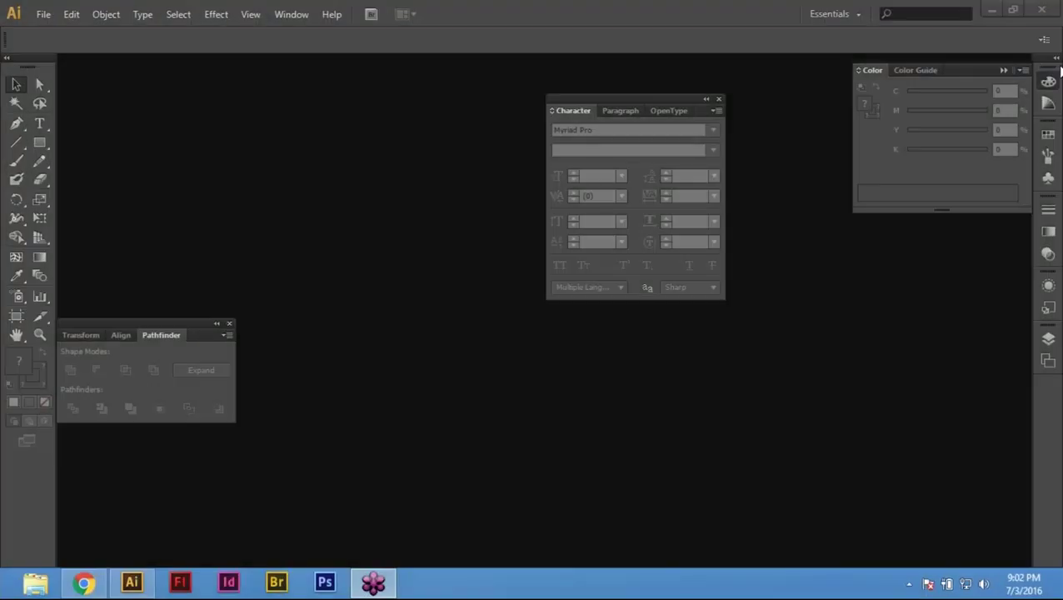
Step: Bring Illustrator forward and browse the Open dialog to Local Disk (E:)
left_click(485, 477)
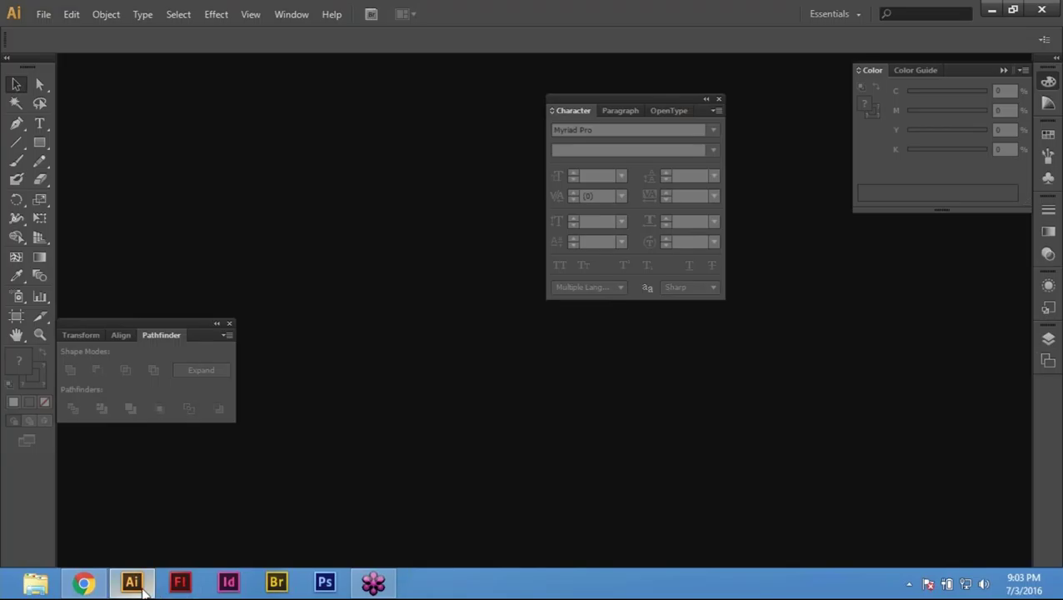
left_click(142, 589)
left_click(142, 588)
mouse_move(88, 586)
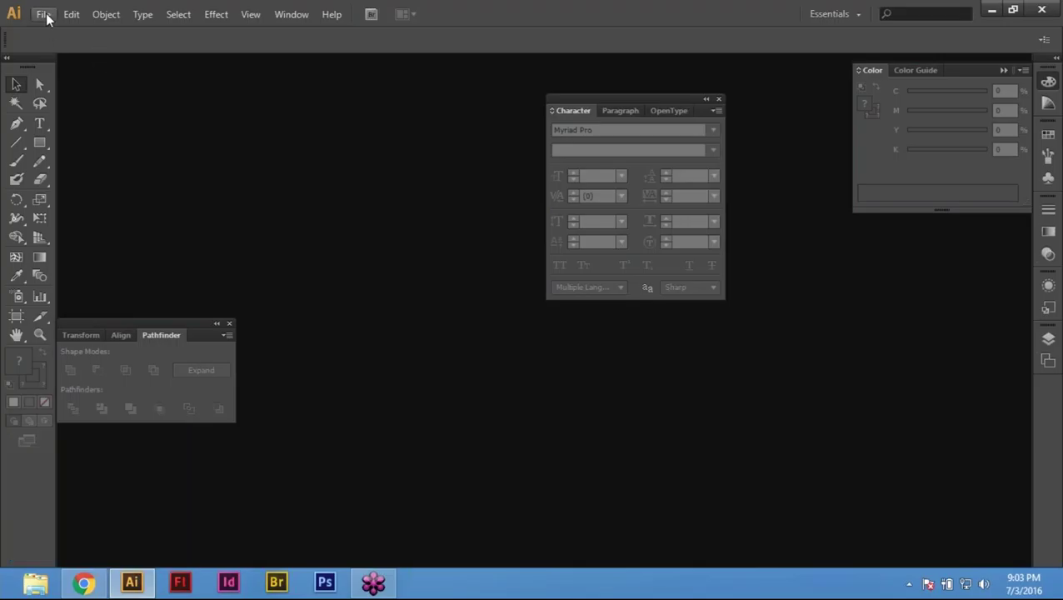
left_click(44, 15)
left_click(71, 69)
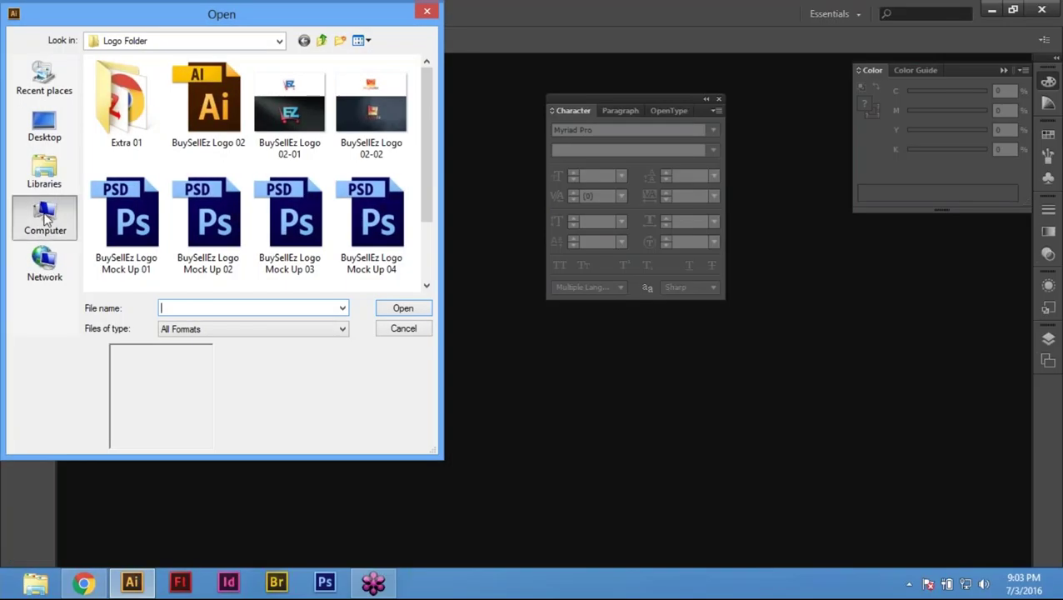
left_click(46, 219)
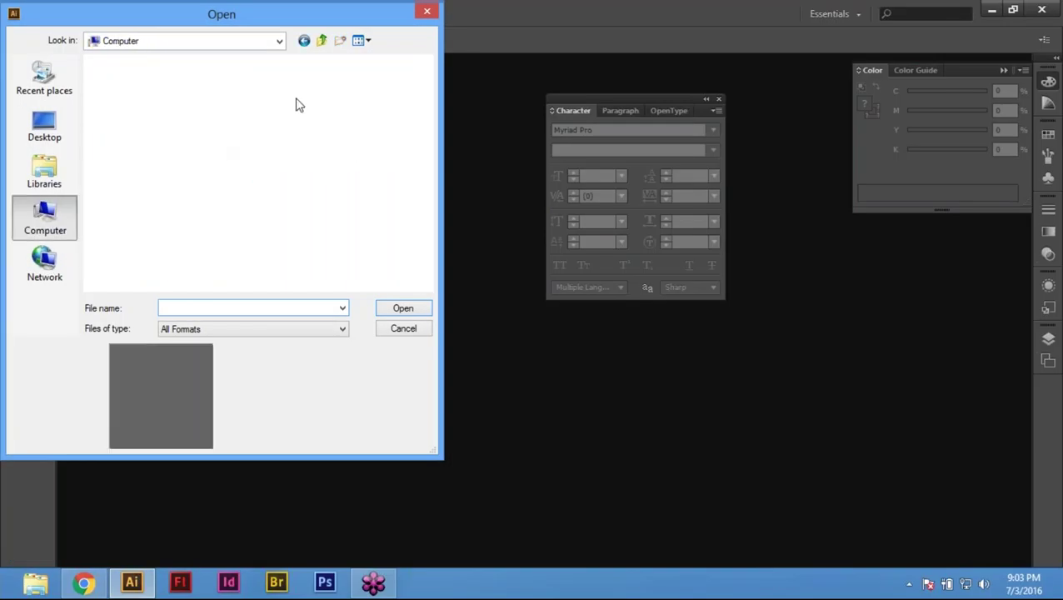
double_click(198, 137)
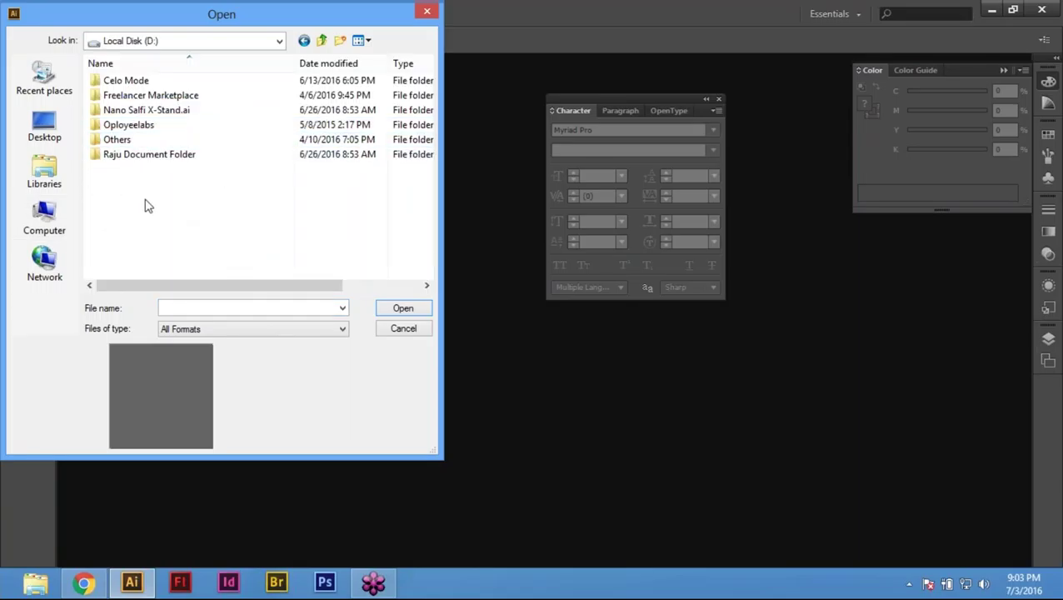
left_click(45, 218)
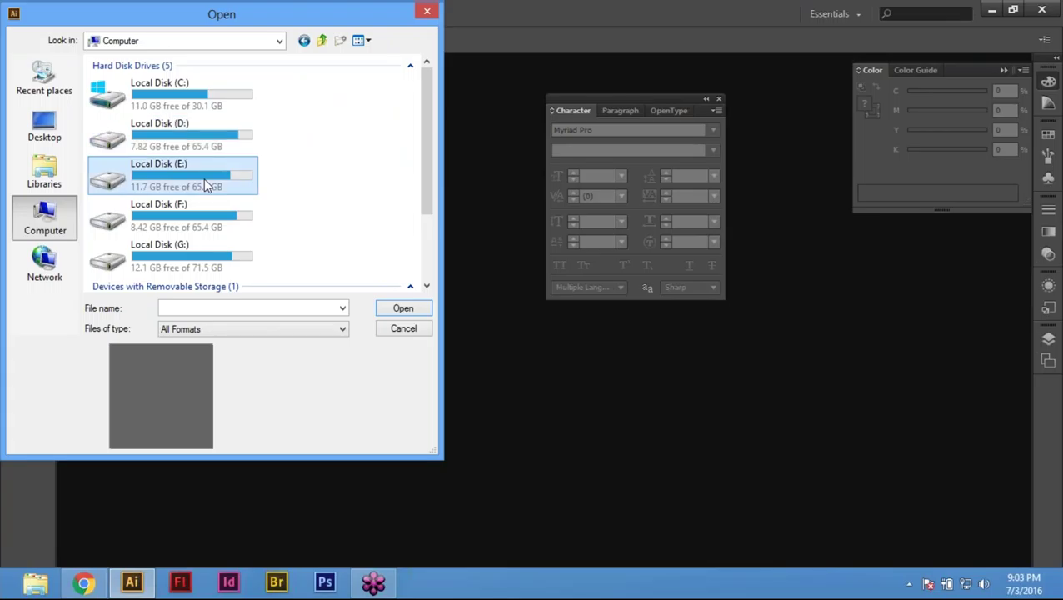
double_click(204, 178)
Step: Look through the US Software Inc, Training and USSL Training folders on drive E:
double_click(130, 95)
double_click(135, 142)
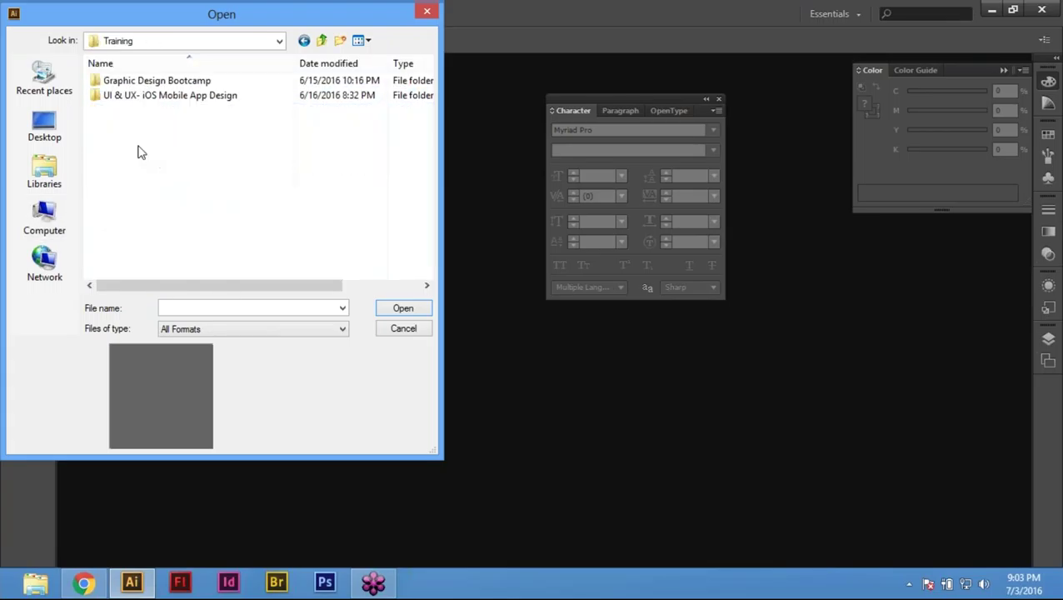
double_click(160, 80)
left_click(322, 41)
left_click(322, 41)
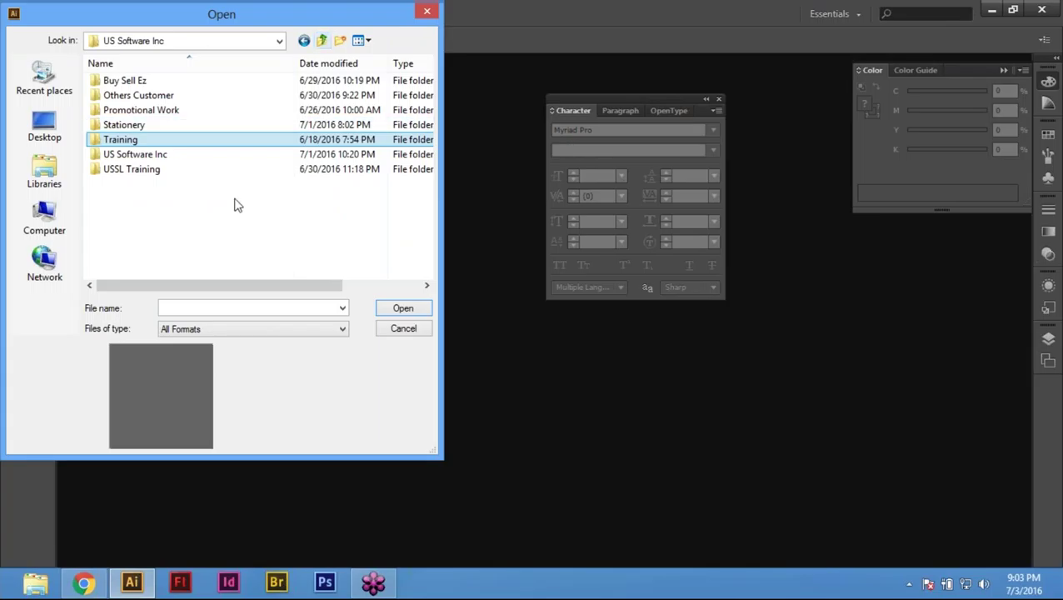
double_click(172, 159)
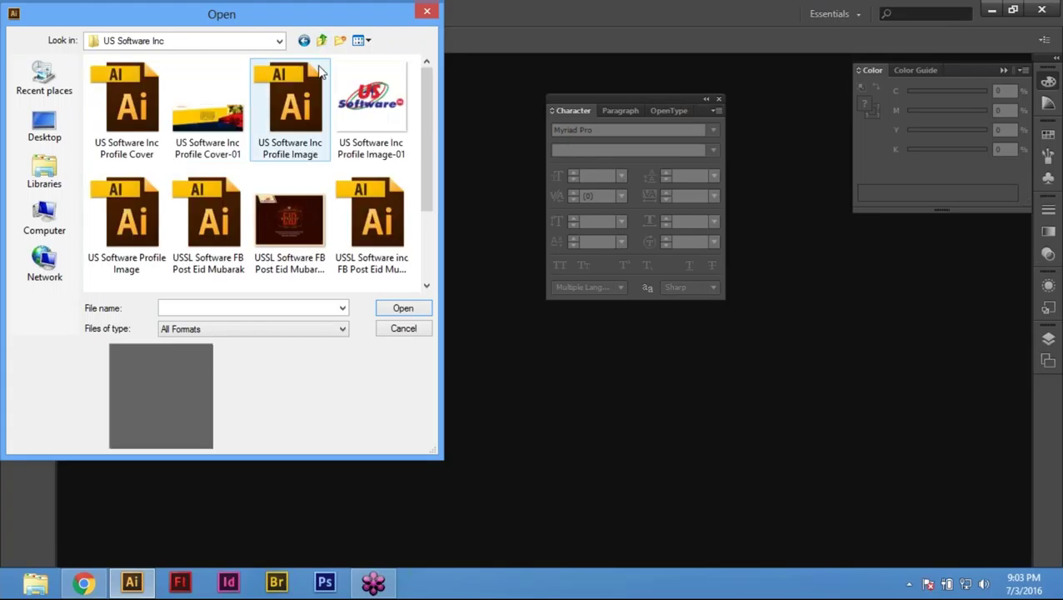
left_click(322, 42)
double_click(158, 171)
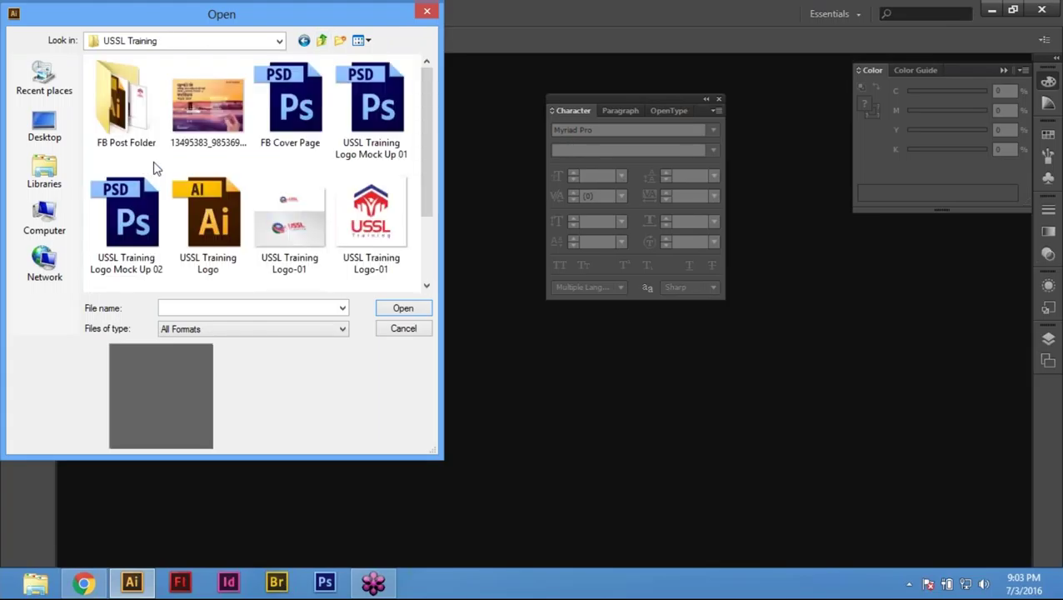
scroll(410, 188, "down", 1)
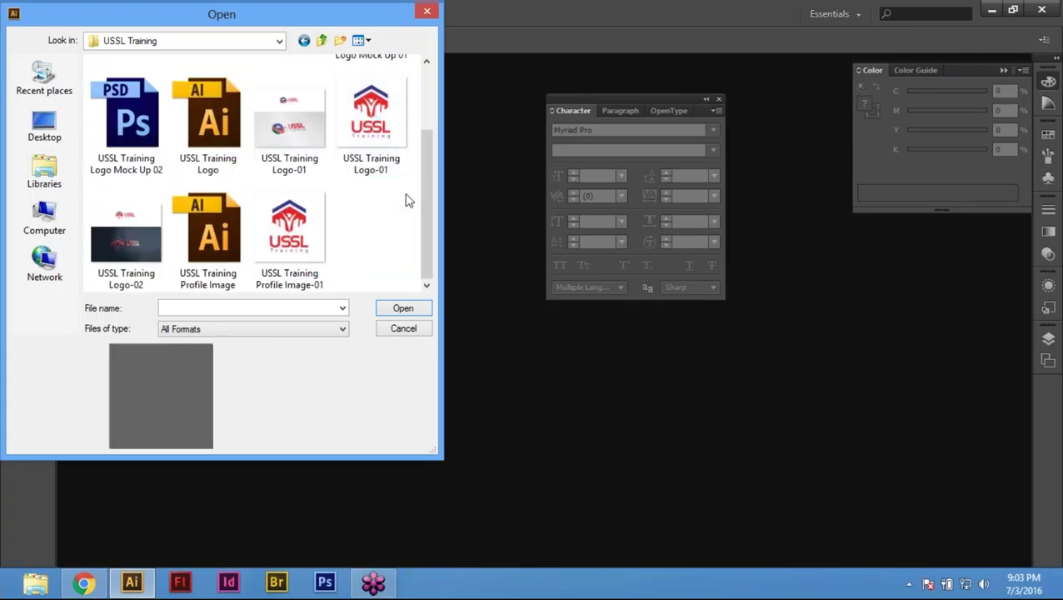
scroll(409, 200, "up", 1)
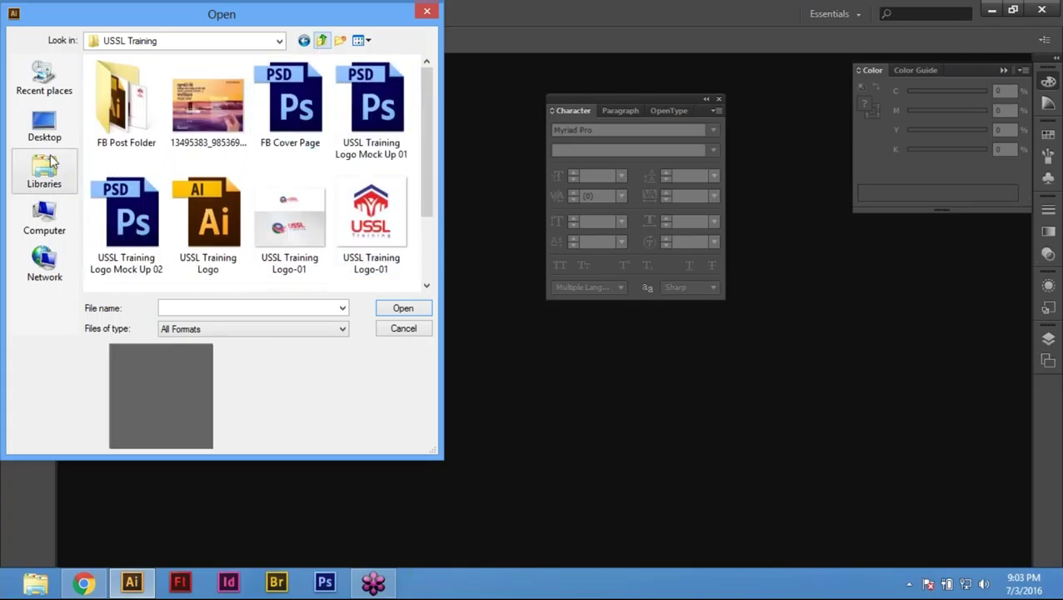
Step: Open Graphic Design Bootcamp.ai from the UX Design Course Outline folder
left_click(322, 40)
left_click(323, 40)
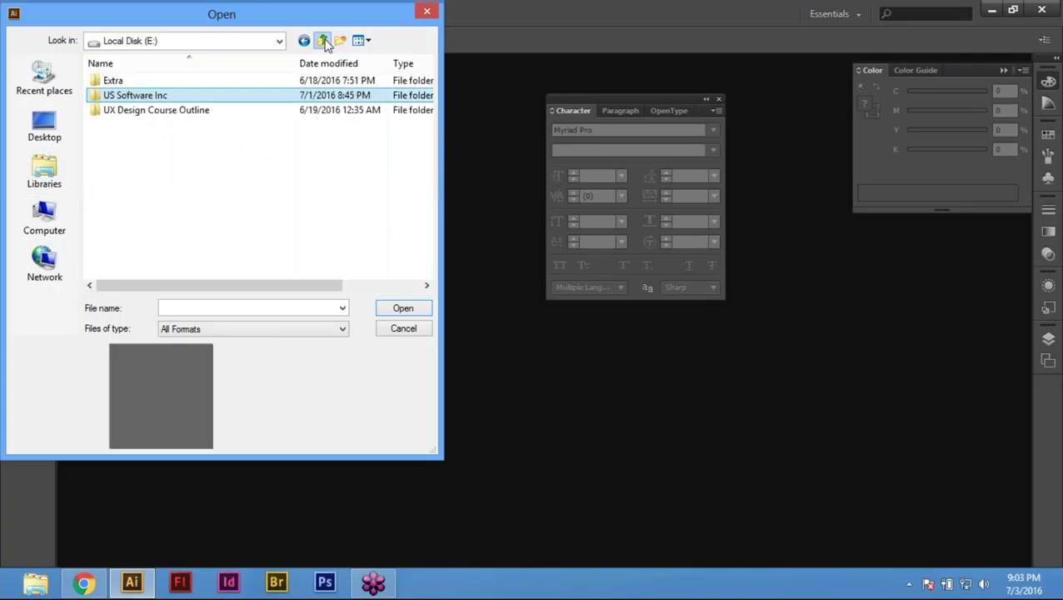
double_click(163, 110)
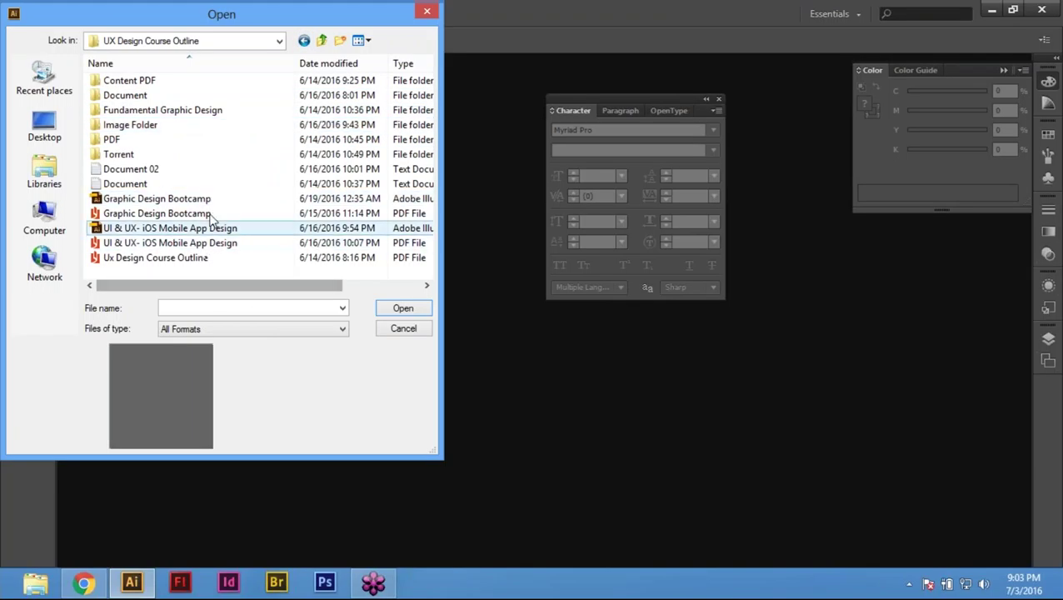
left_click(209, 202)
left_click(391, 308)
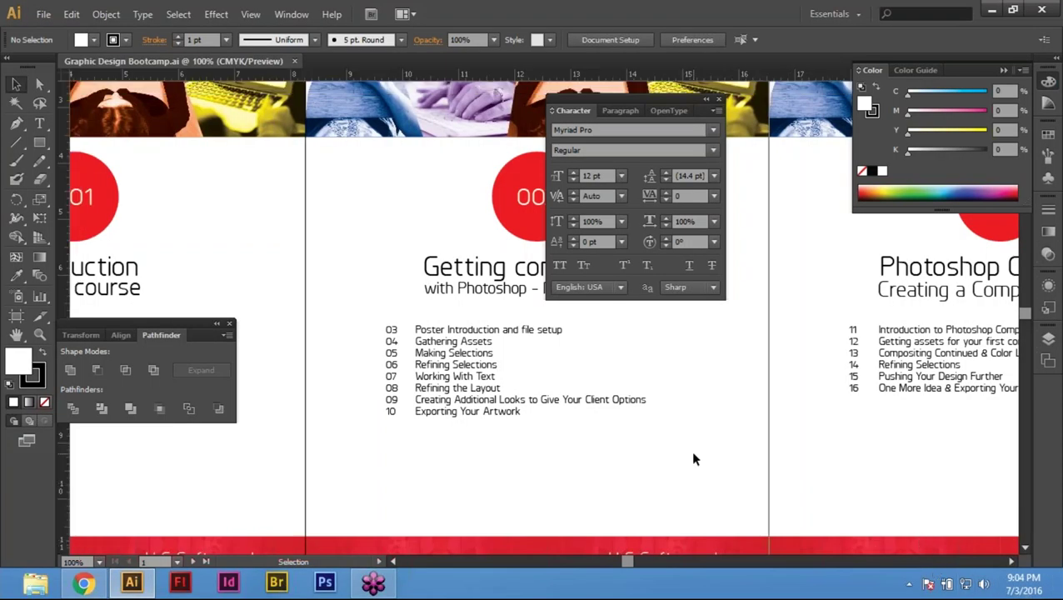
Step: Hide the panels and zoom onto the 004 Typography Poster artboard
key("Tab")
left_click_drag(687, 456, 212, 455)
left_click_drag(816, 205, 335, 213)
key("z")
left_click_drag(261, 171, 835, 440)
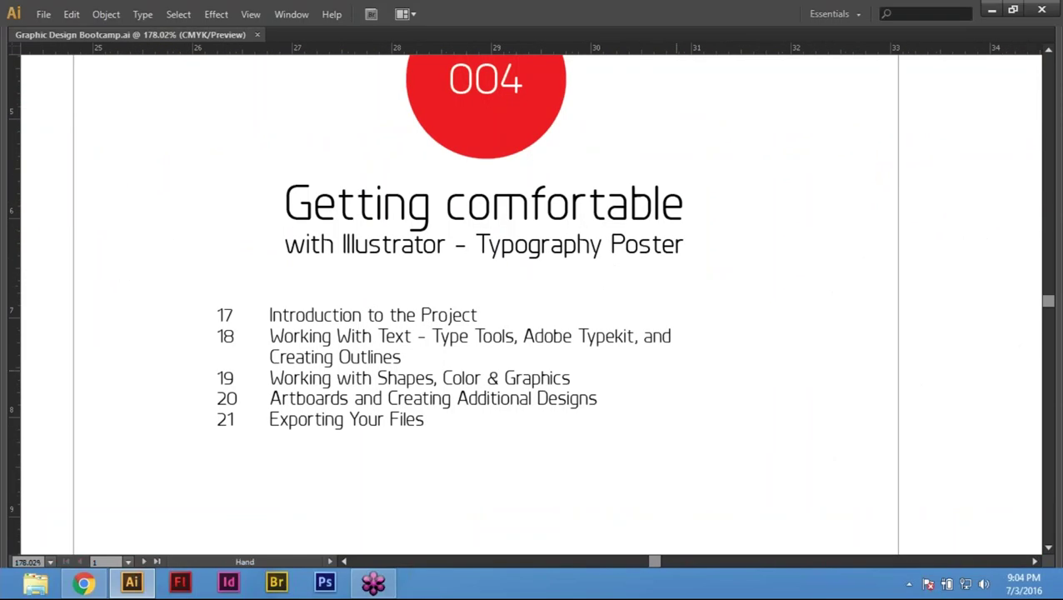
scroll(783, 441, "up", 1)
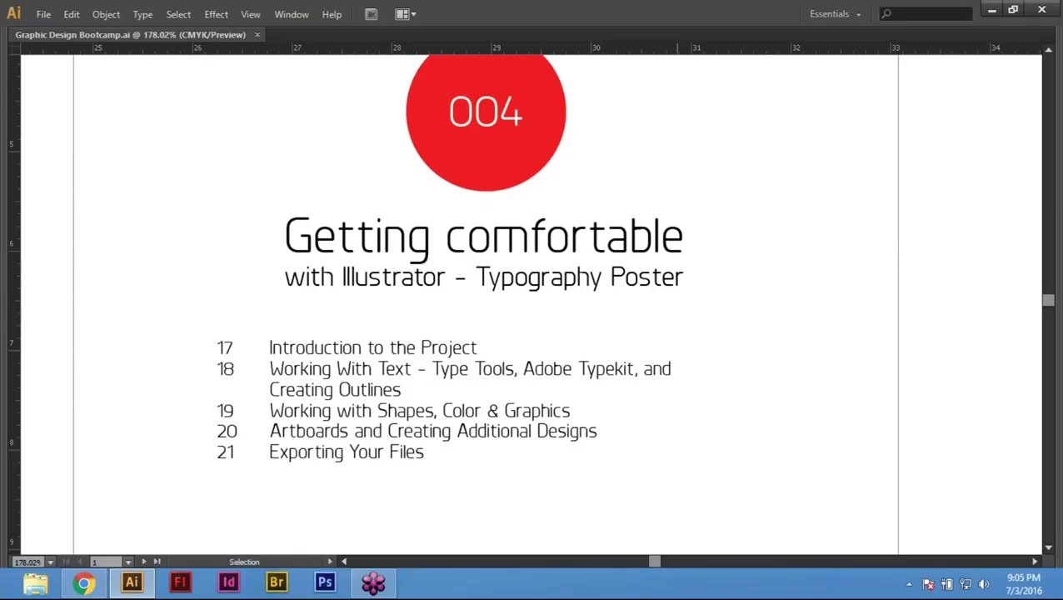
Step: Select lines 20 and 21 of the lesson list with the Type tool
key("t")
triple_click(495, 431)
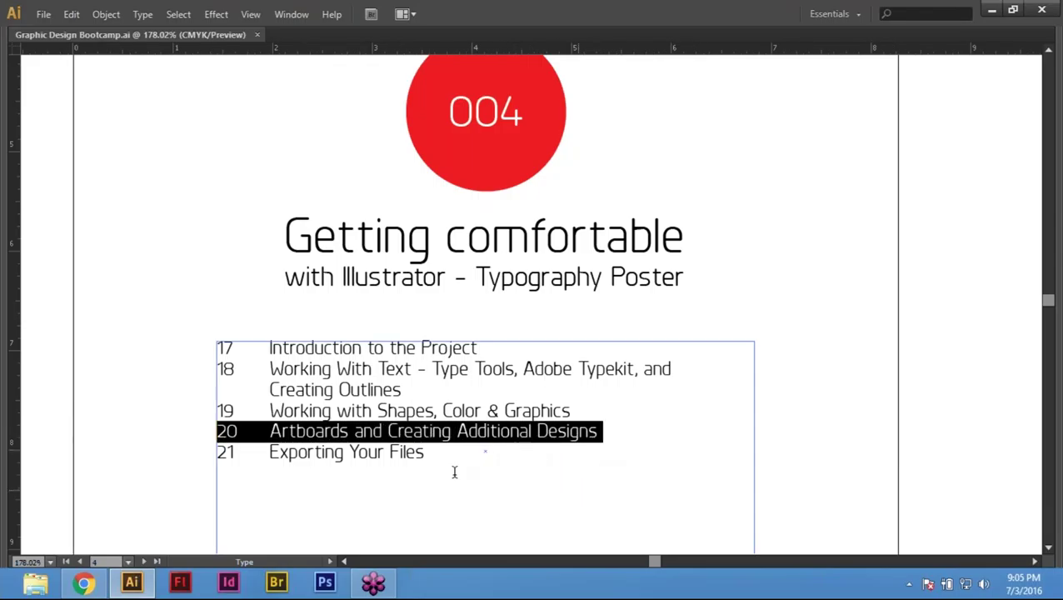
left_click(336, 452)
triple_click(337, 452)
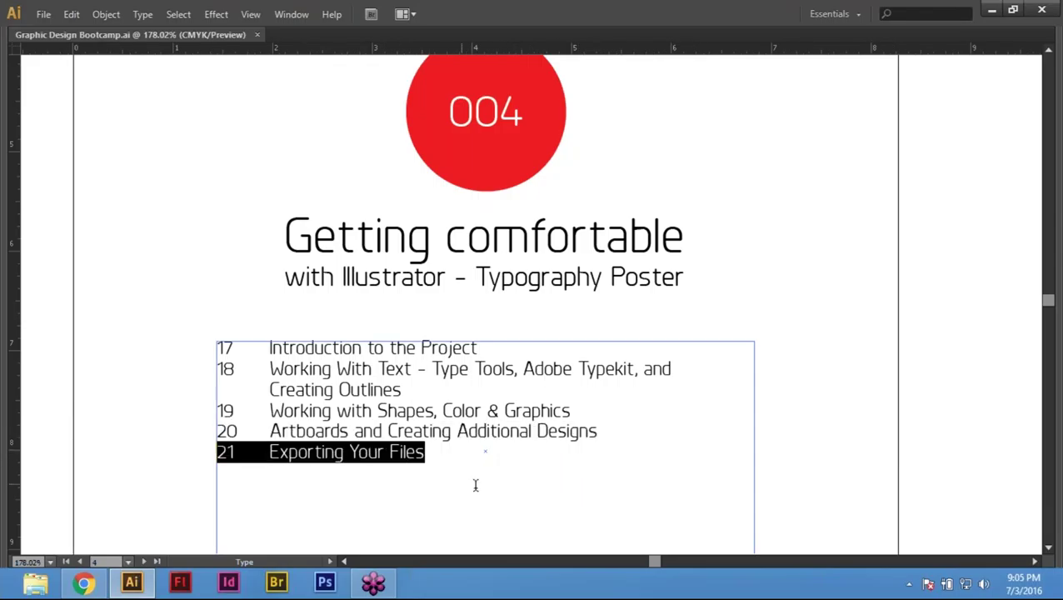
Step: Exit text editing, fit all artboards in view, and close the document
key("Escape")
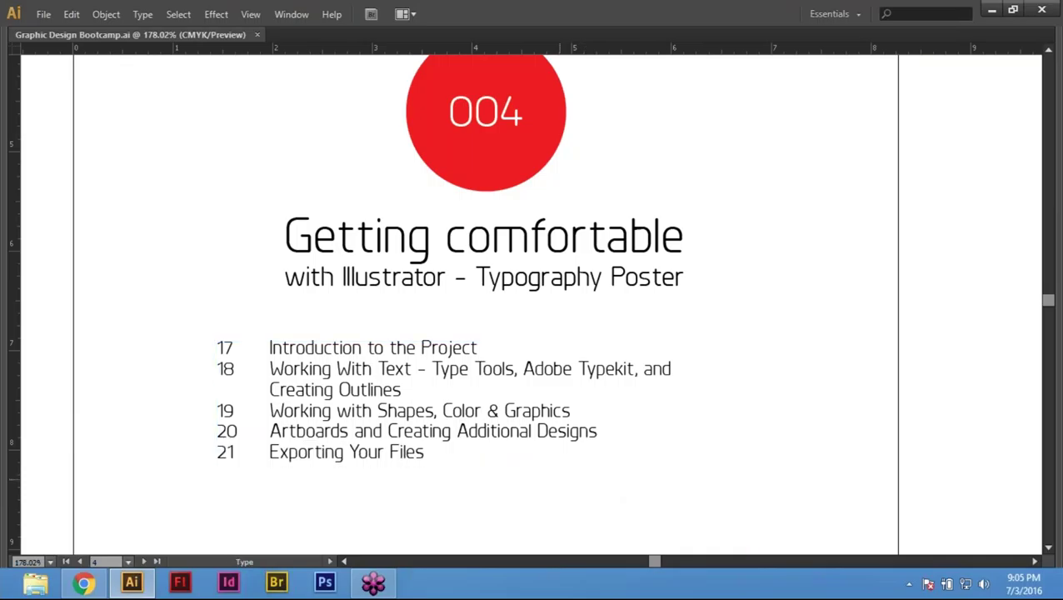
key("ctrl+0")
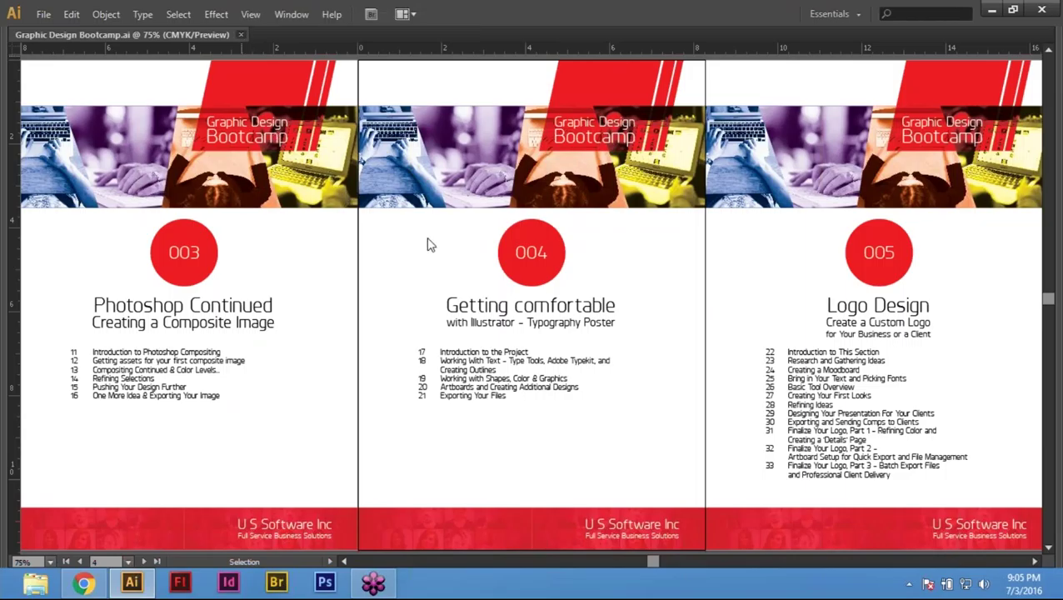
key("ctrl+w")
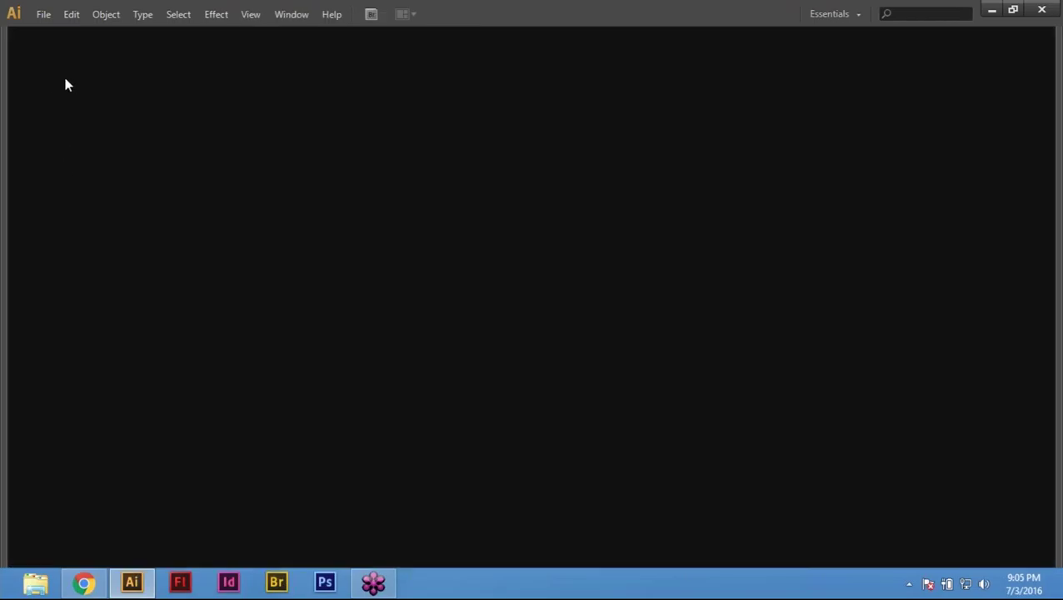
Step: Review quote.txt in the project's Docs folder, then open the Fonts folder
left_click(991, 9)
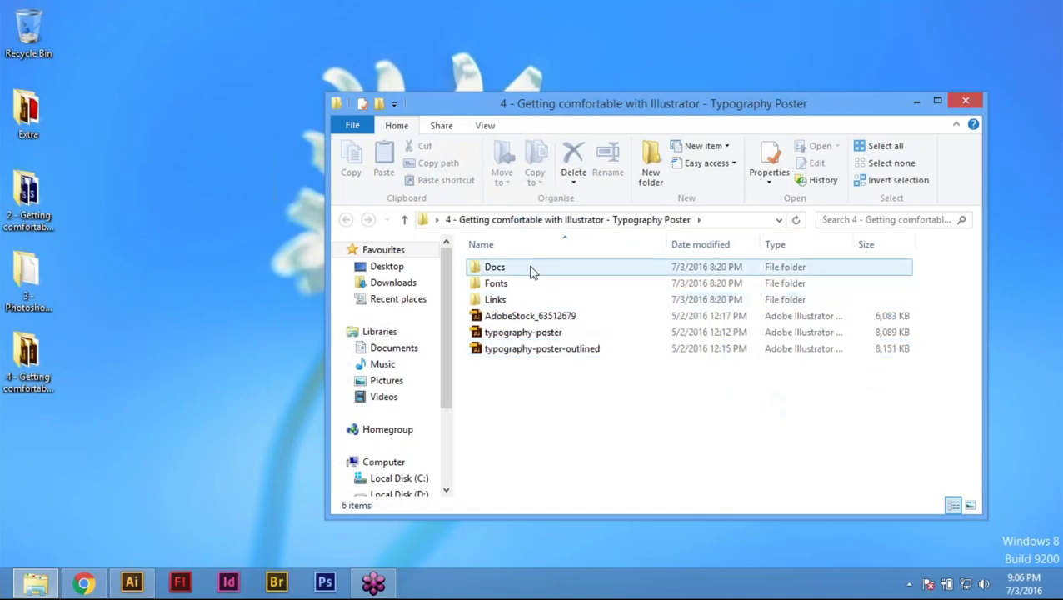
double_click(527, 268)
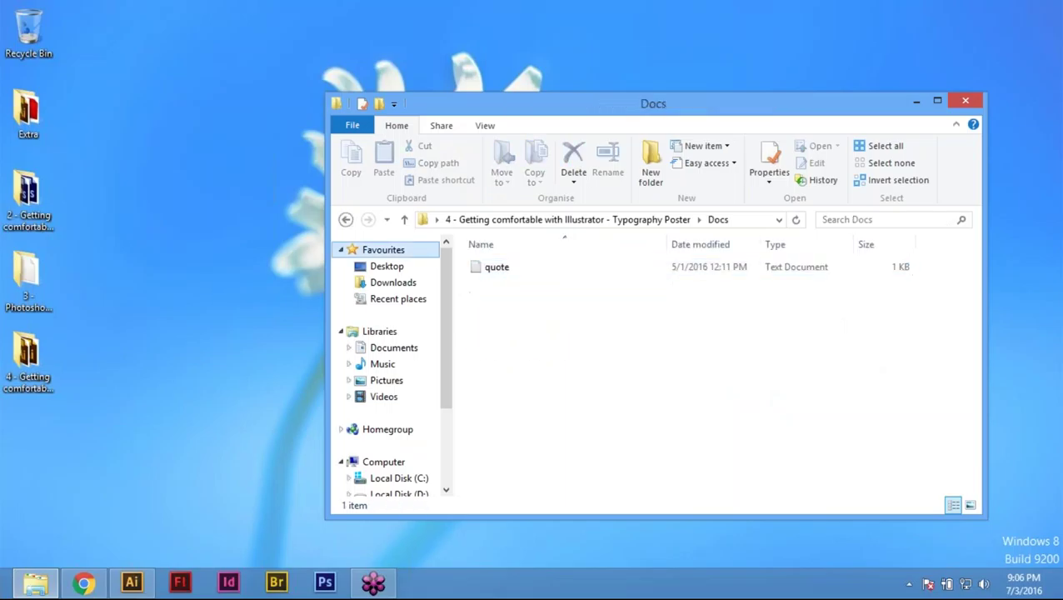
double_click(492, 268)
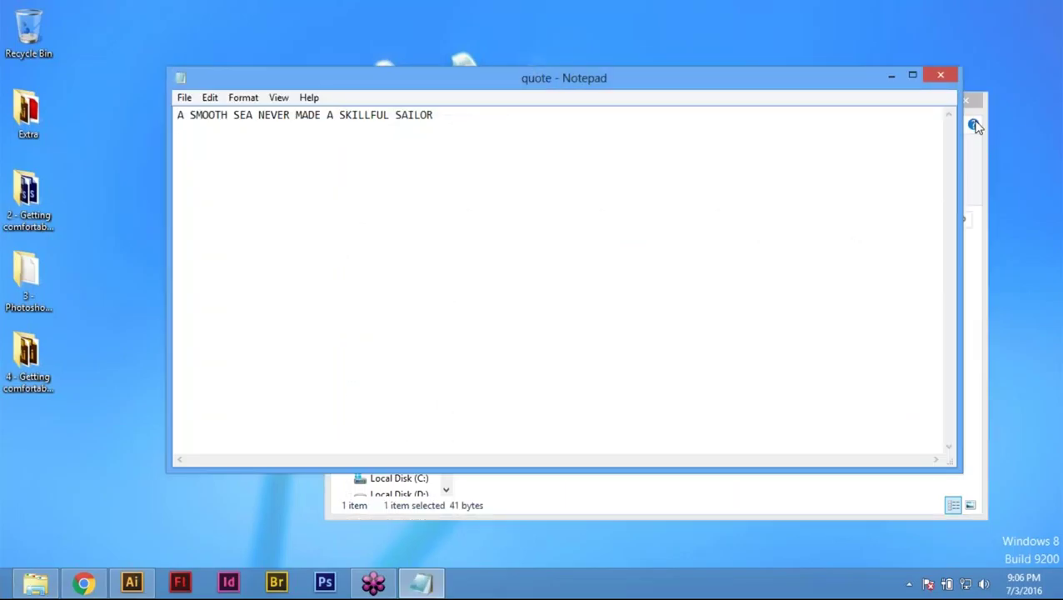
left_click(940, 75)
left_click(346, 219)
double_click(511, 284)
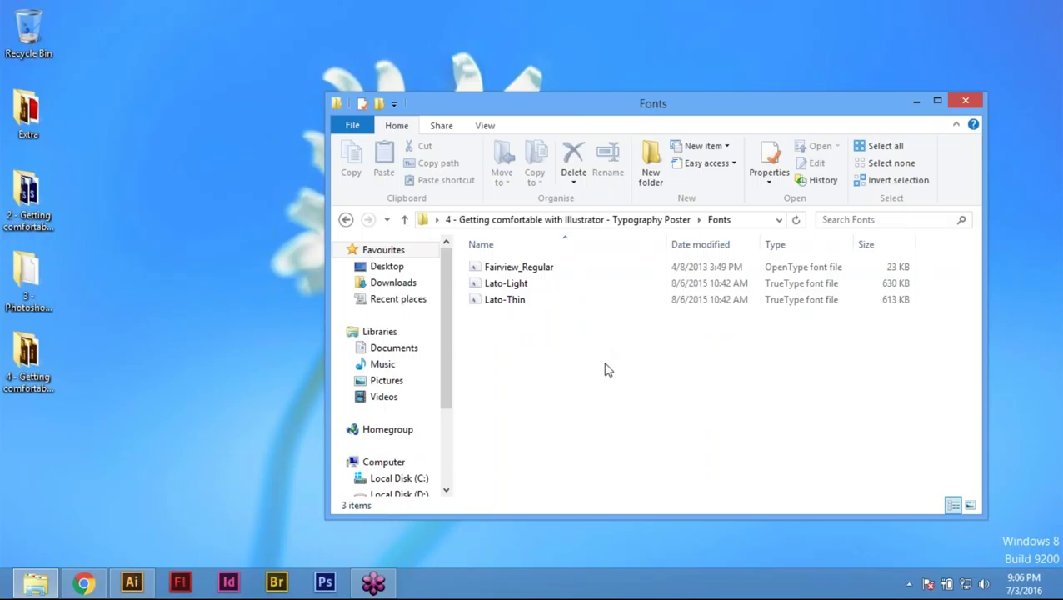
Step: Install all three project fonts, replacing the existing Lato Light and Lato Thin
left_click_drag(624, 359, 476, 263)
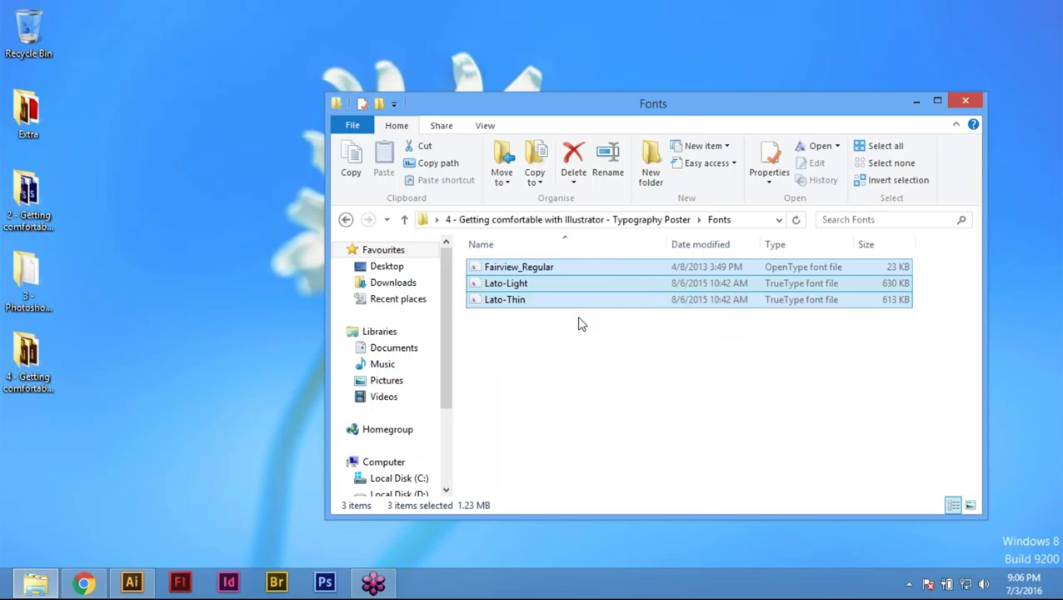
right_click(523, 284)
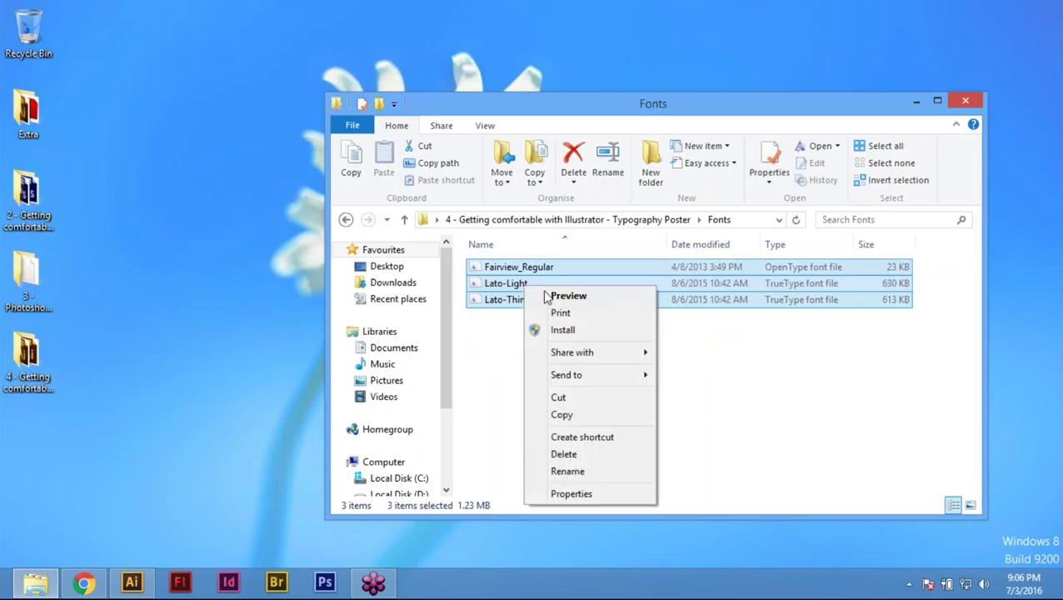
left_click(586, 332)
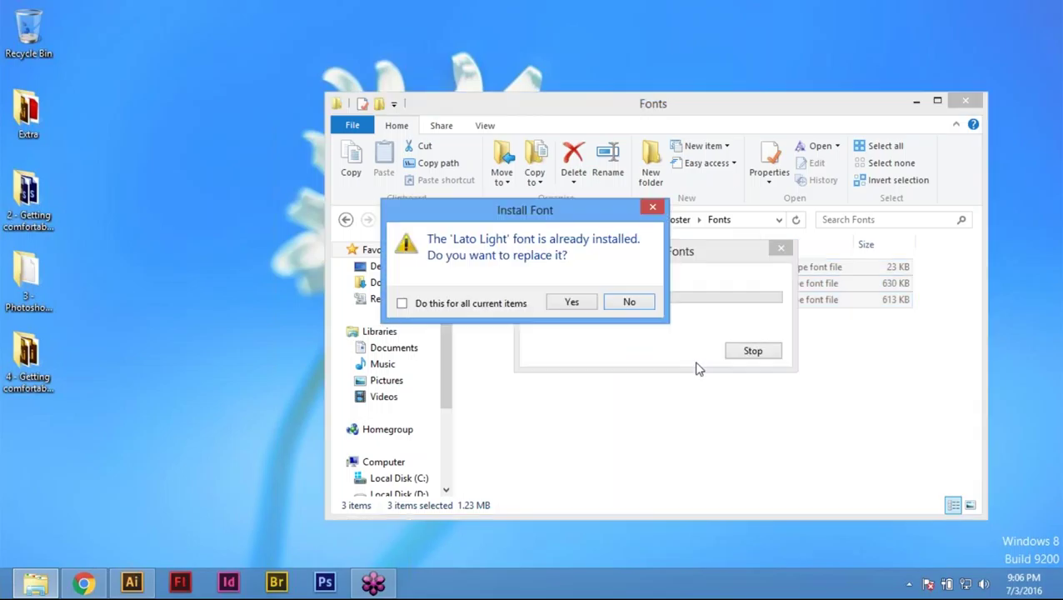
left_click(568, 302)
left_click(571, 302)
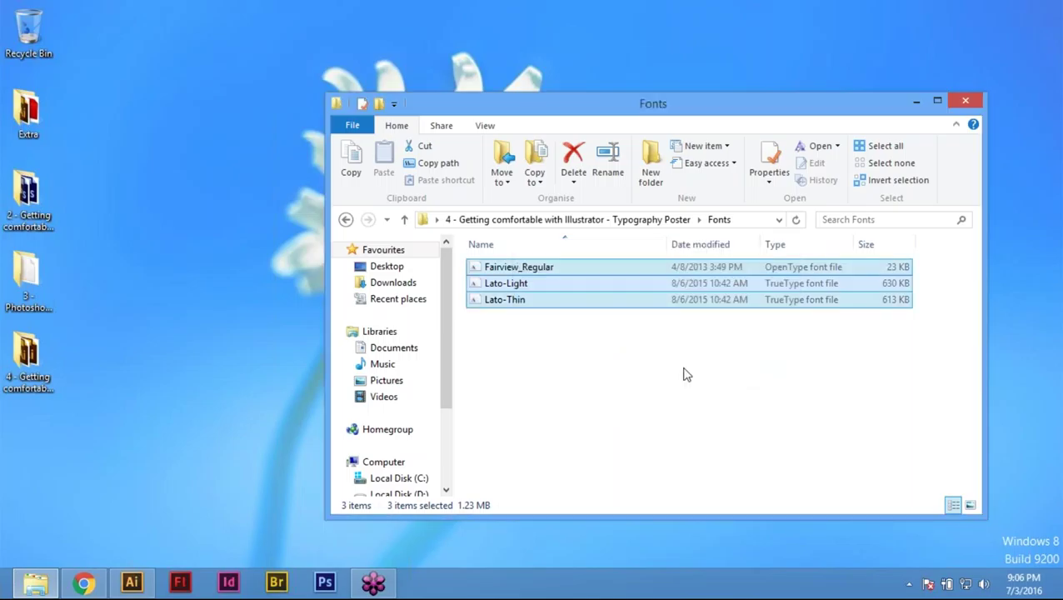
Step: Install Lato-Thin on its own and return to the project folder
left_click(523, 367)
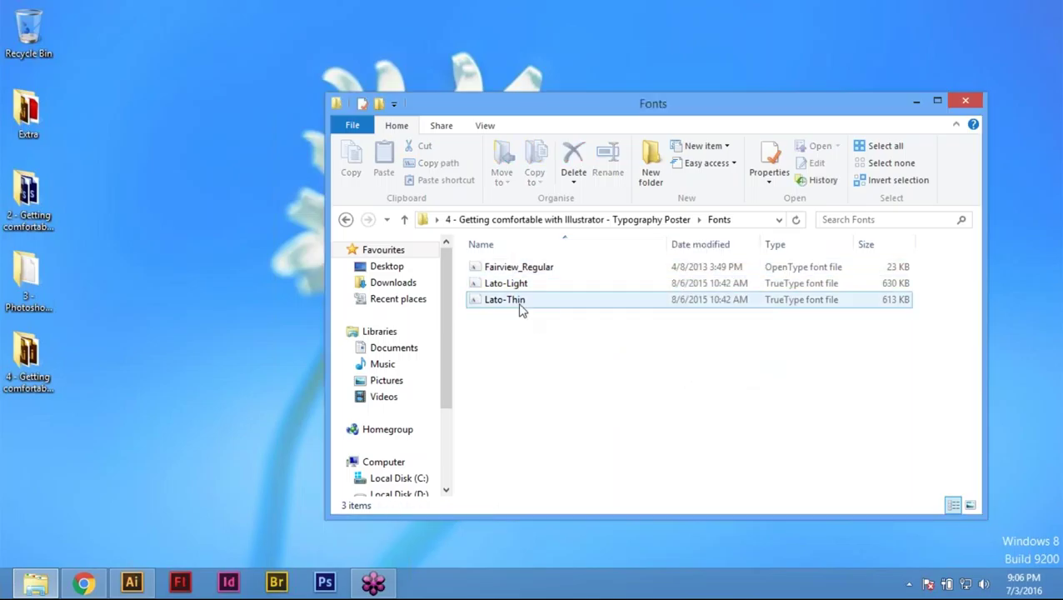
left_click(498, 302)
right_click(497, 304)
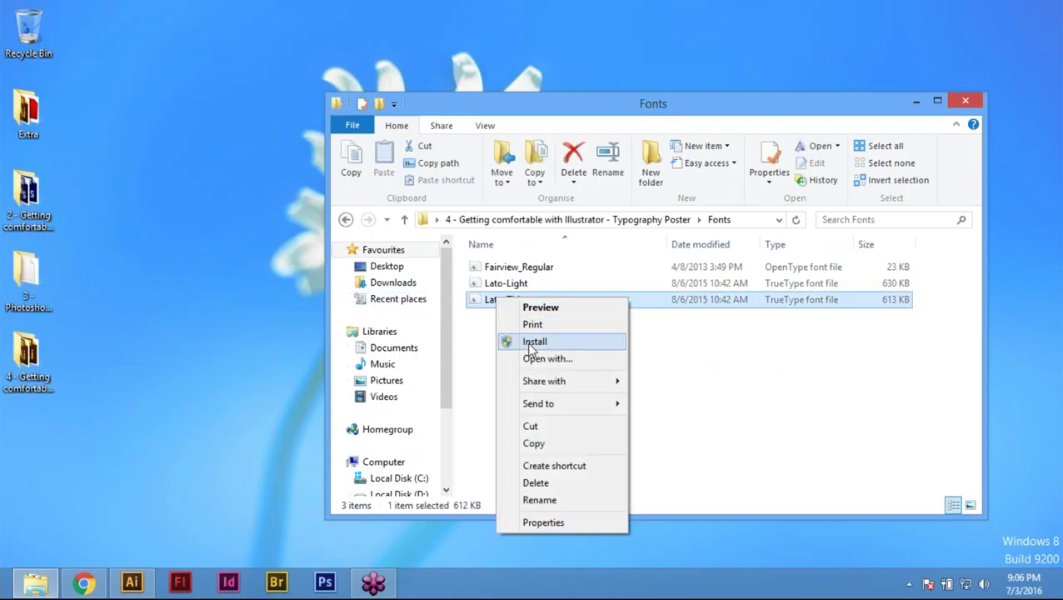
left_click(482, 343)
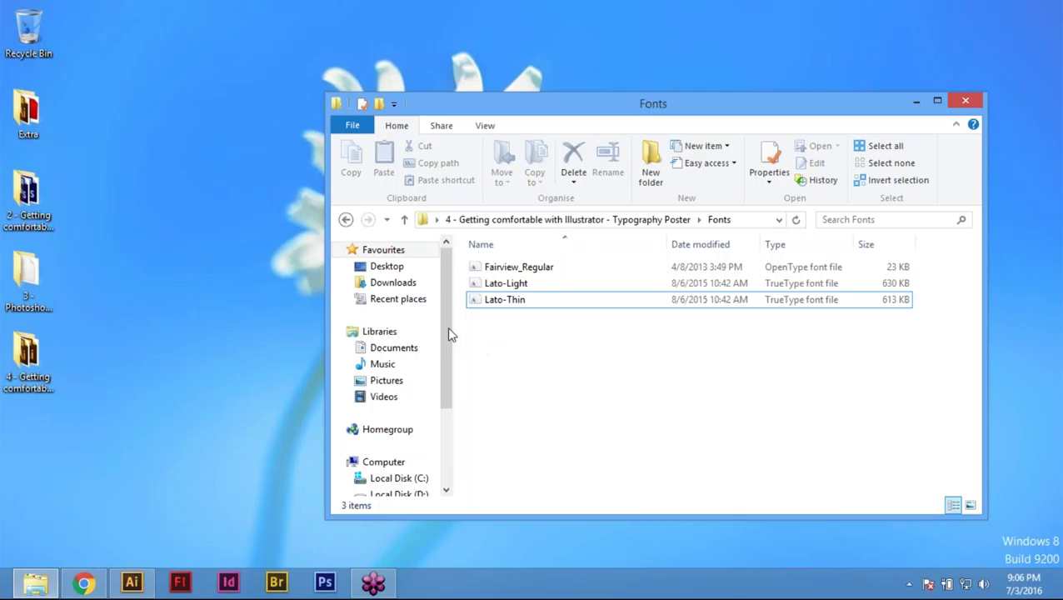
left_click(346, 220)
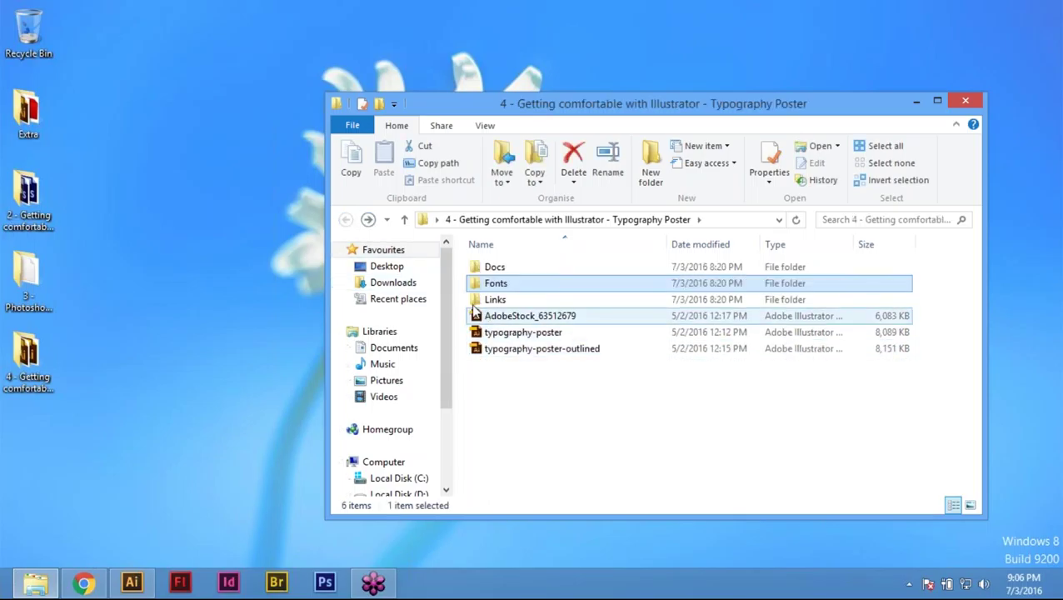
Step: Check the sea image in the Links folder, then bring up Illustrator's Open dialog
double_click(496, 300)
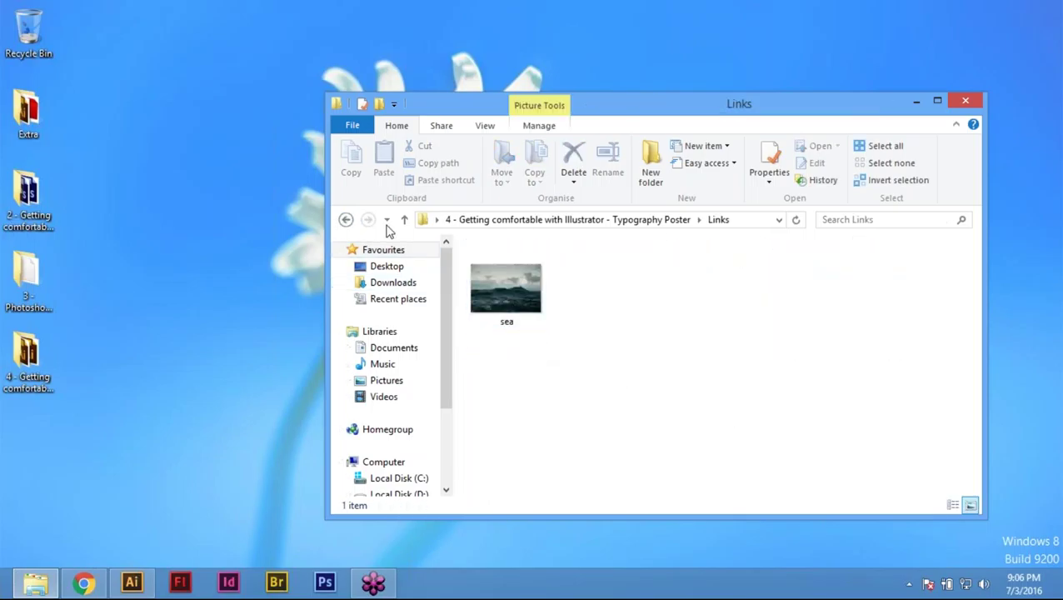
left_click(346, 220)
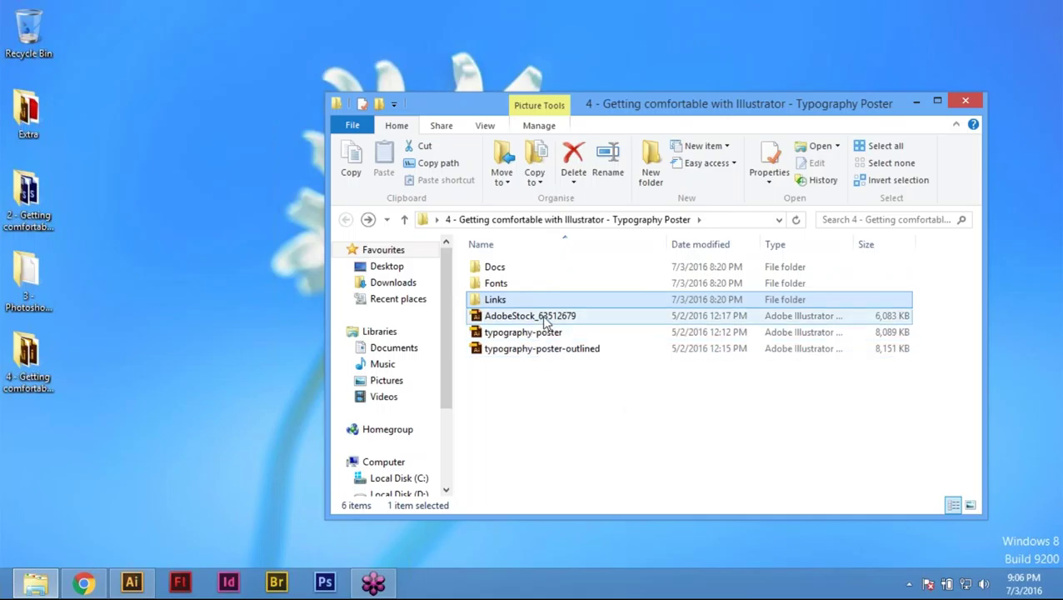
left_click(131, 583)
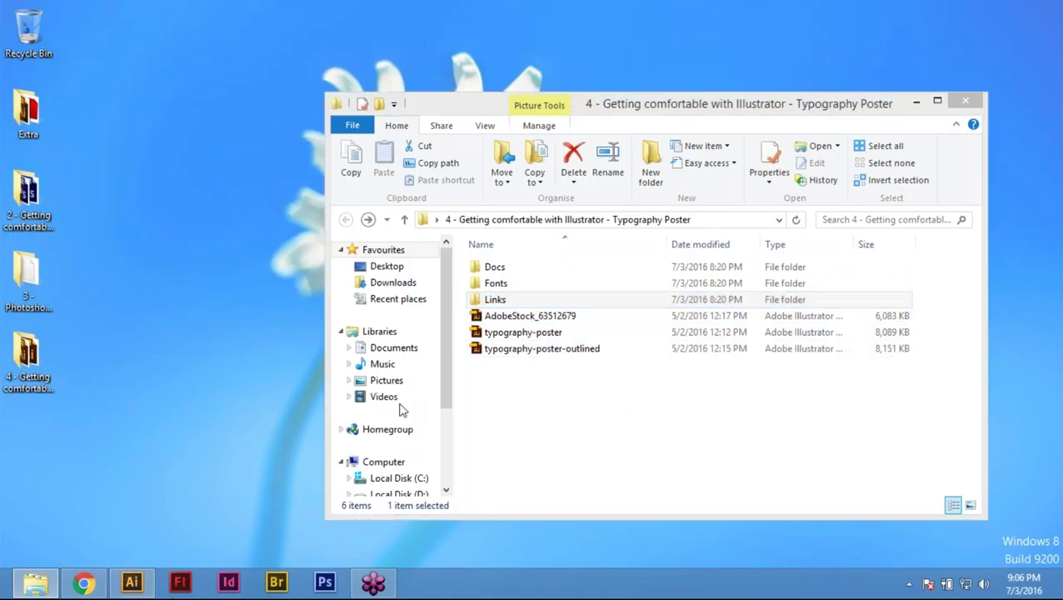
key("ctrl+o")
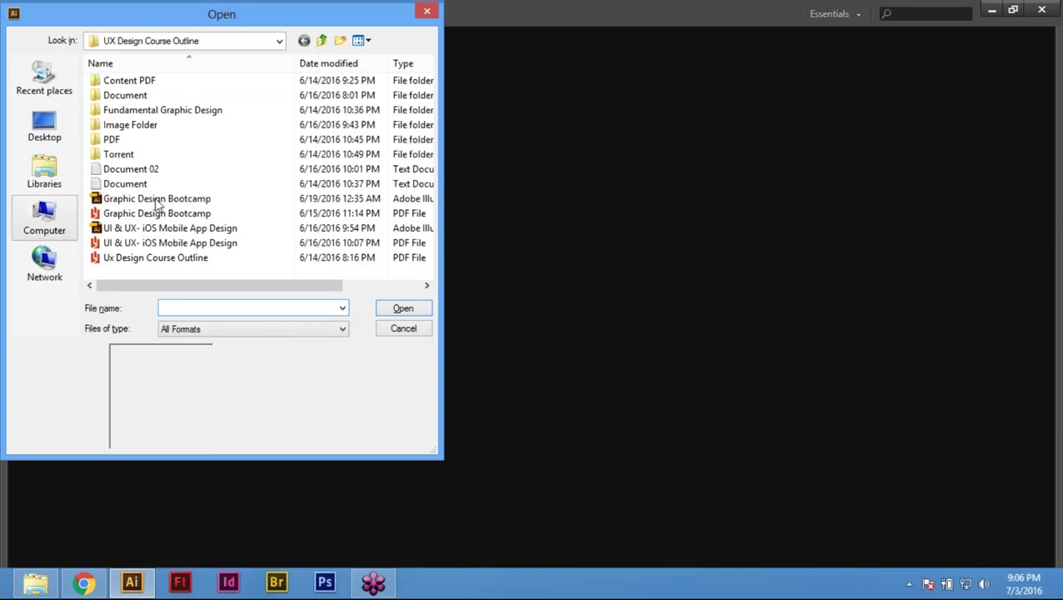
Step: Open AdobeStock_63512679 from the typography poster project folder on the Desktop
left_click(45, 125)
double_click(283, 210)
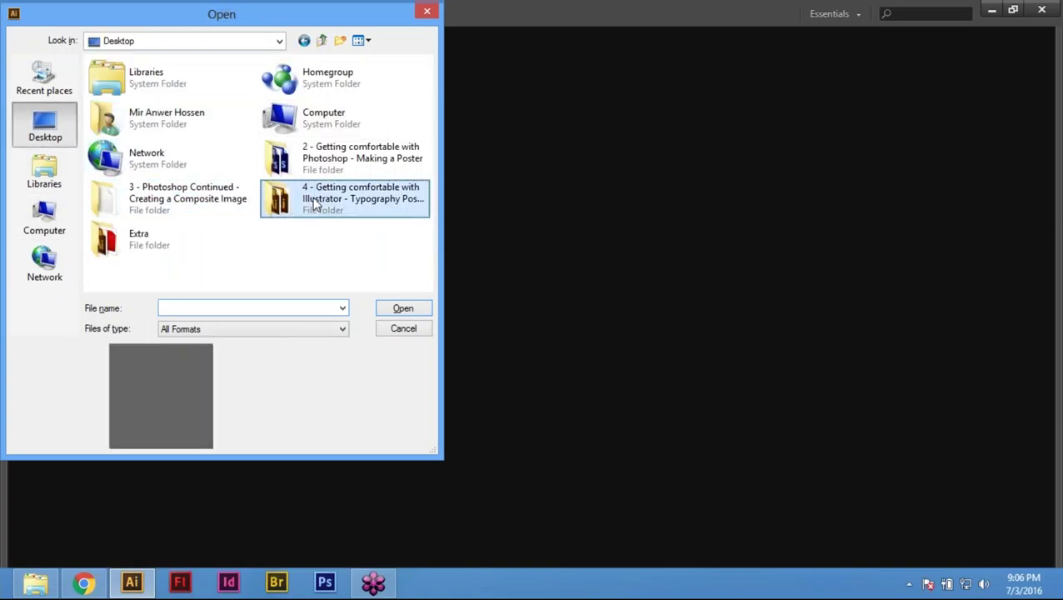
left_click(163, 128)
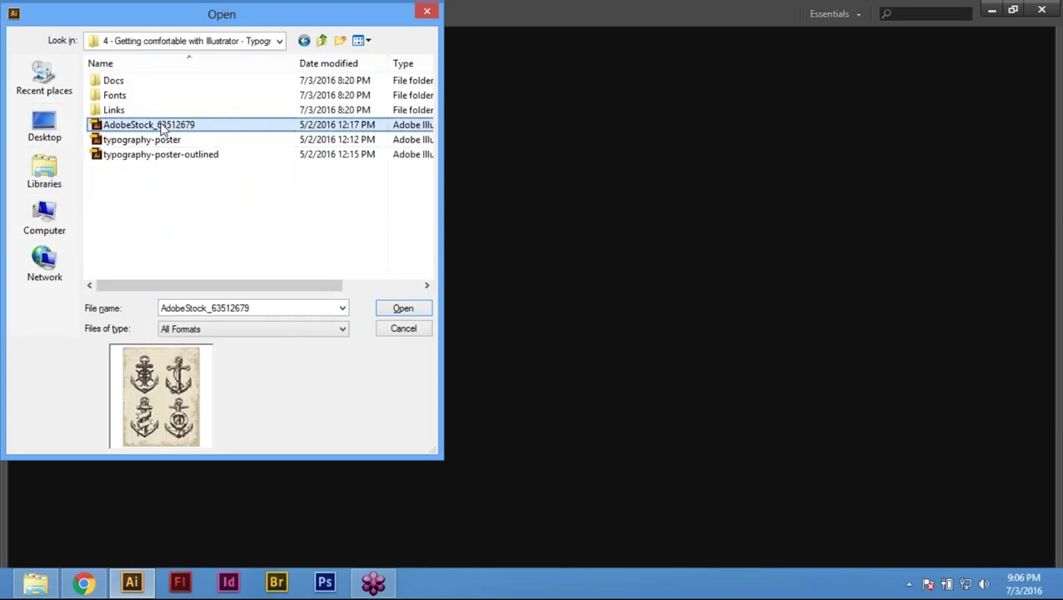
double_click(163, 127)
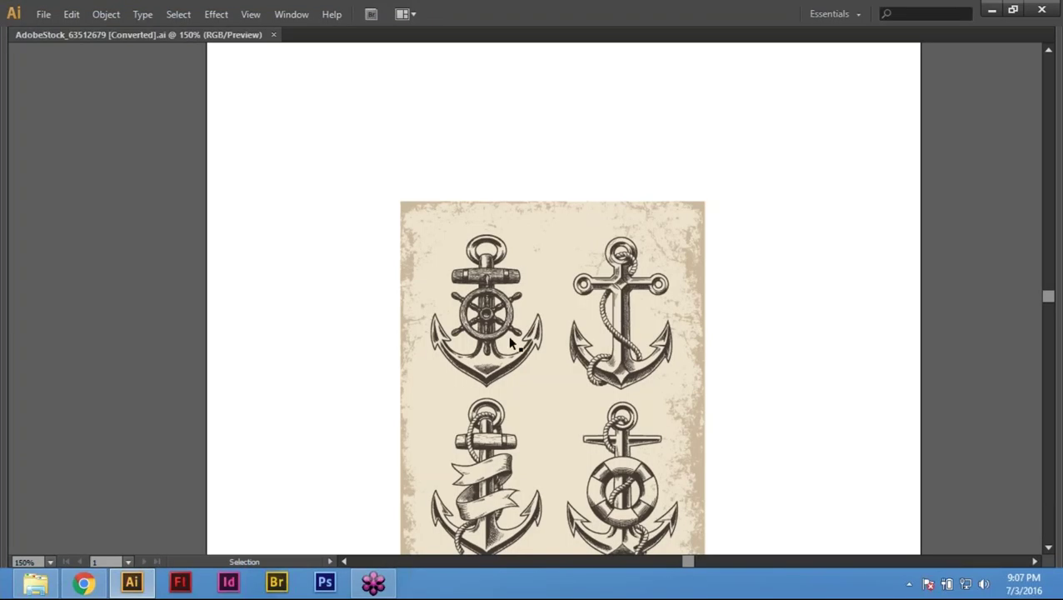
Step: Pan to the anchor artwork and try selecting individual anchors
key("space")
left_click_drag(603, 401, 500, 356)
left_click(389, 286)
left_click(390, 286)
left_click(548, 254)
left_click(726, 297)
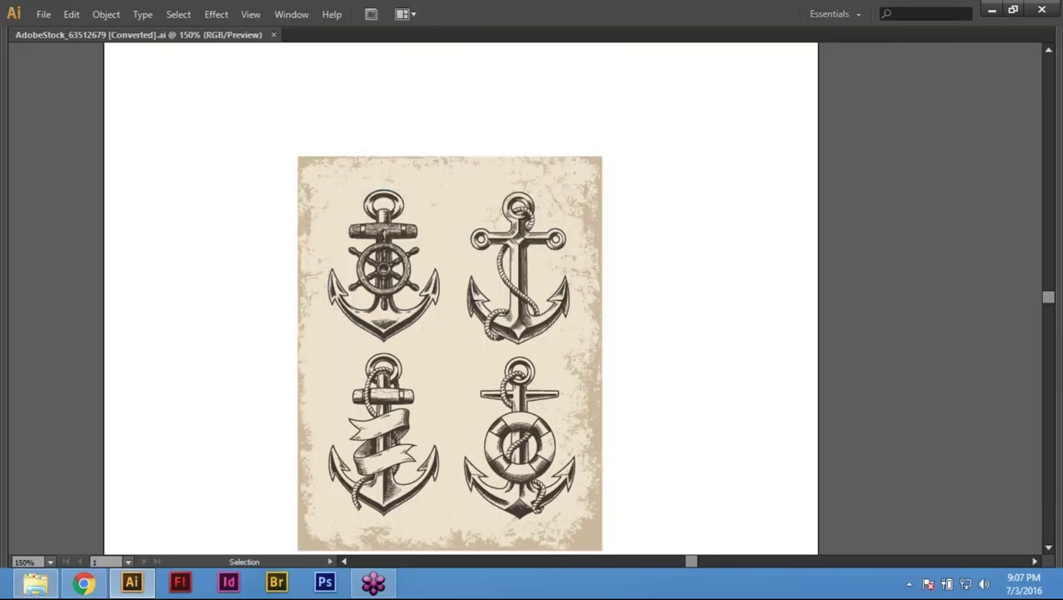
Step: Open typography-poster.ai, confirm its page, and fit the artboard in the window
key("ctrl+o")
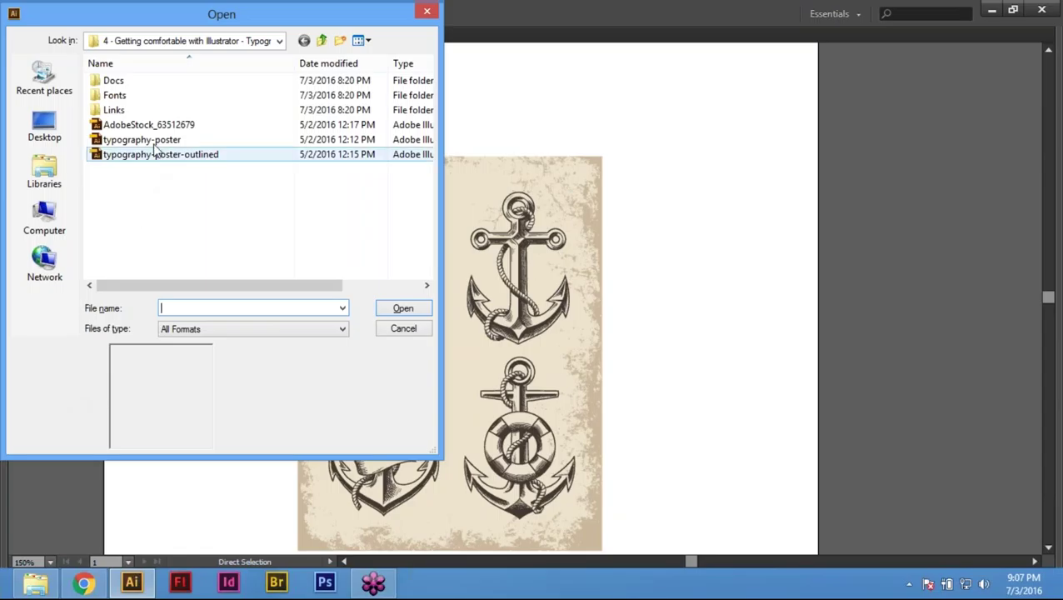
left_click(154, 140)
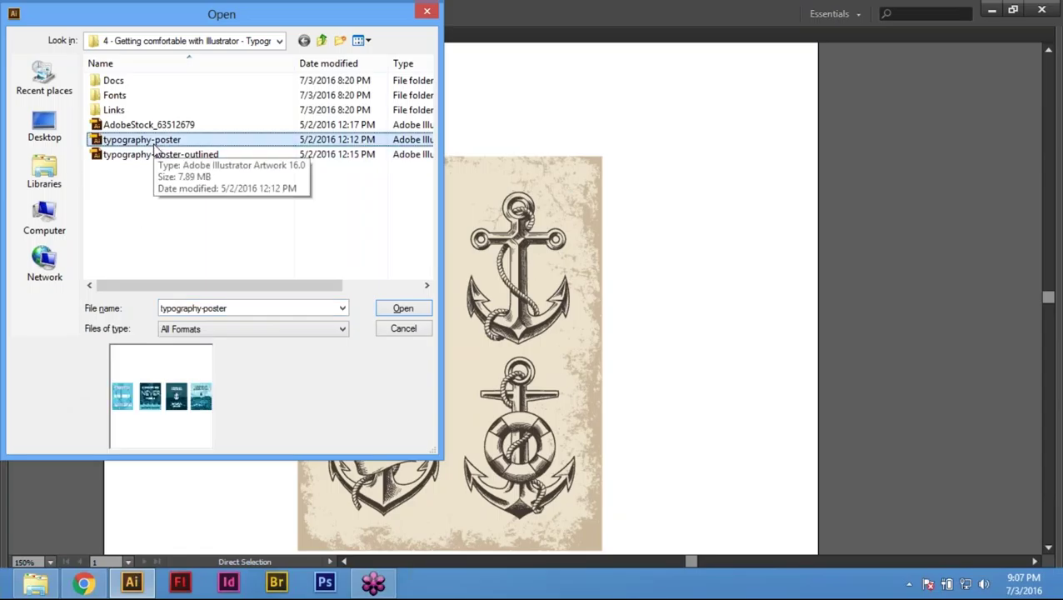
double_click(154, 141)
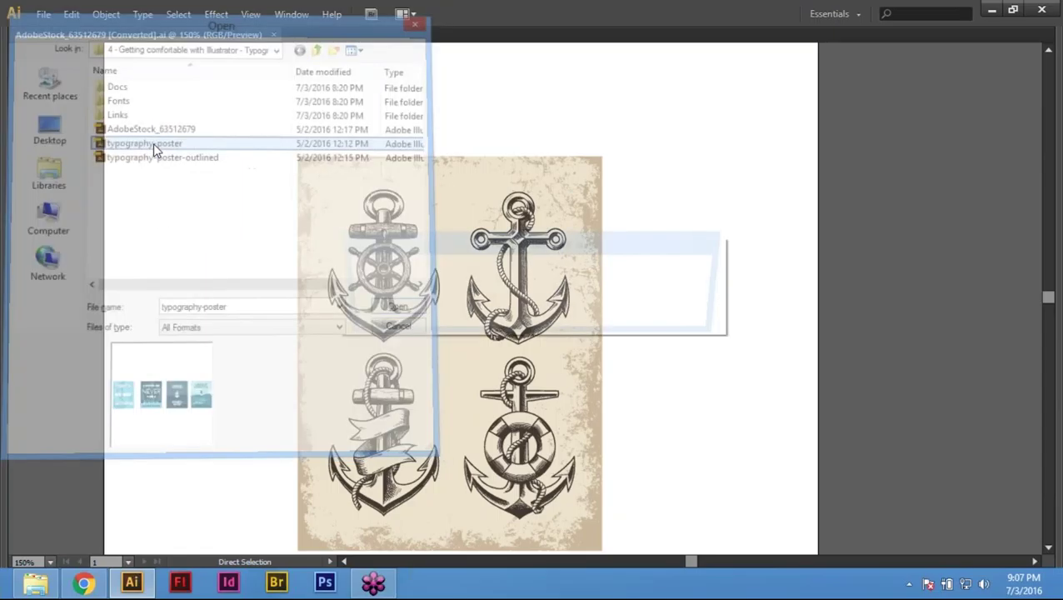
left_click(521, 403)
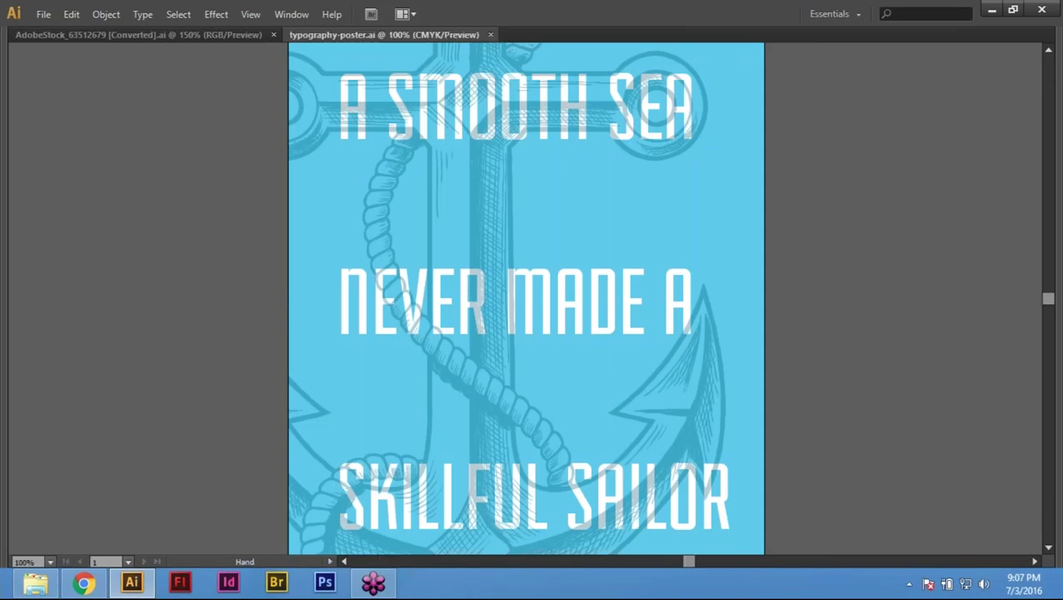
left_click_drag(508, 340, 503, 358)
key("ctrl+0")
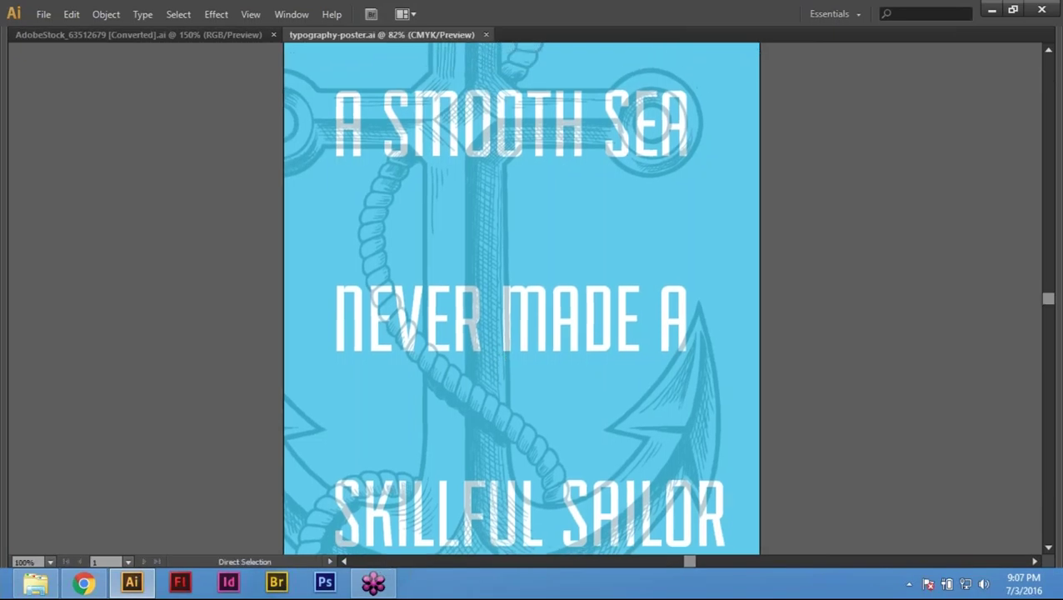
Step: Fit the poster artboard and select its artwork, undoing an accidental delete
key("ctrl+minus")
key("z")
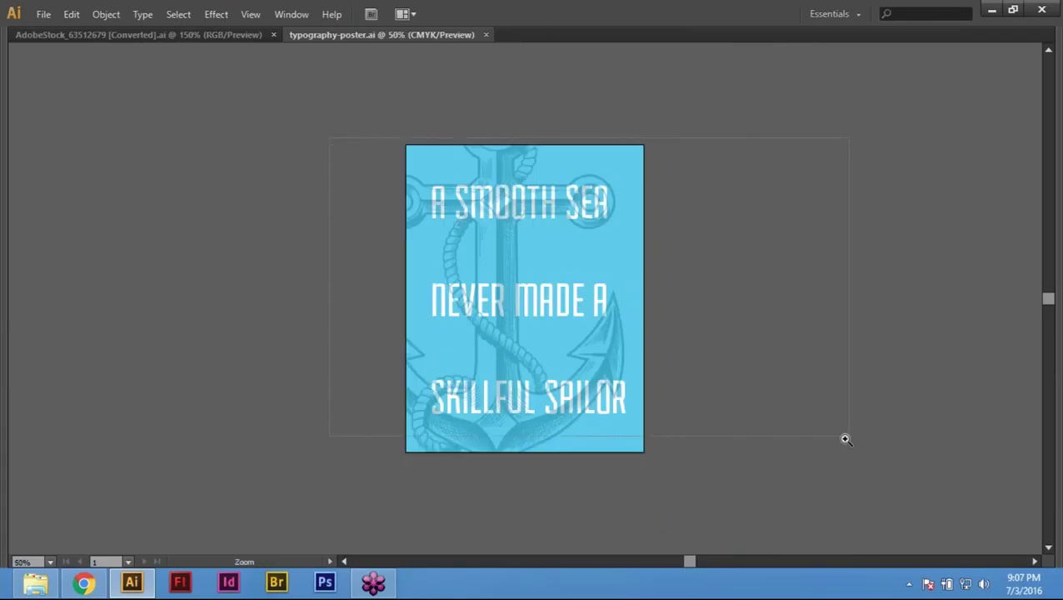
key("v")
key("ctrl+0")
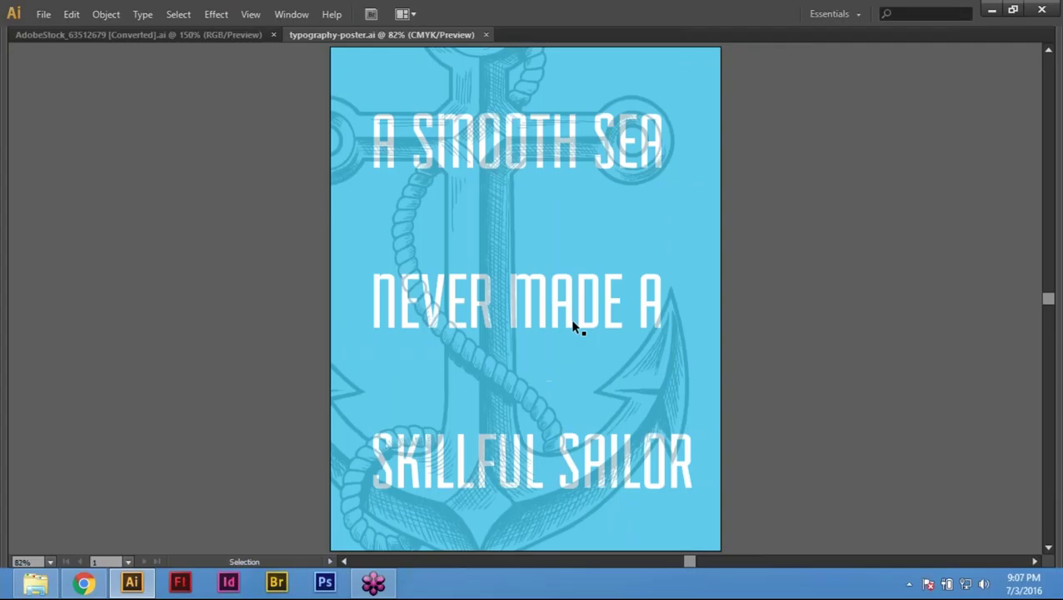
left_click(574, 326)
key("a")
key("v")
key("a")
key("Delete")
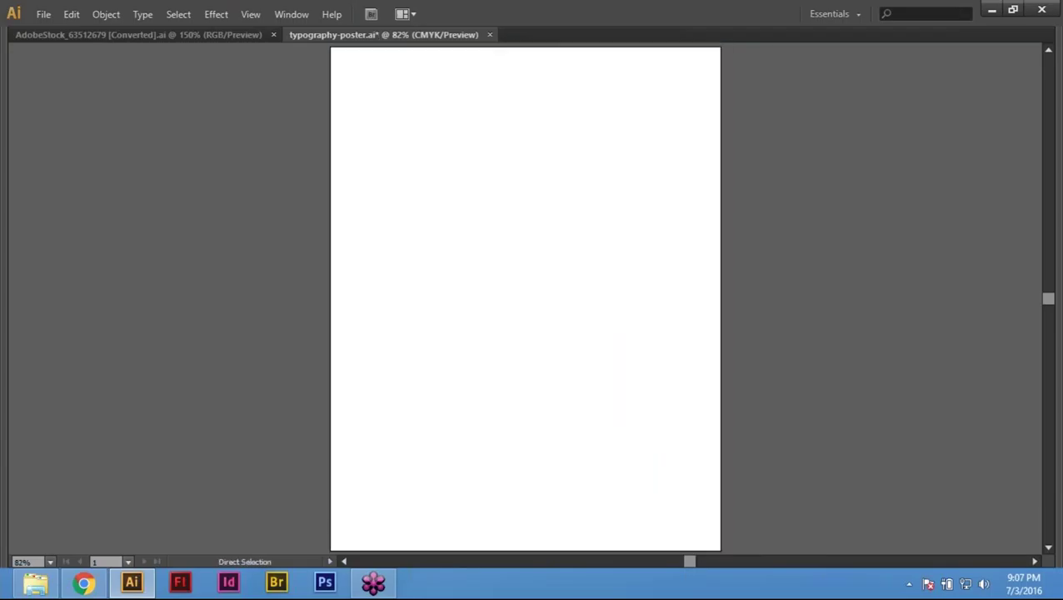
key("ctrl+z")
key("v")
key("a")
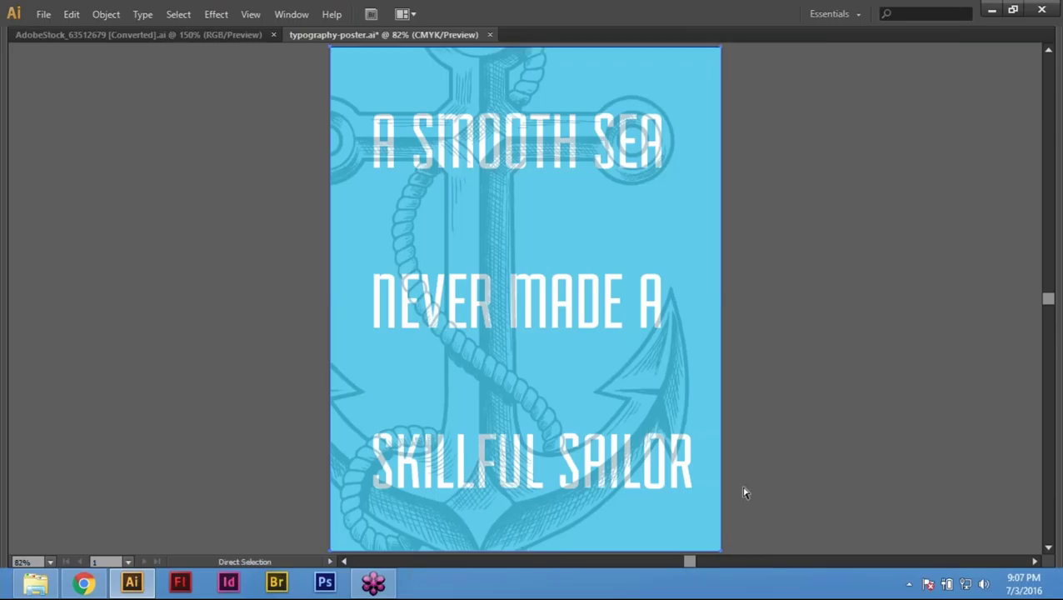
key("v")
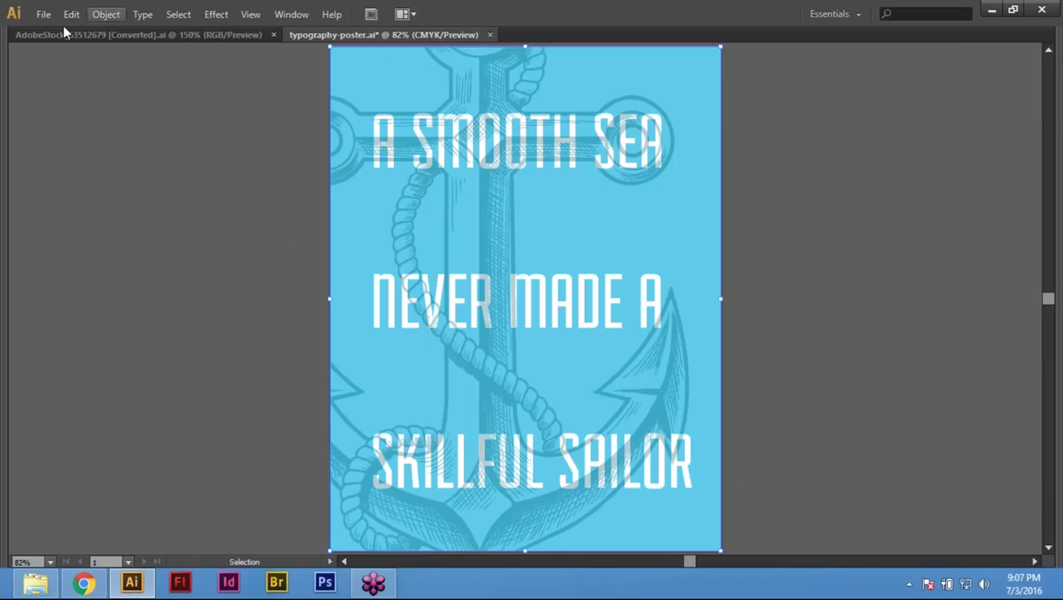
Step: Copy the poster artwork with Edit > Copy
left_click(43, 15)
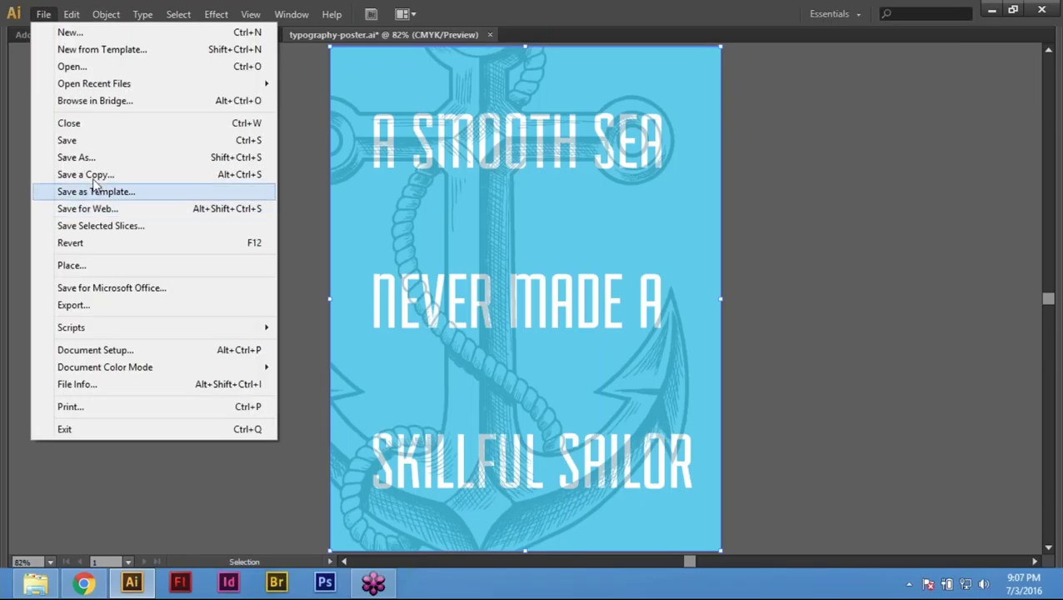
key("Escape")
left_click(72, 15)
left_click(96, 89)
Step: Close the poster without saving, then close the AdobeStock anchor document
key("a")
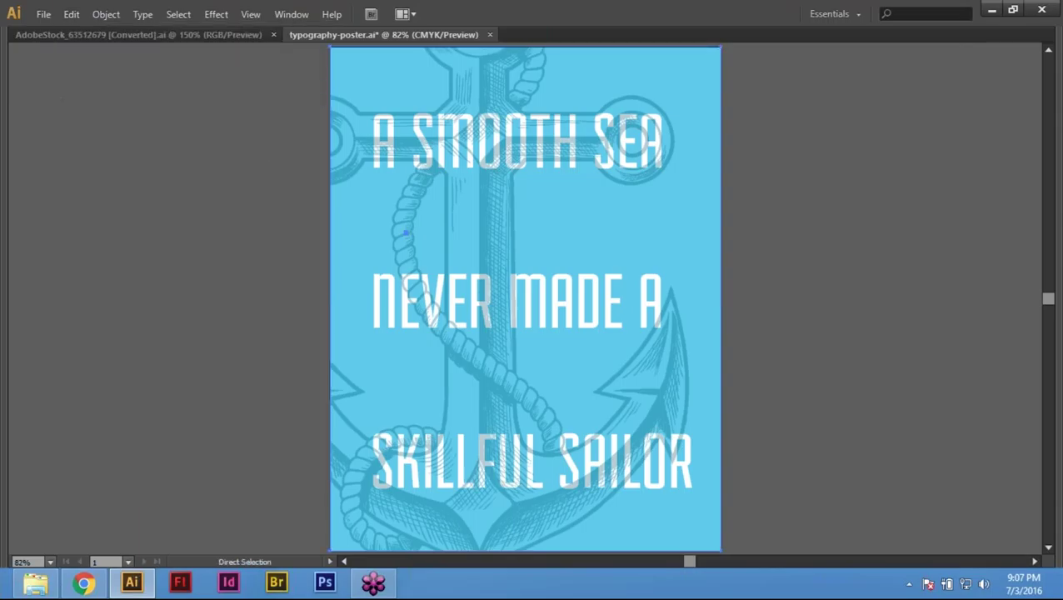
key("ctrl+w")
left_click(616, 315)
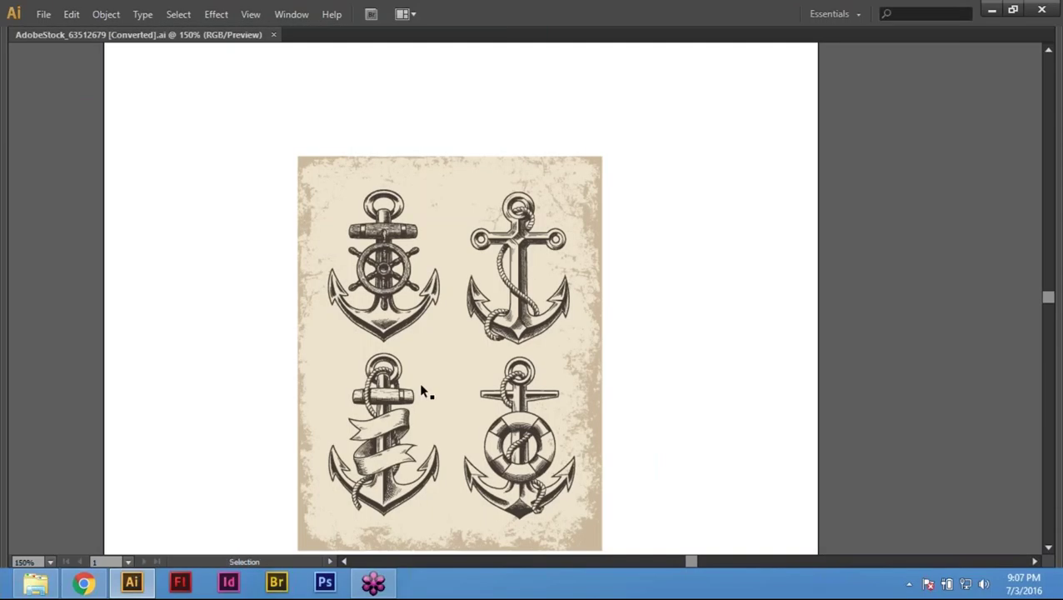
key("ctrl+w")
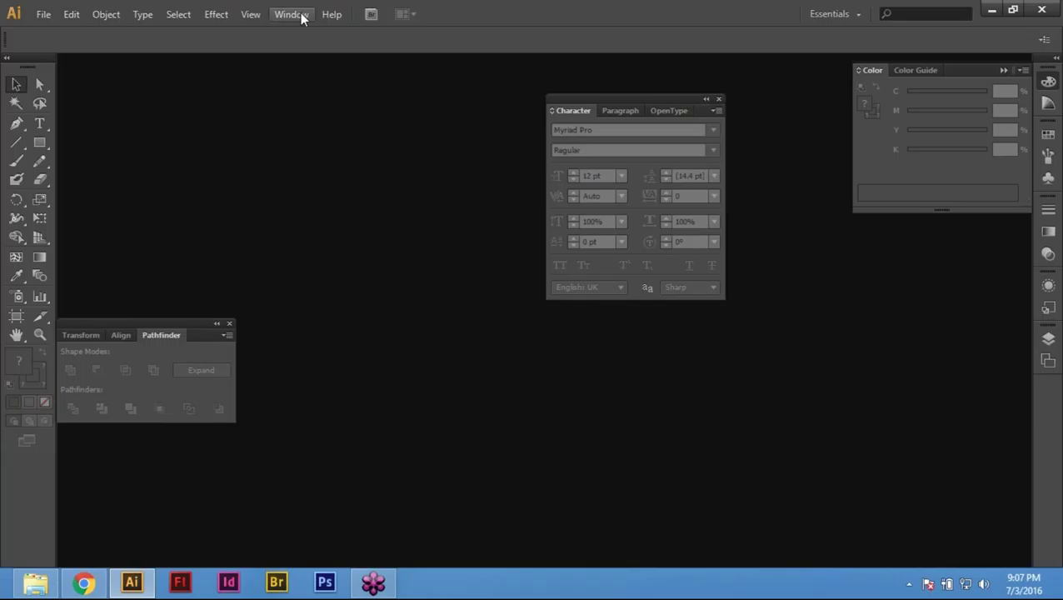
left_click(302, 19)
mouse_move(381, 74)
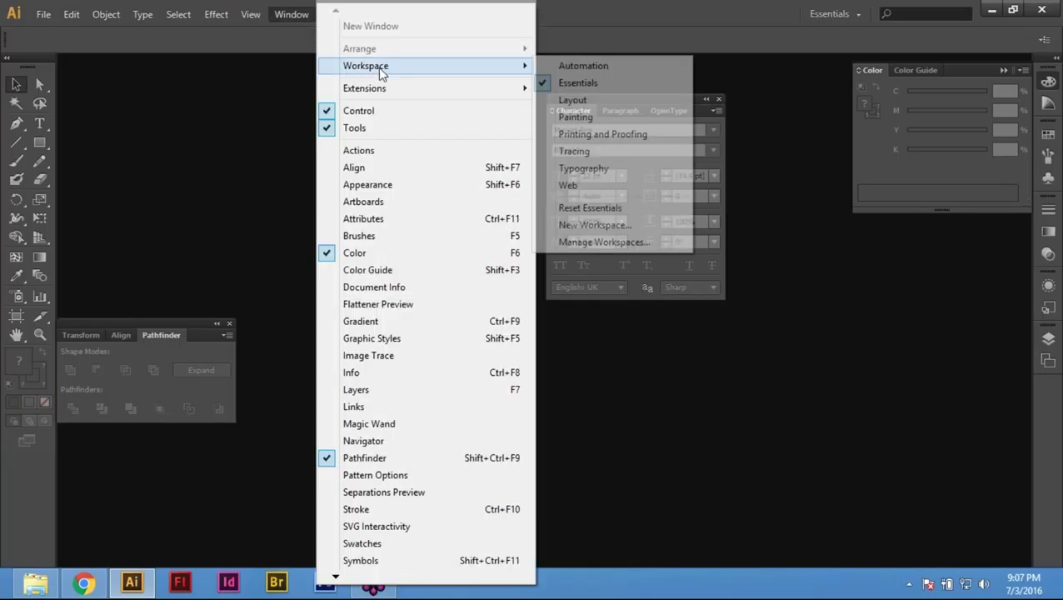
left_click(621, 68)
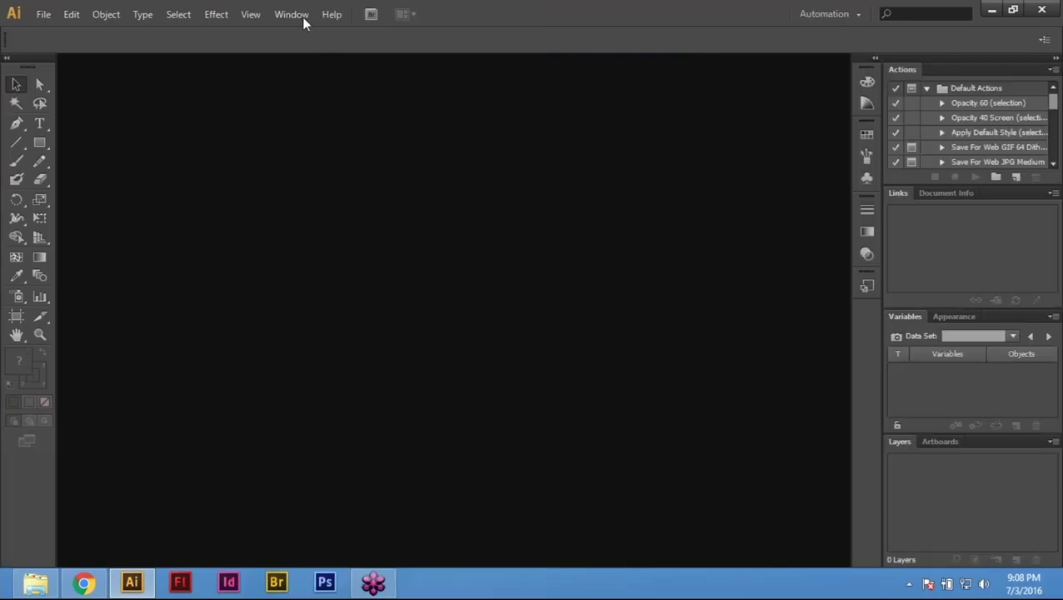
left_click(304, 15)
mouse_move(398, 67)
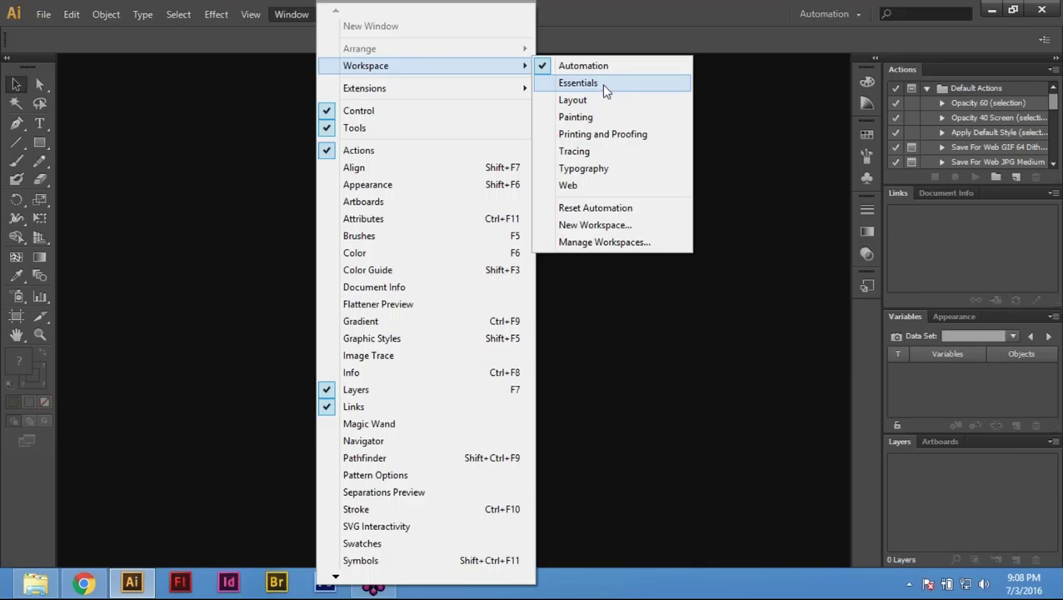
left_click(605, 89)
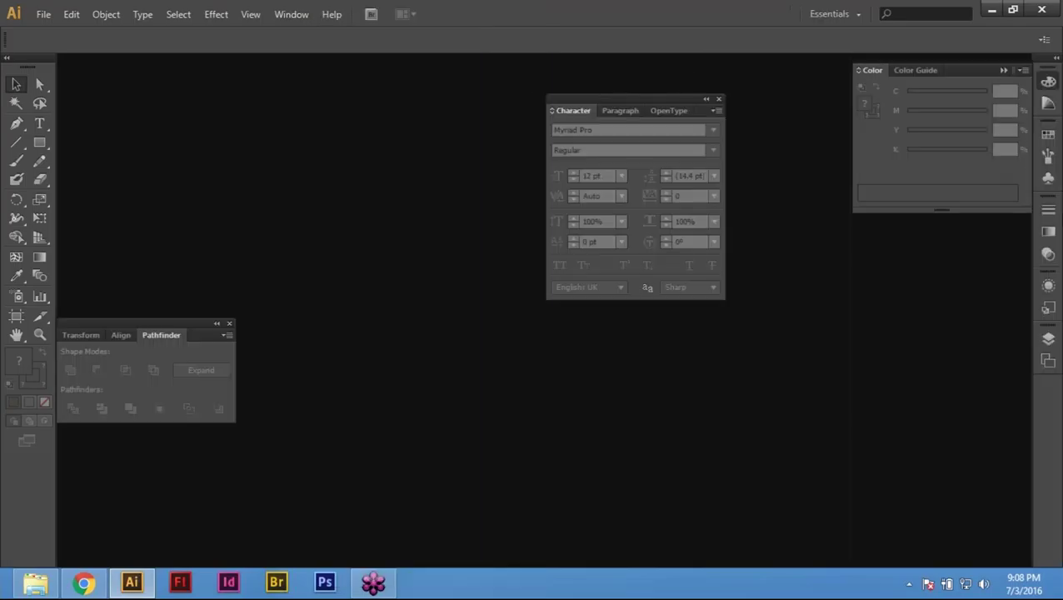
left_click(720, 101)
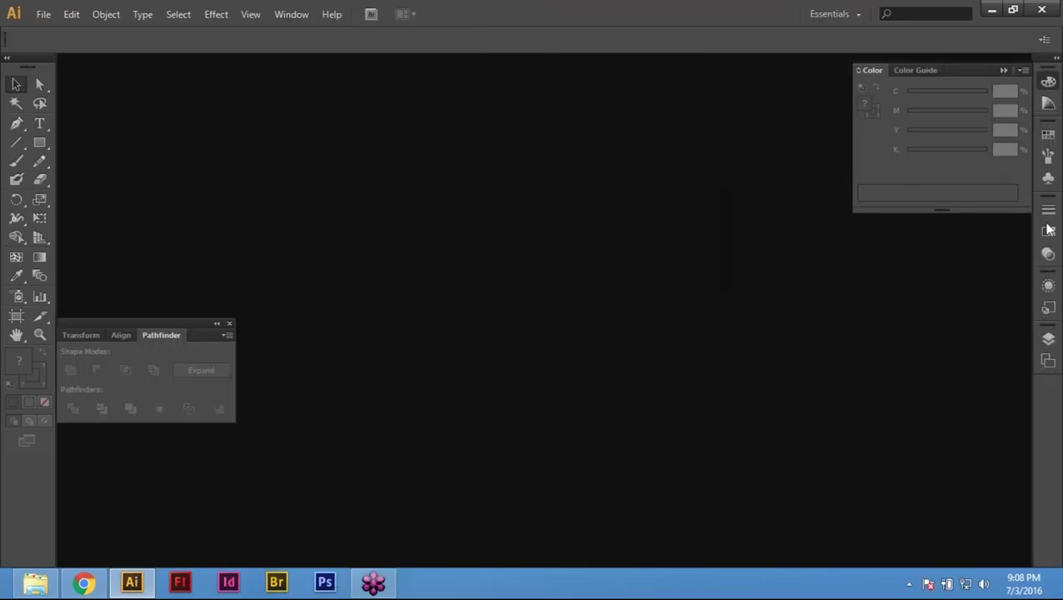
left_click(1048, 85)
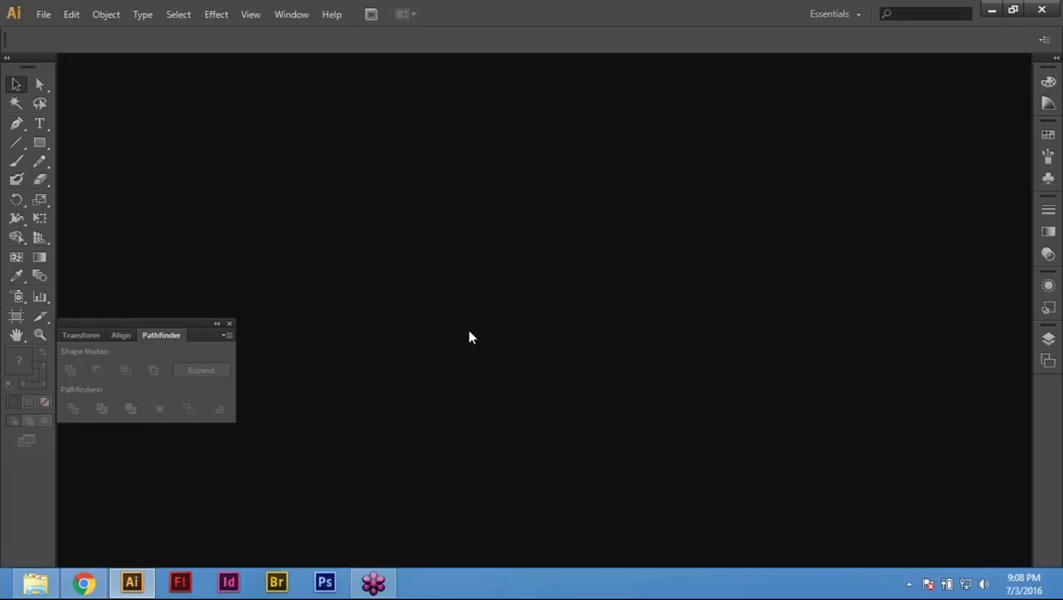
left_click(229, 323)
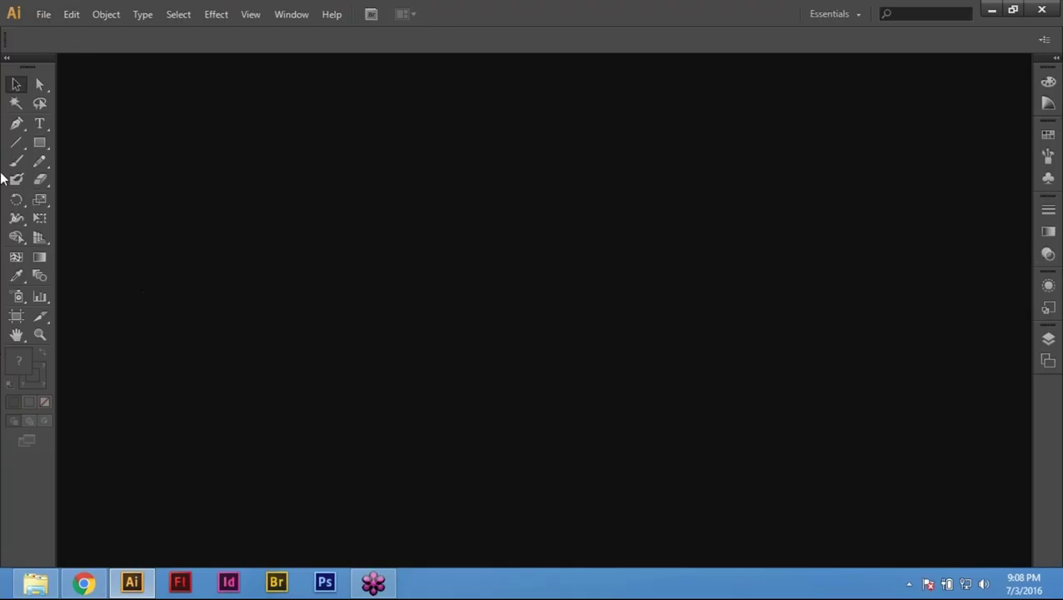
left_click(38, 84)
left_click(42, 15)
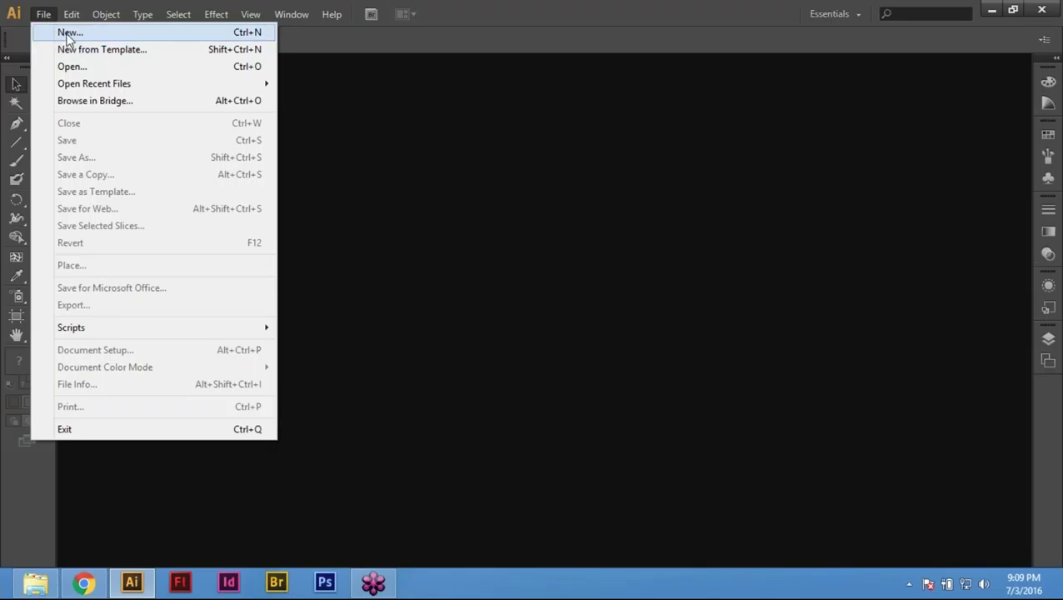
Step: Name a new document 'Poster Design' and apply the Print profile (A4, 210 × 297 mm)
left_click(66, 35)
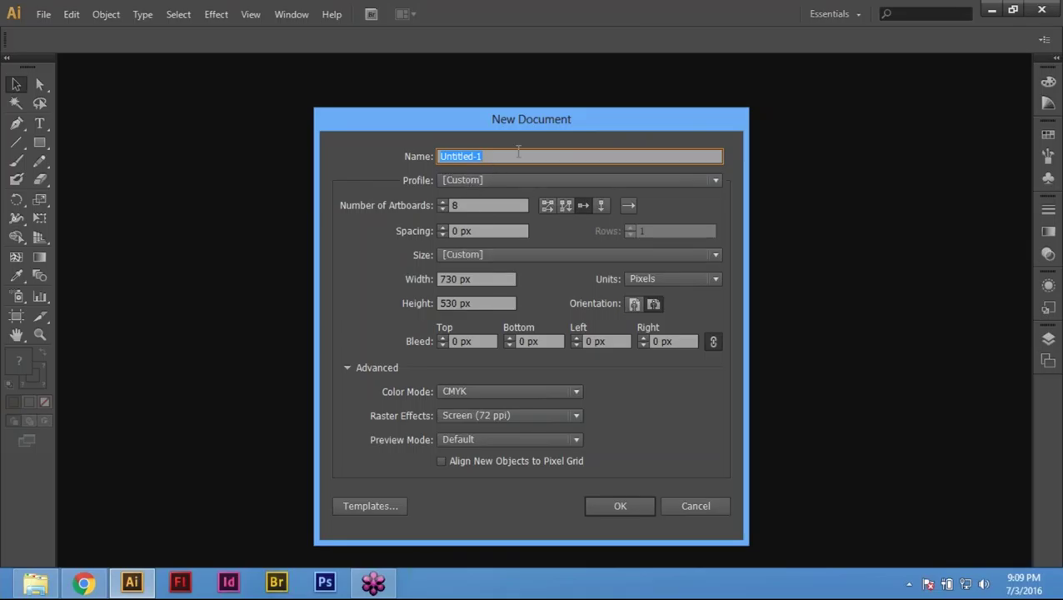
type("Poster Design 01")
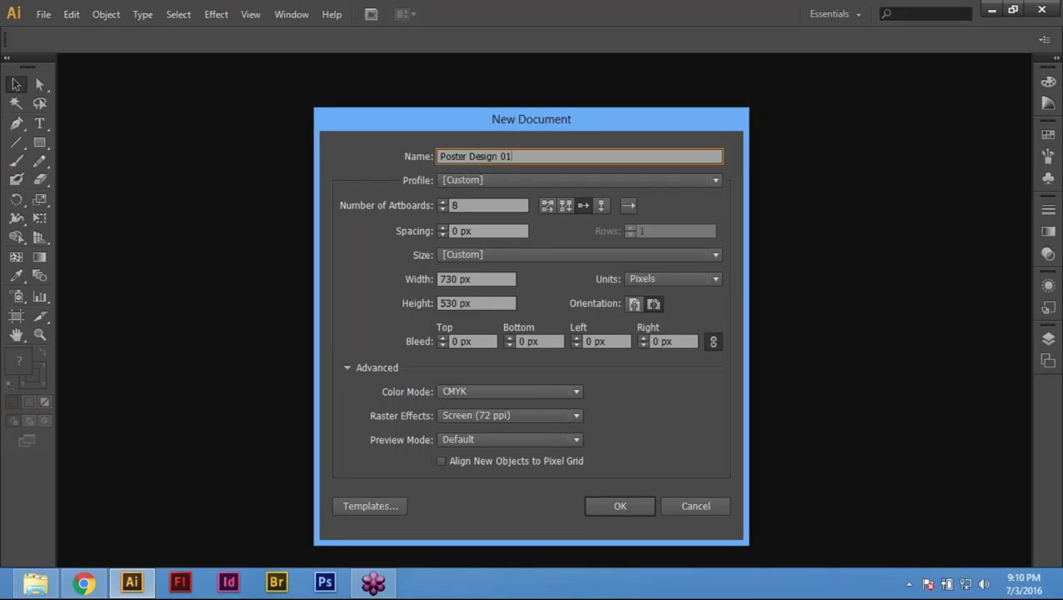
key("BackSpace")
key("BackSpace")
key("BackSpace")
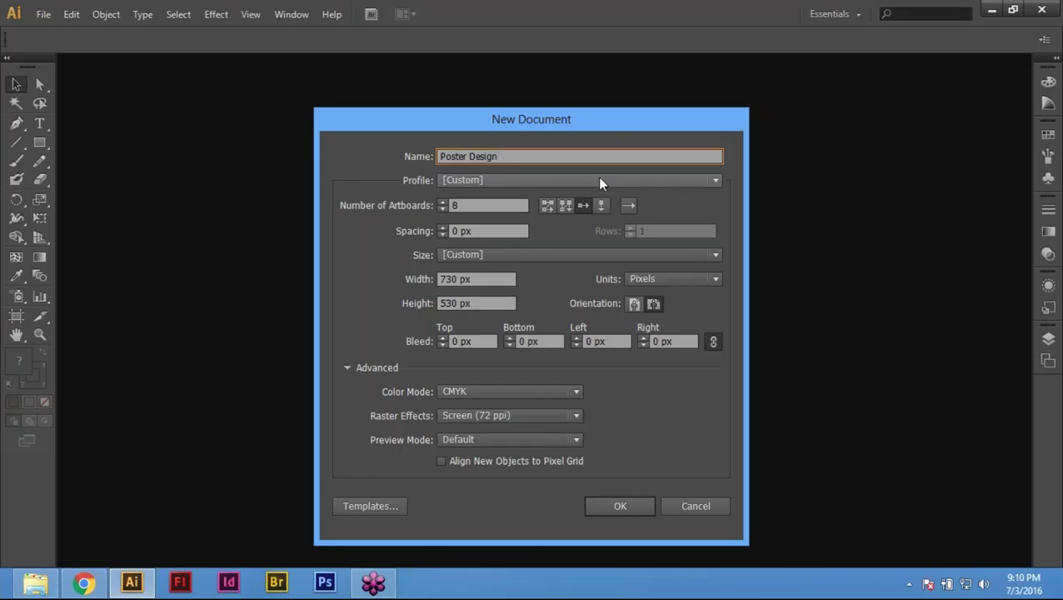
left_click(557, 177)
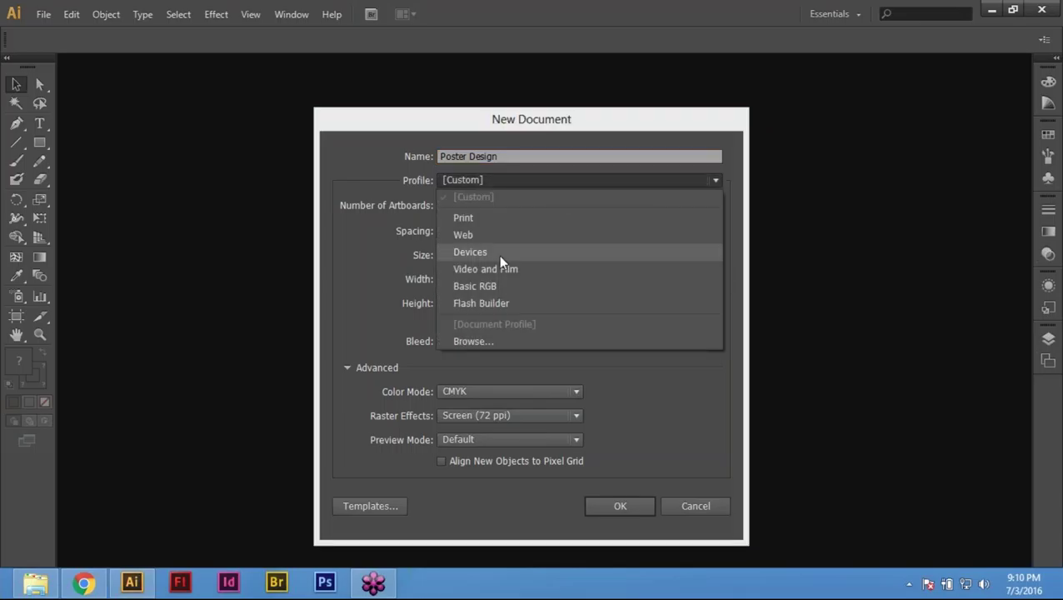
left_click(472, 218)
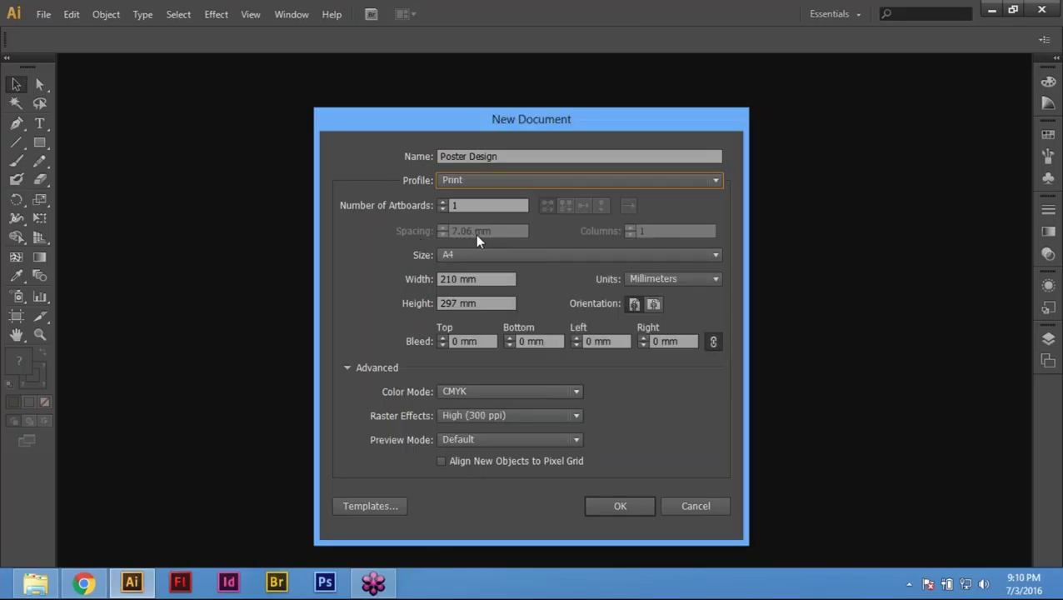
Step: Set units to Inches and page size to Letter in portrait orientation
left_click(682, 283)
left_click(660, 328)
left_click(674, 283)
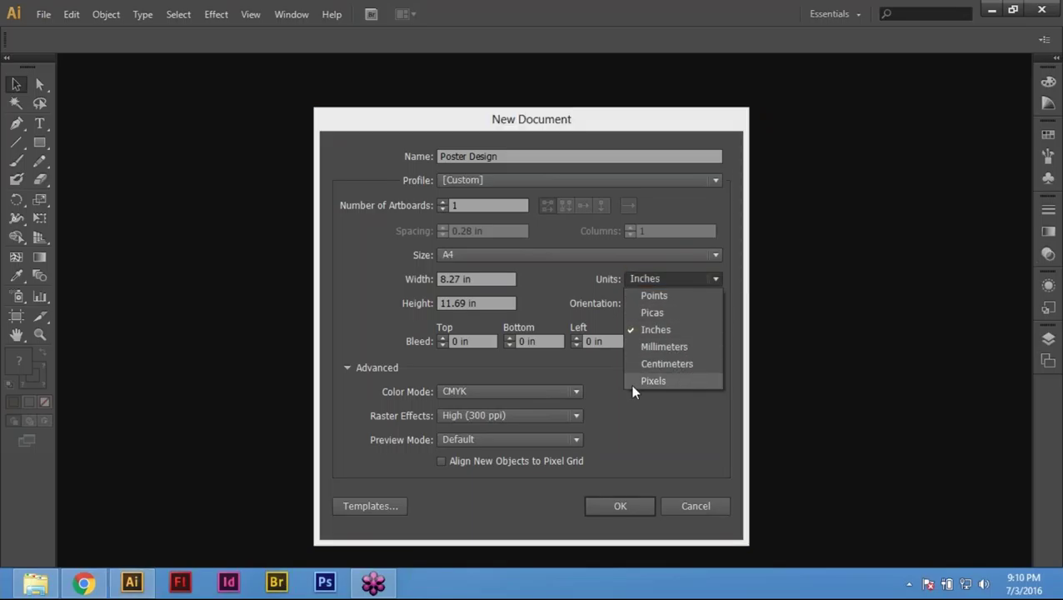
left_click(656, 329)
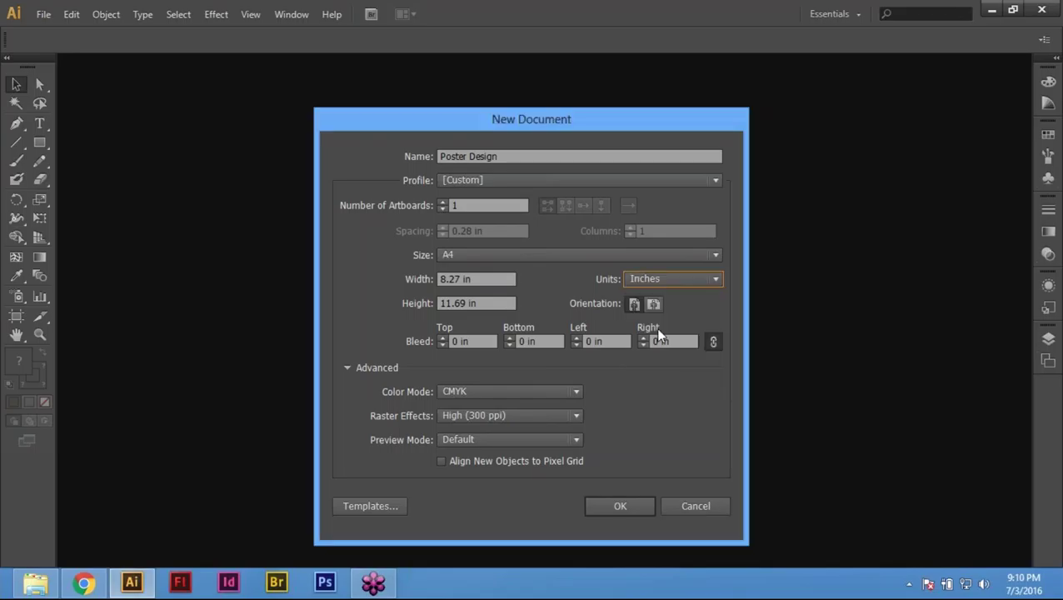
left_click(490, 254)
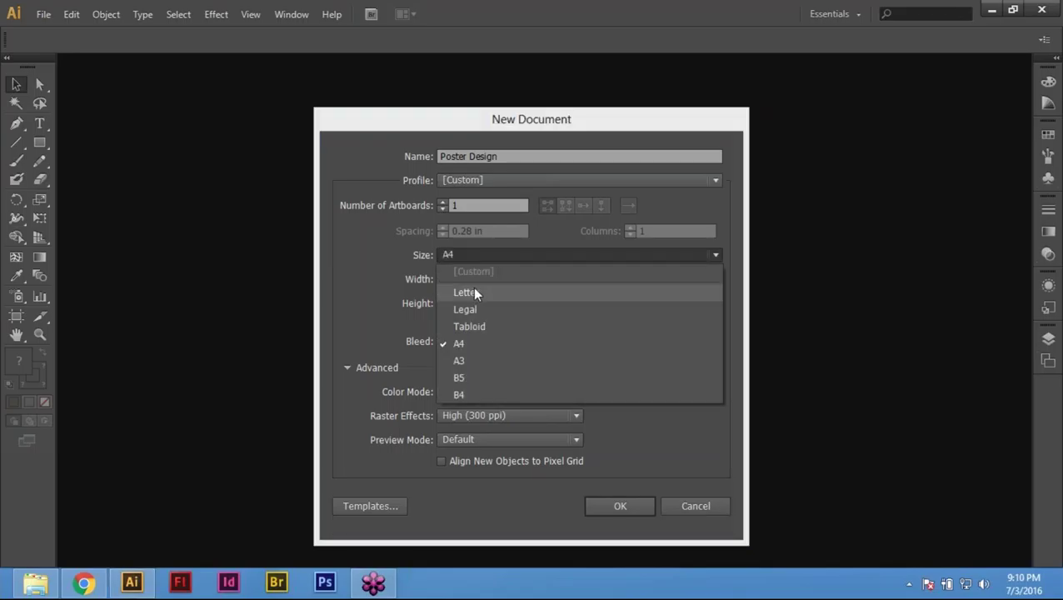
left_click(475, 294)
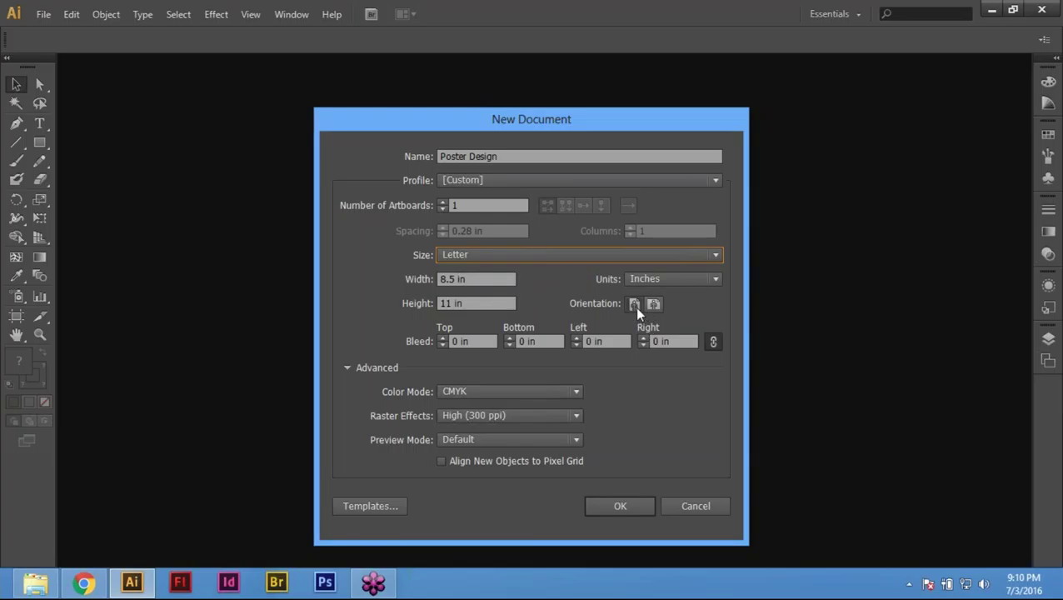
left_click(634, 305)
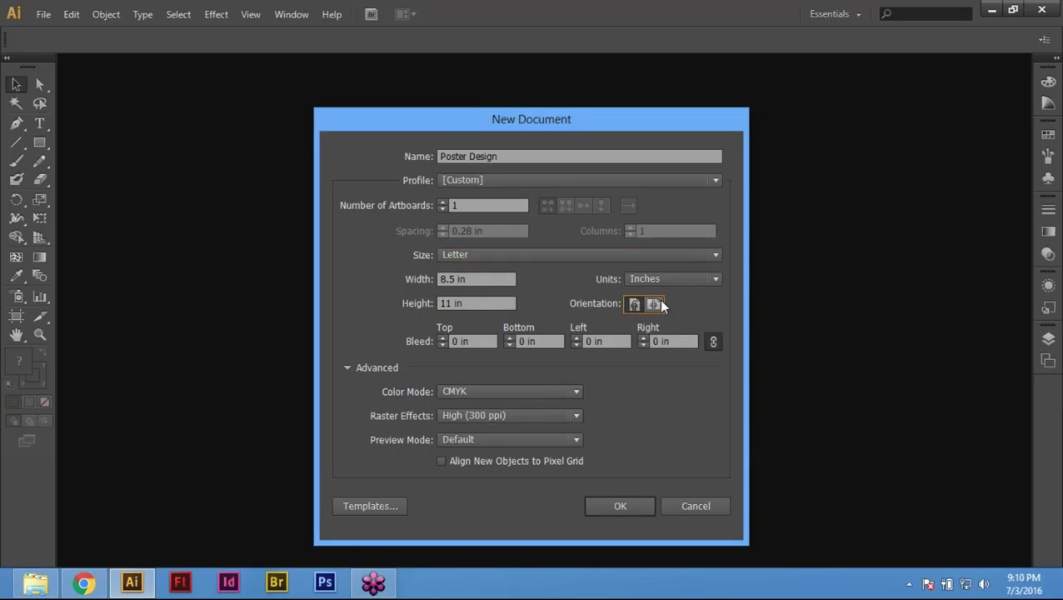
left_click(654, 304)
left_click(634, 305)
Step: Keep CMYK, set raster effects to Screen (72 ppi), and create the document
left_click(538, 392)
left_click(538, 392)
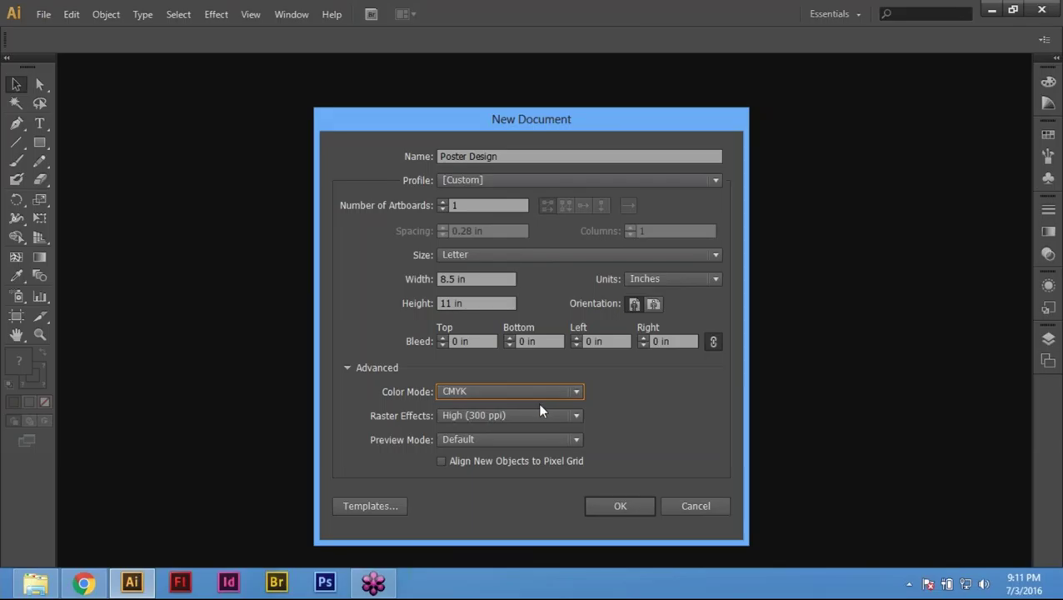
left_click(523, 415)
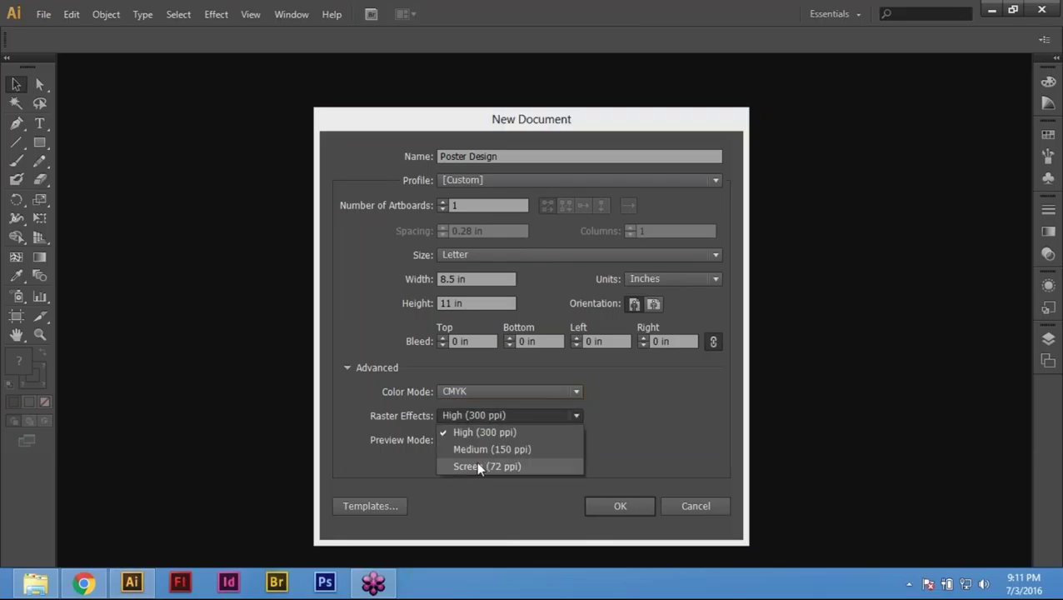
left_click(478, 467)
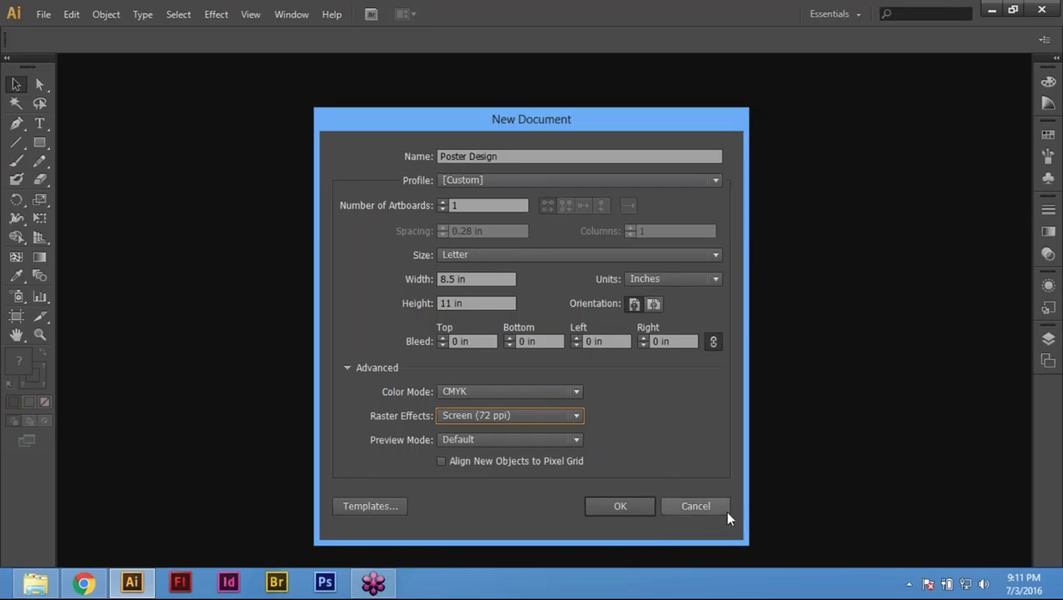
left_click(627, 507)
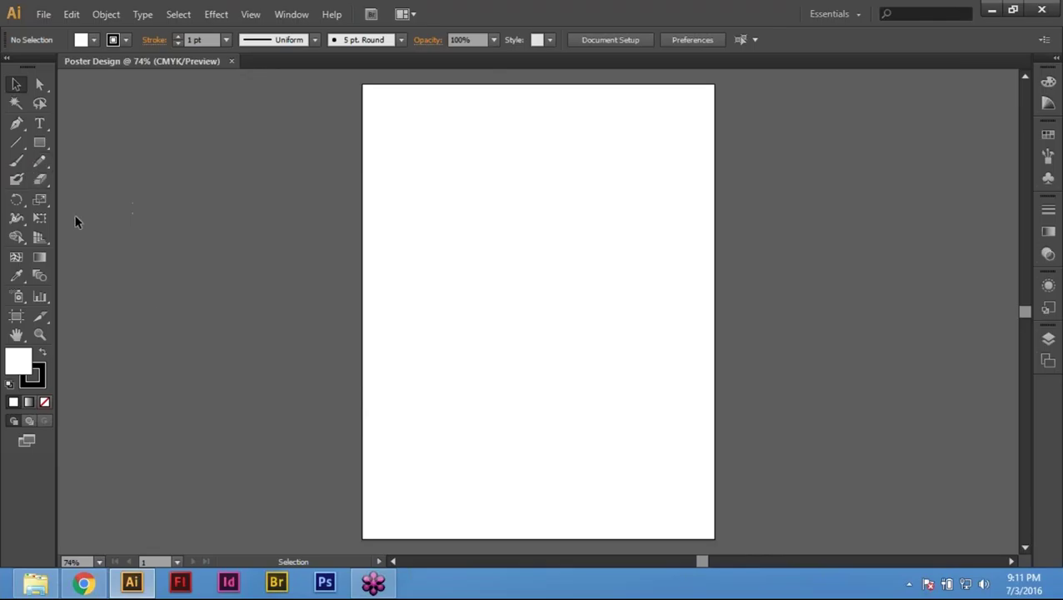
Step: Draw an 8.5 × 11 in rectangle on the Poster Design artboard
left_click(42, 144)
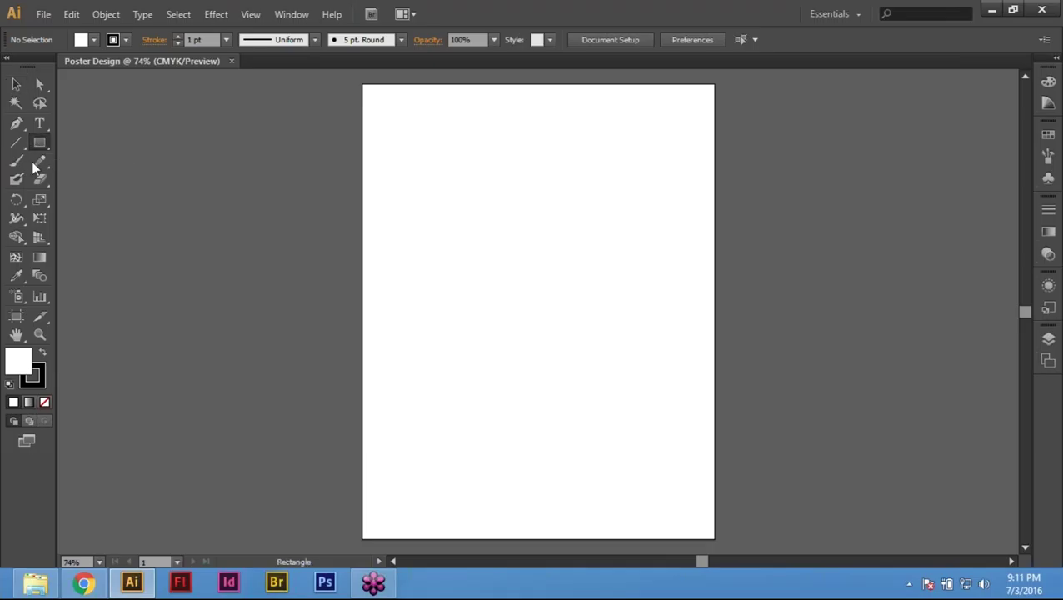
left_click(471, 298)
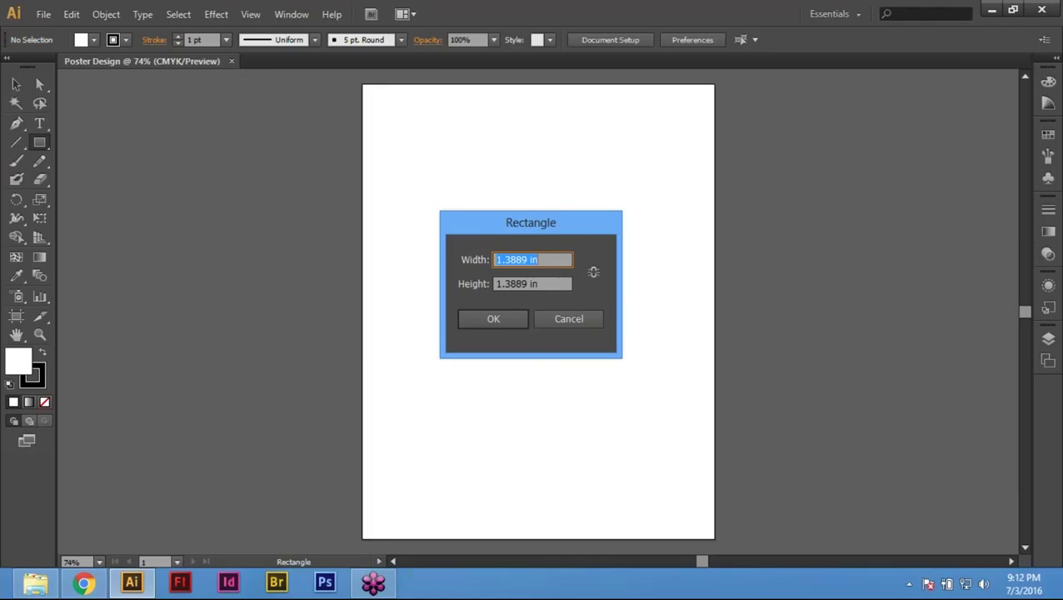
type("8.5")
key("Tab")
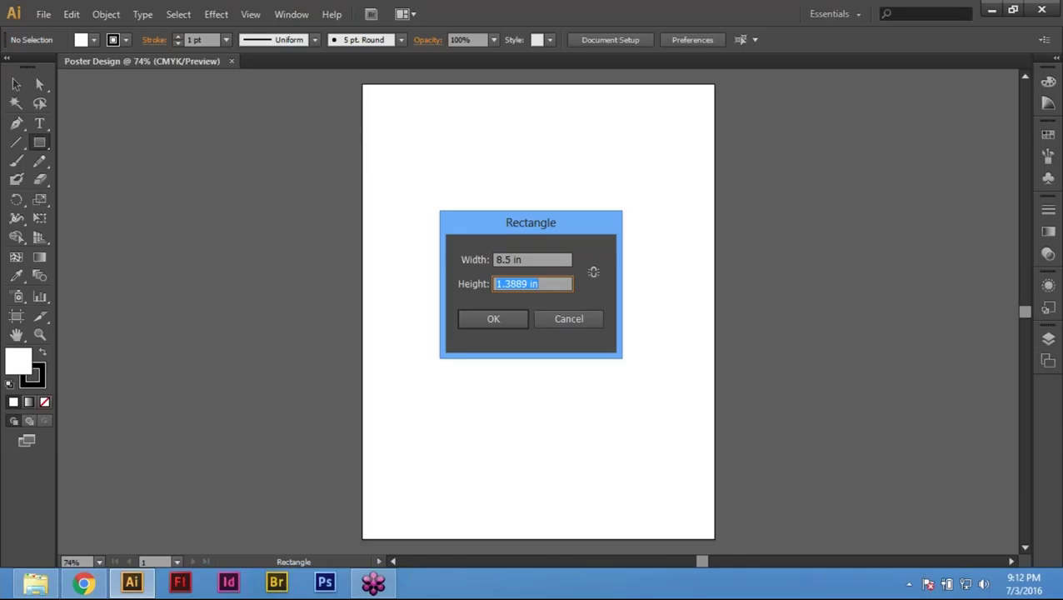
type("11")
key("Return")
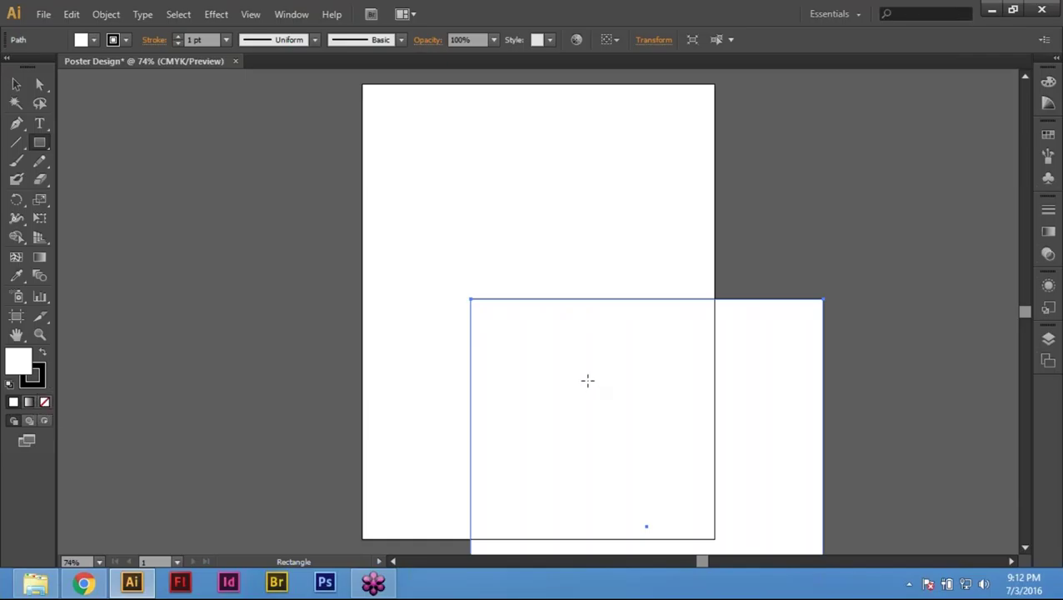
key("v")
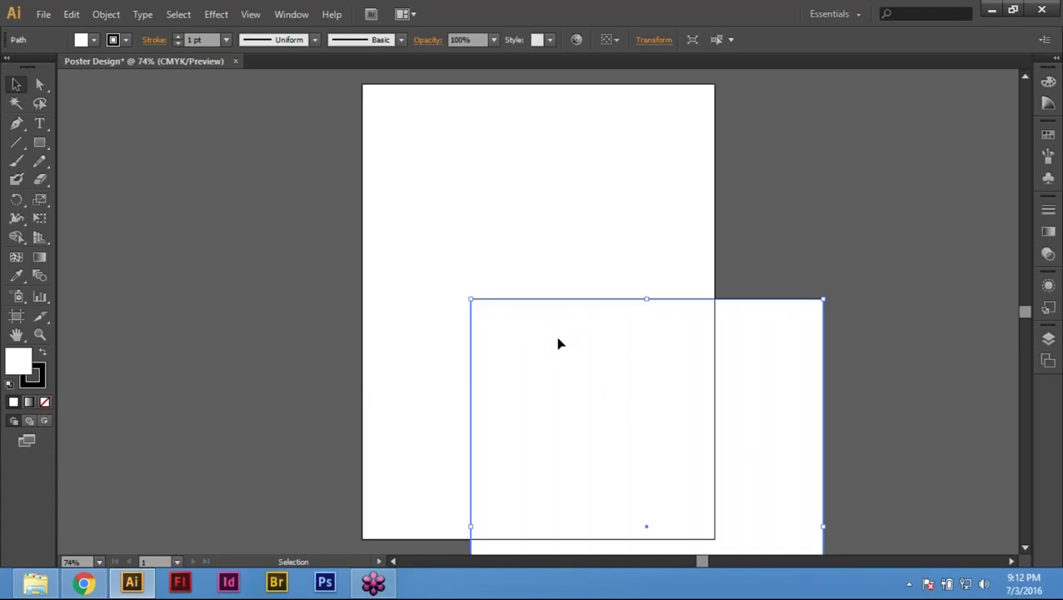
Step: Drag the rectangle up and left until it snaps over the artboard
left_click_drag(558, 345, 455, 136)
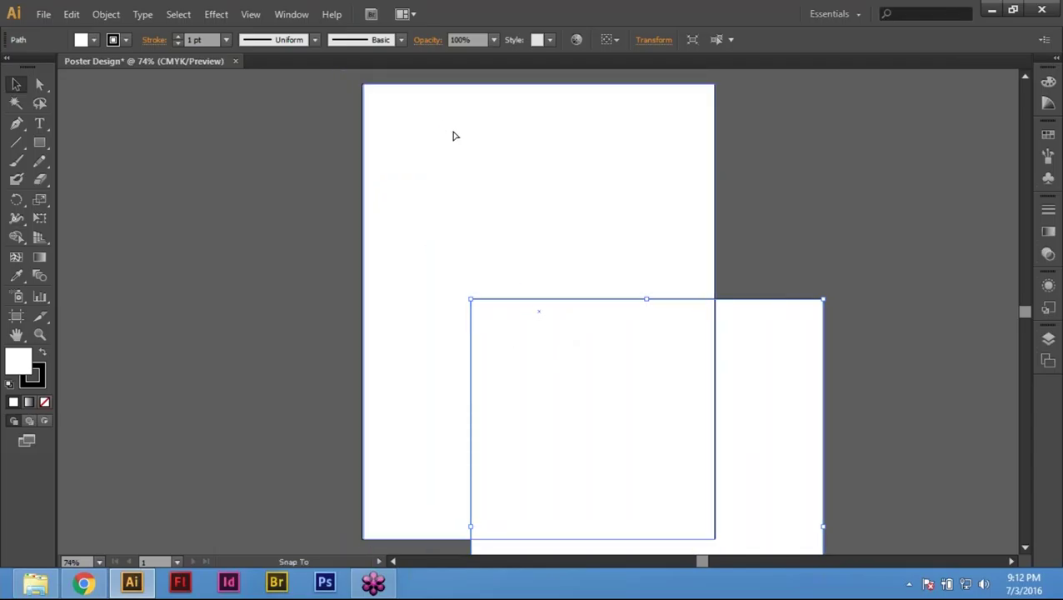
left_click_drag(455, 135, 454, 133)
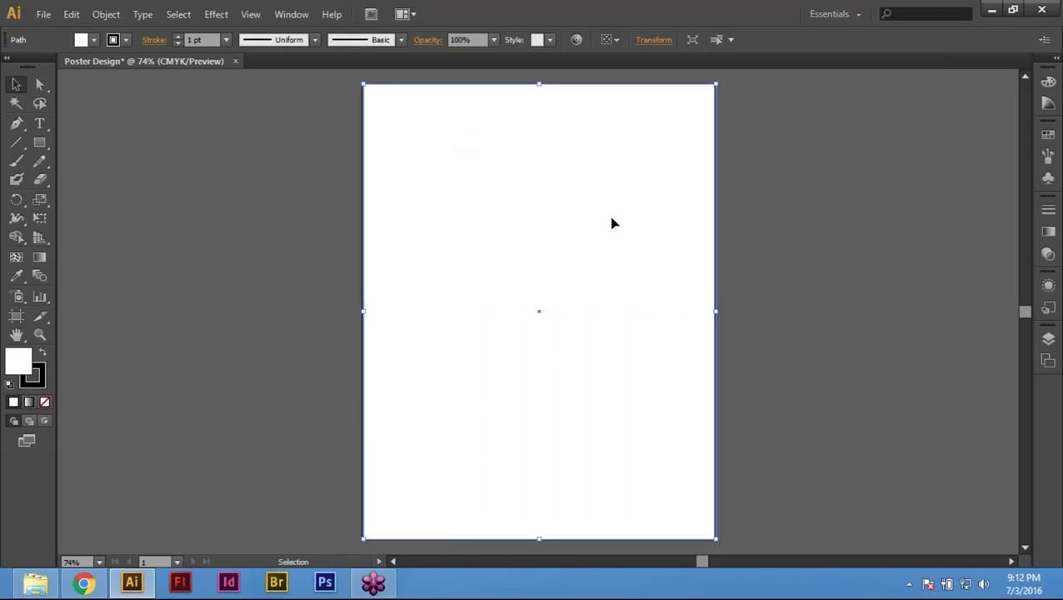
key("ctrl+shift+a")
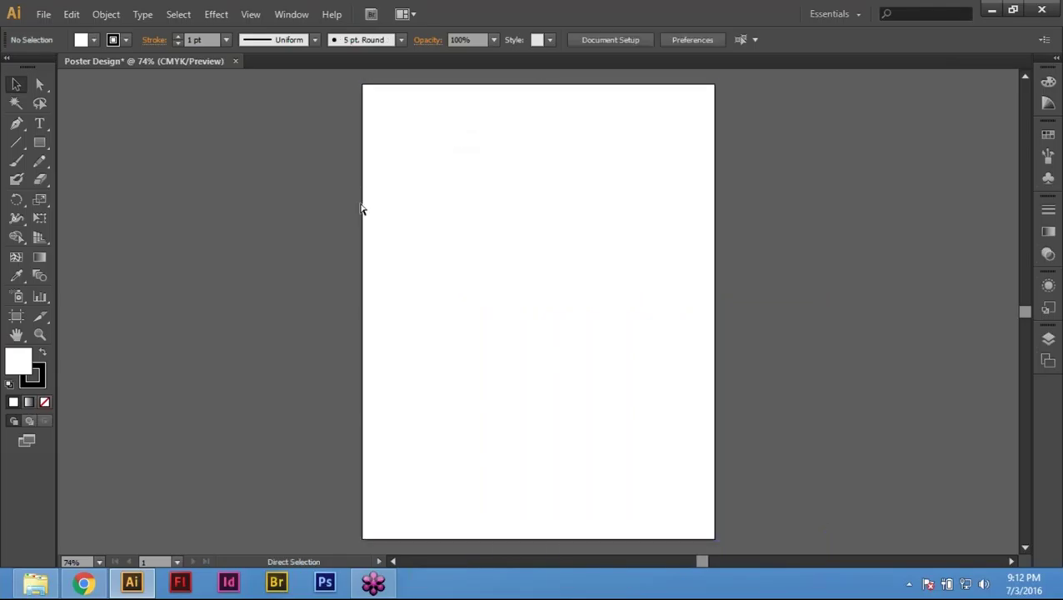
left_click(500, 225)
Step: Cut the rectangle, fit the artboard in the window, and paste it back
left_click(71, 14)
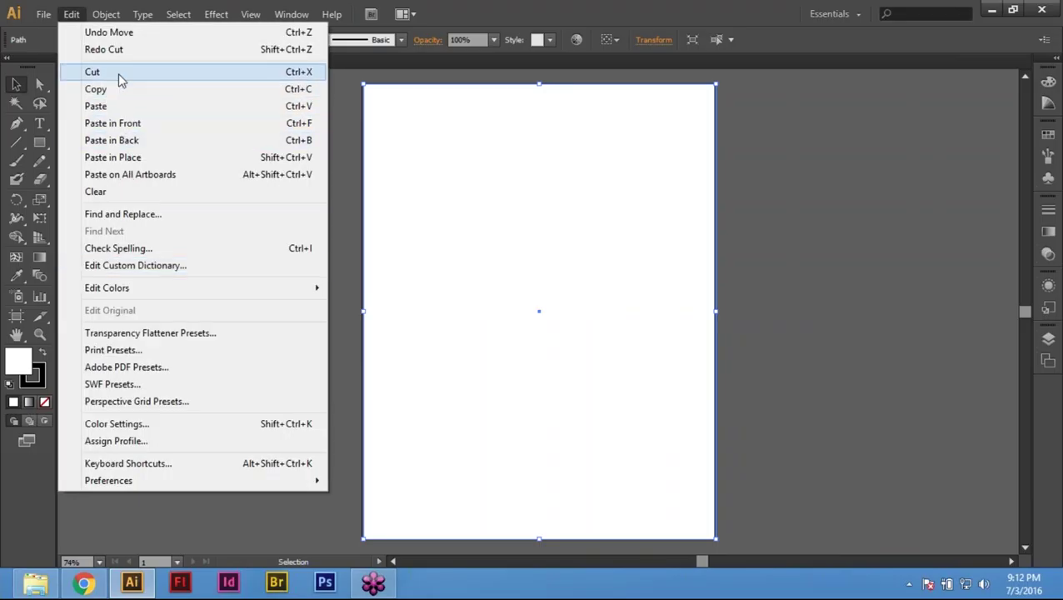
left_click(119, 76)
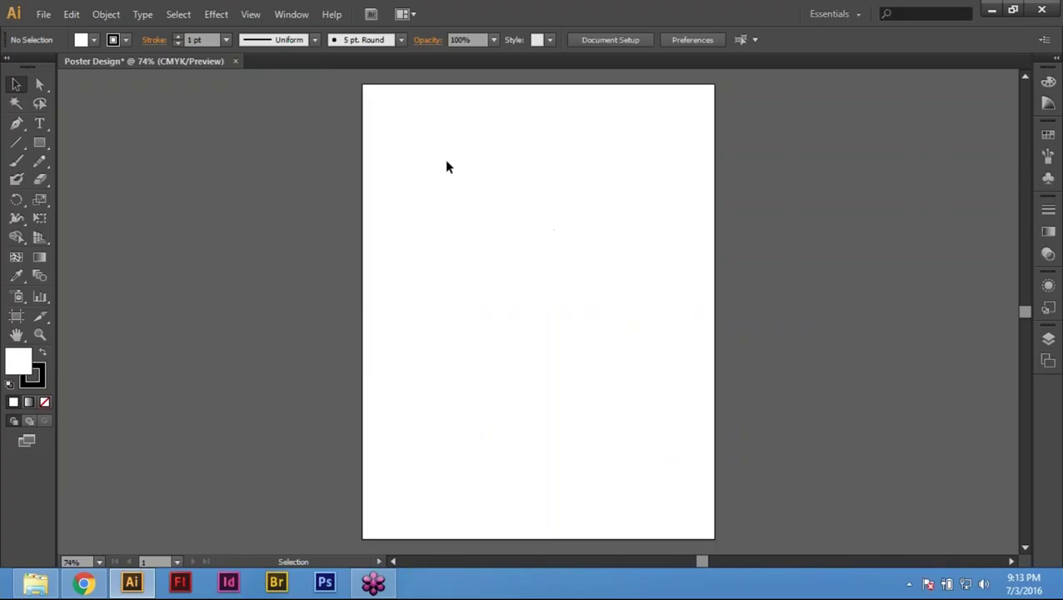
left_click(288, 17)
mouse_move(242, 21)
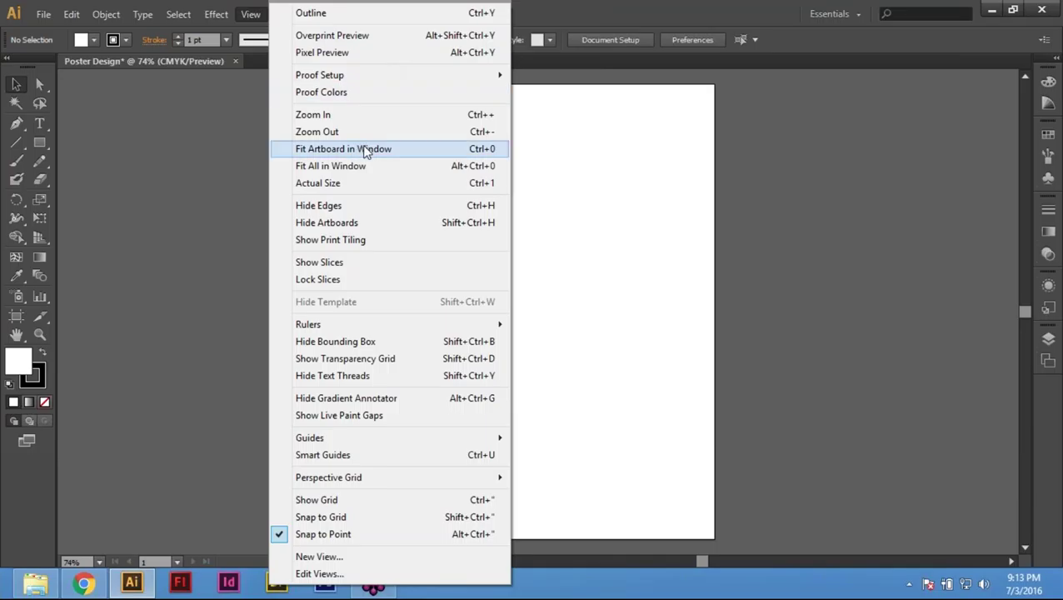
left_click(364, 150)
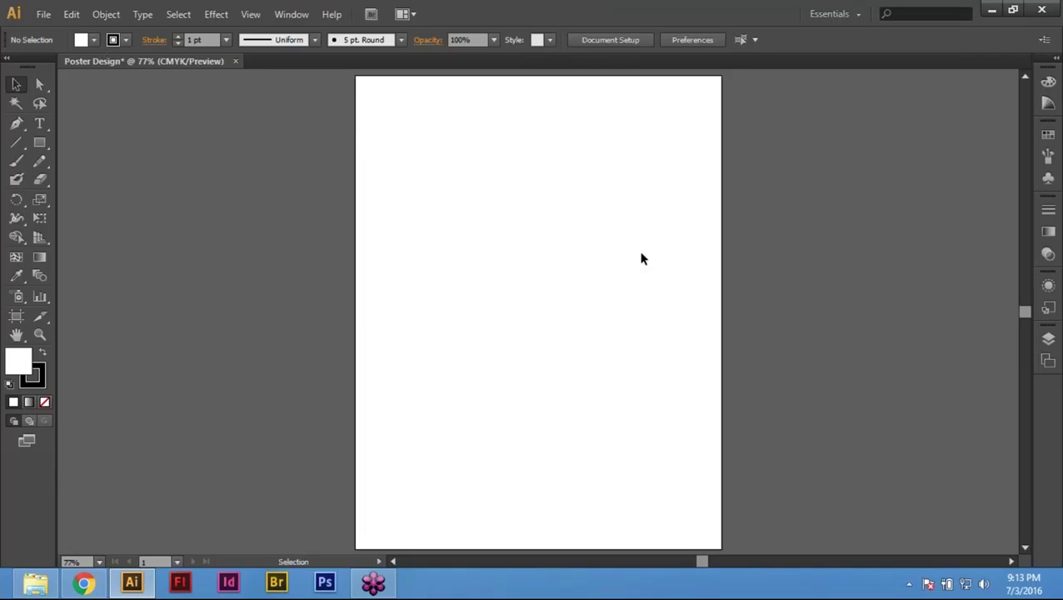
left_click(72, 15)
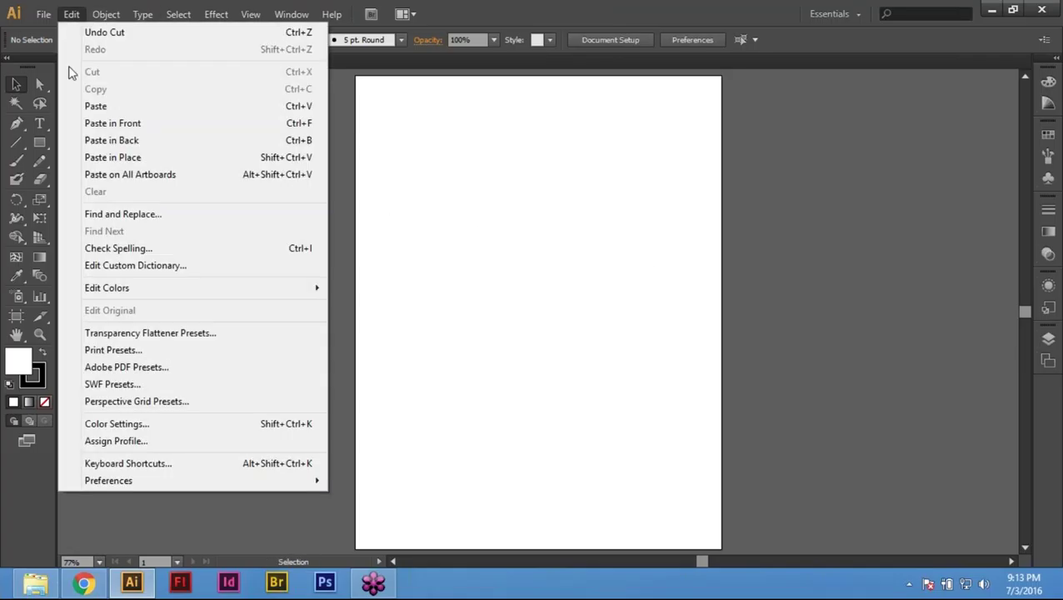
left_click(101, 107)
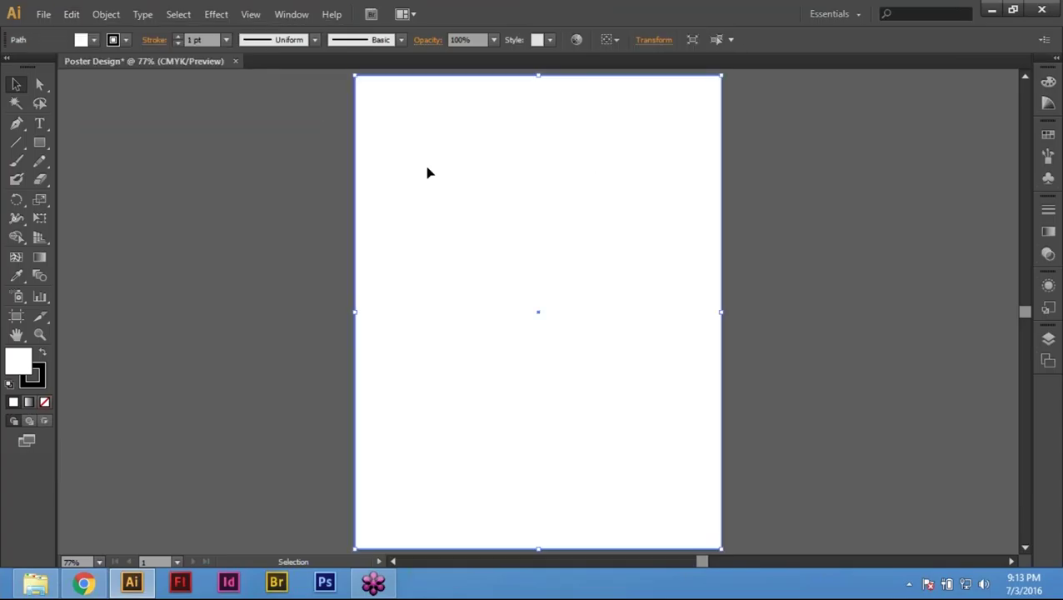
left_click_drag(567, 113, 549, 225)
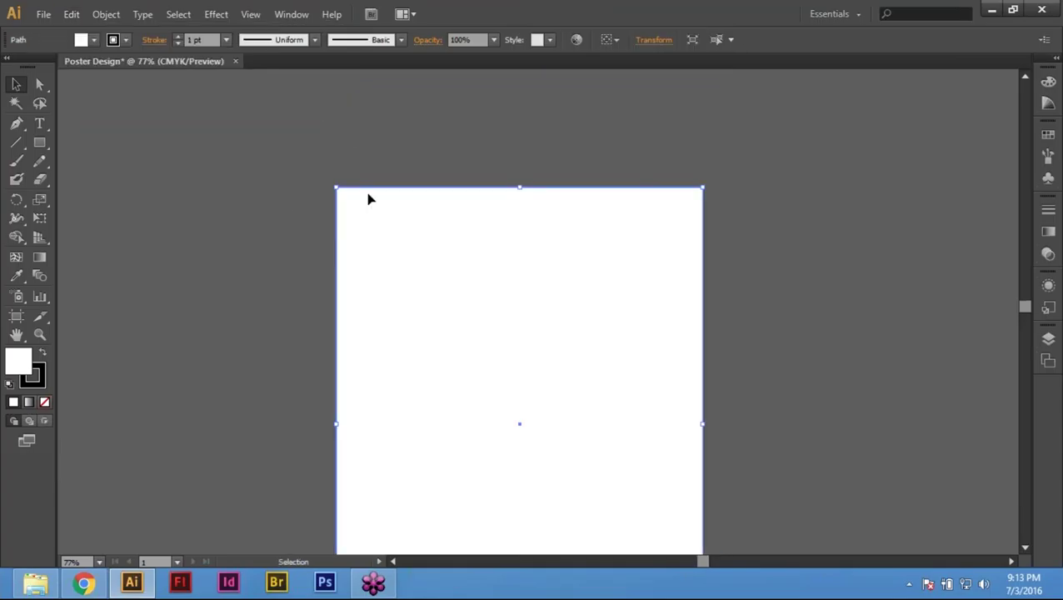
left_click(314, 188)
key("z")
left_click_drag(371, 207, 284, 175)
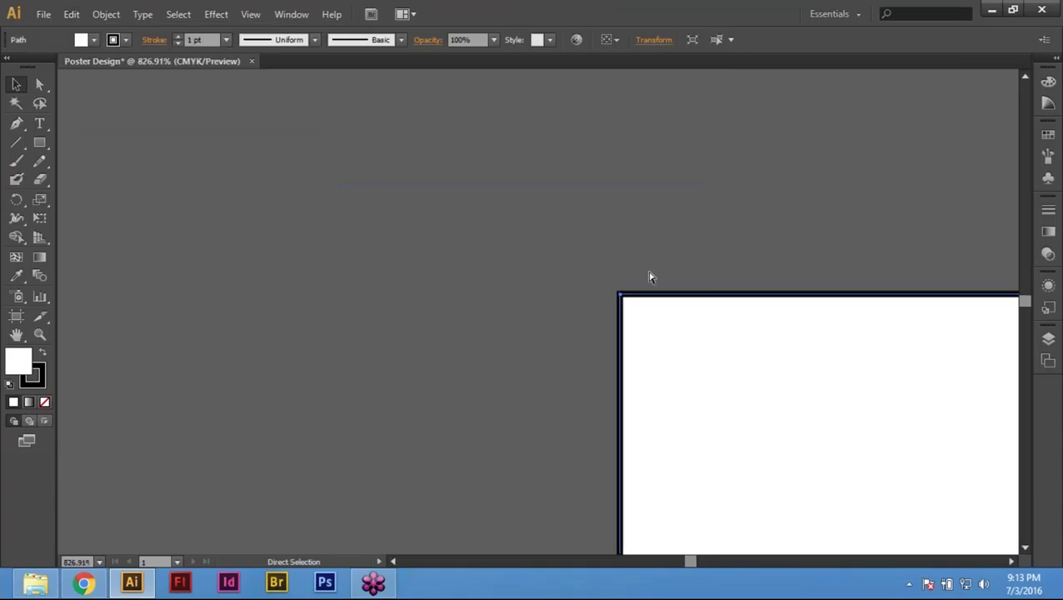
key("ctrl+y")
left_click(681, 282)
left_click(512, 310)
left_click_drag(383, 219, 694, 354)
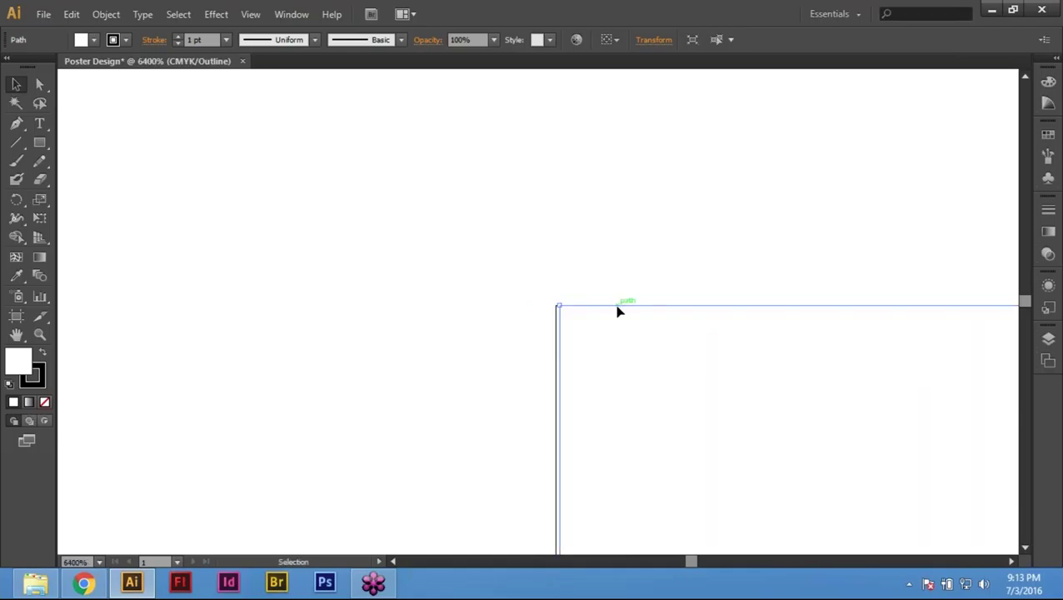
left_click_drag(618, 310, 613, 312)
left_click(38, 81)
key("ctrl+y")
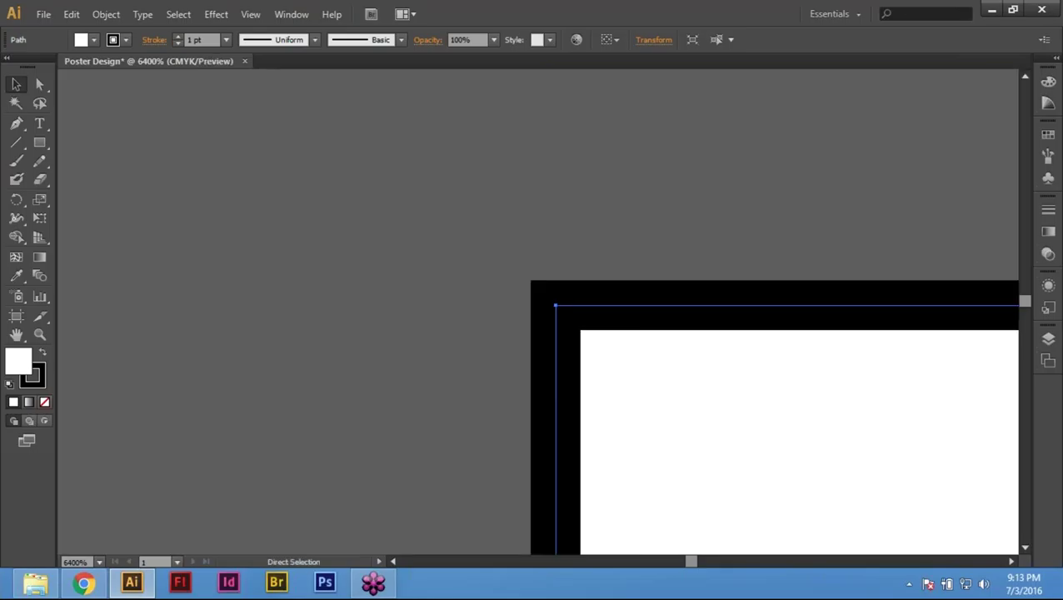
key("ctrl+0")
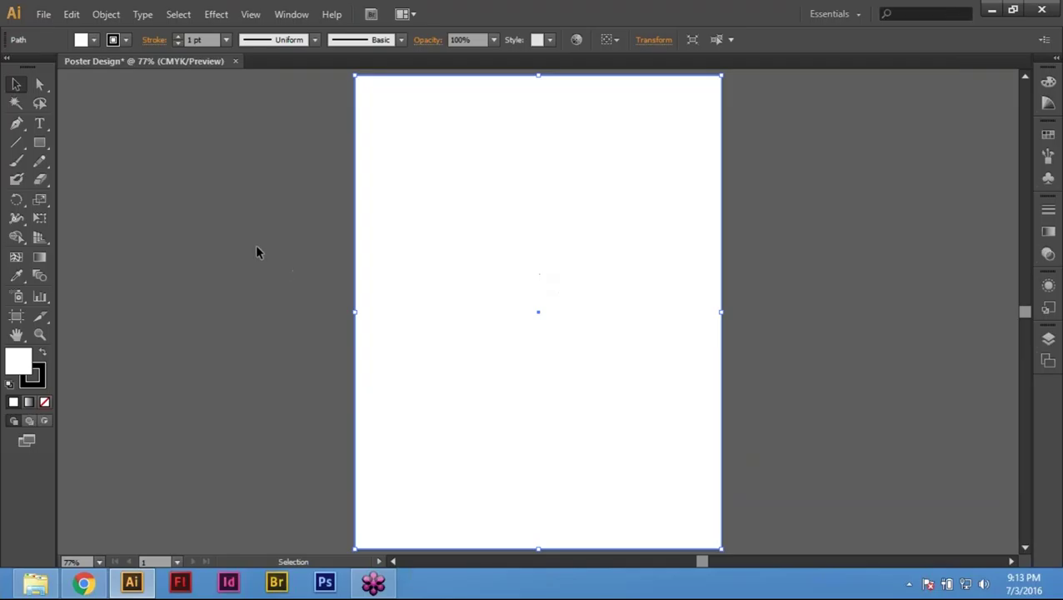
left_click(308, 194)
Step: Set the page rectangle's fill to None in the Color panel
left_click(538, 223)
key("F6")
key("F6")
left_click(1049, 83)
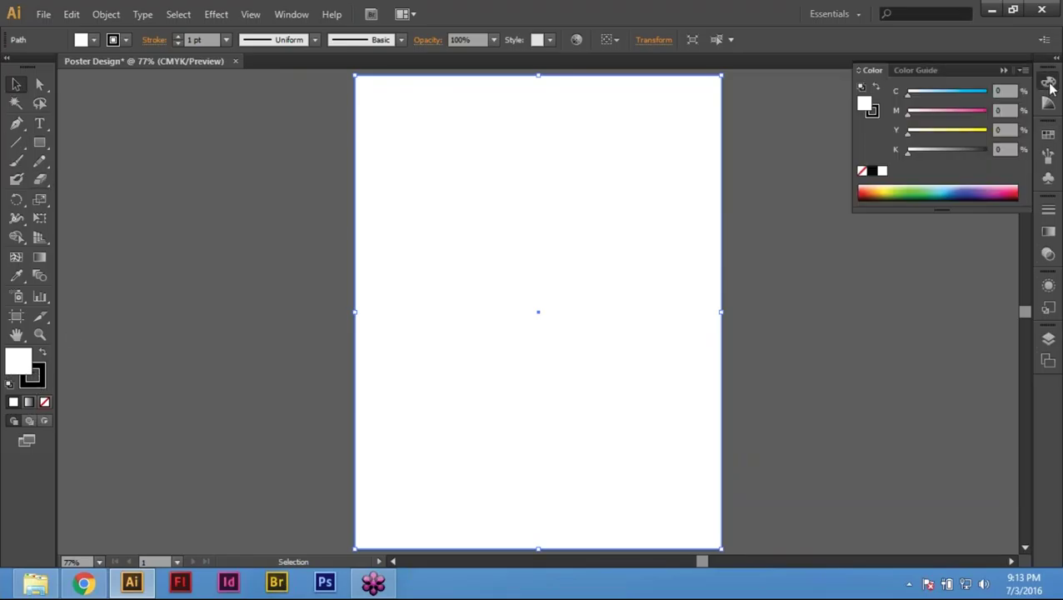
left_click(862, 173)
left_click(872, 111)
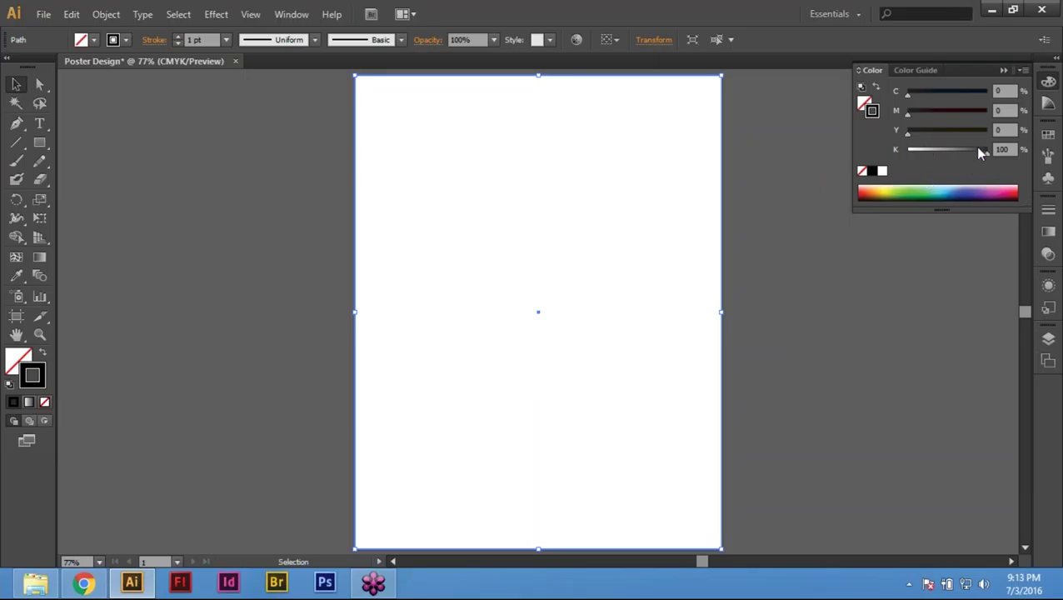
Step: Set the rectangle's stroke weight to 0.25 pt in the Stroke panel
left_click(1048, 209)
left_click(930, 219)
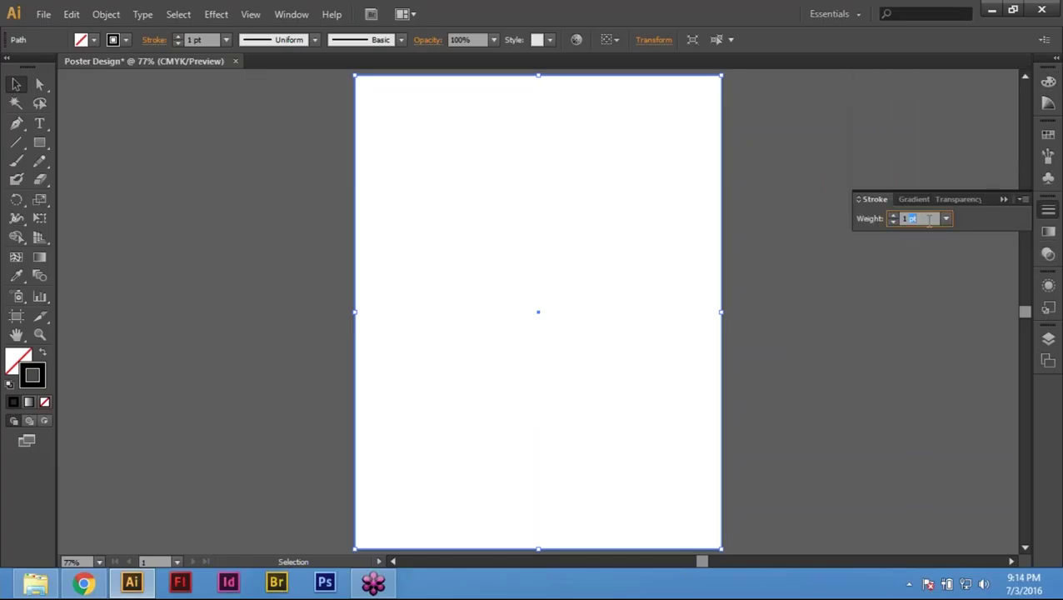
type("2")
key("Return")
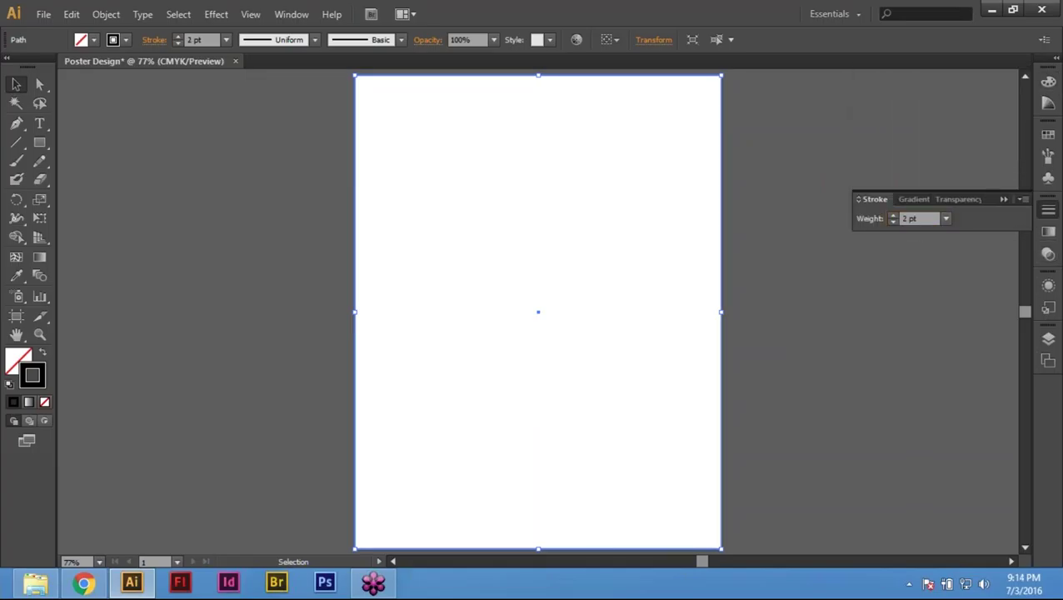
left_click(923, 219)
type("0.25")
key("Return")
Step: Reselect the rectangle and confirm its 0.25 pt stroke weight, then deselect everything
left_click(749, 124)
key("ctrl+z")
left_click(800, 147)
left_click_drag(758, 122, 619, 174)
left_click_drag(772, 100, 650, 164)
left_click_drag(807, 127, 637, 173)
left_click(1050, 214)
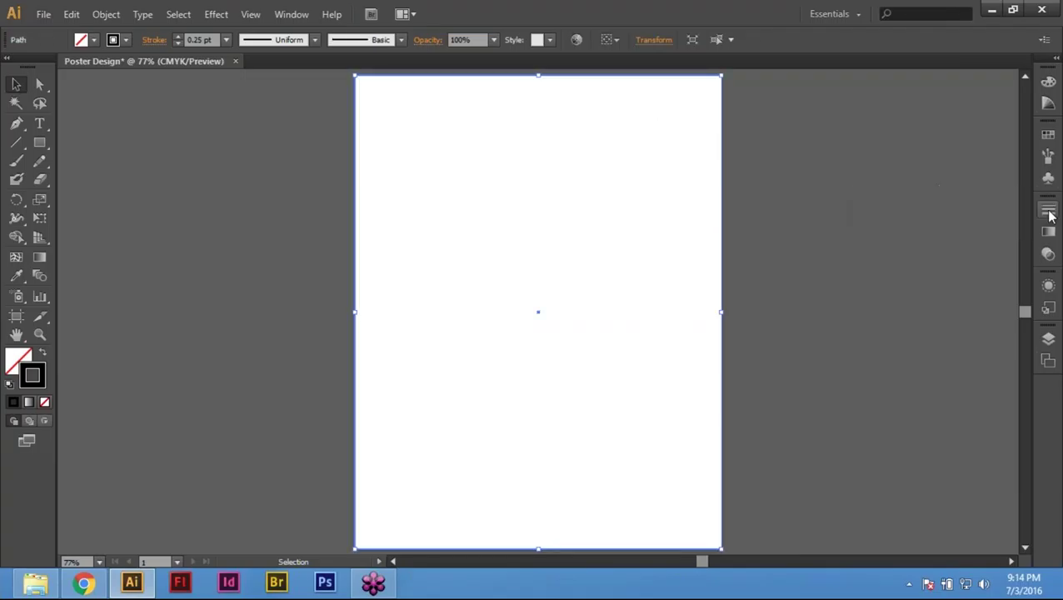
left_click(1050, 213)
left_click(1050, 214)
left_click(1050, 213)
key("ctrl+shift+a")
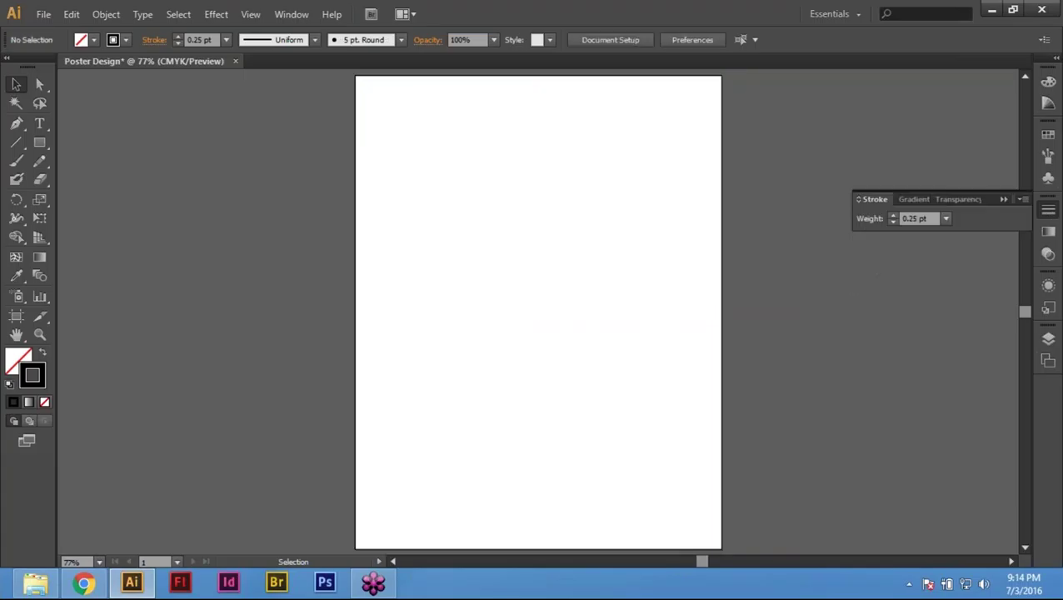
key("ctrl+F10")
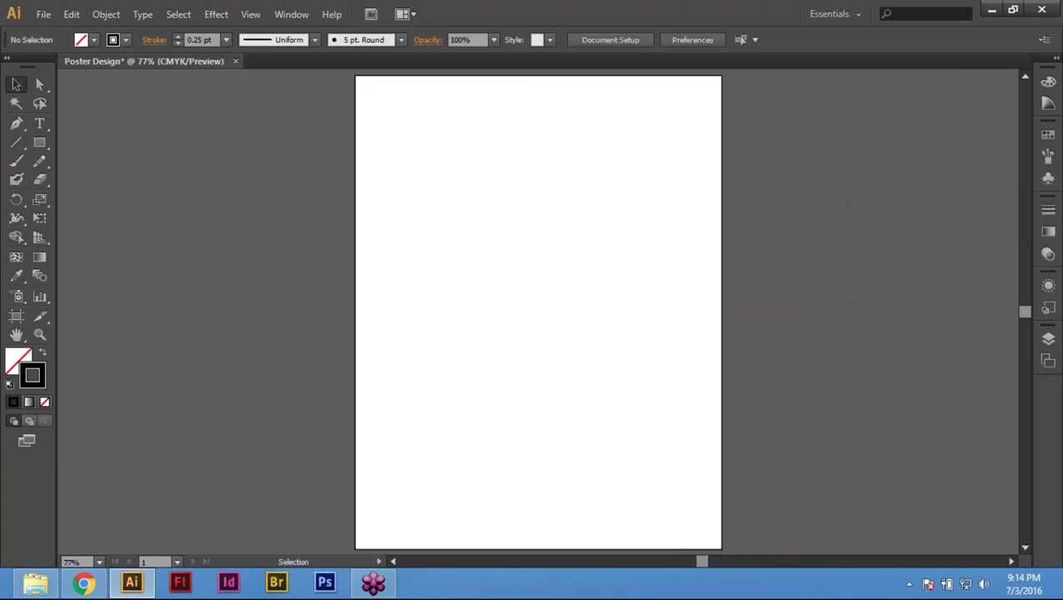
key("ctrl+F10")
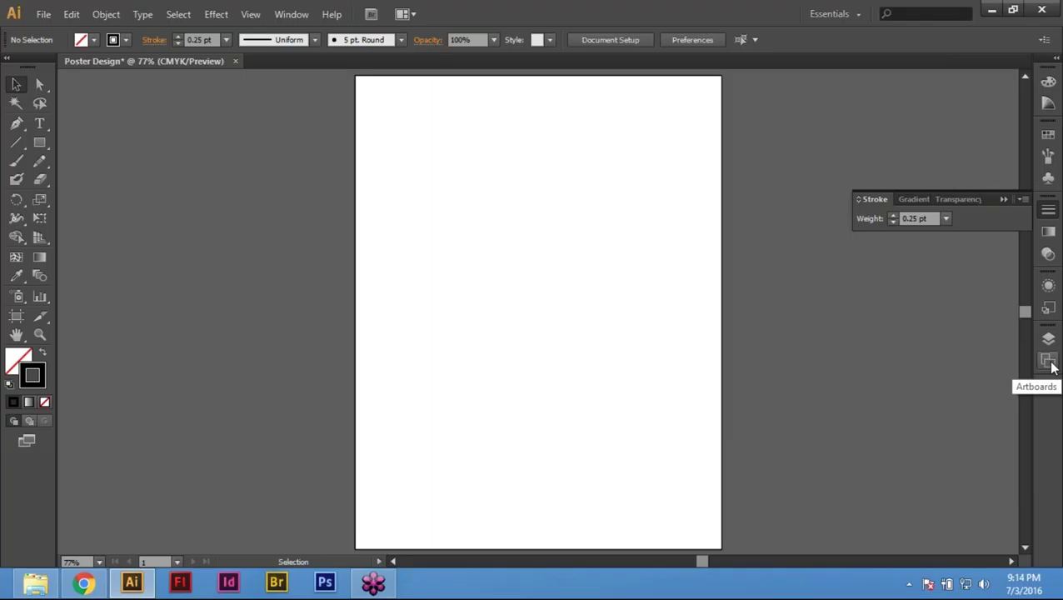
Step: Open typography-poster.ai, accepting the version warning and opening its first PDF page
key("ctrl+a")
left_click(279, 203)
key("ctrl+o")
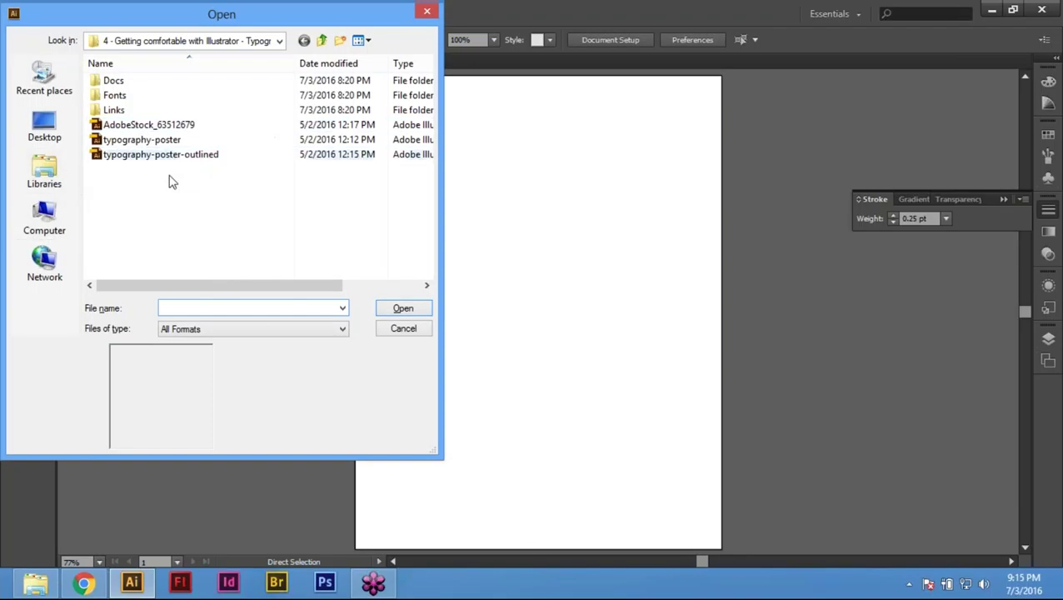
left_click(140, 142)
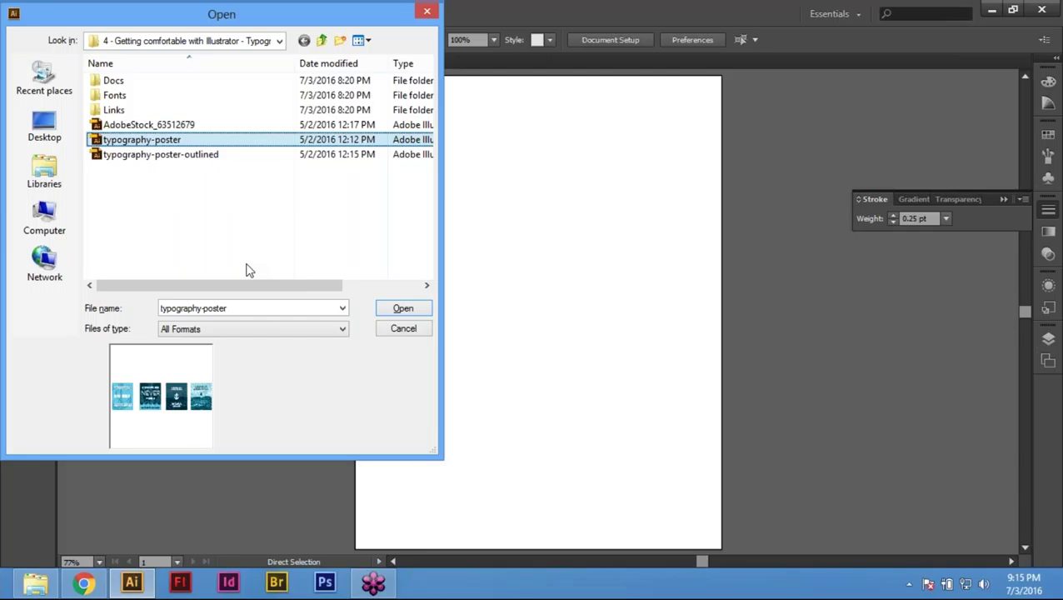
key("Return")
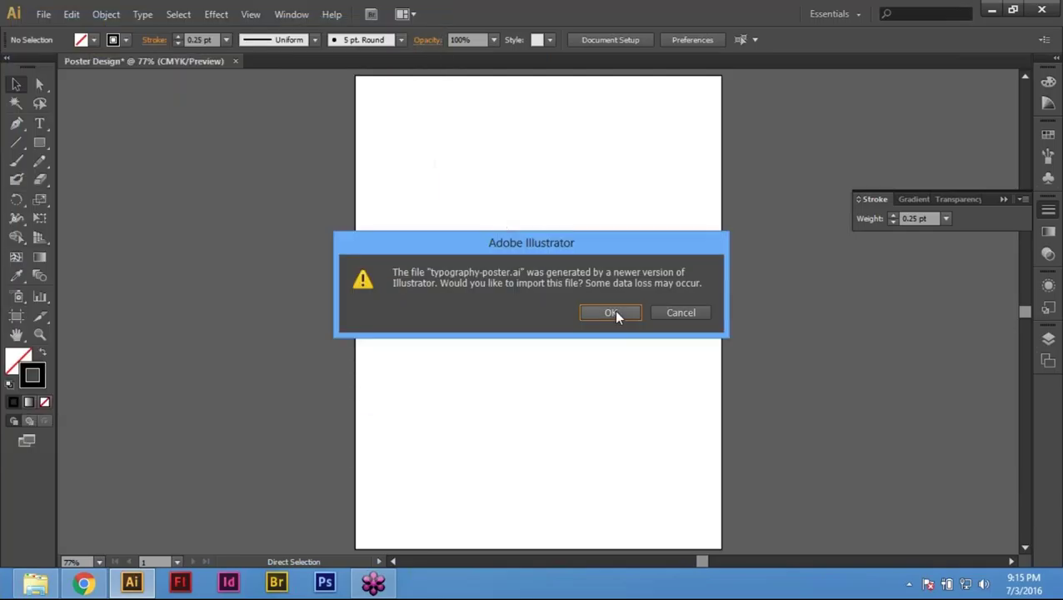
left_click(614, 310)
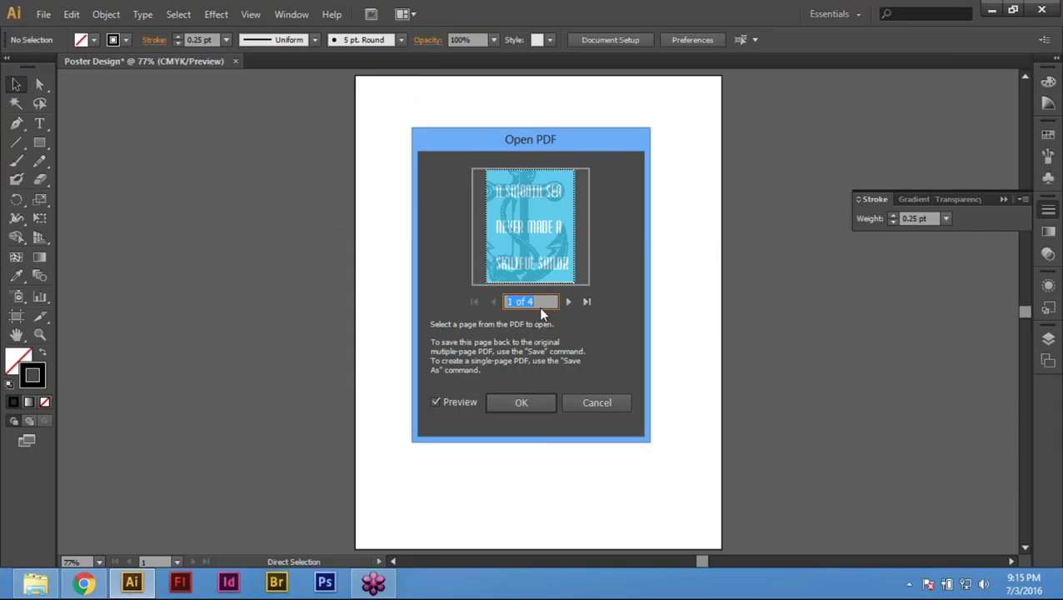
left_click(521, 403)
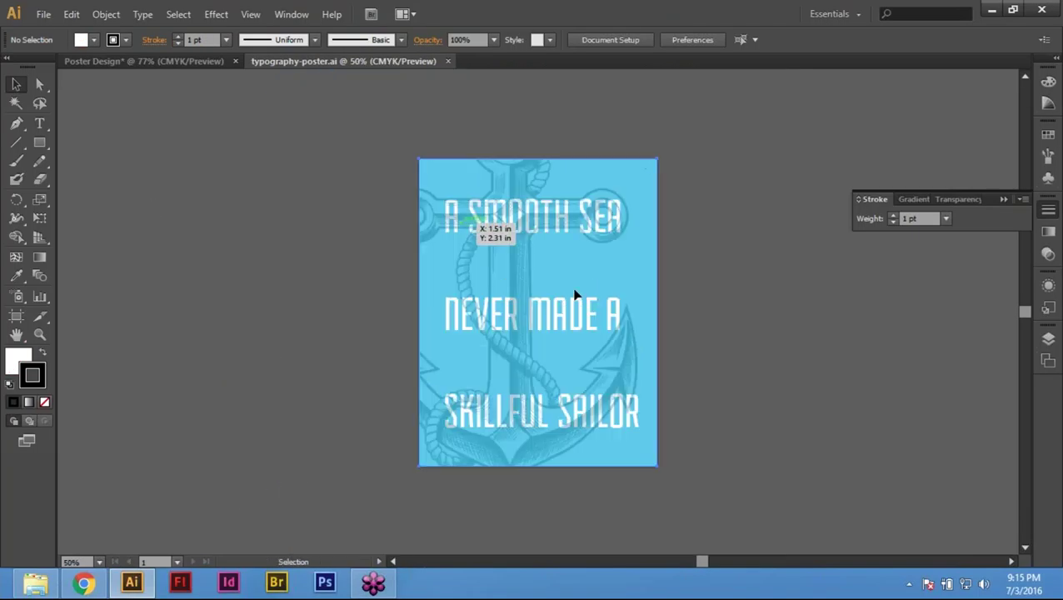
Step: Copy the anchor poster artwork and return to the Poster Design tab
left_click(558, 163)
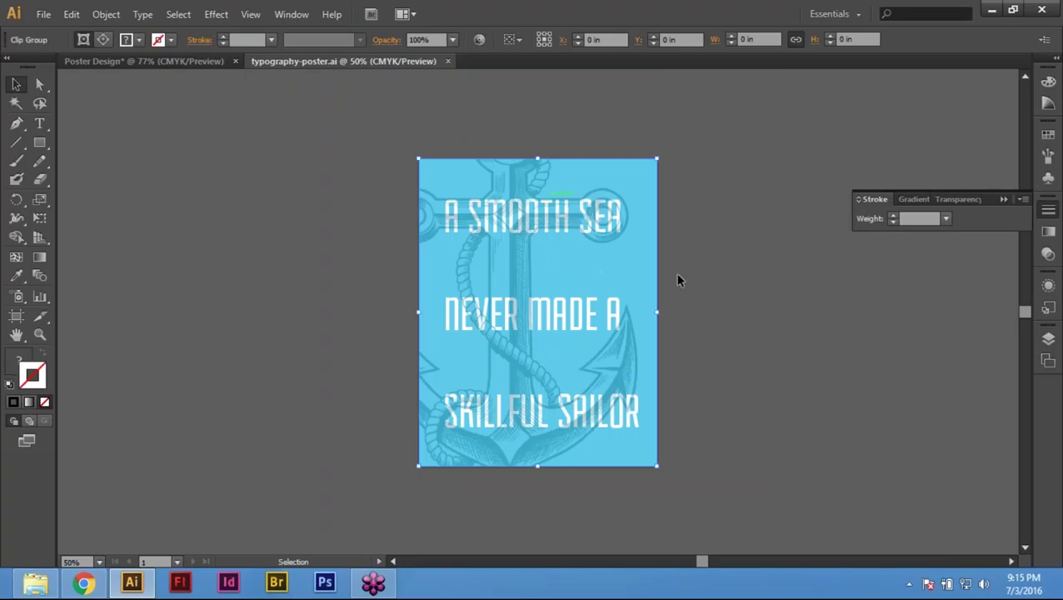
key("Delete")
key("ctrl+z")
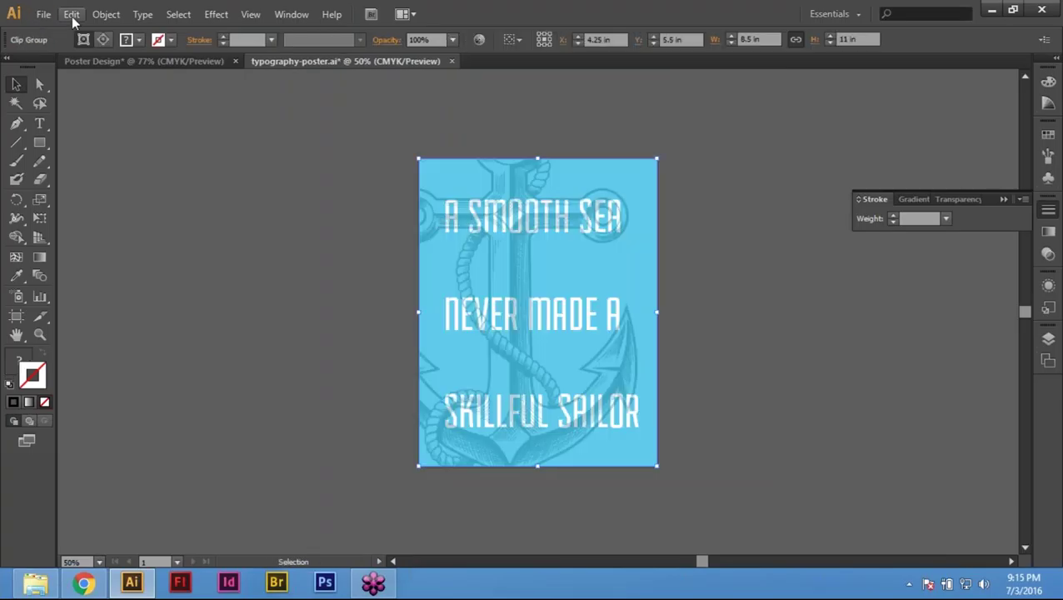
left_click(71, 15)
left_click(95, 89)
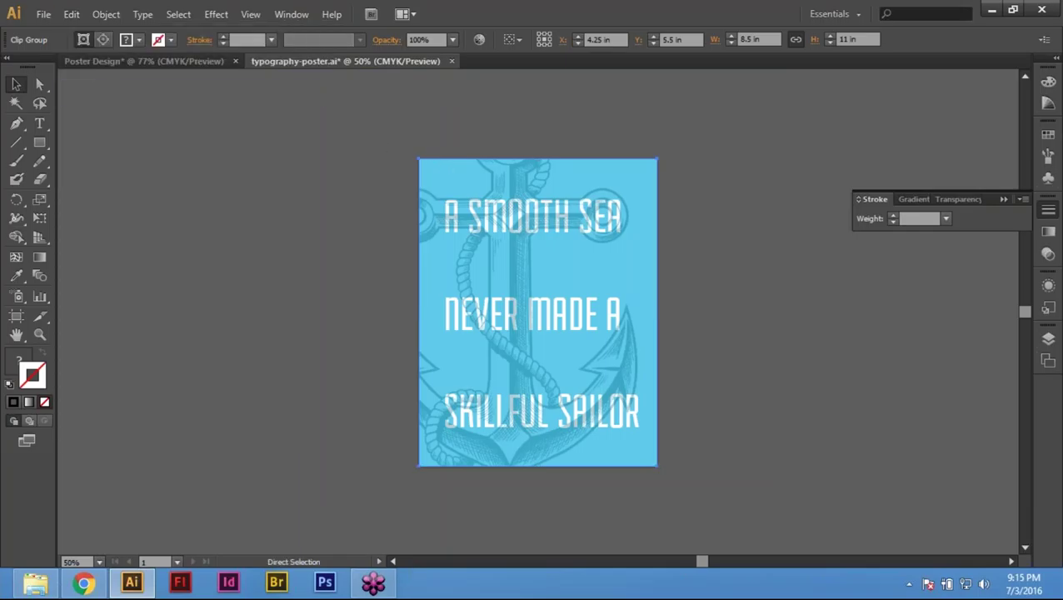
left_click(143, 61)
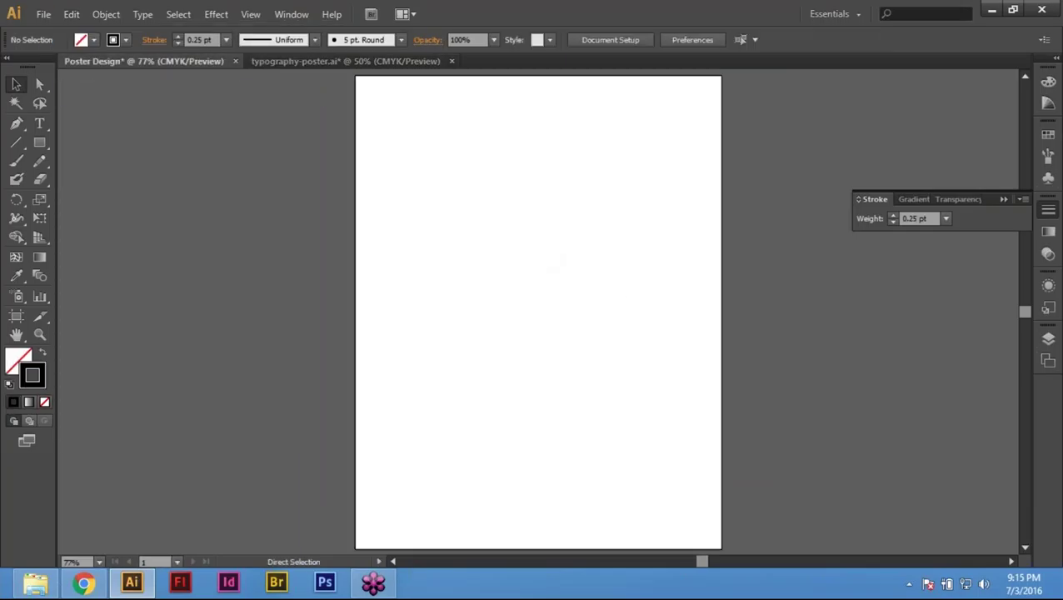
Step: Paste the anchor artwork beside the artboard and fit the artboard in the window
key("ctrl+v")
left_click_drag(505, 261, 319, 254)
left_click_drag(720, 236, 615, 306)
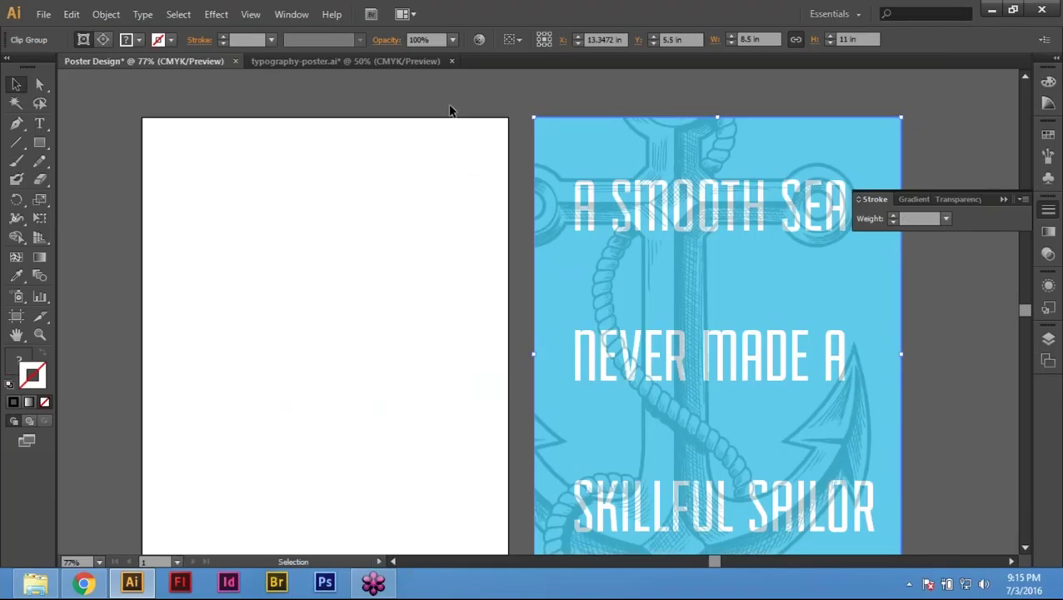
left_click(451, 109)
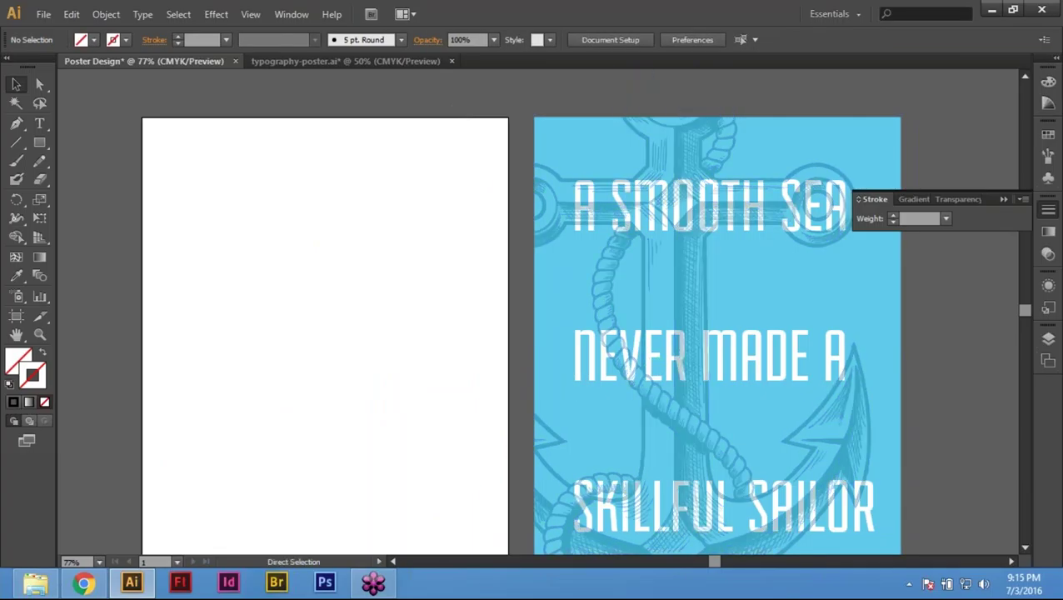
key("ctrl+0")
left_click(33, 585)
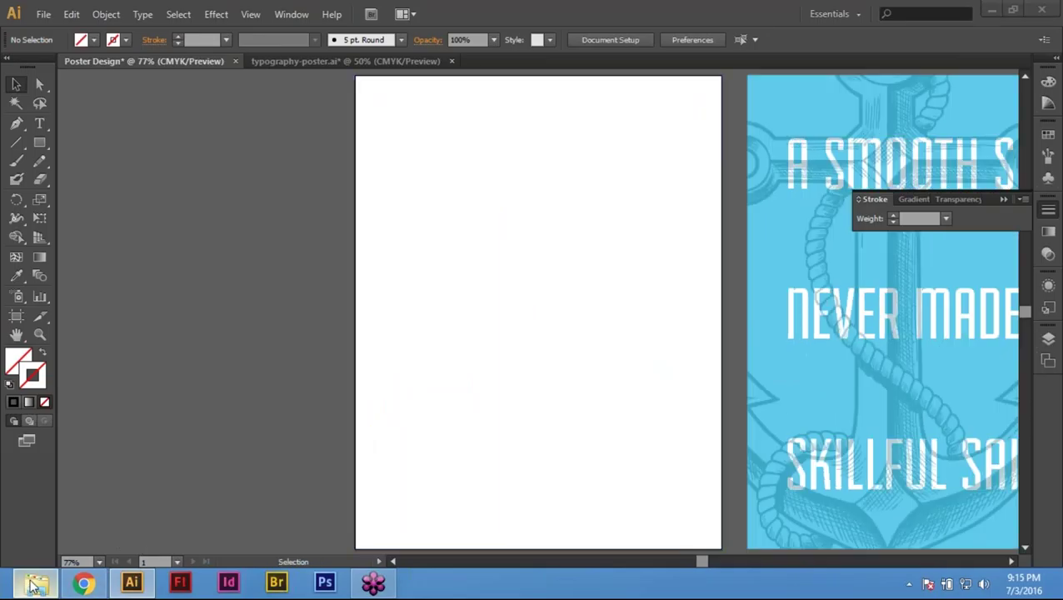
Step: Copy 'A SMOOTH SEA NEVER MADE A SKILLFUL SAILOR' from Docs > quote.txt, back to Illustrator
double_click(496, 269)
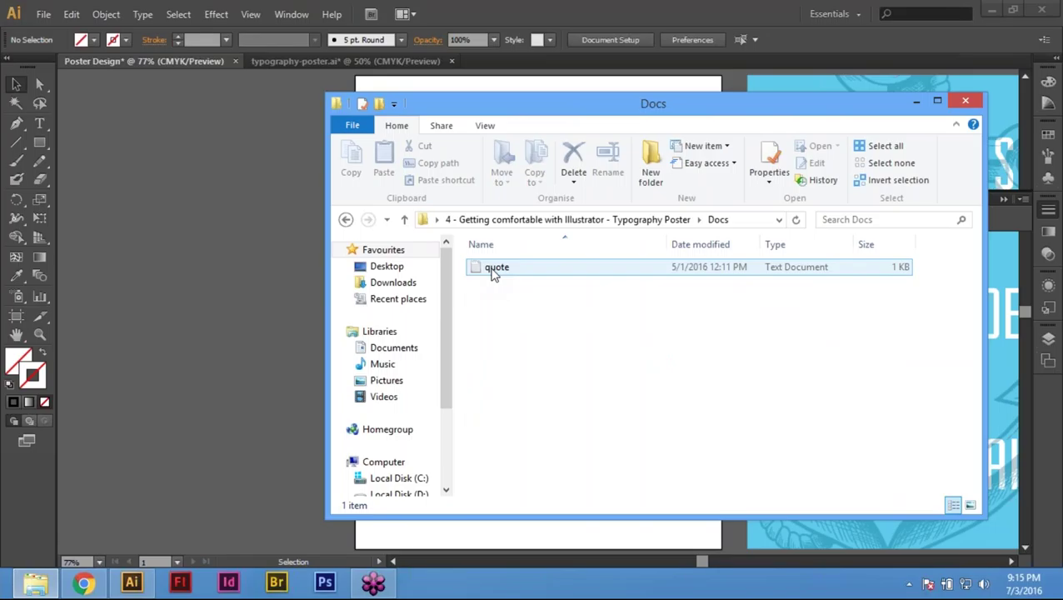
double_click(495, 268)
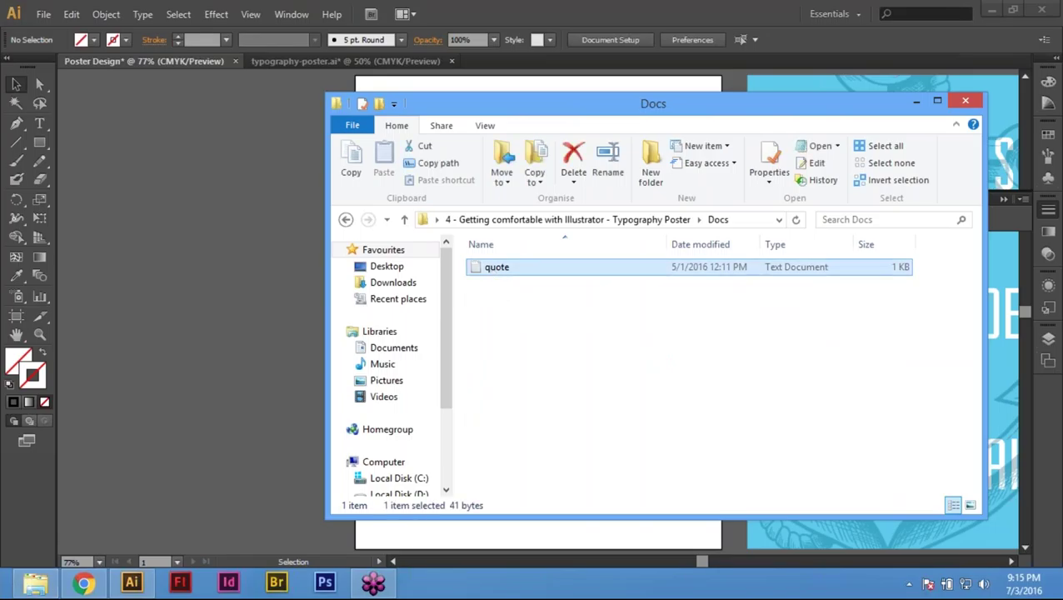
key("ctrl+a")
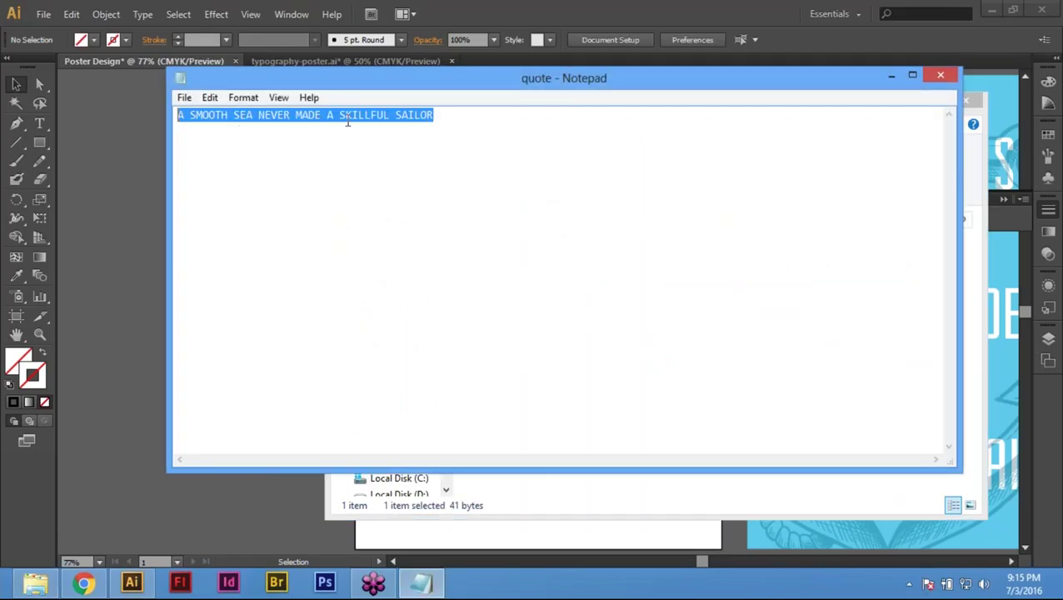
right_click(347, 107)
left_click(425, 159)
left_click(892, 75)
left_click(266, 241)
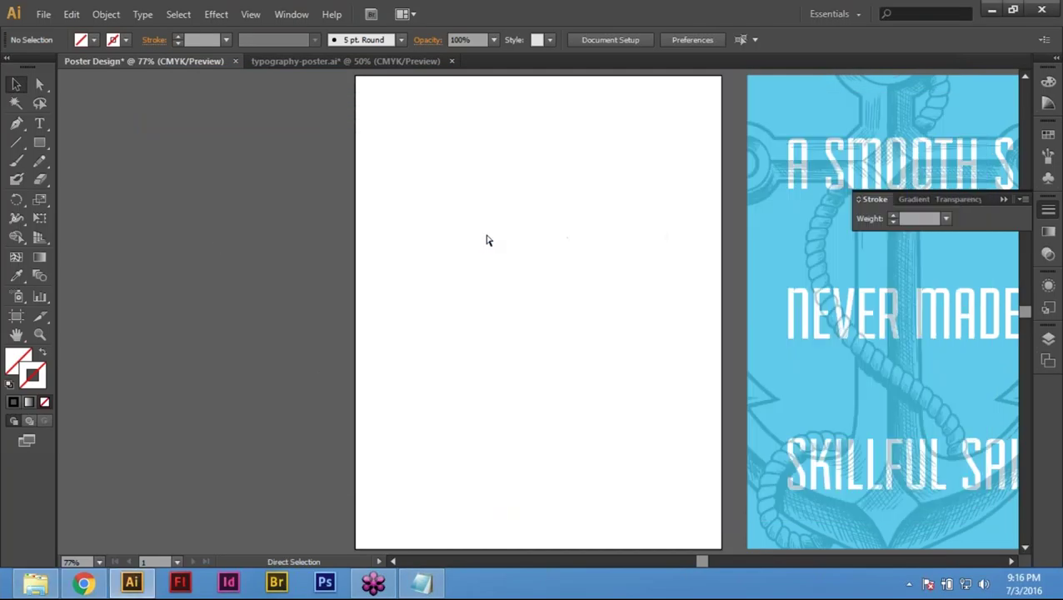
scroll(916, 289, "right", 2)
scroll(596, 289, "up", 1)
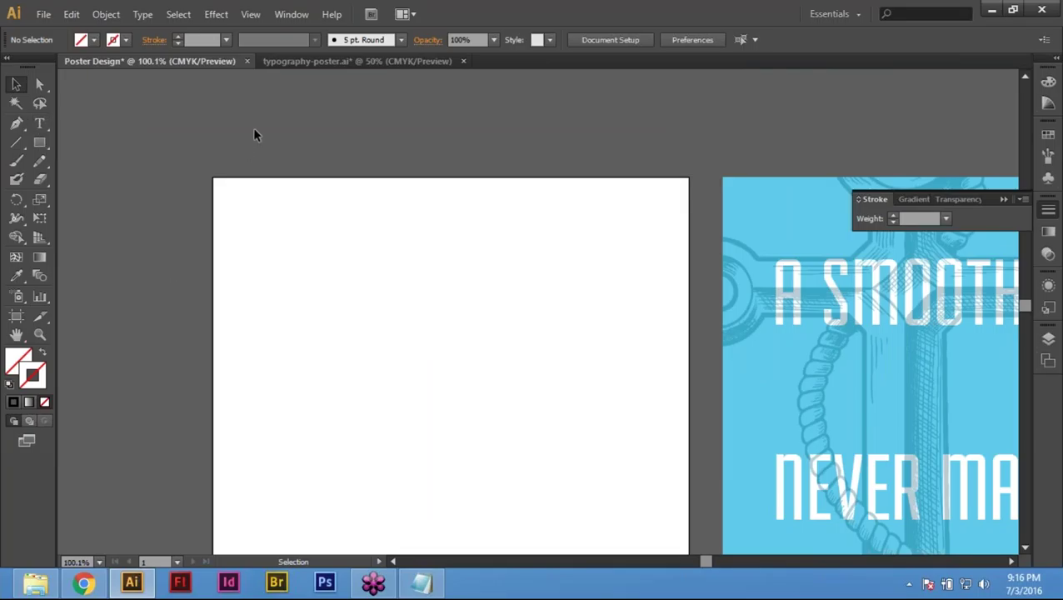
left_click(445, 246)
key("ctrl+0")
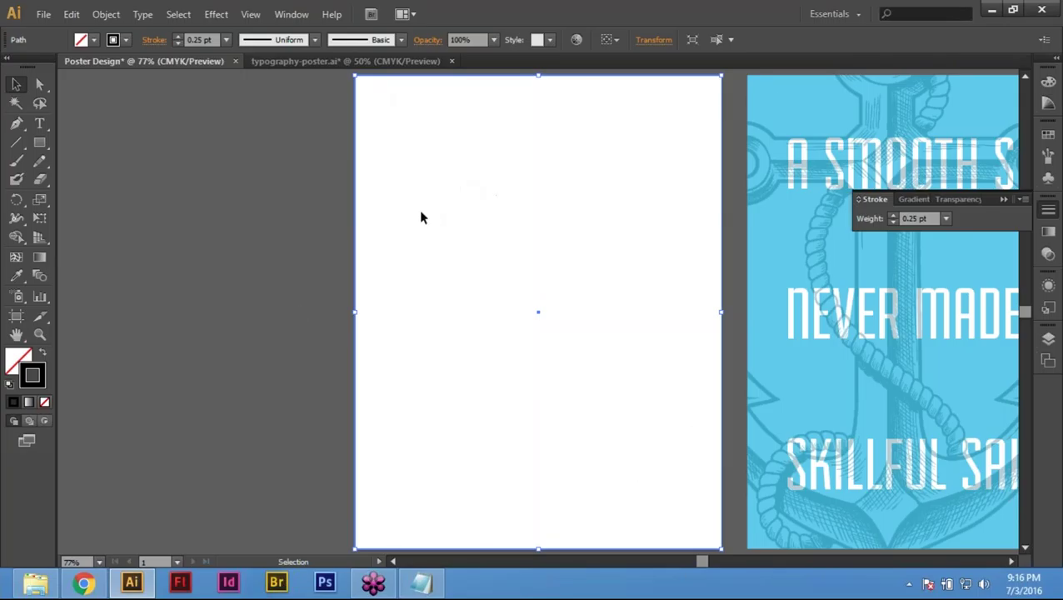
Step: Offset the page rectangle's path by -0.5 in to create the inset margin rectangle
left_click(302, 131)
left_click_drag(254, 131, 584, 237)
left_click(108, 14)
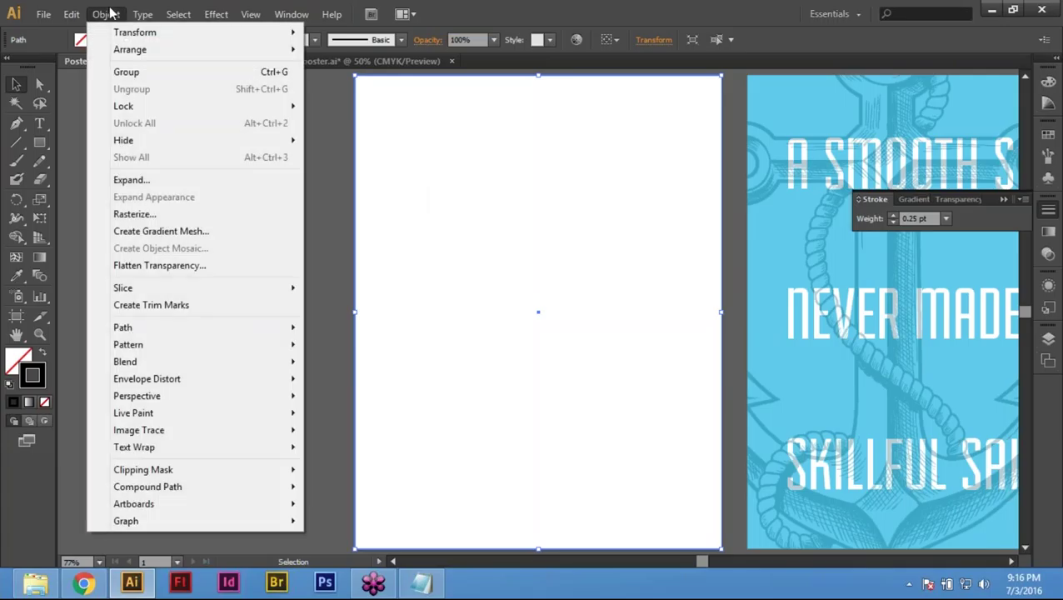
mouse_move(155, 329)
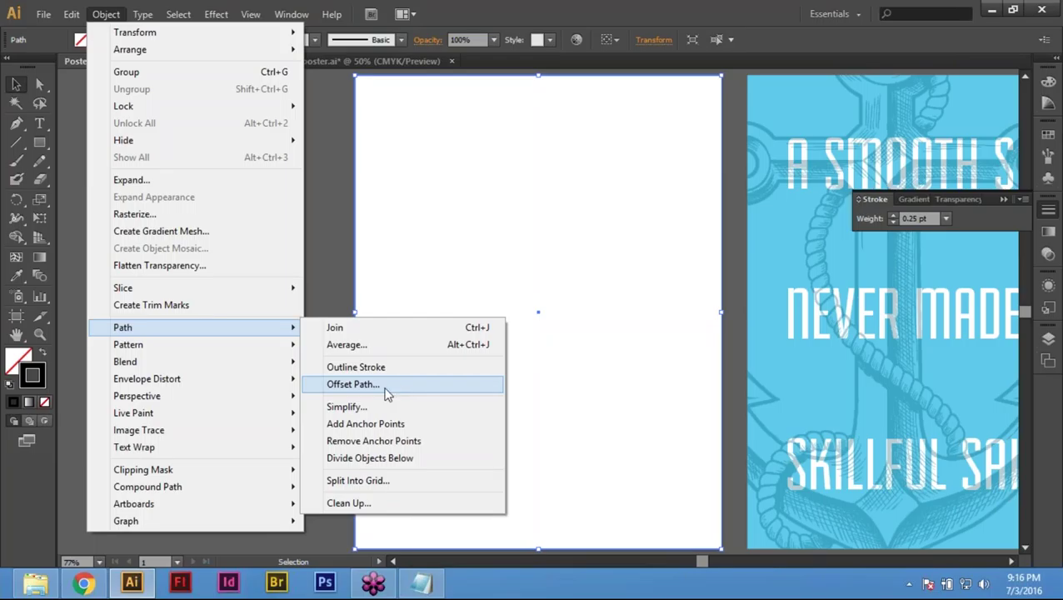
left_click(393, 385)
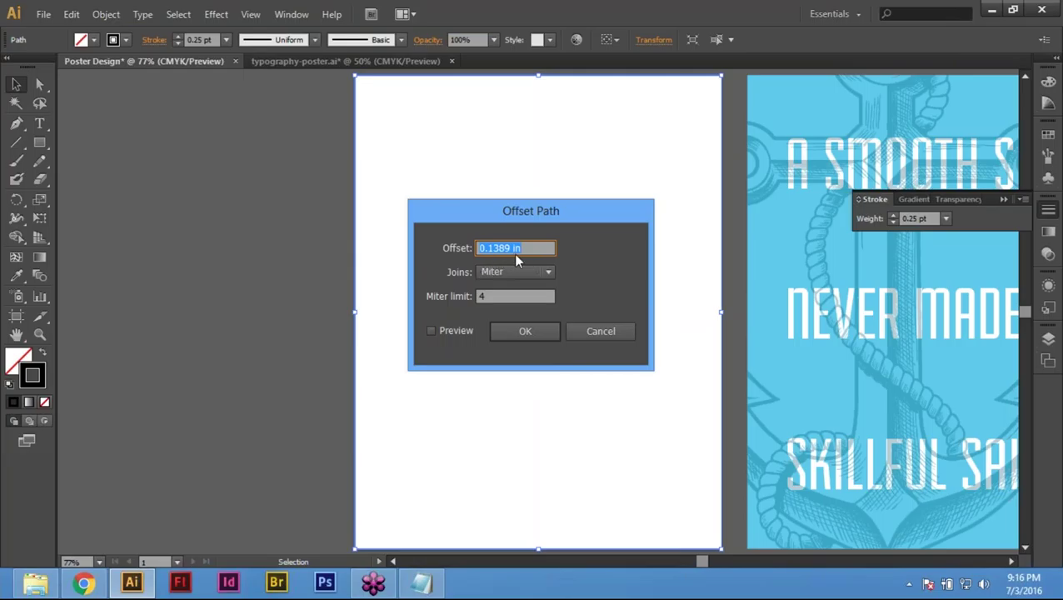
type("-10mm")
key("BackSpace")
key("BackSpace")
key("BackSpace")
key("BackSpace")
type(".5 in")
key("Return")
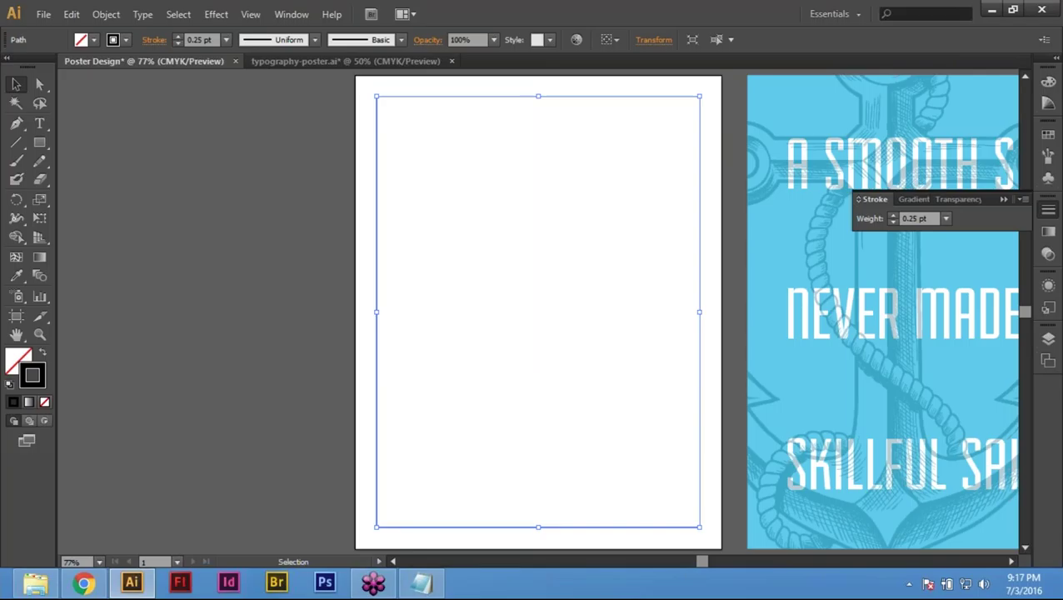
left_click(285, 266)
Step: Select the inset rectangle and convert it with View > Guides > Make Guides
left_click_drag(427, 107, 339, 225)
left_click(266, 193)
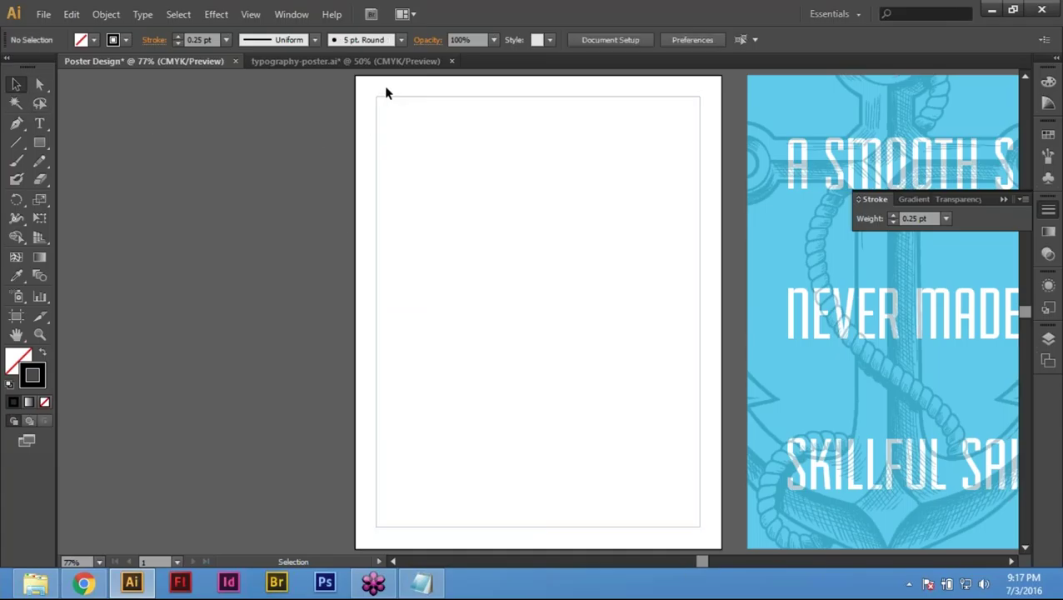
left_click_drag(396, 96, 425, 174)
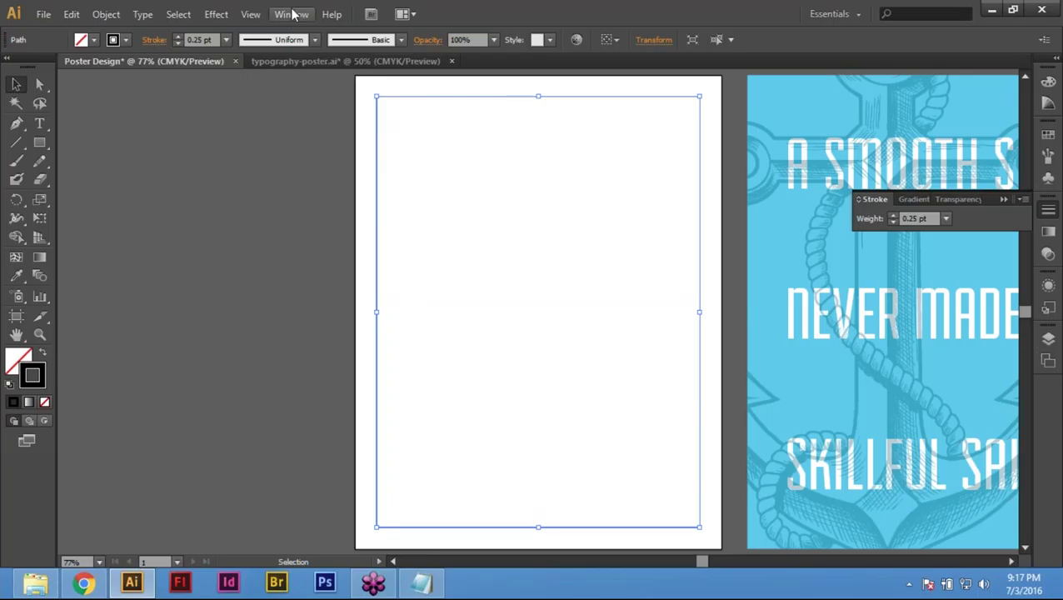
left_click(253, 16)
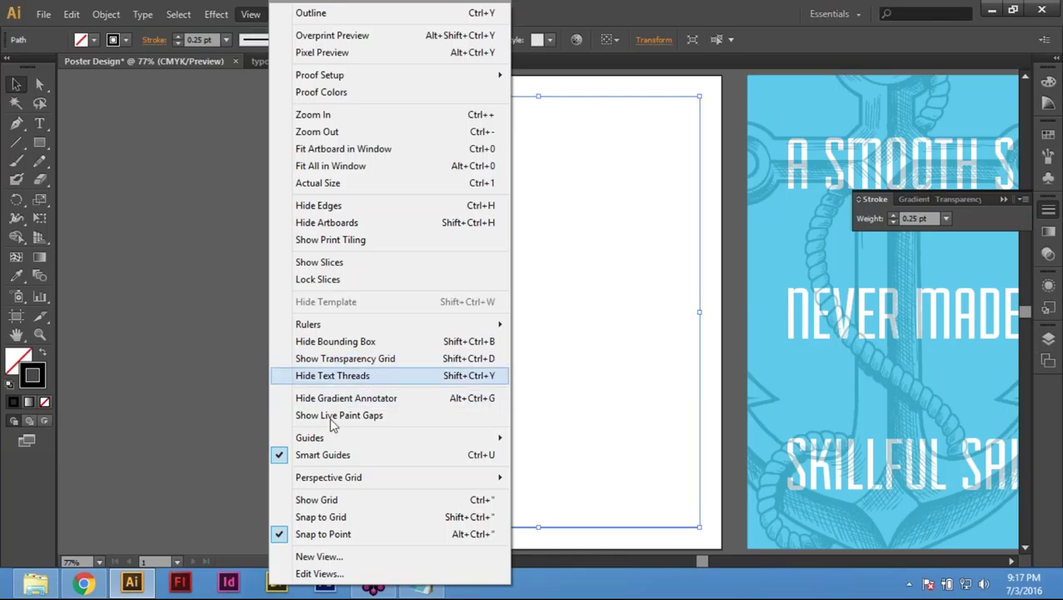
mouse_move(333, 442)
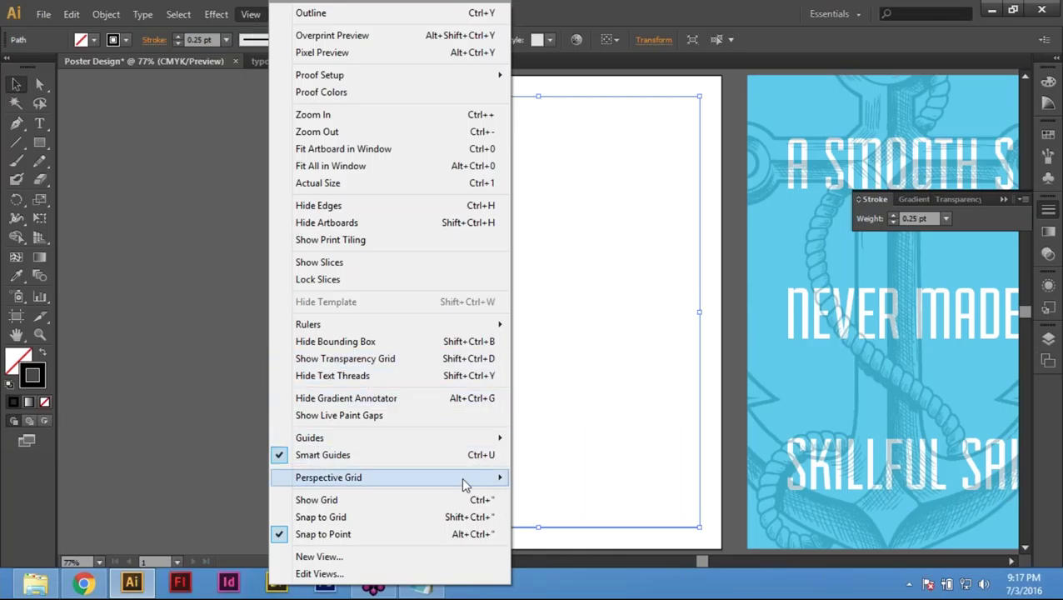
mouse_move(411, 439)
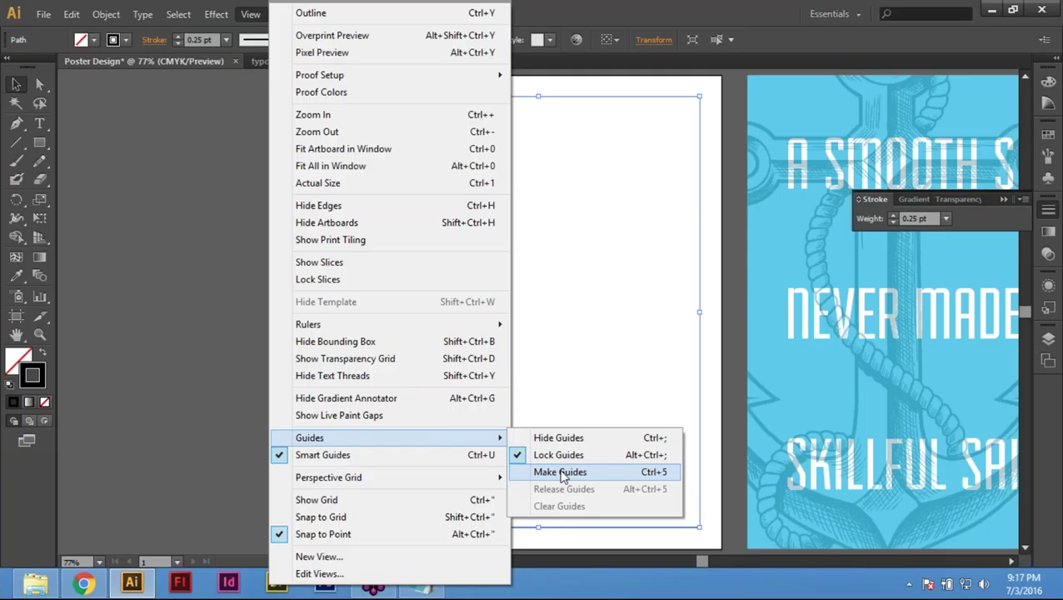
left_click(563, 472)
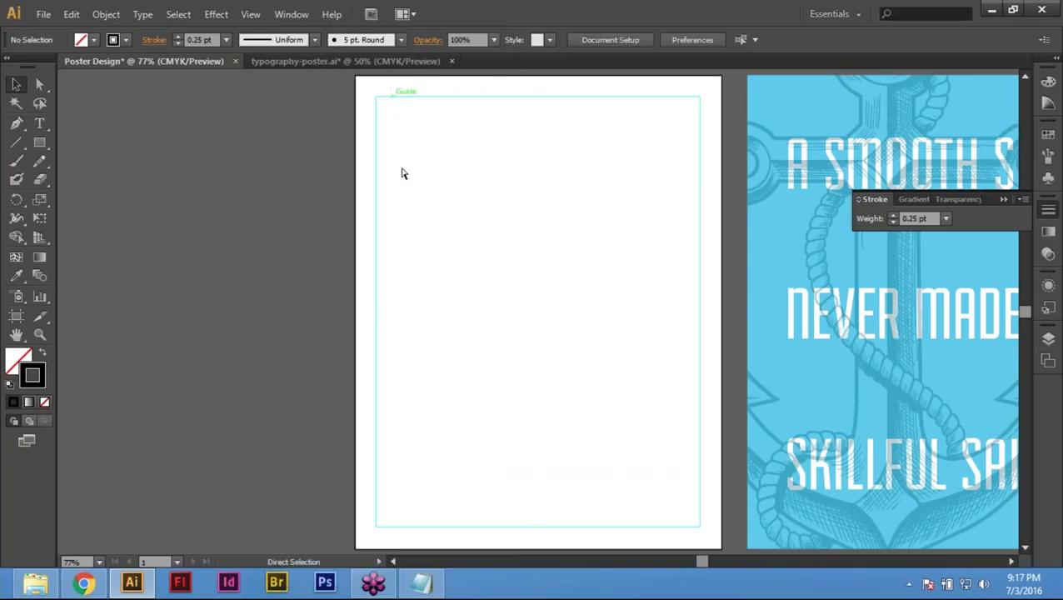
Step: Check the new guide's selection, then deselect and return to the Selection tool
key("ctrl+a")
left_click(550, 373)
key("ctrl+a")
key("a")
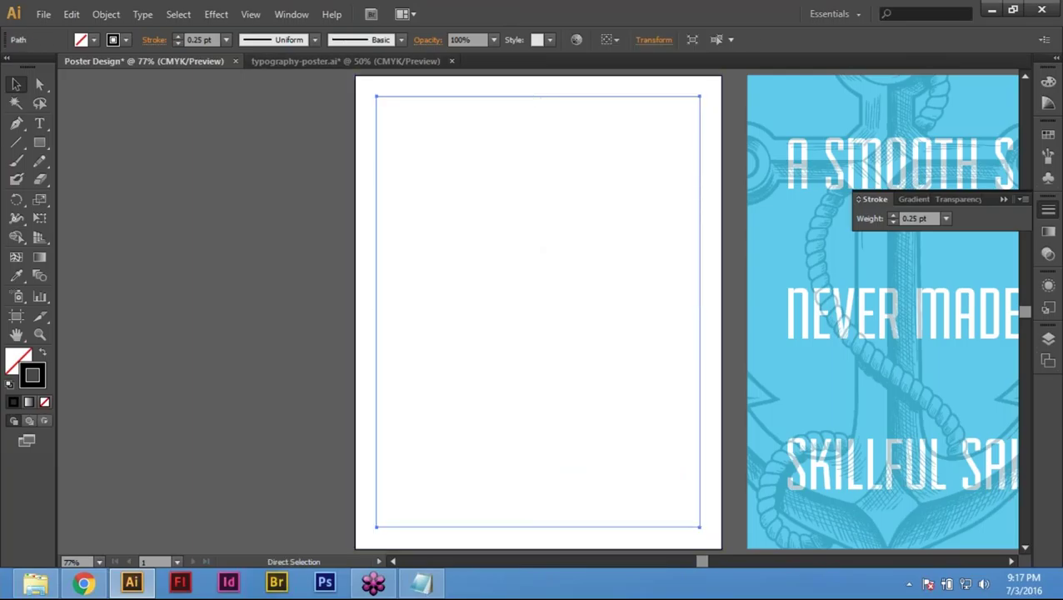
key("ctrl+shift+a")
key("v")
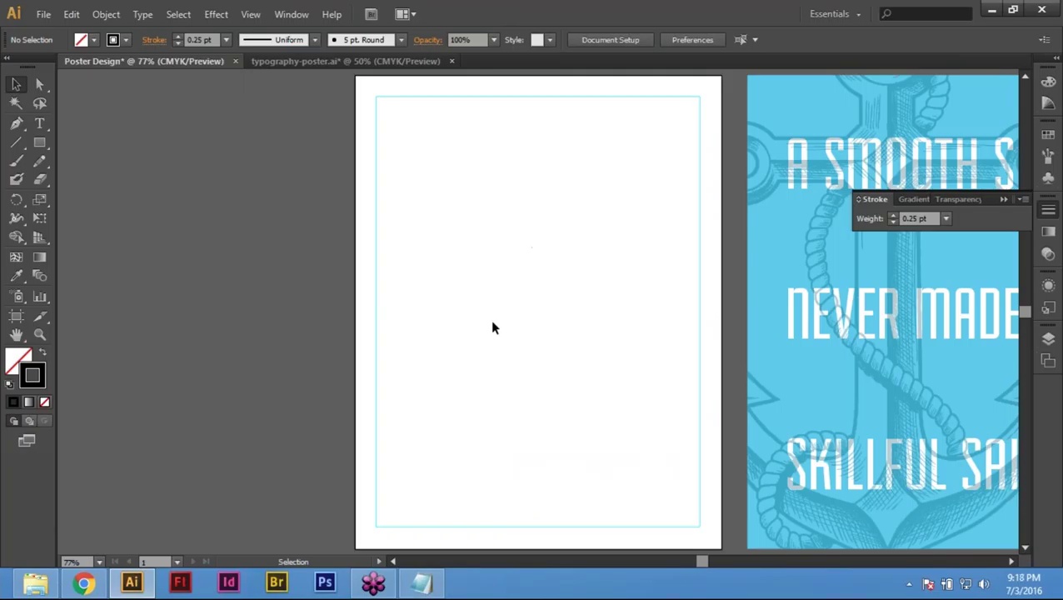
left_click_drag(482, 268, 355, 280)
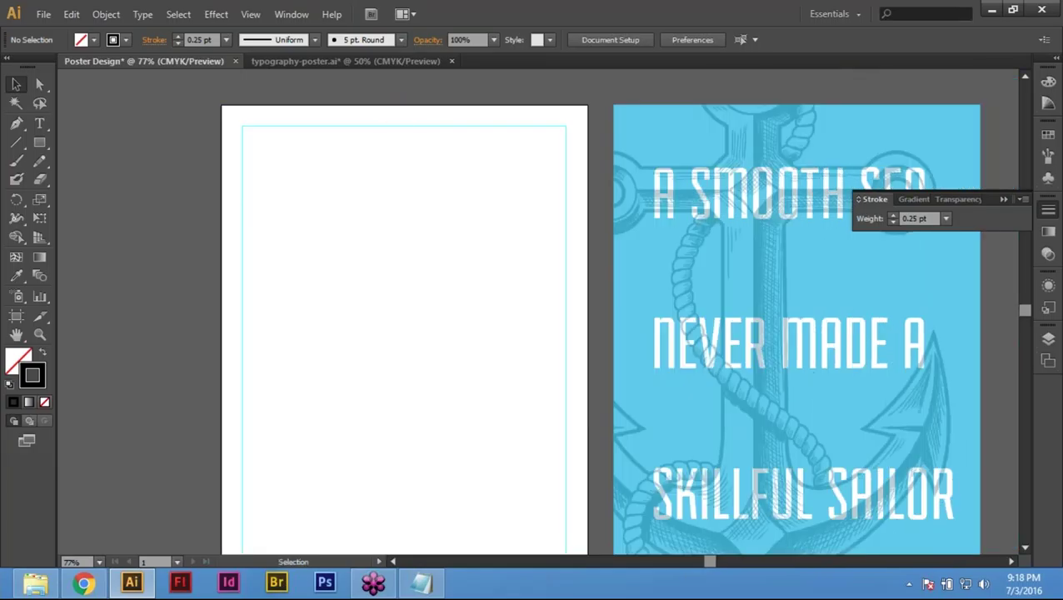
Step: Show the Transform panel for the page rectangle: X 4.25 in, Y 5.5 in, 8.5 × 11 in
left_click(395, 106)
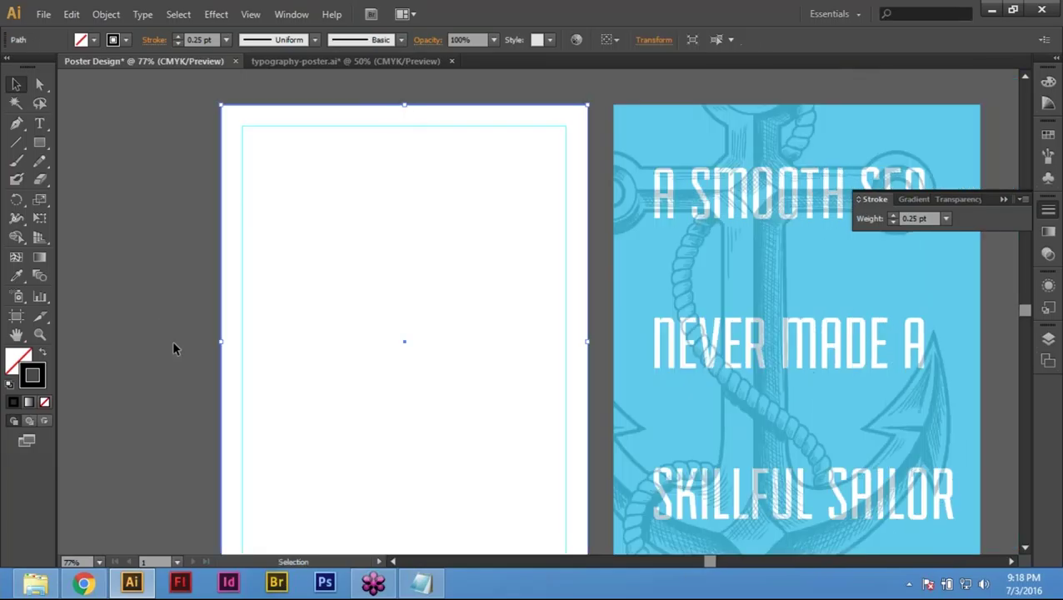
left_click(293, 15)
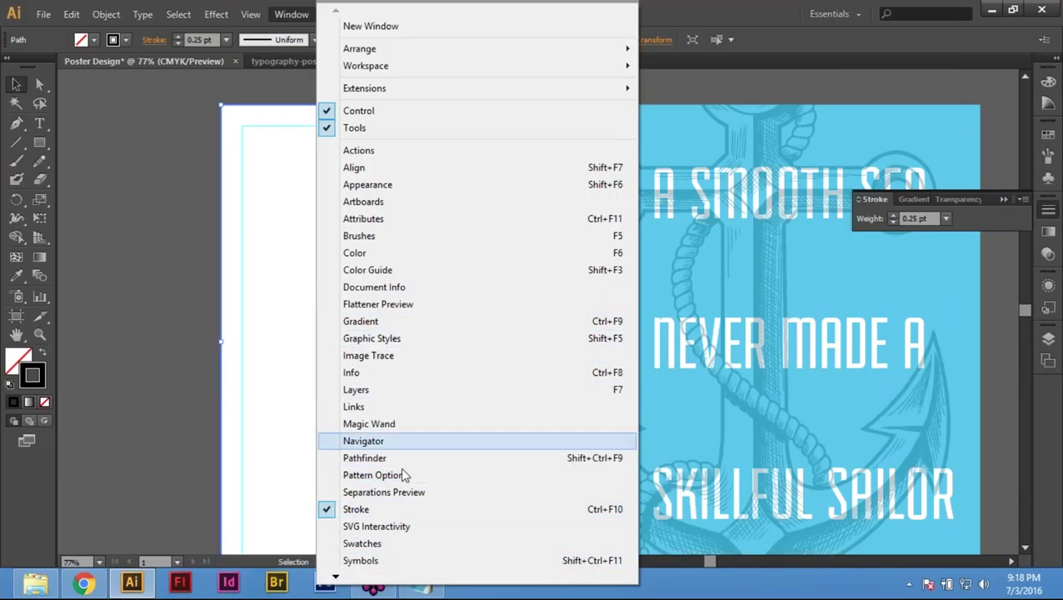
mouse_move(335, 577)
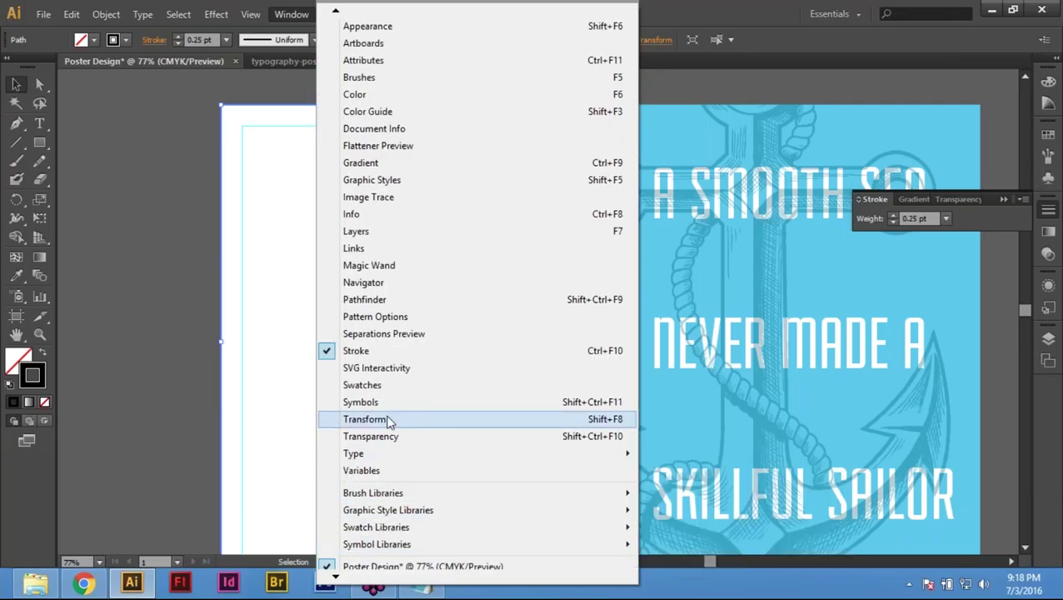
left_click(389, 421)
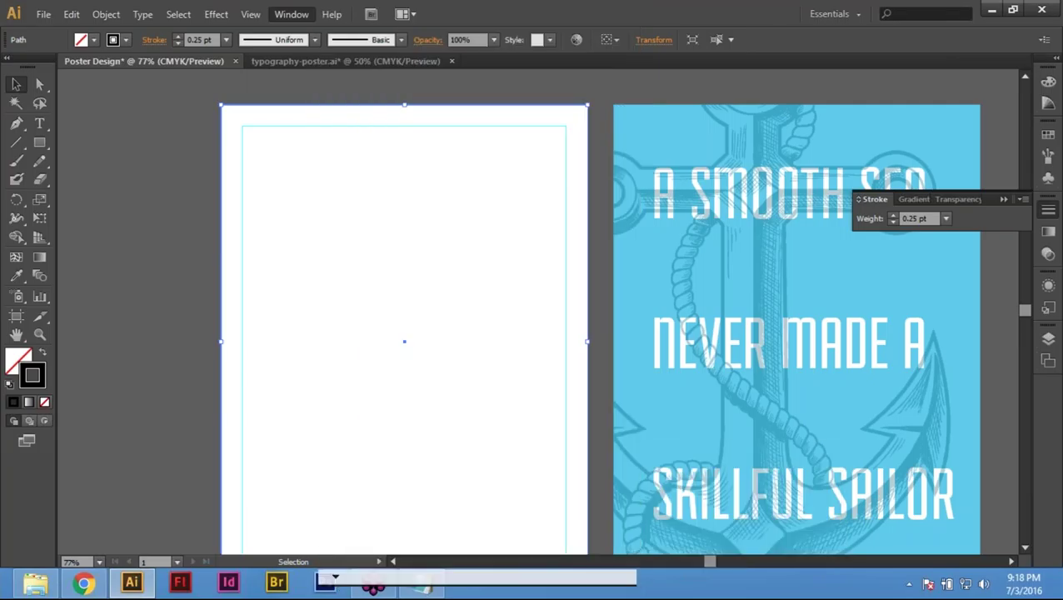
left_click(207, 158)
left_click(232, 199)
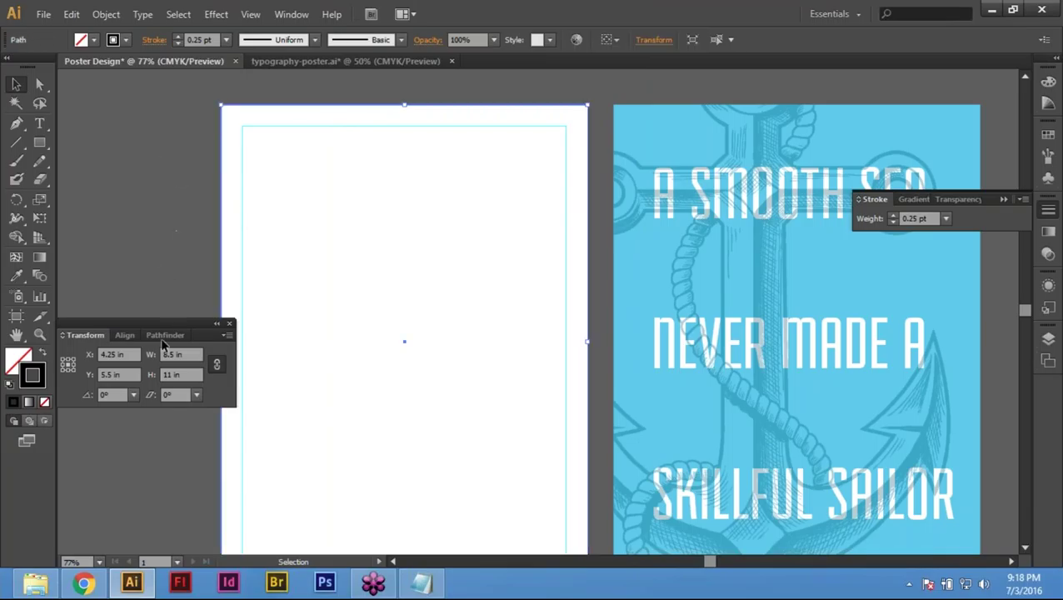
left_click(162, 171)
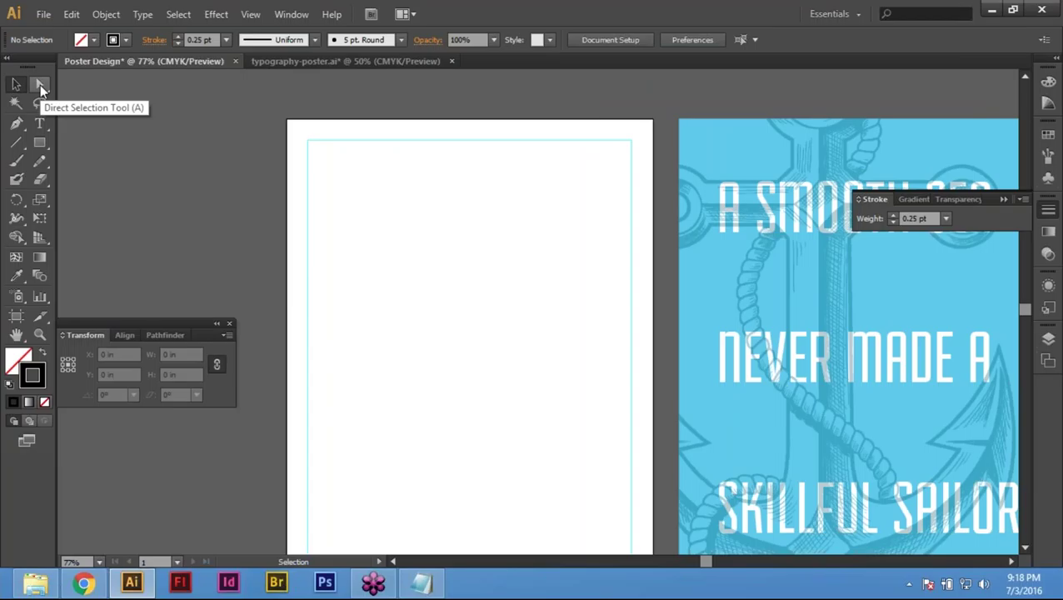
Step: Copy the page rectangle's left edge and paste it in front as its own line
left_click(40, 86)
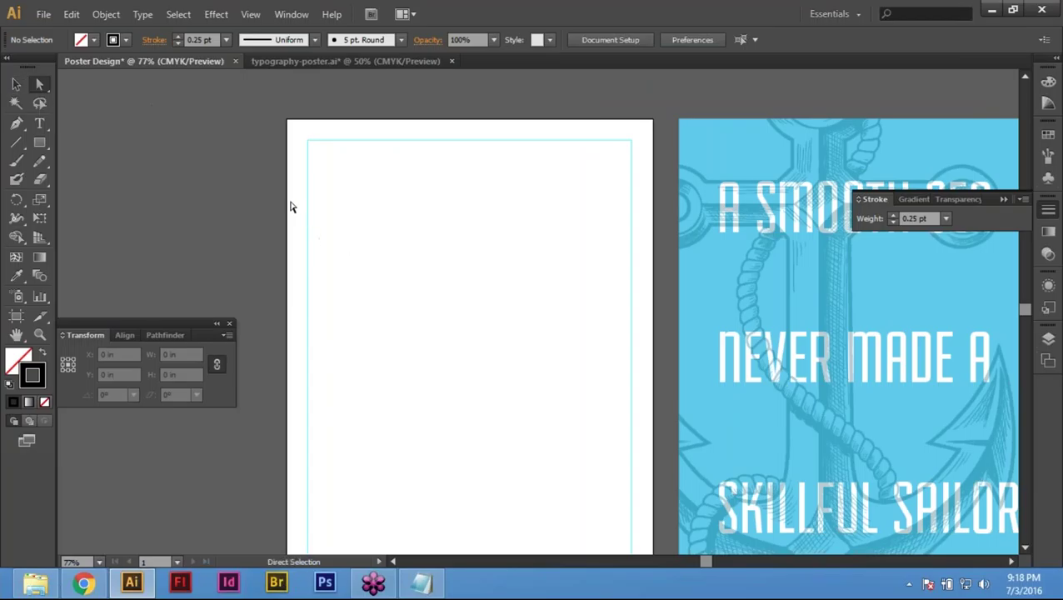
left_click_drag(247, 164, 304, 214)
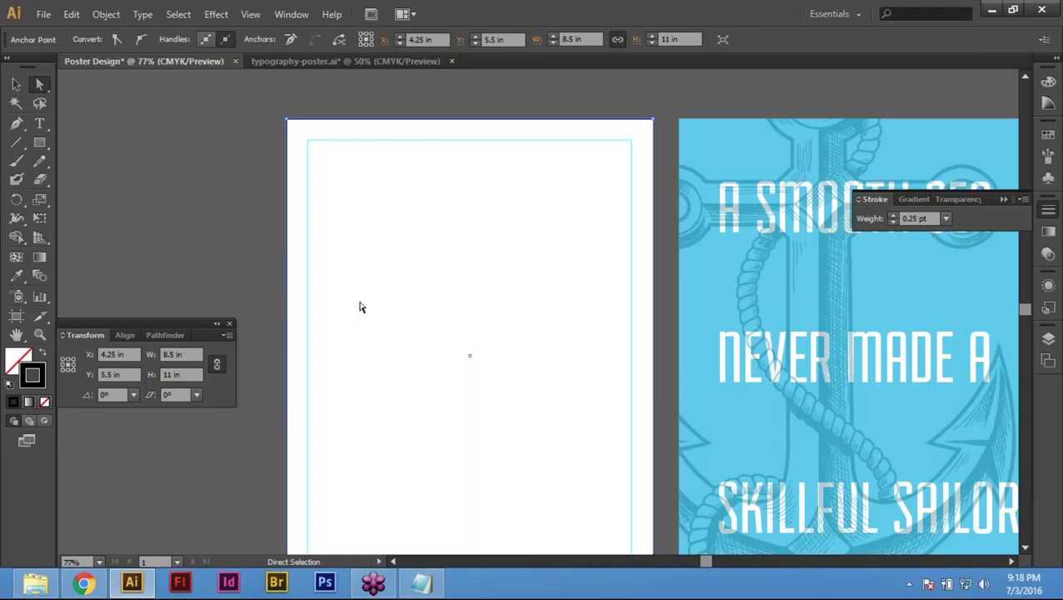
left_click(73, 15)
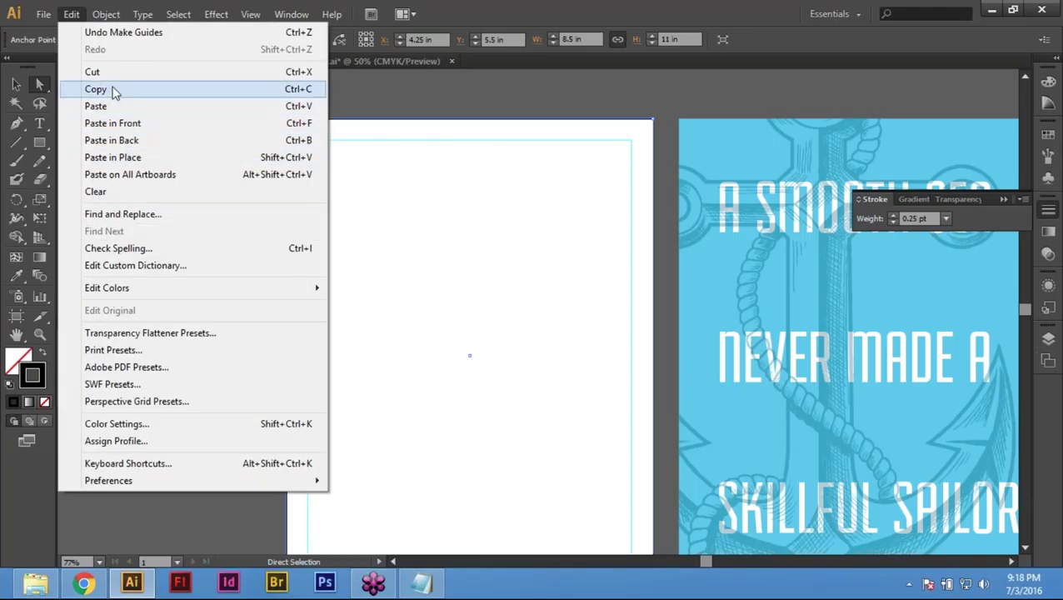
left_click(115, 90)
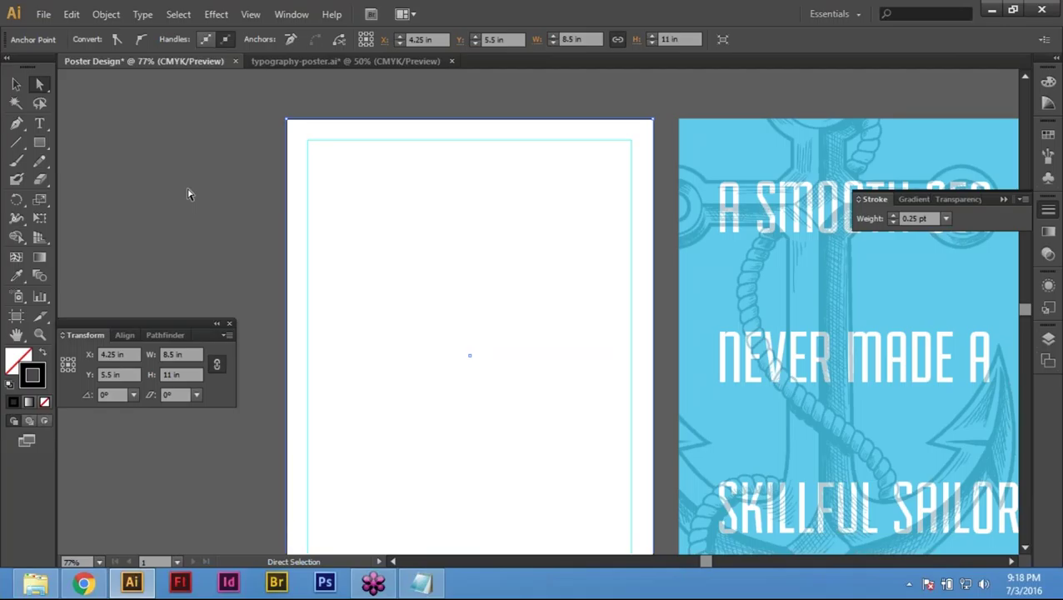
left_click(72, 14)
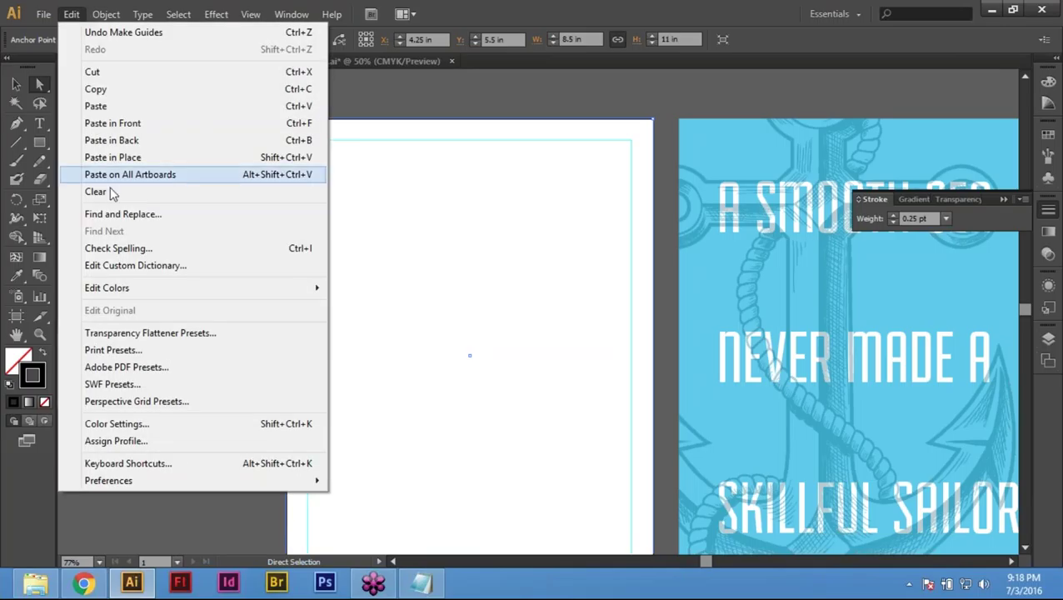
left_click(143, 125)
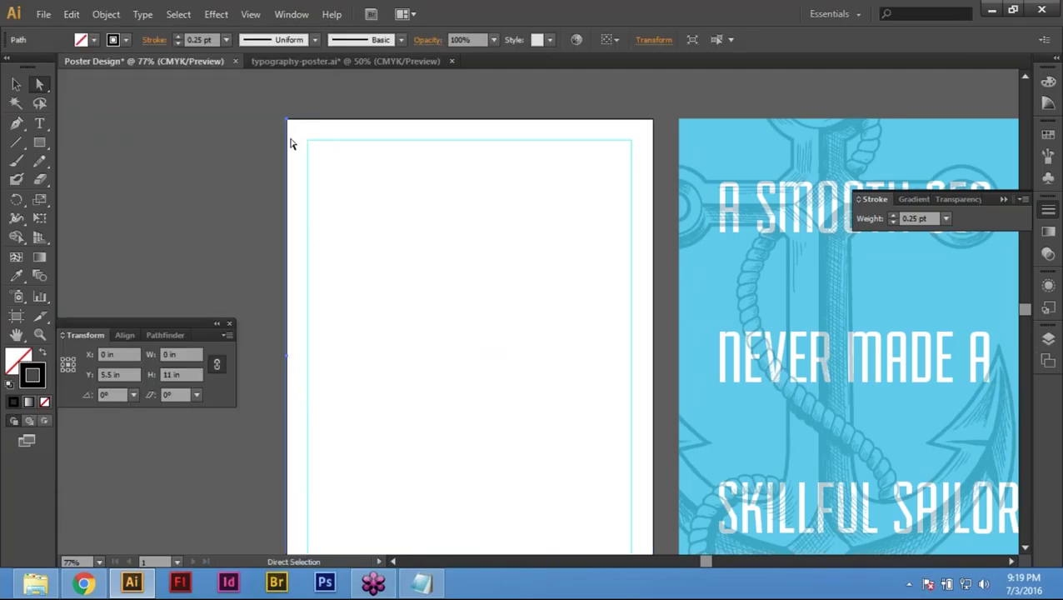
Step: Inspect the pasted 11 in line at X 0, then open its Move dialog (Horizontal 8.5 in)
key("z")
left_click_drag(207, 108, 426, 192)
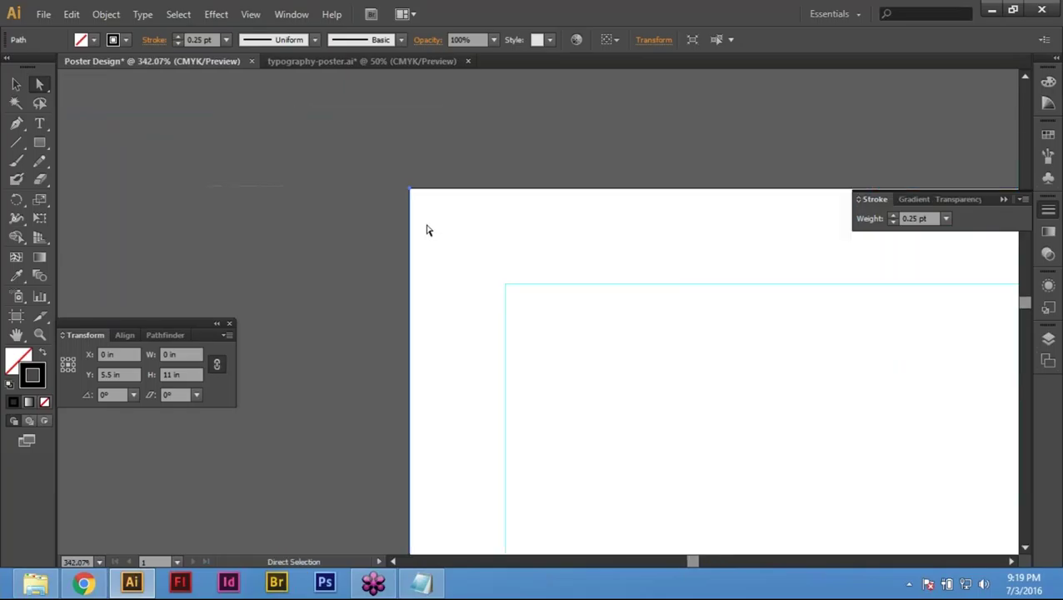
left_click(434, 241)
key("ctrl+z")
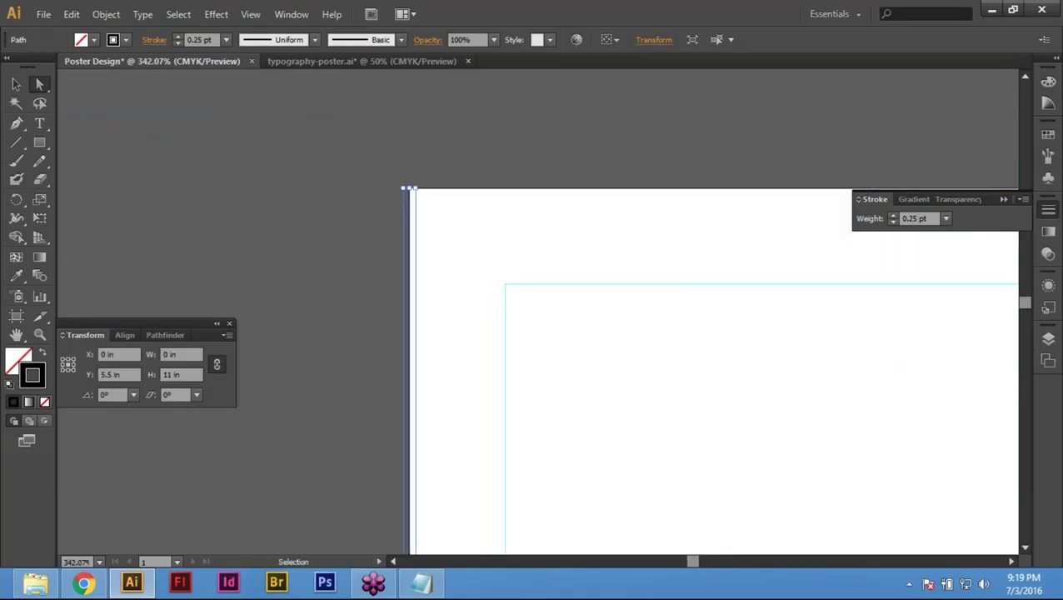
key("ctrl+0")
key("v")
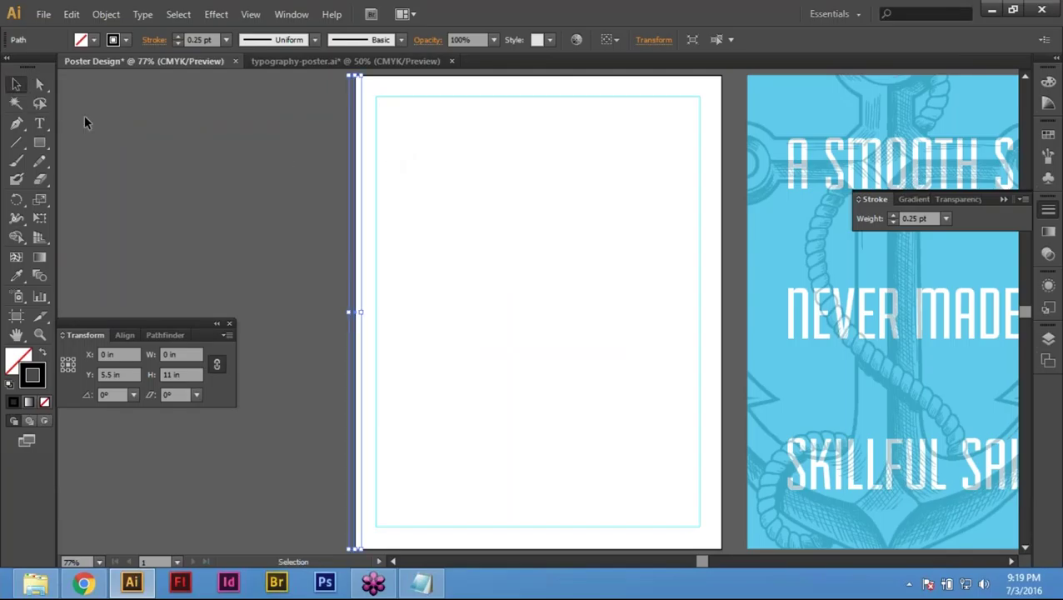
key("Return")
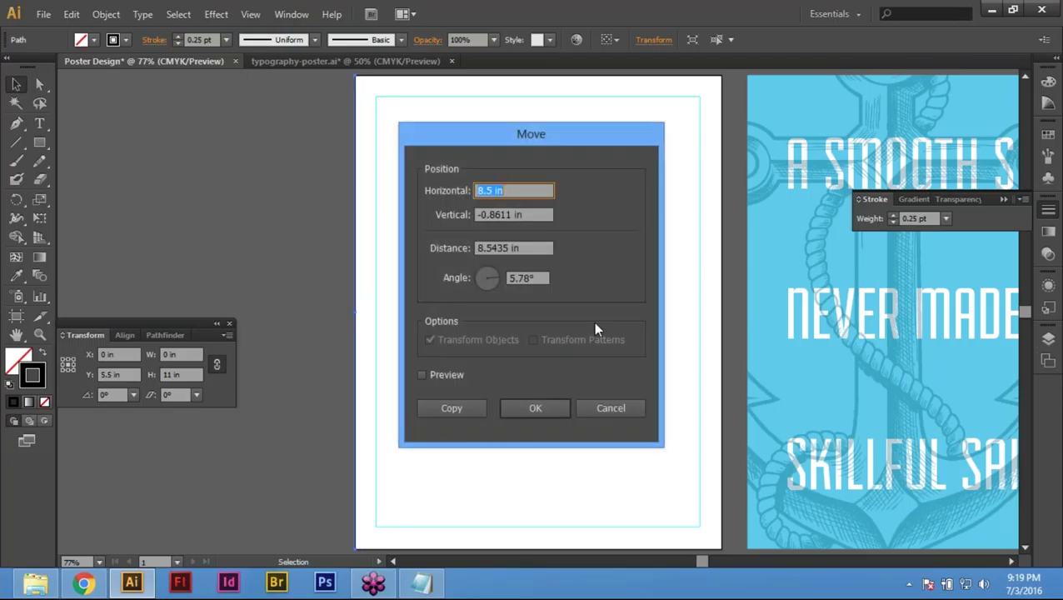
Step: Move the vertical line horizontally by 8.5/2 (4.25 in) with 0 vertical offset, then deselect it
left_click(617, 408)
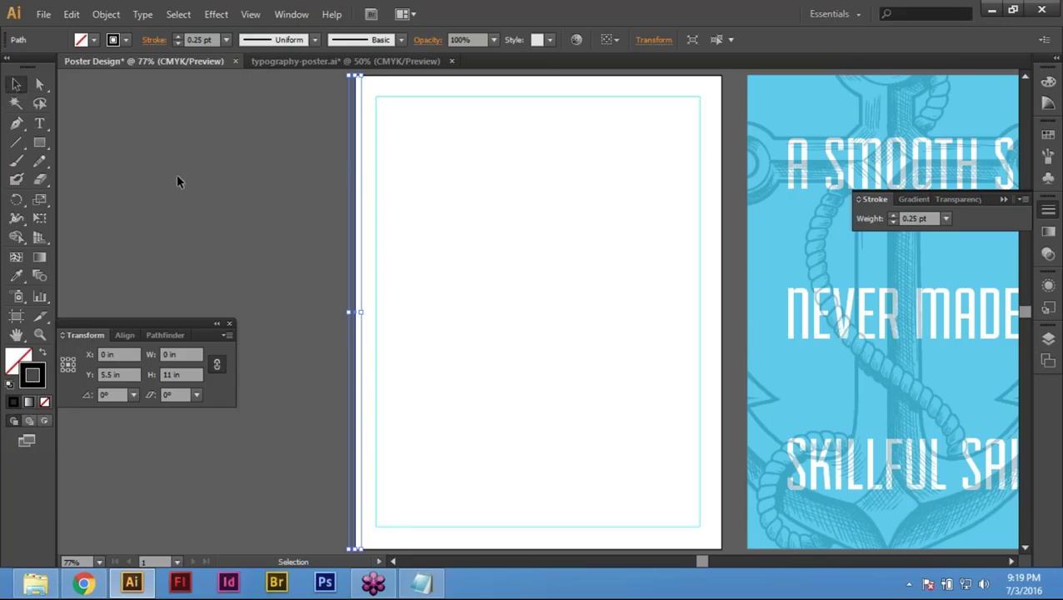
key("Return")
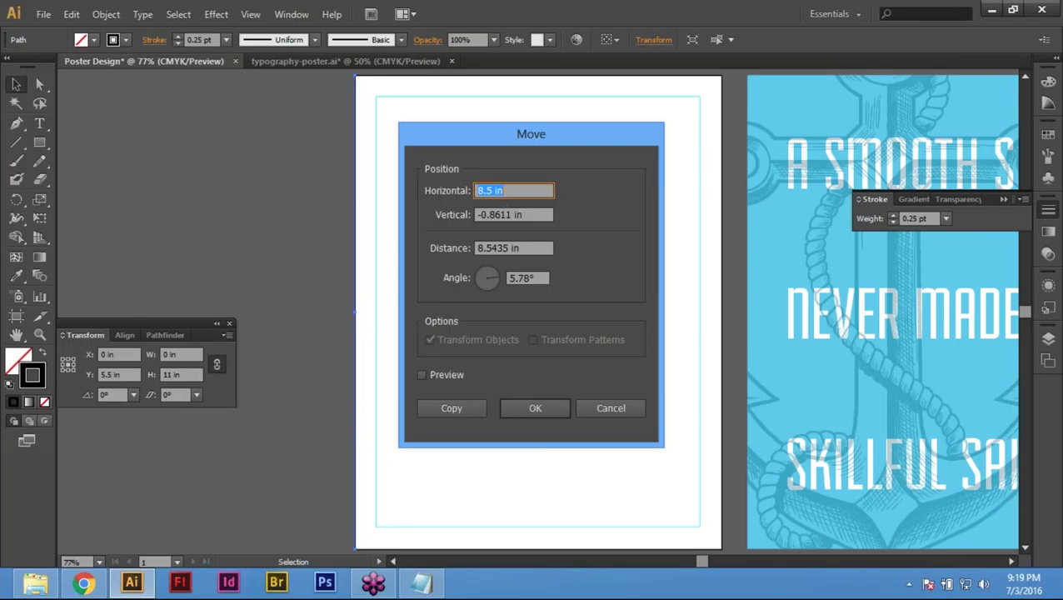
left_click(510, 191)
type("/2")
key("Tab")
type("0")
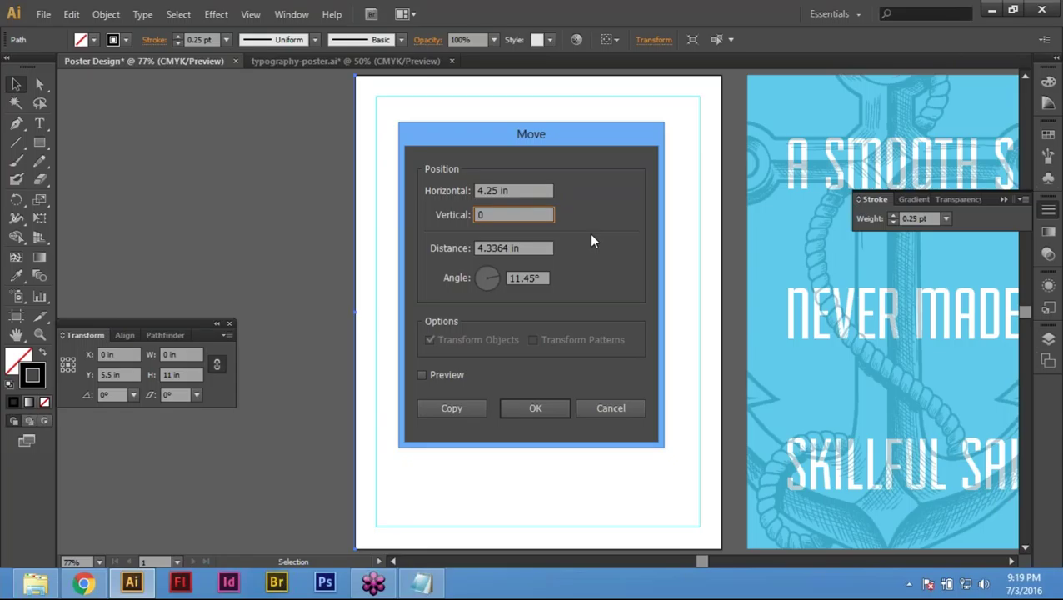
key("Tab")
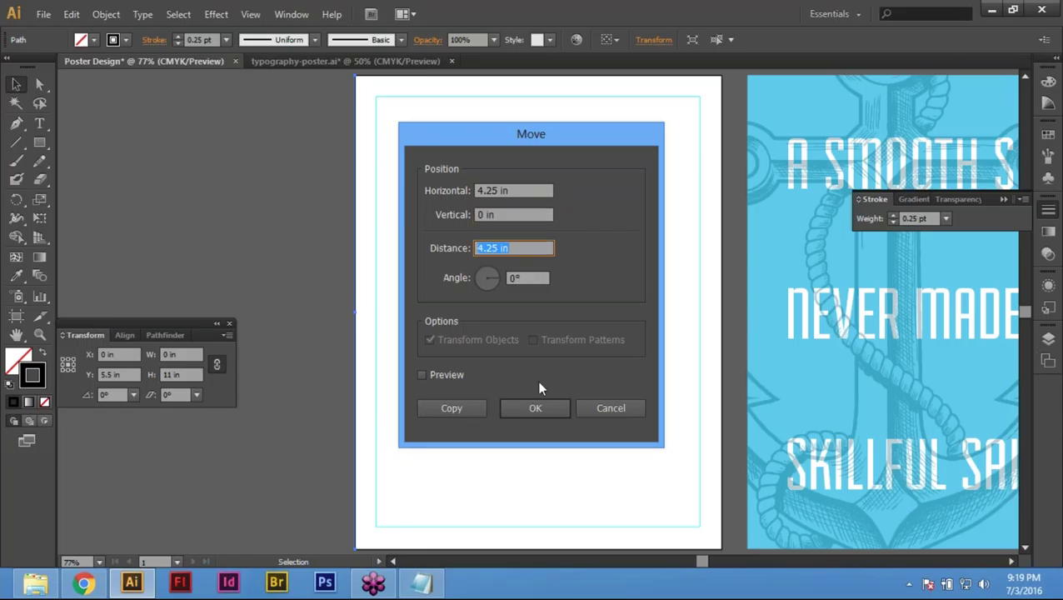
left_click(534, 408)
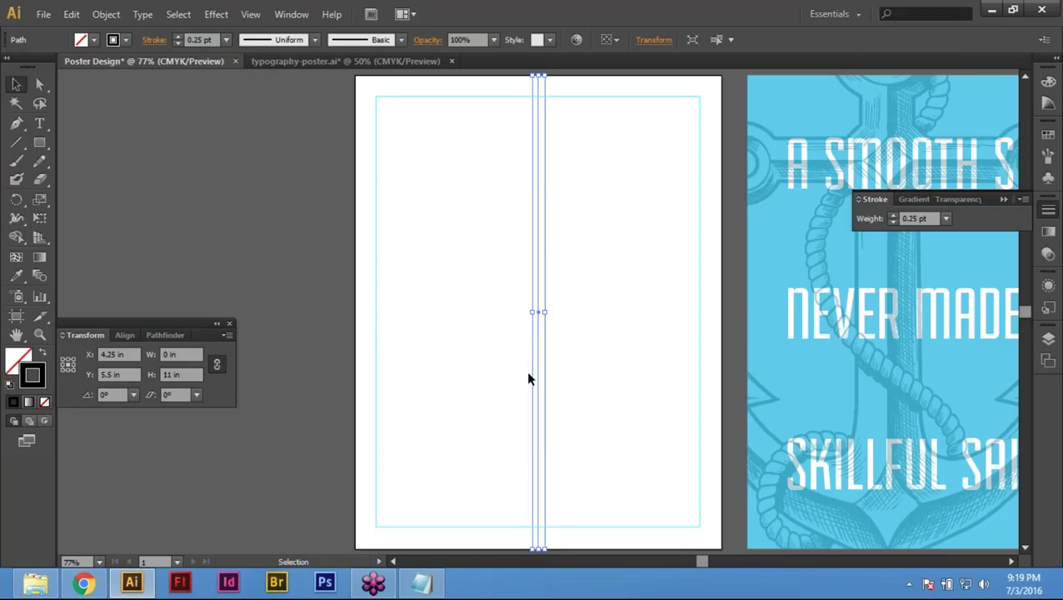
left_click(587, 307)
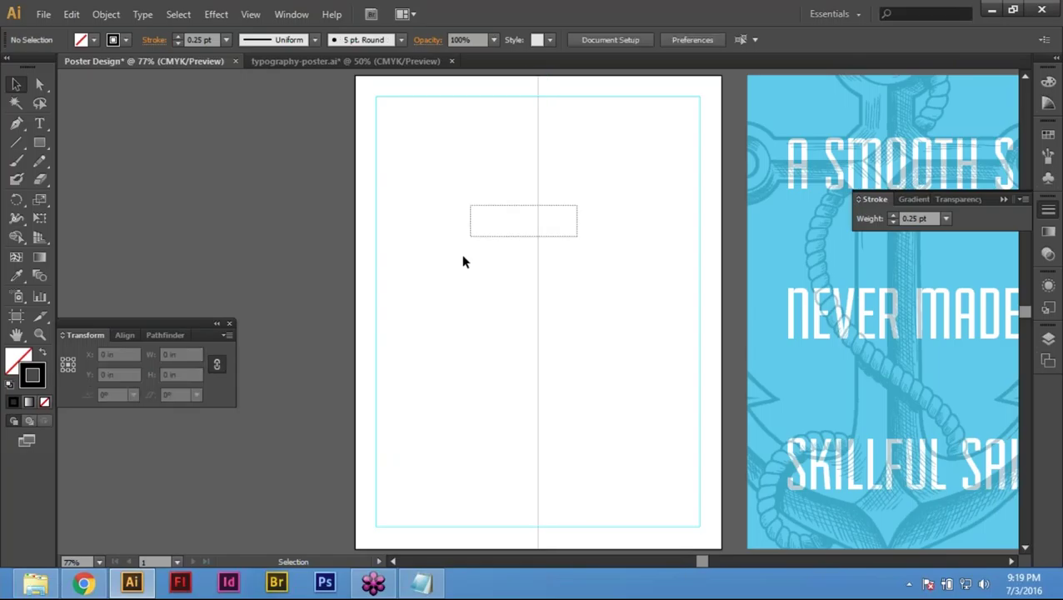
Step: Select only the vertical centre path on the artboard
key("ctrl+a")
left_click_drag(302, 200, 453, 294)
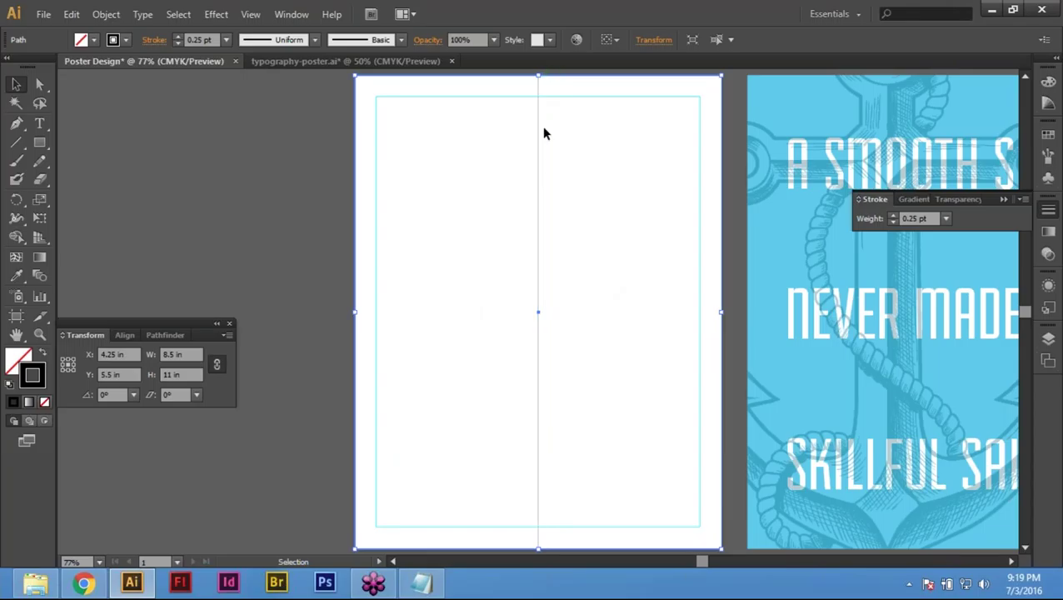
left_click(560, 243)
left_click(538, 250)
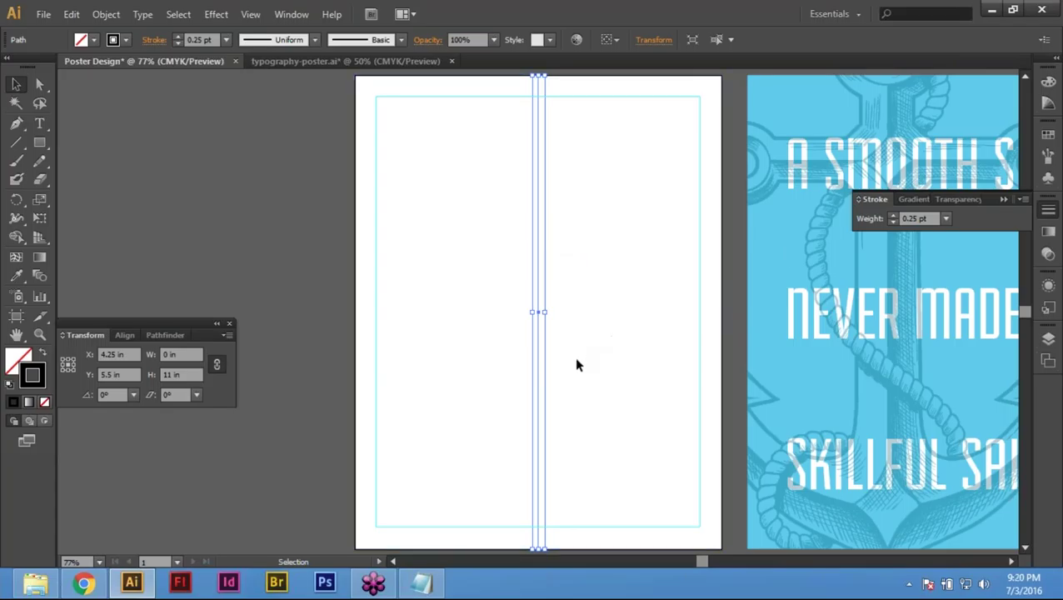
left_click(564, 264)
key("ctrl+a")
Step: Make the centre path a guide via View > Guides > Make Guides, verifying with undo and Ctrl+5
left_click(253, 16)
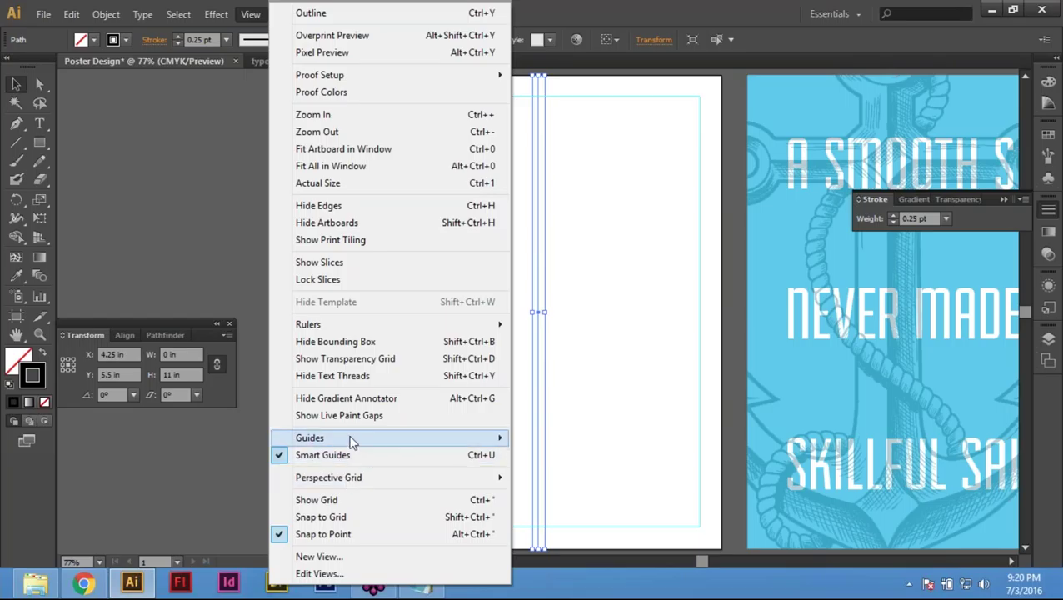
mouse_move(351, 439)
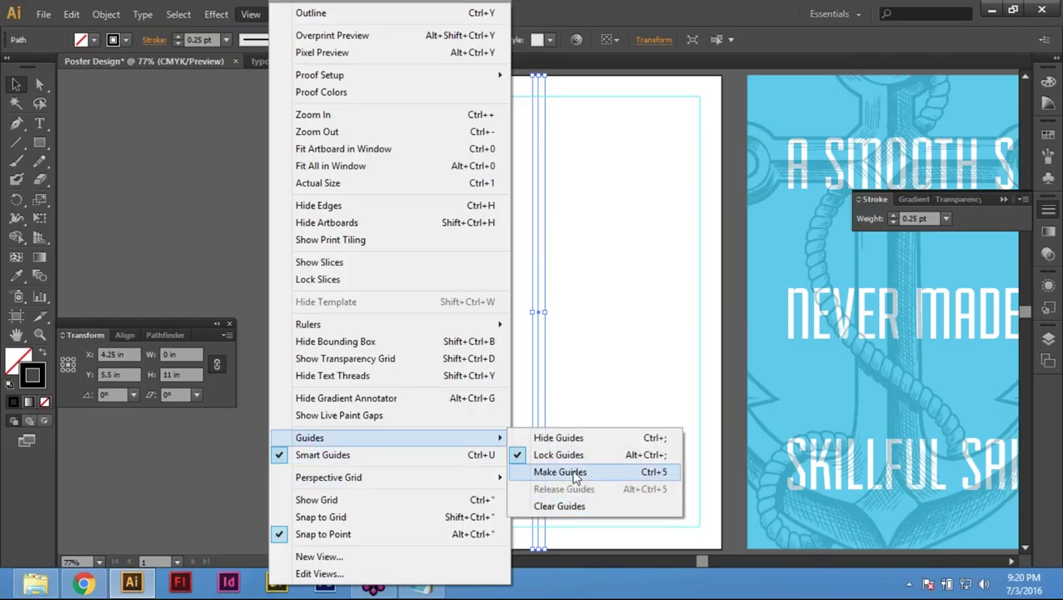
left_click(560, 471)
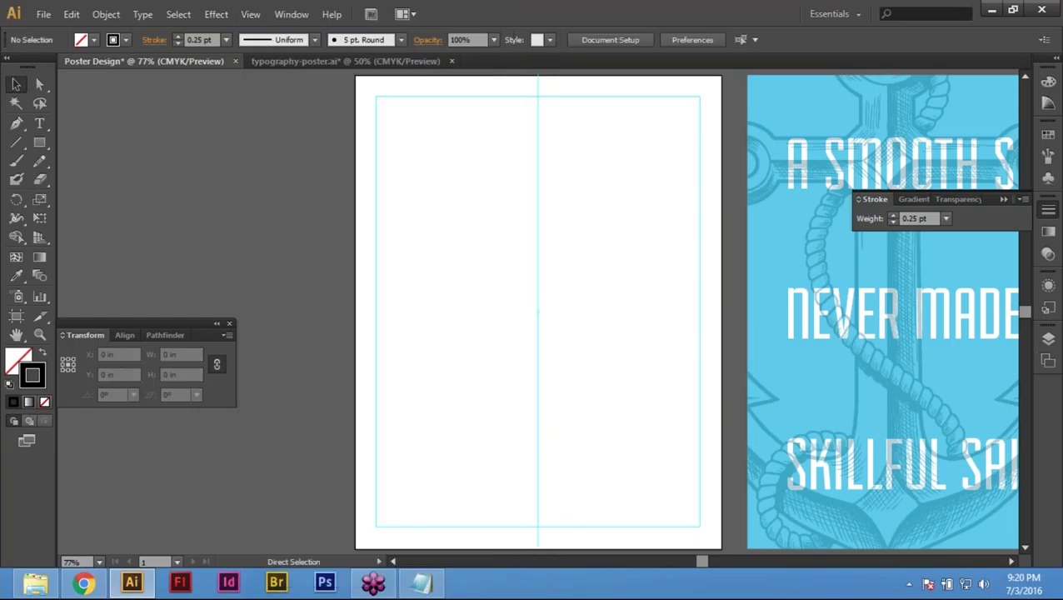
key("ctrl+z")
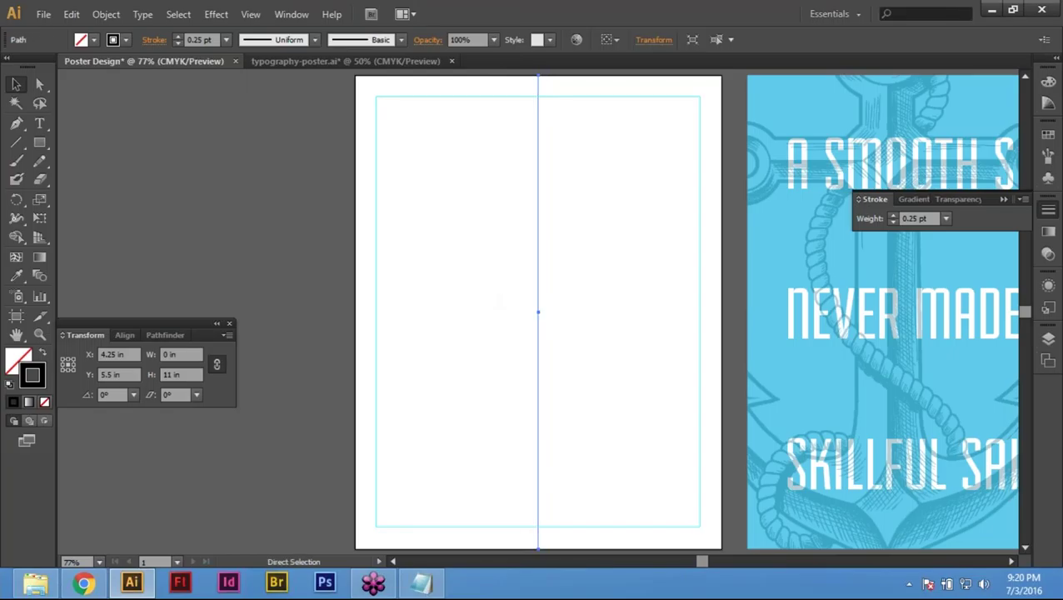
key("ctrl+5")
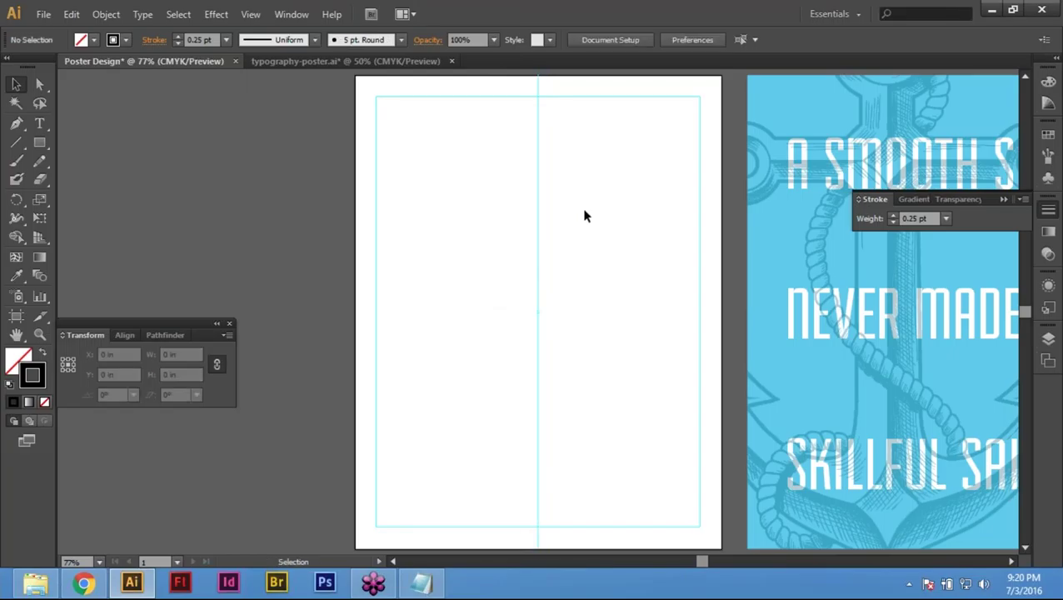
key("ctrl+a")
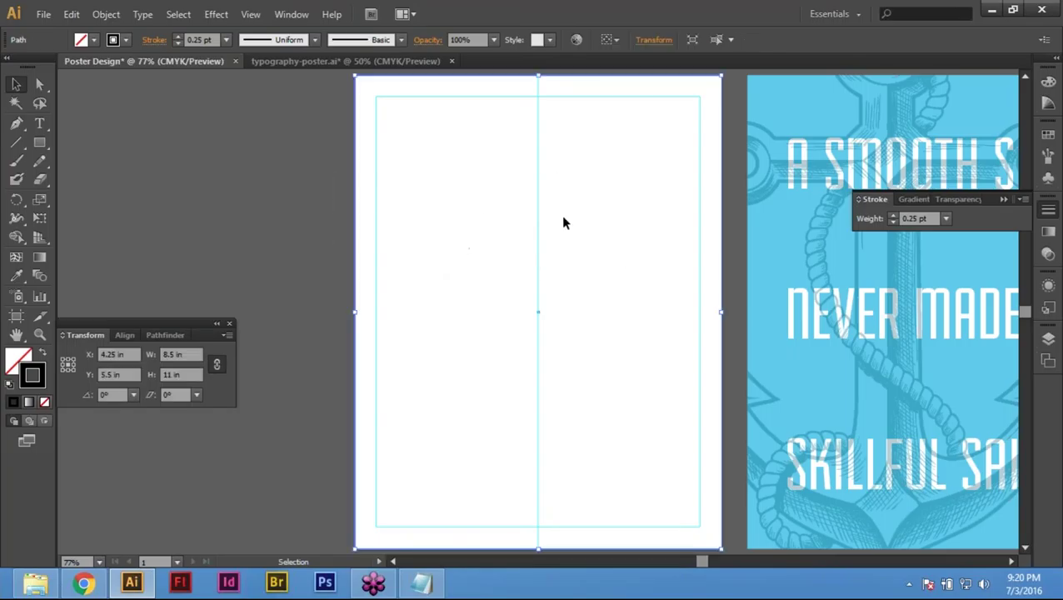
key("ctrl+2")
key("ctrl+a")
key("ctrl+2")
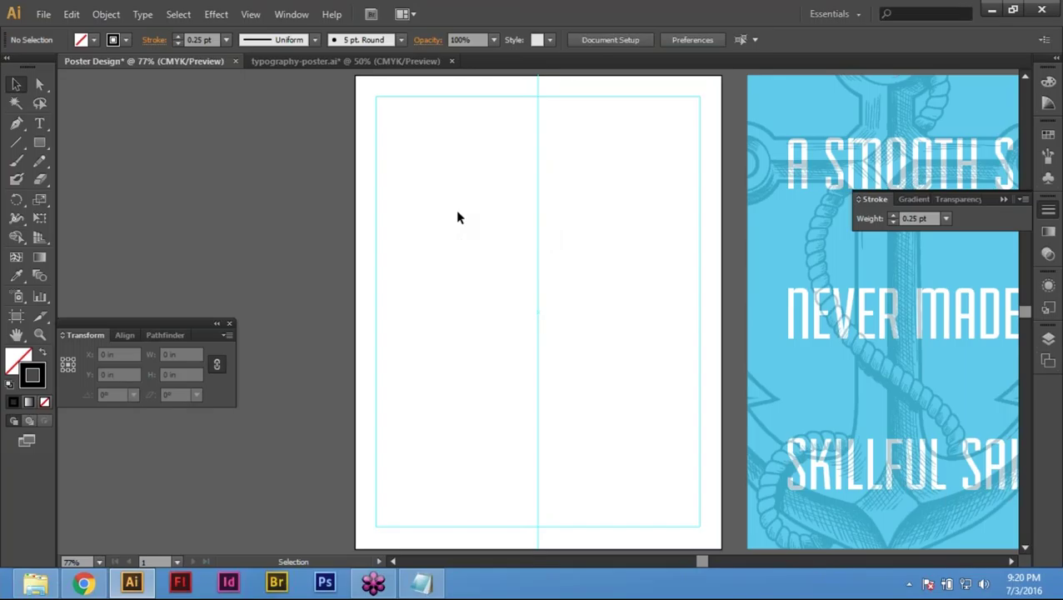
right_click(458, 211)
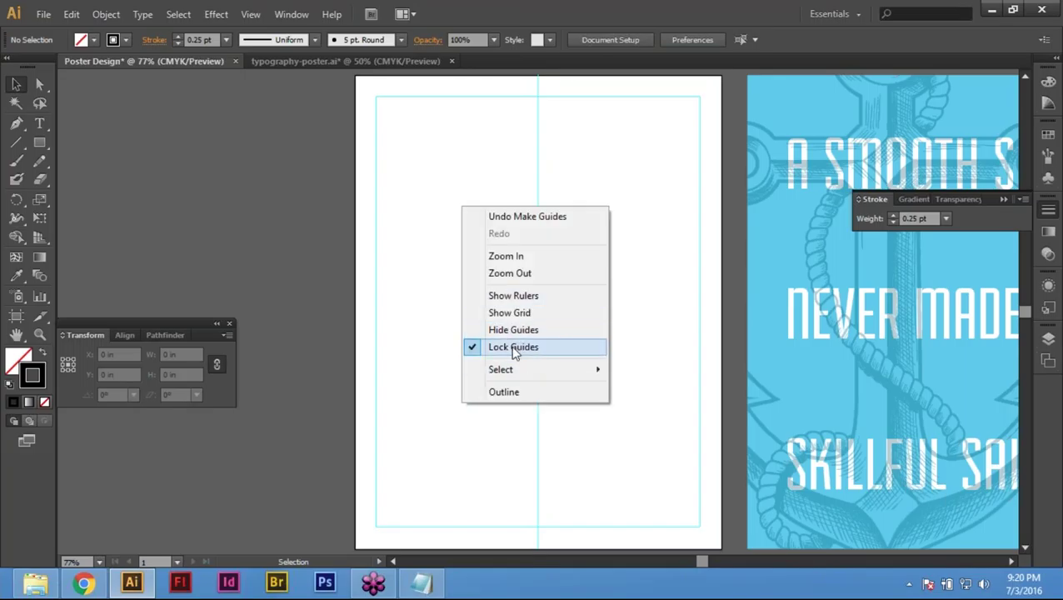
left_click(427, 234)
right_click(446, 196)
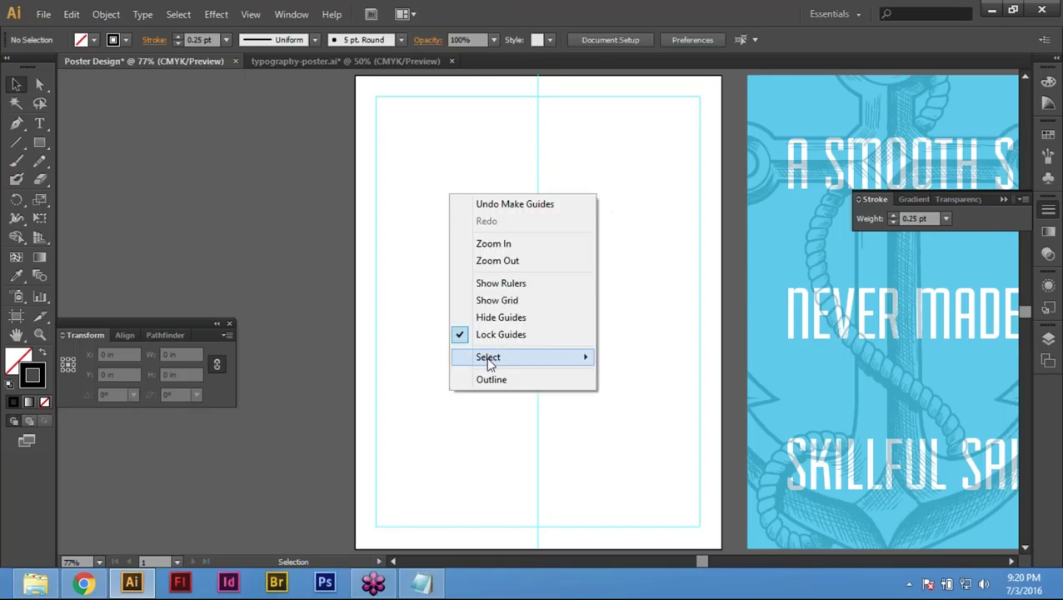
left_click(504, 334)
left_click_drag(548, 137, 563, 161)
left_click(589, 97)
left_click(539, 205)
left_click(586, 117)
left_click_drag(588, 87, 612, 160)
left_click(539, 158)
left_click_drag(500, 153, 584, 181)
left_click(584, 181)
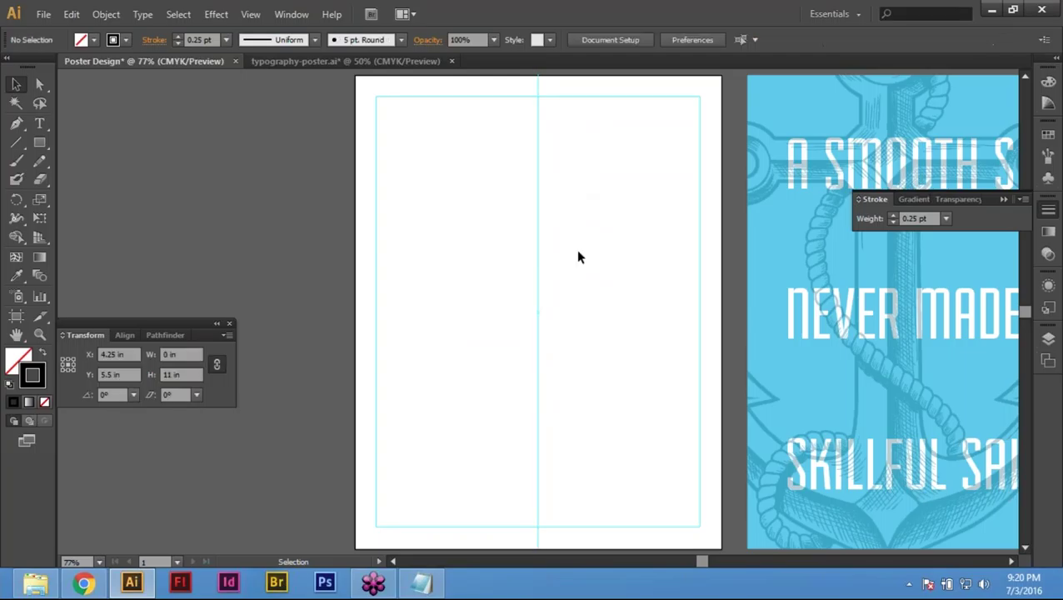
right_click(502, 236)
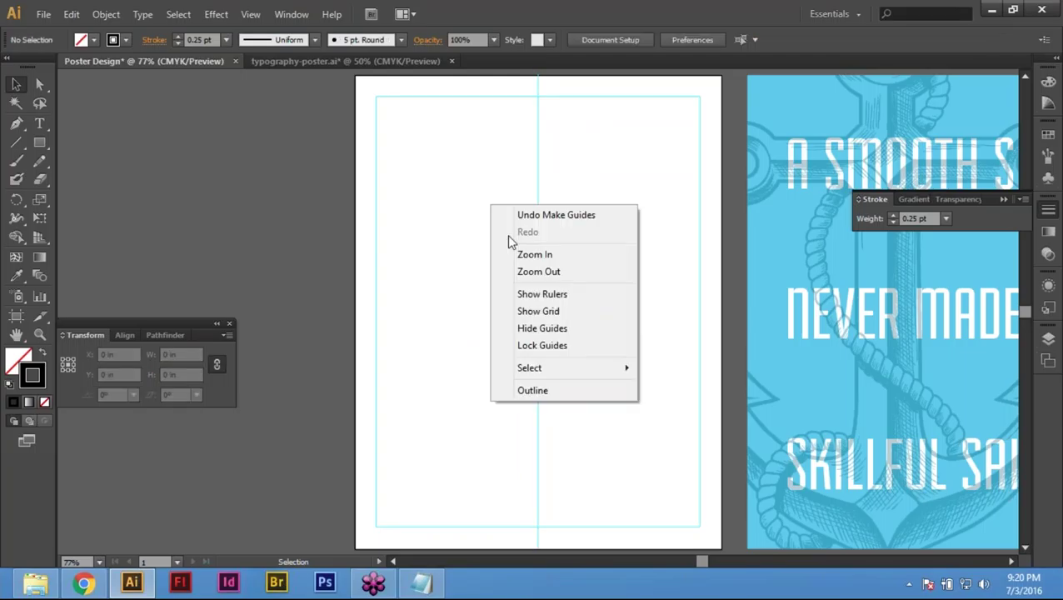
left_click(532, 347)
key("space")
left_click_drag(476, 177, 420, 129)
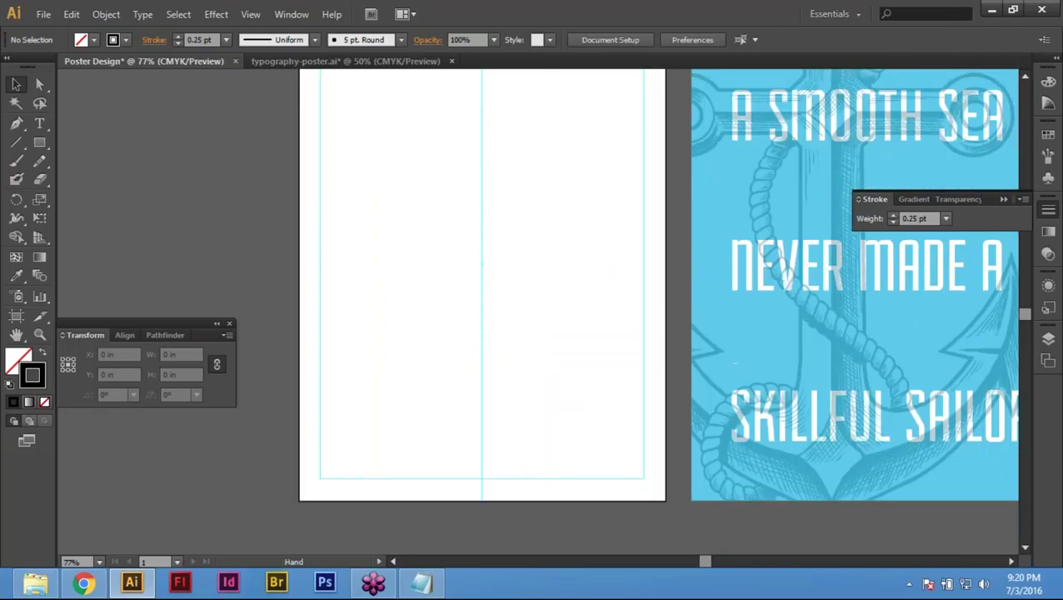
Step: Direct-select the page rectangle's top two anchor points at the artboard's top edge
left_click_drag(410, 470, 422, 370)
scroll(422, 371, "up", 6)
left_click_drag(450, 131, 488, 94)
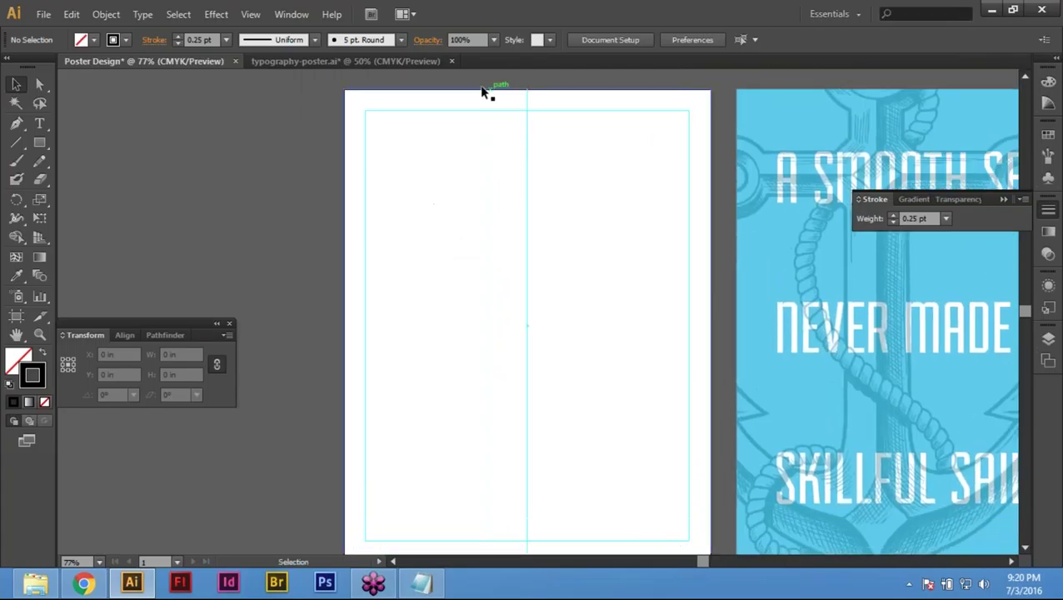
key("a")
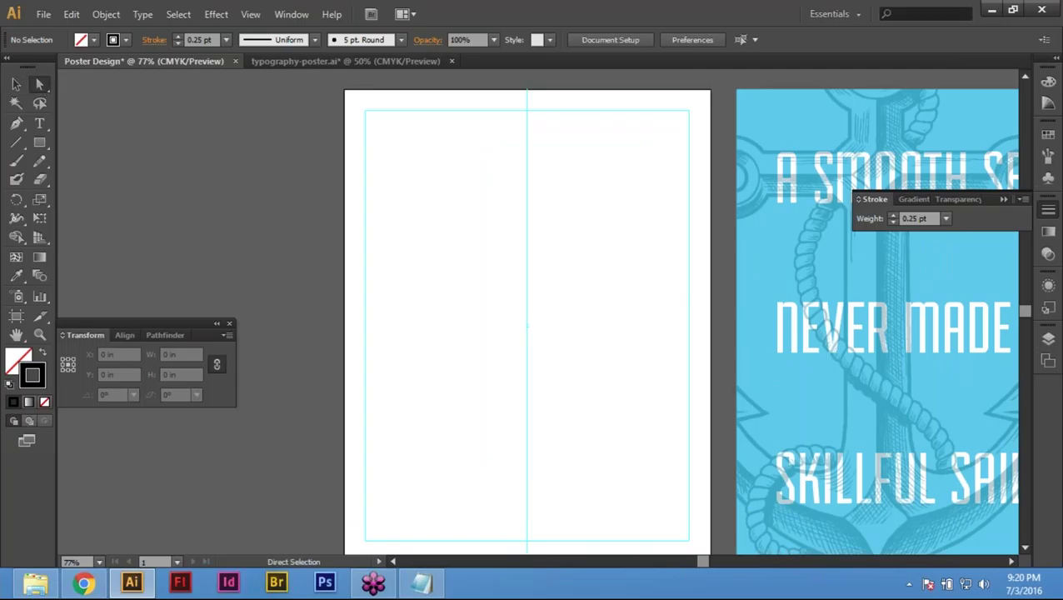
left_click_drag(417, 82, 567, 142)
left_click_drag(257, 106, 503, 240)
left_click(340, 173)
left_click_drag(340, 173, 382, 213)
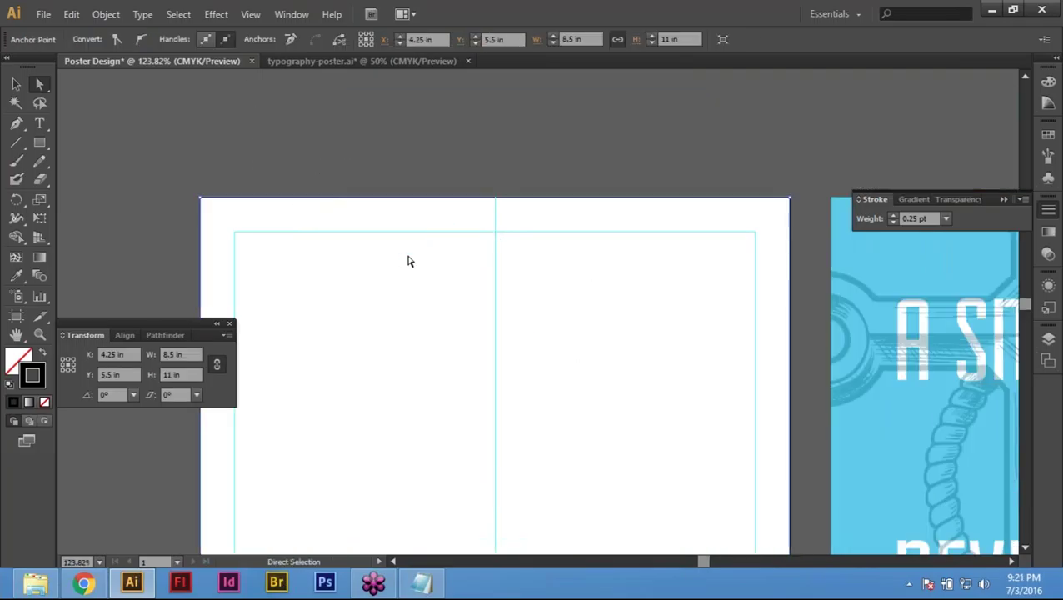
Step: Copy the top edge and Paste in Front as an 8.5 in horizontal line, fitting the artboard
key("v")
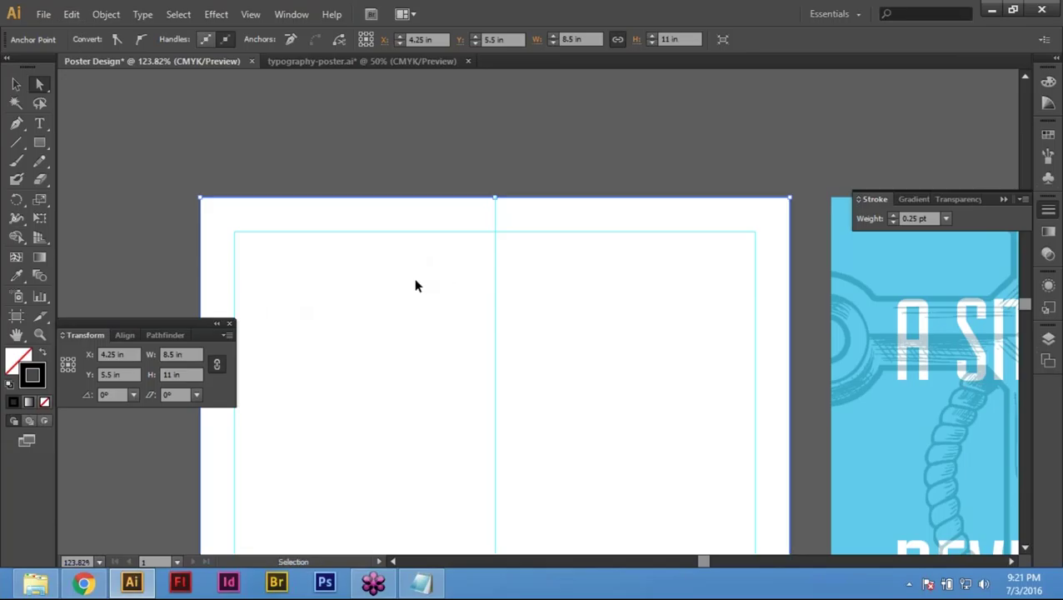
left_click(73, 16)
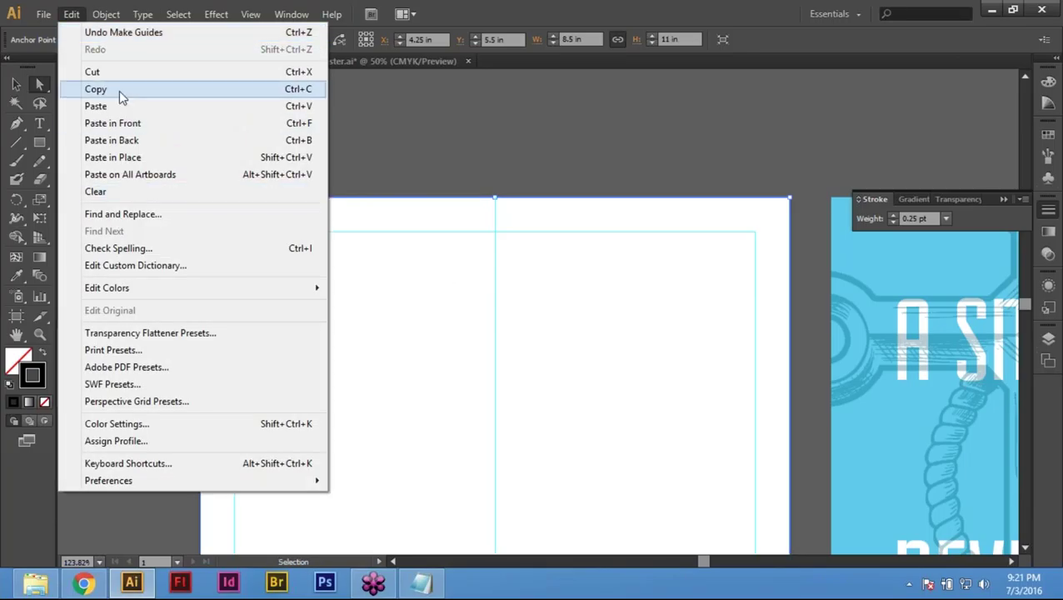
left_click(119, 90)
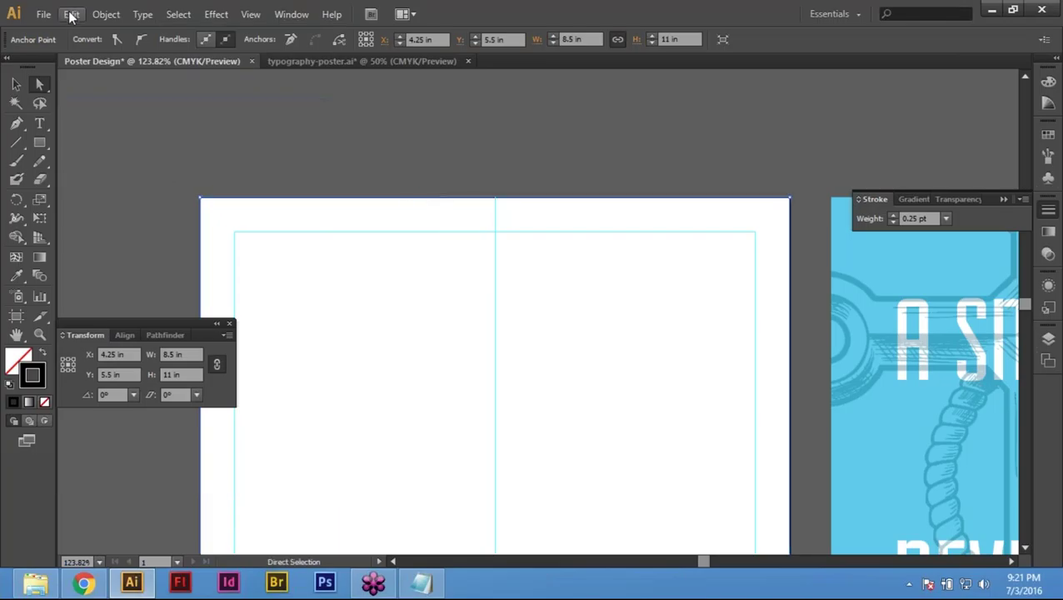
left_click(71, 16)
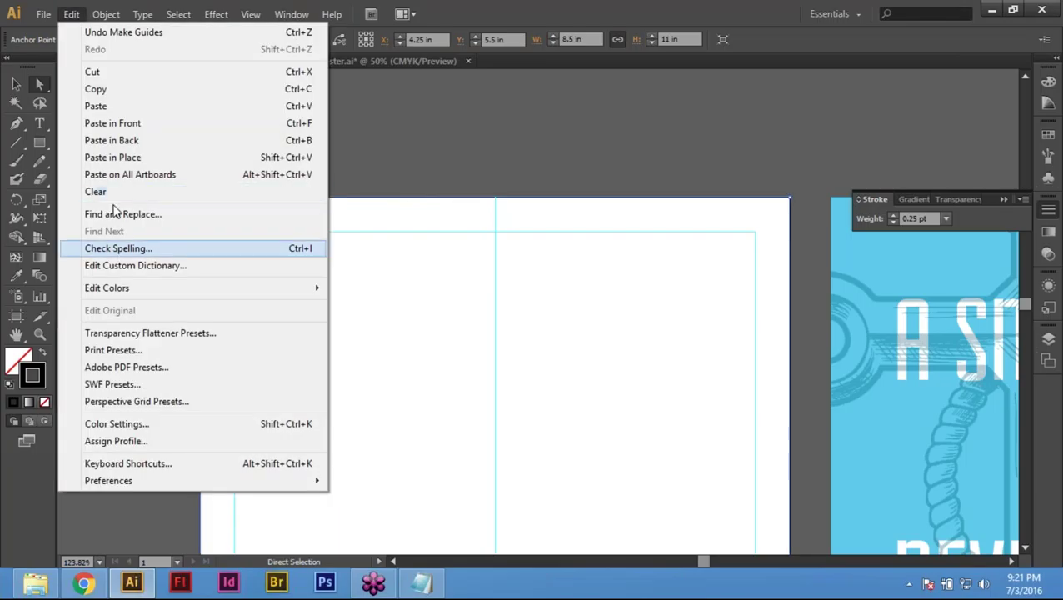
left_click(139, 125)
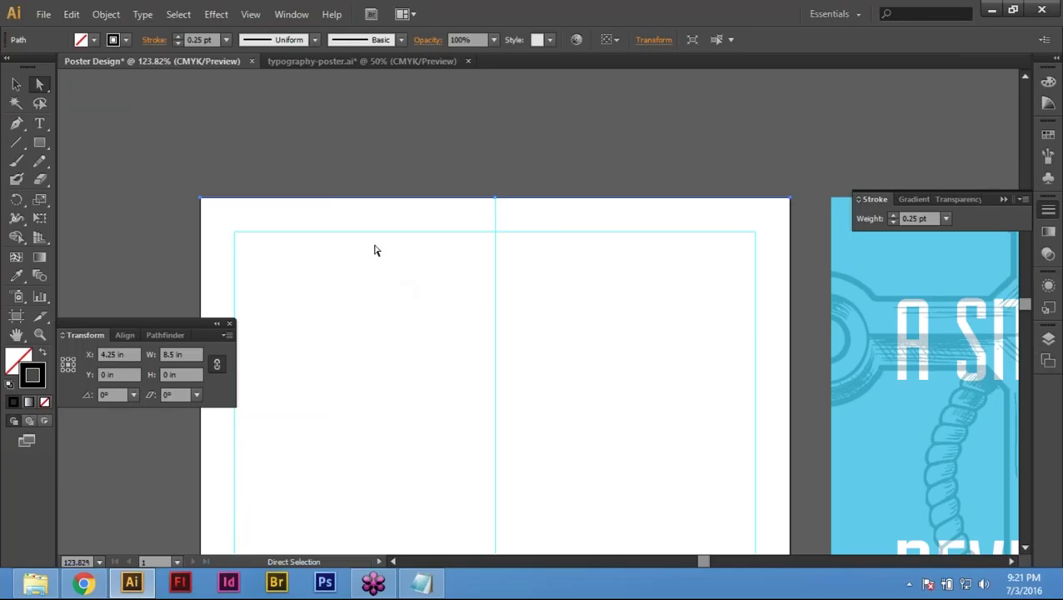
key("v")
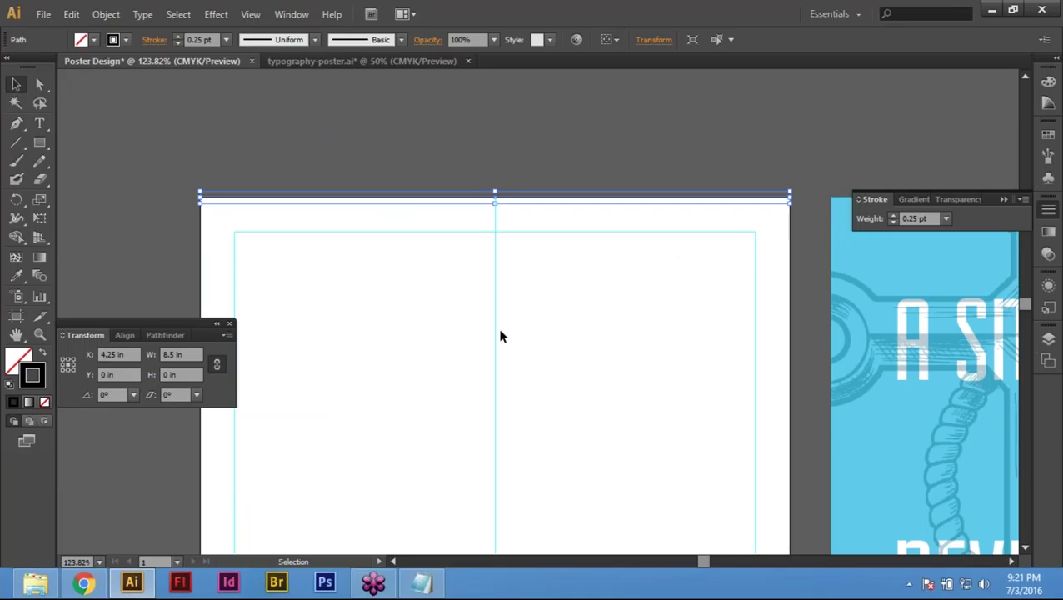
key("ctrl+0")
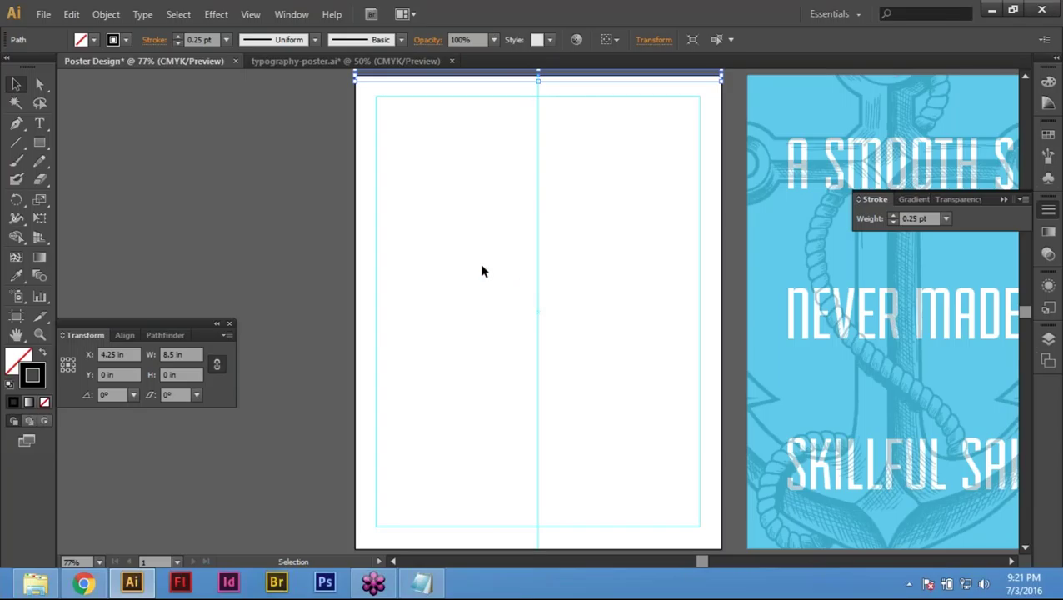
key("Return")
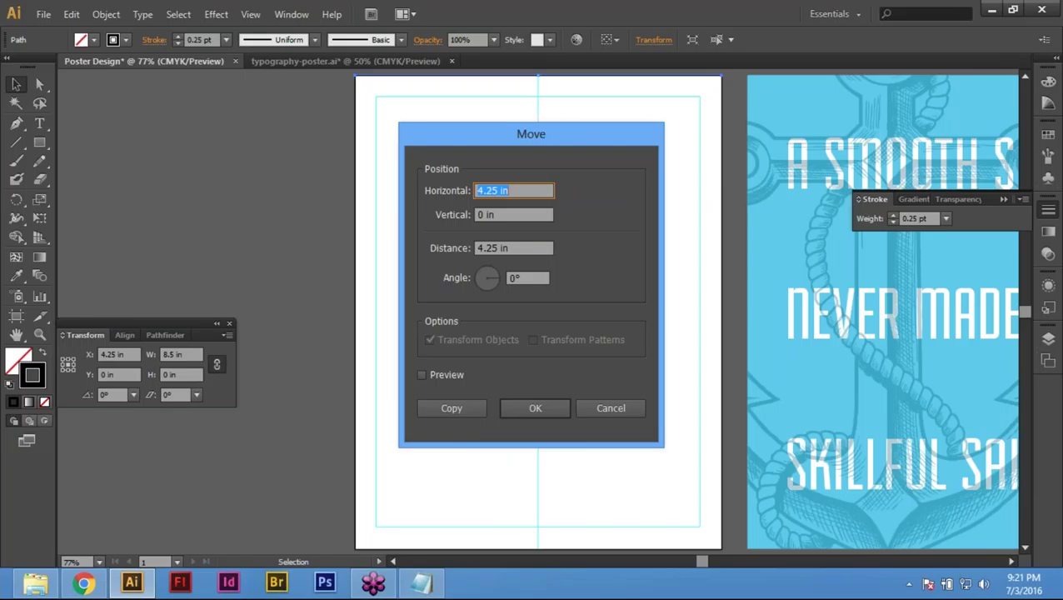
Step: Move the copied top line down 5.5 in (11/2) with 0 horizontal offset to the page middle
type("0")
key("Tab")
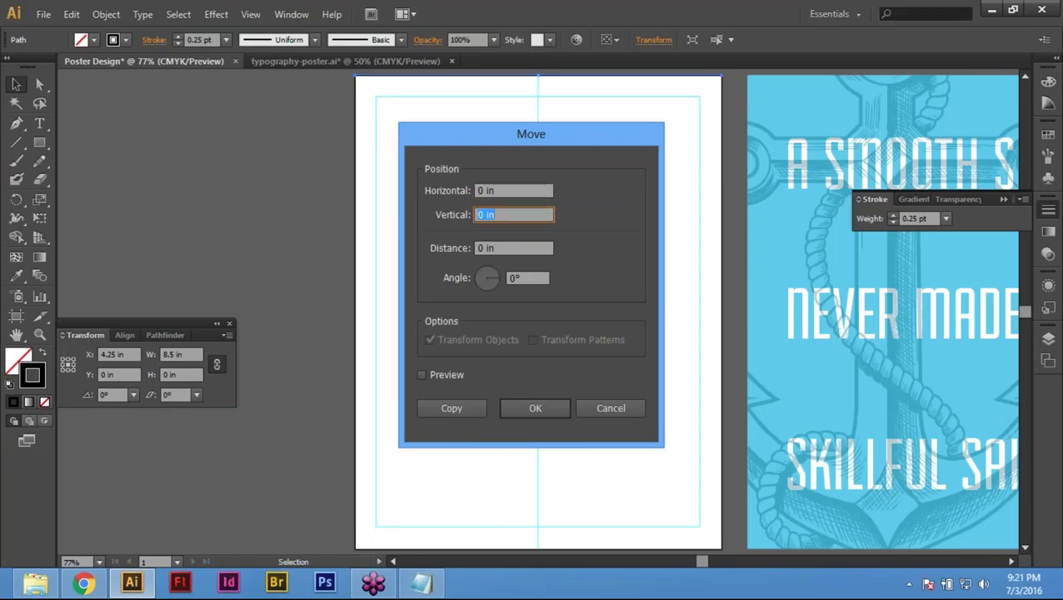
type("11/2")
key("Tab")
key("shift+Tab")
type("5.5")
key("Tab")
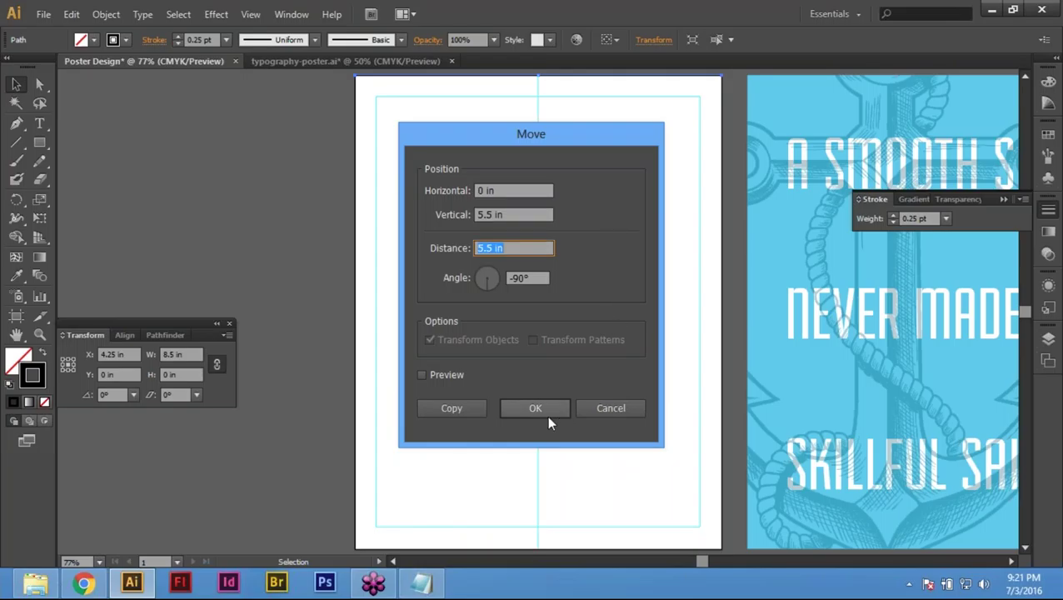
left_click(540, 404)
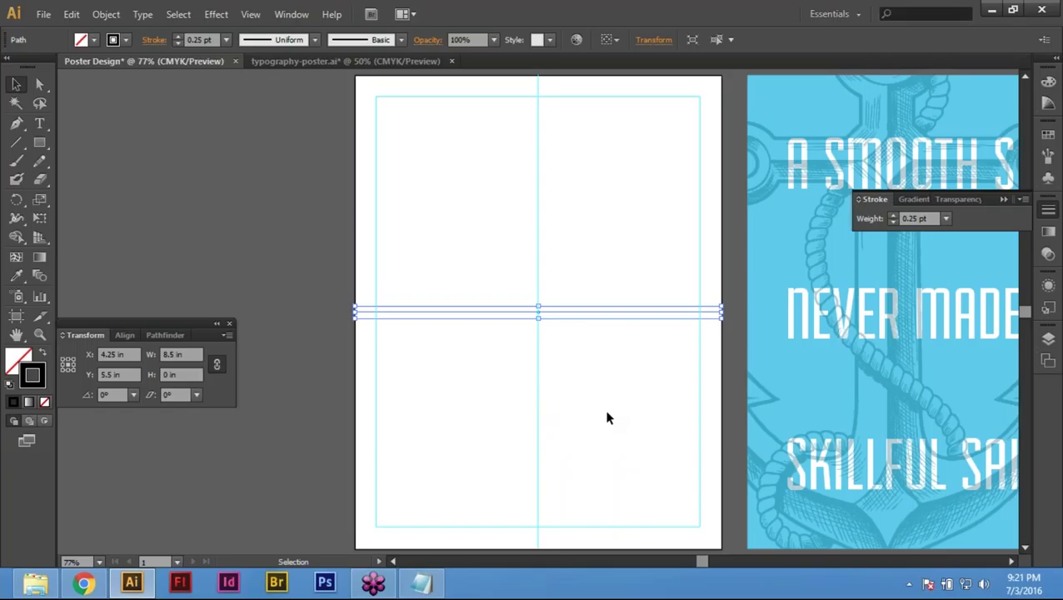
left_click(36, 78)
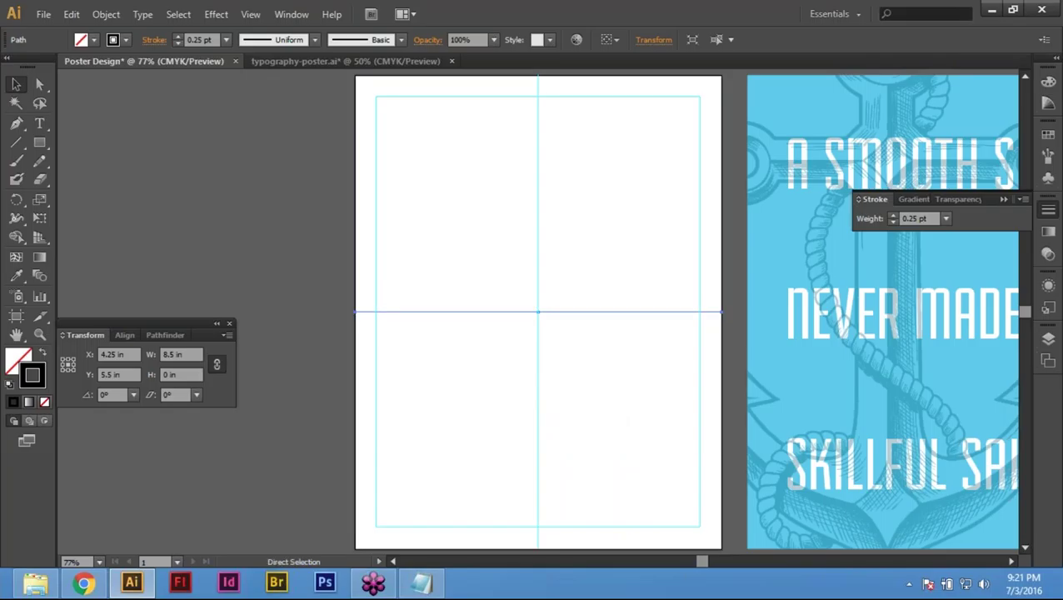
Step: Convert the horizontal line at Y 5.5 in into a guide, then deselect everything
left_click(257, 15)
mouse_move(438, 441)
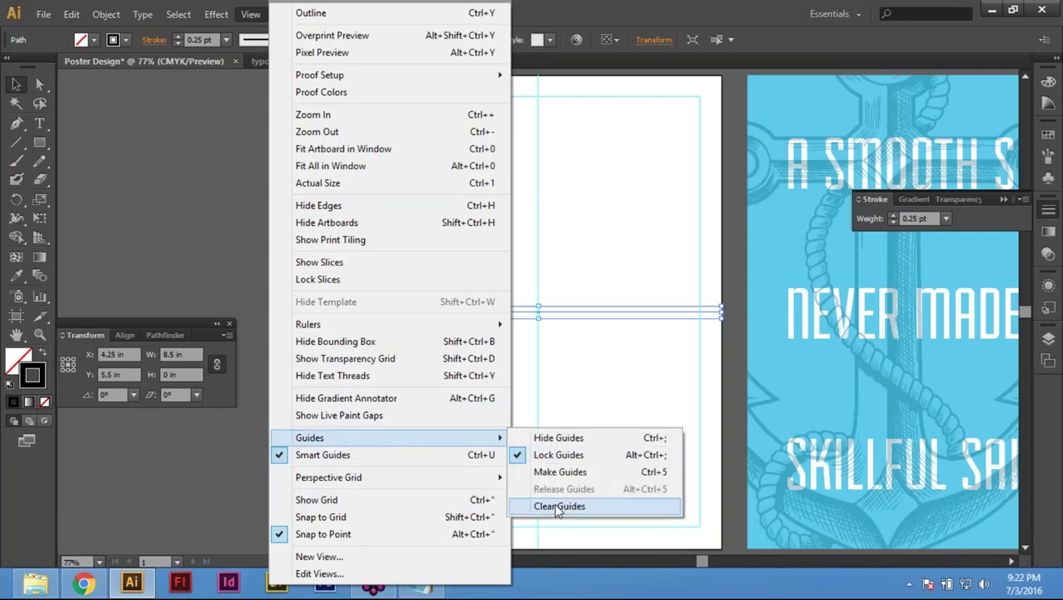
left_click(563, 472)
left_click_drag(506, 280, 585, 373)
left_click(585, 374)
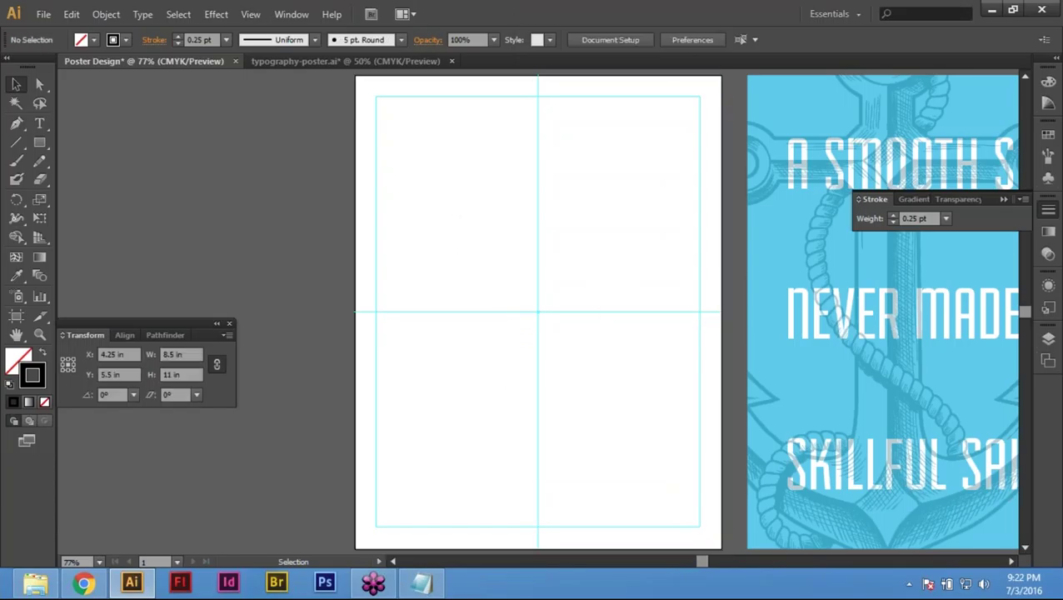
left_click(540, 339)
left_click(313, 234)
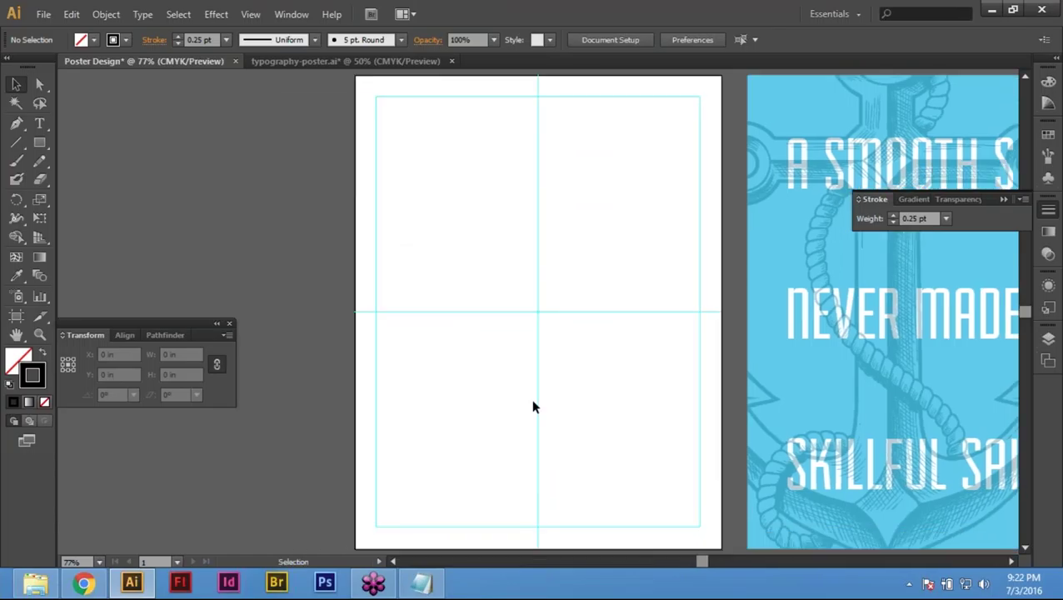
Step: Select the artboard-sized 8.5 × 11 in rectangle
left_click_drag(486, 269, 609, 421)
key("space")
left_click_drag(539, 255, 520, 323)
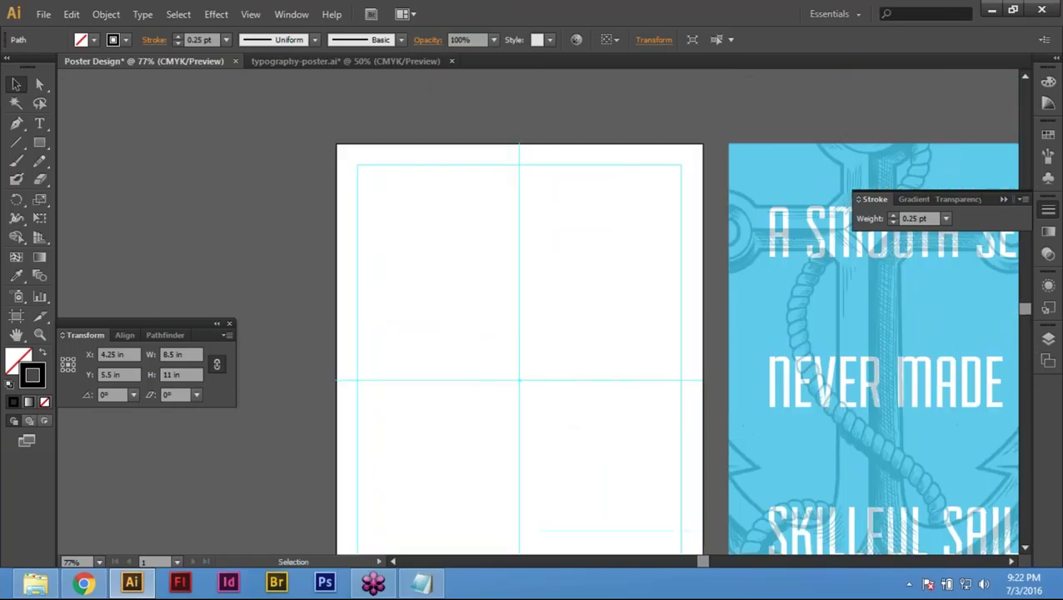
left_click(367, 171)
left_click(477, 376)
key("Return")
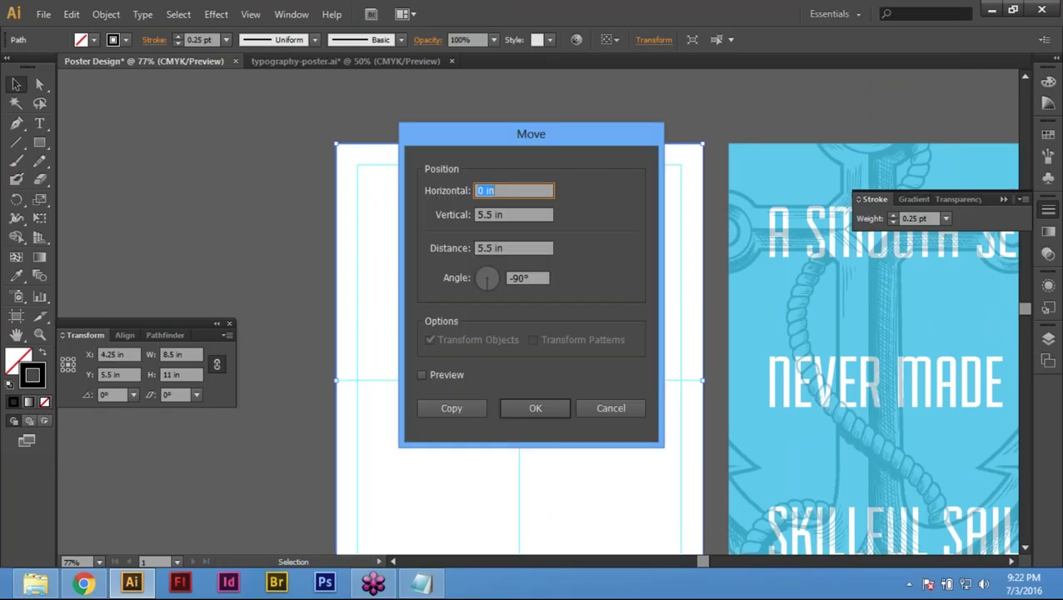
left_click(613, 406)
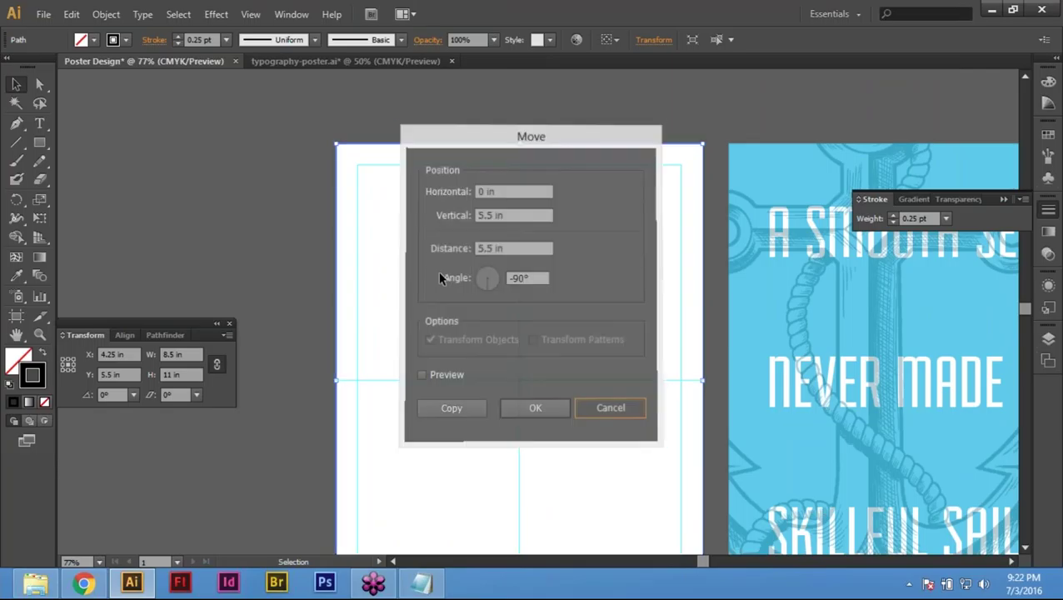
left_click(461, 124)
left_click_drag(459, 138, 421, 179)
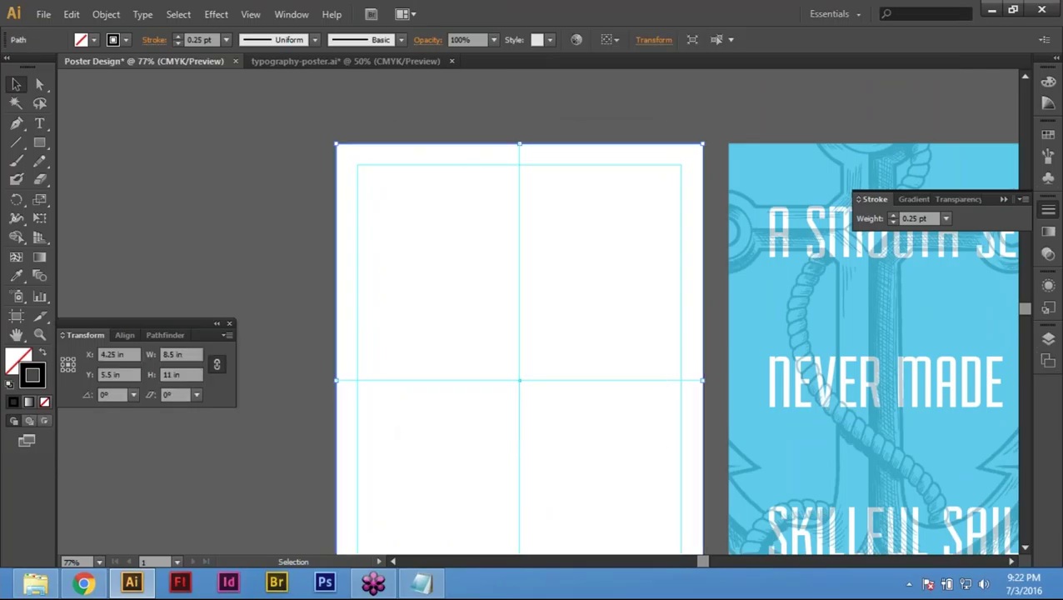
Step: Move the rectangle 8.5 in right with 0 vertical offset, to X 12.75 in
key("Return")
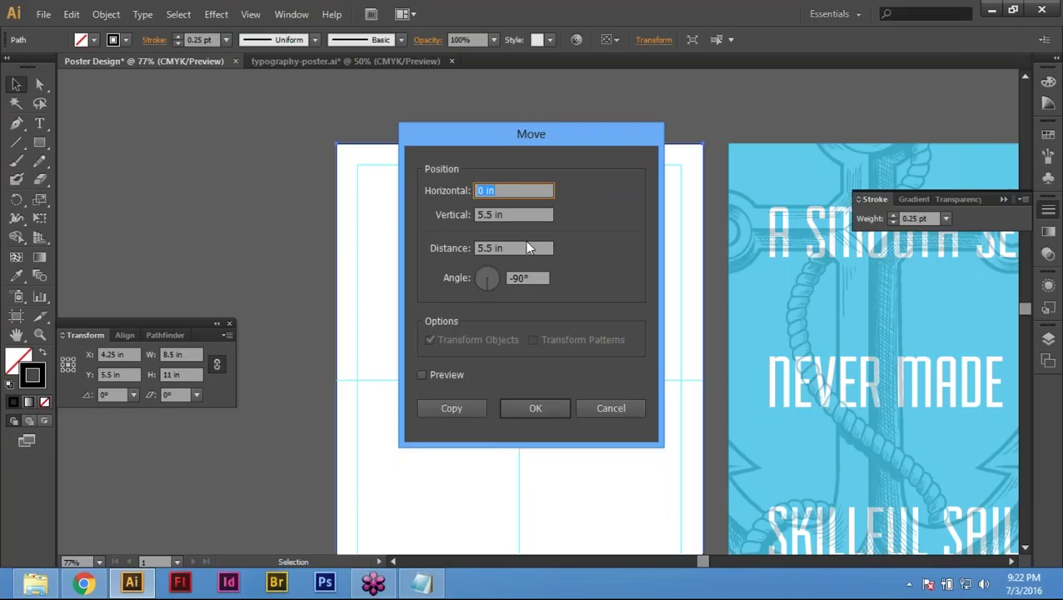
type("8.5")
key("Tab")
type("0")
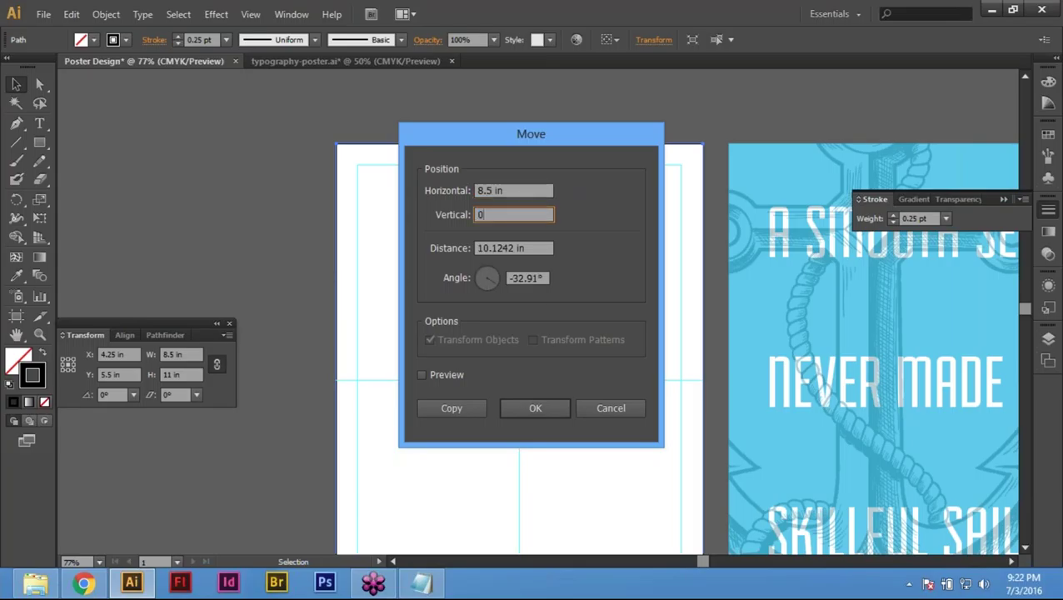
left_click(536, 409)
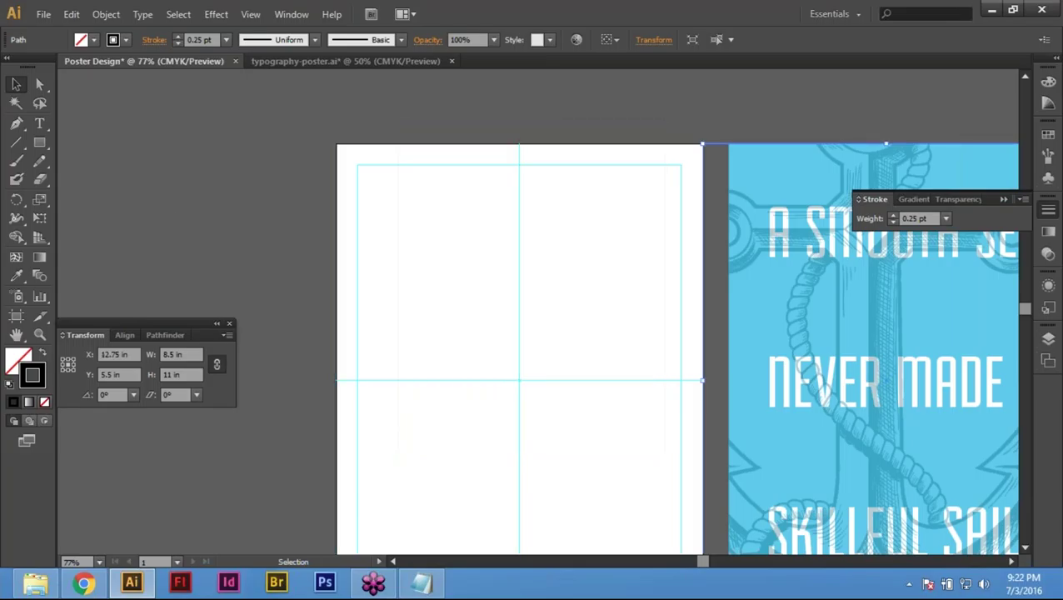
left_click_drag(428, 250, 8, 262)
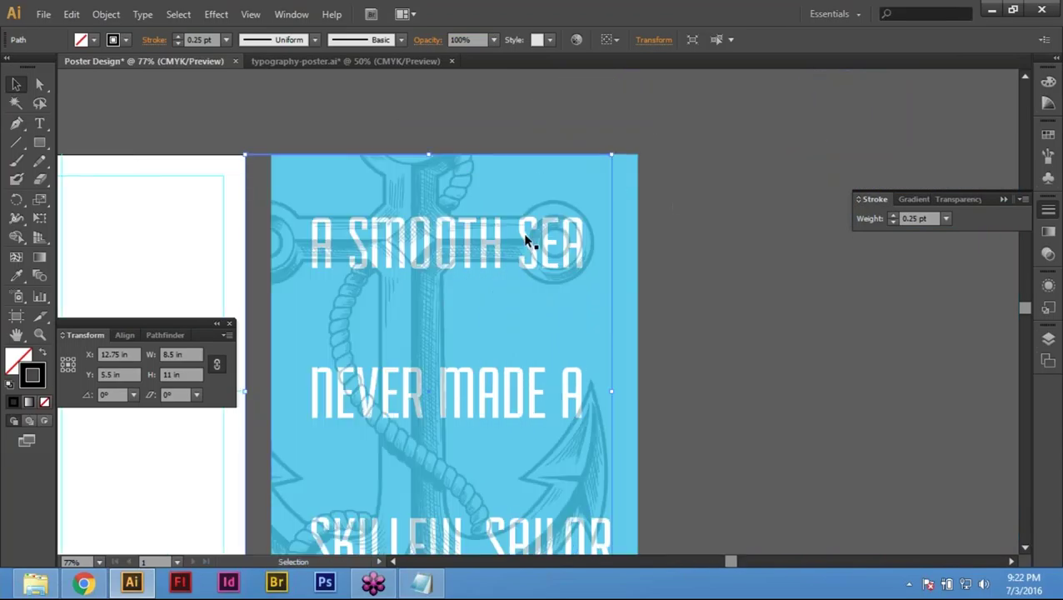
Step: Zoom out to see both artboards and briefly select the artboard-sized rectangle
left_click_drag(569, 266, 576, 151)
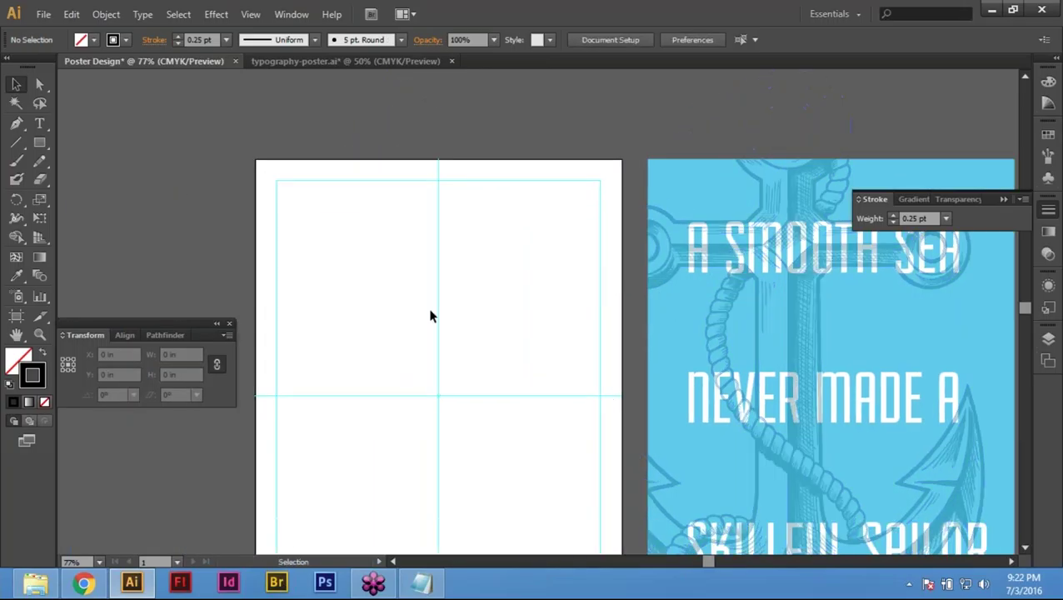
key("ctrl+minus")
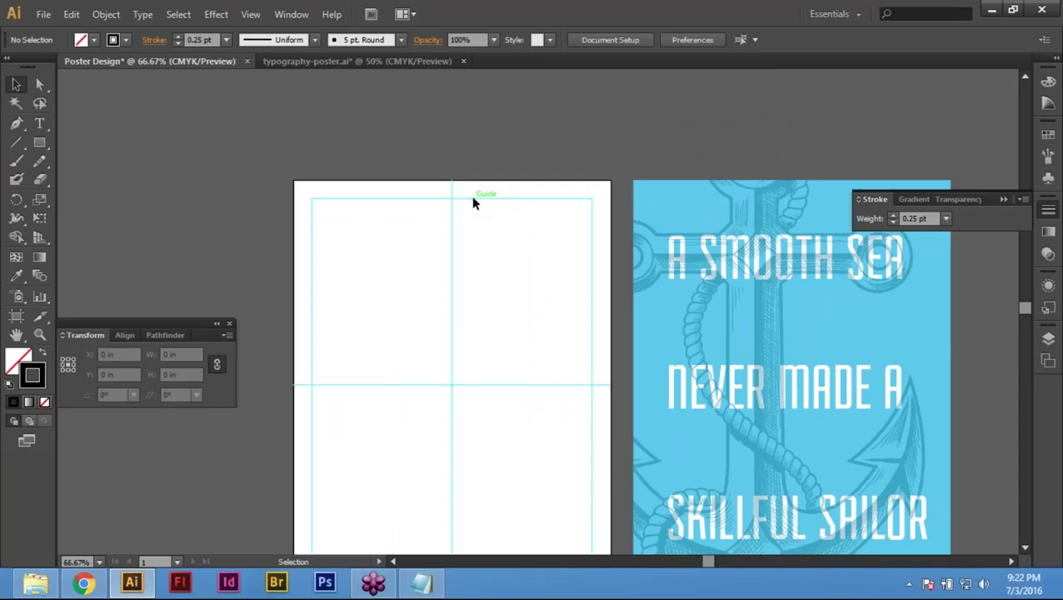
left_click(44, 15)
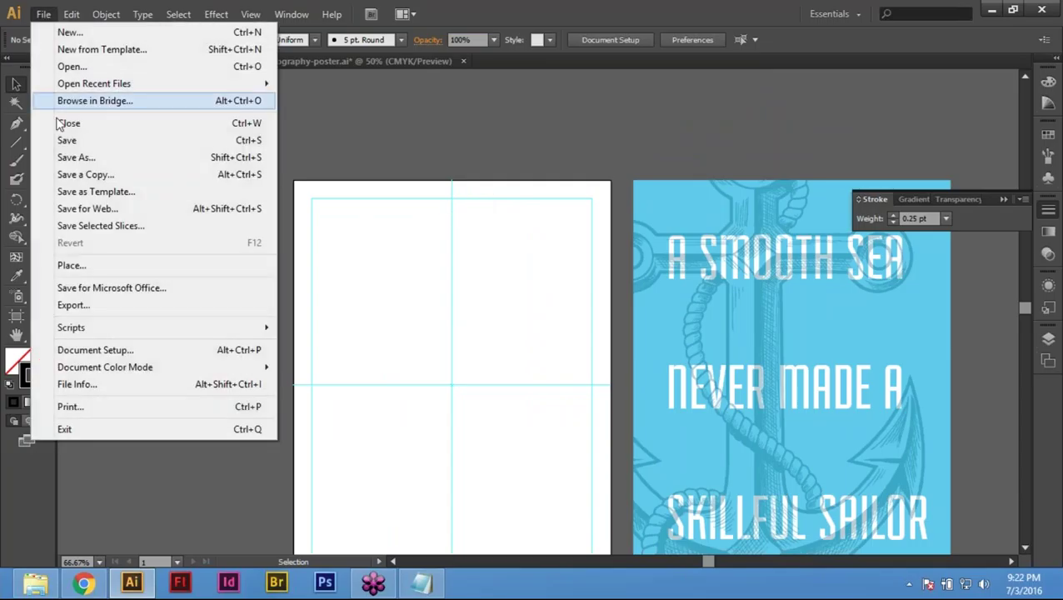
left_click(434, 179)
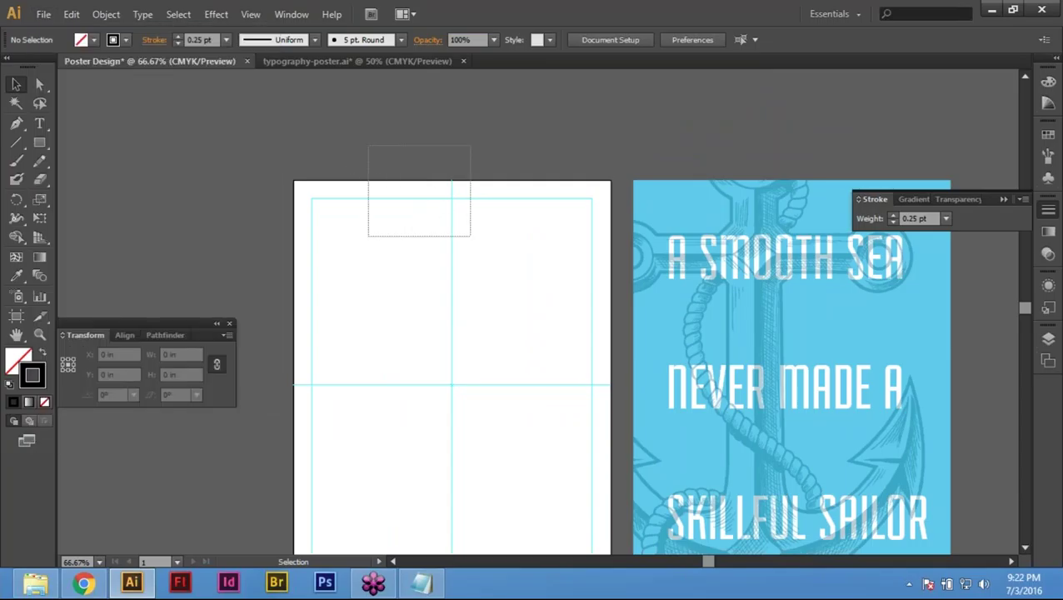
left_click(433, 248)
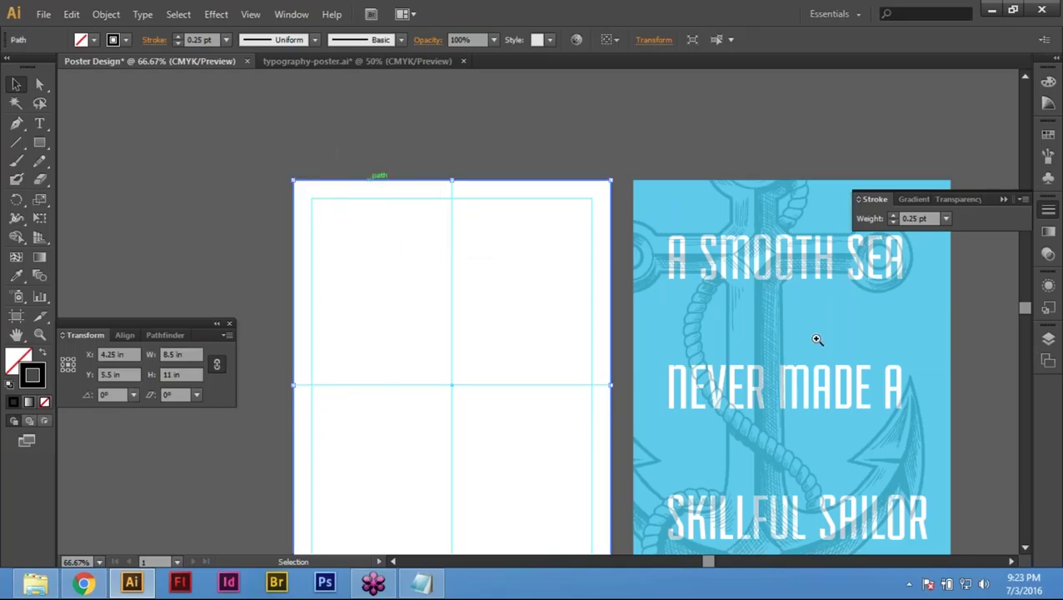
scroll(636, 178, "up", 2)
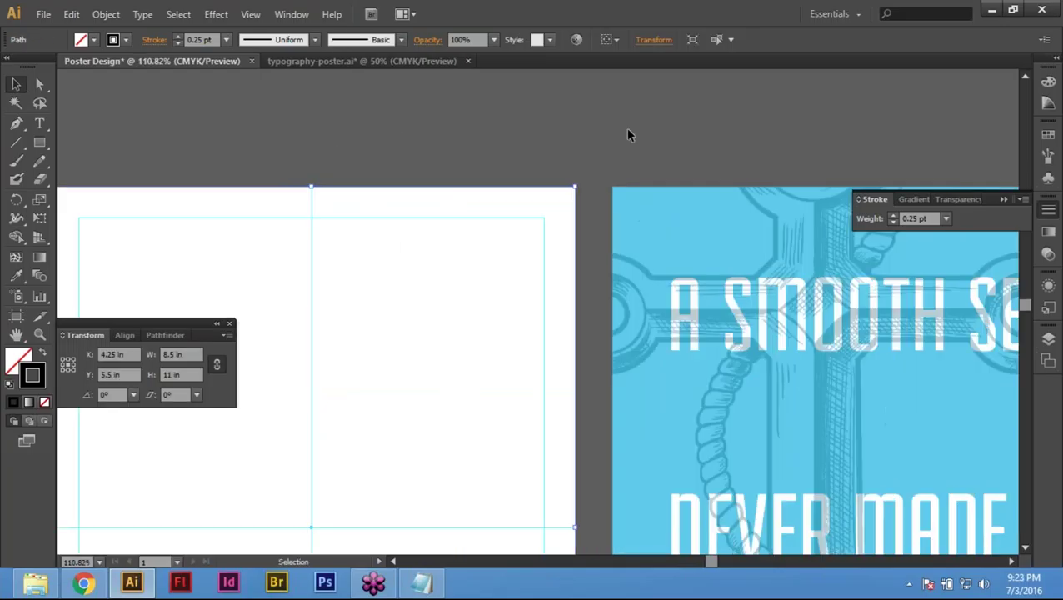
key("ctrl+shift+a")
Step: Direct-select the blue poster background and read its fill: C 54.5, M 0, Y 5.1, K 0
key("a")
left_click(692, 223)
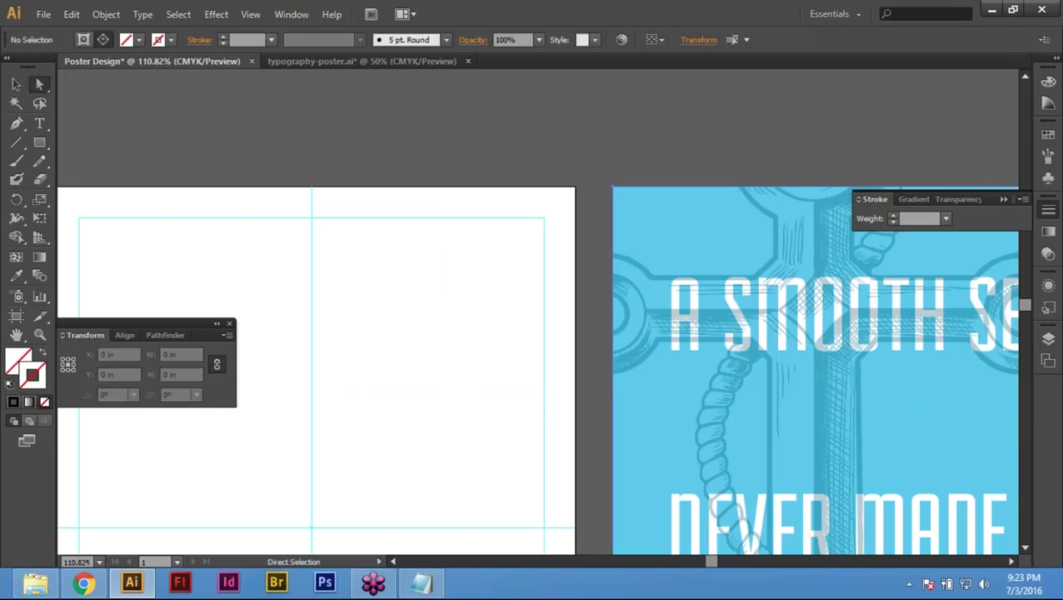
key("F6")
left_click(864, 102)
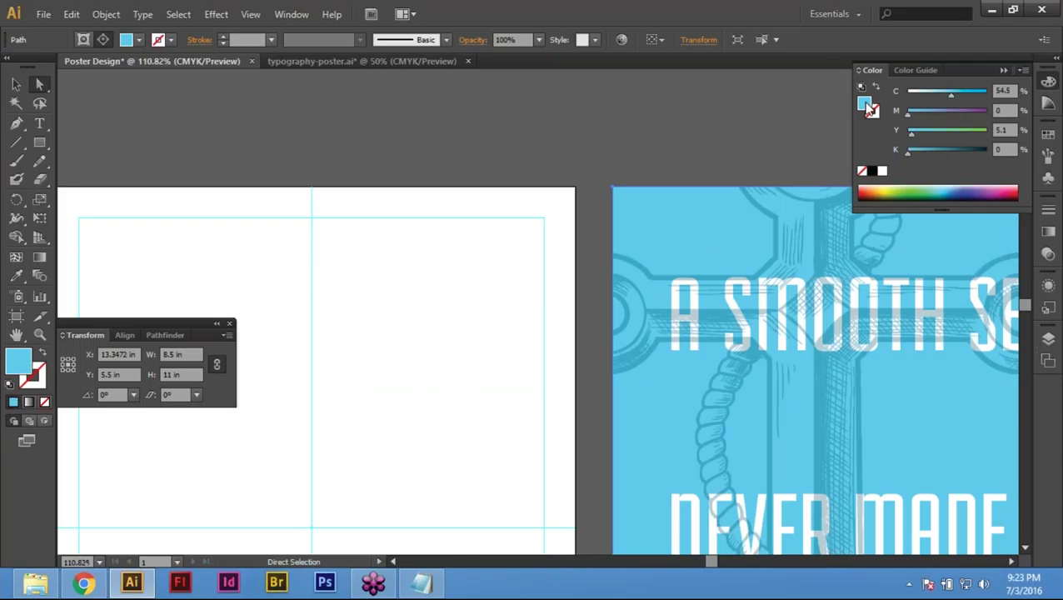
left_click(1049, 84)
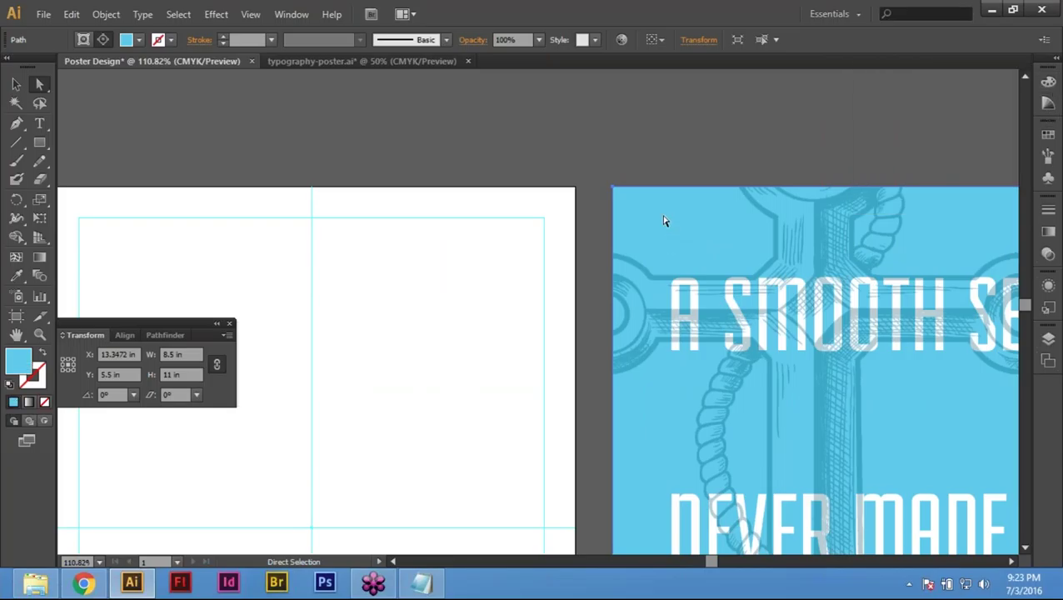
key("ctrl+shift+a")
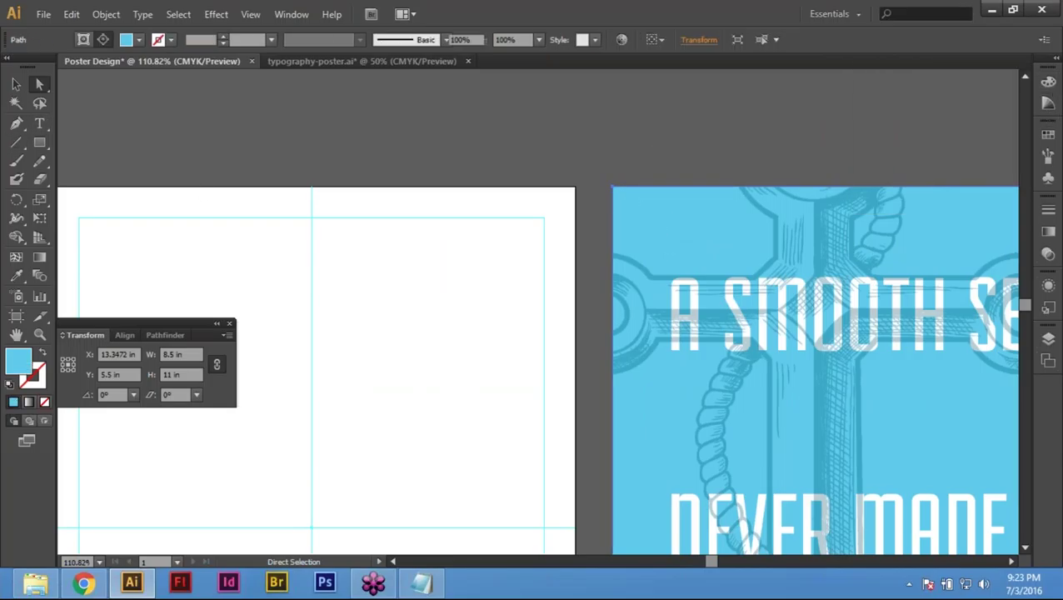
key("v")
key("a")
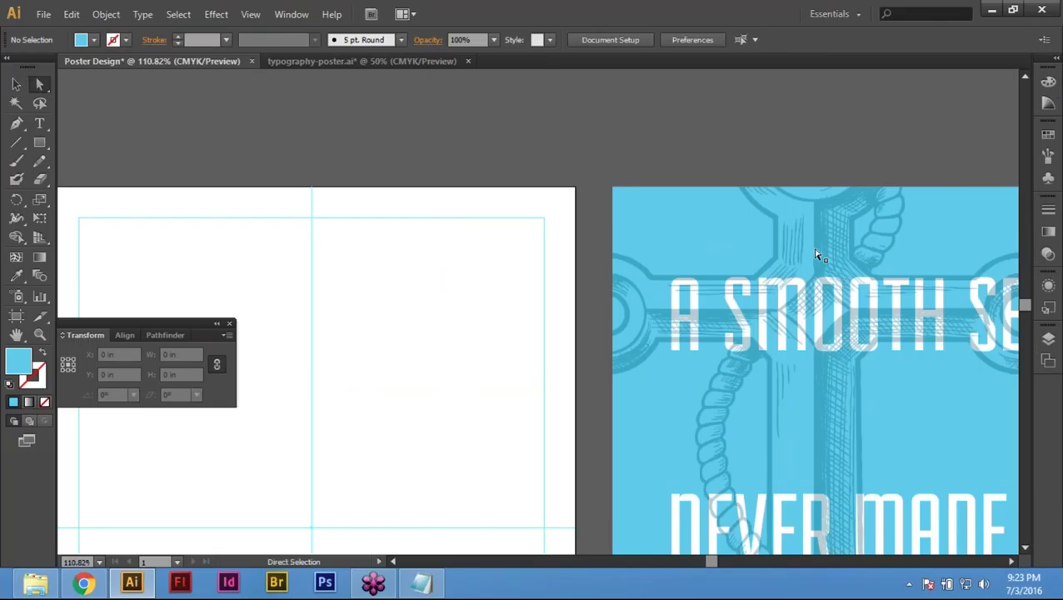
left_click(704, 221)
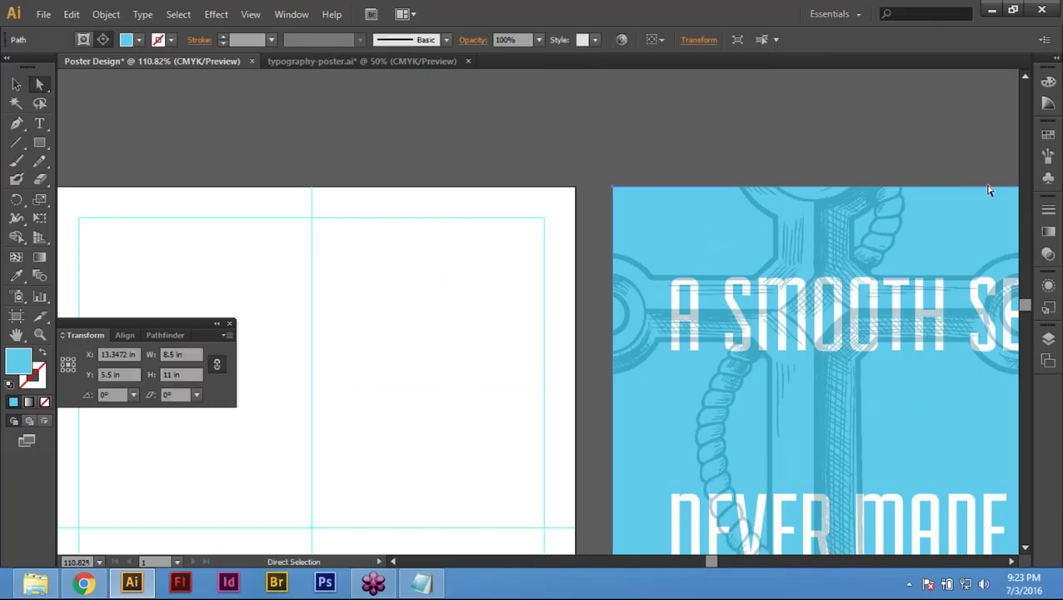
left_click(1048, 81)
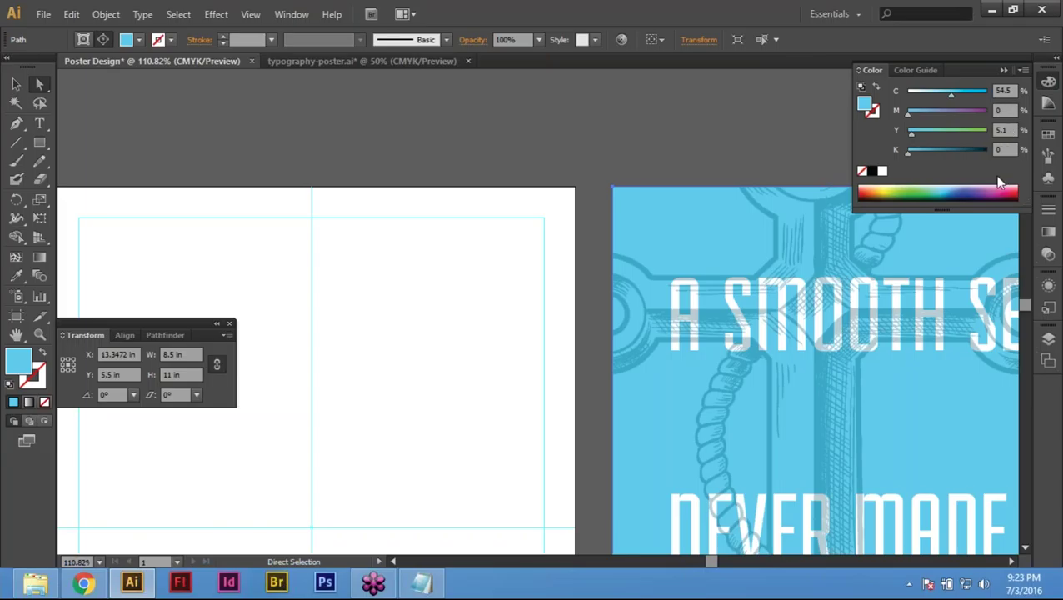
left_click(580, 164)
key("ctrl+0")
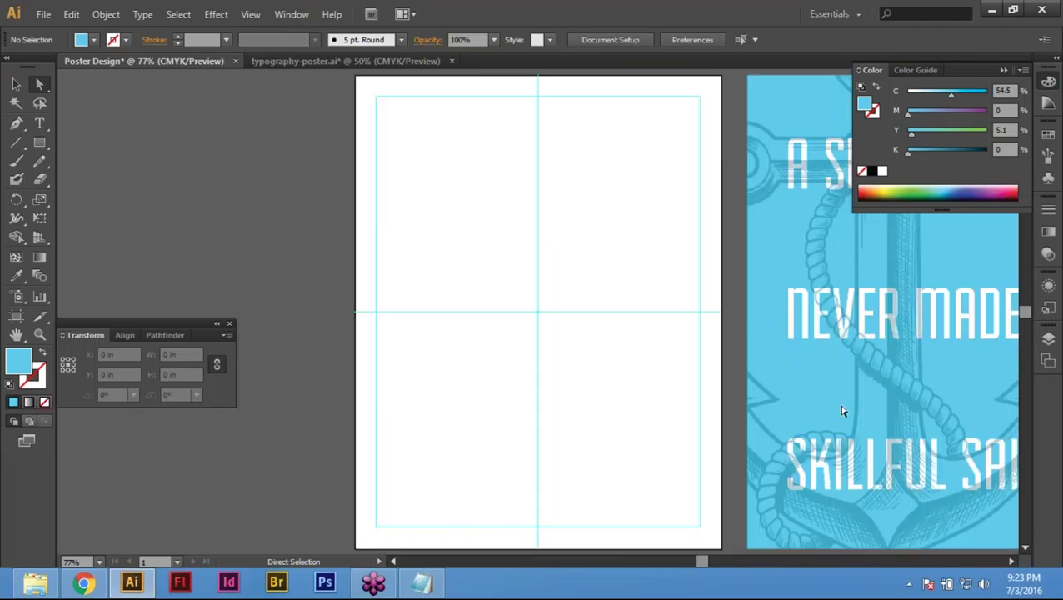
Step: Open the AdobeStock_63512679 anchor artwork file
key("ctrl+o")
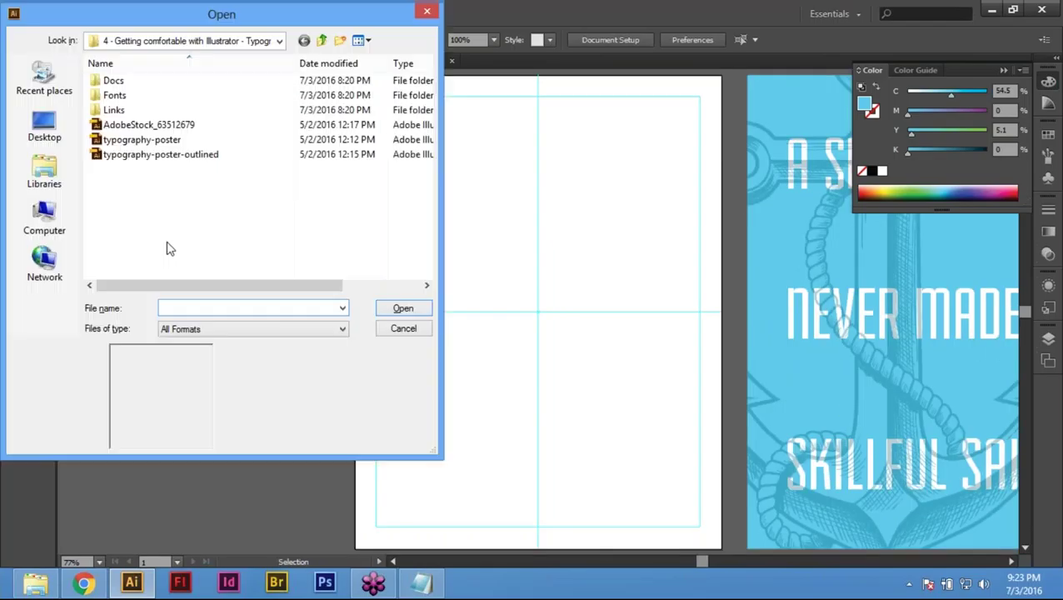
left_click(154, 129)
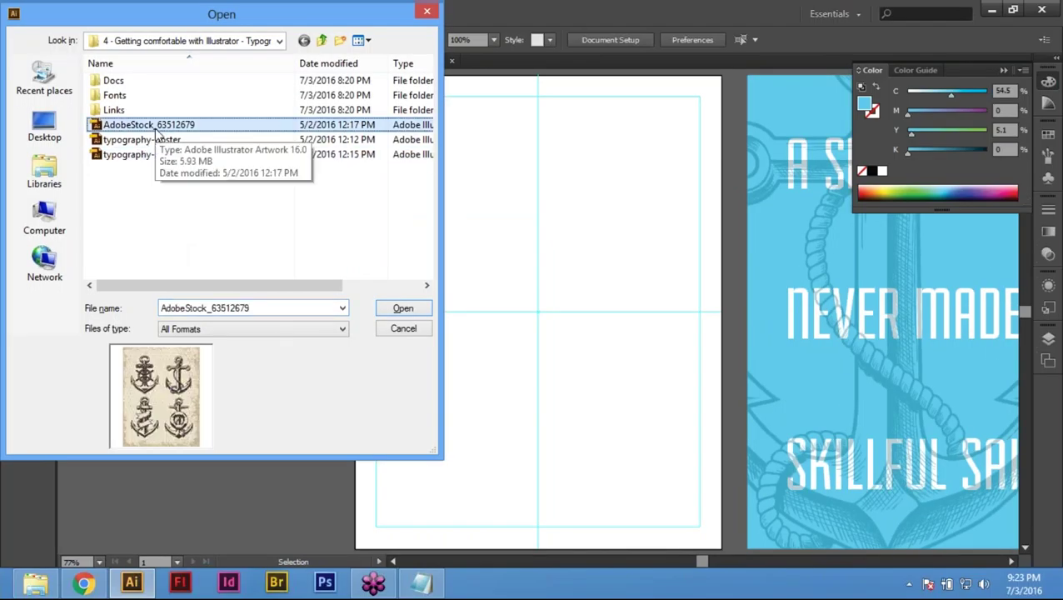
double_click(155, 128)
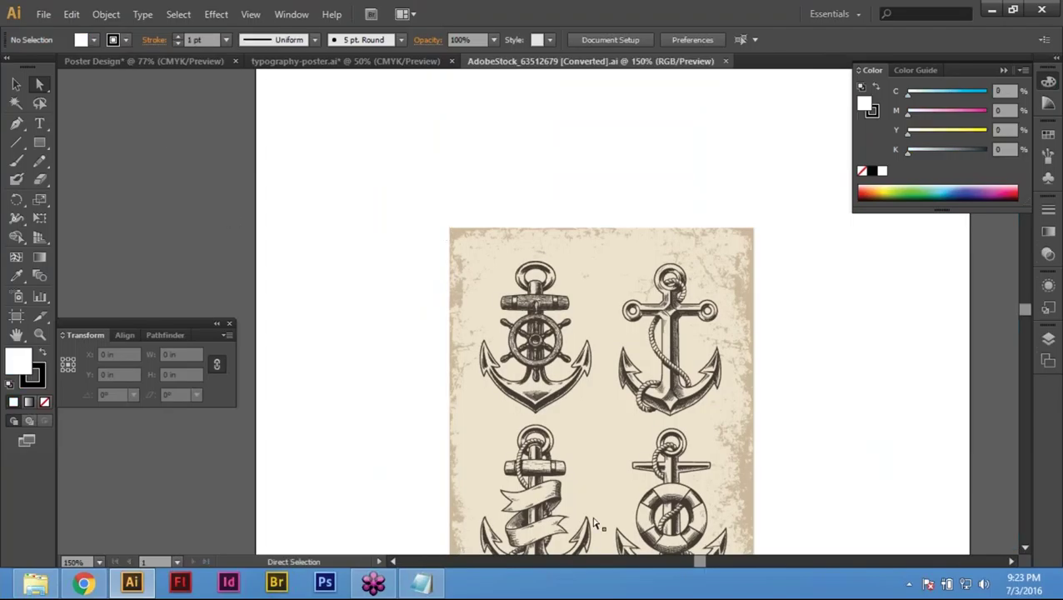
left_click(163, 64)
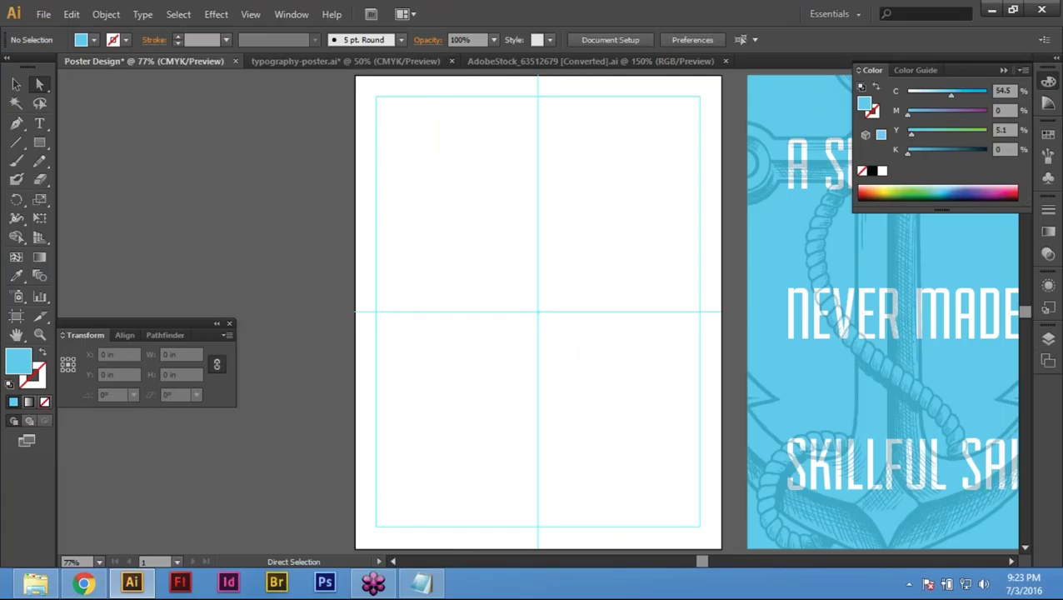
left_click(590, 63)
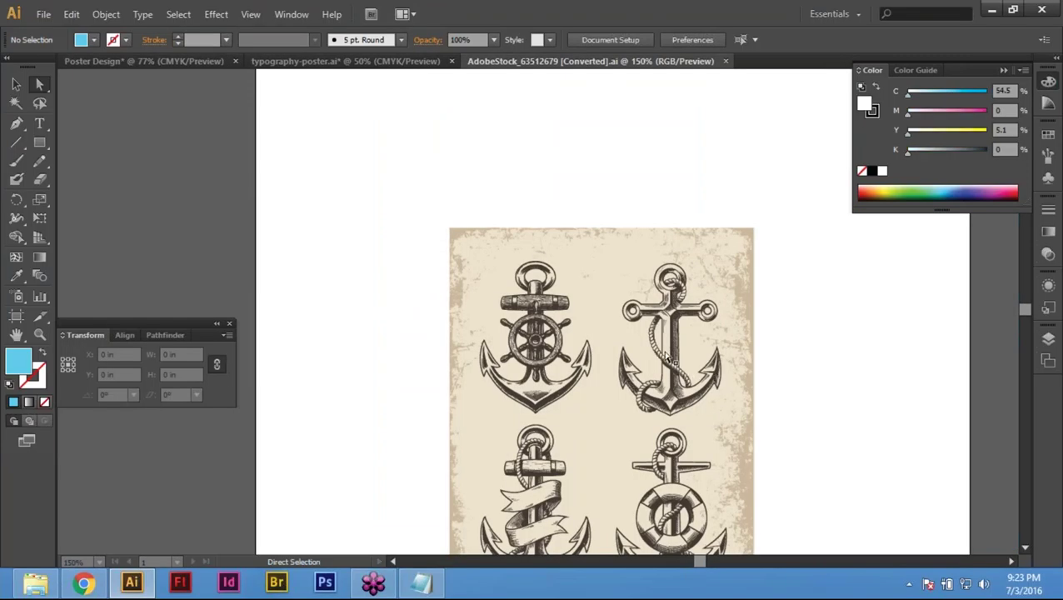
Step: Select the whole rope-wrapped anchor and copy it with Edit > Copy
left_click(667, 301)
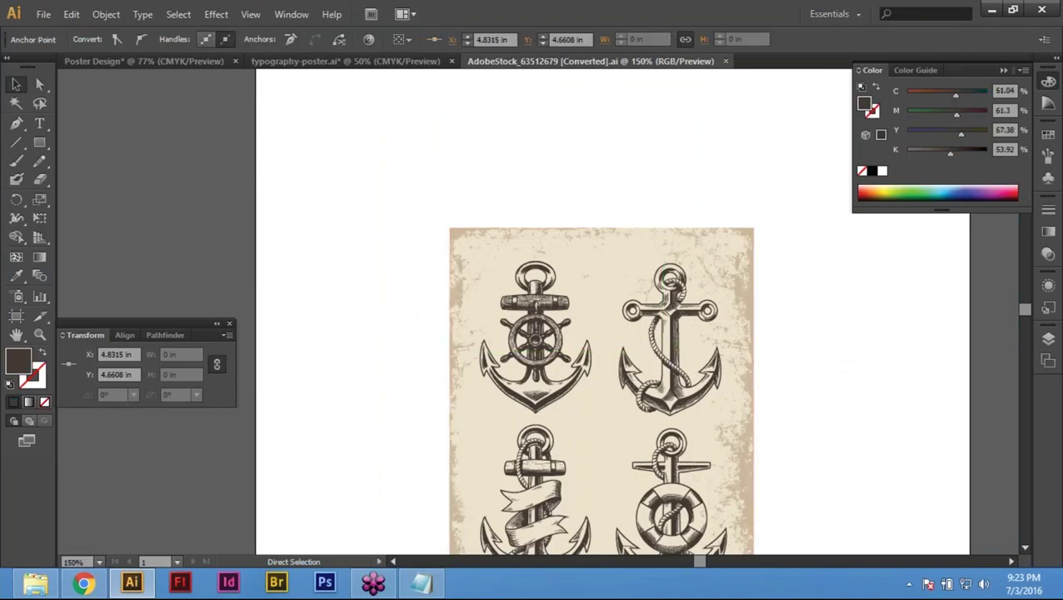
key("ctrl+shift+a")
key("v")
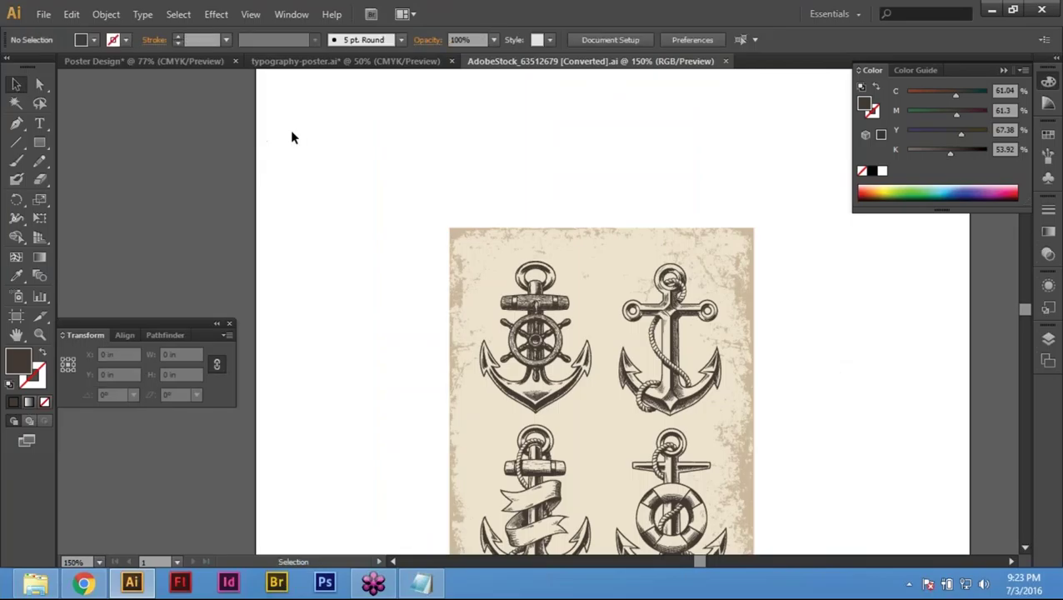
left_click(673, 350)
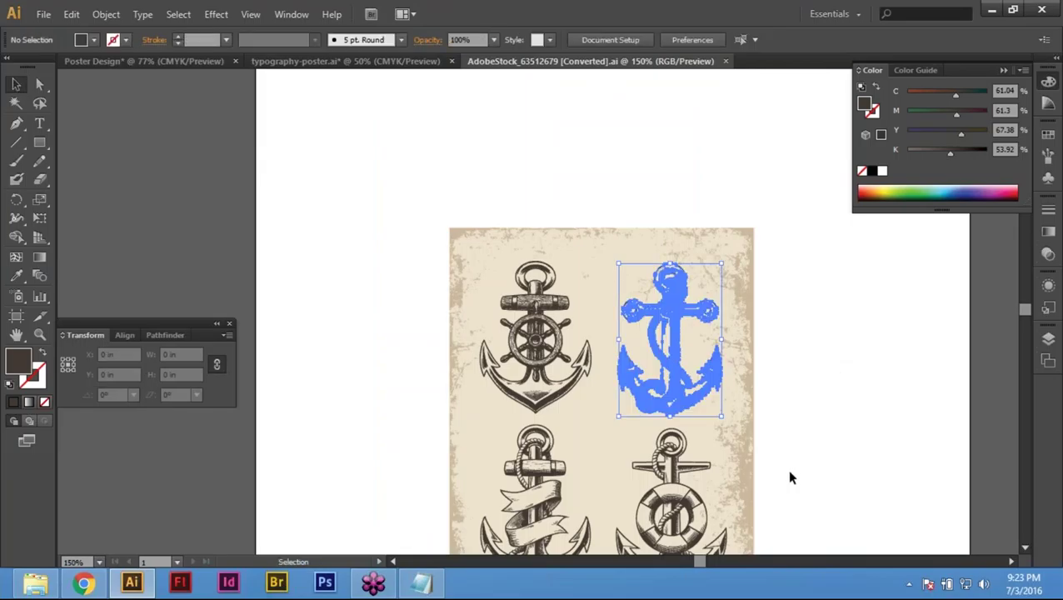
left_click(72, 14)
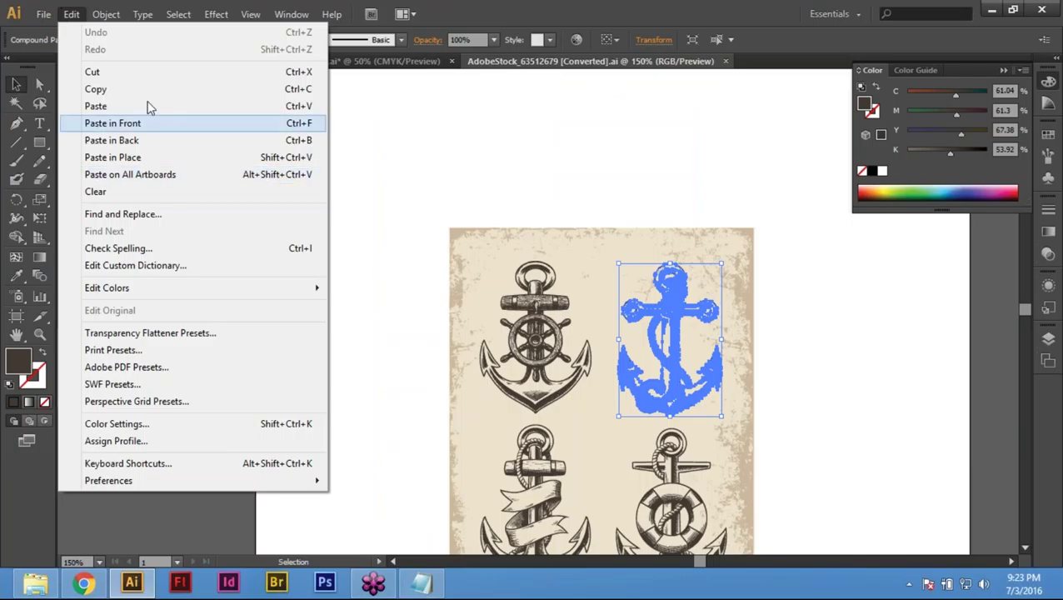
left_click(121, 88)
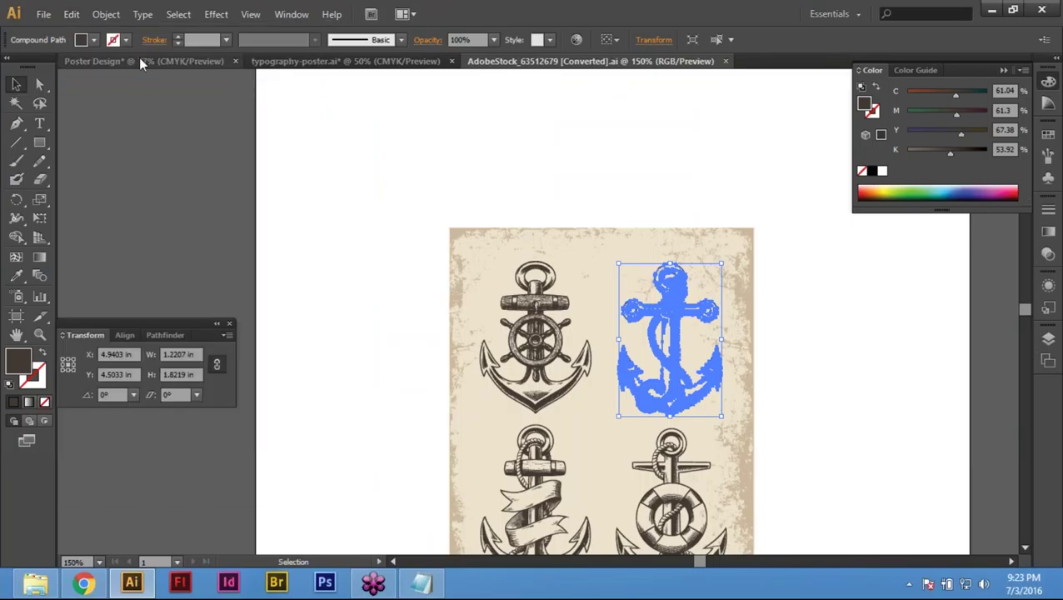
Step: Paste the anchor into the Poster Design document at the guide intersection
left_click(138, 59)
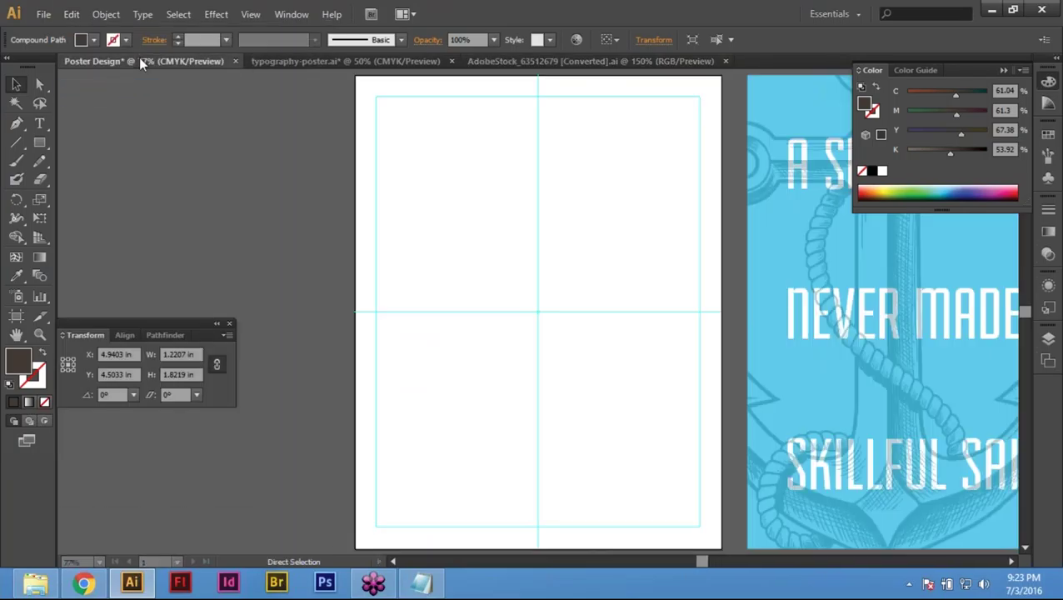
left_click(72, 14)
left_click(133, 106)
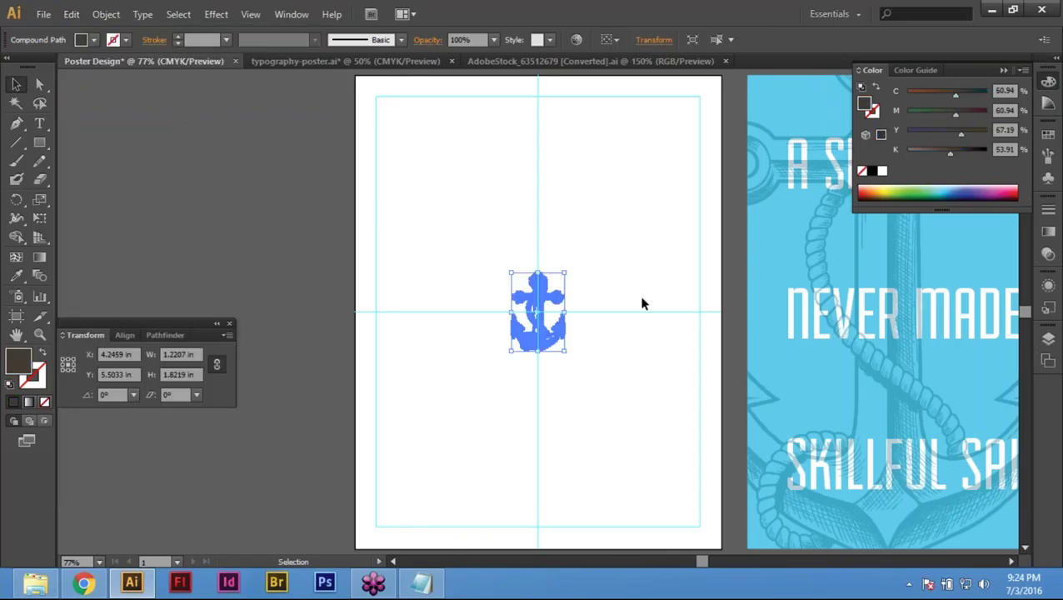
left_click(537, 375)
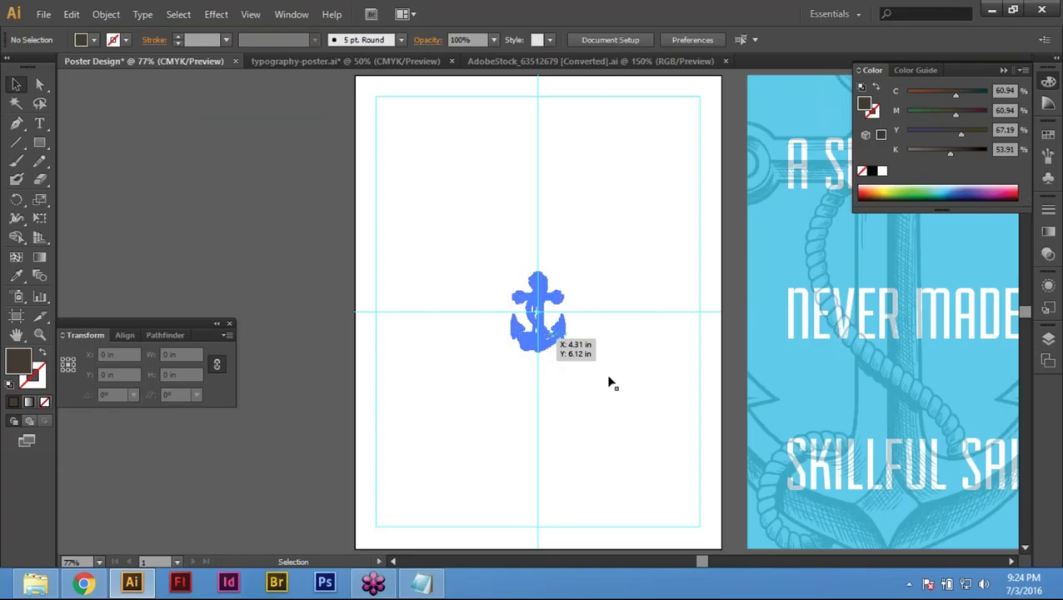
key("ctrl+a")
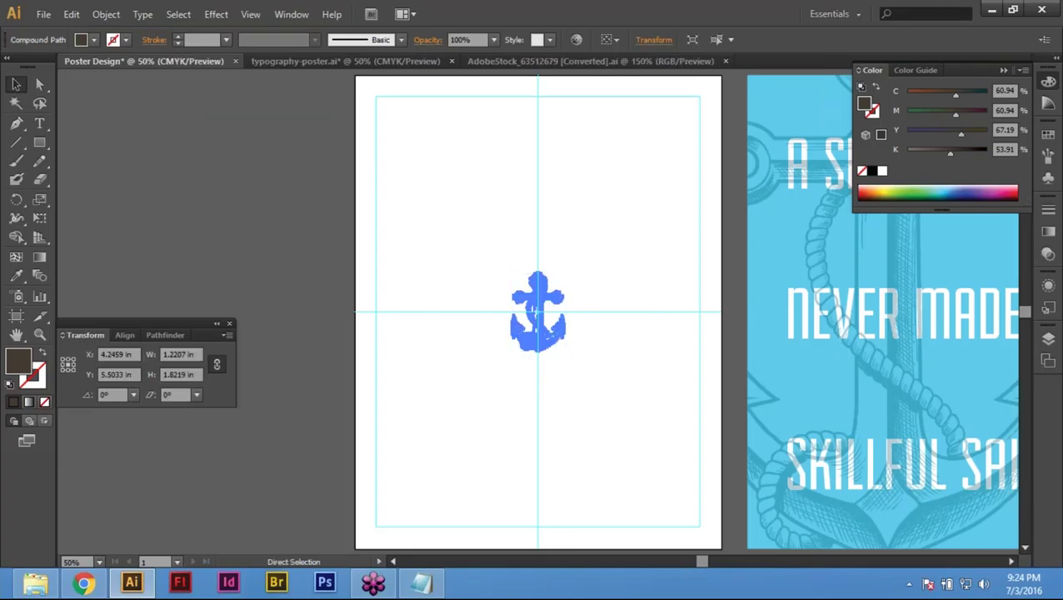
Step: Zoom in on the anchor at the page centre and pan to centre the artboard
key("v")
key("ctrl+minus")
key("ctrl+minus")
left_click(579, 367)
key("z")
left_click_drag(233, 194, 760, 344)
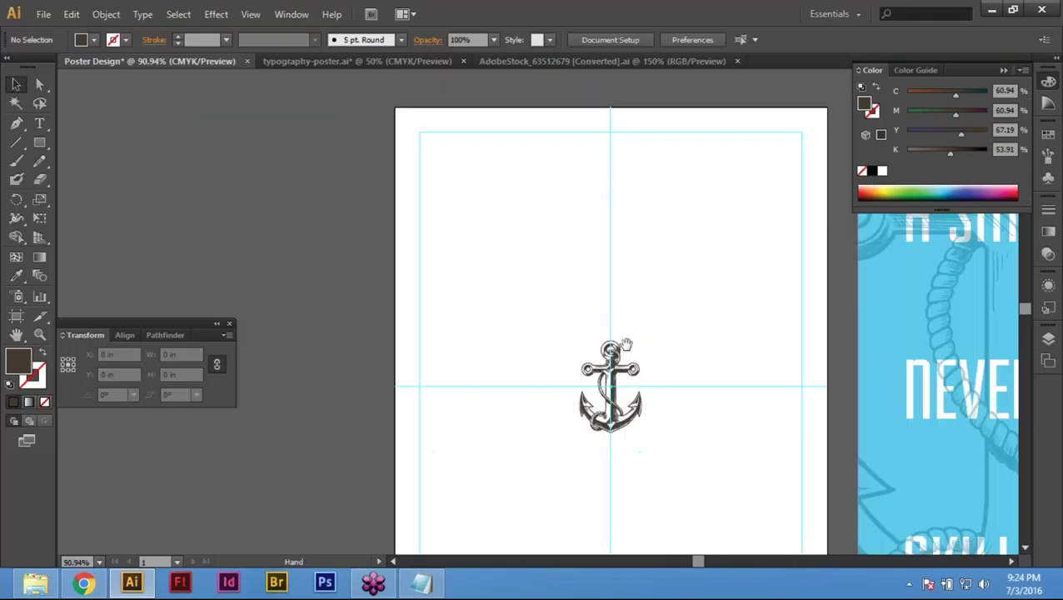
left_click_drag(625, 344, 549, 340)
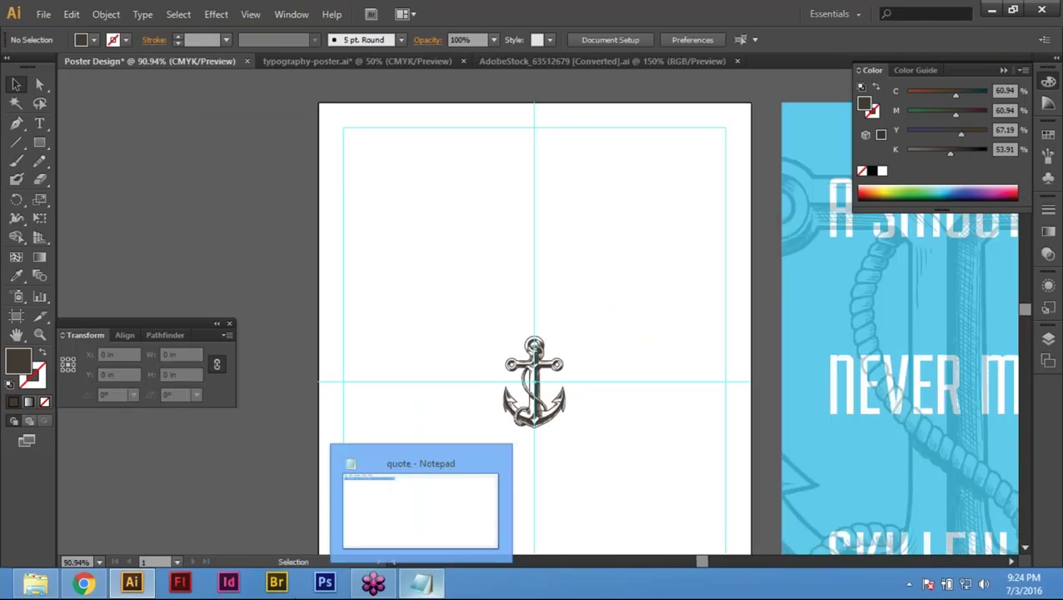
Step: Open the Typography Poster project's Docs folder in File Explorer and select the quote file
mouse_move(37, 585)
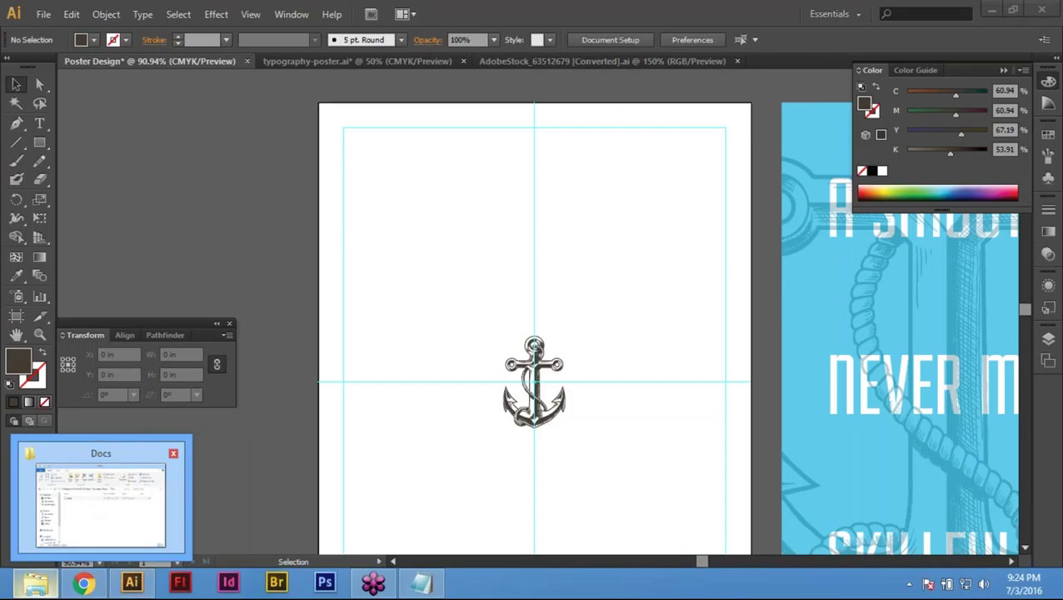
left_click(100, 500)
left_click(558, 223)
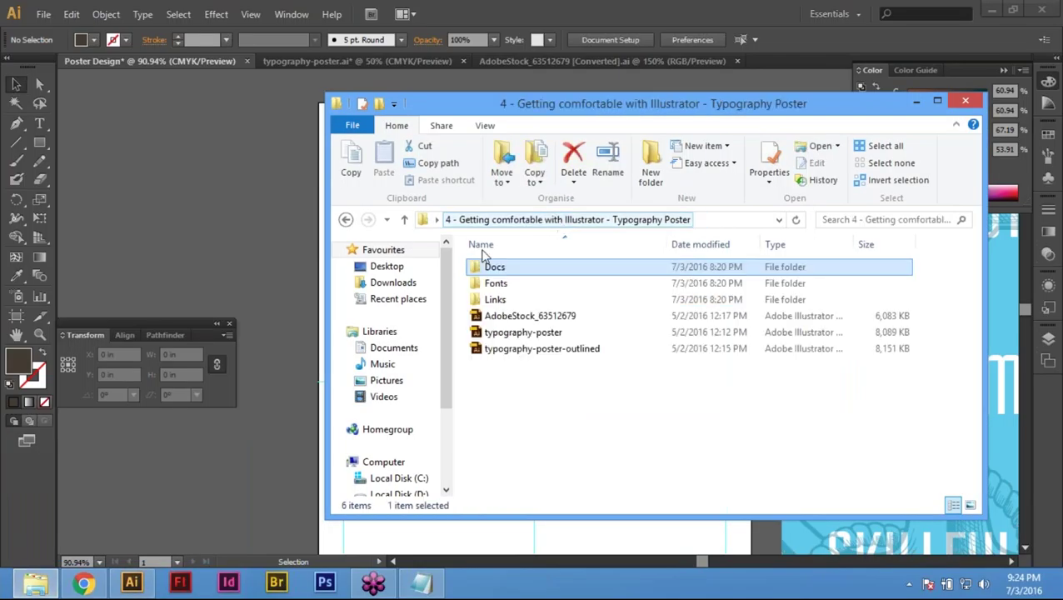
double_click(501, 270)
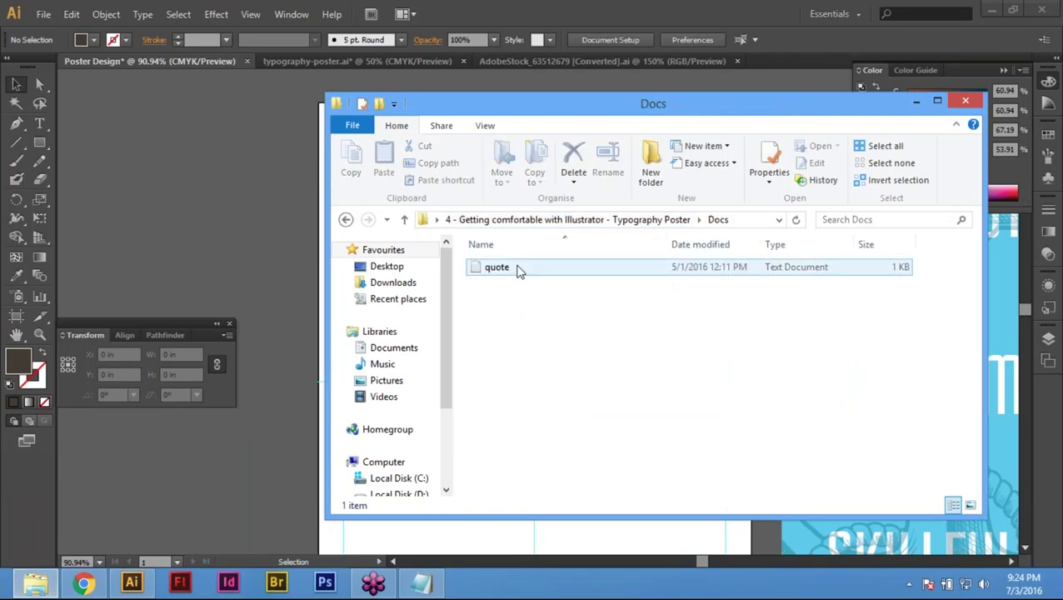
left_click(505, 271)
Step: Copy the quote line from quote.txt and minimise Notepad
key("Return")
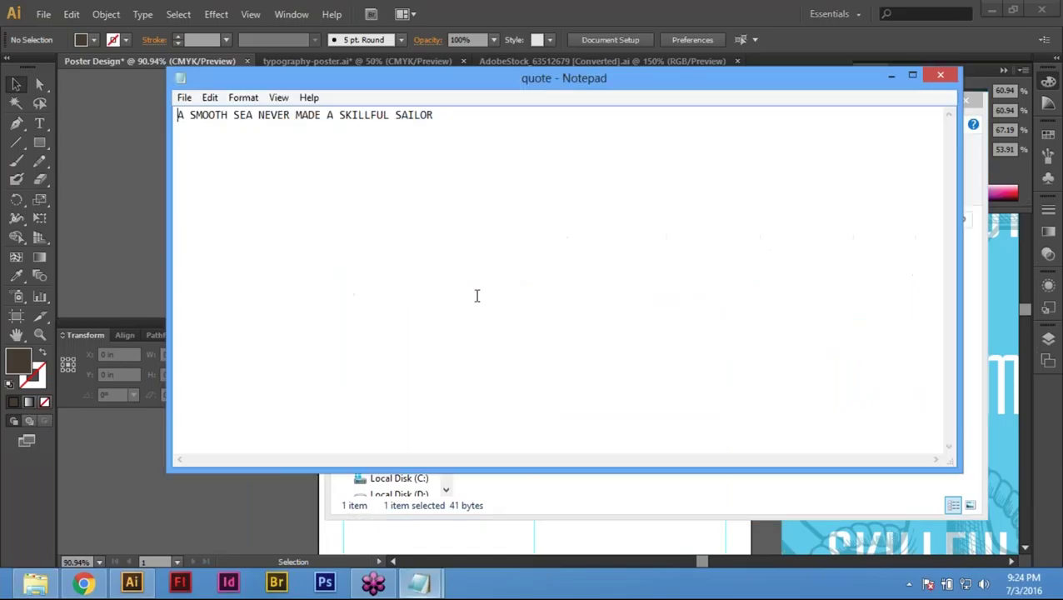
left_click_drag(449, 124, 177, 117)
key("ctrl+c")
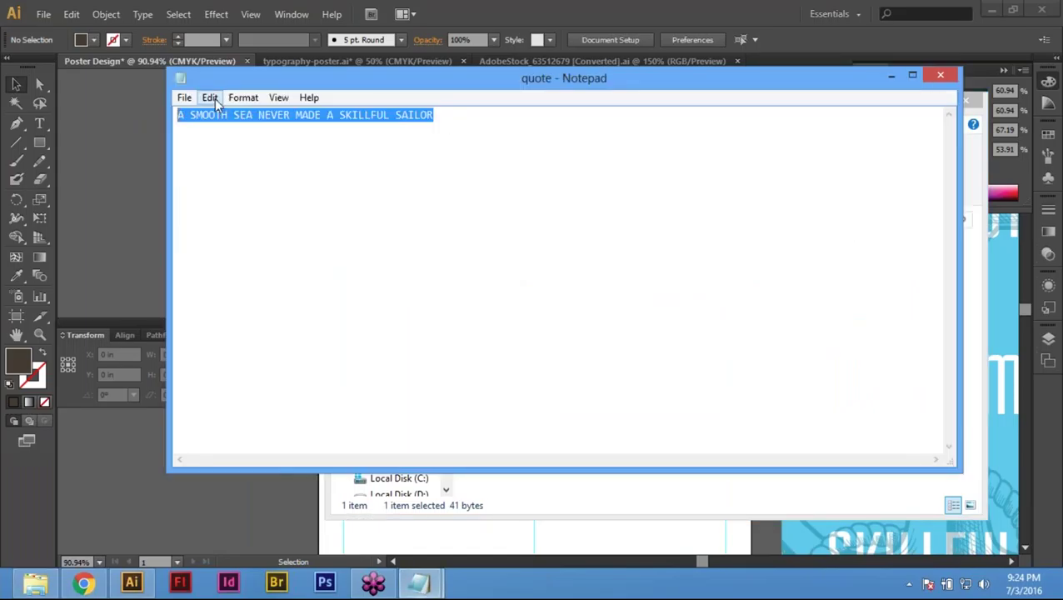
left_click(890, 77)
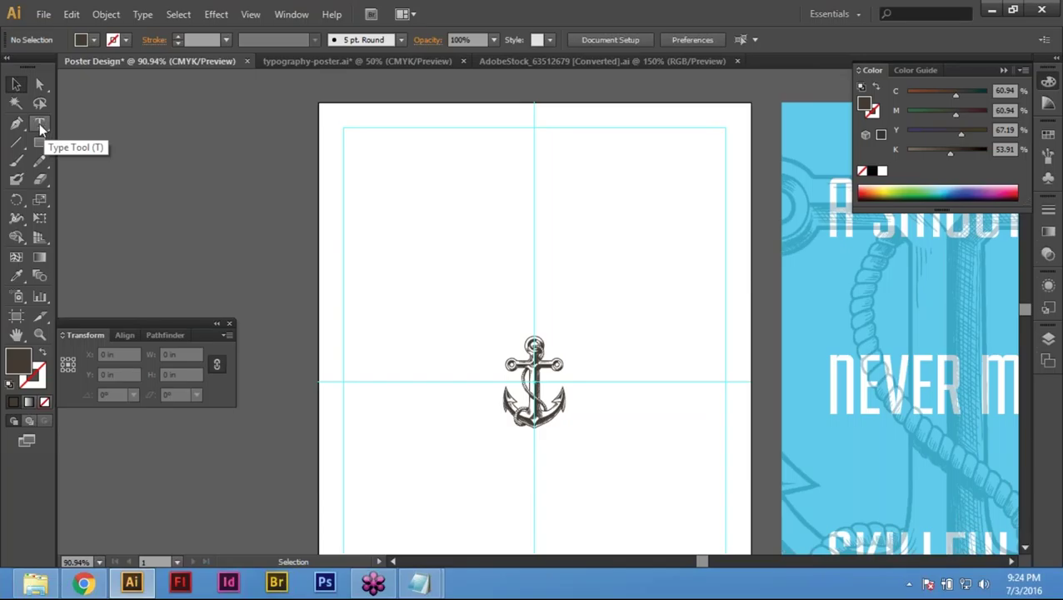
Step: Paste 'A SMOOTH SEA NEVER MADE A SKILLFUL SAILOR' as point text near the artboard's top
left_click(39, 123)
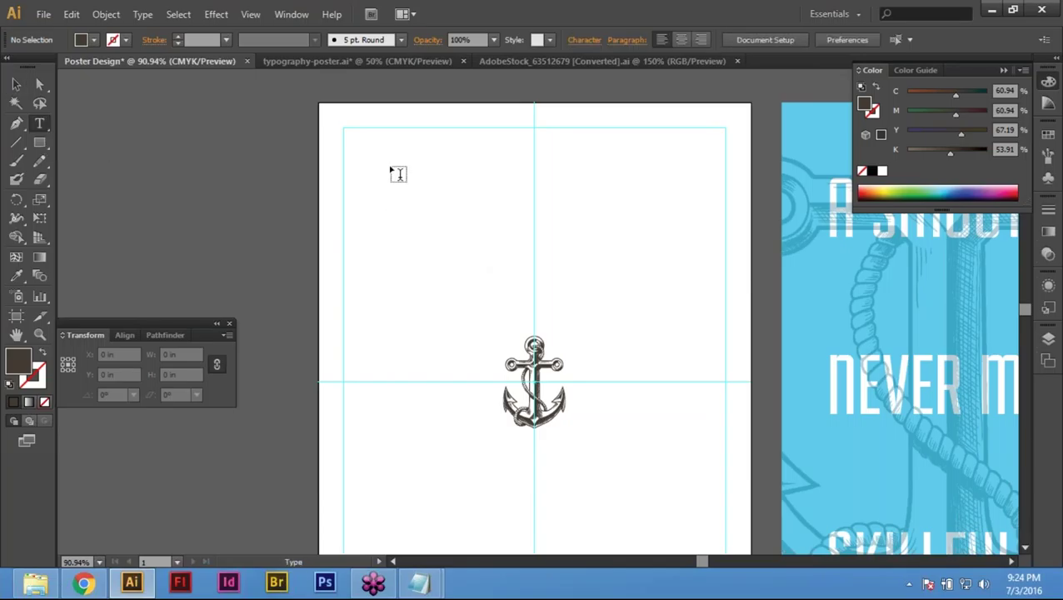
left_click(397, 173)
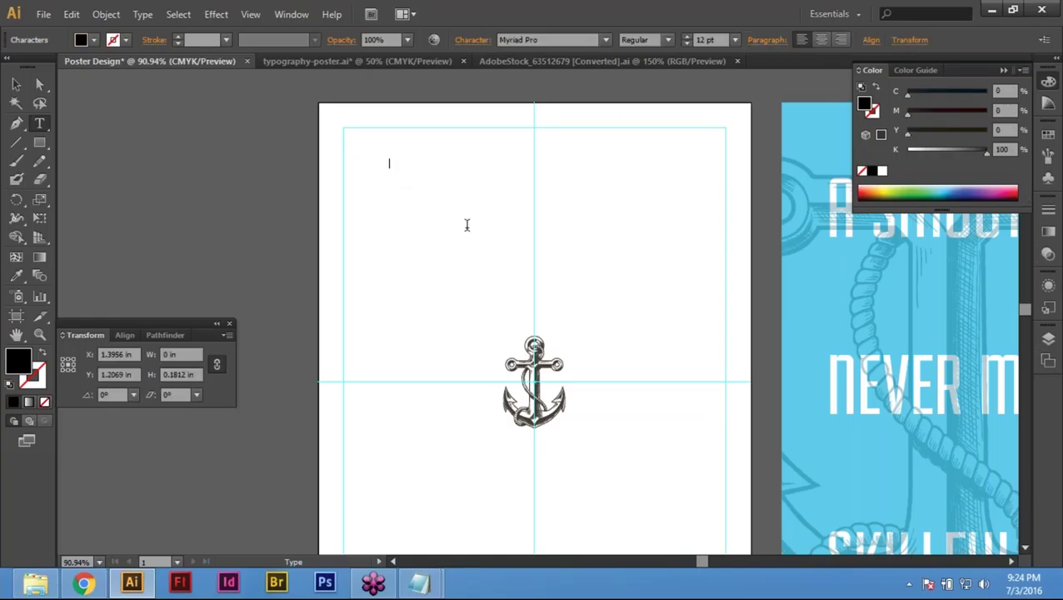
key("Escape")
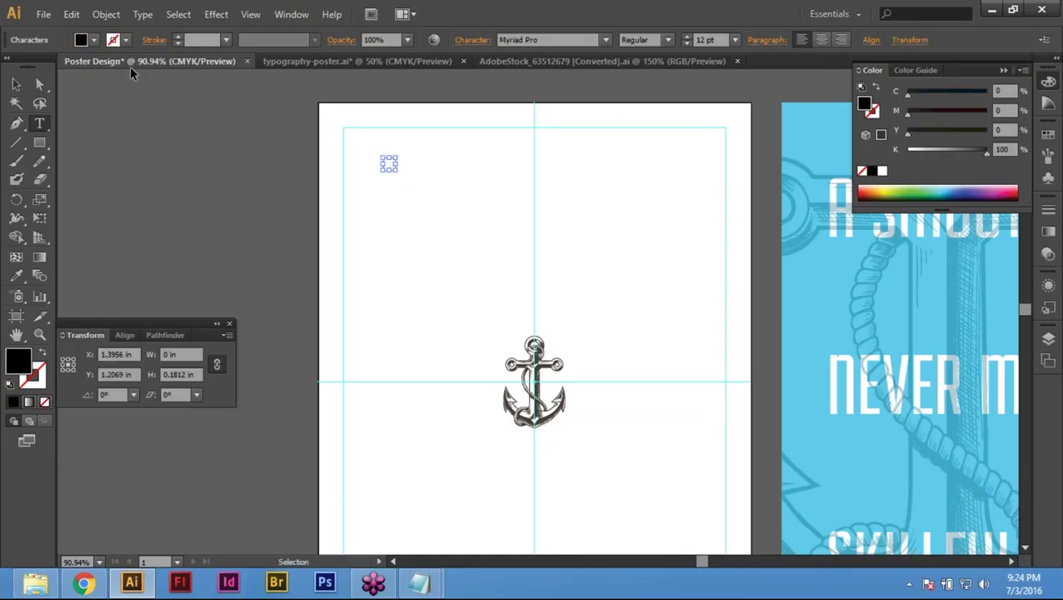
left_click(73, 16)
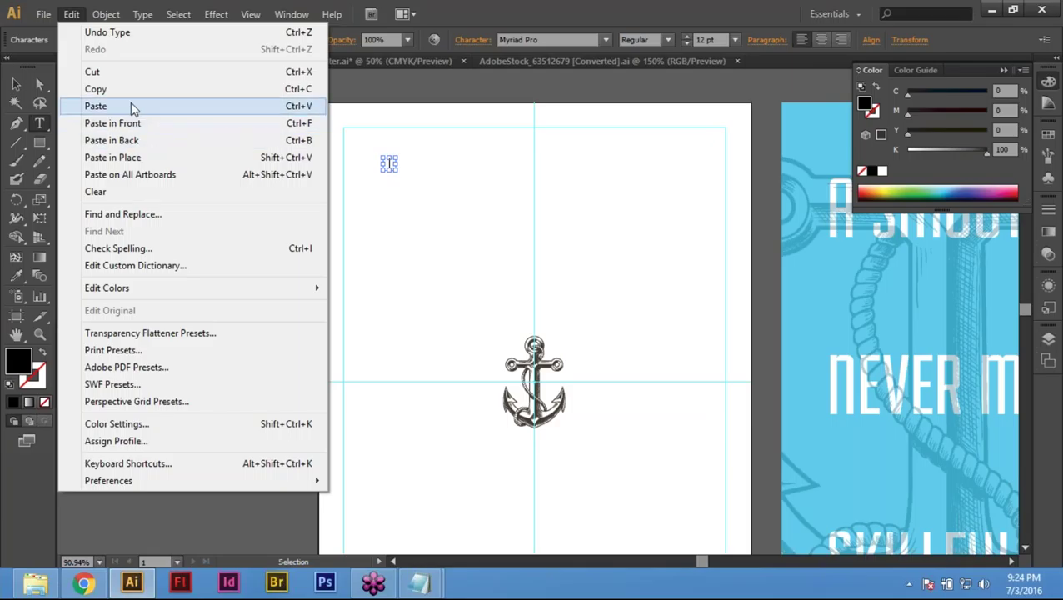
left_click(131, 106)
key("ctrl+shift+a")
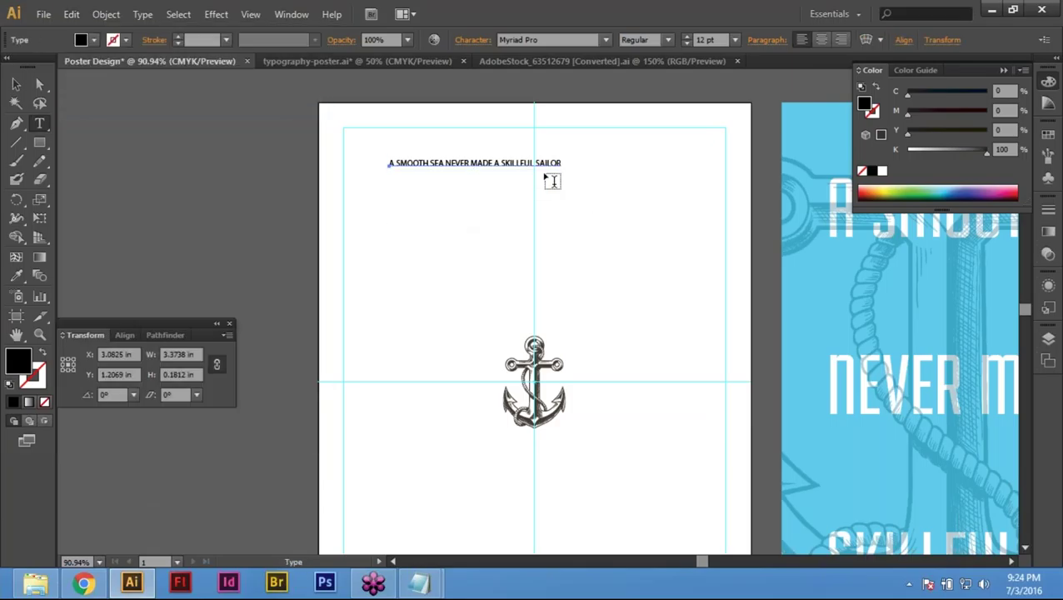
left_click(16, 85)
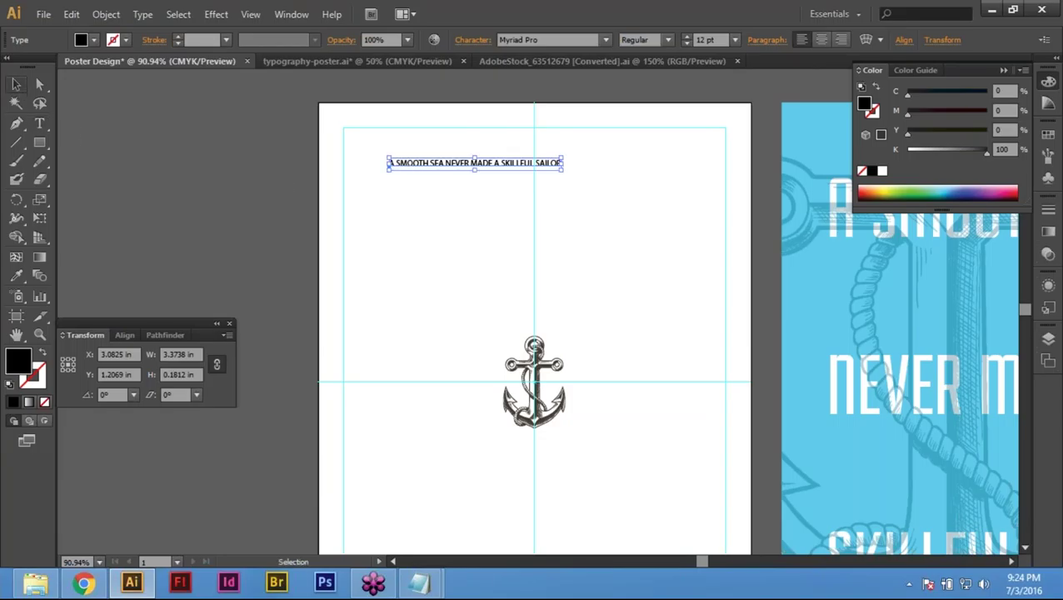
left_click(446, 214)
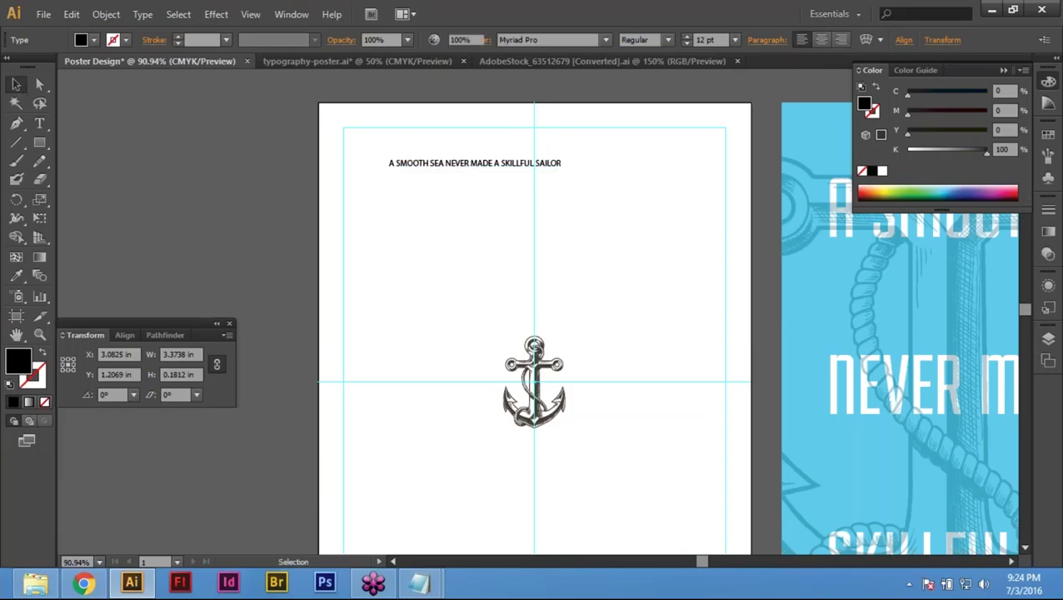
left_click(39, 124)
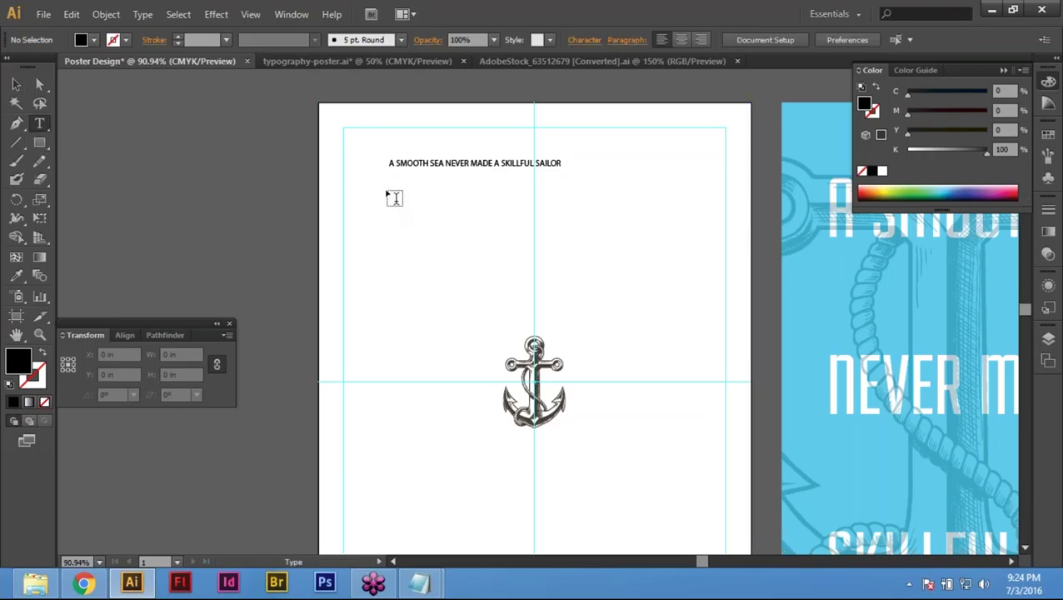
Step: Paste a second copy of the quote into a text frame drawn below the first line
left_click_drag(383, 189, 572, 278)
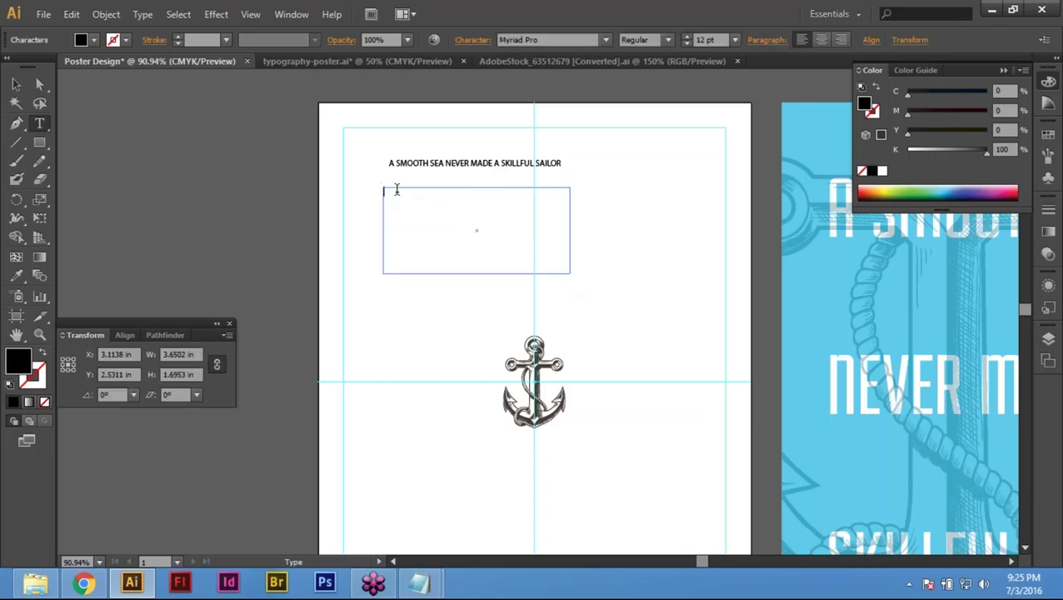
key("Escape")
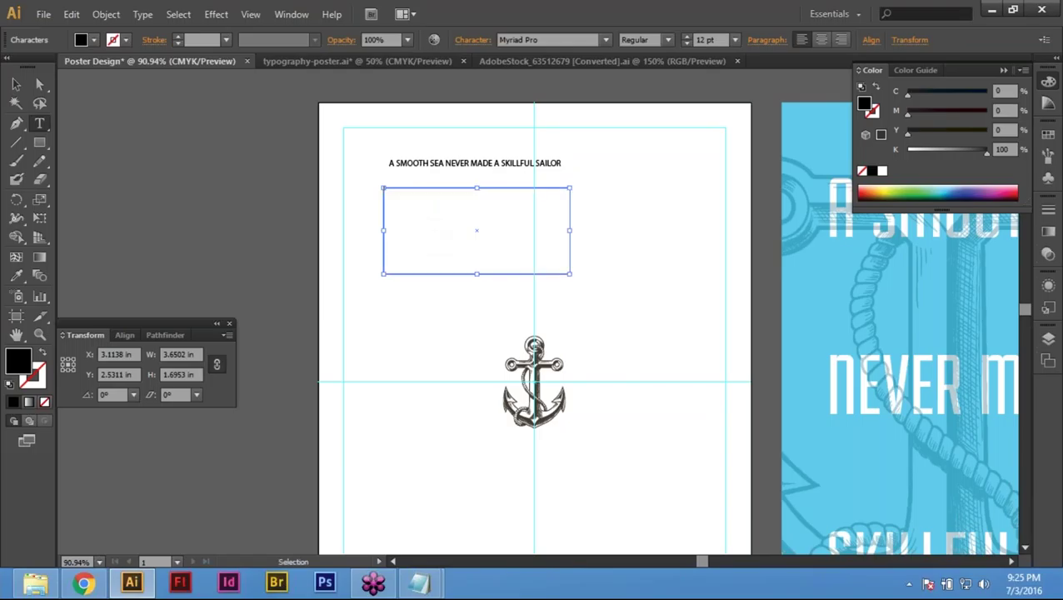
key("ctrl+v")
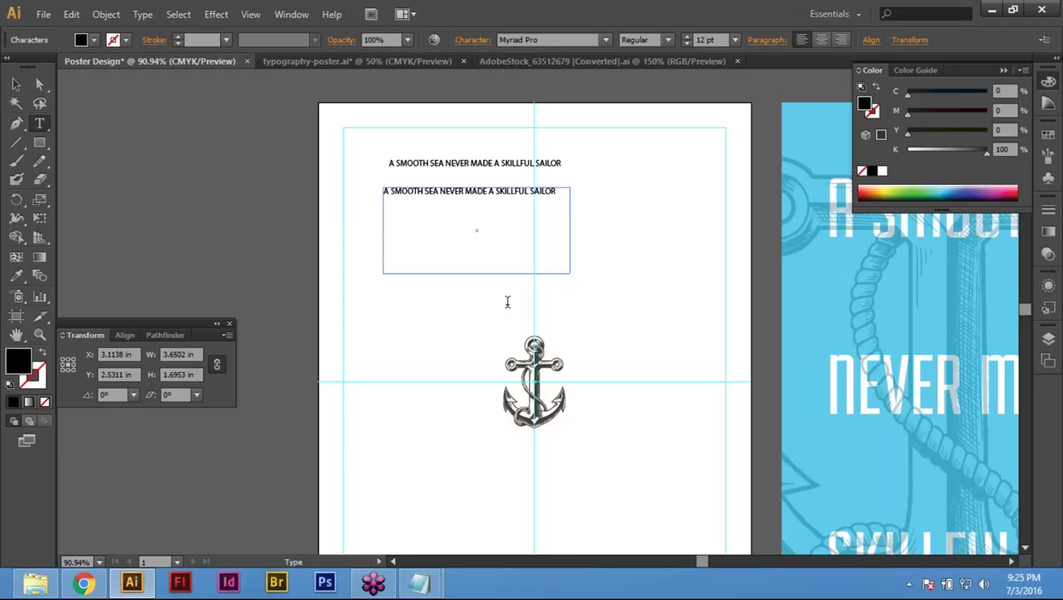
key("Escape")
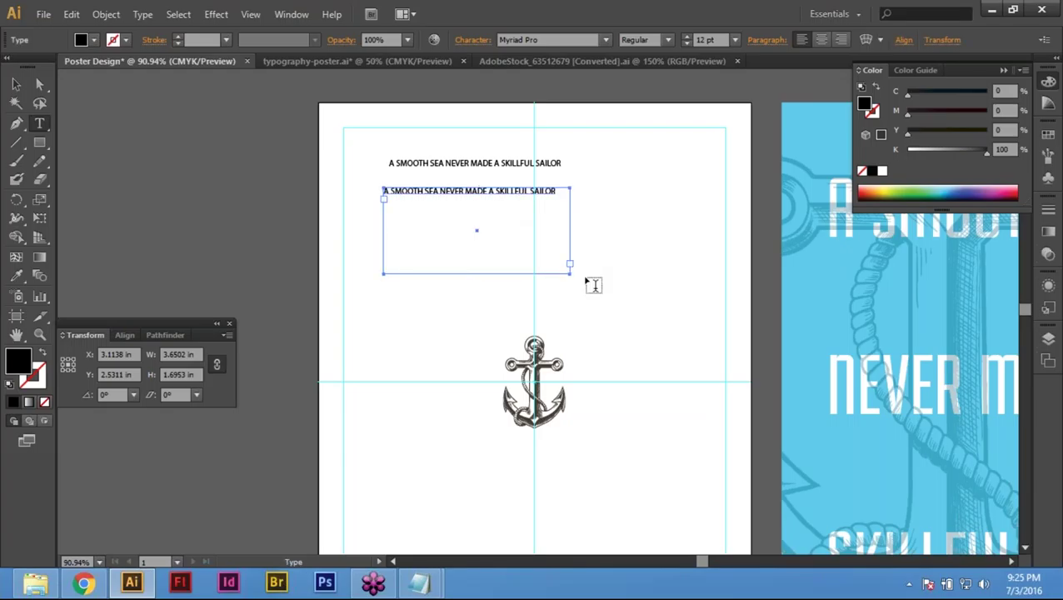
key("v")
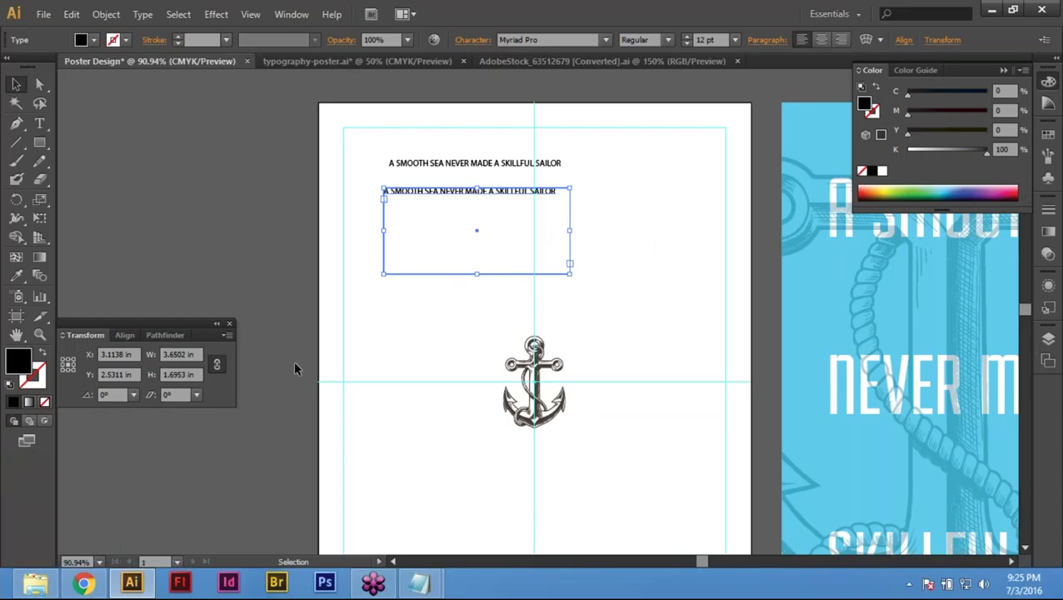
left_click(368, 173)
left_click(400, 163)
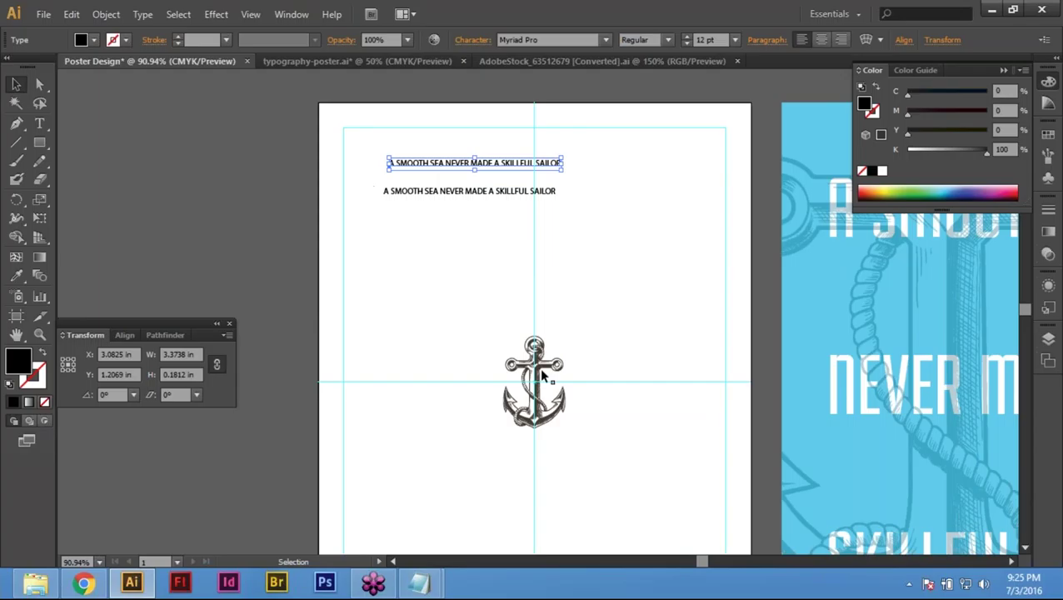
left_click(400, 192)
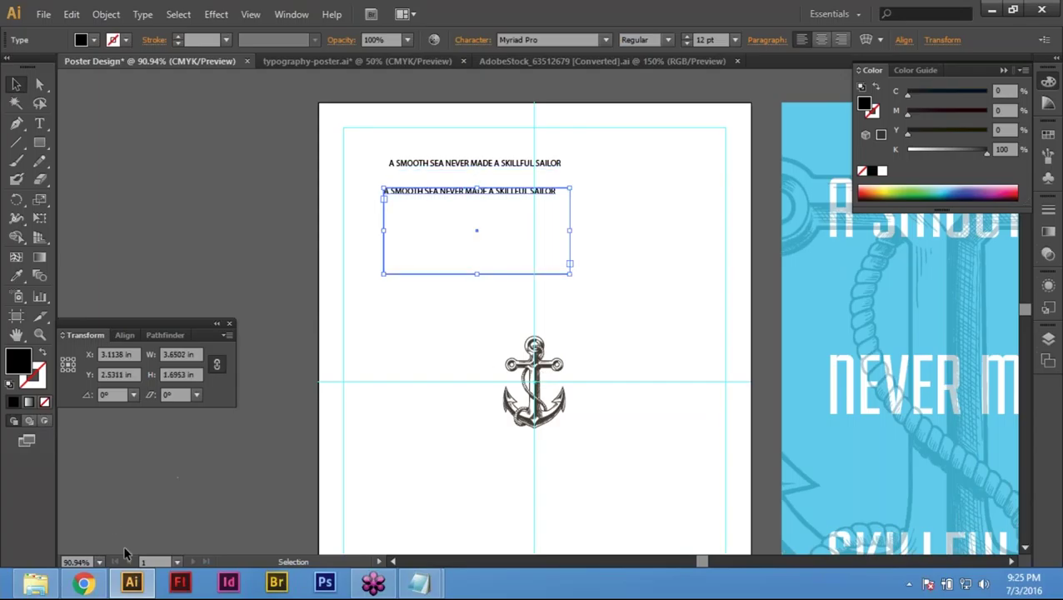
Step: Open the Typography Poster's Fonts folder in File Explorer, then return to the Illustrator poster
mouse_move(52, 581)
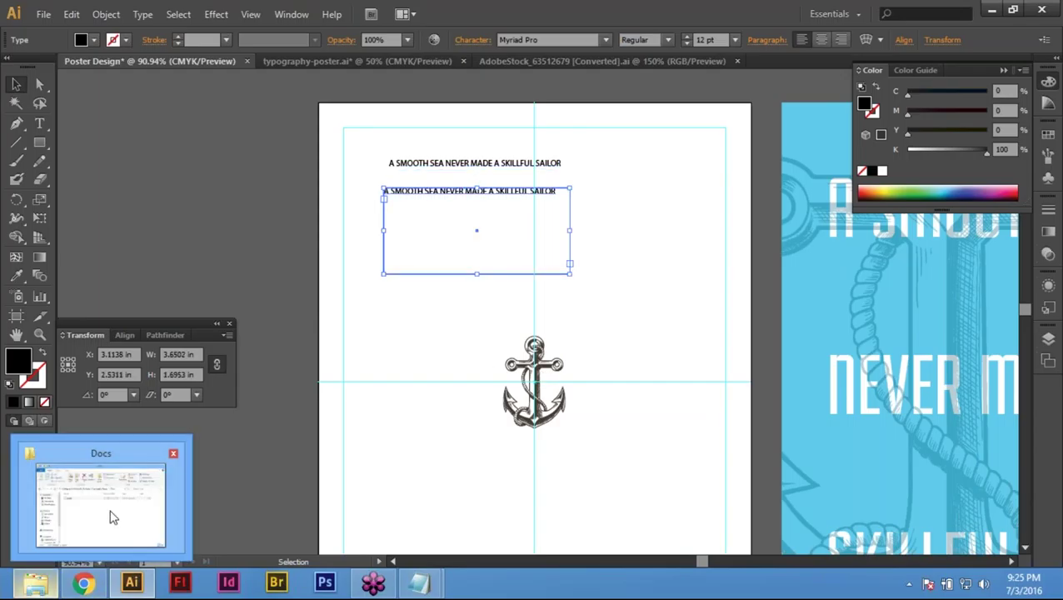
left_click(109, 514)
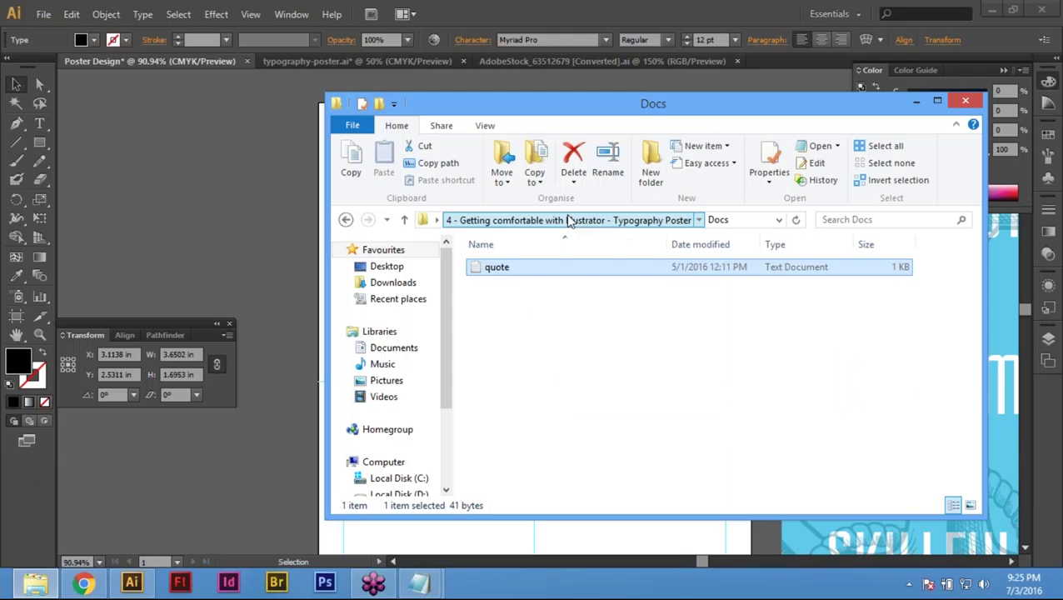
left_click(567, 219)
double_click(552, 300)
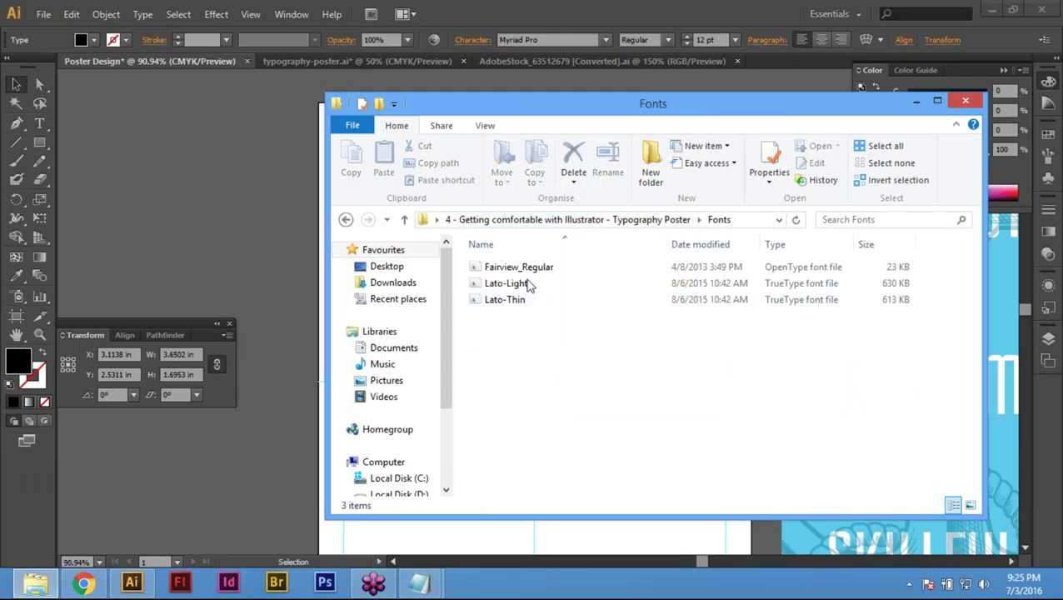
left_click(140, 586)
key("ctrl+z")
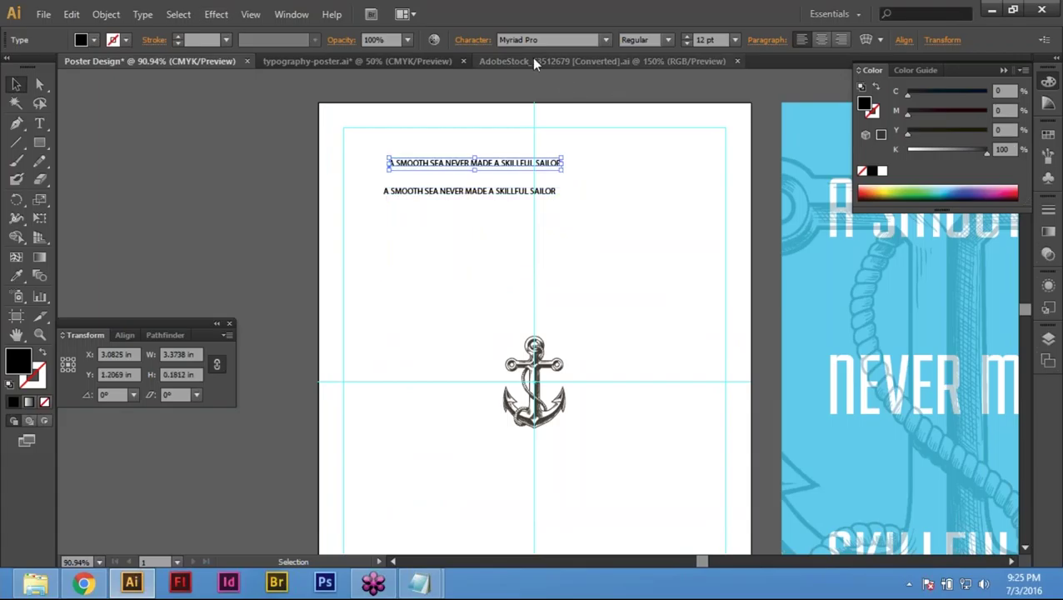
Step: Set the top quote line to Fairview Regular at 48 pt
left_click(557, 39)
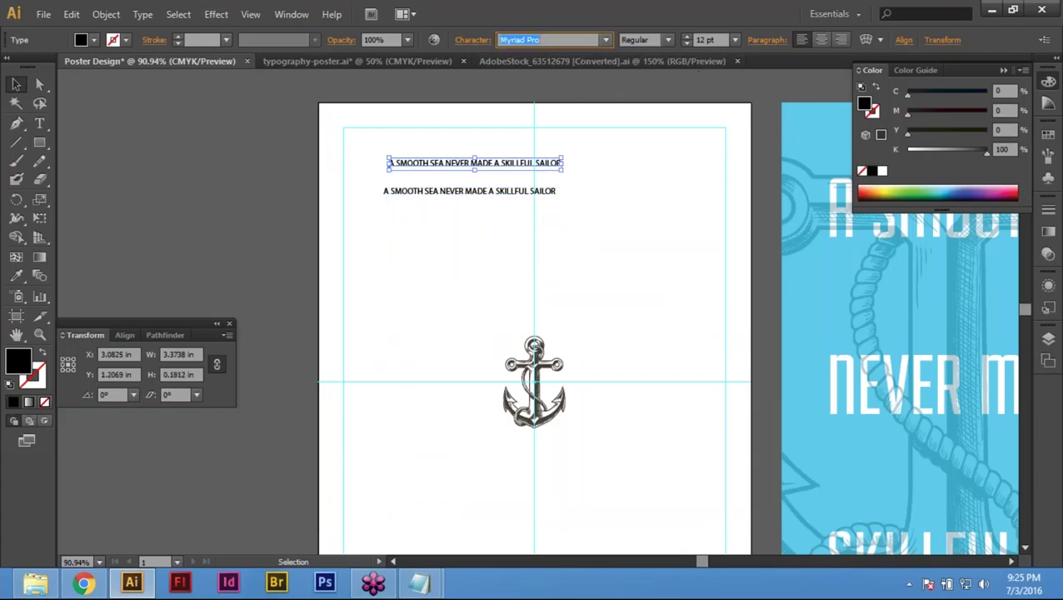
type("Fairview Regular")
key("Return")
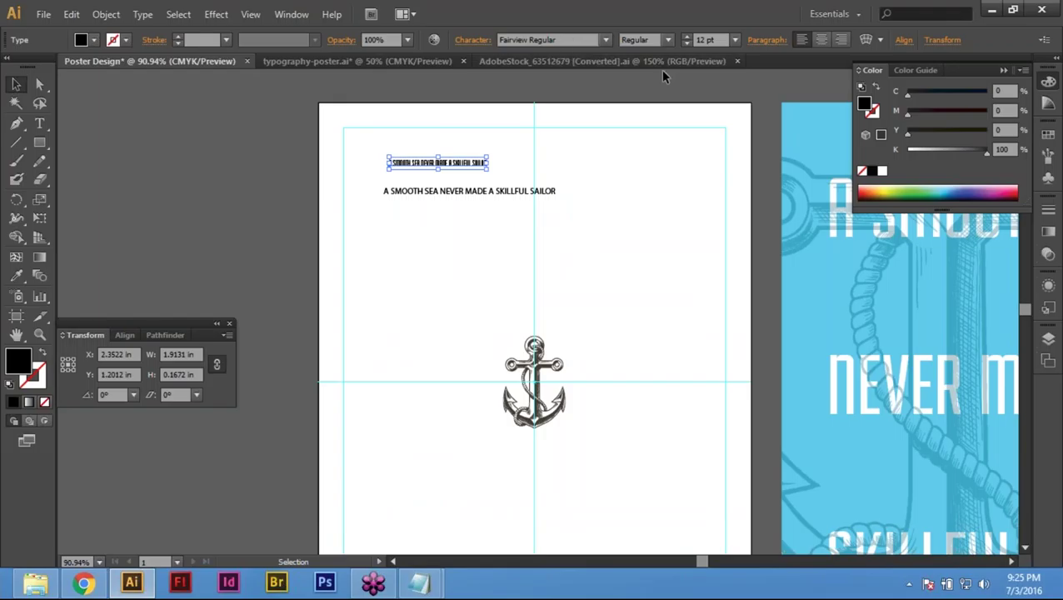
left_click(705, 39)
type("48")
key("Return")
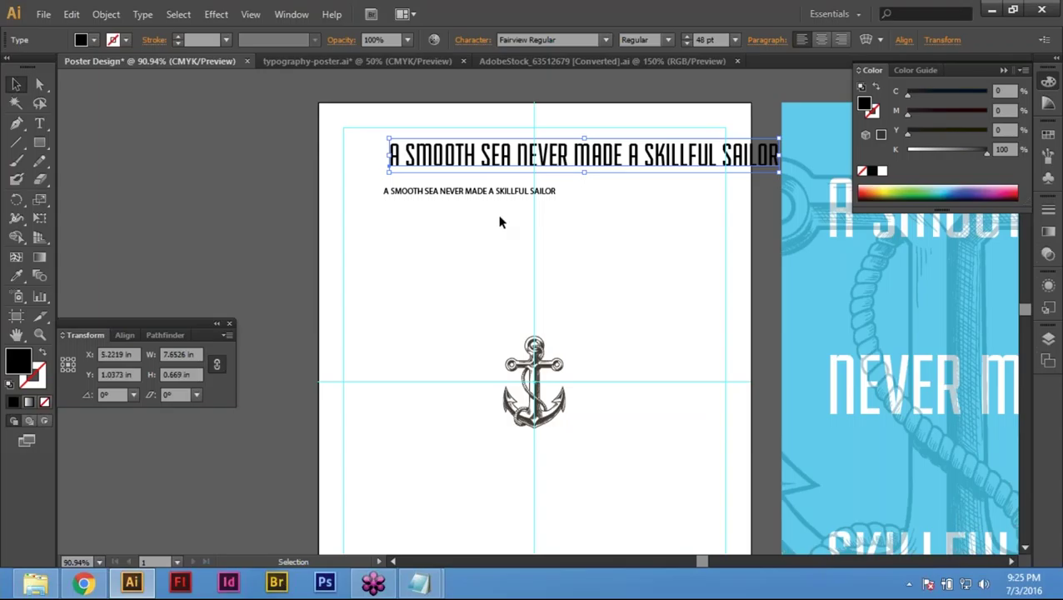
Step: Apply Fairview Regular to the small second quote copy
left_click_drag(633, 263, 482, 269)
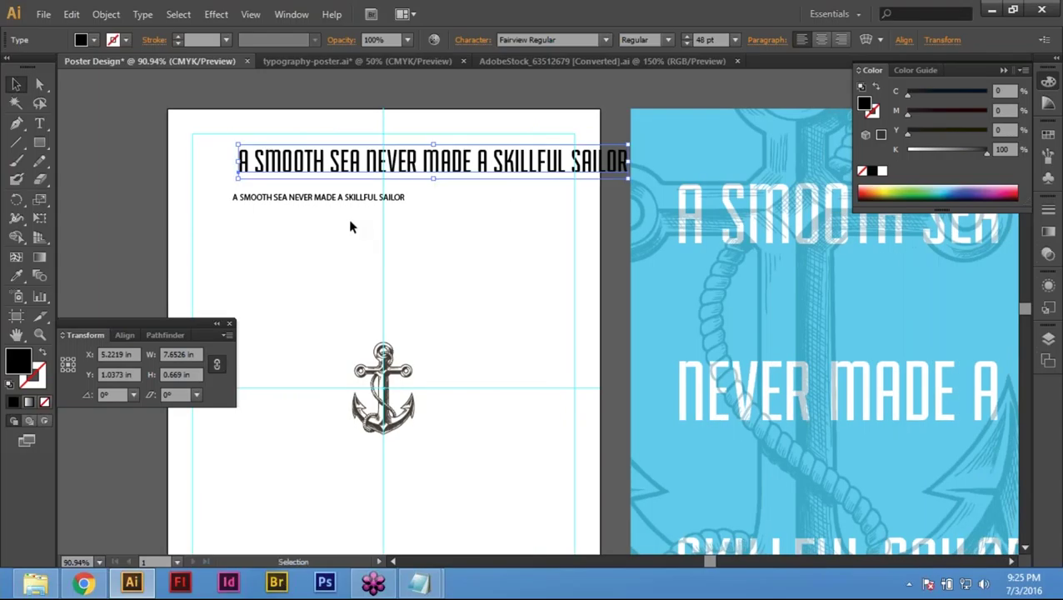
left_click_drag(339, 219, 455, 207)
left_click(490, 192)
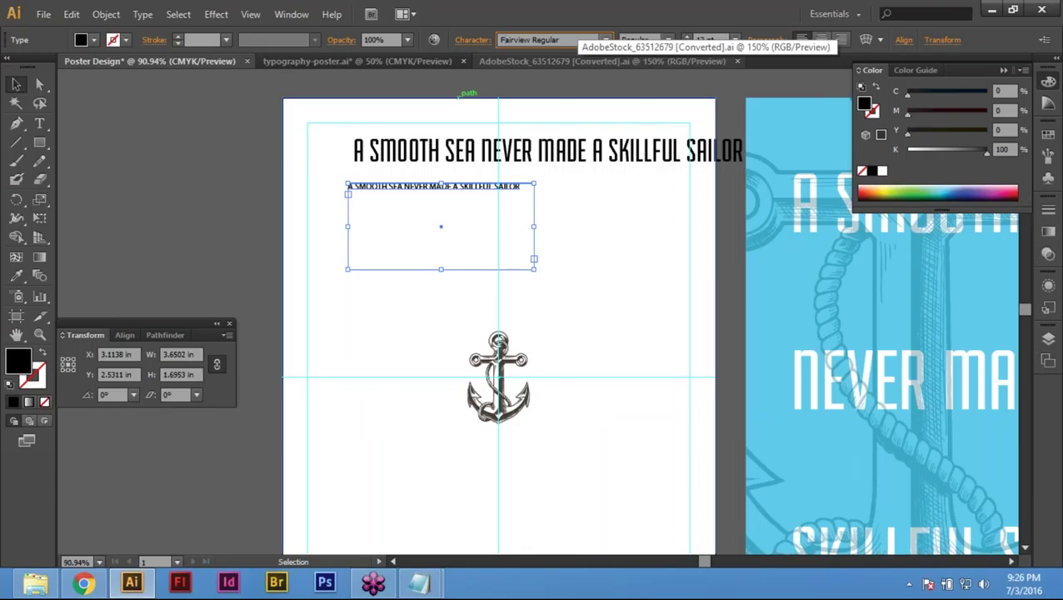
key("Return")
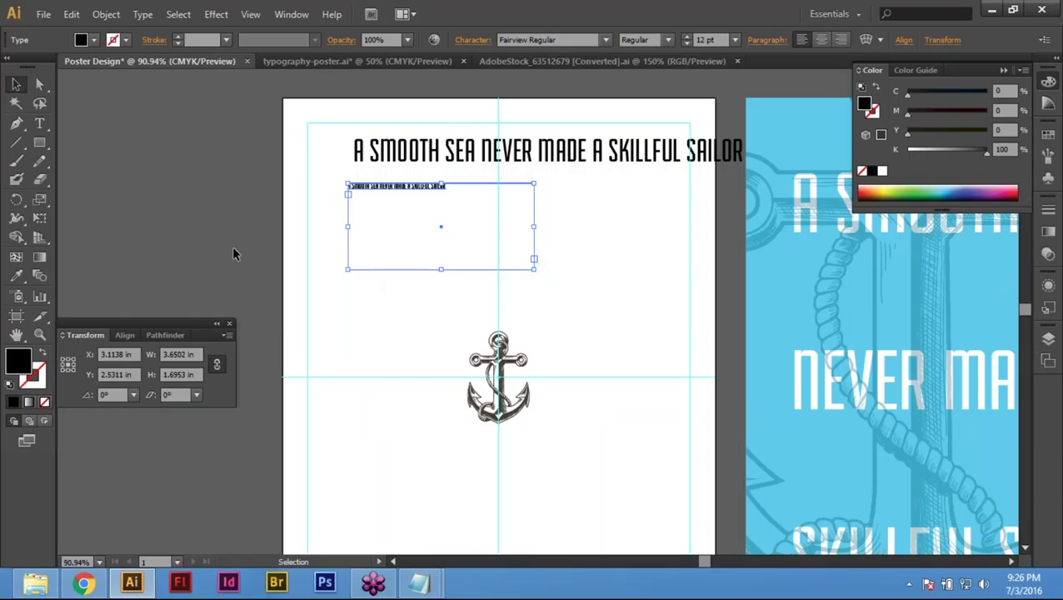
Step: Try enlarging the small quote with Free Transform, then undo the change
left_click(39, 217)
left_click_drag(534, 261, 902, 475)
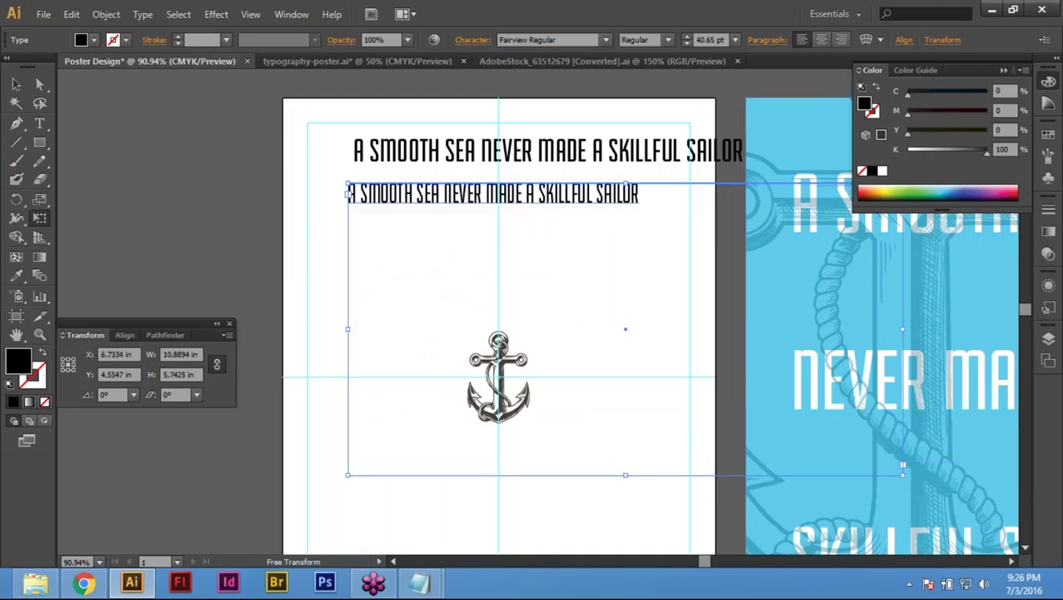
key("ctrl")
key("ctrl+z")
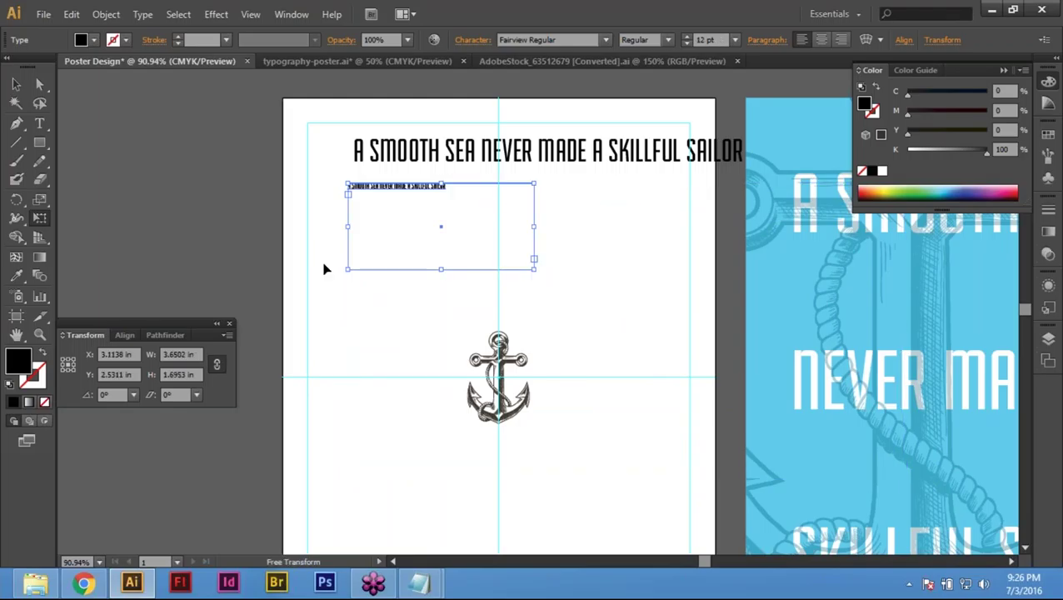
Step: Delete the small duplicate quote and select the 48 pt headline
left_click(17, 86)
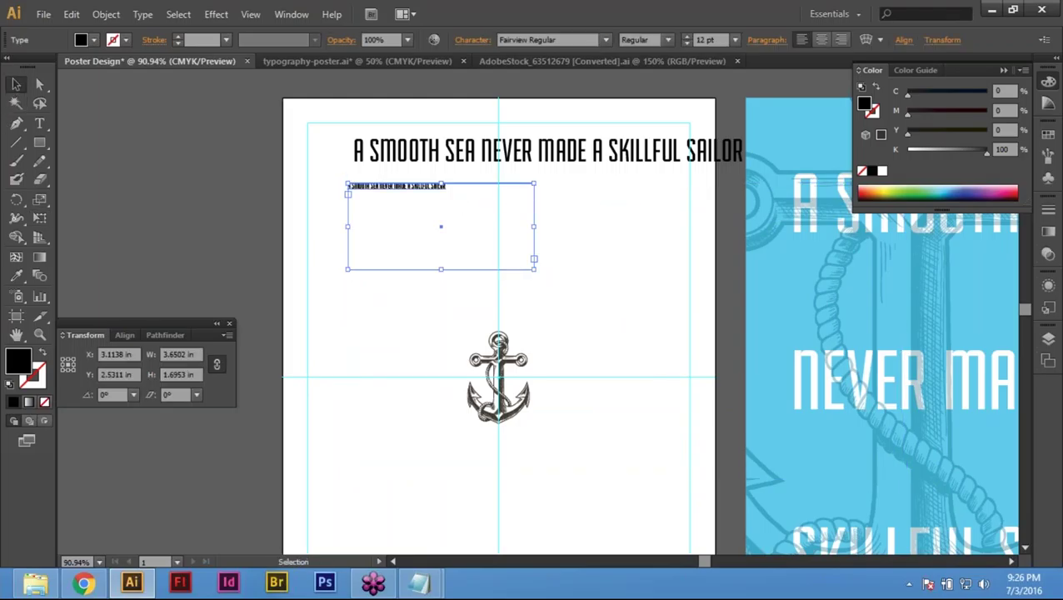
key("Delete")
left_click(533, 150)
left_click_drag(421, 226, 261, 284)
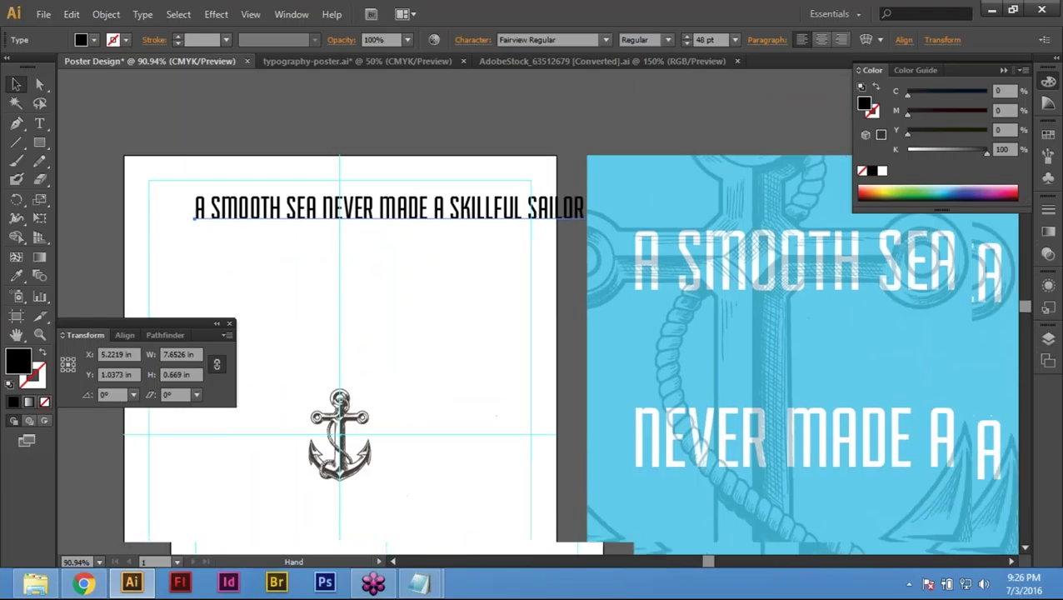
key("t")
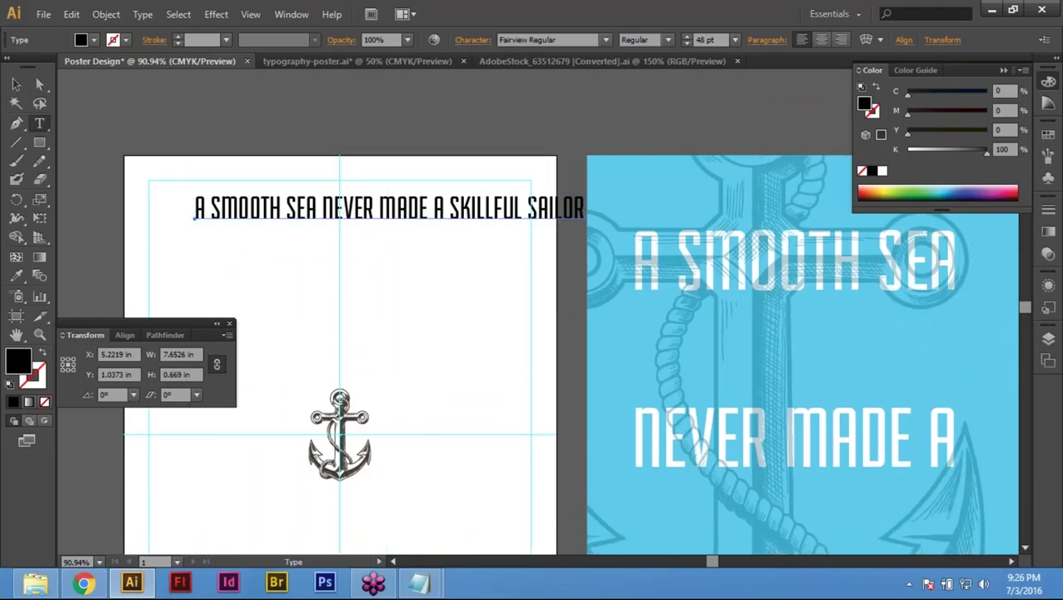
Step: Break the headline before NEVER so it starts a second line
left_click(15, 85)
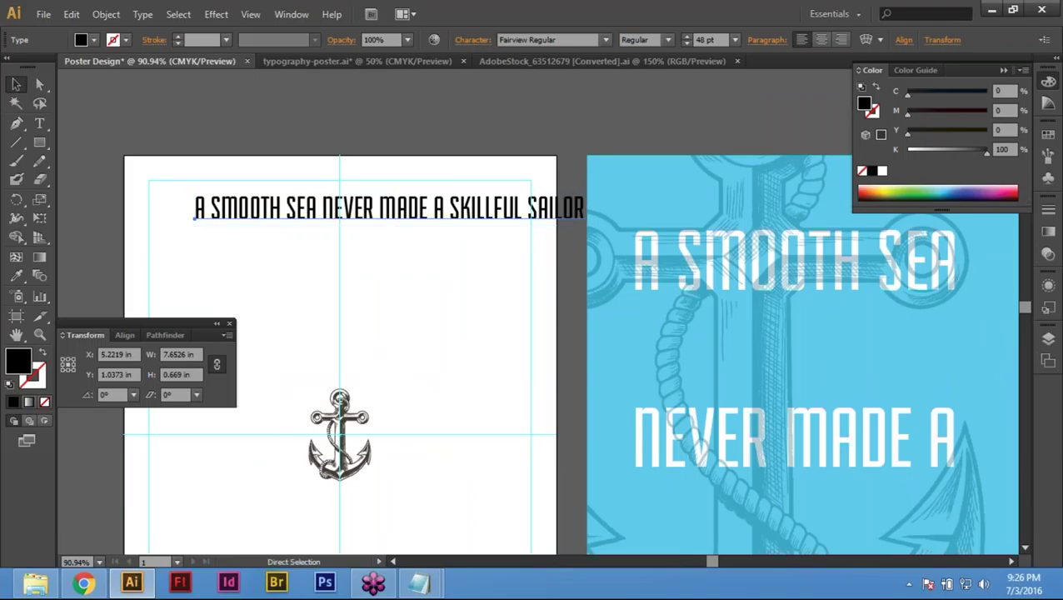
key("t")
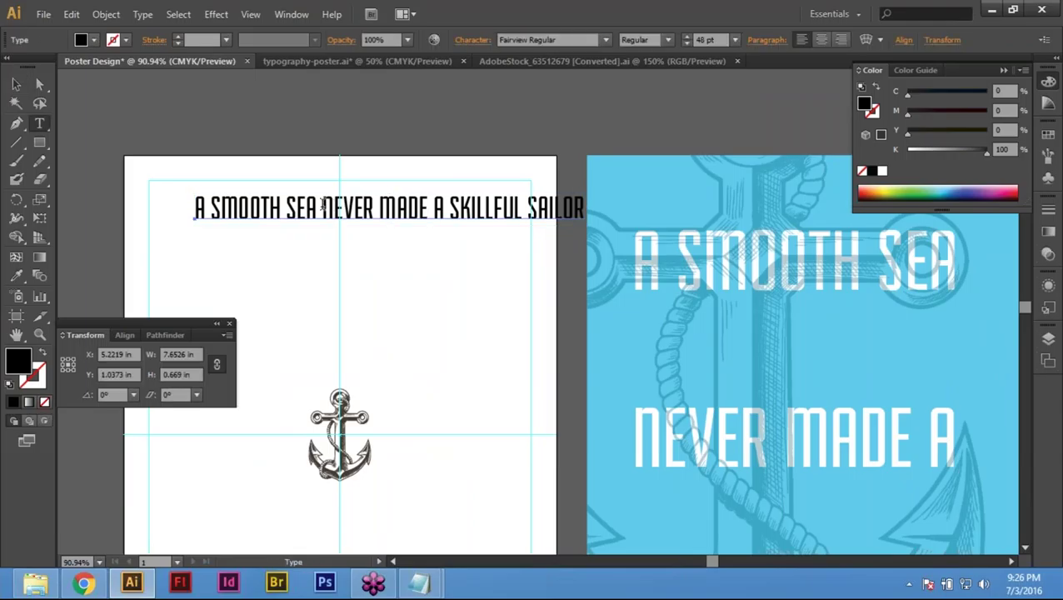
left_click(323, 207)
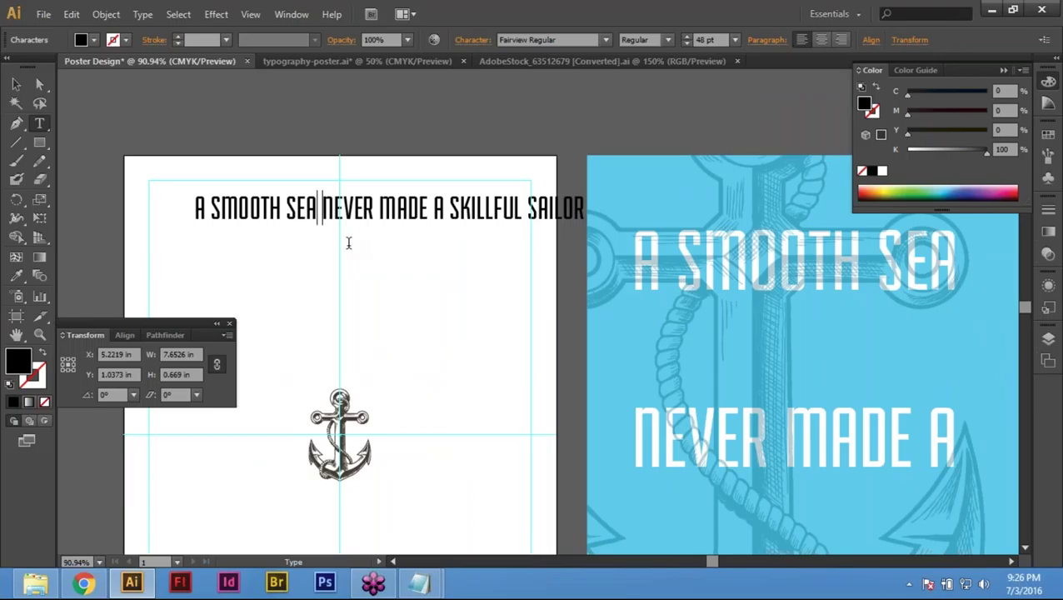
key("BackSpace")
key("Return")
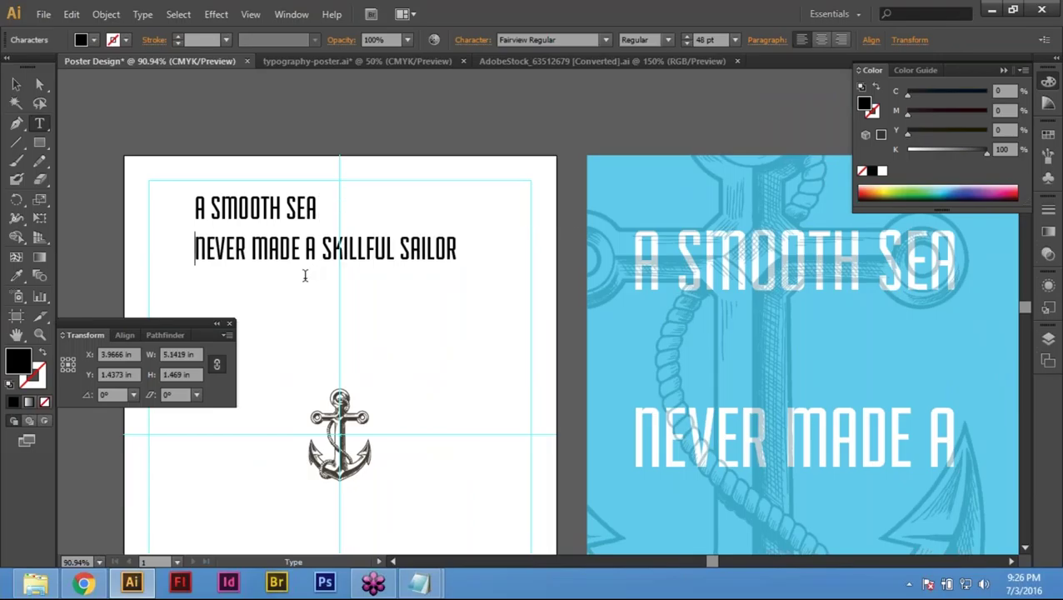
Step: Break the line before SKILLFUL to form a third line, then zoom out
scroll(315, 265, "down", 3)
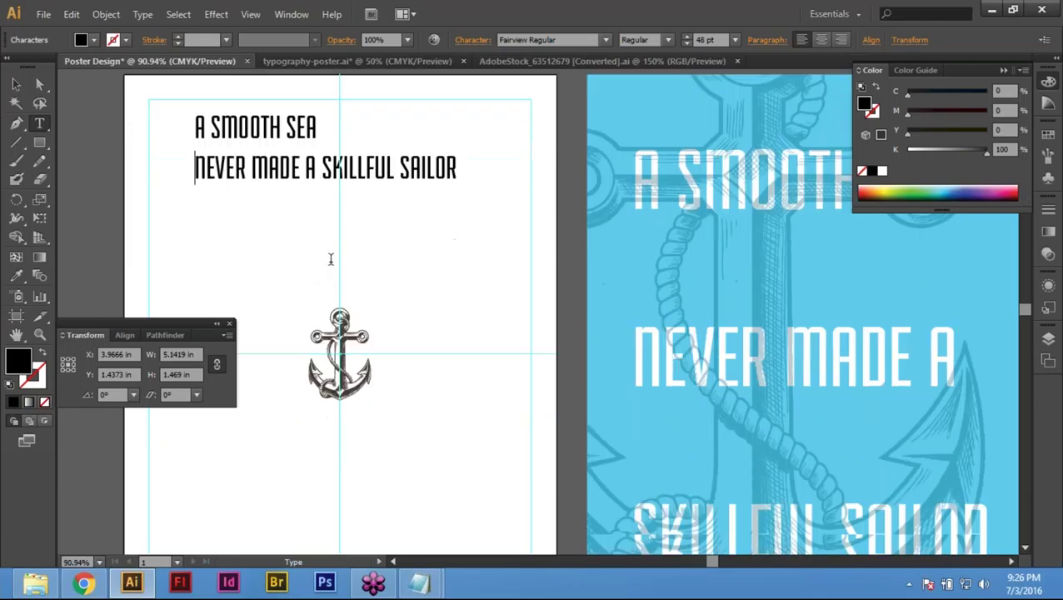
left_click(322, 127)
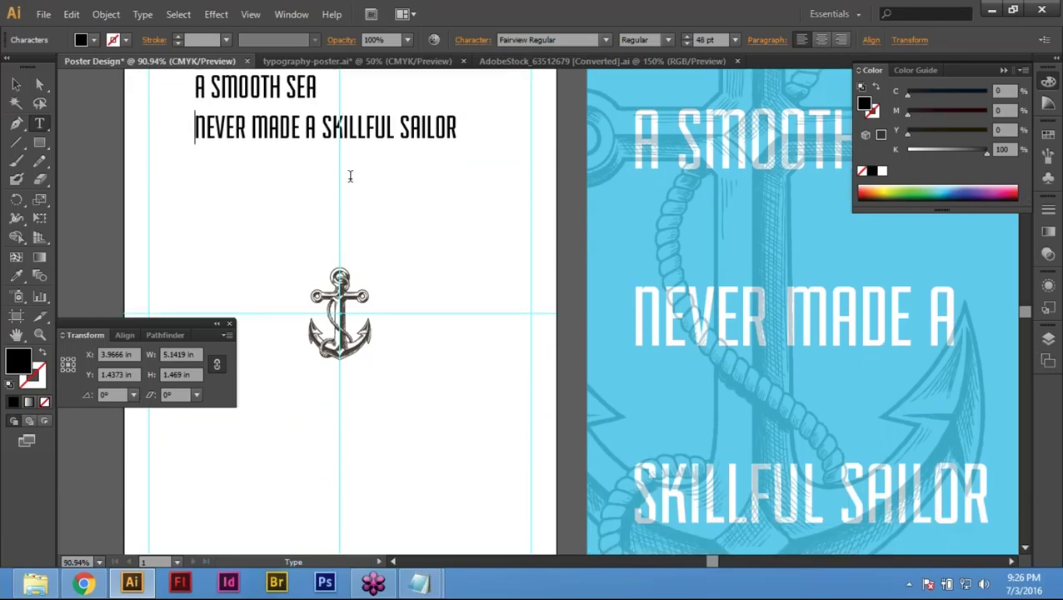
key("BackSpace")
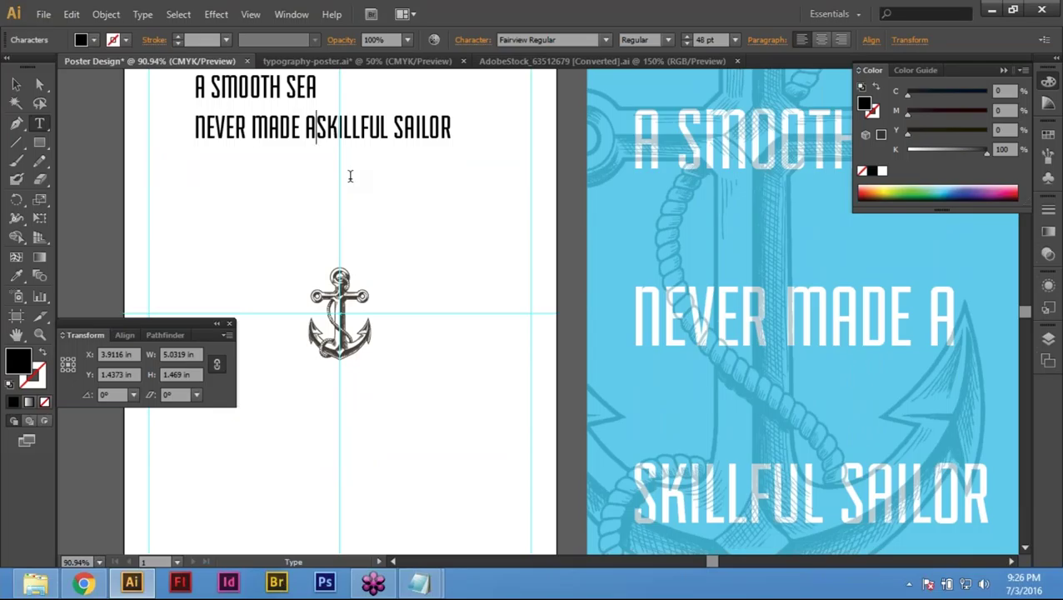
key("Return")
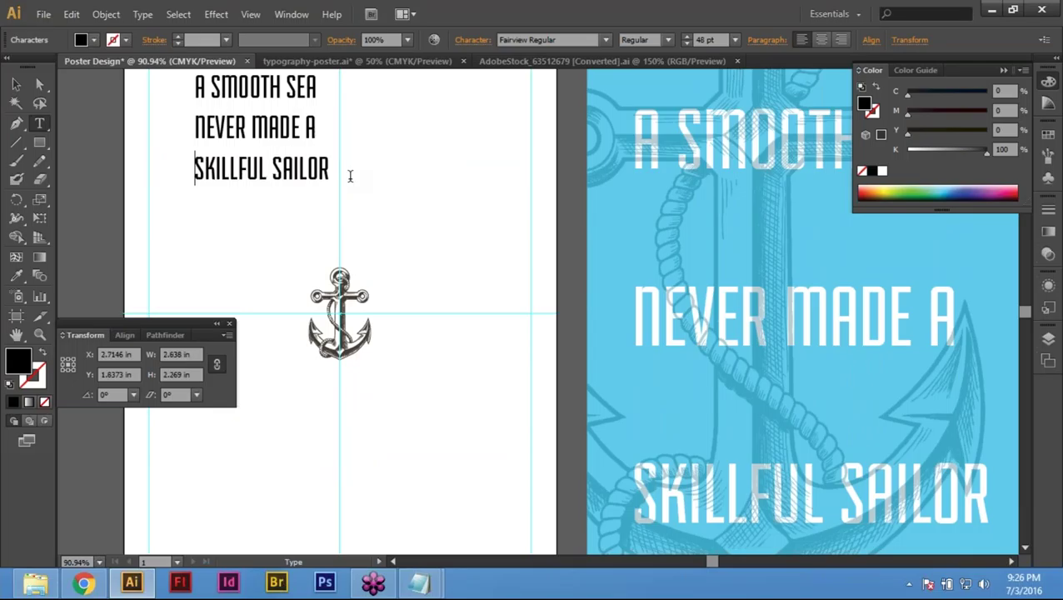
left_click(261, 138, "ctrl")
key("ctrl+minus")
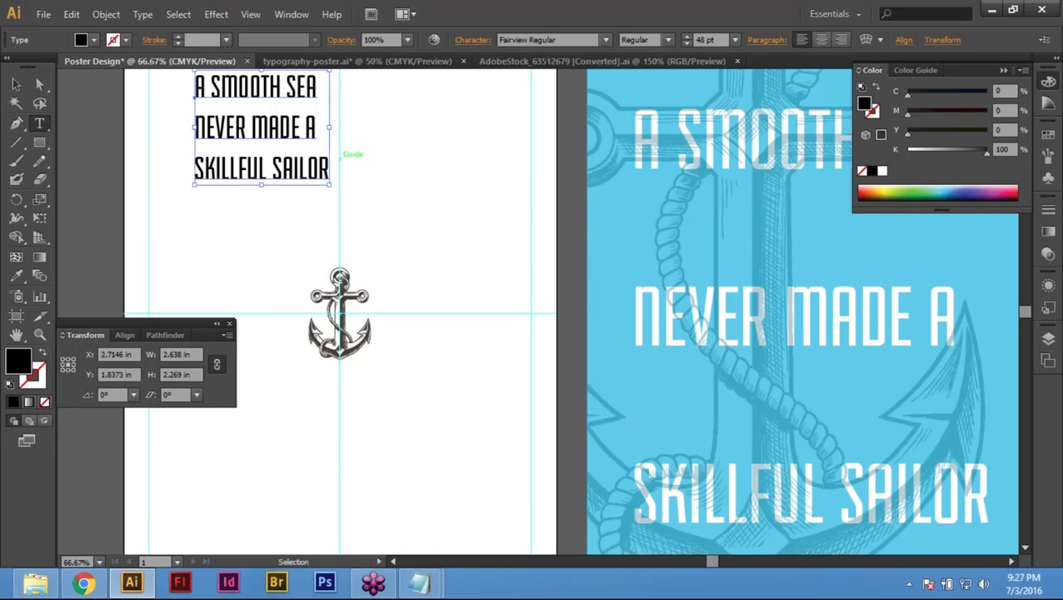
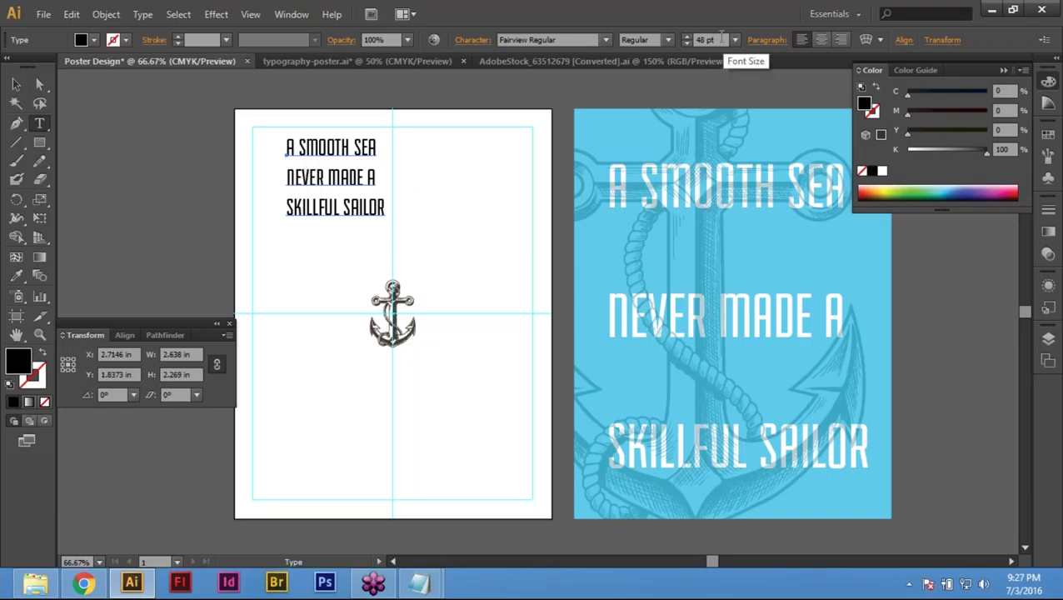
Step: Try headline font sizes of 60, 72, 100 and 200 pt
left_click(718, 39)
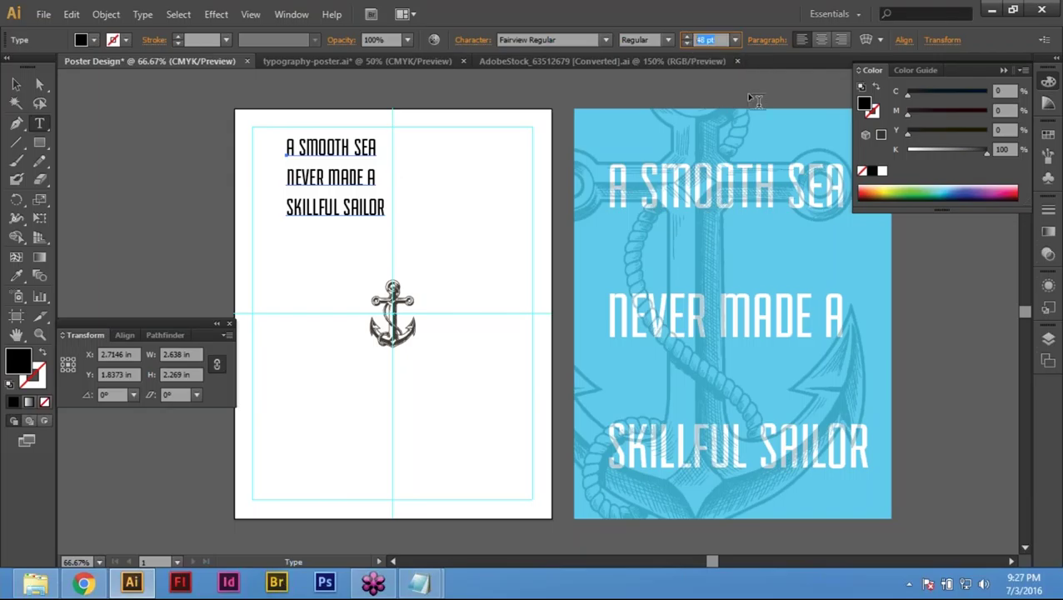
left_click(737, 41)
left_click(747, 300)
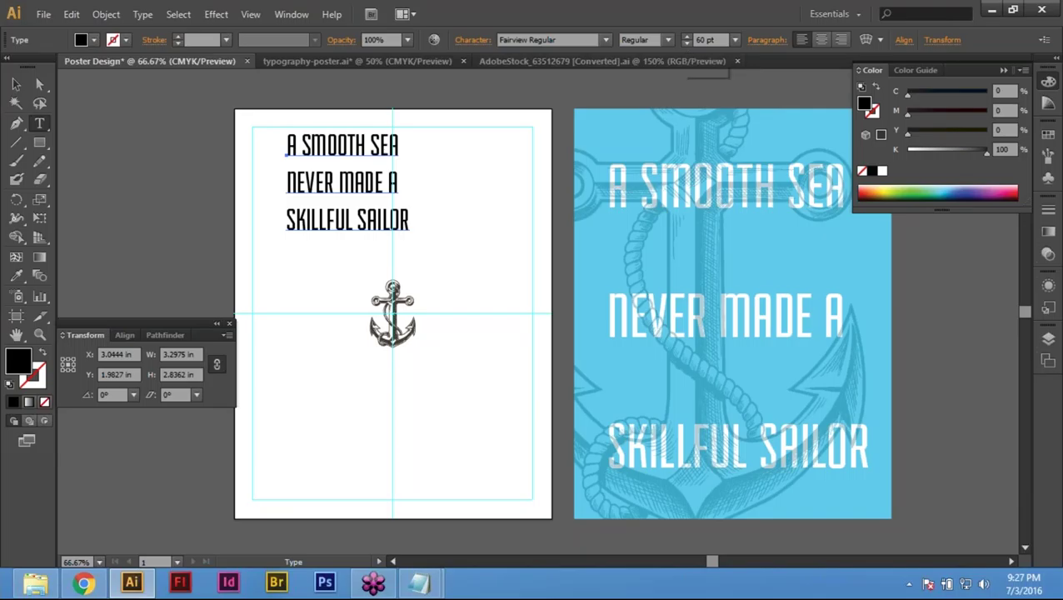
left_click(735, 40)
left_click(750, 319)
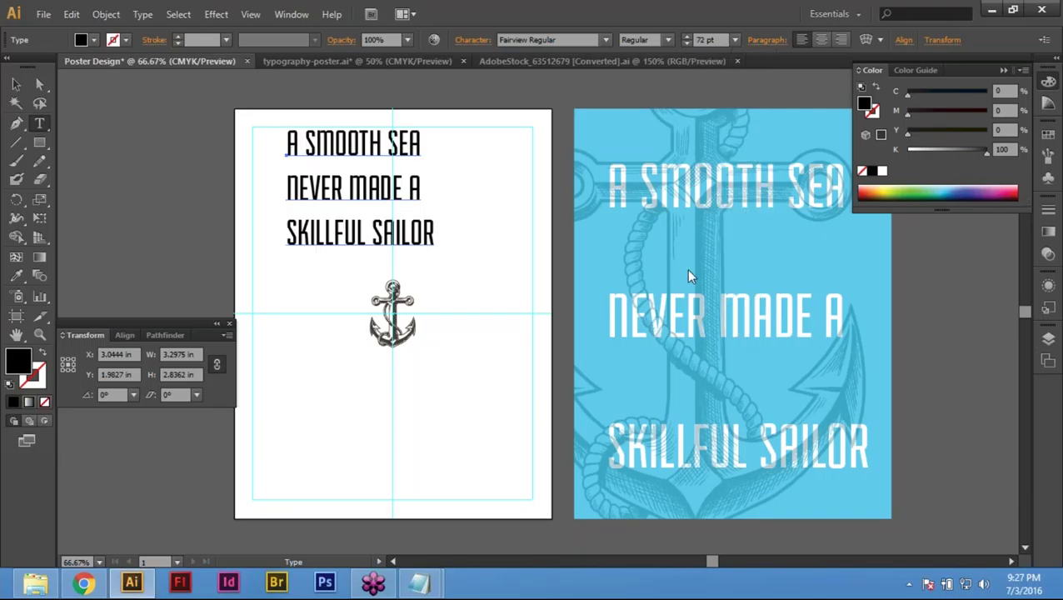
left_click(704, 40)
type("100")
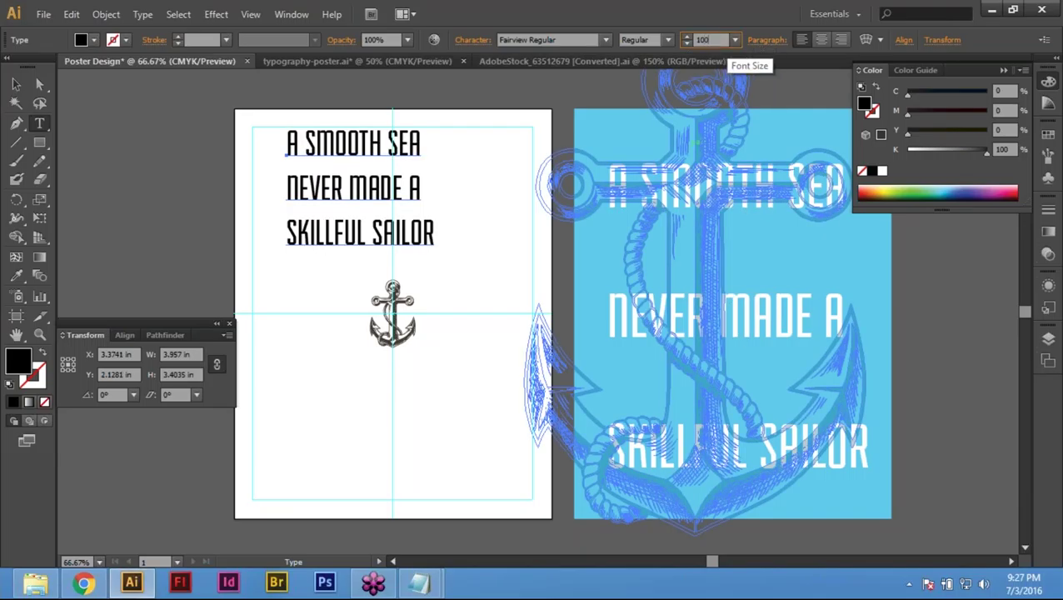
key("Return")
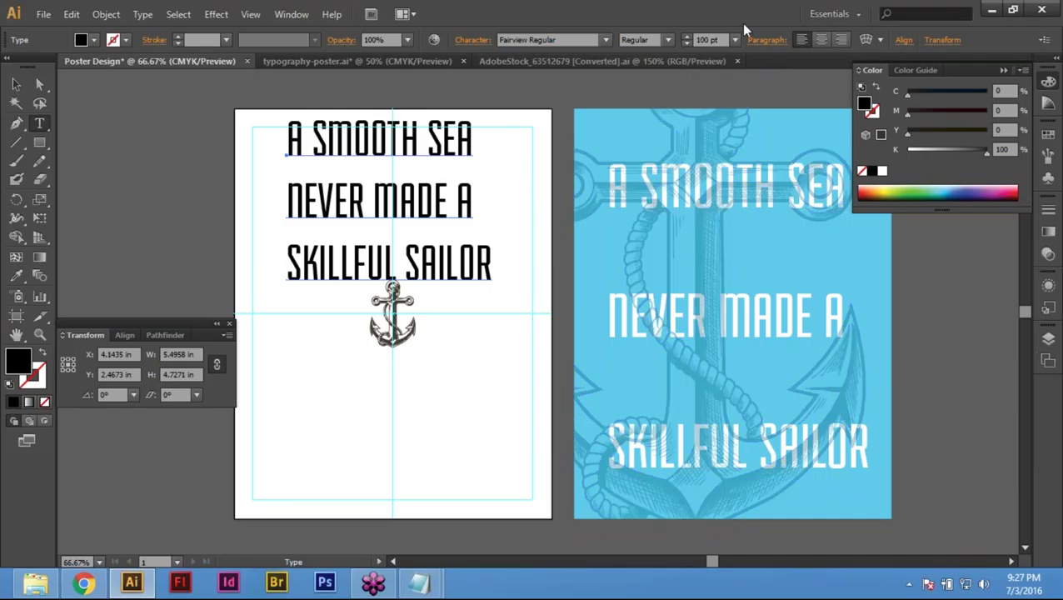
left_click(706, 40)
type("200")
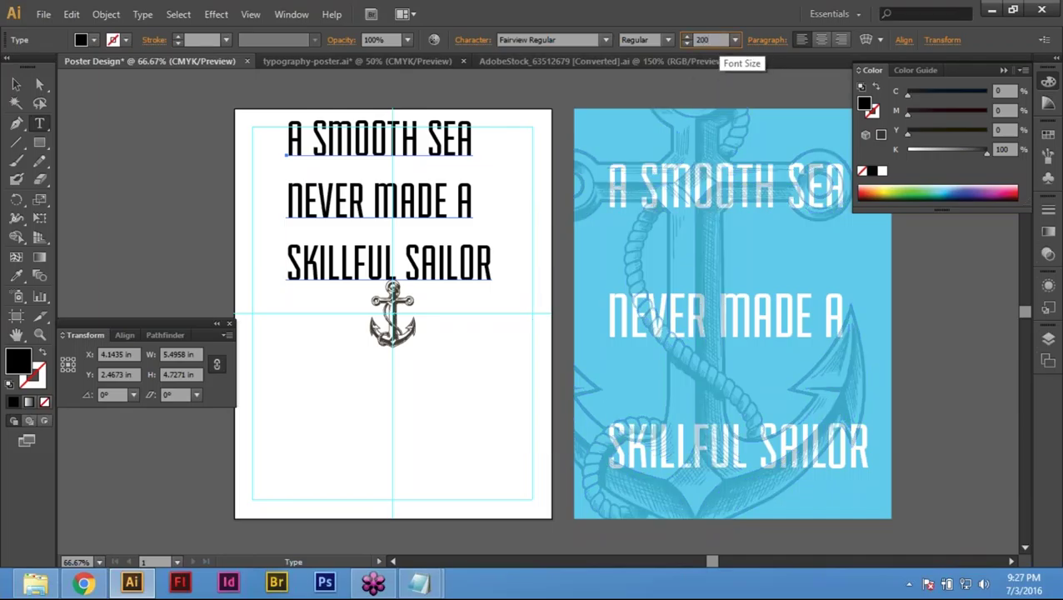
key("Return")
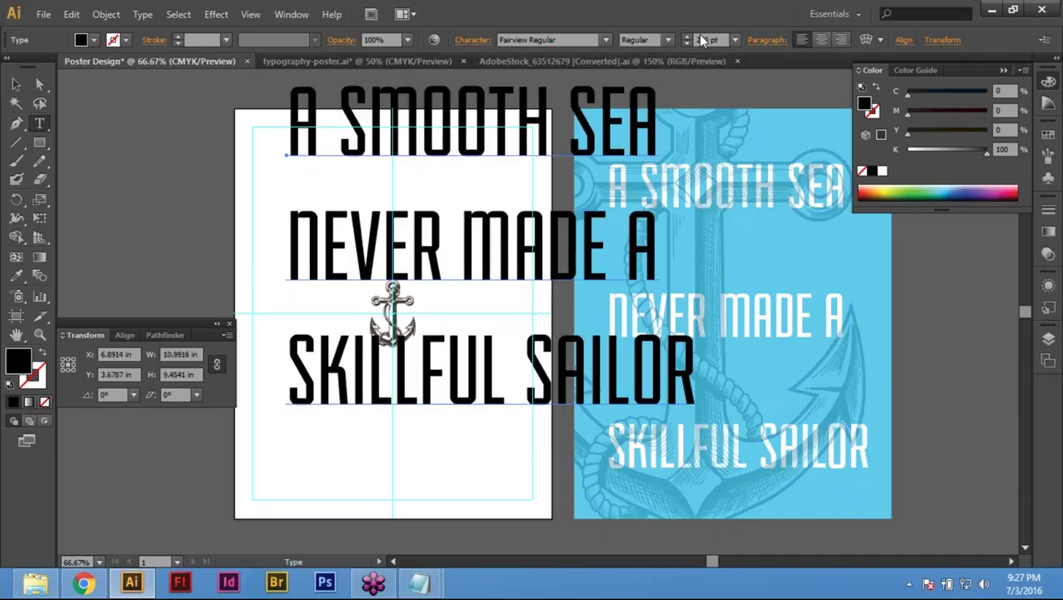
Step: Set the headline to 120 pt and move it to the top-left margin
left_click(706, 40)
type("120")
key("Return")
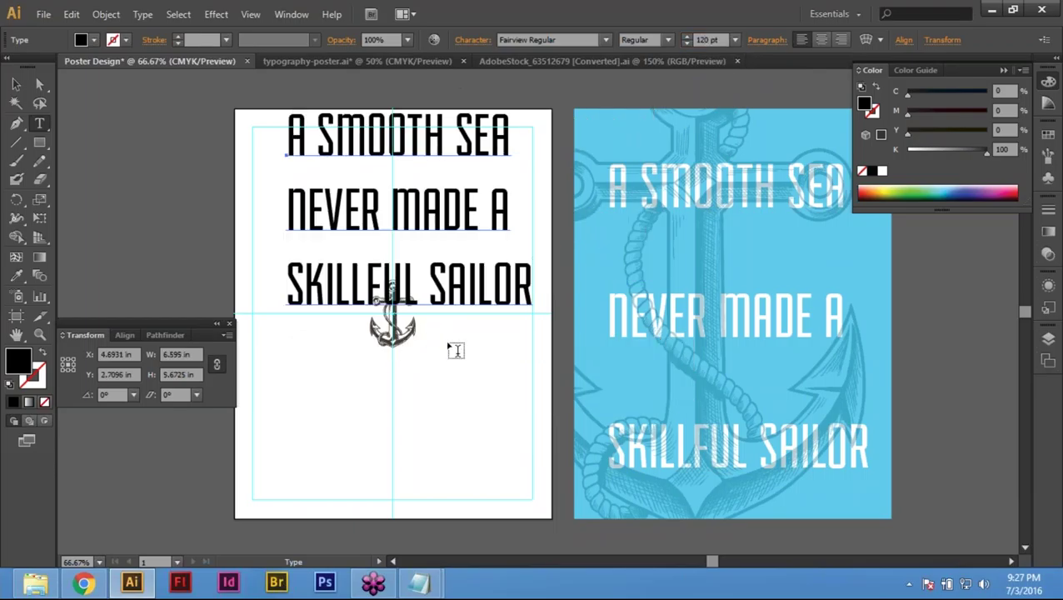
key("Escape")
left_click_drag(362, 136, 327, 171)
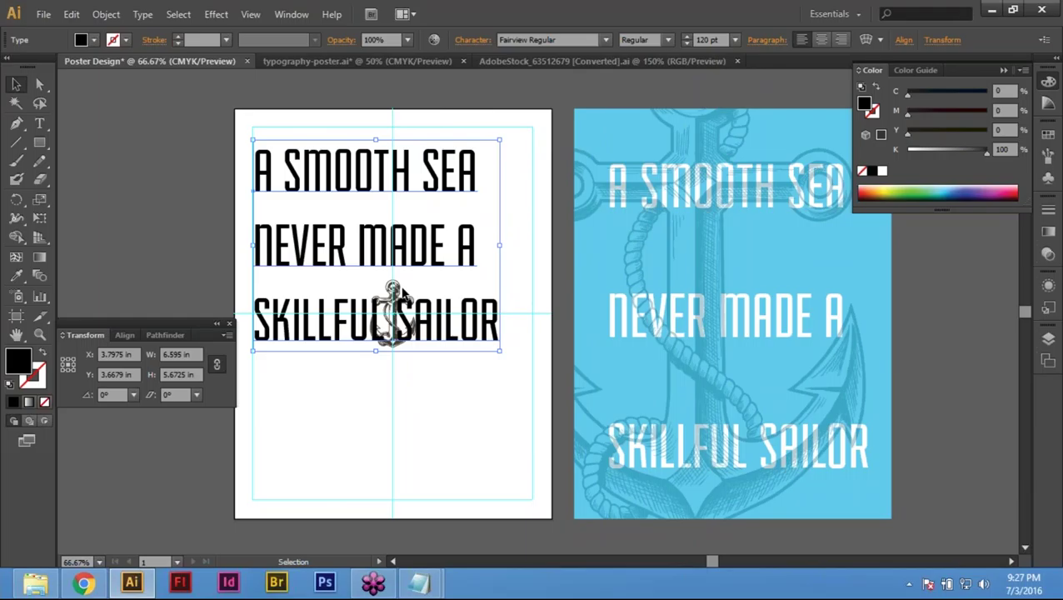
scroll(656, 179, "down", 1)
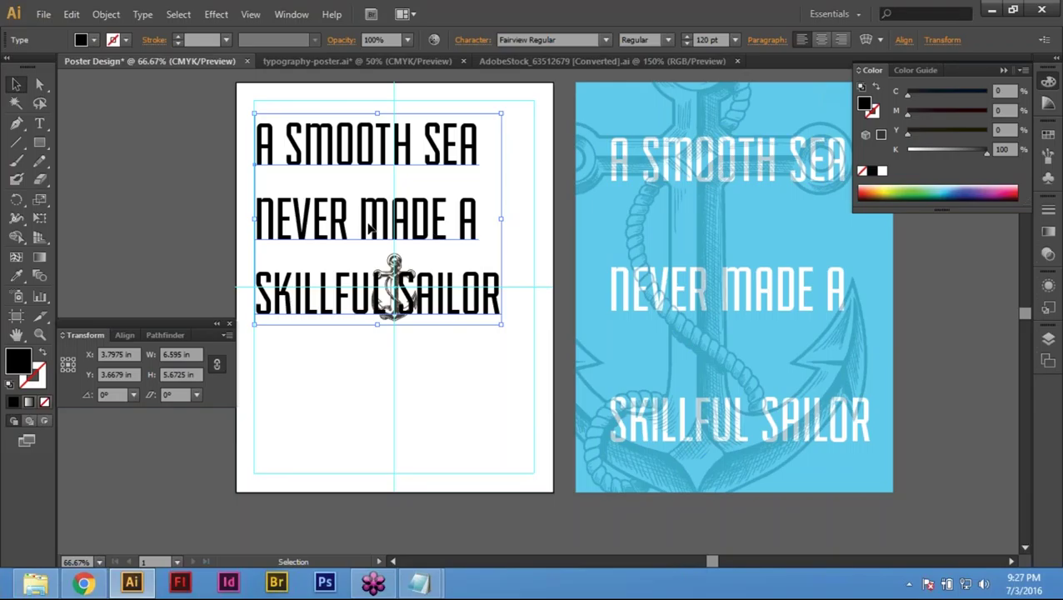
left_click(768, 40)
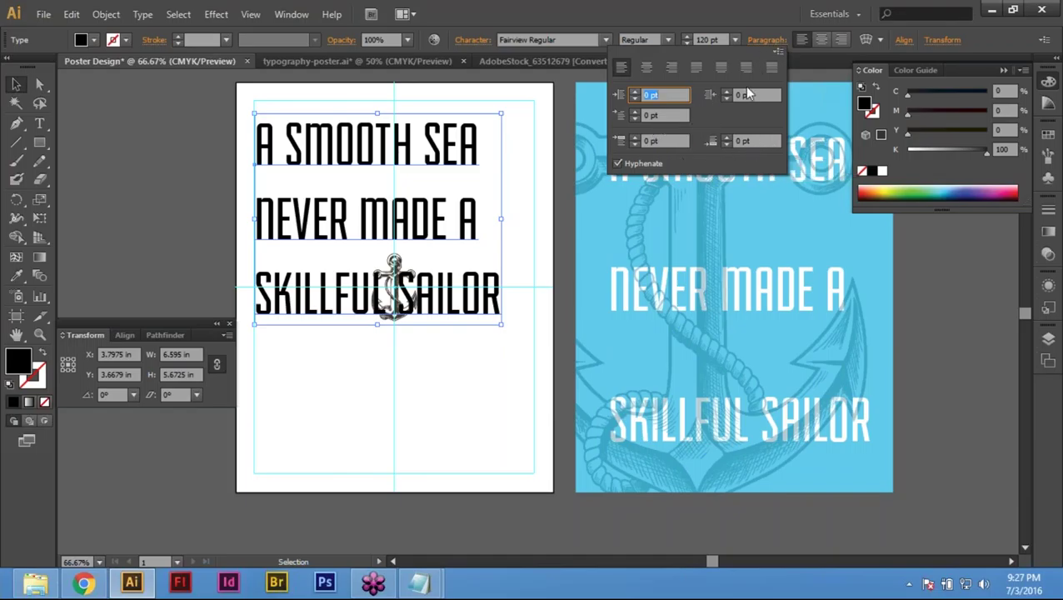
left_click(647, 65)
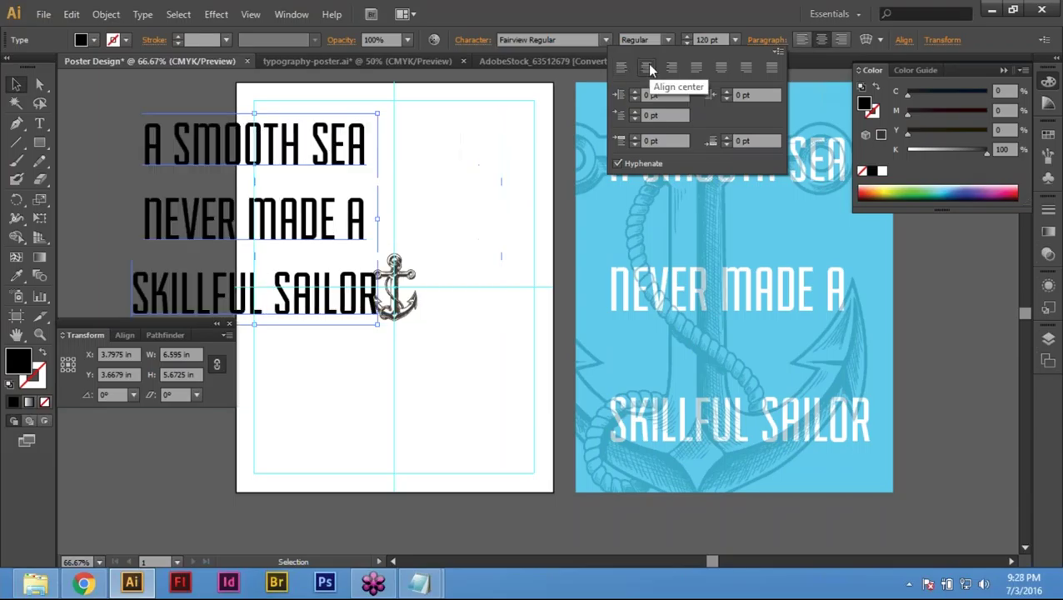
left_click(673, 69)
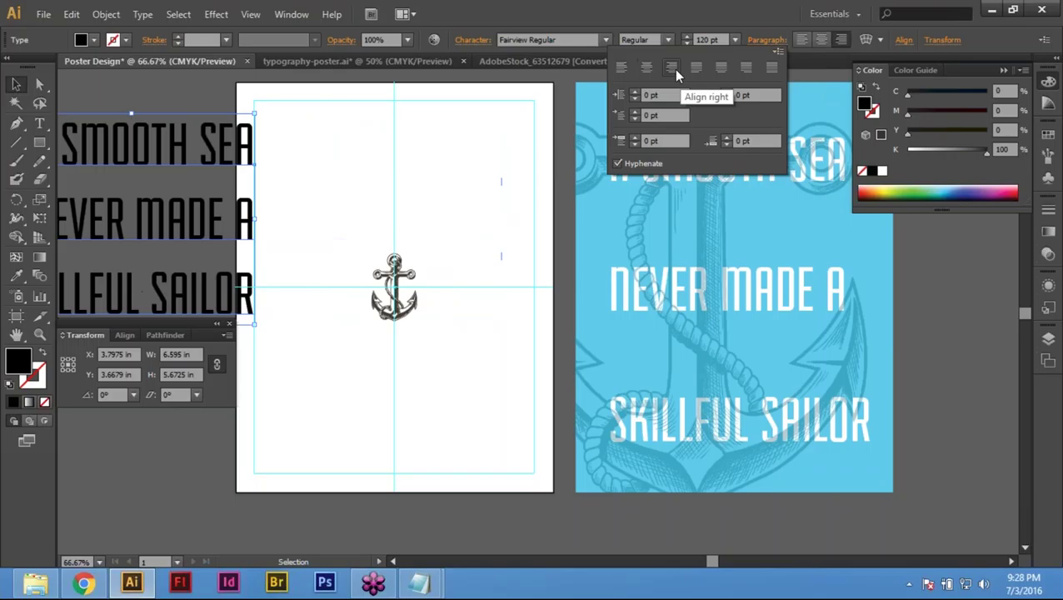
left_click(621, 68)
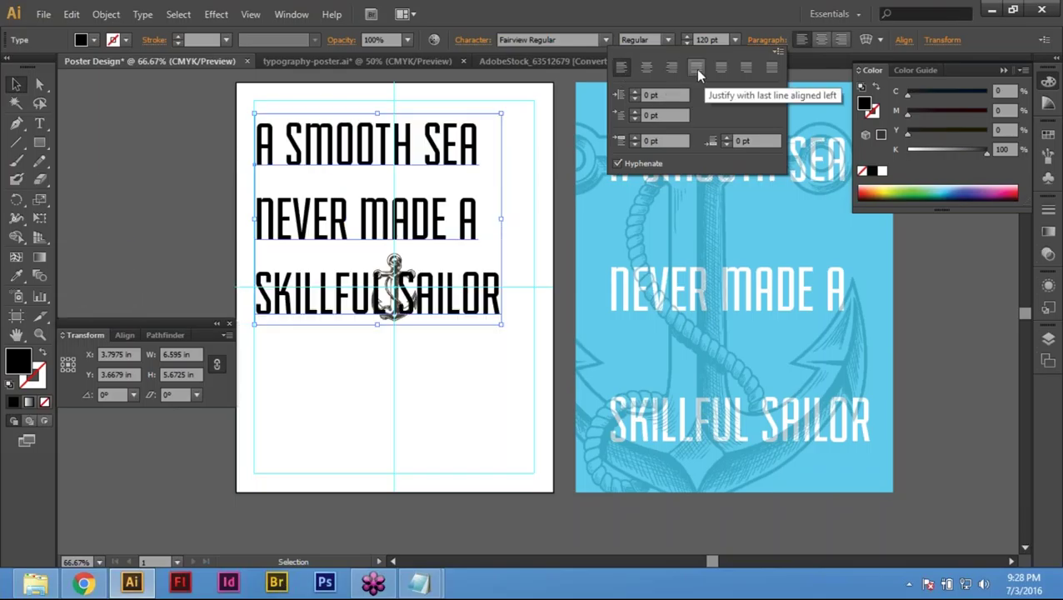
left_click(772, 41)
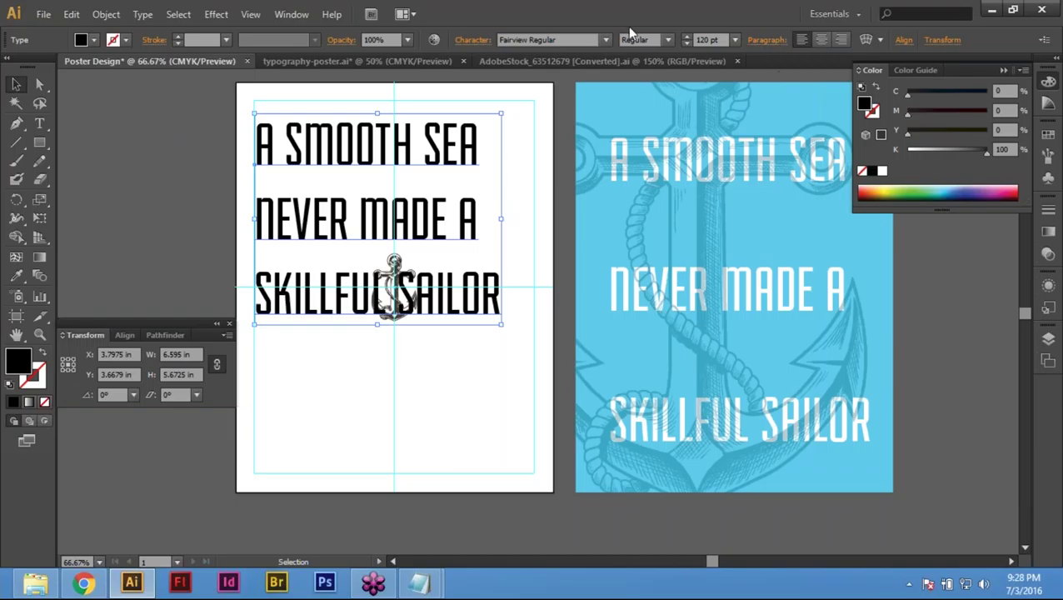
left_click(472, 40)
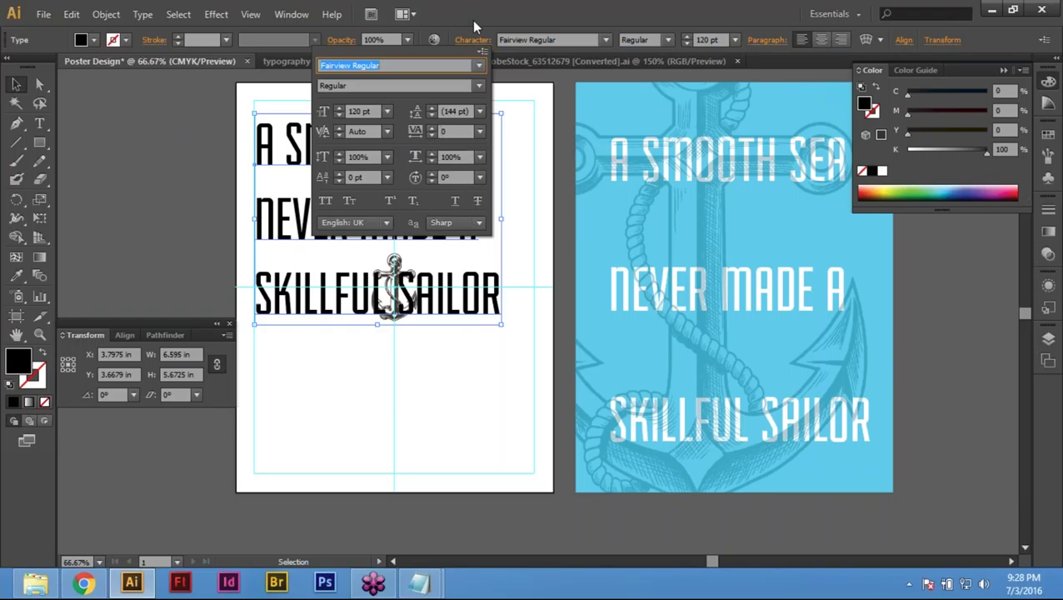
Step: Raise the headline's leading repeatedly in the Character panel to spread its lines apart
left_click(430, 108)
left_click(430, 108)
left_click(430, 109)
left_click(430, 109)
left_click(430, 109)
left_click(430, 109)
left_click(430, 108)
left_click(430, 109)
left_click(430, 109)
left_click(430, 109)
left_click(430, 108)
left_click(430, 109)
left_click(430, 109)
left_click(430, 109)
left_click(430, 108)
left_click(430, 109)
left_click(430, 109)
left_click(430, 109)
left_click(430, 108)
left_click(430, 108)
left_click(430, 108)
left_click(430, 108)
left_click(430, 109)
left_click(430, 108)
left_click(430, 109)
left_click(430, 108)
left_click(430, 108)
left_click(430, 108)
left_click(430, 108)
left_click(430, 108)
left_click(430, 109)
left_click(430, 108)
left_click(430, 108)
left_click(430, 108)
left_click(430, 109)
left_click(430, 108)
left_click(430, 108)
left_click(430, 108)
left_click(430, 108)
left_click(430, 109)
left_click(430, 108)
left_click(430, 108)
left_click(430, 108)
left_click(430, 109)
left_click(430, 109)
left_click(430, 108)
left_click(430, 108)
left_click(430, 108)
left_click(430, 108)
left_click(430, 109)
left_click(430, 109)
left_click(430, 108)
left_click(430, 108)
left_click(430, 108)
left_click(430, 108)
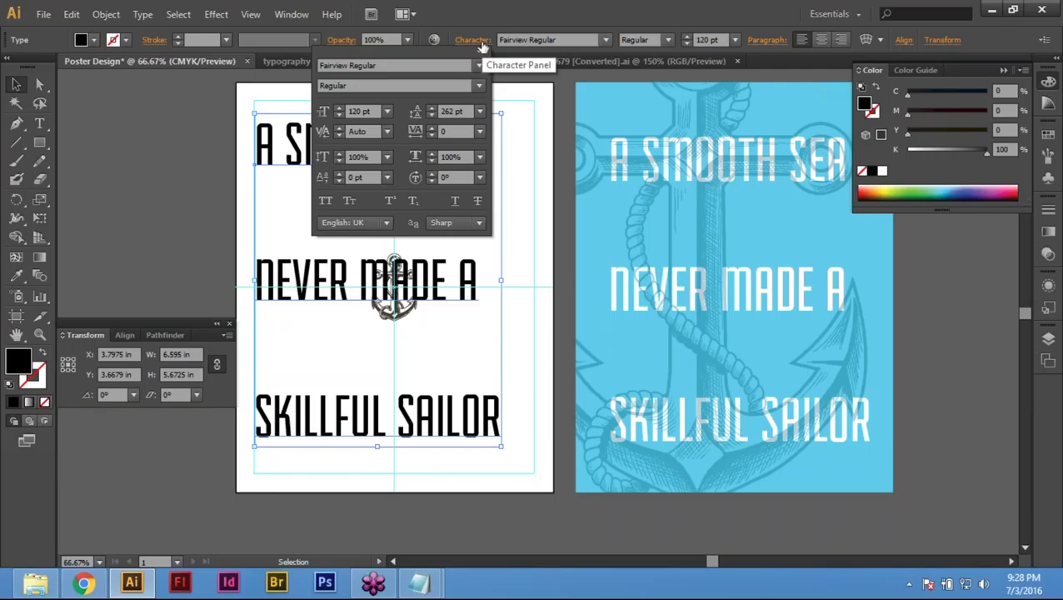
Step: Step the leading back down slightly to 250 pt and close the Character panel
left_click(429, 115)
left_click(429, 115)
left_click(429, 115)
left_click(429, 115)
left_click(430, 115)
left_click(429, 115)
left_click(473, 39)
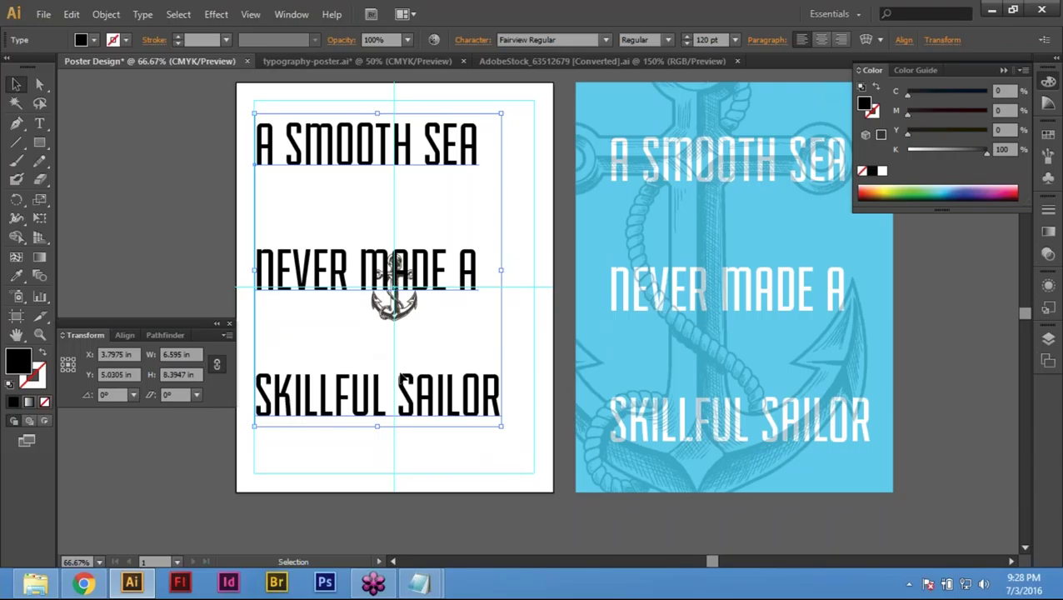
Step: Set the Keyboard Increment to 0.1 in and nudge the headline down
key("Down")
key("Down")
key("Down")
key("Down")
key("ctrl+shift+b")
key("ctrl+k")
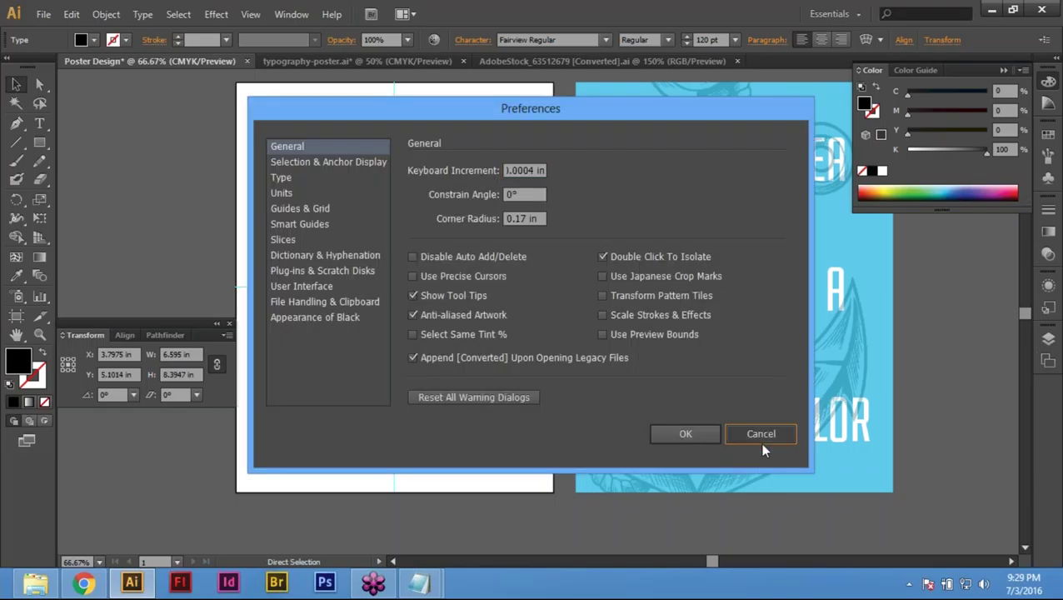
left_click(760, 440)
key("ctrl+shift+b")
key("ctrl+k")
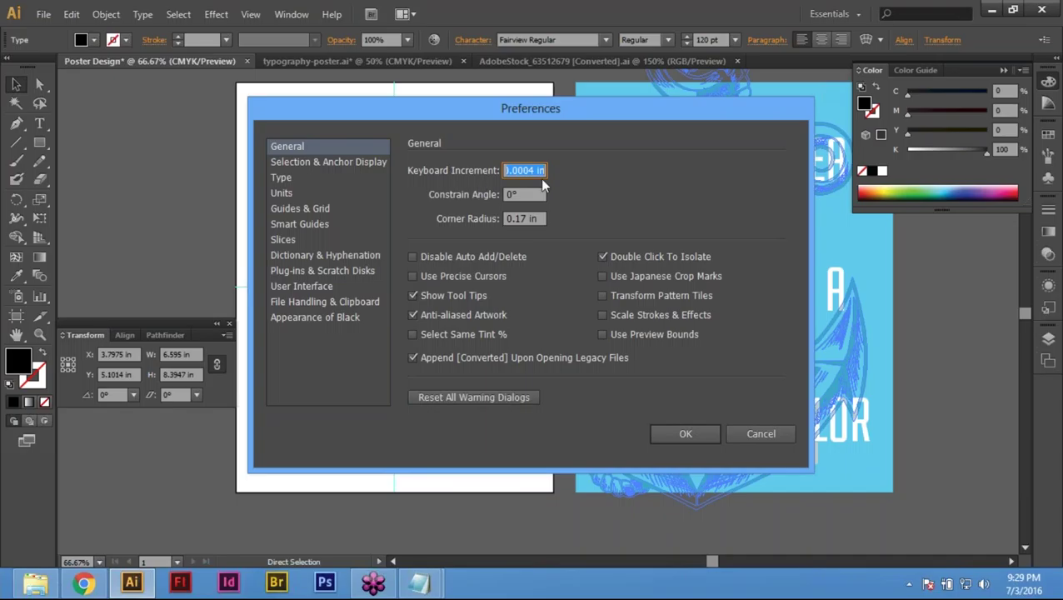
type(".1in")
key("Return")
key("Down")
key("Down")
key("Down")
key("Down")
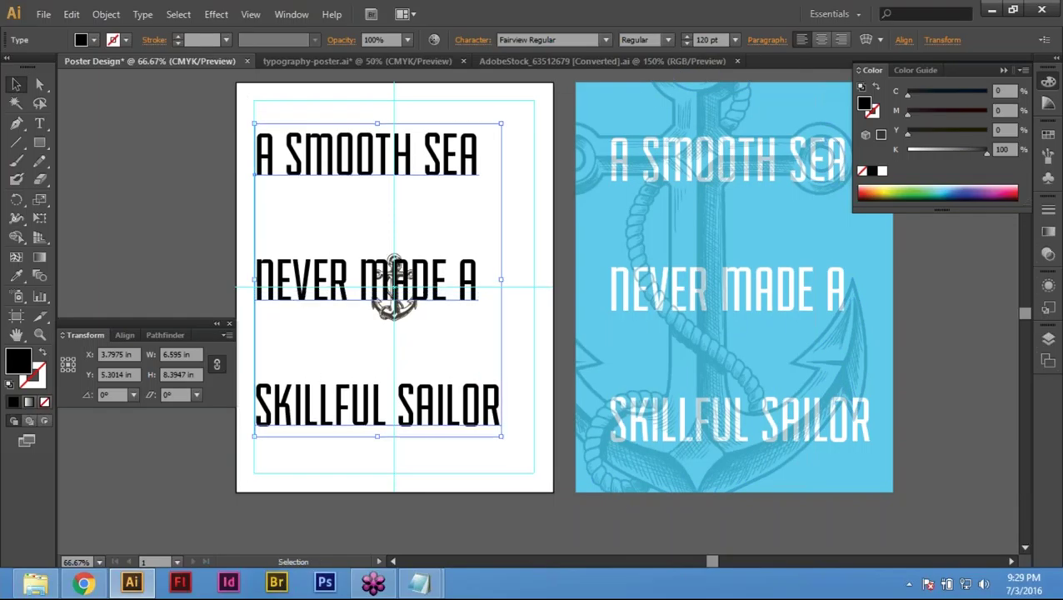
Step: Try a 0.5 in keyboard increment, nudging the headline down and up
key("a")
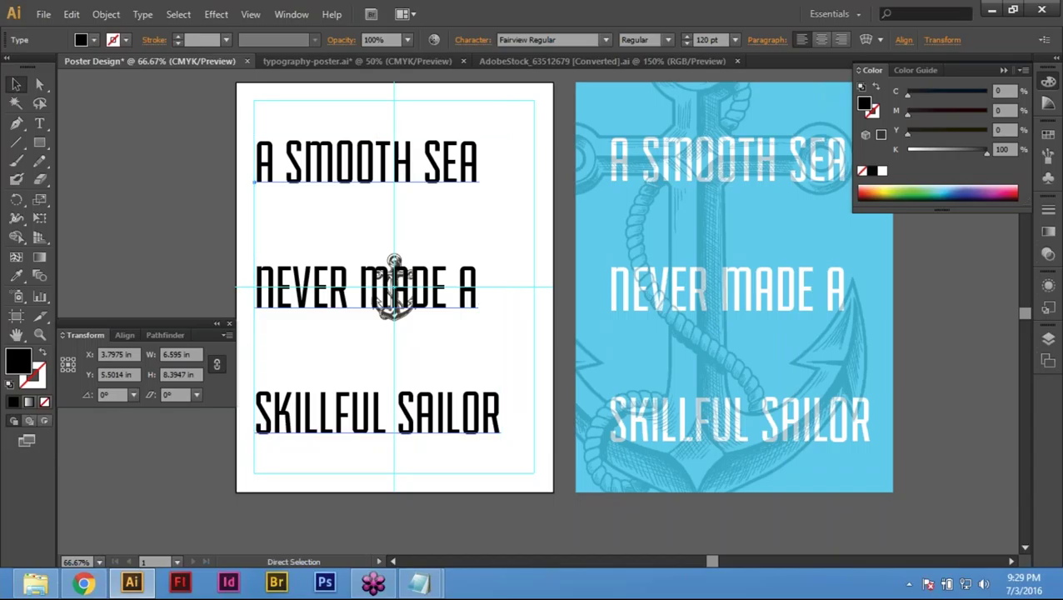
key("ctrl+k")
type(".")
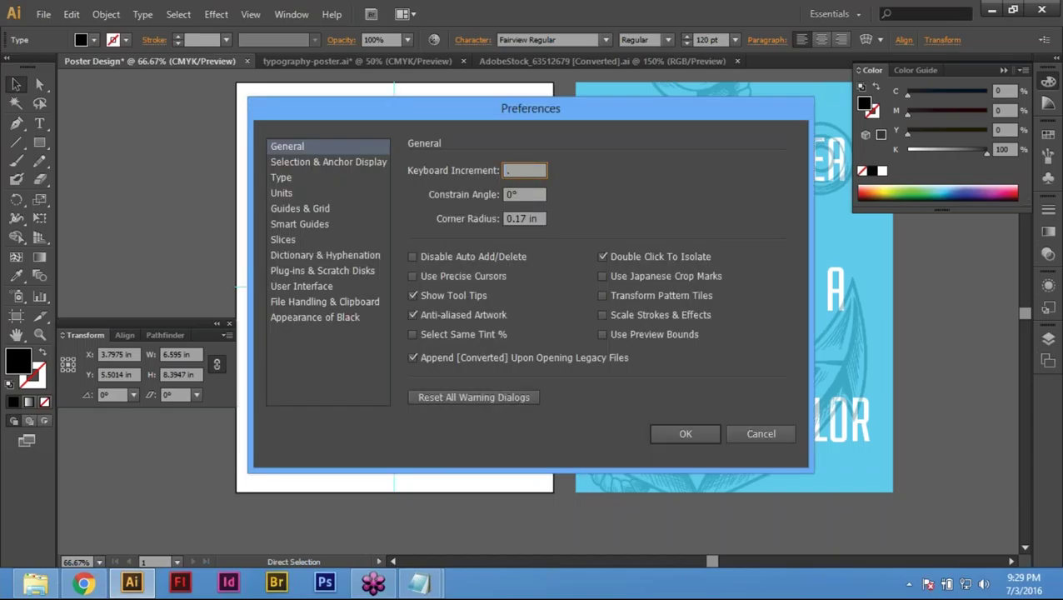
type("595 in")
key("Return")
key("v")
key("Down")
key("Up")
key("Down")
key("Up")
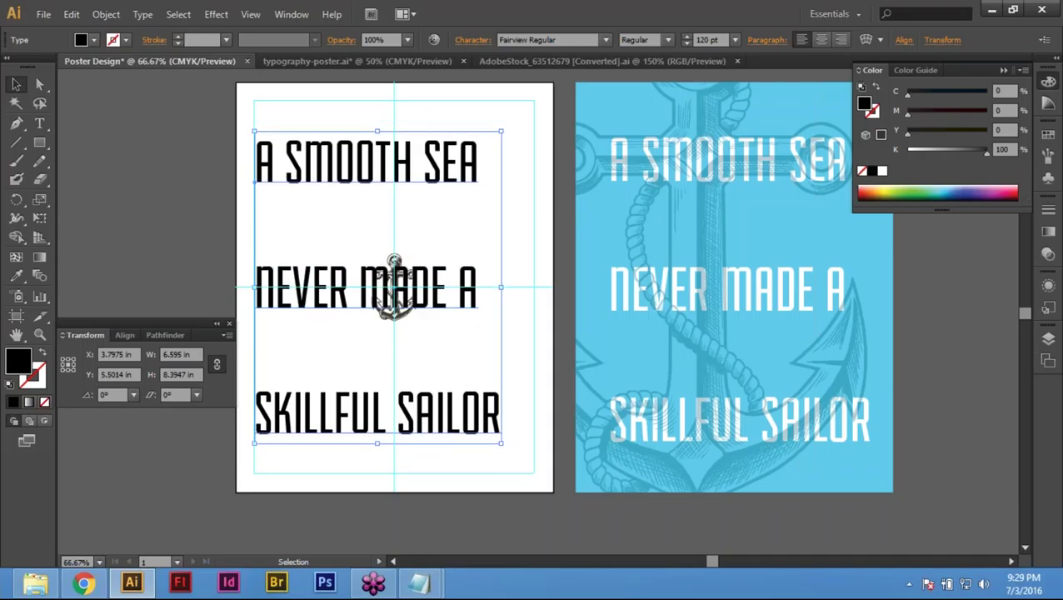
key("Down")
key("Up")
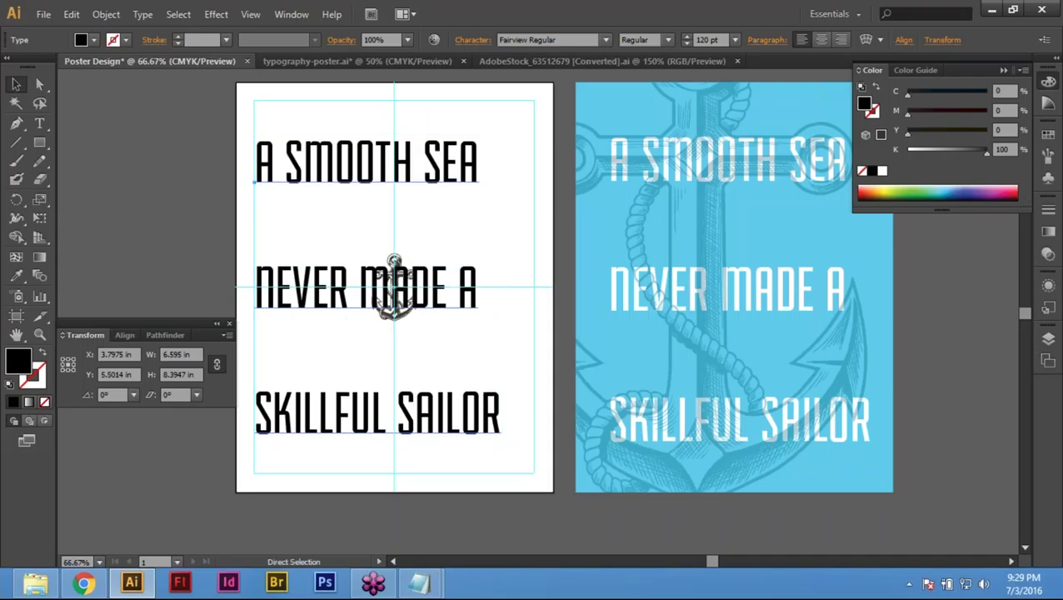
Step: Return the increment to 0.1 in and nudge the headline to Y 5.6014 in
key("ctrl+k")
type(".1")
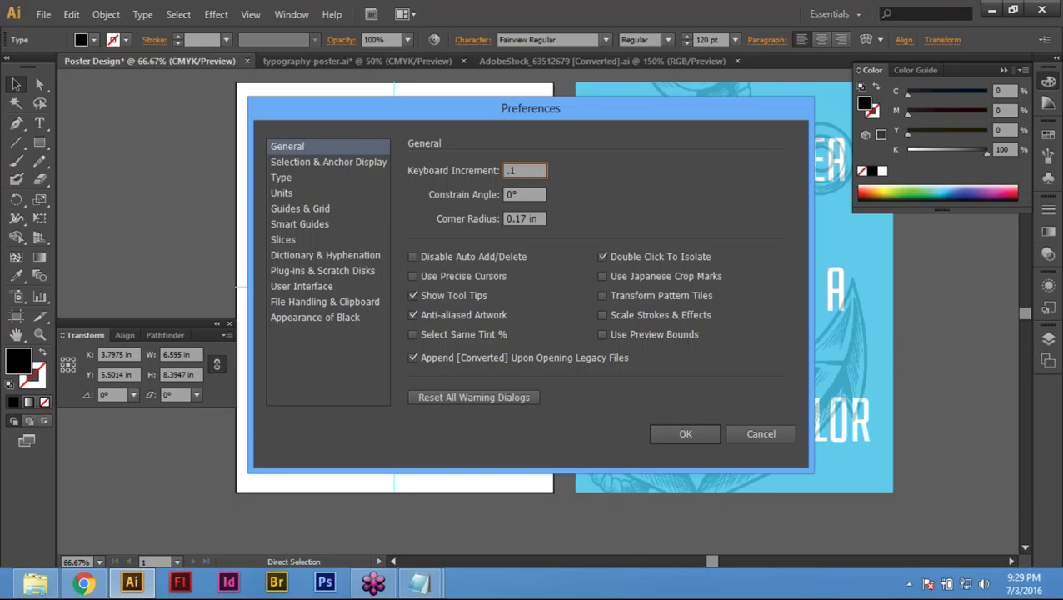
key("Return")
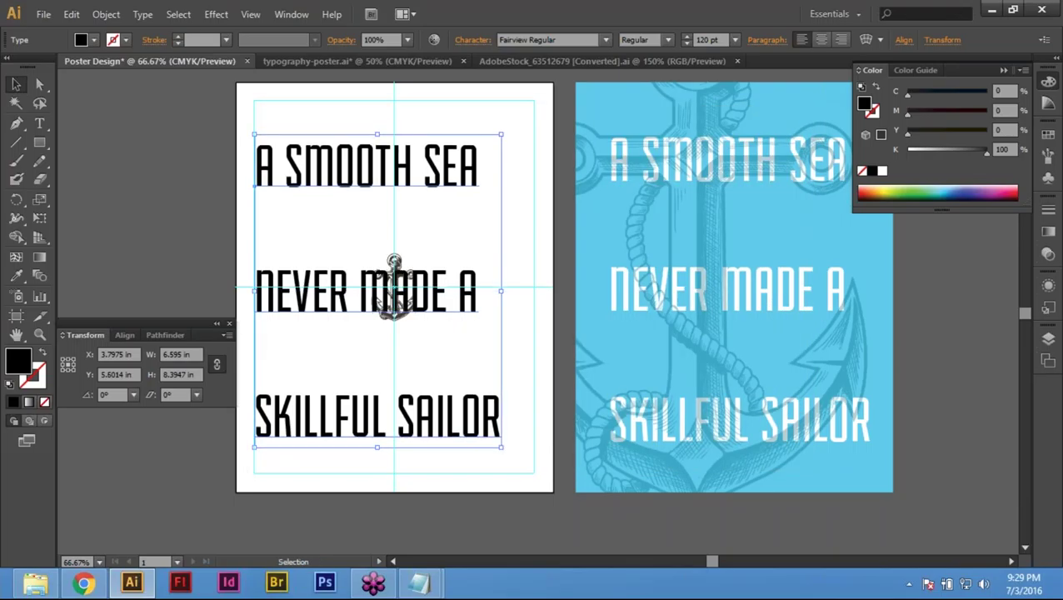
key("Down")
key("Down")
key("Up")
left_click(505, 342)
left_click(443, 266)
left_click(408, 265)
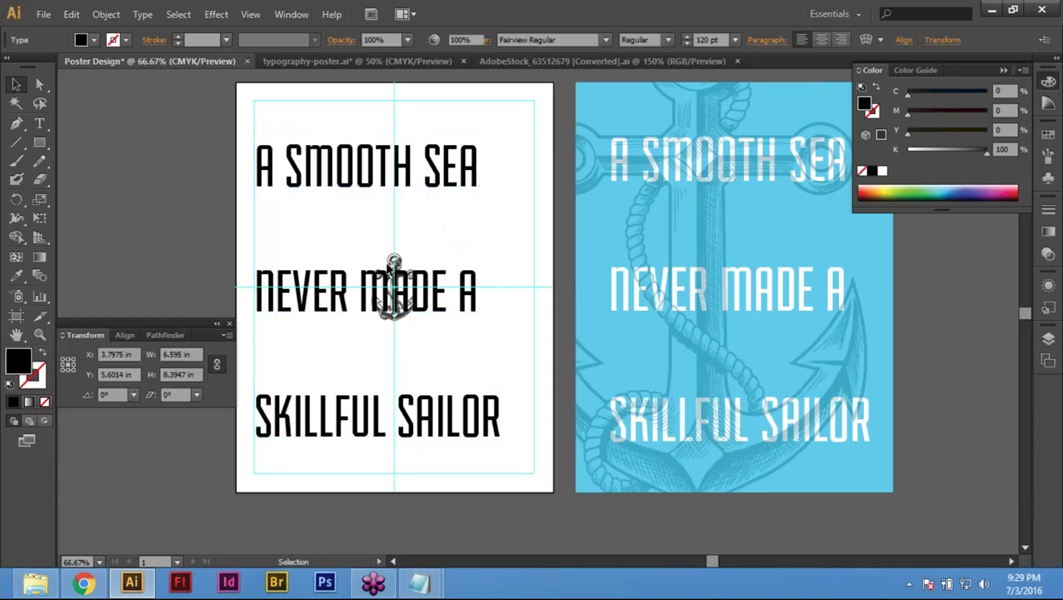
left_click(460, 265)
Step: Select the white poster background rectangle and fill it with black
key("space")
left_click_drag(394, 283, 396, 353)
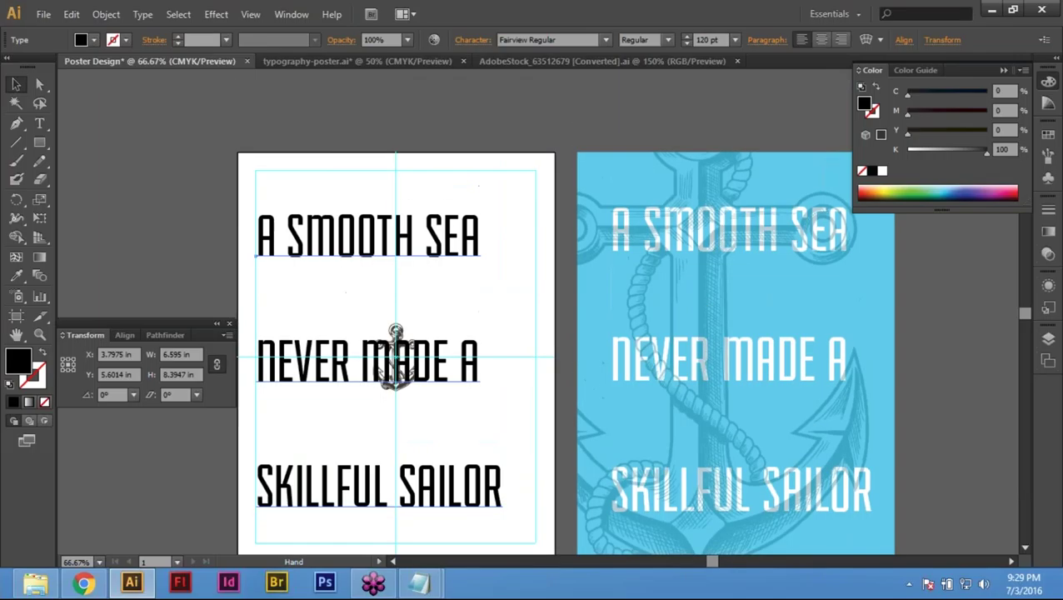
left_click(534, 333)
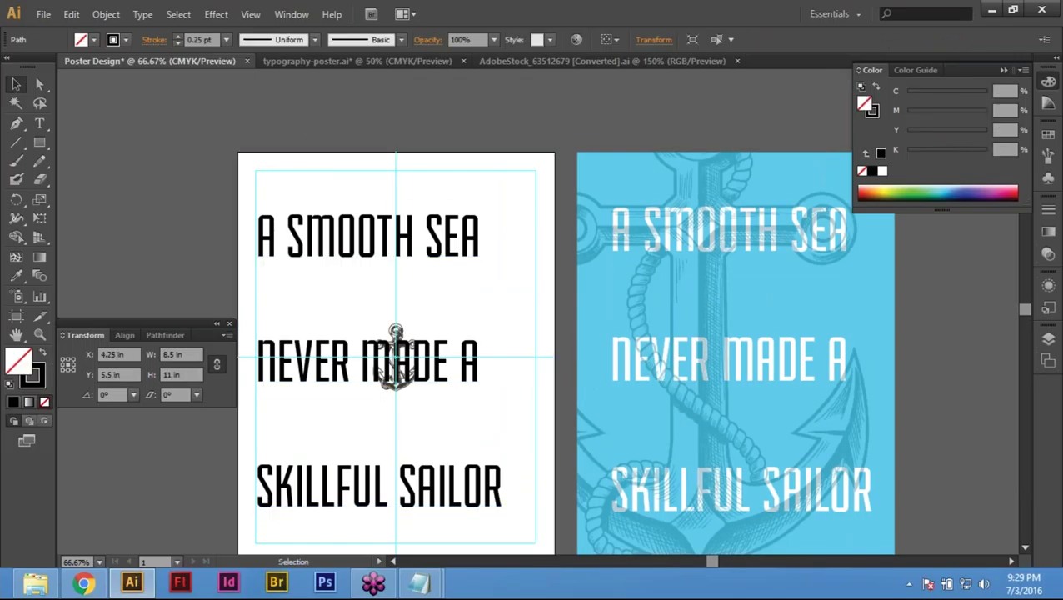
left_click(289, 167)
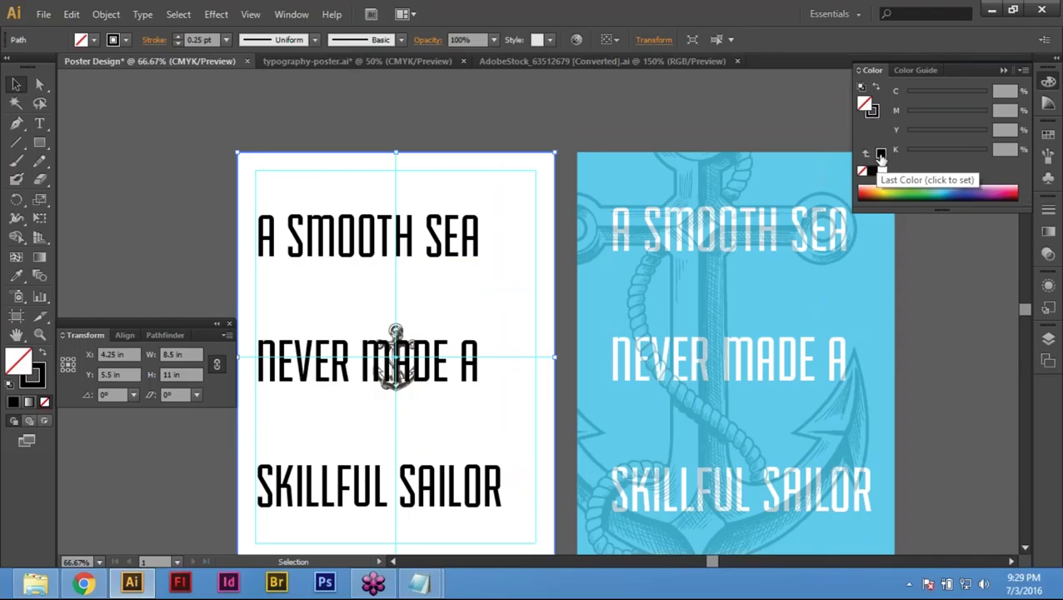
left_click(1024, 71)
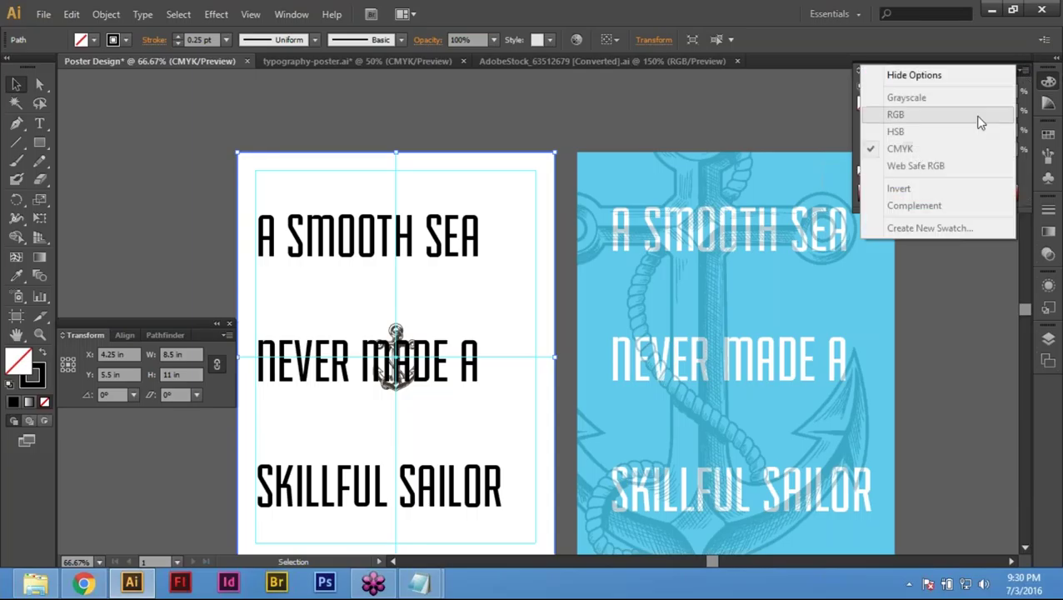
left_click(458, 167)
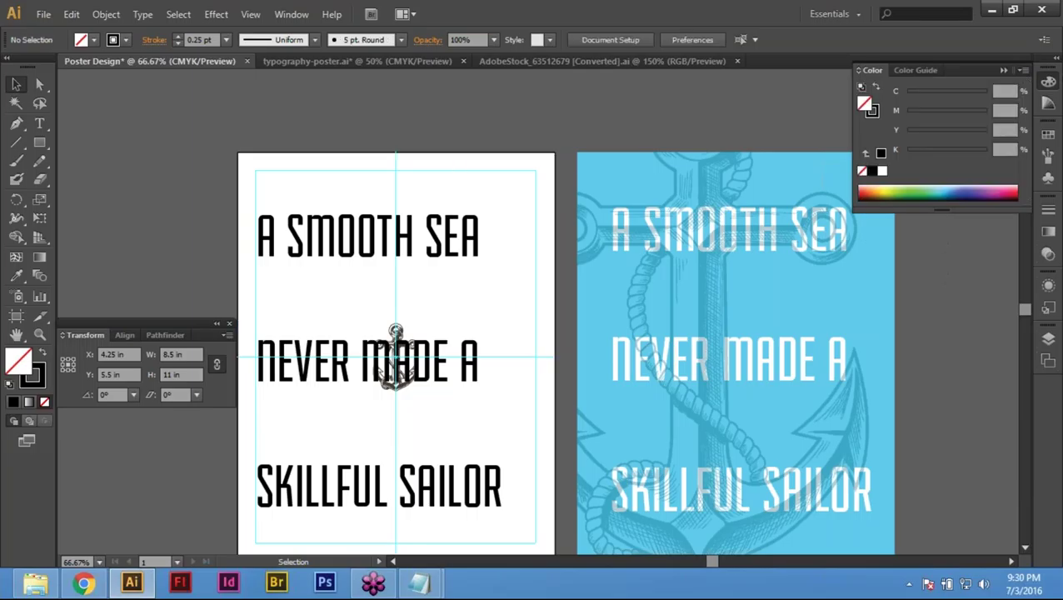
left_click(380, 190)
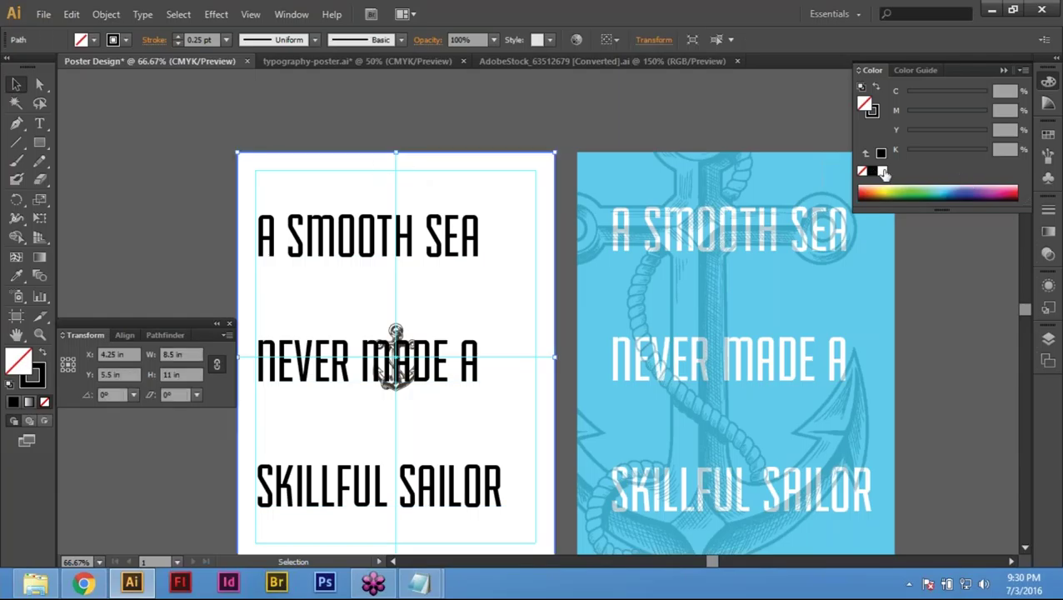
left_click(872, 172)
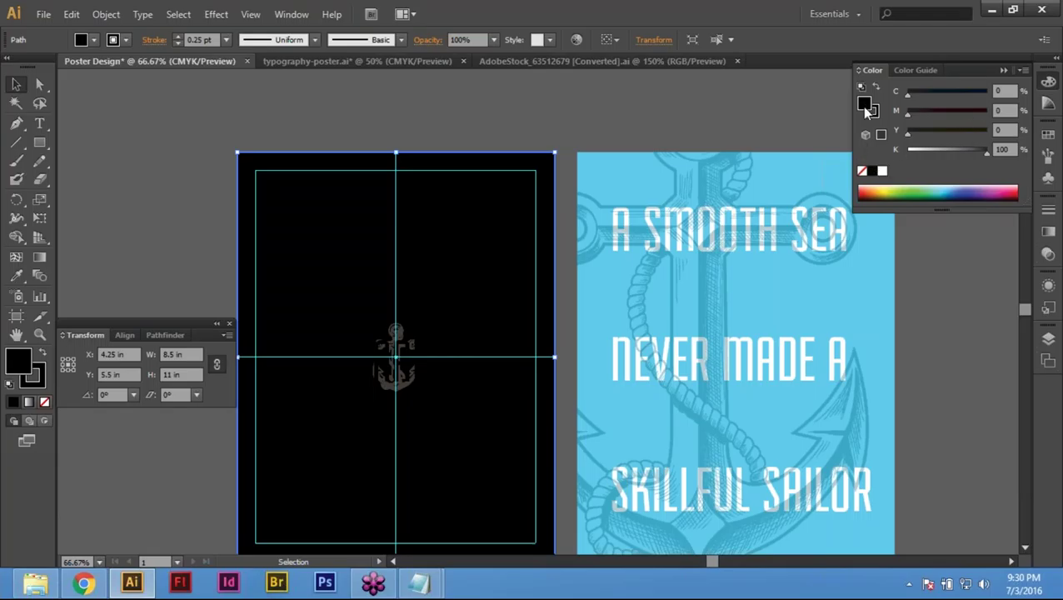
Step: Switch the Color panel to CMYK and set the fill to C 69, K 0
left_click(1024, 70)
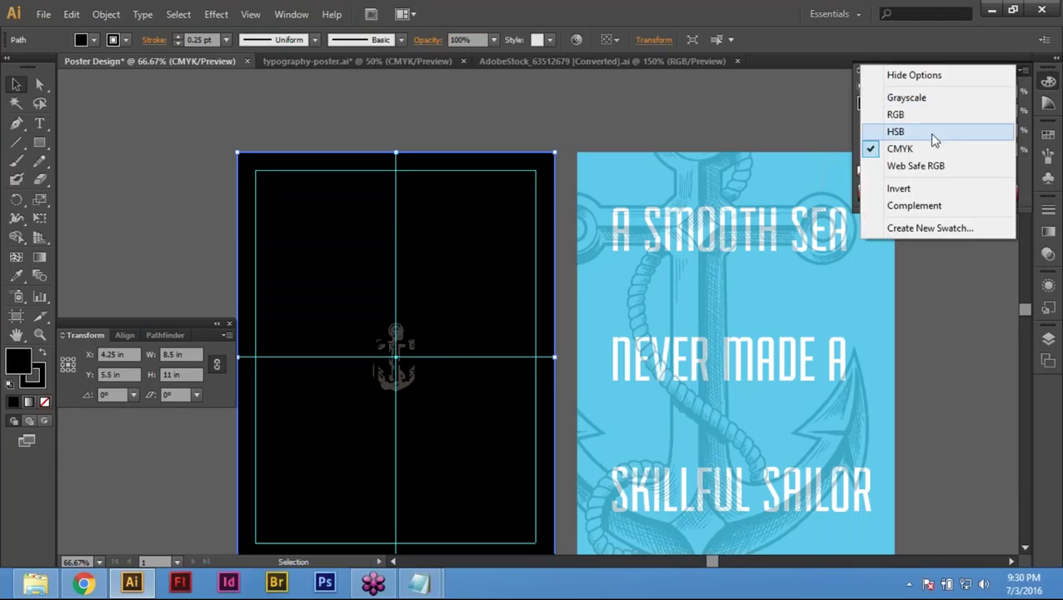
left_click(915, 115)
left_click(1024, 71)
left_click(965, 150)
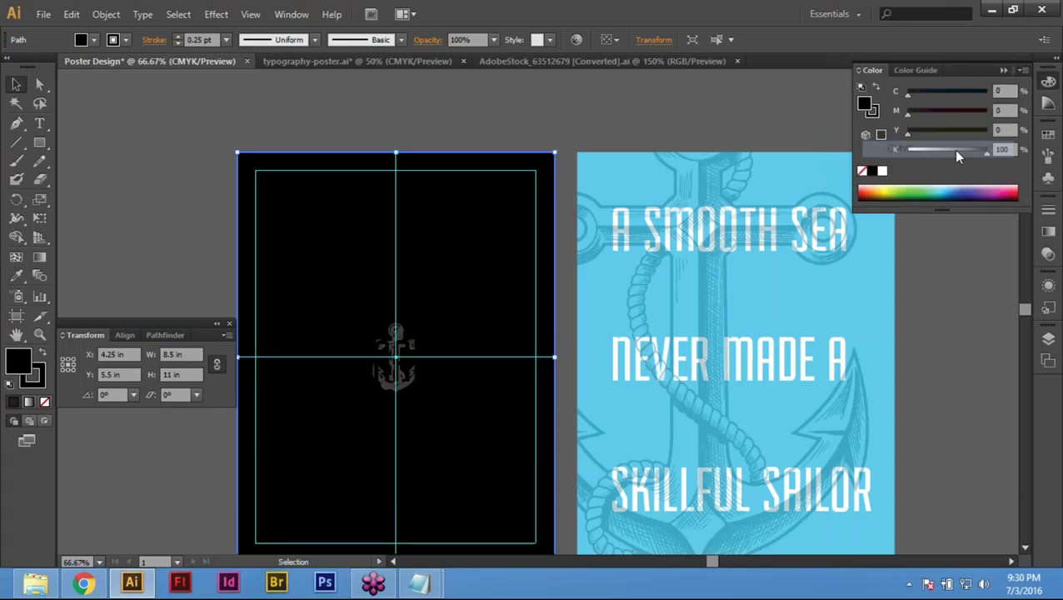
left_click(1004, 91)
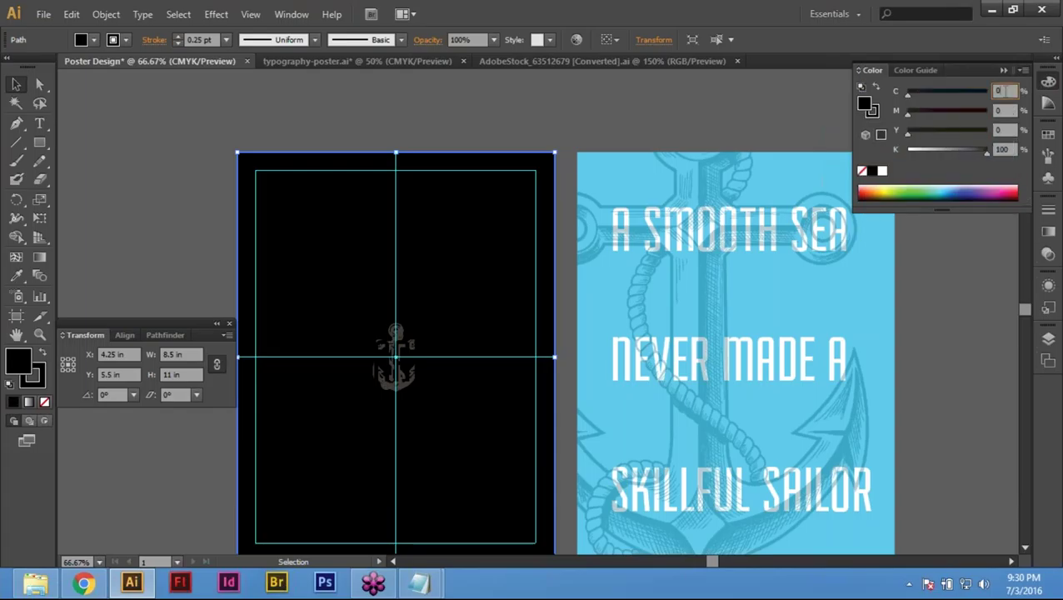
type("69")
key("Tab")
key("Tab")
key("Tab")
type("0")
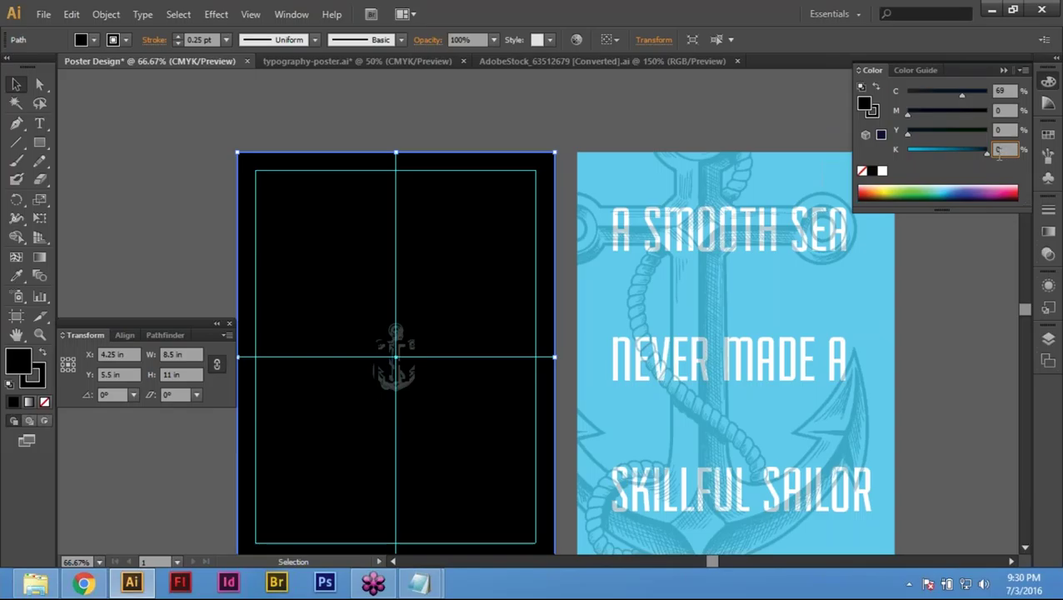
left_click(1011, 90)
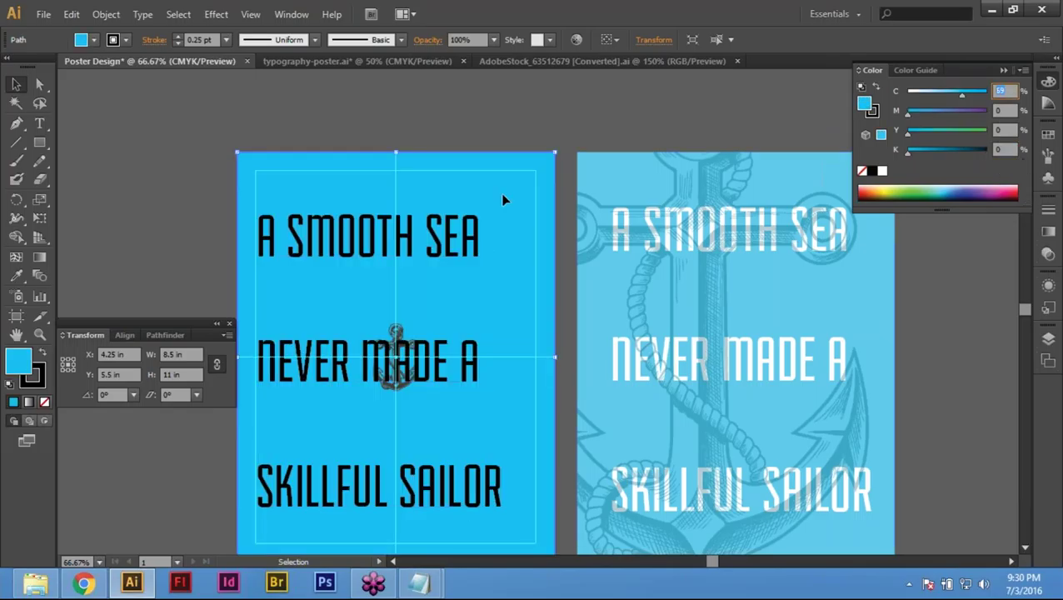
Step: Deselect the background and select the quote text object, undoing a stray change
left_click(512, 244)
left_click(399, 135)
left_click_drag(398, 117, 500, 117)
left_click(482, 285)
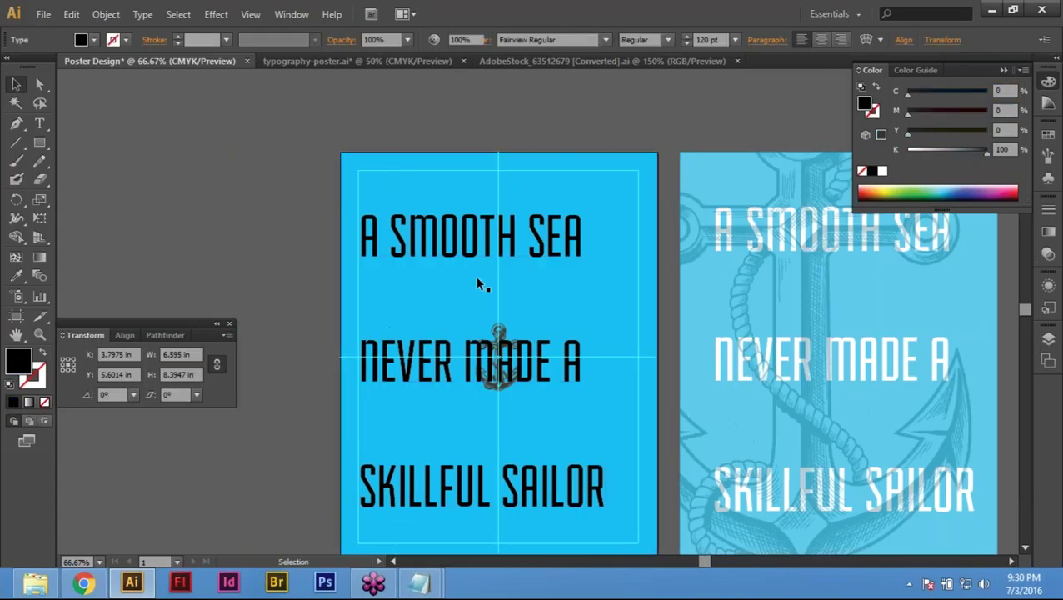
left_click(459, 107)
key("ctrl+z")
left_click(508, 341)
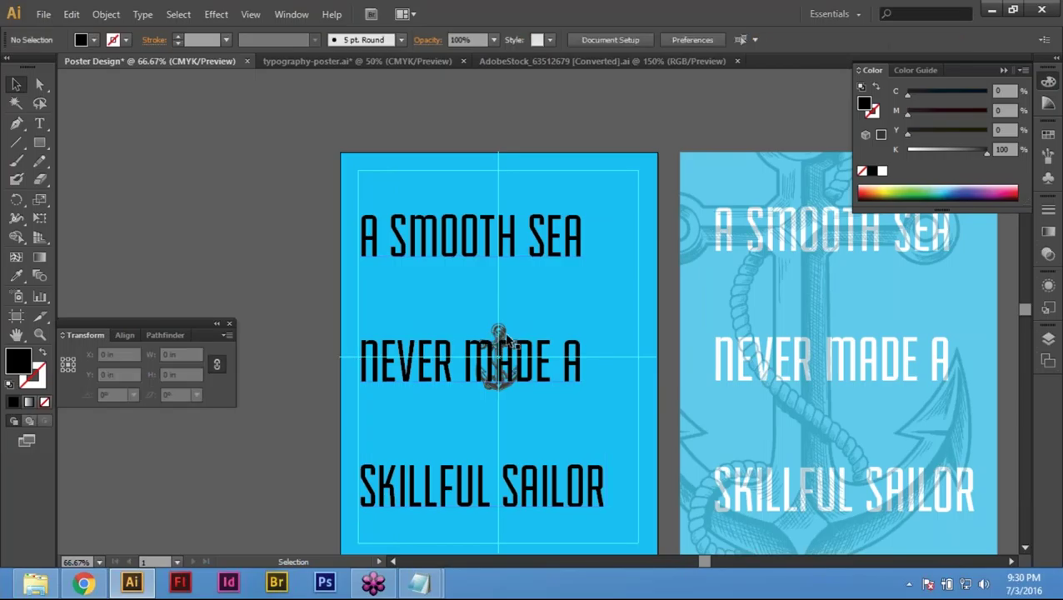
left_click(499, 343)
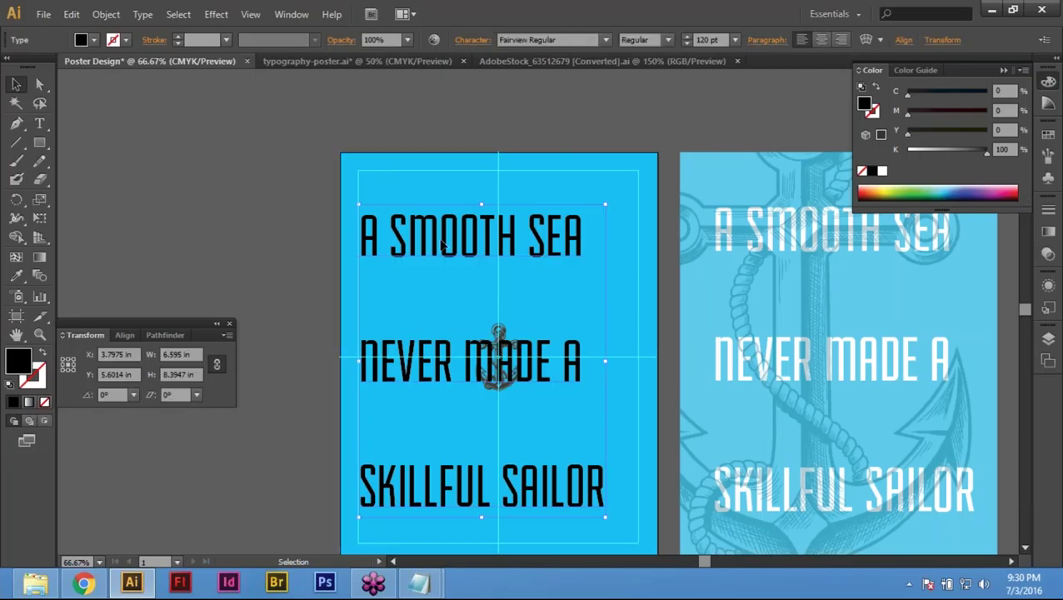
Step: Undo a stray change and clear the selection
left_click(358, 110)
key("ctrl+z")
left_click(422, 118)
left_click(418, 123)
key("ctrl+shift+a")
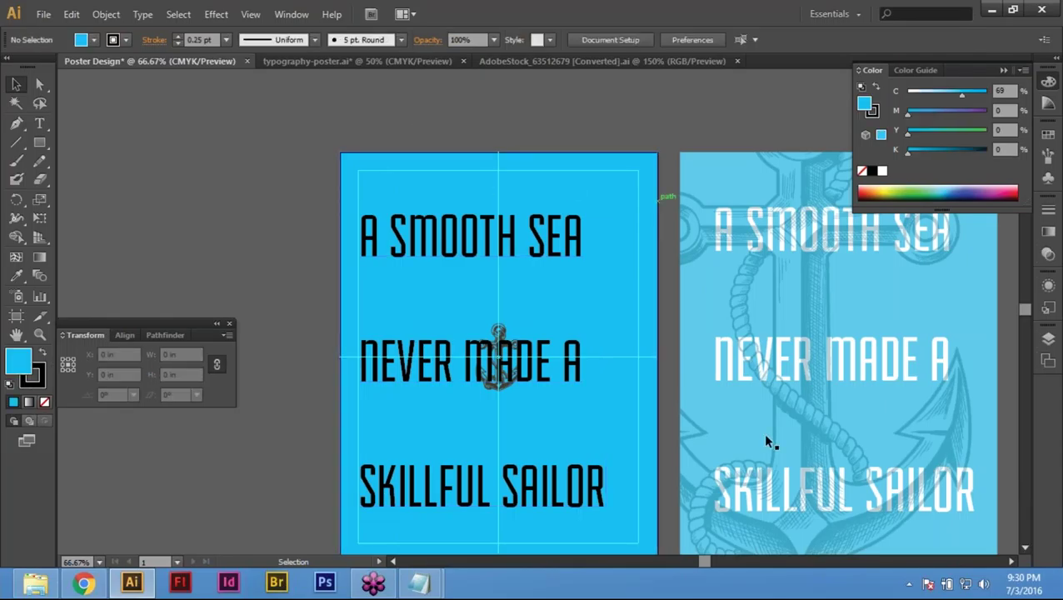
Step: Open the Layers panel from Window, expand and collapse Layer 1, and select the quote
key("F7")
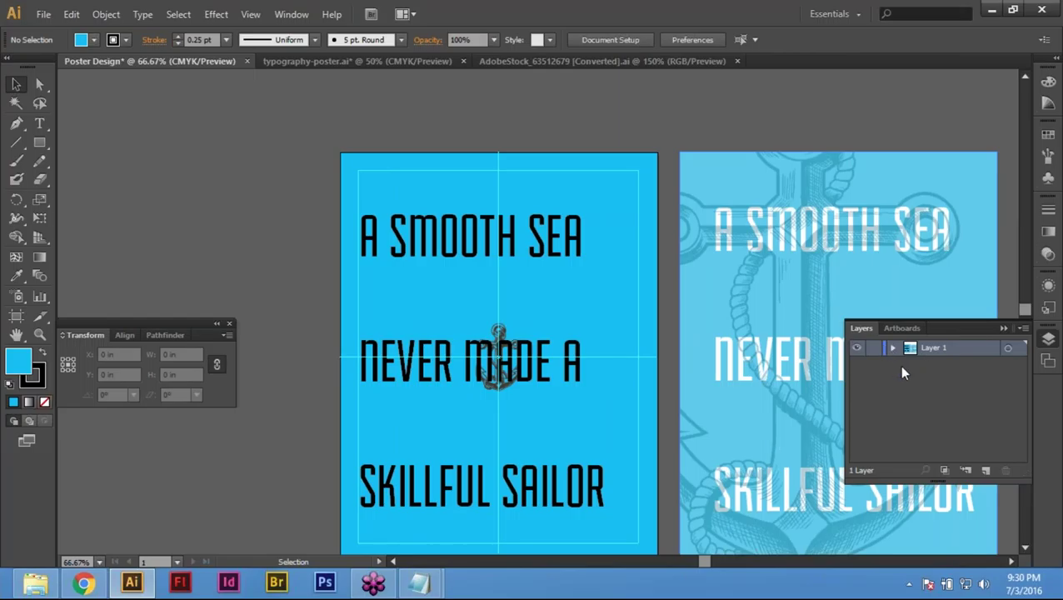
key("F7")
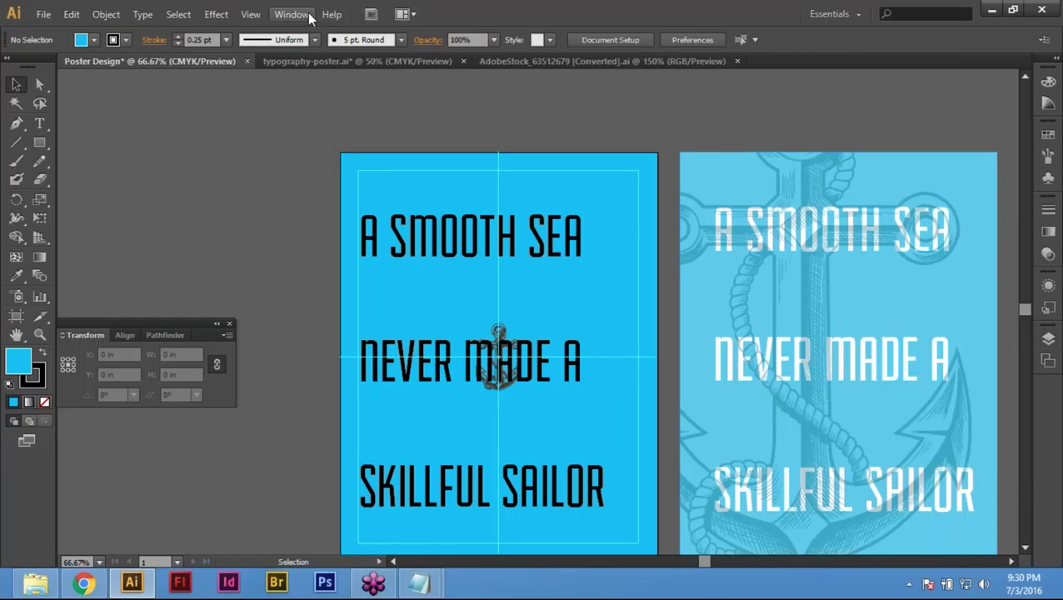
left_click(293, 15)
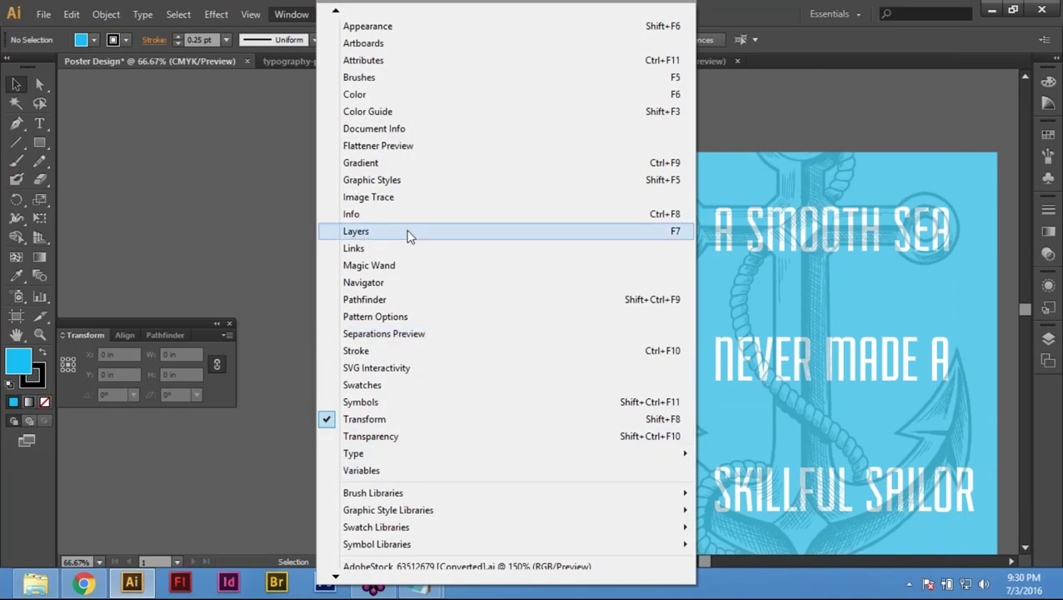
left_click(404, 386)
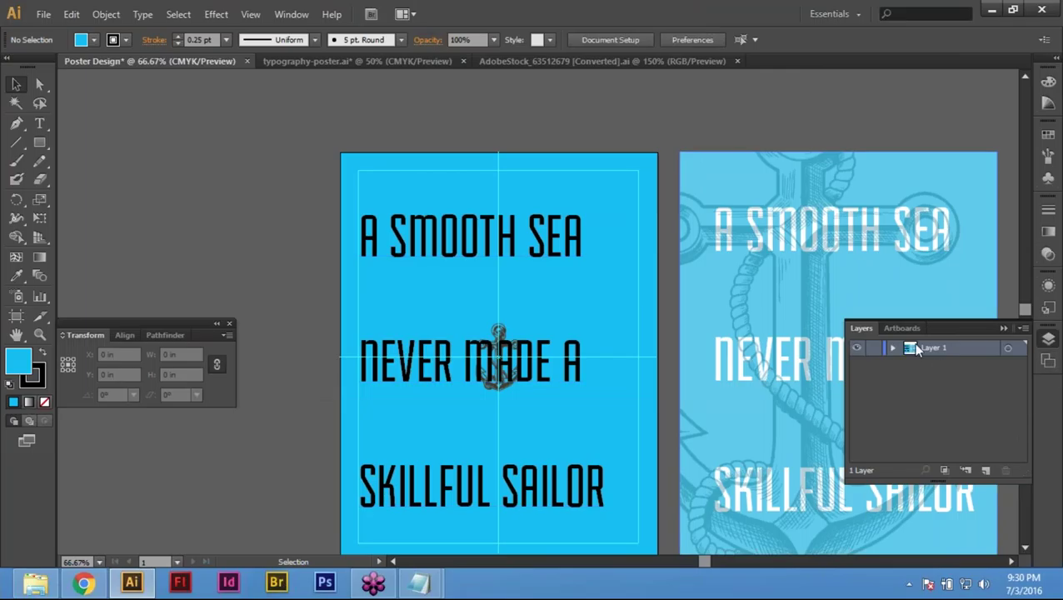
left_click(892, 349)
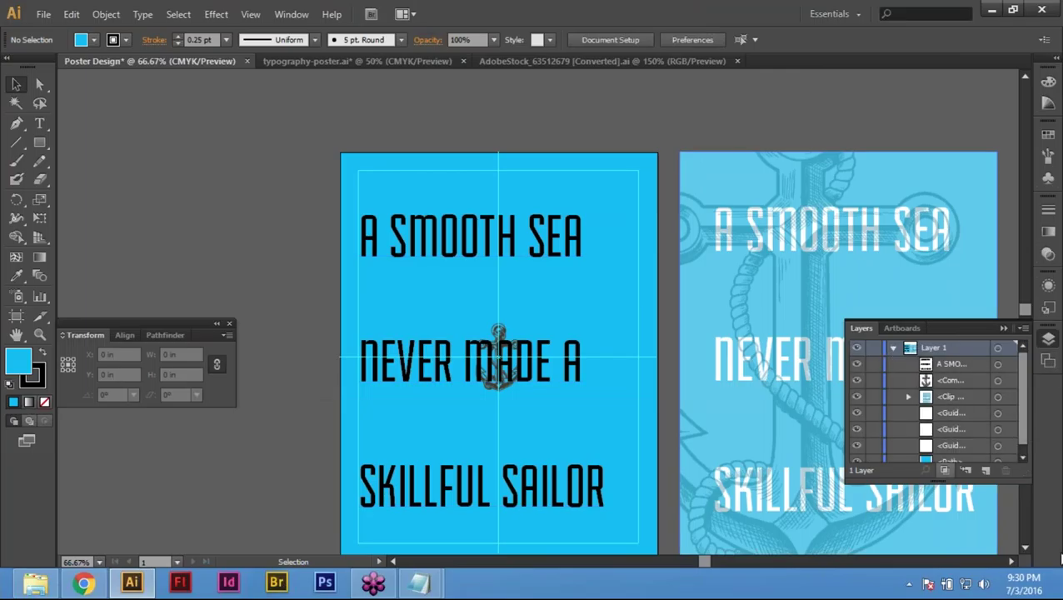
mouse_move(1048, 469)
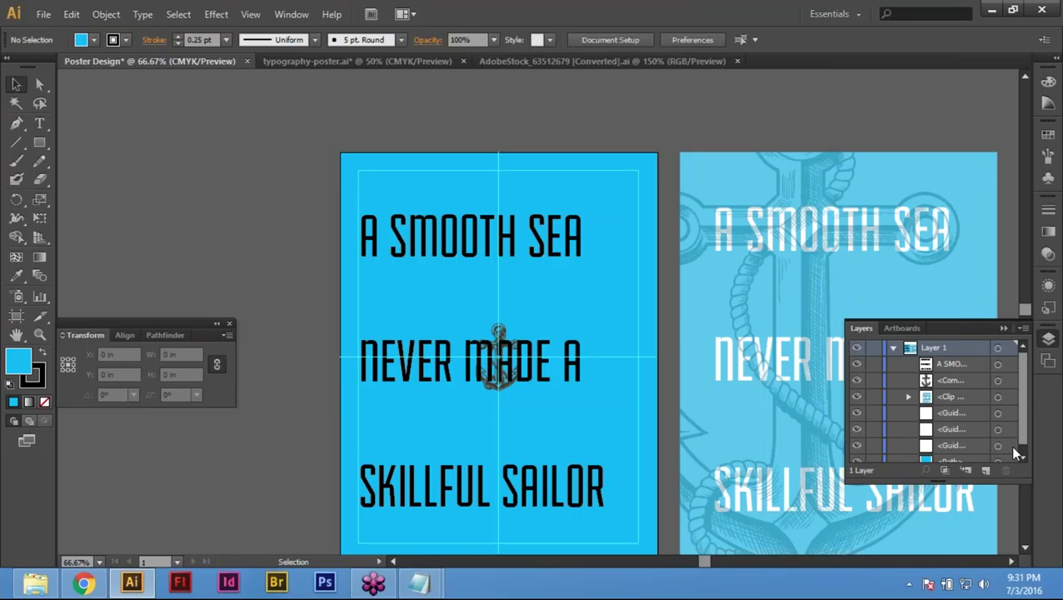
left_click(893, 348)
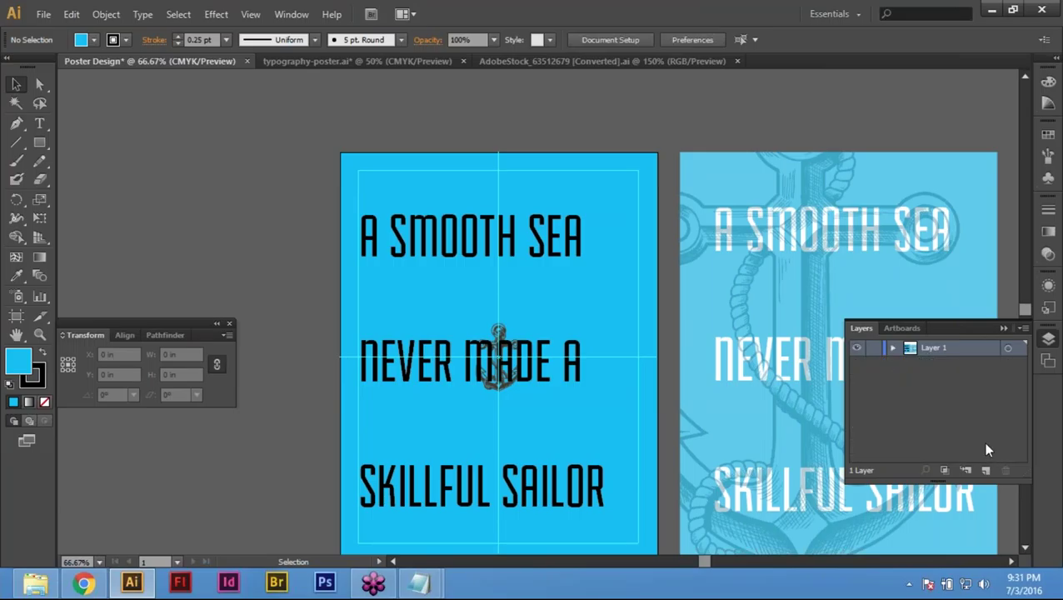
left_click(525, 239)
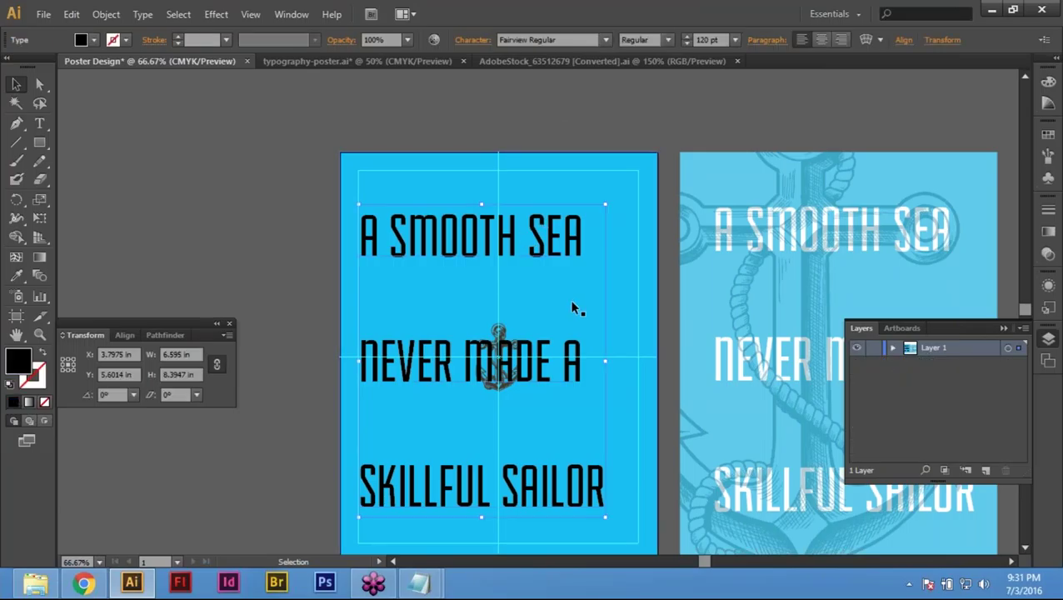
left_click(507, 104)
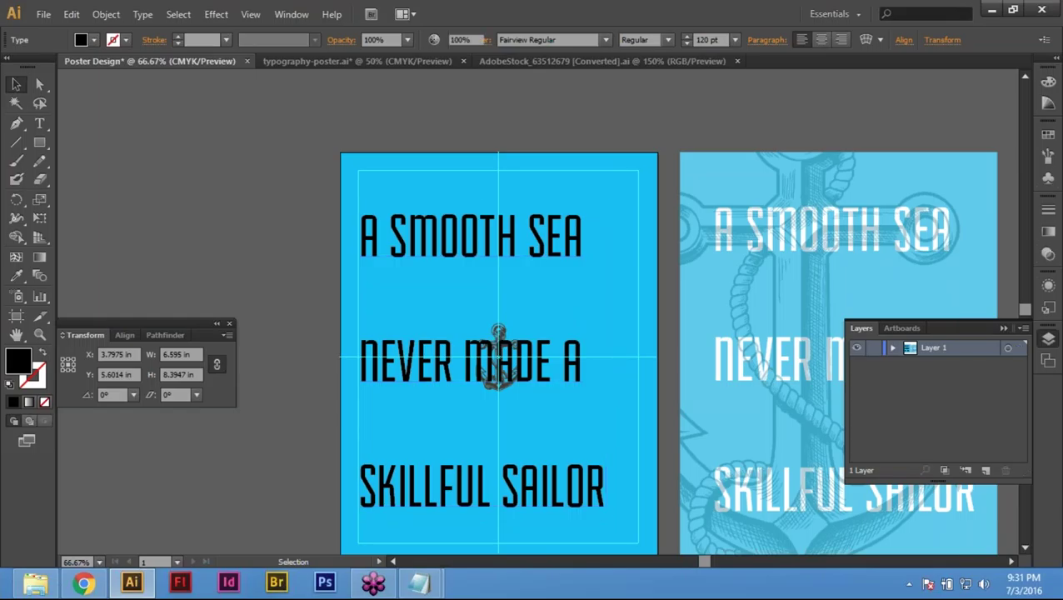
left_click(505, 325)
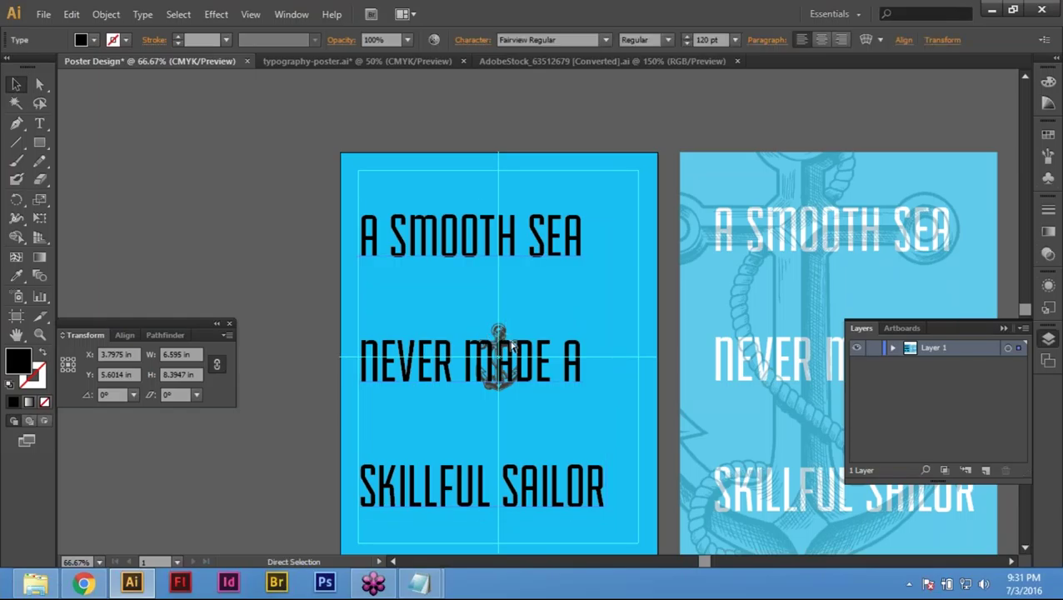
left_click(498, 327)
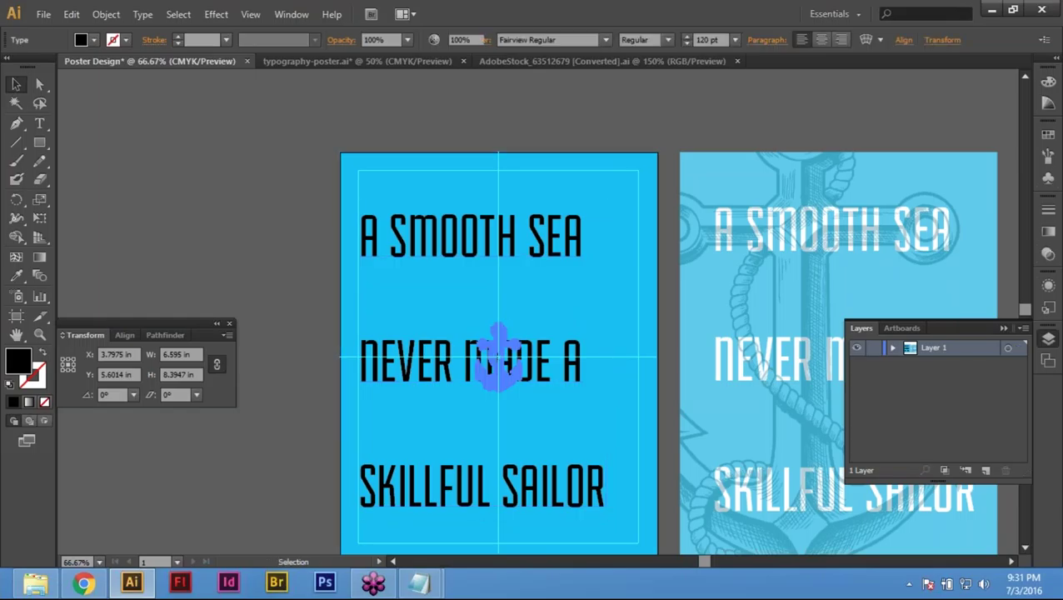
left_click(306, 220)
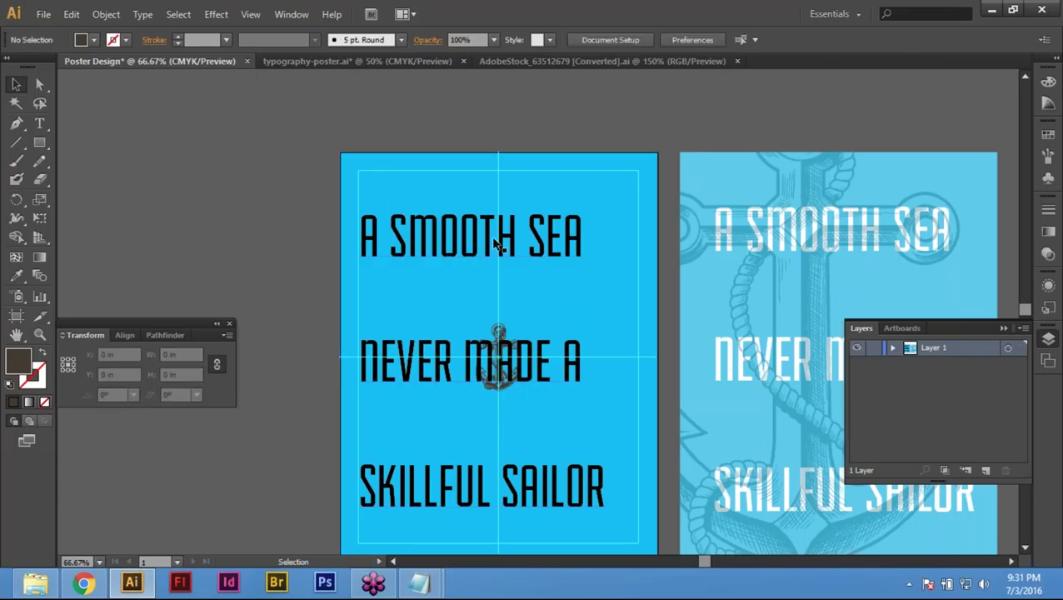
left_click(436, 316)
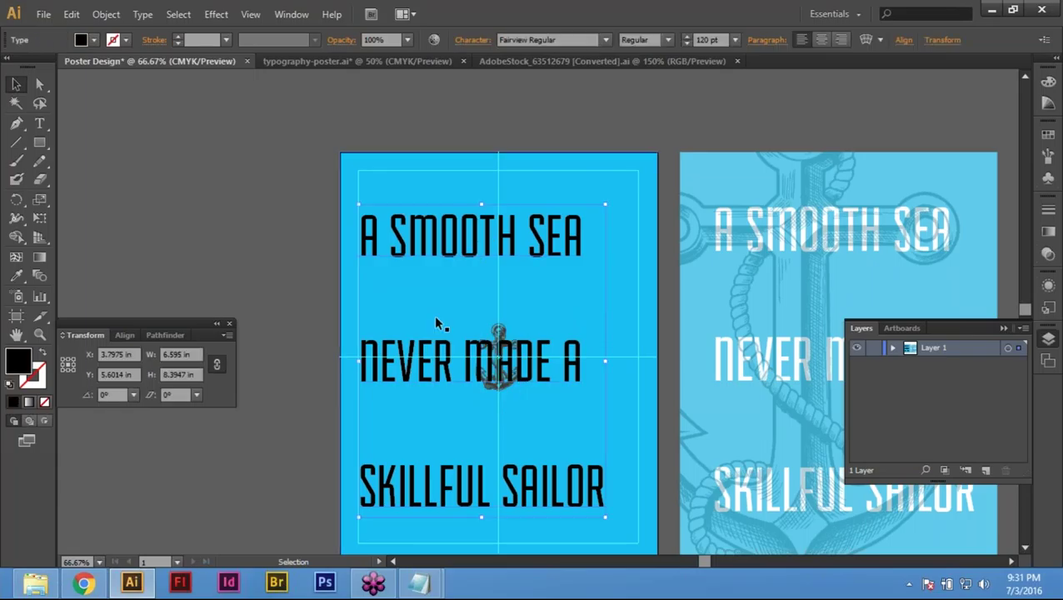
left_click(297, 266)
left_click(486, 303)
right_click(463, 226)
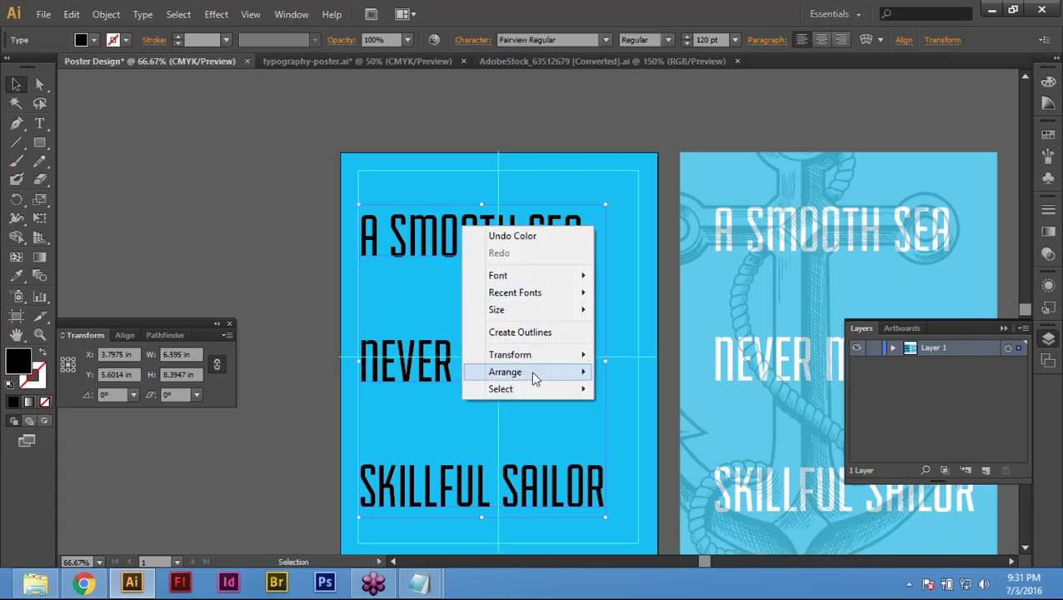
mouse_move(537, 357)
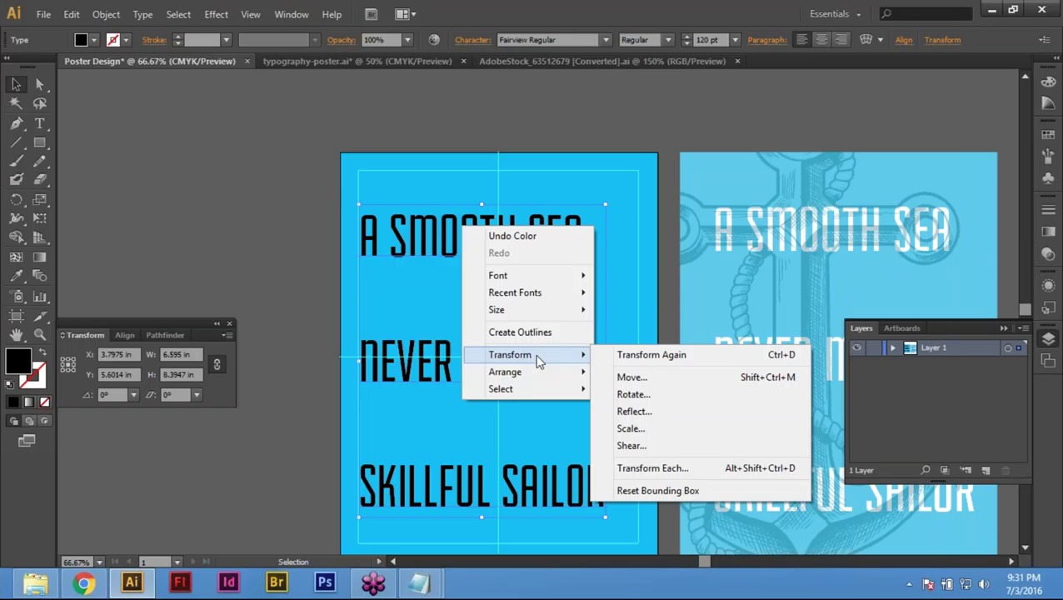
mouse_move(517, 386)
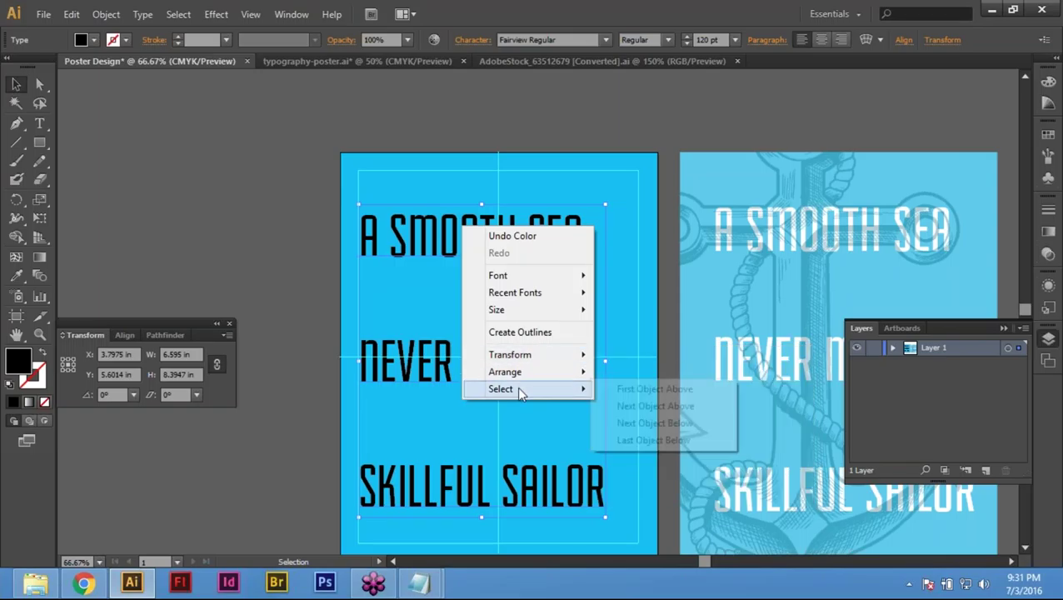
left_click(233, 284)
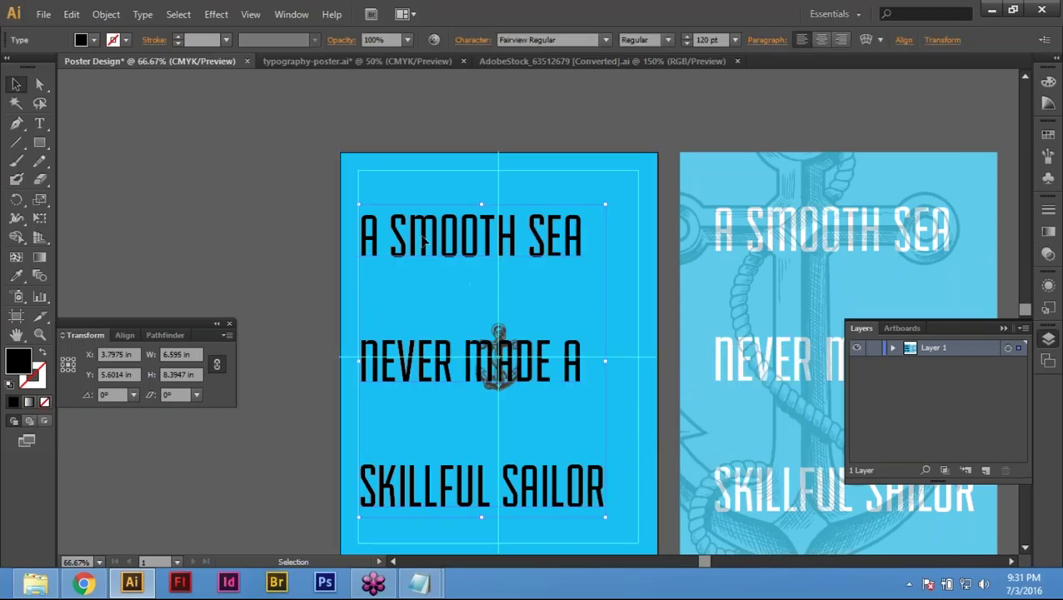
left_click(73, 15)
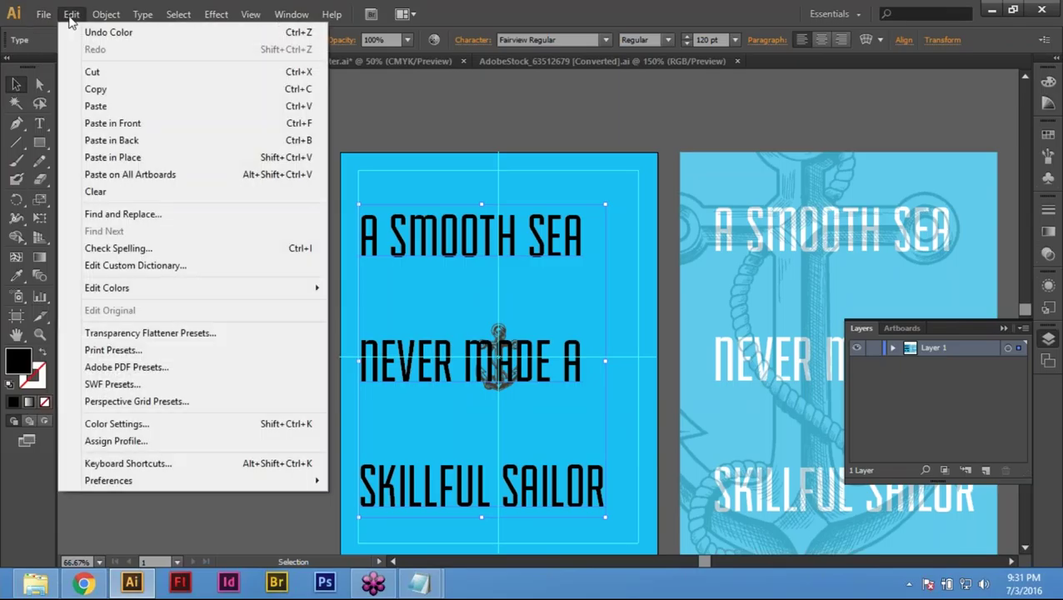
mouse_move(91, 20)
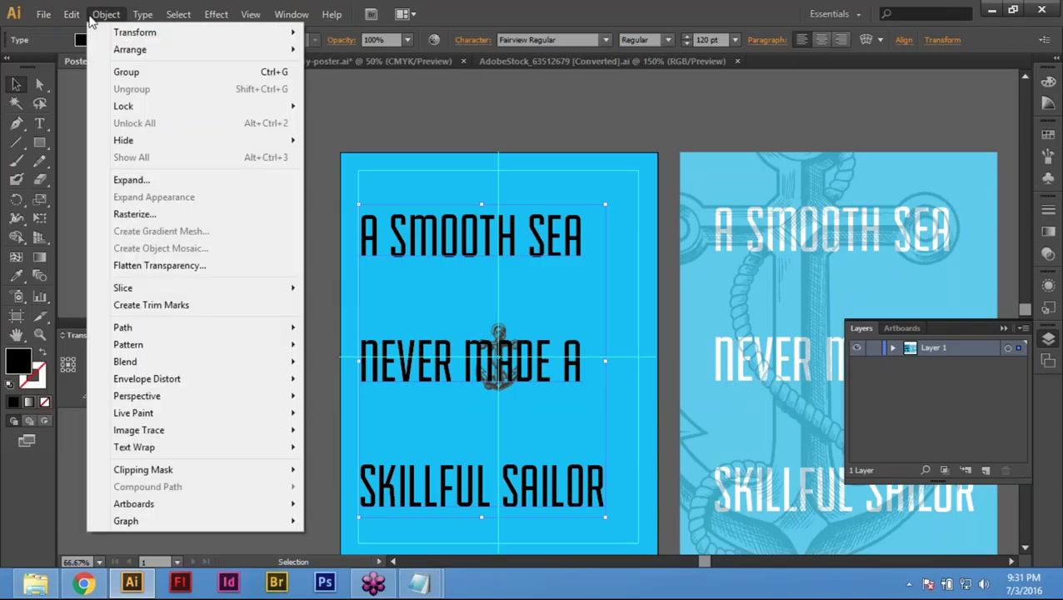
mouse_move(170, 108)
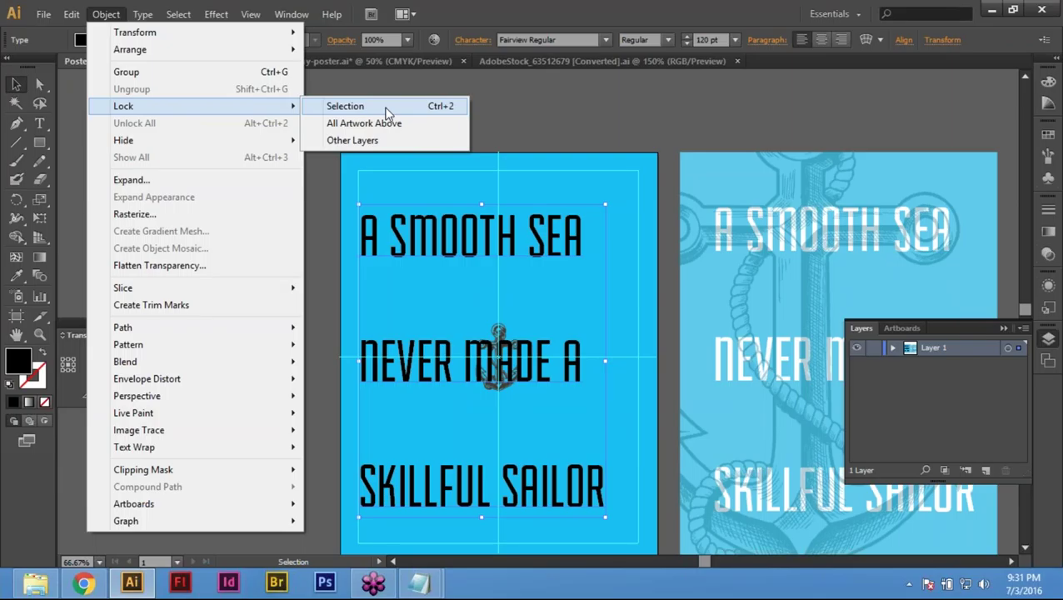
left_click(389, 113)
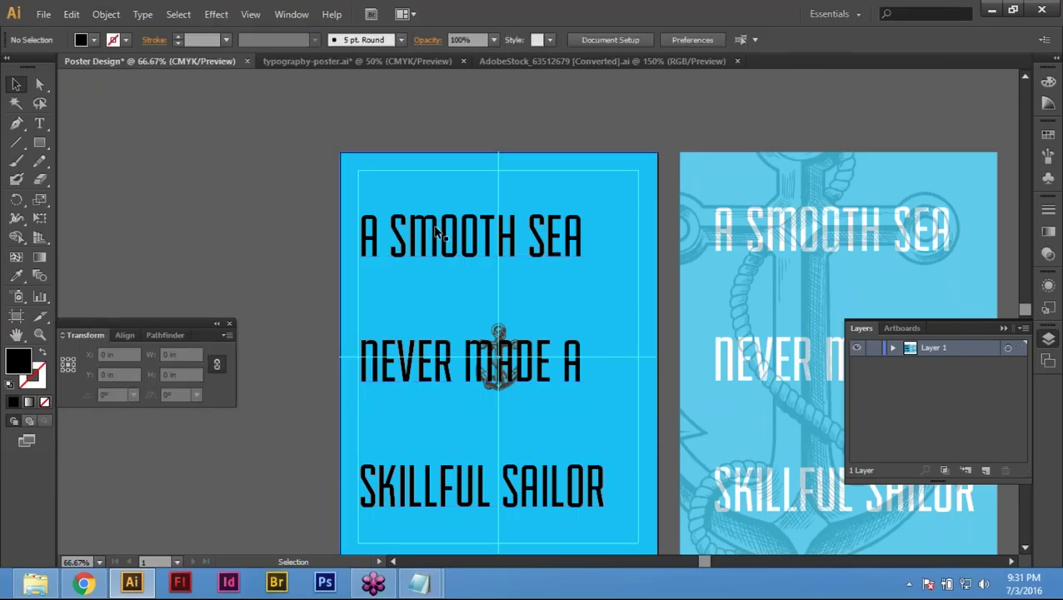
left_click(440, 232)
left_click_drag(415, 199, 415, 199)
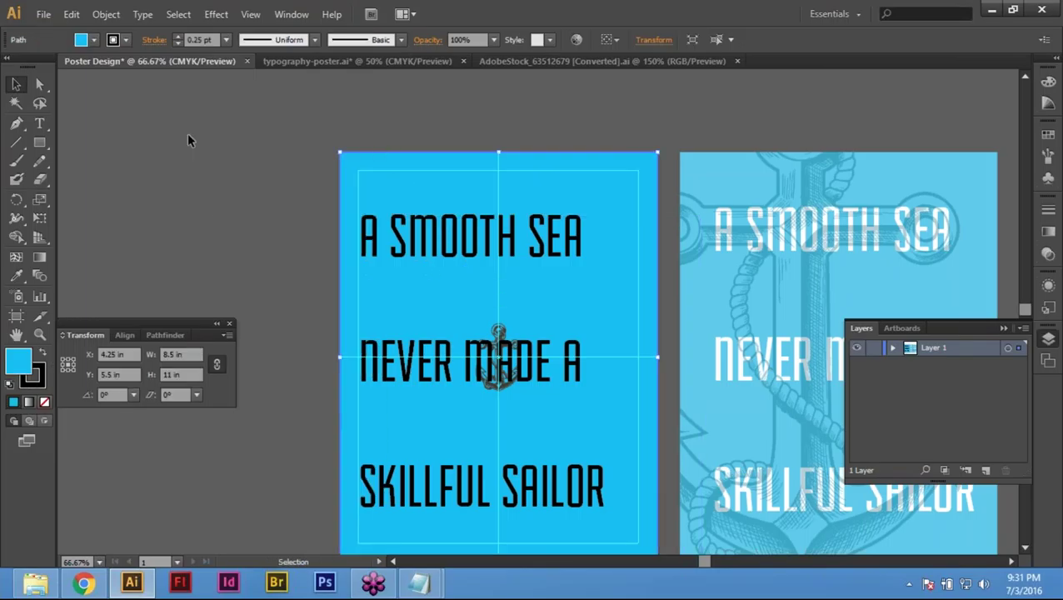
left_click(73, 14)
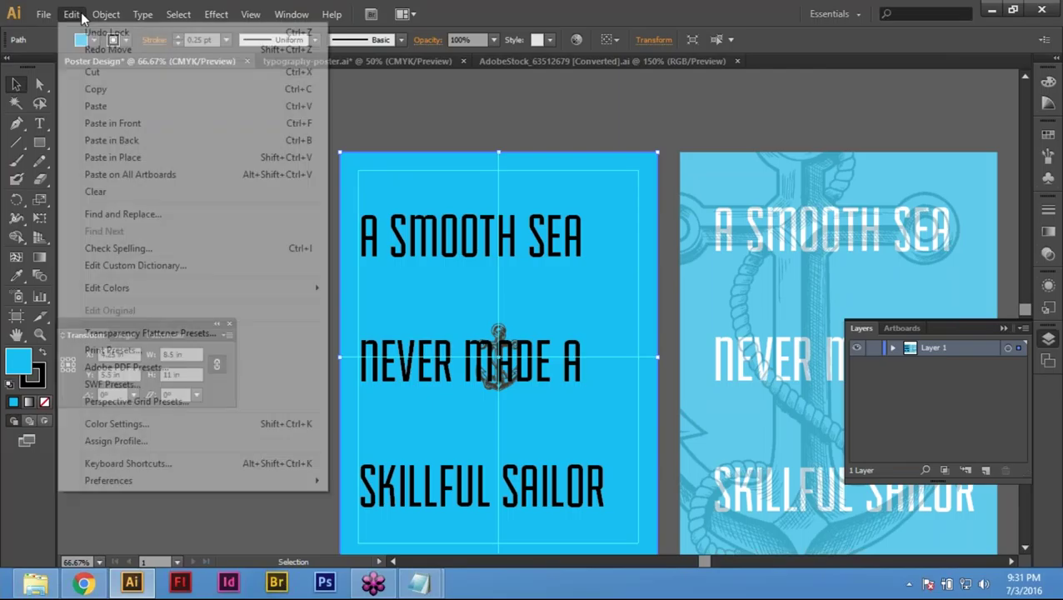
mouse_move(97, 17)
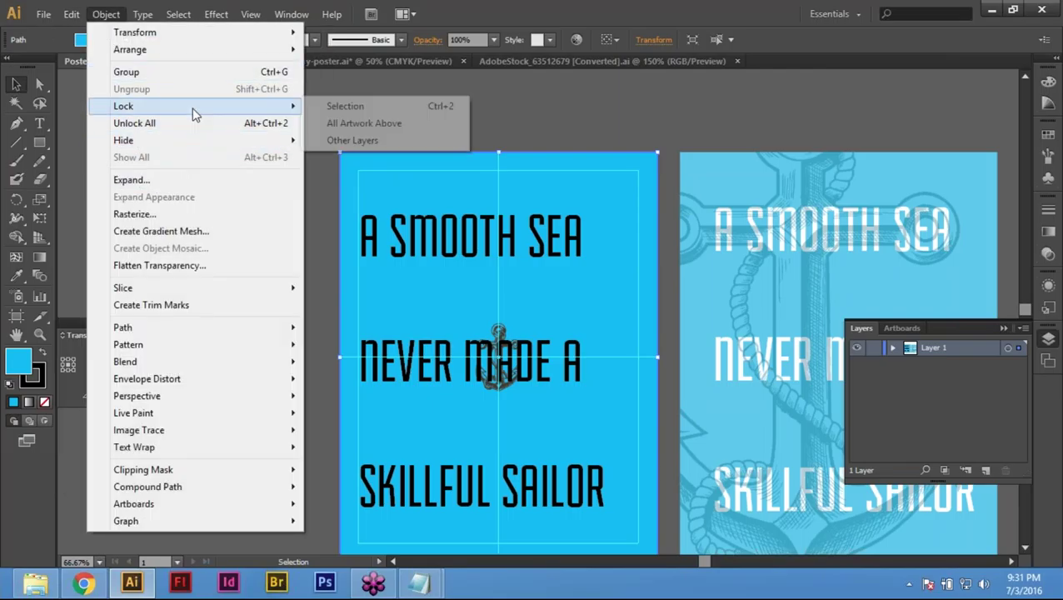
left_click(387, 106)
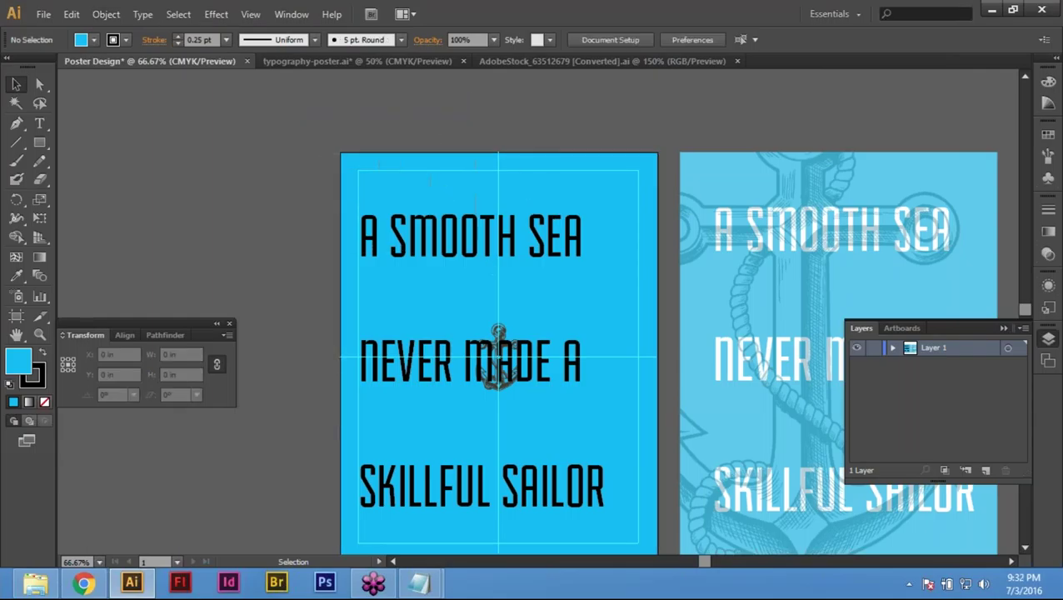
left_click(471, 316)
left_click(558, 414)
left_click(469, 314)
left_click(534, 414)
left_click(498, 359)
left_click(465, 346)
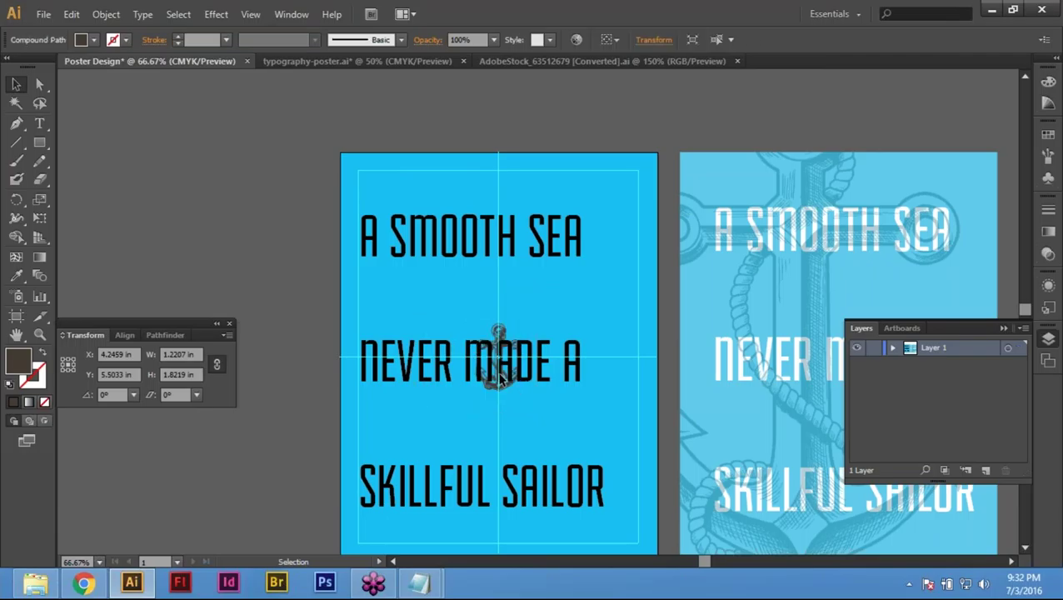
left_click(499, 358)
left_click(397, 281)
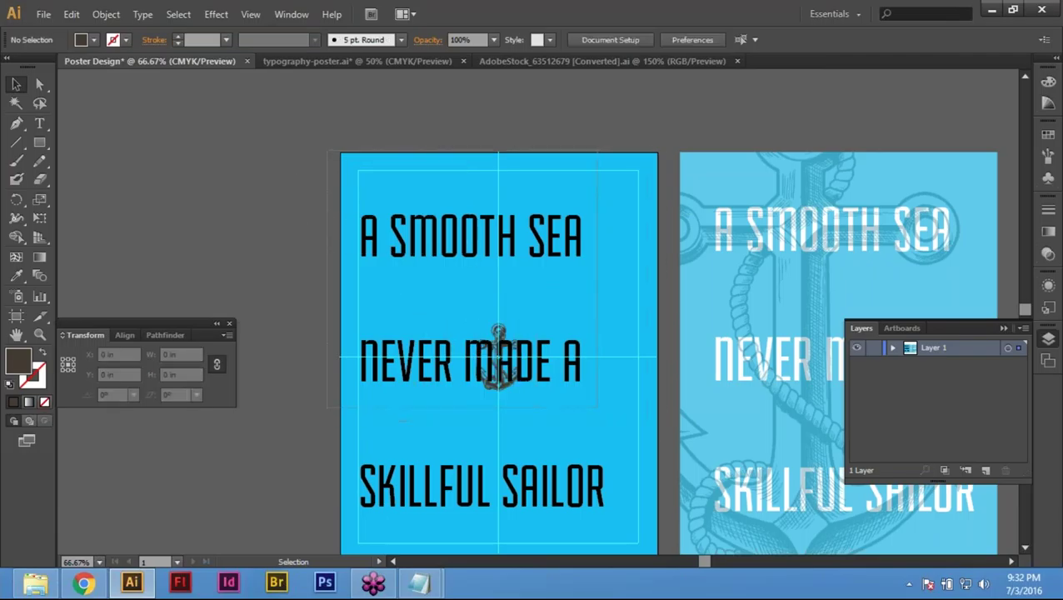
left_click(499, 358)
left_click(399, 169)
left_click(105, 15)
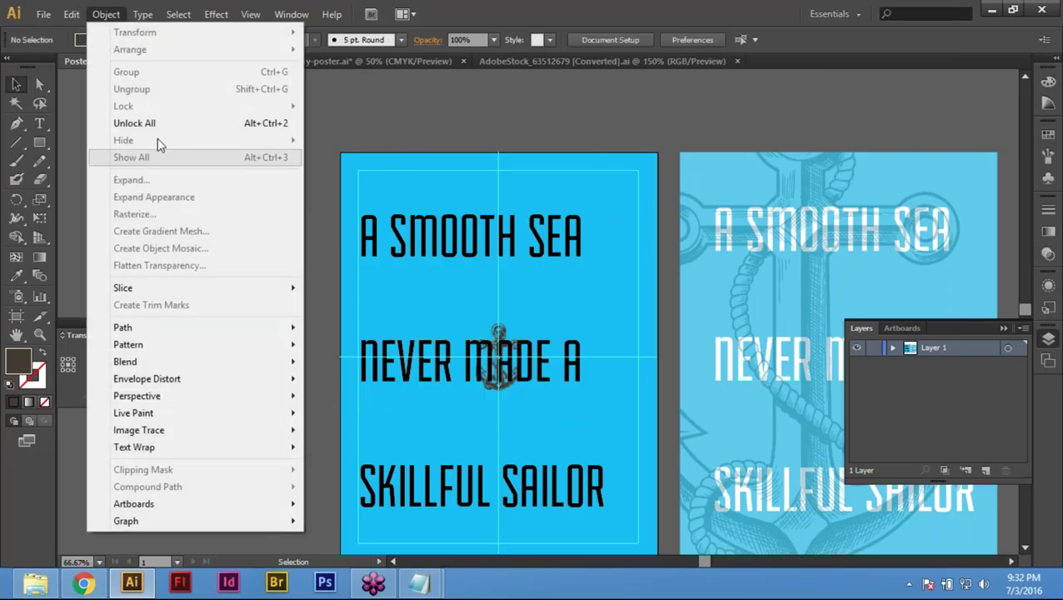
left_click(274, 123)
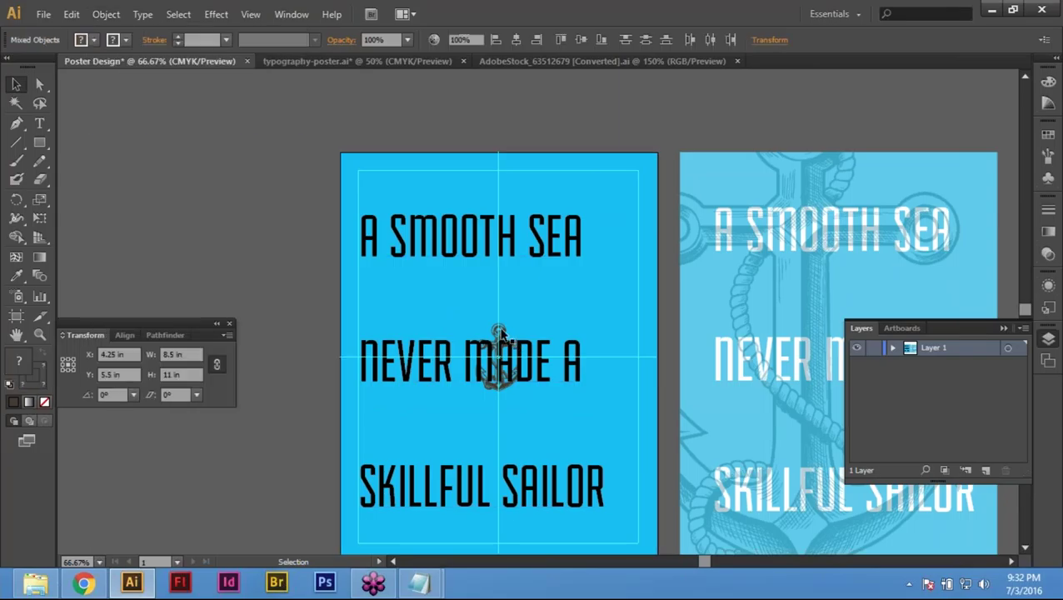
left_click(498, 354)
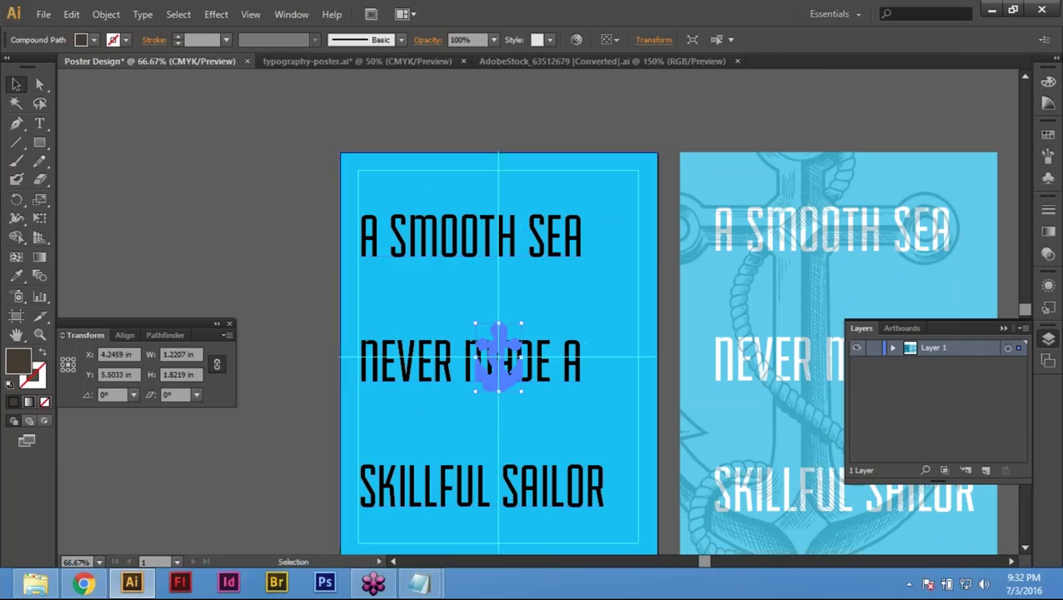
left_click(417, 115)
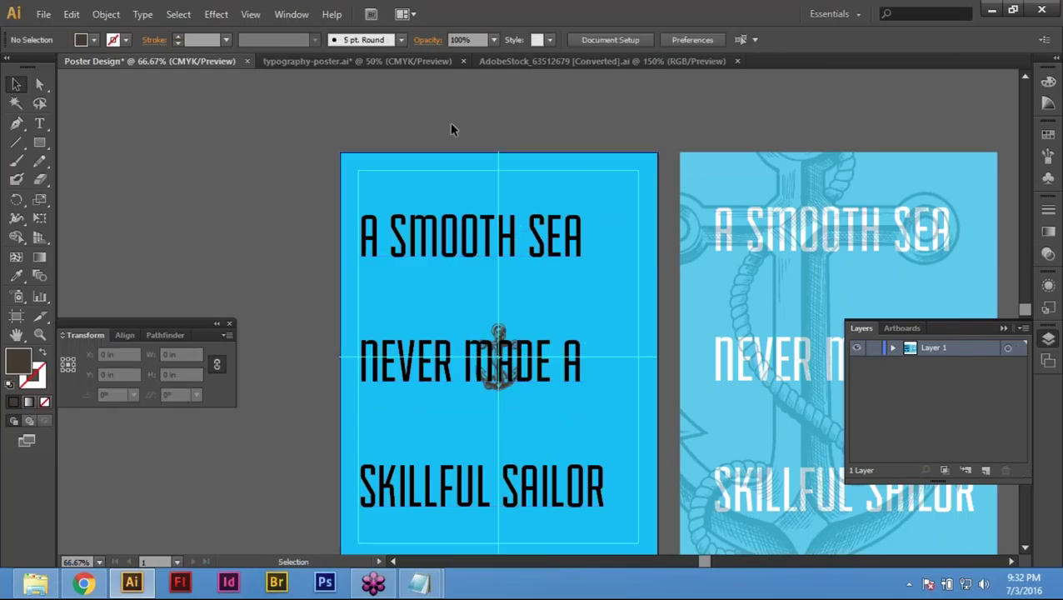
left_click(458, 175)
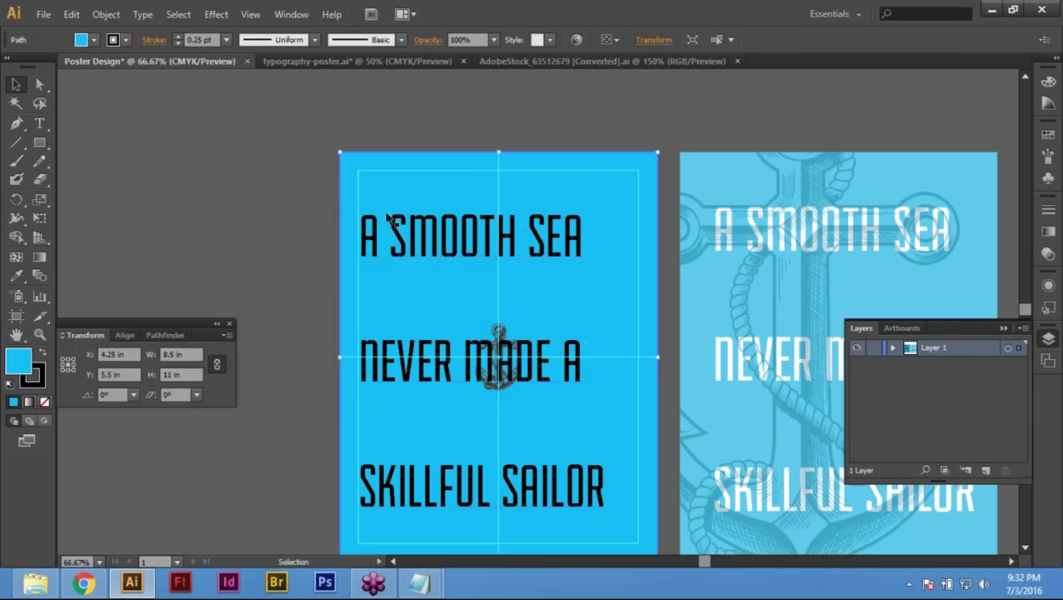
key("ctrl+shift+a")
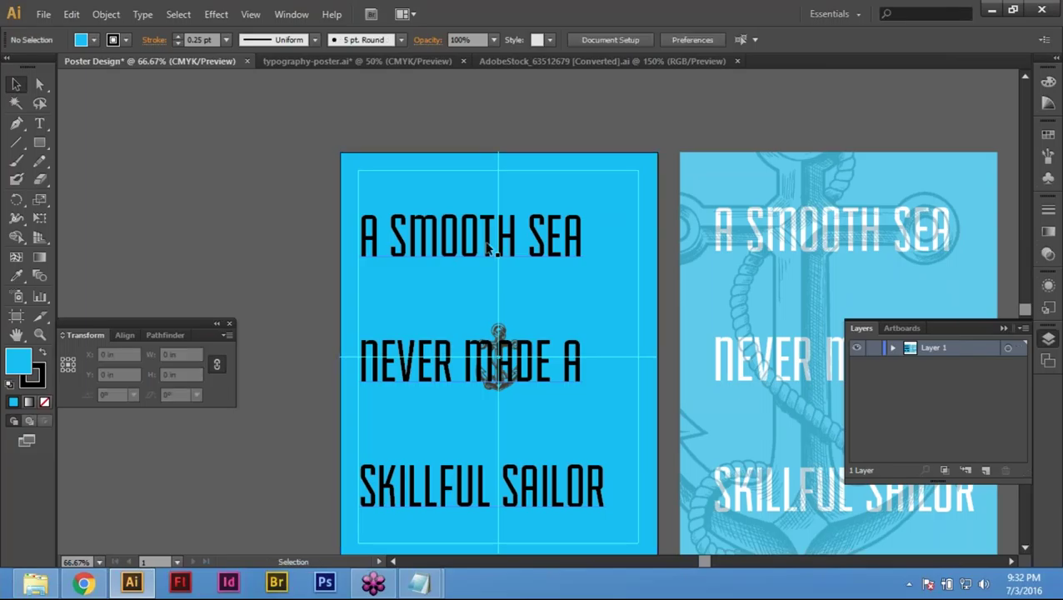
left_click(547, 375)
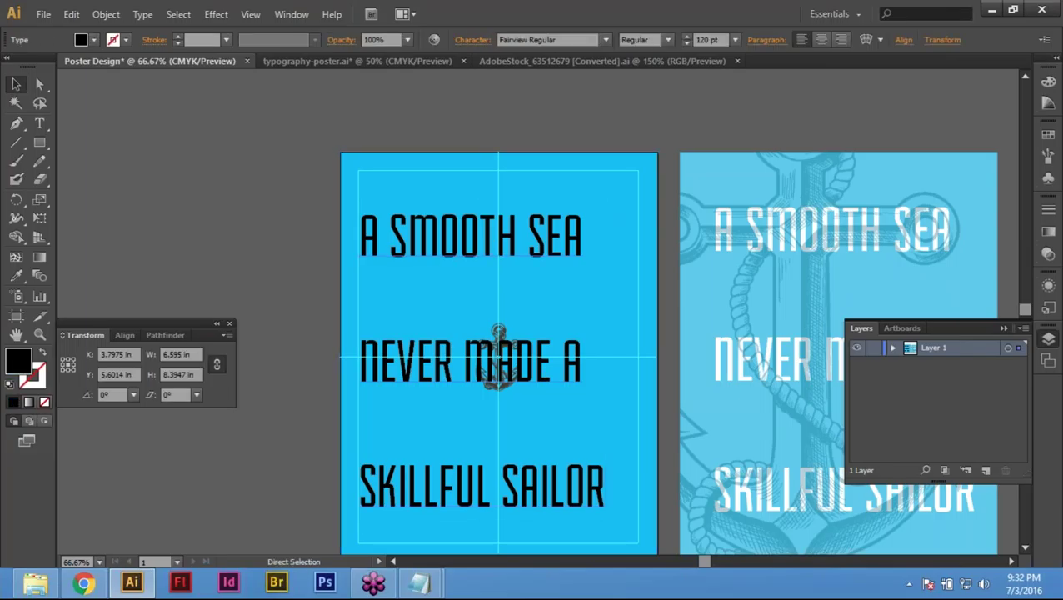
key("ctrl+shift+a")
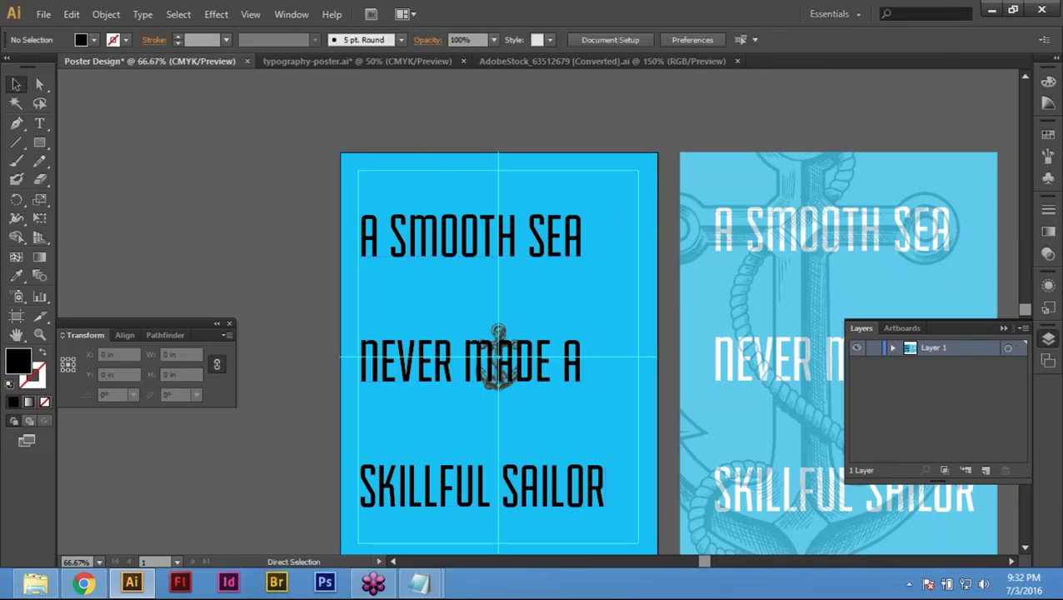
key("alt")
key("ctrl+a")
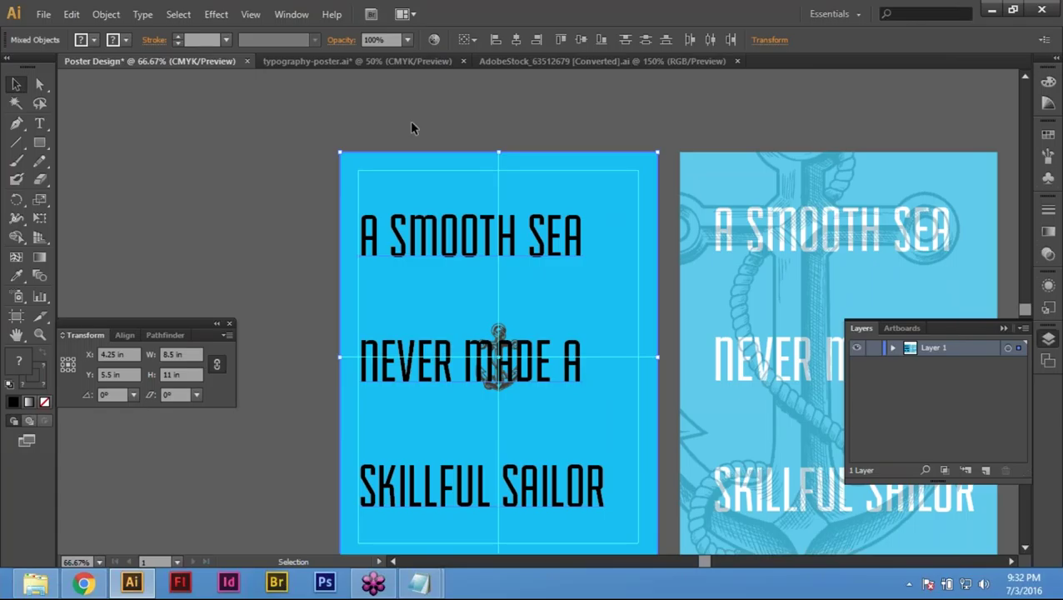
left_click(454, 242)
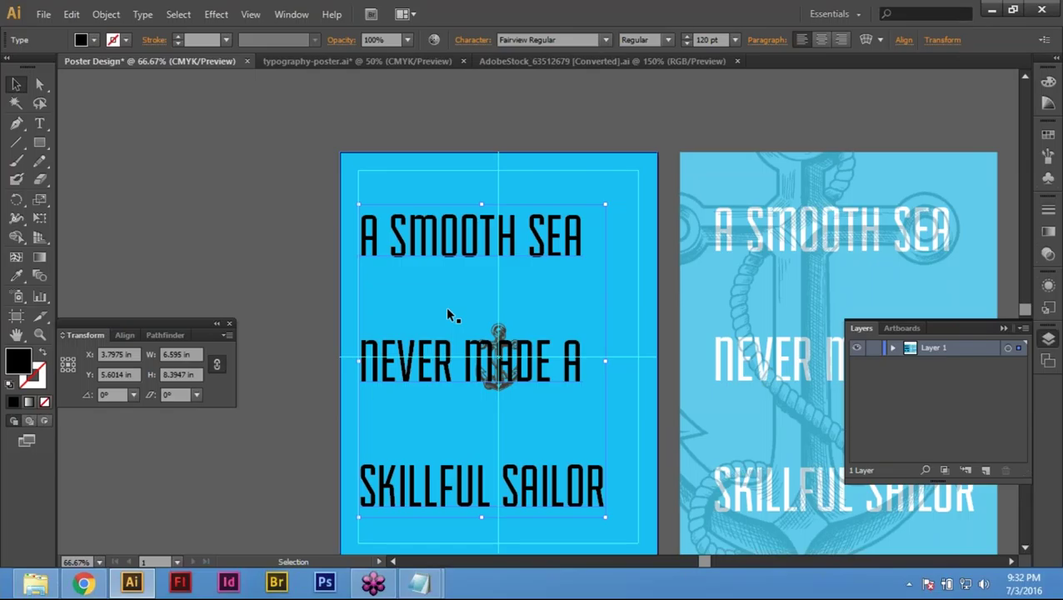
key("a")
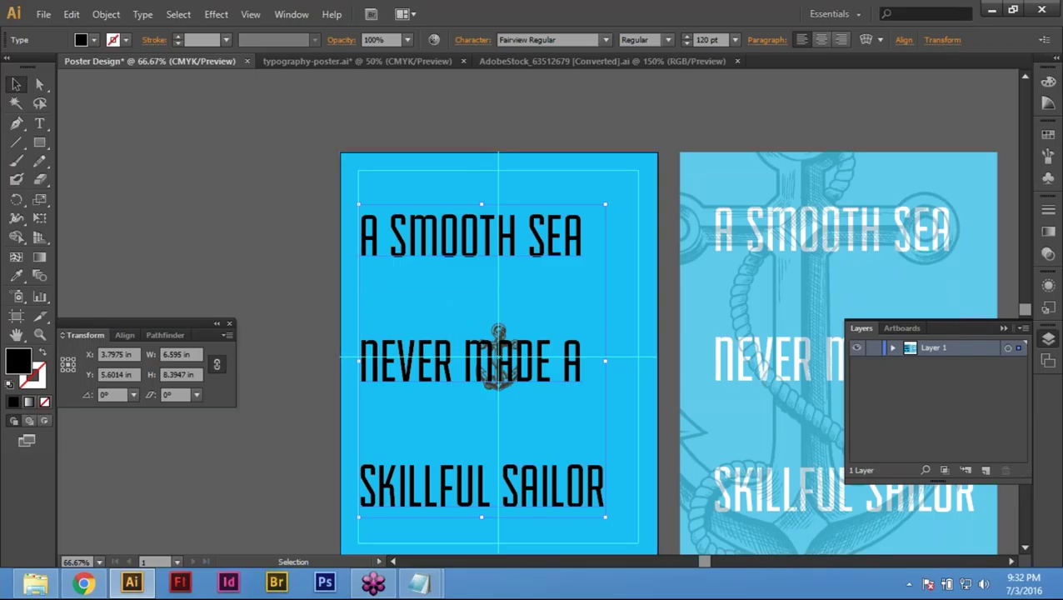
key("ctrl+shift+a")
key("v")
left_click(413, 258)
key("ctrl+2")
left_click(504, 385)
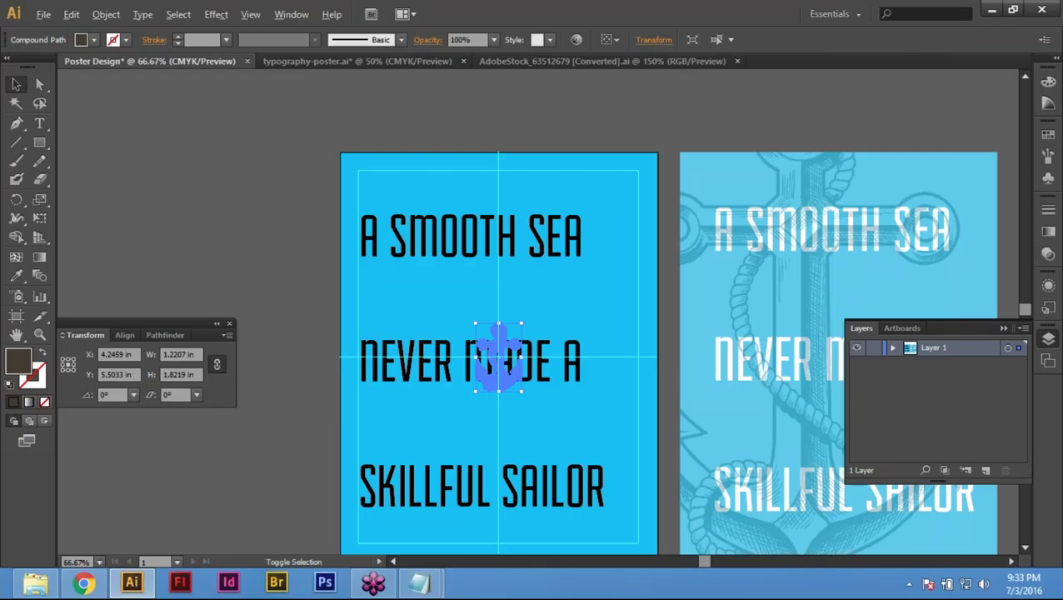
Step: Scale the anchor to 7.39 × 11.03 in and shift it to X 3.1301, Y 4.5032
left_click_drag(519, 393, 673, 512)
left_click(517, 250)
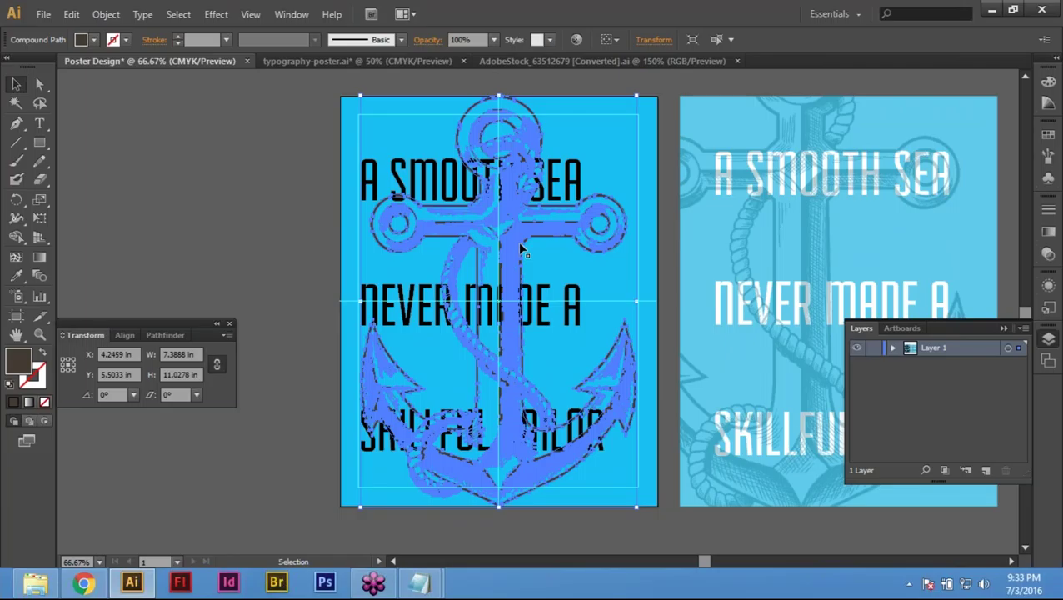
left_click_drag(493, 224, 477, 207)
left_click(230, 200)
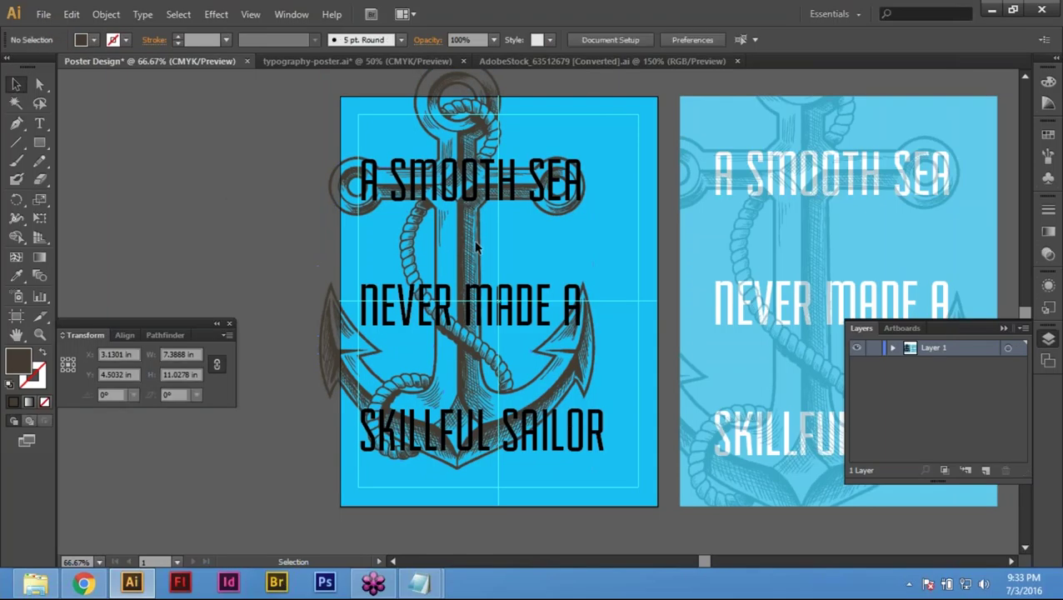
left_click(478, 131)
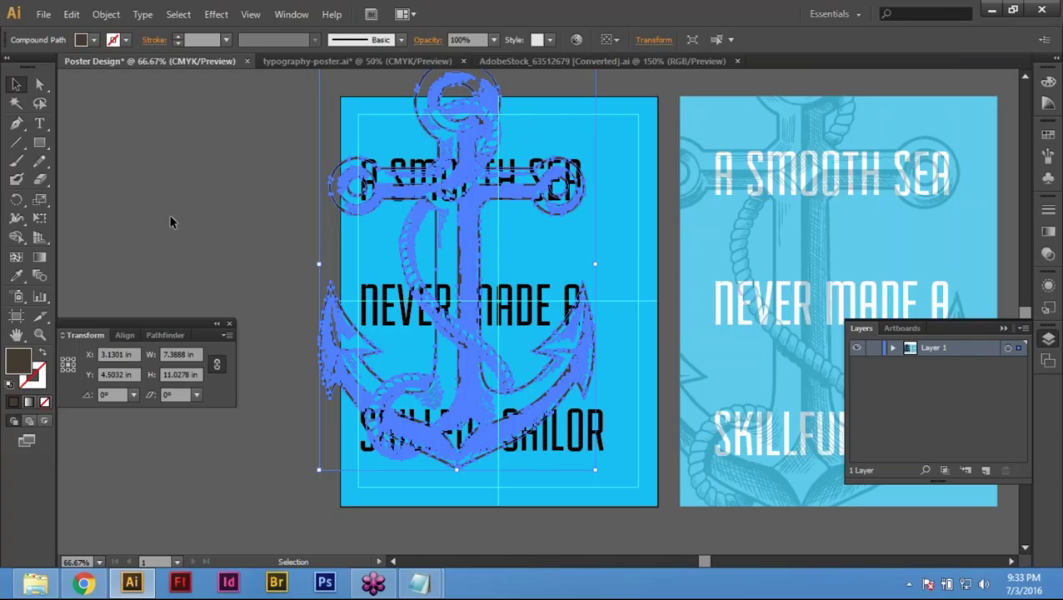
Step: Fill the anchor with C 69, M 0, Y 0, K 10 in the Color panel
left_click(603, 293)
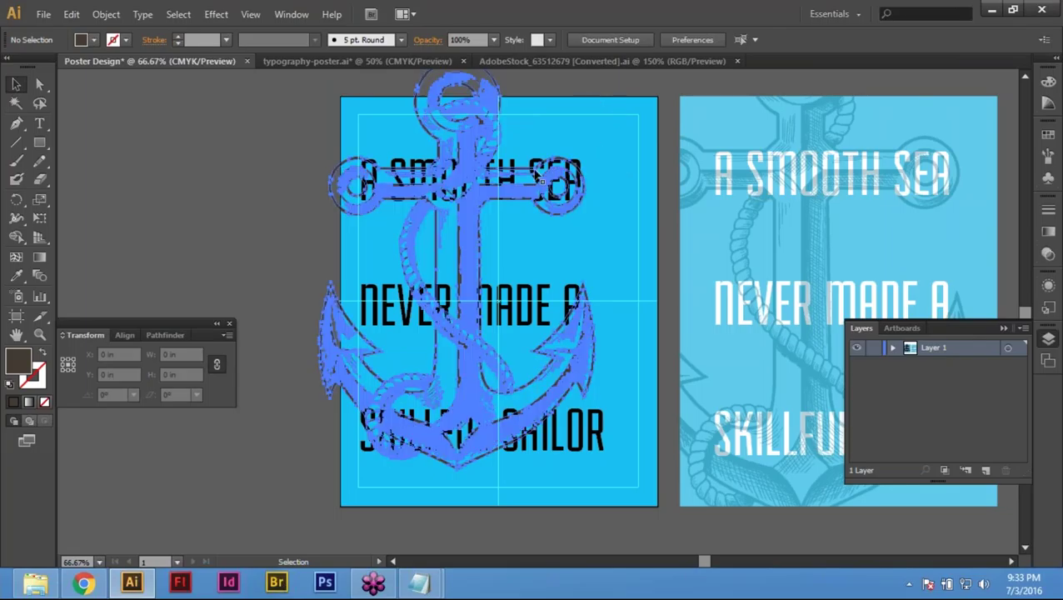
left_click(541, 179)
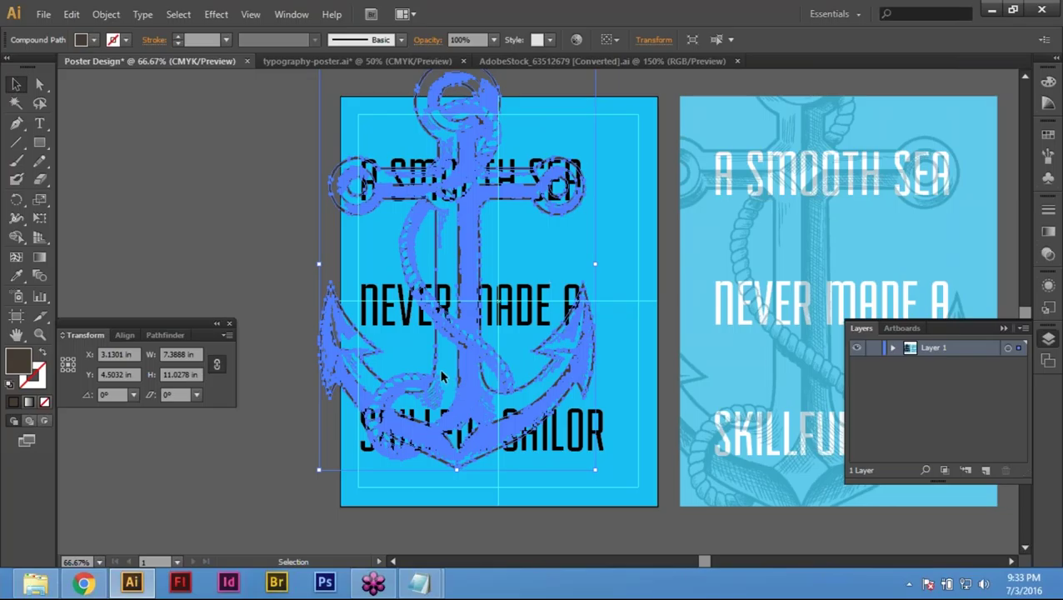
left_click(1048, 81)
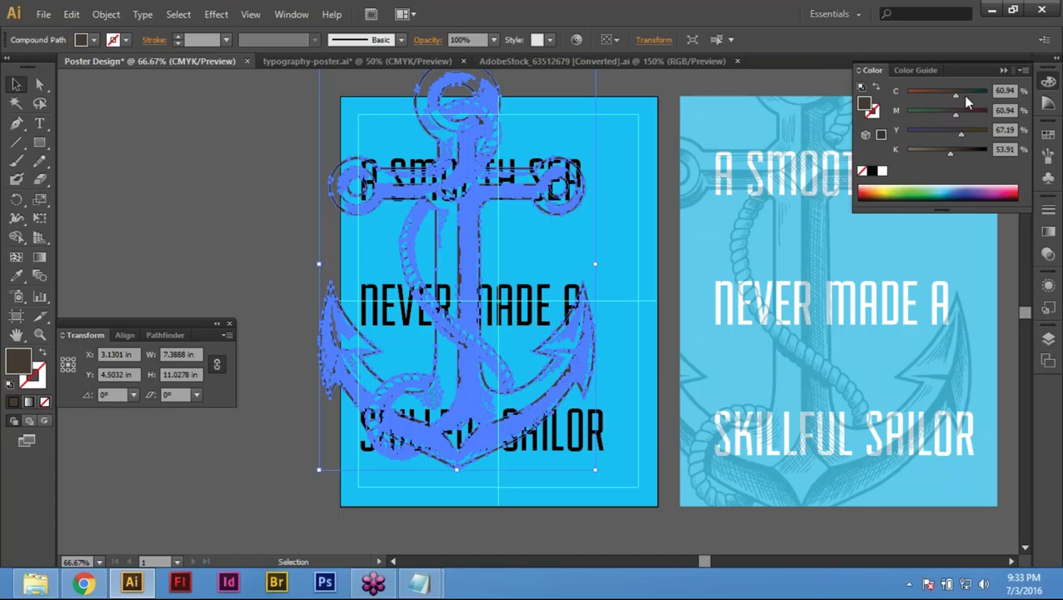
left_click(1005, 90)
type("69")
key("Tab")
type("0")
key("Tab")
type("0")
key("Tab")
type("10")
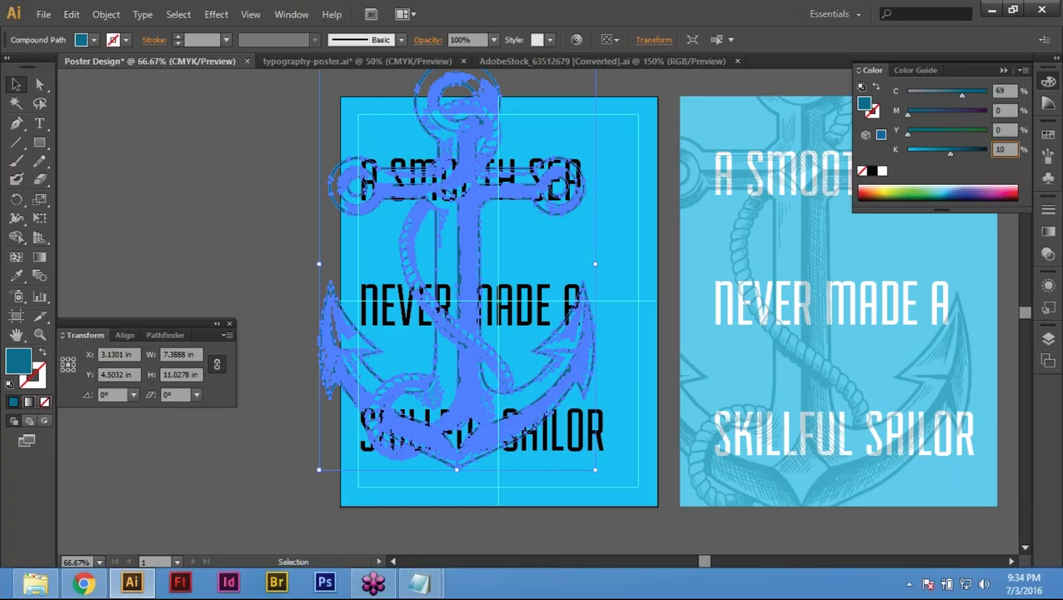
key("Return")
Step: Darken the anchor's black value to K 30 and deselect to check the colour
left_click(176, 194)
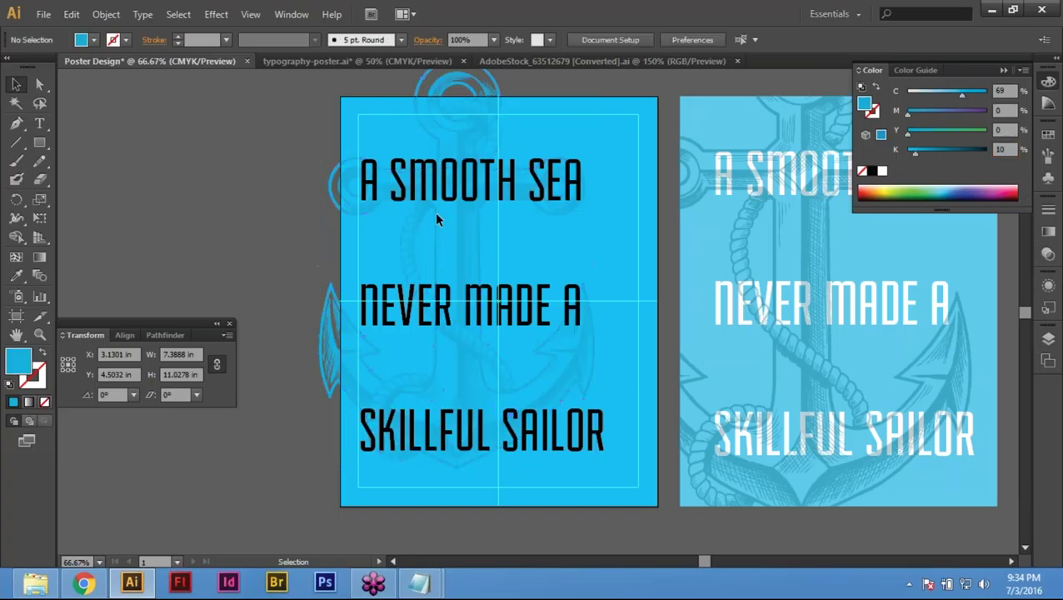
left_click(483, 114)
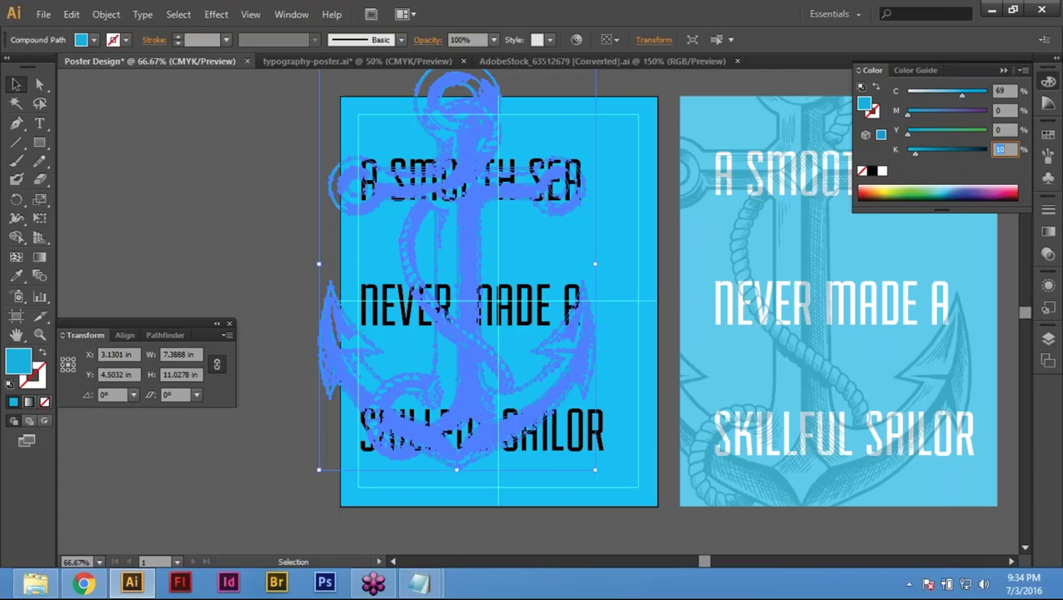
type("30")
key("Return")
left_click(215, 228)
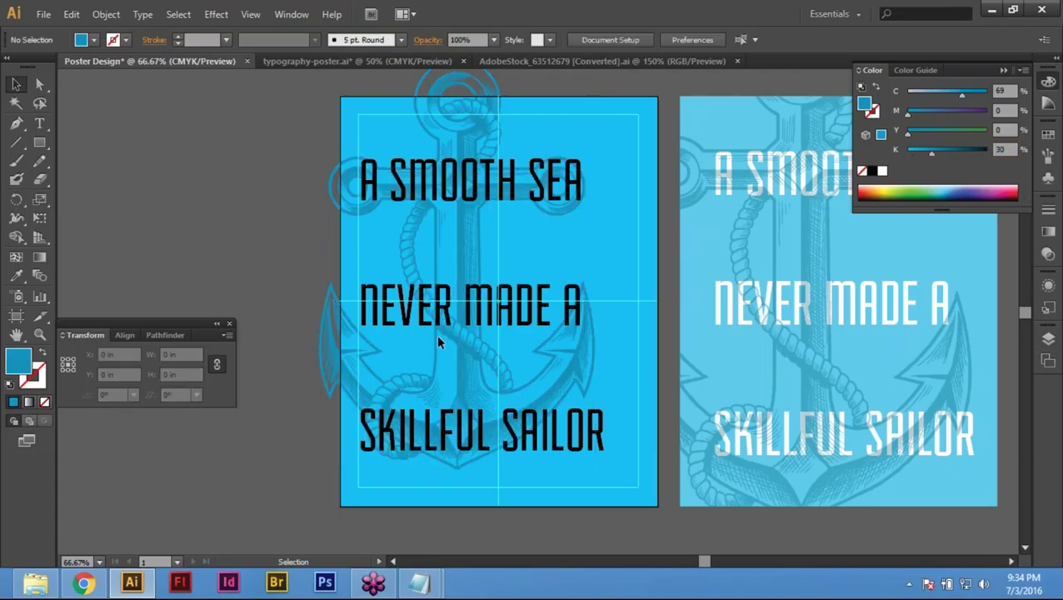
Step: Pan and zoom the view to frame both posters
key("space")
left_click_drag(511, 379, 394, 367)
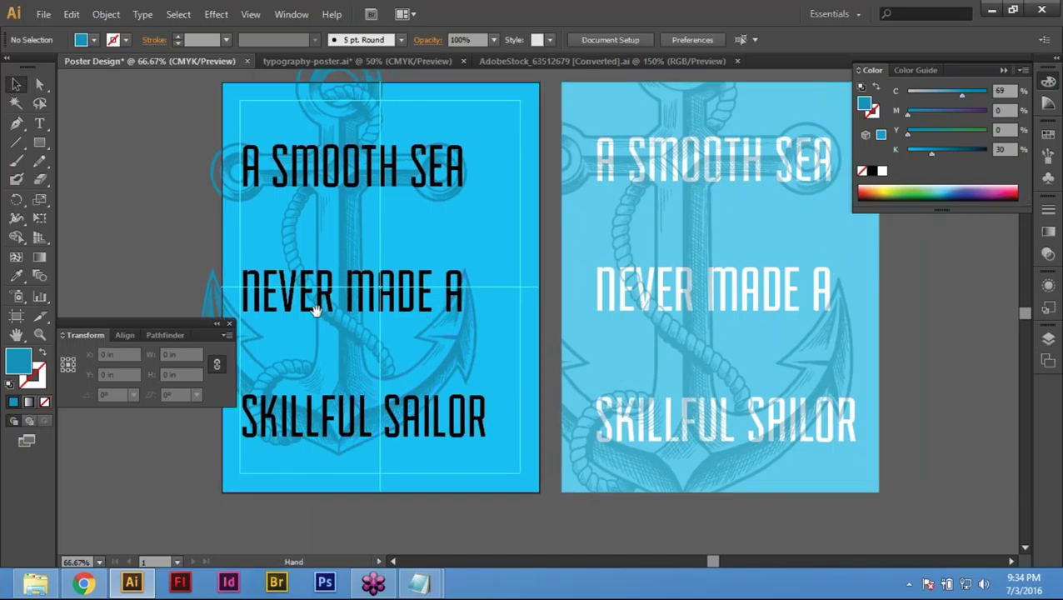
left_click_drag(317, 310, 386, 340)
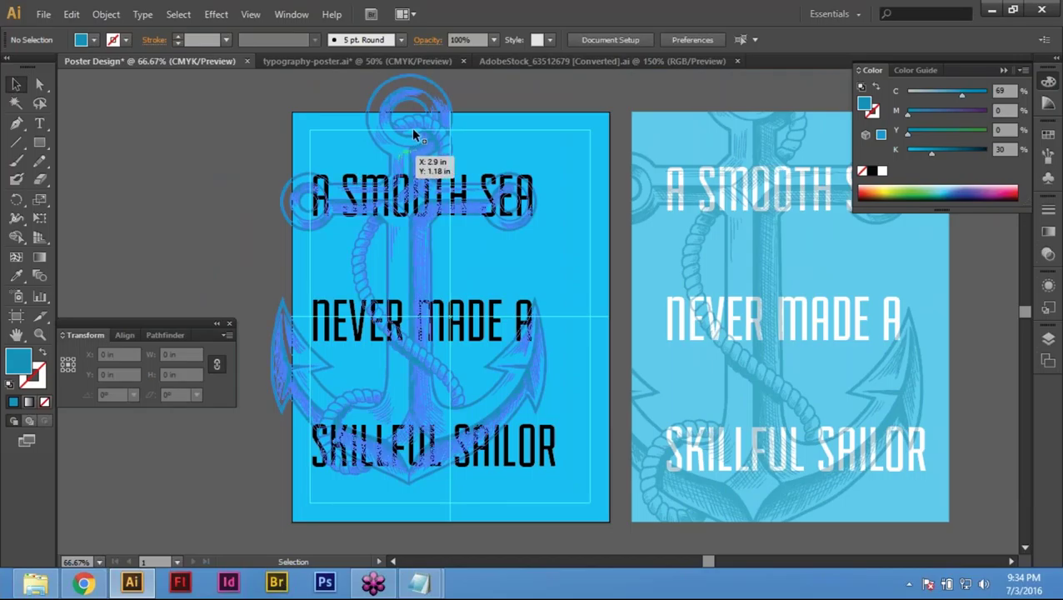
key("ctrl")
key("ctrl+minus")
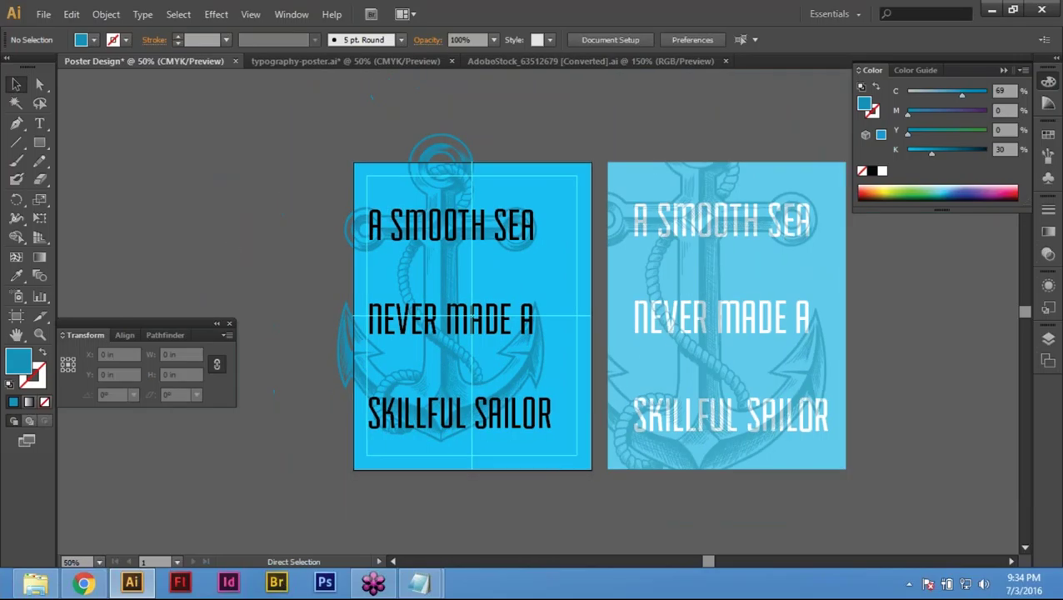
left_click_drag(690, 445, 784, 502)
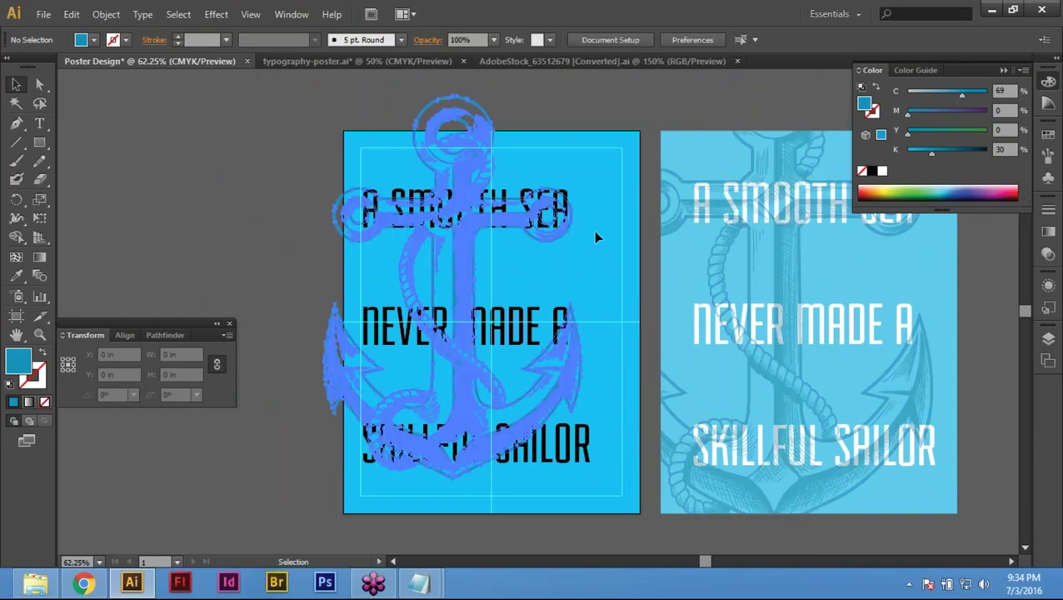
Step: Scale the anchor up slightly to about 7.927 × 11.8311 in and deselect it
left_click(567, 221)
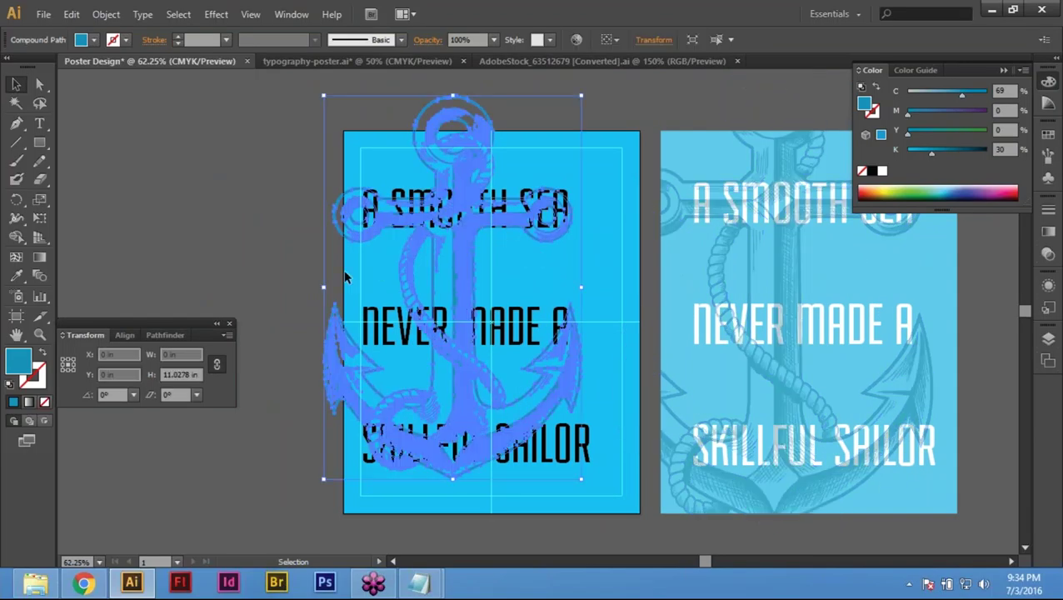
left_click(235, 200)
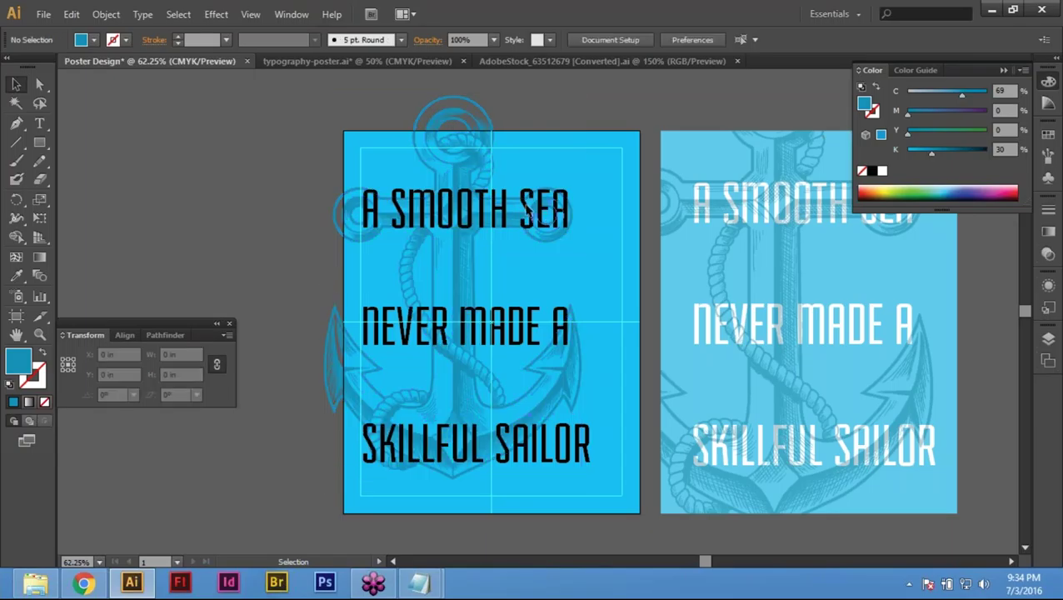
left_click(486, 237)
key("ctrl+shift+a")
left_click(448, 180)
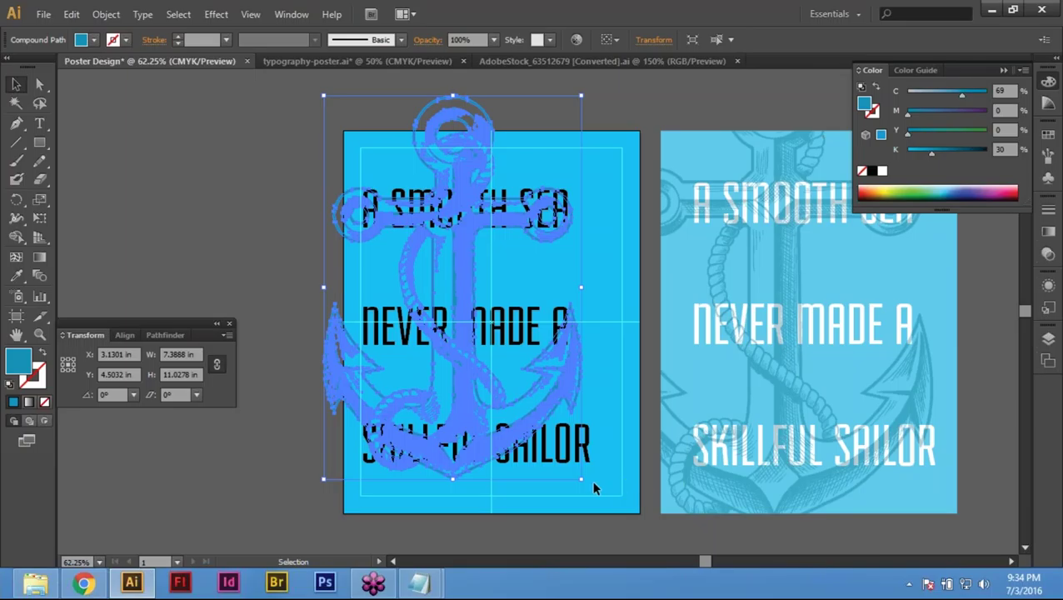
left_click_drag(593, 484, 617, 496)
left_click(210, 162)
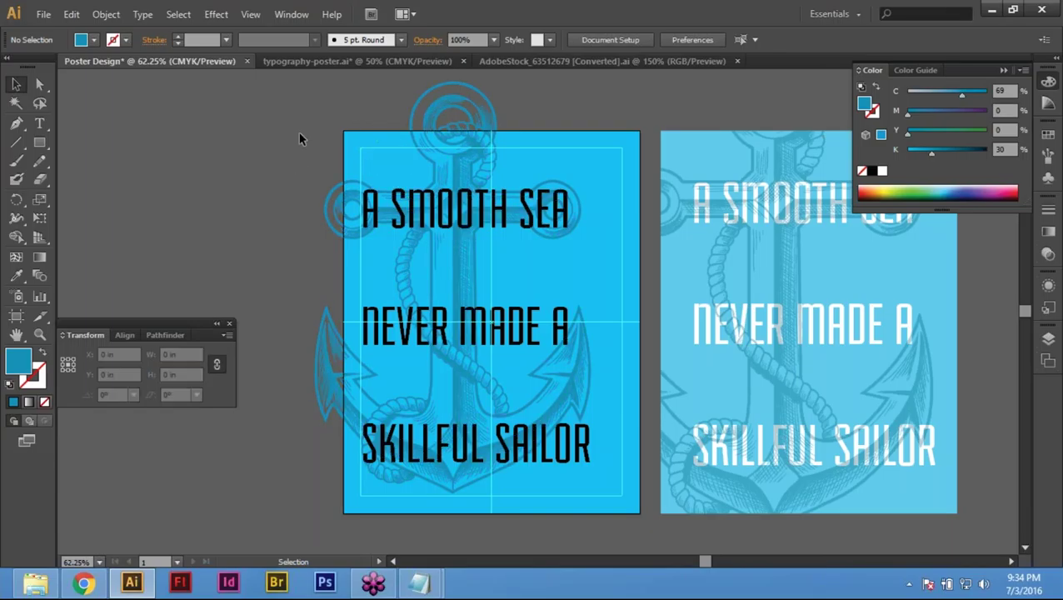
Step: Unlock all locked artwork with Object > Unlock All and clear the selection
left_click(106, 14)
left_click(209, 125)
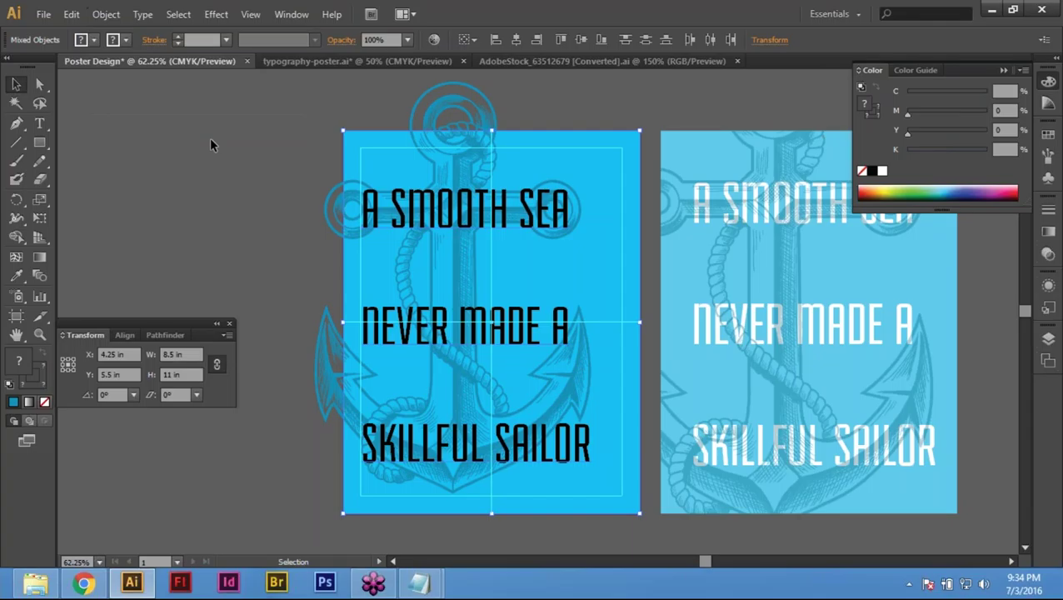
key("ctrl+shift+a")
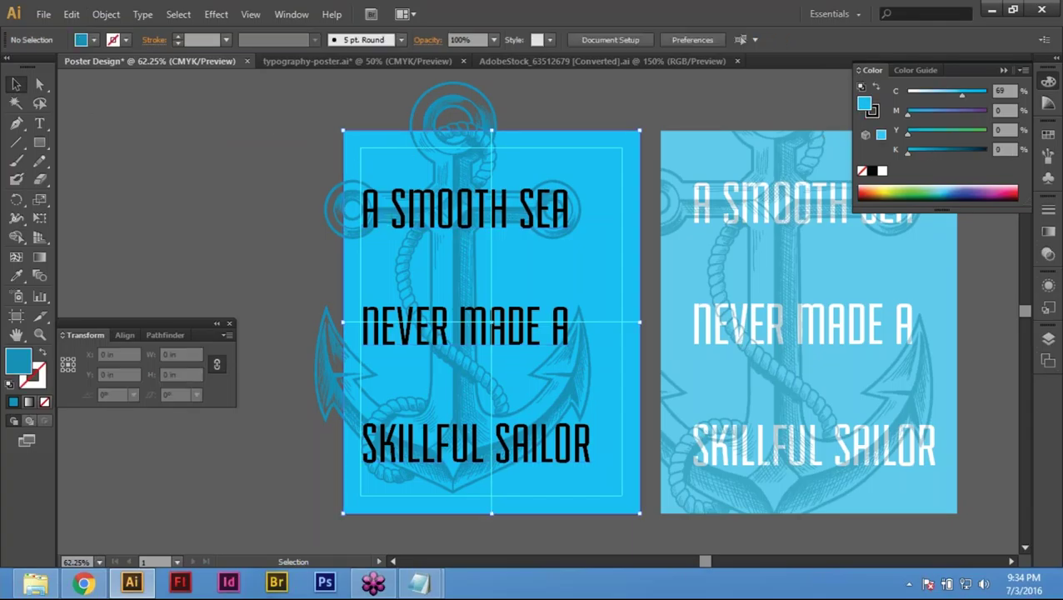
Step: Copy the blue background rectangle and paste the copy in front
left_click(369, 135)
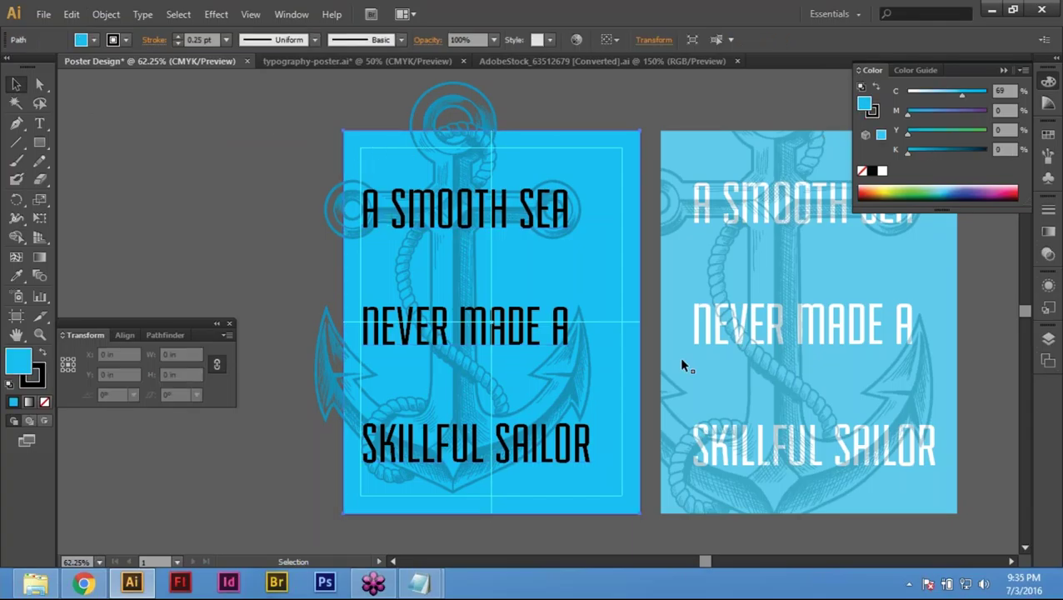
left_click(621, 121)
left_click(606, 148)
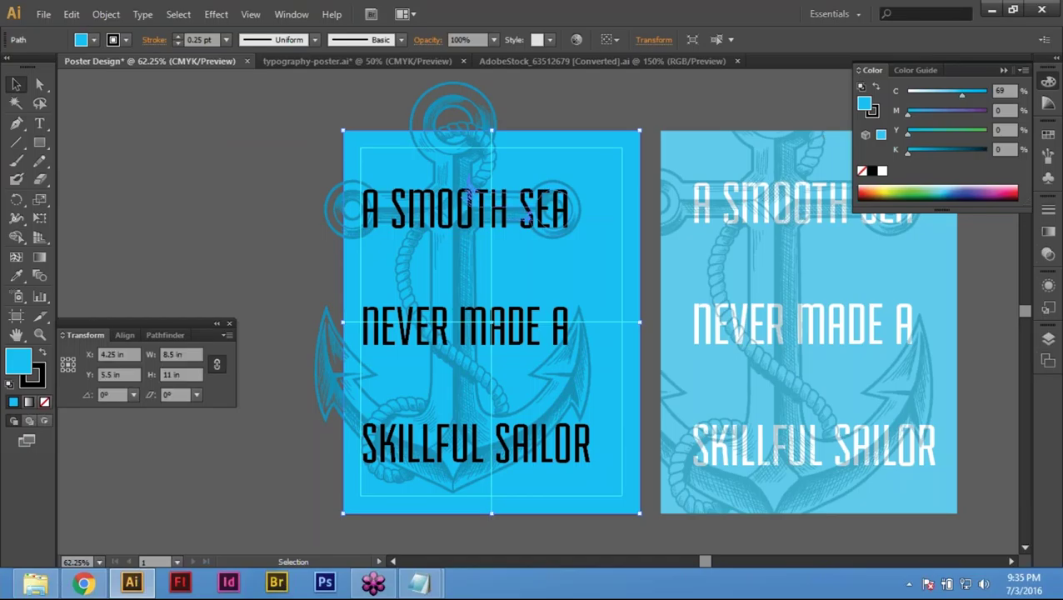
left_click(71, 15)
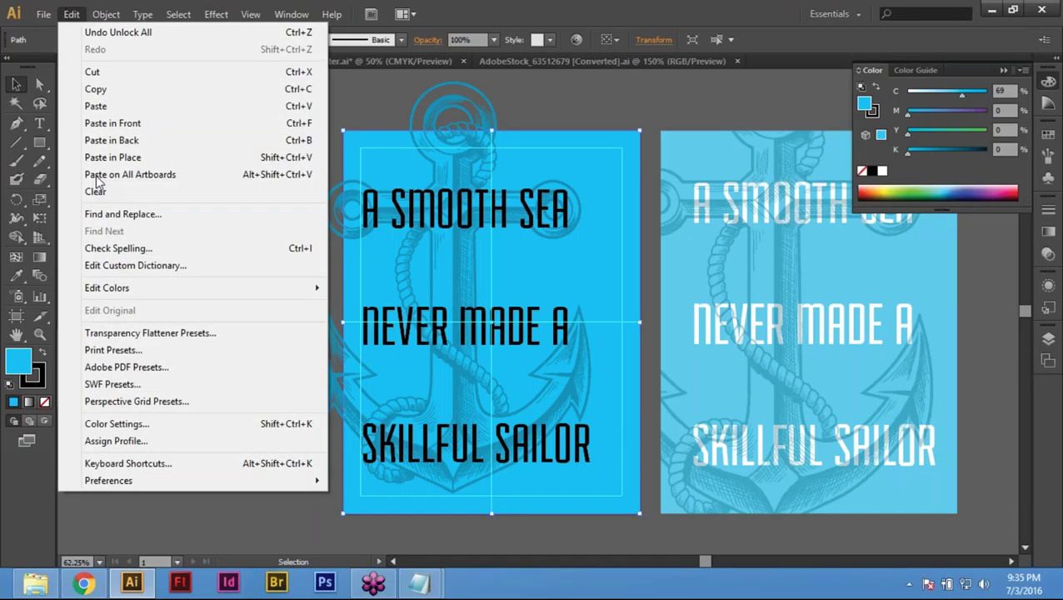
left_click(124, 89)
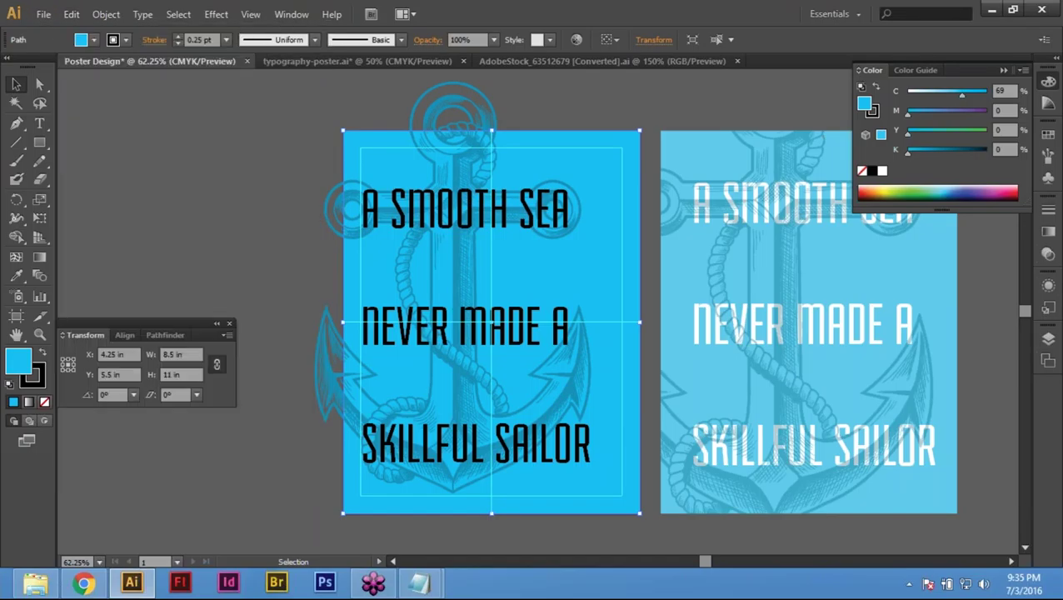
left_click(71, 14)
left_click(113, 123)
Step: Bring the rectangle copy to the very front and reselect it
right_click(529, 160)
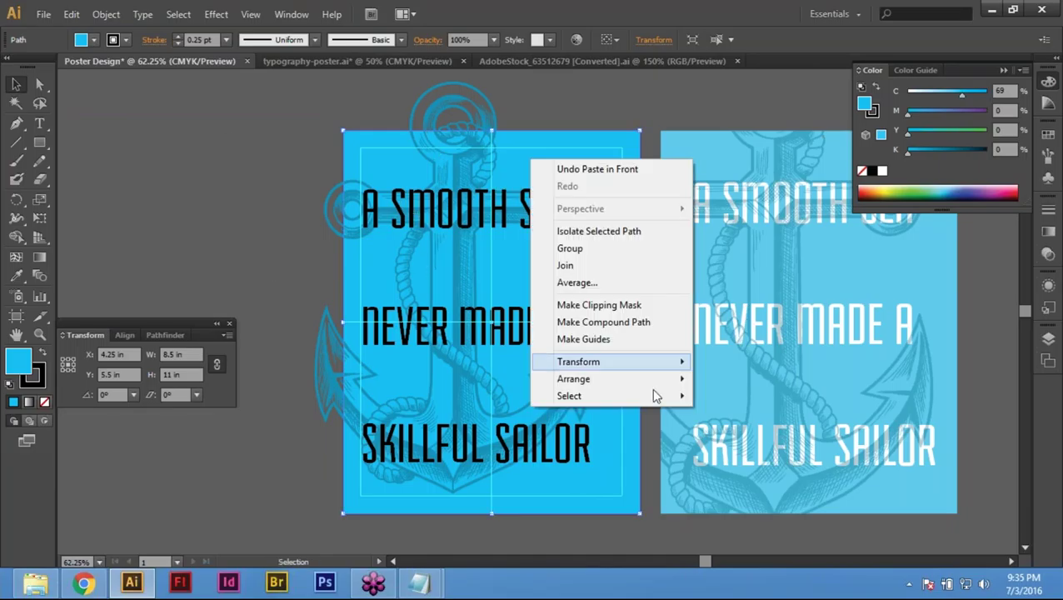
mouse_move(626, 378)
left_click(773, 380)
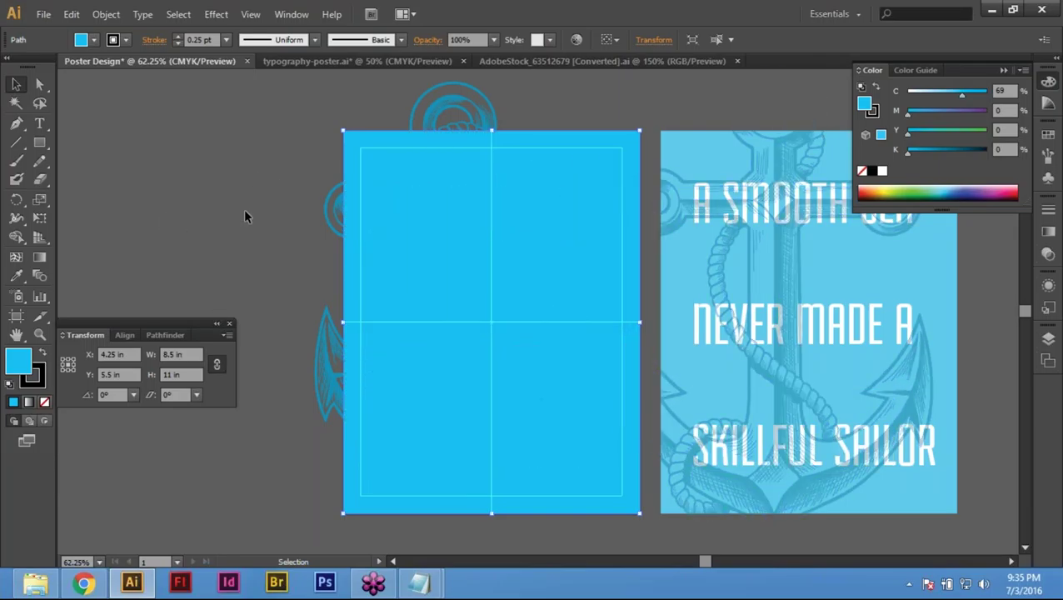
left_click(210, 152)
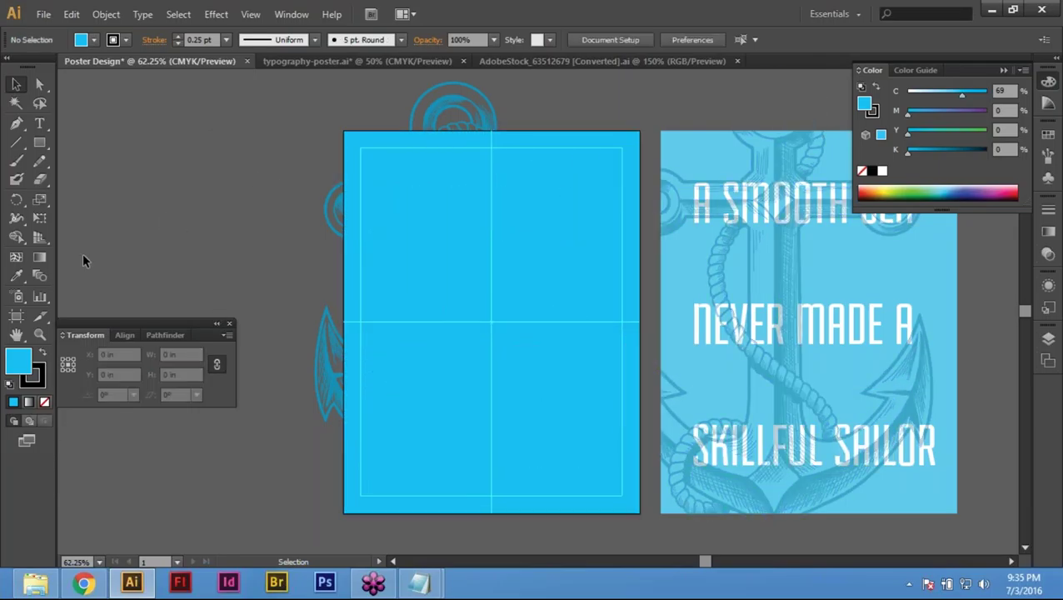
left_click(385, 184)
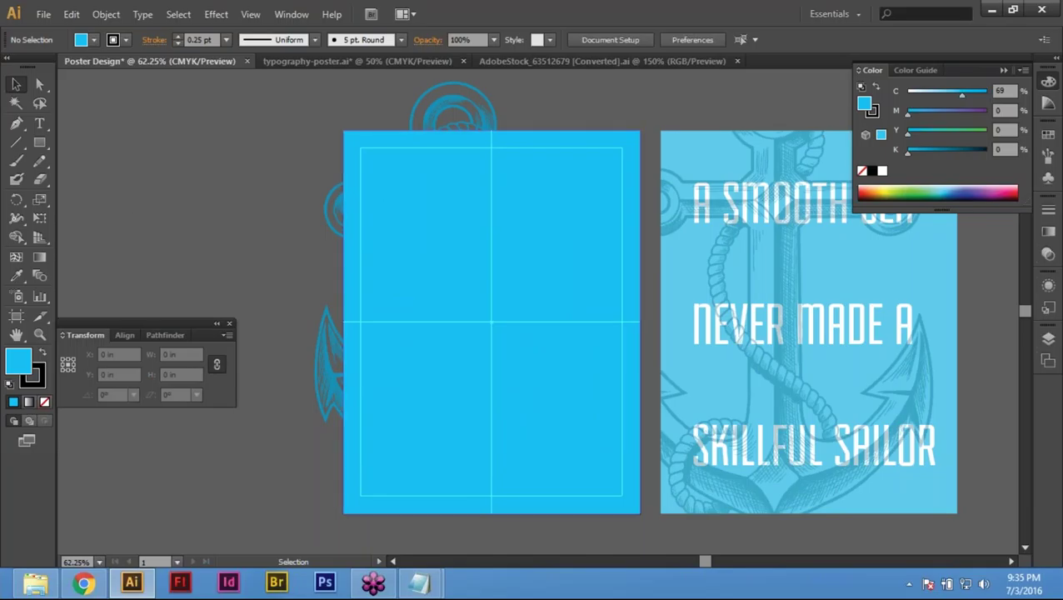
Step: Add the anchor to the rectangle selection, browse the View and Object menus, then clear the selection
key("shift")
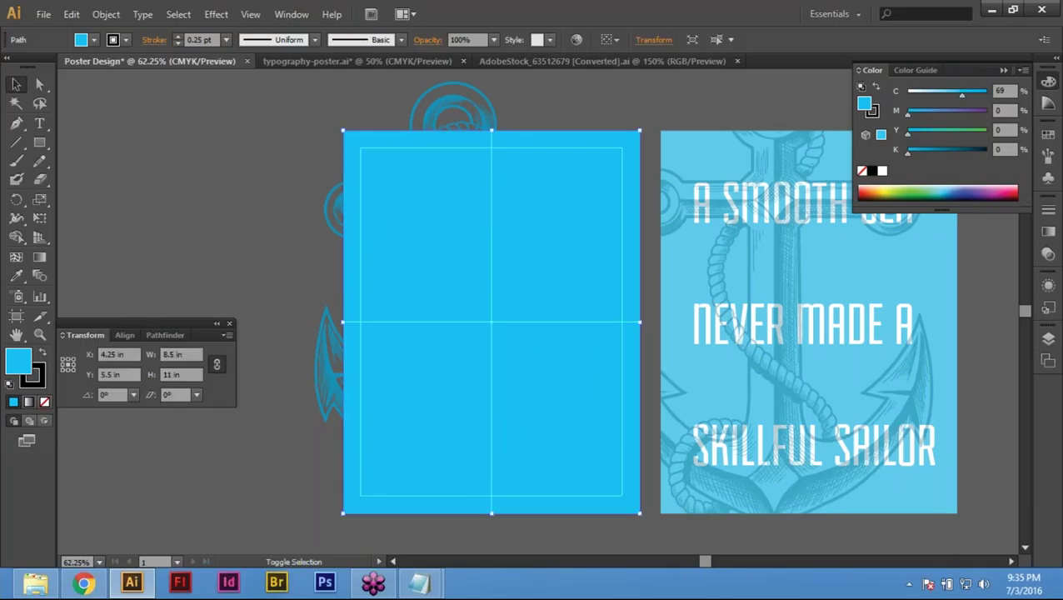
left_click(444, 100, "shift")
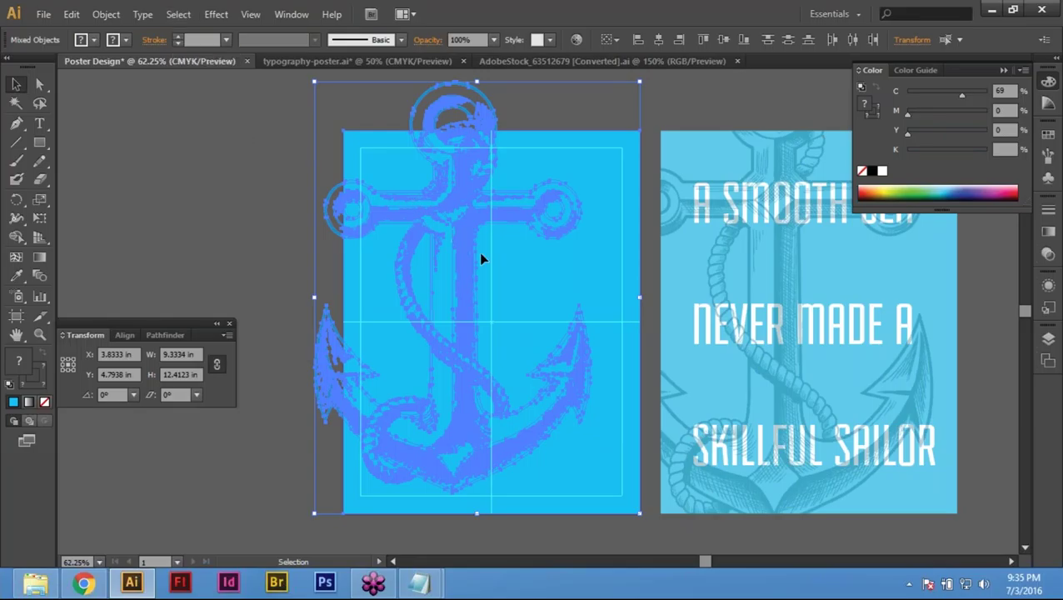
left_click(250, 15)
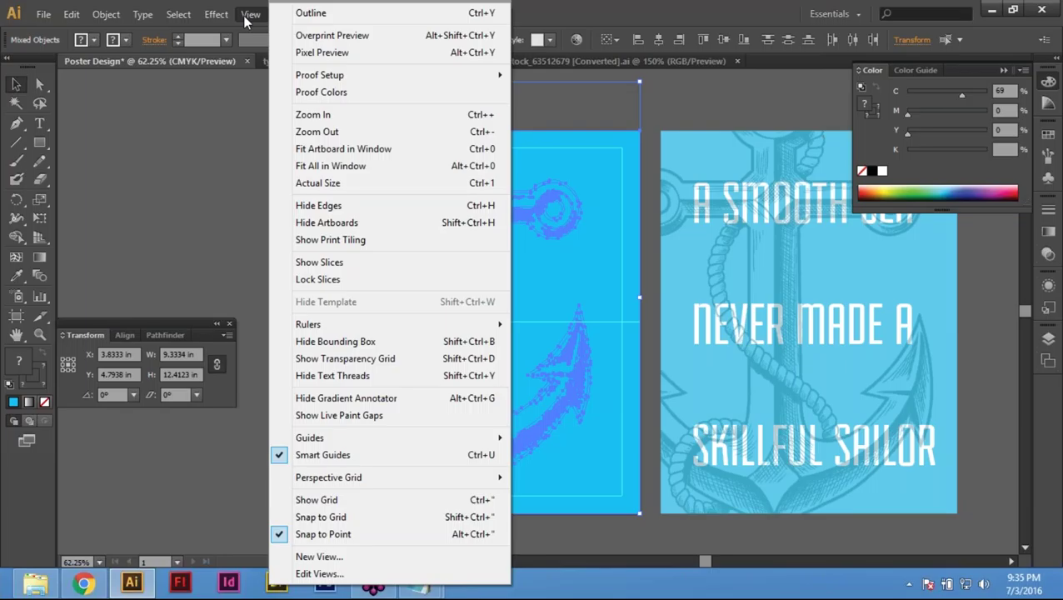
left_click(246, 17)
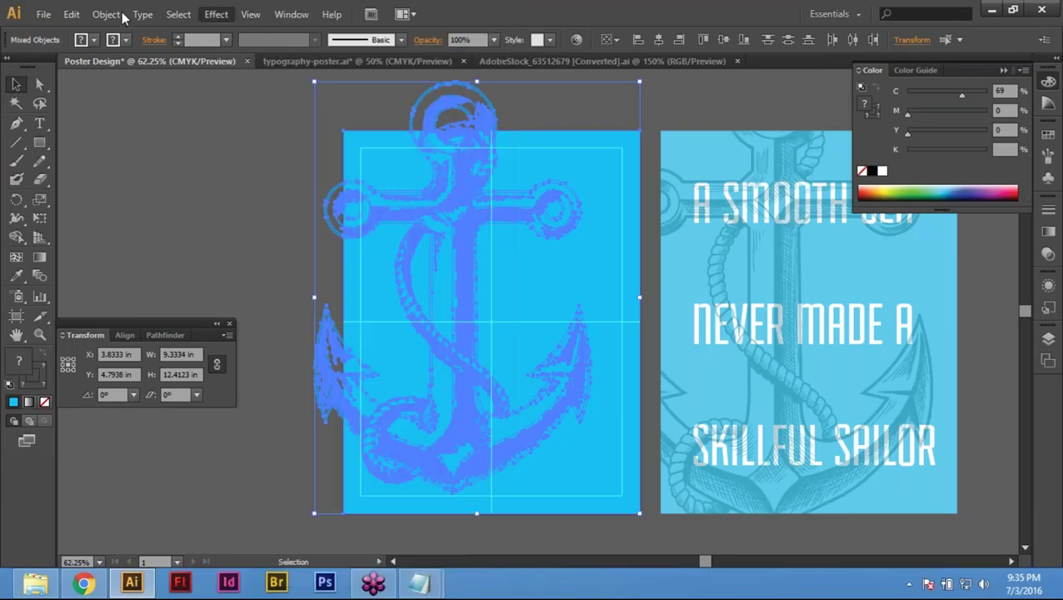
left_click(117, 15)
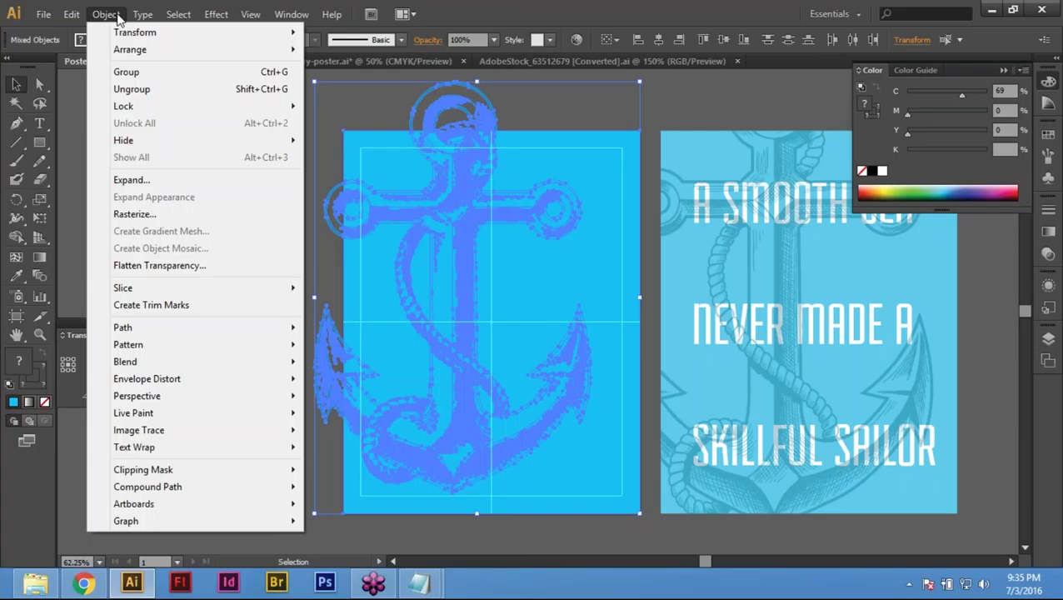
left_click(586, 89)
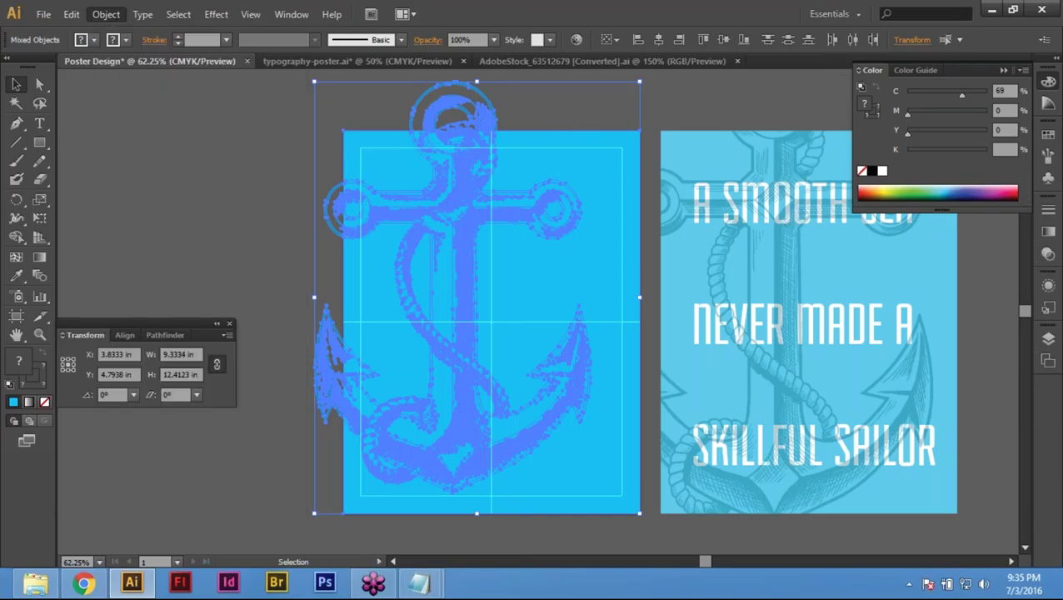
key("ctrl+shift+a")
Step: Select the anchor and the top blue rectangle and clip the anchor with Ctrl+7
left_click(579, 196)
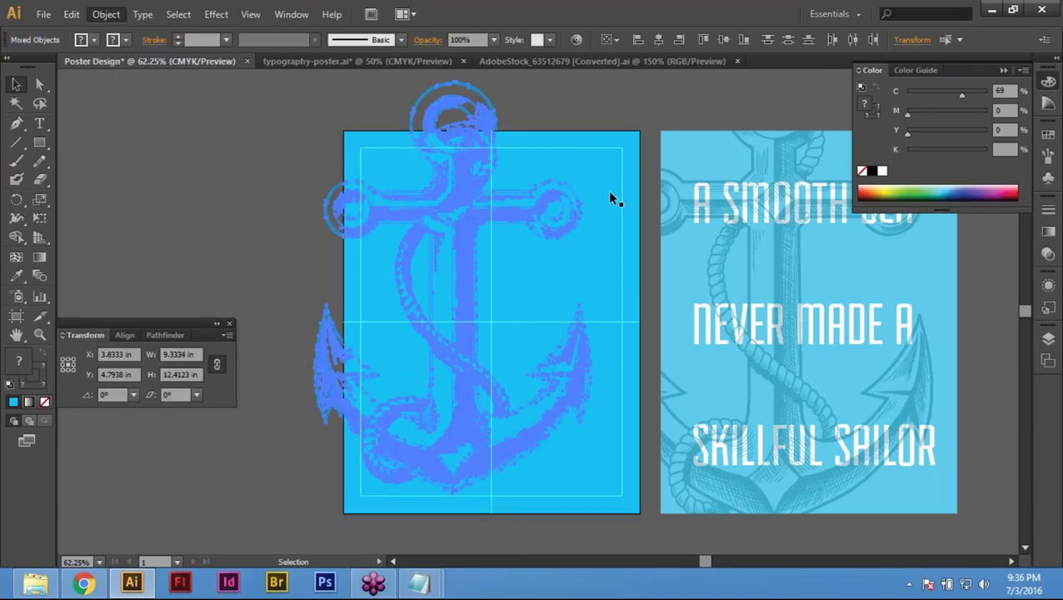
left_click(643, 200, "shift")
key("a")
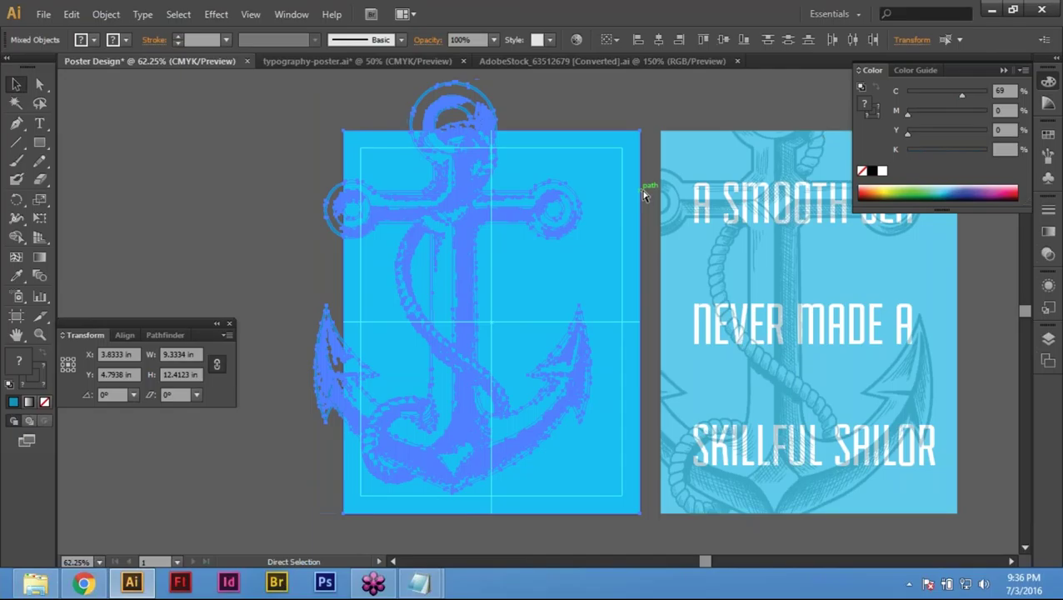
key("ctrl+7")
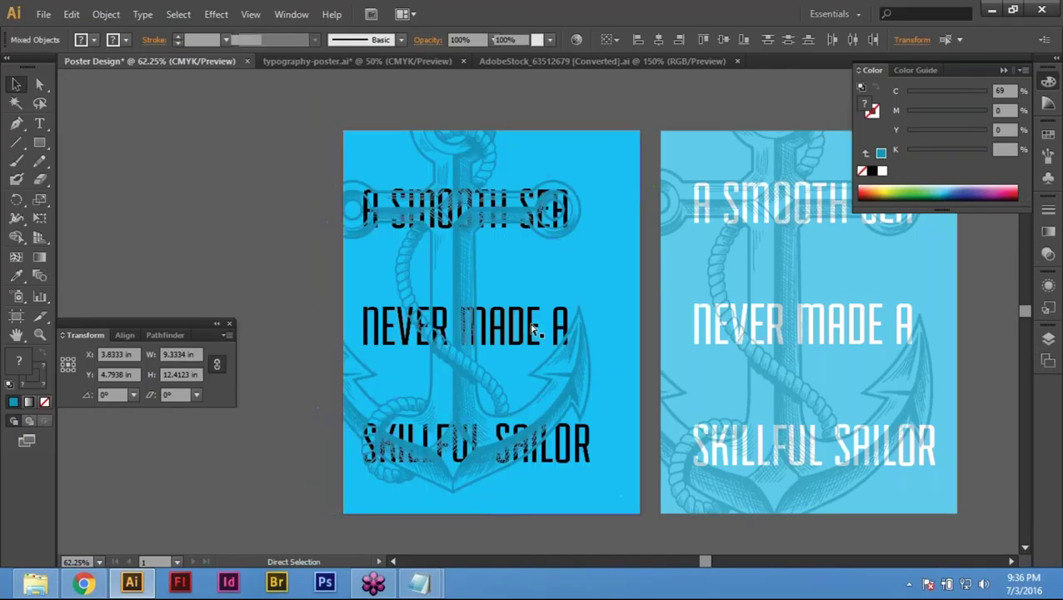
key("v")
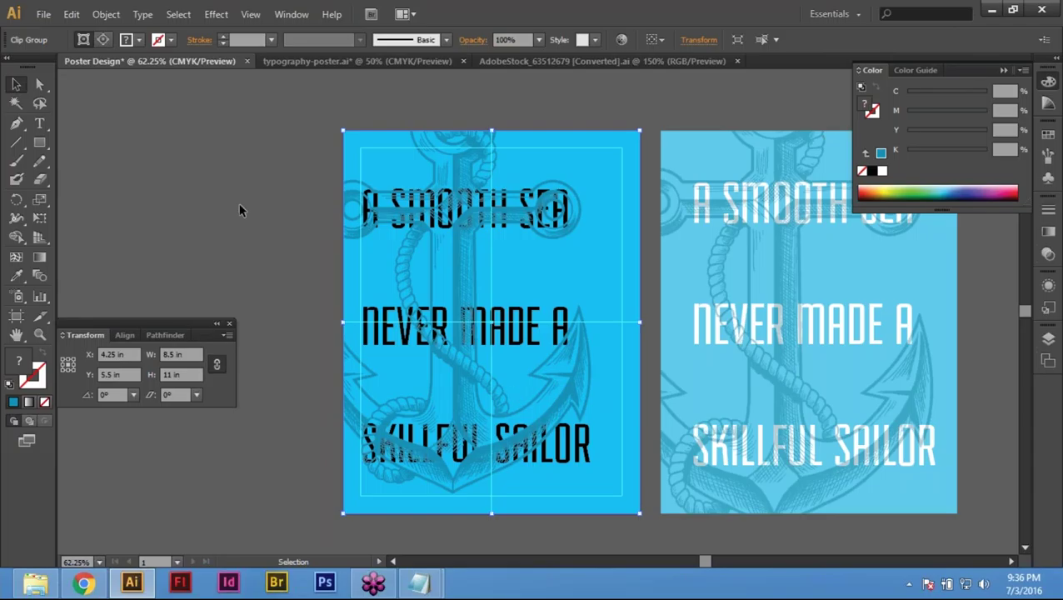
left_click(235, 170)
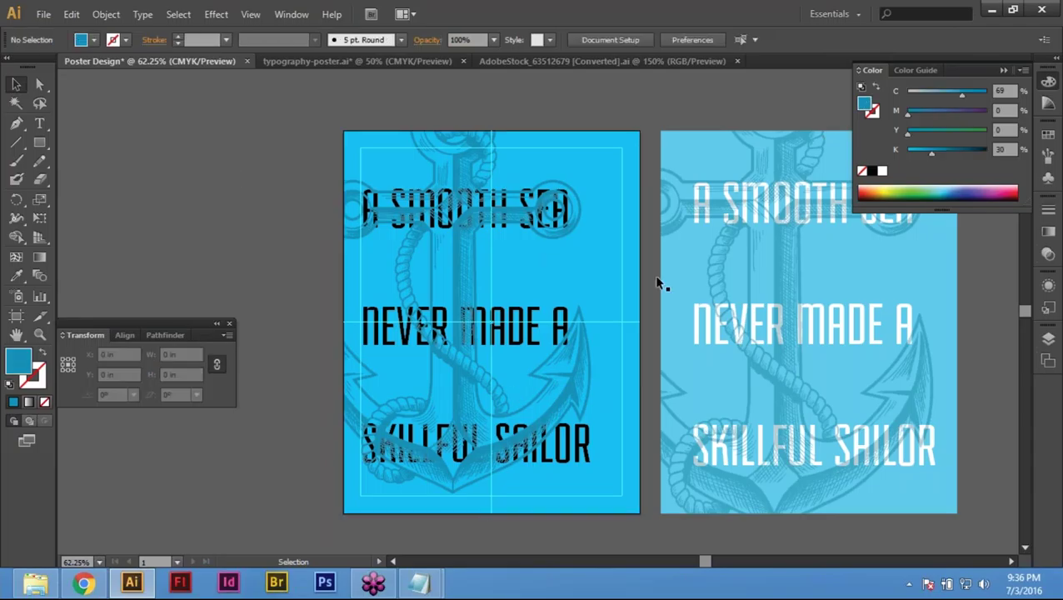
Step: Make a clipping mask from the selected blue background rectangle via the Object menu
left_click(541, 158)
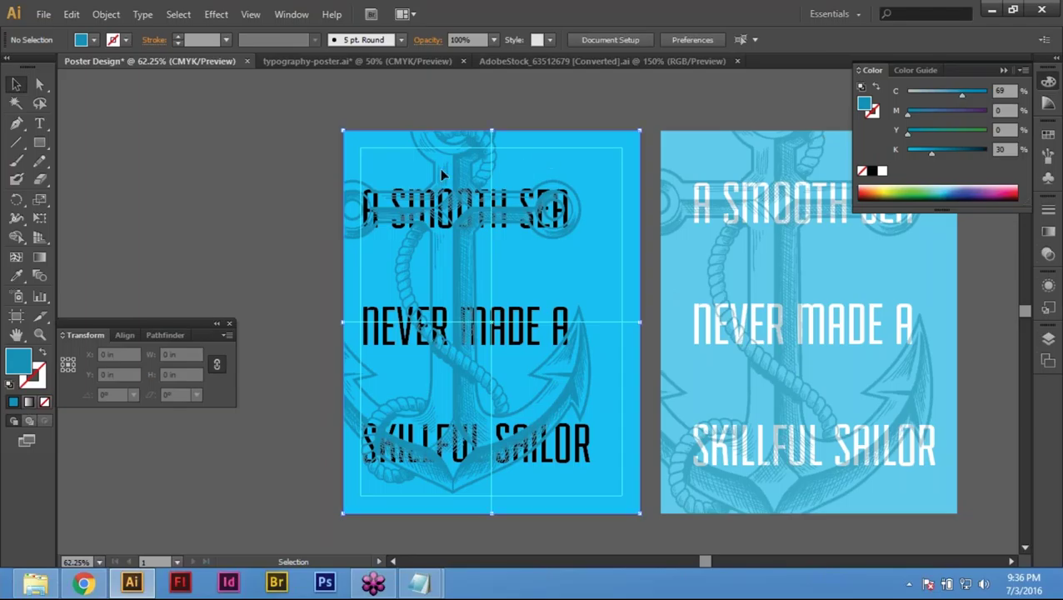
left_click(106, 14)
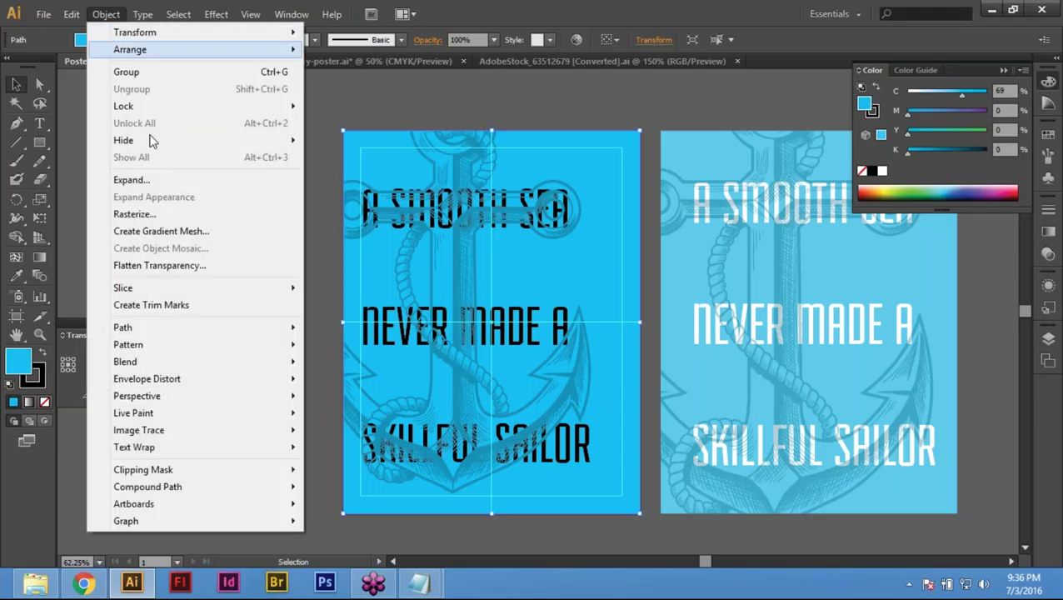
mouse_move(219, 473)
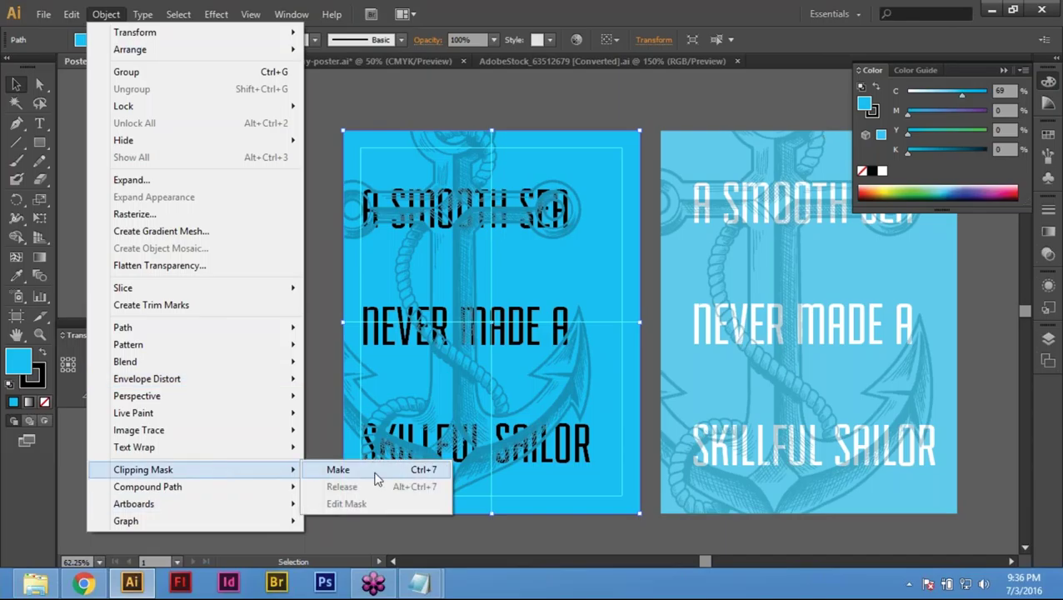
left_click(377, 470)
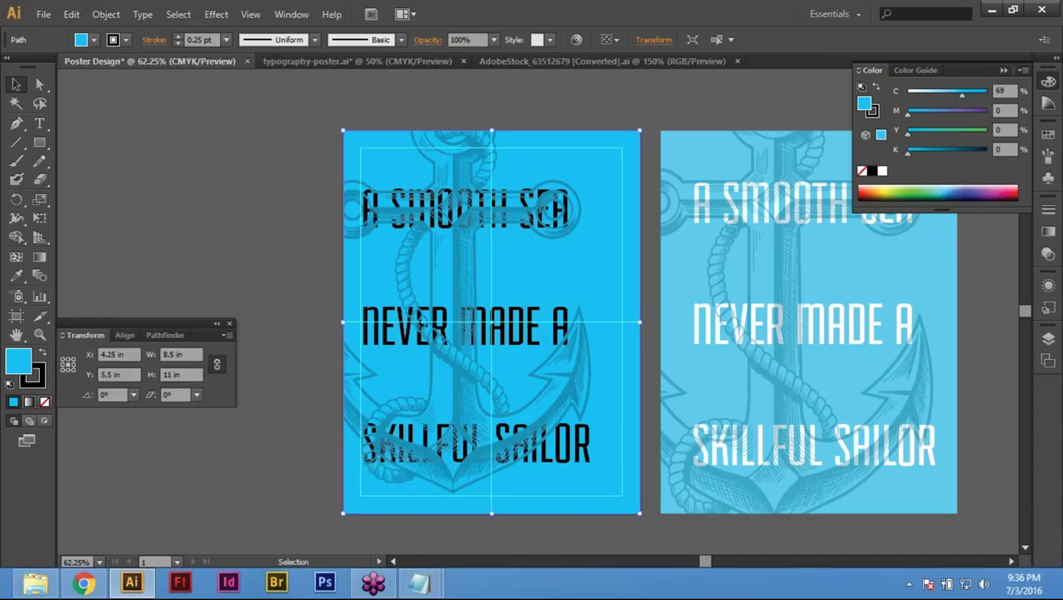
key("ctrl+shift+a")
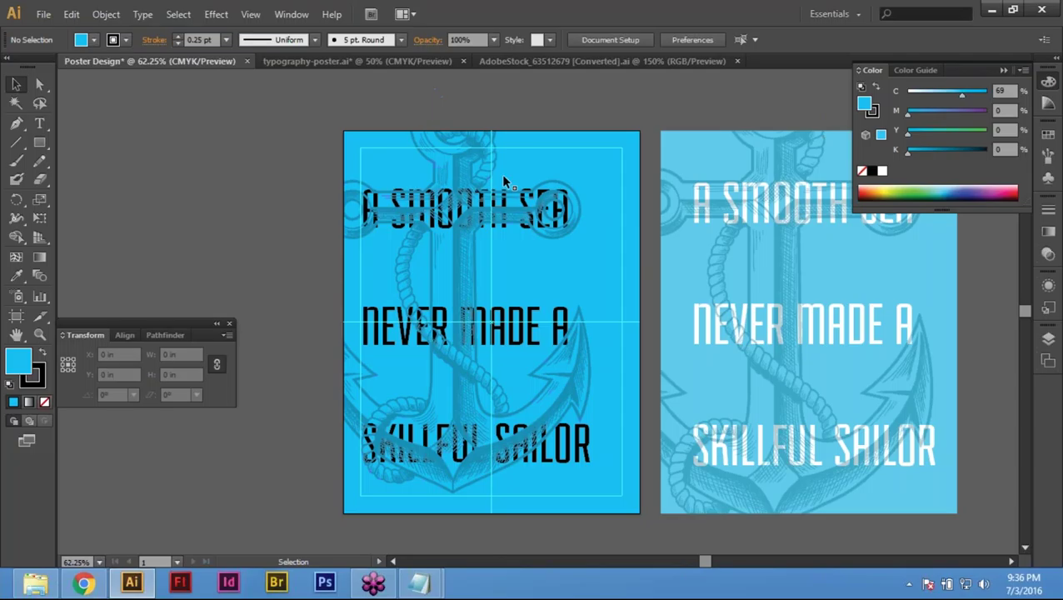
Step: Reposition the anchor over the left rectangle, bring the rectangle forward, and clip the anchor inside it
left_click_drag(516, 197, 471, 127)
left_click(540, 261)
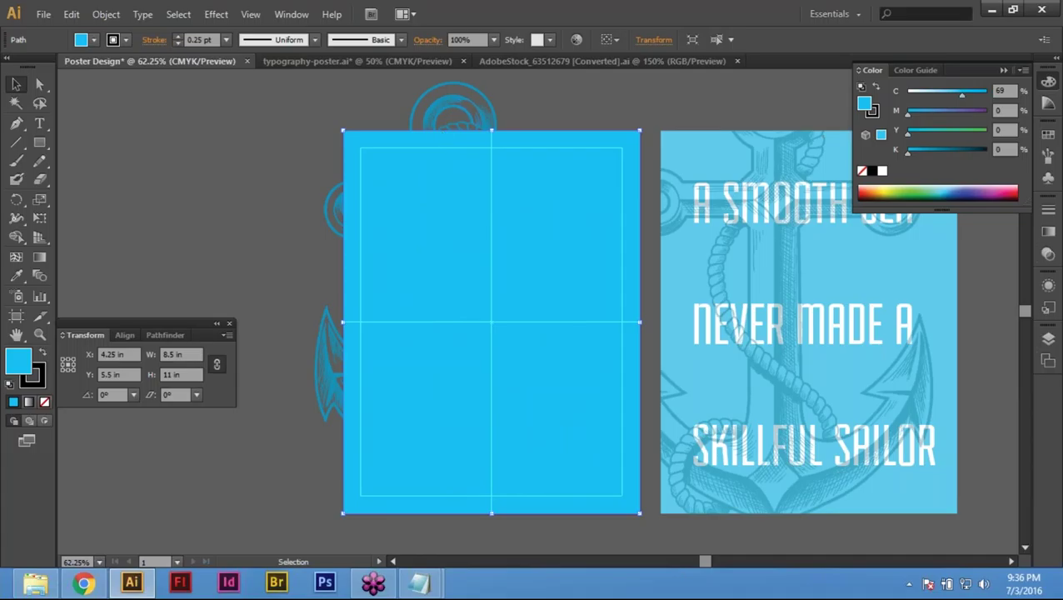
right_click(481, 216)
mouse_move(575, 432)
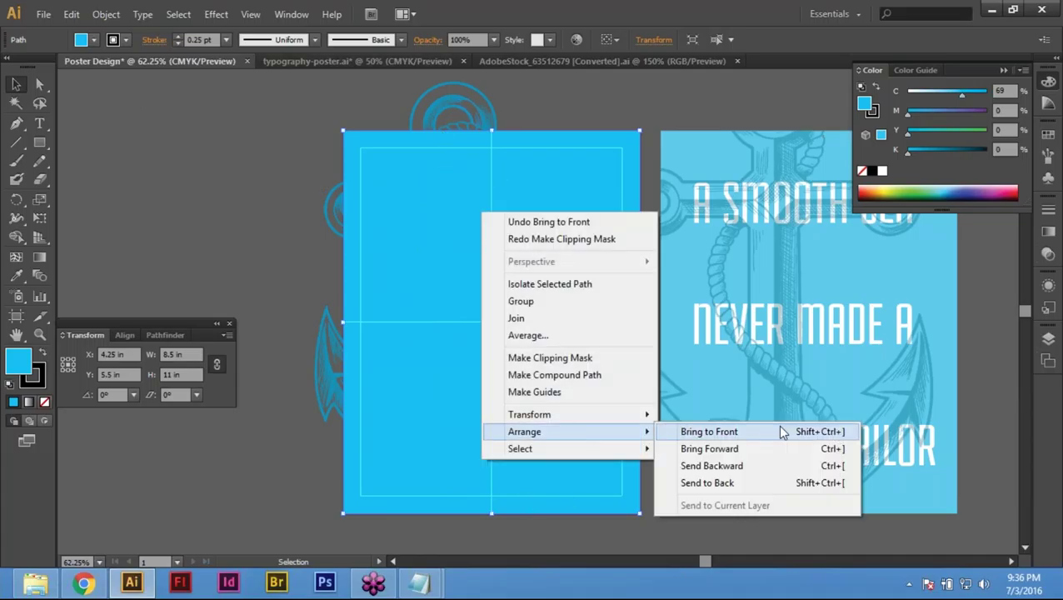
left_click(836, 432)
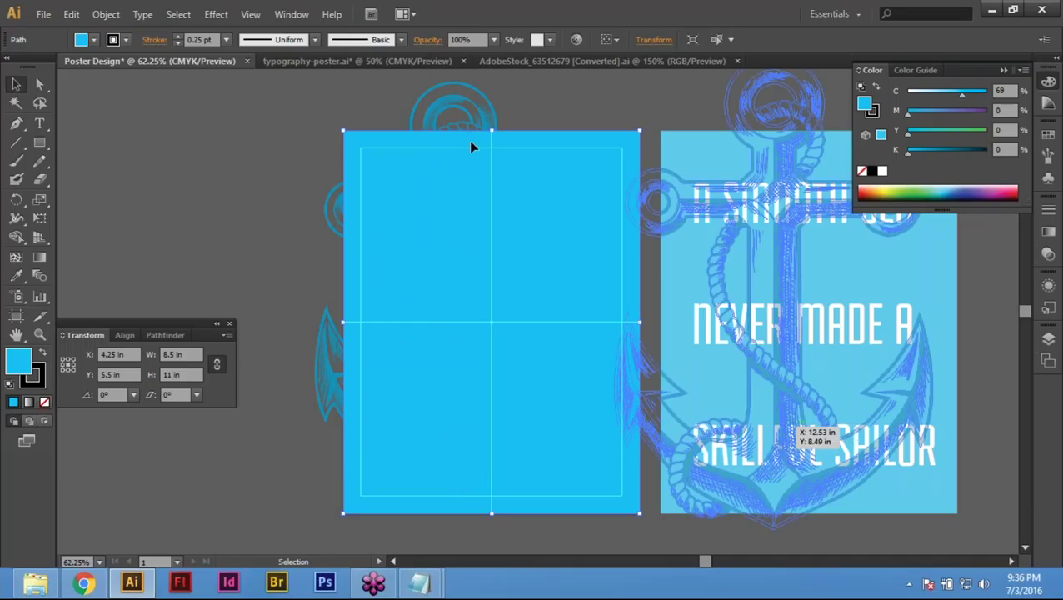
key("ctrl+z")
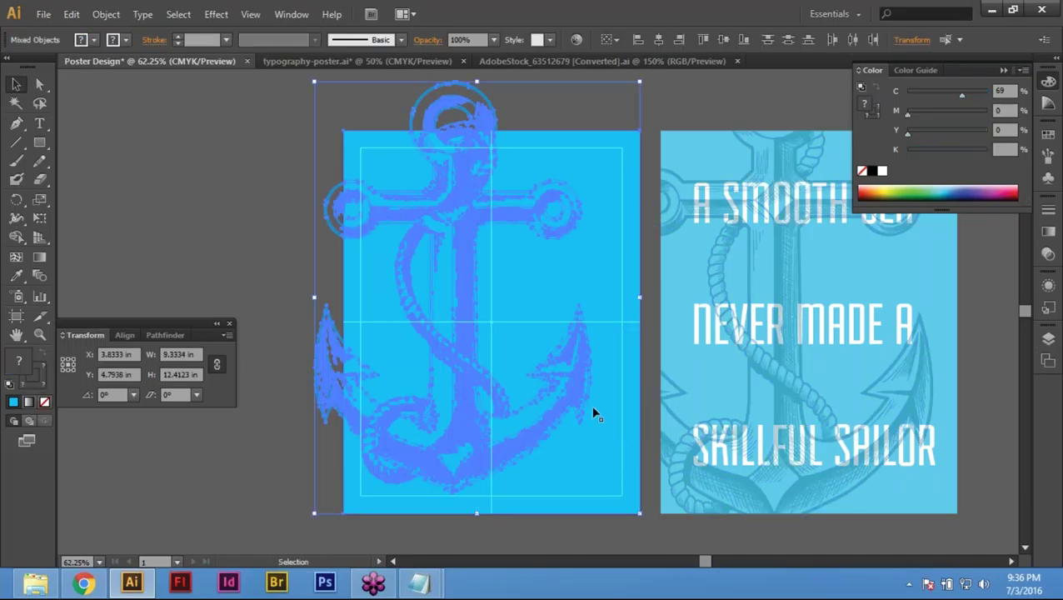
left_click(106, 14)
mouse_move(178, 470)
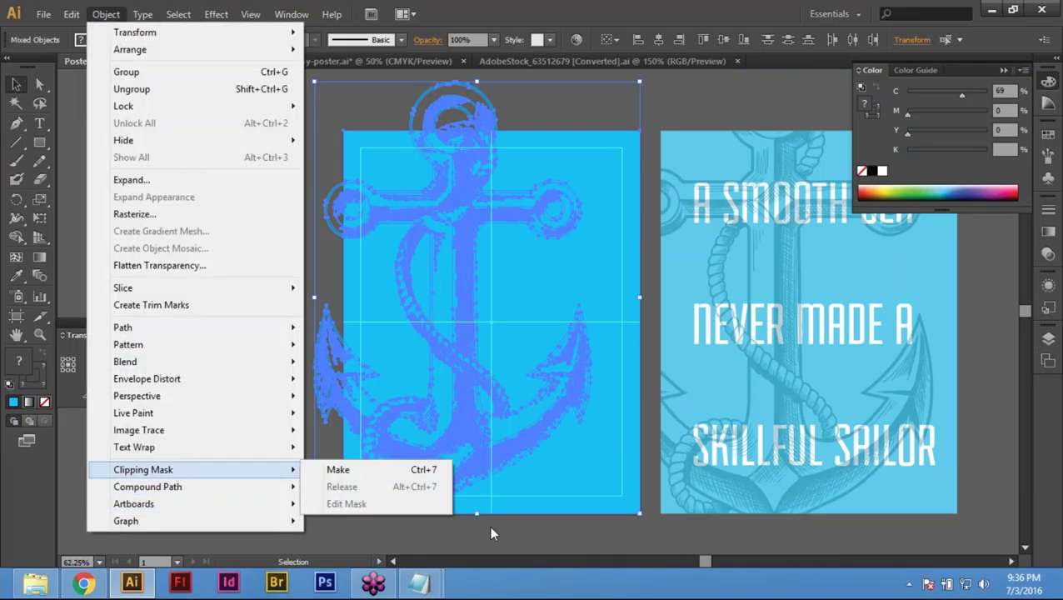
left_click(432, 471)
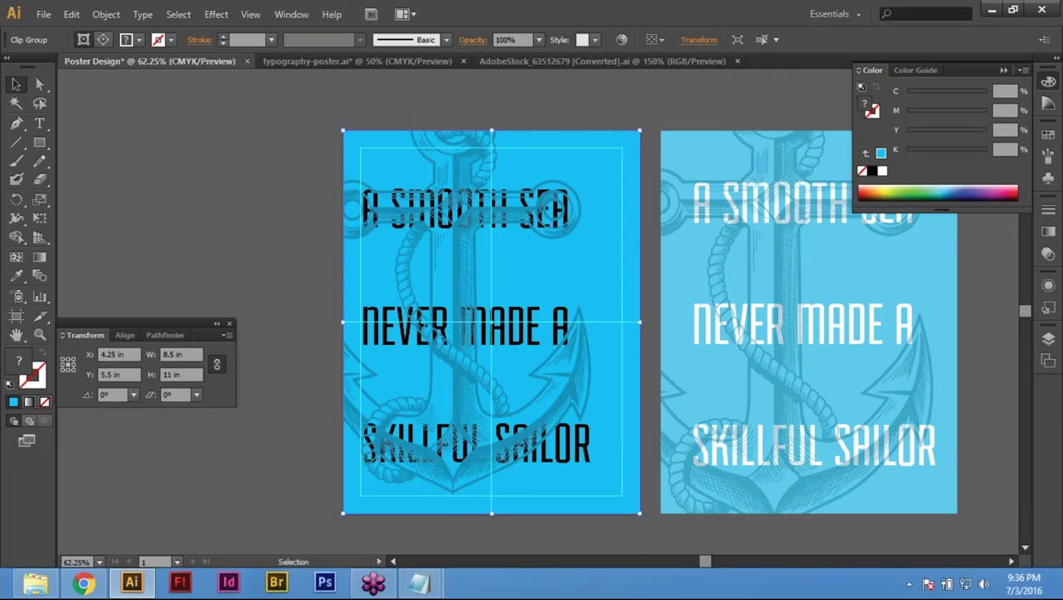
Step: Deselect the clip group and undo/redo to compare the headline's visibility
left_click(218, 213)
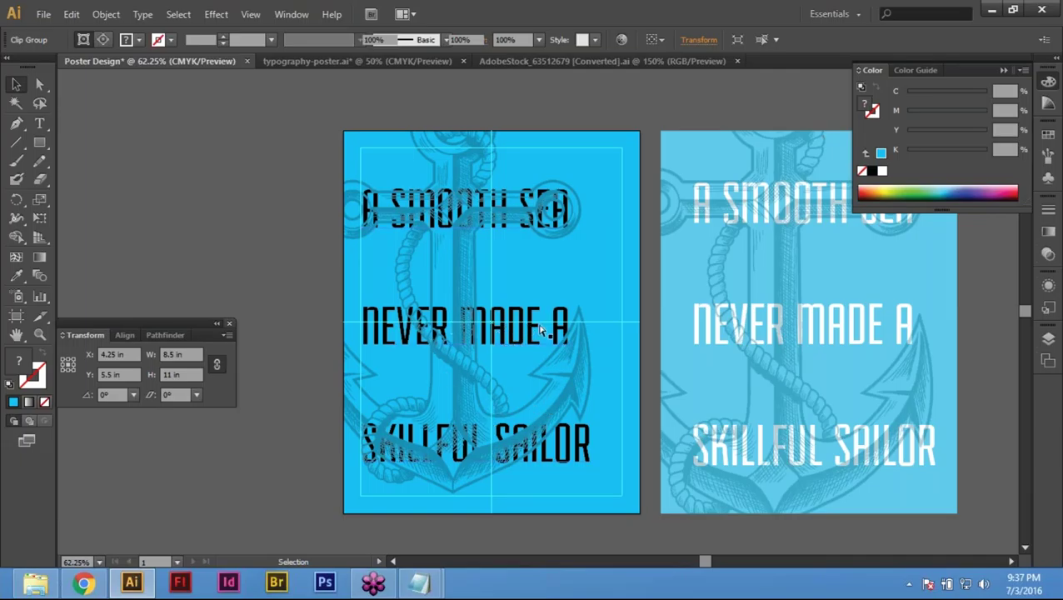
key("ctrl+z")
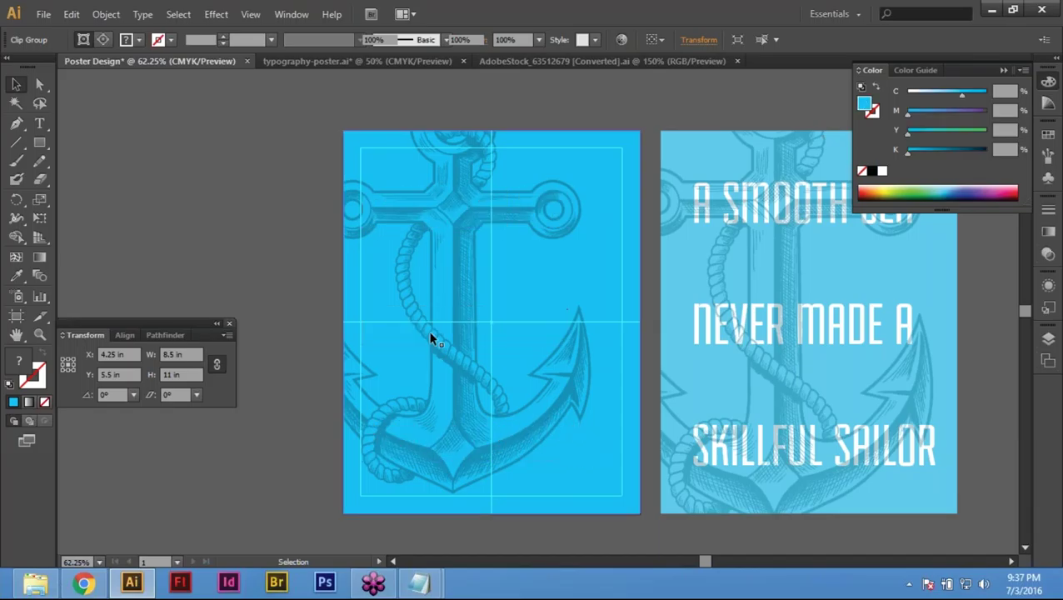
key("ctrl+shift+z")
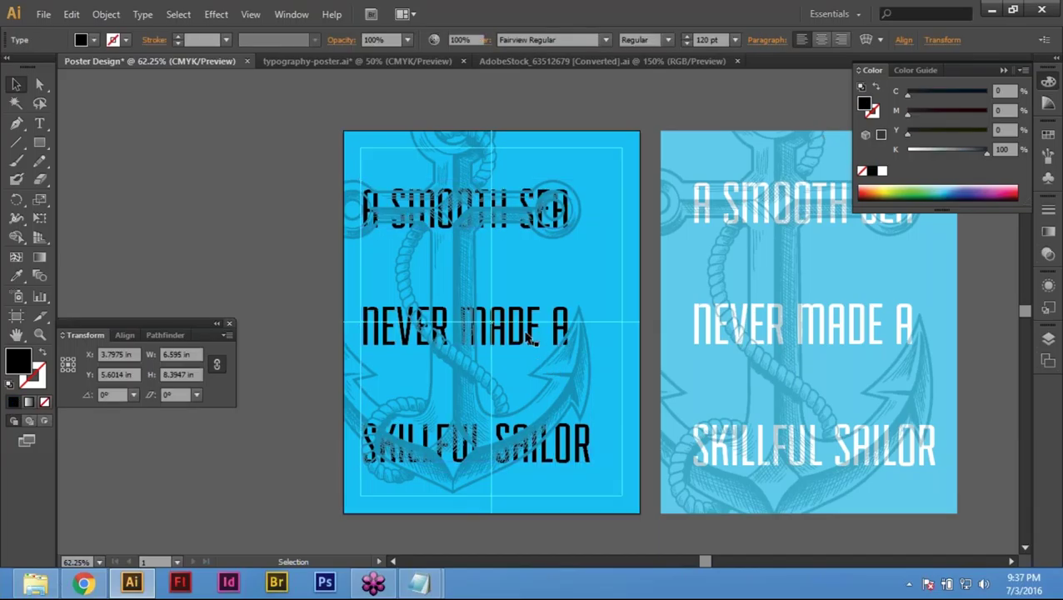
key("ctrl+shift+a")
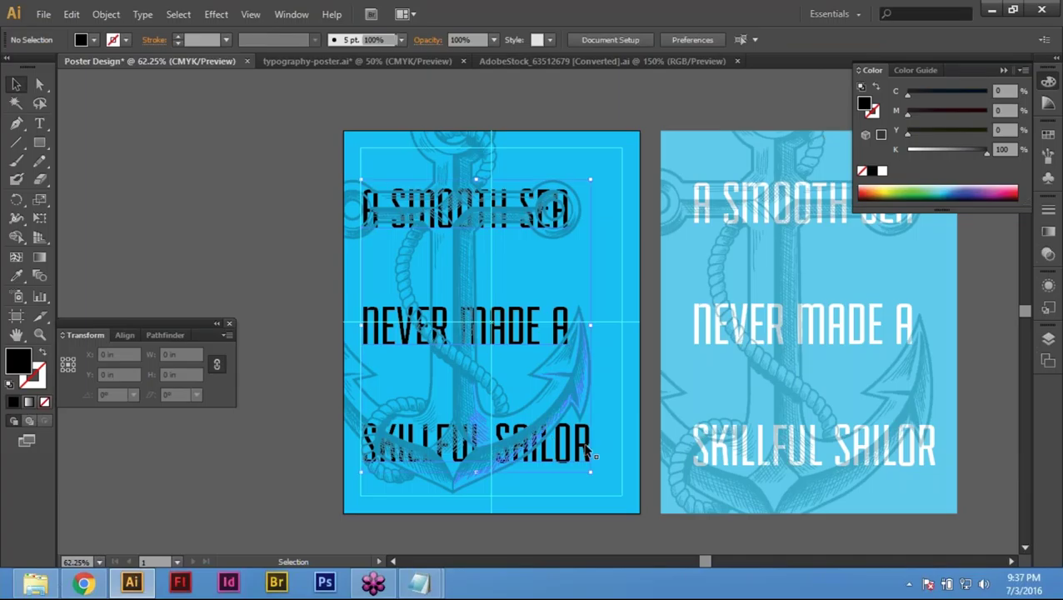
Step: Bring the headline text in front of the anchor and fill it white
left_click(584, 450)
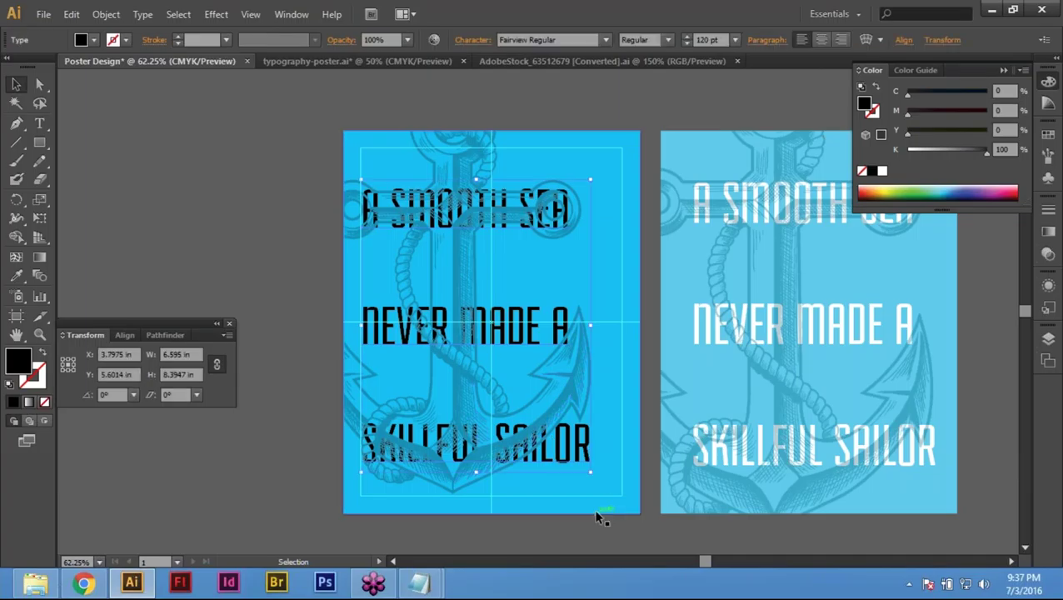
right_click(499, 206)
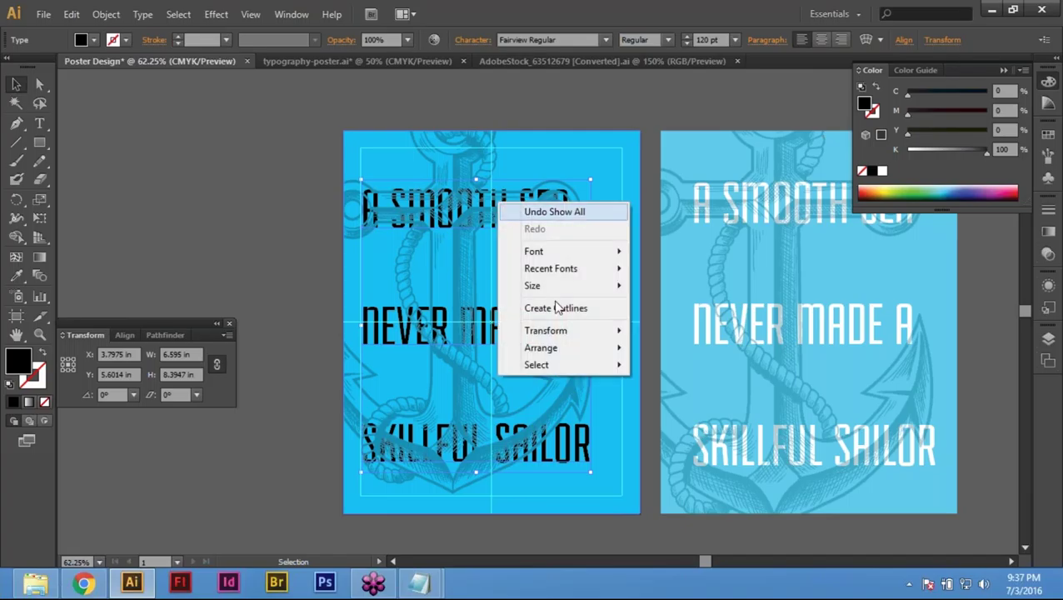
mouse_move(566, 347)
left_click(725, 350)
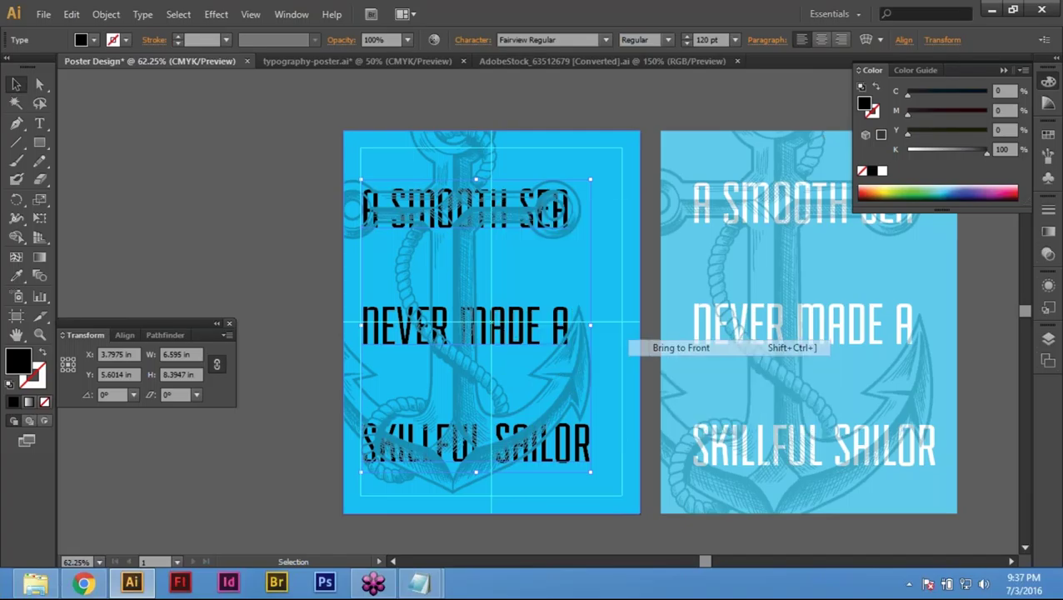
left_click(543, 365)
key("ctrl+shift+a")
key("ctrl+z")
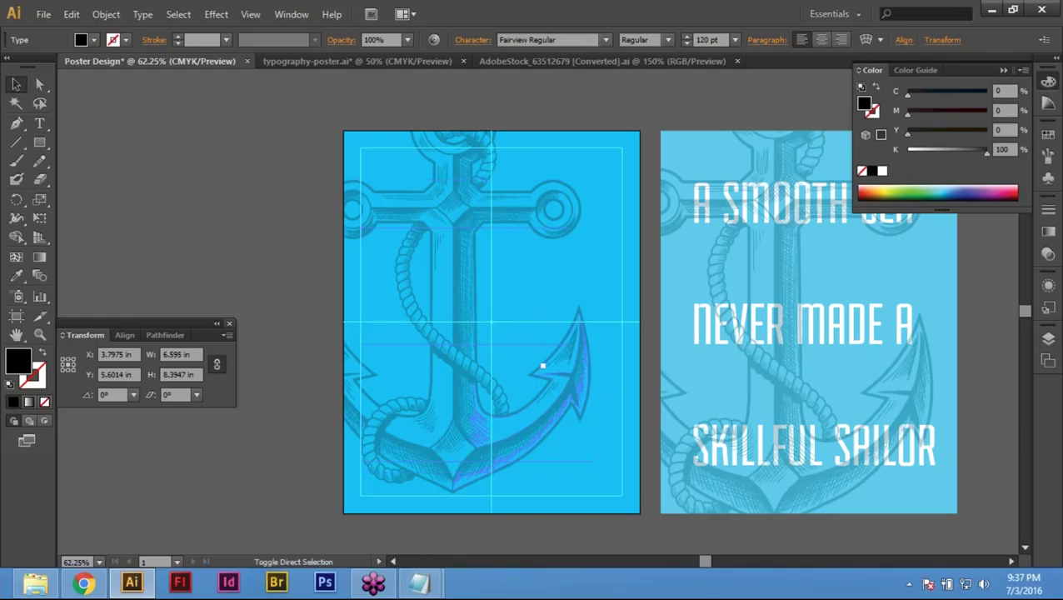
key("ctrl+shift+bracketleft")
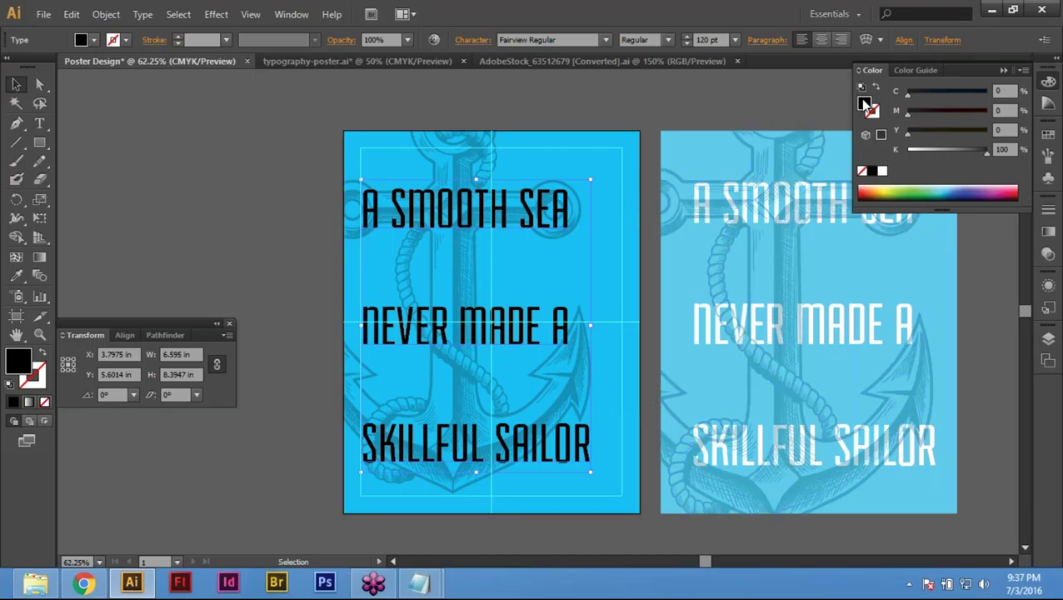
left_click(881, 173)
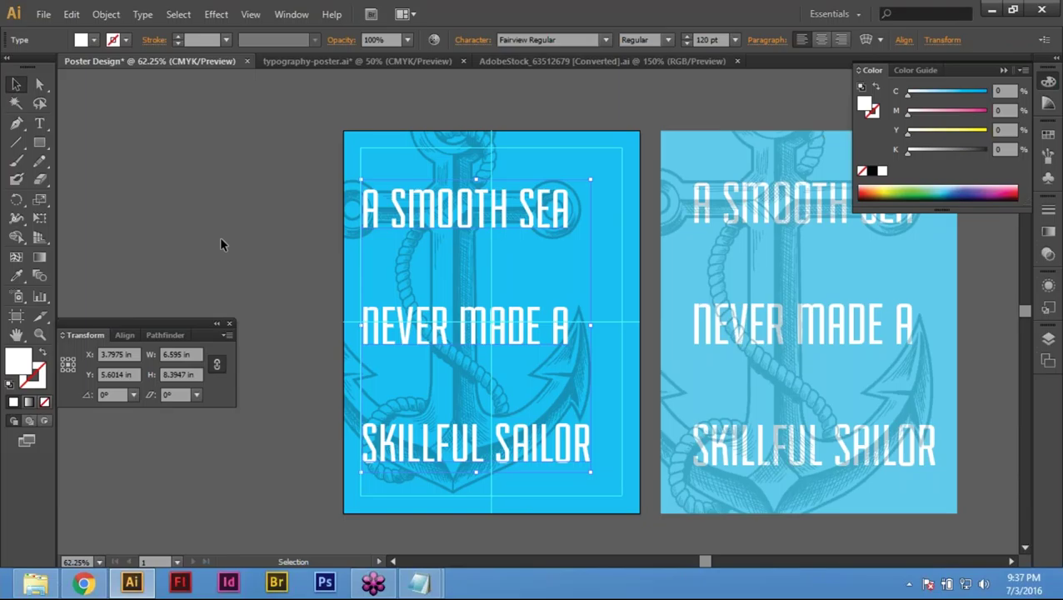
Step: Deselect the white headline, then select the anchor clip group
key("ctrl+shift+a")
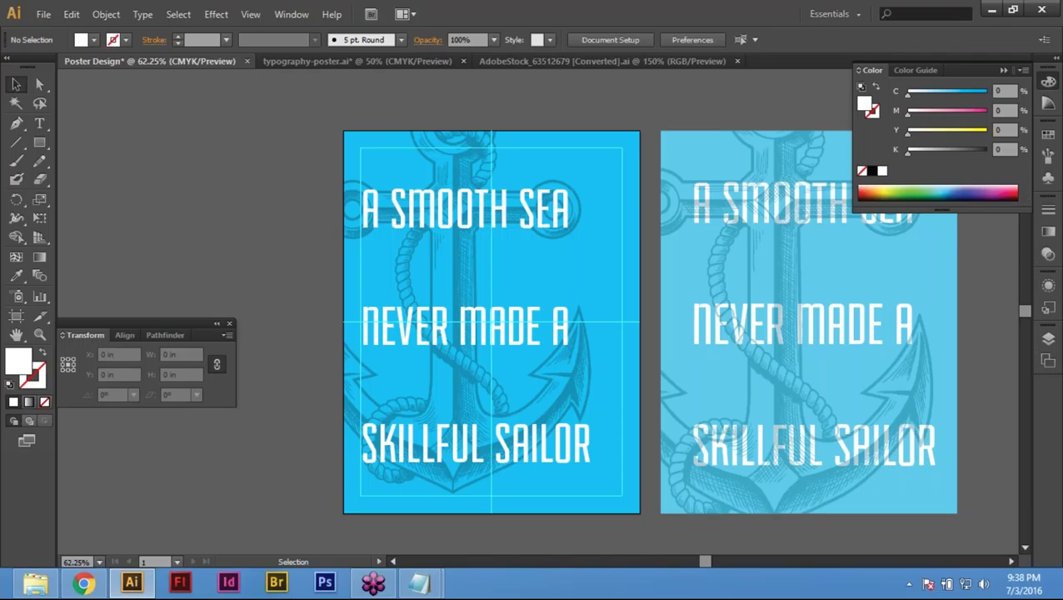
left_click(473, 153)
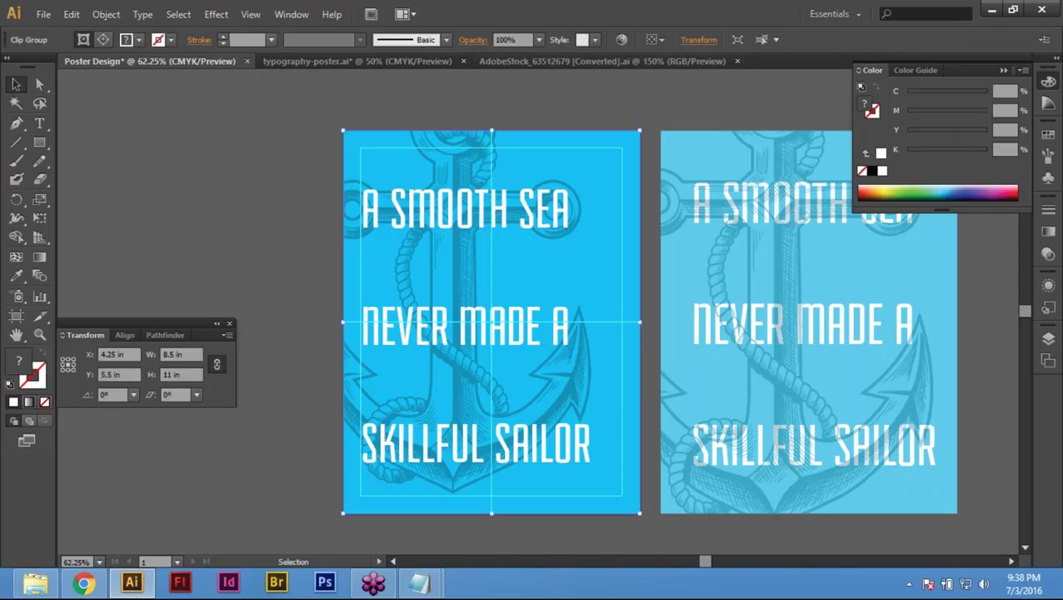
Step: Bring the anchor clip group in front of the white headline and fit the poster in view
left_click(250, 173)
left_click_drag(475, 153, 250, 166)
key("ctrl+z")
right_click(480, 154)
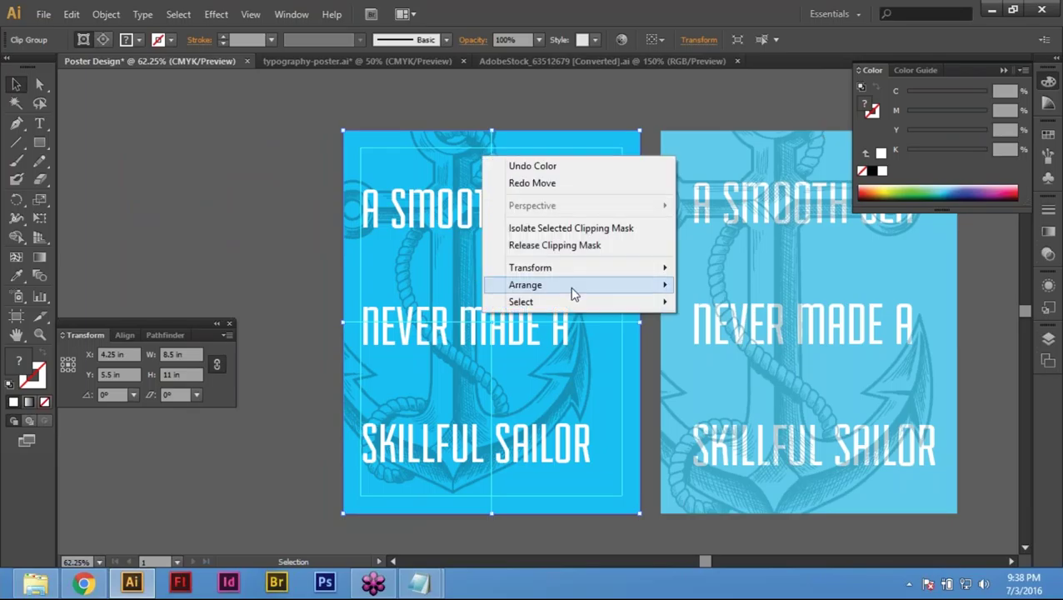
mouse_move(568, 286)
left_click(819, 286)
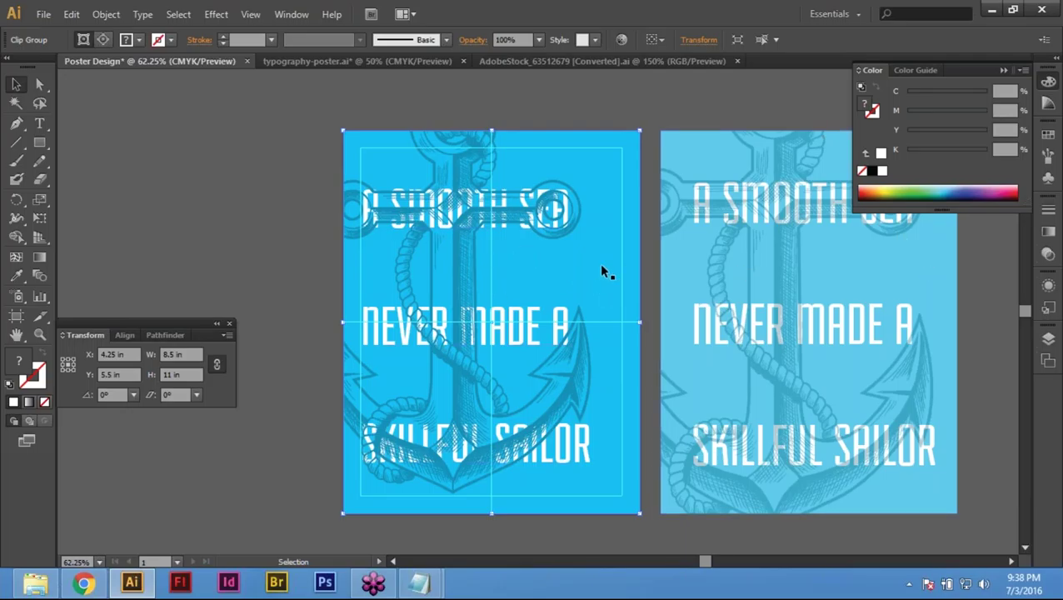
key("ctrl+space")
left_click_drag(244, 148, 703, 231)
key("ctrl+0")
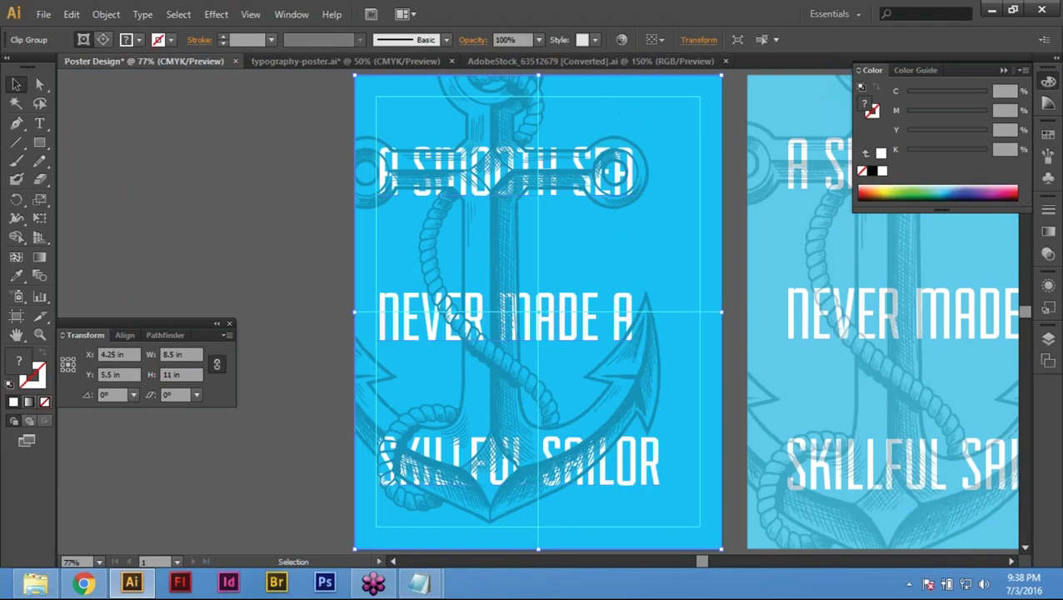
Step: Set the anchor clip group's opacity to 50% in the Transparency panel, then deselect
left_click(1051, 213)
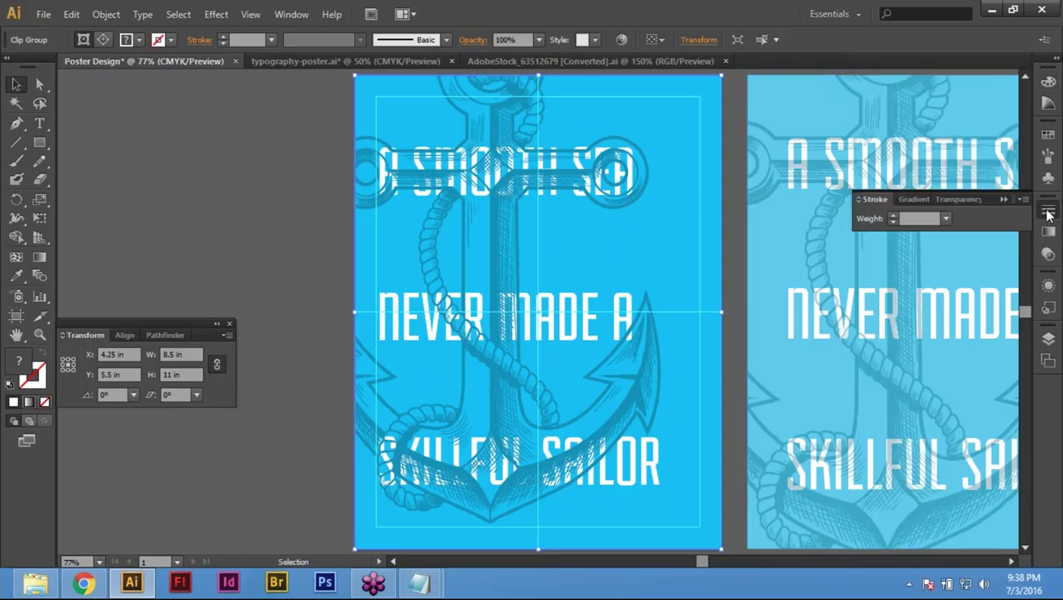
left_click(953, 200)
left_click(990, 217)
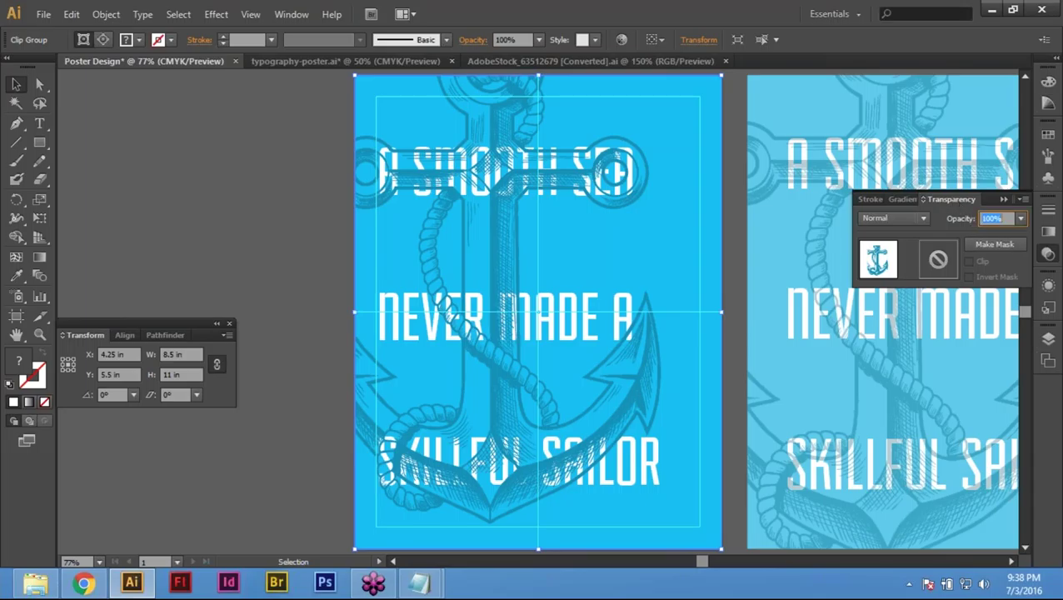
key("Return")
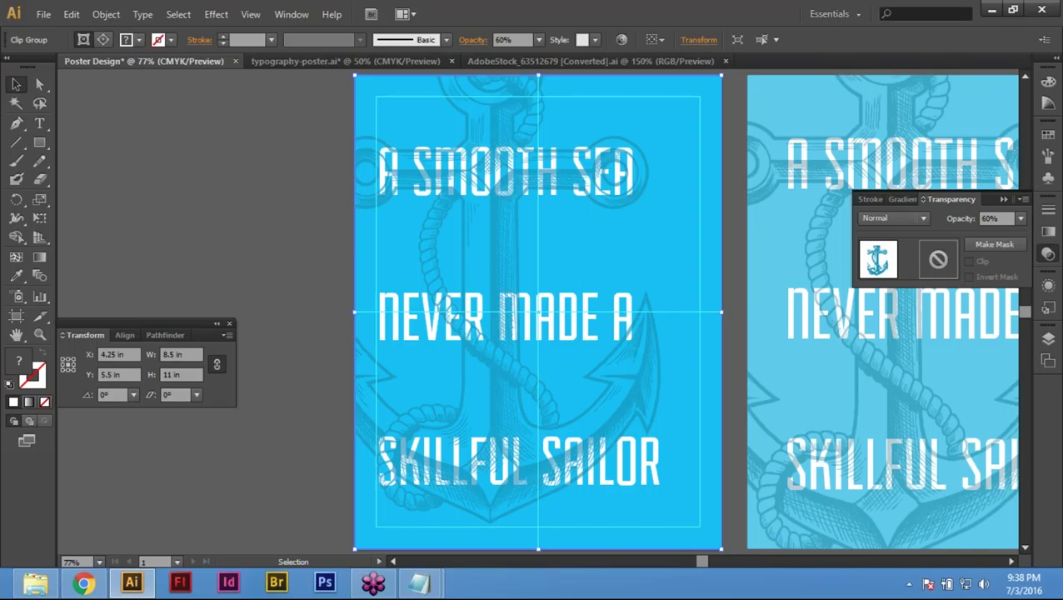
type("50")
key("Return")
left_click(237, 213)
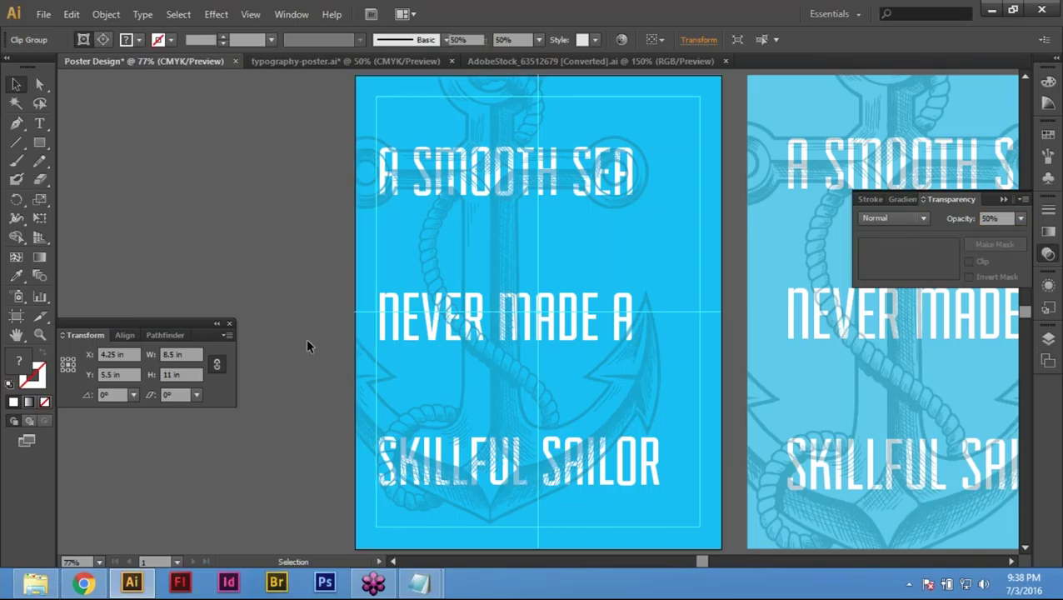
left_click_drag(357, 320, 356, 324)
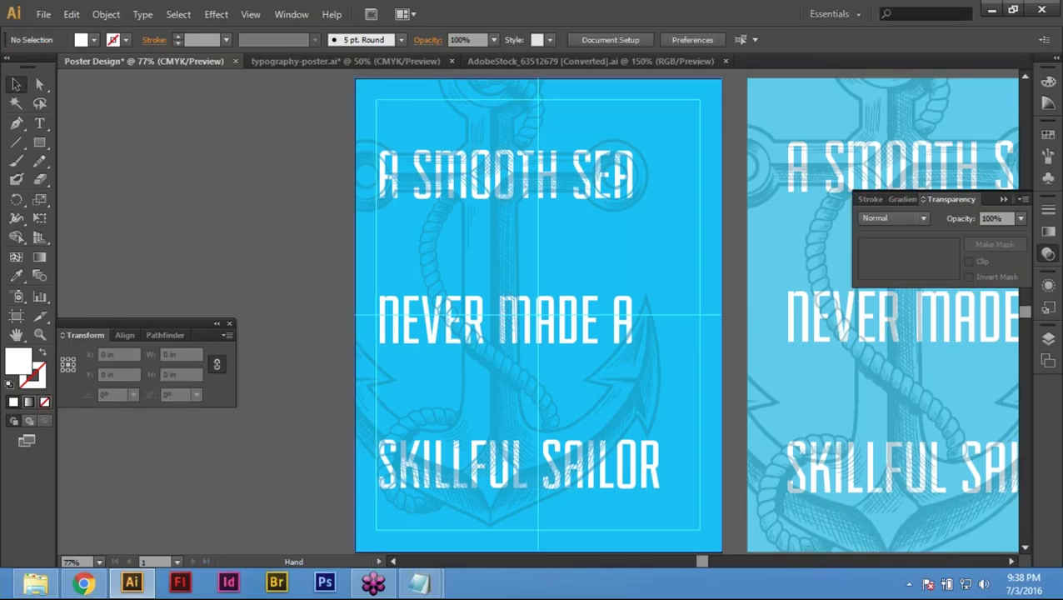
Step: Zoom out to frame both artboards and delete the right-hand reference poster image
scroll(449, 325, "up", 3)
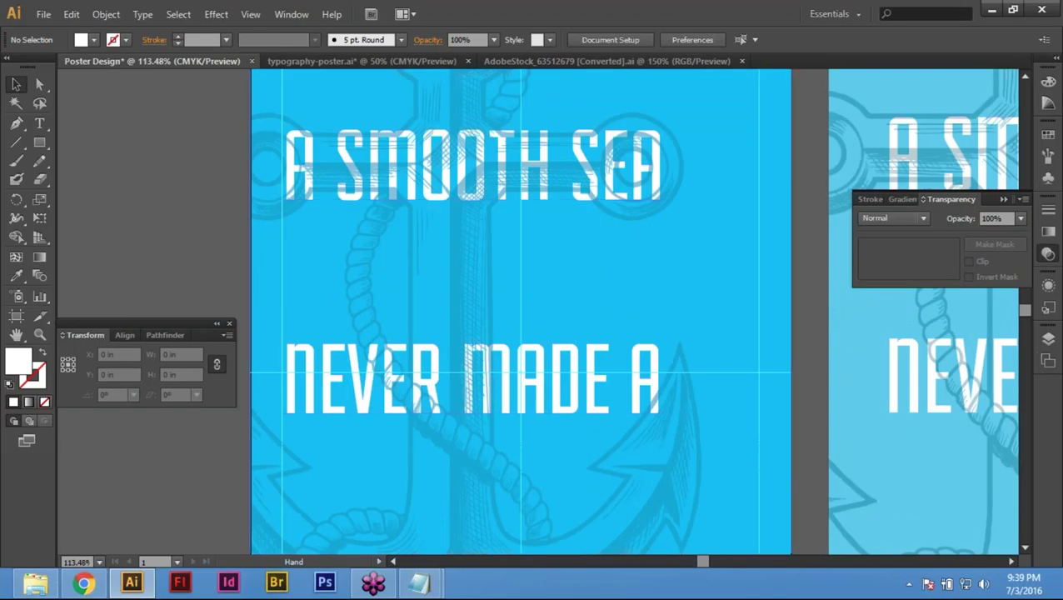
scroll(581, 310, "up", 3)
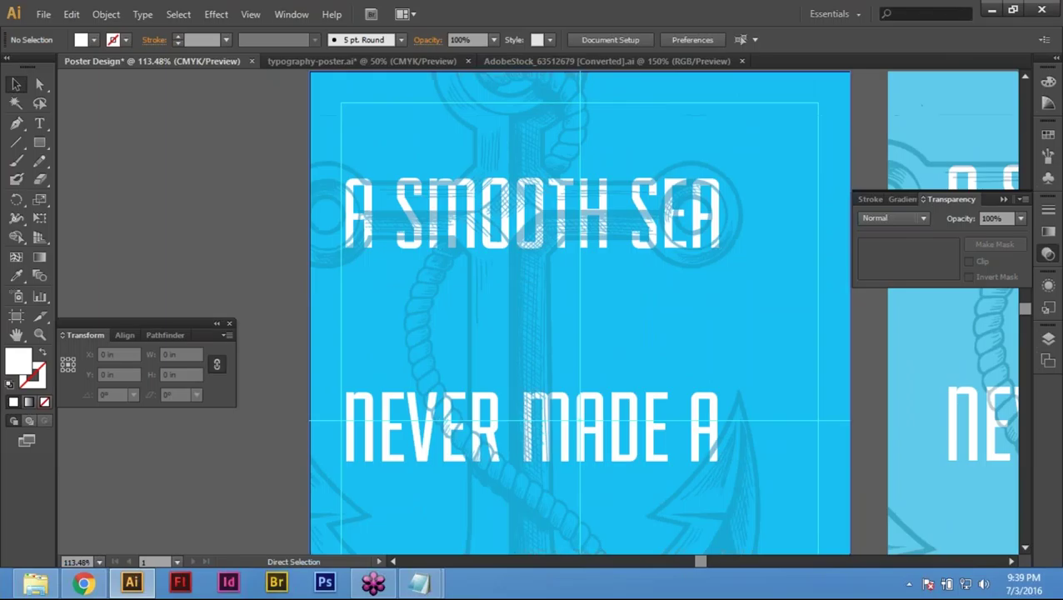
key("ctrl+0")
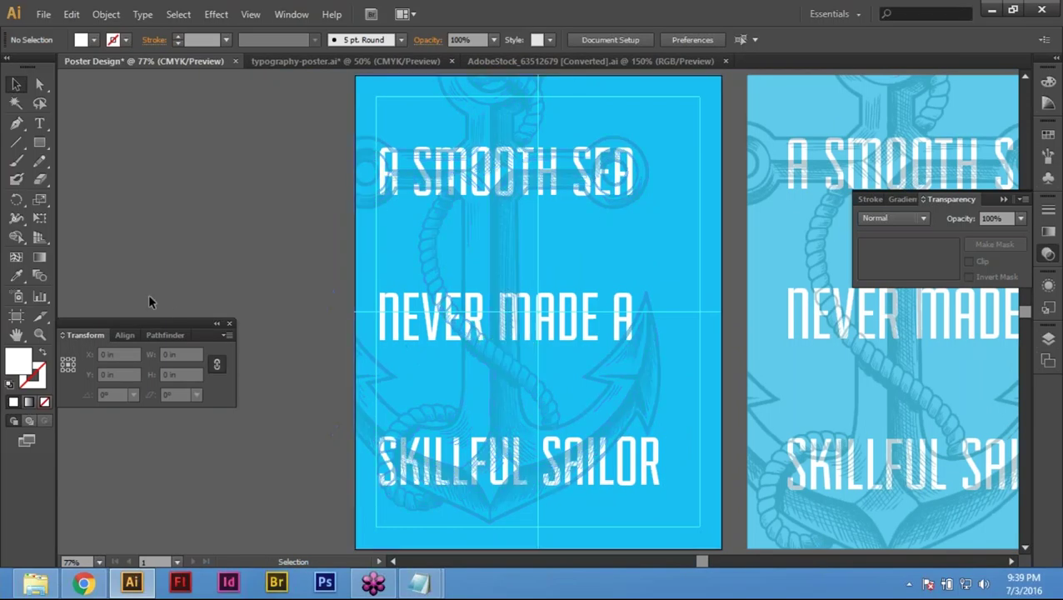
key("a")
key("ctrl+minus")
key("ctrl+minus")
left_click_drag(292, 107, 921, 512)
left_click_drag(393, 493, 517, 534)
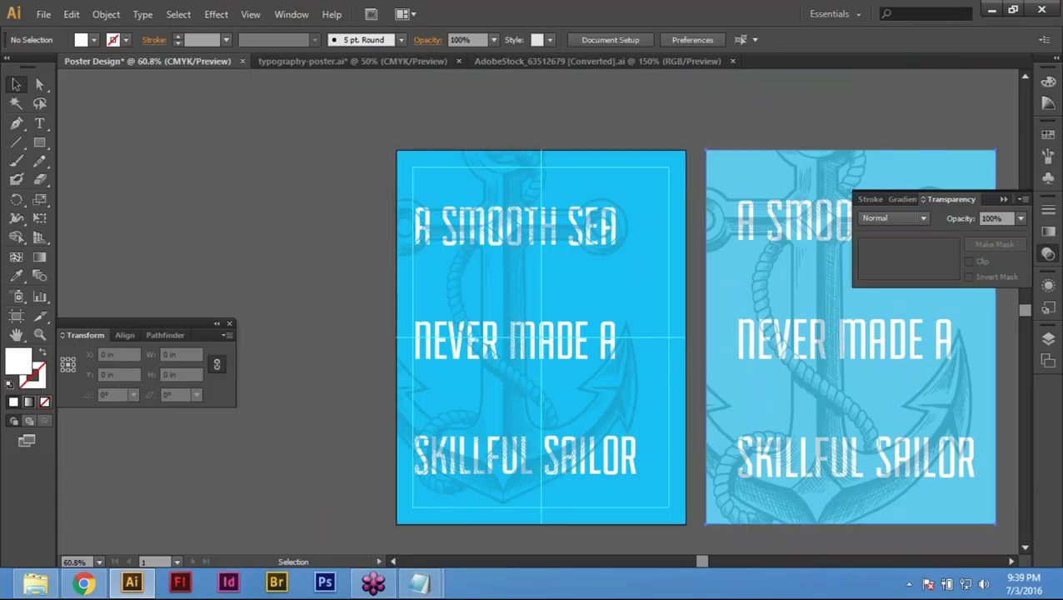
left_click(750, 375)
key("Delete")
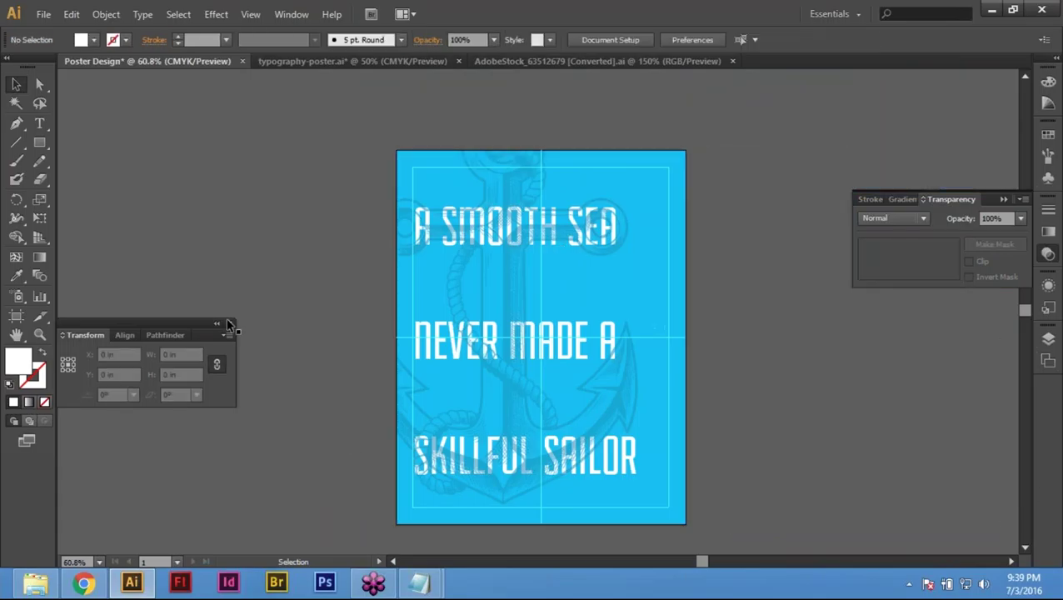
left_click(43, 14)
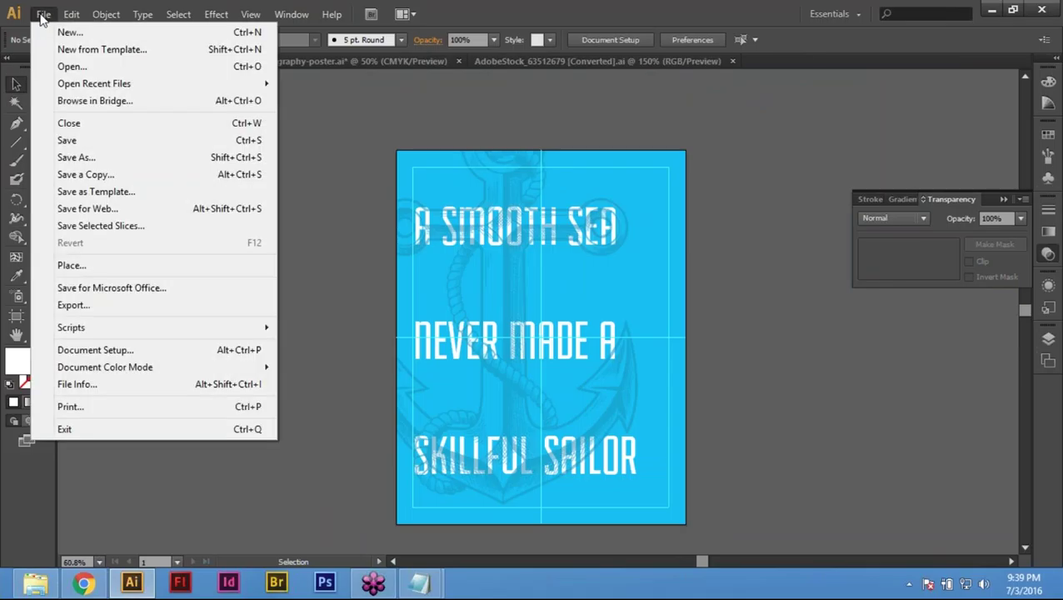
Step: Save the poster as Poster Design.ai in the Desktop's Illustrator course folder with Illustrator CS6 options
left_click(73, 141)
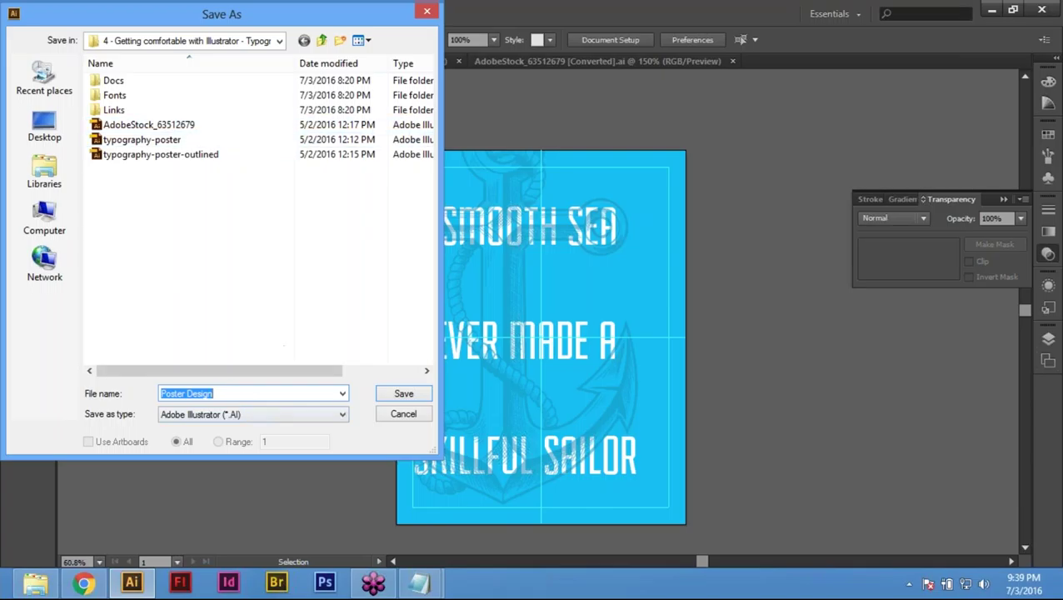
left_click(52, 136)
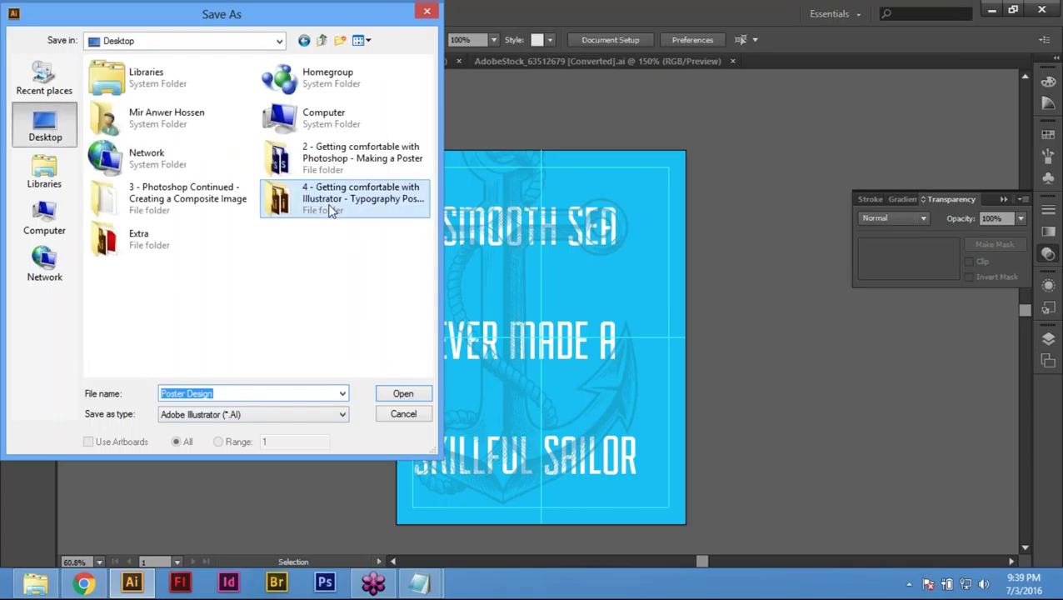
double_click(329, 207)
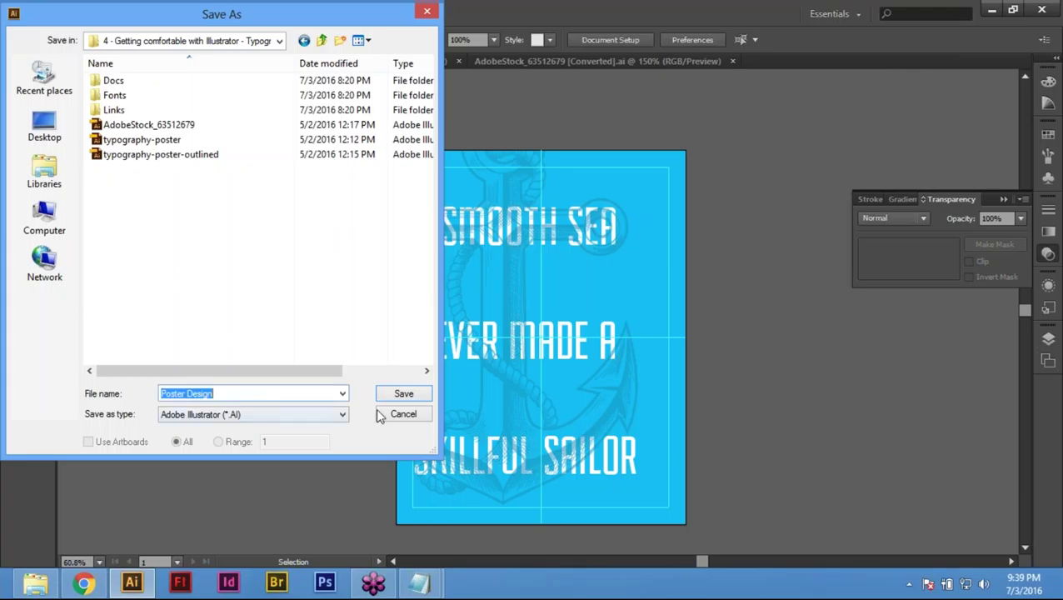
left_click(405, 397)
left_click(409, 396)
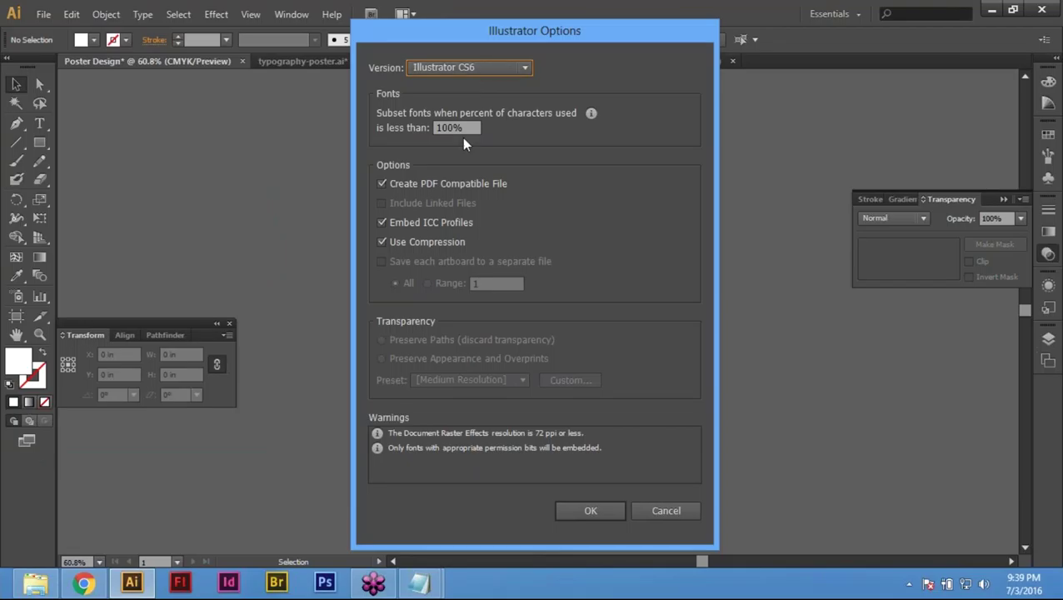
left_click(592, 510)
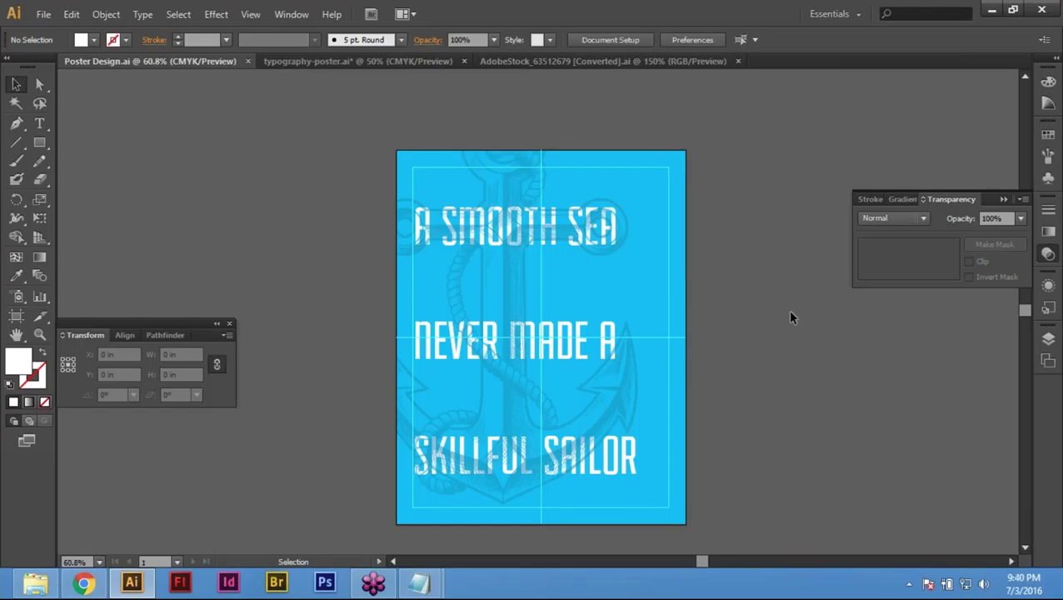
key("ctrl+0")
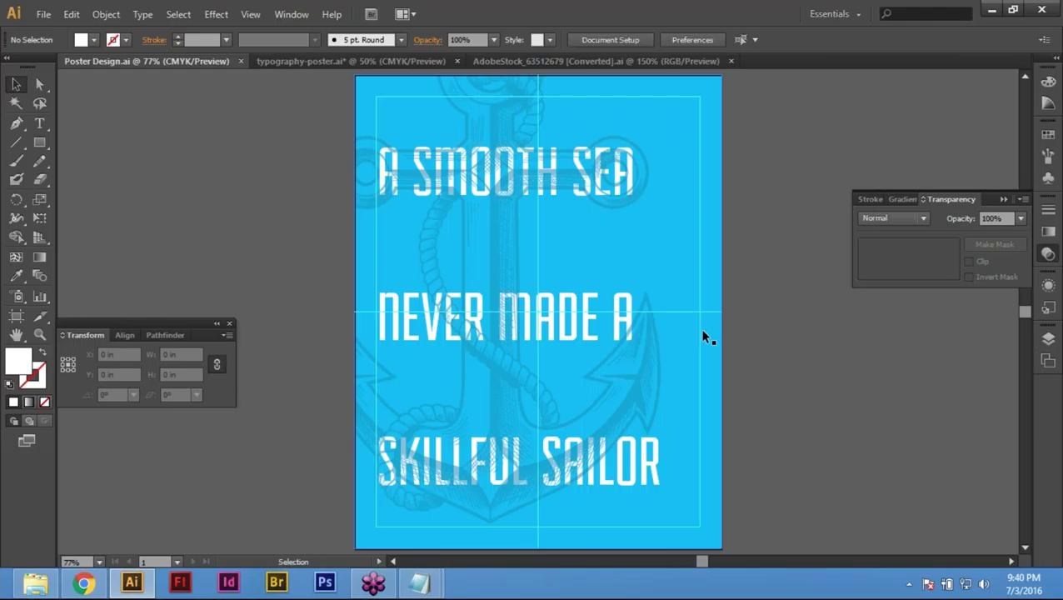
key("f")
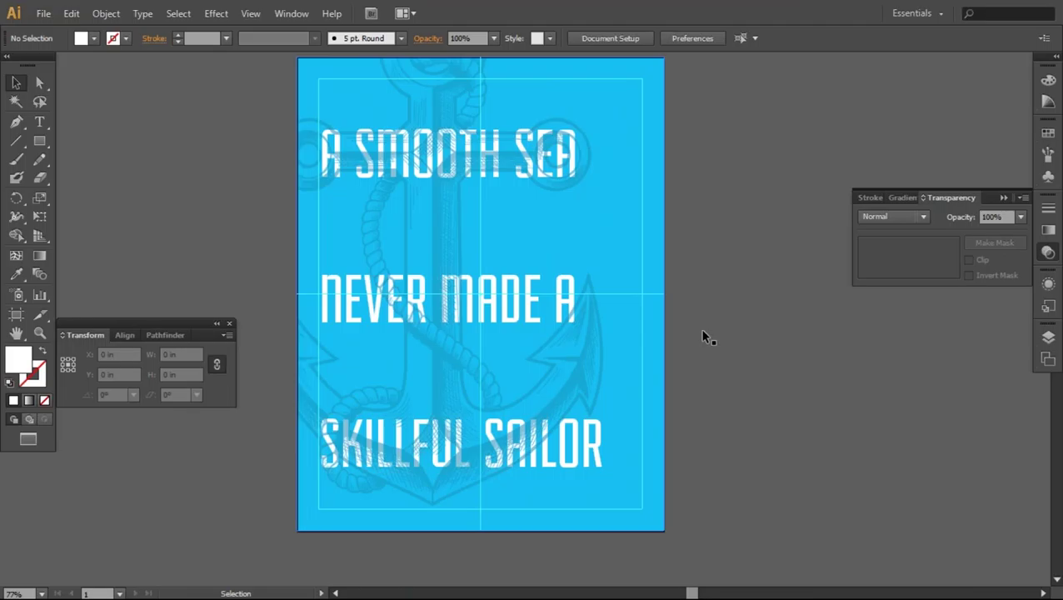
key("f")
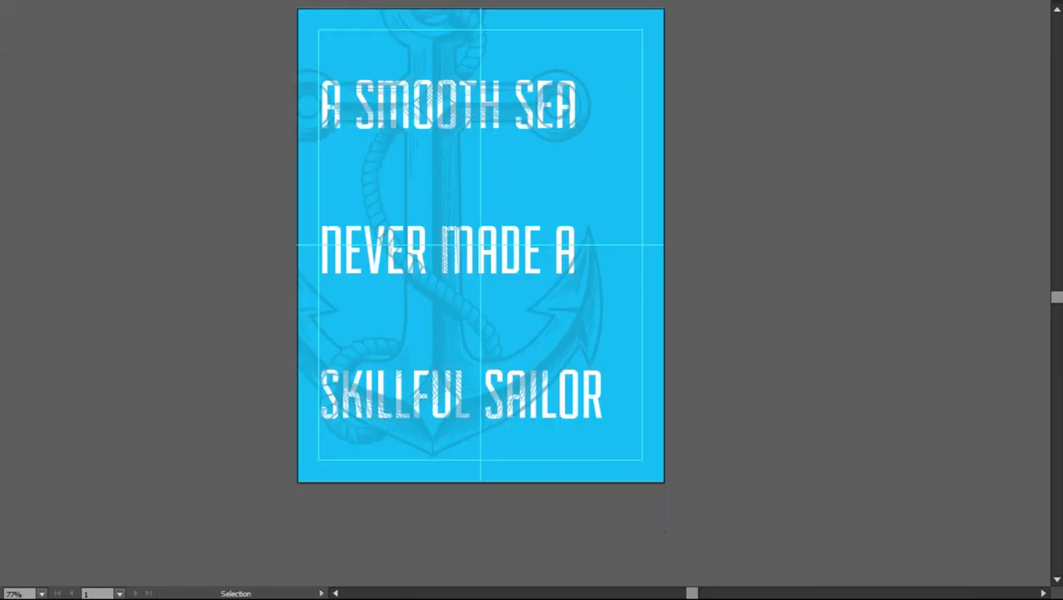
key("shift+f")
key("f")
left_click(551, 255)
key("f")
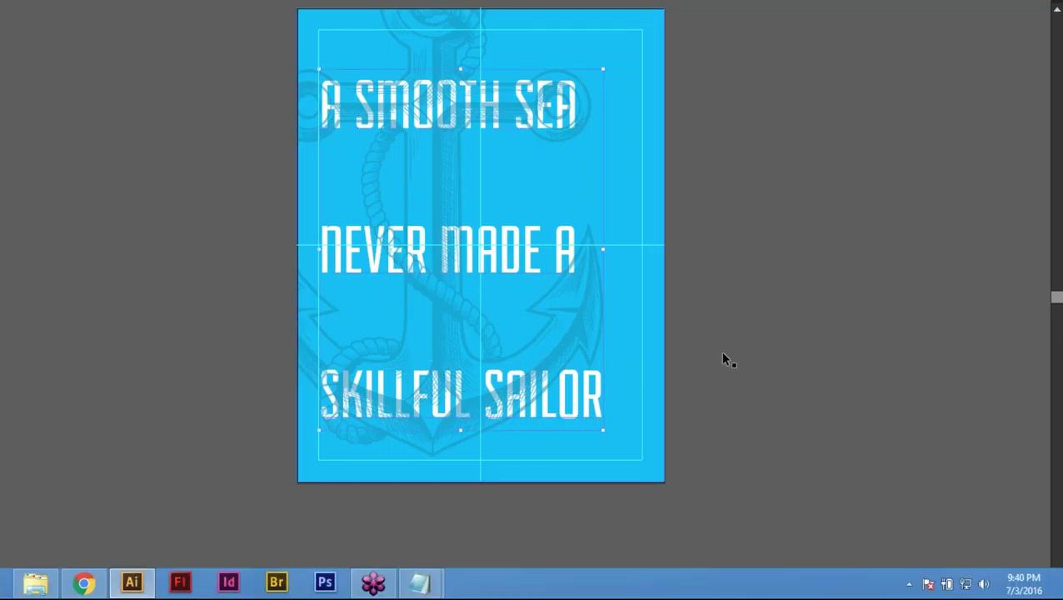
left_click(832, 364)
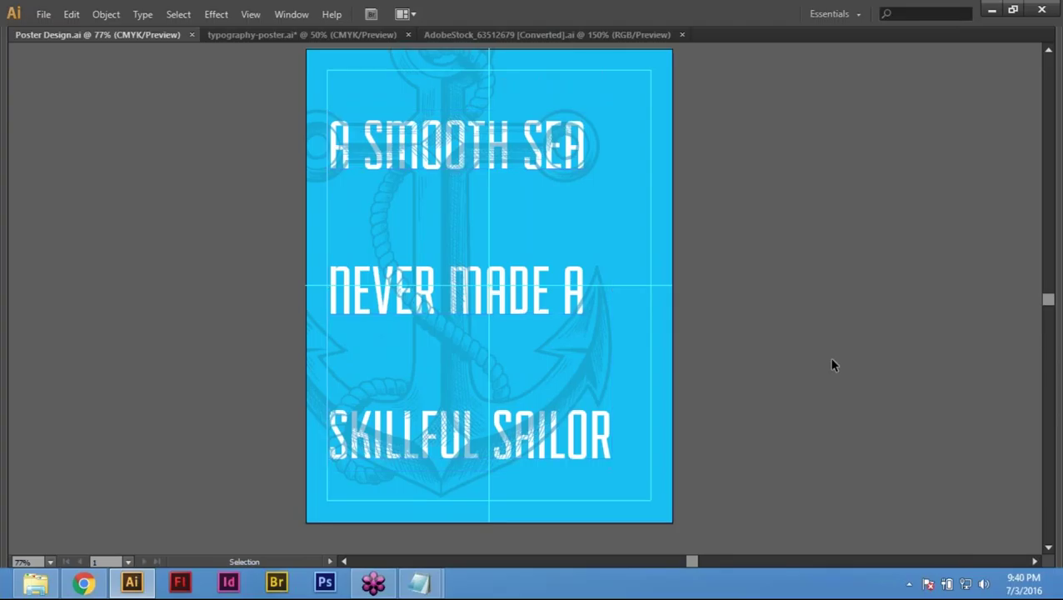
scroll(831, 364, "up", 1)
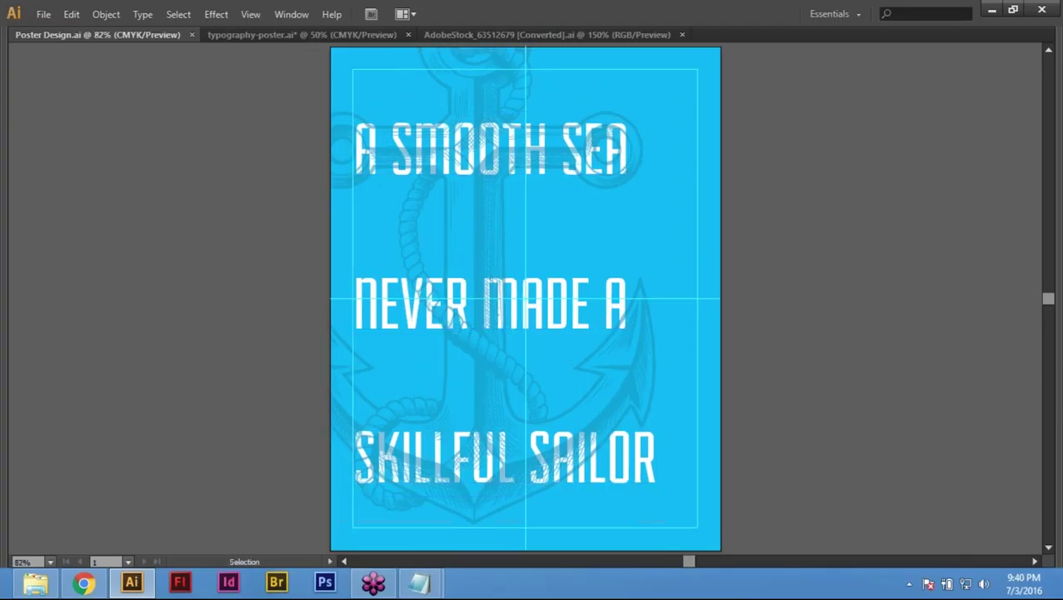
key("f")
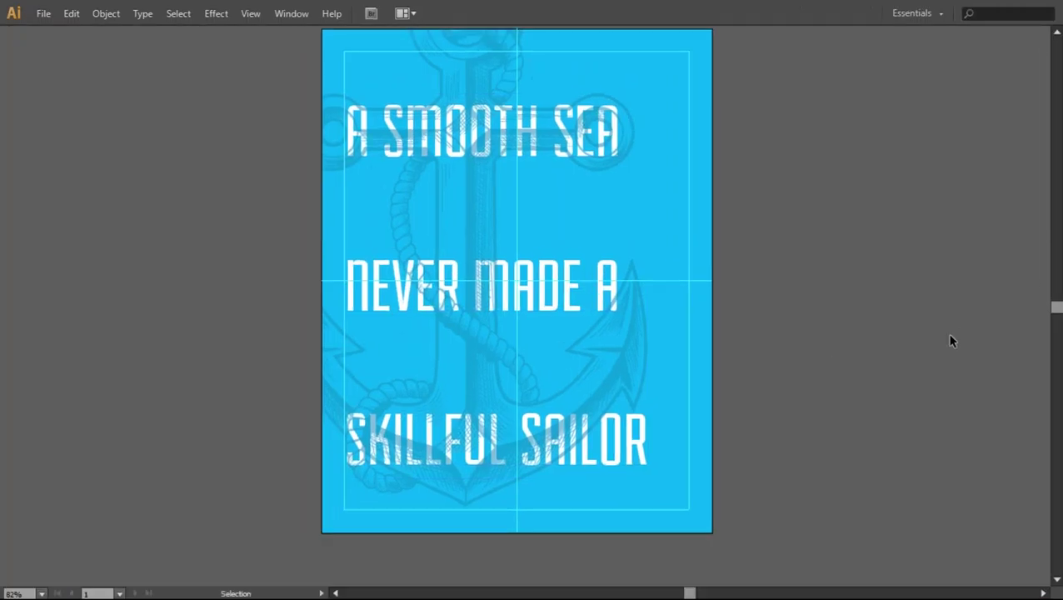
key("f")
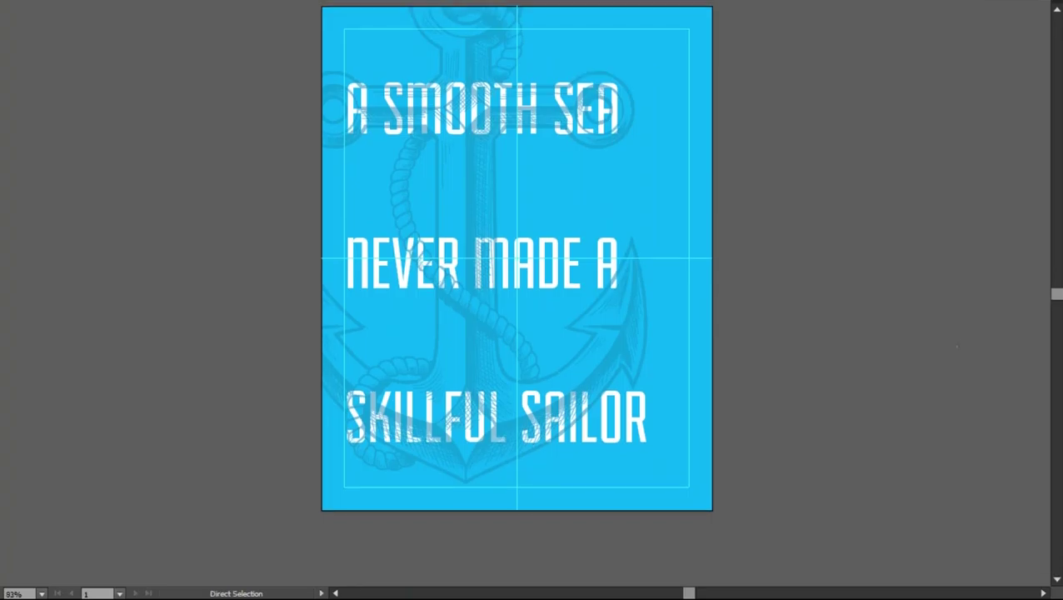
scroll(951, 340, "up", 1)
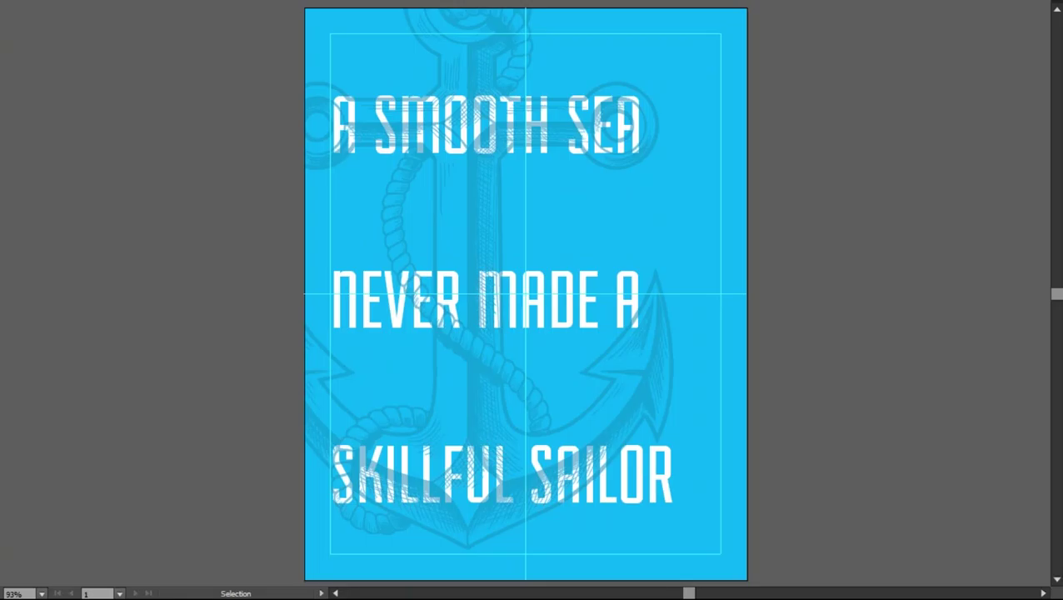
key("f")
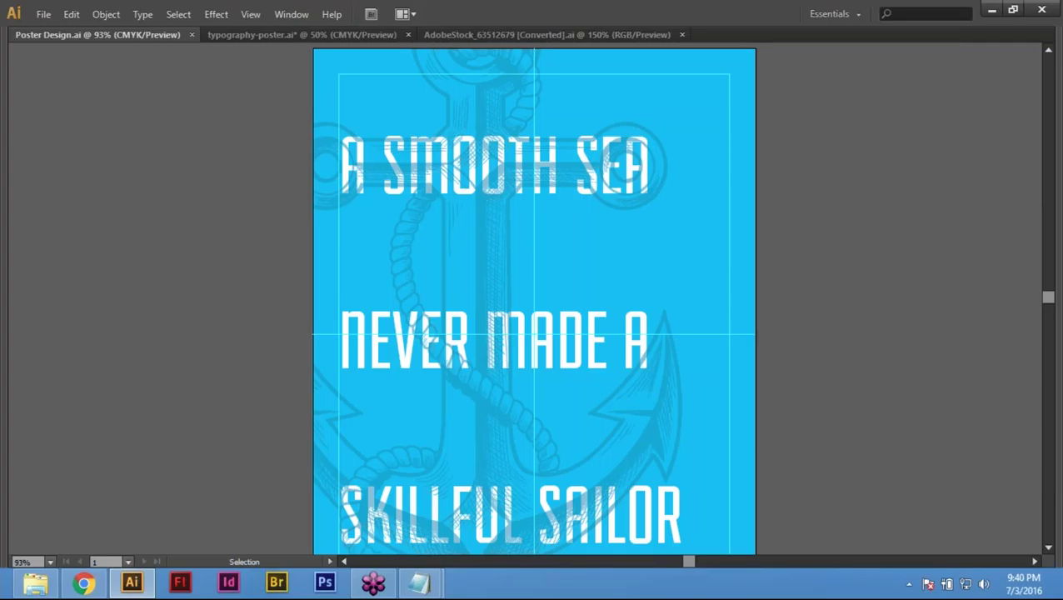
key("ctrl+0")
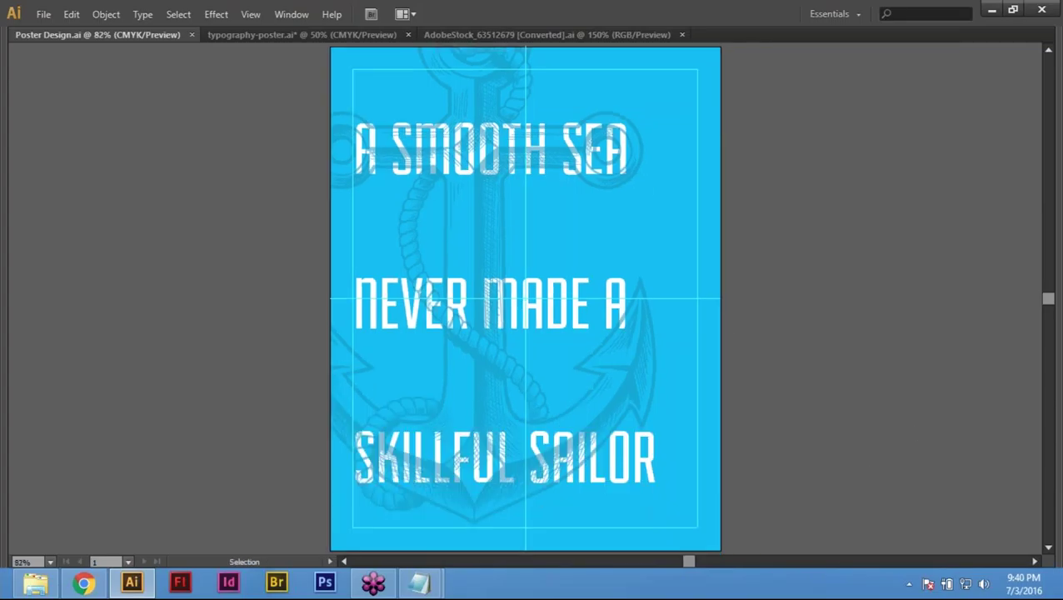
left_click(50, 16)
left_click(790, 206)
key("shift+Tab")
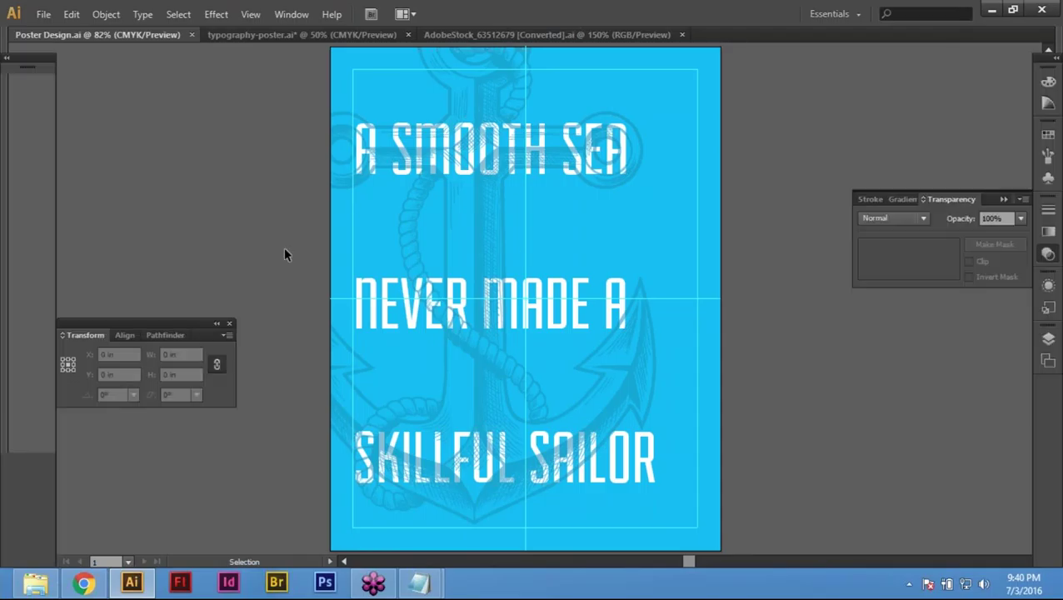
Step: Restore the tools and control bar, select then deselect all artwork, and switch to the web browser
key("Tab")
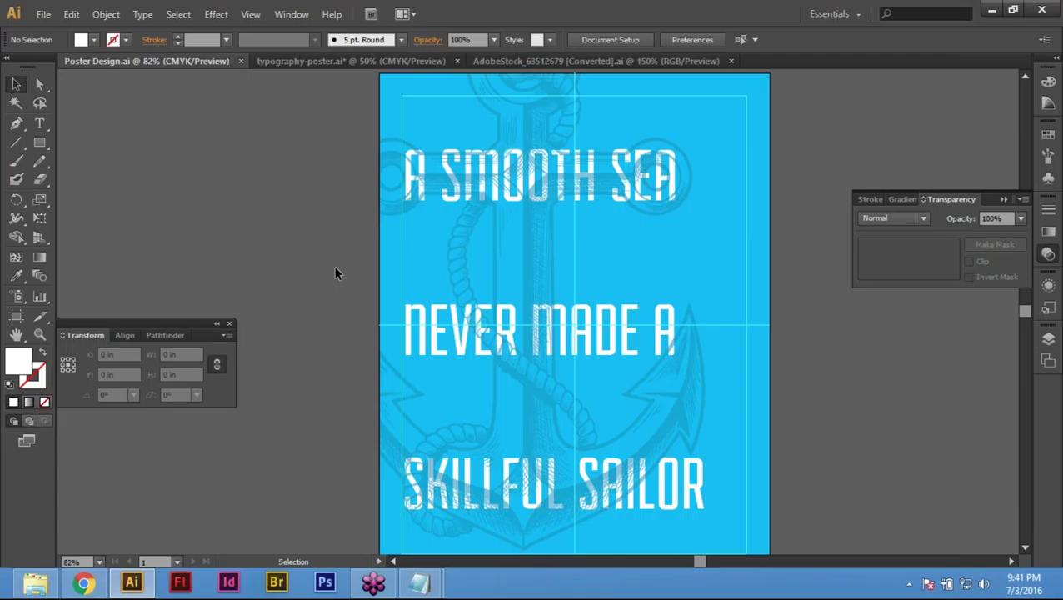
left_click_drag(286, 250, 859, 414)
left_click(911, 425)
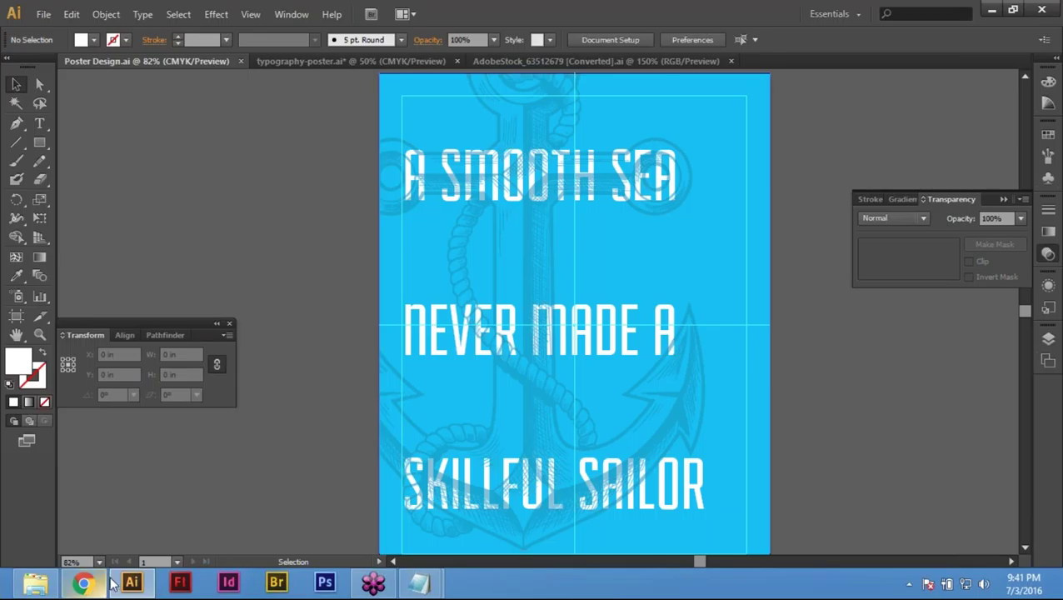
left_click(84, 583)
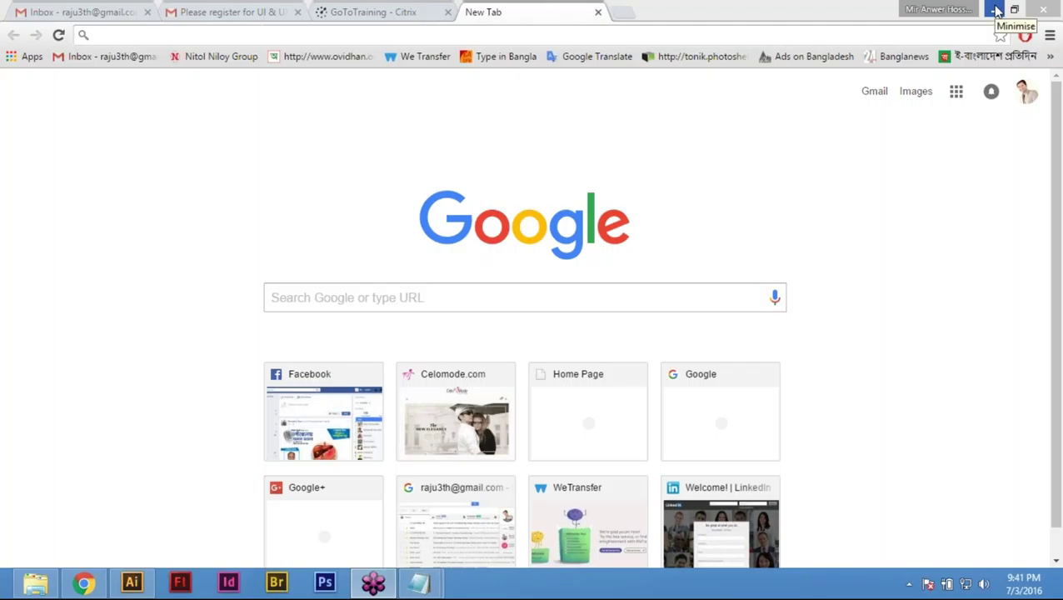
left_click(407, 12)
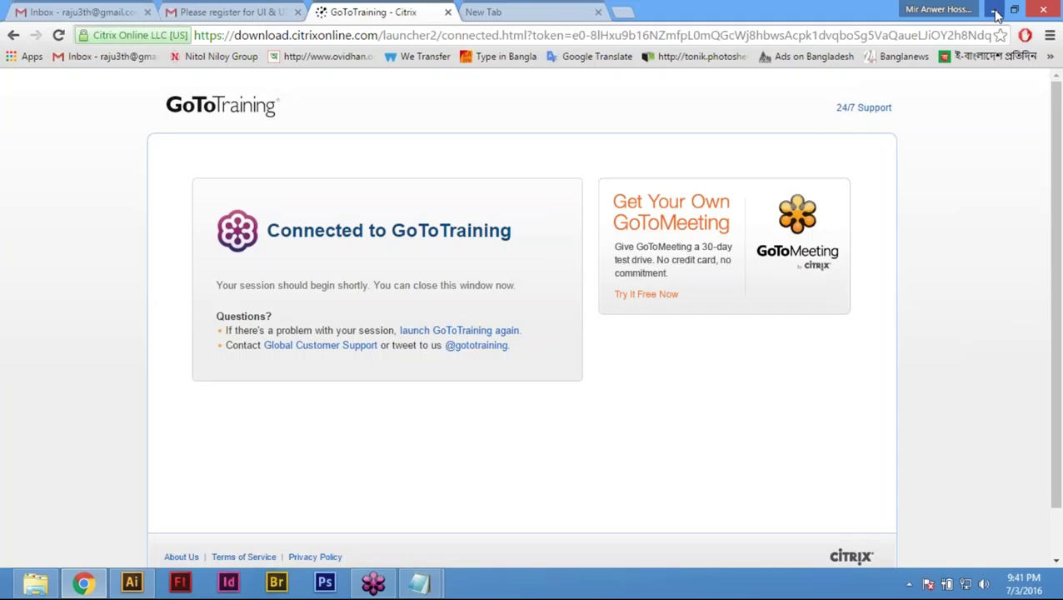
left_click(994, 10)
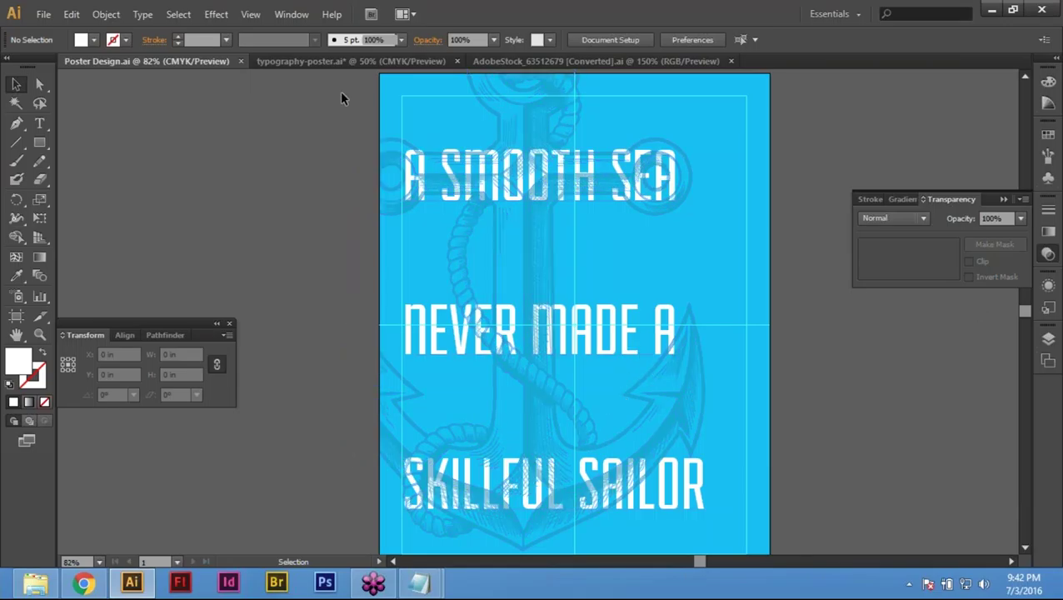
Step: Select the whole quote and try it in Birch Std, Cambria, DaunPenh and Gabriola
key("ctrl+a")
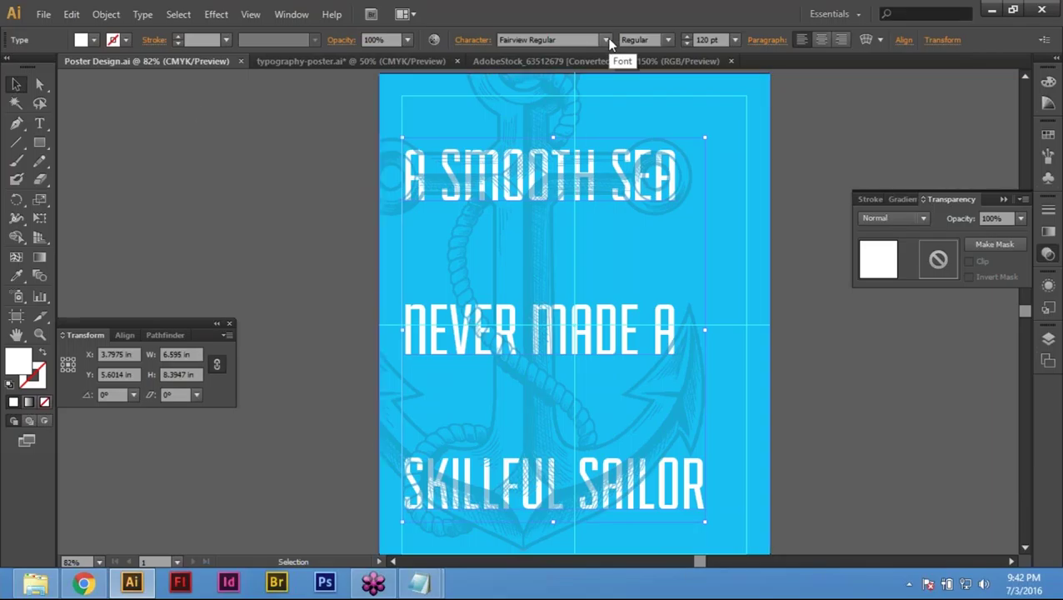
left_click(607, 40)
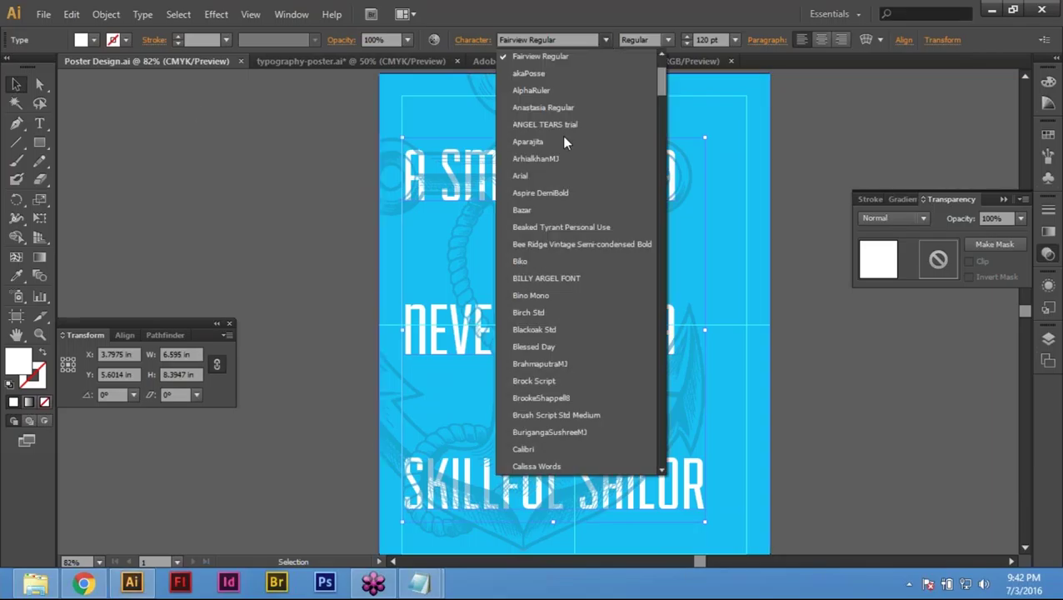
left_click(542, 313)
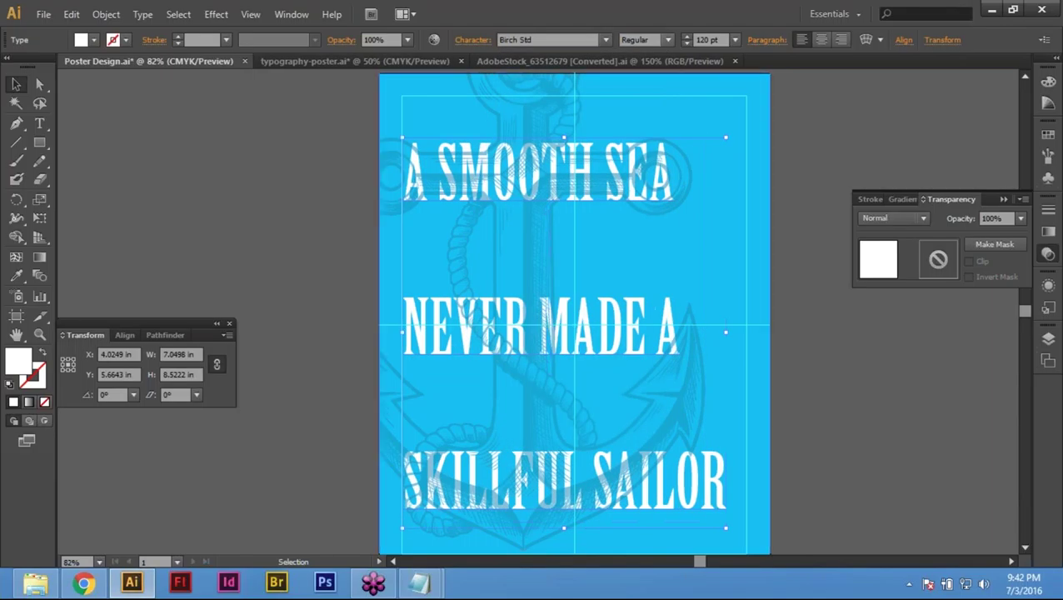
left_click(605, 41)
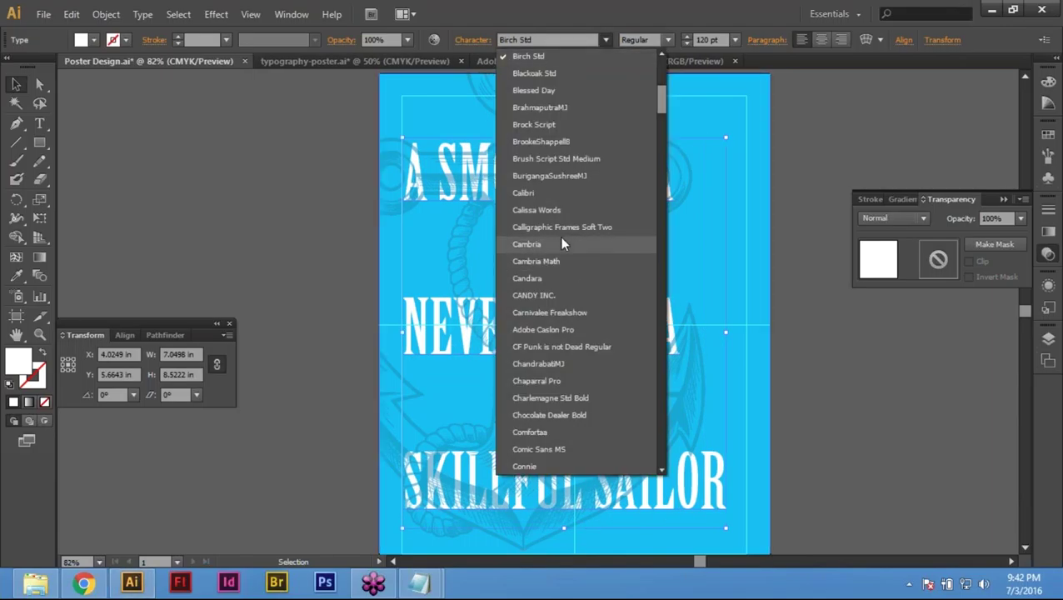
left_click(562, 243)
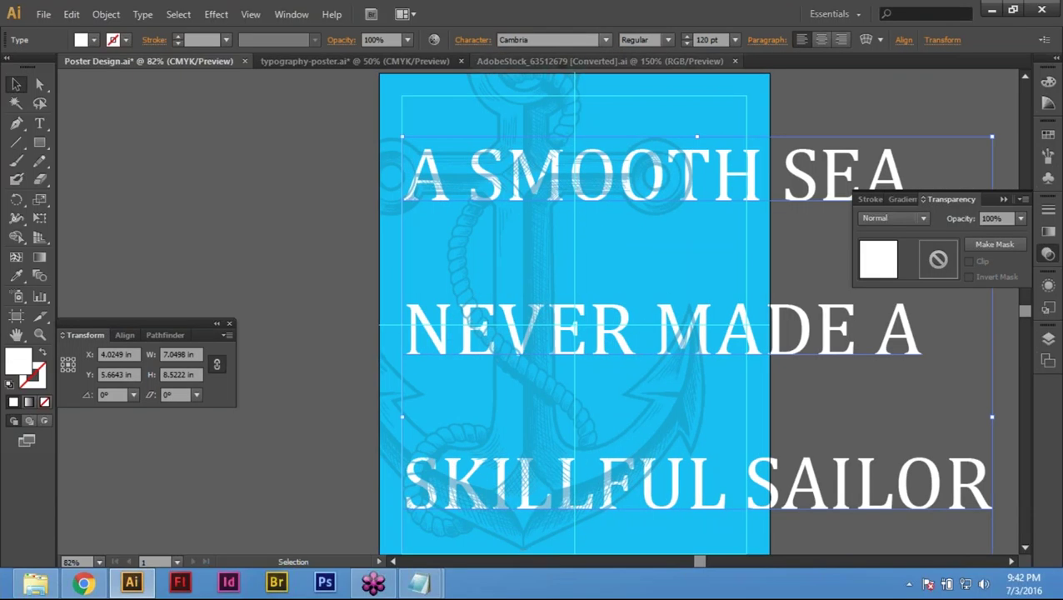
left_click(608, 40)
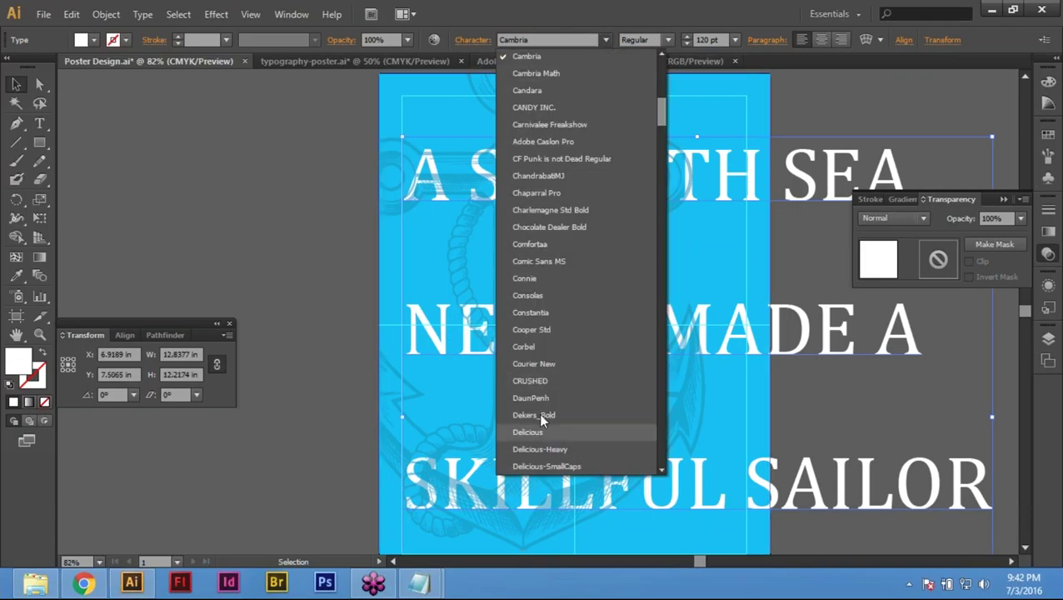
left_click(546, 417)
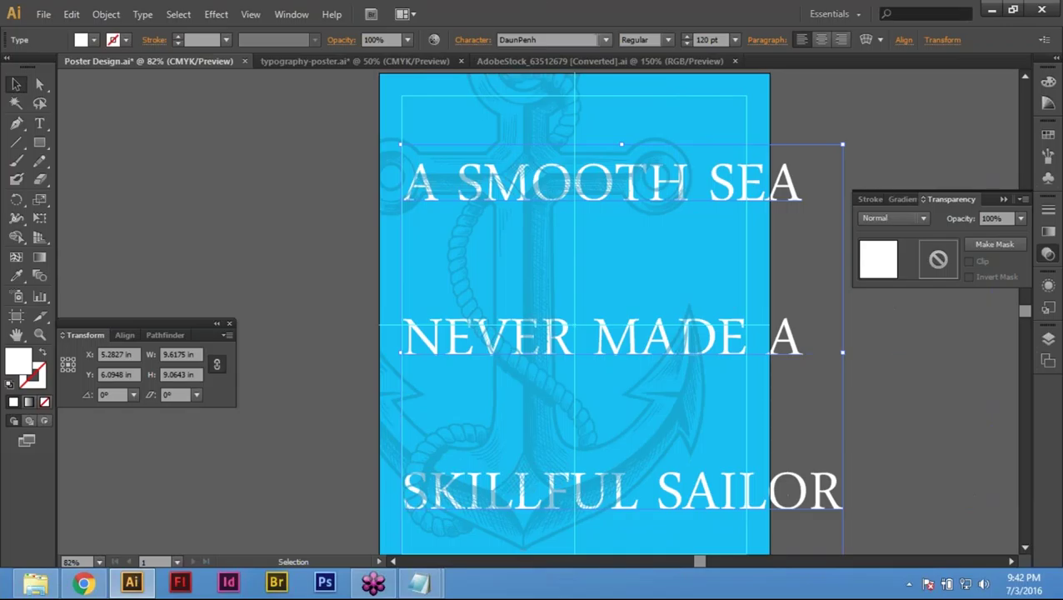
left_click(606, 40)
left_click(536, 449)
Step: Browse the font list, try Symbol, then set the quote in Ubuntu
left_click(605, 41)
scroll(603, 271, "down", 15)
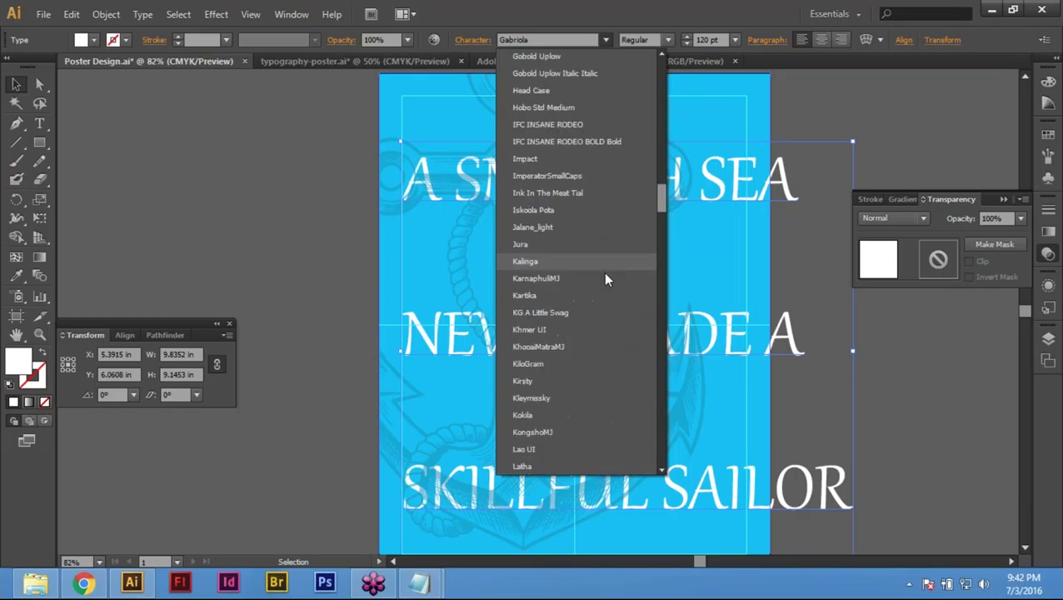
scroll(642, 266, "down", 15)
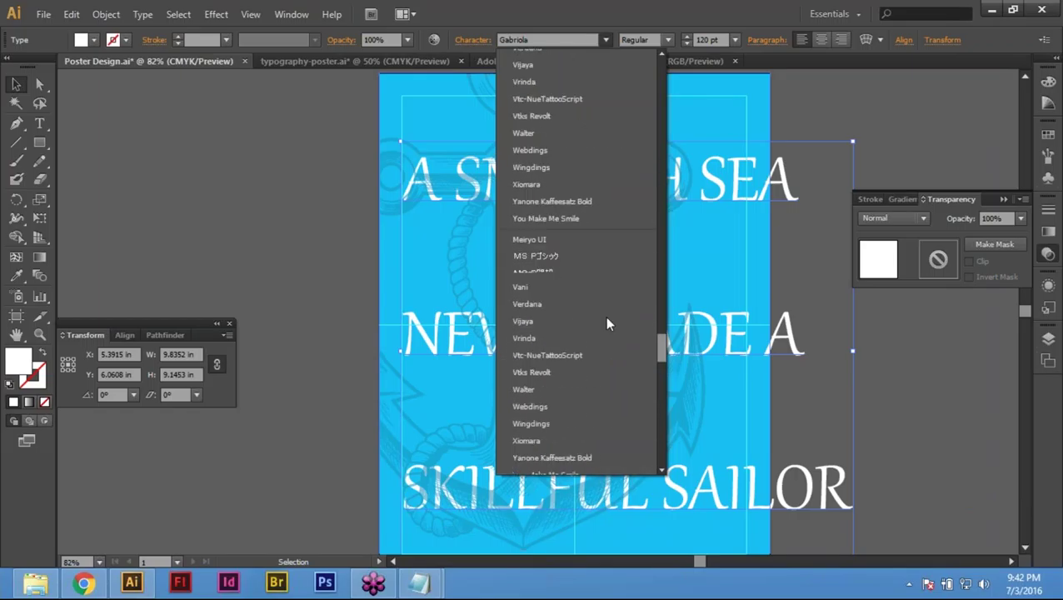
scroll(563, 274, "up", 6)
scroll(563, 274, "up", 5)
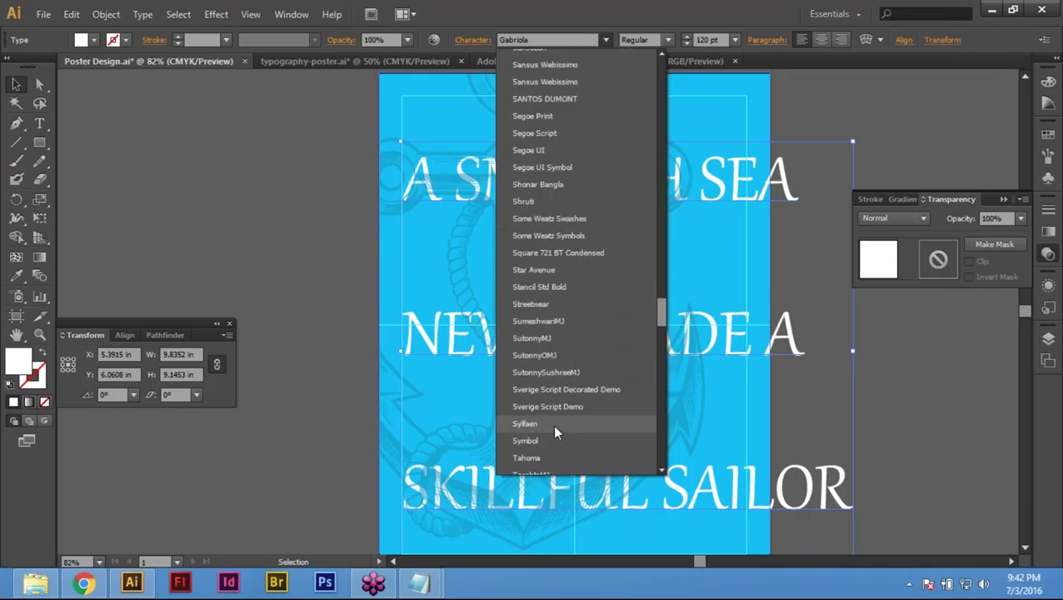
key("Escape")
type("Symbol")
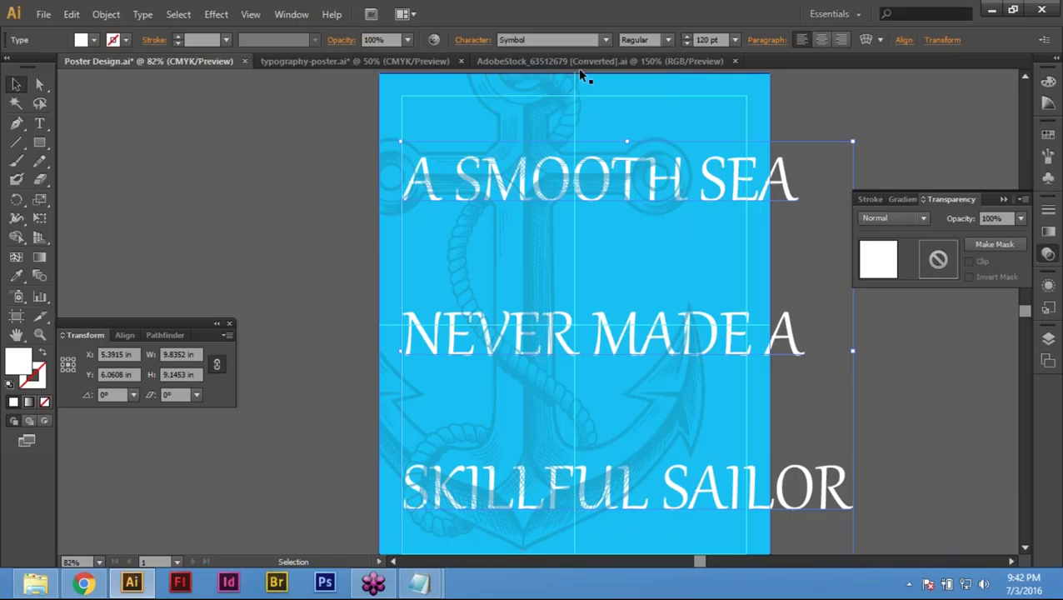
key("Return")
left_click(605, 40)
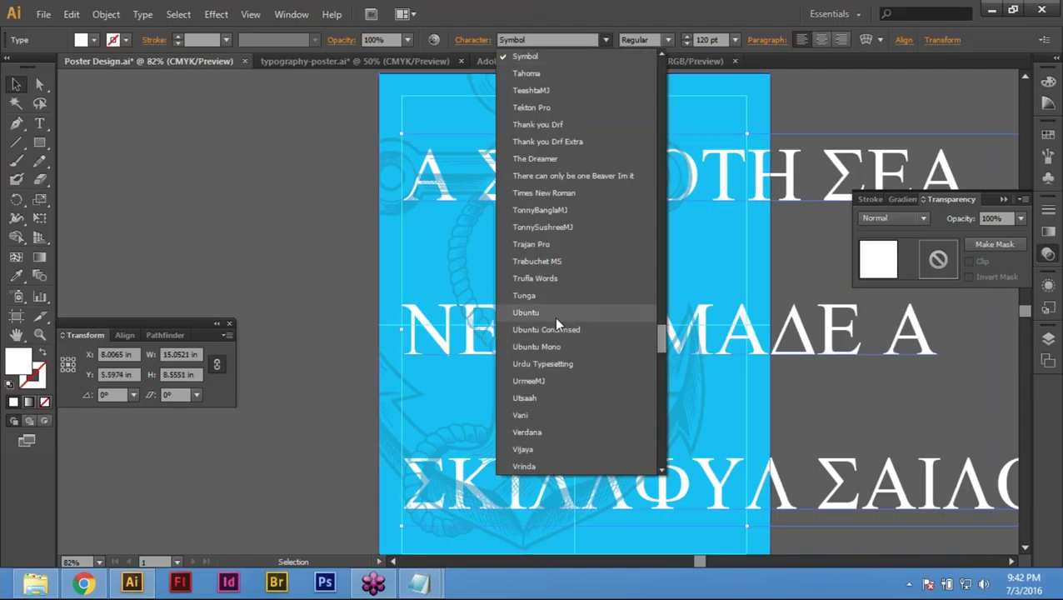
left_click(553, 314)
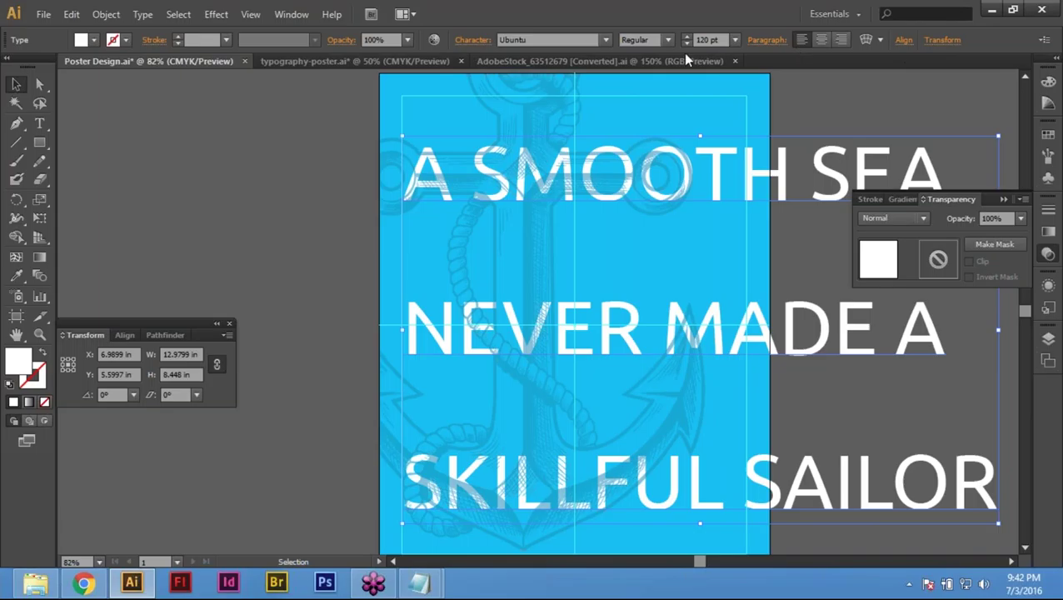
left_click_drag(695, 40, 719, 40)
Step: Try the quote at font sizes 20, 50 and 70 pt
type("20")
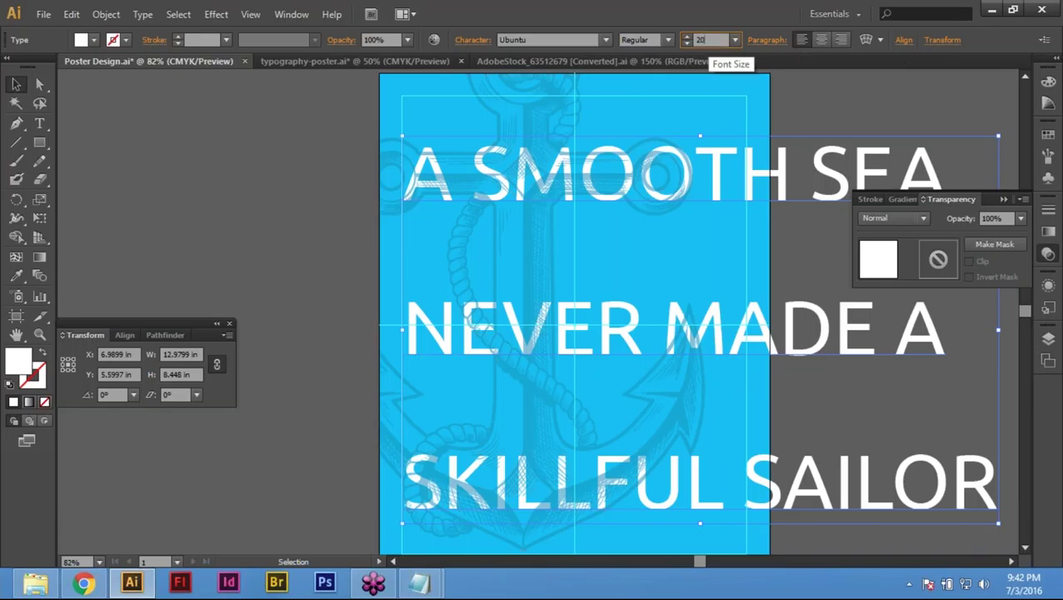
key("Return")
left_click_drag(718, 40, 696, 40)
type("50")
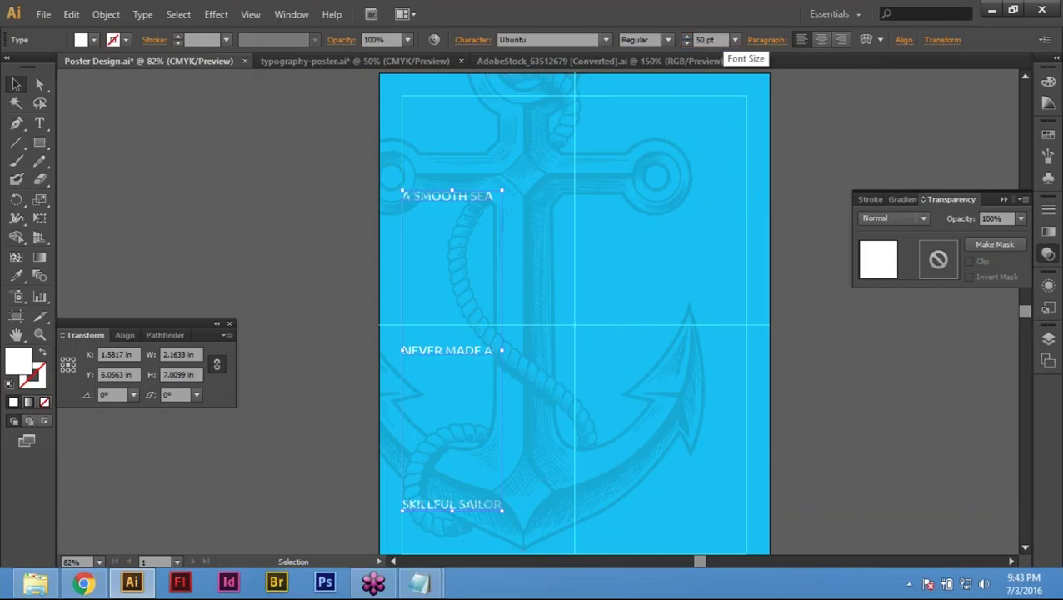
key("Return")
left_click(720, 40)
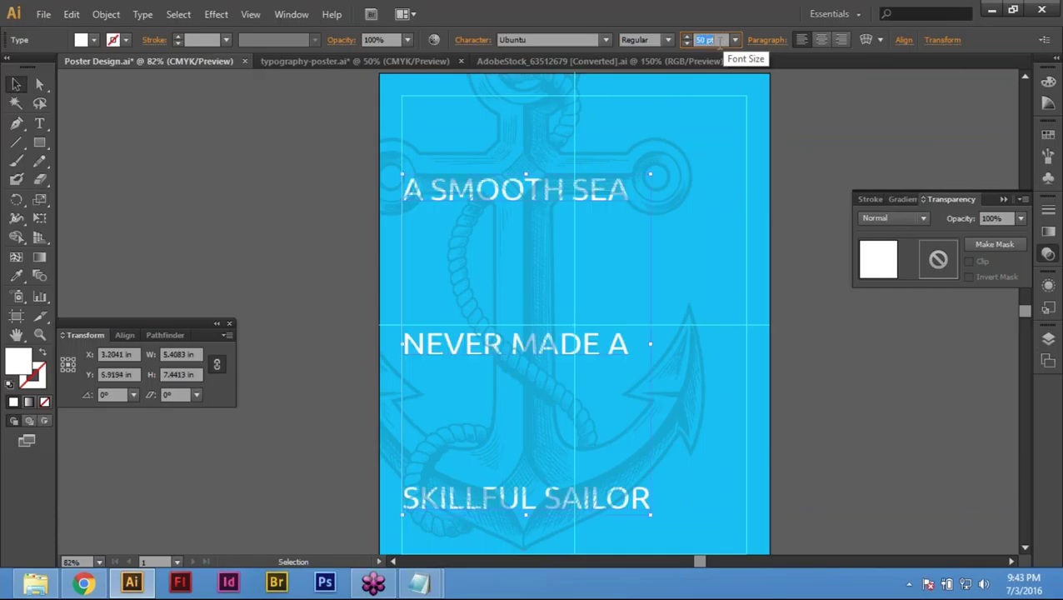
type("70")
key("Return")
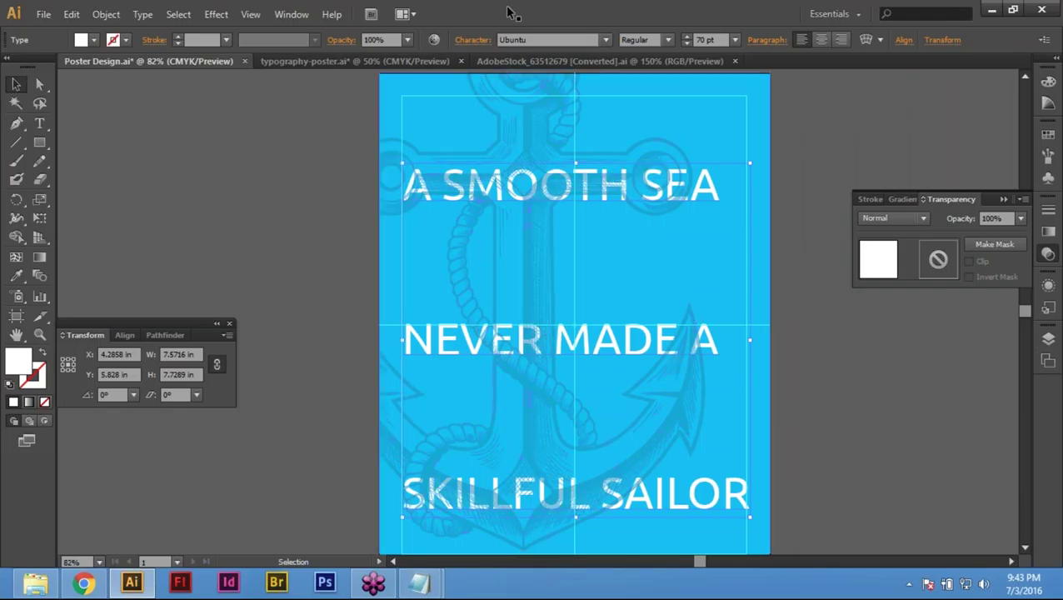
Step: Switch the quote to Fairview Regular and enlarge it step by step to 120 pt
left_click(586, 42)
type("Fairview Regular")
key("Return")
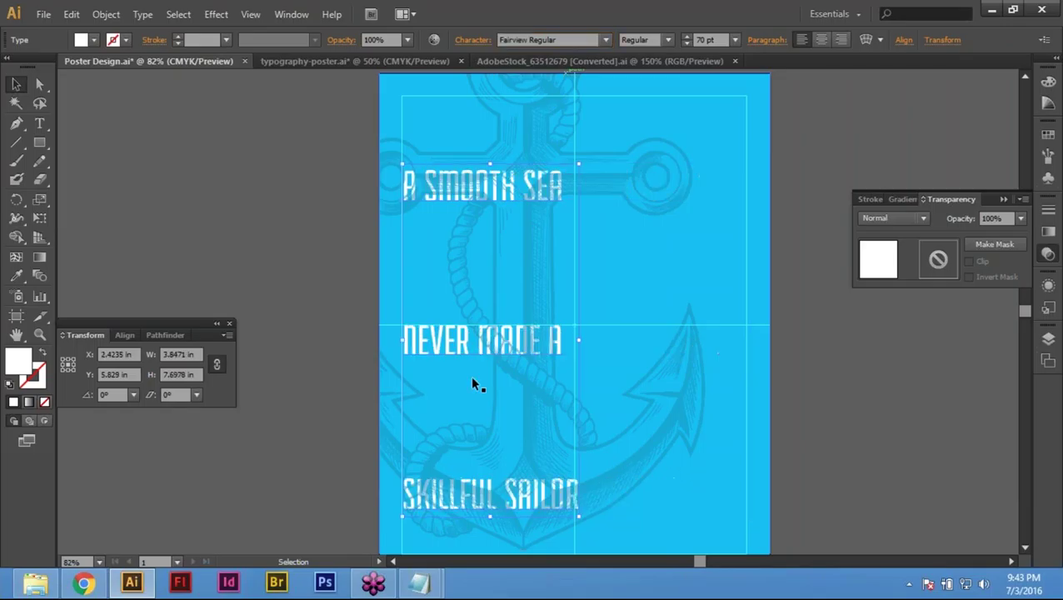
key("ctrl+shift+period")
key("ctrl+shift+period")
key("ctrl+shift+period")
key("ctrl+shift+period")
key("ctrl+shift+period")
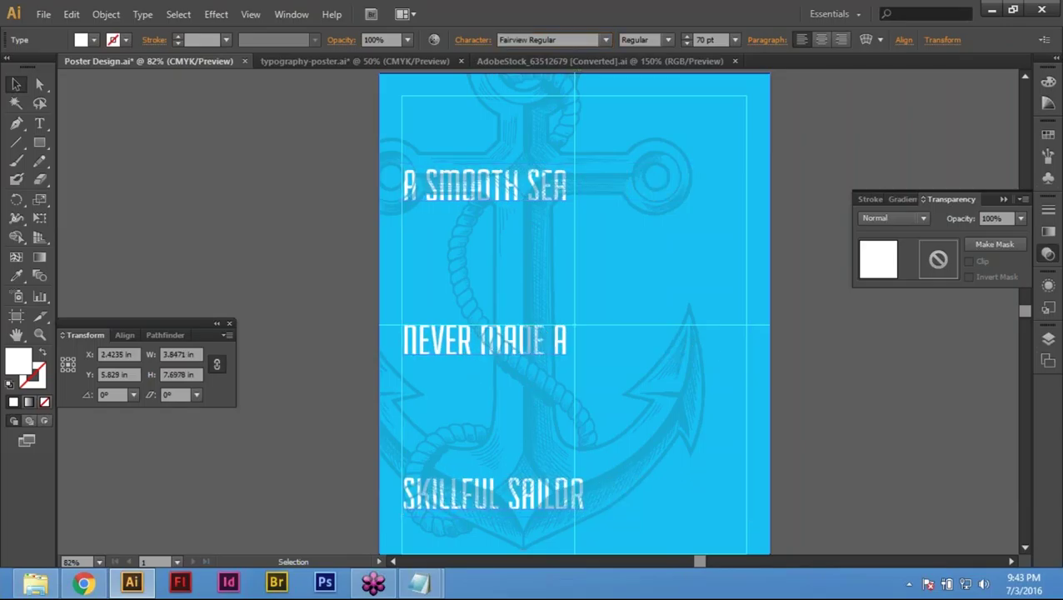
key("ctrl+shift+period")
key("ctrl+shift+period")
key("ctrl+shift+period")
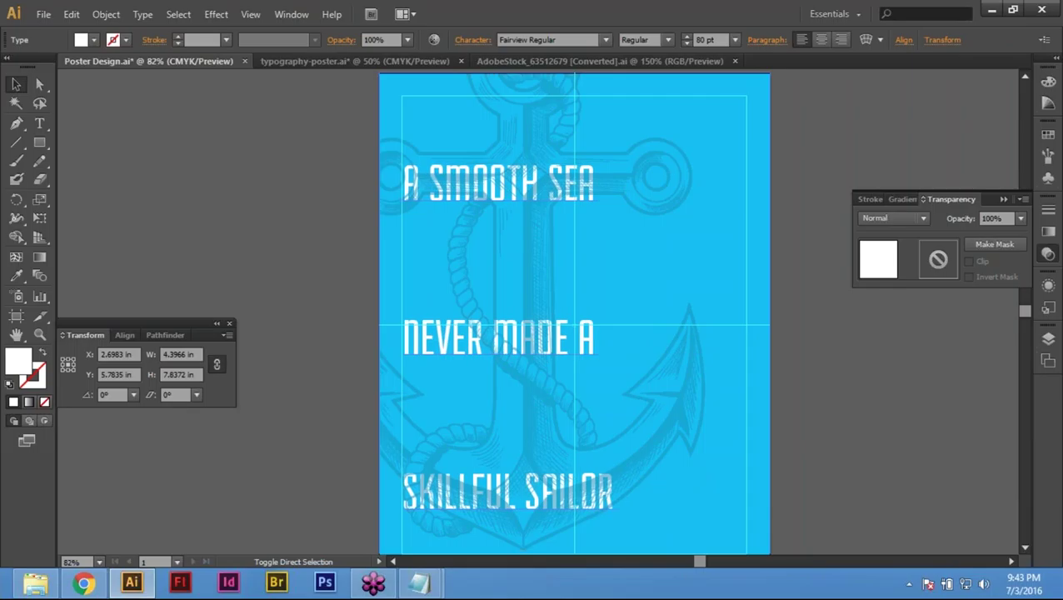
key("ctrl+shift+period")
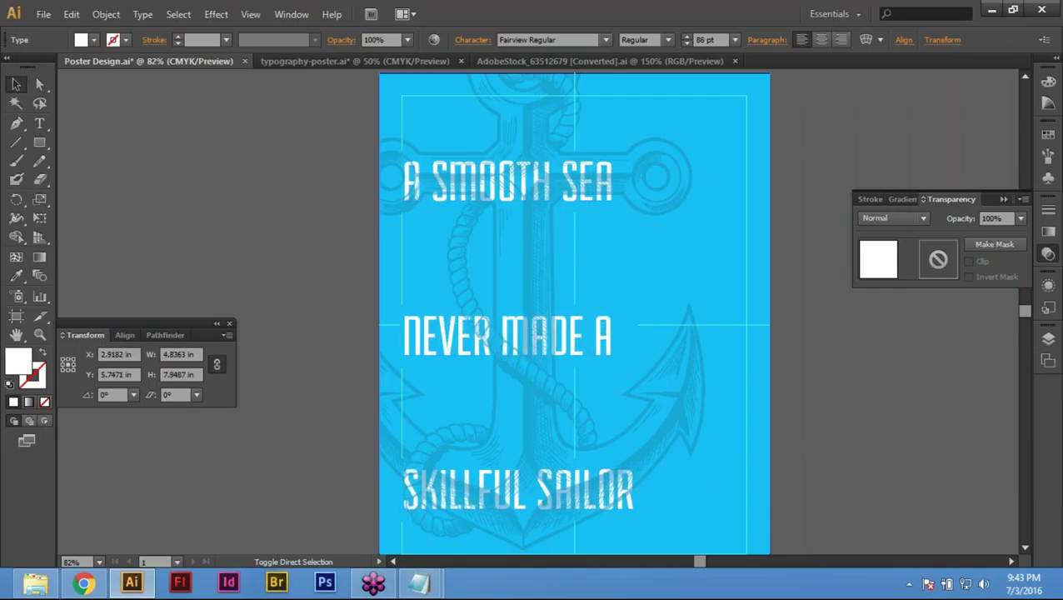
key("ctrl+shift+period")
key("ctrl+shift+period")
key("ctrl+shift+period")
key("ctrl+shift+period")
key("ctrl+shift+period")
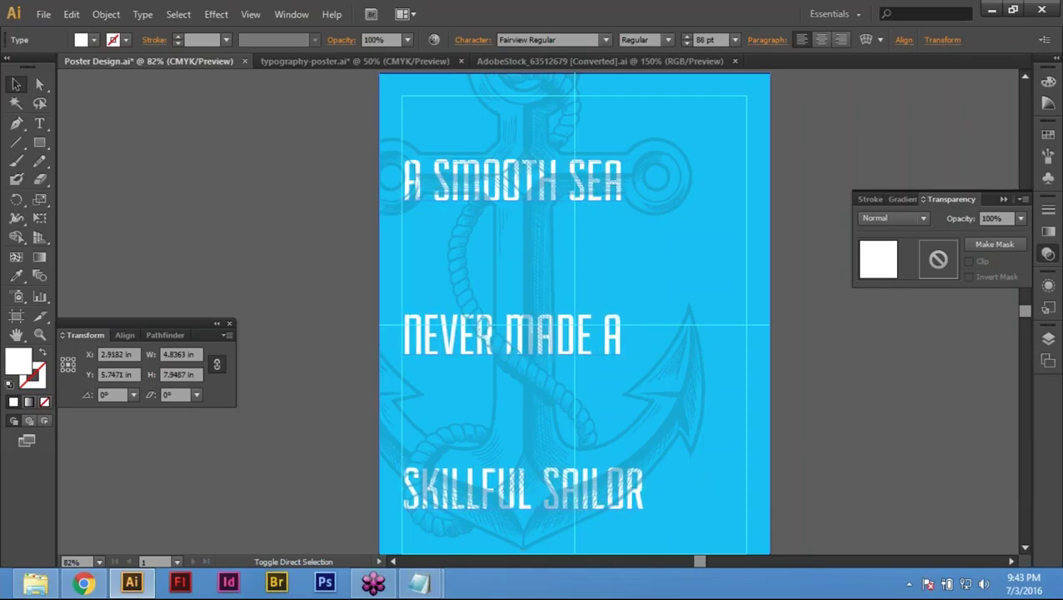
double_click(704, 39)
type("120")
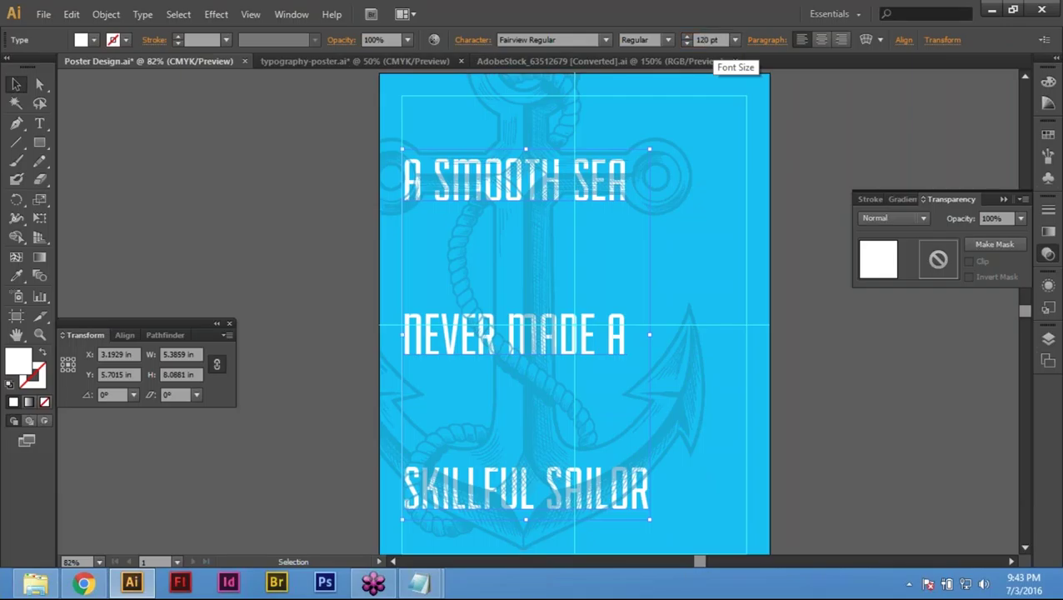
key("Return")
Step: Deselect the text and fit the whole poster in the window
left_click(813, 186)
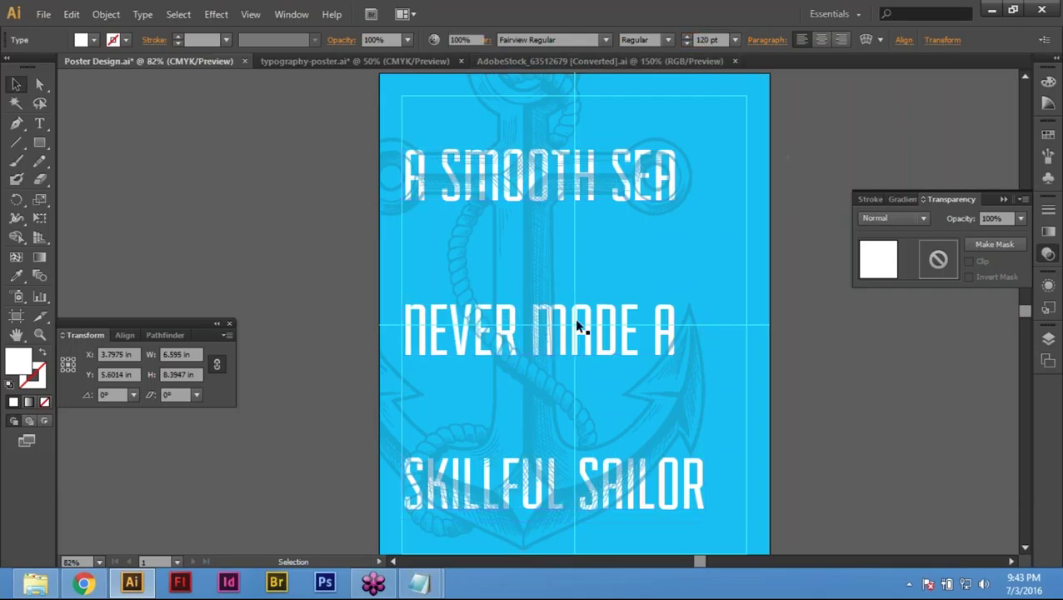
left_click(790, 358)
key("ctrl+0")
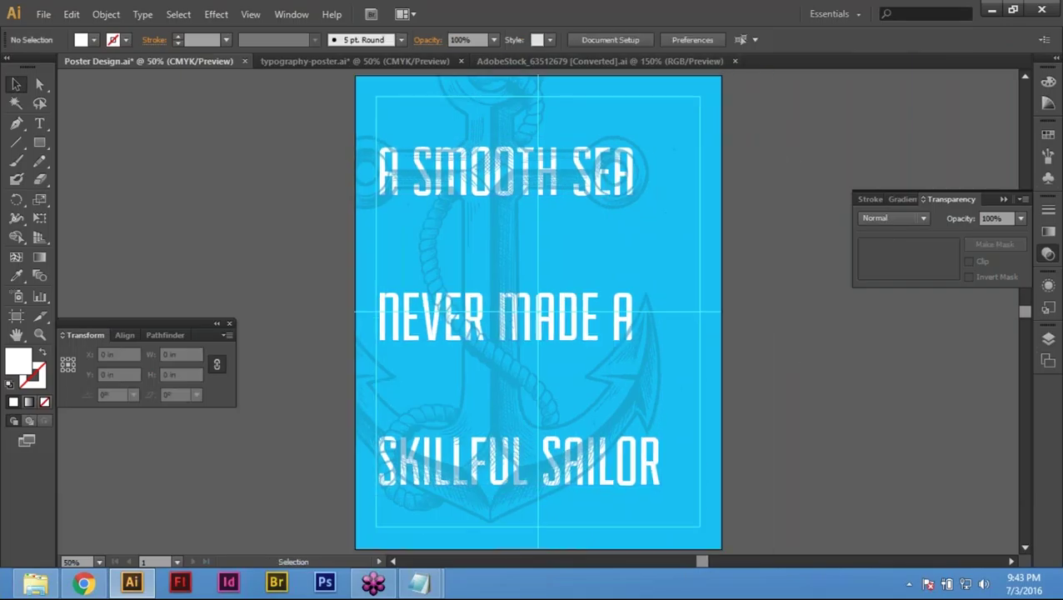
Step: Zoom out, open the Artboards panel, add a blank second artboard, then remove it again
key("ctrl+minus")
left_click_drag(189, 134, 665, 465)
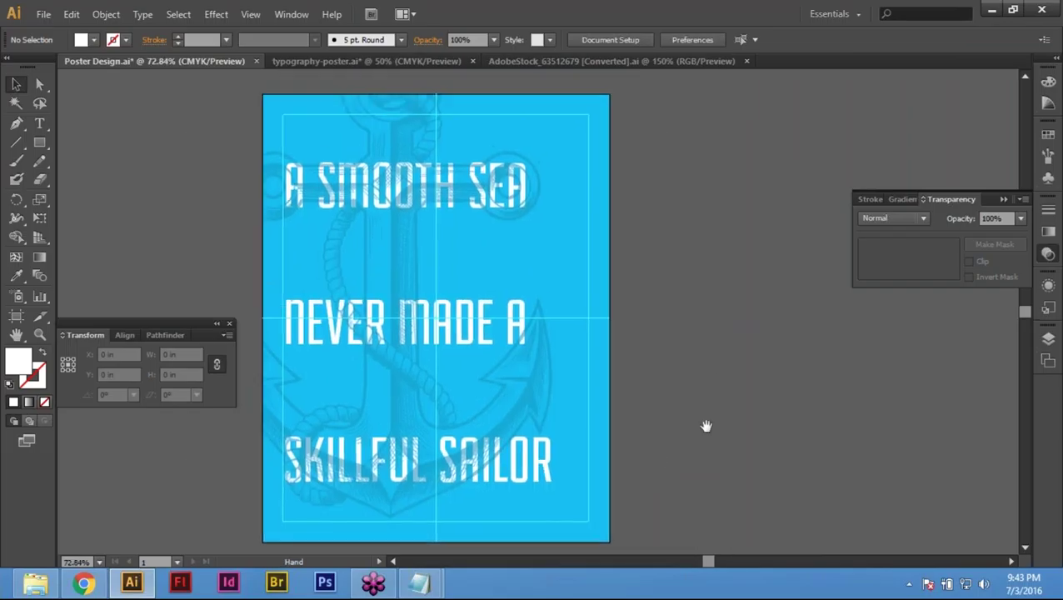
left_click_drag(706, 427, 632, 426)
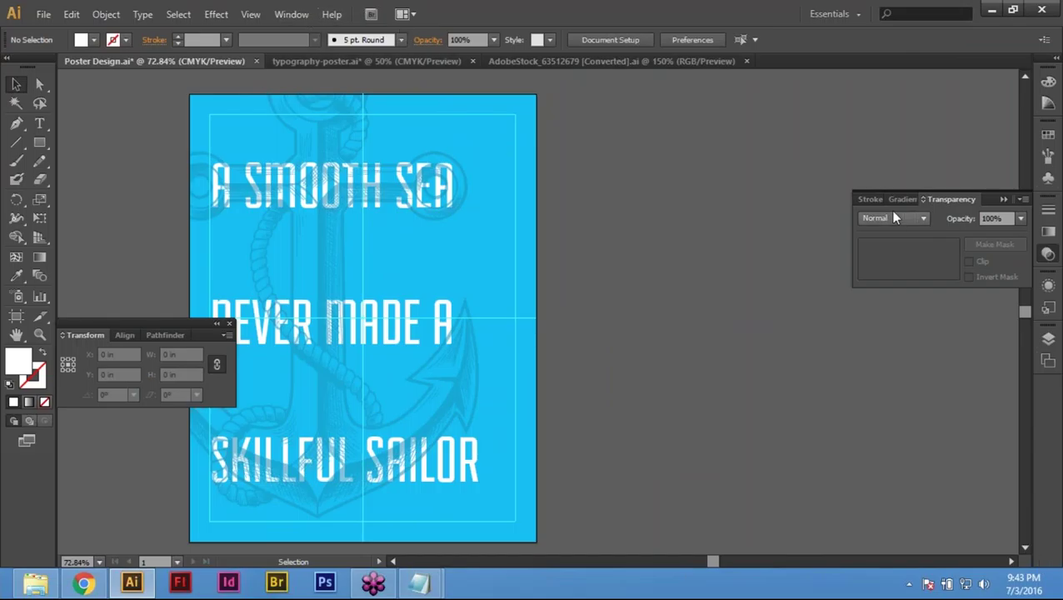
left_click(1048, 360)
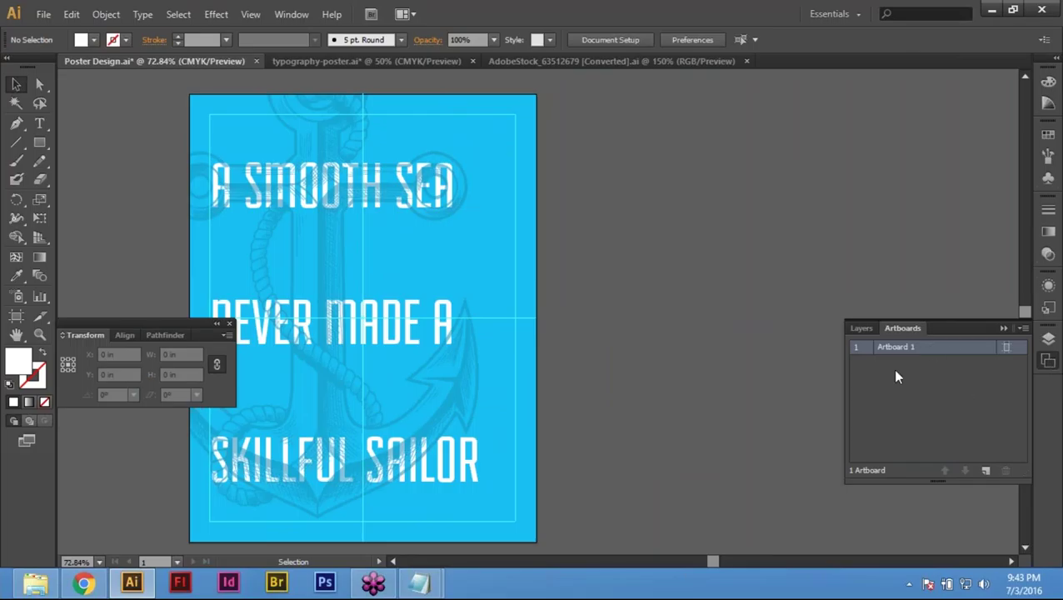
left_click(985, 472)
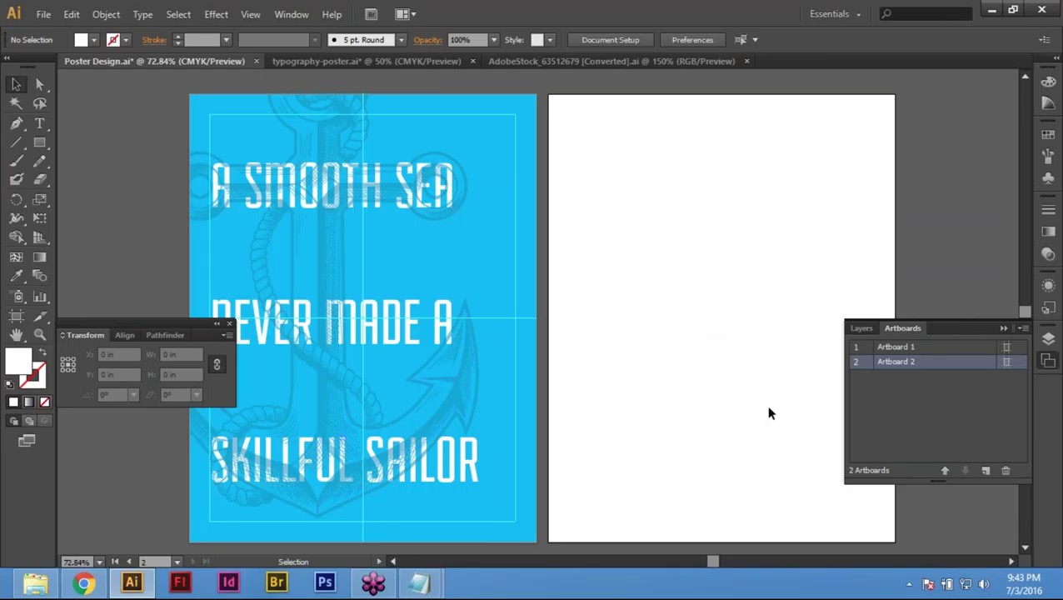
key("Delete")
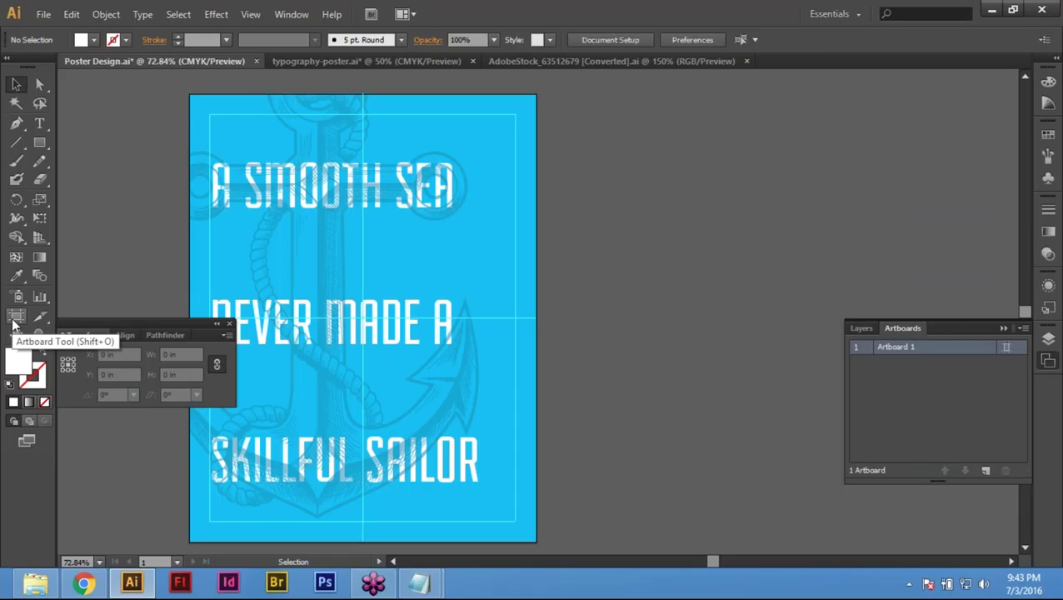
Step: With the Artboard tool, duplicate the poster artboard with its artwork to the right of the original
left_click(14, 321)
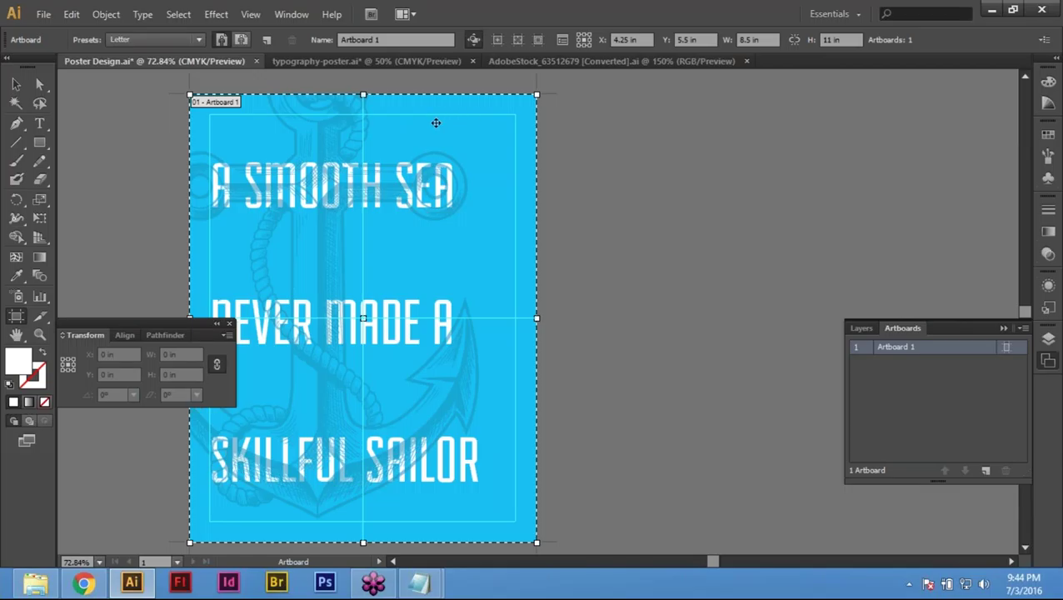
left_click_drag(417, 122, 767, 122)
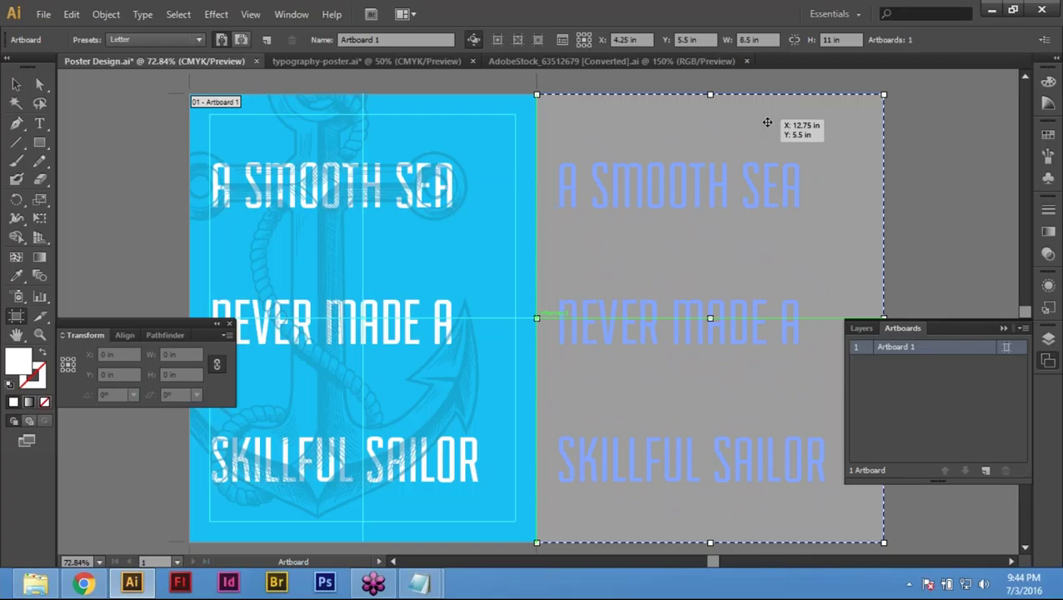
left_click_drag(768, 123, 768, 123)
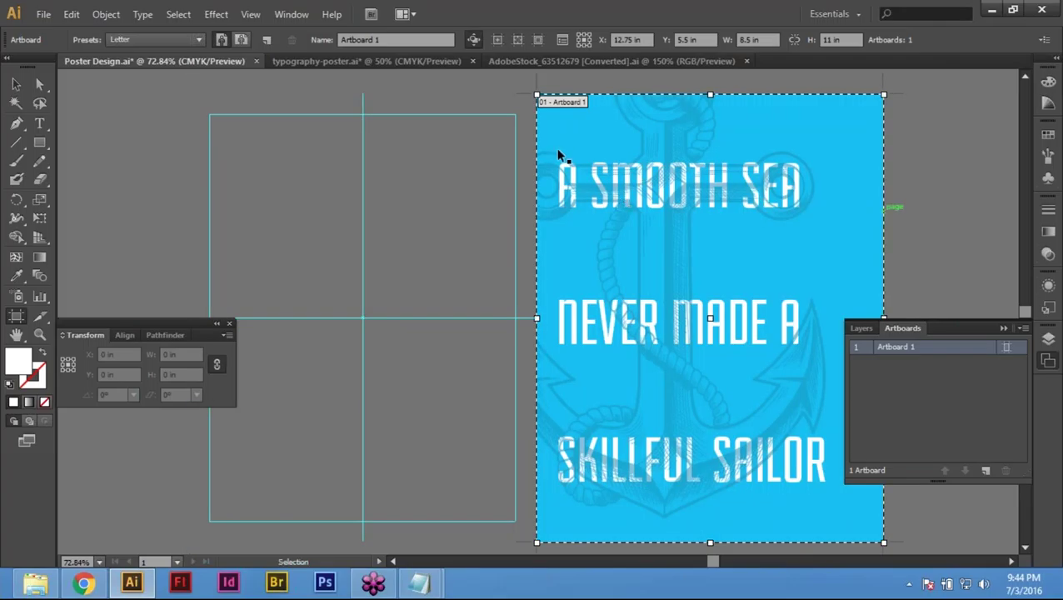
key("ctrl+z")
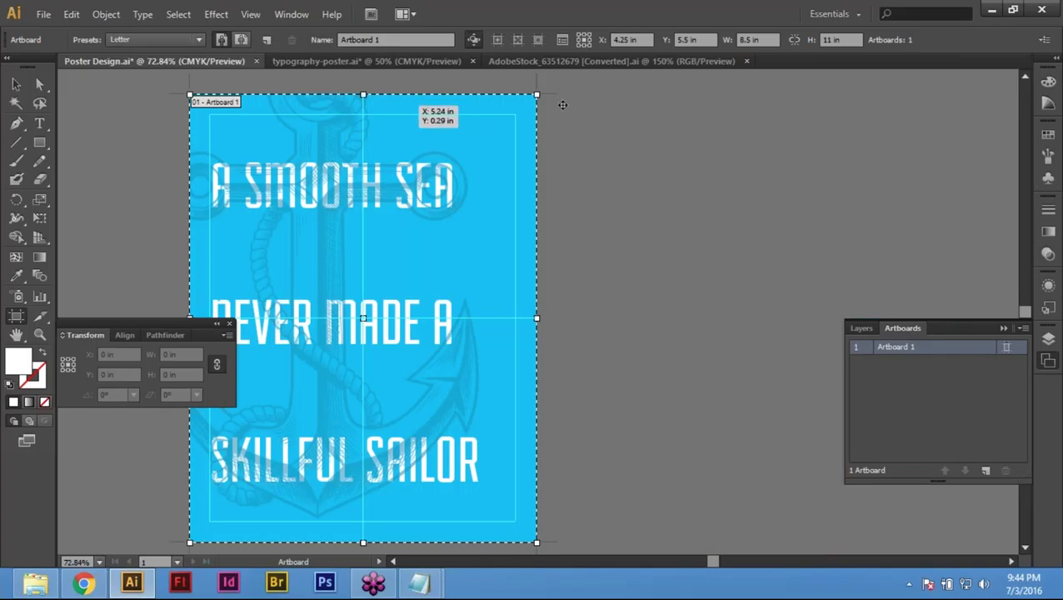
left_click_drag(734, 119, 713, 251)
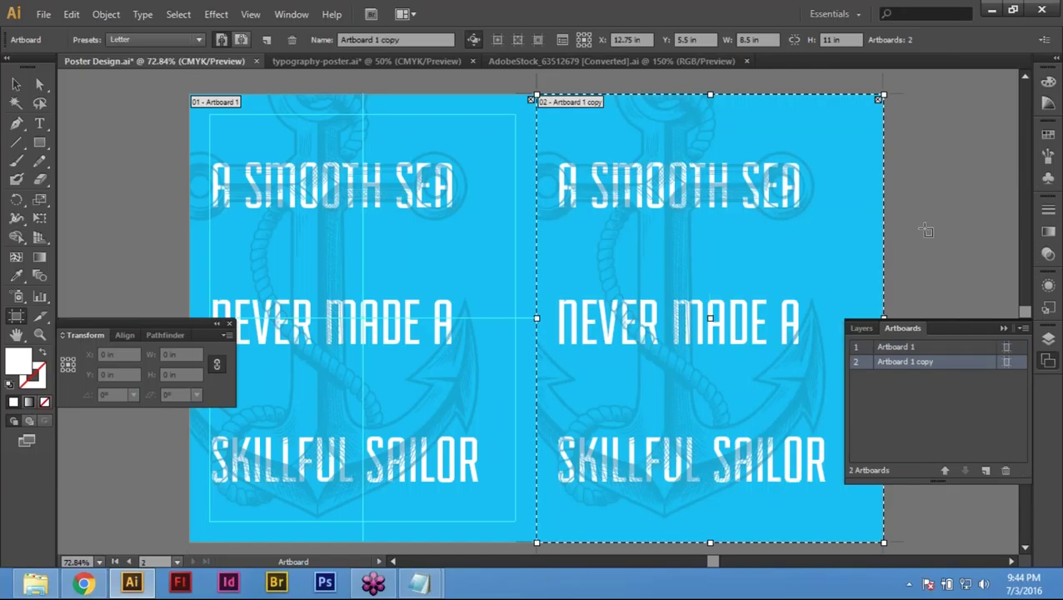
key("Escape")
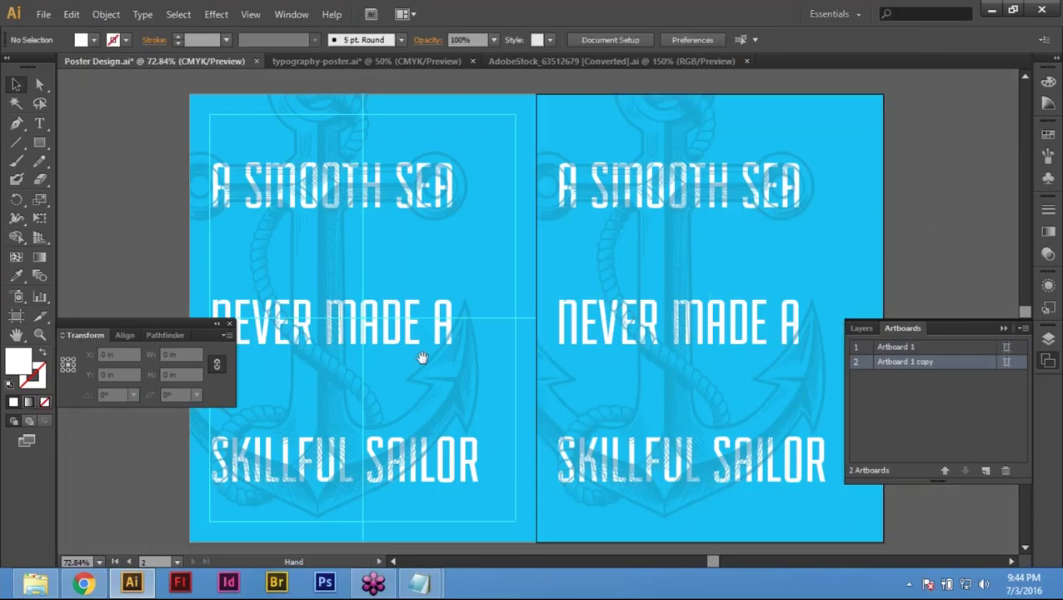
left_click_drag(454, 346, 287, 345)
key("ctrl+minus")
key("ctrl+minus")
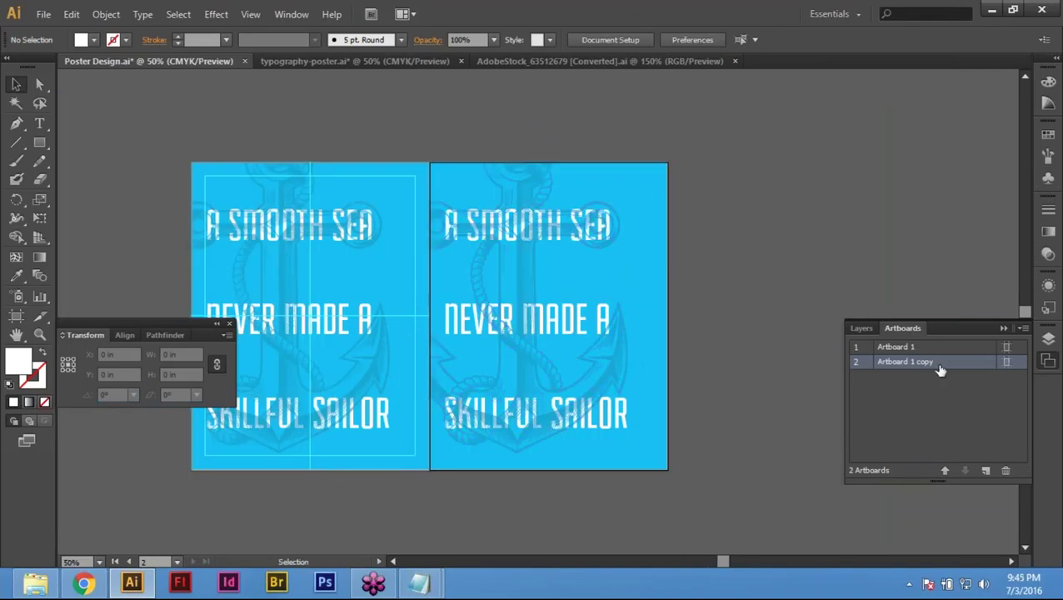
double_click(920, 349)
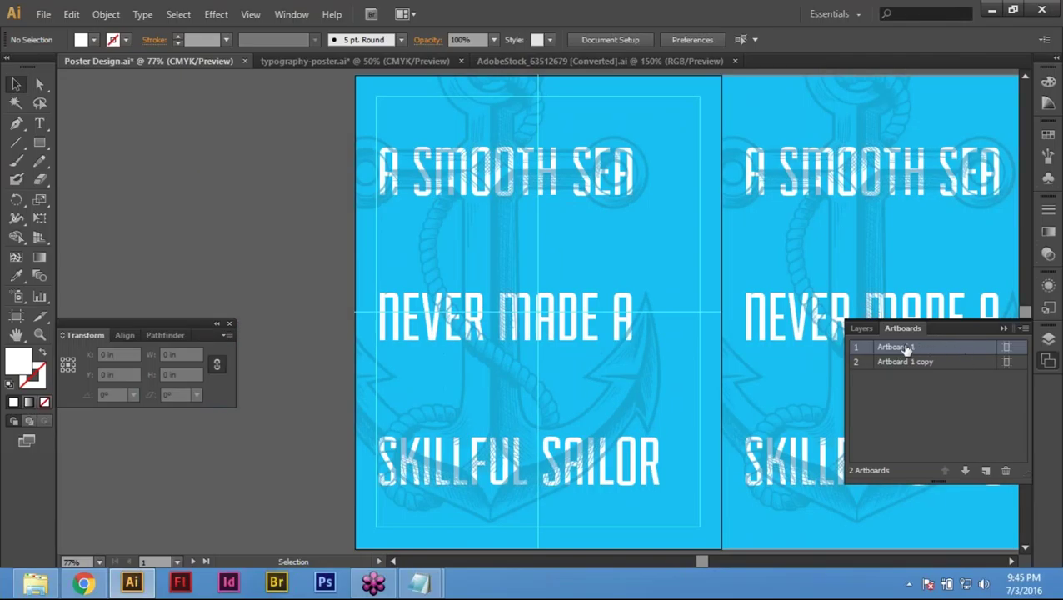
double_click(900, 347)
type("P")
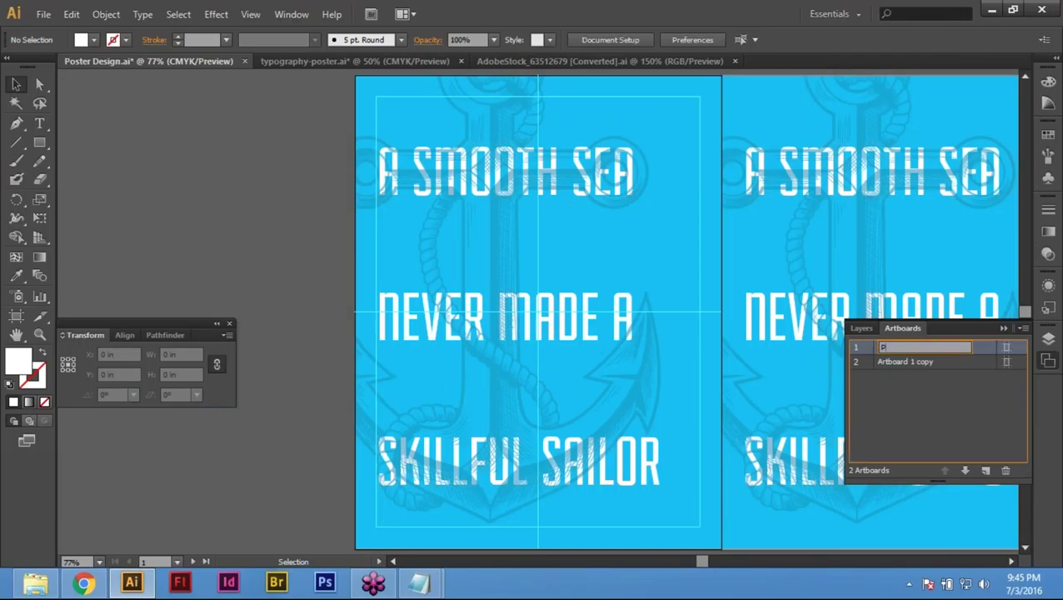
type("oster 01")
key("BackSpace")
key("BackSpace")
key("BackSpace")
type("r-01")
key("Return")
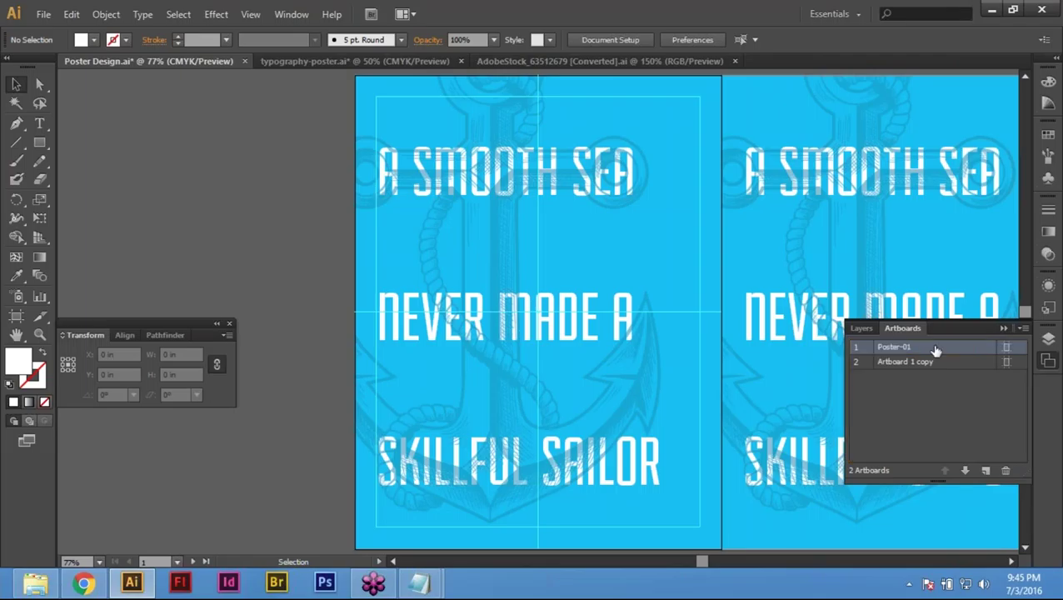
left_click(917, 363)
double_click(925, 363)
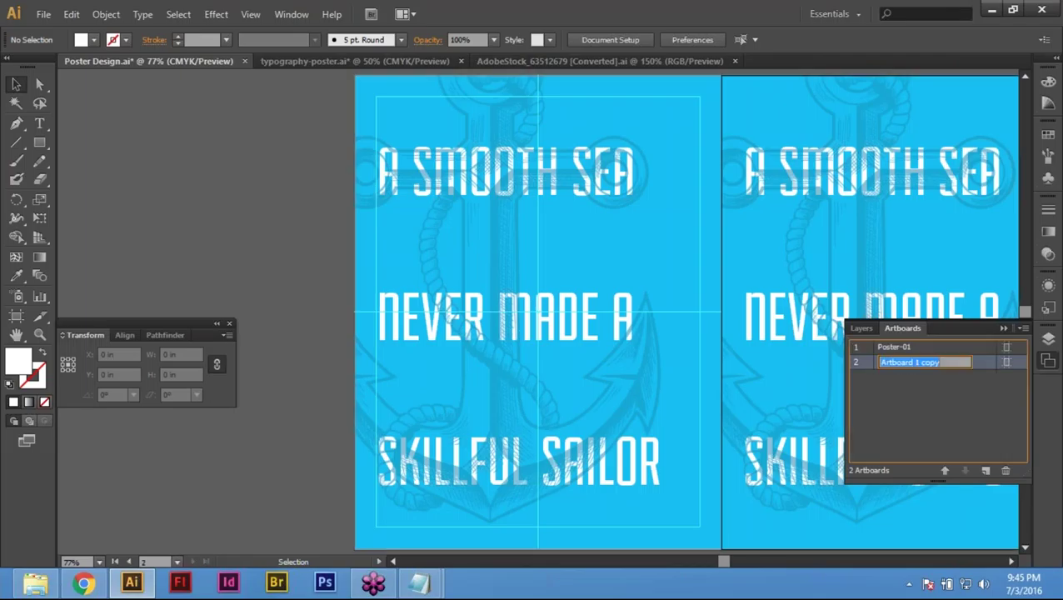
type("Poster")
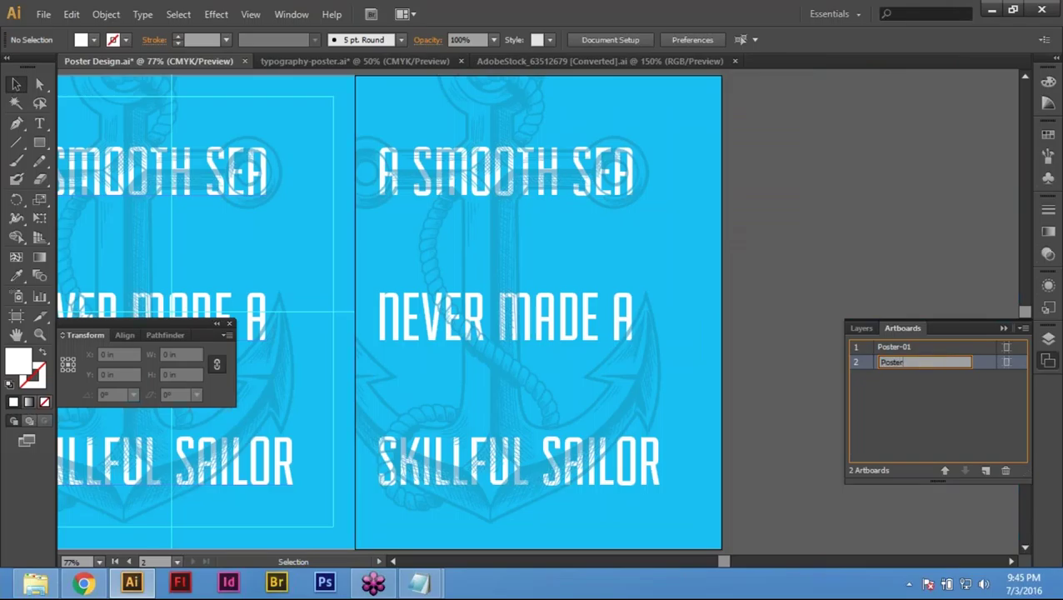
type("-02")
key("Return")
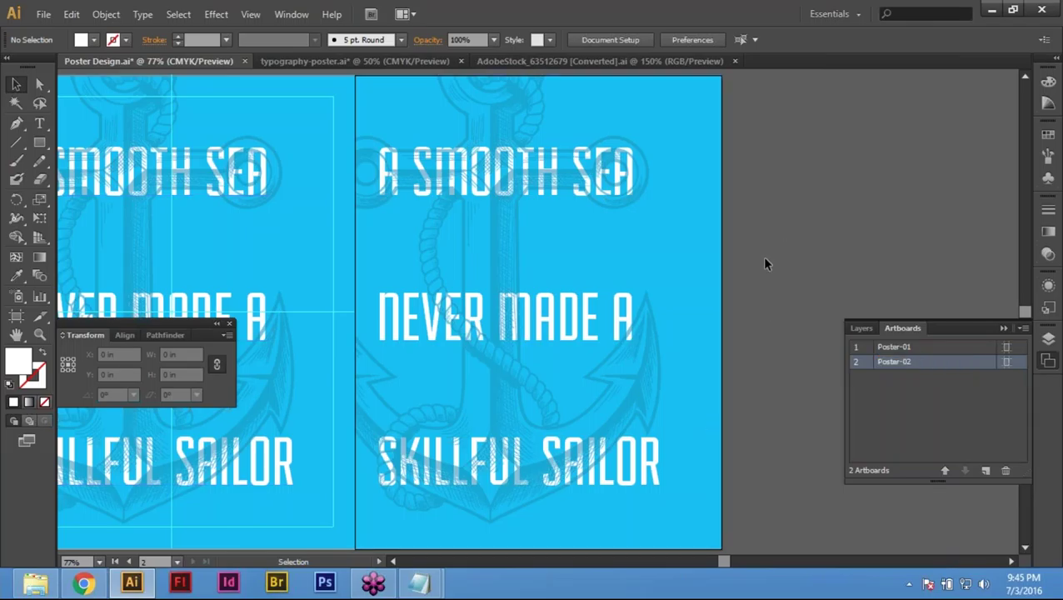
Step: Try opening typography-poster, then close its already-open document without saving
key("ctrl+o")
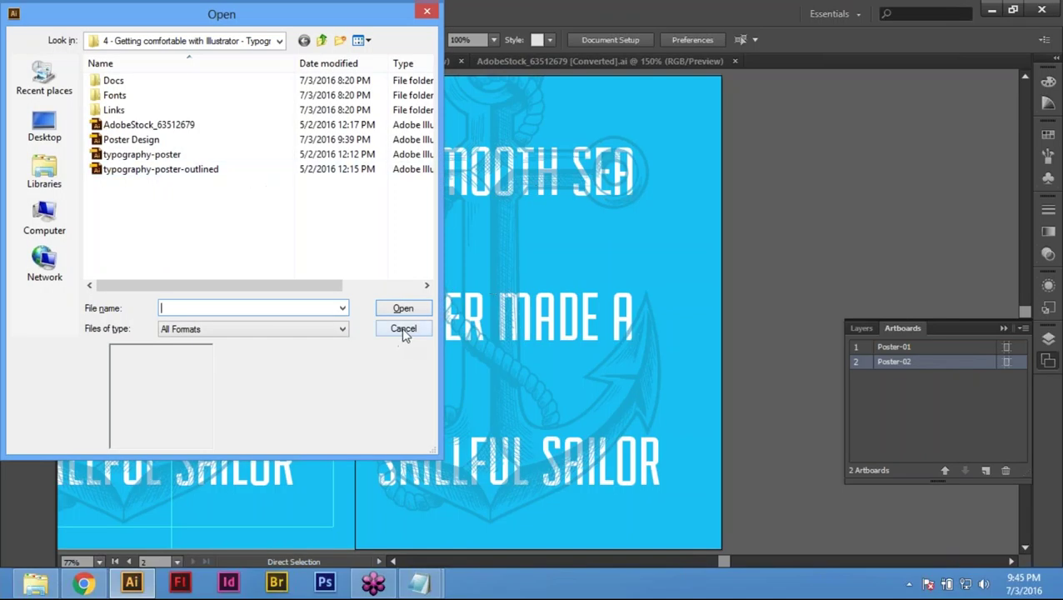
left_click(403, 330)
key("ctrl+o")
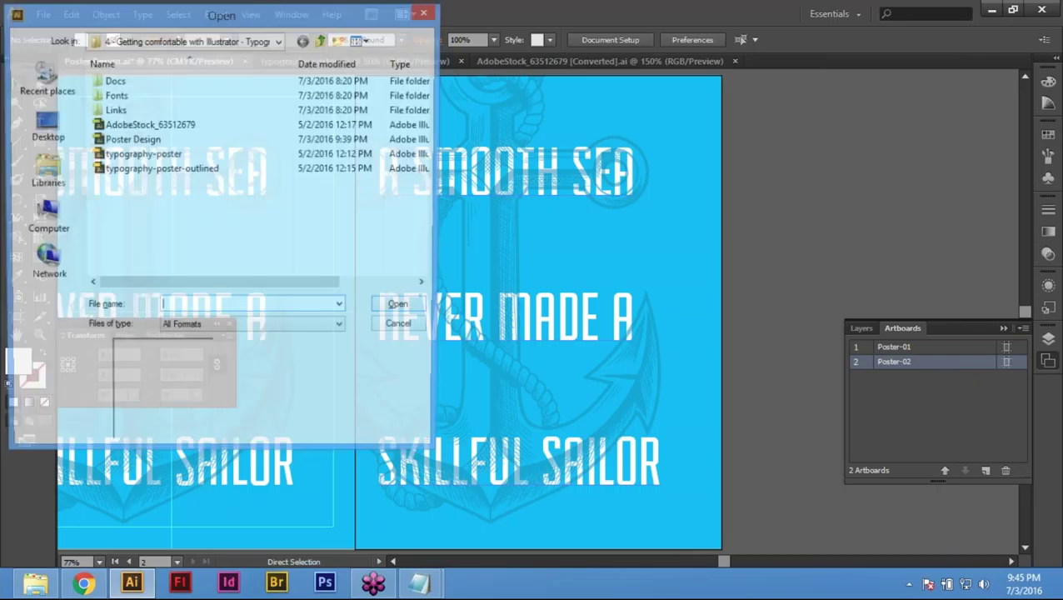
left_click(124, 156)
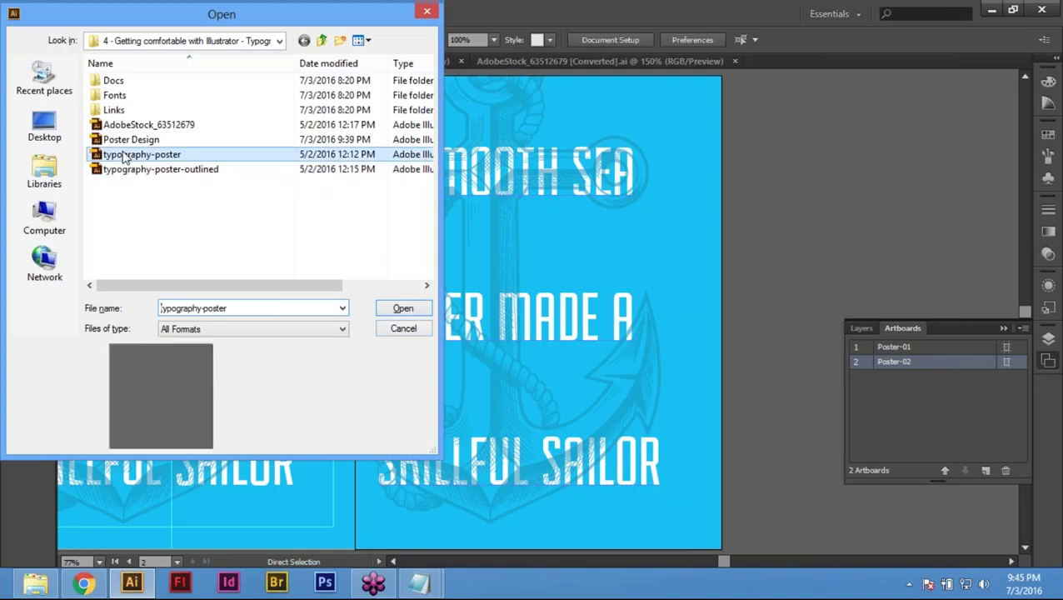
double_click(123, 156)
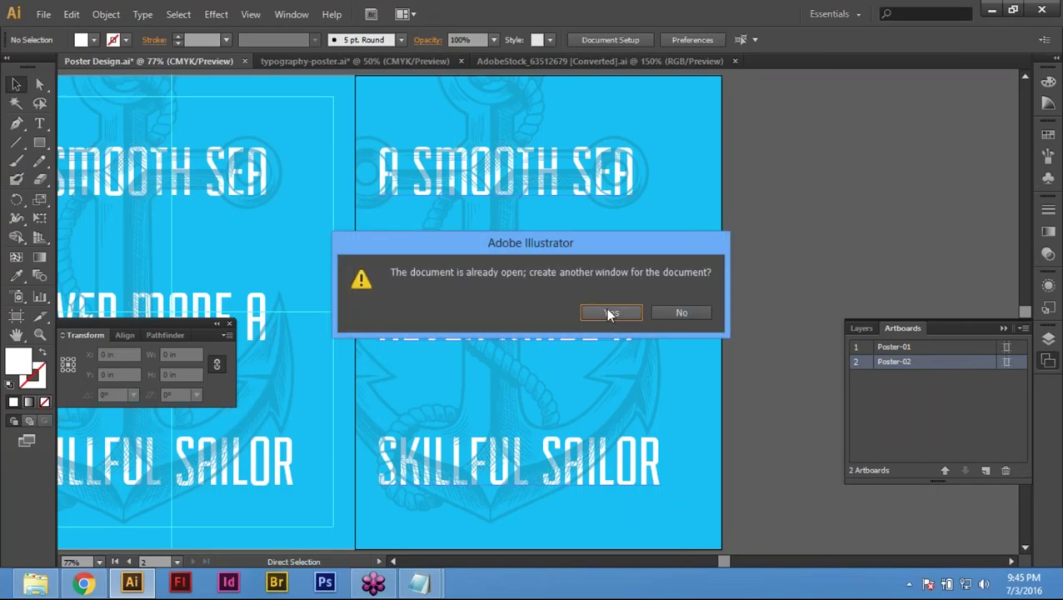
left_click(681, 313)
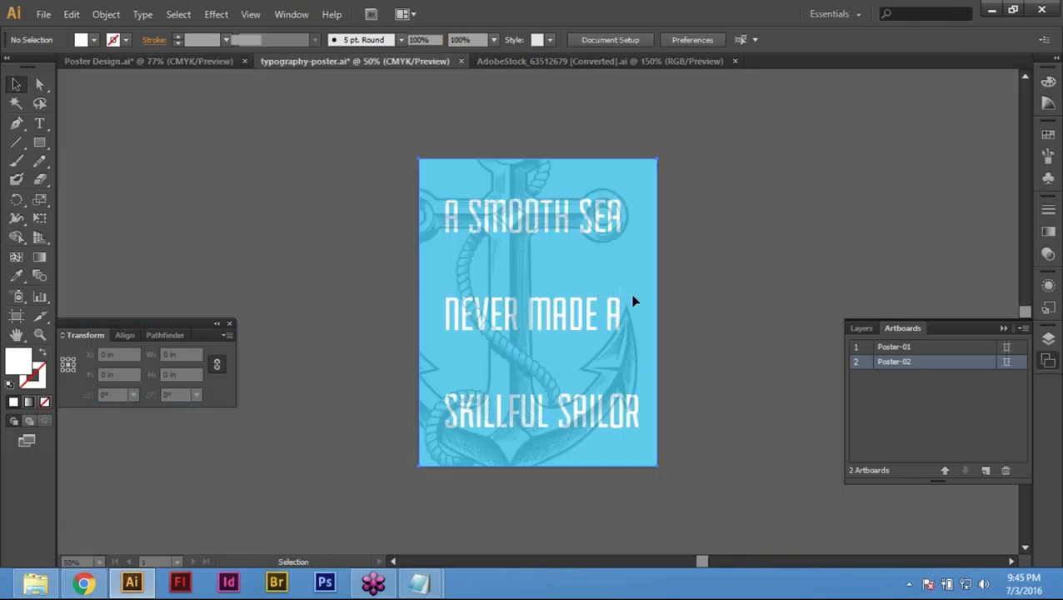
left_click(459, 234)
key("w")
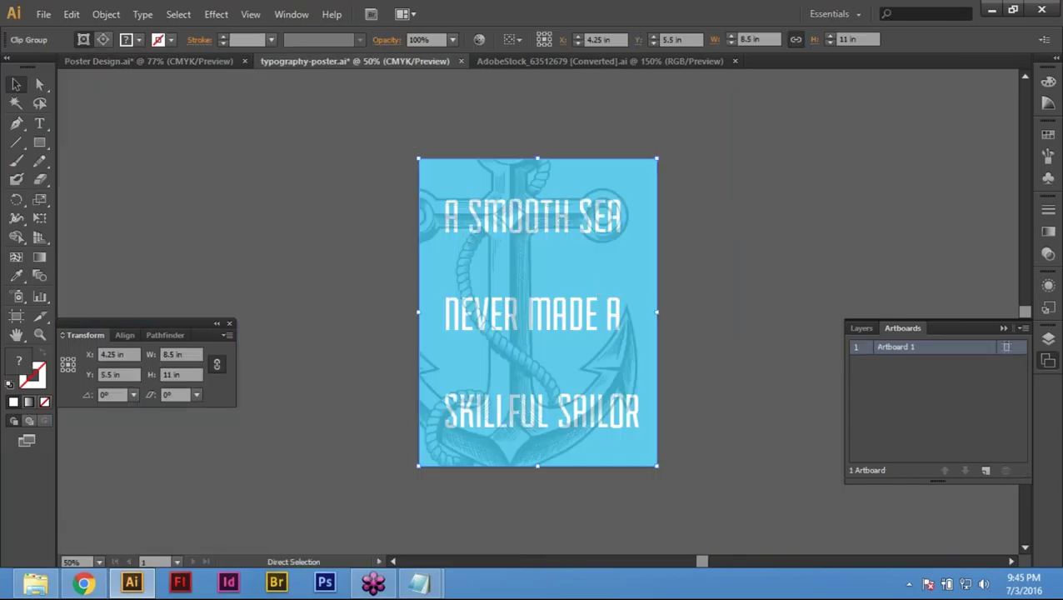
key("ctrl+w")
left_click(598, 310)
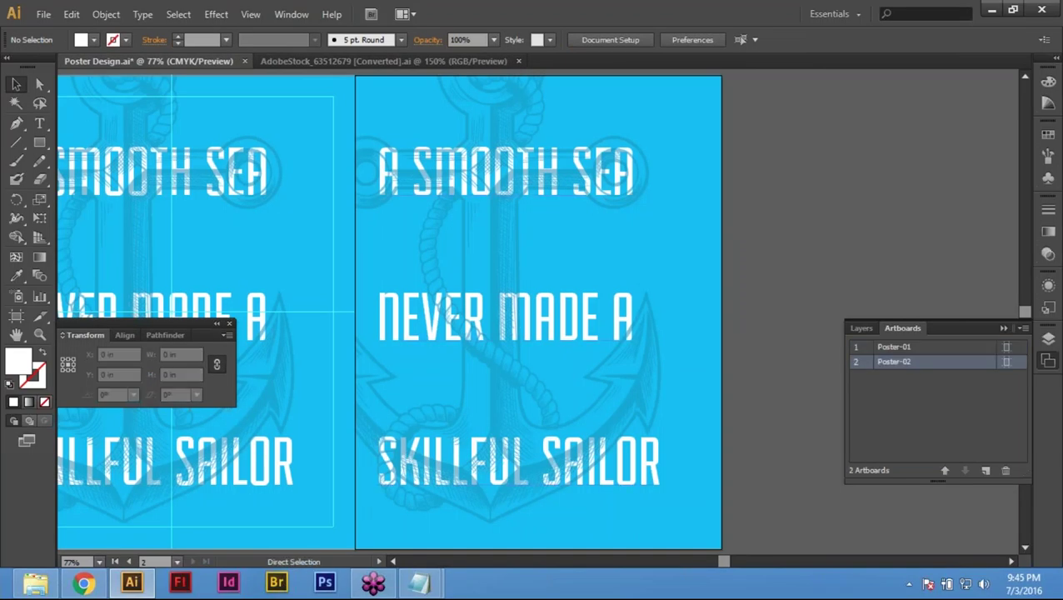
Step: Reopen typography-poster, accept the newer-version warning, and open page 2
key("ctrl+o")
key("Down")
key("Down")
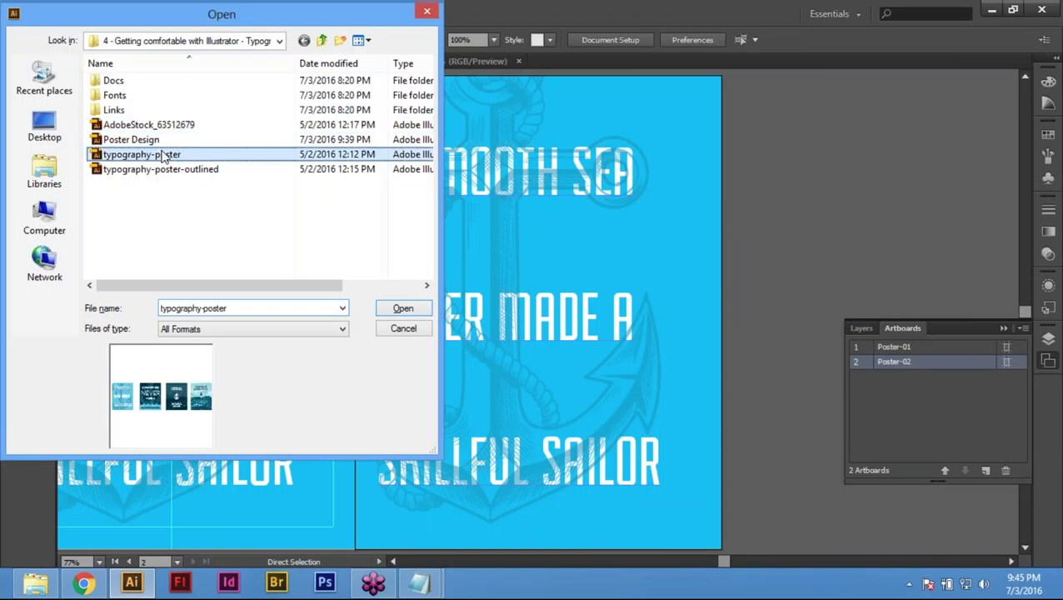
key("Return")
left_click(600, 312)
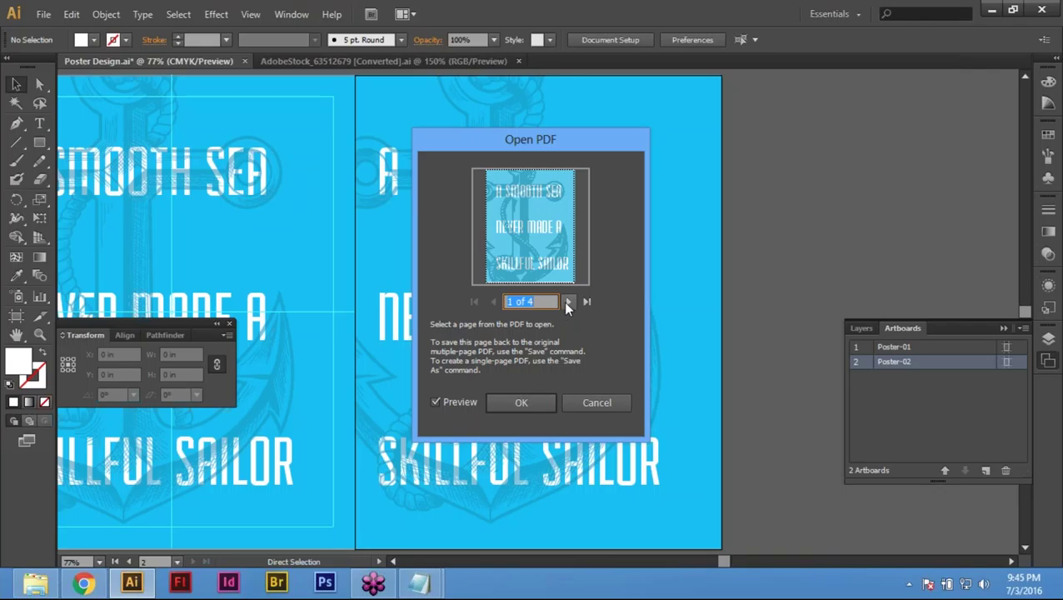
left_click(567, 302)
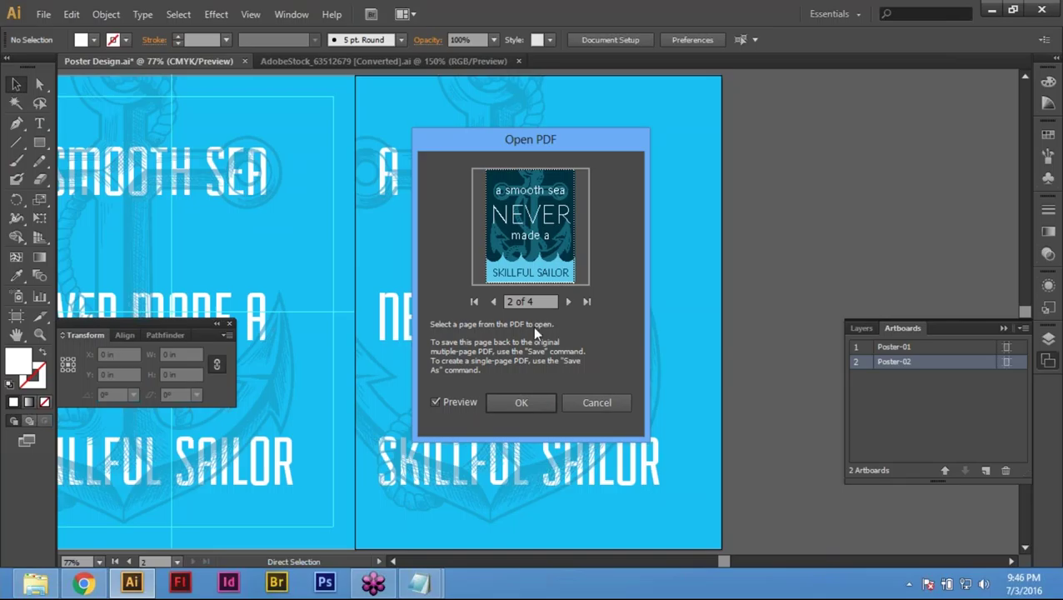
left_click(536, 404)
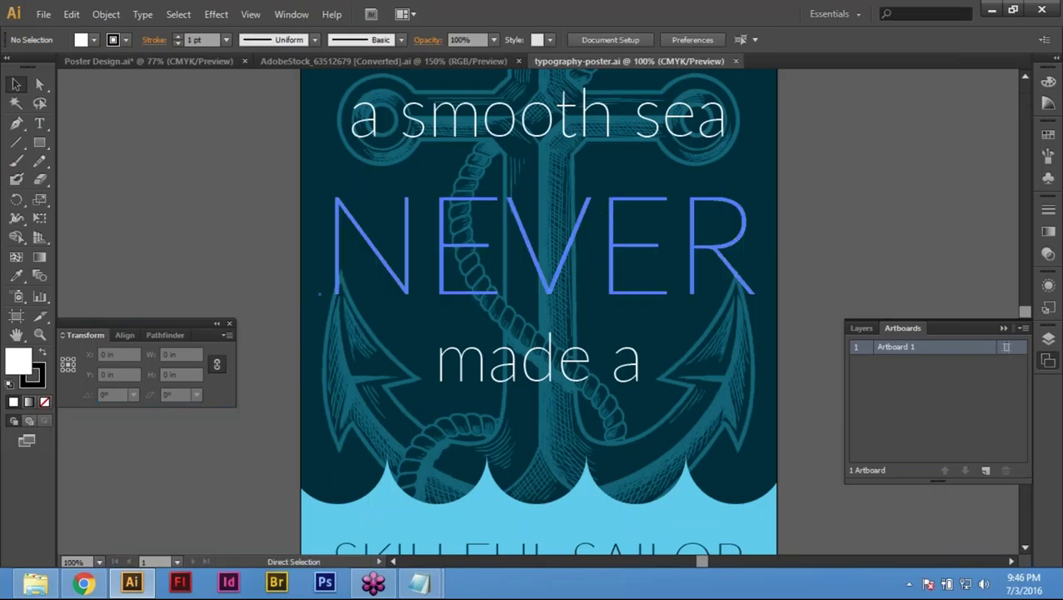
Step: Copy all the navy poster artwork and place it in Poster Design beside the Poster-02 artboard
key("ctrl+0")
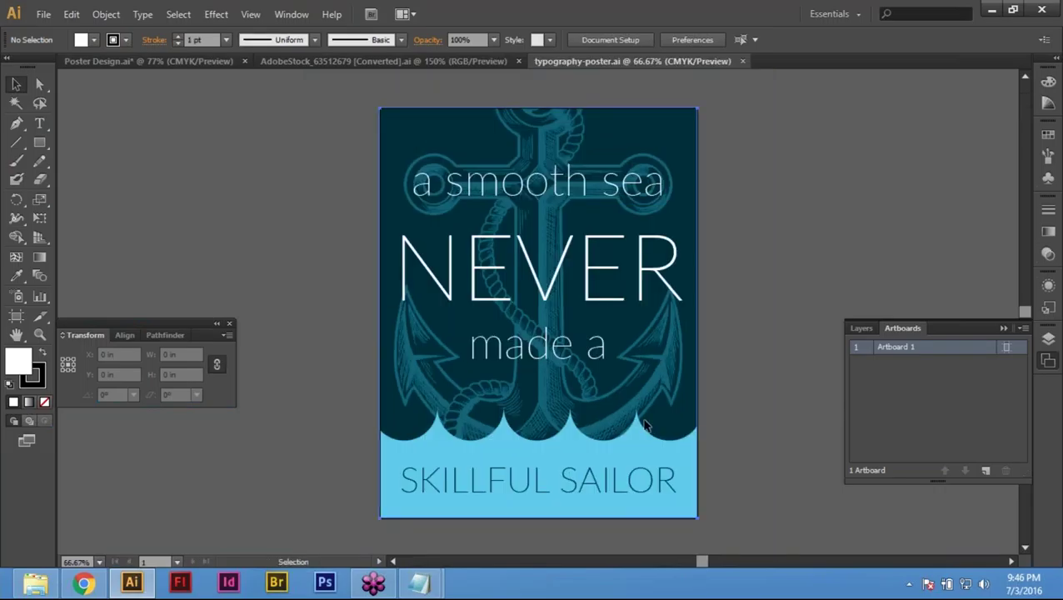
key("ctrl+a")
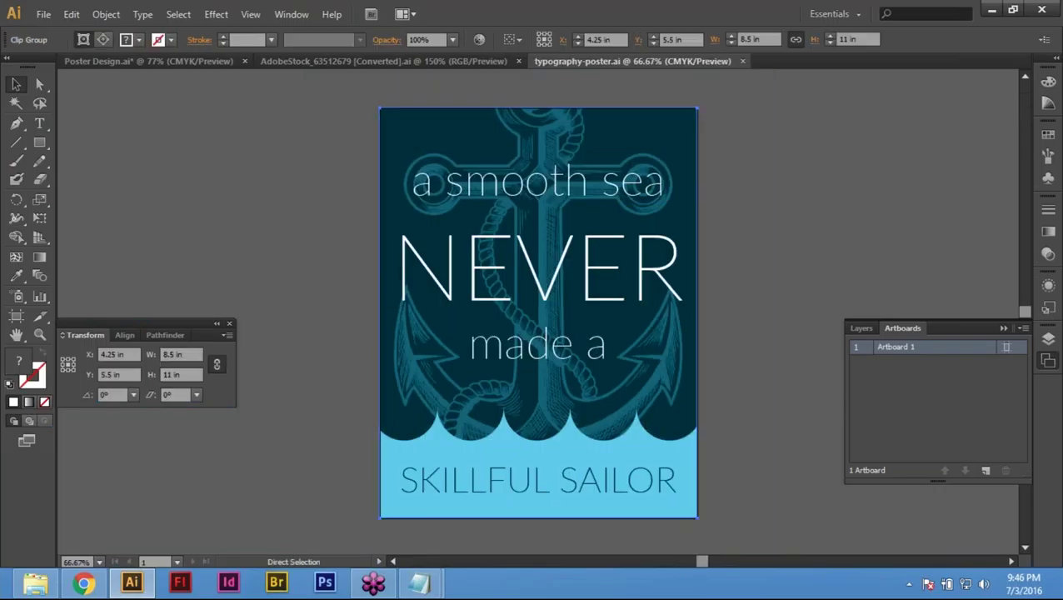
key("v")
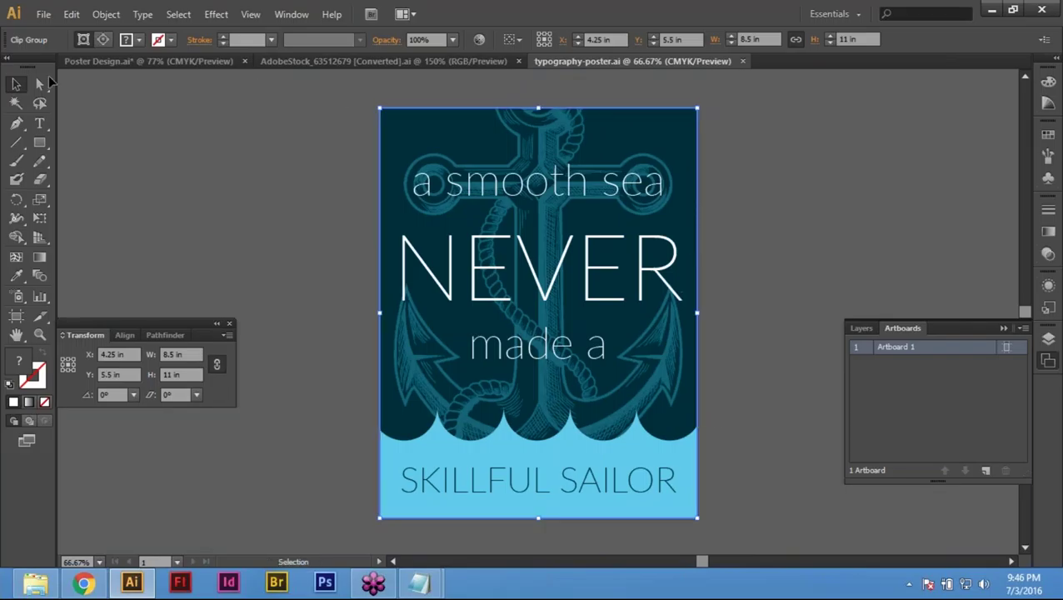
left_click(135, 61)
left_click_drag(645, 295, 212, 265)
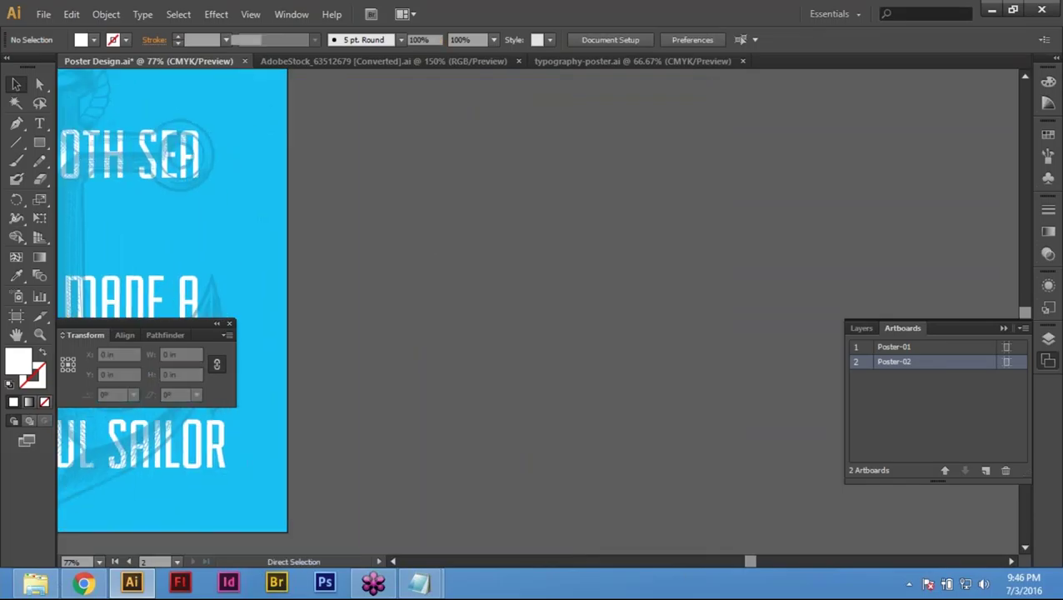
left_click(350, 282)
left_click_drag(349, 282, 885, 222)
left_click(885, 223)
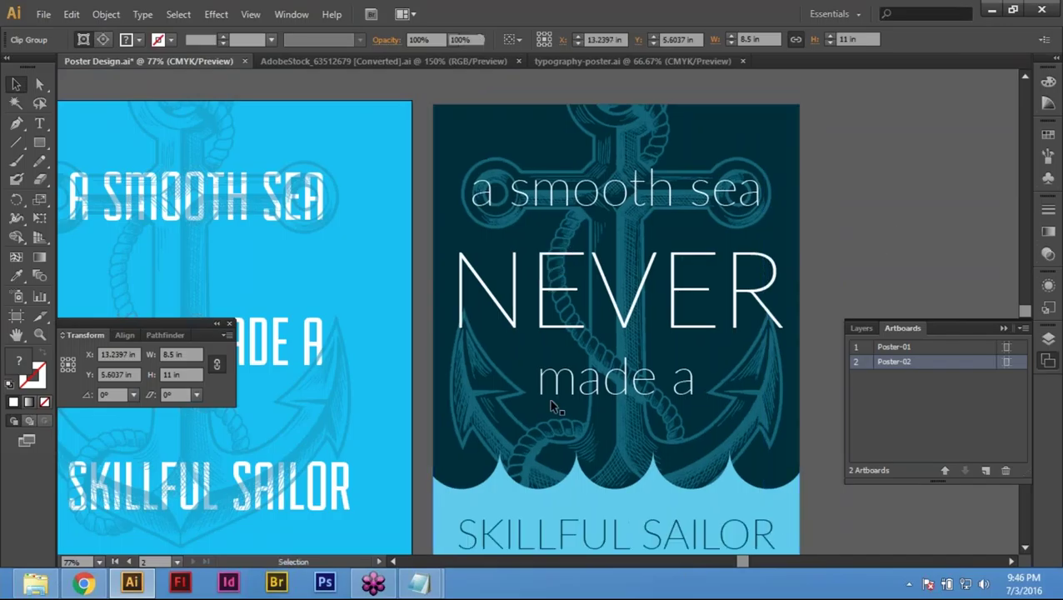
scroll(487, 327, "left", 3)
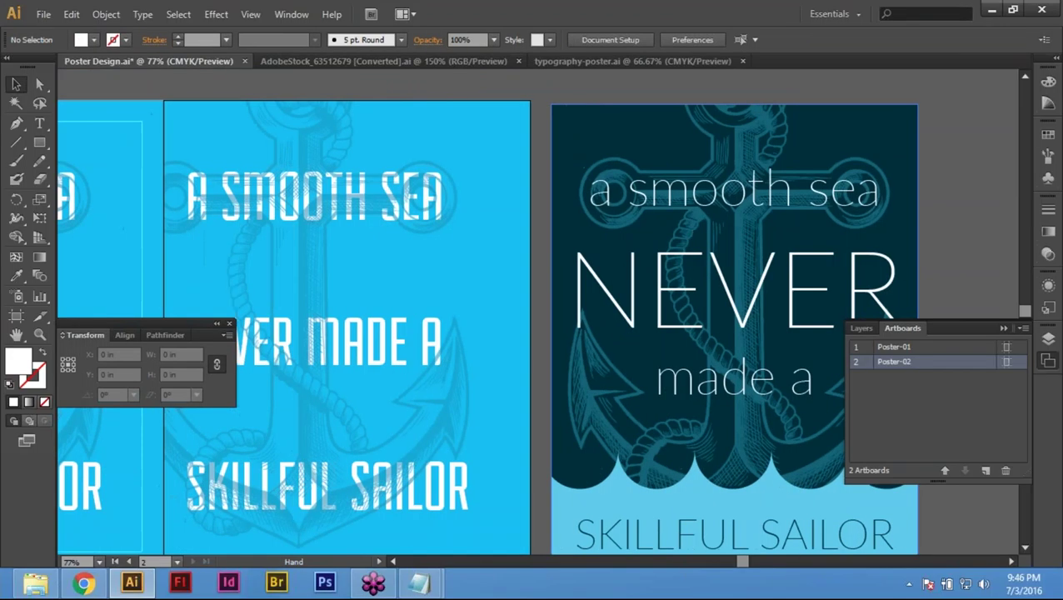
scroll(539, 314, "left", 5)
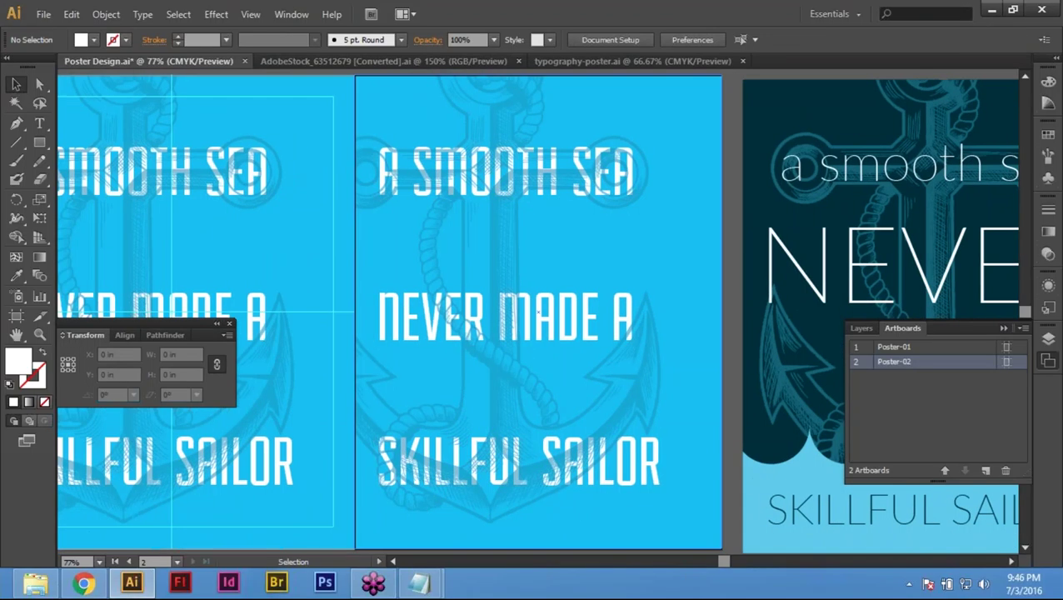
key("ctrl+minus")
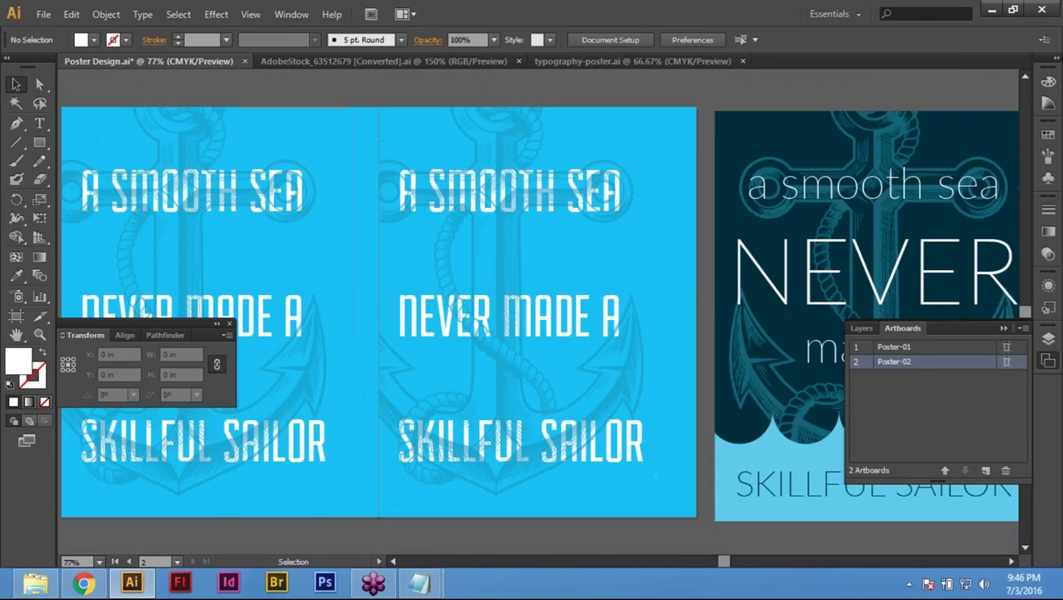
Step: Hide the interface panels and frame the artboards in view
key("Tab")
left_click_drag(714, 408, 626, 429)
left_click_drag(298, 348, 520, 357)
left_click_drag(203, 164, 244, 163)
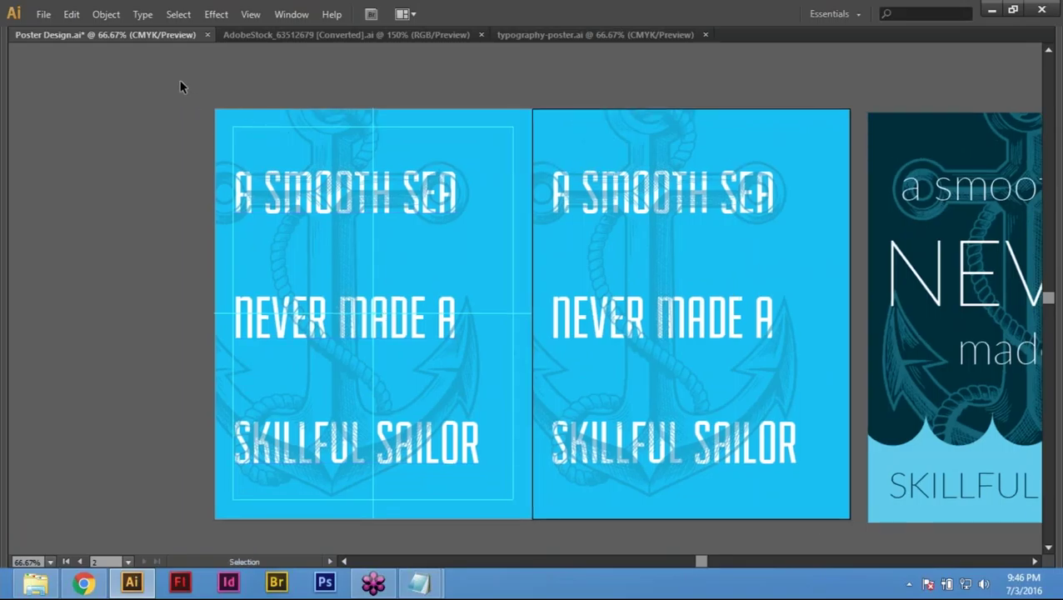
Step: Select the first artboard's artwork and hide it with Object > Hide > Selection
left_click(378, 238)
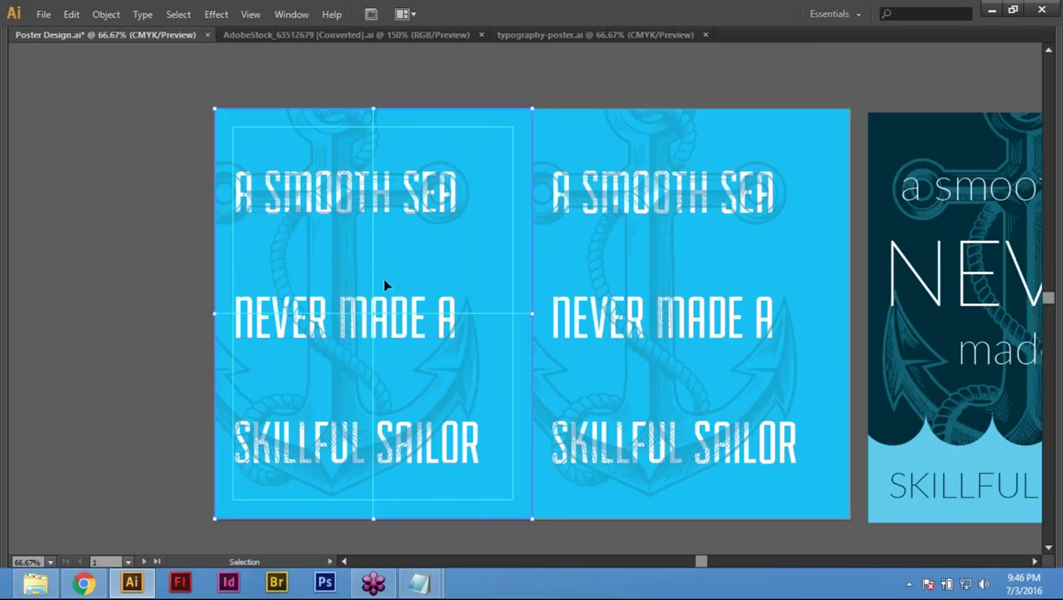
left_click(177, 129)
left_click(502, 500)
left_click(72, 14)
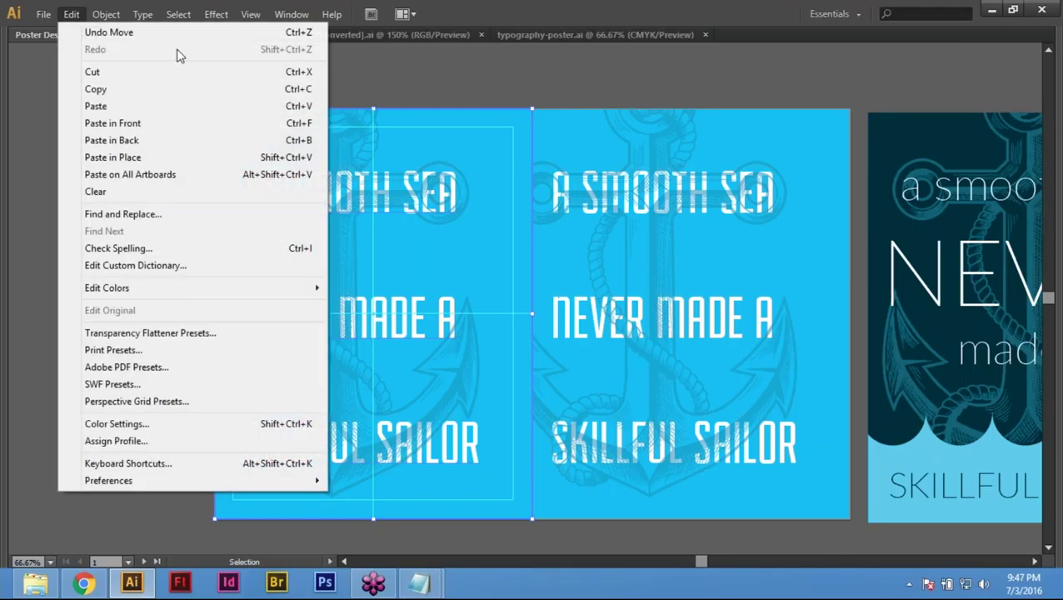
mouse_move(106, 15)
mouse_move(137, 145)
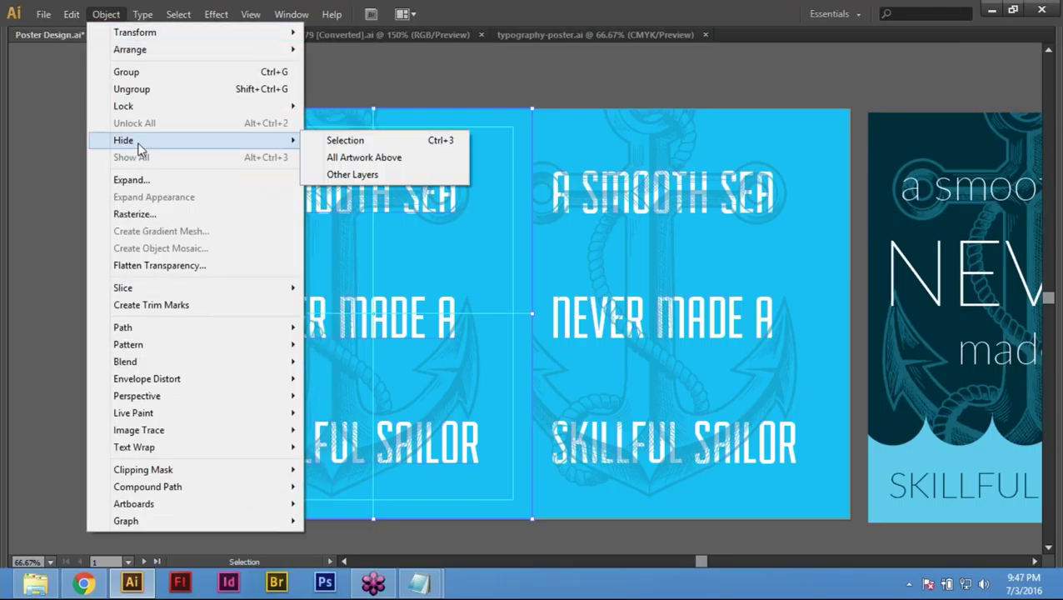
left_click(377, 143)
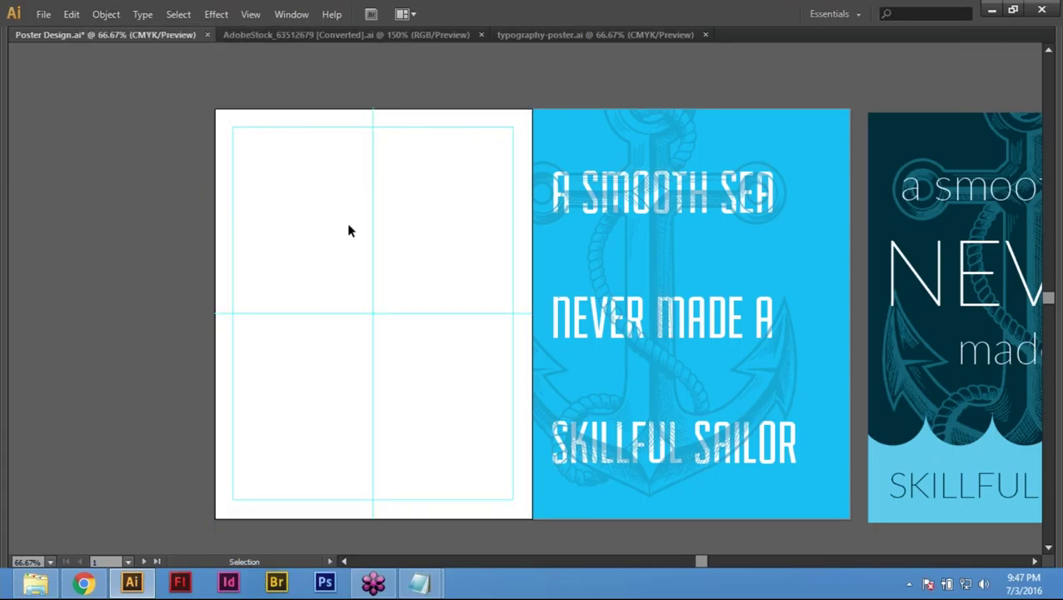
Step: Bring the hidden anchor poster artwork back onto the first artboard
left_click_drag(350, 200, 334, 98)
left_click_drag(347, 116, 351, 100)
key("a")
key("ctrl+shift+v")
Step: Delete the first artboard's artwork, paste it back in place, and deselect it
left_click_drag(384, 400, 514, 548)
key("a")
key("Delete")
key("v")
key("ctrl+alt")
key("ctrl+shift+v")
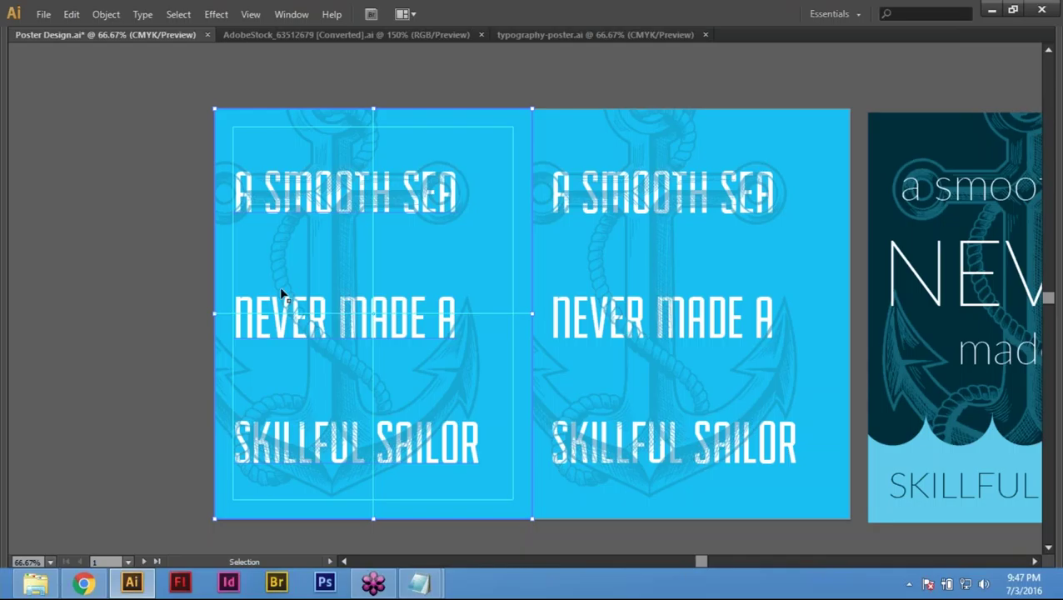
key("ctrl+shift+a")
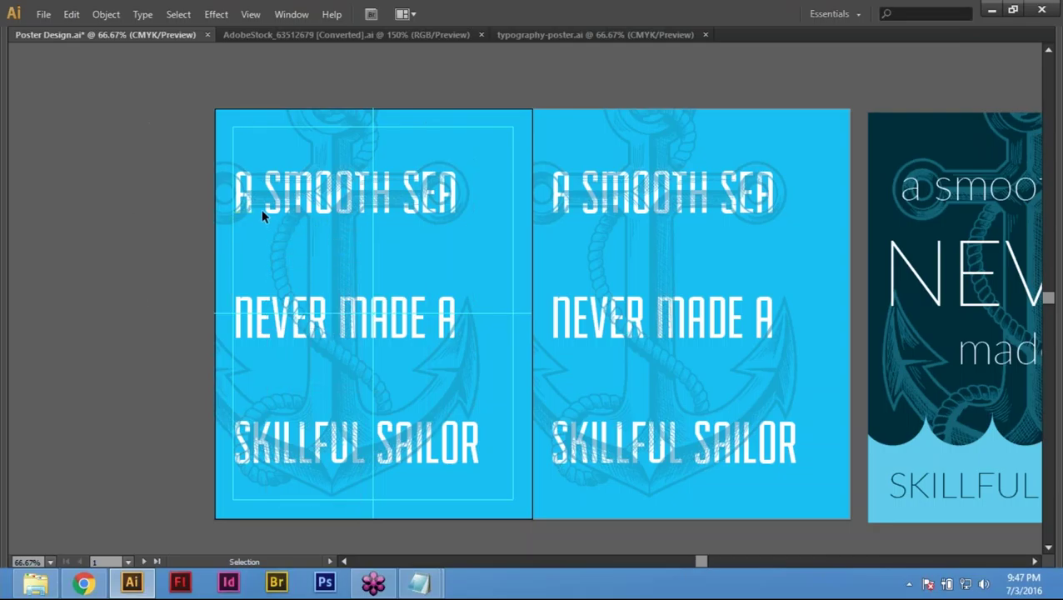
Step: Select all objects on the first artboard, including its background rectangle
key("ctrl+alt+a")
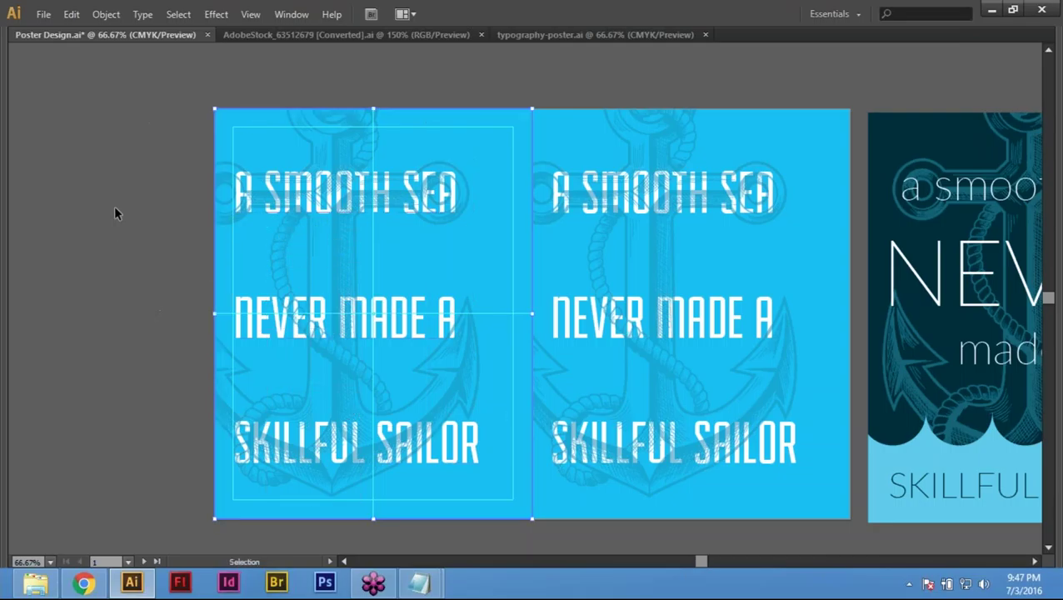
key("ctrl+shift+a")
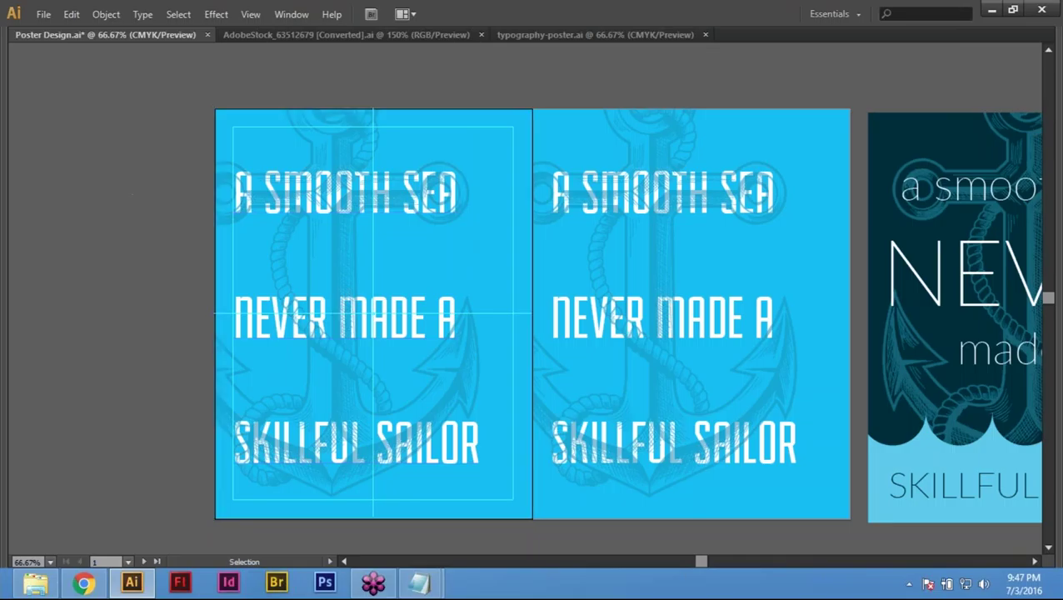
key("a")
key("v")
left_click_drag(201, 90, 508, 481)
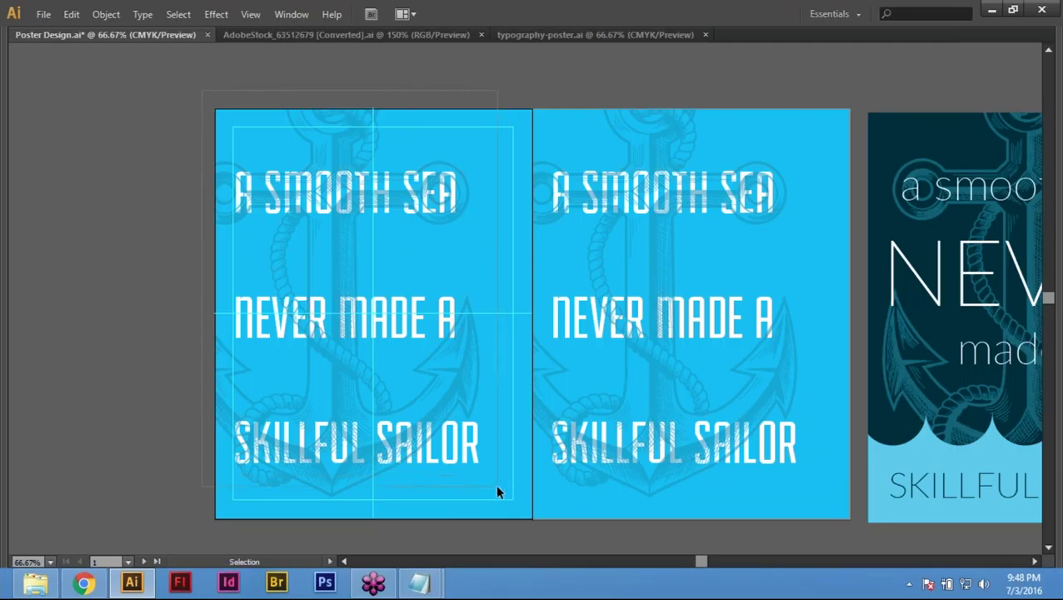
left_click_drag(498, 491, 497, 492)
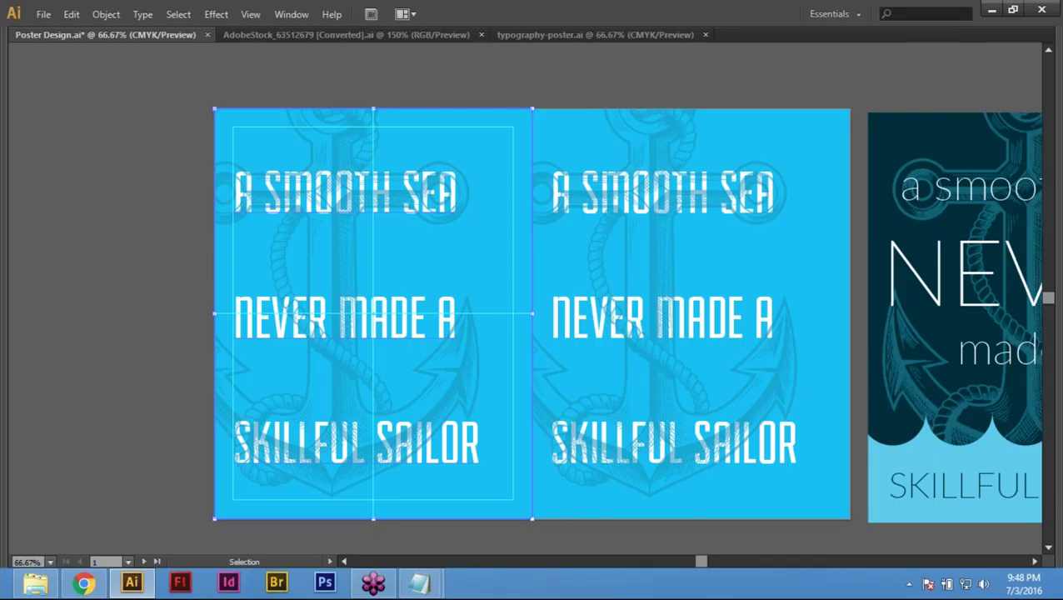
Step: Paste the blue anchor poster onto the left artboard and test selecting its artwork
key("a")
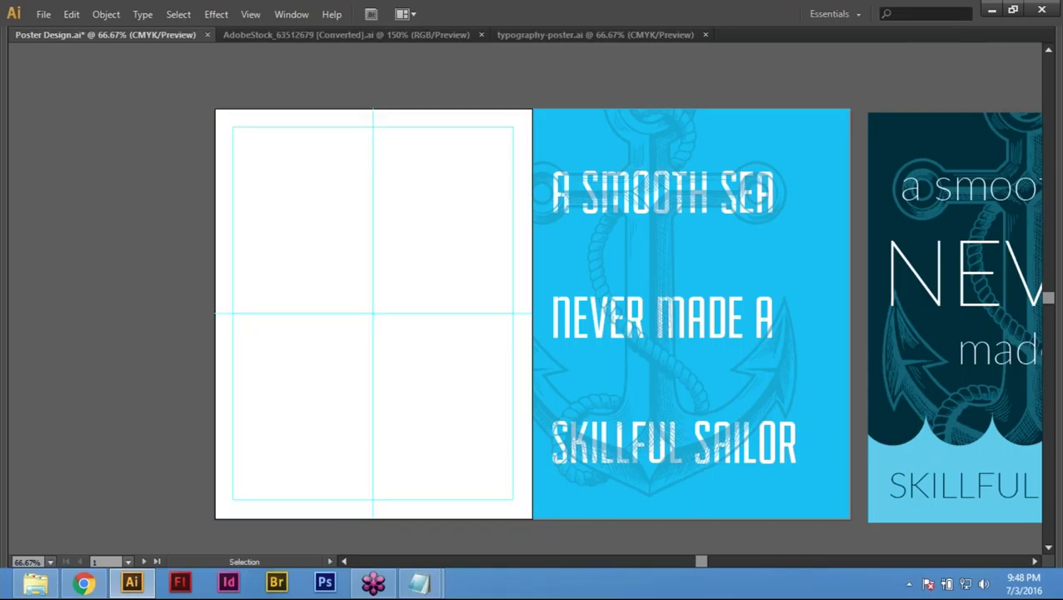
key("alt")
key("ctrl+v")
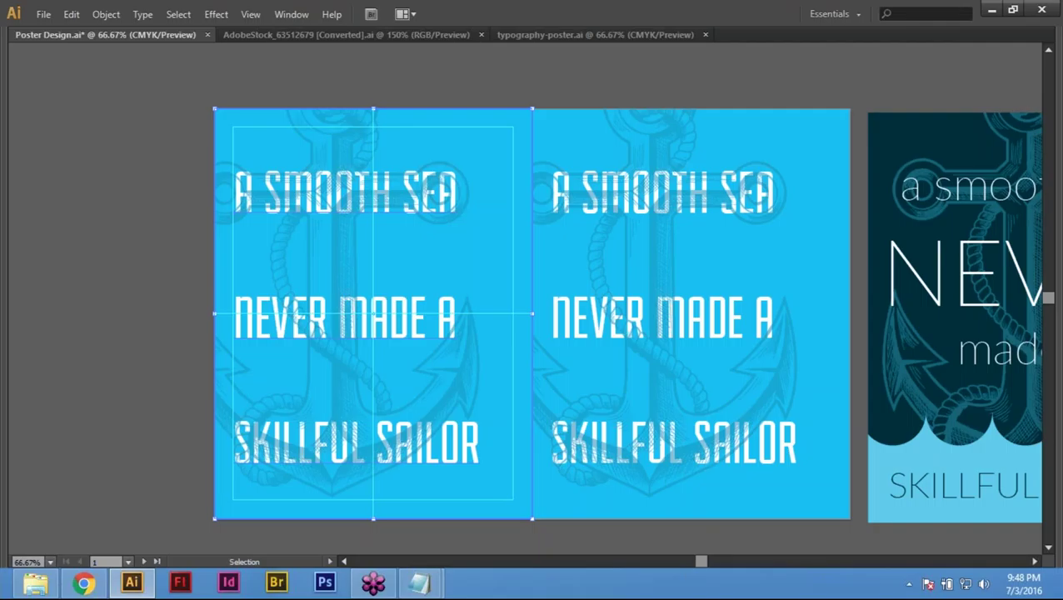
key("a")
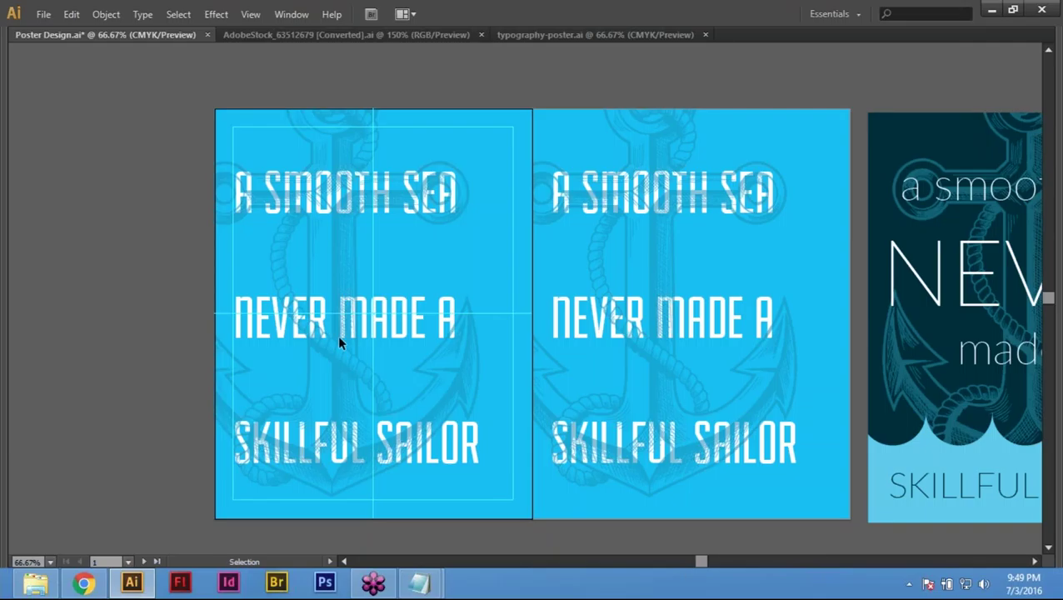
key("v")
left_click(360, 337)
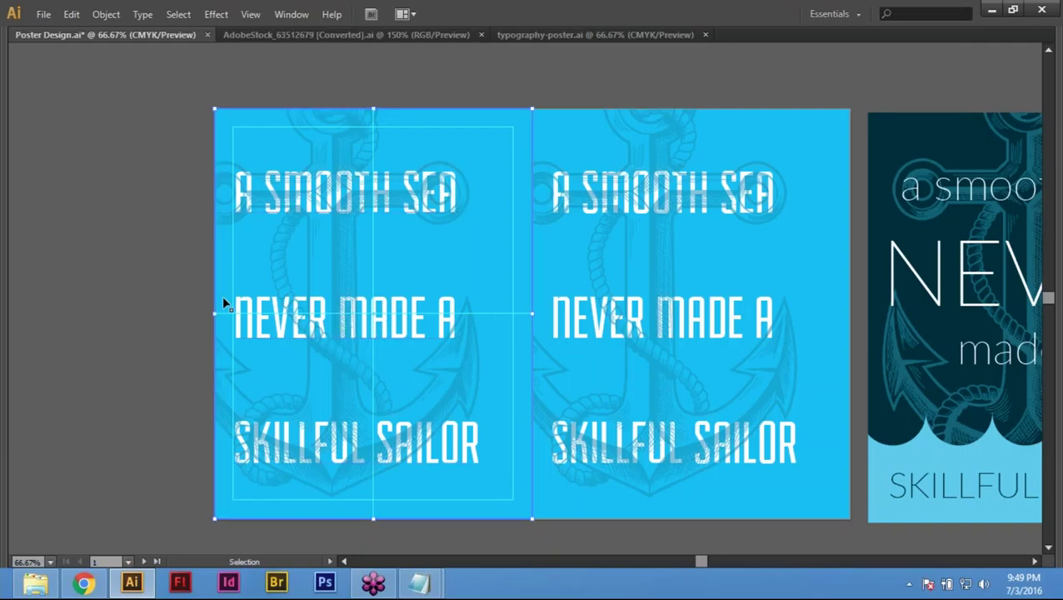
left_click_drag(180, 86, 502, 469)
left_click(542, 165)
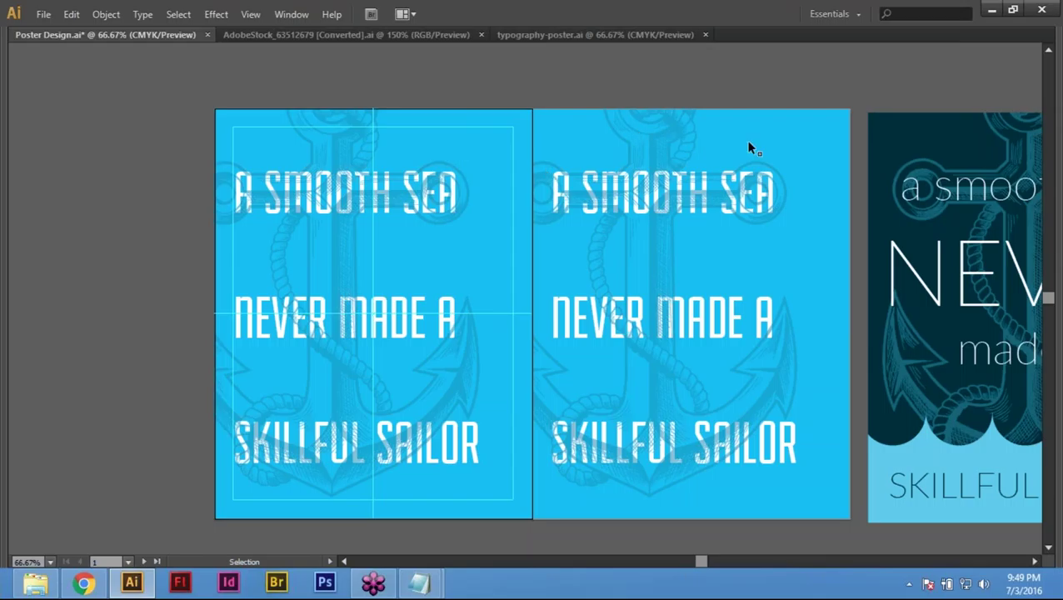
left_click_drag(748, 148, 678, 441)
left_click_drag(823, 269, 824, 296)
Step: Delete the pasted artwork and confirm the left artboard holds only its guides
left_click(489, 497)
key("a")
key("Delete")
key("v")
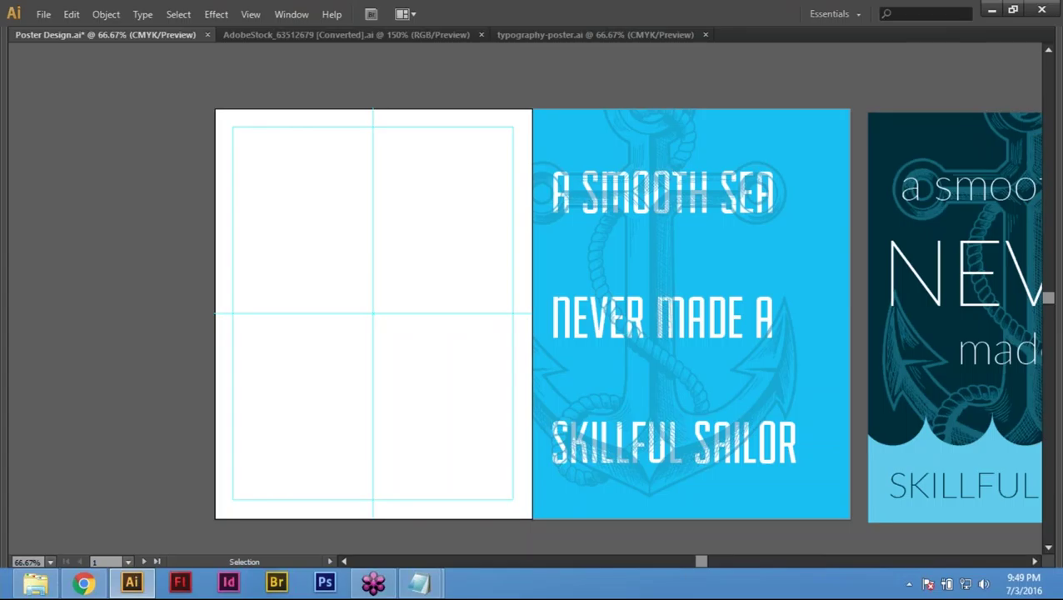
left_click_drag(249, 107, 471, 446)
left_click_drag(300, 110, 462, 408)
left_click_drag(320, 106, 449, 411)
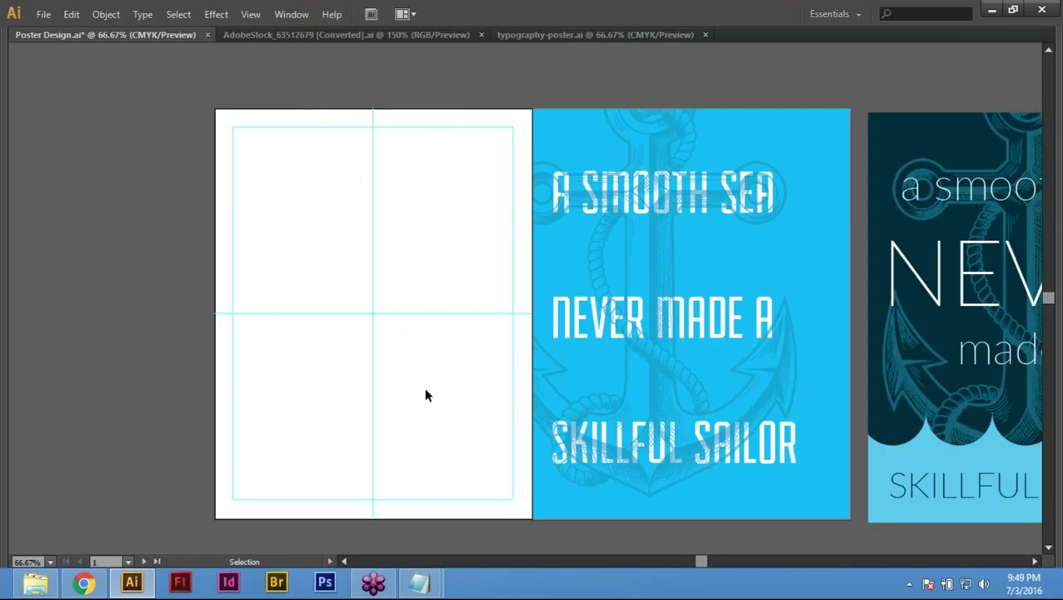
Step: Uncheck Lock Guides from the canvas context menu
right_click(344, 180)
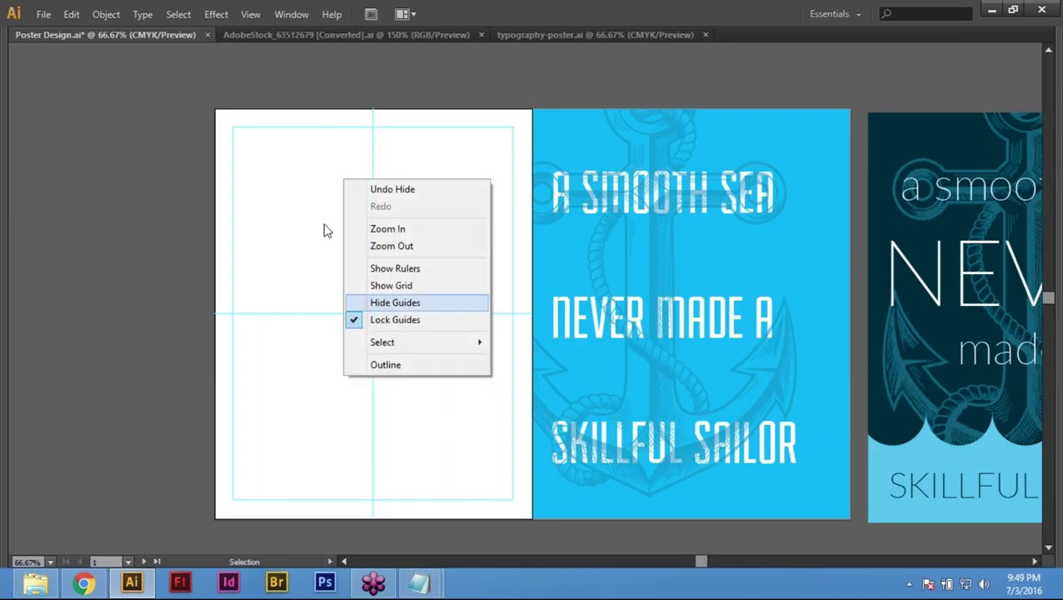
key("Escape")
right_click(311, 175)
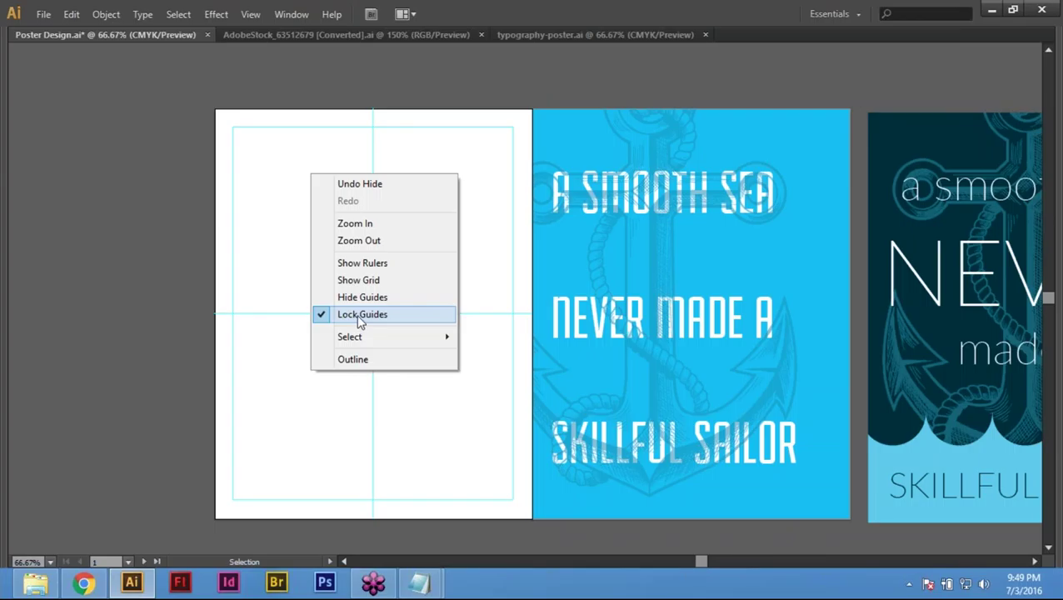
left_click(360, 315)
Step: Marquee-select all the margin and centre guides on the left artboard
left_click_drag(333, 87, 446, 421)
left_click(275, 72)
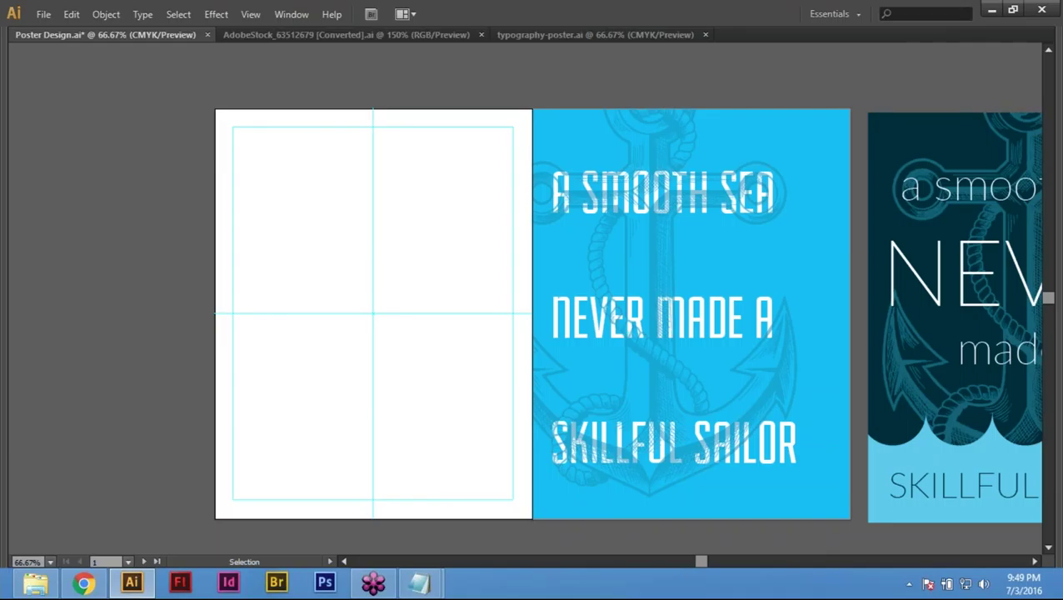
left_click_drag(412, 374, 422, 426)
left_click(273, 72)
left_click_drag(280, 77, 495, 498)
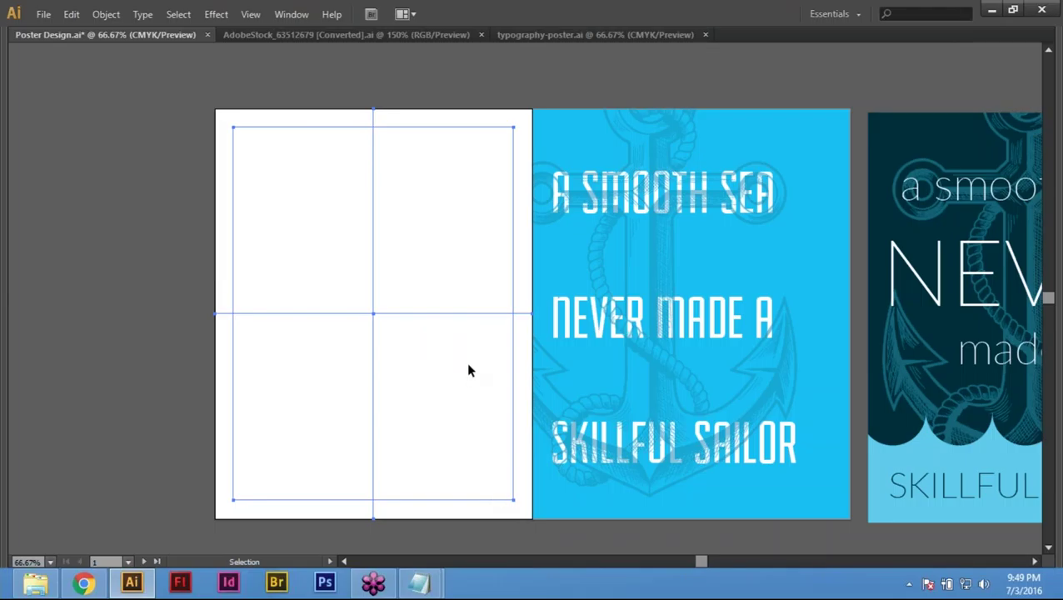
Step: Copy the guides with Move at 8.5 in horizontal, 0 vertical, then deselect
key("Tab")
left_click_drag(319, 102, 471, 466)
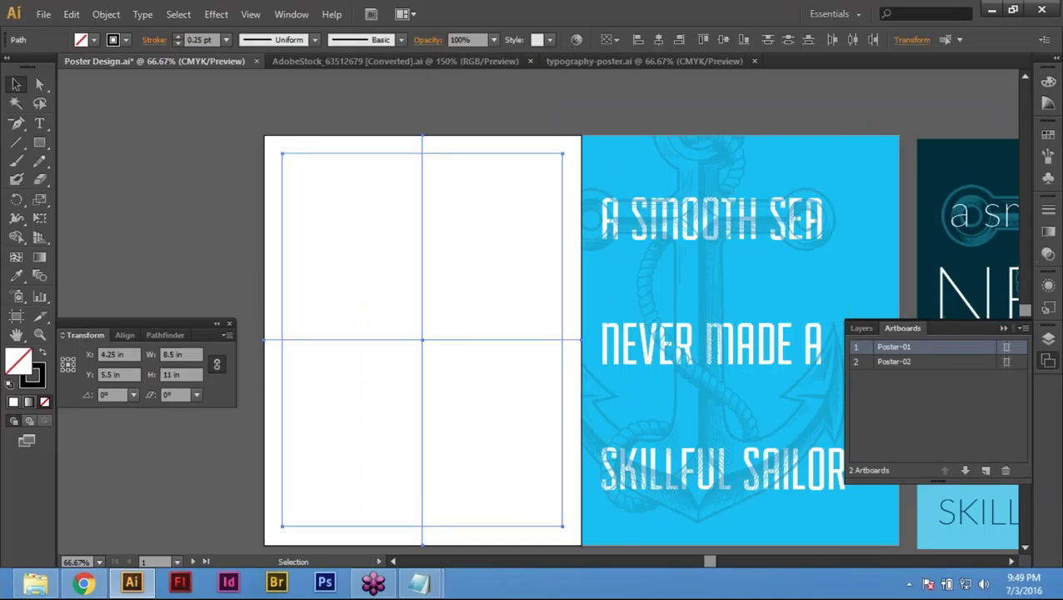
key("Return")
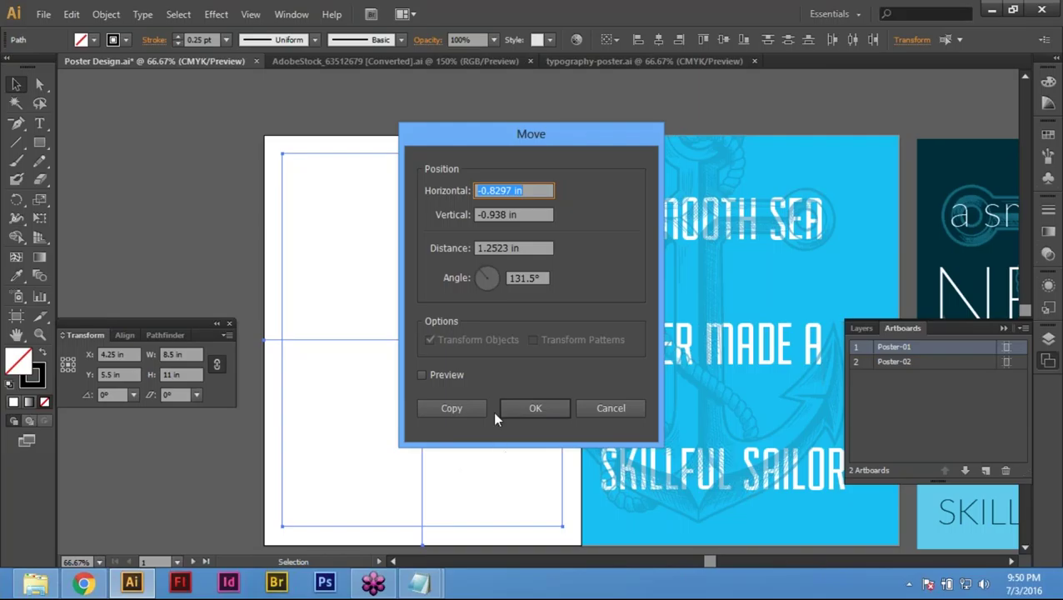
type("8.5")
key("Tab")
type("0")
key("Tab")
key("Tab")
left_click(451, 408)
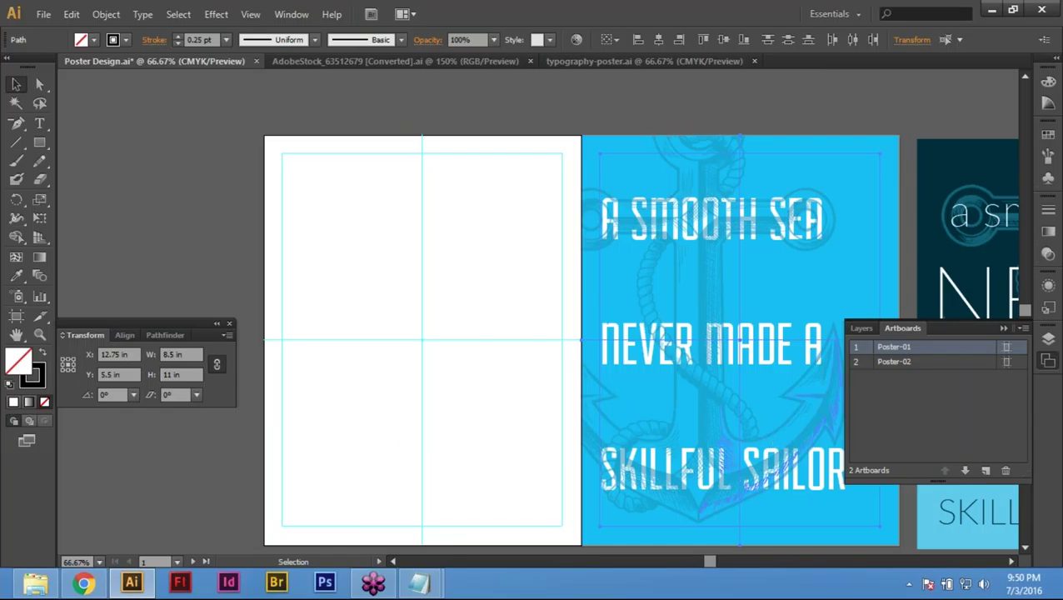
left_click(482, 118)
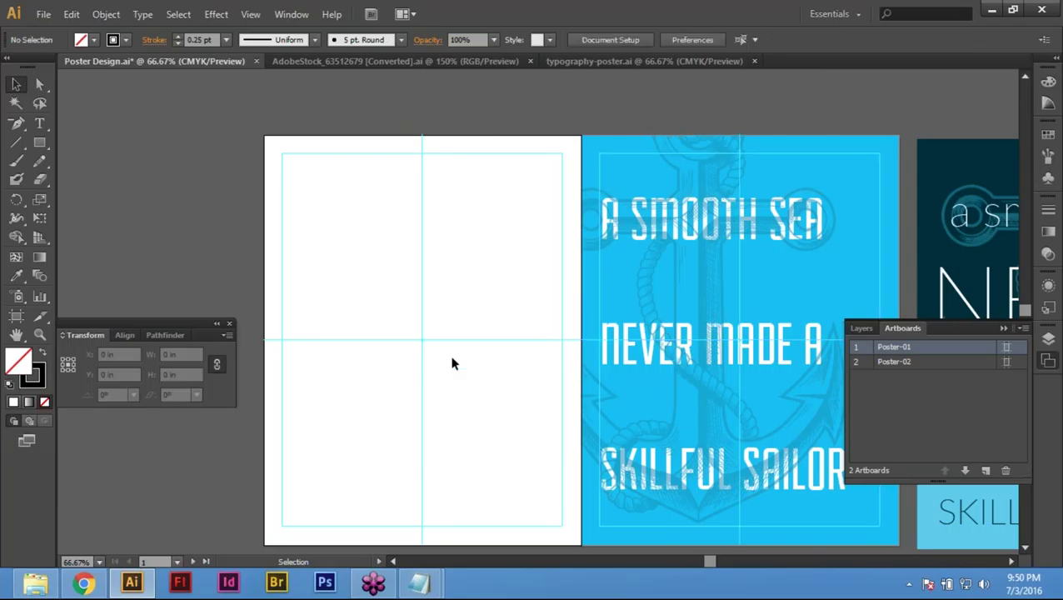
left_click_drag(560, 393, 456, 372)
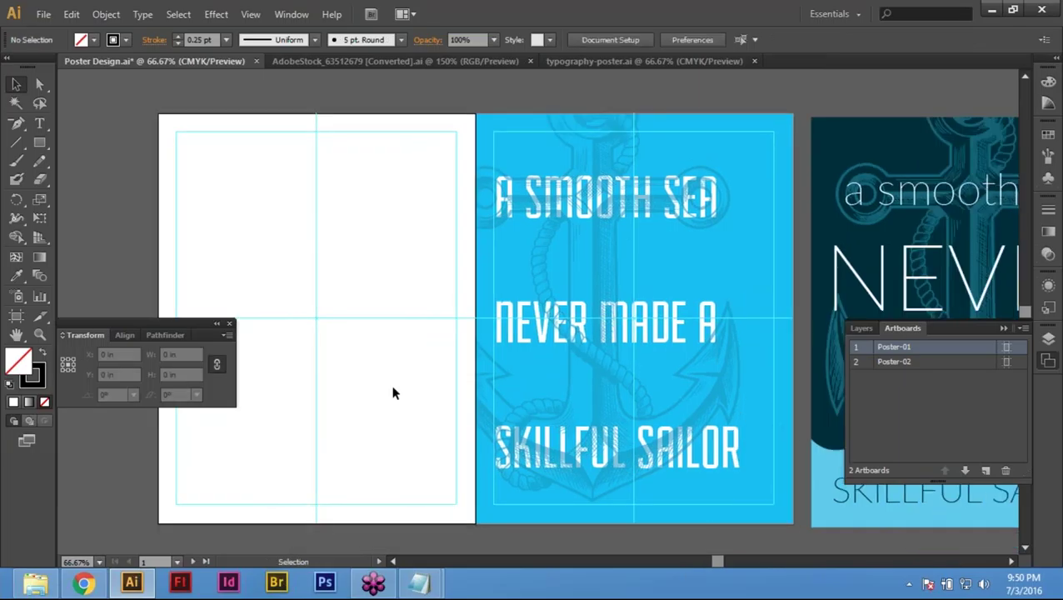
Step: Lock the guides again and paste the blue poster in place on the left artboard
right_click(322, 215)
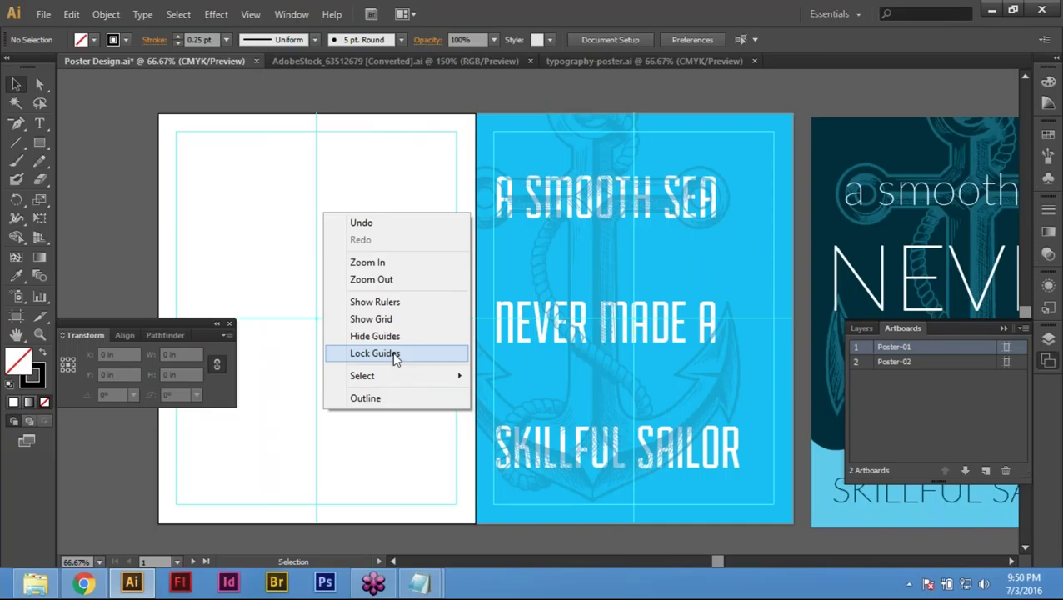
left_click(395, 356)
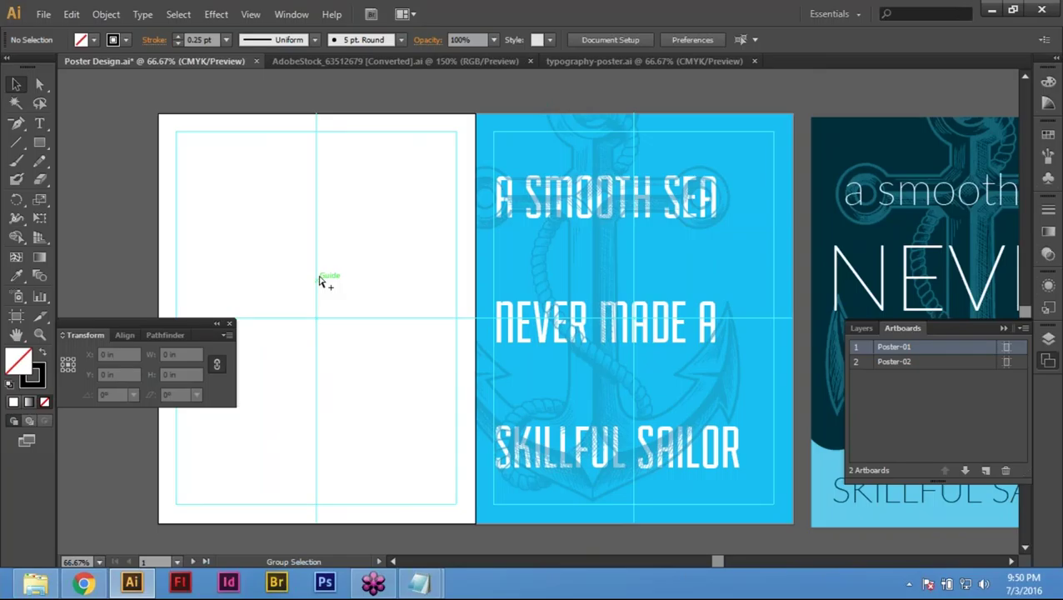
key("ctrl+shift+v")
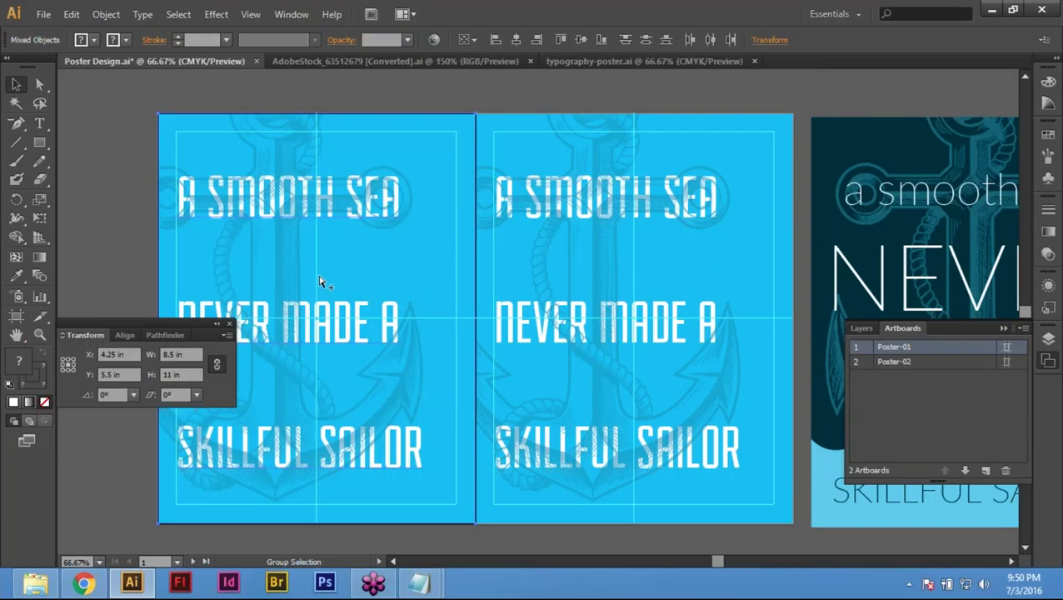
key("ctrl+shift+a")
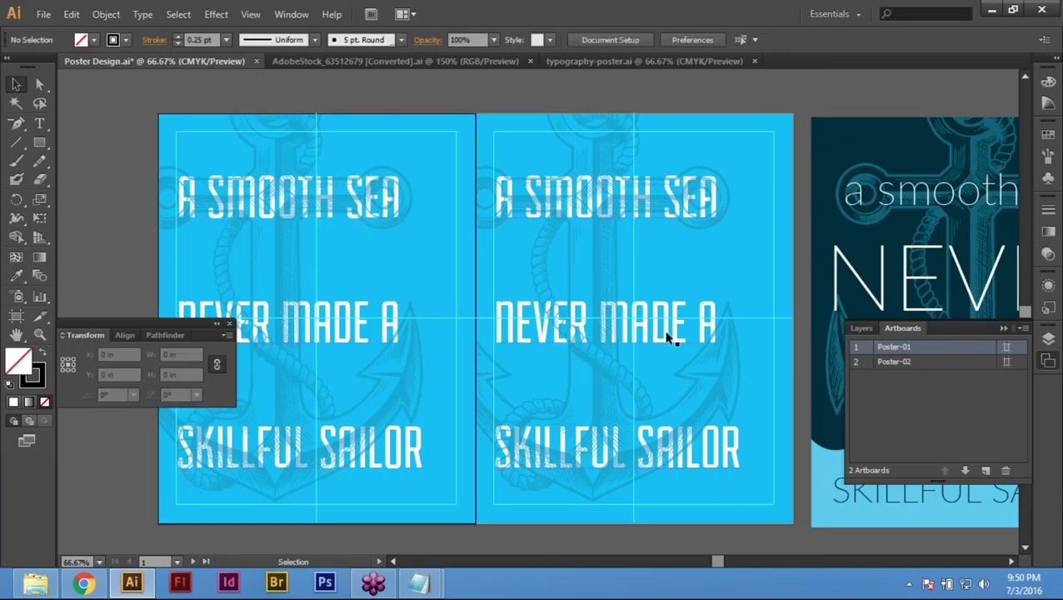
Step: Bring the navy poster into view and select the middle poster's blue background
left_click_drag(671, 338, 526, 338)
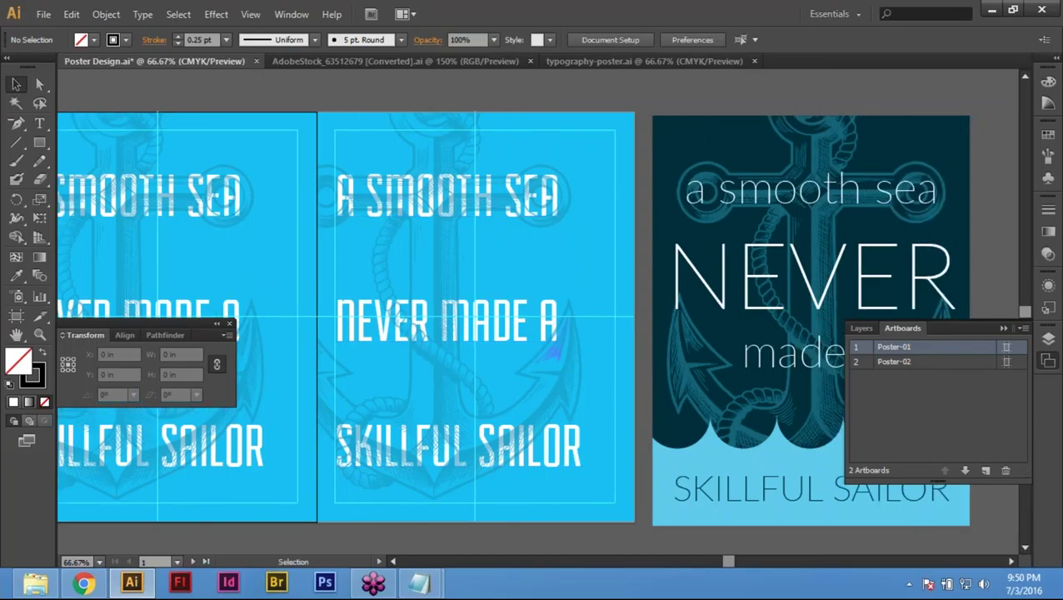
key("space")
left_click_drag(625, 358, 544, 343)
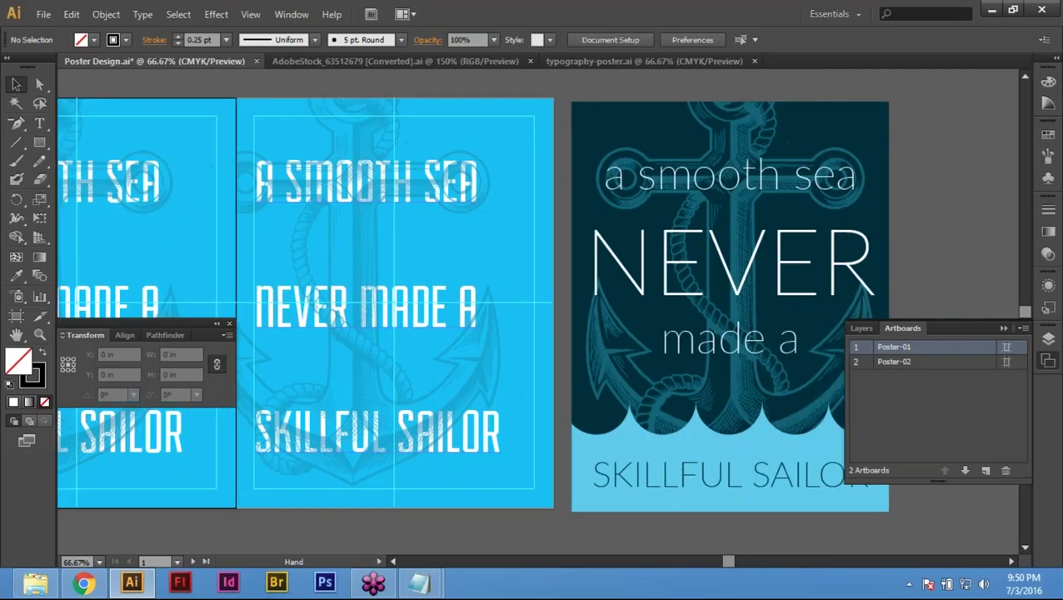
left_click_drag(446, 297, 399, 267)
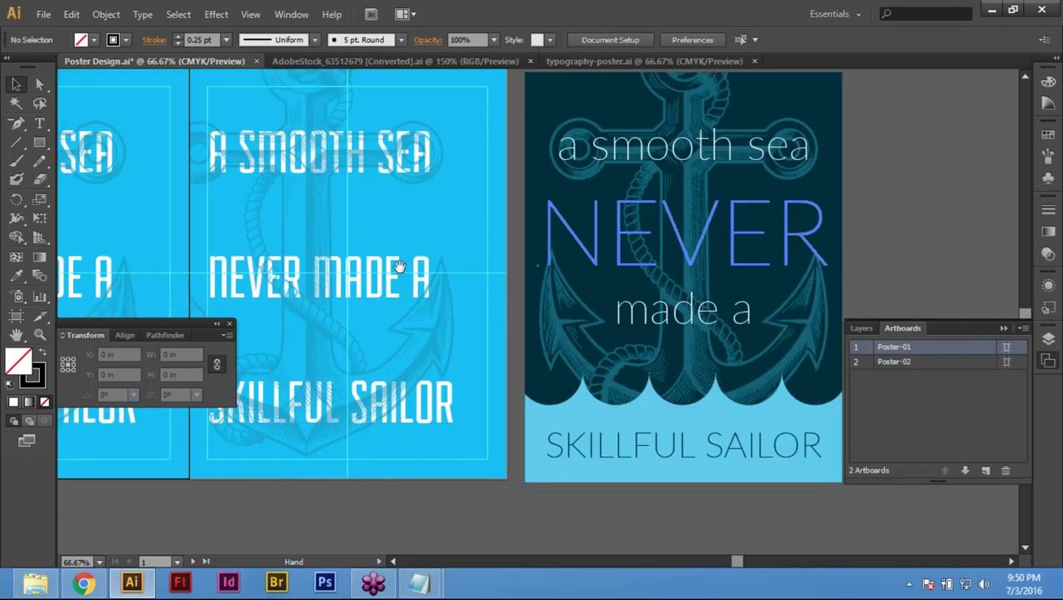
left_click_drag(399, 267, 421, 295)
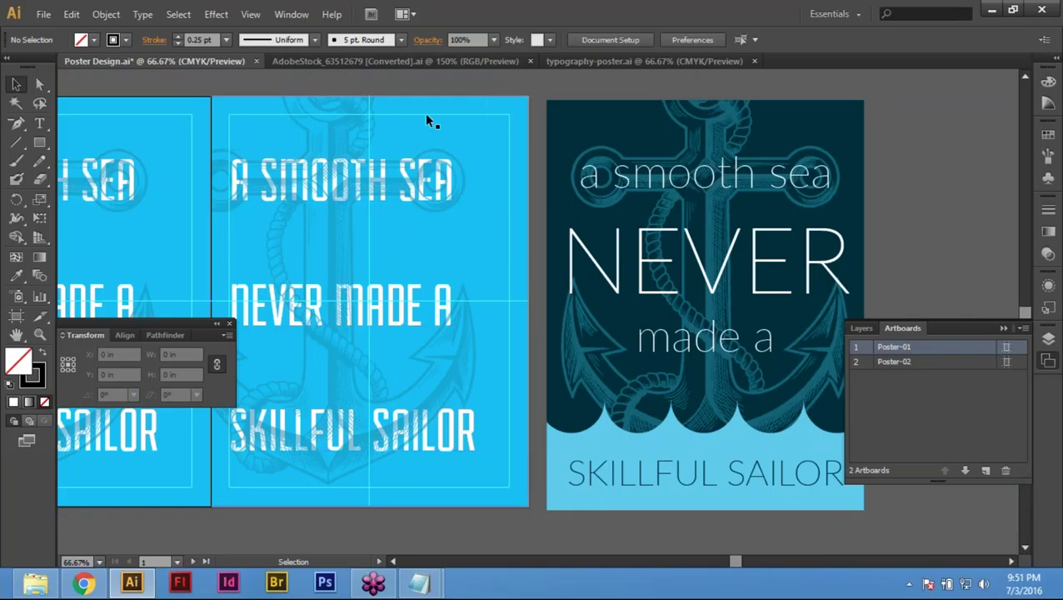
left_click(342, 166)
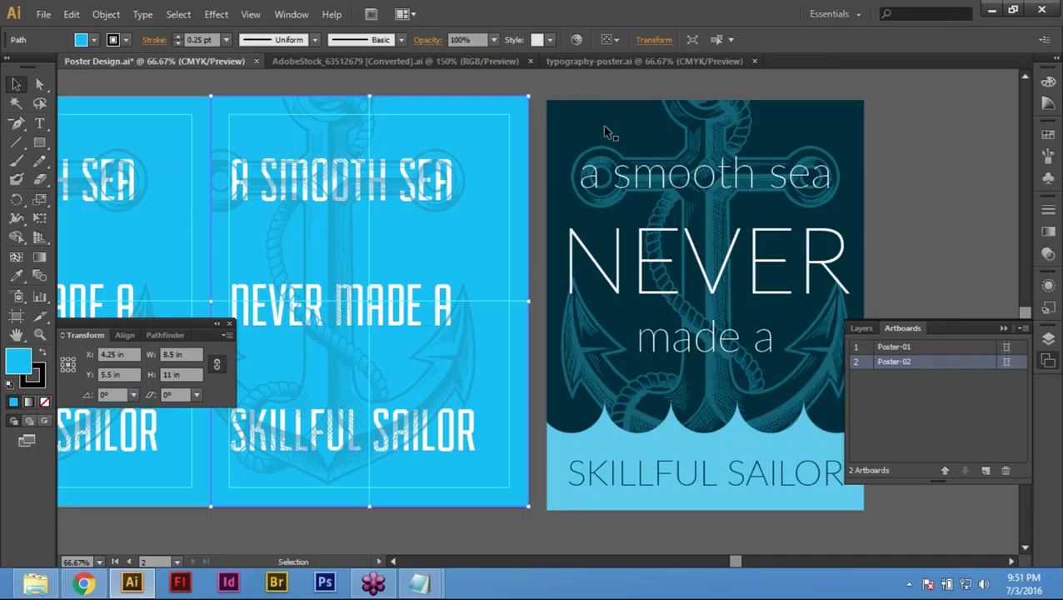
Step: Eyedropper the typography poster's navy onto the middle poster's background, then deselect
left_click(15, 277)
left_click(605, 118)
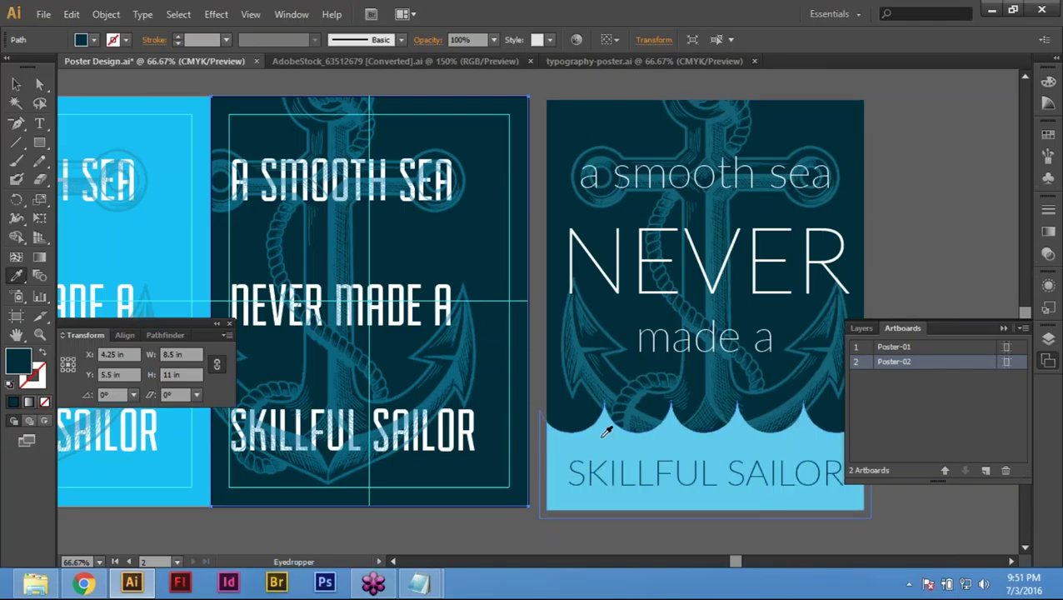
left_click(607, 431)
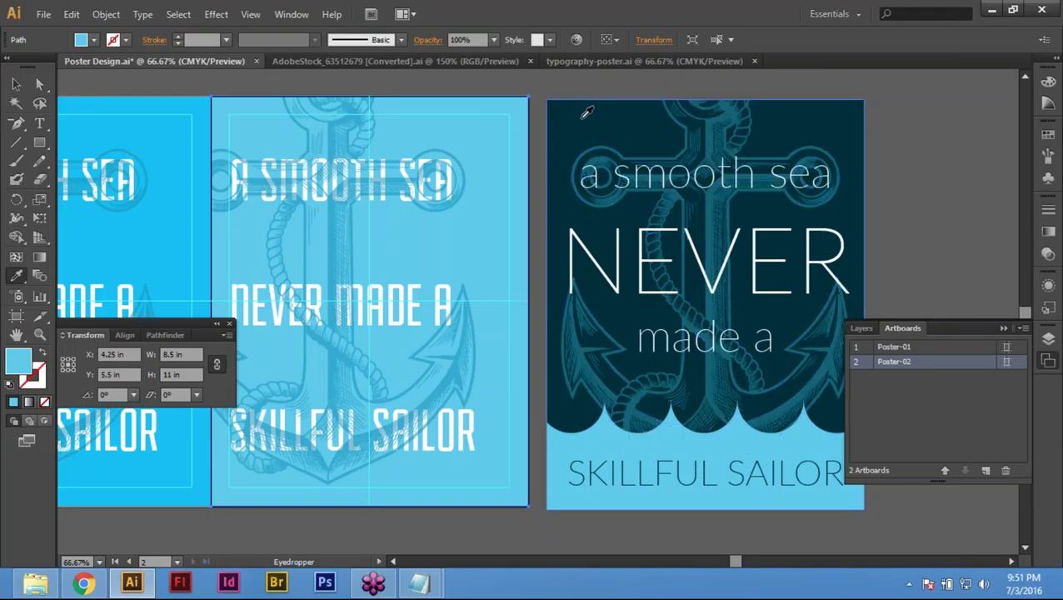
left_click(581, 118)
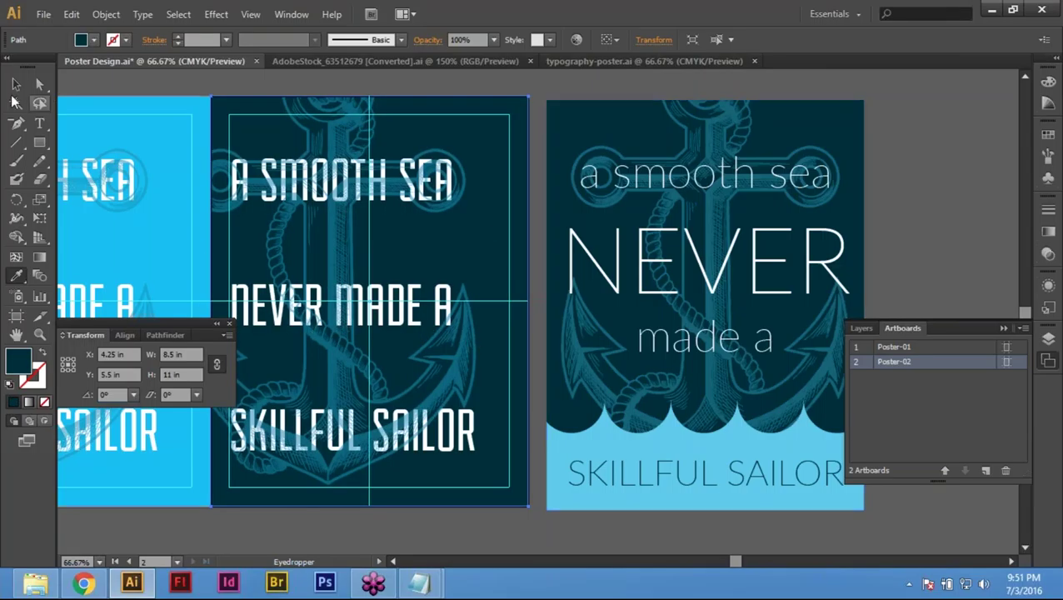
left_click(16, 84)
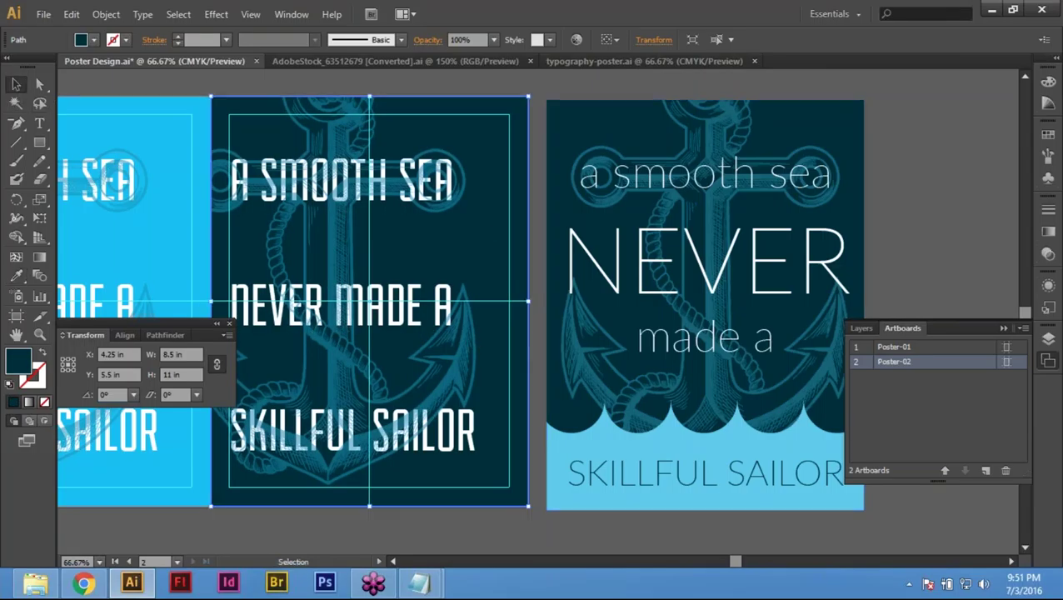
left_click(555, 77)
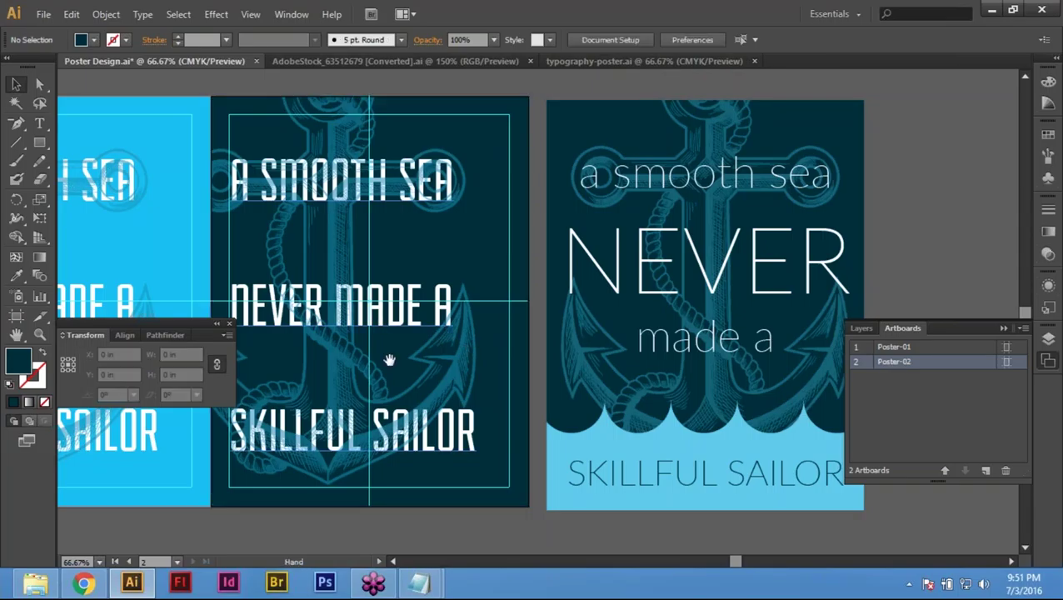
Step: Select the three-line quote and bring it in front of the anchor
left_click_drag(389, 360, 461, 375)
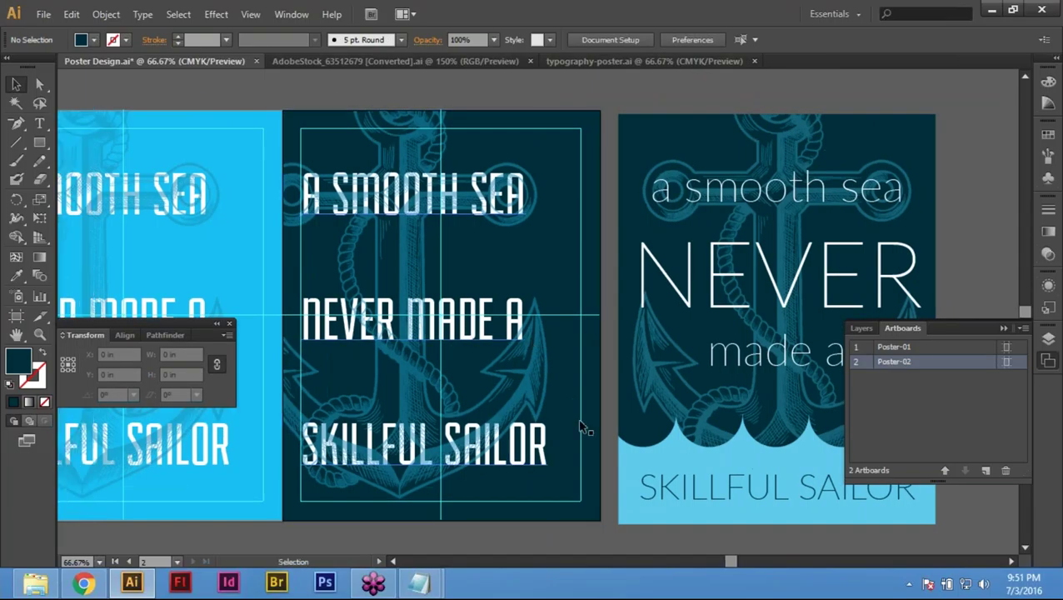
left_click_drag(584, 428, 545, 386)
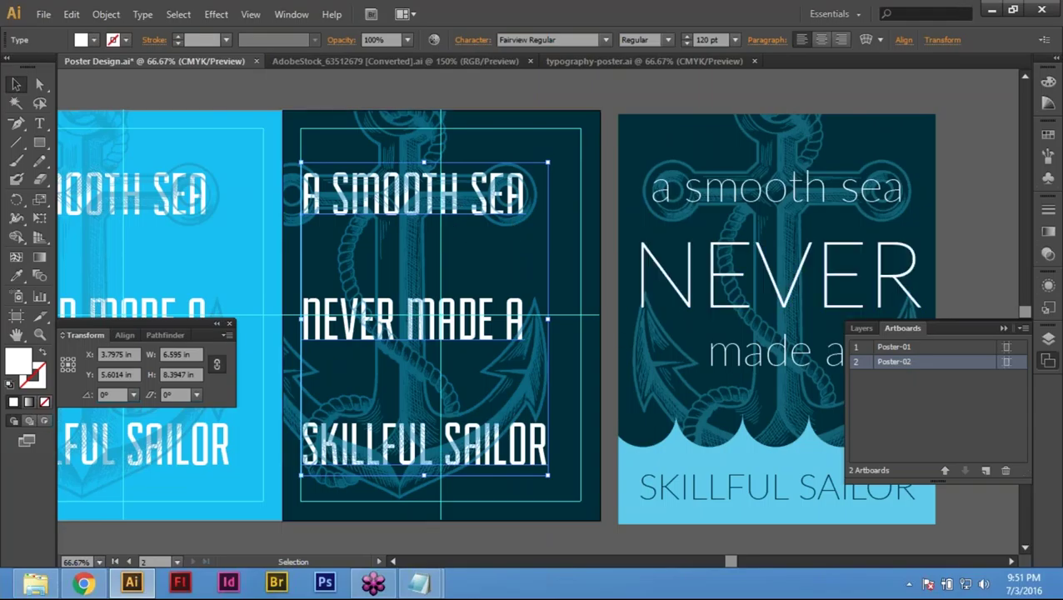
right_click(440, 197)
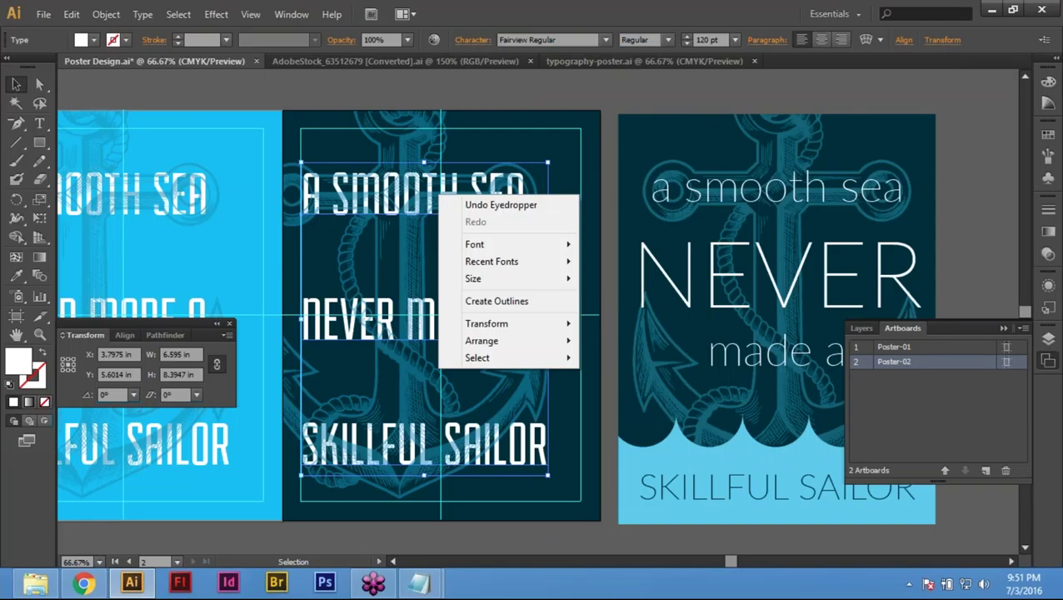
mouse_move(518, 347)
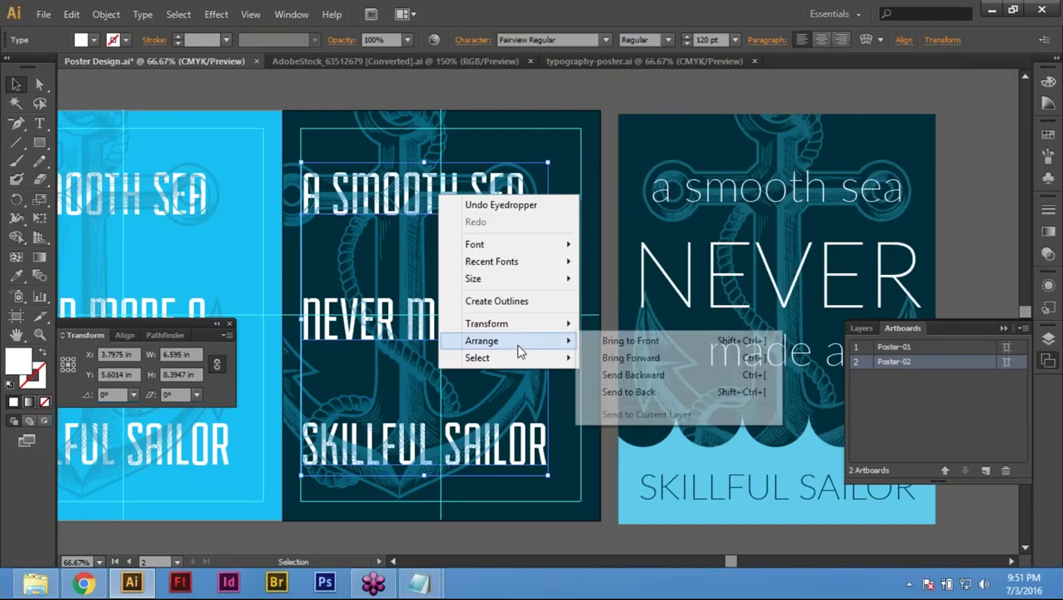
left_click(664, 343)
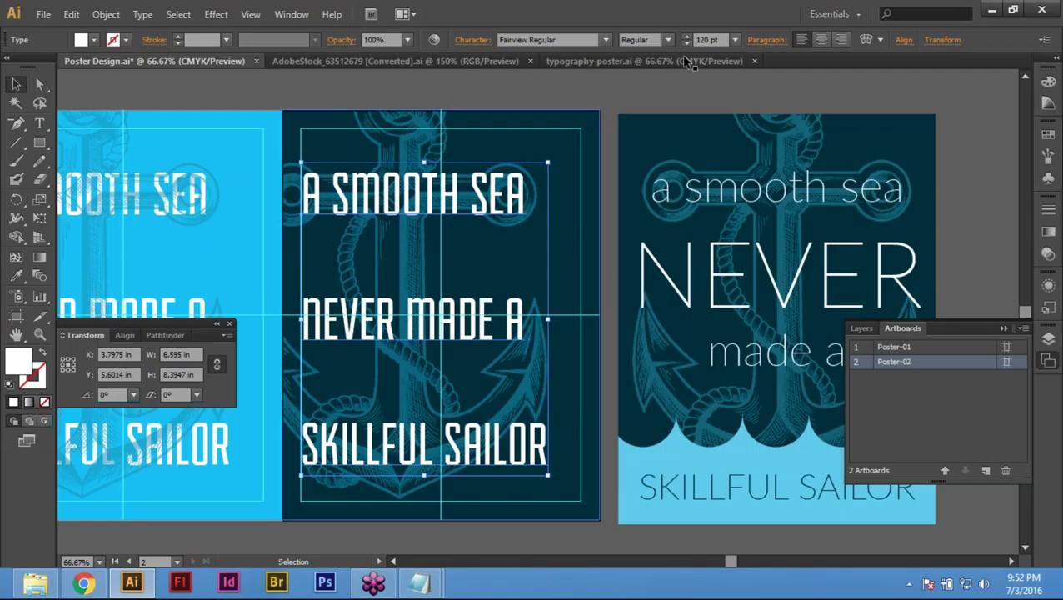
Step: Centre-align the quote's lines and drag it to the artboard's centre
left_click(818, 42)
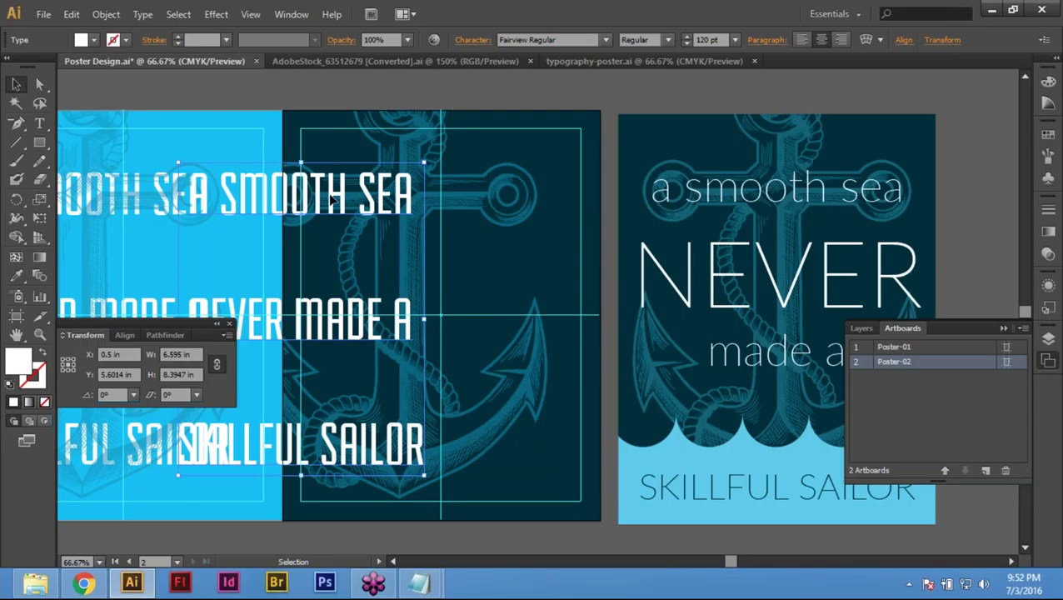
left_click_drag(350, 207, 397, 276)
left_click_drag(442, 250, 442, 250)
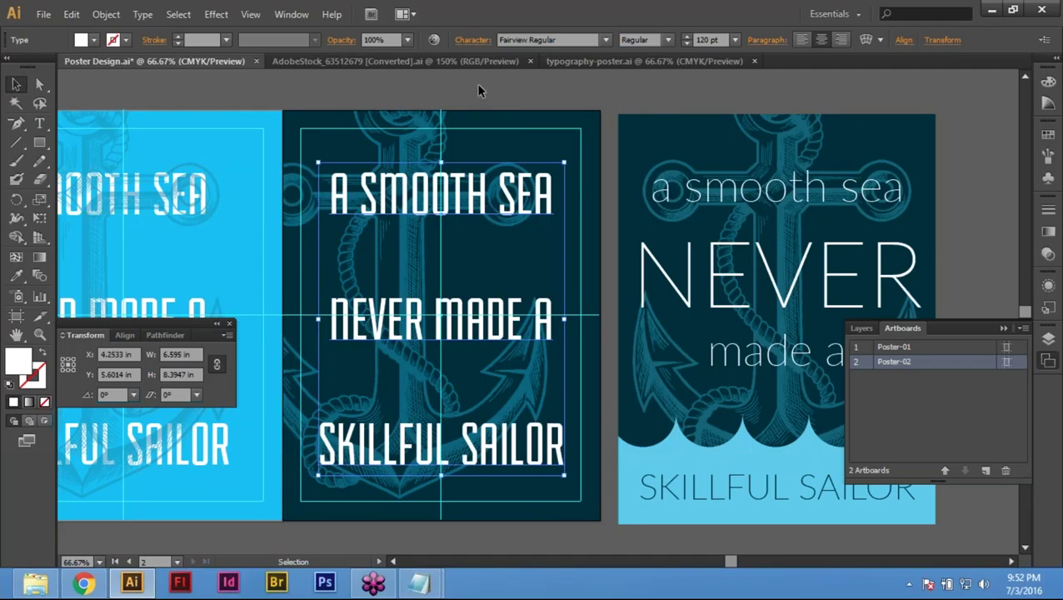
key("a")
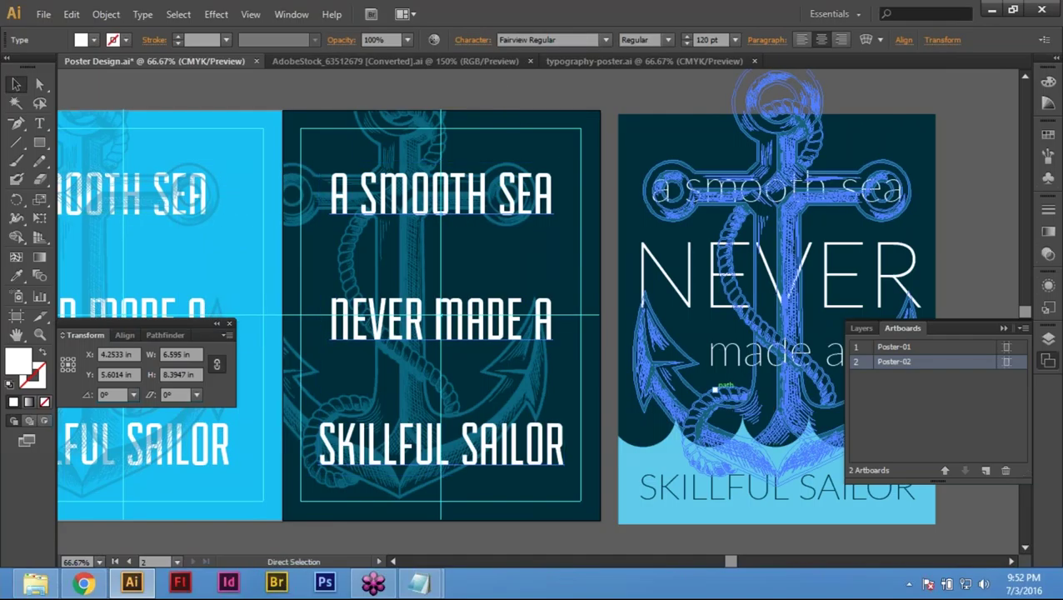
Step: Set the quote's font to Lato
key("v")
left_click(574, 41)
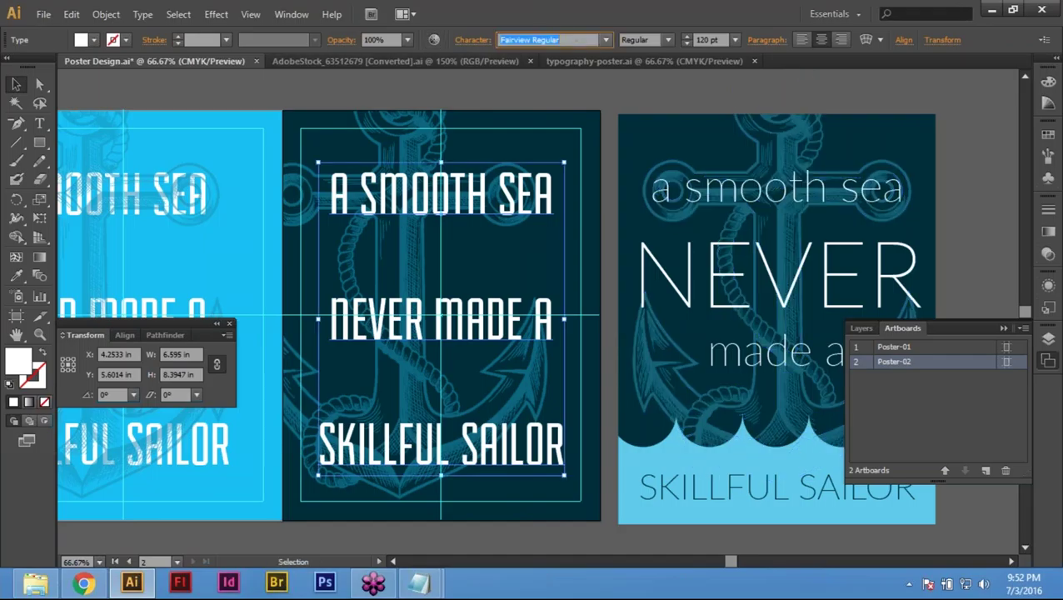
type("Lato")
key("Return")
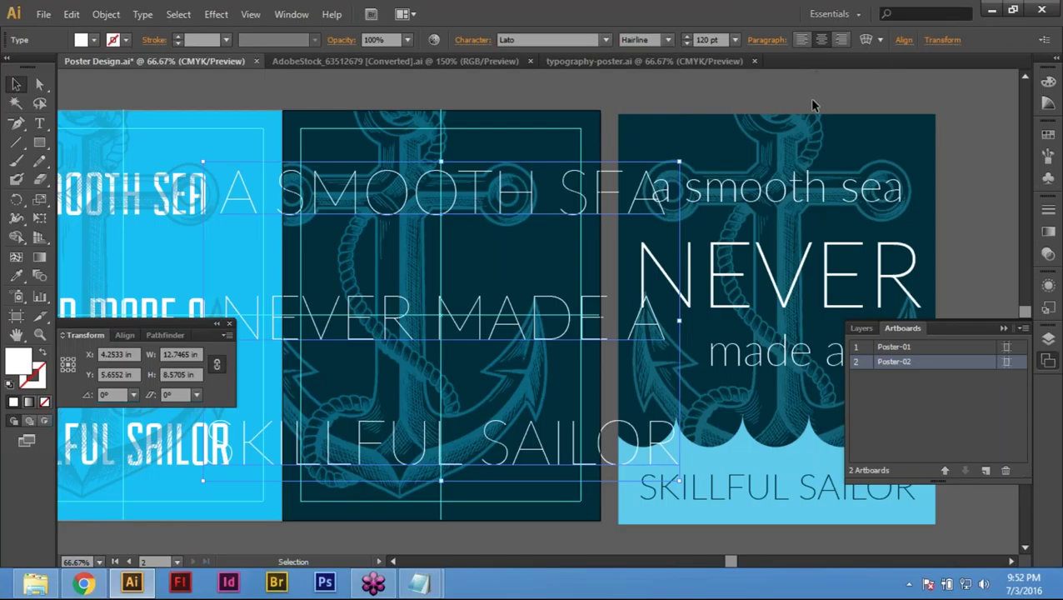
Step: Set the quote's font size to 60 pt
left_click(706, 39)
type("30")
key("Return")
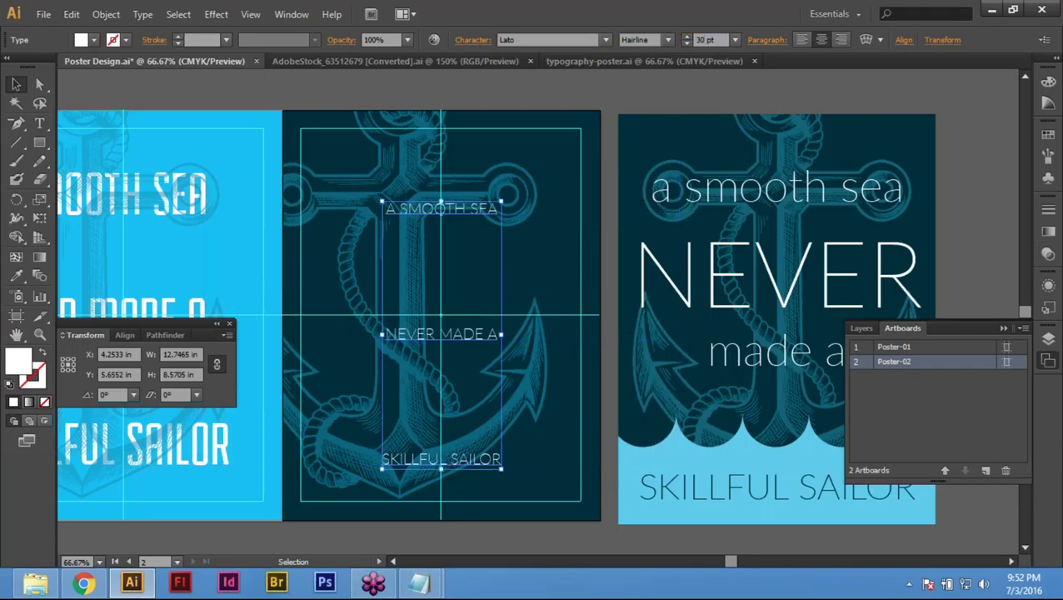
left_click(715, 40)
type("50")
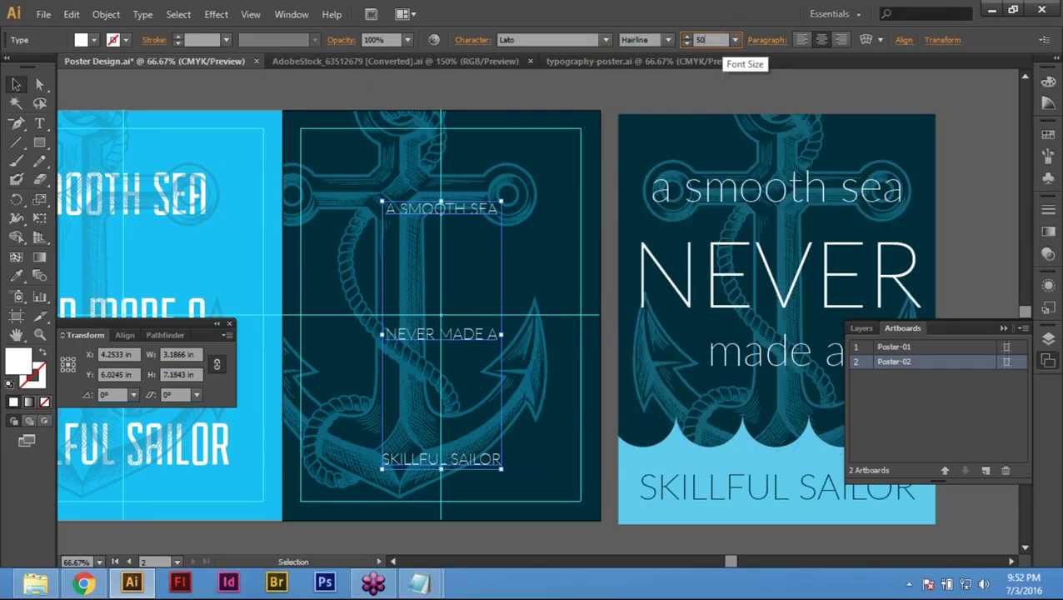
key("Return")
type("60")
key("Return")
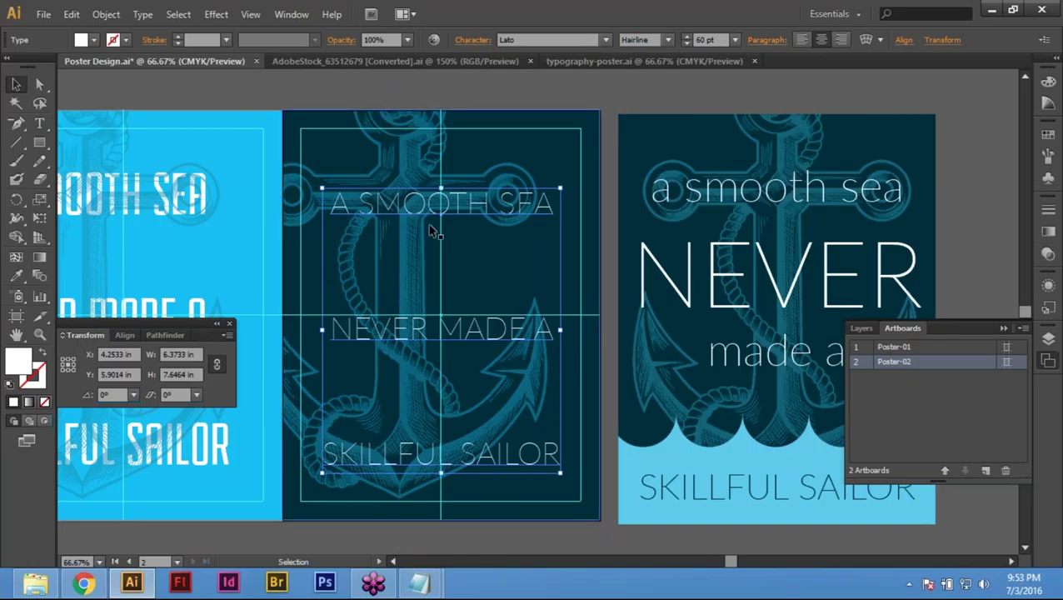
key("ctrl+shift+a")
left_click_drag(442, 316, 396, 433)
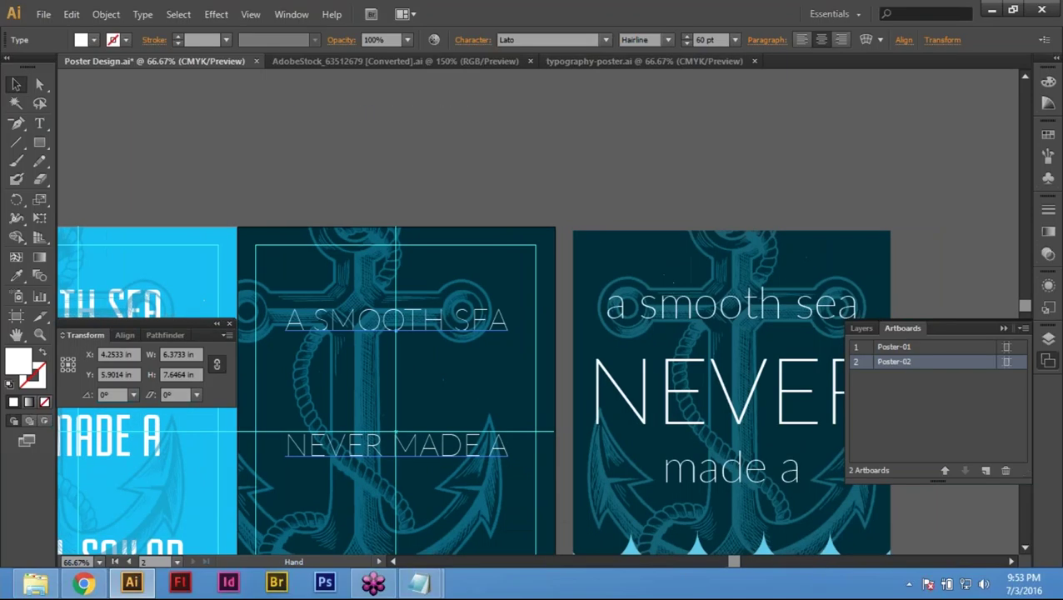
Step: Convert the quote to lowercase with Type > Change Case
left_click(505, 351)
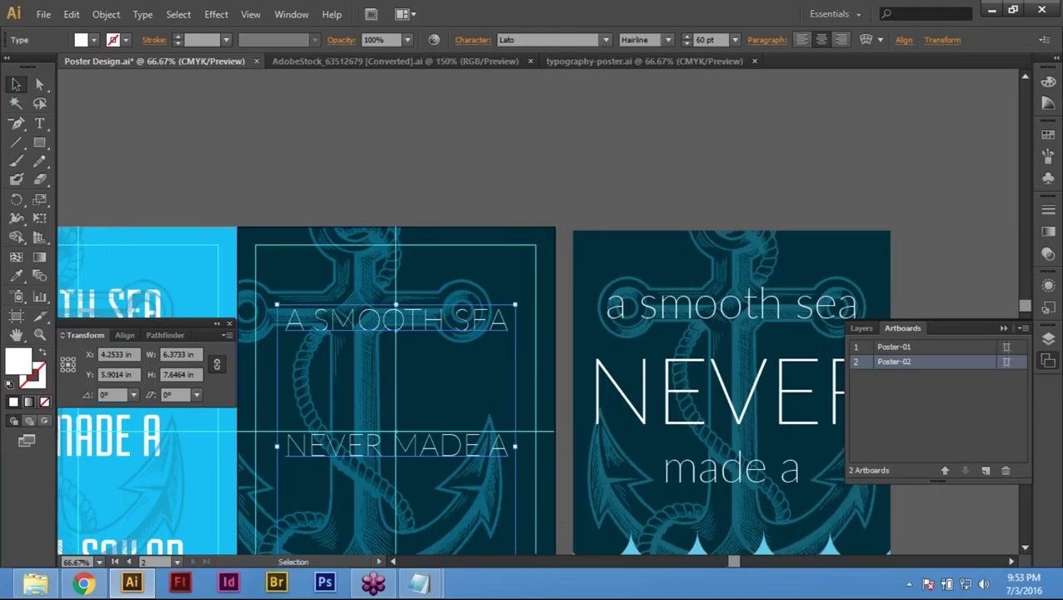
left_click(142, 15)
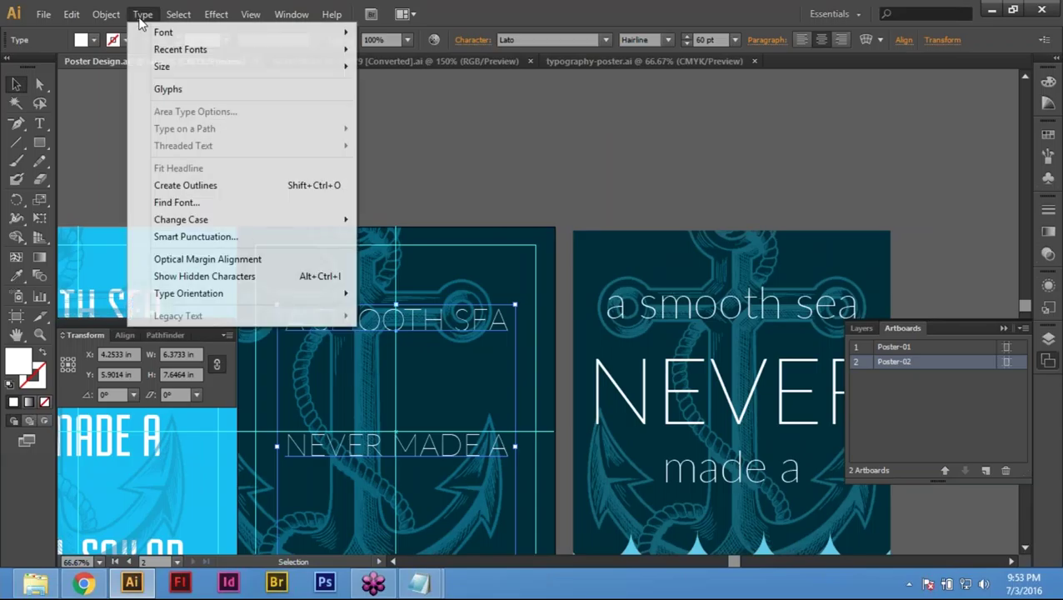
mouse_move(278, 221)
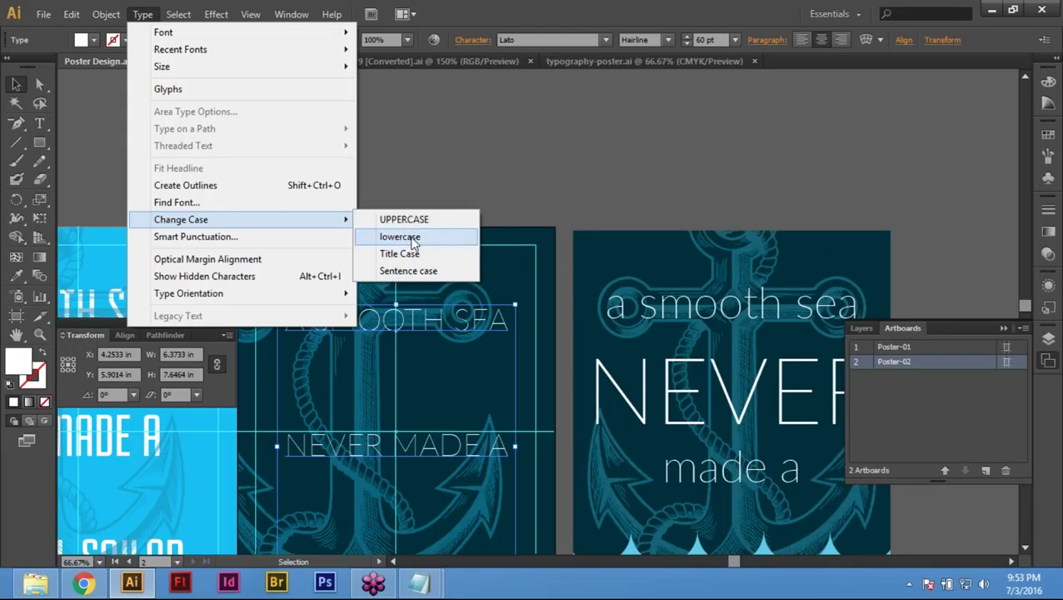
left_click(400, 237)
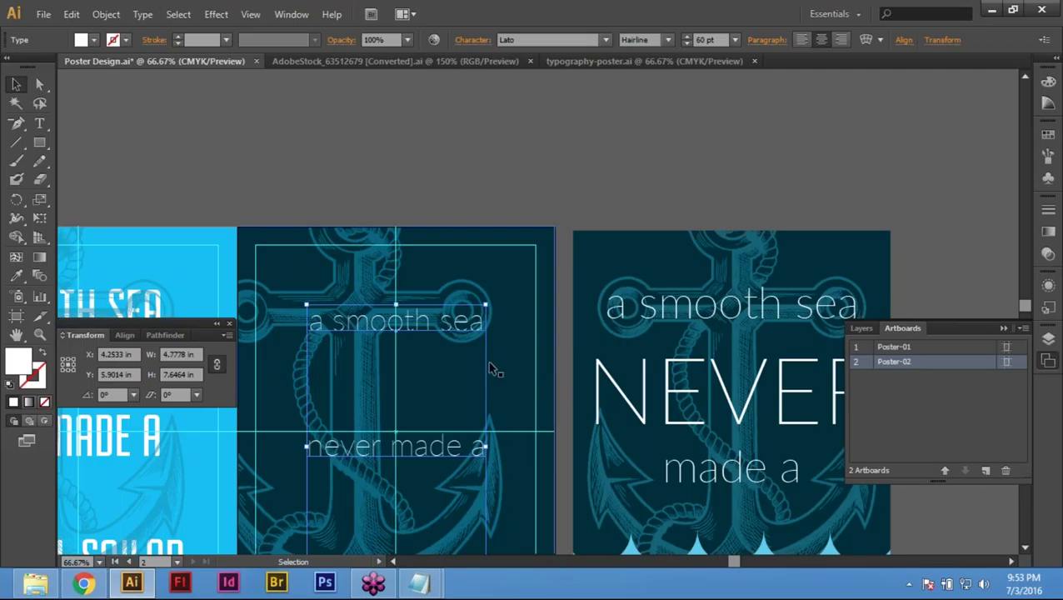
scroll(471, 376, "down", 1)
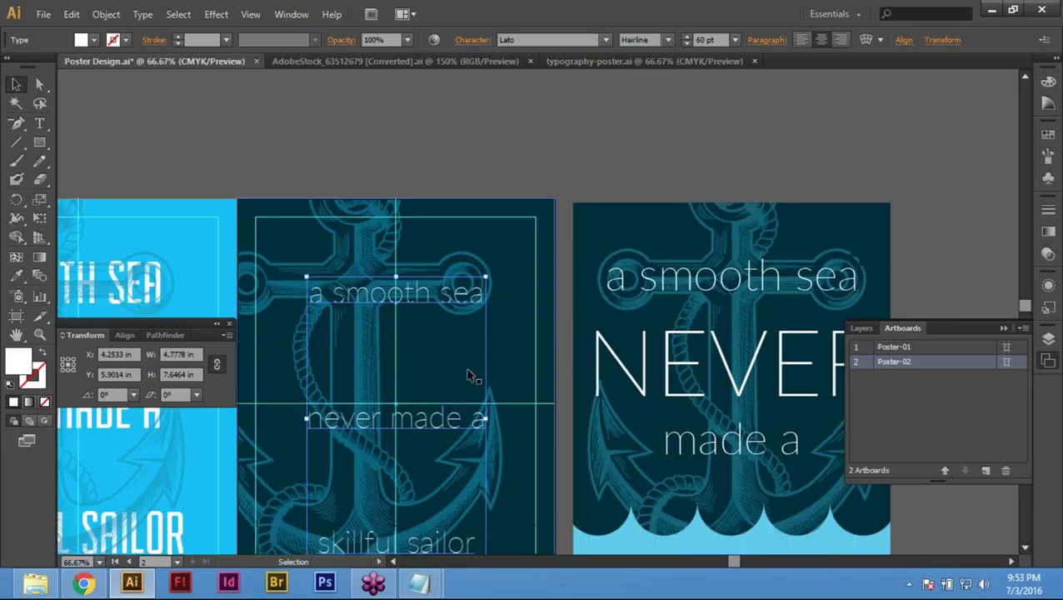
scroll(471, 376, "down", 1)
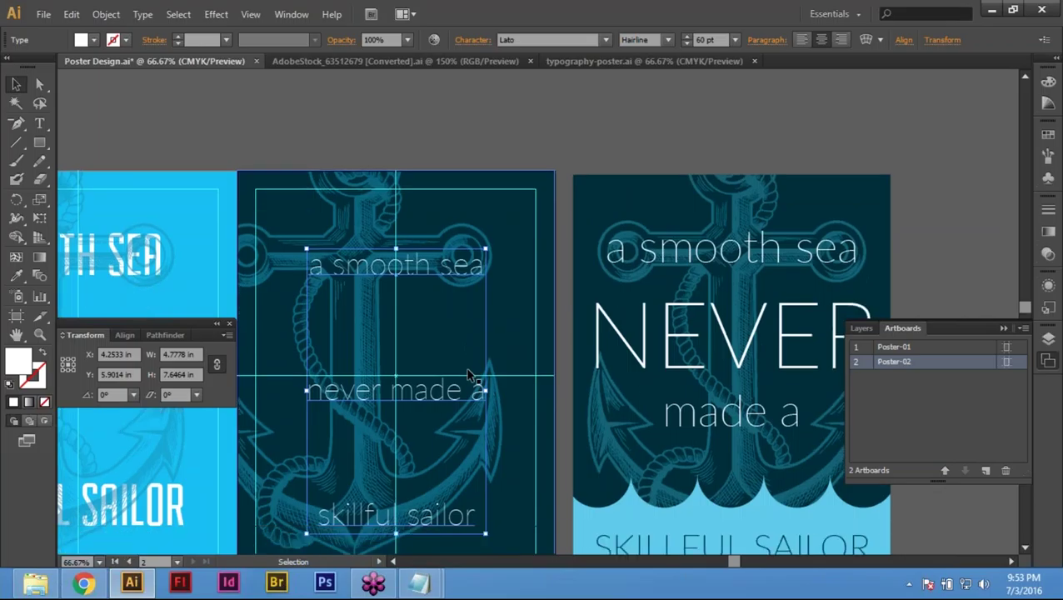
scroll(471, 377, "down", 1)
Step: Set the quote's leading to 60 pt in the Character panel
left_click(477, 40)
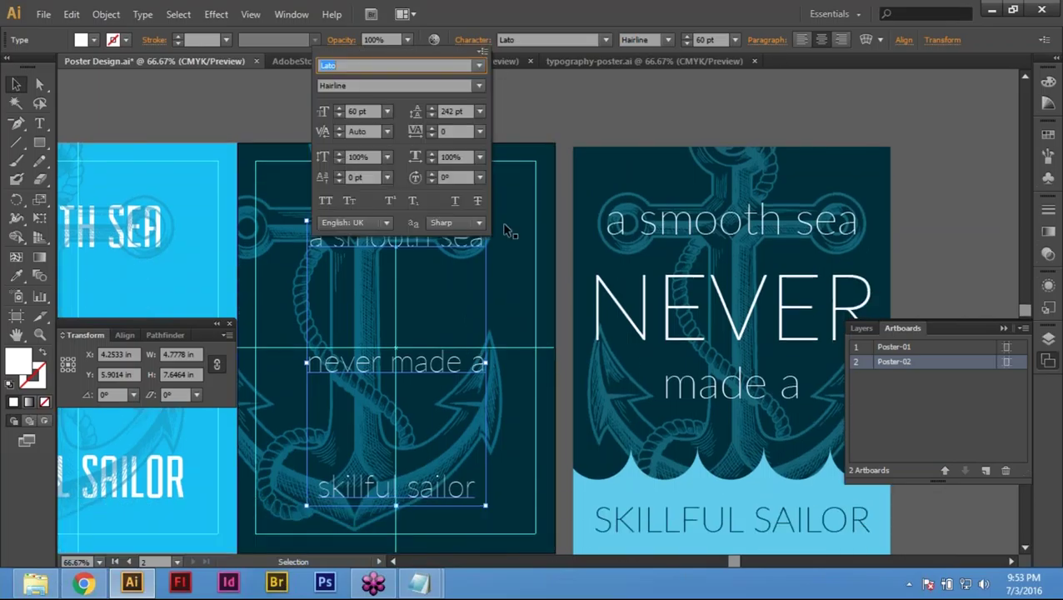
left_click(430, 116)
left_click(431, 116)
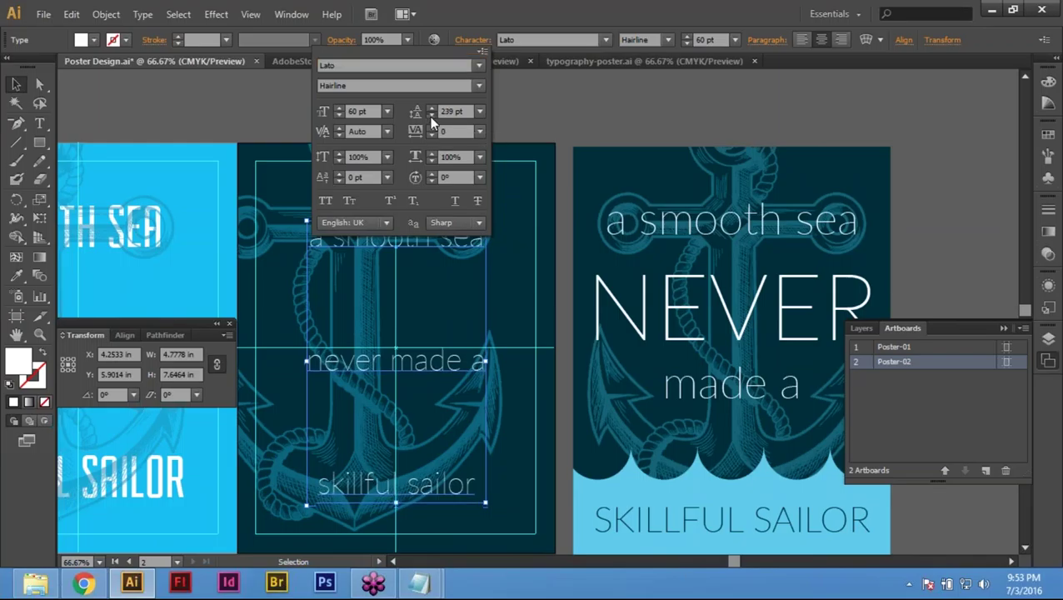
left_click(431, 116)
left_click(431, 116)
left_click(433, 116)
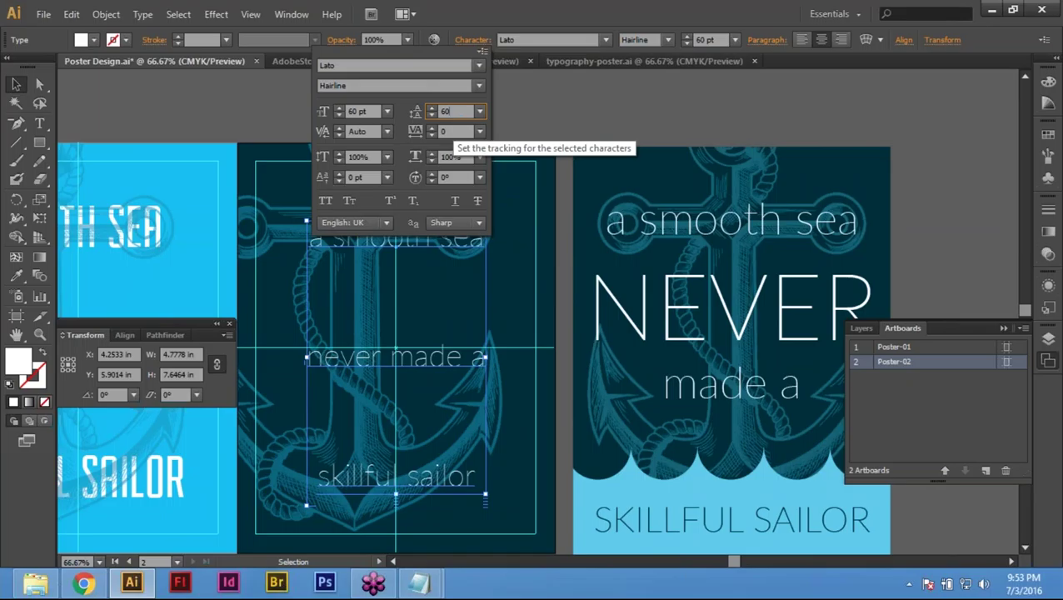
type("60")
key("Return")
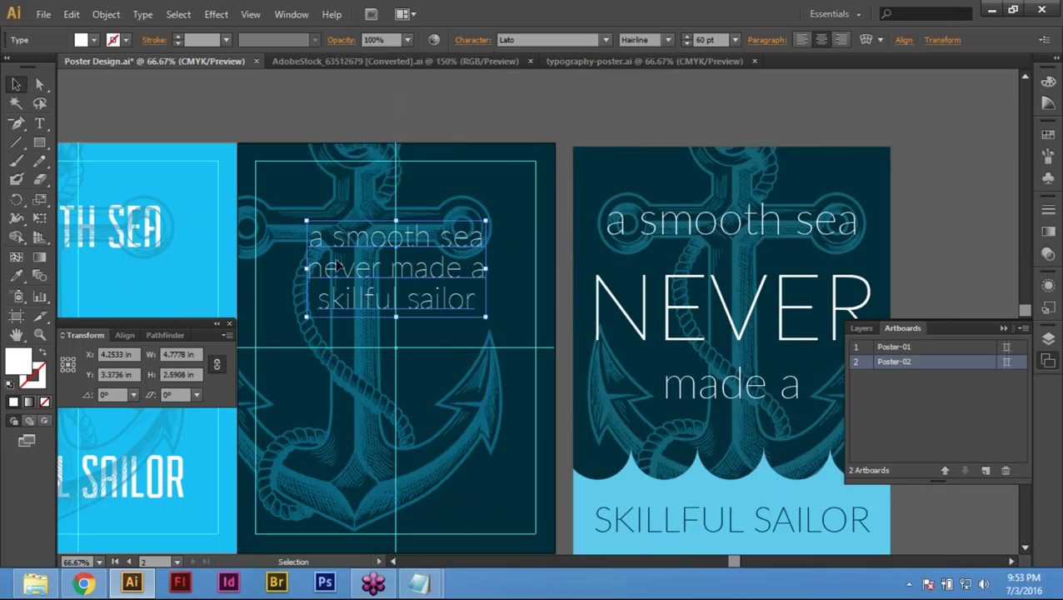
key("space")
Step: Zoom in on the quote and break 'never made a' so 'never' sits alone
left_click_drag(338, 265, 403, 285)
left_click_drag(240, 152, 996, 524)
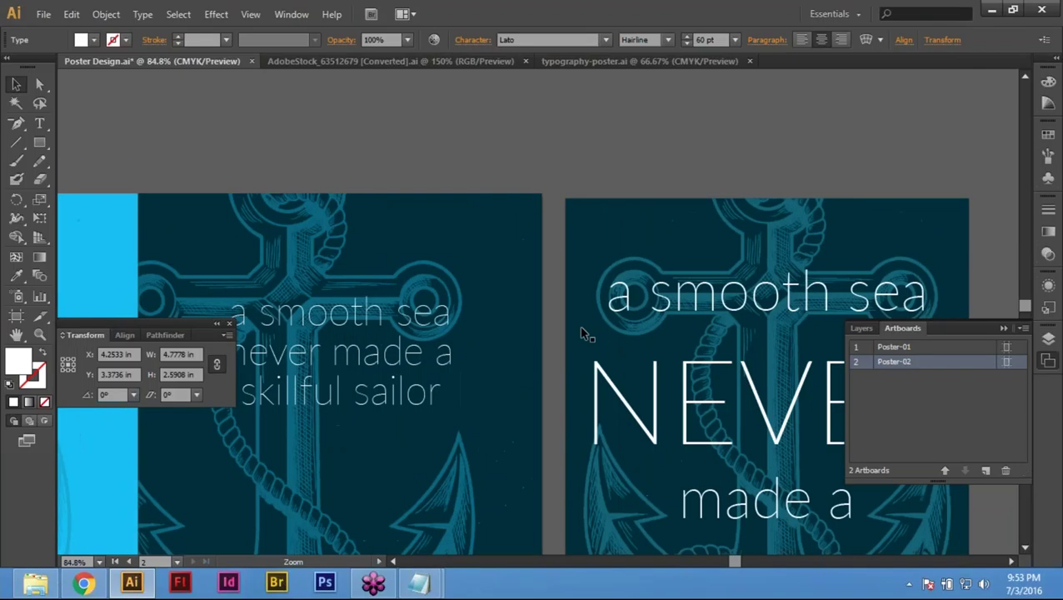
left_click_drag(378, 422, 415, 389)
left_click_drag(433, 303, 490, 241)
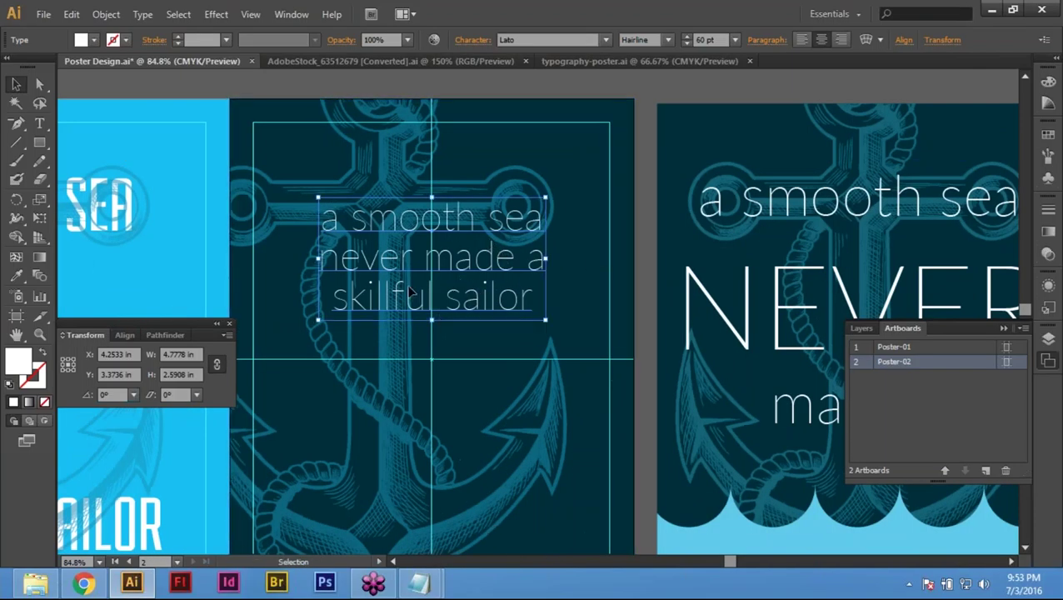
key("t")
left_click(422, 254)
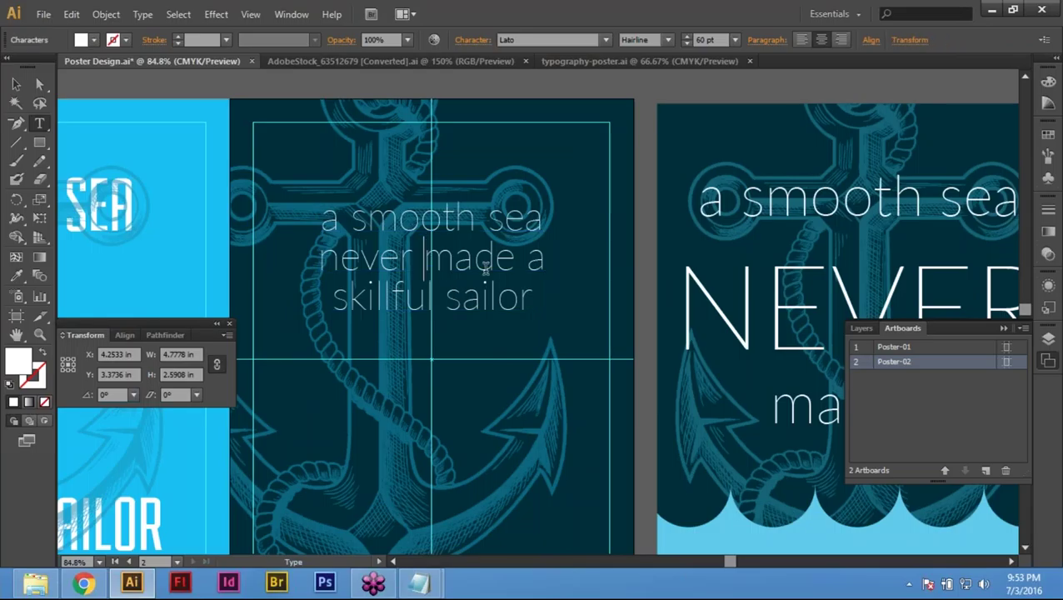
key("BackSpace")
key("Return")
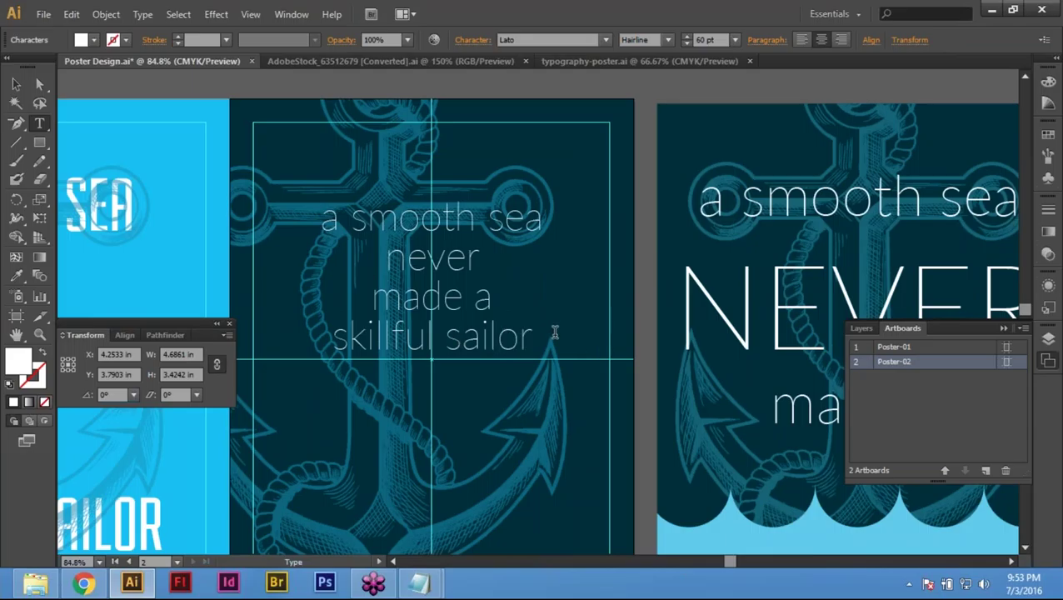
Step: Exit text editing and zoom out to see more of the artboards
scroll(575, 297, "down", 3)
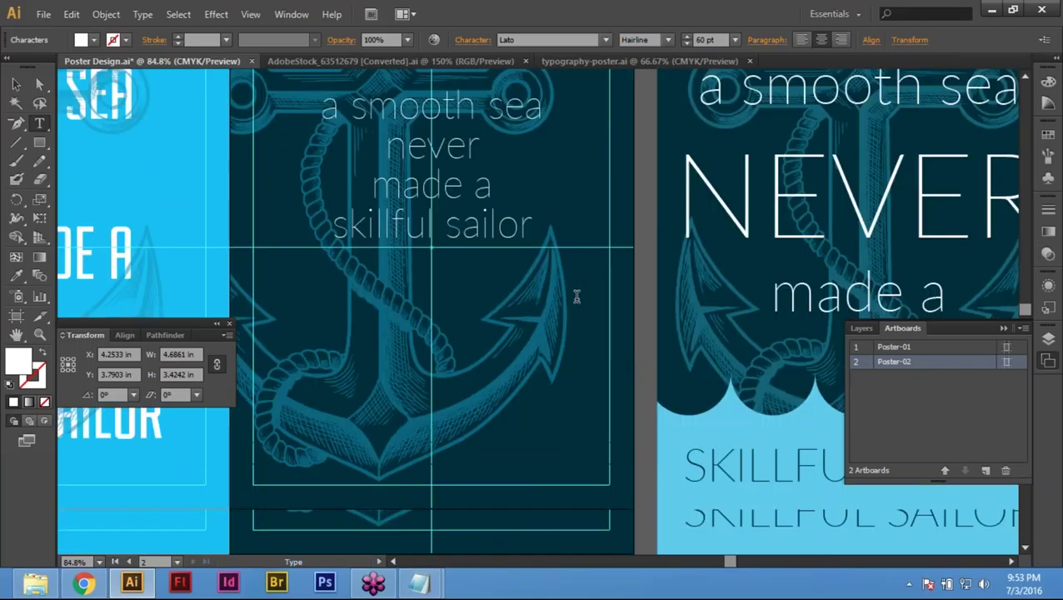
scroll(577, 299, "down", 1)
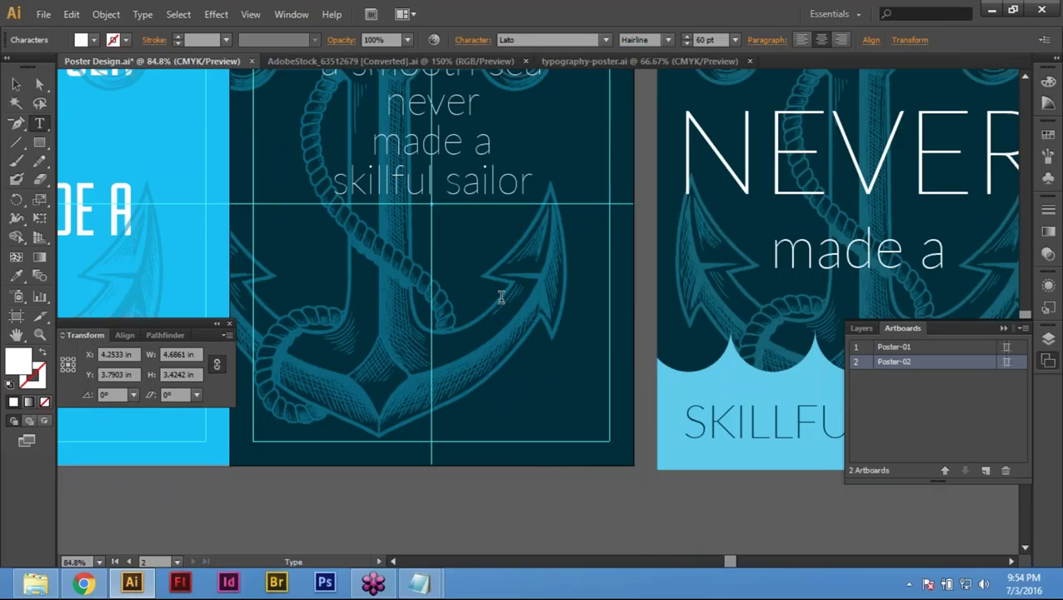
scroll(501, 296, "up", 1)
scroll(501, 297, "up", 2)
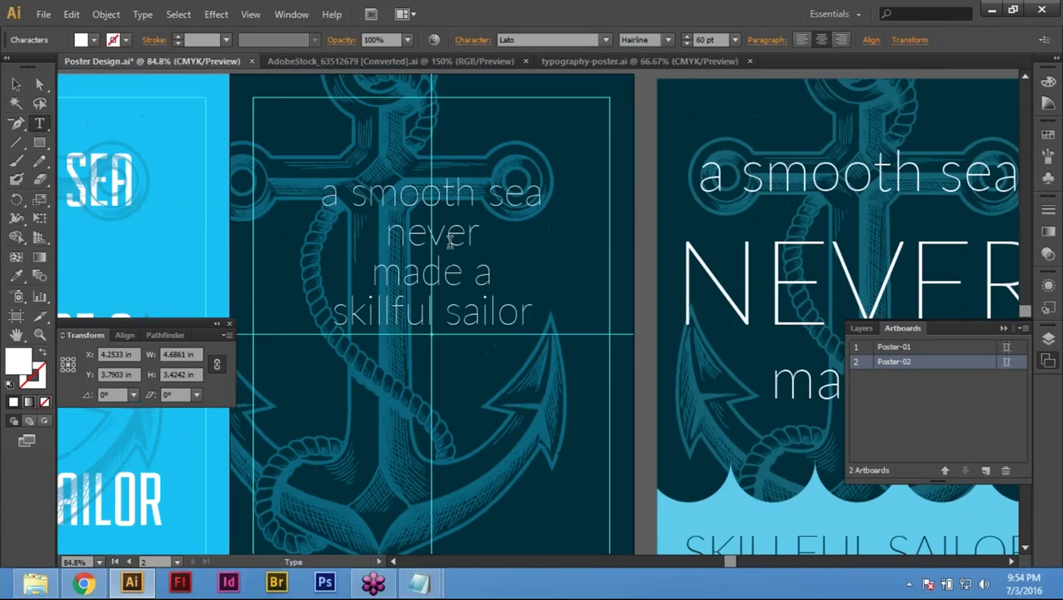
key("Escape")
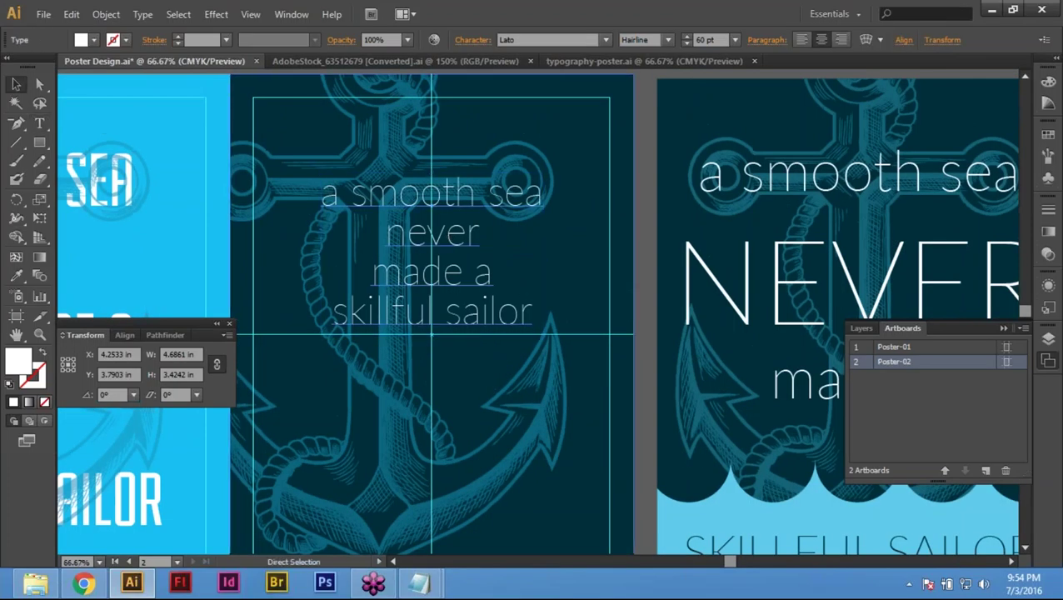
key("ctrl+minus")
Step: Recentre the second poster and try 120 pt and 100 pt sizes on the quote
scroll(500, 317, "up", 1)
right_click(665, 196)
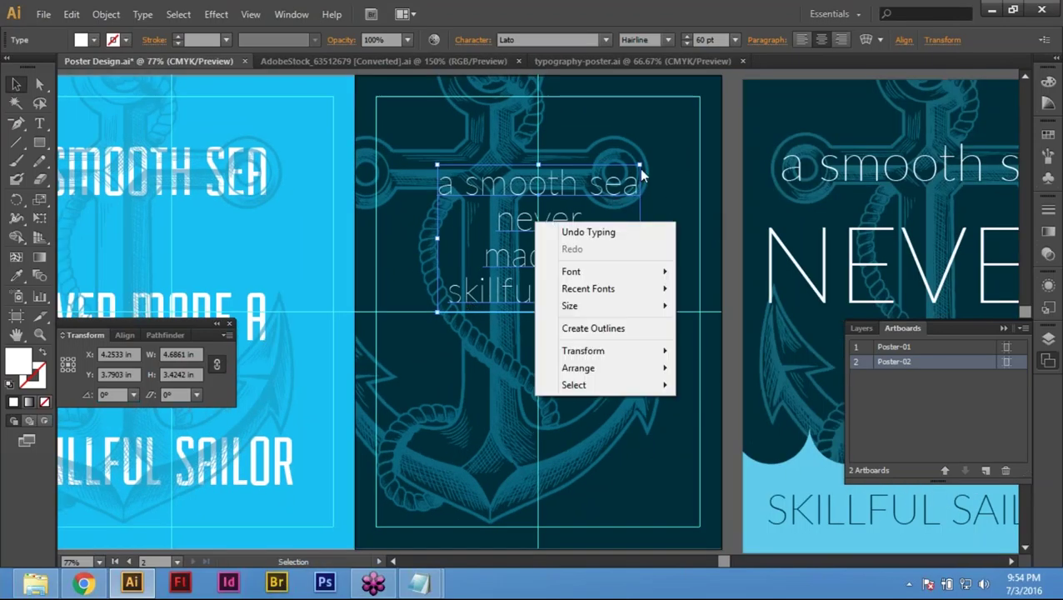
left_click(558, 166)
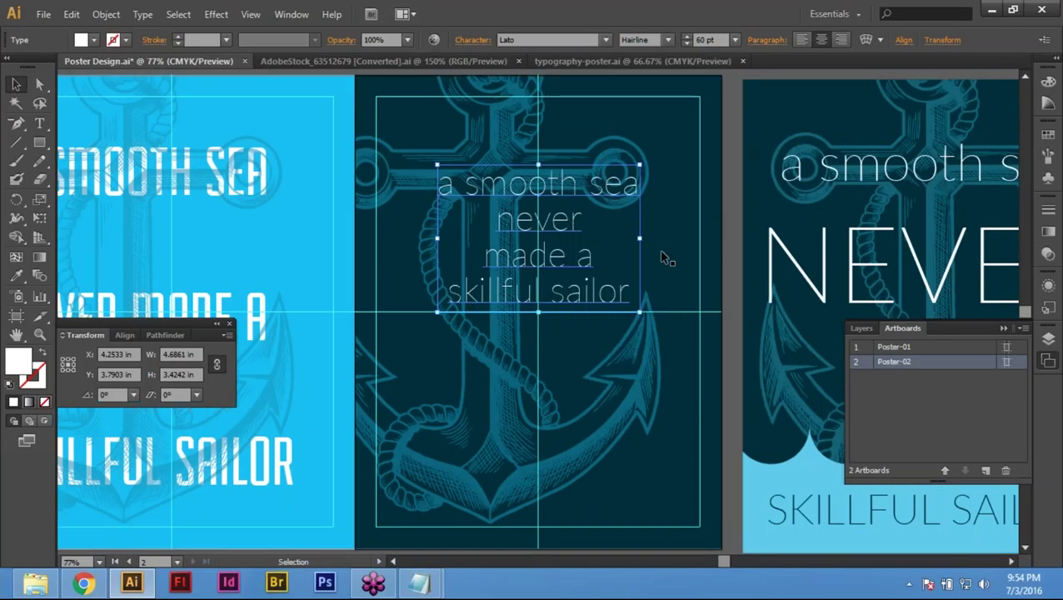
left_click_drag(558, 166, 510, 220)
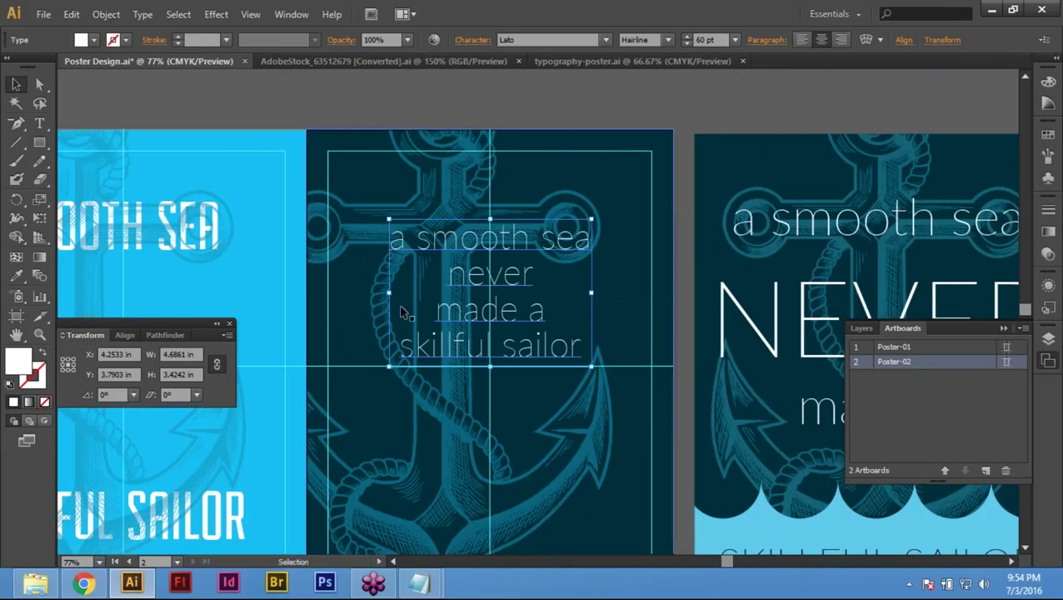
left_click(707, 42)
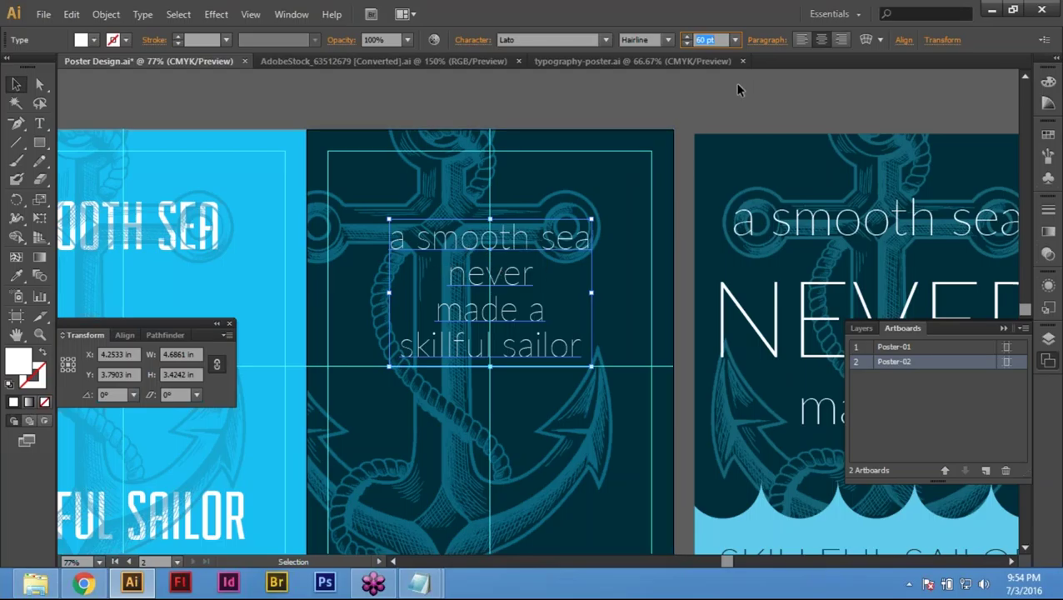
type("120")
key("Return")
type("100")
key("Return")
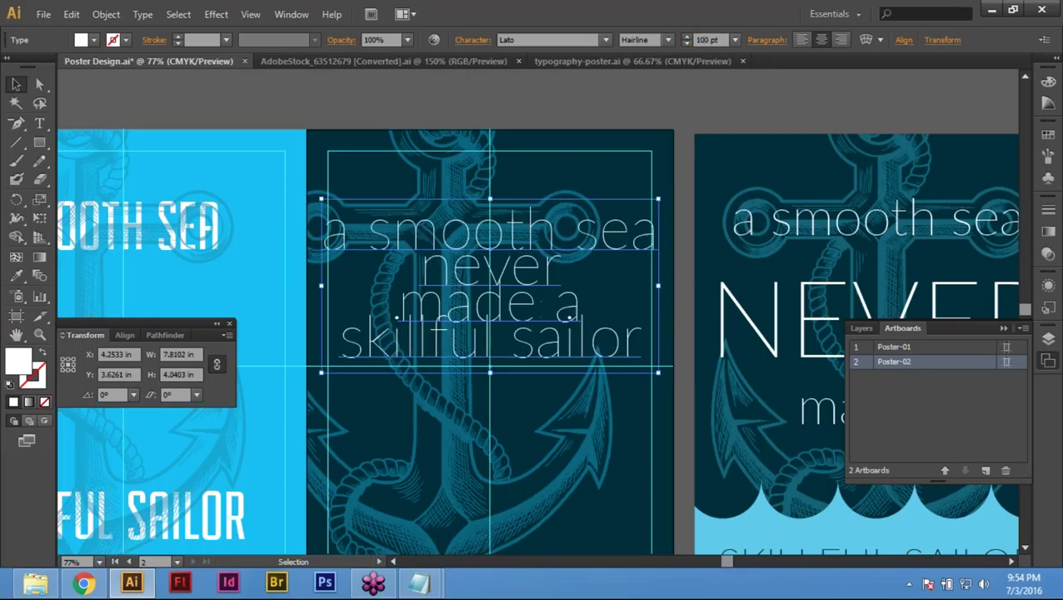
Step: Settle the quote's font size at 90 pt and select the word 'never'
left_click(706, 39)
type("80")
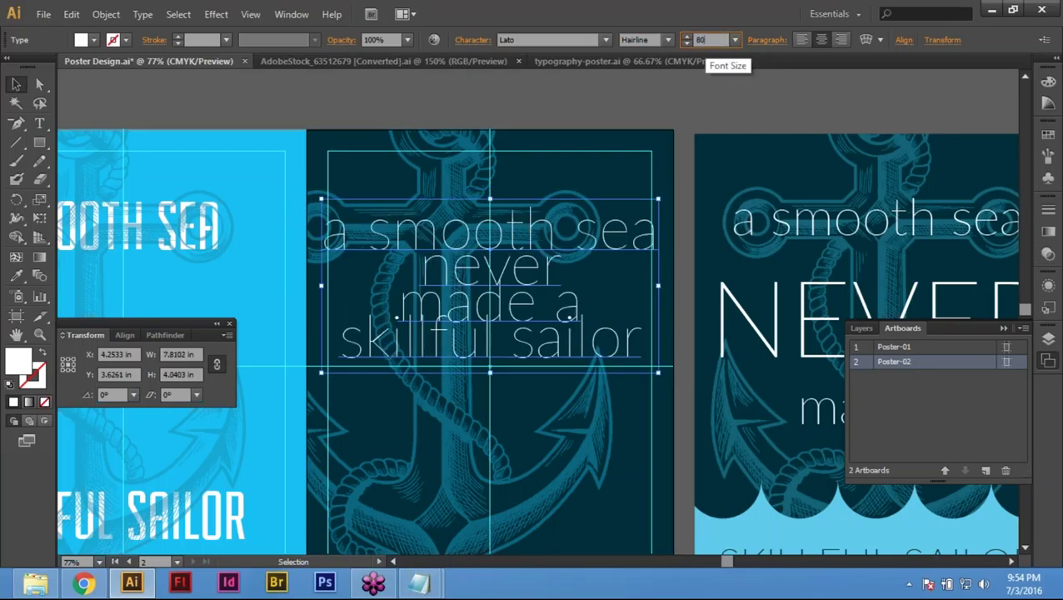
key("Return")
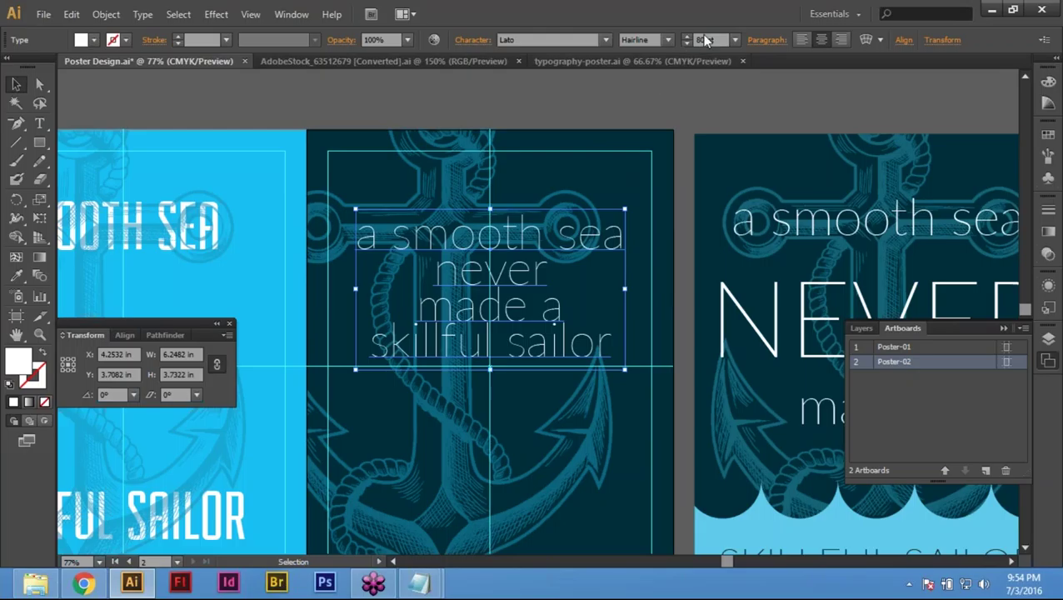
left_click(704, 40)
left_click_drag(714, 40, 694, 40)
type("90")
key("Return")
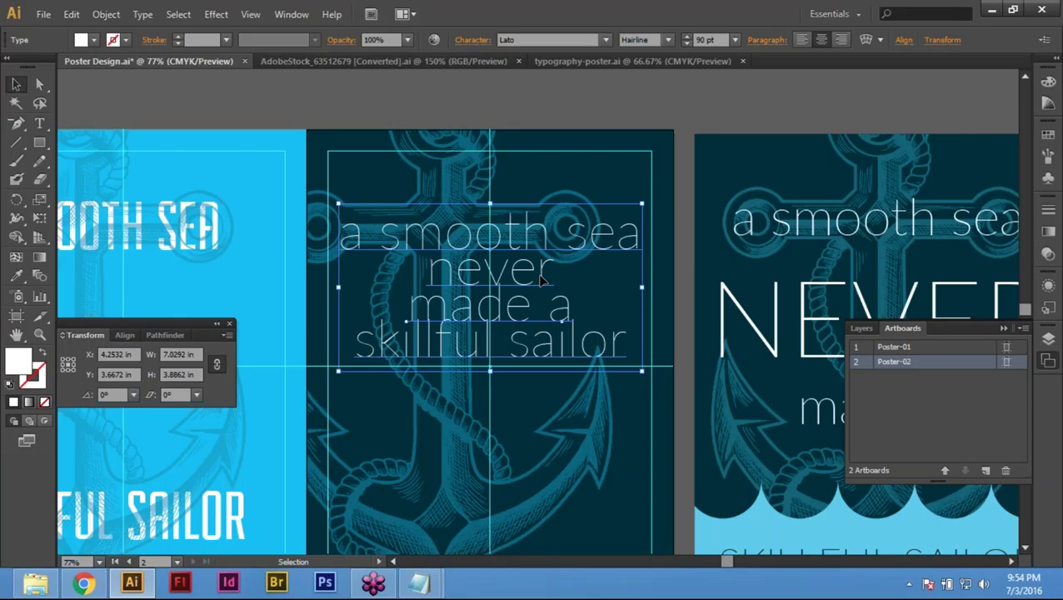
scroll(541, 281, "down", 2)
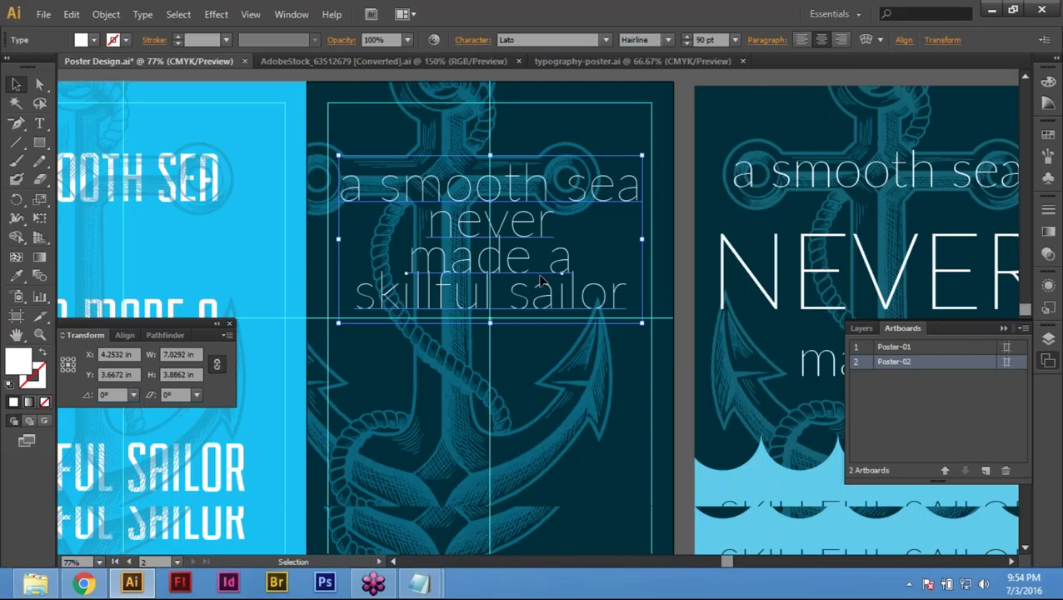
scroll(541, 281, "down", 2)
double_click(490, 208)
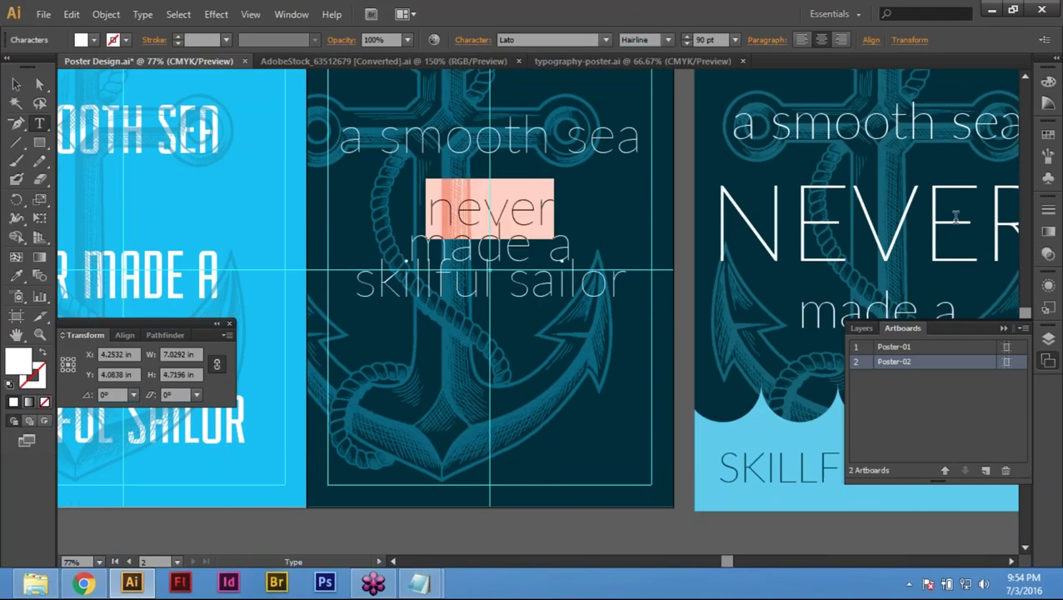
Step: Convert NEVER to uppercase and set it in Lato Light
left_click(143, 15)
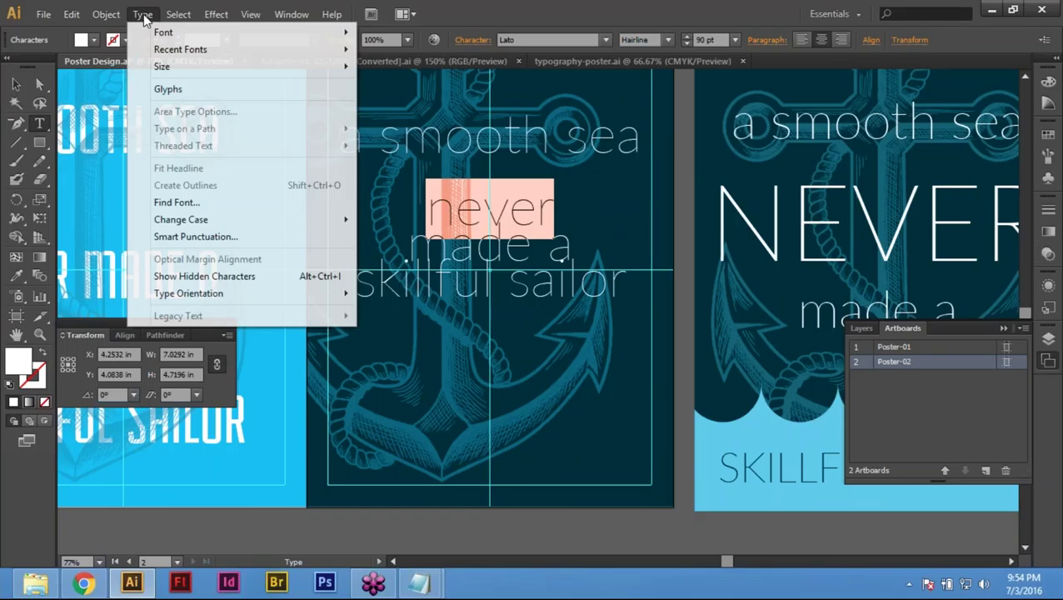
mouse_move(181, 219)
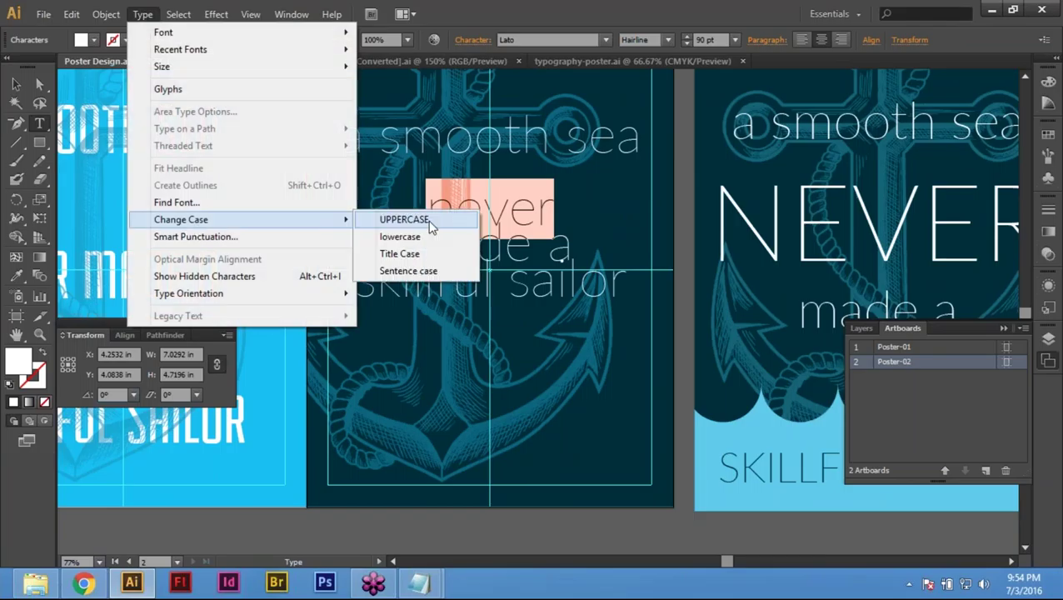
left_click(387, 219)
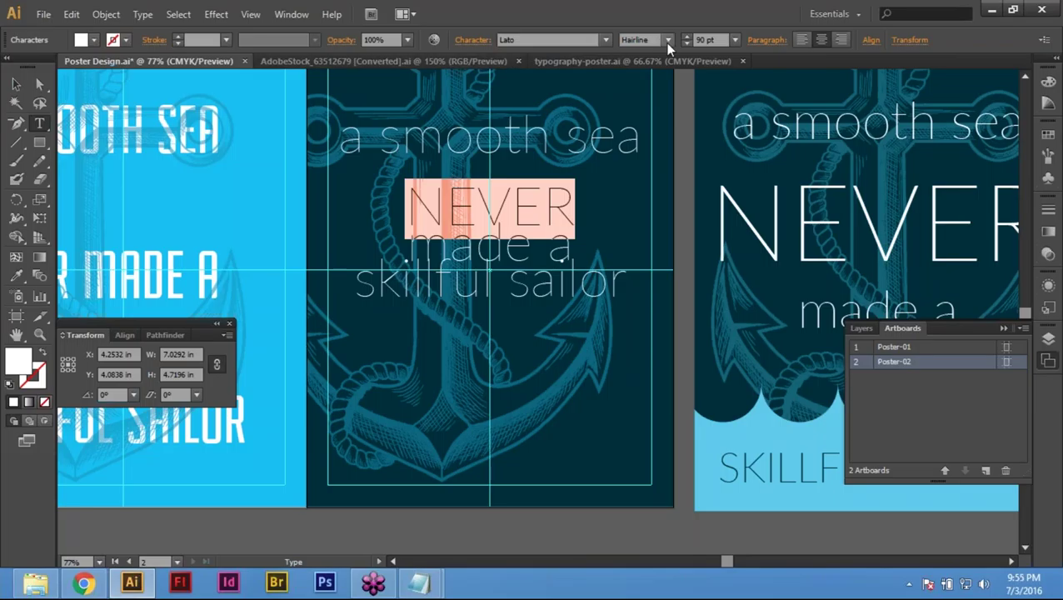
left_click(551, 39)
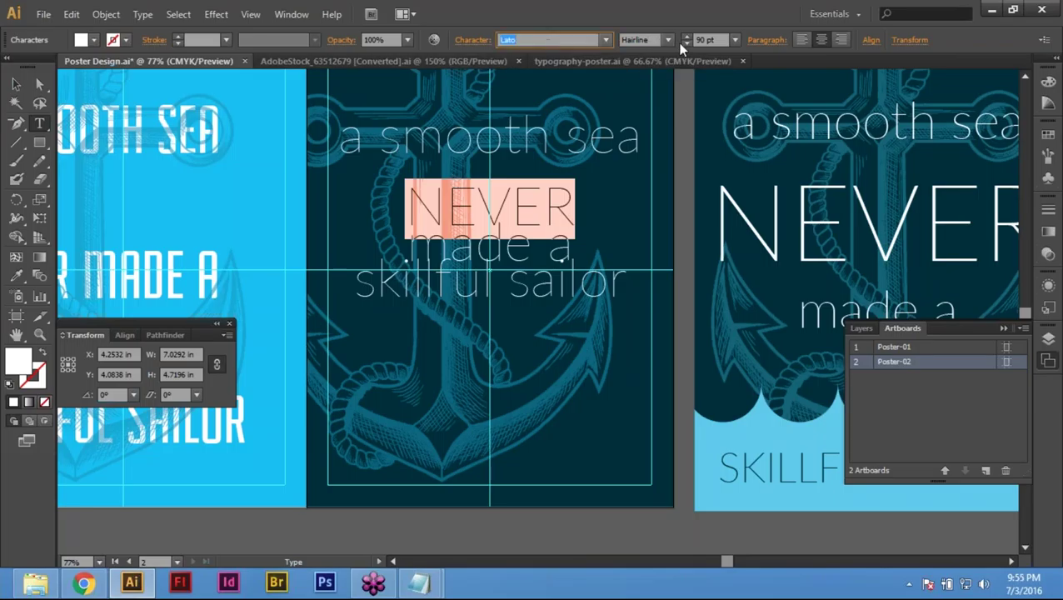
left_click(669, 40)
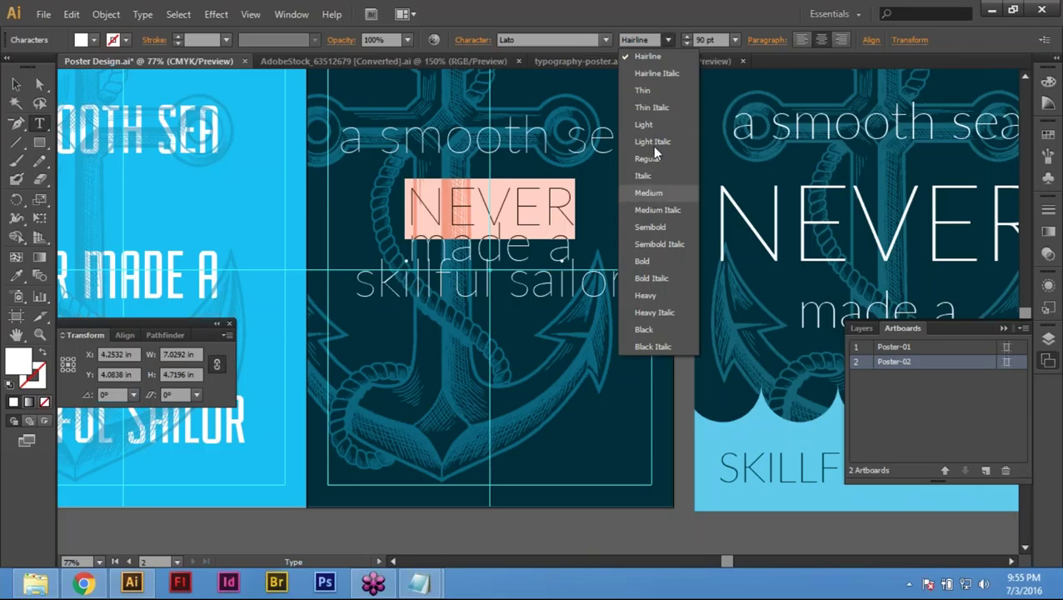
left_click(653, 122)
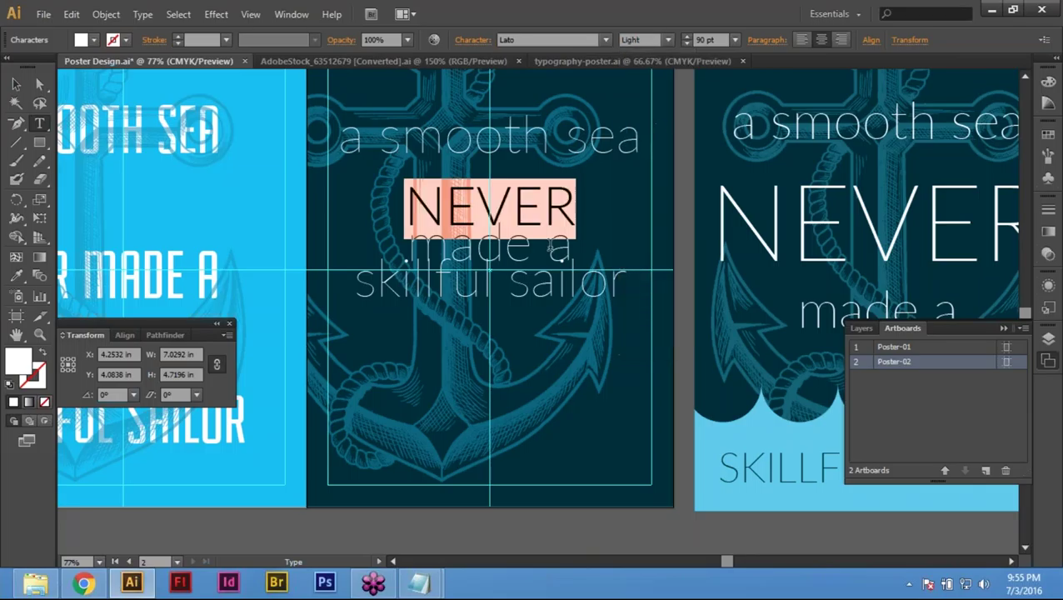
Step: Enlarge NEVER's font size to 156 pt in the Character panel
left_click(504, 207)
double_click(482, 211)
left_click(473, 39)
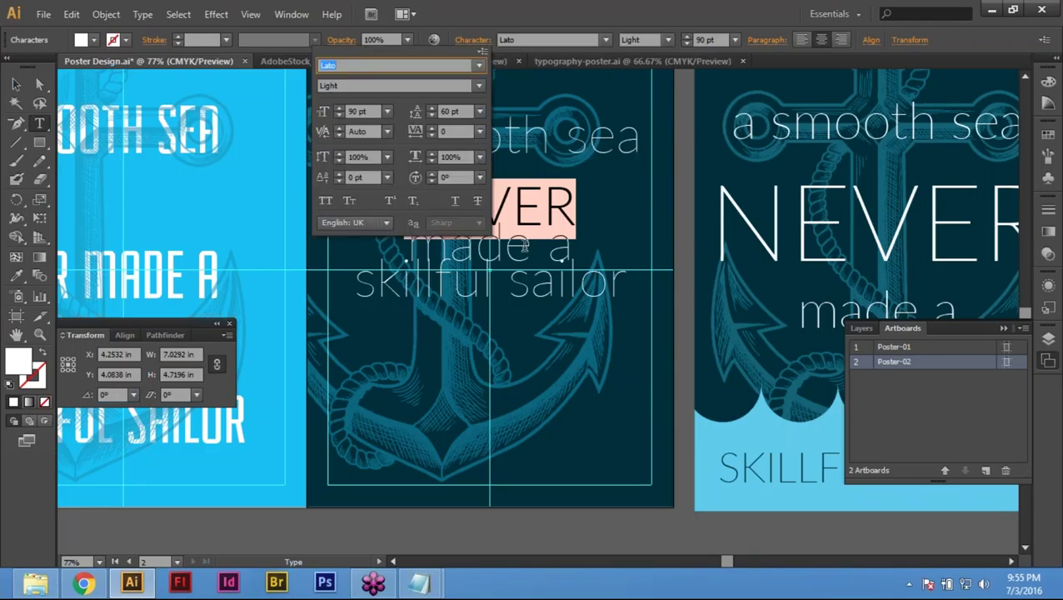
left_click(340, 114)
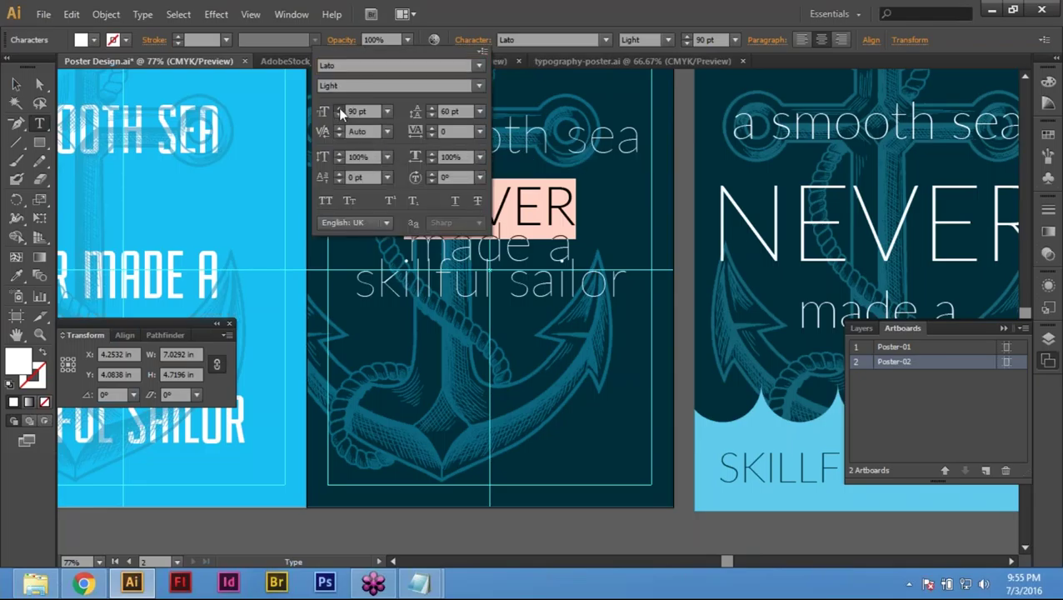
left_click(339, 109)
left_click(339, 109)
left_click(339, 109)
left_click(339, 109)
left_click(339, 109)
left_click(339, 110)
left_click(339, 109)
left_click(339, 109)
left_click(339, 109)
left_click(339, 109)
left_click(339, 109)
left_click(339, 110)
left_click(339, 109)
left_click(339, 109)
left_click(339, 109)
left_click(339, 109)
left_click(340, 110)
left_click(340, 109)
left_click(339, 109)
left_click(339, 109)
left_click(339, 116)
left_click(339, 116)
left_click(339, 116)
Step: Increase the leading so the lower lines drop further below NEVER
left_click(431, 108)
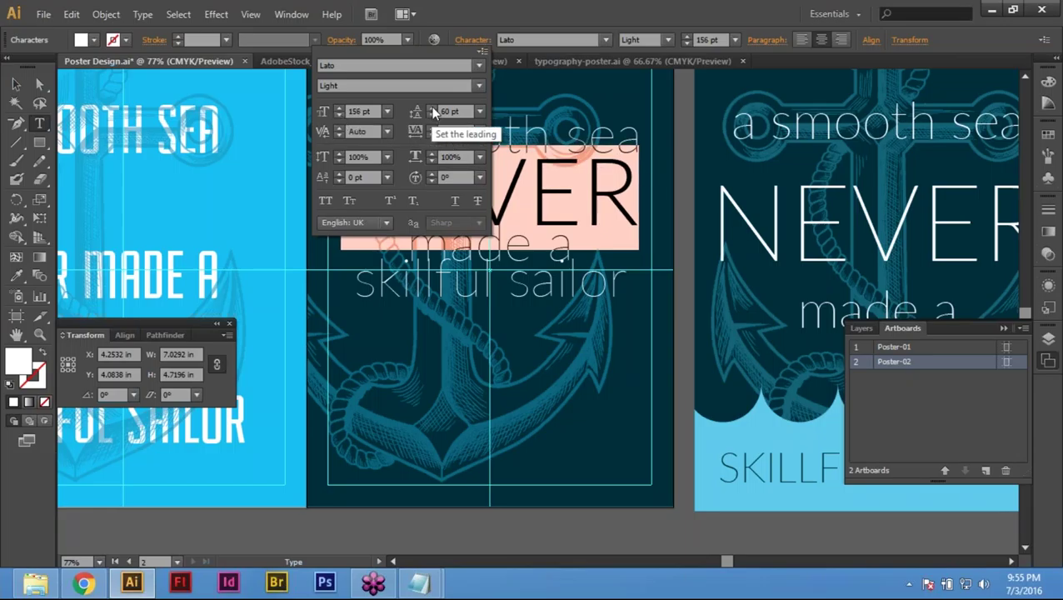
left_click(432, 108)
left_click(432, 108)
left_click(432, 109)
left_click(432, 108)
left_click(431, 109)
left_click(431, 108)
left_click(432, 108)
left_click(432, 108)
left_click(432, 108)
left_click(432, 109)
left_click(432, 109)
left_click(432, 109)
left_click(431, 108)
left_click(432, 109)
left_click(431, 109)
left_click(432, 108)
left_click(431, 108)
left_click(431, 109)
left_click(431, 109)
left_click(432, 108)
left_click(432, 109)
left_click(432, 109)
left_click(432, 109)
left_click(432, 109)
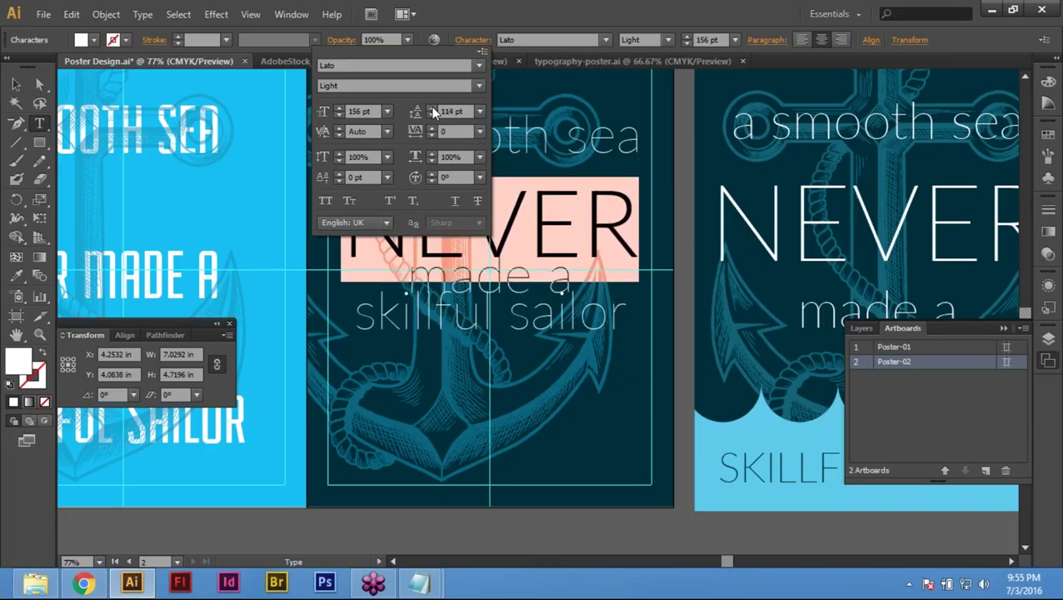
Step: Adjust the line breaks after NEVER so 'made a' sits lower beneath it
left_click(448, 280)
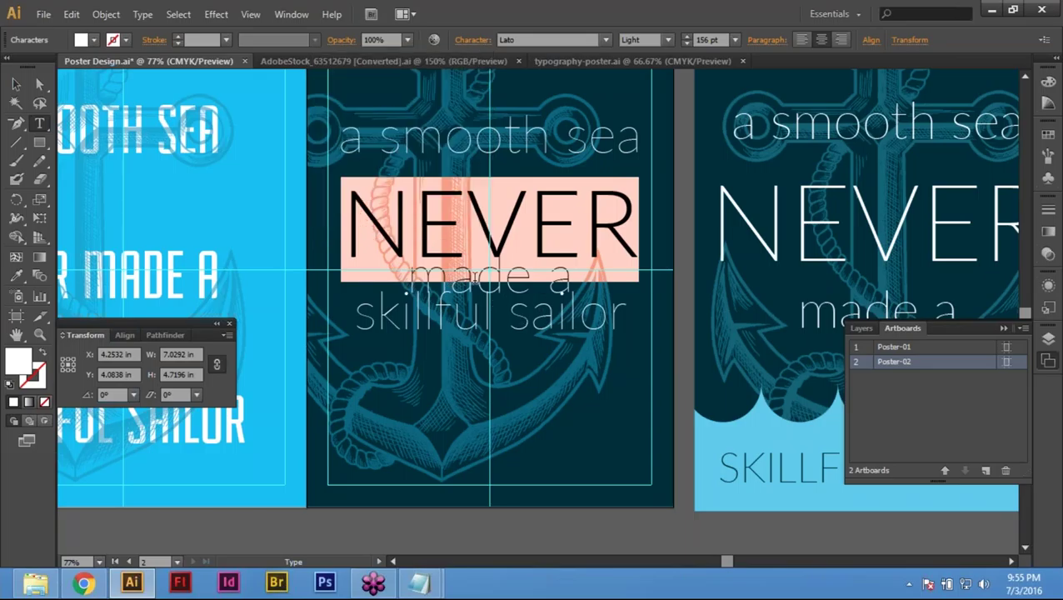
left_click(436, 287)
left_click_drag(405, 275, 550, 262)
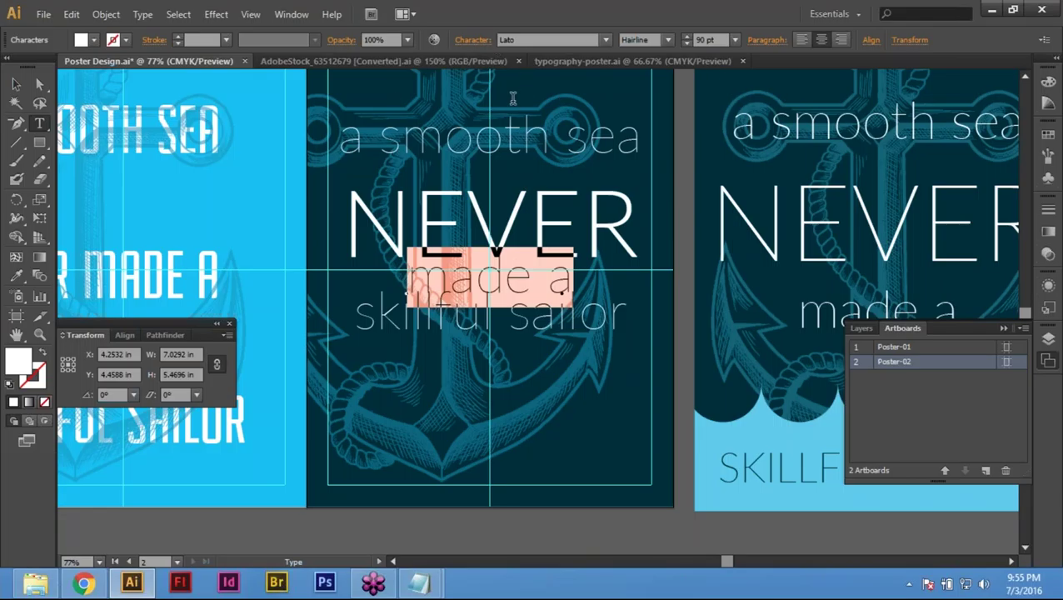
left_click(473, 40)
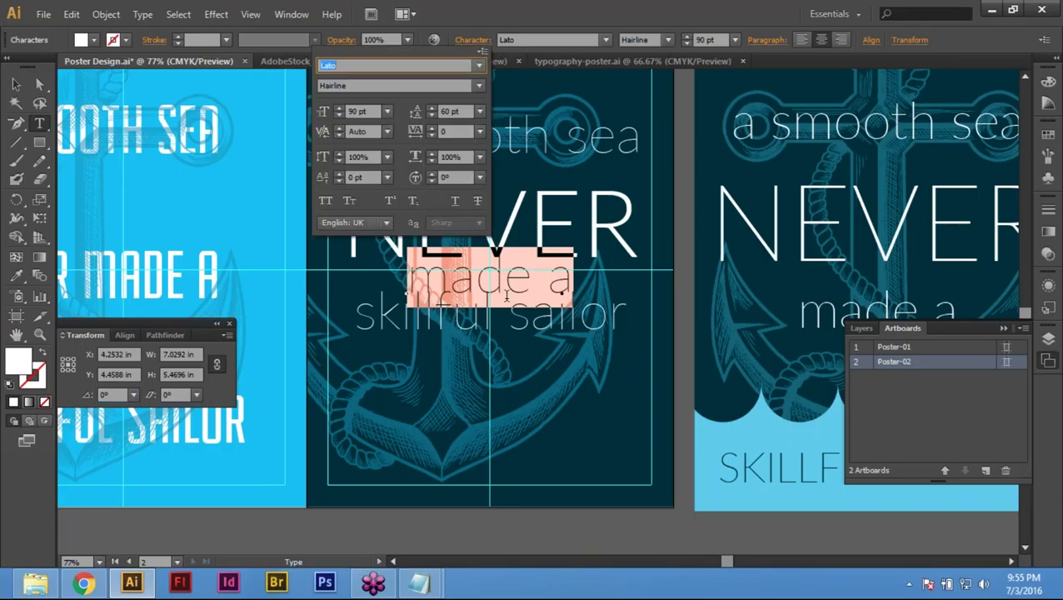
left_click(432, 113)
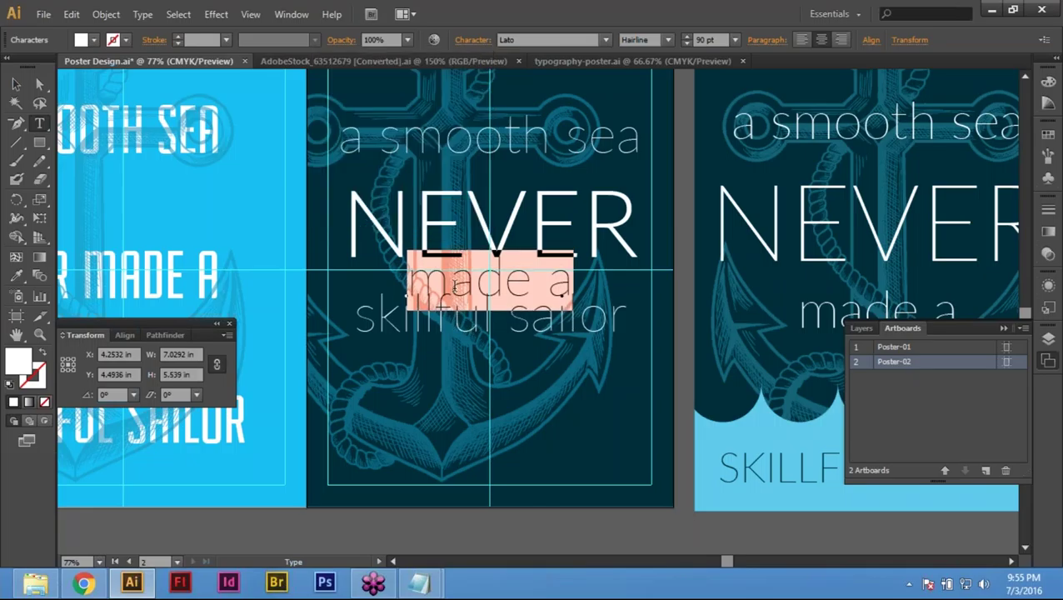
left_click(401, 285)
left_click(638, 263)
key("Return")
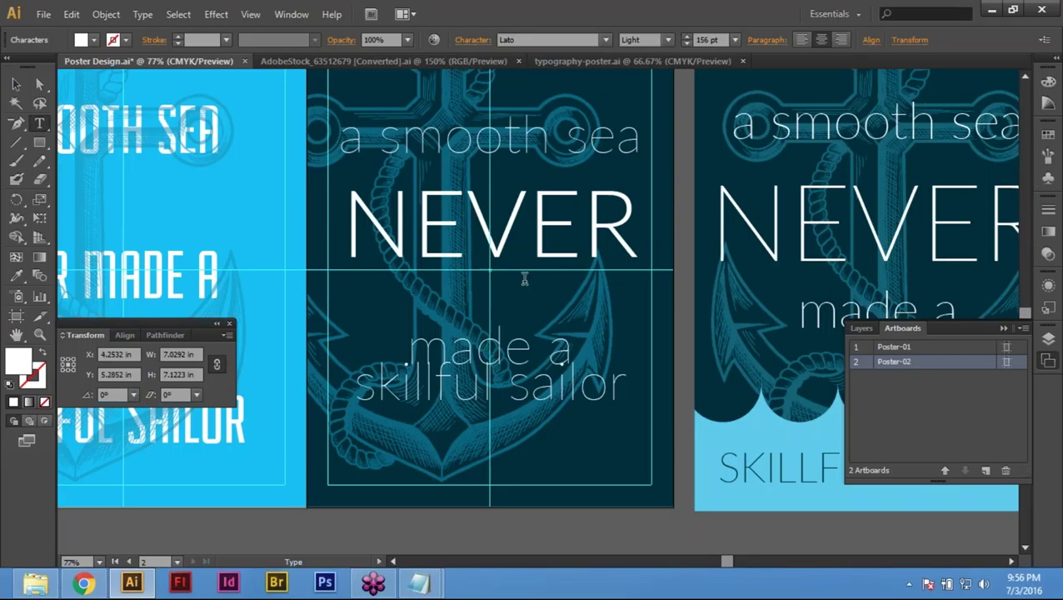
key("BackSpace")
key("Right")
key("Return")
Step: Add two blank lines after 'made a' to push the last line lower
left_click(569, 323)
key("Return")
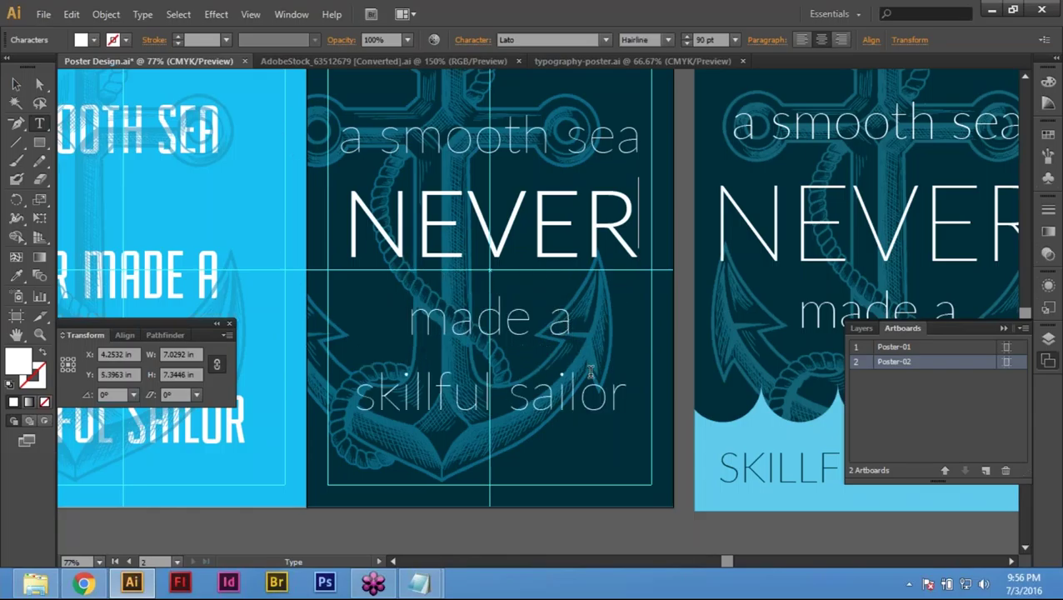
key("Return")
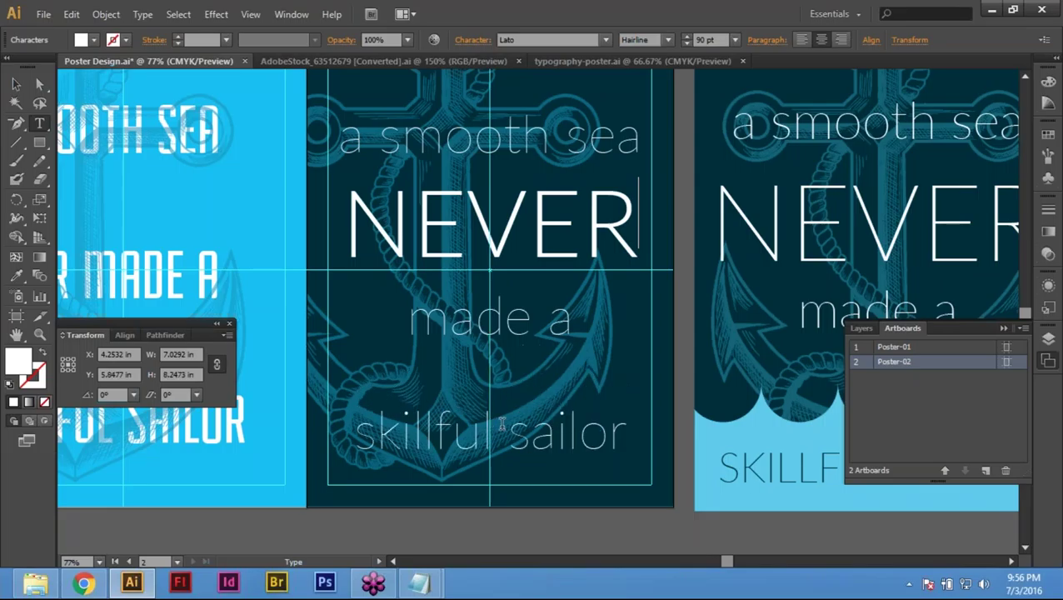
Step: Select 'skillful sailor' and change it to UPPERCASE
scroll(501, 424, "down", 3)
scroll(502, 424, "down", 3)
left_click_drag(355, 237, 627, 242)
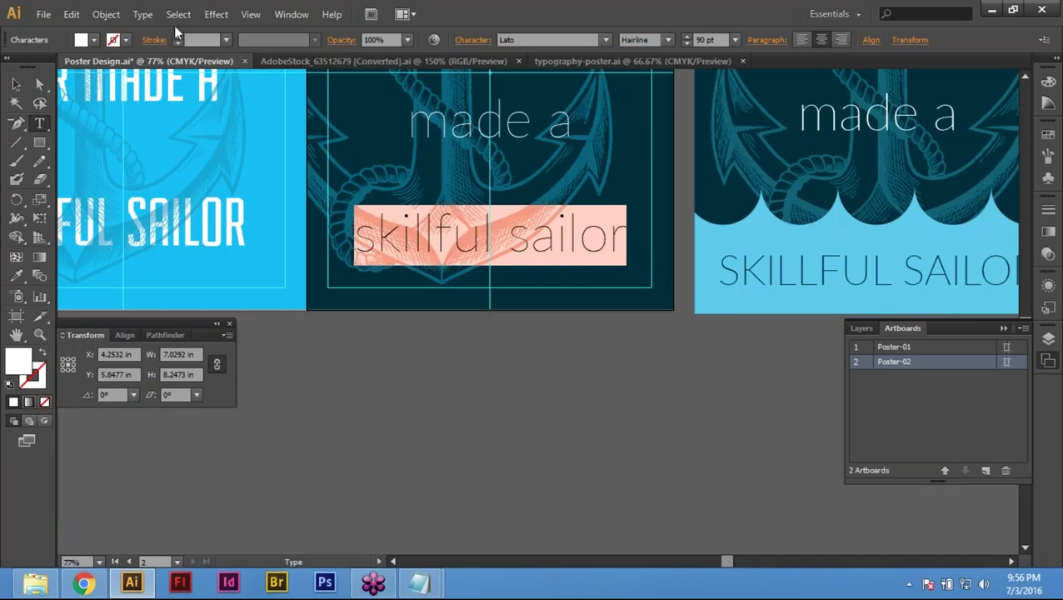
left_click(137, 14)
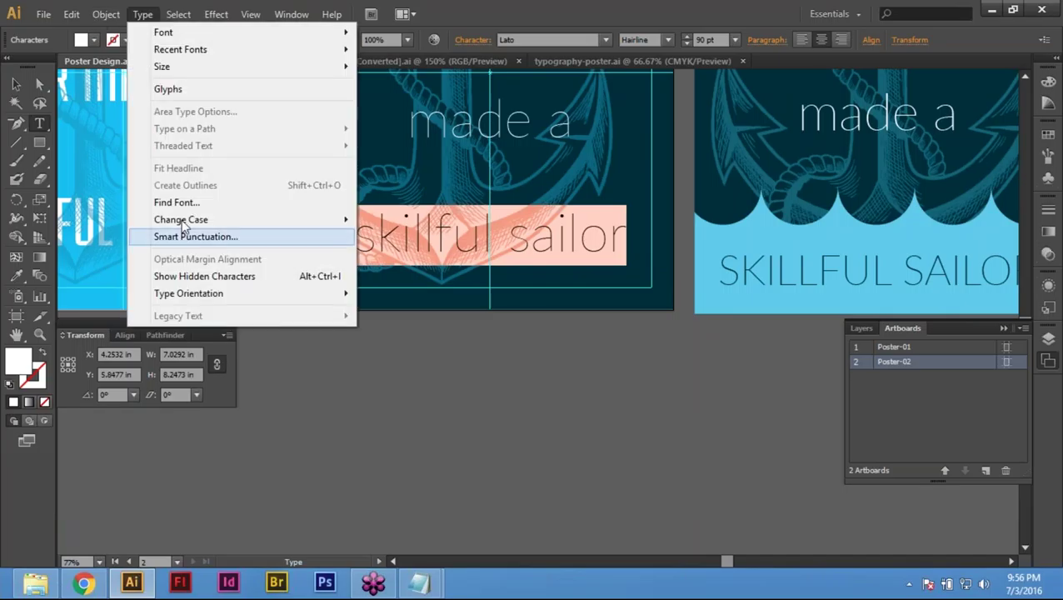
mouse_move(191, 218)
left_click(426, 217)
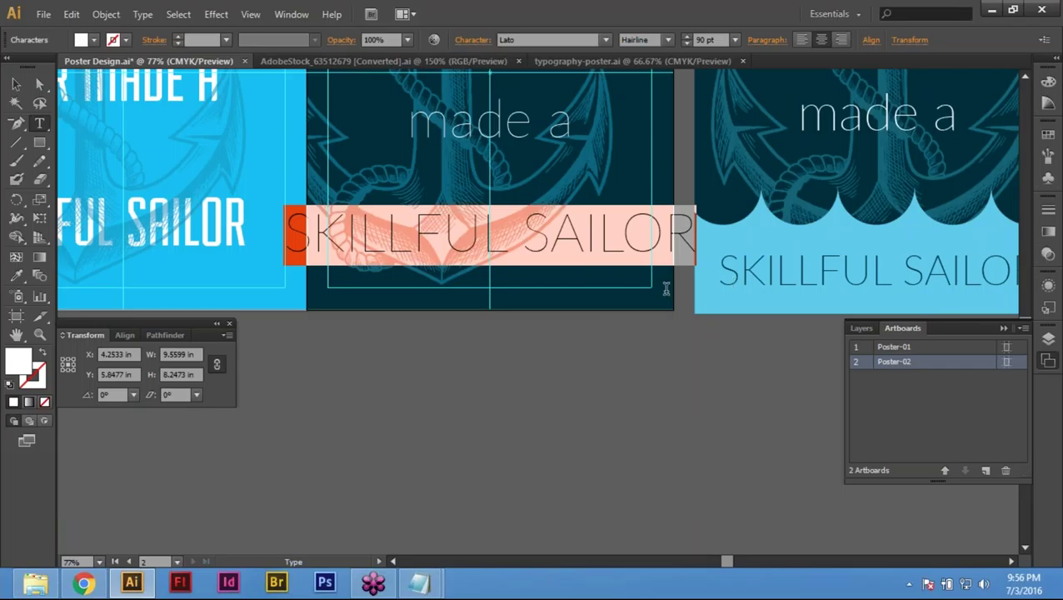
Step: Reduce SKILLFUL SAILOR's font size to 70 pt and exit text editing
left_click(471, 40)
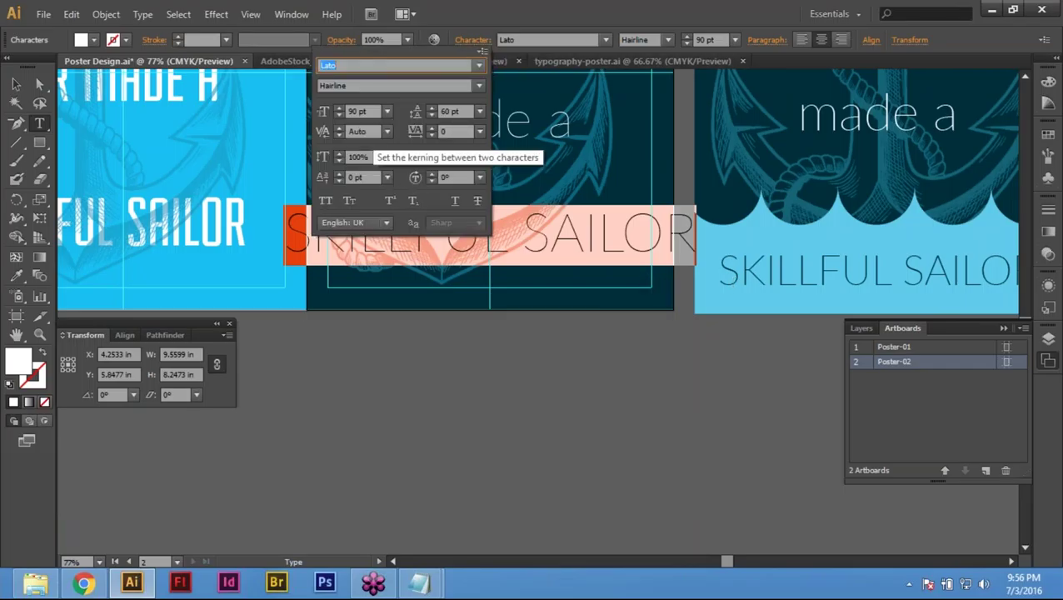
left_click(338, 116)
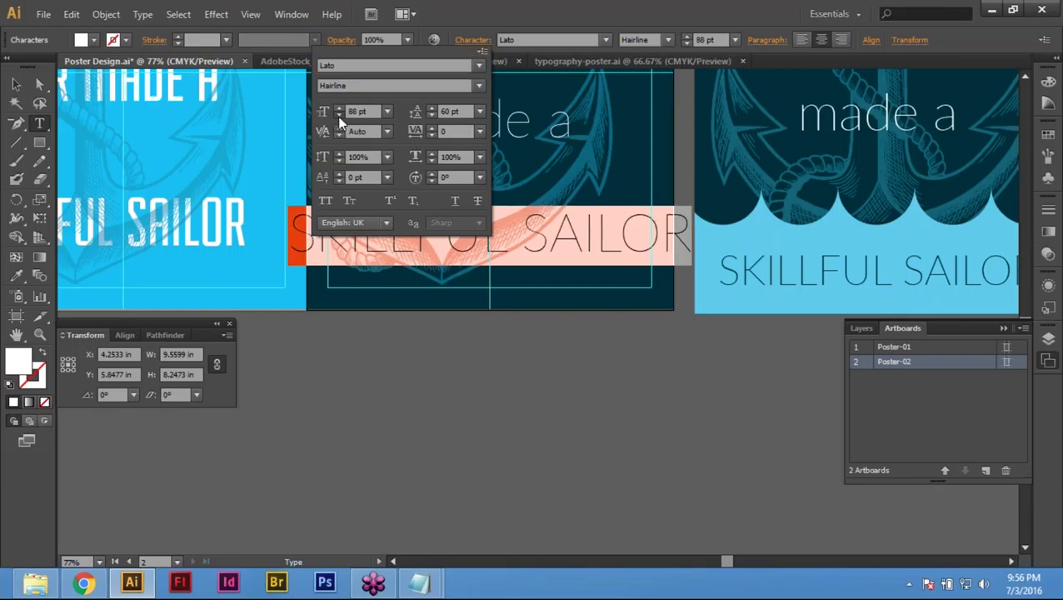
left_click(337, 116)
left_click(338, 116)
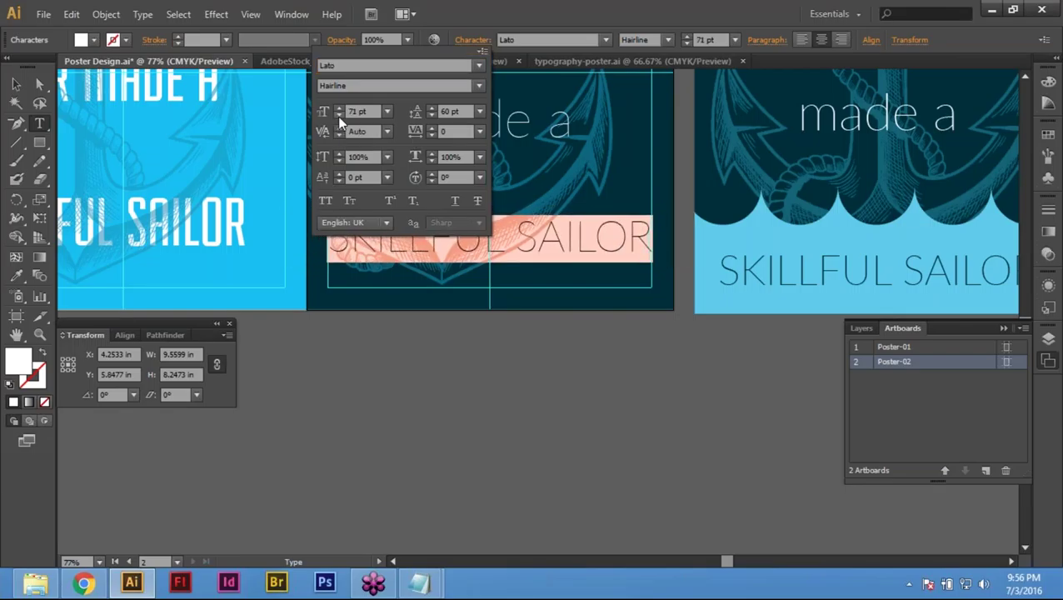
left_click(338, 115)
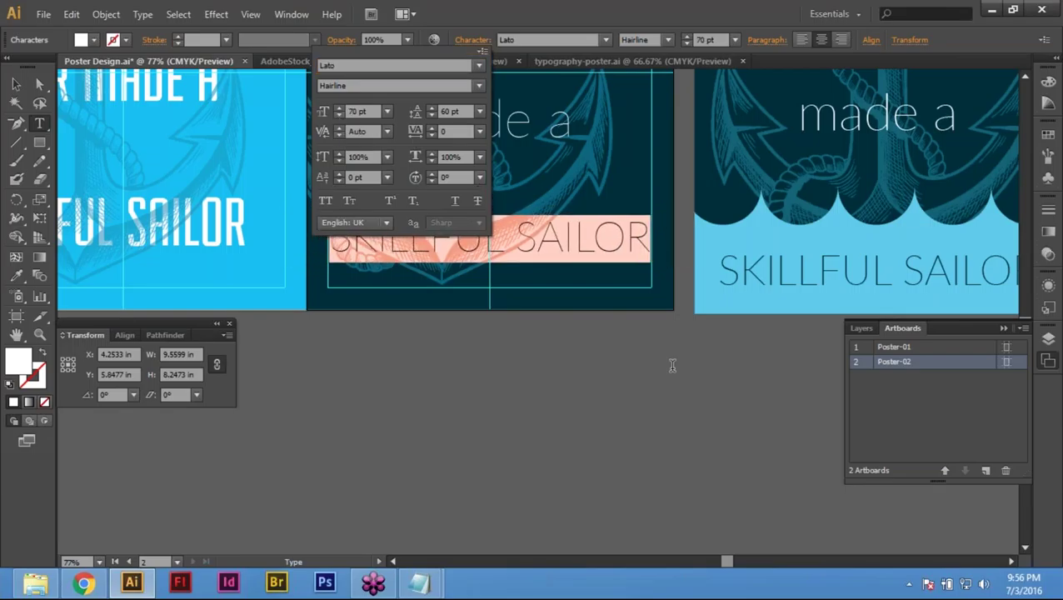
key("Escape")
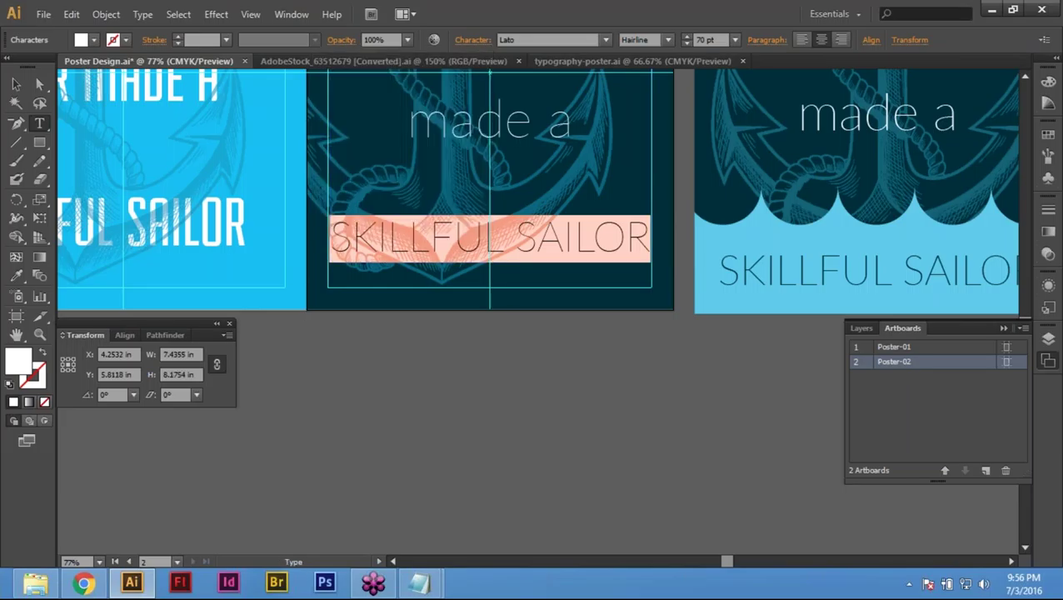
scroll(534, 287, "up", 5)
scroll(490, 288, "up", 2)
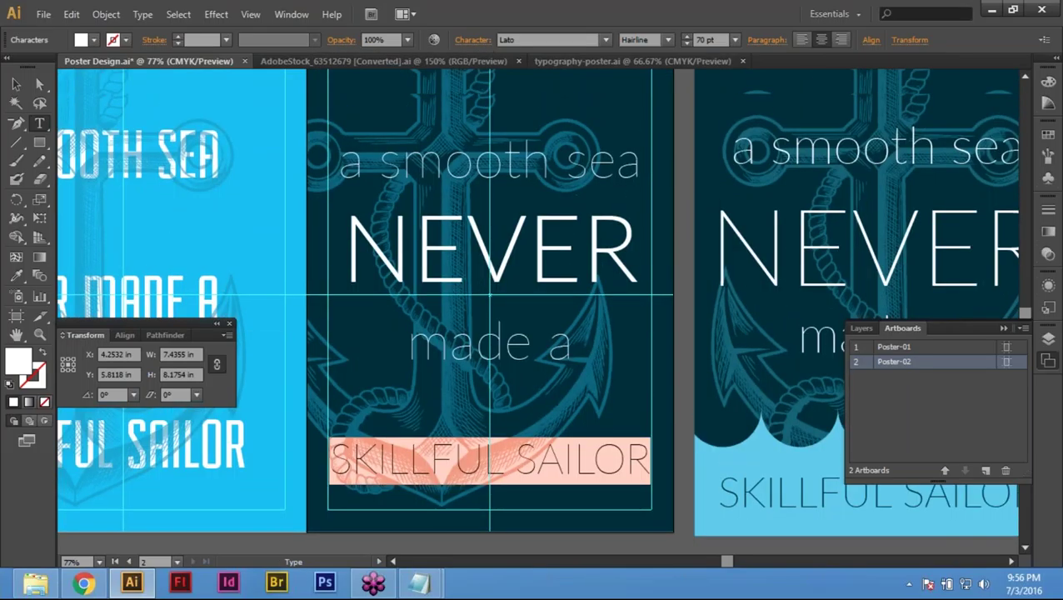
key("Escape")
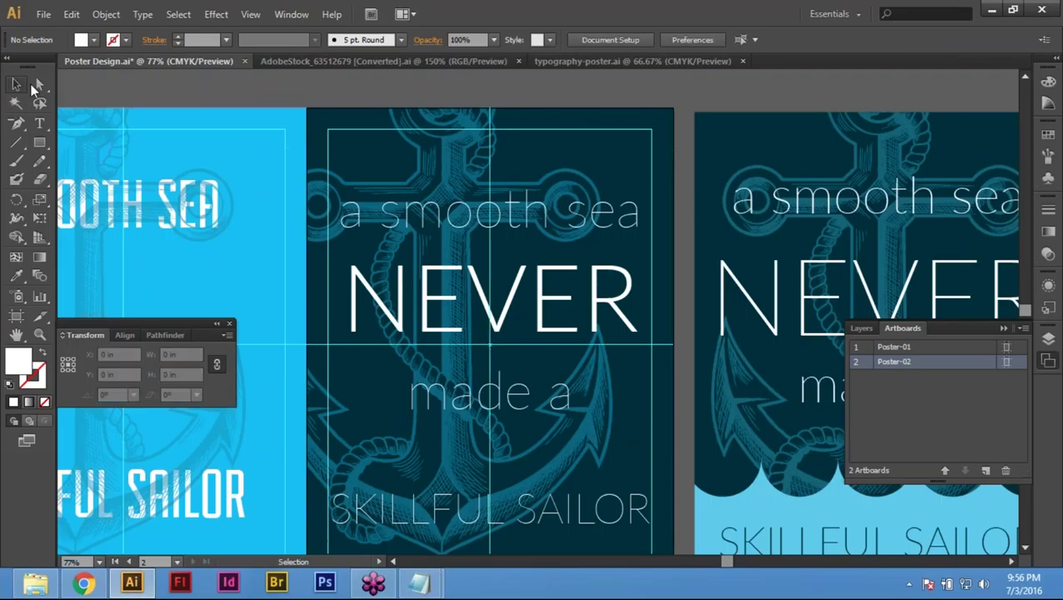
key("space")
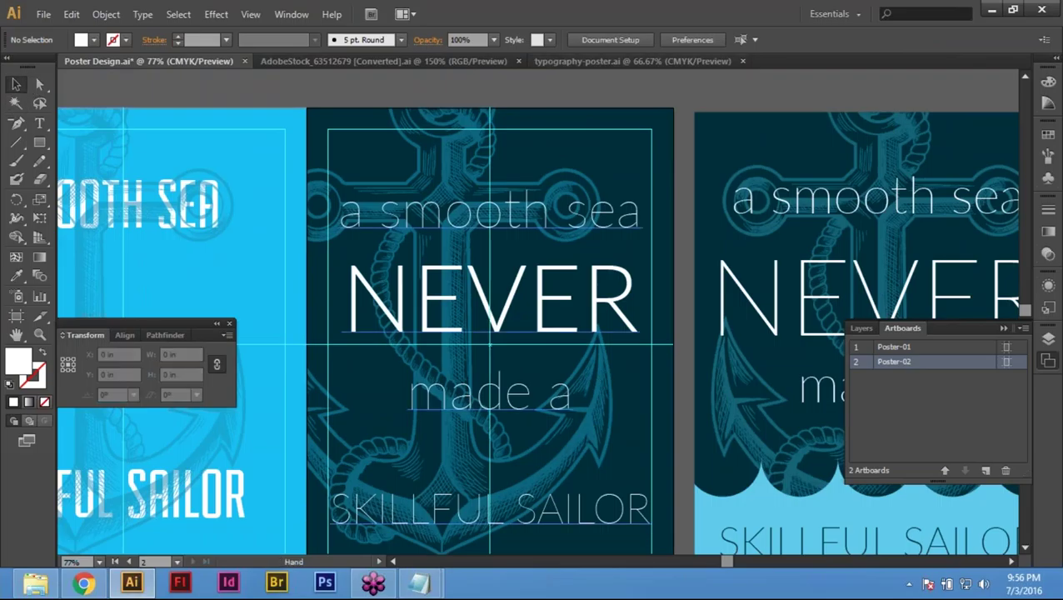
key("ctrl+minus")
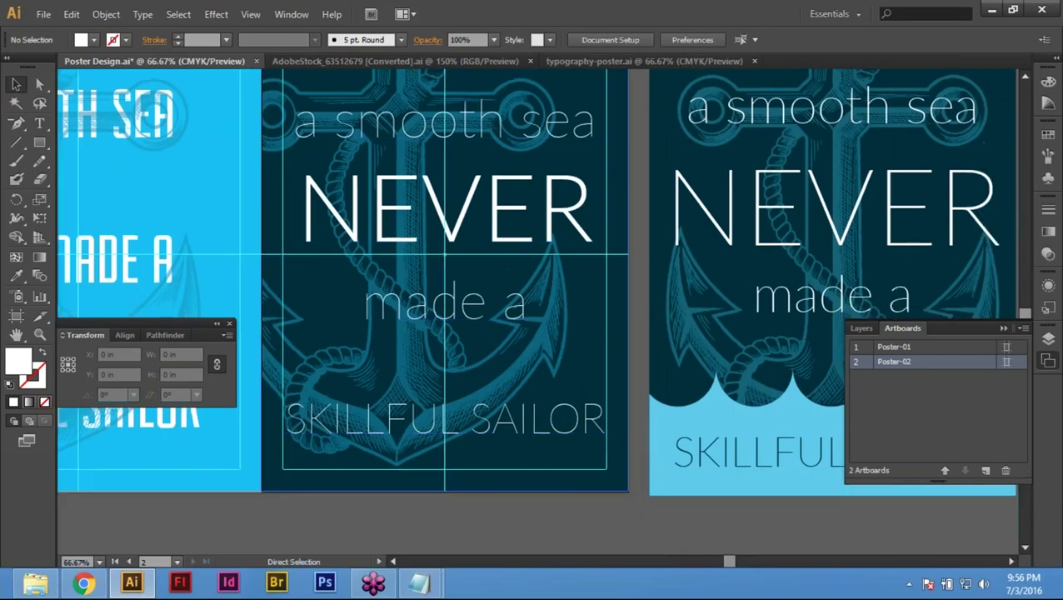
key("ctrl+minus")
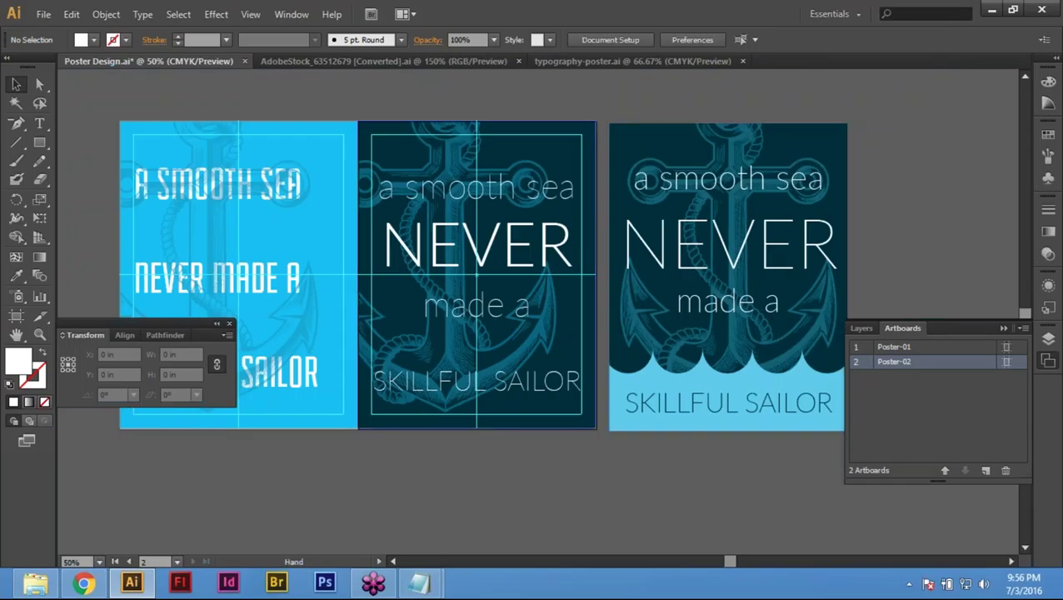
left_click_drag(438, 140, 437, 193)
left_click(436, 192)
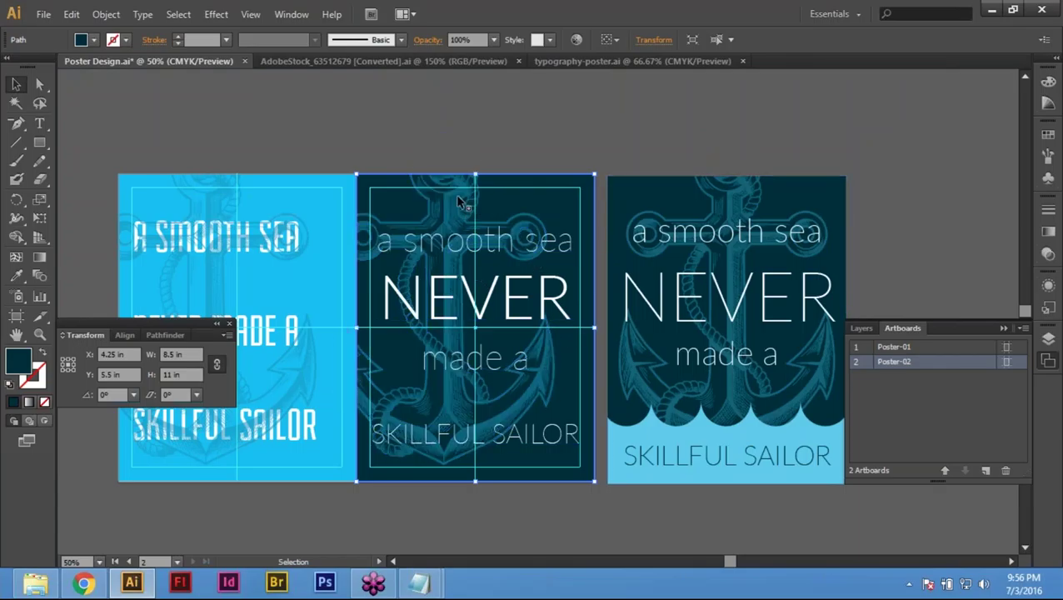
key("space")
left_click_drag(501, 357, 518, 314)
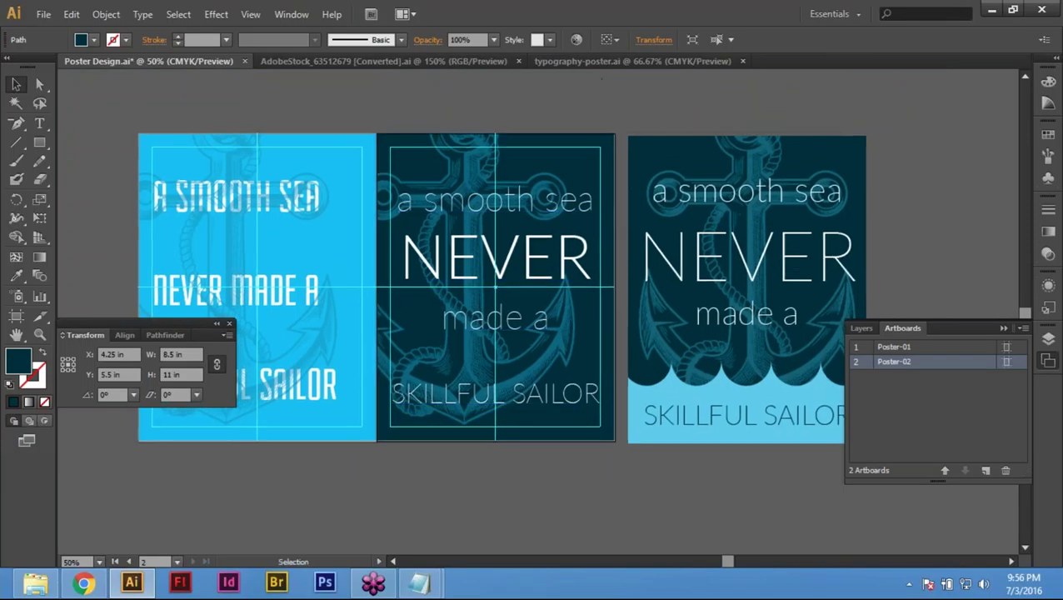
left_click(654, 382)
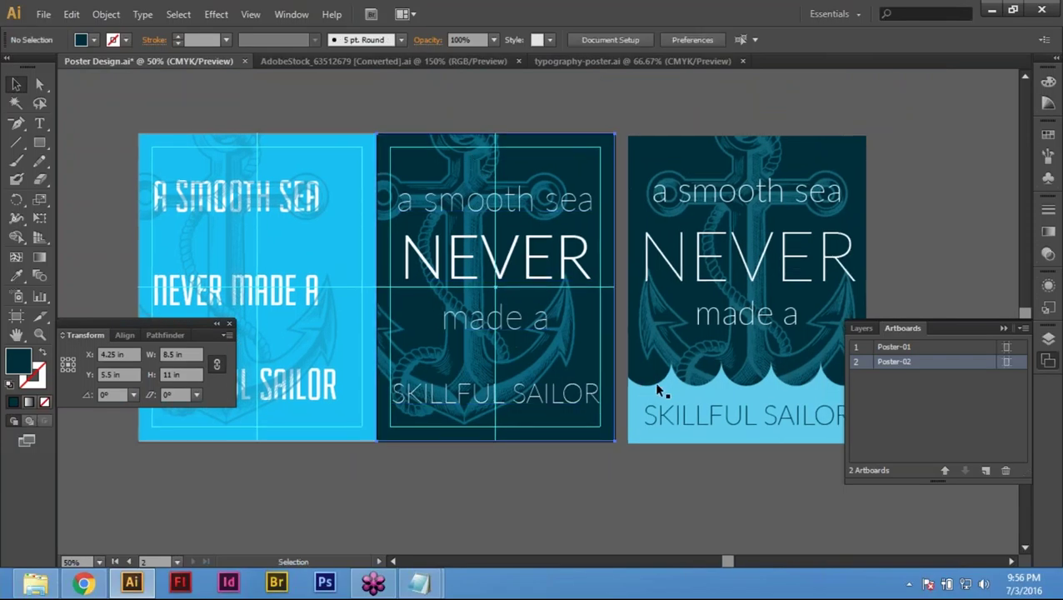
Step: Move the faded anchor artwork 0 in horizontally and 11 in down
key("ctrl+z")
key("Return")
type("0")
key("Tab")
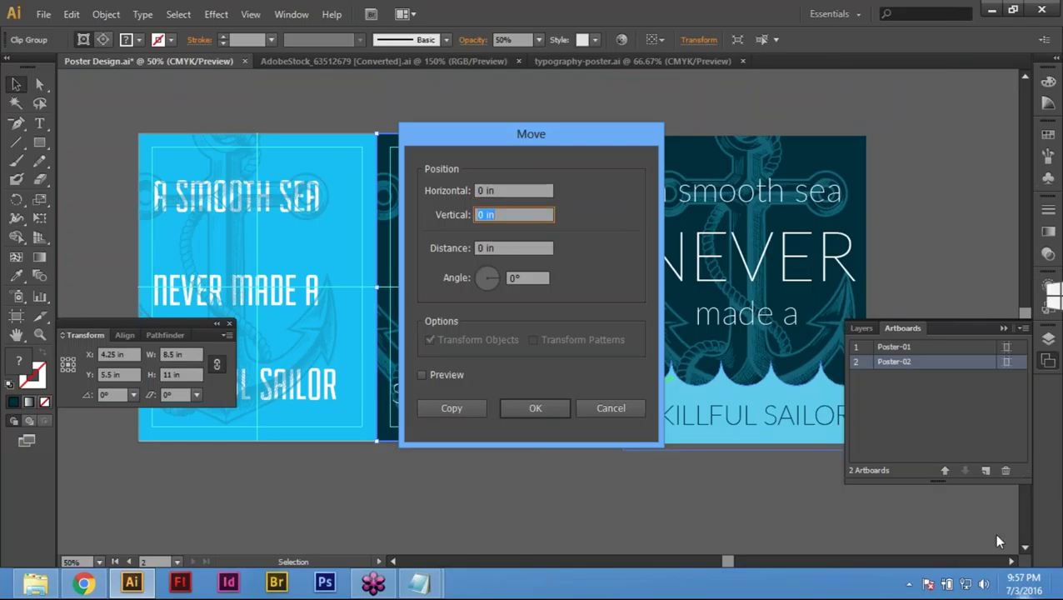
left_click(638, 407)
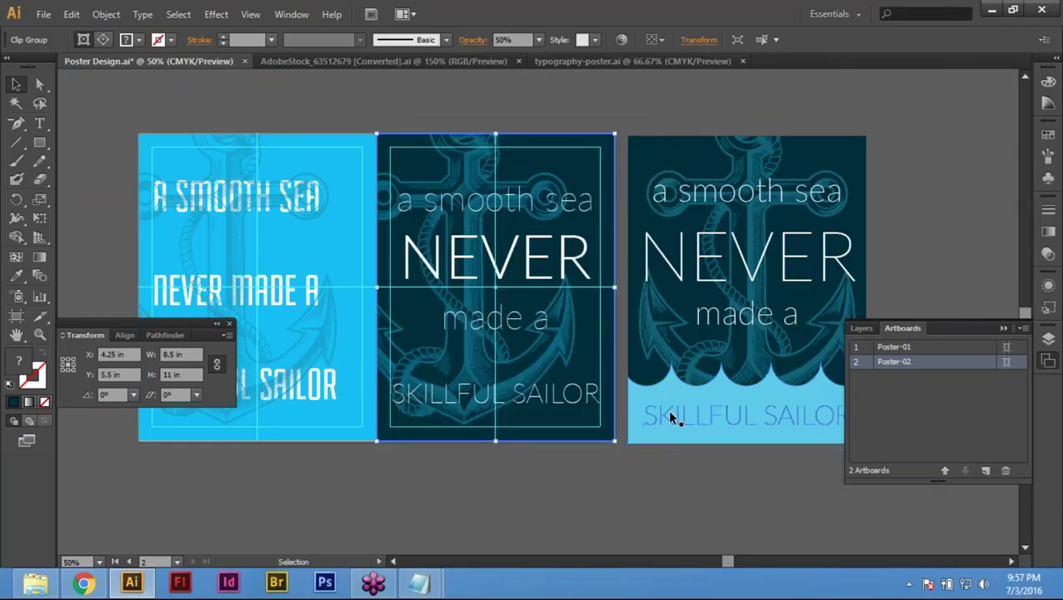
key("Return")
type("0")
key("Tab")
type("11")
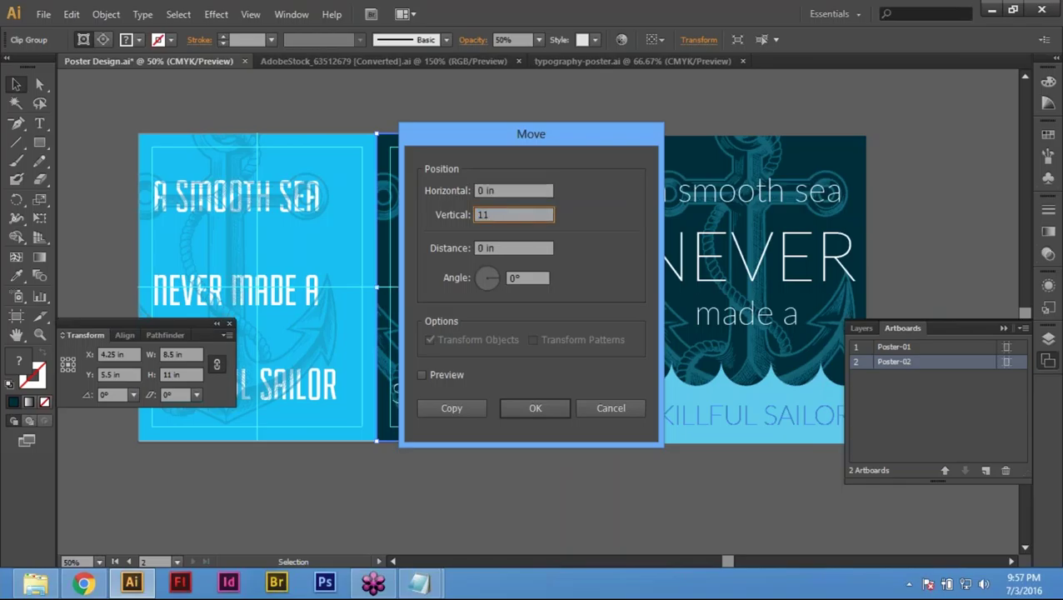
key("Return")
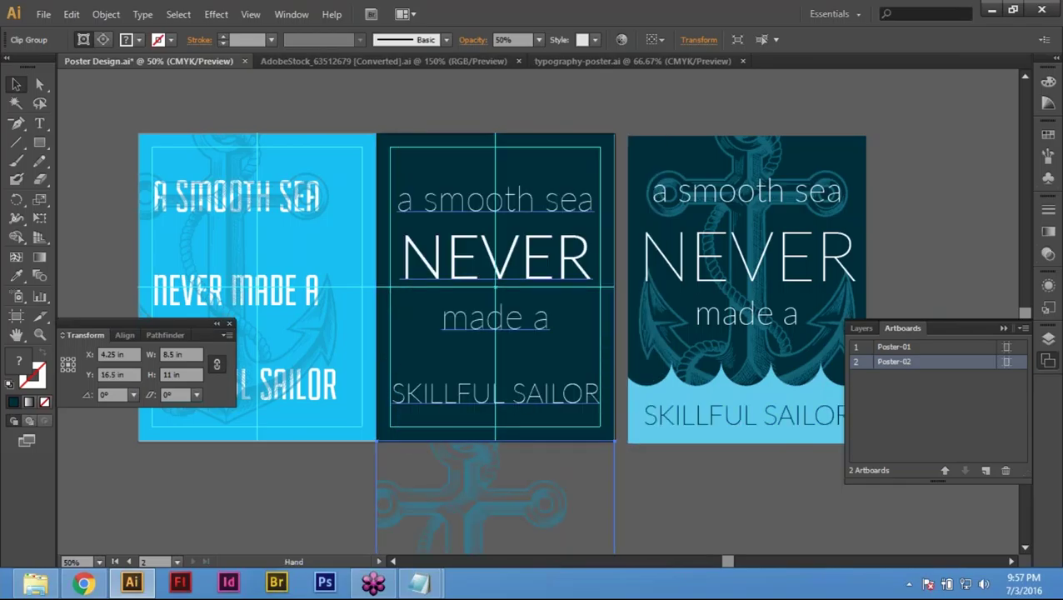
Step: Reselect the moved anchor clip group with the Selection tool
scroll(507, 416, "down", 5)
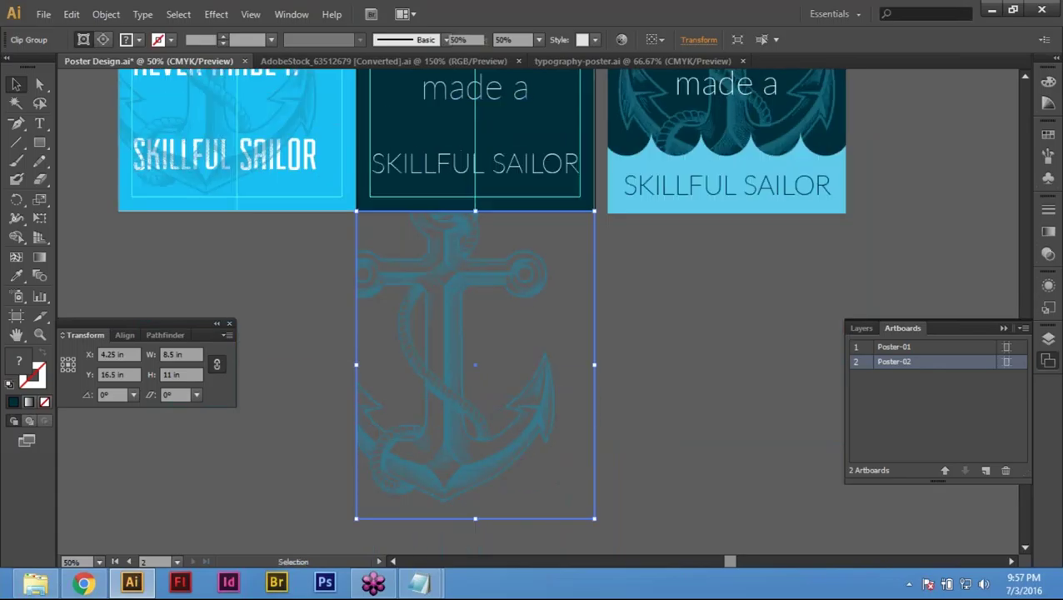
left_click(300, 260)
left_click(457, 329)
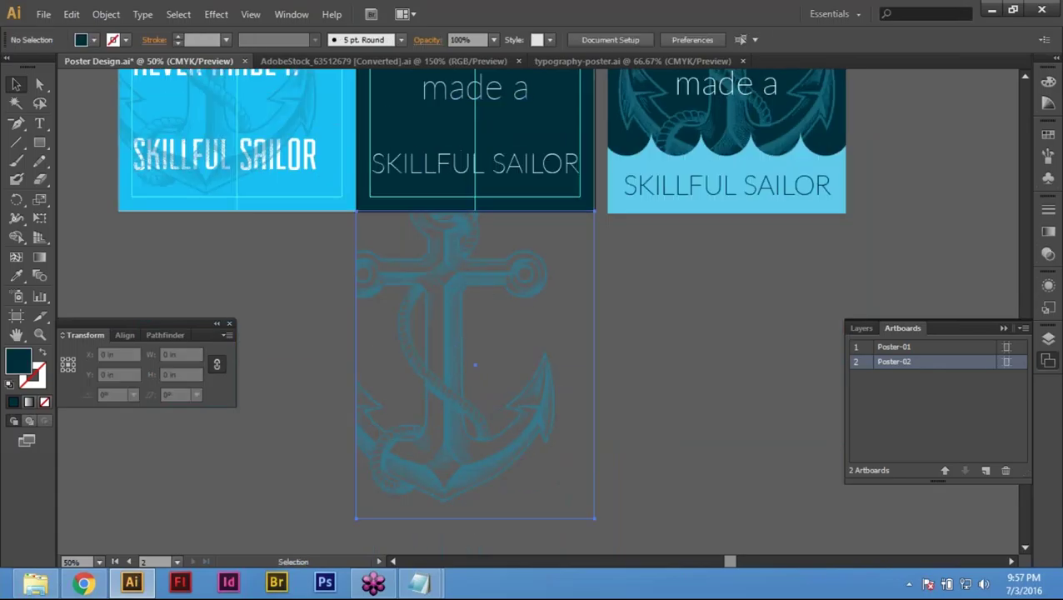
scroll(447, 369, "up", 3)
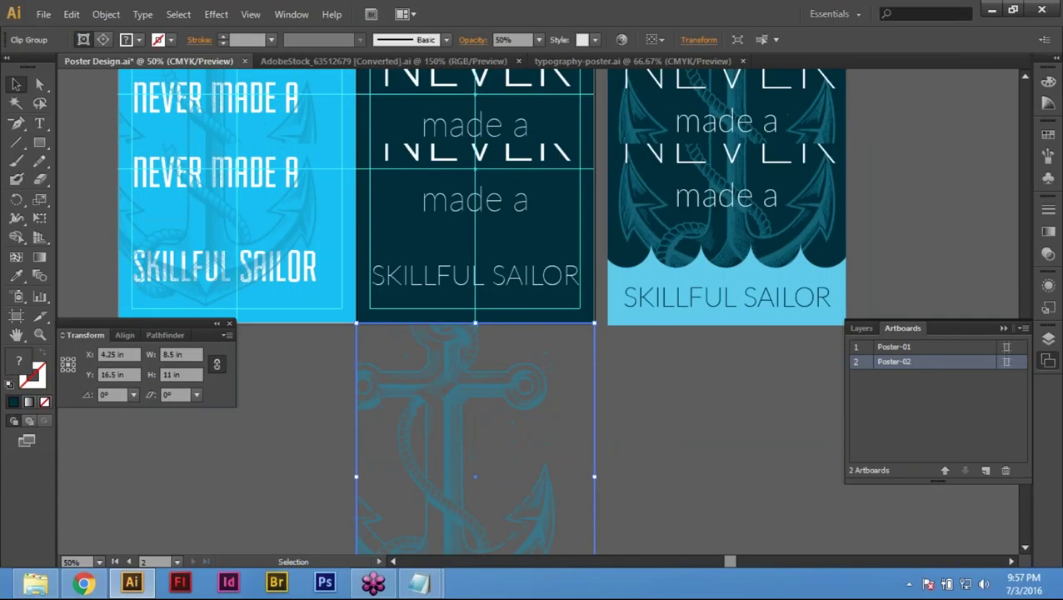
scroll(451, 379, "down", 3)
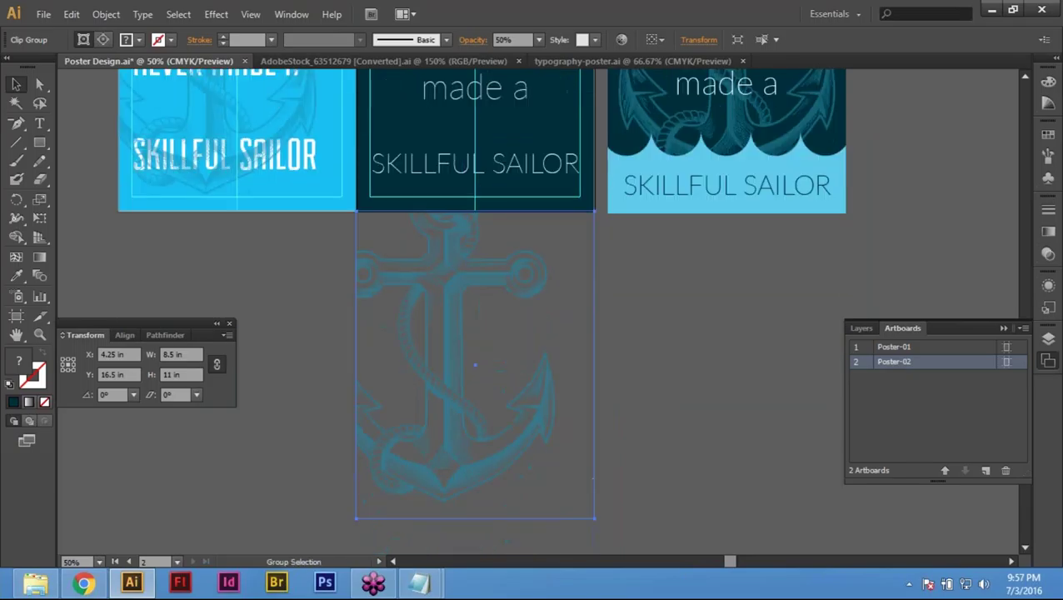
key("a")
key("v")
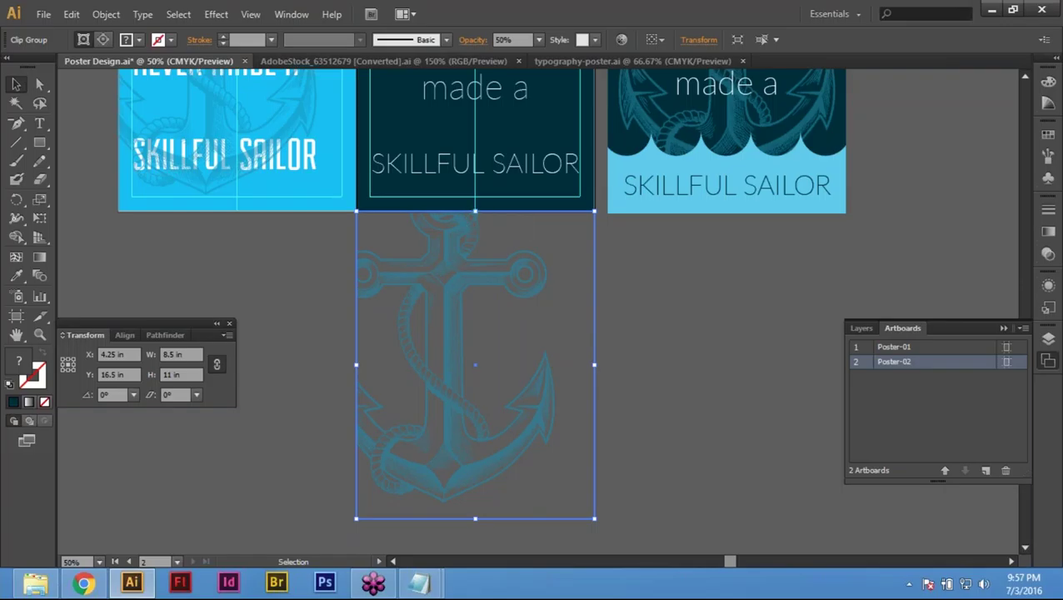
left_click(106, 15)
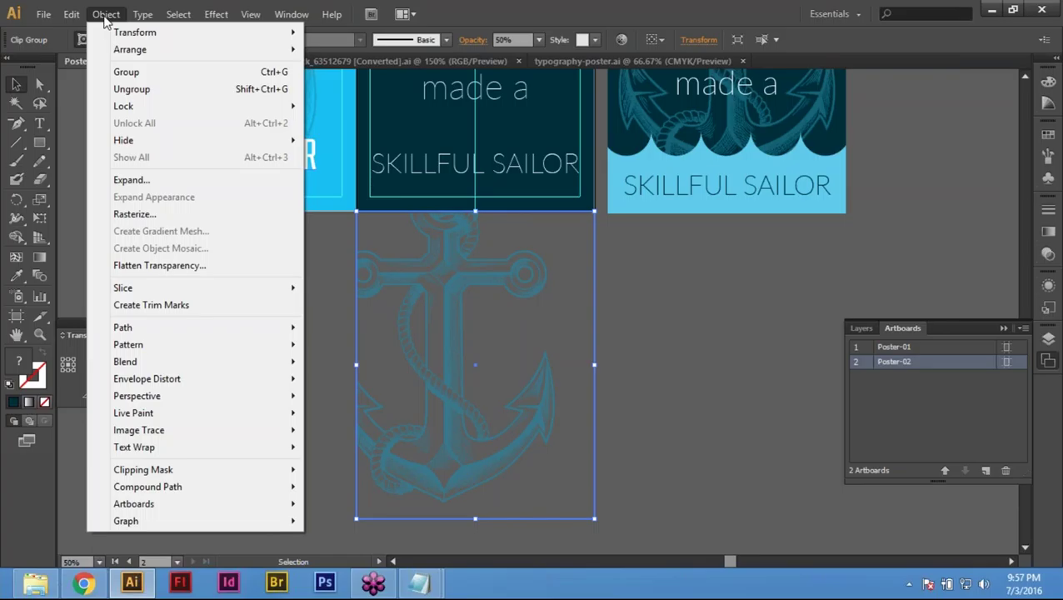
Step: Release the anchor's clipping mask and select the anchor artwork
mouse_move(190, 471)
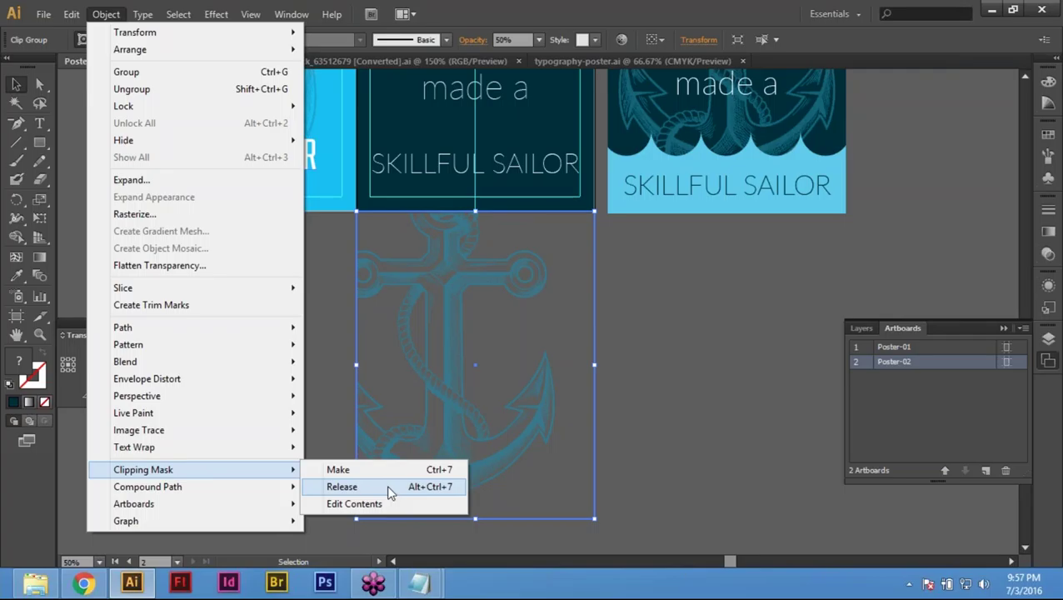
left_click(388, 489)
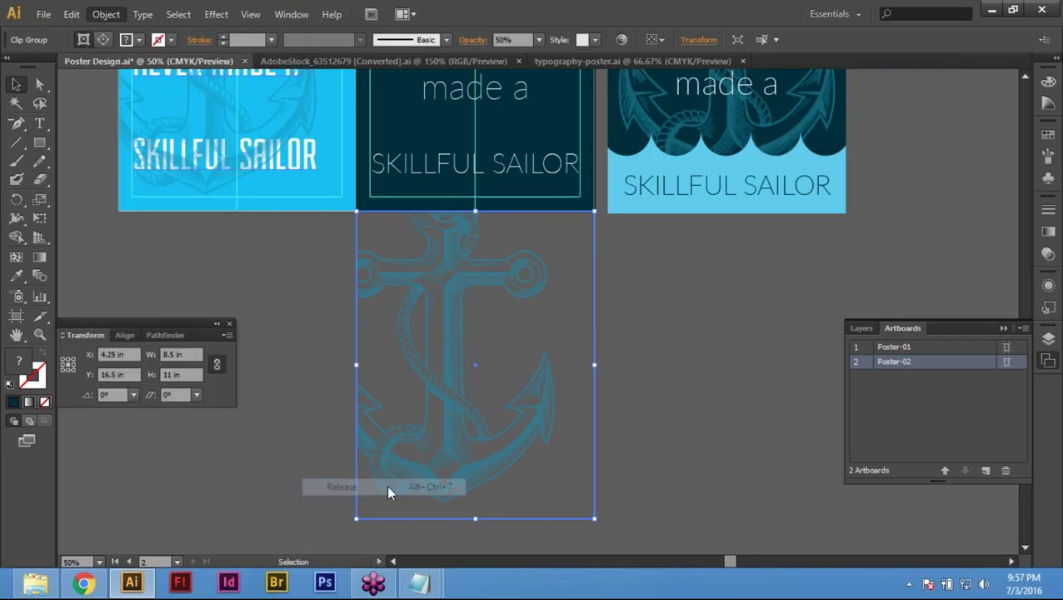
left_click(702, 413)
left_click(503, 334)
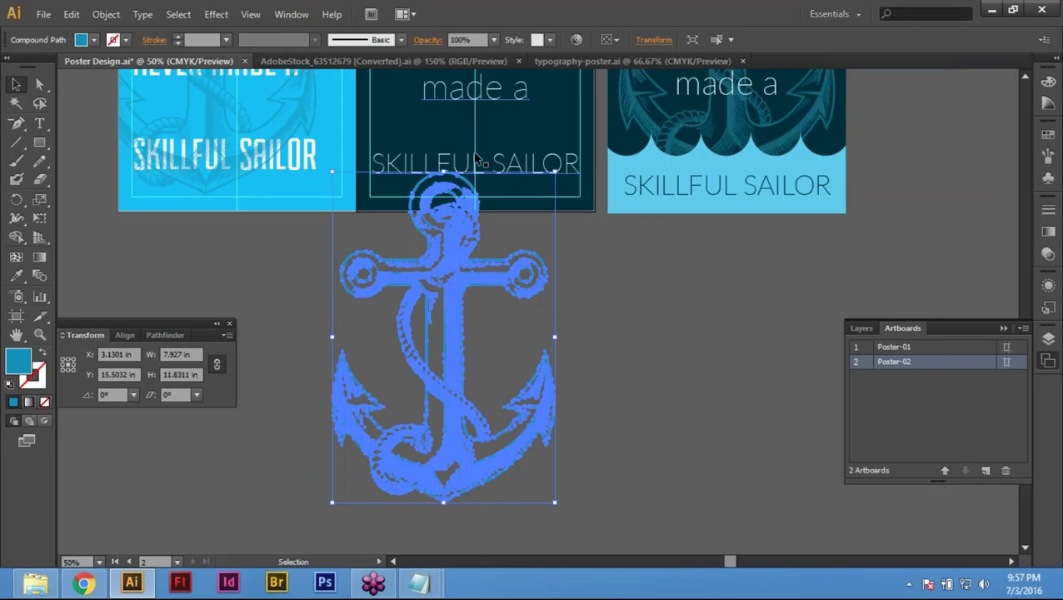
Step: Nudge the anchor left and right to centre it below the poster
key("Right")
key("Right")
key("Right")
key("Right")
key("Right")
key("Right")
key("Right")
key("Right")
key("Right")
key("Right")
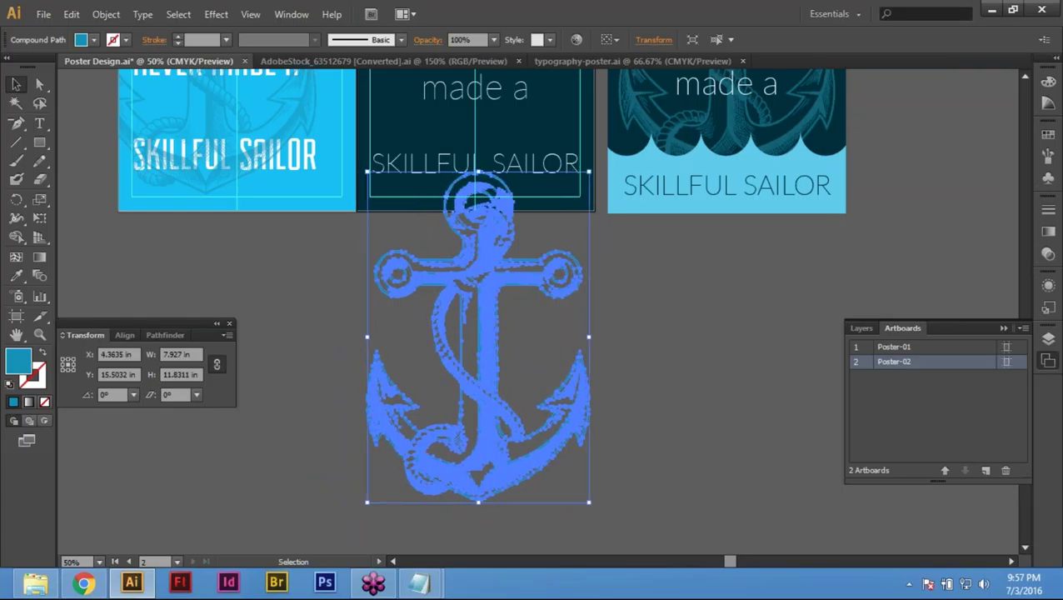
key("Left")
key("Left")
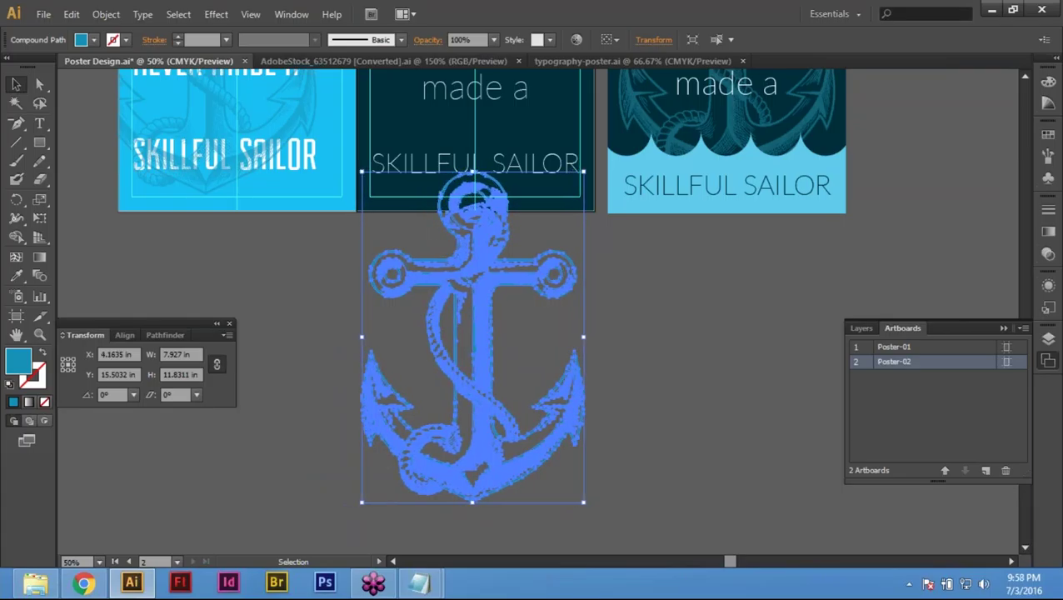
key("Right")
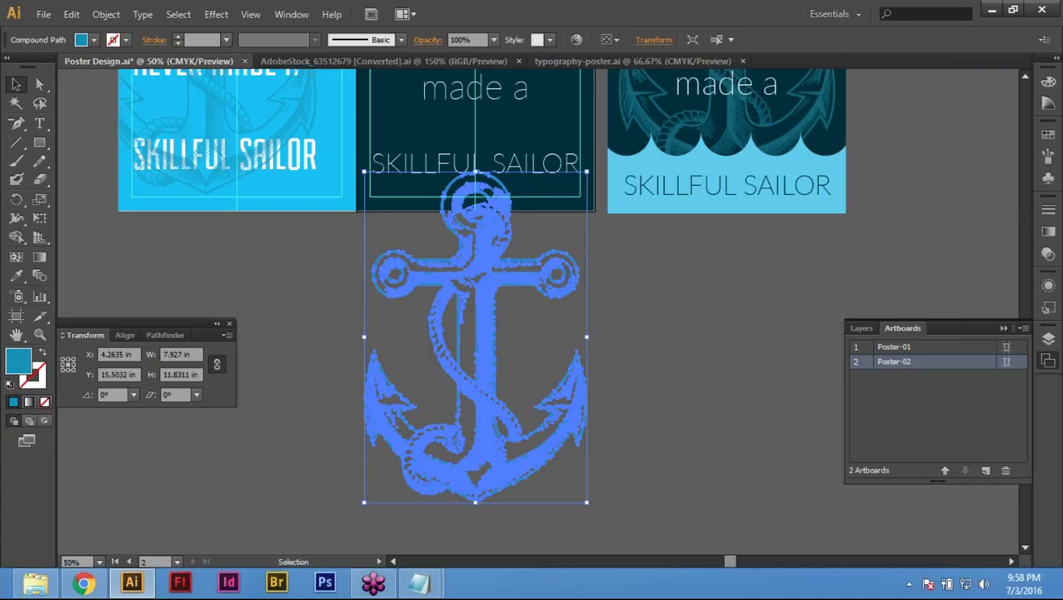
left_click(656, 353)
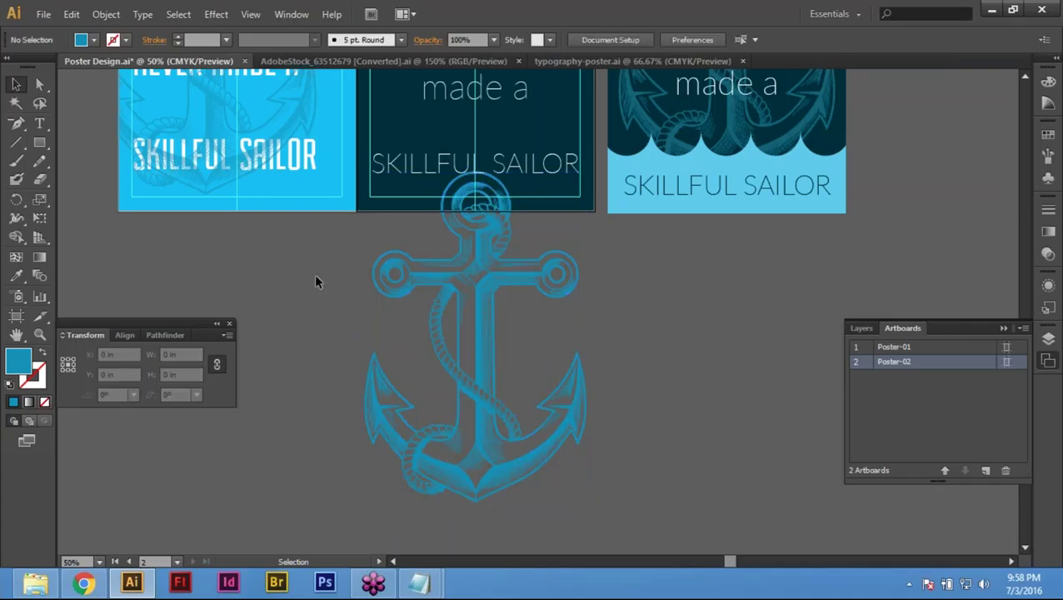
left_click_drag(317, 312, 392, 376)
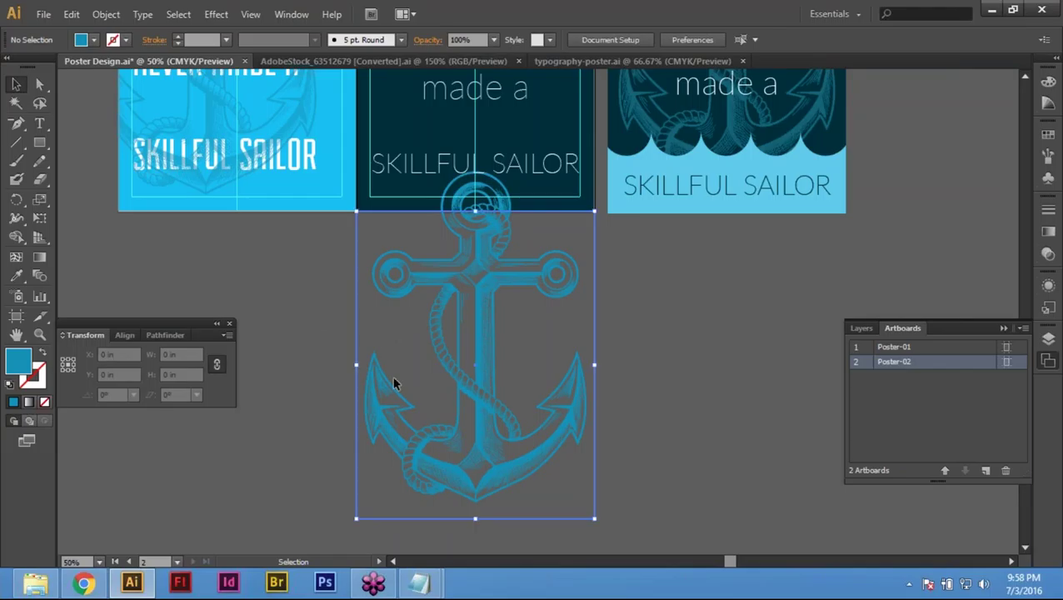
Step: Clip the anchor to its 8.5 × 11 in poster-sized frame
left_click(280, 258)
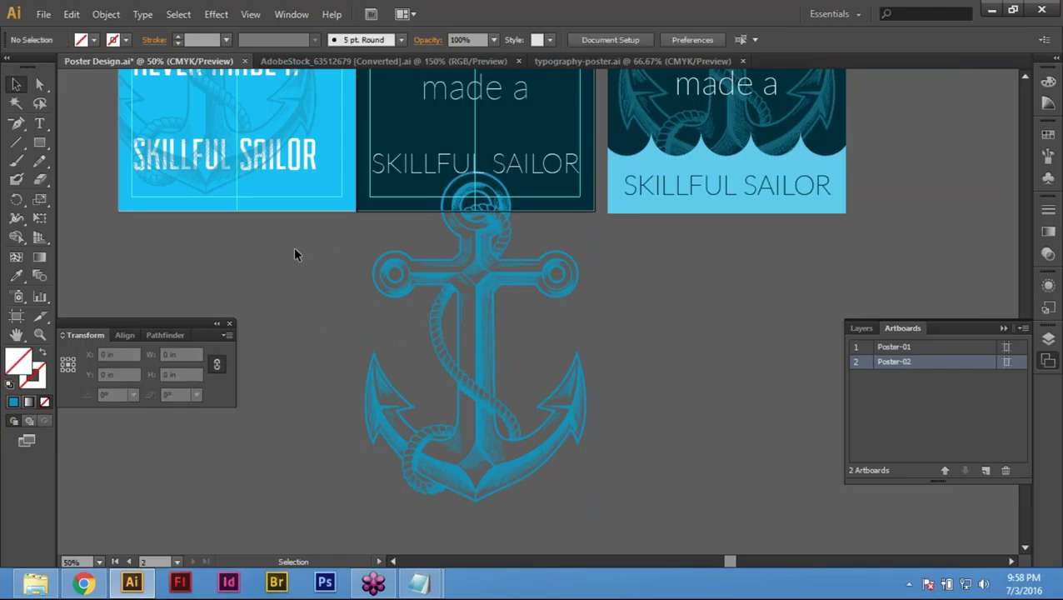
left_click_drag(527, 290, 665, 312)
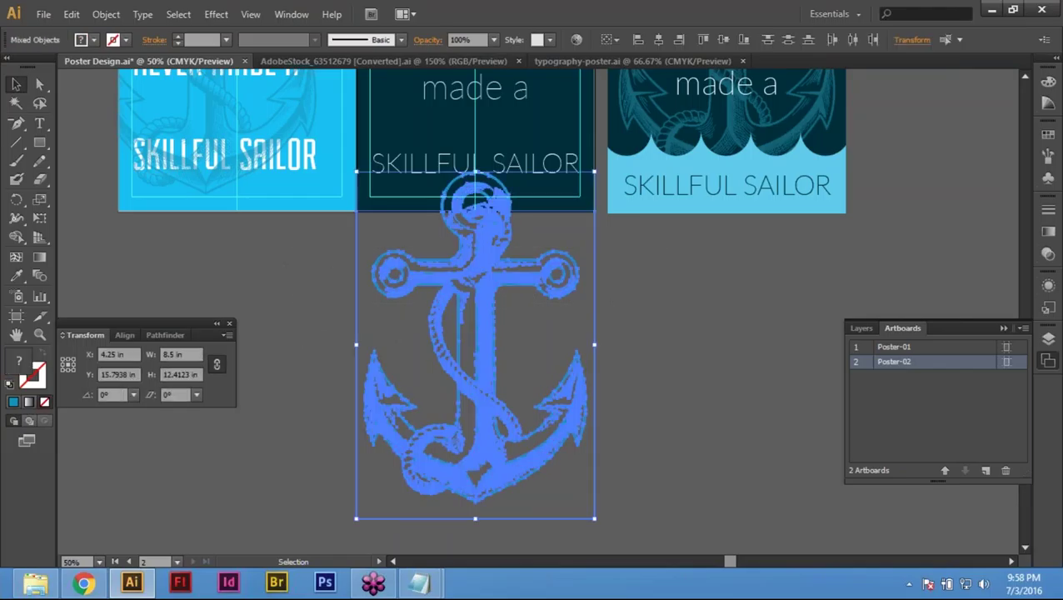
left_click(73, 15)
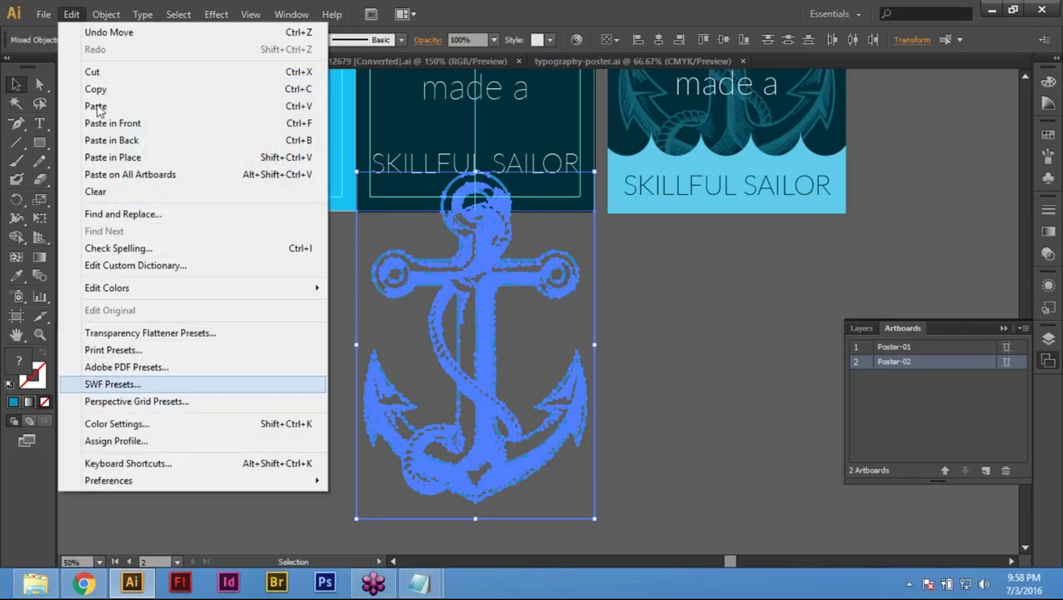
mouse_move(106, 14)
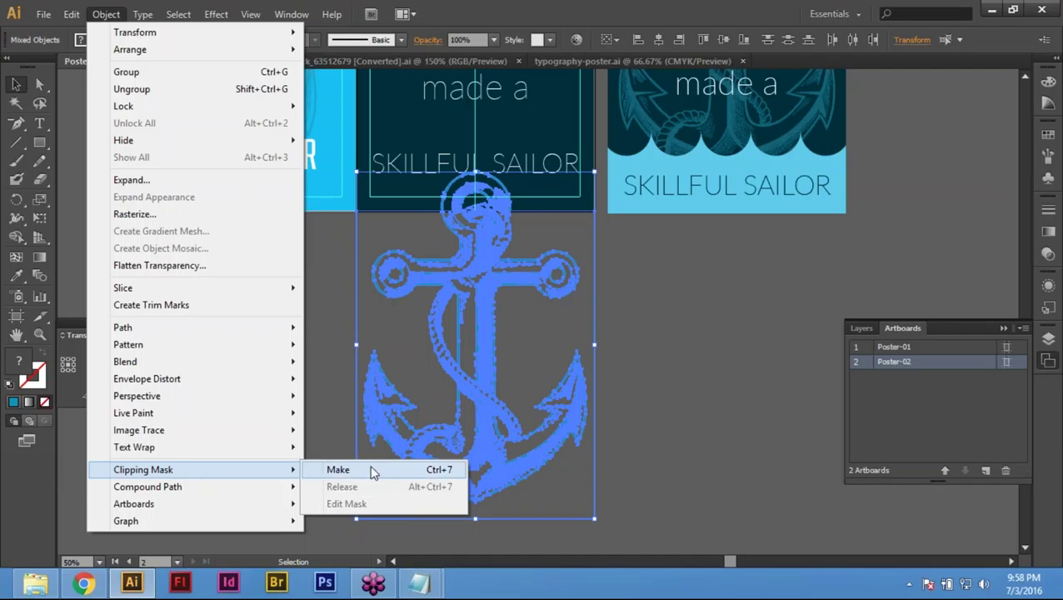
left_click(373, 472)
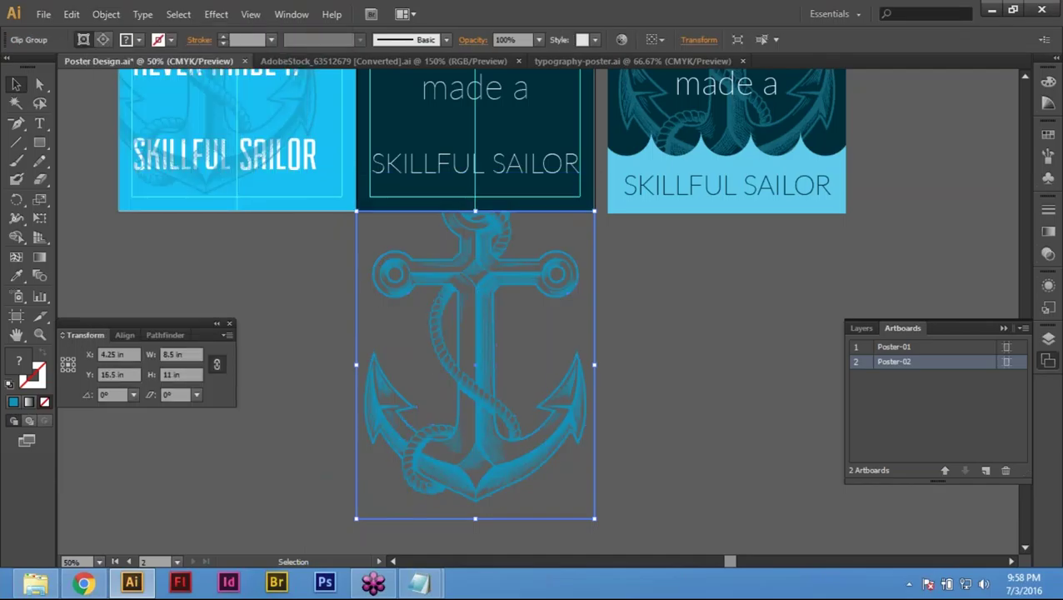
Step: Bring up the Move dialog for the clipped anchor group
left_click_drag(375, 439, 531, 375)
scroll(533, 375, "up", 3)
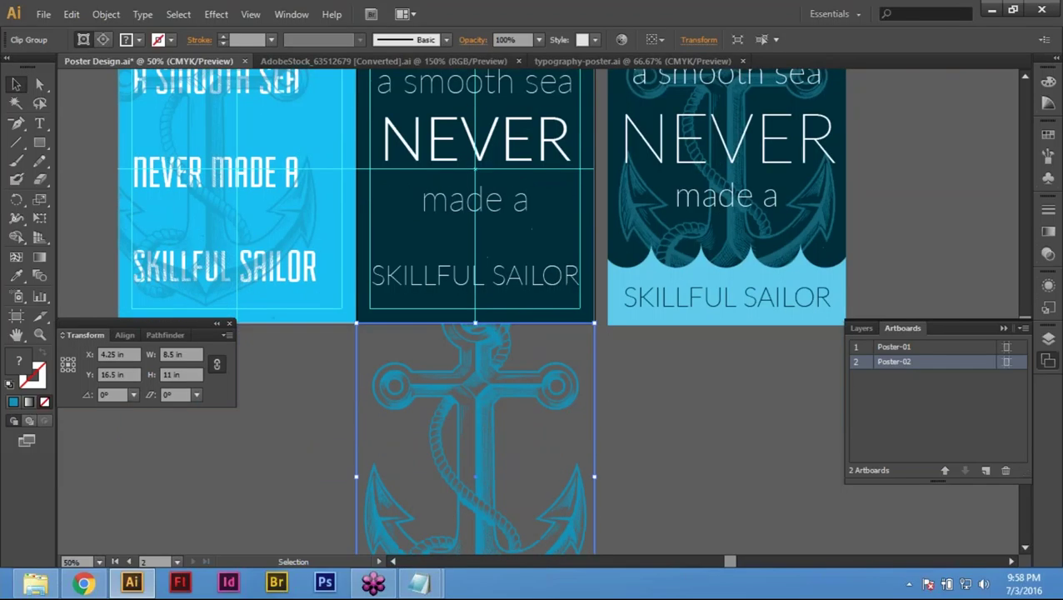
scroll(475, 316, "down", 3)
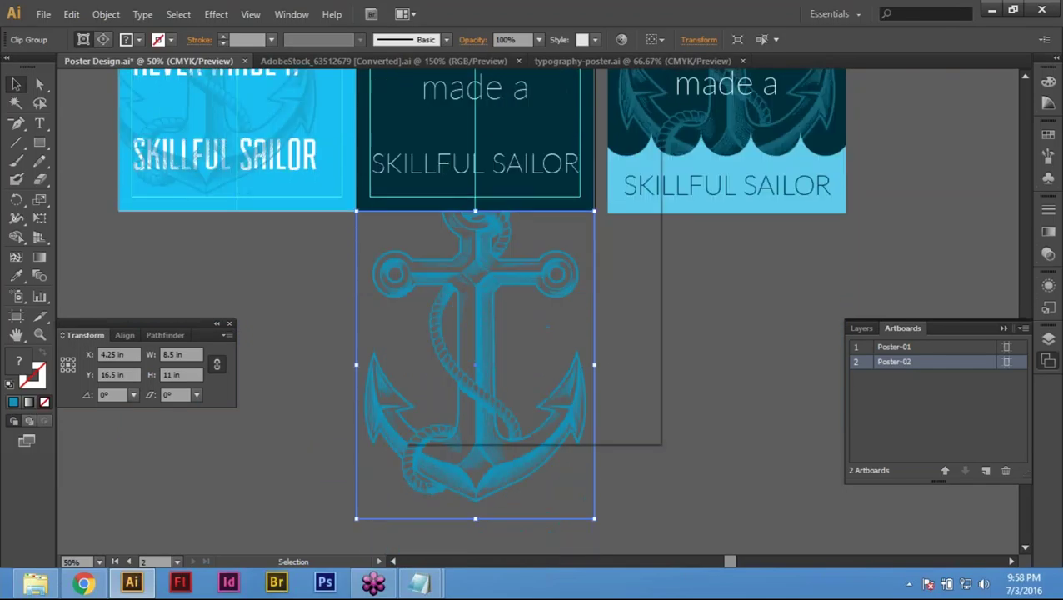
key("Return")
left_click(609, 407)
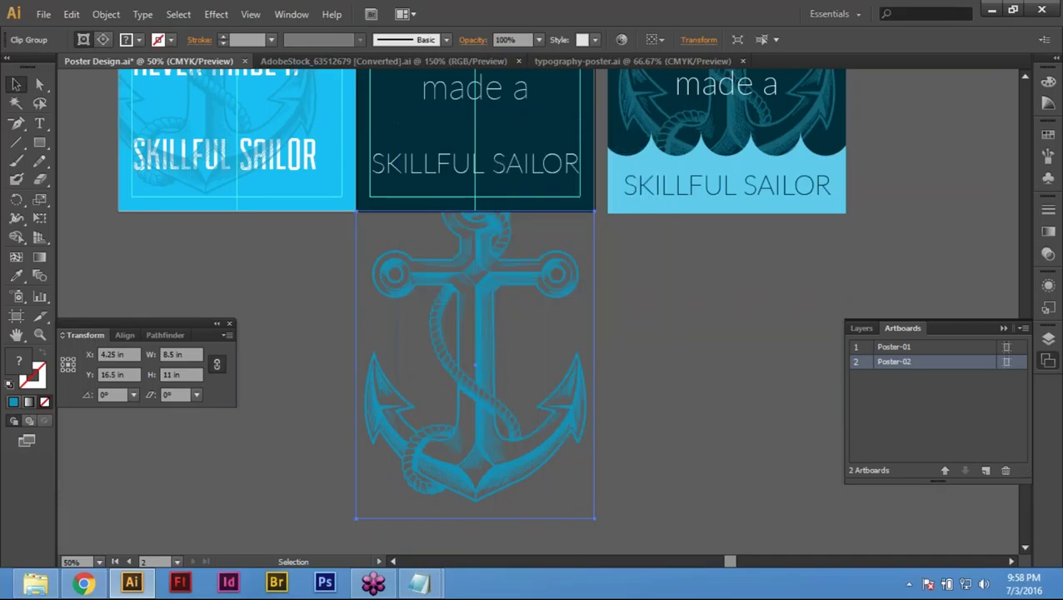
key("Return")
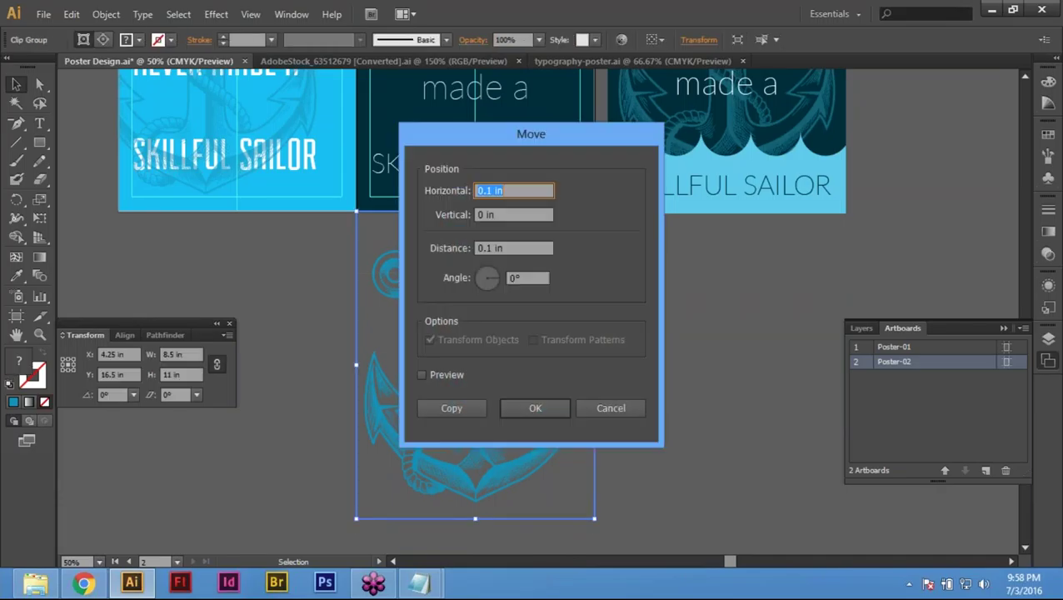
Step: Move the clipped anchor 0 in horizontally and -21 in vertically onto the navy poster
type("0")
key("Tab")
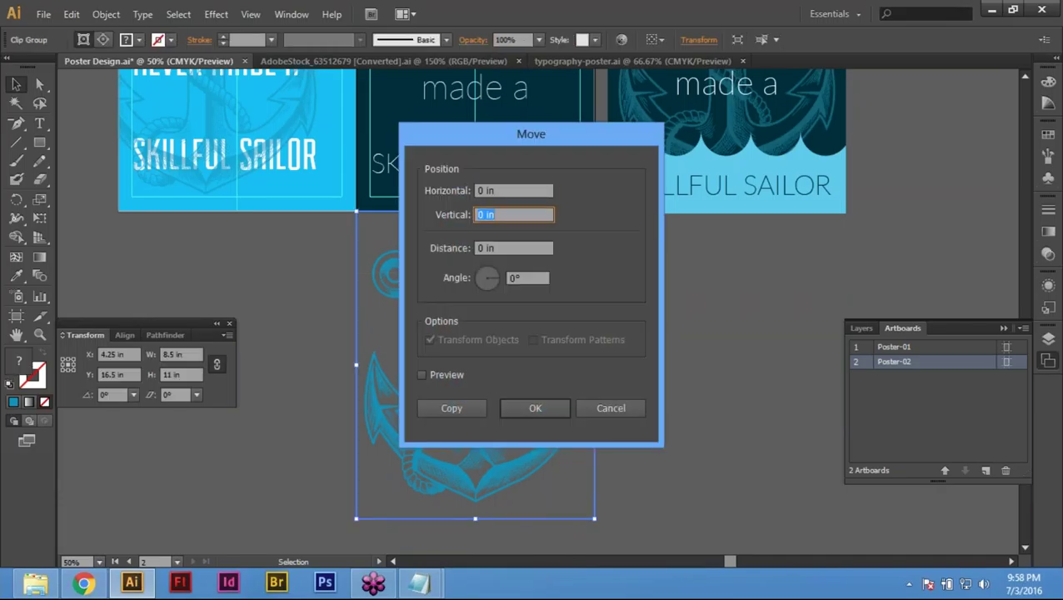
type("11")
key("BackSpace")
key("BackSpace")
type("-21")
key("Return")
scroll(454, 333, "up", 5)
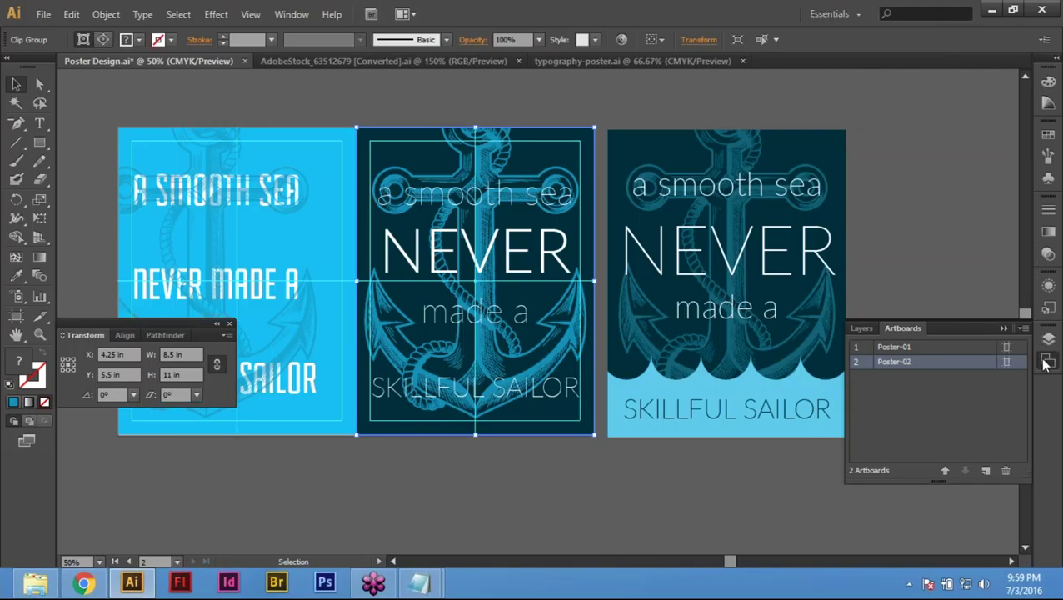
Step: Give the anchor 50% opacity in the Transparency panel
left_click(1048, 360)
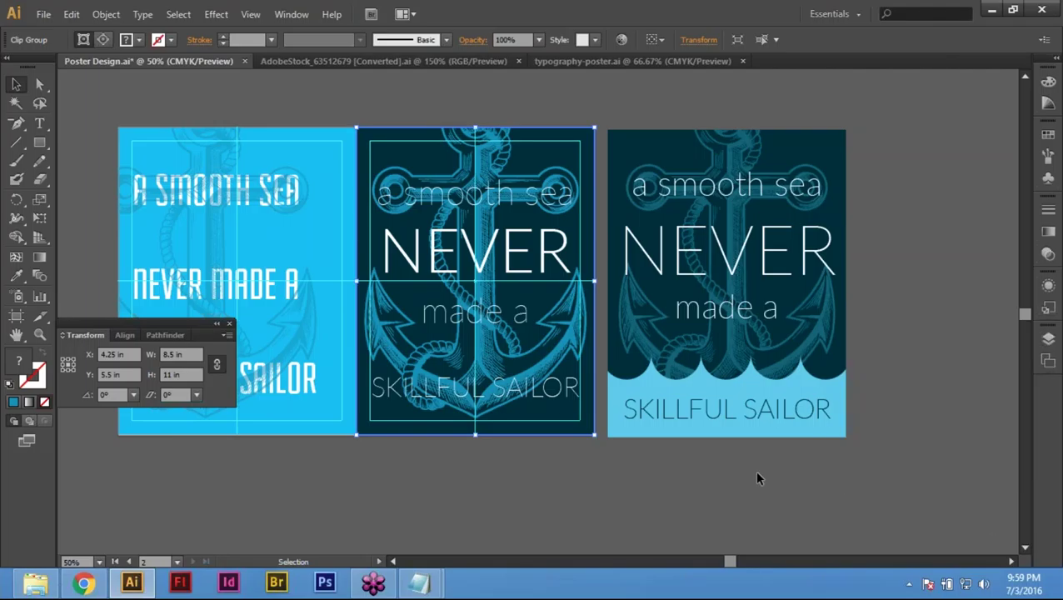
left_click(1050, 212)
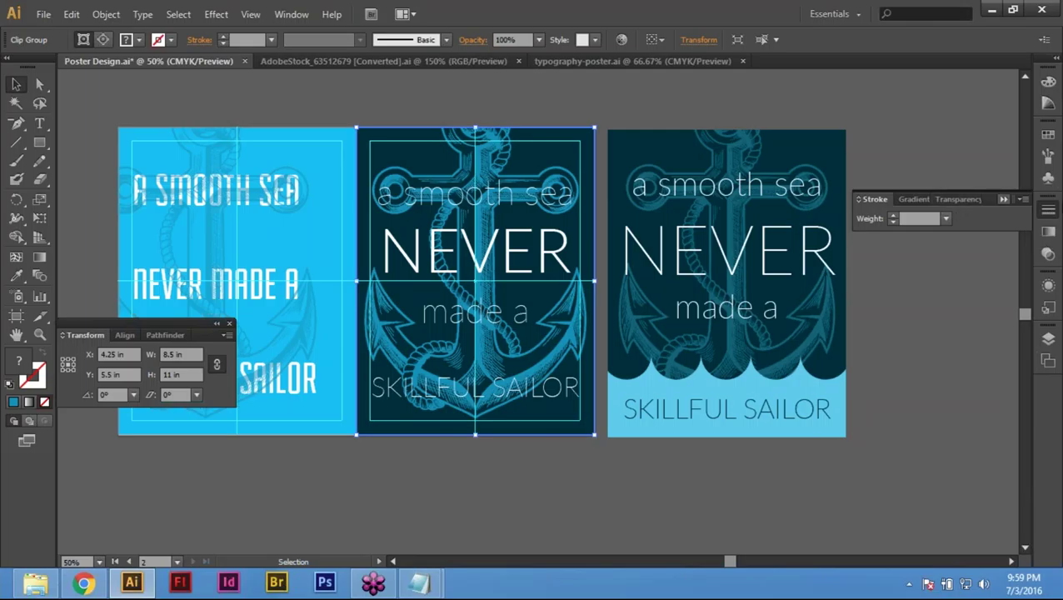
left_click(957, 200)
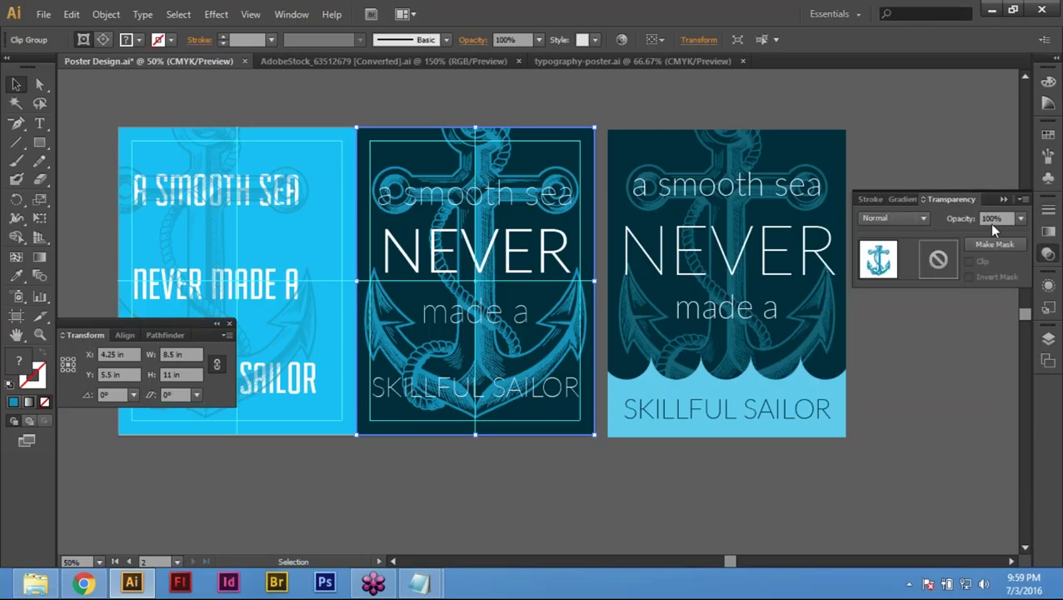
left_click(992, 220)
type("50")
key("Return")
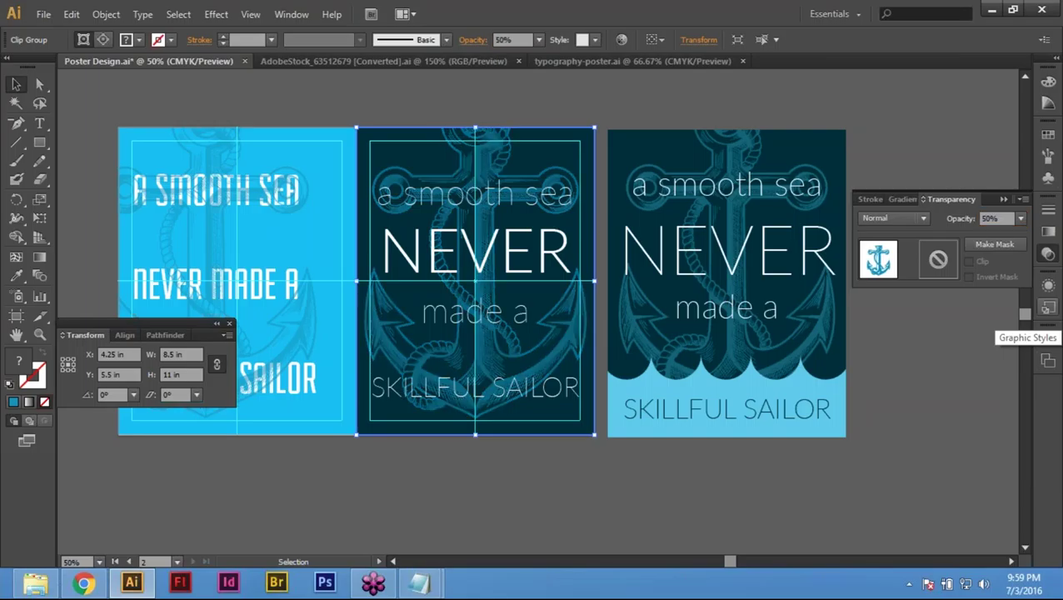
Step: Lower the anchor's opacity to 30%, then settle on 35%, and deselect
left_click(992, 217)
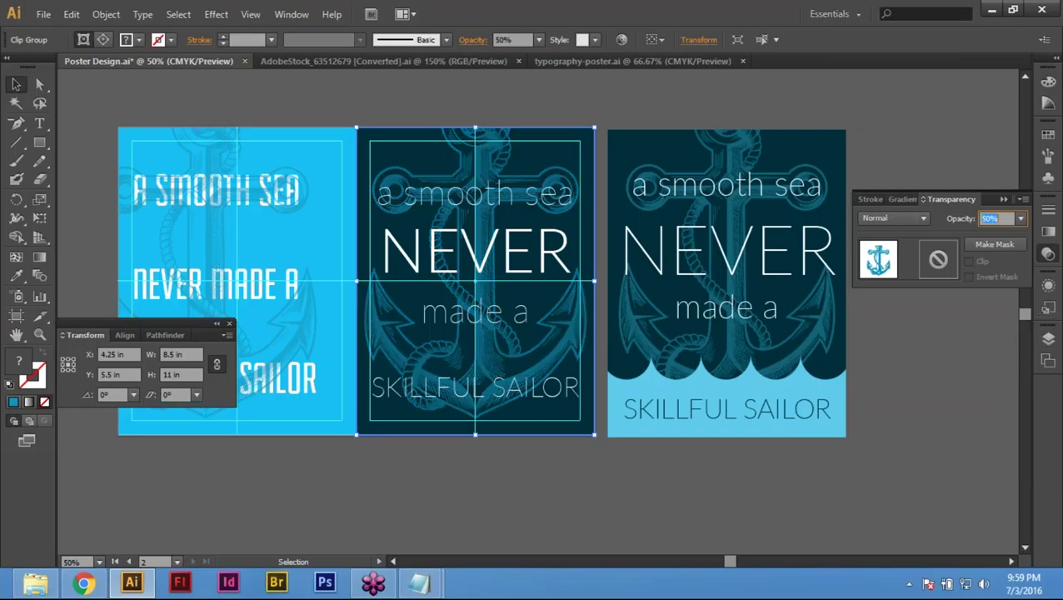
type("30")
key("Return")
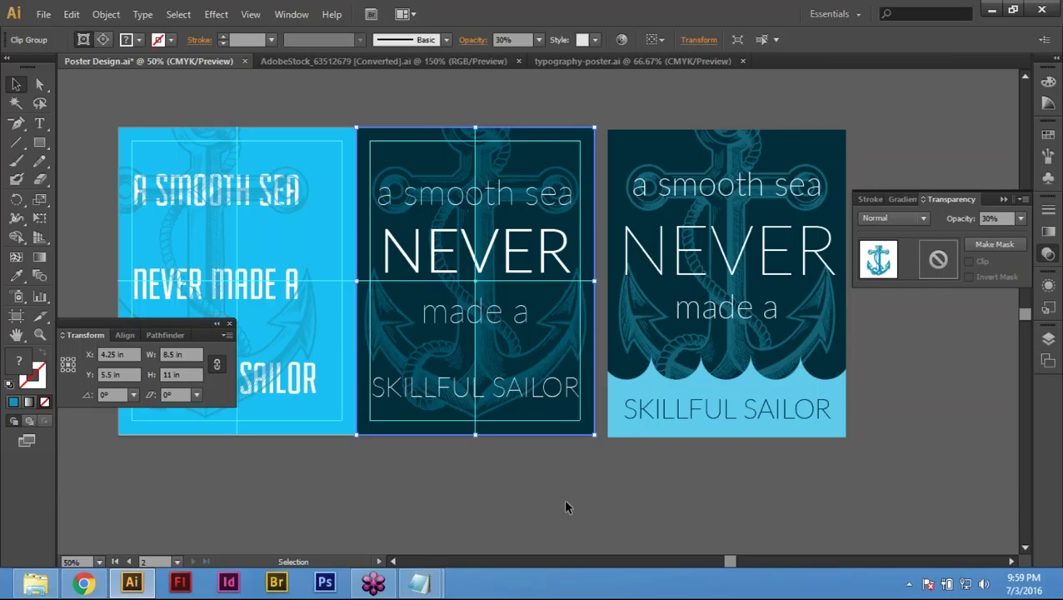
left_click(998, 217)
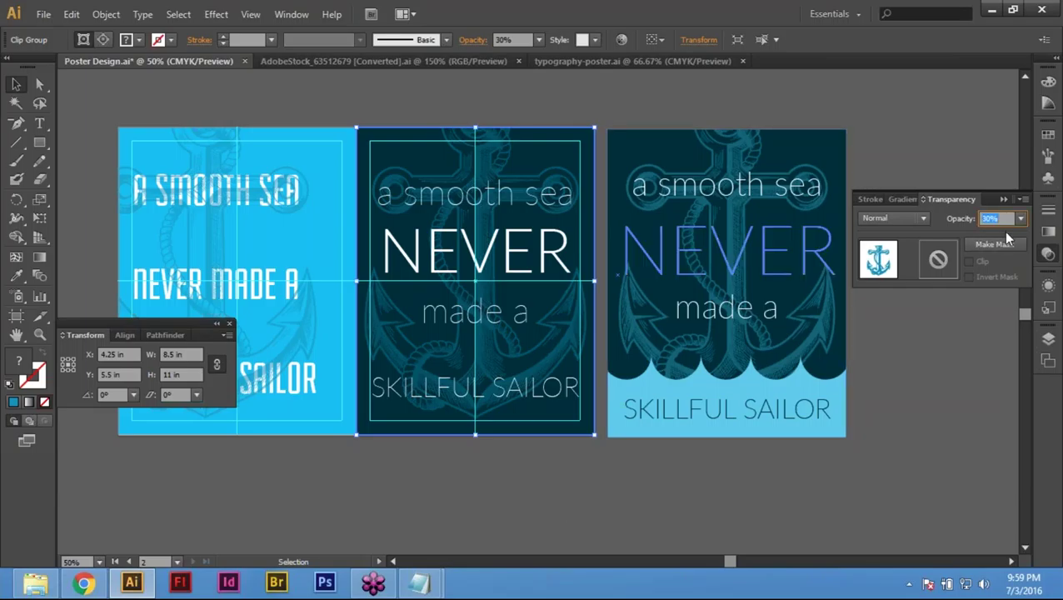
type("35")
key("Return")
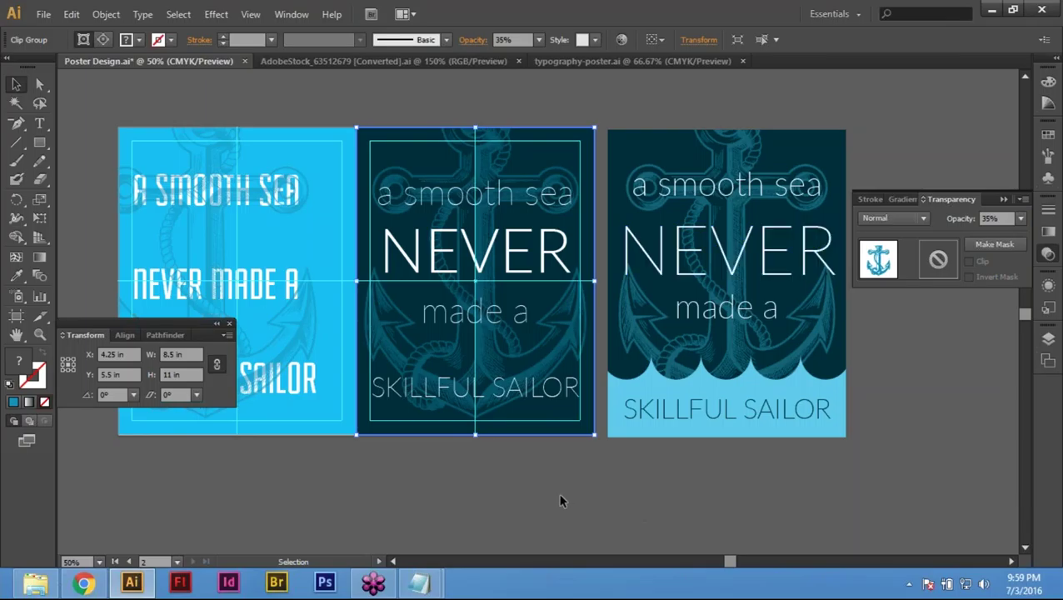
left_click(560, 500)
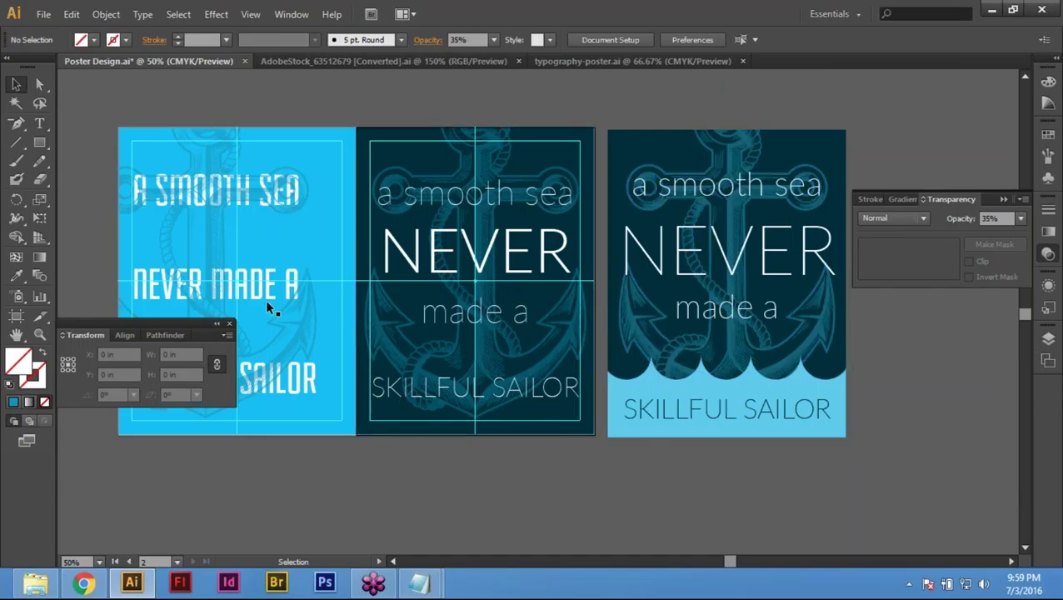
Step: Create an 8.5 × 3 in rectangle with the Rectangle Tool
left_click(39, 142)
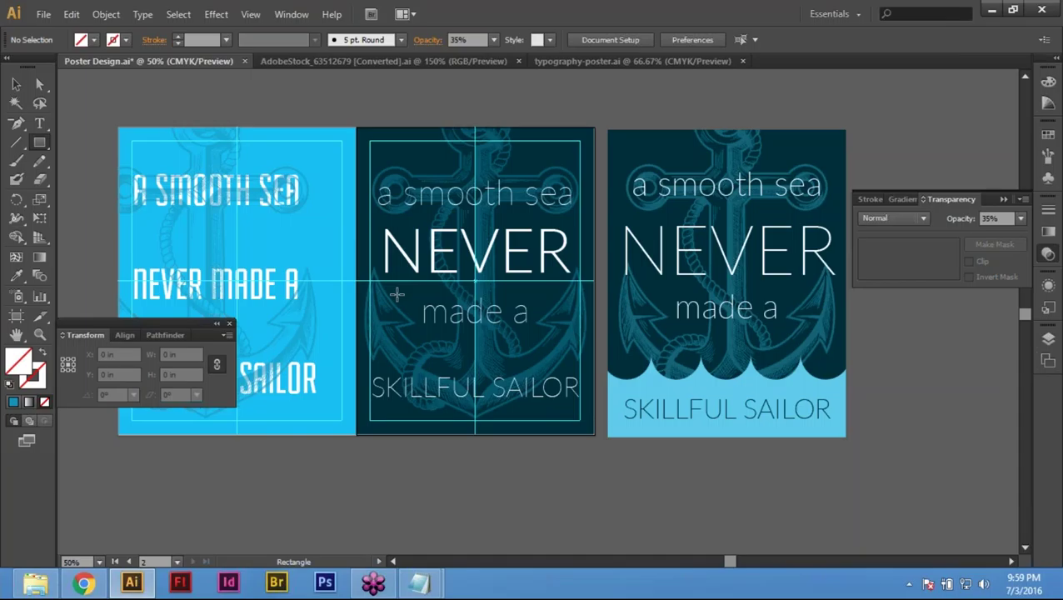
left_click(397, 293)
key("Tab")
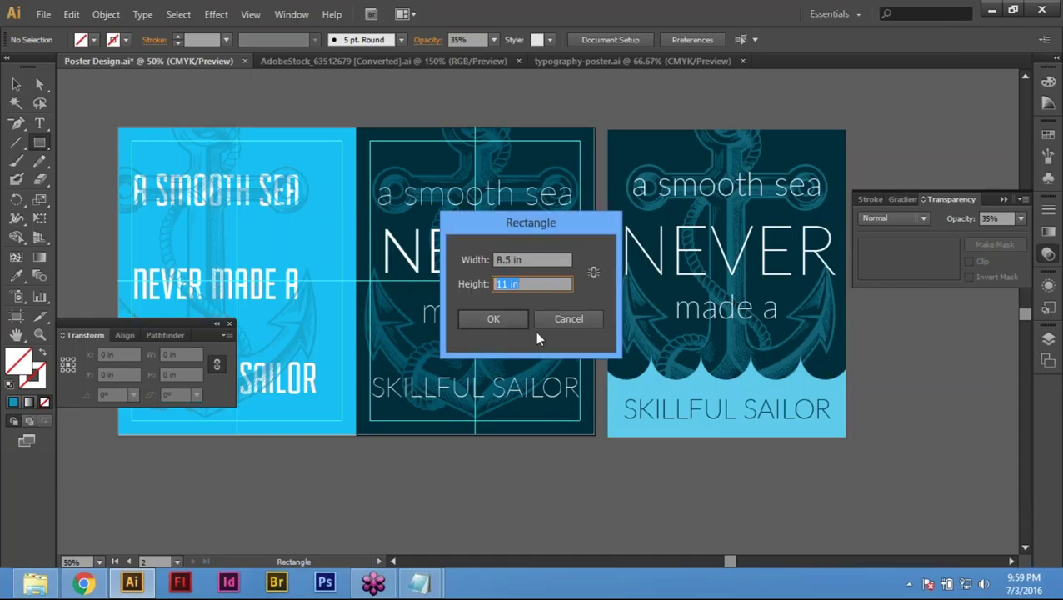
type("3")
key("Return")
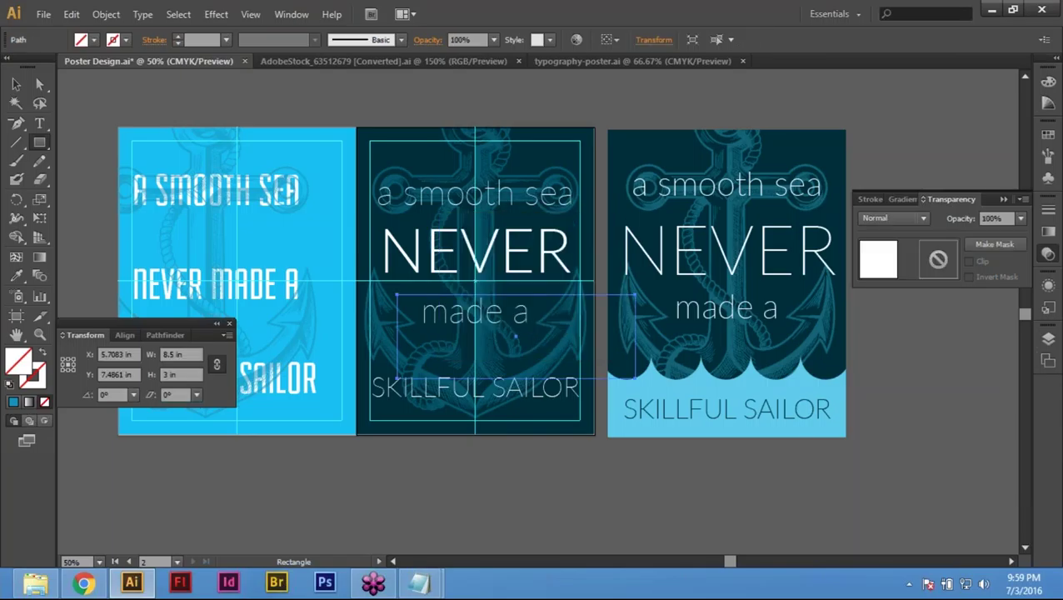
Step: Move the new rectangle below the artboards and pan it into view
key("i")
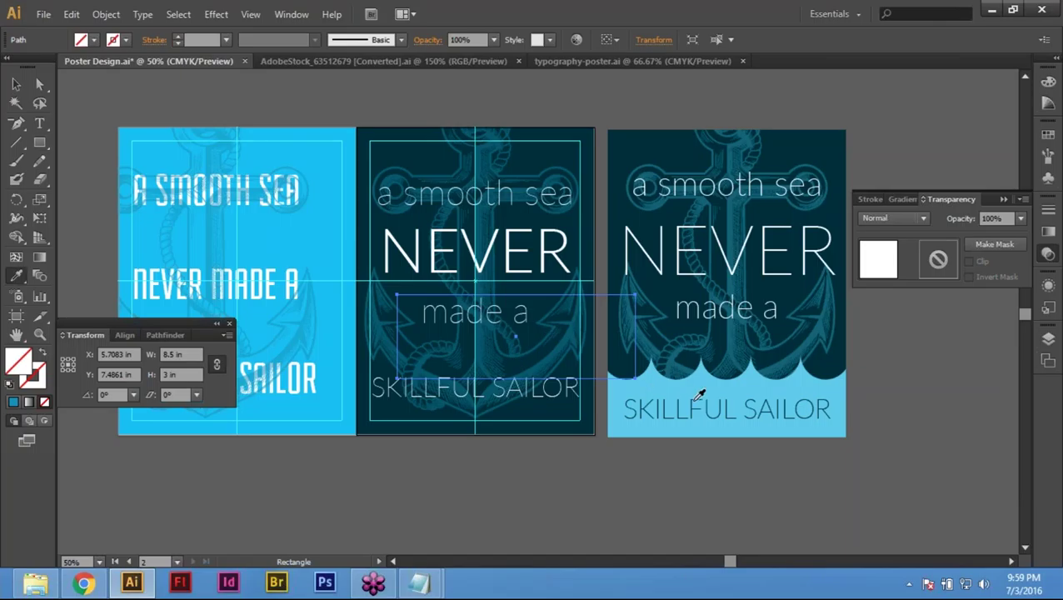
key("v")
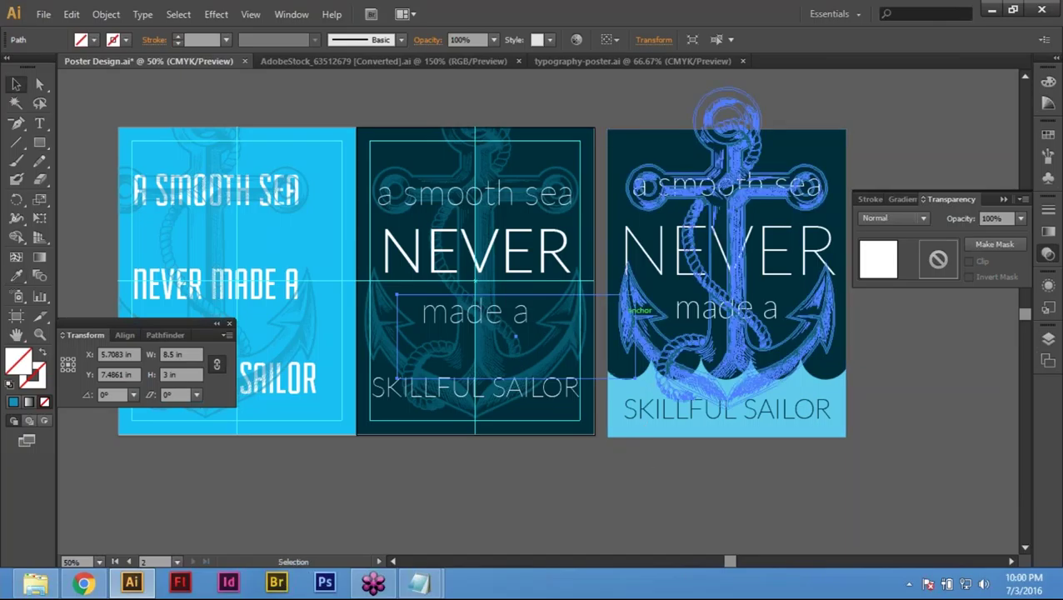
left_click_drag(603, 300, 577, 467)
key("space")
left_click_drag(732, 473, 725, 396)
Step: Fill the rectangle with the right poster's light-blue wave colour, then deselect it
key("i")
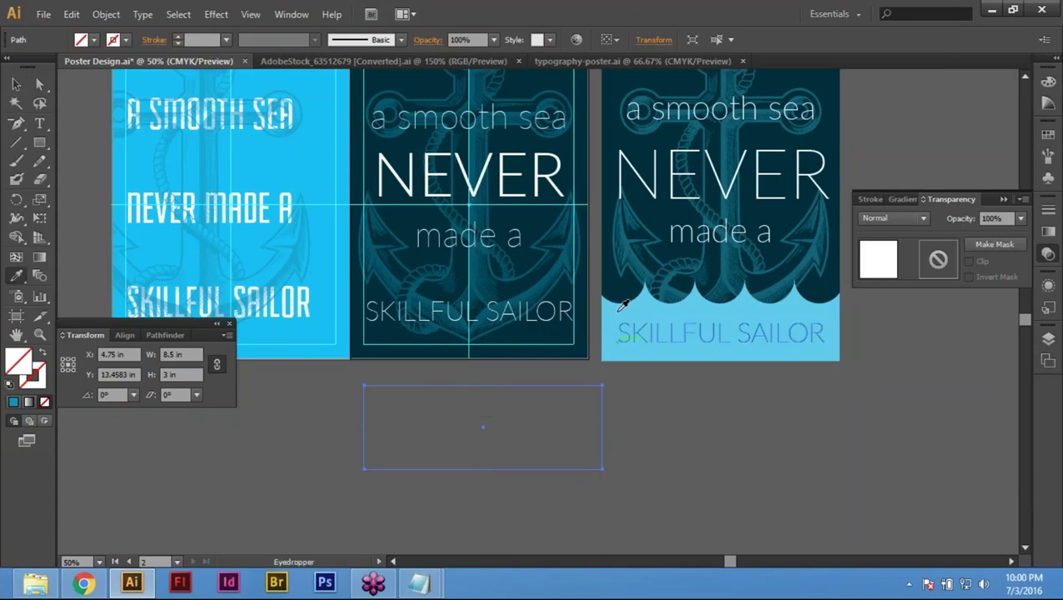
left_click(625, 316)
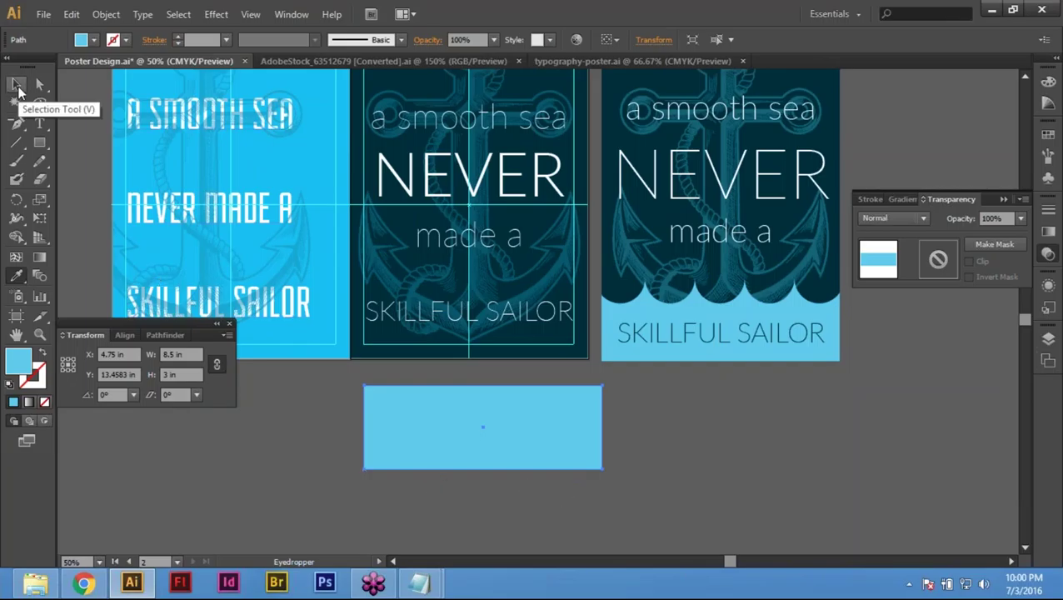
left_click(19, 87)
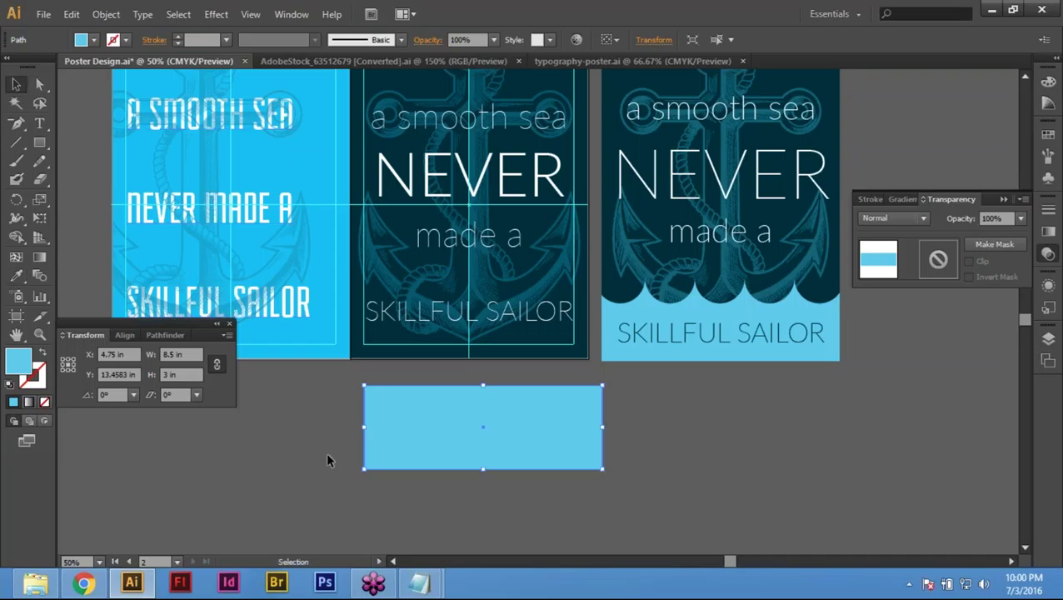
key("ctrl+shift+a")
left_click_drag(613, 322, 649, 212)
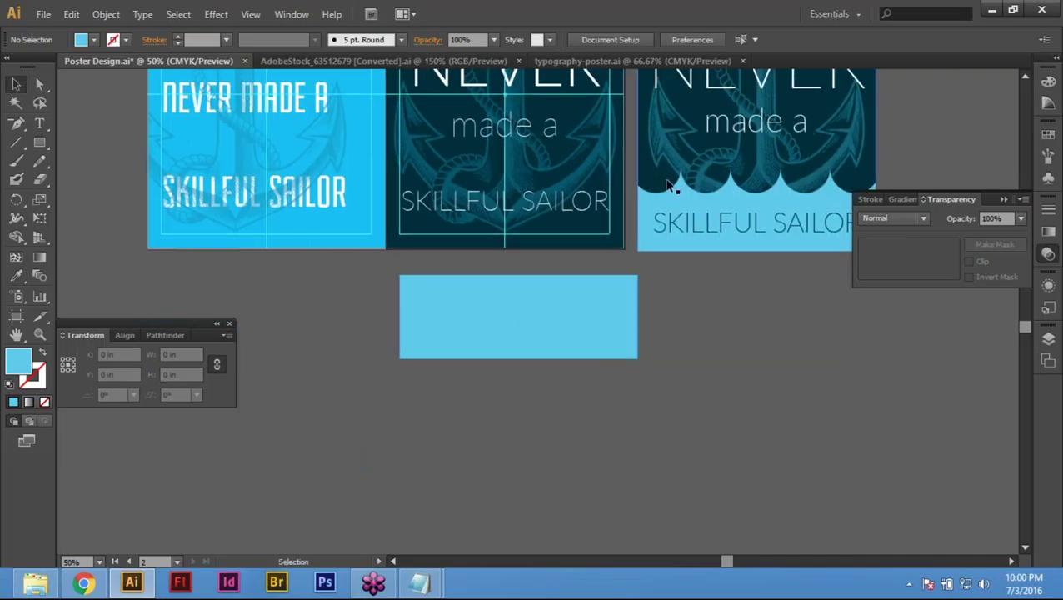
Step: Zoom in on the rectangle and sketch trial ellipses at its top-left, then discard them
left_click_drag(786, 358, 729, 434)
key("Tab")
left_click_drag(609, 435, 991, 376)
scroll(571, 436, "up", 1)
left_click_drag(437, 431, 380, 400)
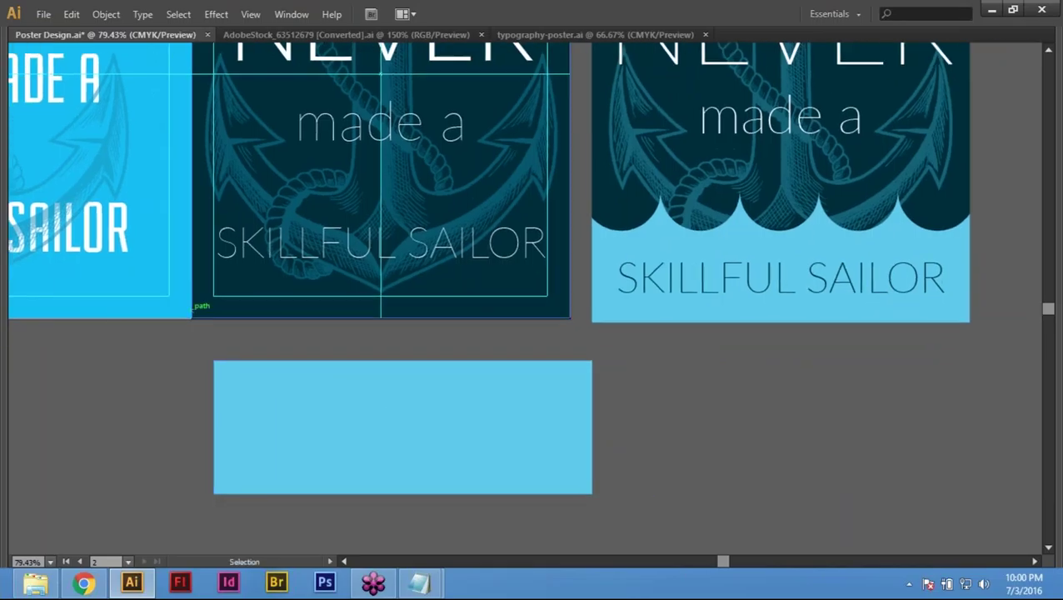
key("Tab")
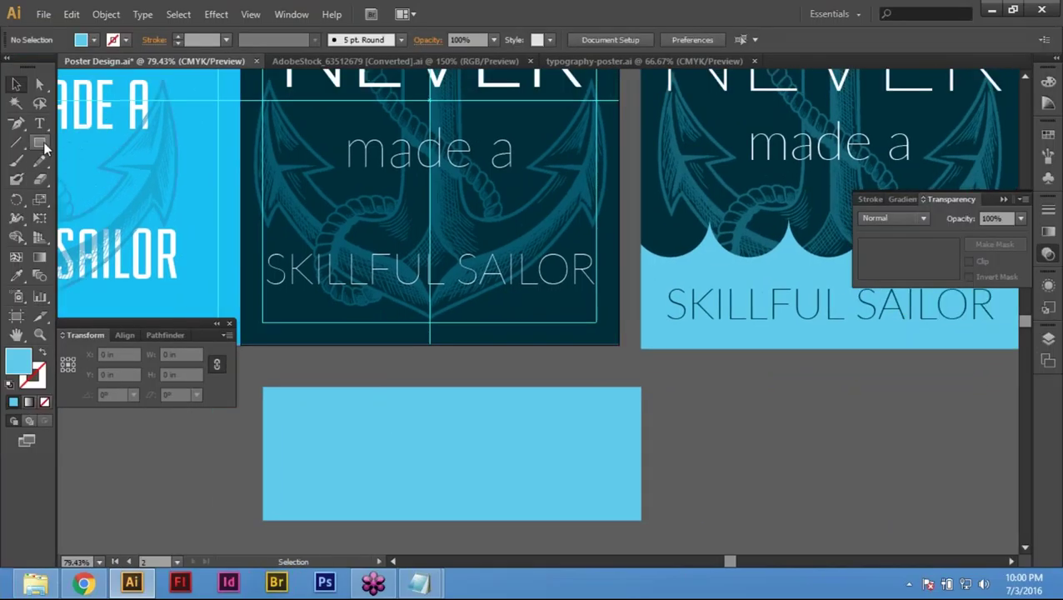
left_click(44, 144)
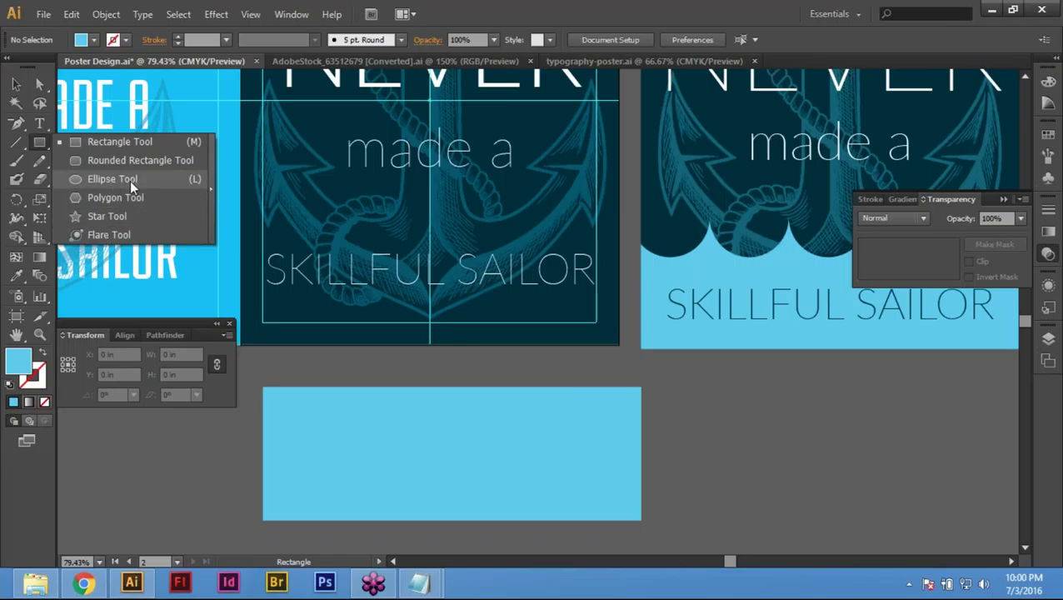
left_click(130, 180)
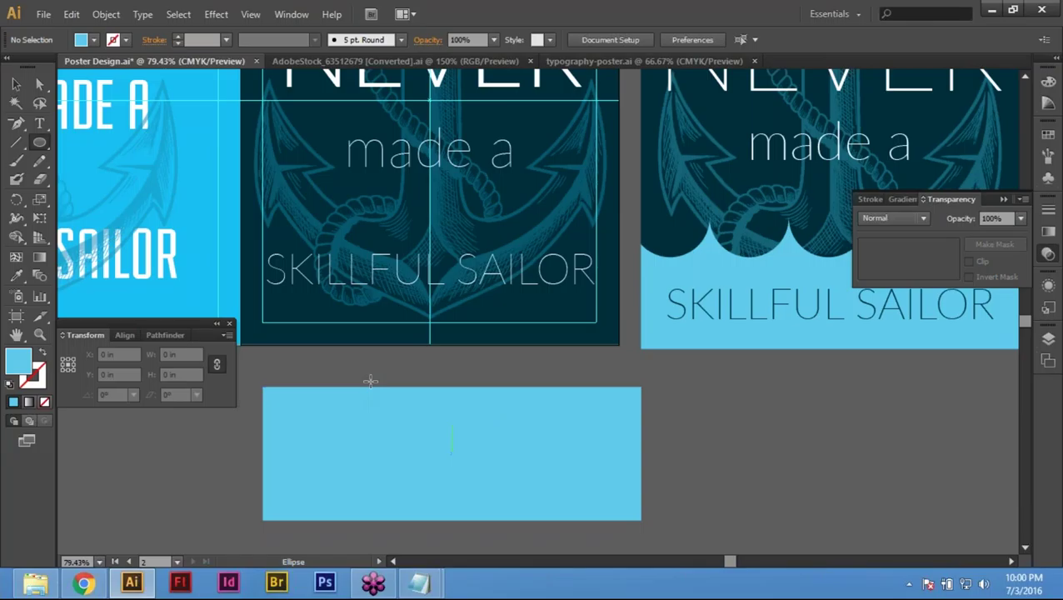
left_click_drag(296, 398, 284, 364)
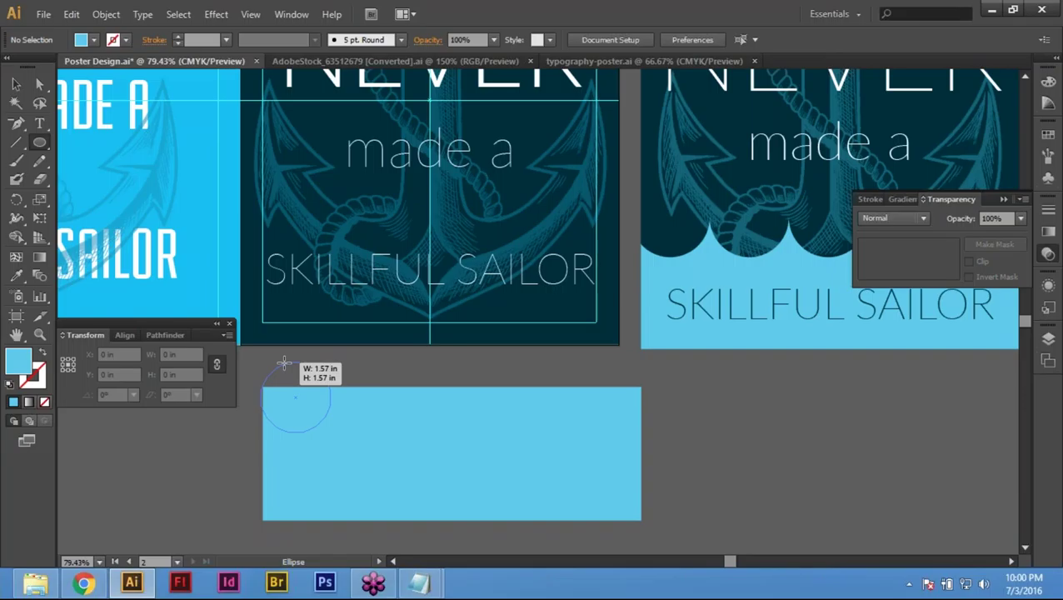
left_click_drag(284, 365, 436, 518)
key("Delete")
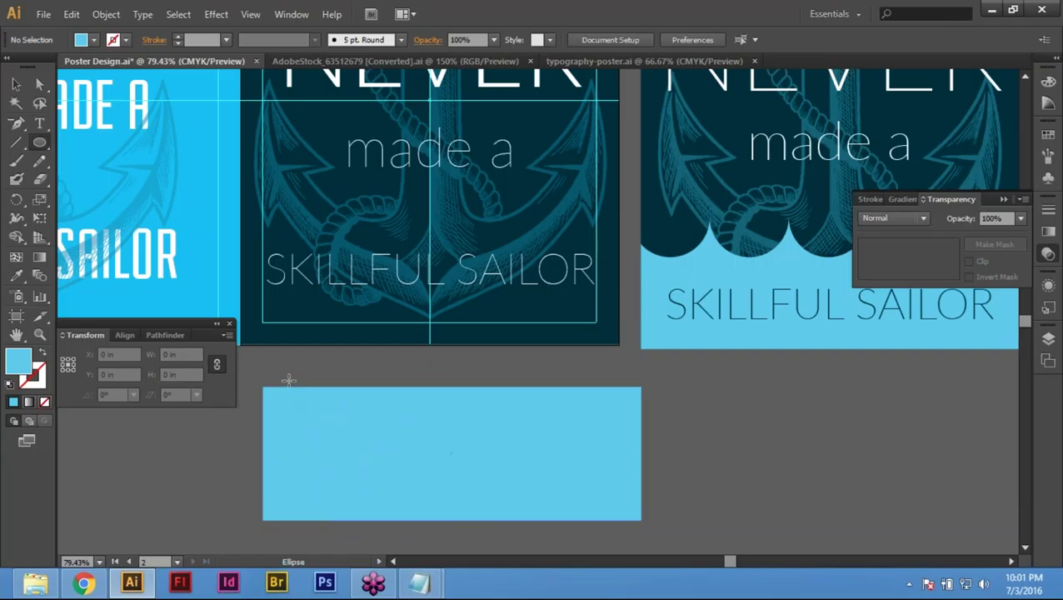
left_click_drag(289, 380, 281, 371)
key("ctrl+z")
Step: Create a trial 1 × 1 in circle, then delete it
left_click(439, 368)
type("1")
key("Tab")
type("1")
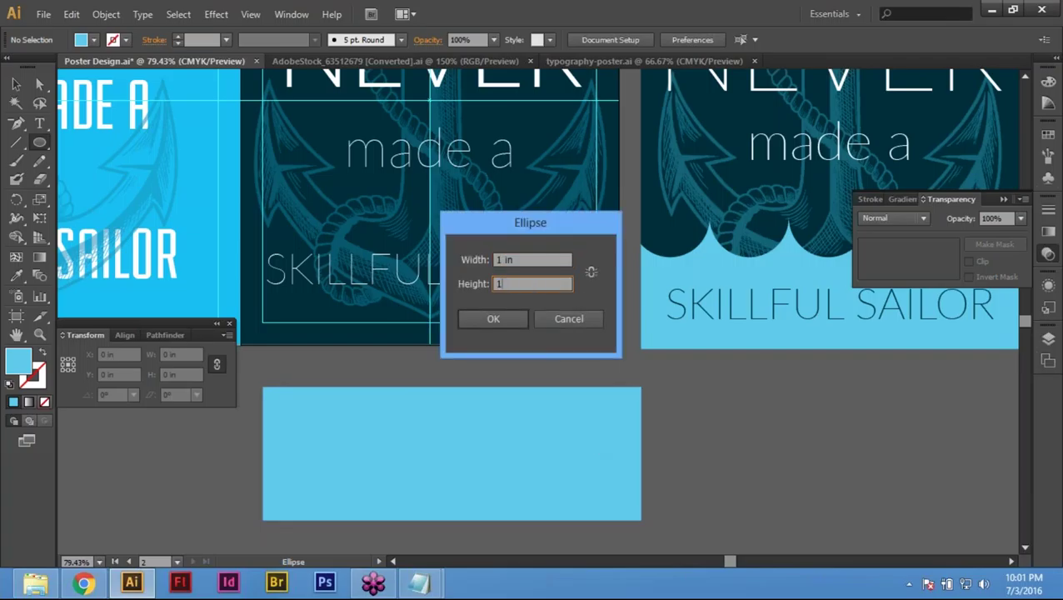
left_click(496, 311)
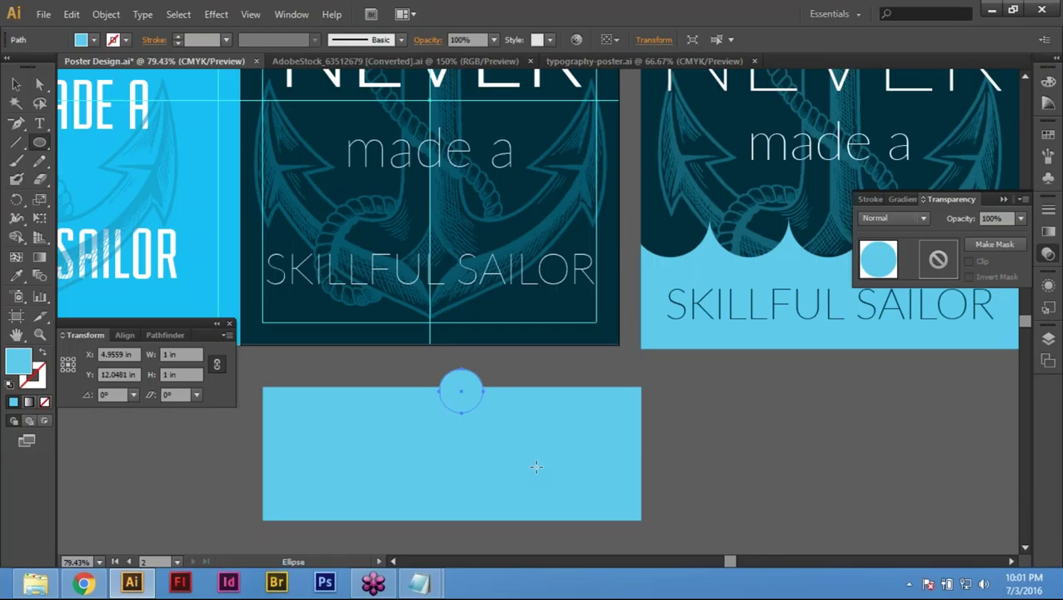
key("Delete")
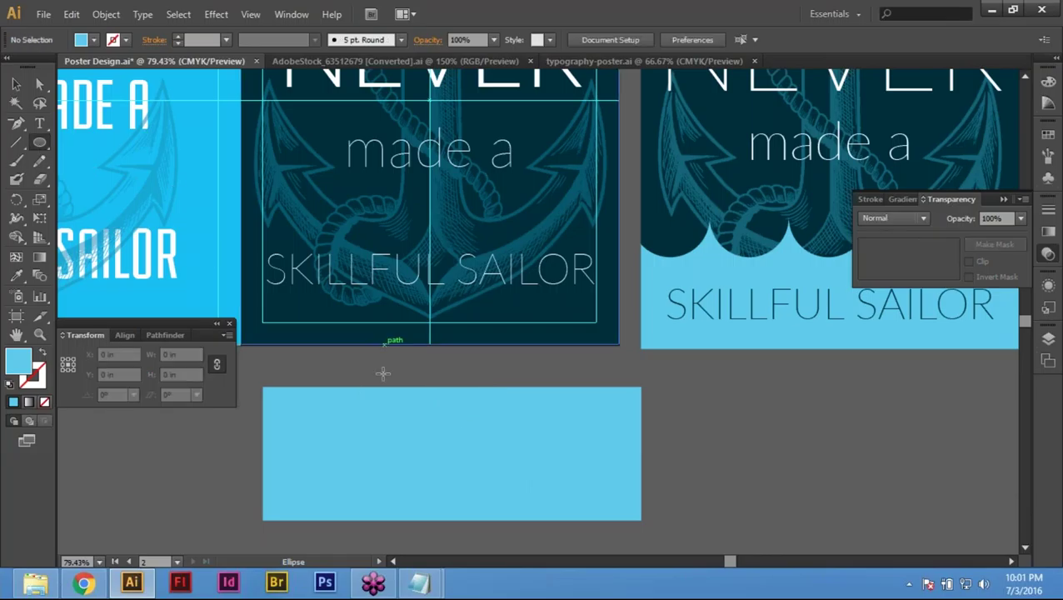
Step: Create a 1.5 × 1.5 in circle and drag it onto the rectangle's top-left corner
left_click(543, 478)
type("1.5")
key("Tab")
type("1.4")
key("BackSpace")
type("5")
key("Return")
key("v")
left_click_drag(427, 418, 316, 401)
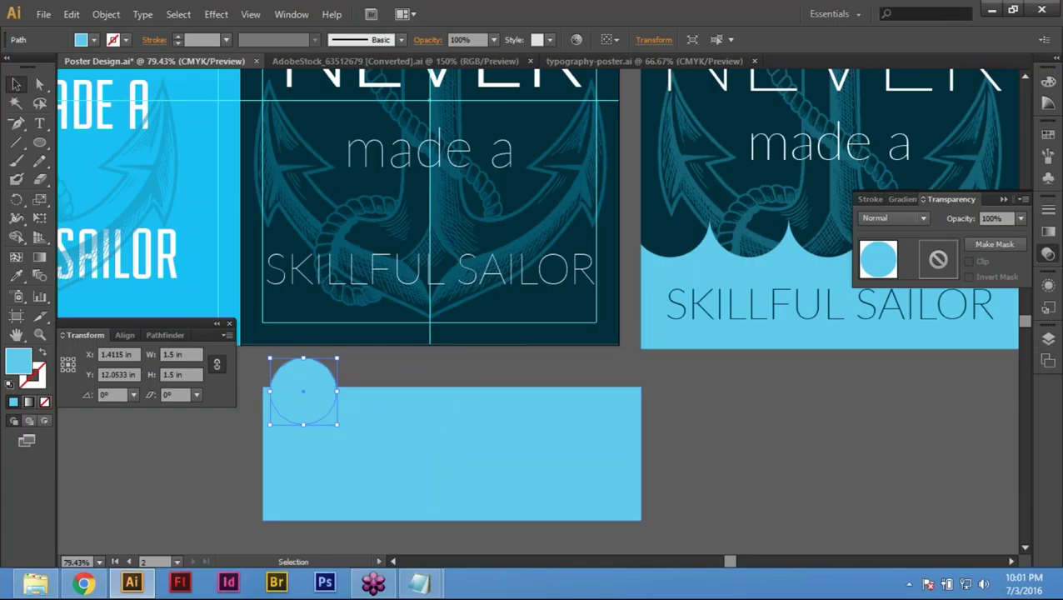
Step: Fill the circle with the poster background's navy using the Eyedropper
key("i")
left_click(520, 330)
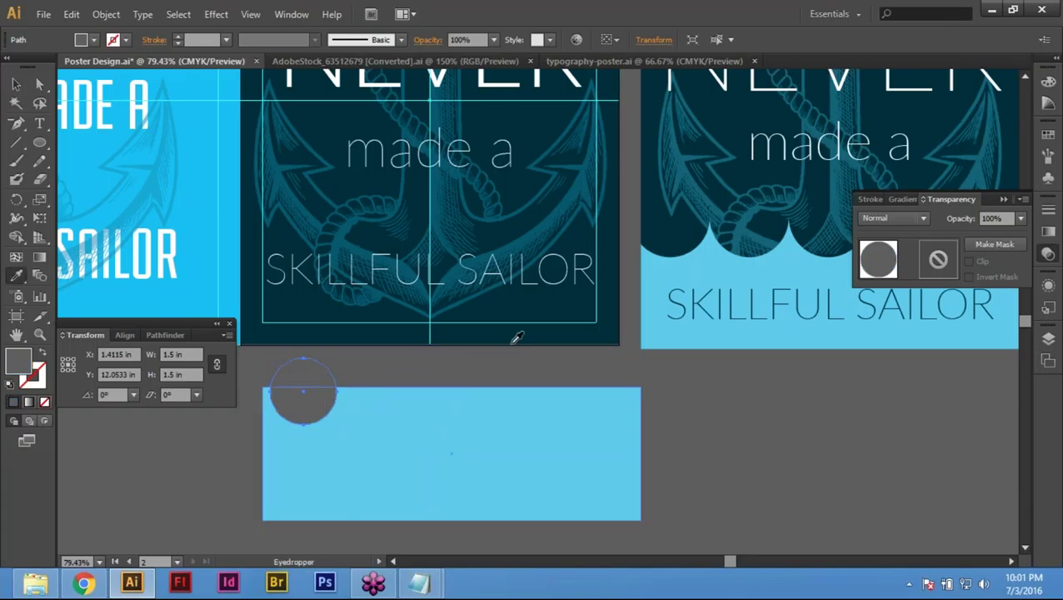
left_click(530, 305)
key("ctrl+shift+a")
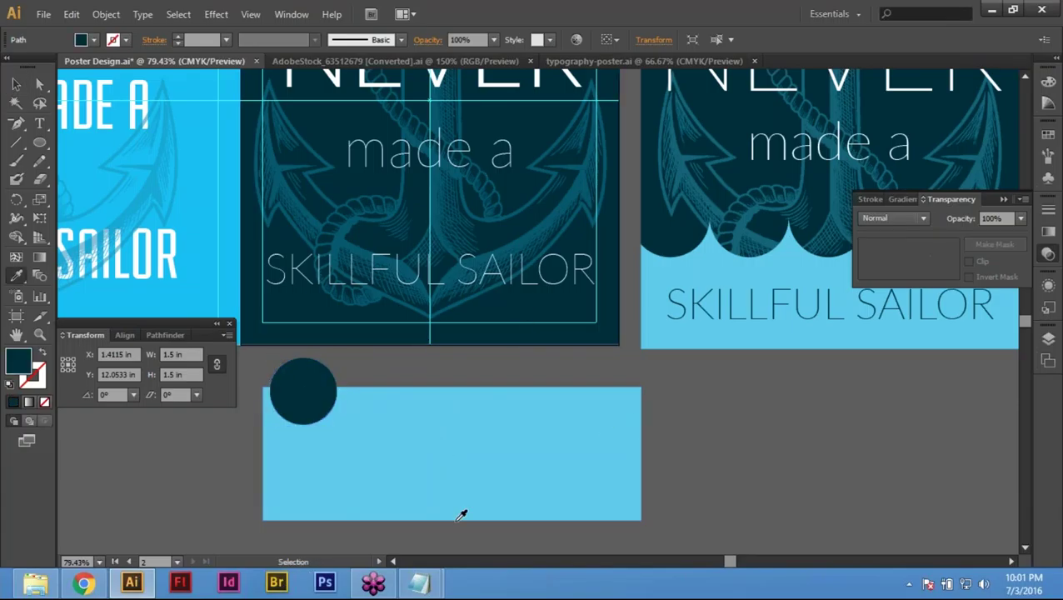
key("v")
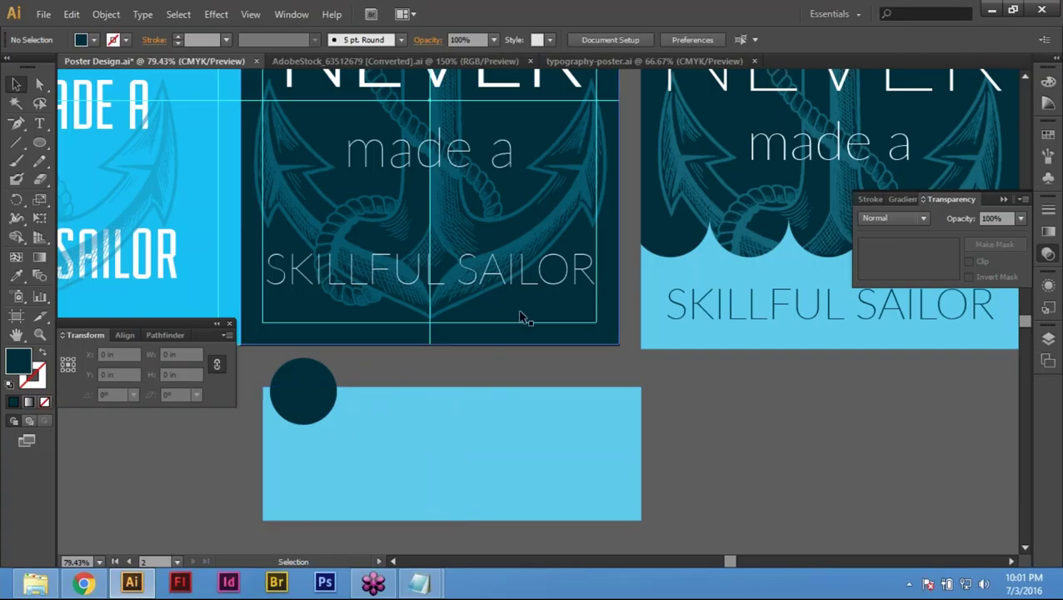
Step: Align the navy circle flush with the rectangle's left edge using Horizontal Align Left
left_click(302, 389)
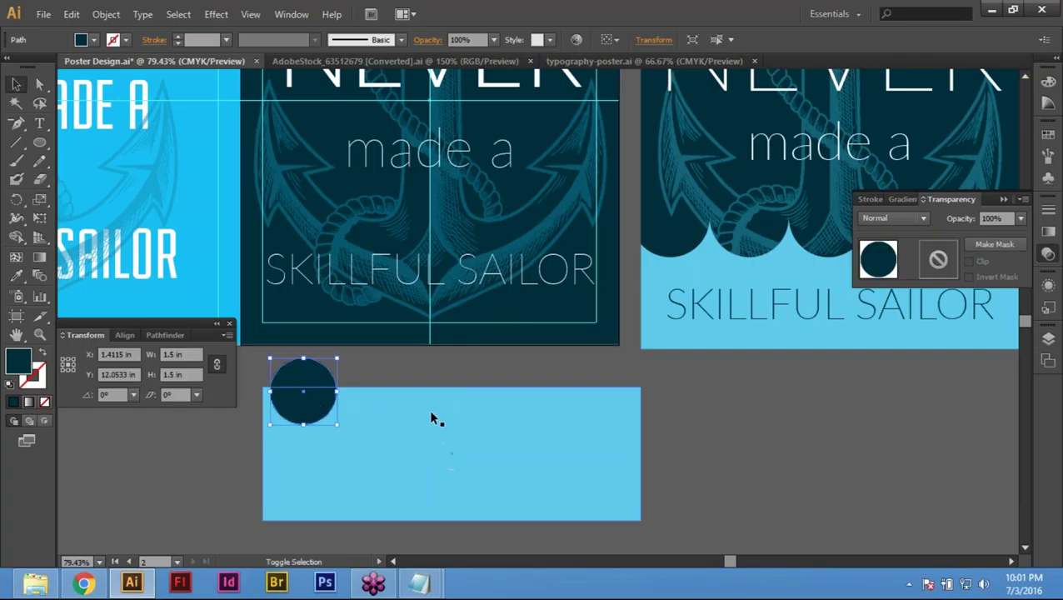
left_click(431, 418, "shift")
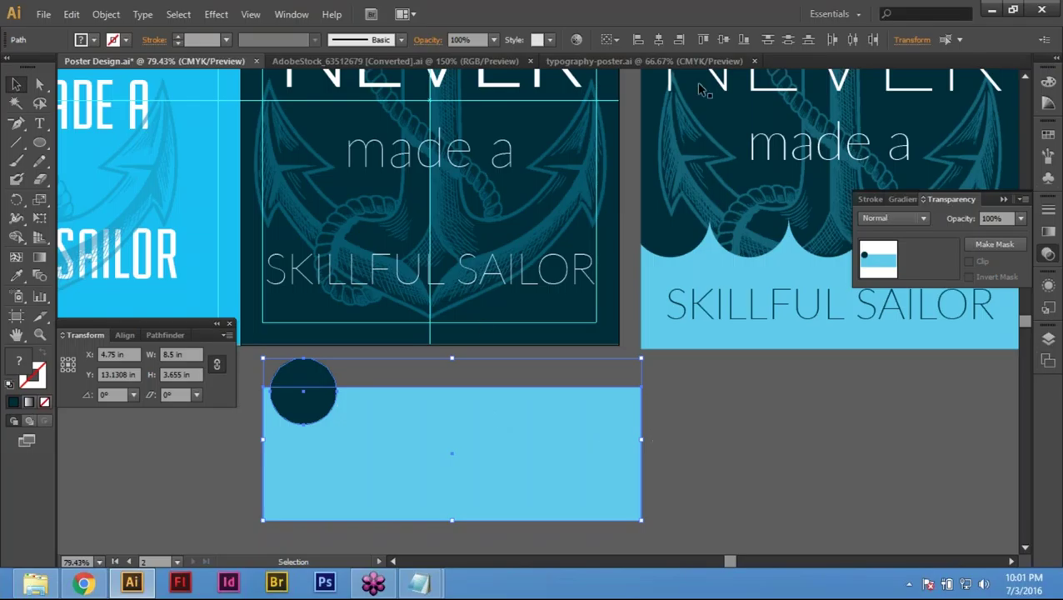
left_click(638, 42)
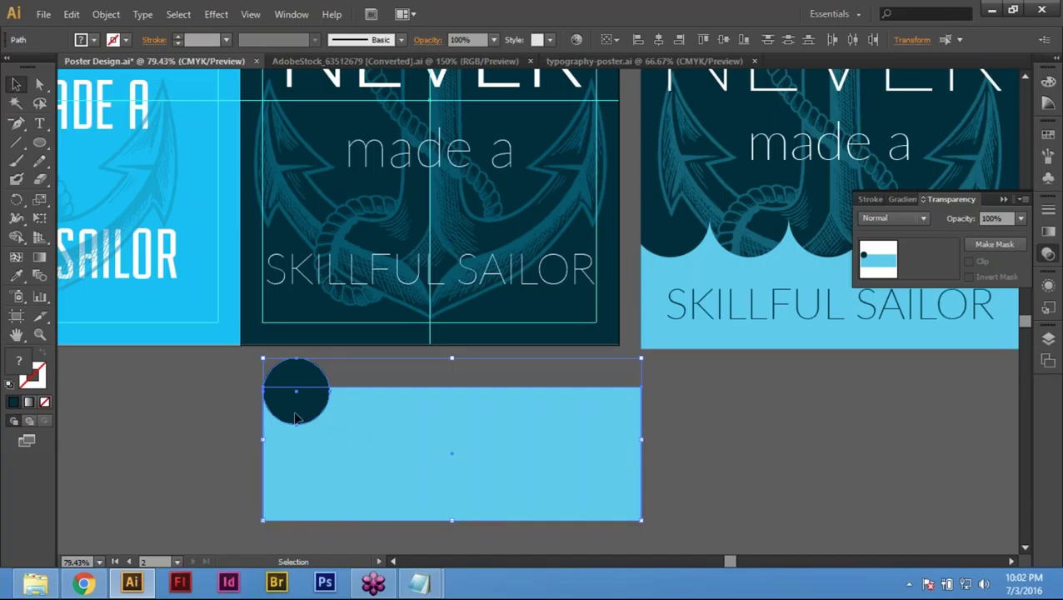
left_click(750, 448)
left_click(296, 389)
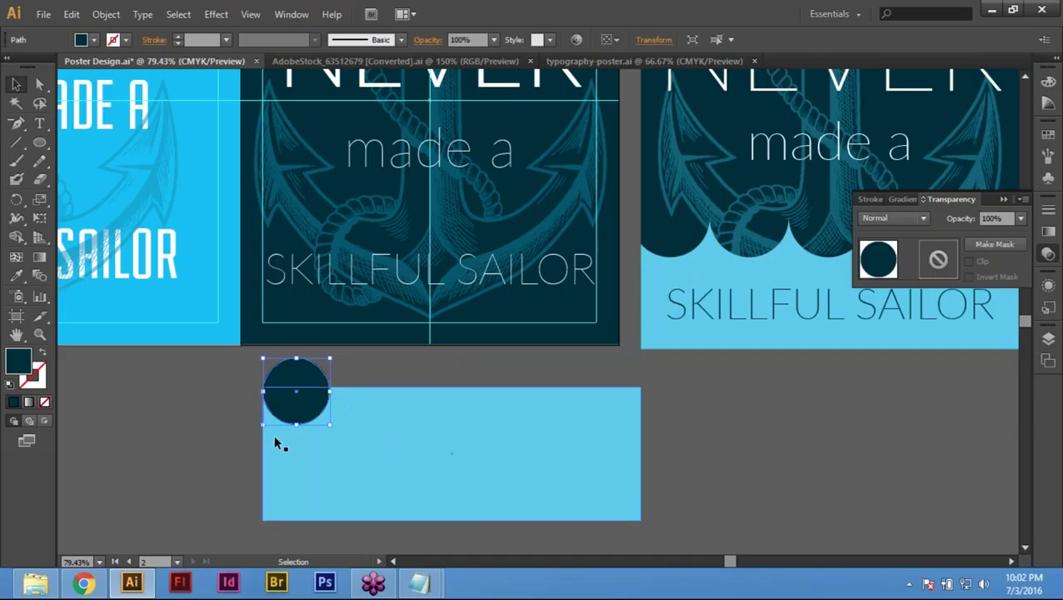
Step: Show the Transform panel and reselect the navy circle
left_click(286, 17)
left_click(377, 419)
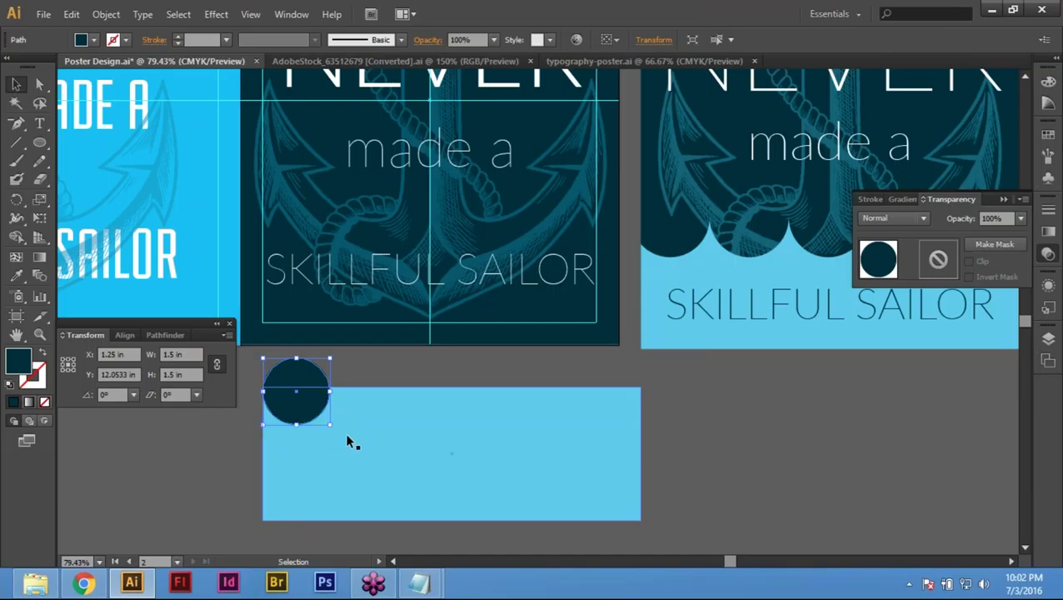
key("Return")
left_click(634, 406)
left_click(714, 418)
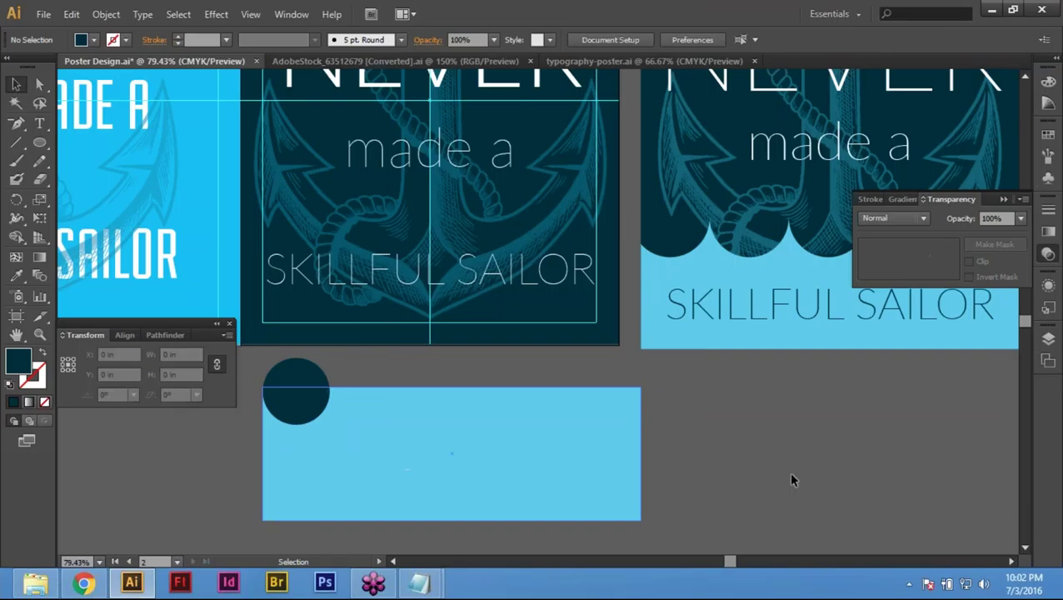
left_click(304, 386)
key("Return")
type("1.5")
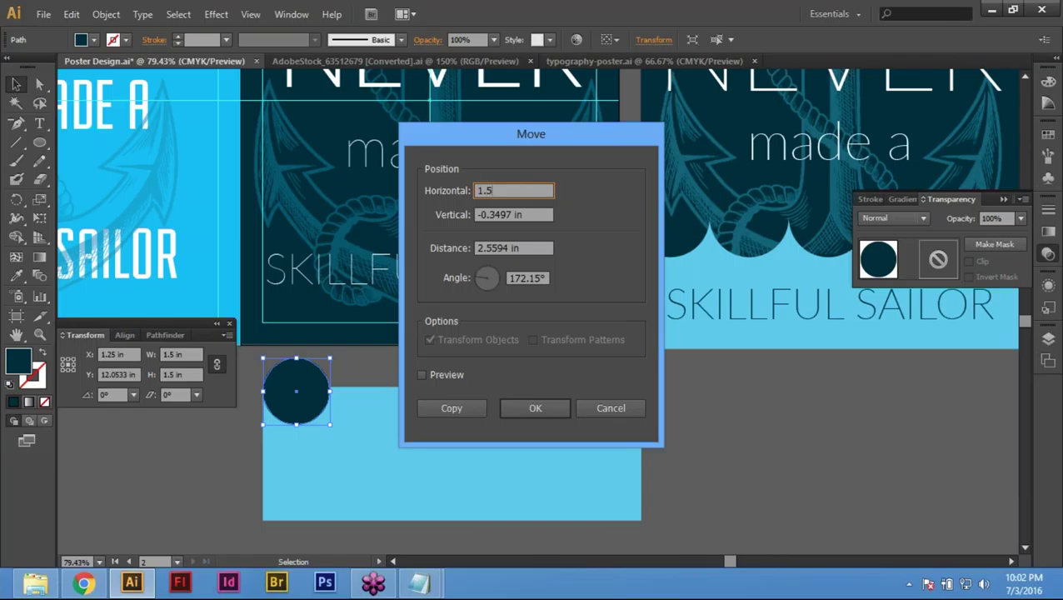
key("Tab")
type("0")
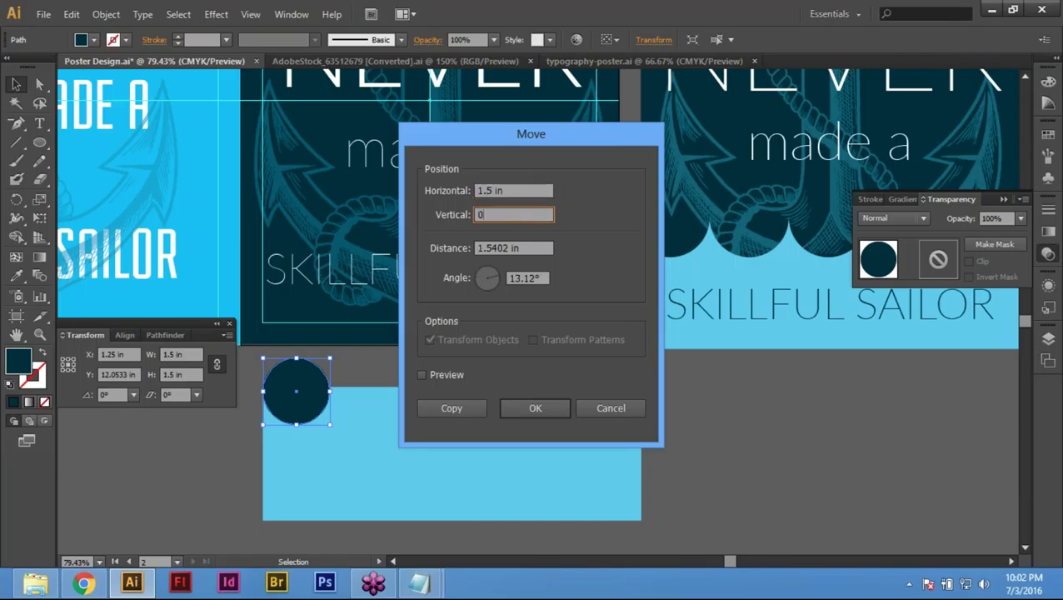
key("Tab")
key("Tab")
key("Tab")
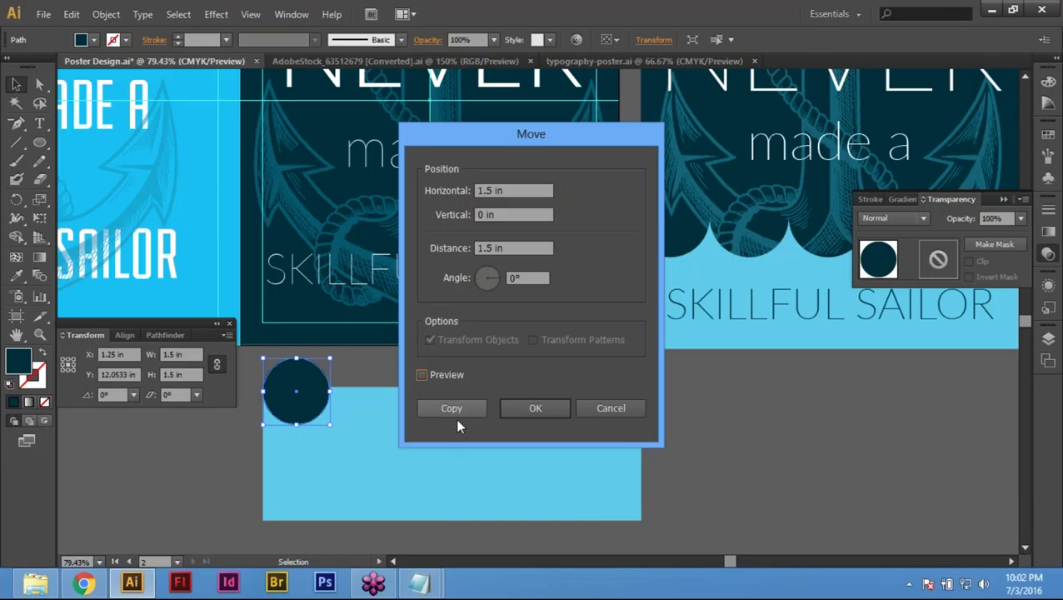
left_click(455, 407)
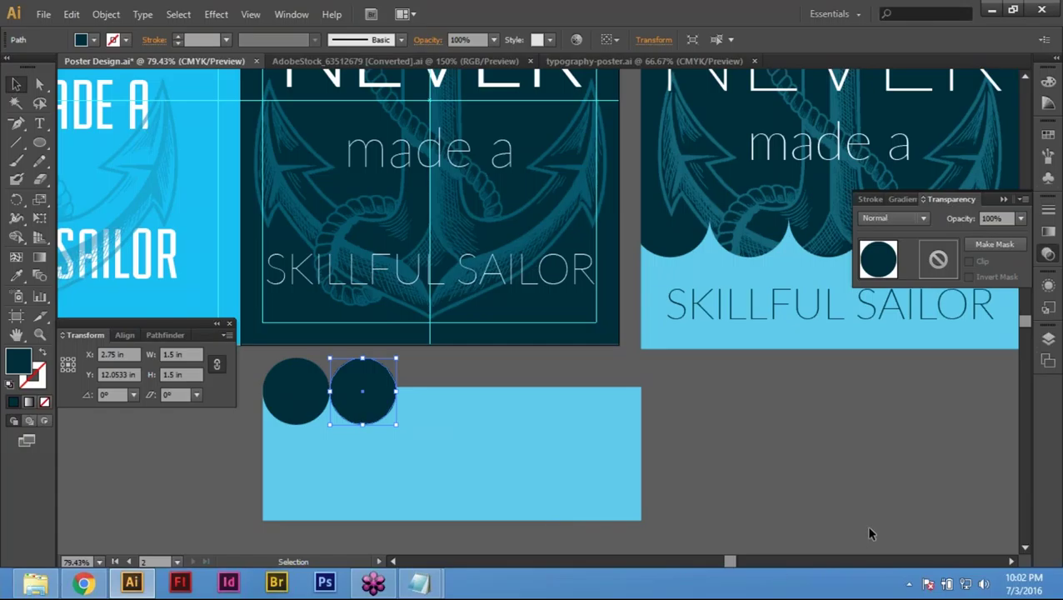
key("a")
key("v")
key("a")
key("v")
key("a")
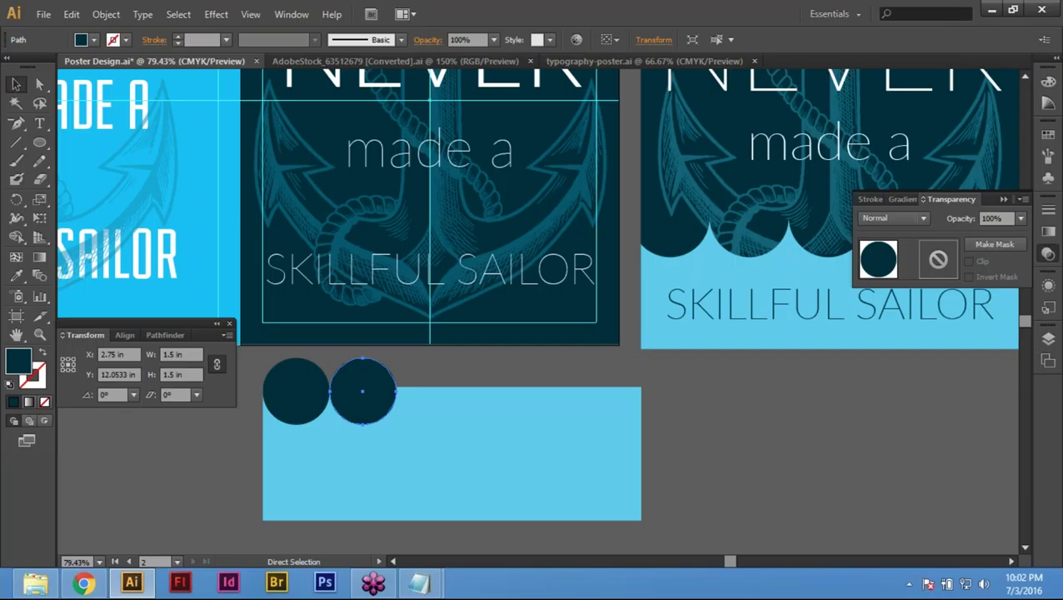
key("ctrl+d")
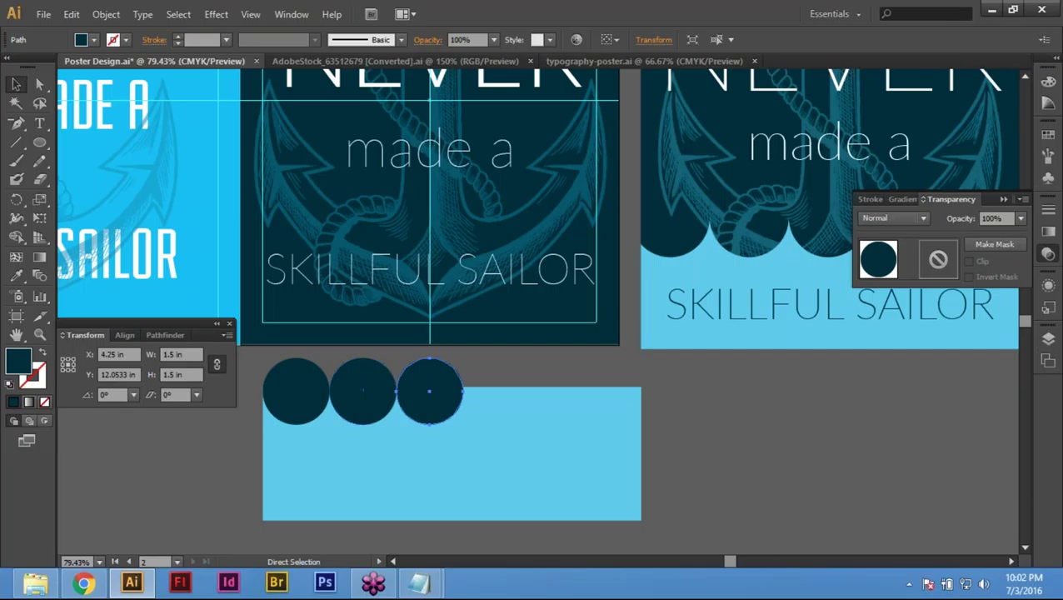
key("ctrl+d")
key("ctrl+d")
key("ctrl+d")
key("ctrl+d")
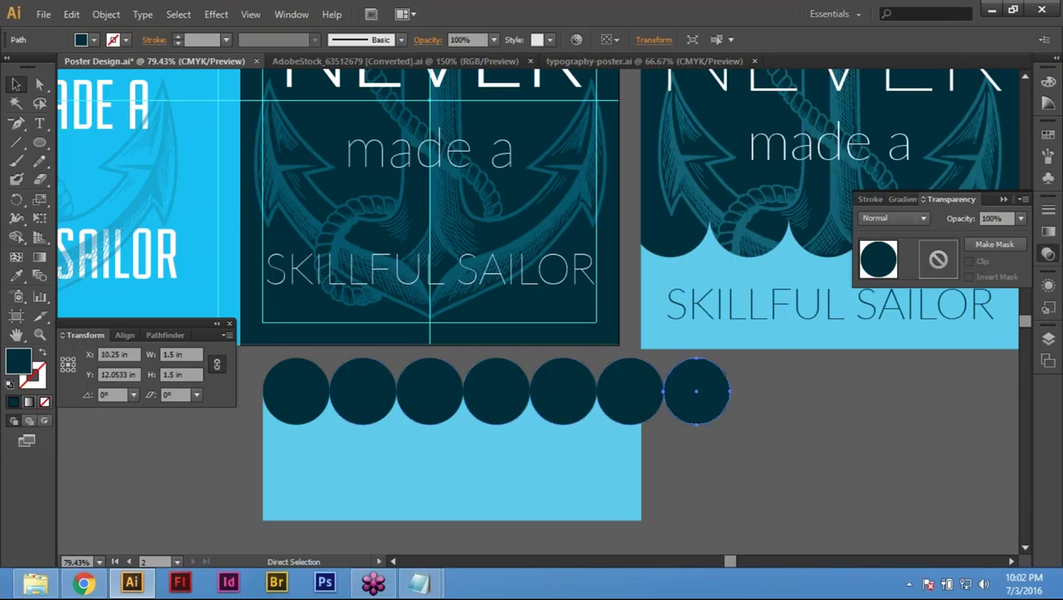
key("ctrl+d")
key("ctrl+d")
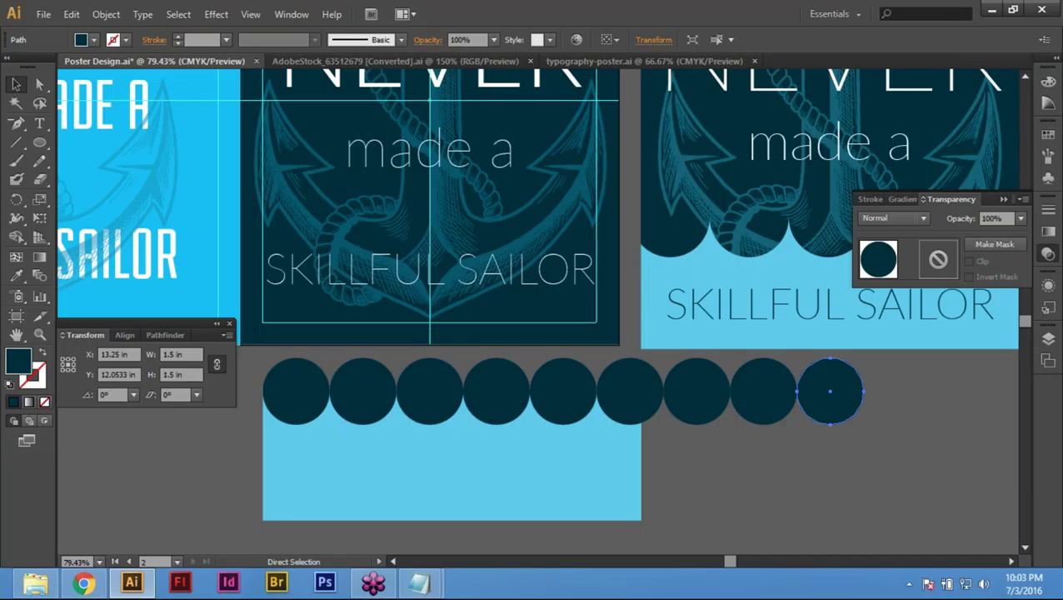
key("ctrl+d")
key("ctrl+z")
key("ctrl+z")
key("ctrl+z")
key("ctrl+z")
key("ctrl+z")
key("ctrl+z")
key("ctrl+z")
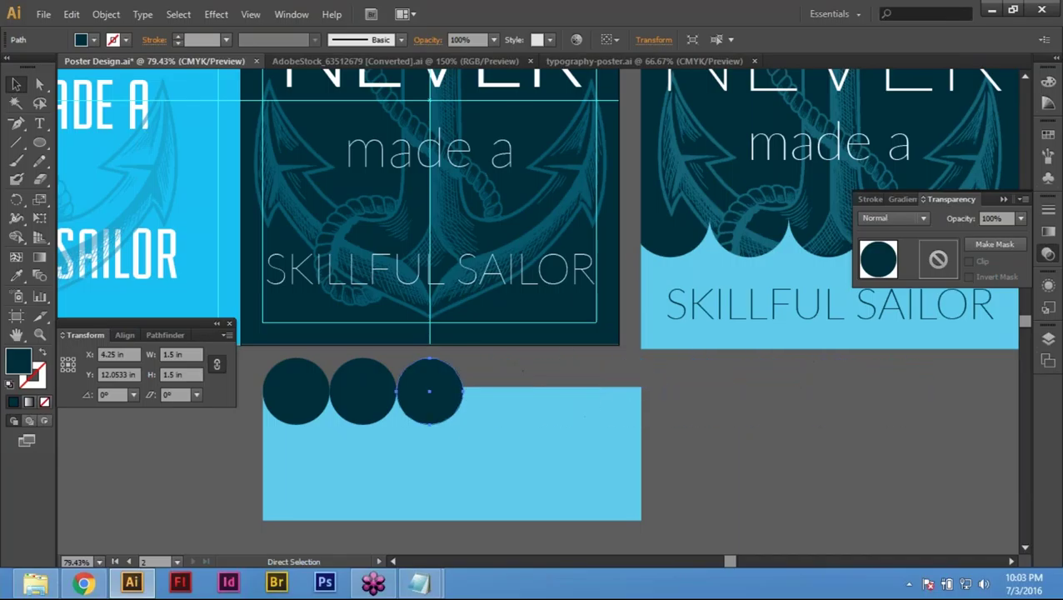
key("ctrl+z")
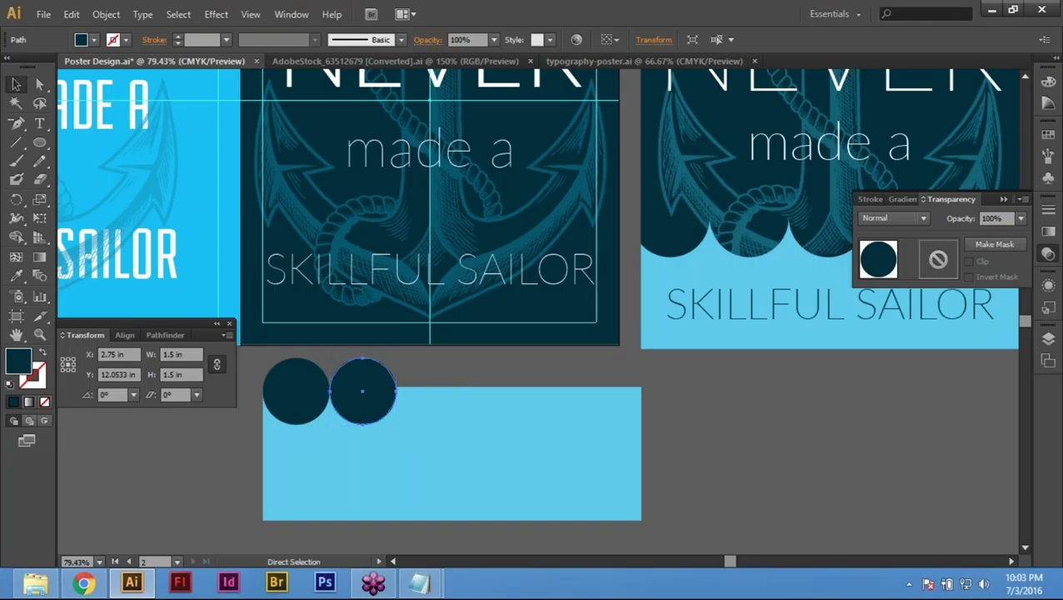
key("ctrl+d")
key("ctrl+d")
key("ctrl+d")
key("ctrl+d")
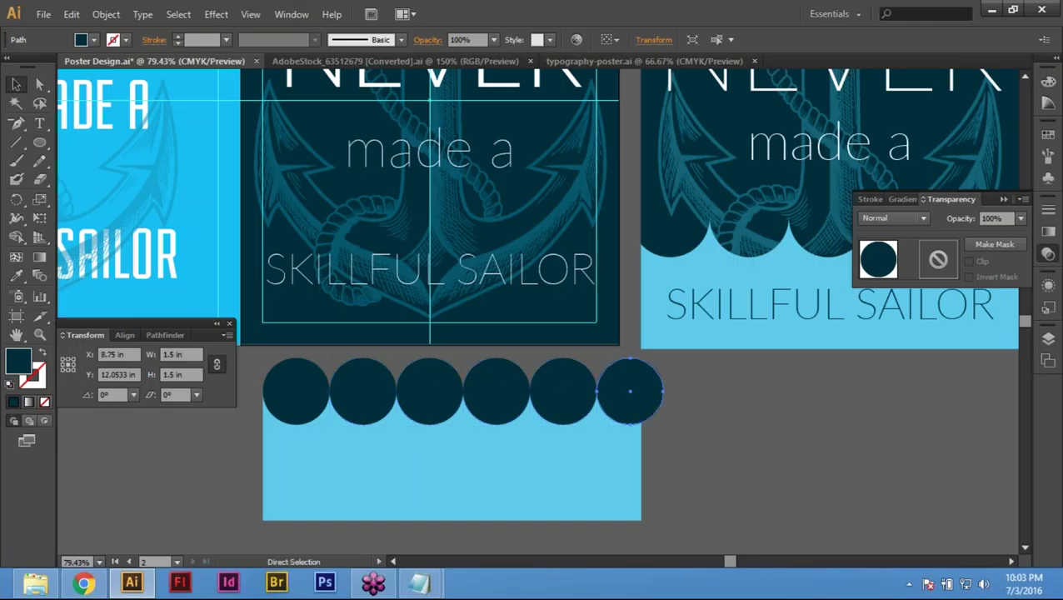
key("ctrl+d")
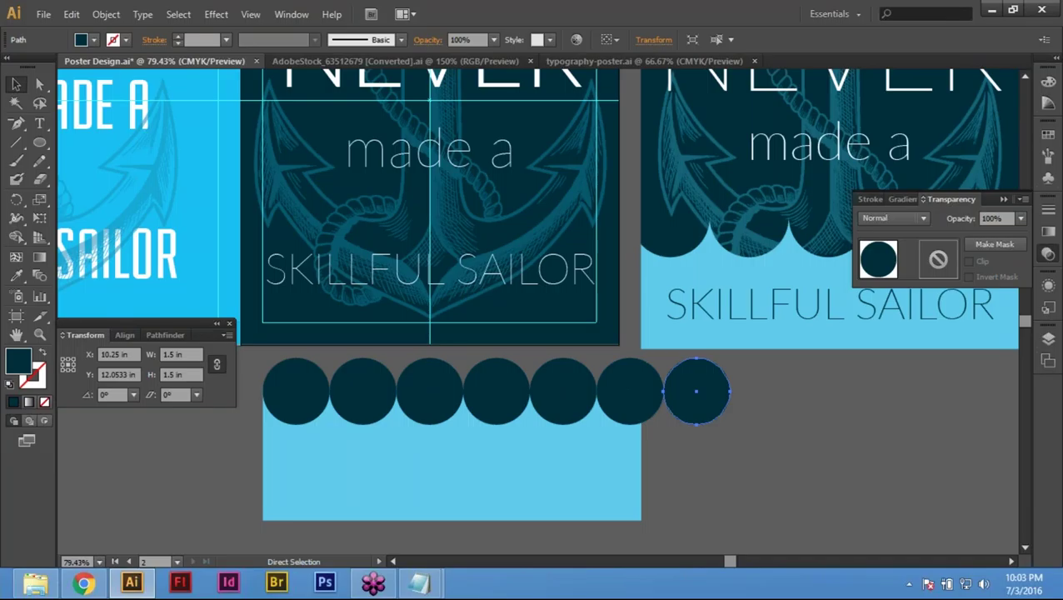
key("ctrl+z")
key("ctrl+z")
key("ctrl+z")
key("ctrl+z")
key("ctrl+z")
key("ctrl+z")
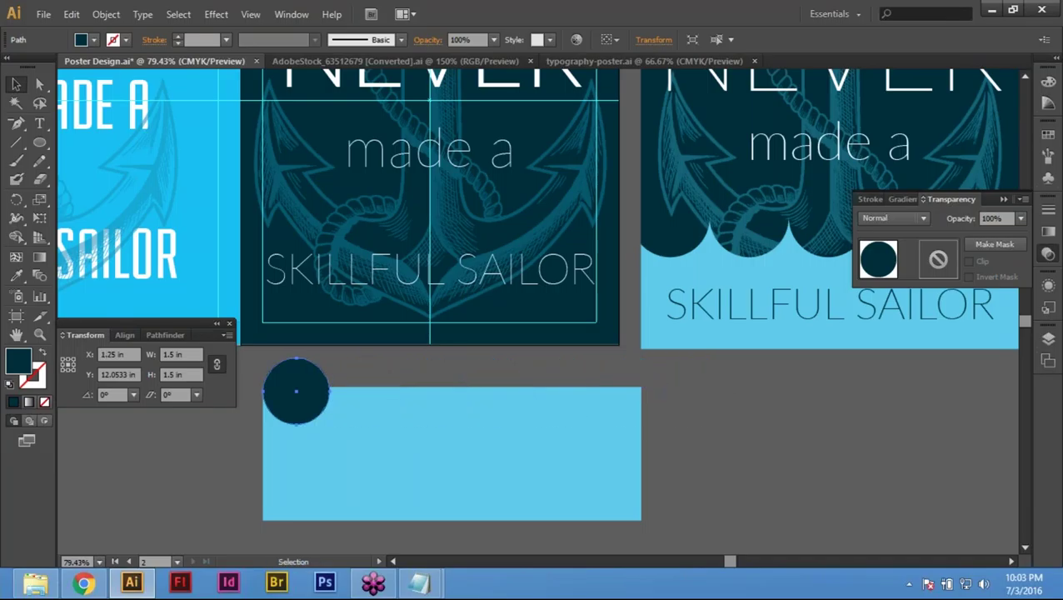
Step: Copy the navy circle 1.5 in to the right with Move (Horizontal 1.5, Vertical 0)
left_click(660, 513)
left_click(314, 393)
key("Return")
type("1.5")
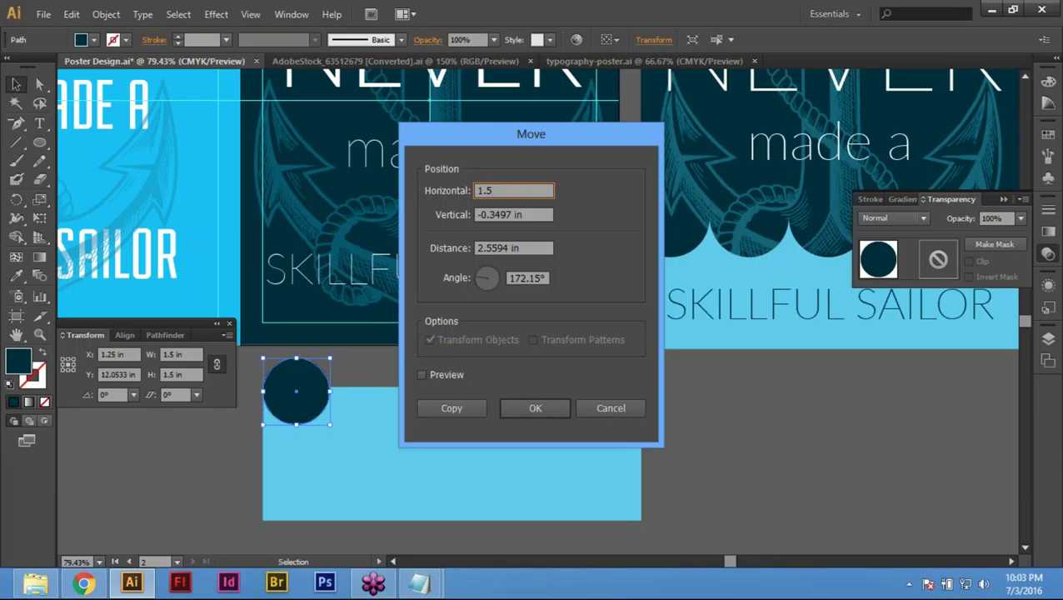
key("Tab")
type("0")
key("Tab")
key("Tab")
key("Tab")
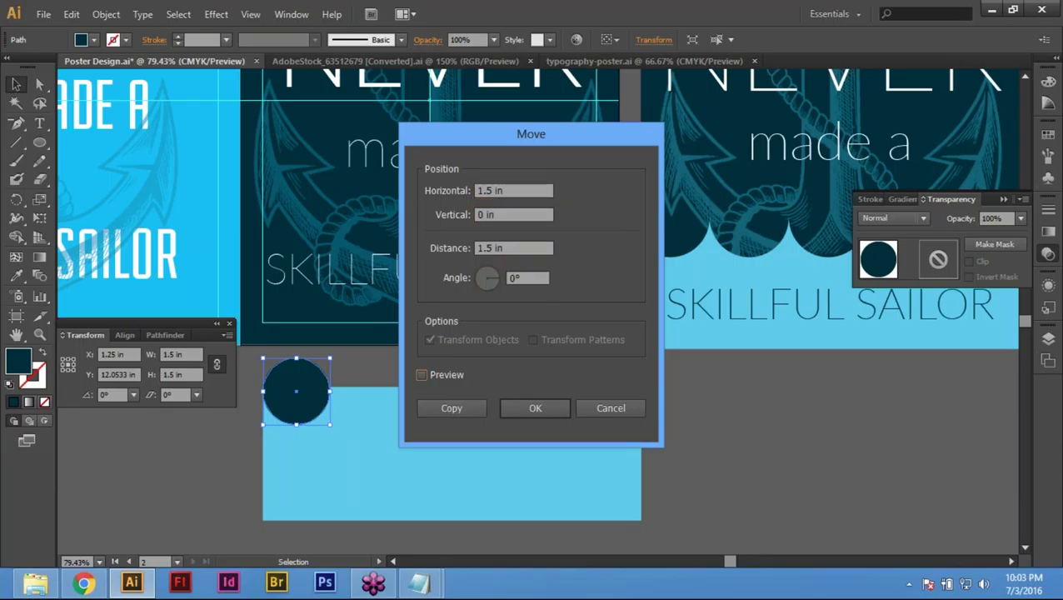
left_click(450, 408)
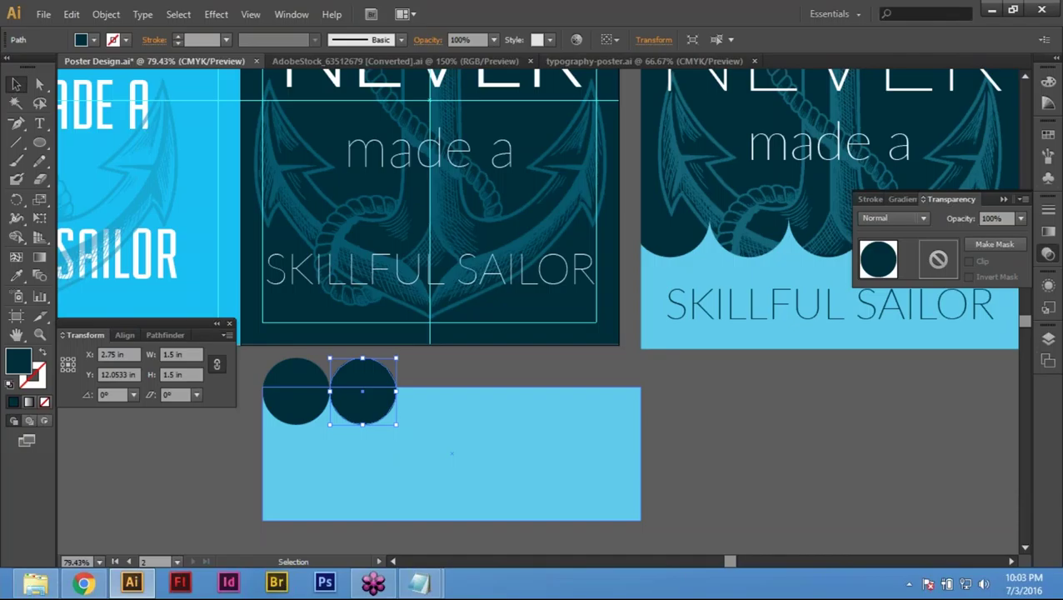
Step: Repeat the 1.5 in copy until six circles line the rectangle's top edge
key("a")
key("v")
key("Return")
left_click(459, 412)
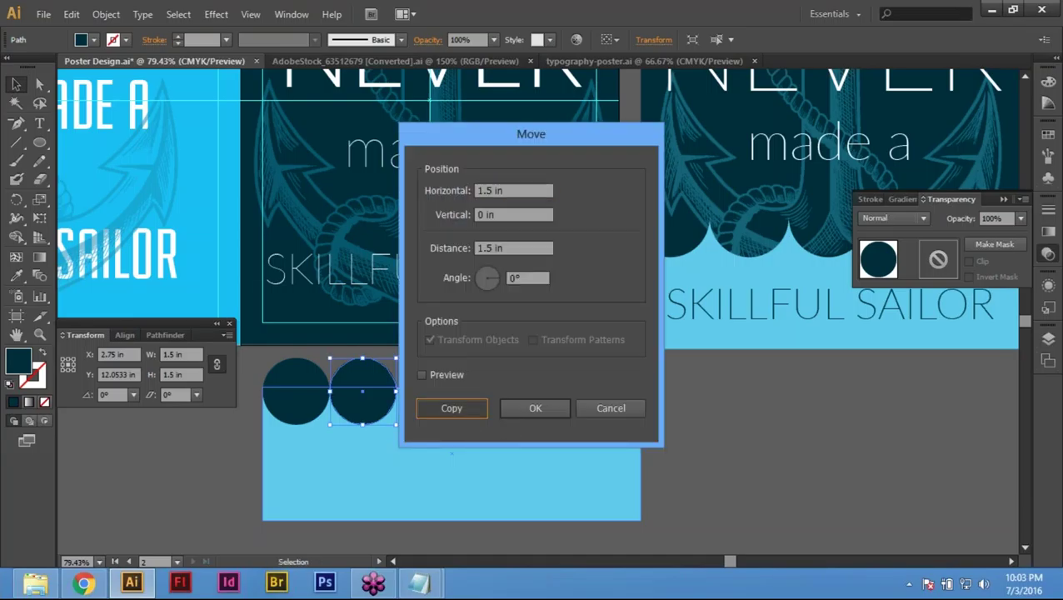
key("Return")
left_click(451, 410)
key("a")
key("ctrl+z")
key("ctrl+z")
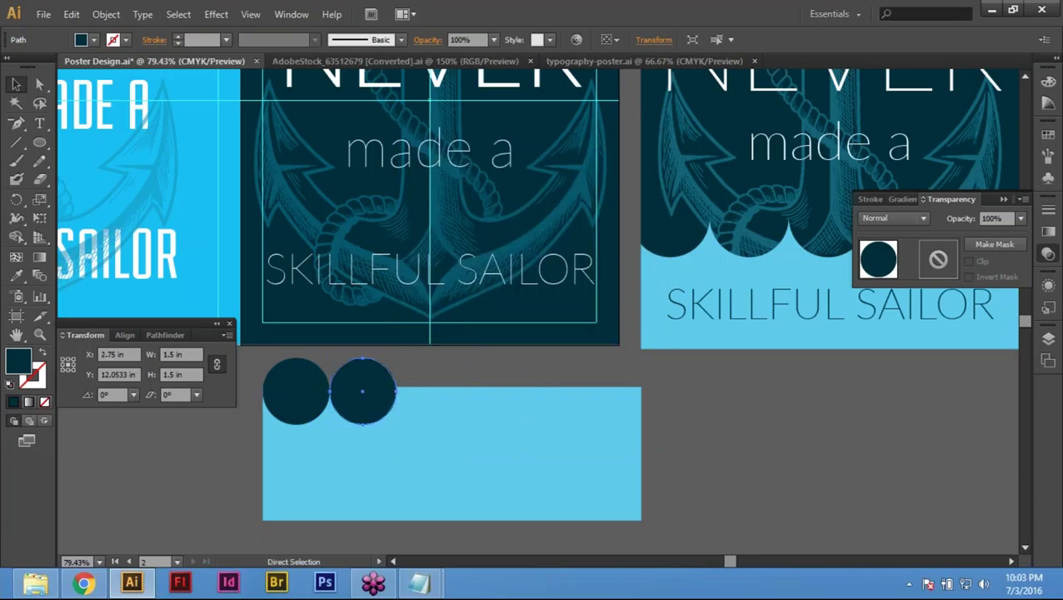
key("ctrl+shift+z")
key("ctrl+d")
key("ctrl+d")
key("ctrl+d")
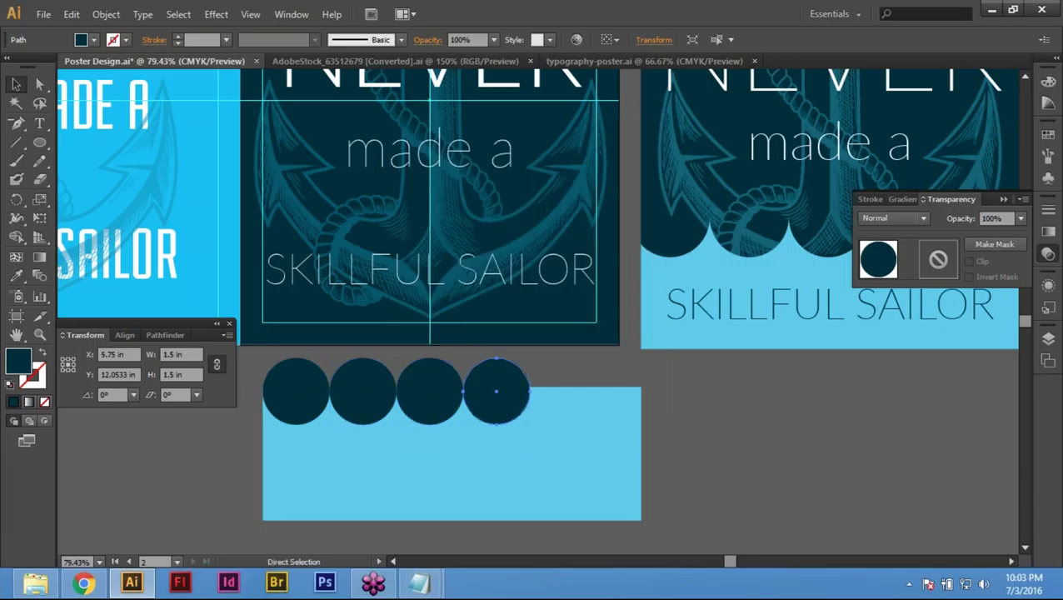
key("v")
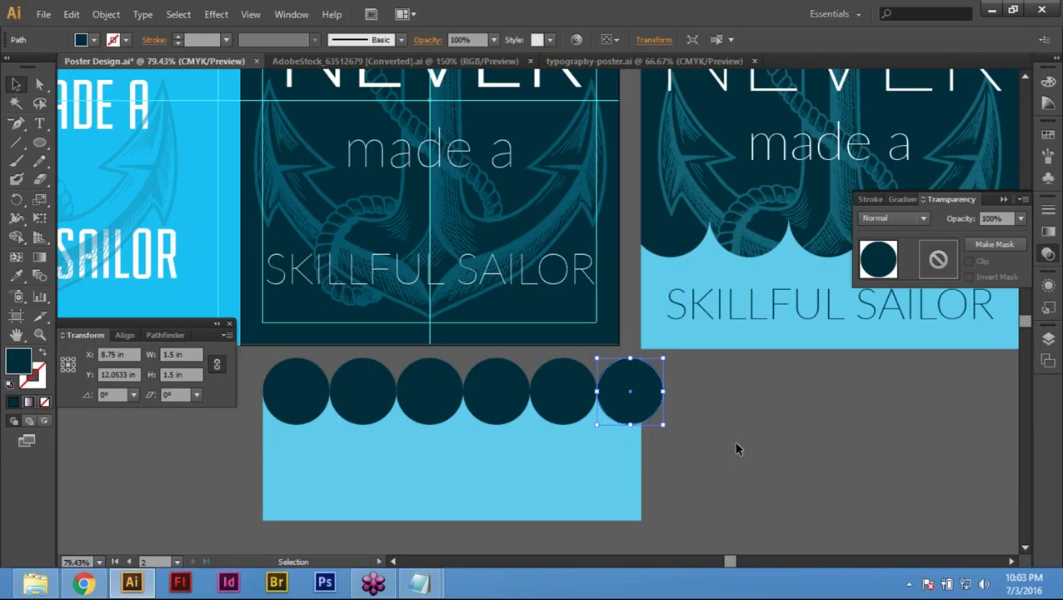
left_click(736, 449)
key("space")
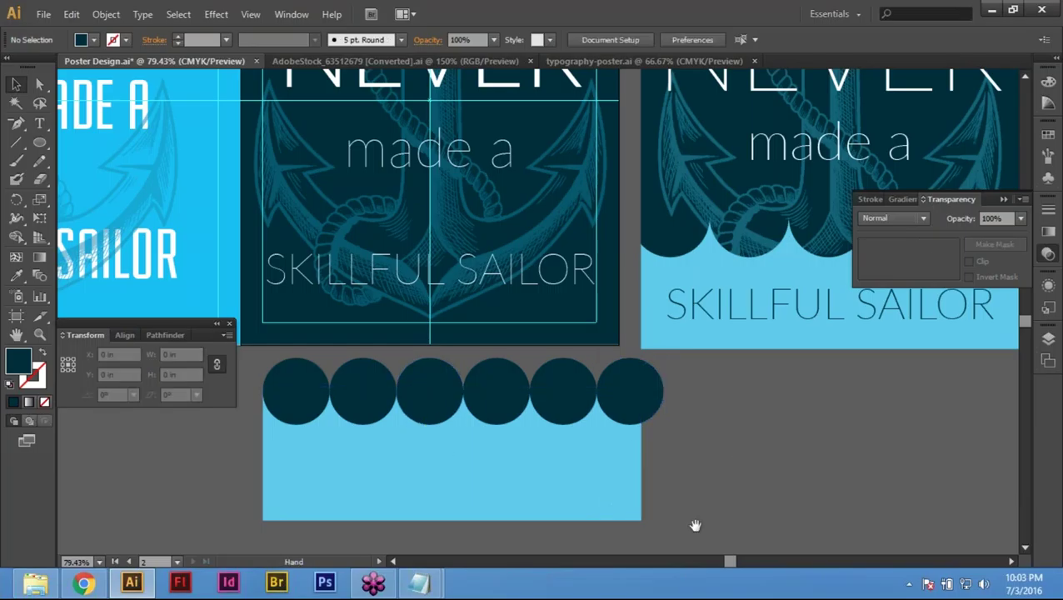
Step: Select the six circles and the rectangle together and look for the Pathfinder options
left_click_drag(671, 507, 729, 469)
left_click_drag(277, 339, 844, 417)
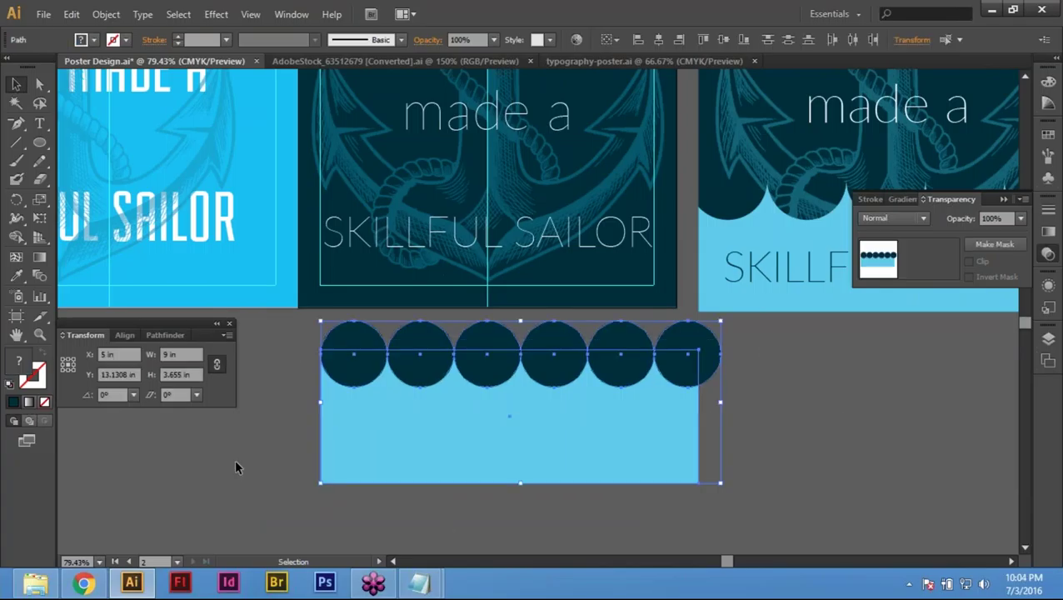
left_click(171, 337)
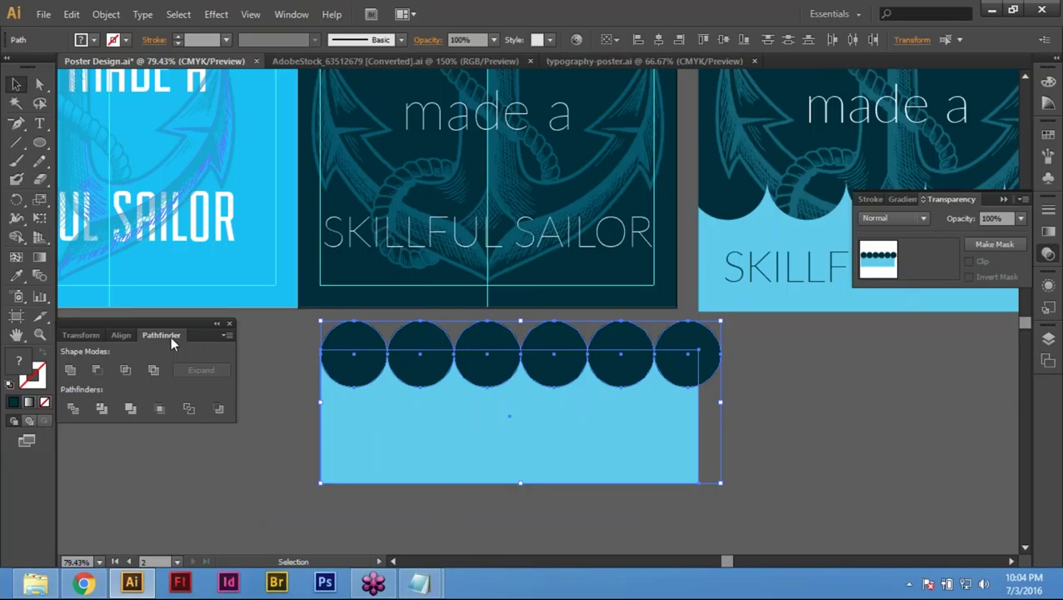
left_click(284, 15)
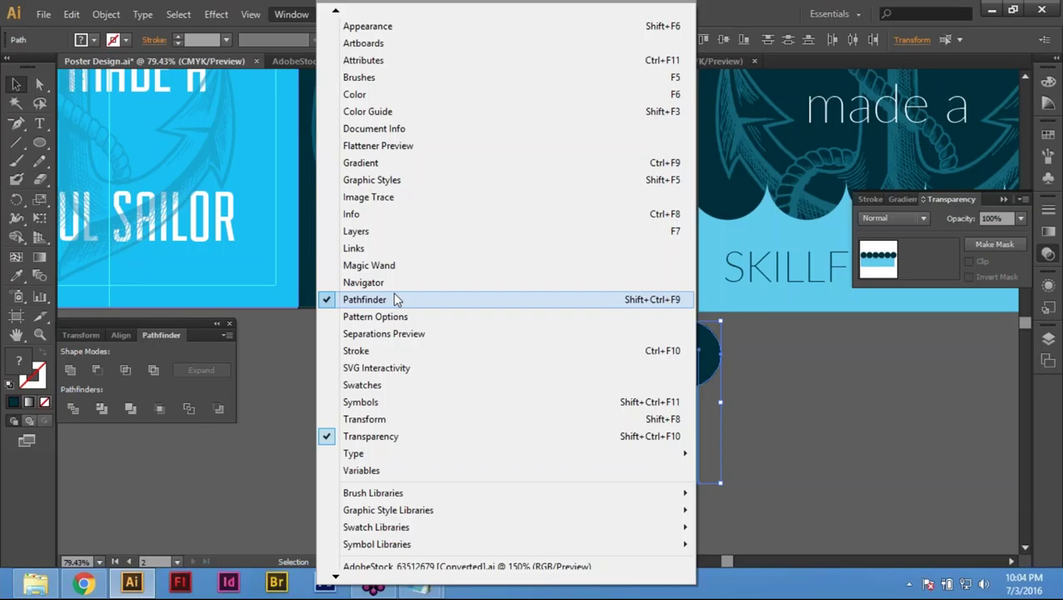
left_click(802, 394)
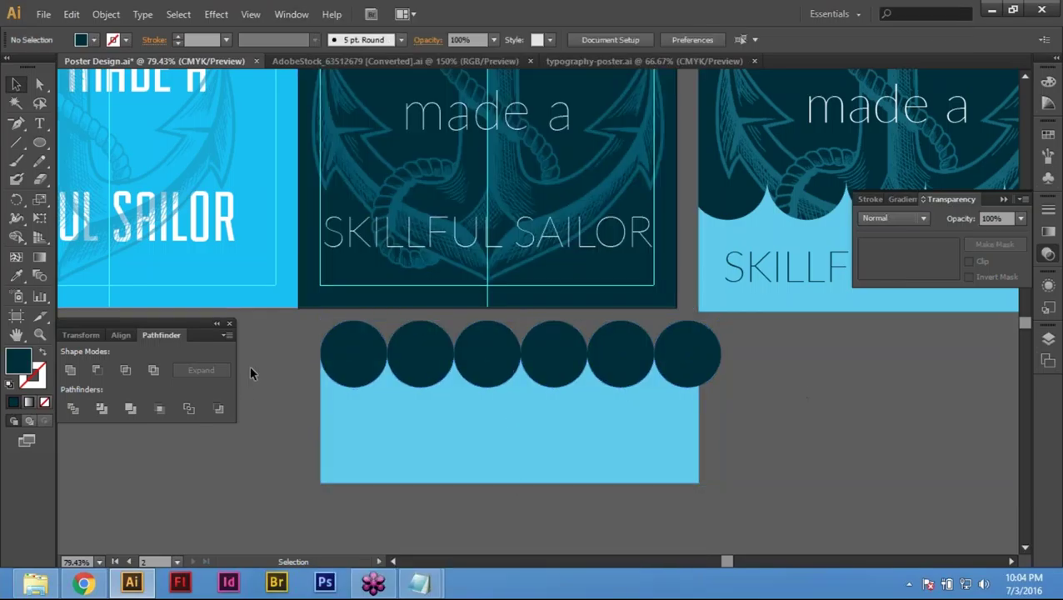
Step: Try merging circles and rectangle with Pathfinder Unite, then undo it
left_click_drag(280, 327, 814, 434)
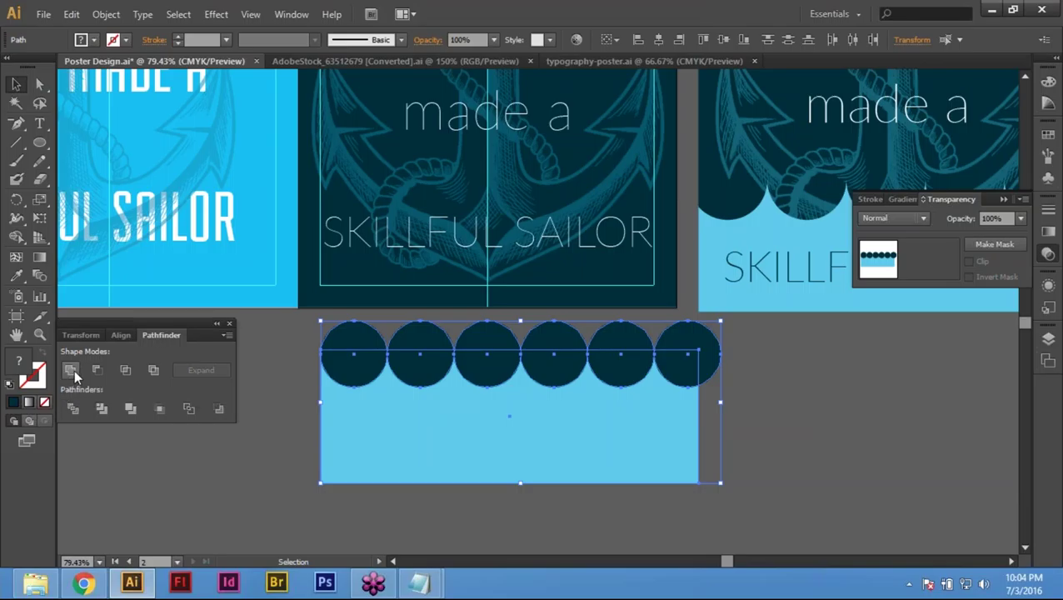
left_click(66, 367)
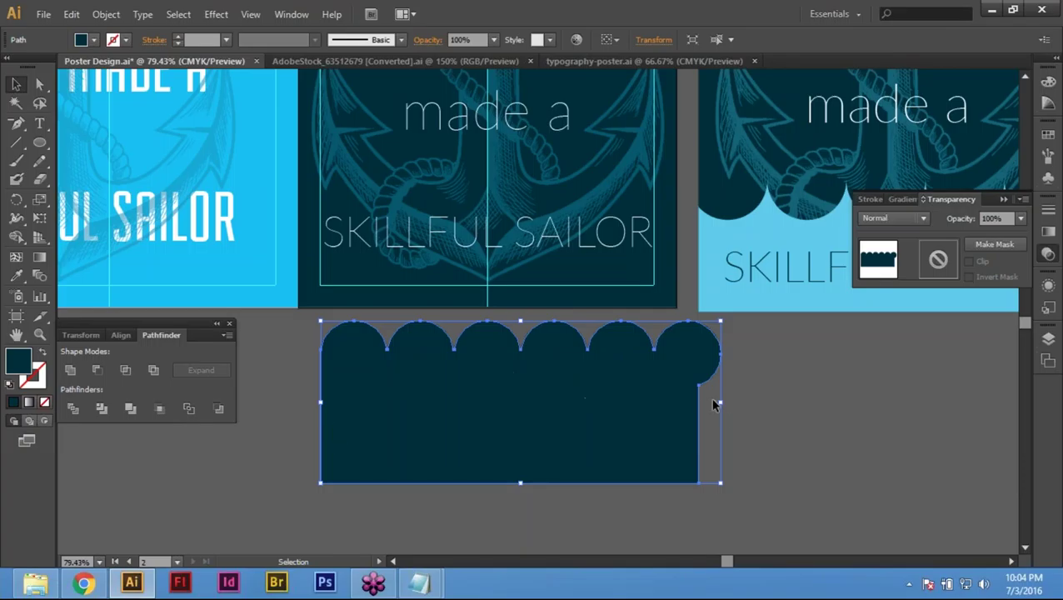
key("ctrl+z")
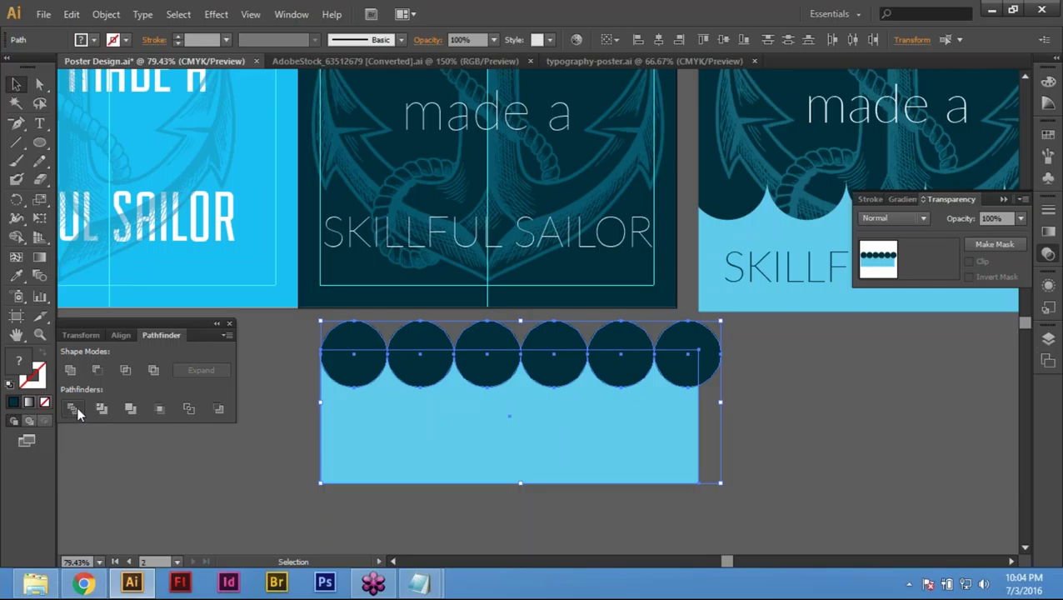
Step: Divide the circles and rectangle with Pathfinder, then delete the first circle's pieces
left_click(74, 408)
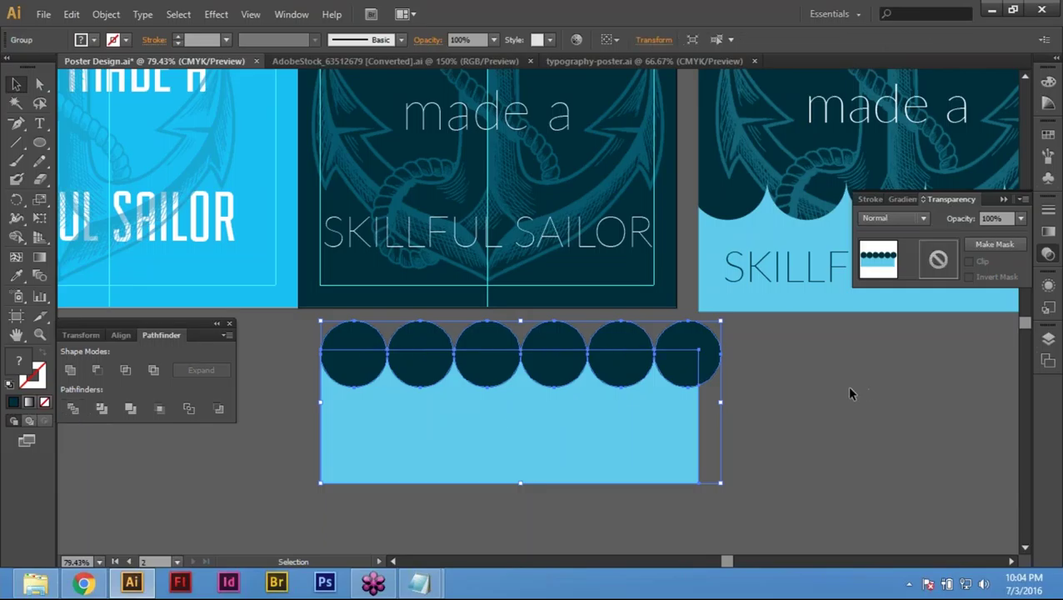
left_click(791, 401)
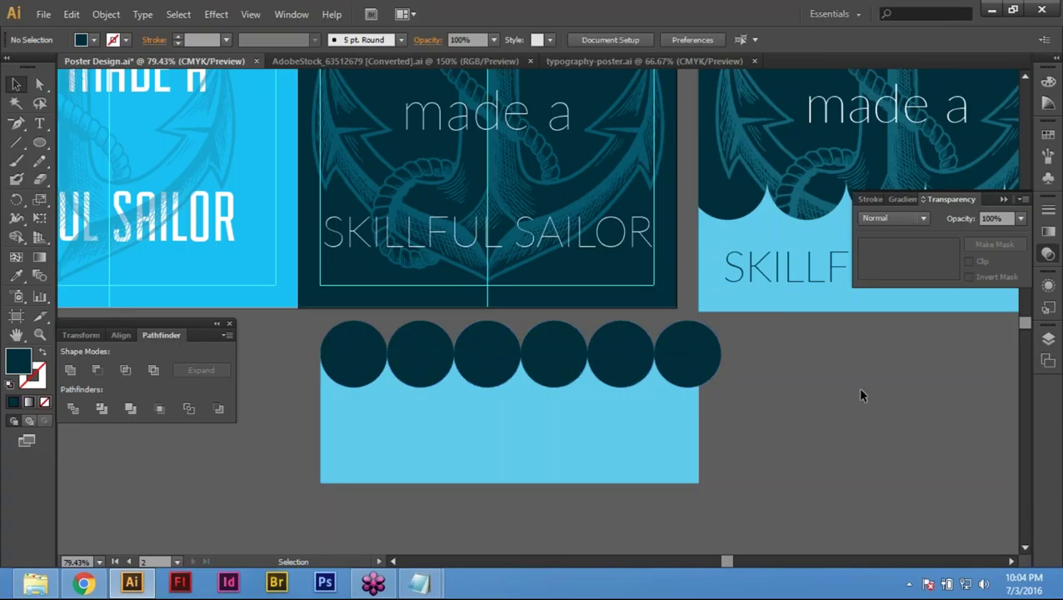
key("a")
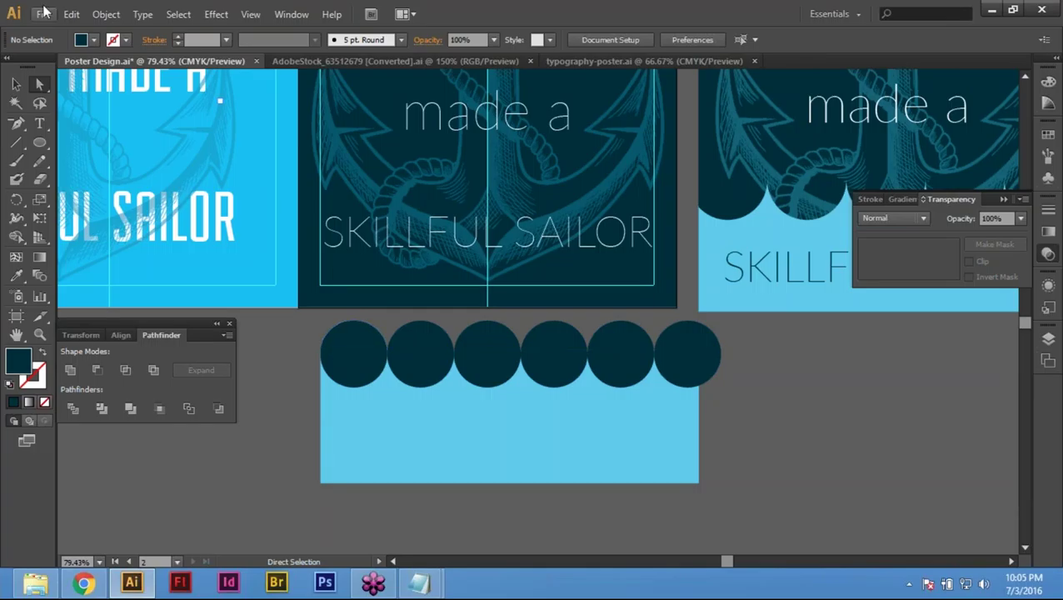
left_click(368, 365)
left_click_drag(368, 365, 363, 370)
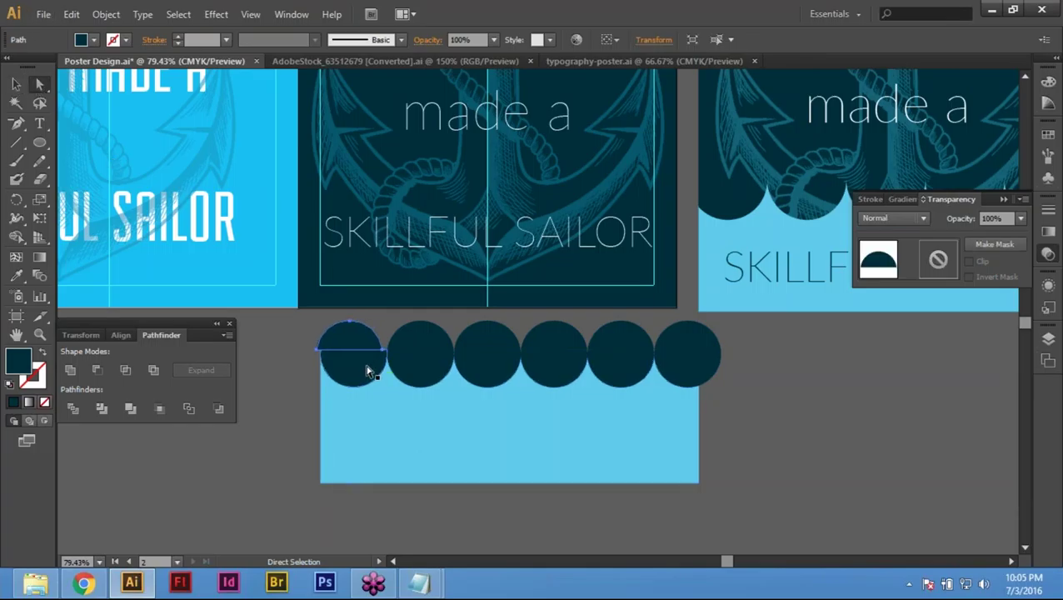
key("Delete")
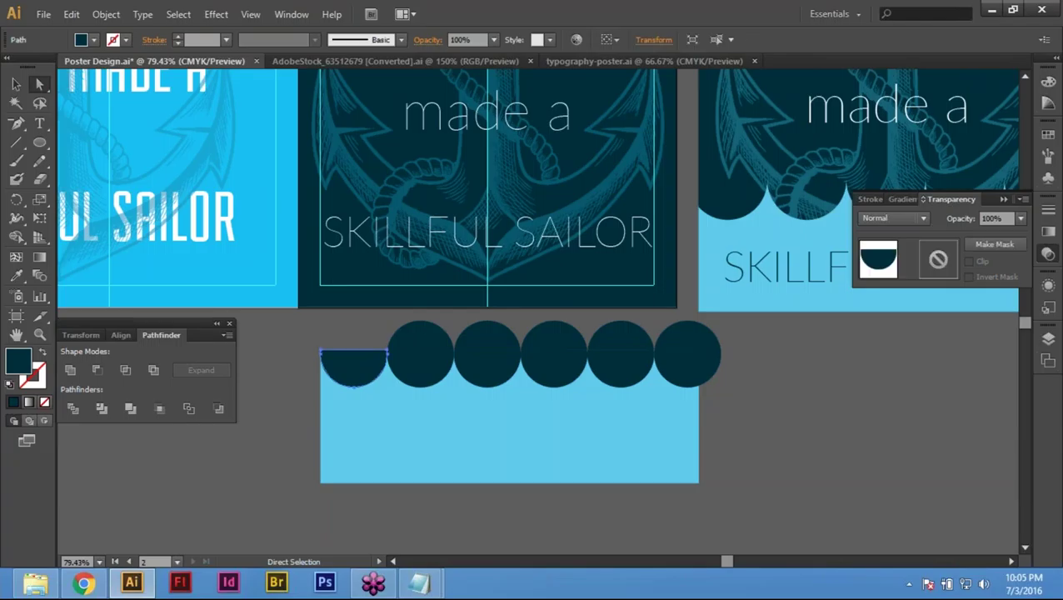
left_click(421, 322)
key("Delete")
Step: Delete the leftover pieces of circles two through four
left_click(421, 385)
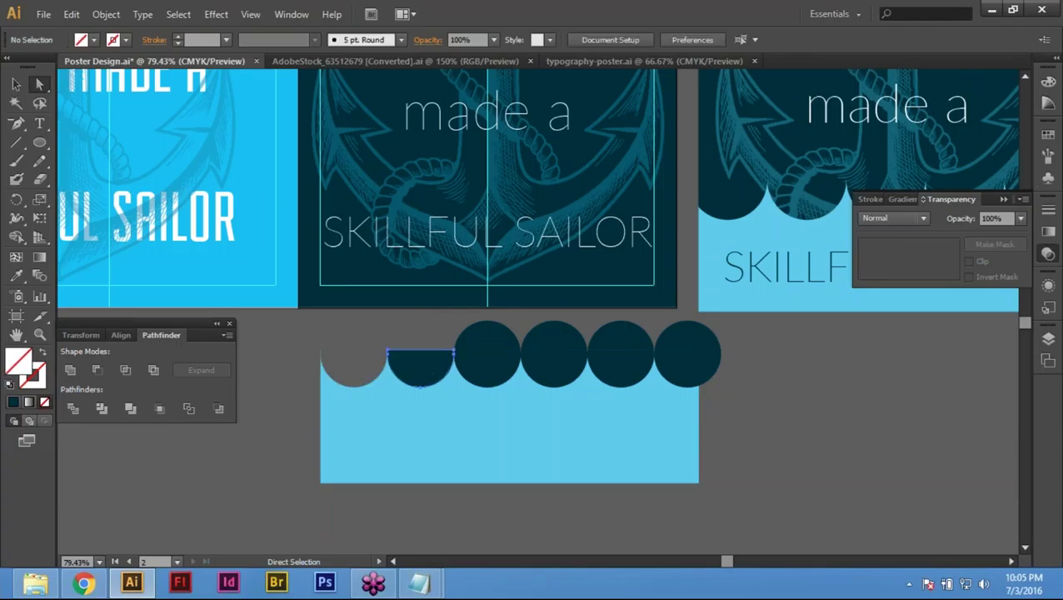
key("Delete")
left_click(493, 377)
key("Delete")
left_click(534, 366)
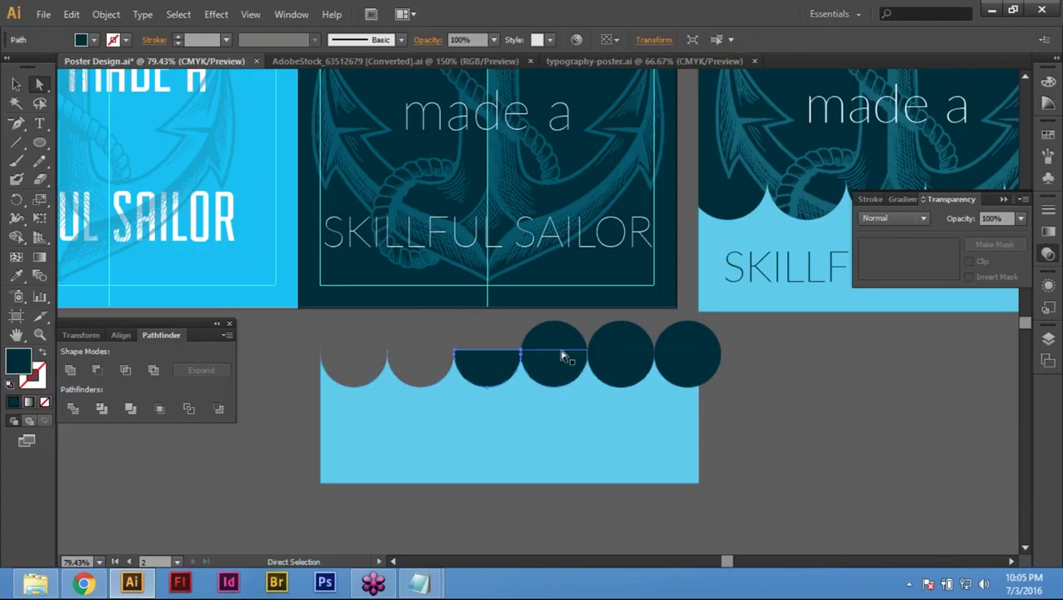
key("Delete")
left_click(563, 356)
key("Delete")
left_click(564, 364)
key("Delete")
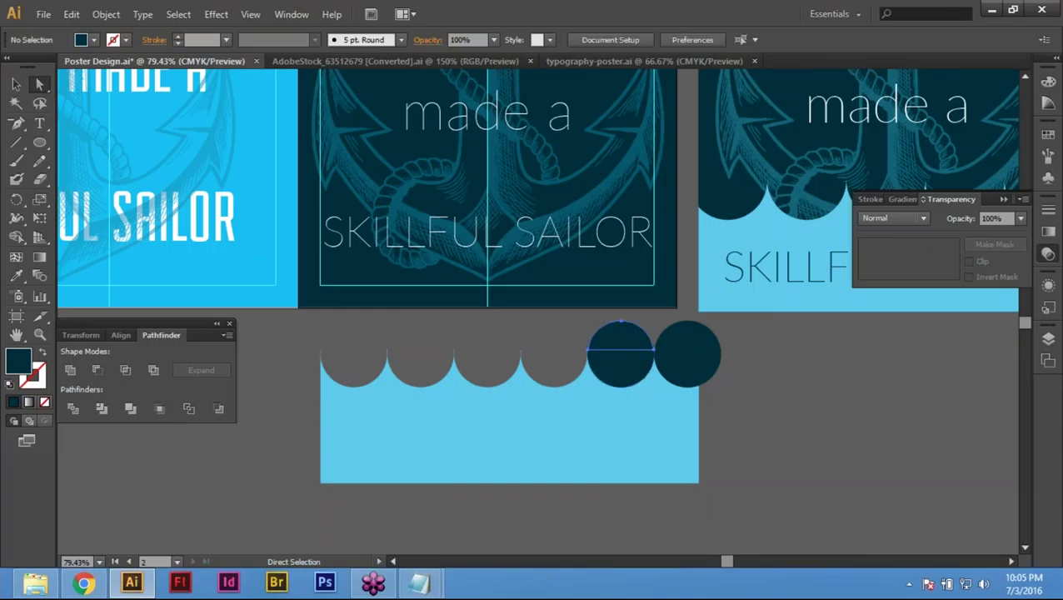
Step: Delete the remaining pieces of the fifth and sixth circles
left_click(624, 339)
key("Delete")
left_click(626, 368)
key("Delete")
left_click(690, 350)
key("Delete")
left_click(688, 366)
key("Delete")
Step: Select the light-blue wave together with the middle navy poster
key("v")
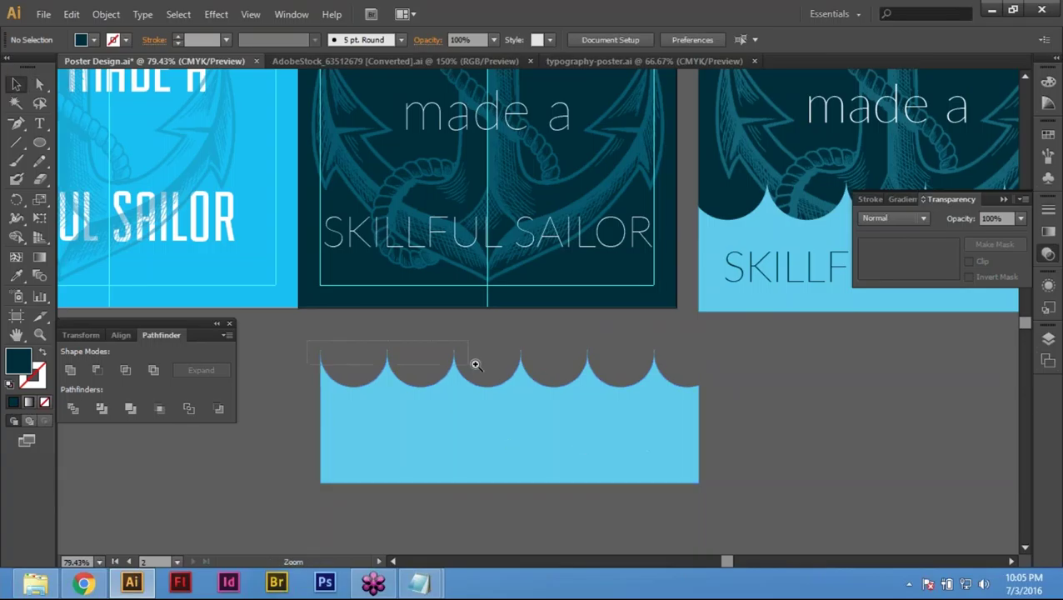
scroll(473, 363, "up", 8)
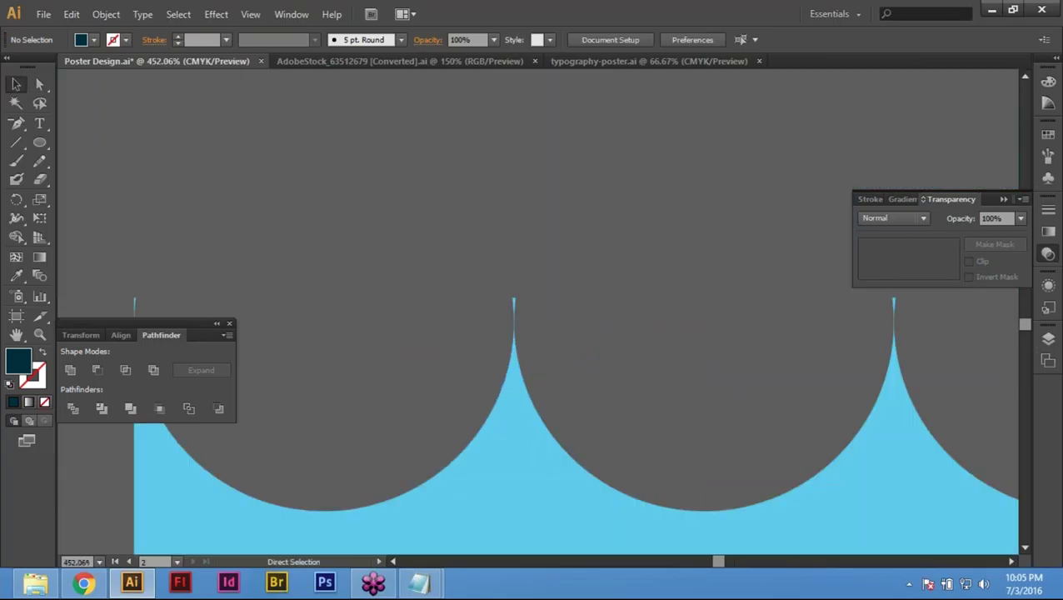
scroll(473, 364, "down", 8)
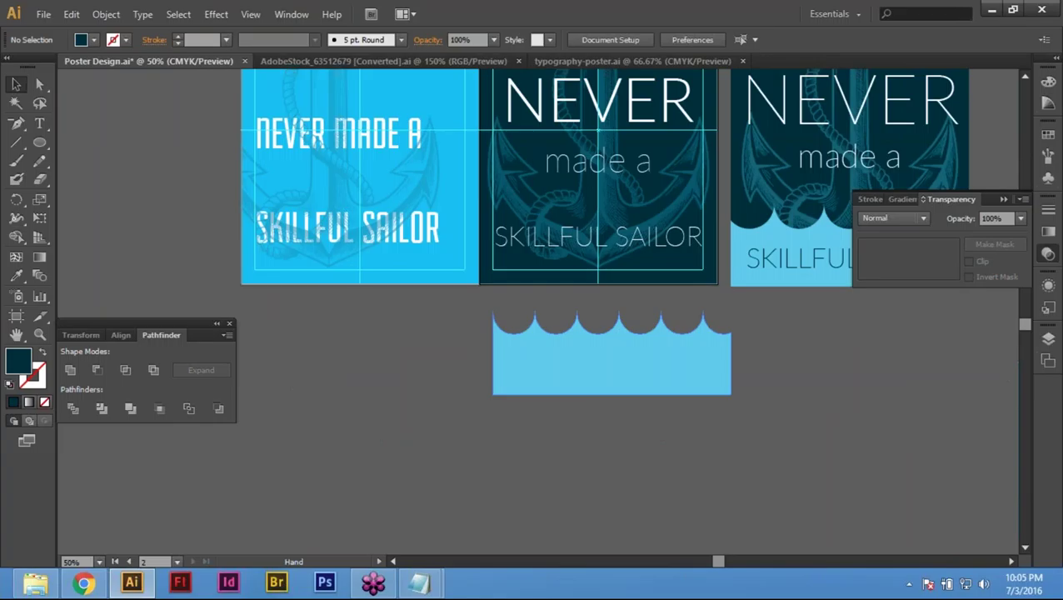
left_click_drag(653, 417, 518, 485)
left_click(493, 454)
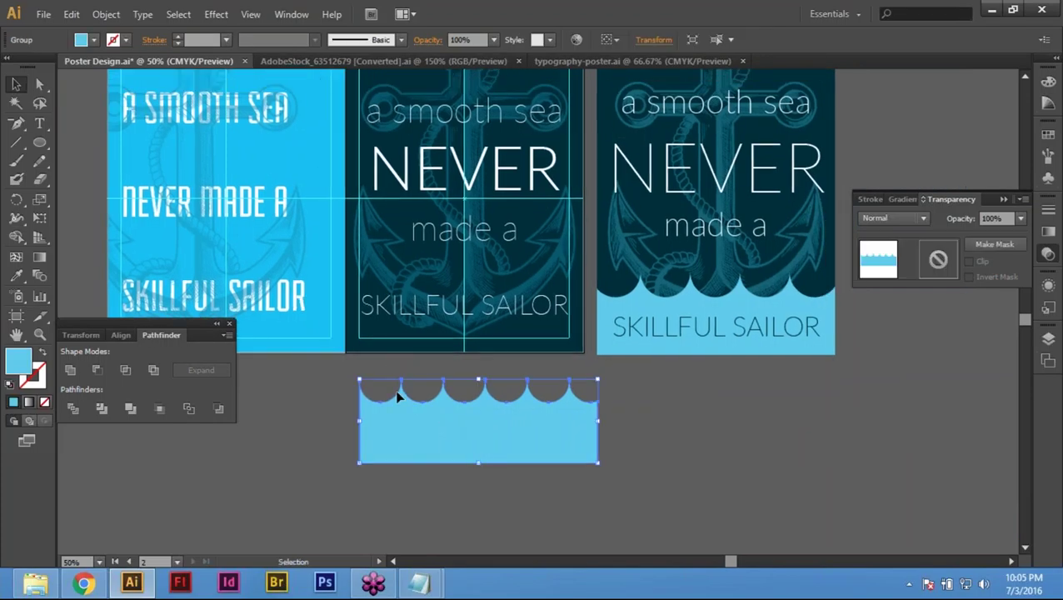
key("space")
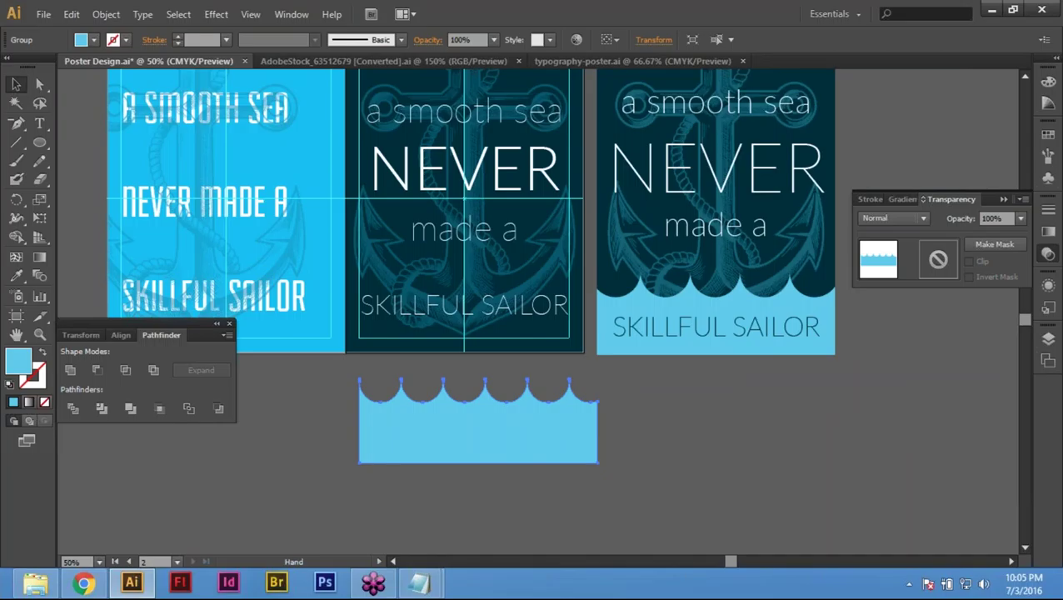
left_click_drag(398, 343, 405, 427)
left_click(404, 427, "shift")
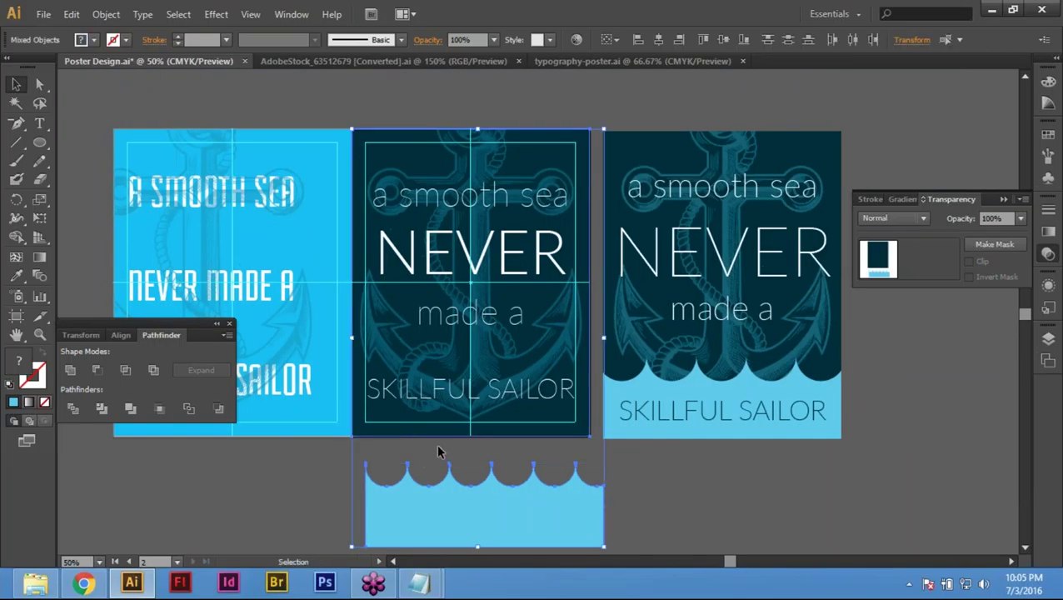
left_click(690, 459)
left_click(510, 498)
left_click(450, 417, "shift")
Step: Try top, left and bottom alignment of the wave, then drag it back below the poster
left_click(703, 40)
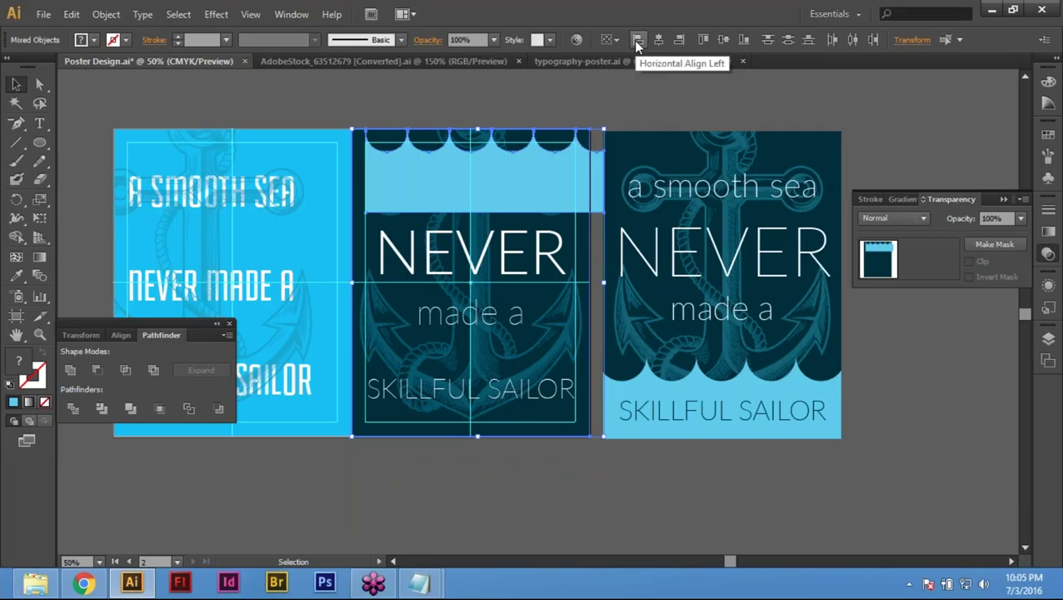
left_click(638, 40)
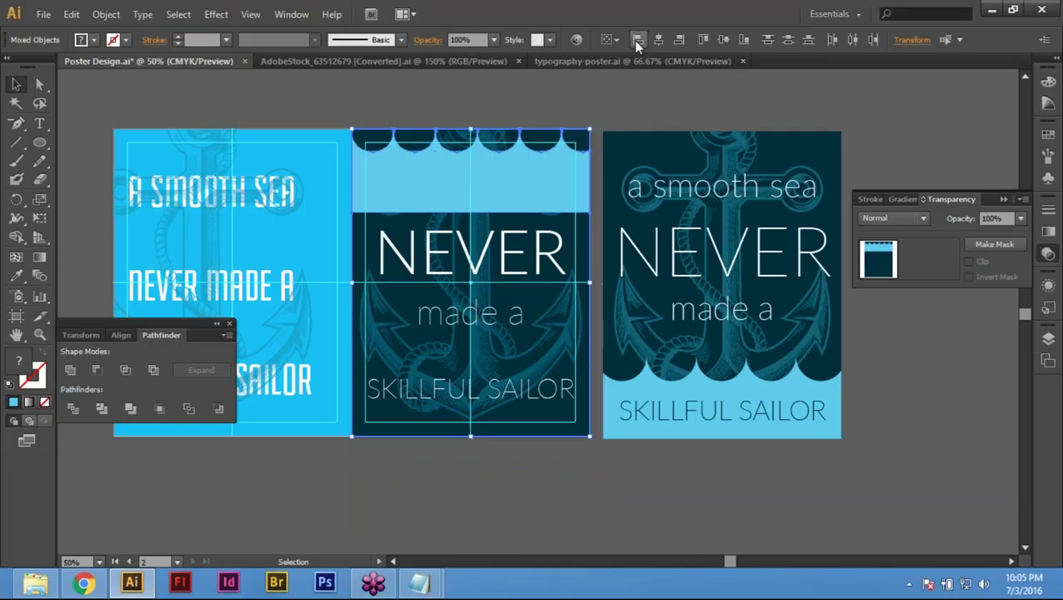
left_click(743, 41)
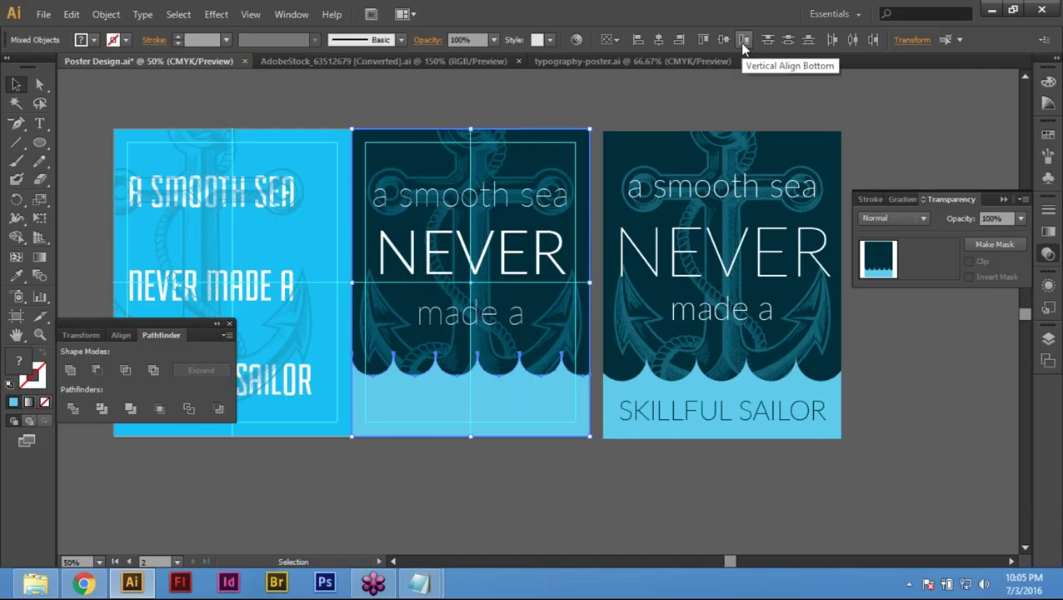
left_click(503, 87)
left_click_drag(470, 408, 484, 519)
Step: Reselect wave and poster and align the wave to the poster's left and bottom edges
key("ctrl+shift+a")
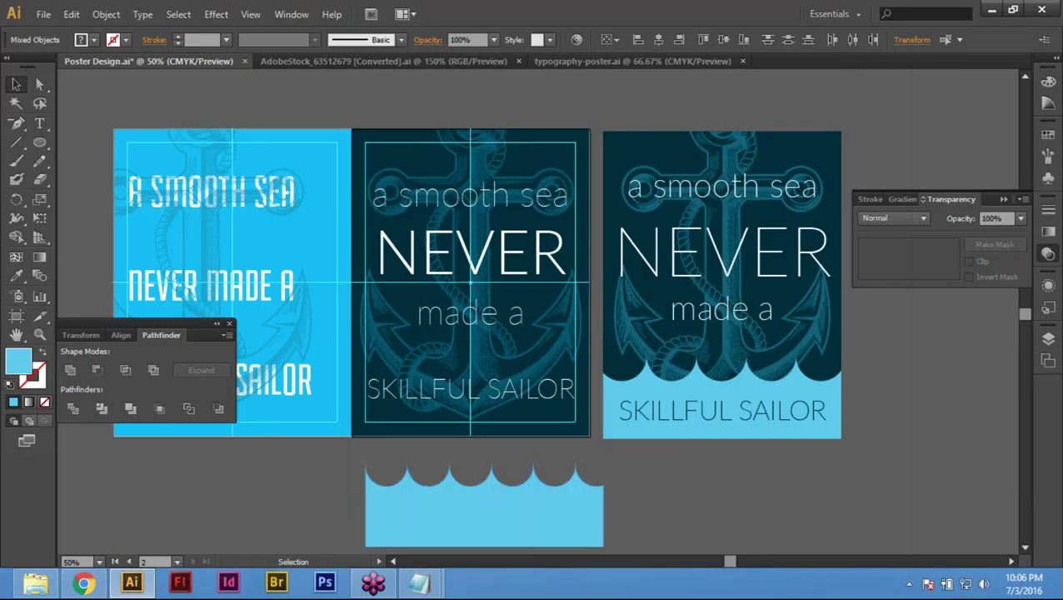
left_click(484, 513)
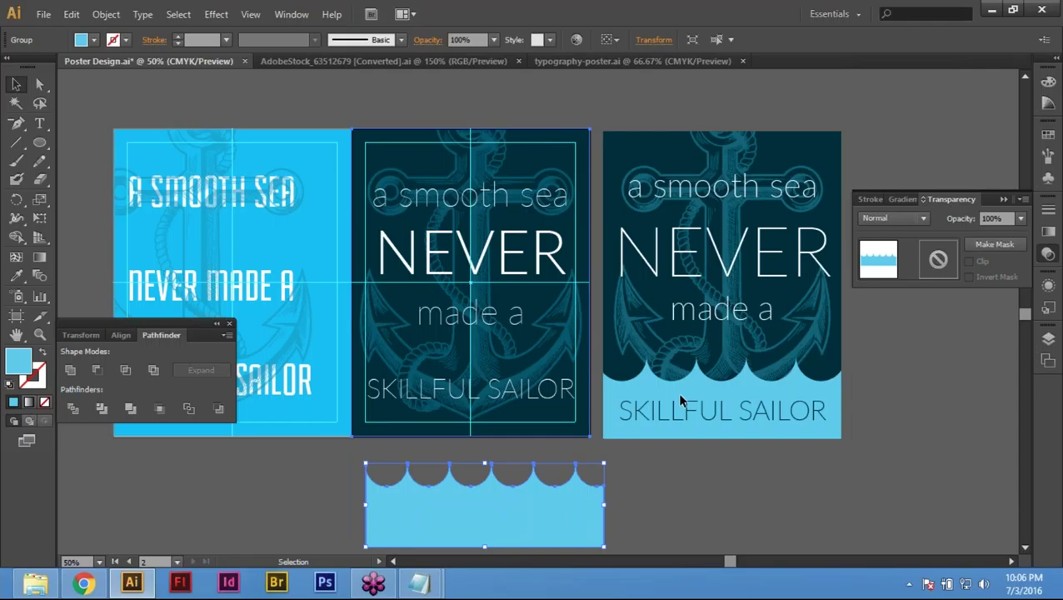
left_click(500, 350, "shift")
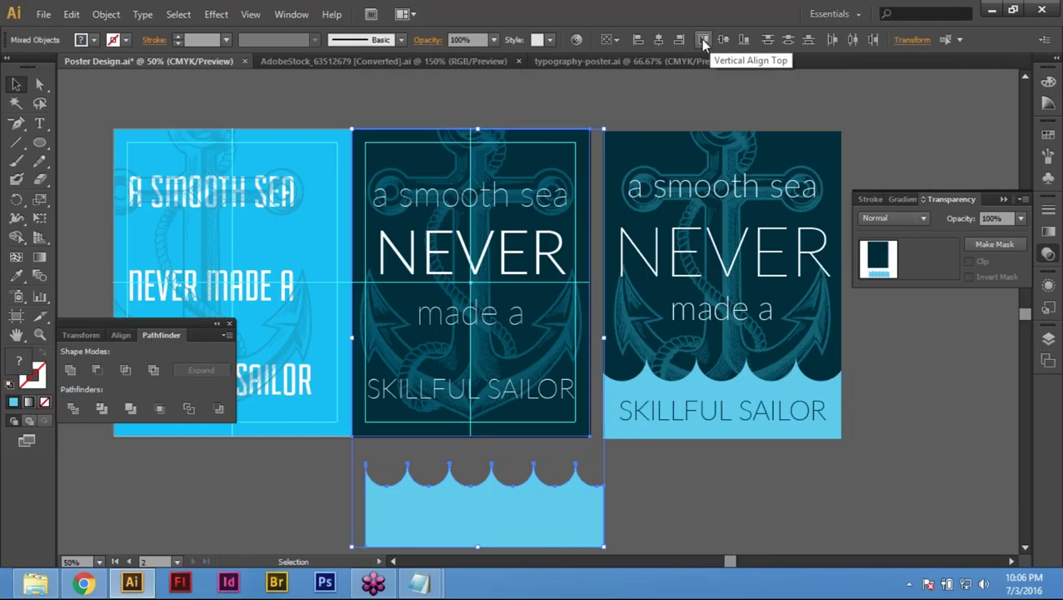
left_click(638, 39)
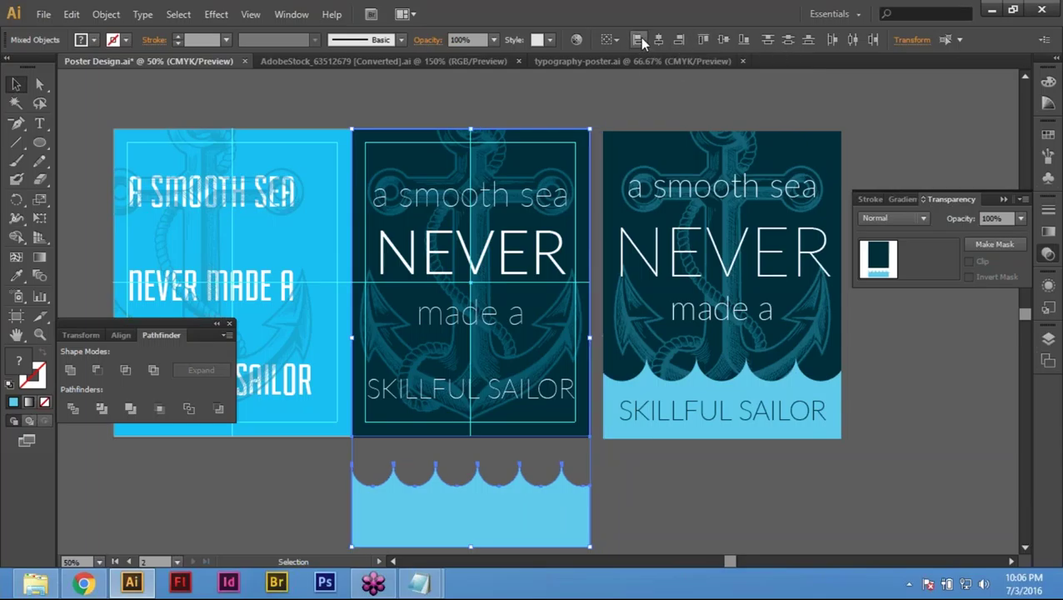
left_click(703, 40)
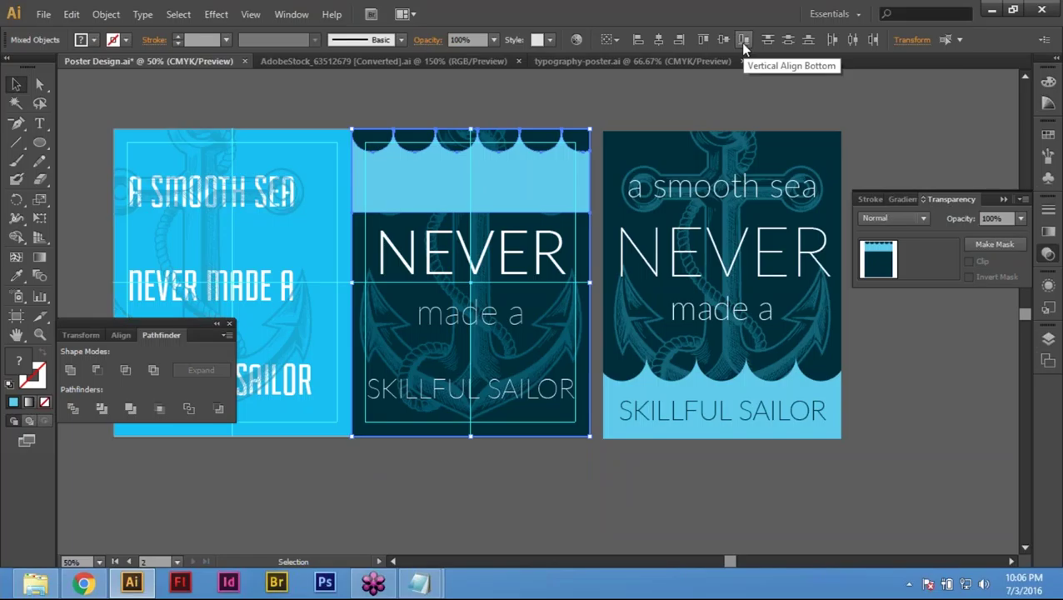
left_click(744, 43)
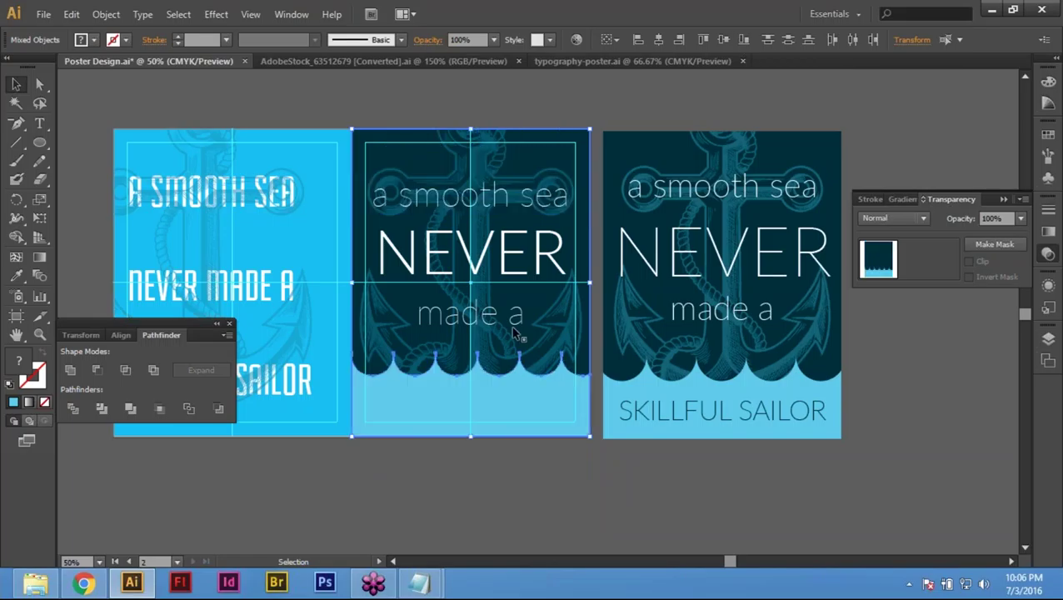
left_click(408, 486)
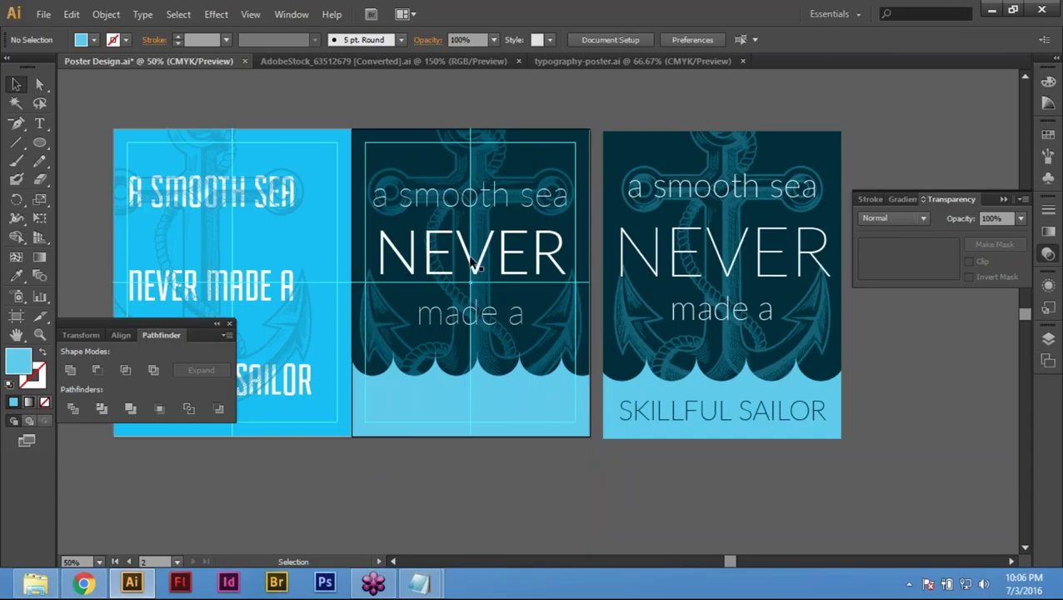
Step: Bring the SKILLFUL SAILOR text group in front of the wave with Arrange > Bring to Front
left_click(537, 378)
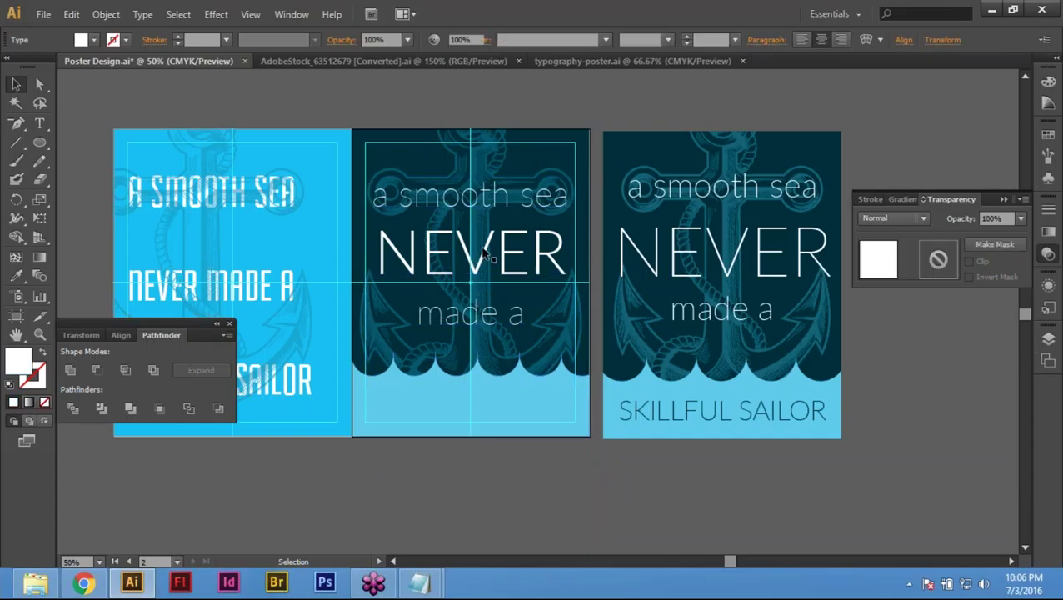
key("ctrl+shift+a")
left_click(557, 397)
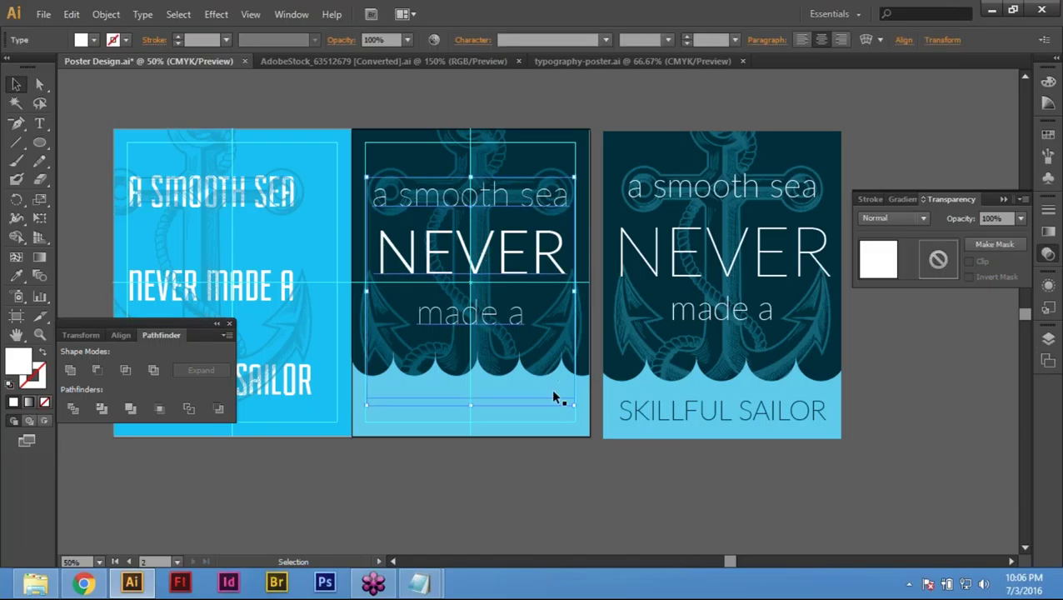
right_click(471, 246)
mouse_move(540, 398)
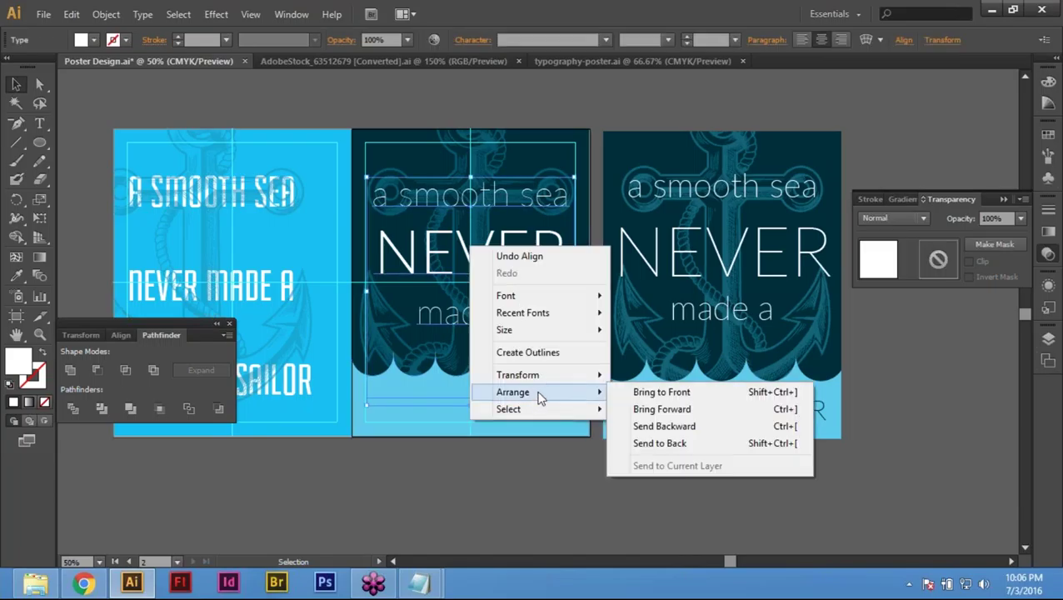
left_click(670, 400)
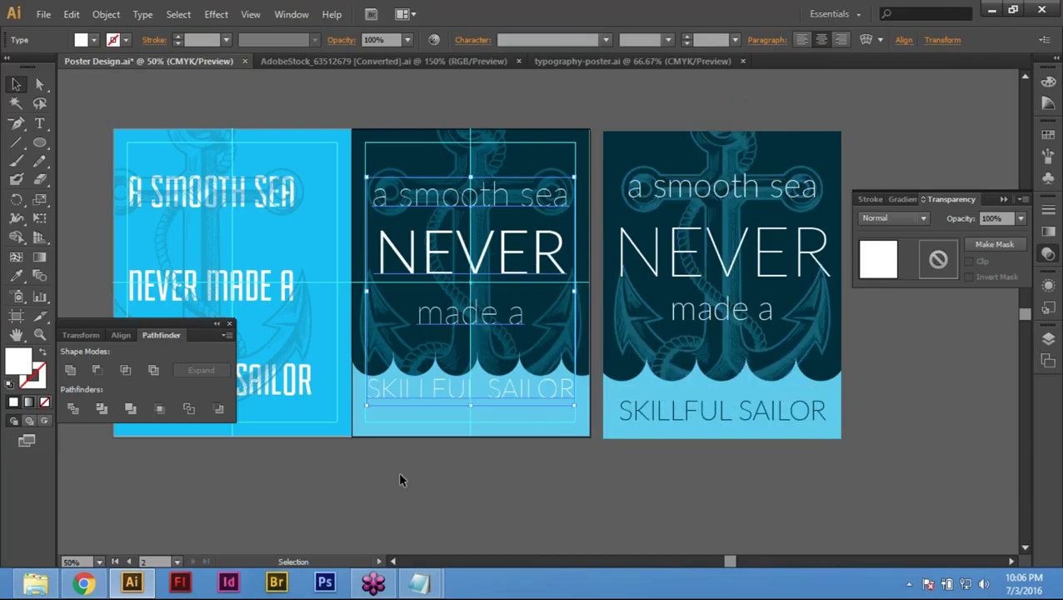
left_click(411, 501)
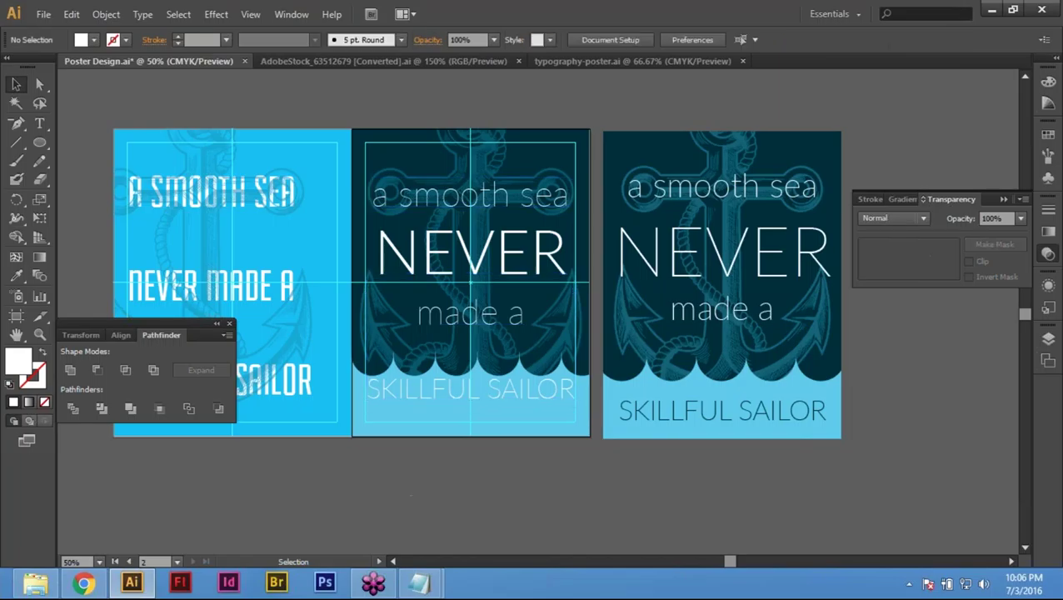
left_click_drag(411, 501, 467, 380)
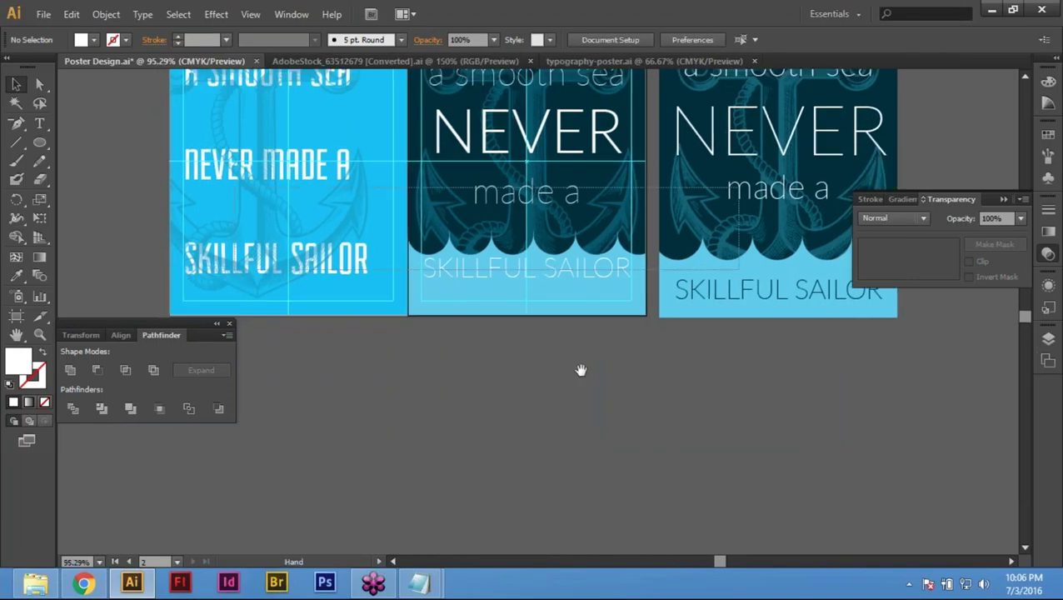
Step: Raise the SKILLFUL SAILOR line's leading to 97 pt in the Character panel
scroll(582, 373, "up", 3)
left_click_drag(564, 389, 429, 368)
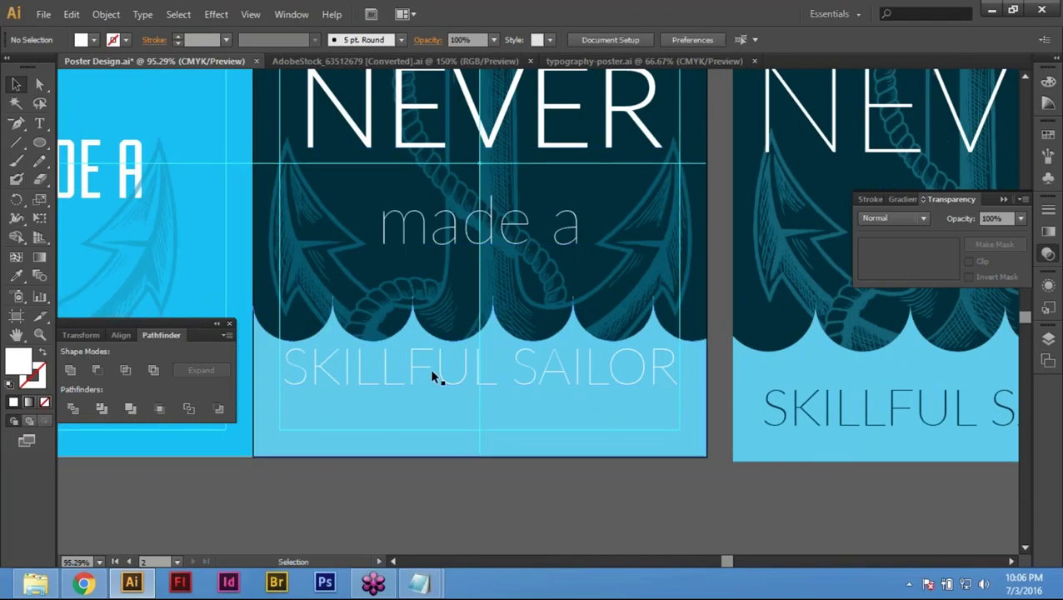
triple_click(429, 368)
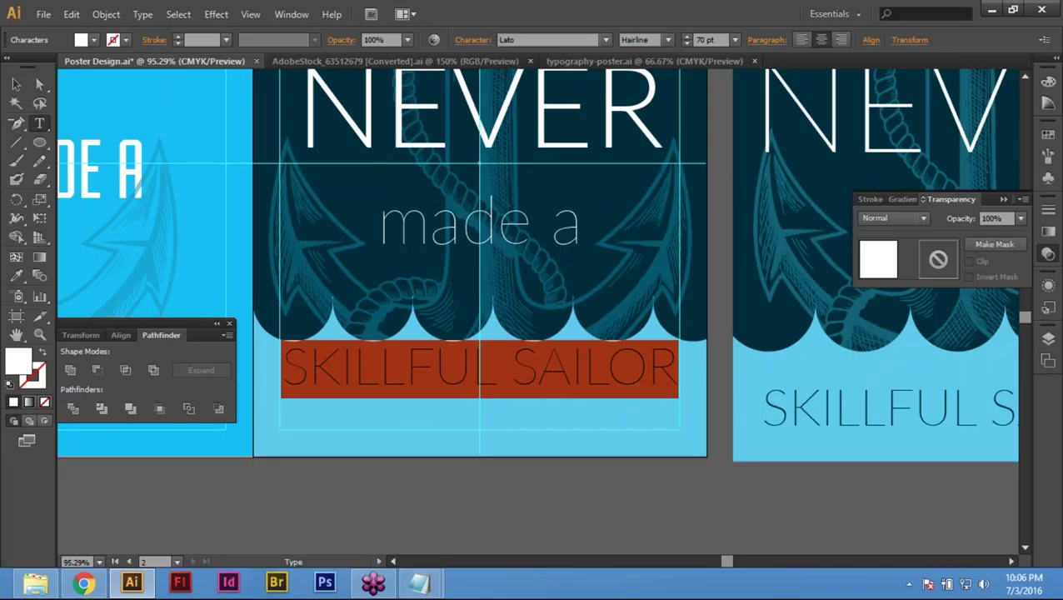
left_click(483, 39)
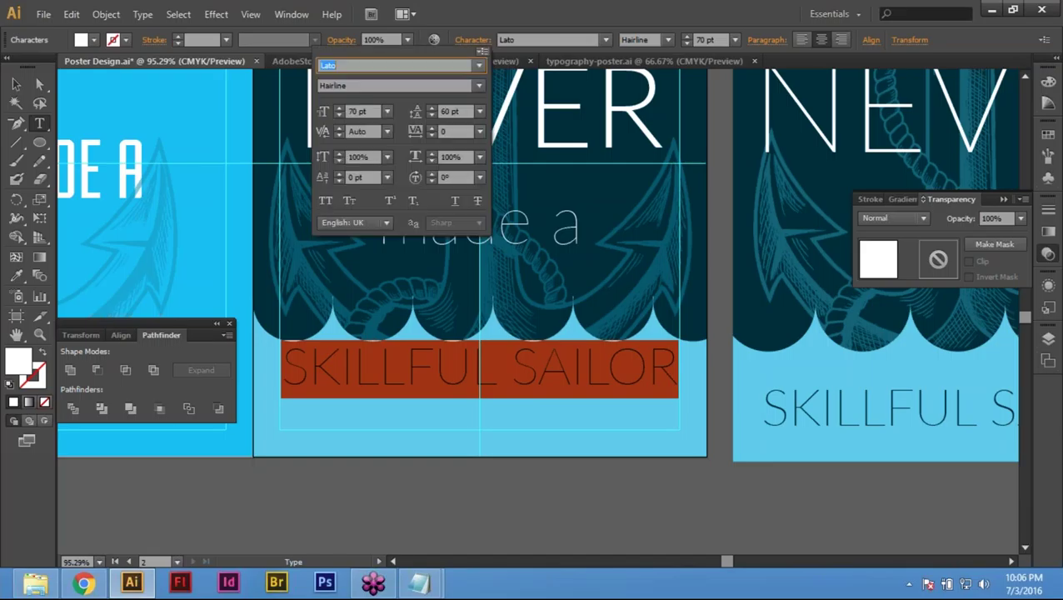
left_click(430, 107)
left_click(430, 107)
left_click(430, 107)
left_click(430, 107)
left_click(430, 107)
left_click(430, 108)
left_click_drag(430, 107, 430, 107)
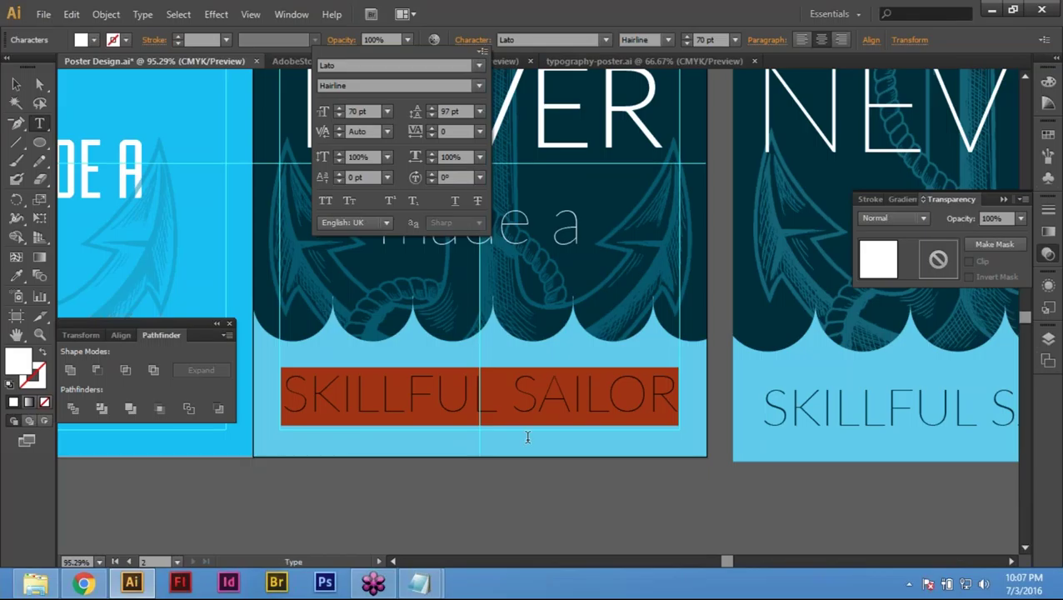
left_click(496, 406)
Step: Recolour SKILLFUL SAILOR dark navy with the Eyedropper sampled from the navy scallops
triple_click(510, 401)
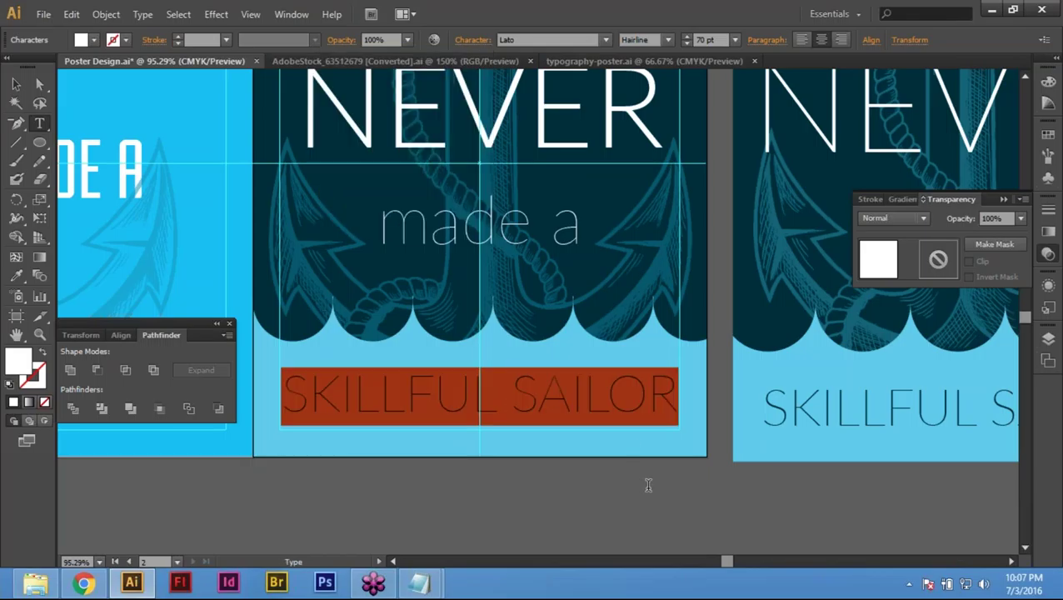
left_click(468, 404)
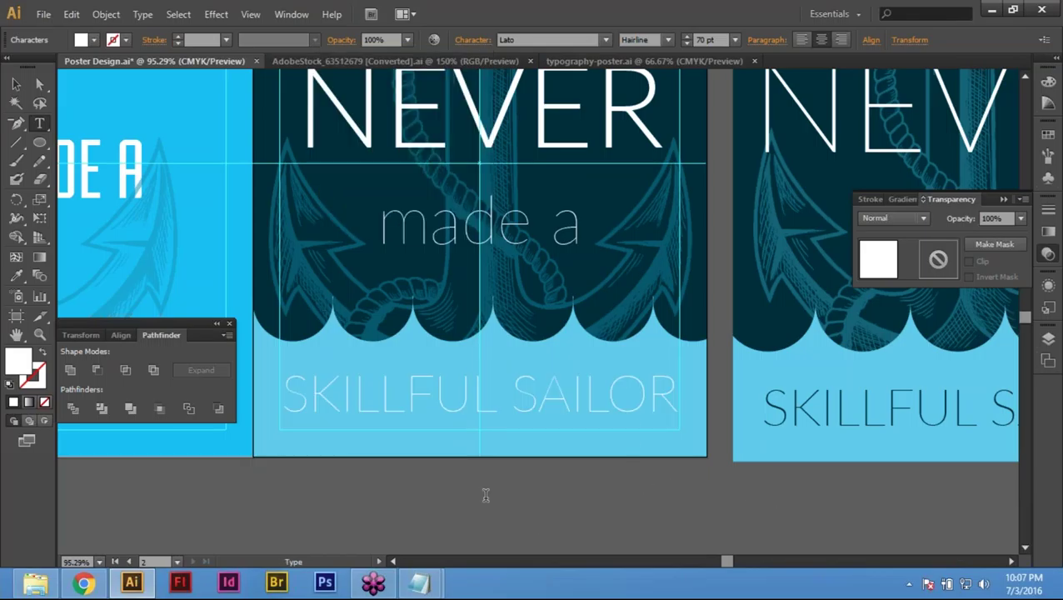
triple_click(385, 400)
triple_click(395, 406)
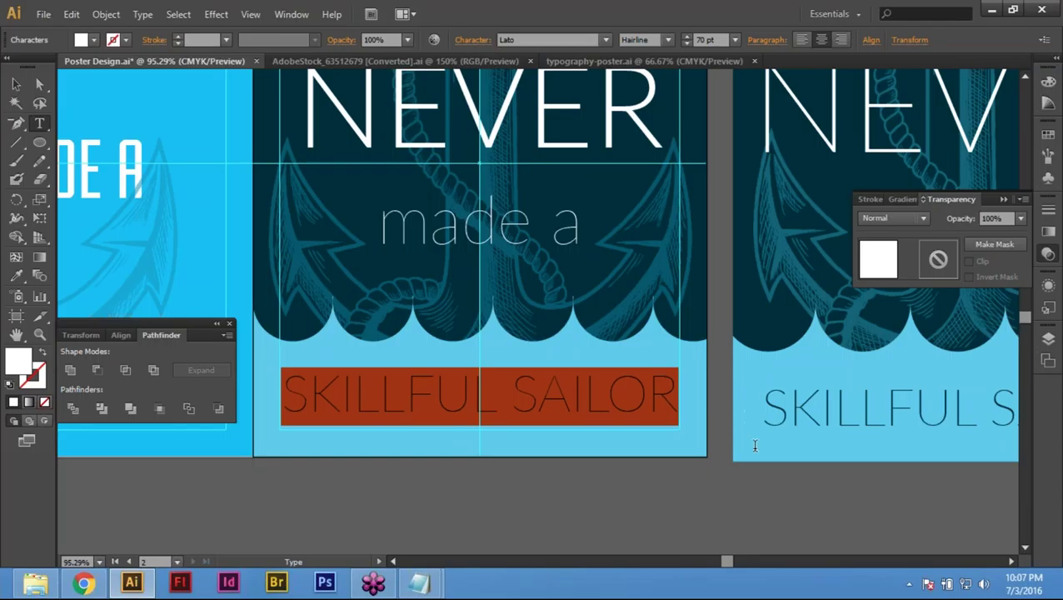
triple_click(373, 408)
left_click(15, 275)
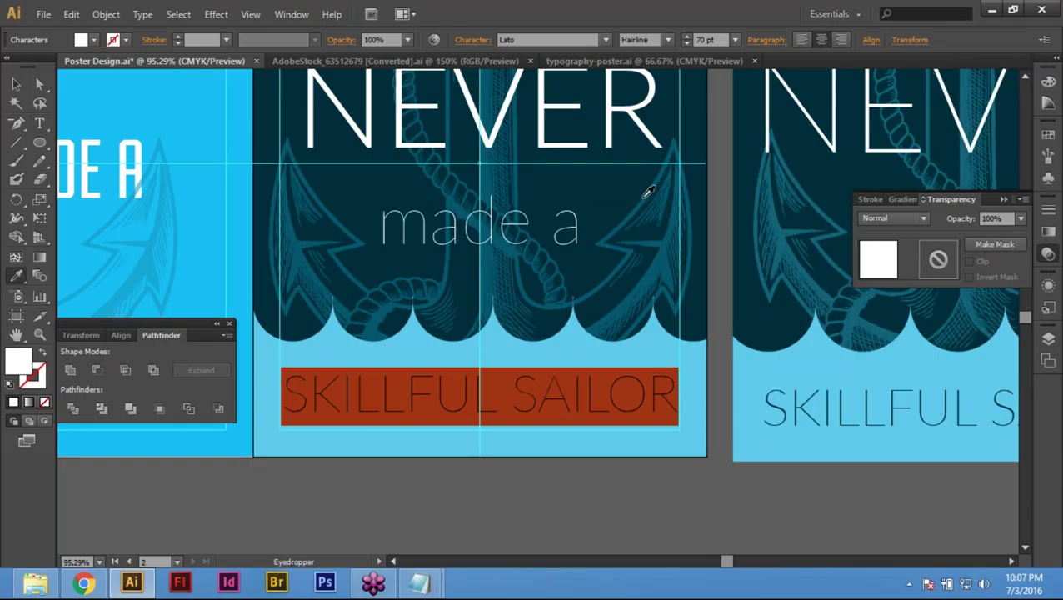
left_click(701, 297)
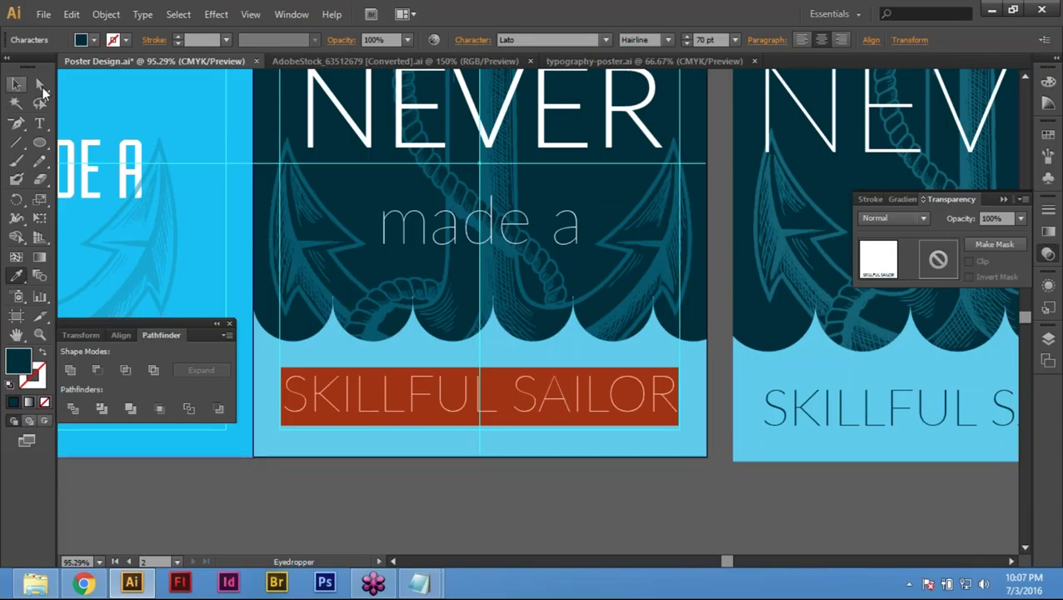
left_click(16, 85)
left_click(629, 544)
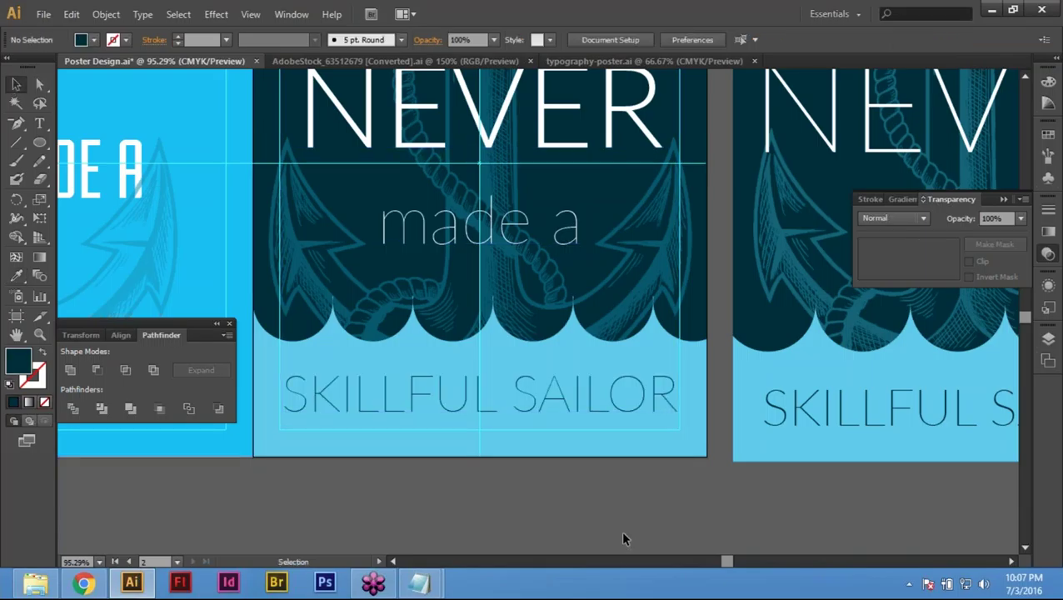
scroll(627, 539, "down", 1)
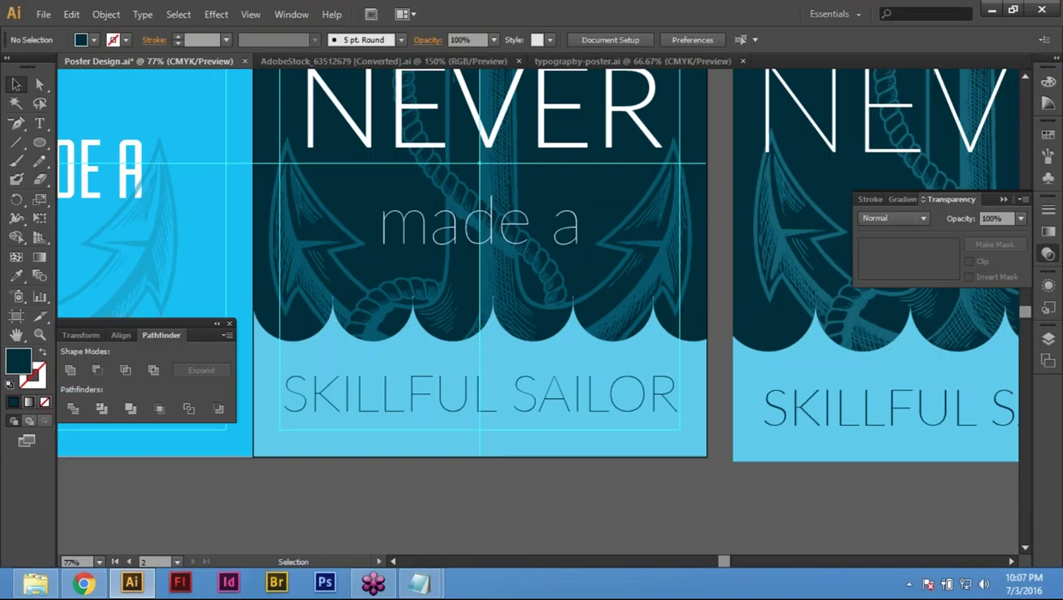
scroll(667, 367, "up", 2)
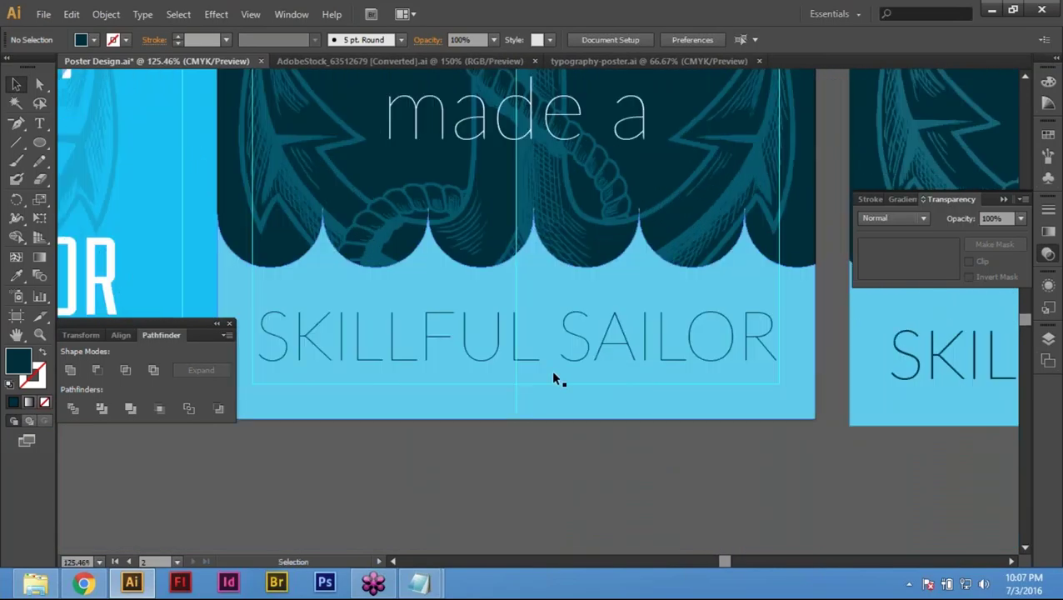
left_click(551, 370)
key("Return")
type("t")
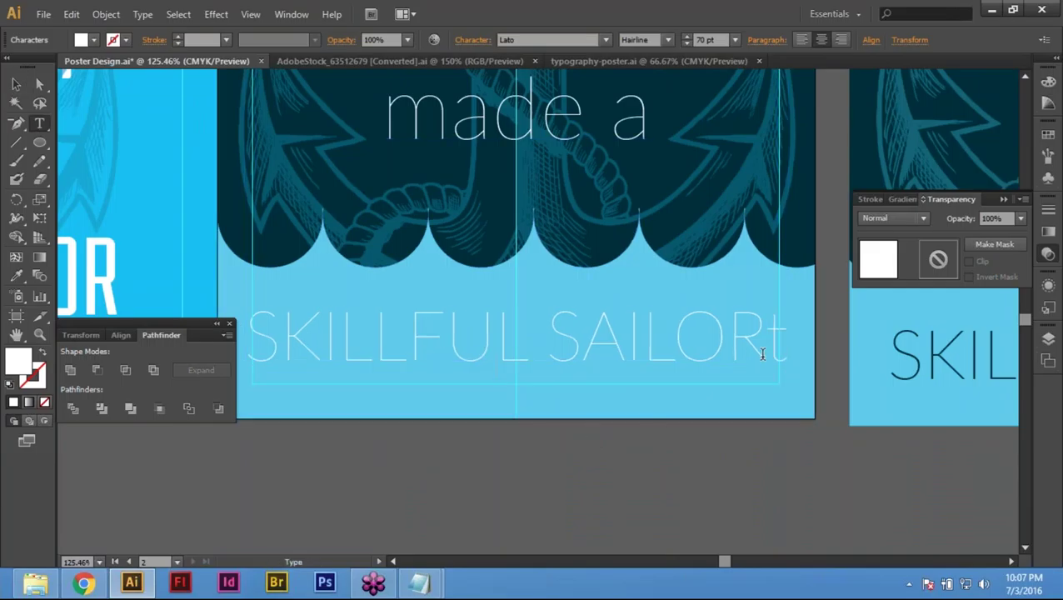
left_click_drag(763, 345, 798, 366)
key("BackSpace")
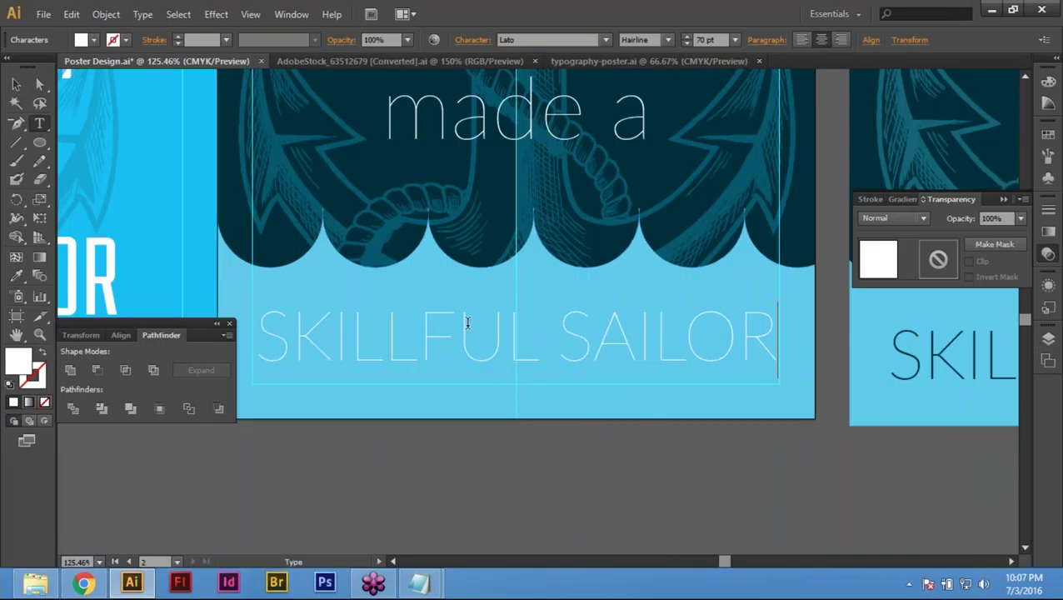
triple_click(465, 324)
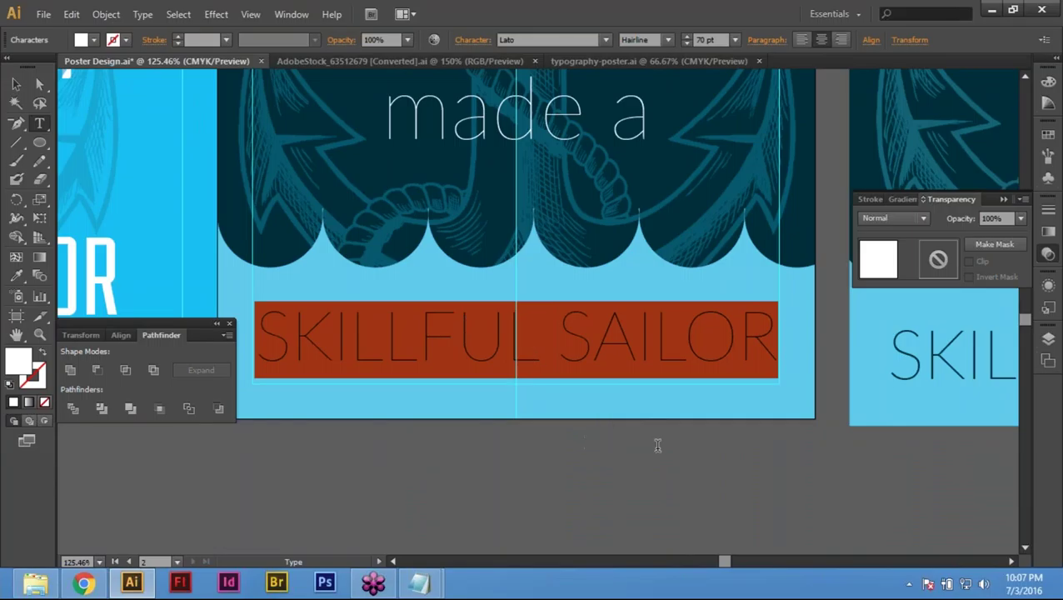
left_click(461, 341)
triple_click(462, 340)
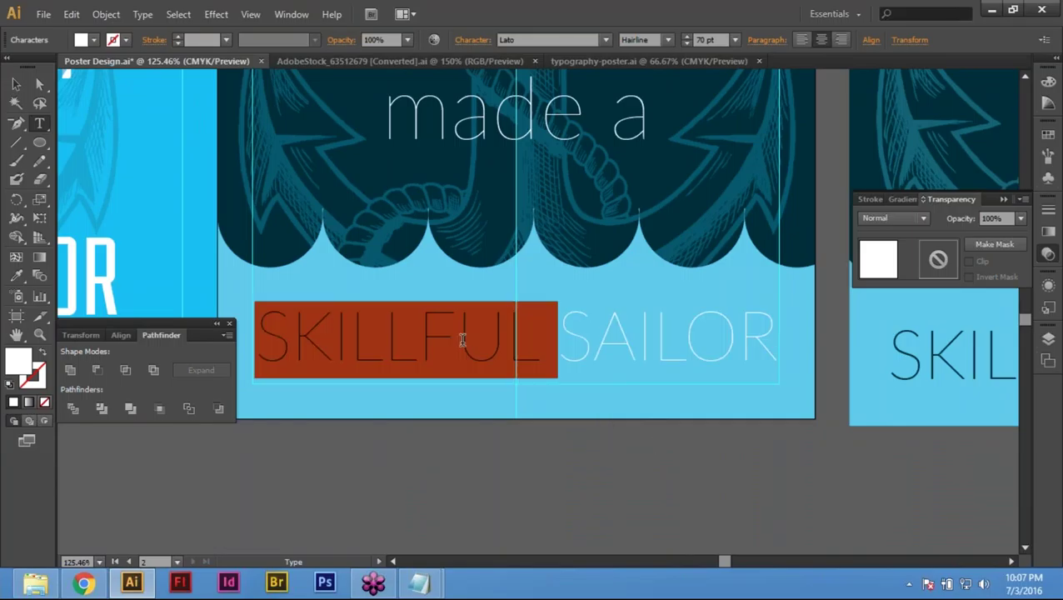
double_click(462, 339)
triple_click(462, 339)
double_click(462, 340)
left_click(462, 339)
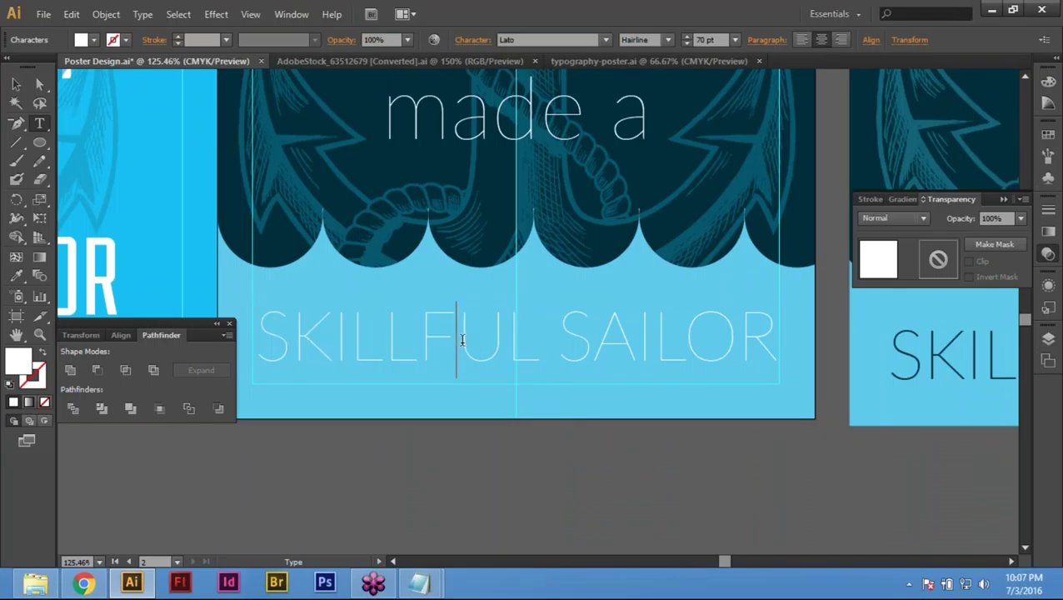
double_click(462, 339)
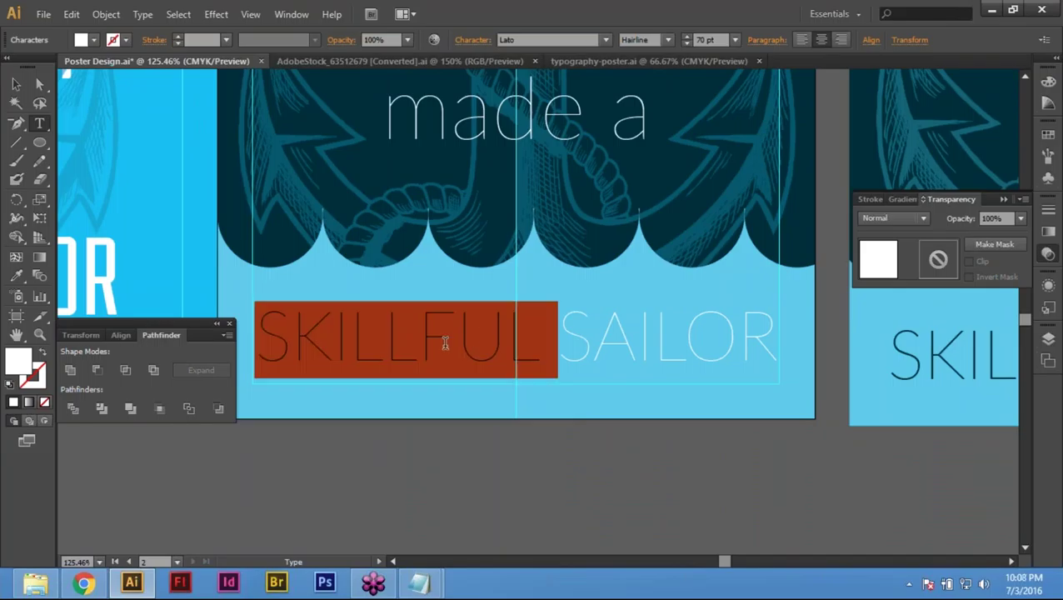
triple_click(445, 343)
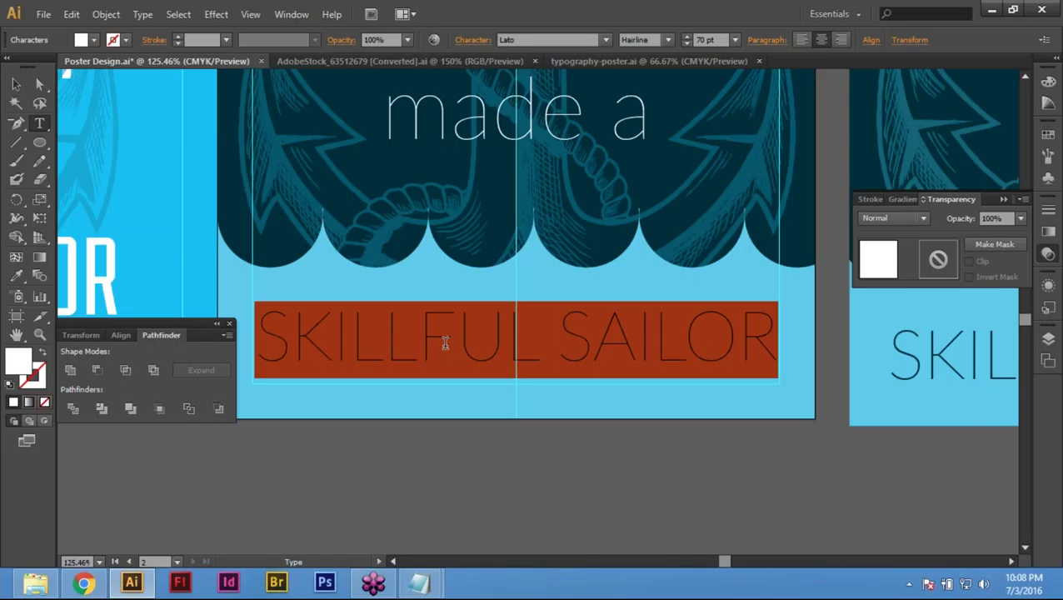
double_click(445, 343)
triple_click(445, 344)
left_click(445, 344)
triple_click(445, 343)
triple_click(445, 344)
left_click(445, 344)
double_click(445, 344)
left_click(445, 343)
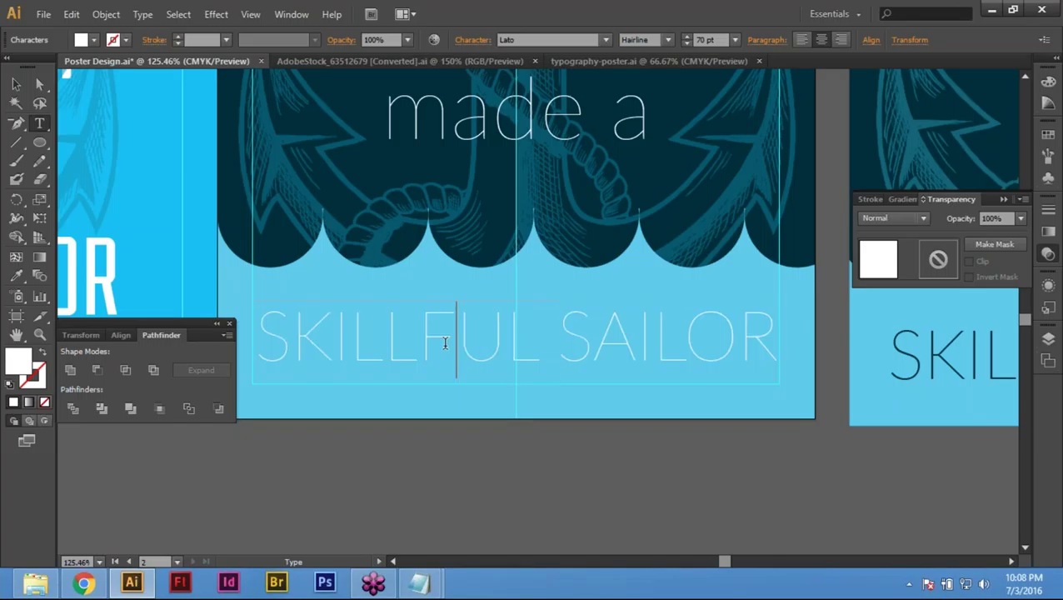
double_click(445, 343)
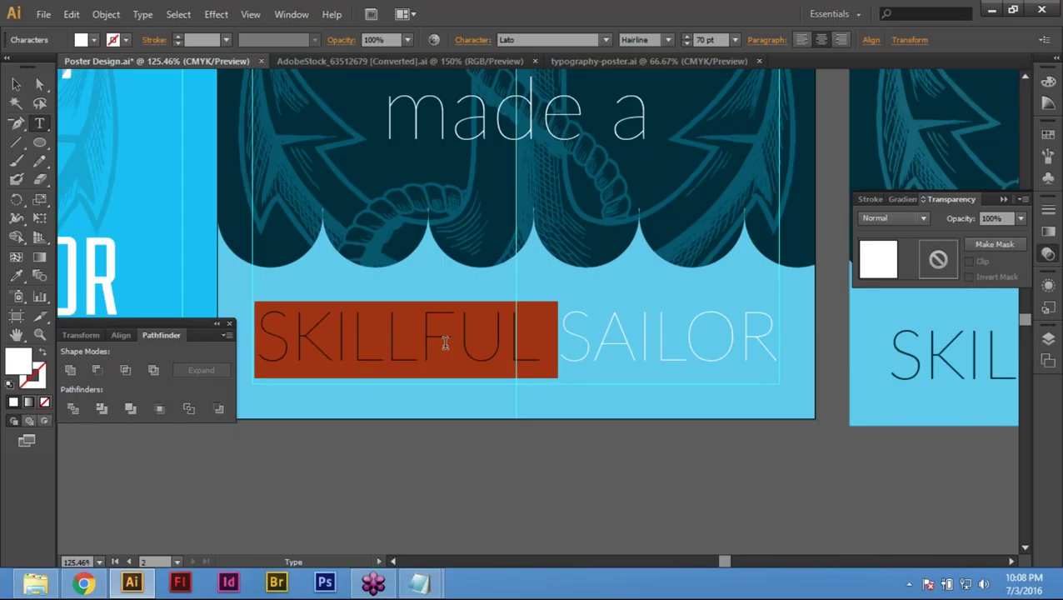
triple_click(445, 343)
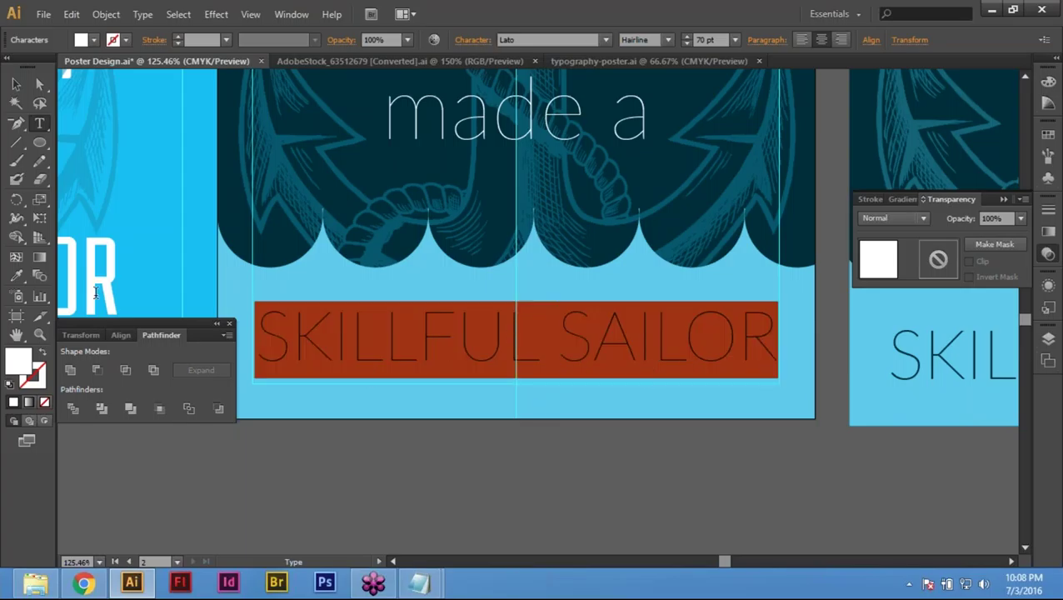
left_click(16, 276)
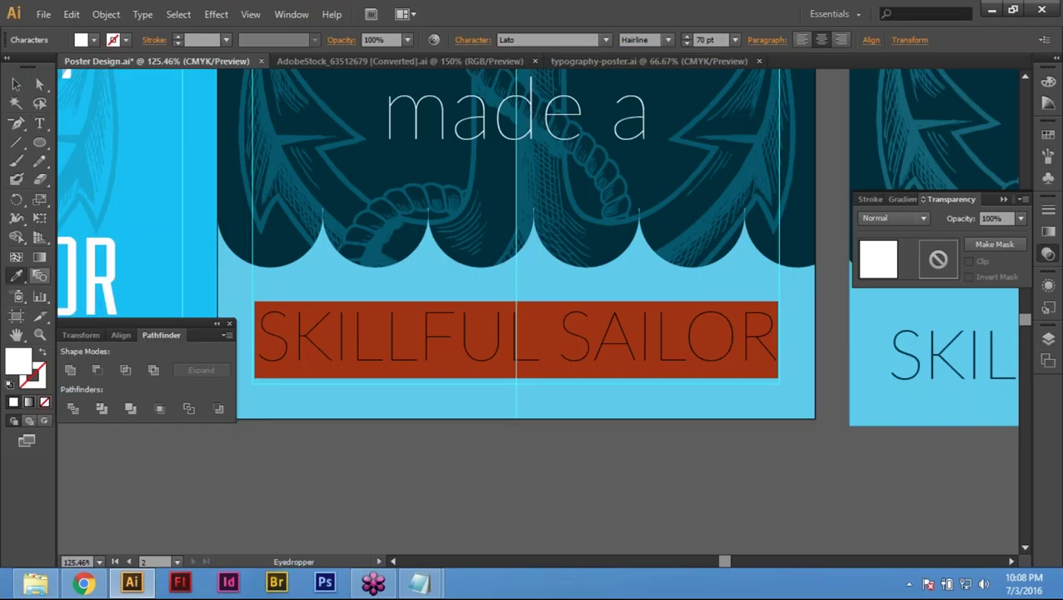
left_click(290, 248)
left_click(285, 240)
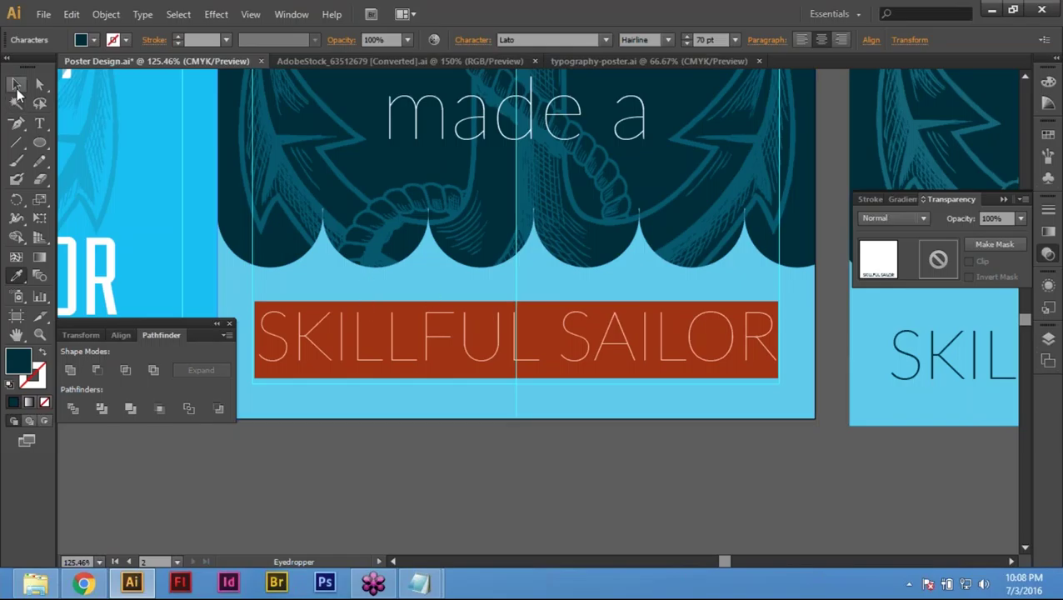
left_click(17, 85)
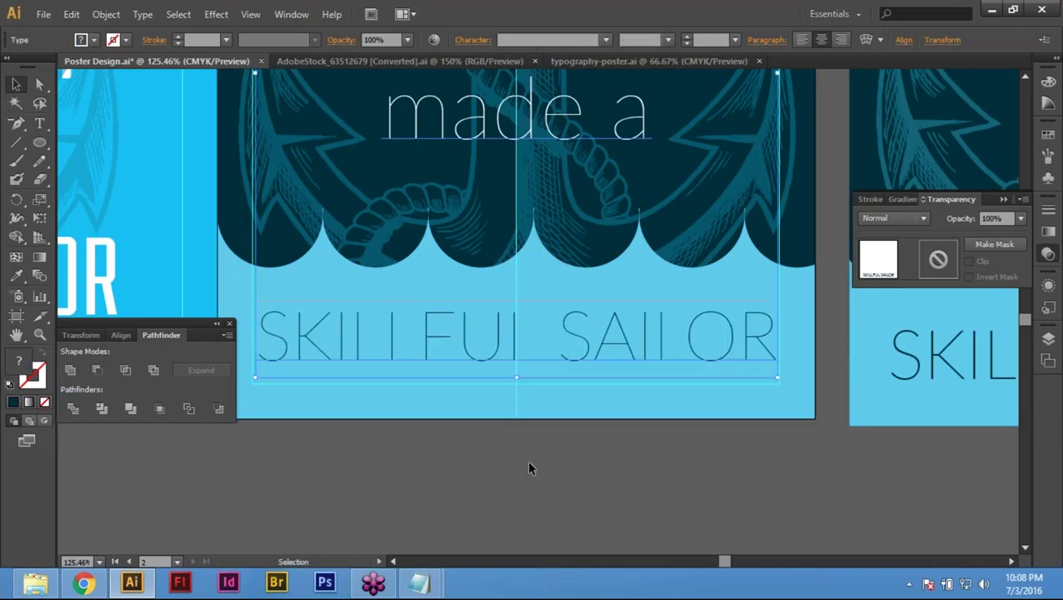
left_click(464, 480)
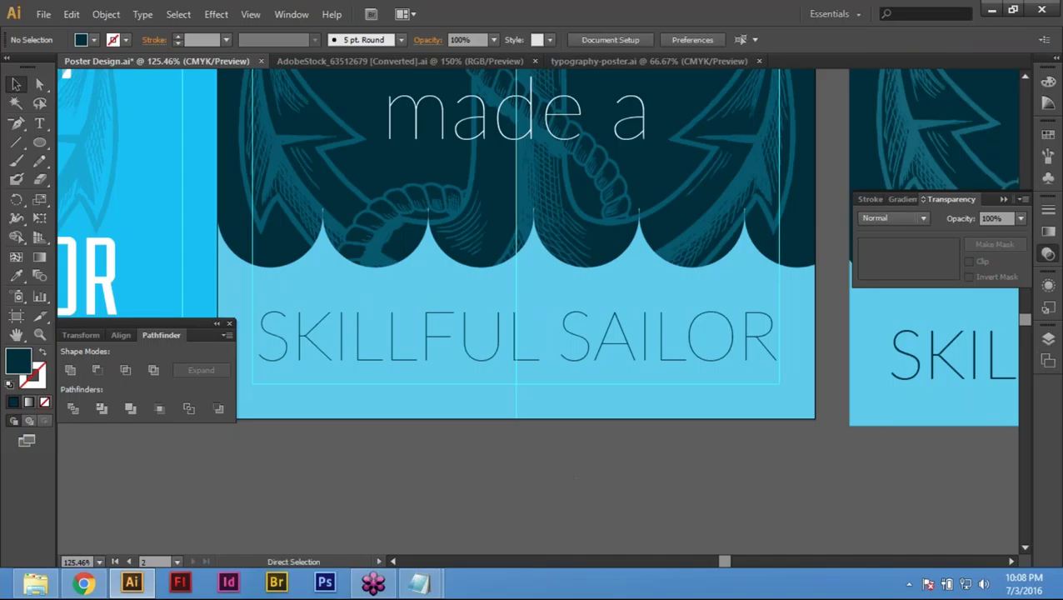
Step: Zoom out to 50% and delete the right-hand reference typography poster
key("ctrl+0")
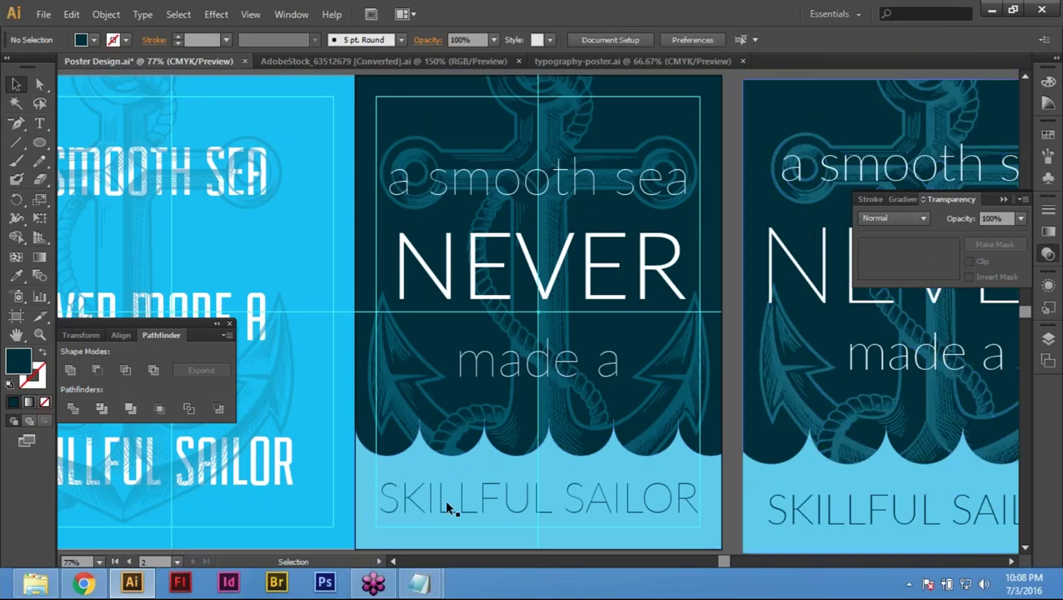
key("a")
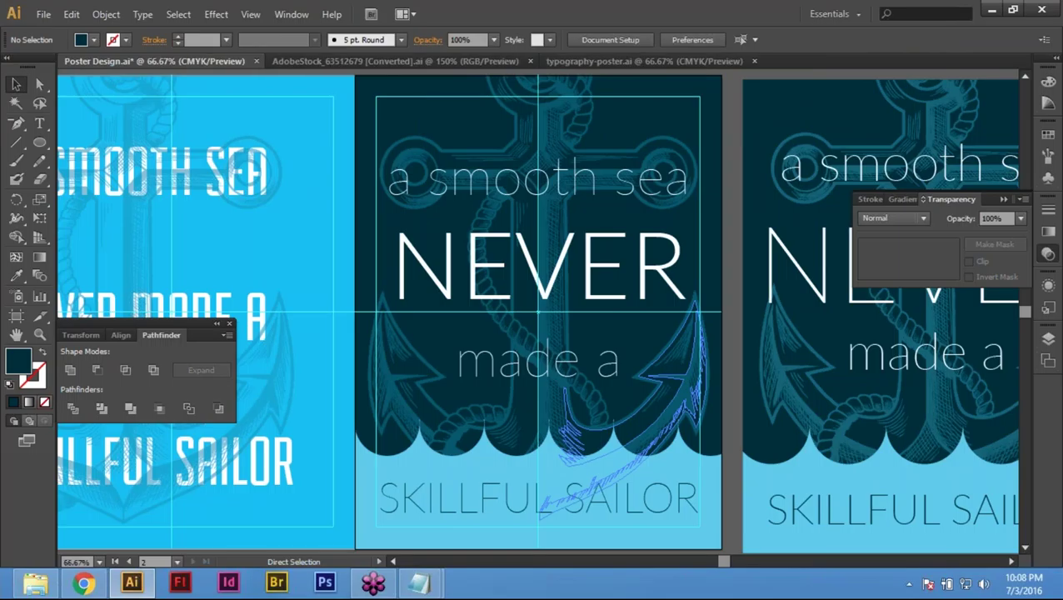
key("ctrl+minus")
left_click_drag(692, 481, 672, 438)
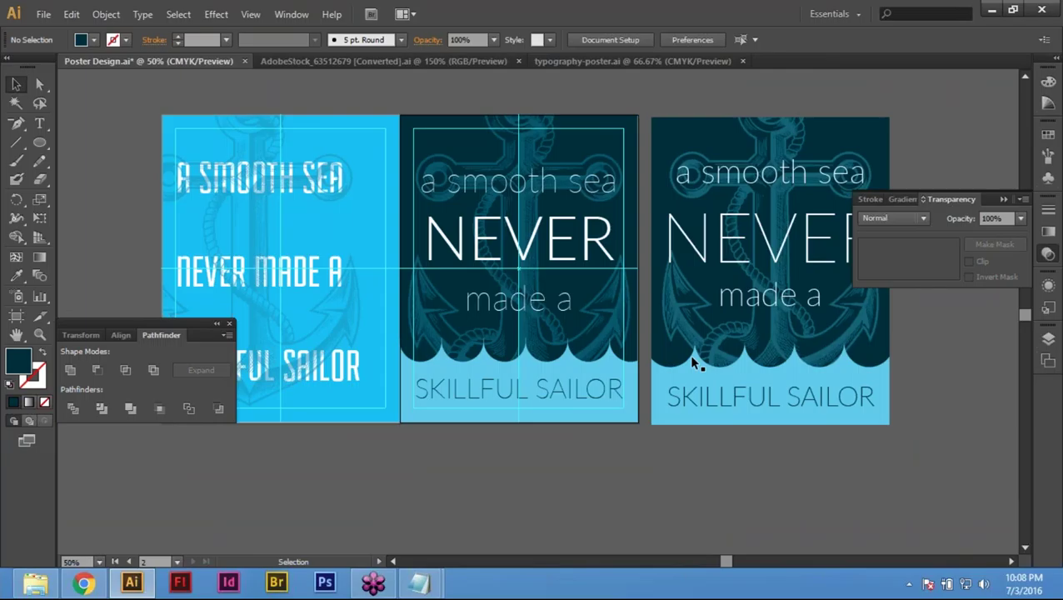
left_click_drag(817, 492, 833, 412)
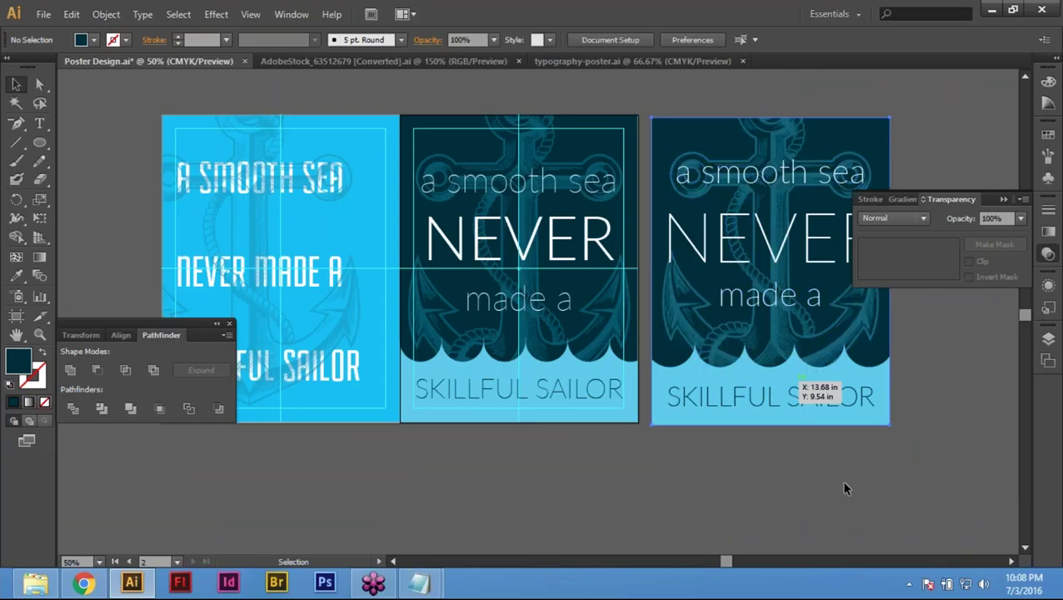
key("Delete")
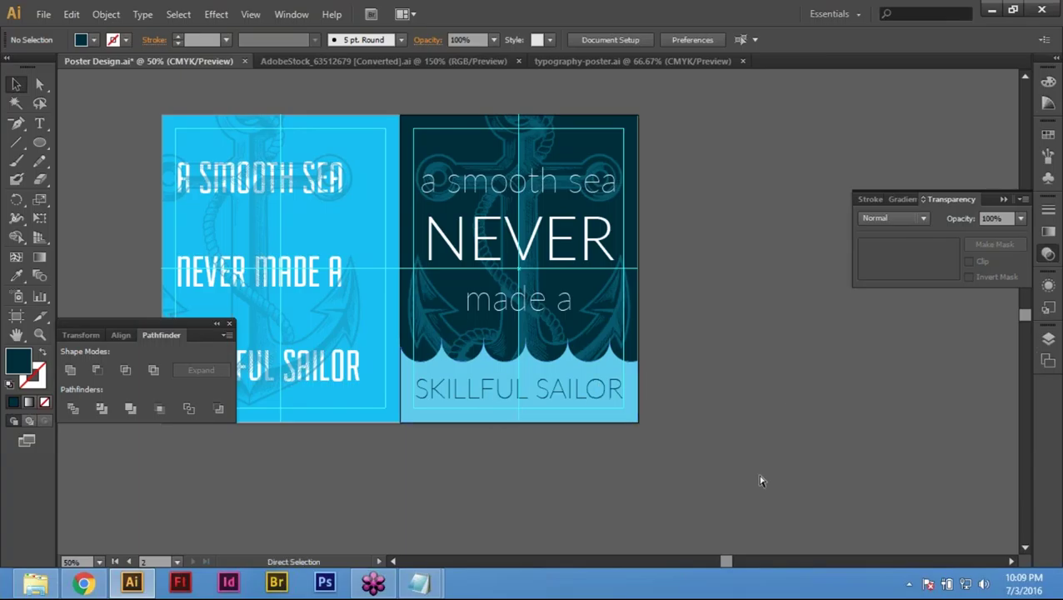
Step: Select all of the SKILLFUL SAILOR text and set it to the Lato Thin weight
key("ctrl+v")
left_click(479, 451)
key("t")
left_click(467, 390)
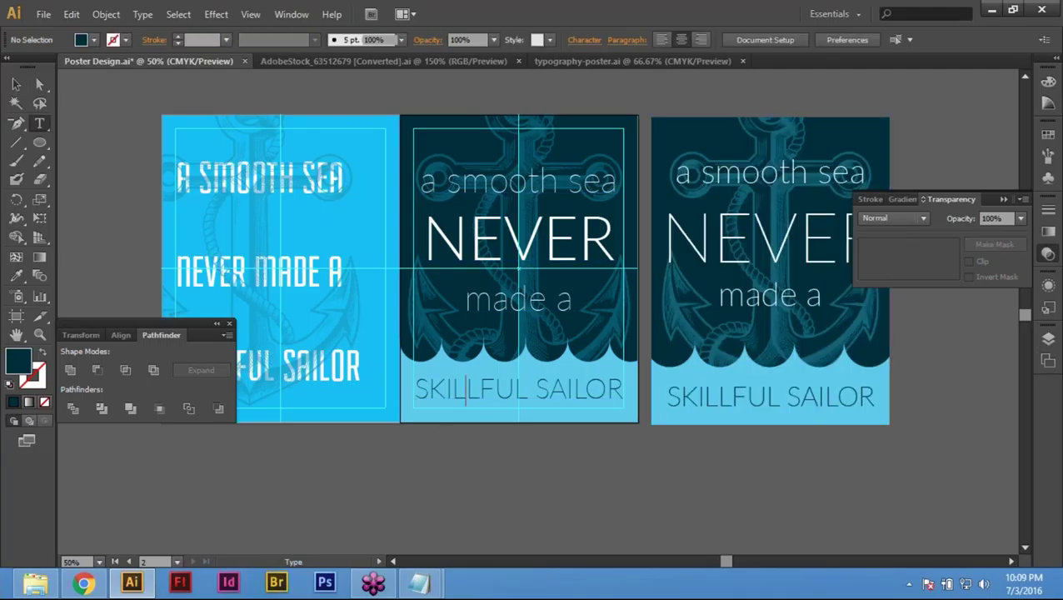
key("ctrl+a")
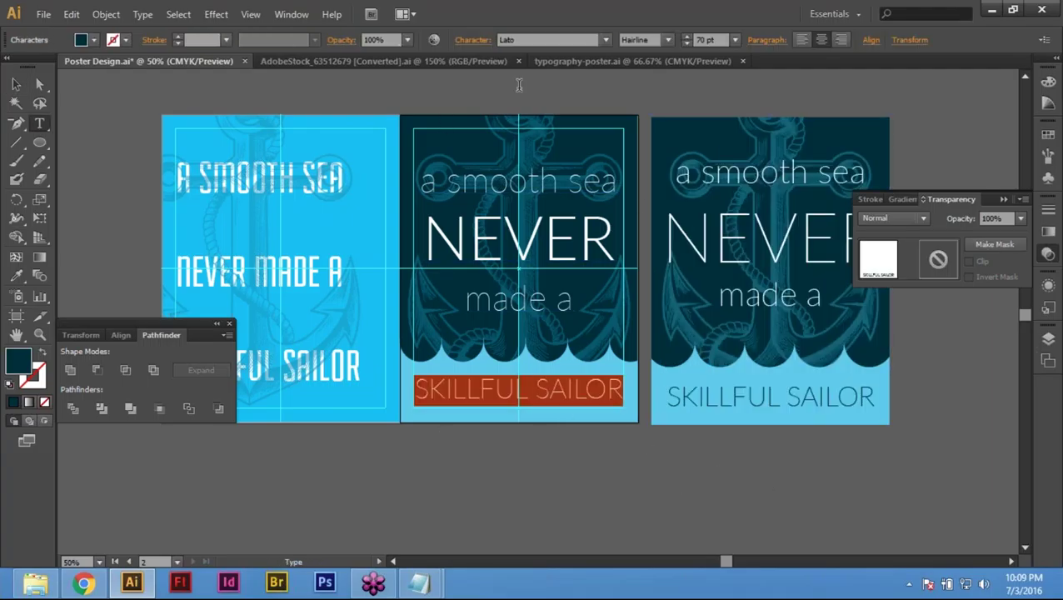
left_click(669, 40)
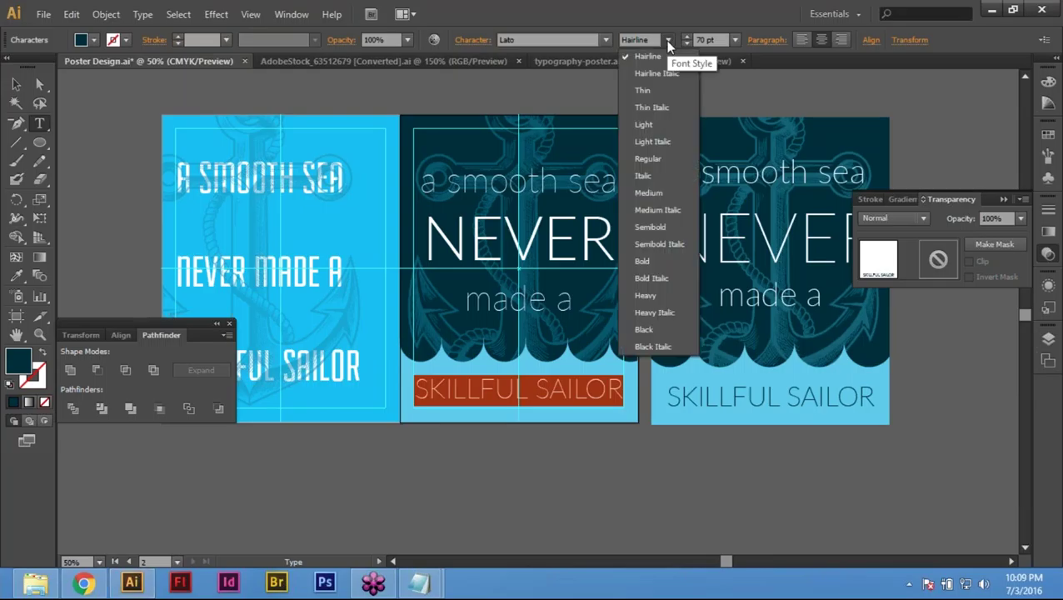
left_click(653, 93)
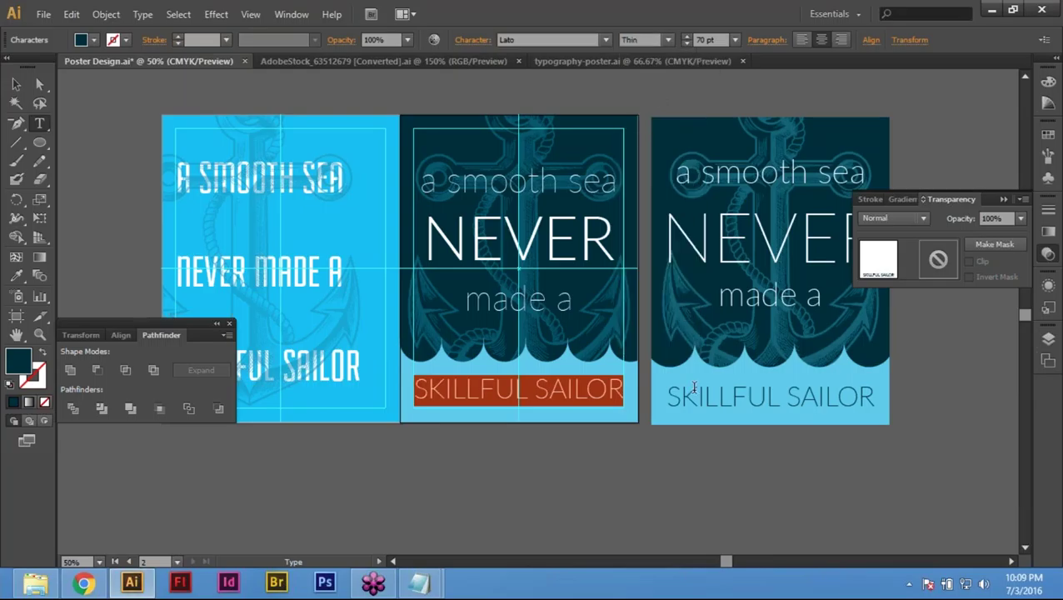
left_click(593, 476, "ctrl")
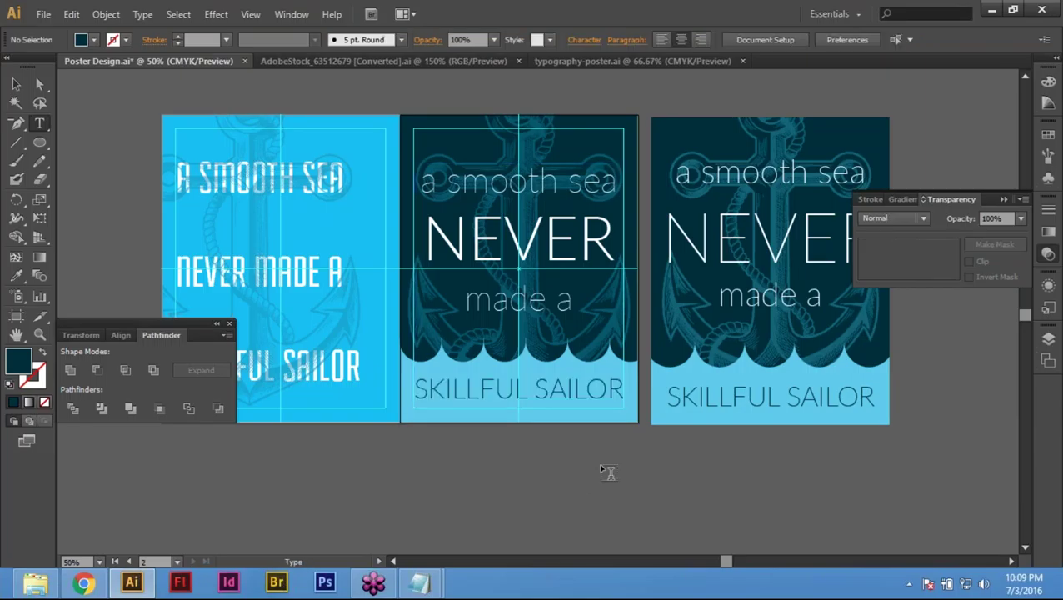
Step: Zoom in on the SKILLFUL SAILOR line and reapply Lato Thin to confirm it
left_click(816, 400)
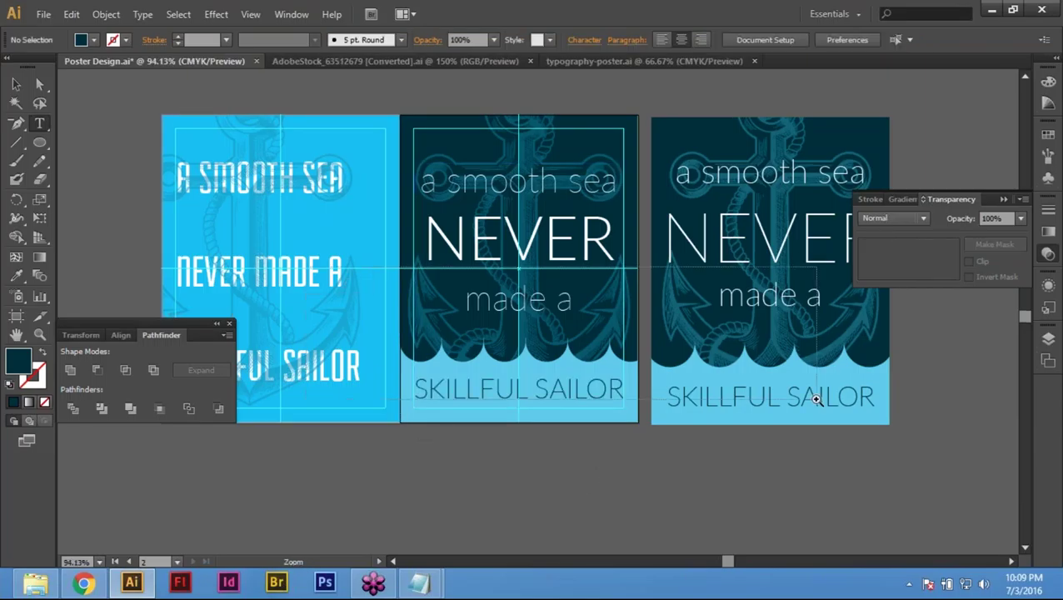
left_click(585, 357)
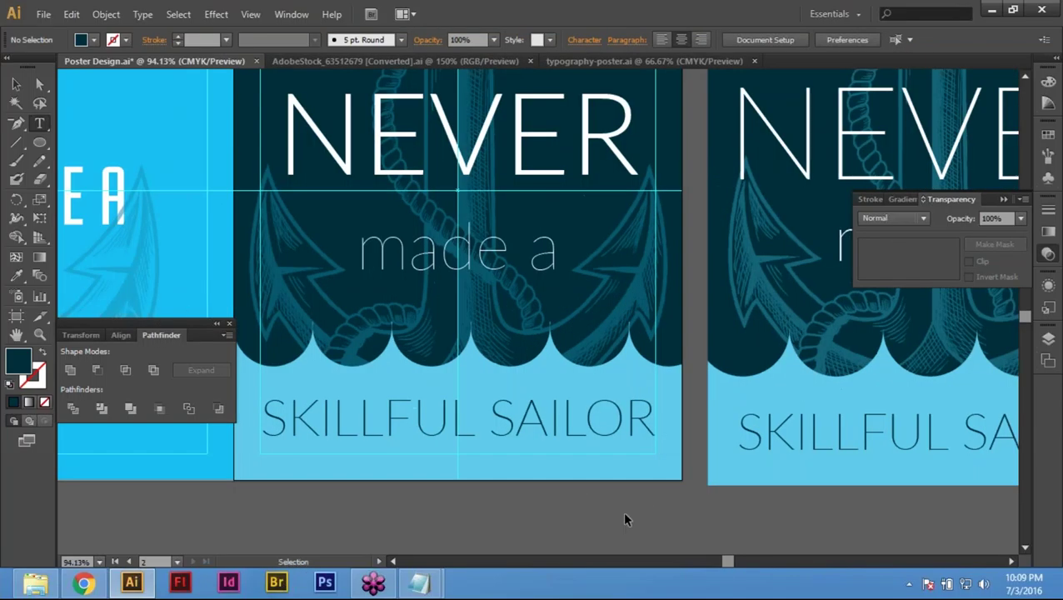
key("t")
left_click(471, 400)
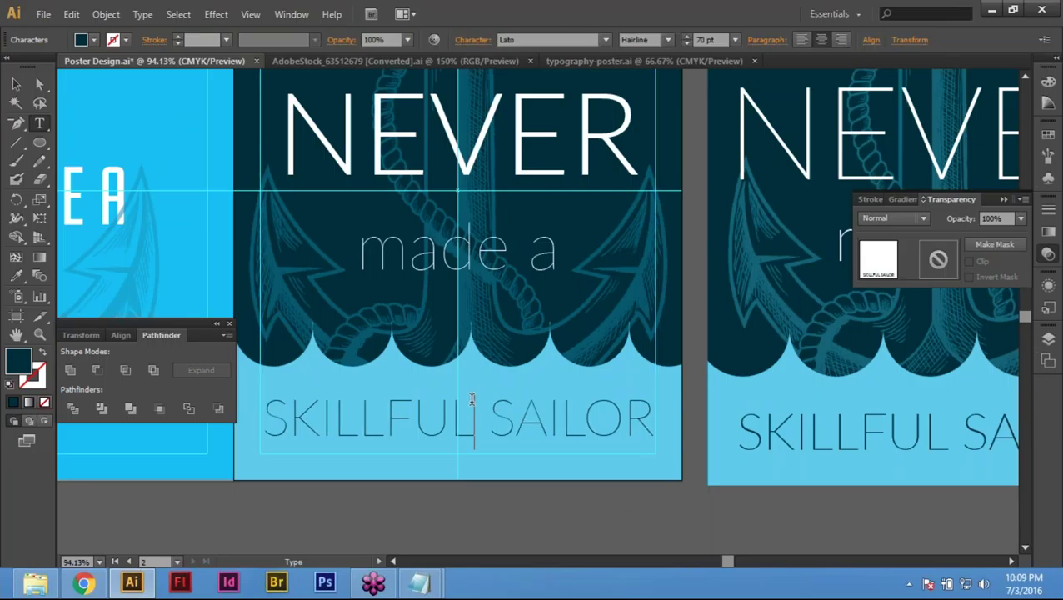
key("ctrl+a")
left_click(663, 40)
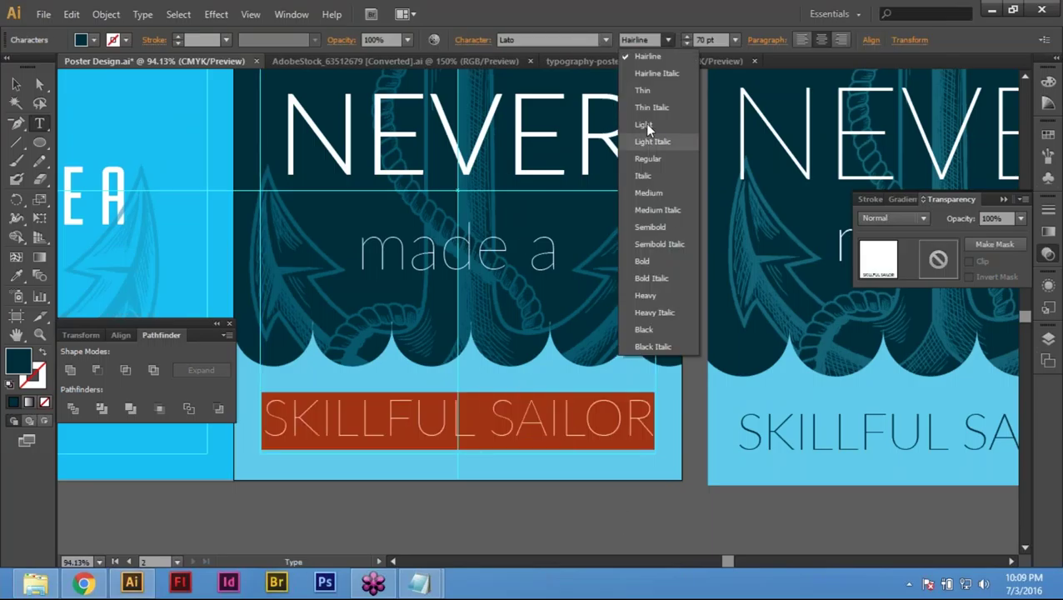
left_click(648, 88)
key("Escape")
key("ctrl+shift+a")
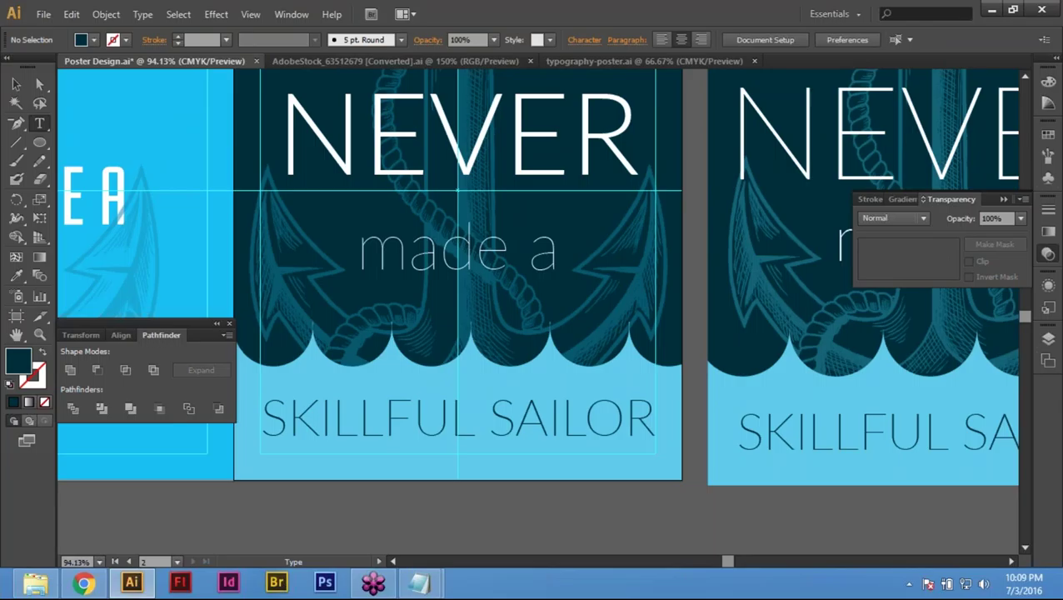
Step: Hide the panels, zoom out to show all three posters, and select the third
key("v")
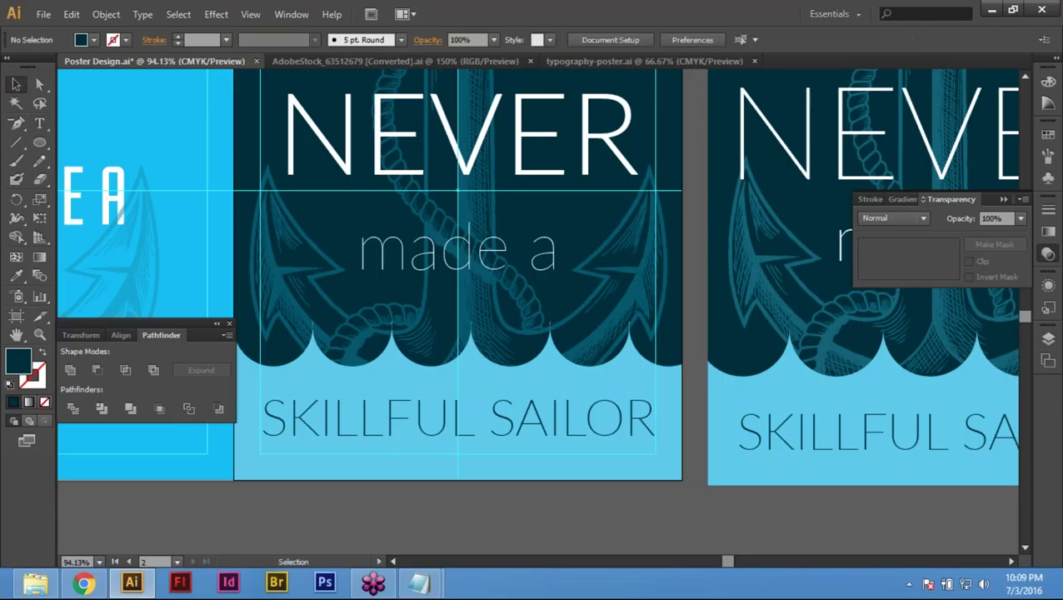
key("Tab")
key("ctrl+minus")
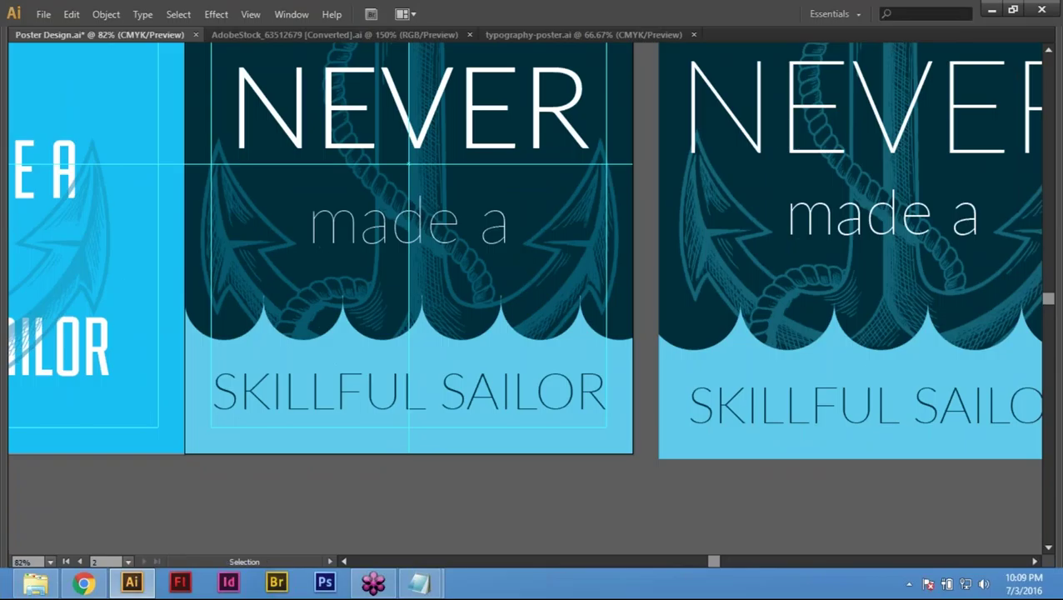
key("ctrl+a")
key("ctrl+minus")
key("ctrl+minus")
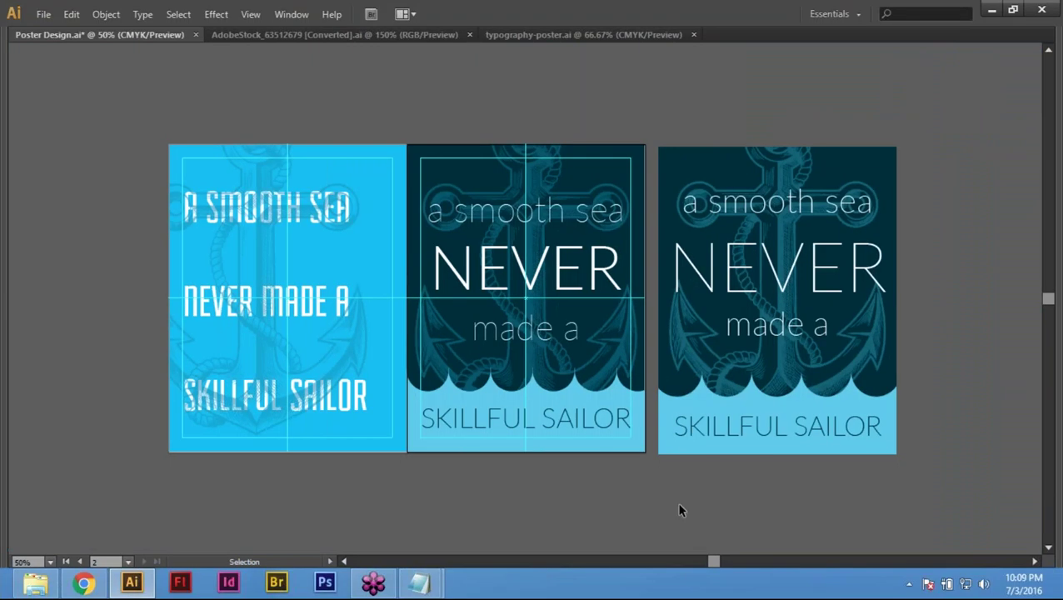
left_click(769, 456)
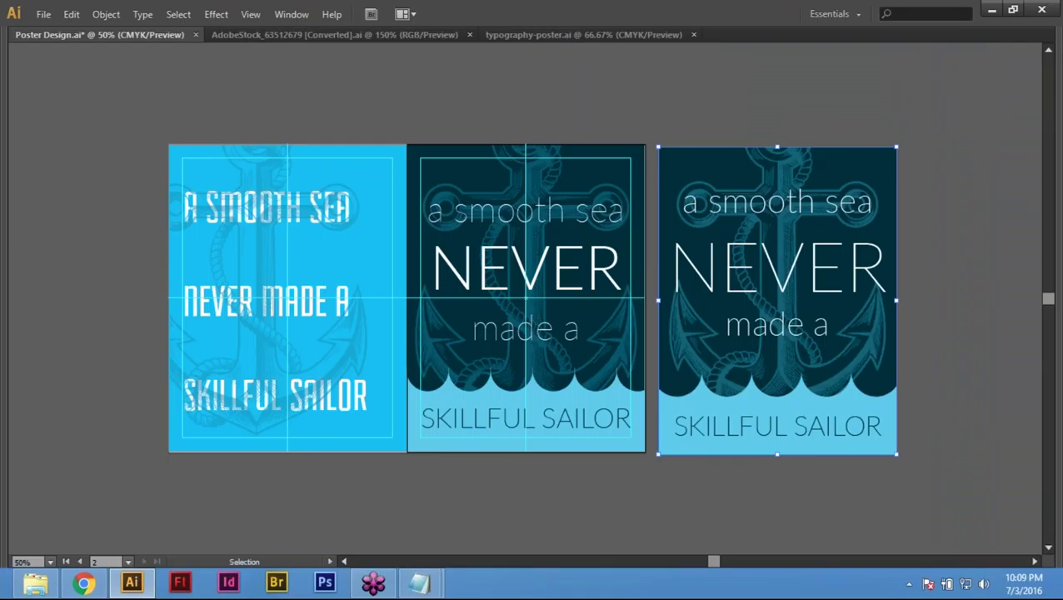
Step: Show the panels again and select the third poster's clip group
key("Tab")
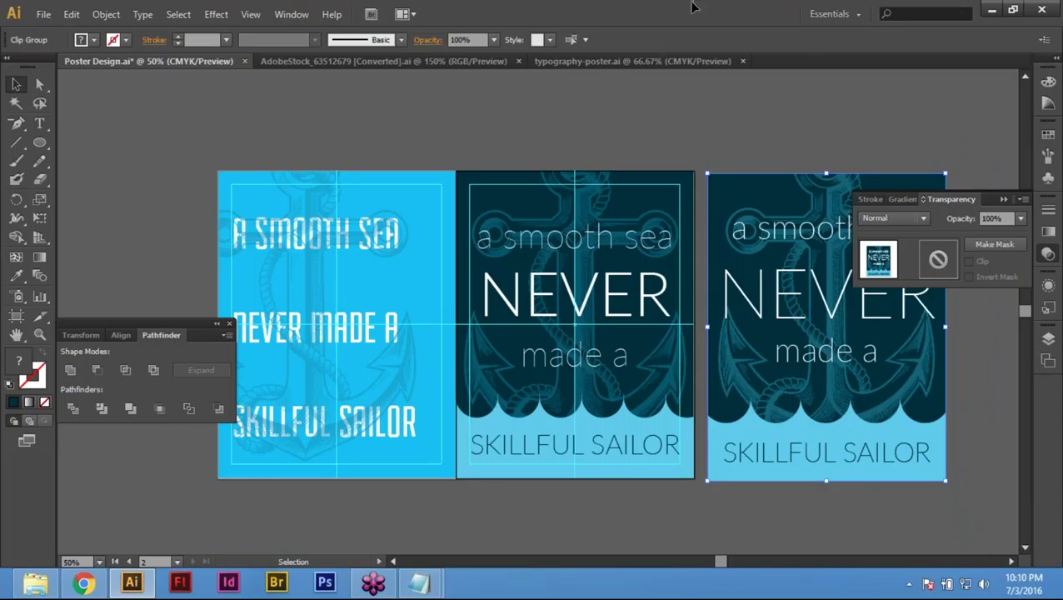
left_click_drag(798, 127, 896, 366)
left_click_drag(852, 507, 796, 429)
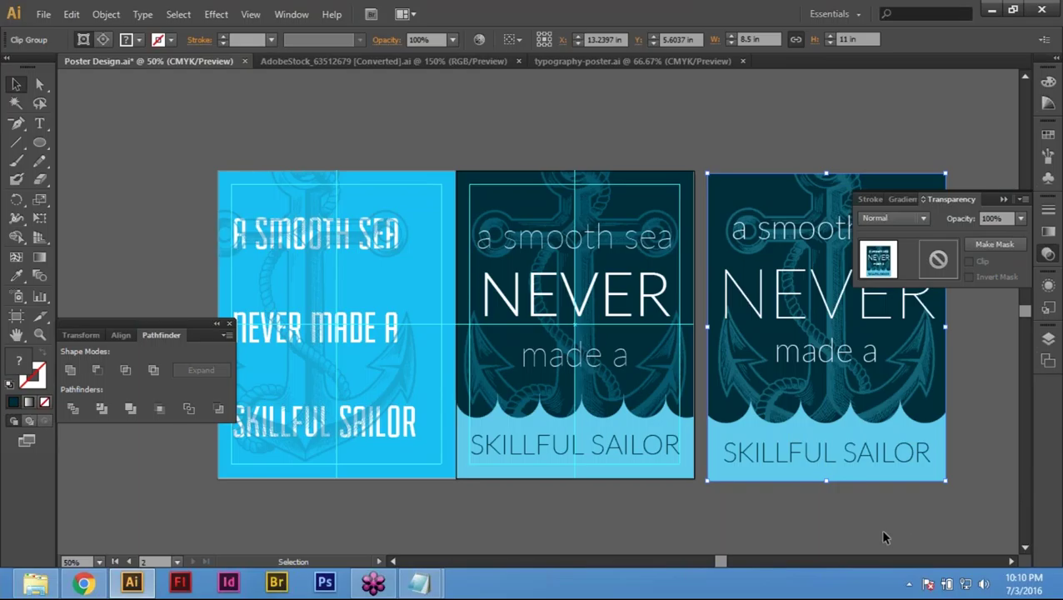
left_click(885, 537)
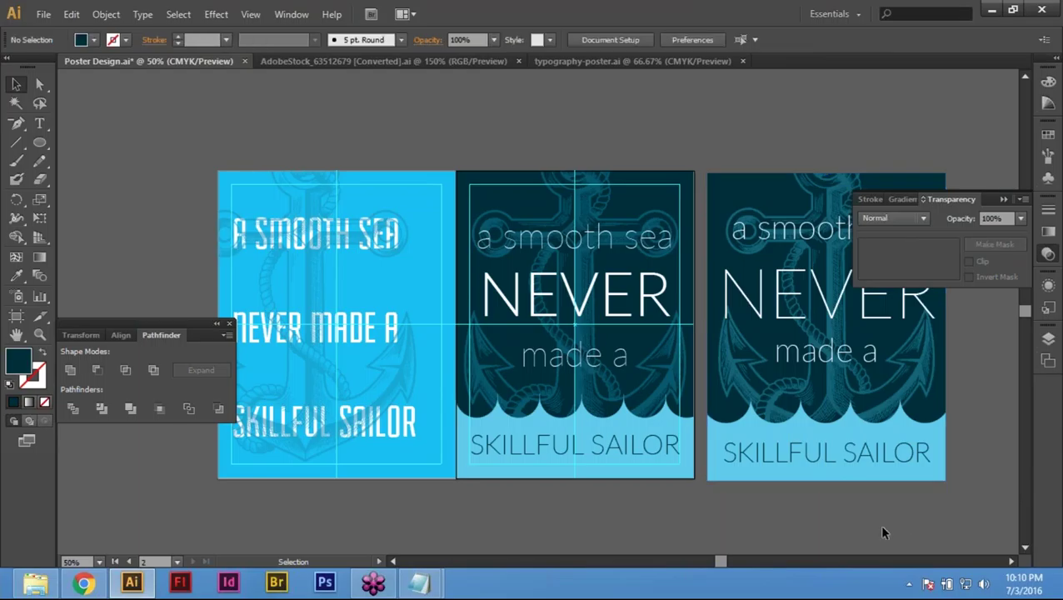
left_click(830, 451)
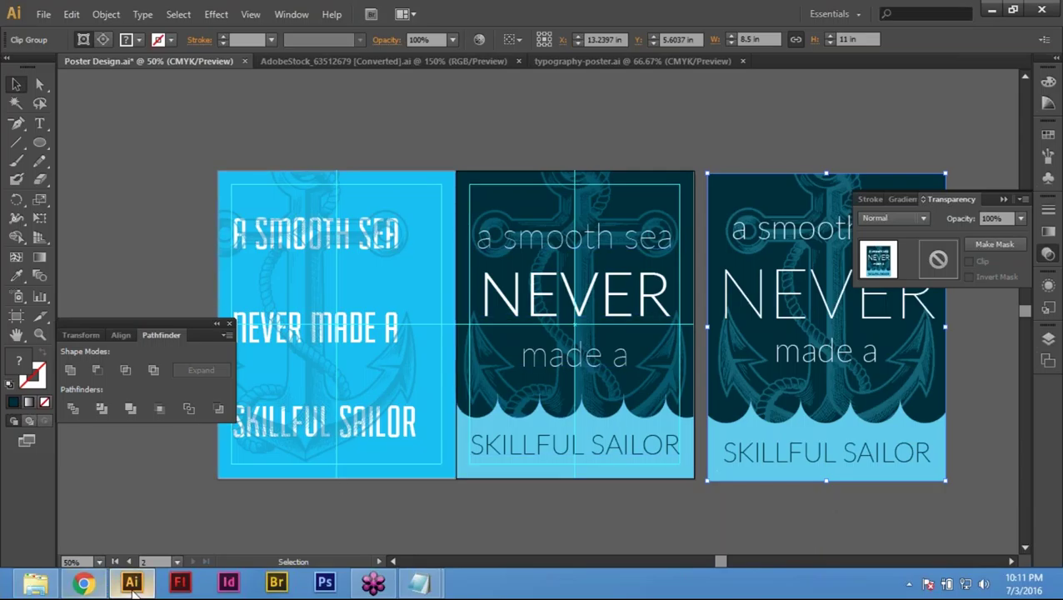
Step: Bring the Chrome browser window to the front
left_click(71, 583)
Step: In the Gmail tab, search for 'Course Out' and open the Training Course Outline email
left_click(78, 13)
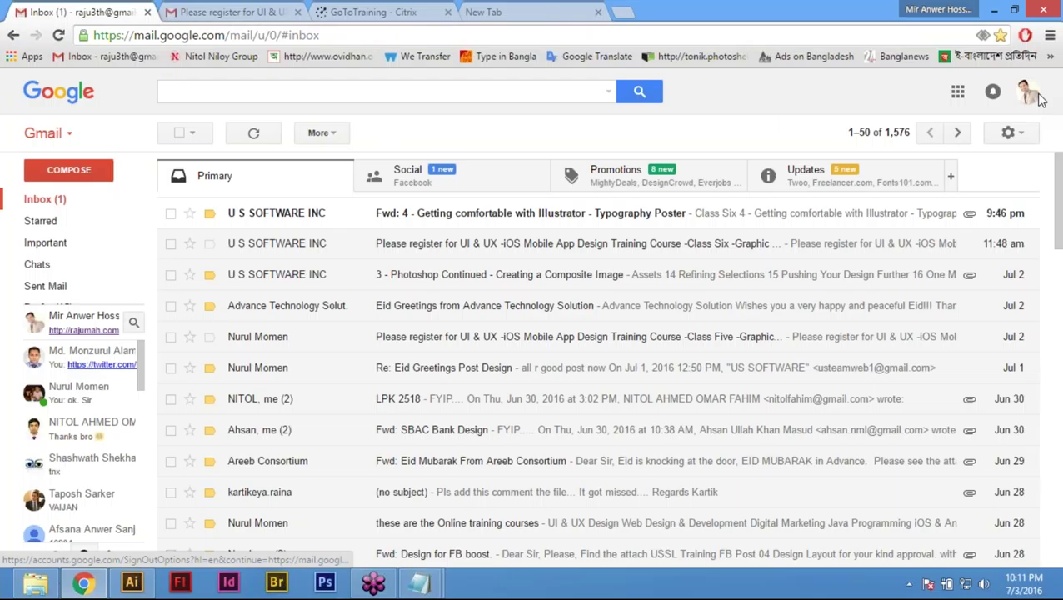
mouse_move(59, 297)
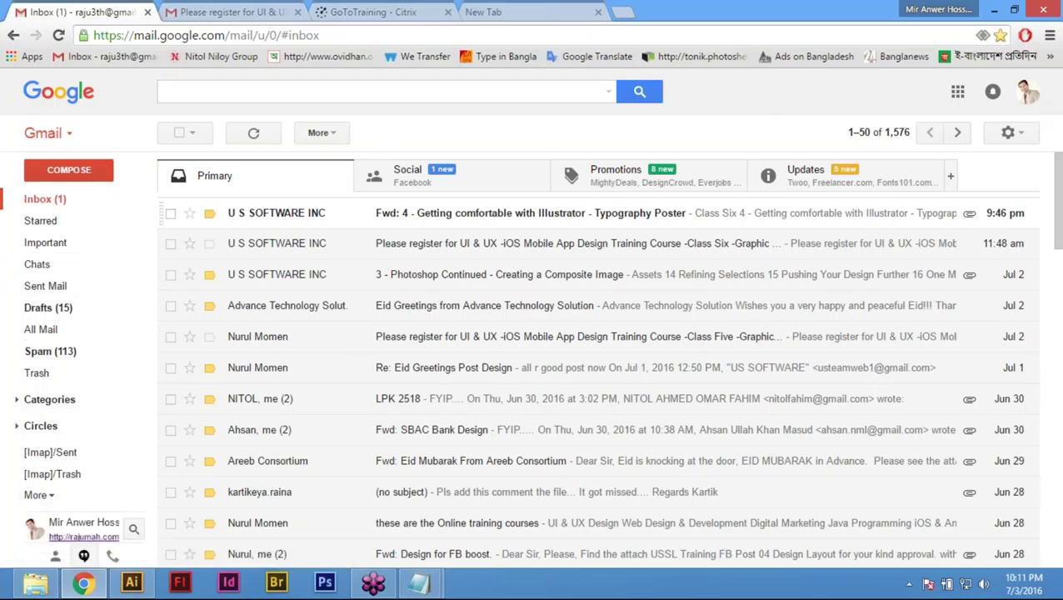
left_click(242, 92)
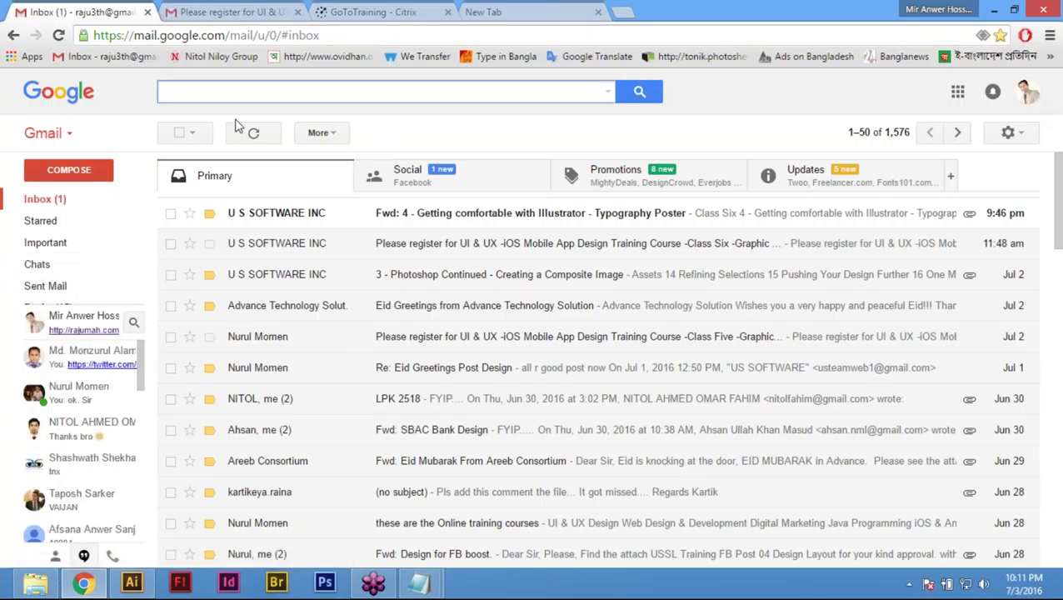
type("Course Out")
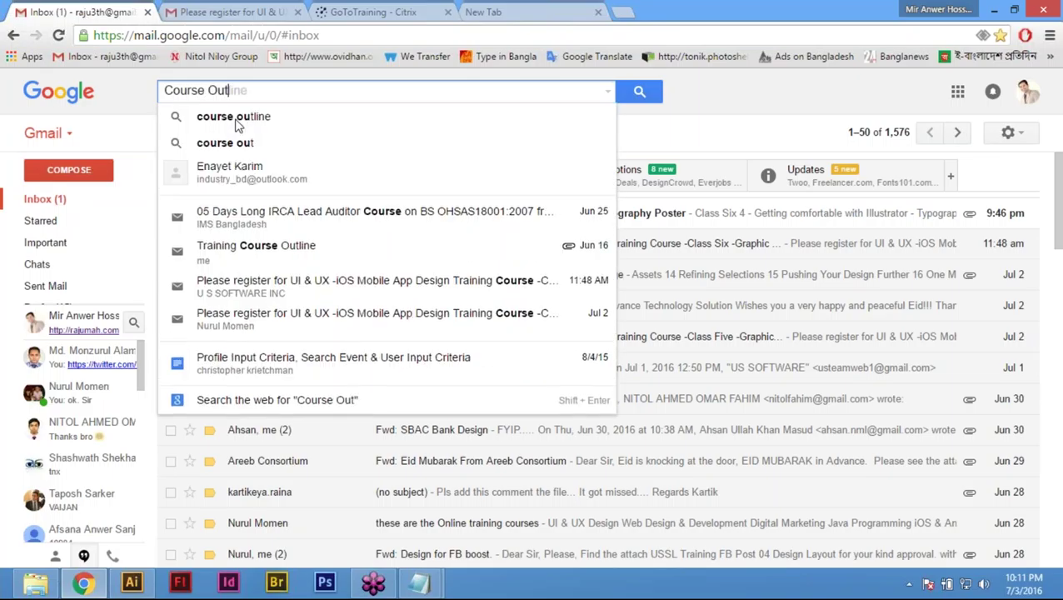
left_click(257, 117)
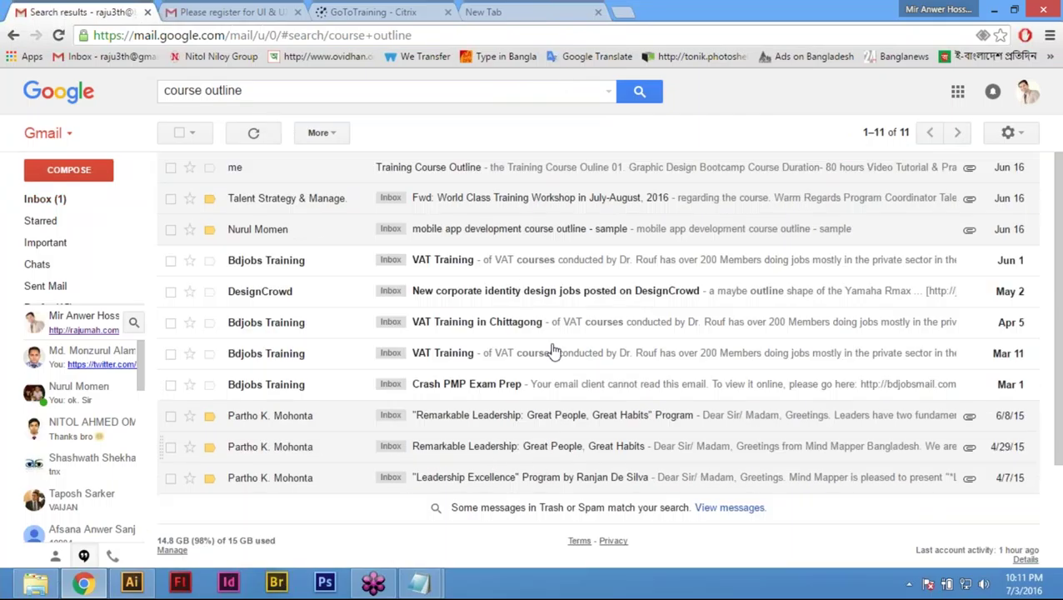
left_click(461, 169)
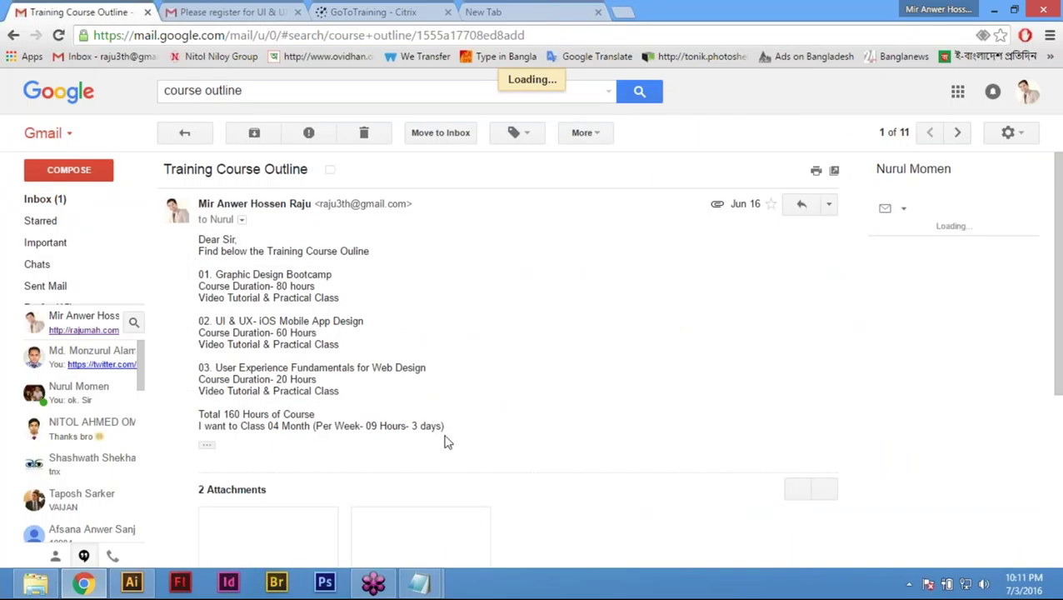
Step: Open the Graphic Design Bootcamp.pdf attachment and scroll to section 004, Typography Poster
scroll(444, 441, "down", 3)
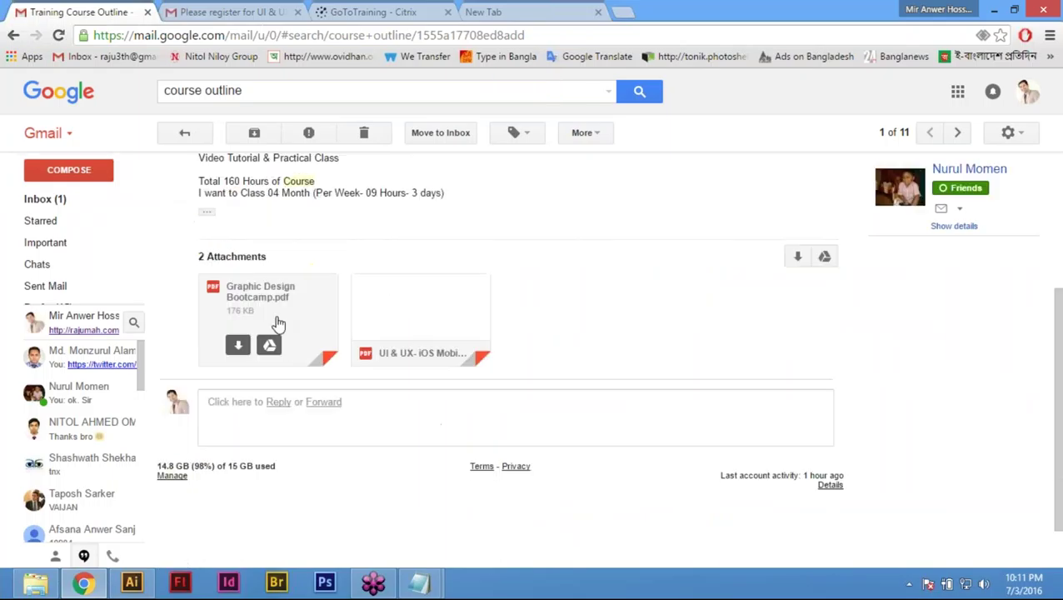
left_click(288, 304)
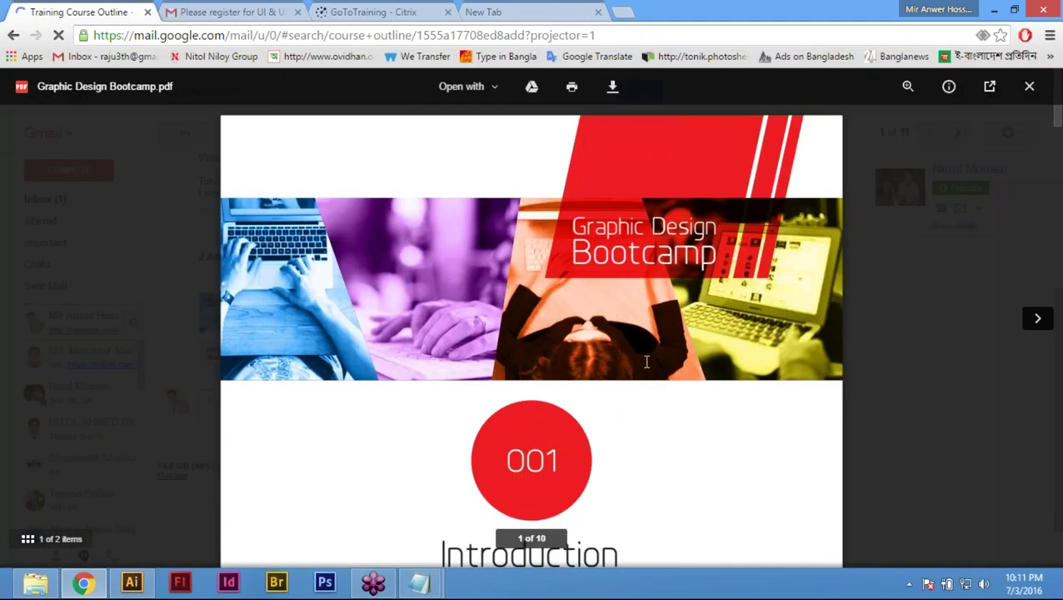
scroll(647, 361, "down", 5)
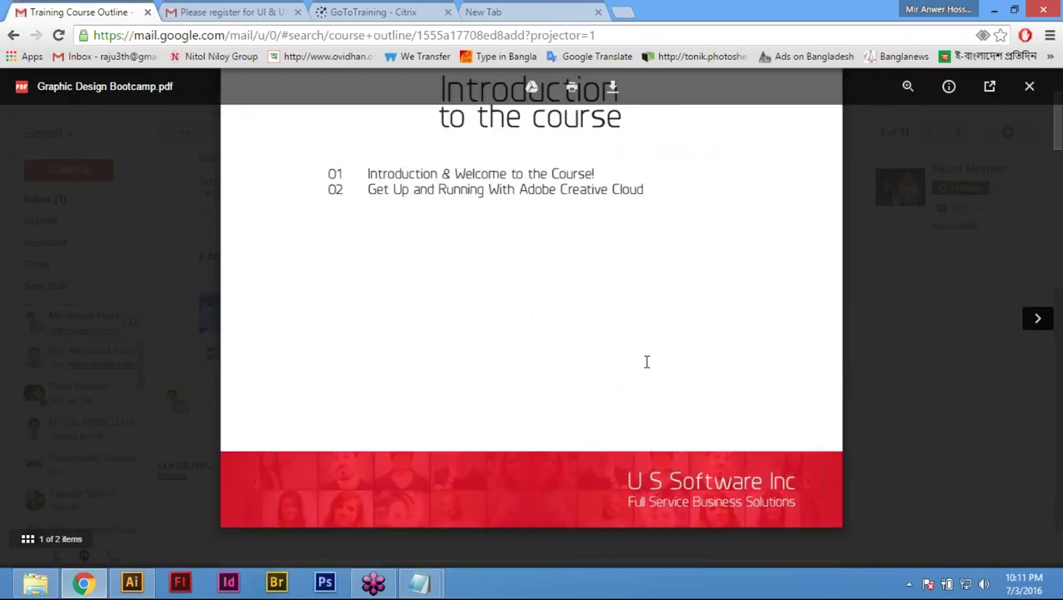
scroll(646, 362, "down", 3)
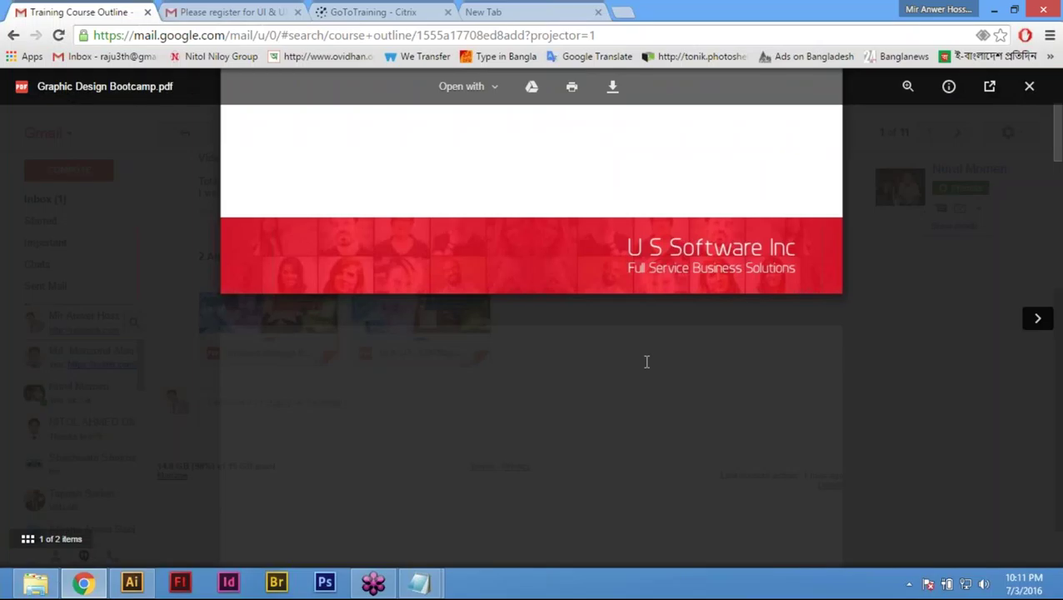
scroll(647, 361, "down", 2)
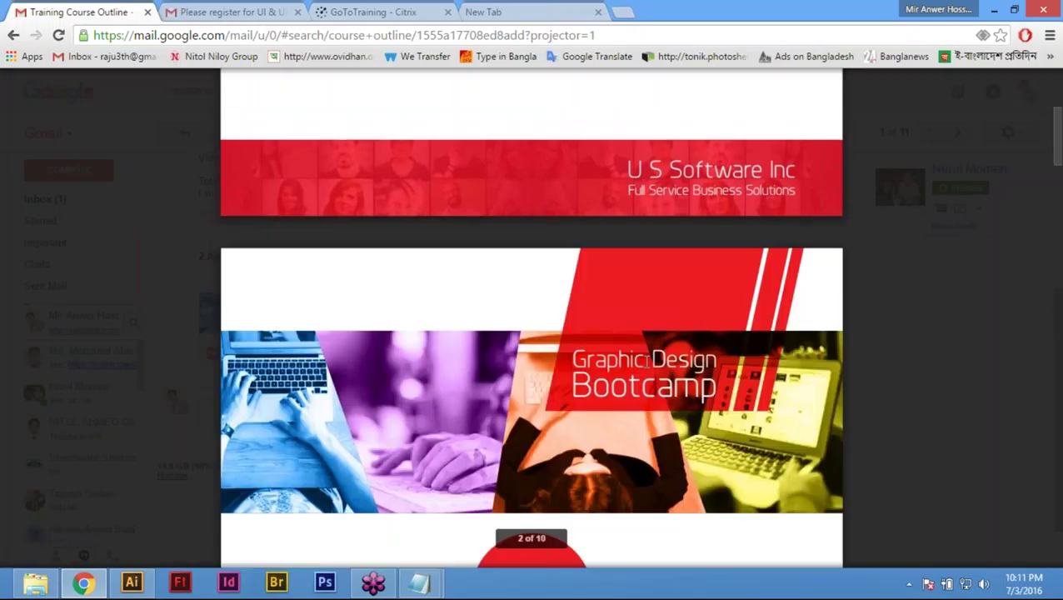
scroll(646, 361, "down", 9)
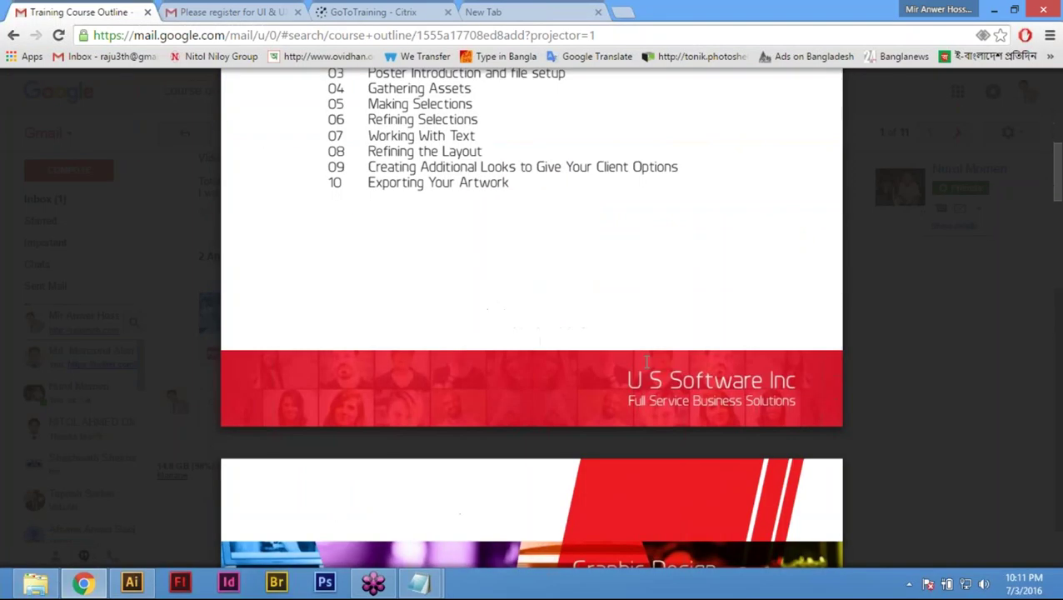
scroll(647, 361, "down", 10)
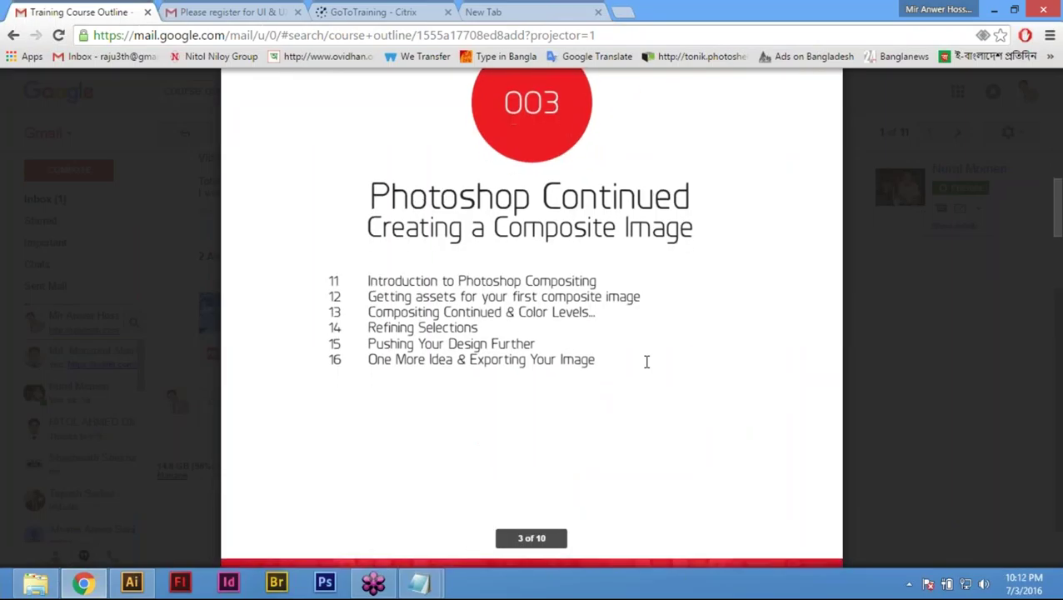
scroll(647, 362, "down", 10)
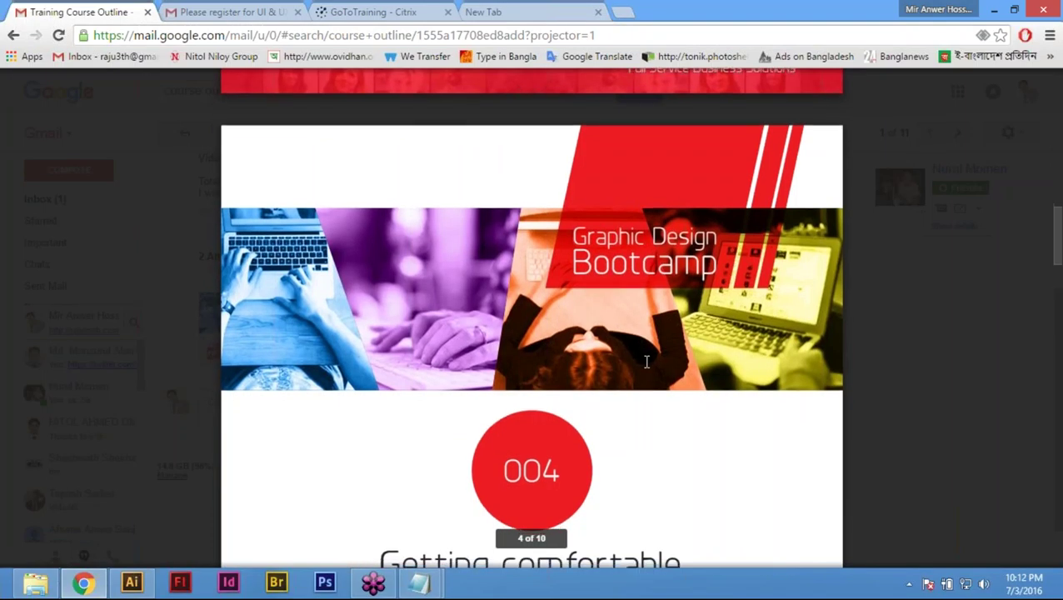
scroll(647, 361, "down", 4)
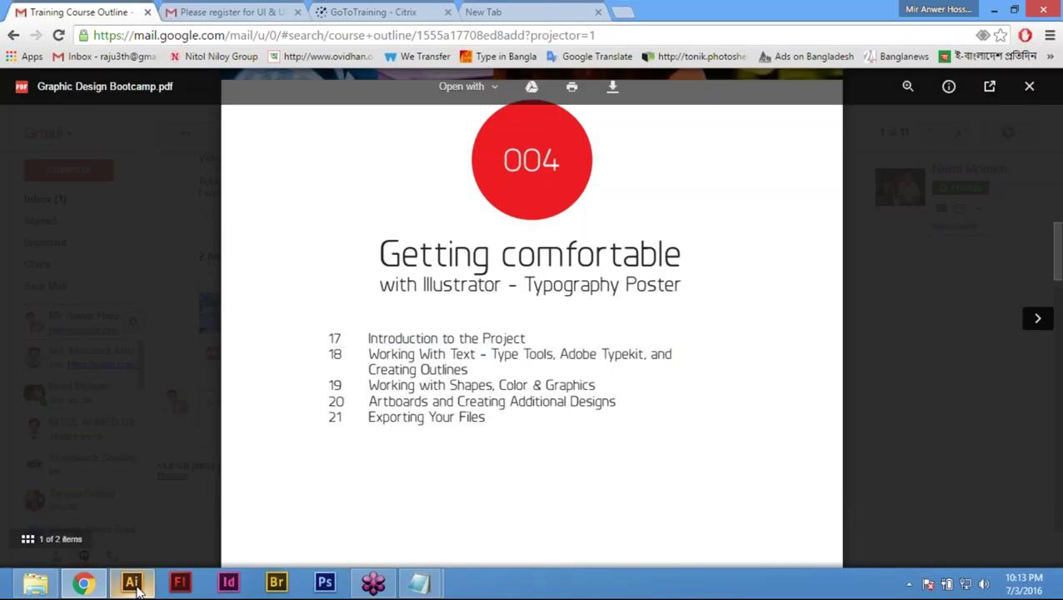
mouse_move(137, 589)
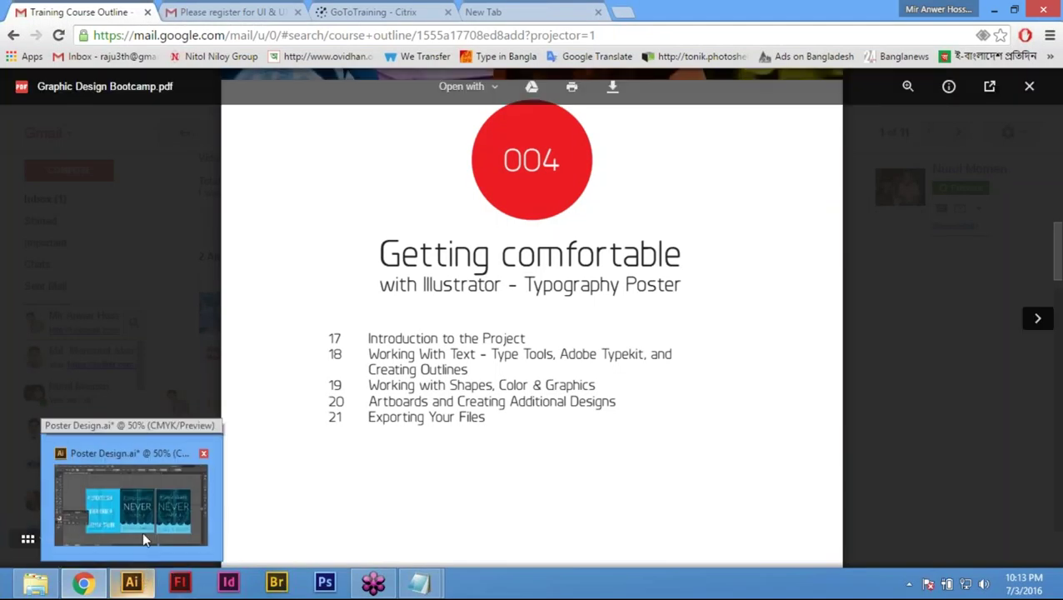
Step: Move the third anchor poster into typography-poster.ai, close that document, and return to Chrome
left_click(142, 538)
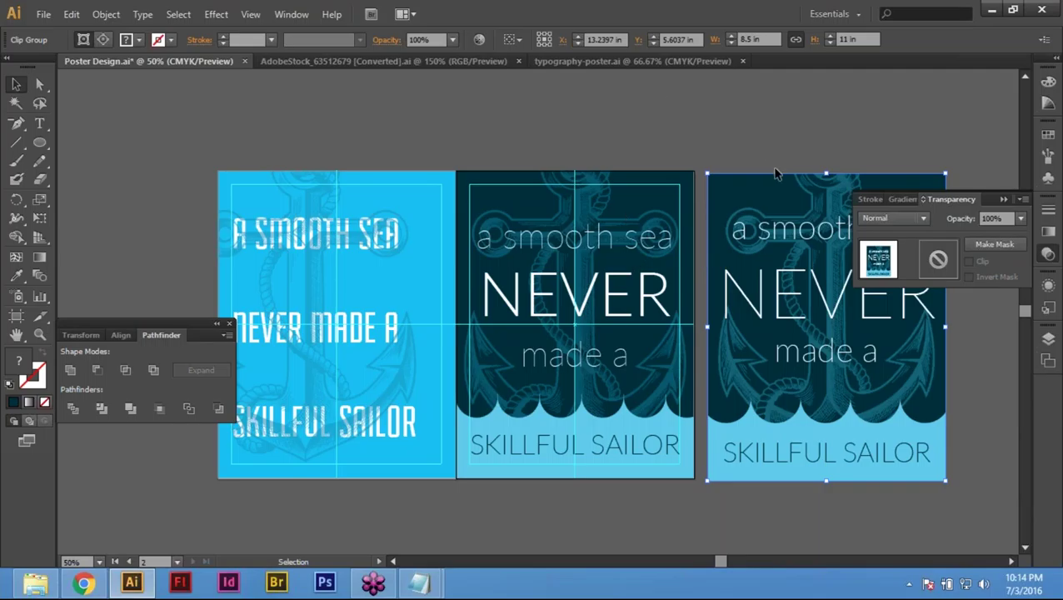
key("ctrl+x")
left_click(664, 62)
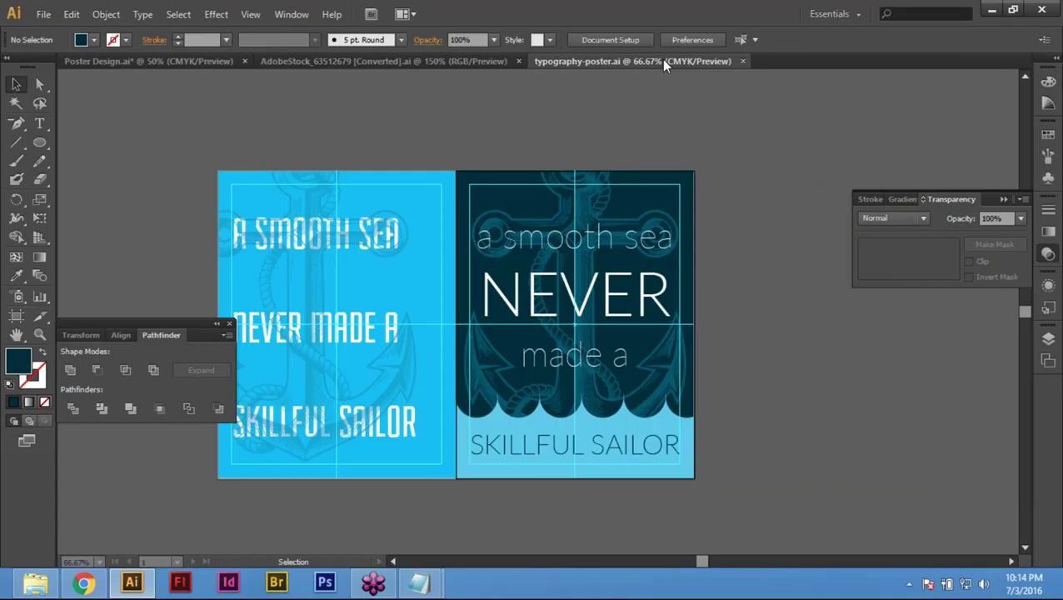
key("ctrl+v")
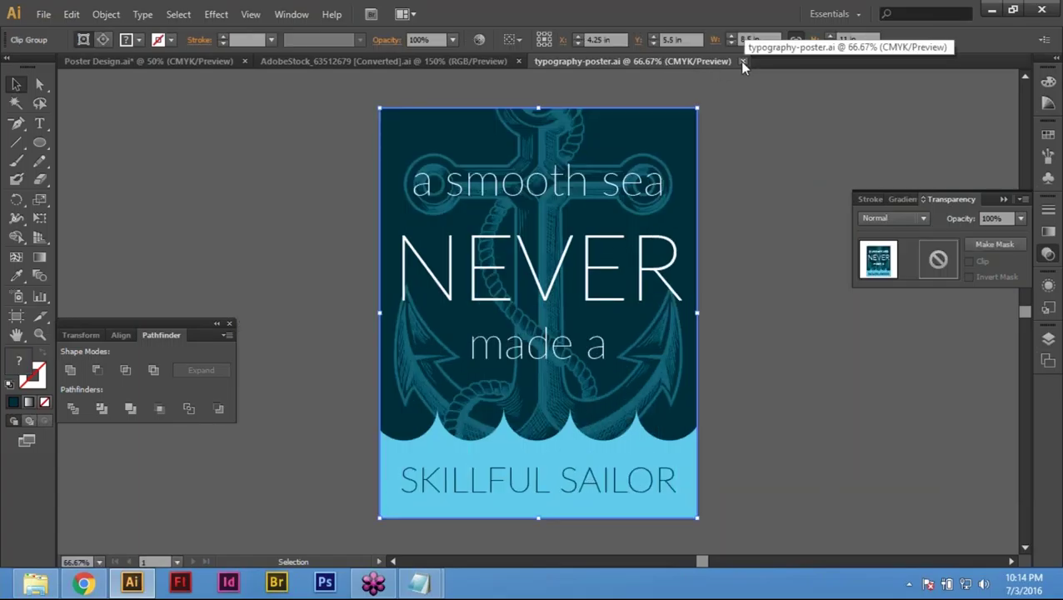
left_click(742, 62)
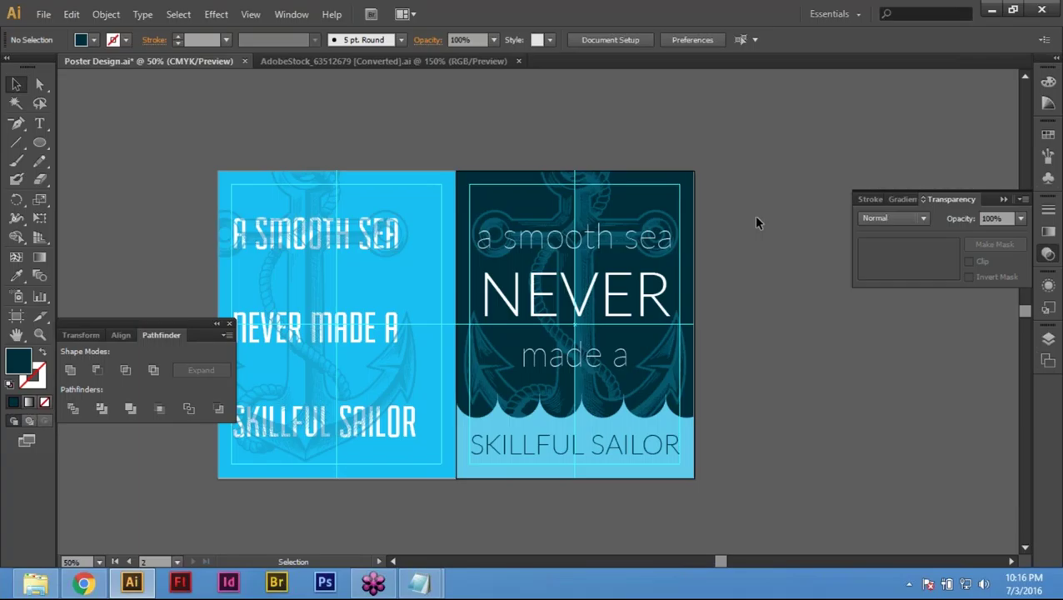
left_click(83, 582)
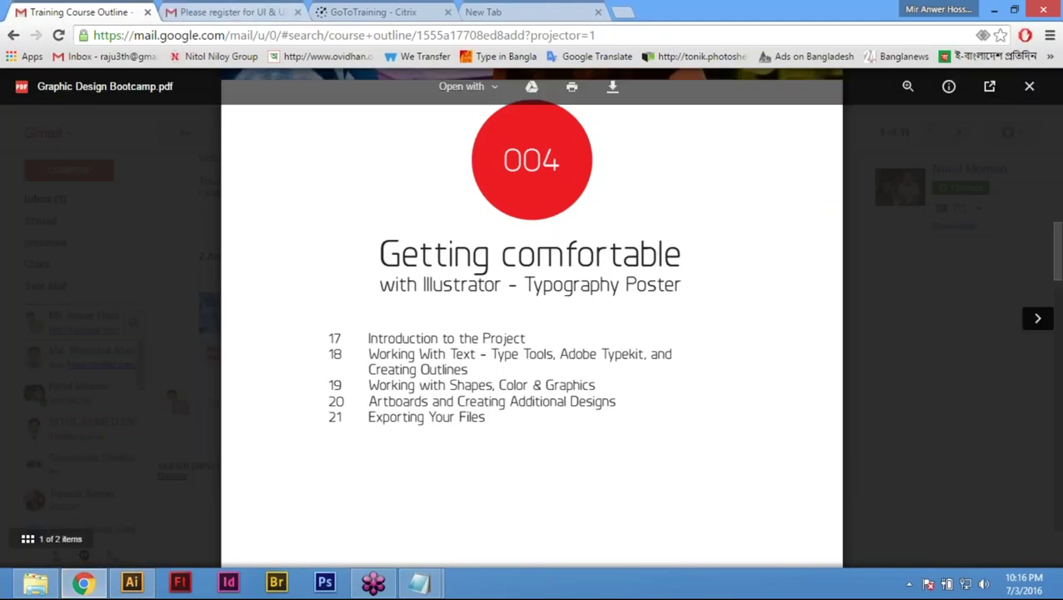
Step: In the second Gmail account, read the 'Getting comfortable with Illustrator - Typography Poster' email
left_click(232, 11)
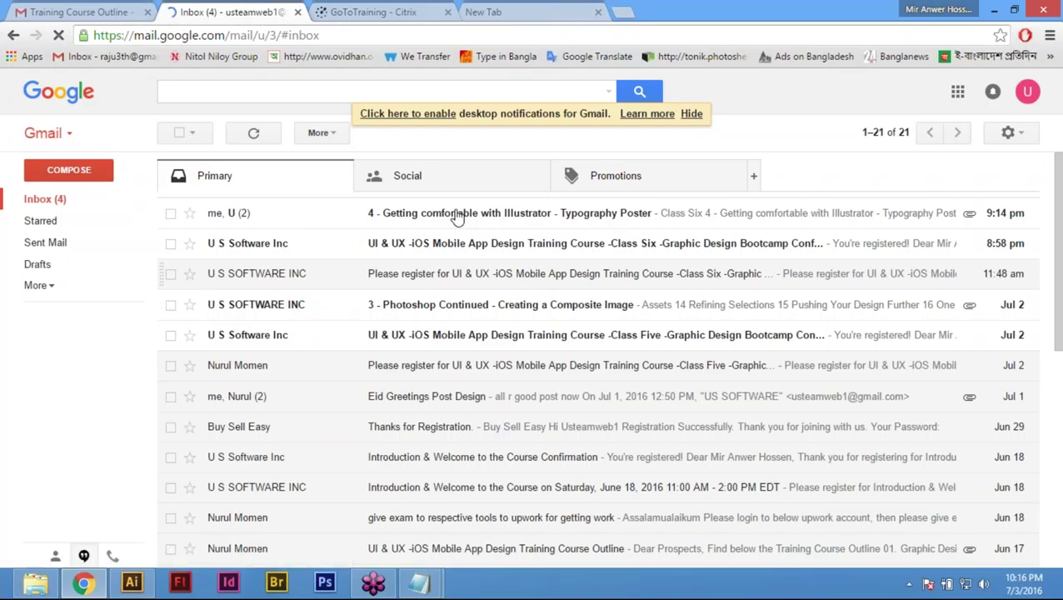
left_click(257, 253)
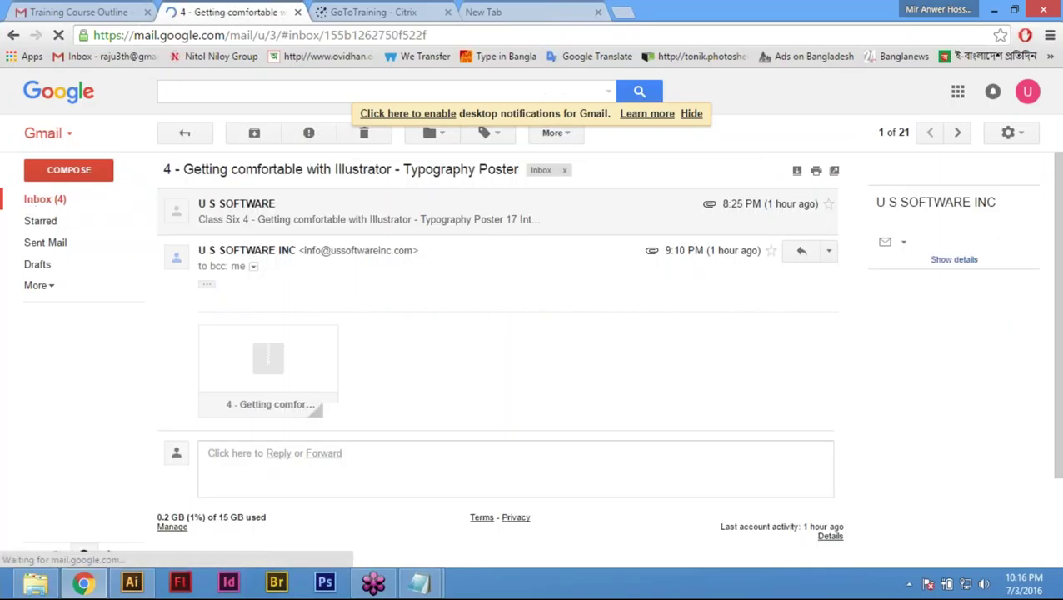
left_click(63, 202)
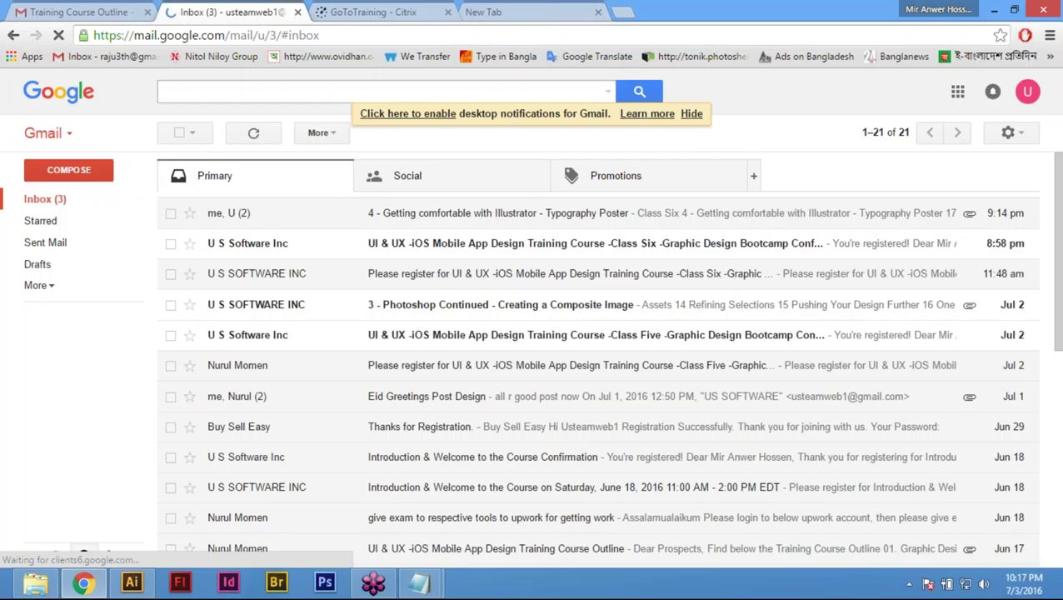
left_click(208, 99)
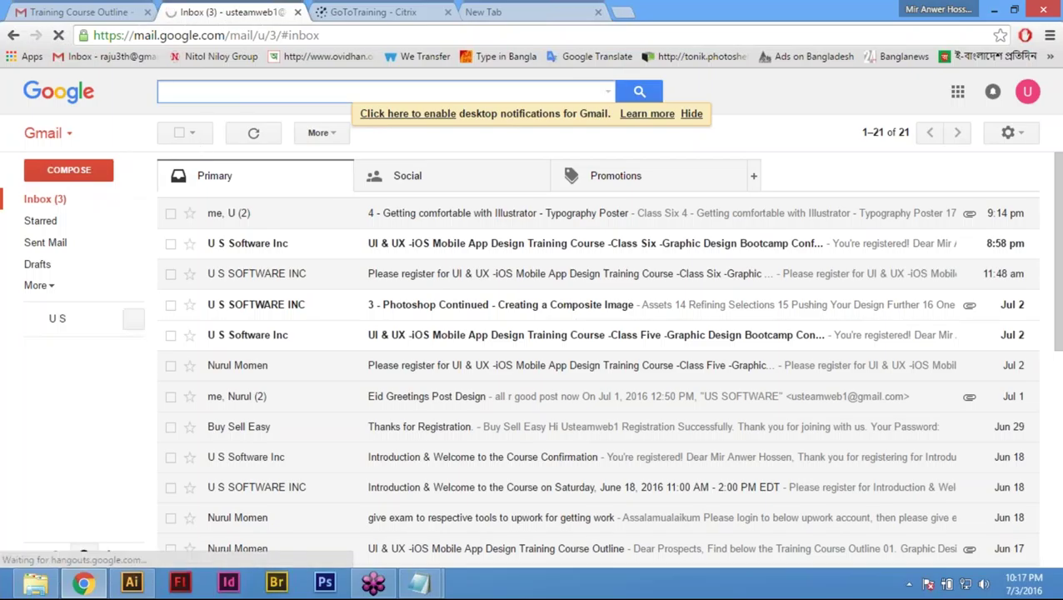
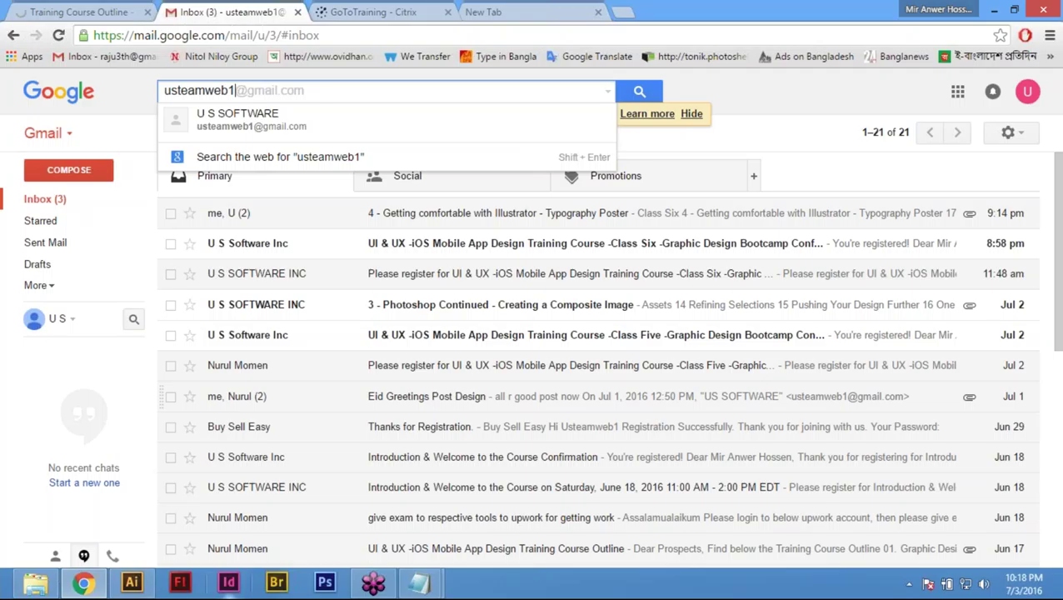
mouse_move(131, 587)
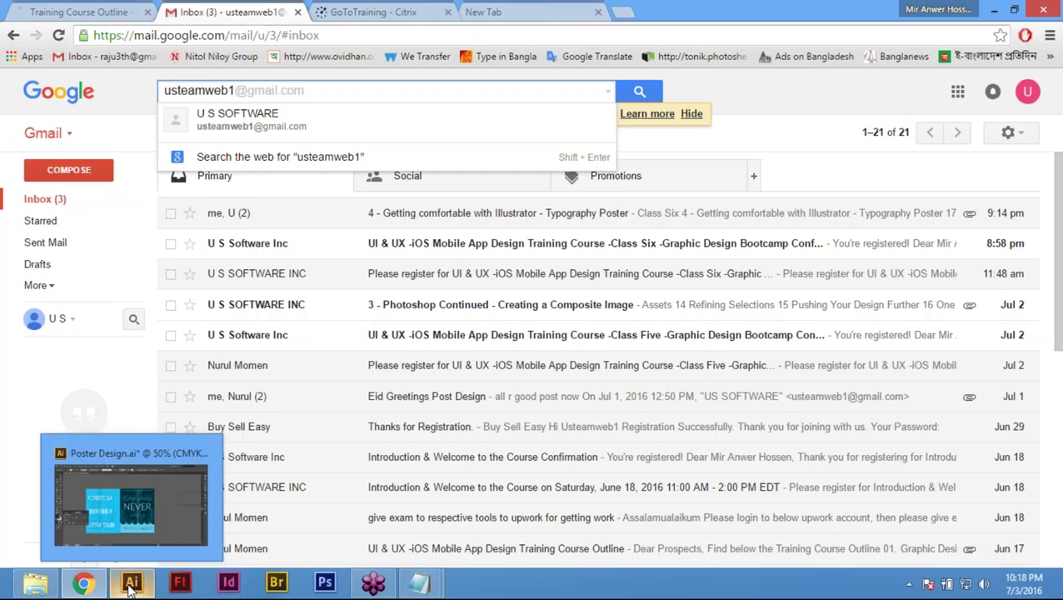
left_click(130, 586)
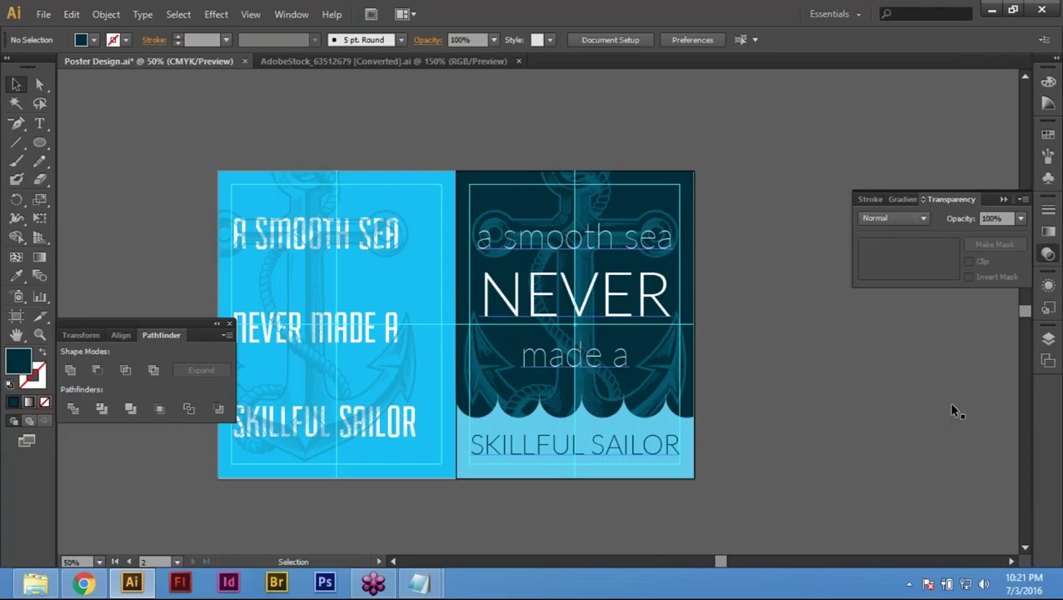
Step: Open Illustrator's File menu
left_click(42, 16)
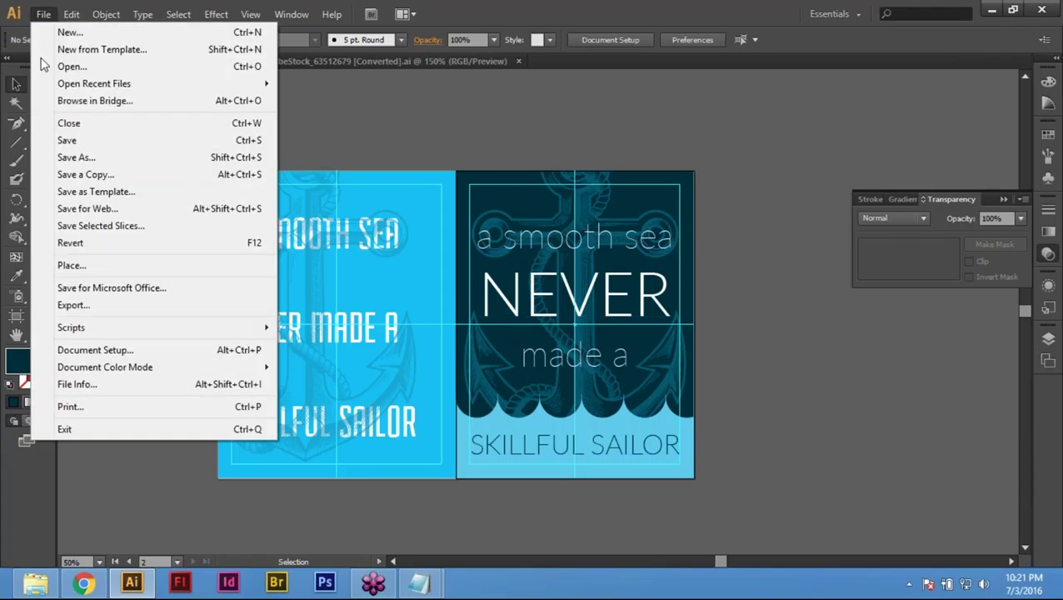
Step: Save Poster Design.ai, then decline the second-window prompt when reopening it
left_click(77, 141)
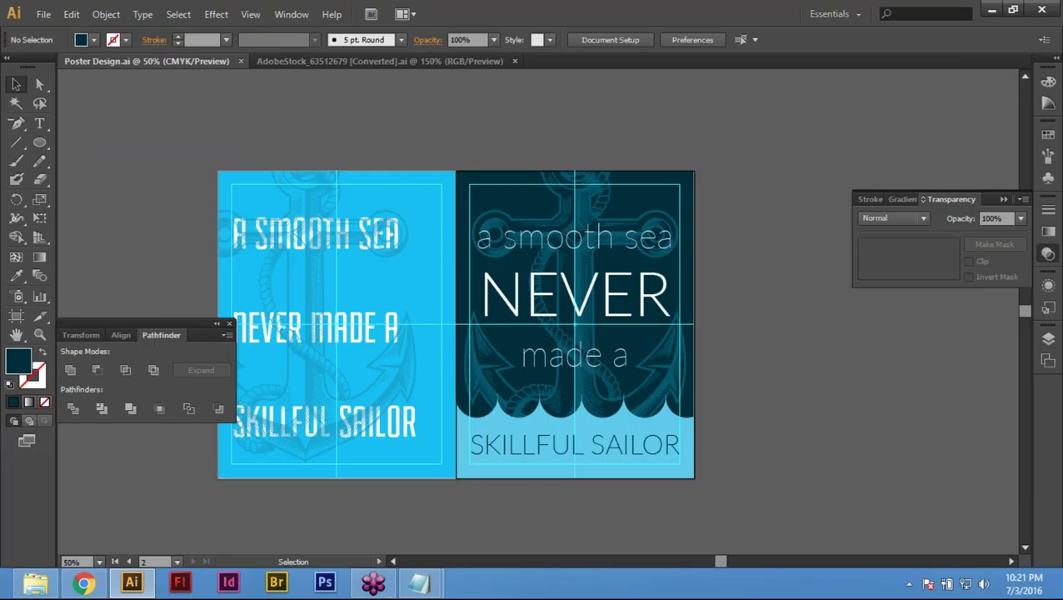
key("a")
key("ctrl+o")
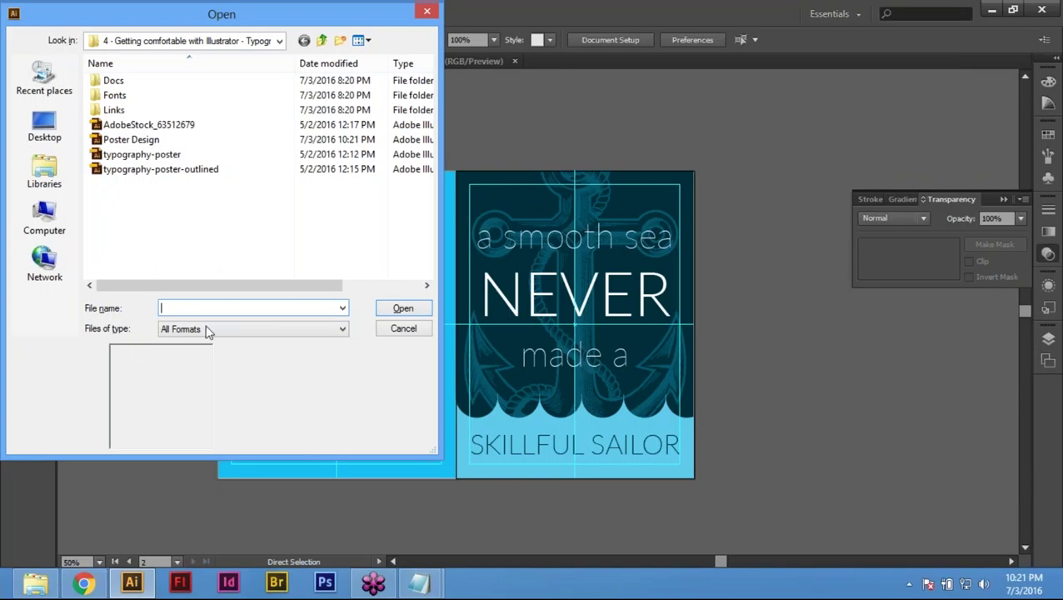
left_click(150, 140)
left_click(403, 308)
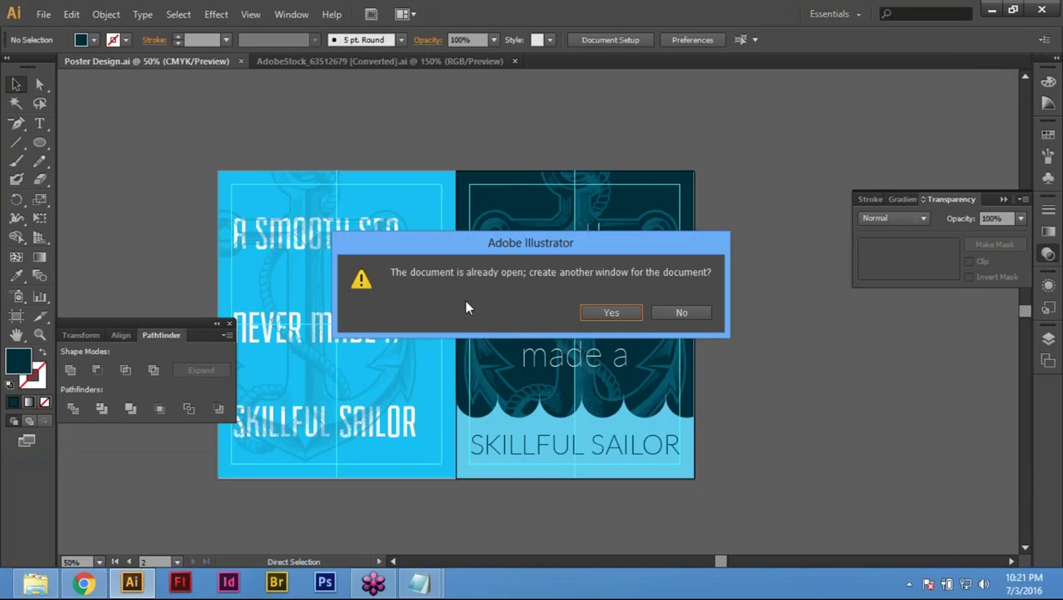
left_click(690, 312)
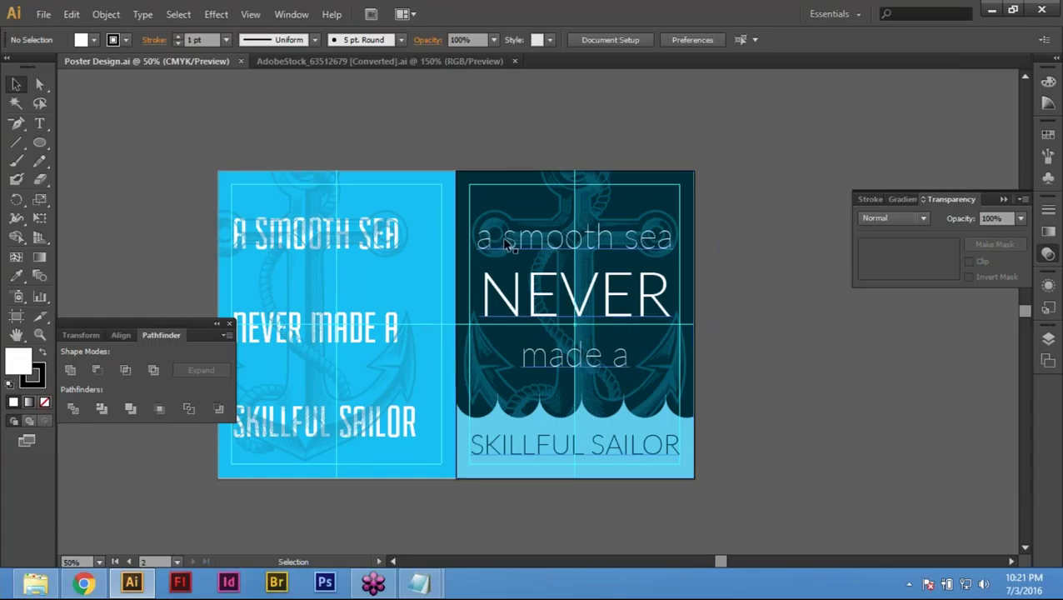
Step: Open typography-poster.ai, accept the newer-version warning, and preview page 3 of 4
key("a")
key("ctrl+o")
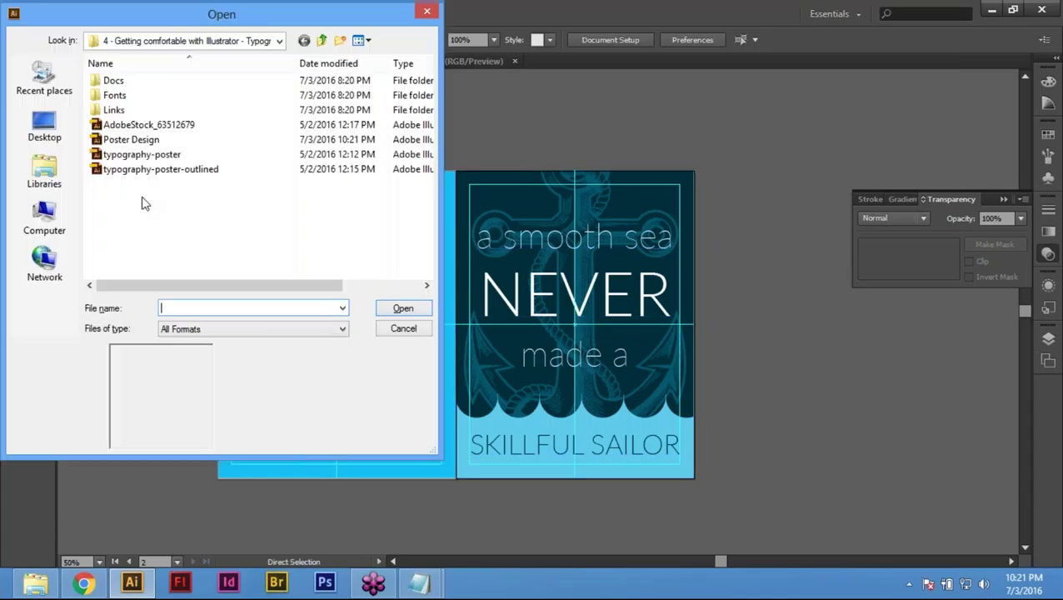
left_click(209, 155)
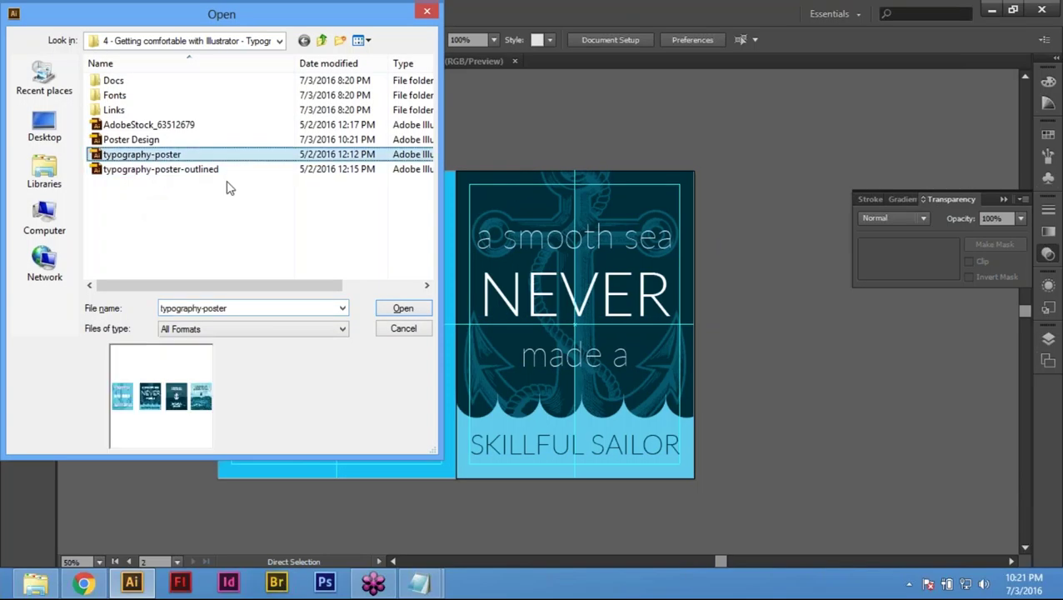
key("Return")
left_click(610, 313)
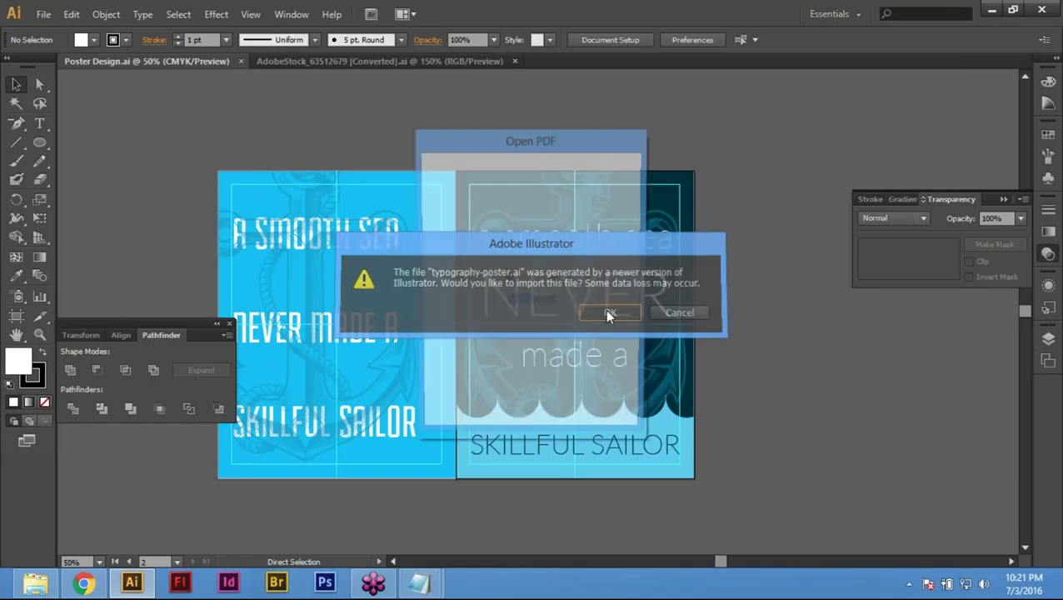
left_click(567, 303)
left_click(567, 302)
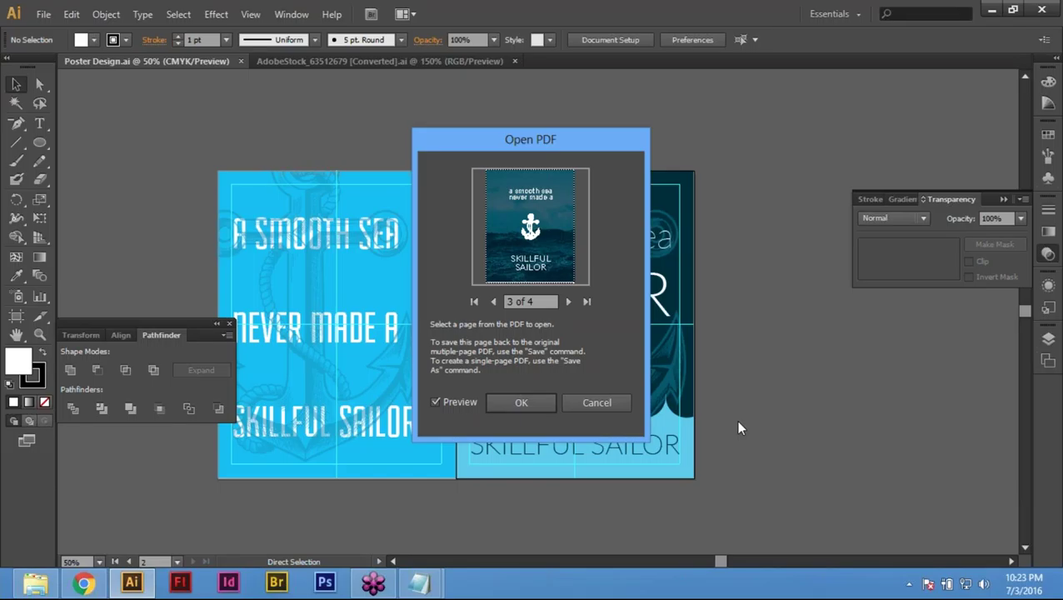
left_click(86, 585)
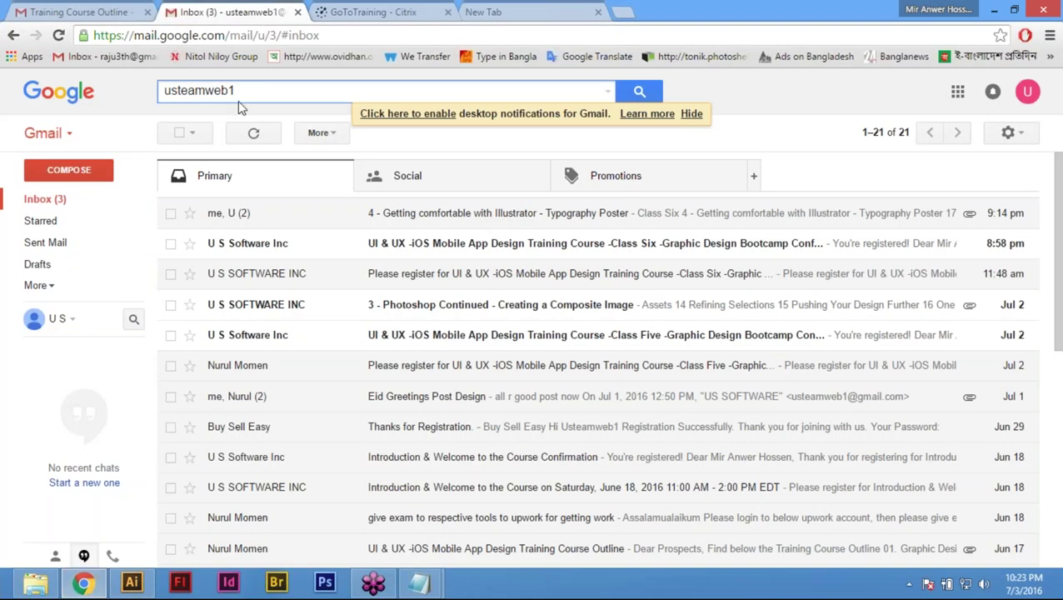
Step: Put the cursor in the Gmail mail search box
left_click(259, 89)
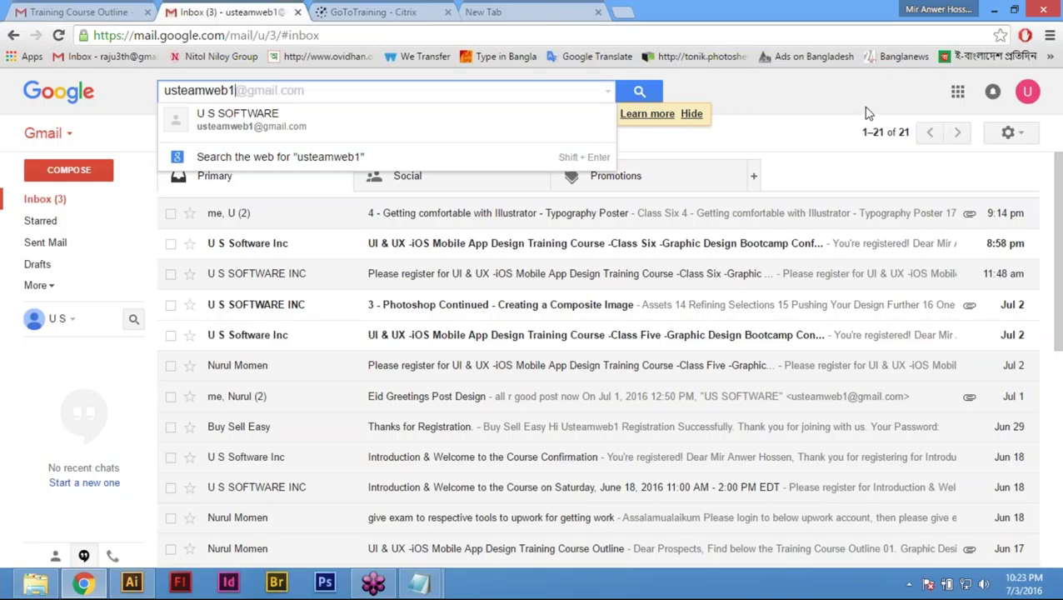
left_click(627, 14)
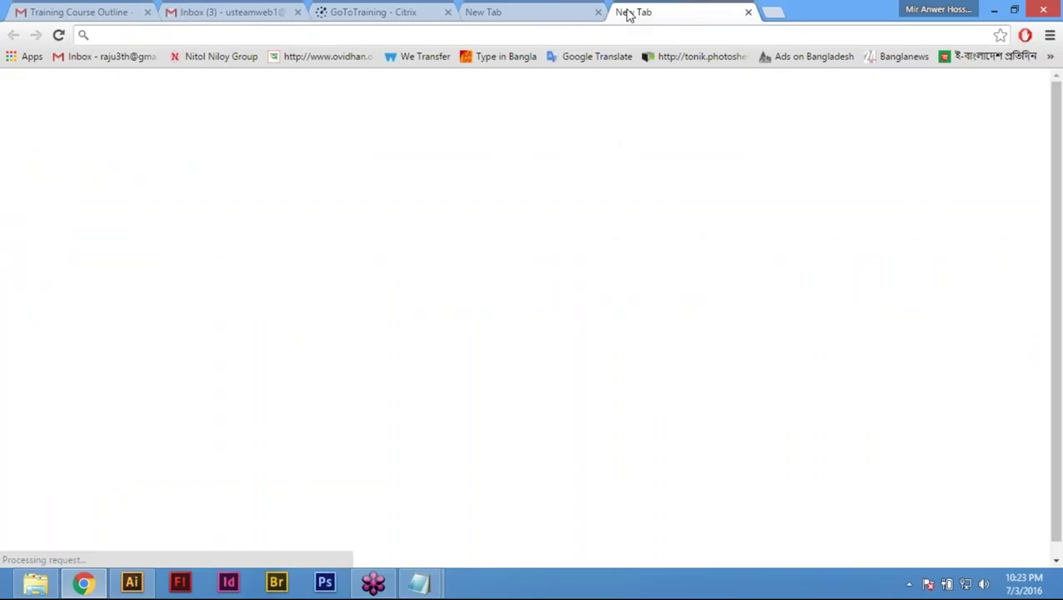
type("www.")
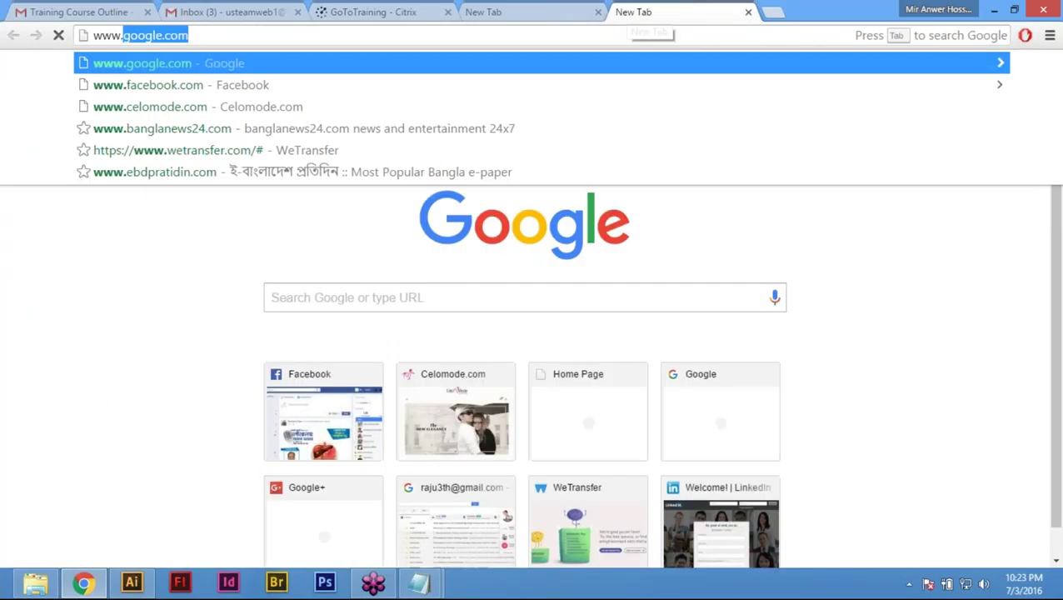
type("you")
key("Right")
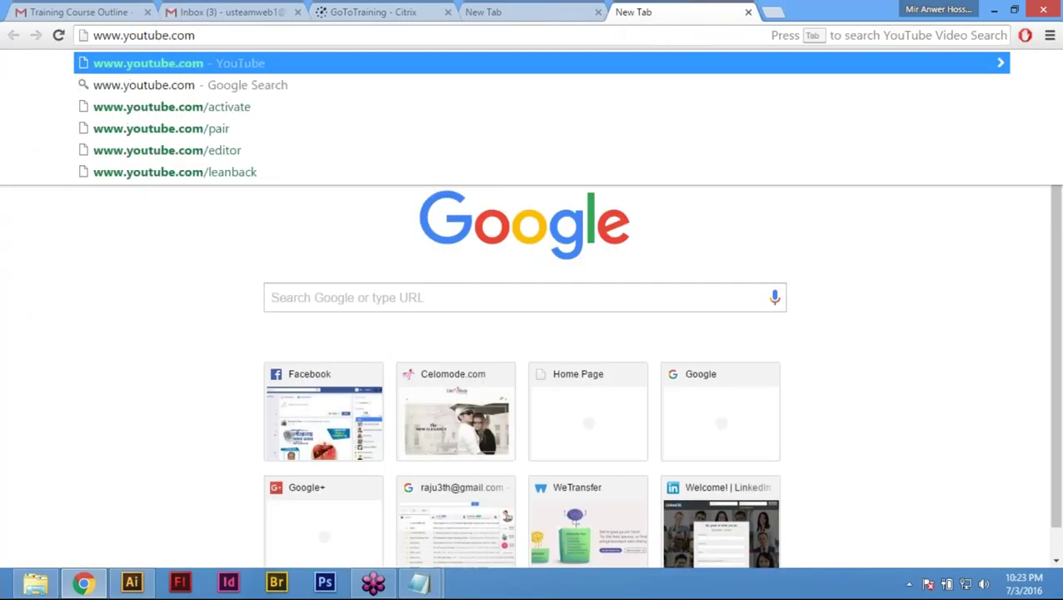
type("/")
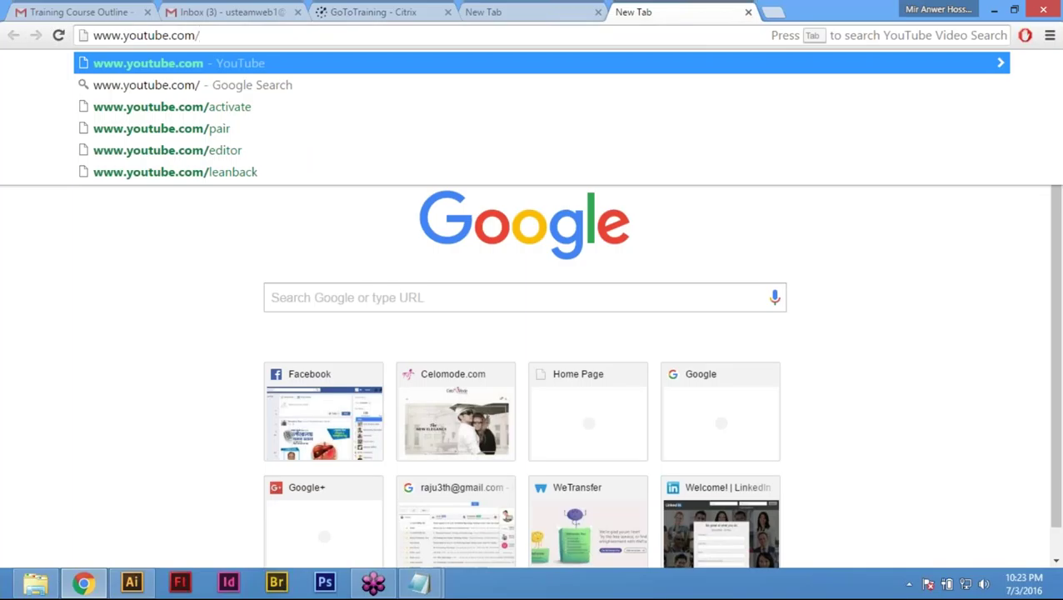
type("usit")
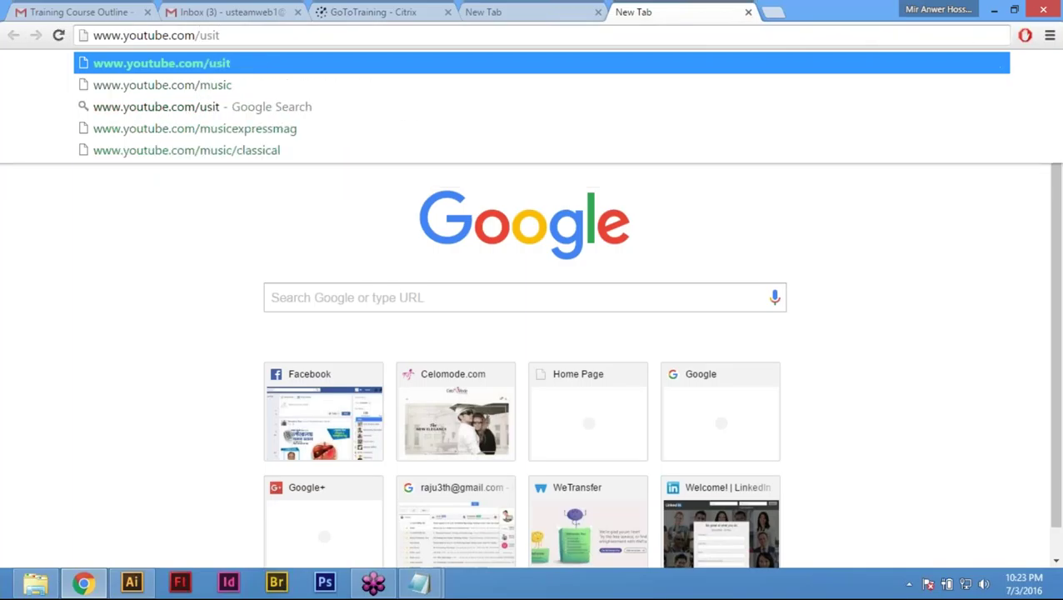
type("bd")
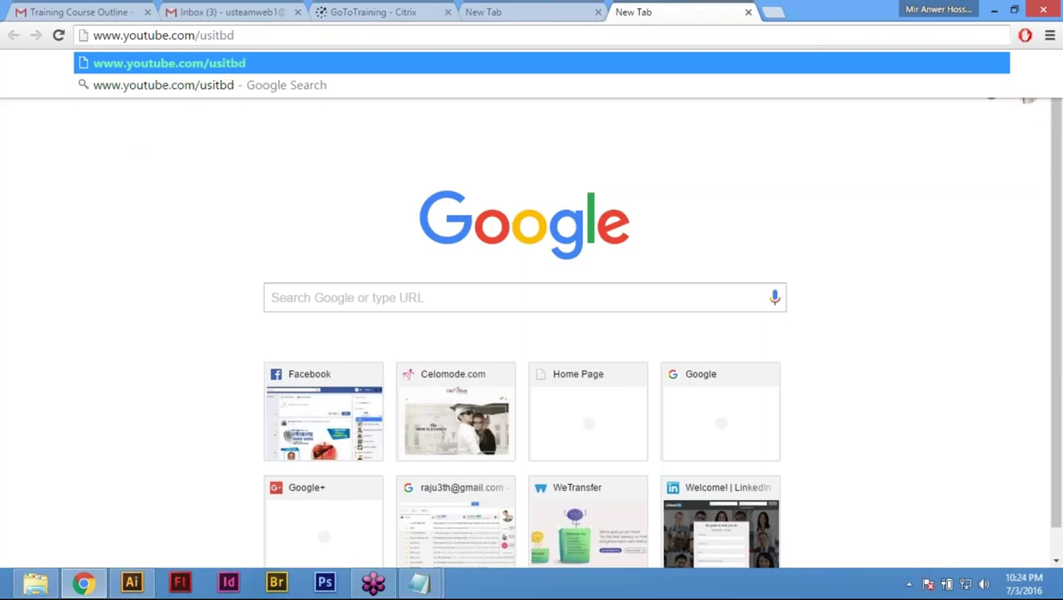
key("Return")
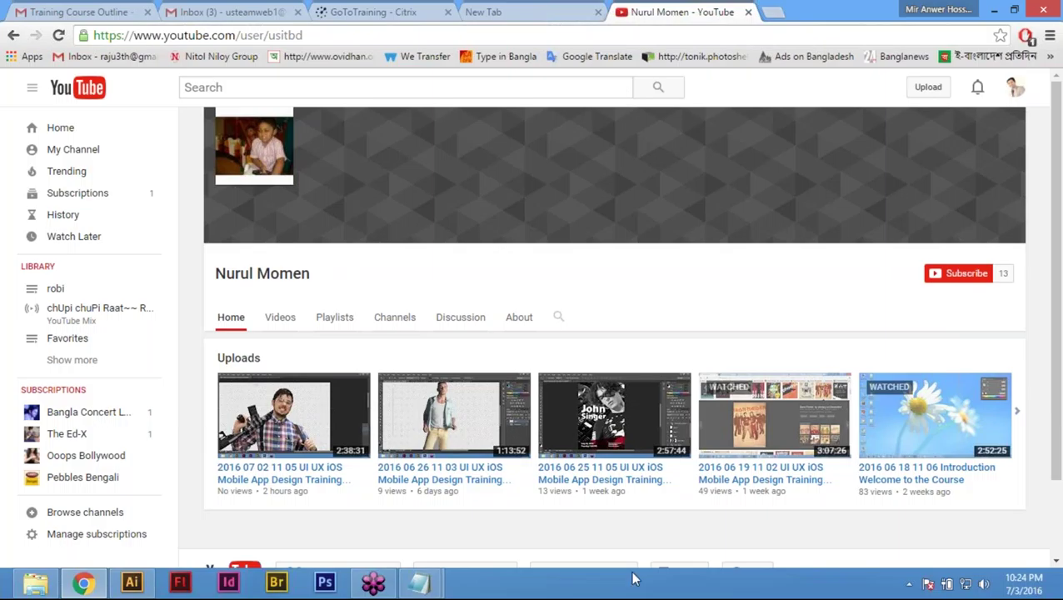
left_click(132, 583)
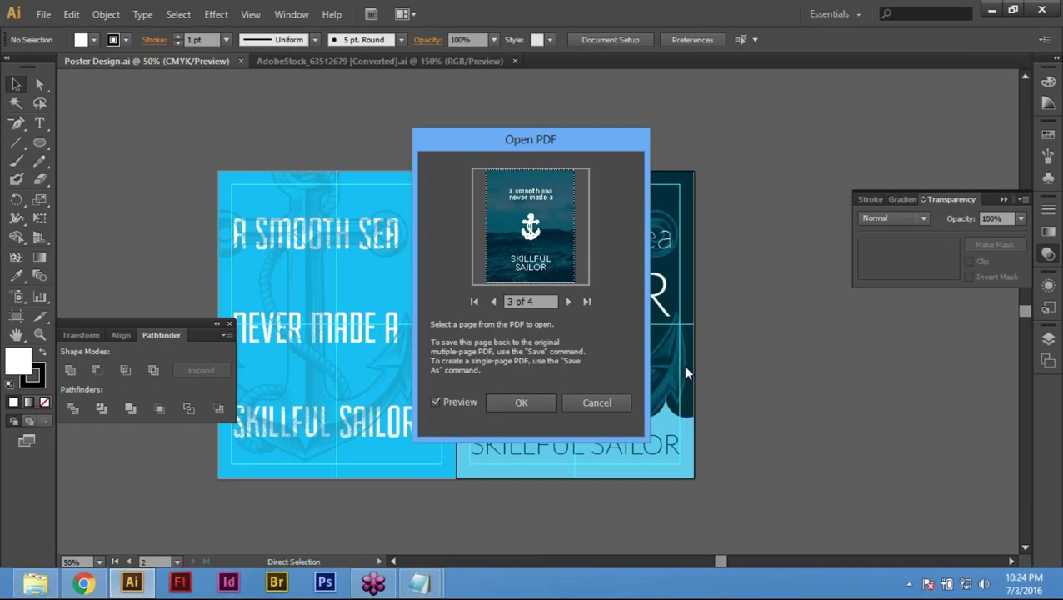
Step: Open the chosen poster page, accepting the colour mode conversion, and zoom out
left_click(597, 402)
left_click(525, 400)
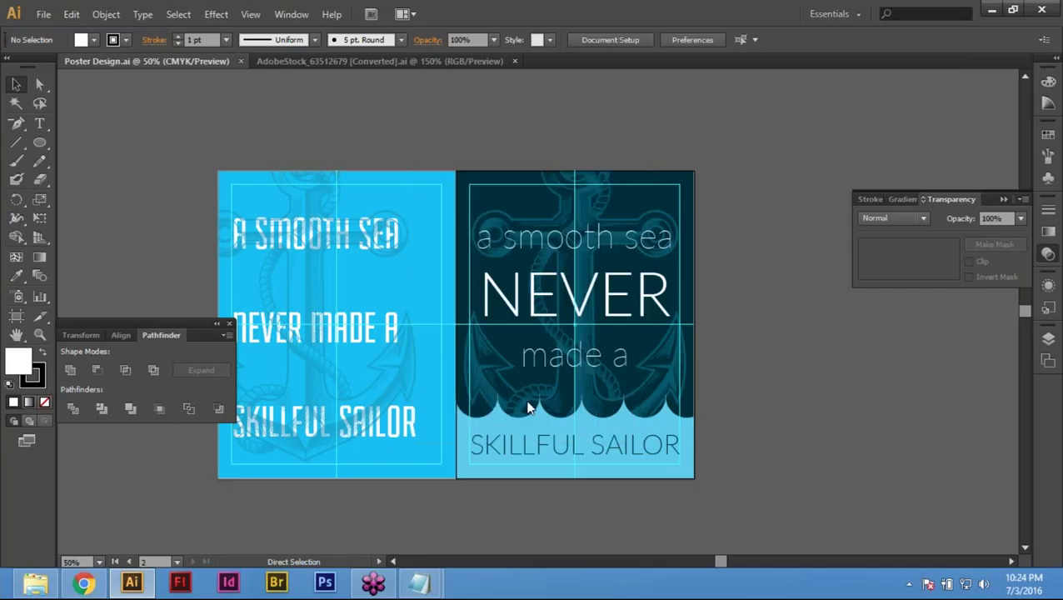
left_click(586, 350)
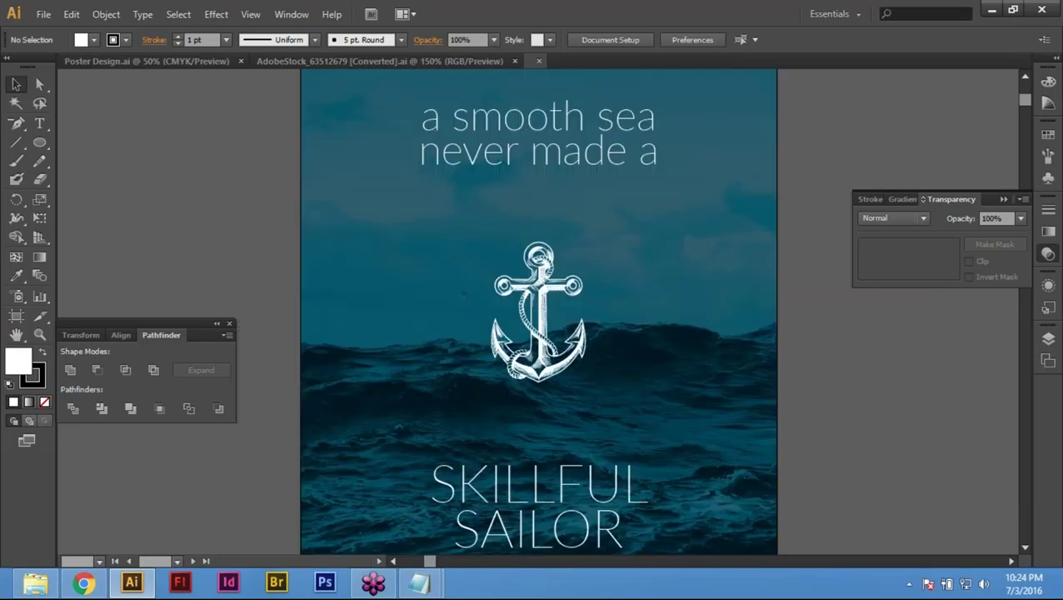
key("ctrl+minus")
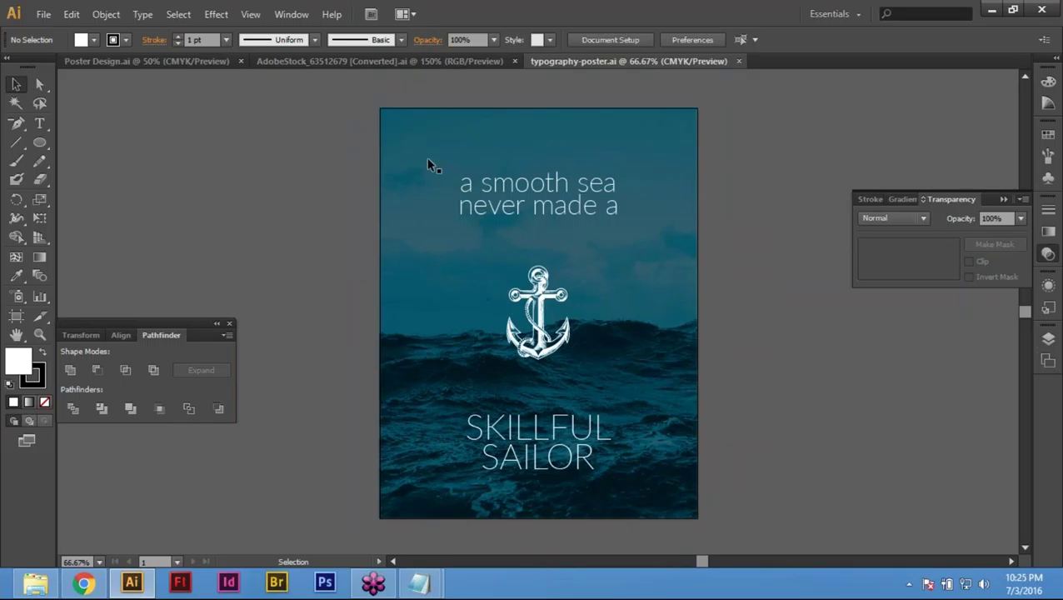
Step: Copy the sea poster group, close the typography document, and paste it into Poster Design
left_click(456, 159)
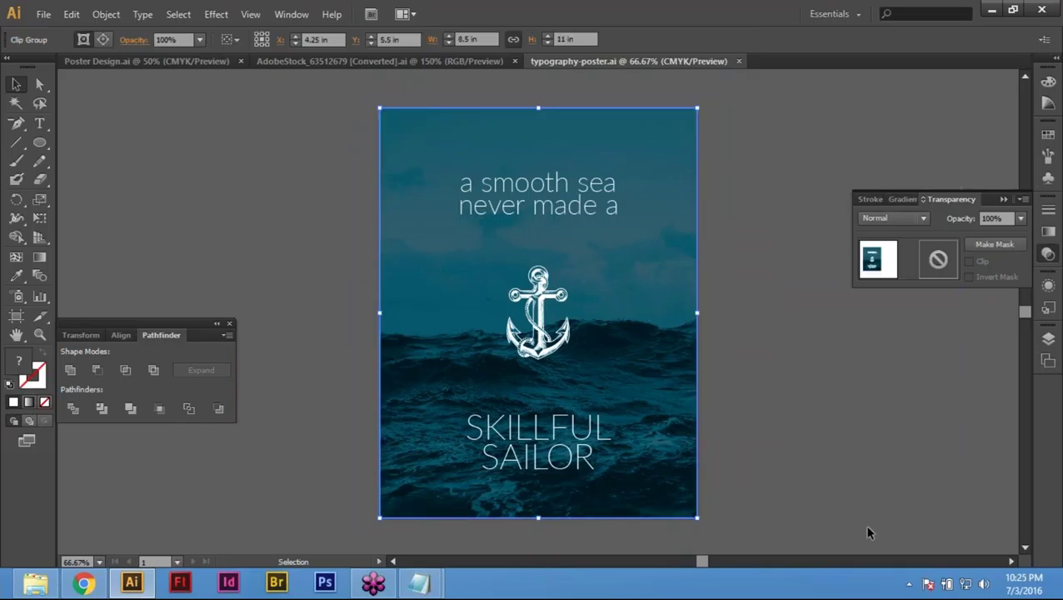
key("a")
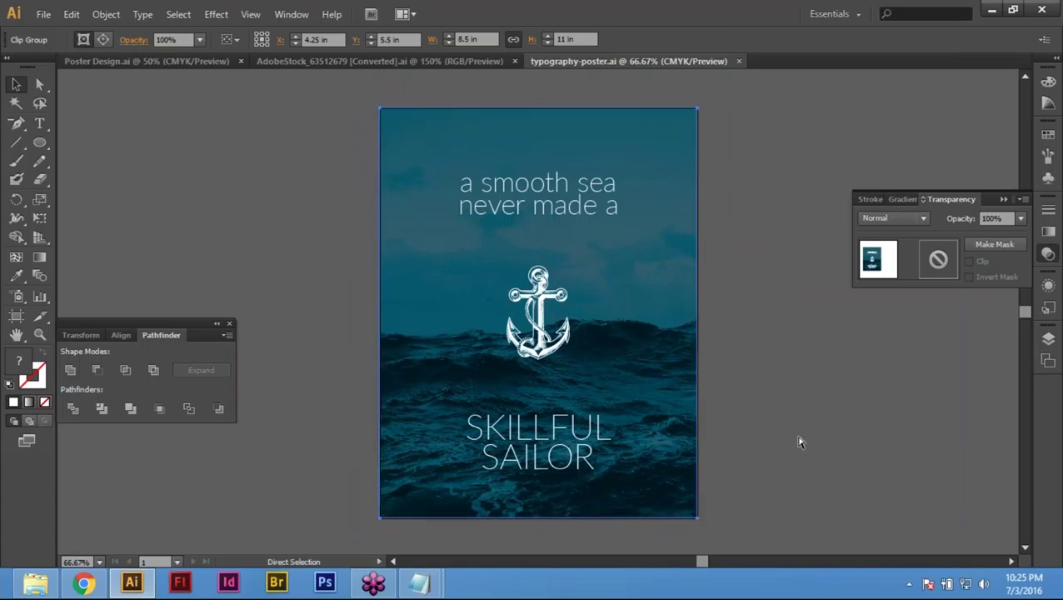
key("v")
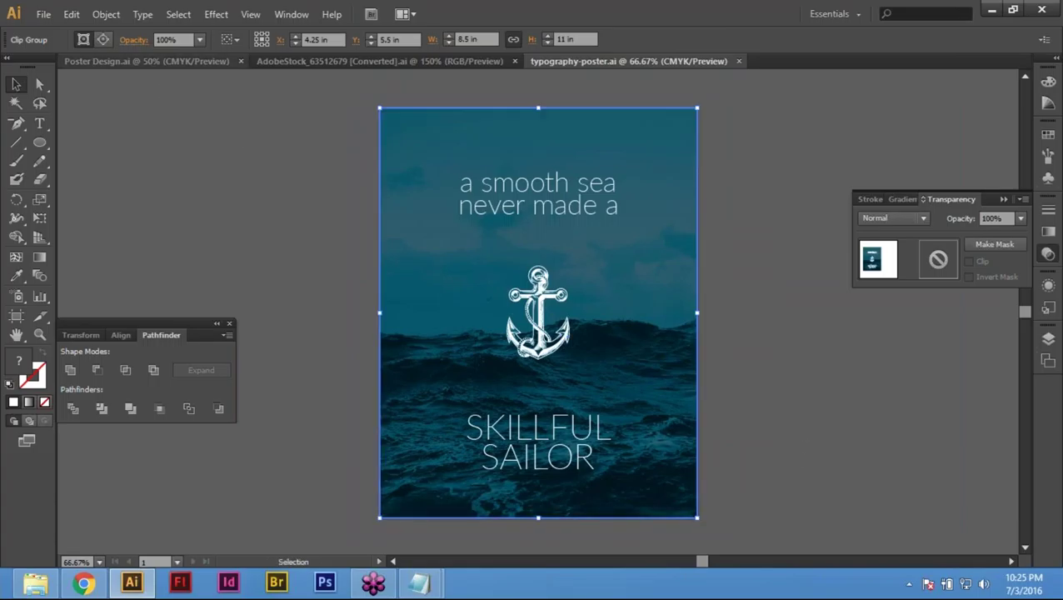
left_click(143, 61)
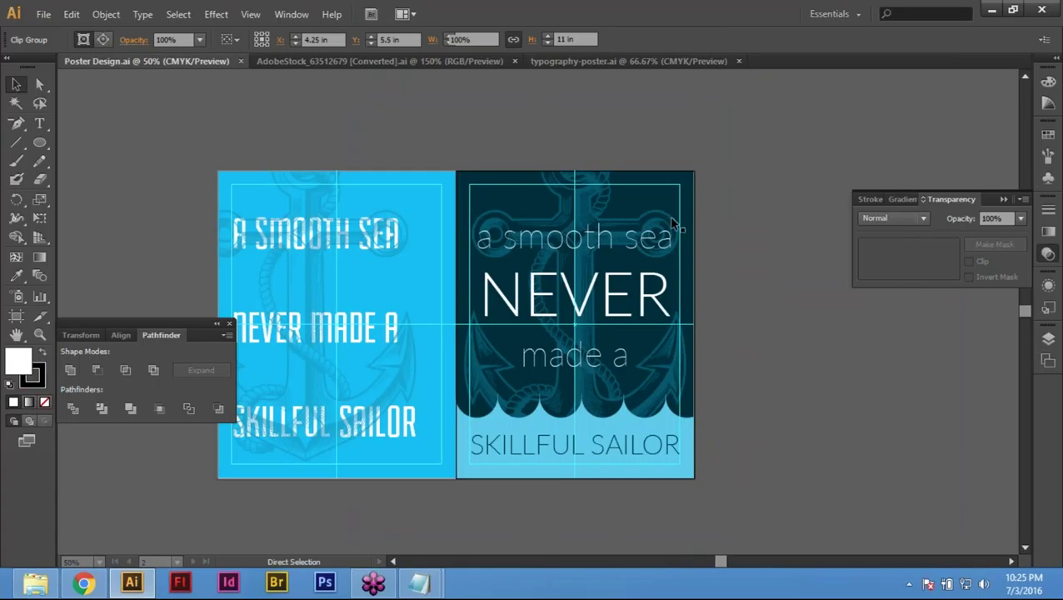
left_click(608, 60)
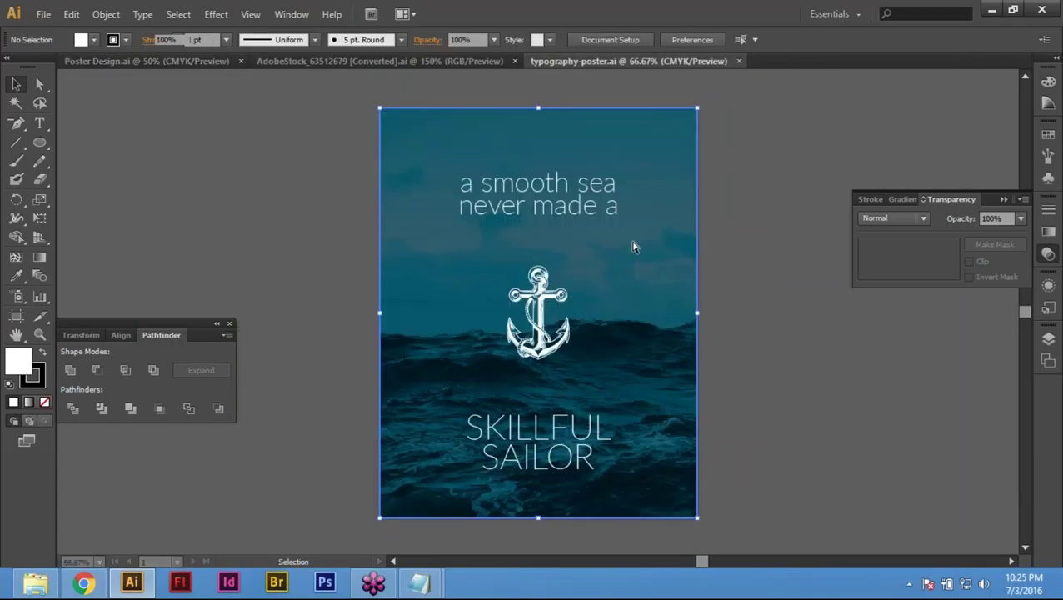
key("ctrl+w")
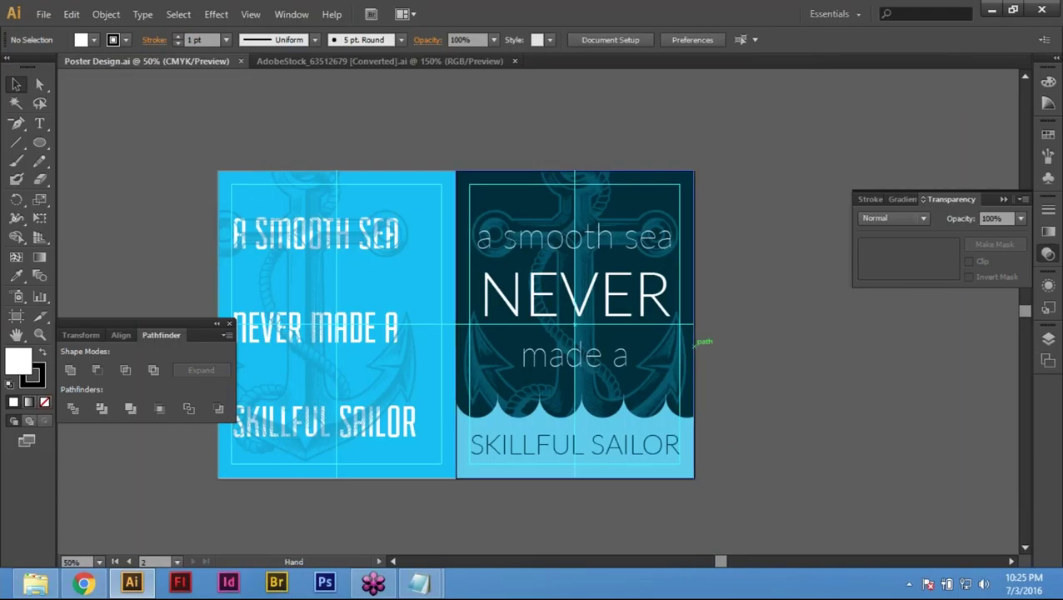
scroll(583, 350, "right", 5)
key("ctrl+v")
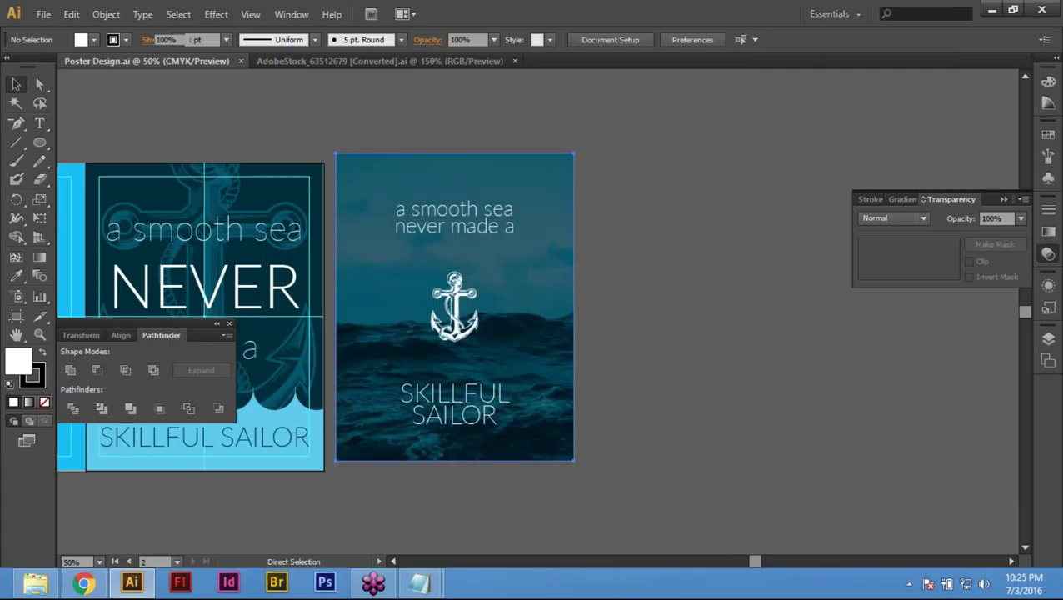
left_click_drag(415, 289, 671, 299)
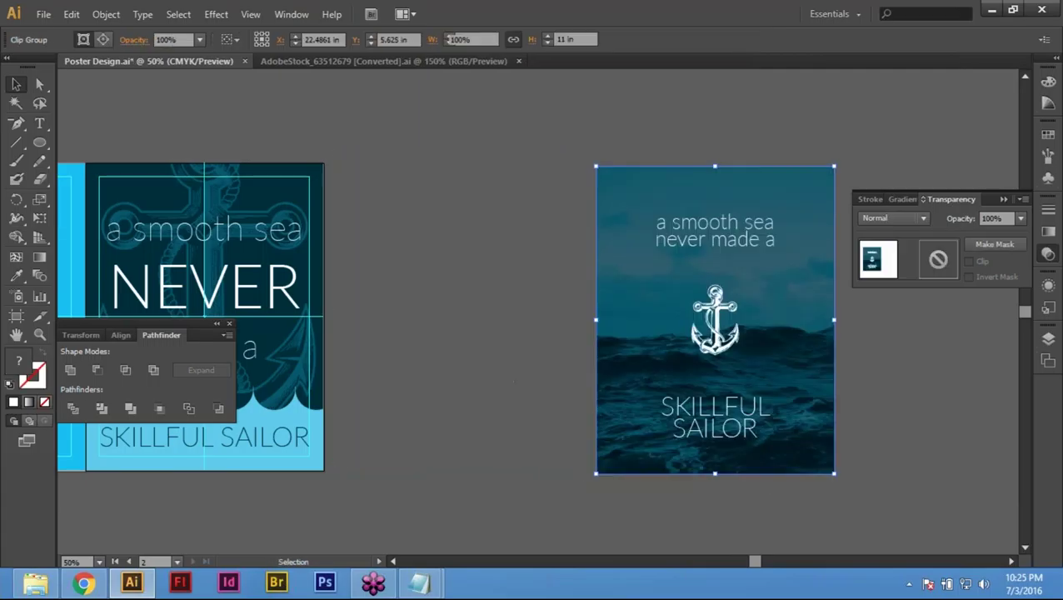
left_click(474, 221)
Step: Select the dark poster's artwork and drag a copy of artboard 2 to the right
scroll(539, 427, "left", 2)
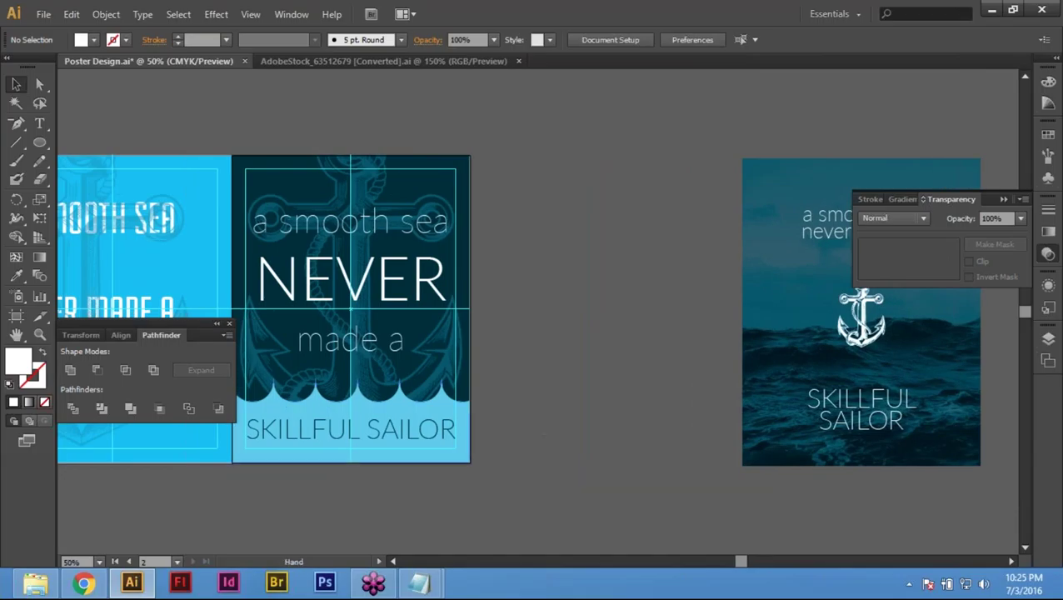
scroll(539, 427, "left", 2)
scroll(539, 426, "up", 1)
key("ctrl+z")
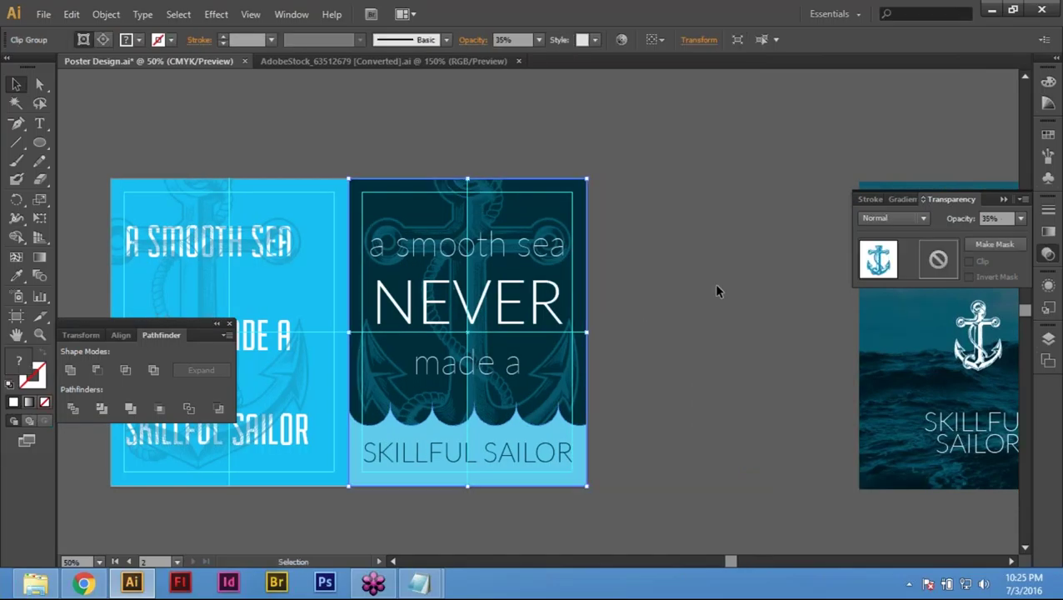
left_click(659, 457)
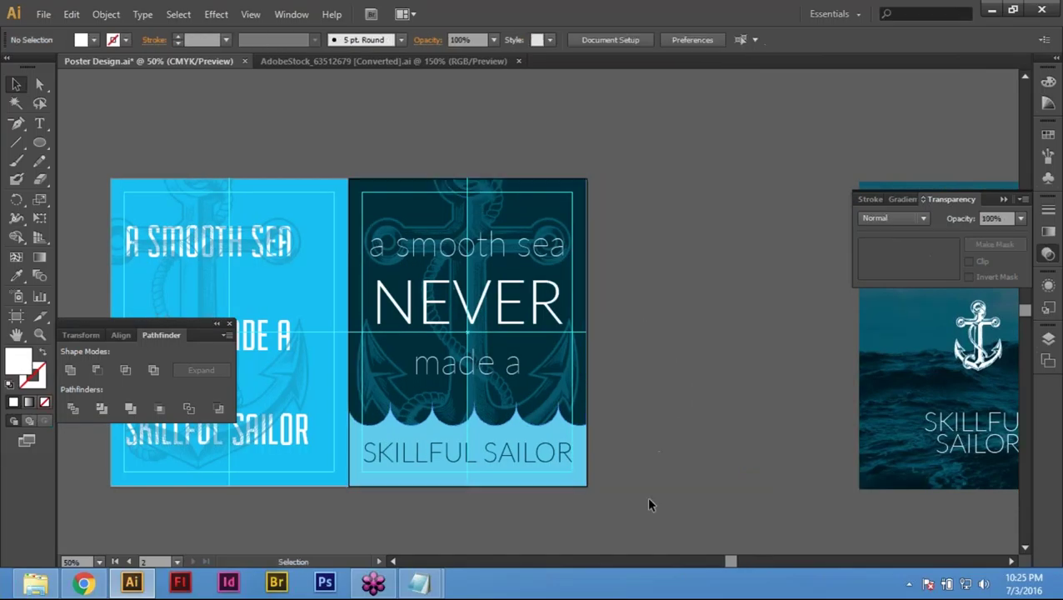
left_click_drag(622, 505, 402, 162)
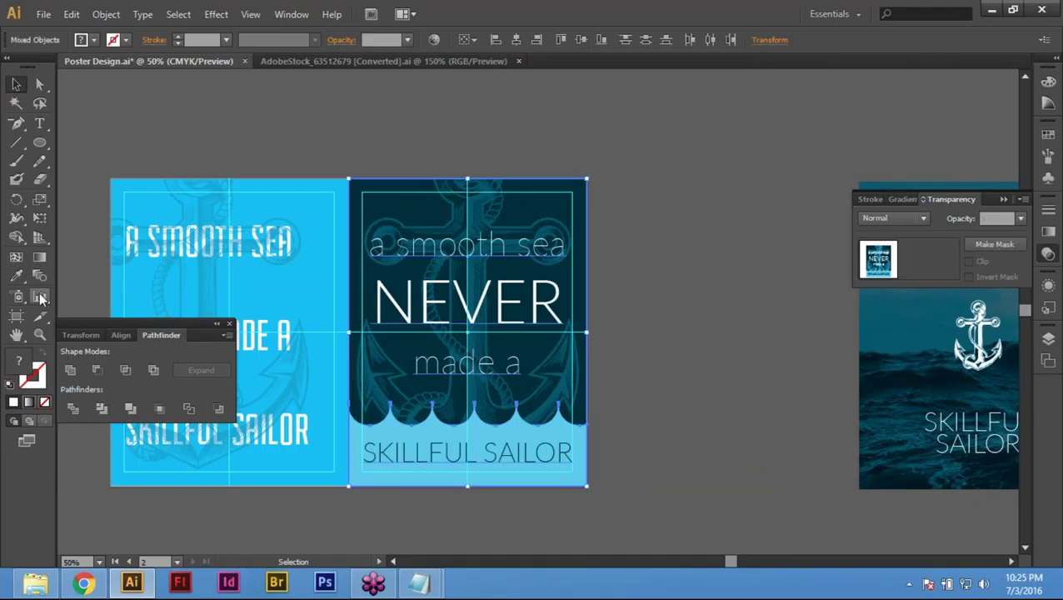
left_click(16, 318)
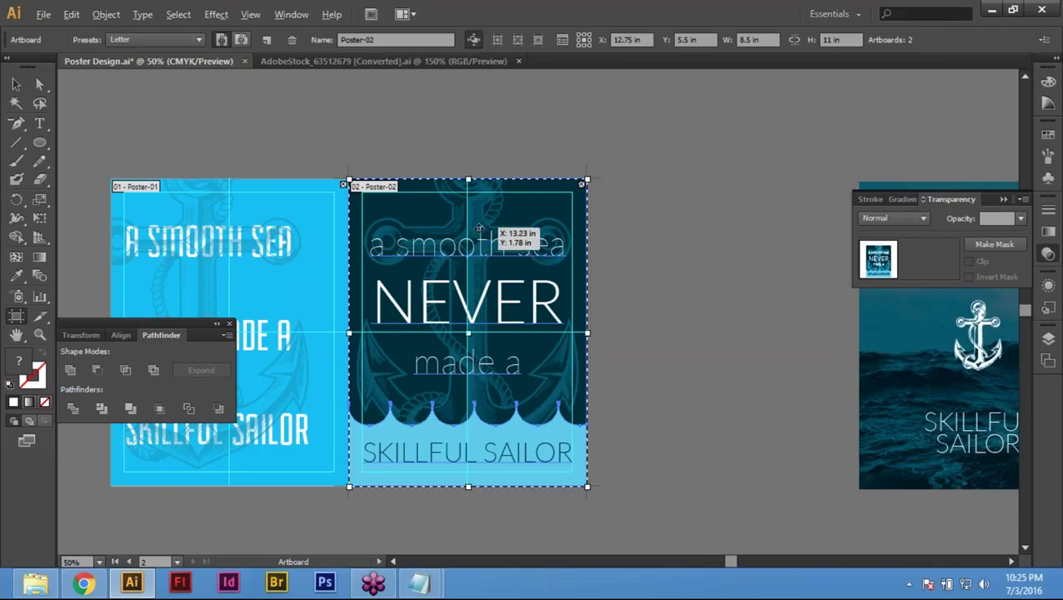
left_click_drag(518, 230, 717, 223)
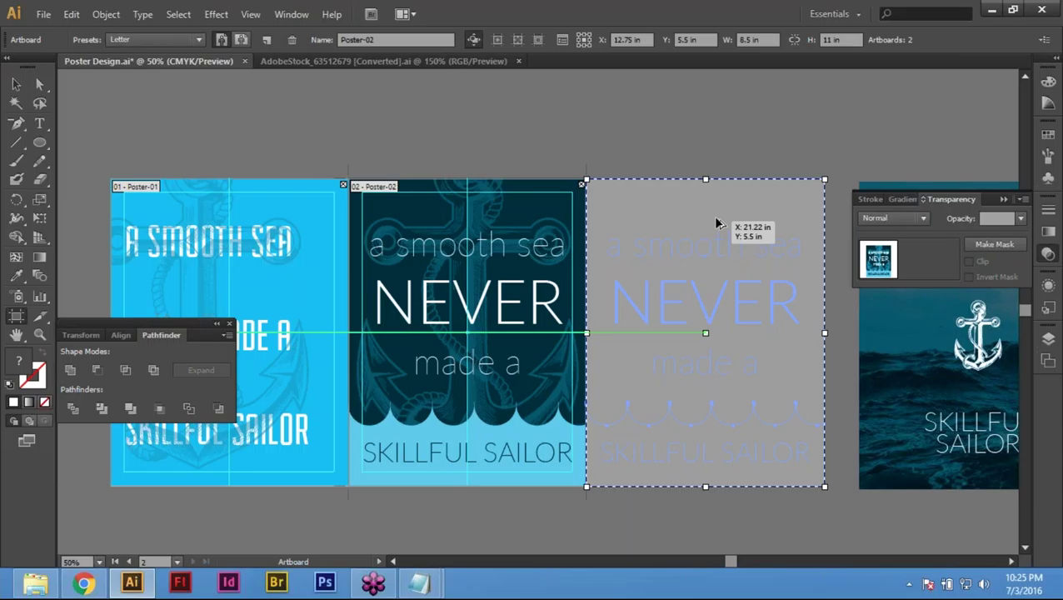
Step: Drop the Poster-02 copy artboard beside the dark poster and return to the Selection tool
left_click_drag(717, 223, 716, 222)
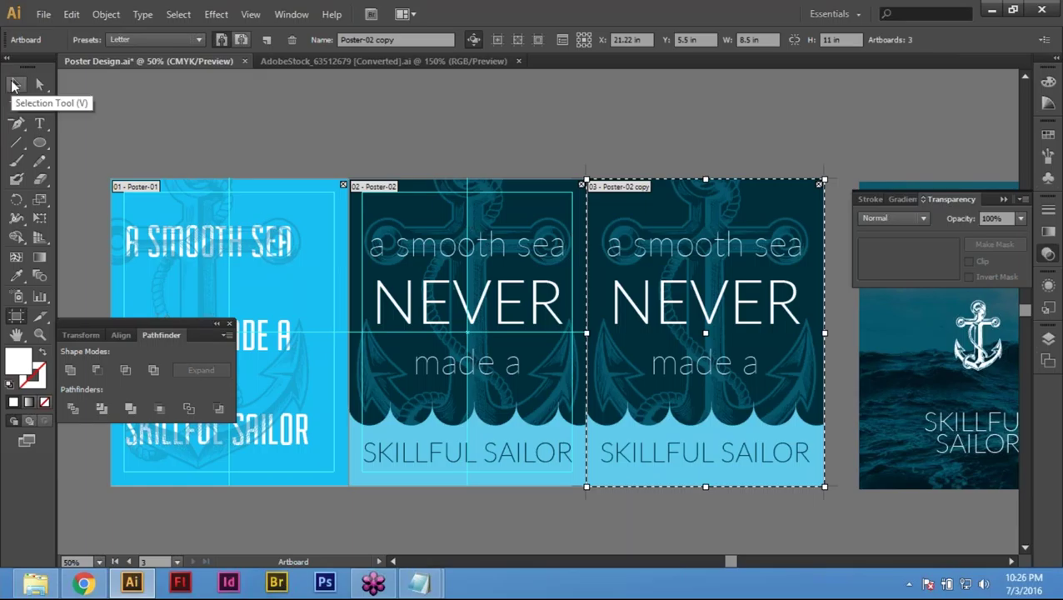
left_click(14, 84)
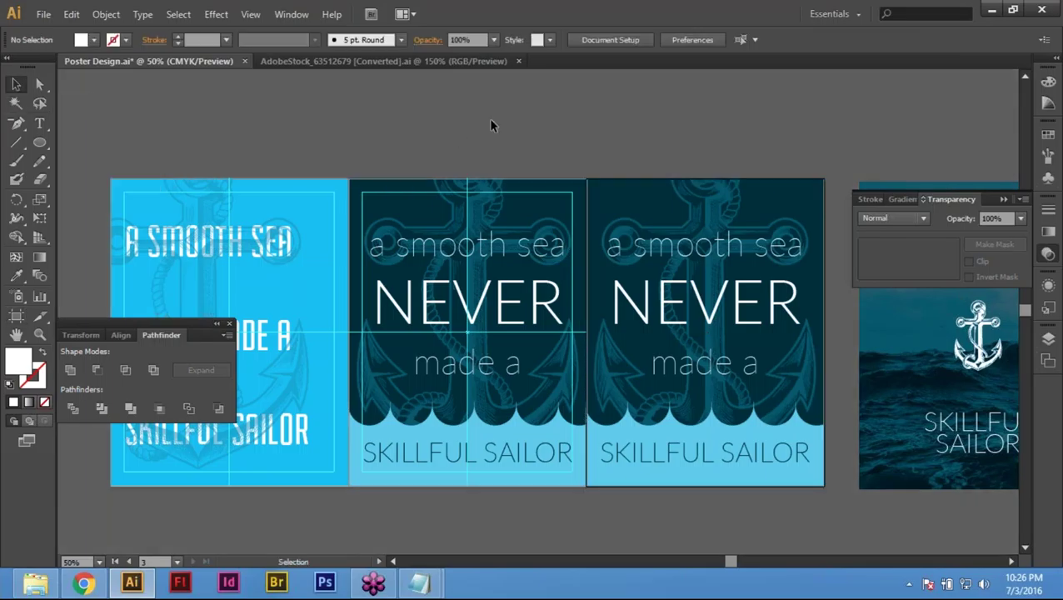
Step: Select the third artboard's artwork, hide its bounding box with Ctrl+H, then deselect
left_click(629, 299)
left_click_drag(653, 149, 779, 392)
key("ctrl+h")
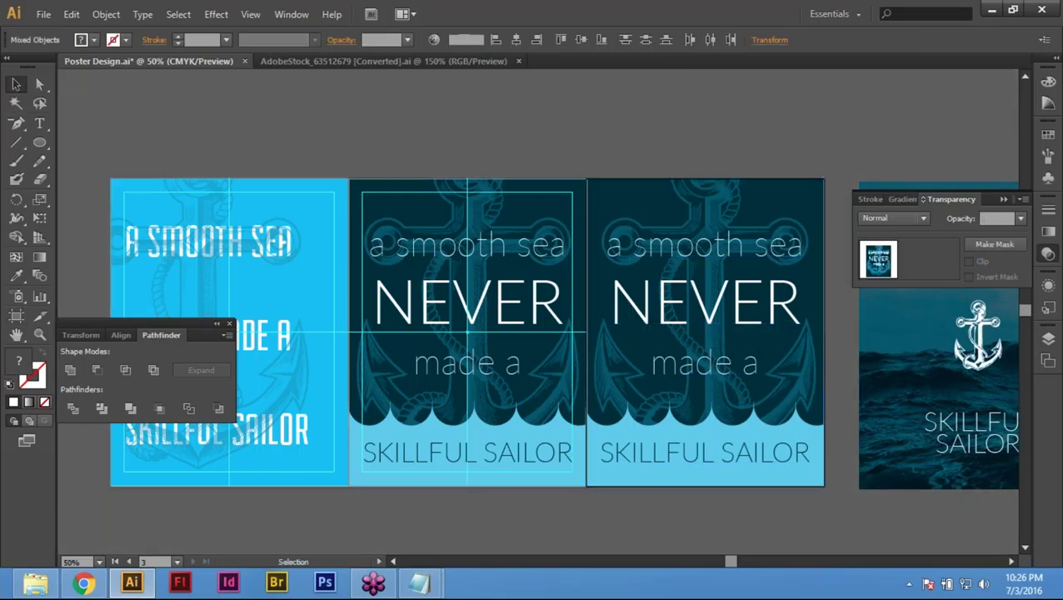
key("ctrl+shift+a")
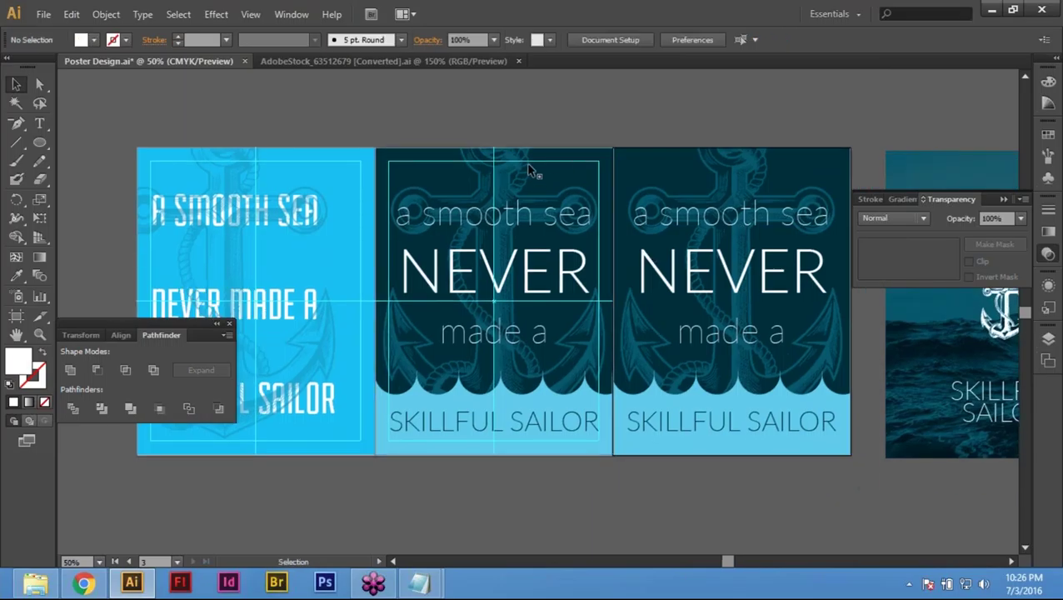
Step: Marquee-select all the anchor artwork on the second artboard and delete it
mouse_move(433, 114)
left_mouse_down()
mouse_move(540, 246)
mouse_move(564, 455)
left_mouse_up()
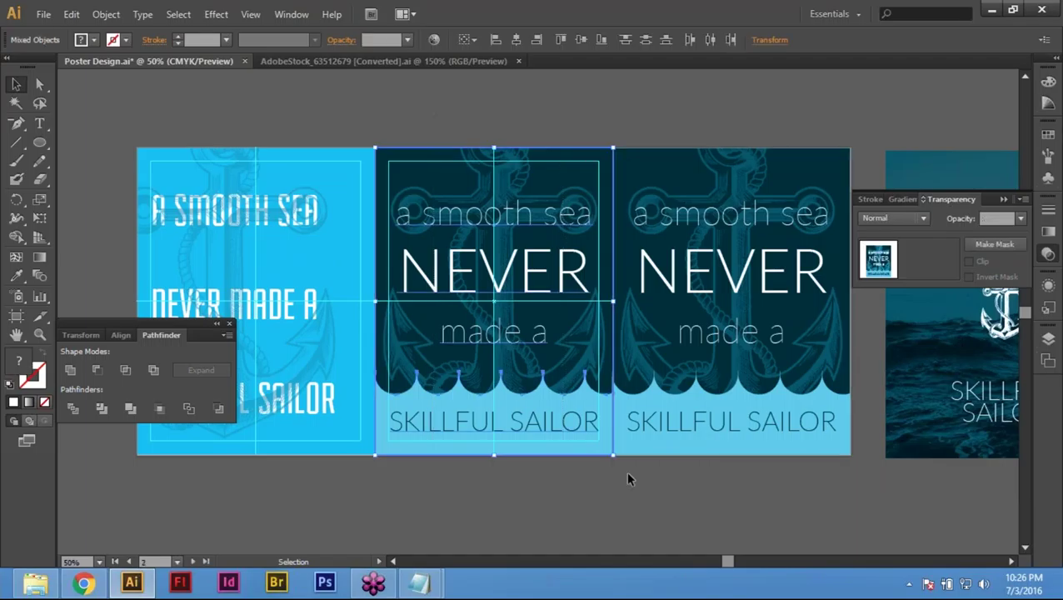
left_click(545, 504)
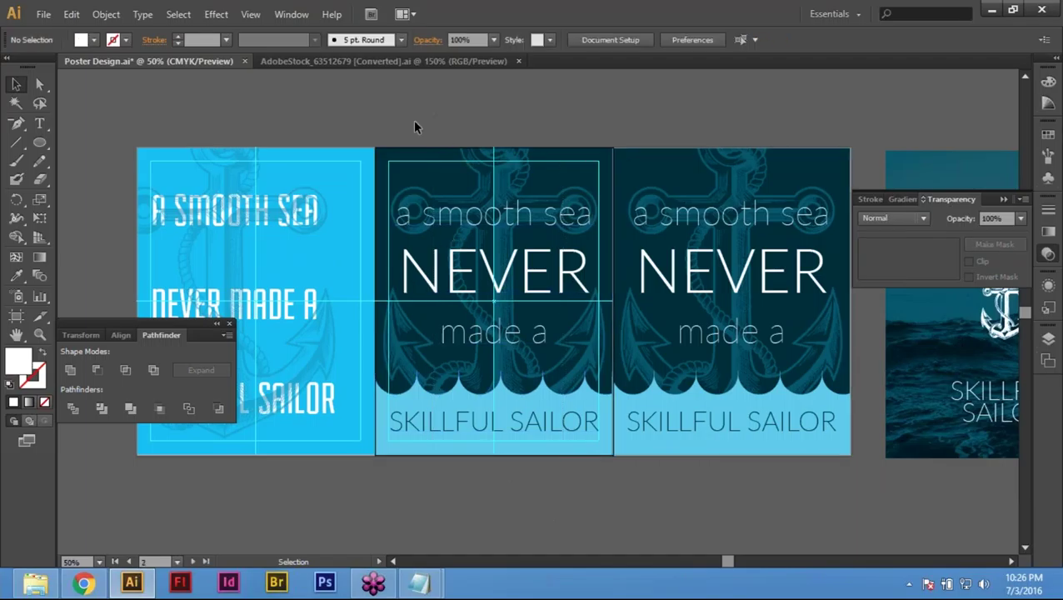
left_click_drag(569, 458, 572, 448)
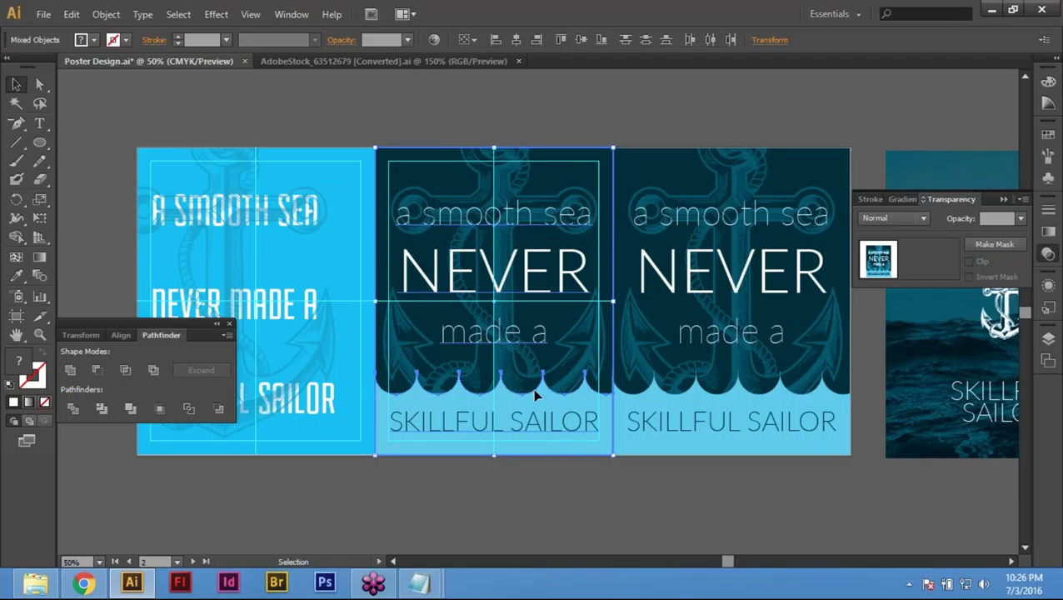
left_click(413, 109)
left_click_drag(543, 146, 543, 477)
key("a")
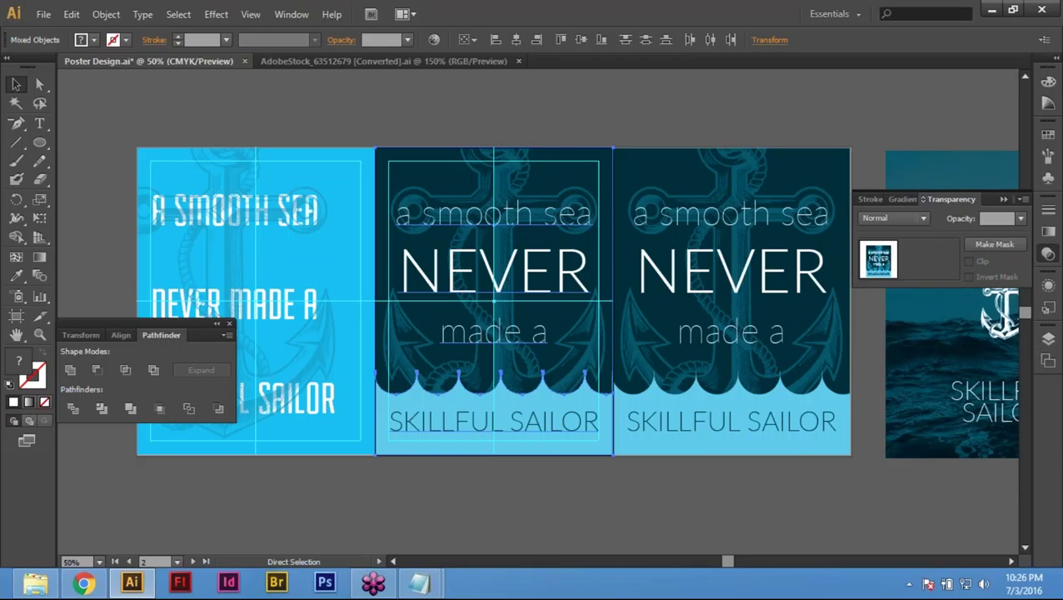
key("Delete")
key("v")
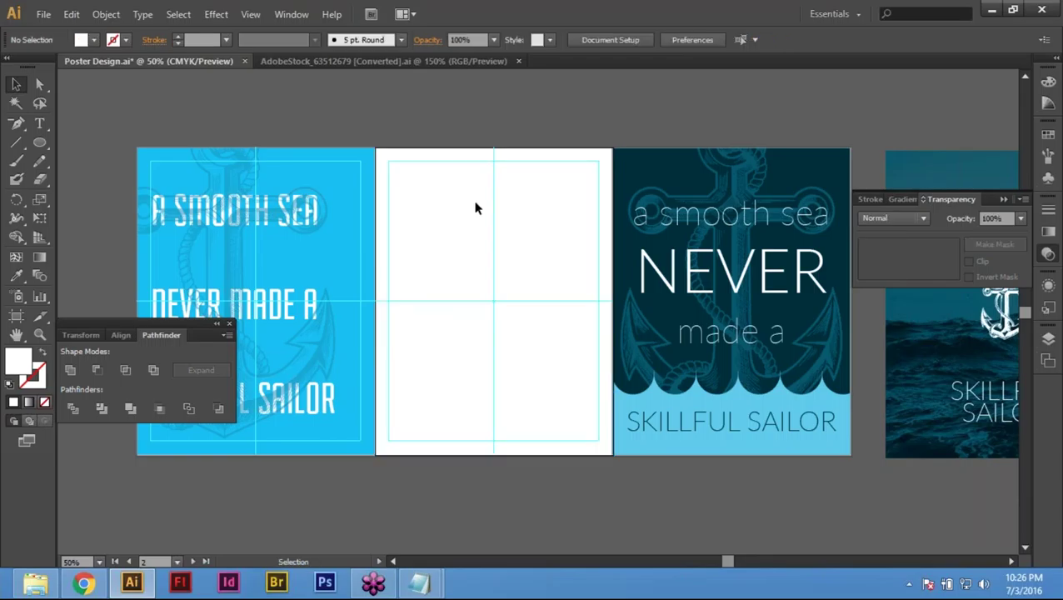
Step: Unlock the guides and copy the second artboard's guides 8.5 in right onto the third artboard
right_click(433, 195)
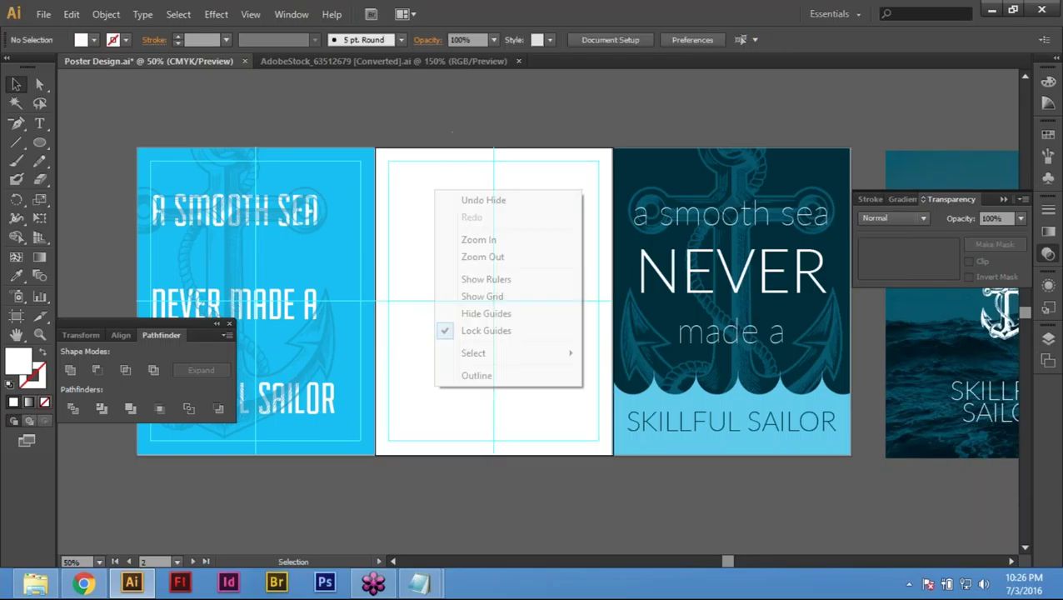
left_click(524, 331)
left_click_drag(461, 129, 527, 426)
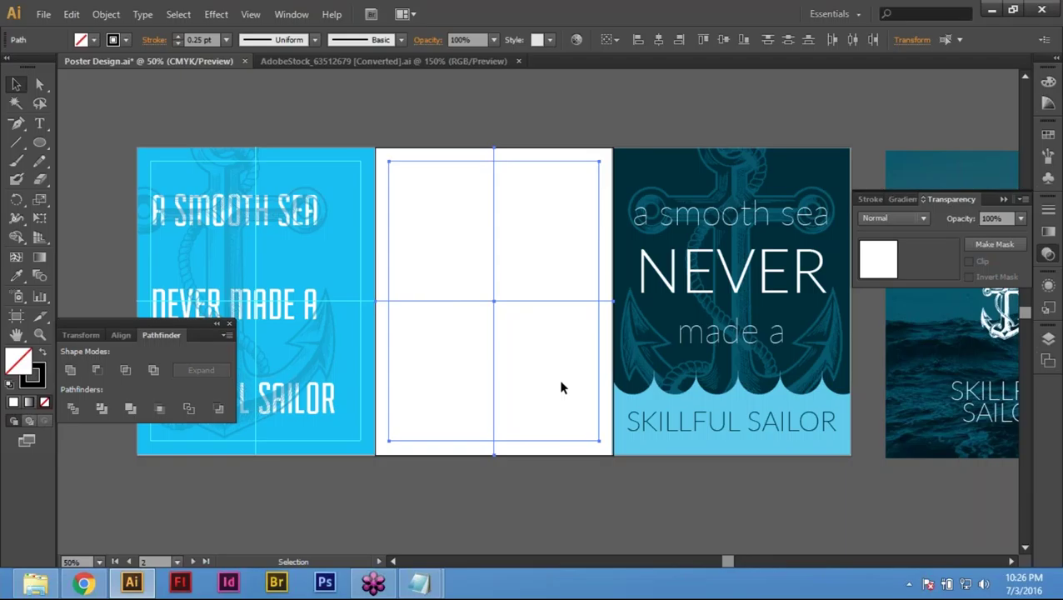
left_click_drag(467, 113, 572, 401)
key("Return")
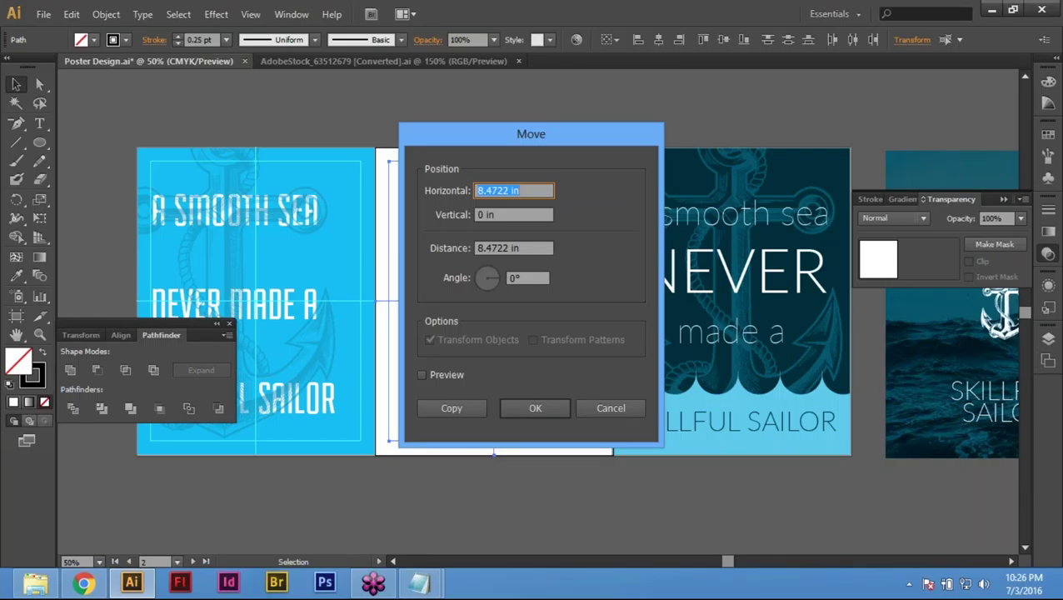
type("8.5")
key("Tab")
key("Tab")
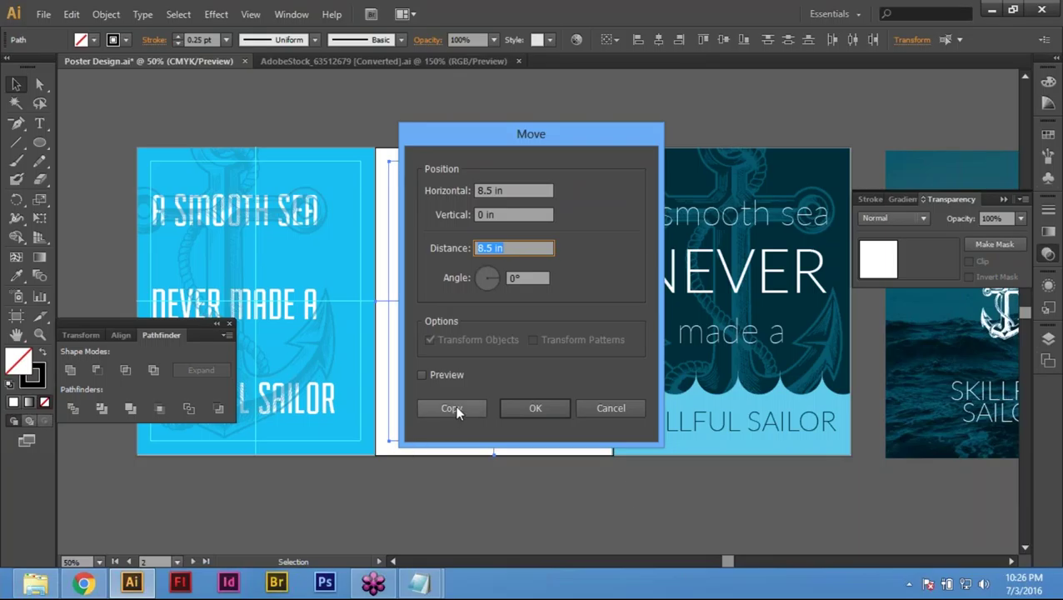
left_click(450, 408)
left_click(471, 397)
left_click(740, 354)
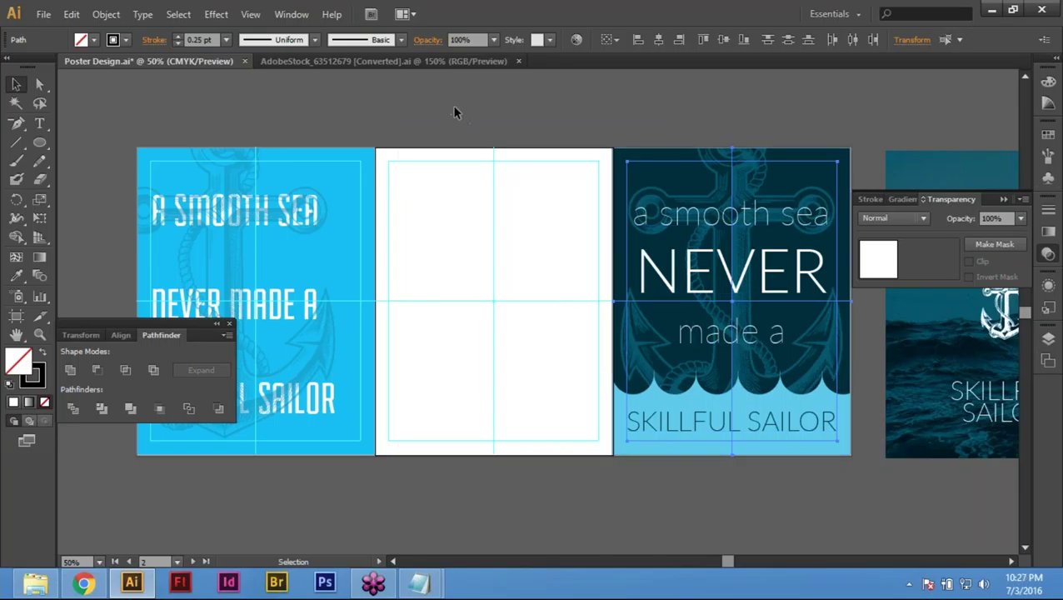
Step: Relock the guides, paste the anchor artwork back onto the middle artboard, and hide panels
right_click(455, 202)
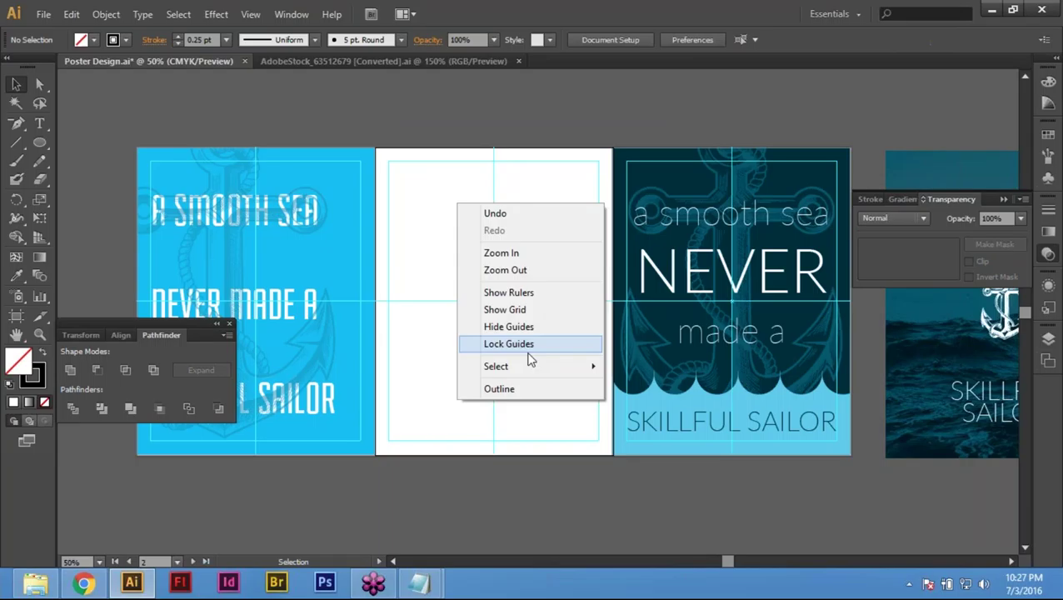
left_click(528, 345)
key("ctrl")
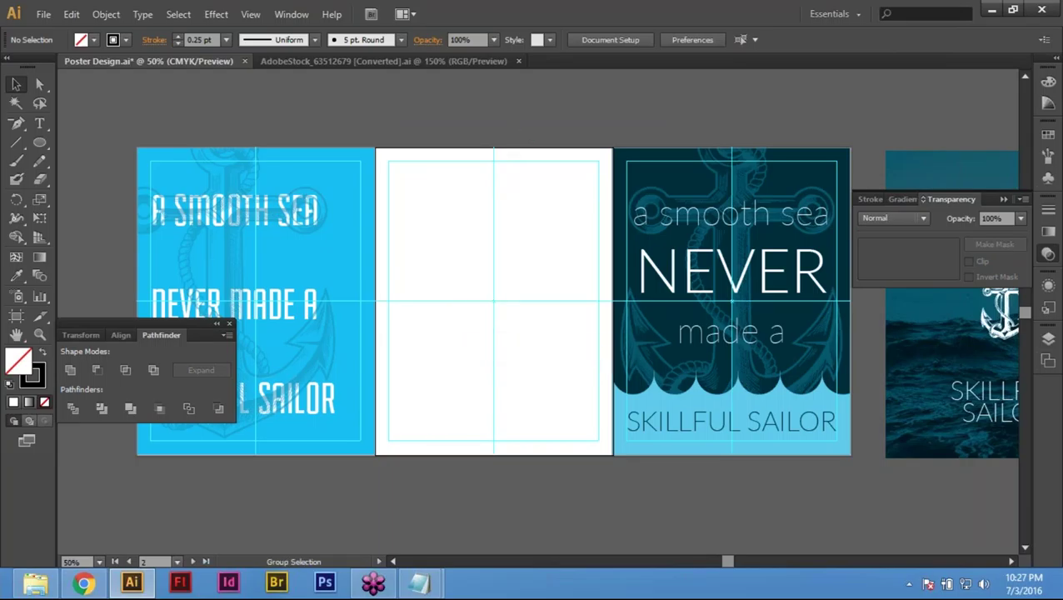
key("ctrl+shift+v")
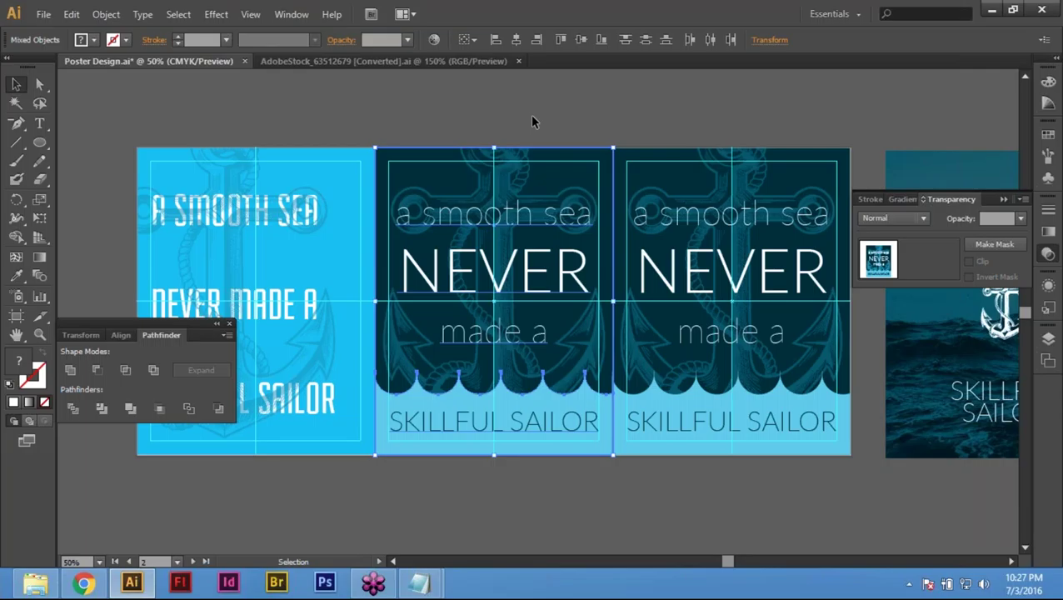
key("ctrl+shift+a")
key("Tab")
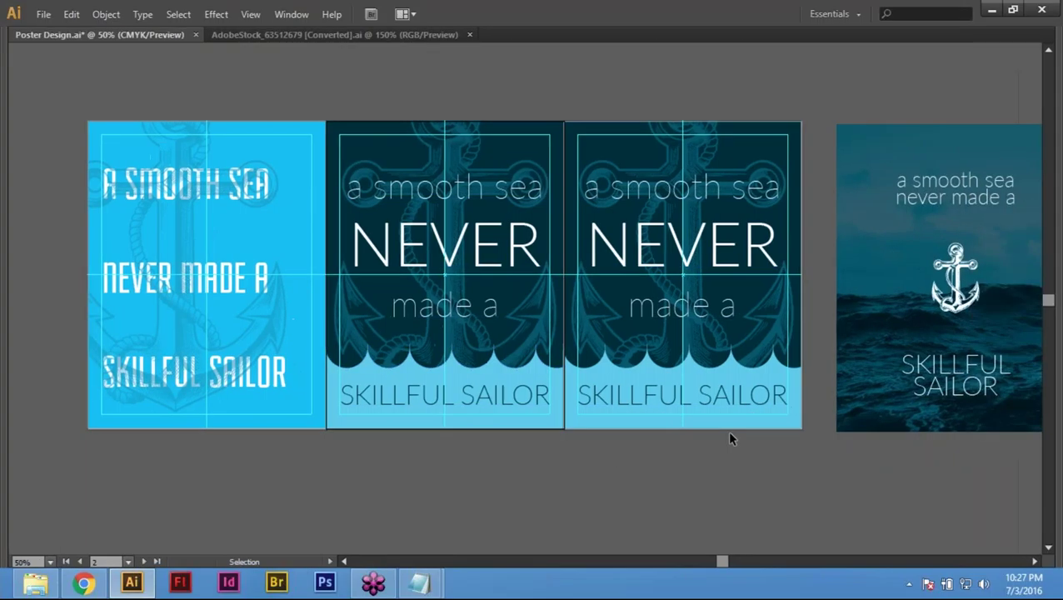
Step: Frame both navy anchor posters and the sea poster in view, then select artboard 3's text group
left_click_drag(583, 317, 500, 329)
left_click_drag(414, 89, 658, 211)
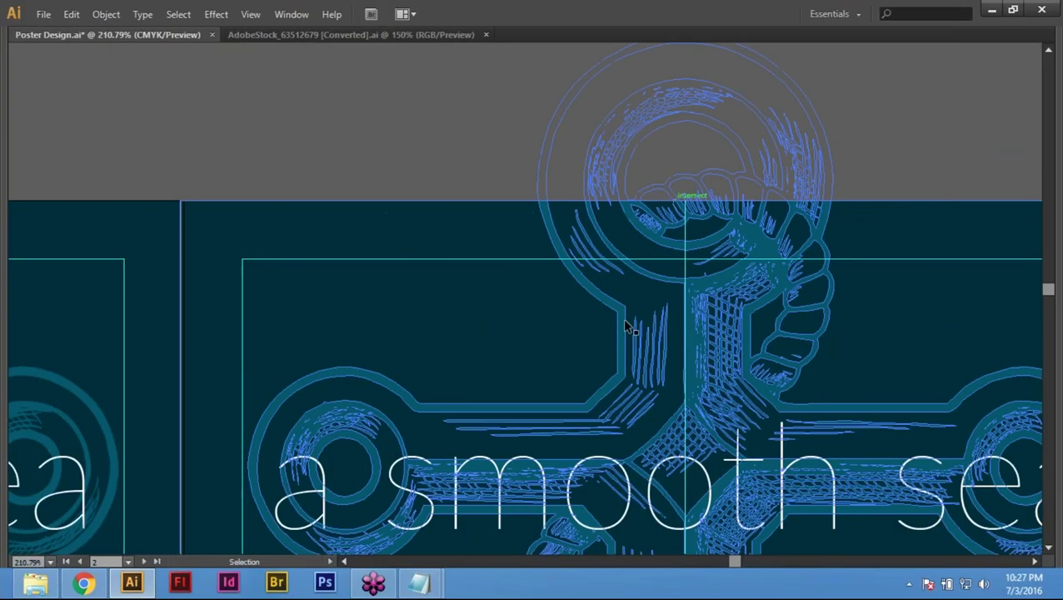
key("ctrl+0")
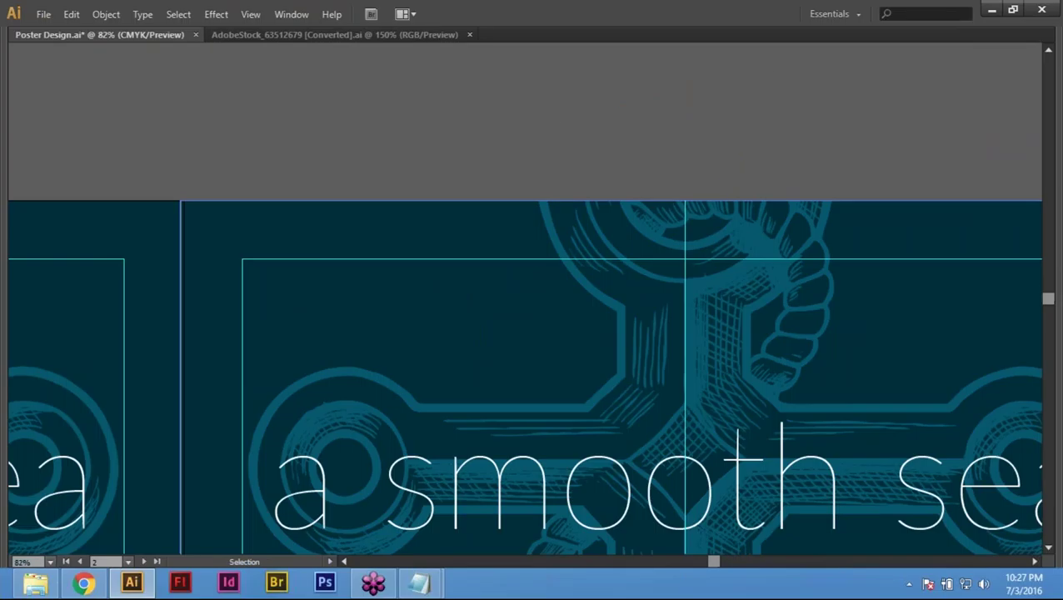
key("space")
left_click_drag(667, 300, 202, 354)
key("ctrl+minus")
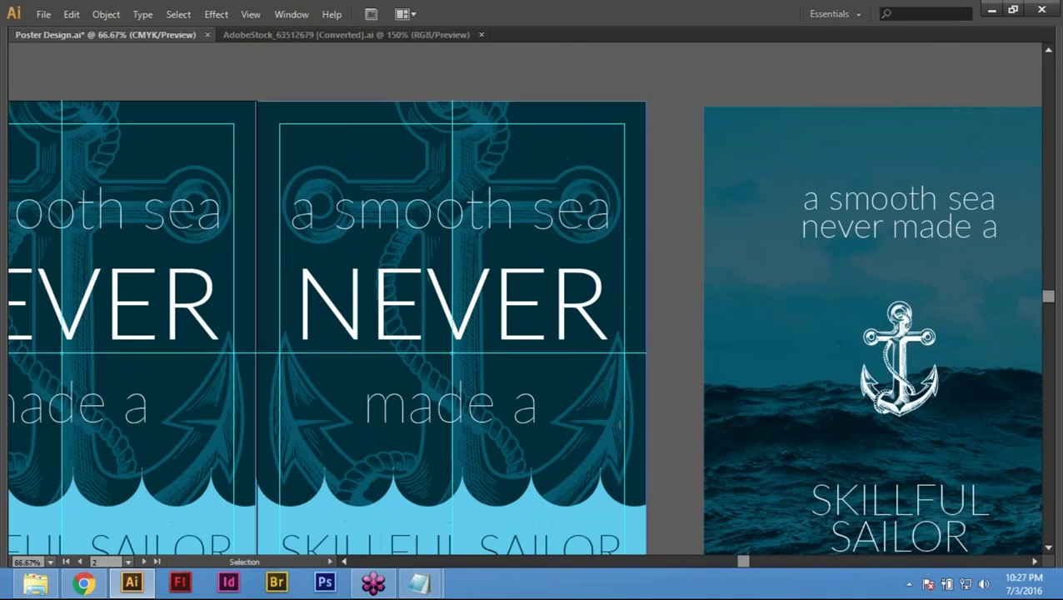
key("space")
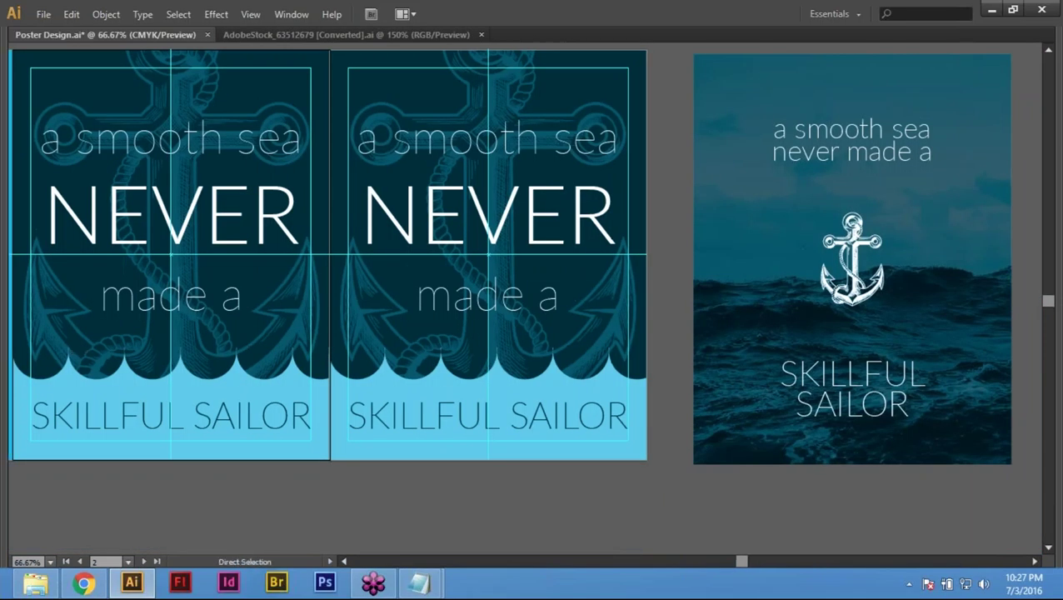
key("ctrl+minus")
left_click_drag(725, 409, 1005, 497)
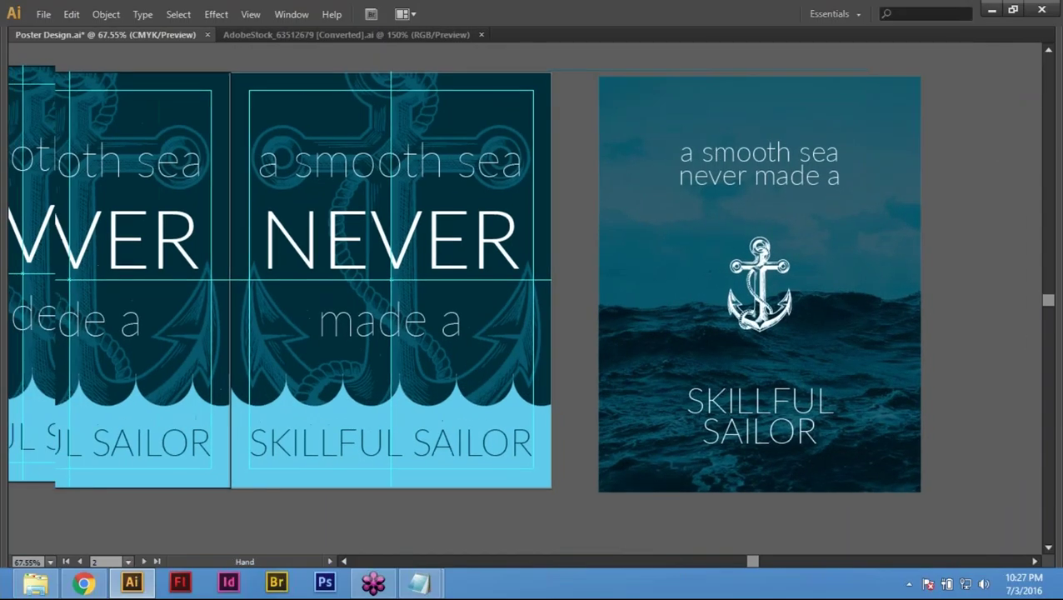
left_click_drag(408, 387, 400, 370)
key("ctrl+z")
key("a")
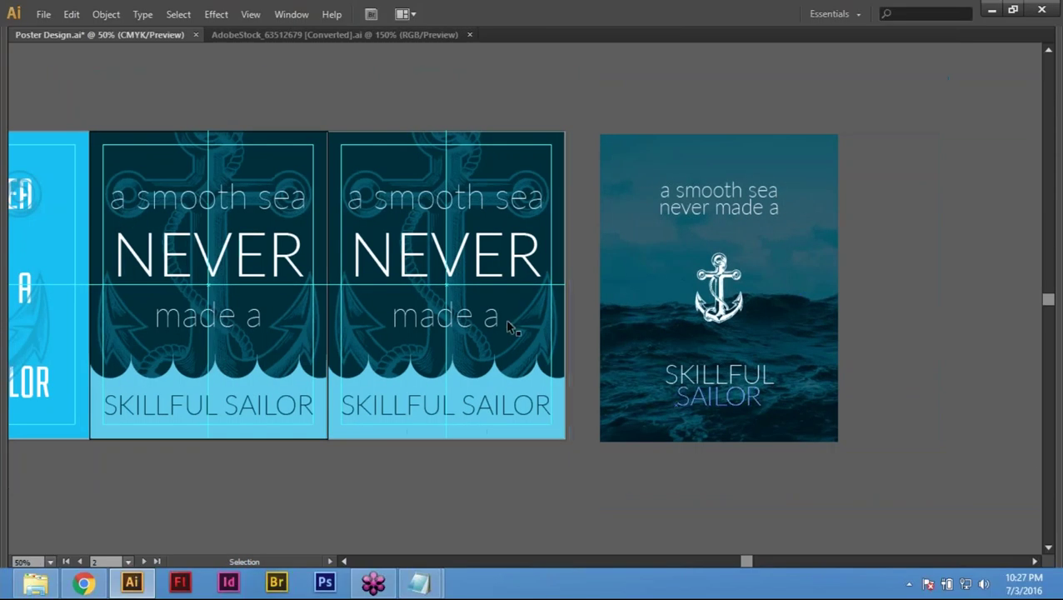
left_click(453, 205)
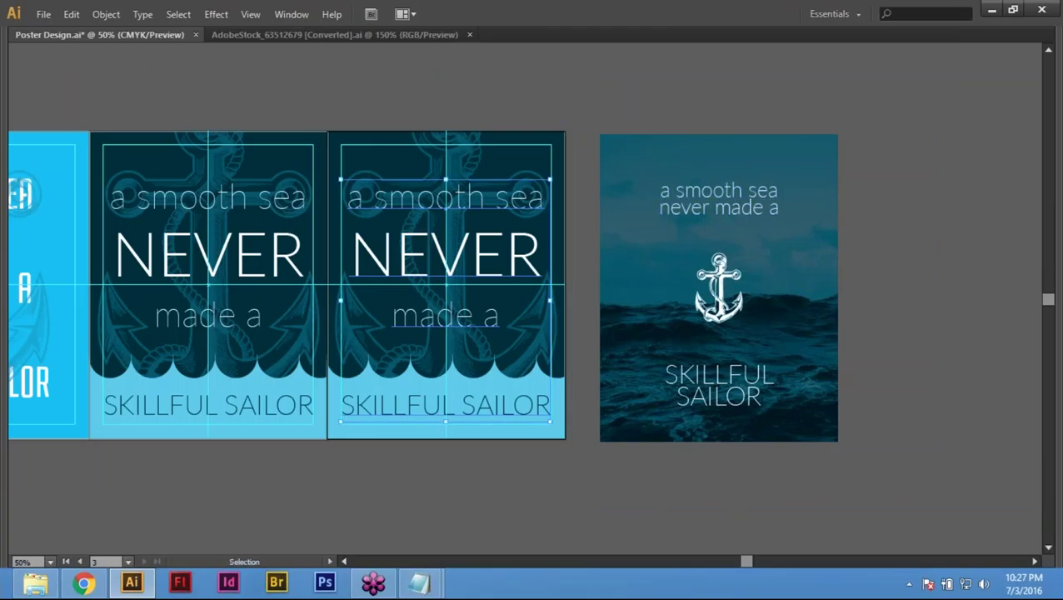
Step: Eyedropper the thin 'a smooth sea' style onto the text and delete the SKILLFUL SAILOR line
key("i")
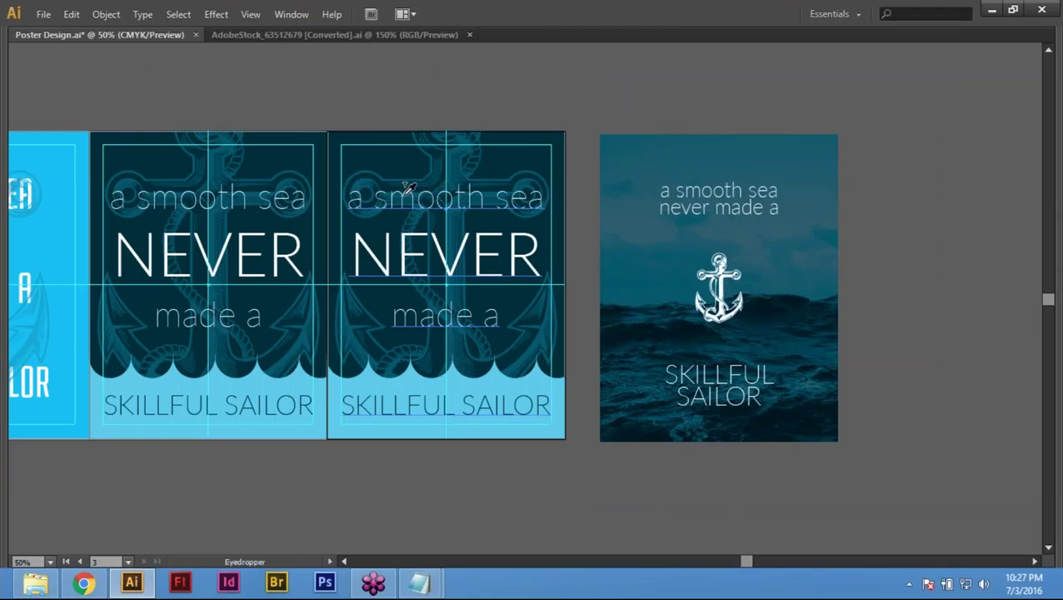
left_click(406, 190)
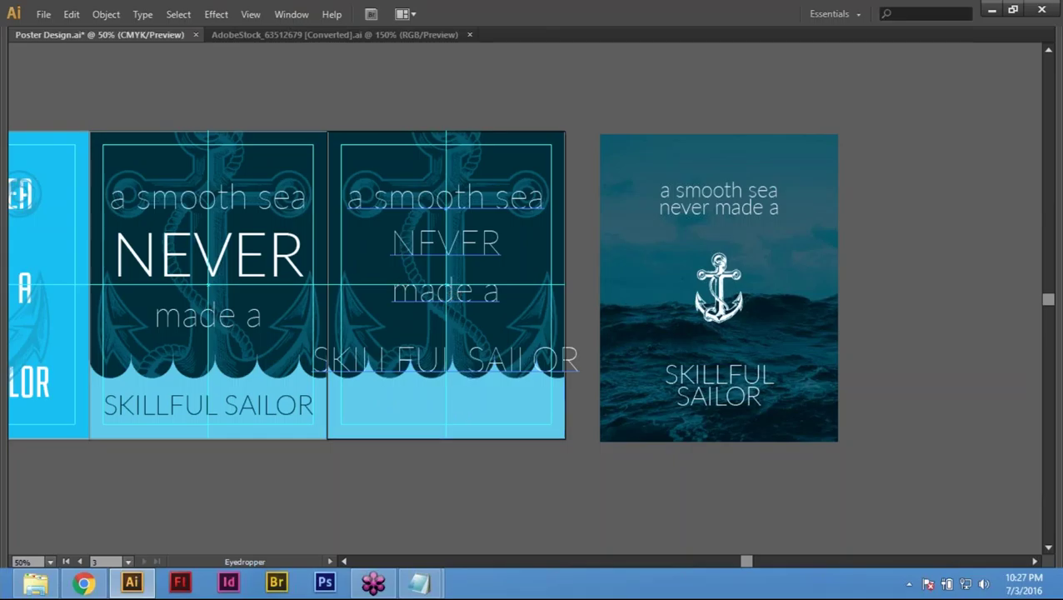
key("t")
left_click_drag(399, 351, 523, 350)
key("ctrl+c")
key("Escape")
key("Delete")
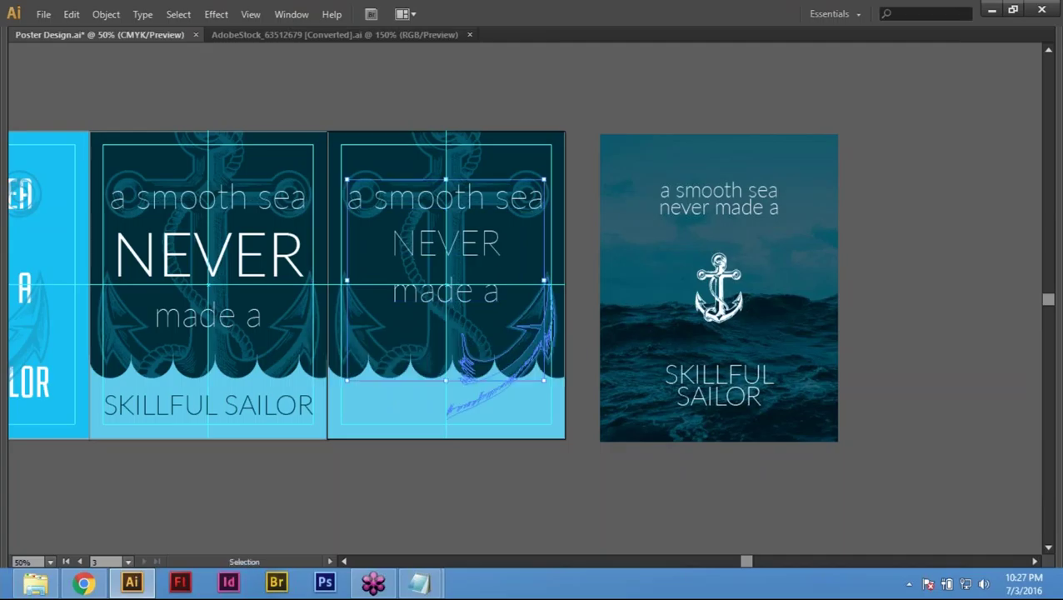
key("t")
left_click(524, 342)
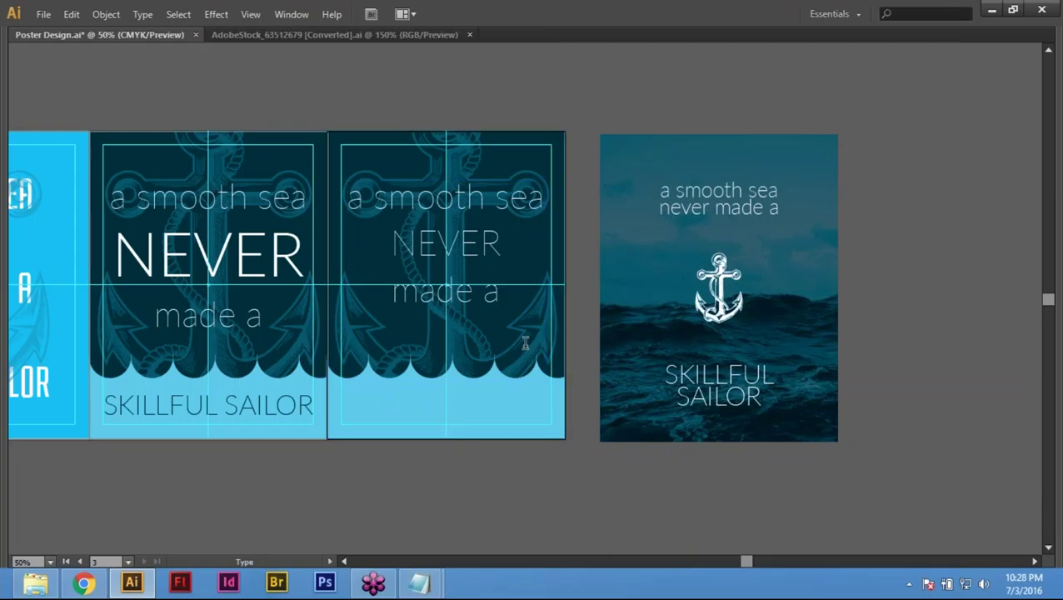
key("Escape")
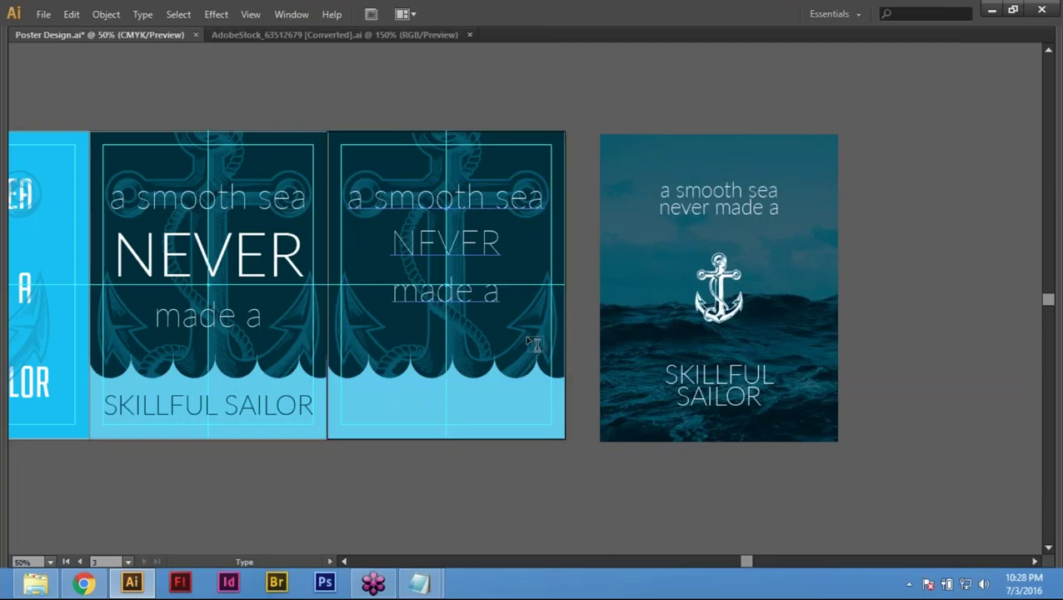
Step: Alt-drag a copy of the text block below the artboard
key("v")
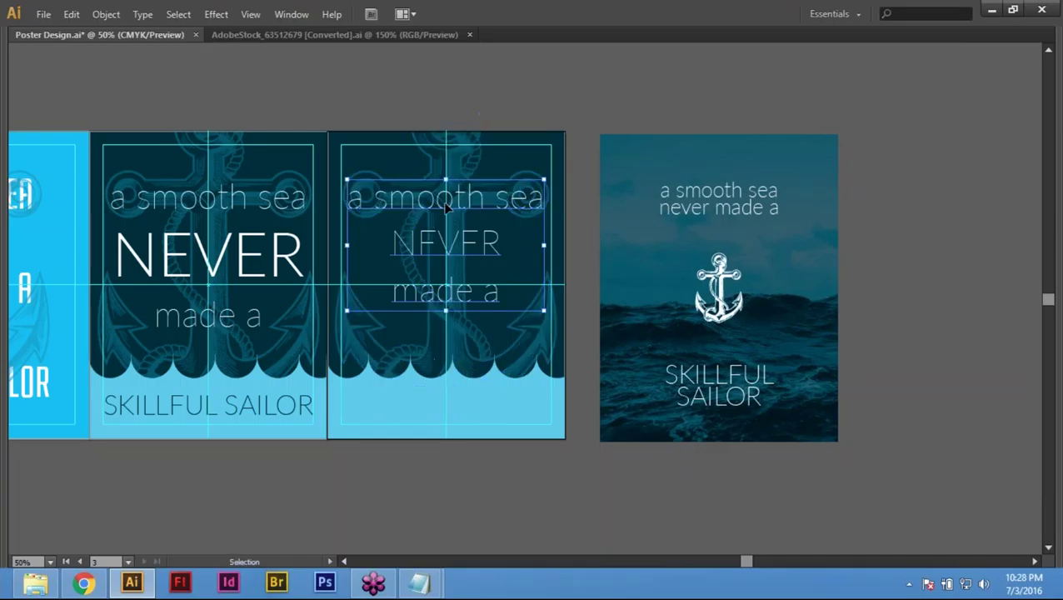
left_click_drag(460, 203, 470, 486)
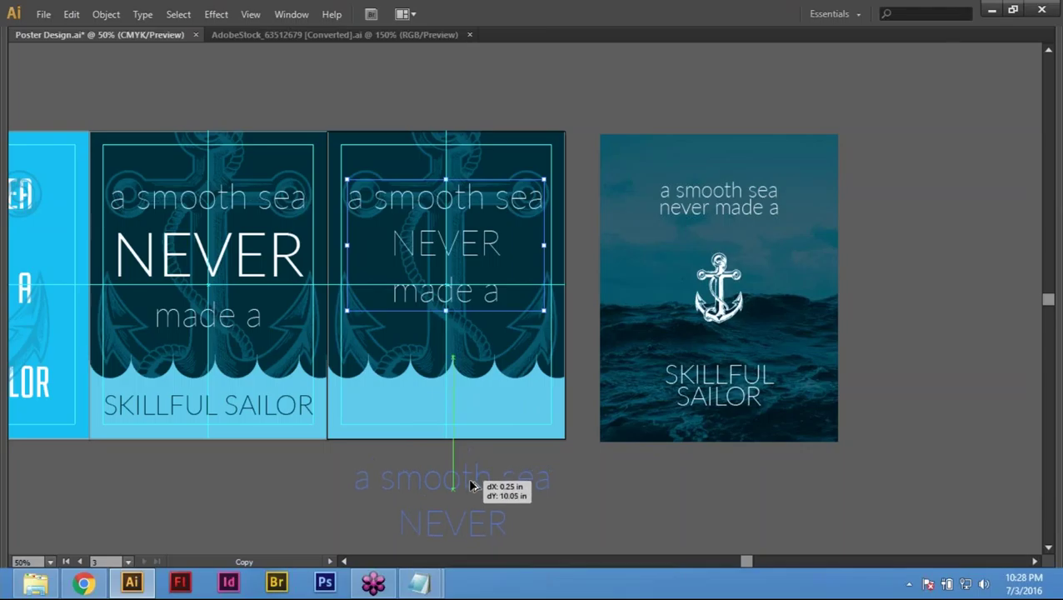
left_click_drag(470, 486, 471, 487)
key("Tab")
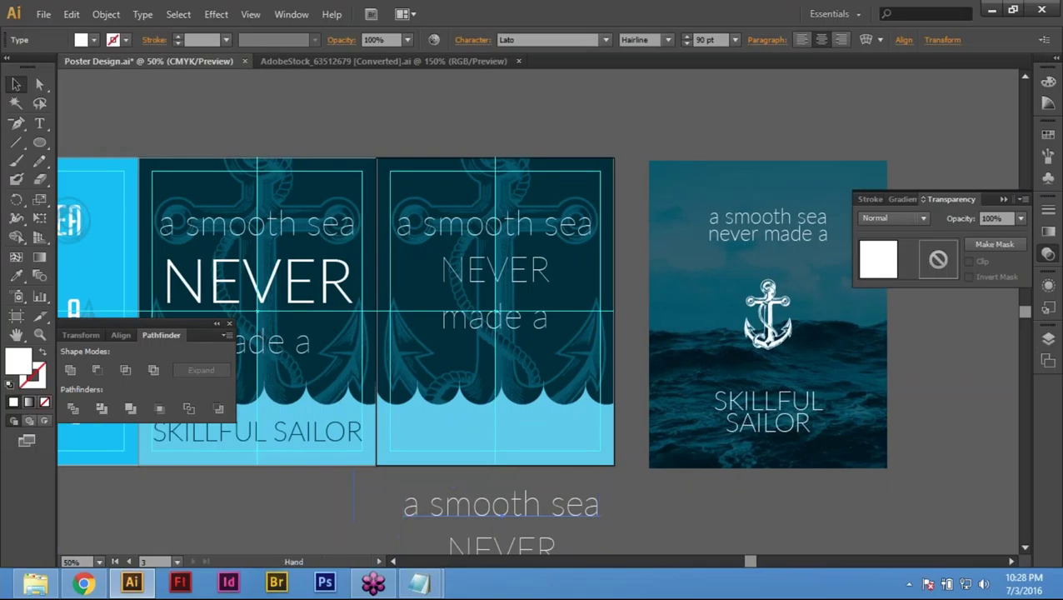
left_click_drag(500, 375, 546, 309)
Step: Replace the copy's three lines with SKILLFUL SAILOR, putting SAILOR on its own line
double_click(538, 437)
triple_click(538, 437)
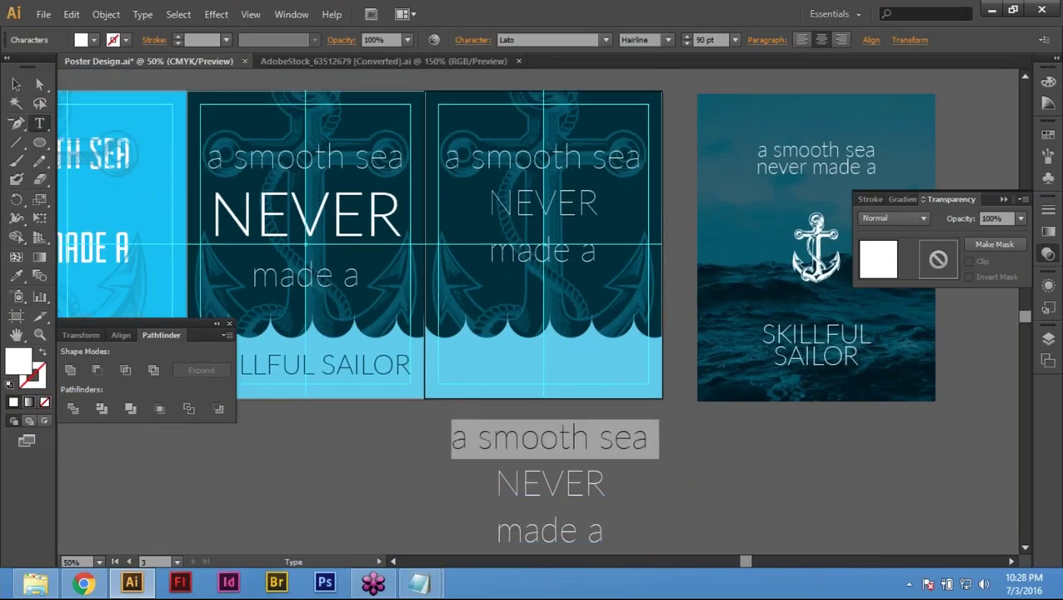
left_click_drag(435, 437, 674, 515)
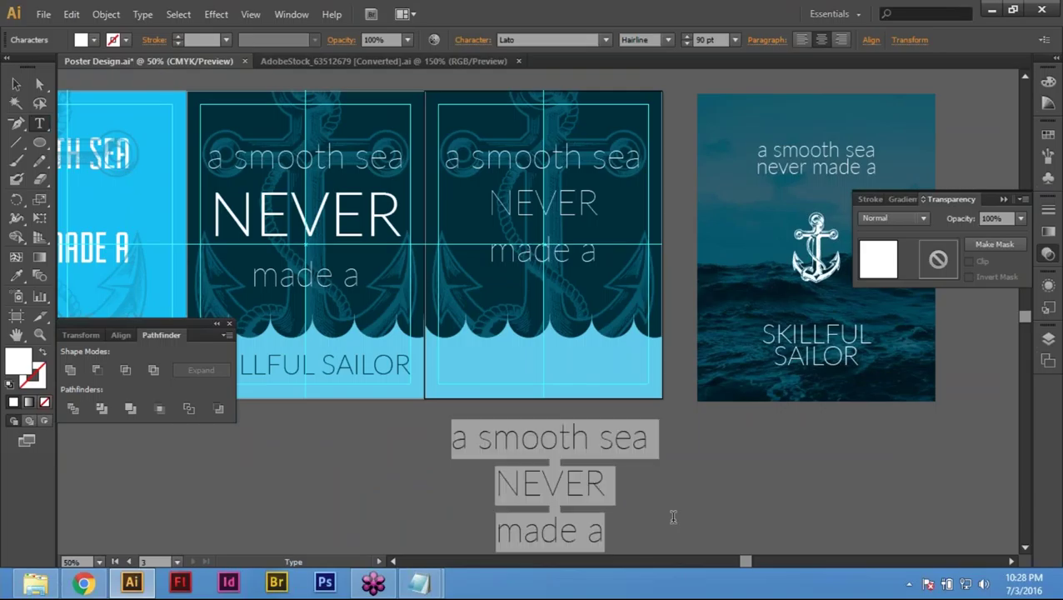
key("ctrl+v")
key("Escape")
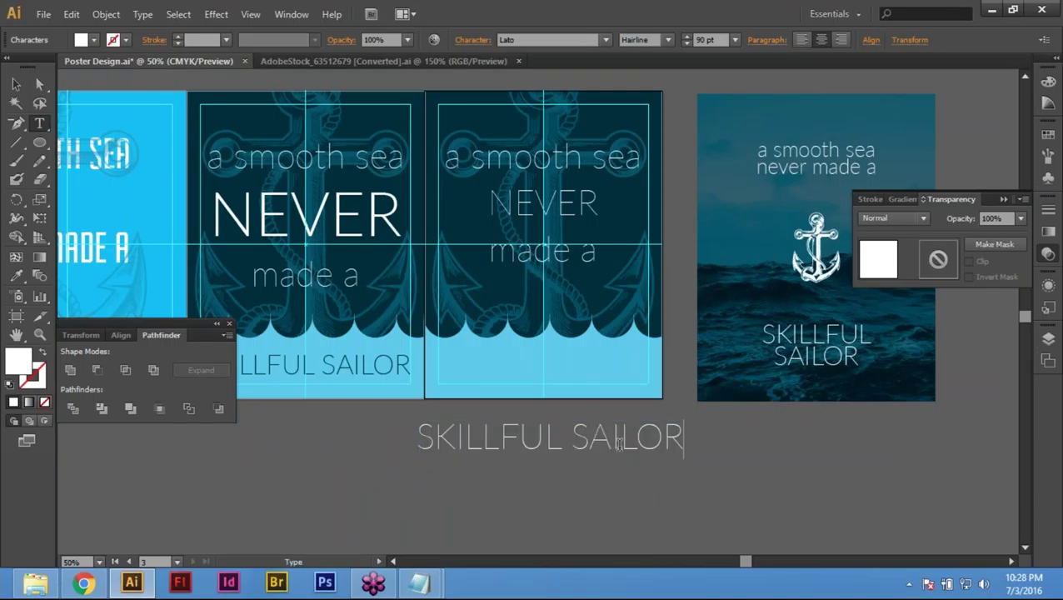
left_click(631, 442)
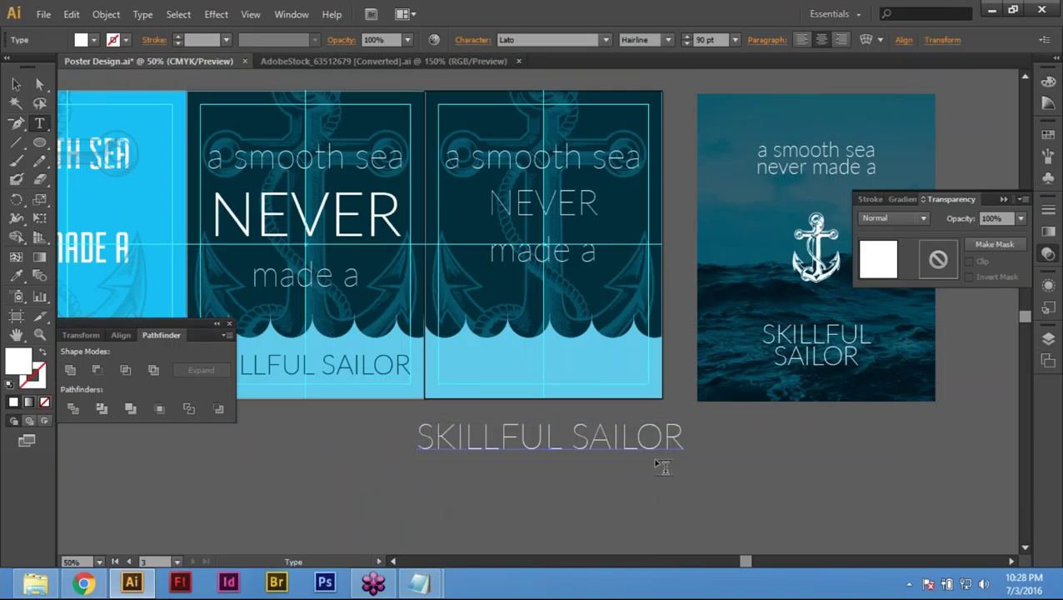
left_click(583, 439)
key("BackSpace")
key("Return")
key("Escape")
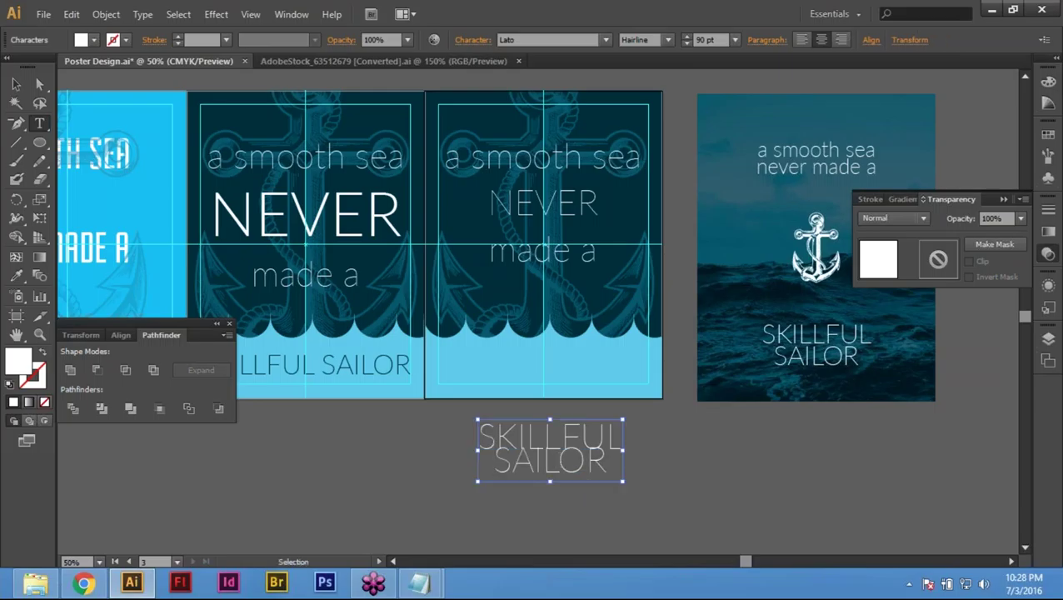
Step: Raise the SKILLFUL SAILOR leading to 83 pt in the Character panel
key("t")
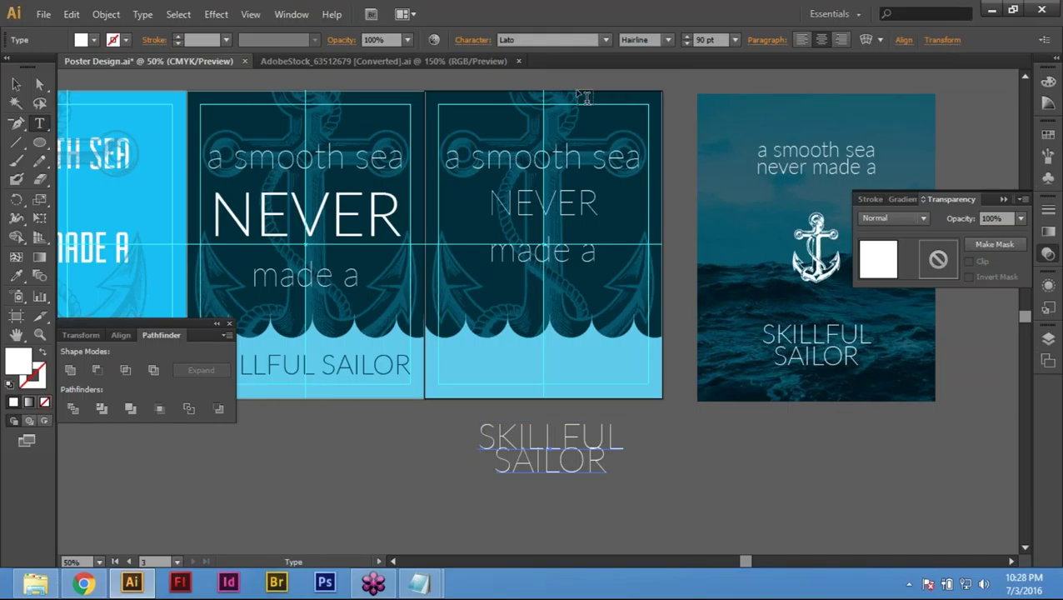
left_click(472, 45)
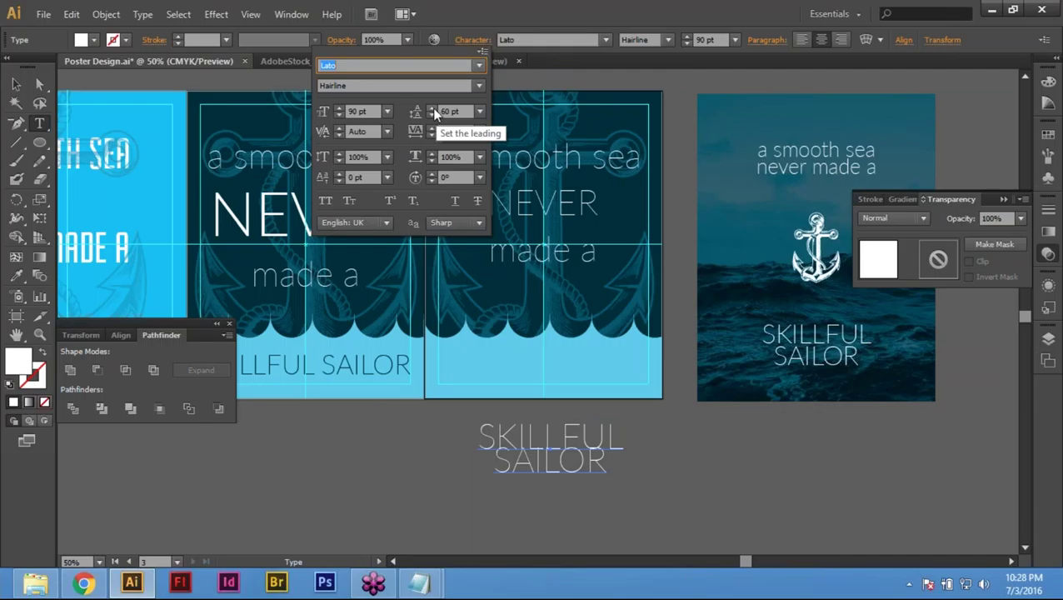
left_click(431, 109)
left_click(431, 110)
left_click(432, 109)
left_click(431, 109)
left_click(431, 109)
left_click(431, 109)
left_click(432, 109)
left_click(431, 109)
left_click(432, 109)
left_click(432, 109)
left_click(431, 109)
left_click(432, 109)
left_click(432, 109)
left_click(431, 109)
left_click(431, 109)
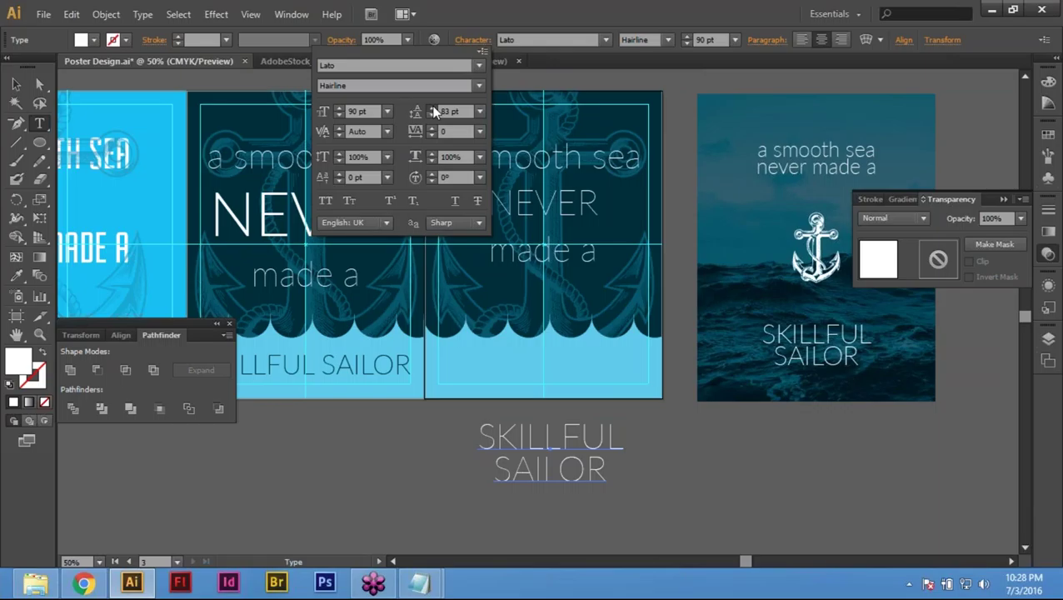
key("ctrl")
key("Escape")
key("Escape")
key("v")
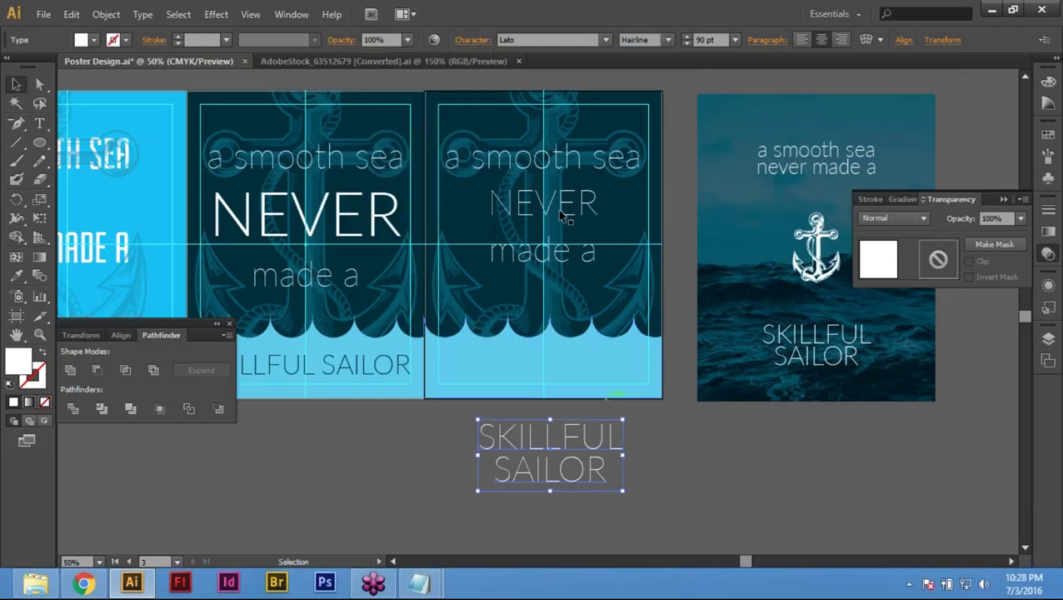
left_click(636, 268)
Step: Select the quote text and change NEVER to lowercase
left_click(640, 267)
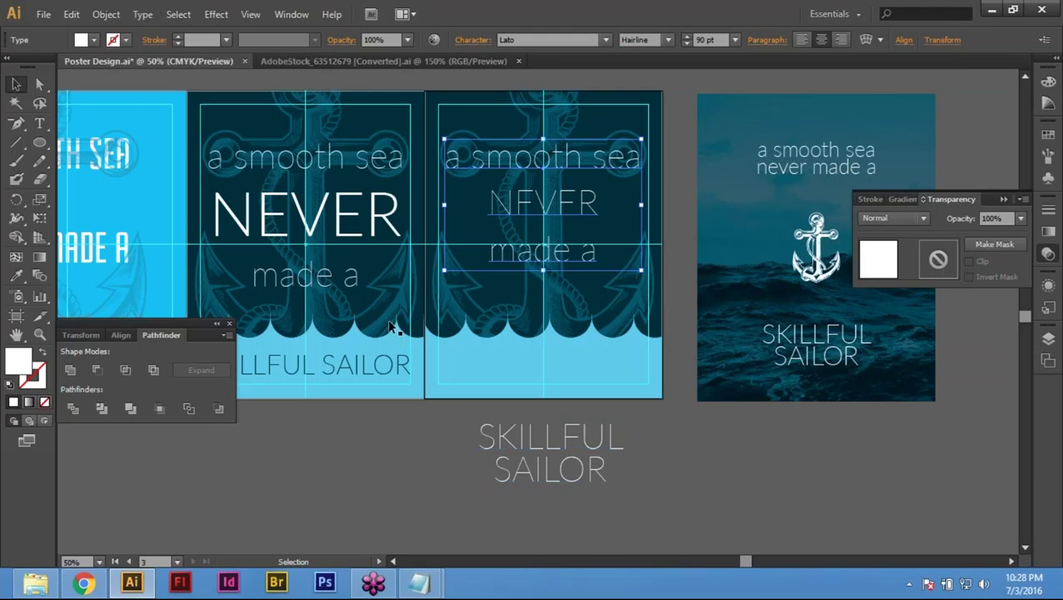
left_click(146, 17)
mouse_move(288, 220)
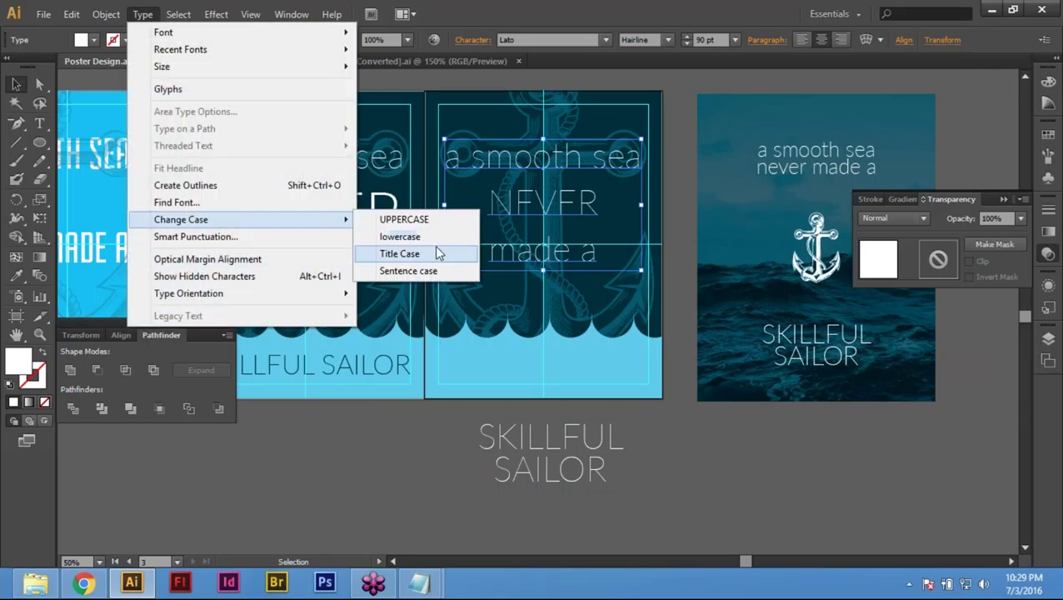
left_click(429, 238)
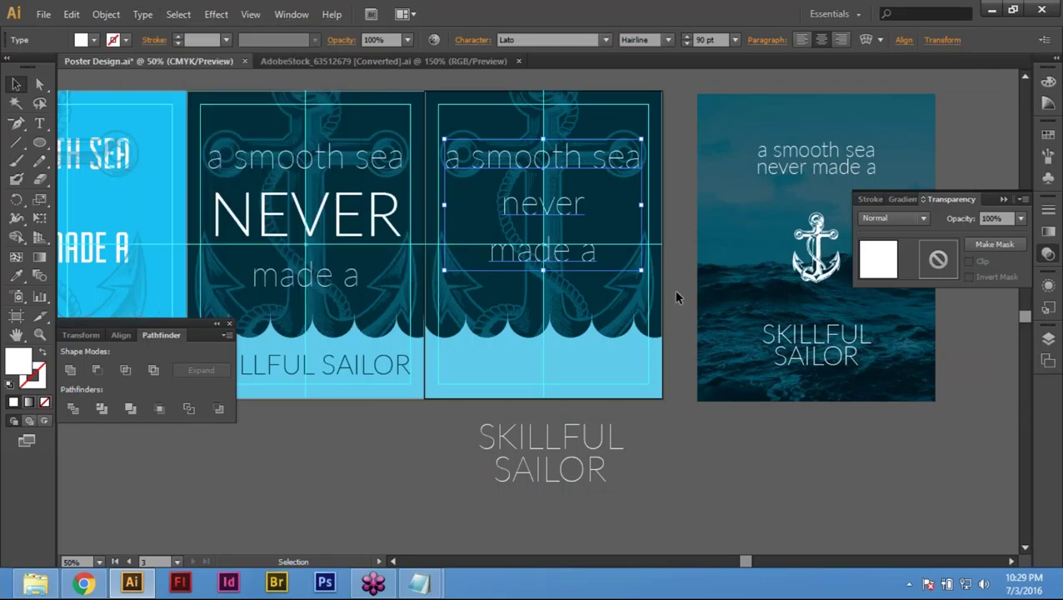
Step: Set the quote's font size to 60 pt
key("ctrl+shift+comma")
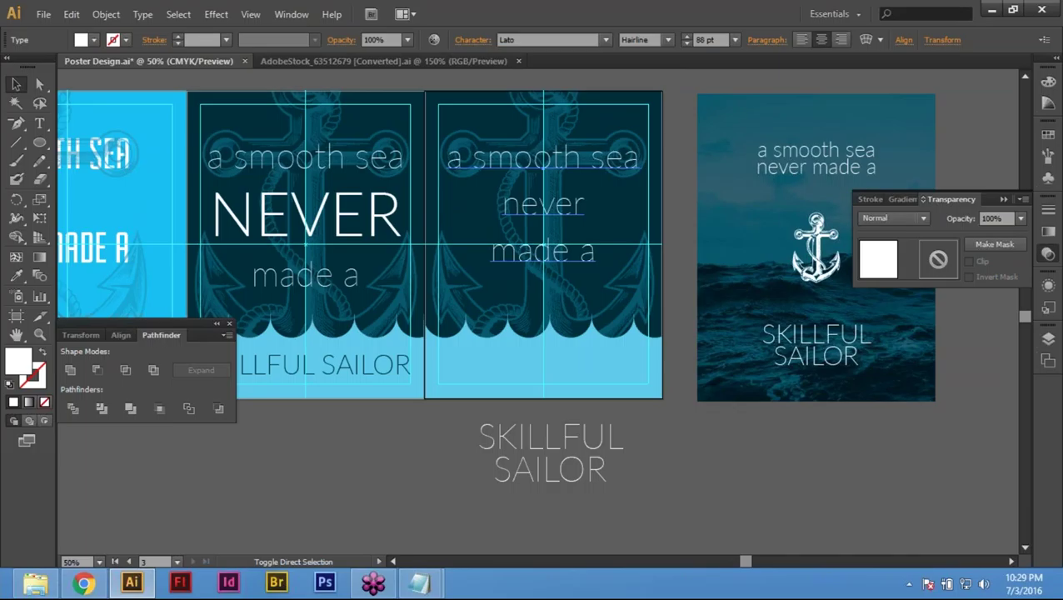
left_click(707, 40)
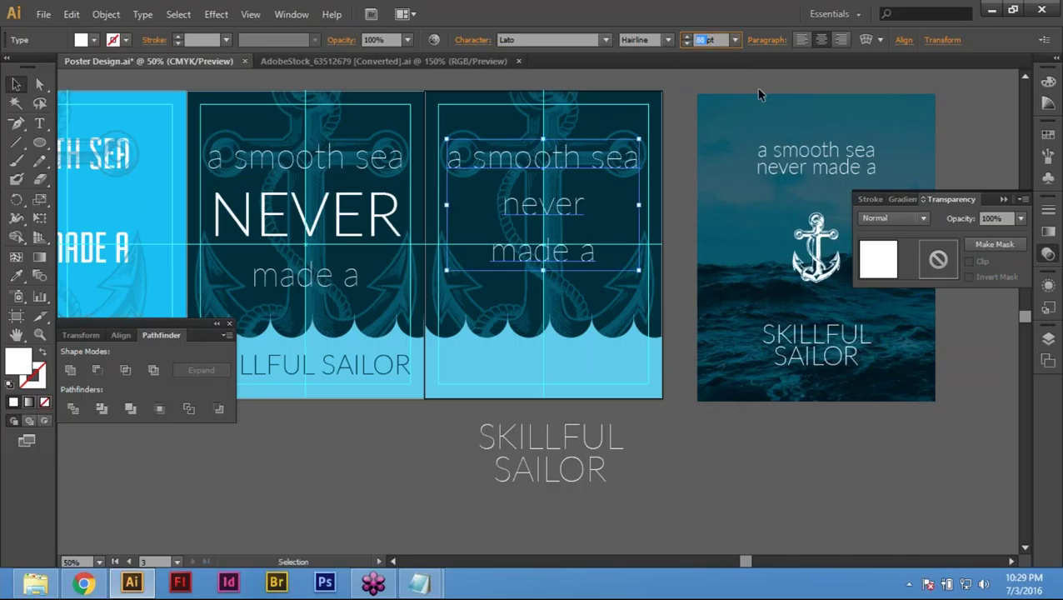
type("98")
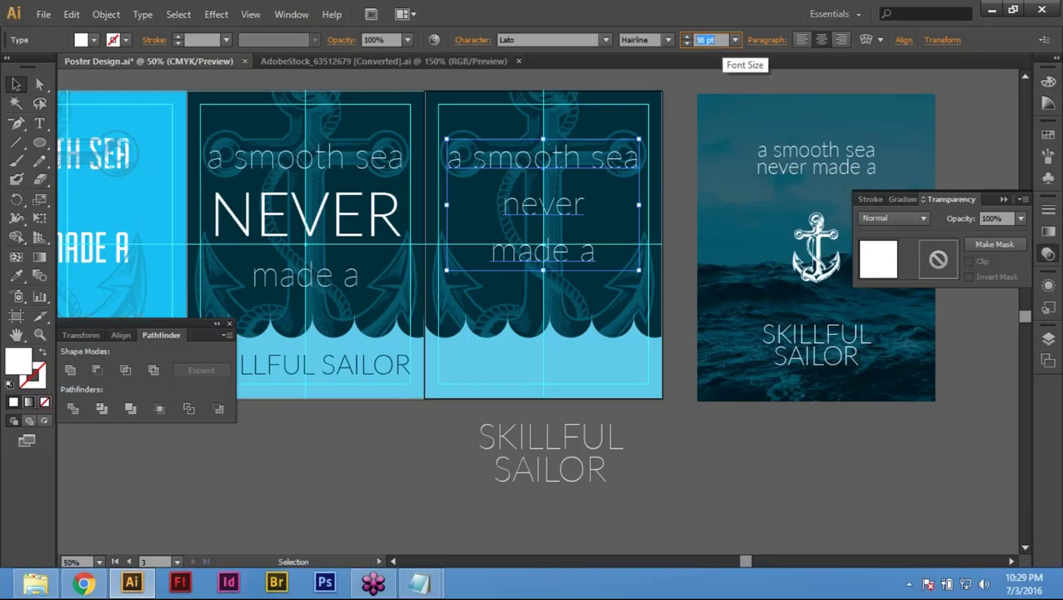
type("40")
key("Return")
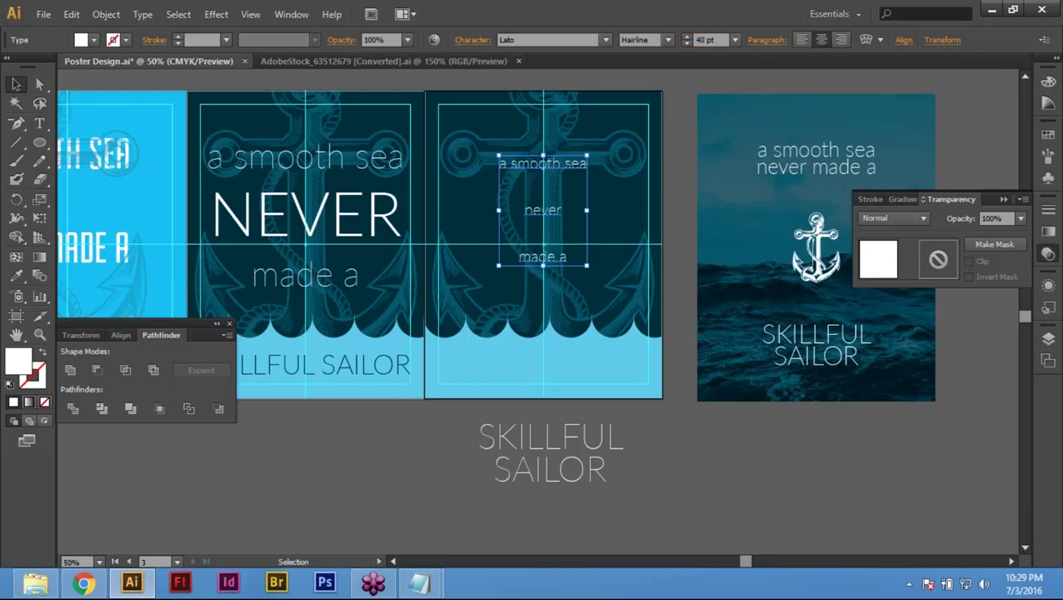
type("50")
key("Return")
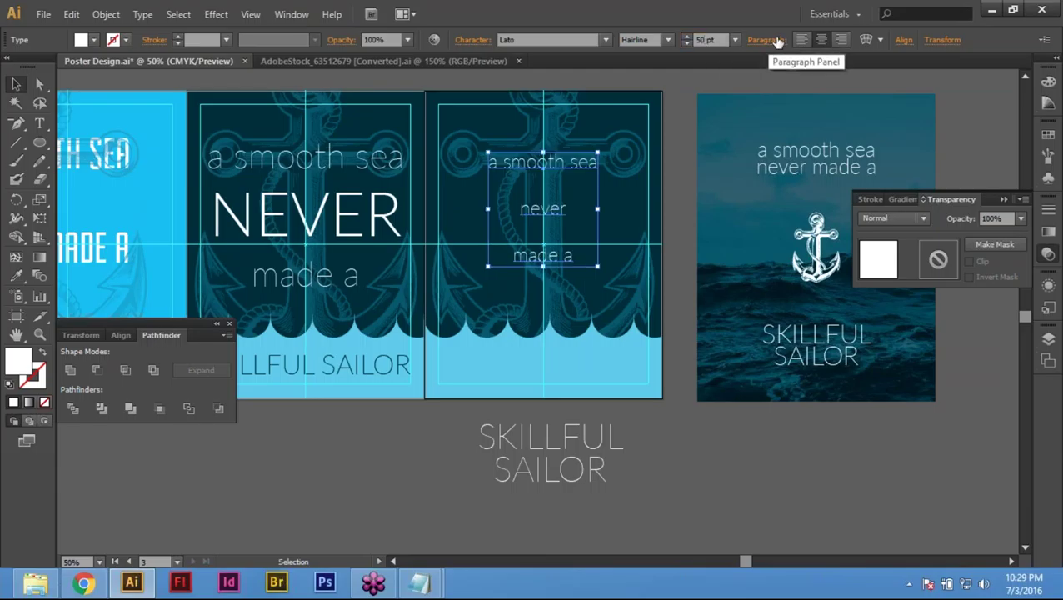
left_click(704, 39)
type("60")
key("Return")
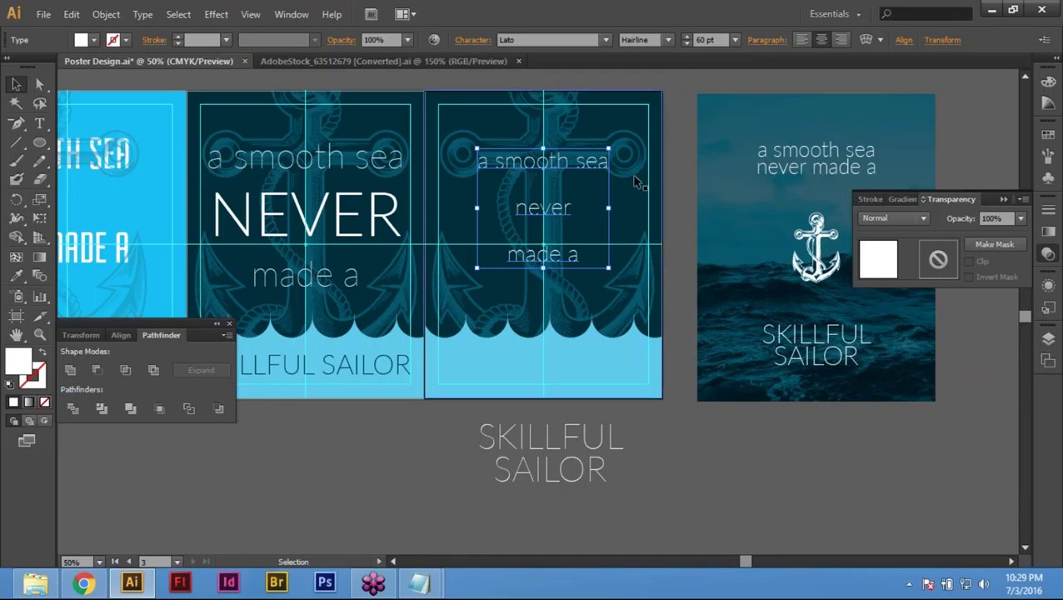
Step: Delete the empty line breaks so 'a smooth sea' sits directly above 'never made a'
key("t")
double_click(594, 160)
left_click(618, 190)
key("Escape")
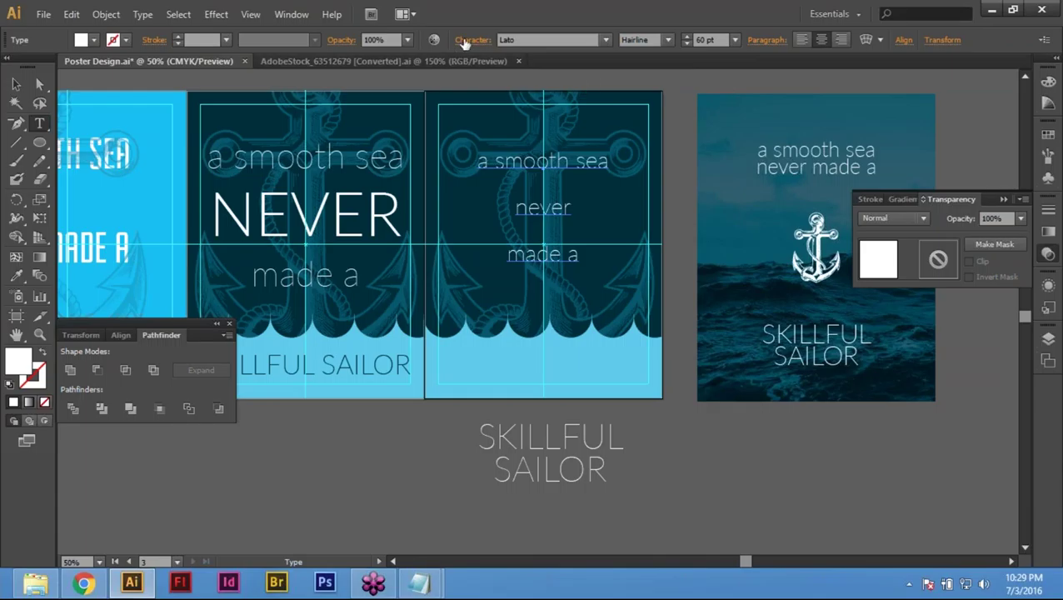
left_click(470, 39)
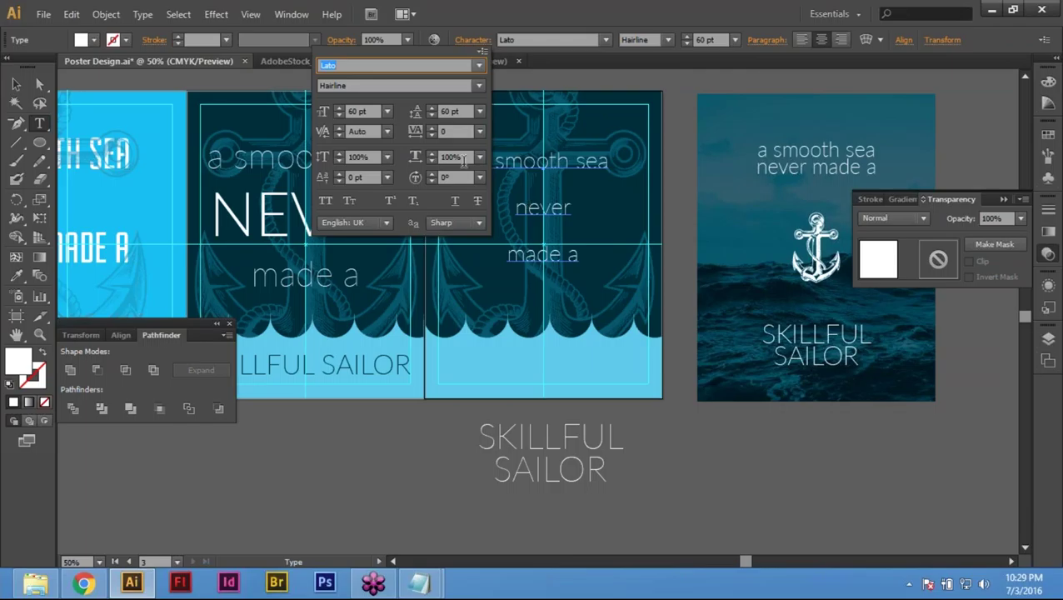
left_click(527, 205)
double_click(528, 205)
key("Left")
key("BackSpace")
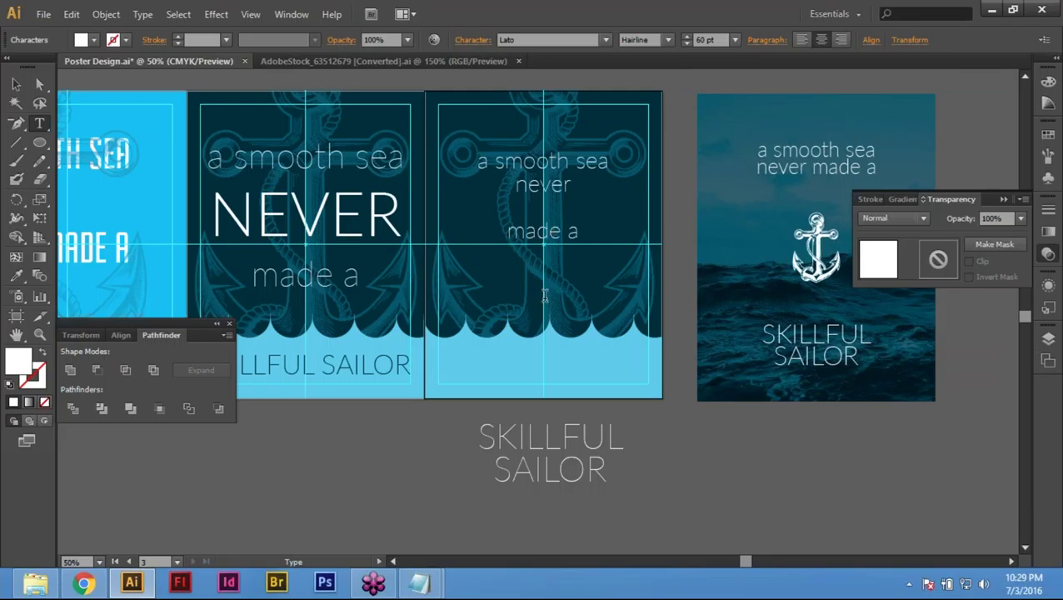
key("BackSpace")
key("BackSpace")
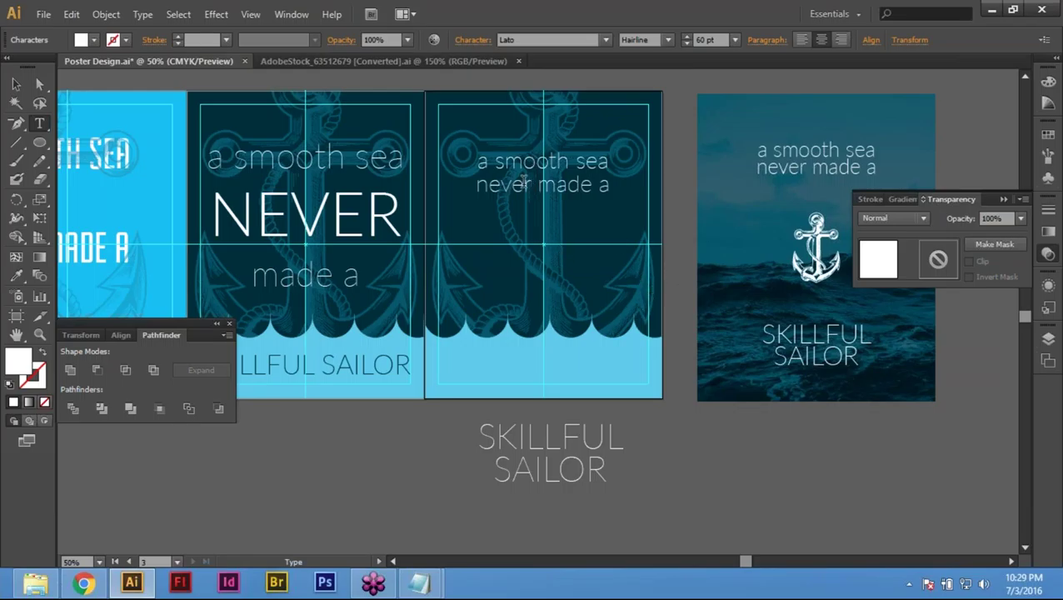
triple_click(572, 184)
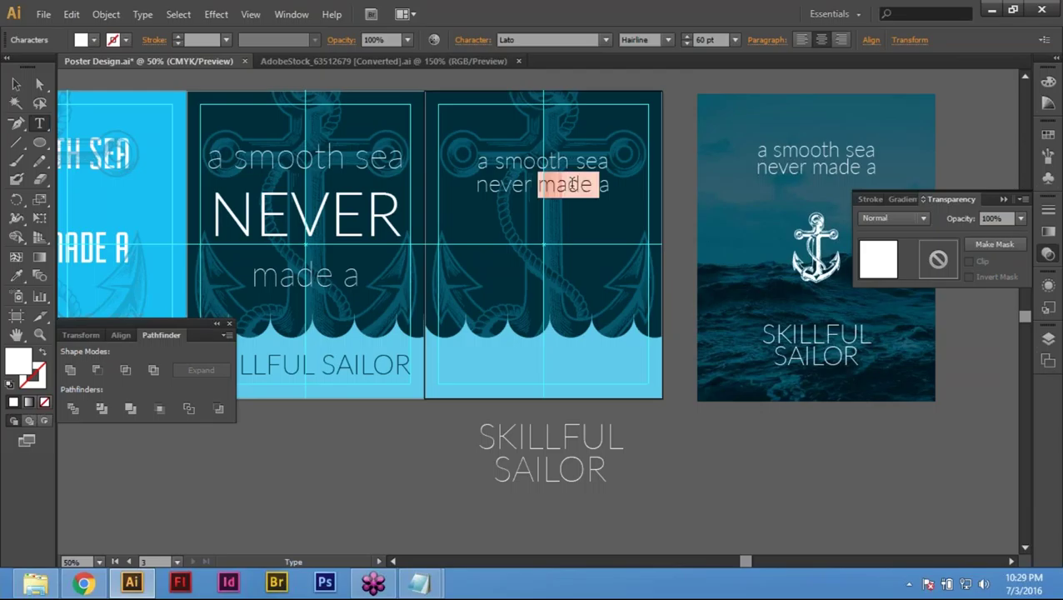
Step: Finish editing the quote, zoom in on the middle poster's heading and show the Character settings
left_click(558, 161)
key("Escape")
left_click_drag(357, 143, 815, 215)
left_click(471, 39)
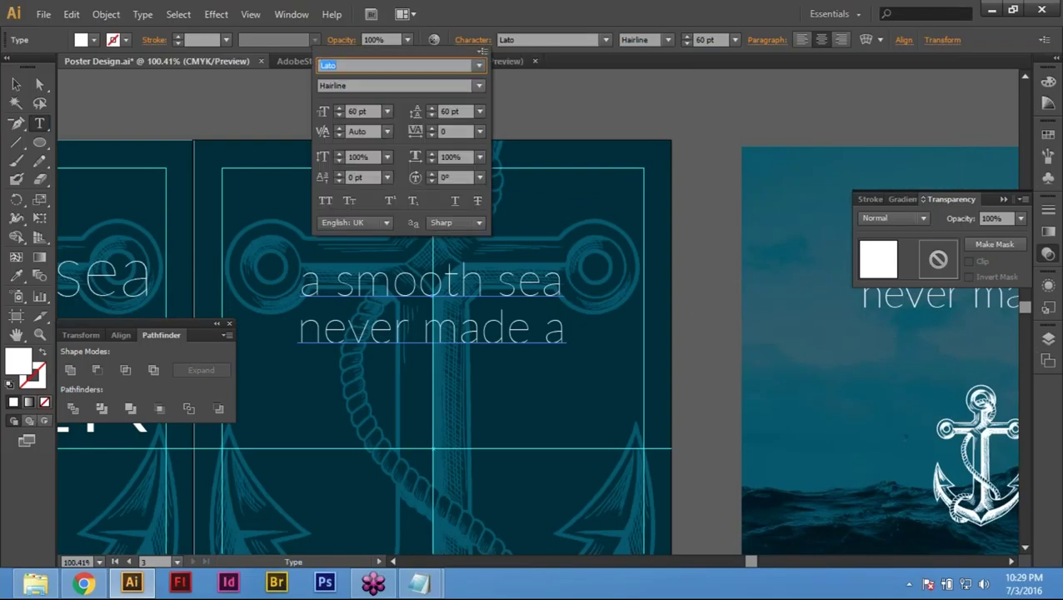
Step: Lower the quote's leading from 60 pt to 45 pt, then zoom back out
left_click(431, 115)
left_click(431, 115)
left_click(431, 115)
left_click(431, 115)
left_click(431, 115)
left_click(431, 115)
left_click(431, 115)
left_click(431, 115)
left_click(431, 115)
left_click(431, 115)
left_click(430, 115)
left_click(430, 115)
left_click(431, 115)
left_click(431, 115)
left_click(431, 115)
left_click(431, 115)
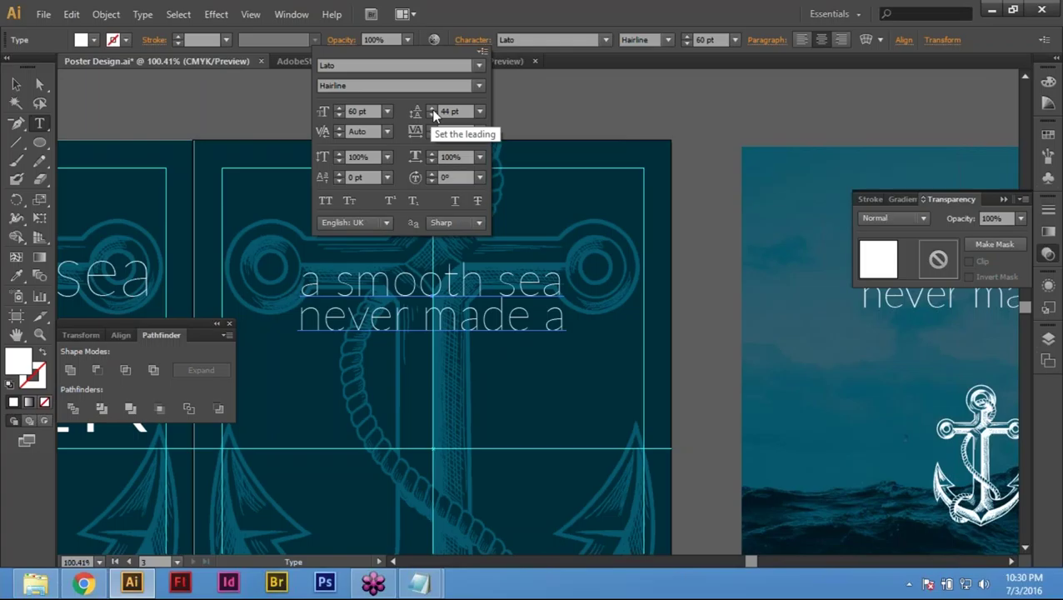
left_click(429, 106)
key("Escape")
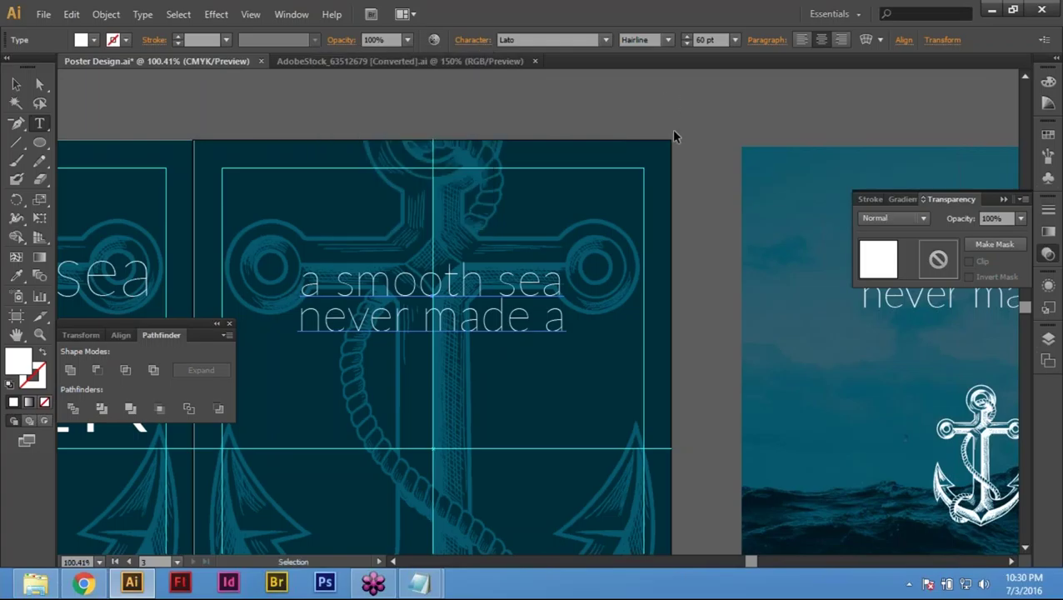
key("Escape")
key("ctrl+minus")
key("ctrl+minus")
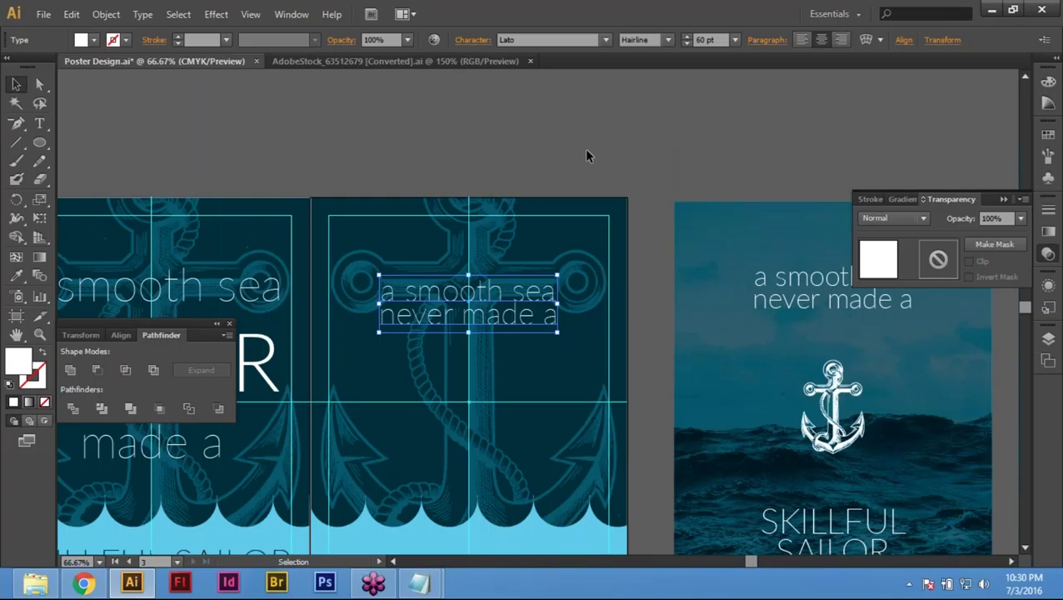
left_click(586, 155)
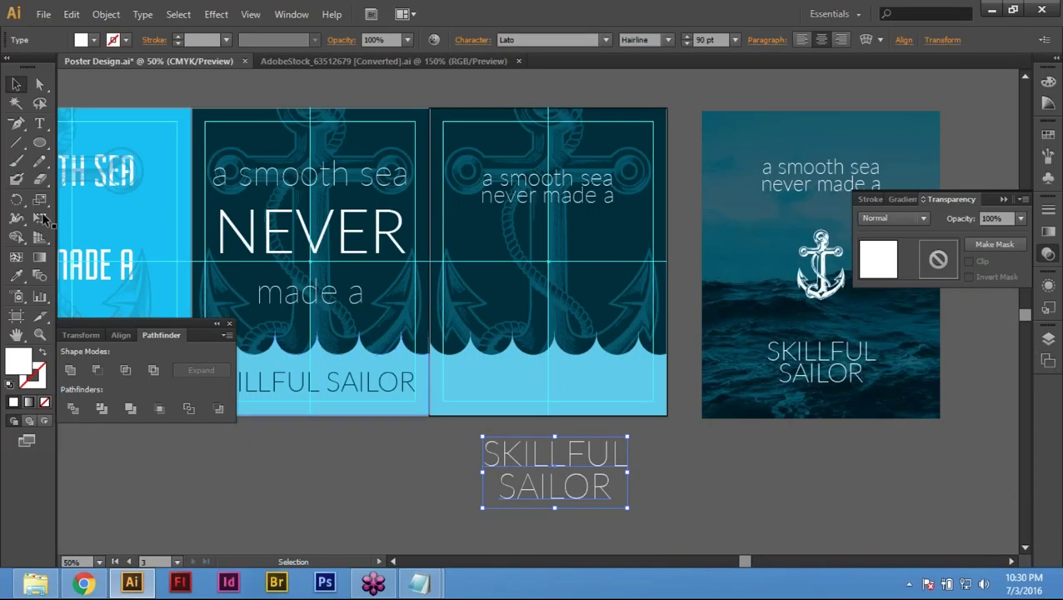
Step: Shrink the SKILLFUL SAILOR text slightly with Free Transform
key("e")
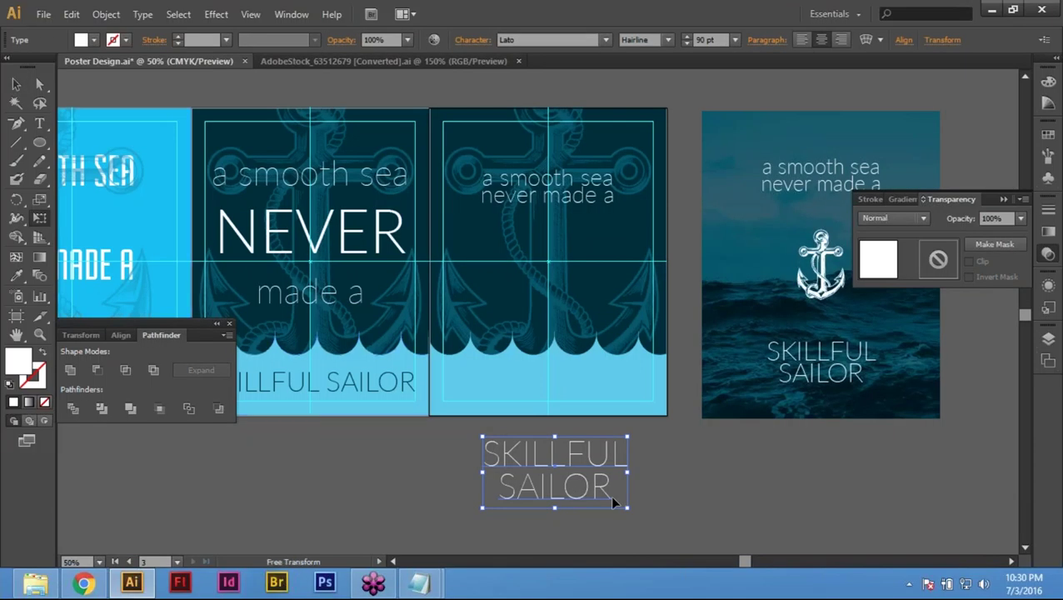
left_click_drag(627, 508, 629, 508)
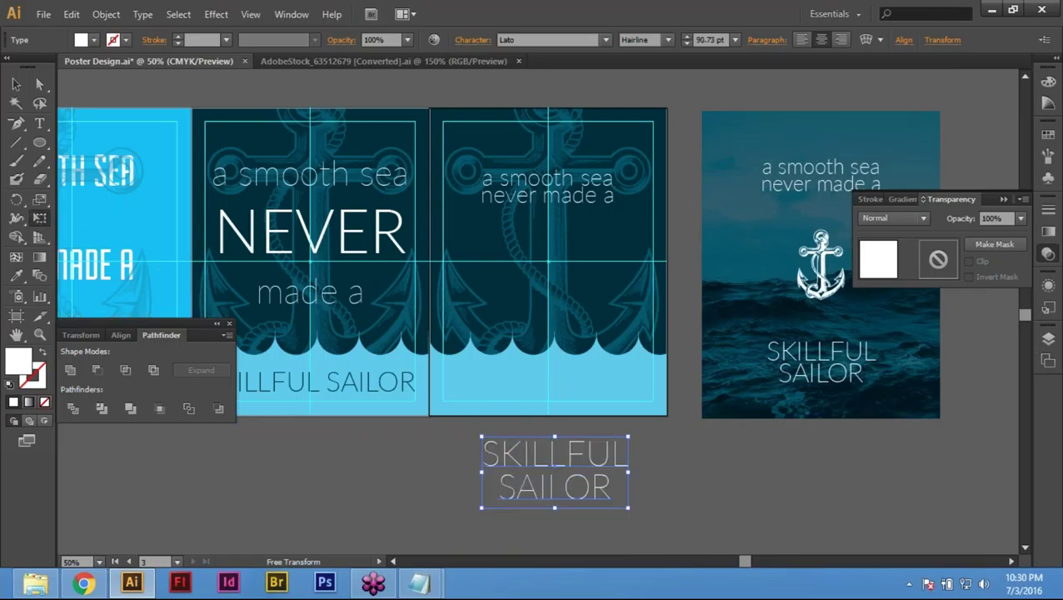
left_click_drag(631, 510, 624, 505)
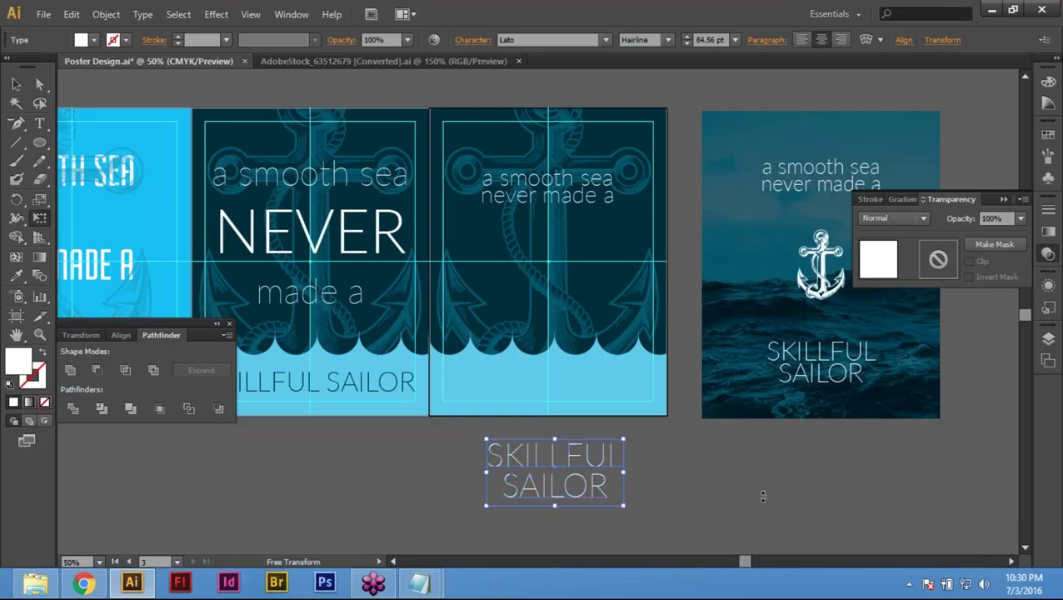
Step: Delete the light-blue wave shape from the middle poster's bottom
left_click(17, 85)
left_click(750, 458)
left_click(584, 390)
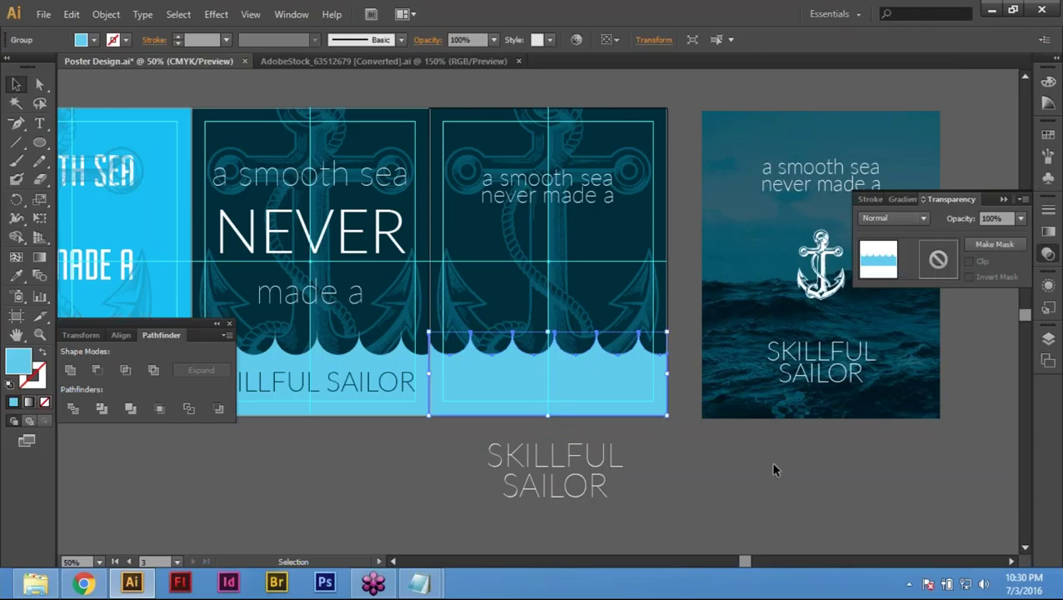
key("Delete")
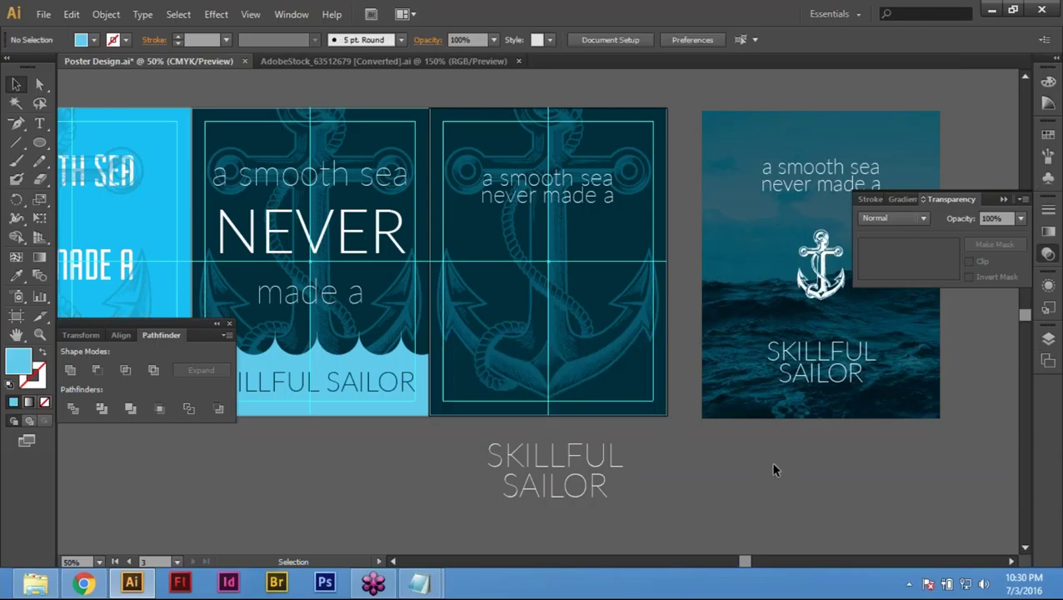
scroll(773, 471, "up", 1)
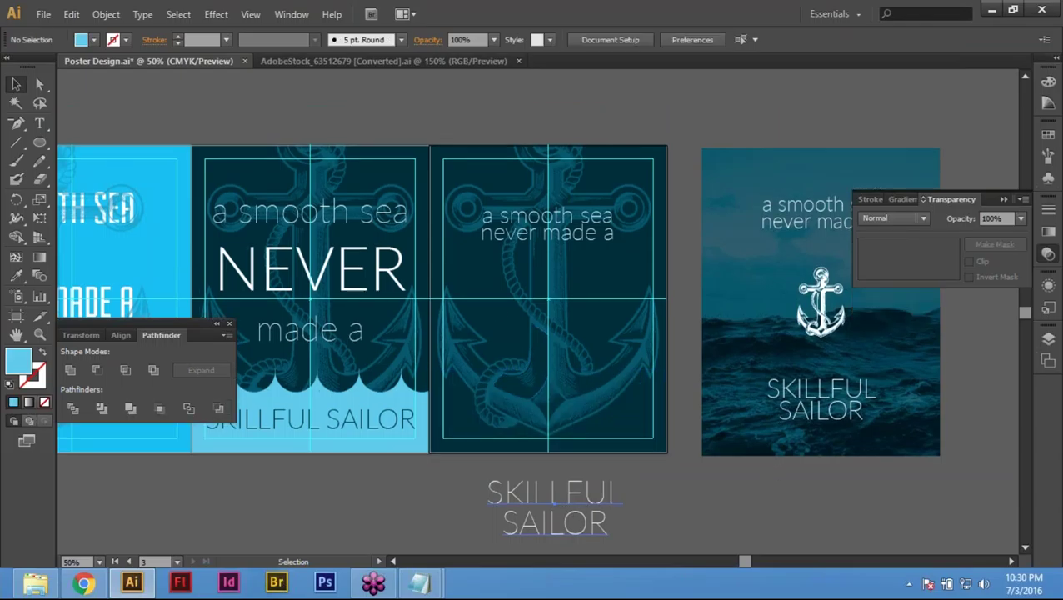
Step: Move SKILLFUL SAILOR into the middle poster's lower area and scale it down
left_click(565, 512)
left_click_drag(568, 530, 564, 426)
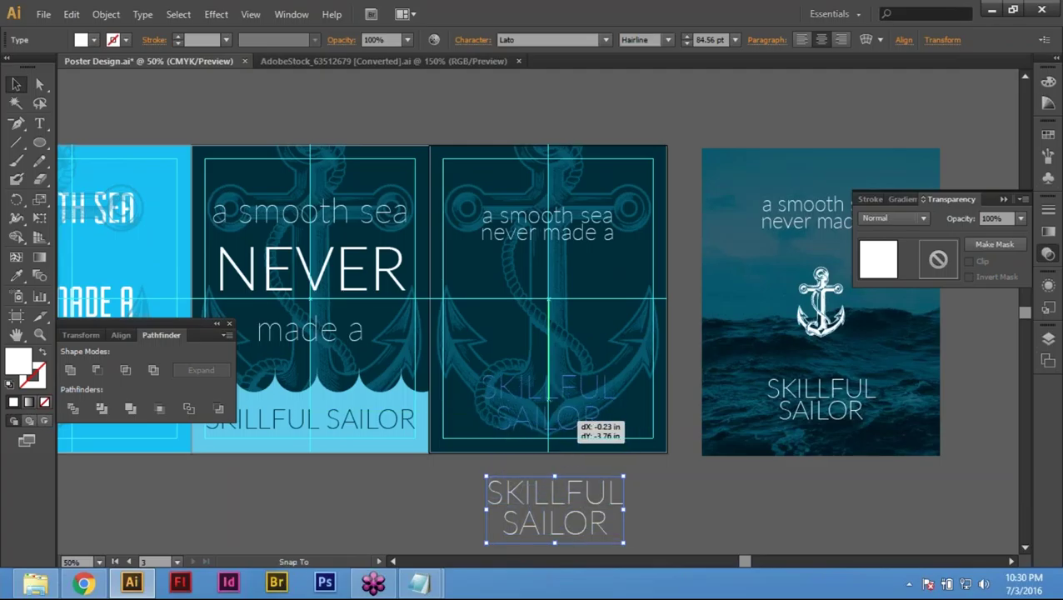
left_click_drag(563, 426, 563, 425)
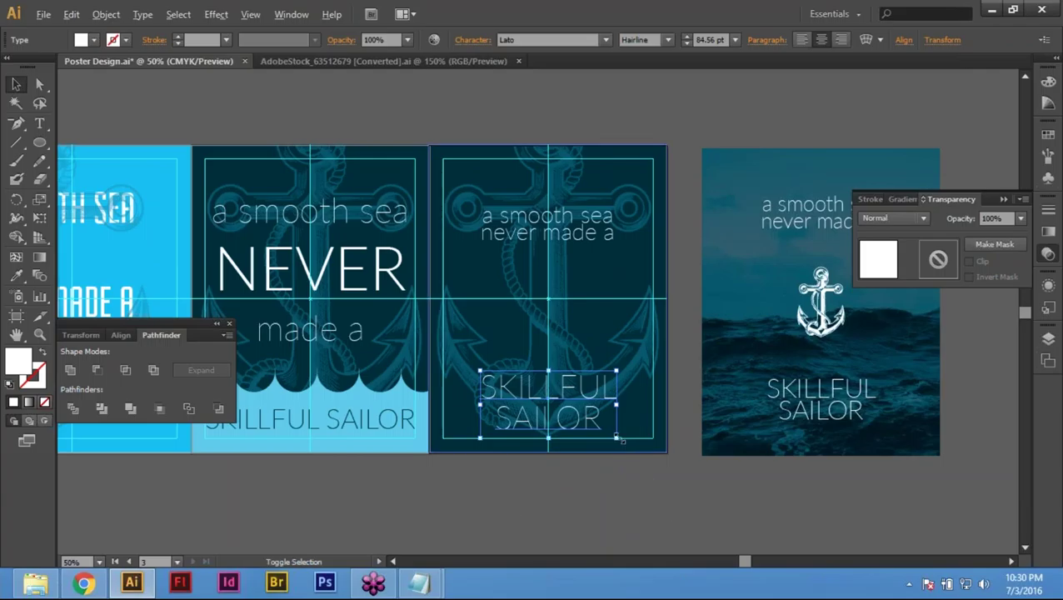
left_click_drag(618, 438, 608, 434)
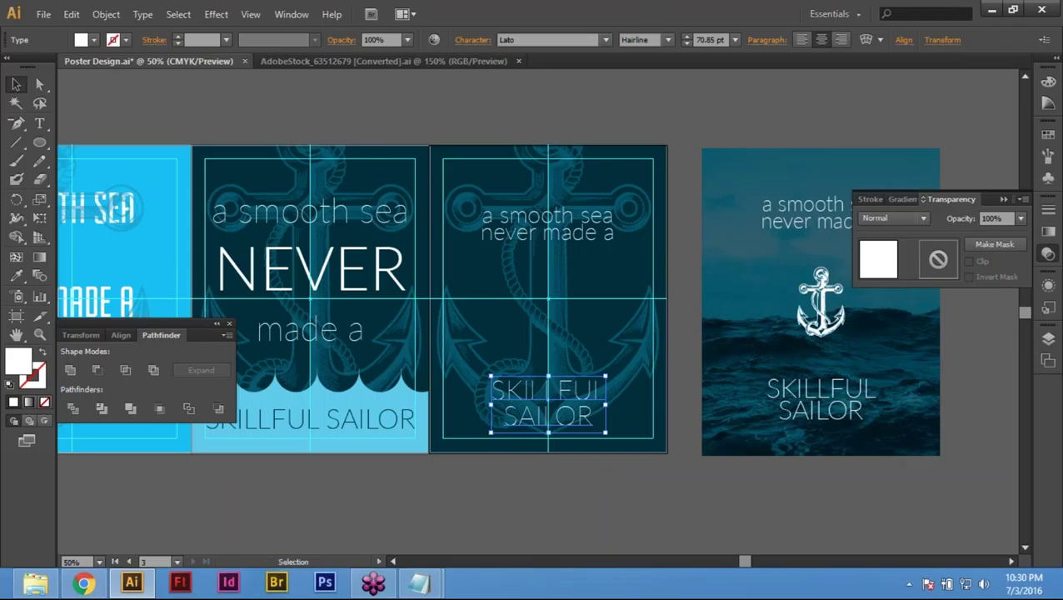
Step: Set SKILLFUL SAILOR to the Lato Thin style and recentre the view on the posters
left_click(668, 39)
key("Escape")
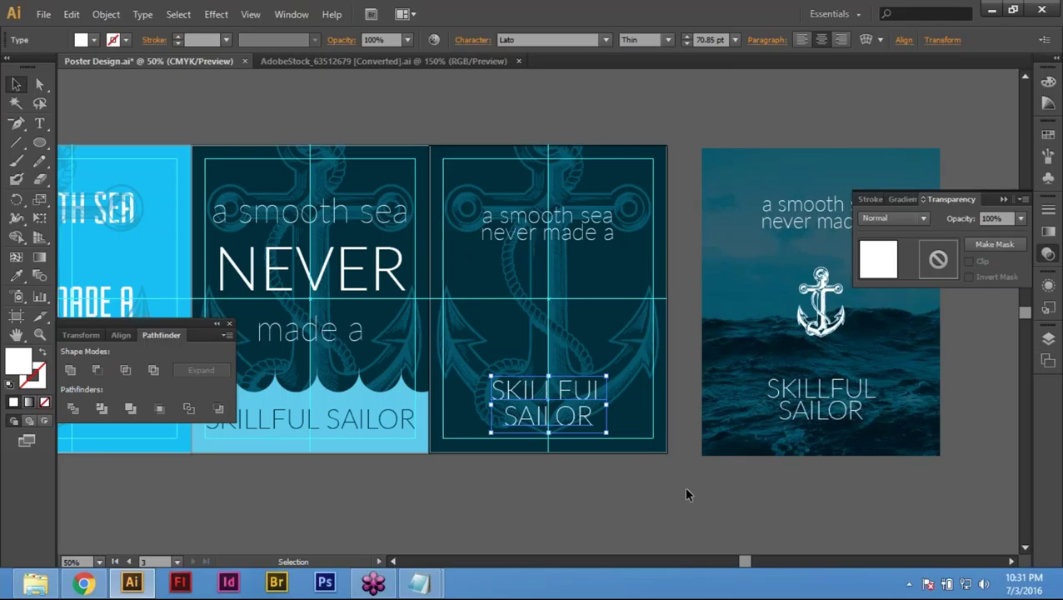
left_click(686, 495)
key("space")
left_click_drag(703, 482, 628, 442)
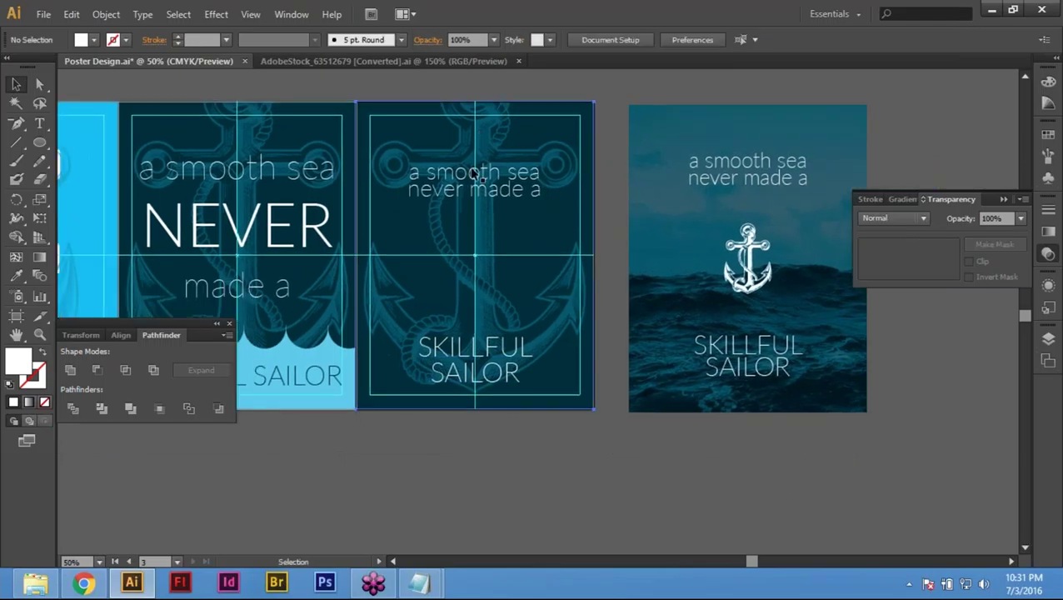
left_click(476, 175)
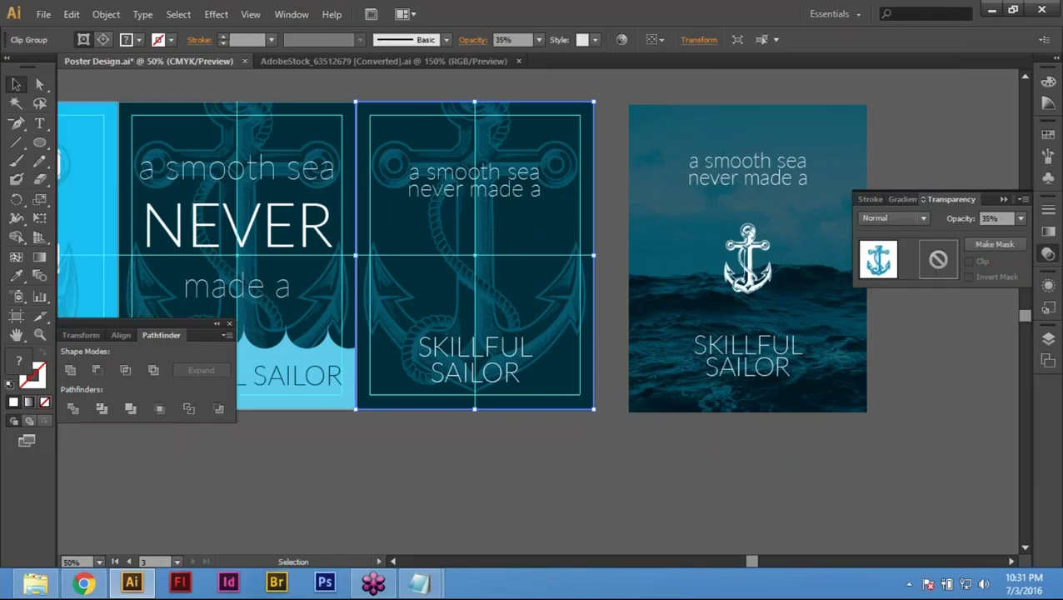
Step: Move the anchor group 0 horizontally and 11 in vertically, below the poster
key("Return")
type("0")
key("Tab")
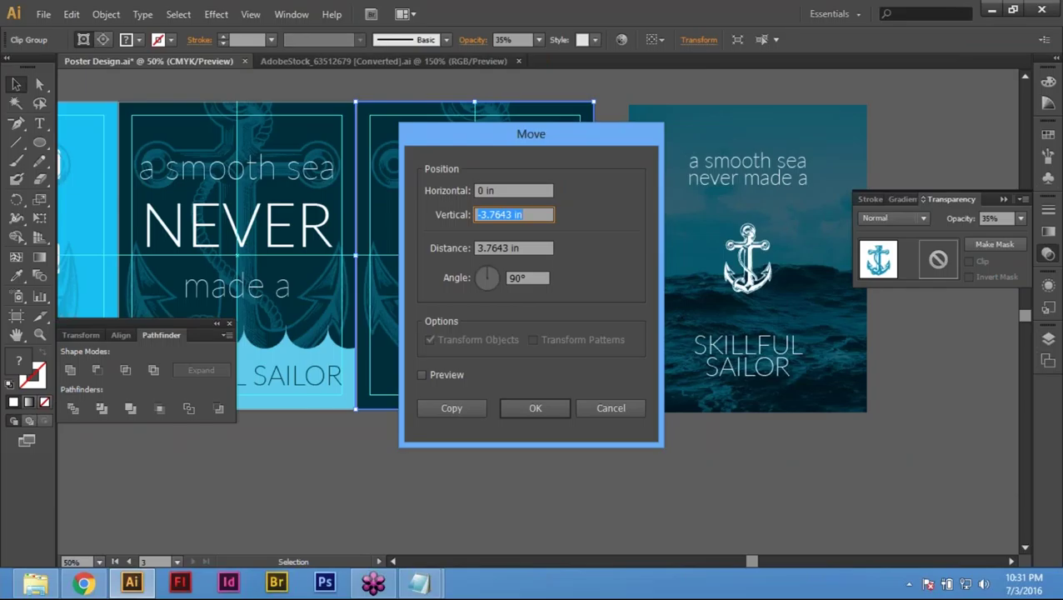
type("11")
key("Return")
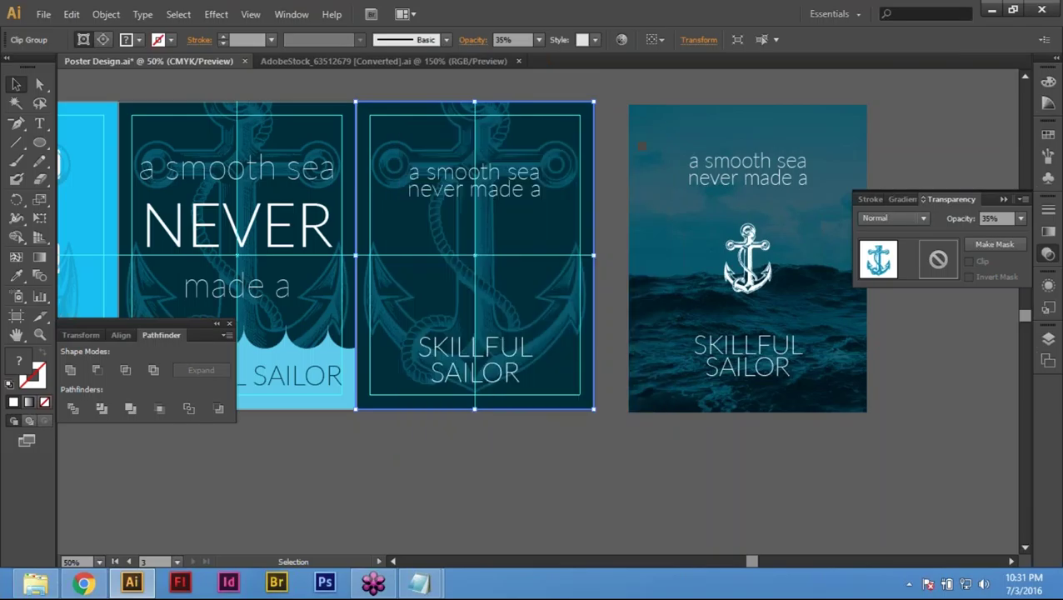
Step: Release the anchor group's clipping mask so the whole anchor shows
left_click_drag(583, 550, 603, 403)
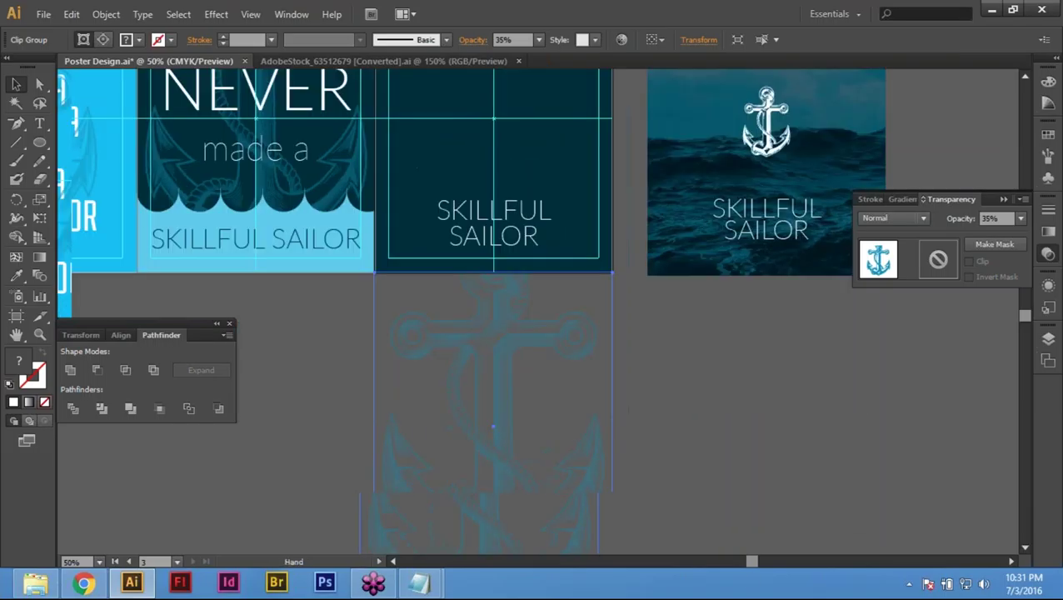
left_click(605, 496)
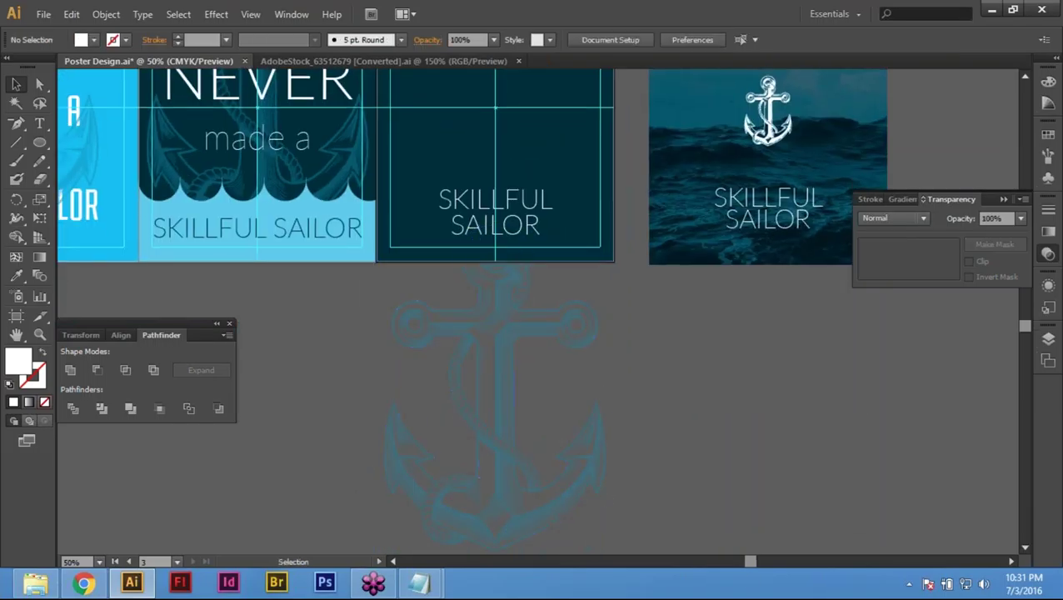
left_click(563, 403)
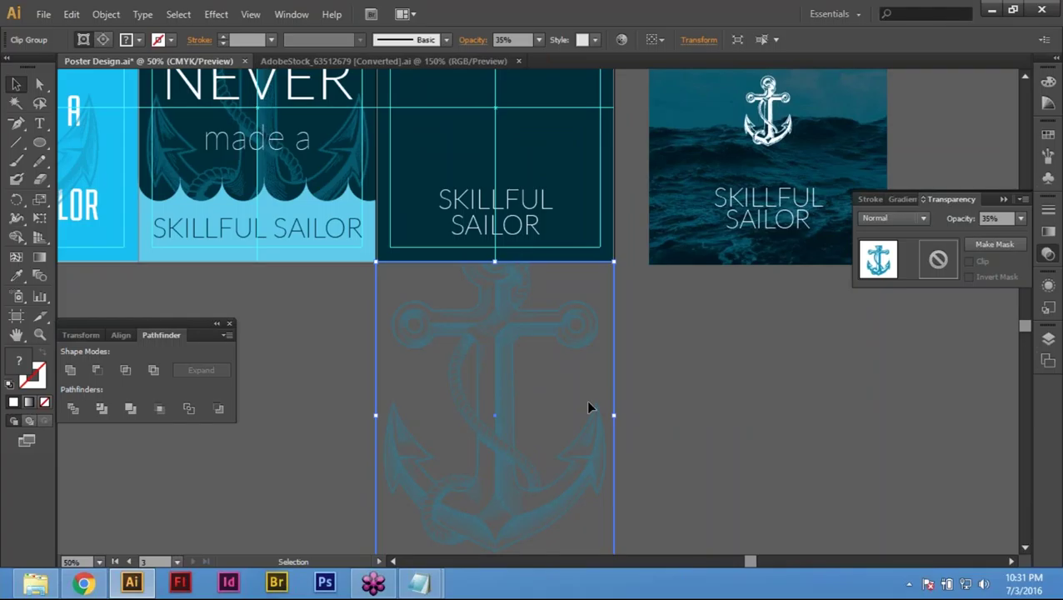
left_click(114, 15)
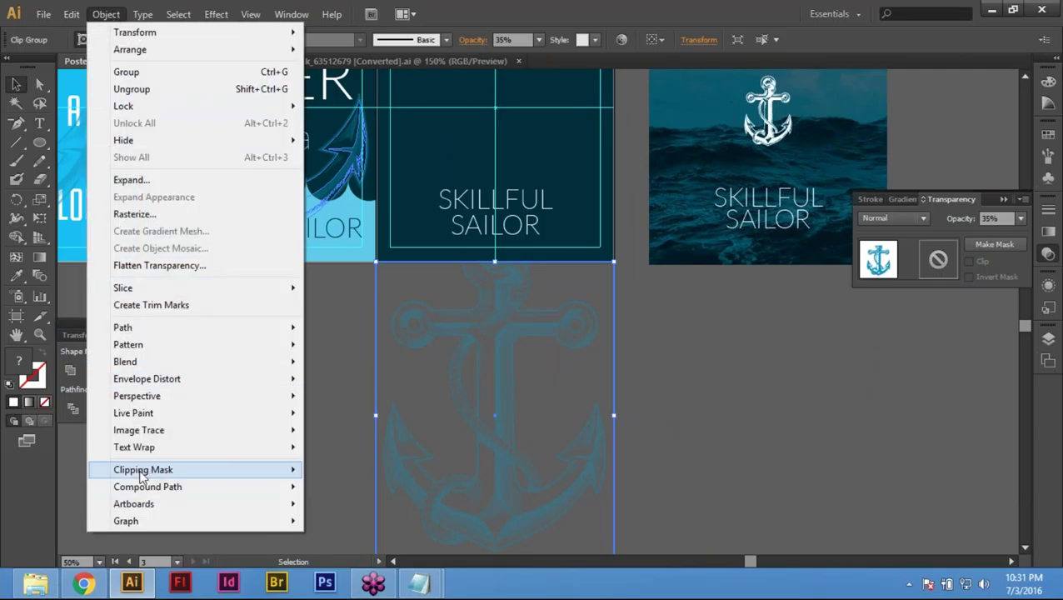
mouse_move(142, 472)
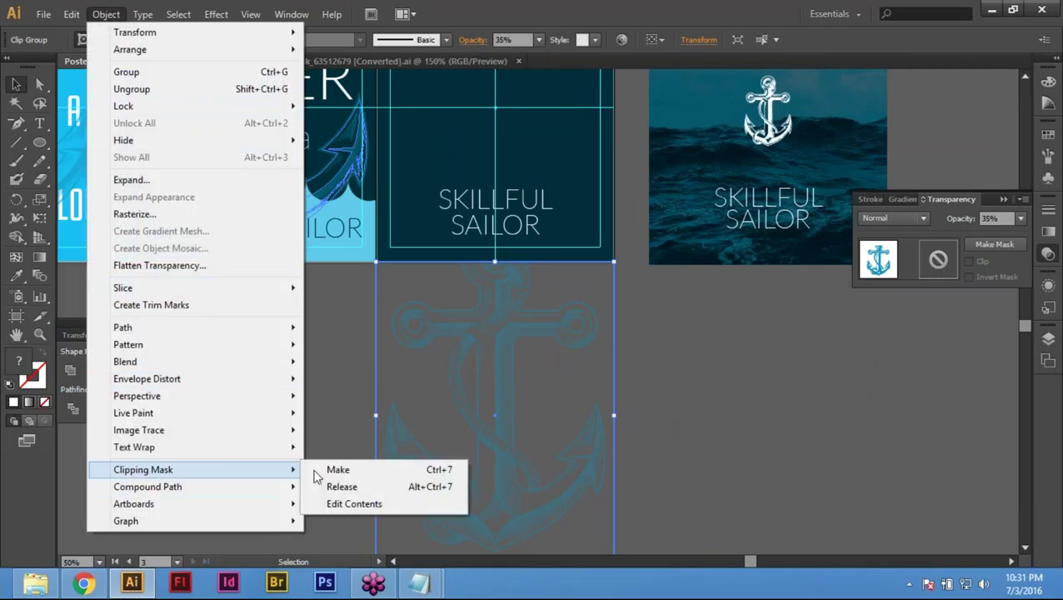
left_click(361, 488)
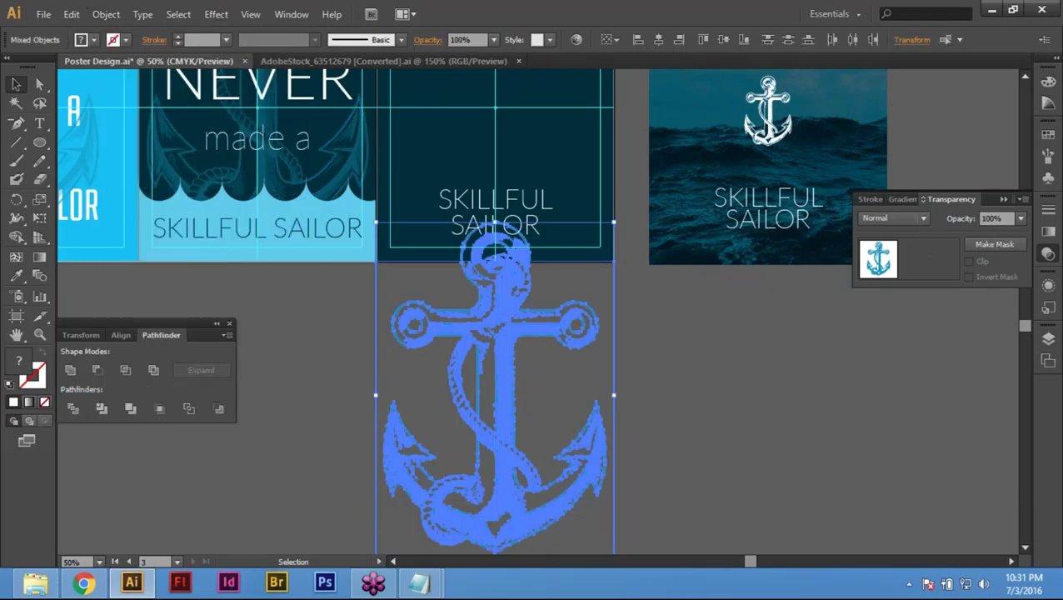
left_click(707, 491)
left_click_drag(308, 368, 400, 412)
left_click(400, 412)
key("space")
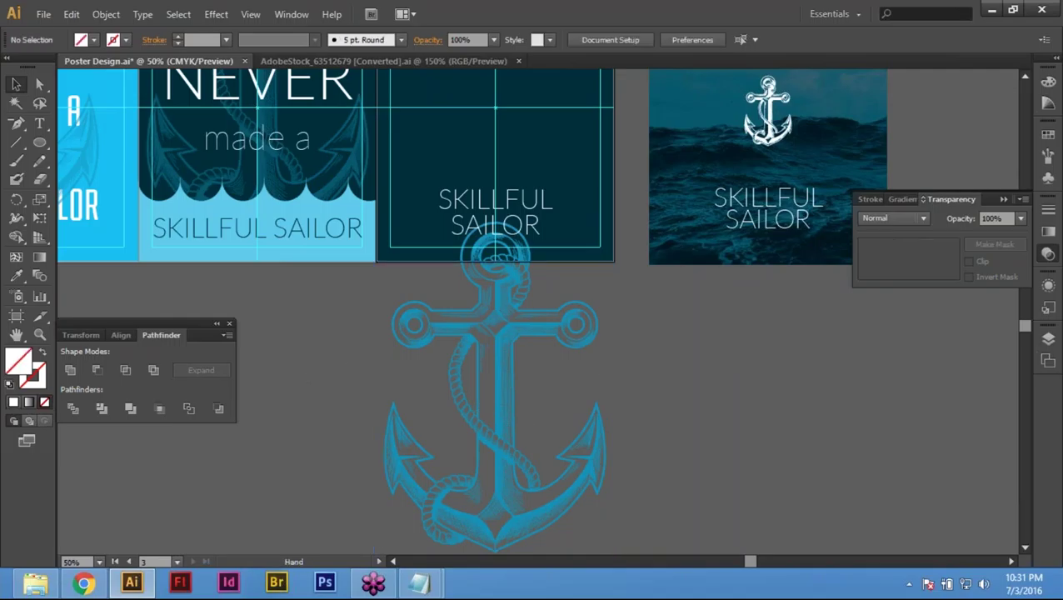
Step: Scale the anchor down to a small size with Free Transform
left_click_drag(497, 444, 511, 555)
left_click(627, 340)
scroll(627, 339, "down", 3)
key("e")
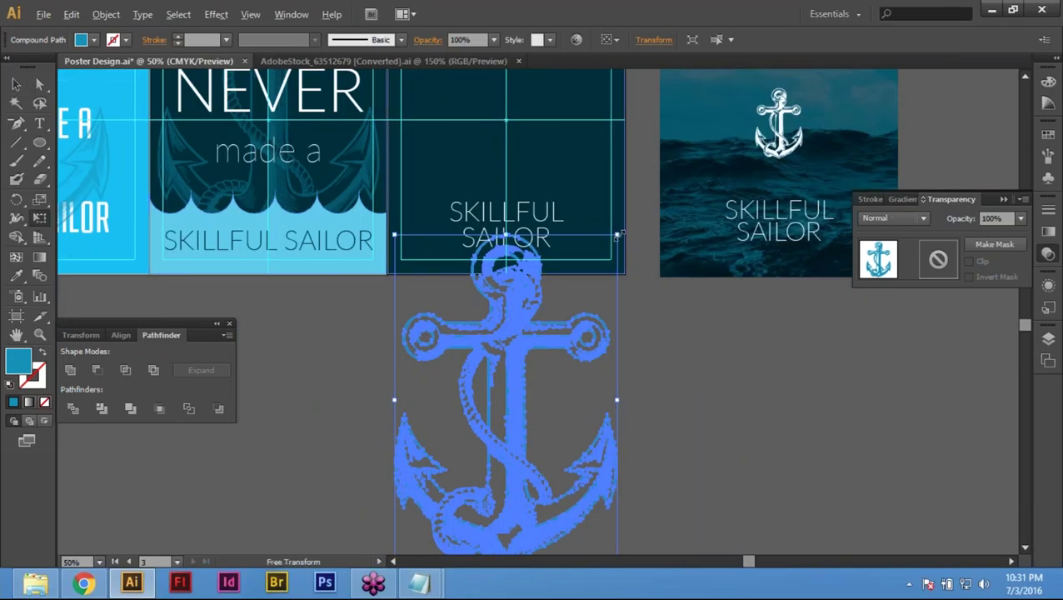
left_click_drag(617, 236, 540, 351)
left_click_drag(574, 319, 572, 360)
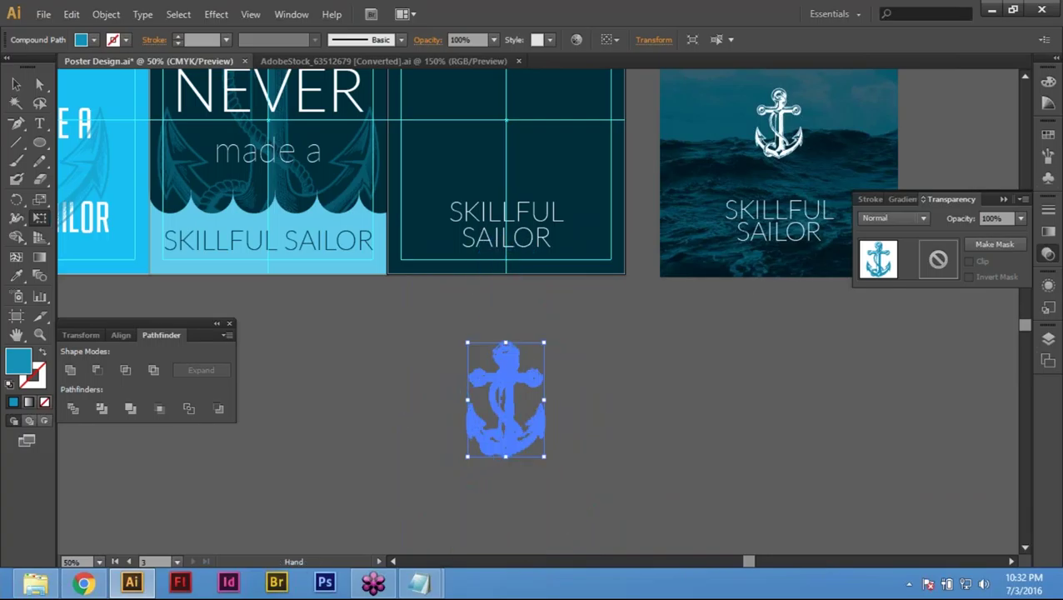
left_click_drag(506, 400, 500, 473)
left_click_drag(527, 440, 523, 450)
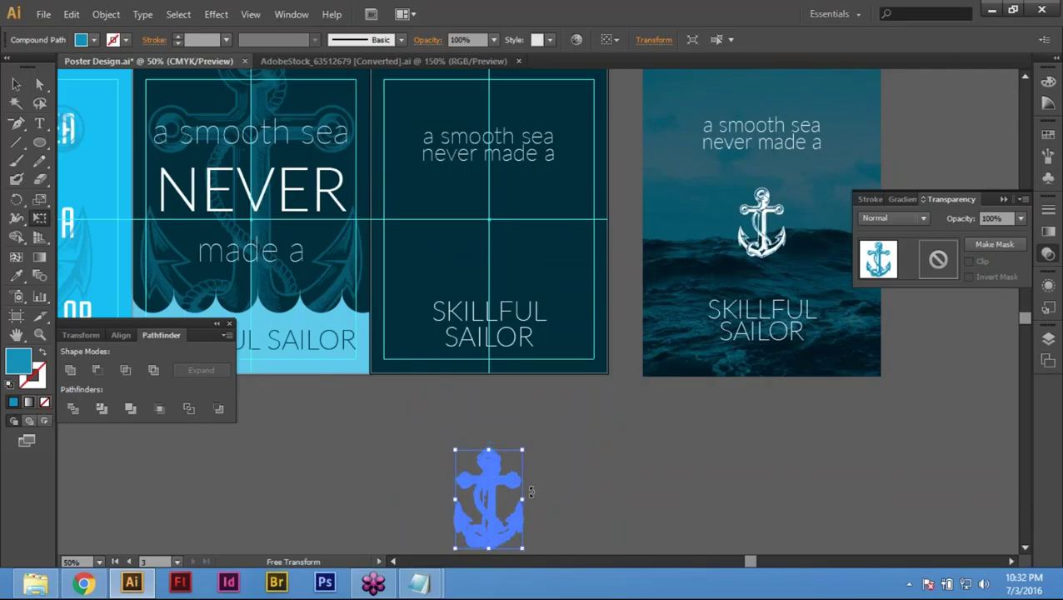
Step: Place a copy of the anchor on the middle poster, sized about 1.84 × 2.75 in
left_click_drag(488, 272, 489, 242)
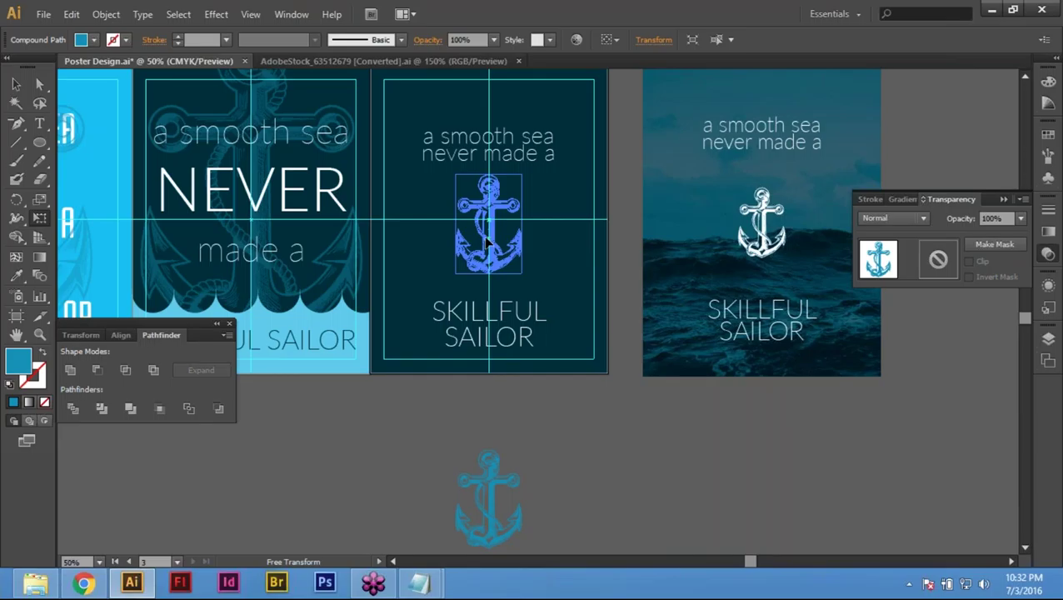
left_click_drag(487, 241, 487, 242)
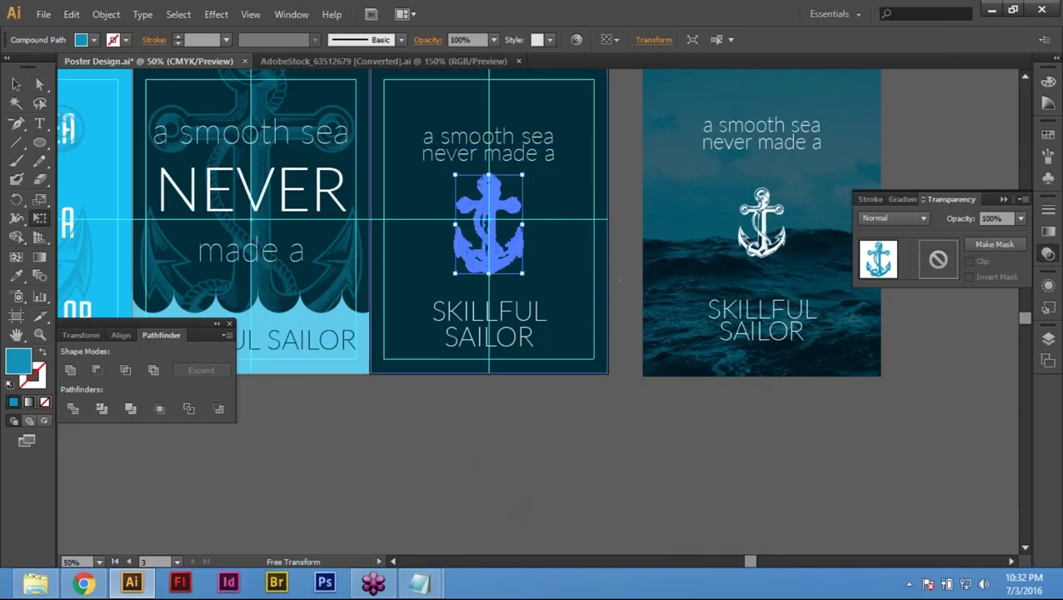
left_click_drag(524, 175, 516, 187)
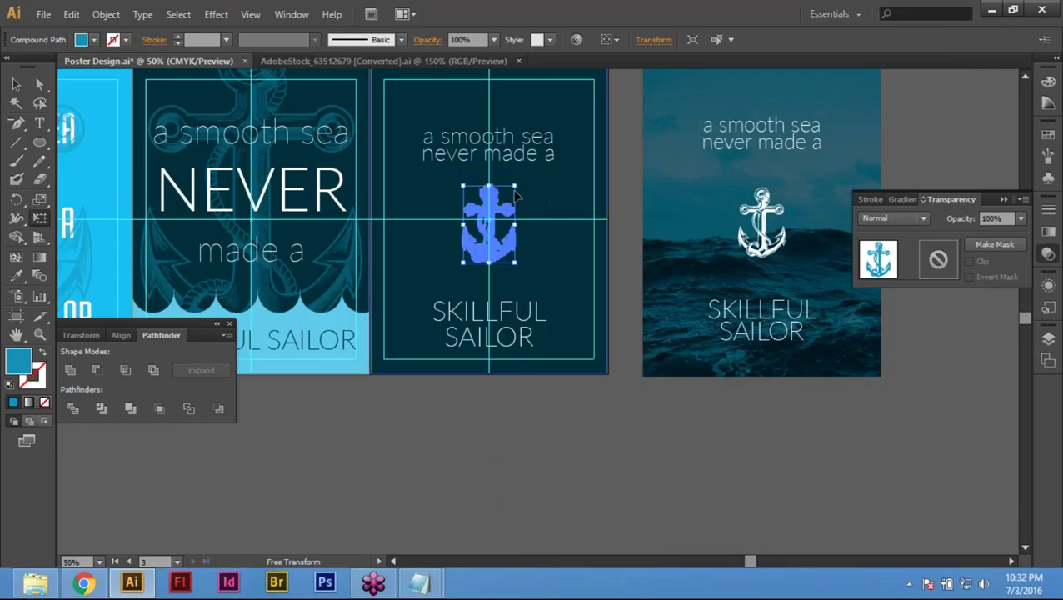
left_click_drag(515, 186, 518, 182)
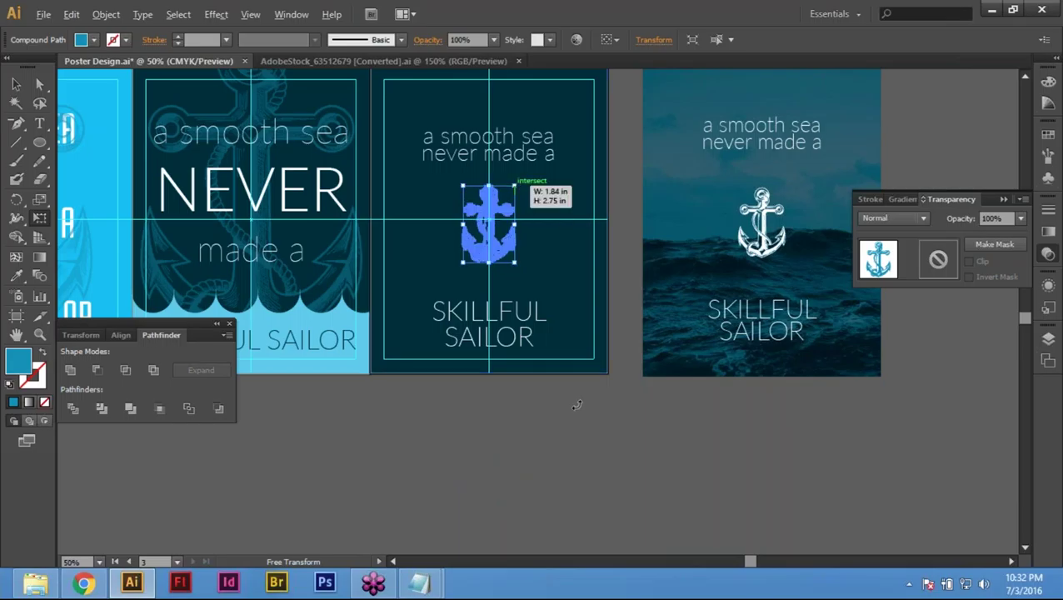
Step: Give the middle poster's anchor a white fill in the Color panel
key("v")
left_click(543, 418)
left_click_drag(503, 368, 550, 367)
key("ctrl+plus")
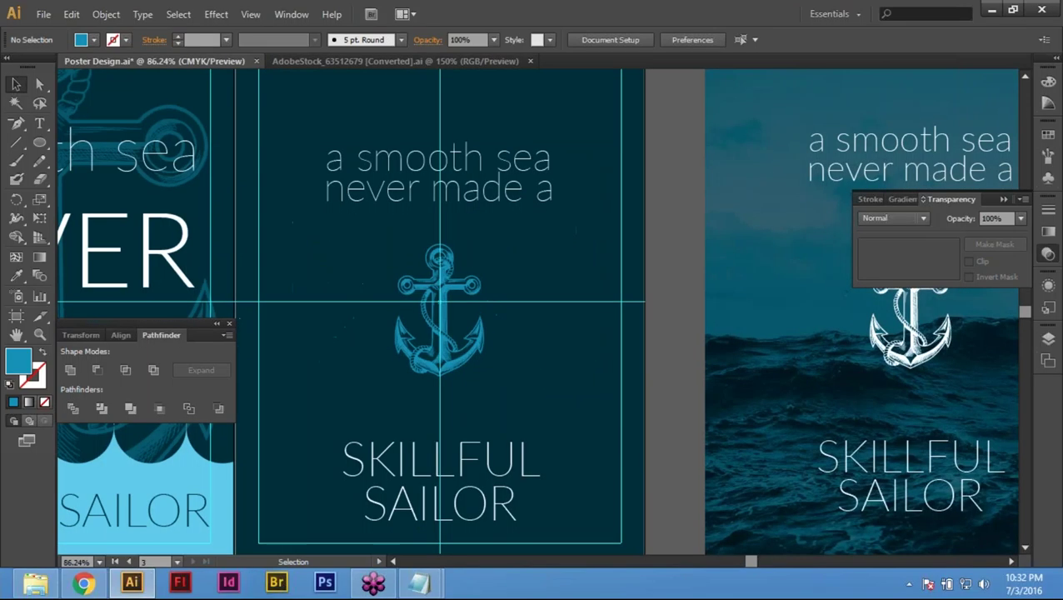
left_click(452, 331)
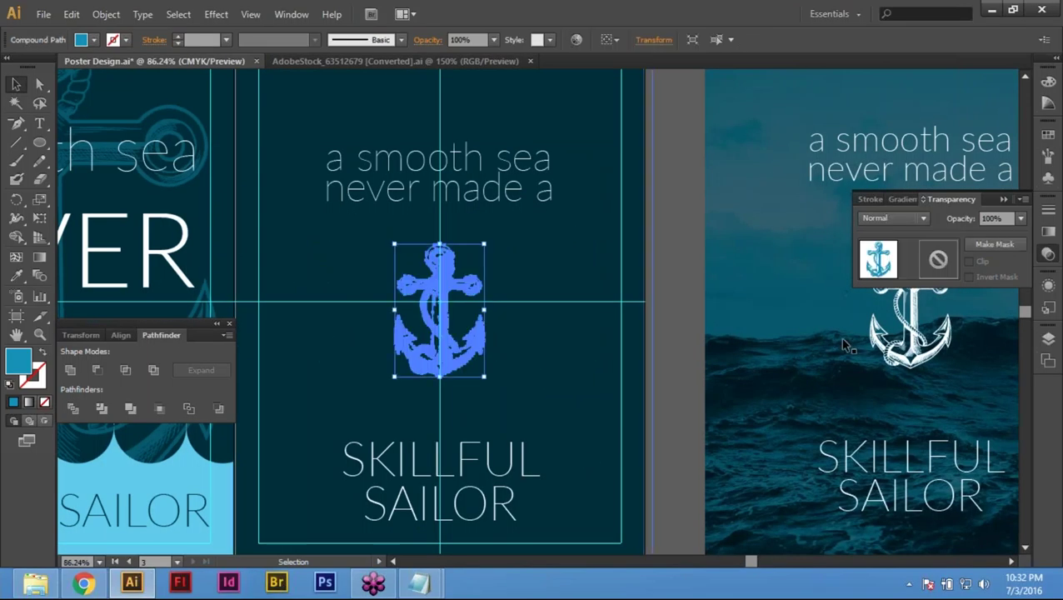
left_click(1048, 84)
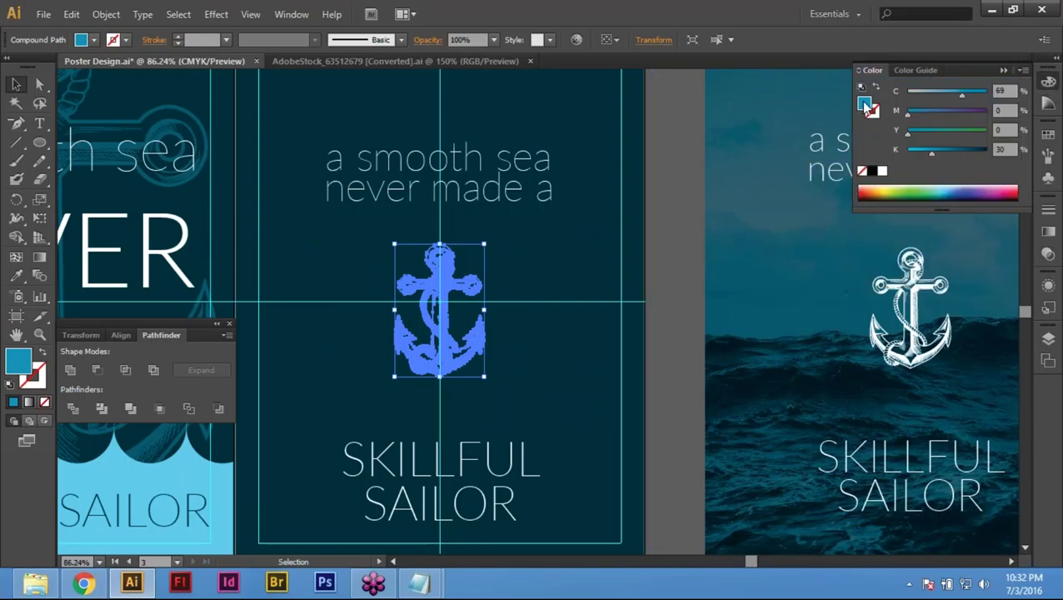
left_click(883, 172)
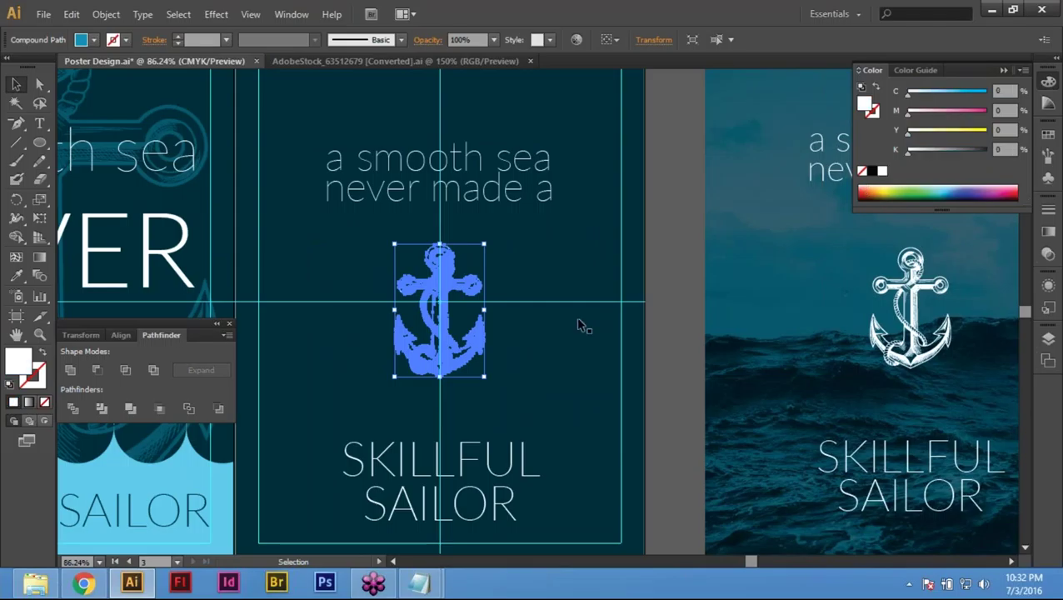
left_click(664, 283)
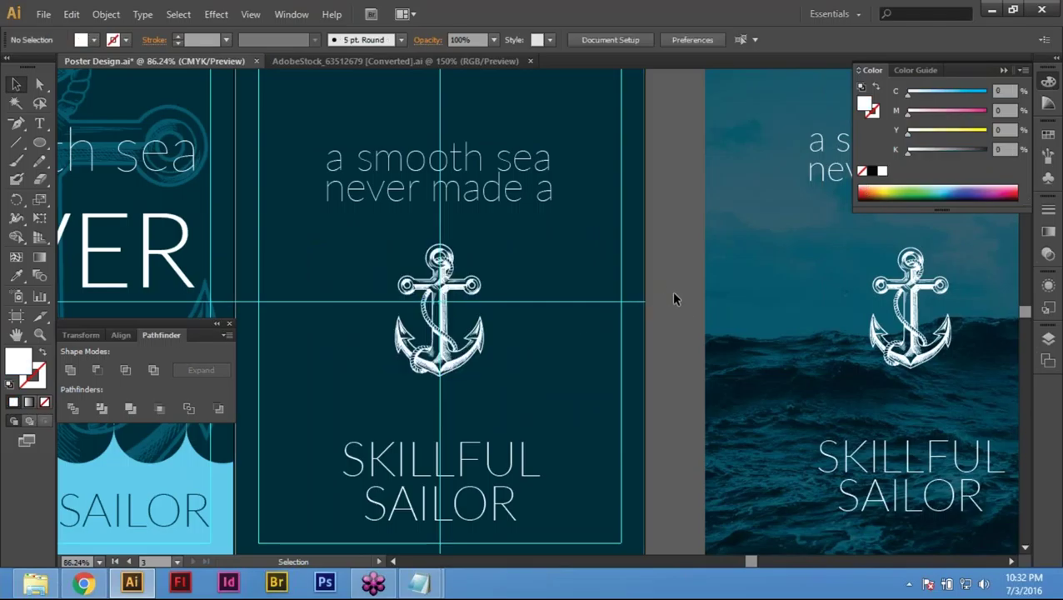
scroll(675, 298, "down", 1)
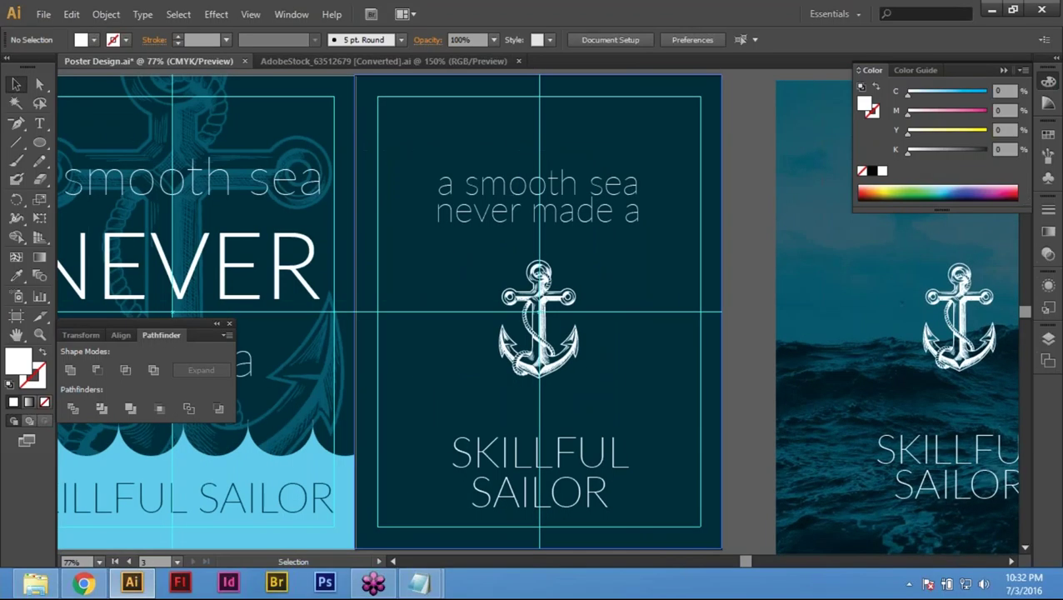
Step: Open the sea image from the Links folder, then return to Poster Design.ai zoomed out slightly
key("ctrl+o")
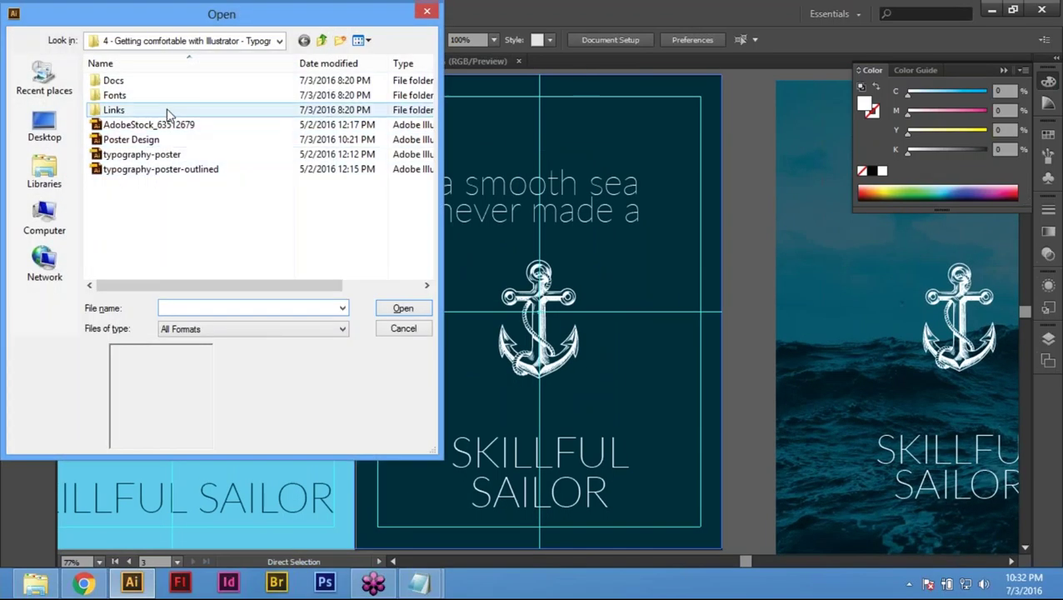
double_click(169, 112)
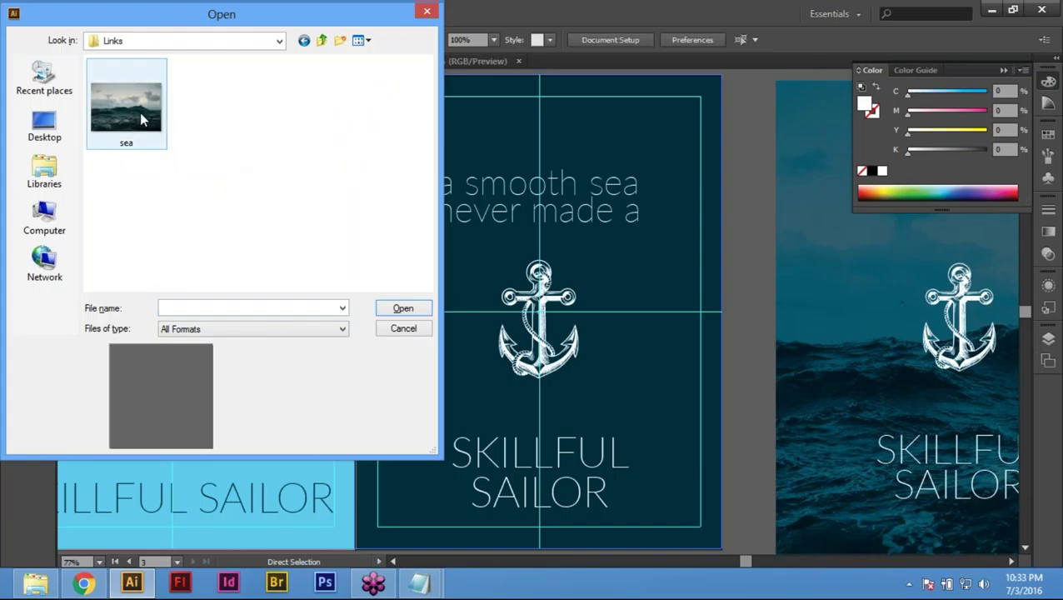
left_click(142, 120)
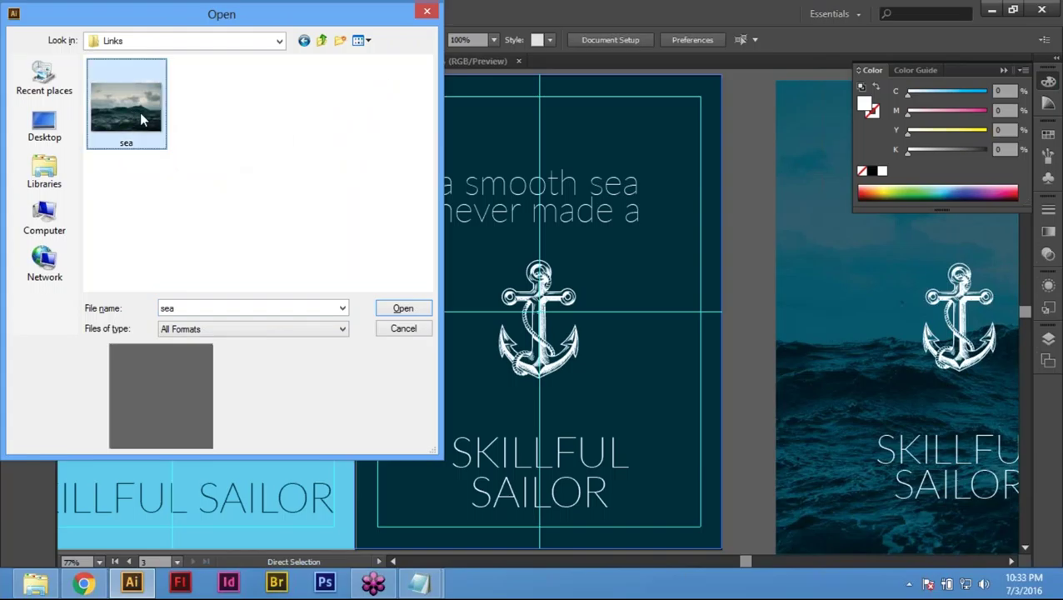
double_click(117, 103)
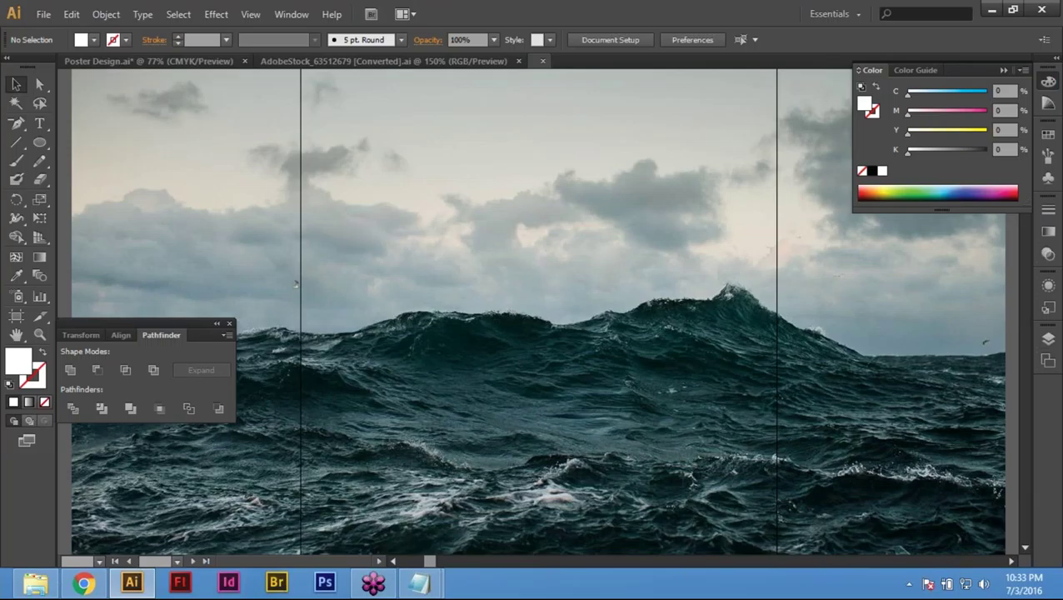
key("ctrl+Tab")
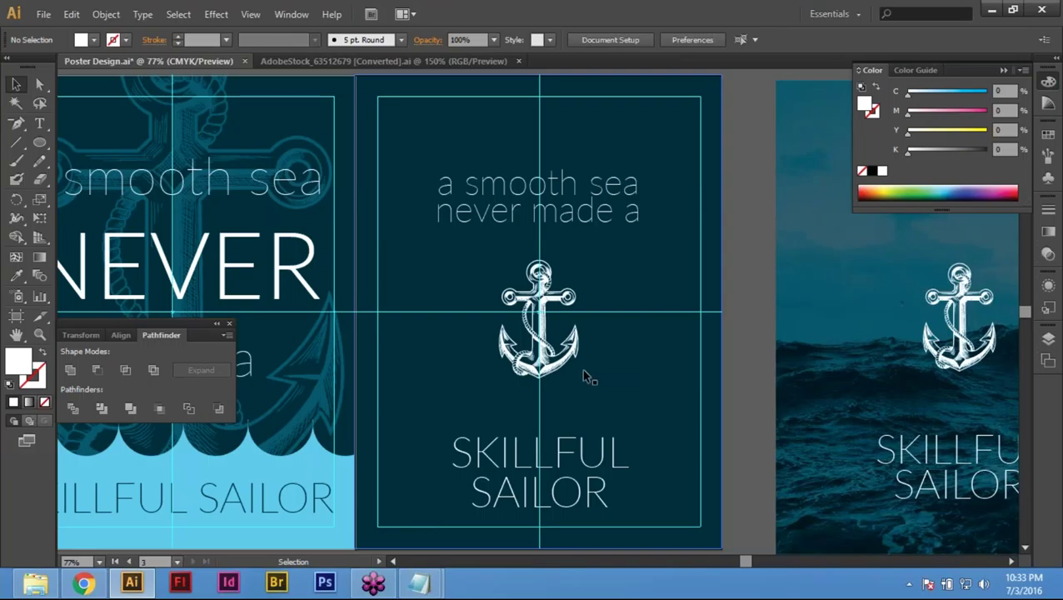
key("ctrl+minus")
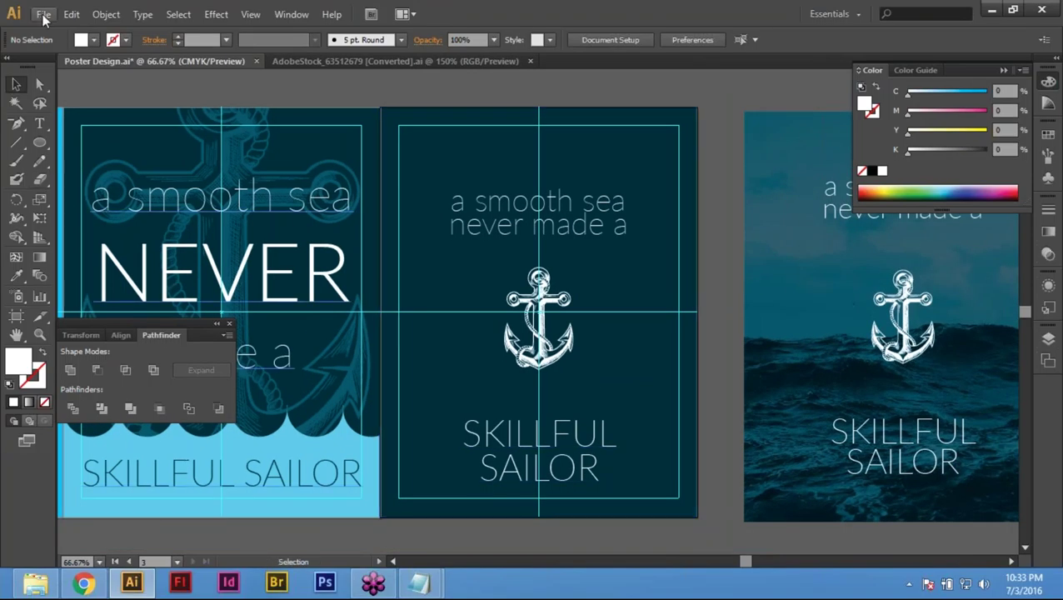
Step: Place sea.jpg on the canvas and send it to the back
left_click(43, 15)
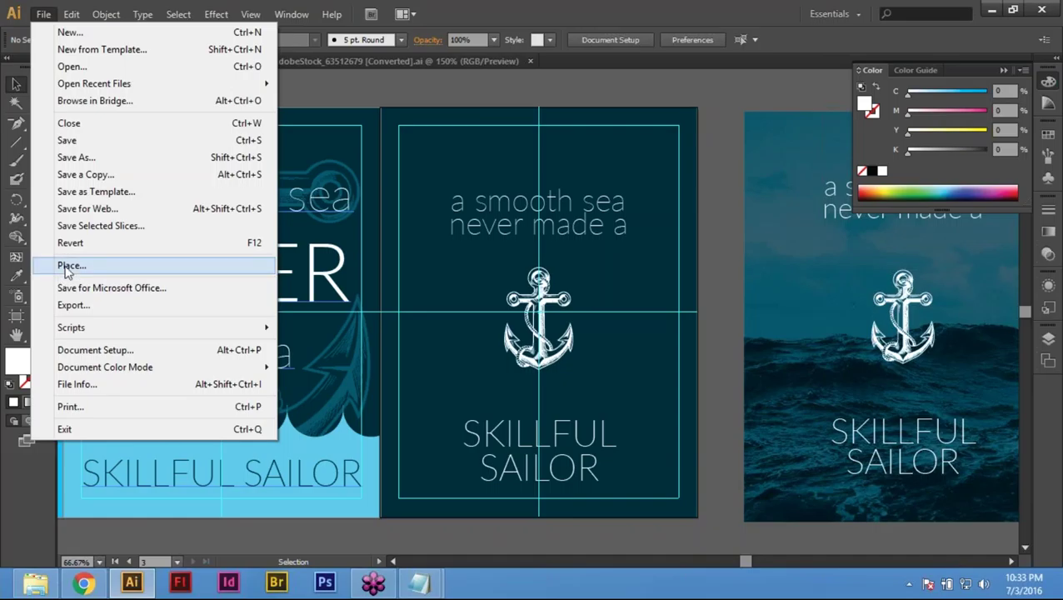
left_click(69, 268)
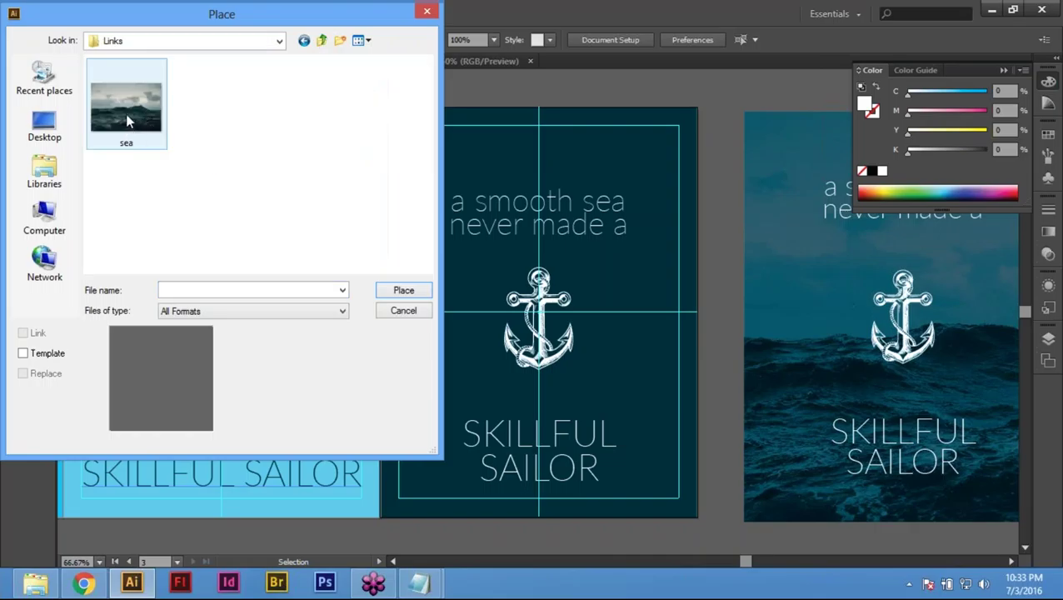
left_click(127, 120)
double_click(126, 120)
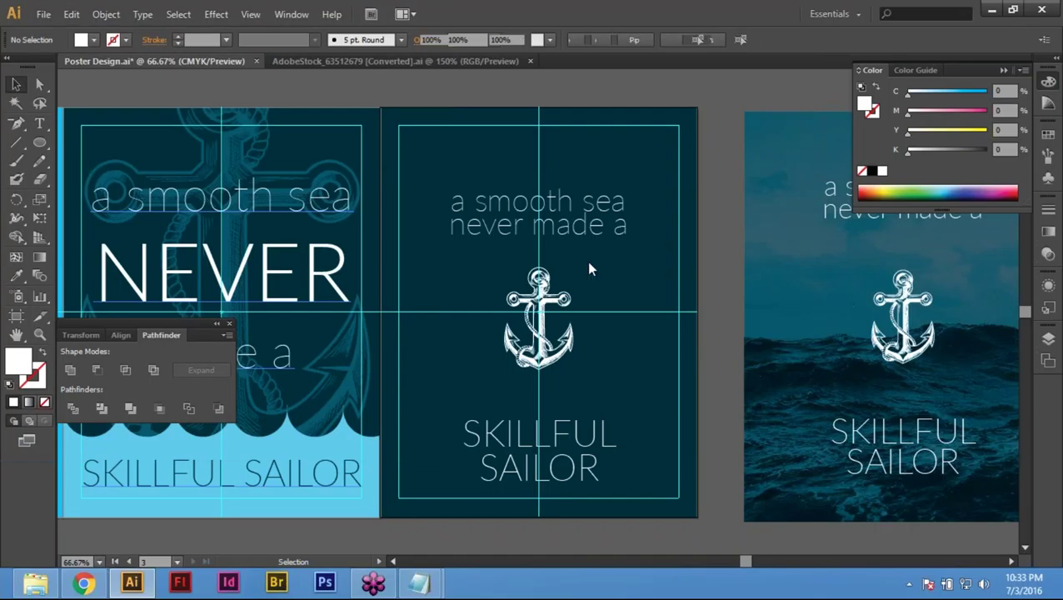
left_click(635, 312)
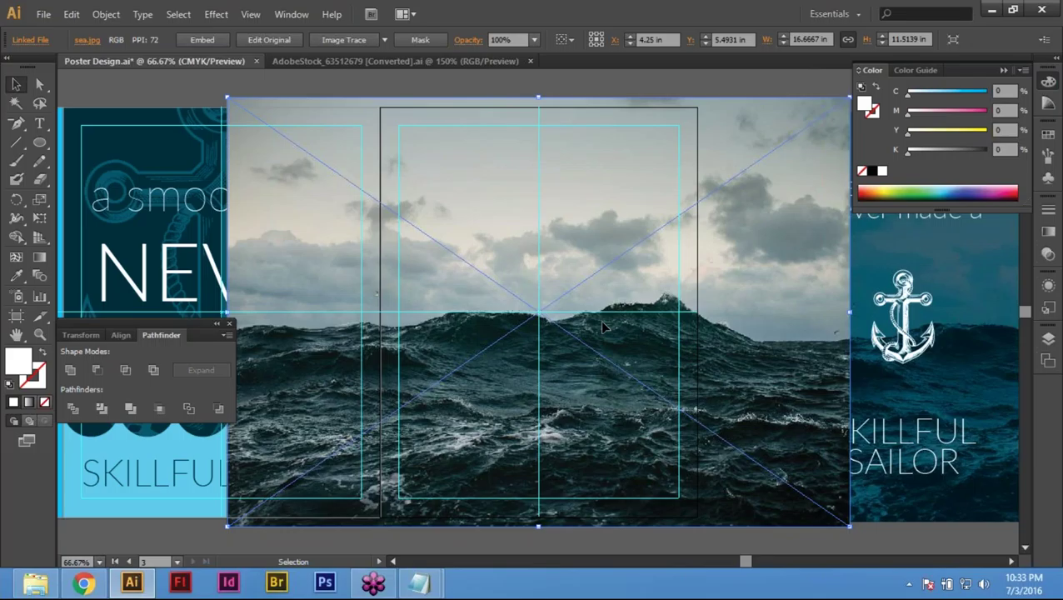
right_click(455, 244)
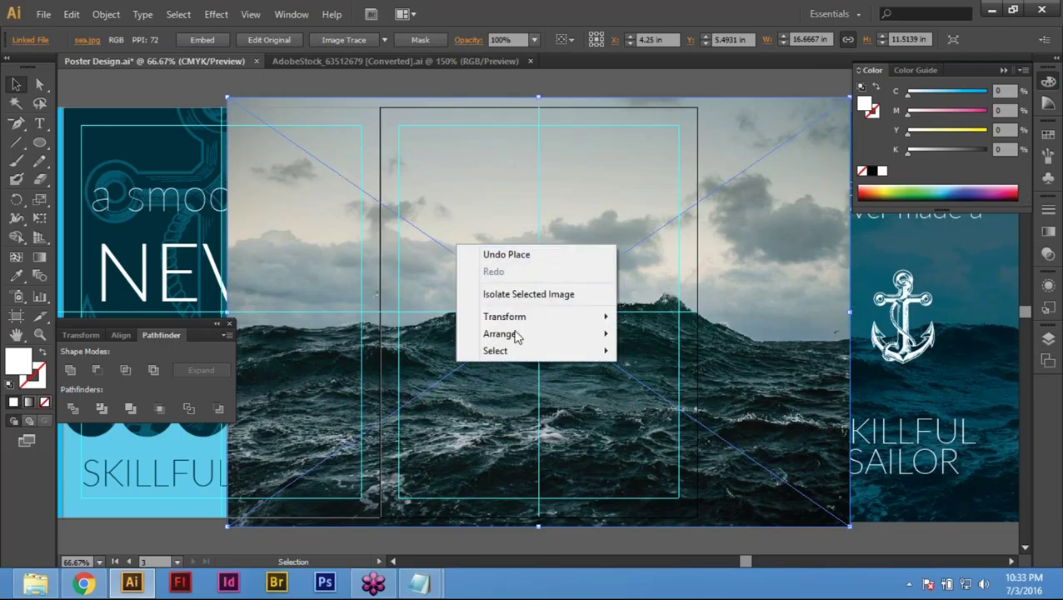
mouse_move(517, 334)
left_click(706, 386)
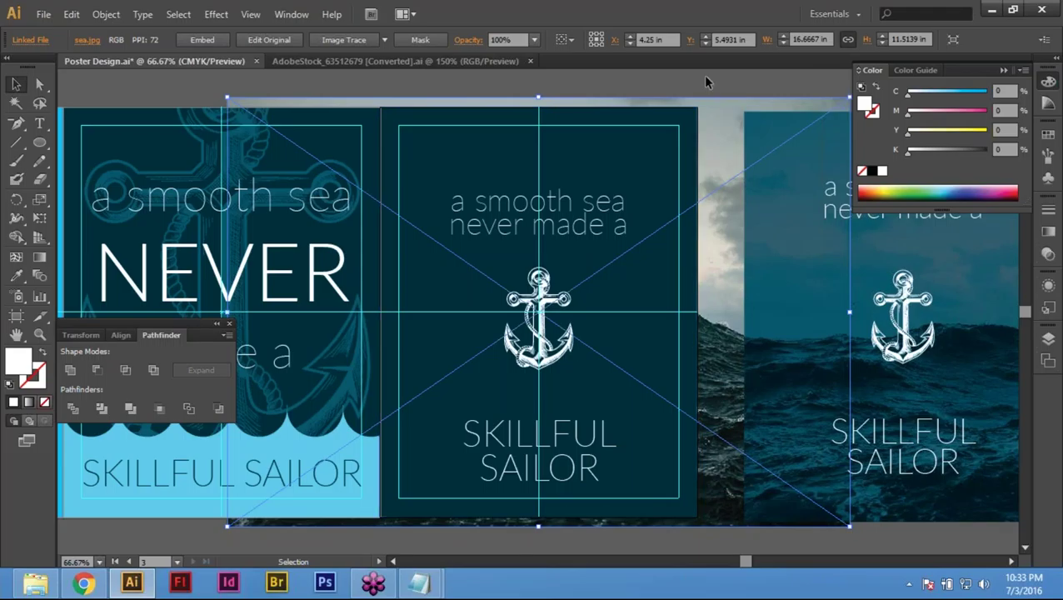
Step: Copy the middle poster's dark background rectangle
key("ctrl+shift+a")
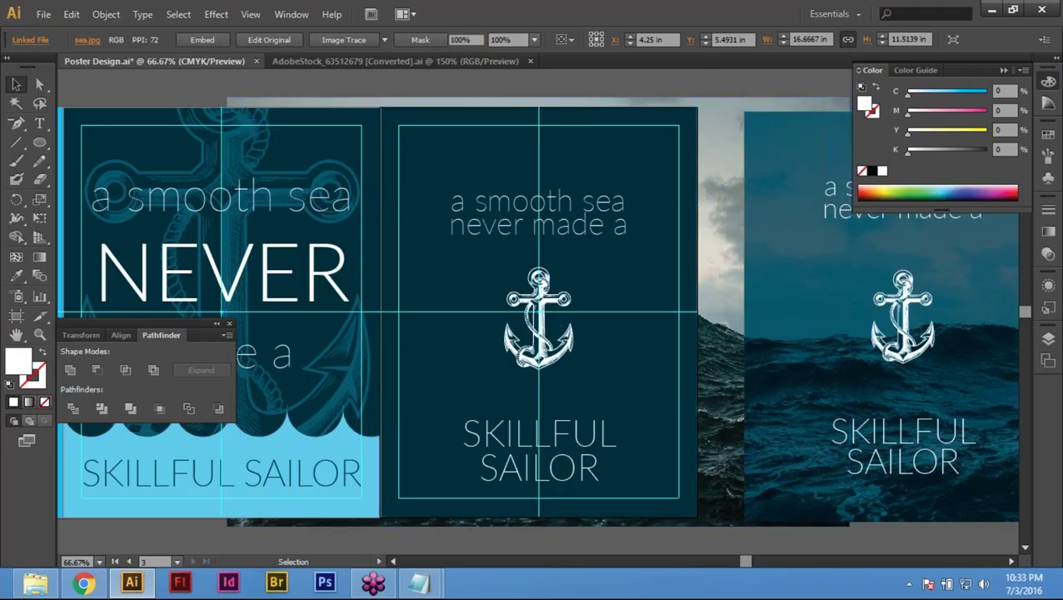
scroll(533, 317, "right", 3)
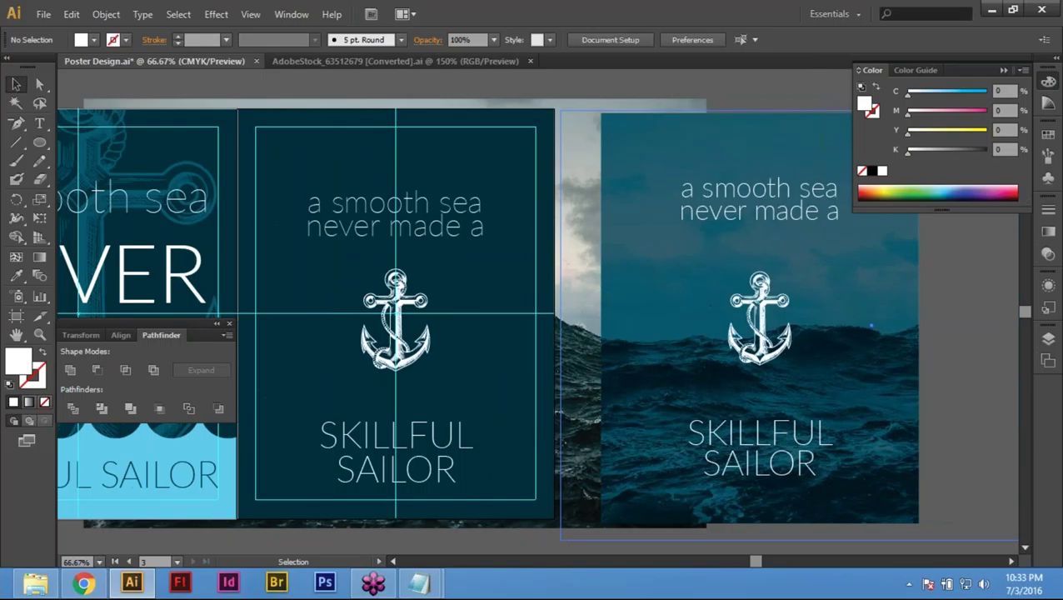
left_click(320, 145)
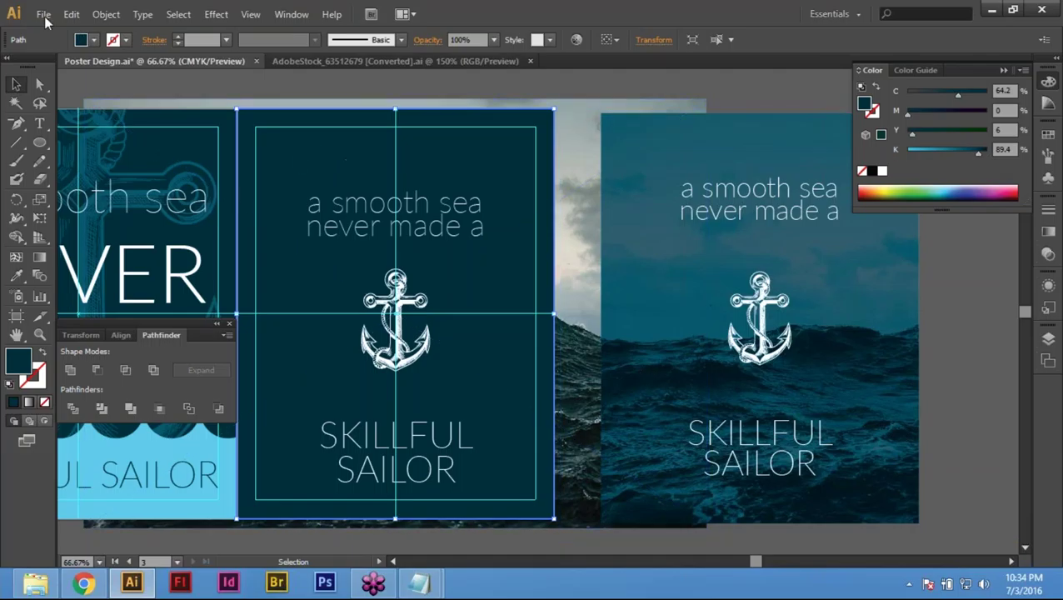
left_click(72, 15)
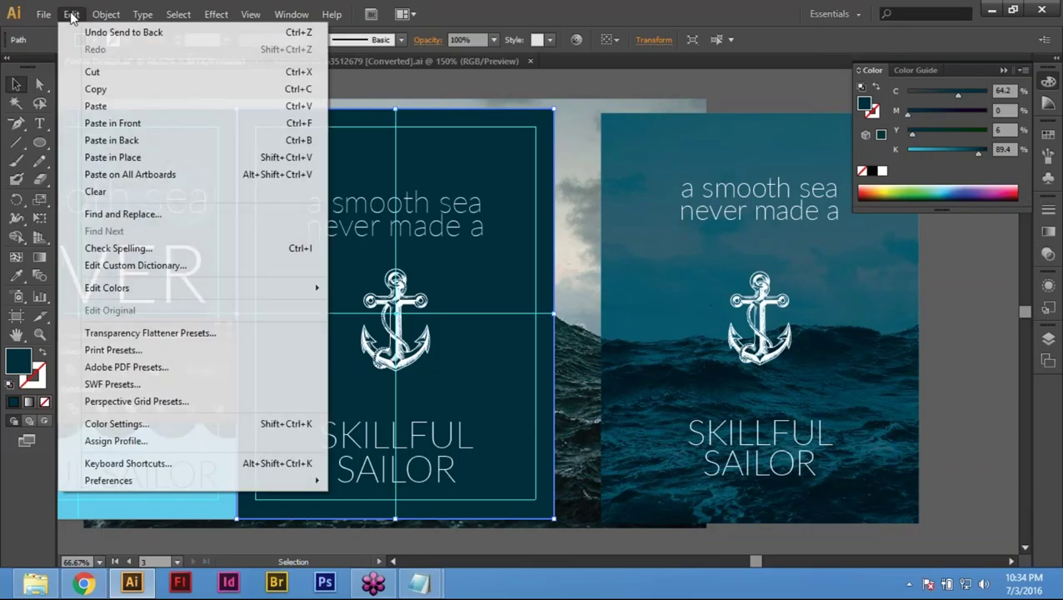
left_click(100, 106)
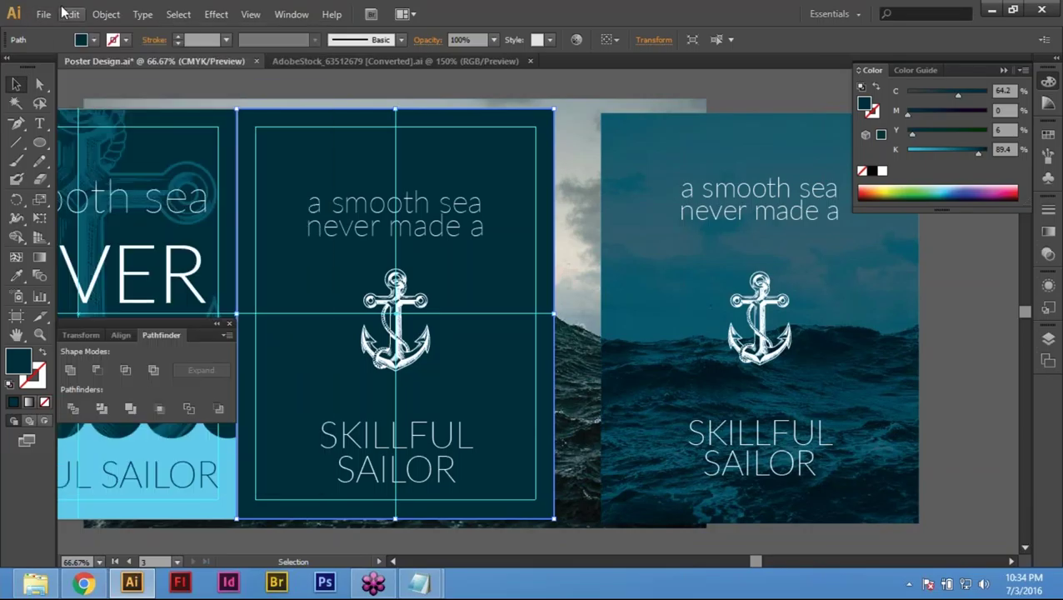
Step: Paste the rectangle in front and make a clipping mask with the sea photo
left_click(66, 13)
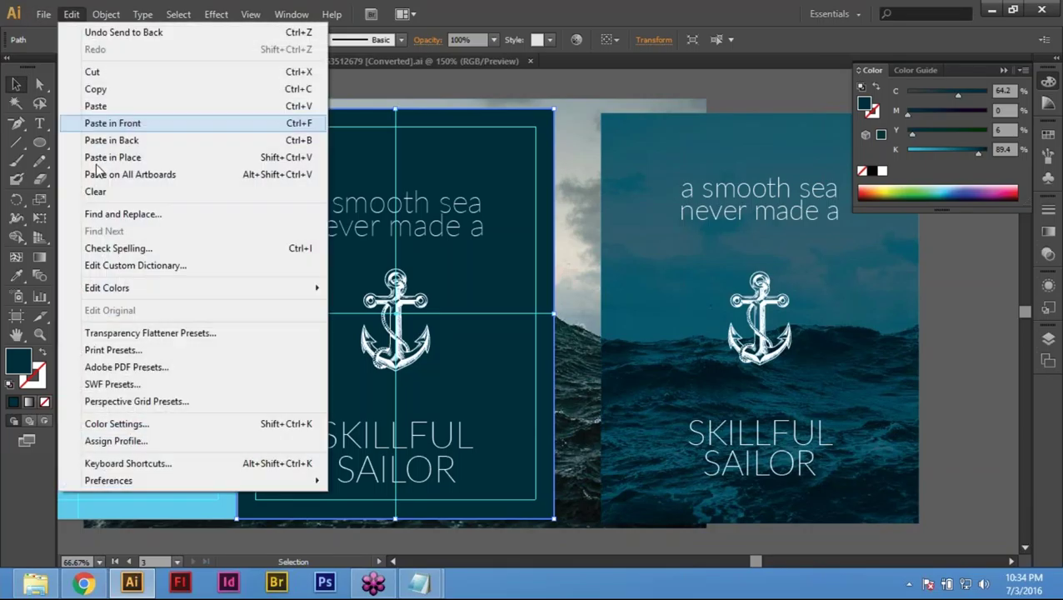
left_click(152, 123)
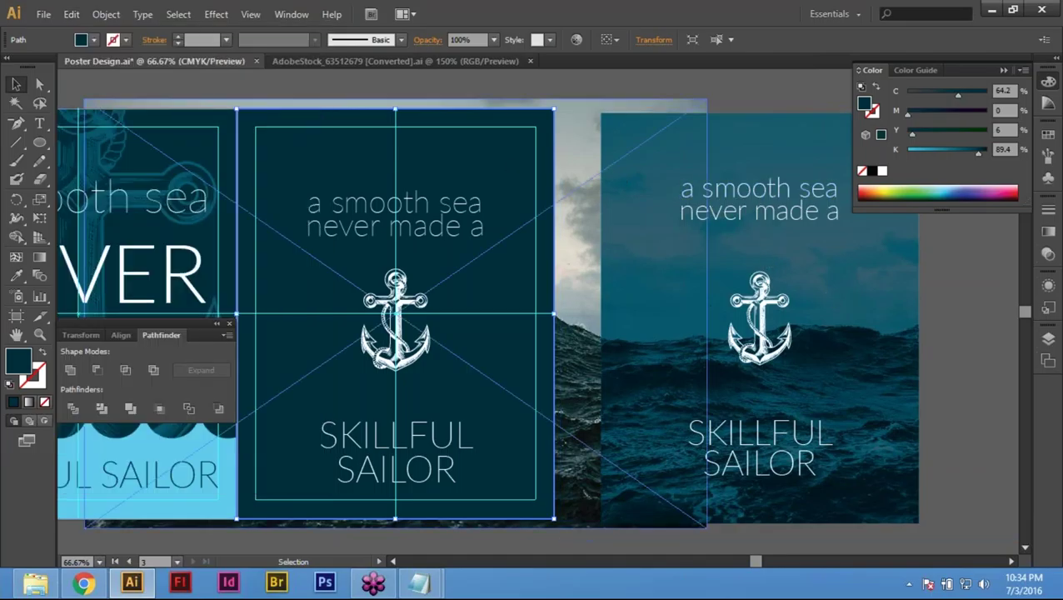
left_click(583, 107, "shift")
left_click(106, 14)
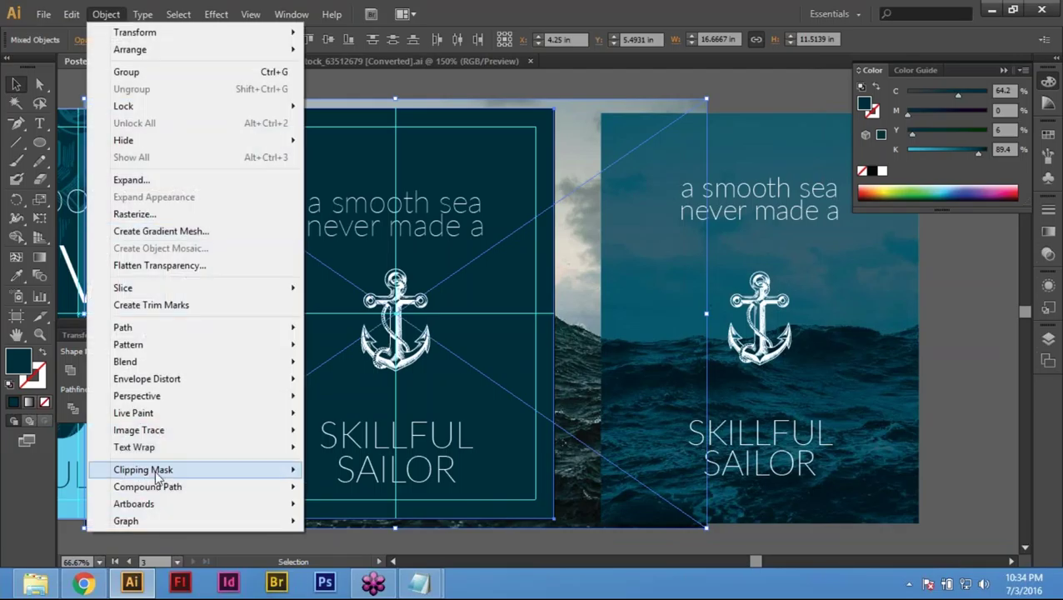
mouse_move(167, 471)
left_click(374, 474)
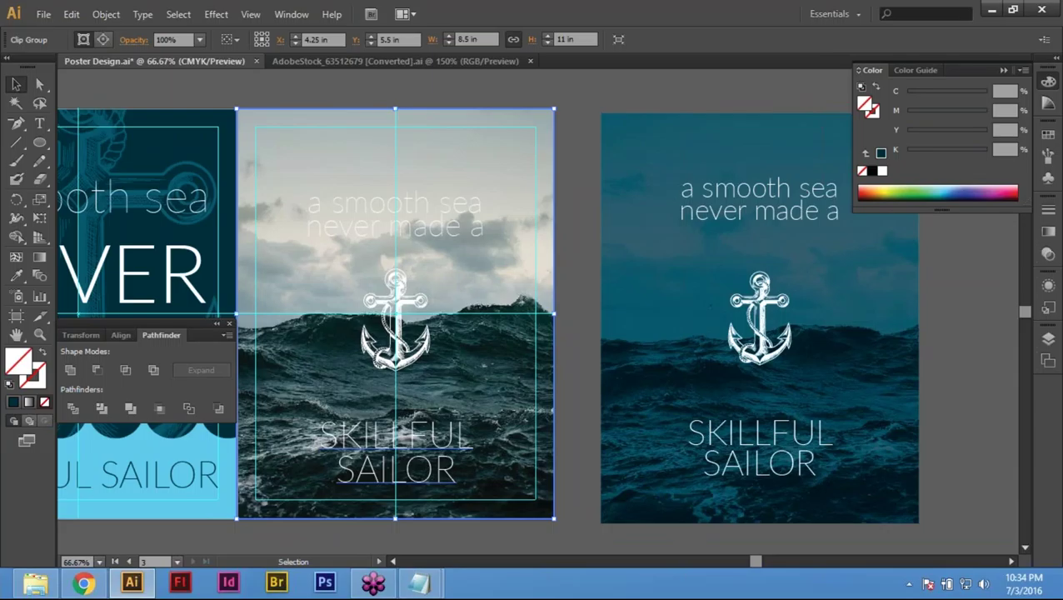
Step: Recentre the view and select the middle poster's new clip group
left_click(448, 541)
key("space")
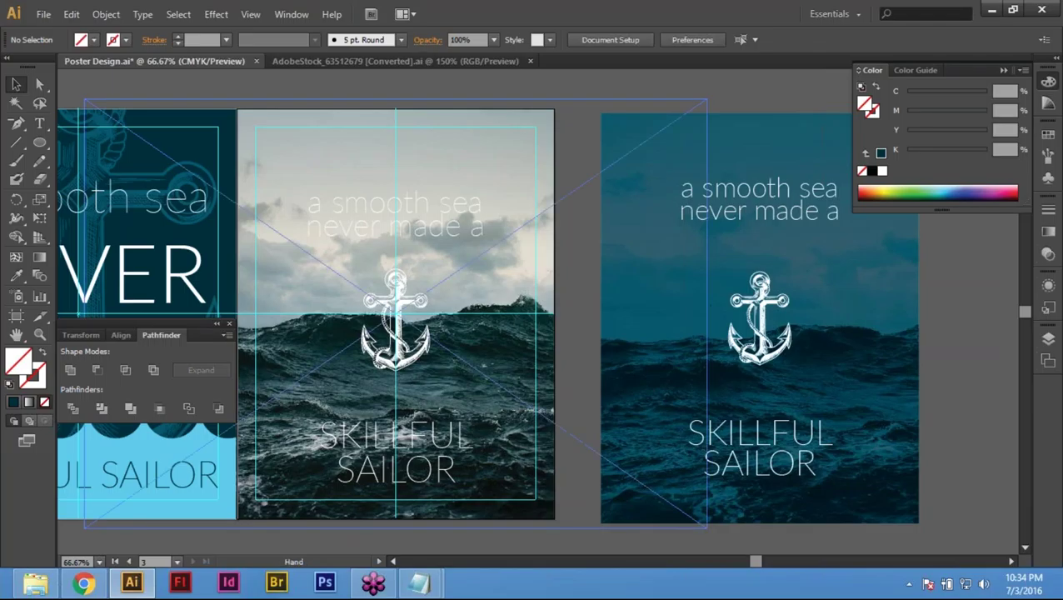
left_click_drag(483, 158, 532, 147)
left_click(532, 146)
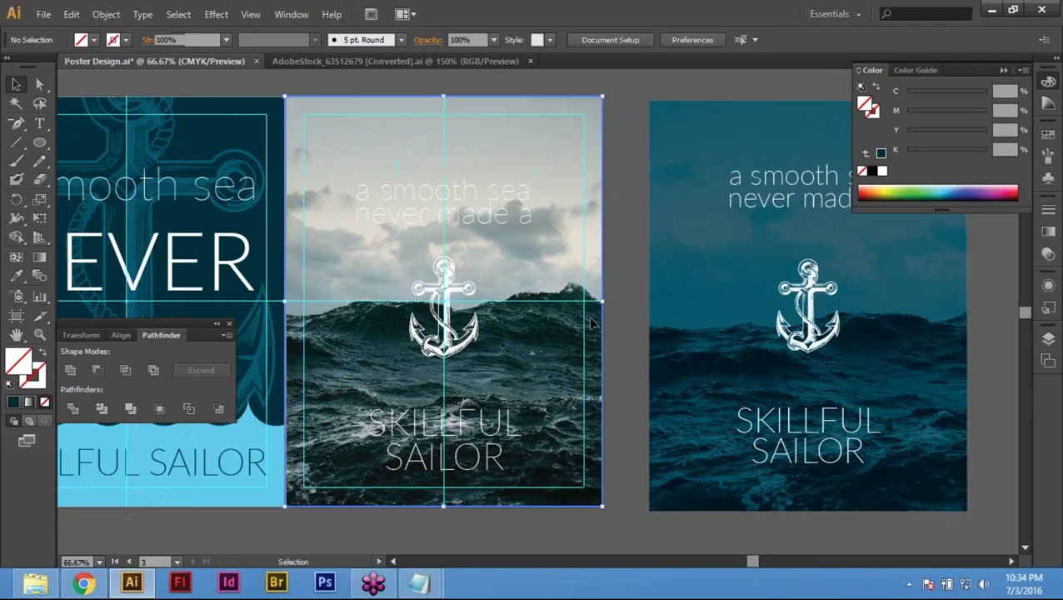
Step: Send the sea-photo clip group to the back and select the dark navy rectangle
right_click(544, 157)
mouse_move(663, 266)
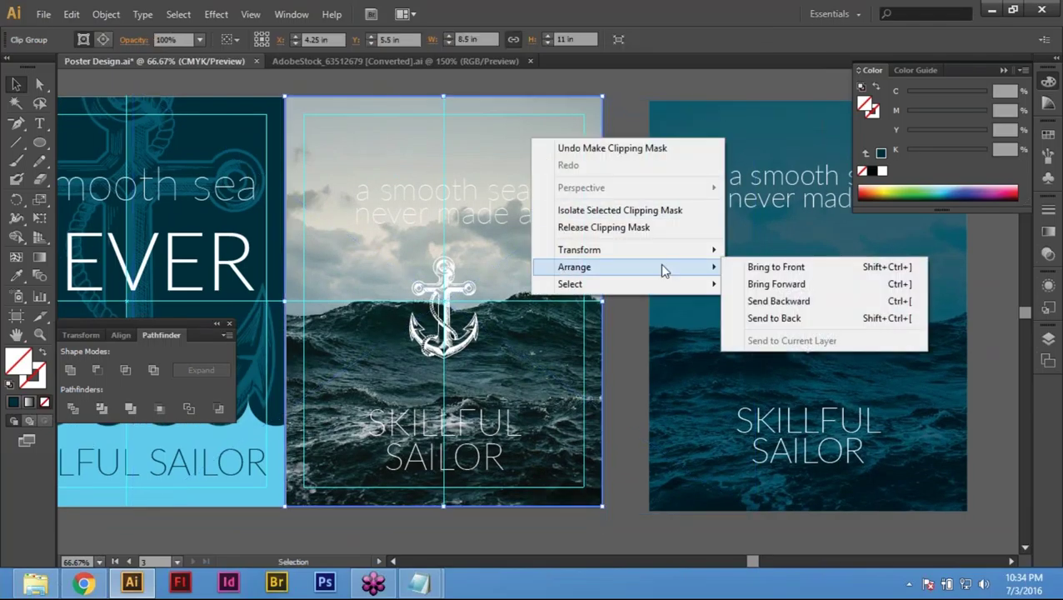
left_click(814, 319)
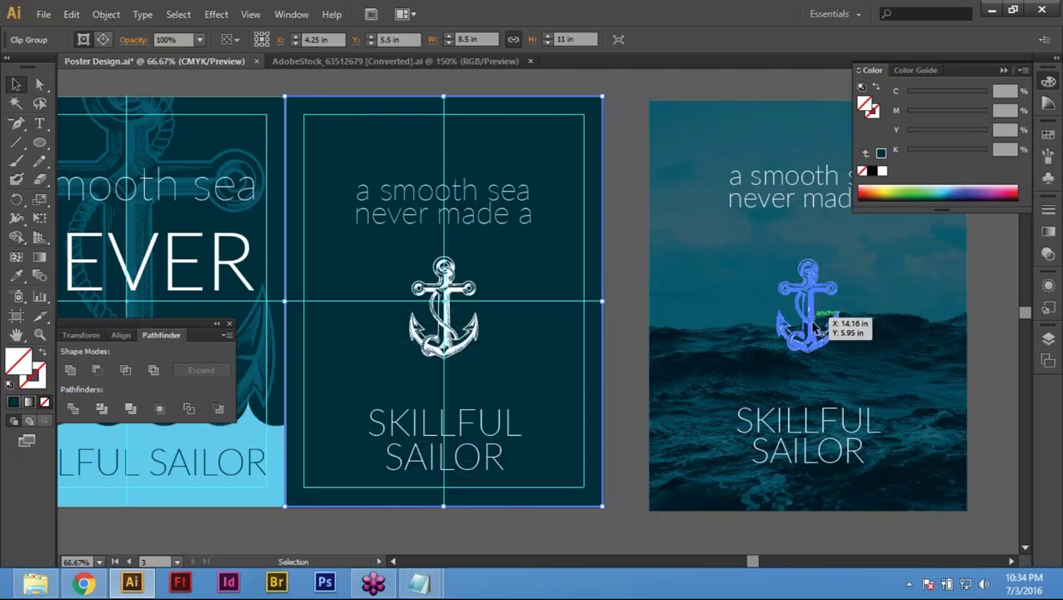
left_click(628, 85)
left_click(536, 144)
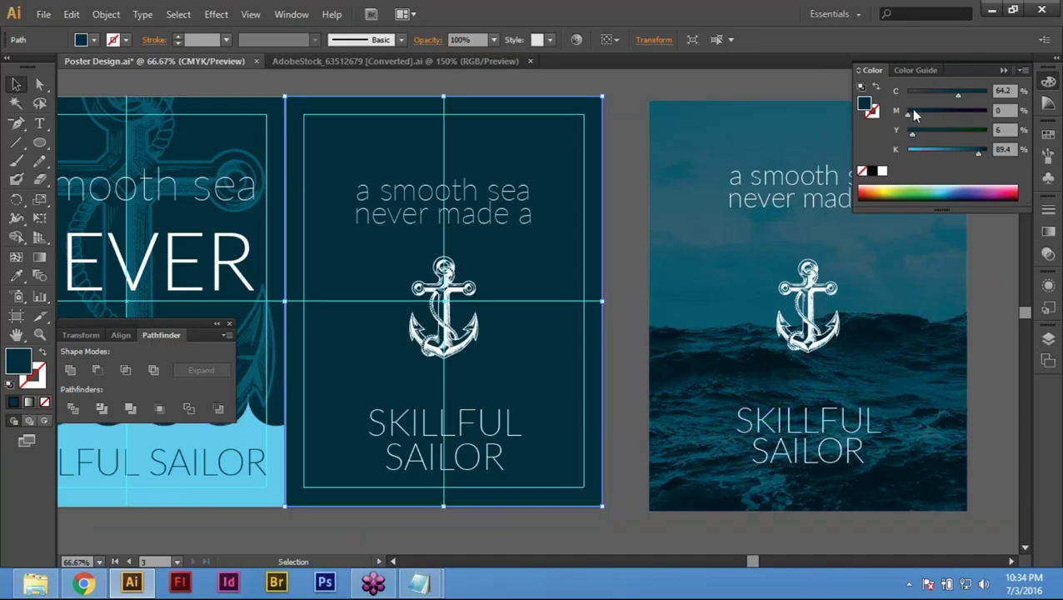
Step: Try Multiply and Color blending on the navy overlay, then return it to Normal
left_click(1050, 212)
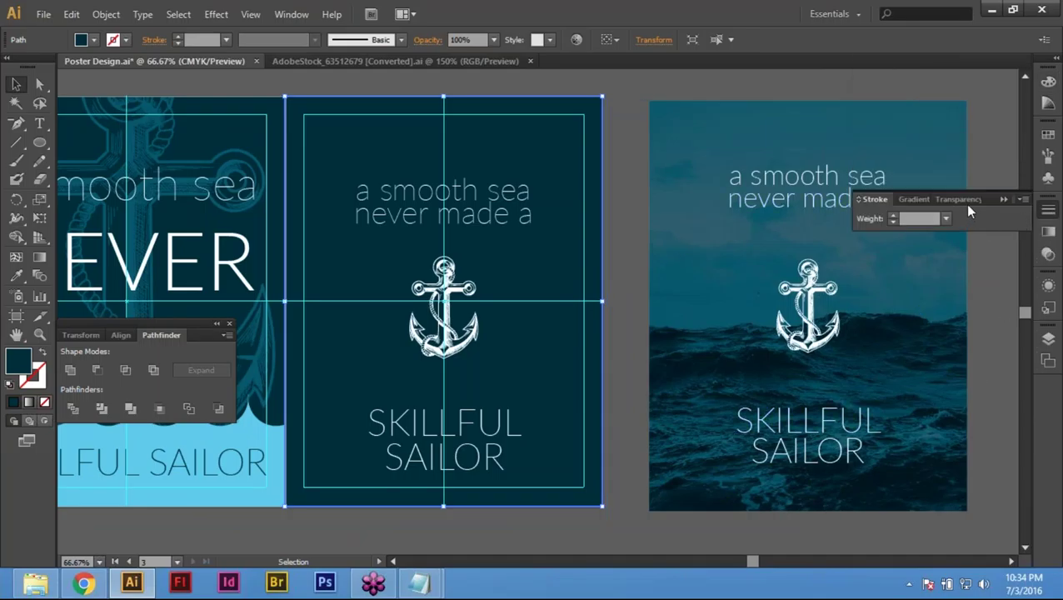
left_click(966, 200)
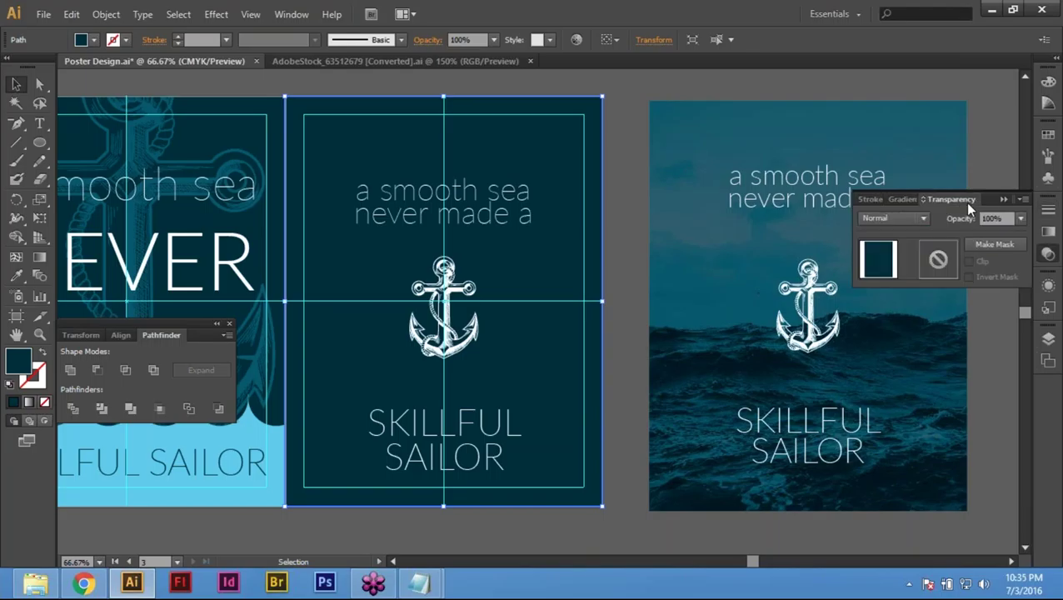
left_click(898, 222)
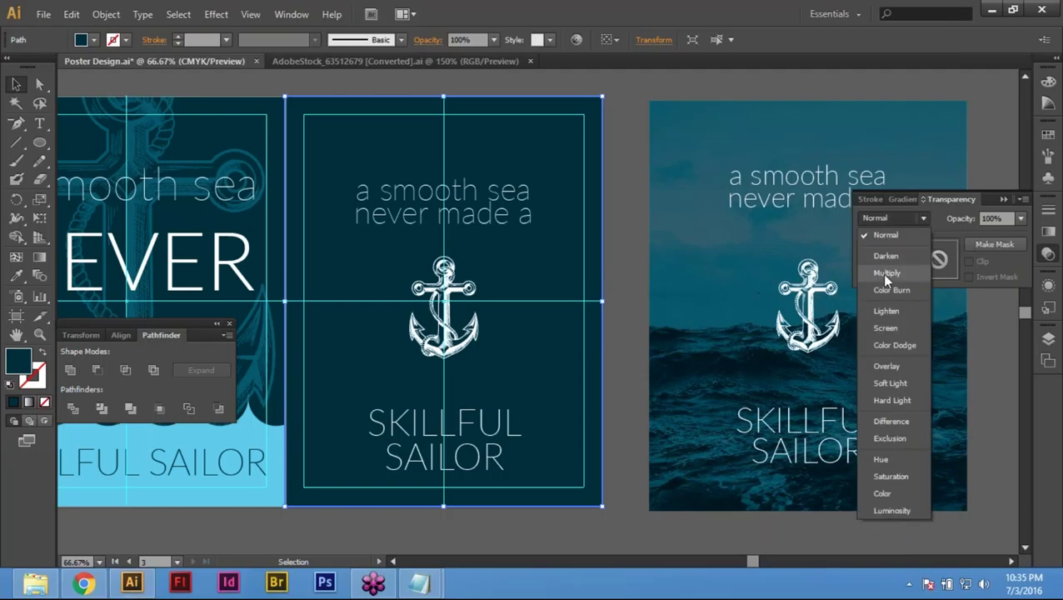
left_click(897, 212)
left_click(896, 212)
left_click(886, 271)
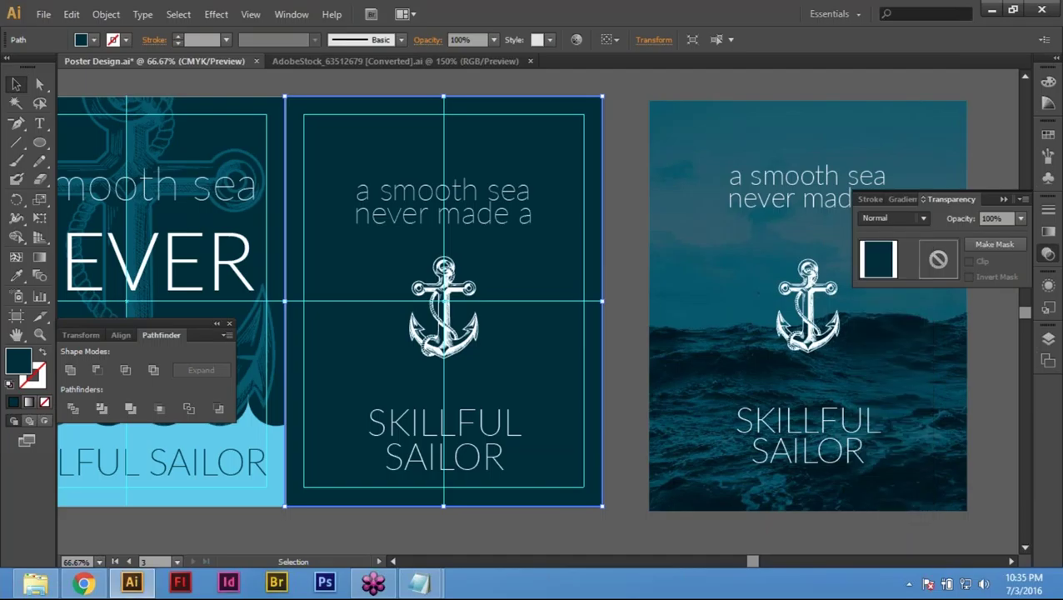
left_click(897, 219)
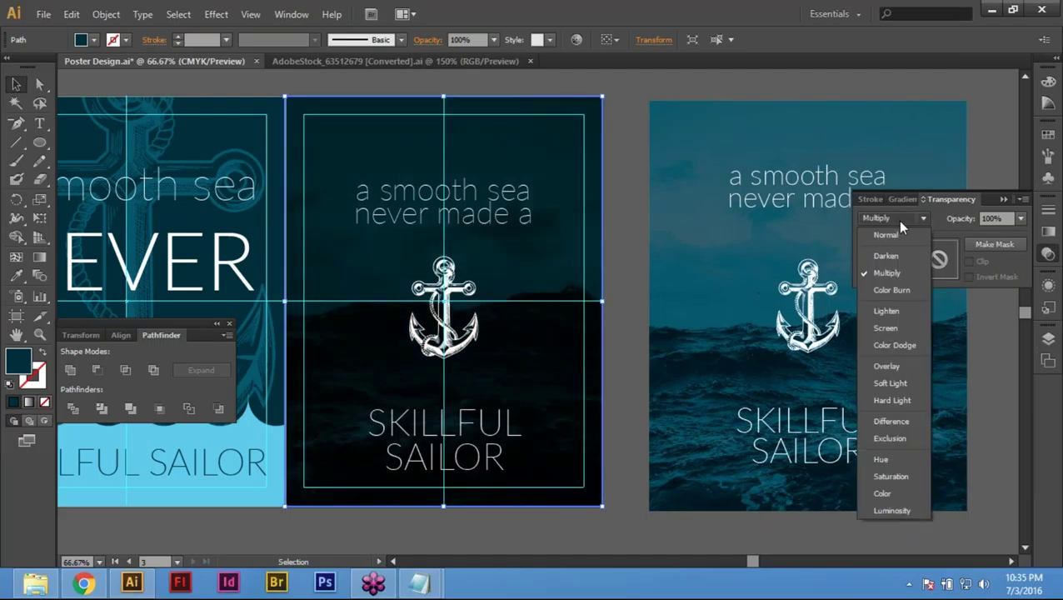
left_click(882, 494)
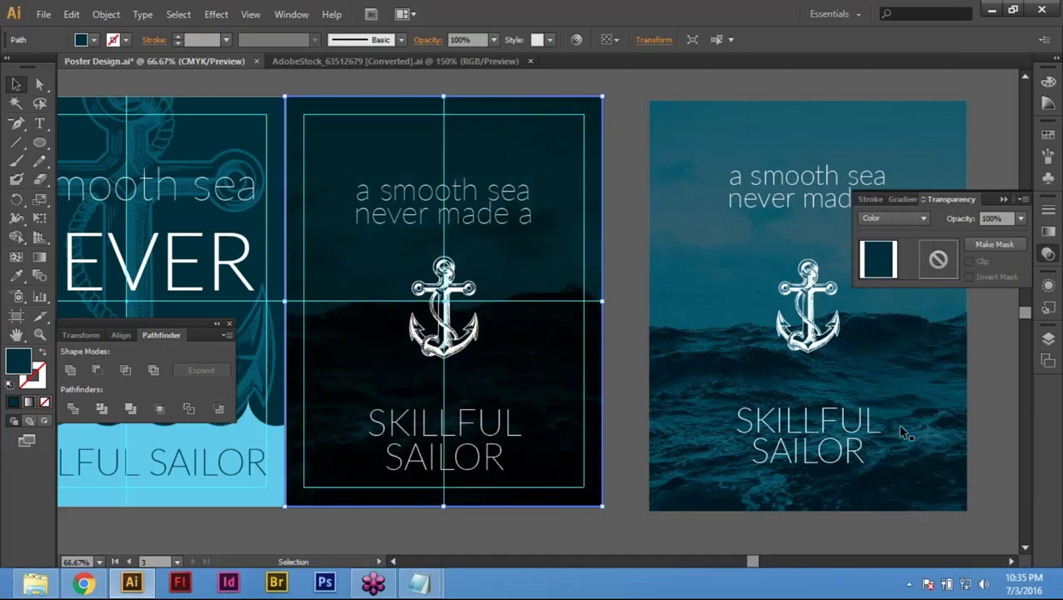
left_click(881, 214)
left_click(883, 228)
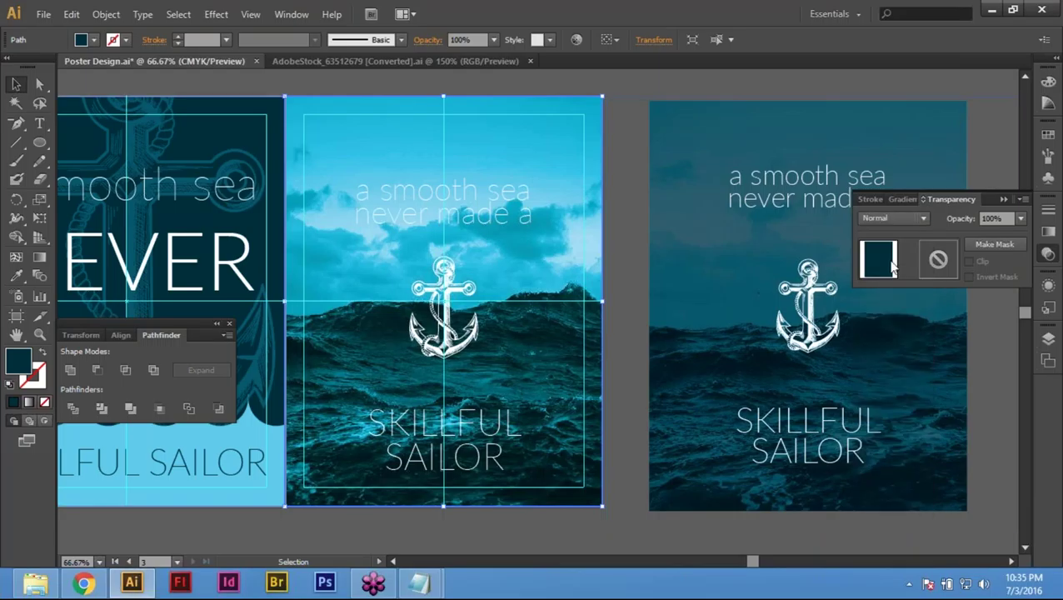
Step: Set the navy overlay's opacity to 70%, after briefly trying 80%
left_click(992, 218)
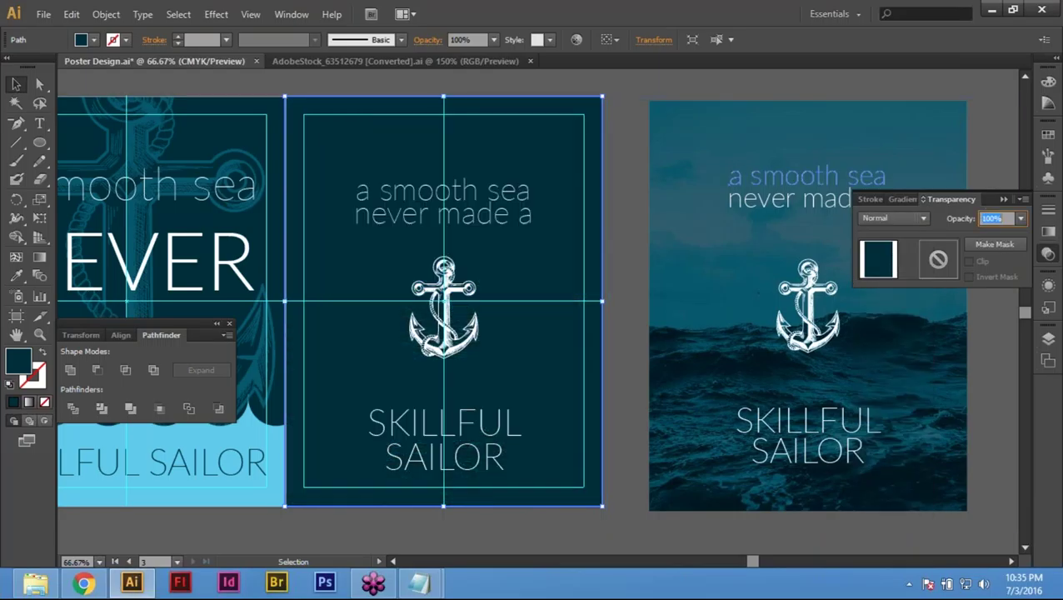
type("70")
key("Return")
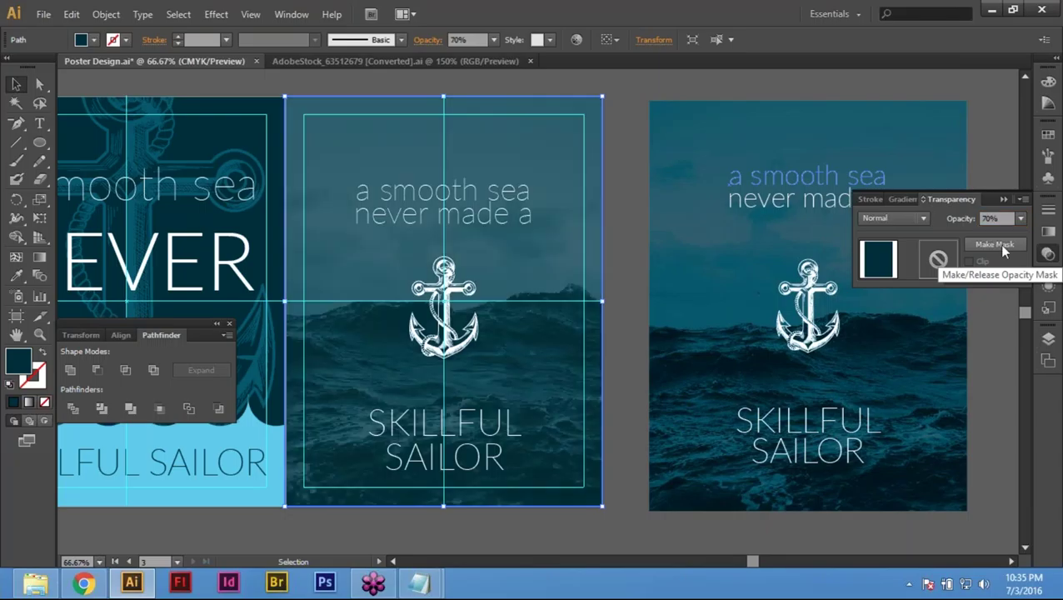
left_click(990, 219)
type("80")
key("Return")
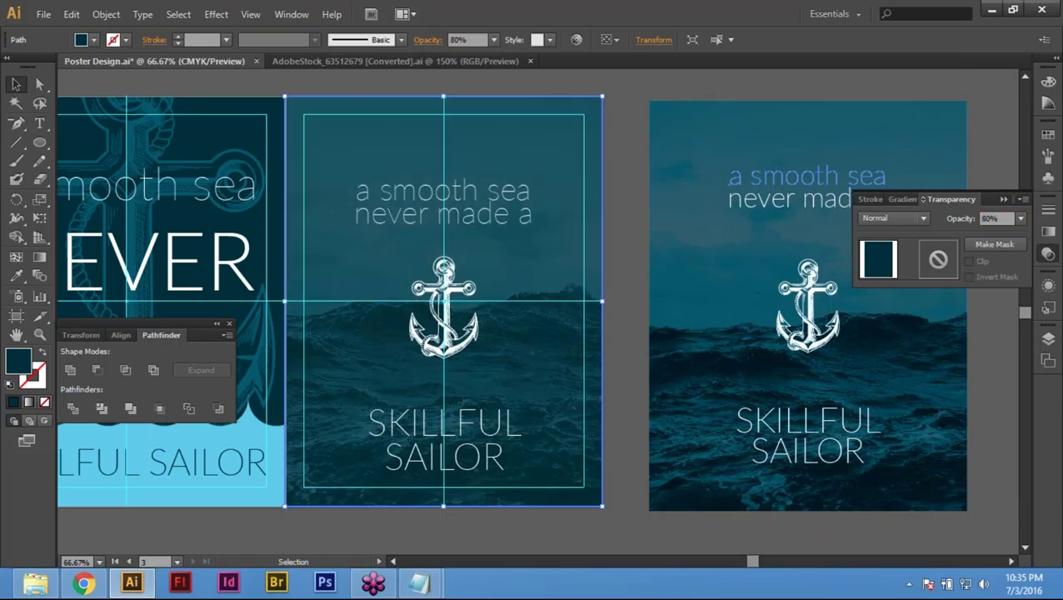
left_click(990, 219)
type("70")
key("Return")
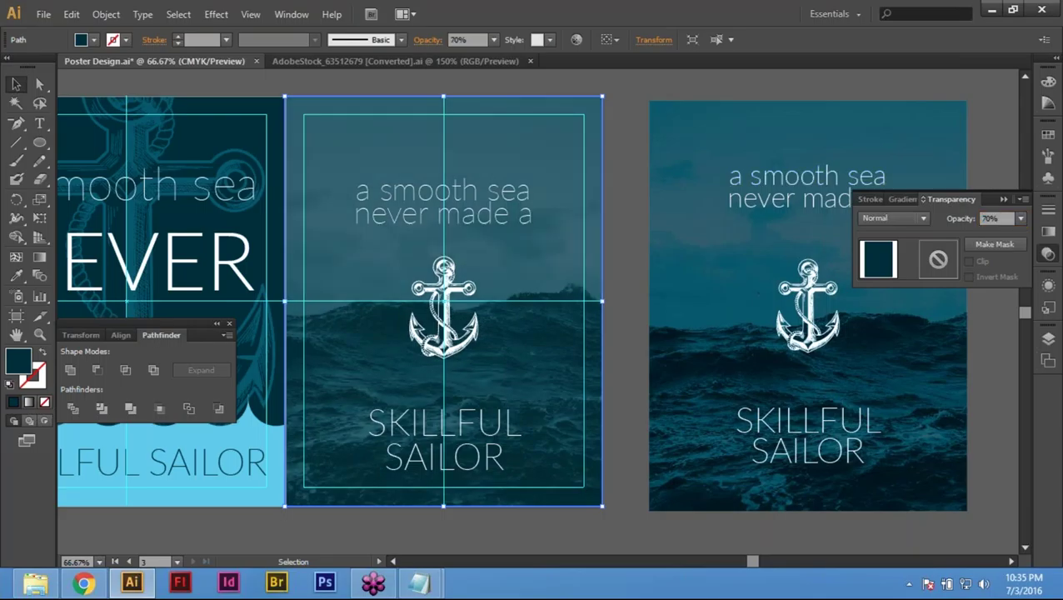
Step: Deselect, hide the panels and pan to preview the middle poster
key("ctrl+shift+a")
left_click_drag(615, 491, 701, 508)
key("shift+Tab")
key("Tab")
left_click_drag(262, 554, 186, 552)
key("space")
left_click_drag(309, 495, 390, 488)
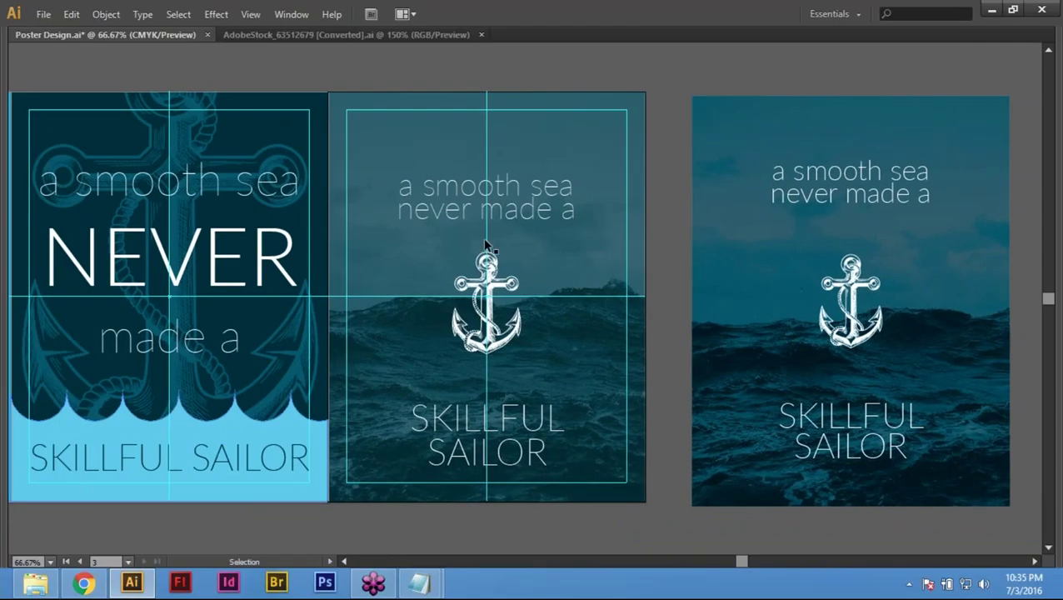
Step: Shrink the top line 'a smooth sea never made a' to about 4.16 in wide
left_click(504, 210)
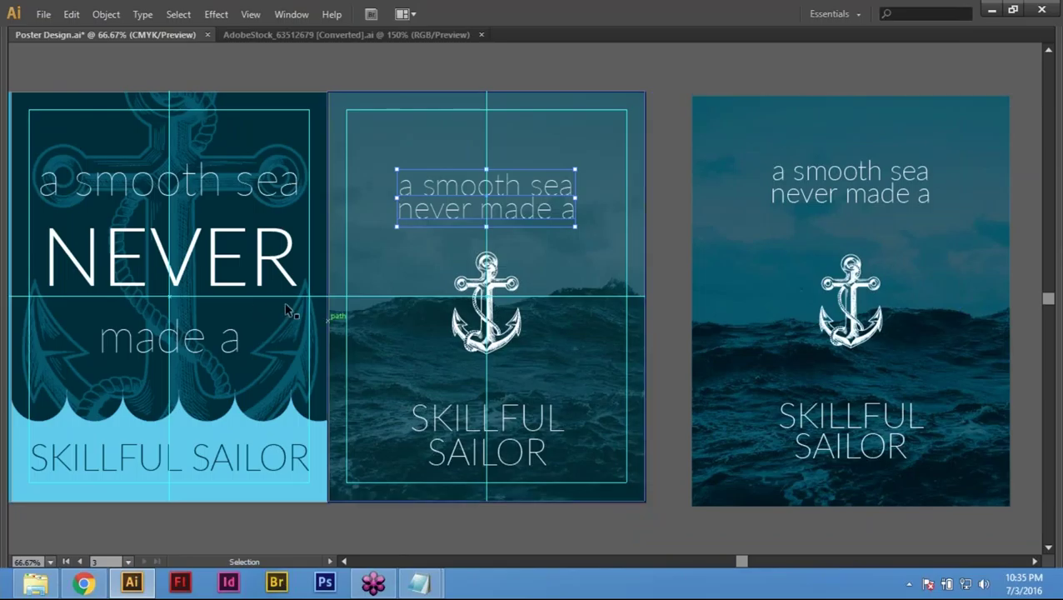
key("Tab")
left_click_drag(419, 280, 467, 307)
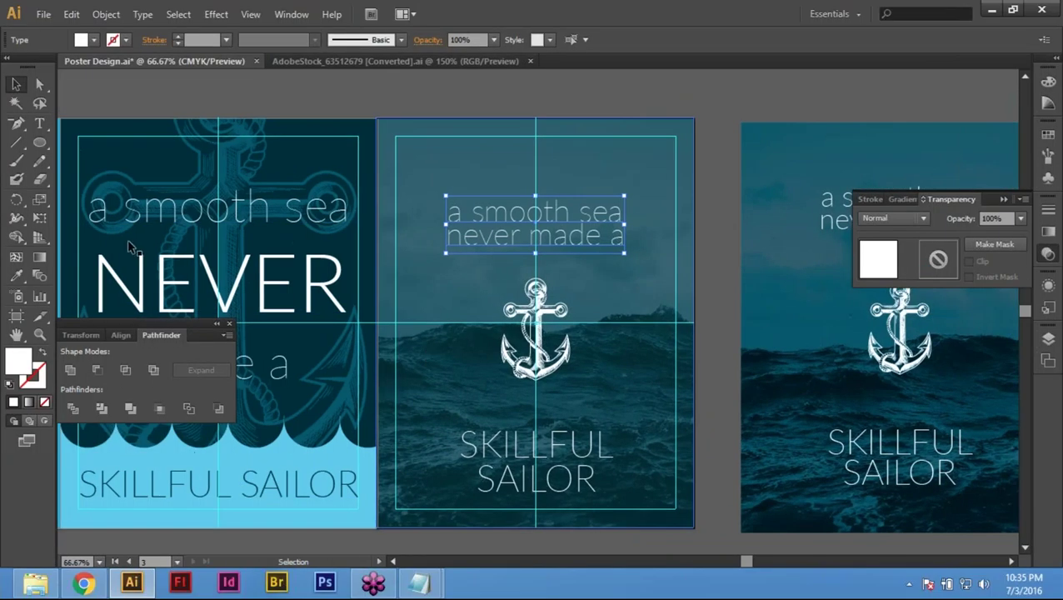
key("e")
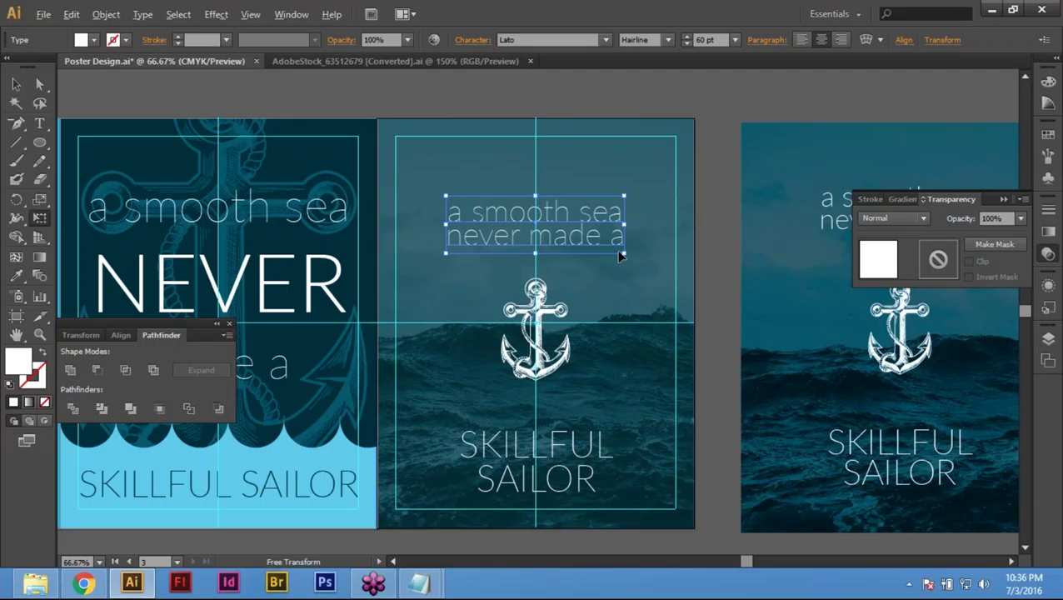
left_click_drag(624, 252, 614, 242)
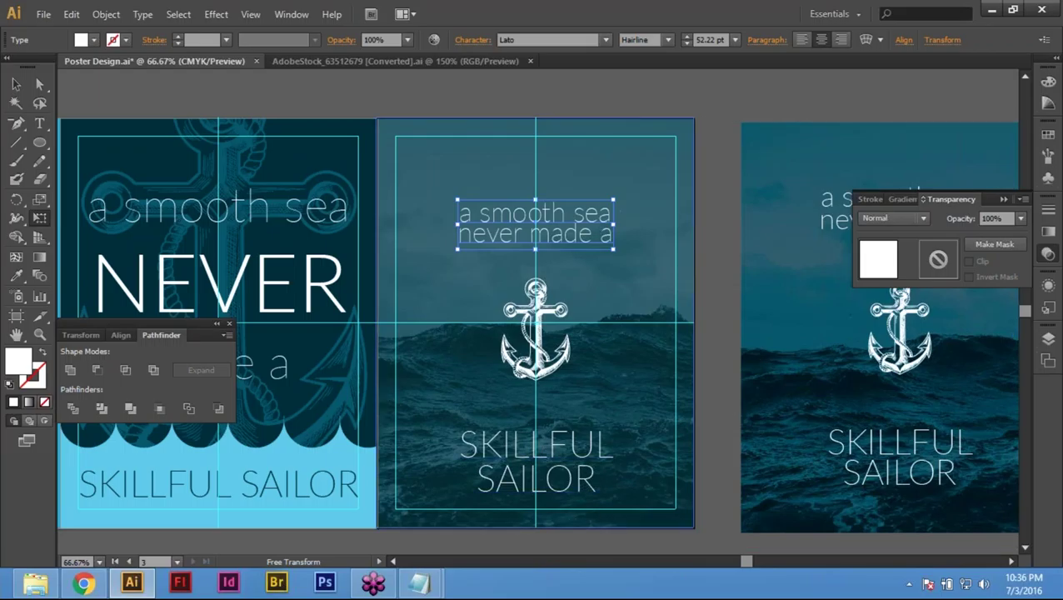
Step: Shrink the SKILLFUL SAILOR text to about 3.54 in wide (roughly 60.88 pt)
left_click(18, 84)
left_click(583, 483)
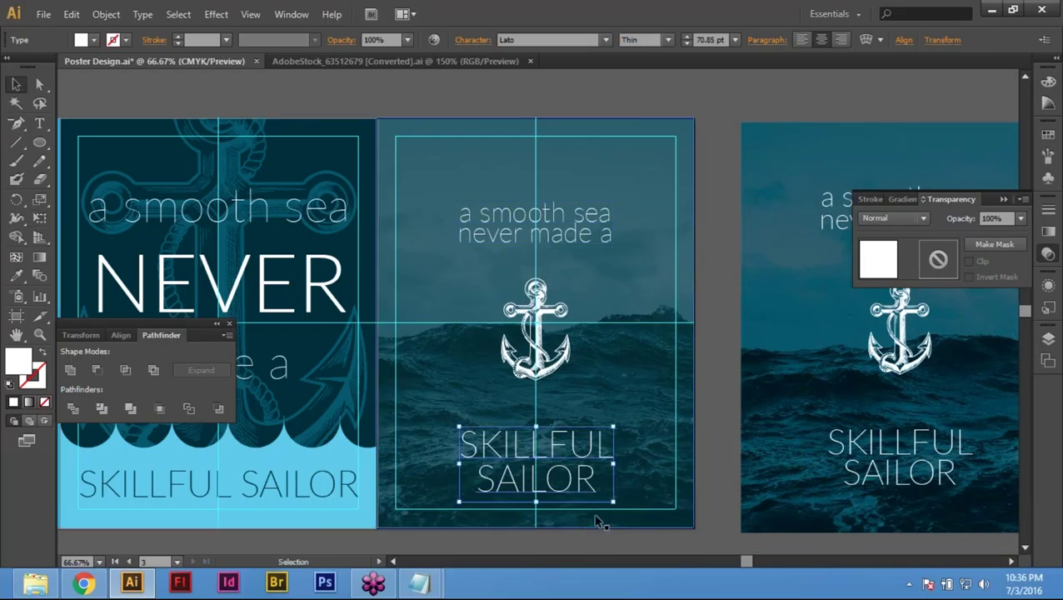
key("e")
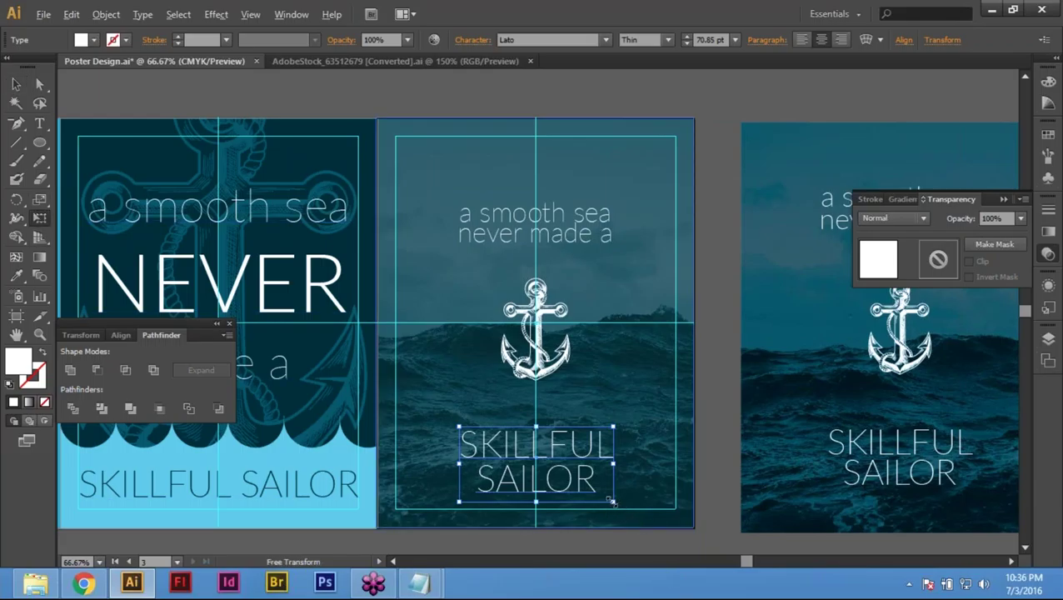
left_click_drag(613, 501, 606, 494)
scroll(662, 492, "up", 1)
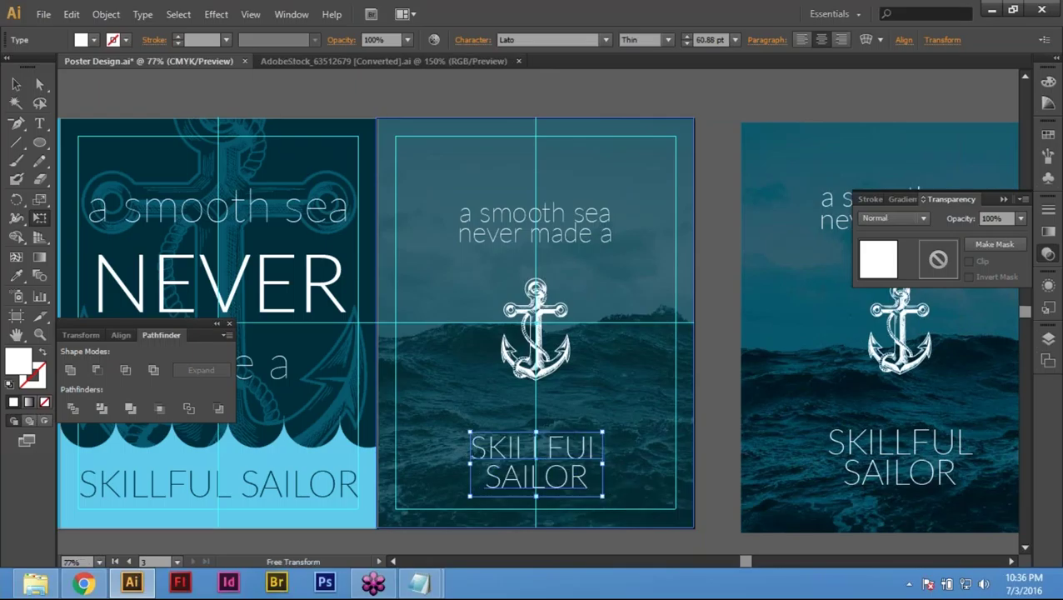
key("ctrl+minus")
key("ctrl+minus")
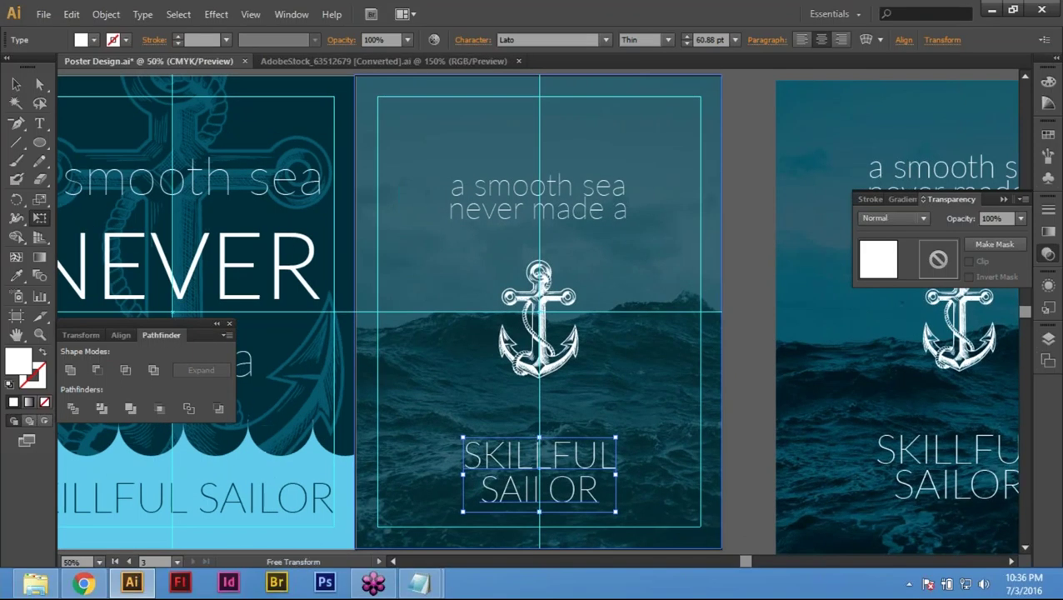
Step: Clear the selection, hide the panels, and frame the middle poster beside the sea-photo reference poster
key("v")
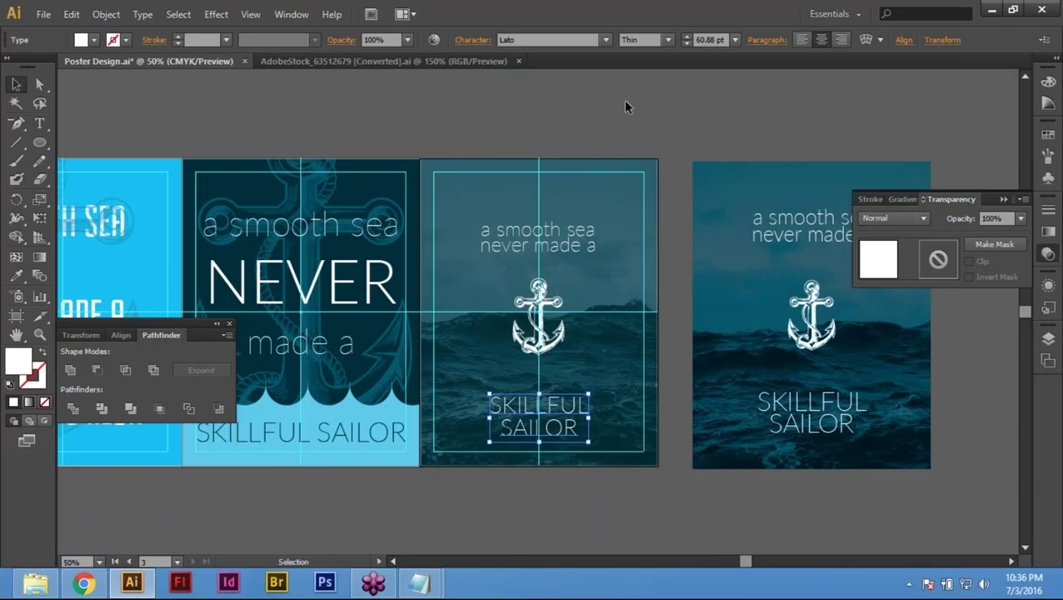
left_click(618, 100)
key("Tab")
left_click(727, 285)
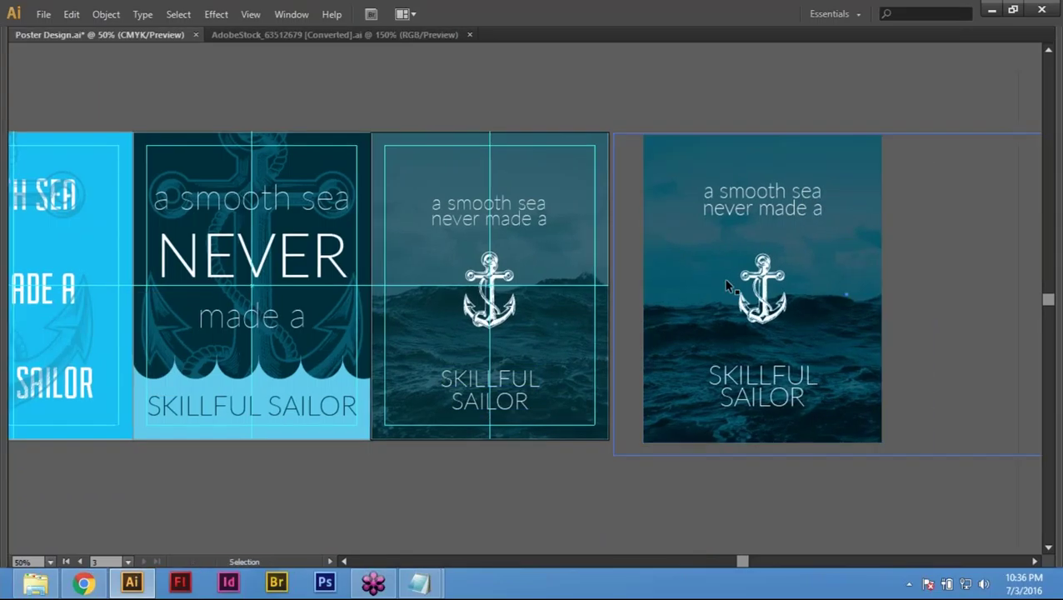
left_click(546, 503)
key("h")
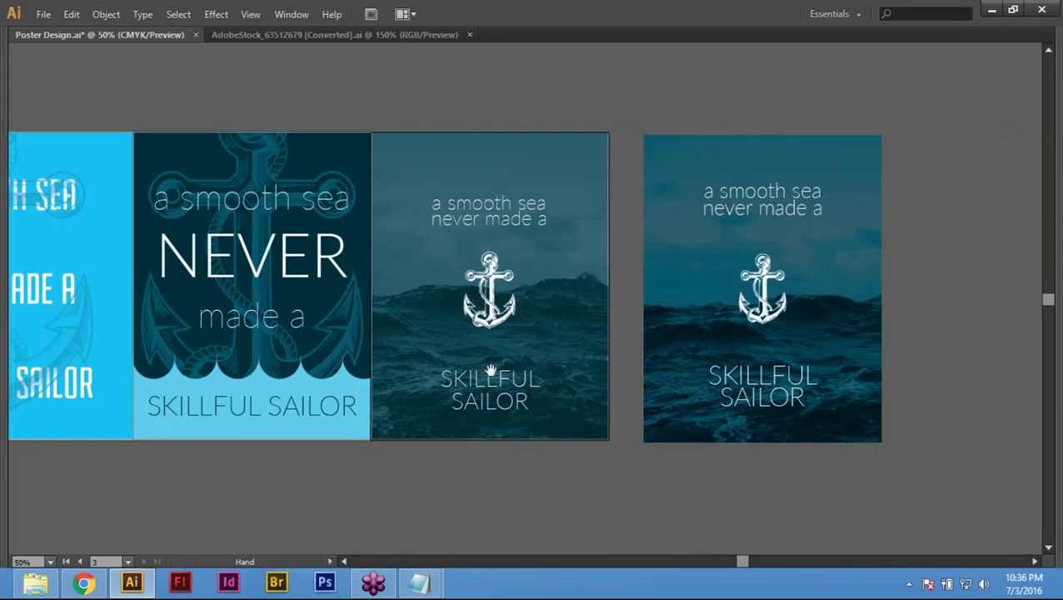
left_click_drag(492, 371, 513, 434)
key("v")
left_click_drag(341, 154, 821, 498)
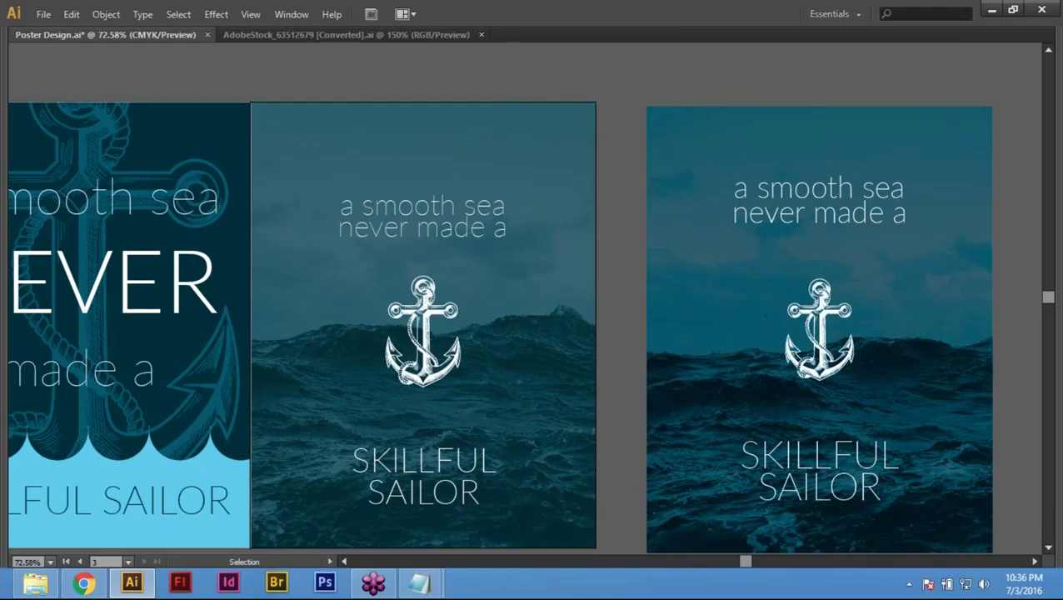
Step: Delete the duplicate sea poster sitting to the right of the artboard
scroll(533, 325, "up", 1)
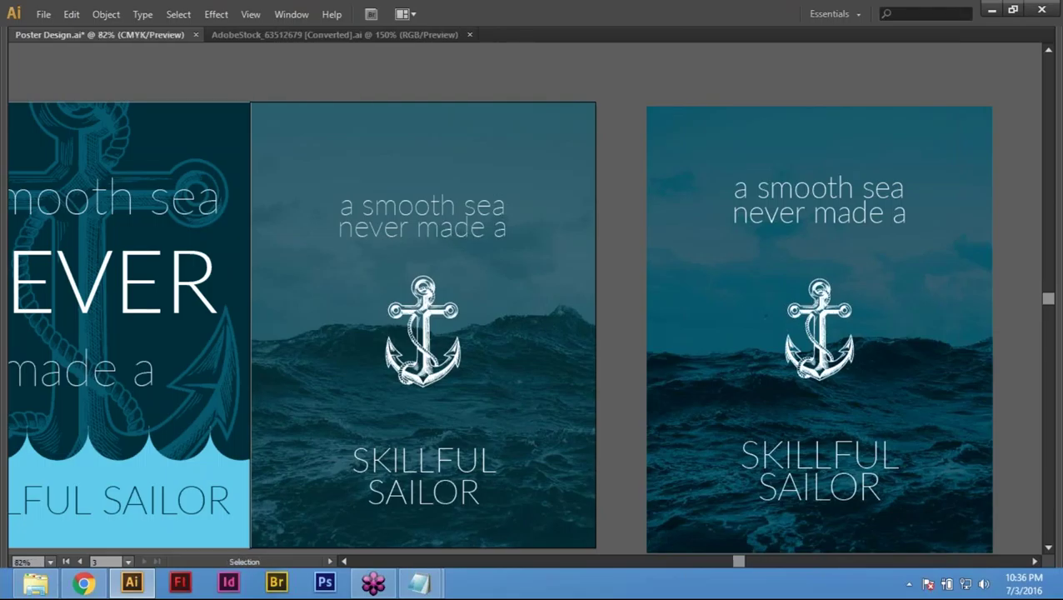
scroll(450, 277, "down", 3)
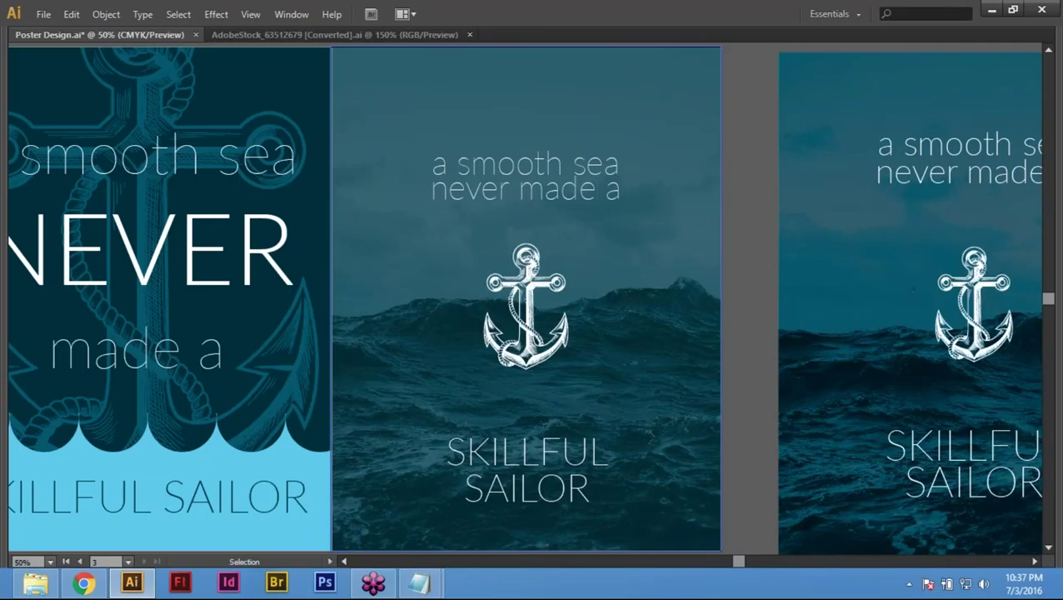
scroll(644, 307, "up", 1)
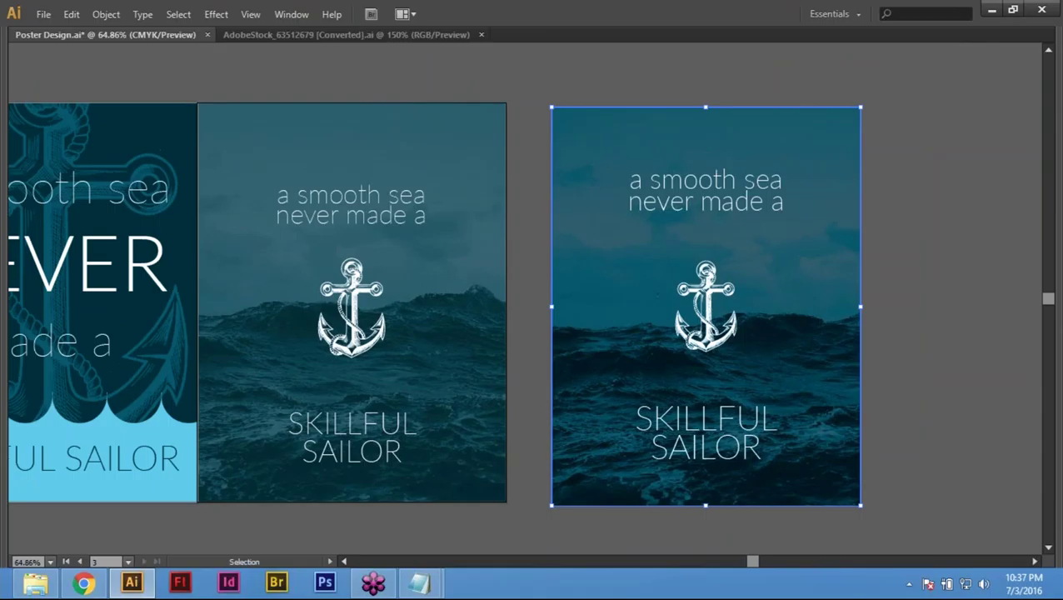
key("Delete")
Step: Check the SKILLFUL SAILOR text's character settings, then deselect it
left_click(333, 432)
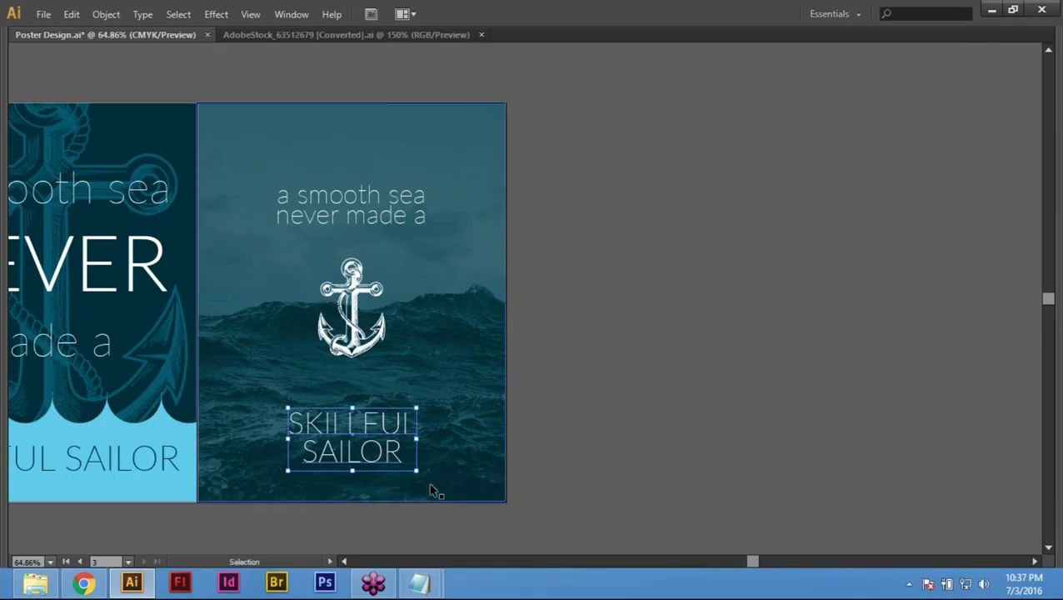
key("a")
scroll(308, 307, "left", 3)
key("ctrl+t")
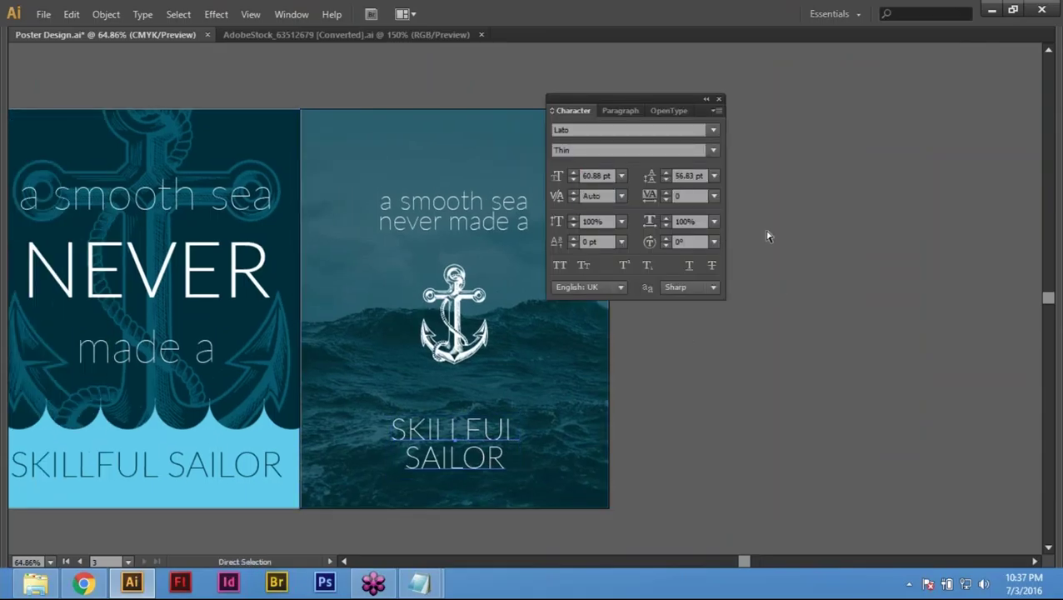
key("ctrl+t")
key("v")
key("Tab")
left_click(715, 185)
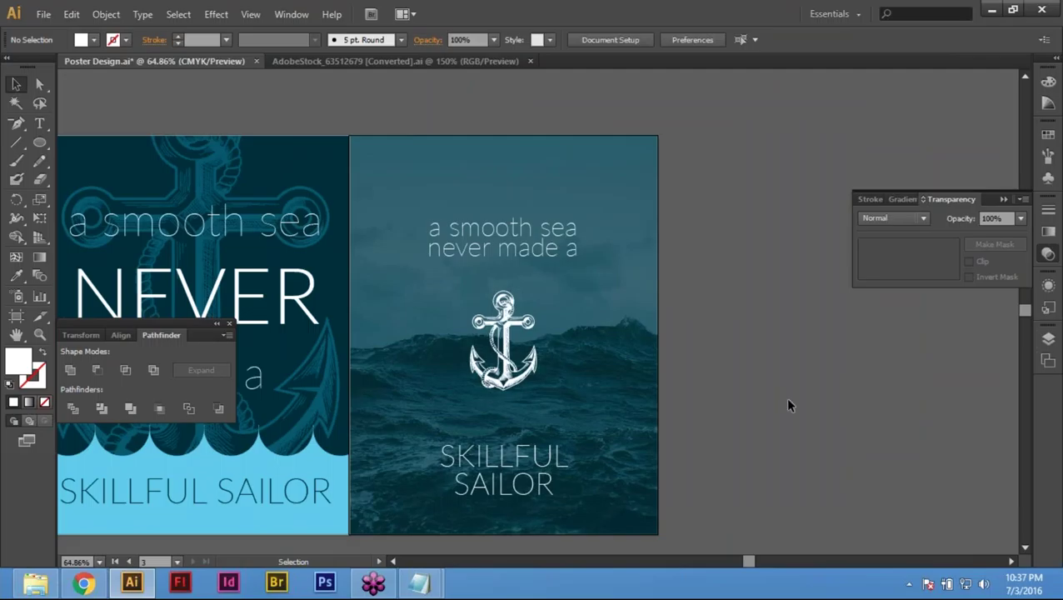
Step: Hide the panels and pan the view so all three posters are visible
key("Tab")
left_click_drag(375, 392, 636, 392)
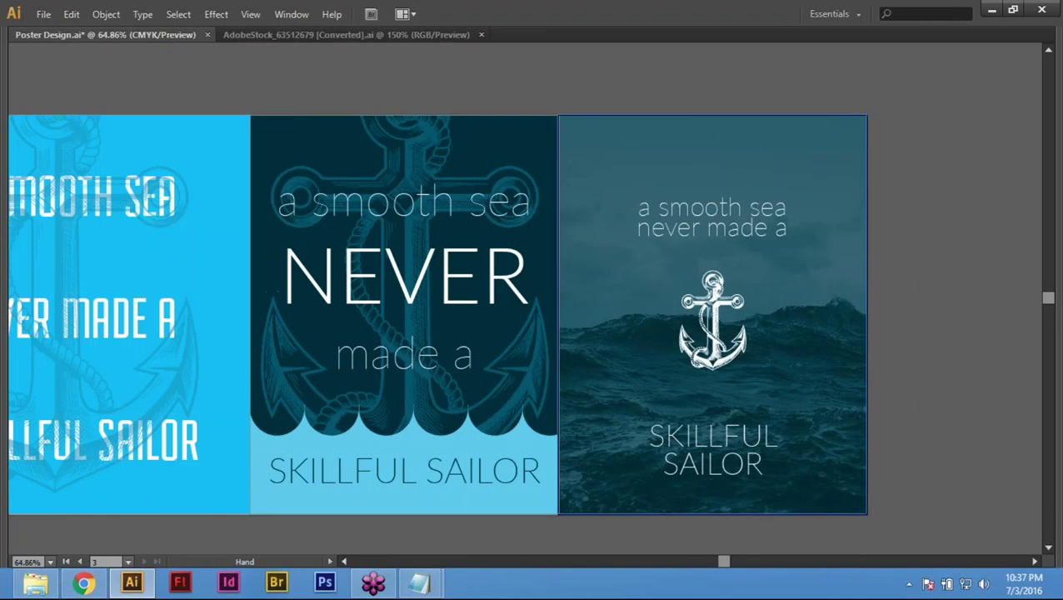
key("ctrl+semicolon")
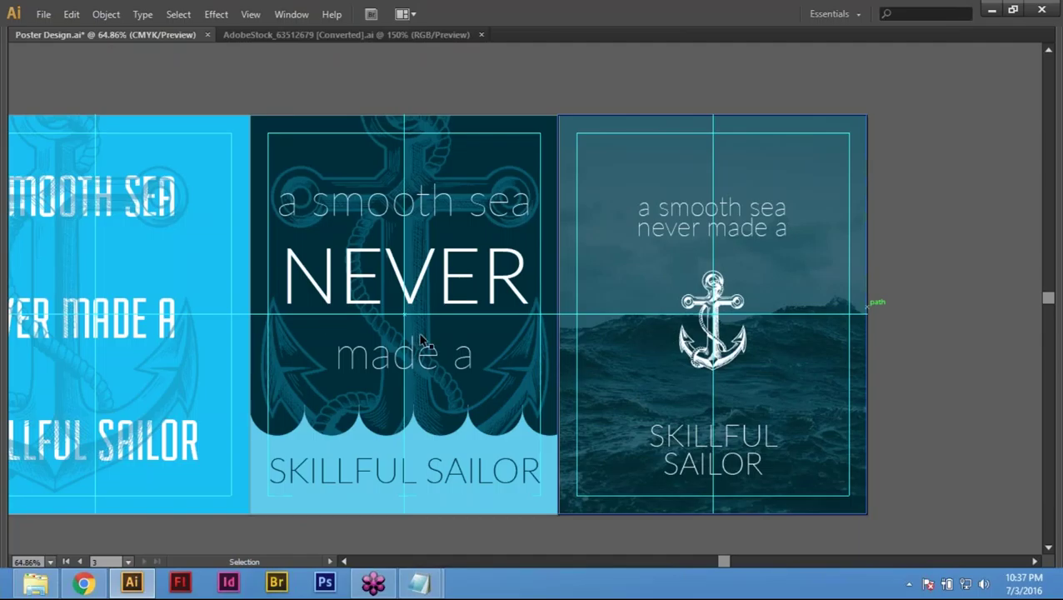
left_click_drag(578, 303, 641, 335)
key("a")
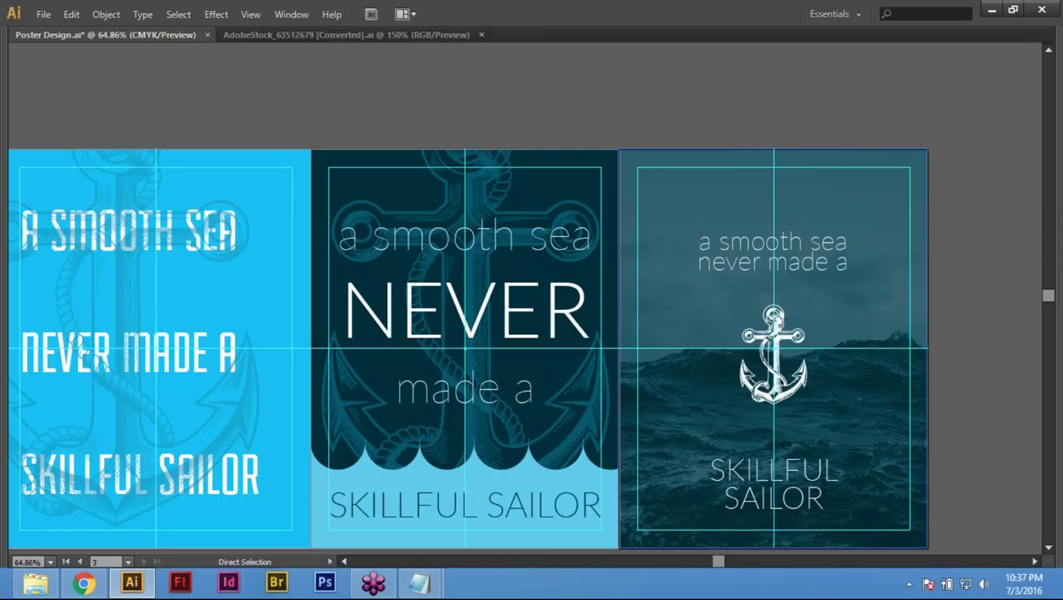
key("v")
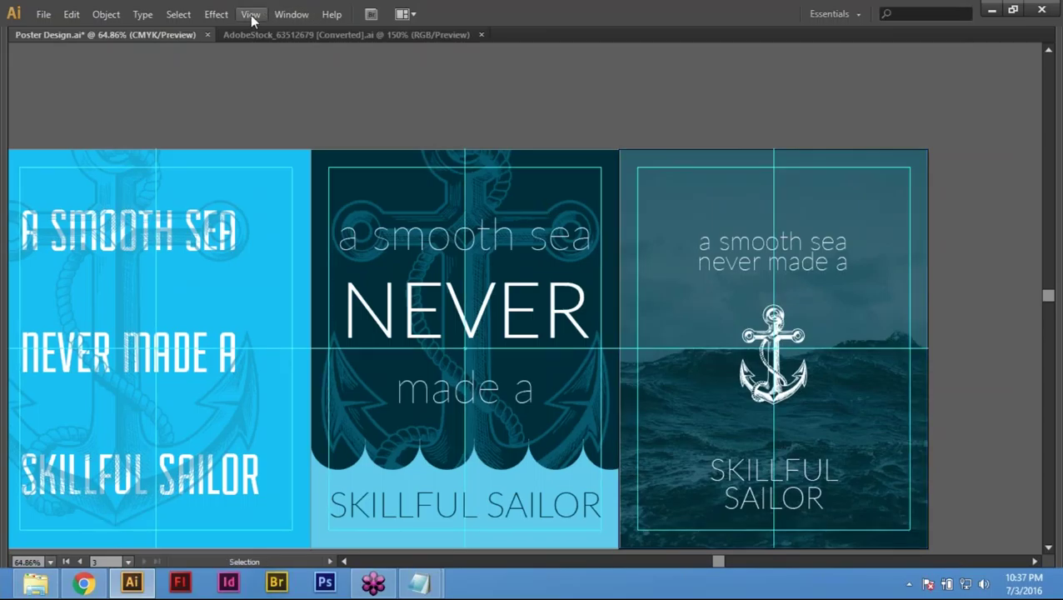
Step: Hide the guides with View > Guides > Hide Guides
left_click(251, 15)
mouse_move(433, 438)
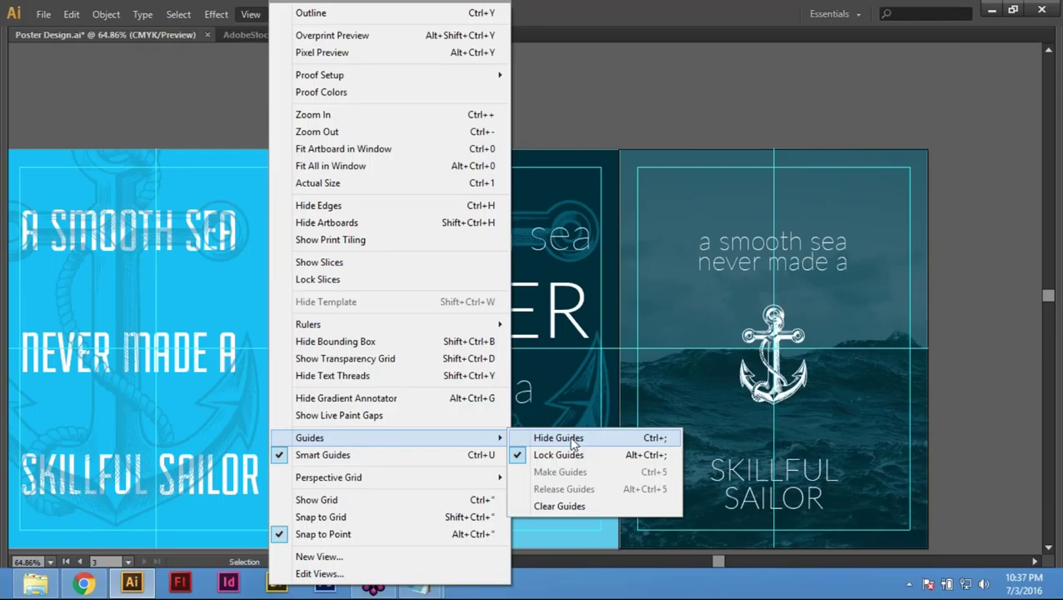
left_click(574, 441)
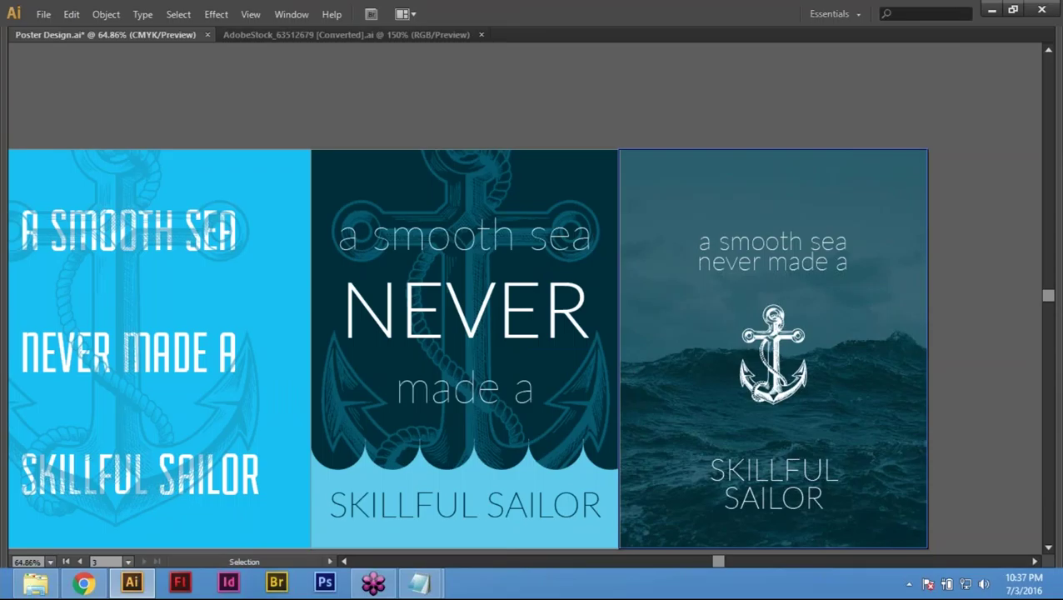
scroll(816, 452, "up", 1)
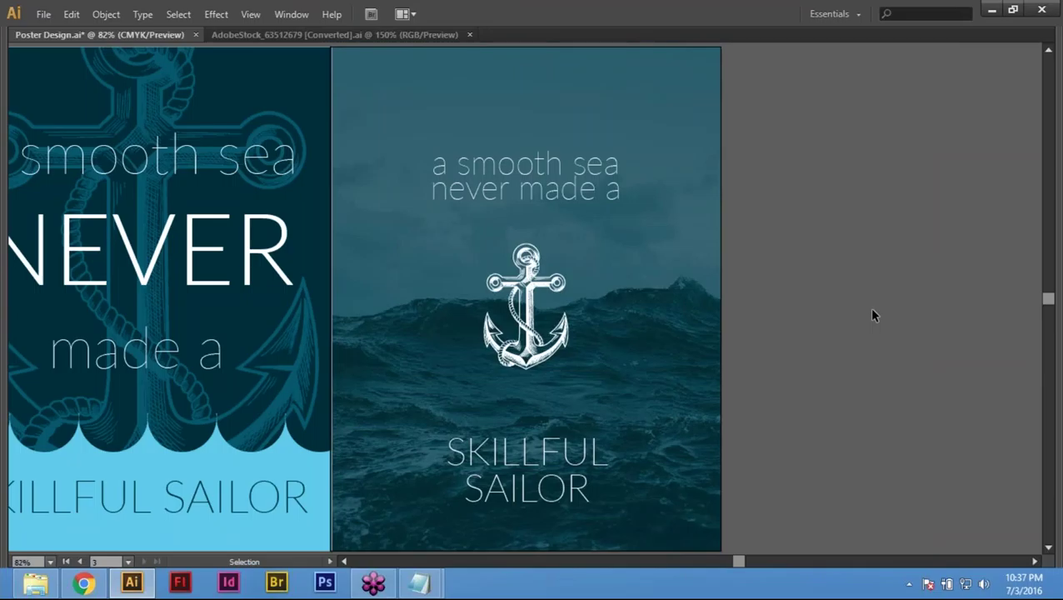
Step: Restore the panels, zoom to the sea poster and confirm its teal overlay is at 70% opacity
key("Tab")
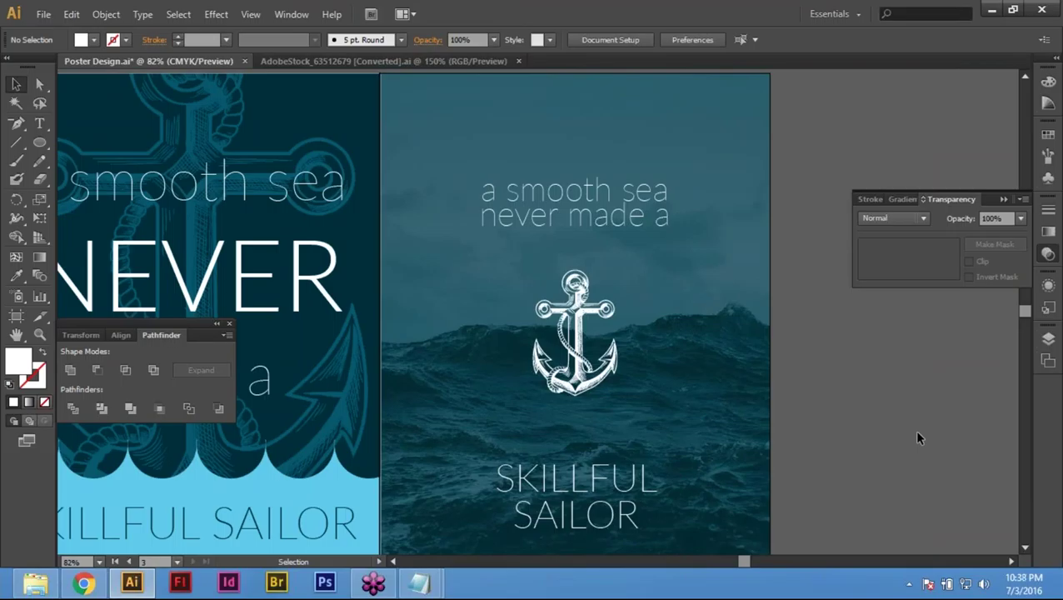
key("ctrl+minus")
key("ctrl+minus")
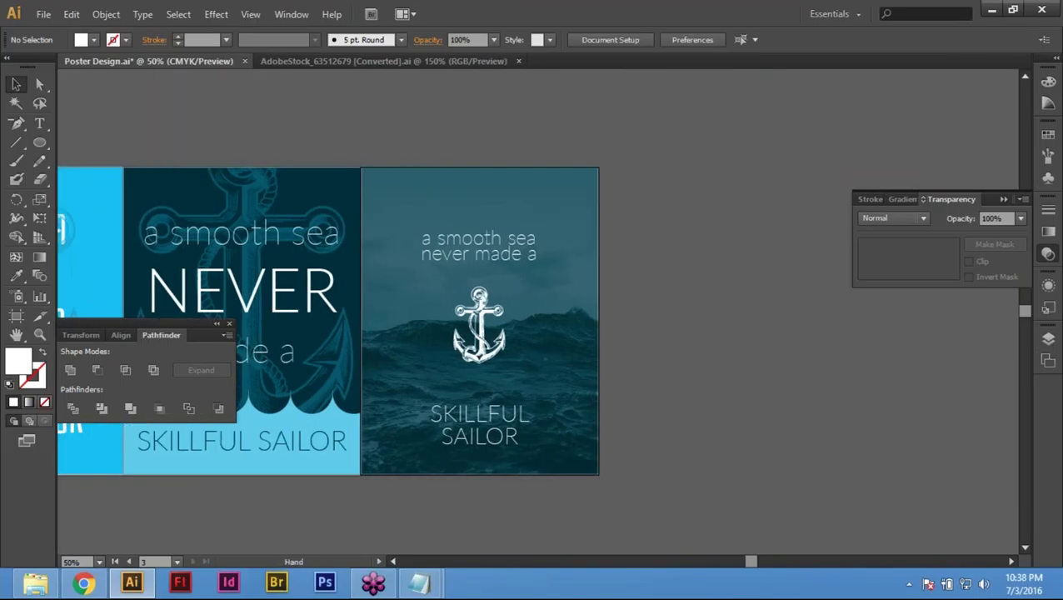
left_click_drag(267, 139, 834, 466)
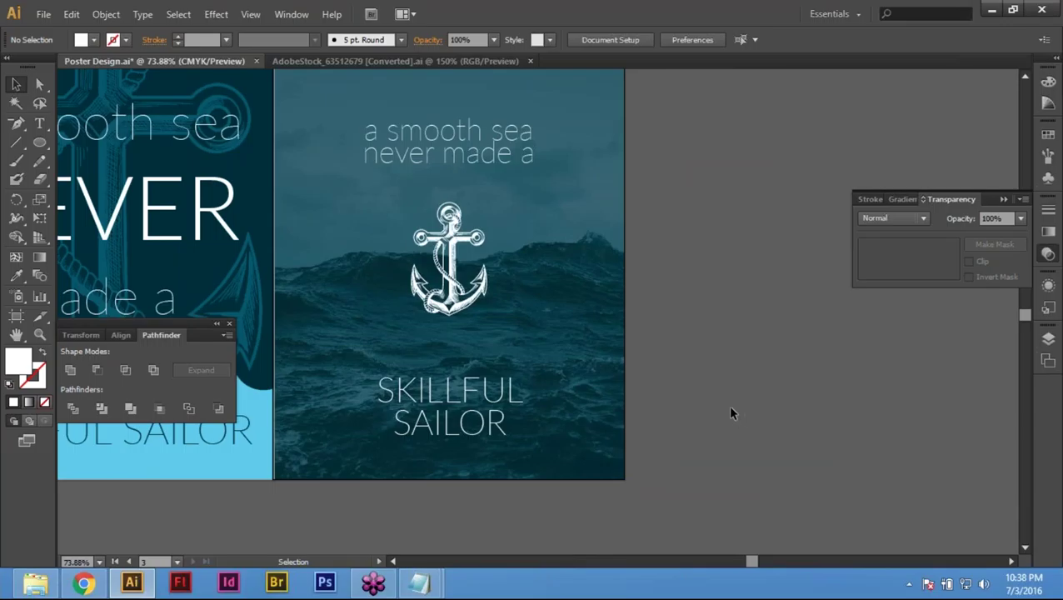
key("space")
left_click_drag(449, 275, 534, 331)
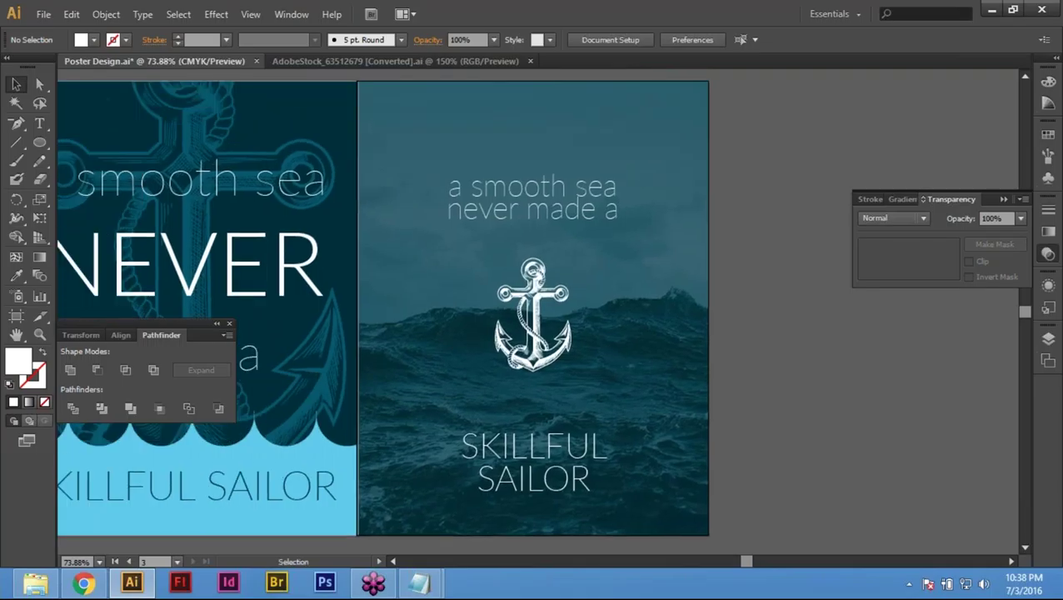
left_click(669, 355)
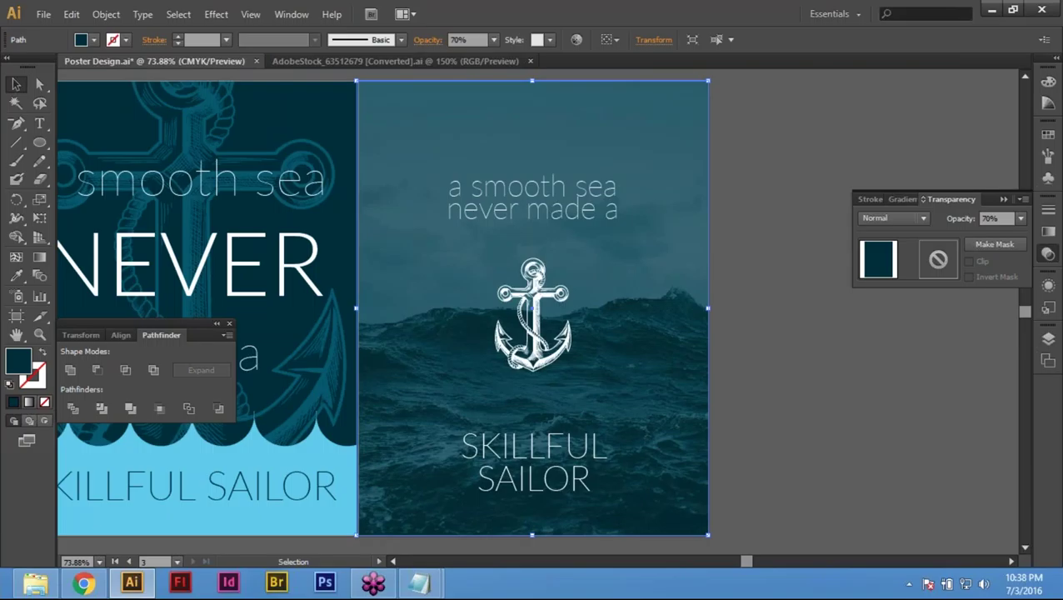
left_click(763, 375)
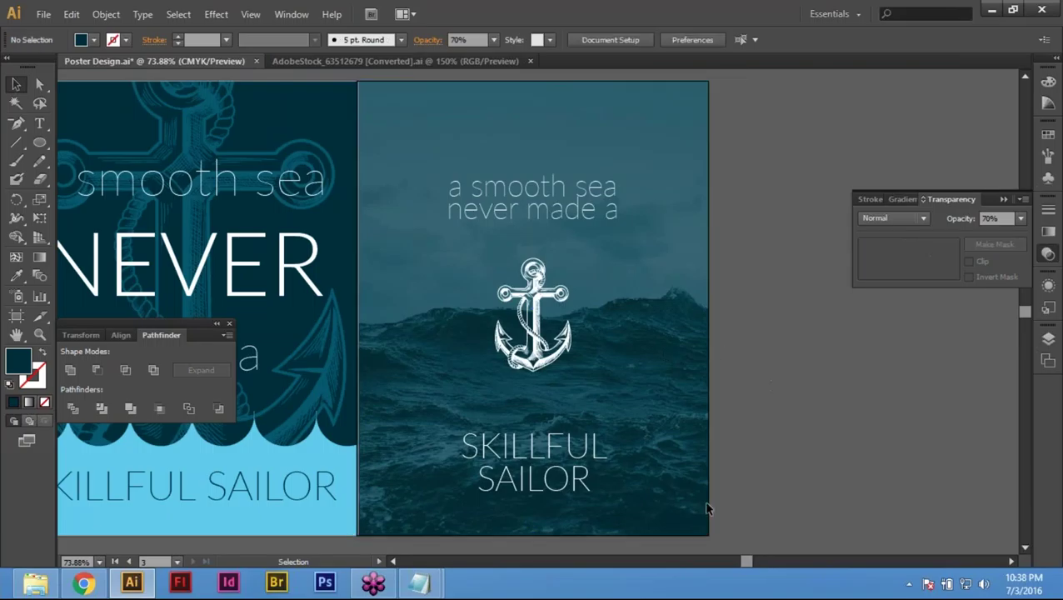
left_click(46, 14)
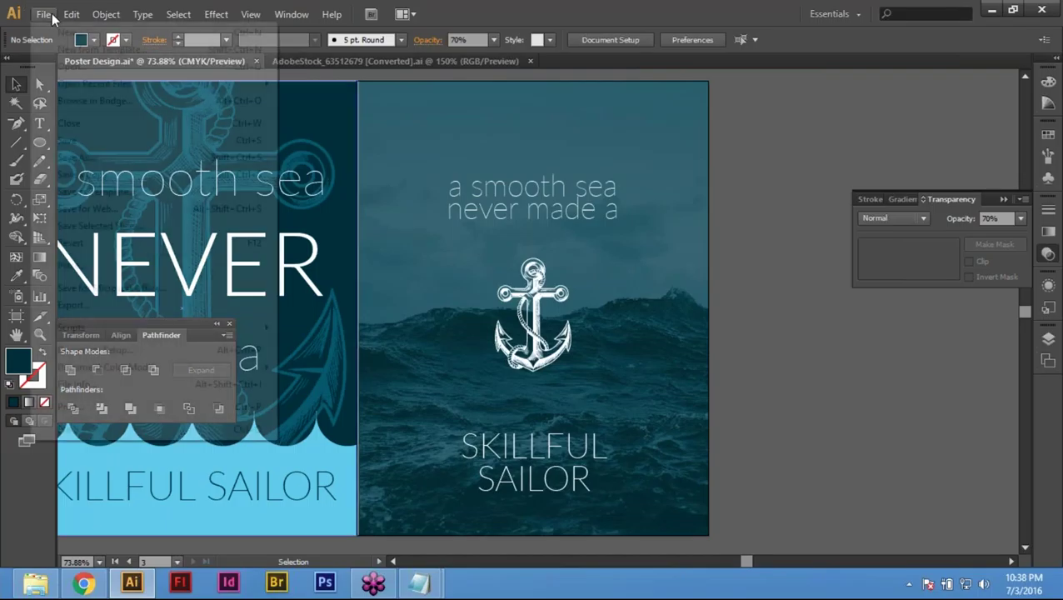
Step: Place the sea image and send it behind the posters
left_click(100, 265)
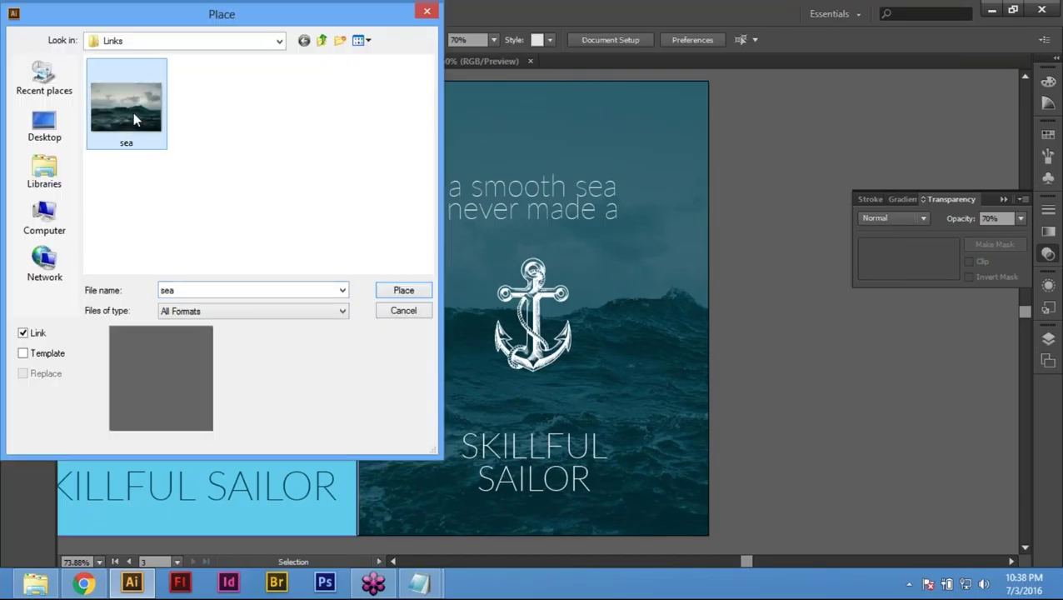
double_click(133, 112)
key("ctrl+z")
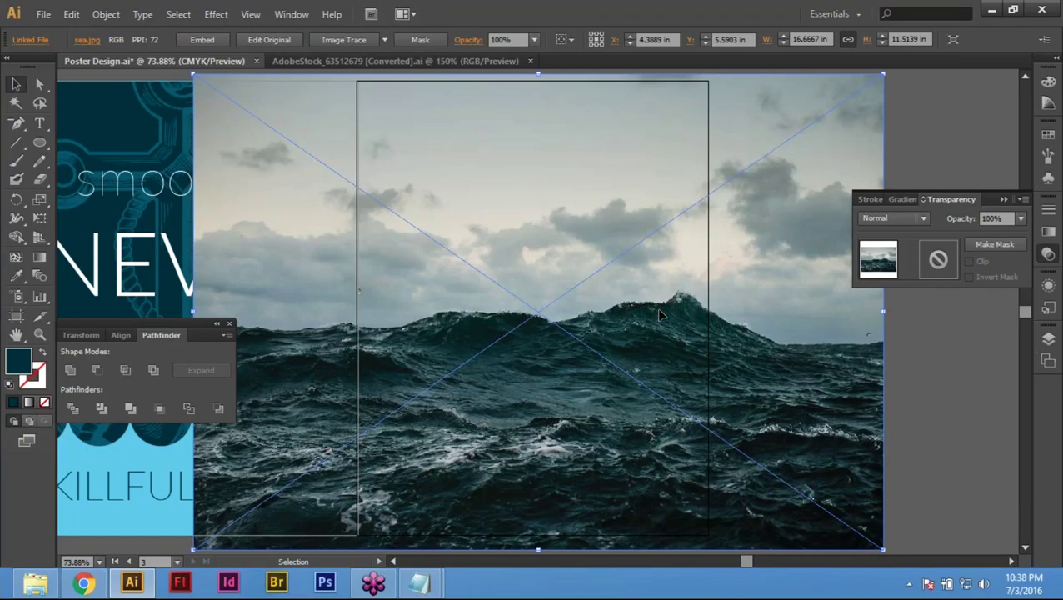
key("ctrl+minus")
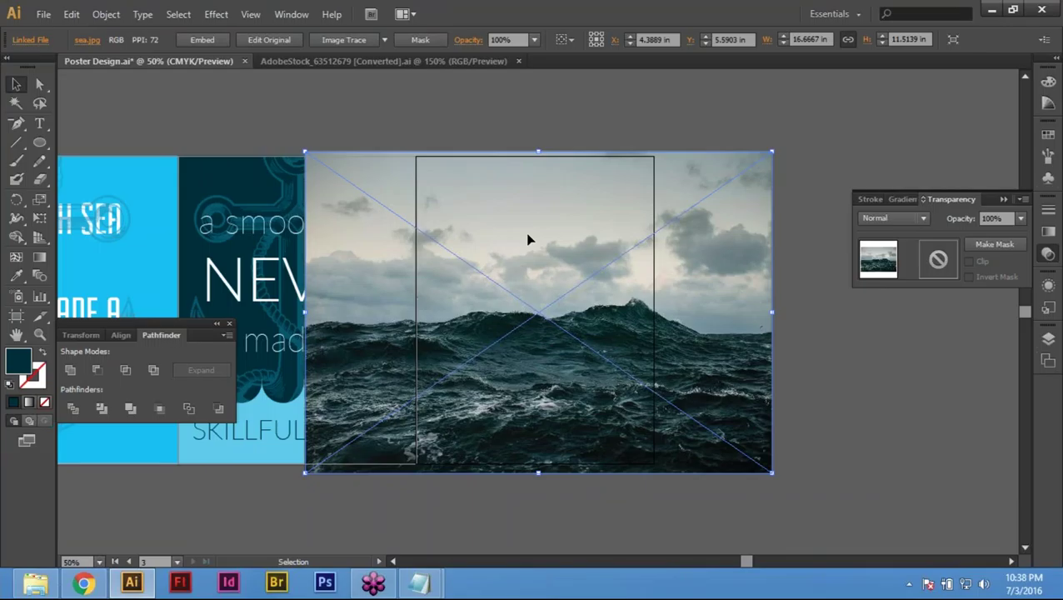
key("ctrl+shift+b")
right_click(564, 275)
mouse_move(627, 361)
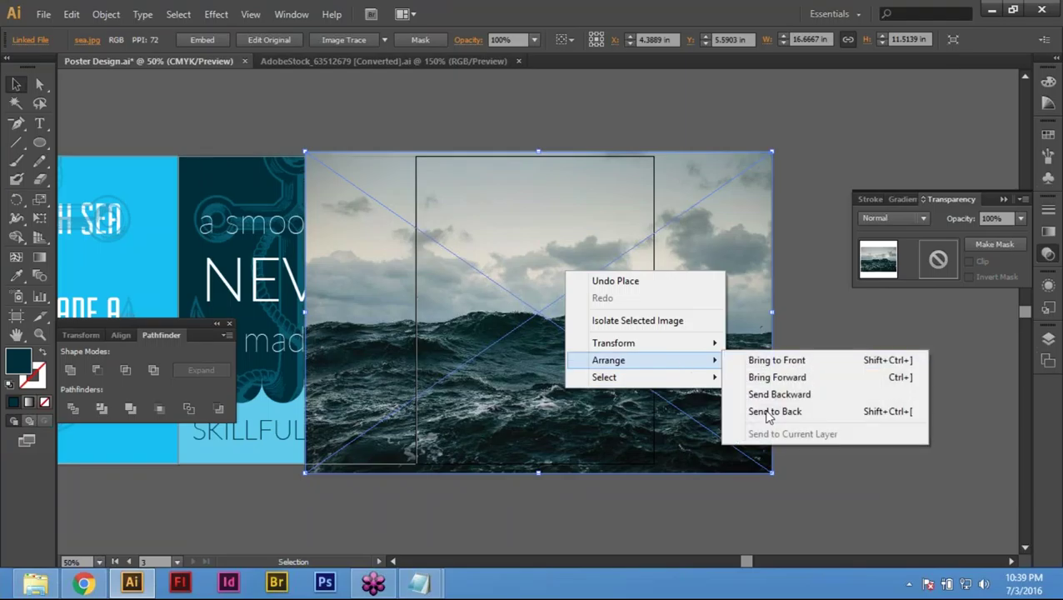
left_click(768, 412)
Step: Select the poster overlay with the sea photo and make a clipping mask
left_click(605, 228)
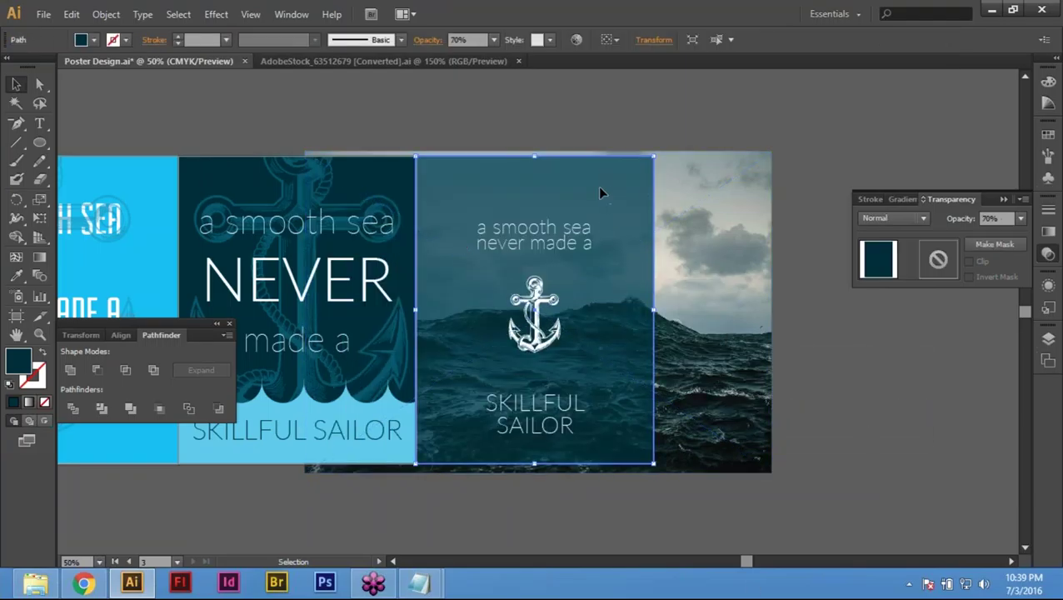
key("a")
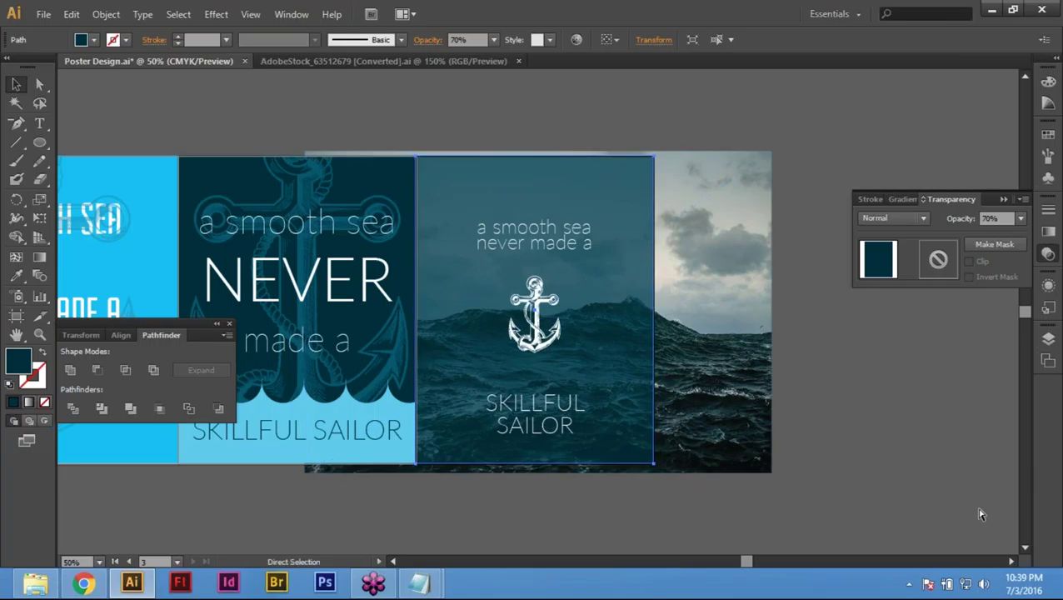
key("v")
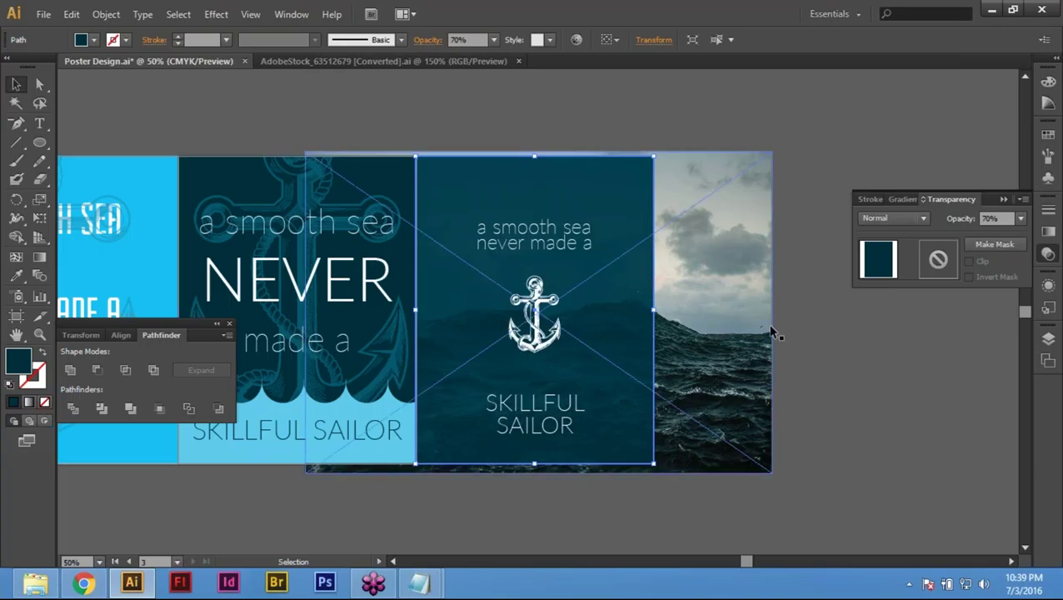
left_click(729, 181, "shift")
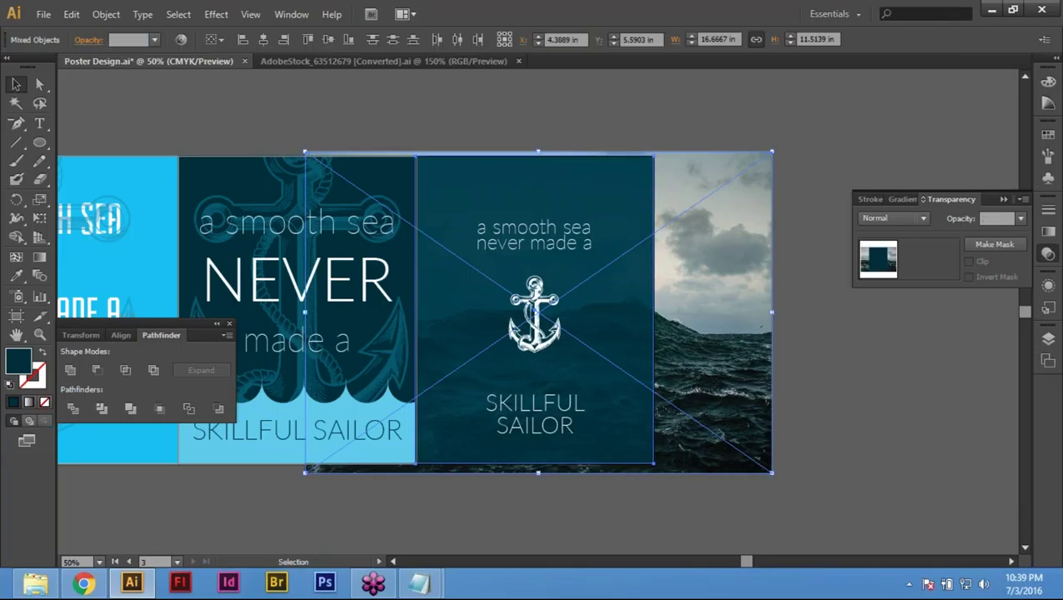
left_click(97, 16)
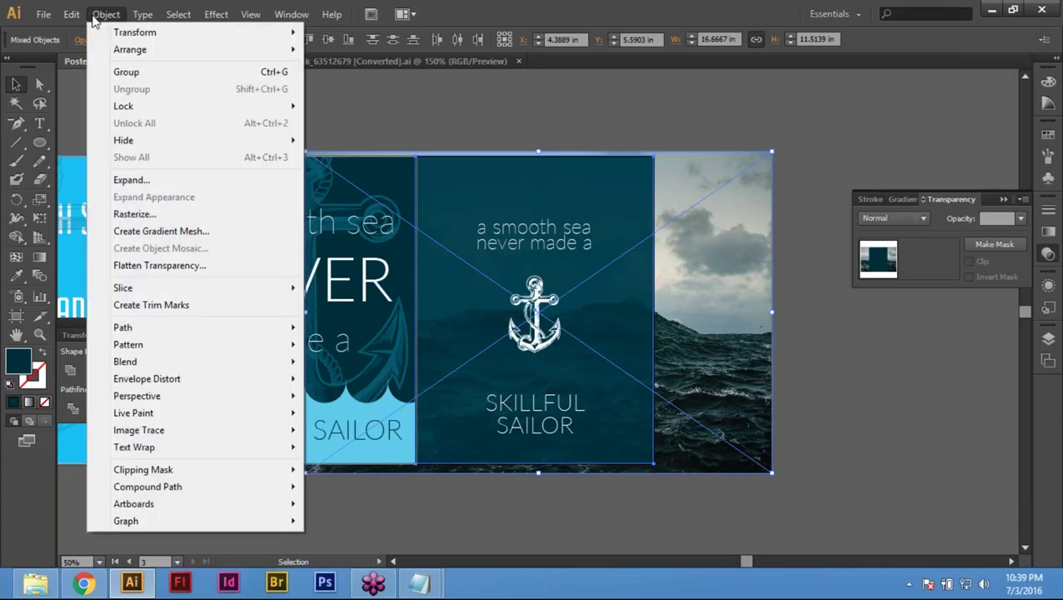
mouse_move(166, 469)
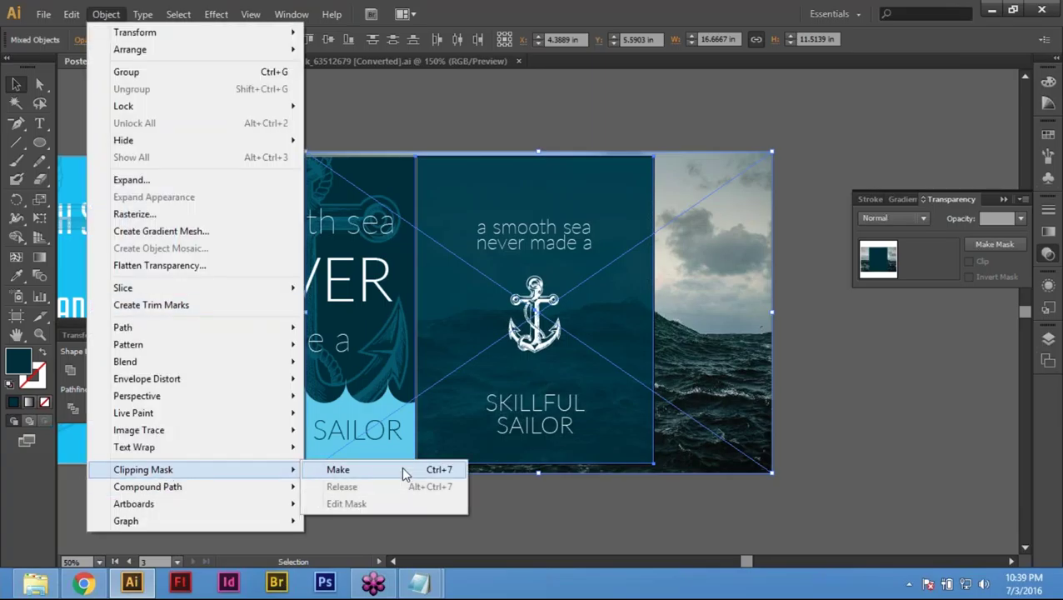
left_click(400, 469)
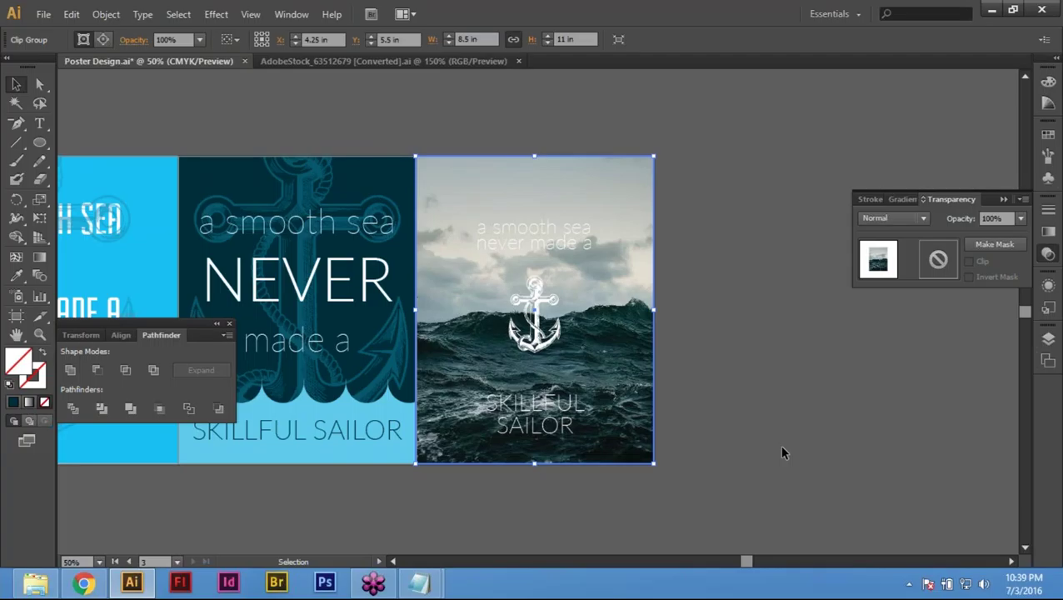
left_click(782, 453)
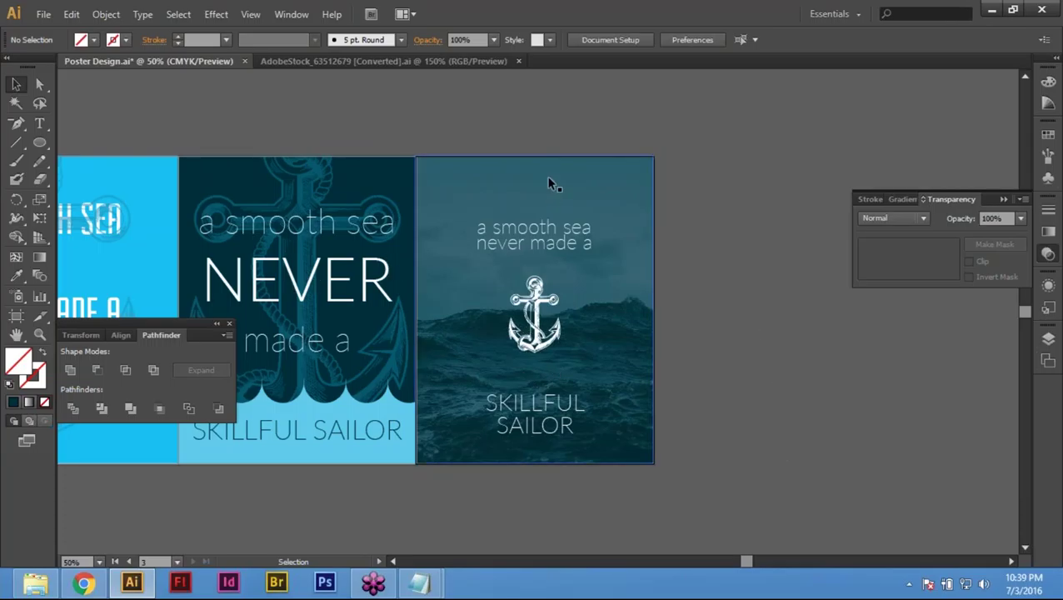
Step: Delete the teal overlay and photo clip group, then undo to restore the poster
left_click(569, 207)
key("Delete")
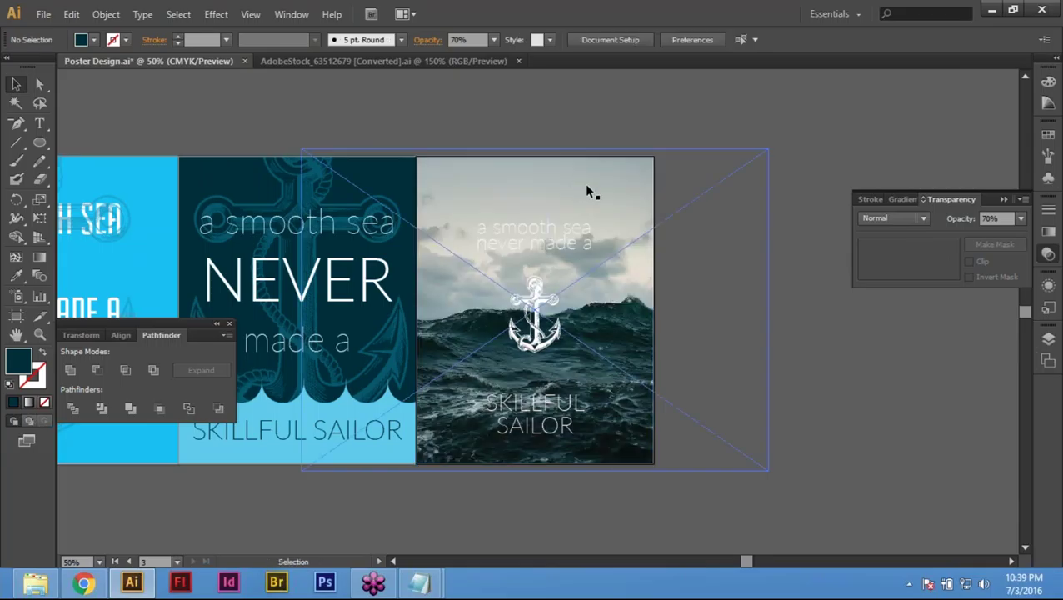
left_click(625, 250)
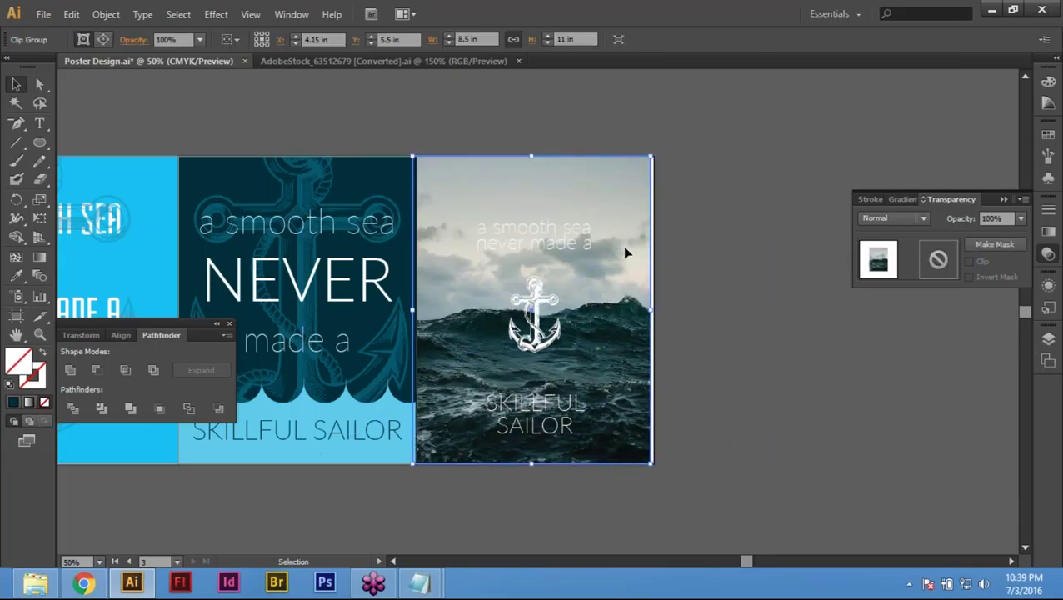
key("Delete")
key("ctrl+z")
key("ctrl+z")
left_click(731, 196)
Step: Give the poster rectangle and anchor the dark navy fill using the Eyedropper
left_click(542, 278)
left_click(535, 315, "shift")
key("i")
left_click(542, 177)
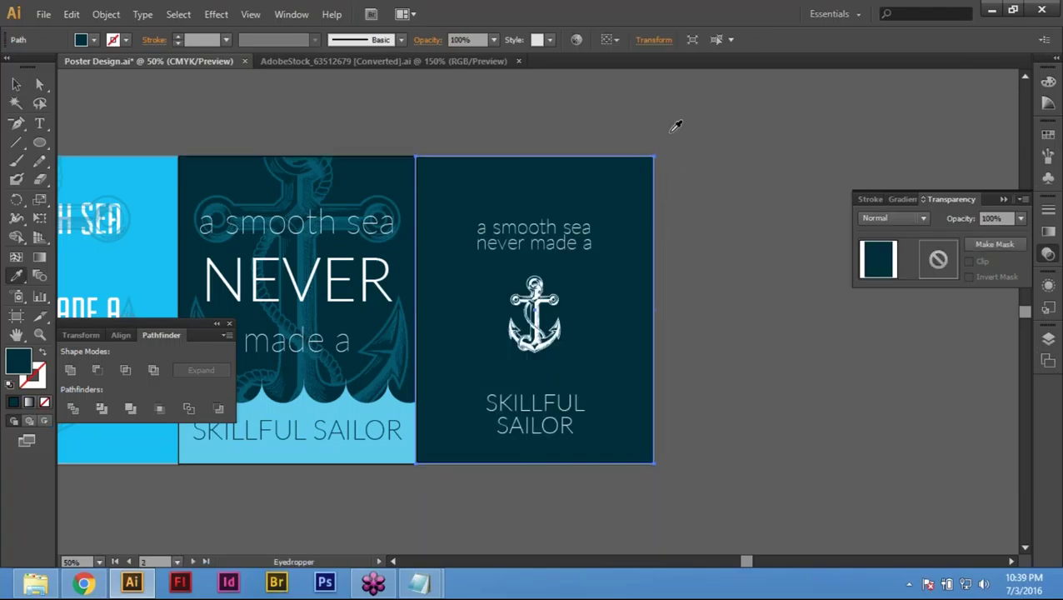
key("ctrl+shift+a")
key("v")
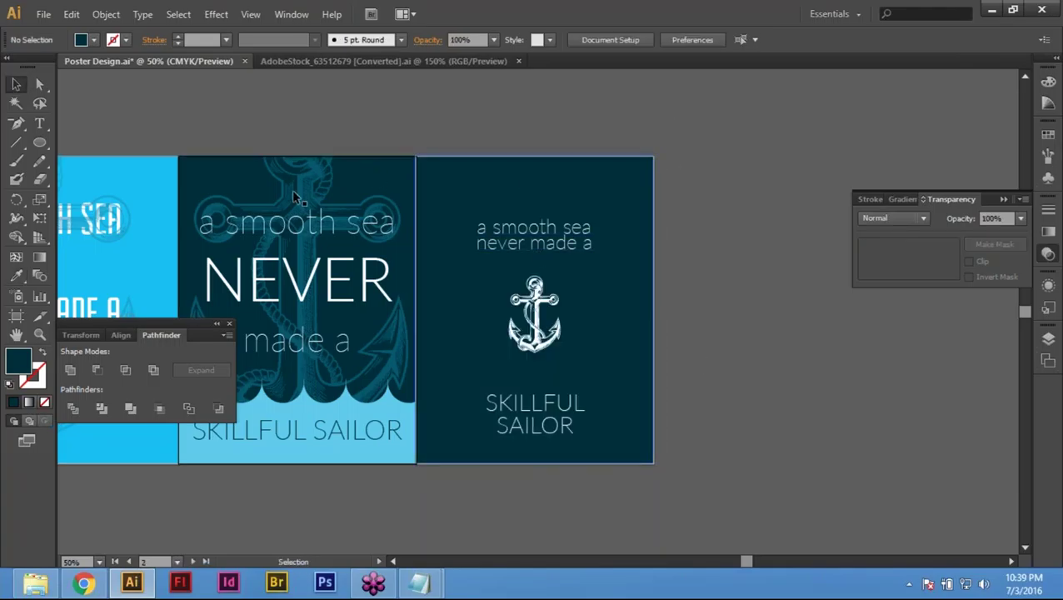
Step: Place sea.jpg from the Links folder into the document
left_click(44, 15)
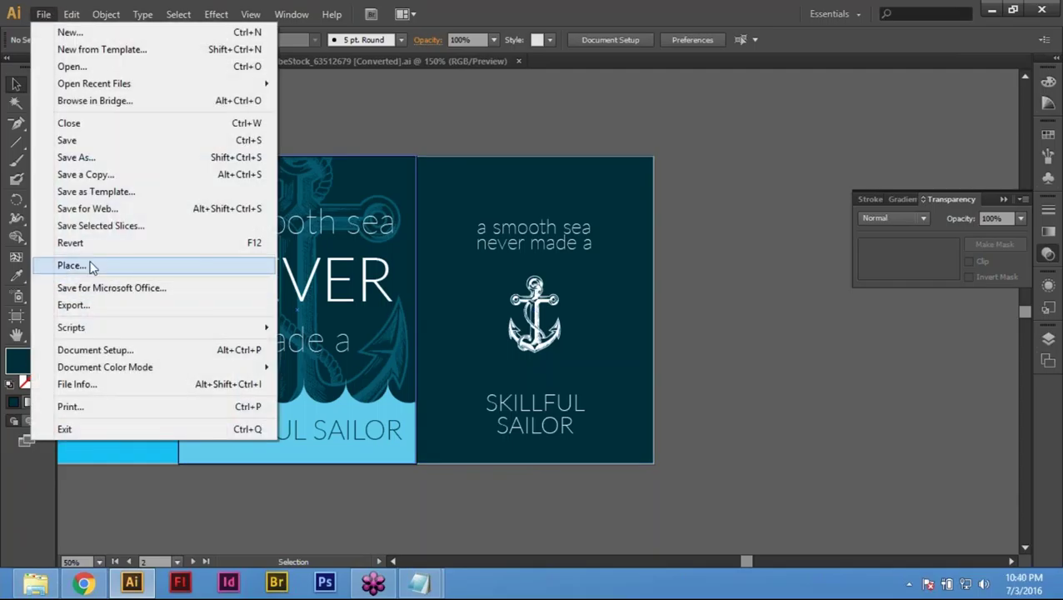
left_click(75, 267)
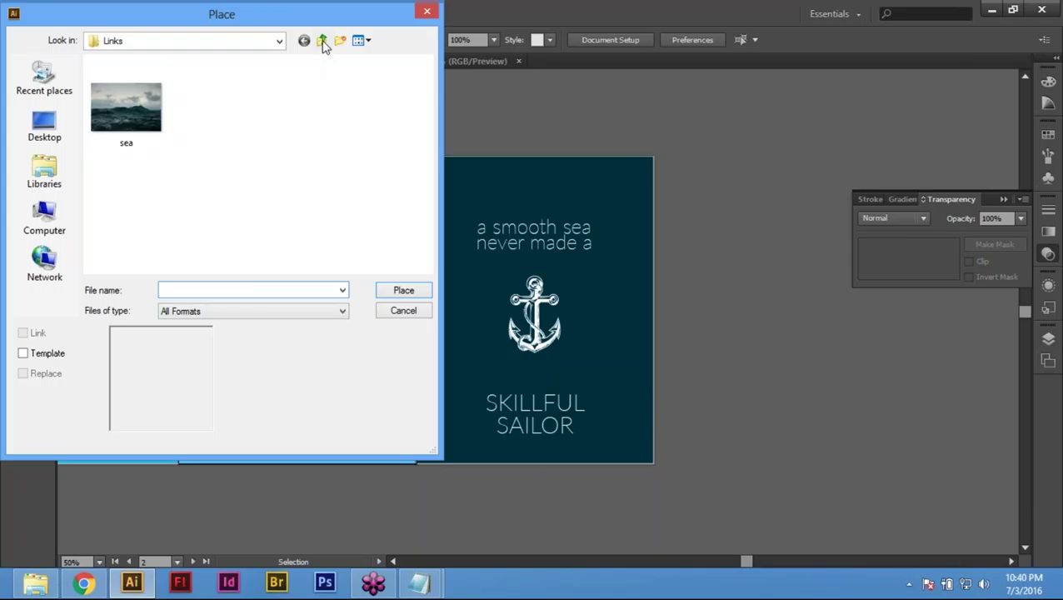
left_click(321, 40)
double_click(136, 111)
left_click(138, 114)
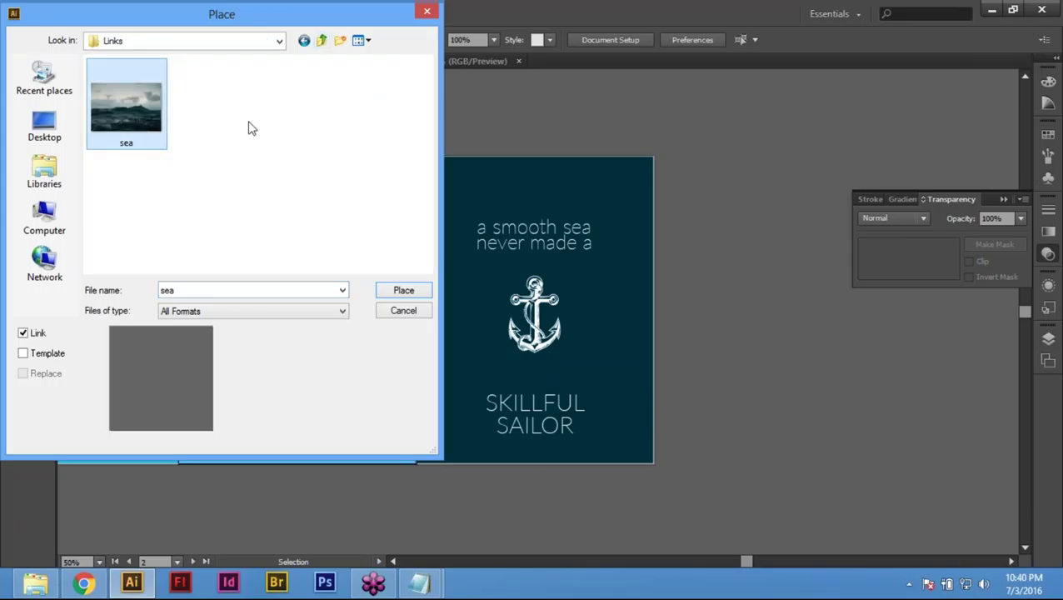
double_click(119, 105)
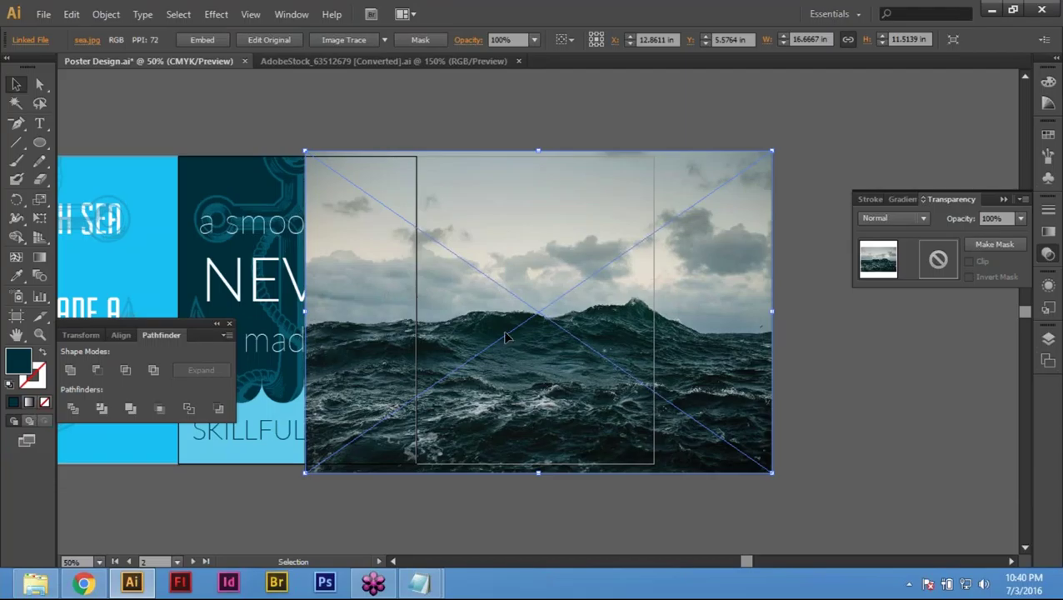
key("ctrl+minus")
scroll(534, 308, "right", 5)
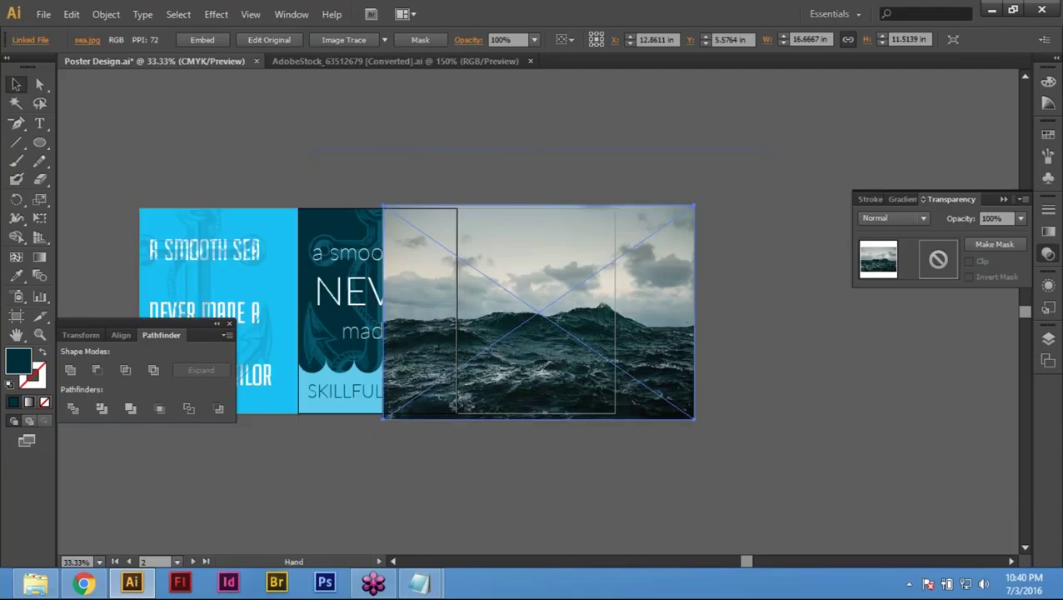
key("ctrl+shift+a")
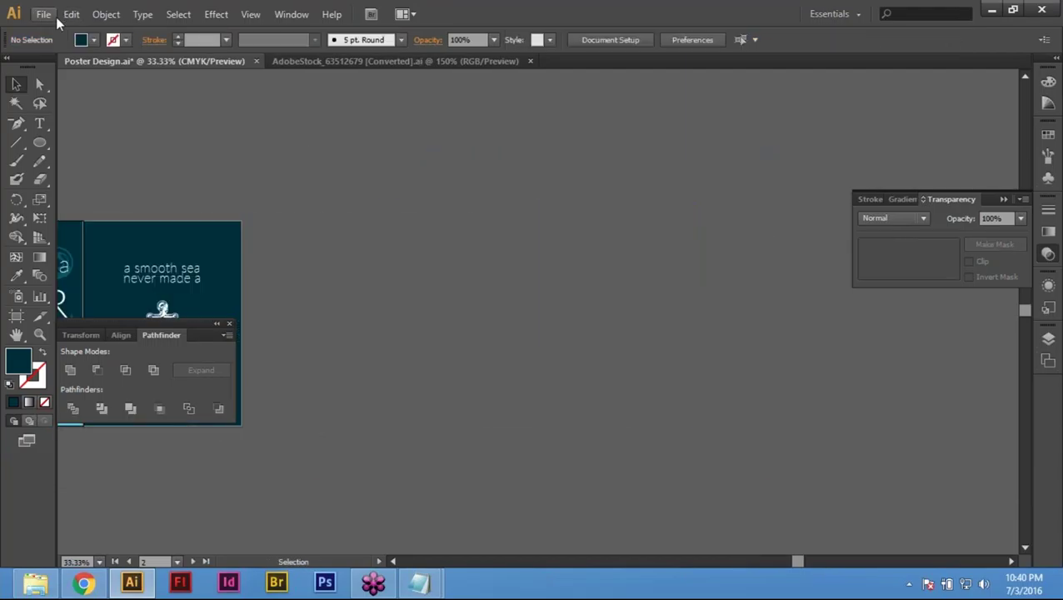
Step: Place sea.jpg again and move it over the rightmost poster
left_click(39, 16)
left_click(70, 266)
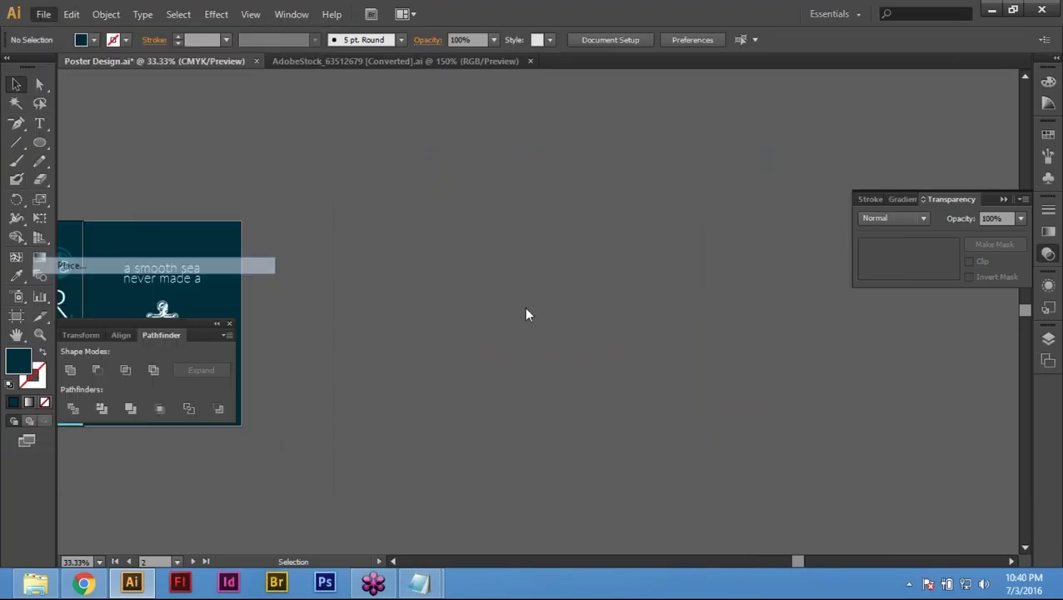
double_click(127, 109)
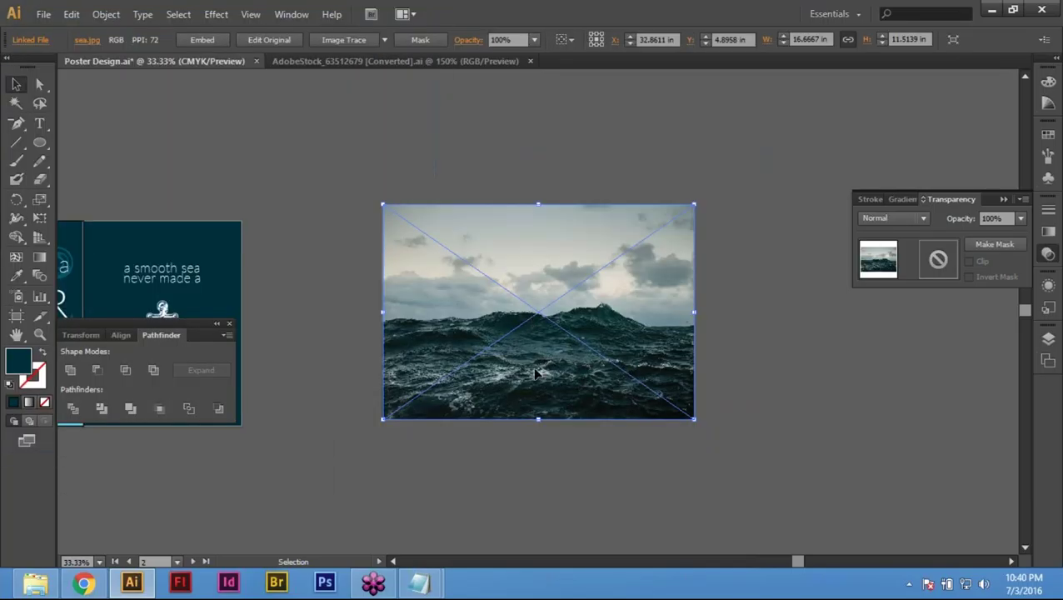
key("space")
left_click_drag(539, 318, 479, 376)
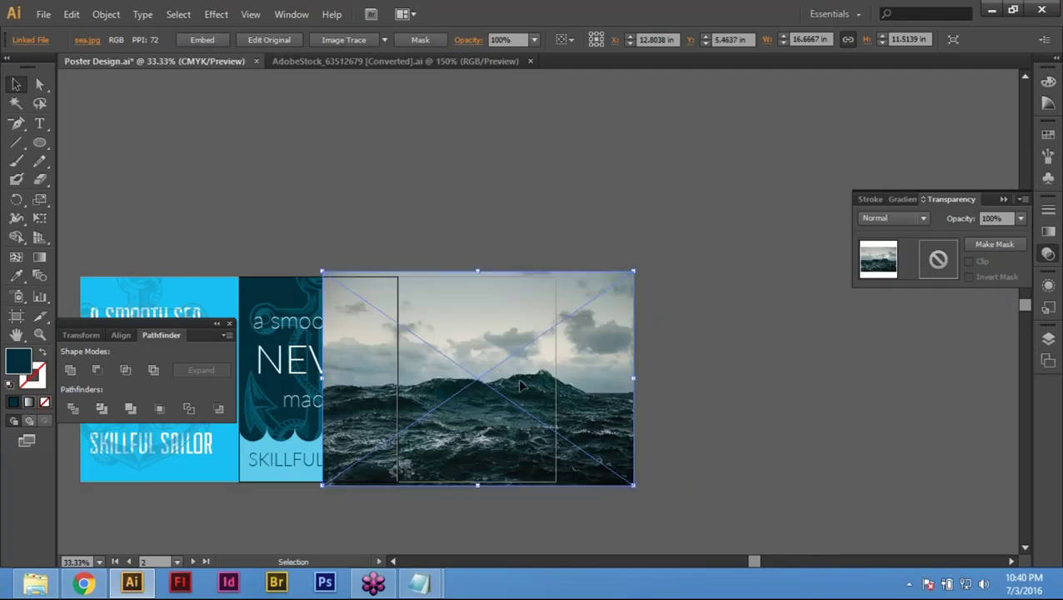
Step: Send the sea photo to the back, behind the posters
right_click(474, 349)
mouse_move(537, 439)
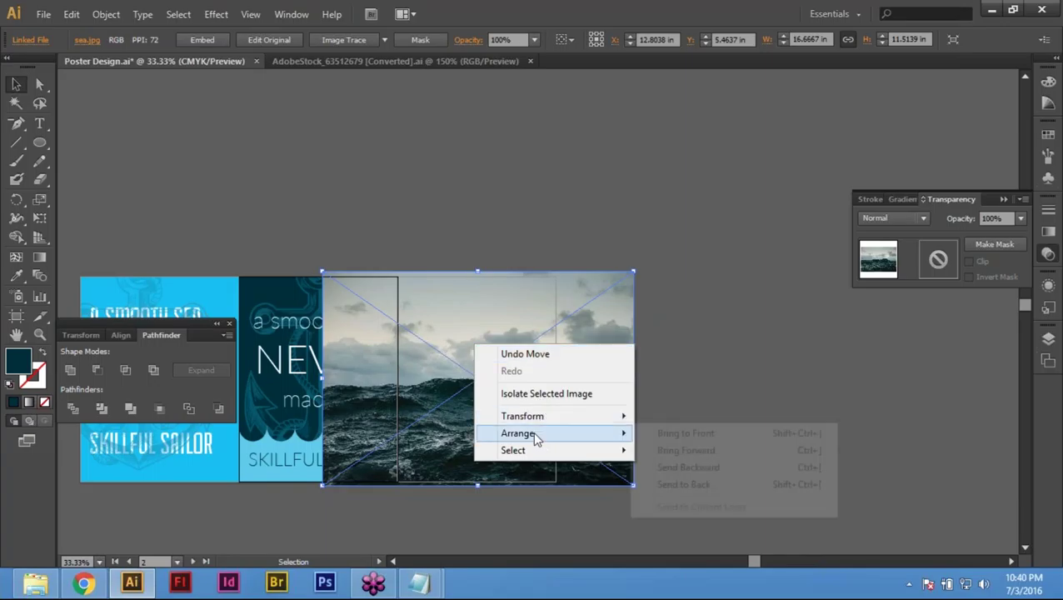
left_click(704, 492)
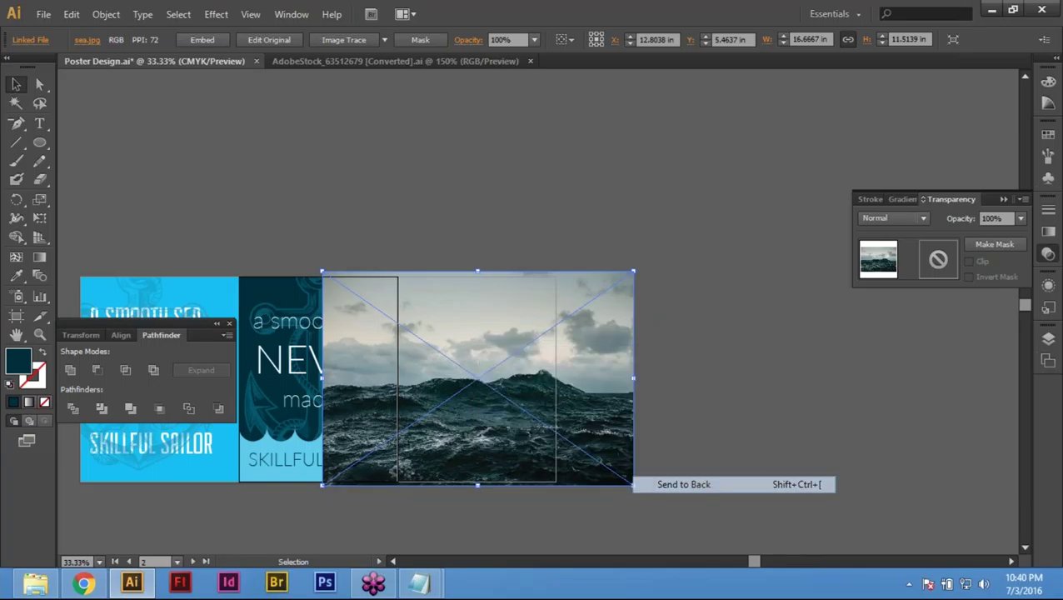
left_click_drag(436, 202, 572, 207)
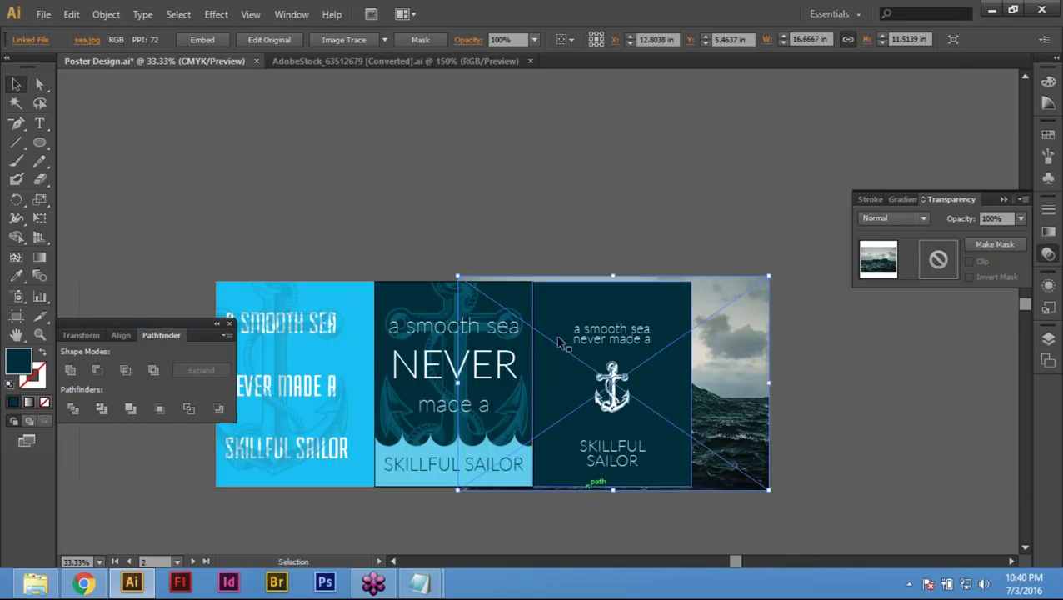
left_click(572, 207)
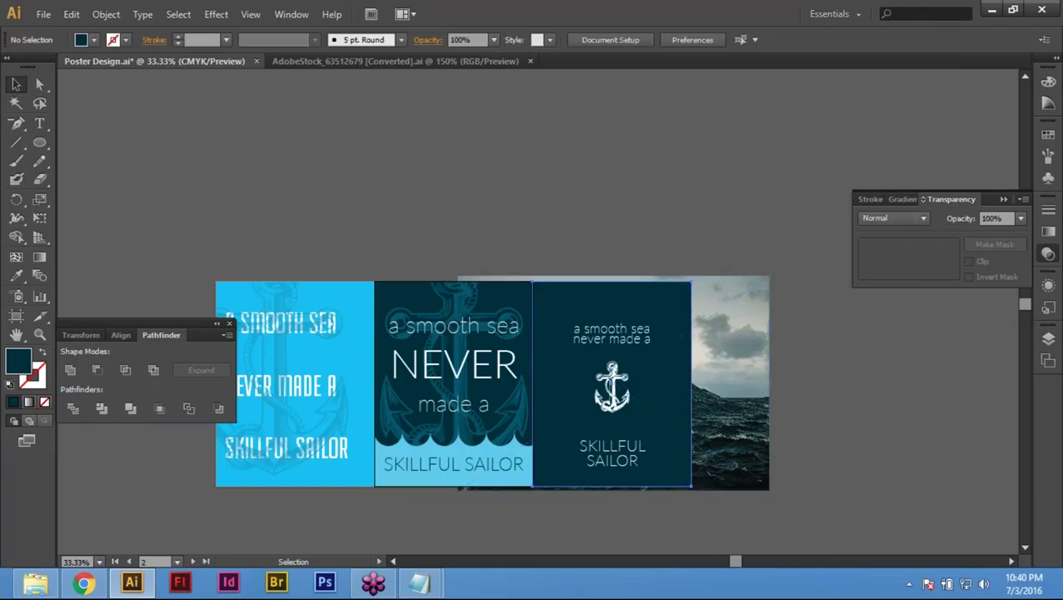
Step: Paste a copy of the navy poster rectangle in front and select it with the sea photo
left_click(666, 316)
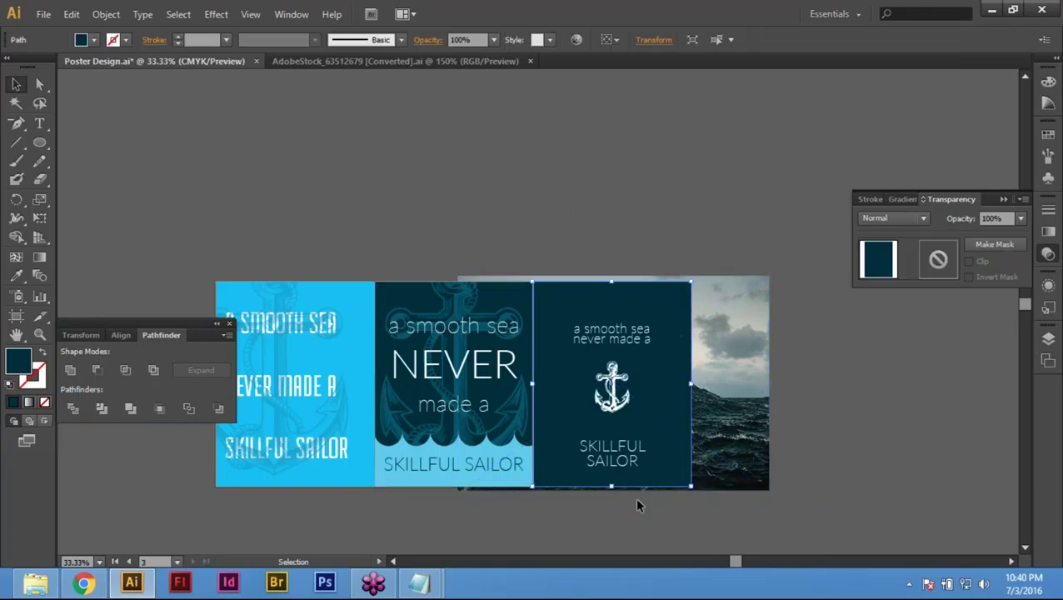
left_click(71, 14)
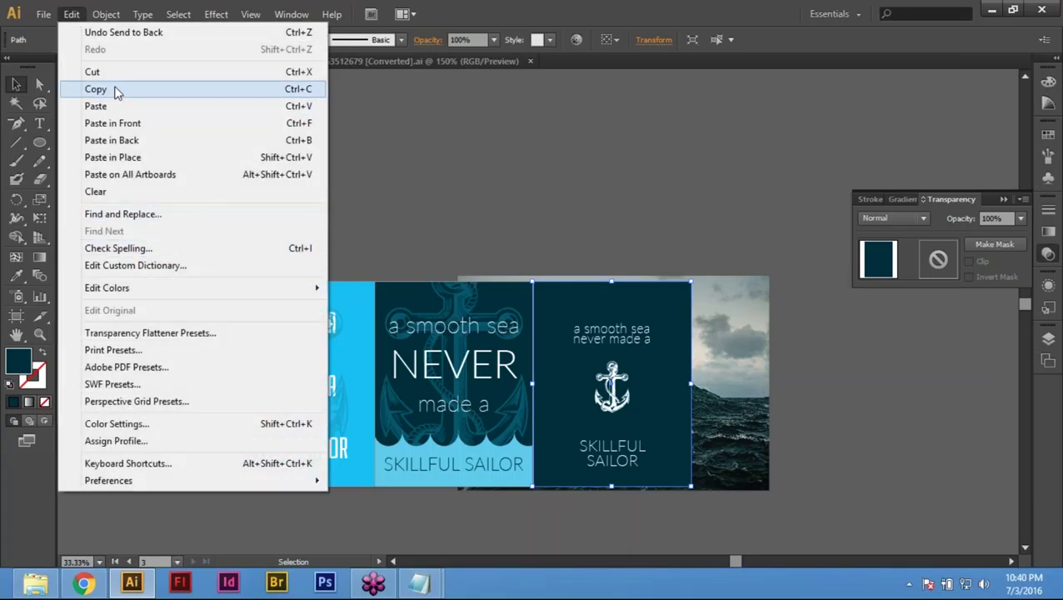
left_click(116, 90)
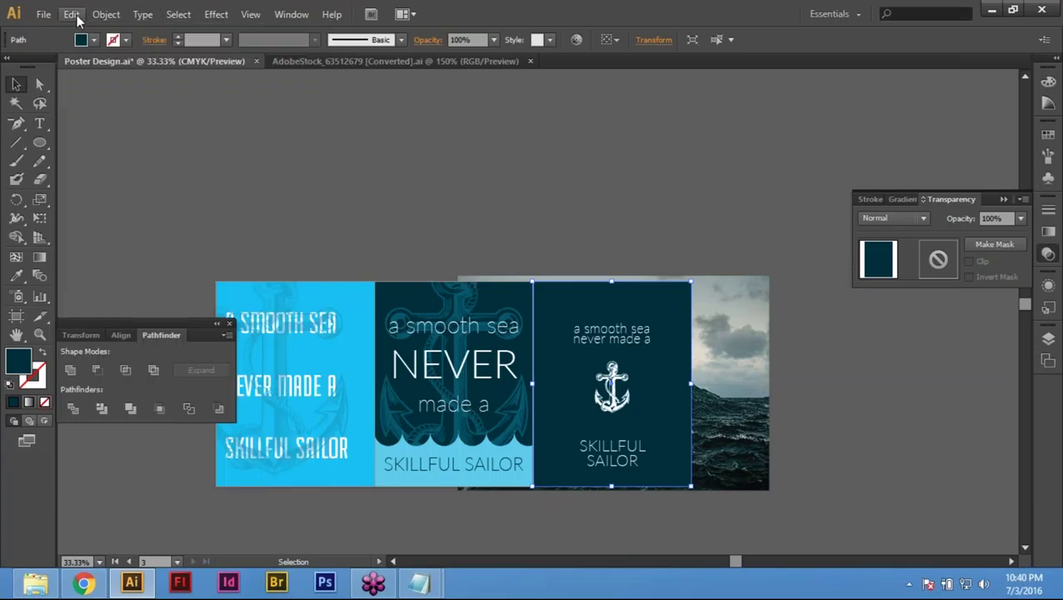
left_click(74, 15)
left_click(143, 126)
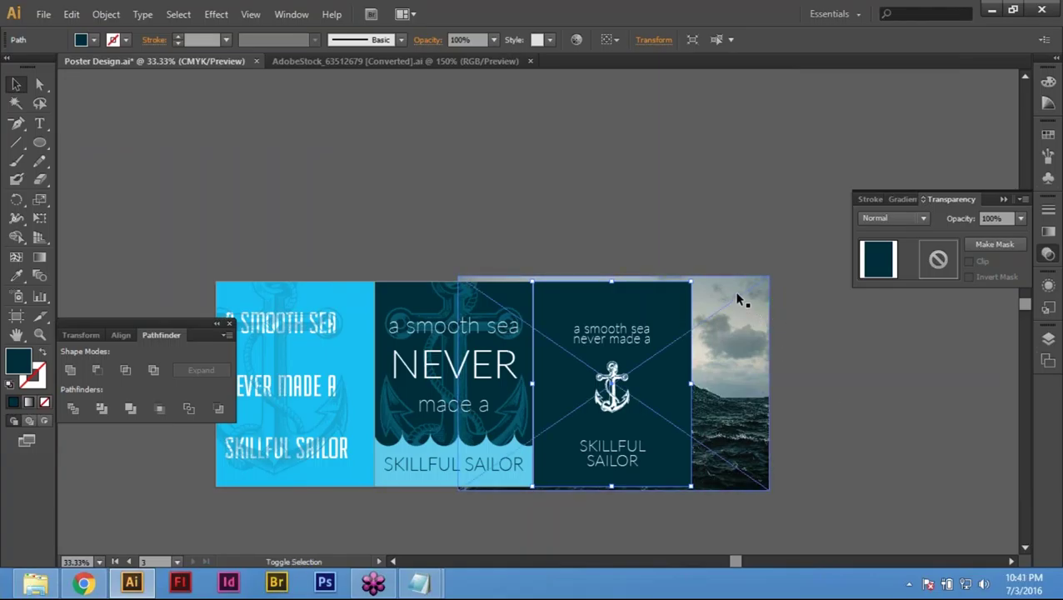
left_click(738, 298, "shift")
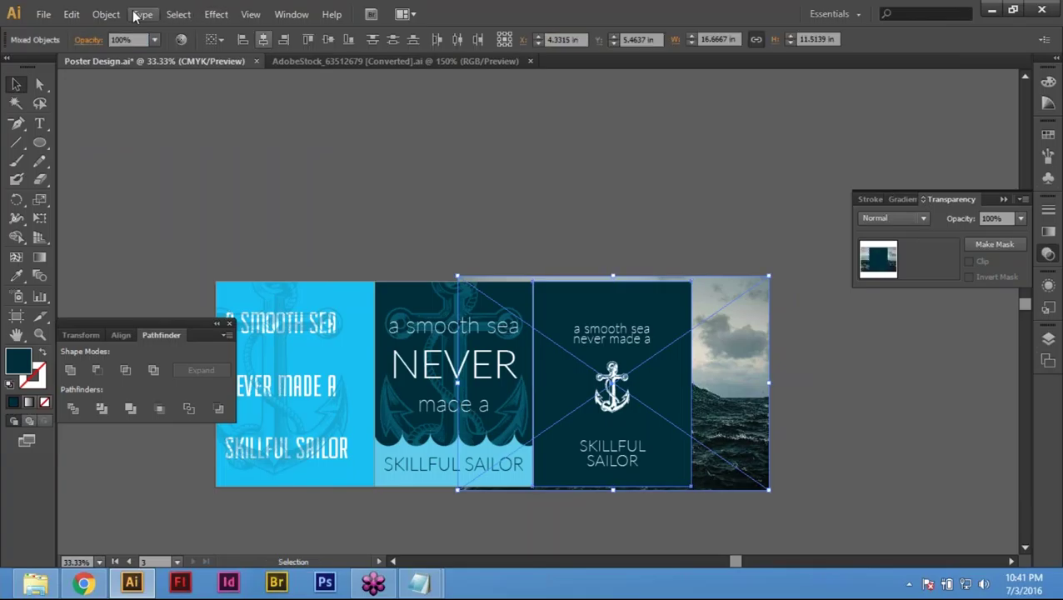
Step: Clip the sea photo to the navy rectangle copy and zoom in on the posters
left_click(104, 14)
mouse_move(206, 472)
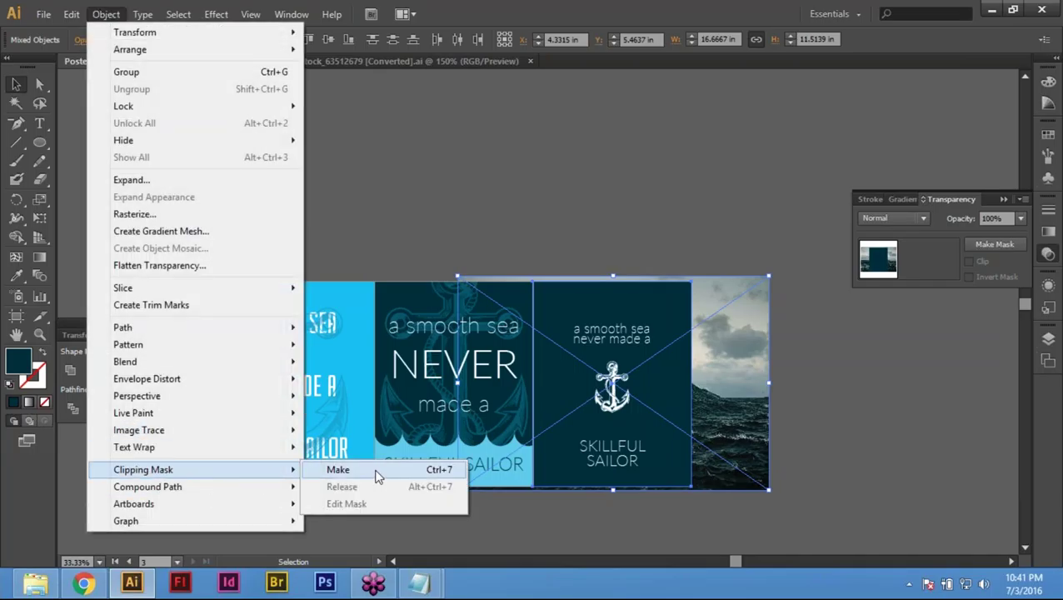
left_click(338, 470)
key("ctrl+space")
left_click_drag(209, 201, 883, 522)
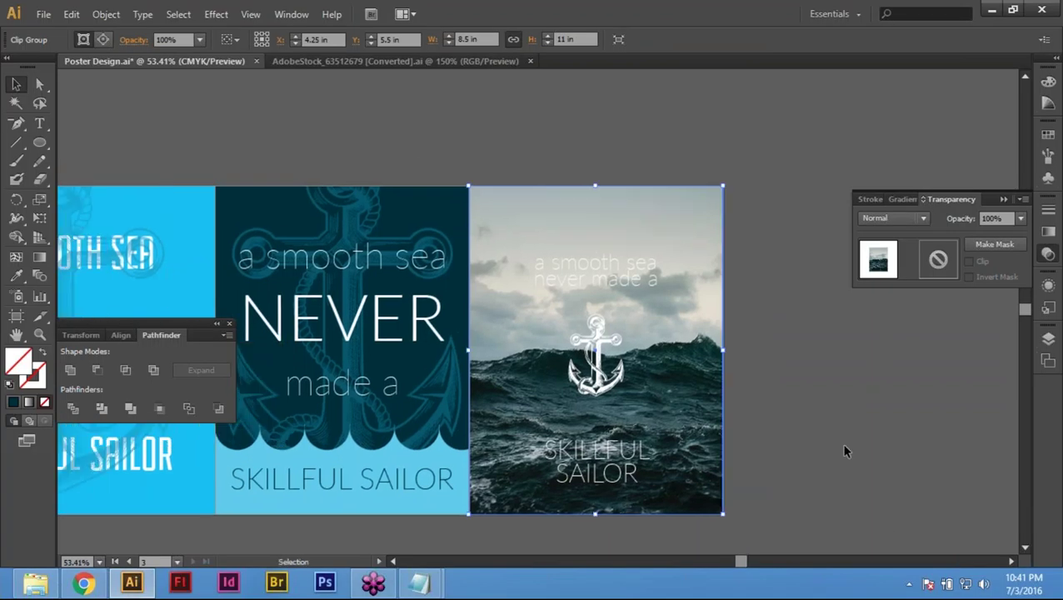
left_click(846, 418)
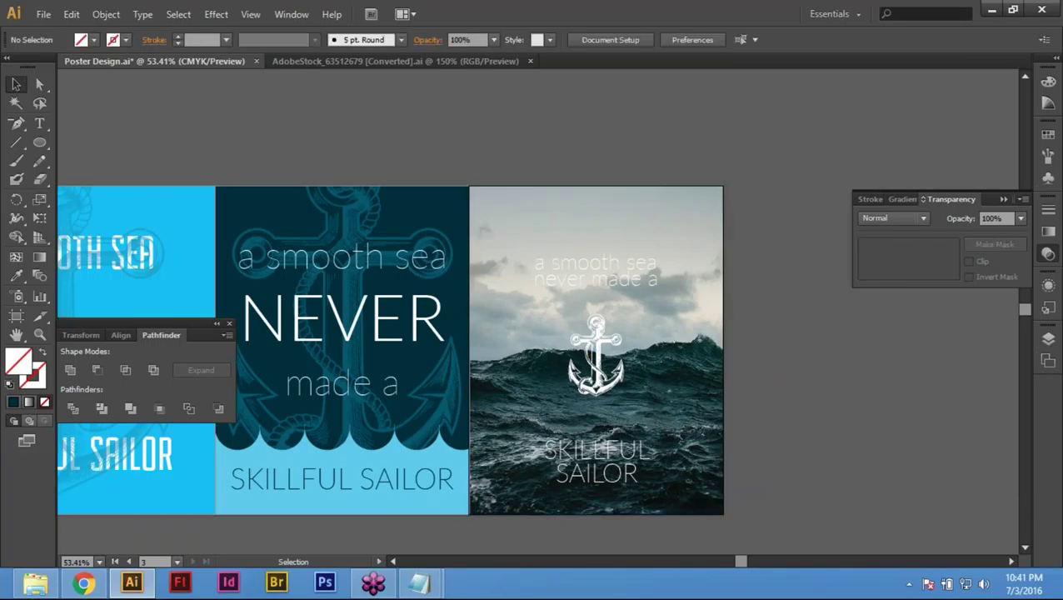
Step: Send the sea photo clip group behind the dark navy panel
left_click(649, 379)
right_click(665, 351)
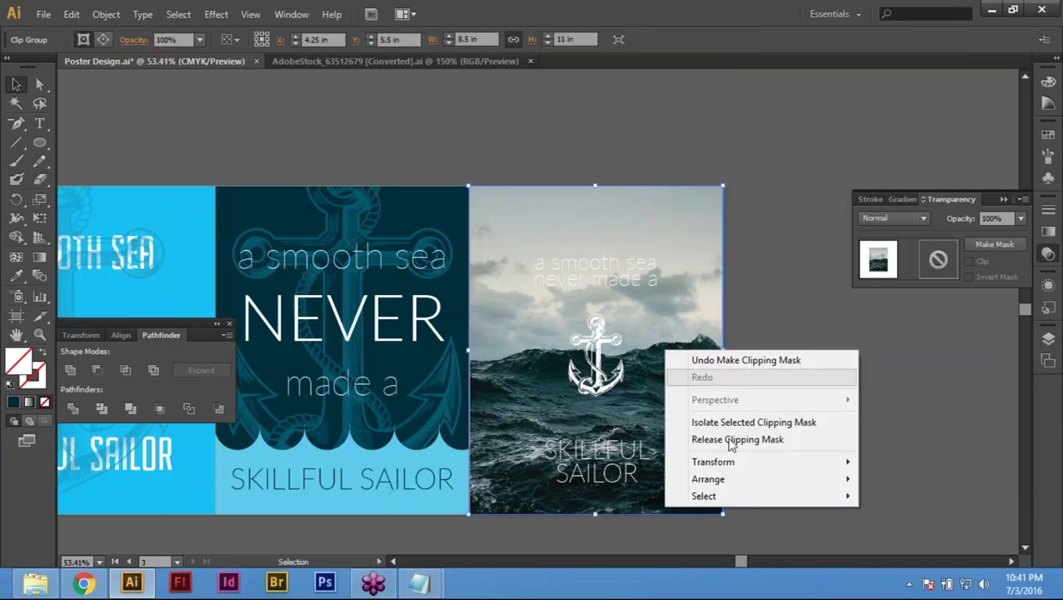
mouse_move(731, 484)
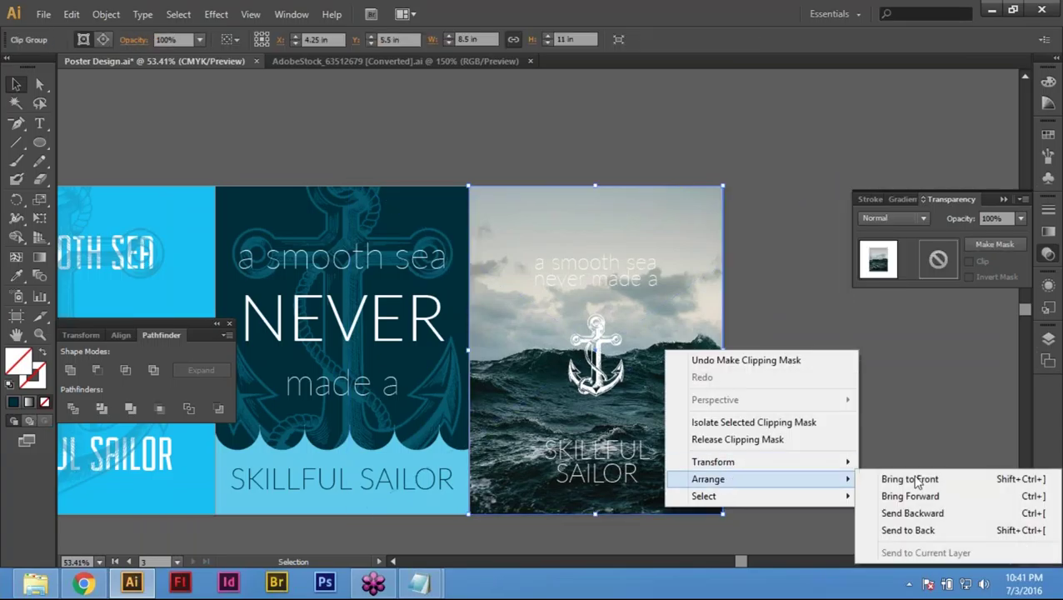
left_click(959, 540)
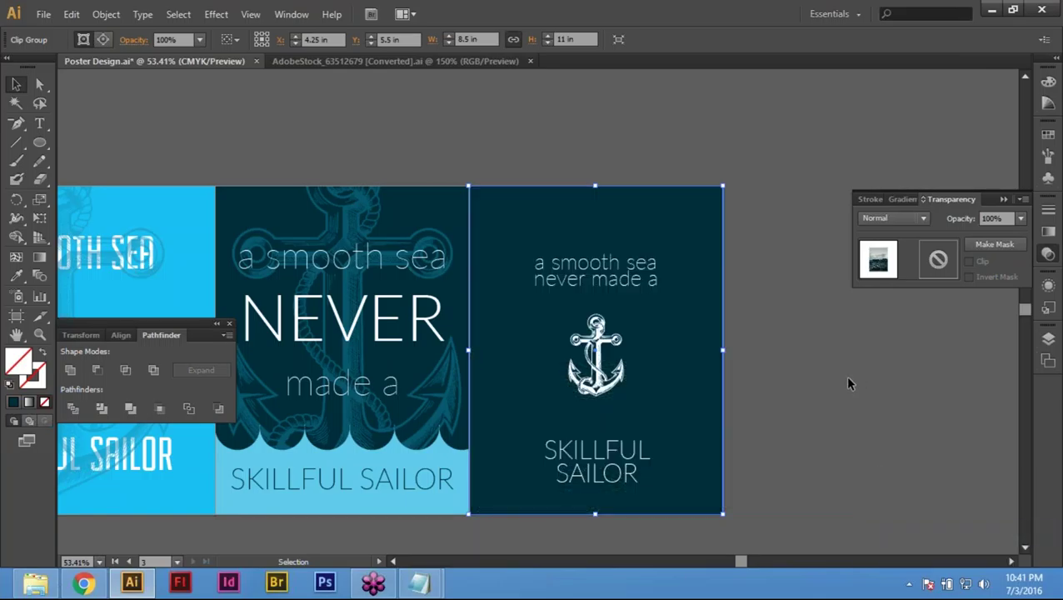
left_click(800, 350)
left_click(675, 238)
key("Delete")
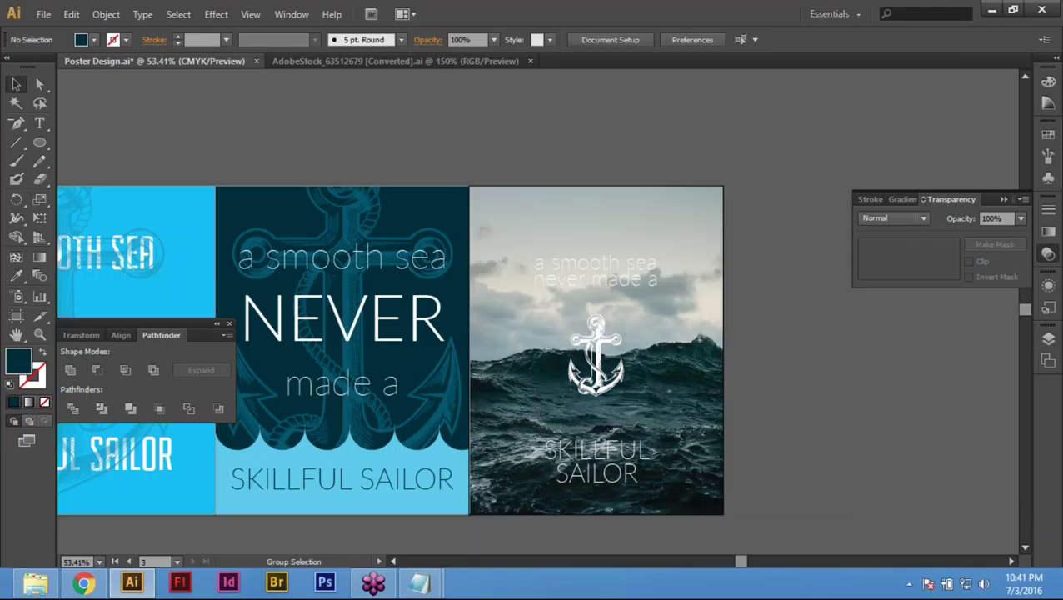
key("ctrl+z")
Step: Try 70% opacity on the dark panel, then return it to 100%
left_click(991, 219)
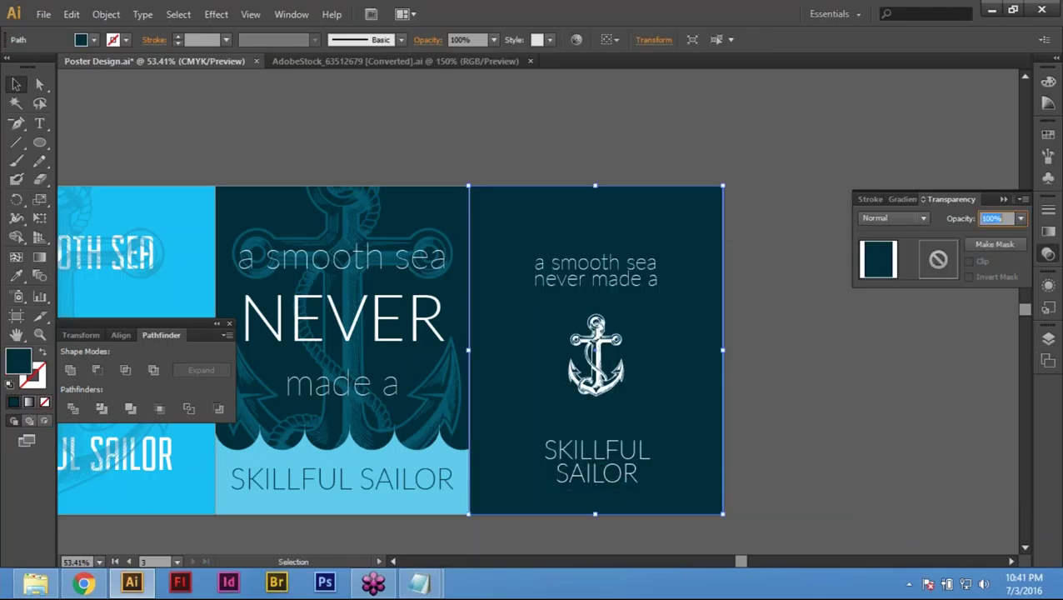
type("70")
key("Return")
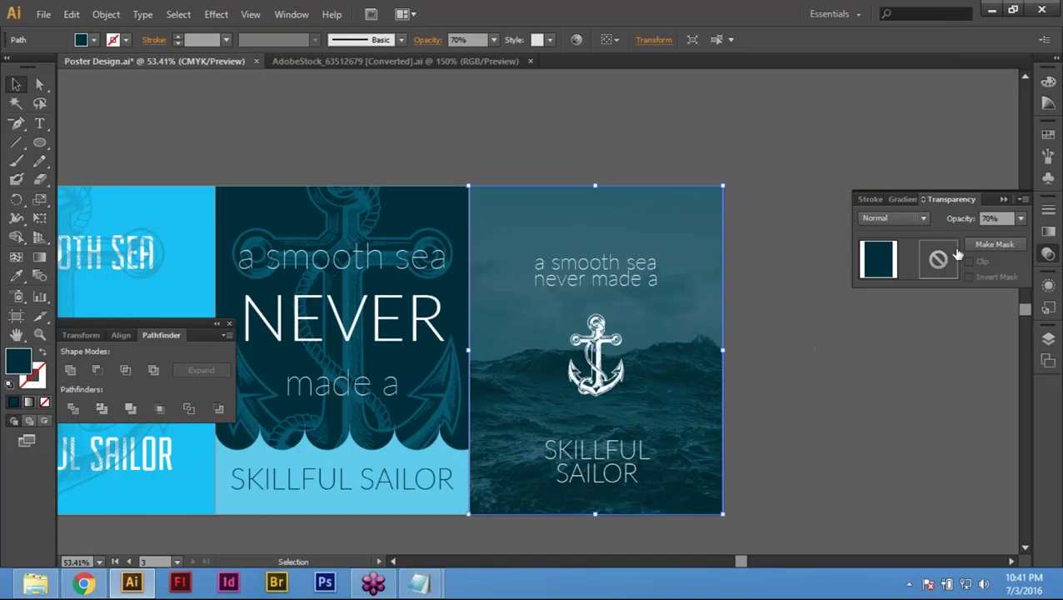
left_click(892, 219)
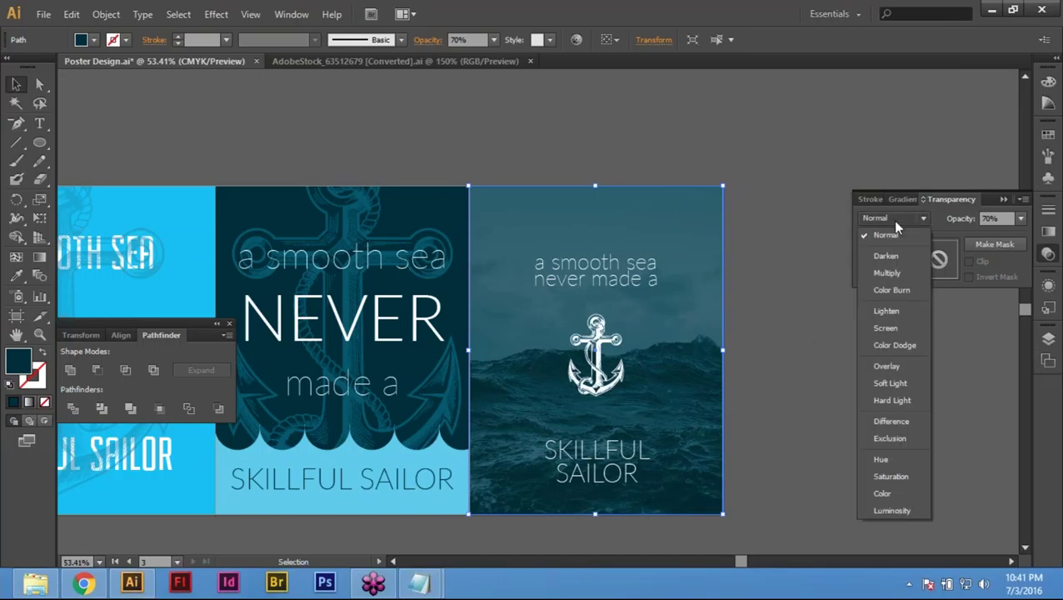
left_click(990, 218)
left_click(996, 220)
type("100")
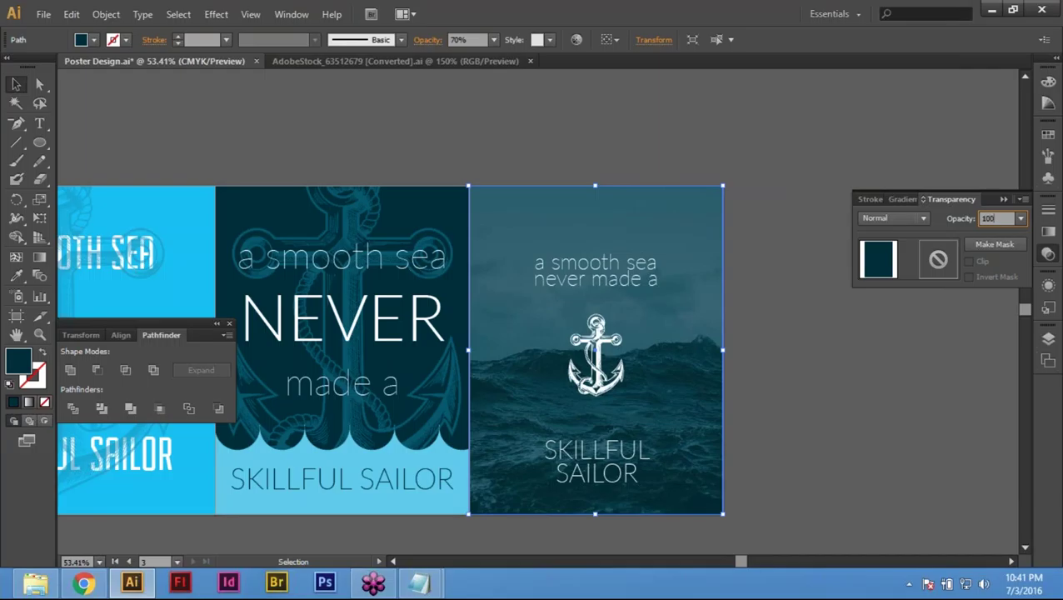
key("Return")
left_click(761, 341)
left_click(669, 382)
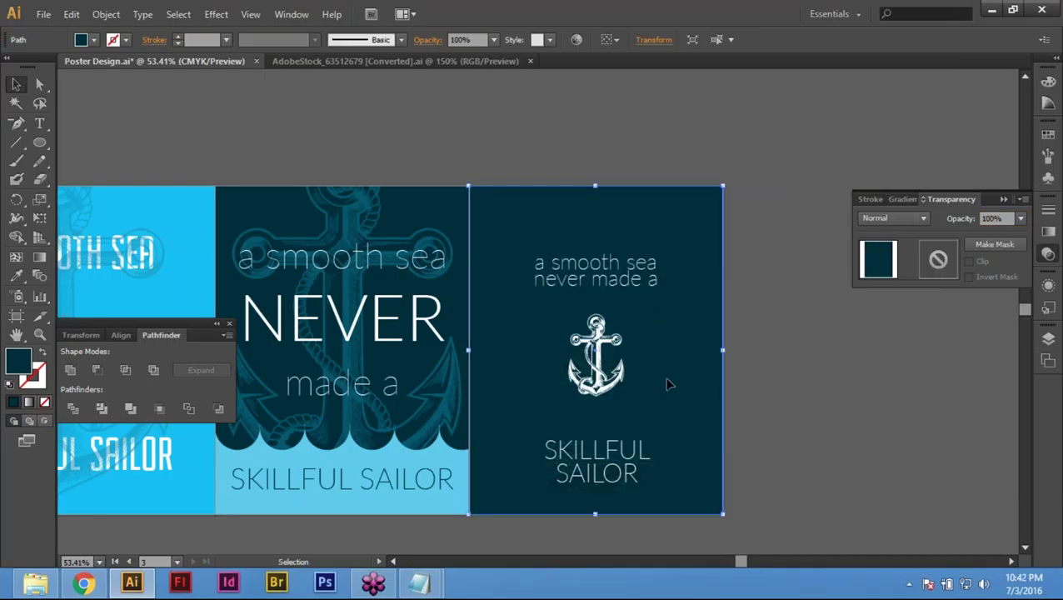
Step: Send the dark navy panel behind the sea photo clip group
right_click(677, 300)
mouse_move(714, 518)
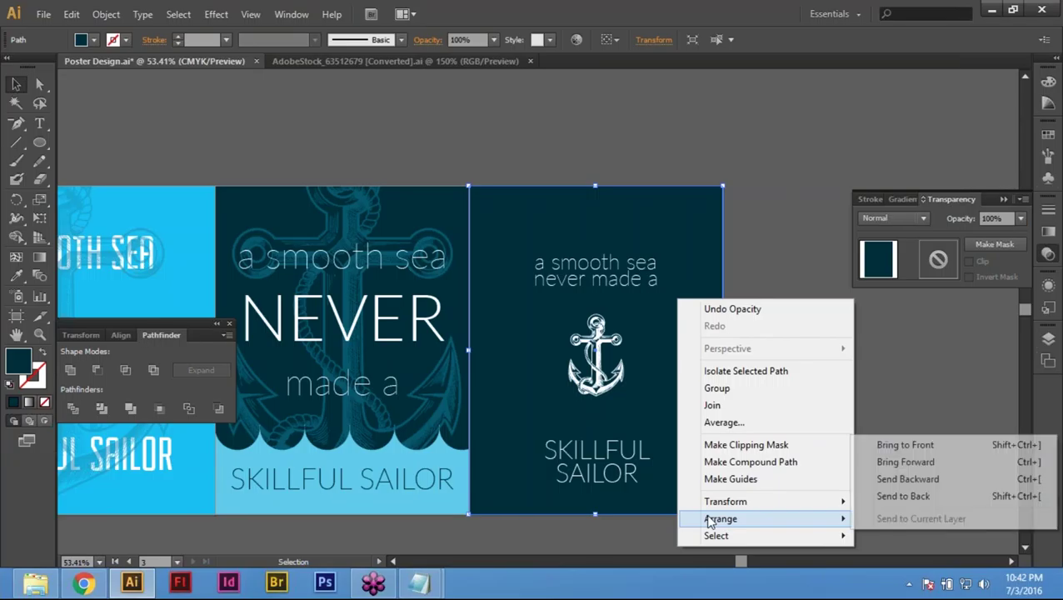
left_click(933, 505)
left_click_drag(850, 178, 658, 230)
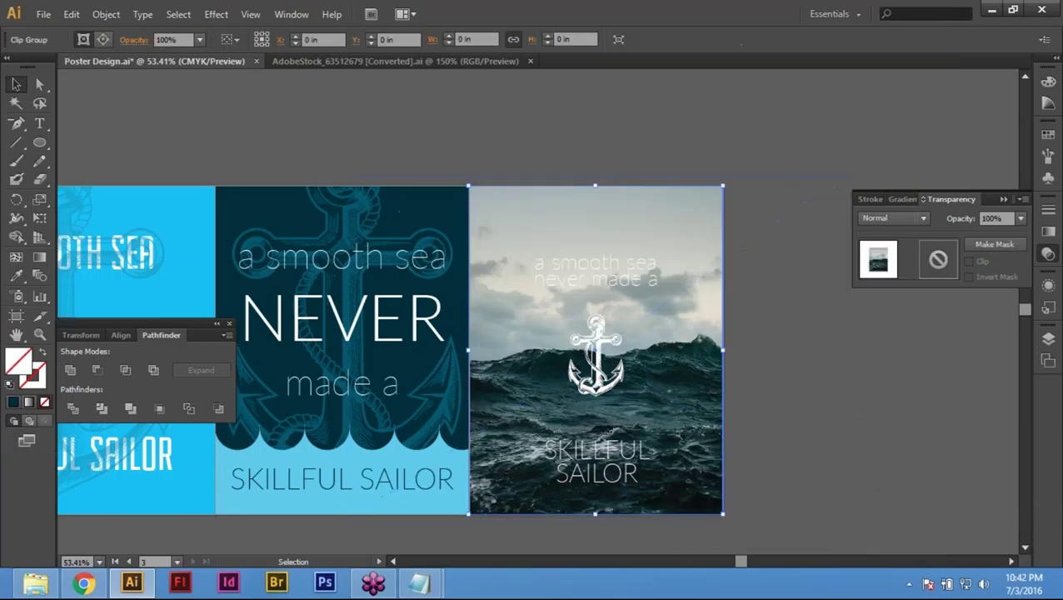
Step: Lower the sea photo group's opacity through 70% and 60% to 50%
left_click(990, 218)
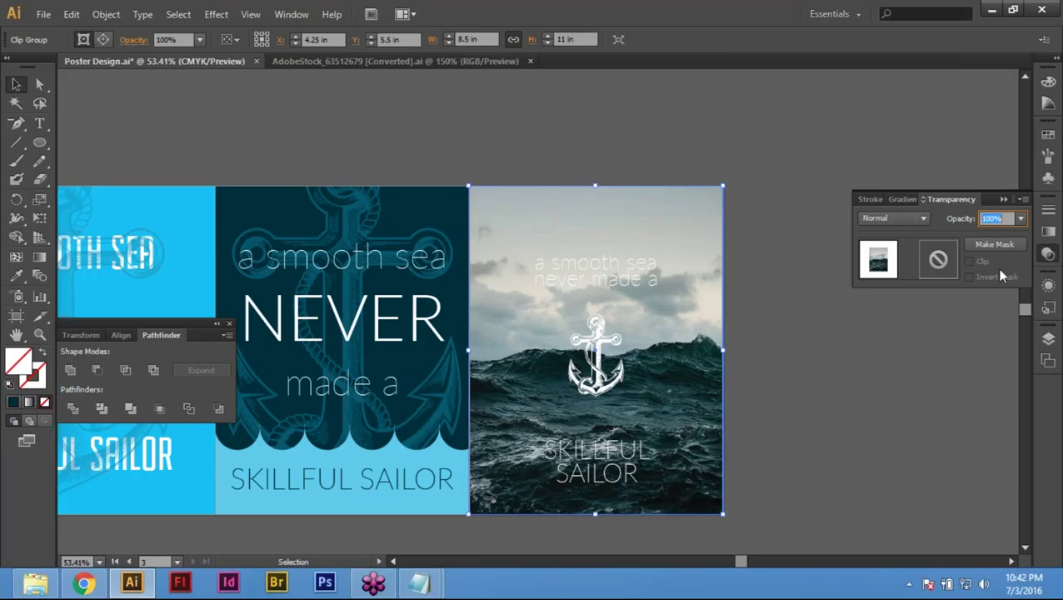
type("70")
key("Return")
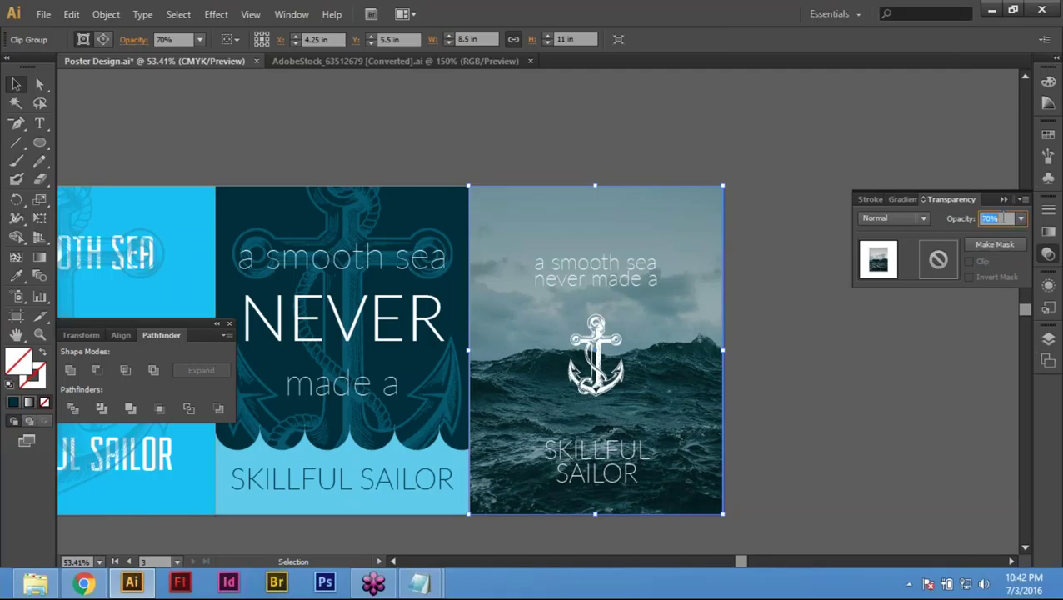
type("60")
key("Return")
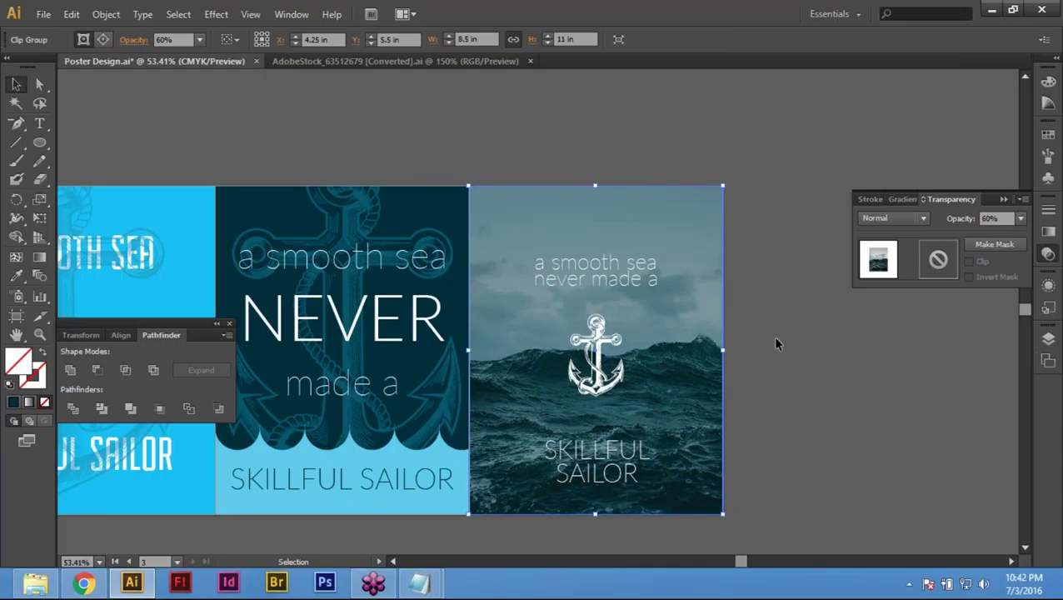
left_click(990, 218)
type("50")
key("Return")
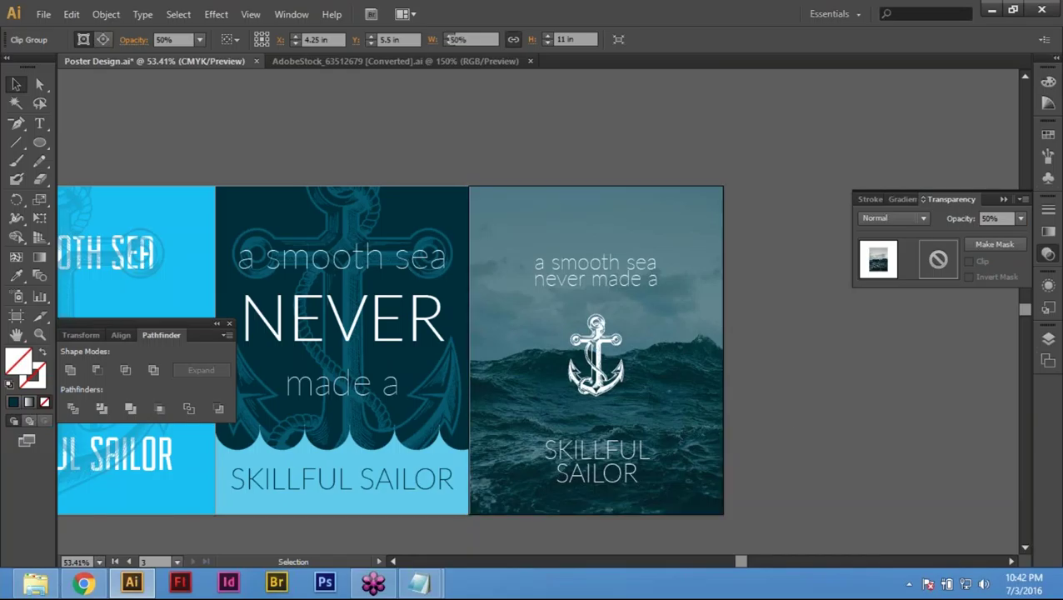
left_click(733, 398)
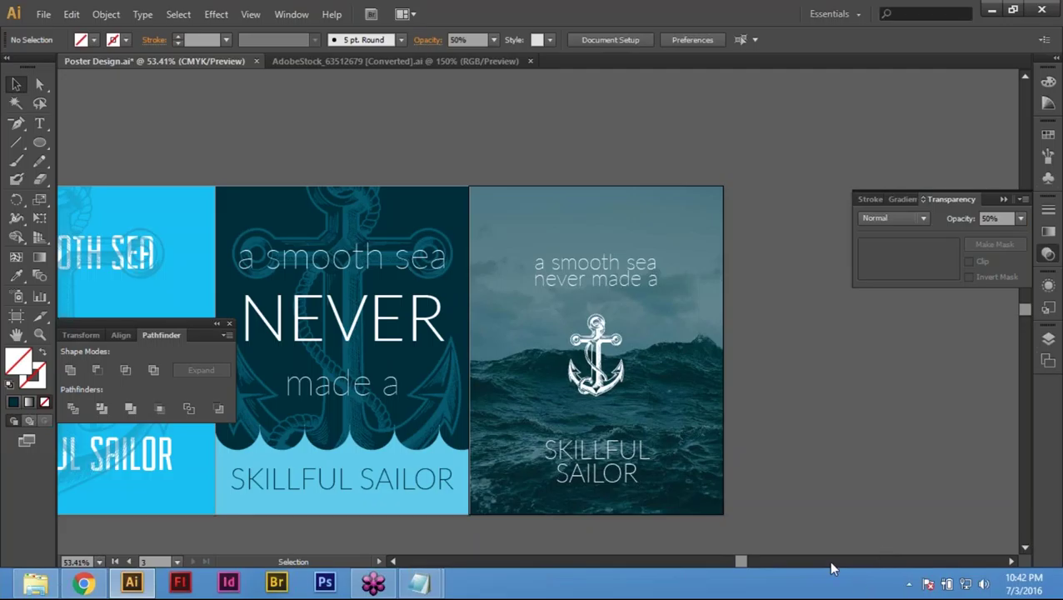
Step: Delete the sea photo to compare the look, then restore it with undo
left_click(703, 360)
key("Delete")
left_click(875, 404)
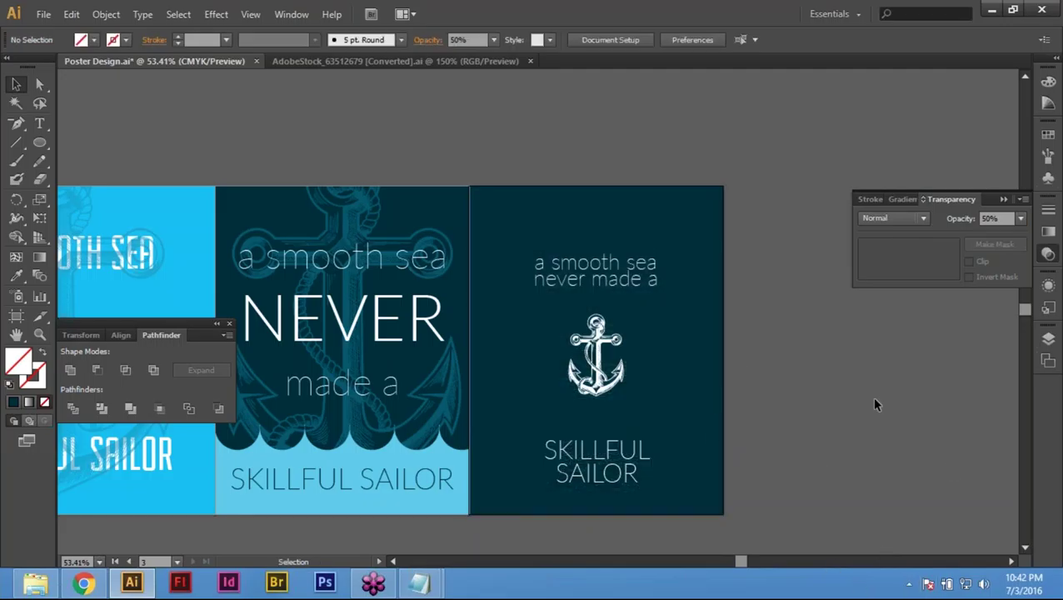
key("ctrl+z")
left_click(846, 379)
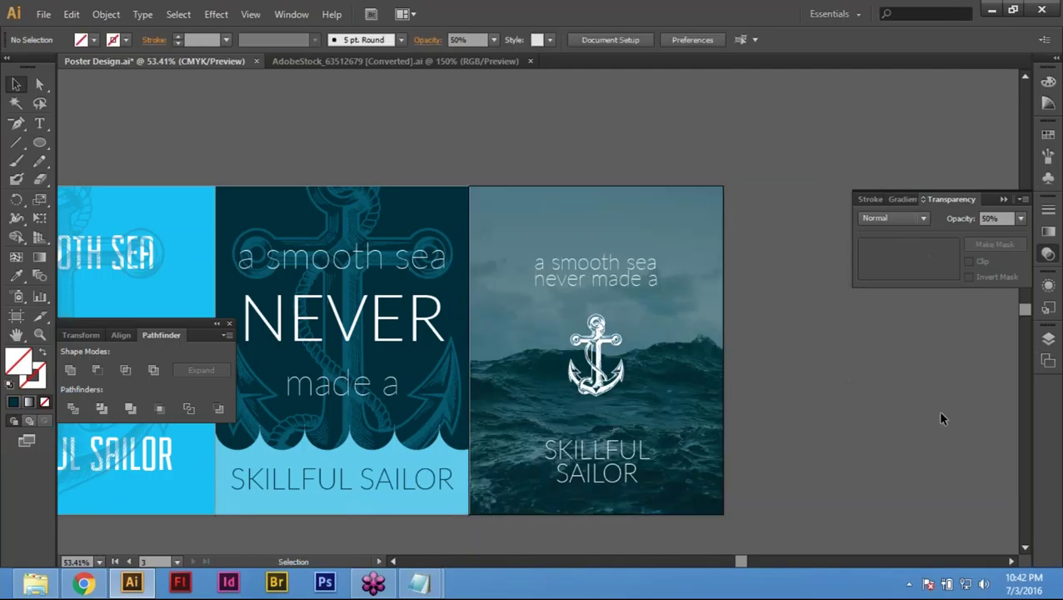
Step: Show the guides on all artboards, toggling them off and back on
left_click(690, 338)
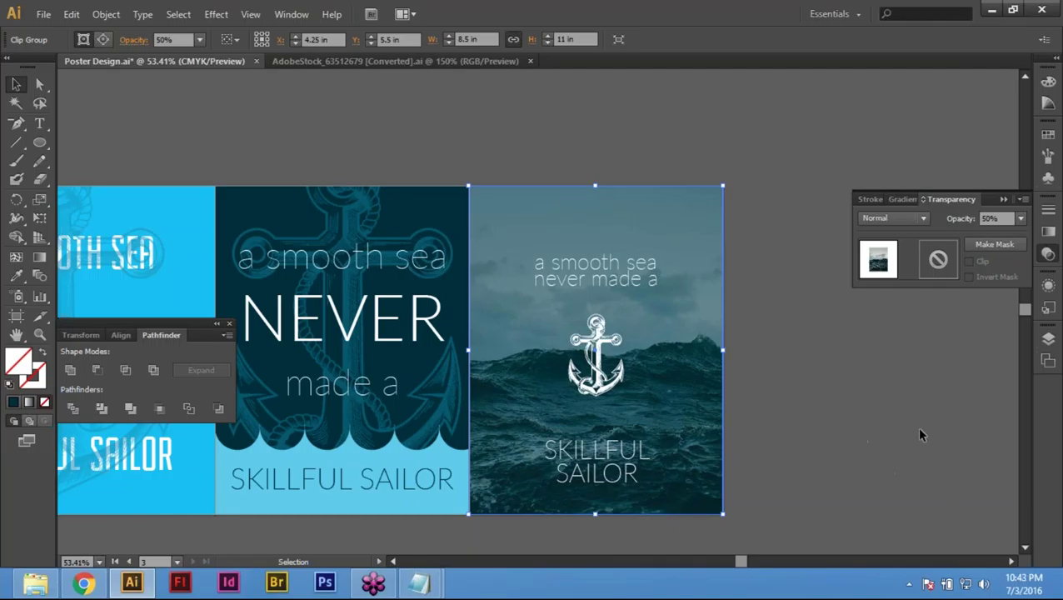
left_click(942, 414)
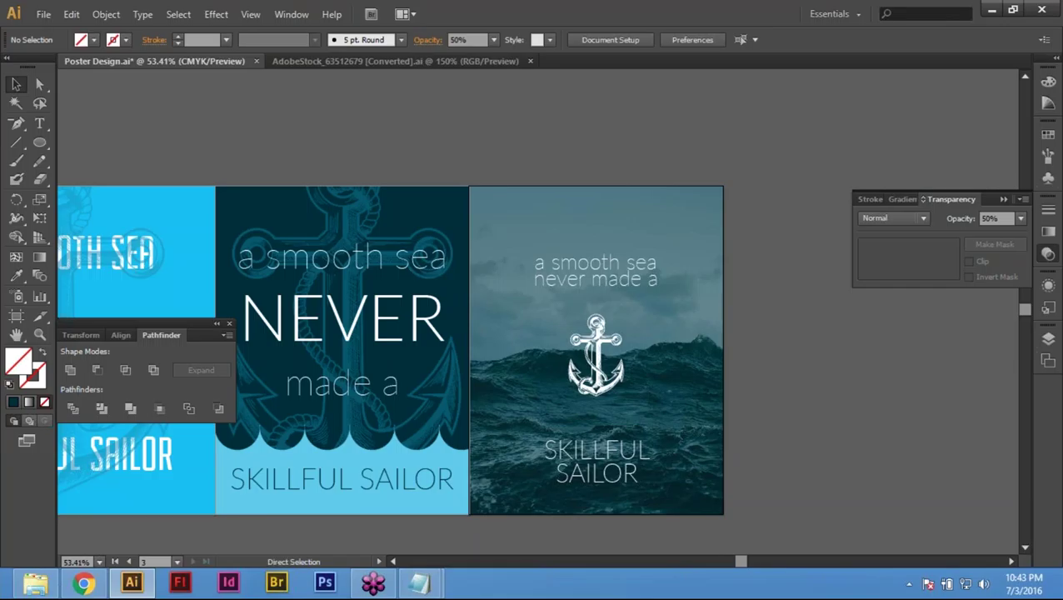
key("ctrl+semicolon")
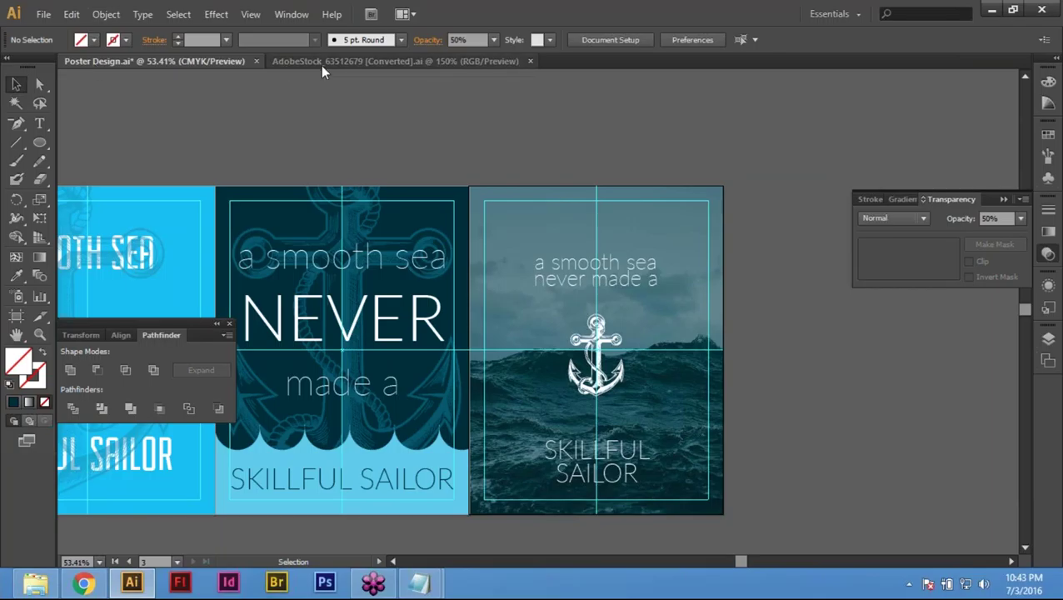
left_click(250, 15)
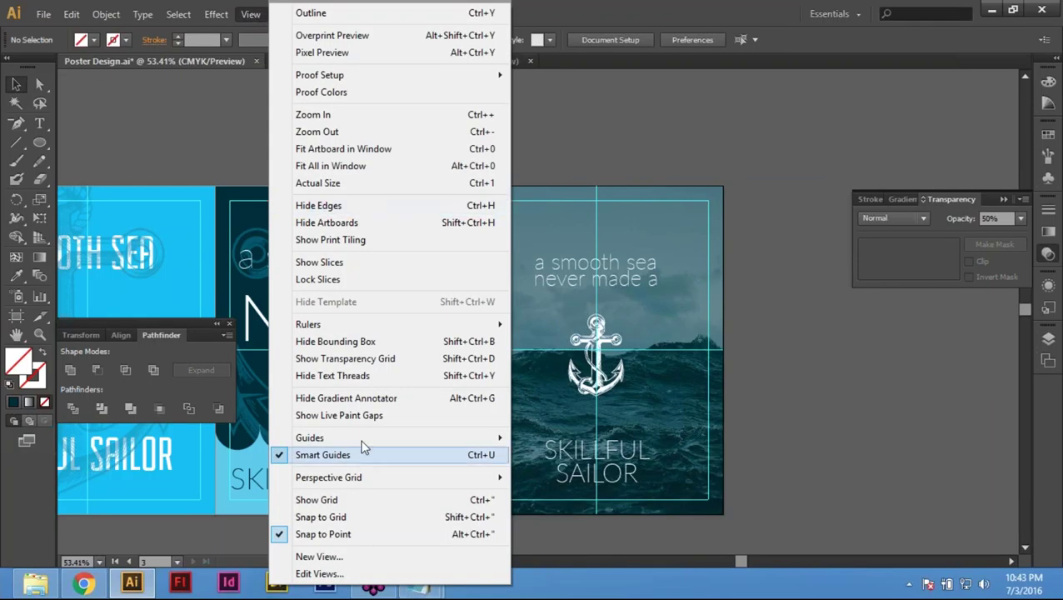
mouse_move(363, 437)
left_click(575, 438)
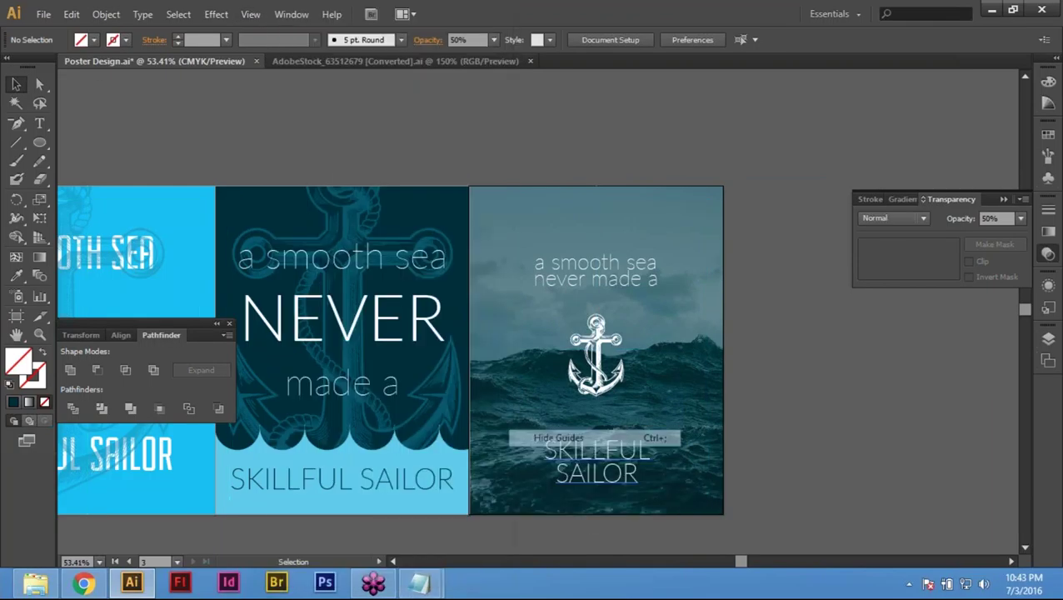
left_click(252, 14)
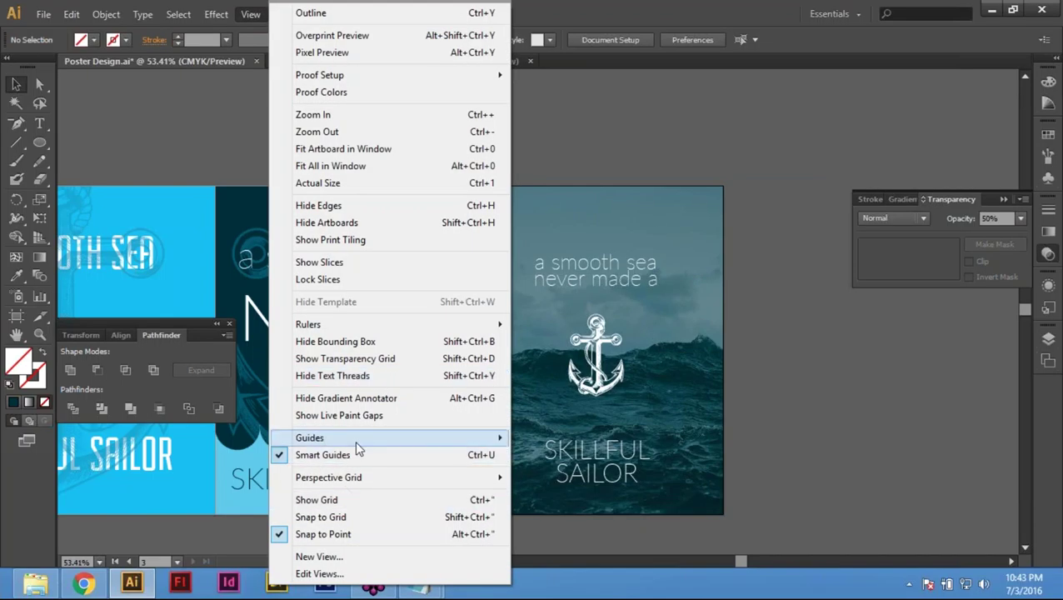
mouse_move(361, 438)
left_click(574, 440)
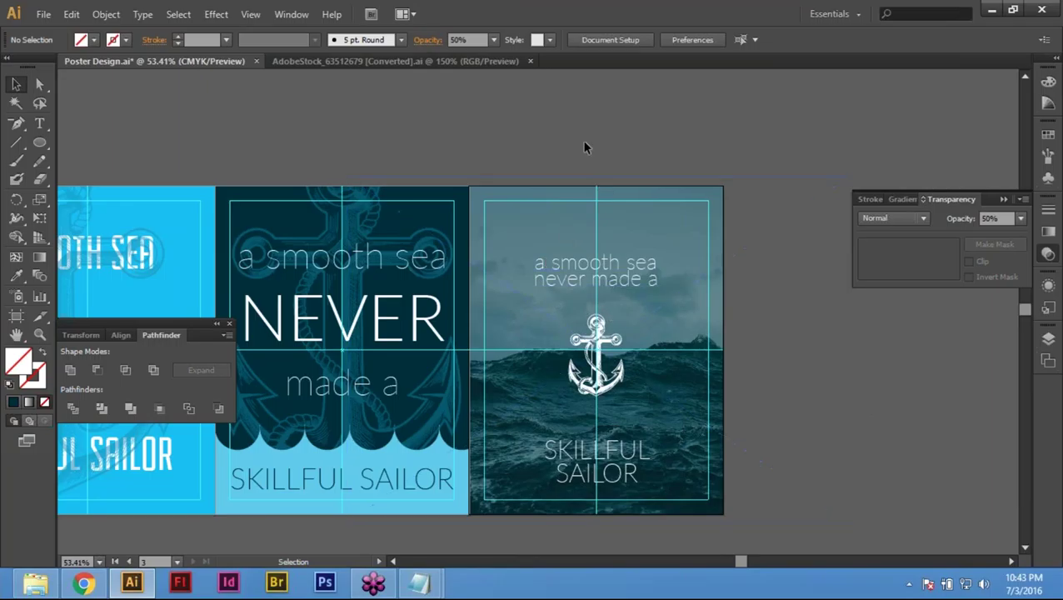
Step: Save Poster Design.ai
left_click(43, 14)
left_click(90, 138)
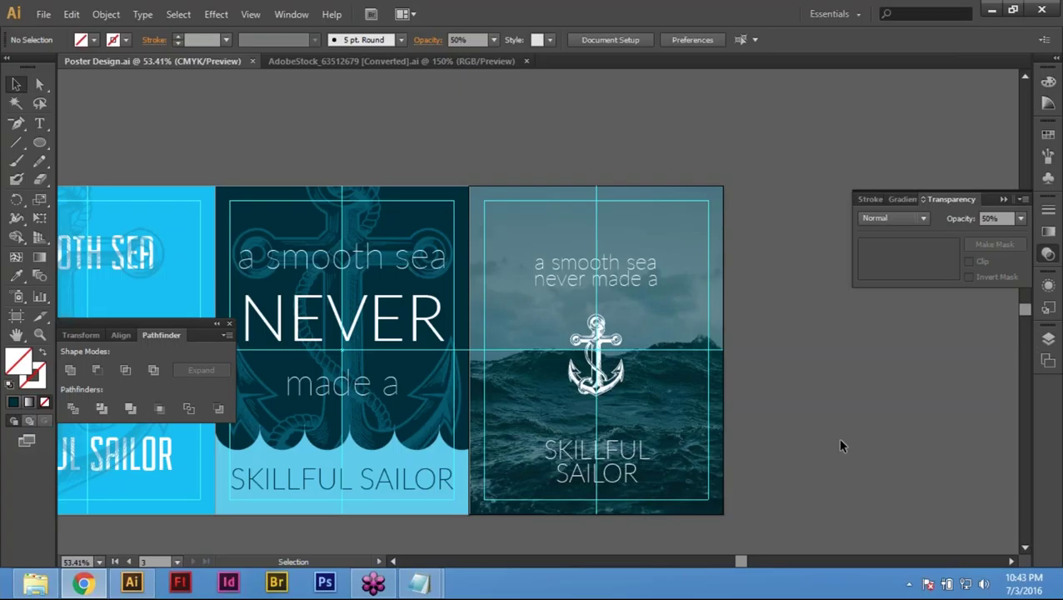
left_click(43, 14)
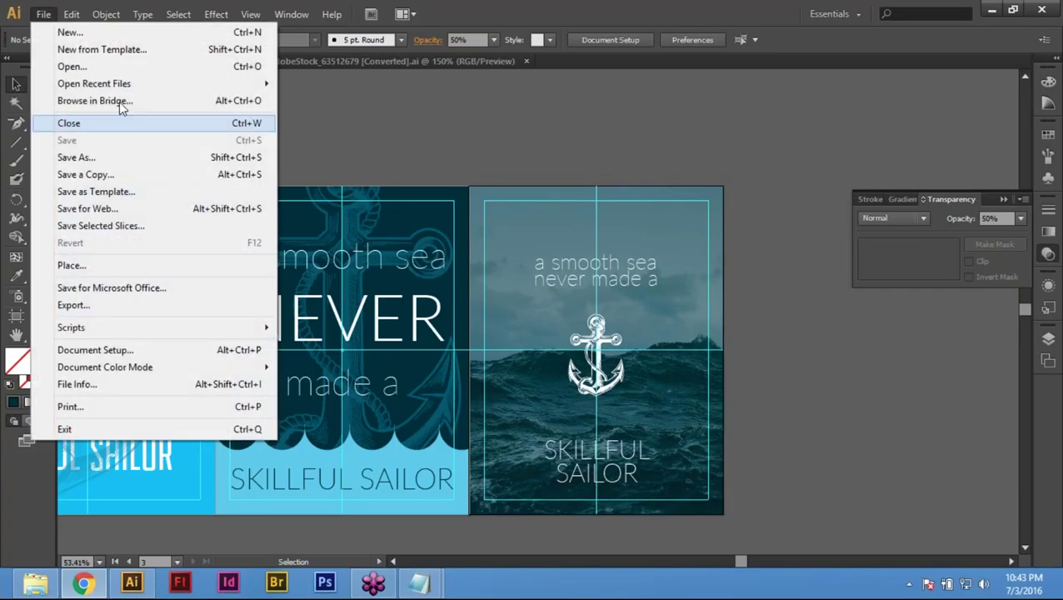
Step: Open typography-poster.ai from the parent folder, accepting the newer-version import warning
key("Escape")
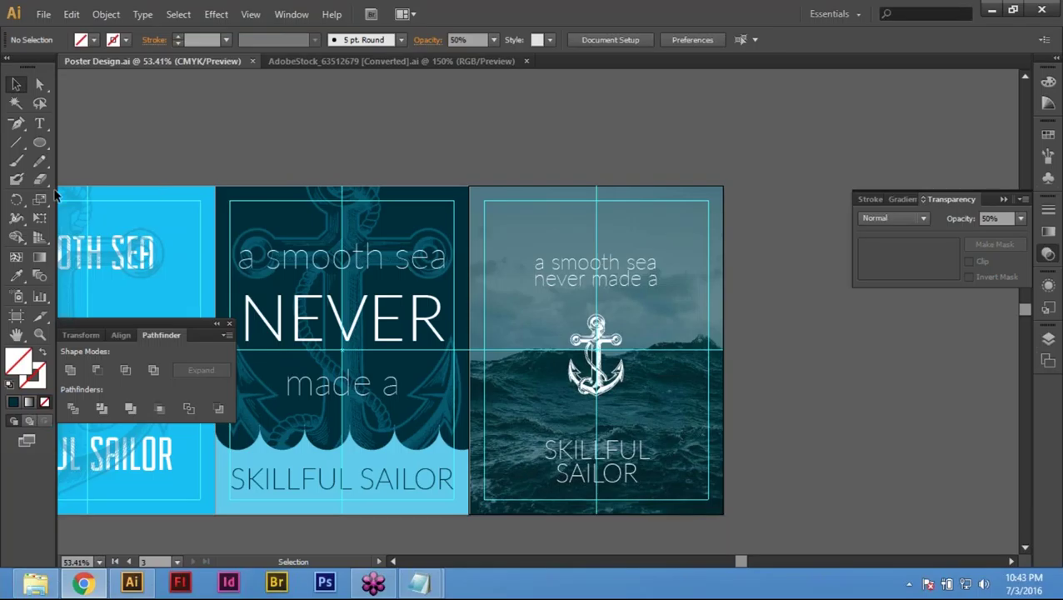
left_click(45, 15)
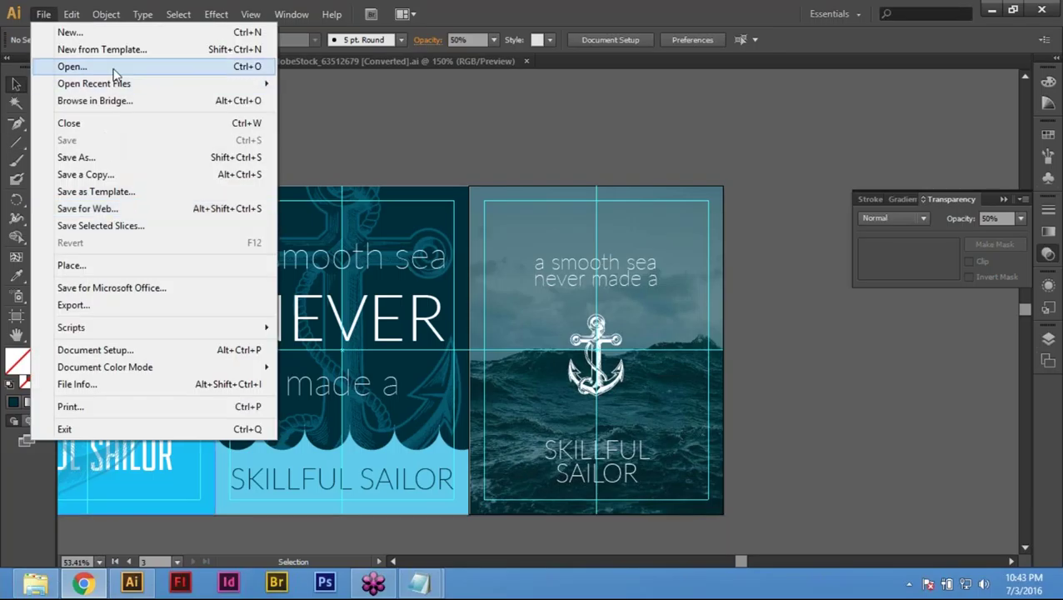
left_click(114, 73)
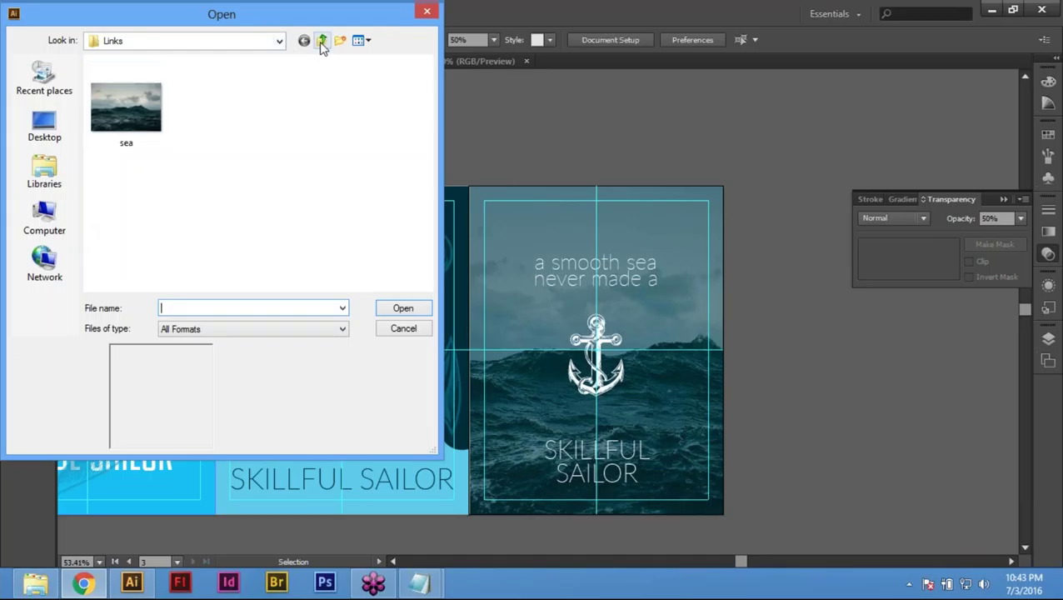
left_click(322, 42)
left_click(143, 155)
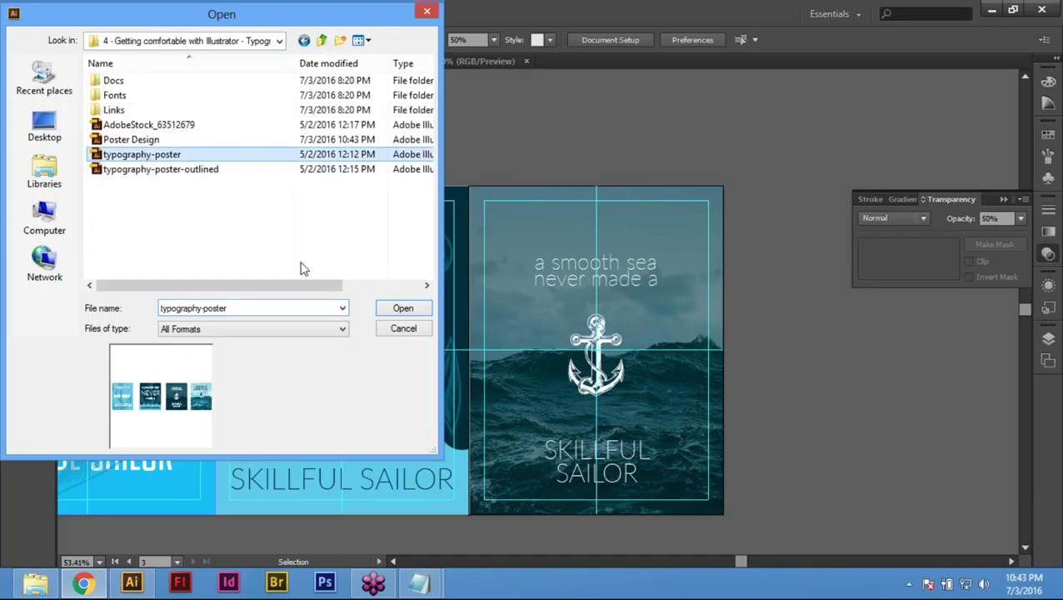
left_click(404, 309)
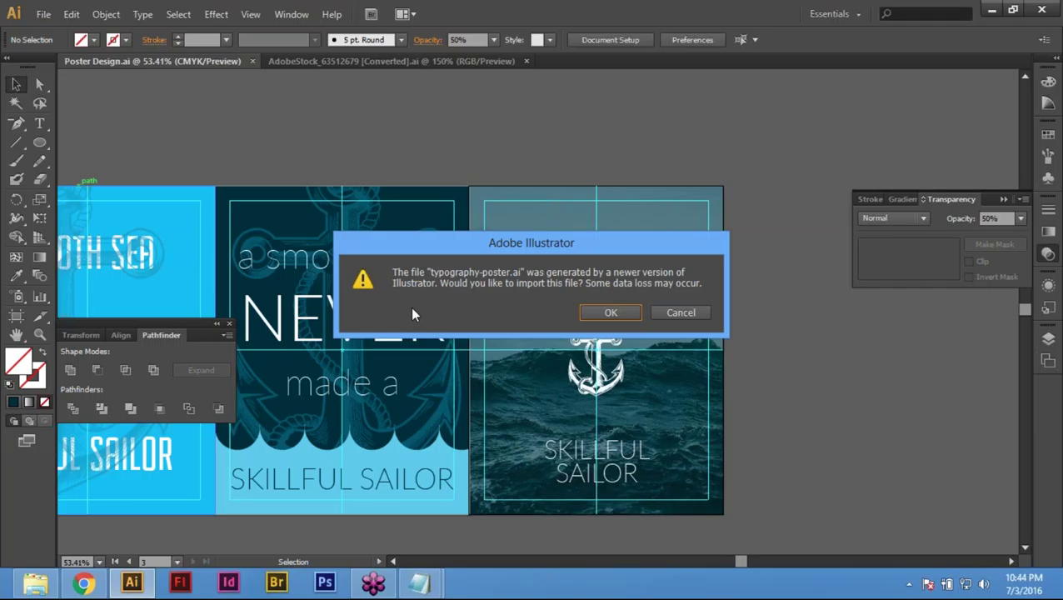
left_click(617, 313)
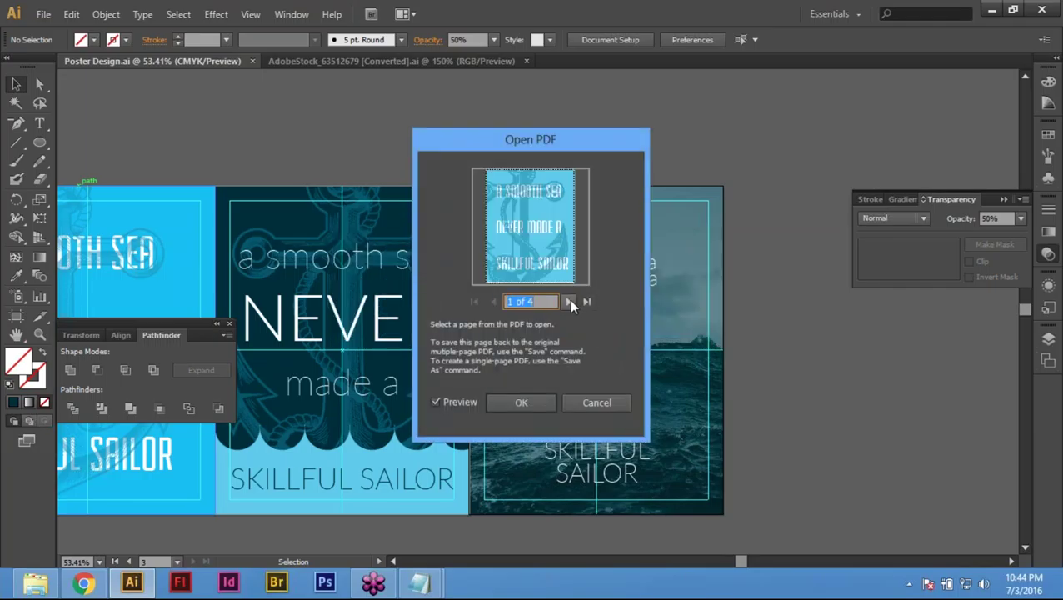
Step: Import page 4 of 4, the sea-photo poster, and confirm the colour mode conversion
left_click(569, 302)
left_click(569, 302)
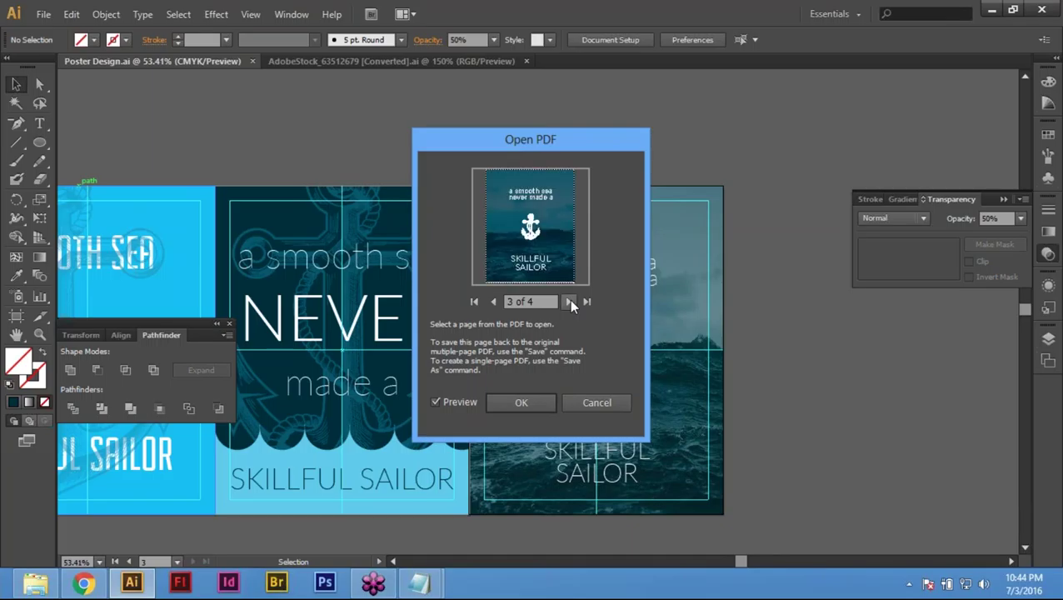
left_click(569, 301)
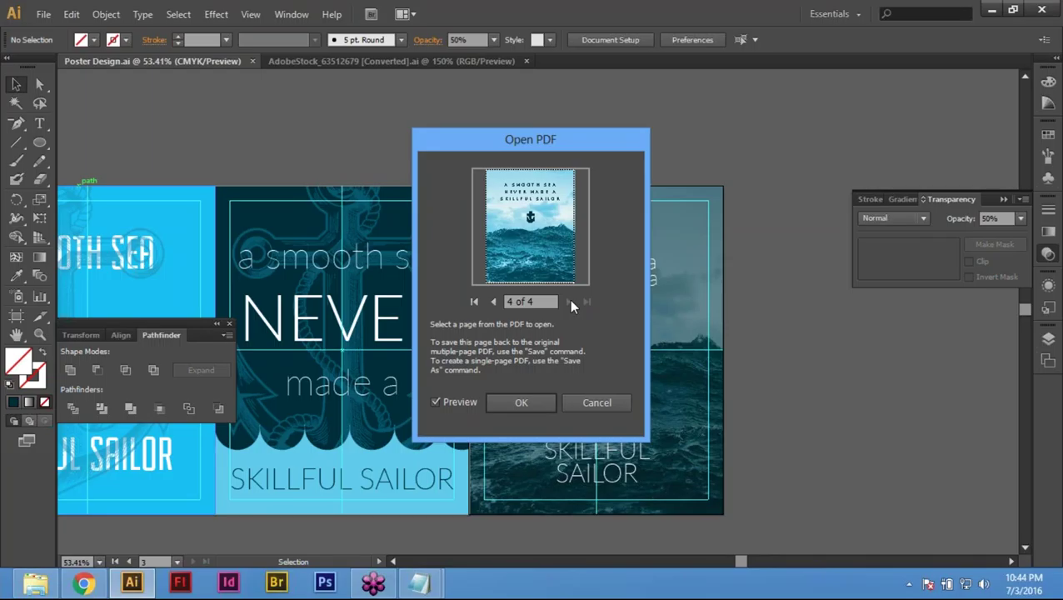
left_click(530, 403)
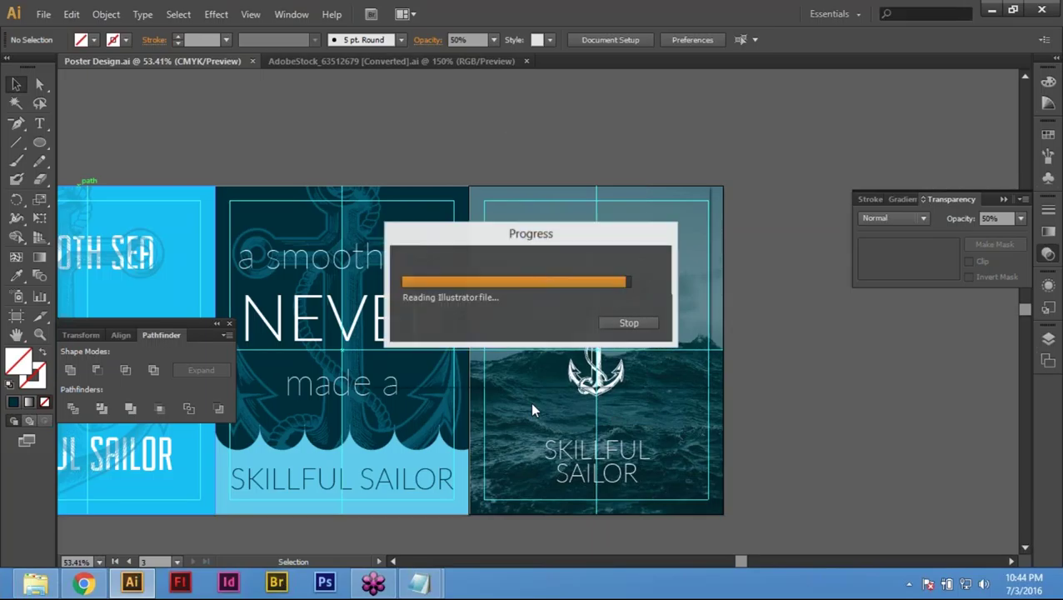
left_click(583, 351)
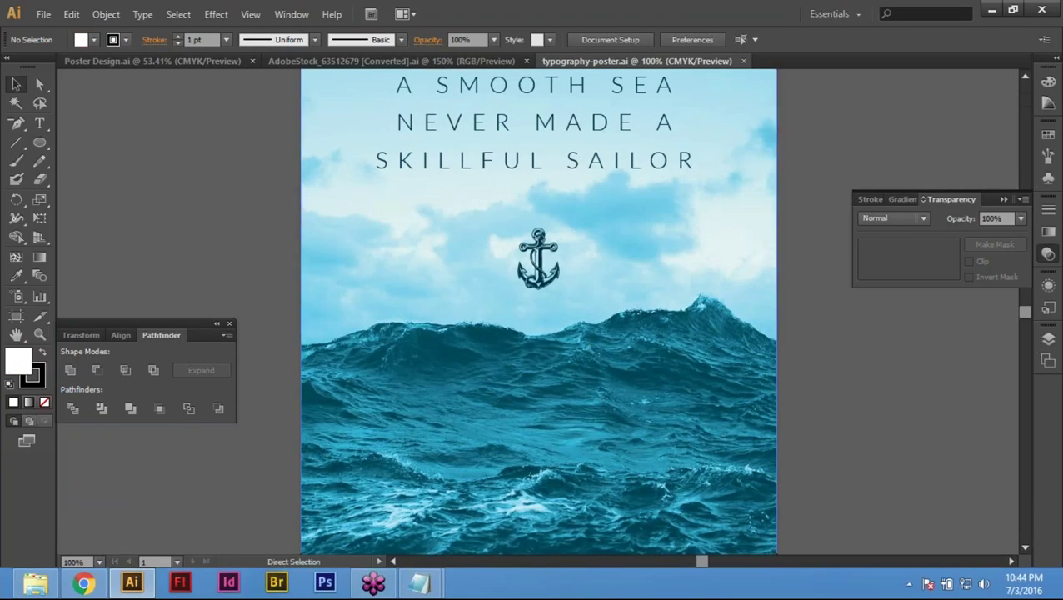
Step: Copy the sea-photo poster's clip group, then close typography-poster.ai with Ctrl+W
key("ctrl+0")
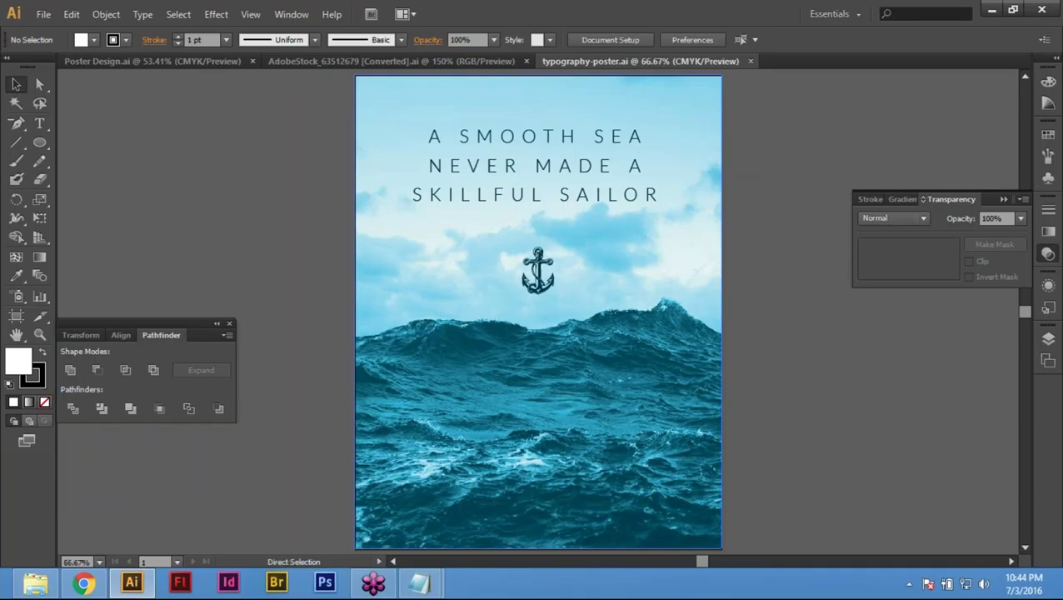
key("ctrl+minus")
left_click(613, 434)
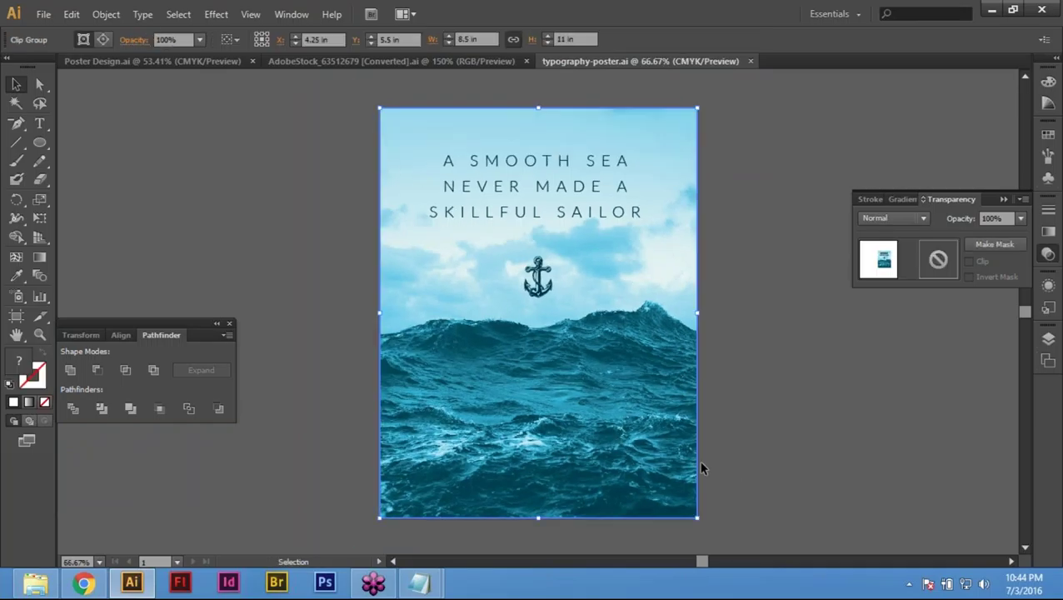
left_click(71, 14)
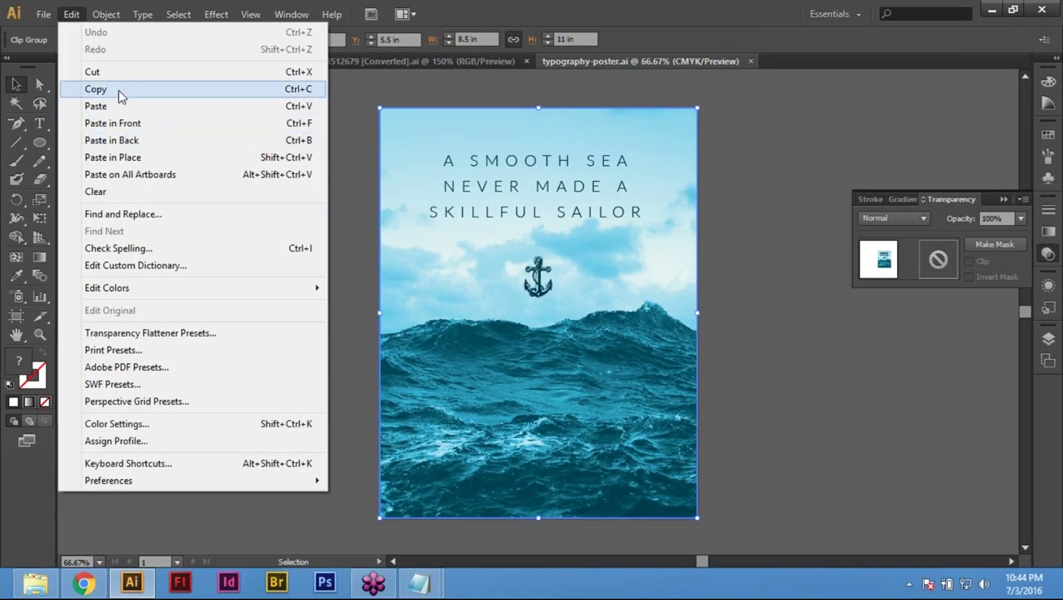
left_click(95, 89)
key("ctrl+shift+F9")
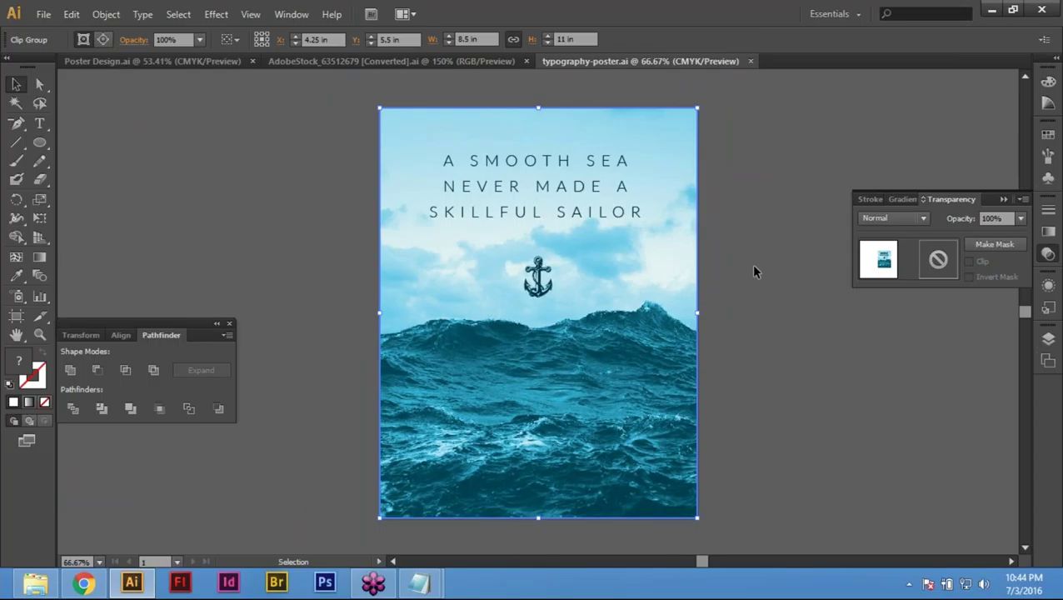
key("a")
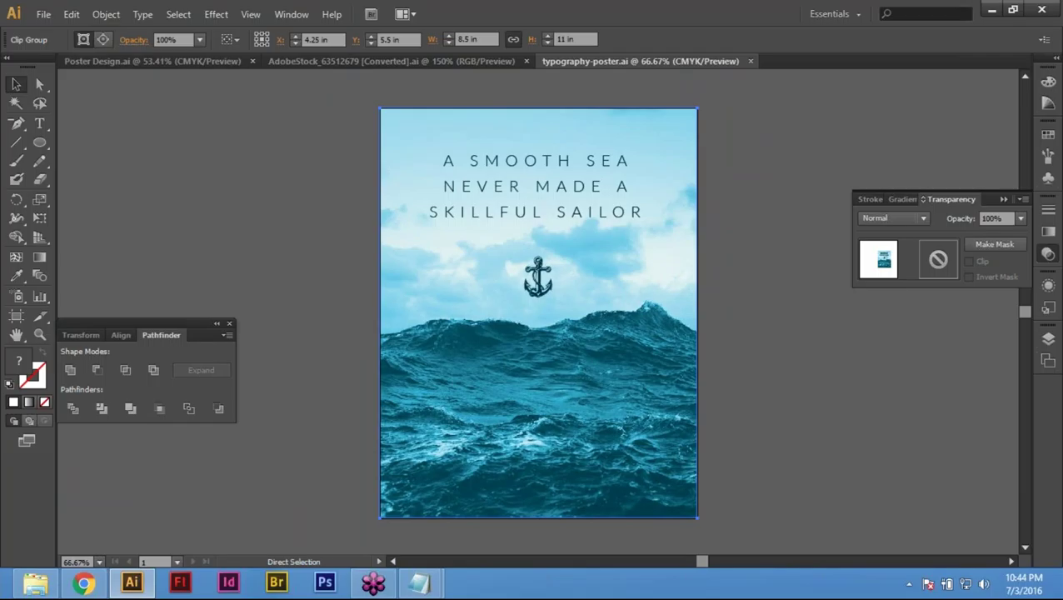
key("ctrl+w")
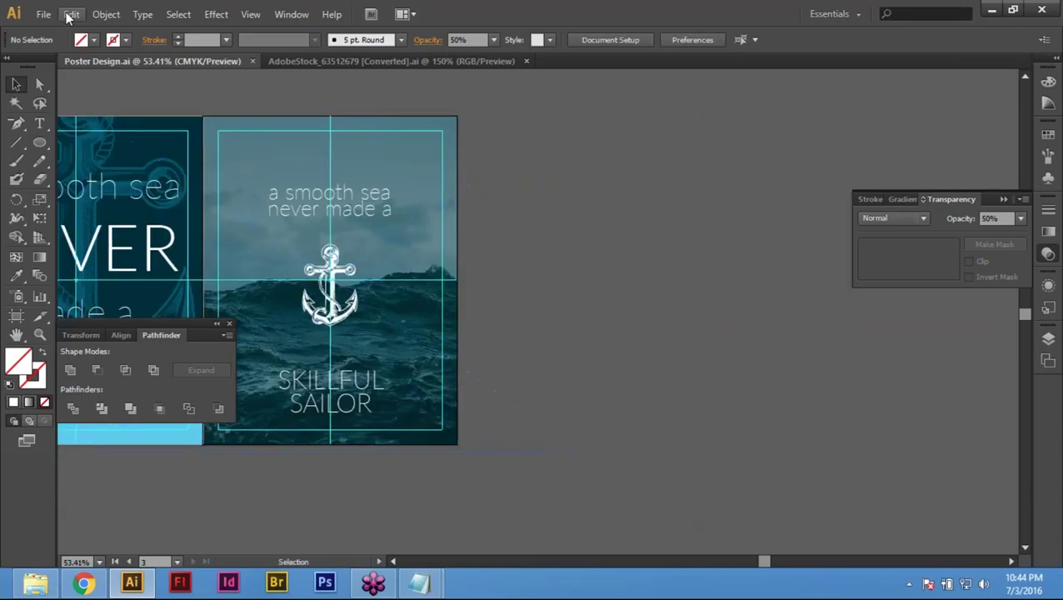
Step: Paste the copied sea-photo poster into Poster Design.ai
left_click(72, 14)
left_click(135, 110)
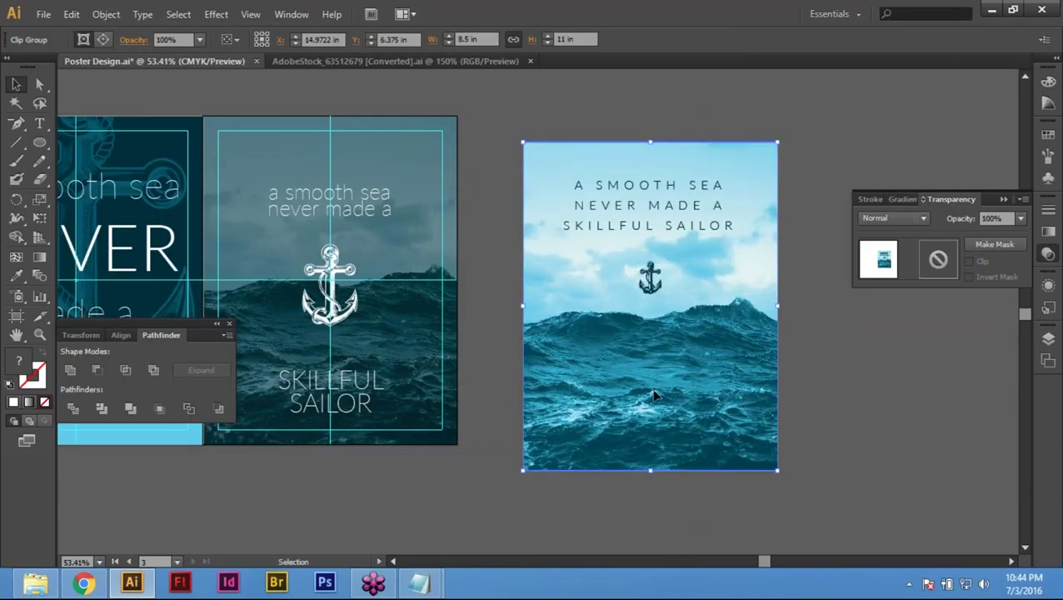
key("space")
left_click_drag(639, 357, 597, 395)
left_click_drag(600, 397, 802, 380)
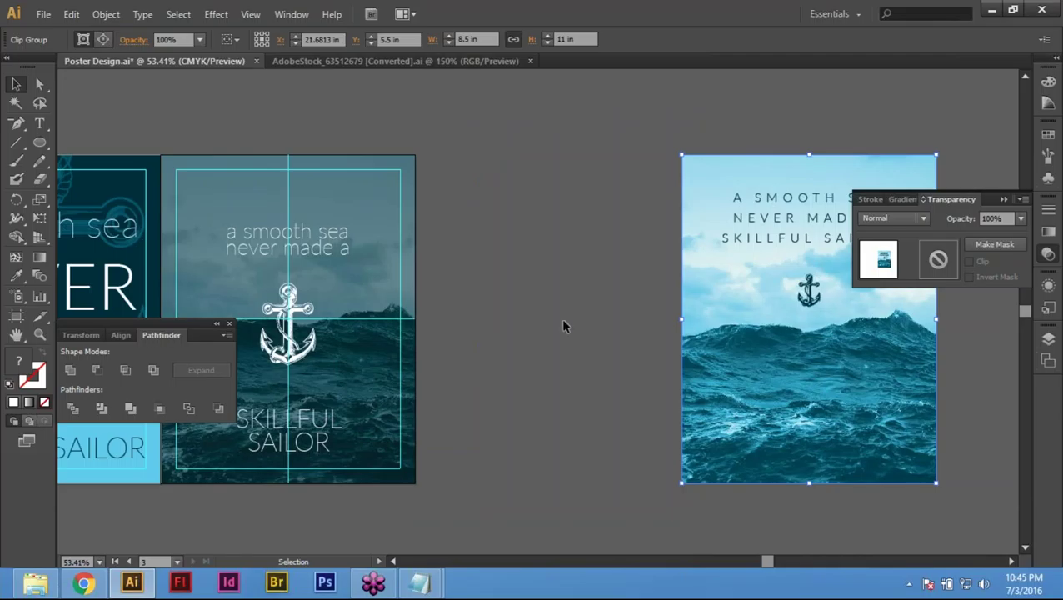
Step: Move the pasted poster onto the canvas to the right of the existing posters
left_click(659, 316)
left_click(719, 406)
left_click_drag(719, 406, 713, 406)
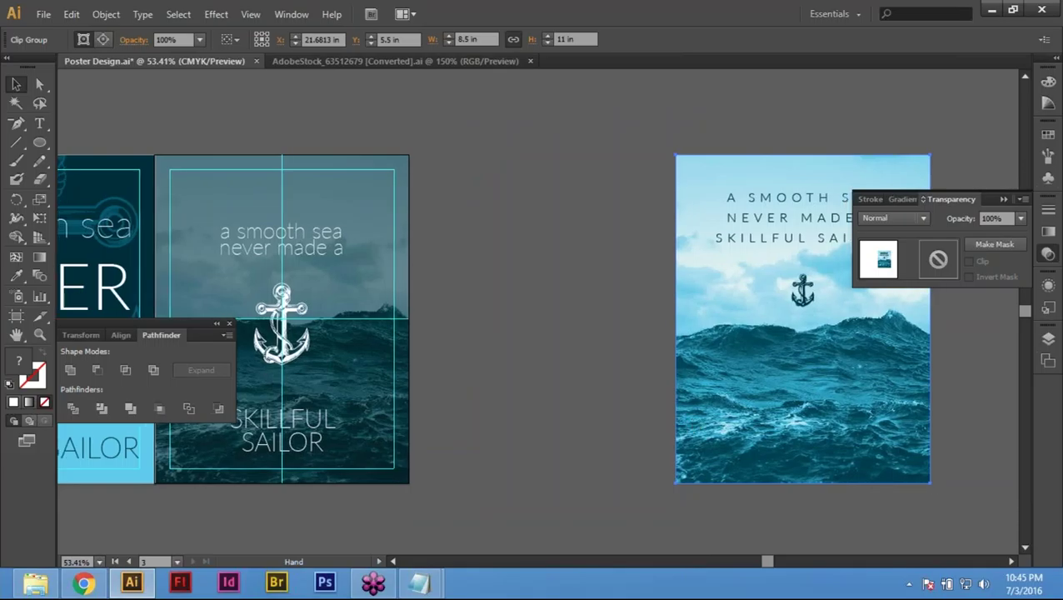
left_click_drag(789, 398, 710, 391)
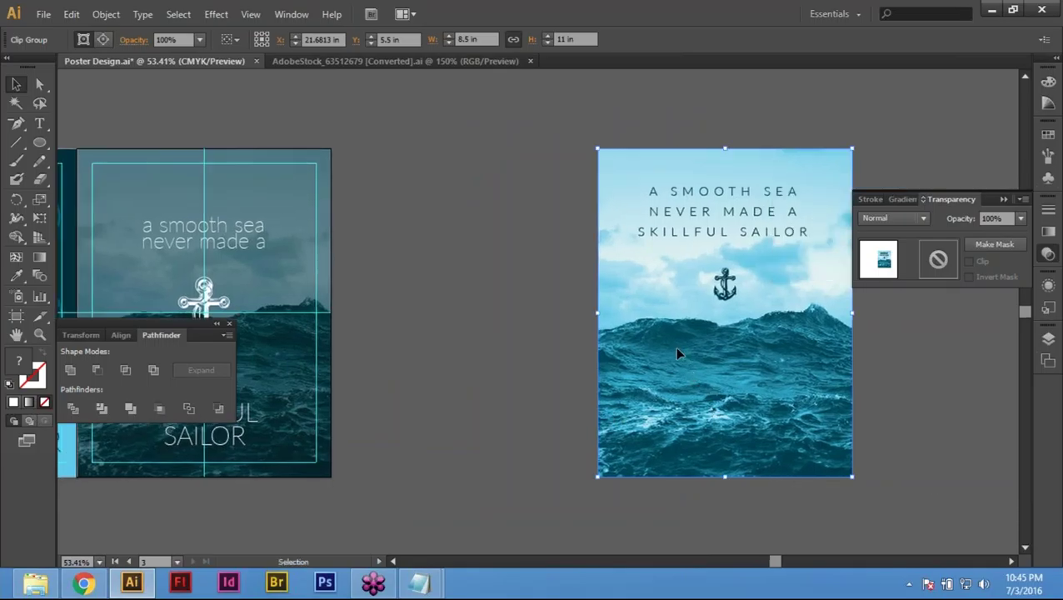
left_click_drag(676, 348, 711, 353)
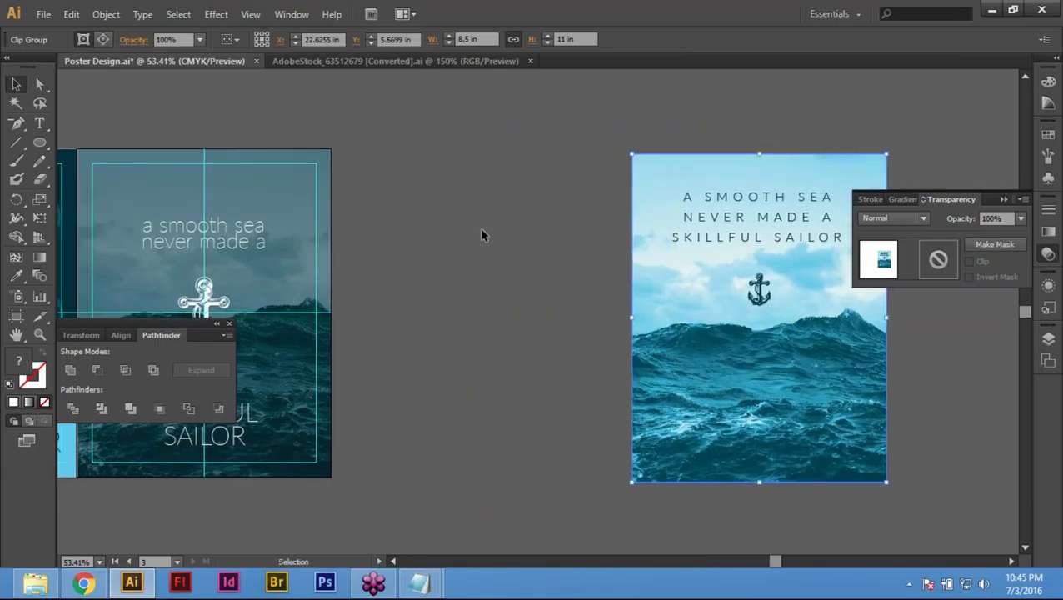
left_click(483, 227)
scroll(484, 227, "left", 5)
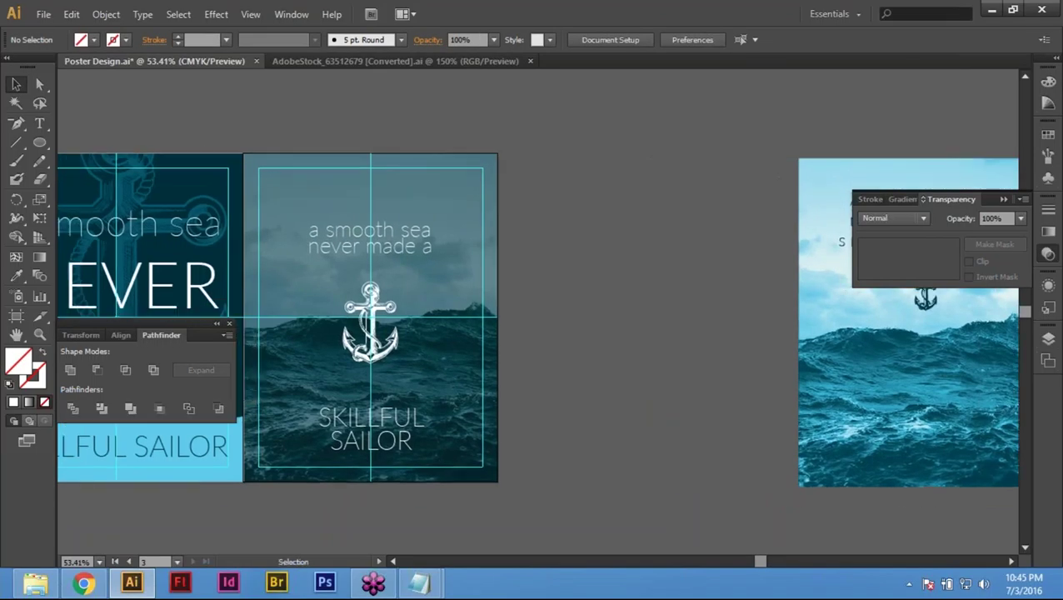
left_click_drag(277, 127, 548, 521)
Step: Alt-drag artboard 03 right to duplicate it with its artwork at X 29.72 in
left_click(558, 453)
left_click(19, 319)
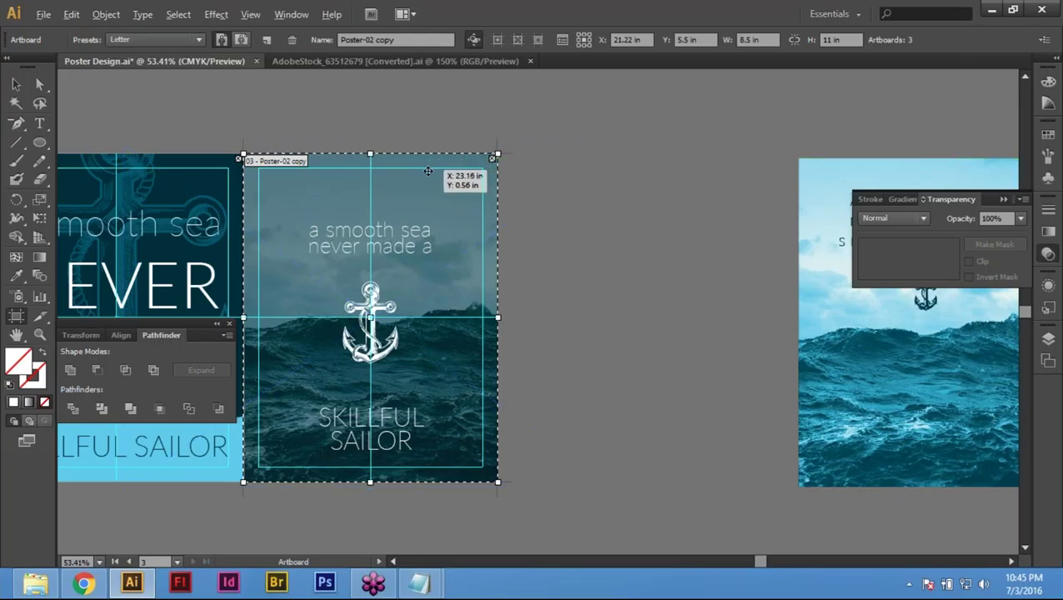
left_click_drag(420, 171, 678, 177)
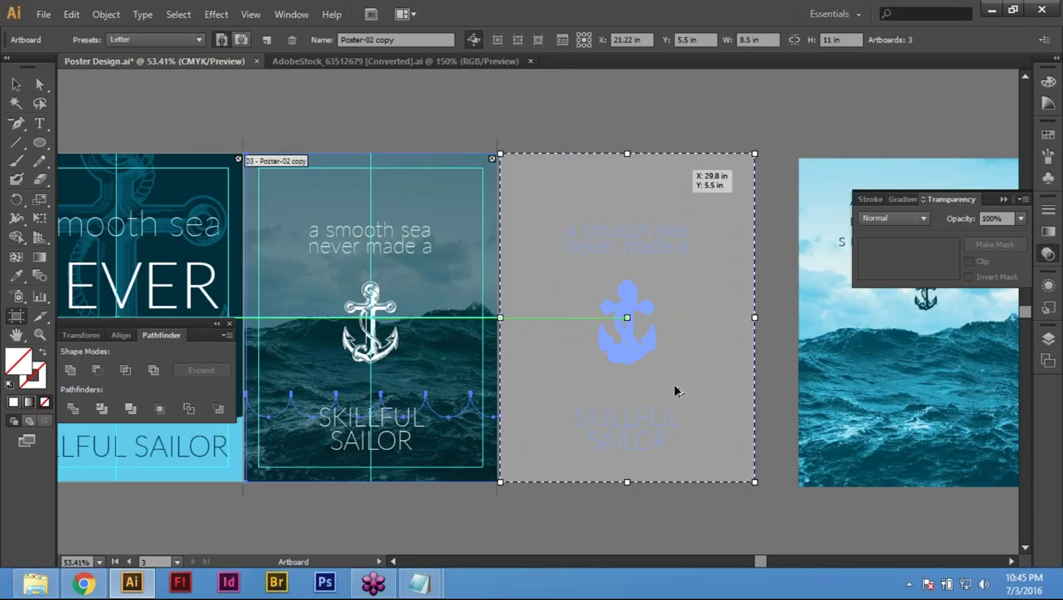
left_click_drag(659, 409, 593, 413)
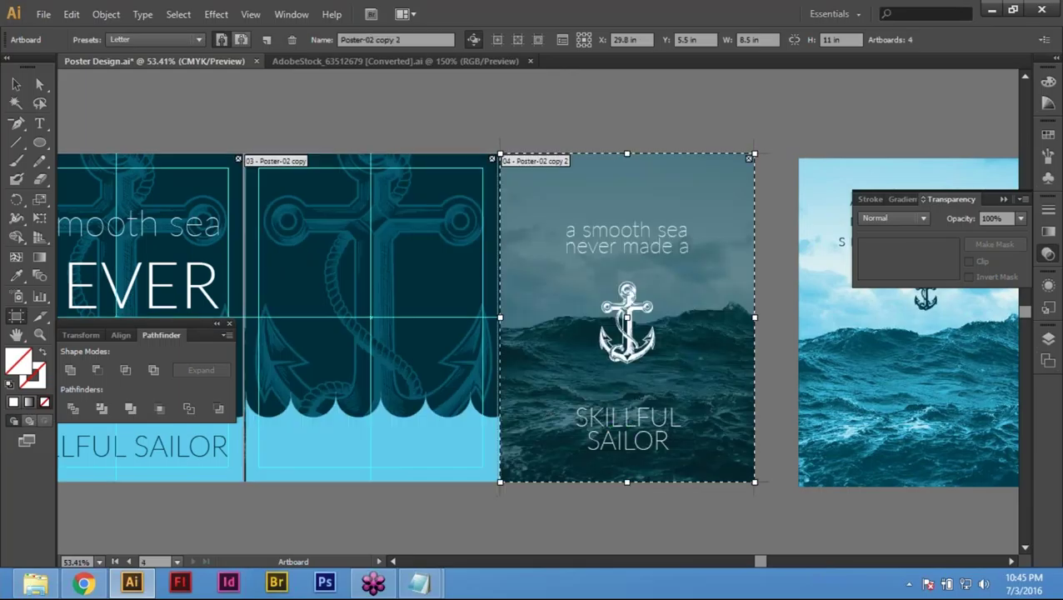
key("ctrl+z")
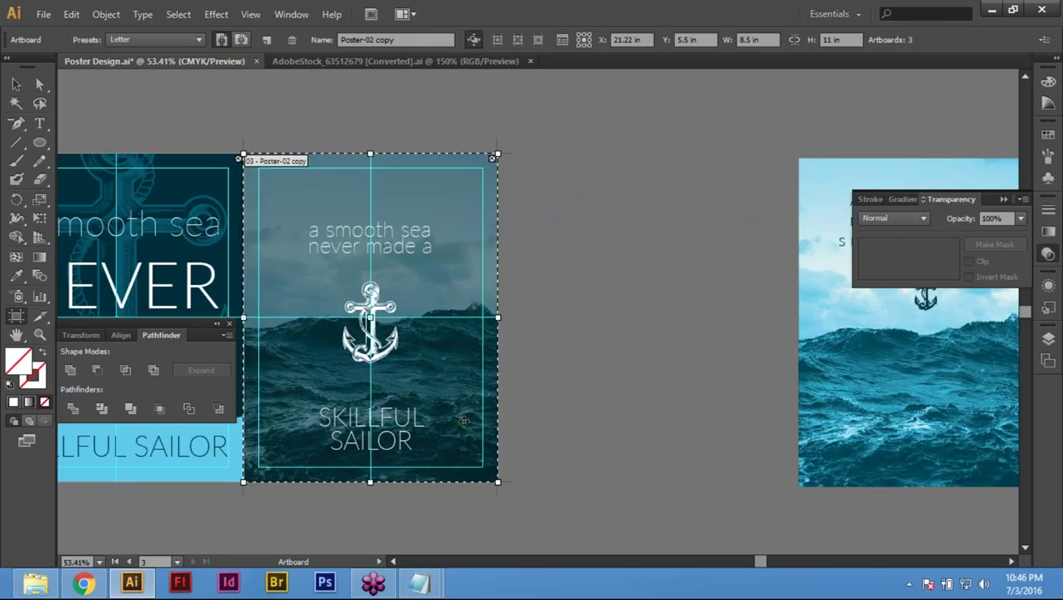
key("v")
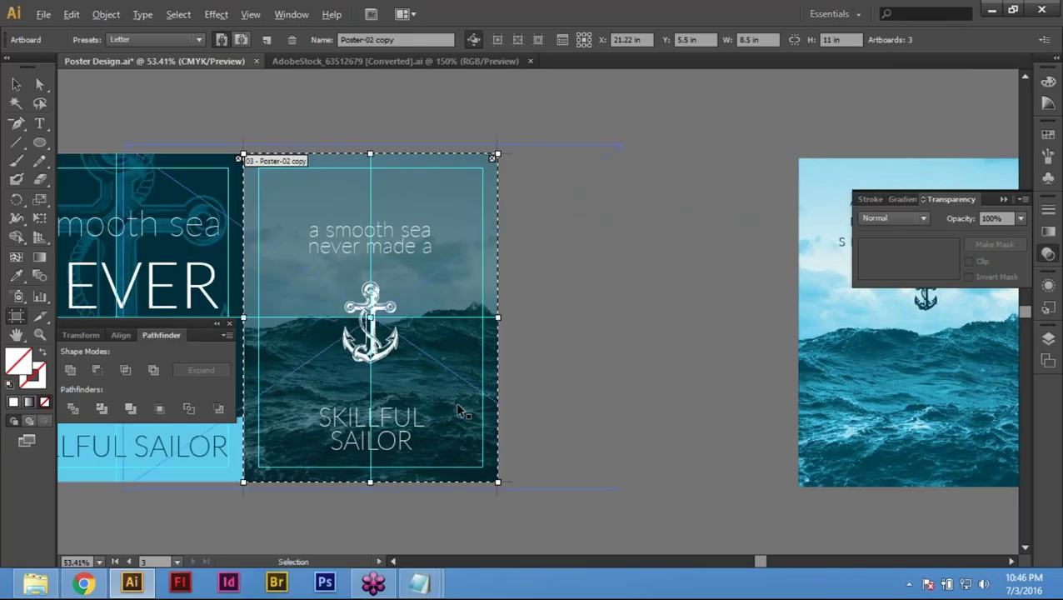
key("shift+o")
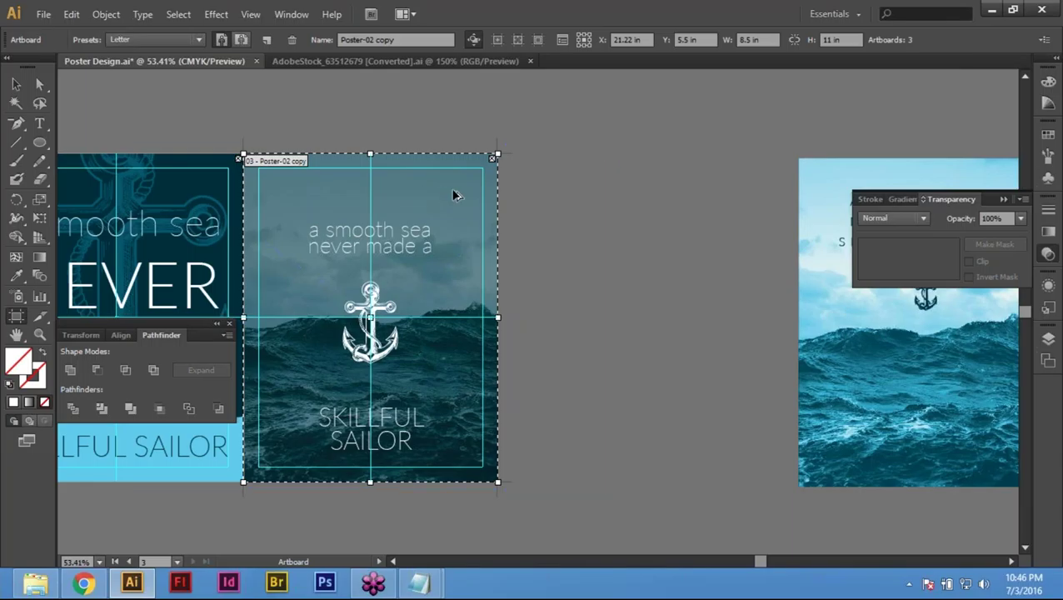
left_click_drag(438, 191, 680, 203)
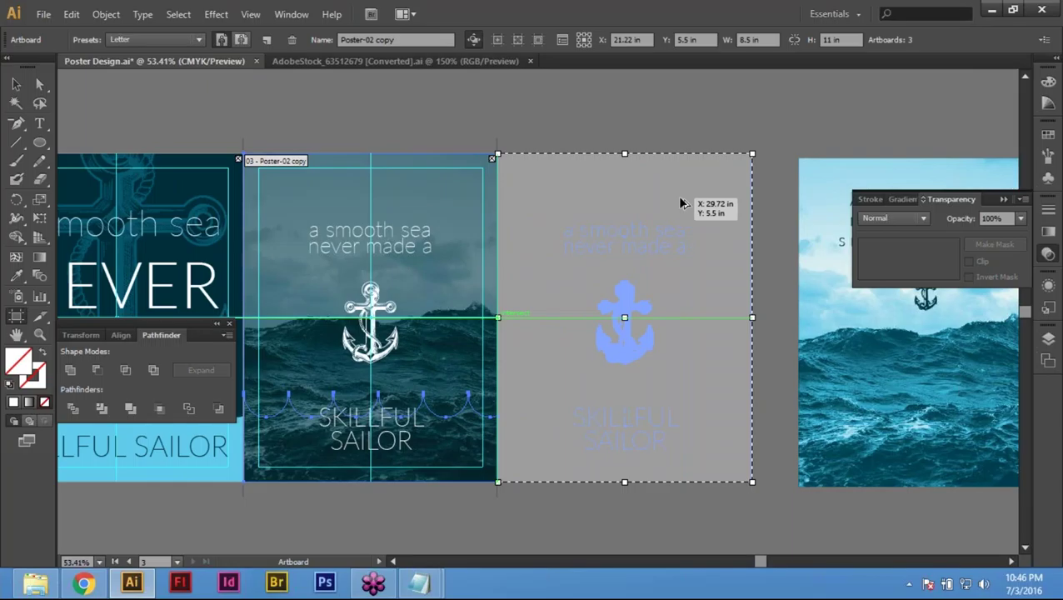
left_click_drag(680, 203, 680, 204)
key("Escape")
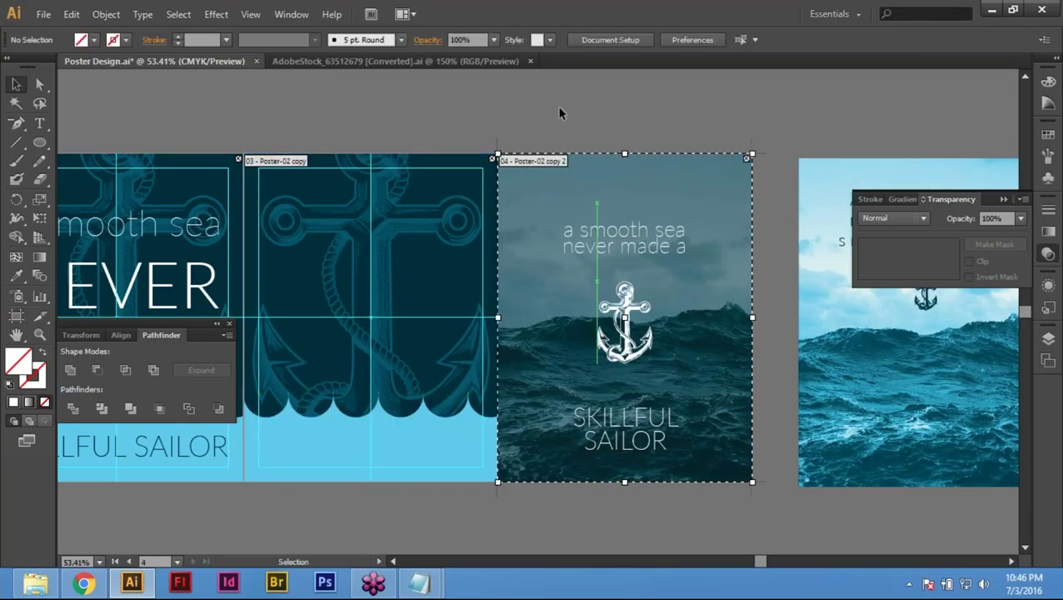
left_click(391, 327)
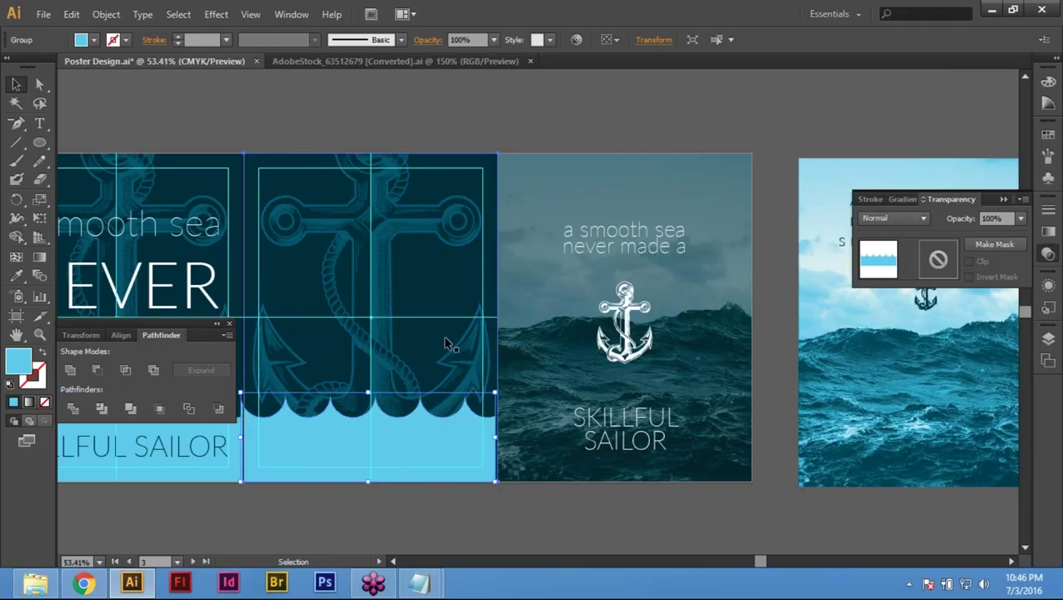
Step: Undo back to three artboards with the sea-photo poster beside the dark anchor poster, then deselect
key("ctrl+h")
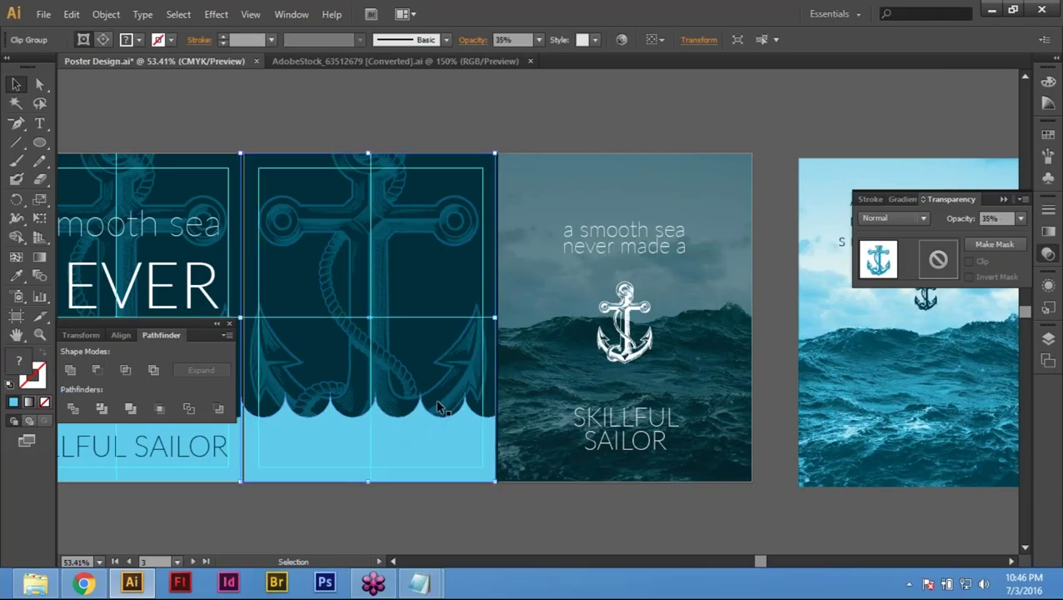
key("ctrl+shift+a")
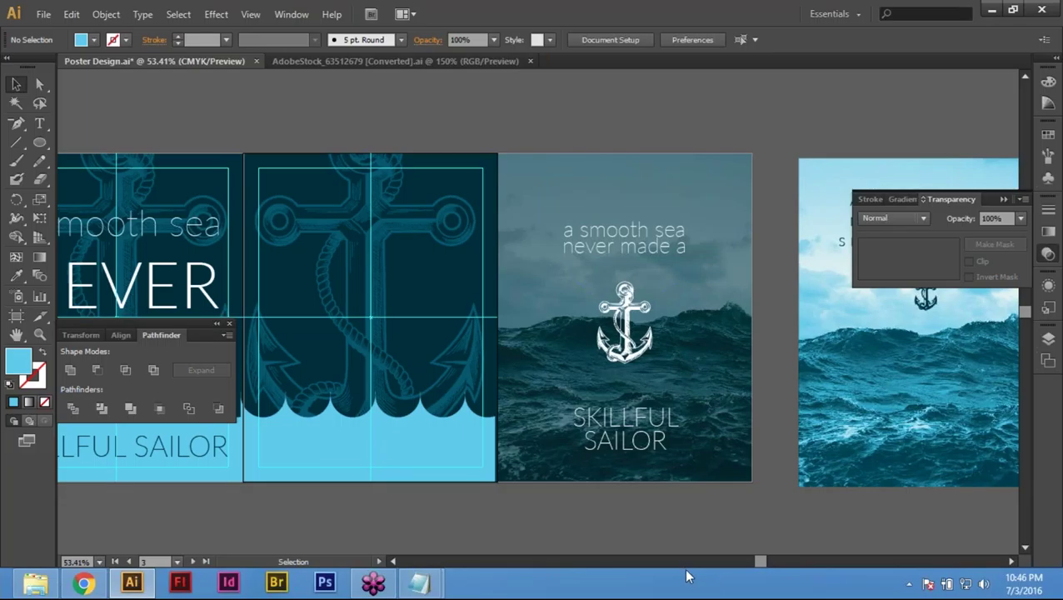
key("ctrl+z")
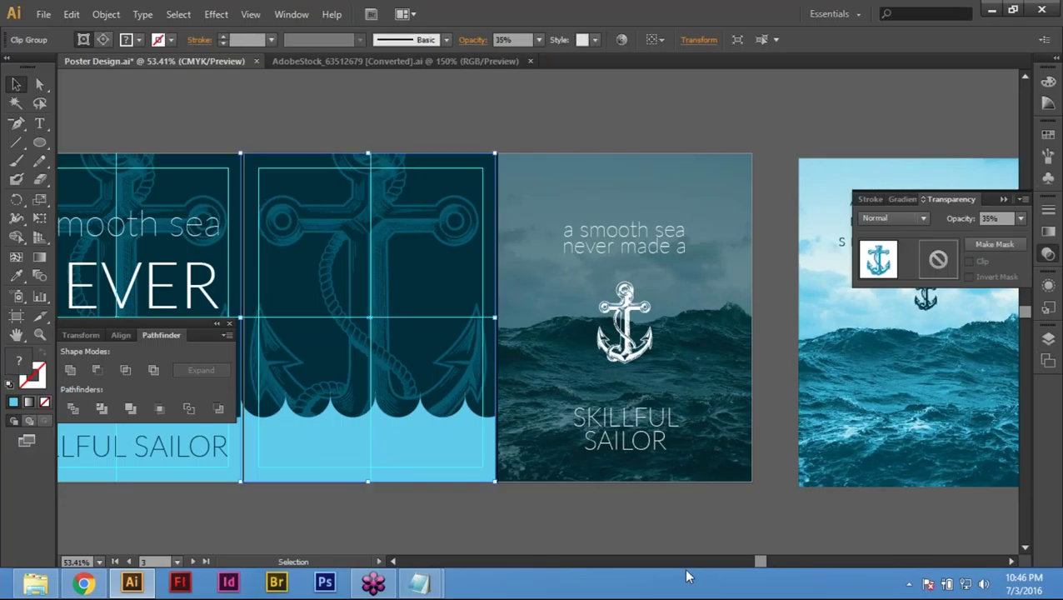
key("a")
key("ctrl+z")
key("ctrl+z")
key("ctrl+z")
key("ctrl+z")
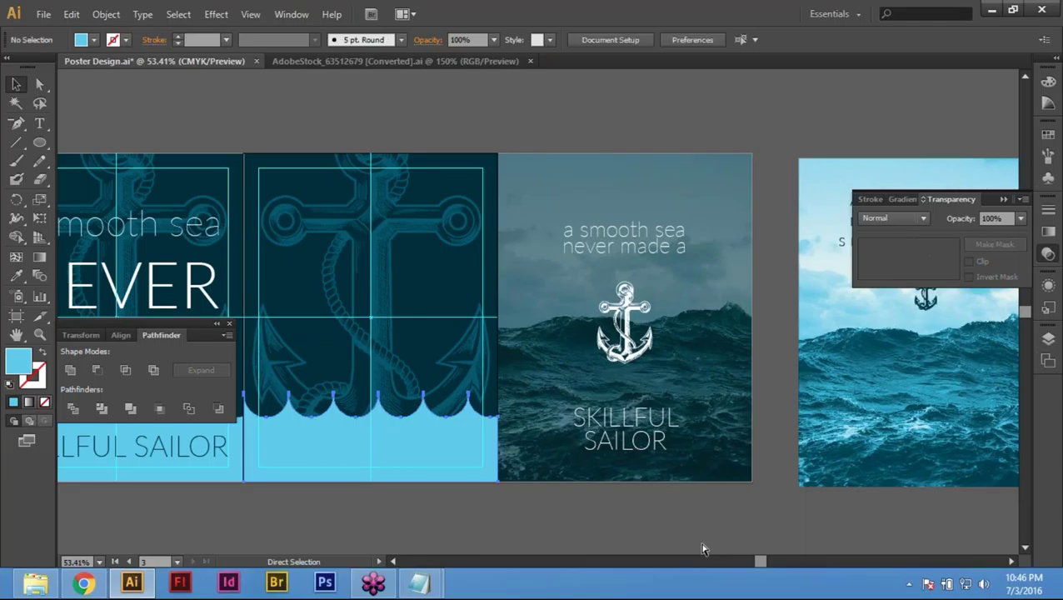
key("v")
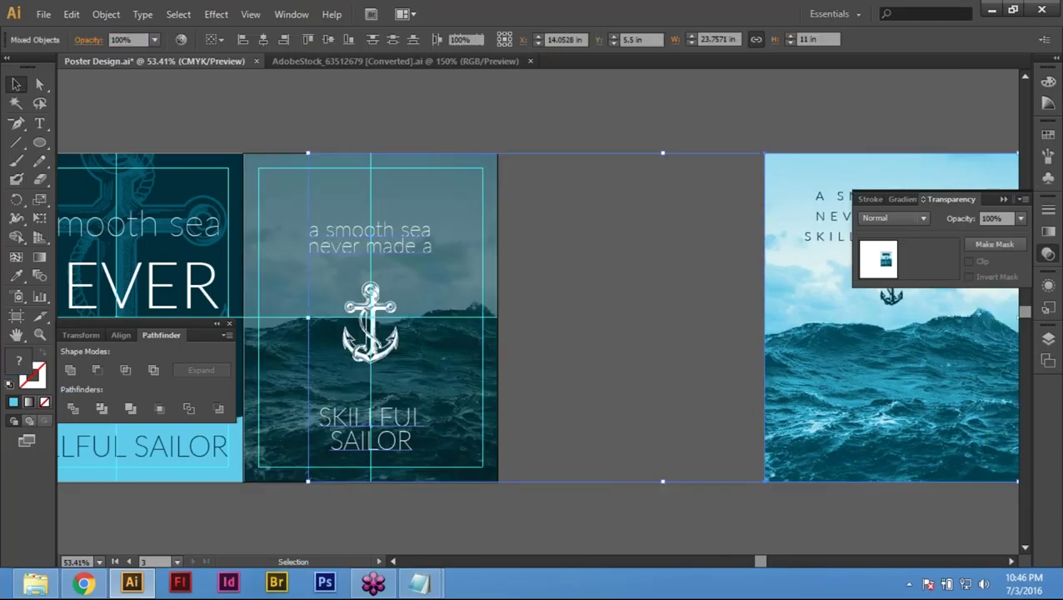
left_click(854, 521)
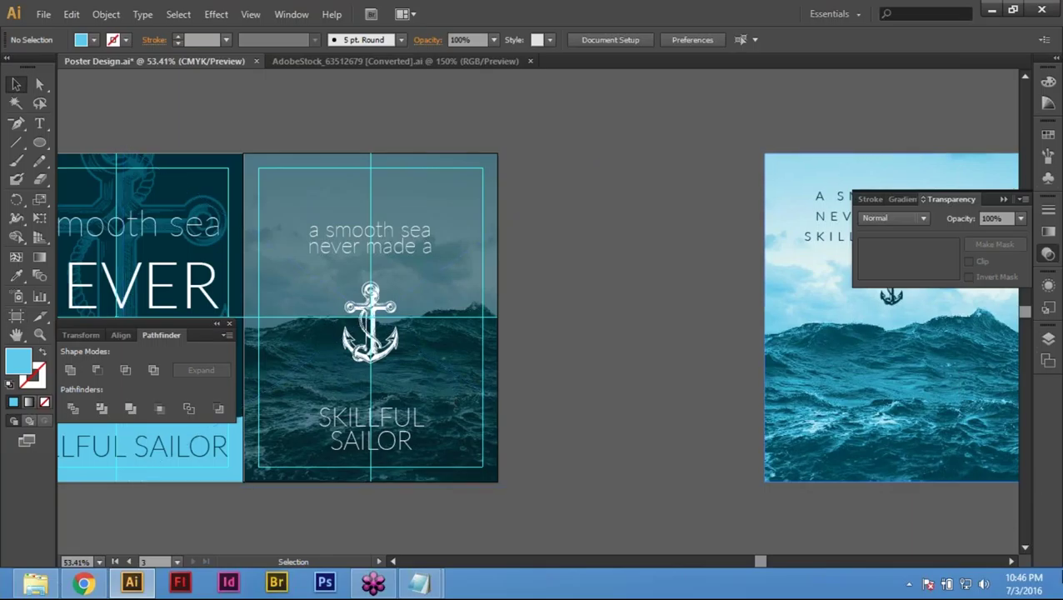
left_click(1048, 360)
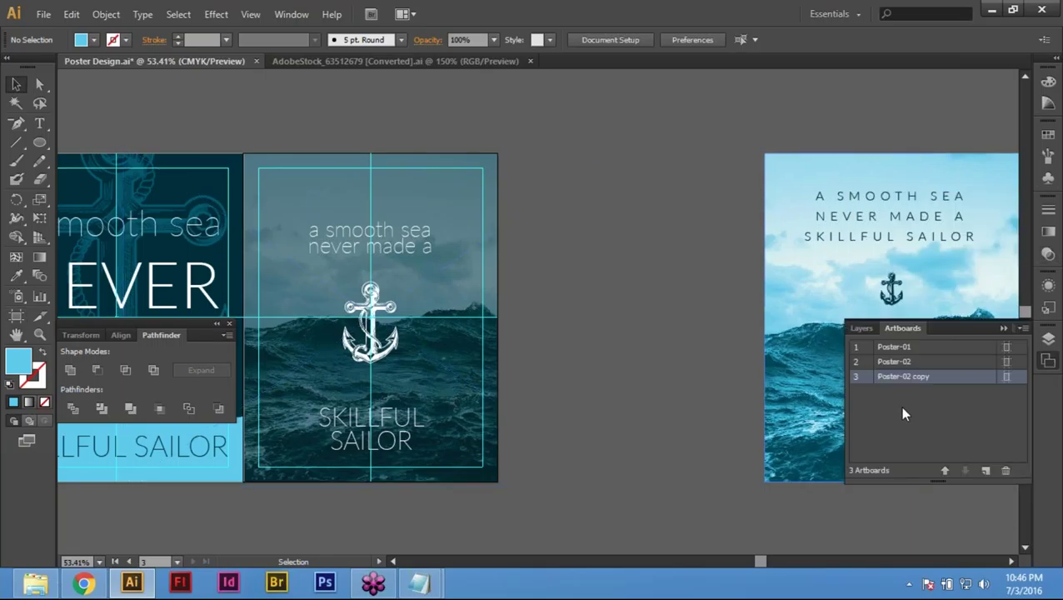
Step: Rename the Poster-02 copy artboard to Poster-03 in the Artboards panel
double_click(937, 382)
double_click(904, 376)
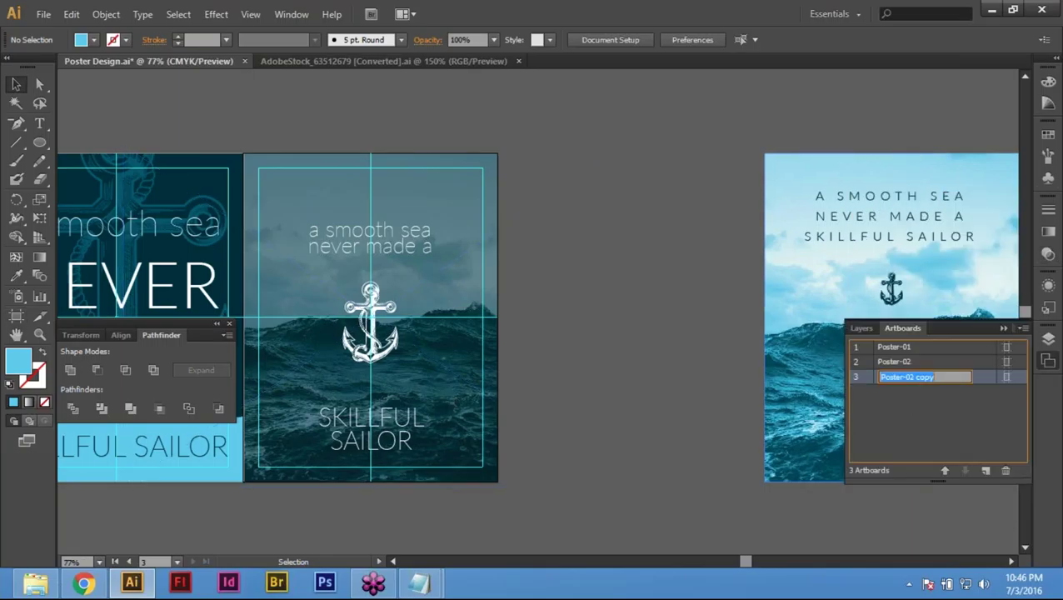
type("Poster")
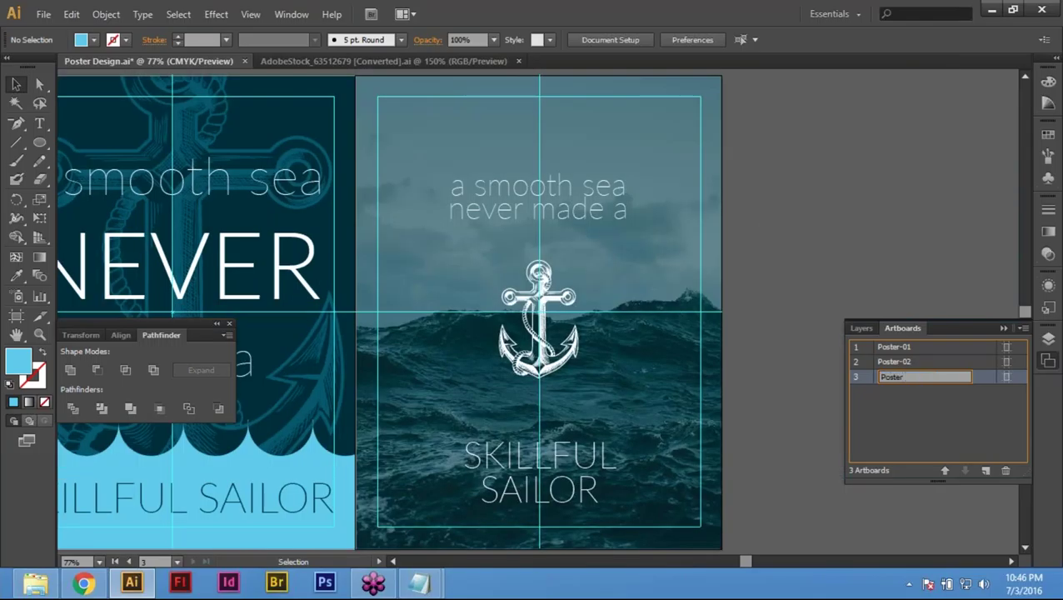
type("-03")
key("Return")
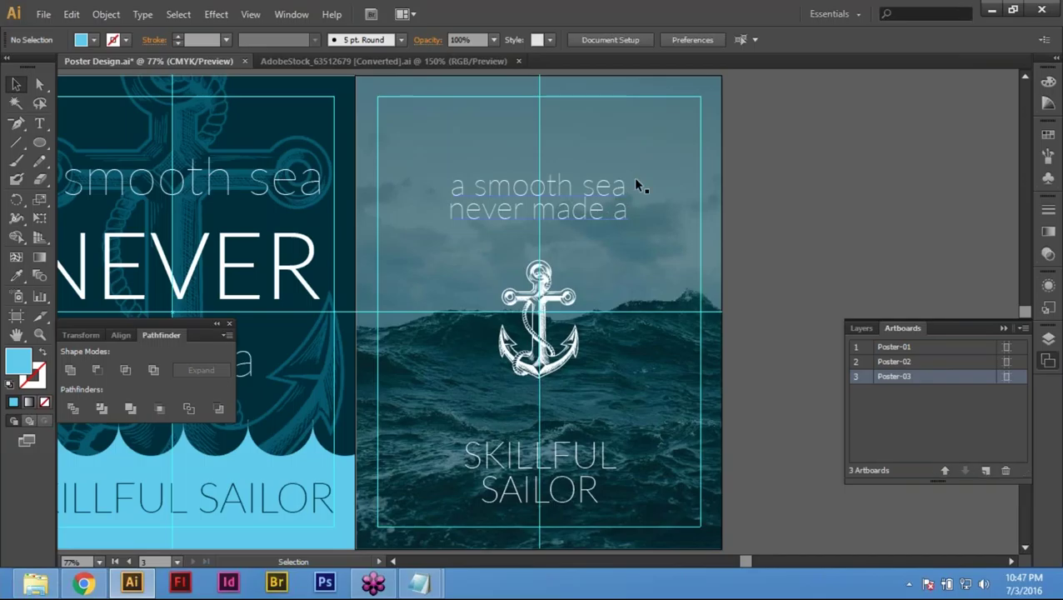
left_click(16, 315)
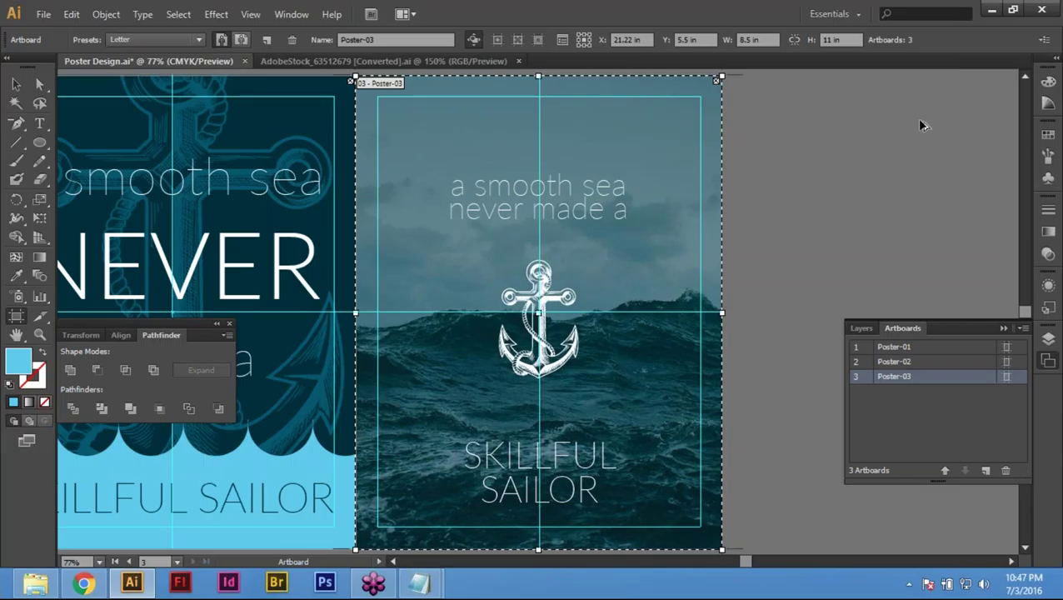
Step: Undo an accidental move of the Poster-03 artboard and fit Poster-03 in the window
left_click_drag(597, 207, 813, 260)
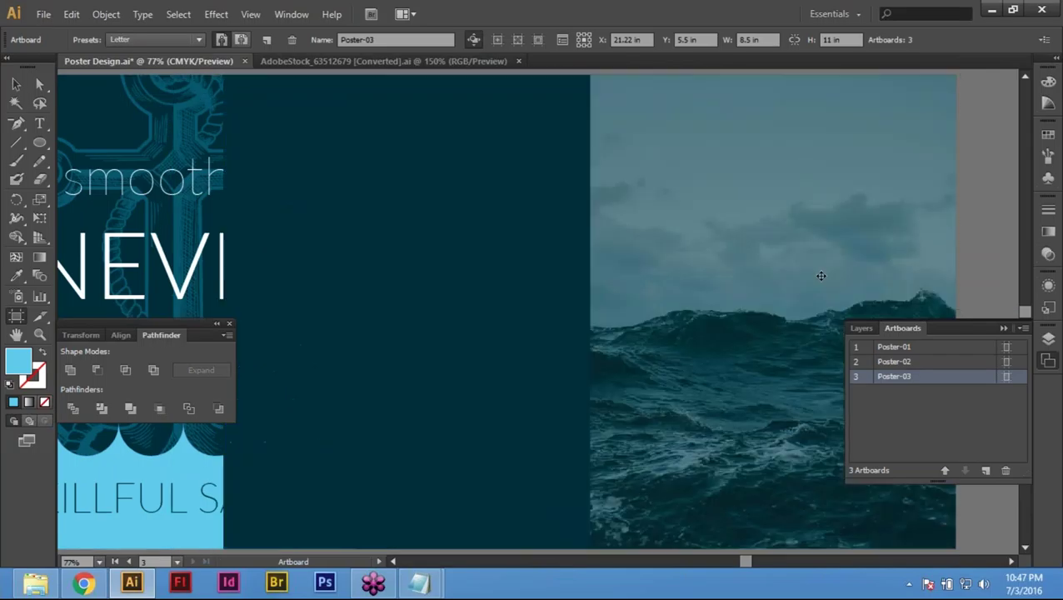
key("z")
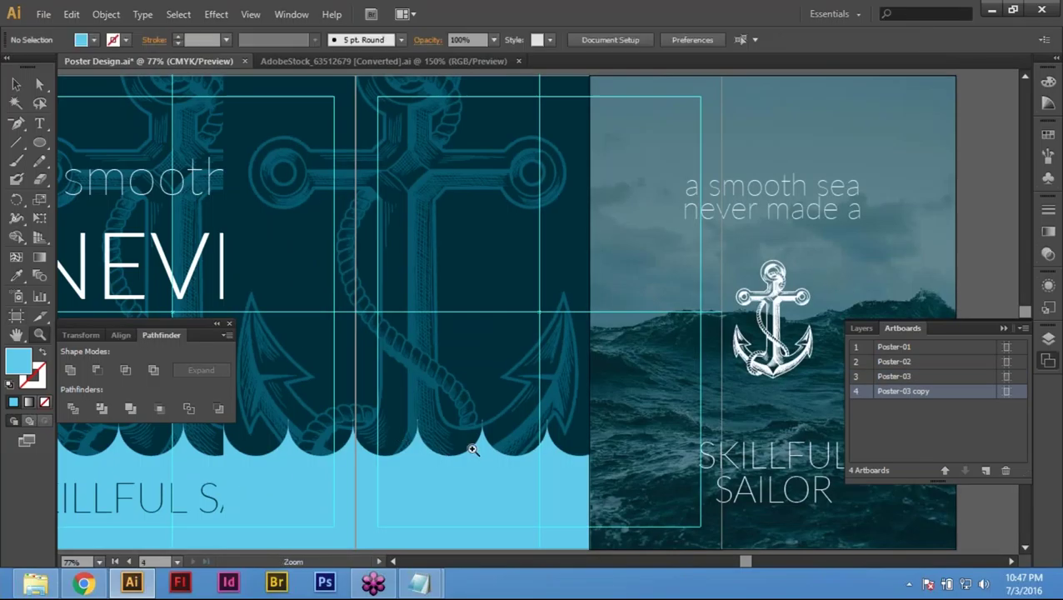
key("ctrl+z")
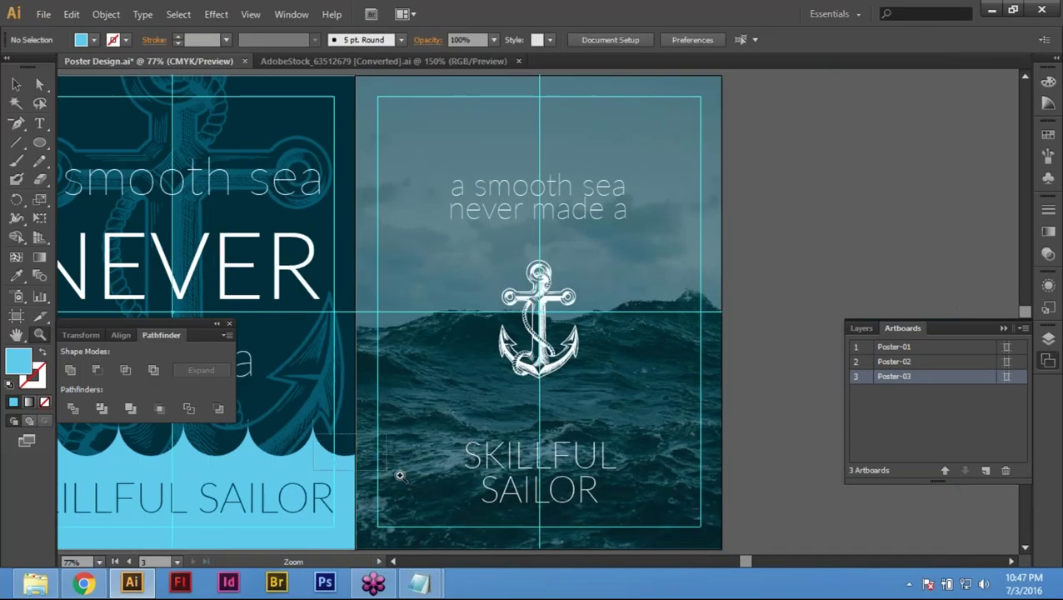
left_click_drag(400, 475, 313, 431)
key("ctrl+y")
key("ctrl+y")
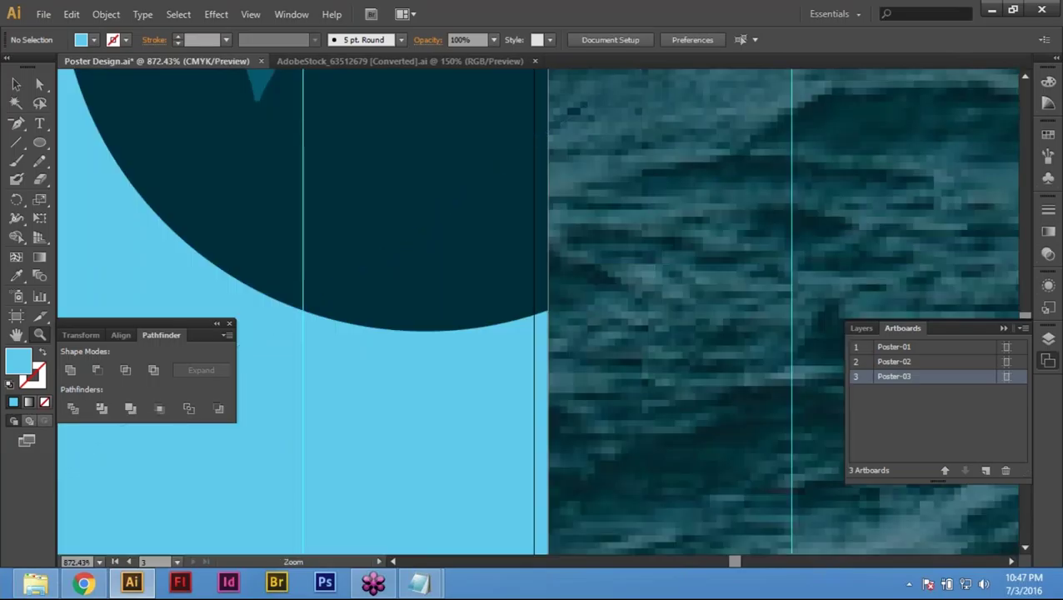
key("ctrl+0")
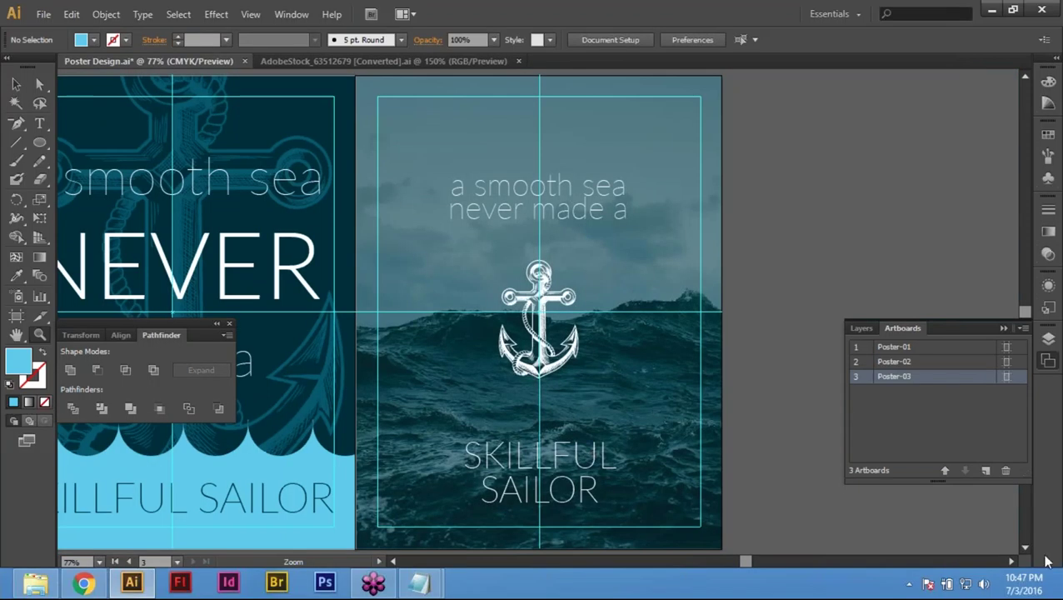
Step: Add a new blank artboard and place it beside Poster-03
left_click(984, 469)
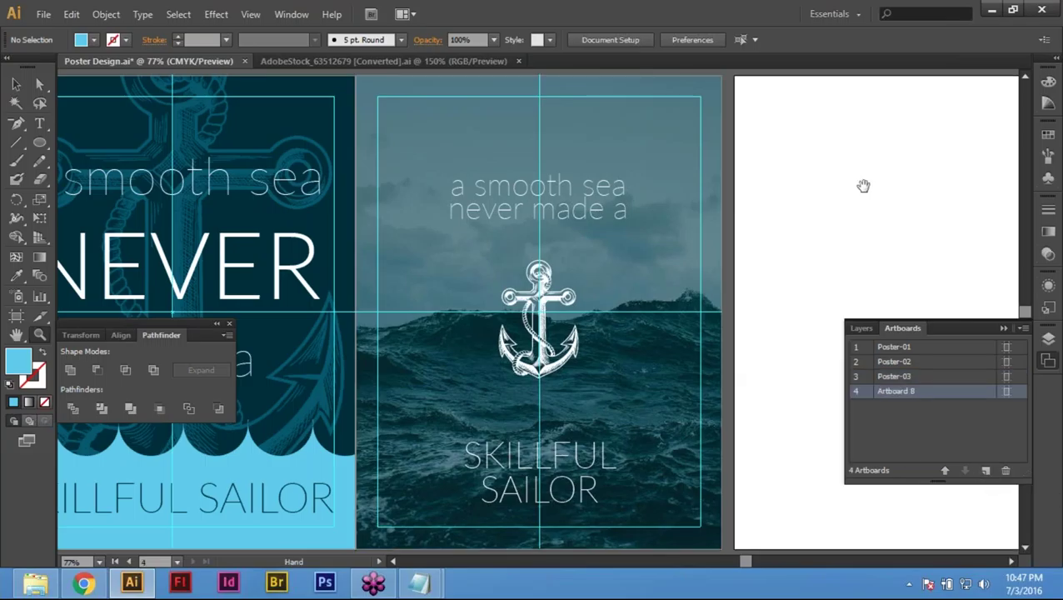
scroll(864, 185, "right", 6)
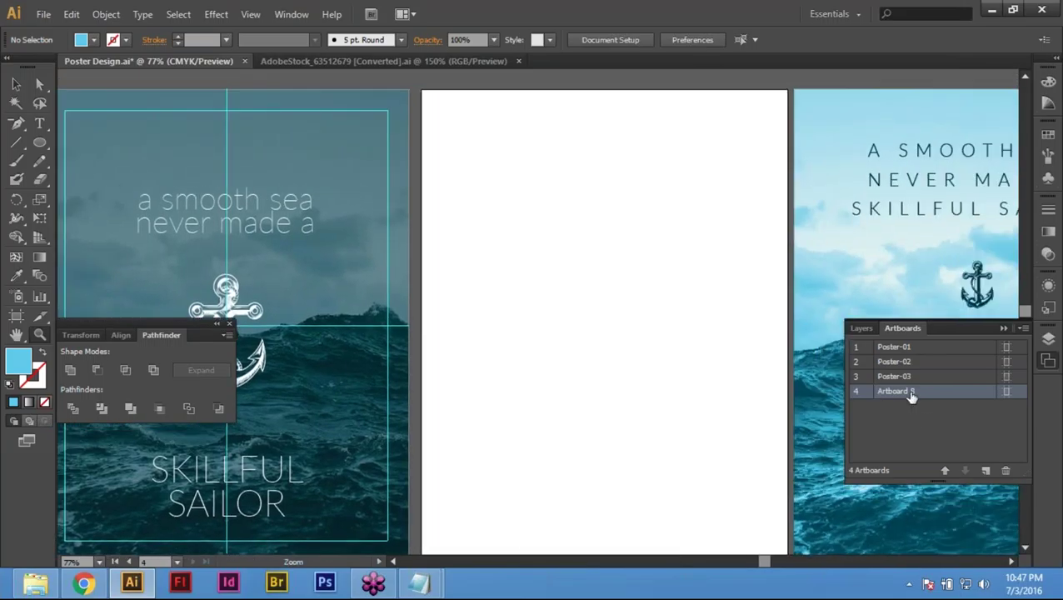
left_click(16, 316)
left_click_drag(526, 171, 521, 171)
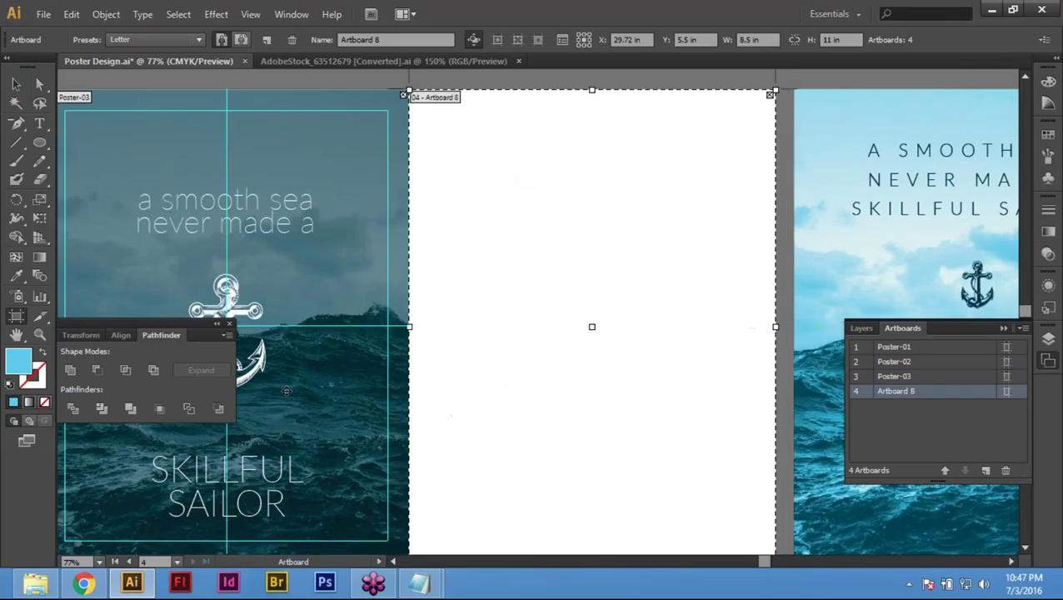
left_click(15, 84)
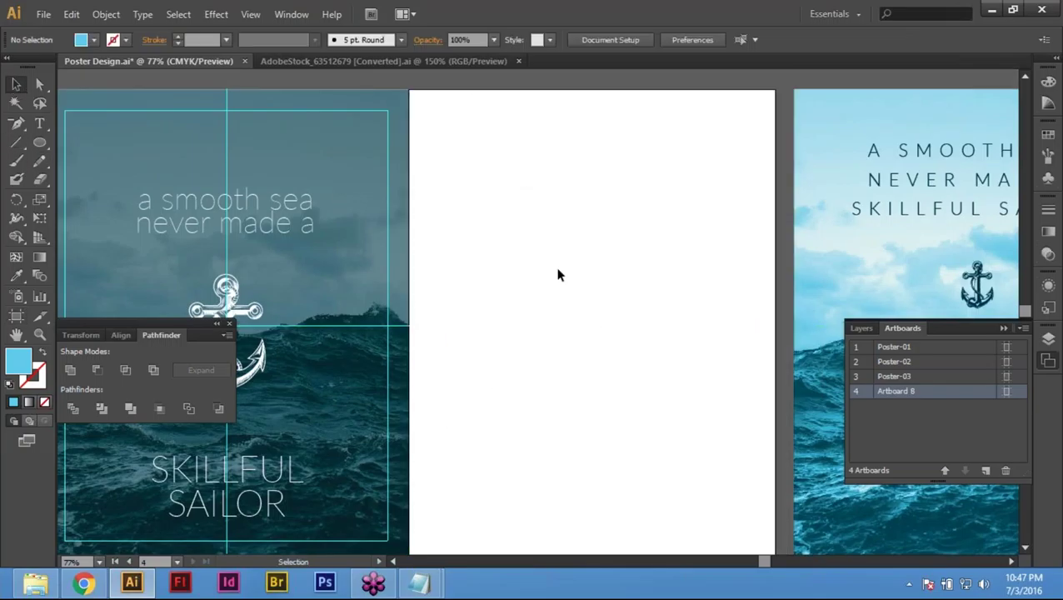
Step: Select Poster-03's artwork and hide it with Ctrl+3
key("ctrl+minus")
key("ctrl+minus")
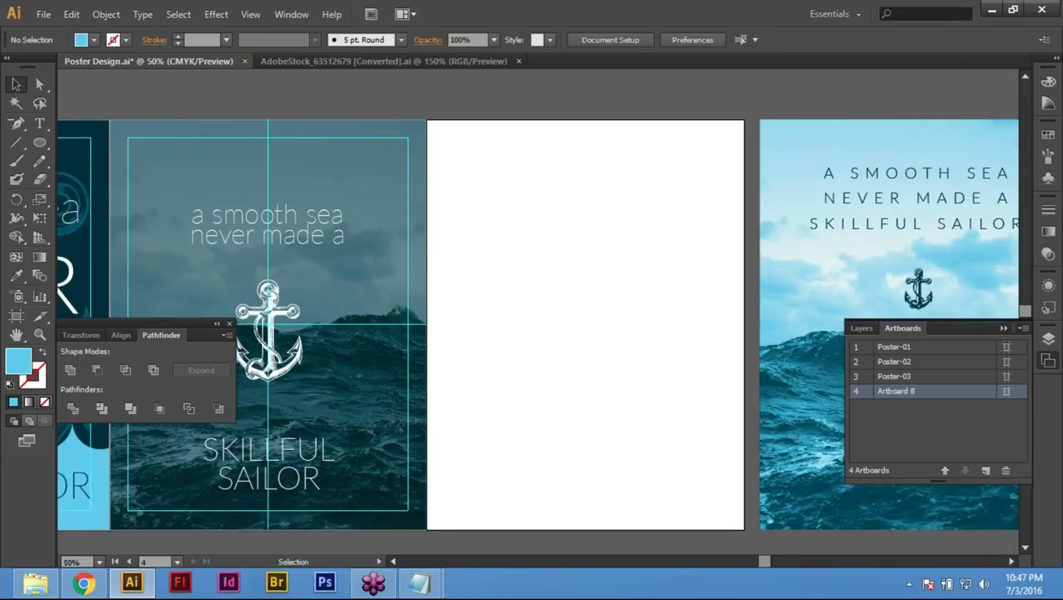
scroll(421, 122, "left", 2)
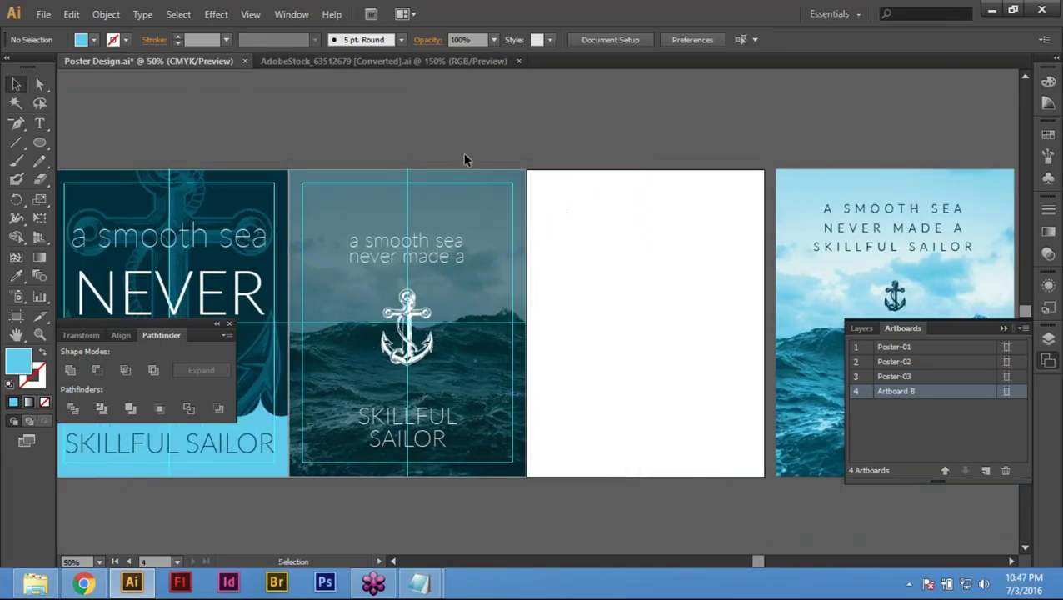
scroll(417, 133, "right", 5)
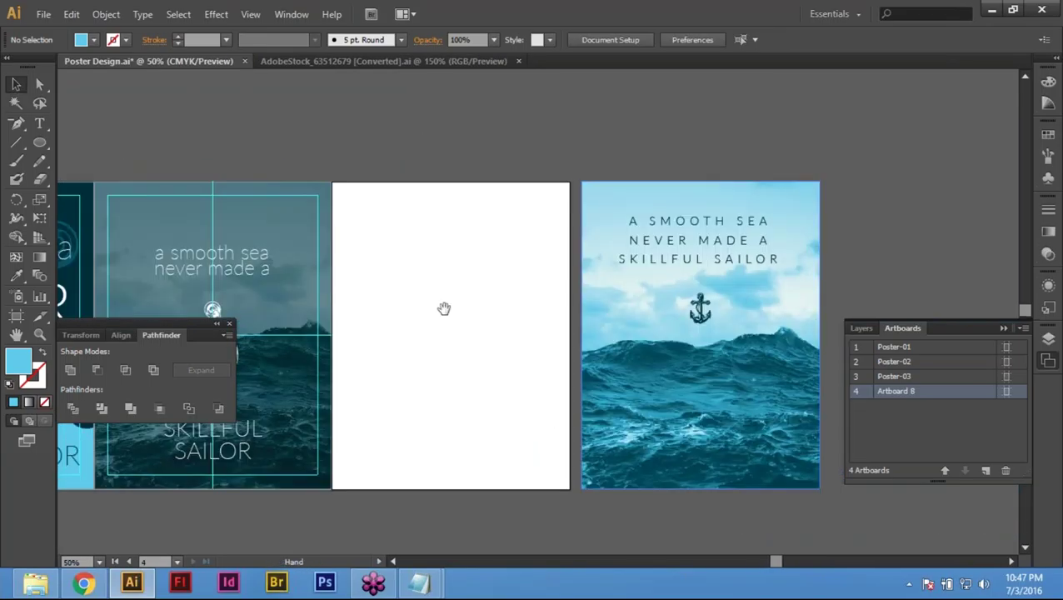
scroll(238, 111, "down", 1)
scroll(237, 111, "left", 1)
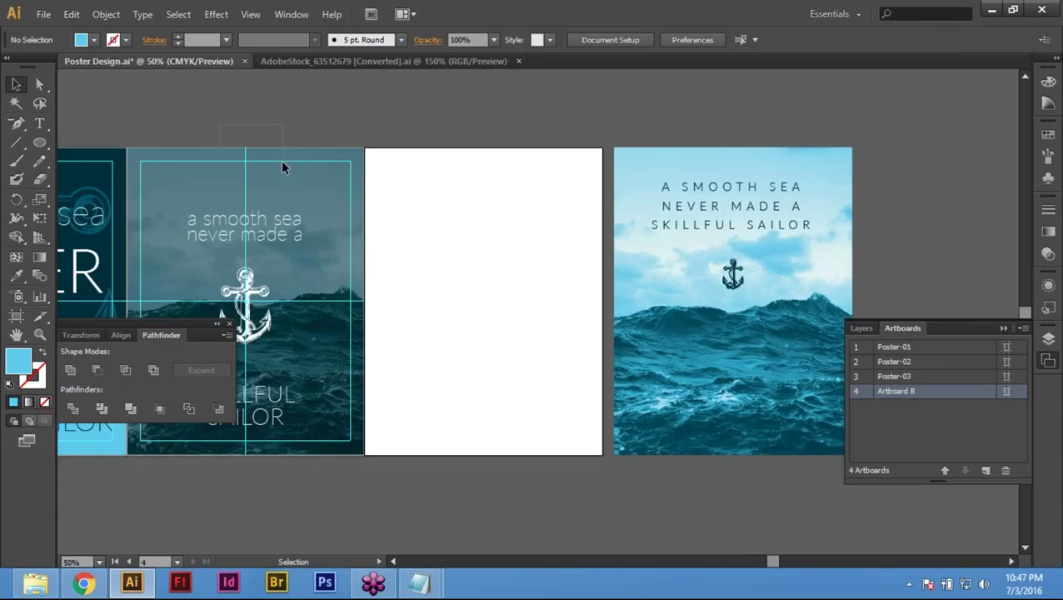
left_click(894, 376)
scroll(560, 433, "left", 6)
left_click(560, 433)
key("ctrl+3")
Step: Unlock the guides and copy Poster-03's guides 8.5 in to the right onto the blank artboard
right_click(538, 488)
left_click(540, 443)
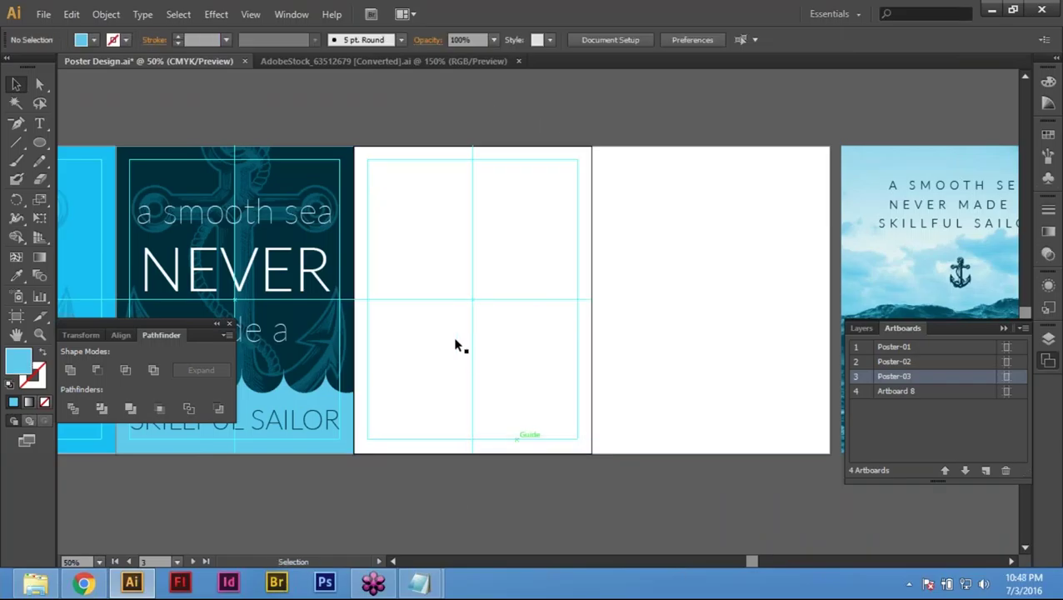
left_click_drag(445, 119, 503, 403)
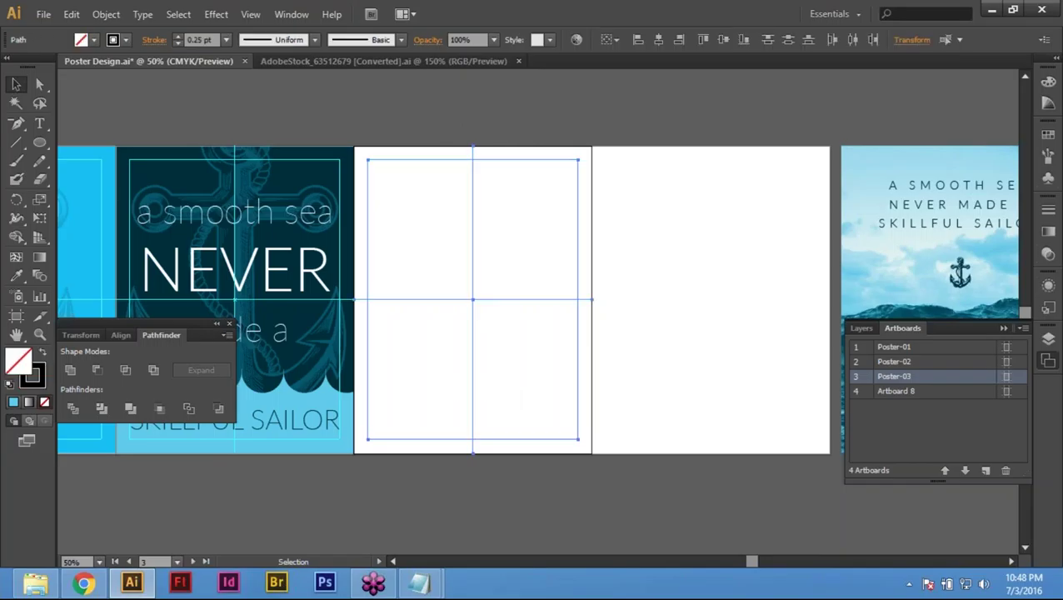
key("Return")
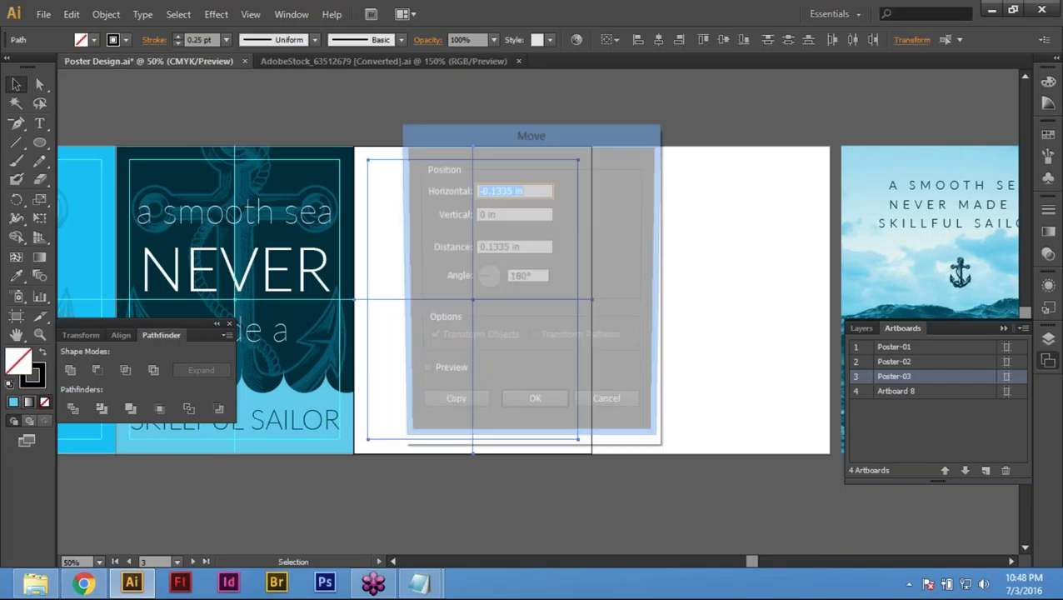
type("8.5")
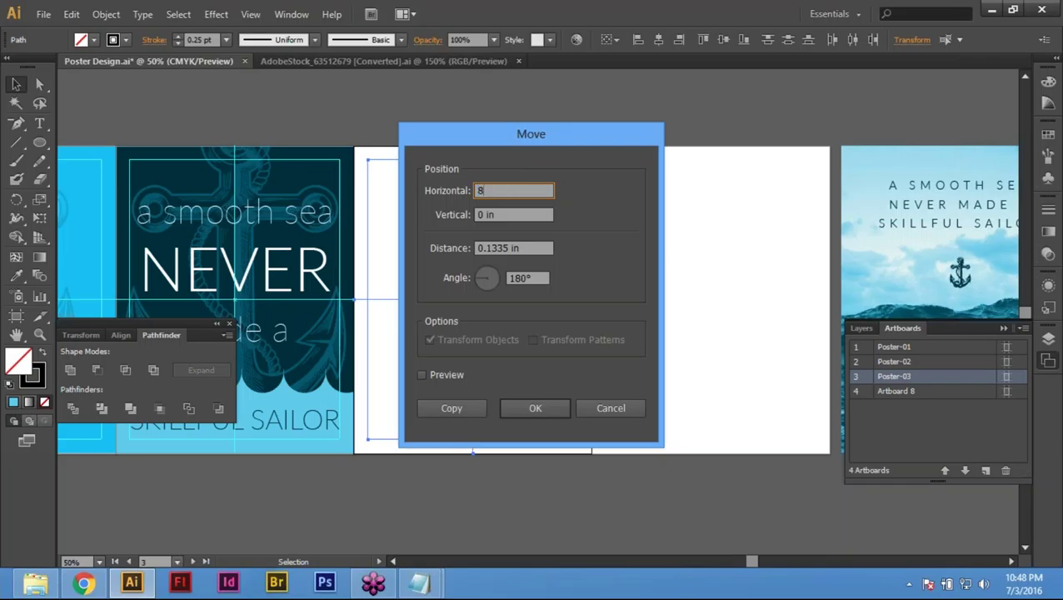
key("Tab")
key("Tab")
key("Tab")
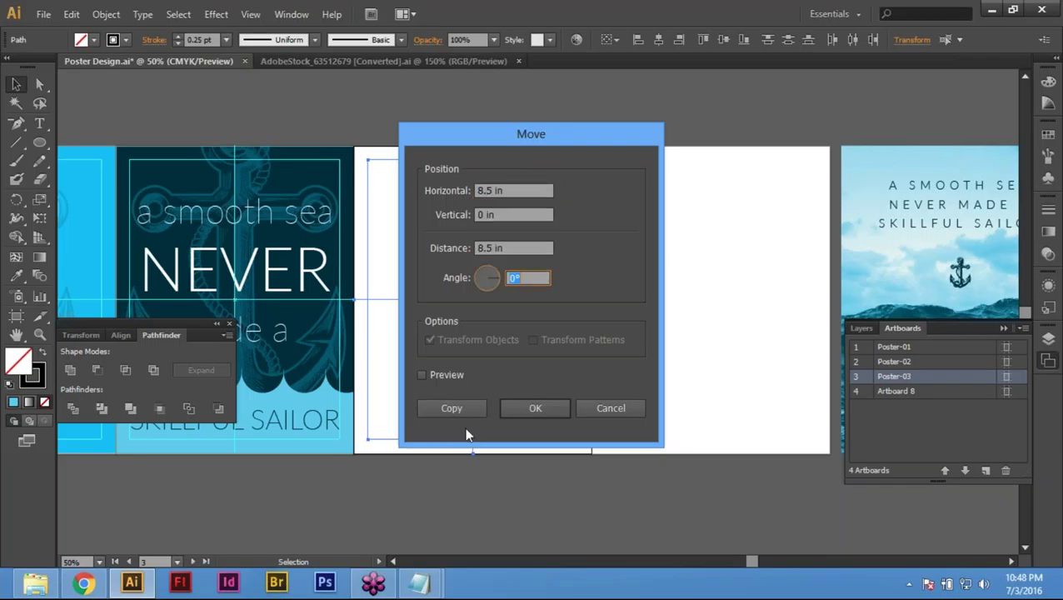
left_click(452, 409)
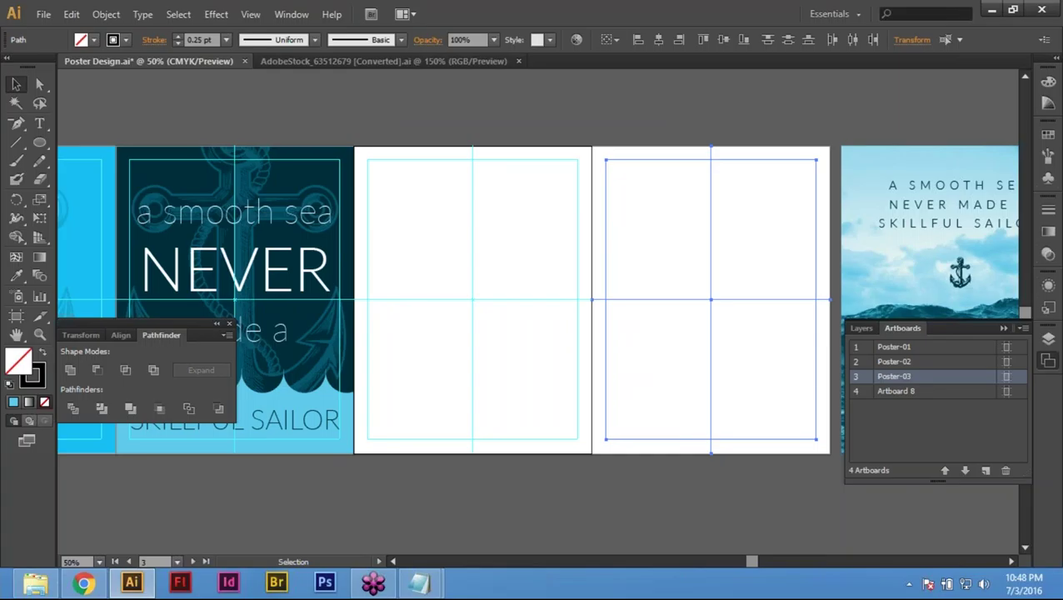
left_click(540, 121)
key("ctrl")
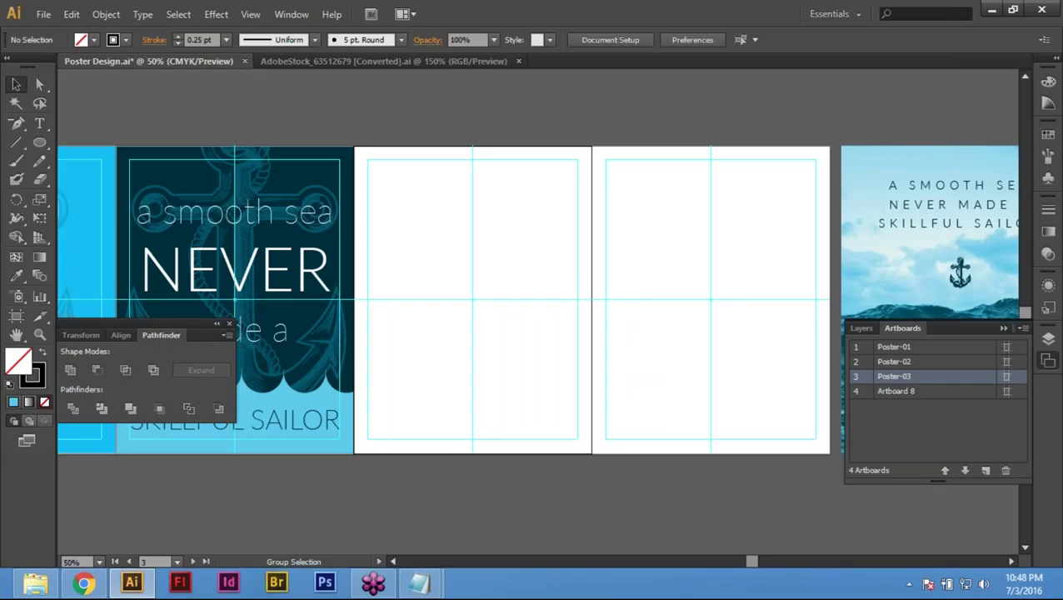
Step: Lock the guides and paste the copied sea poster onto the empty artboard
right_click(530, 204)
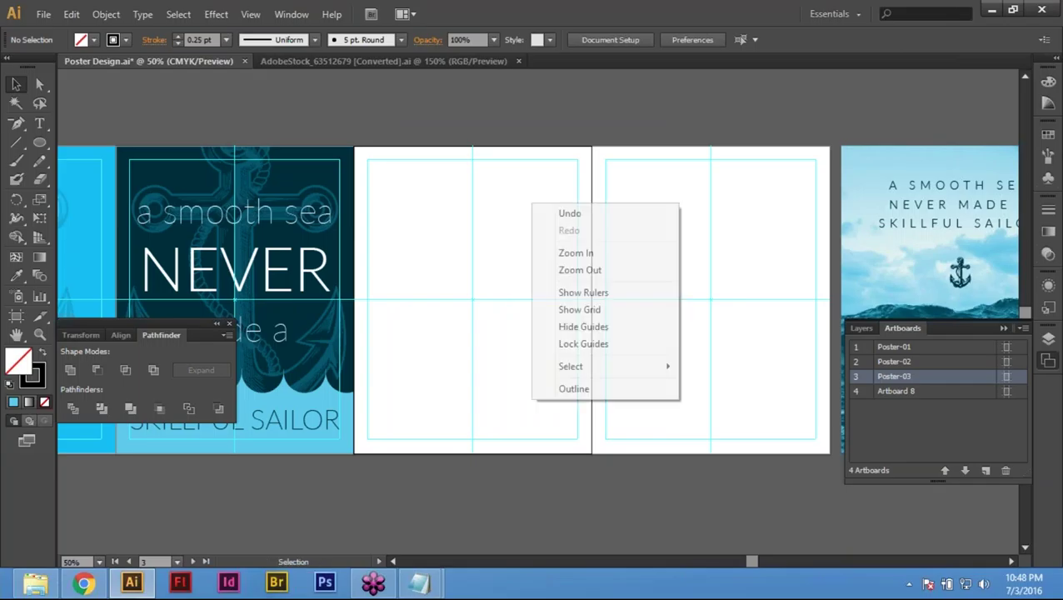
left_click(611, 348)
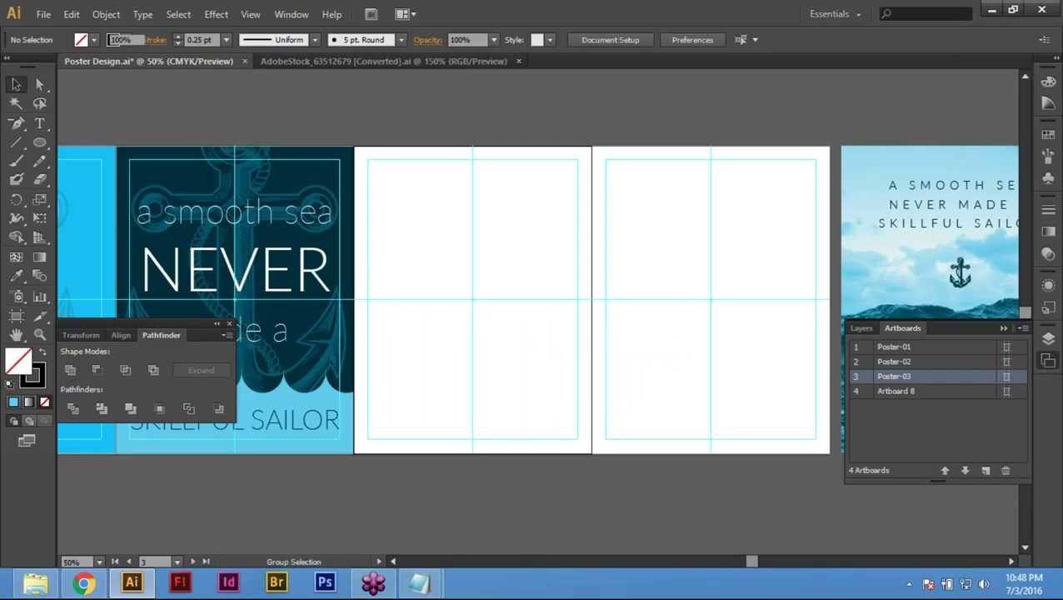
key("ctrl+shift+v")
left_click(569, 131)
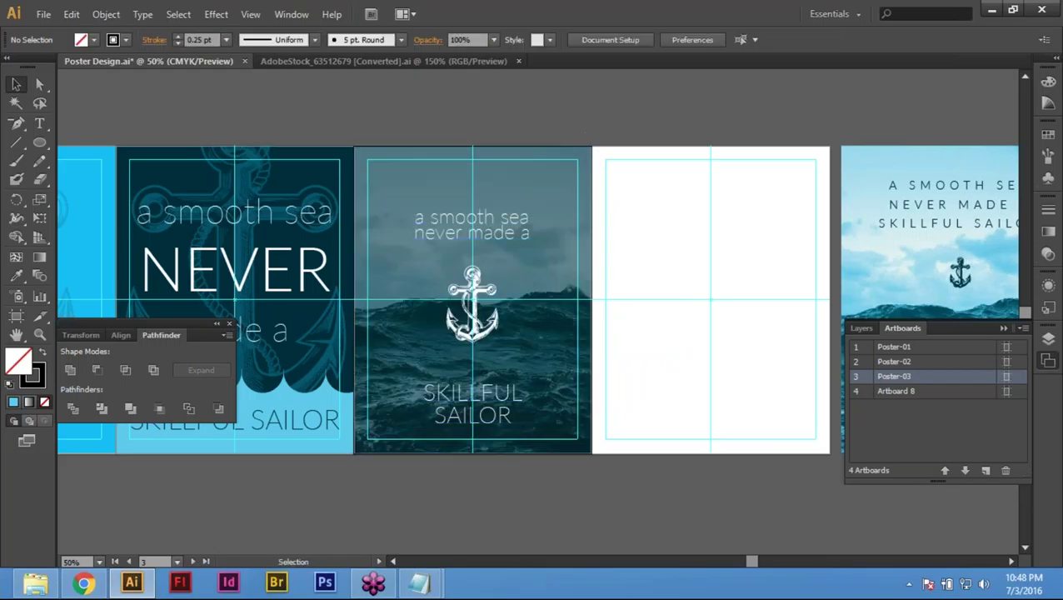
left_click_drag(697, 191, 631, 197)
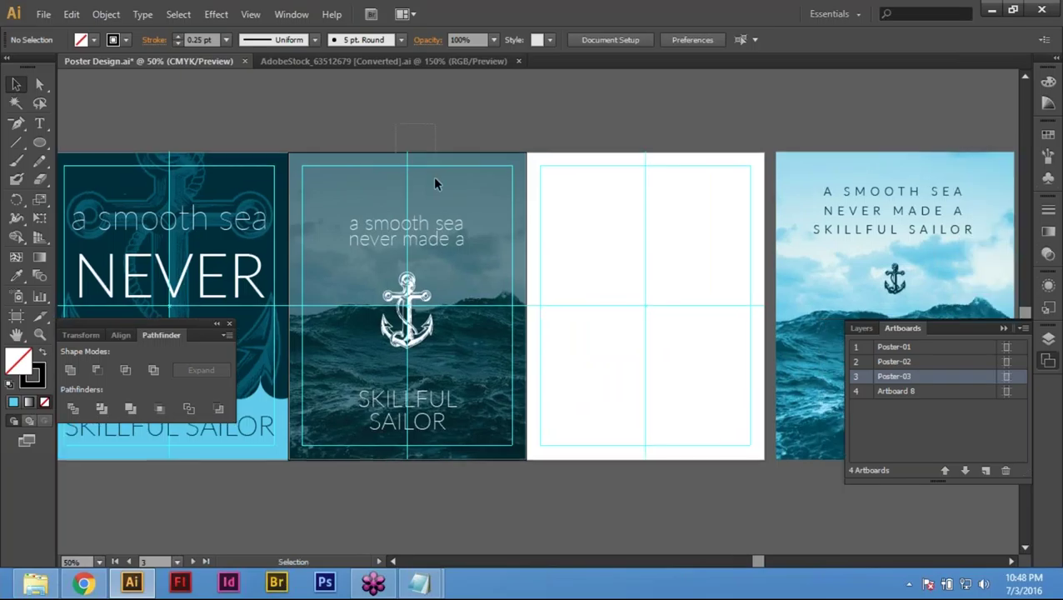
Step: Test deleting the middle poster's sea photo and remaining contents, undoing to restore them
left_click(478, 183)
left_click(455, 120)
left_click(506, 238)
key("ctrl+shift+bracketleft")
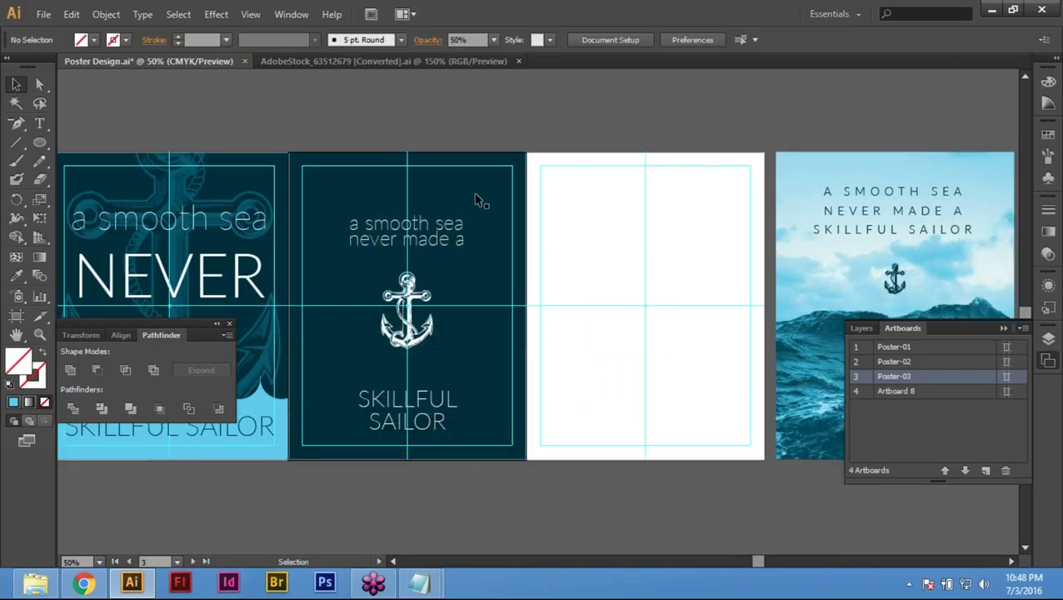
key("Delete")
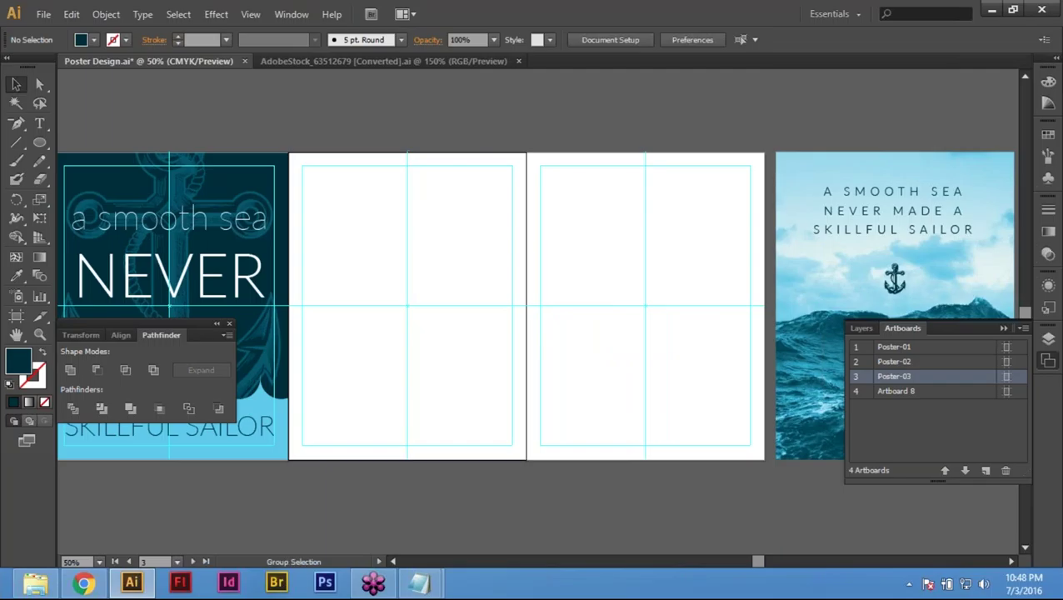
key("ctrl+z")
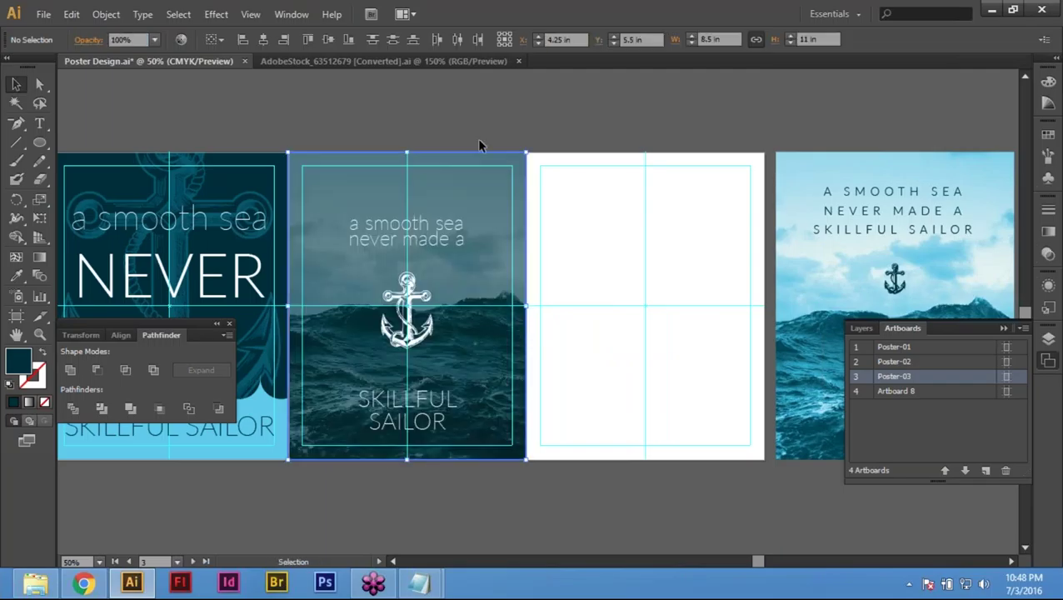
left_click(463, 204)
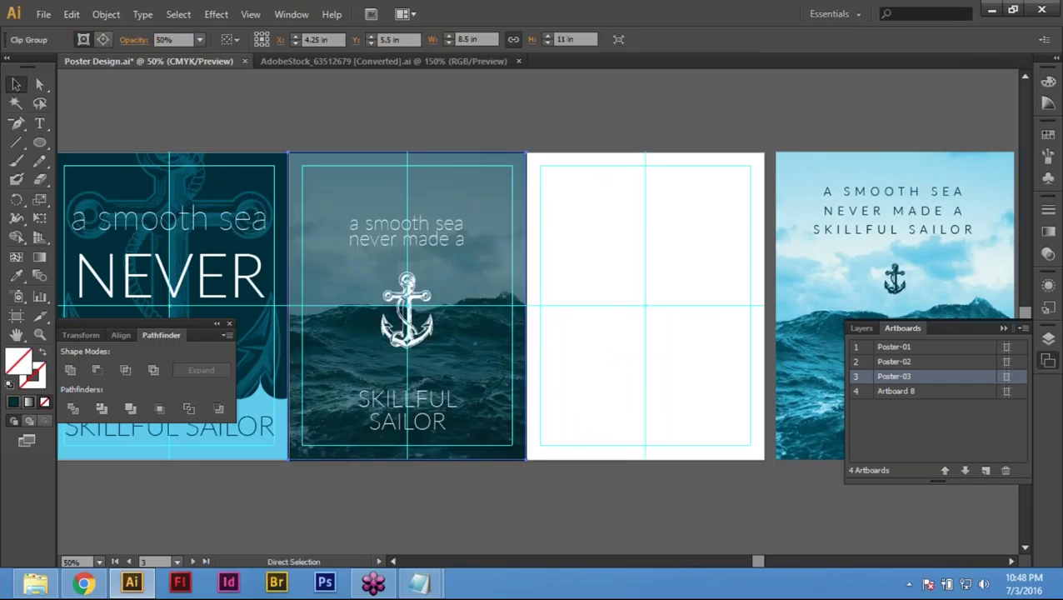
key("Delete")
key("ctrl+alt+a")
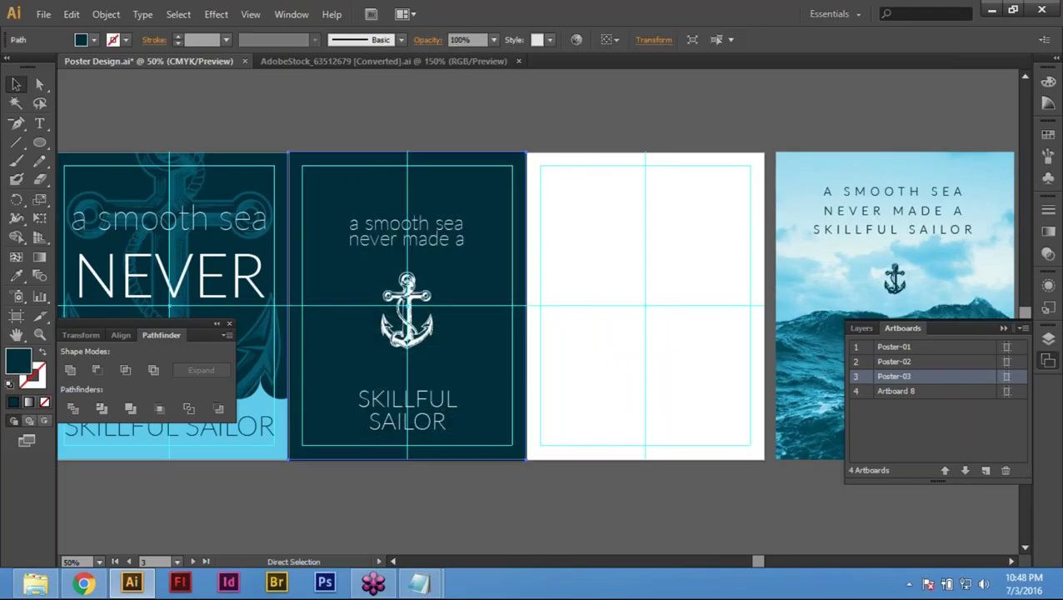
key("Delete")
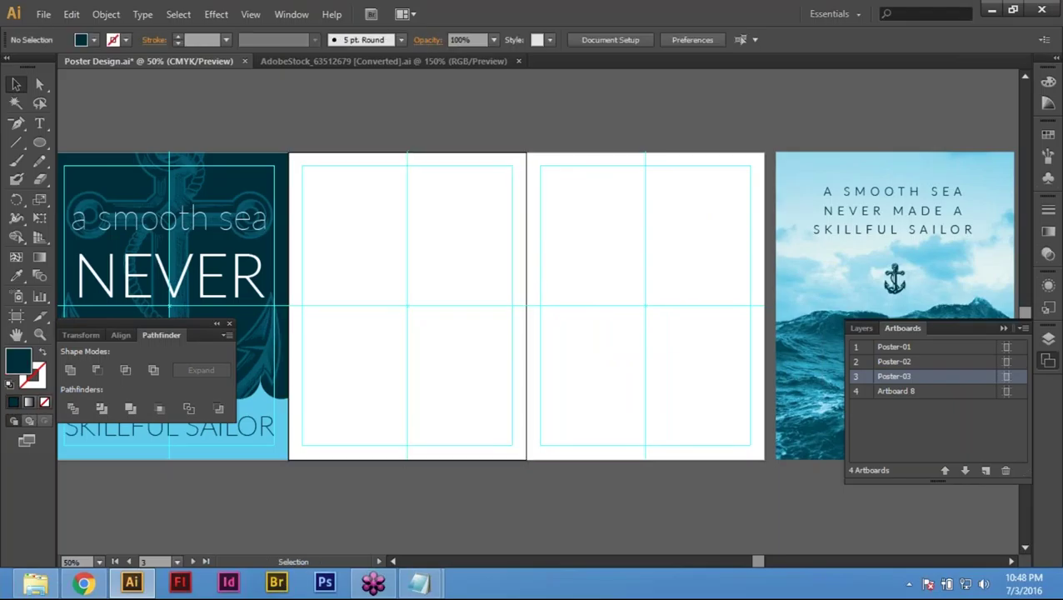
key("ctrl+alt")
key("ctrl+z")
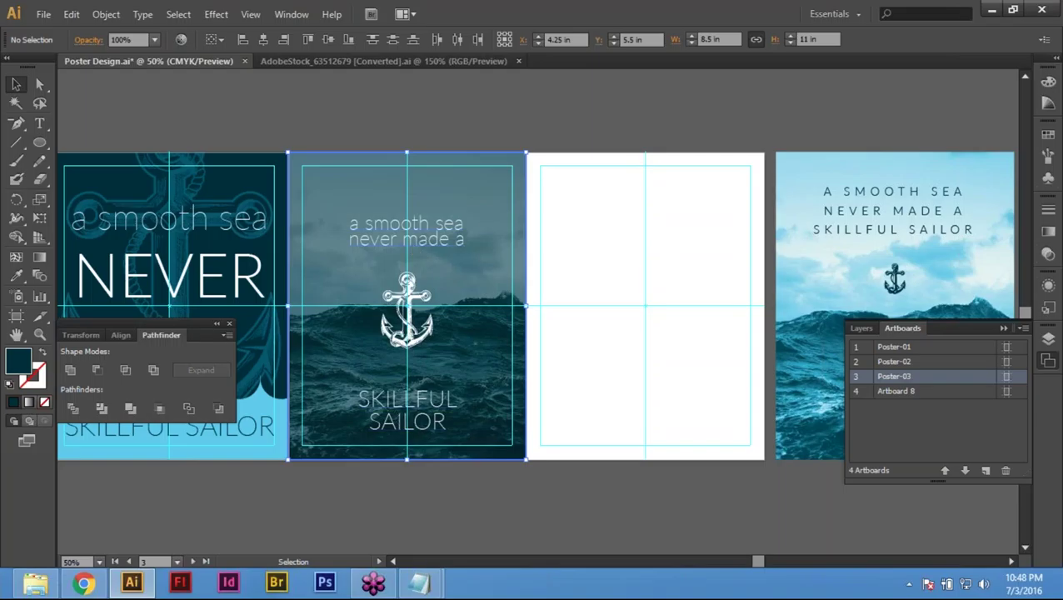
Step: Delete Poster-02's sea photo and remaining content, then undo to bring the artwork back
left_click(473, 145)
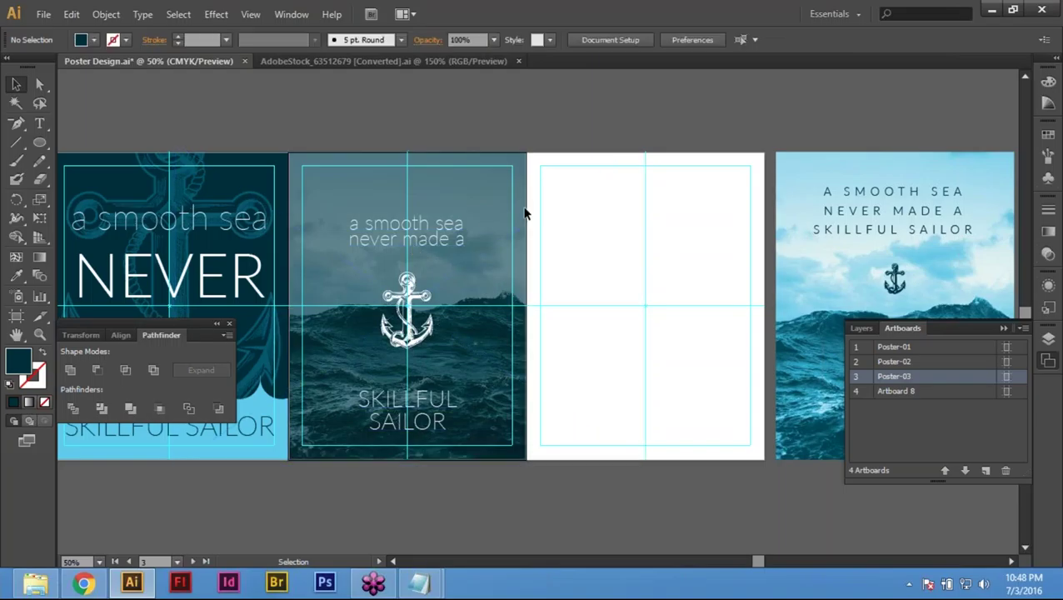
left_click(480, 186)
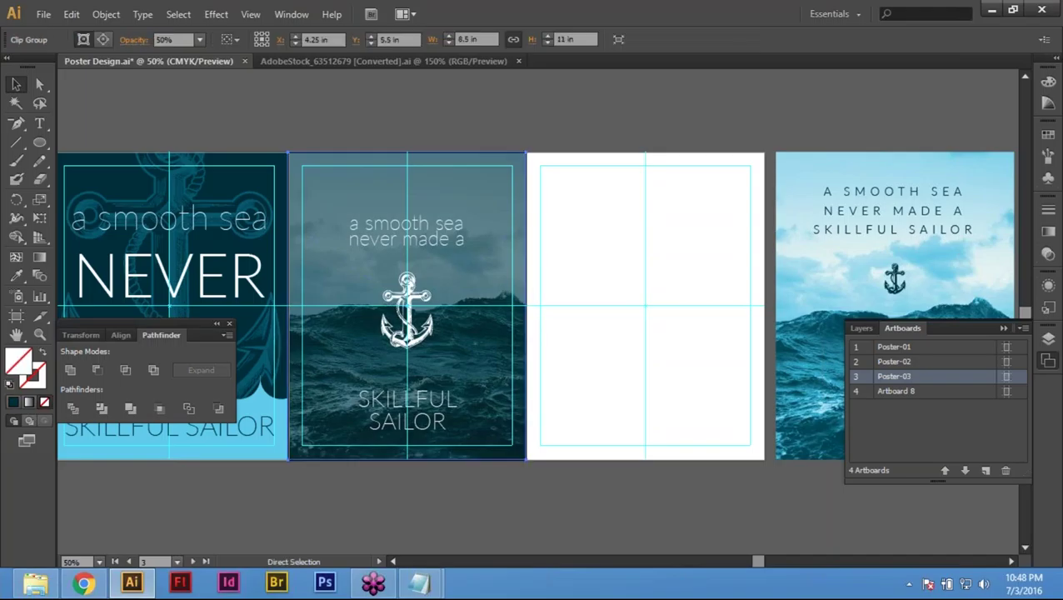
key("Delete")
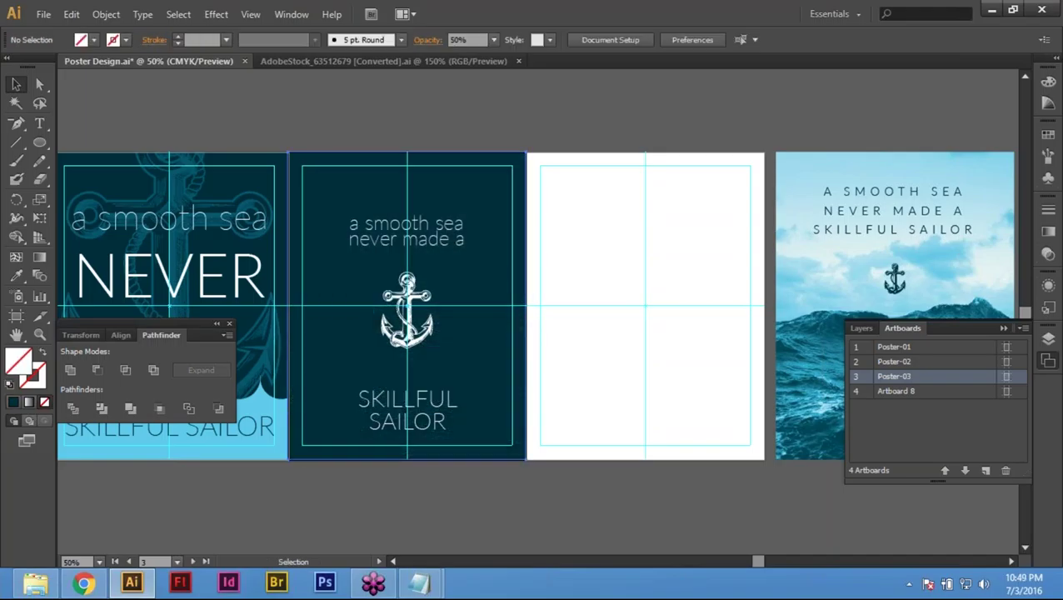
key("ctrl+alt+a")
key("Delete")
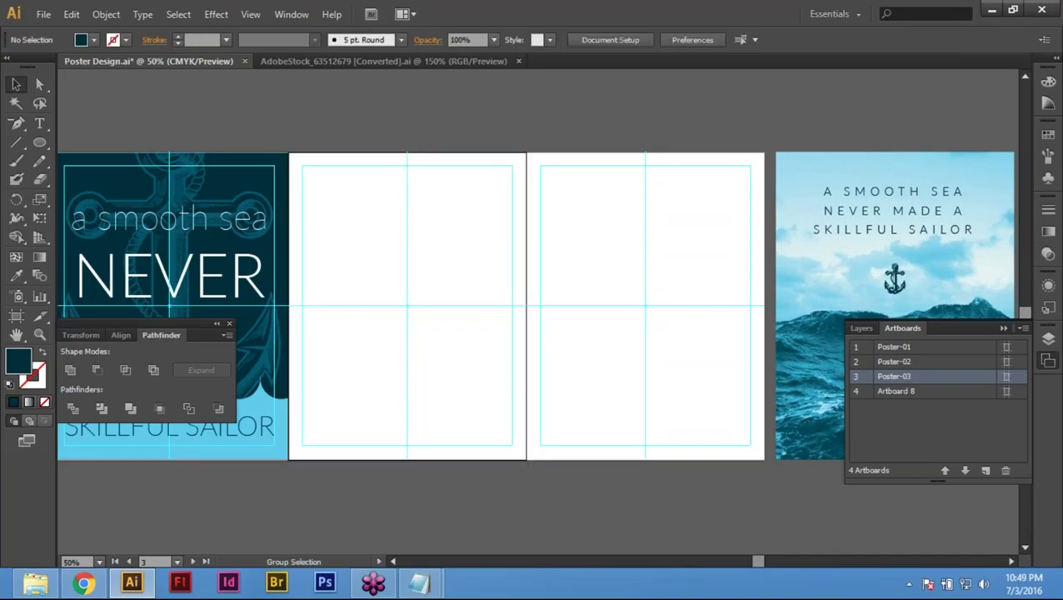
key("ctrl+z")
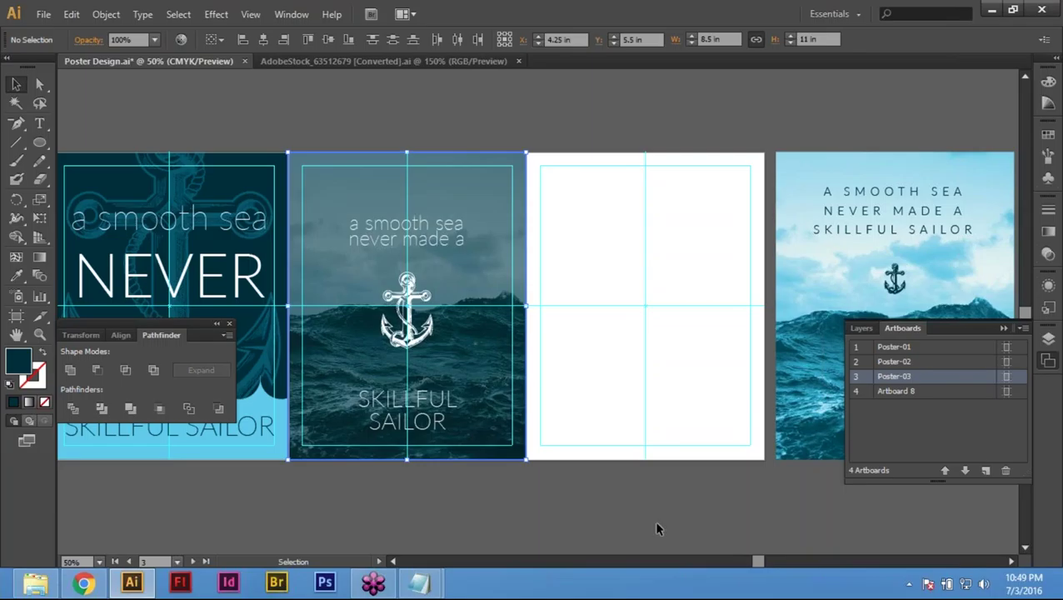
Step: Copy the selected sea-photo background 8.5 in to the right onto the blank artboard
key("Return")
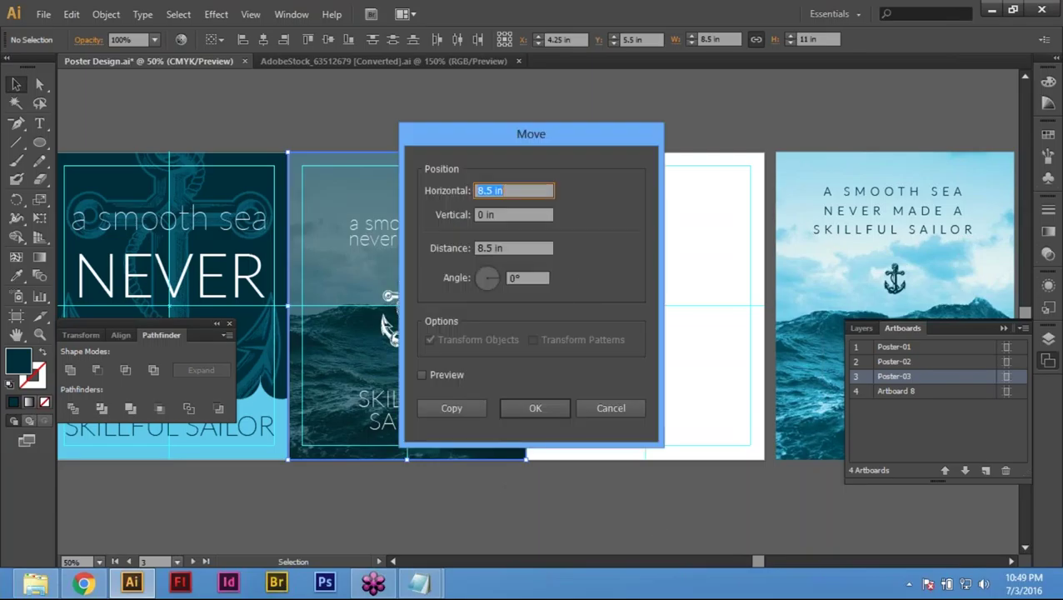
type("8.5")
key("Tab")
key("Tab")
key("Tab")
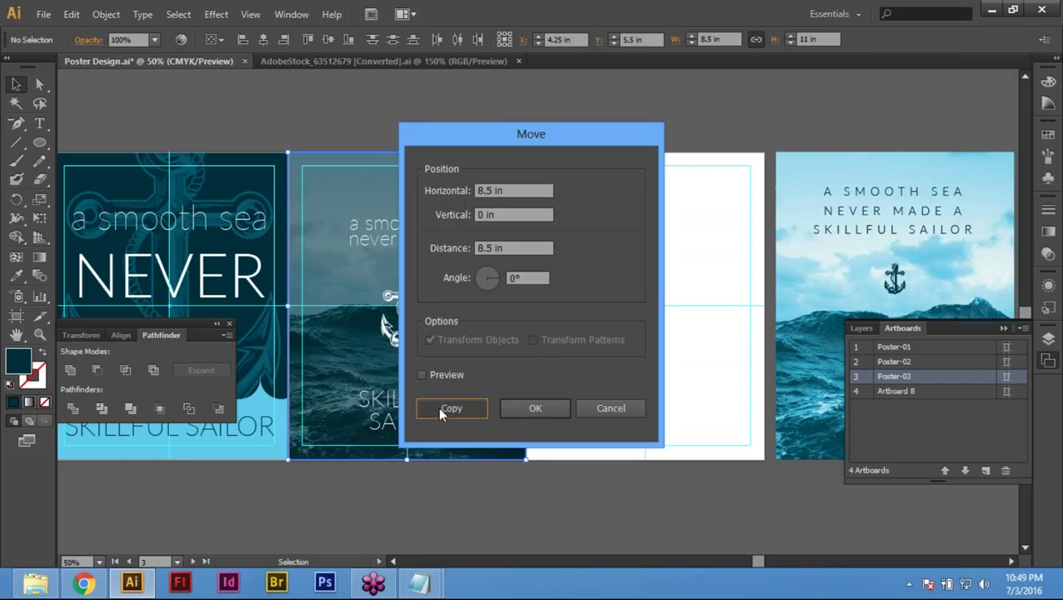
left_click(437, 405)
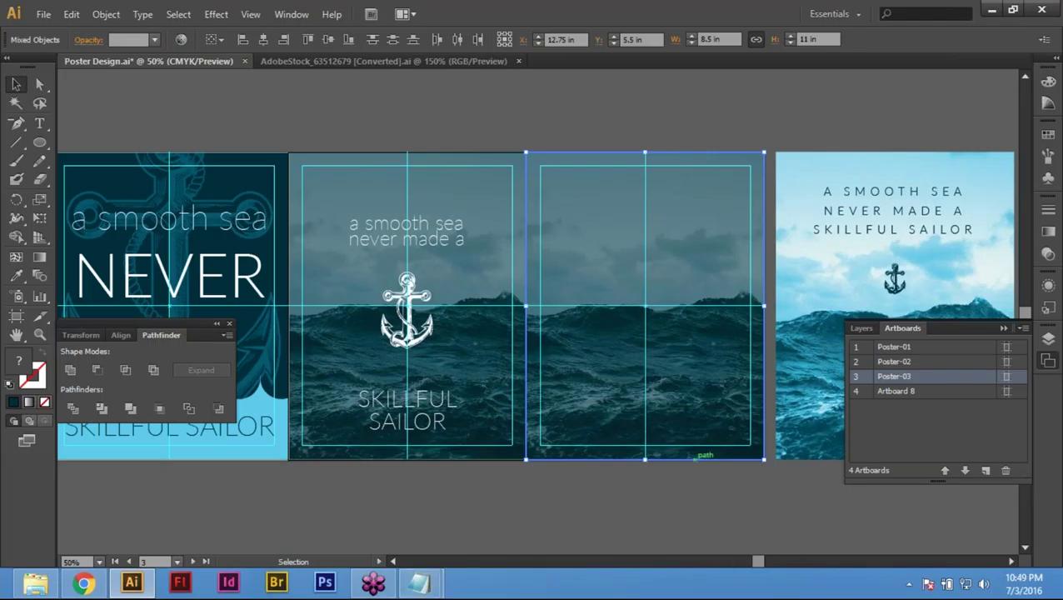
left_click(631, 117)
left_click(422, 584)
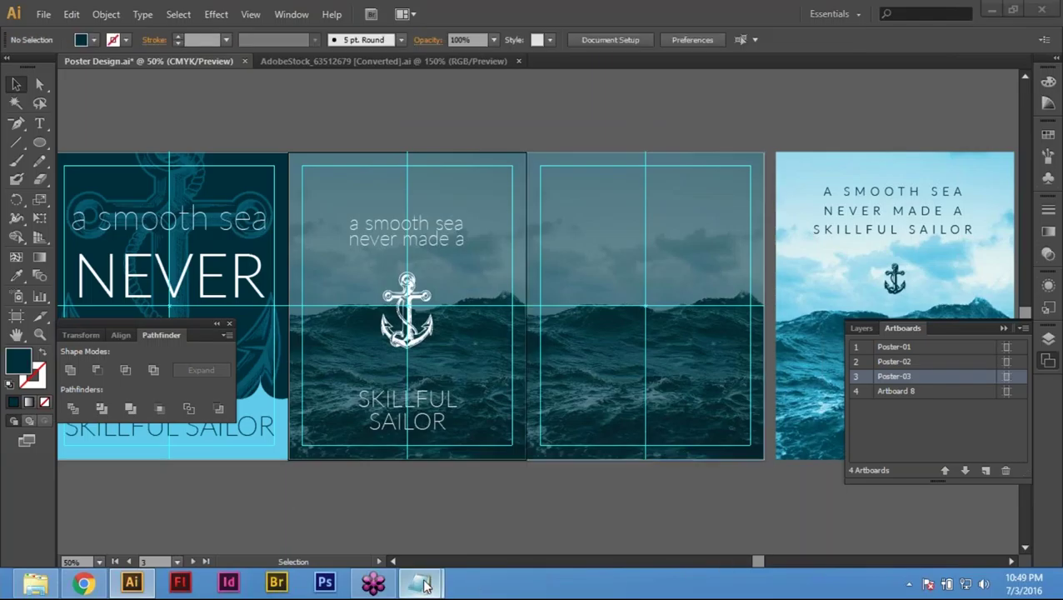
Step: Check the Notepad quote A SMOOTH SEA NEVER MADE A SKILLFUL SAILOR, minimize it, then pan the artboards in Illustrator, undoing a trial text copy
left_click(513, 510)
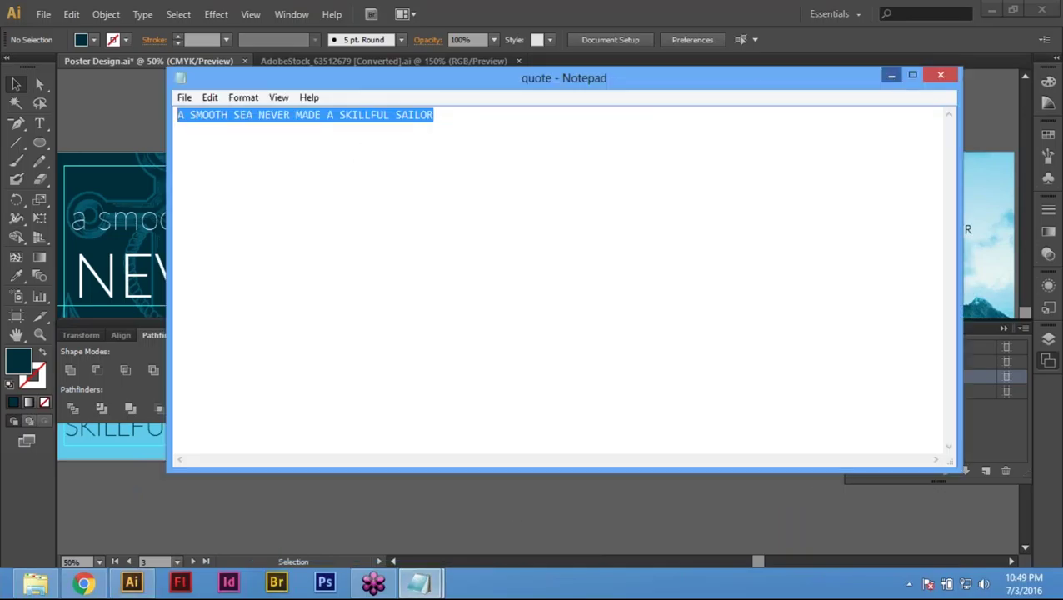
left_click(891, 75)
key("space")
left_click_drag(534, 308, 466, 330)
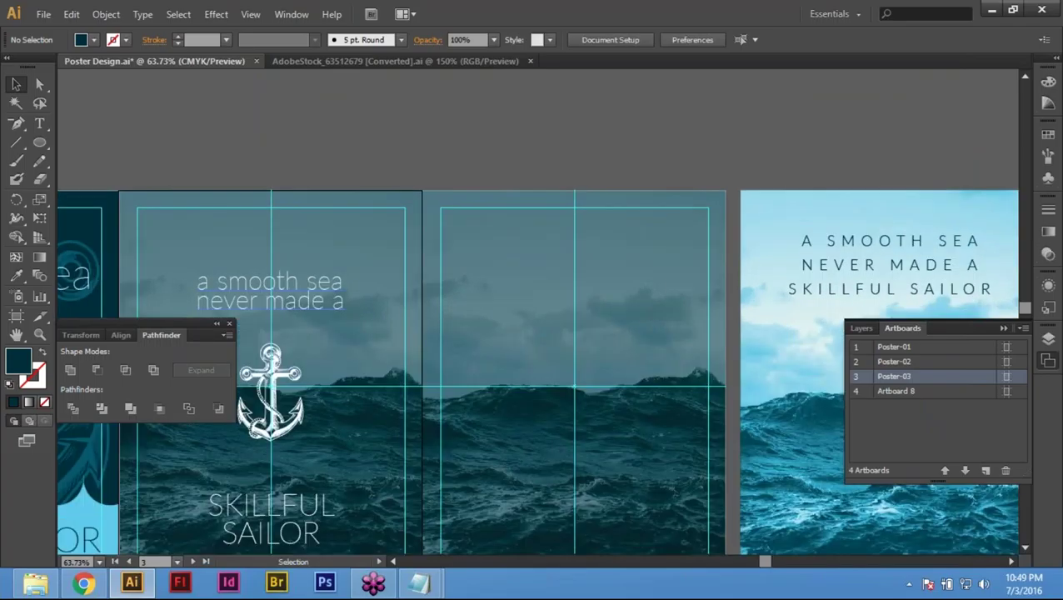
left_click_drag(235, 290, 575, 289)
key("ctrl+z")
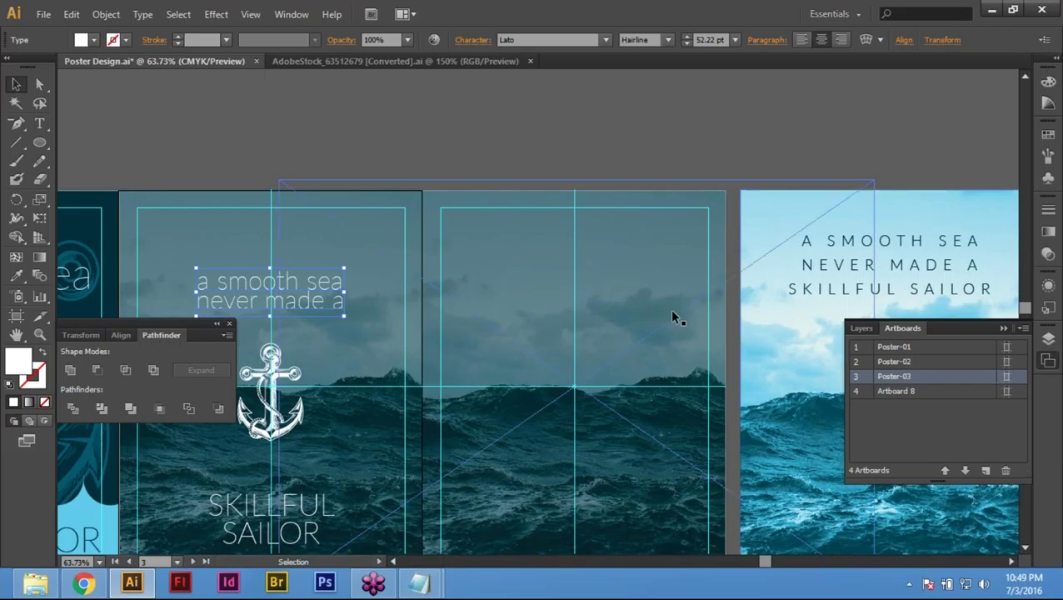
Step: Copy the top text line onto the next poster and replace its content with the pasted full quote
key("Return")
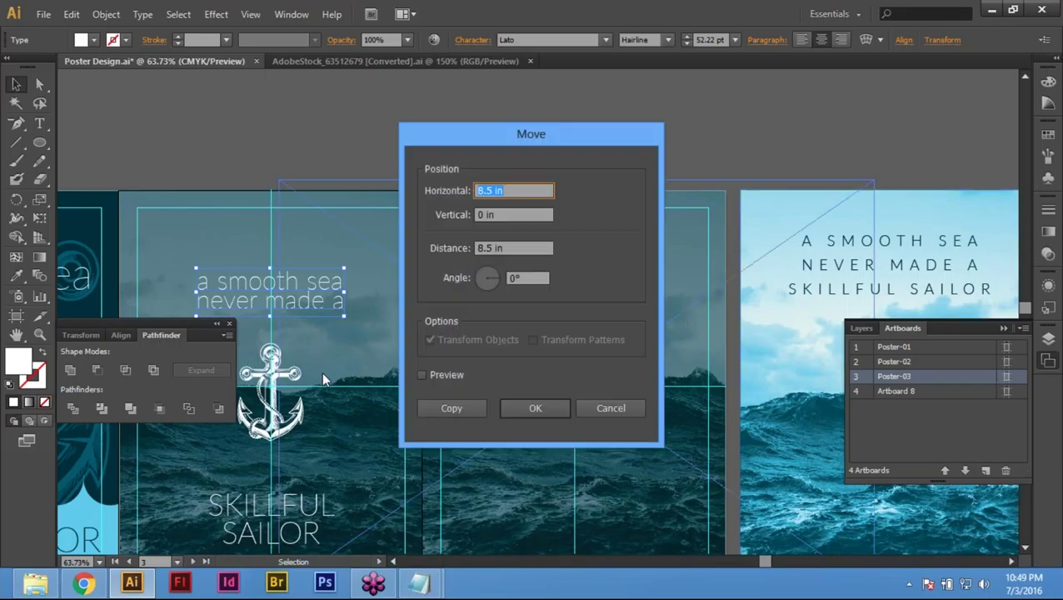
left_click(629, 408)
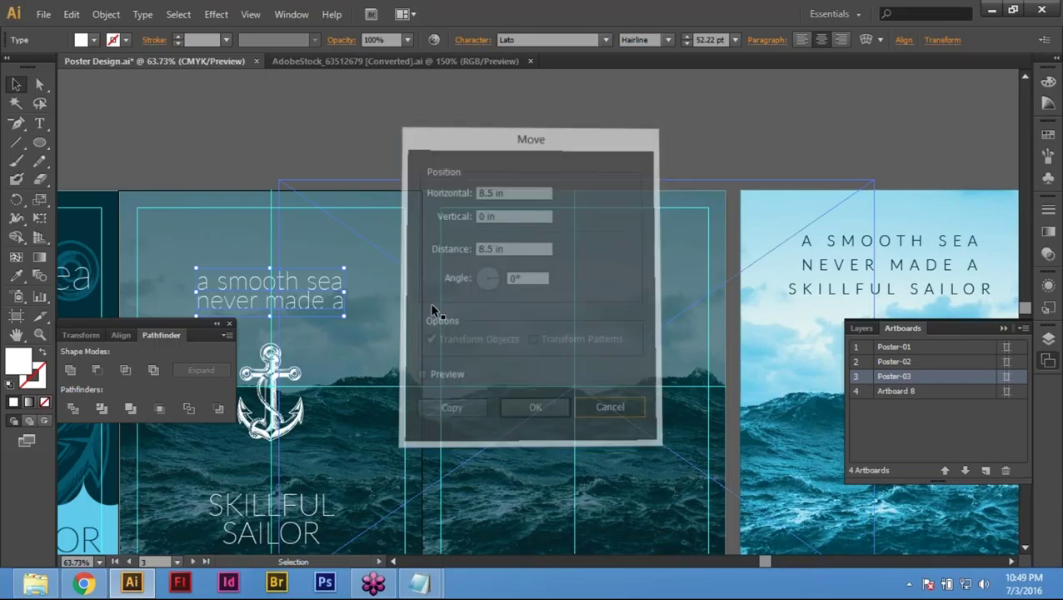
left_click(345, 356)
left_click(268, 290)
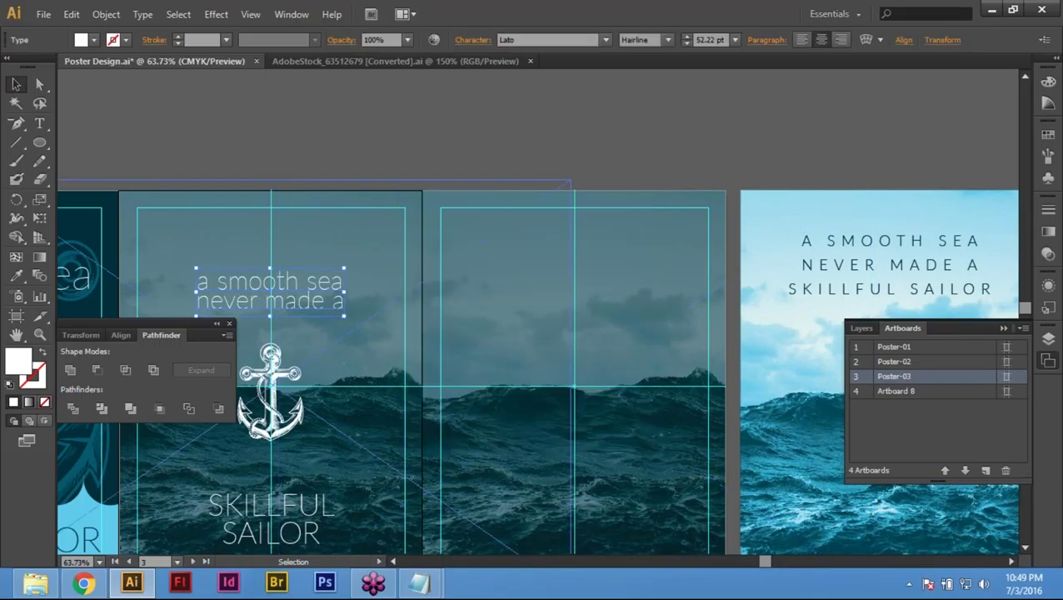
left_click_drag(268, 290, 574, 290)
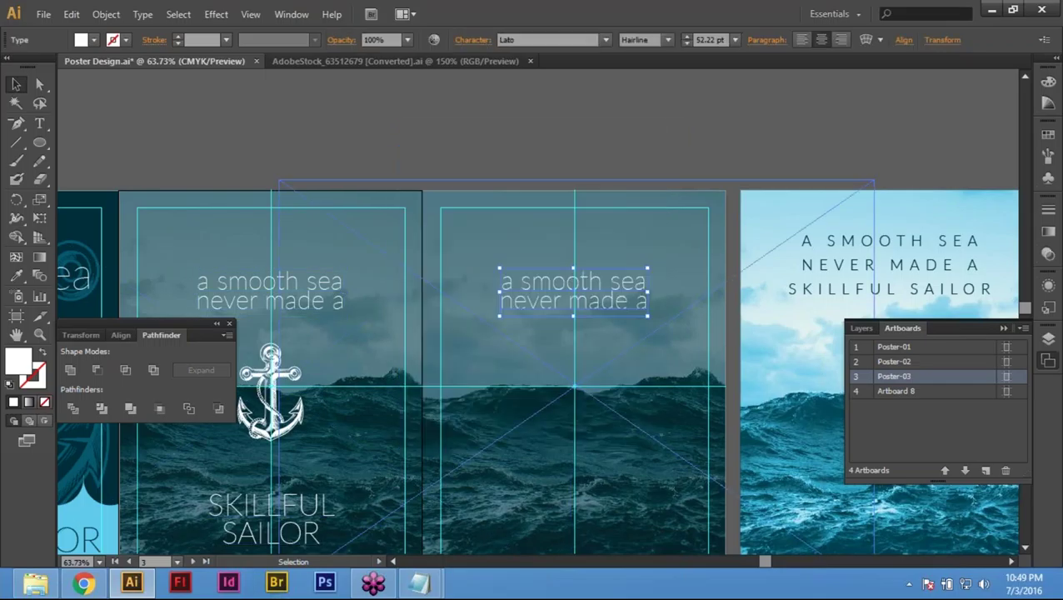
double_click(520, 280)
key("ctrl+a")
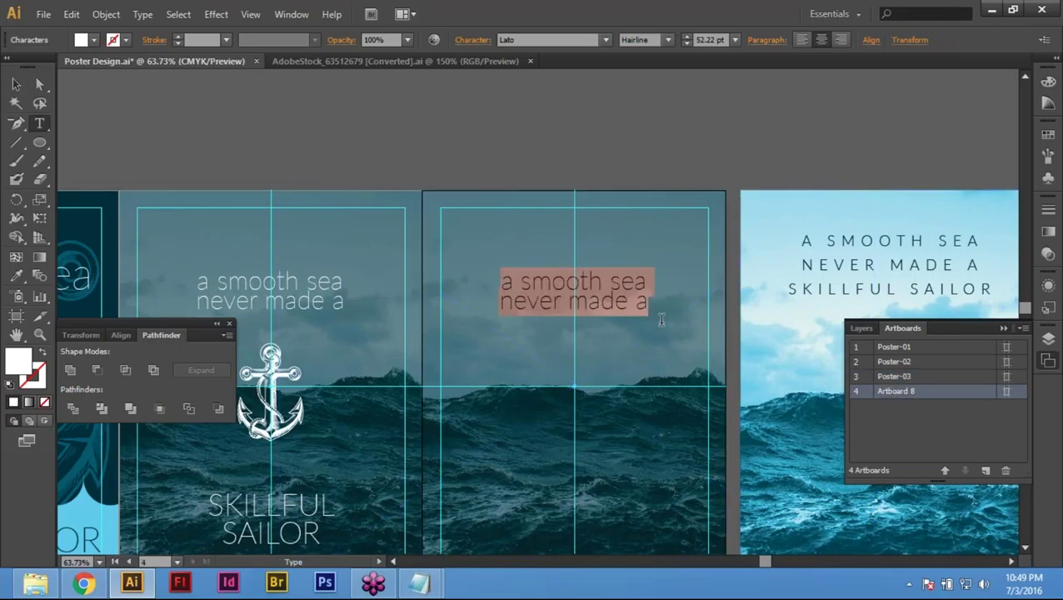
key("ctrl+v")
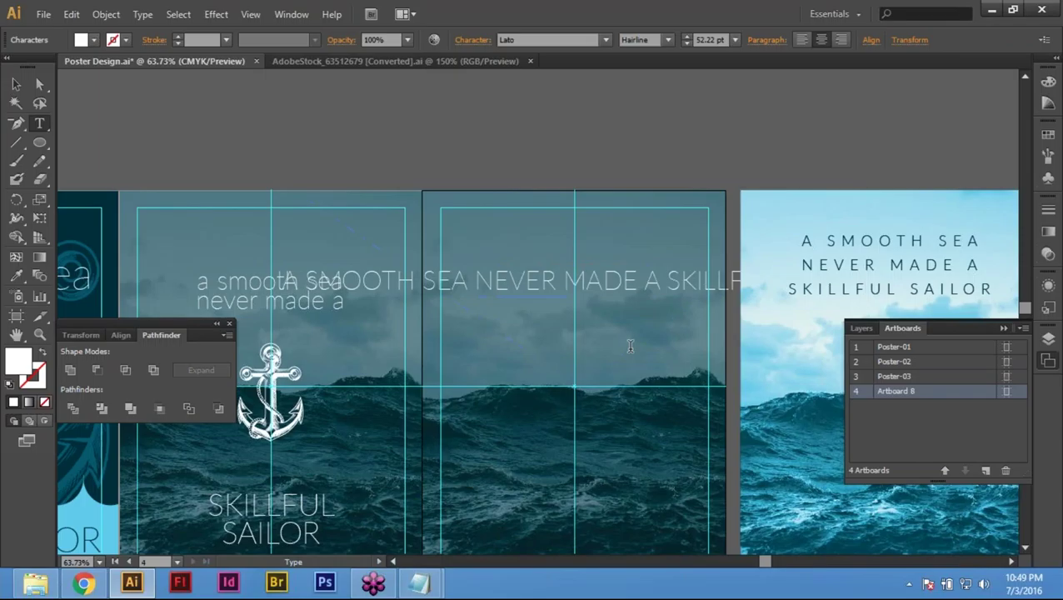
key("ctrl")
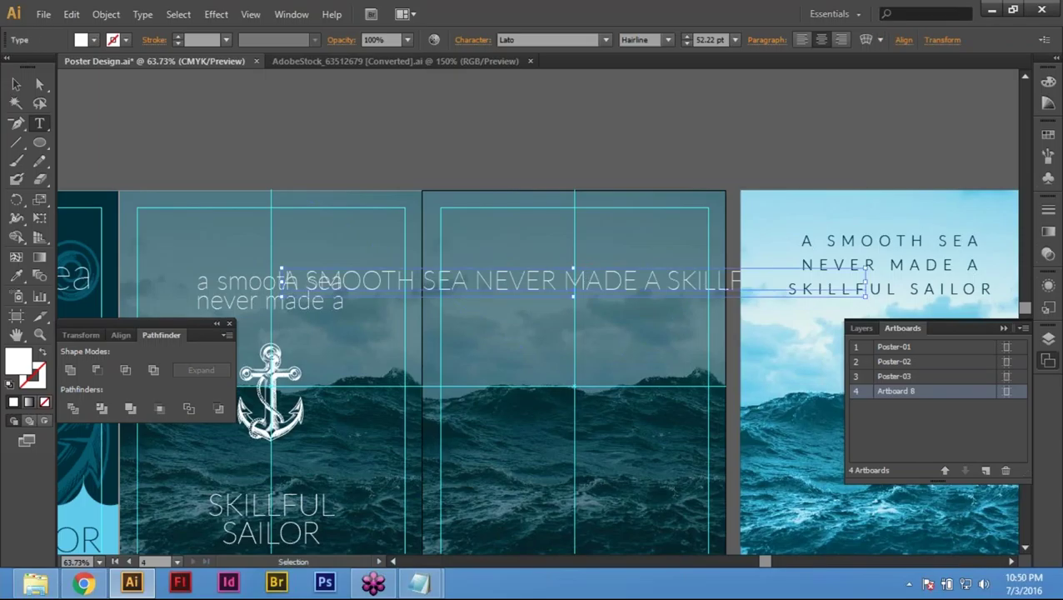
Step: Set the pasted quote headline to 24 pt
left_click(708, 39)
type("24")
key("Return")
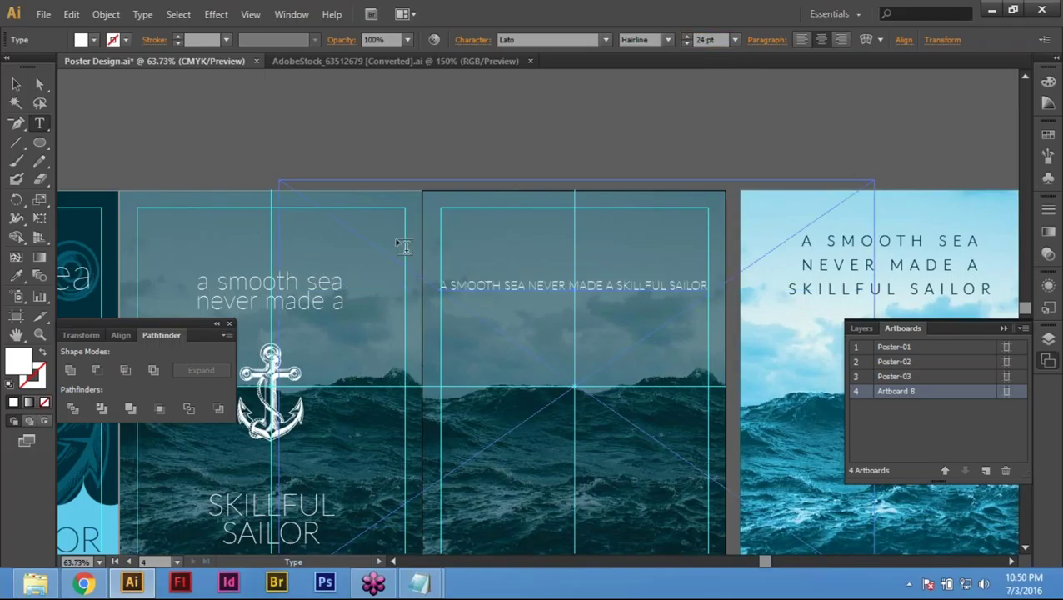
key("ctrl+space")
left_click_drag(742, 219, 937, 311)
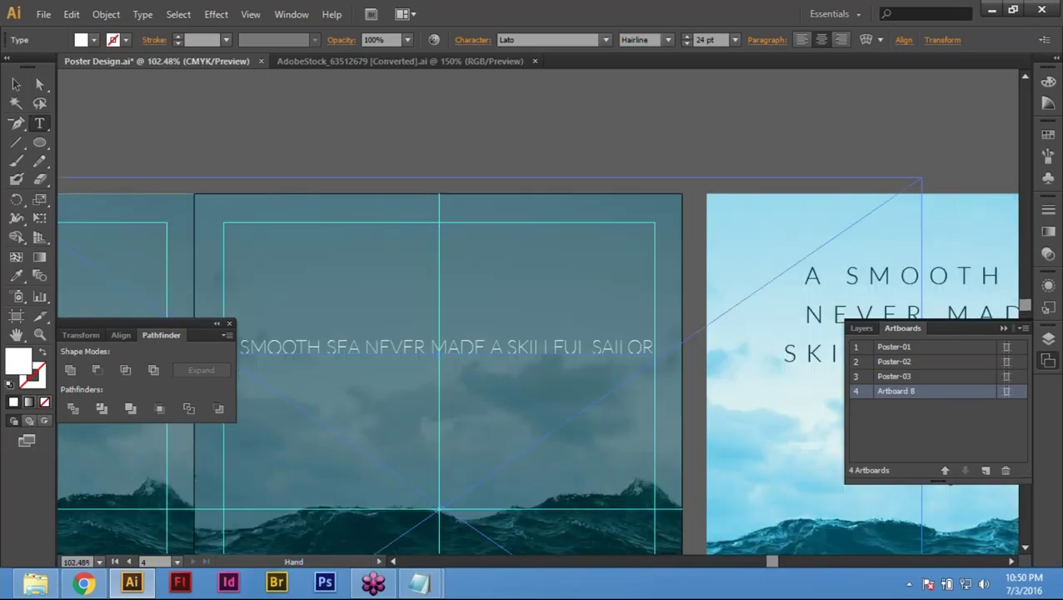
key("ctrl+1")
key("ctrl+minus")
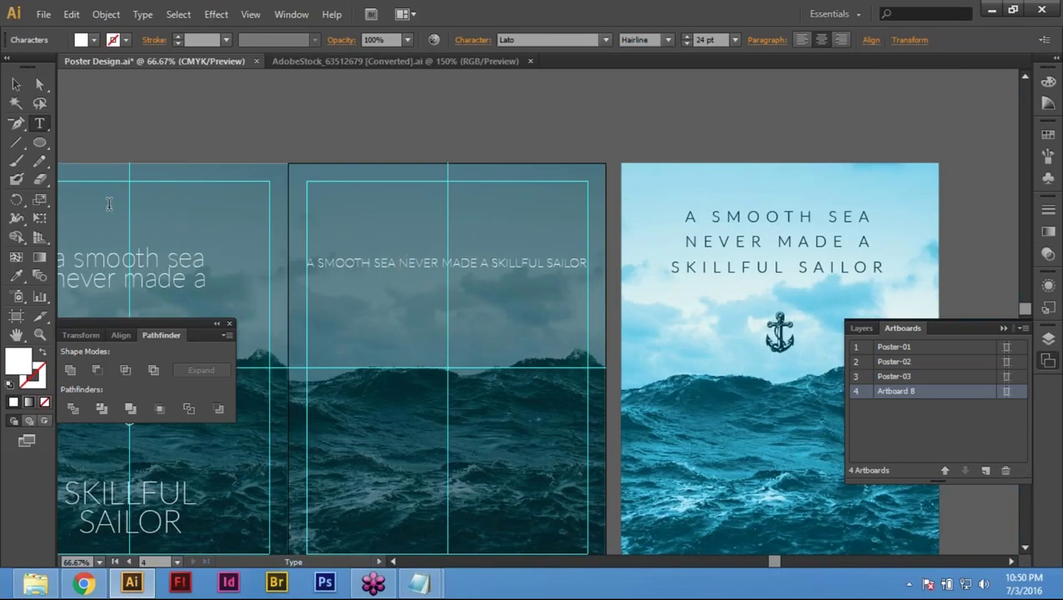
Step: Break the headline into three lines: A SMOOTH SEA / NEVER MADE A / SKILLFUL SAILOR
left_click(392, 260)
key("Return")
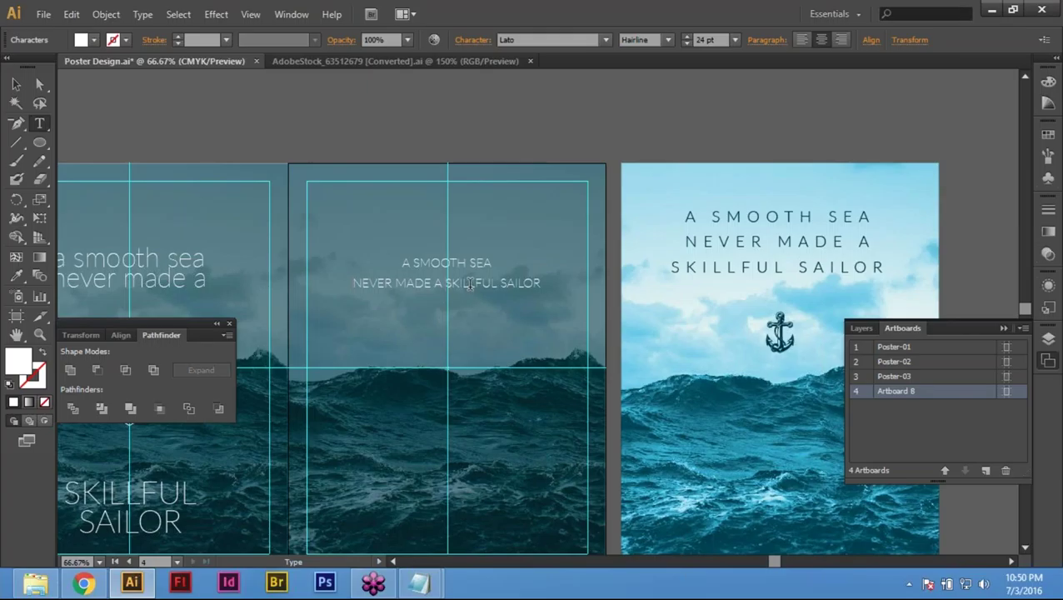
key("BackSpace")
key("Return")
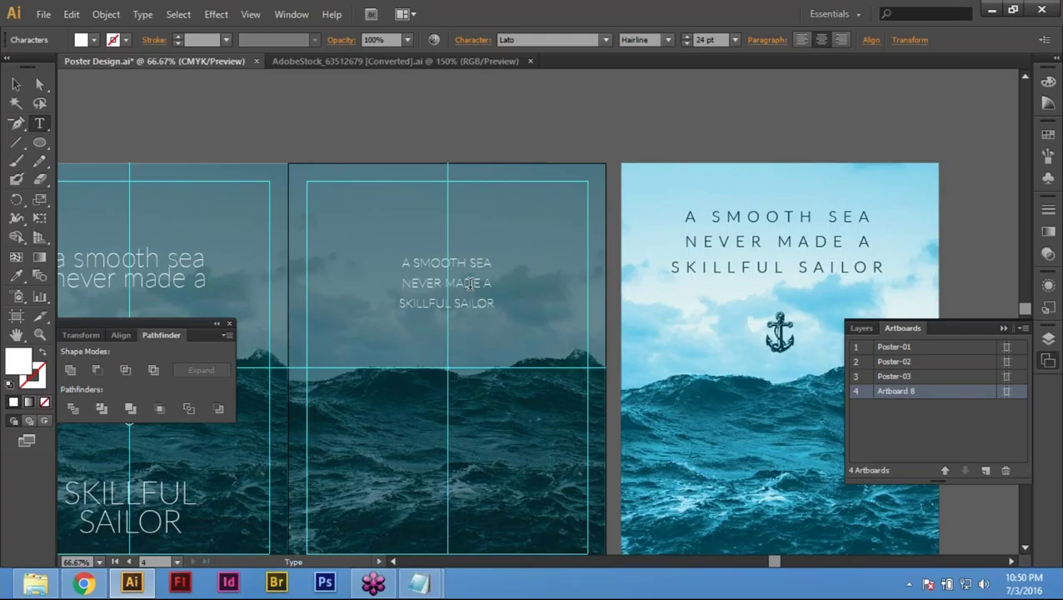
key("Escape")
key("v")
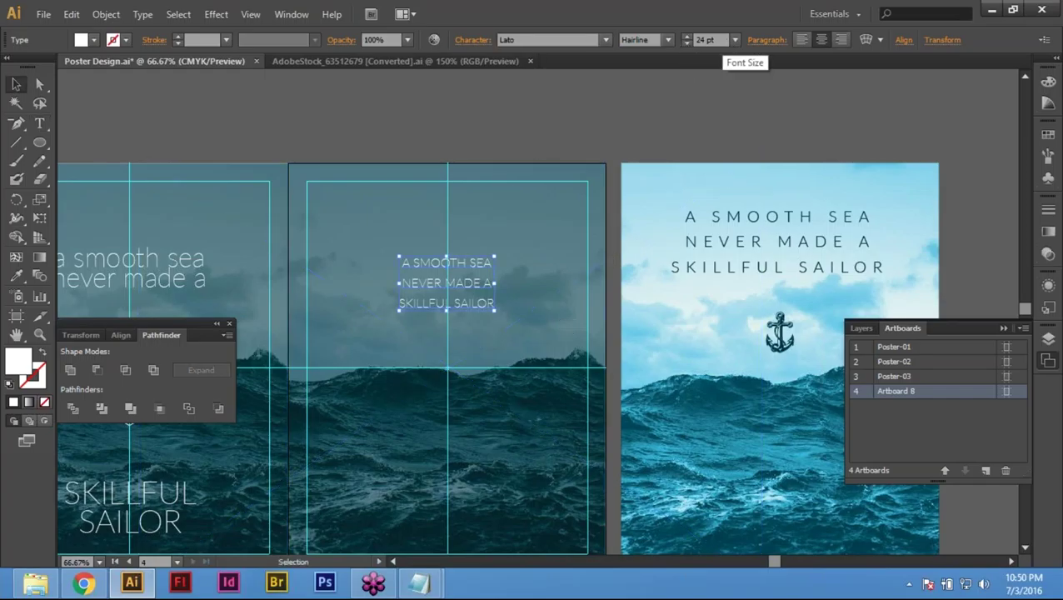
Step: Change the headline to Lato Thin at 35 pt, after trying 40 and 30 pt
left_click(667, 40)
left_click(658, 89)
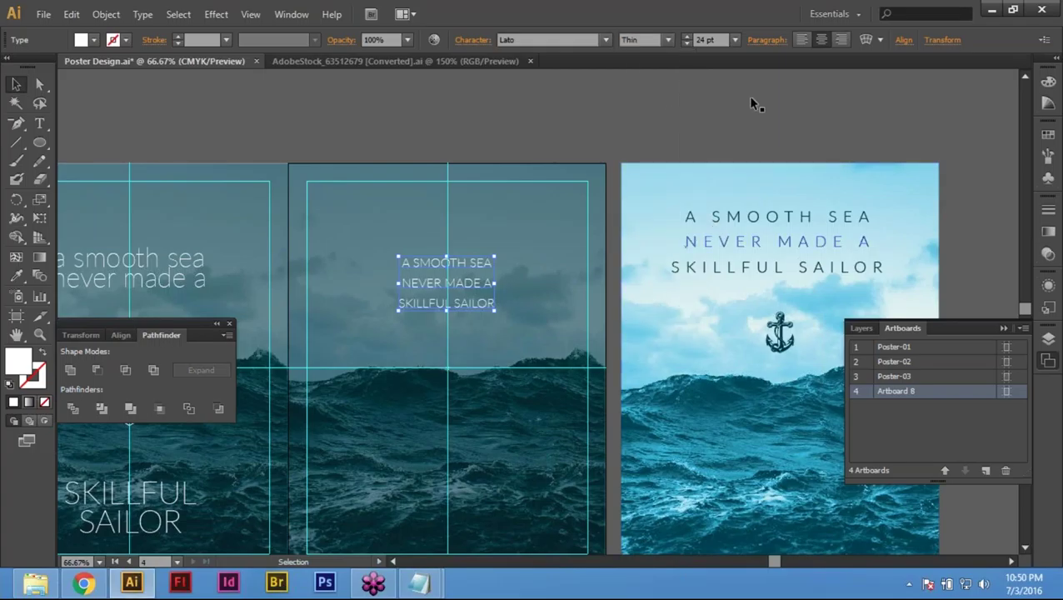
left_click(722, 42)
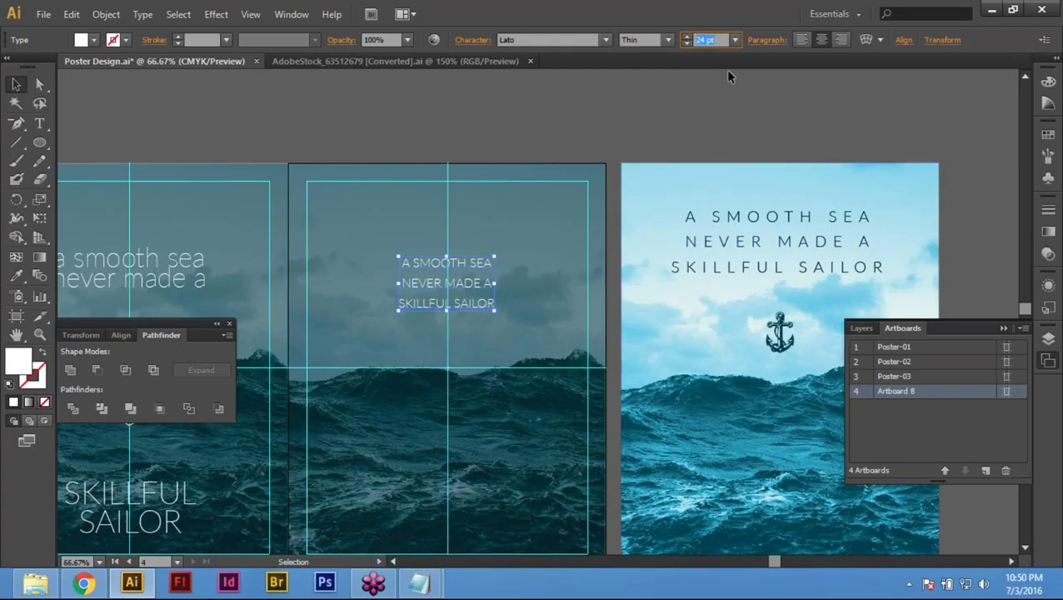
type("40")
key("Return")
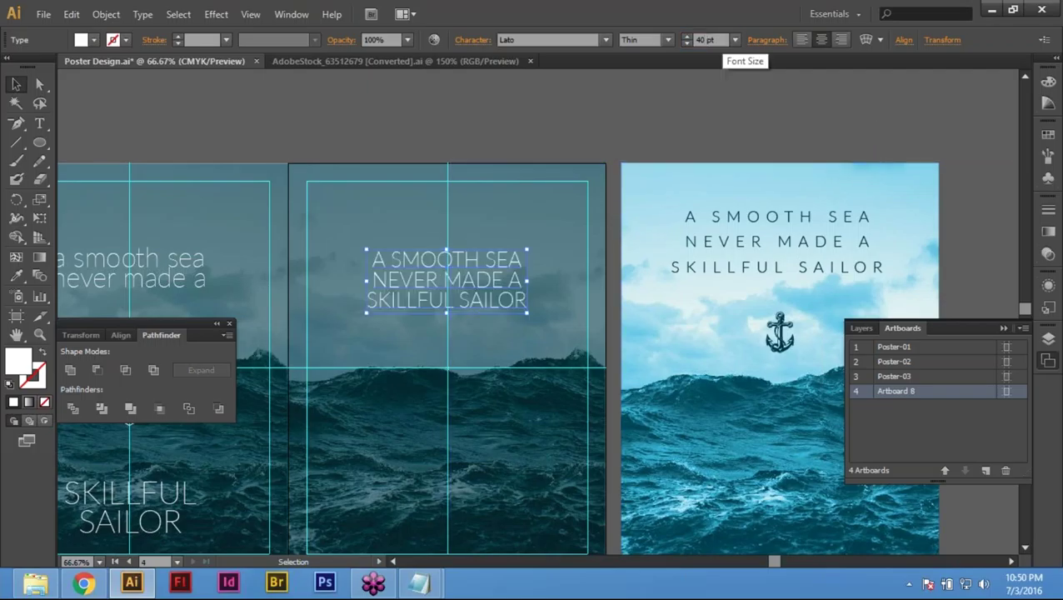
type("30")
key("Return")
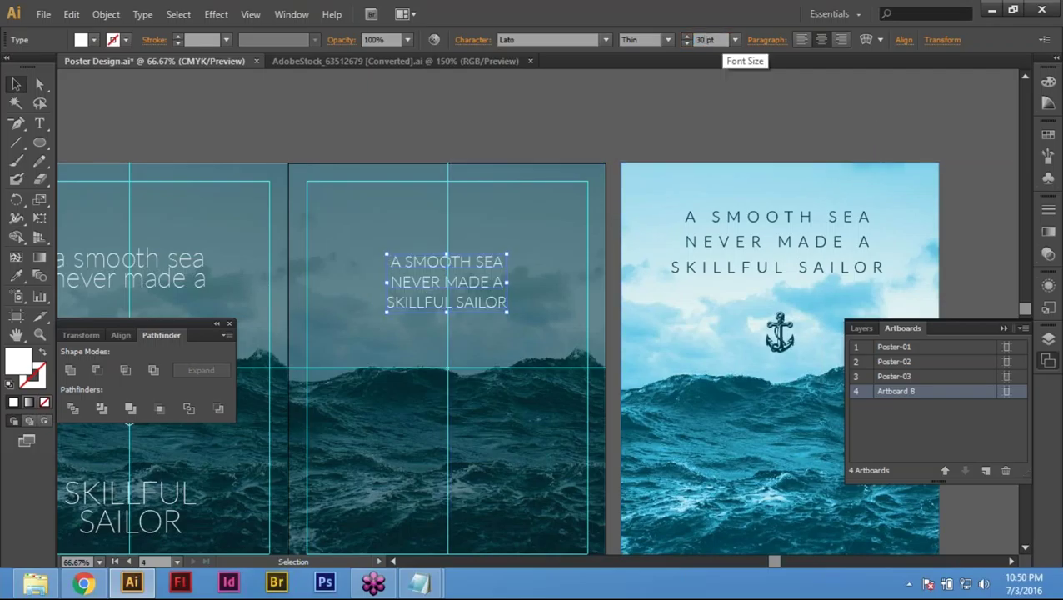
left_click(704, 40)
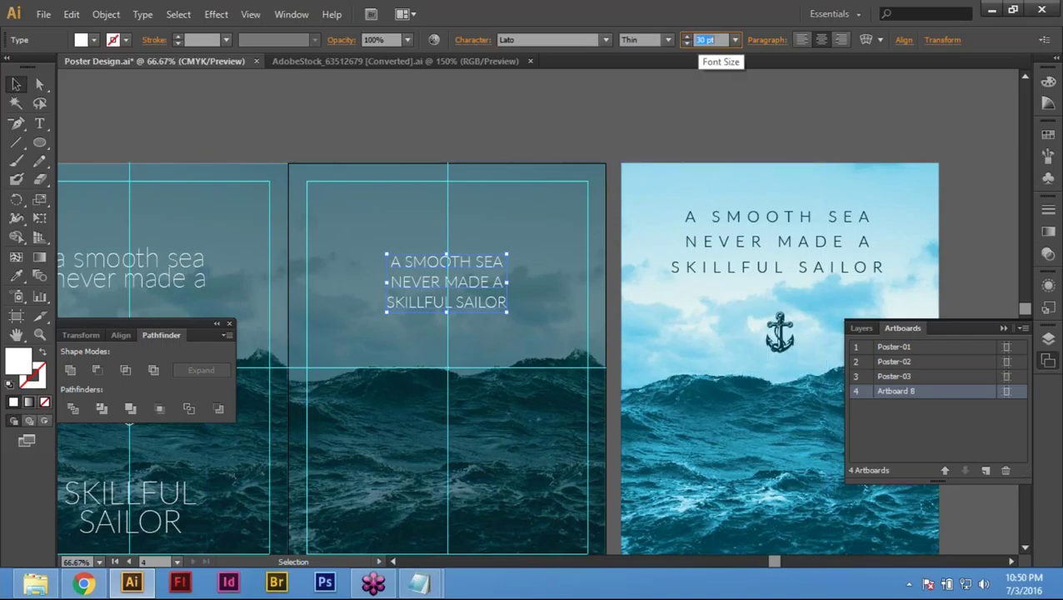
type("35")
key("Return")
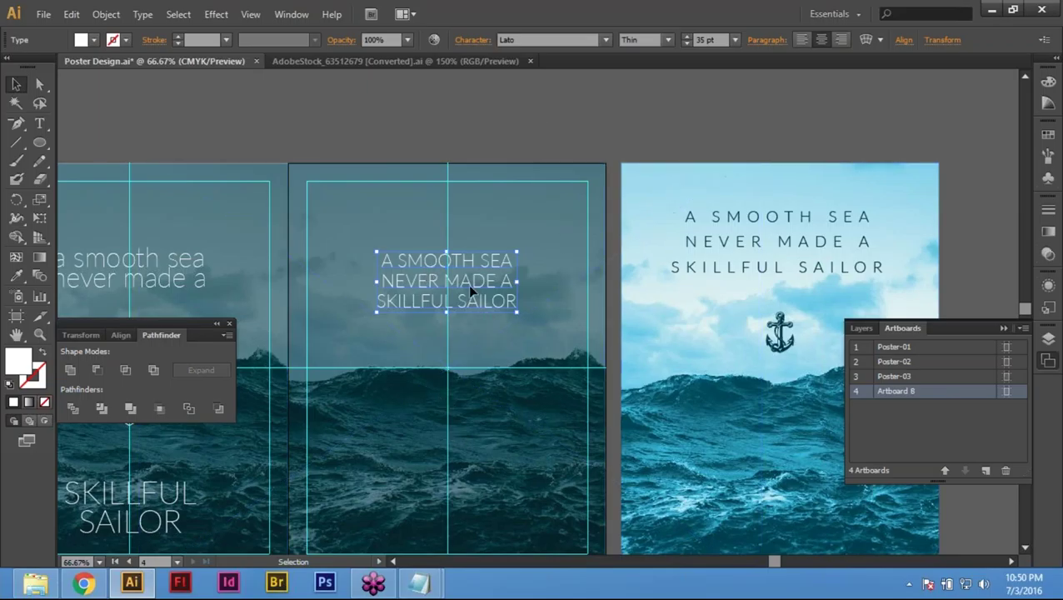
Step: Nudge the headline upward on the middle poster
left_click_drag(339, 221, 491, 310)
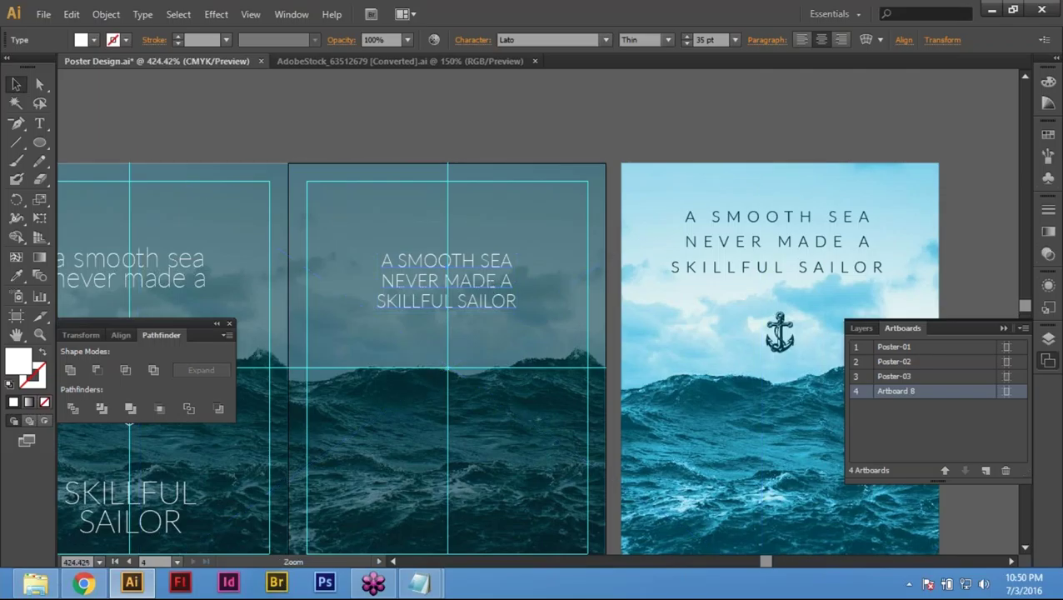
key("ctrl+0")
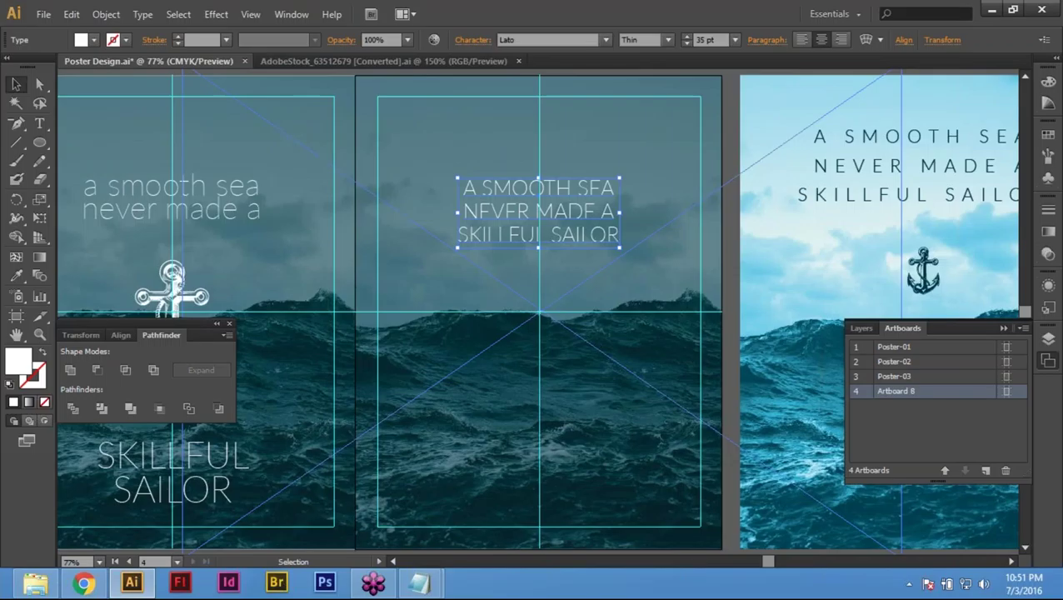
key("space")
left_click_drag(635, 245, 541, 310)
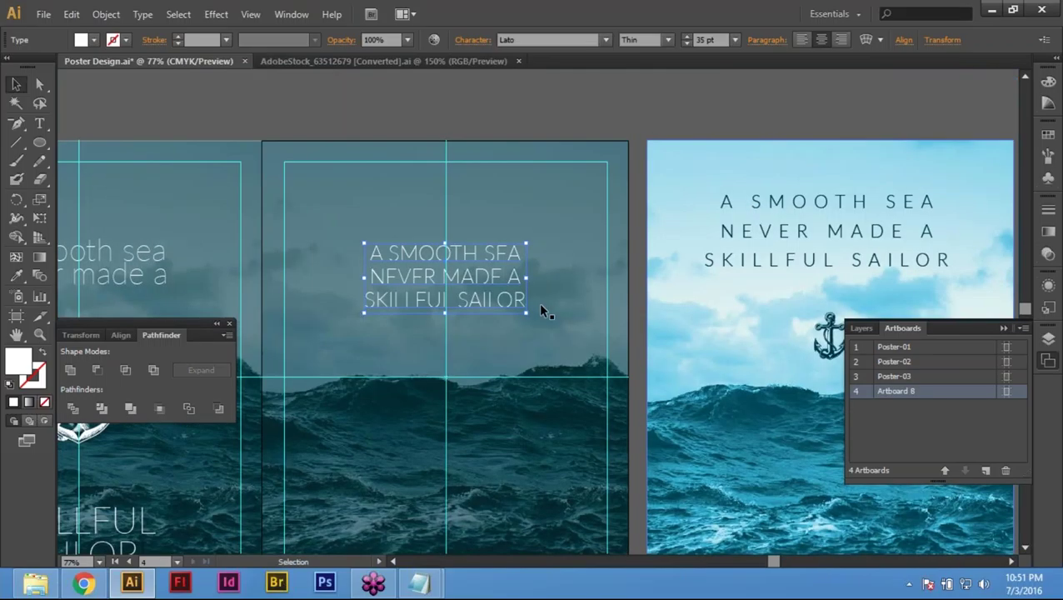
key("Up")
key("Up")
key("Up")
key("Up")
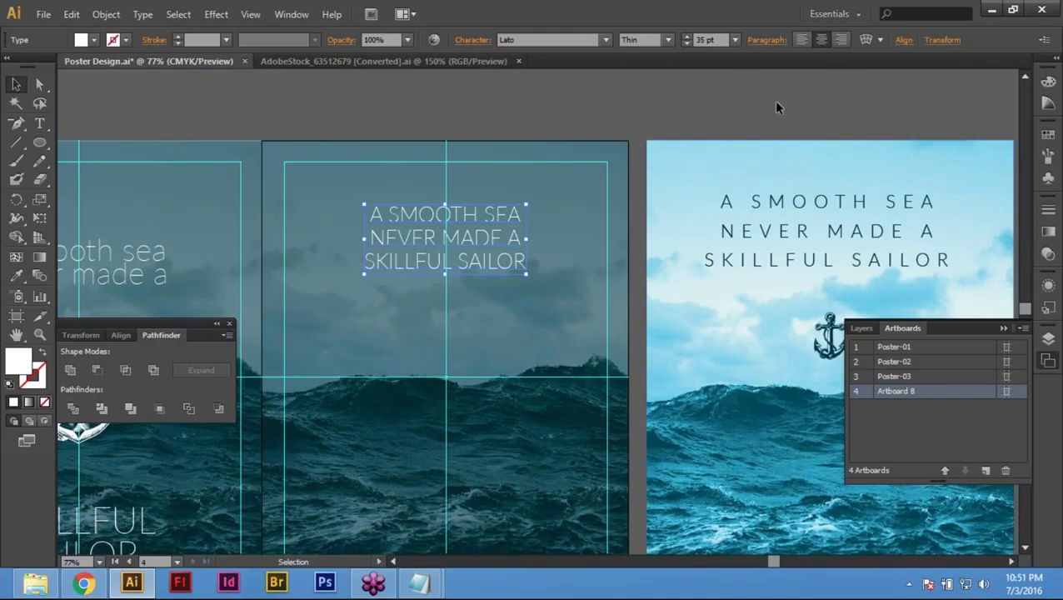
Step: Set the headline's letter tracking to 250, after trying 50 and 200
left_click(475, 40)
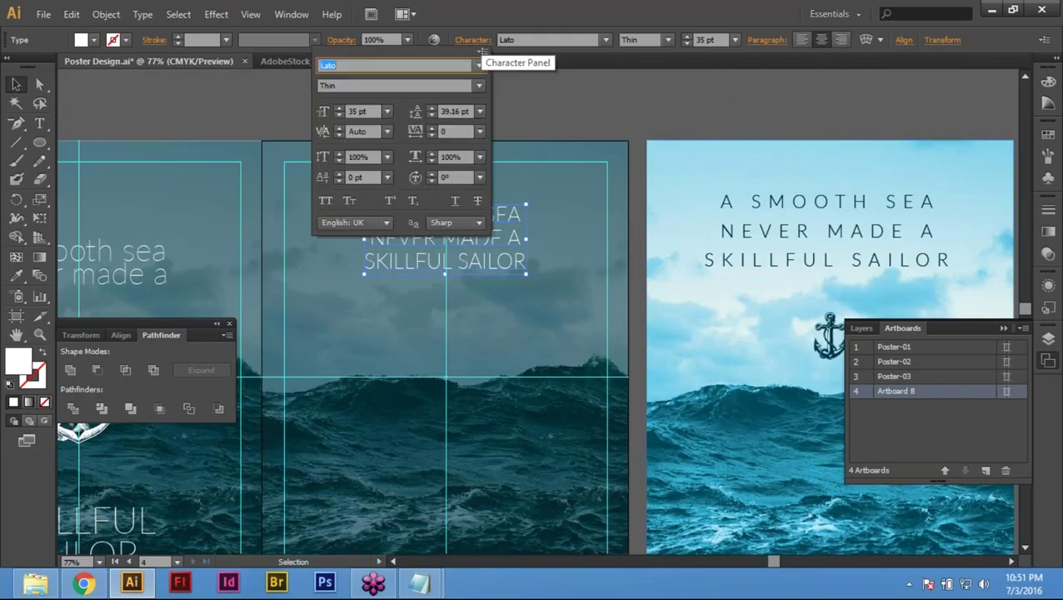
left_click(415, 132)
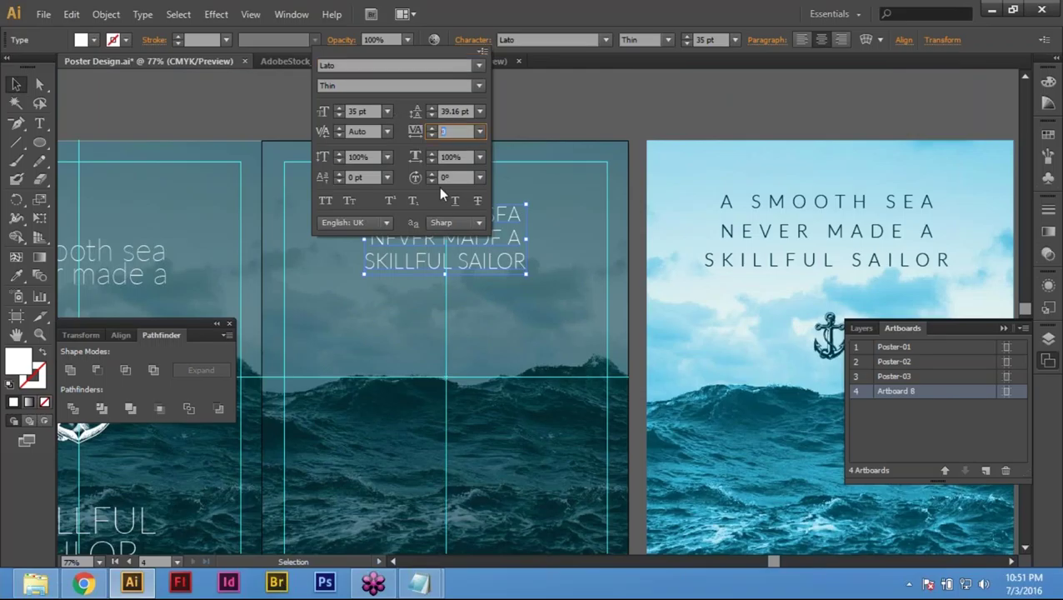
type("50")
key("Return")
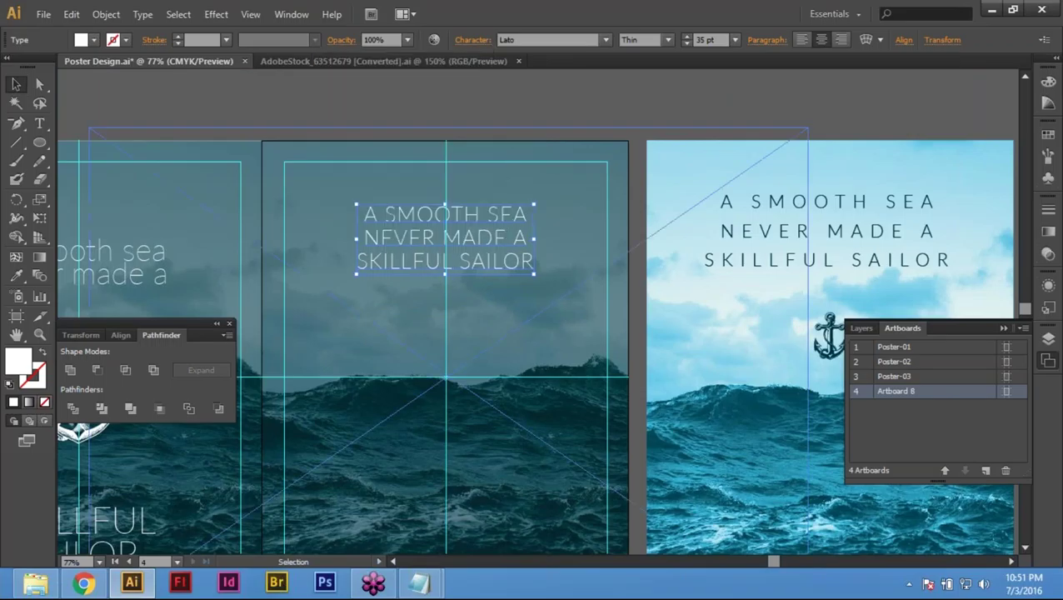
left_click_drag(458, 49, 482, 55)
left_click(415, 132)
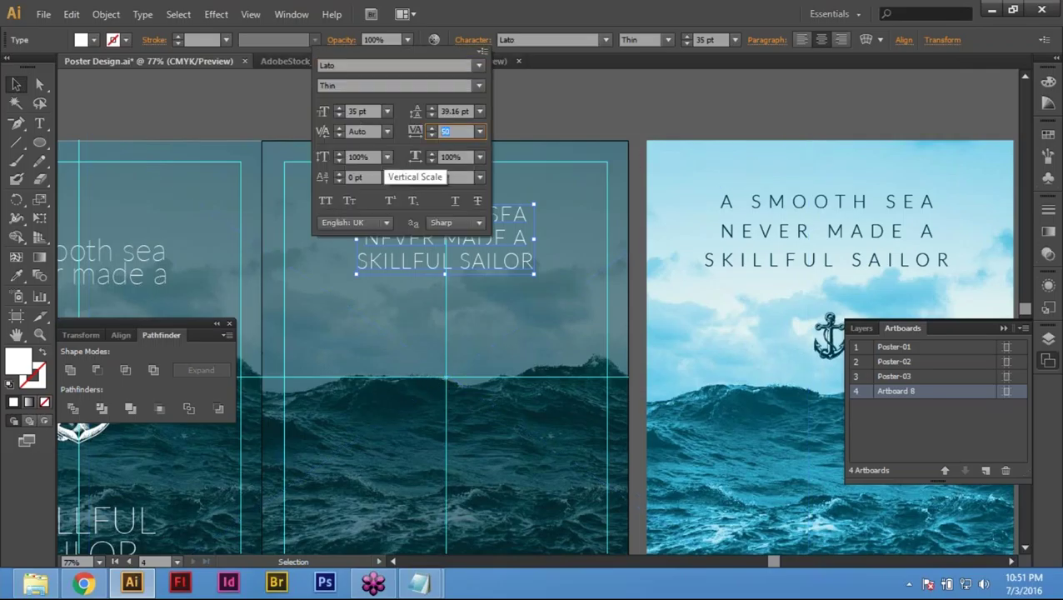
key("Return")
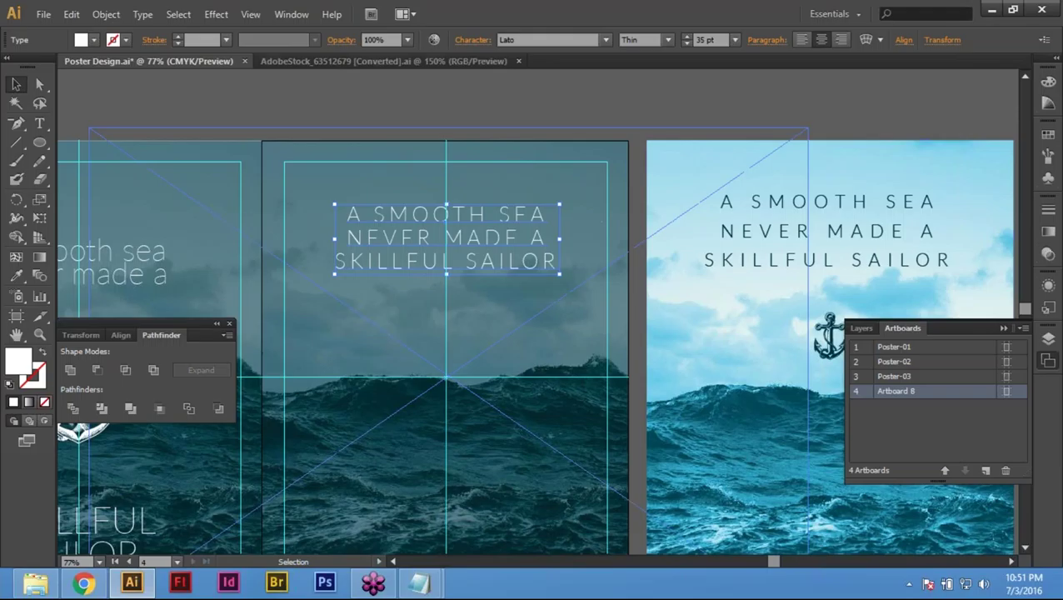
left_click(477, 40)
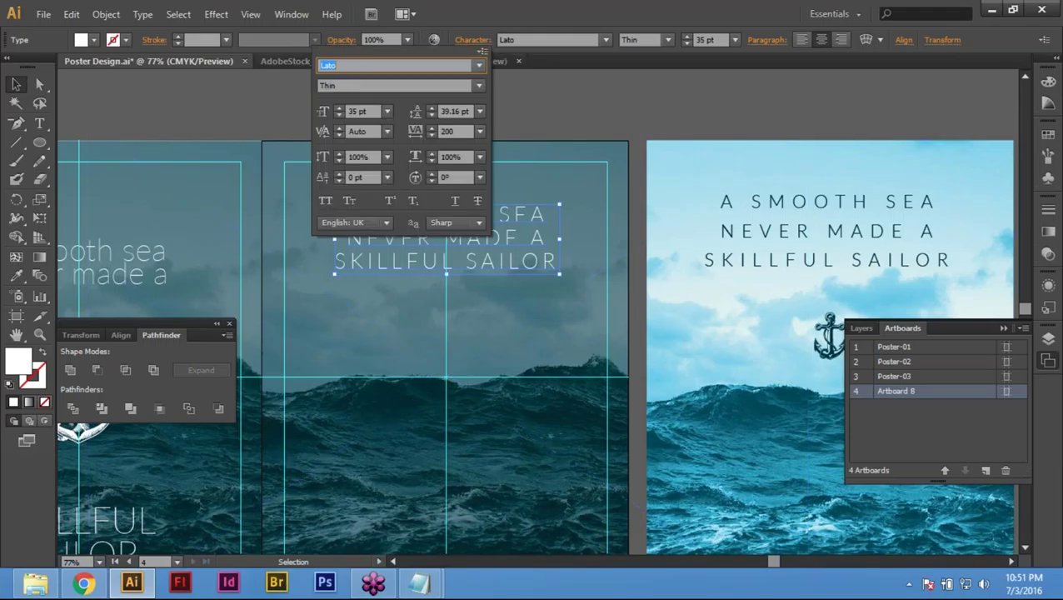
left_click(454, 131)
type("25")
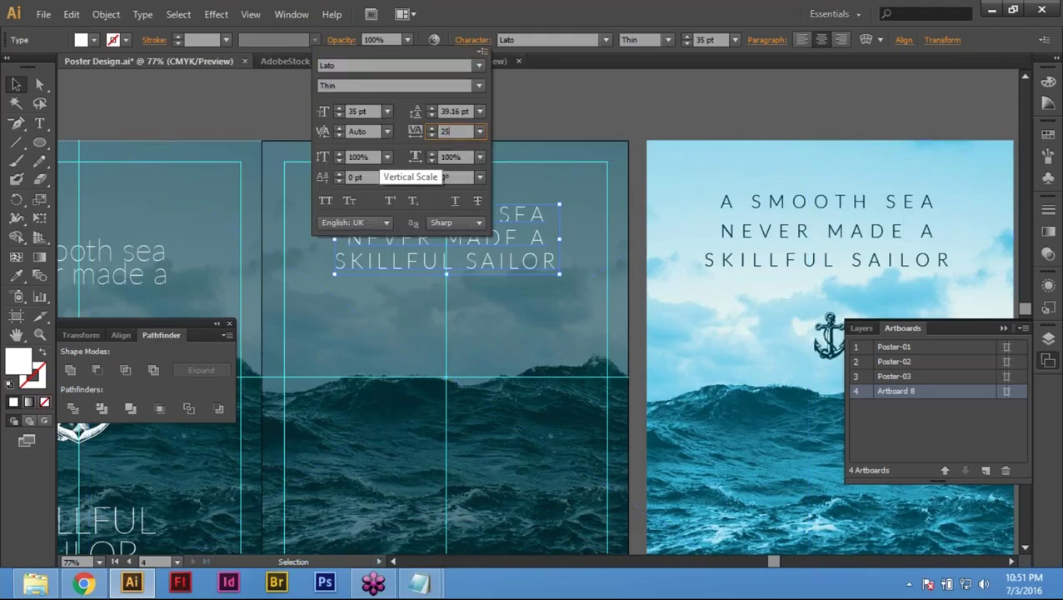
type("0")
key("Return")
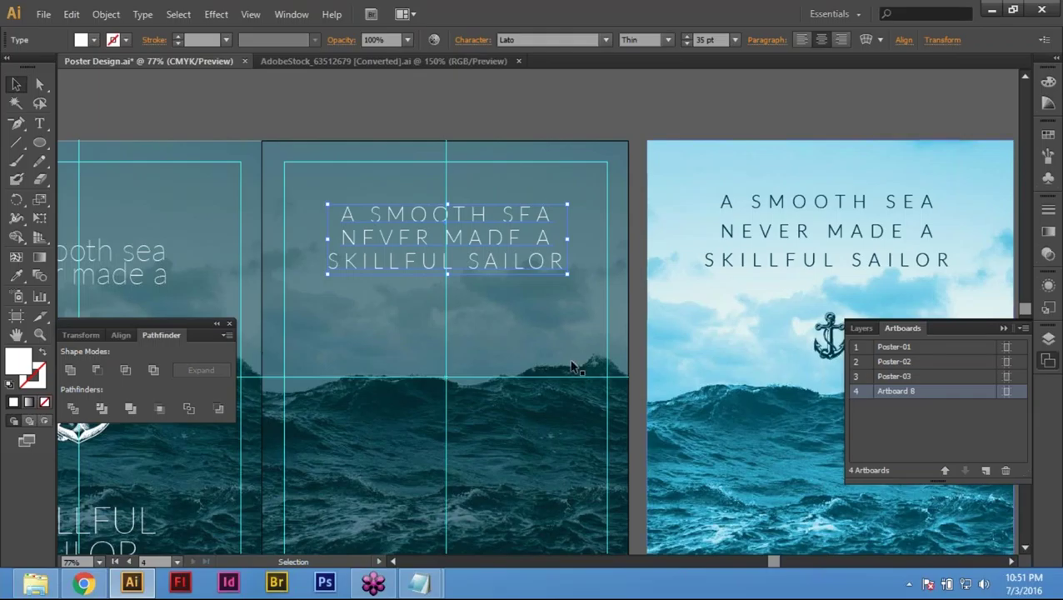
Step: Colour the middle poster's headline with the dark teal sampled by the Eyedropper
left_click(545, 105)
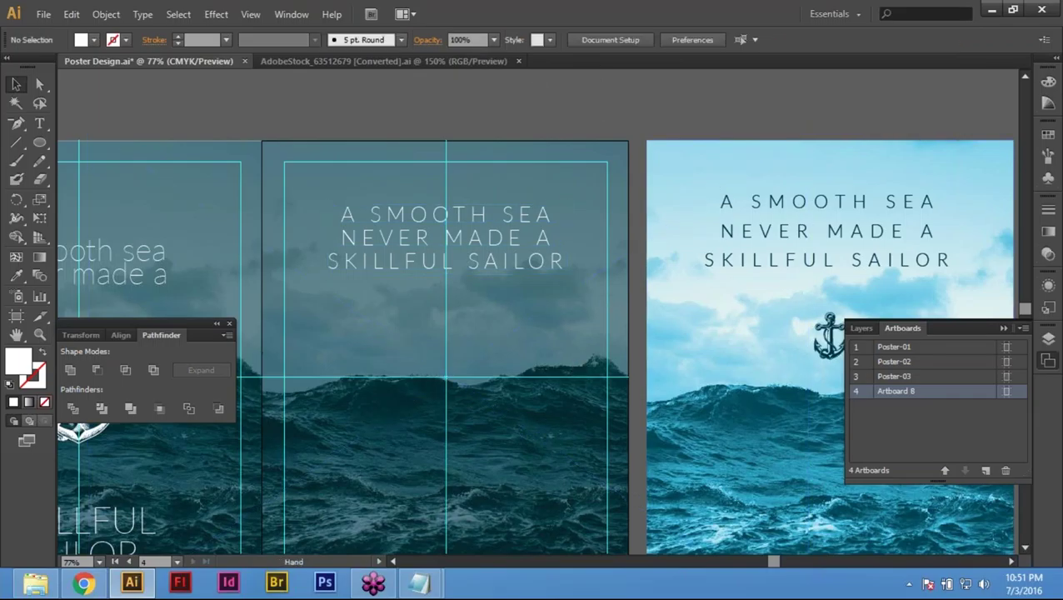
left_click_drag(420, 273, 645, 291)
left_click(645, 283)
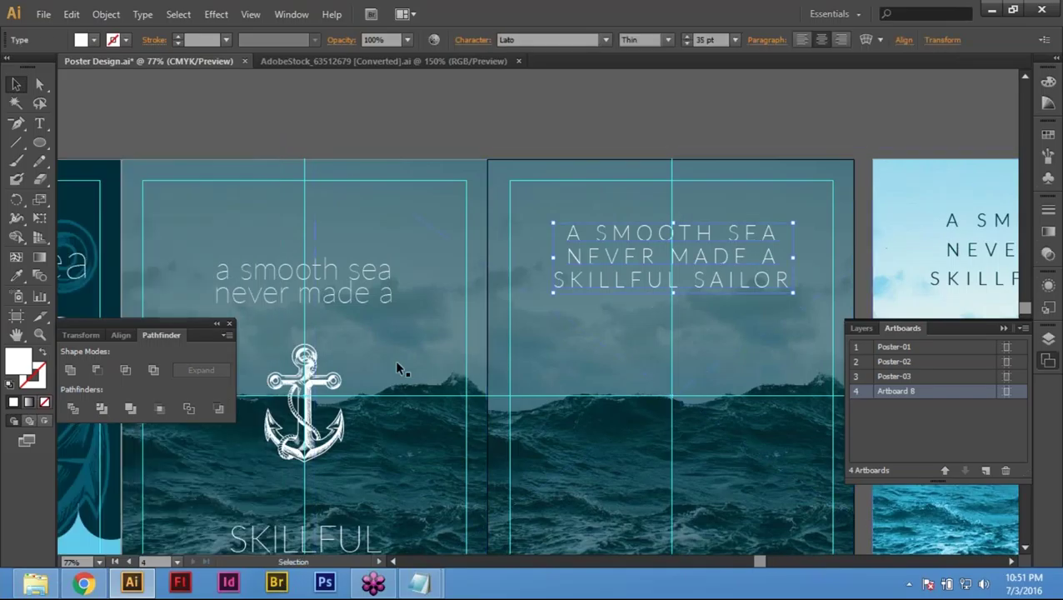
key("i")
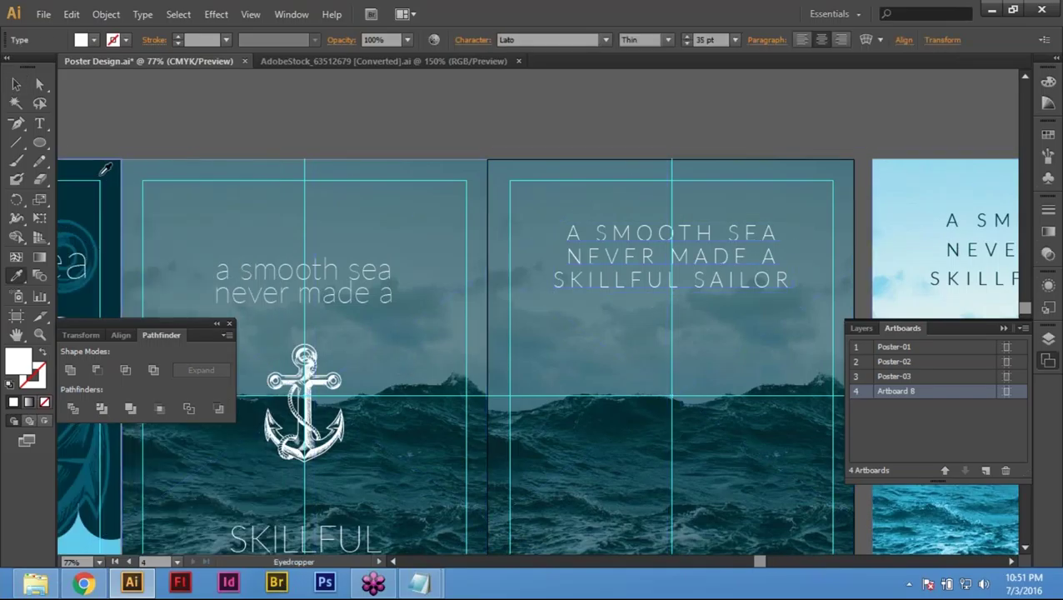
left_click(101, 175)
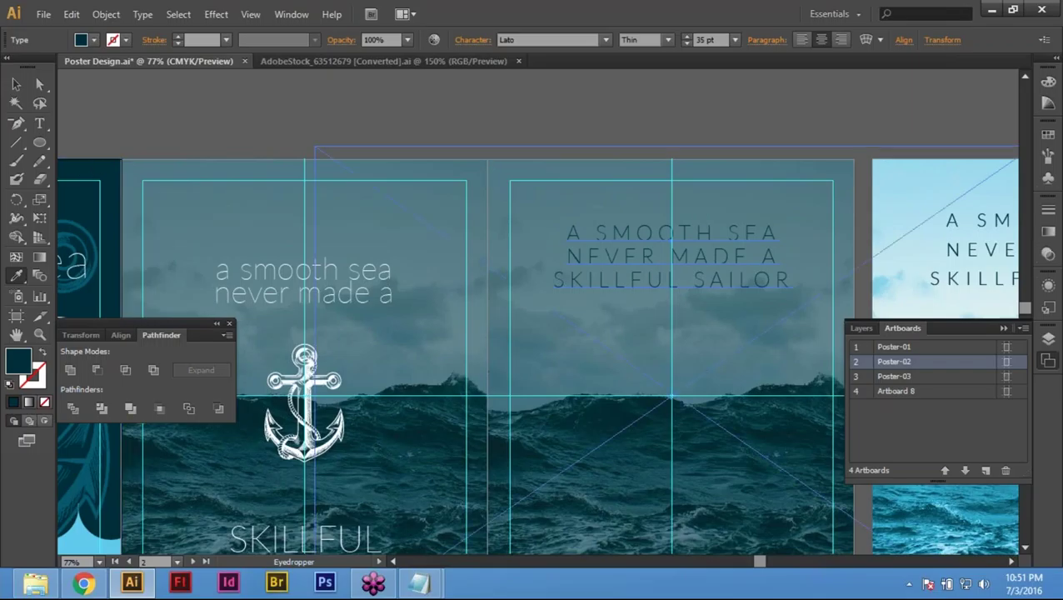
key("v")
key("ctrl+shift+a")
key("v")
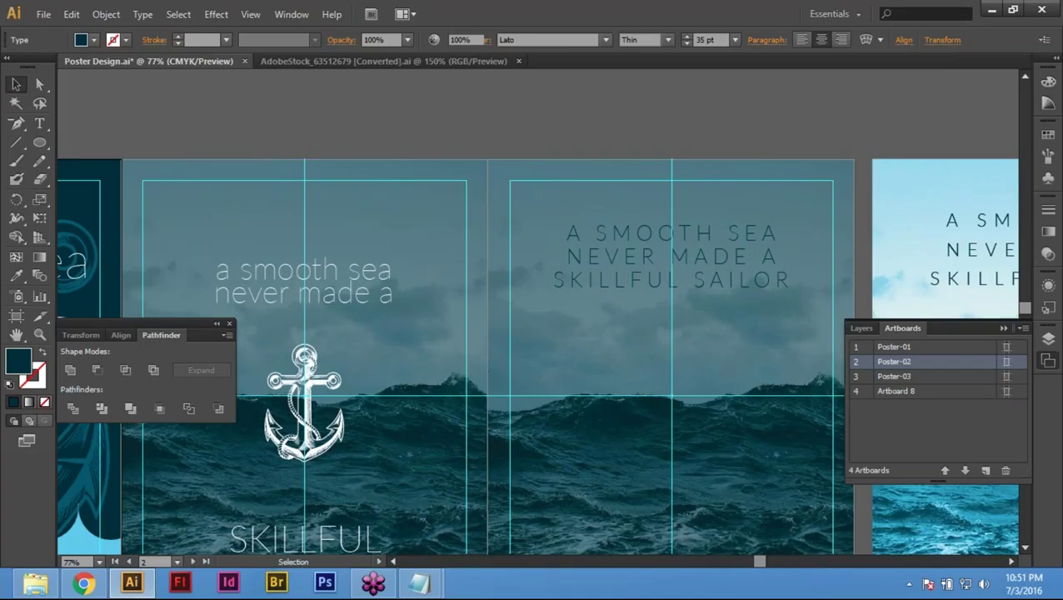
Step: Zoom out with panels hidden to view several posters and select the fourth poster's artwork
key("ctrl+0")
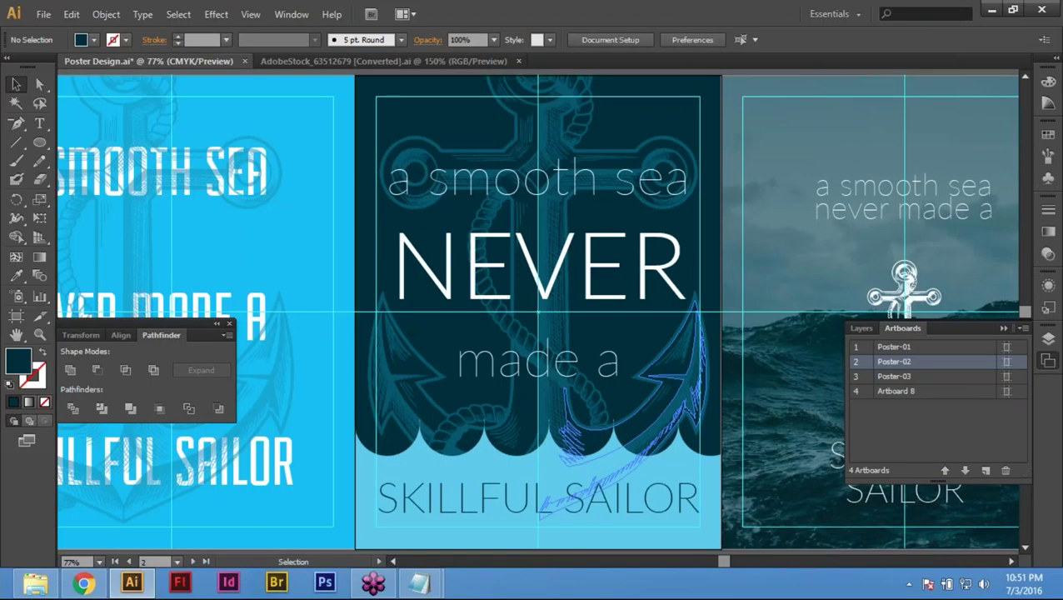
key("ctrl+minus")
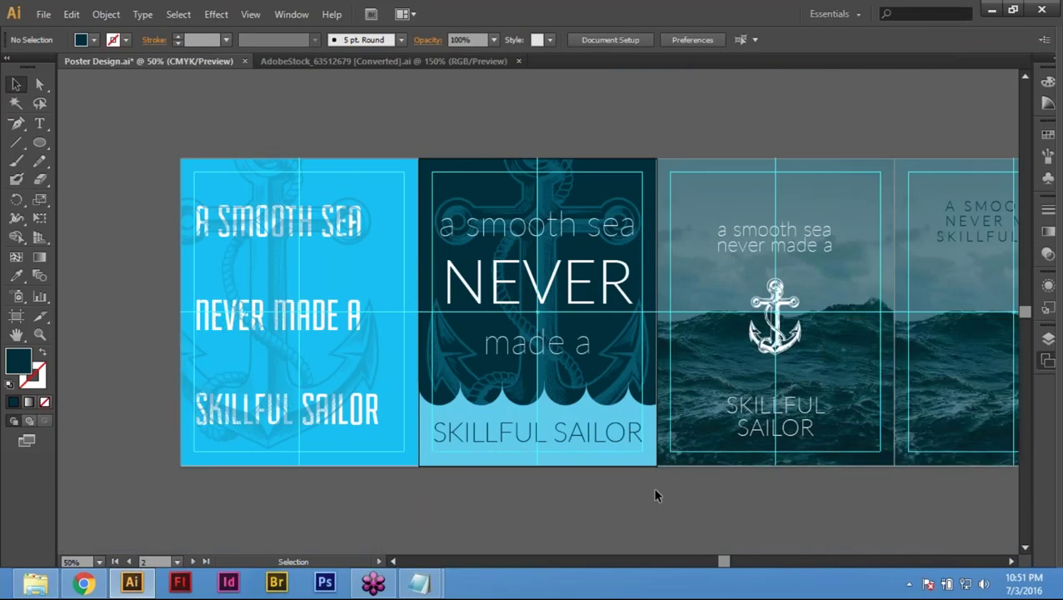
key("Tab")
scroll(655, 417, "right", 5)
left_click(655, 390)
Step: Copy the third poster's white anchor 8.5 in to the right onto the fourth poster
key("ctrl+0")
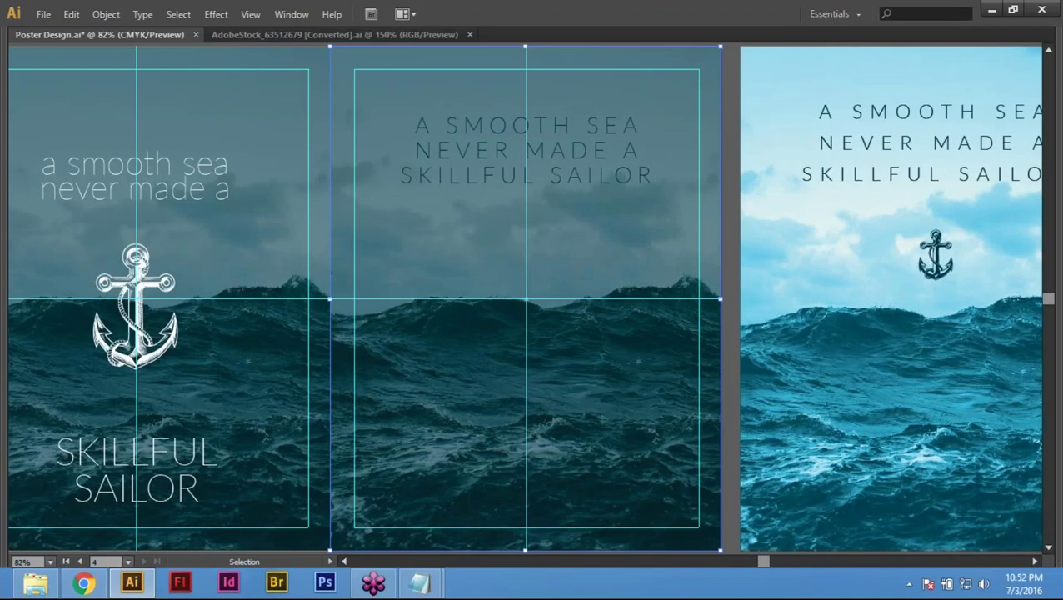
left_click(136, 286)
left_click_drag(137, 286, 531, 240)
key("ctrl+z")
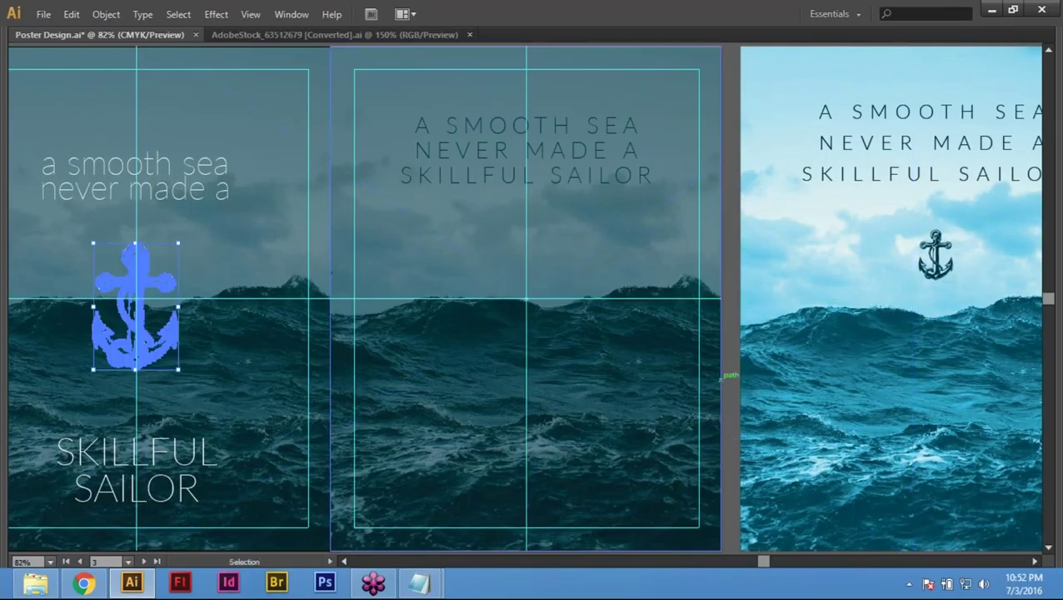
key("Return")
type("8.5")
key("Tab")
left_click(452, 408)
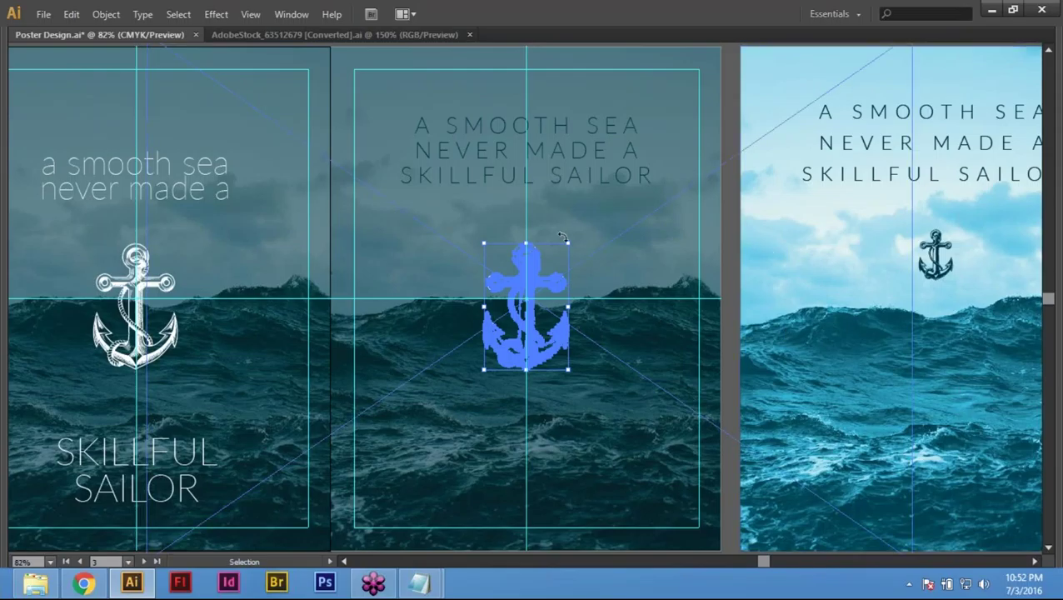
Step: Shrink the anchor copy and colour it with the headline's dark teal using the Eyedropper
left_click_drag(569, 243, 537, 225)
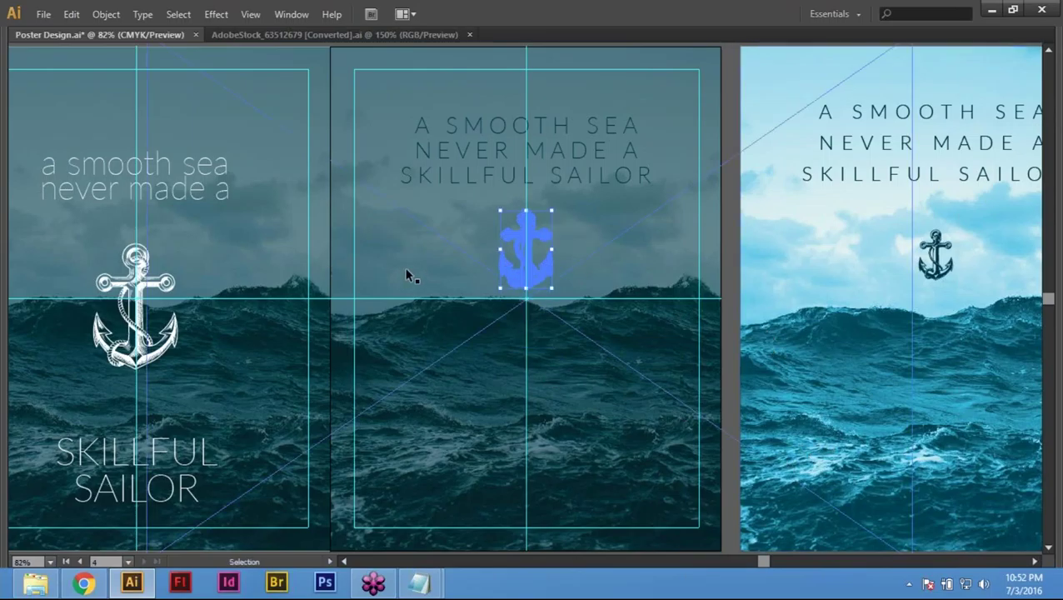
key("Tab")
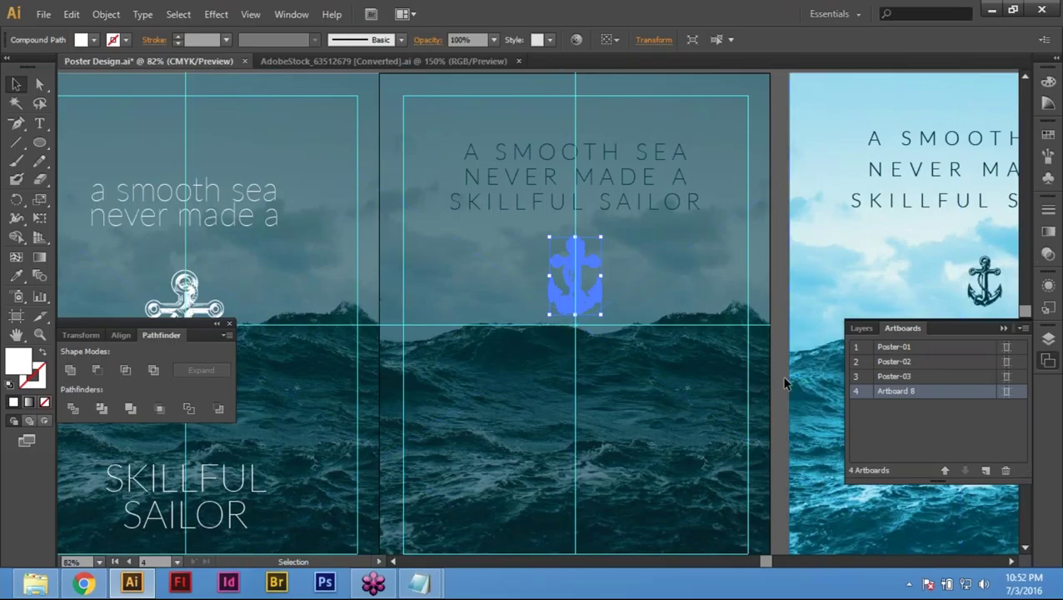
left_click(16, 275)
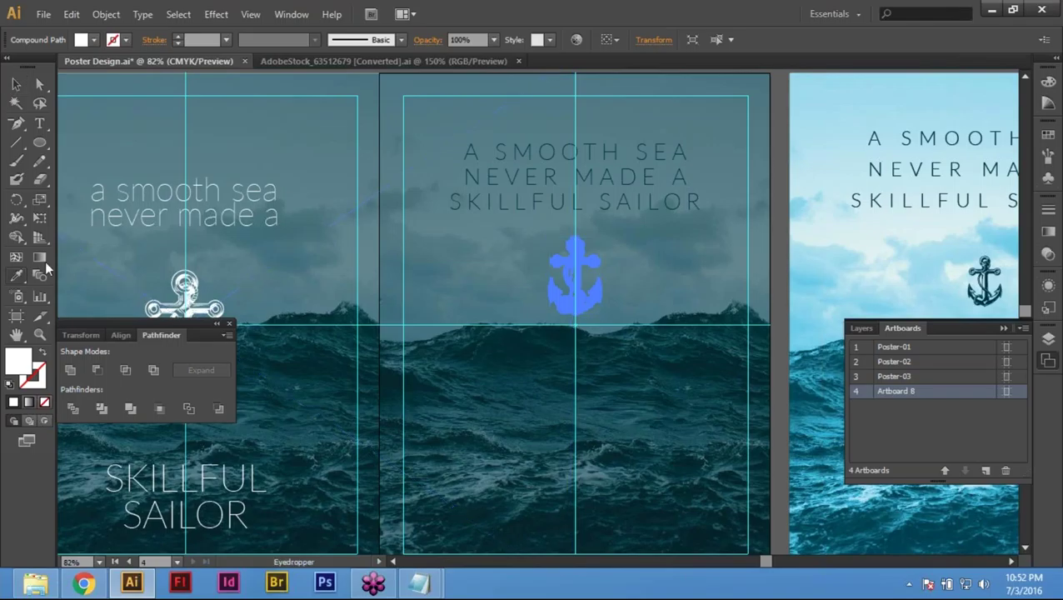
left_click(614, 149)
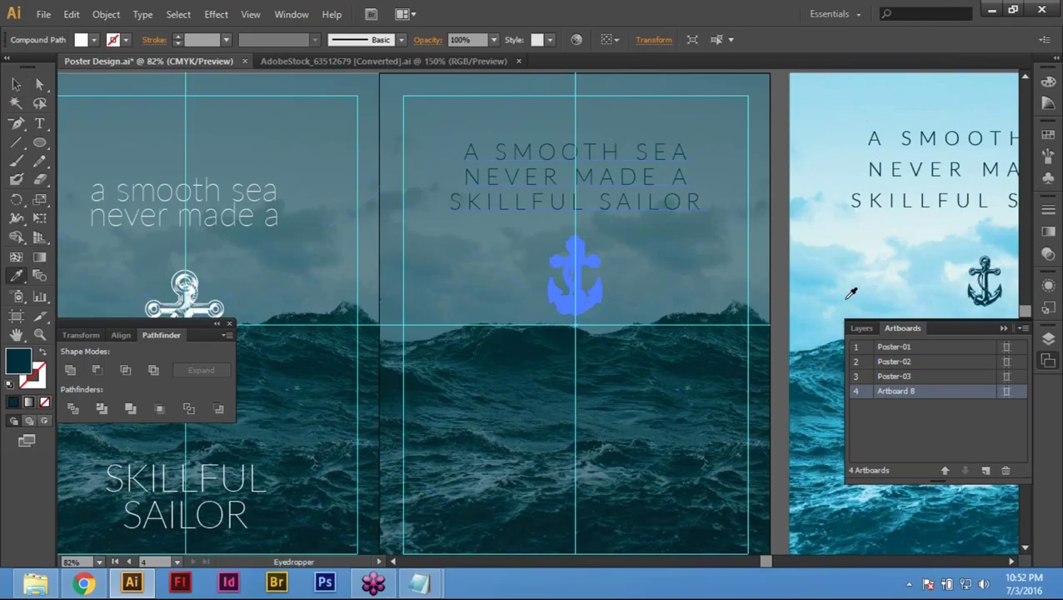
scroll(851, 293, "up", 1)
key("v")
key("ctrl+shift+a")
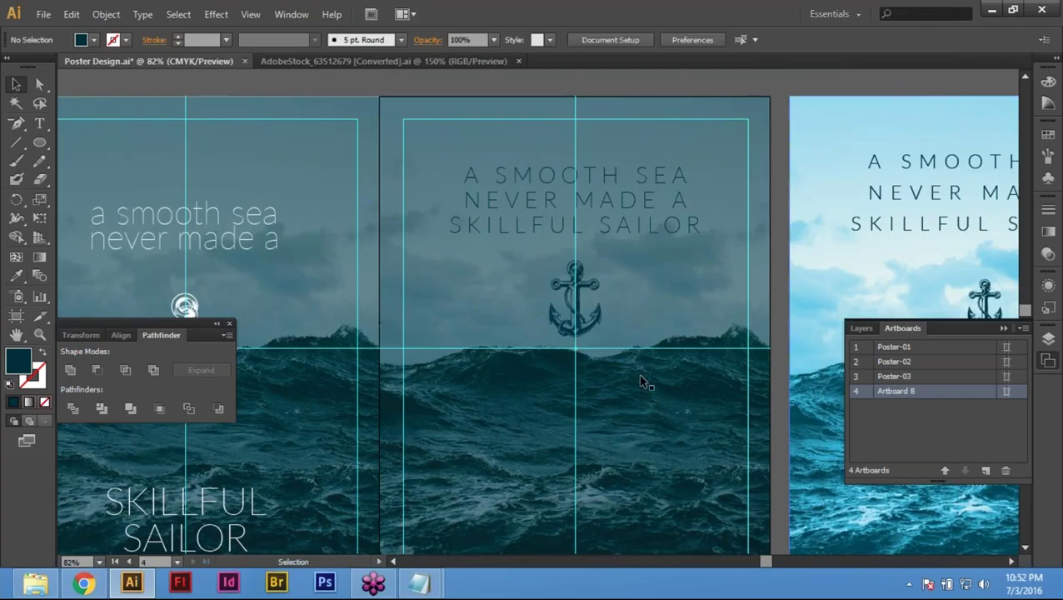
scroll(641, 381, "down", 1)
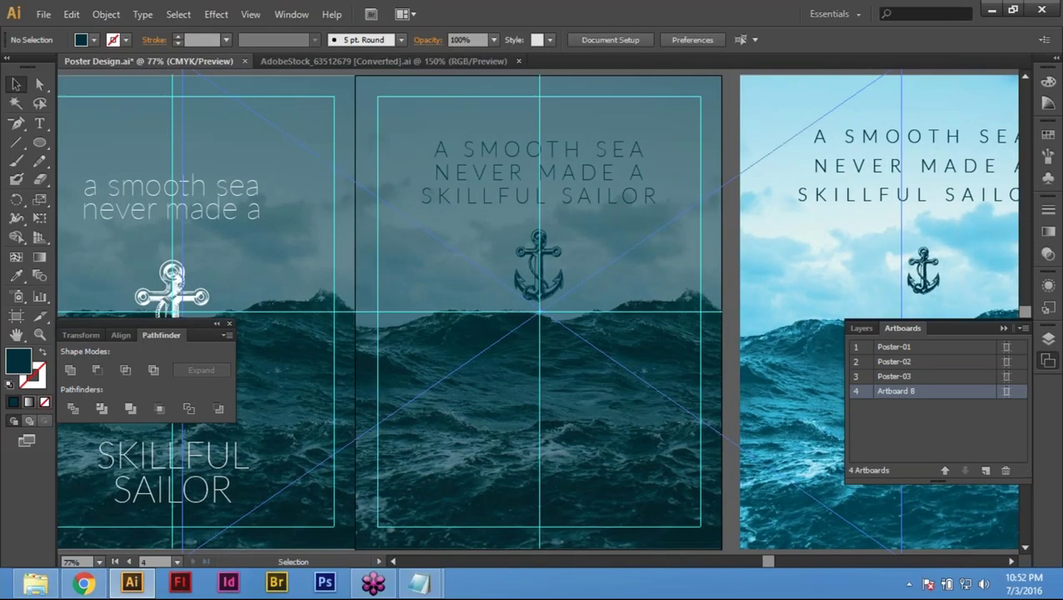
key("ctrl+minus")
key("ctrl+minus")
key("ctrl+minus")
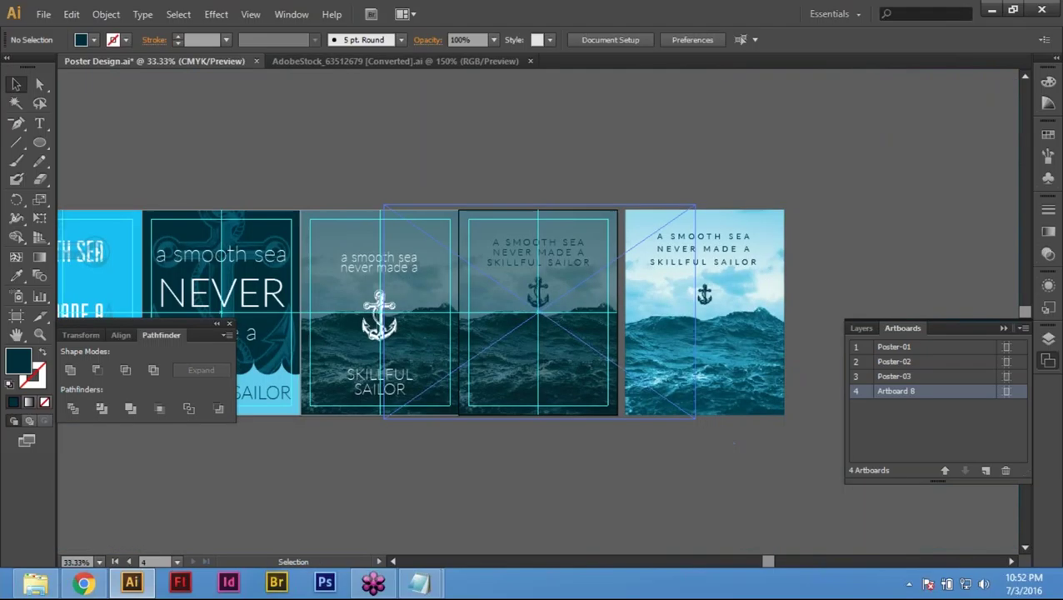
key("ctrl+space")
left_click_drag(419, 179, 831, 463)
Step: Select the fourth poster's sea-photo clip group and raise its opacity from 50% to 100%
left_click_drag(325, 451, 421, 451)
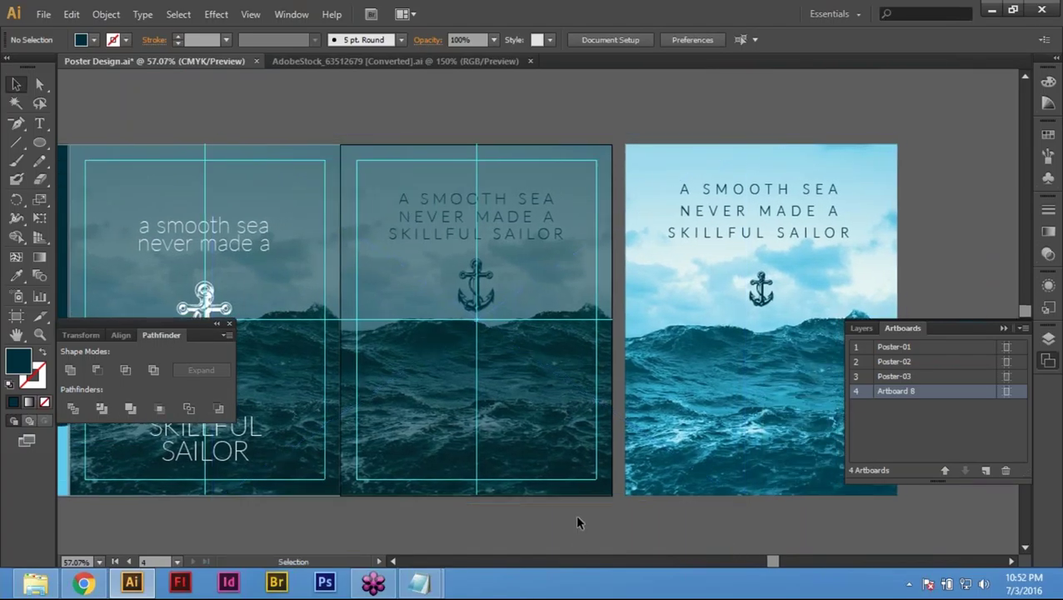
left_click(467, 488)
left_click(467, 487)
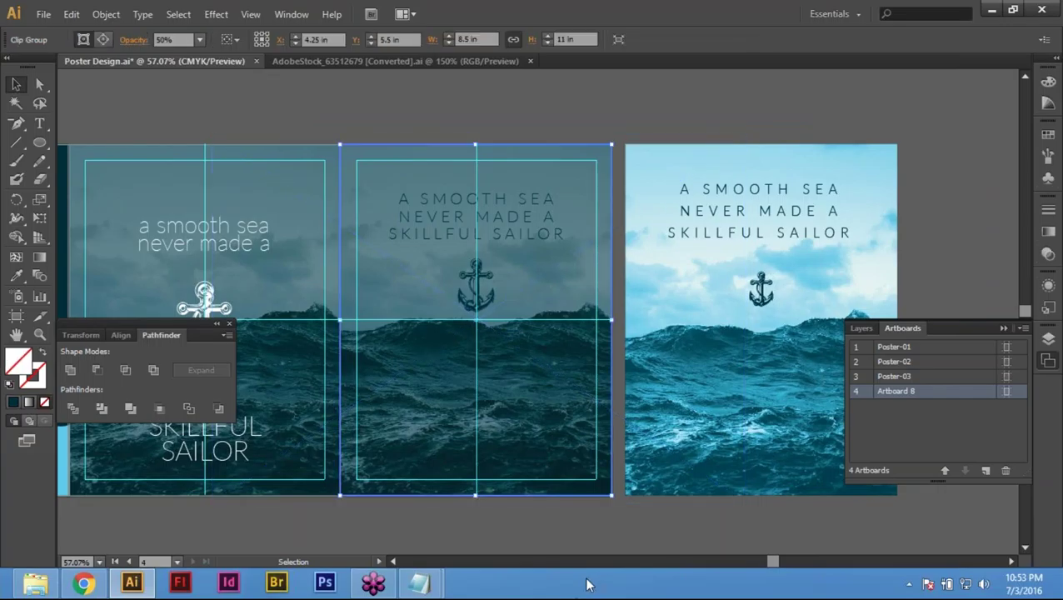
left_click(1049, 213)
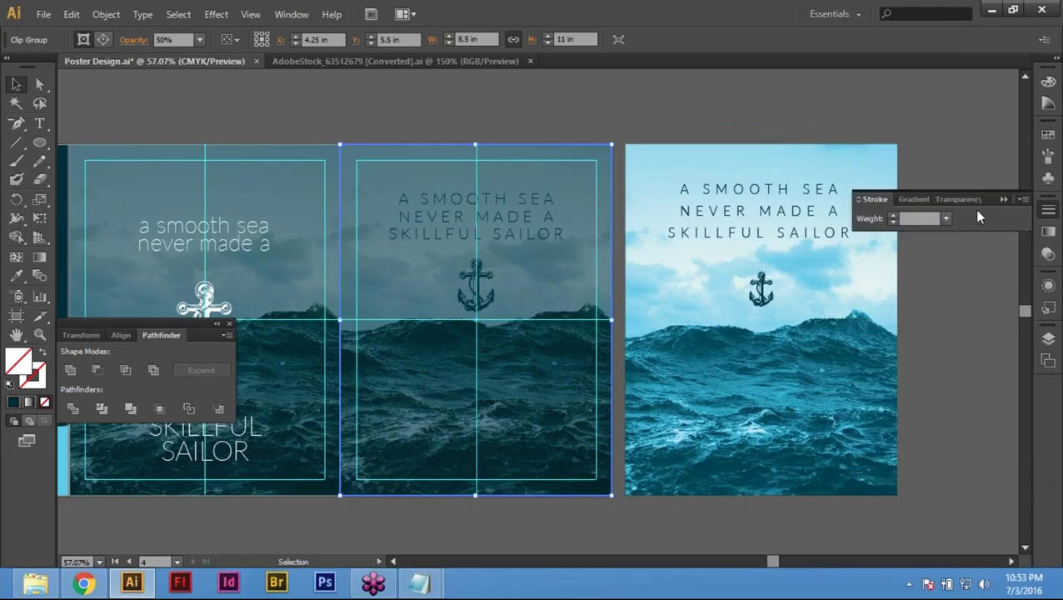
left_click(494, 525)
left_click(517, 466)
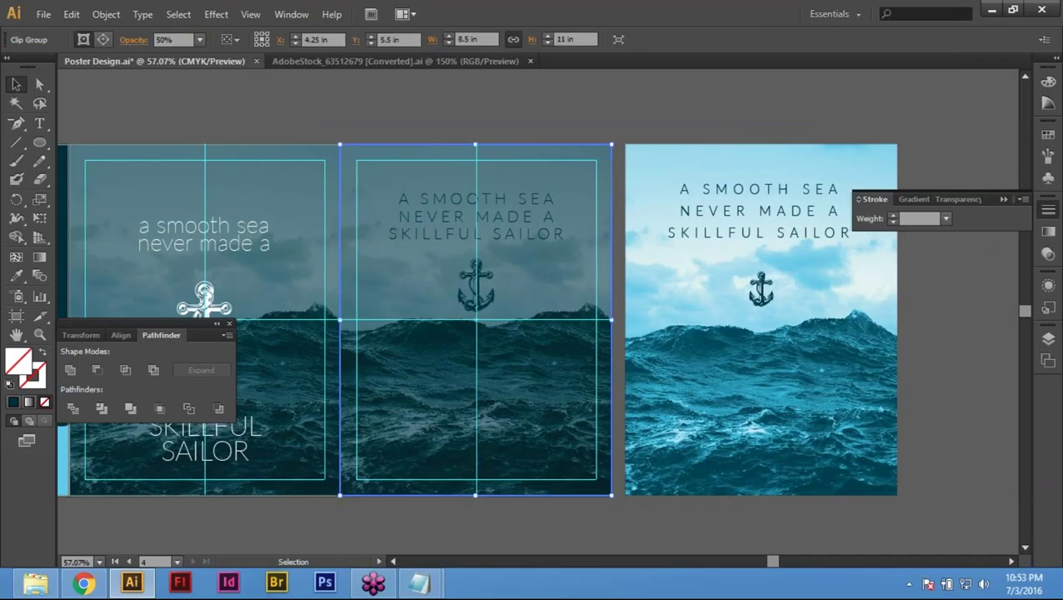
left_click(960, 198)
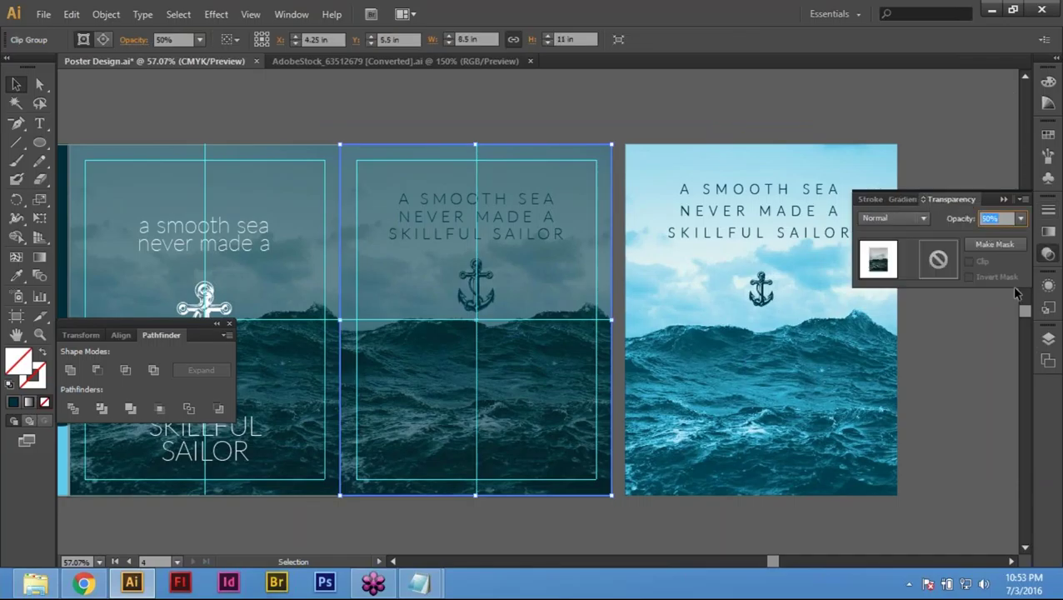
type("100")
key("Return")
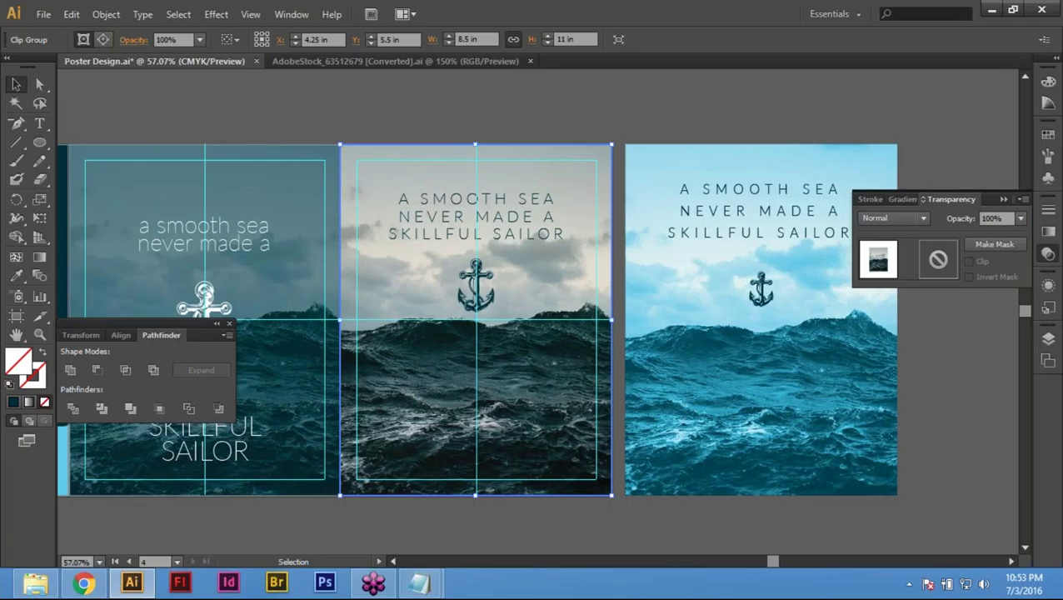
Step: Try the Darken, Multiply, Color Burn and Lighten blend modes on the sea photo
left_click(913, 218)
left_click(913, 219)
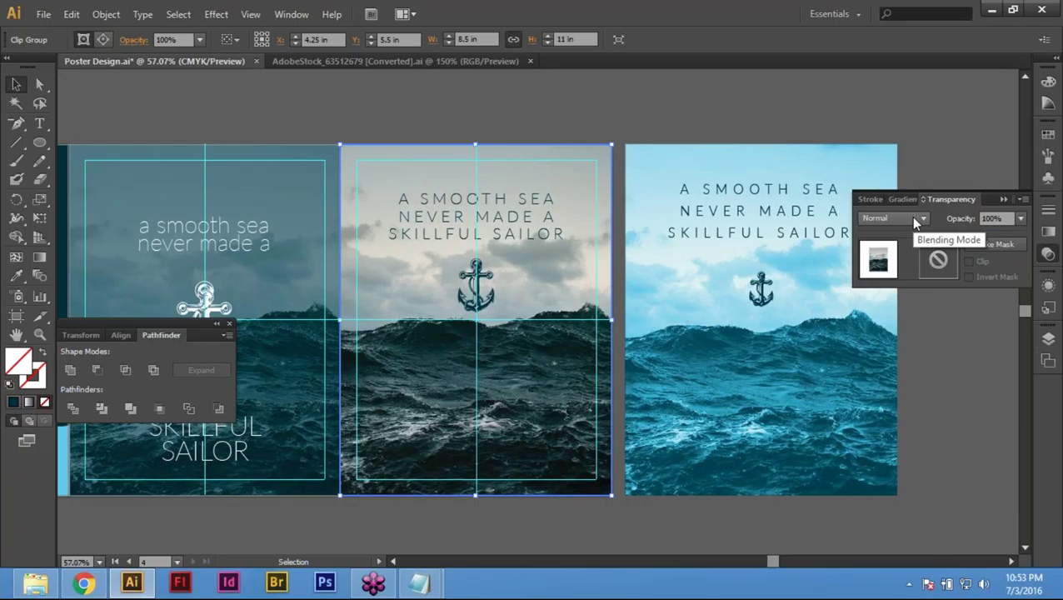
left_click(915, 219)
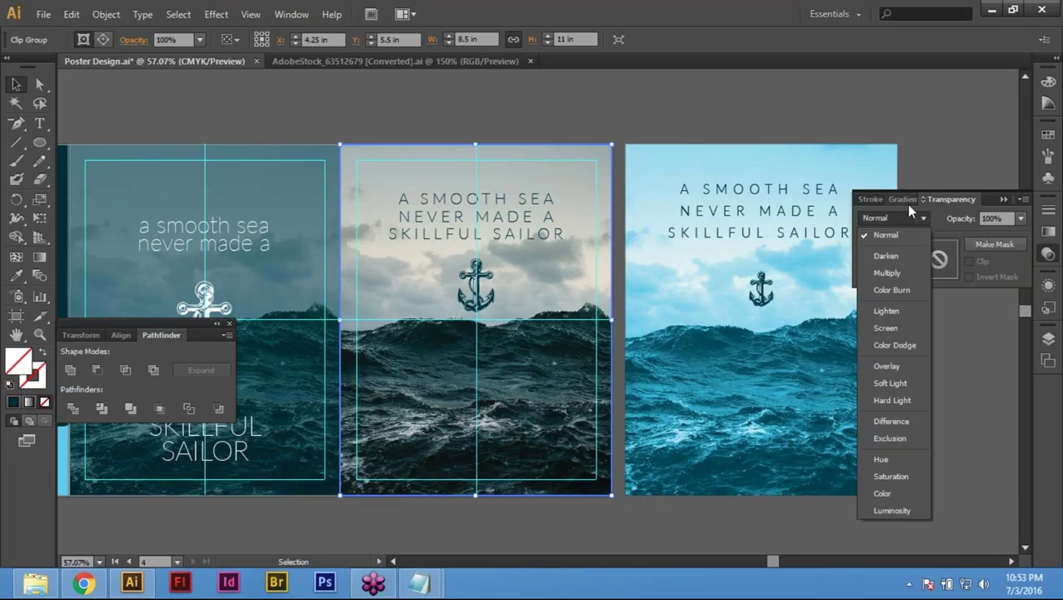
key("Down")
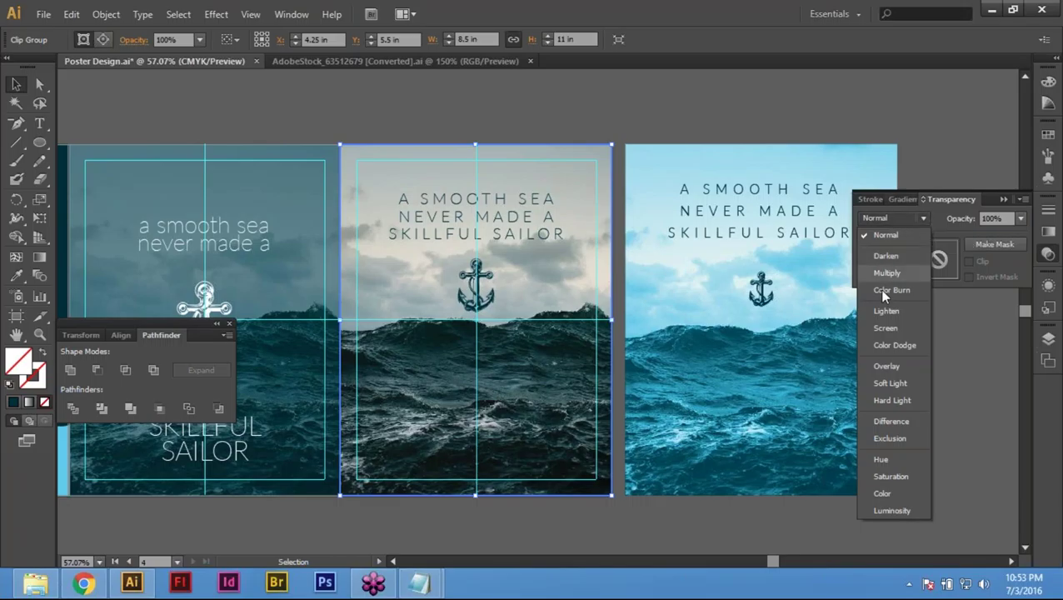
left_click(889, 256)
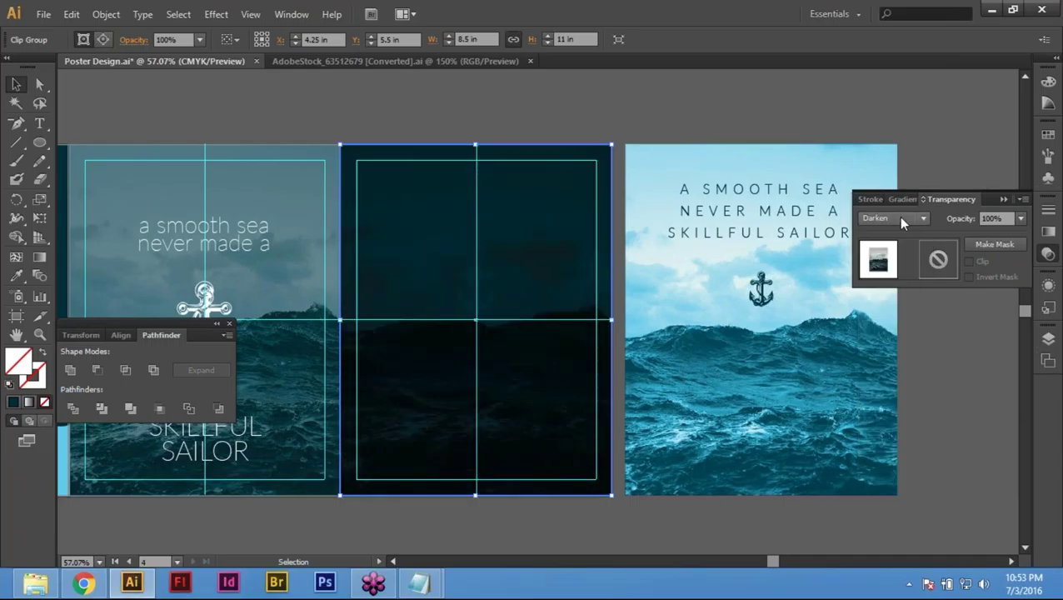
left_click(890, 218)
left_click(888, 265)
left_click(900, 218)
left_click(887, 288)
left_click(915, 218)
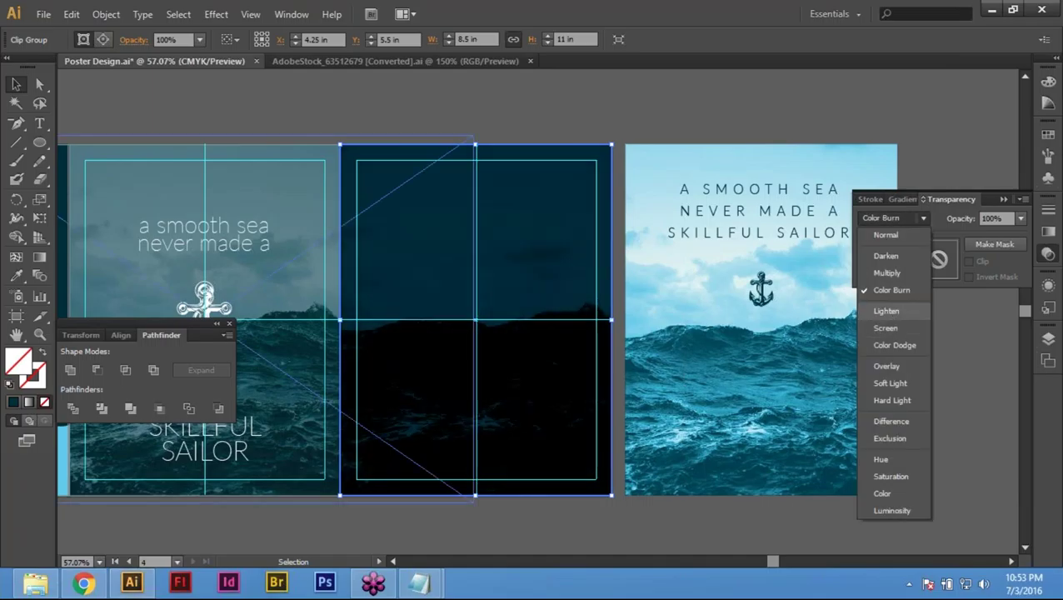
left_click(879, 311)
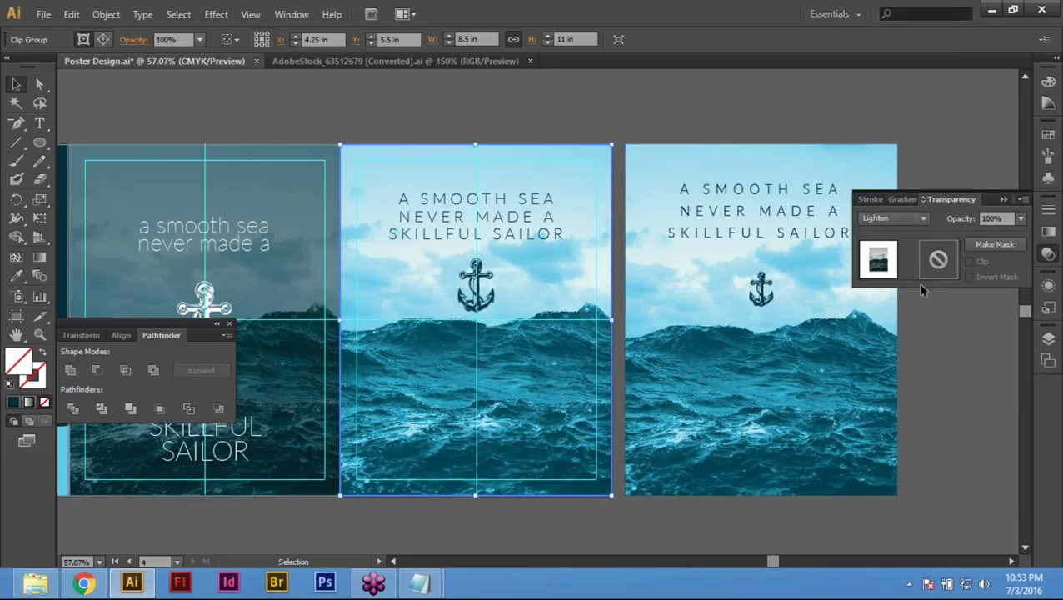
Step: Continue with Screen, Color Dodge and Overlay, leaving the photo in Overlay
left_click(898, 221)
left_click(903, 329)
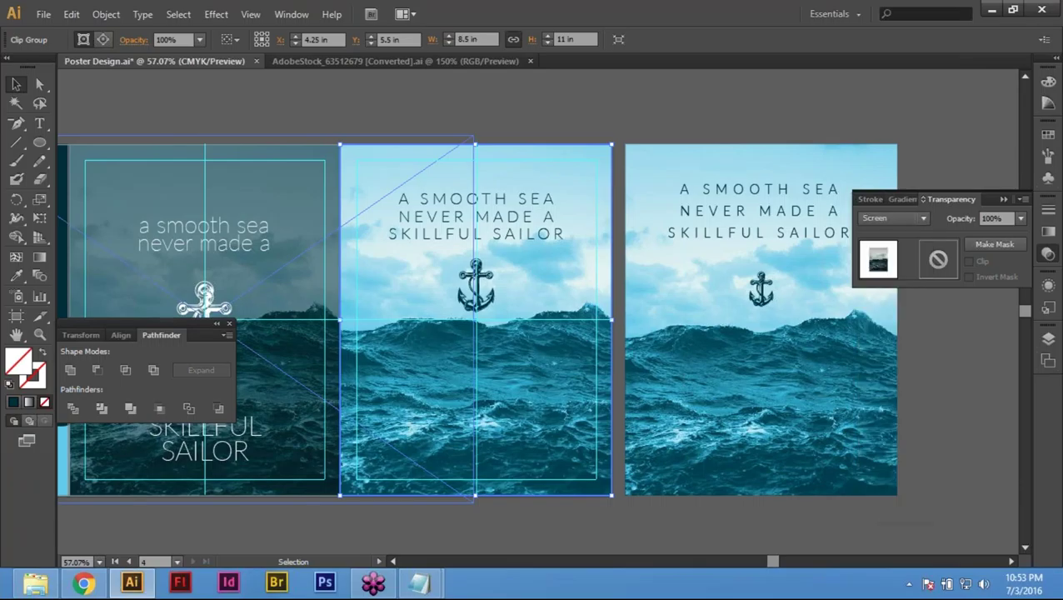
left_click(900, 218)
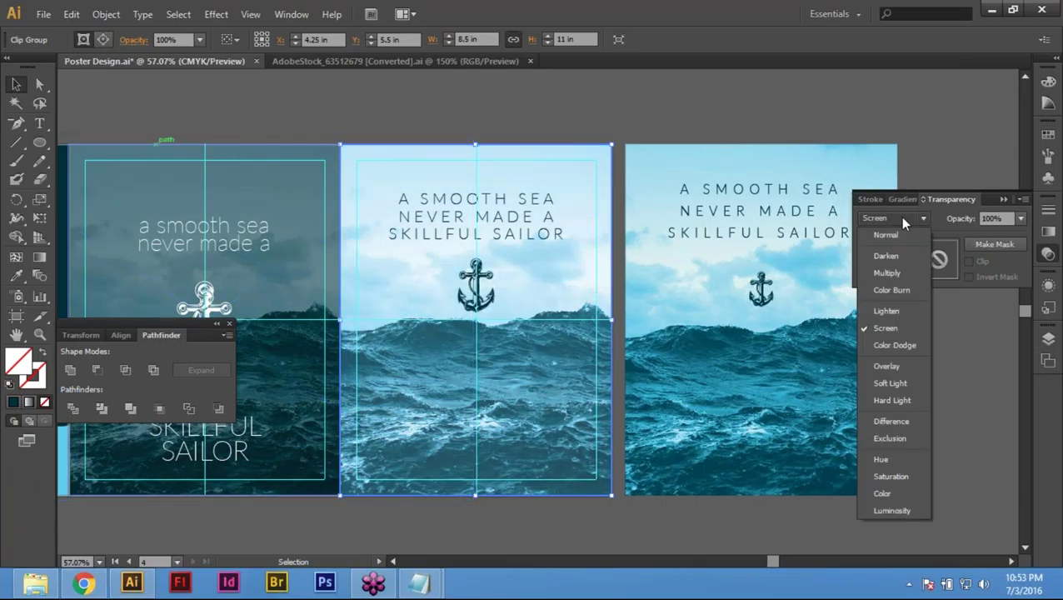
left_click(888, 347)
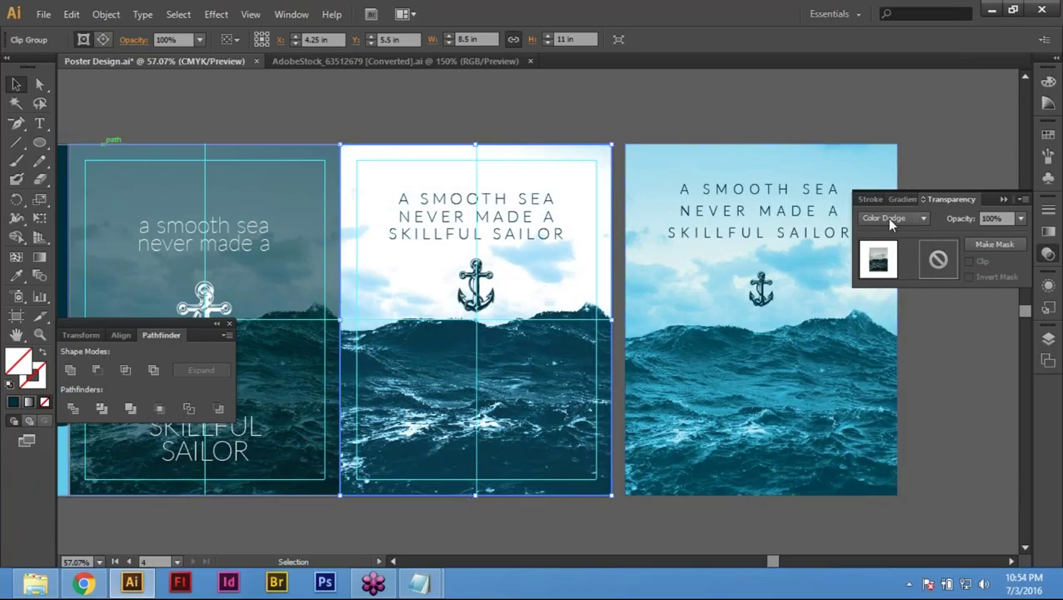
left_click(887, 217)
left_click(883, 365)
left_click(884, 217)
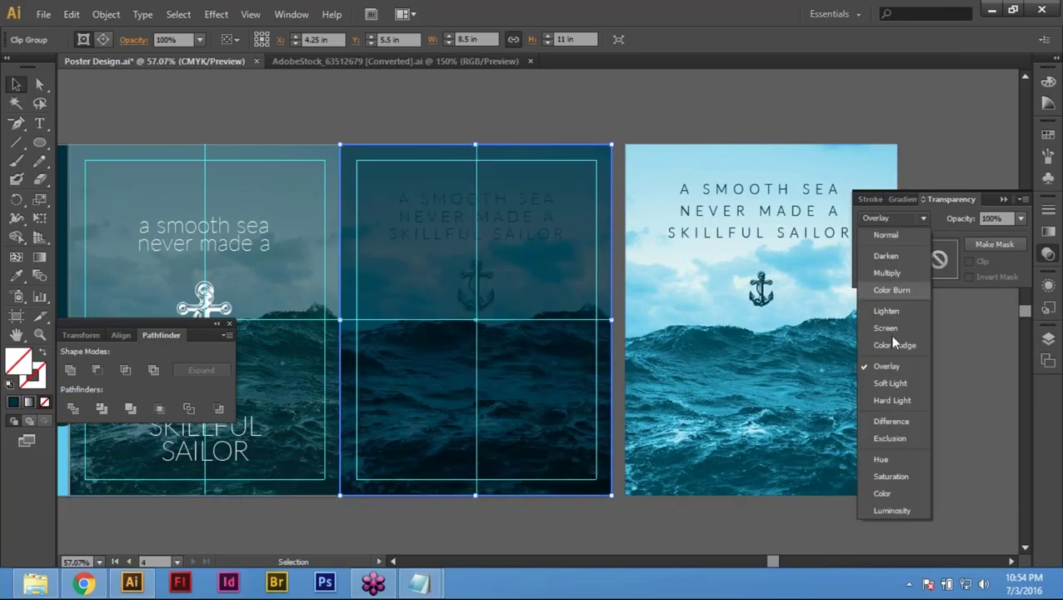
Step: Try the Soft Light, Hard Light, Difference, Exclusion and Hue blend modes on the photo
left_click(890, 383)
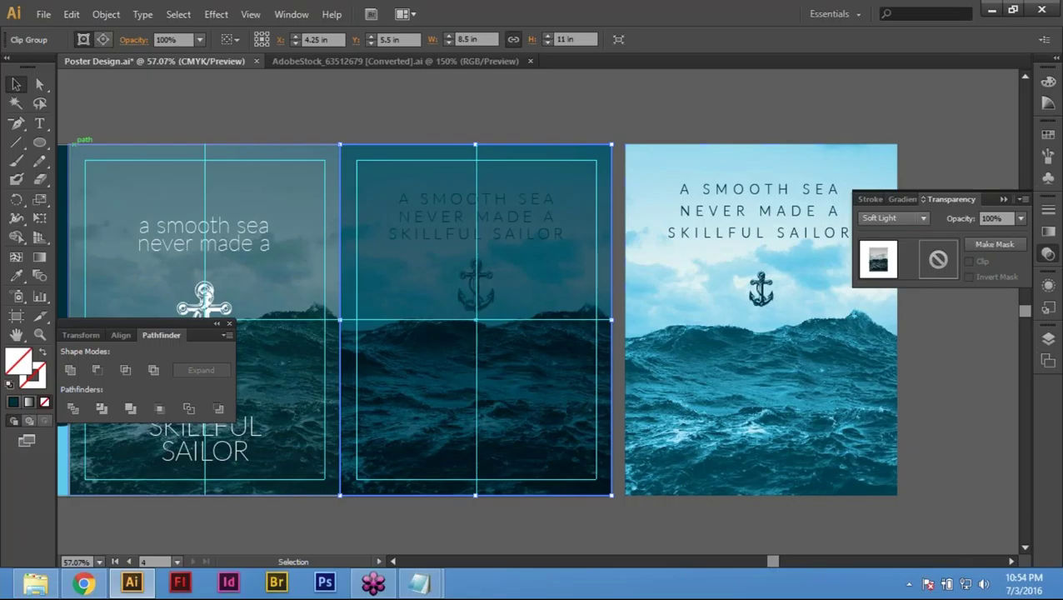
left_click(890, 217)
left_click(890, 400)
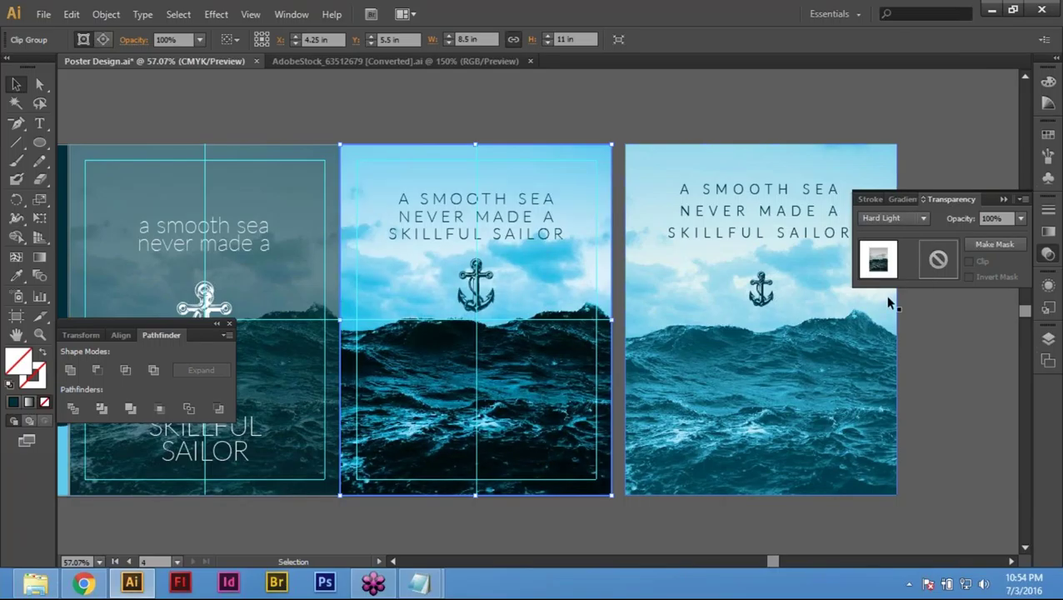
left_click(892, 217)
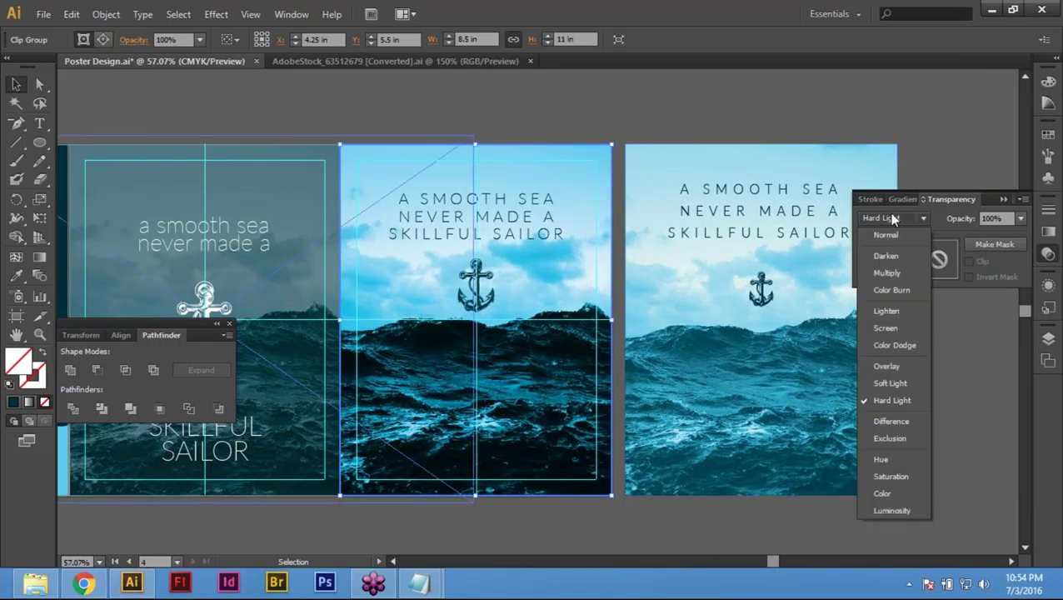
left_click(891, 421)
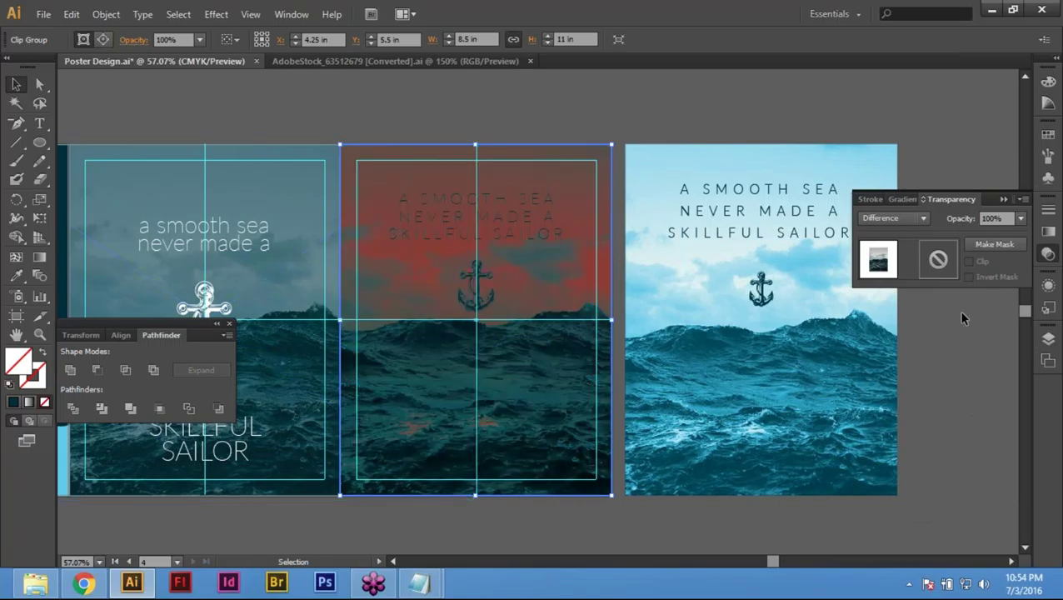
left_click(904, 219)
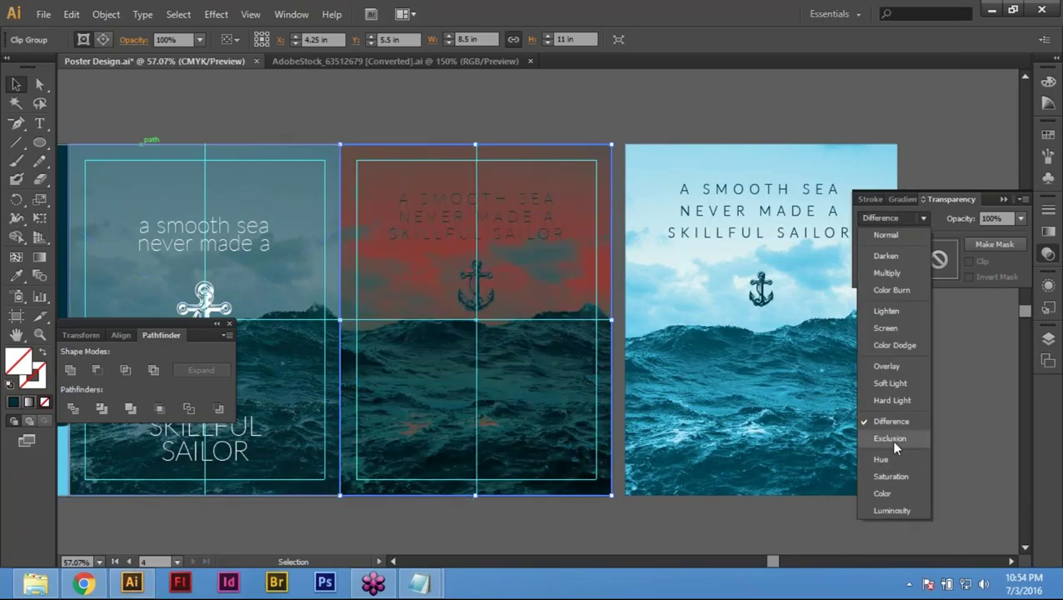
left_click(892, 440)
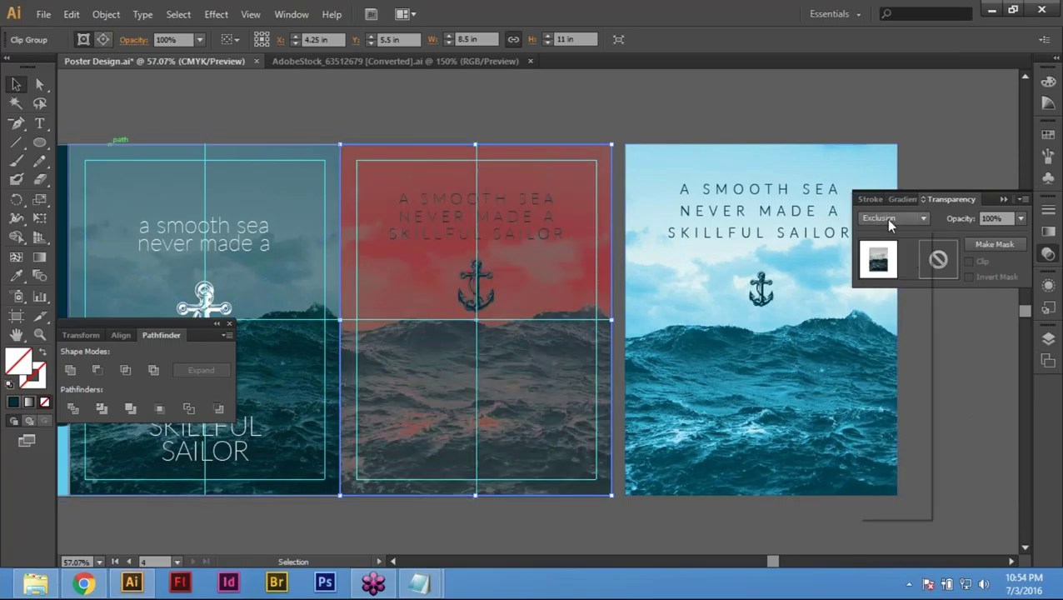
left_click(886, 219)
left_click(887, 460)
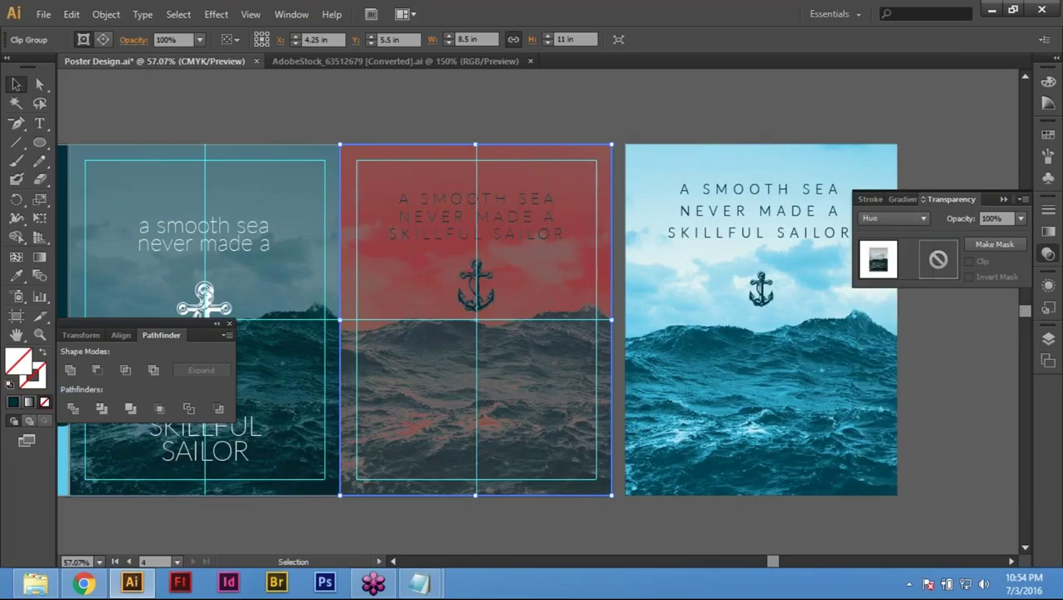
Step: Compare Saturation, Color and Luminosity, then settle on Lighten and deselect the artwork
left_click(891, 219)
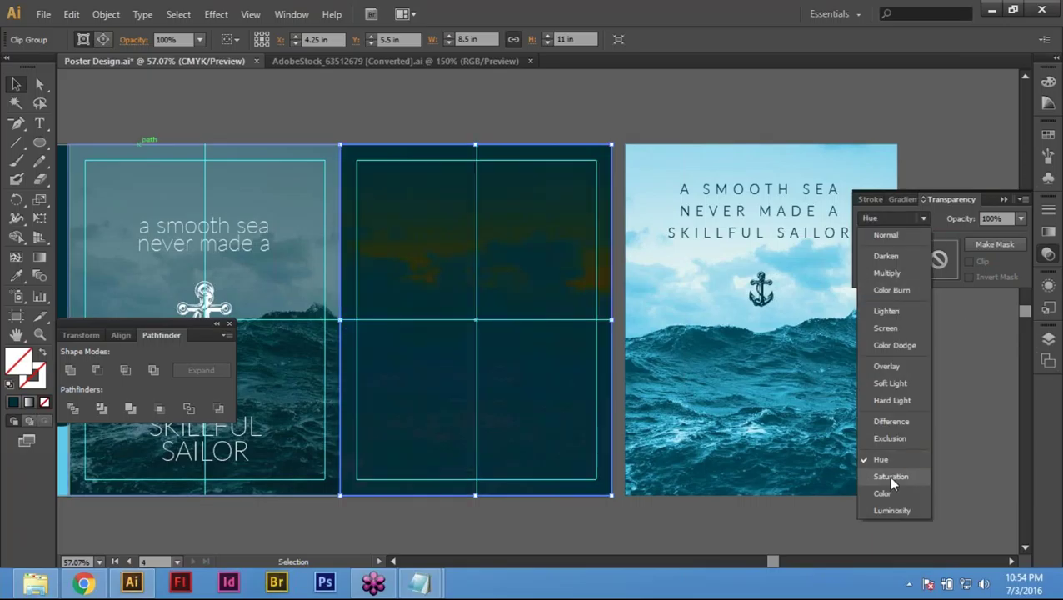
left_click(888, 475)
left_click(911, 217)
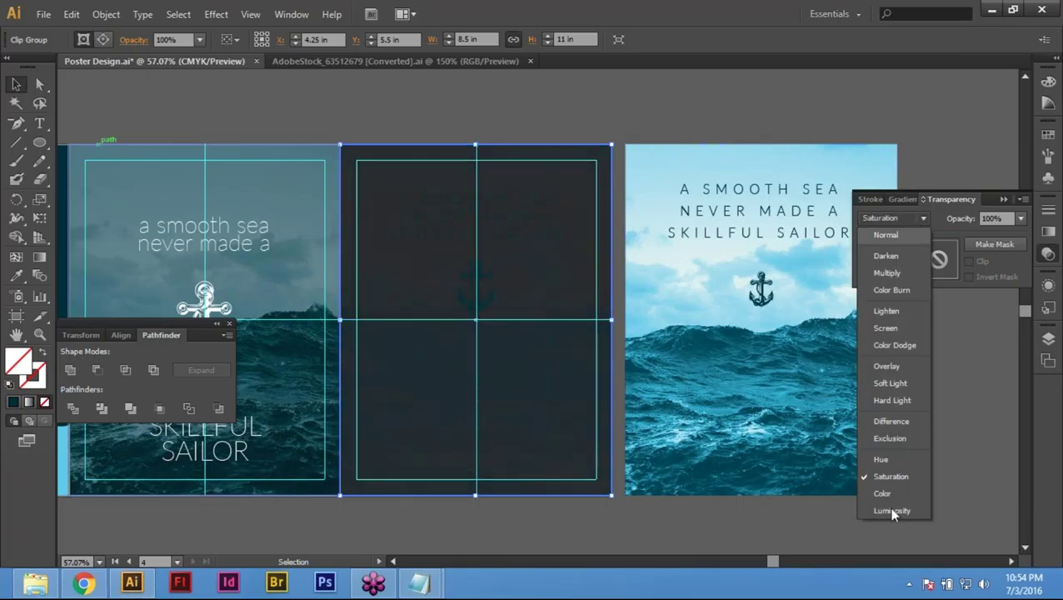
left_click(884, 492)
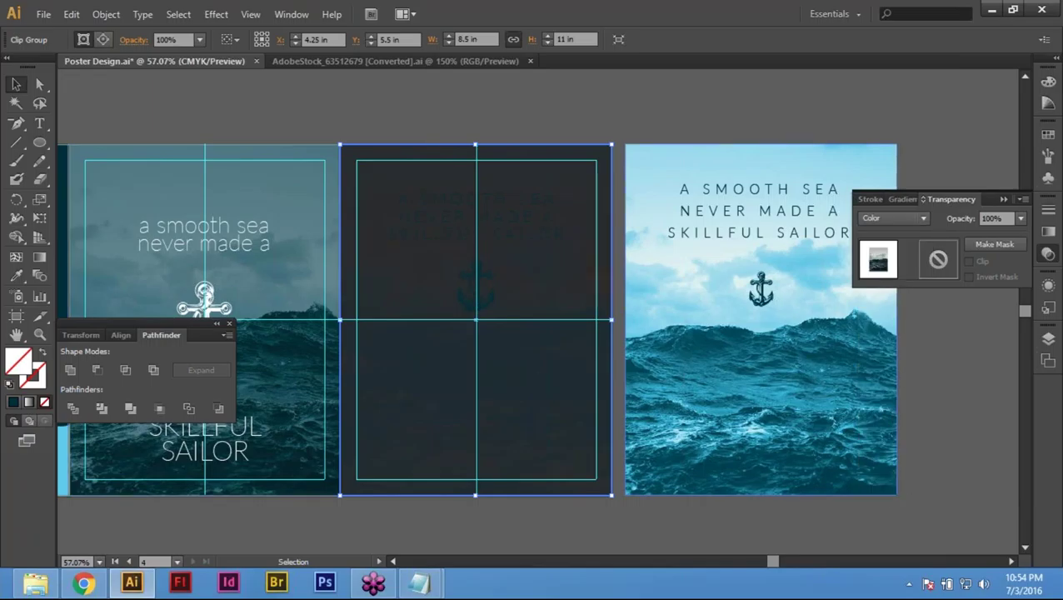
left_click(891, 218)
left_click(885, 496)
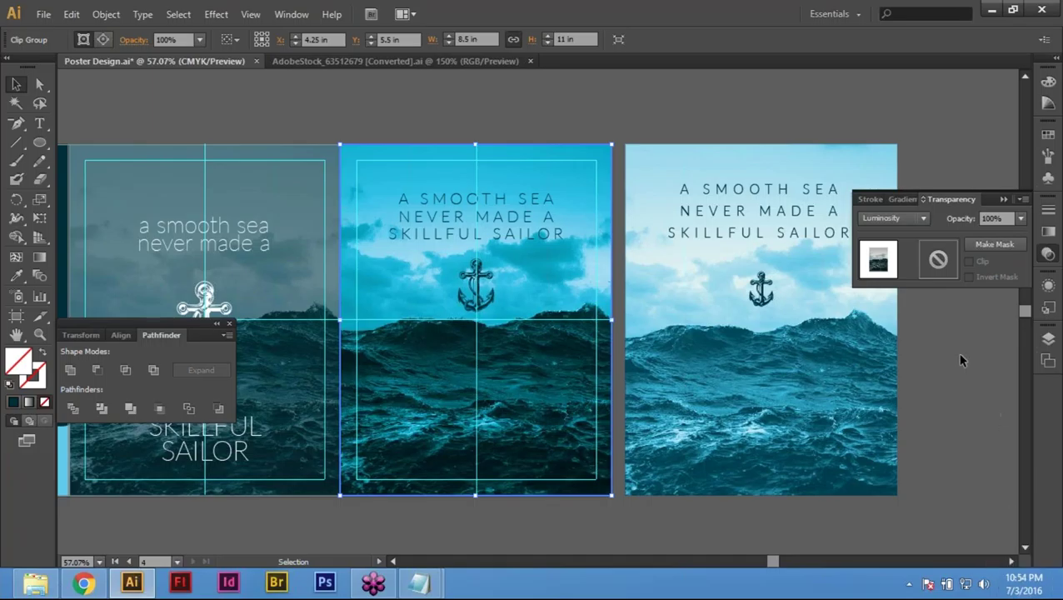
left_click(905, 219)
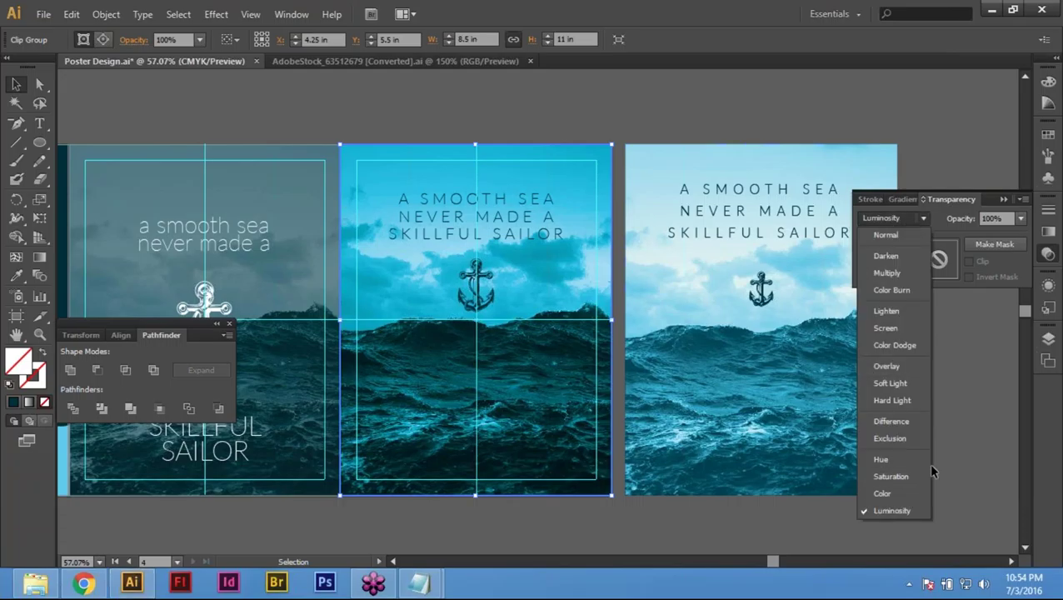
left_click(886, 310)
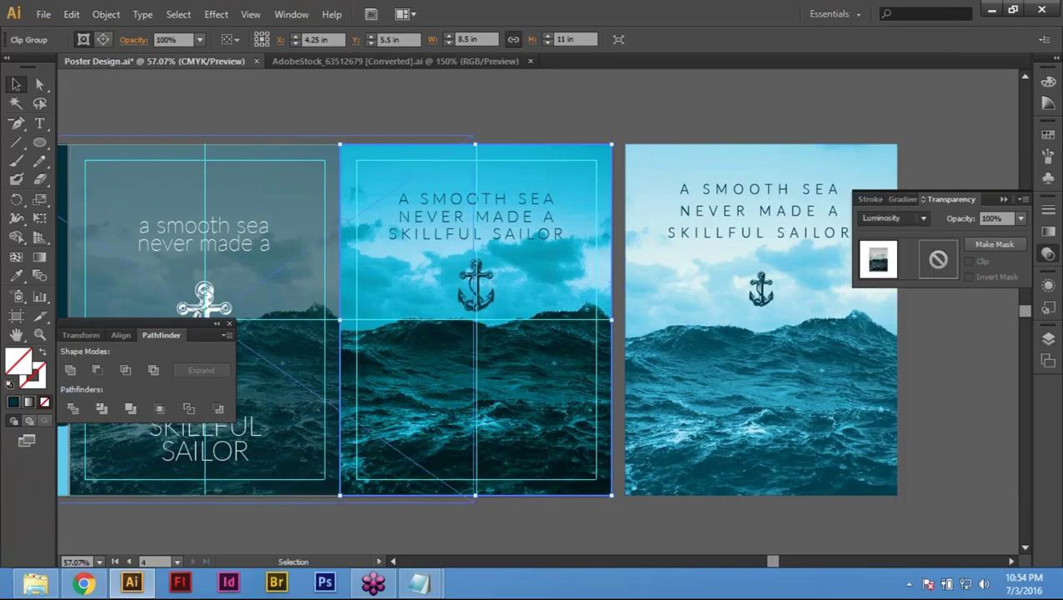
left_click(668, 530)
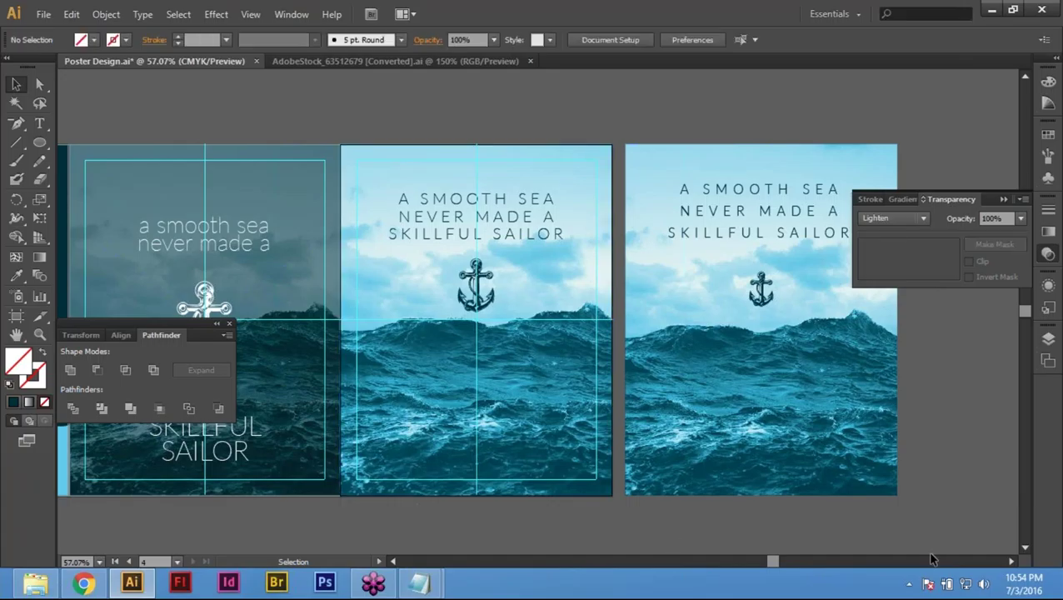
Step: With panels hidden, delete the leftover sea-photo copy on the far-right artboard and deselect
key("Tab")
left_click_drag(530, 529, 809, 545)
left_click_drag(1004, 462, 829, 483)
left_click(829, 483)
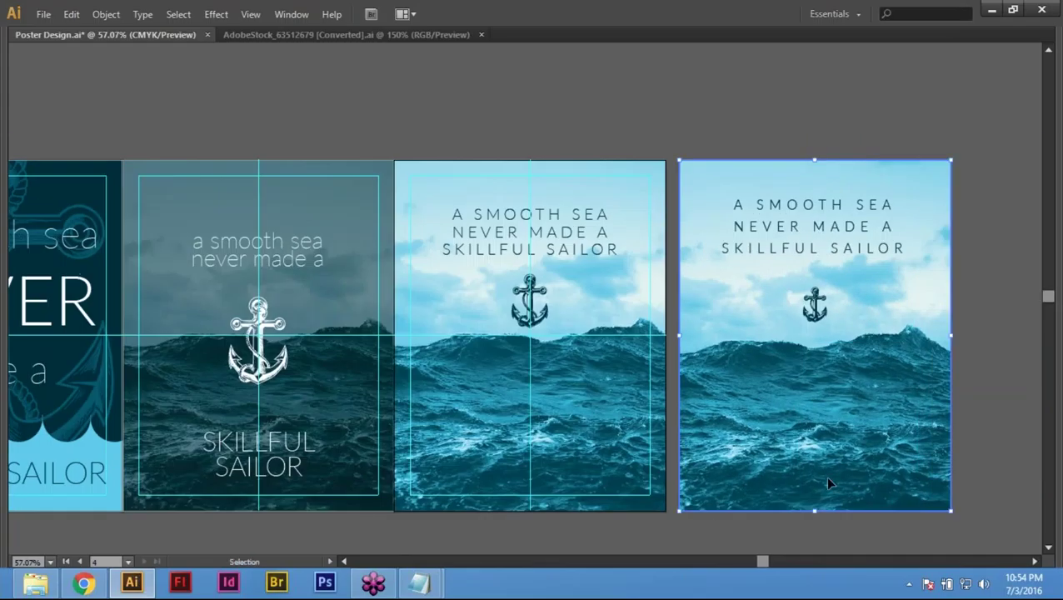
key("Delete")
key("space")
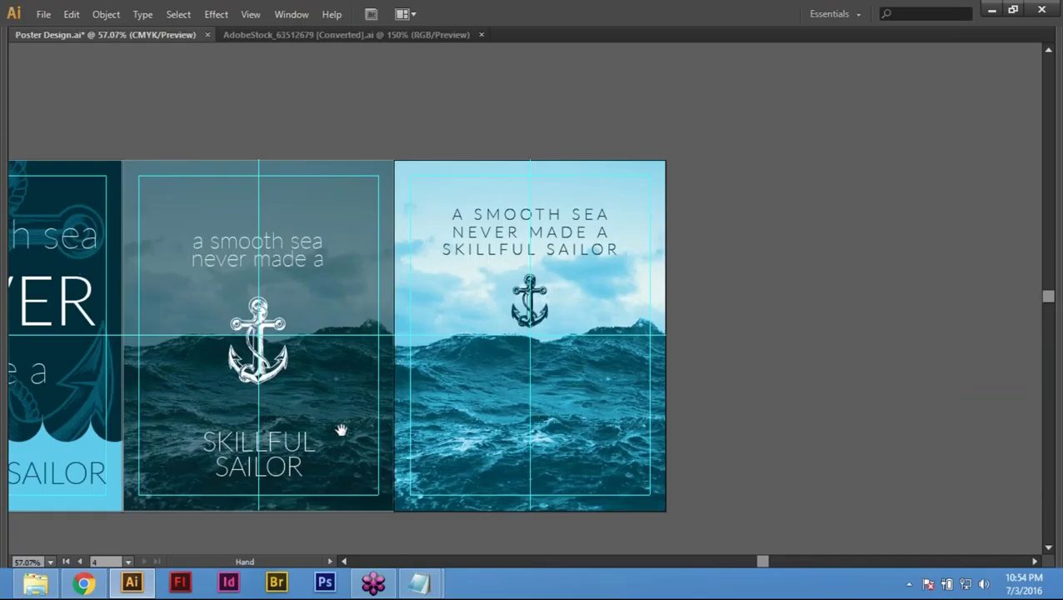
left_click_drag(341, 430, 472, 407)
key("ctrl+z")
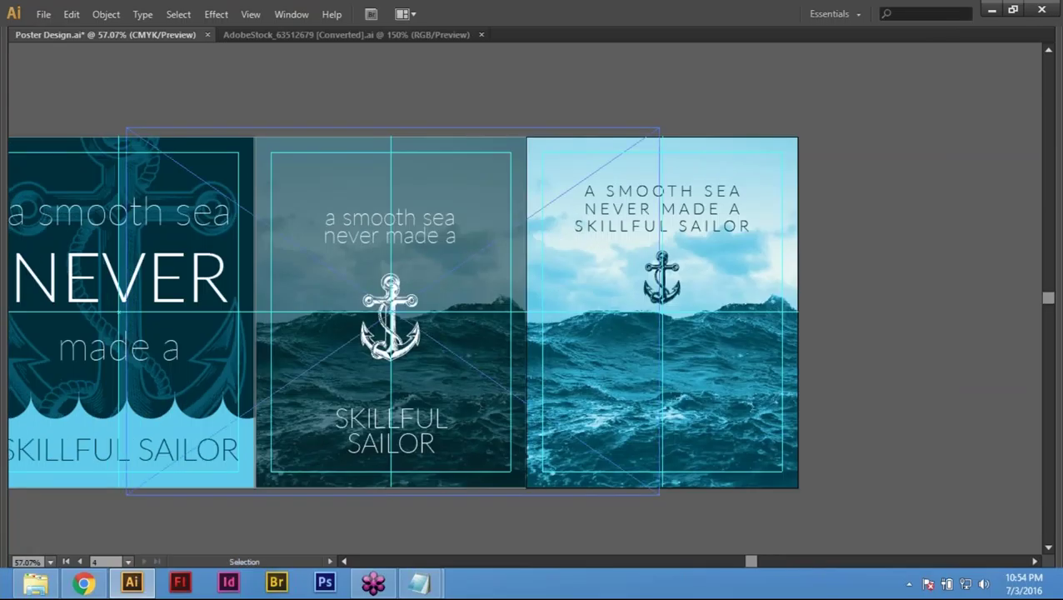
key("ctrl+shift+a")
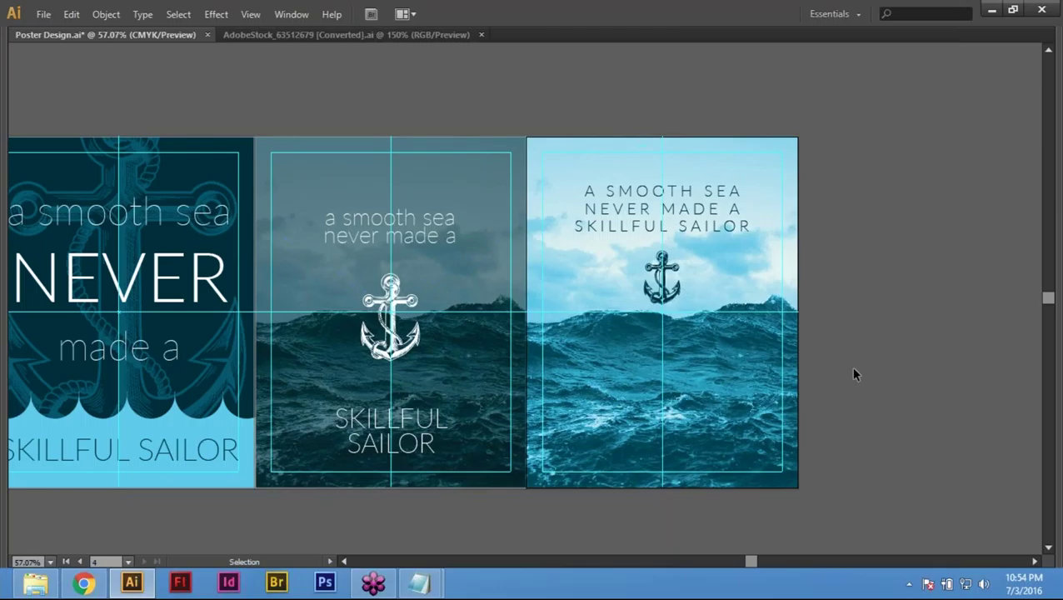
Step: Pan and zoom to frame the fourth poster at 66.67%
key("space")
left_click_drag(900, 426, 805, 435)
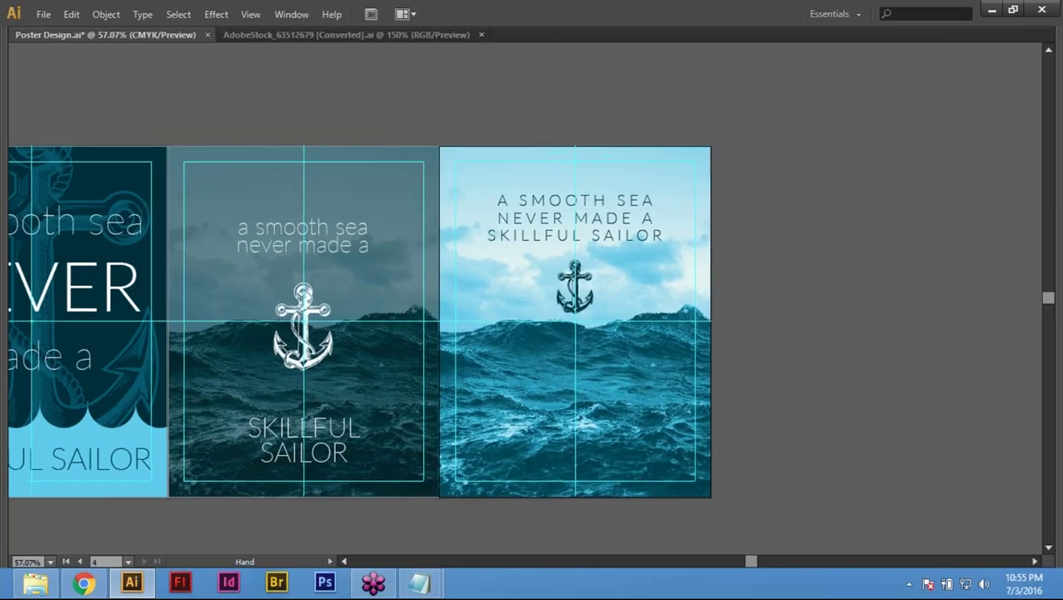
key("ctrl+minus")
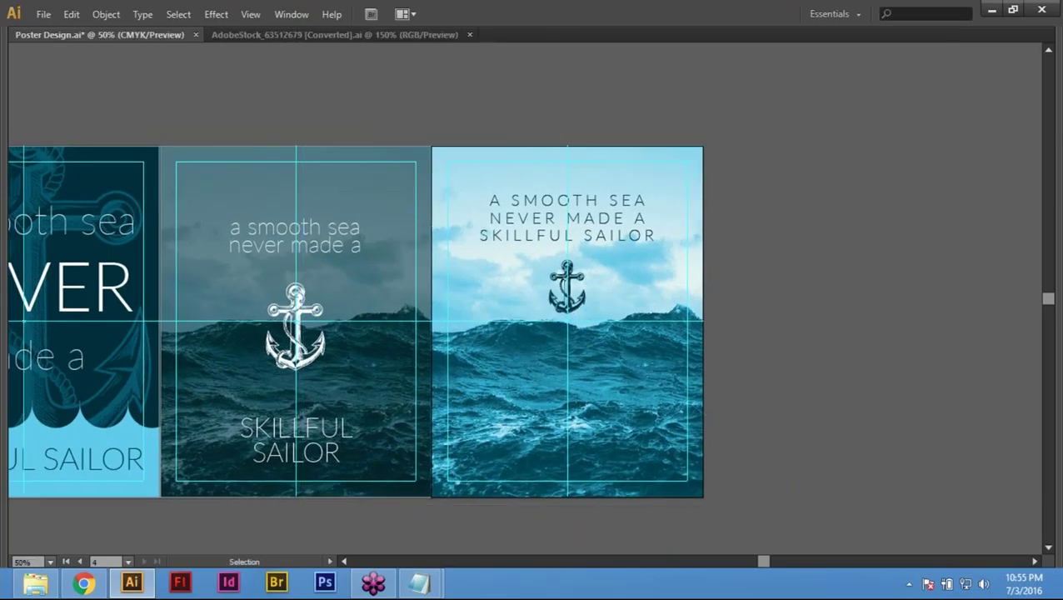
key("space")
left_click_drag(212, 471, 508, 482)
key("ctrl+space")
left_click_drag(688, 161, 931, 361)
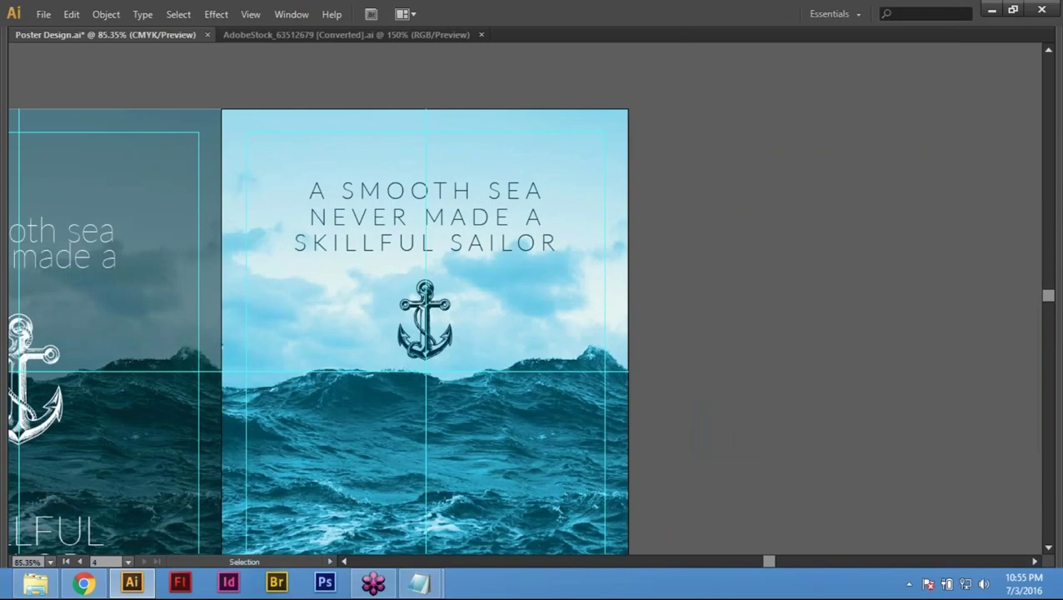
scroll(655, 364, "down", 1)
key("a")
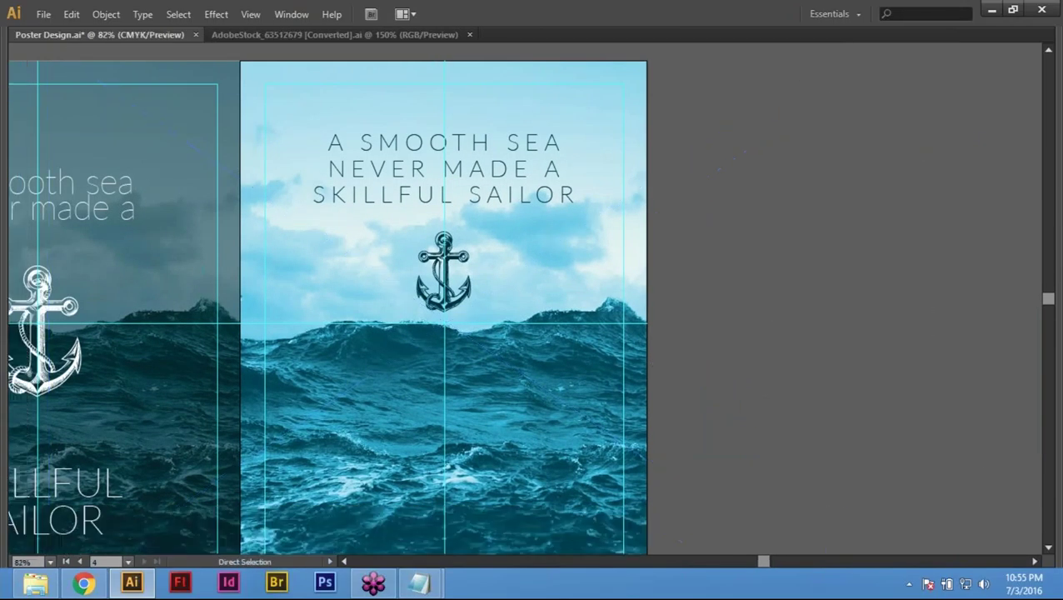
key("ctrl+minus")
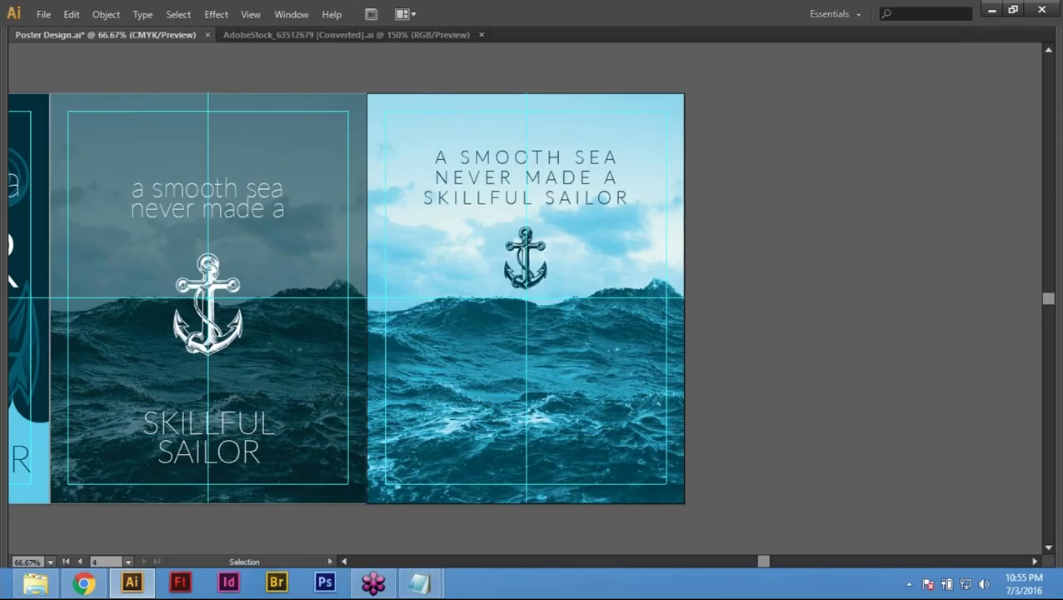
Step: Keep the fourth poster's photo, text and anchor intact, then restore the panels
left_click(634, 149)
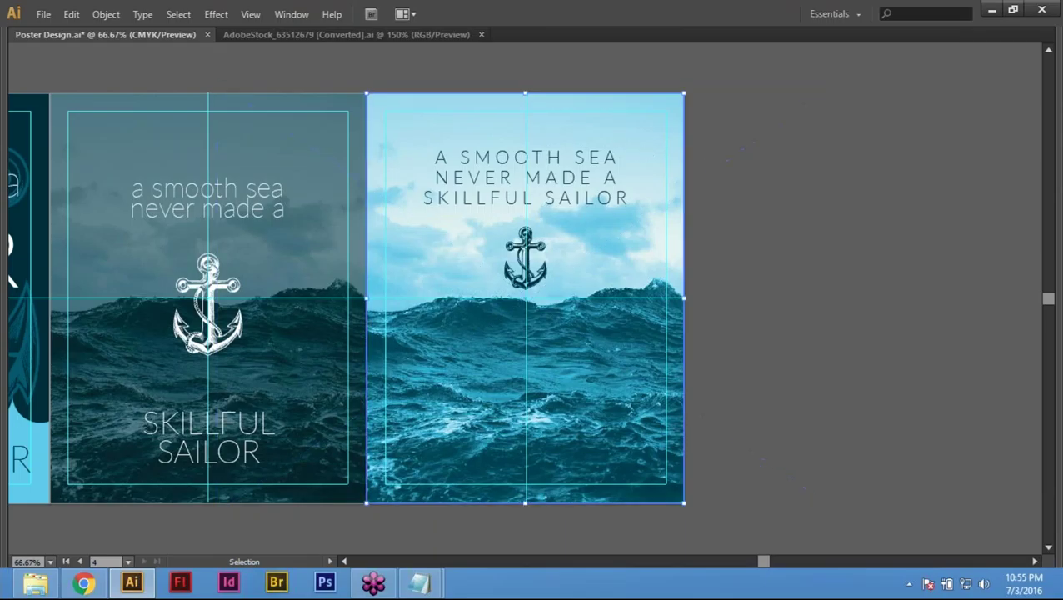
key("Delete")
key("ctrl+z")
left_click(852, 339)
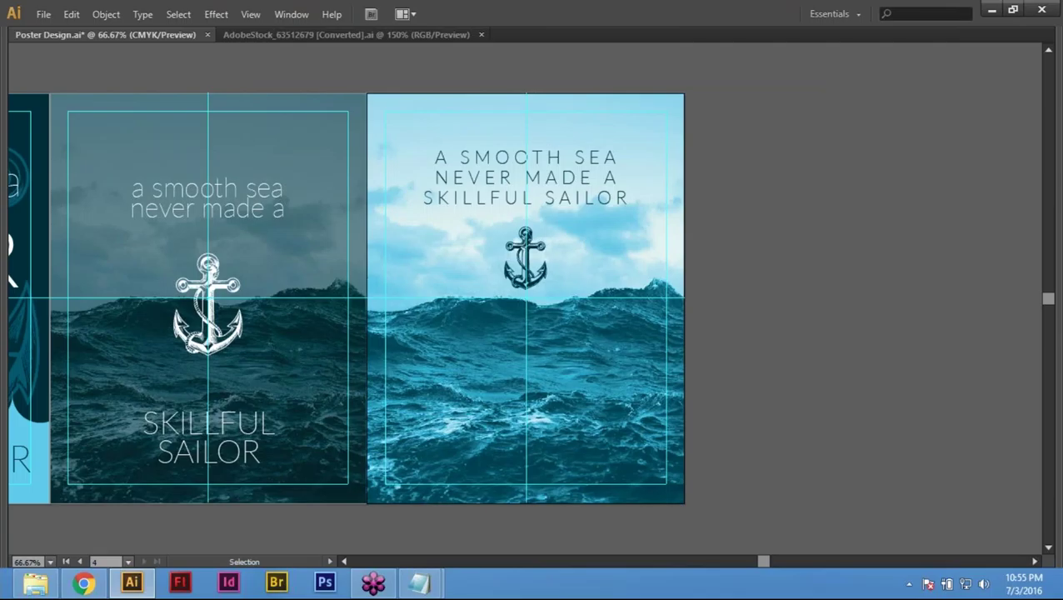
key("Tab")
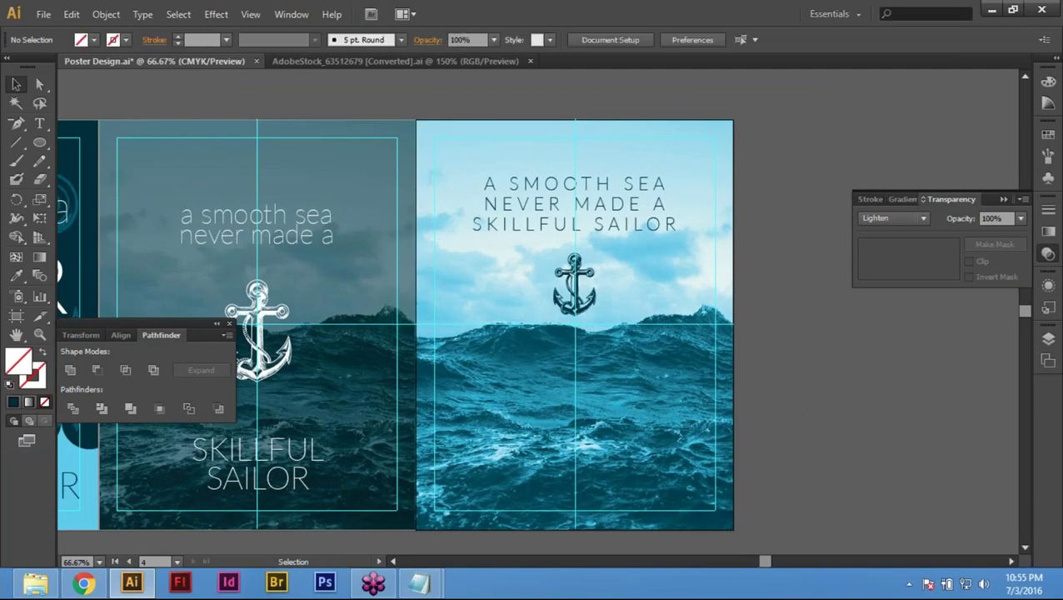
Step: Zoom out to 33.33% to show all four posters, then save Poster Design.ai
key("ctrl+minus")
key("ctrl+minus")
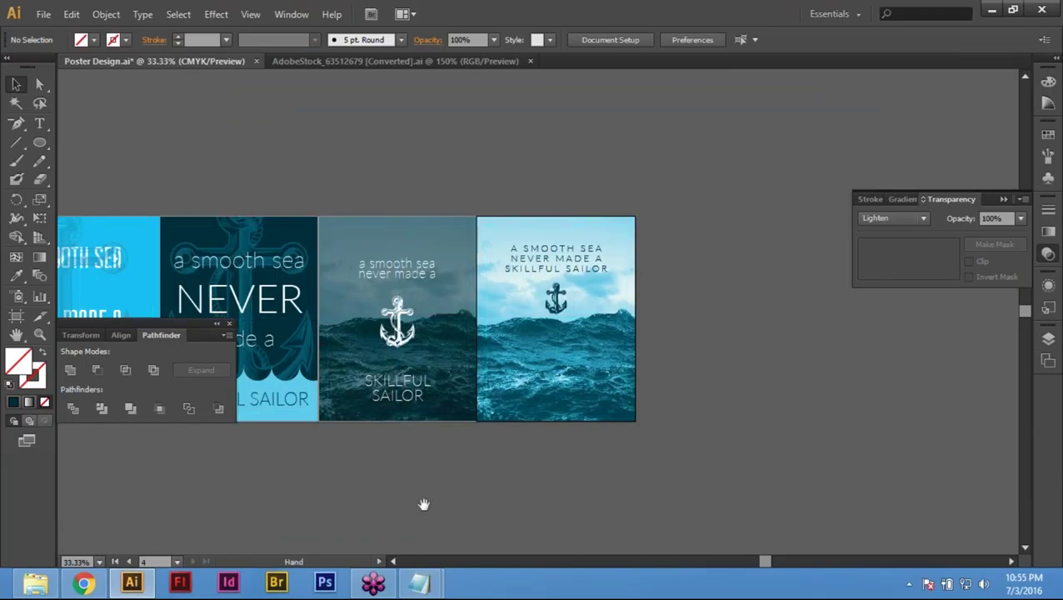
scroll(479, 491, "left", 3)
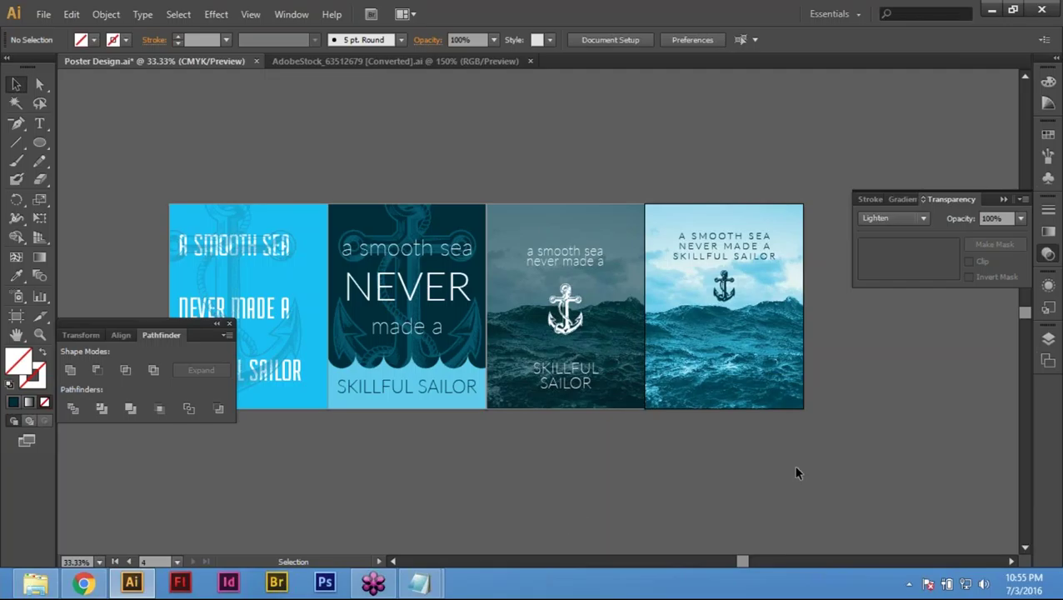
left_click(44, 14)
left_click(91, 148)
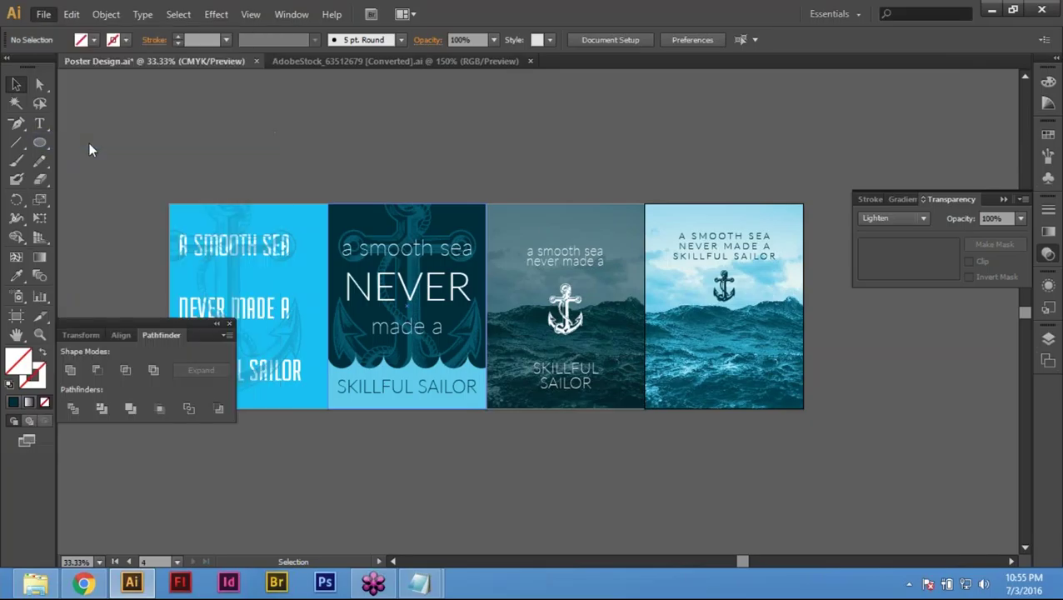
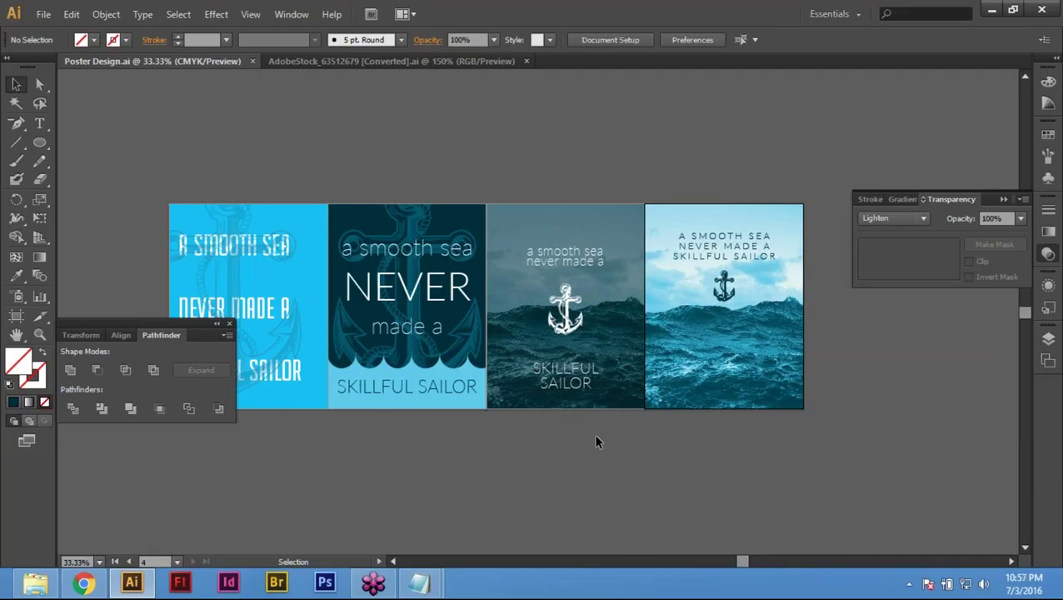
Step: Start a new document, begin typing its name, then cancel the setup
left_click(43, 14)
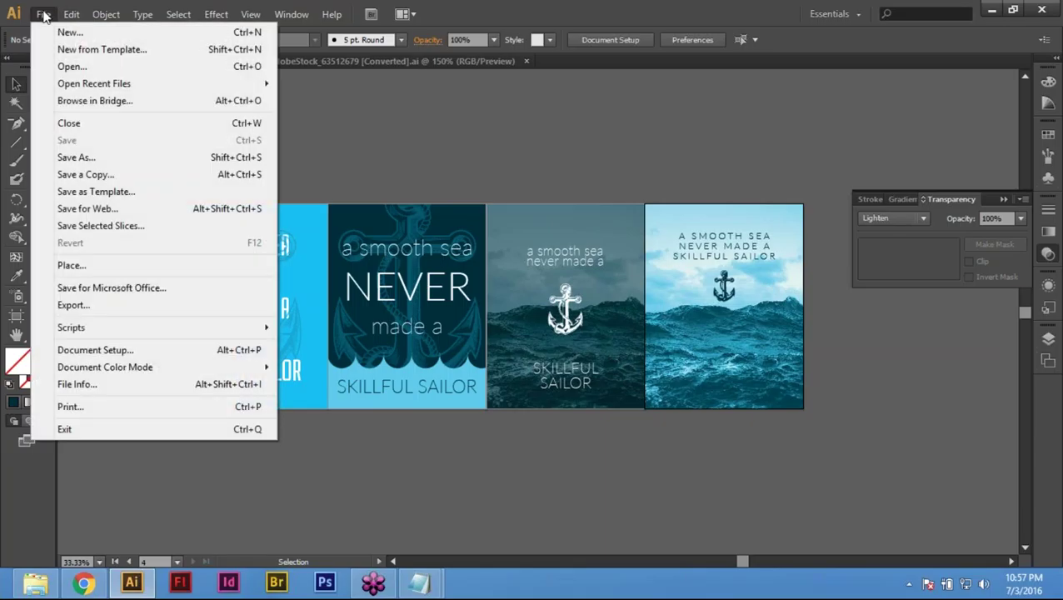
left_click(568, 150)
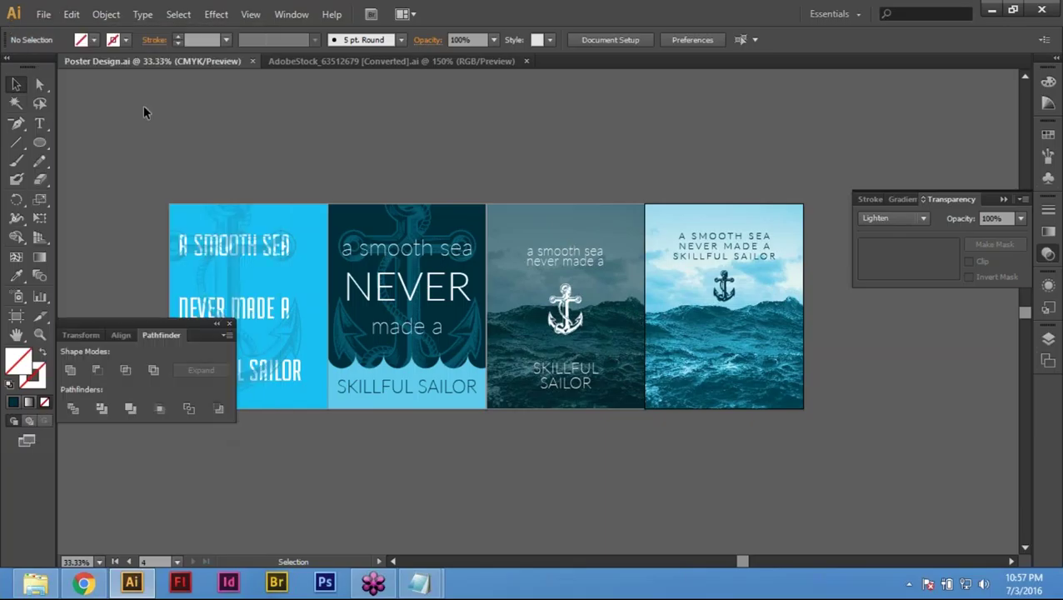
left_click(41, 14)
key("Escape")
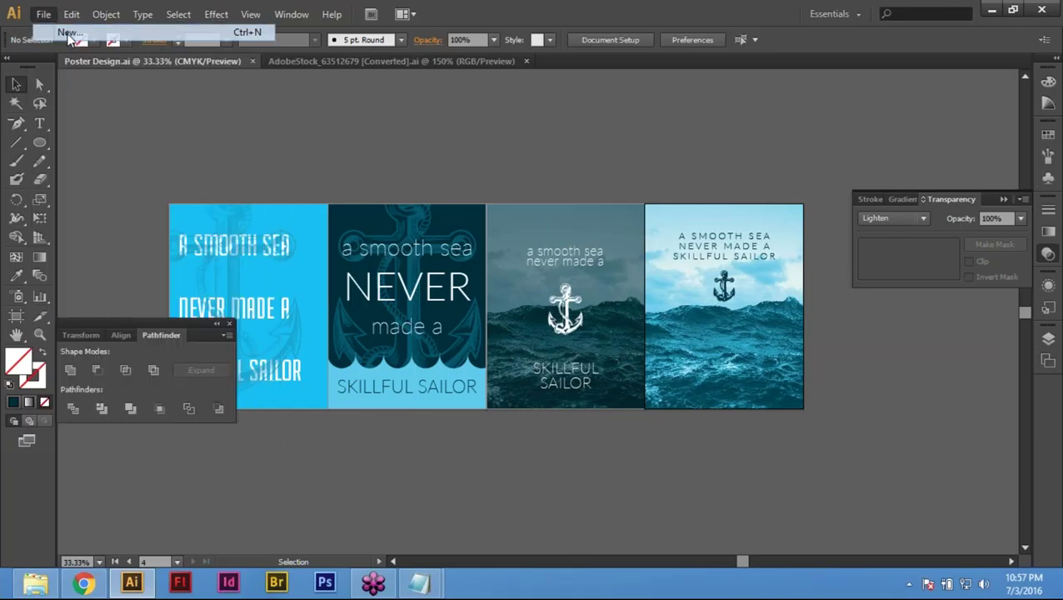
key("ctrl+n")
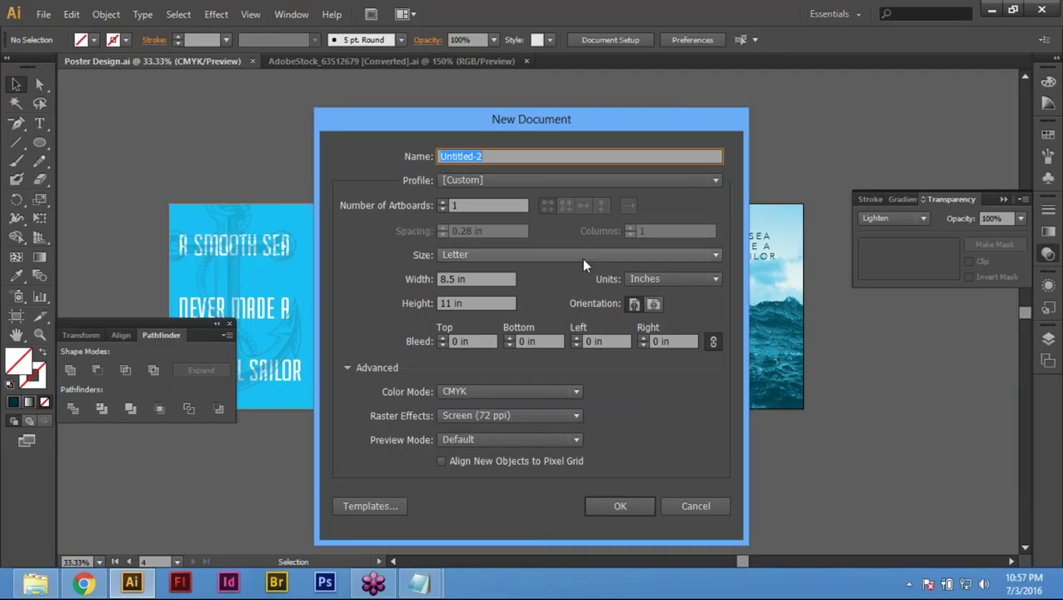
type("Poster De")
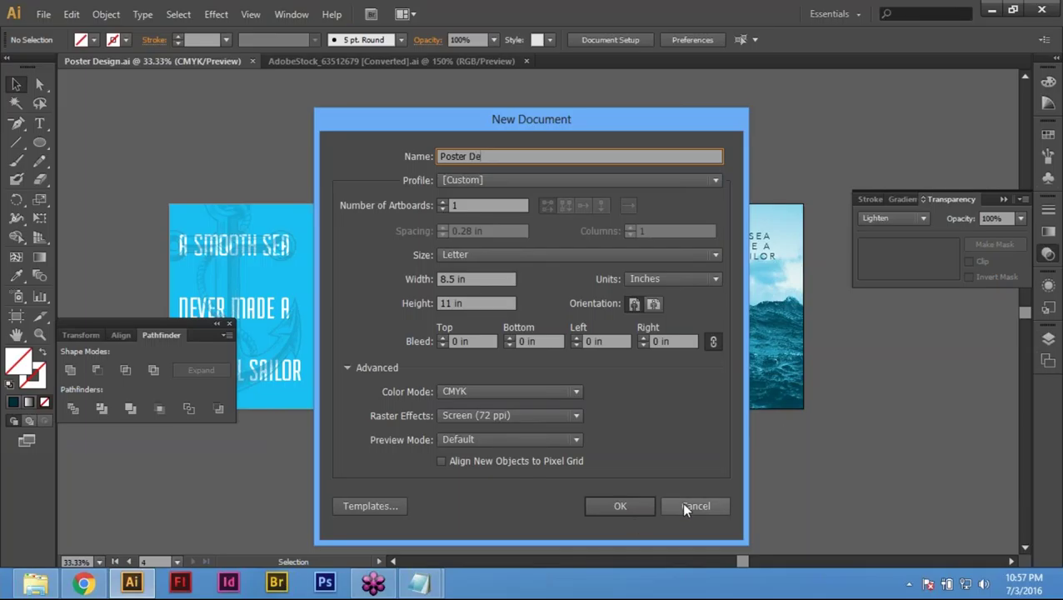
left_click(680, 502)
Step: Reopen File > New, name the document 'Poster Design 02' and set 3 artboards
left_click(43, 14)
left_click(70, 32)
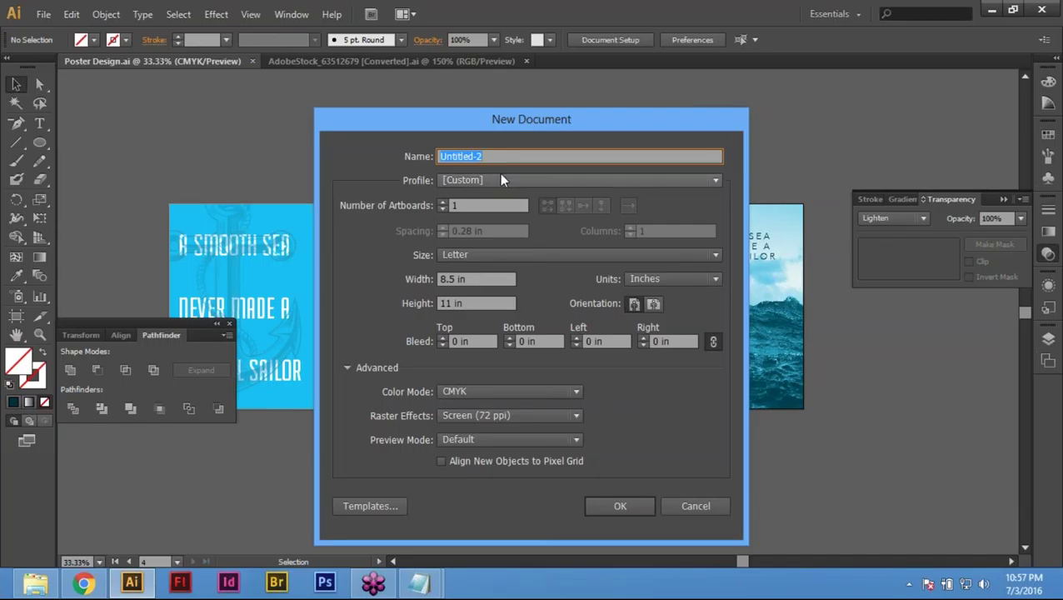
type("Pos")
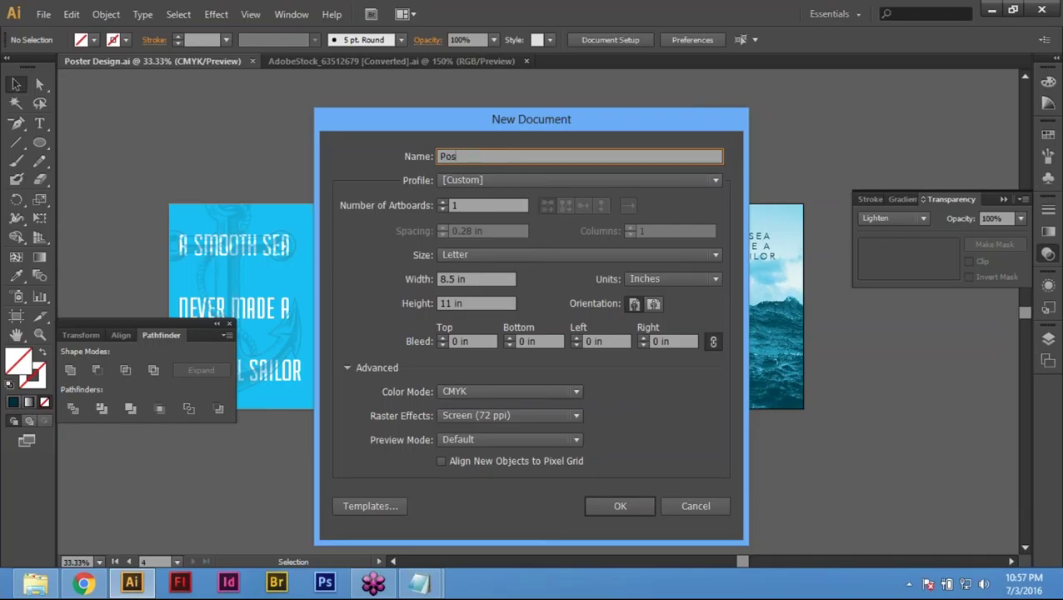
type("ter Design 01")
key("BackSpace")
type("2")
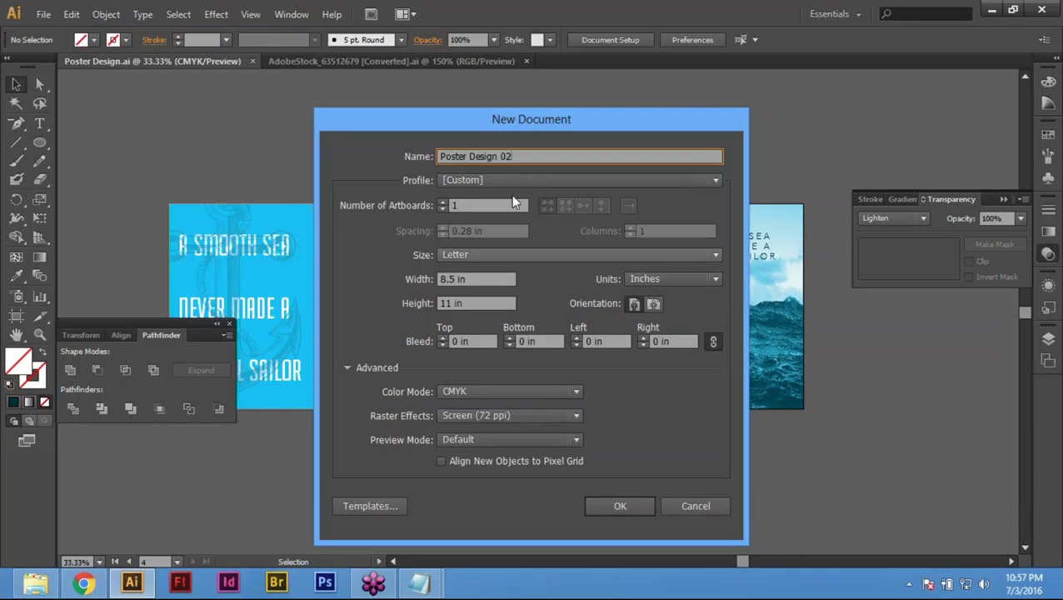
key("Tab")
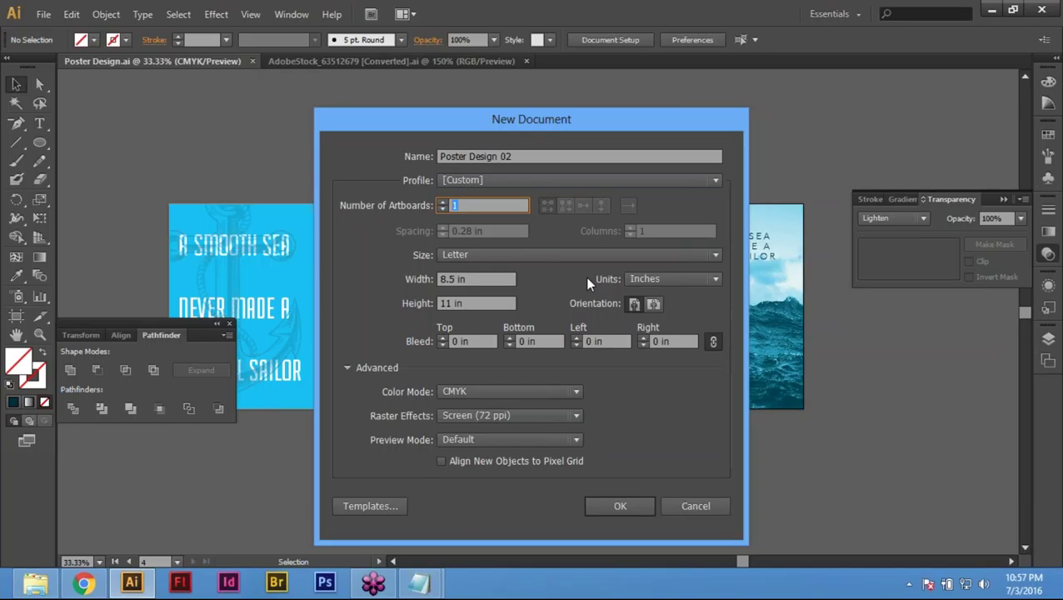
type("3")
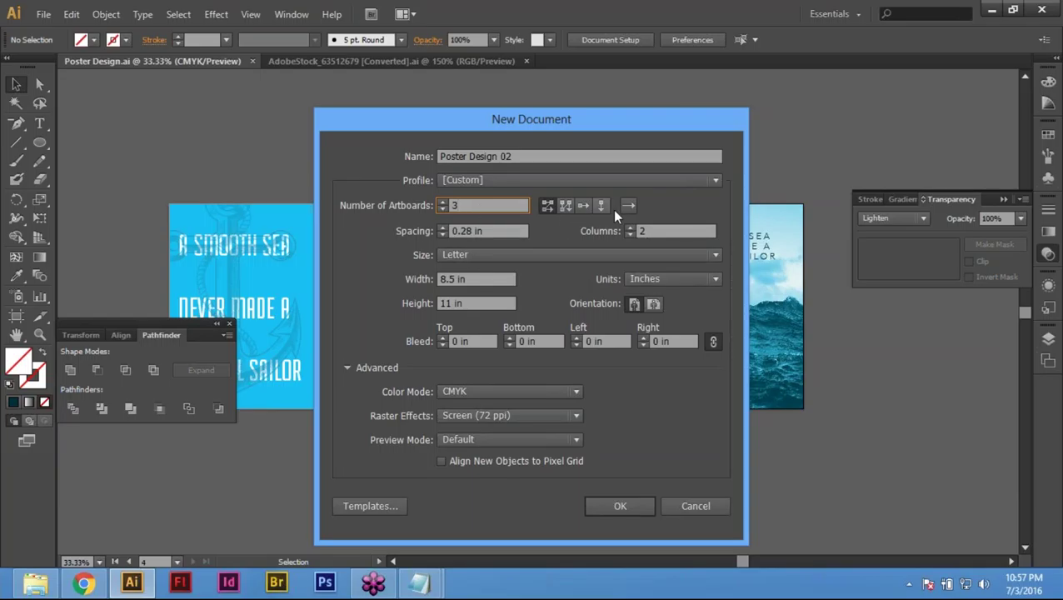
Step: Arrange the three artboards in a single row with 0 in spacing and create the document
left_click(564, 207)
left_click(564, 208)
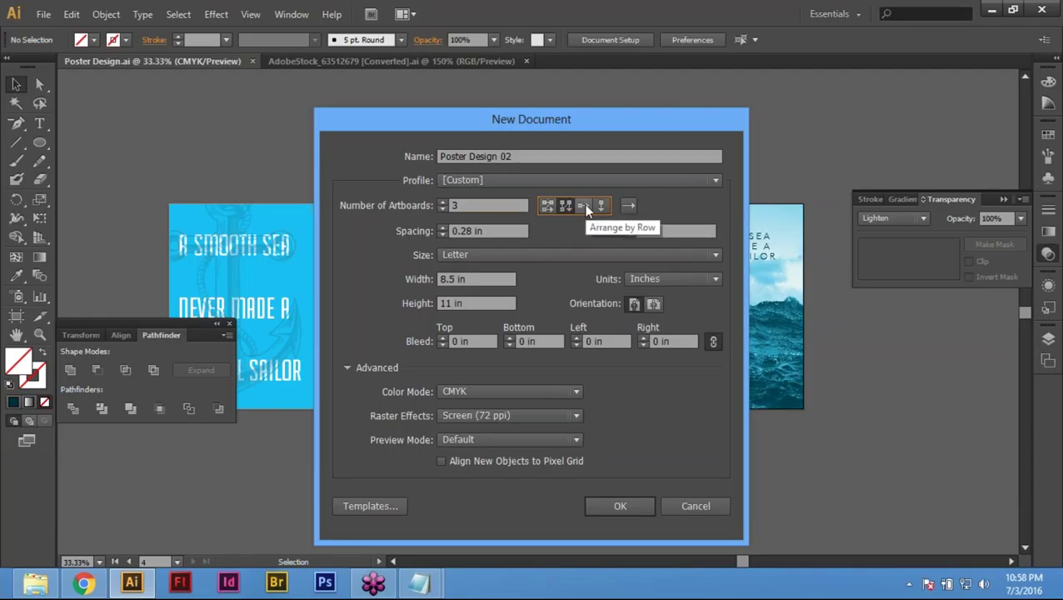
left_click(585, 206)
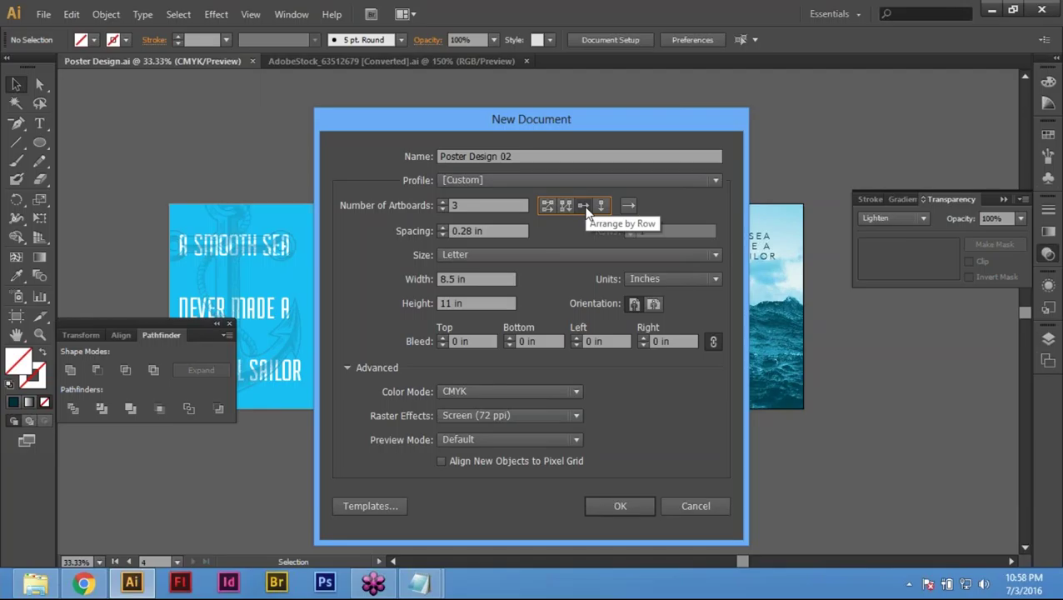
left_click(587, 210)
left_click(491, 230)
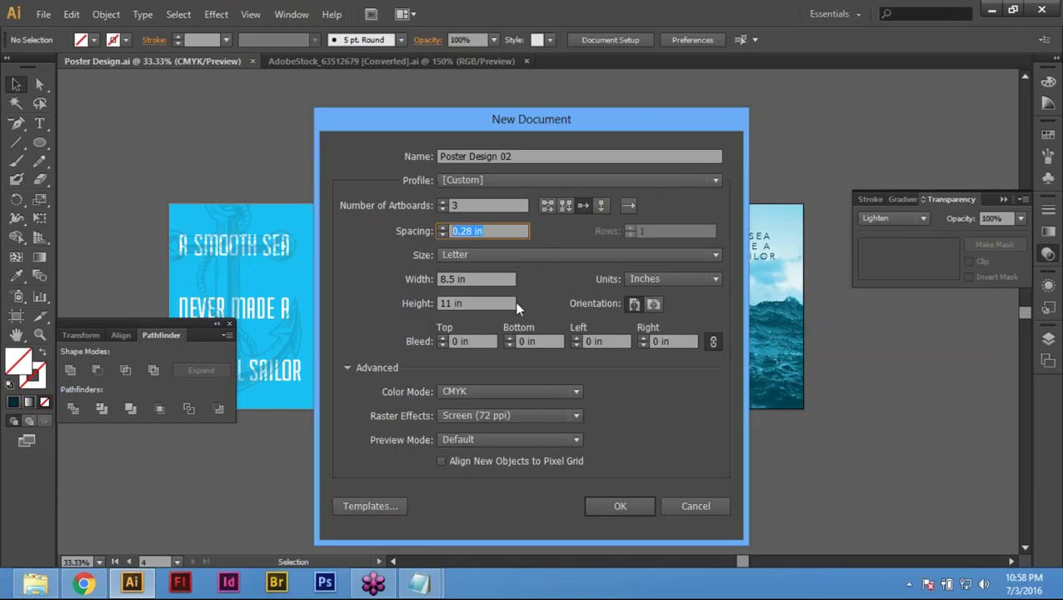
type("0")
key("Tab")
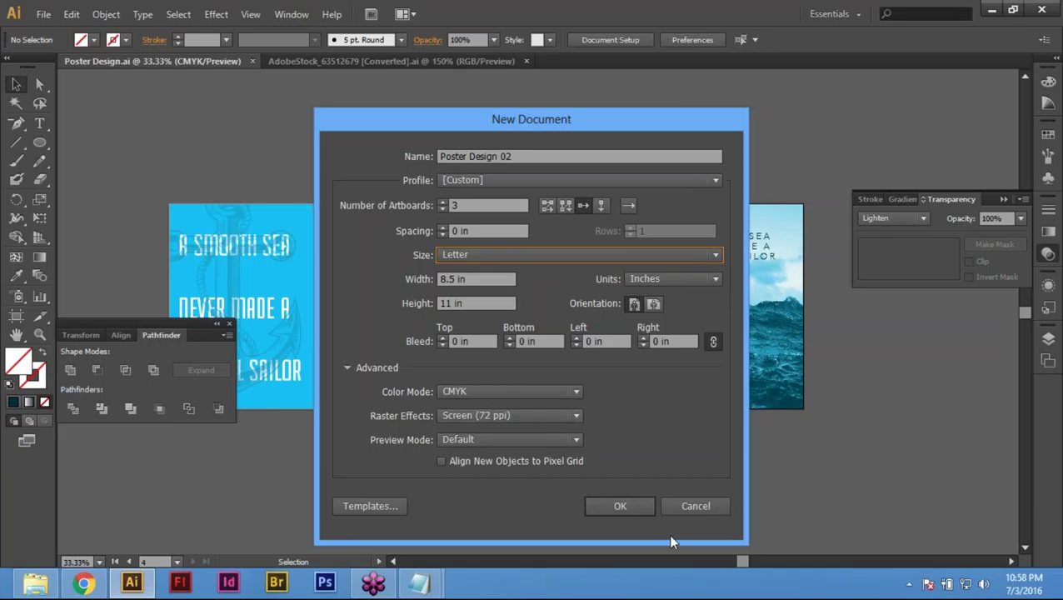
left_click(620, 505)
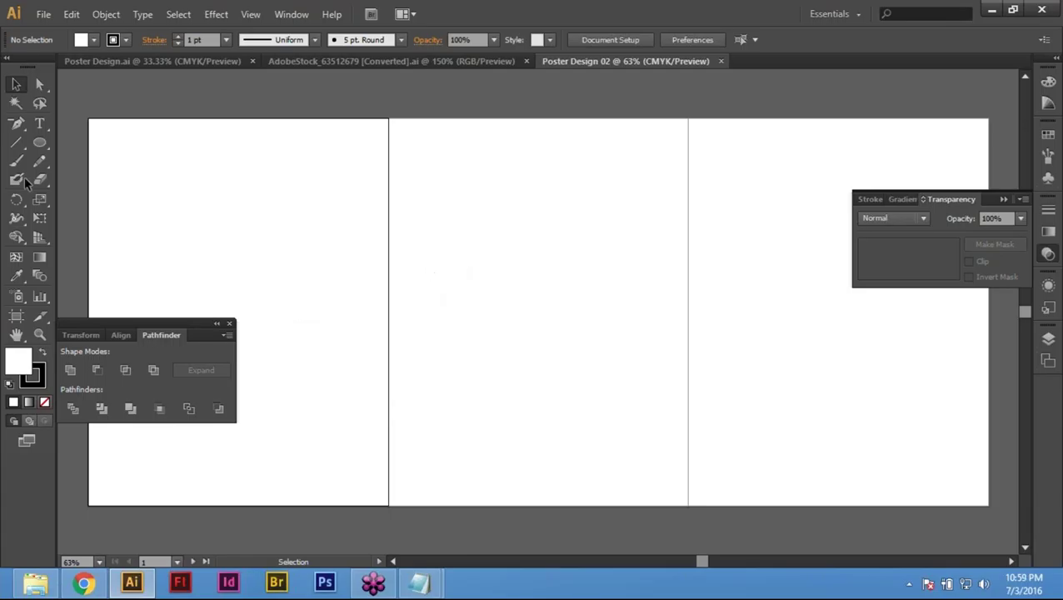
Step: Zoom in and pick the Rectangle Tool from the Ellipse flyout, clicking the artboard to size it
left_click_drag(209, 100, 256, 195)
key("ctrl")
key("ctrl")
key("ctrl+equal")
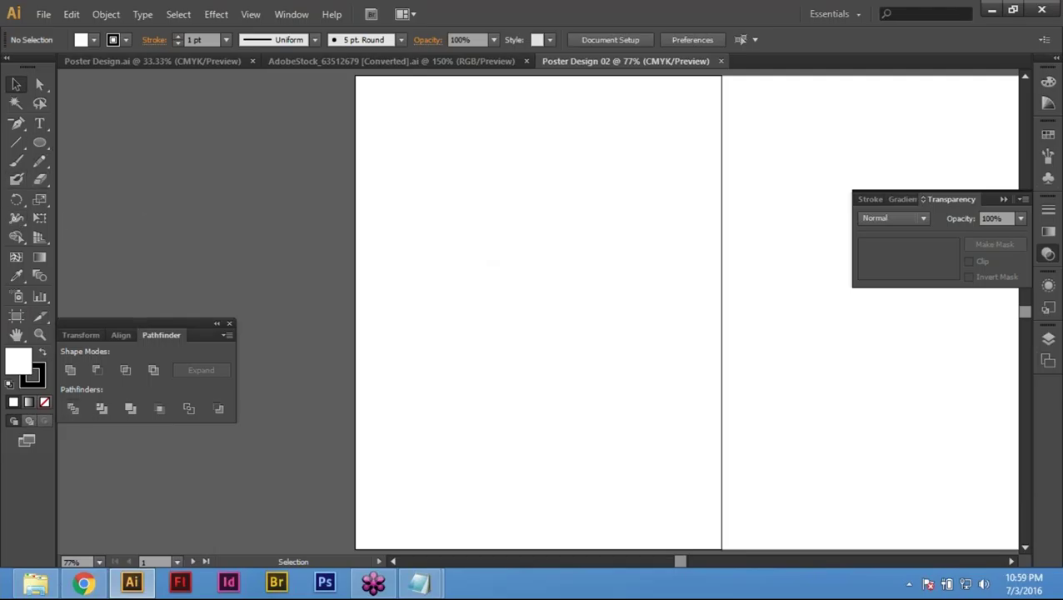
left_click(40, 144)
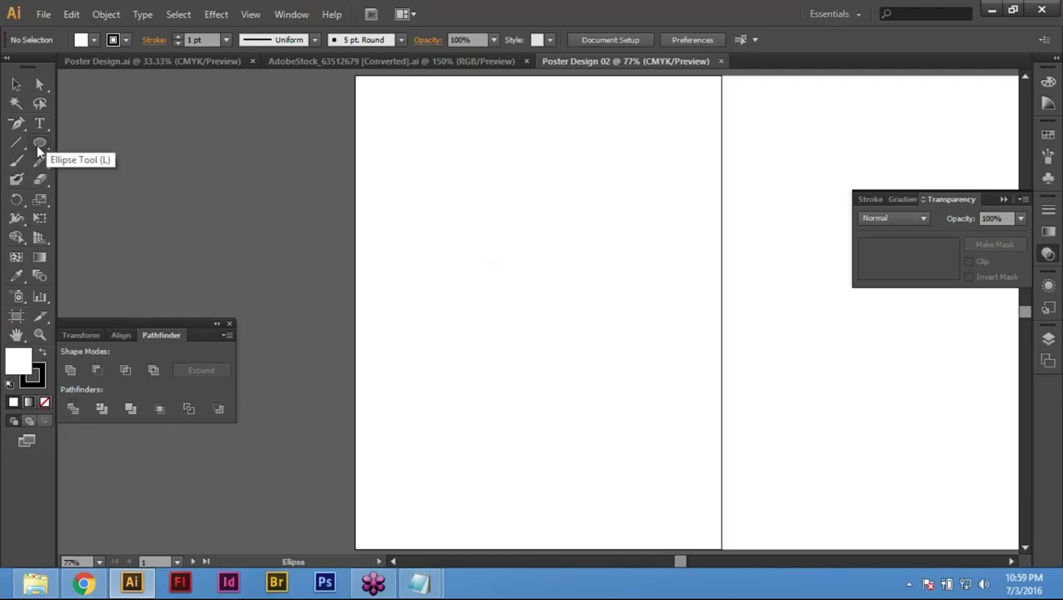
left_click_drag(40, 144, 127, 142)
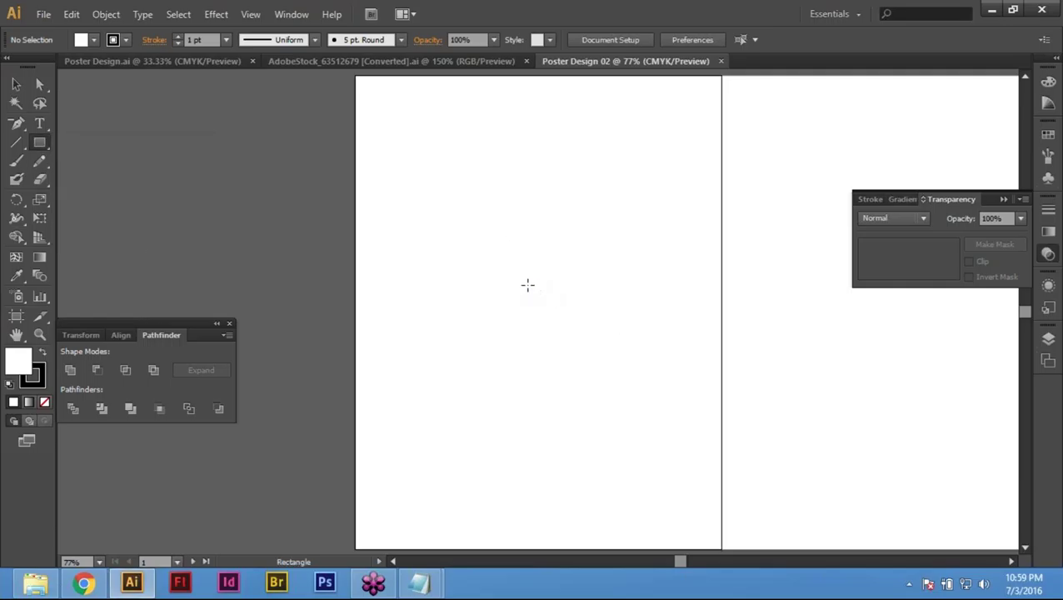
left_click(528, 285)
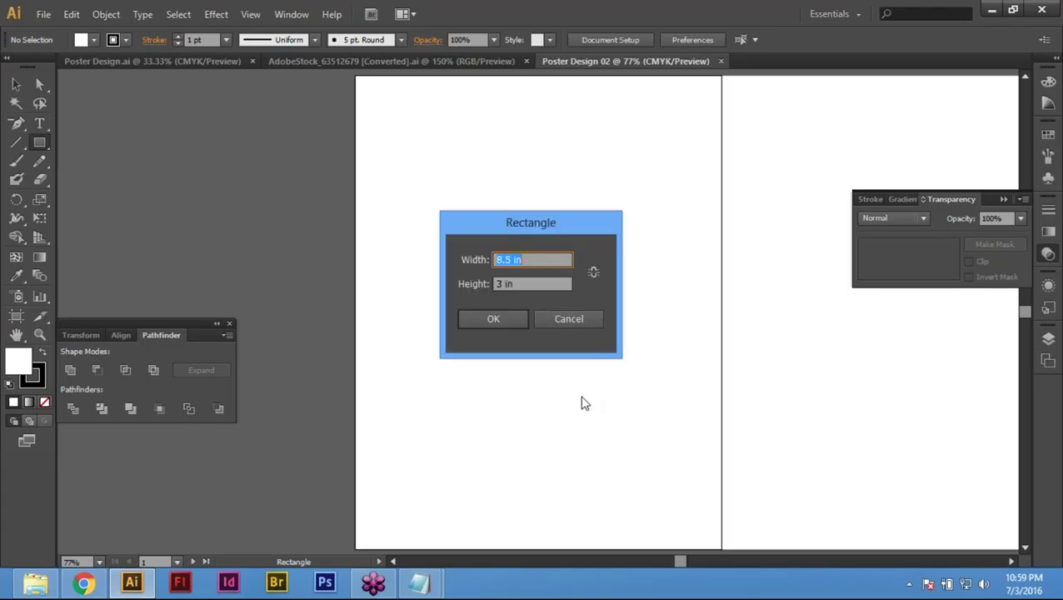
Step: Create an 8.5 × 11 in rectangle from the Rectangle dialog
key("Tab")
type("11")
key("Return")
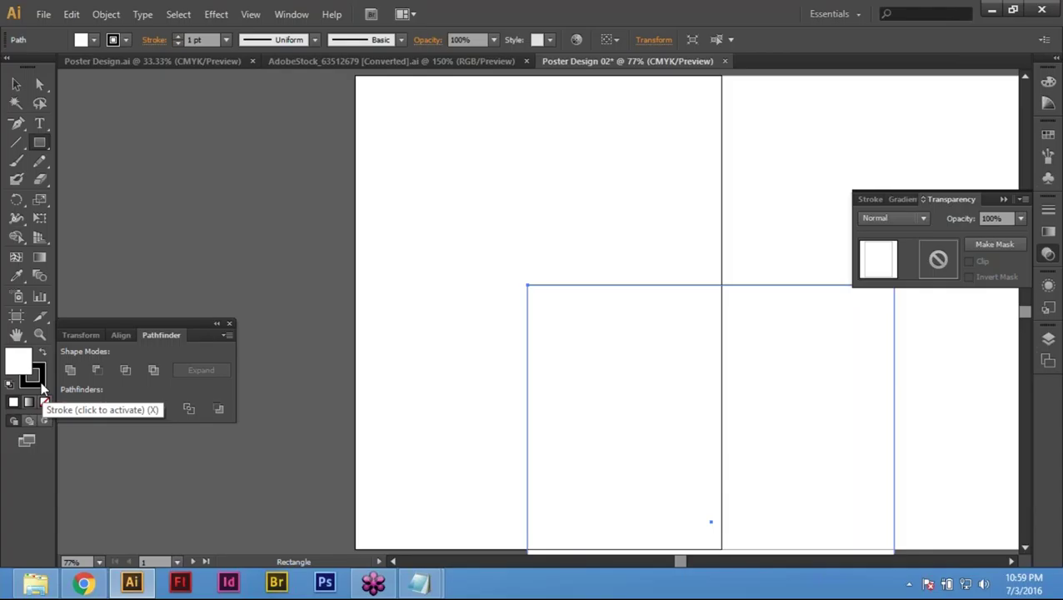
Step: Delete the rectangle, undo, then cut it to the clipboard with Edit > Cut
key("v")
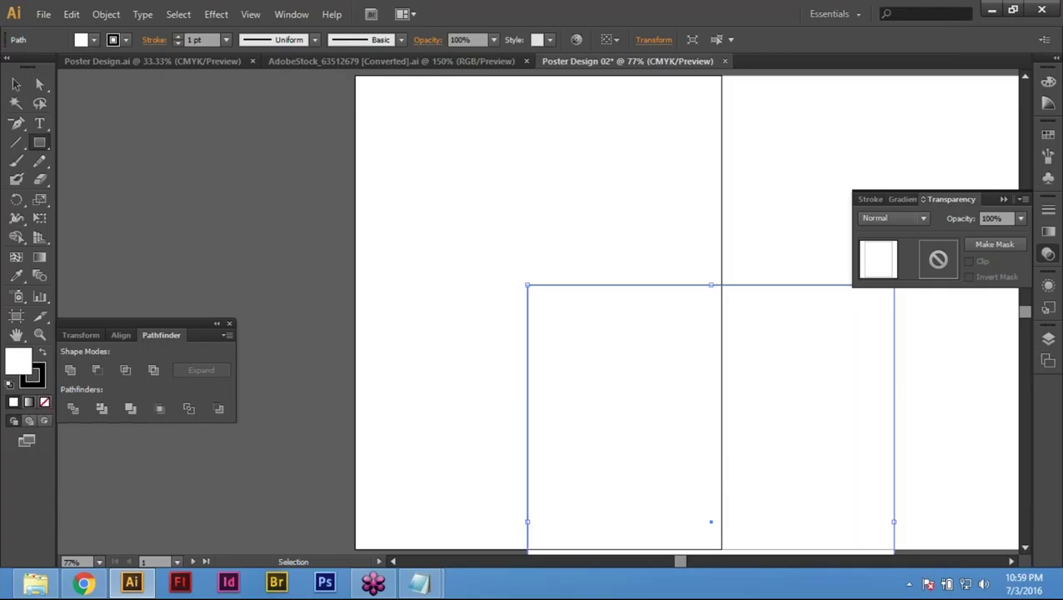
key("Delete")
key("m")
key("ctrl+z")
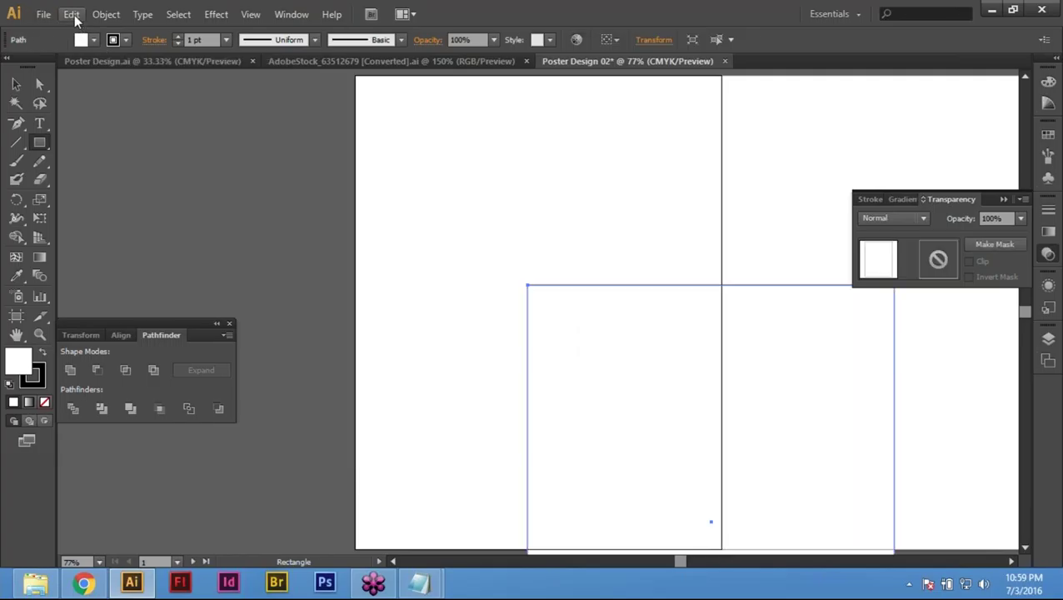
left_click(72, 15)
left_click(92, 72)
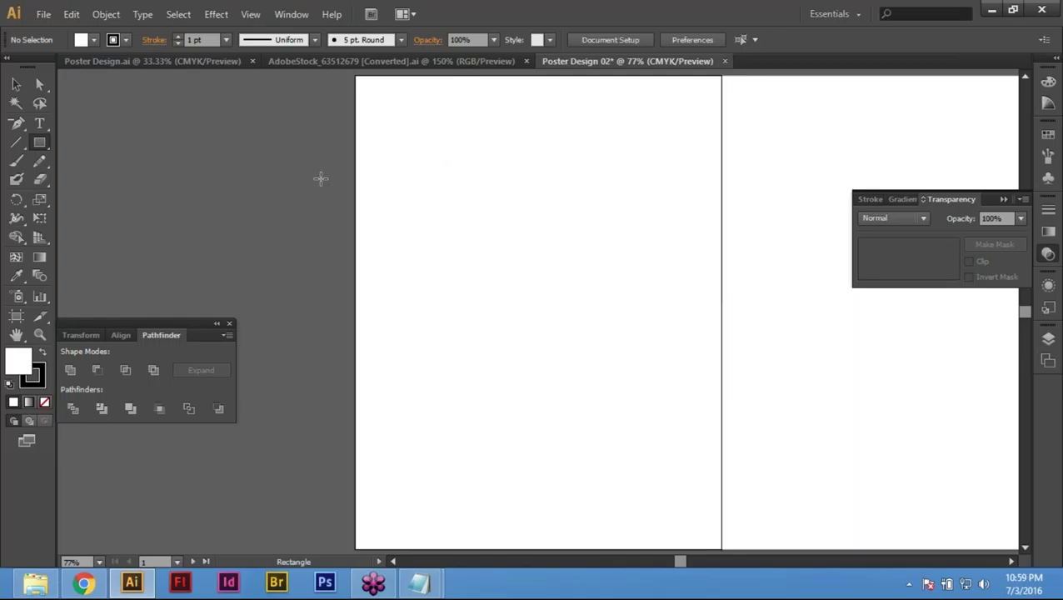
Step: Paste the cut rectangle back onto the first artboard from the Edit menu
left_click(291, 15)
key("Escape")
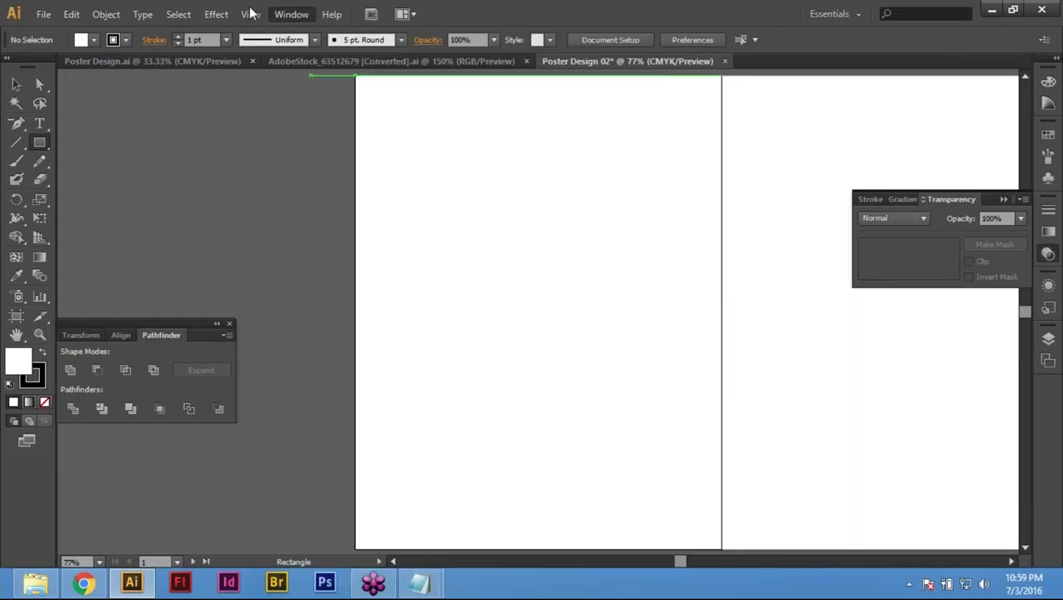
left_click(252, 14)
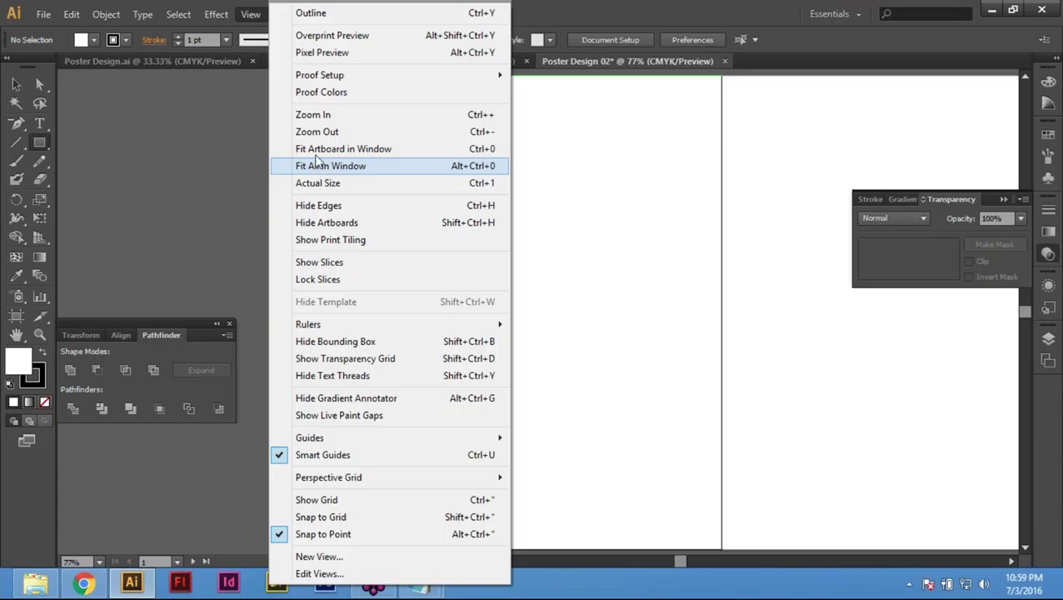
left_click(318, 150)
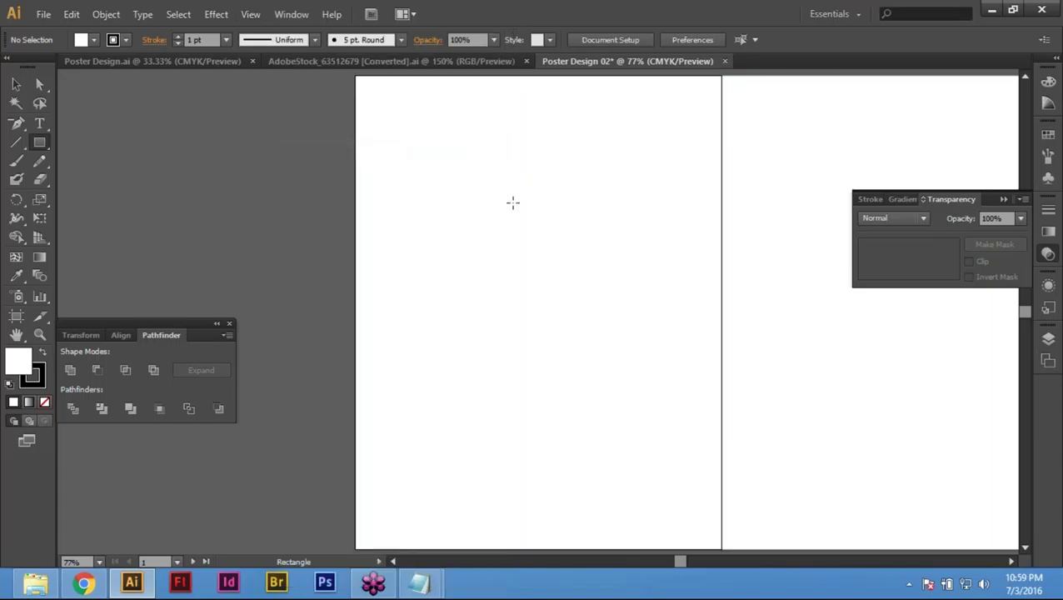
left_click(72, 14)
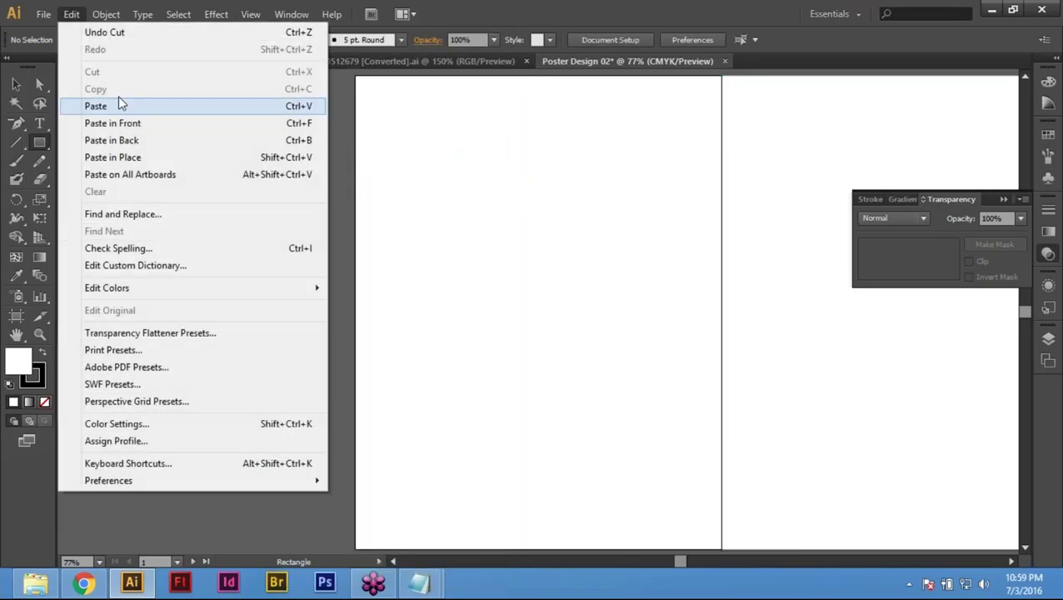
left_click(111, 103)
Step: Zoom into the top-left corner, toggle Outline view, and fit the artboard with Ctrl+0
key("space")
left_click_drag(626, 156, 633, 197)
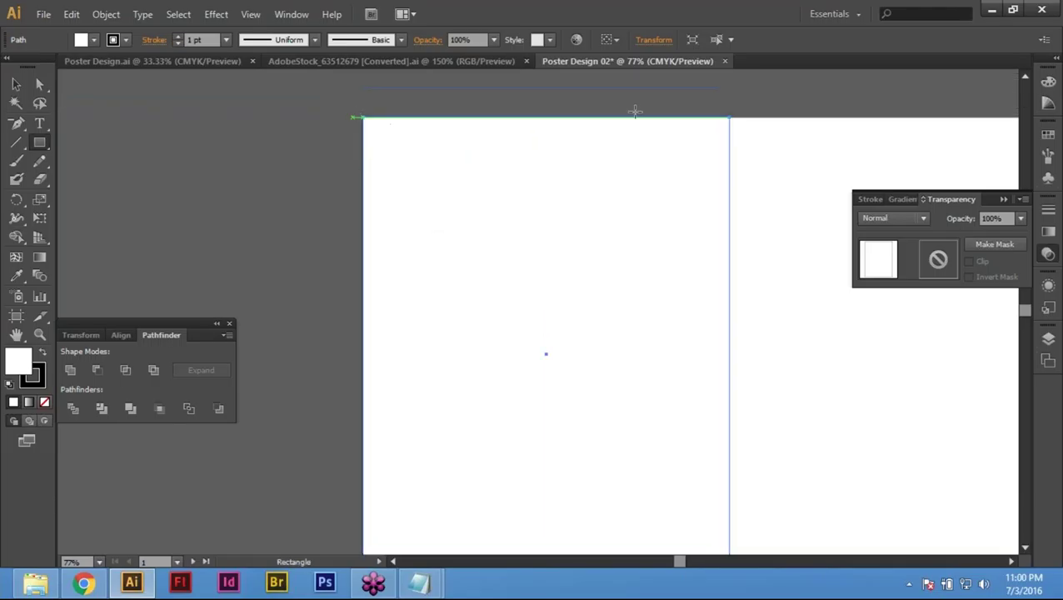
key("ctrl+space")
left_click_drag(333, 92, 493, 157)
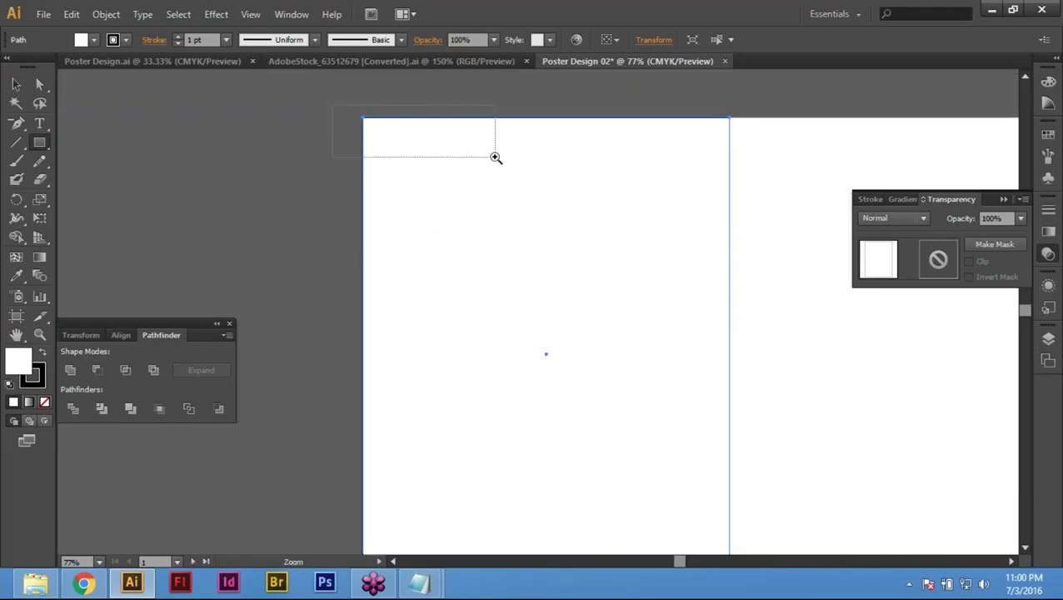
key("ctrl")
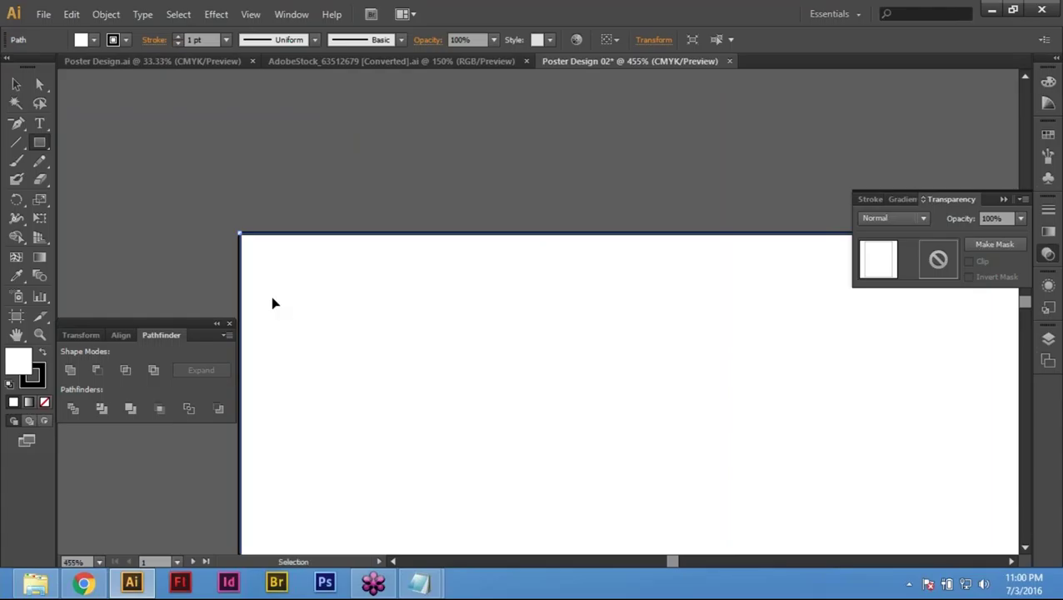
key("ctrl+y")
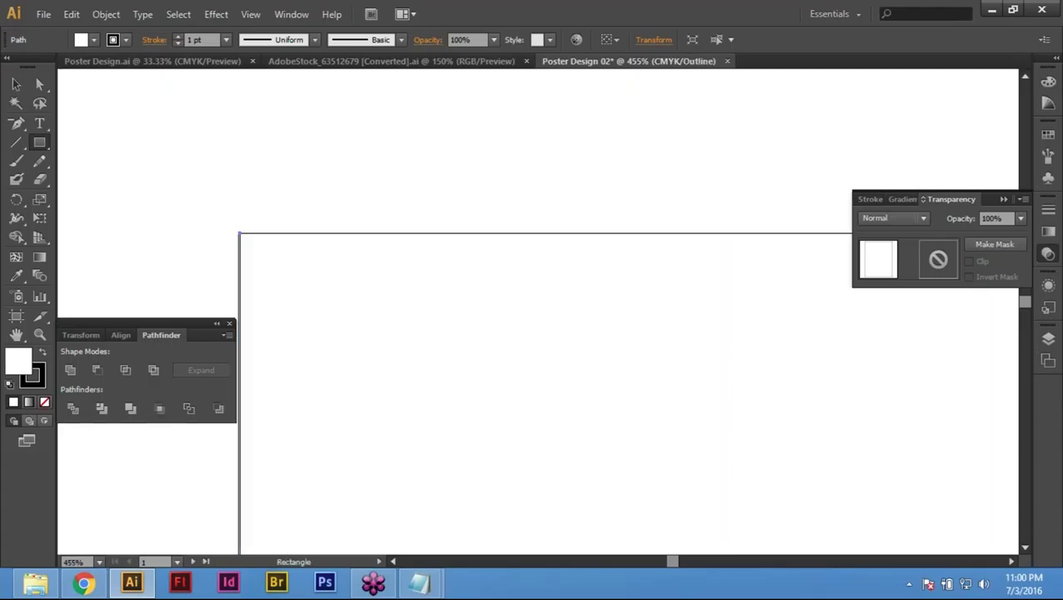
key("ctrl+y")
key("ctrl+0")
key("v")
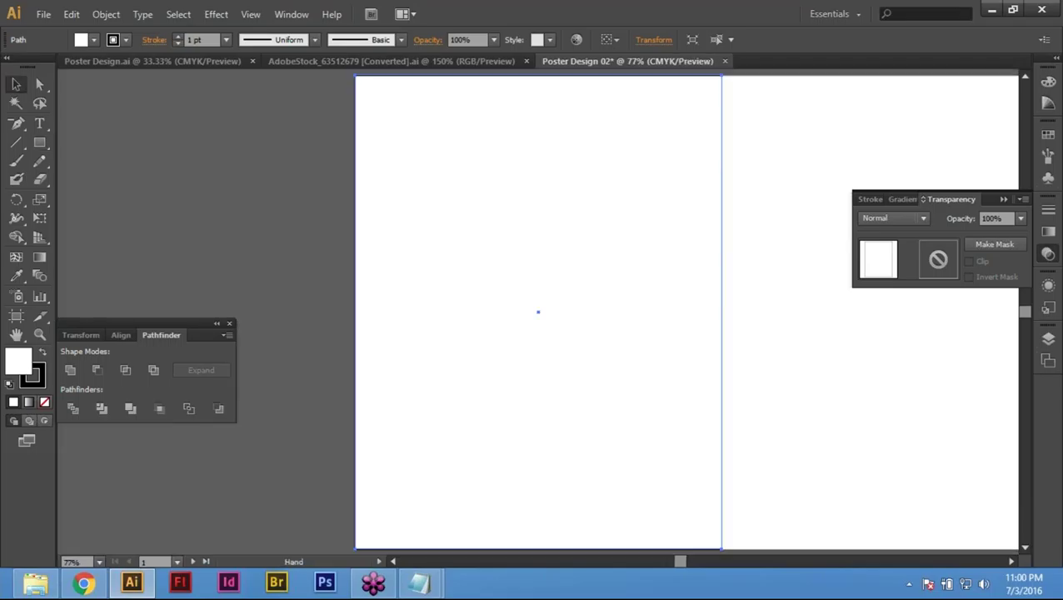
Step: Nudge the rectangle and zoom closely into the artboard's top-left corner in Outline view
left_click_drag(375, 92, 403, 102)
key("a")
key("ctrl+y")
key("z")
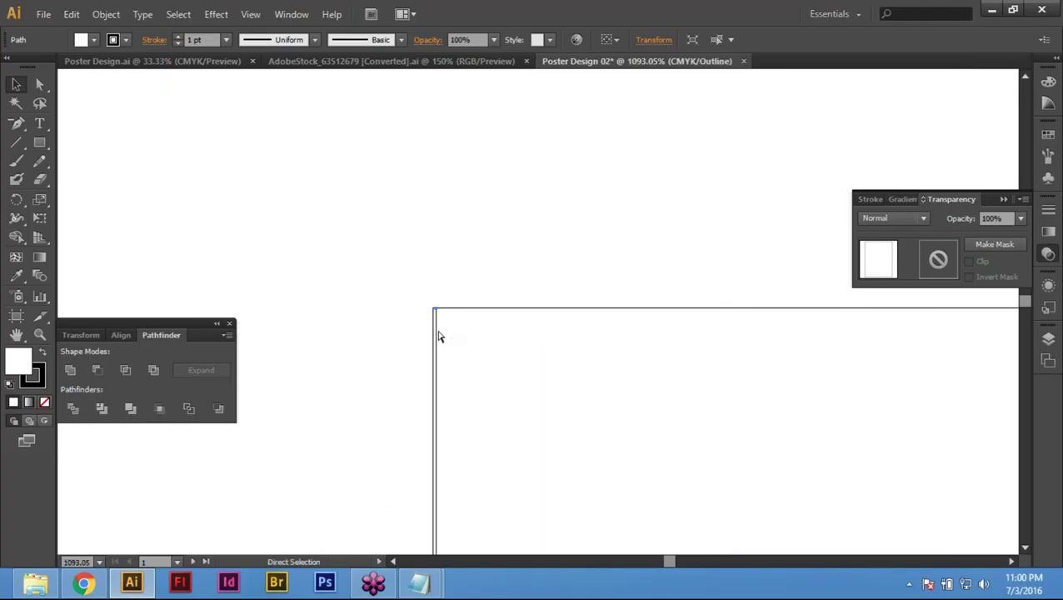
key("ctrl+y")
left_click(441, 339)
key("ctrl+y")
key("z")
left_click_drag(367, 285, 423, 301)
left_click_drag(341, 238, 542, 315)
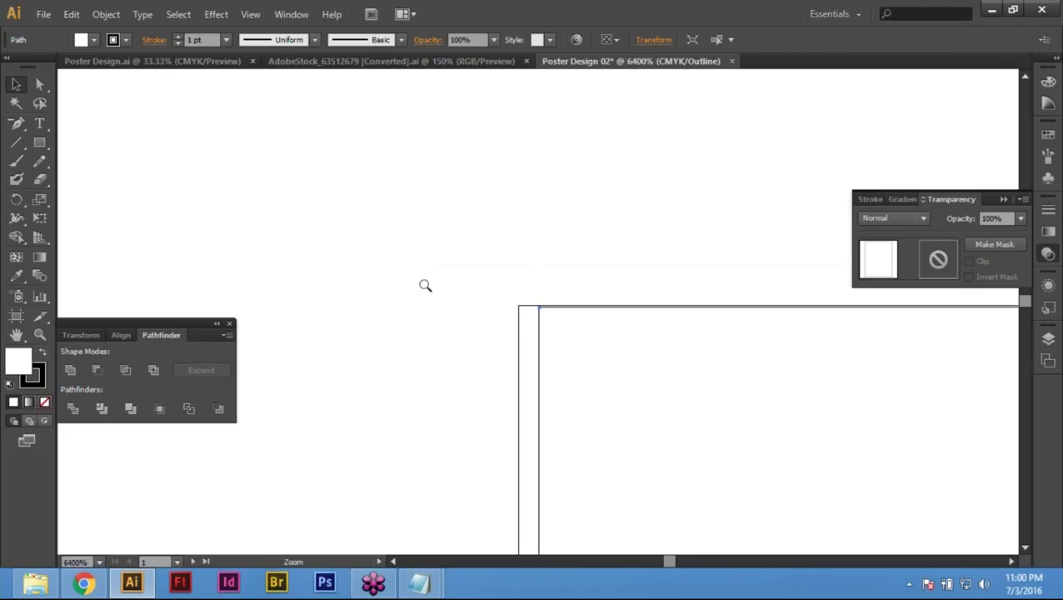
Step: Snap the rectangle's corner onto the artboard corner, then return to Preview and fit the artboard
key("v")
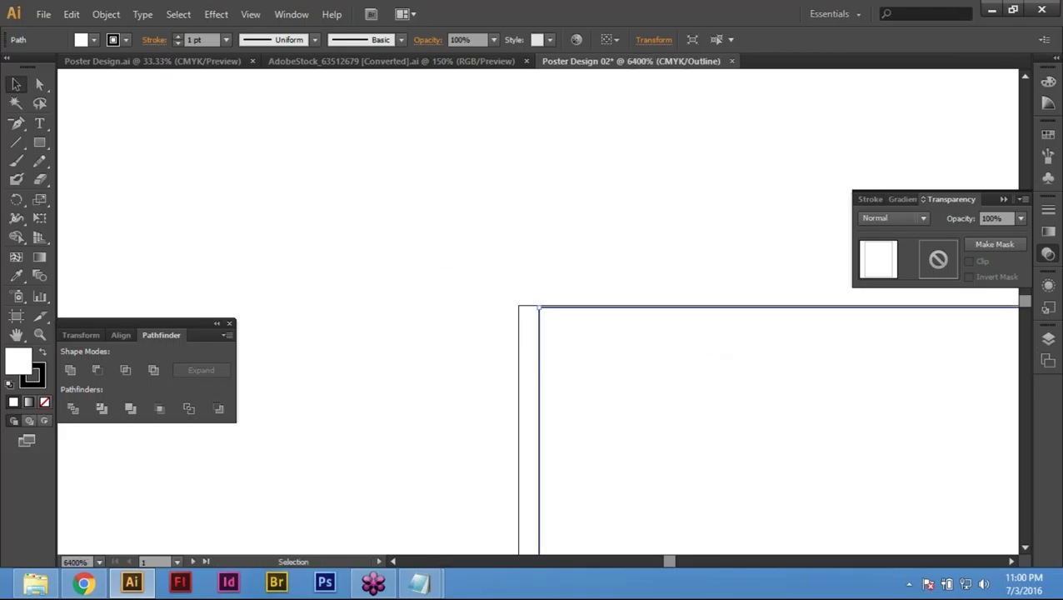
left_click_drag(594, 312, 579, 310)
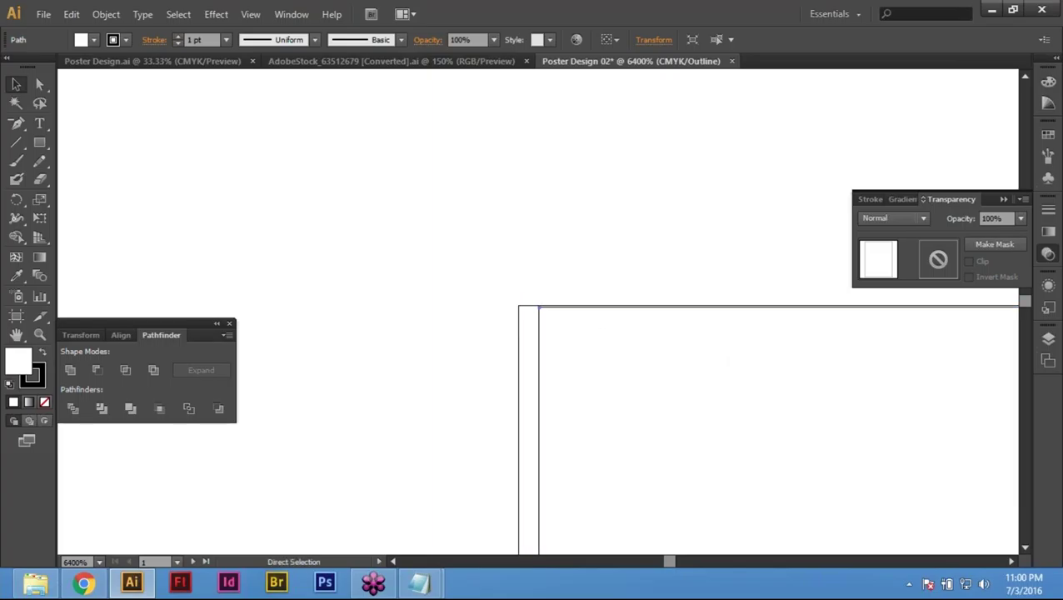
key("ctrl+y")
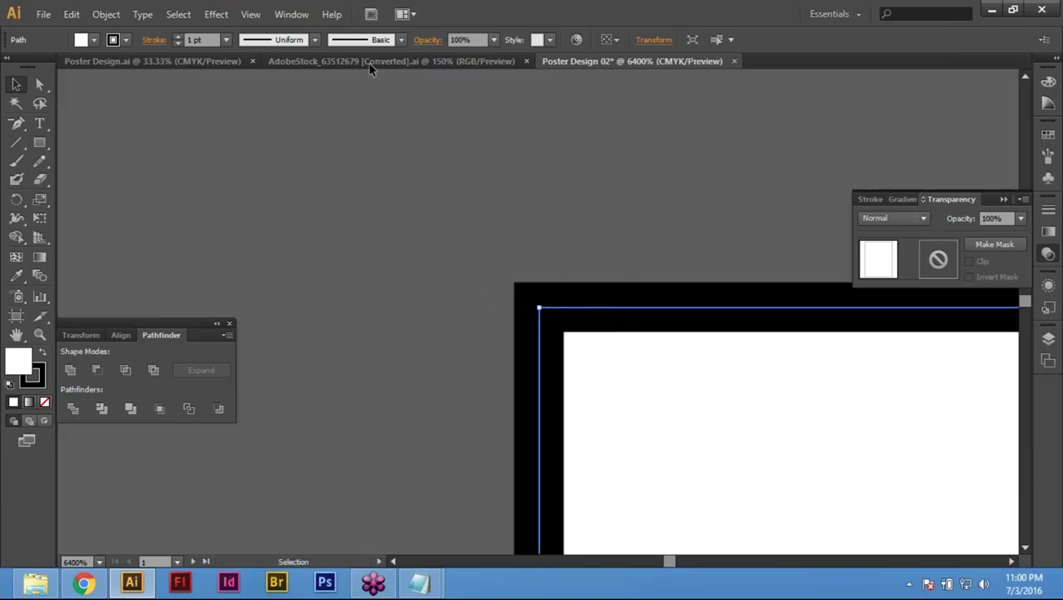
left_click(248, 15)
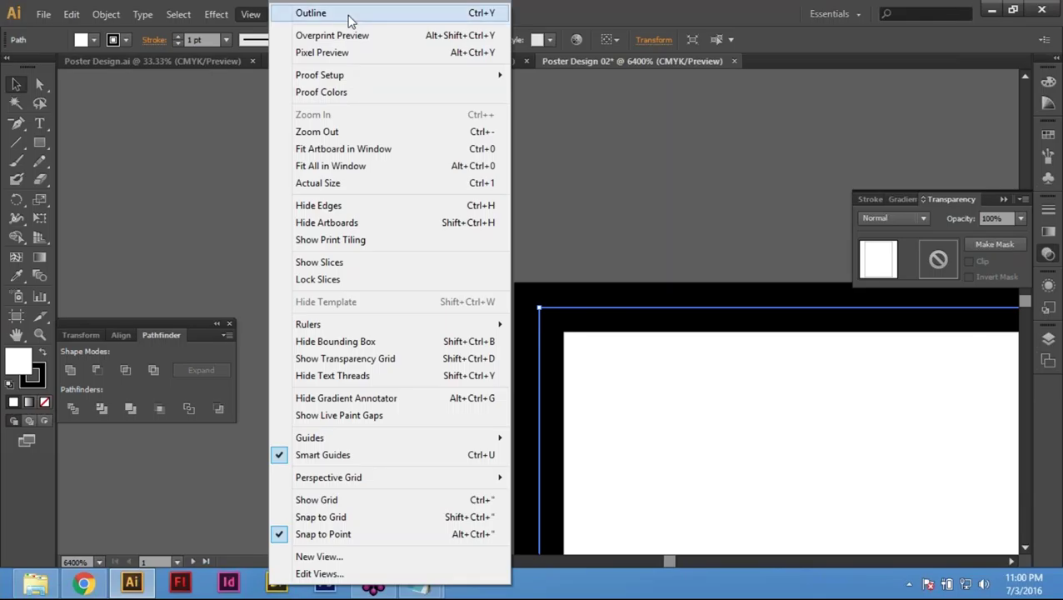
left_click(349, 18)
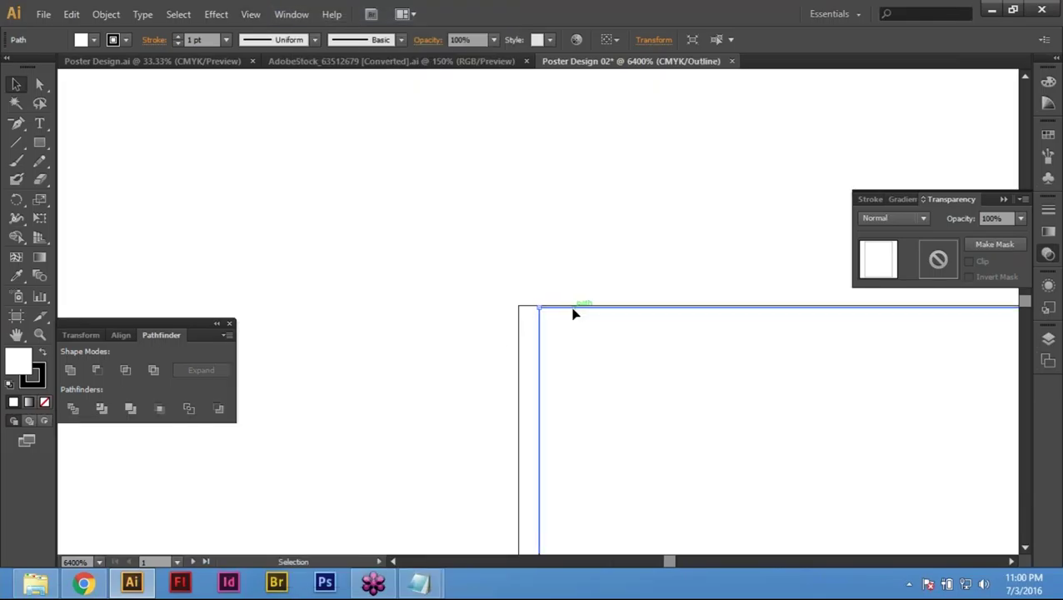
left_click_drag(558, 314, 550, 311)
key("a")
left_click(894, 421)
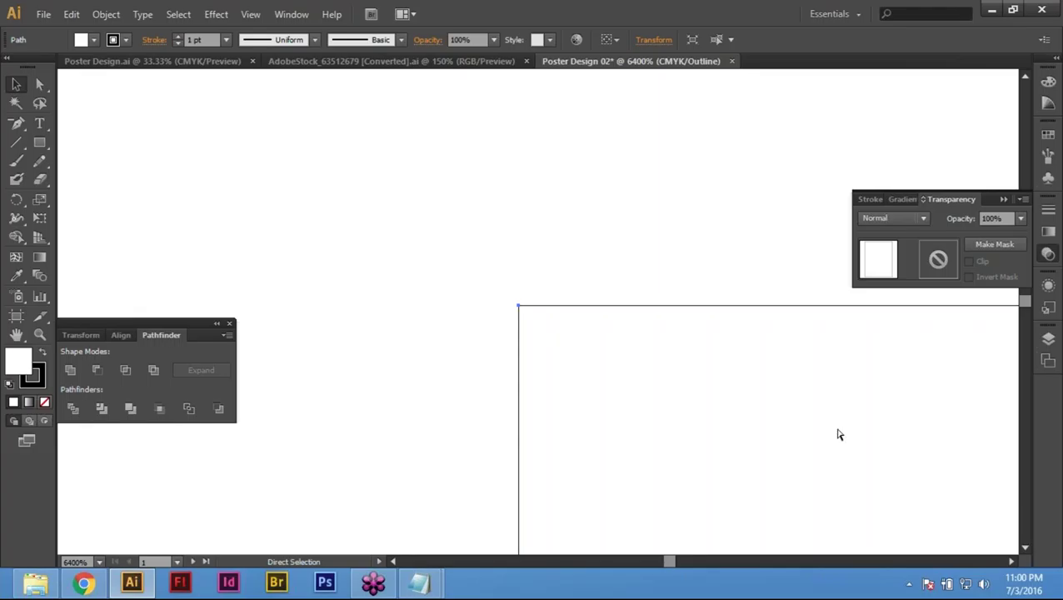
key("ctrl+y")
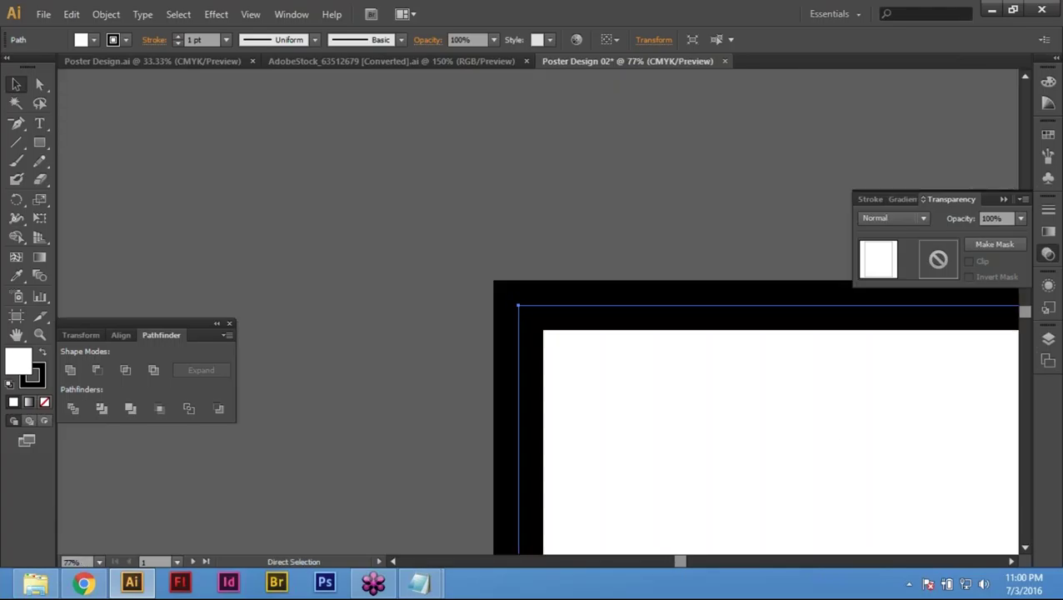
key("ctrl+0")
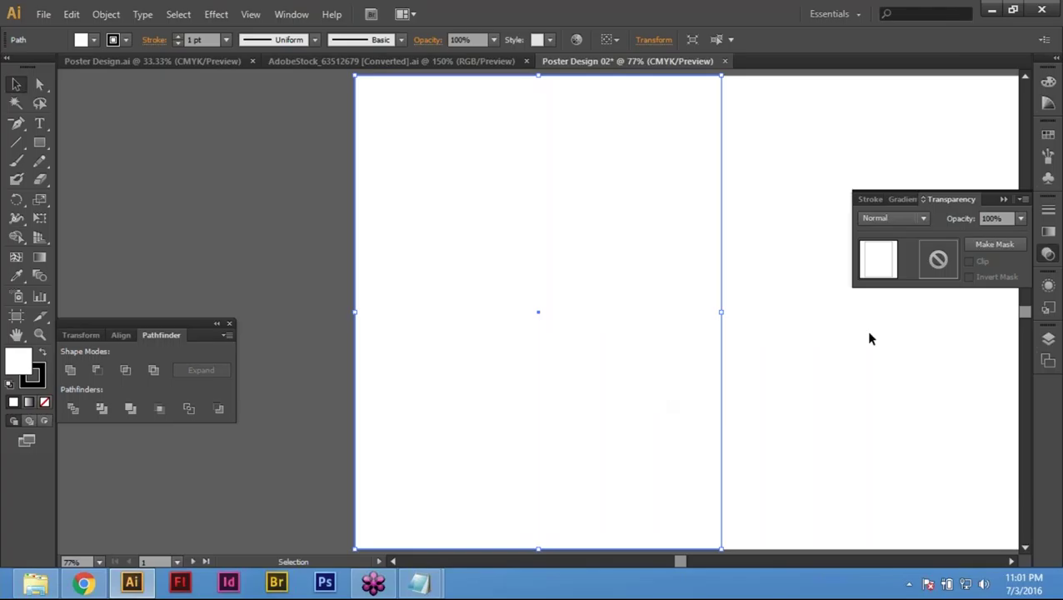
Step: Set the rectangle's fill to None and give it a black 0.25 pt stroke
key("F6")
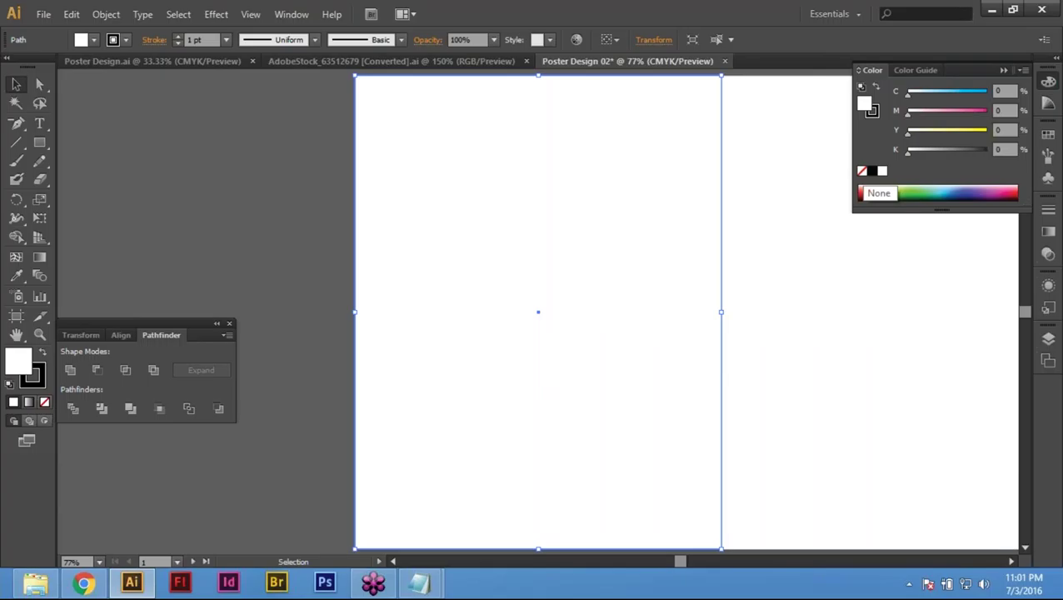
left_click(862, 171)
key("x")
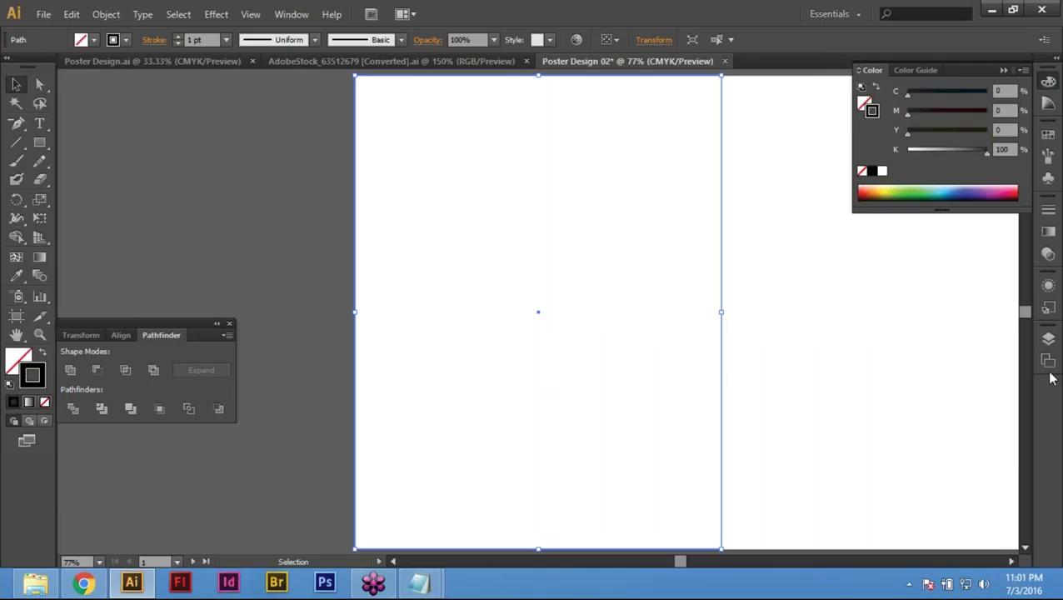
left_click(1044, 213)
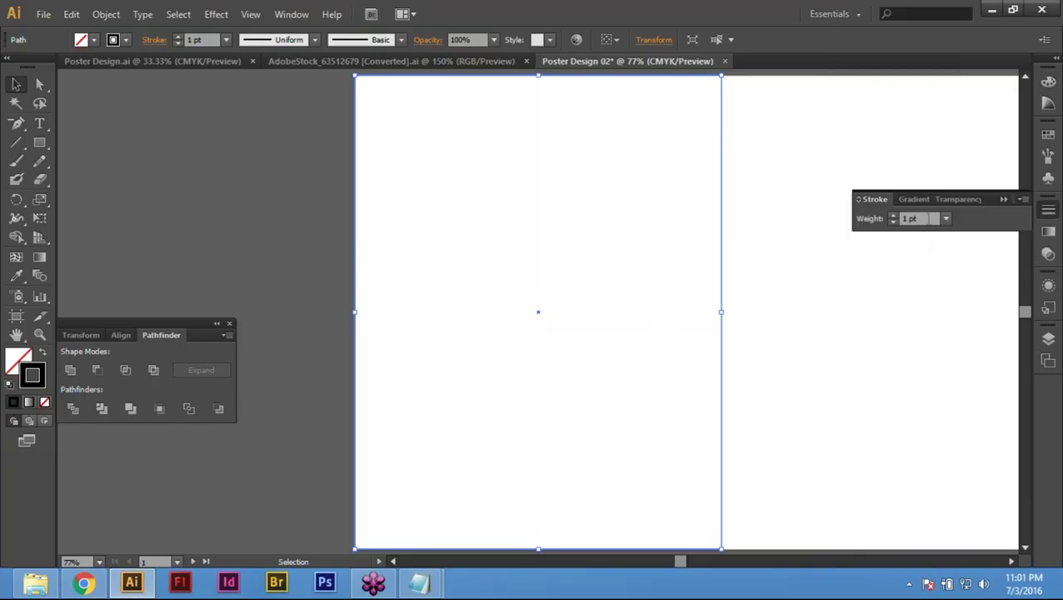
left_click(915, 219)
type(".25")
key("Return")
Step: Deselect and reselect the page-sized rectangle
left_click(281, 179)
left_click_drag(361, 150, 401, 180)
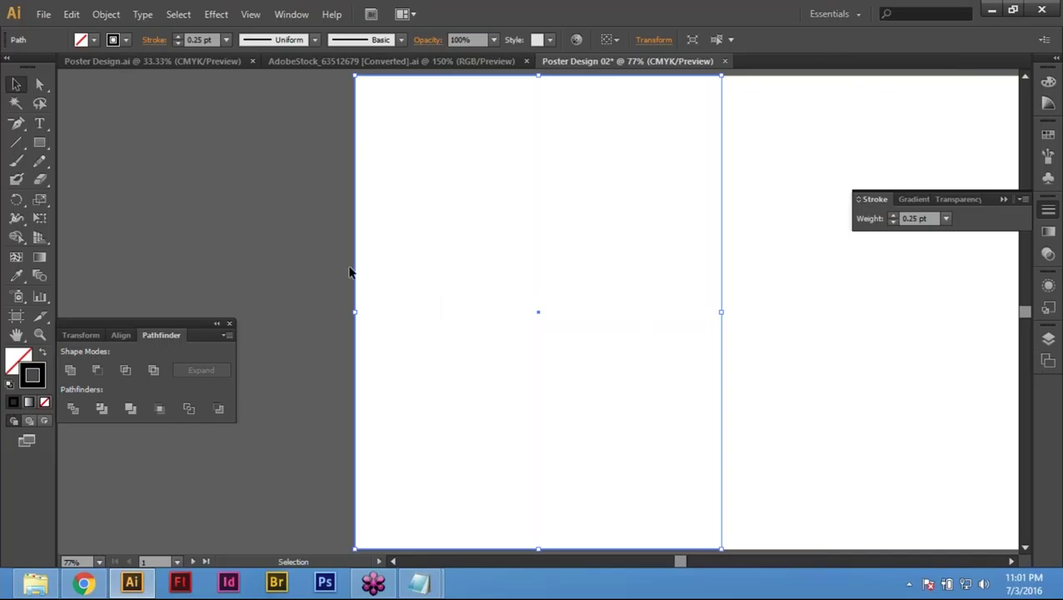
left_click_drag(316, 163, 584, 364)
left_click(106, 15)
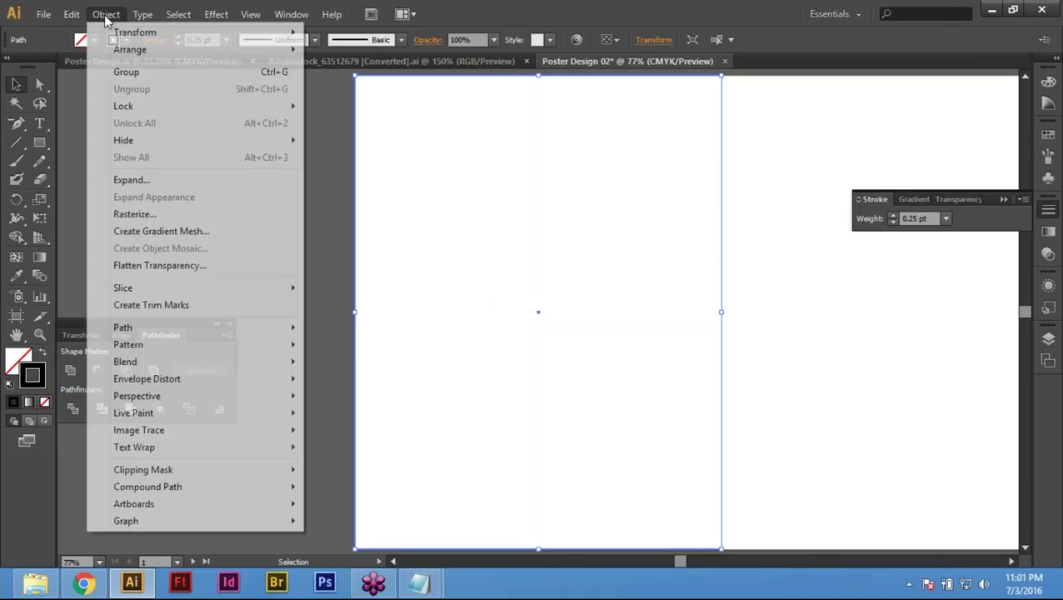
left_click(515, 324)
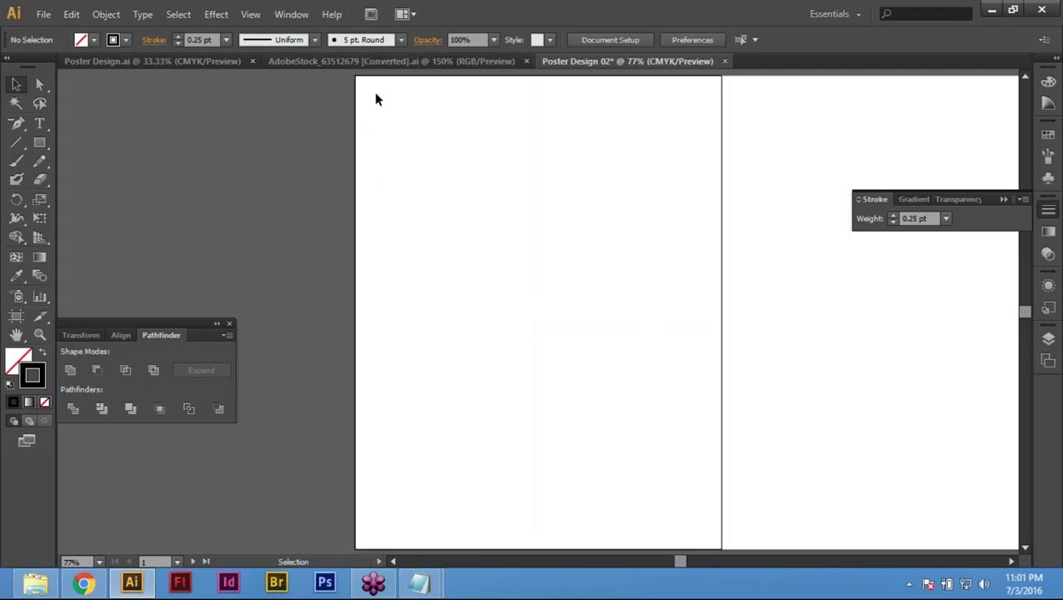
left_click(360, 126)
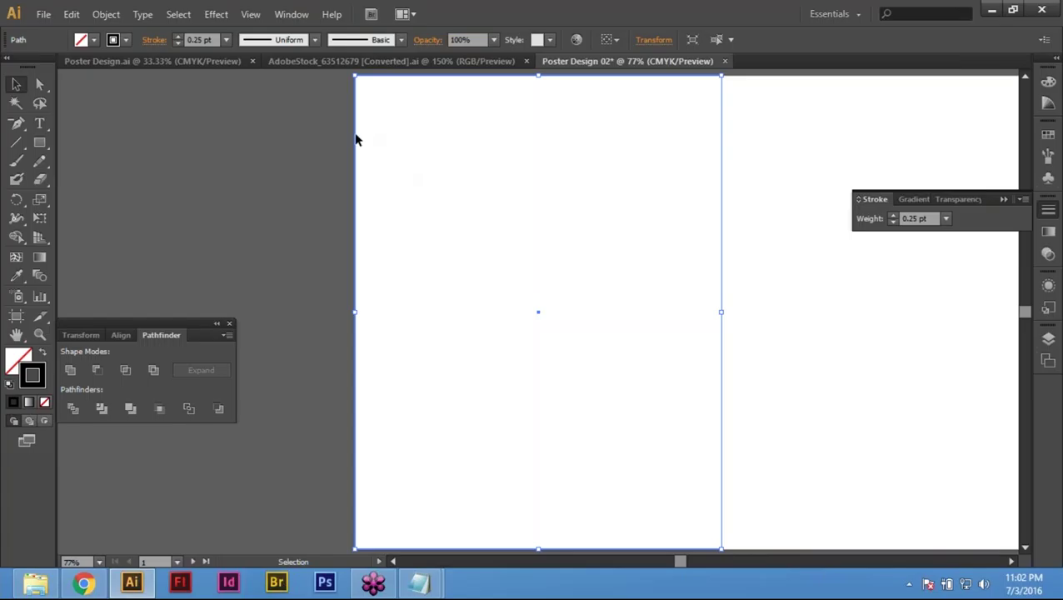
left_click(106, 15)
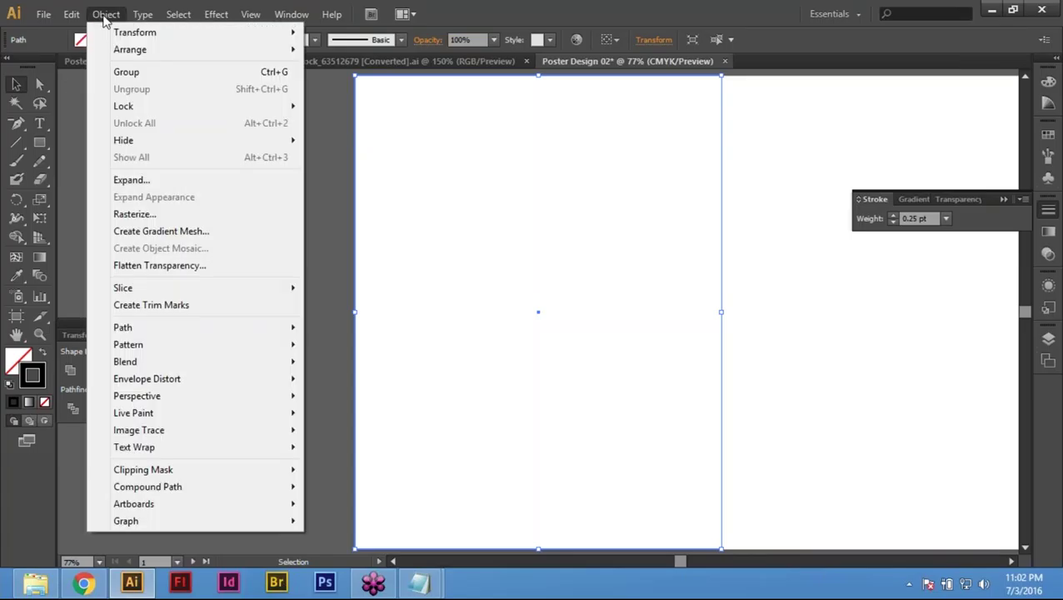
Step: Try Offset Path at 0.5 in, then at -0.5 in, and undo the result
mouse_move(164, 333)
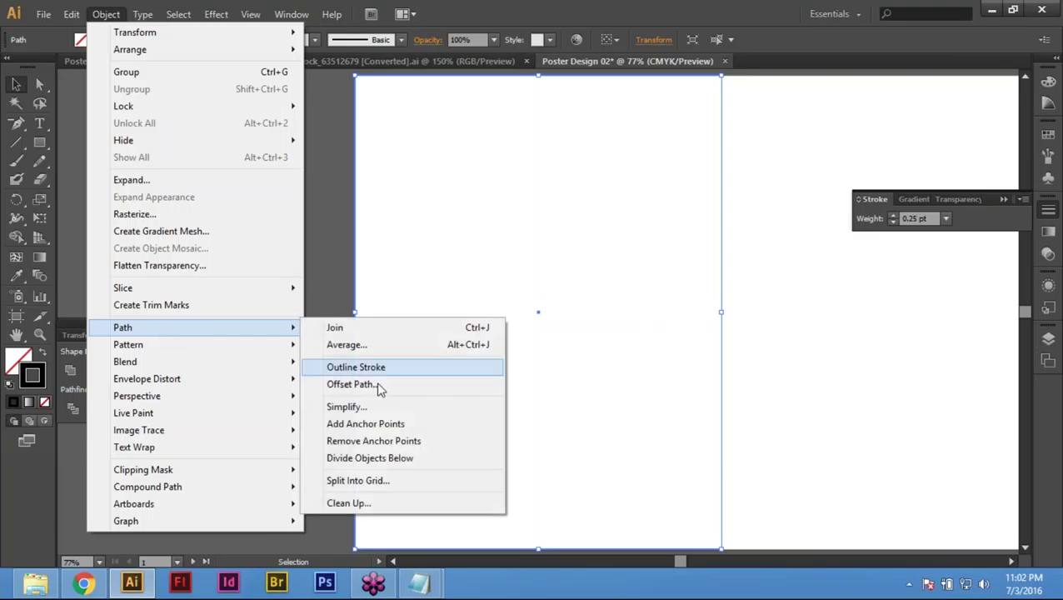
left_click(403, 385)
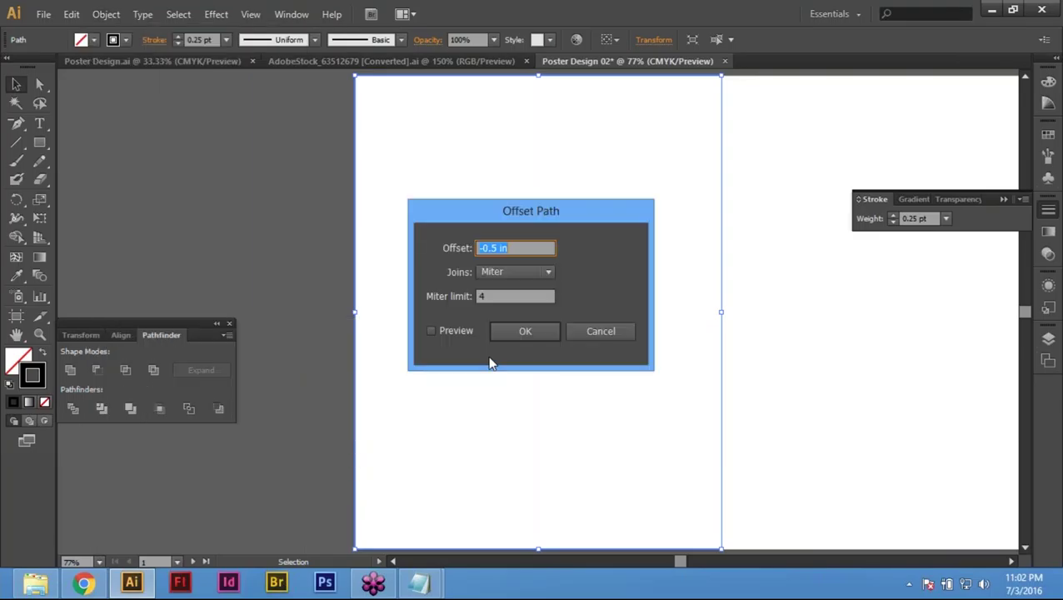
key("BackSpace")
type(".5")
key("Return")
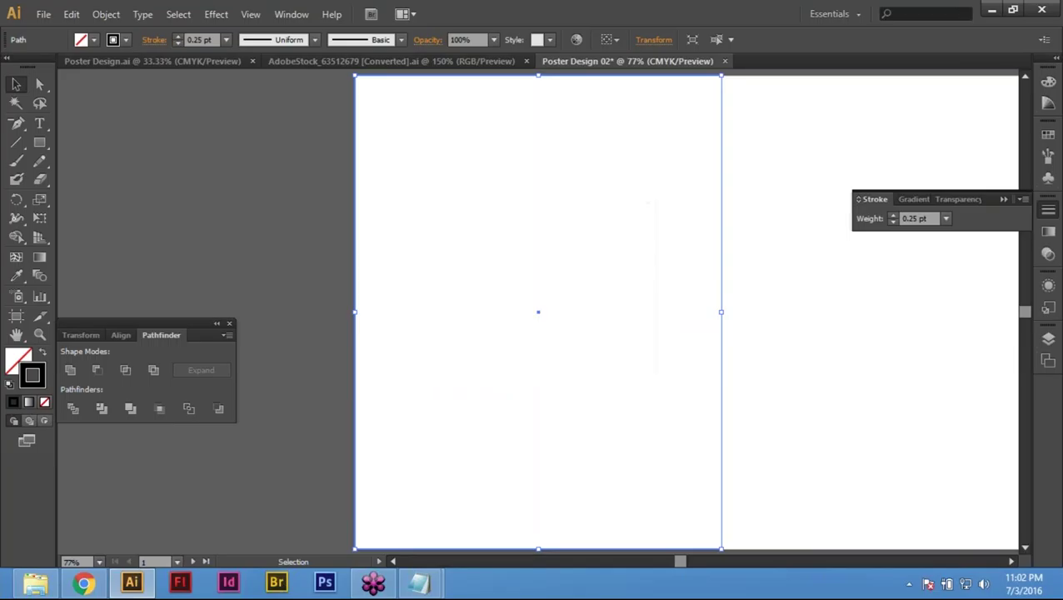
left_click(140, 15)
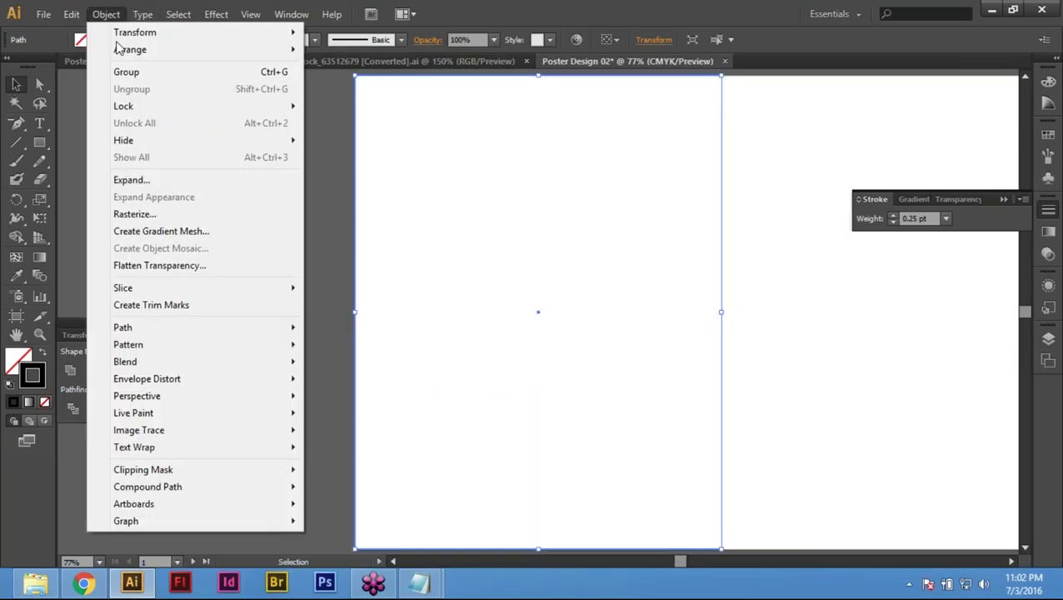
mouse_move(142, 329)
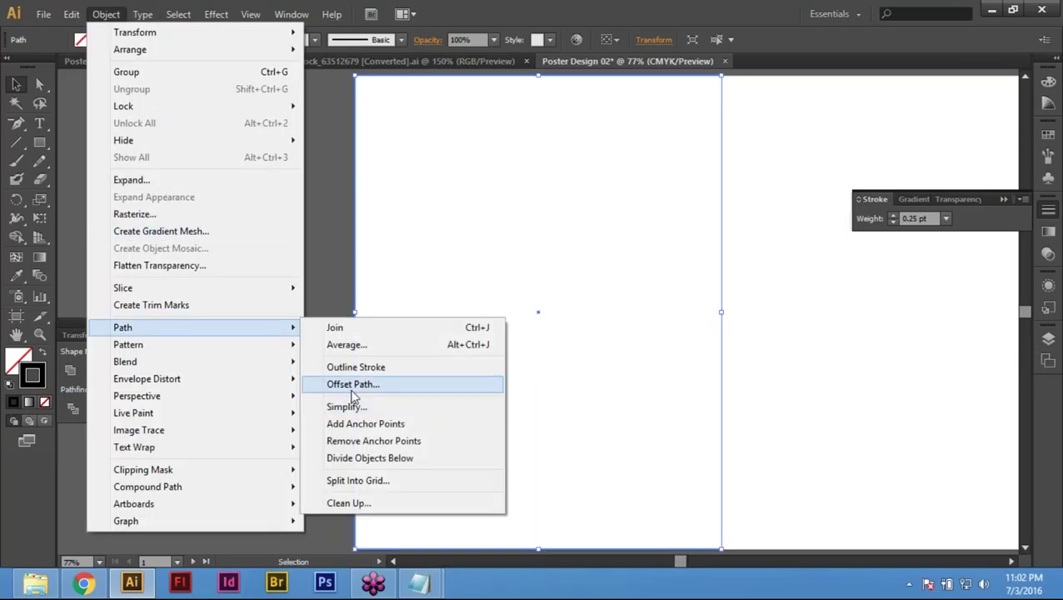
left_click(375, 380)
type("-.5")
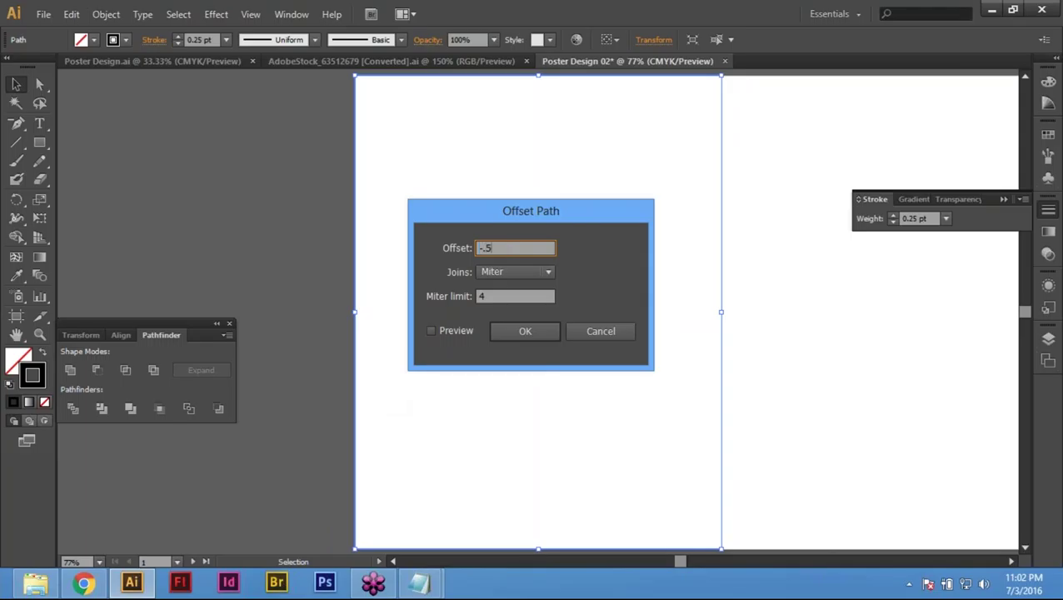
key("Return")
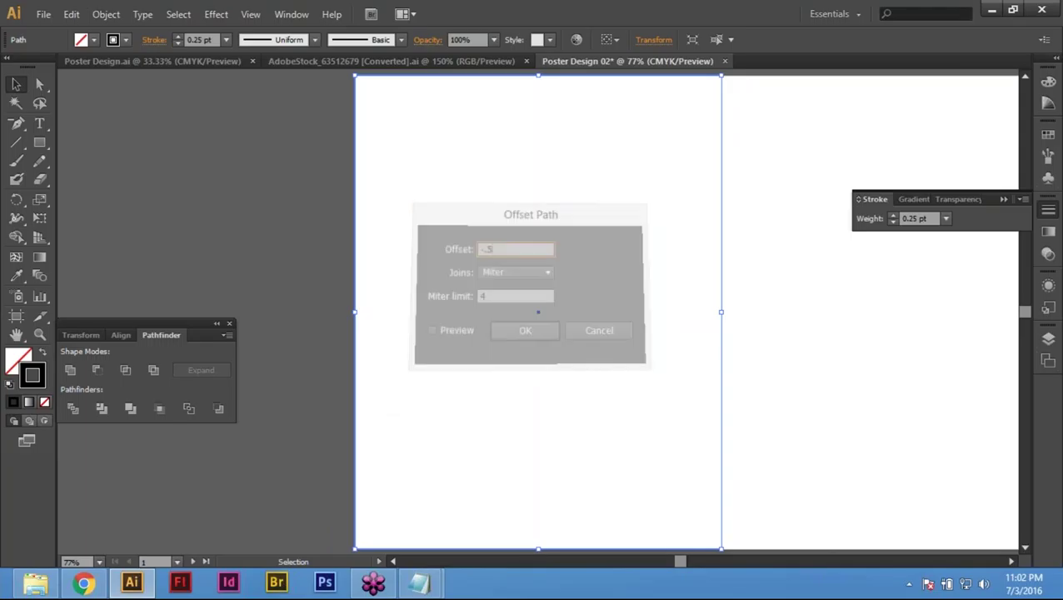
key("ctrl+z")
Step: Apply a 0.5 in outward Offset Path again, then undo it
left_click(107, 15)
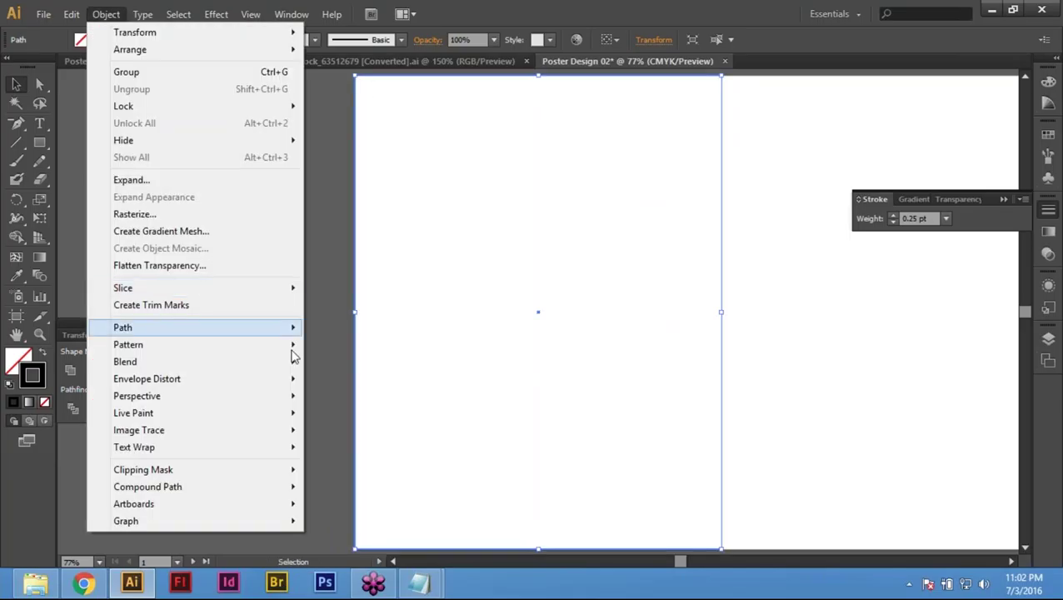
mouse_move(288, 328)
left_click(351, 386)
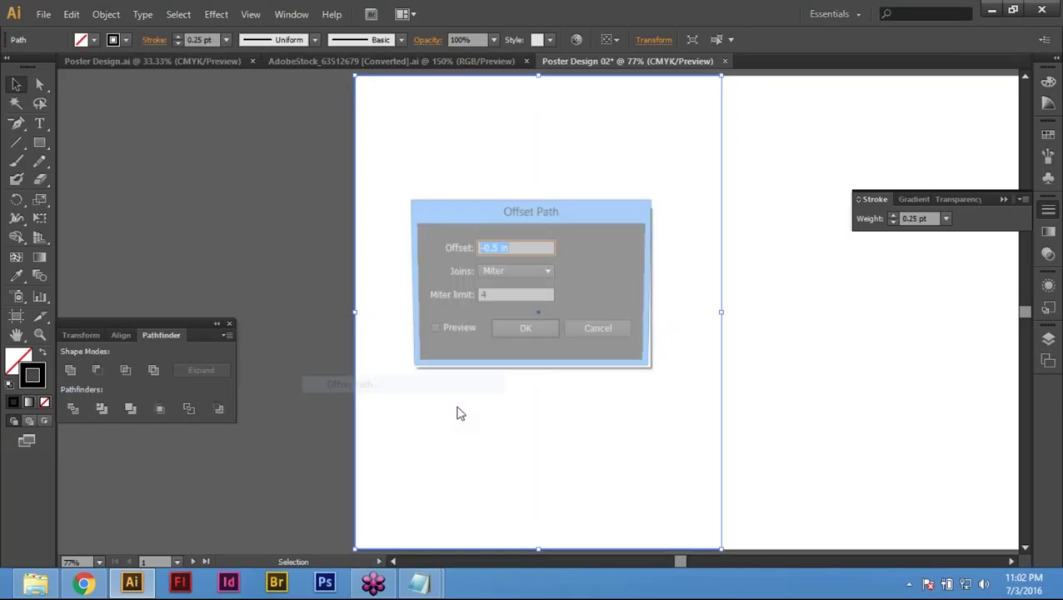
key("BackSpace")
type(".5")
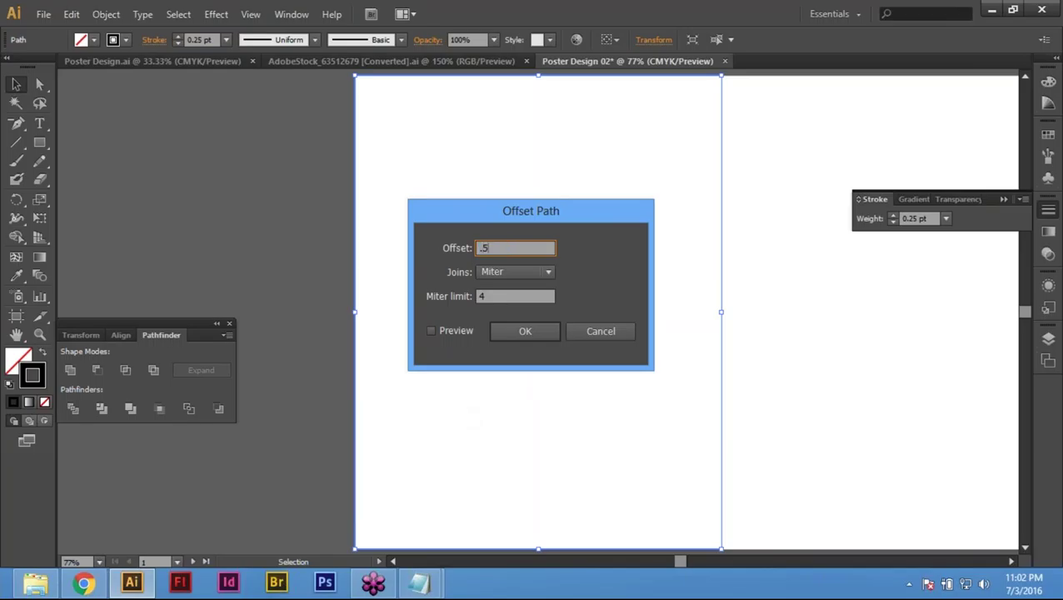
key("Return")
key("ctrl+z")
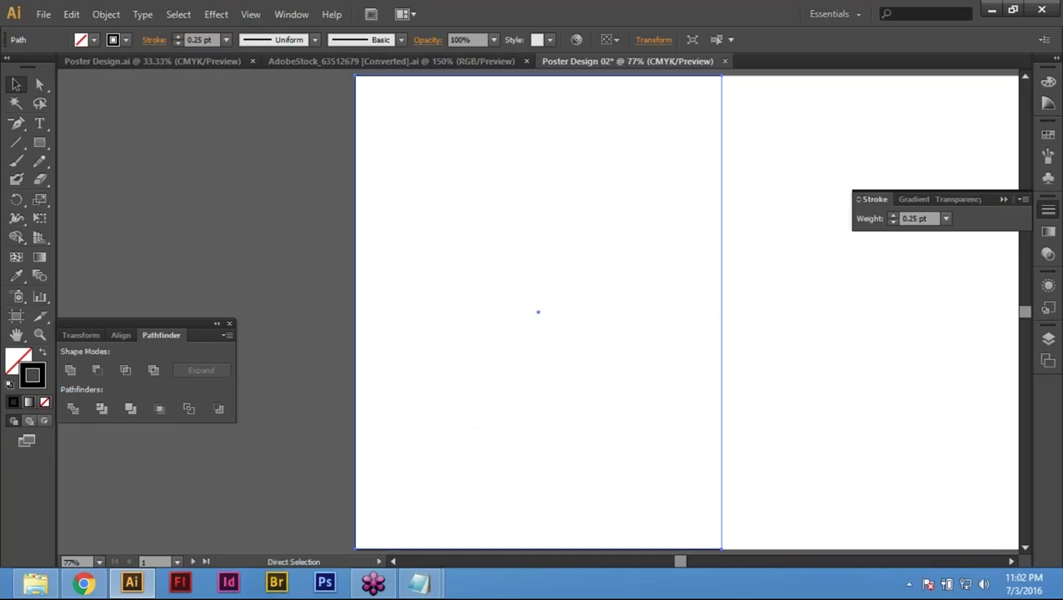
Step: Apply a -0.5 in Offset Path to create the inset rectangle and select it
left_click(106, 14)
mouse_move(199, 333)
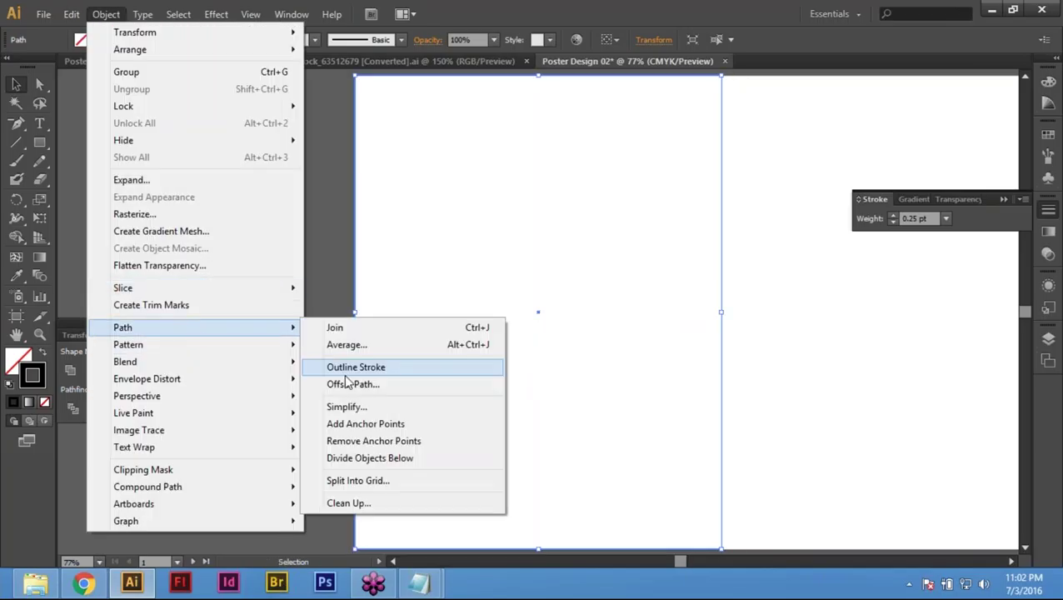
left_click(450, 385)
type("-.5")
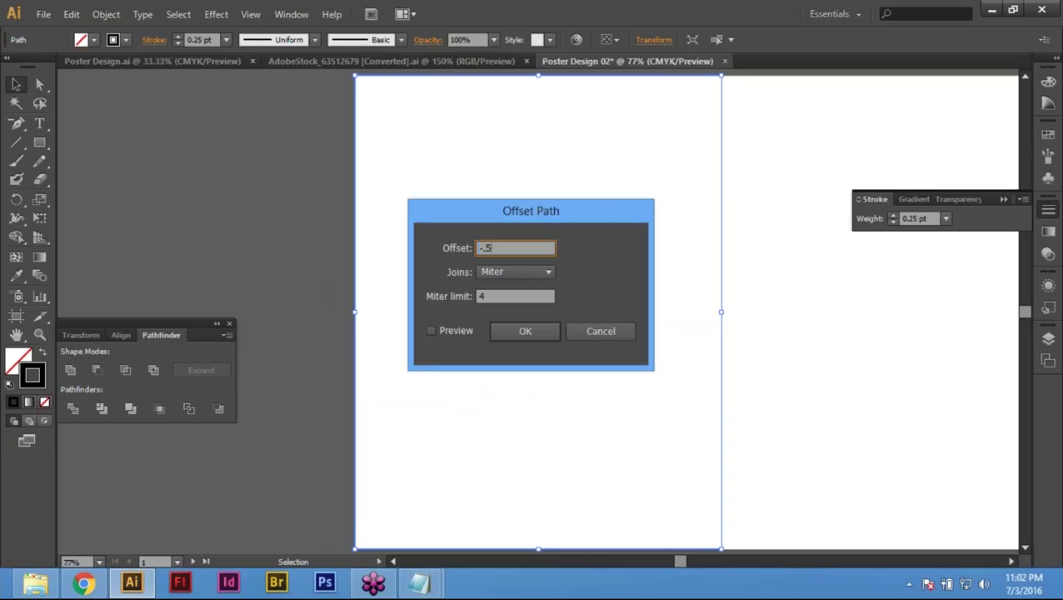
key("Return")
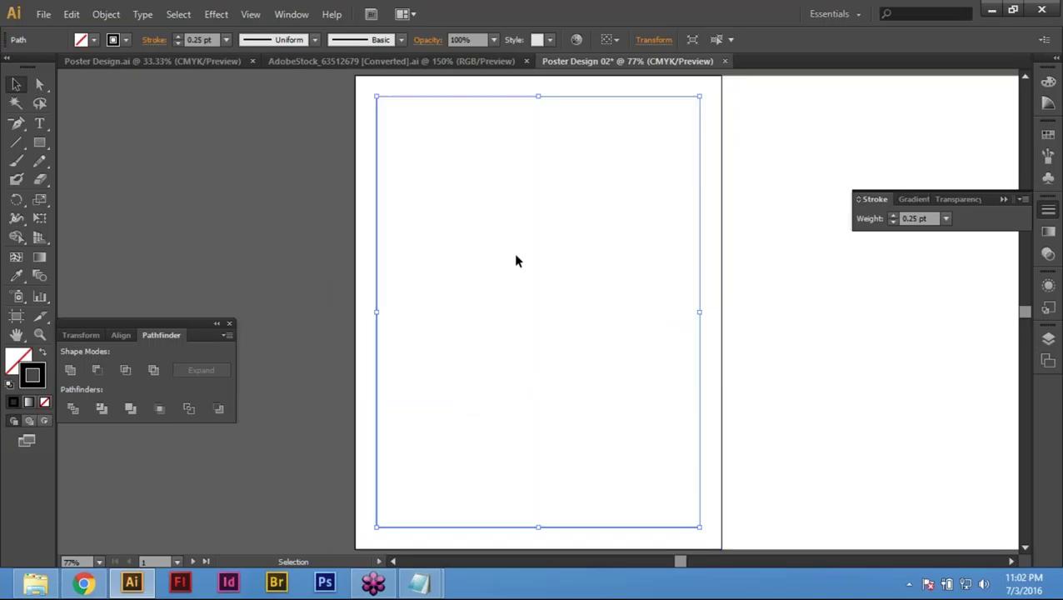
left_click(527, 265)
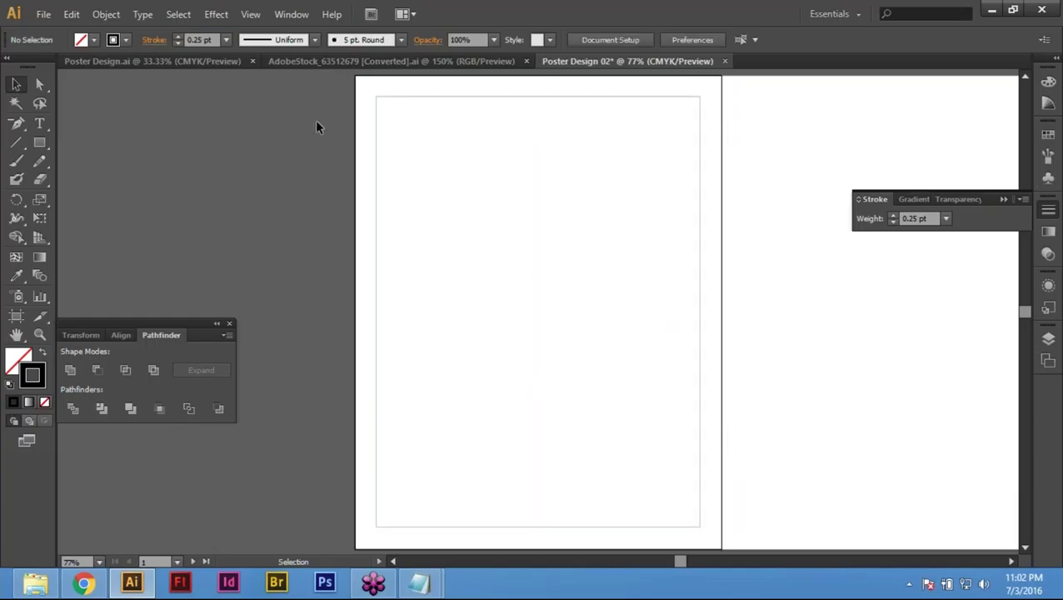
left_click_drag(396, 84, 439, 159)
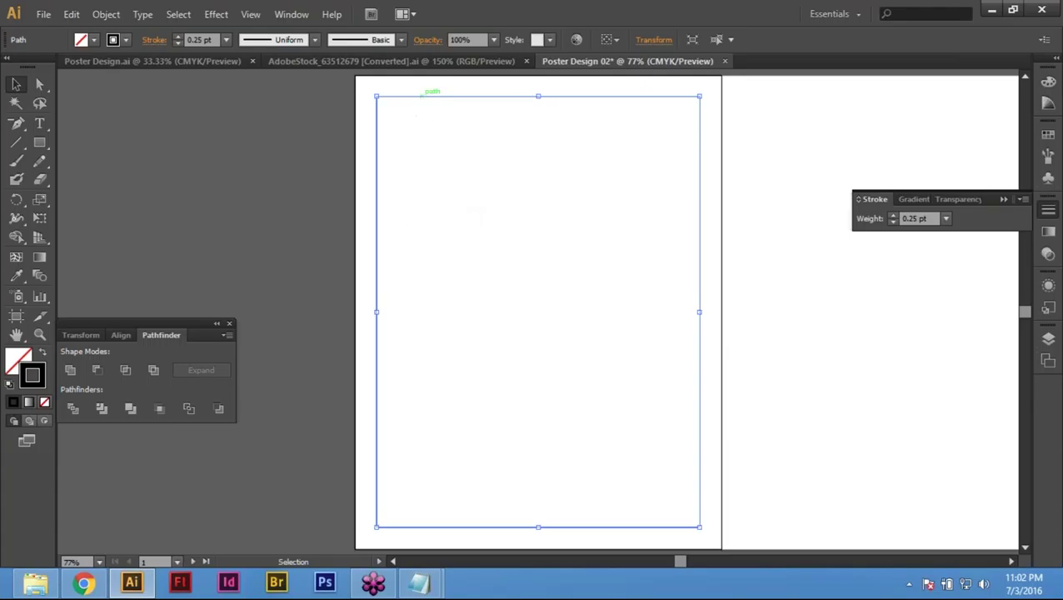
right_click(422, 96)
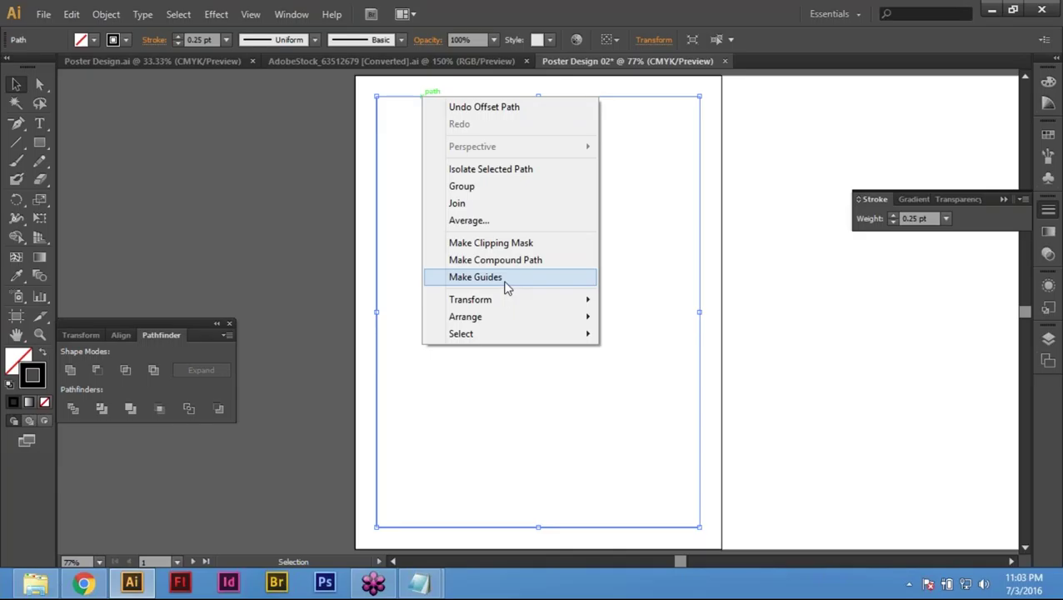
Step: Turn the inset rectangle into guides with View > Guides > Make Guides
left_click(250, 14)
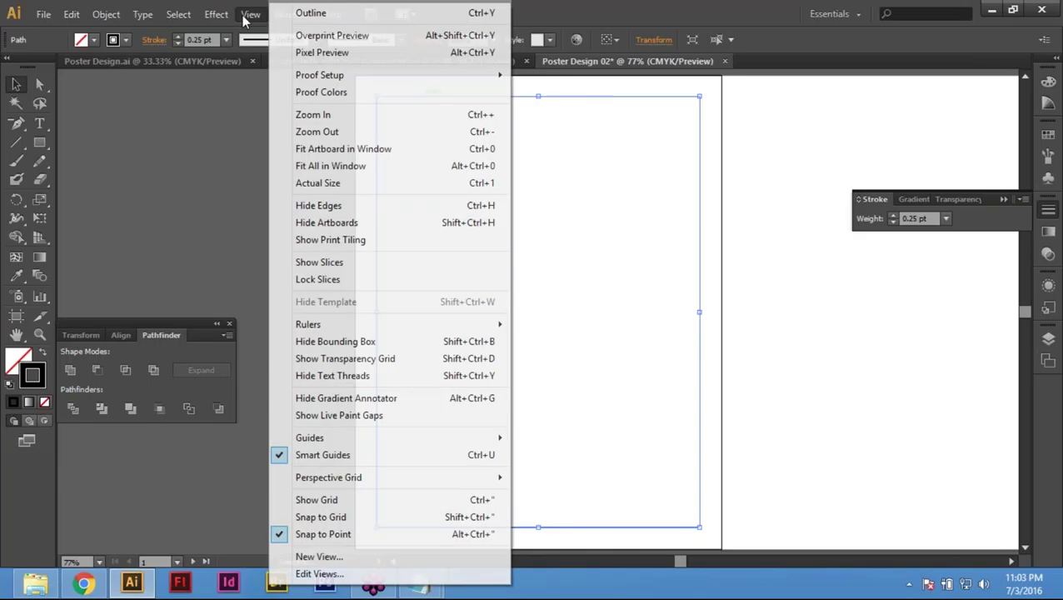
mouse_move(484, 437)
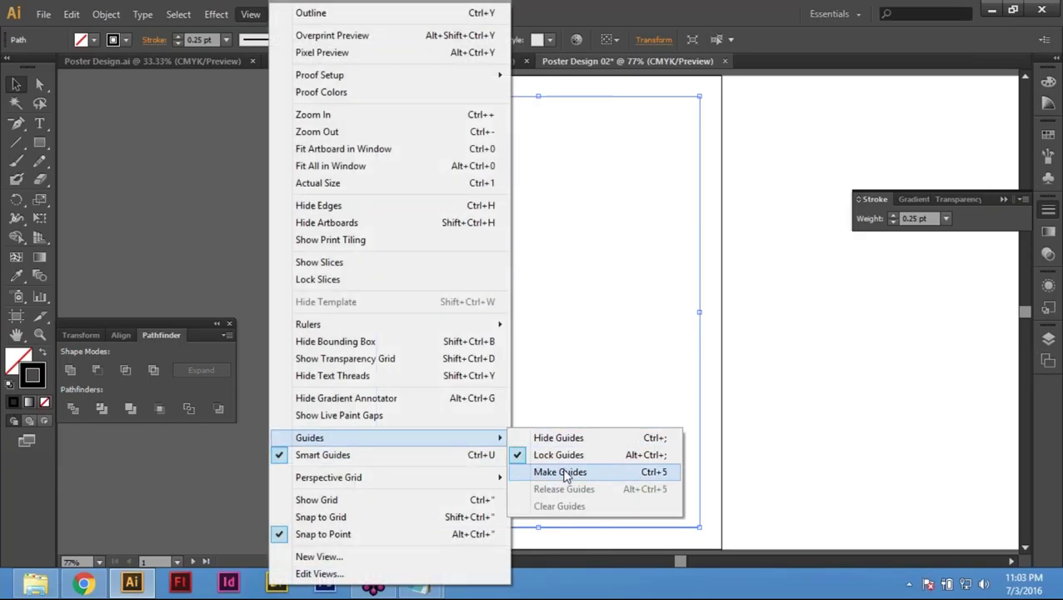
left_click(563, 472)
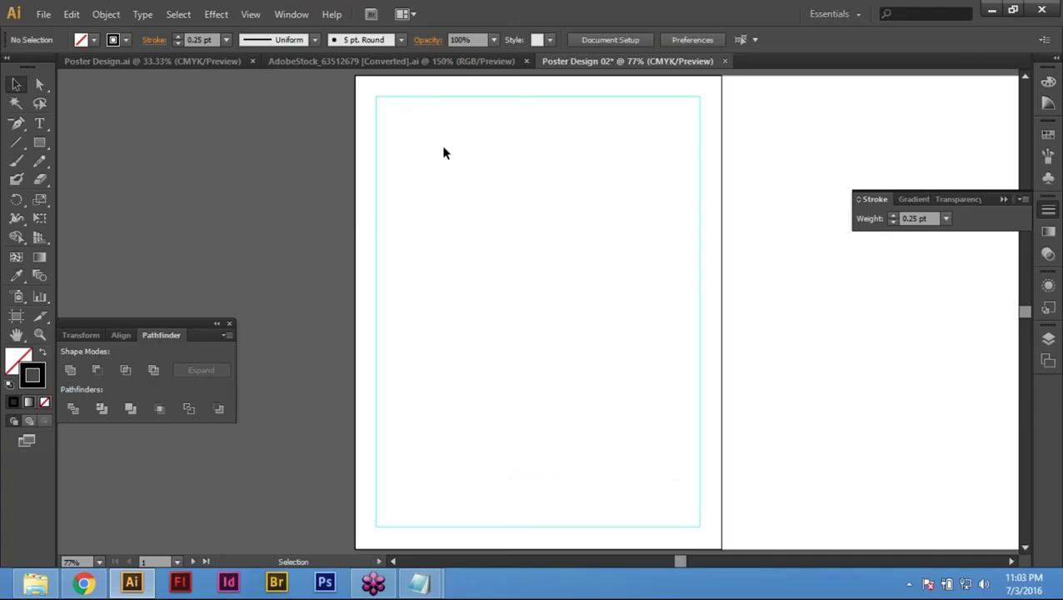
Step: Select and deselect the artboard-sized white rectangle to check it
left_click_drag(283, 179, 398, 208)
left_click(467, 364)
left_click_drag(295, 139, 636, 337)
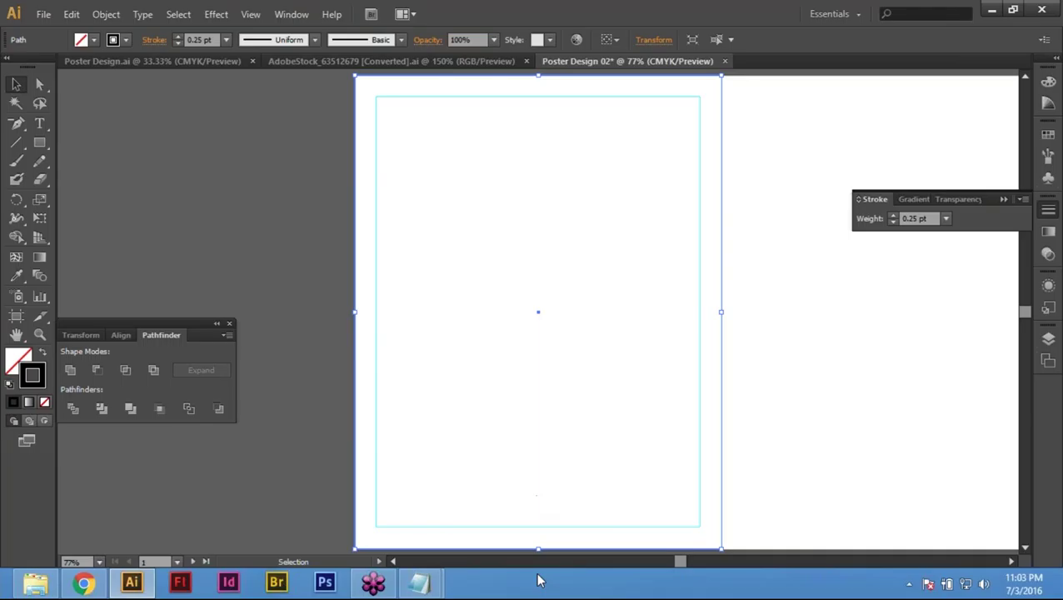
left_click(280, 232)
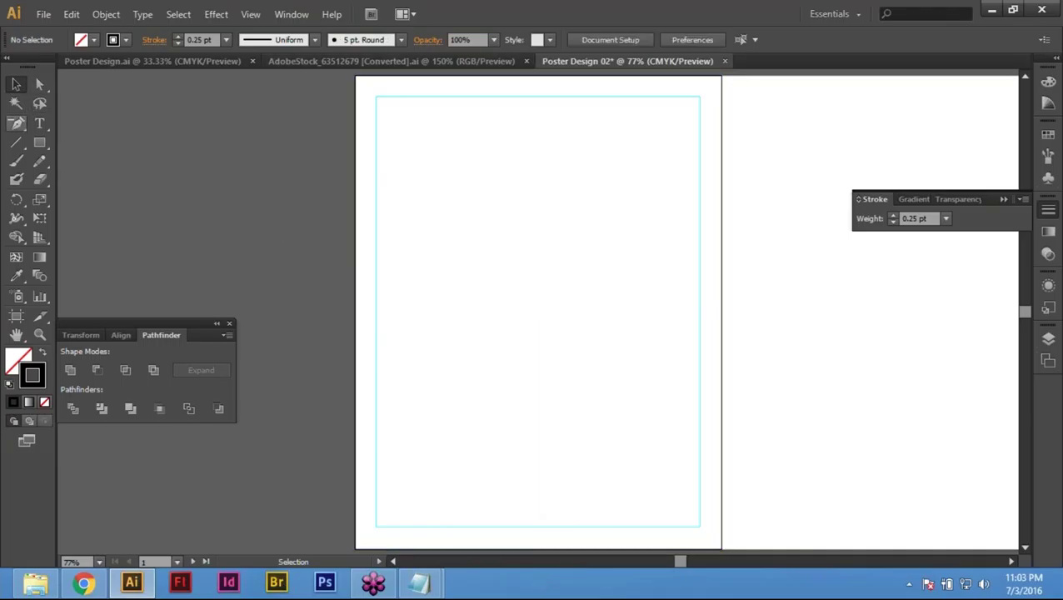
left_click(358, 125)
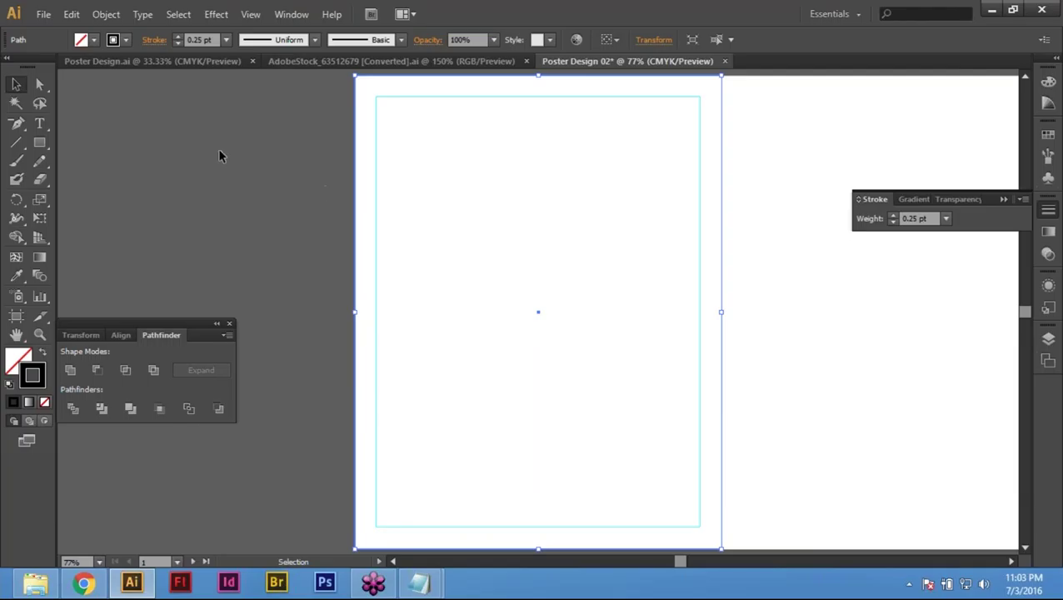
left_click(171, 164)
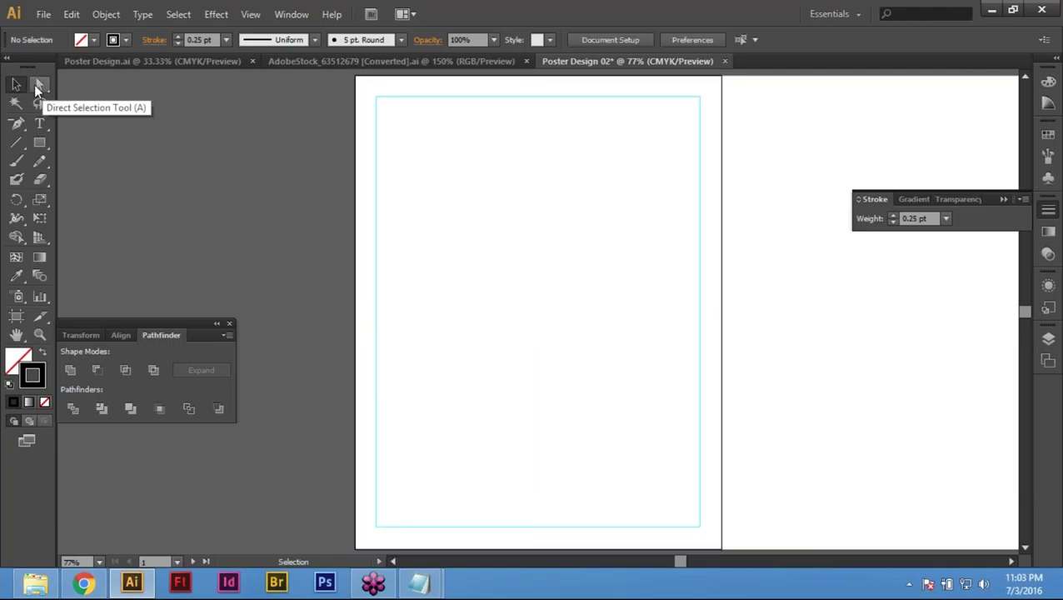
Step: Copy the artboard rectangle's left edge and paste it in front
left_click(35, 84)
left_click_drag(320, 242, 467, 292)
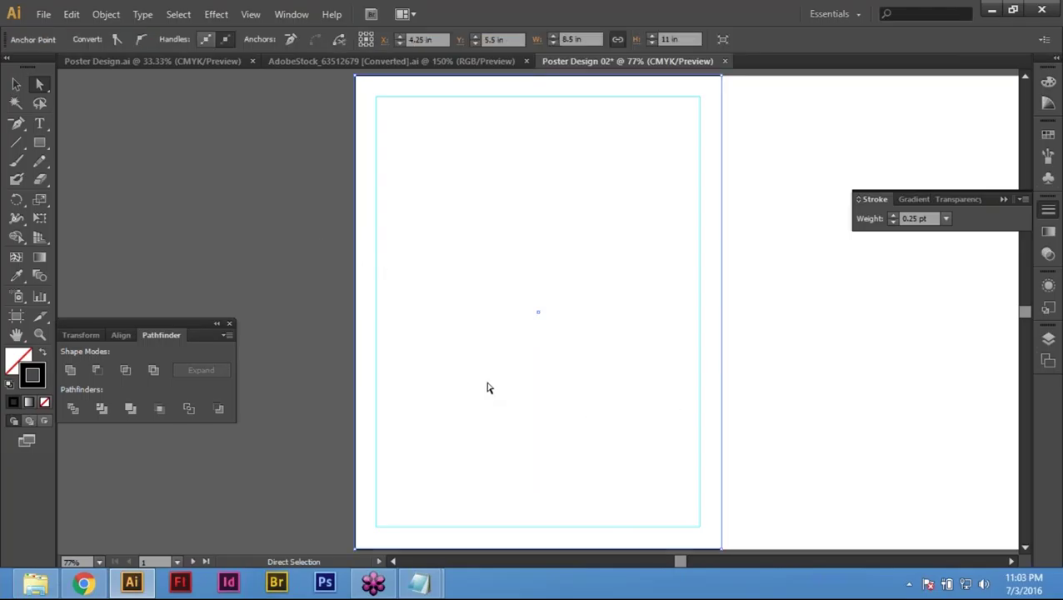
key("v")
key("a")
left_click(72, 14)
left_click(250, 14)
left_click(71, 15)
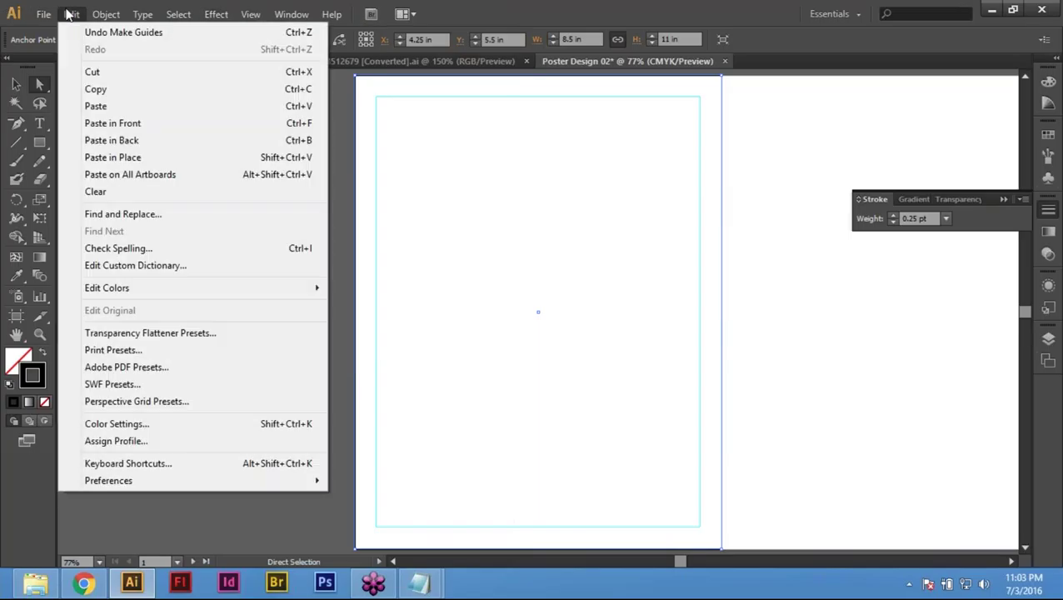
left_click(71, 15)
left_click(72, 15)
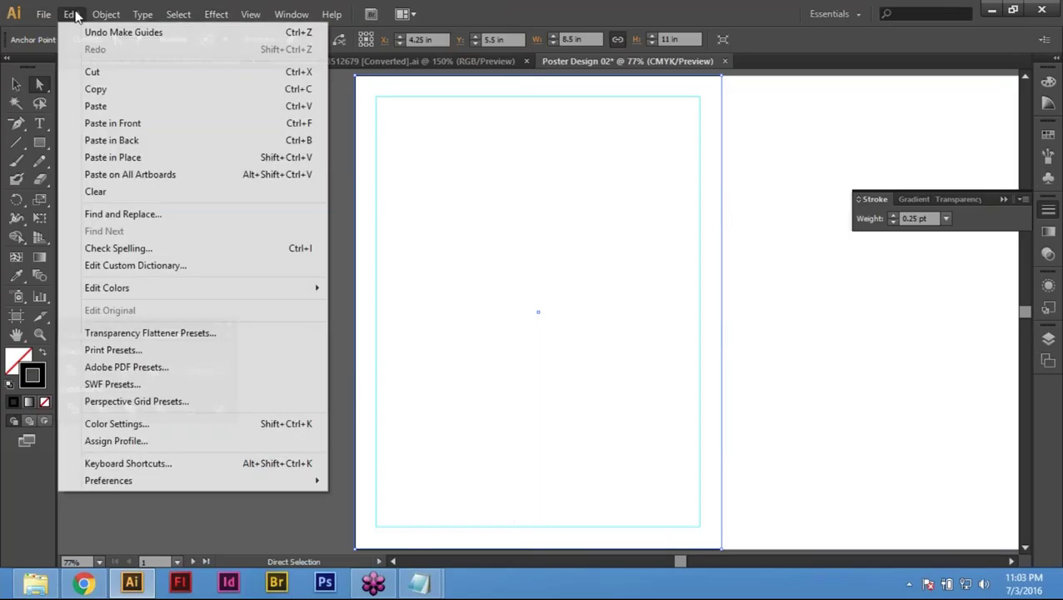
left_click(133, 124)
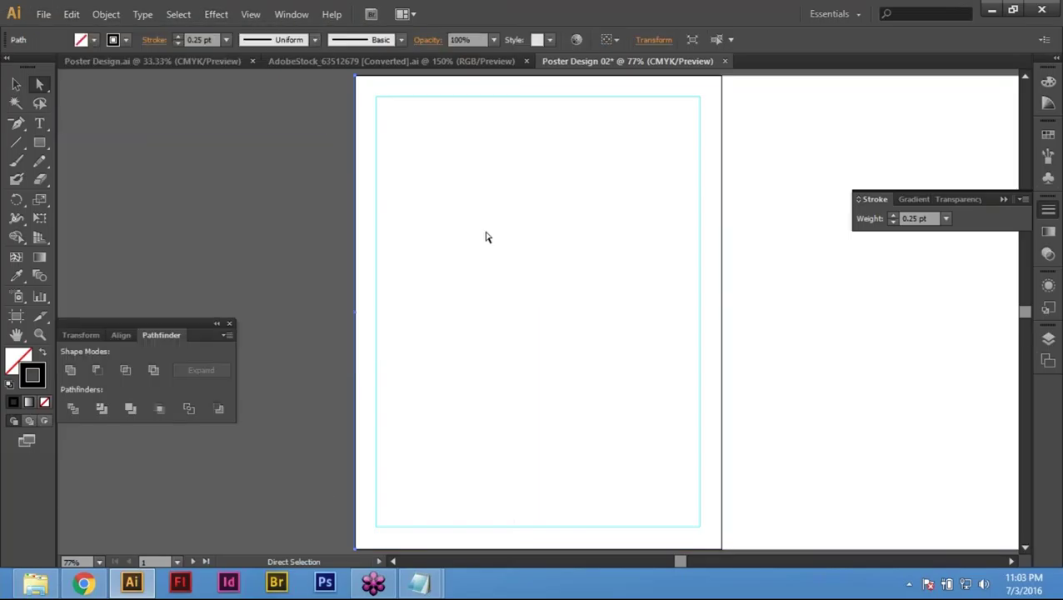
Step: Move the pasted edge 8.5/2 (4.25 in) horizontally to the artboard's centre
left_click(16, 84)
key("space")
left_click_drag(351, 114, 356, 144)
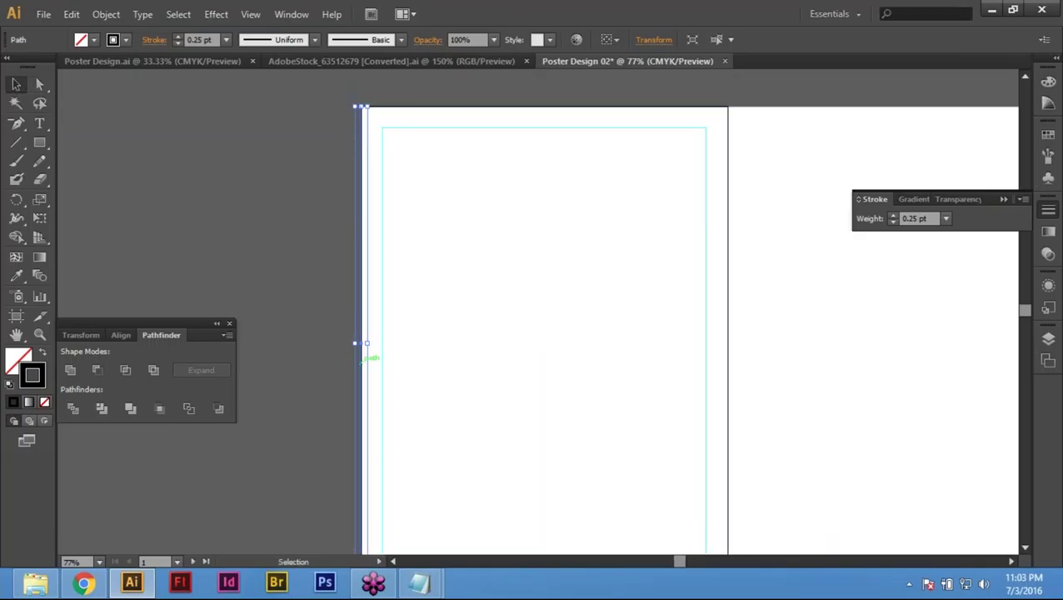
left_click_drag(363, 357, 359, 345)
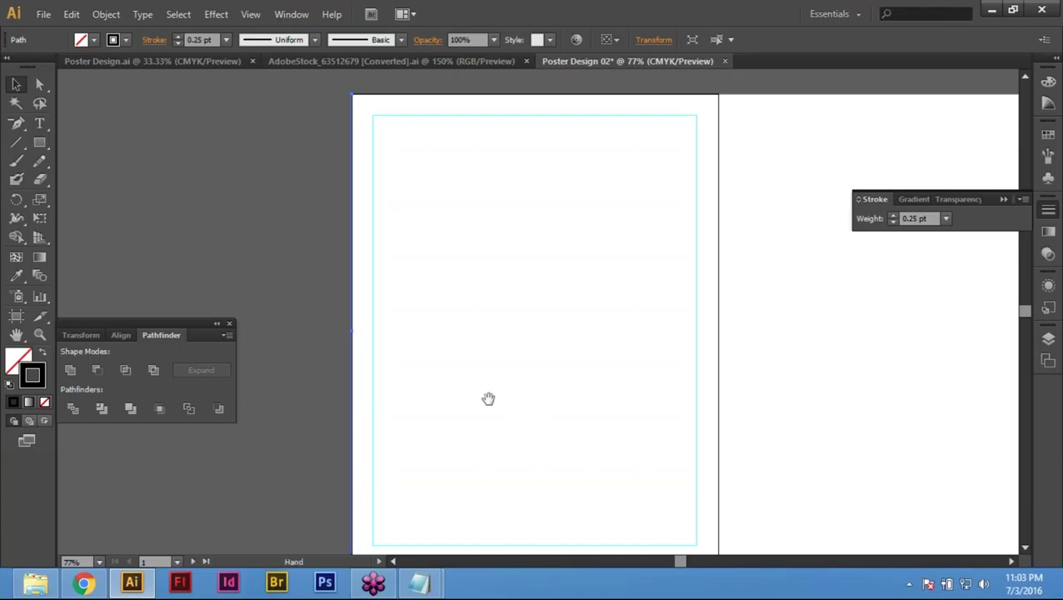
left_click_drag(487, 398, 488, 387)
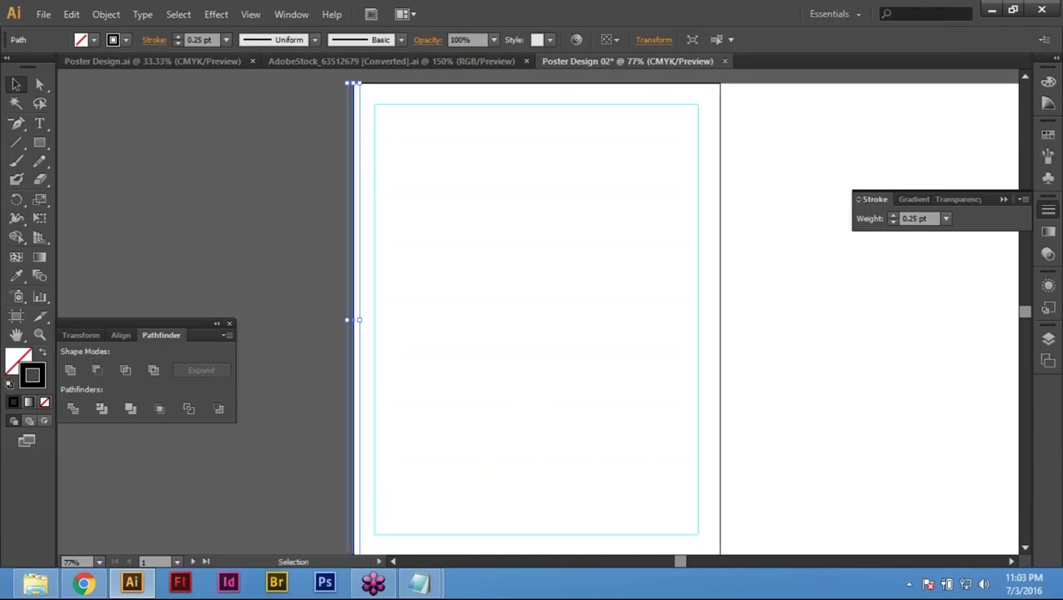
key("Return")
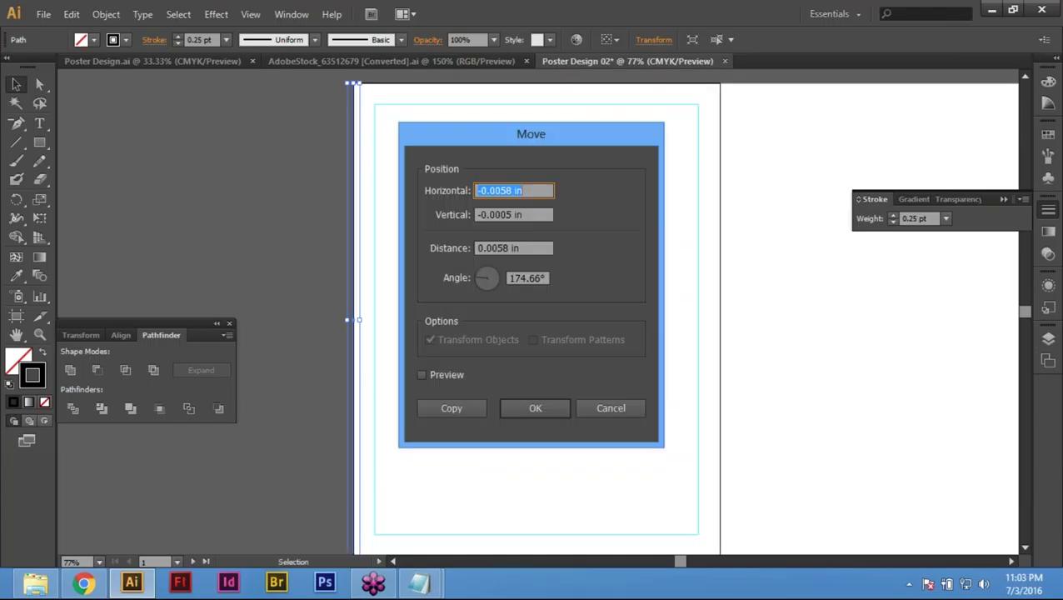
type("8.5/")
type("2")
key("Tab")
key("Tab")
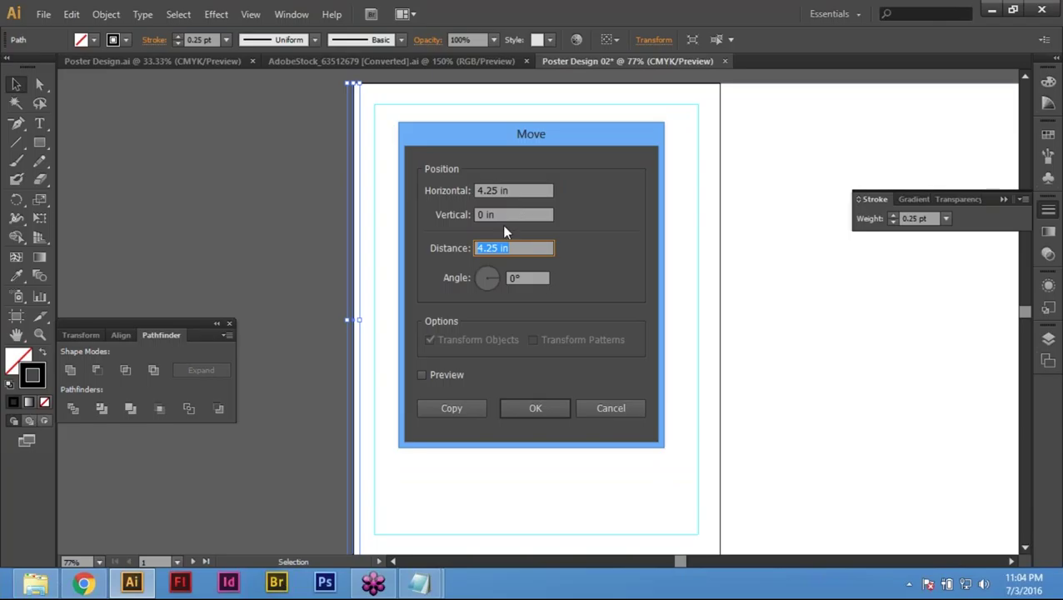
left_click(534, 407)
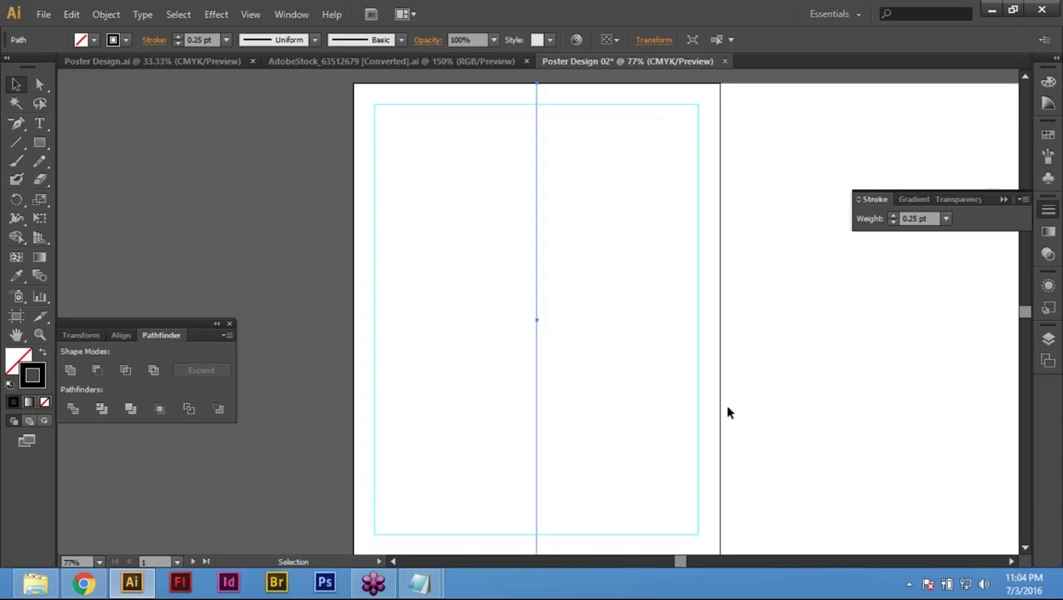
Step: Convert the centre line into a guide and zoom out
left_click(37, 78)
key("v")
left_click(37, 78)
key("v")
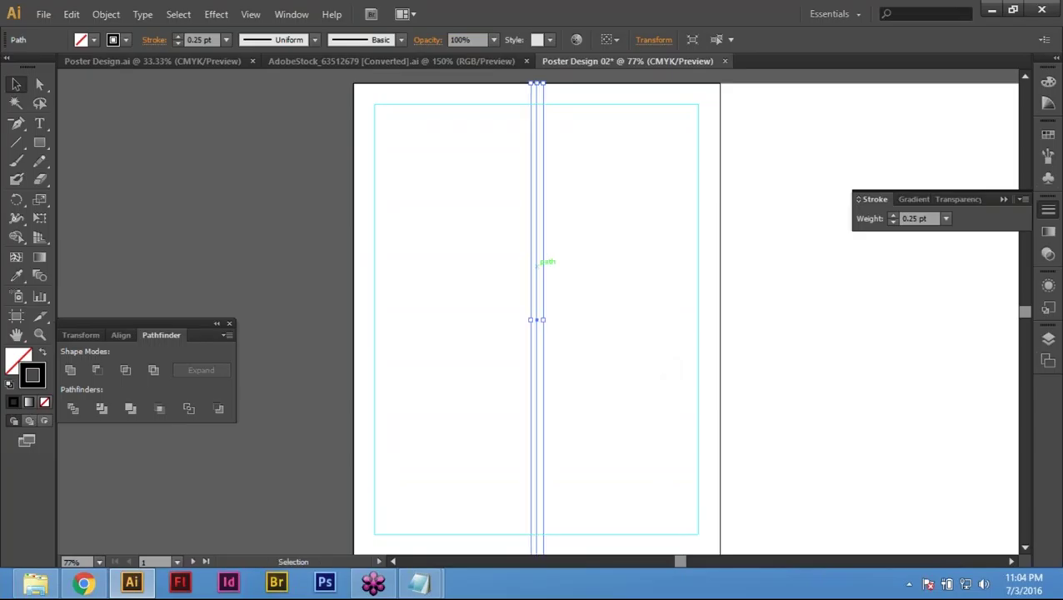
right_click(537, 264)
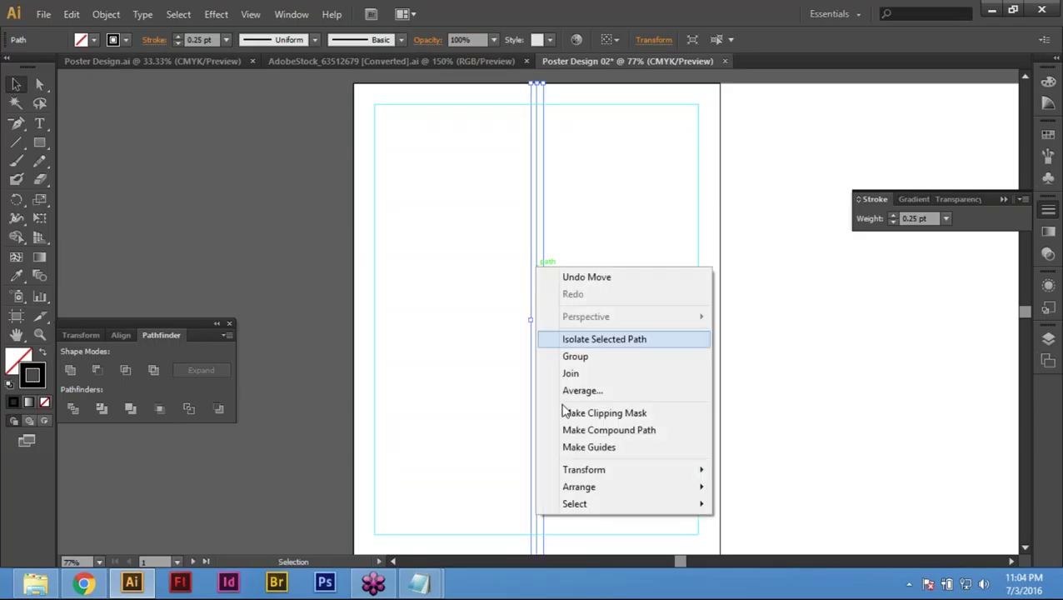
left_click(611, 450)
key("space")
left_click_drag(622, 206, 624, 210)
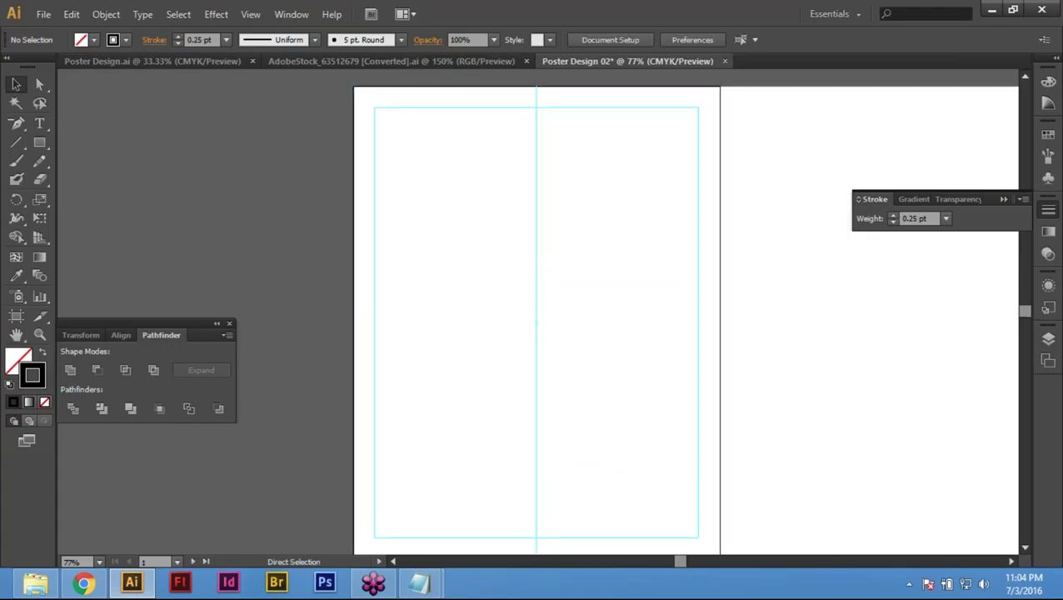
key("ctrl+minus")
Step: Copy the artboard rectangle's top edge and paste it in front
key("a")
left_click_drag(437, 91, 495, 162)
key("v")
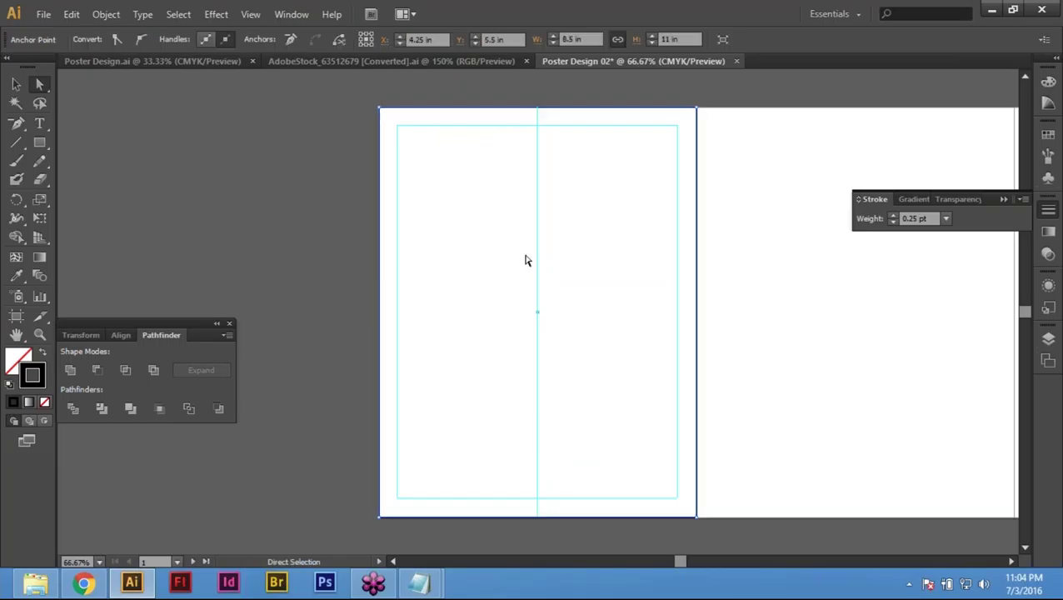
key("ctrl+0")
key("v")
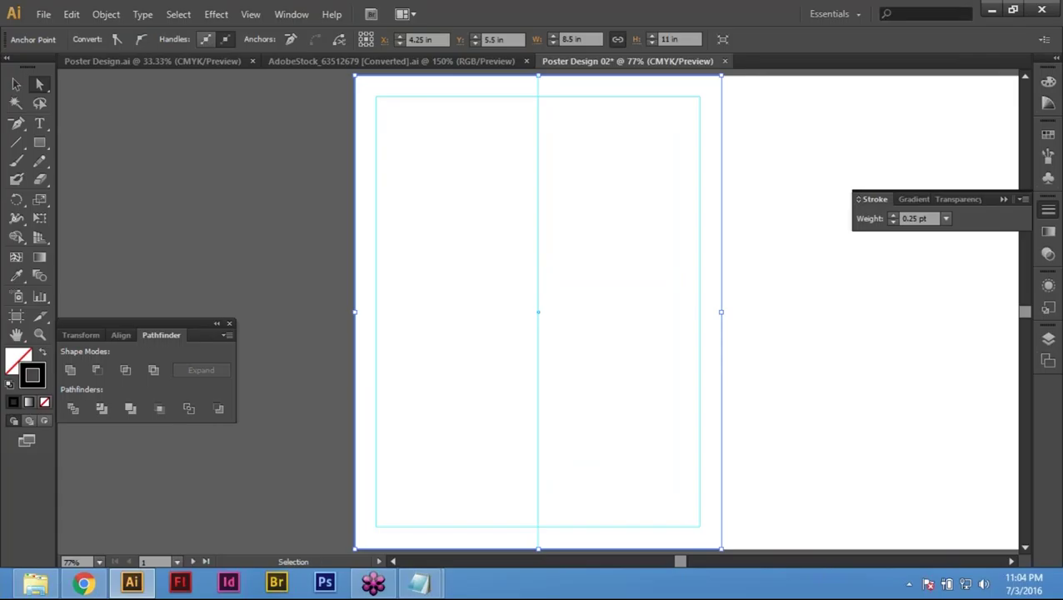
left_click(72, 15)
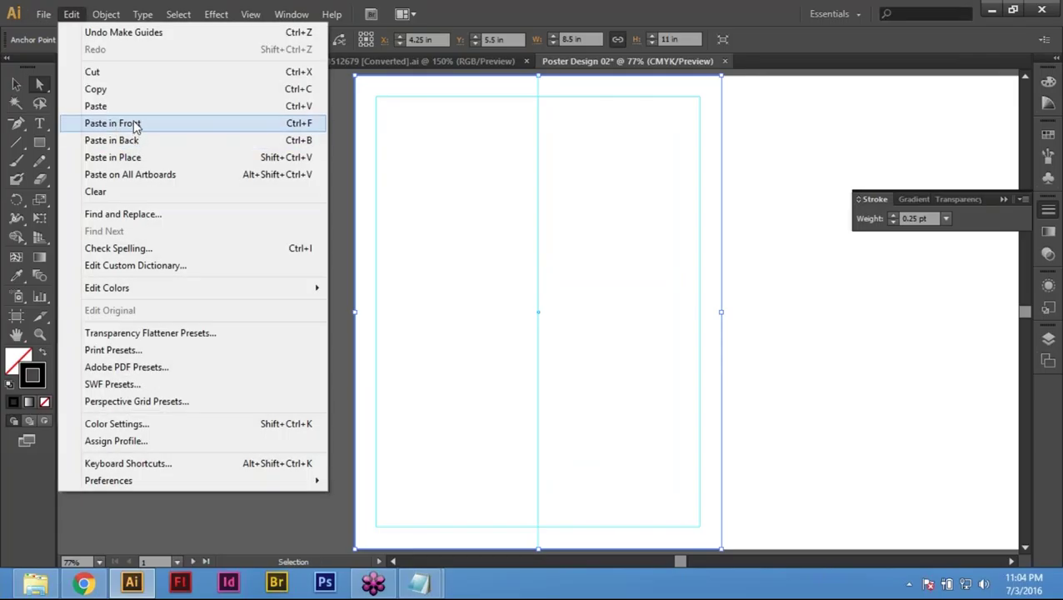
left_click(113, 124)
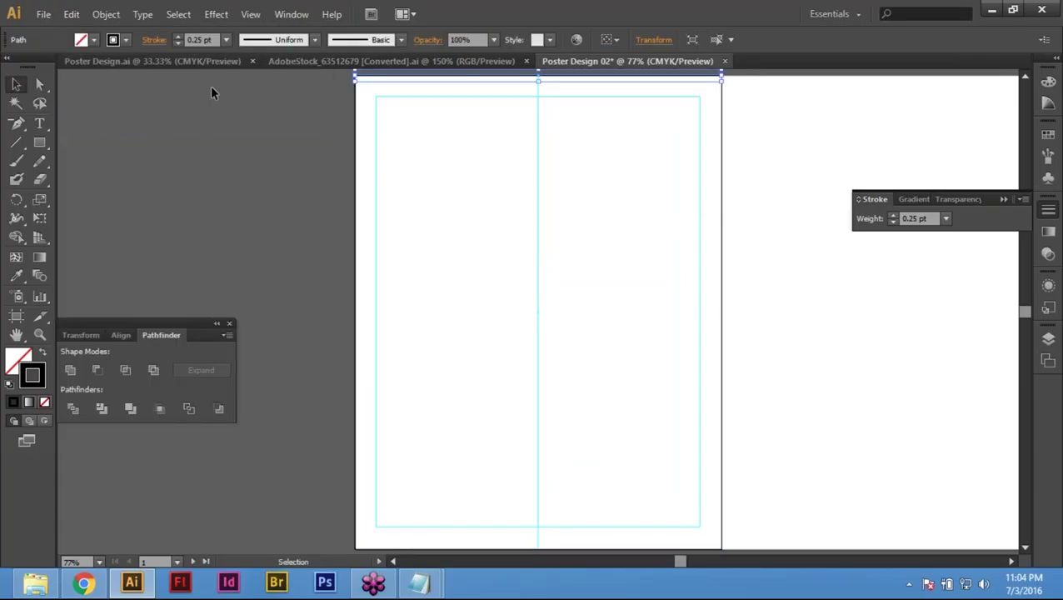
Step: Move the pasted line 0 horizontally and 11/2 (5.5 in) vertically
left_click(16, 85)
key("Return")
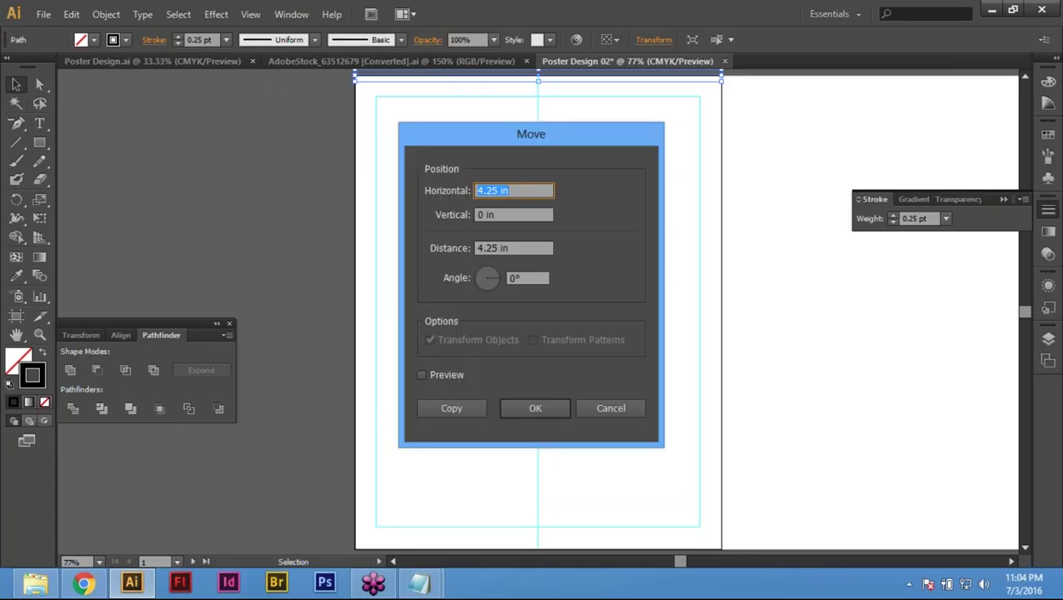
type("0")
key("Tab")
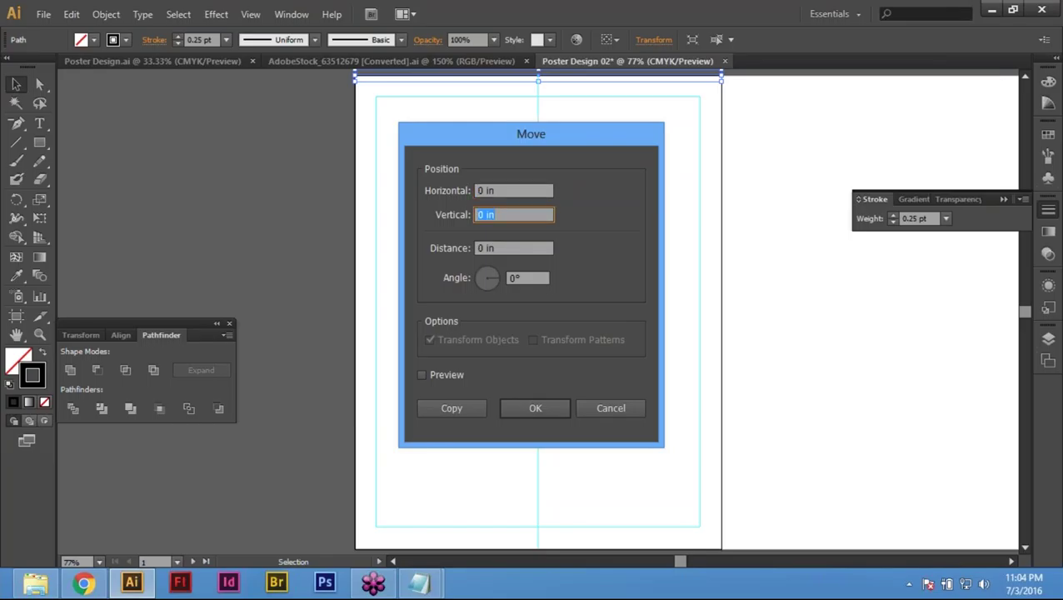
type("11/2")
key("Tab")
key("Return")
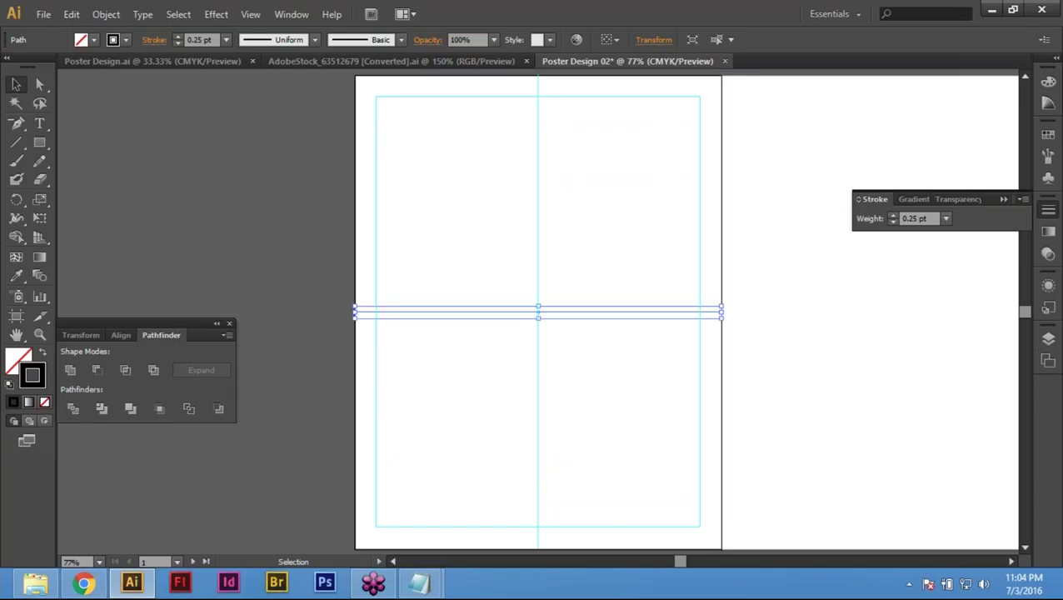
Step: Convert the middle horizontal line into a guide
left_click(418, 384)
left_click_drag(451, 259, 504, 406)
left_click(36, 77)
key("v")
right_click(507, 311)
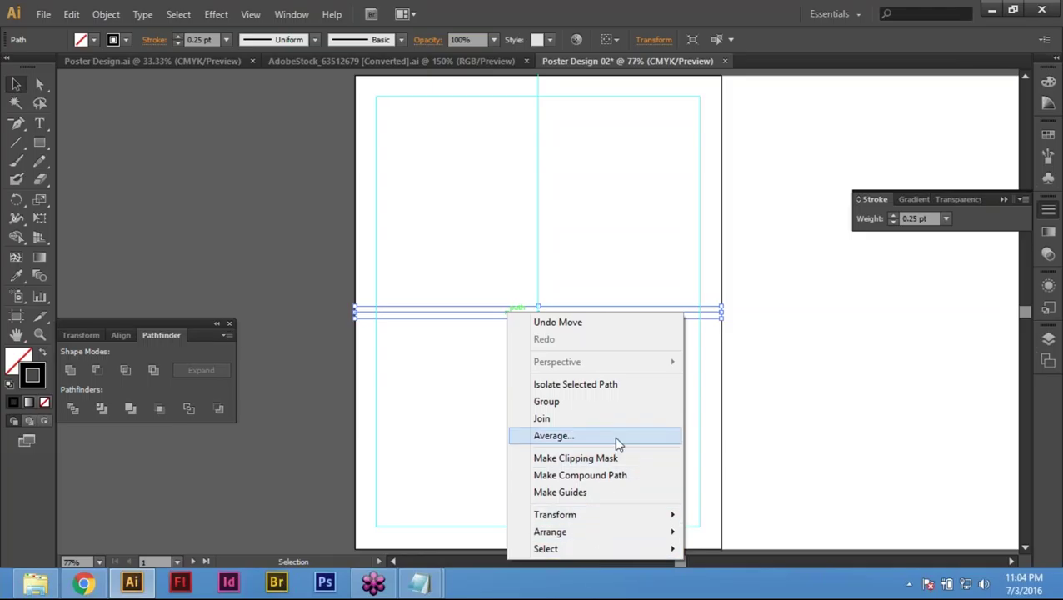
left_click(593, 492)
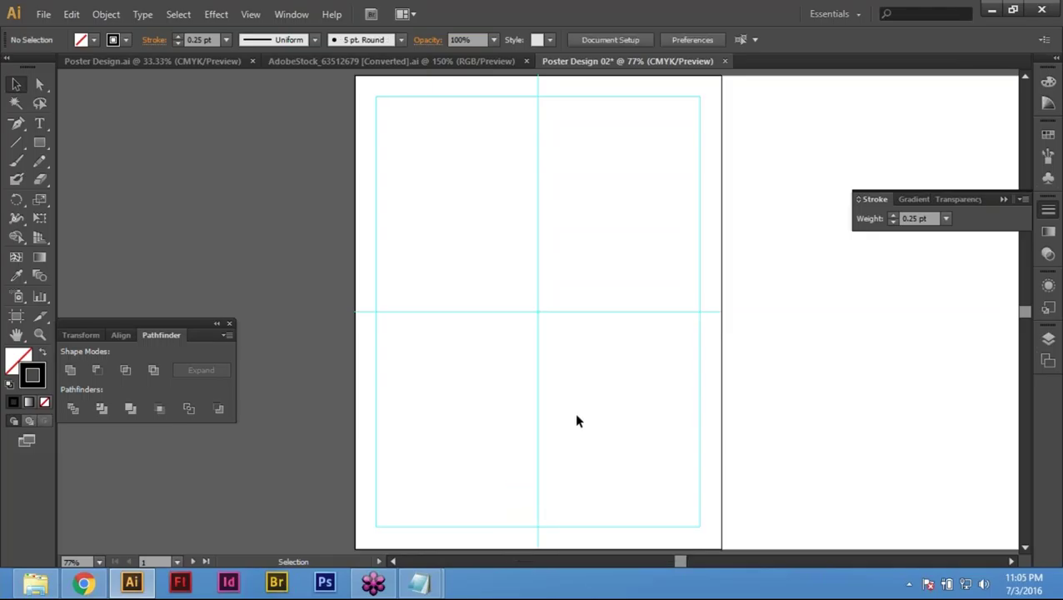
Step: Select the first artboard's edge rectangle and turn it into guides with Ctrl+5
key("ctrl+minus")
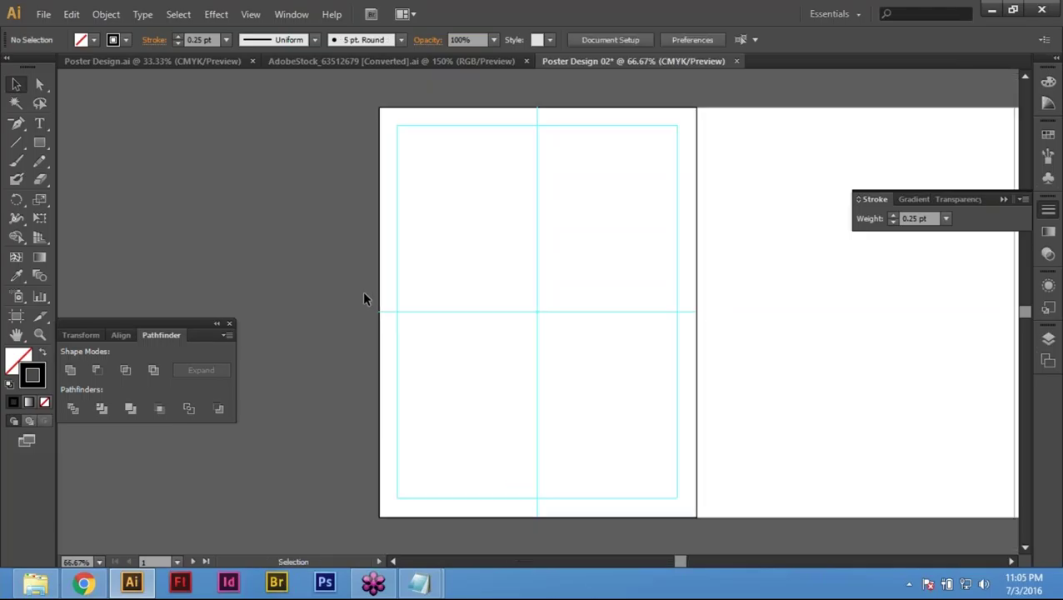
key("ctrl+minus")
left_click_drag(820, 304, 582, 285)
left_click_drag(358, 271, 468, 295)
left_click_drag(344, 123, 492, 442)
left_click(317, 204)
left_click(374, 165)
left_click(364, 139)
left_click(397, 166)
left_click(531, 388)
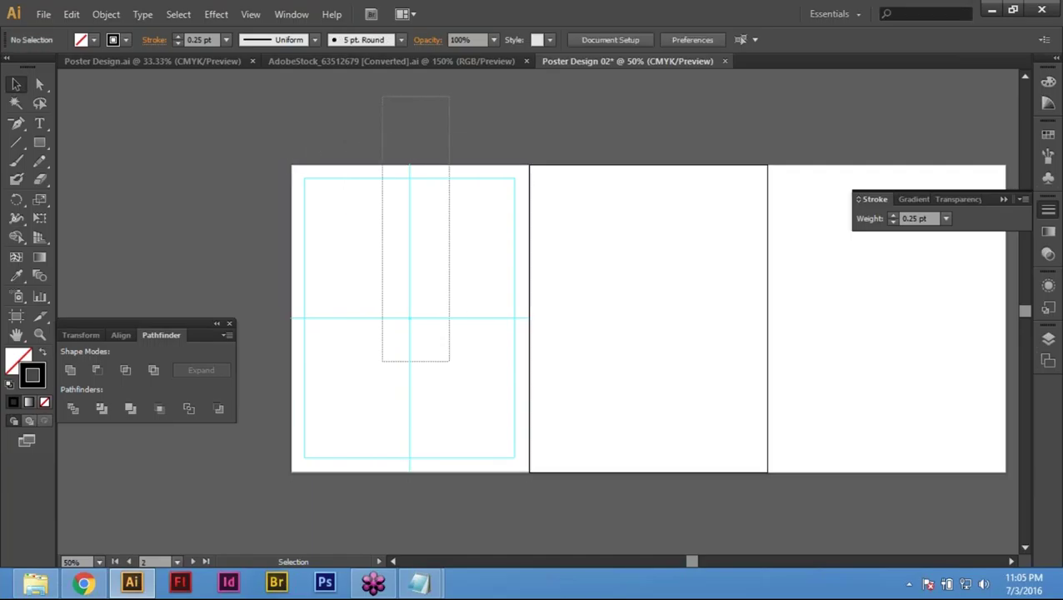
left_click(377, 175)
left_click(382, 132)
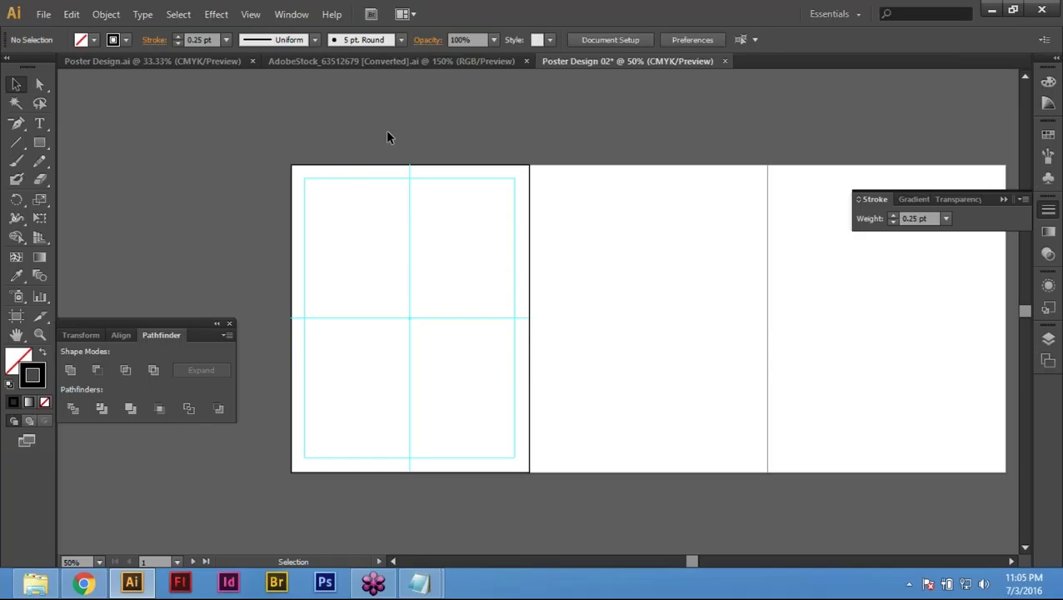
left_click_drag(386, 138, 458, 465)
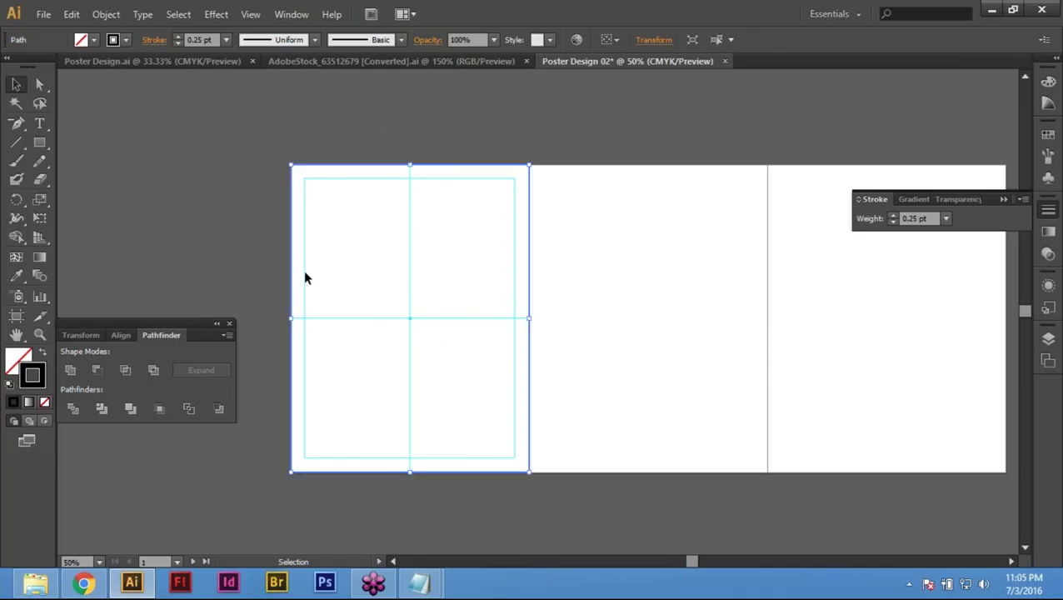
key("ctrl+5")
Step: Unlock the guides and marquee-select all of the first artboard's guides
right_click(338, 244)
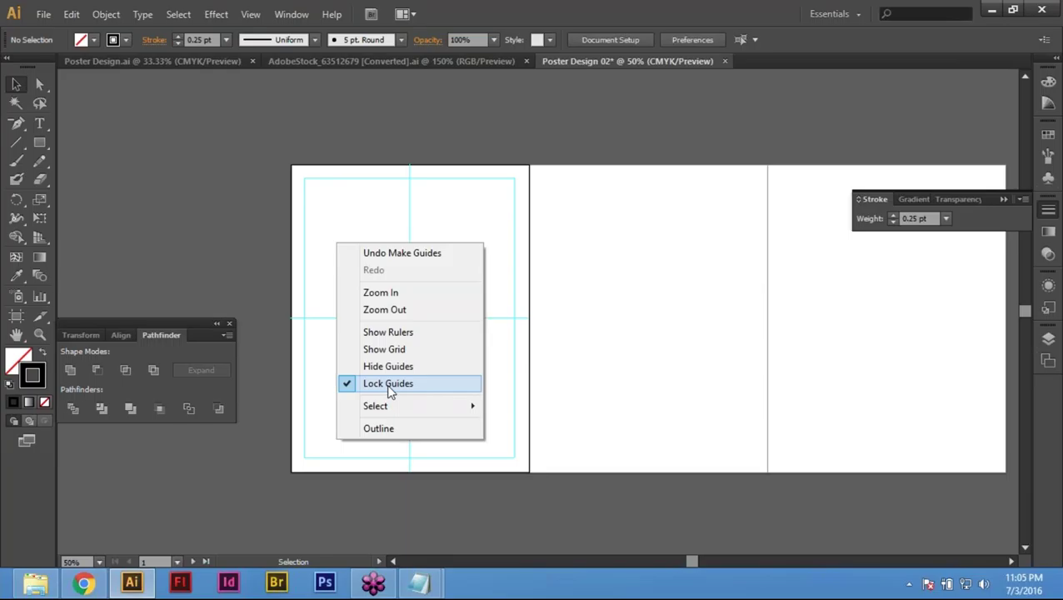
left_click(390, 383)
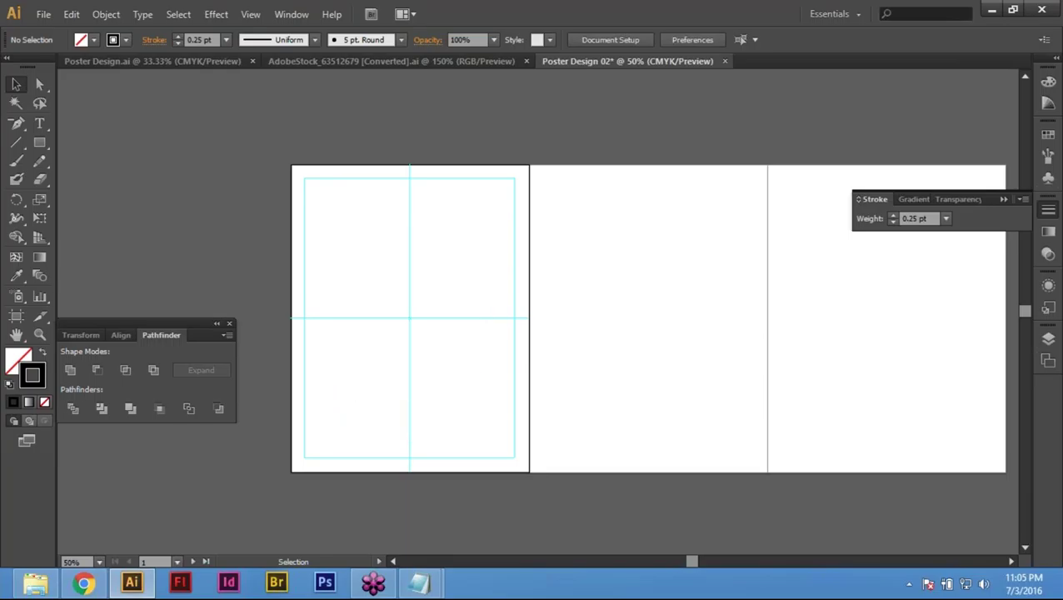
left_click_drag(375, 142, 463, 411)
left_click_drag(255, 140, 492, 505)
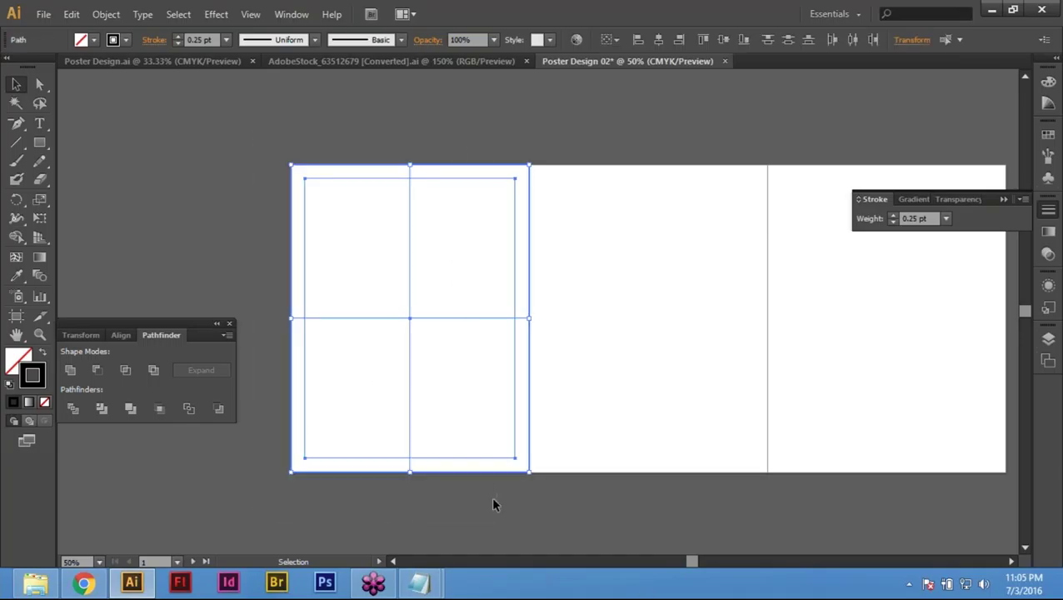
Step: Copy the guide grid 8.5 in to the right onto the second artboard
key("Return")
type("8")
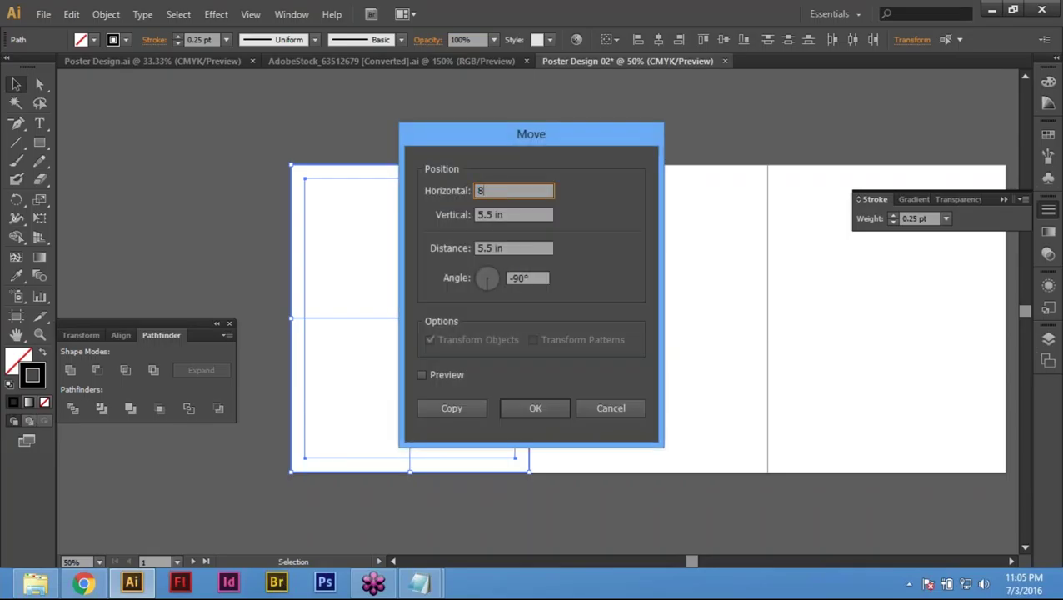
type(".5")
key("Tab")
key("Tab")
key("Tab")
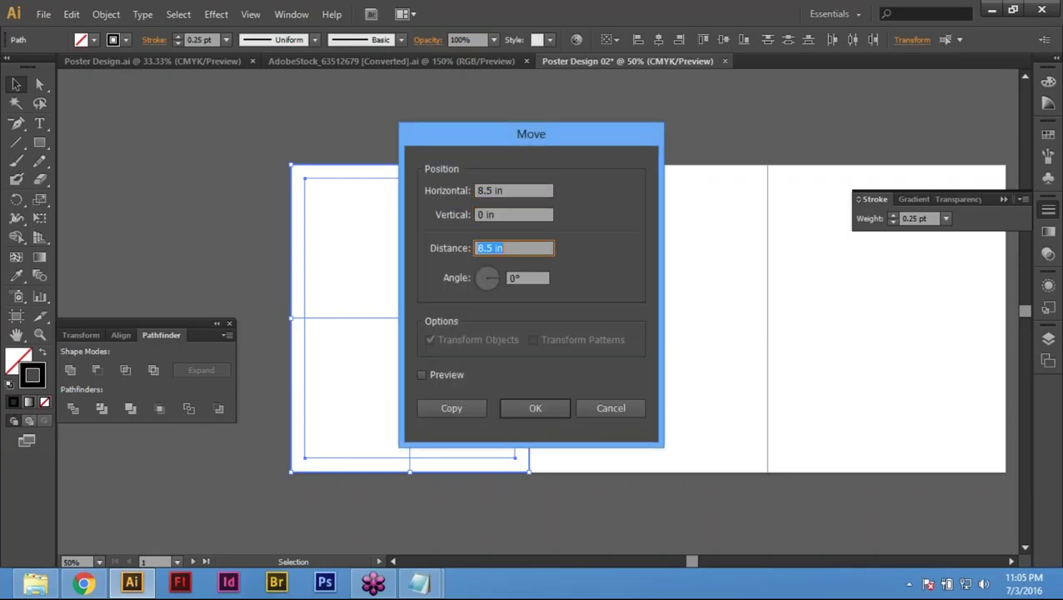
left_click_drag(605, 136, 358, 155)
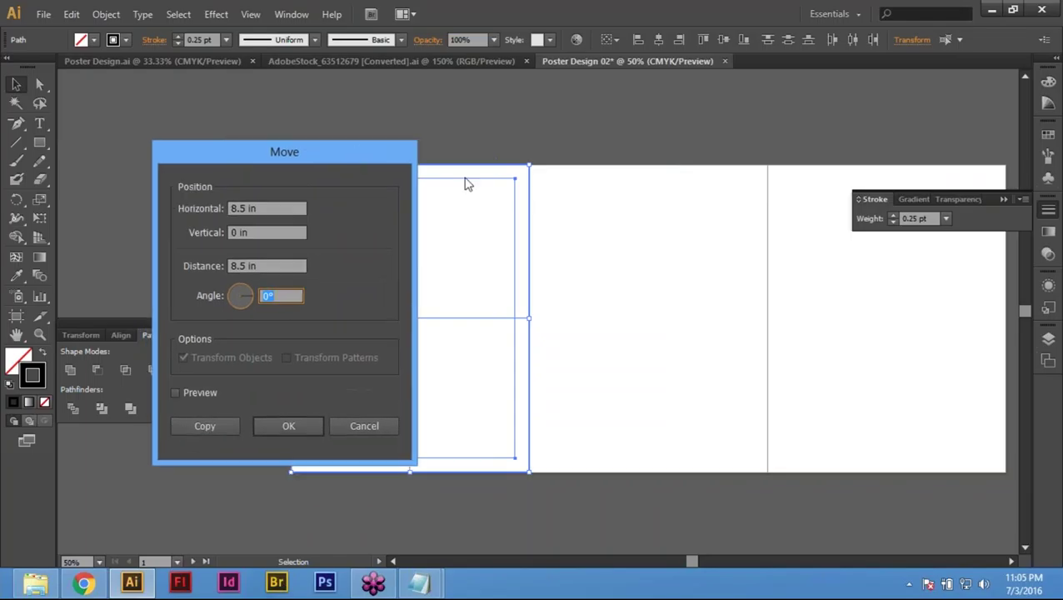
left_click(212, 424)
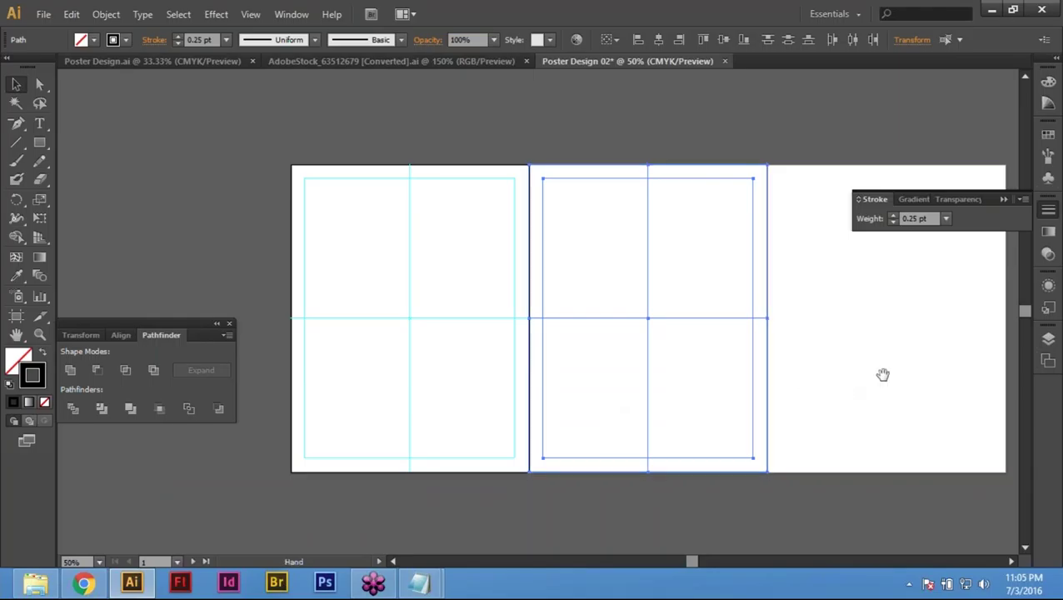
Step: Repeat the 8.5 in copy with Ctrl+D onto the third artboard
left_click_drag(883, 375, 794, 389)
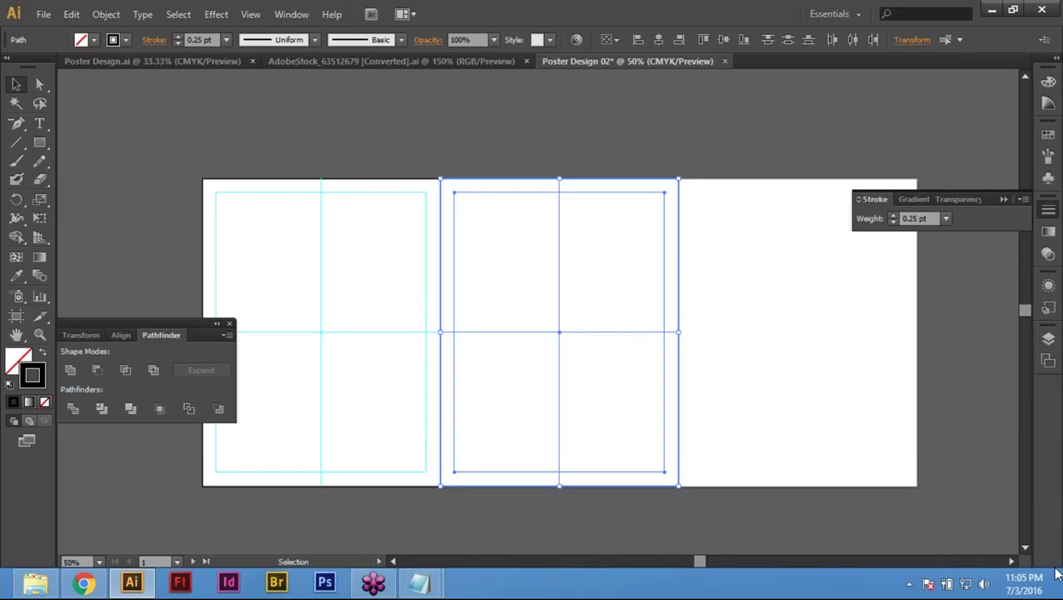
key("a")
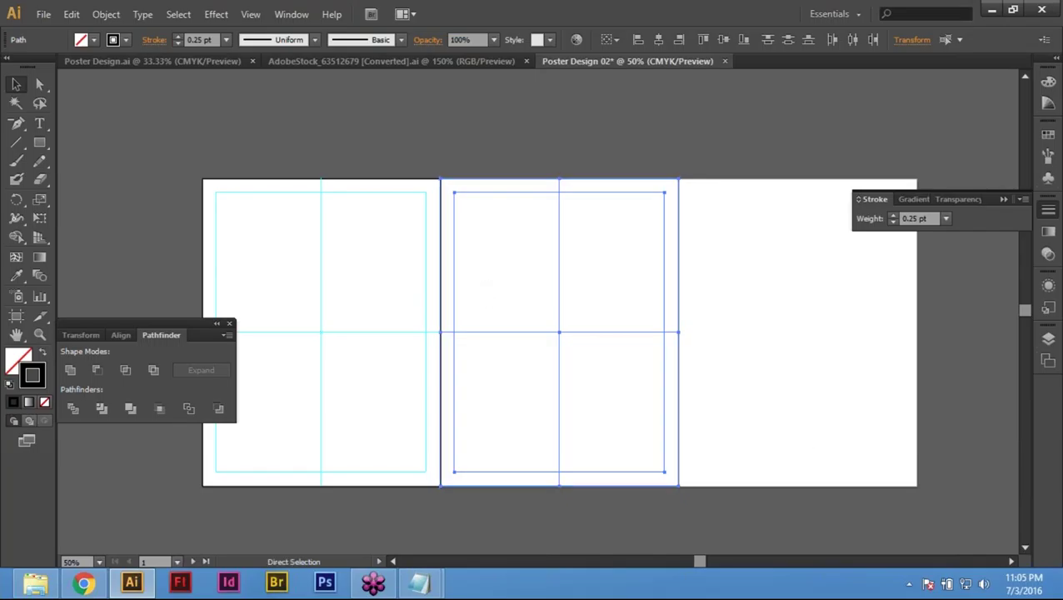
key("v")
key("ctrl+d")
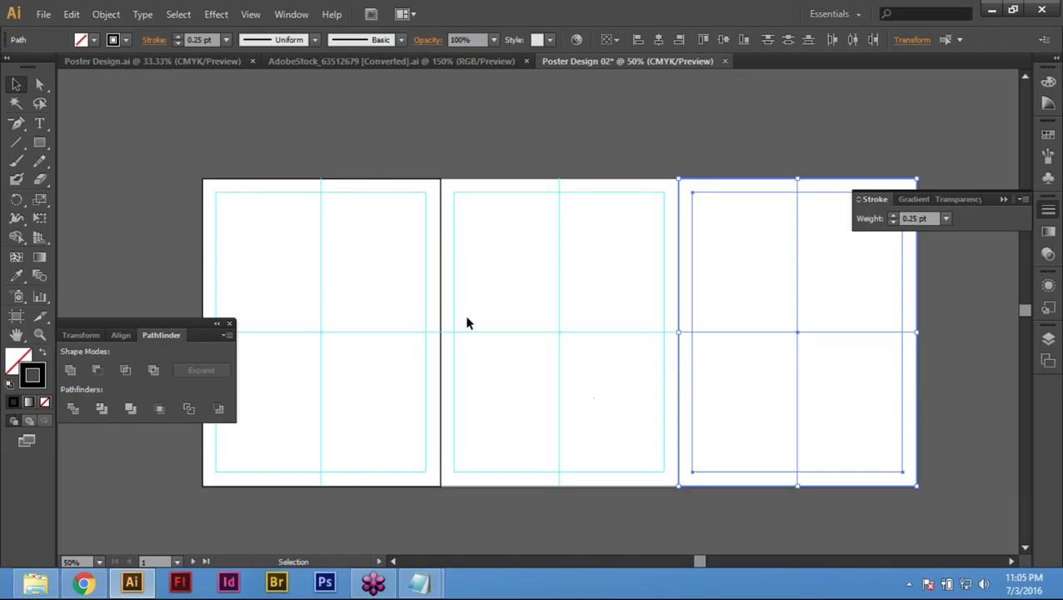
left_click(477, 132)
right_click(590, 361)
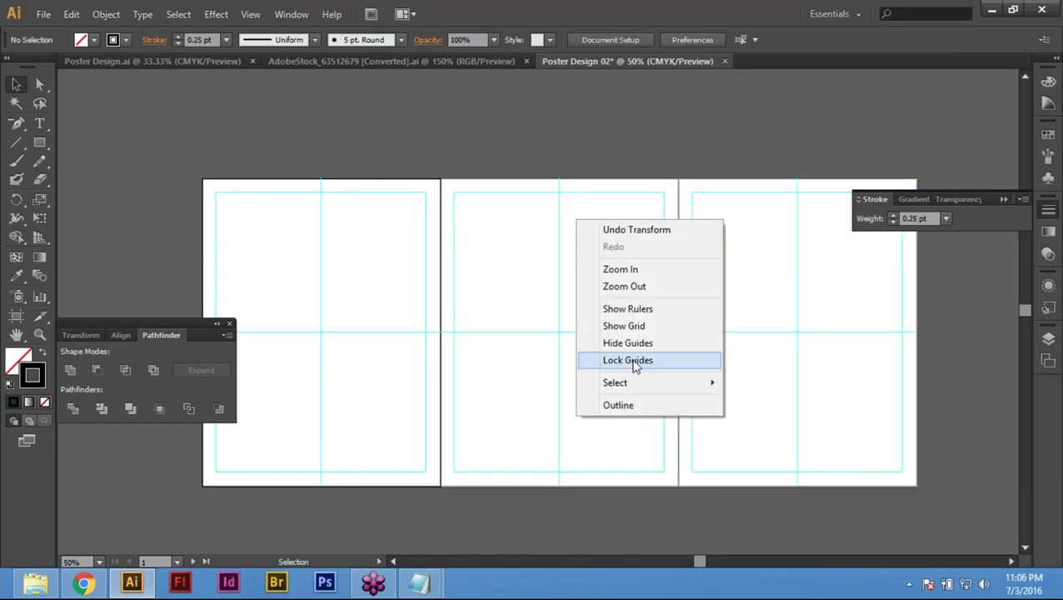
Step: Lock all guides, then hide and show them again to verify
left_click(635, 367)
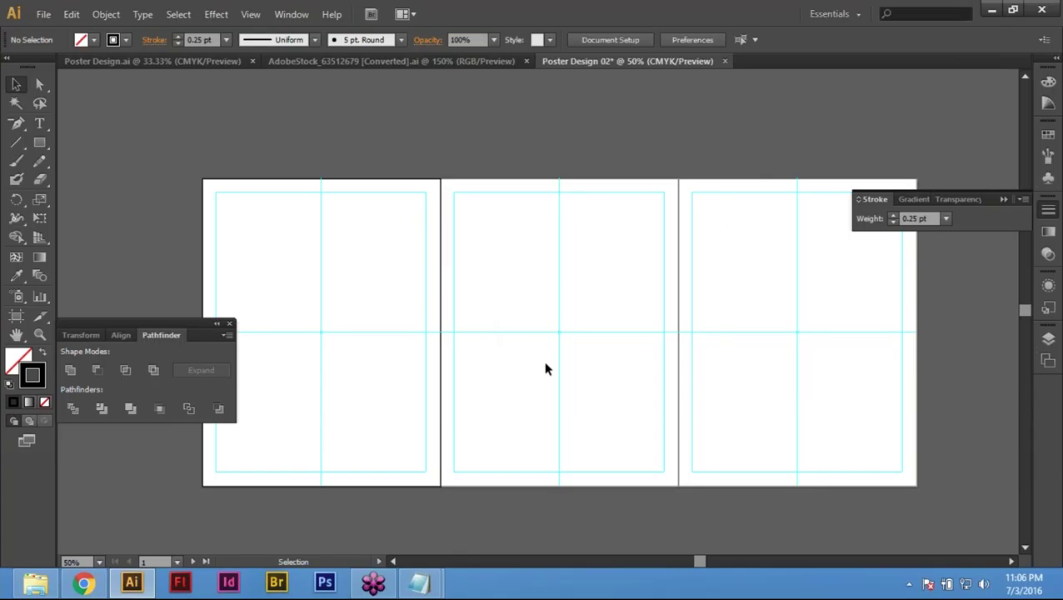
right_click(482, 250)
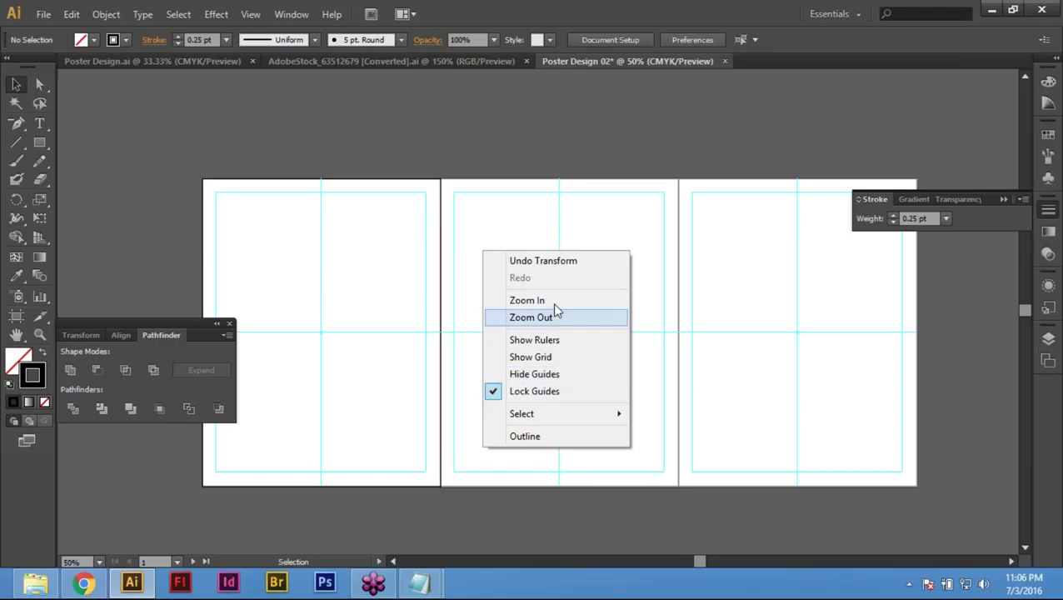
left_click(545, 227)
right_click(530, 201)
left_click(600, 323)
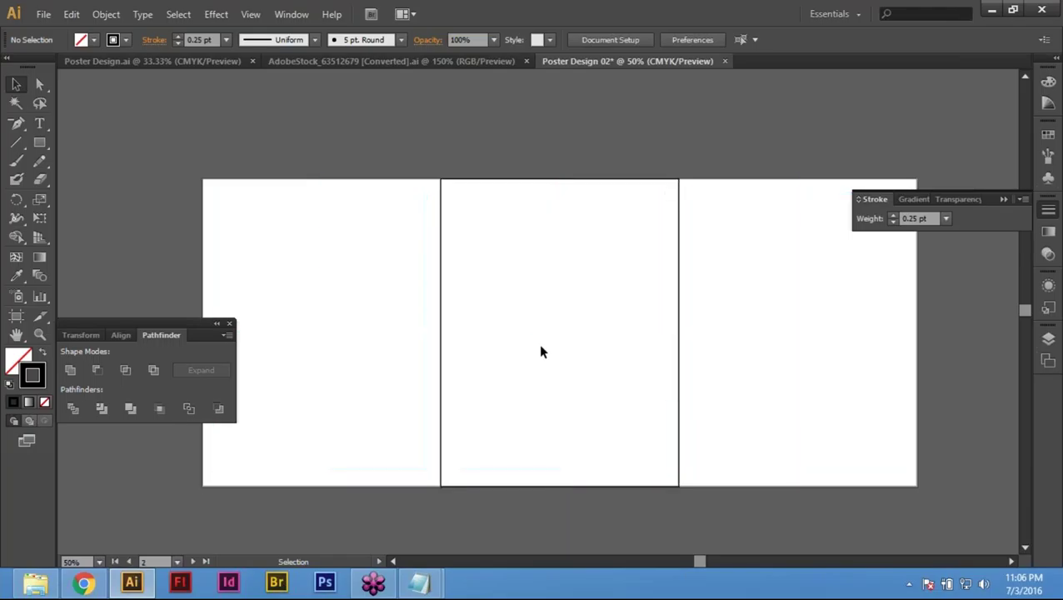
right_click(538, 343)
left_click(548, 346)
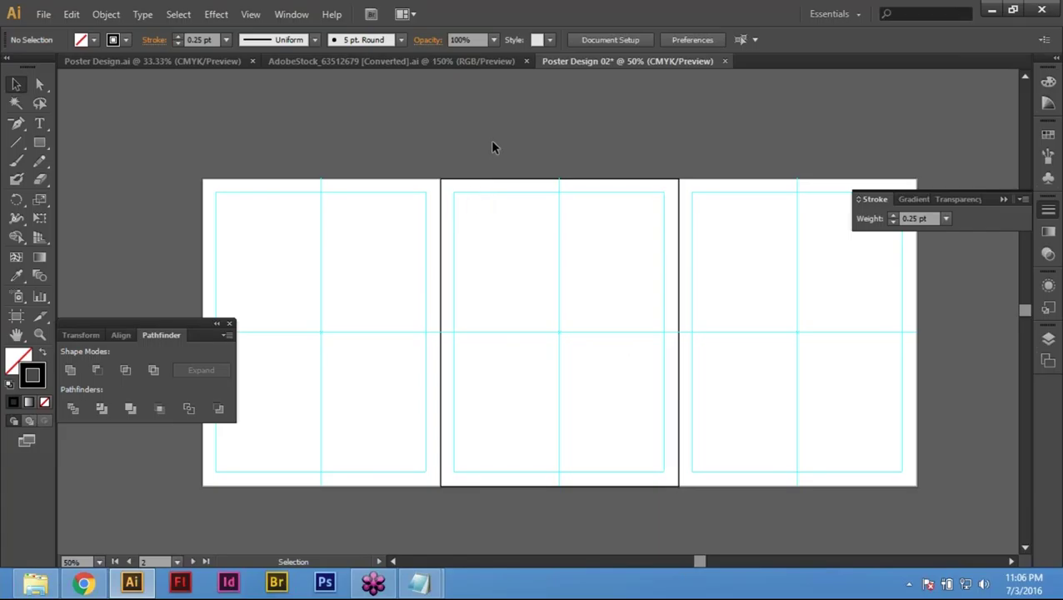
Step: Hide all panels and reposition the artboards in view
key("Tab")
left_click_drag(237, 367, 381, 431)
left_click_drag(622, 508, 622, 509)
left_click_drag(386, 550, 447, 564)
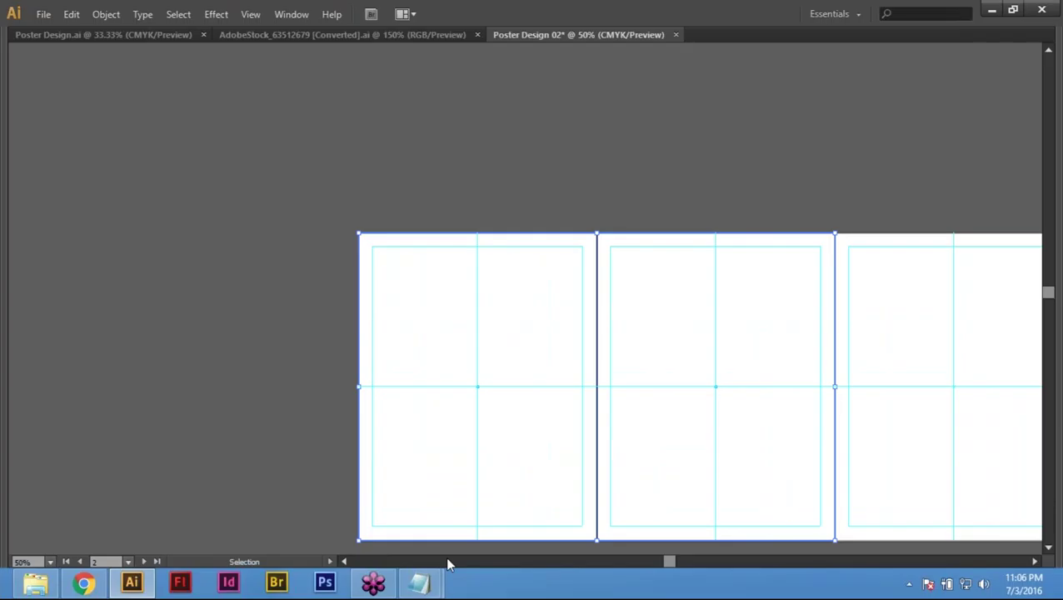
left_click(212, 311)
scroll(334, 417, "down", 2)
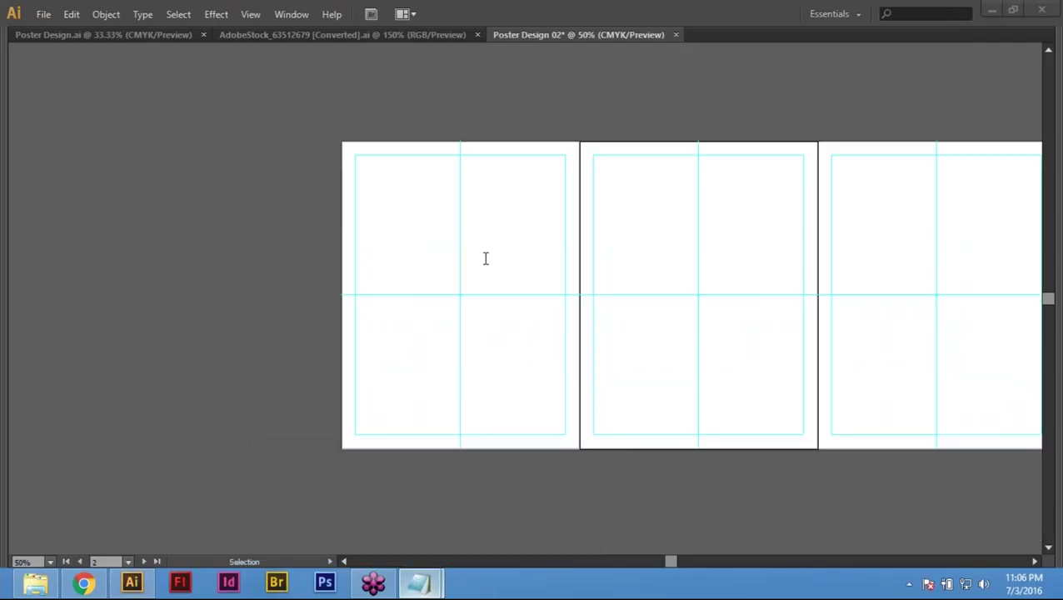
Step: Copy the sea quote from Notepad and place a text point on the zoomed-in first artboard
key("alt+Tab")
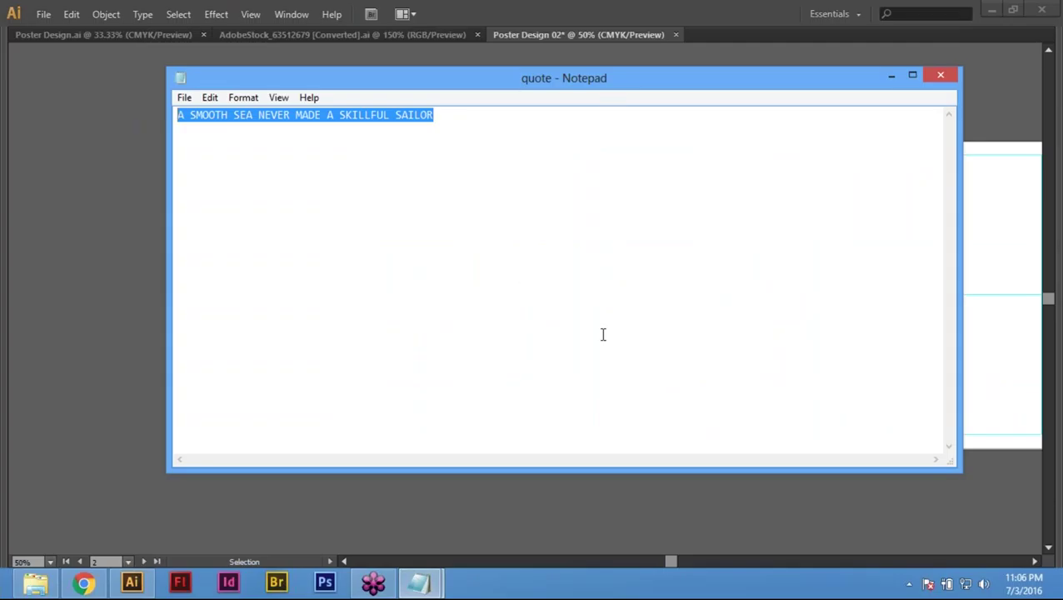
left_click(897, 81)
key("ctrl+space")
left_click_drag(221, 306, 786, 371)
left_click_drag(555, 253, 555, 313)
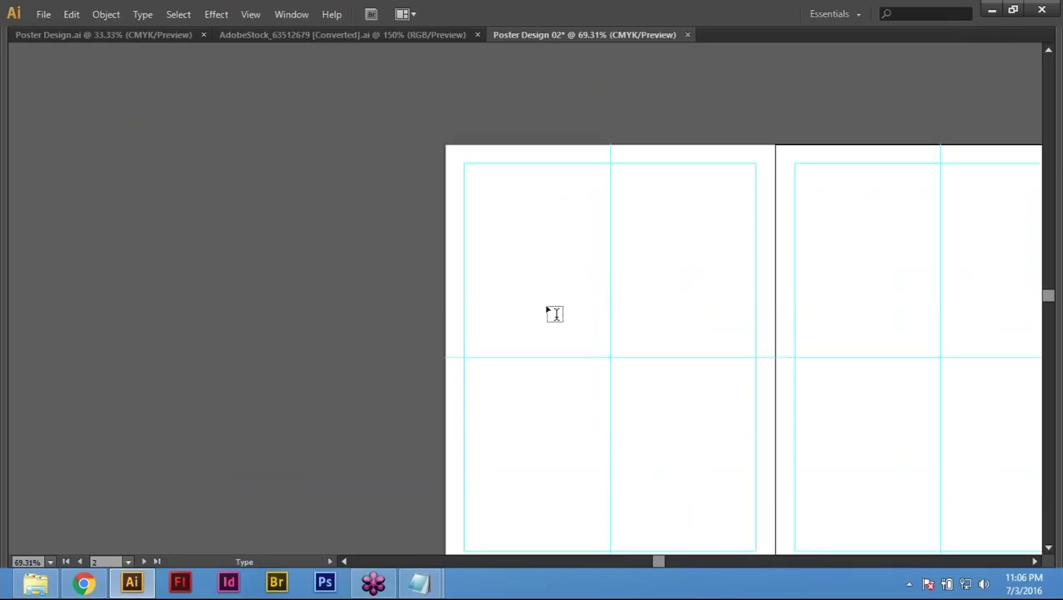
left_click(555, 313)
Step: Paste the quote, slide it left, and enlarge it to 48 pt
key("ctrl+v")
key("Escape")
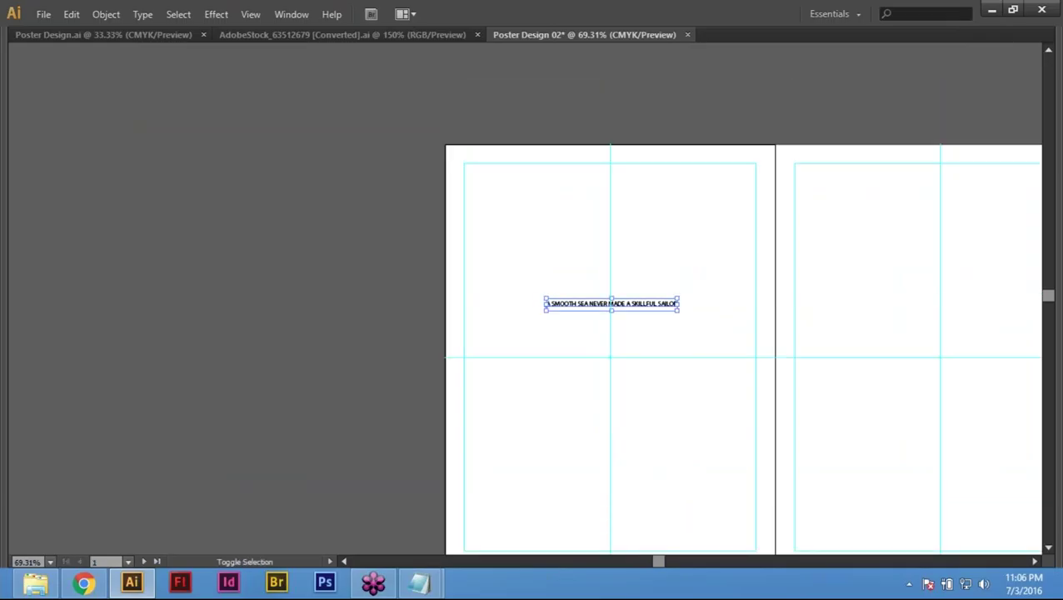
key("ctrl+shift+period")
key("ctrl+shift+period")
key("ctrl+shift+period")
key("ctrl+shift+period")
key("ctrl+shift+period")
key("ctrl+shift+period")
key("ctrl+shift+period")
key("ctrl+shift+period")
key("ctrl+shift+period")
key("ctrl+shift+period")
key("Tab")
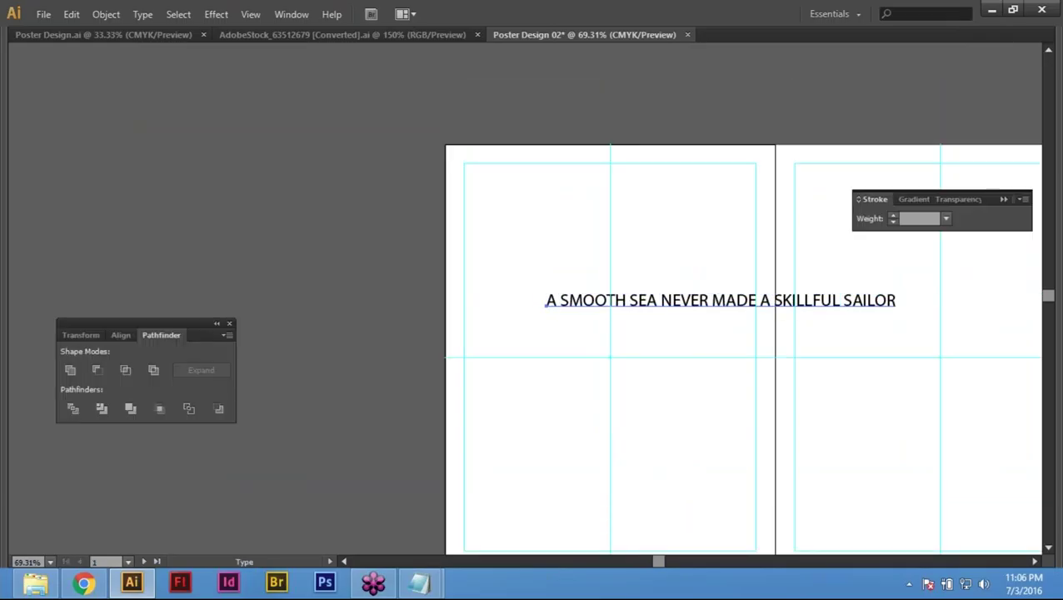
left_click_drag(665, 323, 447, 334)
key("v")
left_click_drag(560, 165, 546, 133)
key("ctrl+shift+period")
key("ctrl+shift+period")
key("ctrl+shift+period")
key("ctrl+shift+period")
key("ctrl+shift+period")
key("ctrl+shift+period")
key("ctrl+shift+period")
key("ctrl+shift+period")
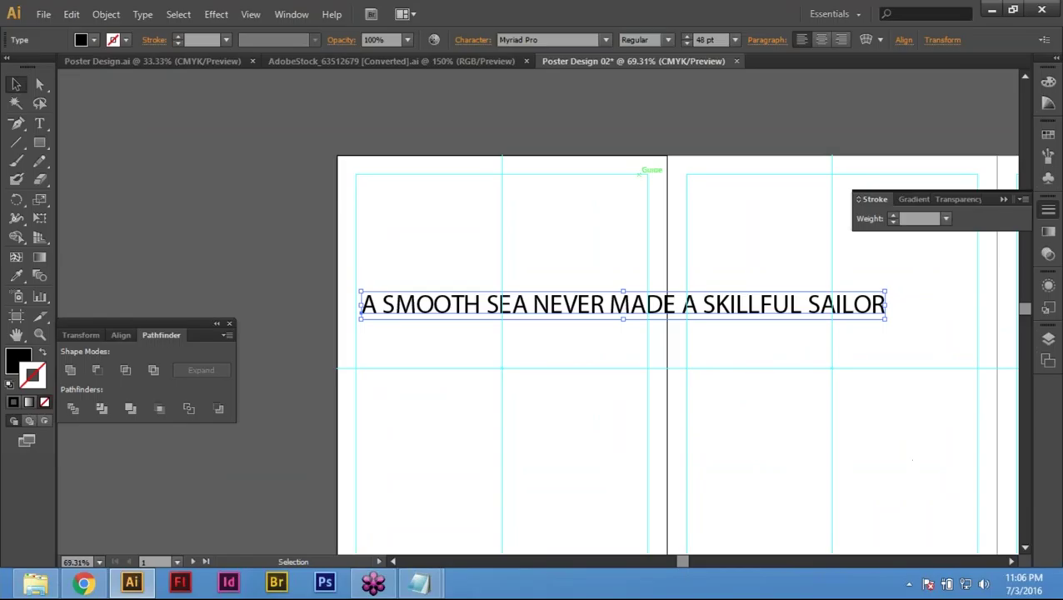
Step: Set the quote's font to Gobold
left_click(564, 36)
type("Gobold")
key("Return")
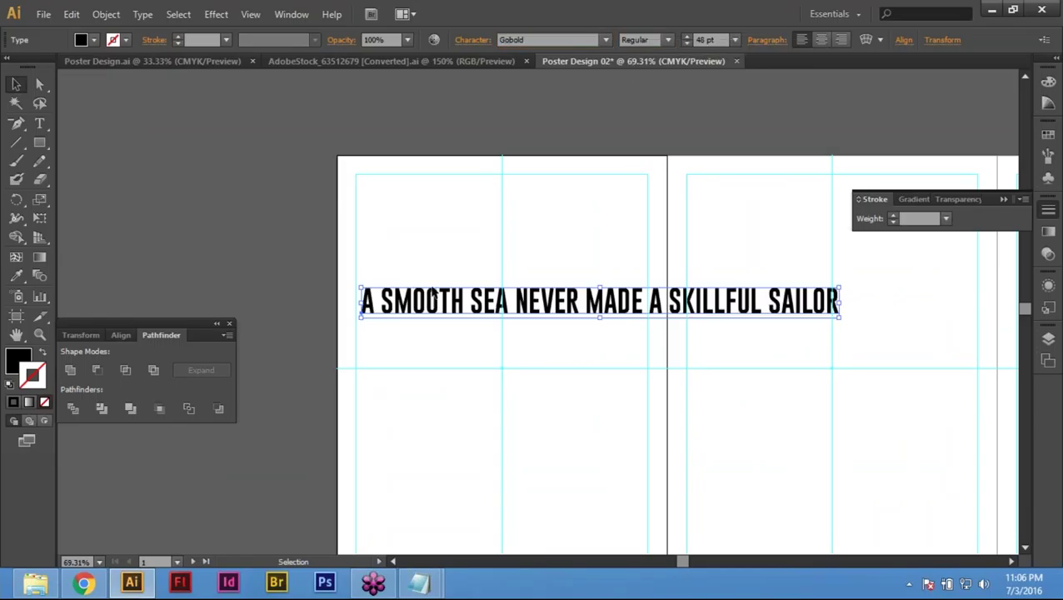
Step: Break the quote into three lines after SEA and after A
double_click(506, 321)
key("Delete")
key("Return")
left_click(516, 334)
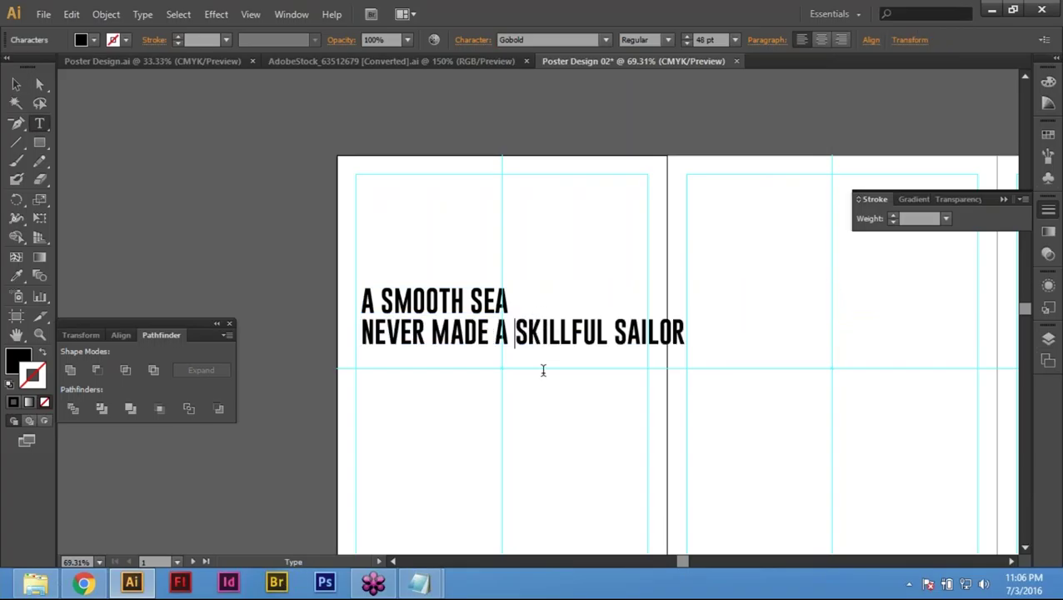
key("Return")
key("Escape")
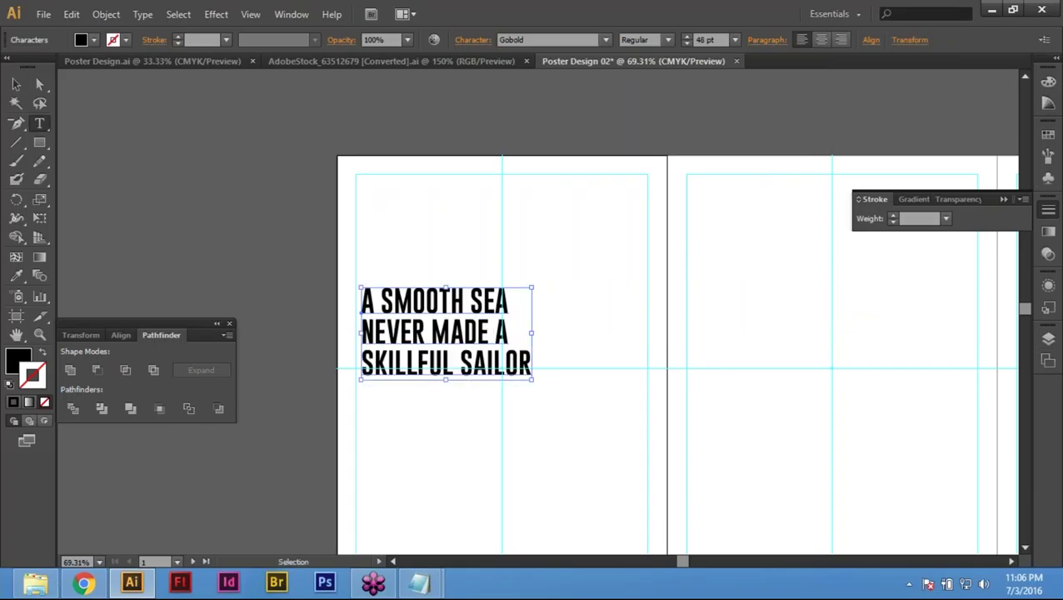
key("v")
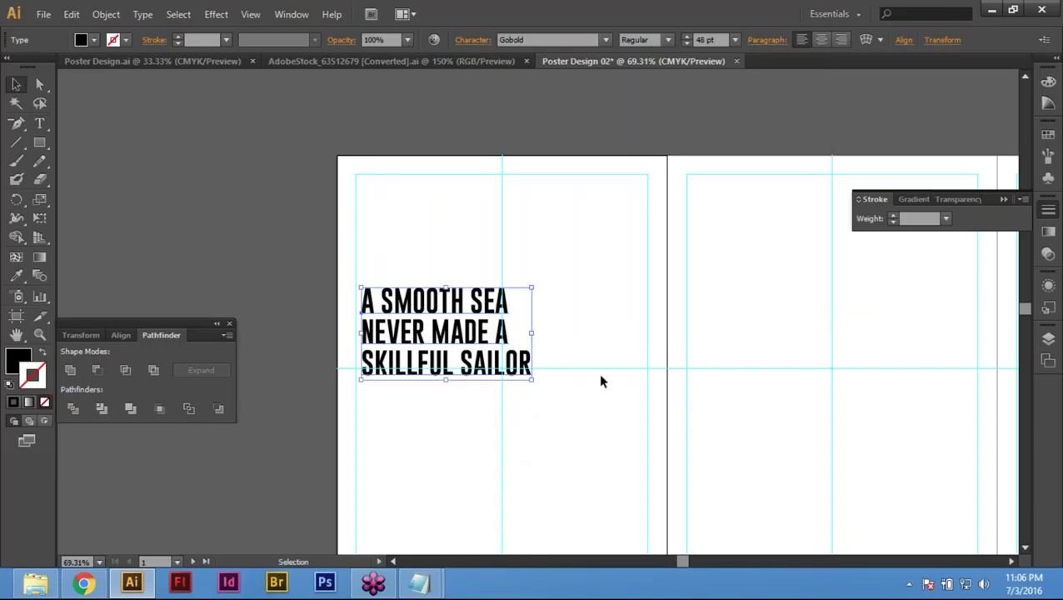
Step: Enlarge the quote to 58 pt and deselect it
key("a")
key("ctrl")
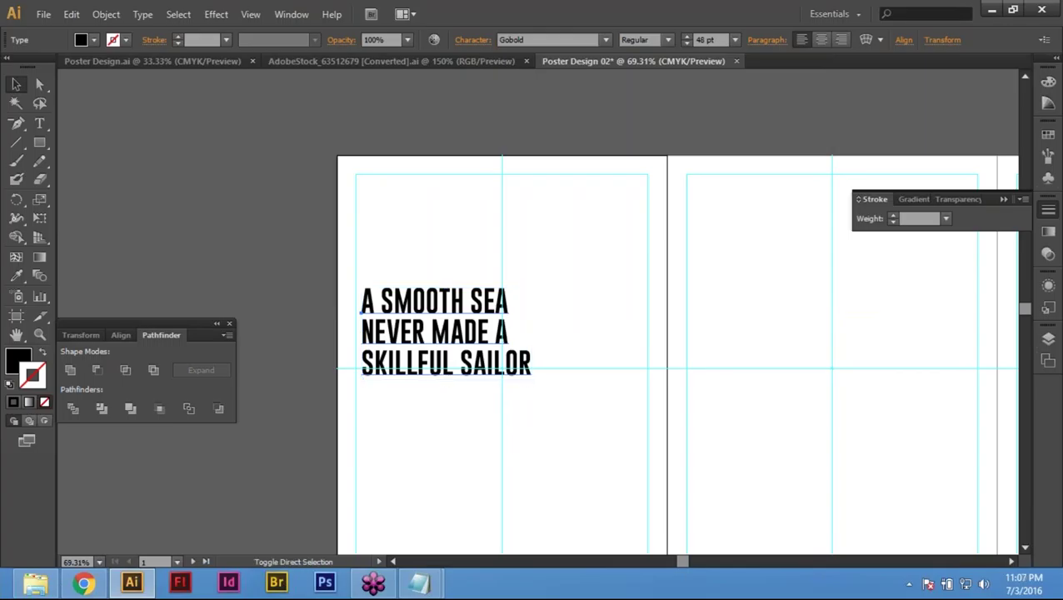
key("ctrl+shift+period")
key("ctrl+shift+period")
key("ctrl+shift+period")
key("ctrl+shift+period")
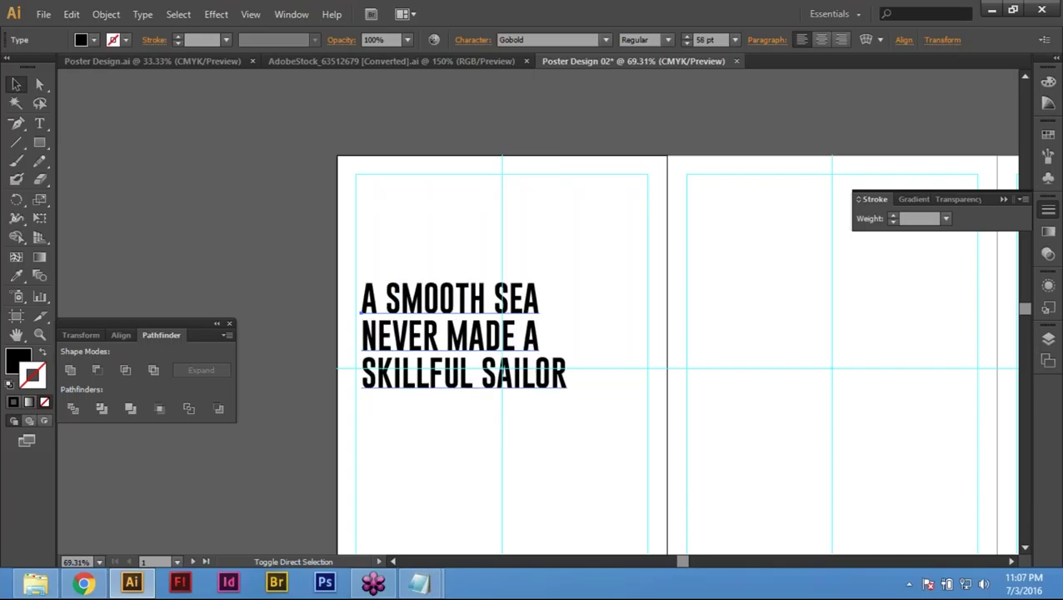
key("Escape")
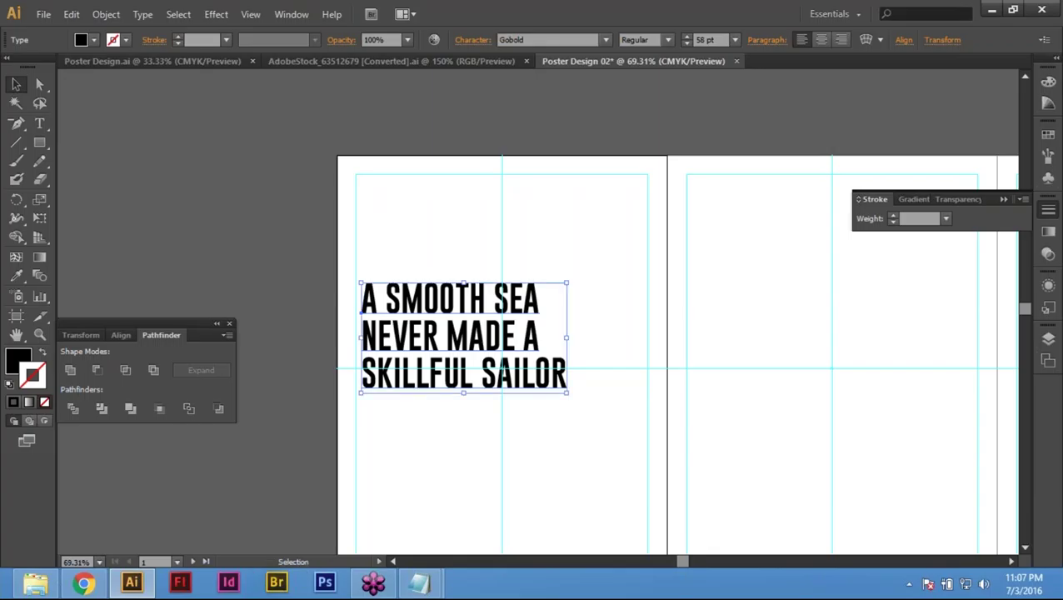
left_click(172, 181)
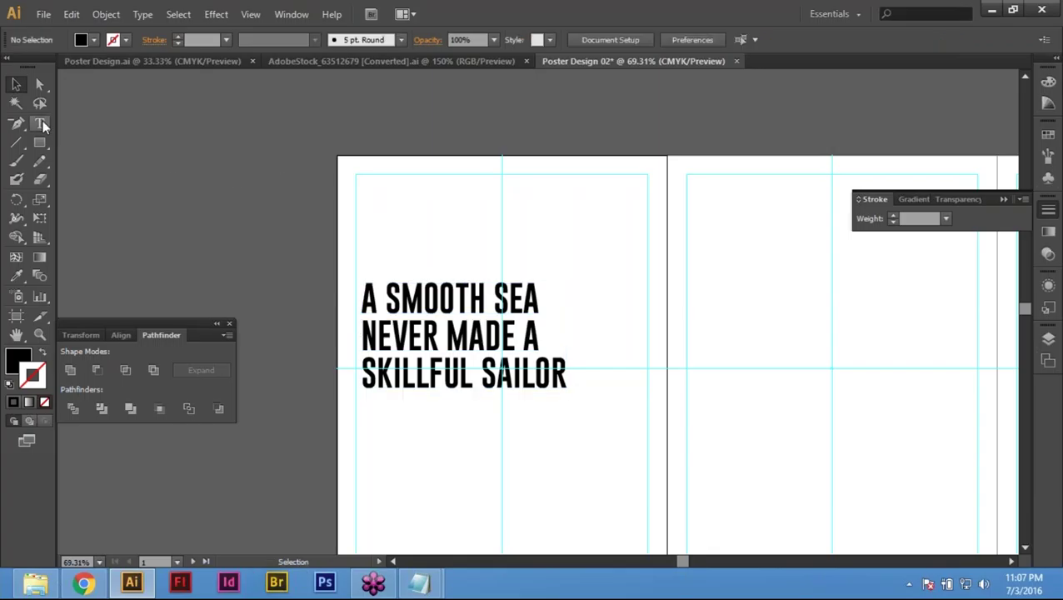
Step: Add a test '>' point-text character above the artboard
left_click(41, 123)
left_click(453, 107)
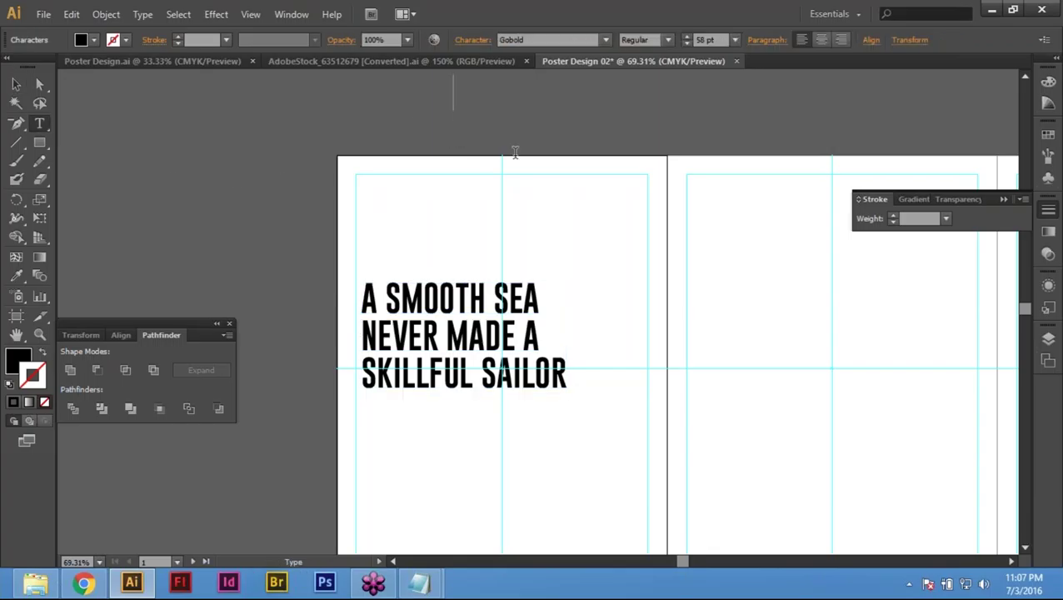
scroll(514, 151, "up", 1)
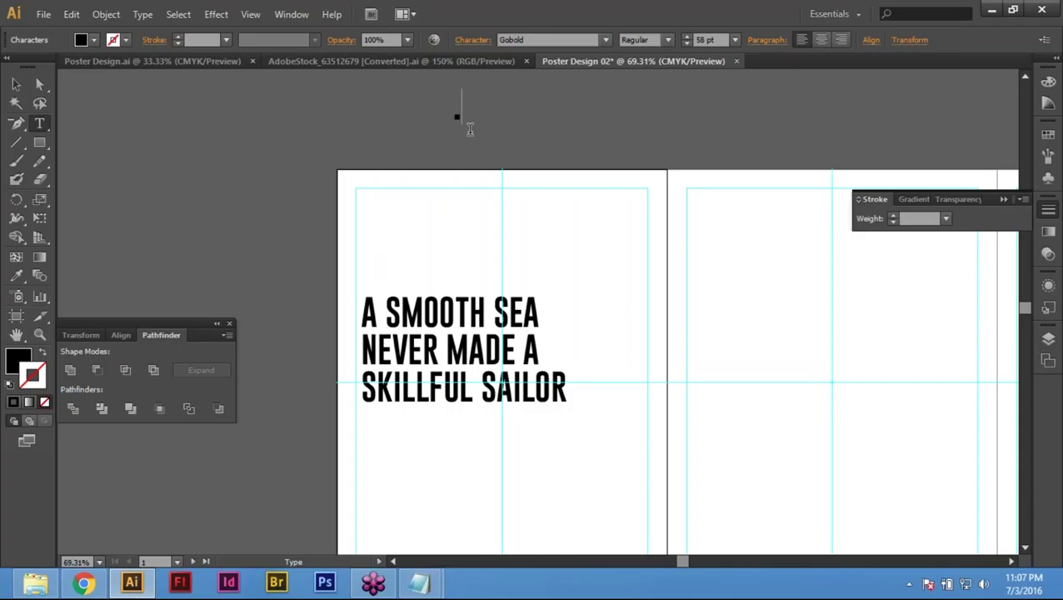
type(">")
double_click(464, 105)
Step: Select the quote and enlarge its font size slightly
double_click(440, 315)
key("Escape")
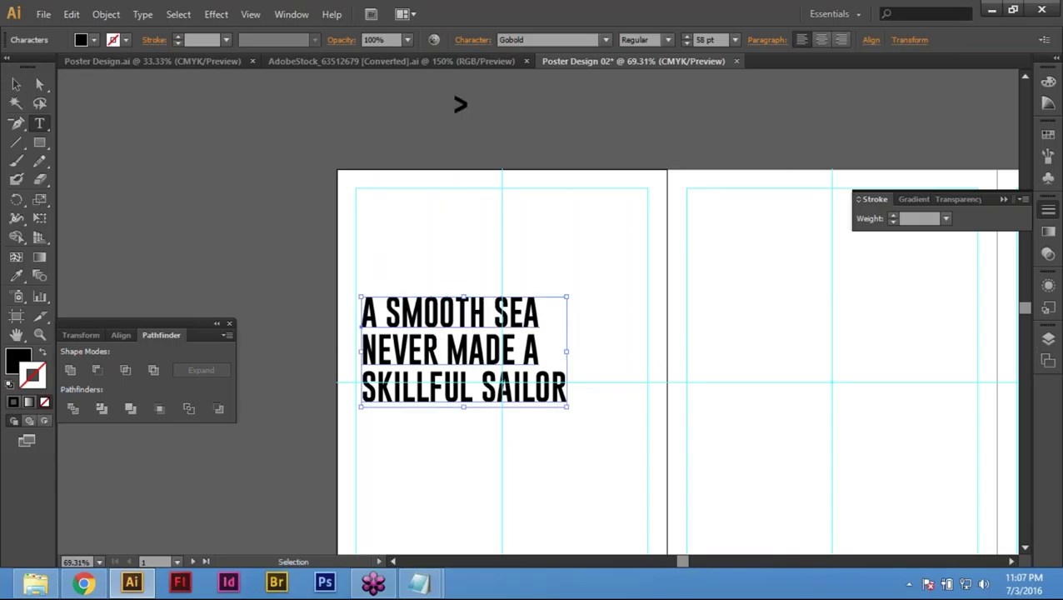
key("ctrl+shift+period")
key("ctrl+shift+period")
key("ctrl+shift+period")
key("ctrl+shift+period")
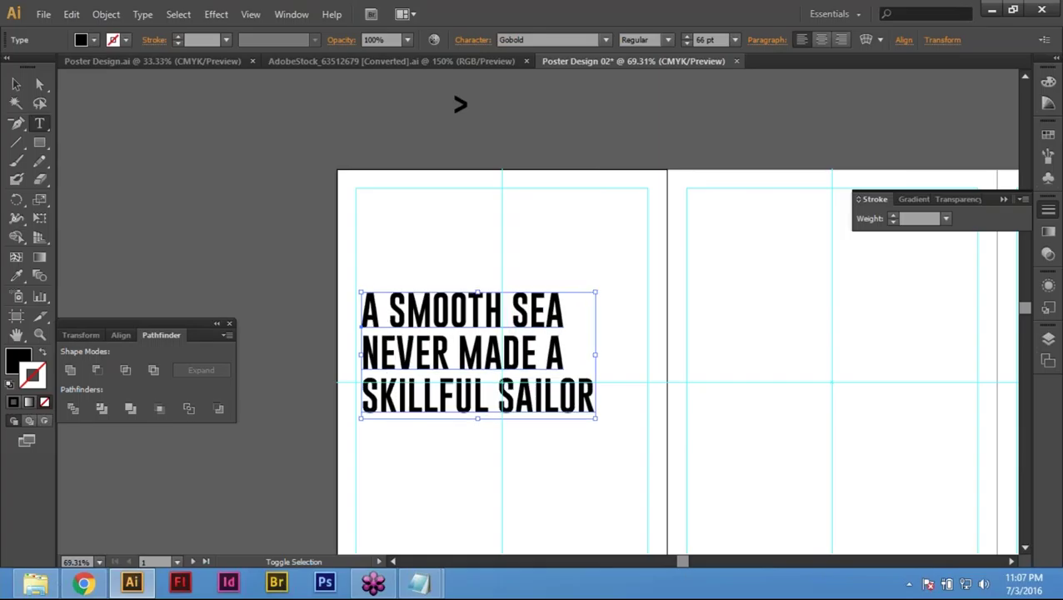
Step: Change the test character to a lone '<' by deleting the '>'
left_click(457, 104)
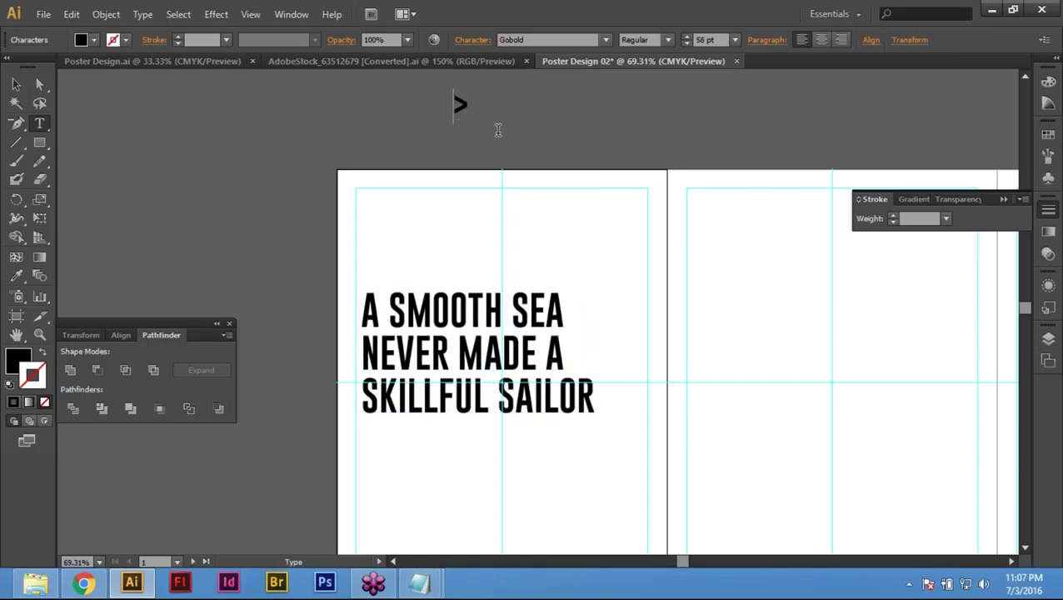
type("<")
left_click(495, 114)
key("shift+Left")
key("BackSpace")
key("Escape")
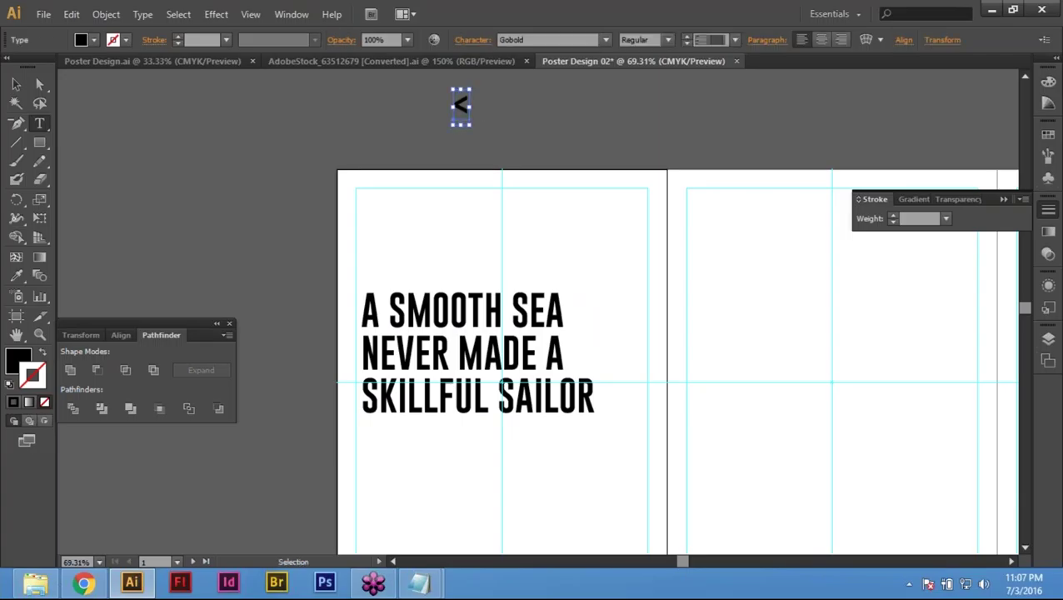
left_click(505, 166, "ctrl")
left_click(461, 104, "ctrl")
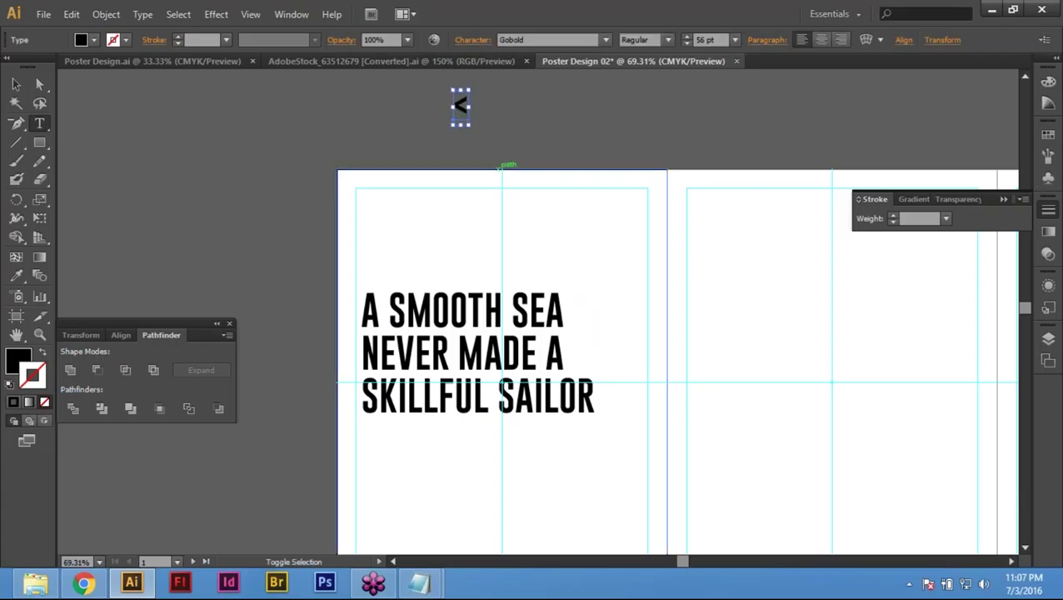
Step: Try the quote at larger and smaller sizes, settling back at 58 pt
left_click(508, 300, "ctrl")
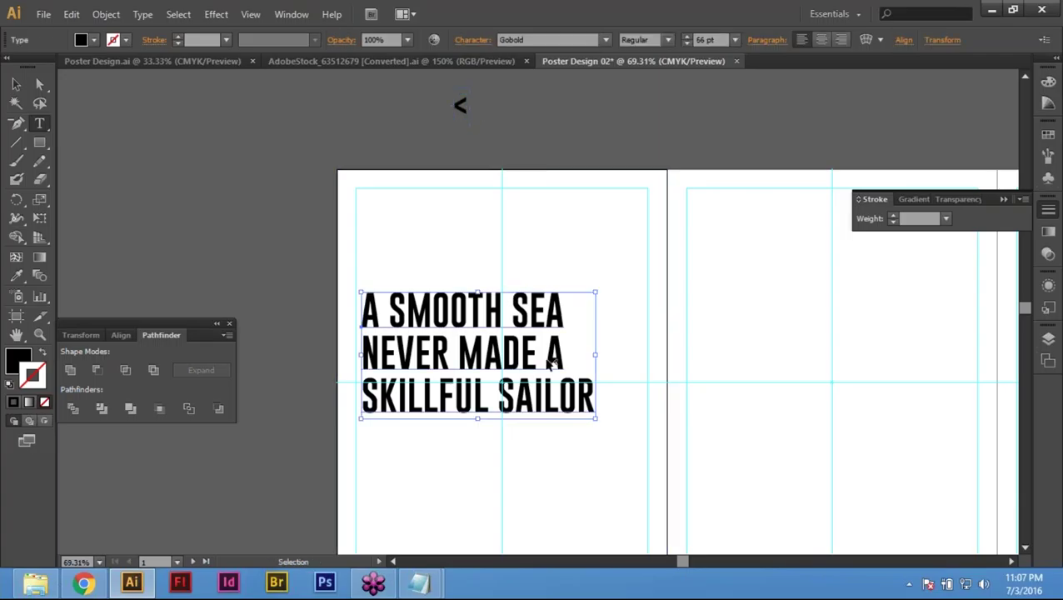
key("ctrl+shift+comma")
key("ctrl+shift+comma")
key("ctrl+shift+comma")
key("ctrl+shift+comma")
key("ctrl+shift+comma")
key("ctrl+shift+period")
key("ctrl+shift+period")
key("ctrl+shift+period")
key("ctrl+shift+period")
key("ctrl+shift+period")
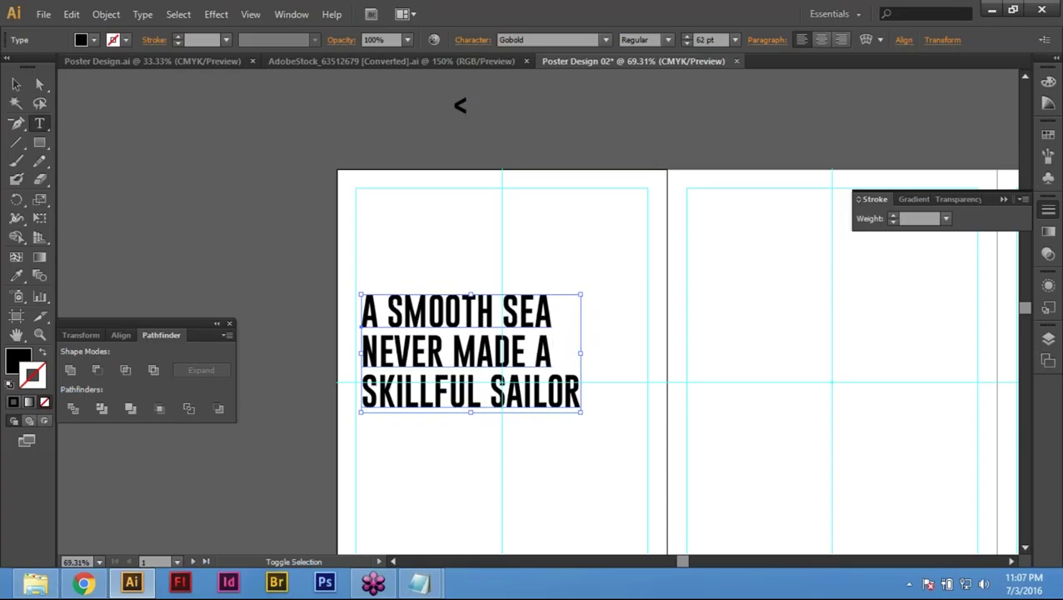
key("ctrl+shift+period")
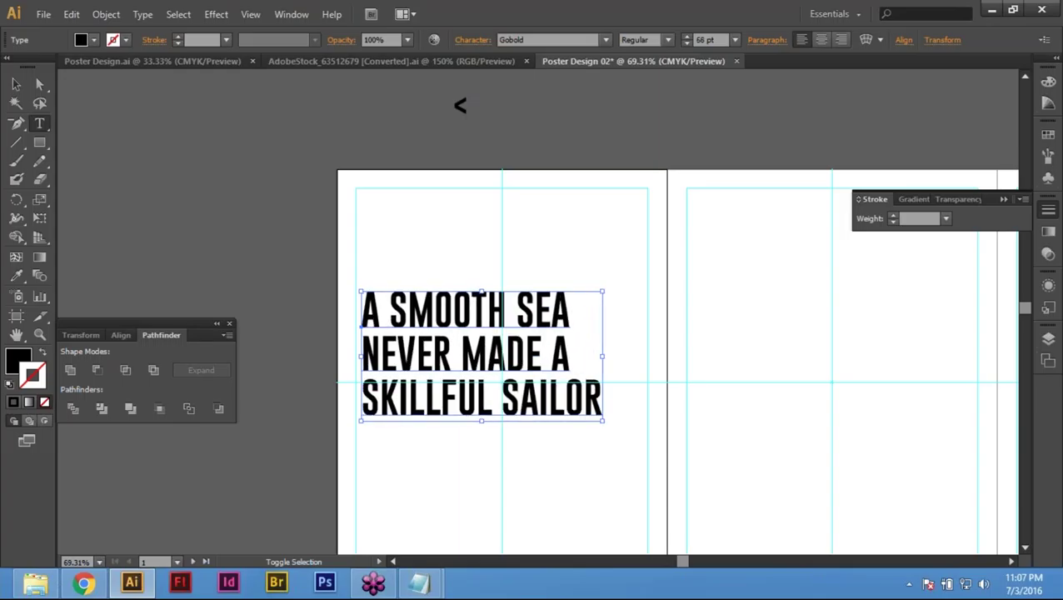
key("ctrl+shift+comma")
key("ctrl+shift+comma")
key("ctrl+shift+comma")
key("ctrl+shift+comma")
key("ctrl+shift+comma")
key("ctrl+shift+comma")
key("ctrl+shift+comma")
key("ctrl+shift+period")
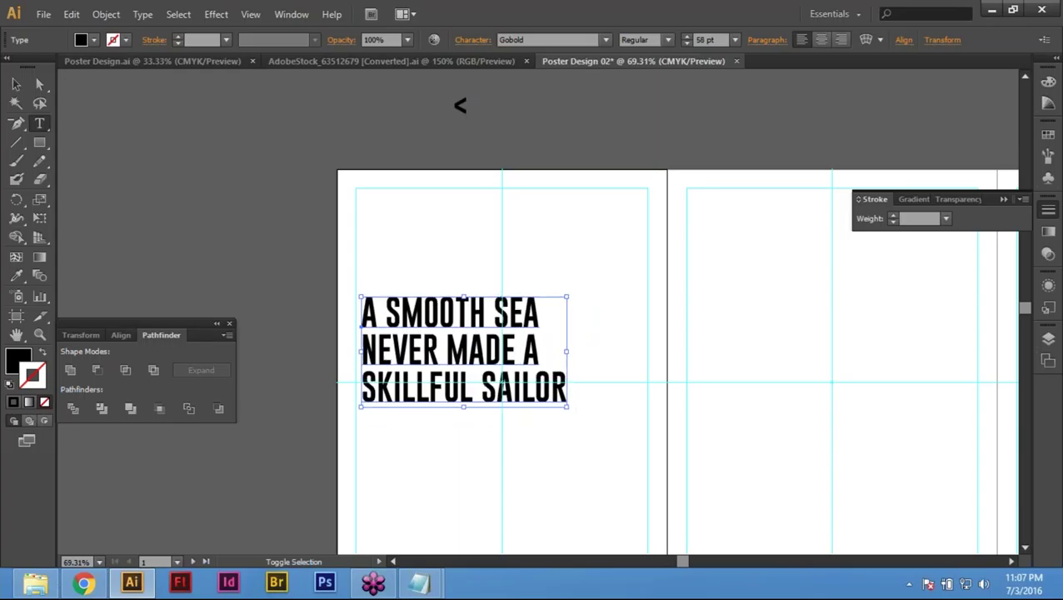
Step: Deselect the quote, pan the artboards, and switch to the AdobeStock anchors document
key("Escape")
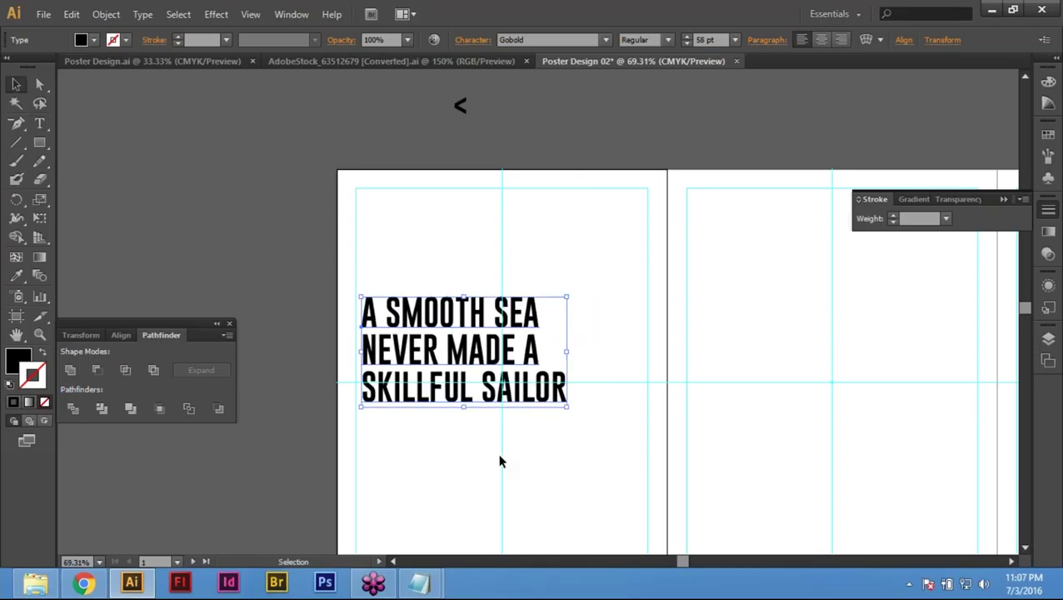
left_click(498, 463)
left_click_drag(498, 463, 530, 435)
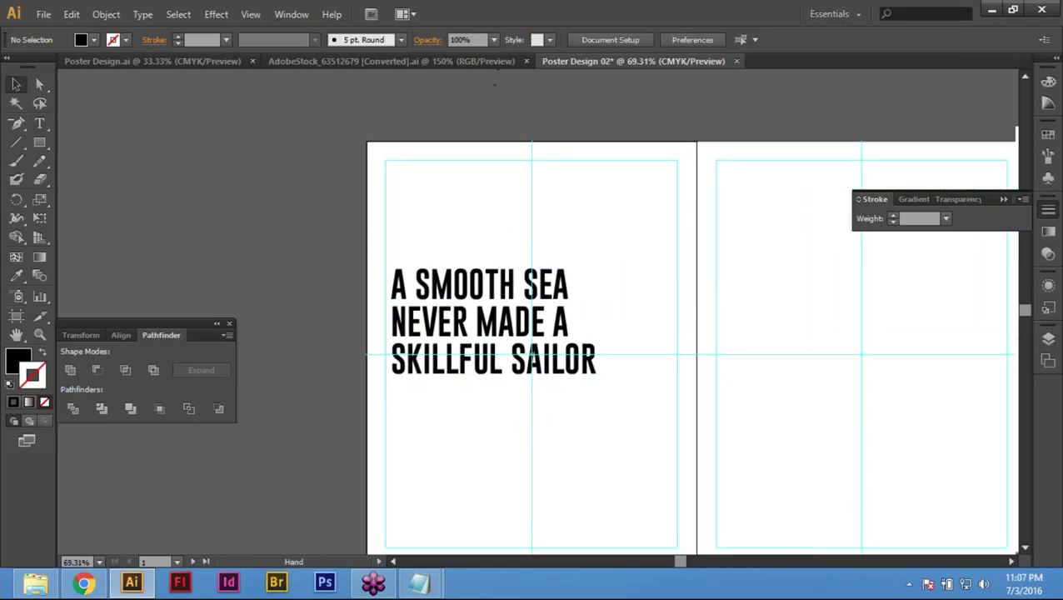
left_click(391, 61)
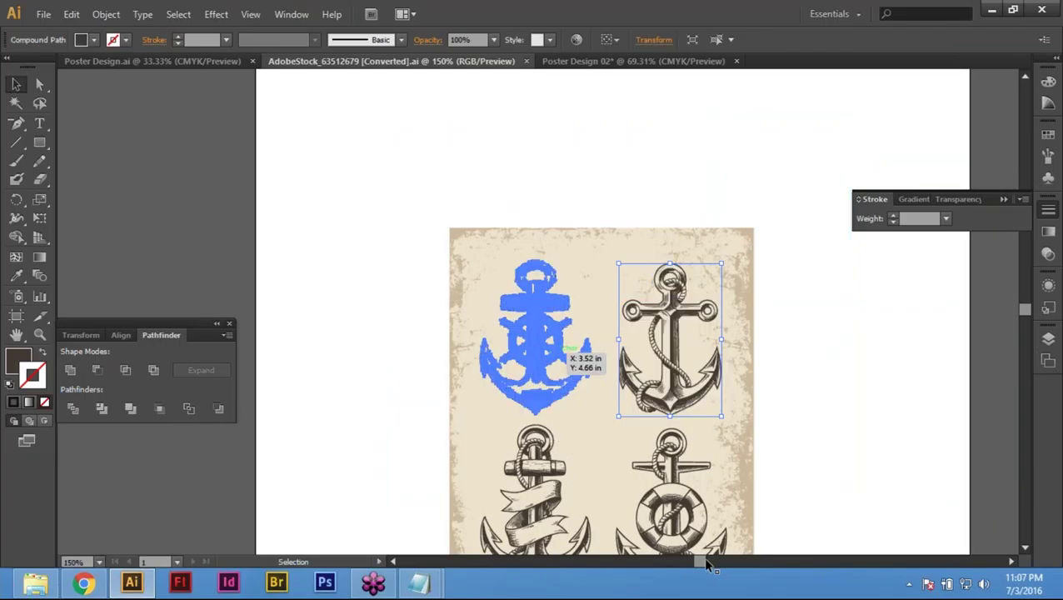
Step: Drag the ship-wheel anchor onto the poster, enlarge it, and move it toward the quote
left_click(646, 434)
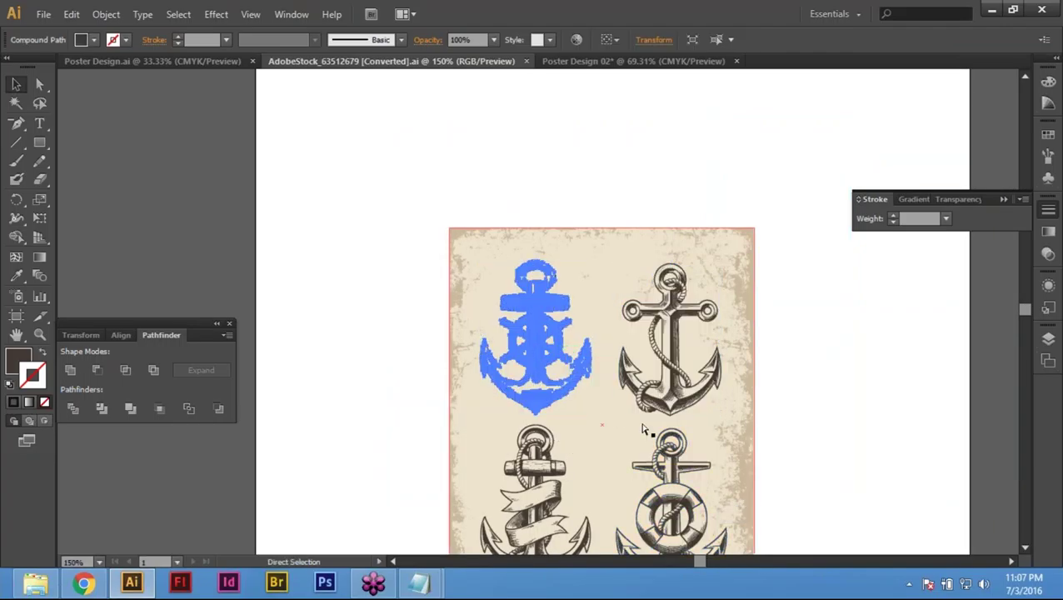
key("v")
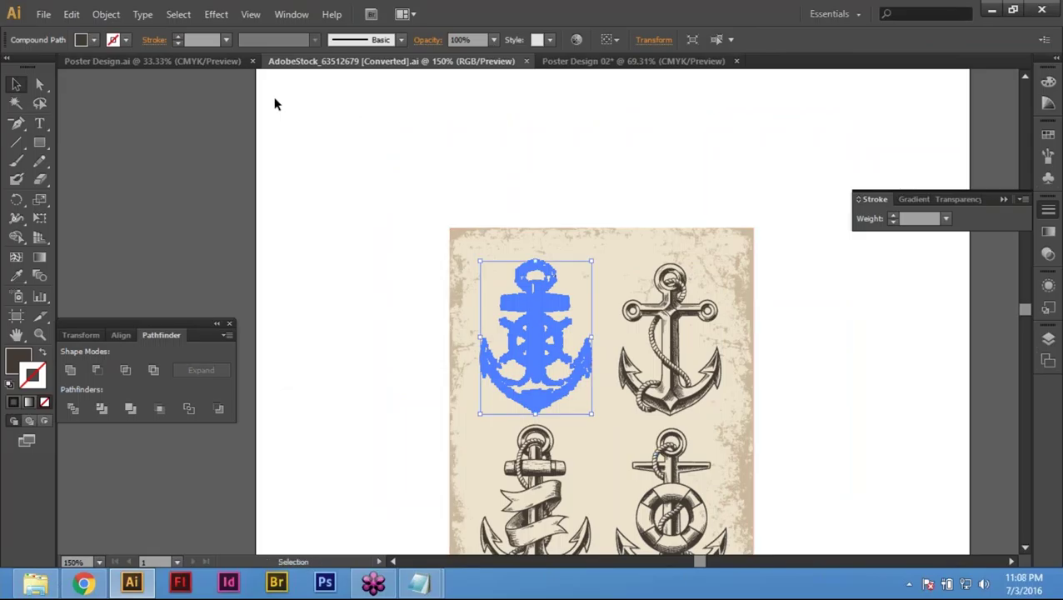
left_click(608, 60)
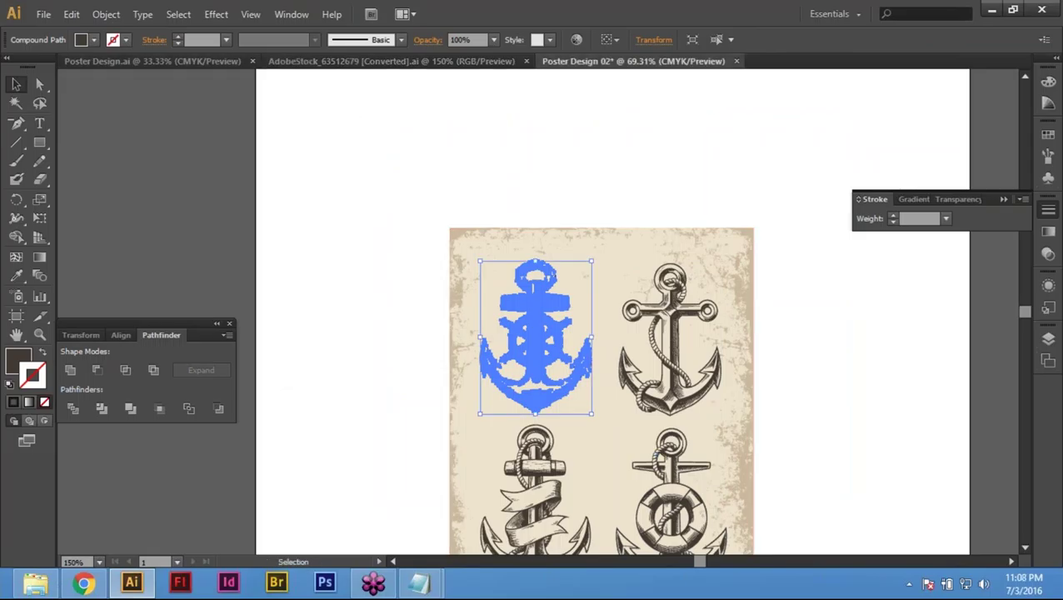
left_click_drag(608, 61, 538, 310)
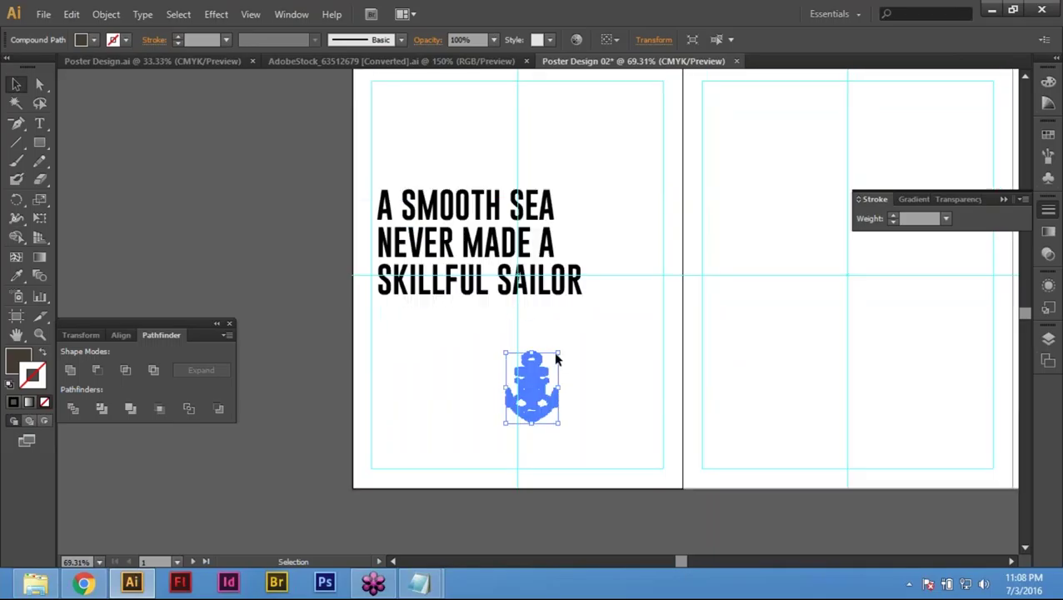
left_click_drag(562, 348, 609, 283)
left_click_drag(531, 353, 396, 151)
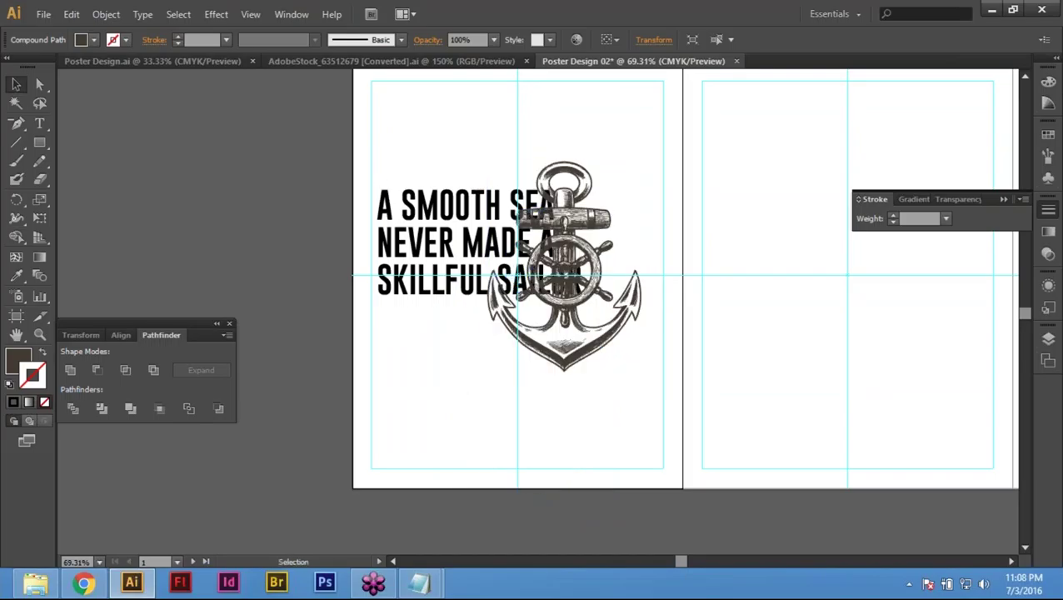
Step: Shrink the quote from 58 pt to 48 pt and right-align its lines
left_click(480, 285)
key("r")
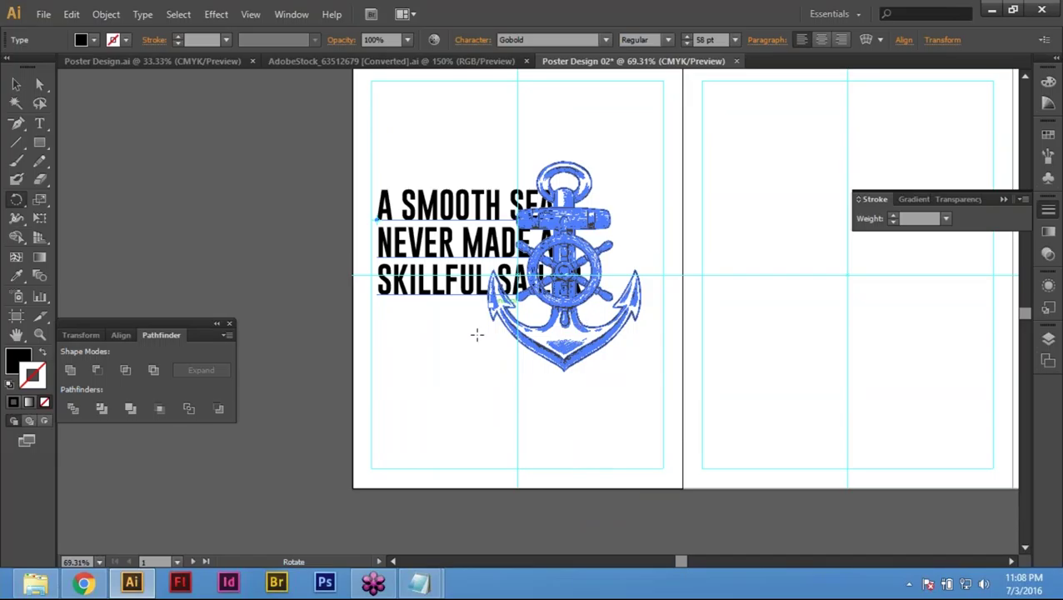
key("v")
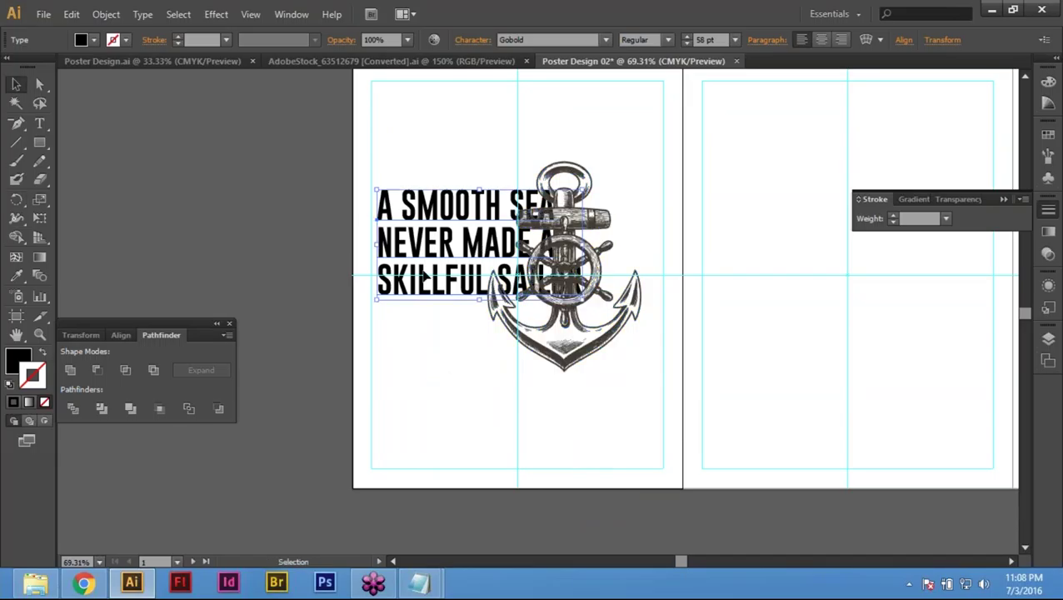
key("a")
key("ctrl")
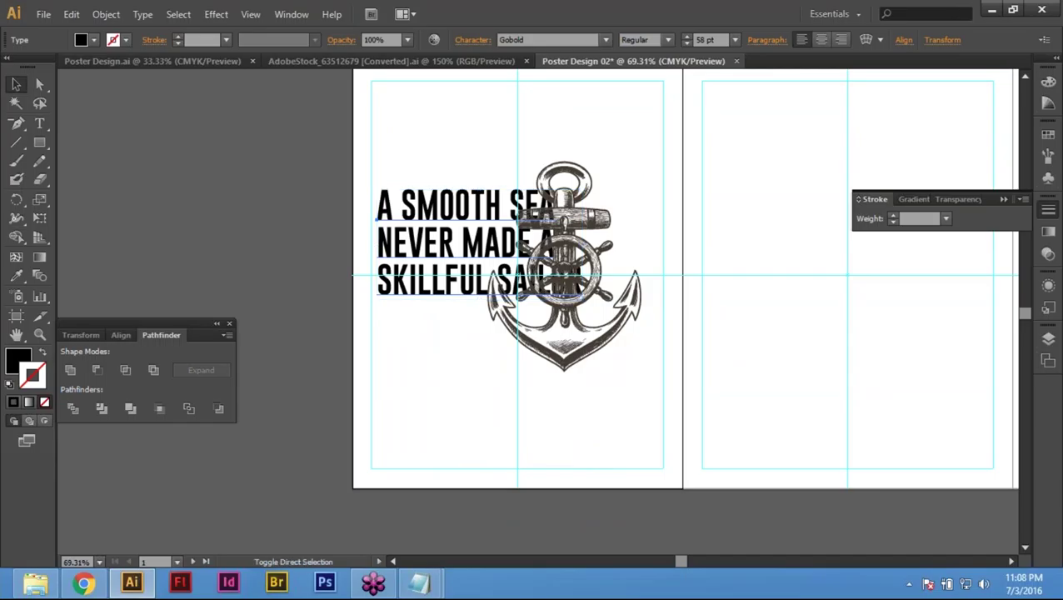
key("ctrl+shift+comma")
key("ctrl+shift+comma")
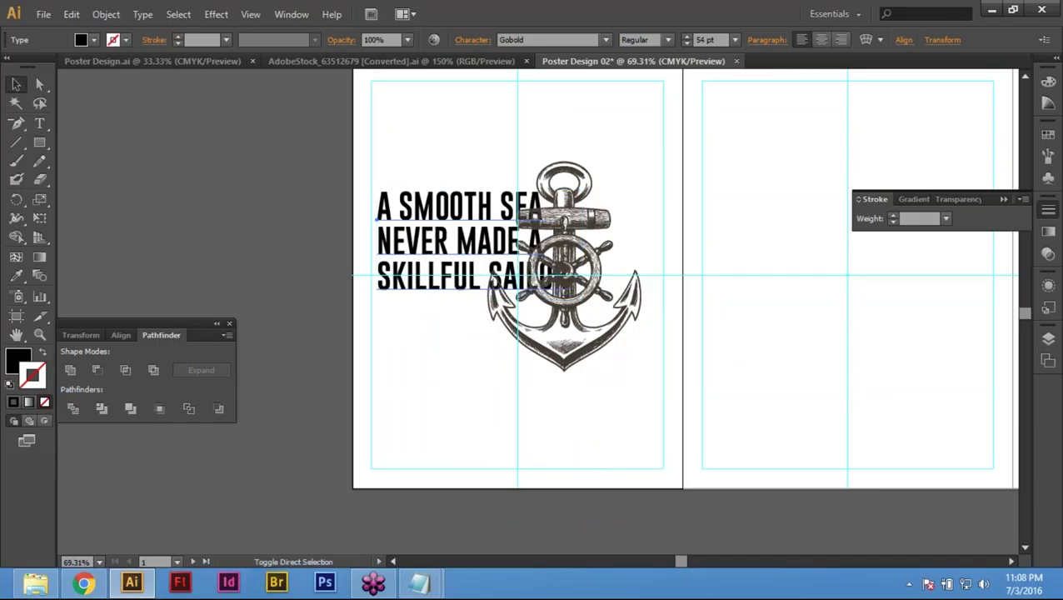
key("ctrl+shift+comma")
key("ctrl+shift+comma")
key("ctrl+shift+comma")
key("ctrl+shift+comma")
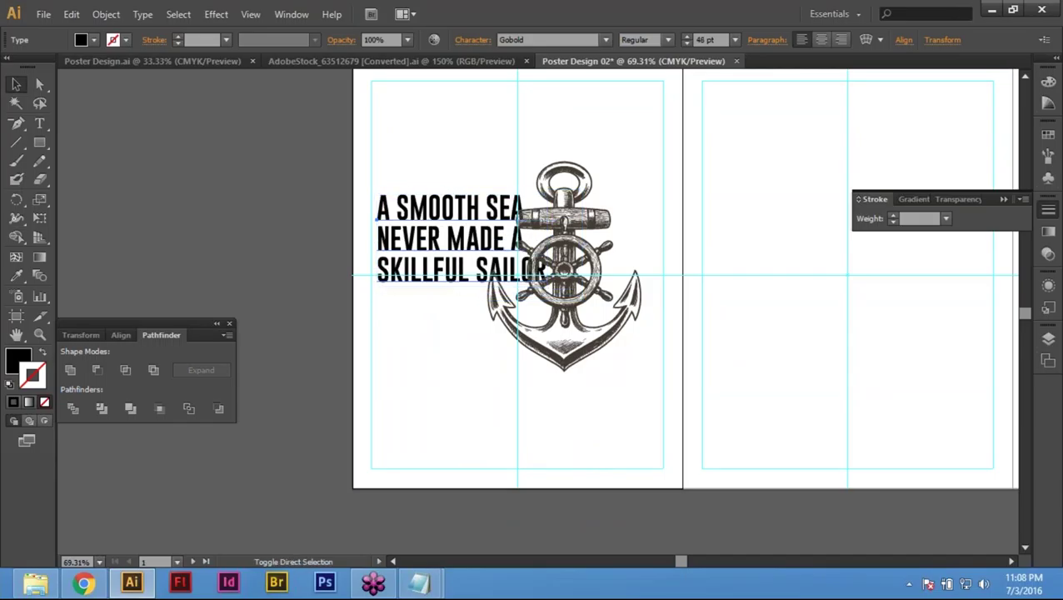
key("ctrl+shift+r")
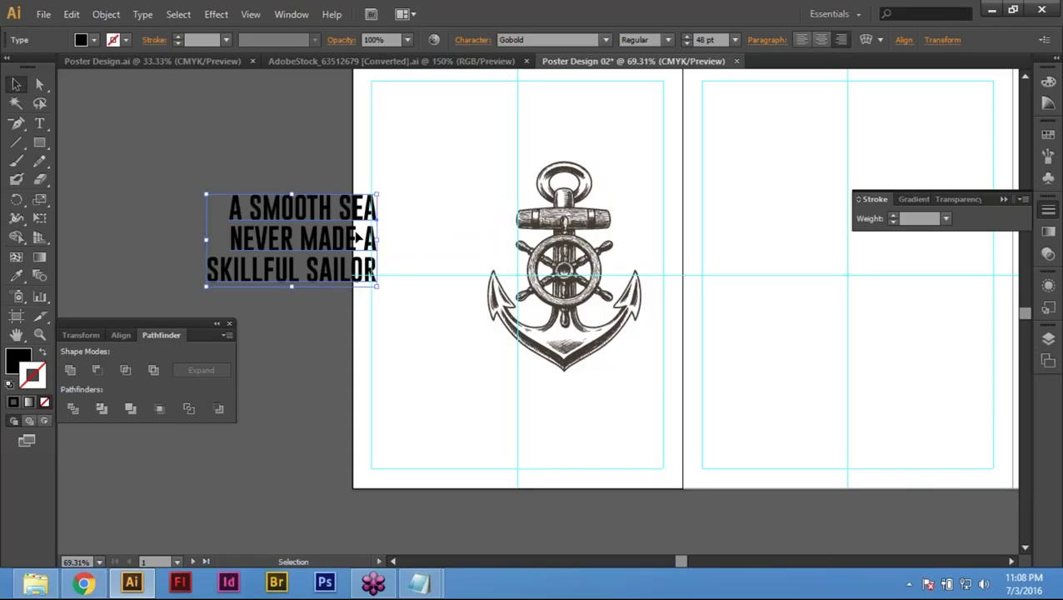
Step: Move the quote above the anchor, then select both the quote and anchor
left_click_drag(341, 249, 607, 123)
key("space")
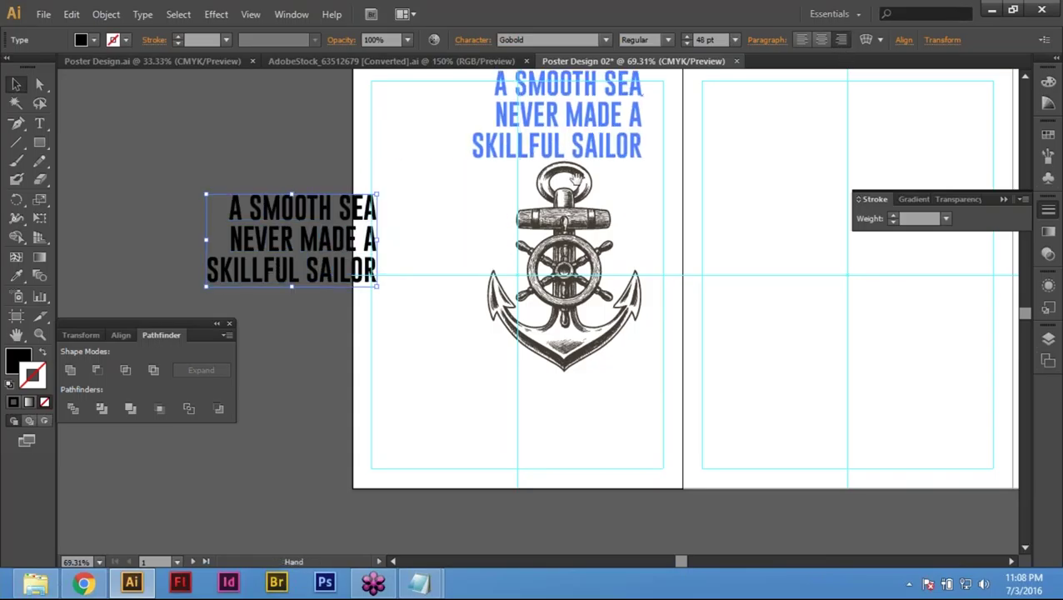
left_click_drag(575, 177, 472, 73)
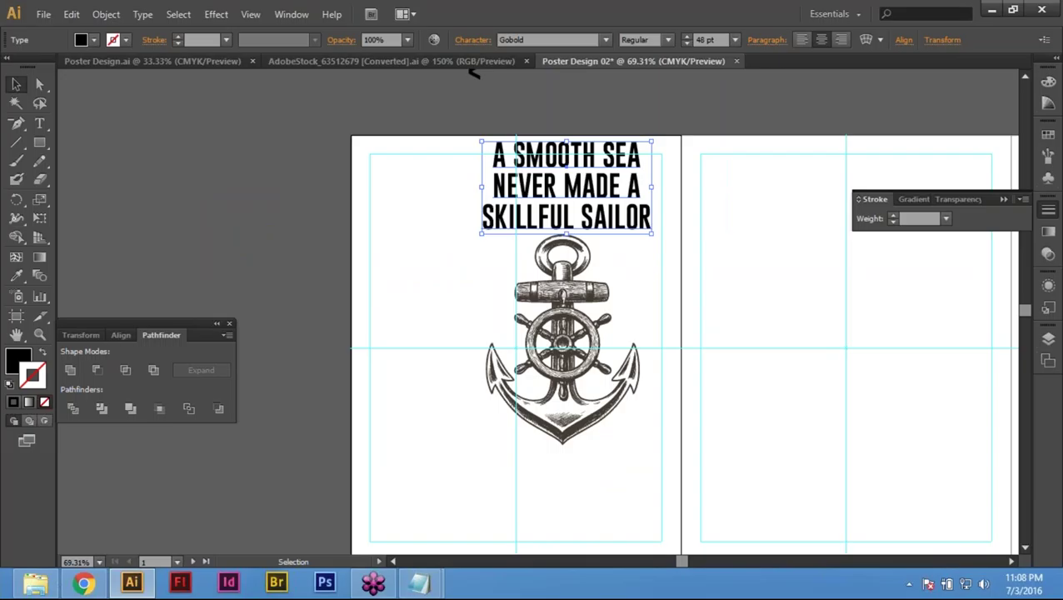
key("ctrl+a")
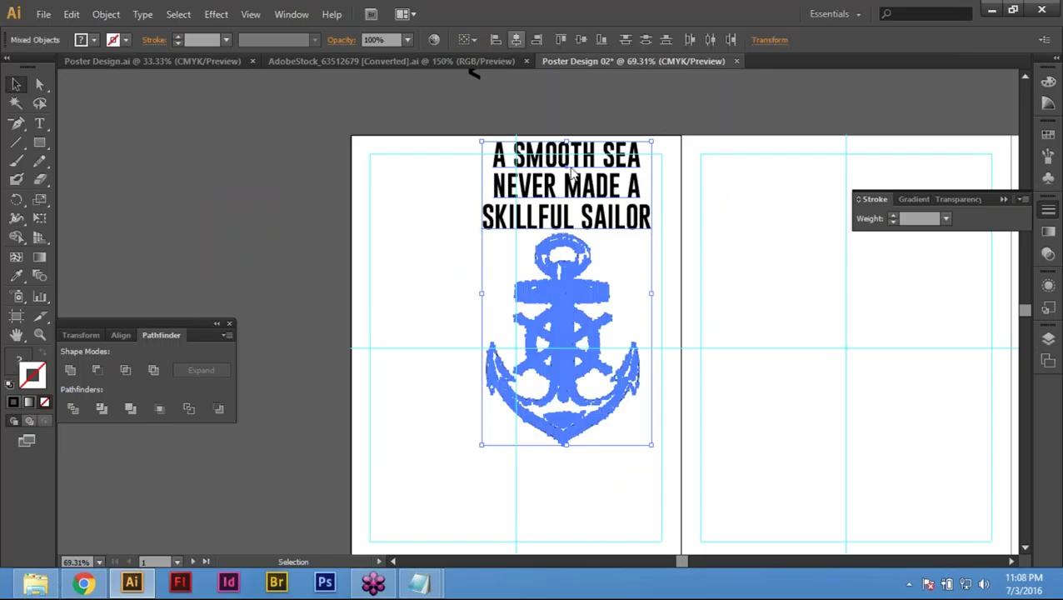
Step: Centre the quote and anchor horizontally and move both lower on the page
left_click(516, 40)
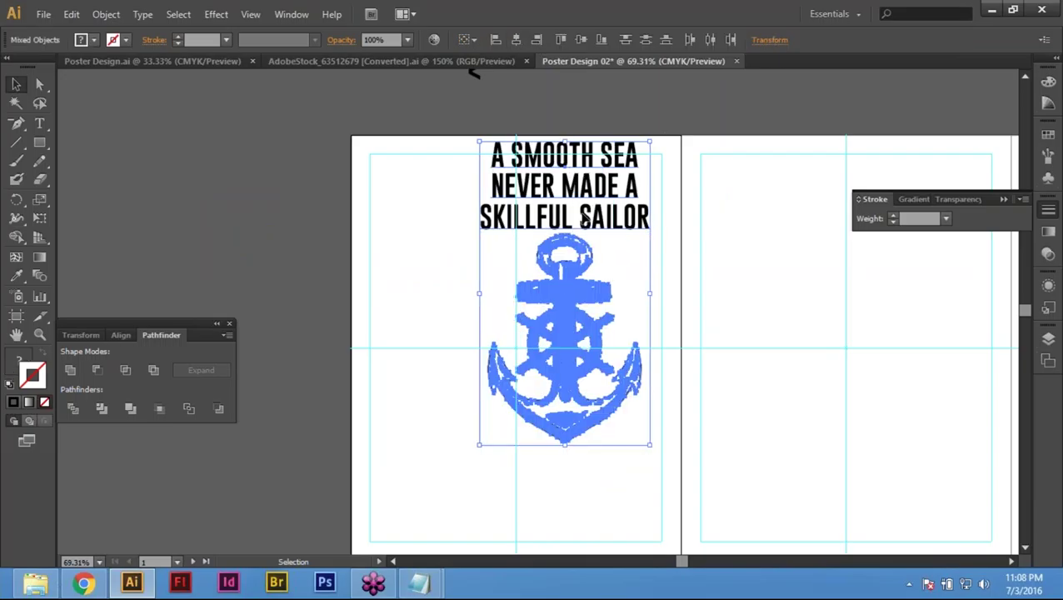
left_click_drag(585, 218, 629, 321)
scroll(630, 320, "down", 2)
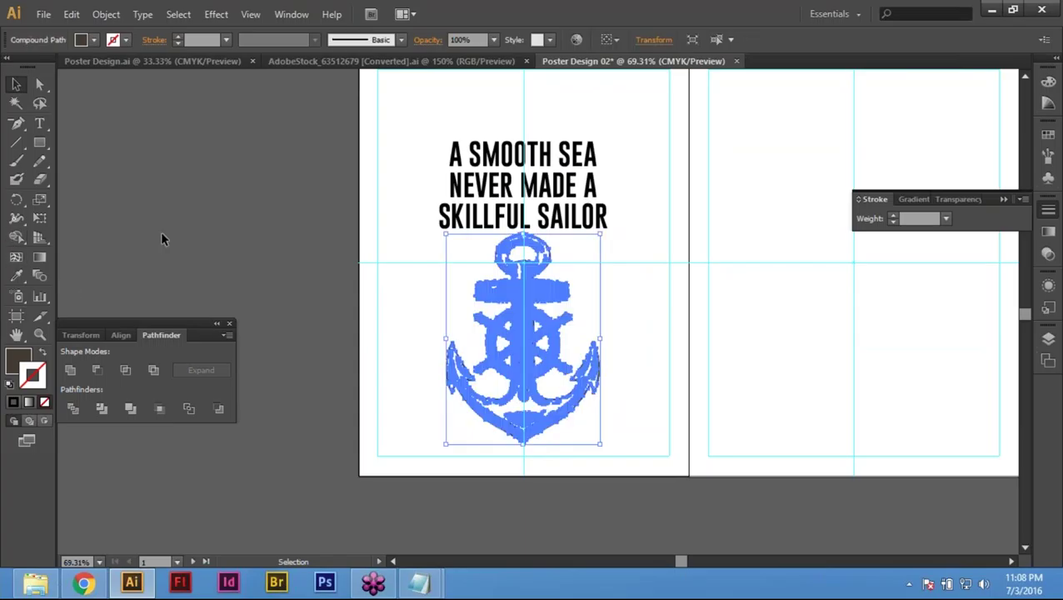
Step: Scale the anchor uniformly to 60%
left_click(43, 198)
left_click(582, 317, "alt")
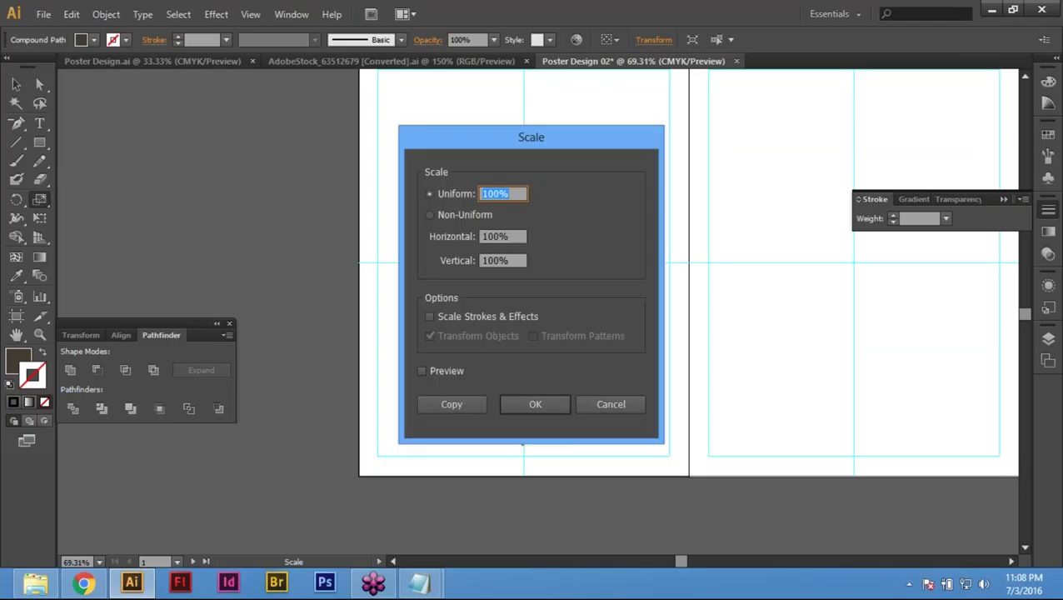
type("60")
key("Return")
key("v")
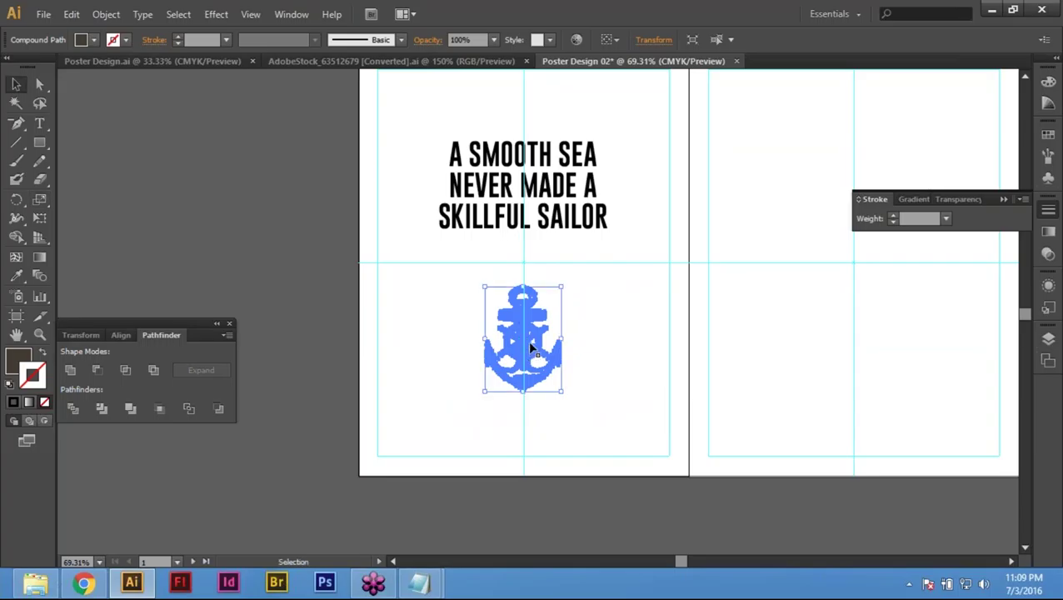
key("Return")
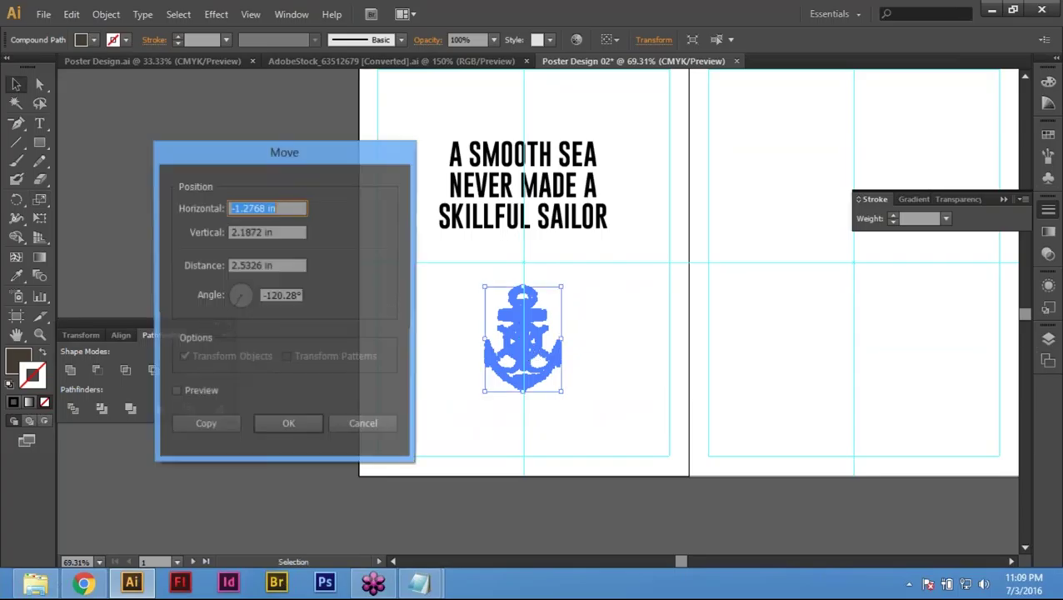
left_click(354, 425)
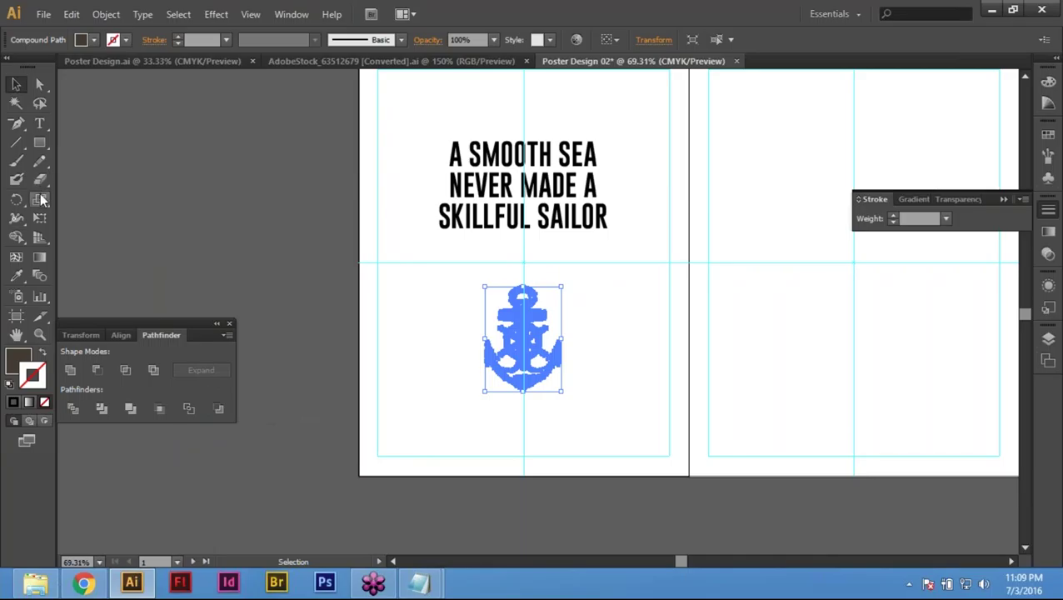
Step: Scale the anchor up 120% and nudge it down just below the quote
key("s")
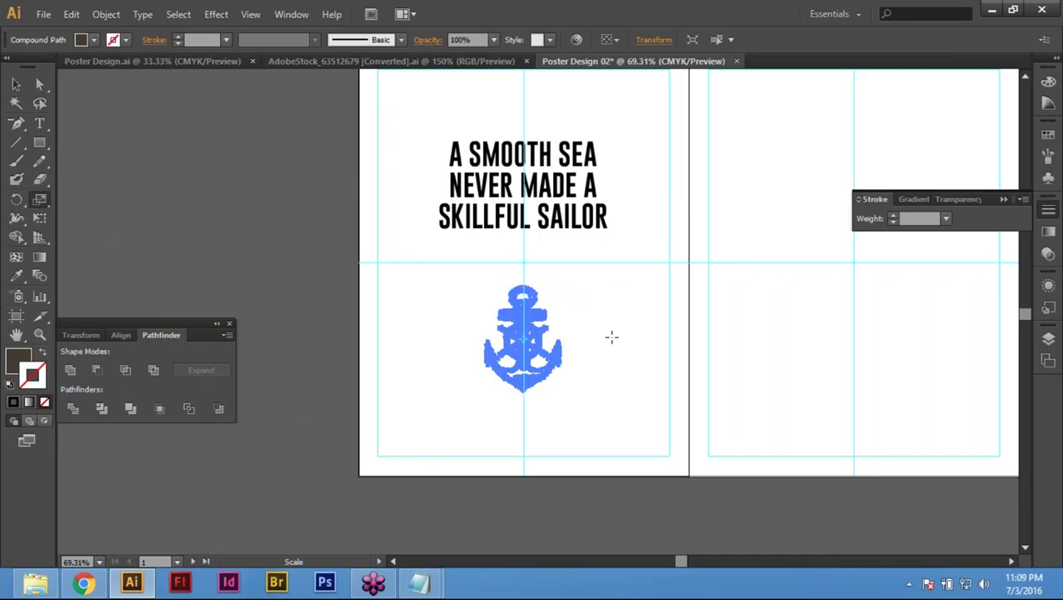
key("Return")
type("120")
key("Return")
key("v")
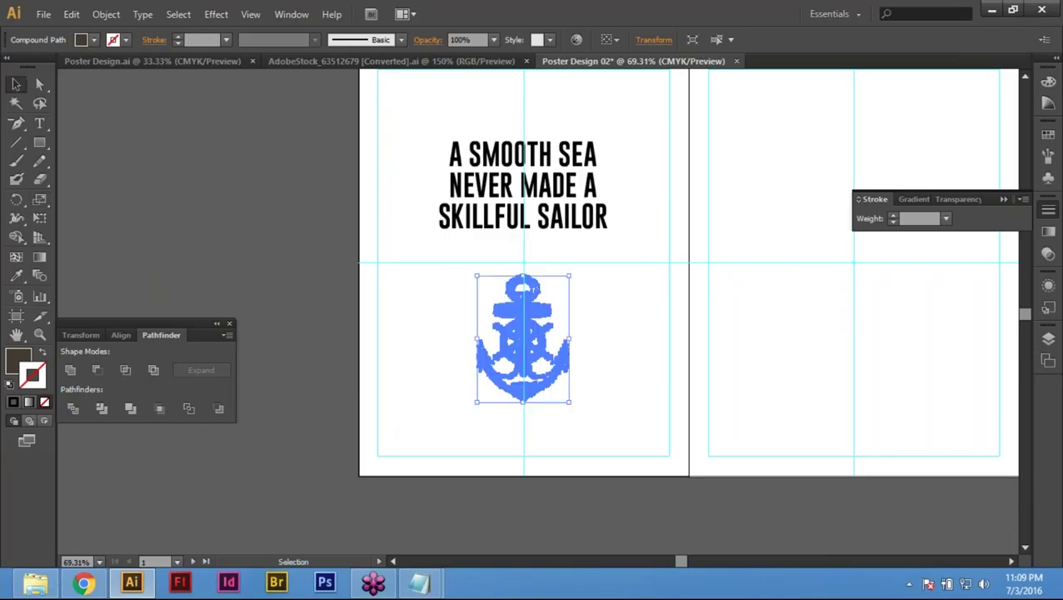
key("shift+Down")
key("shift+Down")
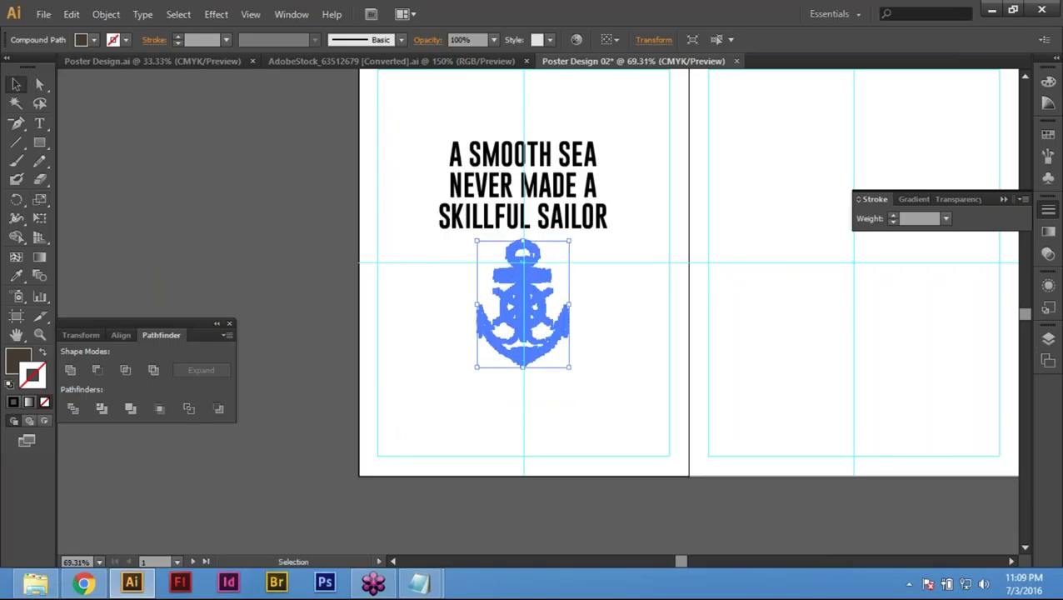
key("shift+Down")
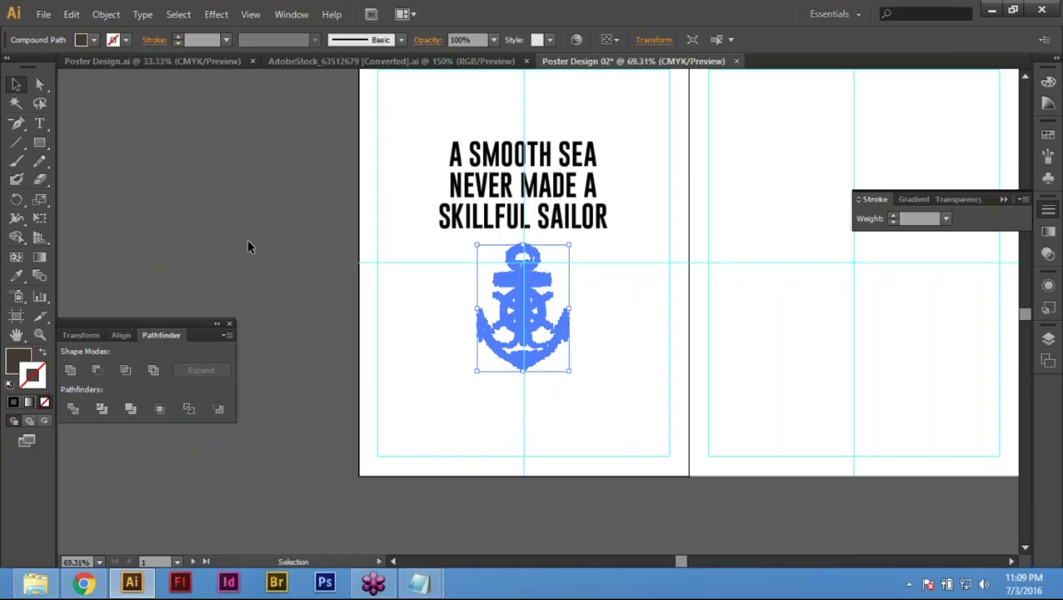
Step: Deselect the anchor and recentre the view on the page
left_click(320, 277)
left_click_drag(320, 277, 300, 310)
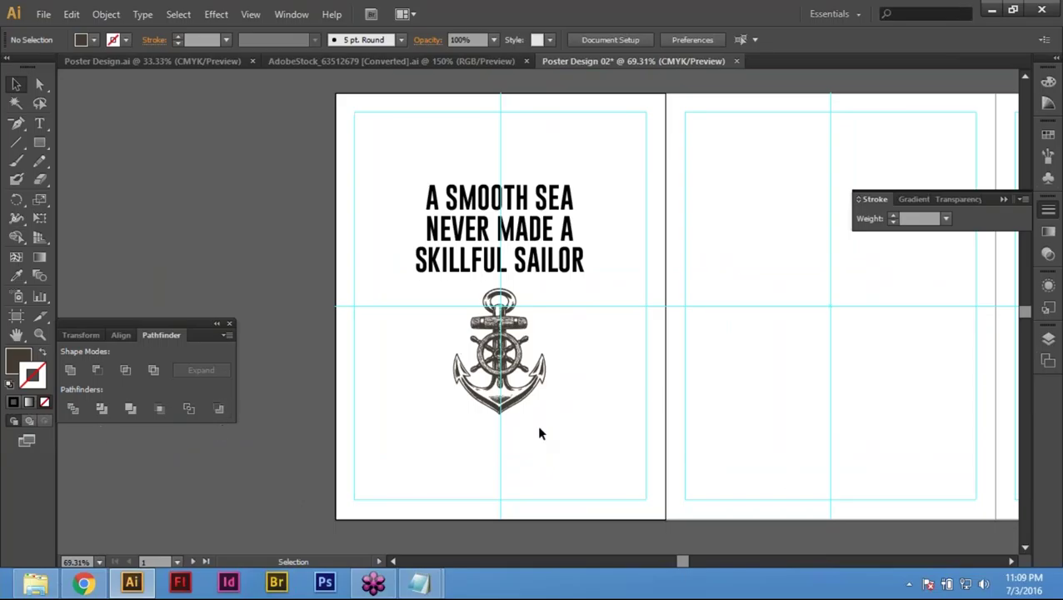
left_click(44, 15)
Step: Place the sea.jpg photo onto the poster
key("Escape")
left_click(45, 14)
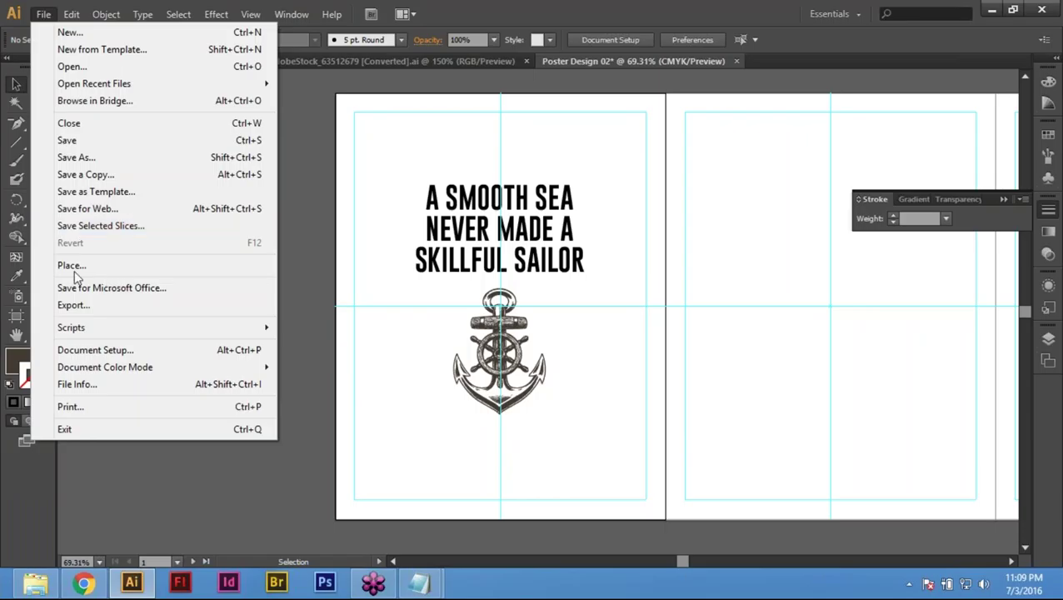
left_click(73, 266)
double_click(133, 108)
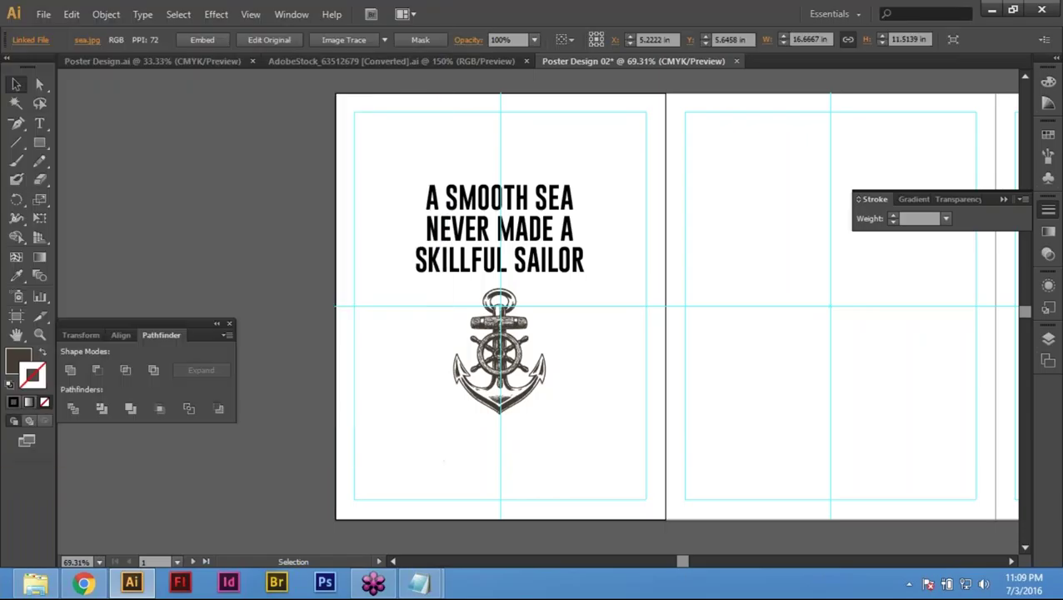
key("Delete")
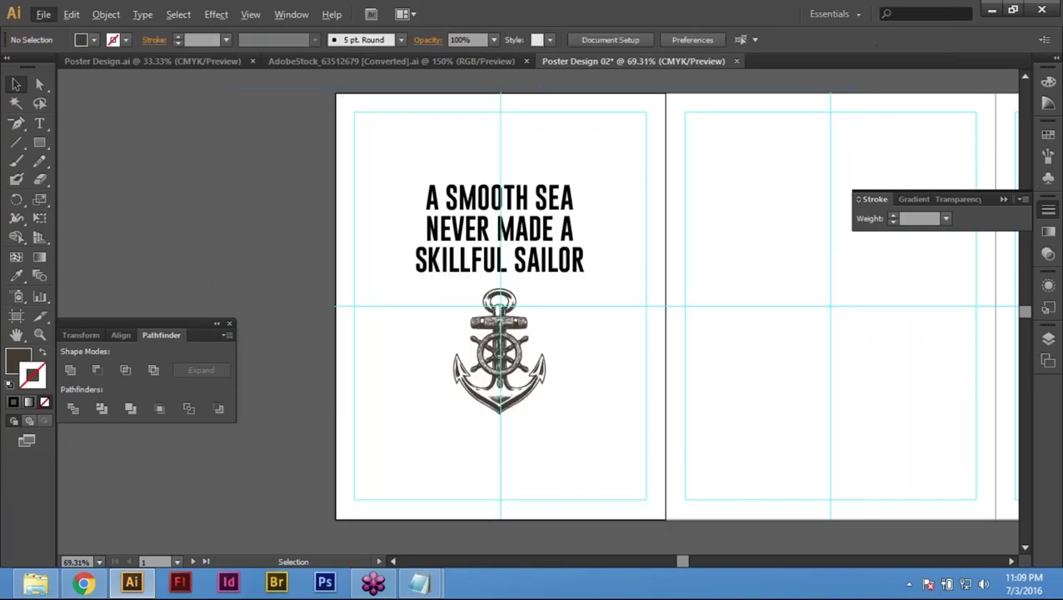
double_click(127, 103)
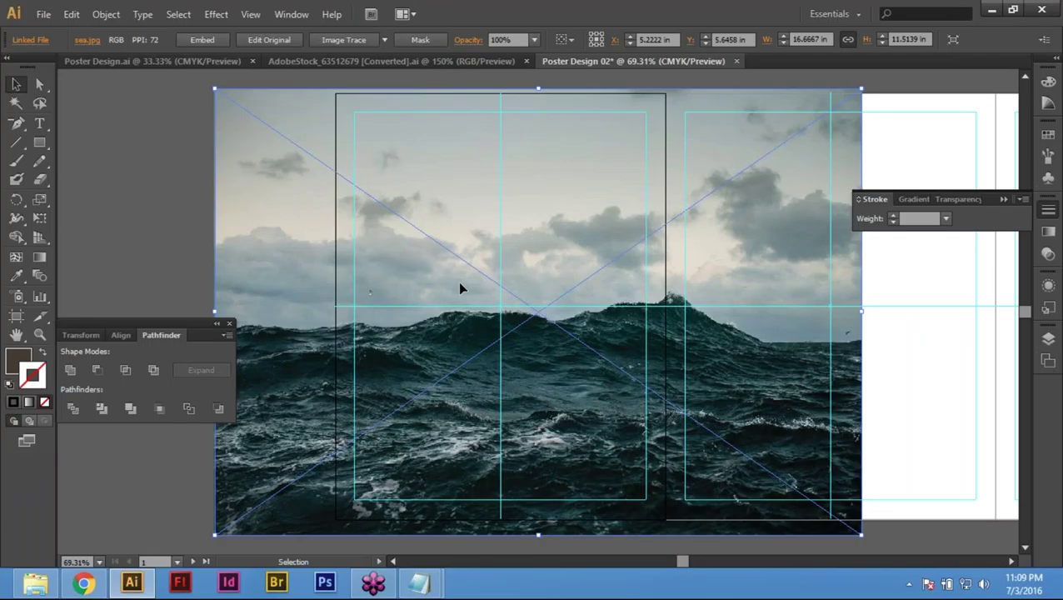
Step: Move the sea photo down-right and top-align it with the page background
left_click_drag(457, 281, 610, 344)
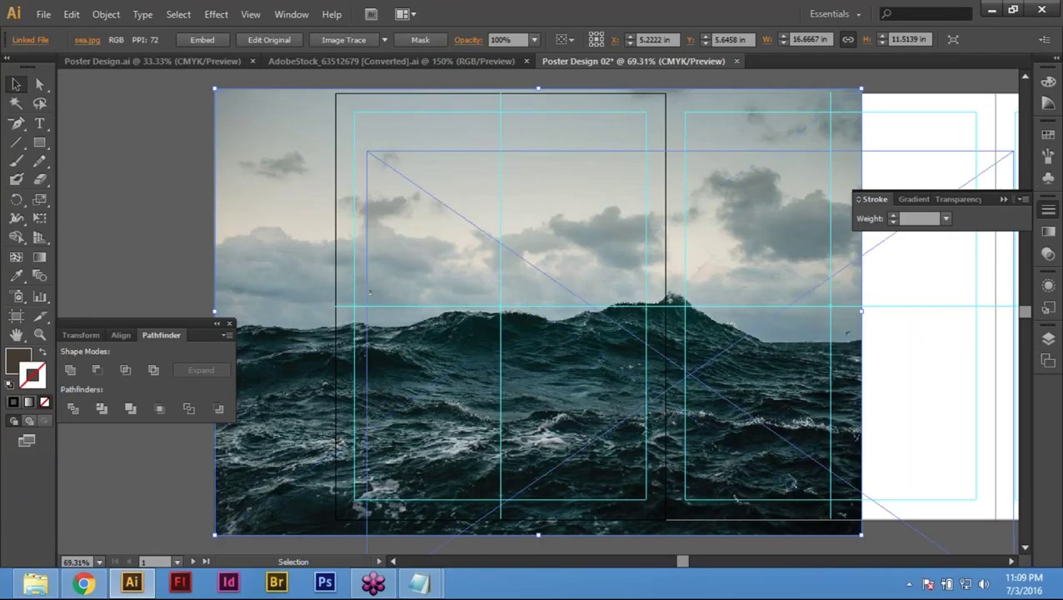
left_click_drag(369, 292, 574, 376)
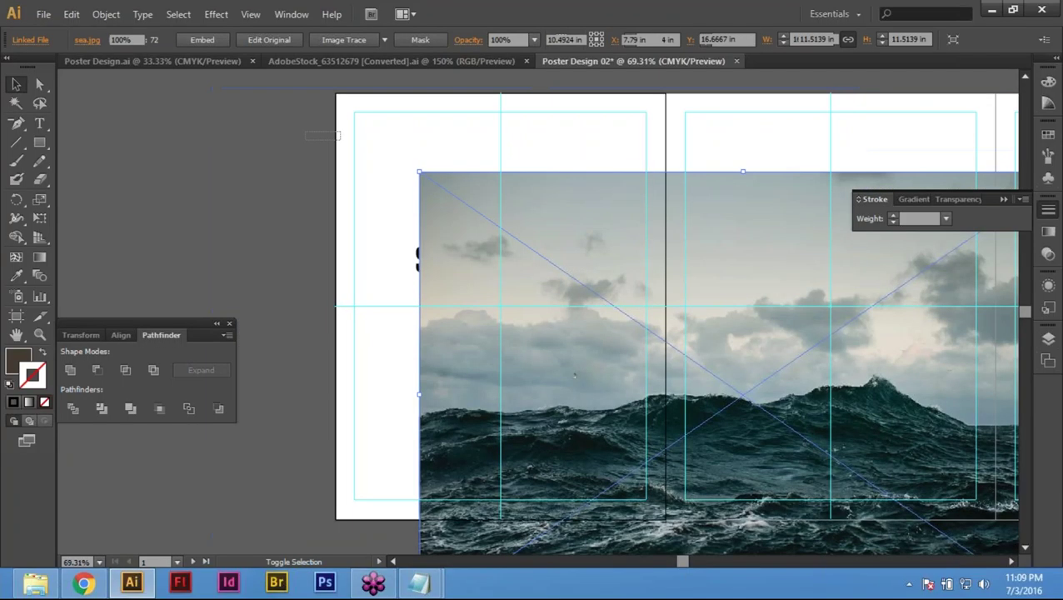
left_click_drag(288, 129, 437, 102)
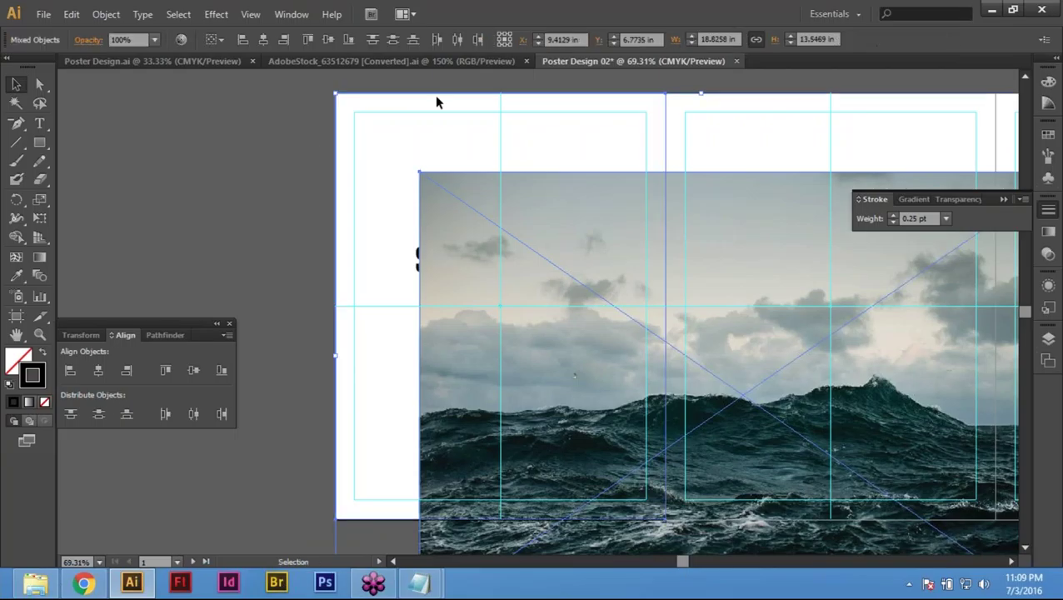
left_click(308, 42)
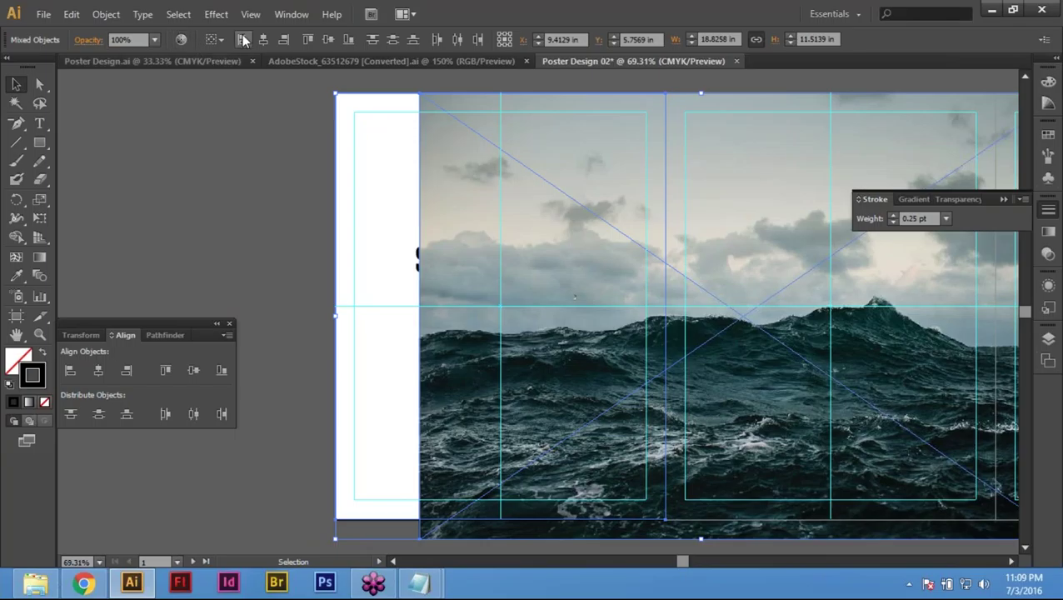
Step: Align the sea photo's left edge to the page and send it to the back
left_click(243, 40)
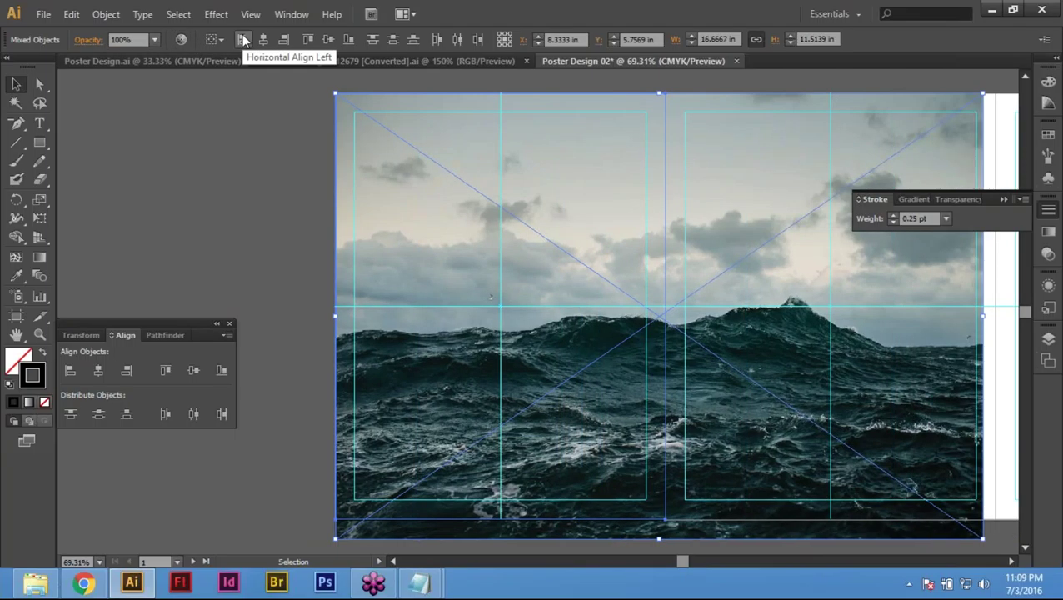
key("ctrl+shift+a")
right_click(479, 286)
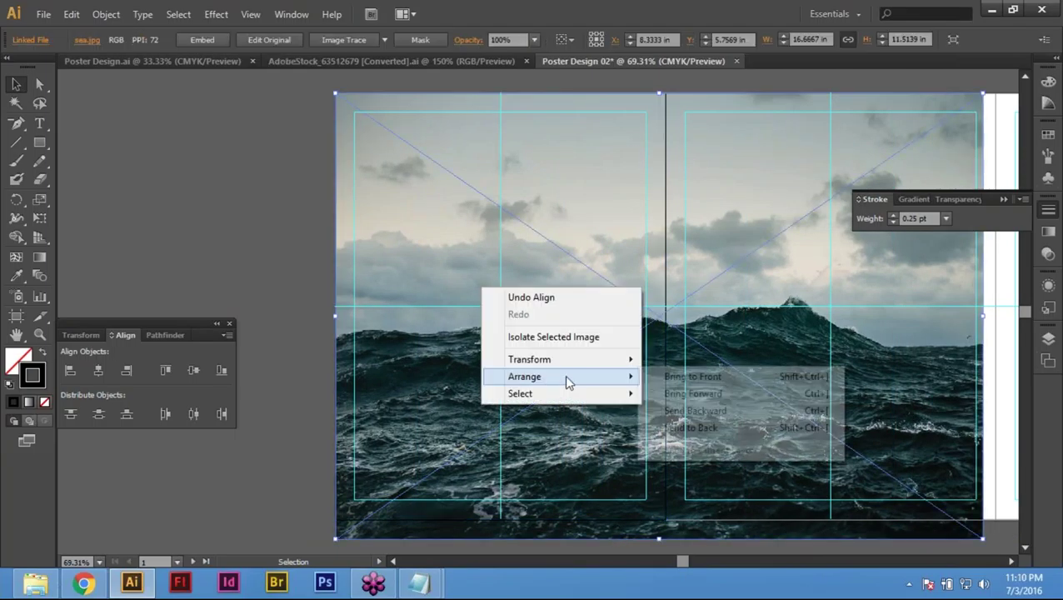
left_click(683, 429)
key("ctrl+shift+a")
right_click(459, 268)
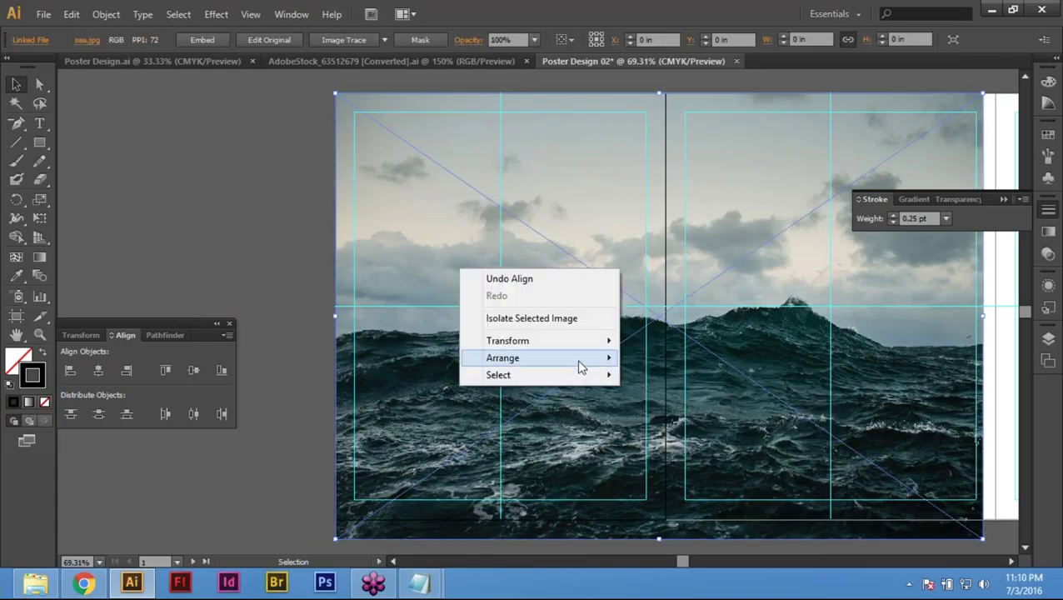
mouse_move(595, 362)
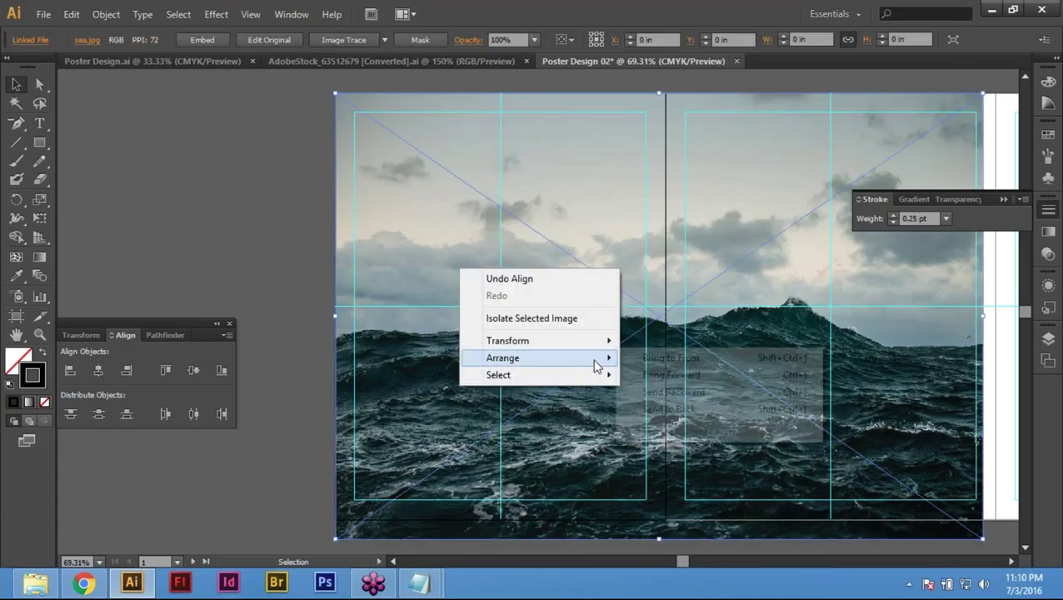
left_click(703, 415)
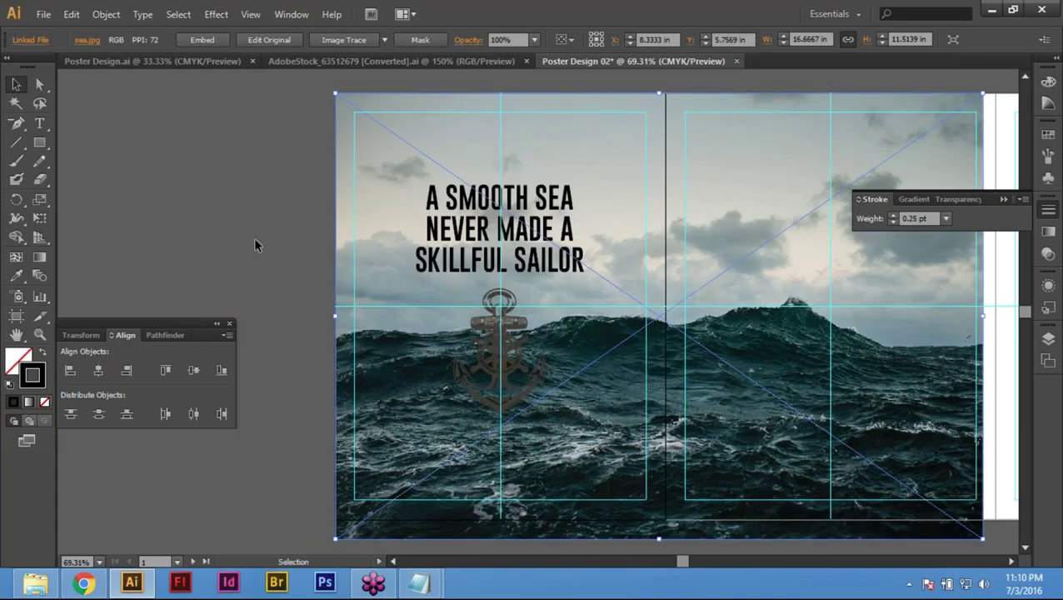
Step: Shift the sea photo left so it covers the whole first artboard
left_click(223, 204)
left_click(461, 430)
key("shift+Left")
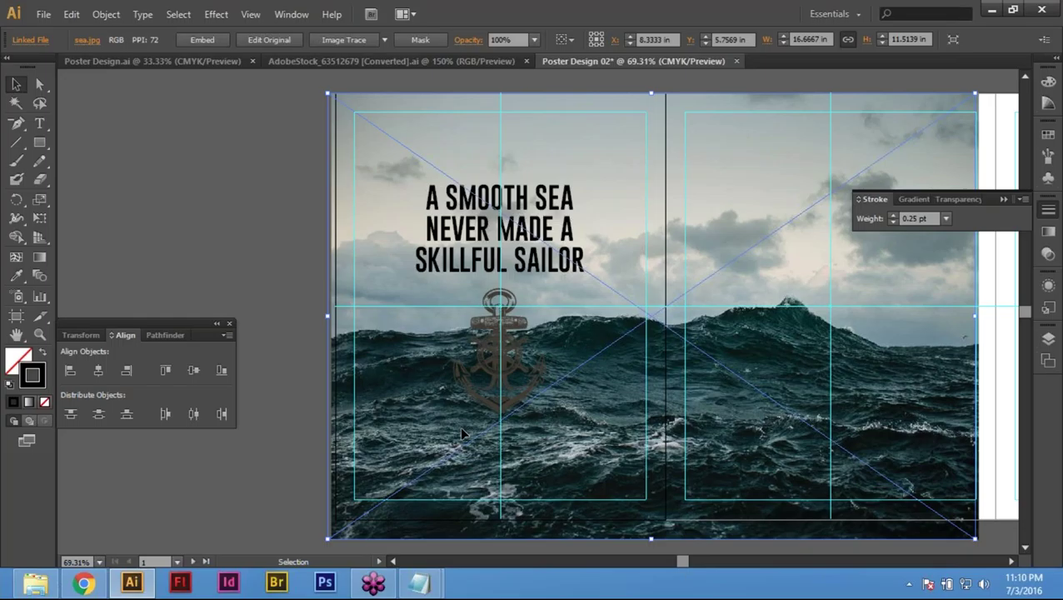
left_click_drag(463, 433, 460, 434)
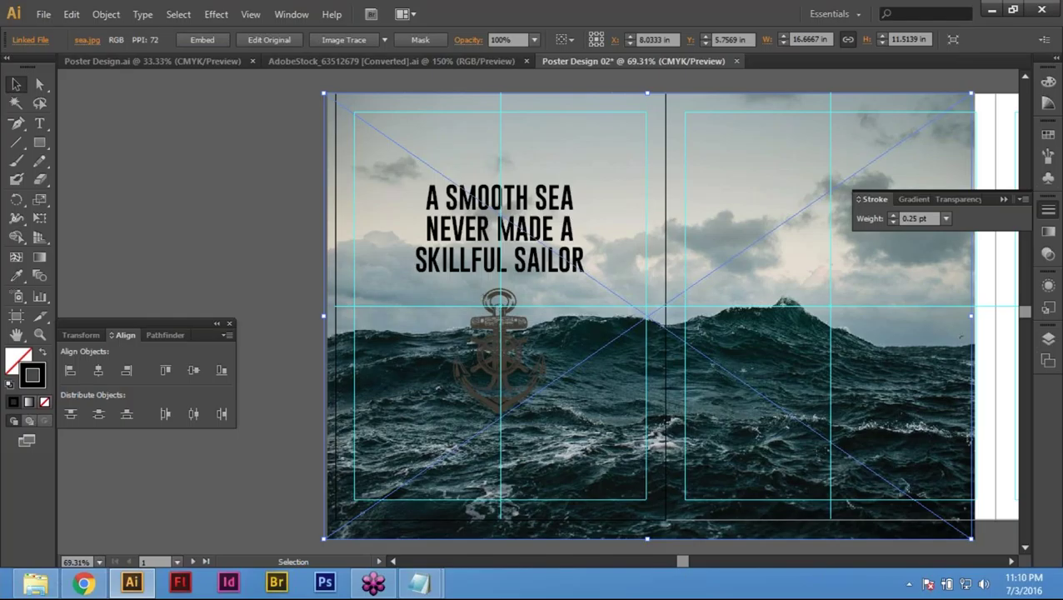
left_click_drag(628, 346, 593, 347)
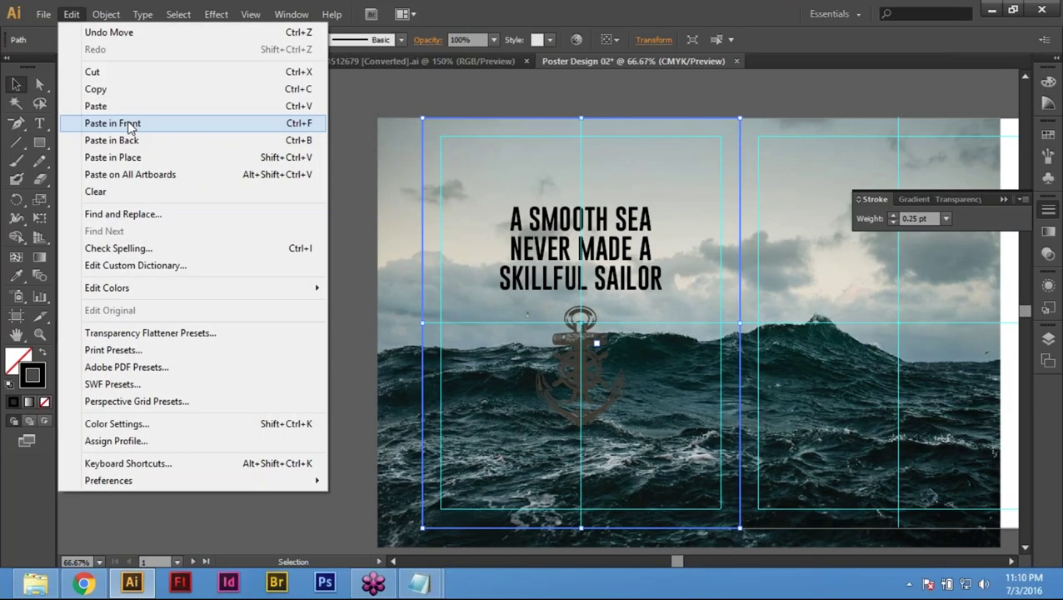
left_click(66, 123)
Step: Clip the sea photo to the pasted page rectangle with a clipping mask
left_click(758, 454, "shift")
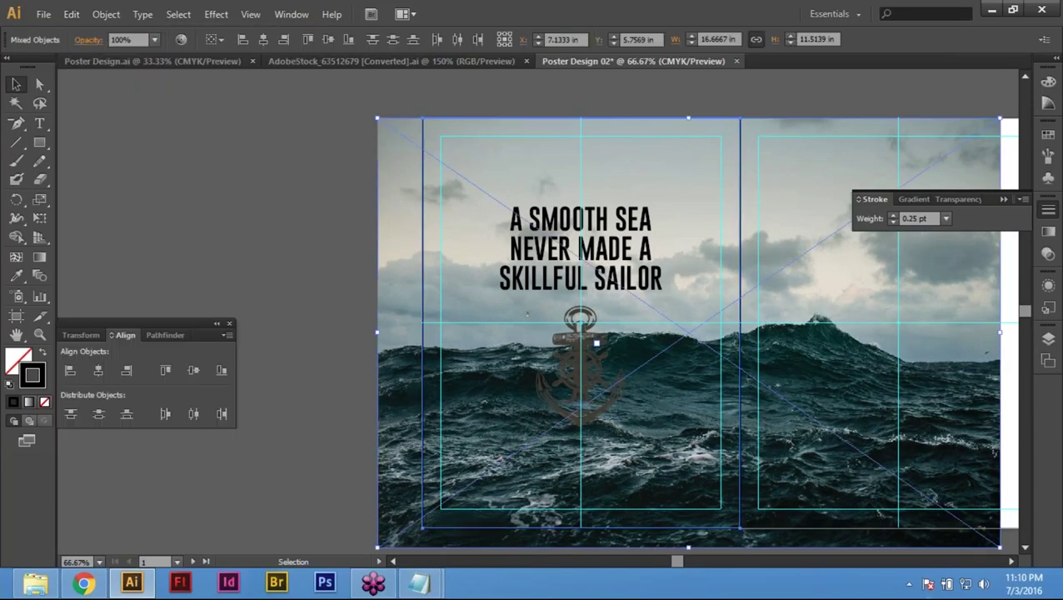
left_click(83, 15)
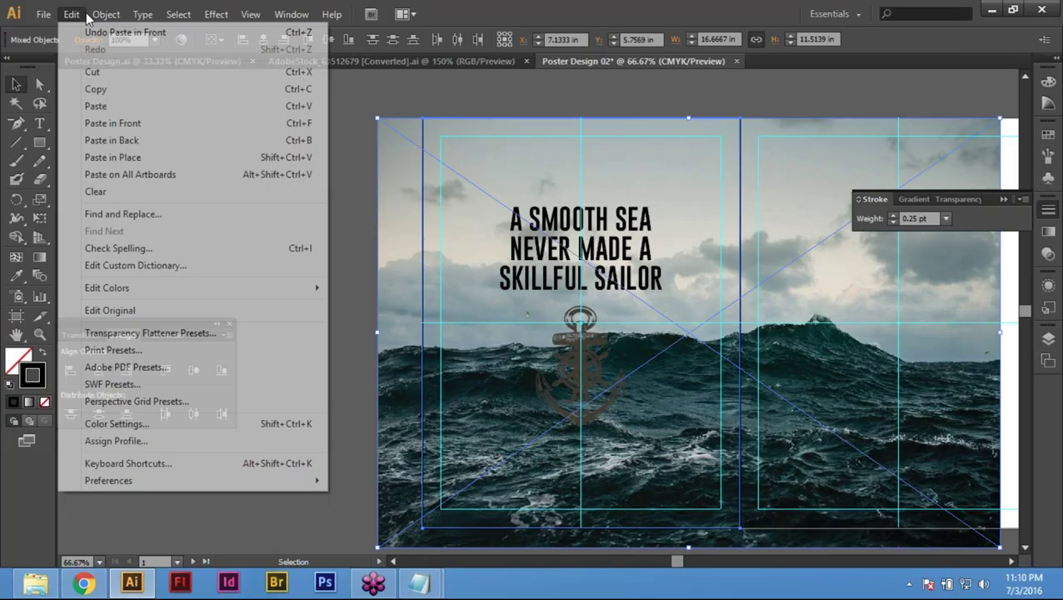
mouse_move(91, 17)
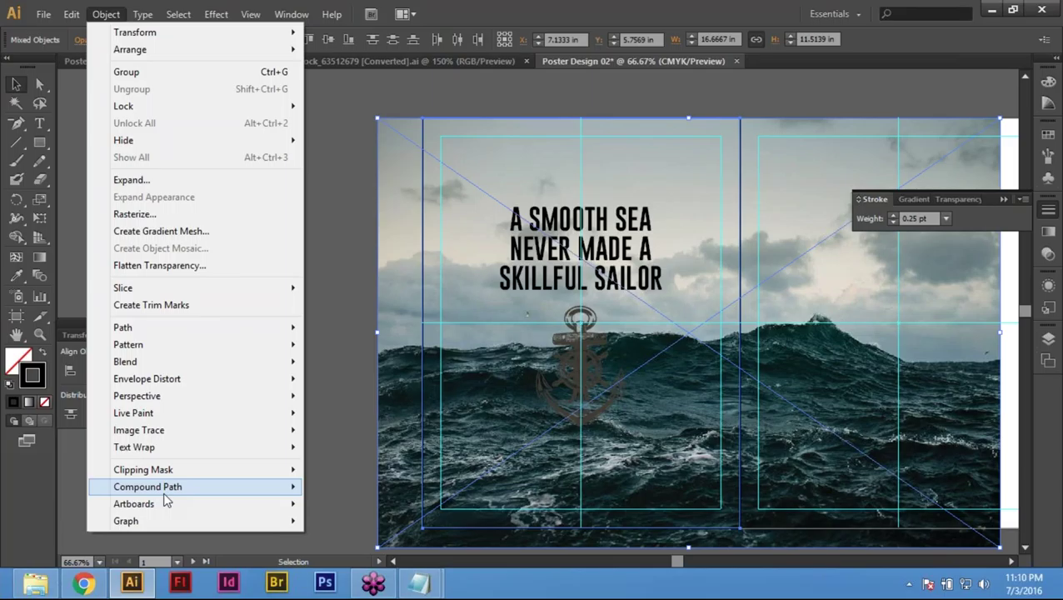
mouse_move(200, 470)
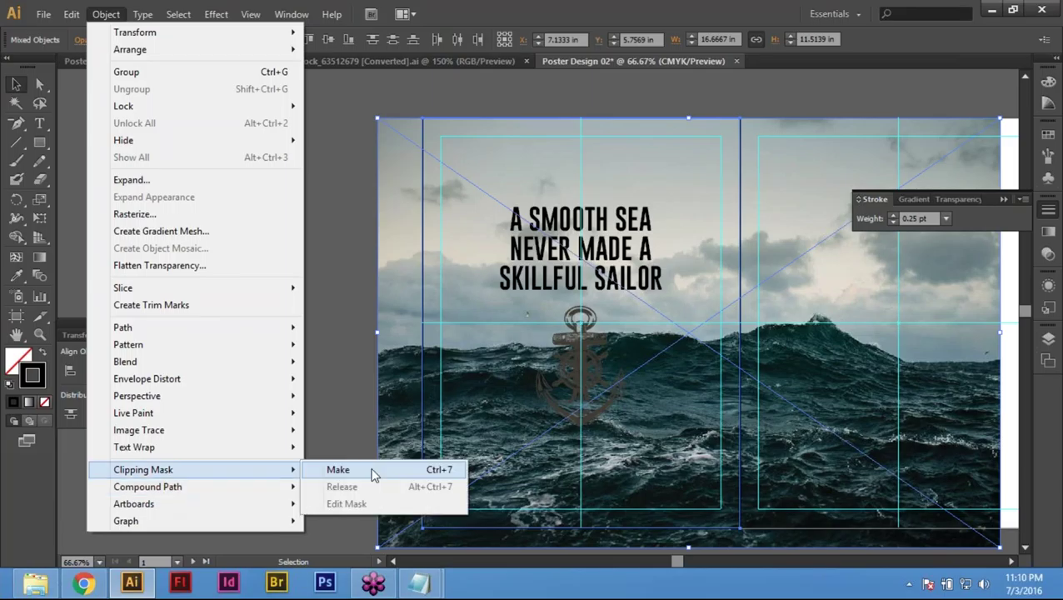
left_click(339, 470)
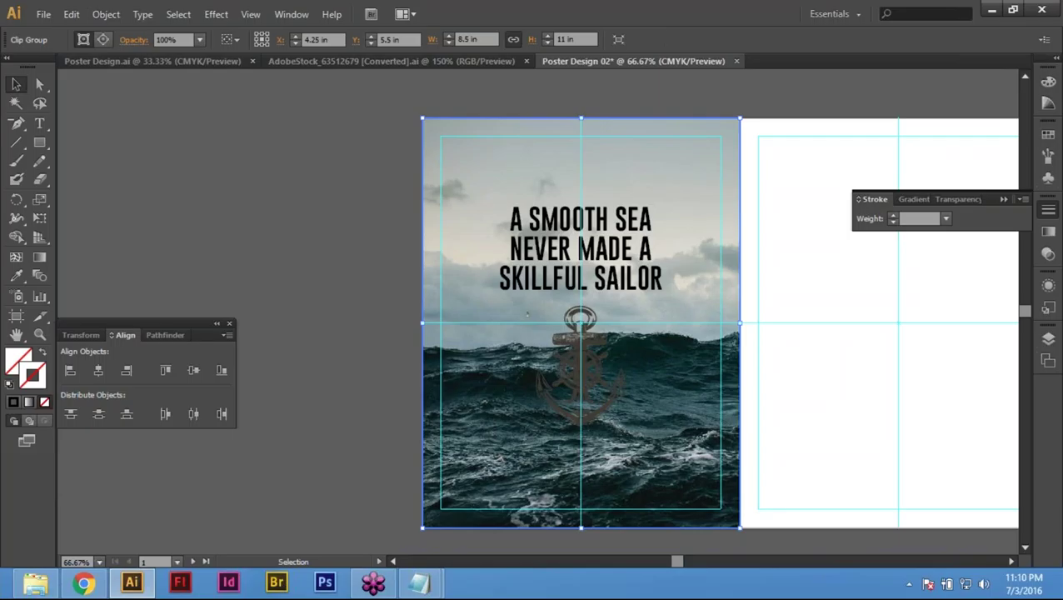
Step: Return to whole-object selection and select the page rectangle
right_click(527, 314)
left_click(477, 242)
left_click(36, 77)
key("ctrl+shift+a")
key("v")
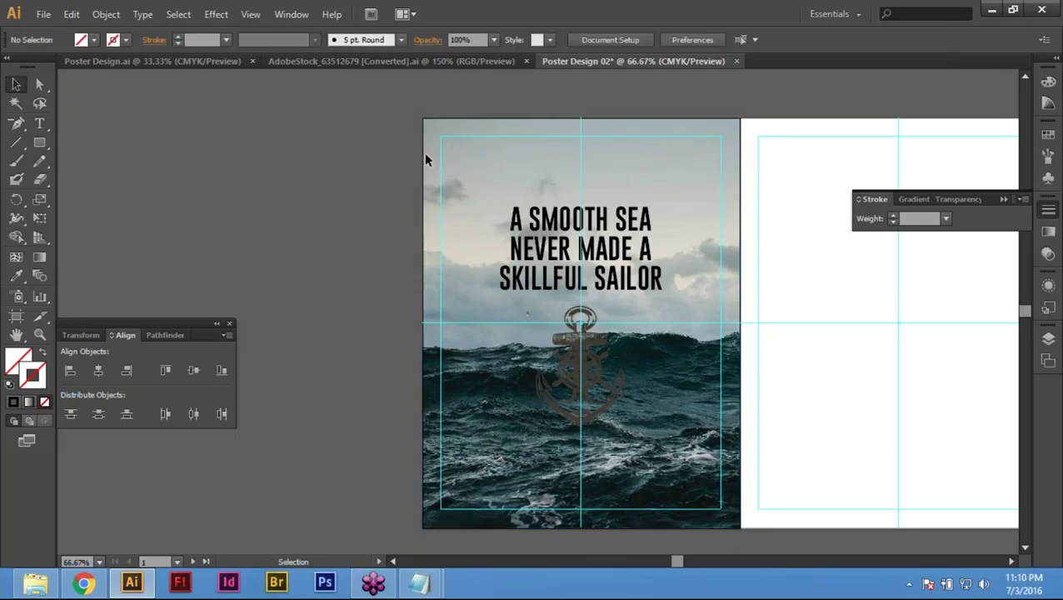
left_click(427, 162)
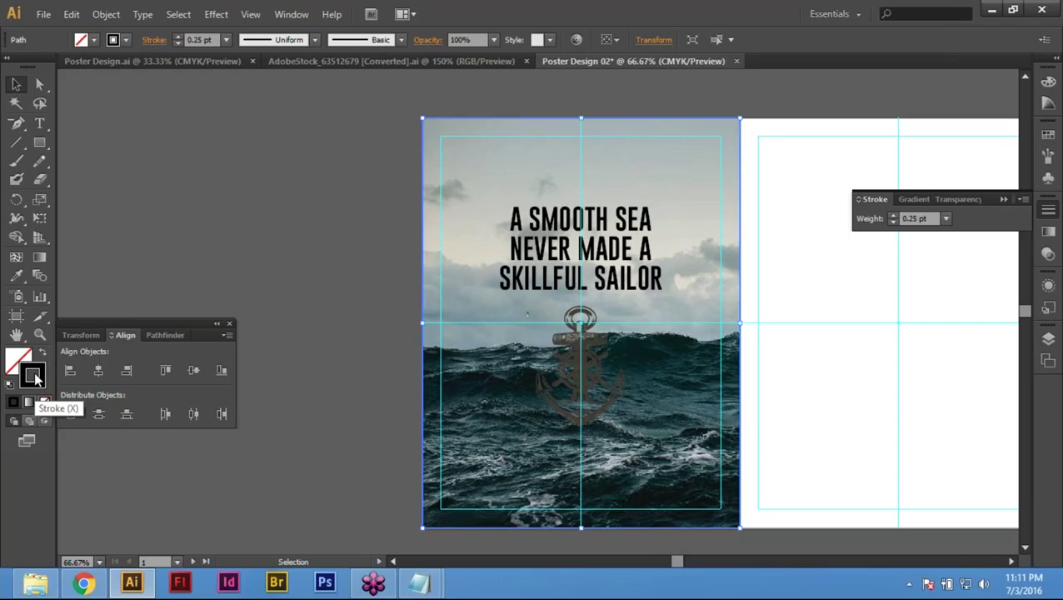
Step: Give the page rectangle a solid fill with no stroke
left_click(42, 354)
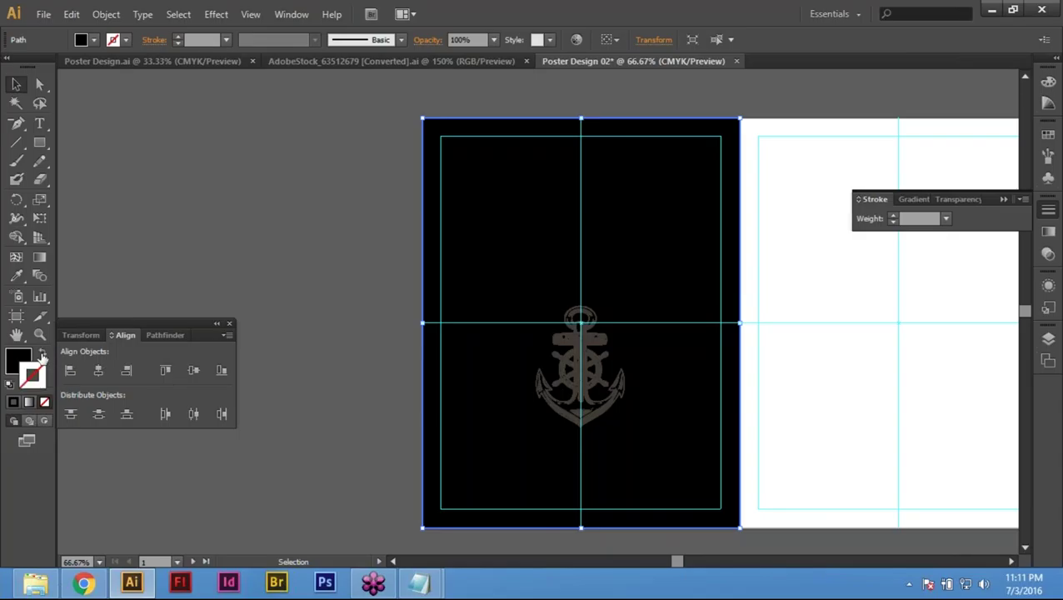
left_click(43, 355)
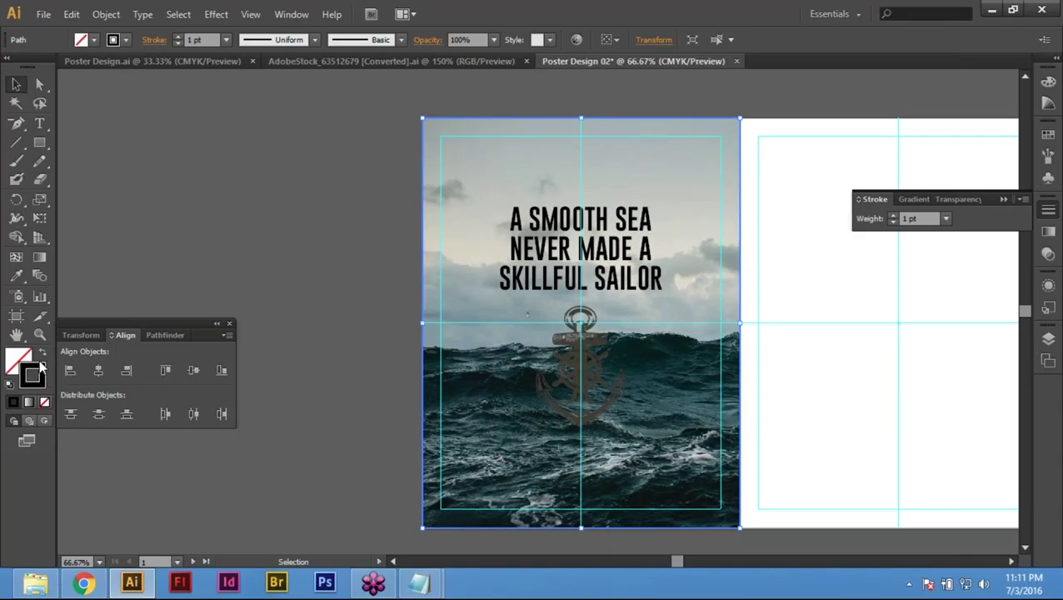
left_click(33, 376)
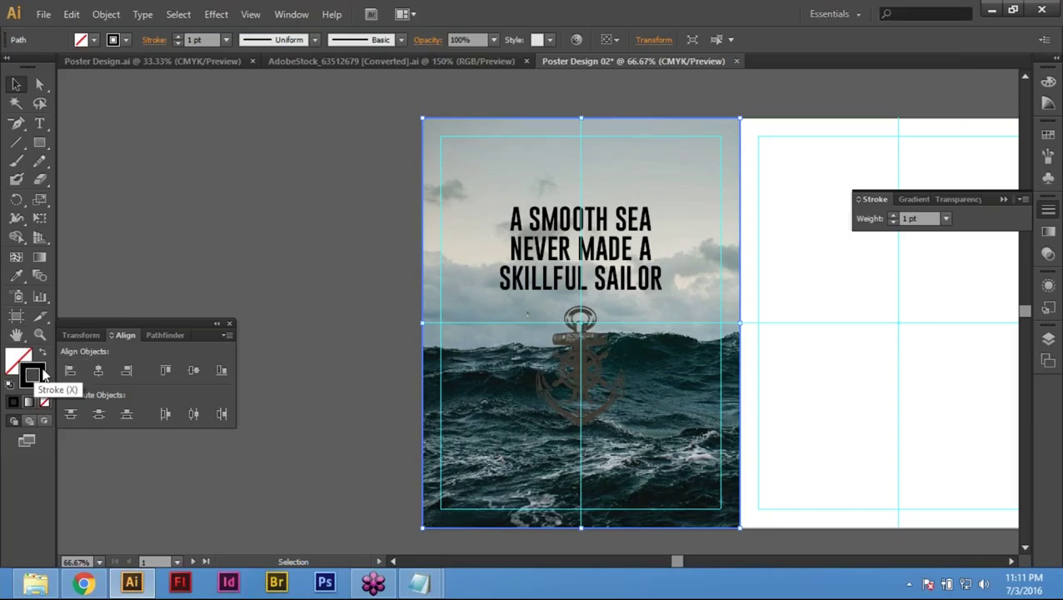
left_click(42, 353)
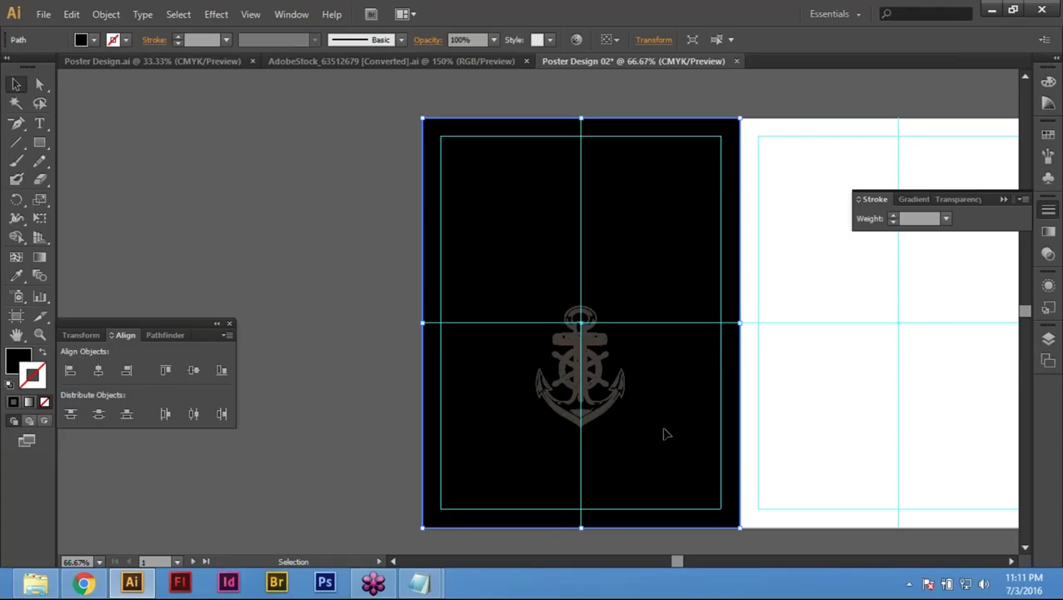
Step: Set the rectangle's fill to blue C100 M65 Y0 K0 in the Color panel
left_click(1048, 82)
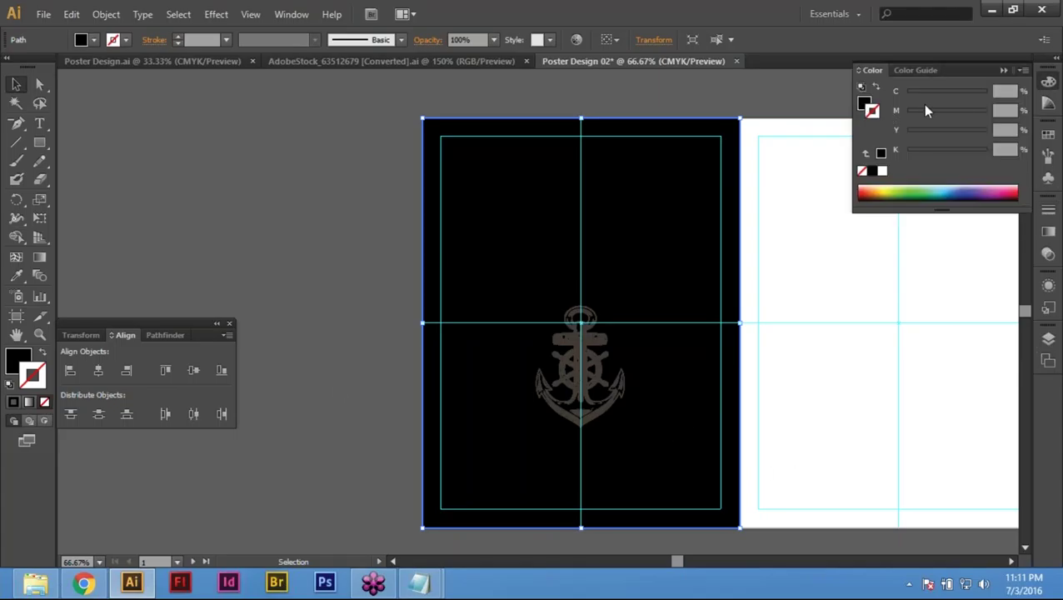
left_click(1004, 90)
type("100")
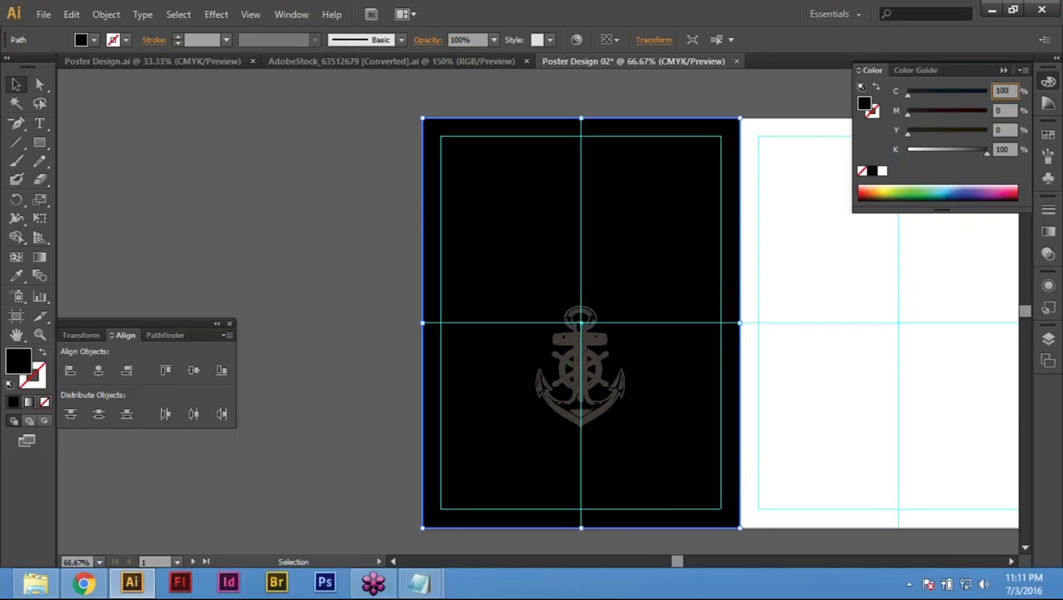
key("Tab")
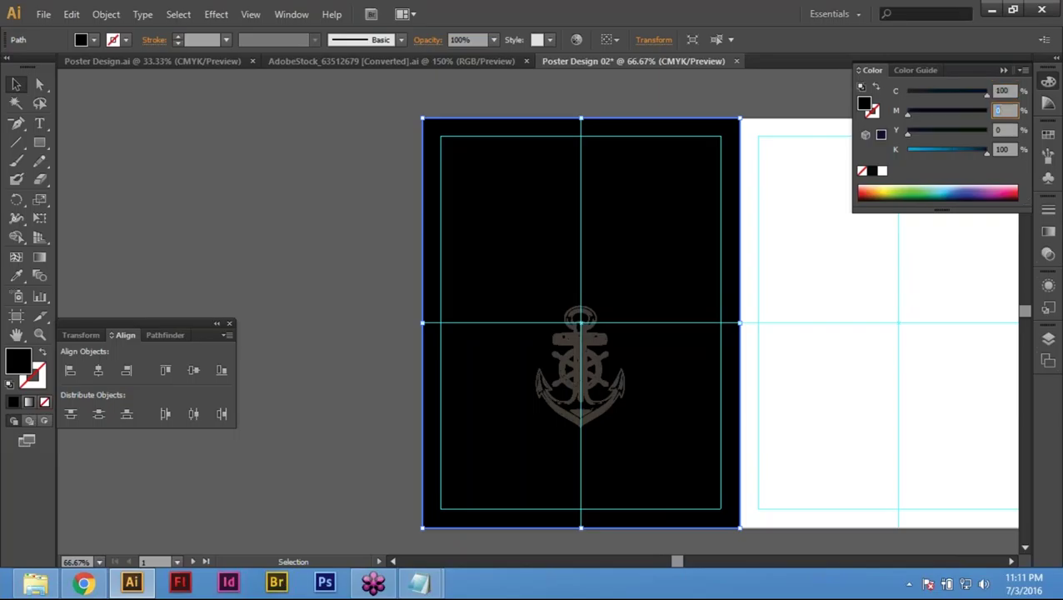
type("6")
key("Tab")
key("Tab")
type("0")
key("Return")
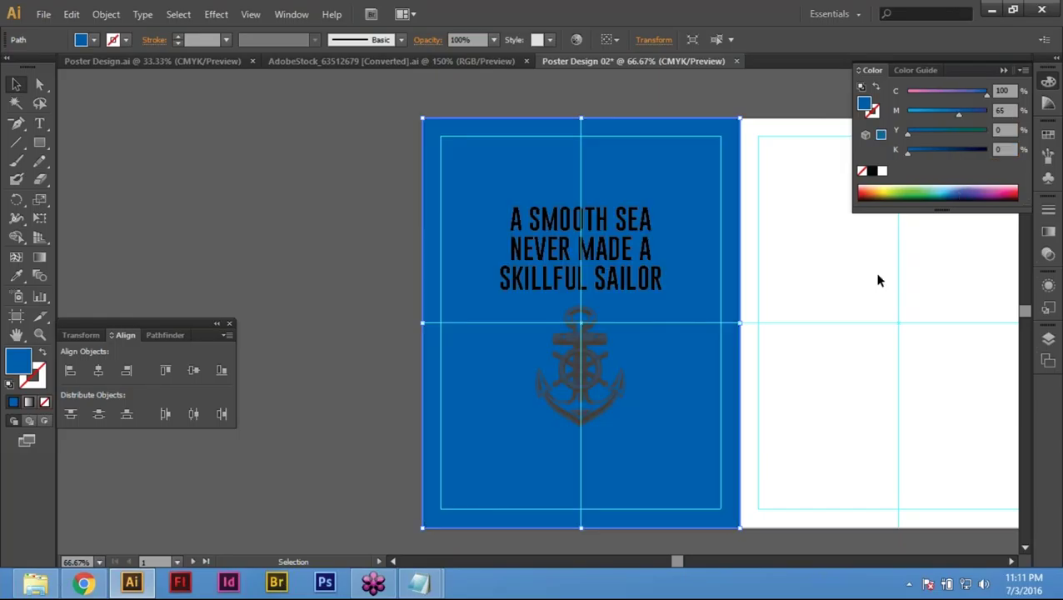
Step: Send the blue rectangle behind the sea photo and close the Color panel
right_click(654, 163)
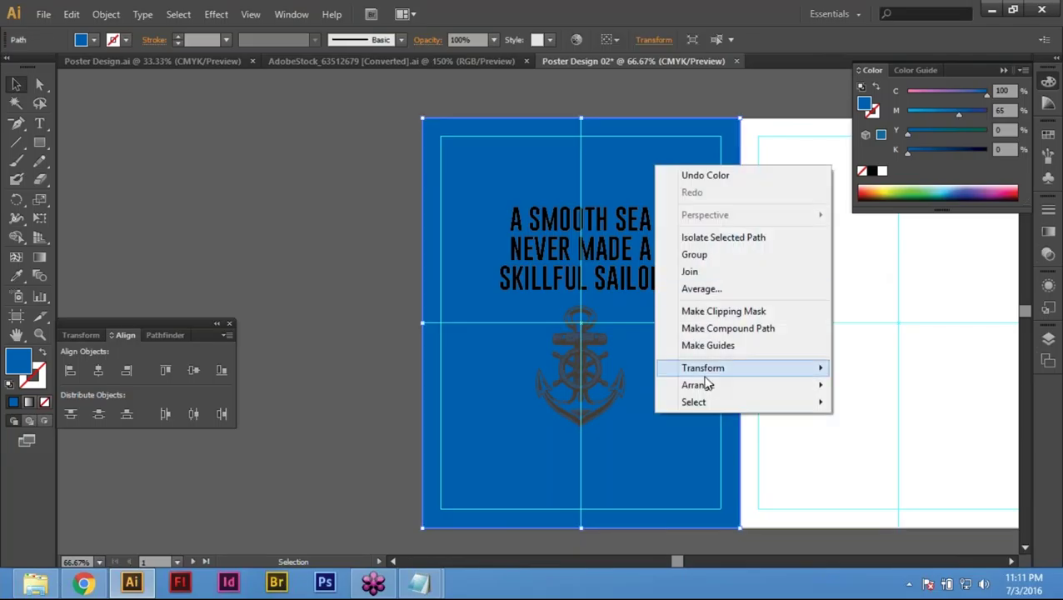
mouse_move(706, 384)
left_click(943, 436)
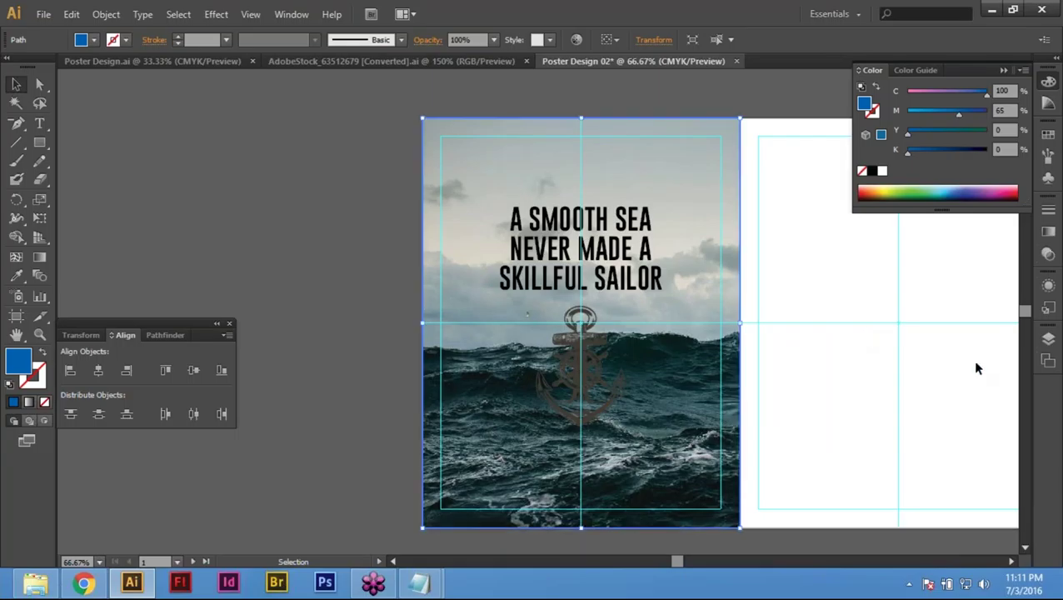
key("ctrl+F10")
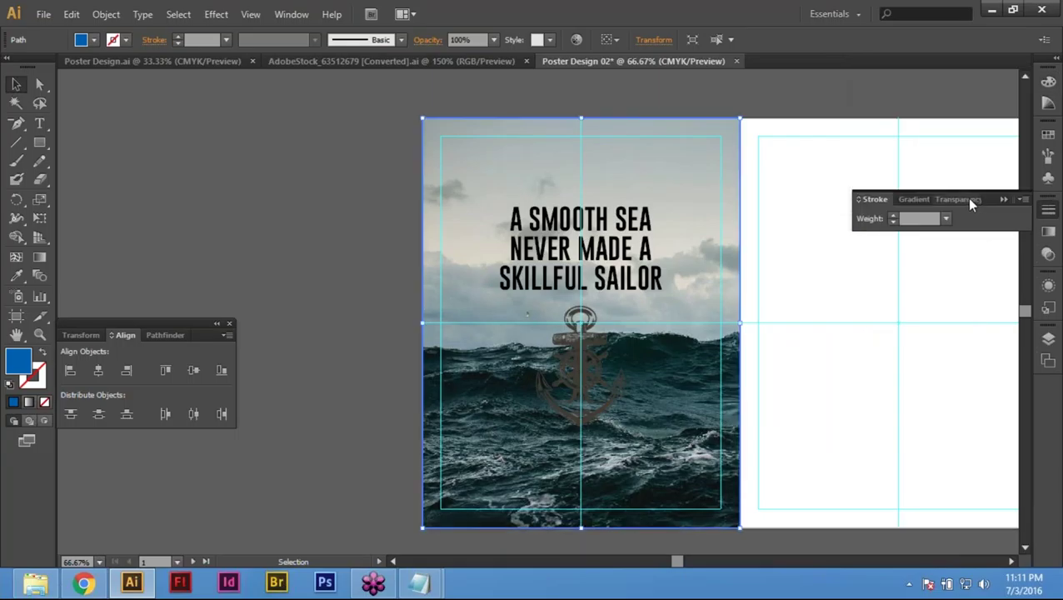
Step: Try the Darken and Normal blend modes on the sea photo in the Transparency panel
left_click(958, 199)
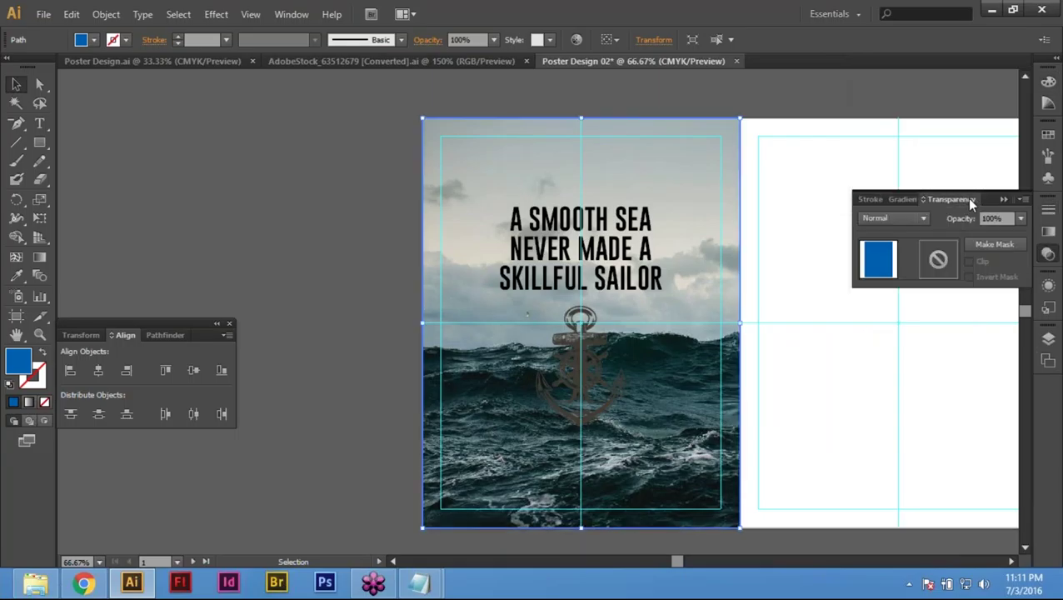
left_click(882, 223)
left_click(885, 244)
left_click(896, 218)
key("Escape")
key("ctrl+shift+a")
left_click(583, 392)
left_click(896, 218)
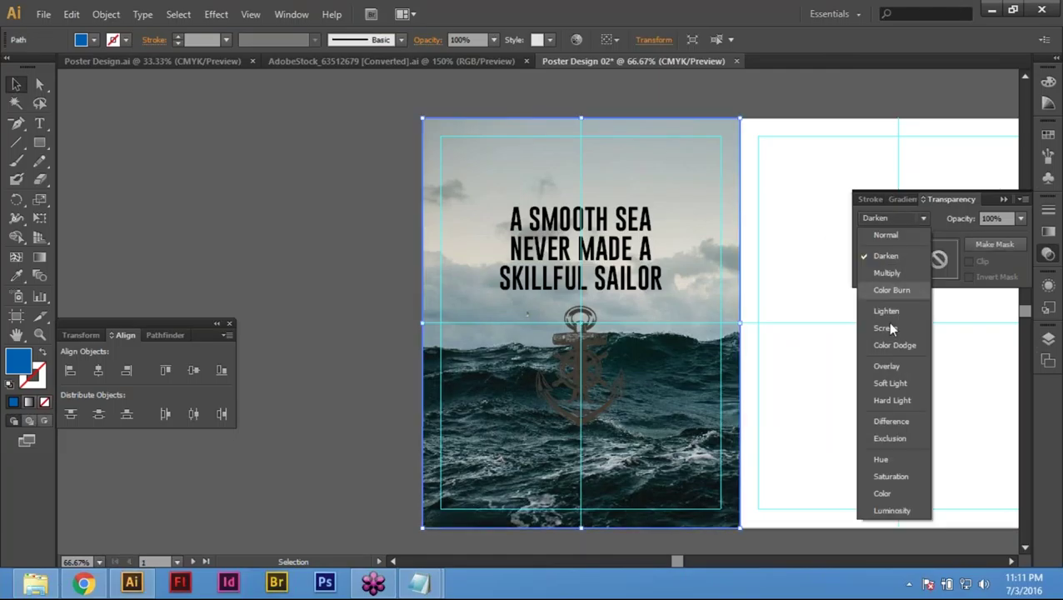
left_click(886, 235)
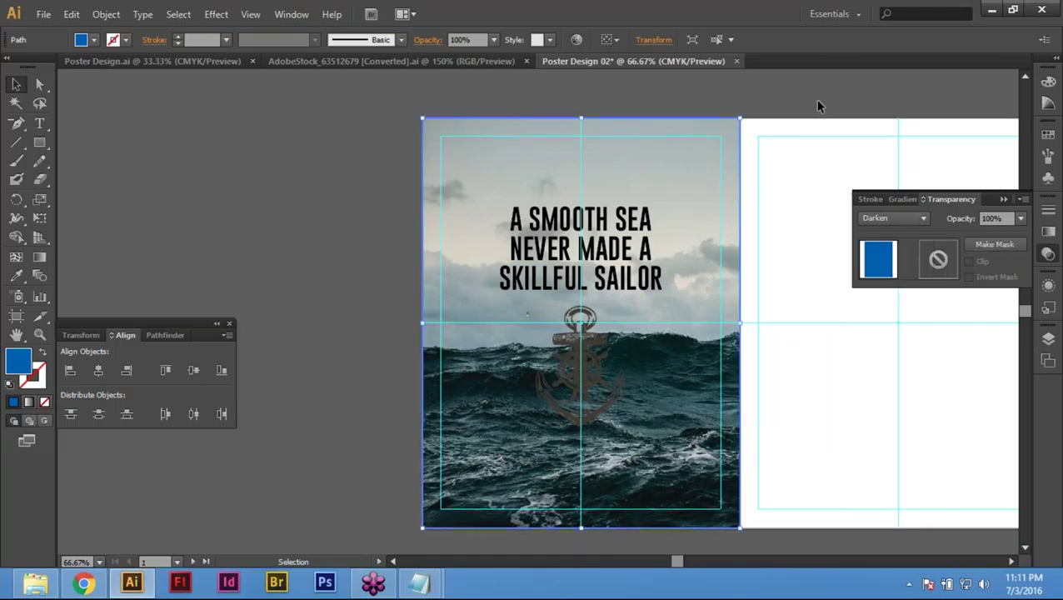
Step: Undo and redo the change, then reselect the sea photo clip group
key("ctrl+z")
key("ctrl+z")
key("ctrl+shift+z")
key("ctrl+shift+z")
left_click(313, 217)
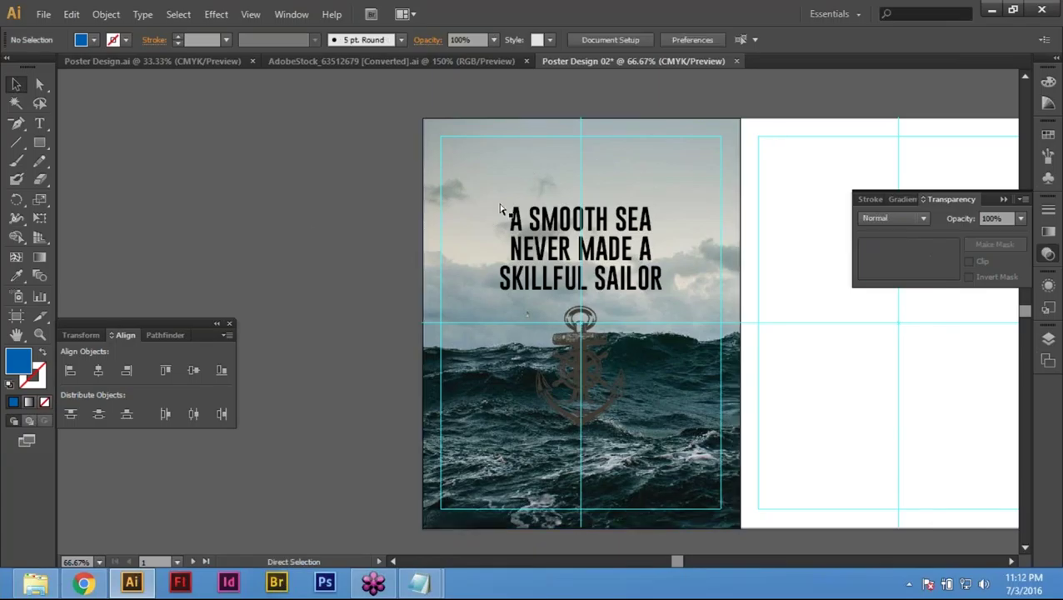
left_click(510, 161)
left_click(227, 140)
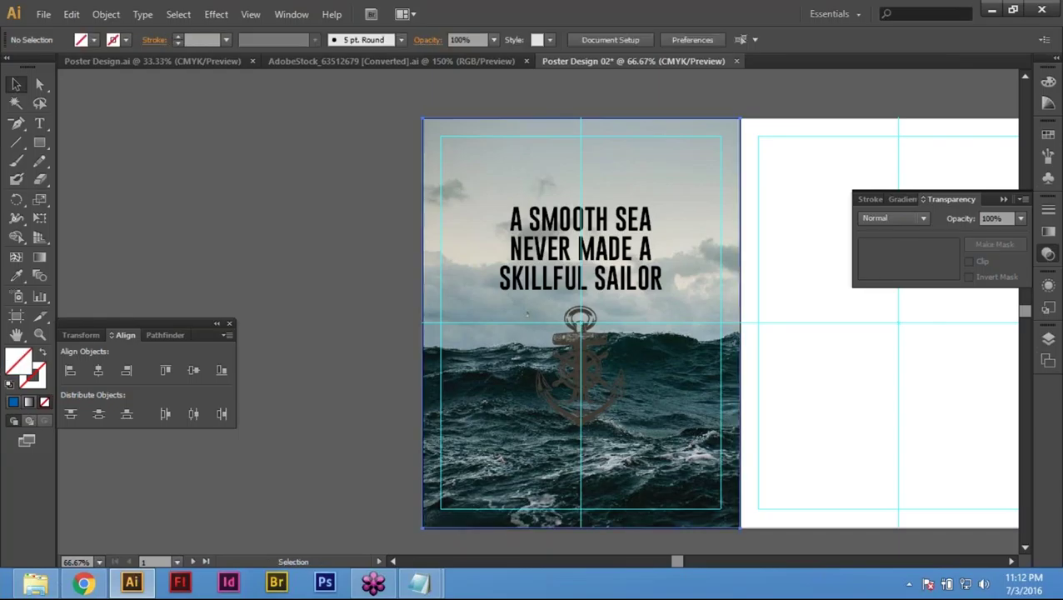
key("ctrl+a")
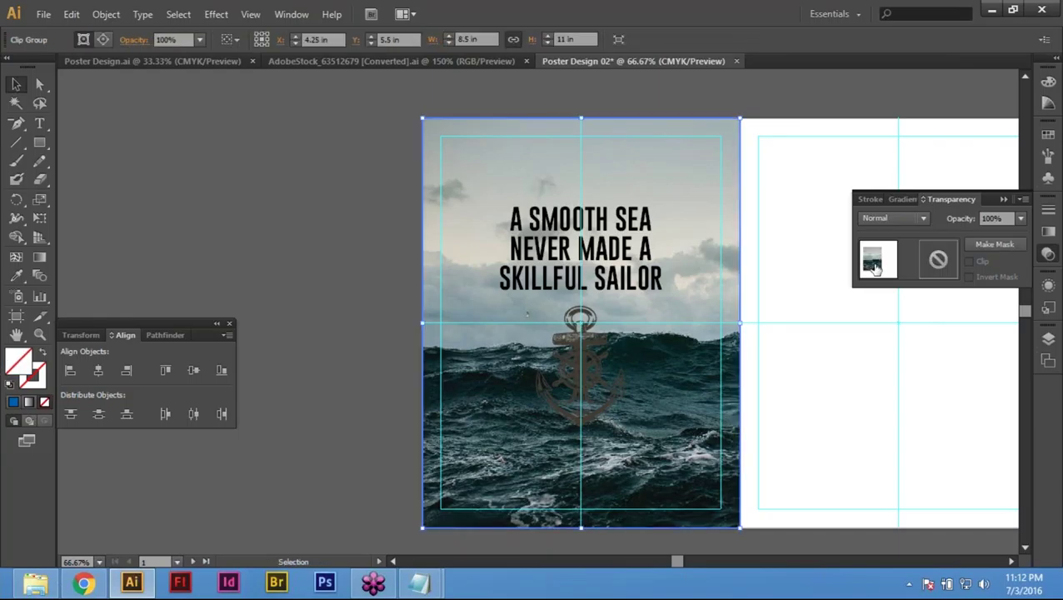
Step: Set the sea photo clip group's blend mode to Darken, then Multiply
left_click(897, 219)
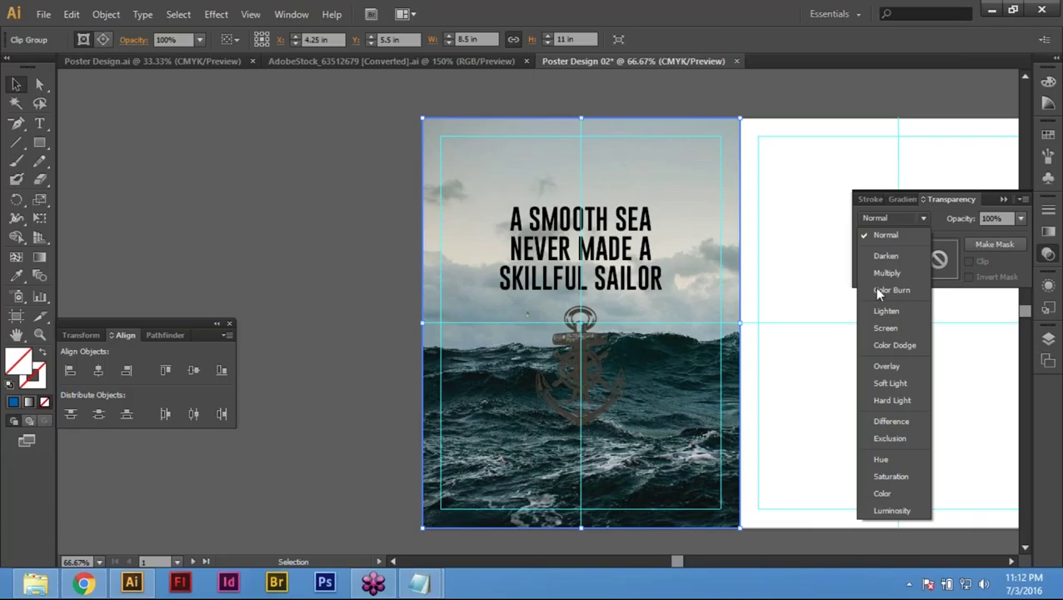
left_click(887, 256)
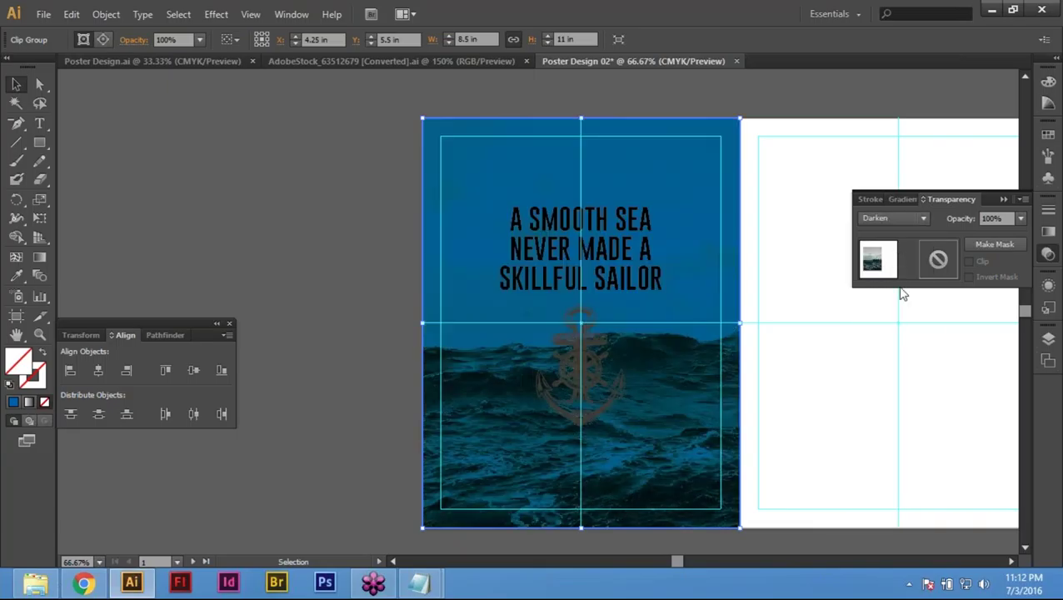
left_click(898, 220)
left_click(882, 278)
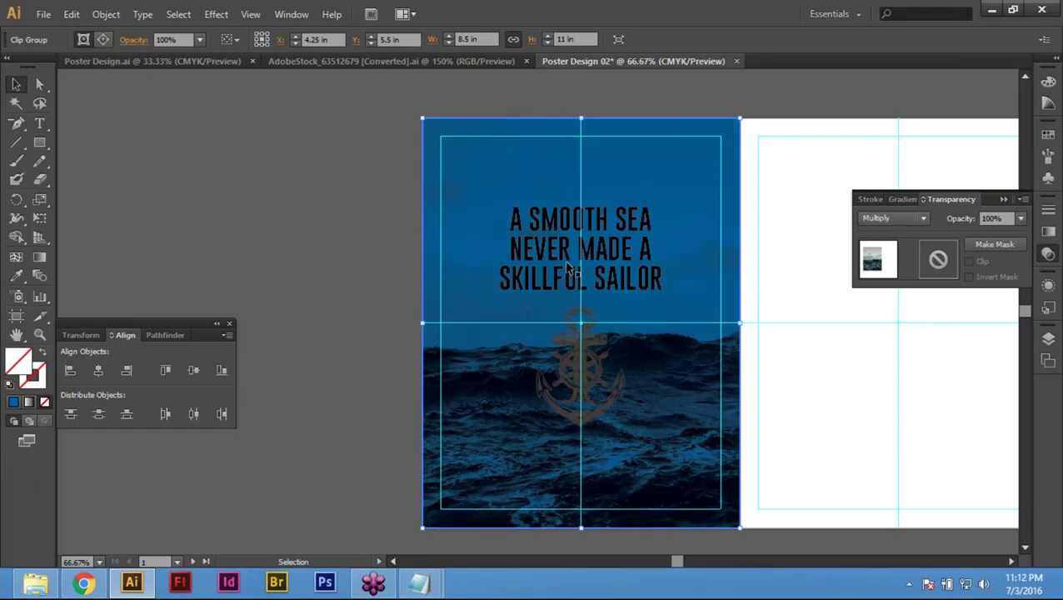
left_click(336, 246)
Step: Fill the quote headline and anchor with white, then switch to the AdobeStock anchors document
left_click(616, 279)
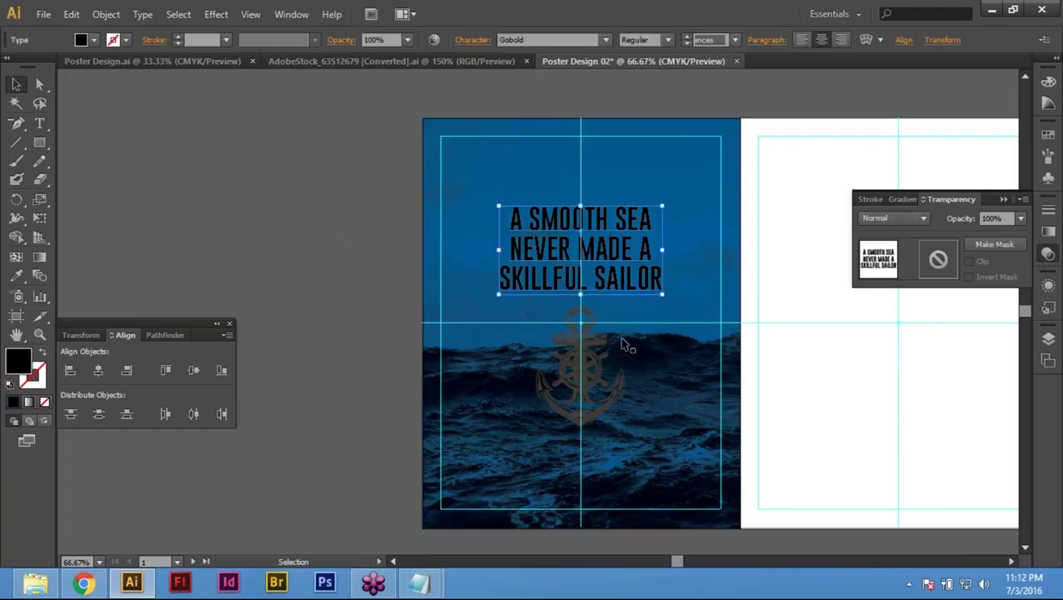
left_click(623, 344, "shift")
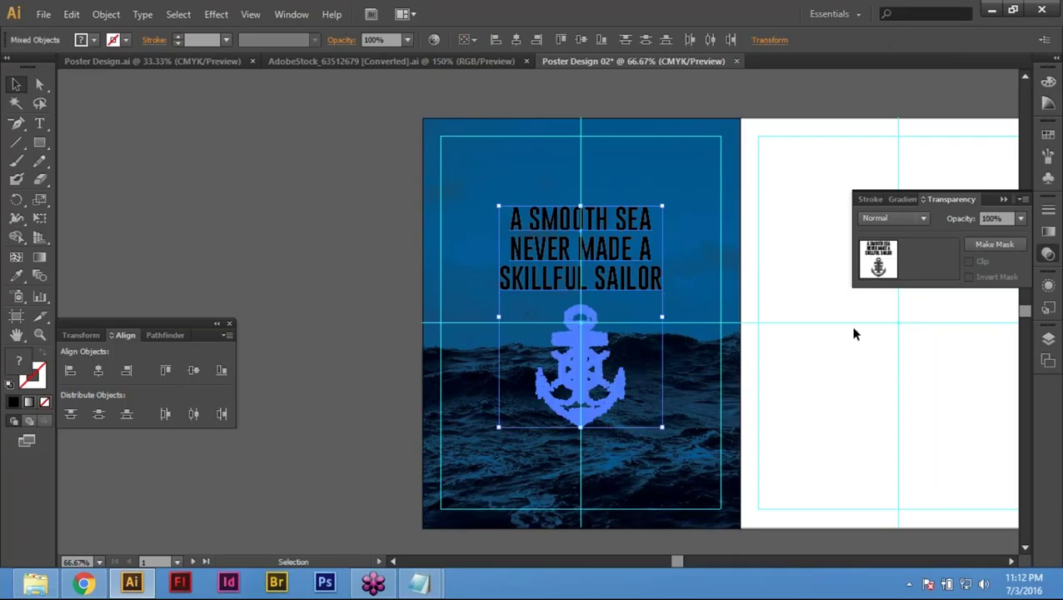
left_click(1049, 81)
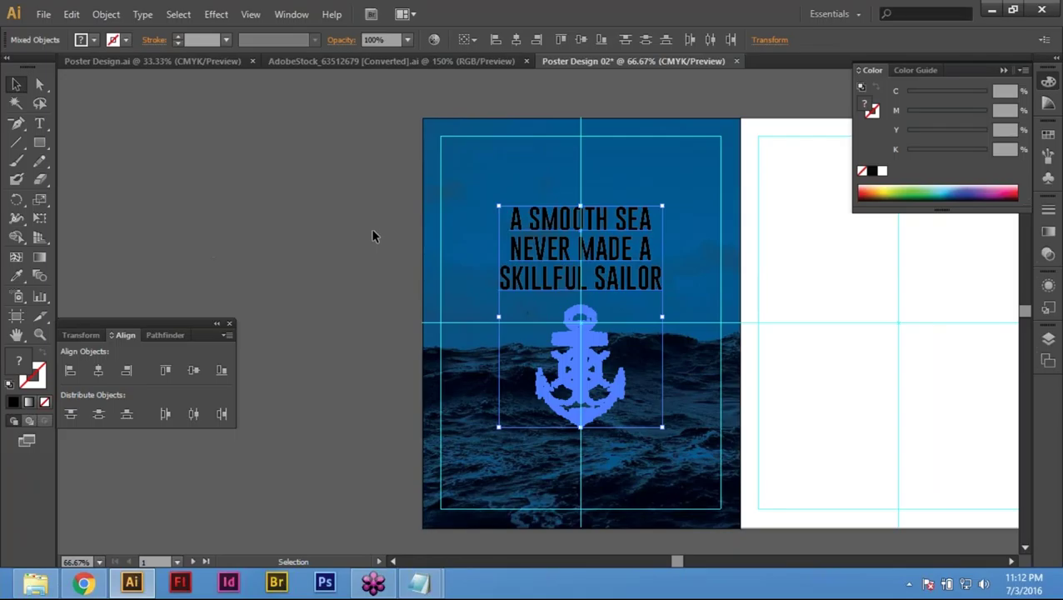
key("ctrl+z")
key("ctrl+z")
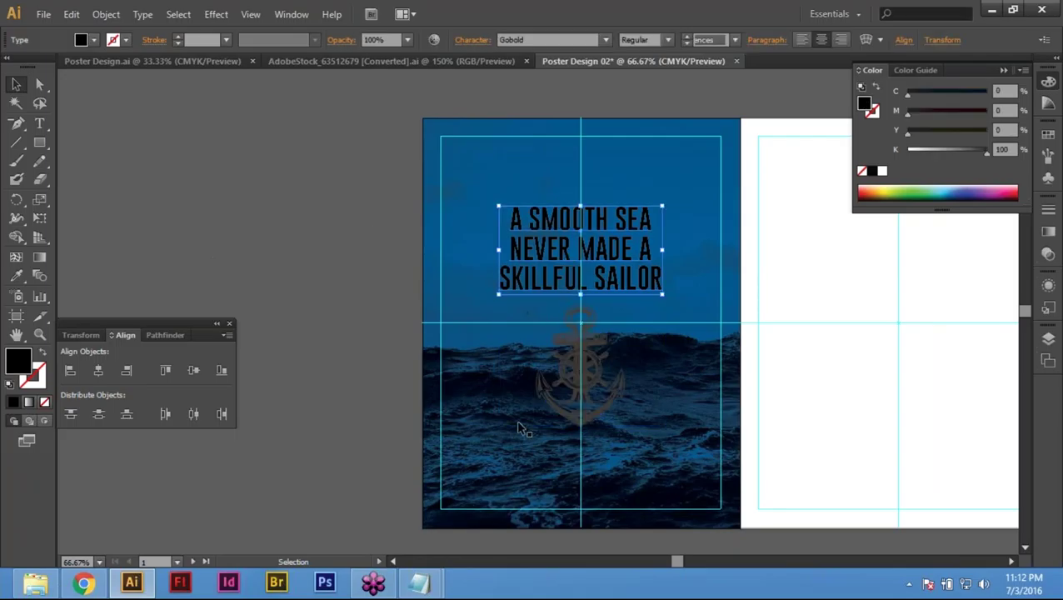
left_click(627, 365)
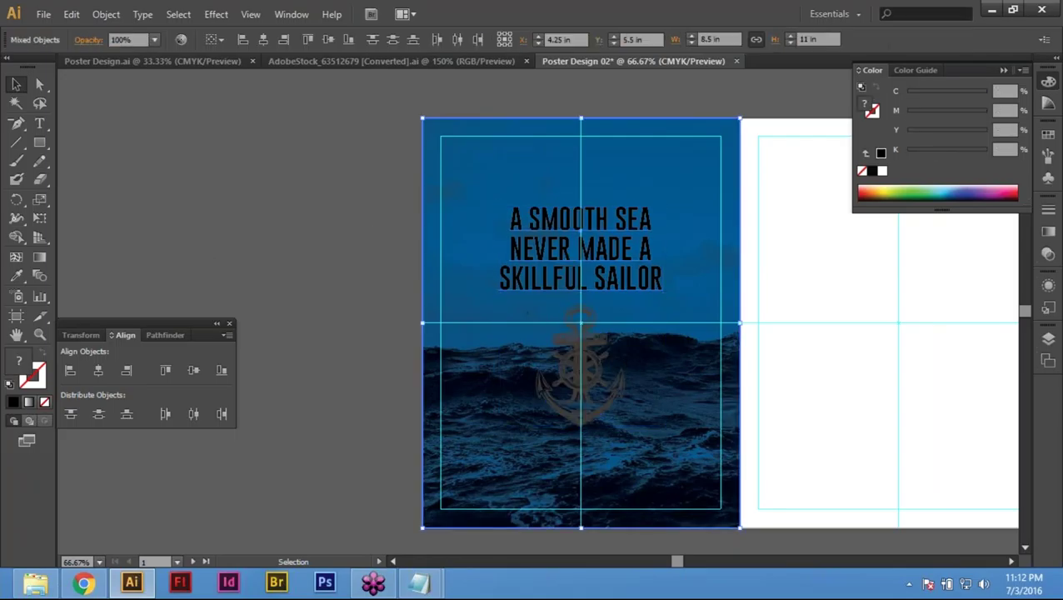
key("ctrl+shift+z")
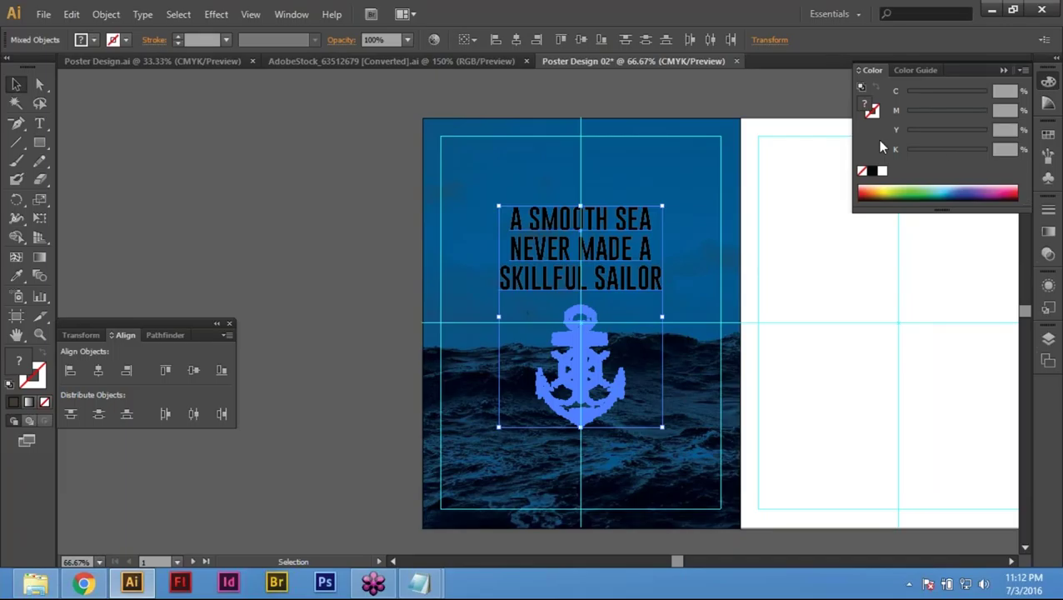
left_click(882, 171)
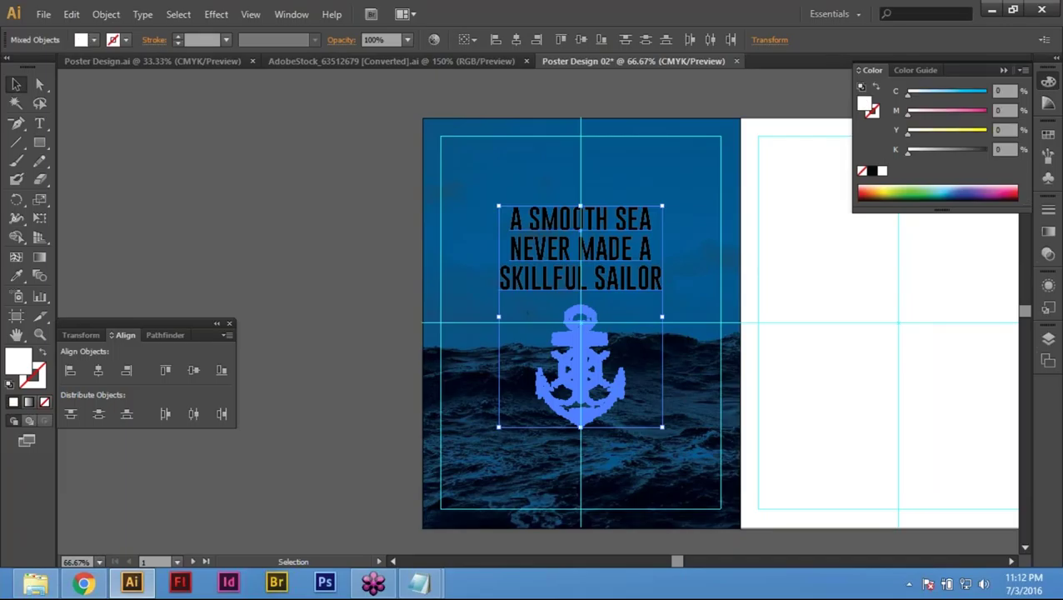
left_click(304, 275)
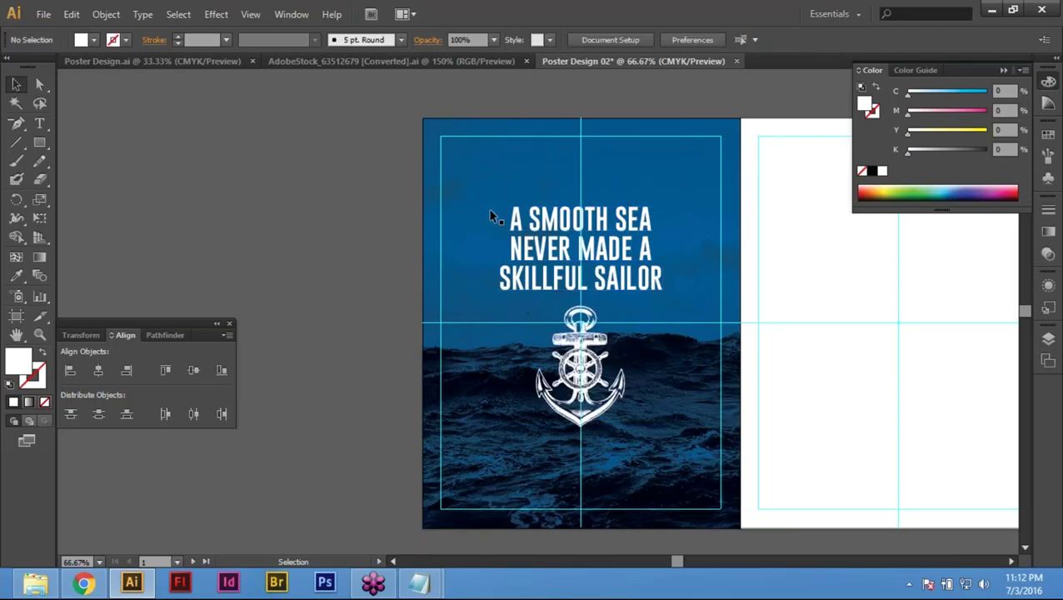
left_click(373, 62)
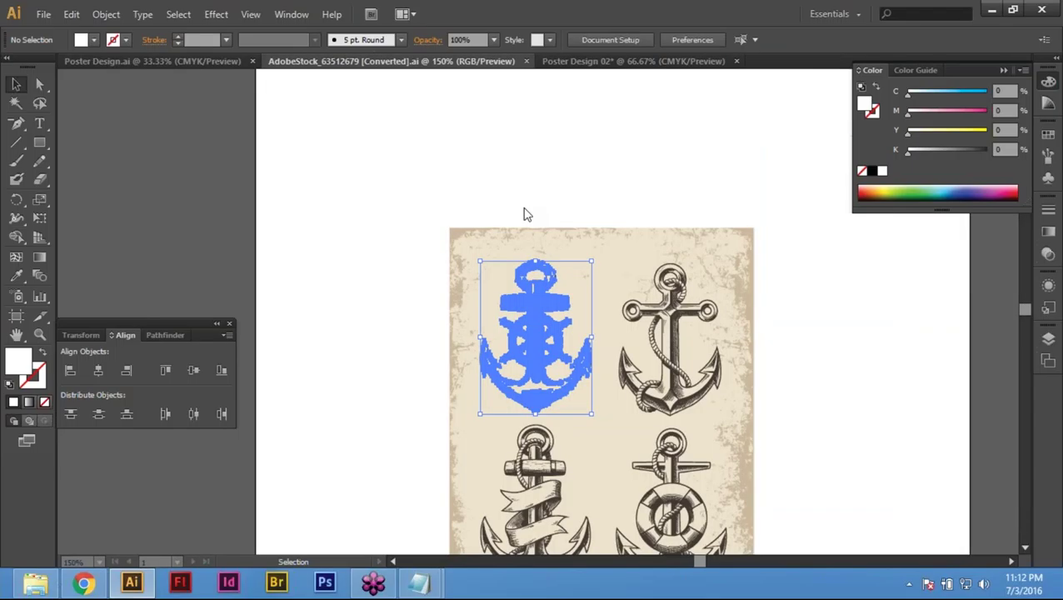
Step: Copy the grunge texture frame into Poster Design 02 and move it left of the poster
left_click(67, 14)
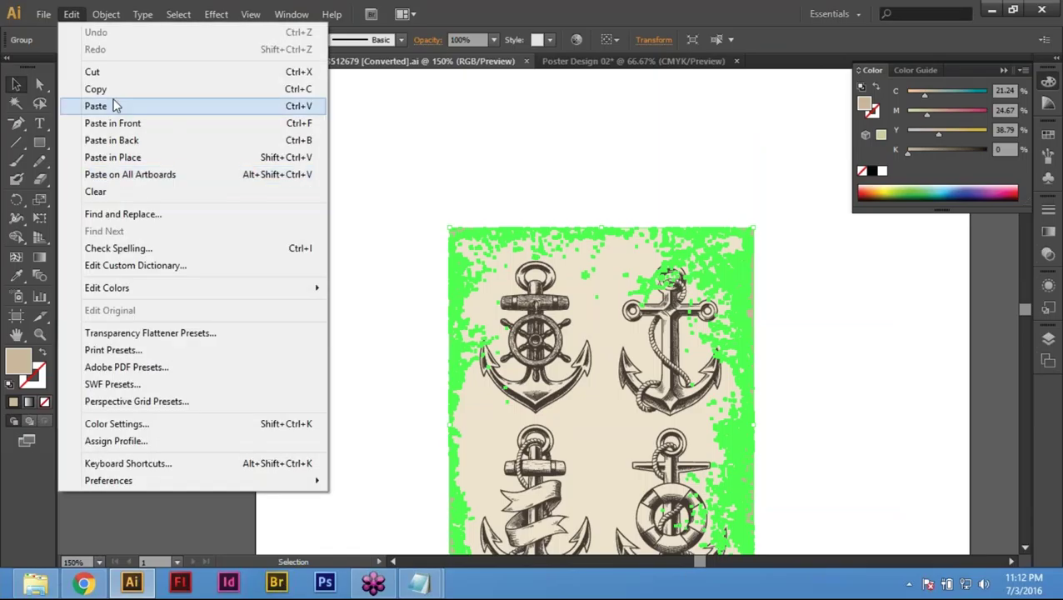
left_click(91, 88)
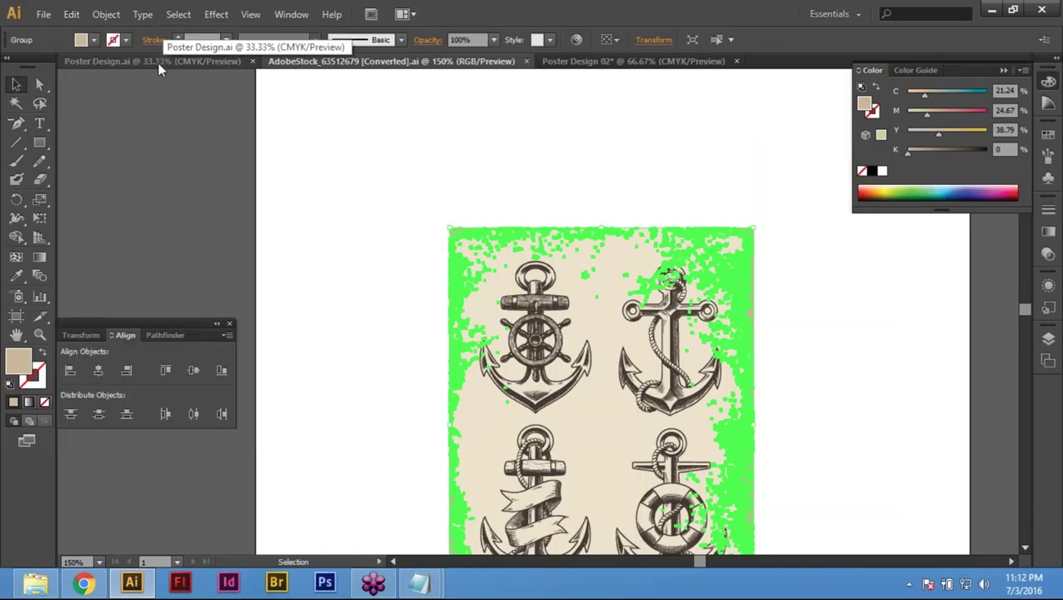
left_click(158, 62)
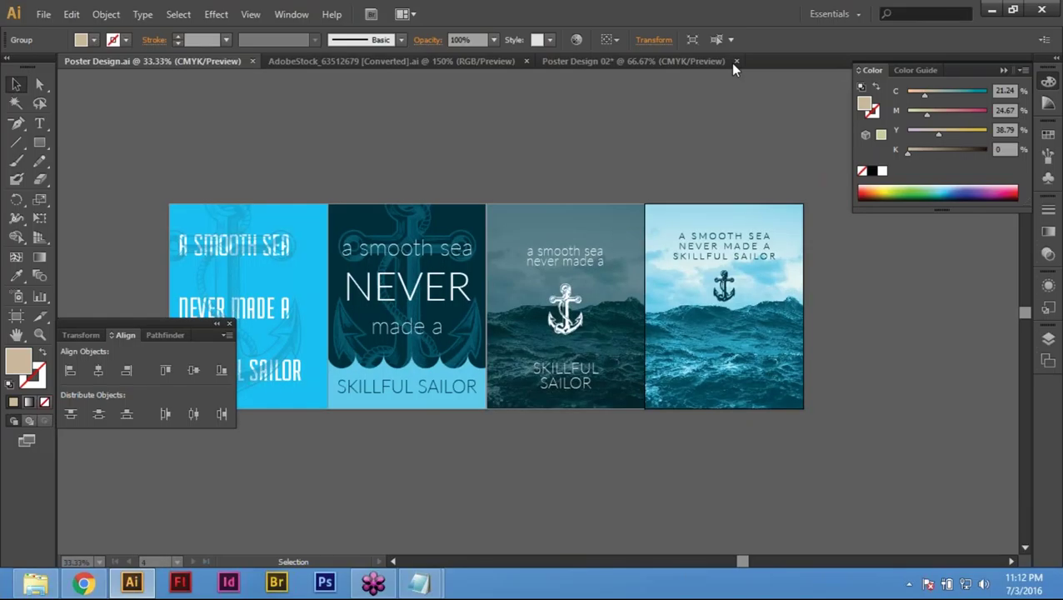
left_click(731, 64)
left_click(584, 333)
left_click_drag(586, 250, 348, 263)
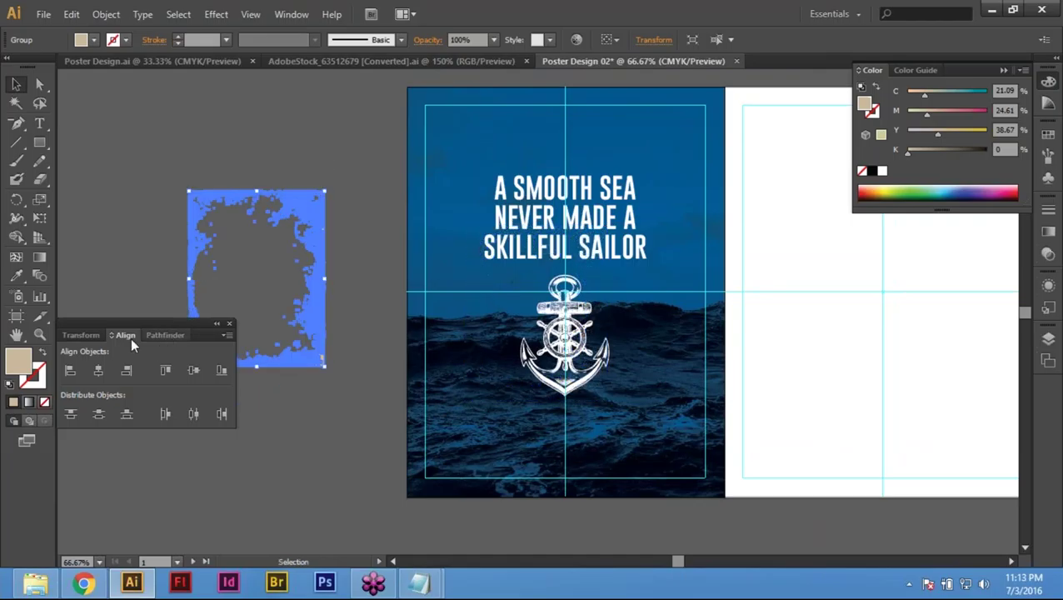
Step: Try setting the grunge frame's width to 8.5 in the Transform panel
left_click(85, 335)
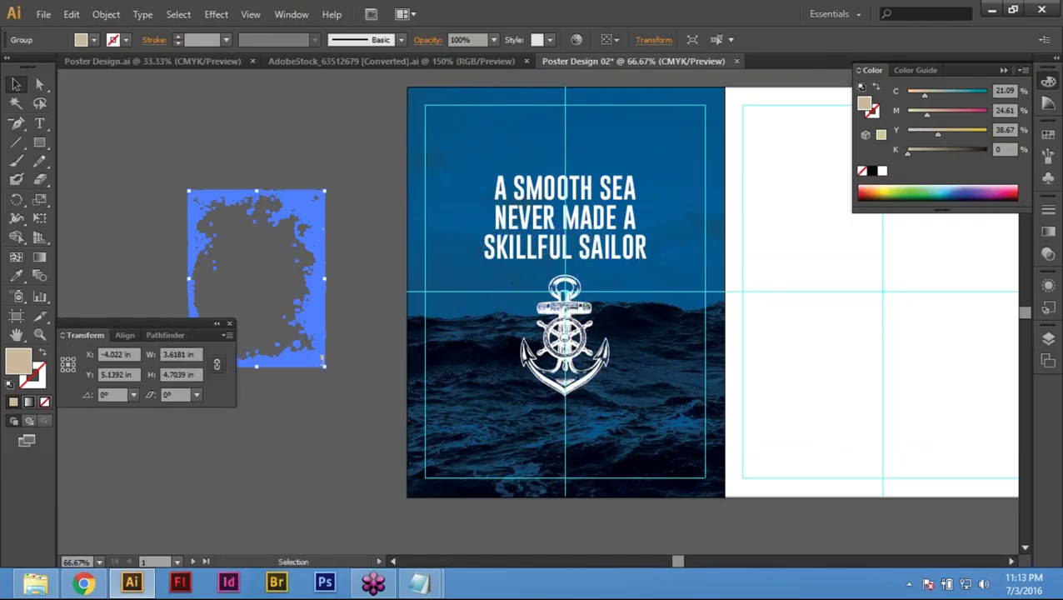
left_click(313, 453)
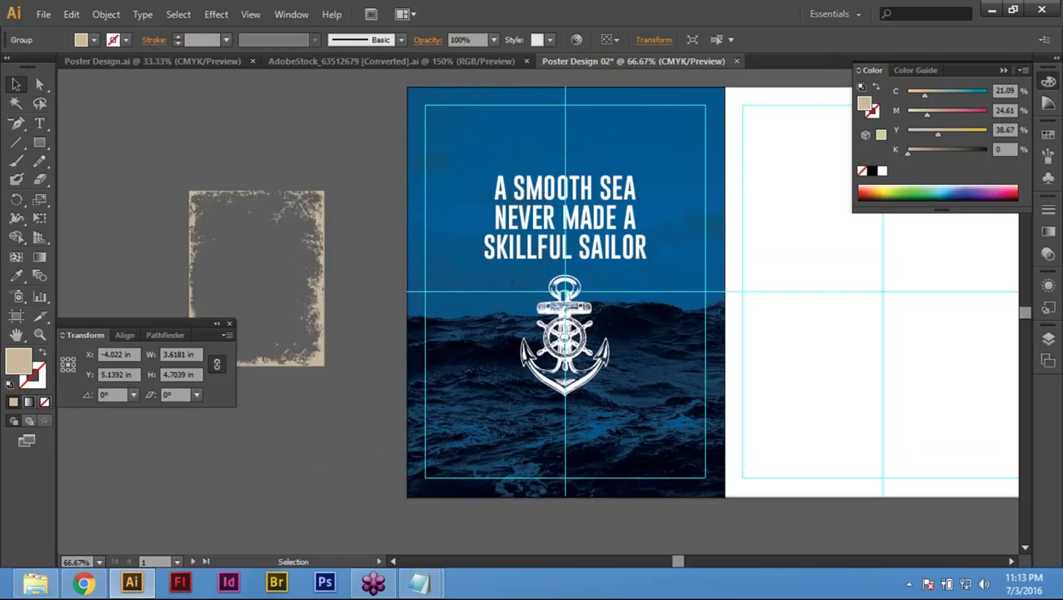
left_click(314, 213)
left_click(216, 364)
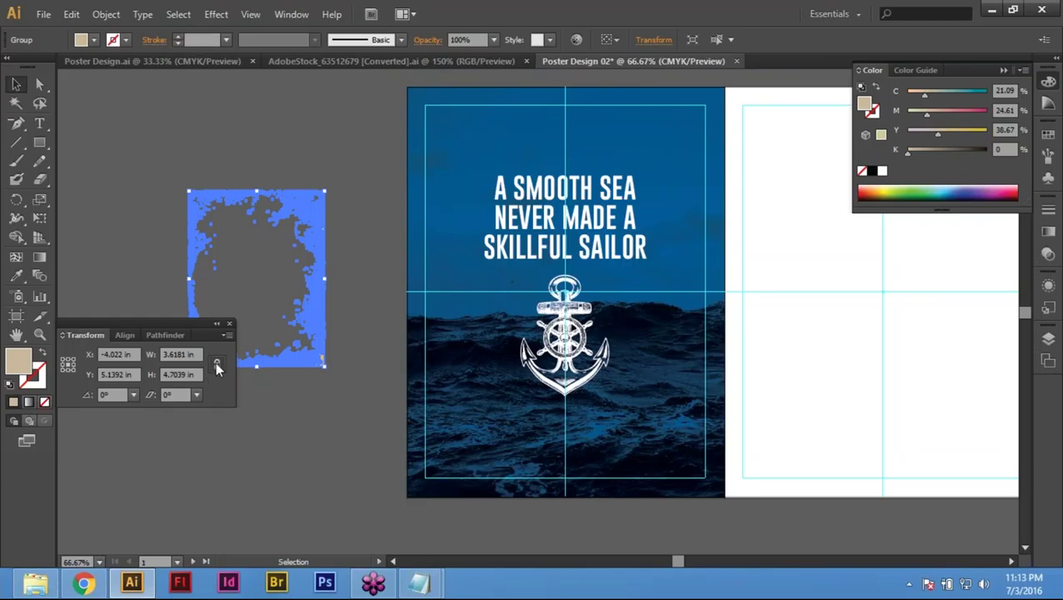
left_click(185, 354)
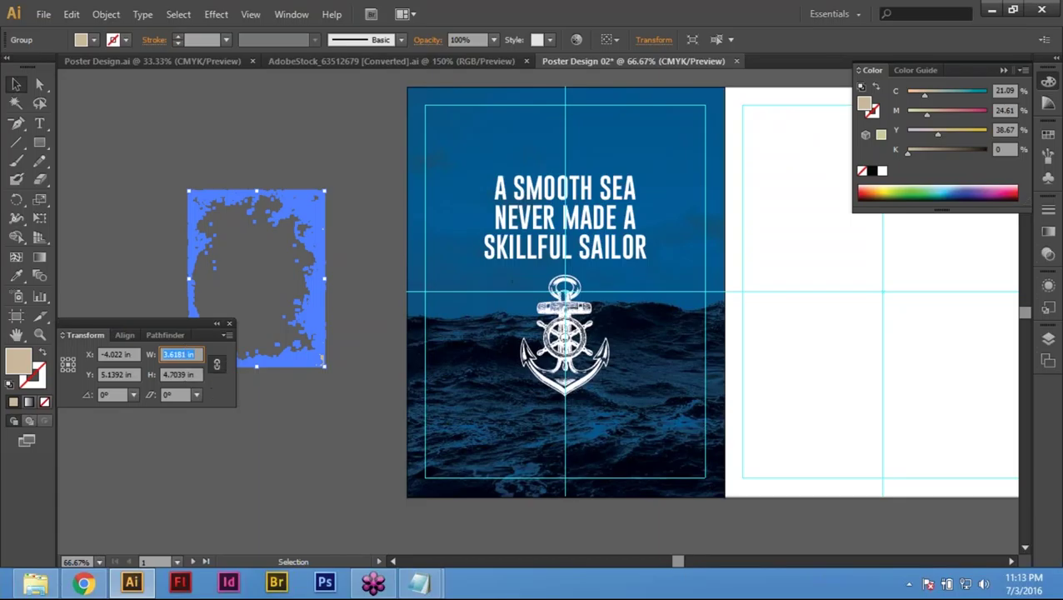
type("8.5")
key("Return")
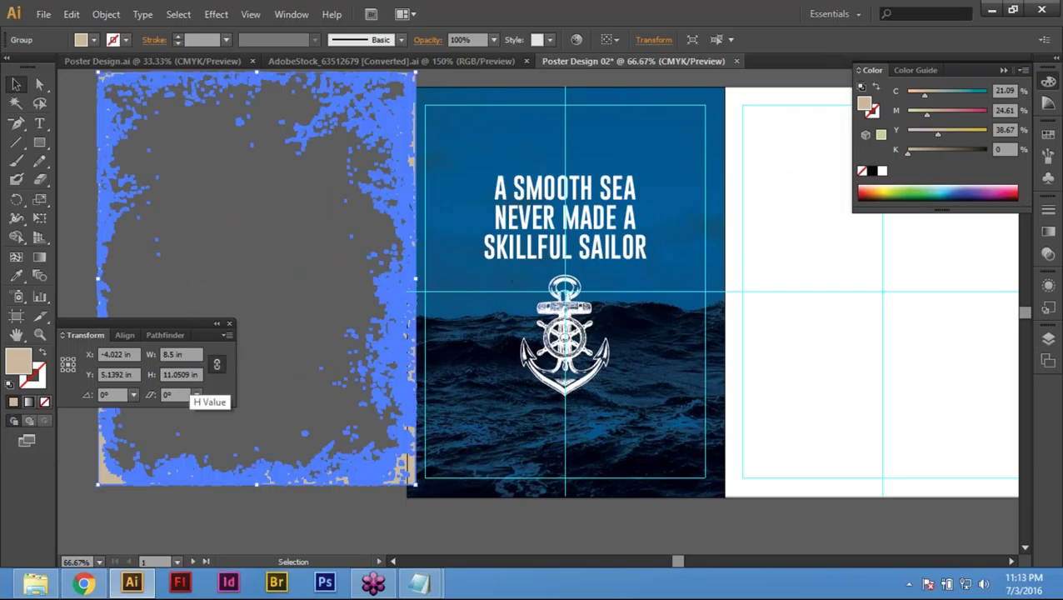
Step: Rescale the frame proportionally to 8.5 in wide by 11.0509 in high
key("ctrl+z")
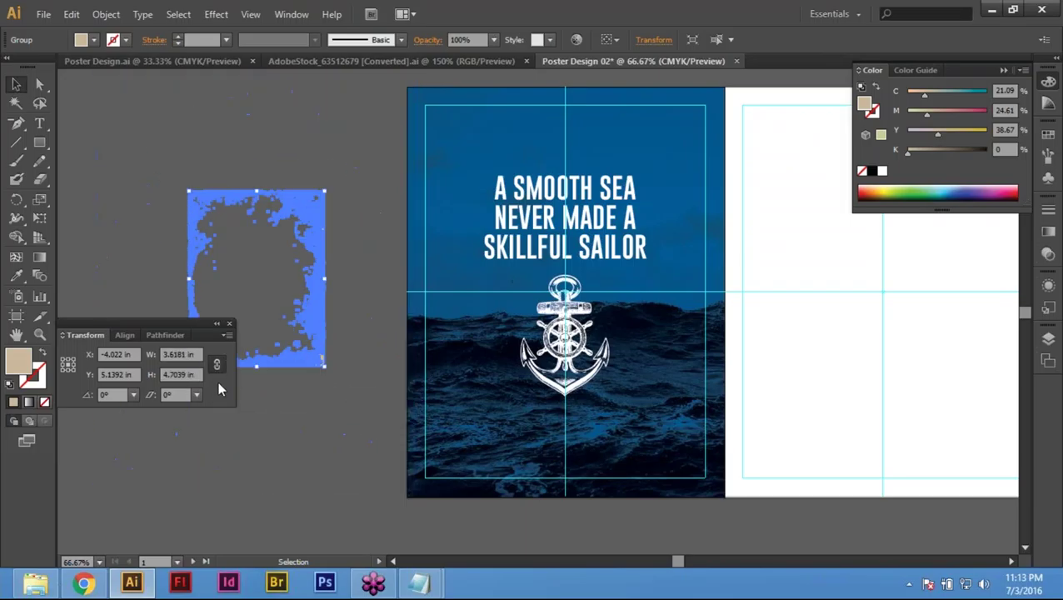
left_click(178, 354)
type("8")
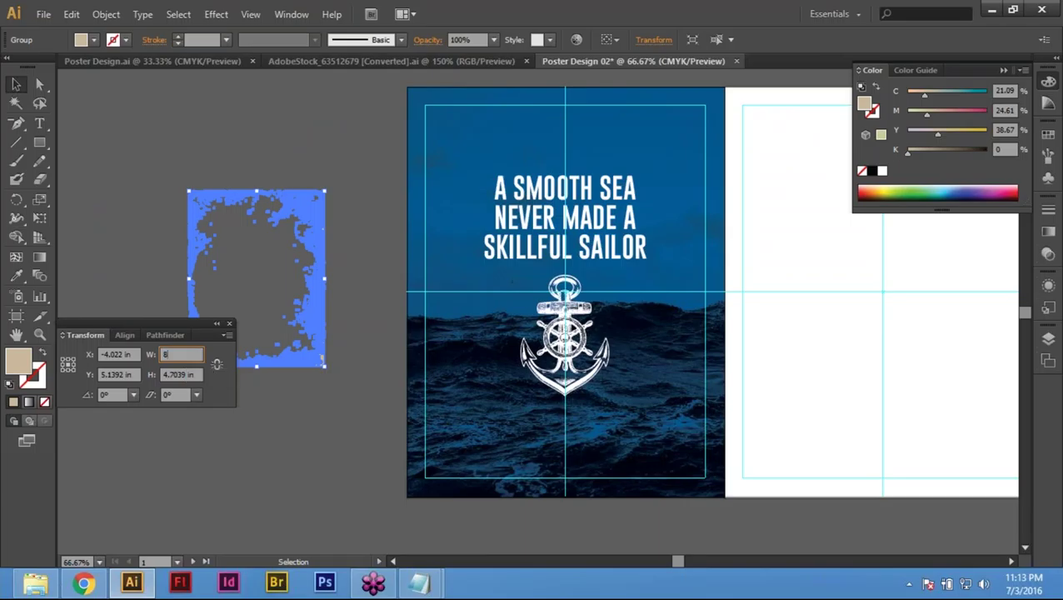
type(".5")
key("Return")
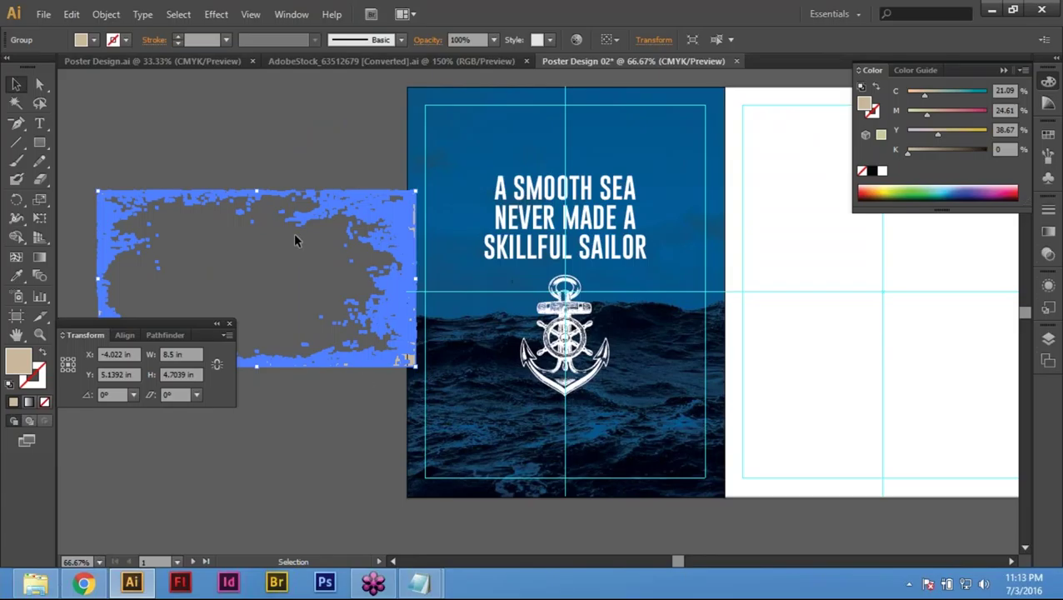
key("ctrl+z")
left_click(216, 367)
left_click(178, 374)
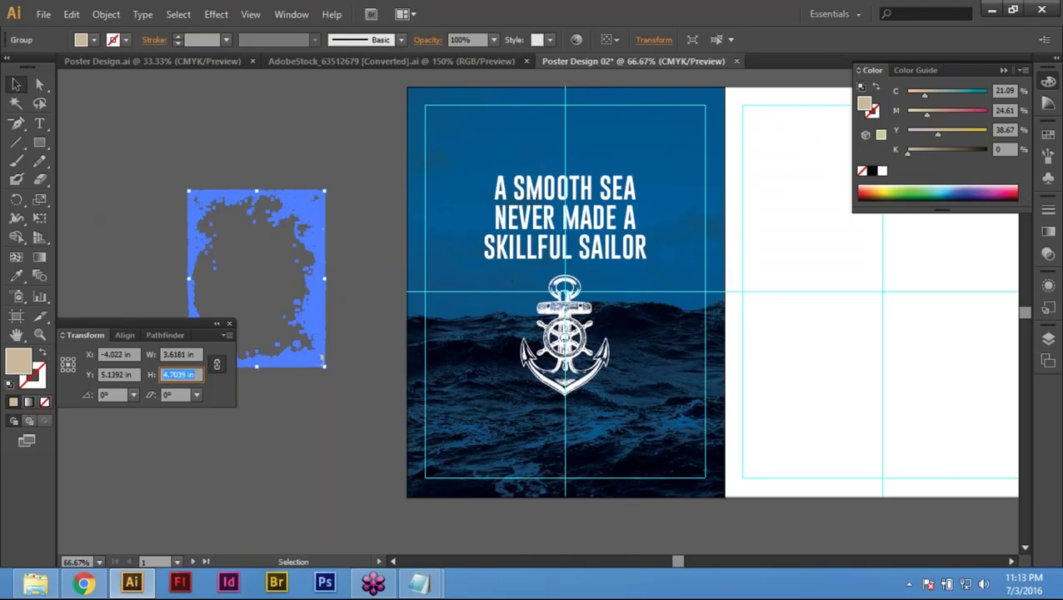
key("shift+Tab")
type("8.5")
key("Return")
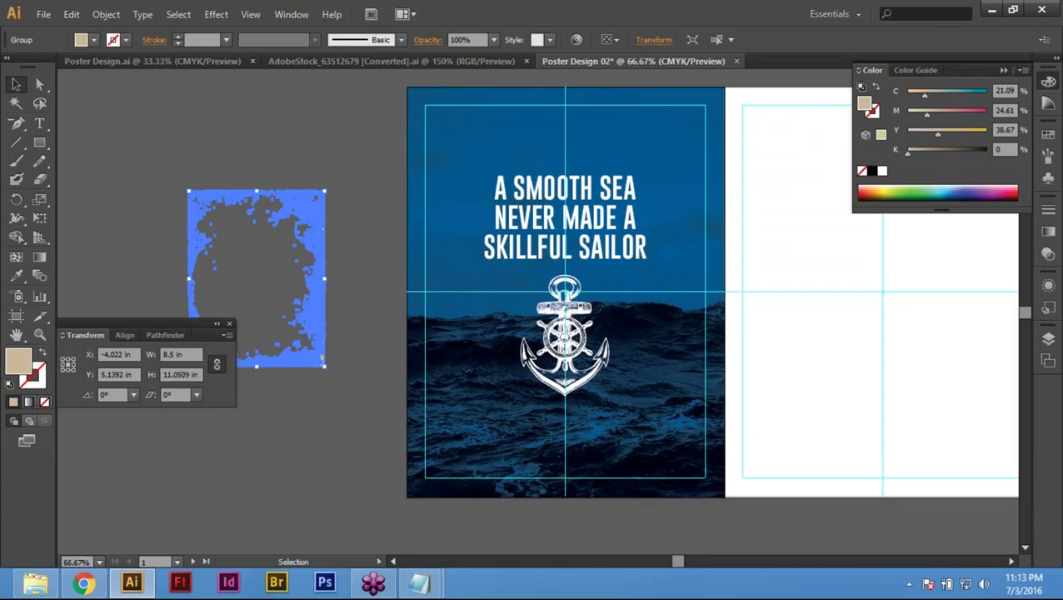
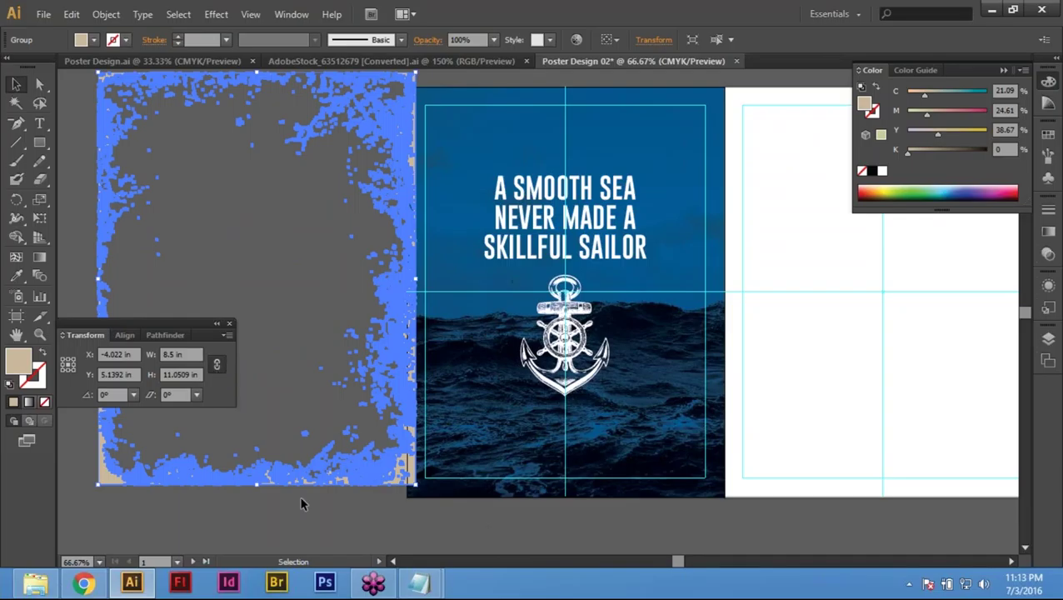
Step: Set the splatter frame's height to 11 in
left_click(374, 511)
left_click(250, 463)
left_click(181, 374)
type("11")
key("Return")
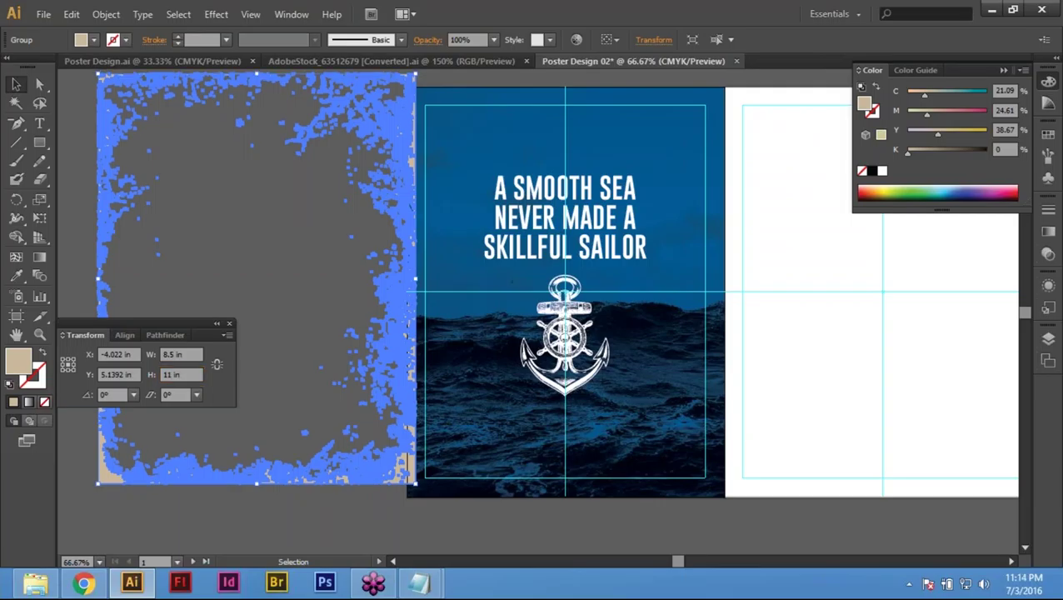
Step: Align the frame to the artboard's top and right edges over the poster
key("space")
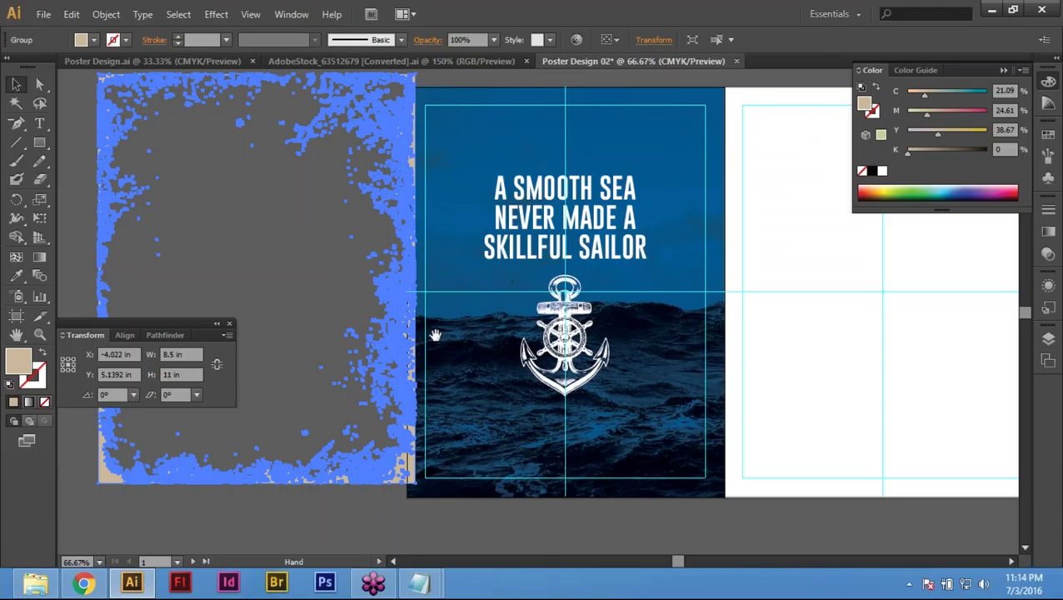
left_click_drag(435, 335, 532, 360)
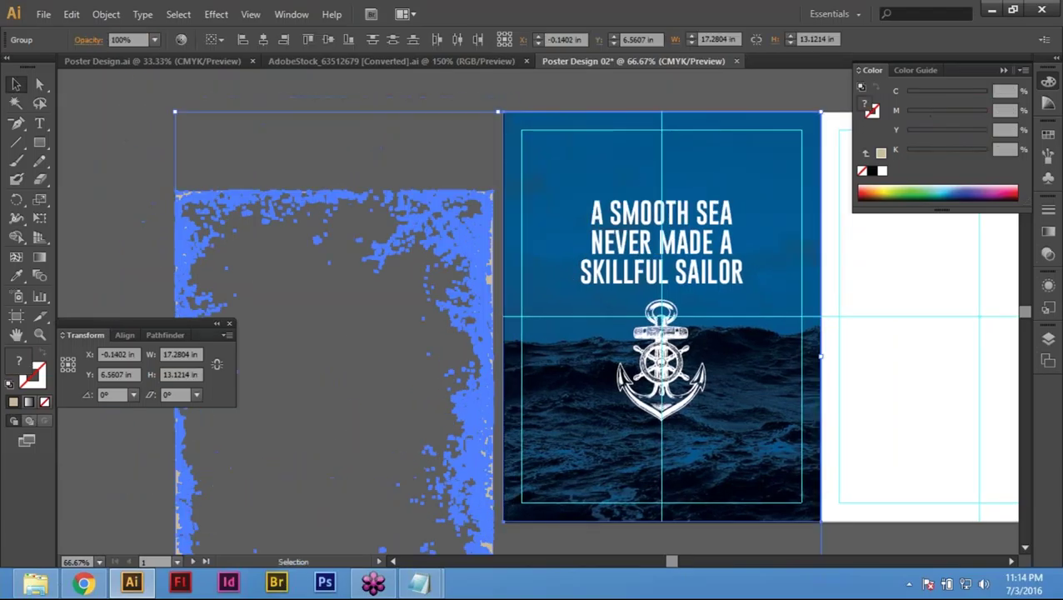
left_click(308, 40)
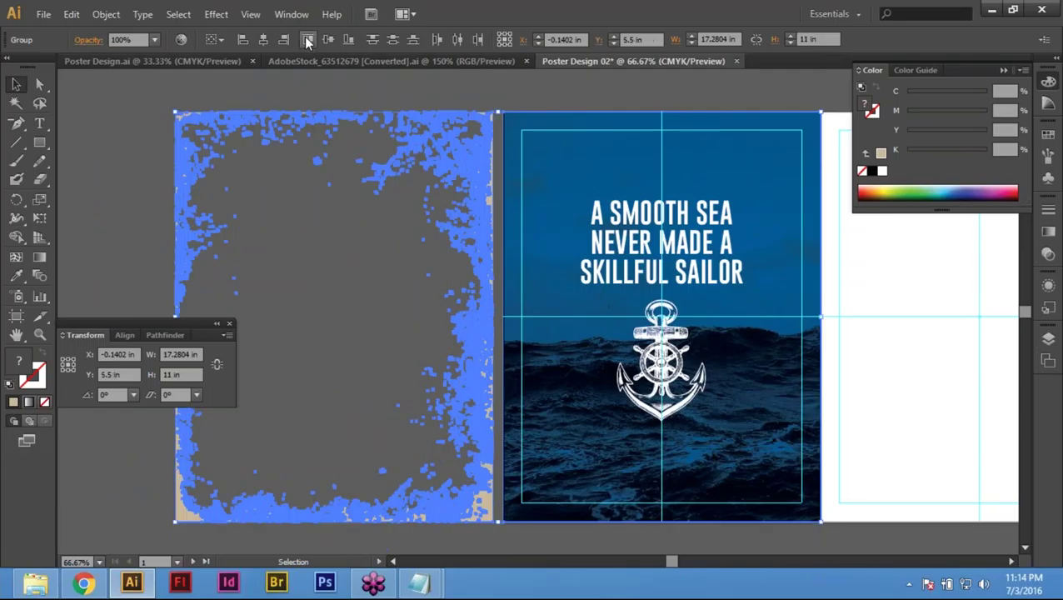
left_click(284, 39)
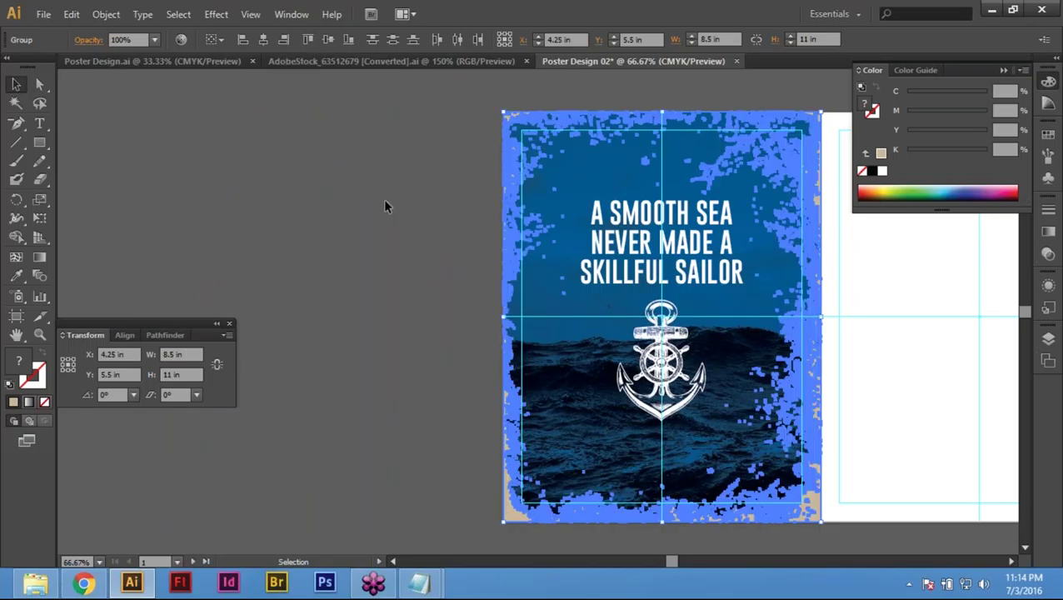
left_click(385, 207)
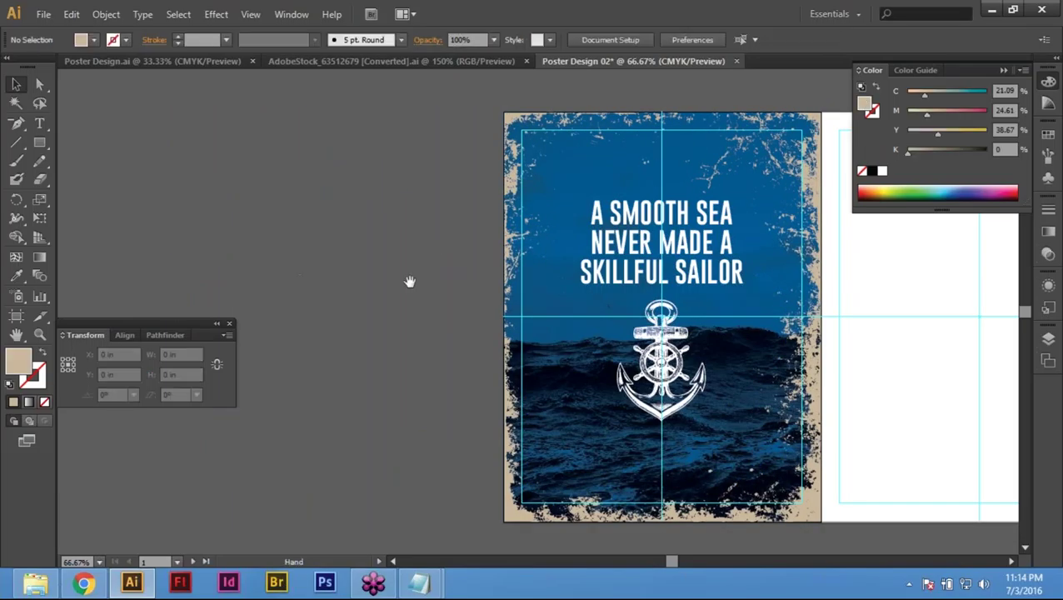
left_click_drag(410, 281, 212, 302)
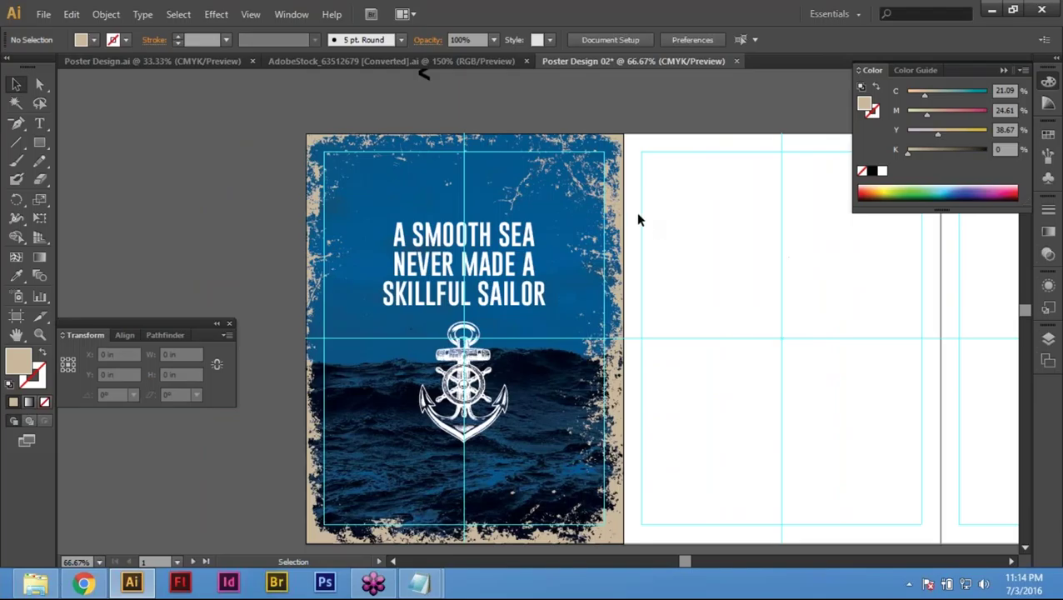
Step: Fill the splatter frame group with C 100, M 65, Y 0, K 30
left_click(614, 203)
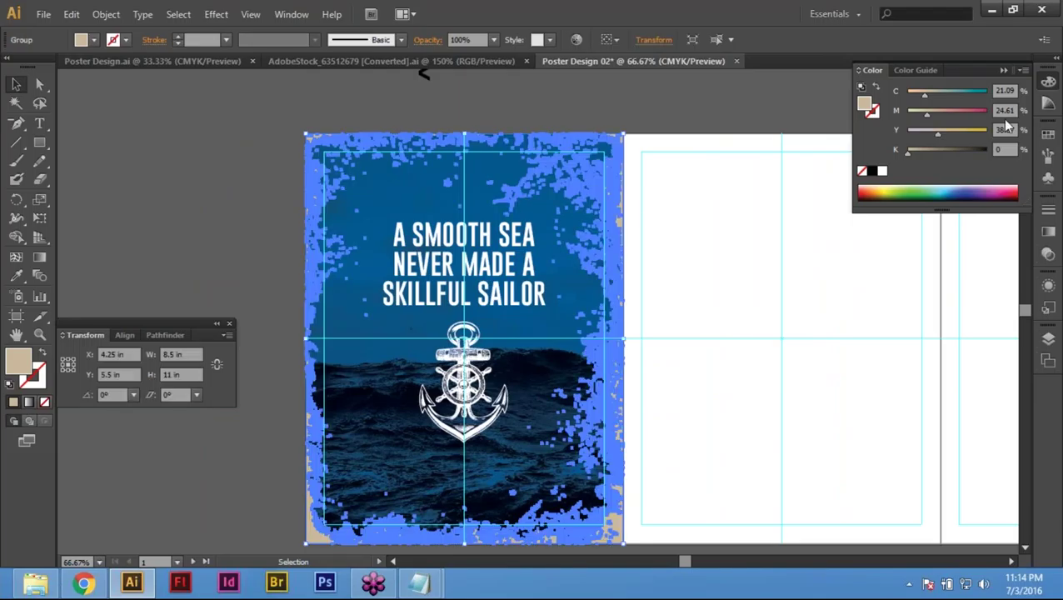
type("100")
key("Tab")
type("65")
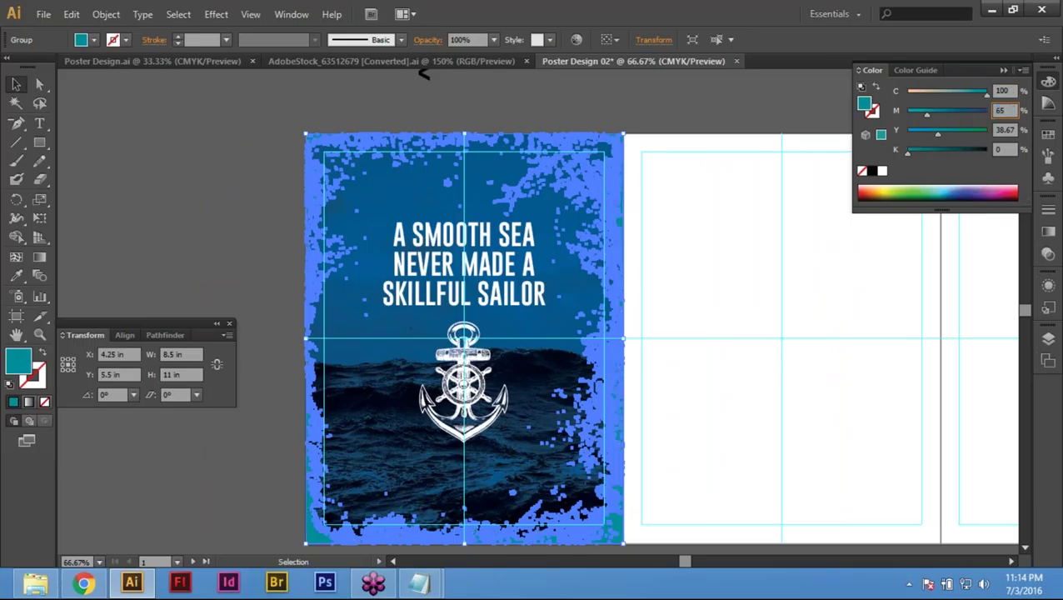
key("Tab")
key("Tab")
key("shift+Tab")
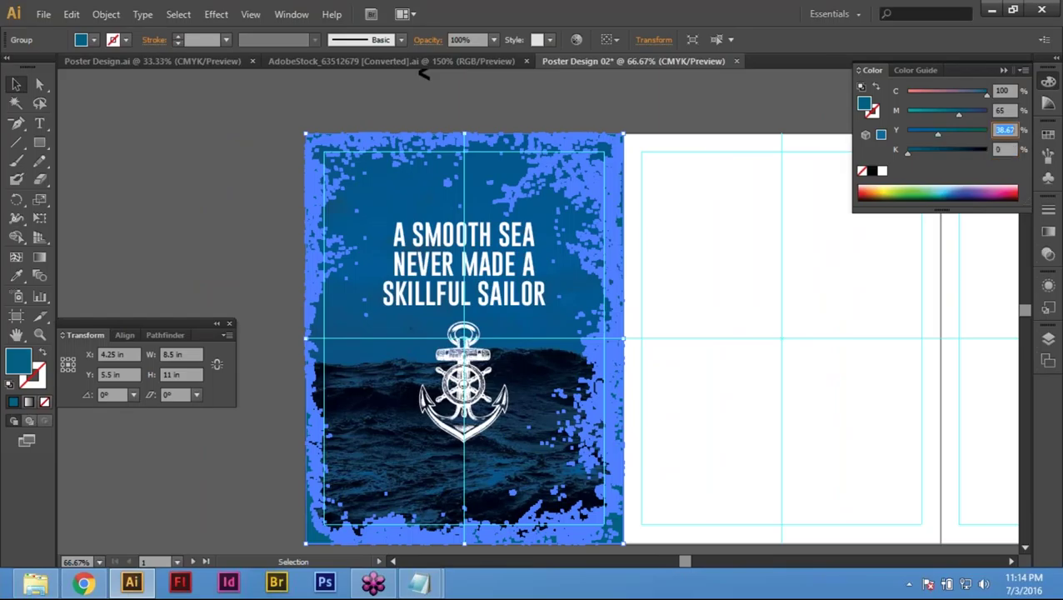
type("0")
key("Tab")
type("390")
key("Return")
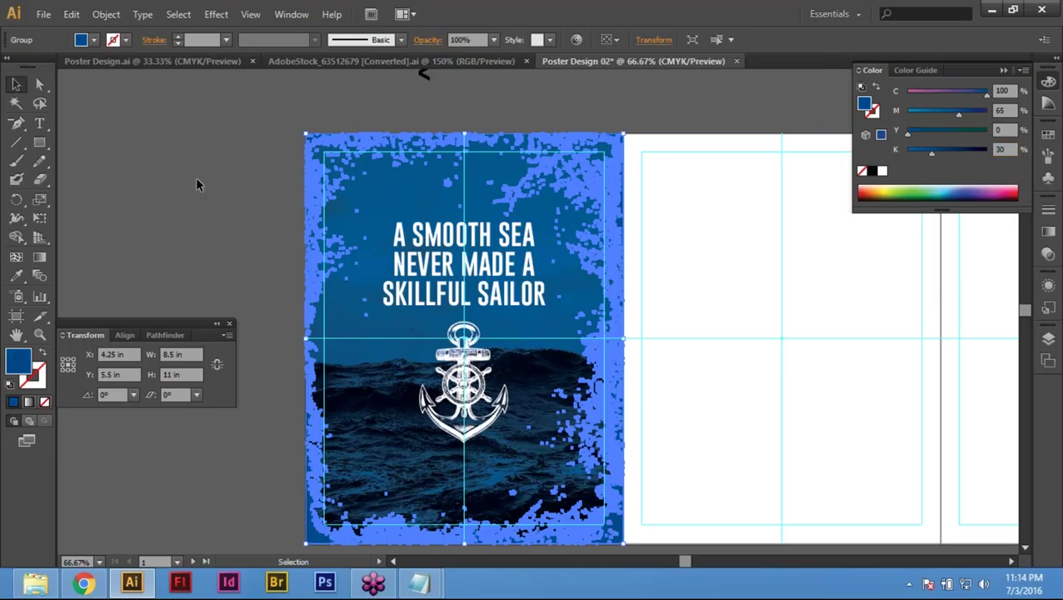
Step: Change the frame's magenta value to 50
left_click(197, 183)
left_click(613, 192)
left_click(1000, 110)
type("50")
key("Return")
Step: Check that the frame's Transparency blend mode stays Normal
key("ctrl+shift+a")
key("space")
left_click_drag(424, 74, 473, 59)
key("ctrl+a")
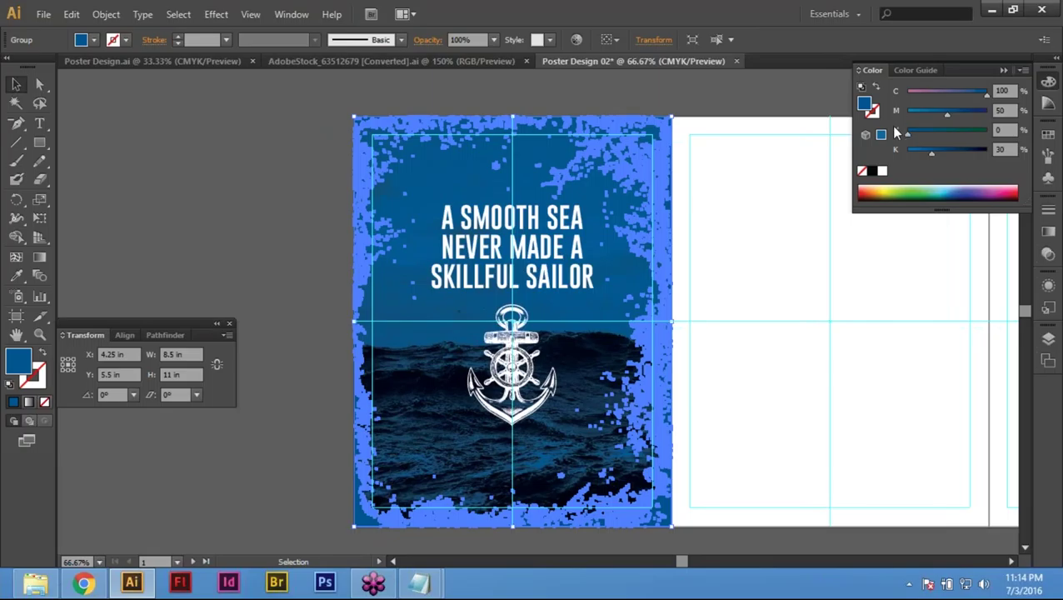
key("ctrl+F10")
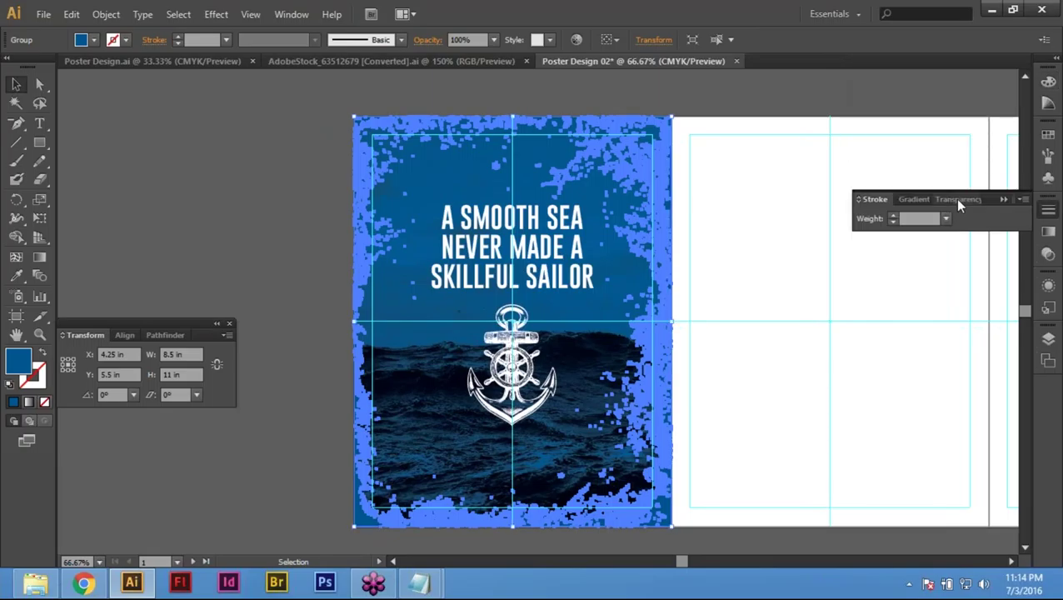
left_click(957, 200)
left_click(883, 217)
key("Escape")
Step: Zoom in to inspect the quote, zoom back out, and select the stray arrow mark
left_click(316, 291)
left_click_drag(367, 334, 386, 349)
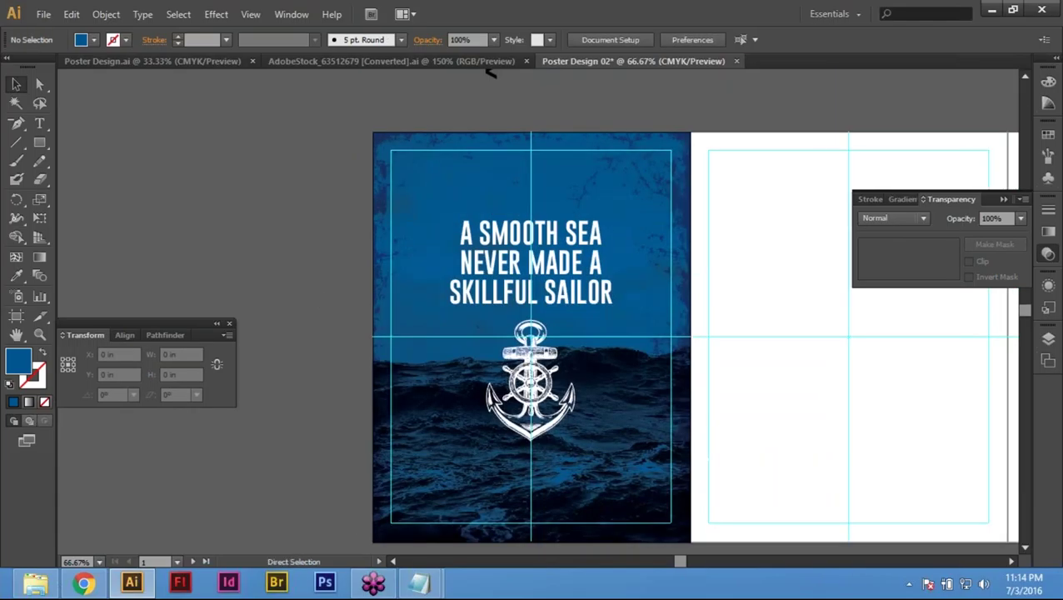
left_click_drag(206, 215, 759, 371)
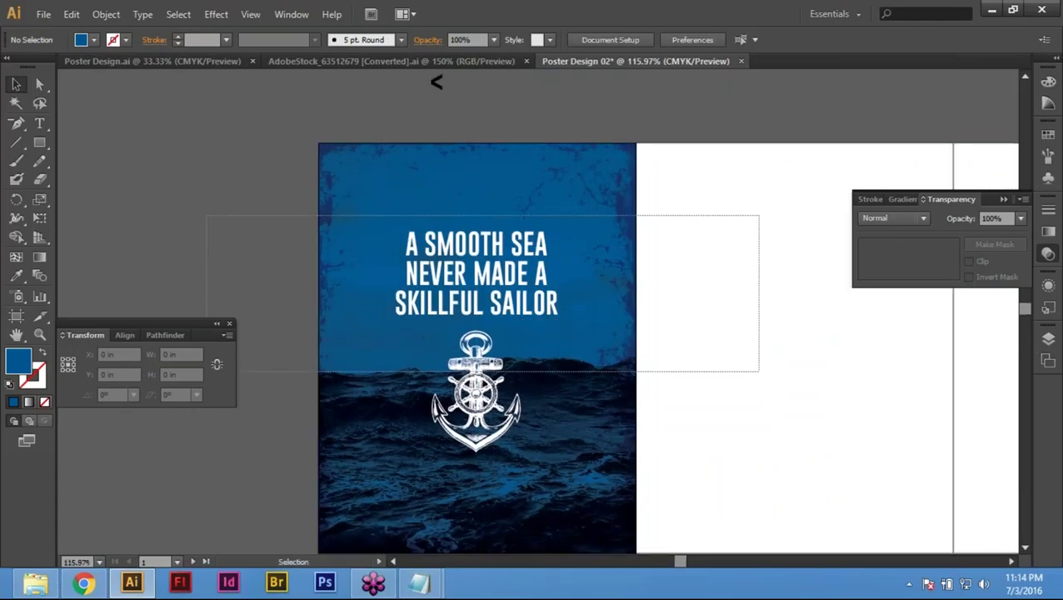
key("ctrl+0")
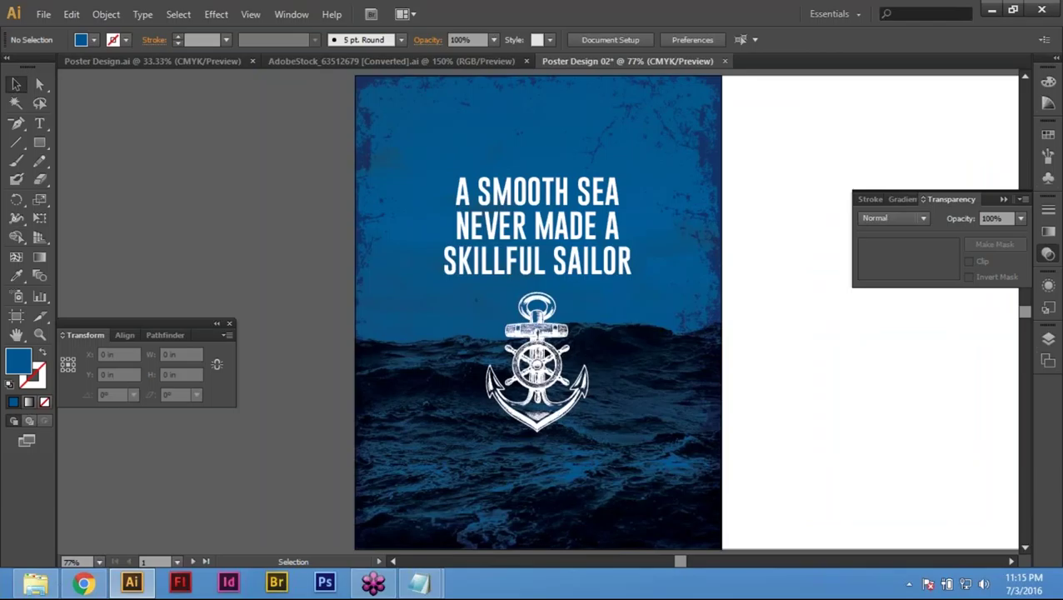
key("ctrl+minus")
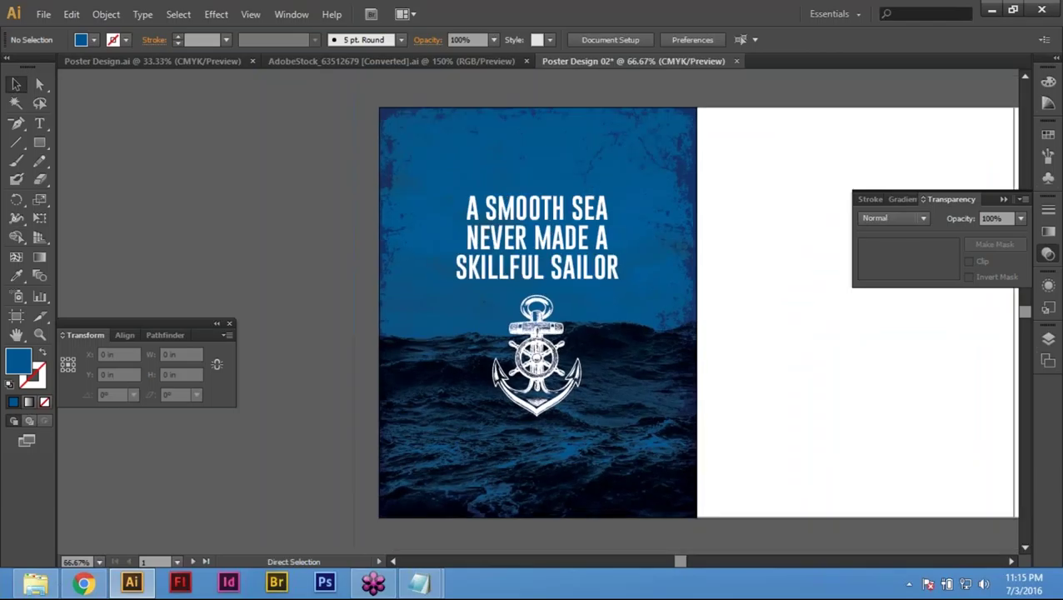
key("ctrl+minus")
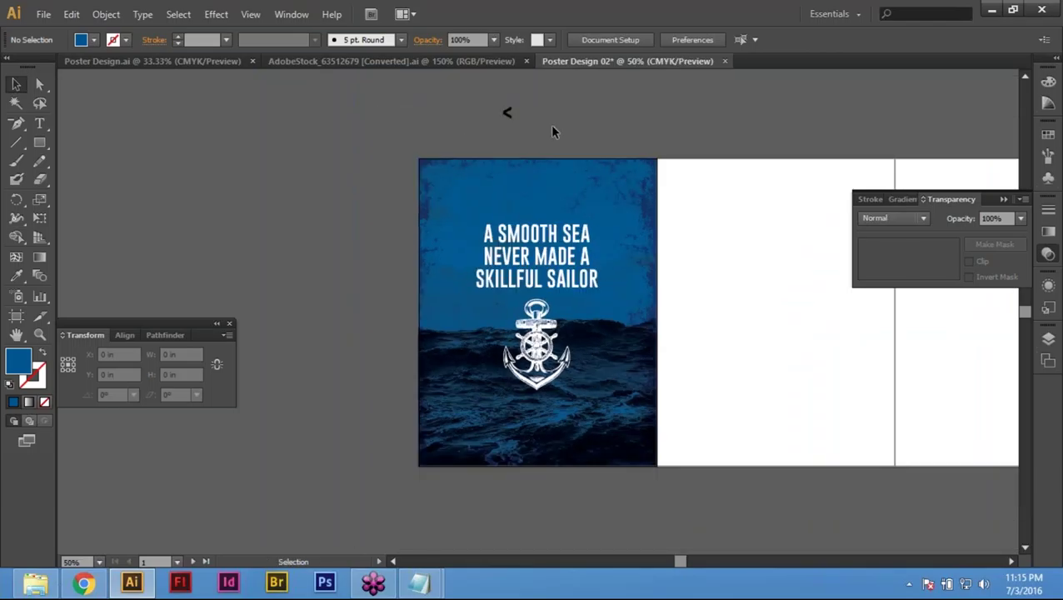
left_click(506, 112)
Step: Delete the stray arrow mark and copy the whole poster 8.5 in right, 0 vertically
key("Delete")
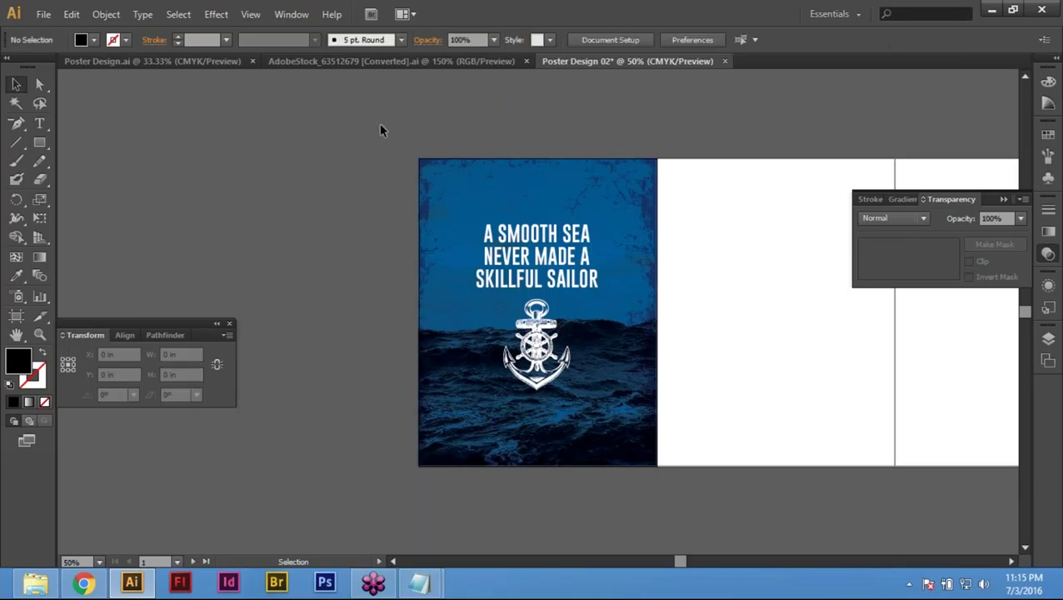
left_click_drag(359, 108, 700, 494)
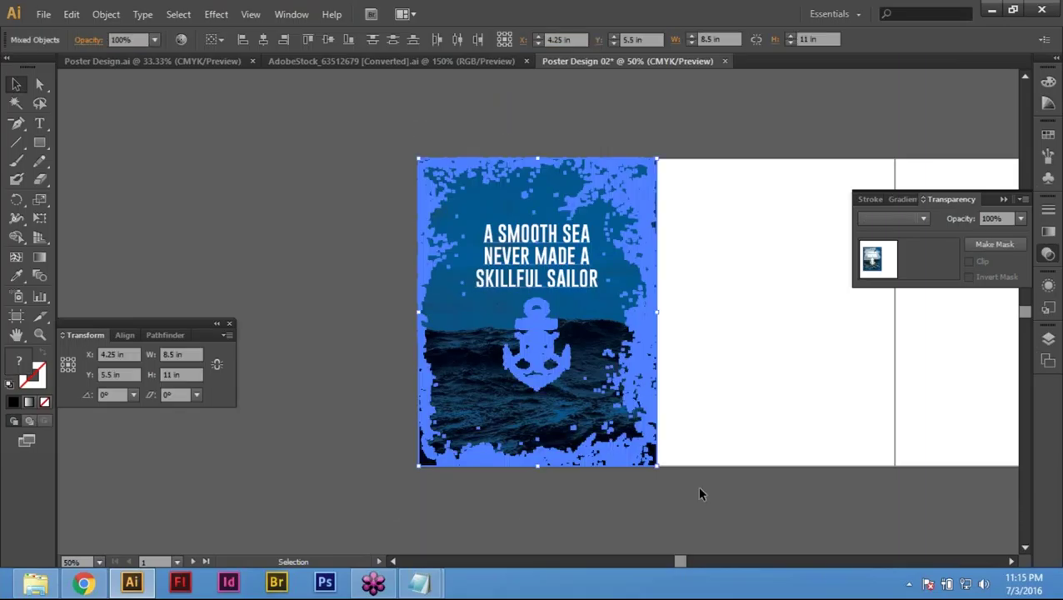
key("Return")
type("8.5")
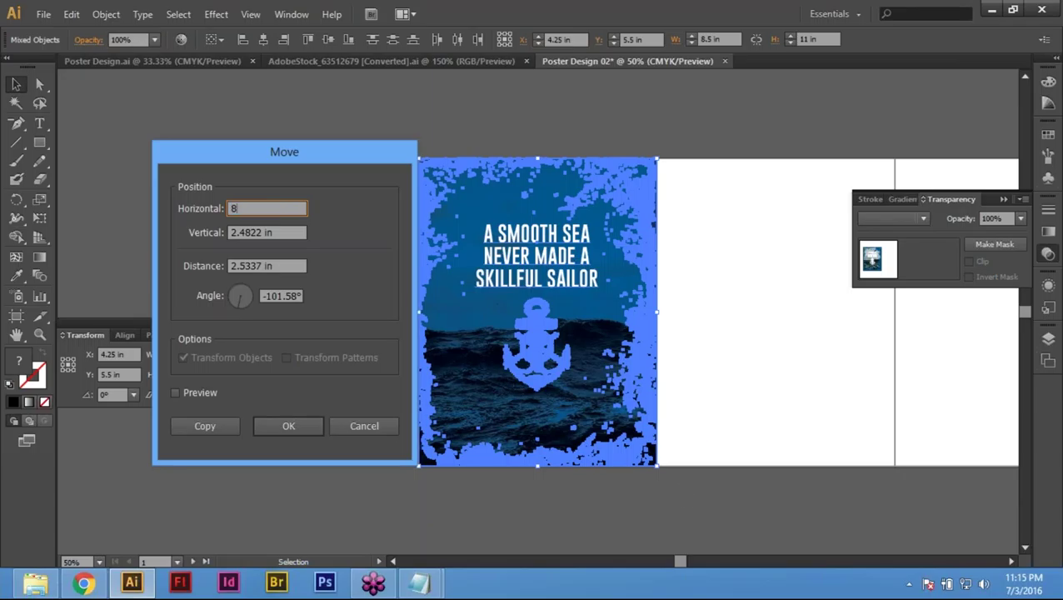
key("Tab")
type("0")
key("Tab")
key("Tab")
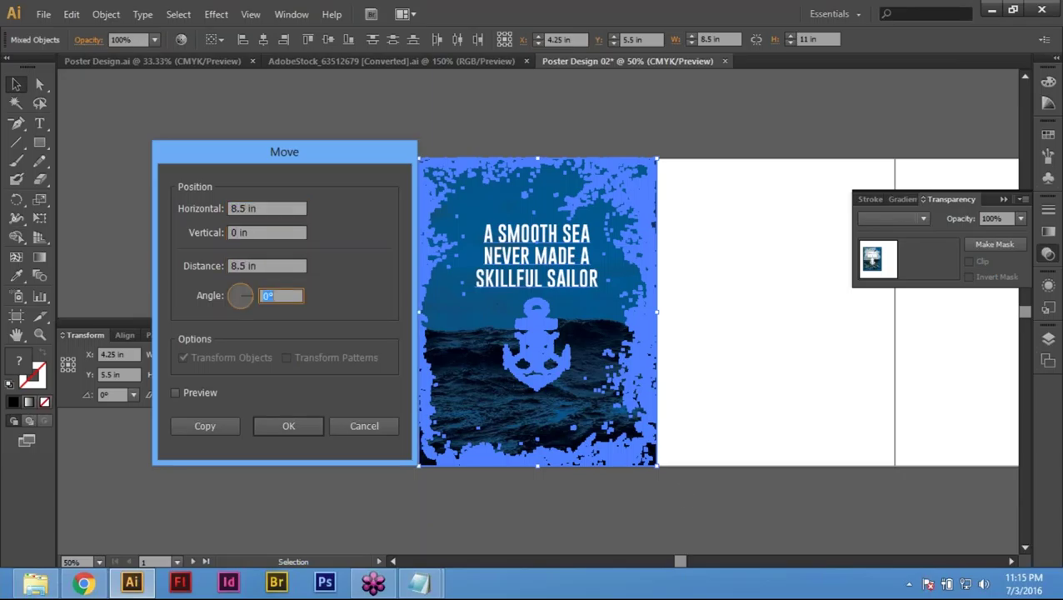
left_click(208, 426)
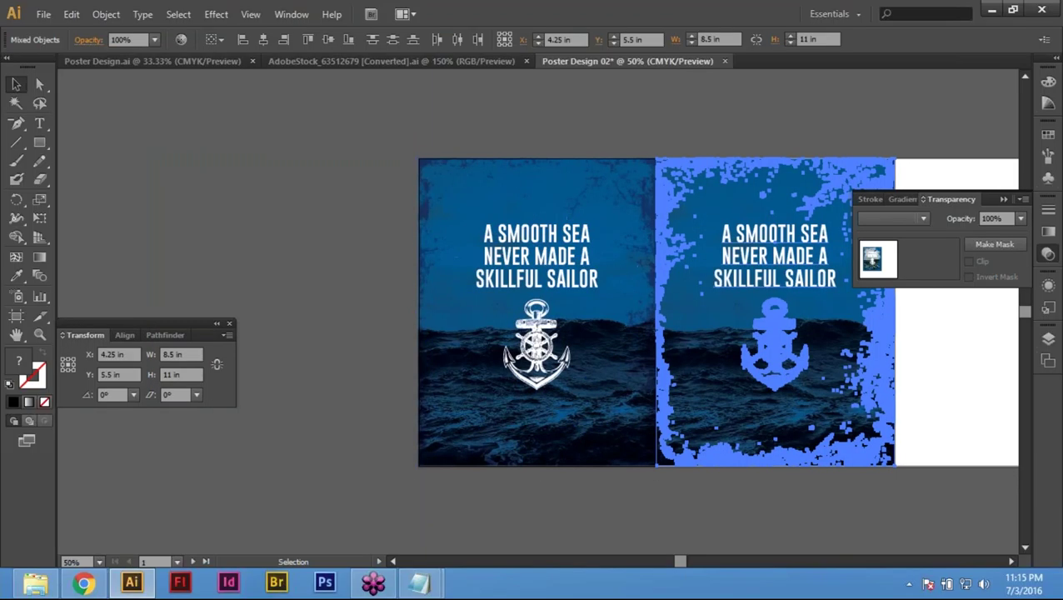
left_click(644, 123)
left_click_drag(812, 393, 550, 401)
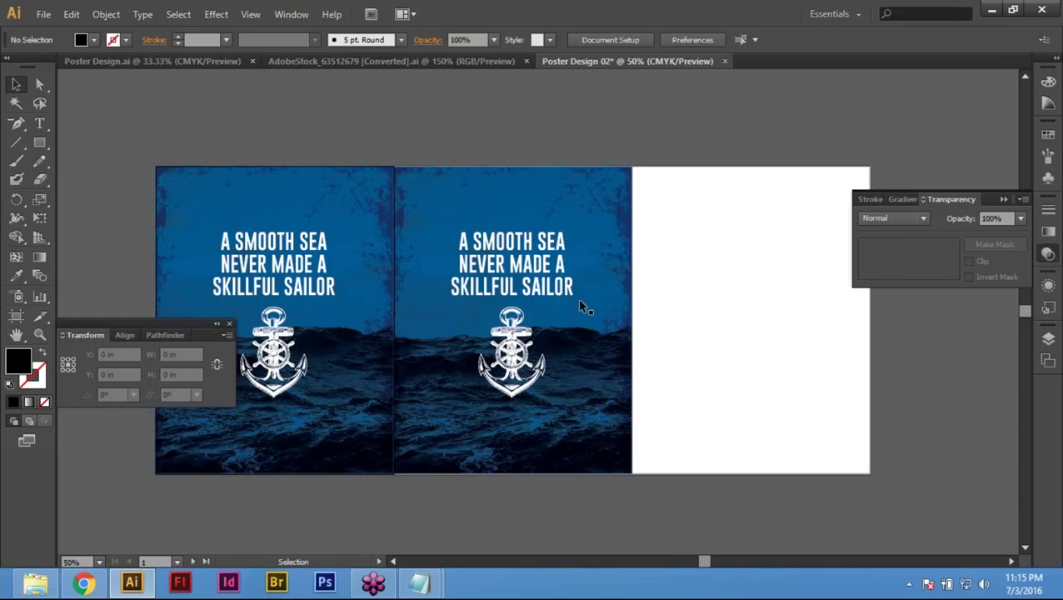
Step: Remove the copy's ocean photo and recolour its background rectangle to C 0, M 20, Y 100
left_click(621, 213)
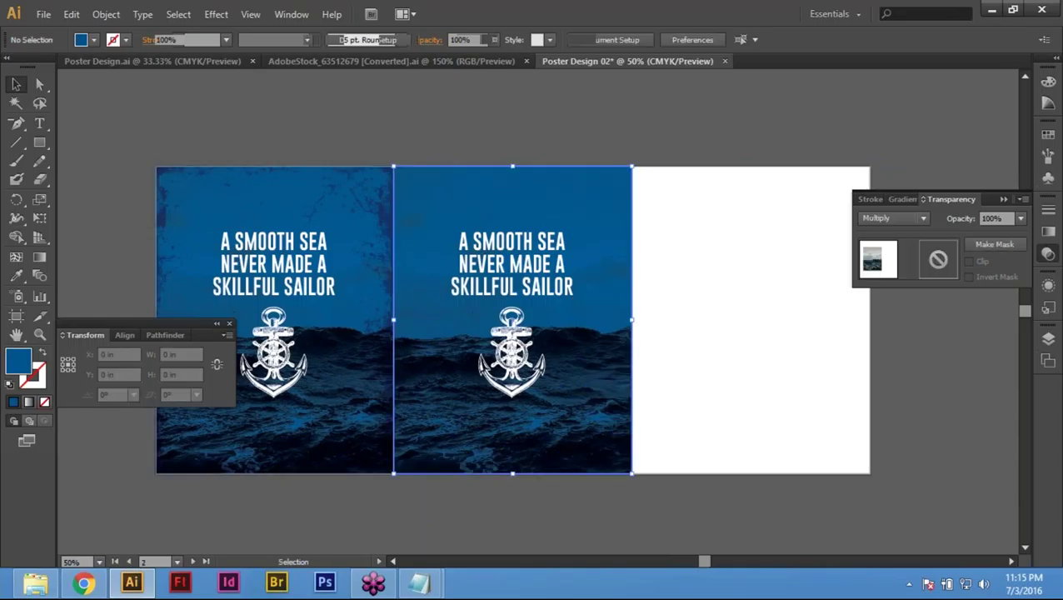
key("Delete")
left_click(610, 335)
key("F6")
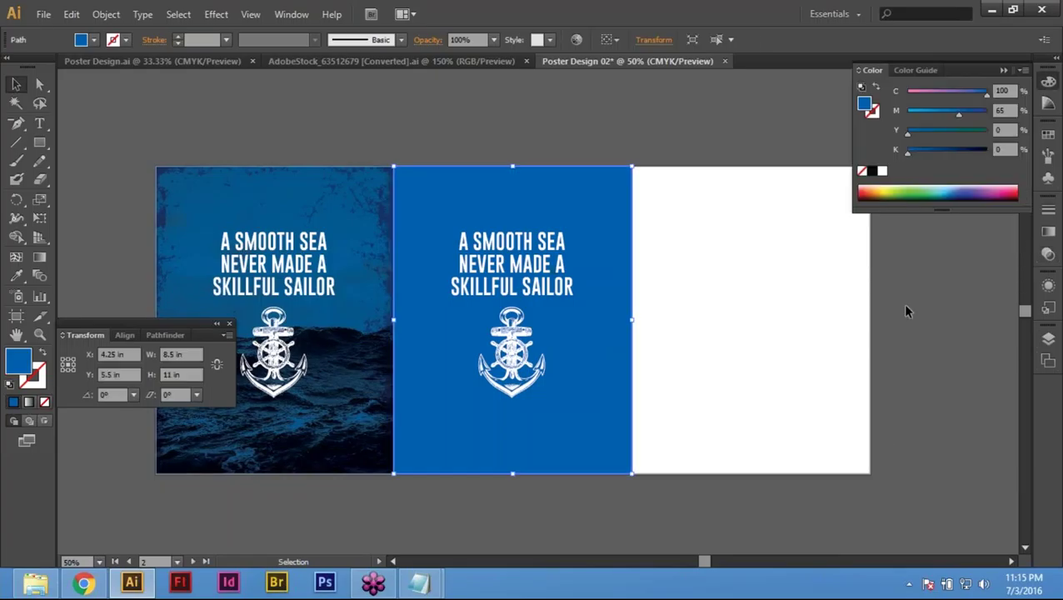
double_click(1002, 90)
type("0")
key("Tab")
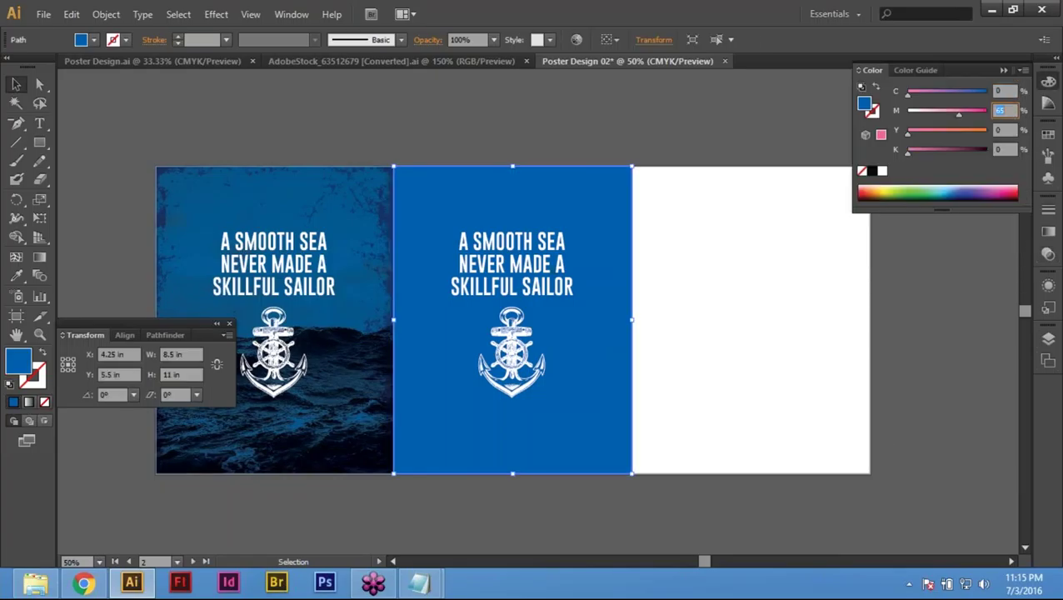
type("20")
key("Tab")
type("100")
key("Return")
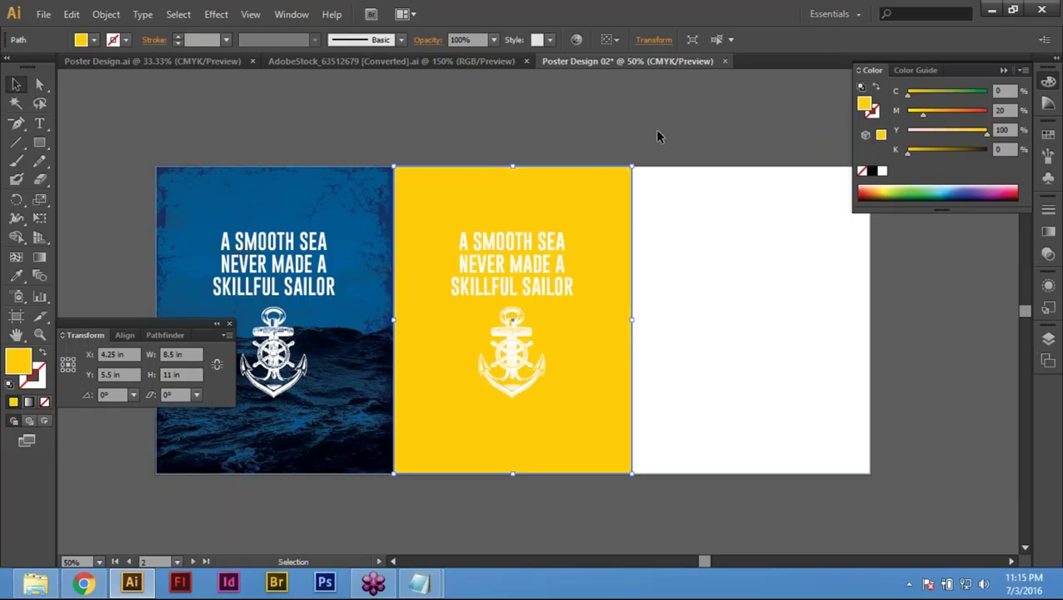
Step: Paste the ocean photo back in front and give the overlay group C 0, M 20, Y 100
key("ctrl+f")
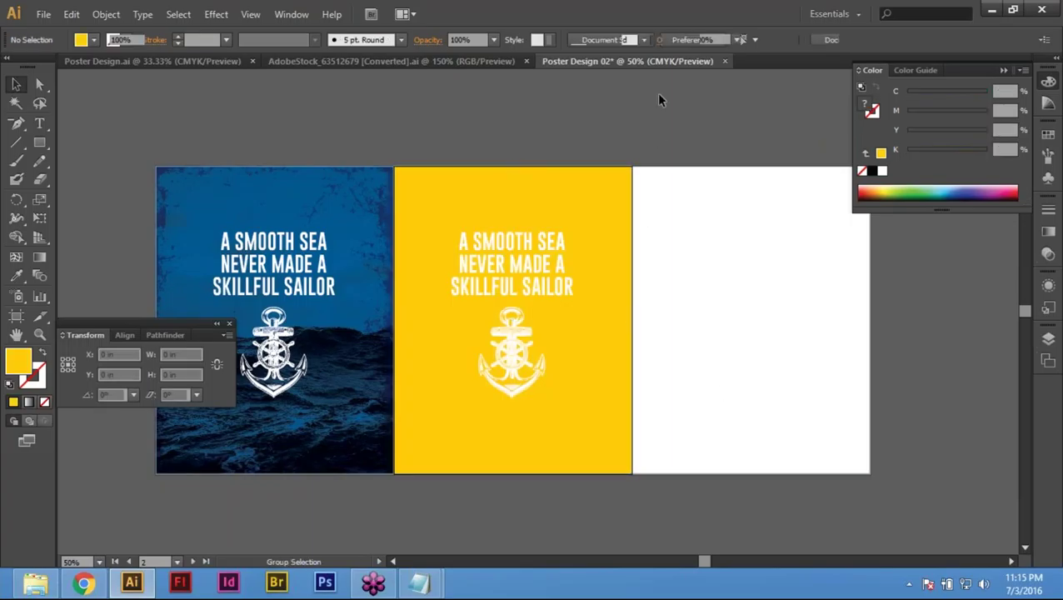
left_click(719, 352)
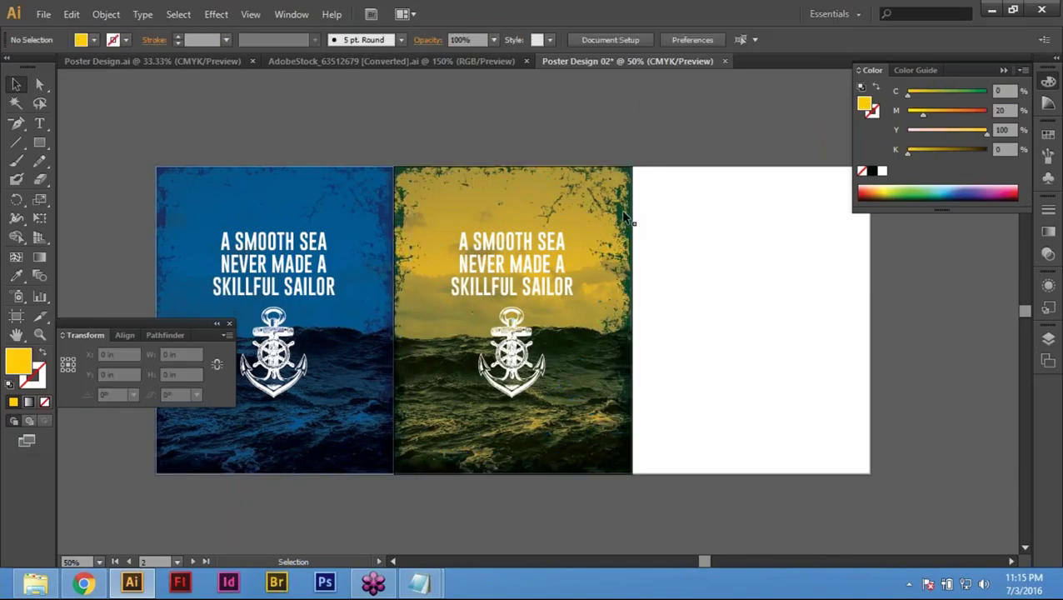
left_click(631, 437)
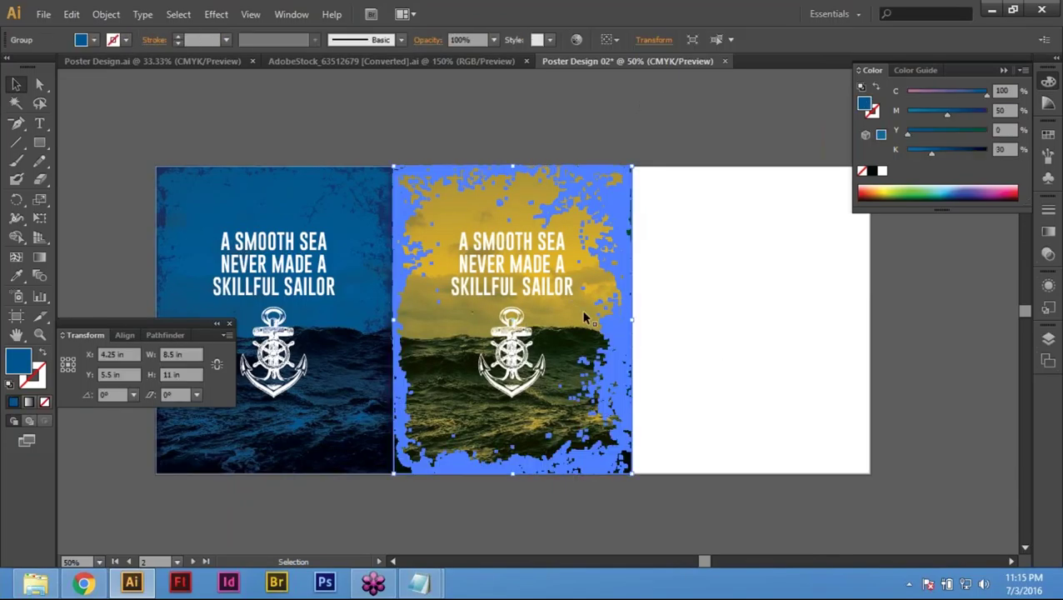
double_click(1002, 90)
type("0")
key("Tab")
type("2")
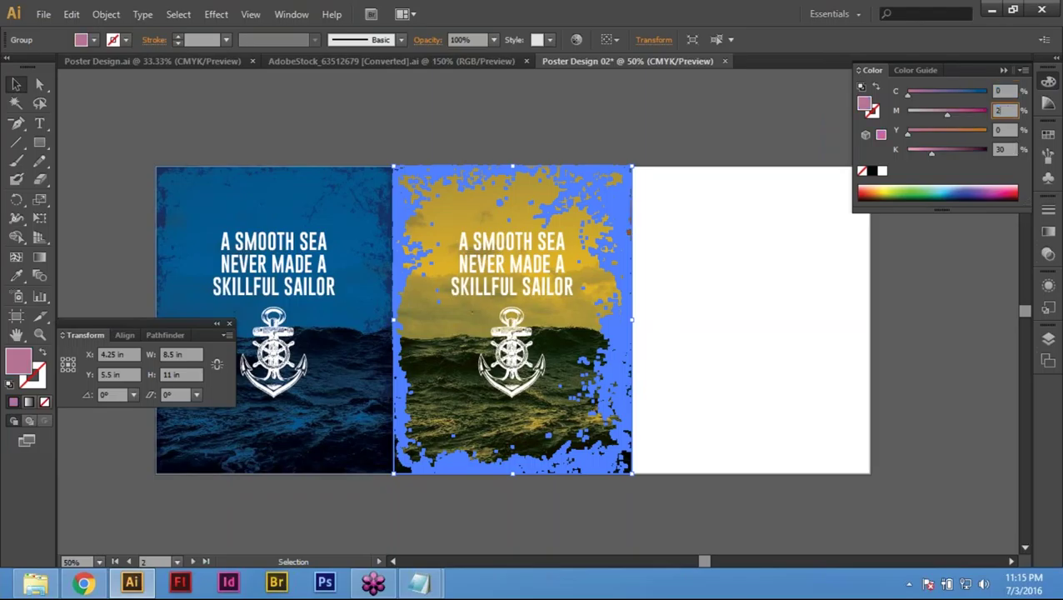
type("0")
key("Tab")
type("100")
key("Tab")
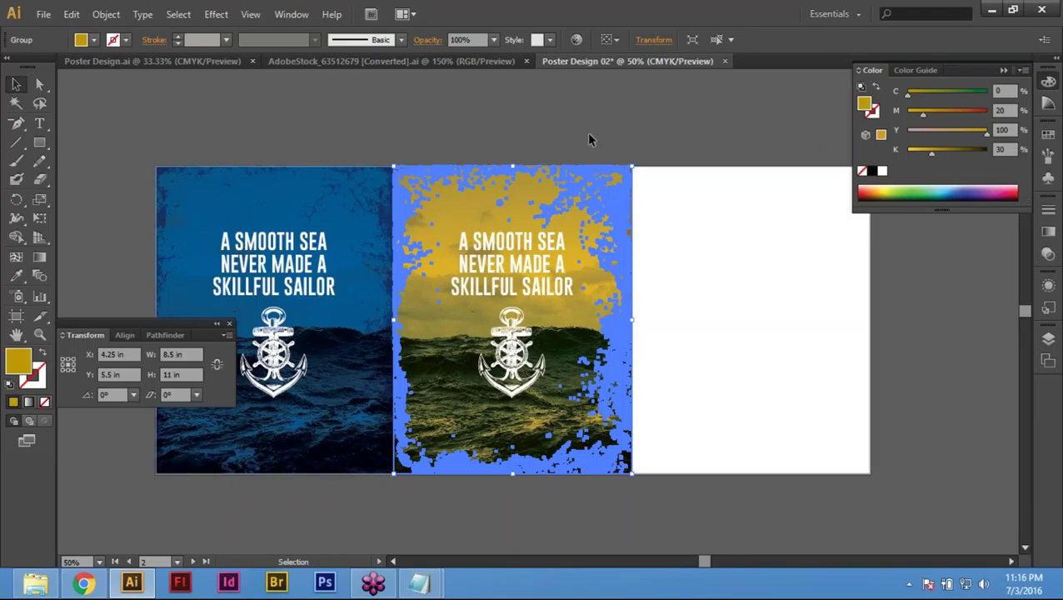
left_click(755, 401)
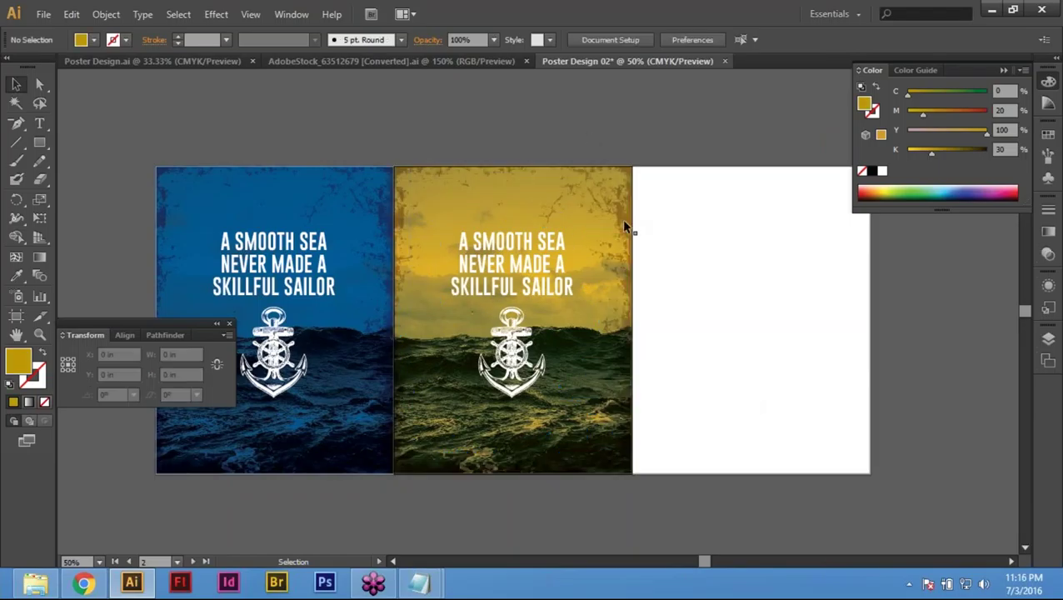
Step: Darken the overlay's gold fill by setting black to 50
left_click(624, 223)
left_click(1002, 149)
type("50")
key("Return")
left_click(719, 415)
Step: Hide the panels and zoom in on the artboards
key("space")
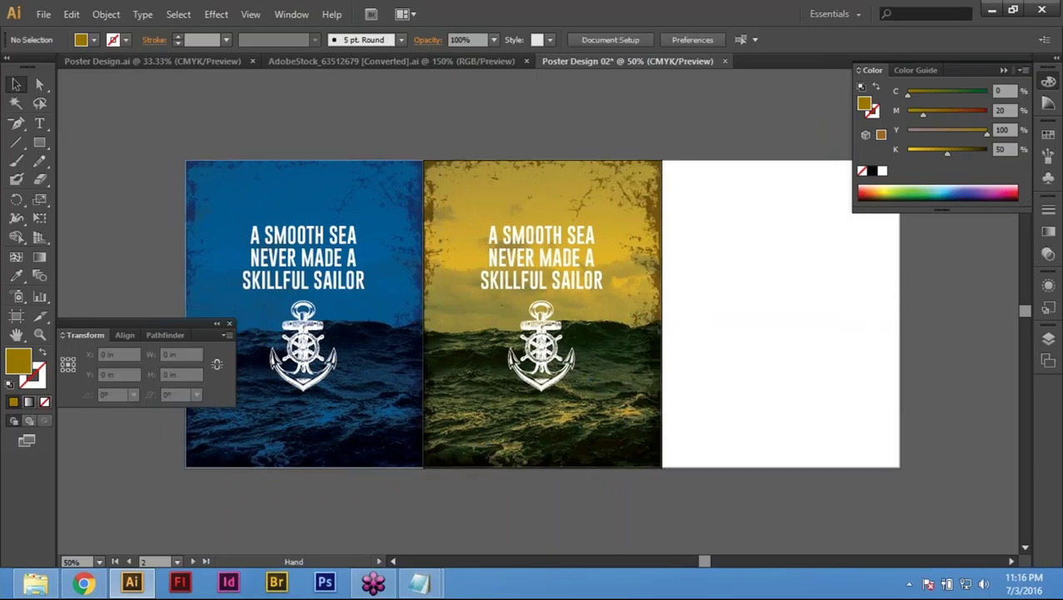
key("Tab")
left_click_drag(177, 137, 875, 523)
left_click_drag(635, 406, 682, 457)
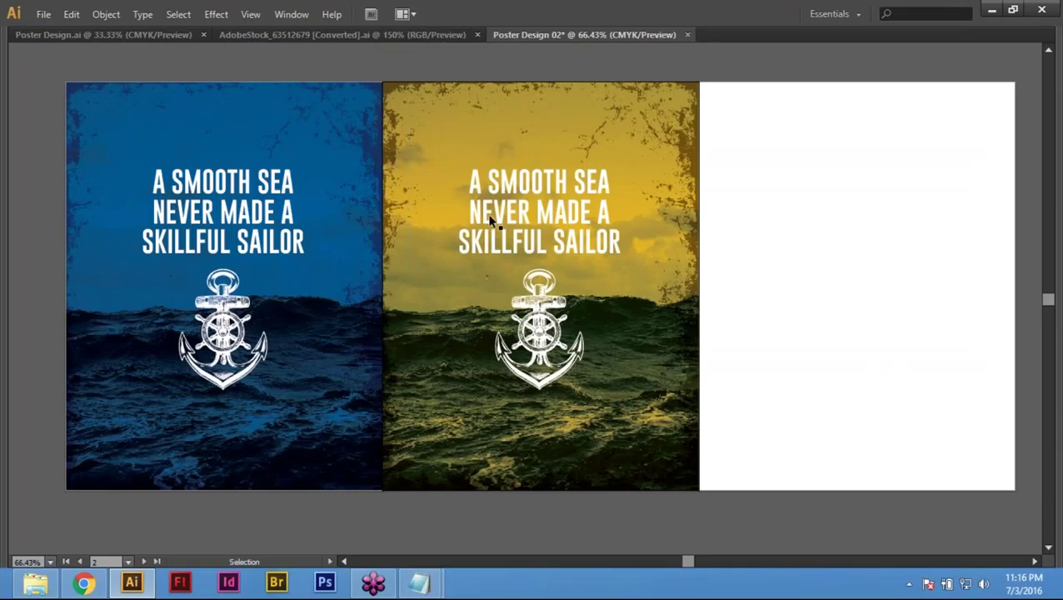
Step: Zoom in and centre the gold poster's quote
left_click_drag(871, 332, 293, 169)
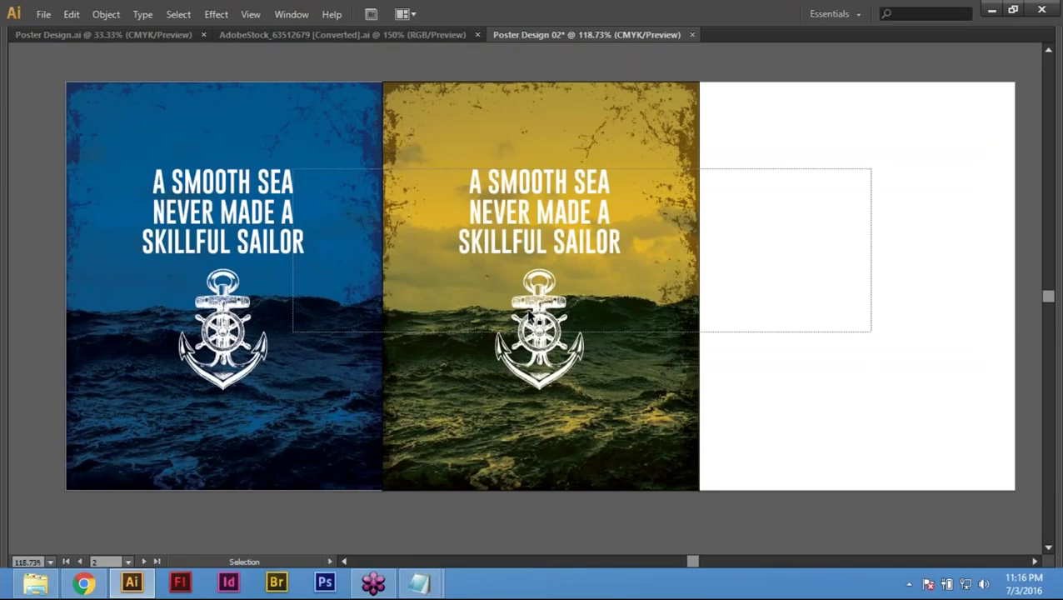
key("space")
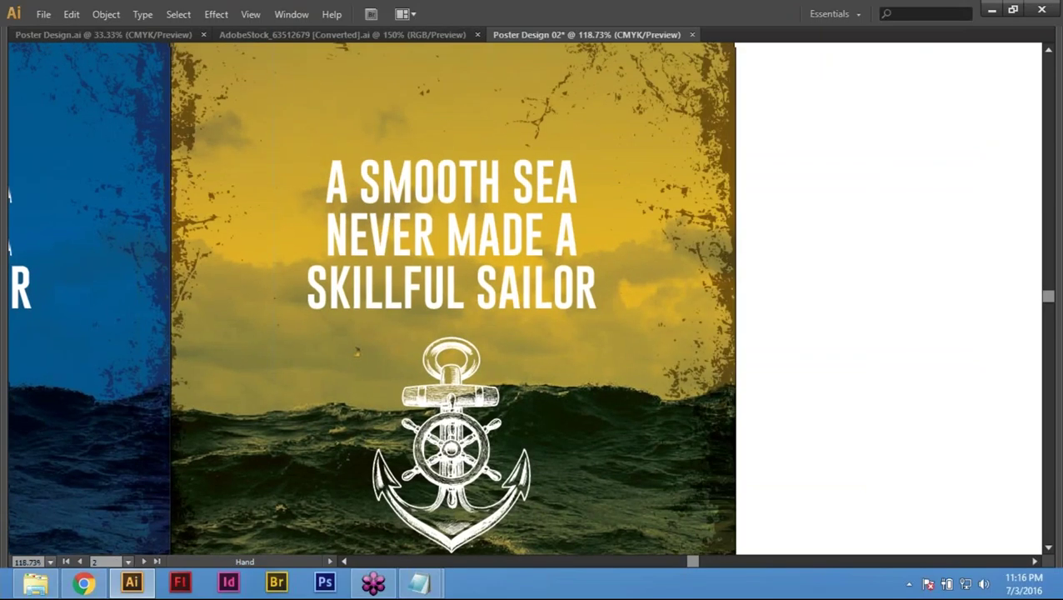
left_click_drag(357, 352, 371, 411)
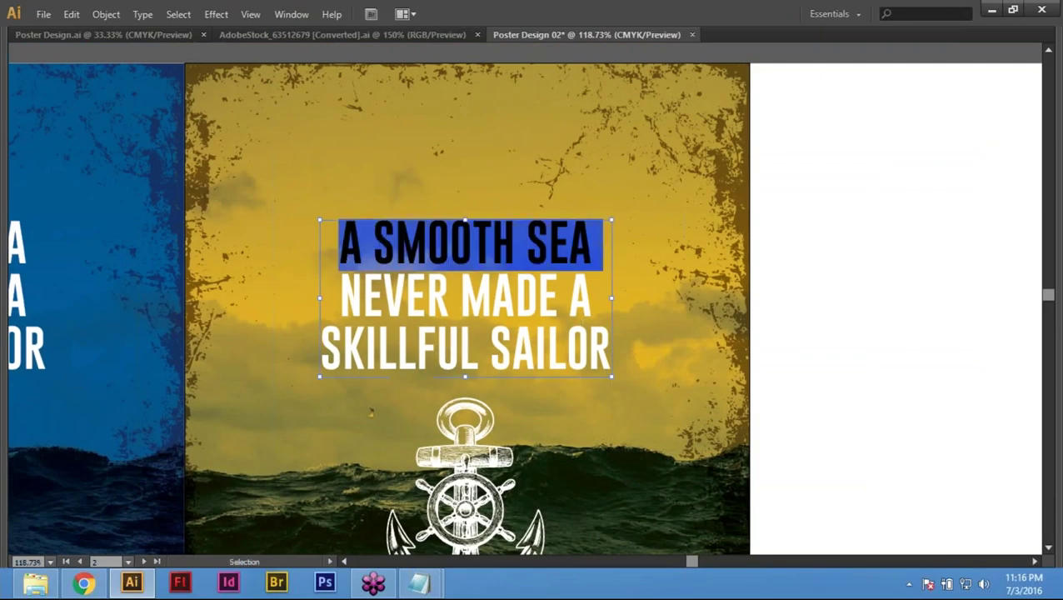
key("ctrl")
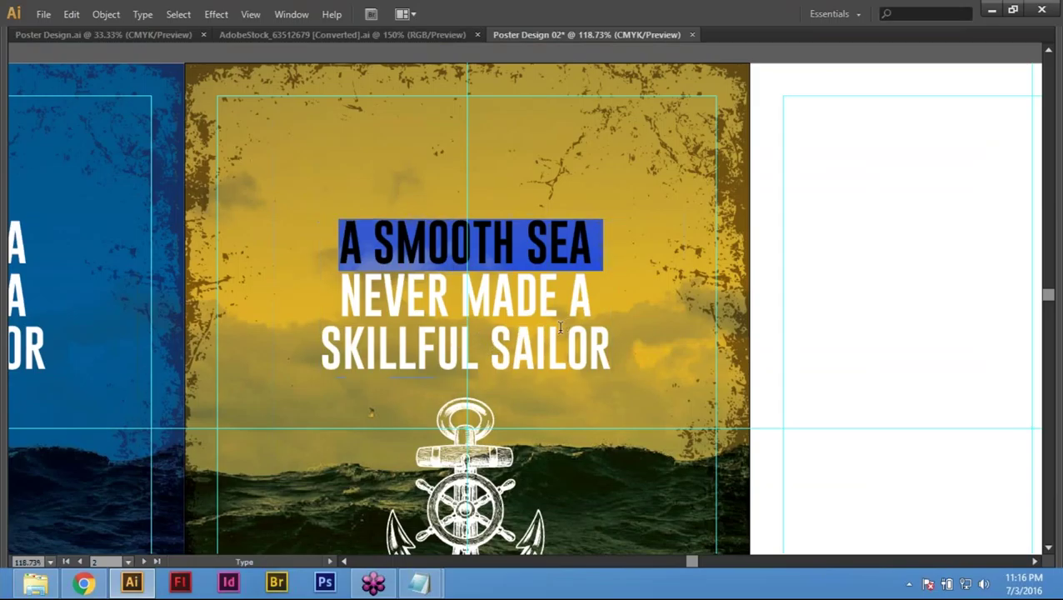
Step: Set the tracking of A SMOOTH SEA to 61 in the Character panel
key("ctrl+t")
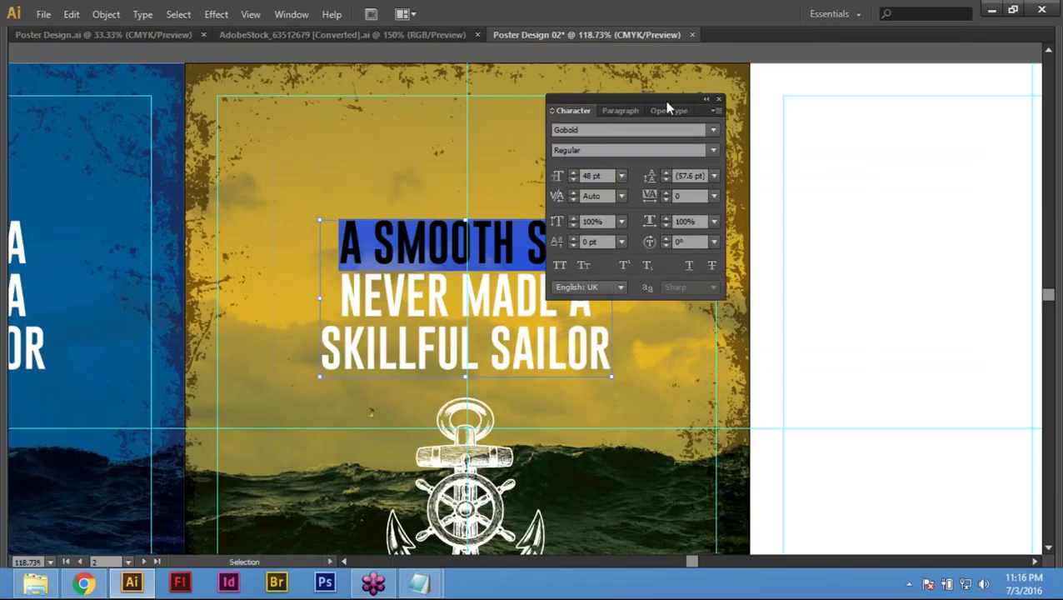
left_click_drag(667, 102, 875, 134)
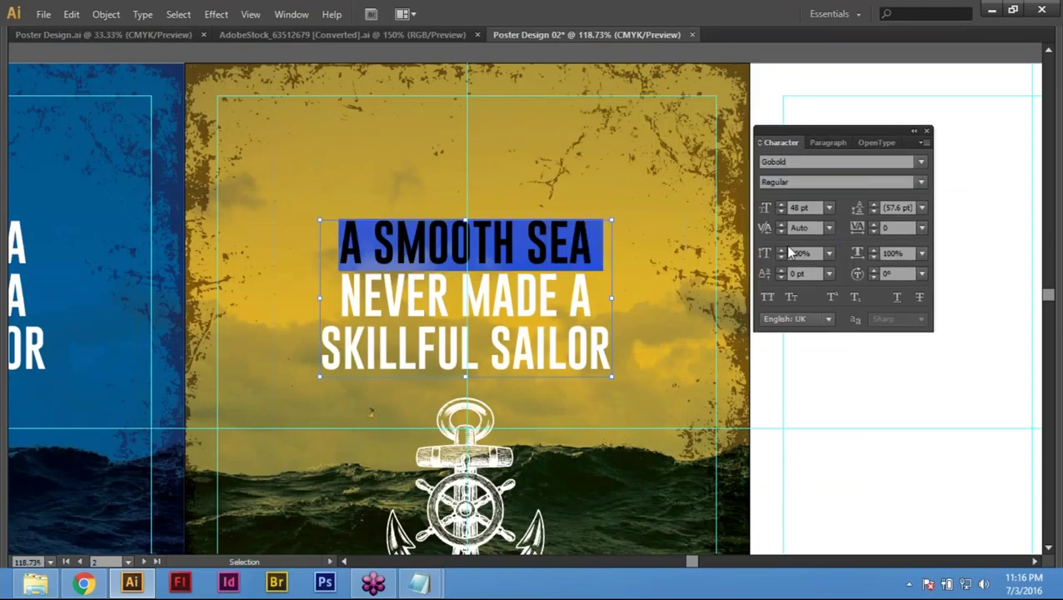
left_click(890, 227)
type("50")
key("Return")
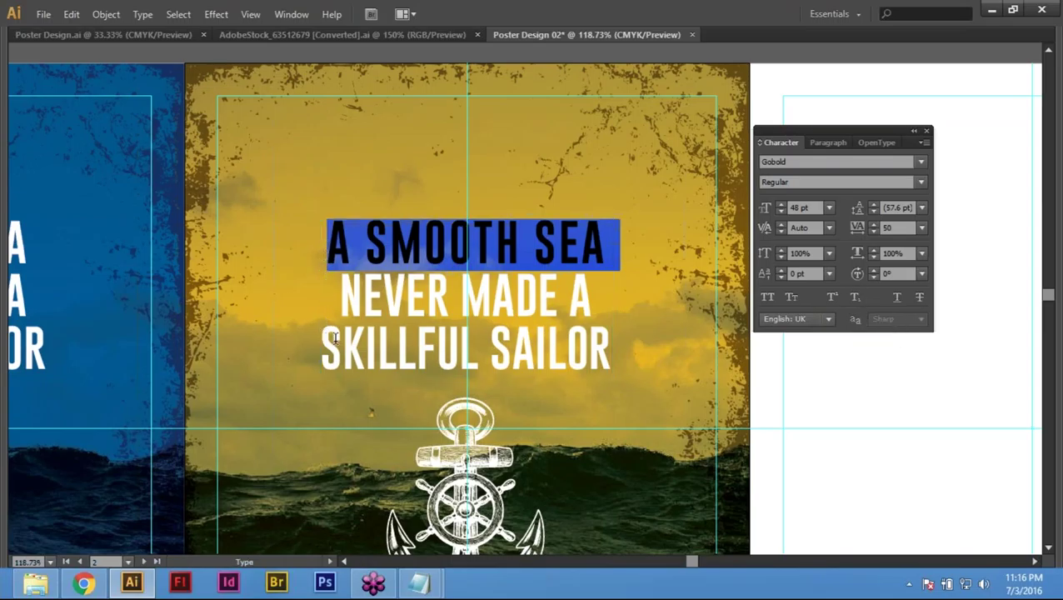
left_click(875, 223)
left_click(874, 223)
left_click(874, 223)
left_click(874, 223)
left_click(874, 224)
left_click(874, 224)
left_click(874, 224)
left_click(874, 223)
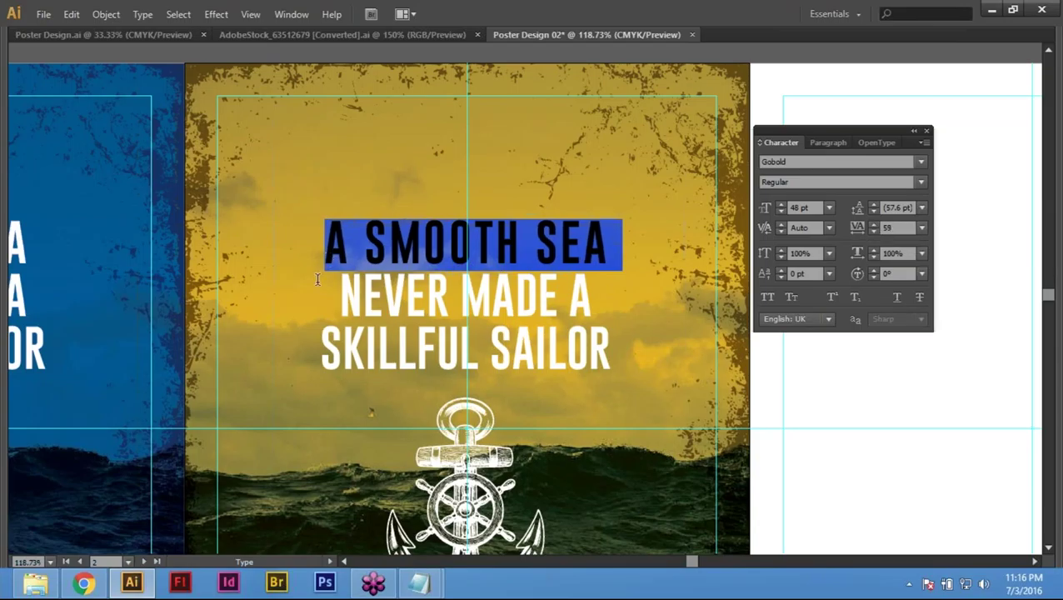
left_click(873, 223)
left_click(873, 223)
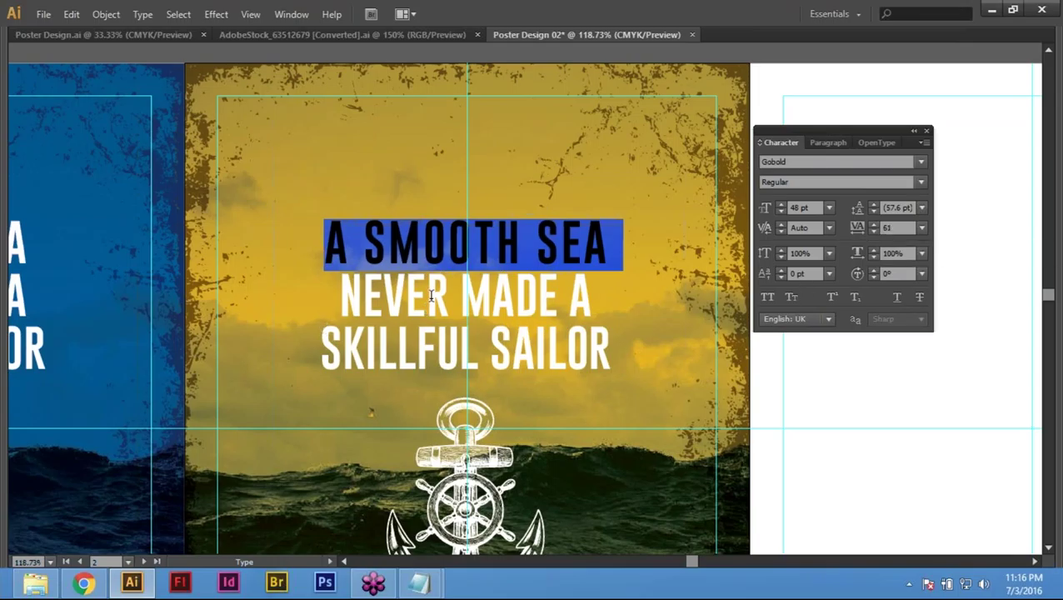
Step: Select the NEVER MADE A line with the panels restored
double_click(431, 296)
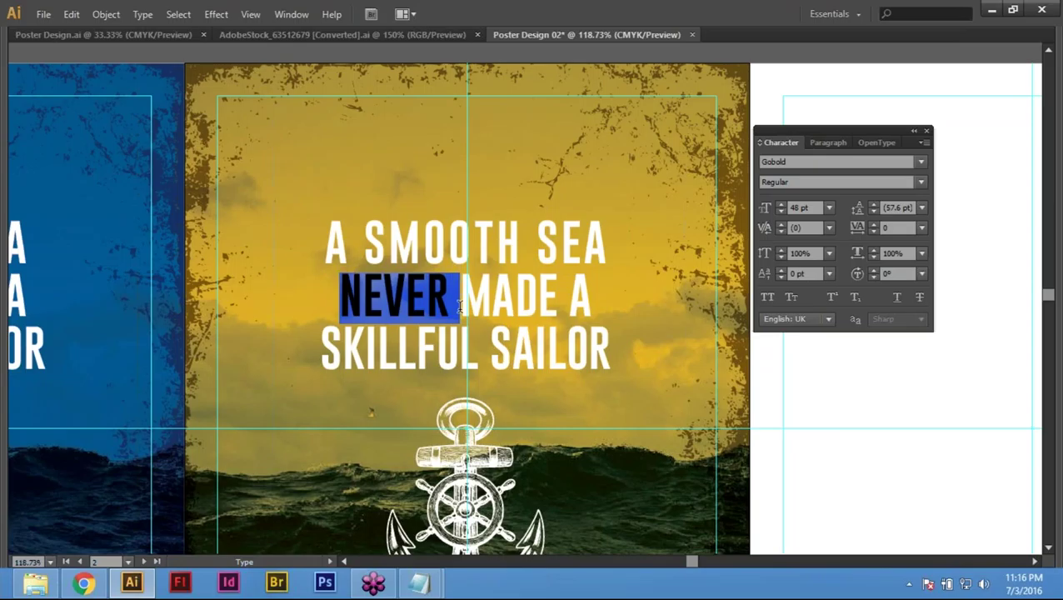
triple_click(459, 306)
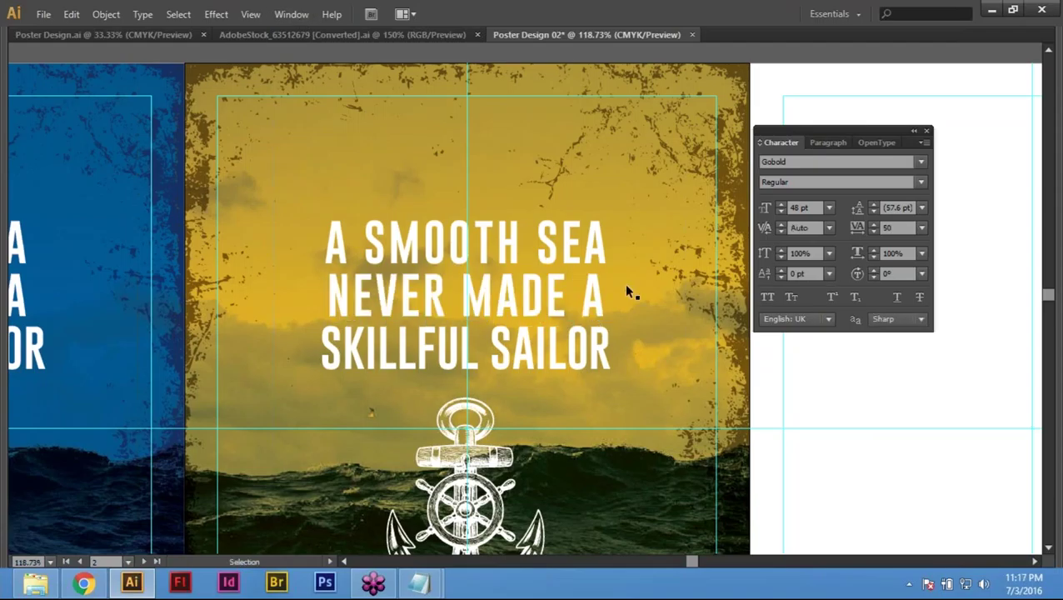
key("t")
key("shift+Tab")
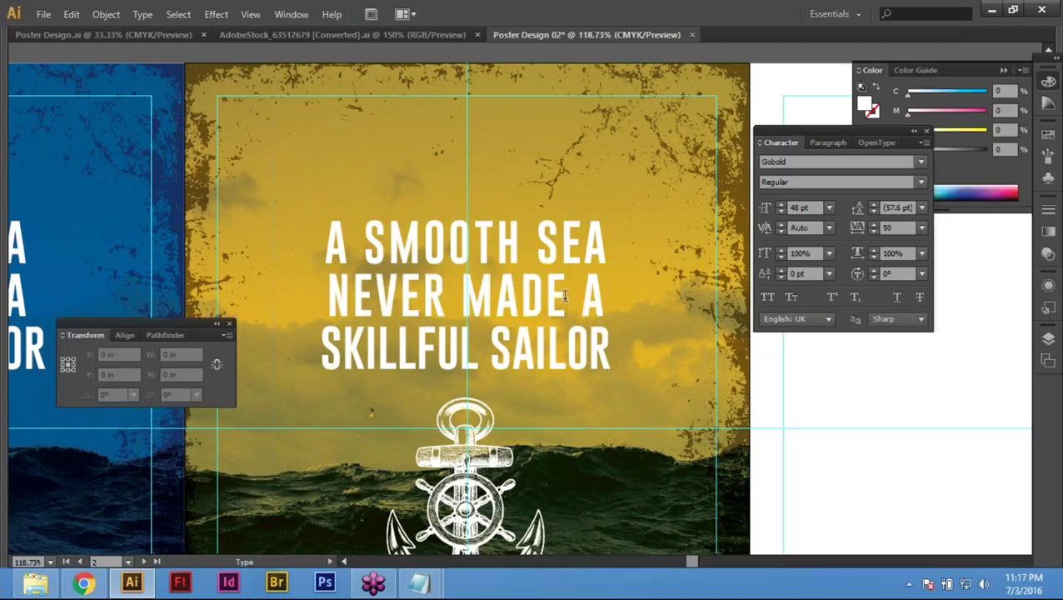
key("Tab")
triple_click(564, 323)
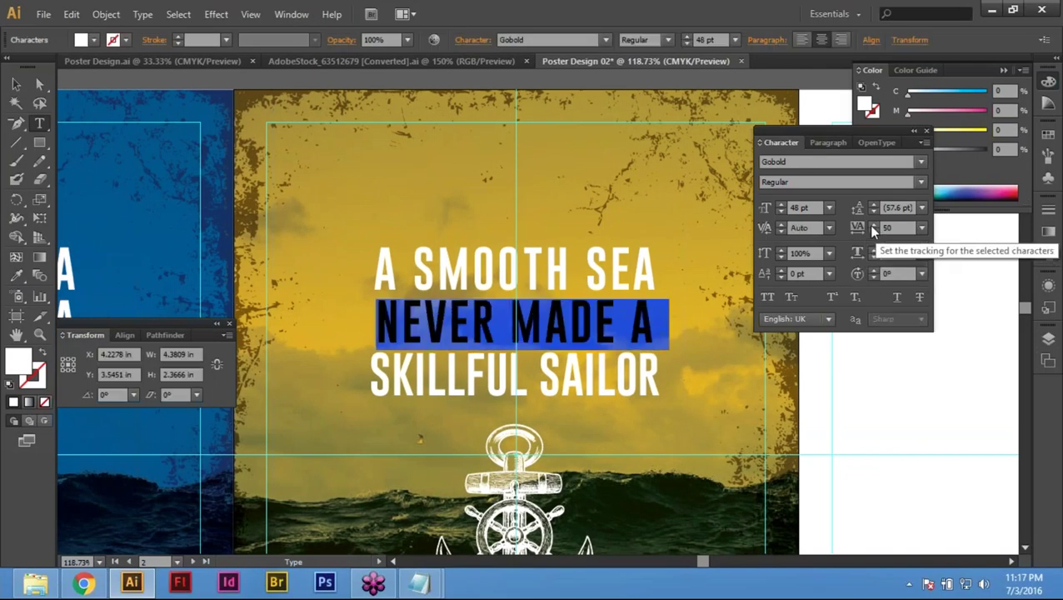
Step: Raise the tracking of NEVER MADE A to about 75
left_click(872, 225)
left_click(873, 229)
left_click(873, 229)
left_click(872, 225)
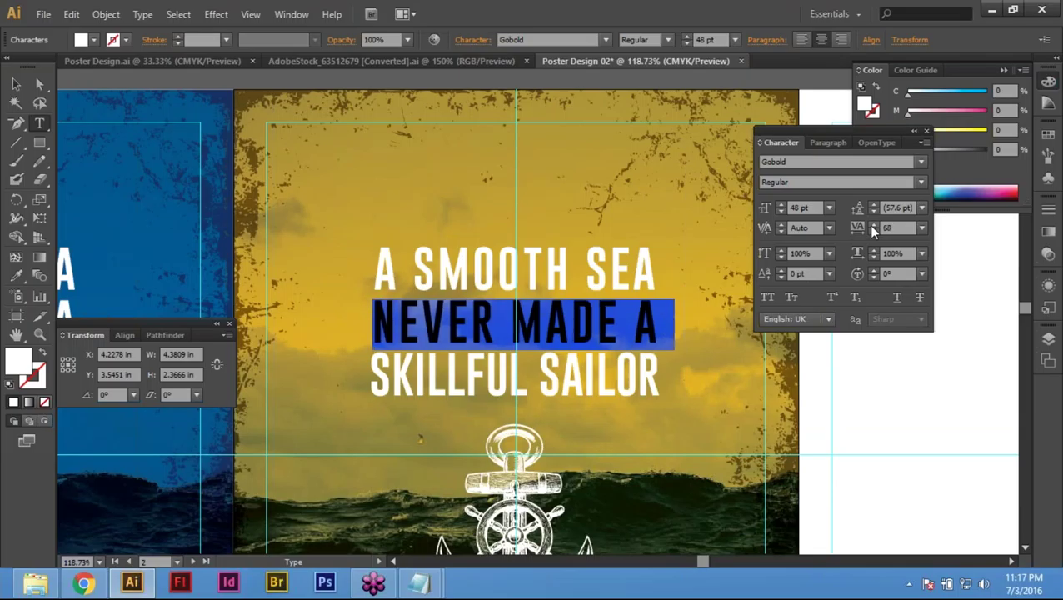
left_click(873, 225)
left_click(872, 225)
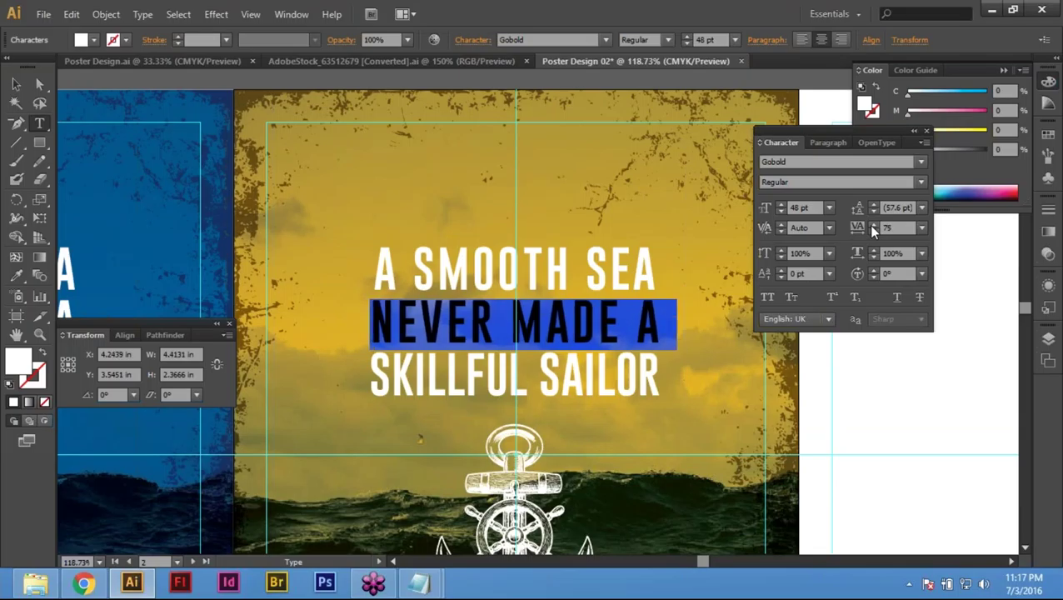
left_click(872, 225)
key("Escape")
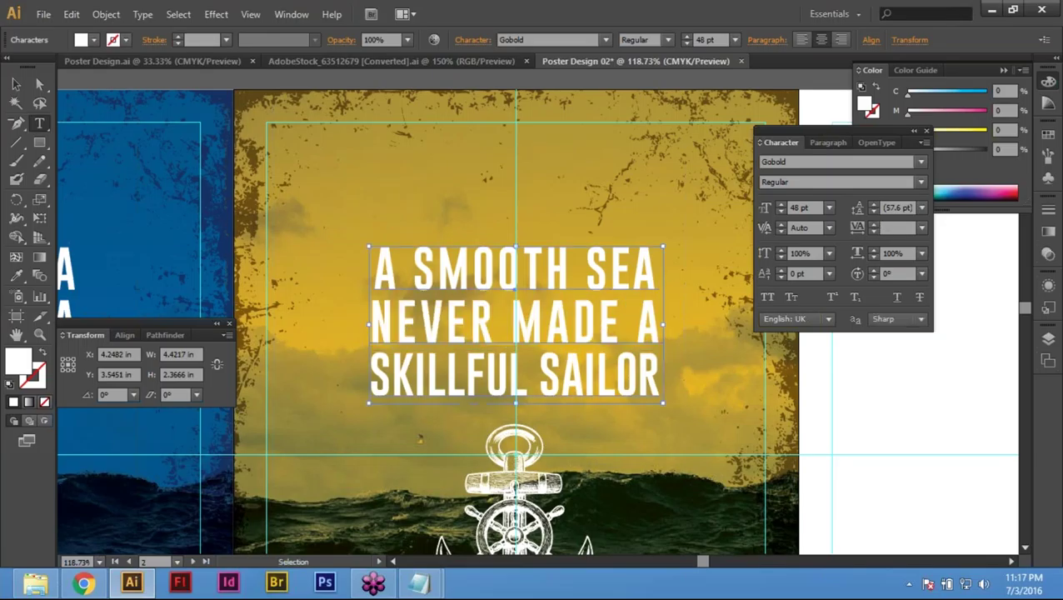
Step: Shrink the quote block to 90% and move it upward
key("s")
key("Return")
key("Return")
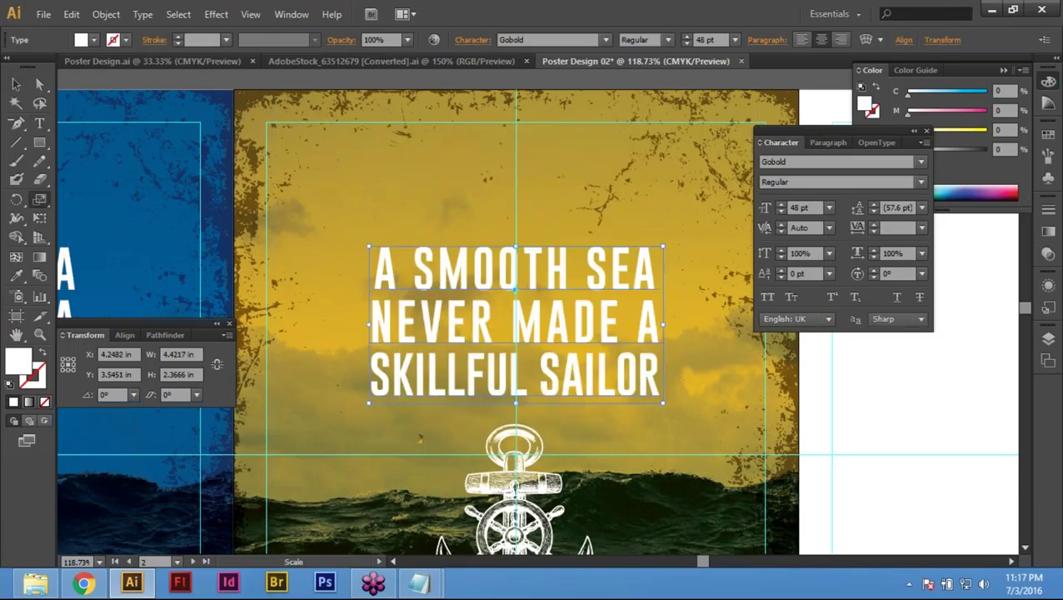
key("v")
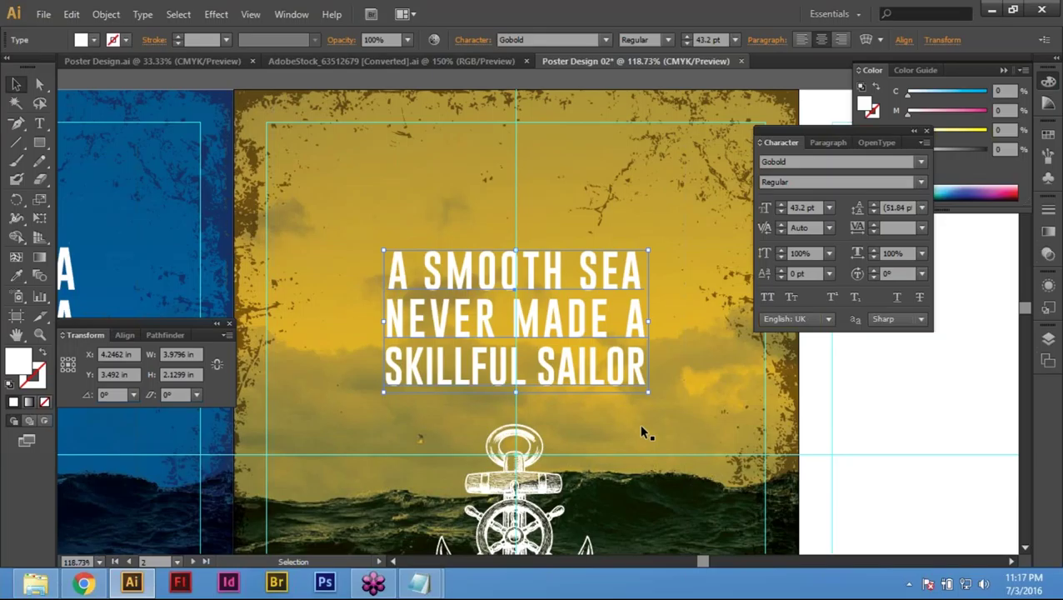
key("s")
key("Return")
key("Return")
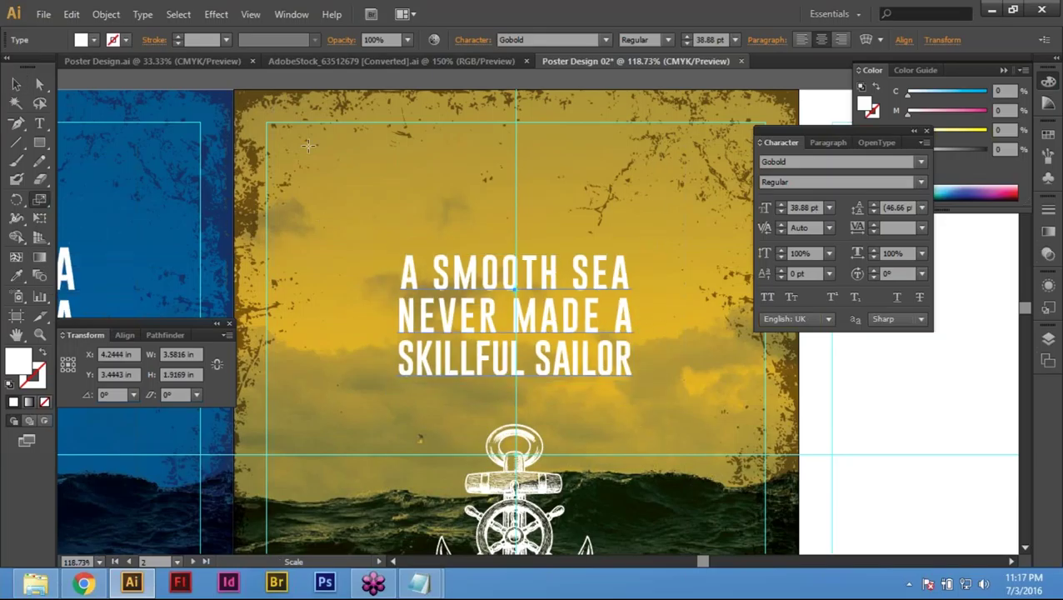
key("v")
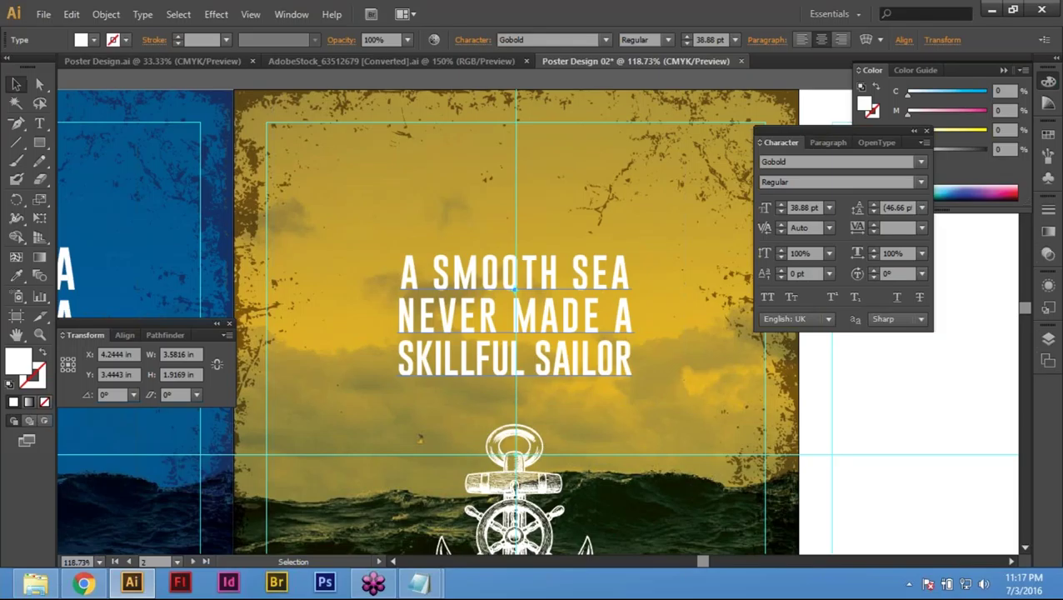
left_click_drag(634, 383, 634, 384)
left_click_drag(587, 296, 587, 258)
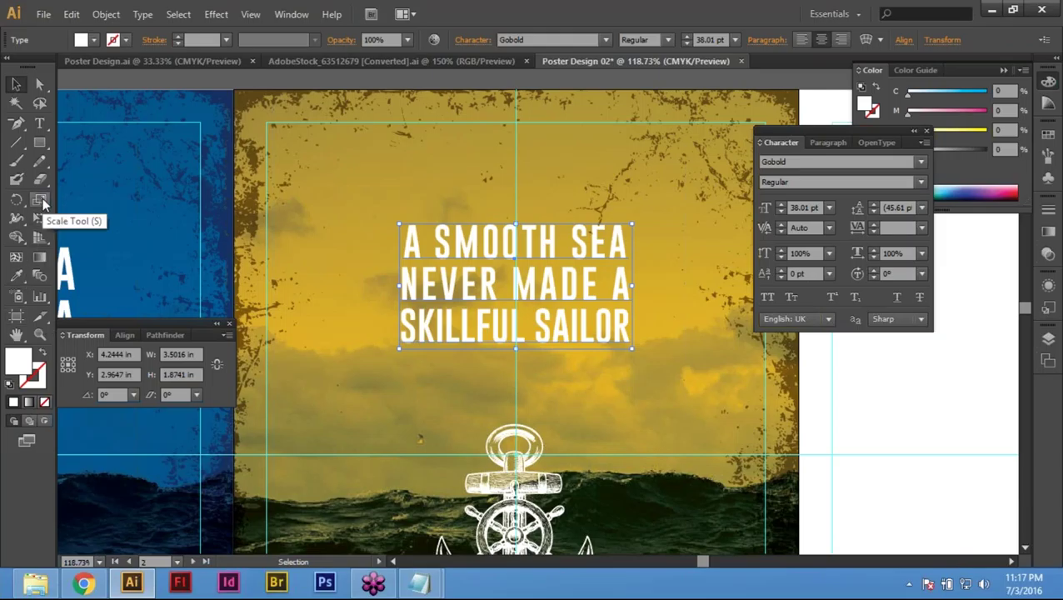
Step: Scale the quote to 120%, then enter 90% uniform scale for the headline
left_click(40, 201)
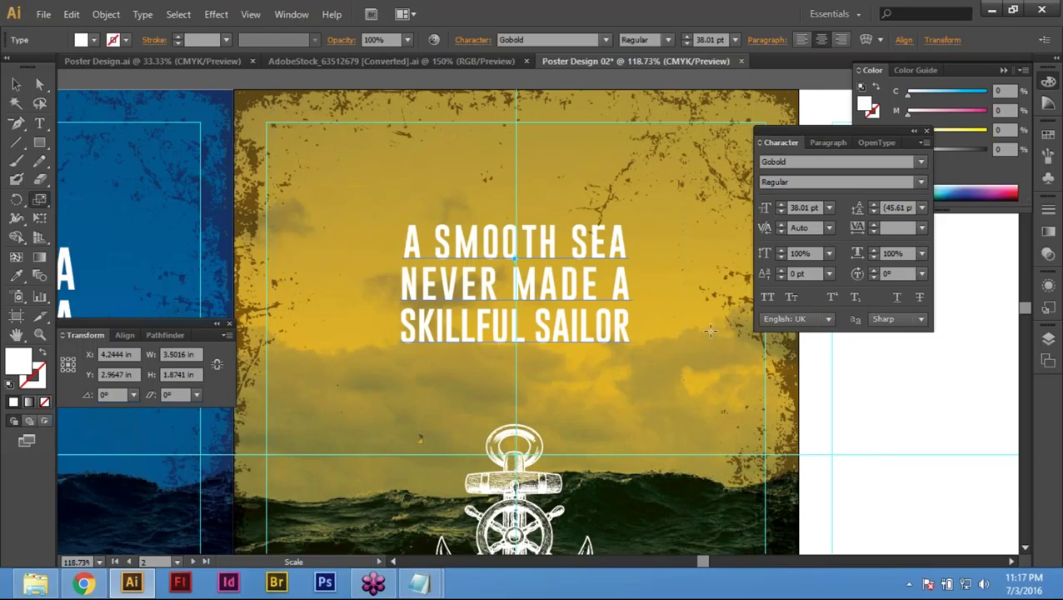
key("Return")
type("120")
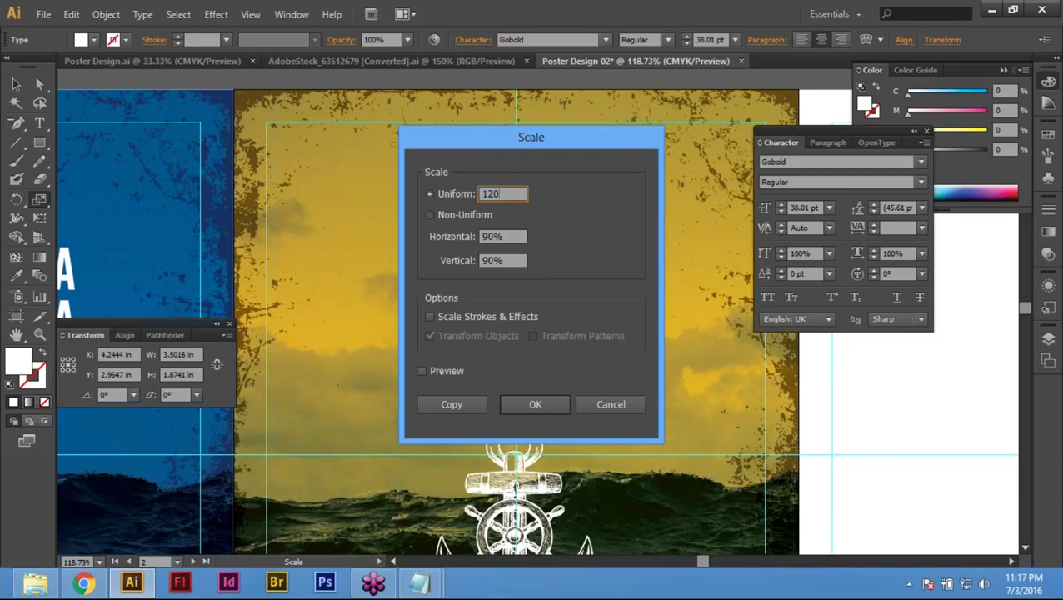
key("Return")
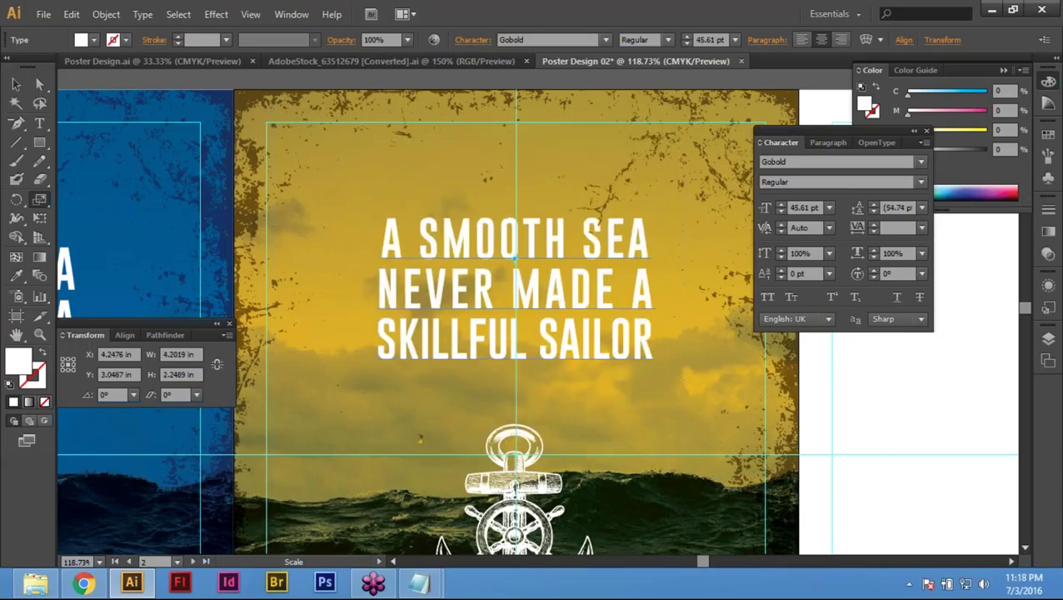
key("Return")
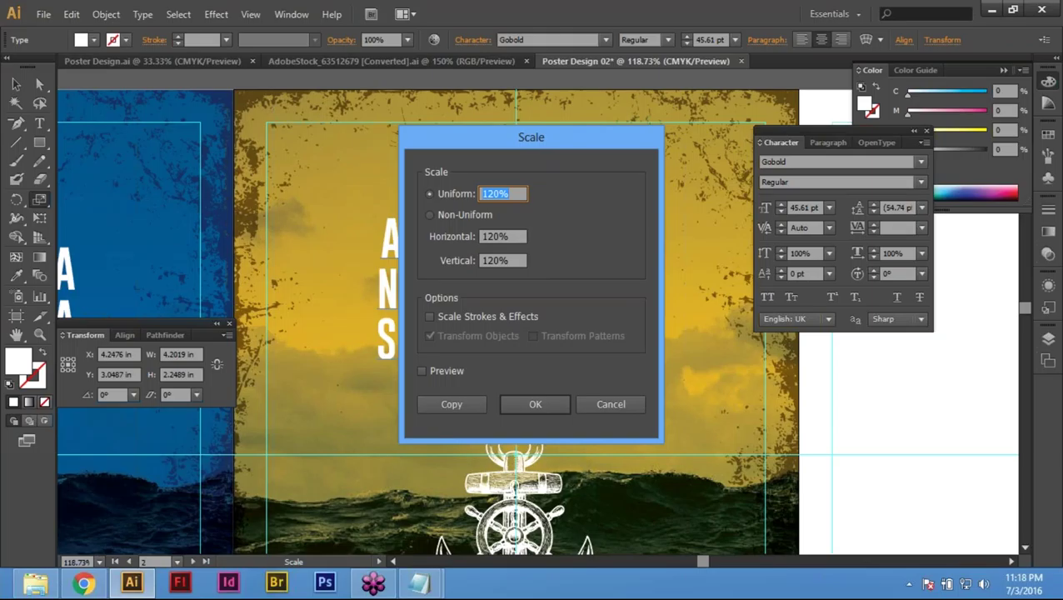
type("90")
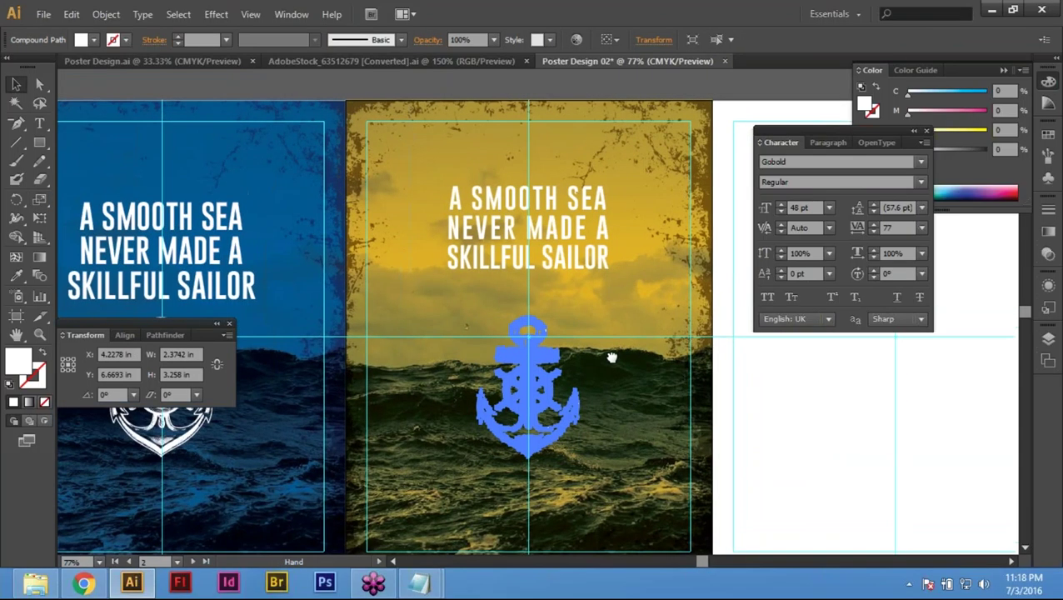
Step: Fill the yellow poster's anchor with the mustard background colour and move it up toward the headline
left_click_drag(612, 356, 601, 391)
key("i")
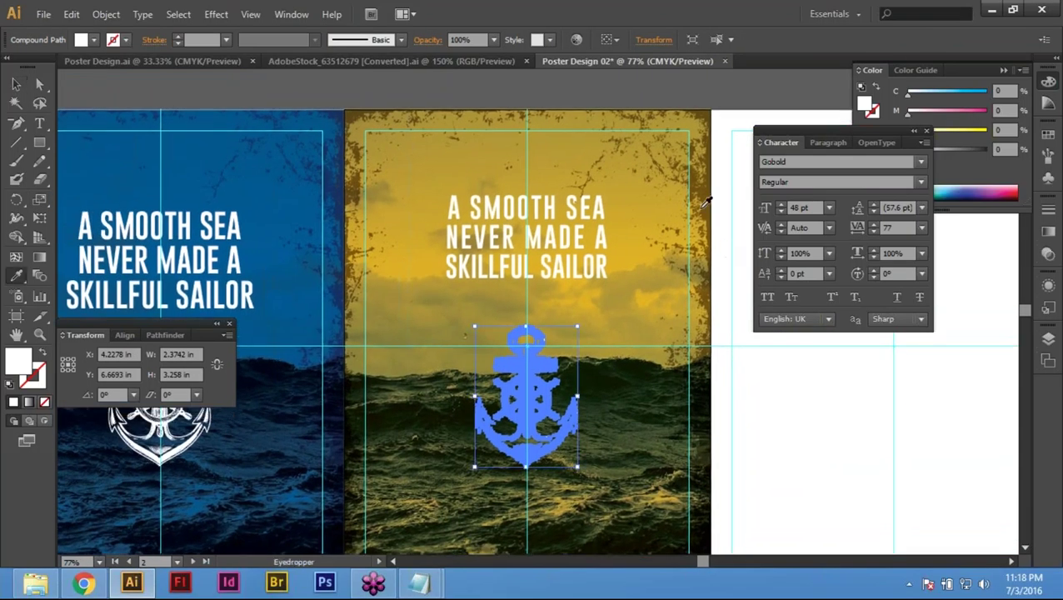
left_click(705, 171)
key("v")
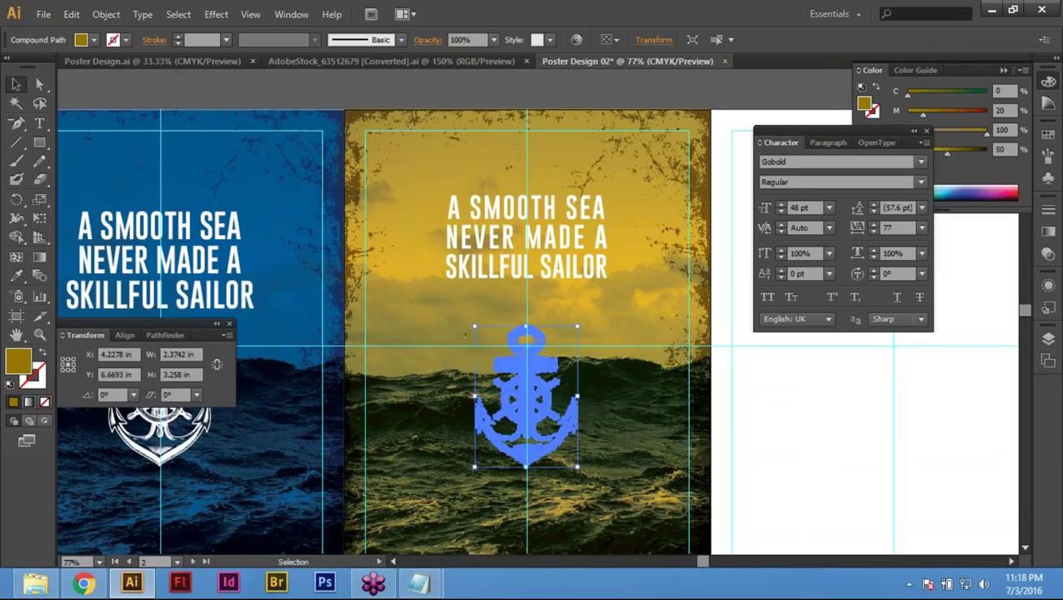
left_click_drag(531, 385, 535, 378)
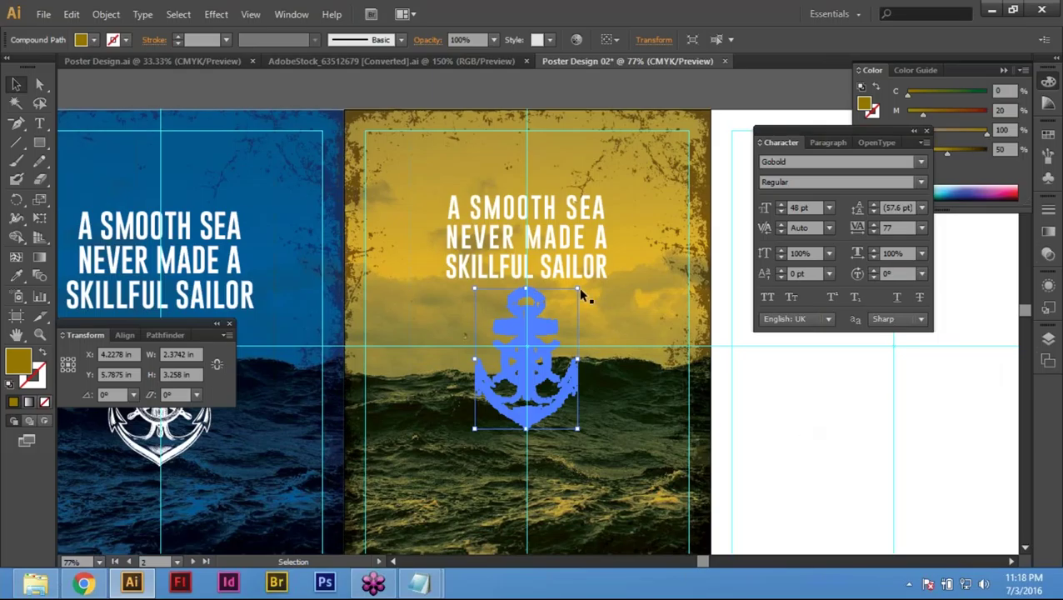
Step: Darken the anchor's fill to K 80, then to full K 100 near-black, checking it deselected
left_click(1011, 148)
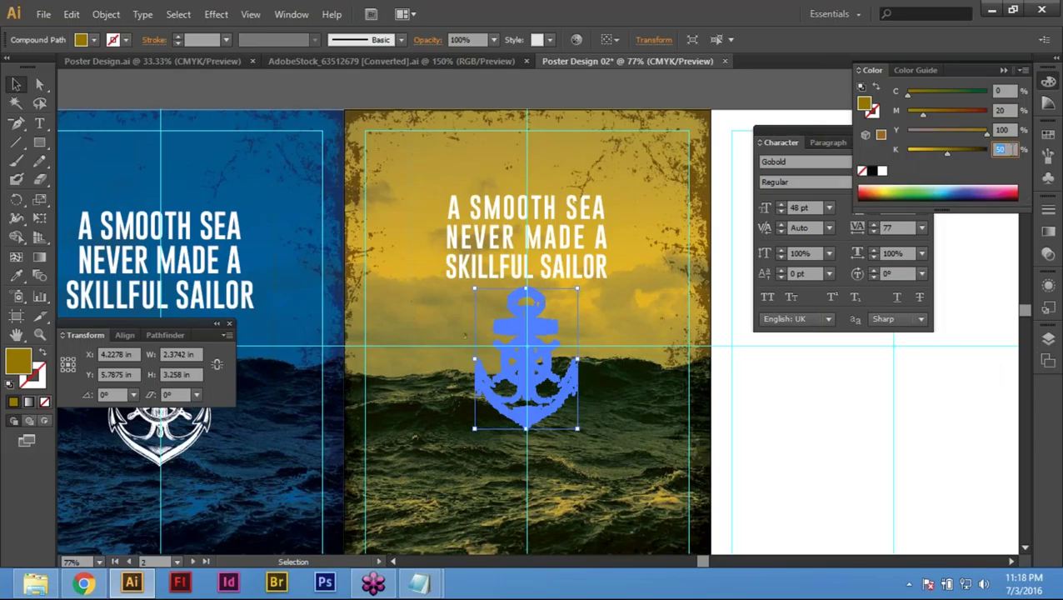
type("80")
key("Return")
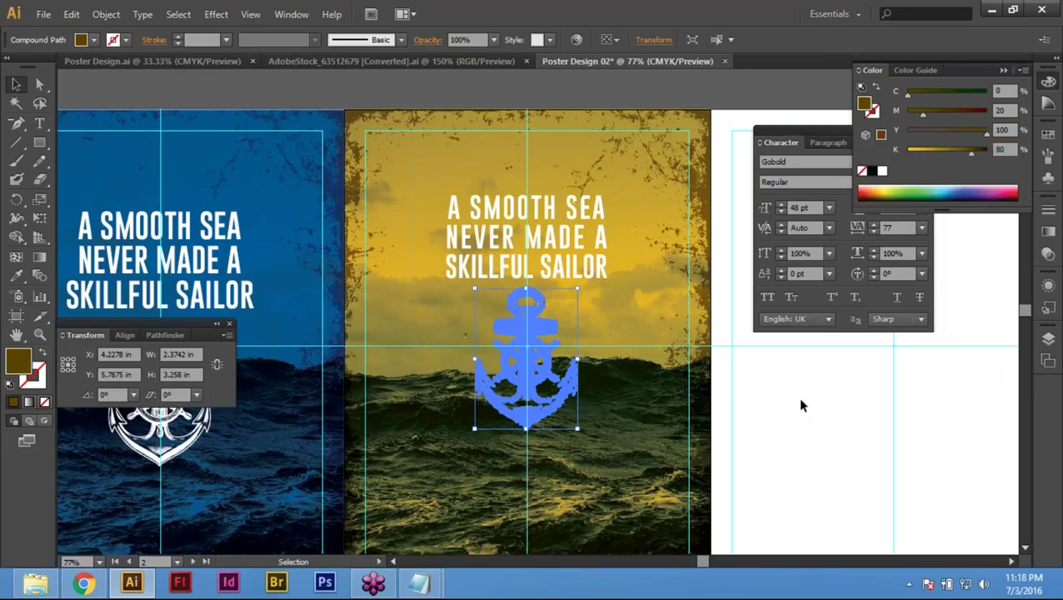
left_click(757, 481)
left_click(530, 398)
left_click(1004, 148)
type("100")
key("Return")
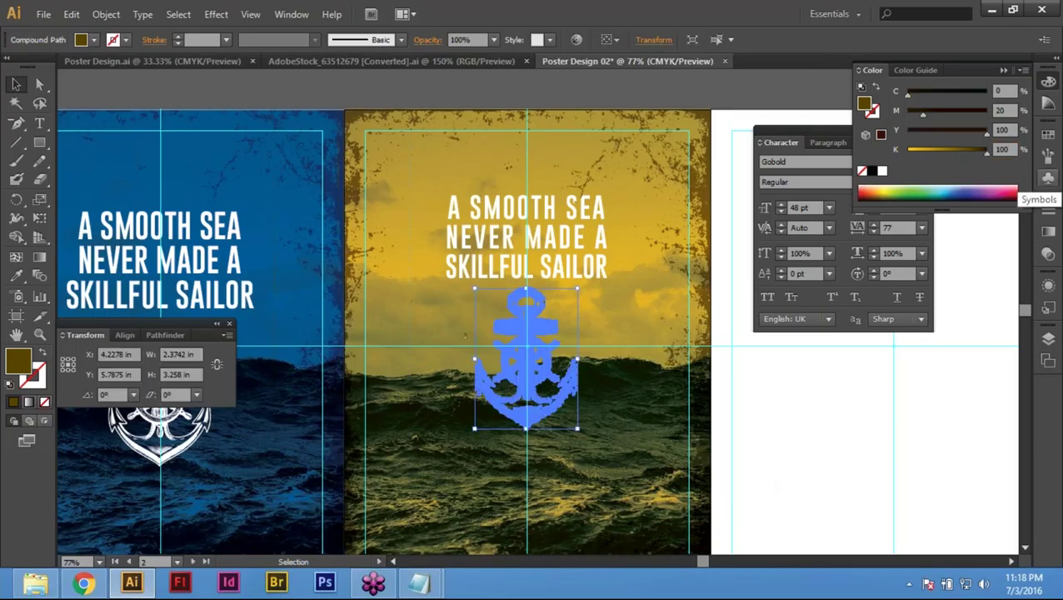
left_click(820, 433)
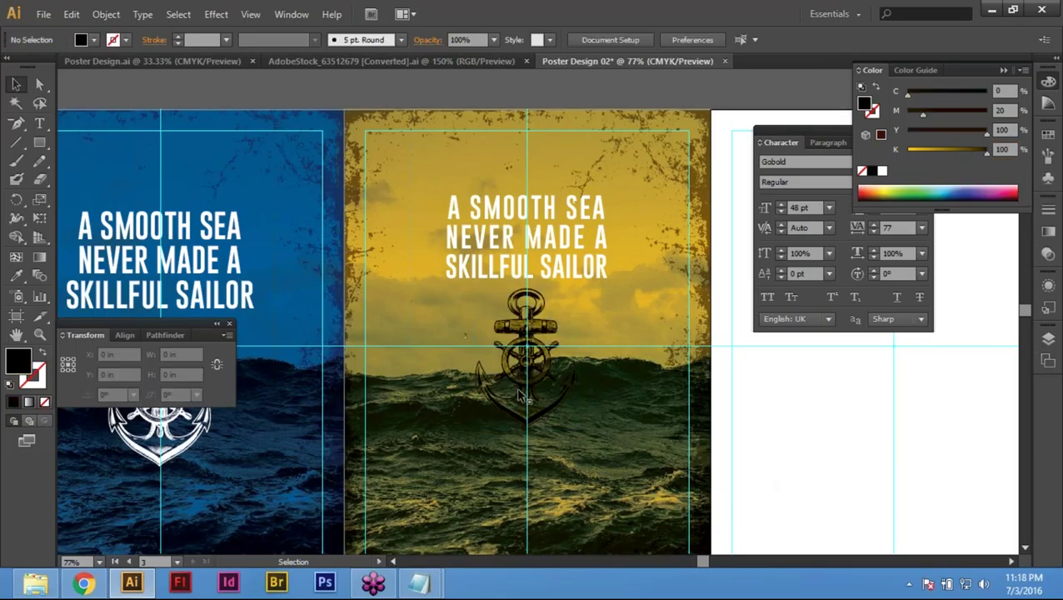
left_click(848, 412)
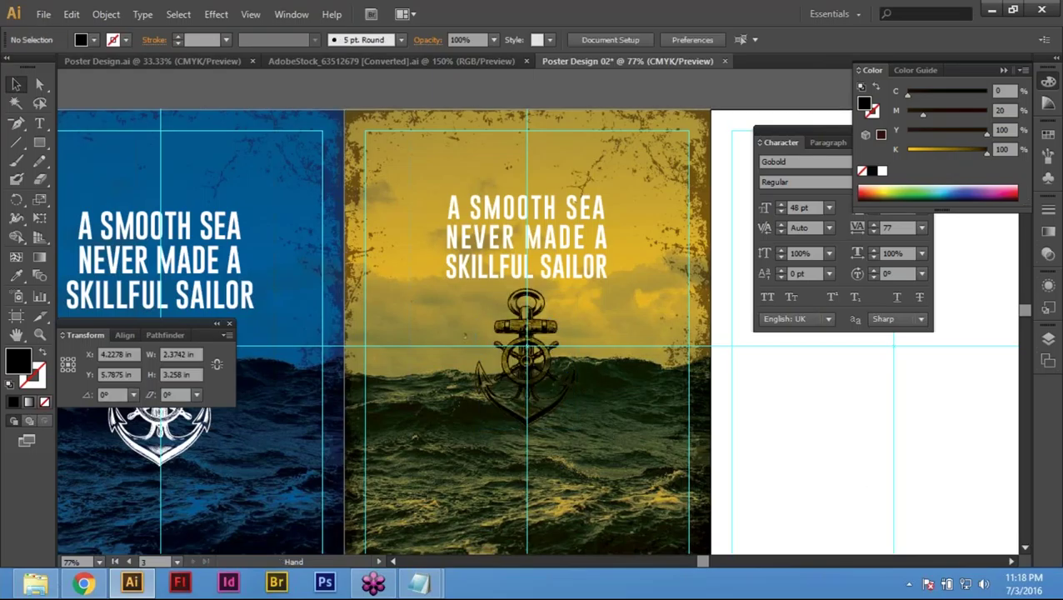
scroll(541, 317, "down", 2)
scroll(634, 417, "up", 2)
left_click(524, 328)
Step: Scale the dark anchor to 90% and slightly smaller, then move it above the headline
key("s")
left_click_drag(640, 364, 629, 364)
key("v")
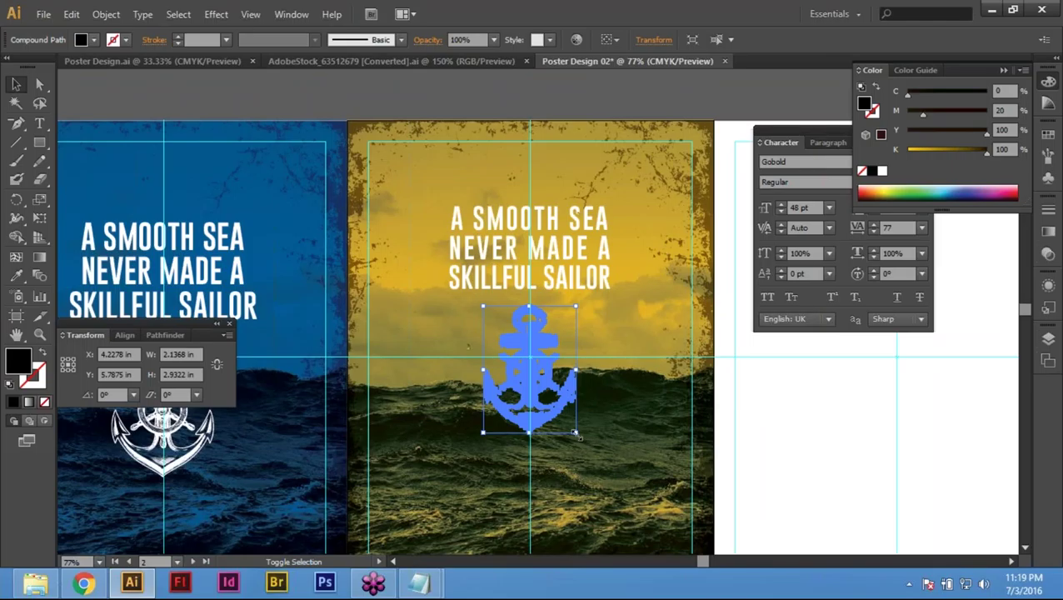
left_click_drag(576, 433, 569, 422)
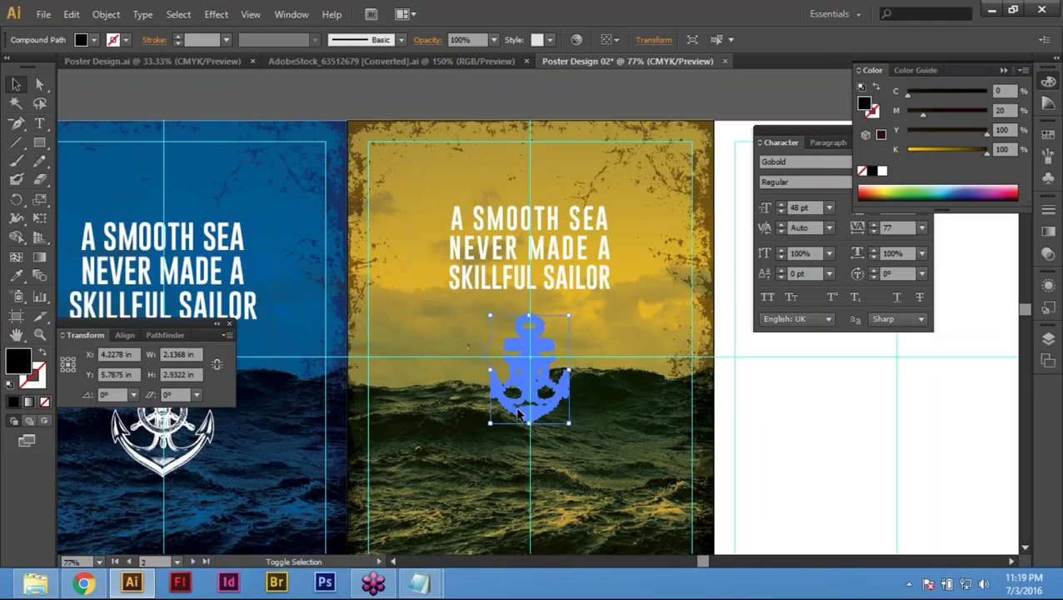
left_click_drag(533, 390, 698, 284)
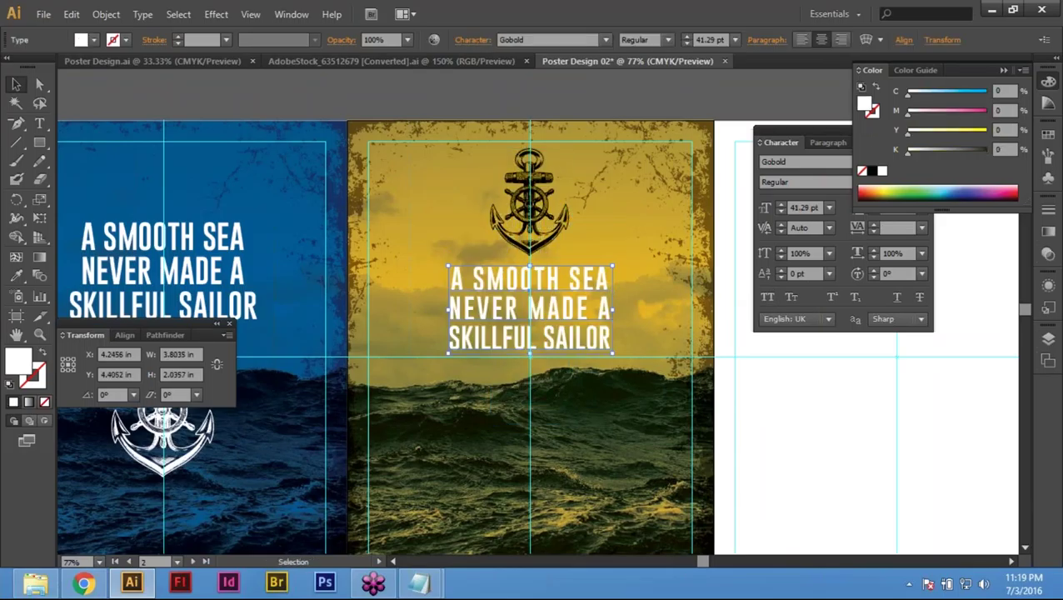
Step: Shrink the headline to 36.17 pt, nudge the anchor down, and hide the panels
left_click_drag(613, 267, 626, 272)
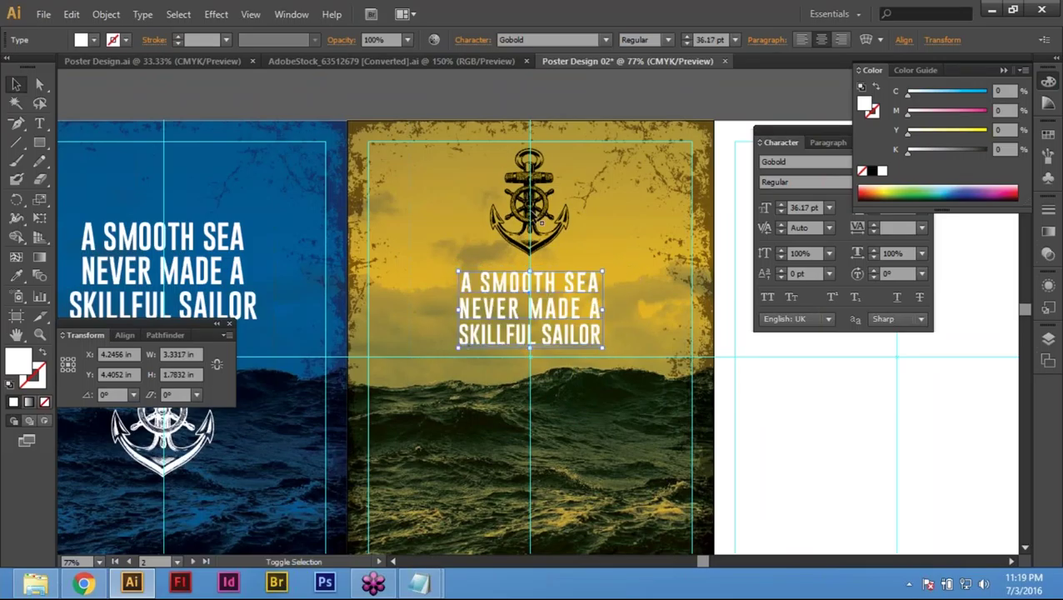
left_click(538, 210)
key("Down")
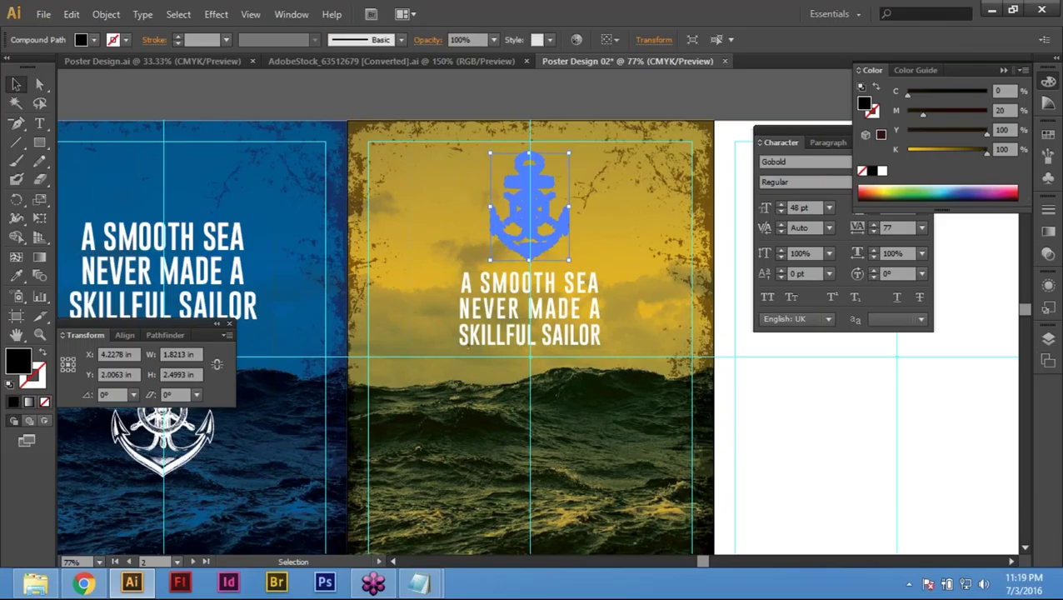
key("Down")
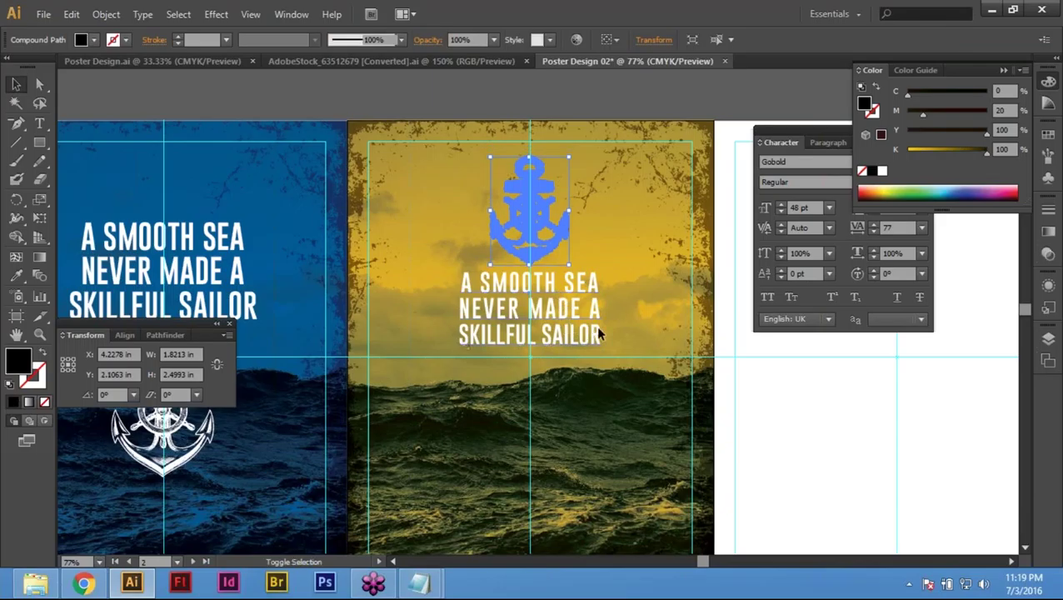
left_click(530, 310, "shift")
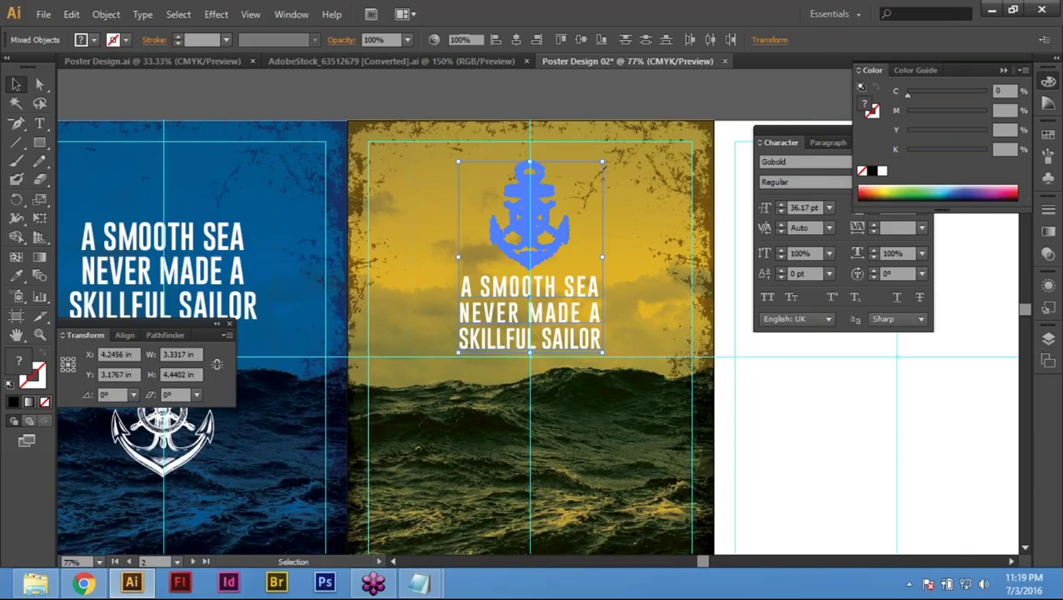
key("ctrl+shift+a")
key("shift+Tab")
key("Tab")
key("ctrl+0")
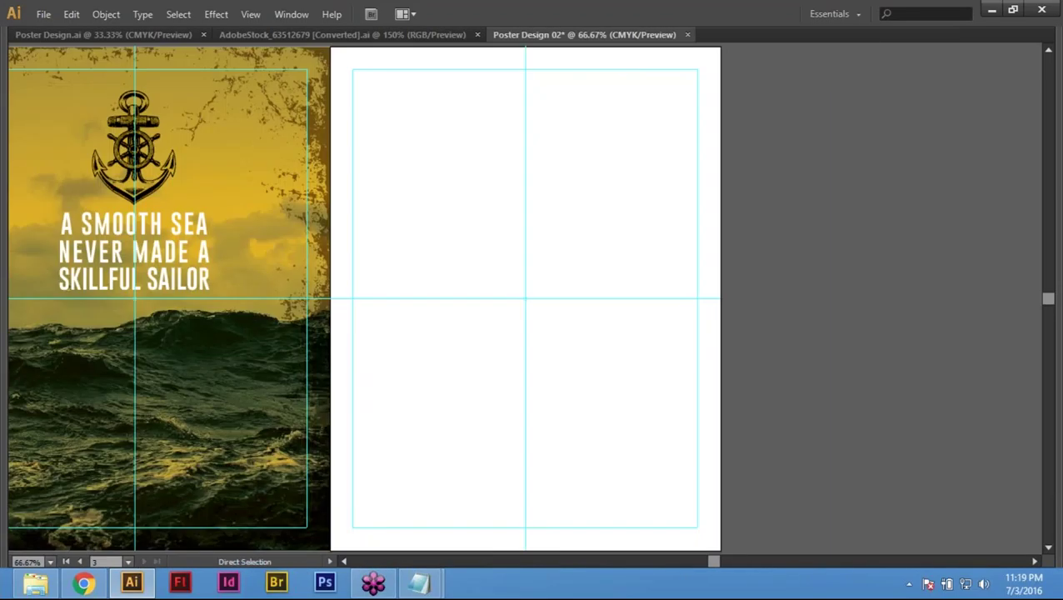
Step: Colour the yellow poster's headline with the anchor's near-black using the Eyedropper, viewing all artboards
key("ctrl+minus")
key("ctrl+minus")
left_click_drag(634, 397, 734, 420)
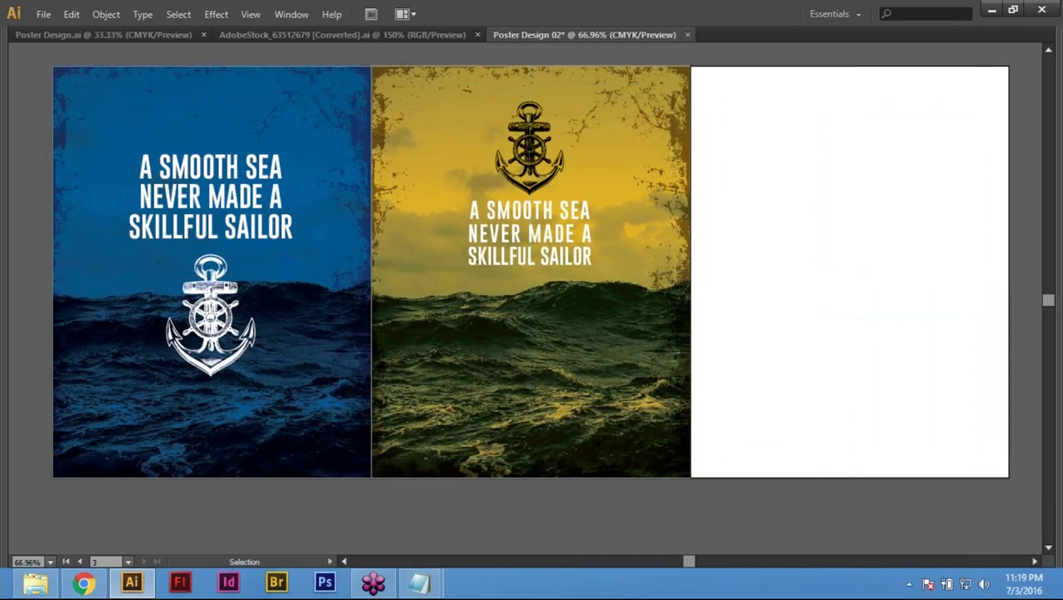
key("space")
left_click_drag(774, 377, 777, 419)
left_click_drag(729, 390, 679, 364)
key("i")
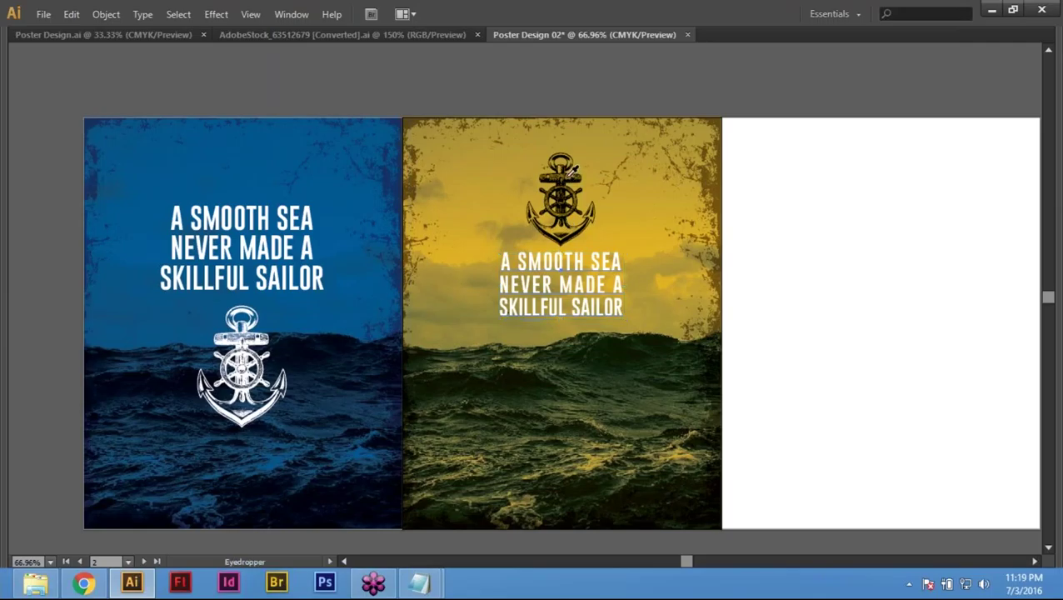
left_click(565, 176)
left_click(833, 333)
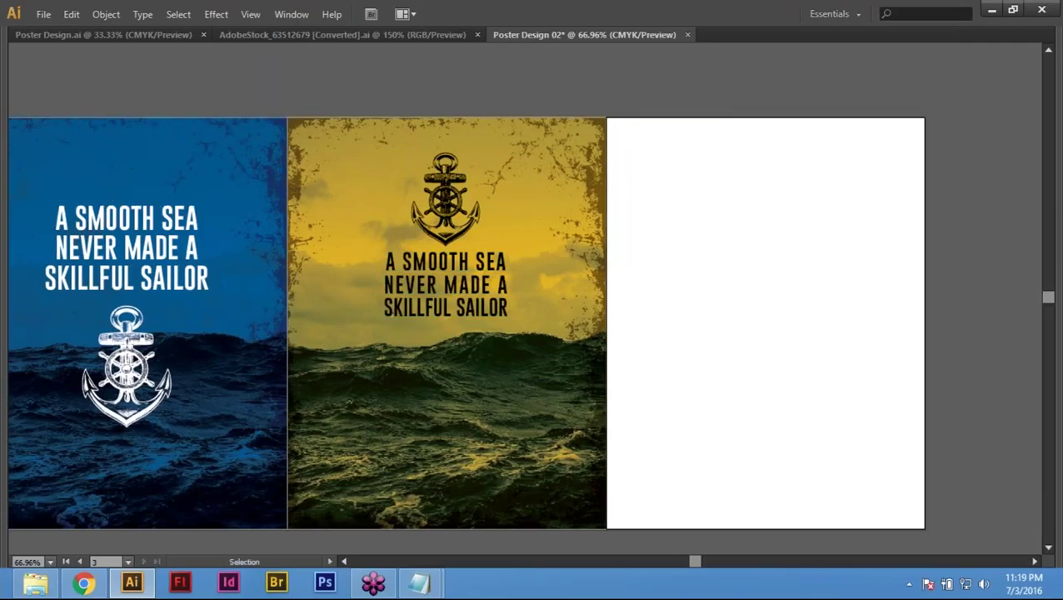
key("ctrl+minus")
key("ctrl+minus")
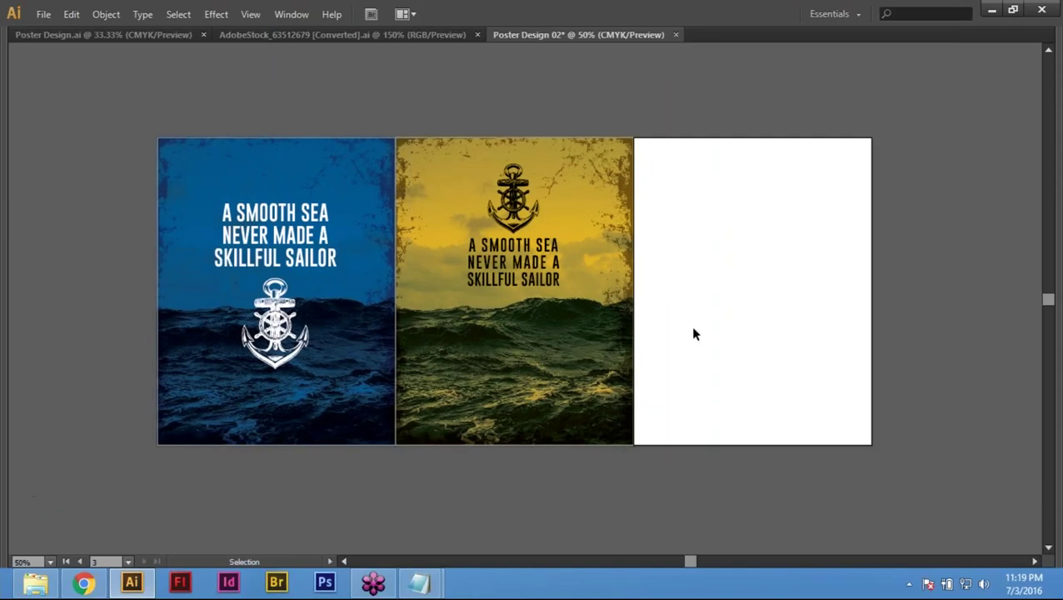
Step: Select the yellow poster's artwork, cancelling the Move dialog and showing the panels again
left_click_drag(534, 480, 580, 505)
left_click_drag(699, 527, 699, 526)
key("Return")
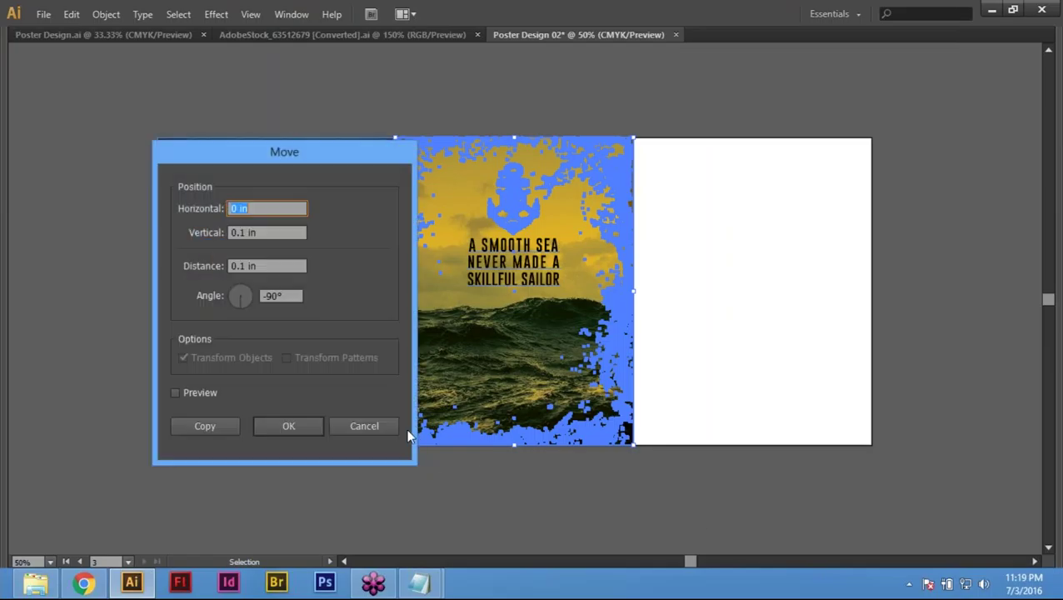
left_click(364, 426)
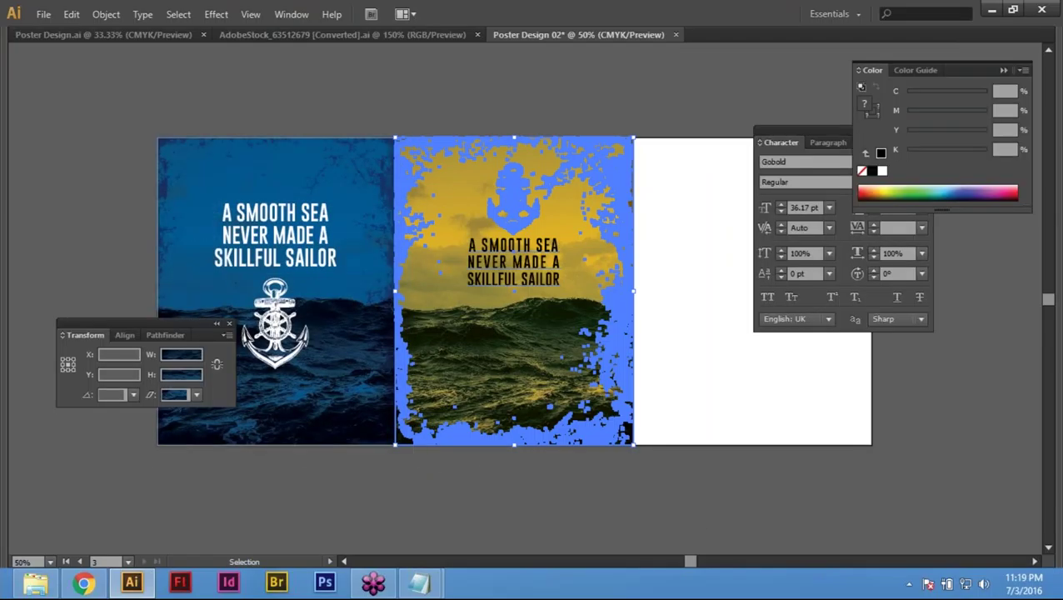
key("Tab")
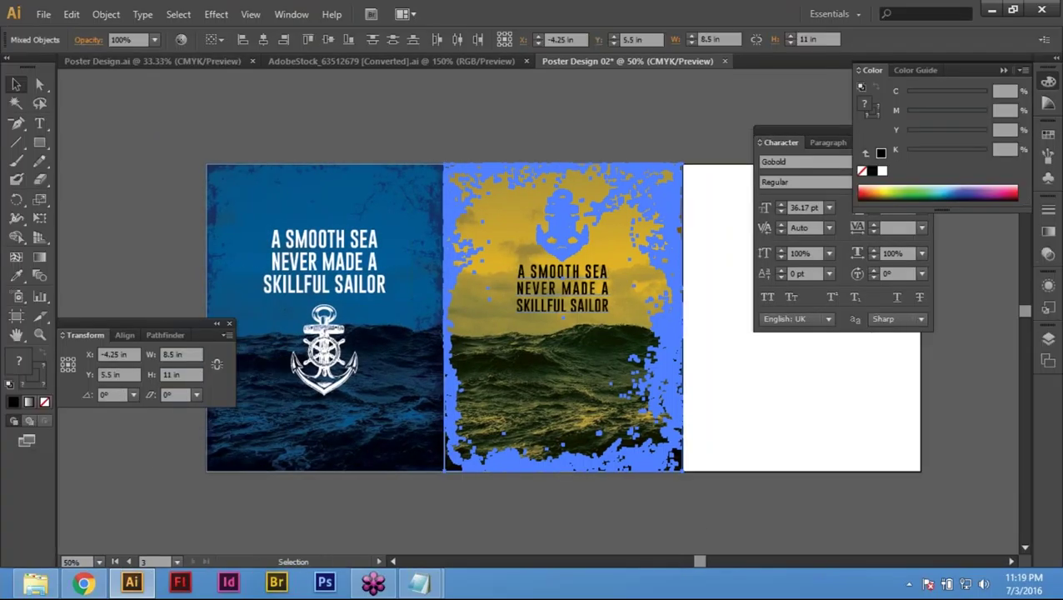
left_click(628, 509)
Step: Copy the yellow poster 8.5 in to the right onto the third artboard
left_click(563, 375)
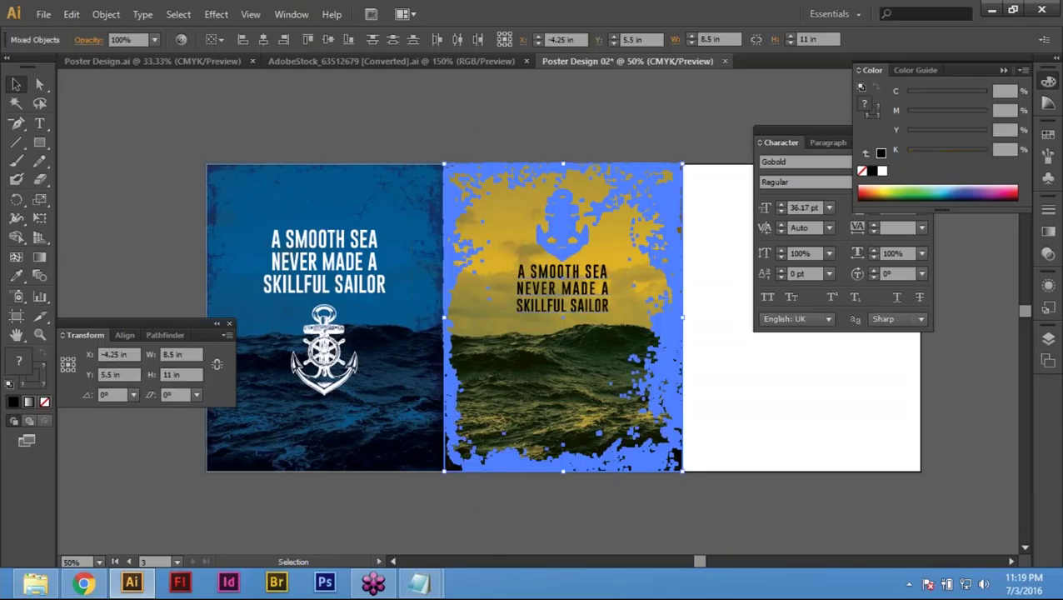
key("Return")
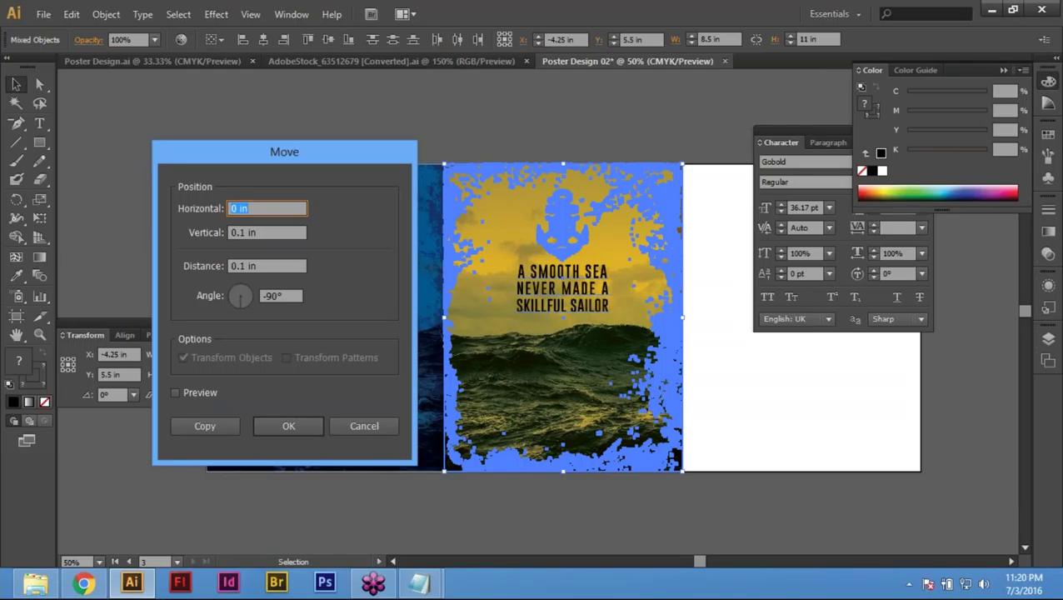
type("8.5")
key("Tab")
type("0")
key("Tab")
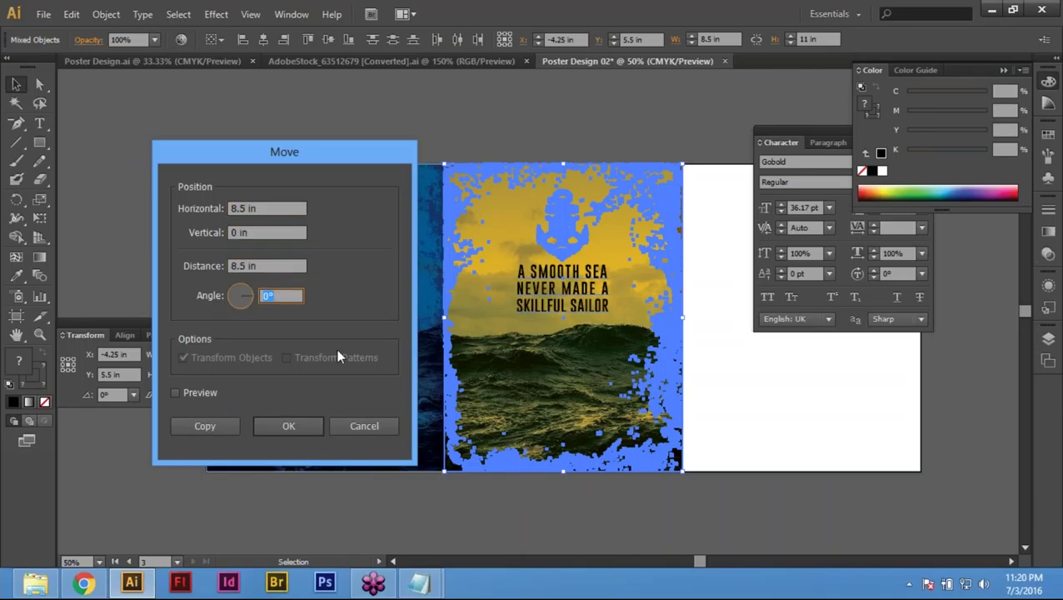
key("shift+Tab")
key("shift+Tab")
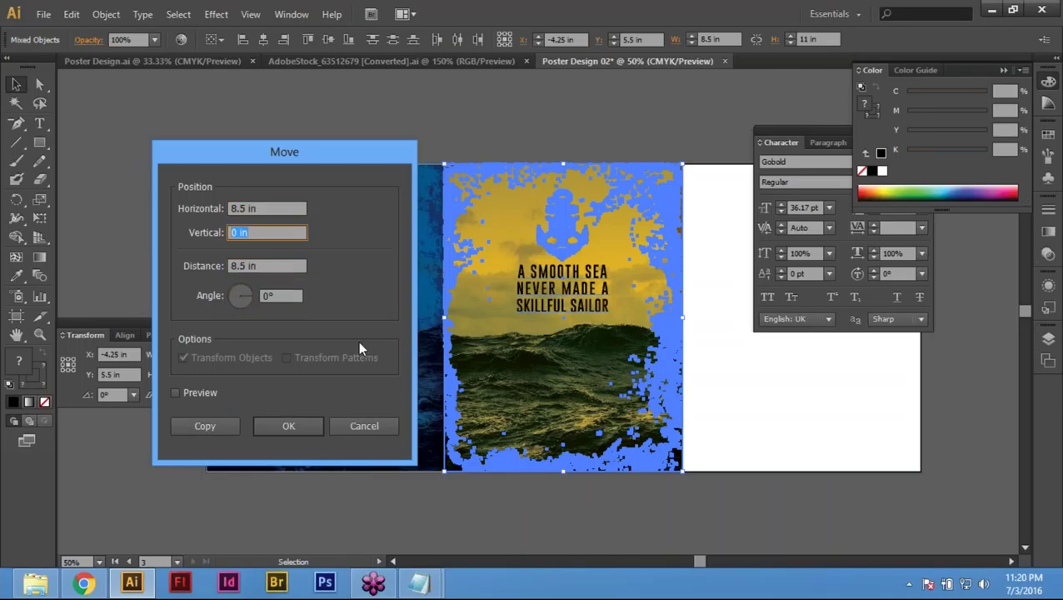
left_click(208, 425)
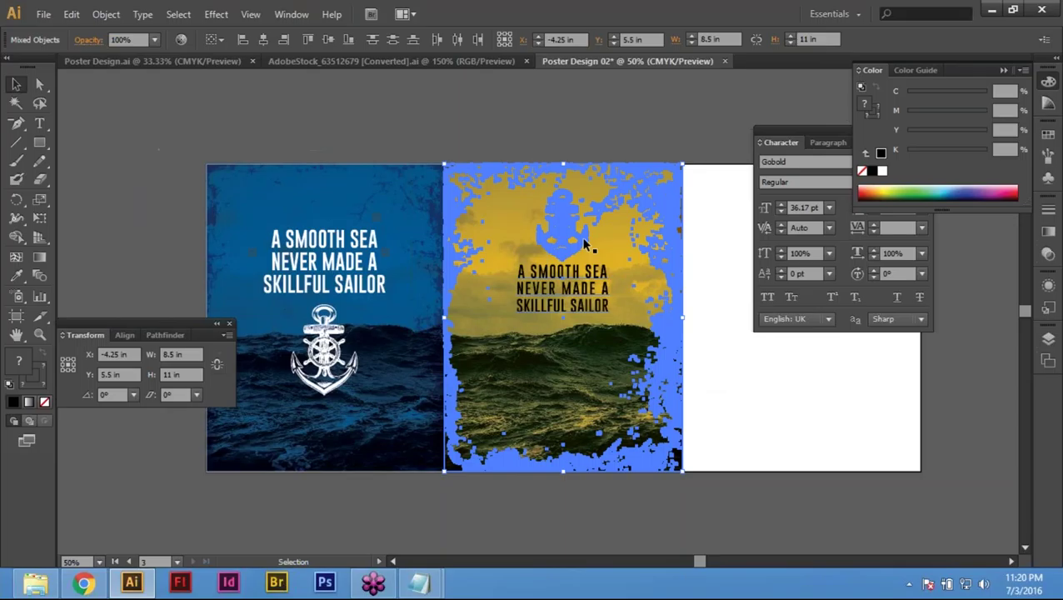
key("ctrl+d")
Step: Delete the grunge texture and wave photo from the right-hand poster copy
scroll(586, 244, "right", 1)
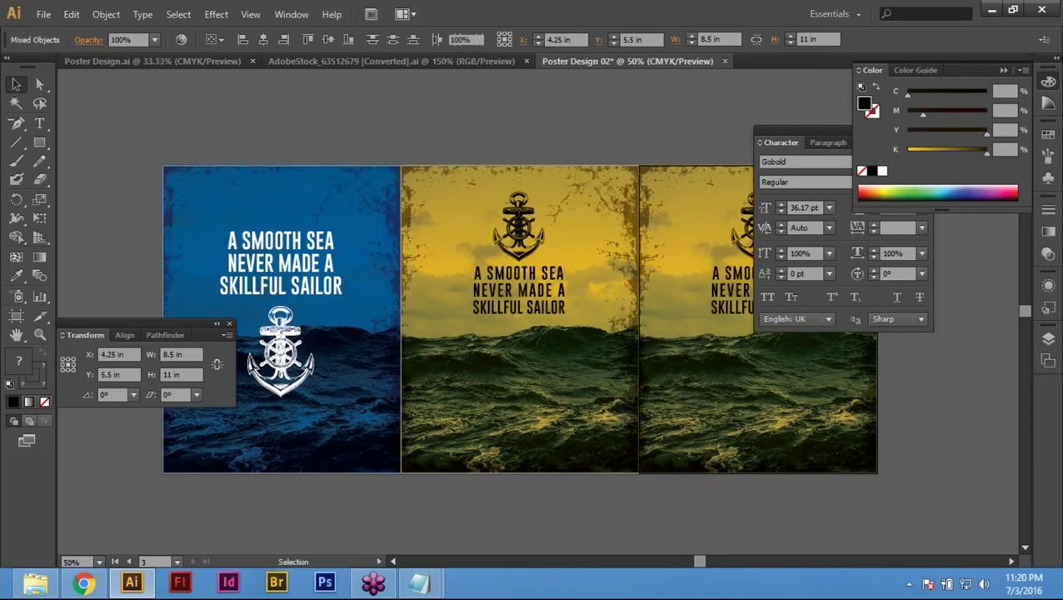
key("ctrl+shift+a")
left_click_drag(717, 348, 432, 375)
left_click(581, 241)
key("Delete")
left_click(551, 240)
key("Delete")
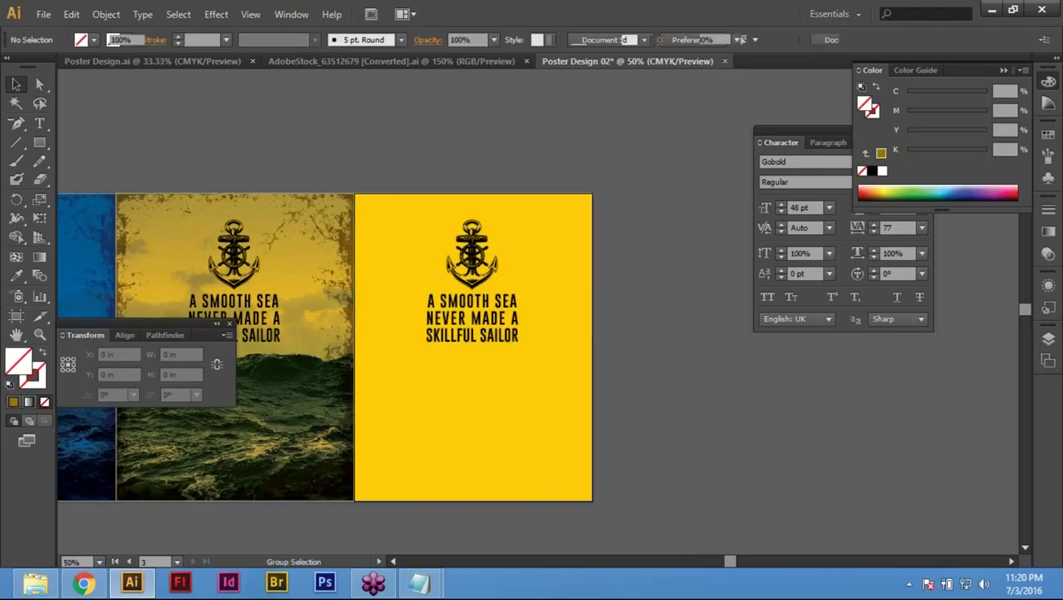
Step: Restore and re-delete the texture and photo, then inspect the yellow background's cyan value
key("ctrl+z")
key("ctrl+z")
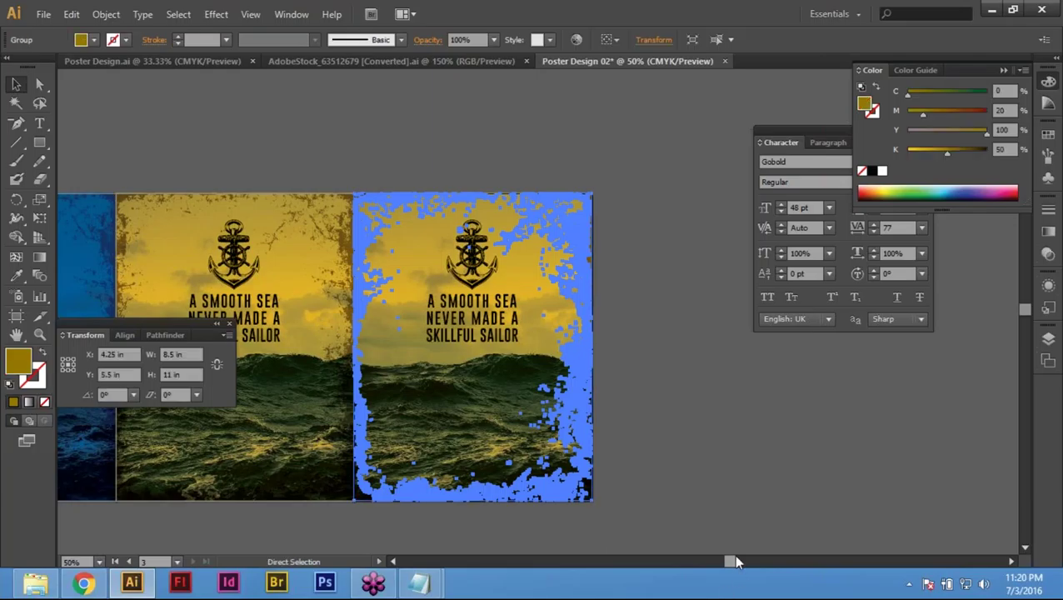
key("Delete")
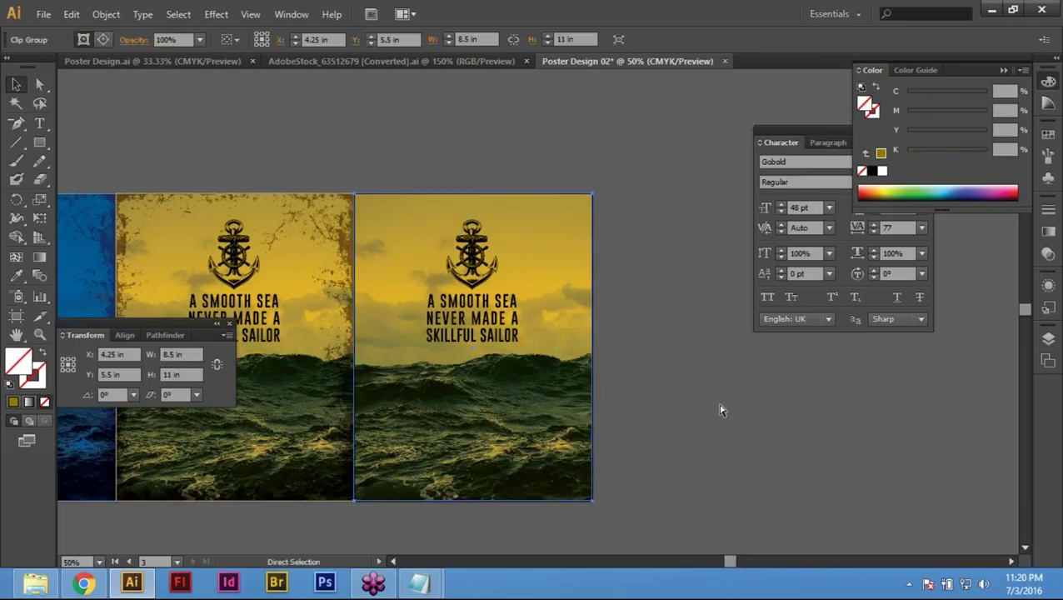
key("Delete")
left_click(543, 247)
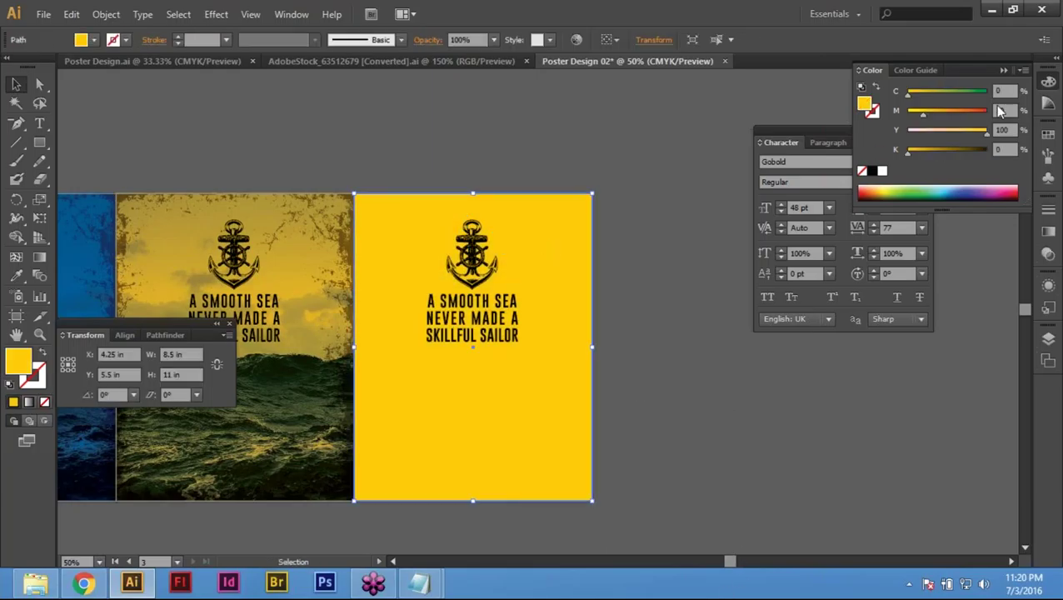
left_click(1004, 91)
left_click(668, 188)
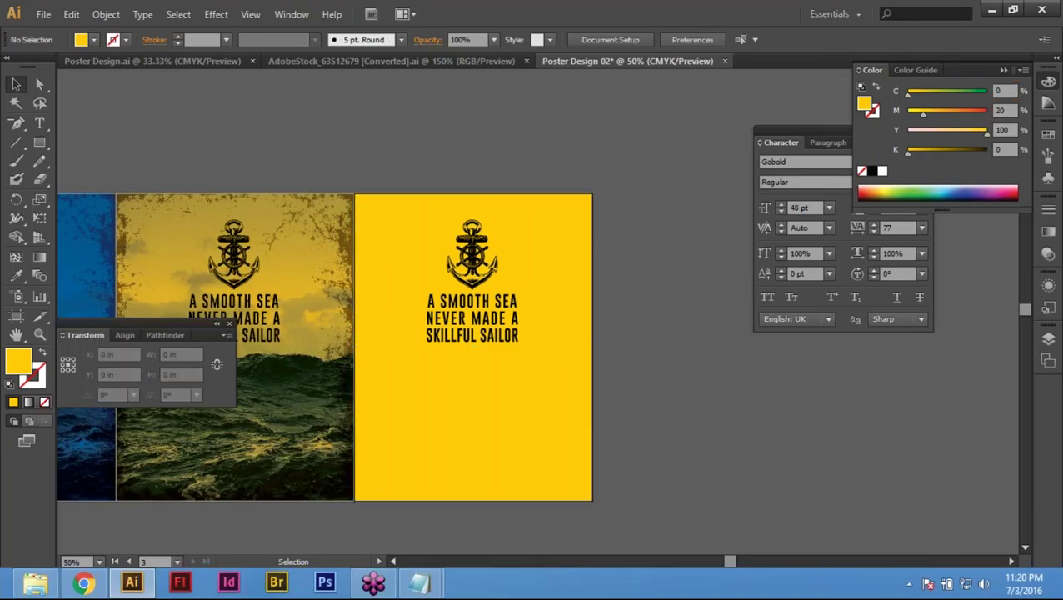
Step: Paste the poster artwork back in place and hide its grunge texture with Object > Hide > Selection
key("ctrl+shift+v")
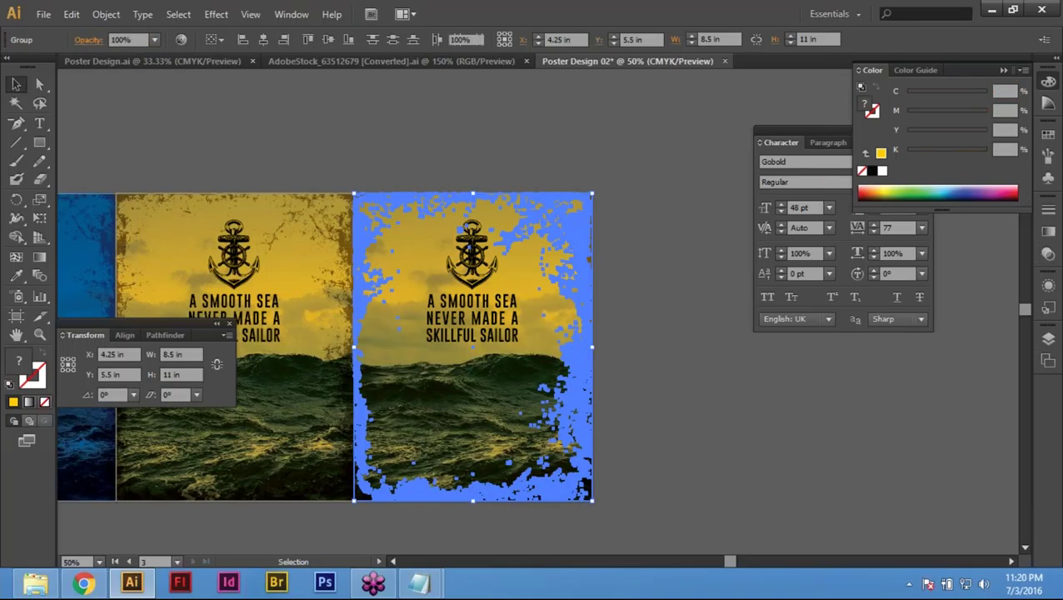
key("ctrl+shift+a")
left_click(581, 229)
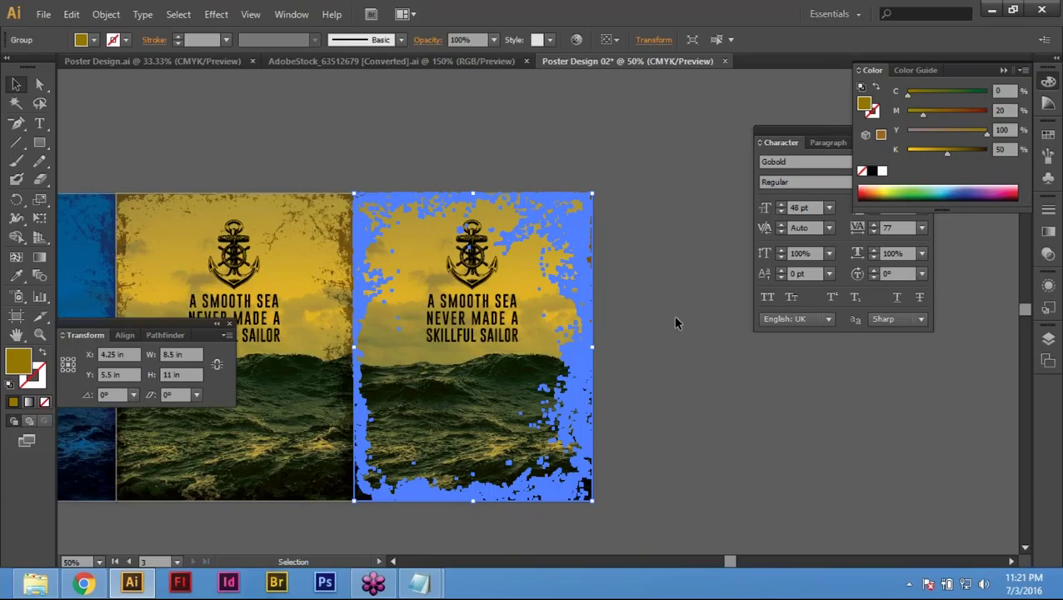
key("ctrl+z")
key("ctrl+shift+z")
key("ctrl+z")
key("ctrl+shift+z")
left_click(106, 14)
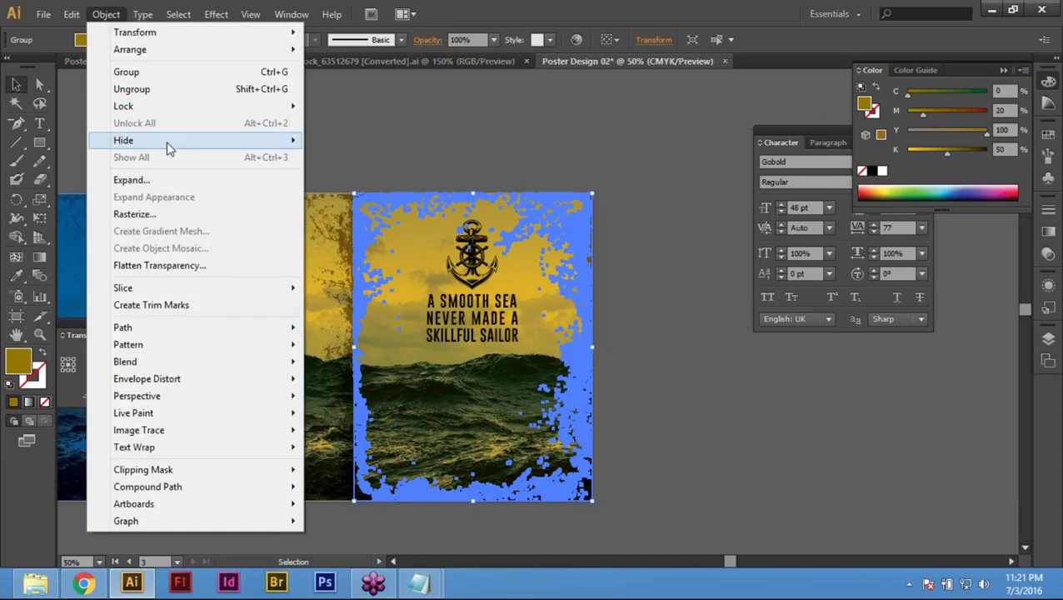
mouse_move(171, 141)
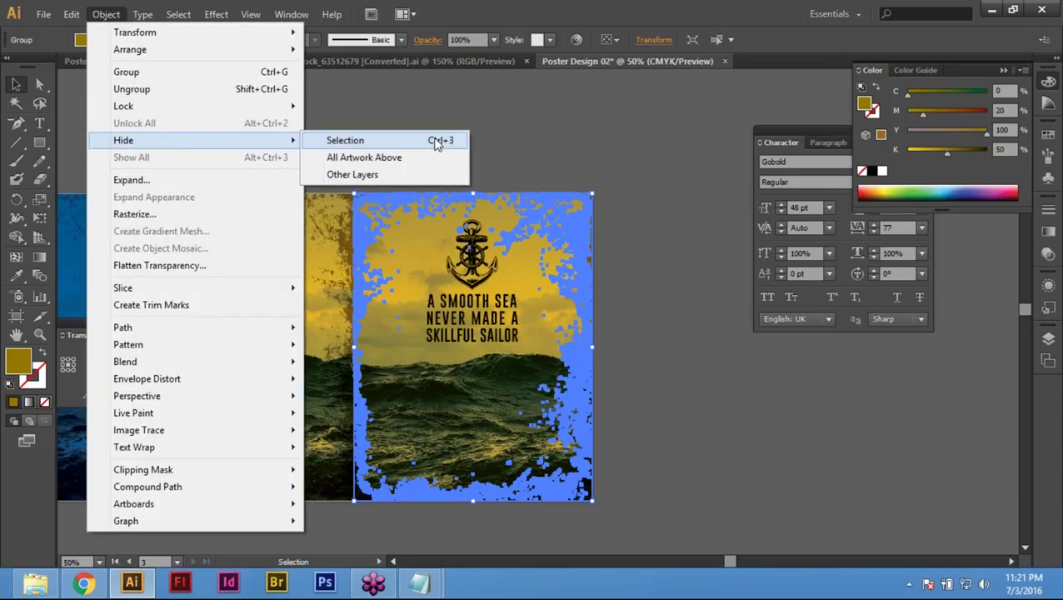
left_click(437, 143)
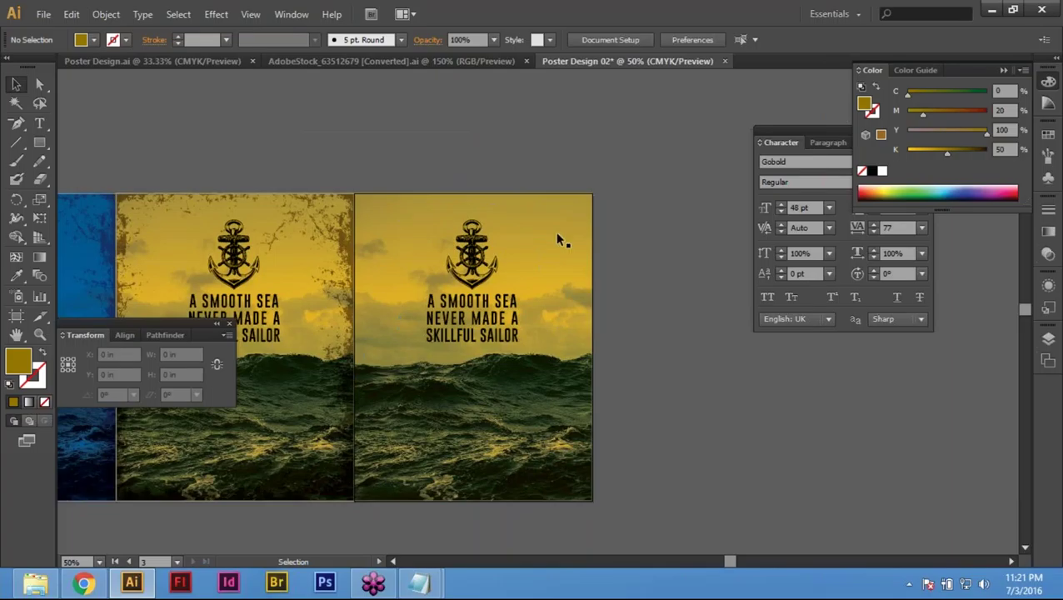
Step: Hide the wave photo the same way, then select the yellow background to edit its cyan
left_click(473, 347)
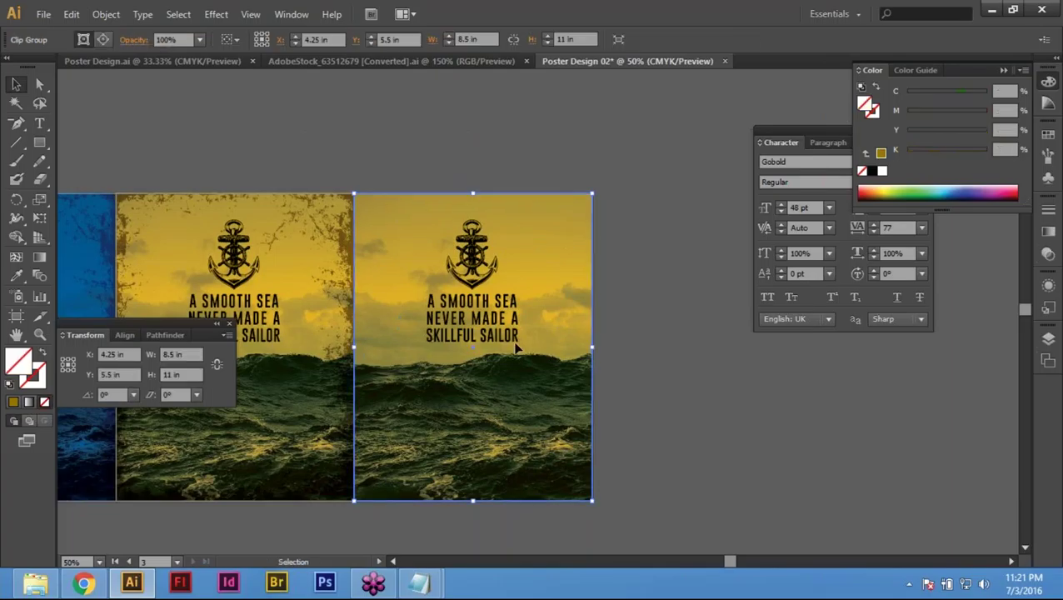
key("a")
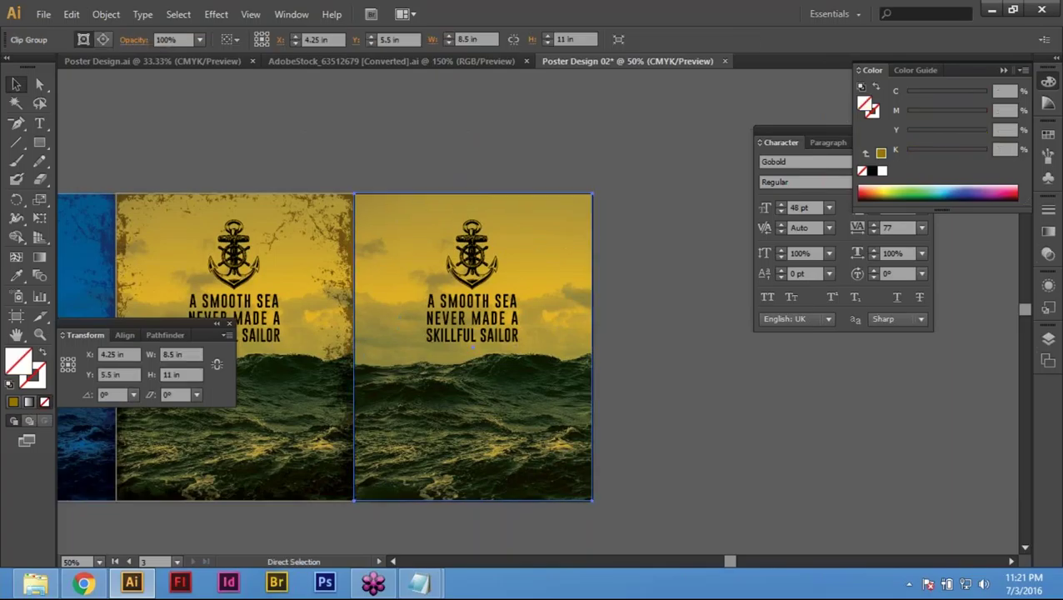
left_click(106, 17)
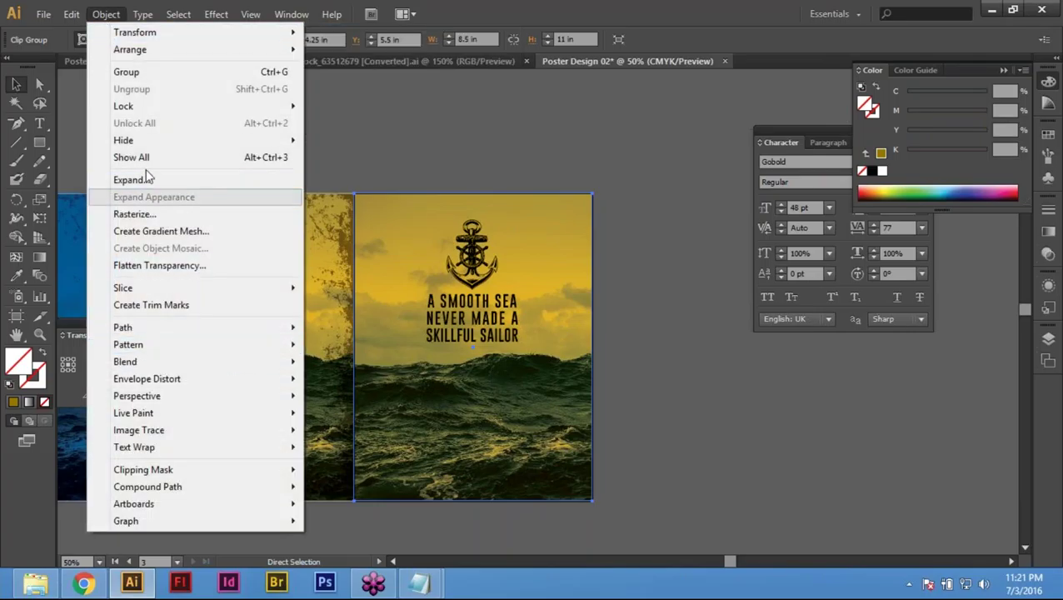
mouse_move(225, 142)
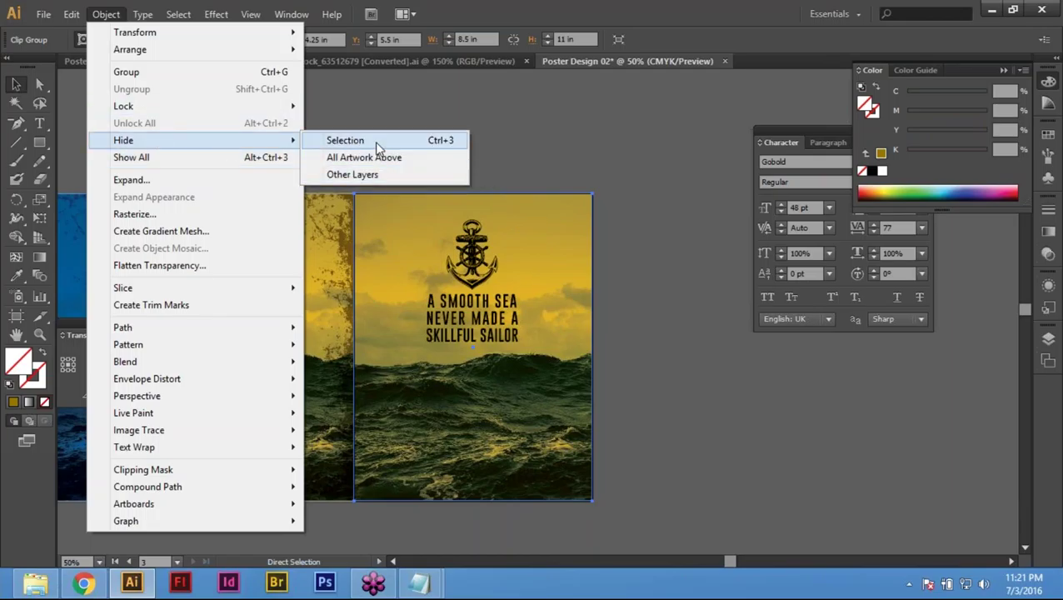
left_click(379, 141)
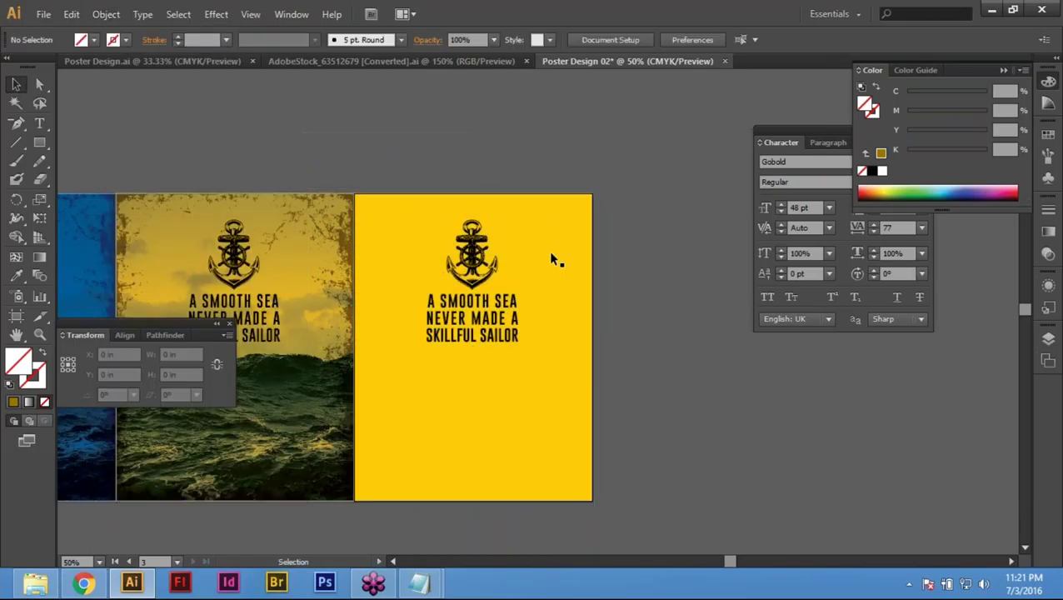
left_click(550, 258)
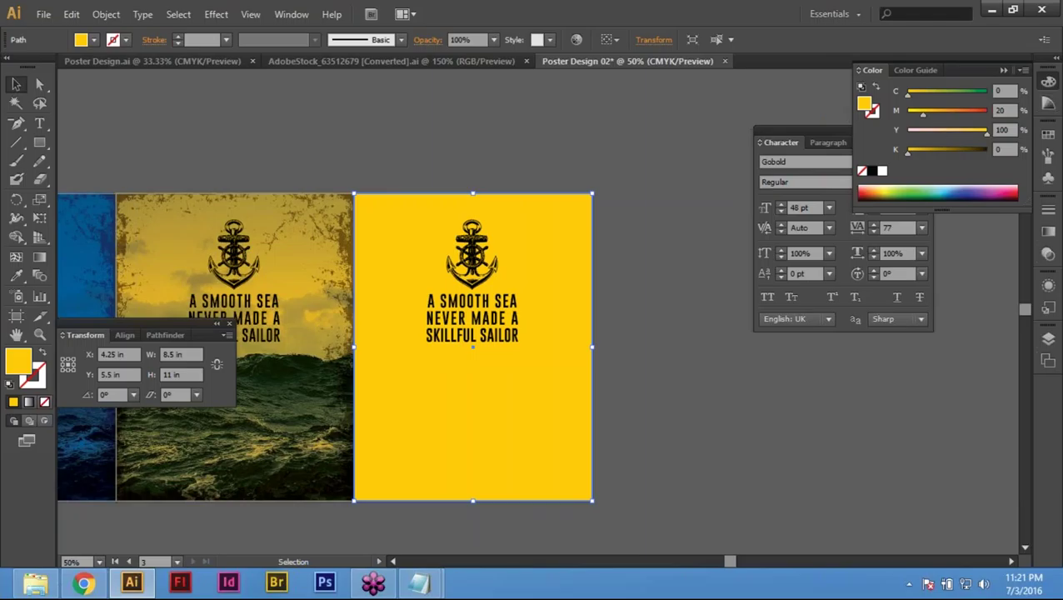
left_click(1004, 91)
Step: Set the right poster's background to teal, C 100, M 0, Y 65
type("65")
key("Tab")
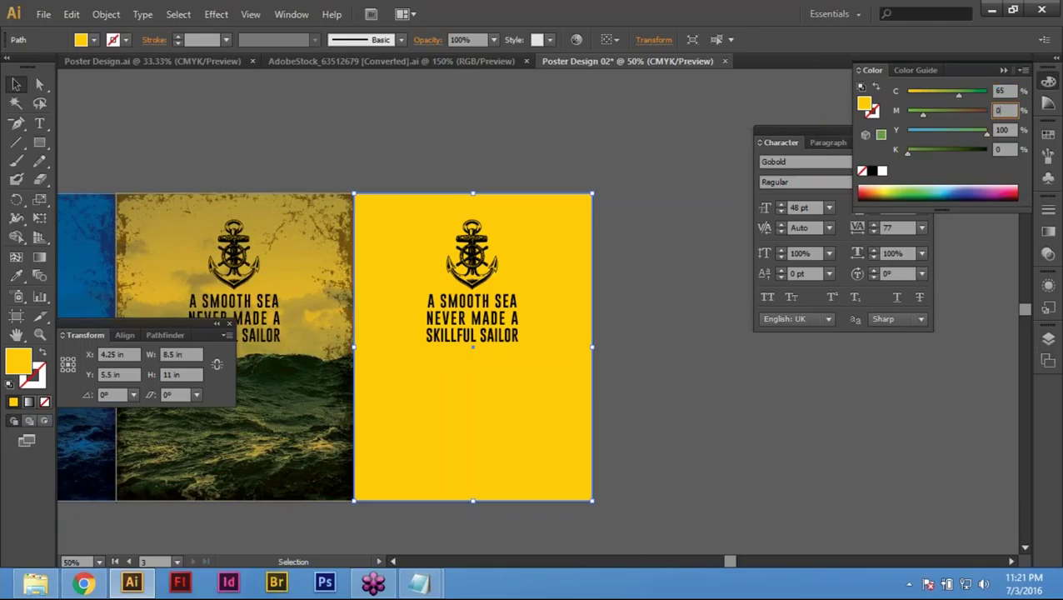
type("20")
key("Tab")
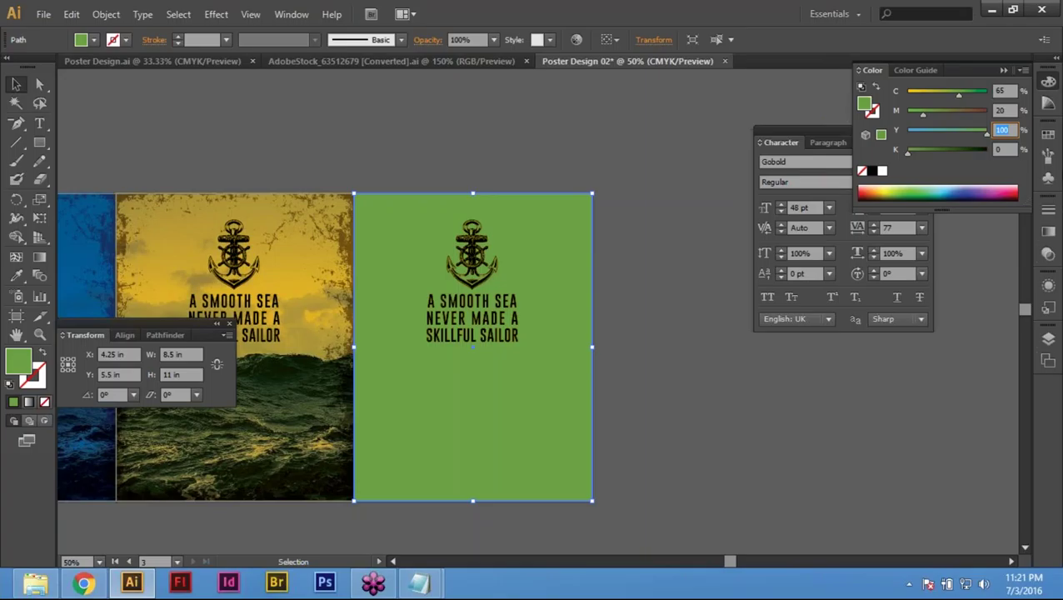
key("Tab")
key("Tab")
type("100")
key("Tab")
type("0")
key("Tab")
type("65")
key("Return")
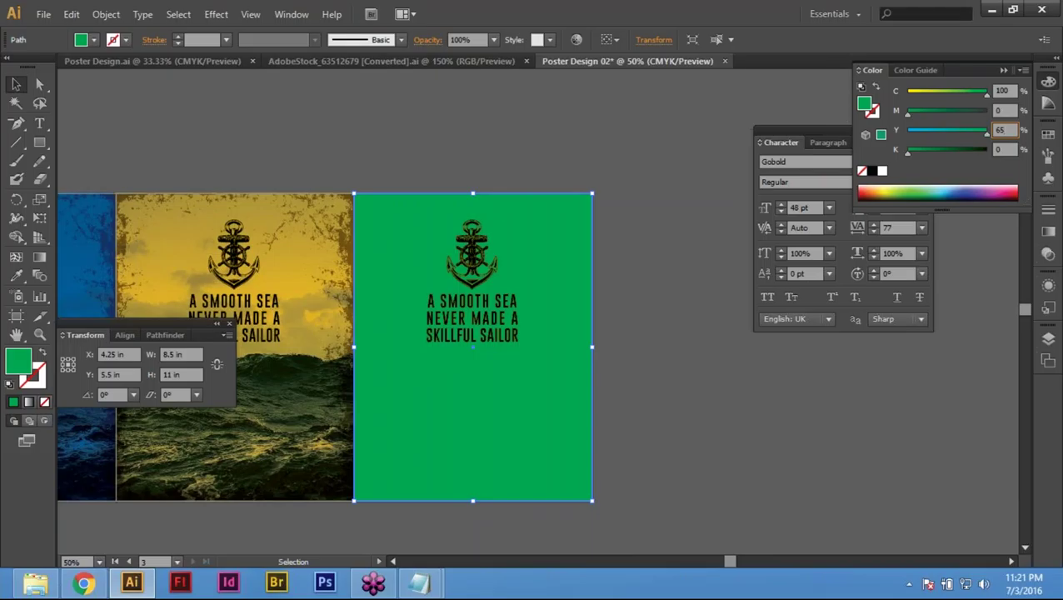
key("Return")
Step: Deselect the teal background and zoom in closer on the teal poster
left_click(738, 431)
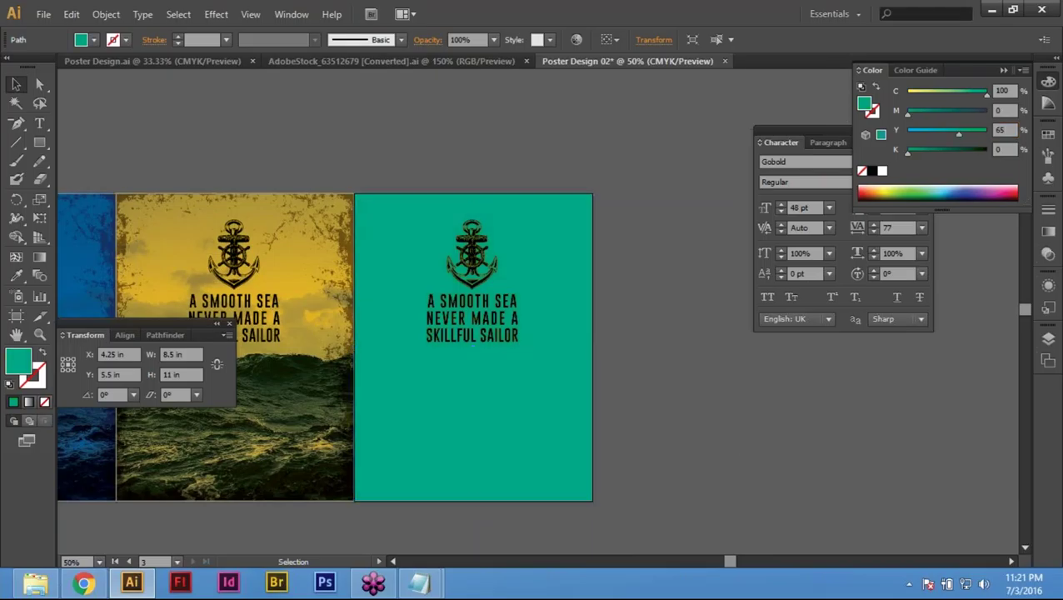
left_click_drag(655, 451, 690, 461)
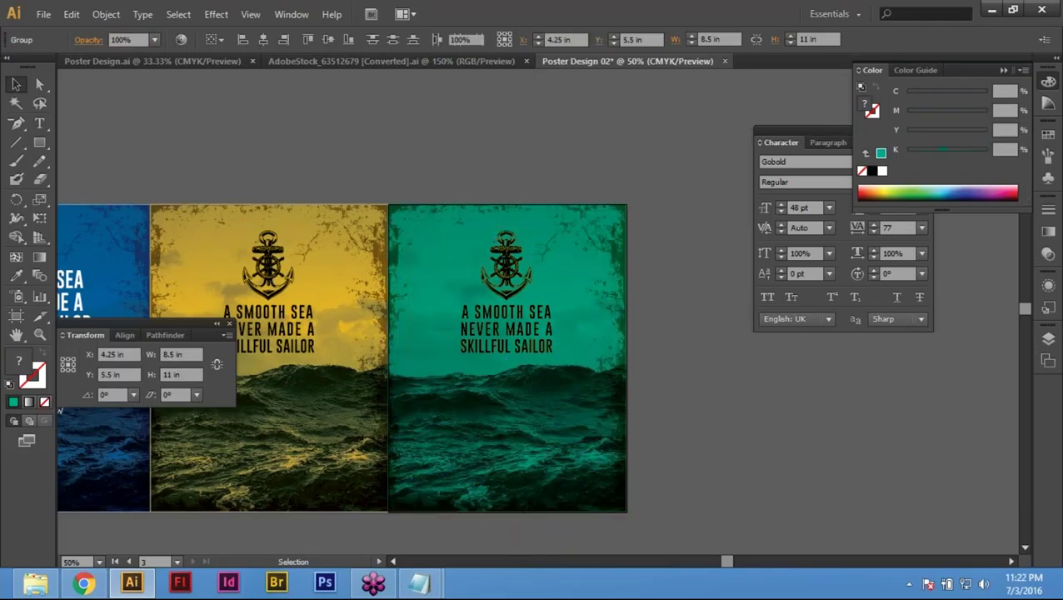
left_click_drag(59, 410, 64, 309)
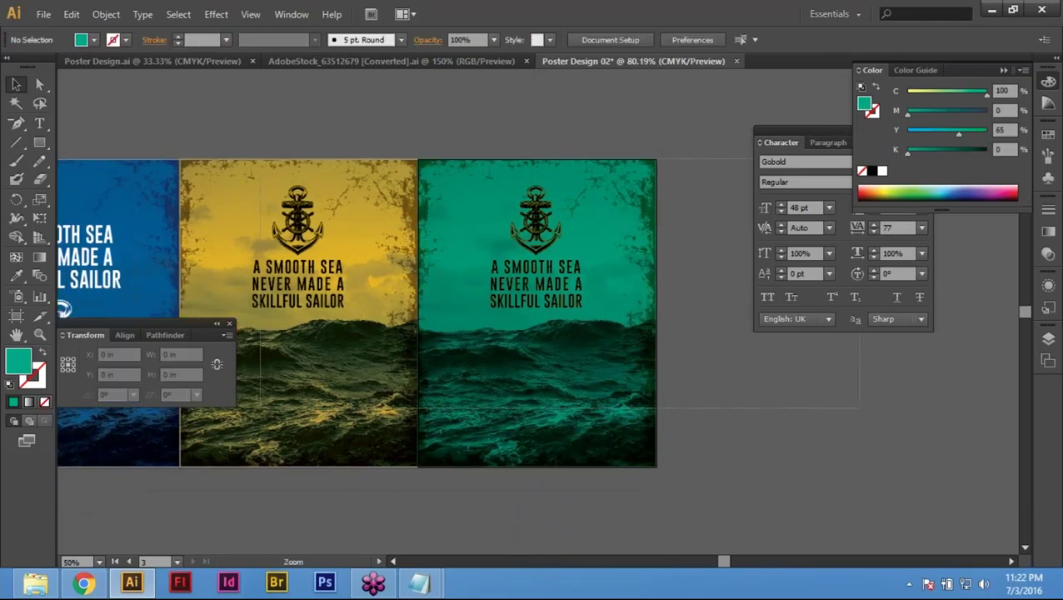
Step: Recolour the teal poster's grunge texture to C 100, M 0, Y 65
scroll(695, 356, "up", 5)
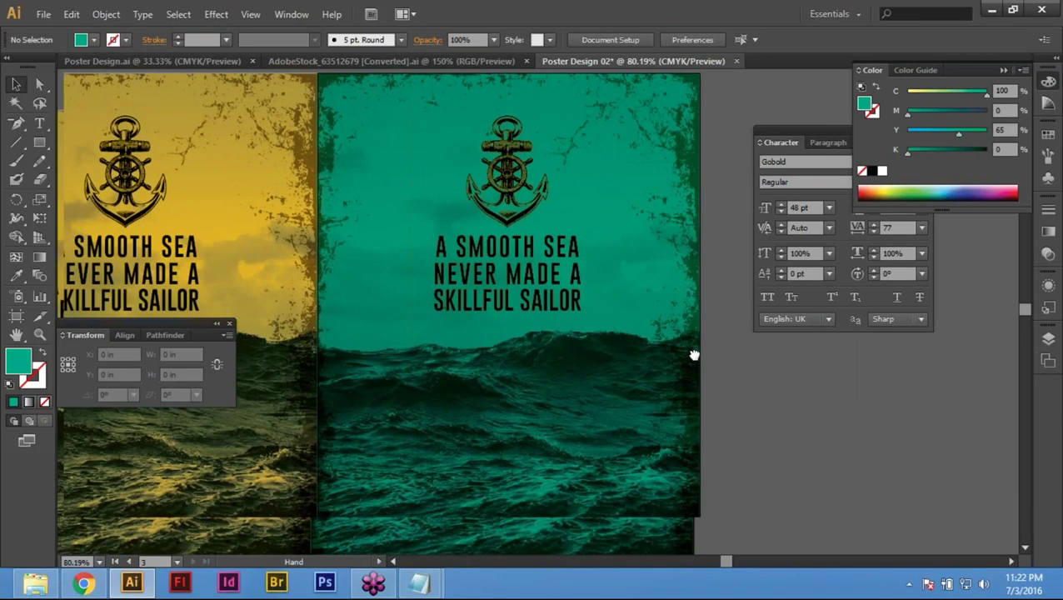
left_click(500, 467)
left_click(1004, 91)
type("100")
key("Tab")
type("0")
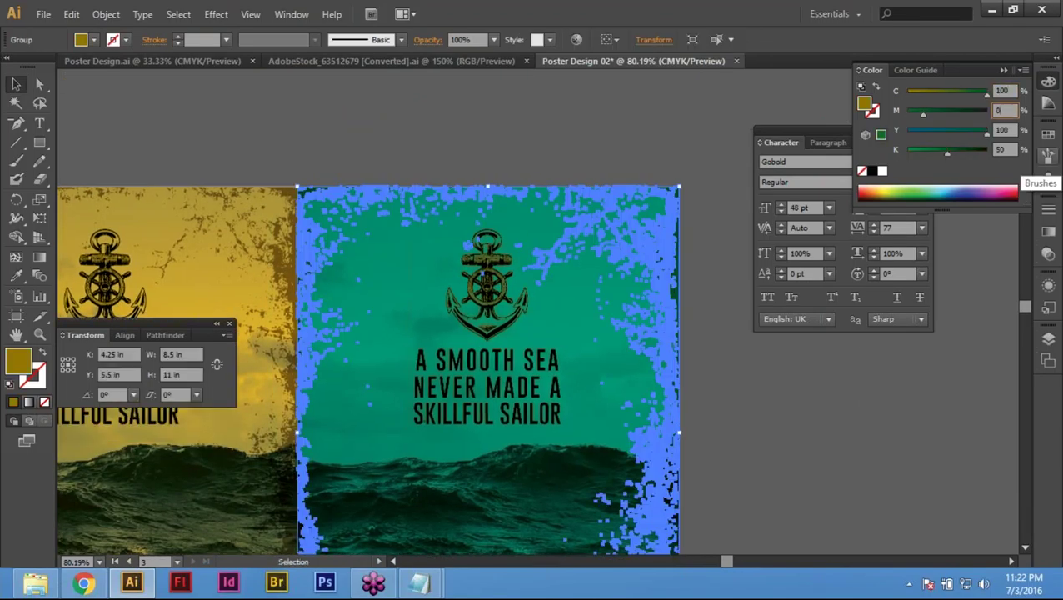
type("20")
key("Tab")
type("65")
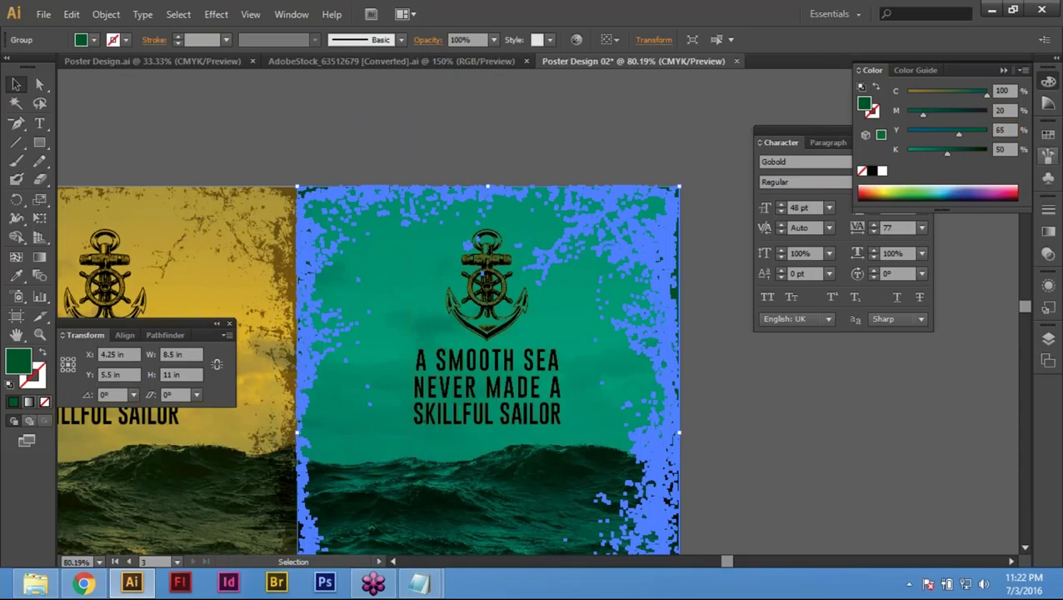
left_click(1003, 112)
type("0")
key("Return")
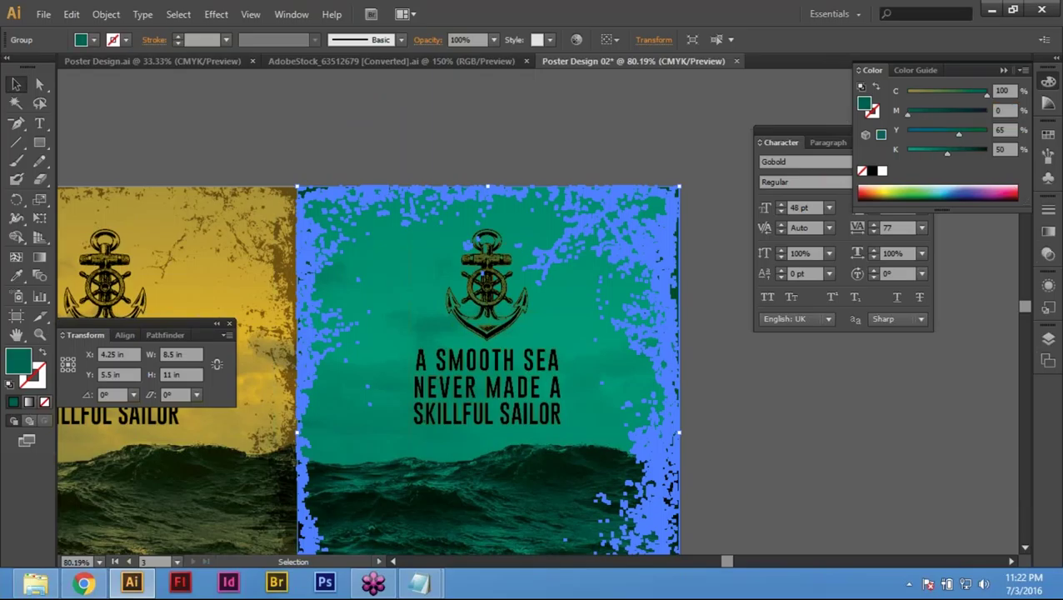
Step: Deselect the texture and fit the posters in the window with Ctrl+0
left_click(648, 180)
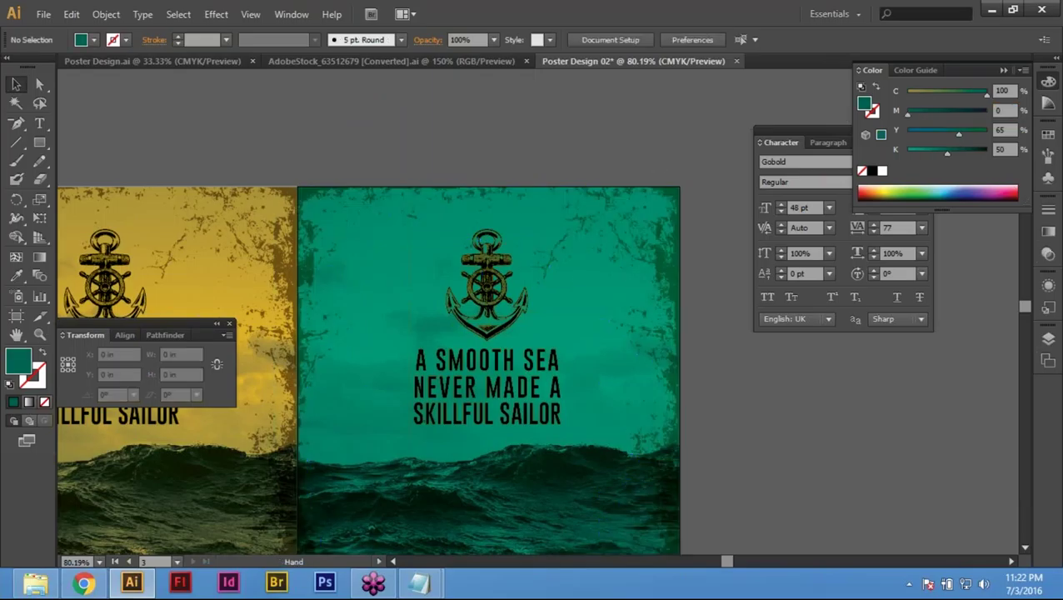
left_click_drag(692, 368, 703, 282)
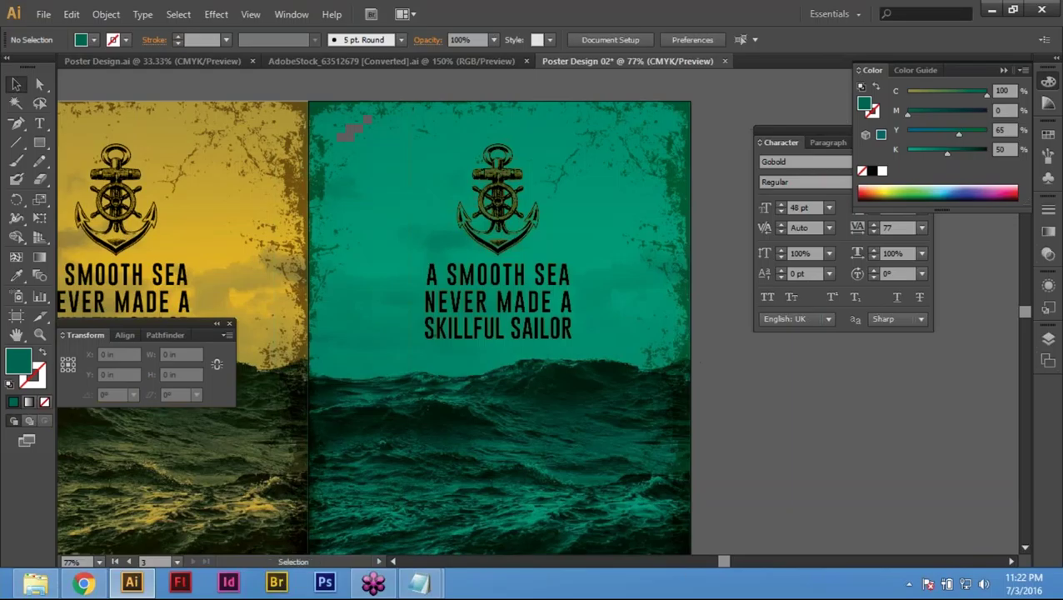
key("ctrl+0")
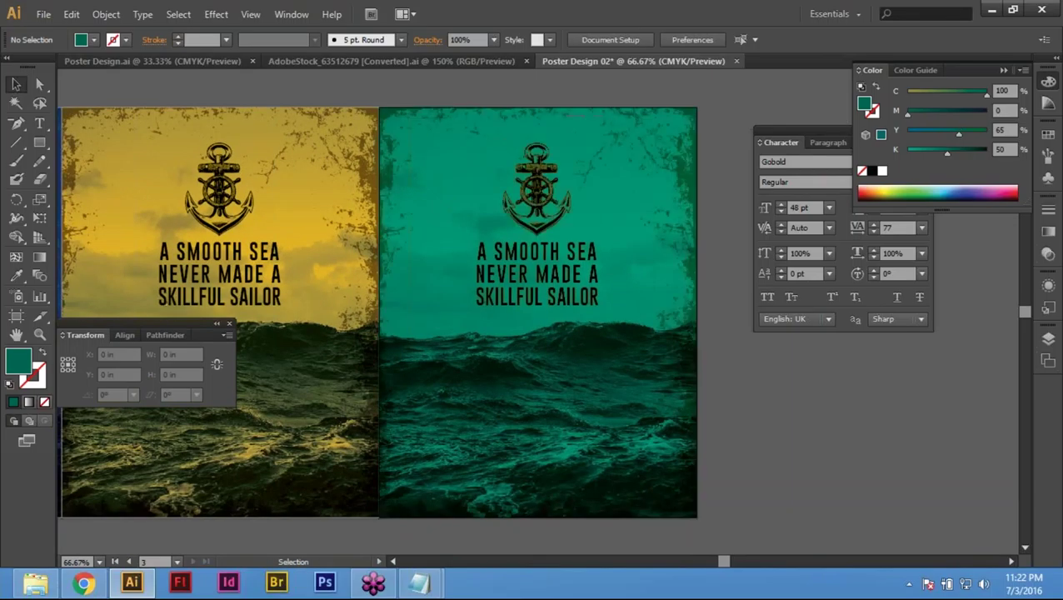
Step: Remove the dark copy and copy the blue poster's white quote and anchor 8.5 in right
key("ctrl+z")
key("ctrl+z")
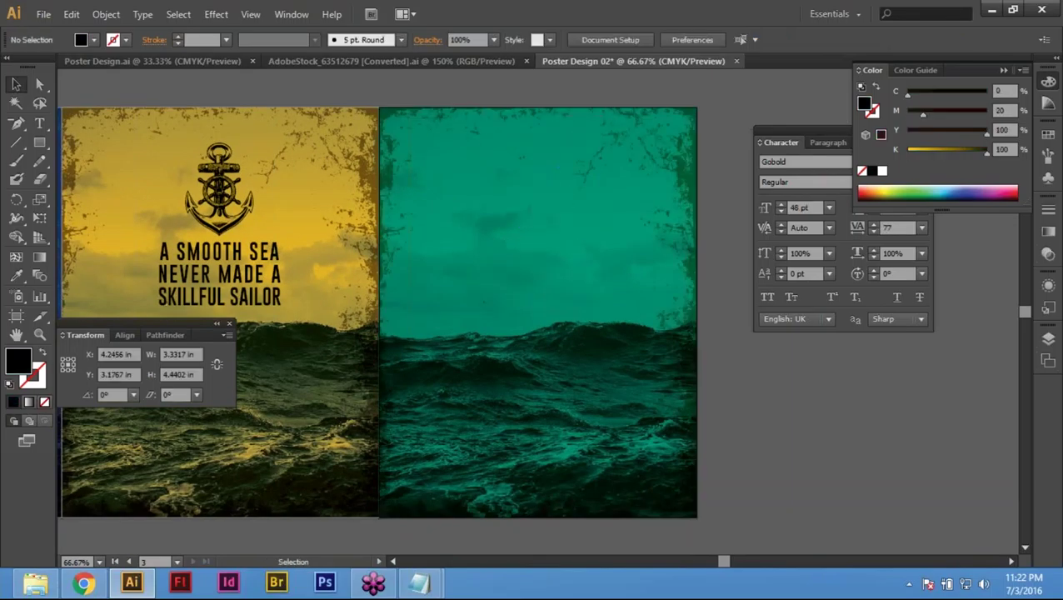
key("ctrl+minus")
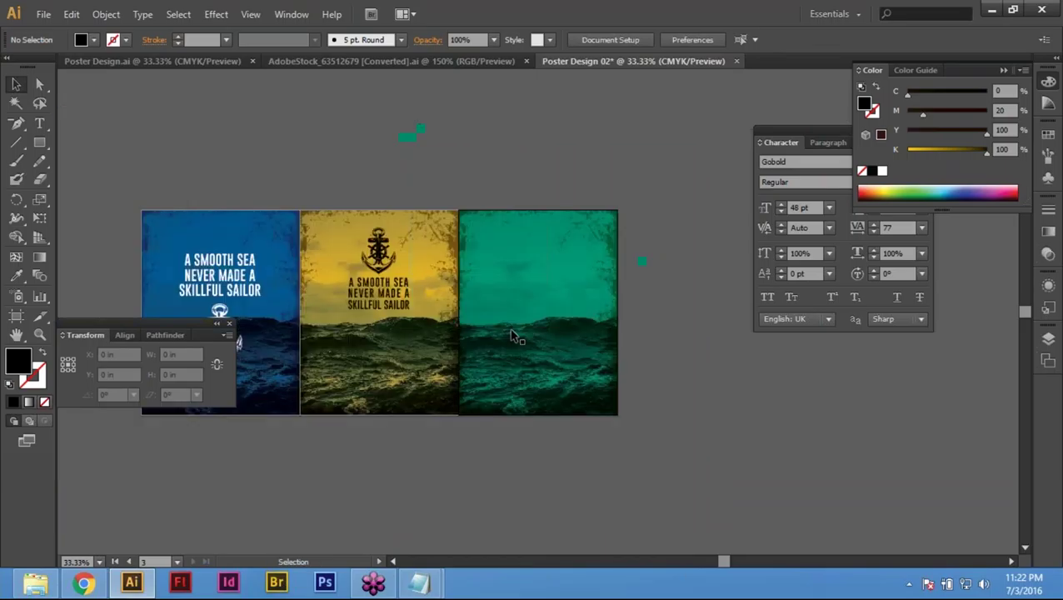
left_click_drag(513, 335, 644, 329)
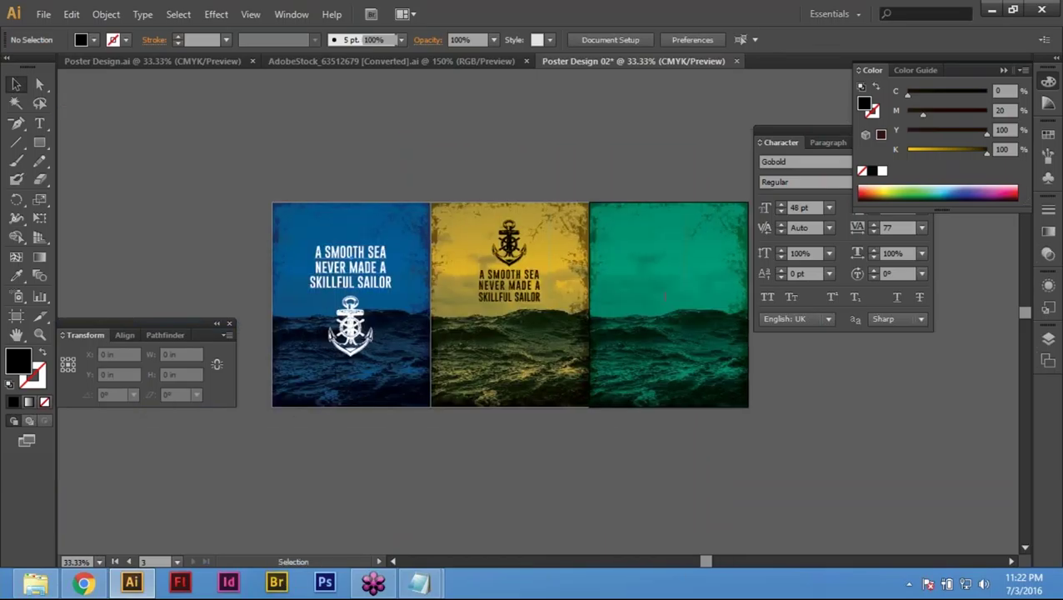
key("ctrl+z")
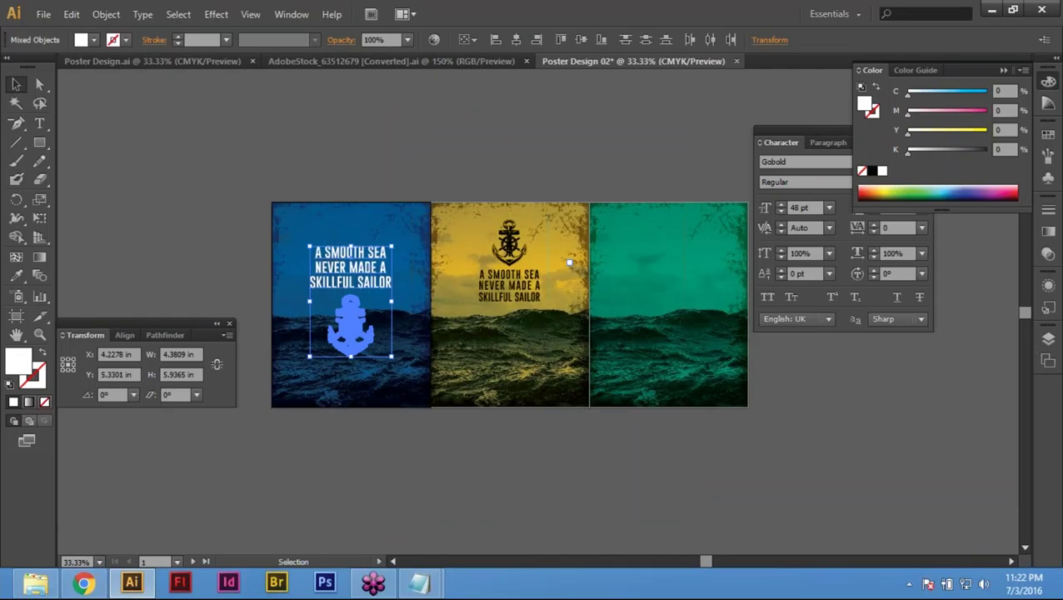
key("Return")
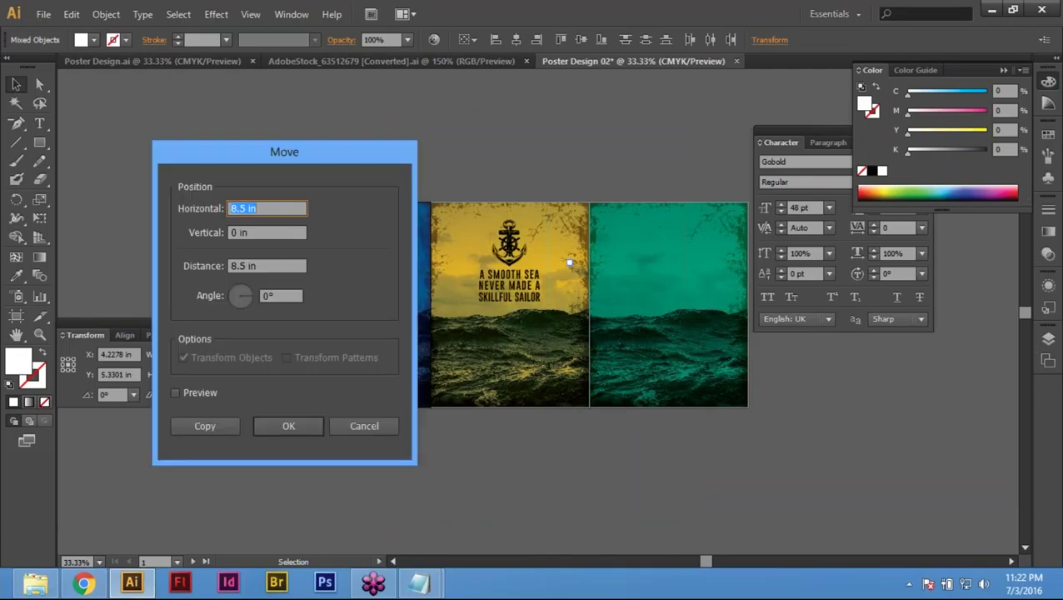
type("8.5")
key("Tab")
key("Tab")
key("Tab")
left_click(205, 426)
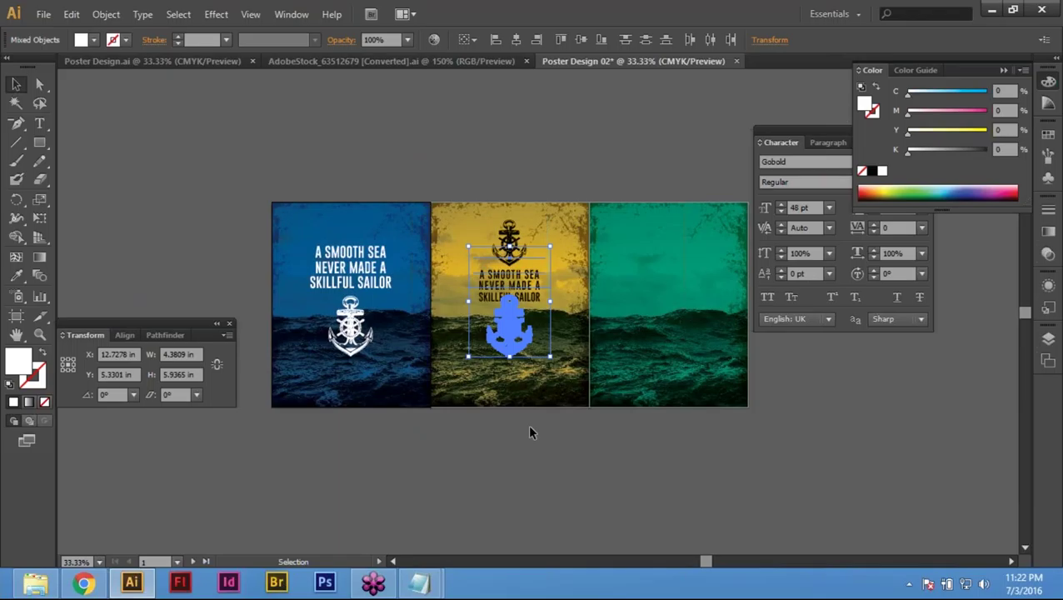
Step: Move the copied quote and anchor another 8.5 in right onto the teal poster
key("Return")
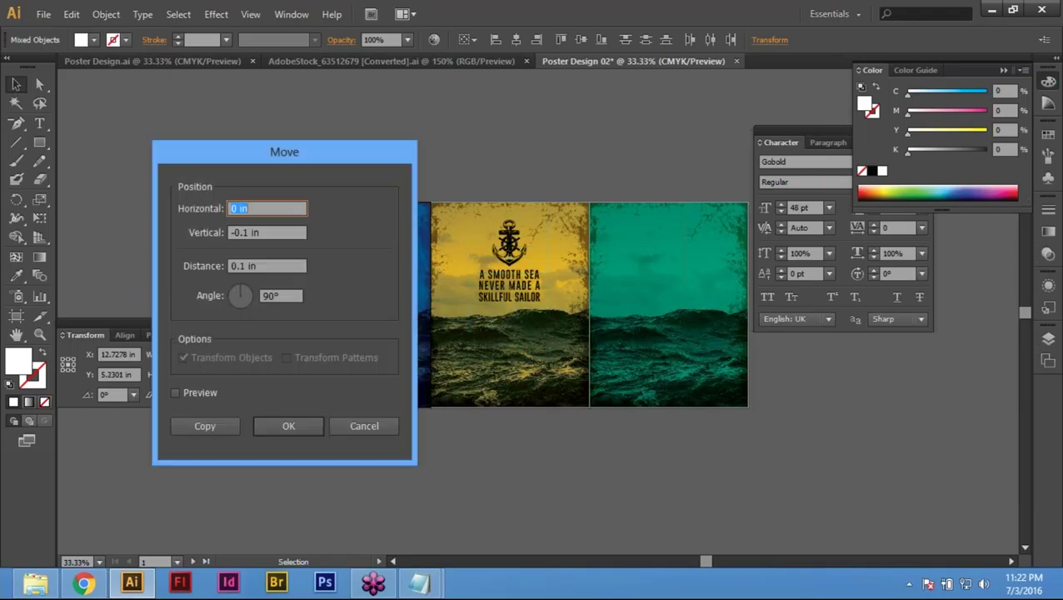
left_click(381, 426)
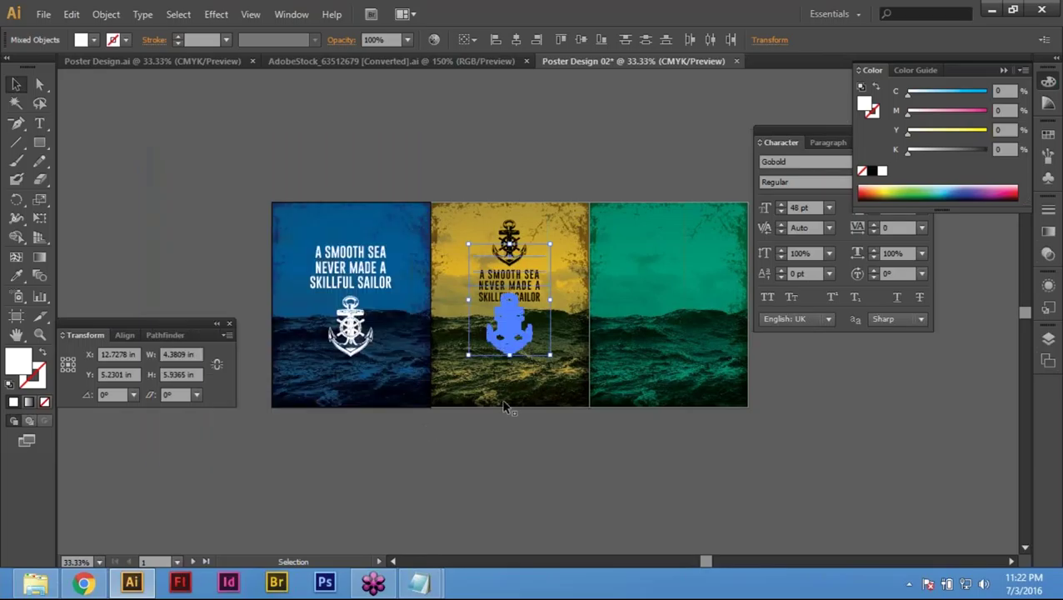
key("Return")
type("8.5")
key("Tab")
type("0")
key("Tab")
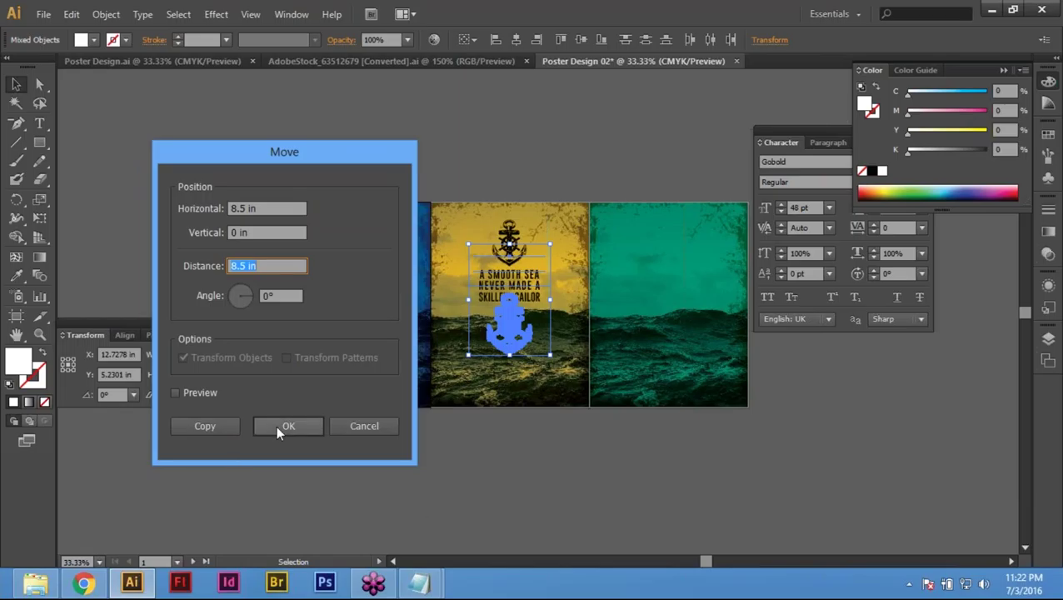
left_click(286, 425)
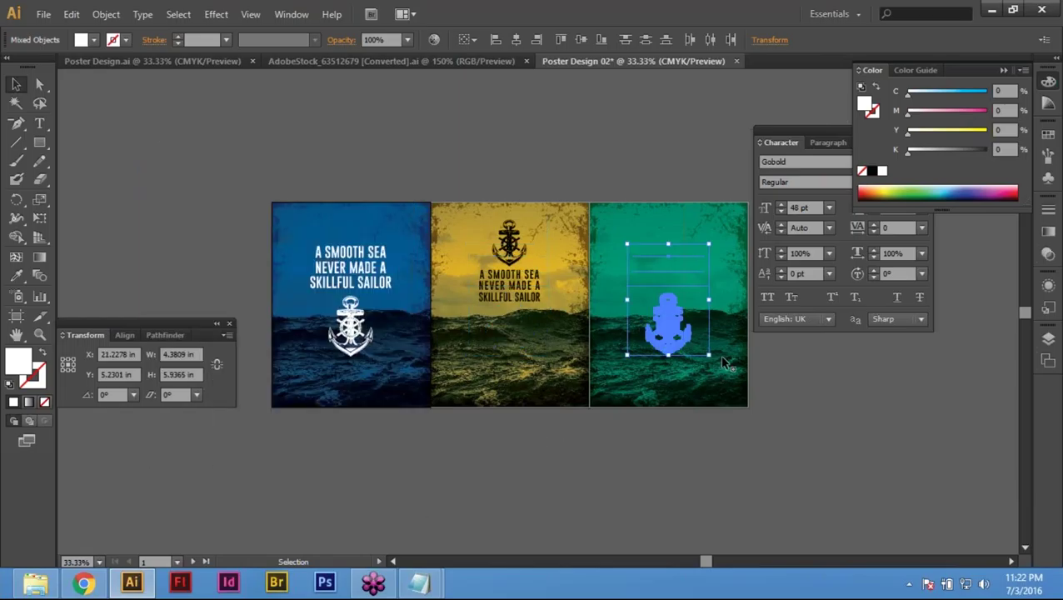
Step: Bring the white quote and anchor in front of the teal background and deselect
scroll(633, 375, "right", 3)
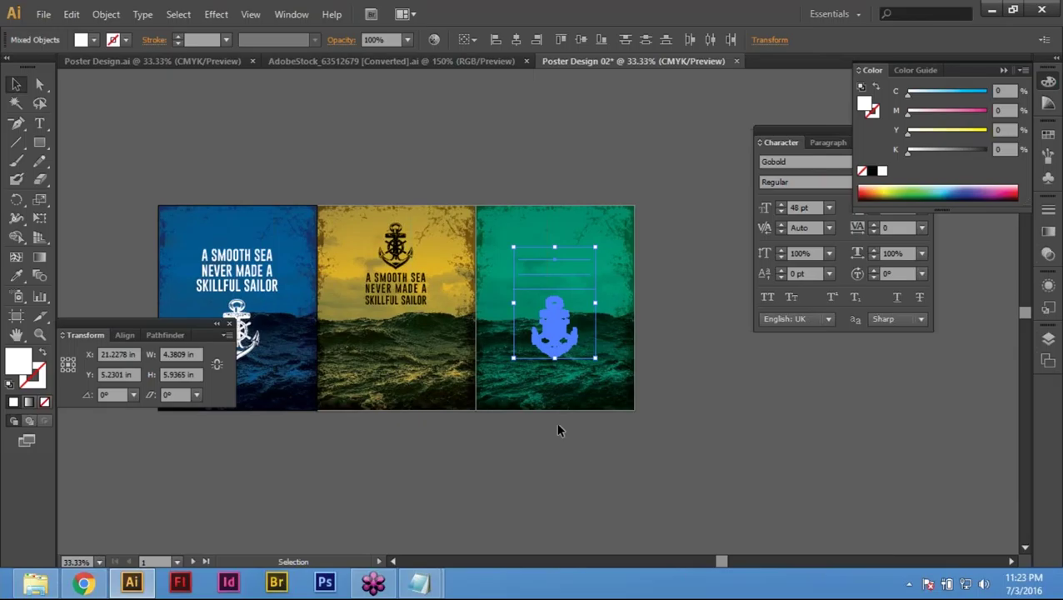
right_click(564, 326)
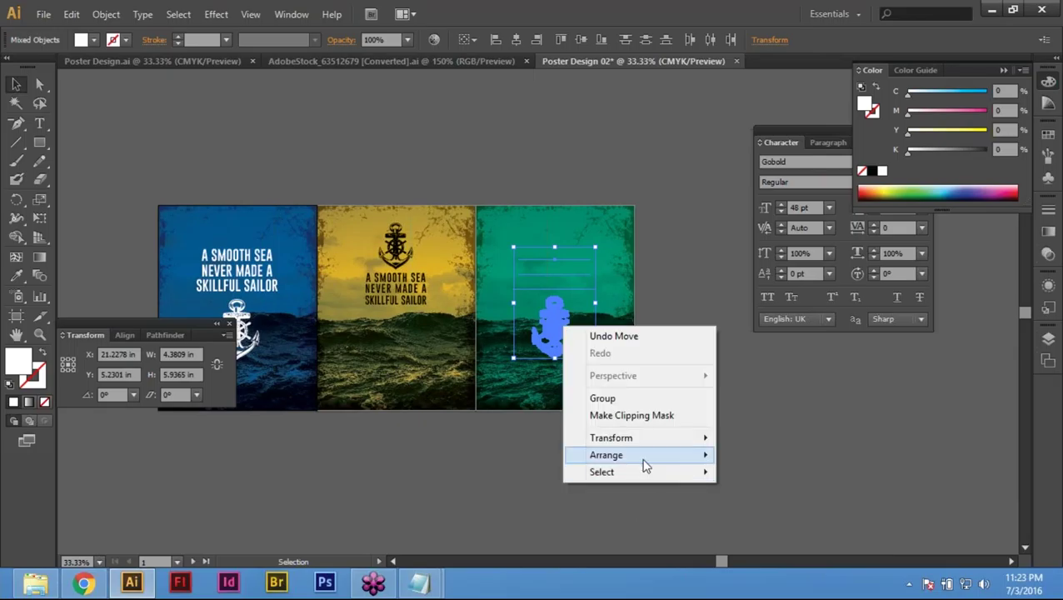
mouse_move(645, 455)
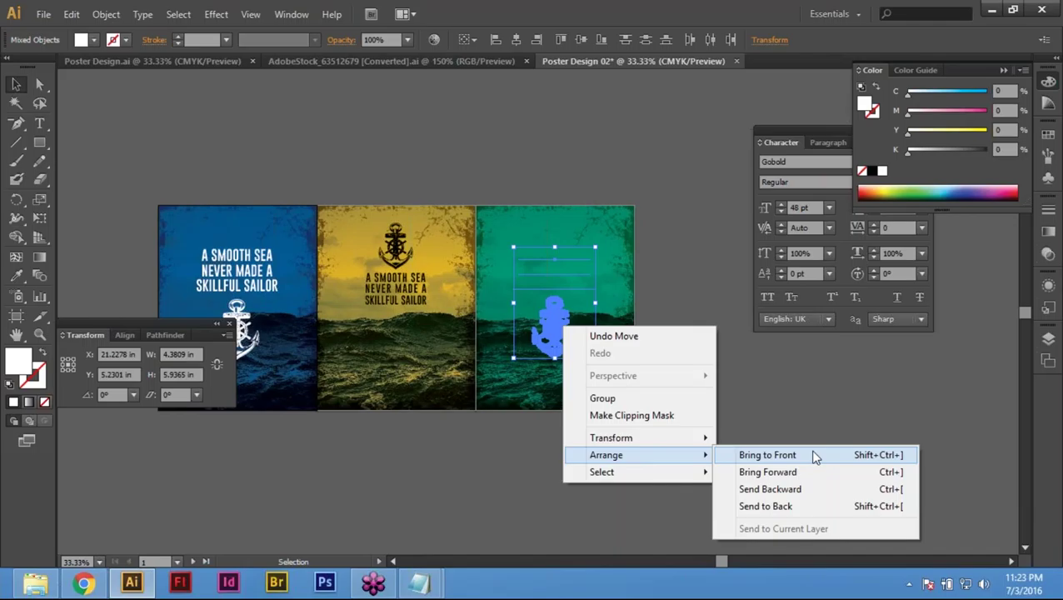
left_click(815, 456)
left_click(713, 420)
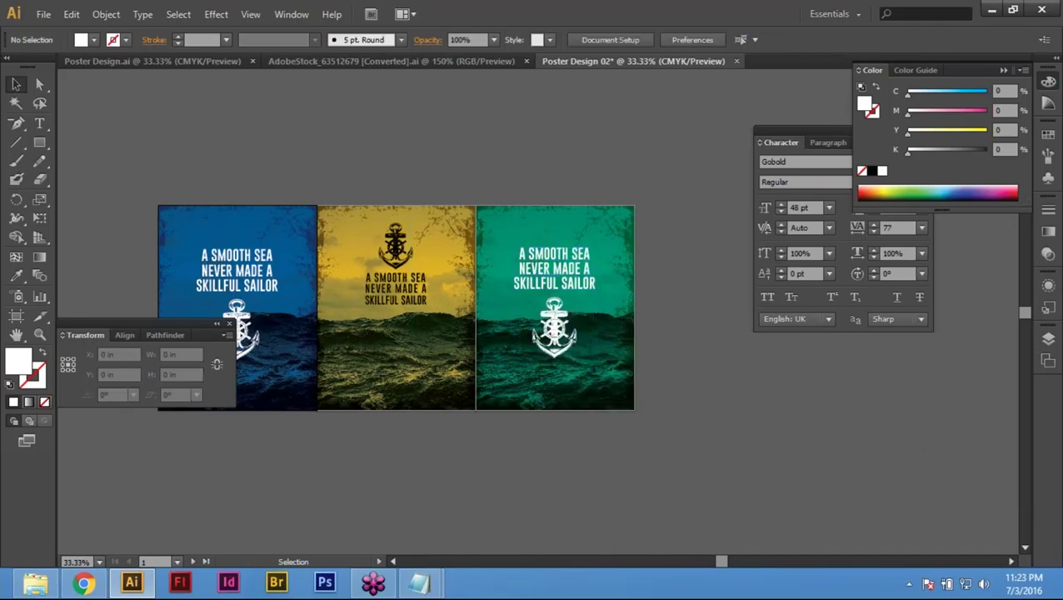
key("space")
Step: Hide the panels and toolbox and zoom in on the yellow and teal posters
left_click_drag(458, 450, 433, 475)
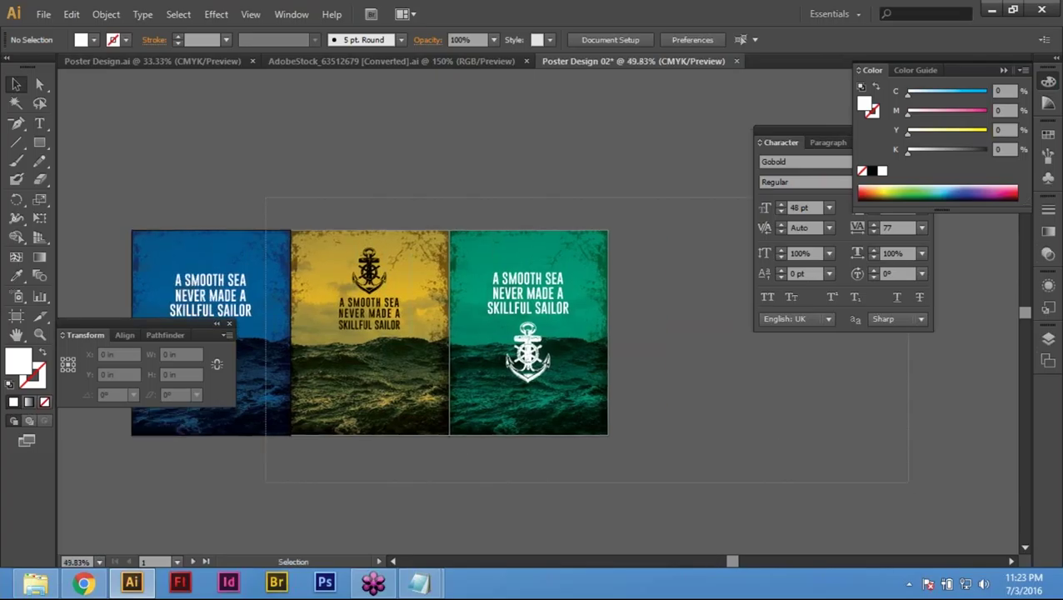
scroll(685, 417, "up", 2)
key("shift+Tab")
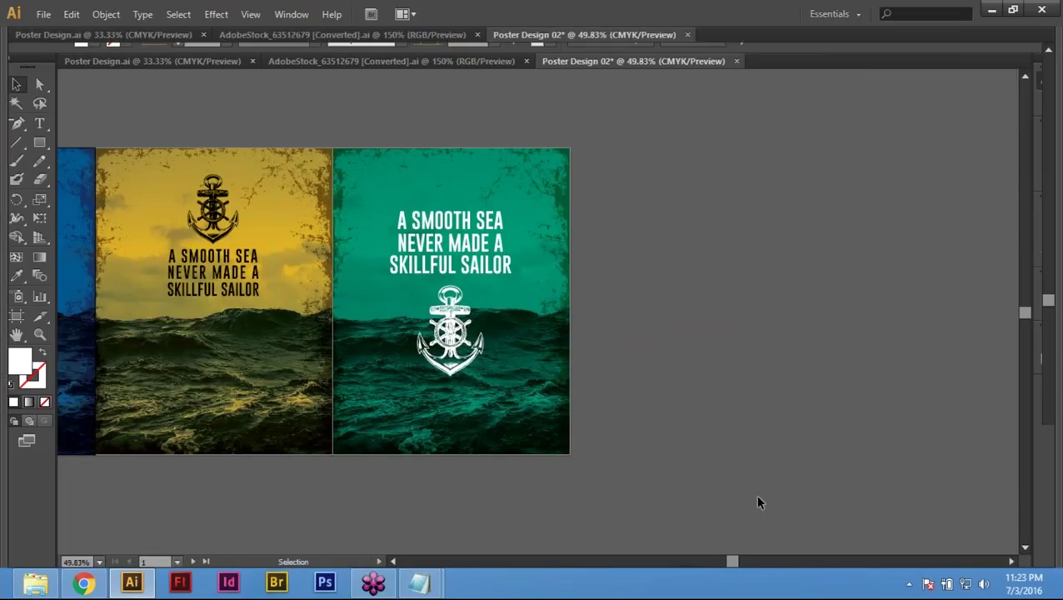
key("Tab")
left_click_drag(462, 462, 554, 507)
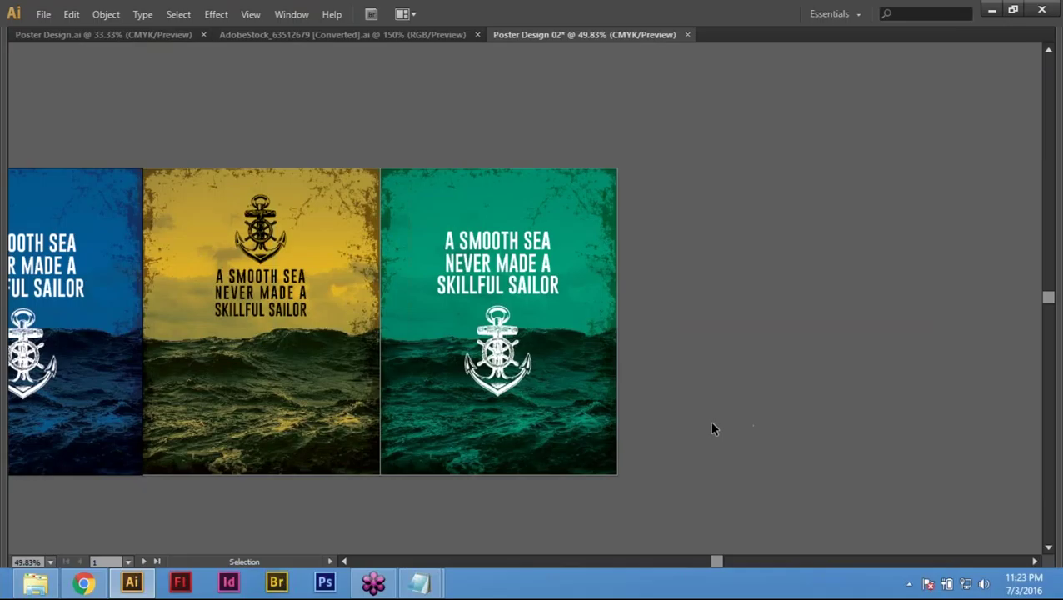
left_click_drag(147, 223, 948, 375)
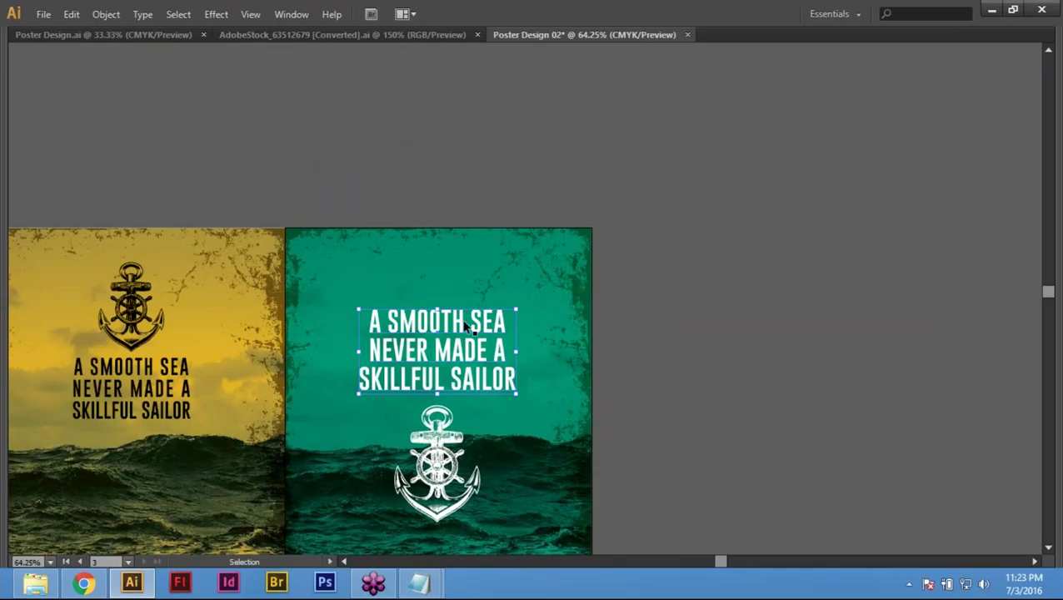
Step: Select lines of the teal poster's quote, then select the whole quote text frame
double_click(467, 323)
double_click(460, 350)
triple_click(460, 350)
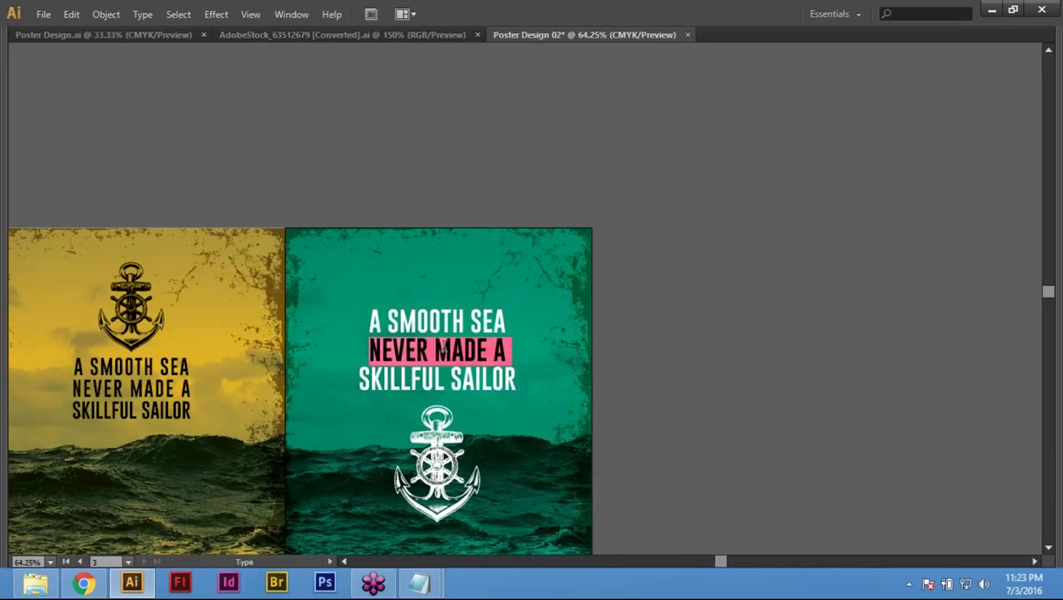
triple_click(406, 378)
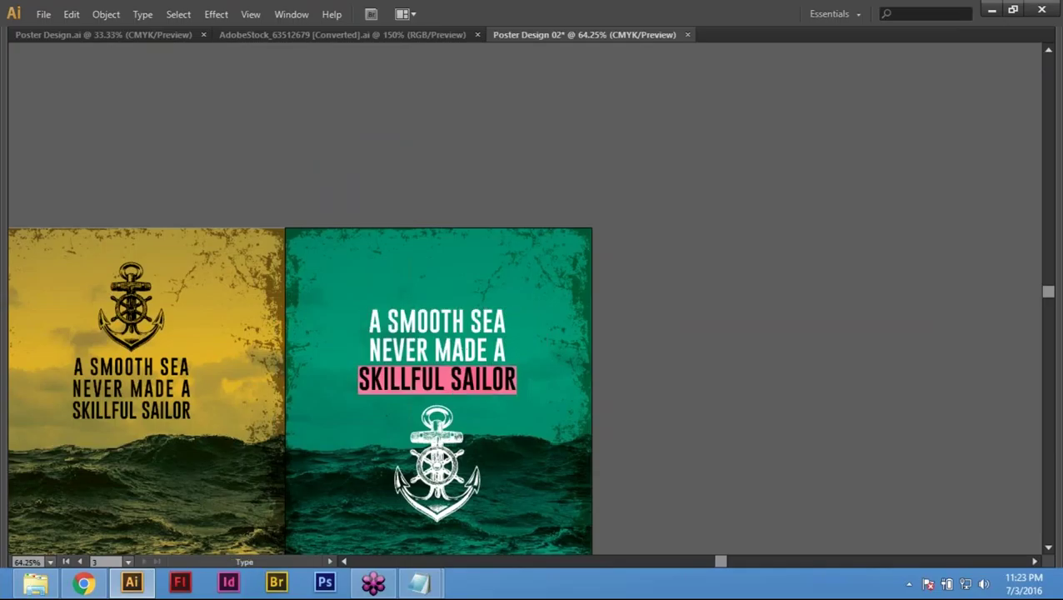
key("Escape")
left_click(738, 350)
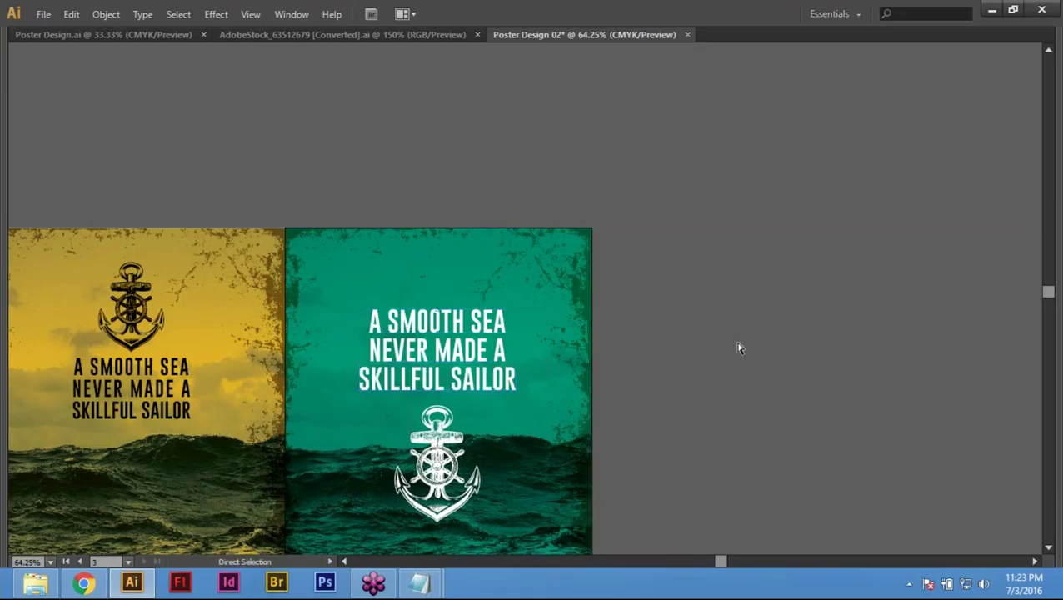
left_click(438, 321)
Step: Move the quote text off to the right of the teal poster
left_click_drag(437, 321, 731, 327)
double_click(779, 335)
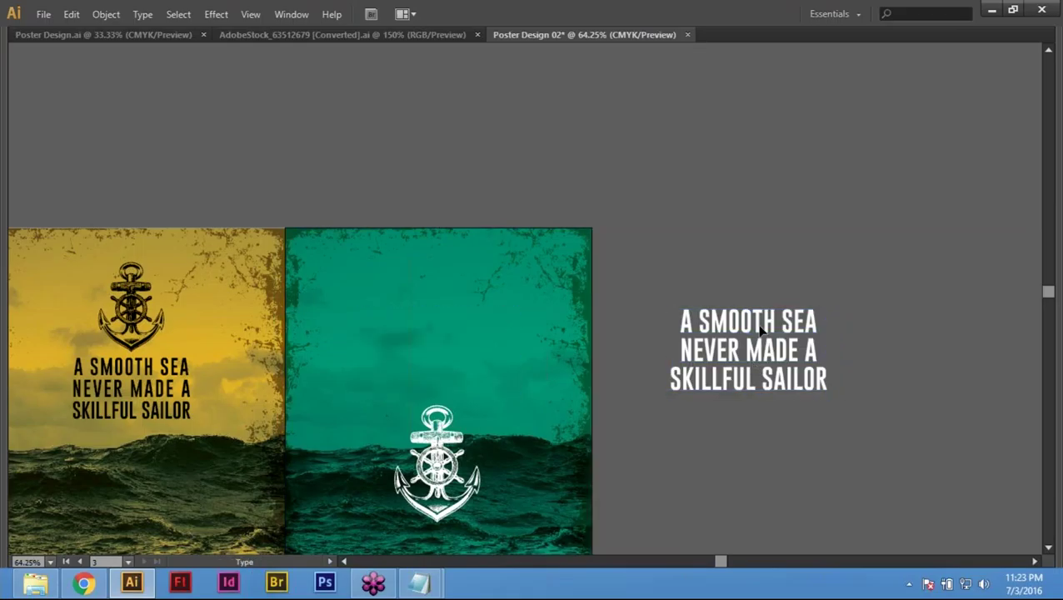
triple_click(778, 335)
left_click(778, 335)
Step: Break the quote so NEVER sits on its own line above MADE A
double_click(716, 338)
left_click(839, 363, "shift")
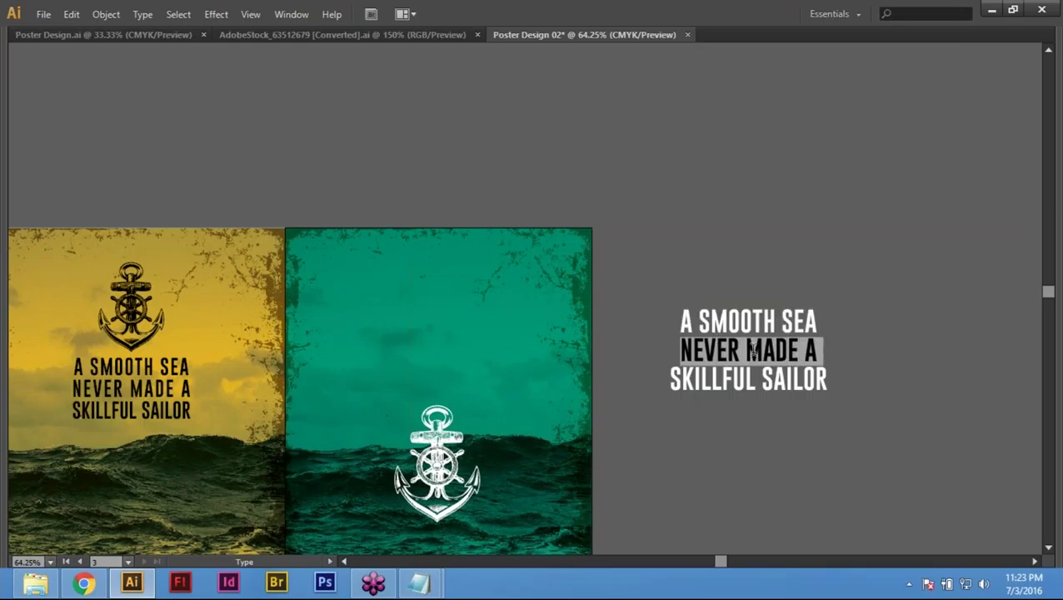
left_click(754, 352)
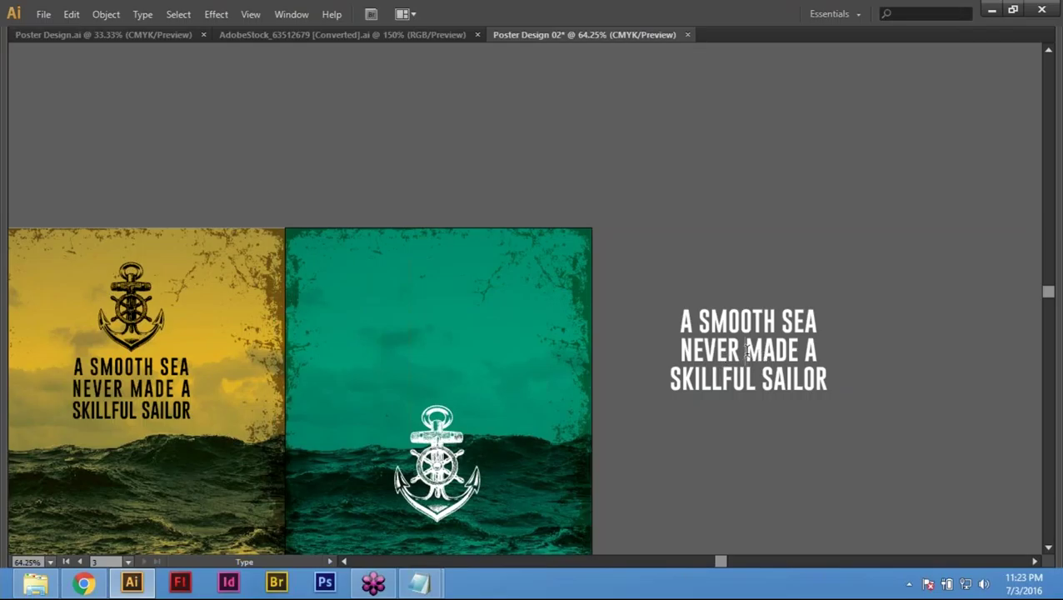
key("BackSpace")
key("Return")
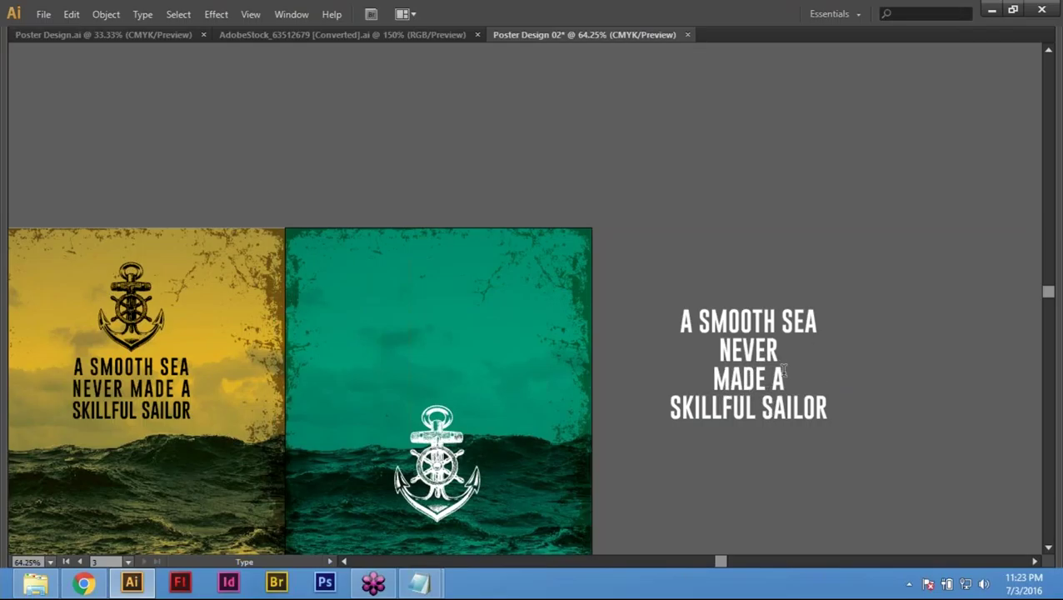
Step: Enlarge NEVER several size steps so it stands well above the other lines
key("shift+Up")
key("ctrl+shift+period")
key("ctrl+shift+period")
key("ctrl+shift+period")
key("ctrl+shift+period")
key("ctrl+shift+period")
key("ctrl+shift+period")
key("ctrl+shift+period")
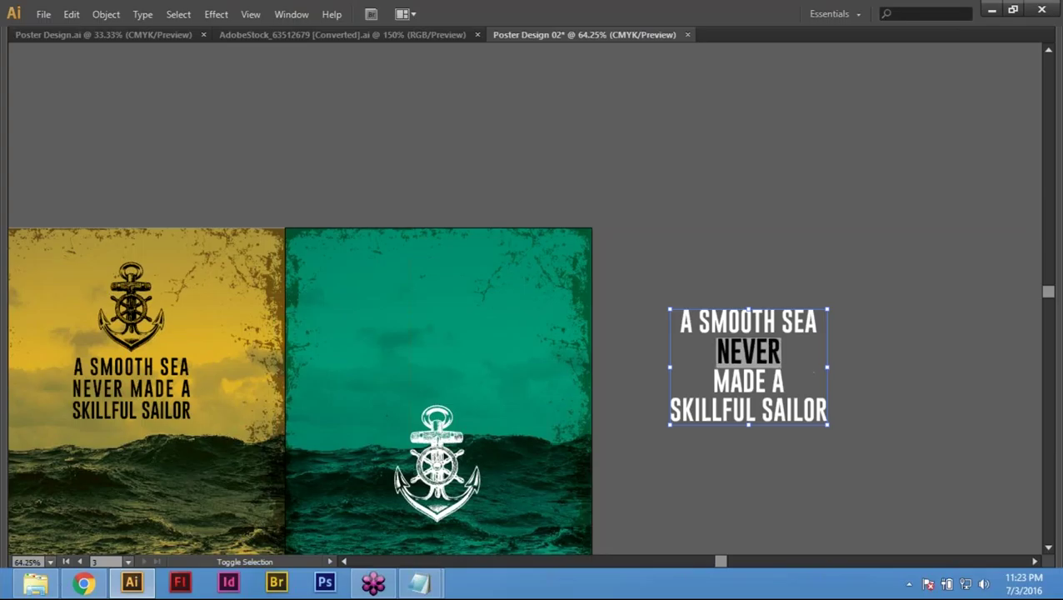
key("ctrl+shift+period")
key("ctrl+shift+period")
key("ctrl+shift+period")
key("ctrl+shift+period")
key("ctrl+shift+period")
key("ctrl+shift+period")
key("ctrl+shift+period")
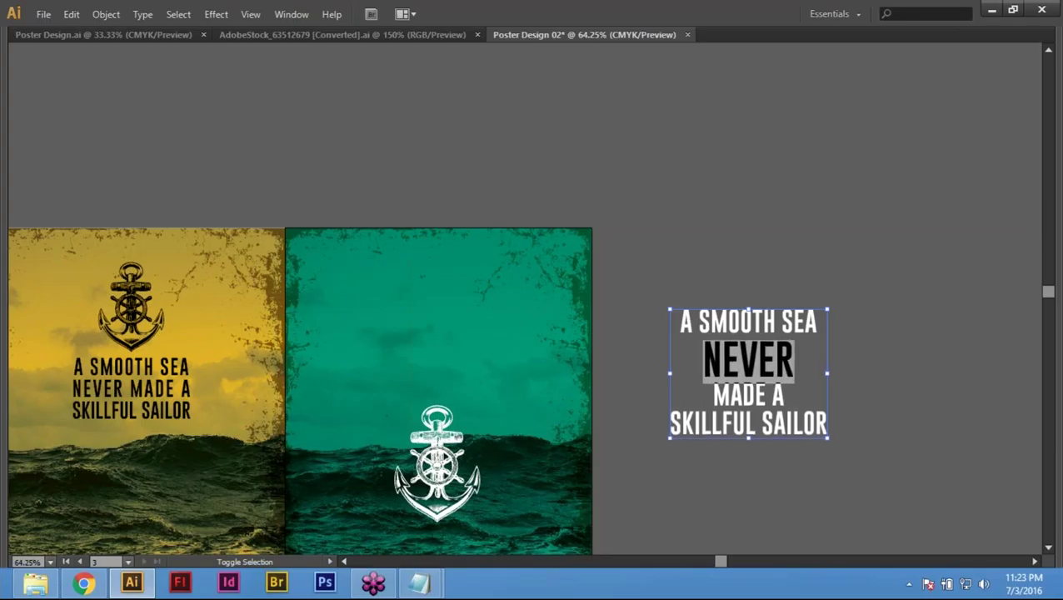
key("ctrl+shift+period")
key("ctrl+shift+period")
key("ctrl+shift+period")
key("ctrl+shift+period")
key("ctrl+shift+period")
key("ctrl+shift+period")
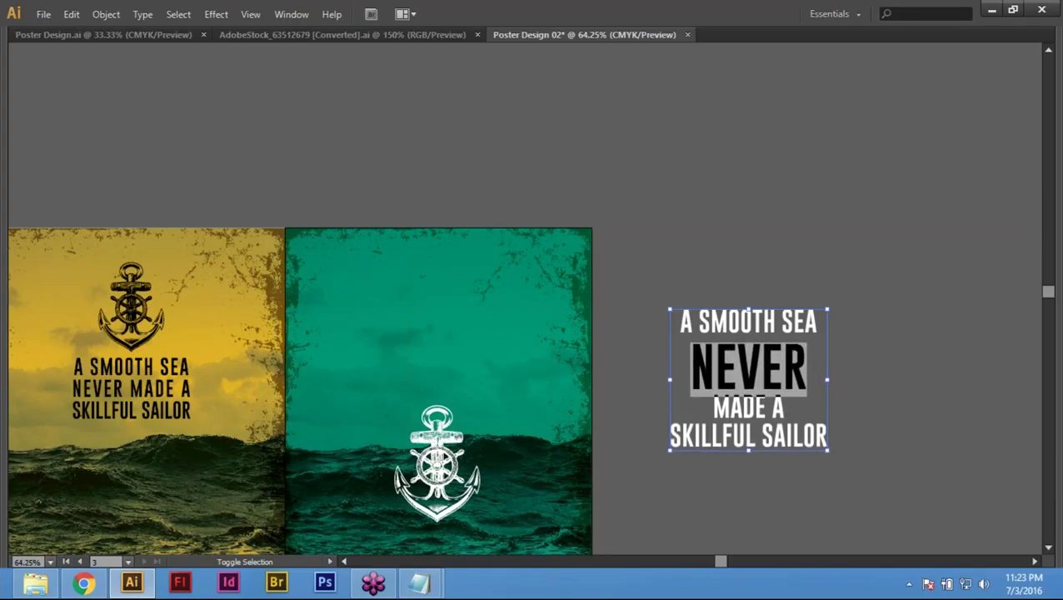
key("ctrl+shift+period")
key("ctrl+shift+period")
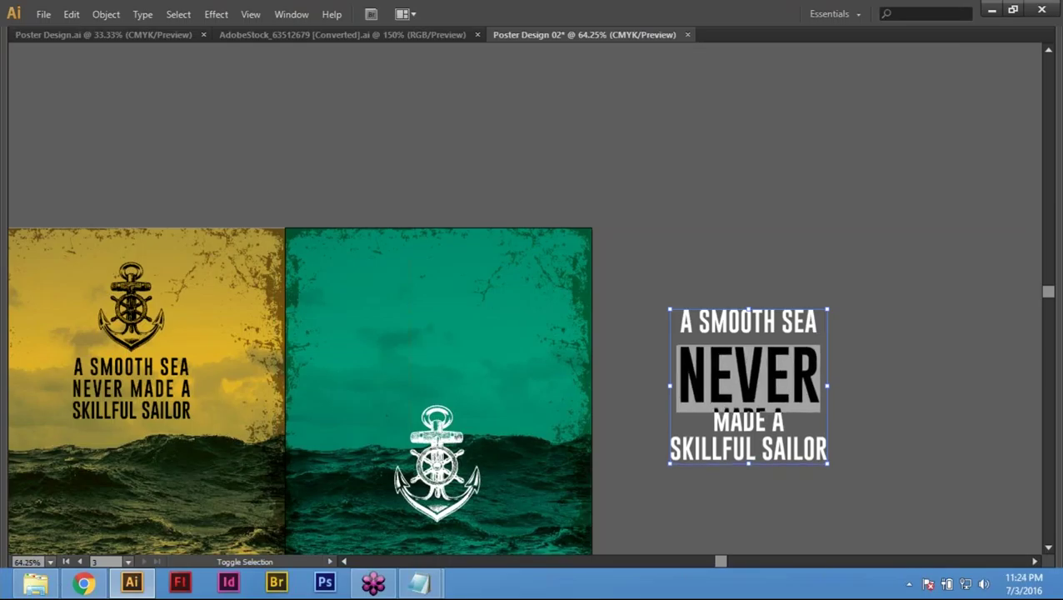
key("ctrl+shift+period")
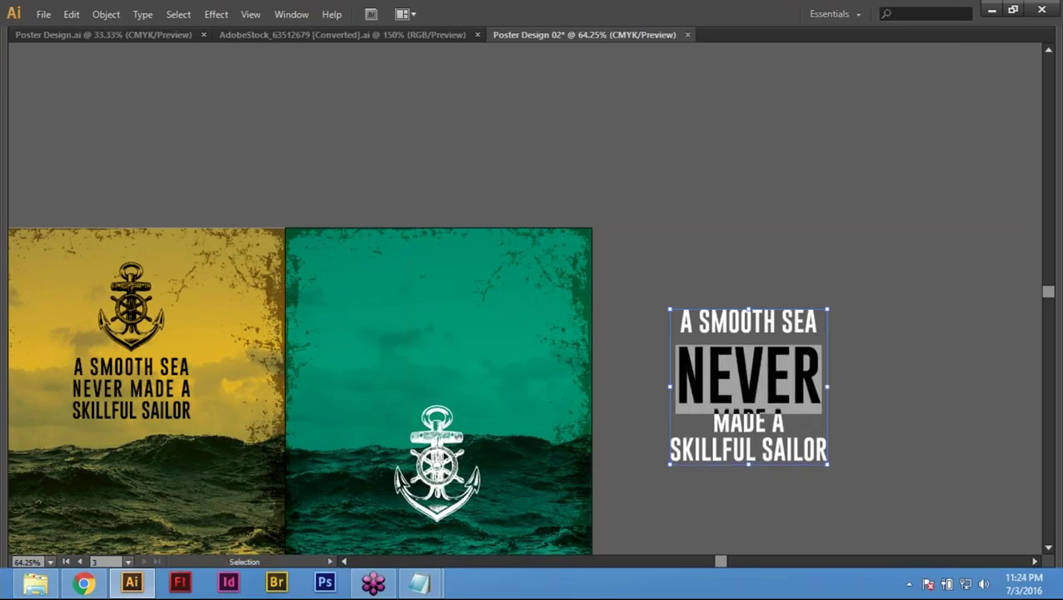
left_click(677, 280)
key("shift+Tab")
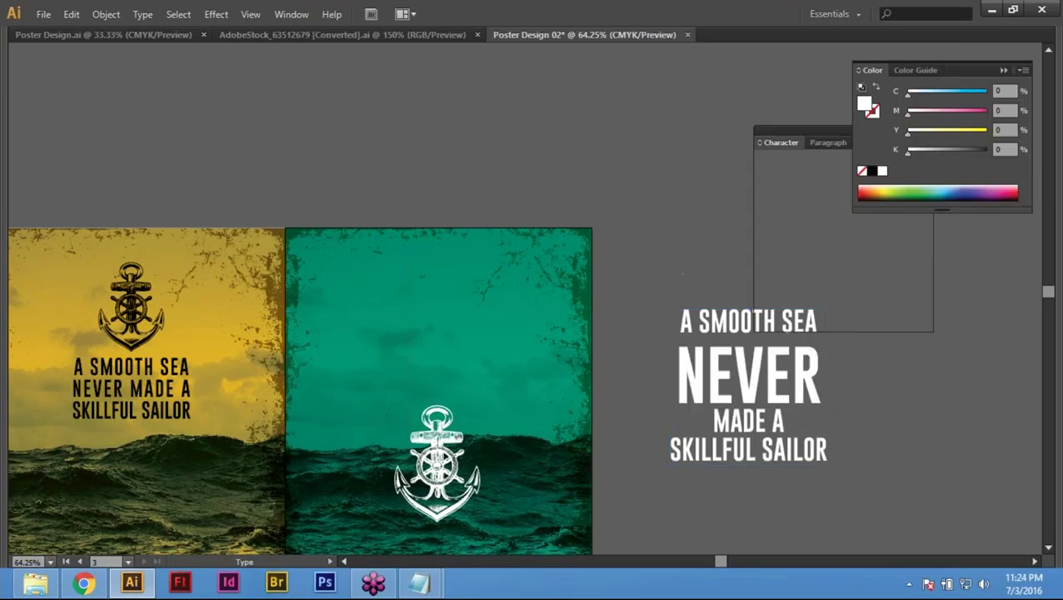
Step: Enlarge the MADE A line to about 100 pt
key("Tab")
left_click_drag(797, 440, 683, 395)
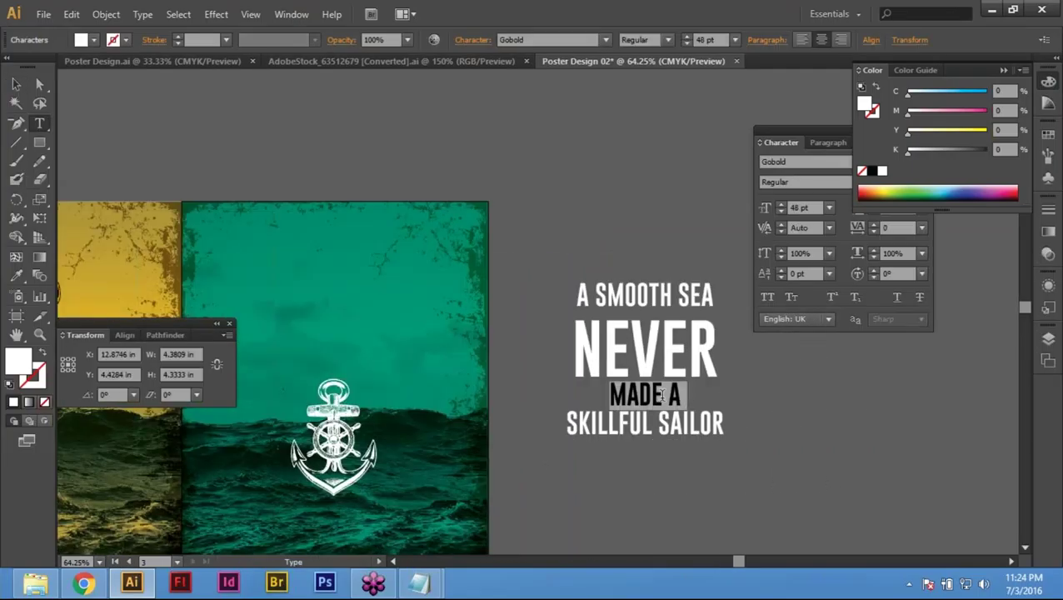
key("ctrl")
key("ctrl+shift+period")
key("ctrl+shift+period")
key("ctrl+shift+period")
key("ctrl+shift+period")
key("ctrl+shift+period")
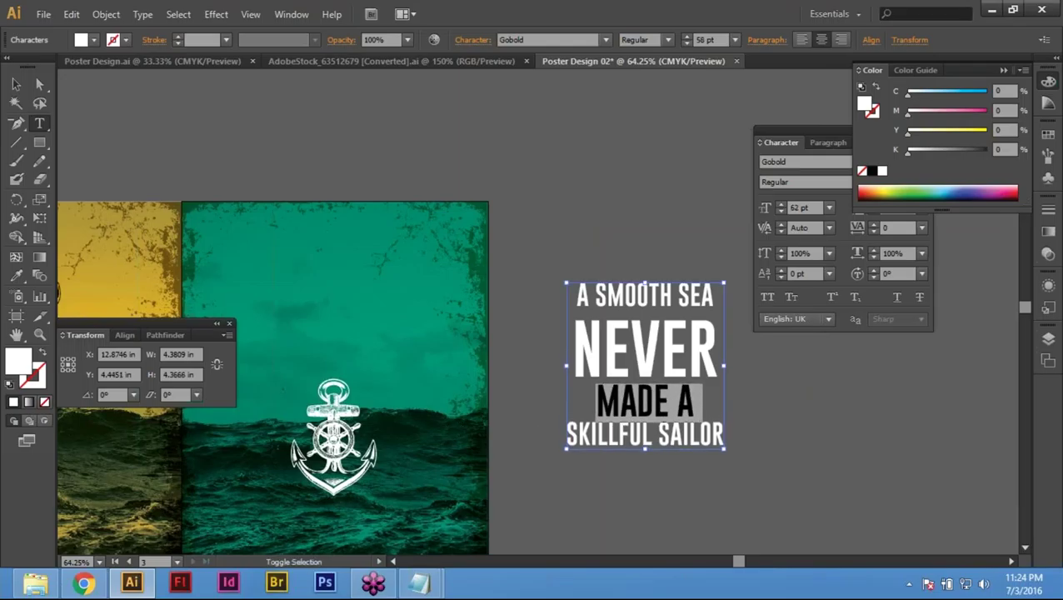
key("ctrl+shift+period")
key("ctrl+shift+period")
key("ctrl+shift+period")
key("ctrl+shift+period")
key("ctrl+shift+period")
key("ctrl+shift+period")
key("ctrl+shift+period")
key("ctrl+shift+period")
key("ctrl+shift+period")
key("ctrl+shift+period")
key("ctrl+shift+period")
key("ctrl+shift+period")
key("ctrl+shift+period")
key("ctrl+shift+period")
key("ctrl+shift+period")
key("ctrl+shift+period")
key("ctrl+shift+period")
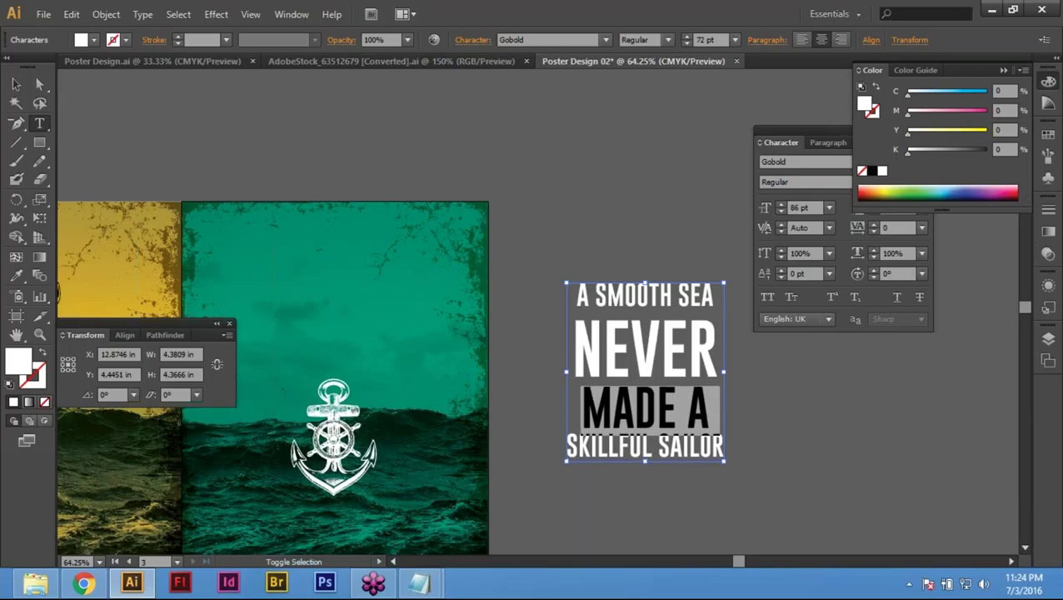
key("ctrl+shift+period")
key("ctrl+shift+period")
key("ctrl+shift+period")
key("ctrl+shift+period")
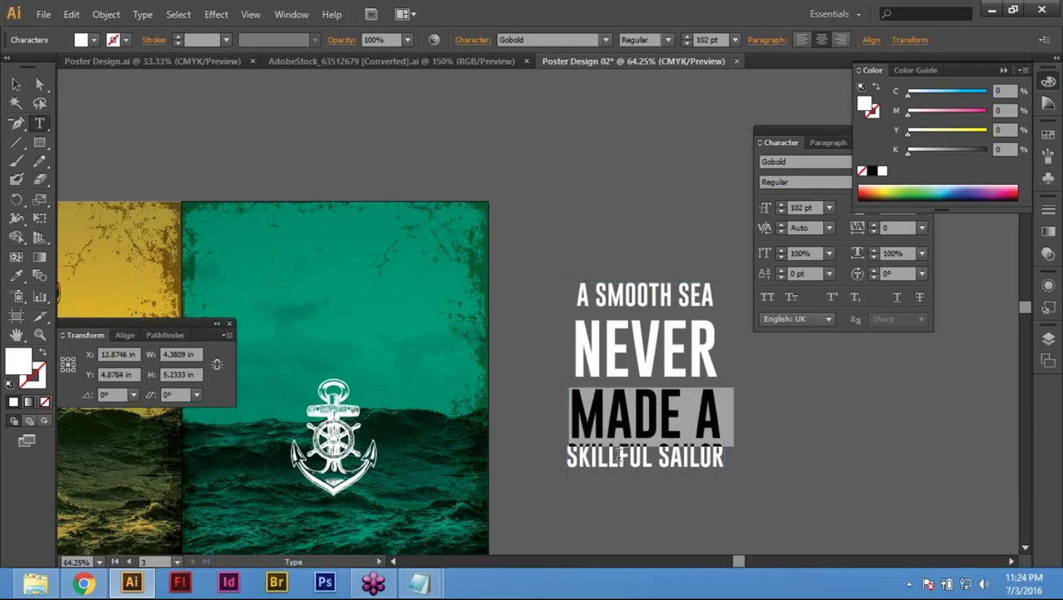
Step: Set the SKILLFUL SAILOR line to 46 pt
double_click(620, 456)
triple_click(620, 456)
key("ctrl+shift+comma")
key("ctrl+shift+comma")
key("ctrl+shift+comma")
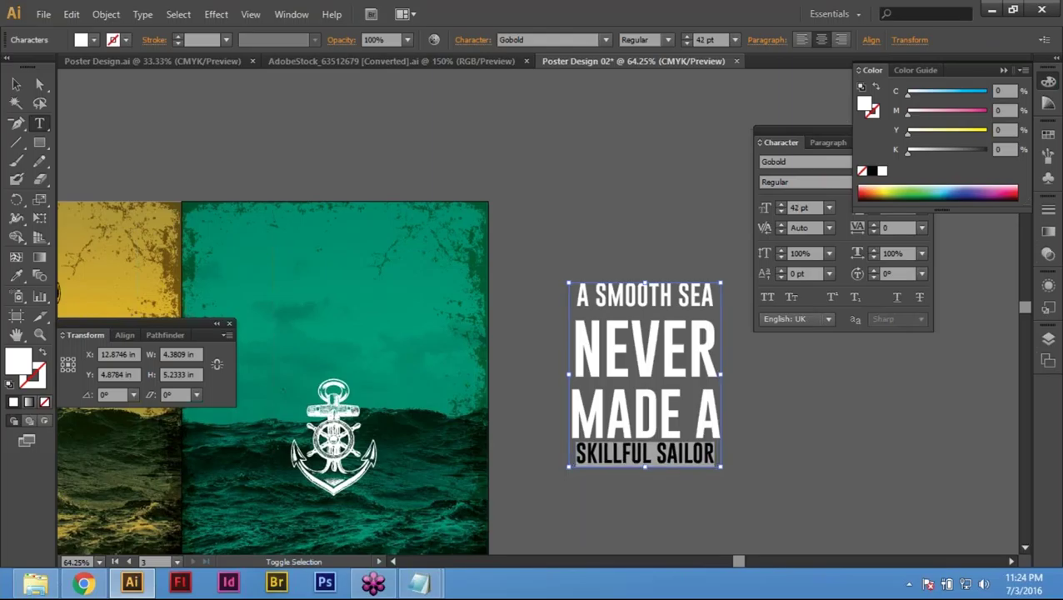
key("ctrl+shift+period")
key("ctrl+shift+period")
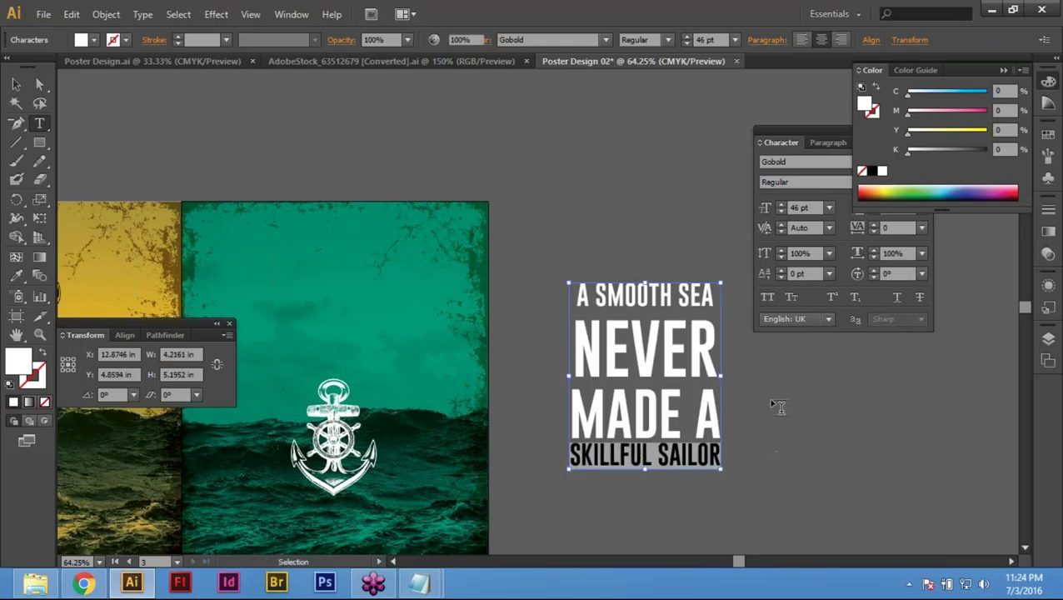
Step: Move the quote text block up and to the left
triple_click(646, 350)
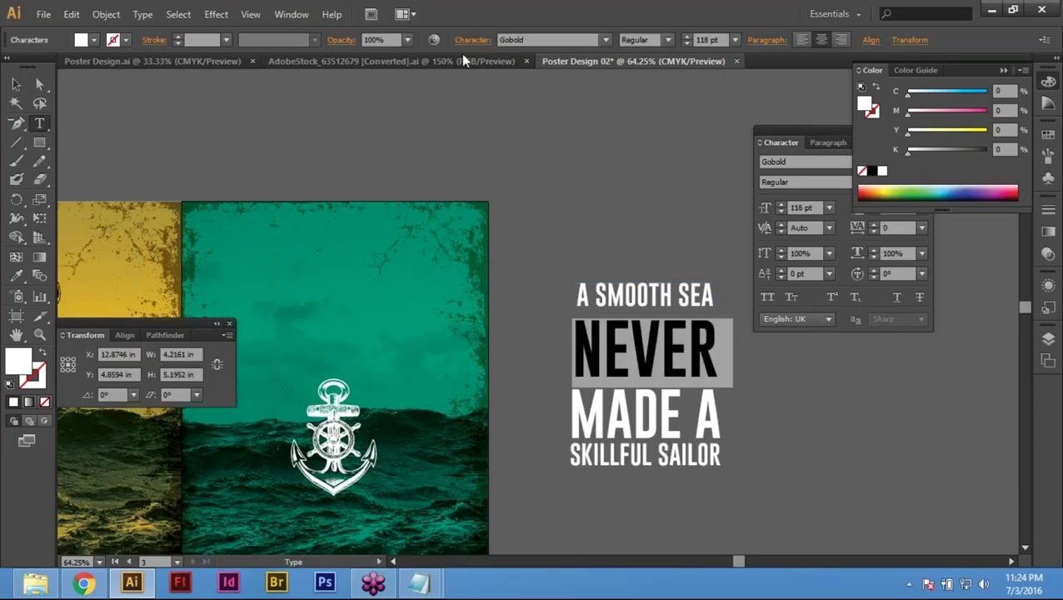
key("Escape")
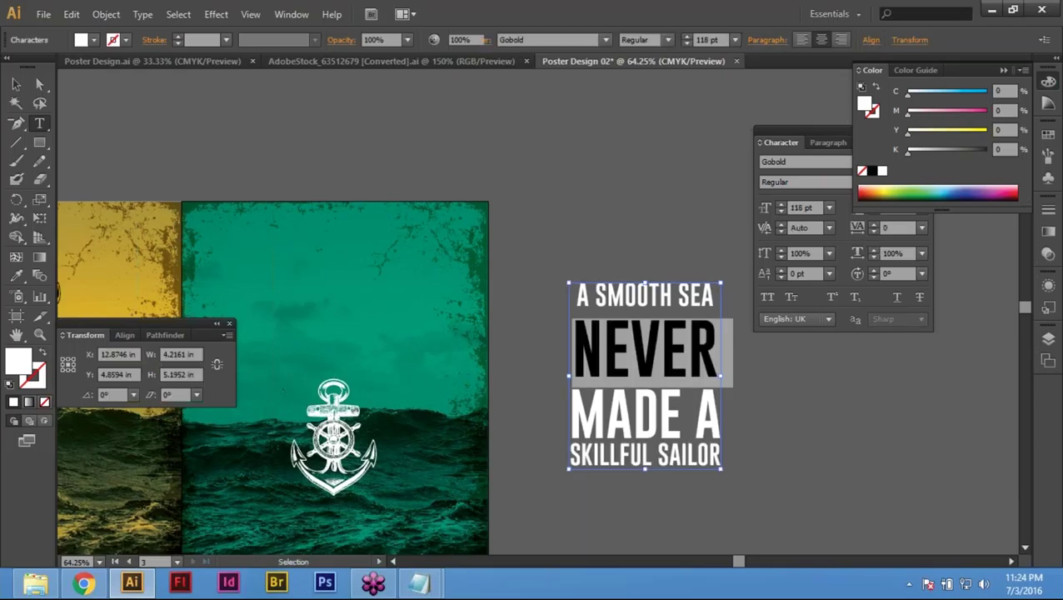
key("Tab")
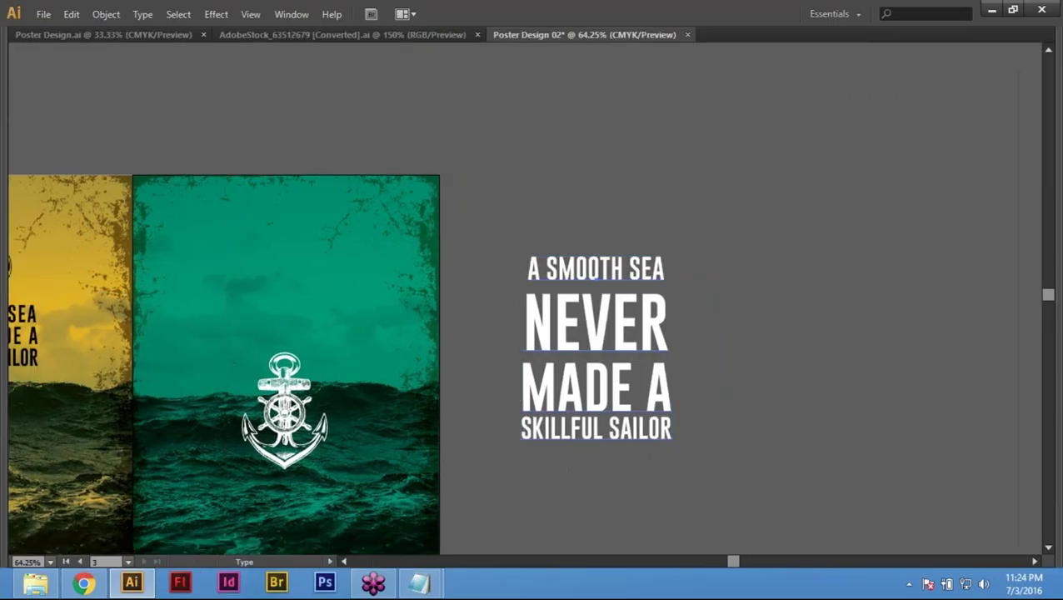
key("Tab")
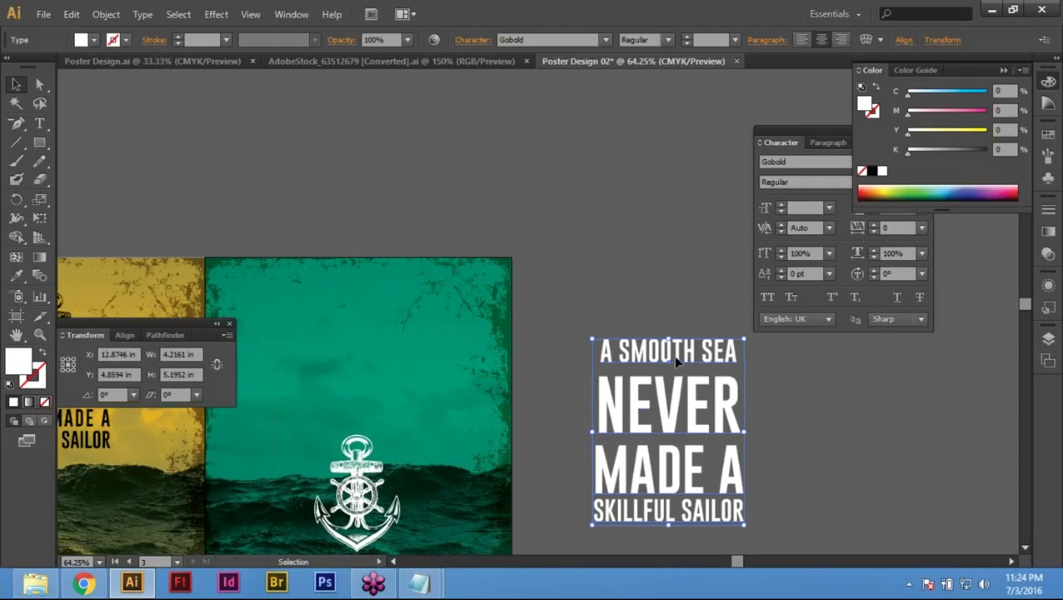
left_click_drag(671, 350, 644, 212)
left_click(472, 39)
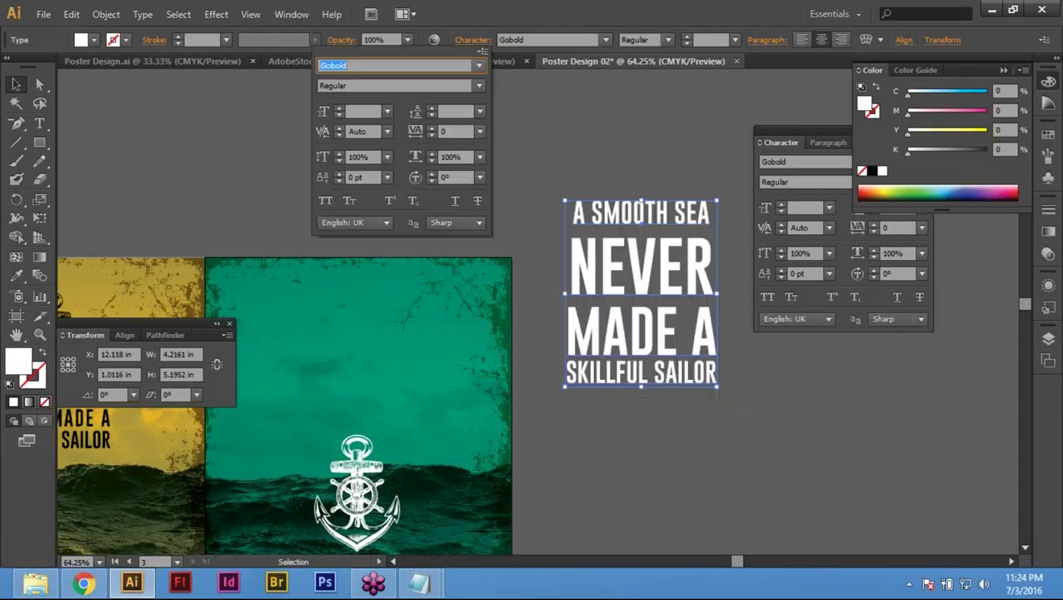
left_click(615, 265)
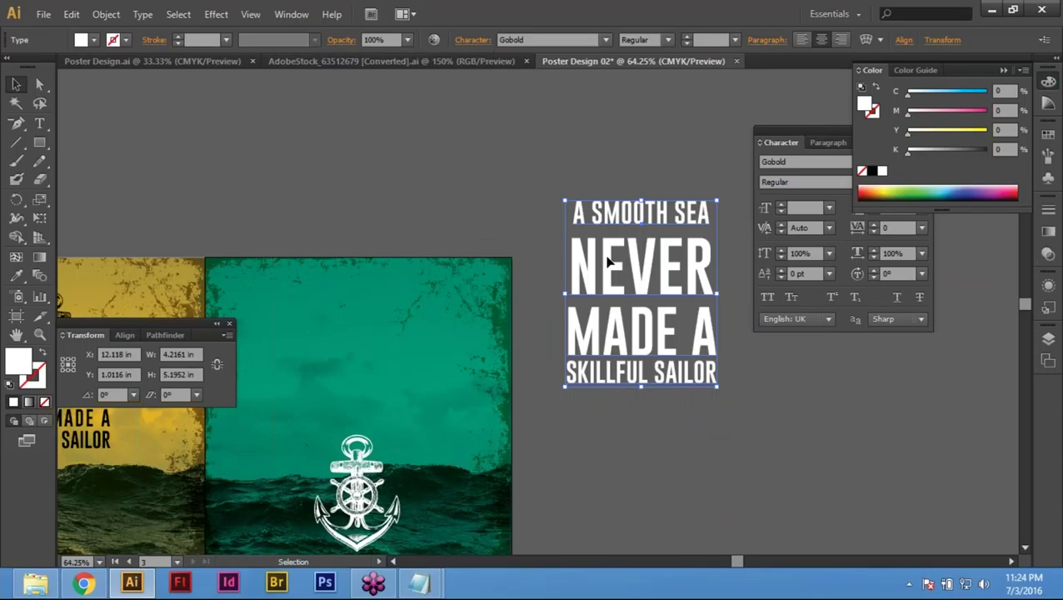
Step: Tighten the leading on the NEVER line to about 135 pt
double_click(605, 263)
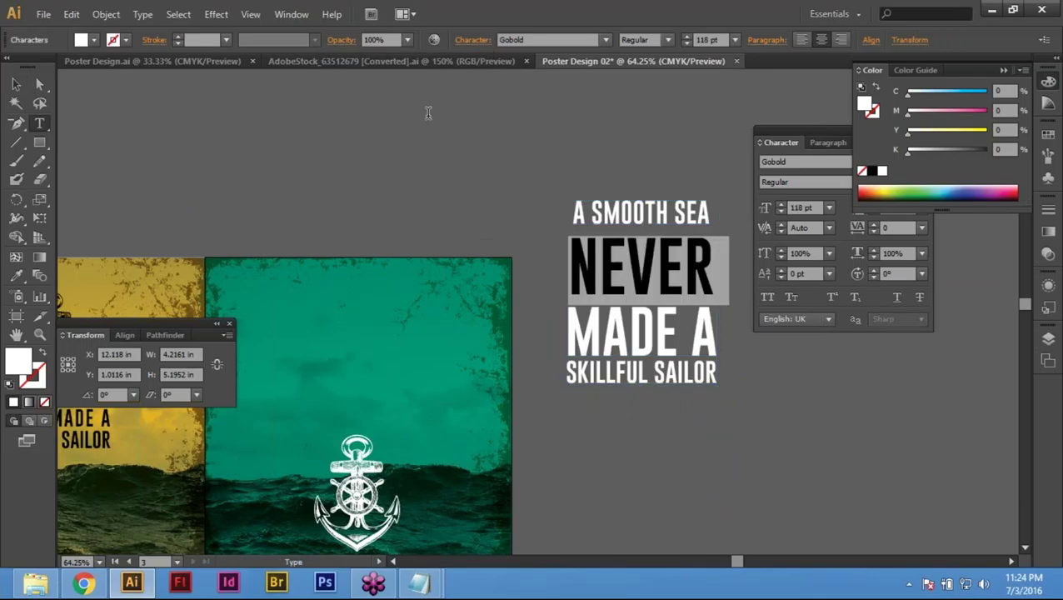
left_click(472, 39)
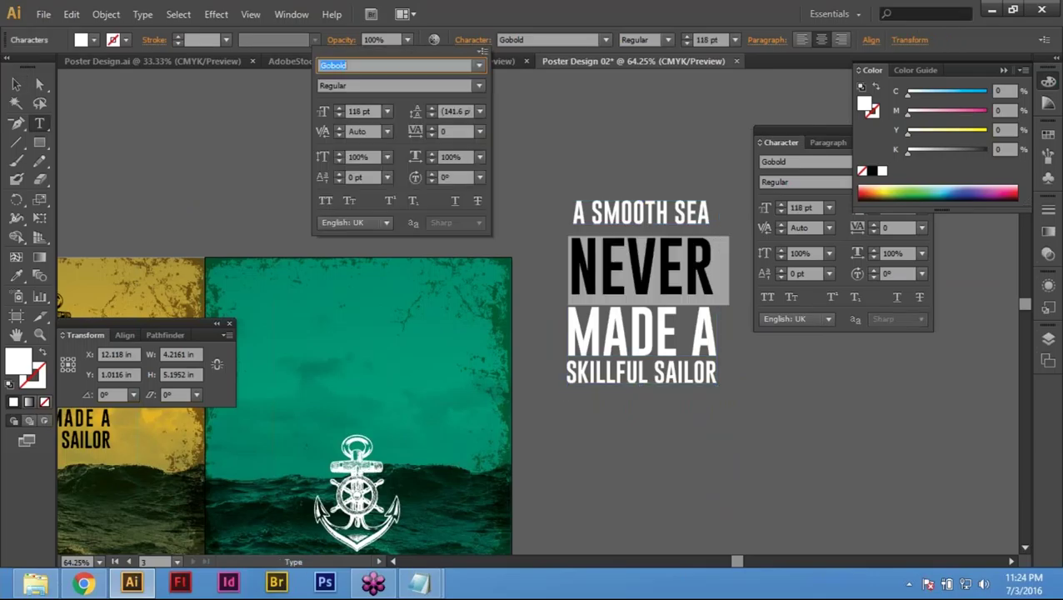
left_click(431, 116)
left_click(431, 116)
left_click(431, 116)
left_click(432, 115)
left_click(432, 116)
left_click(431, 115)
left_click(431, 116)
Step: Lower the MADE A line's leading to 111 pt
triple_click(663, 310)
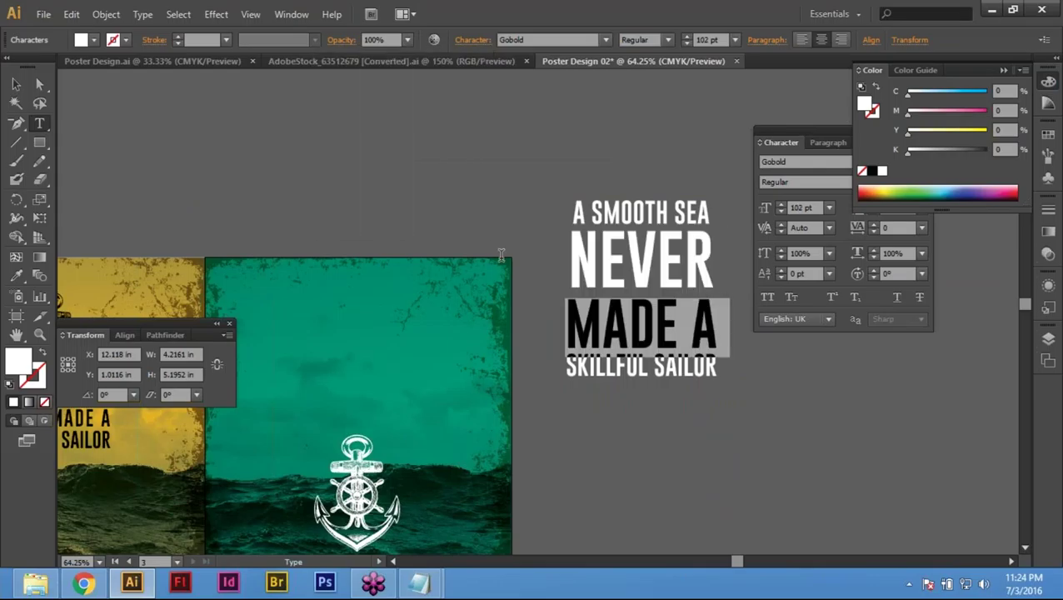
left_click(473, 41)
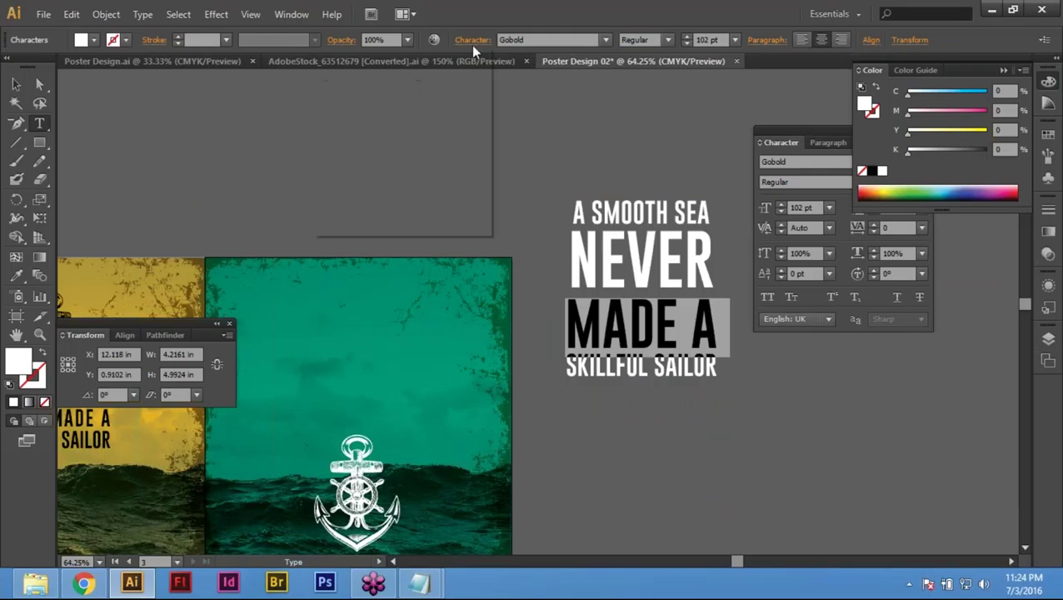
left_click(432, 115)
left_click(432, 115)
left_click(433, 115)
left_click(433, 115)
left_click(433, 115)
left_click(433, 115)
left_click(432, 115)
left_click(432, 115)
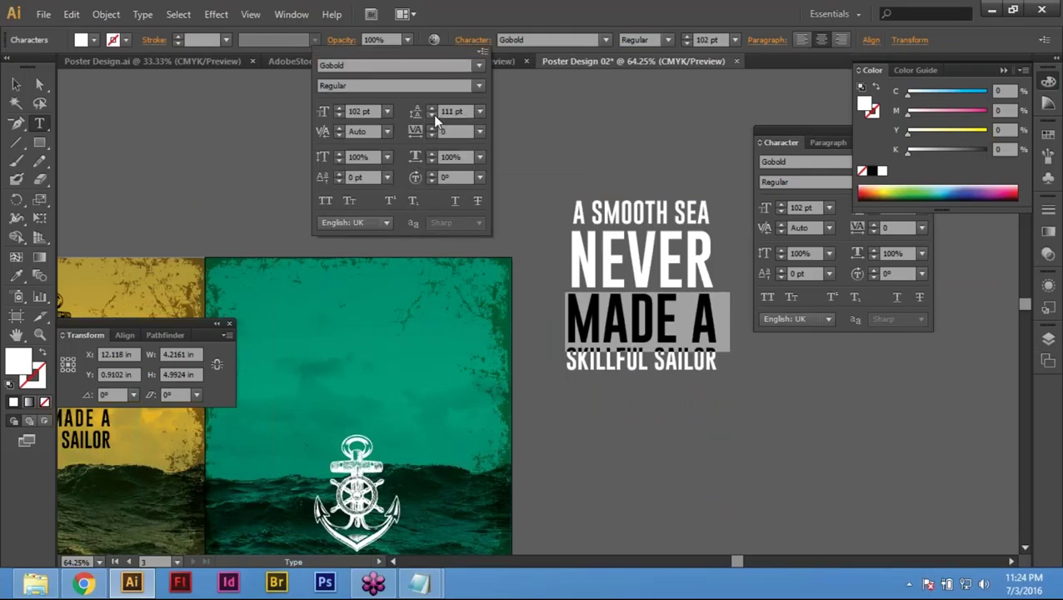
left_click(611, 367)
Step: Deselect the text, hide the panels and return to the Selection tool
triple_click(610, 366)
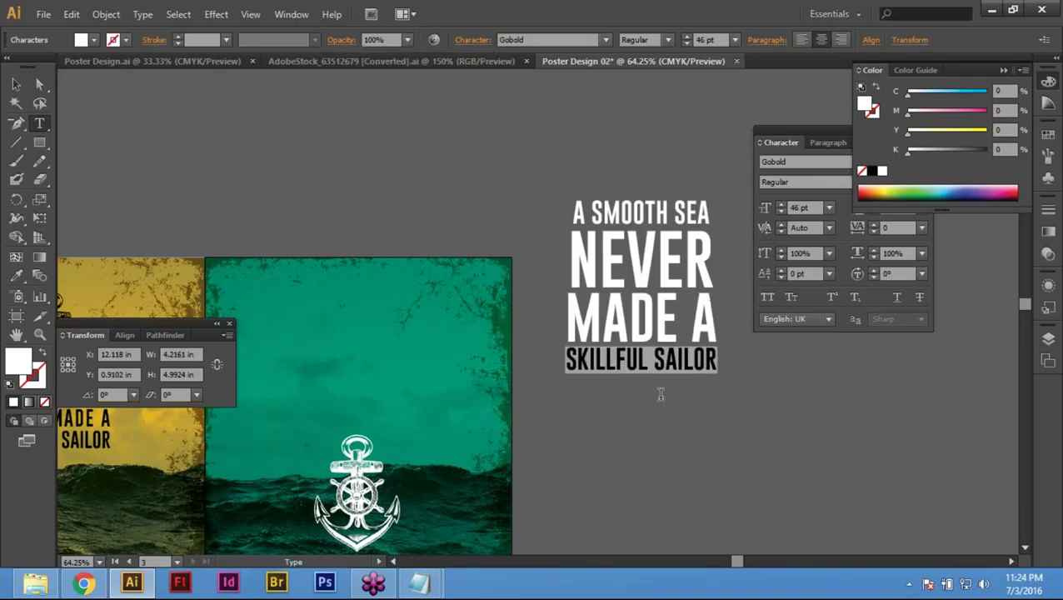
key("ctrl+shift+a")
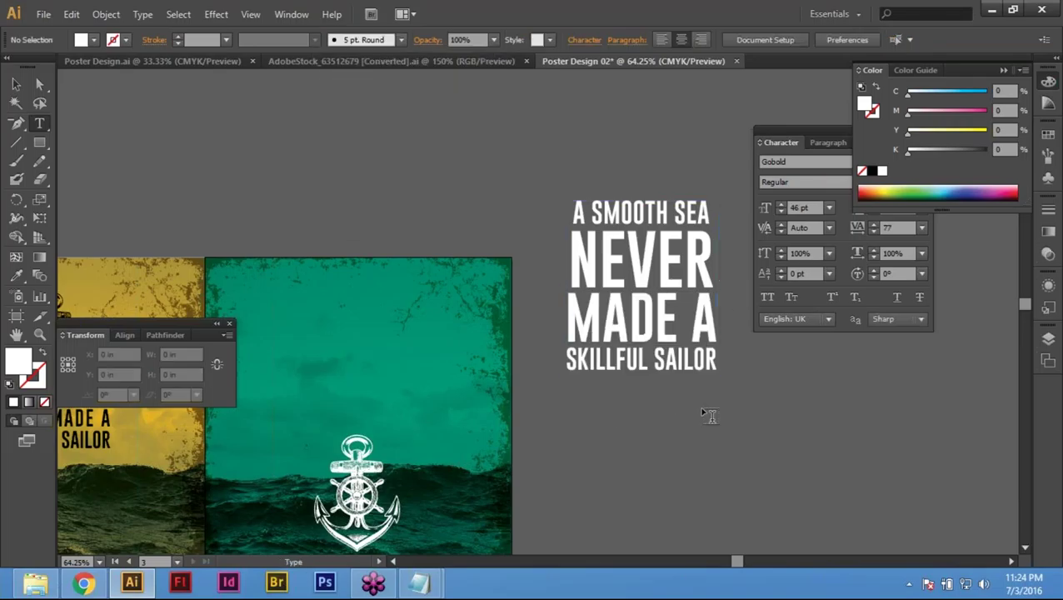
key("shift+Tab")
key("v")
left_click_drag(664, 453, 780, 353)
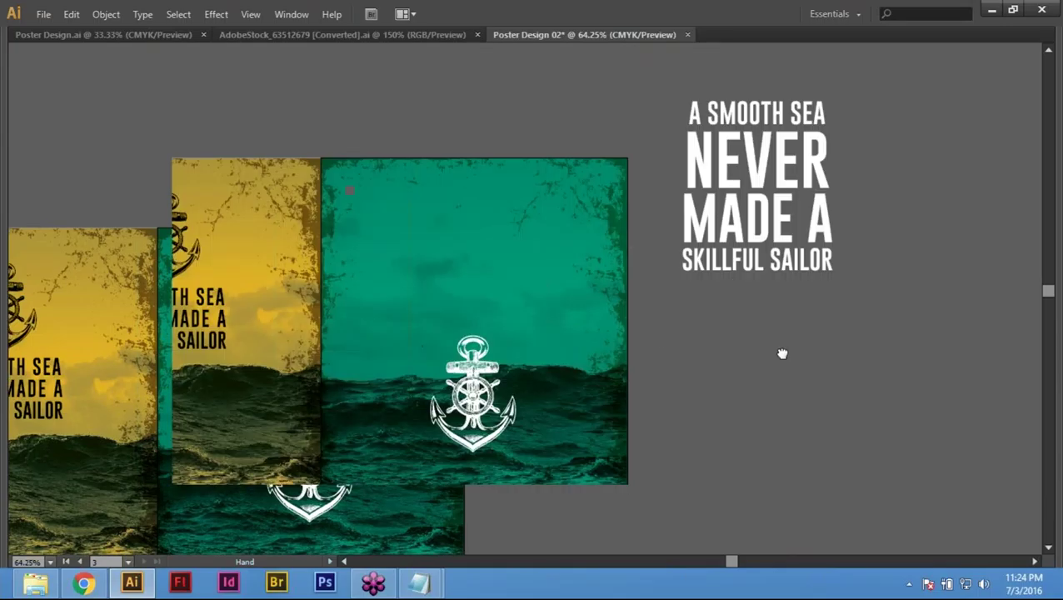
Step: Place the quote at the top of the teal poster and move the anchor lower
left_click(761, 174)
left_click_drag(761, 174, 476, 278)
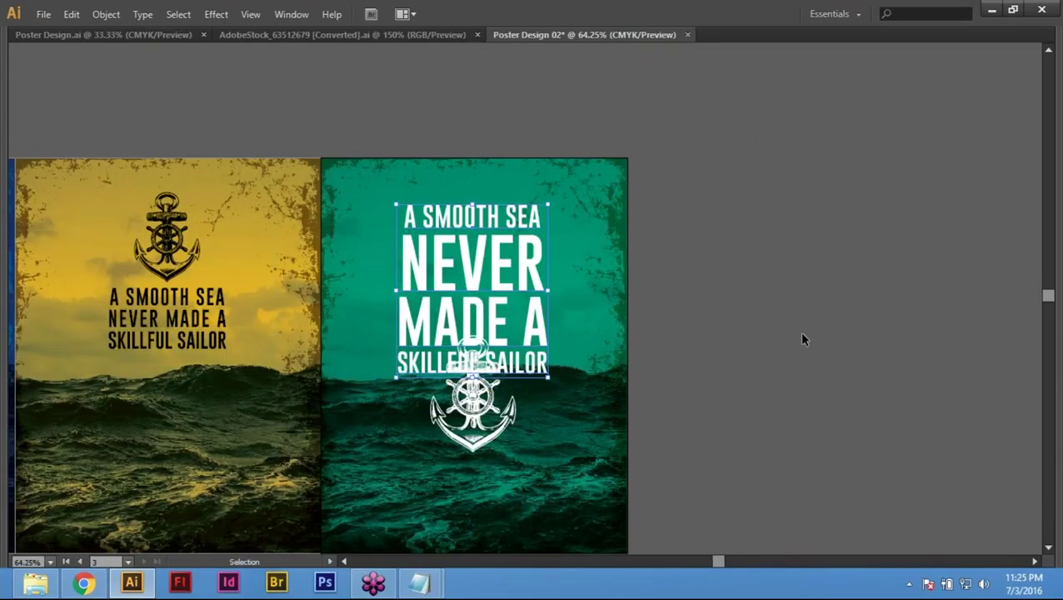
left_click_drag(772, 340, 784, 256)
left_click(490, 315)
key("a")
left_click_drag(495, 290, 495, 346)
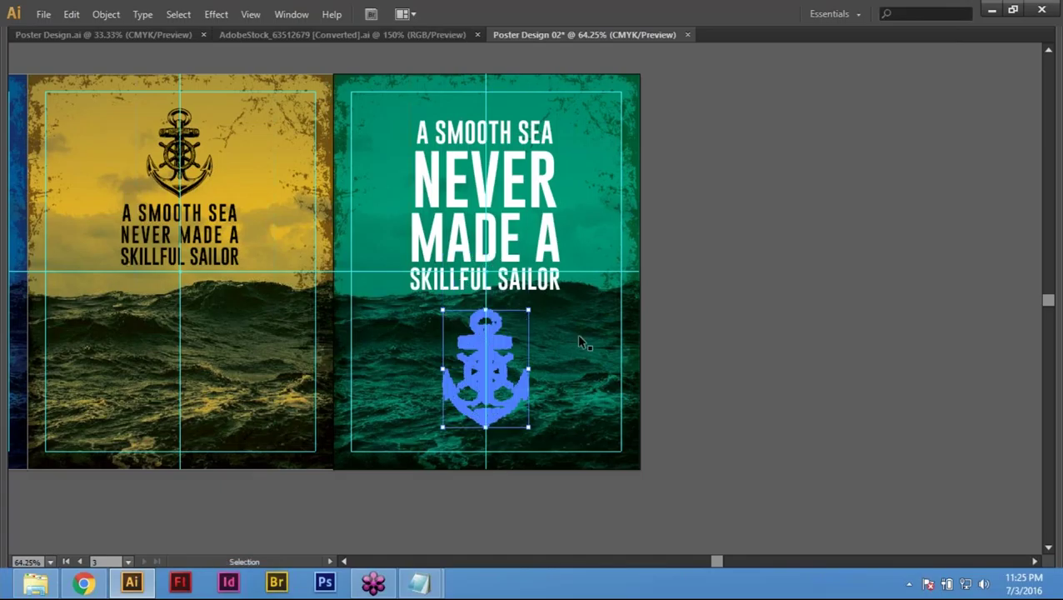
left_click(765, 289)
Step: Scale the quote text down slightly and nudge it up on the poster
left_click(500, 279)
left_click_drag(560, 122, 555, 132)
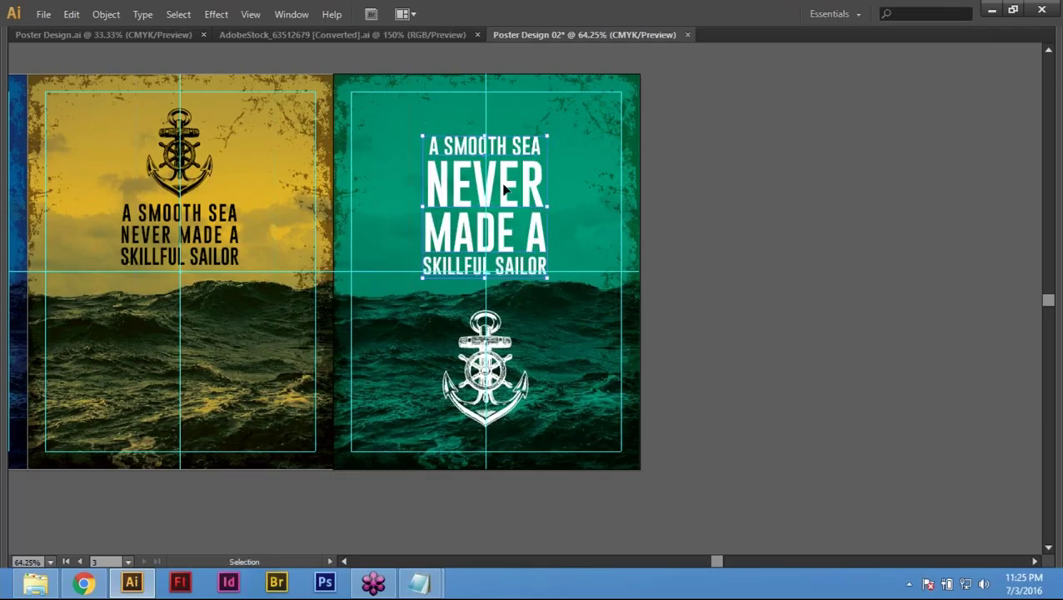
left_click_drag(503, 196, 503, 182)
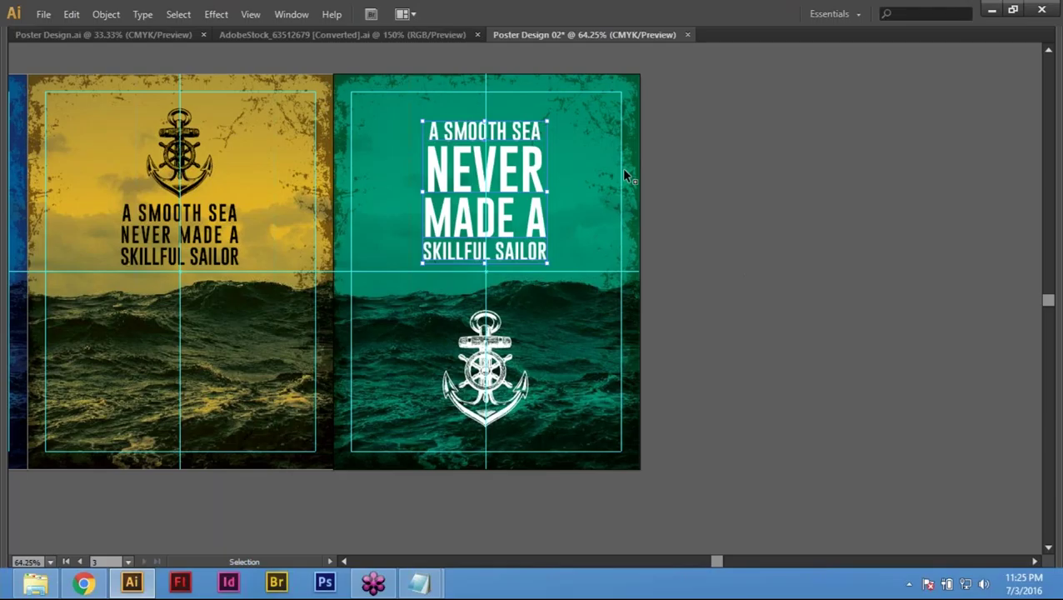
key("Tab")
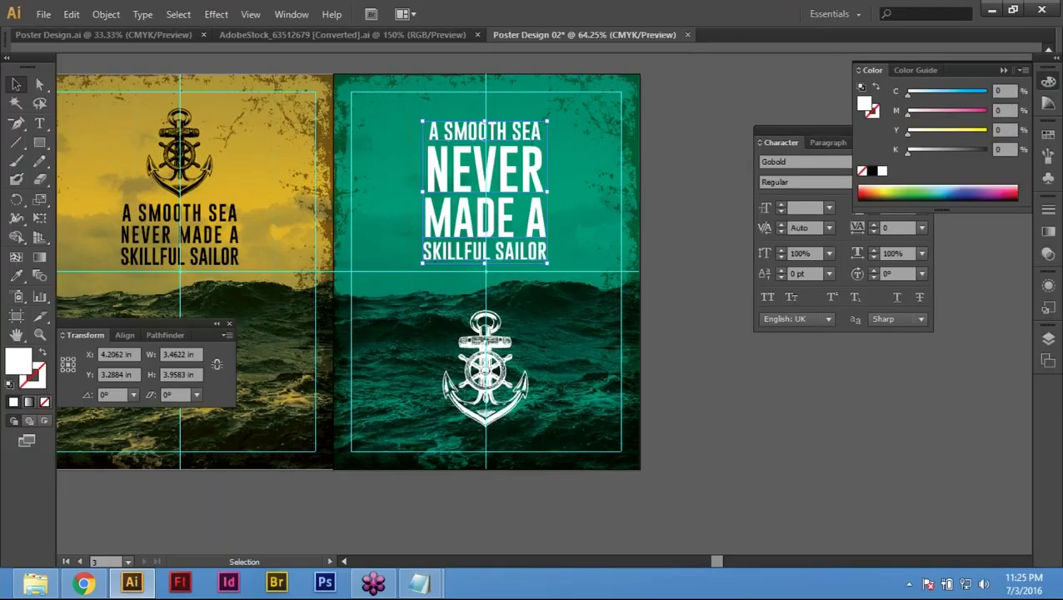
Step: Fill the quote with the sampled teal, darkened to C100 M0 Y65 K70
key("i")
left_click(689, 167)
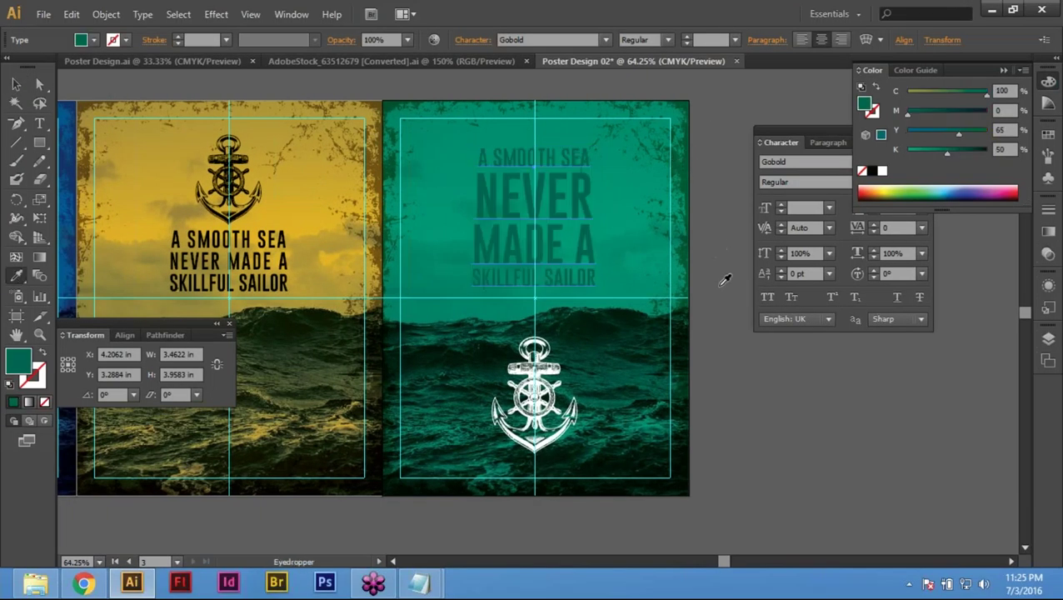
left_click(1001, 150)
key("Return")
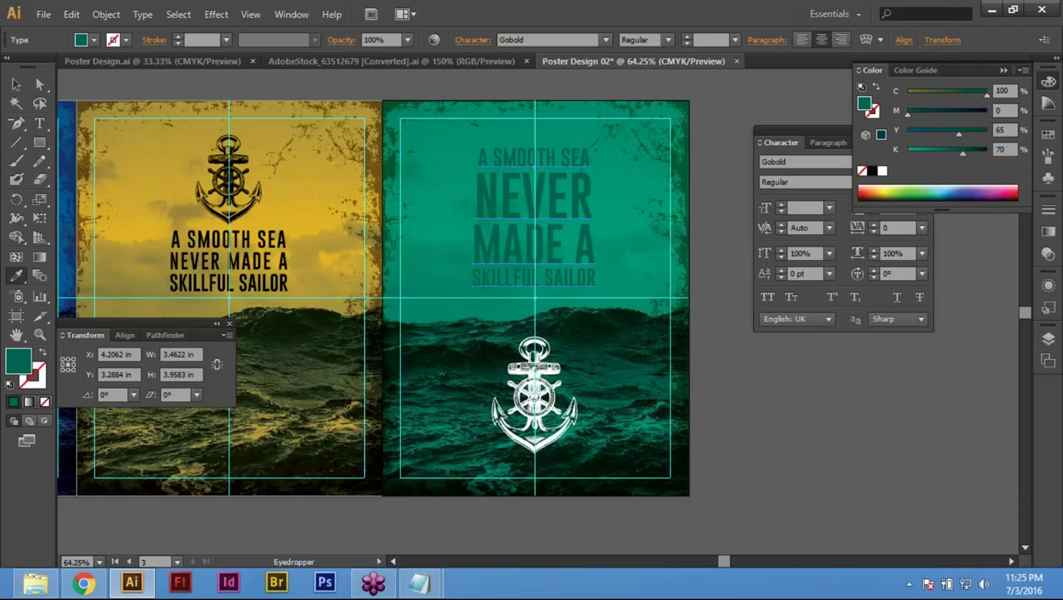
key("v")
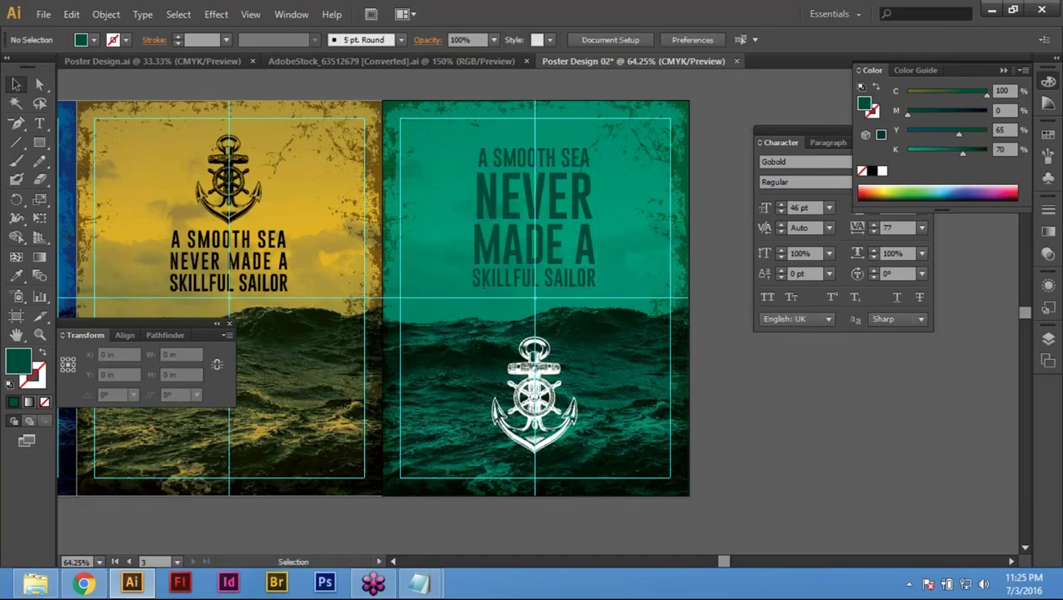
left_click(567, 400)
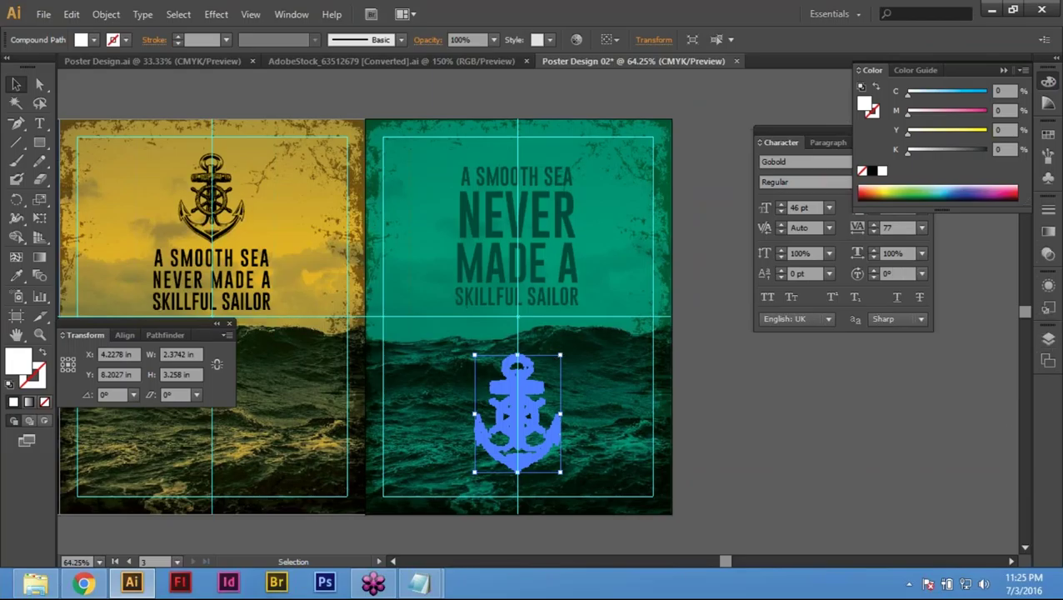
Step: Set the anchor's opacity to 50% in the Transparency panel
left_click(1048, 208)
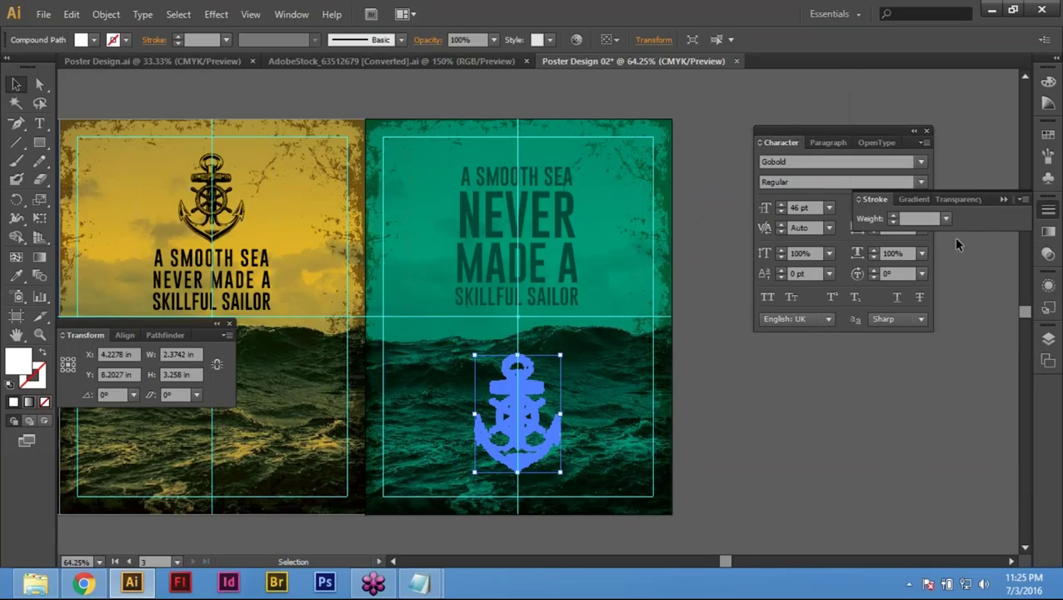
left_click(958, 200)
left_click(996, 217)
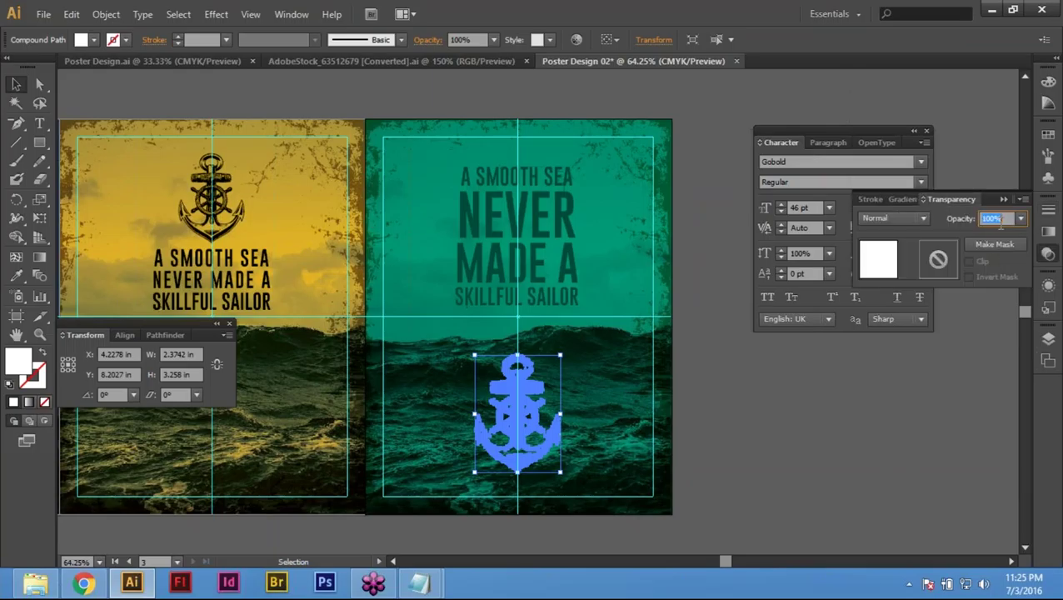
type("50")
key("Return")
left_click(773, 387)
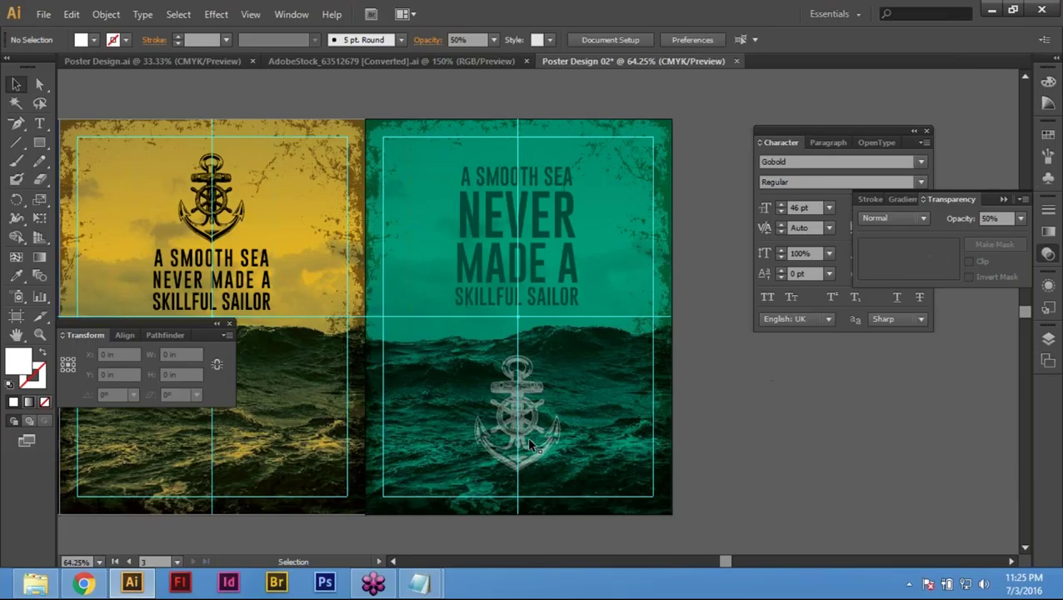
Step: Raise the anchor's opacity to 80%, deselect it and hide all panels
left_click(527, 436)
left_click(1048, 254)
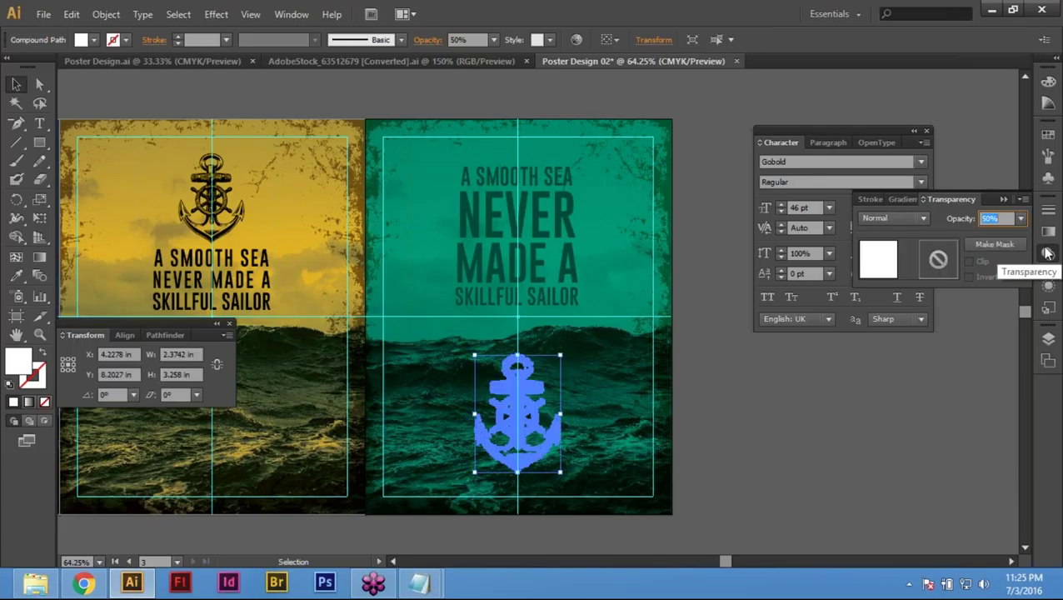
type("80")
key("Return")
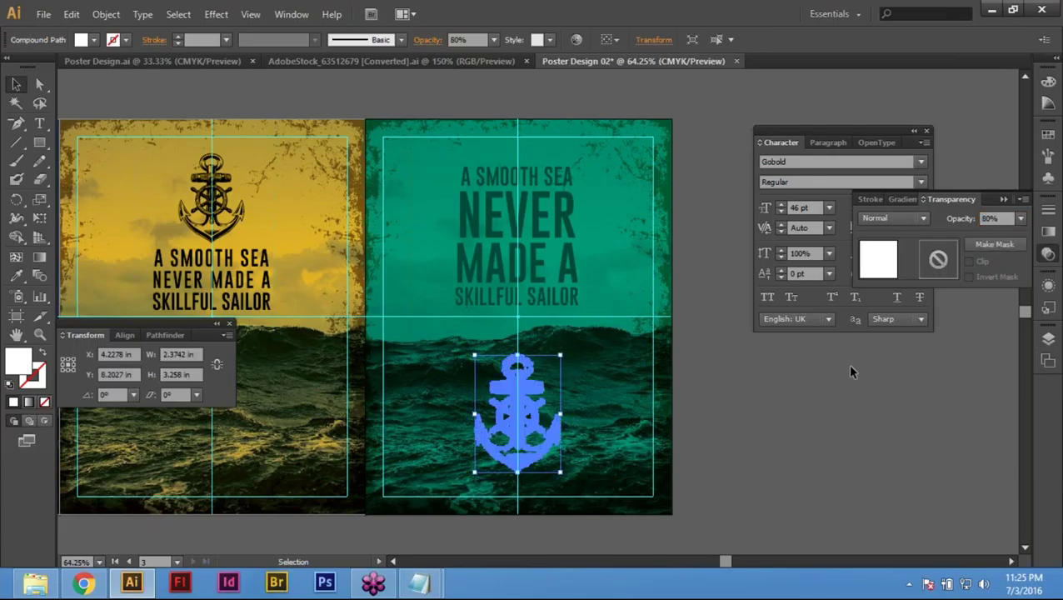
left_click(737, 389)
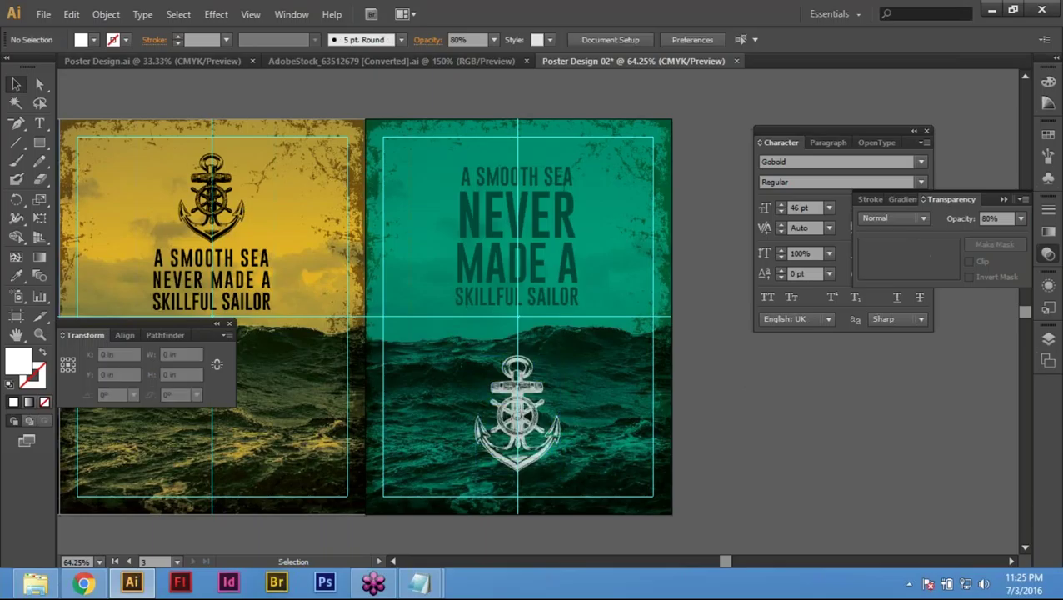
left_click(38, 80)
key("Tab")
Step: Pan and zoom out to show all three posters, then restore tools and panels
key("h")
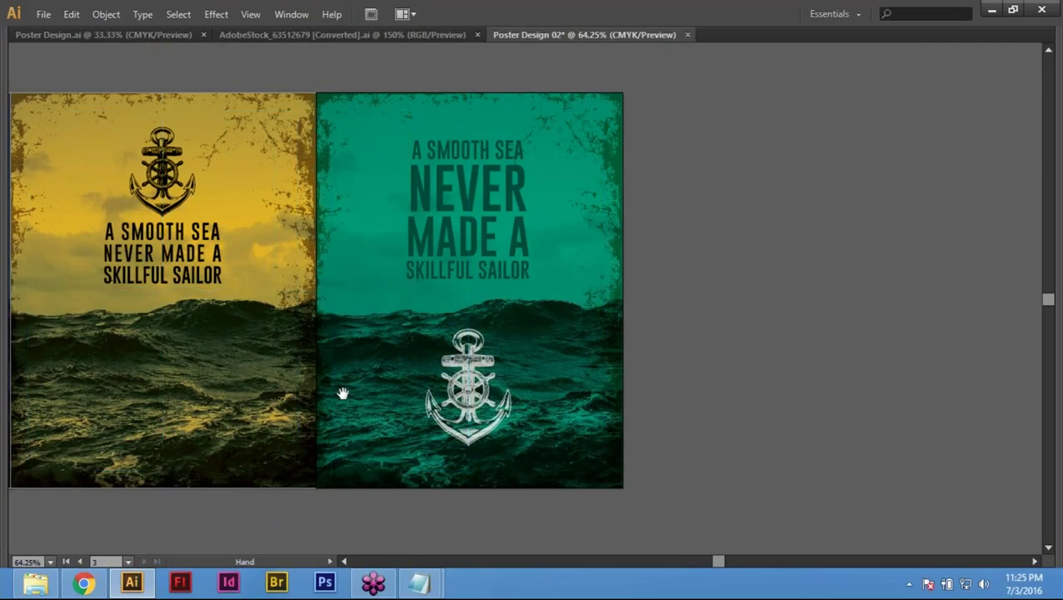
left_click_drag(342, 393, 582, 405)
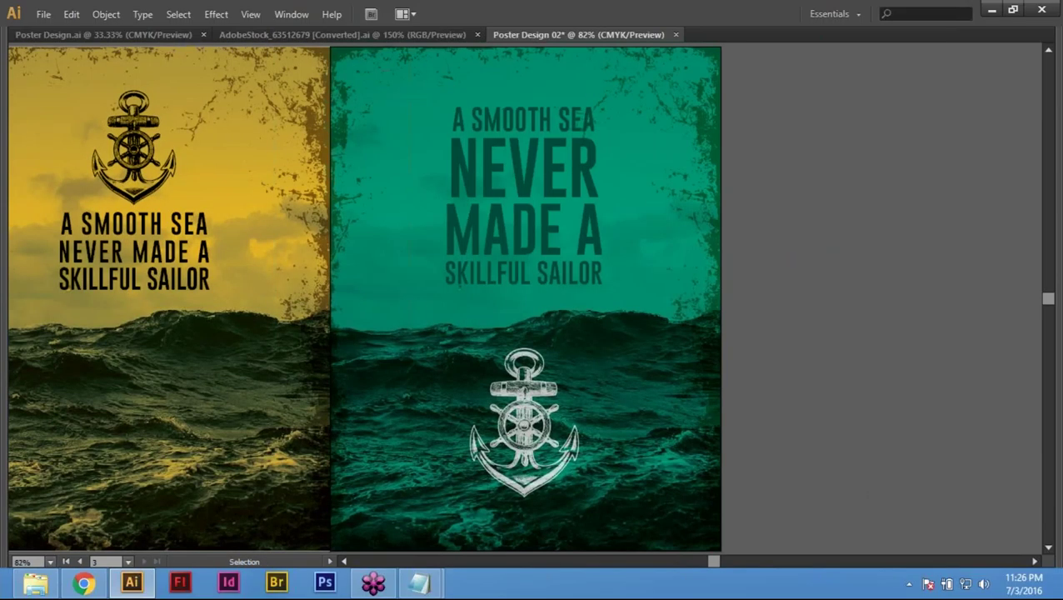
key("ctrl+minus")
key("ctrl+minus")
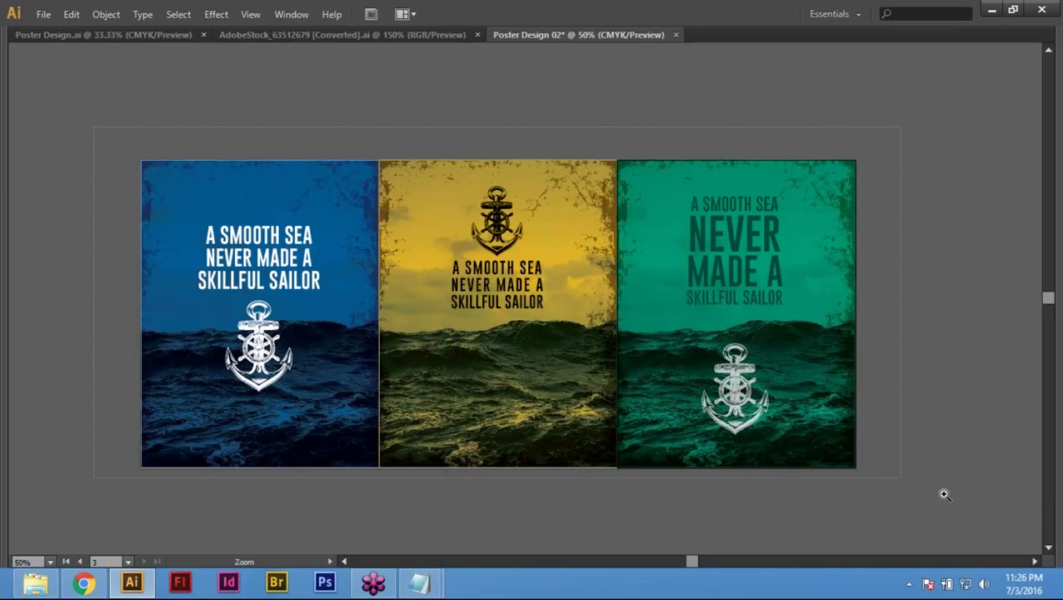
key("ctrl+0")
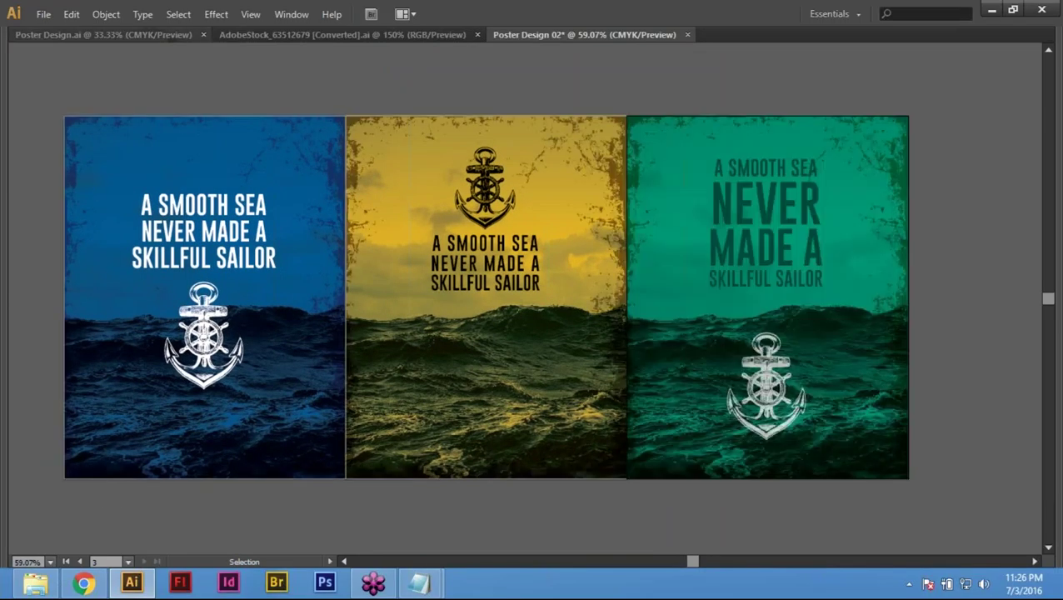
key("ctrl+shift+F10")
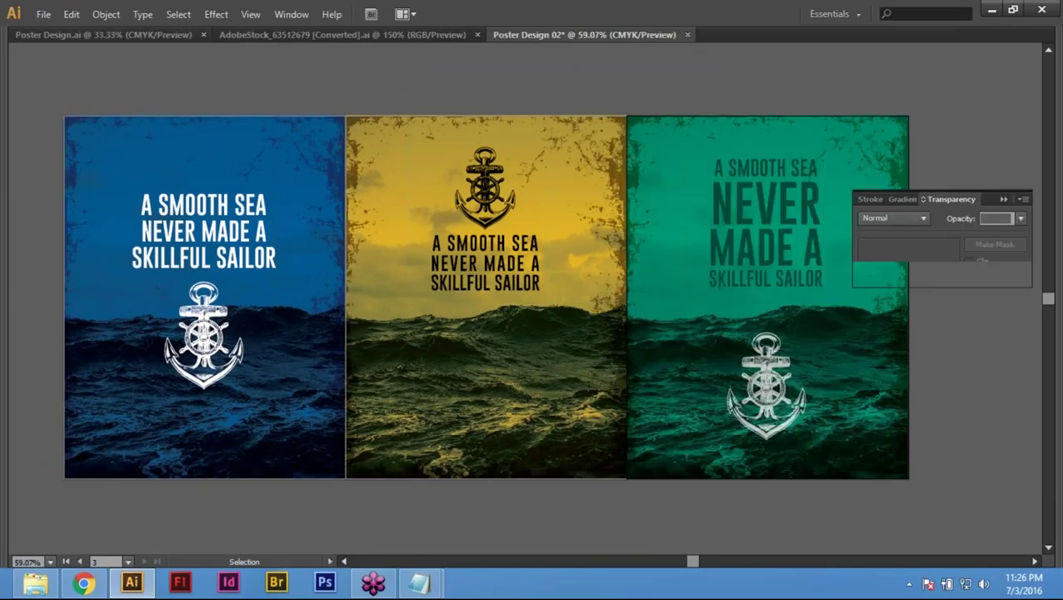
key("Tab")
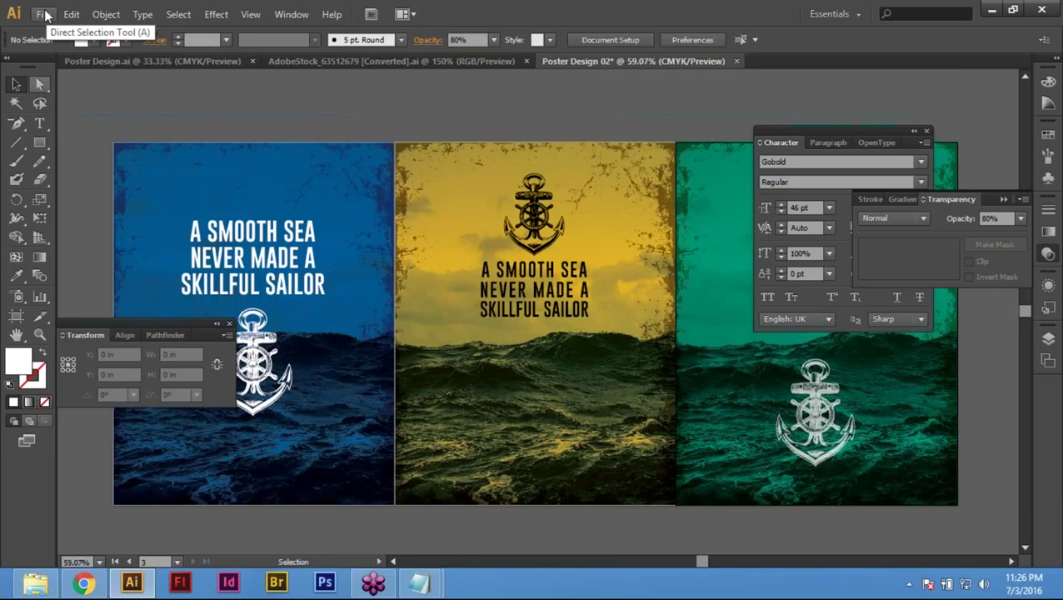
Step: Save the document as Poster Design 02.ai in the project folder with default options
left_click(43, 14)
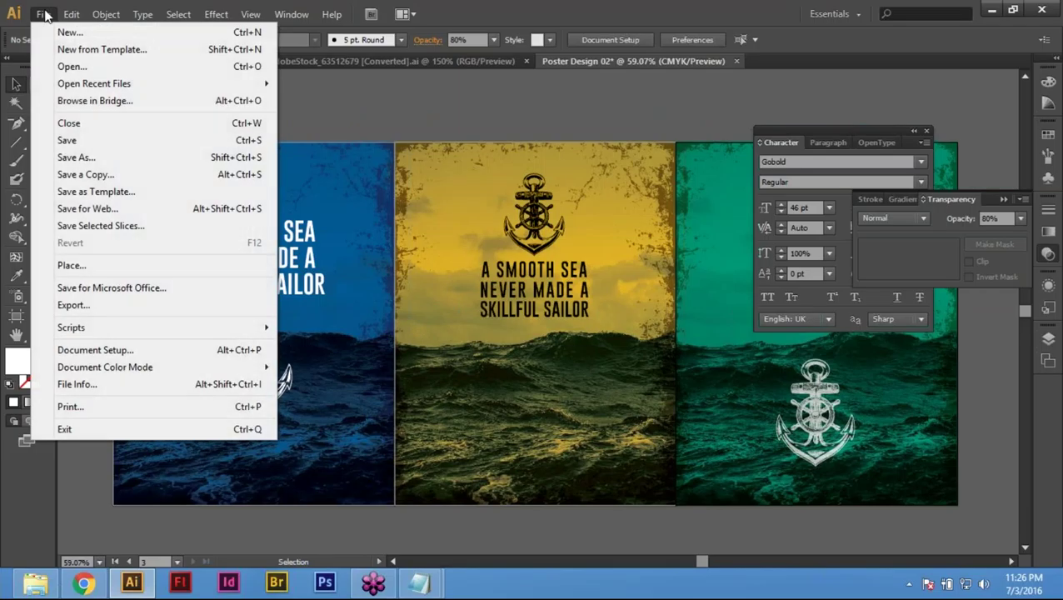
left_click(68, 141)
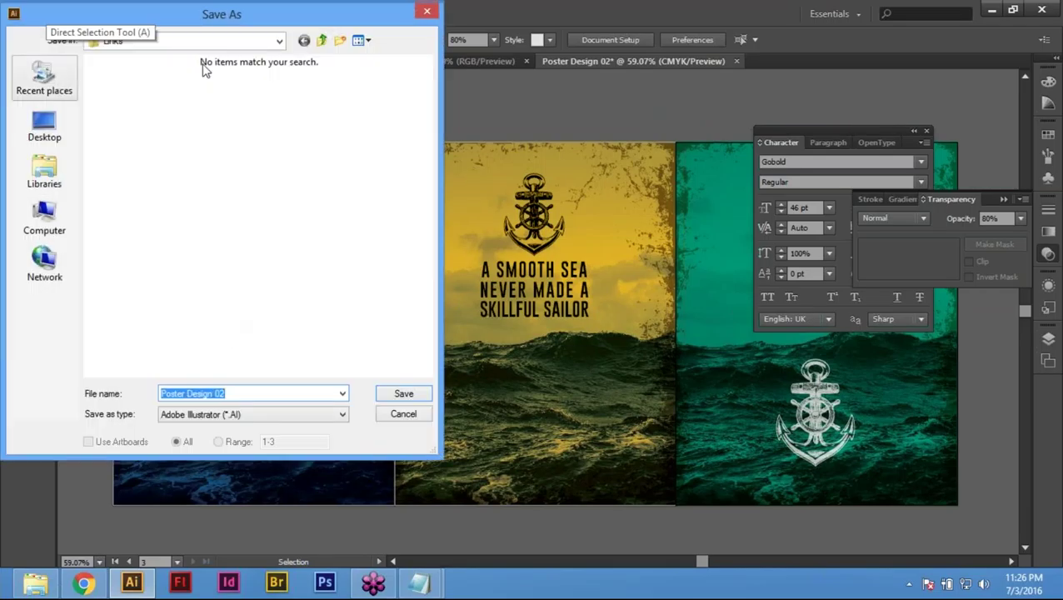
left_click(323, 42)
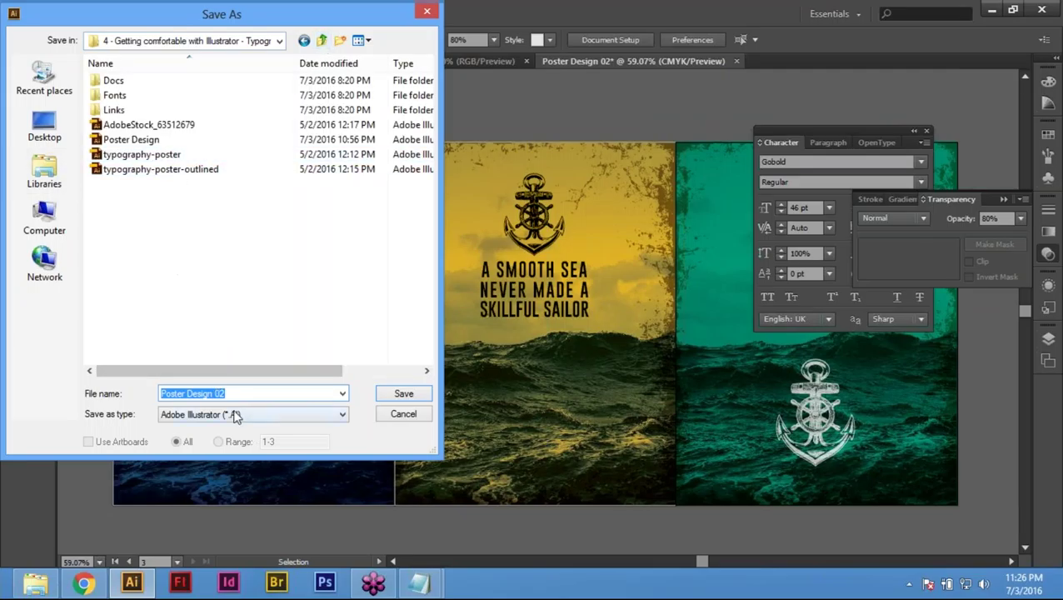
left_click(416, 397)
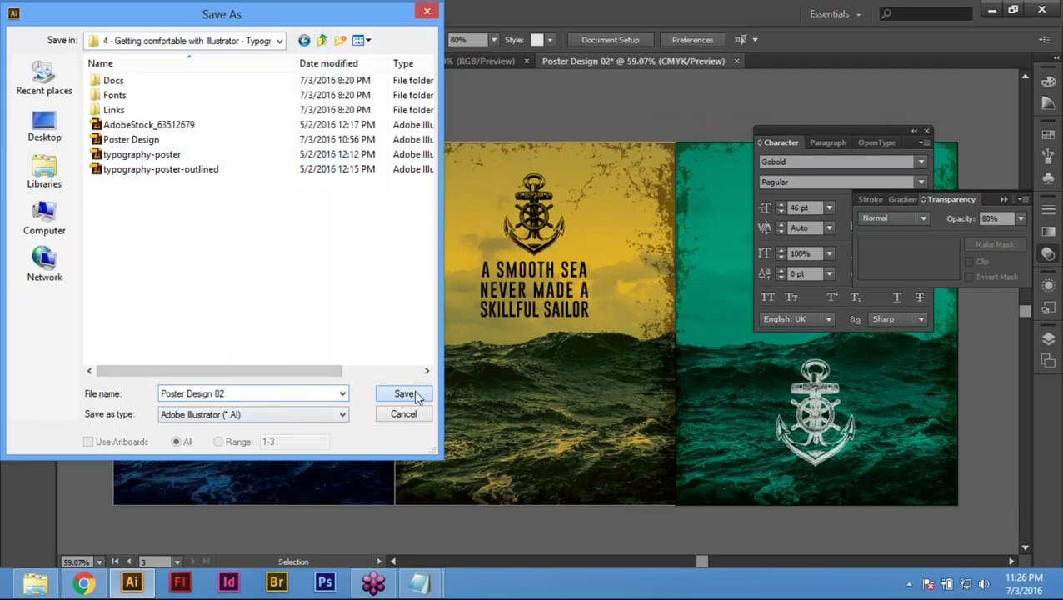
left_click(404, 393)
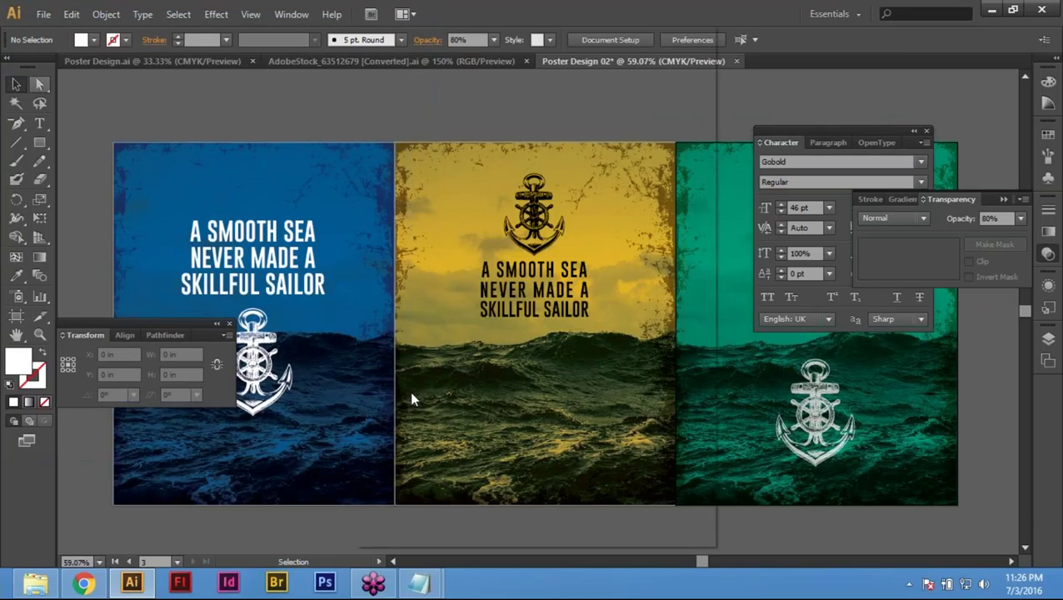
left_click(598, 515)
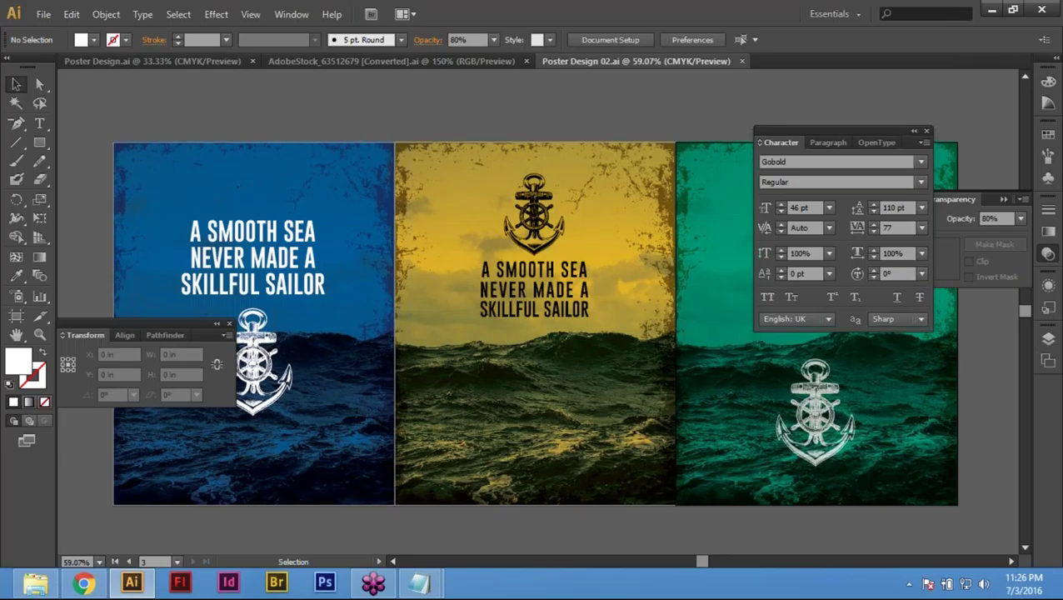
left_click(145, 60)
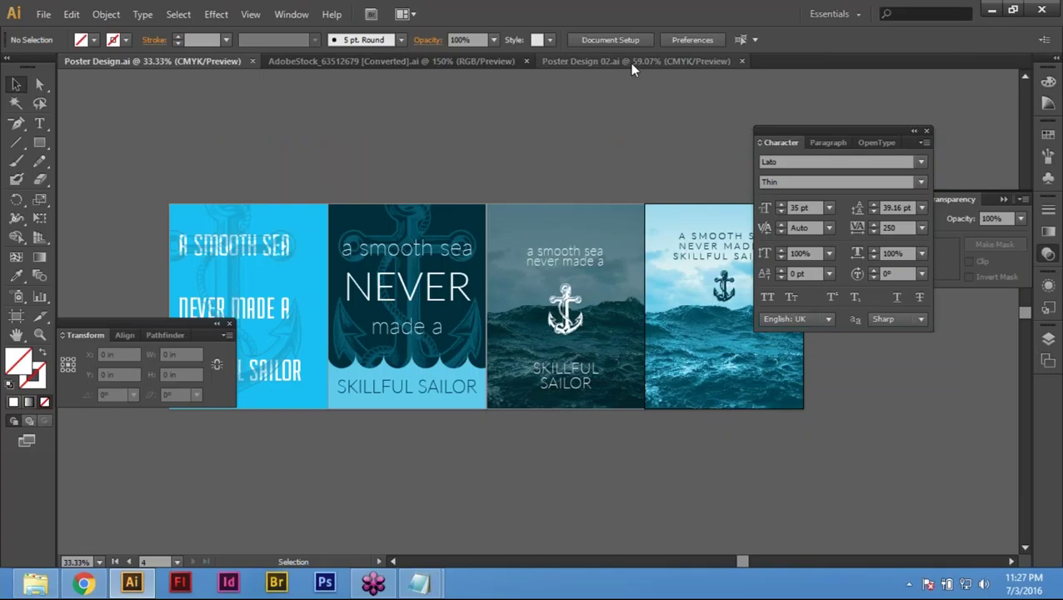
left_click(631, 65)
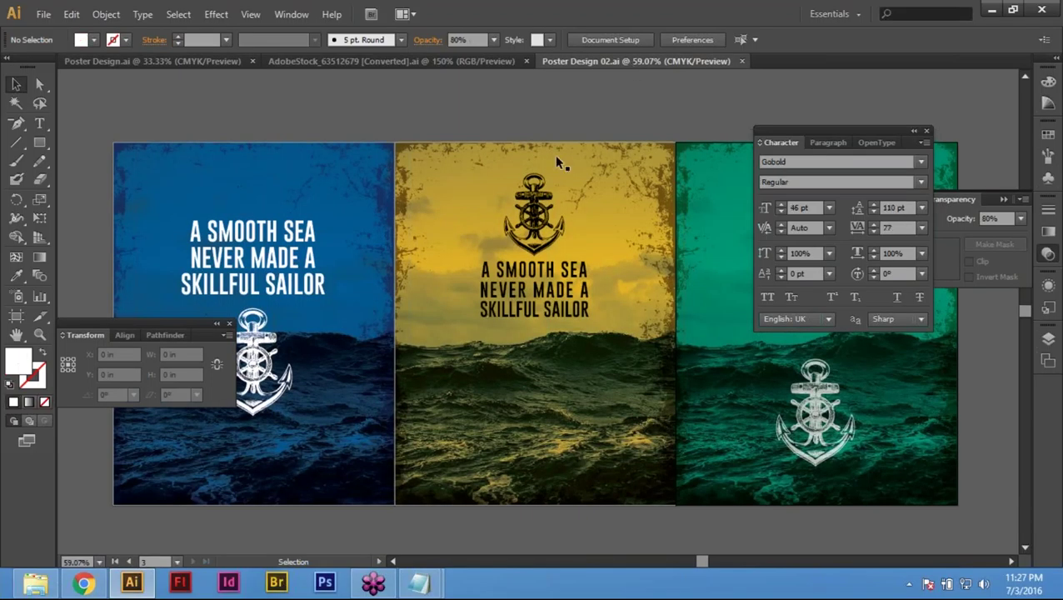
key("Tab")
key("ctrl+alt+0")
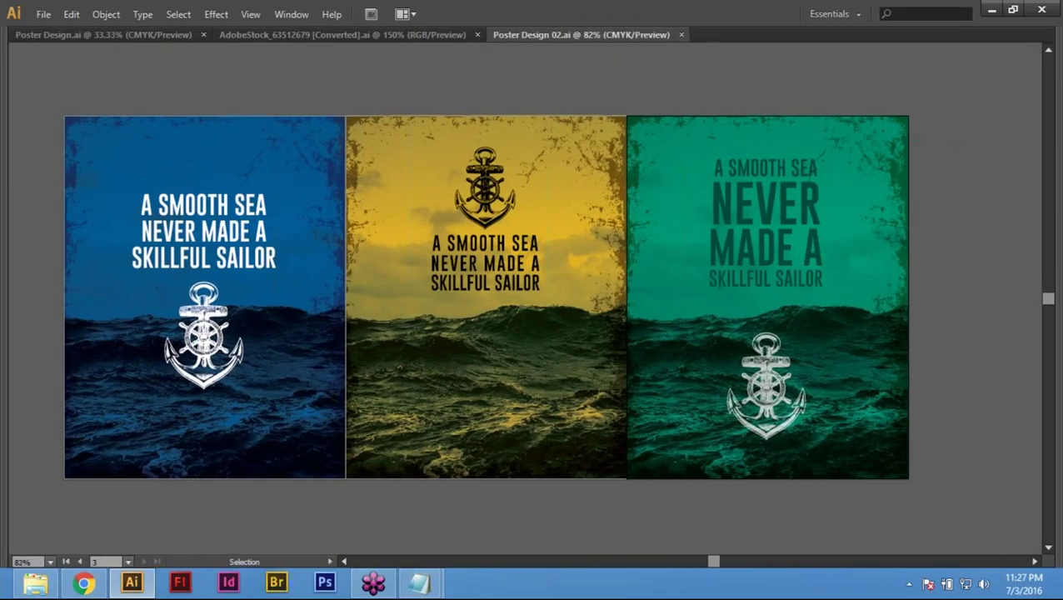
key("ctrl+plus")
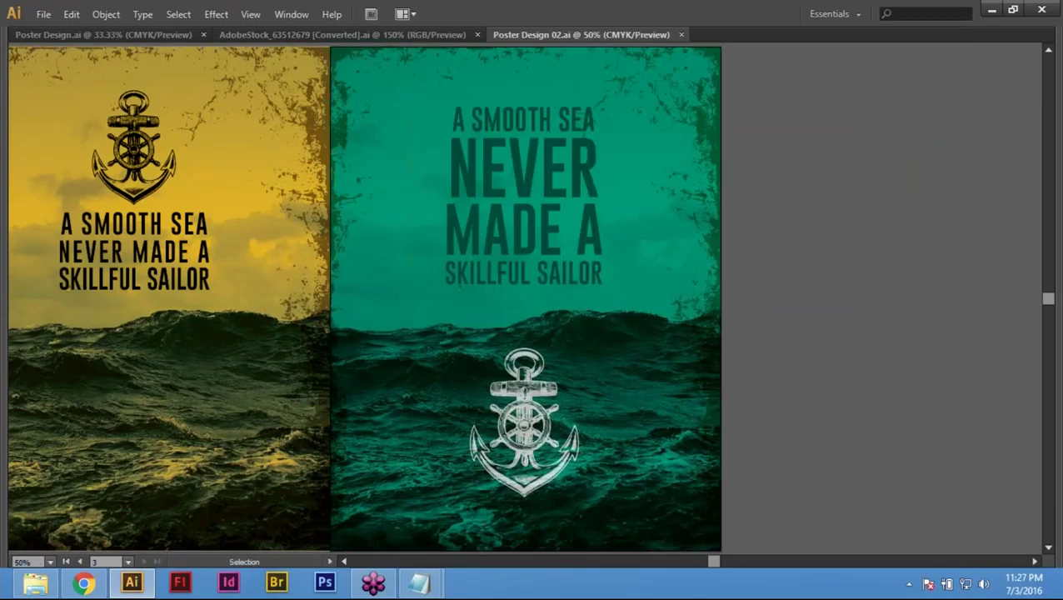
key("ctrl+minus")
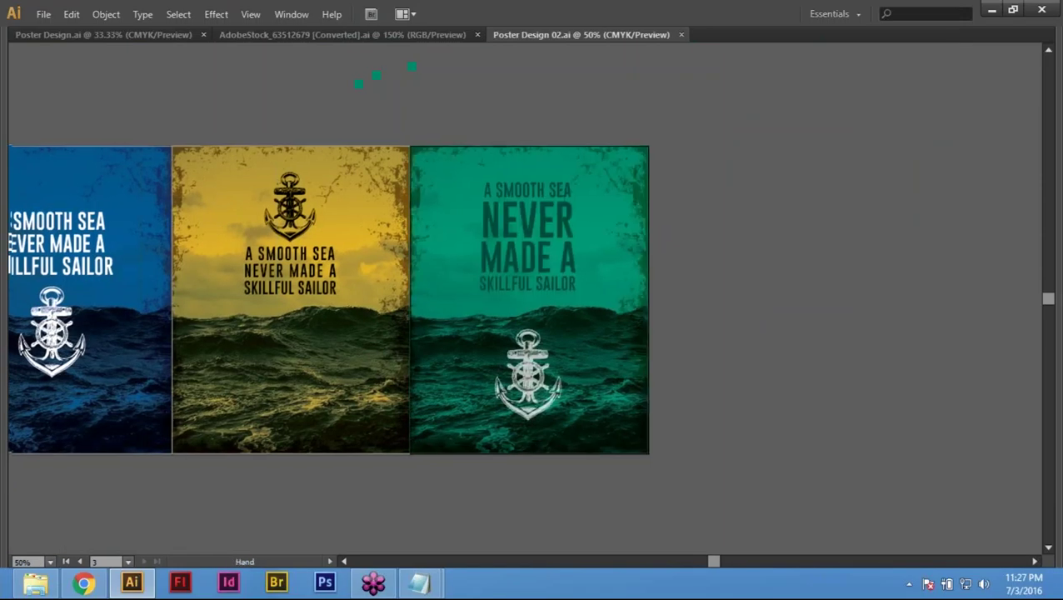
left_click_drag(416, 316, 560, 333)
left_click_drag(359, 106, 447, 98)
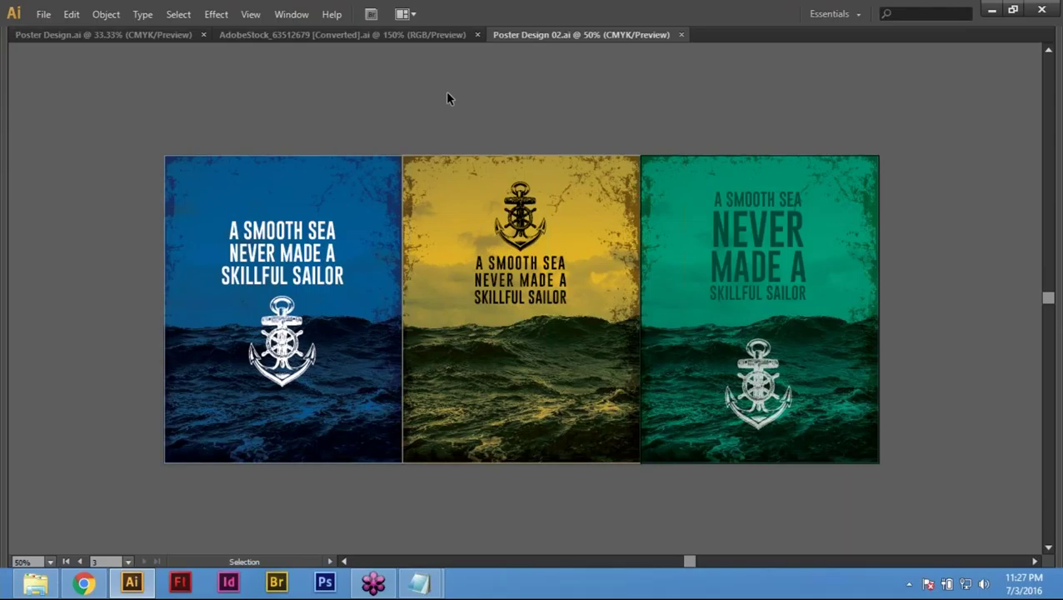
key("Tab")
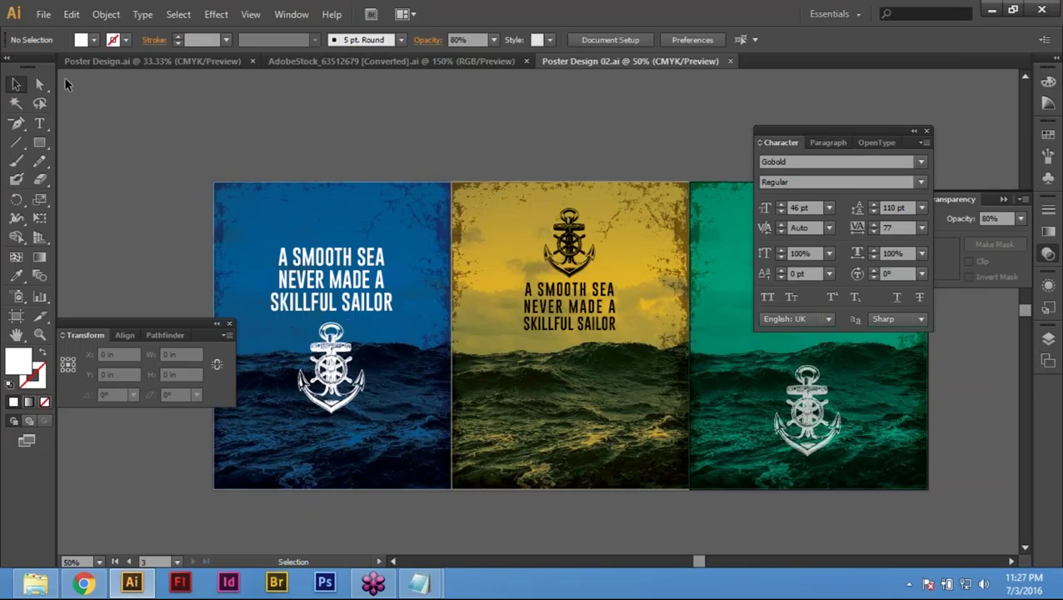
left_click(169, 61)
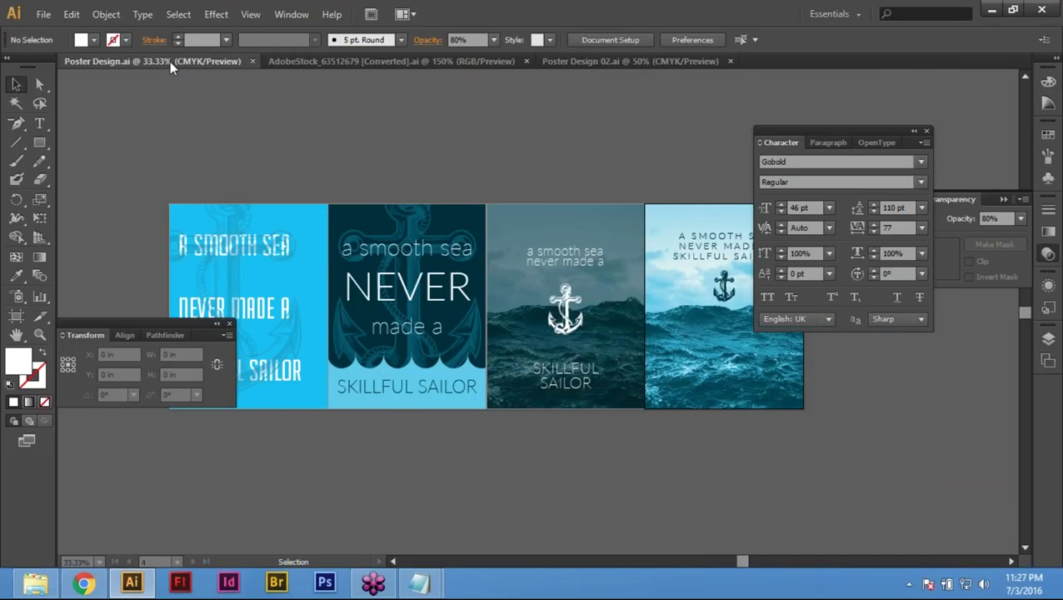
Step: Start a document export with JPEG as the file format
left_click(42, 15)
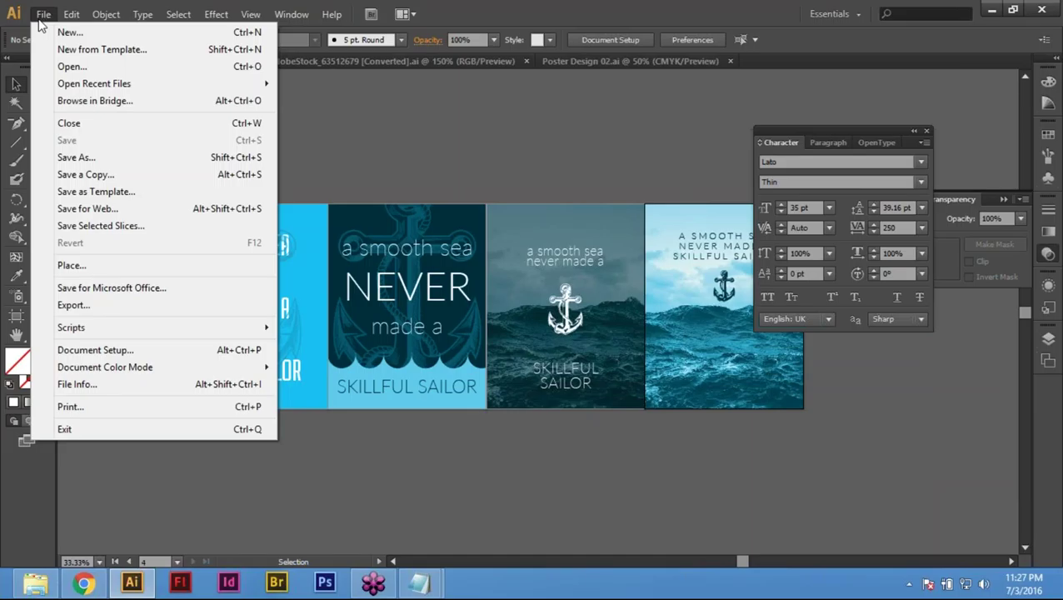
left_click(108, 307)
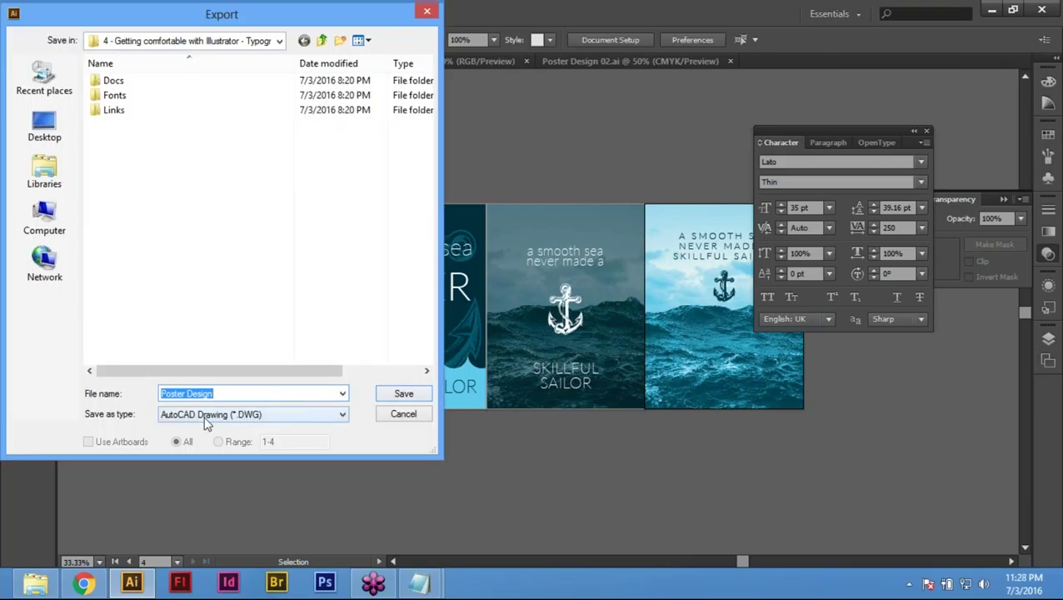
left_click(238, 422)
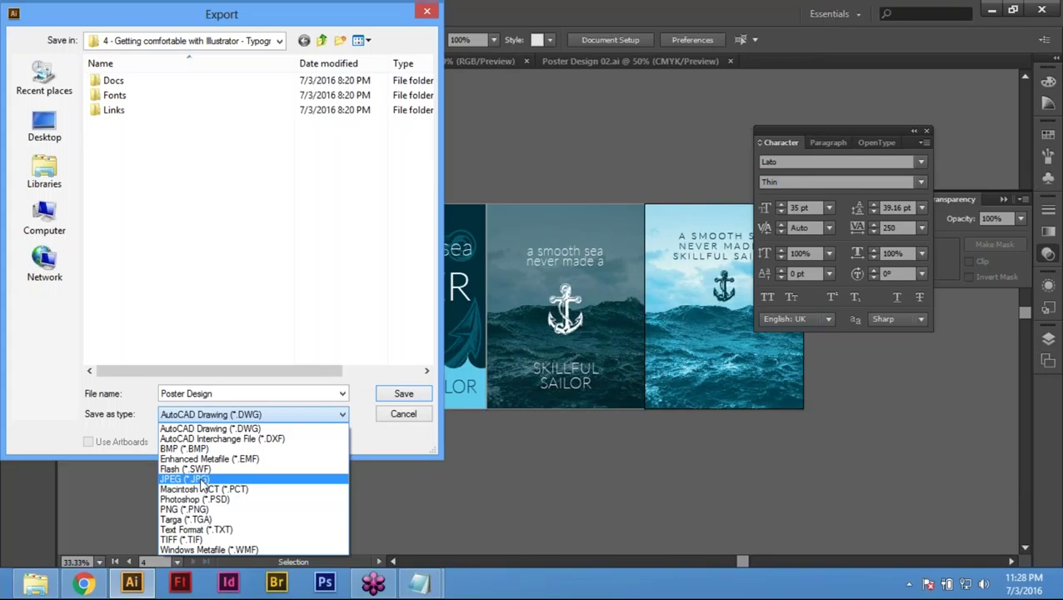
left_click(185, 479)
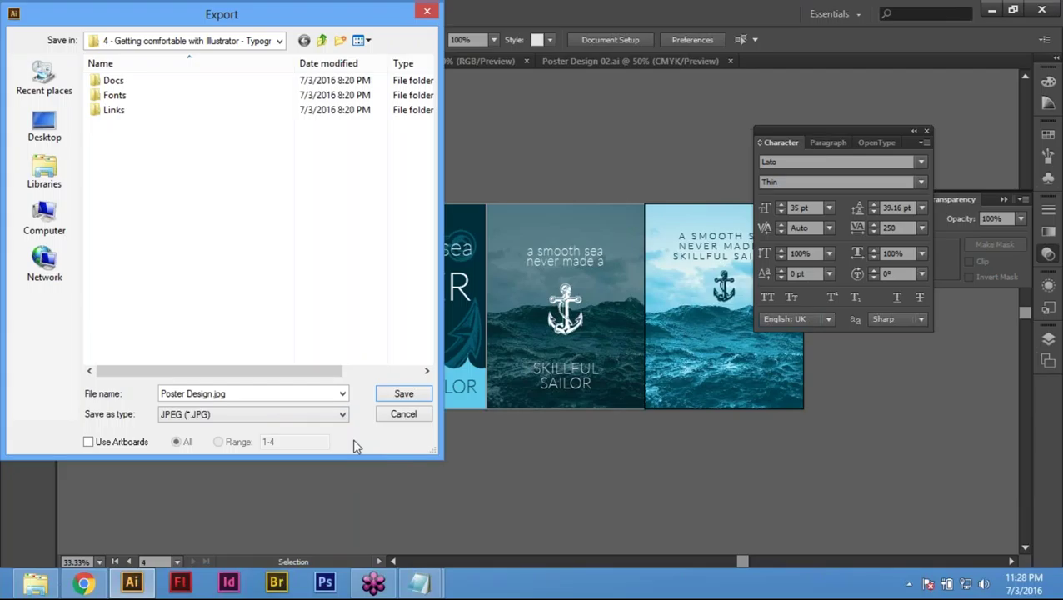
Step: Export all artboards separately, naming the file Poster Design 01.jpg
left_click(89, 443)
left_click(214, 395)
left_click(215, 395)
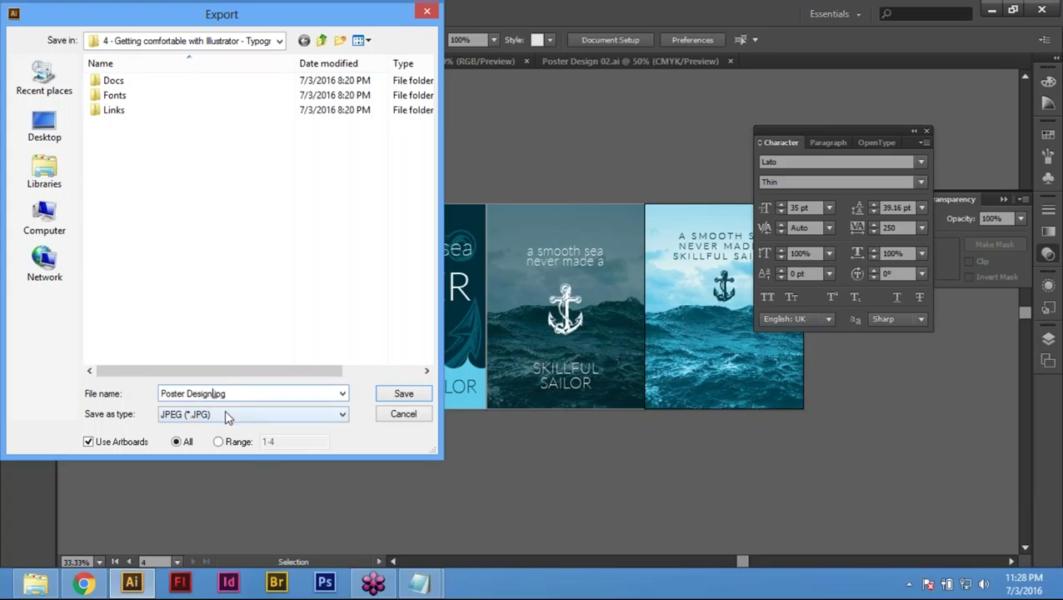
type("01")
left_click(405, 395)
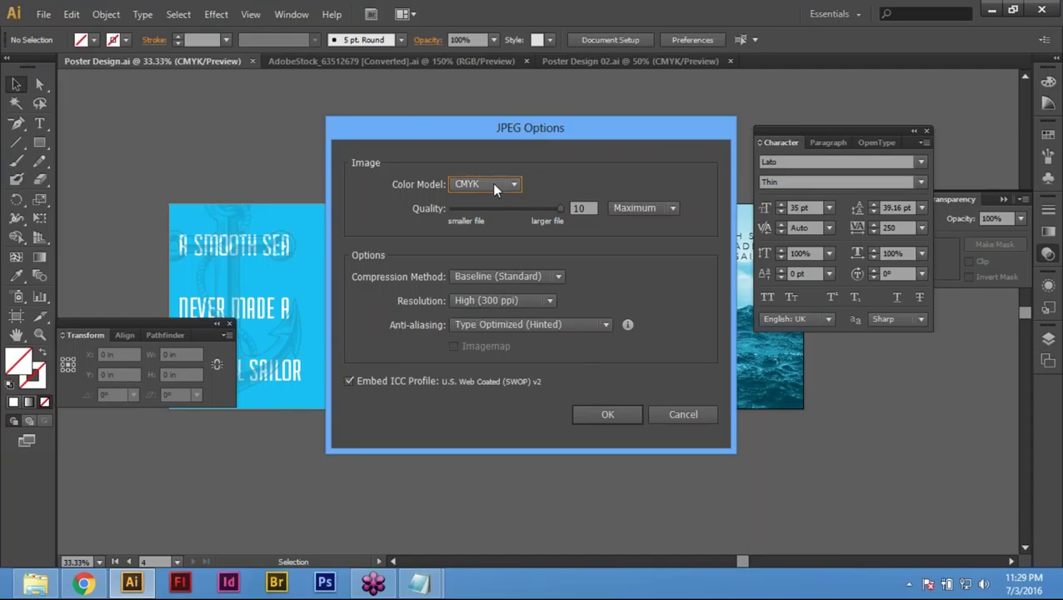
Step: Export the JPEGs at 150 ppi with High quality, then open the Open dialog to view them
left_click(524, 301)
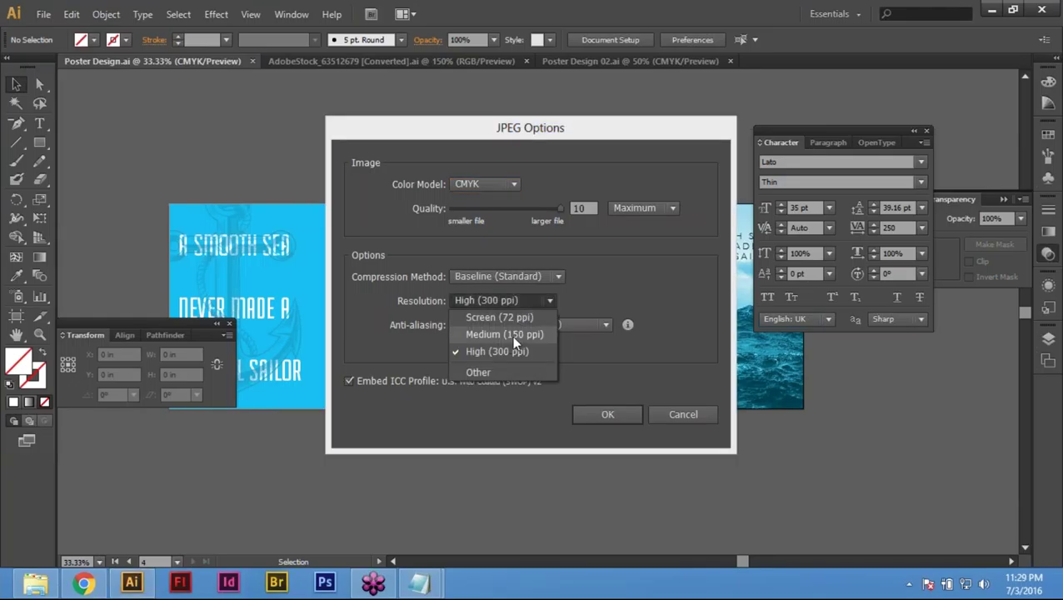
left_click(511, 336)
left_click(526, 299)
left_click(505, 334)
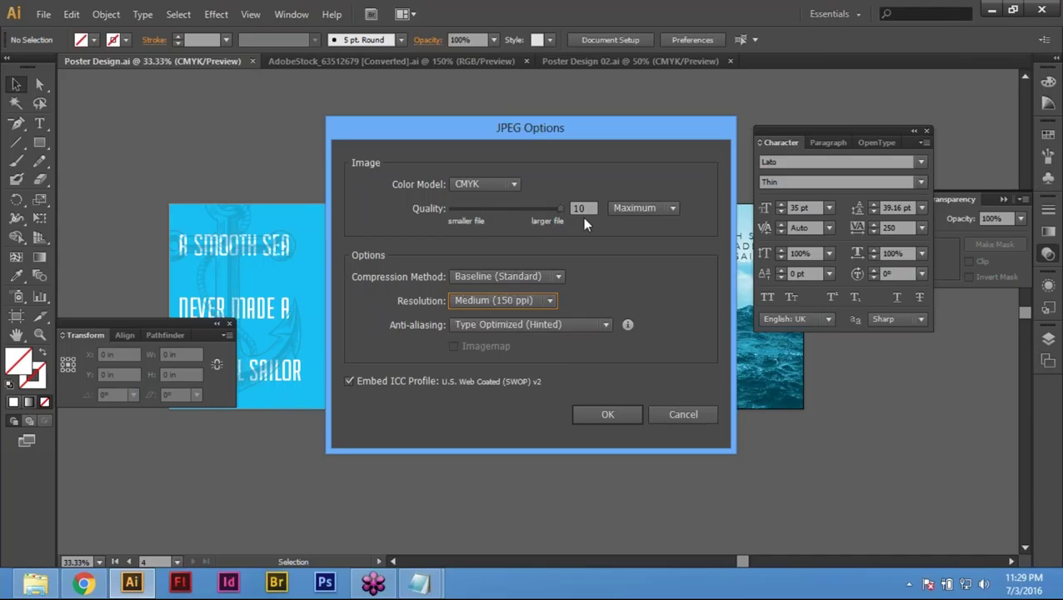
left_click(654, 206)
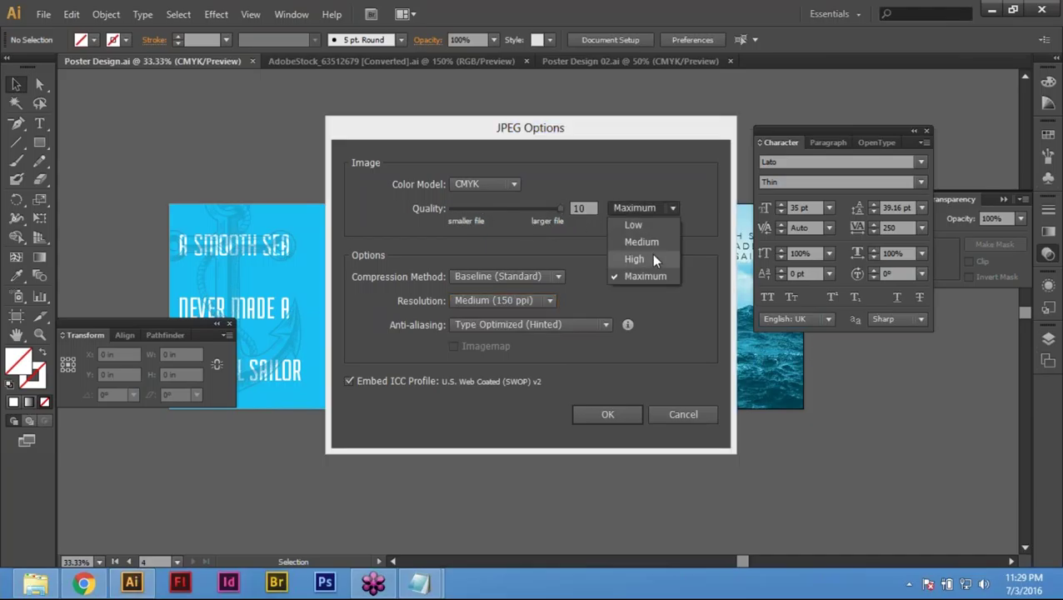
left_click(656, 241)
left_click(657, 207)
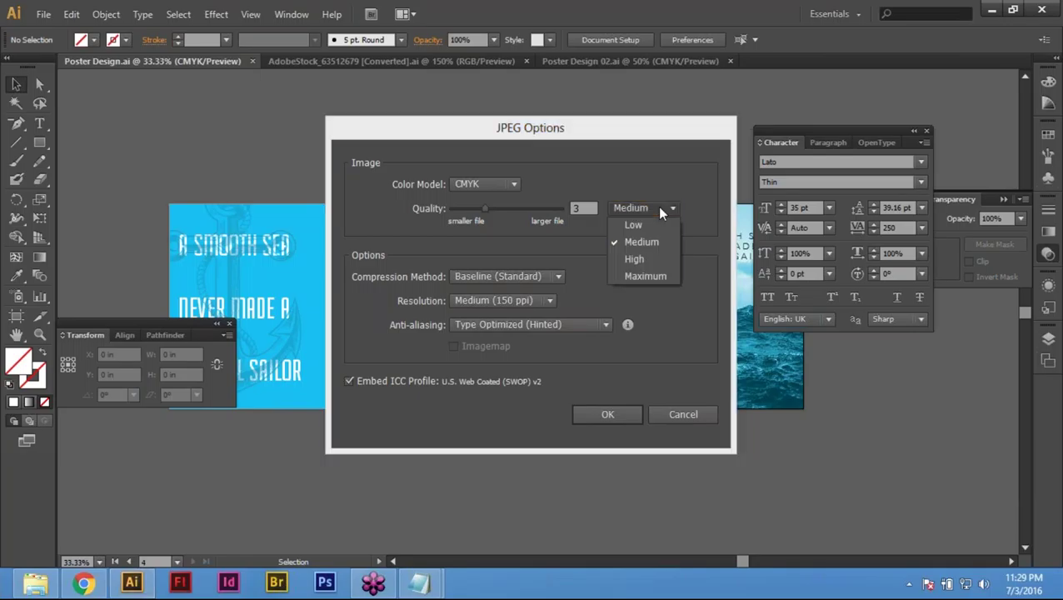
left_click(648, 259)
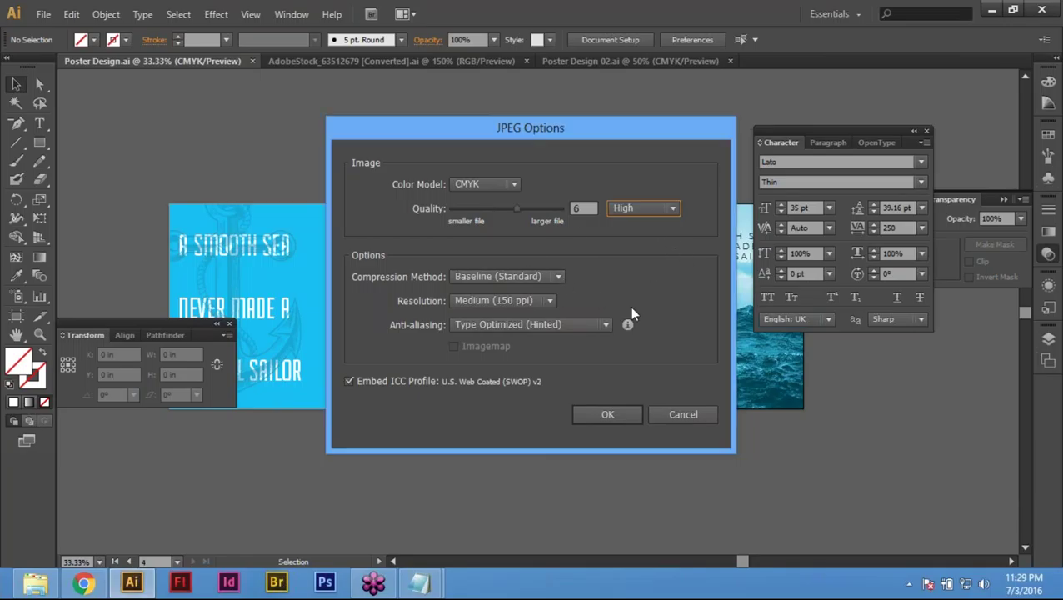
left_click(614, 413)
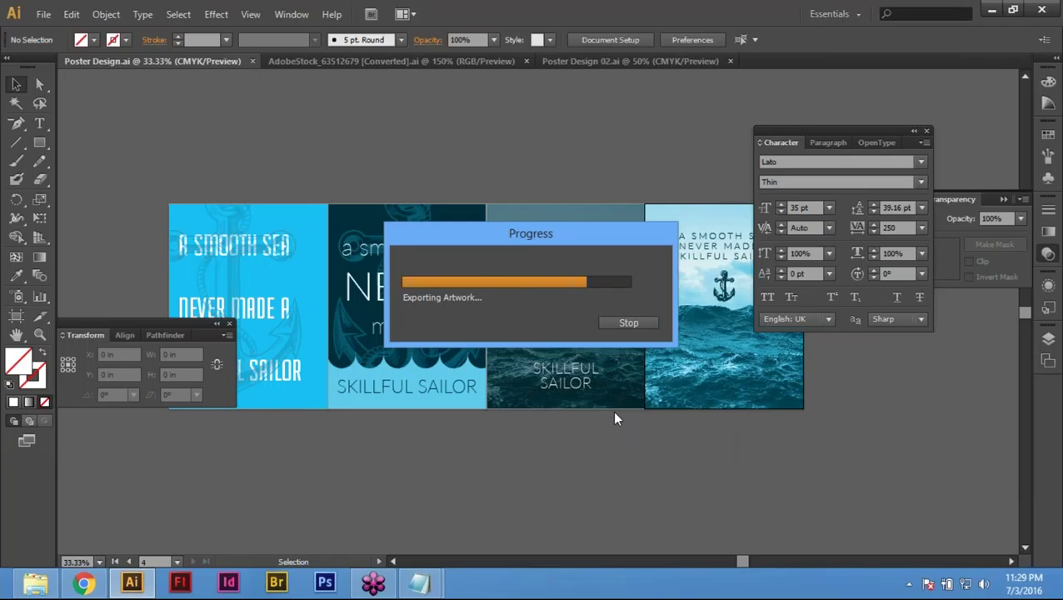
key("a")
key("ctrl+o")
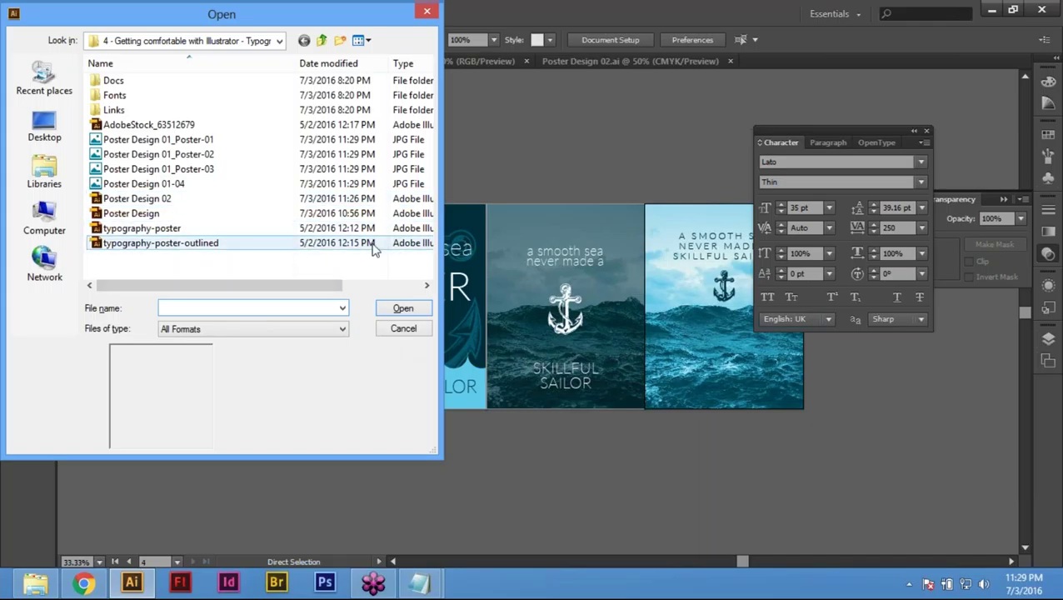
Step: Select the Poster Design 01_Poster-01 JPEG in the Open dialog and preview it from its context menu
left_click(206, 143)
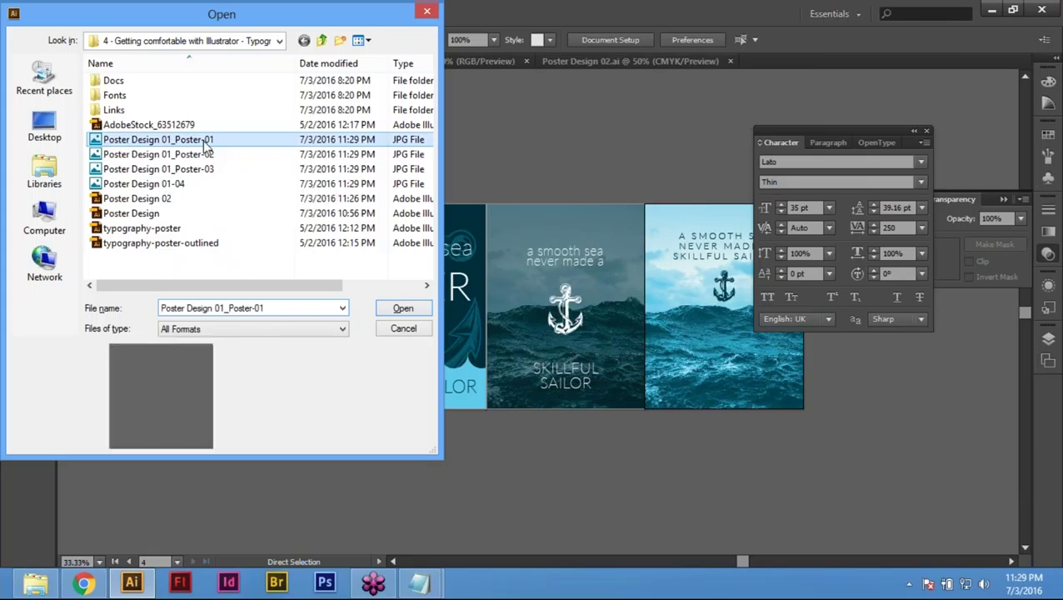
right_click(204, 140)
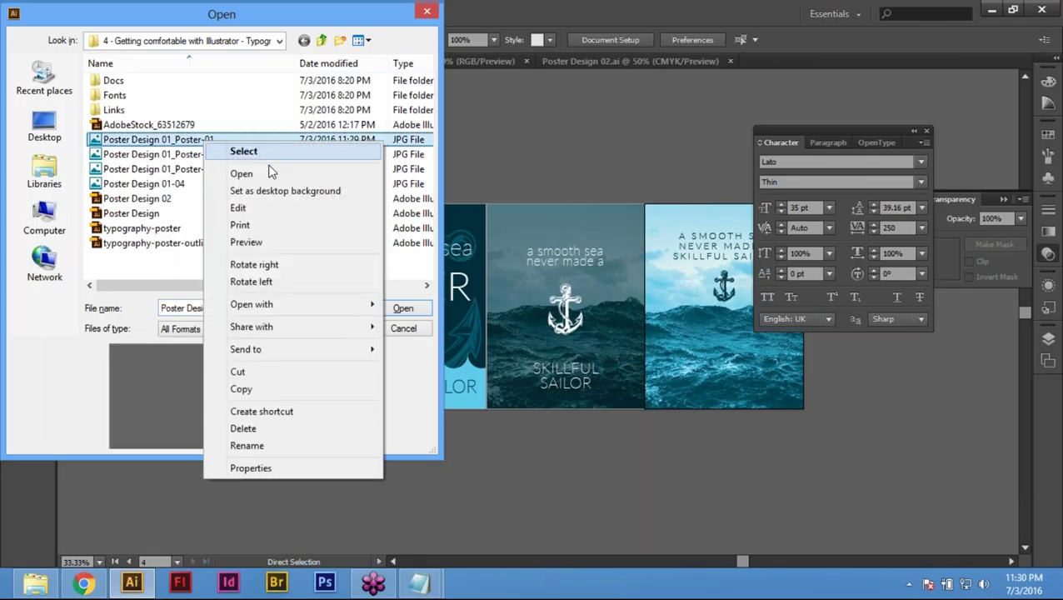
left_click(418, 271)
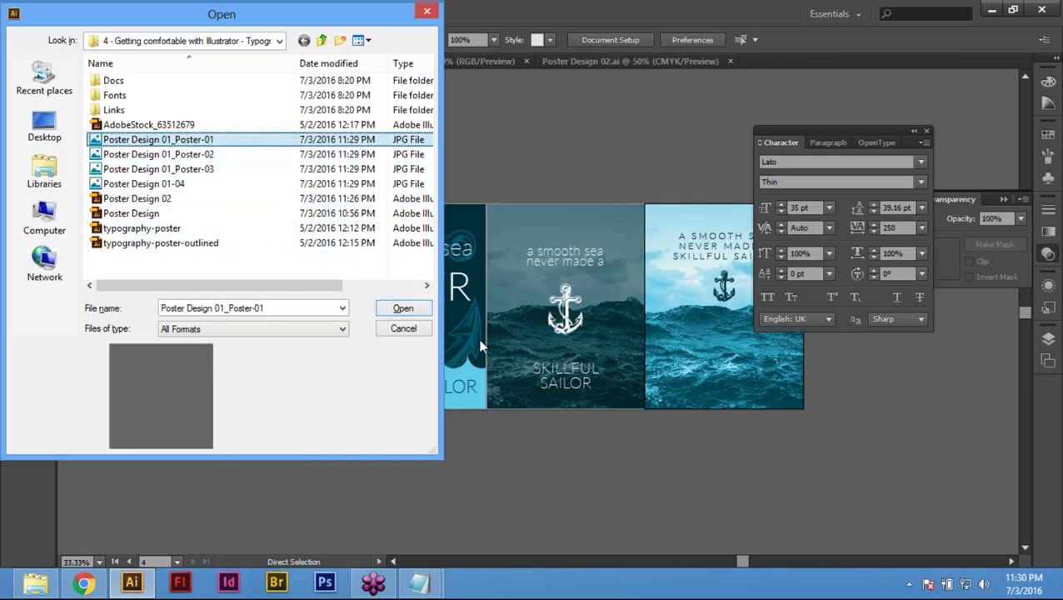
right_click(200, 141)
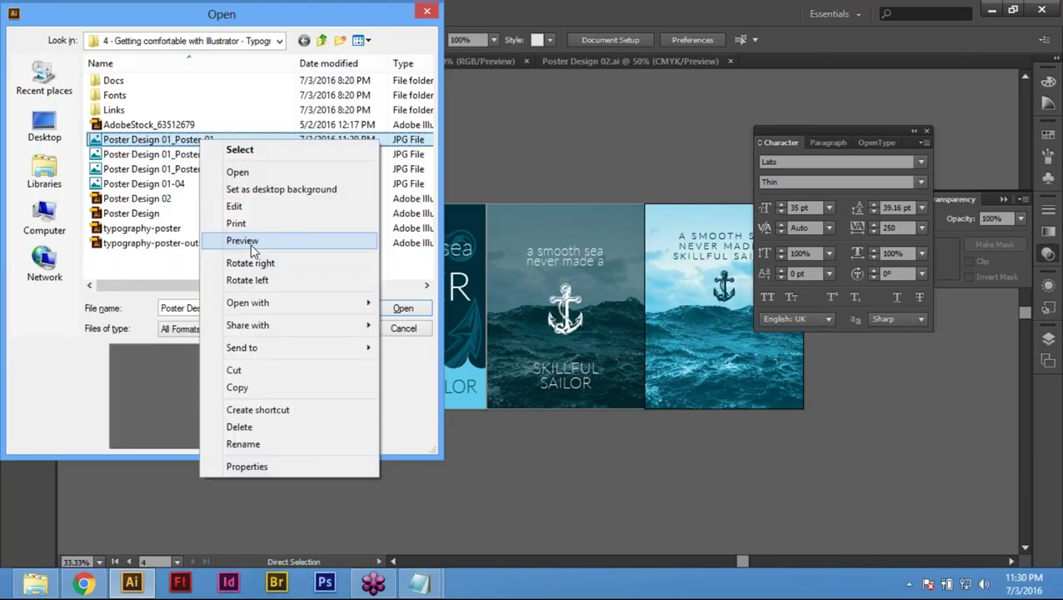
left_click(253, 242)
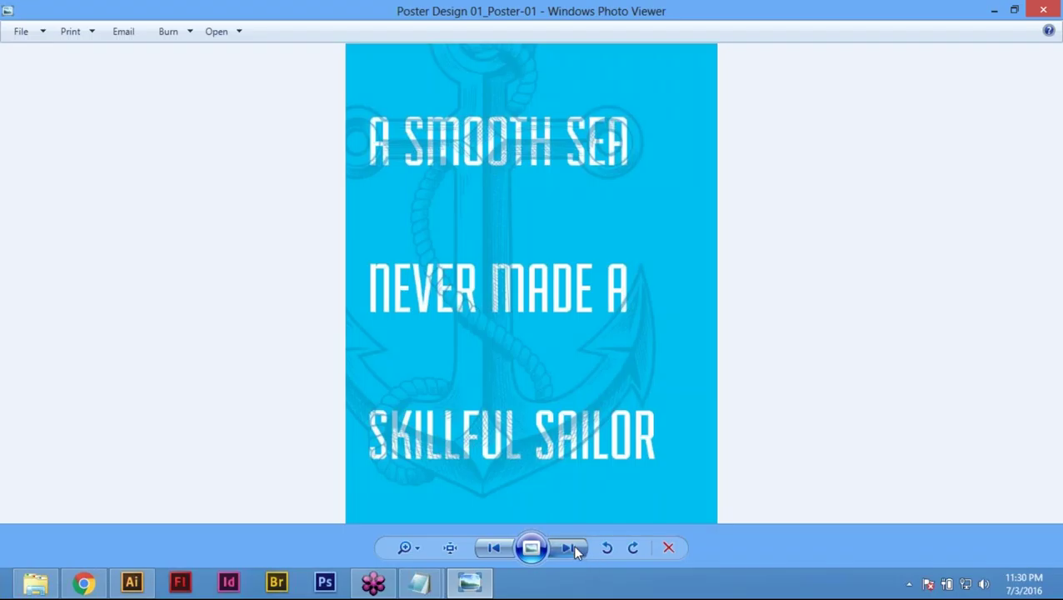
Step: Step forward through Poster-02, Poster-03 and 01-04, zooming in on the last poster
left_click(573, 548)
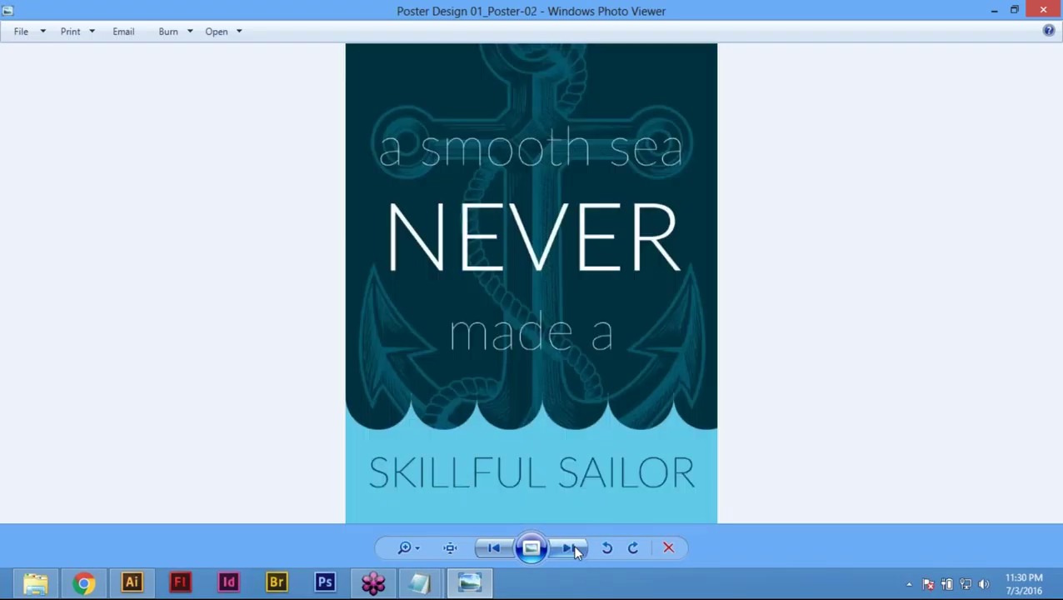
left_click(572, 547)
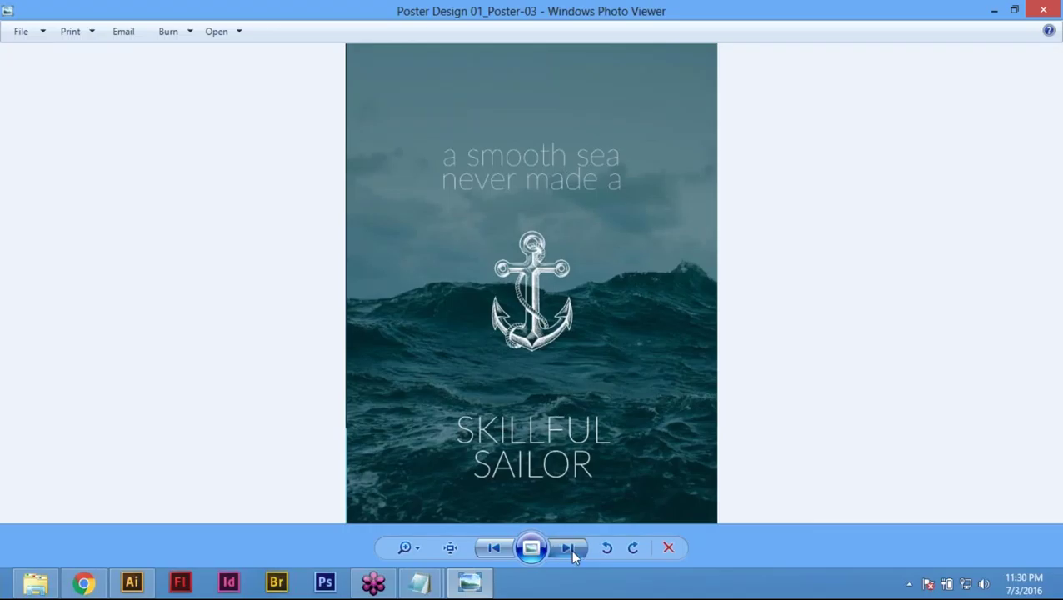
left_click(574, 550)
scroll(550, 156, "up", 5)
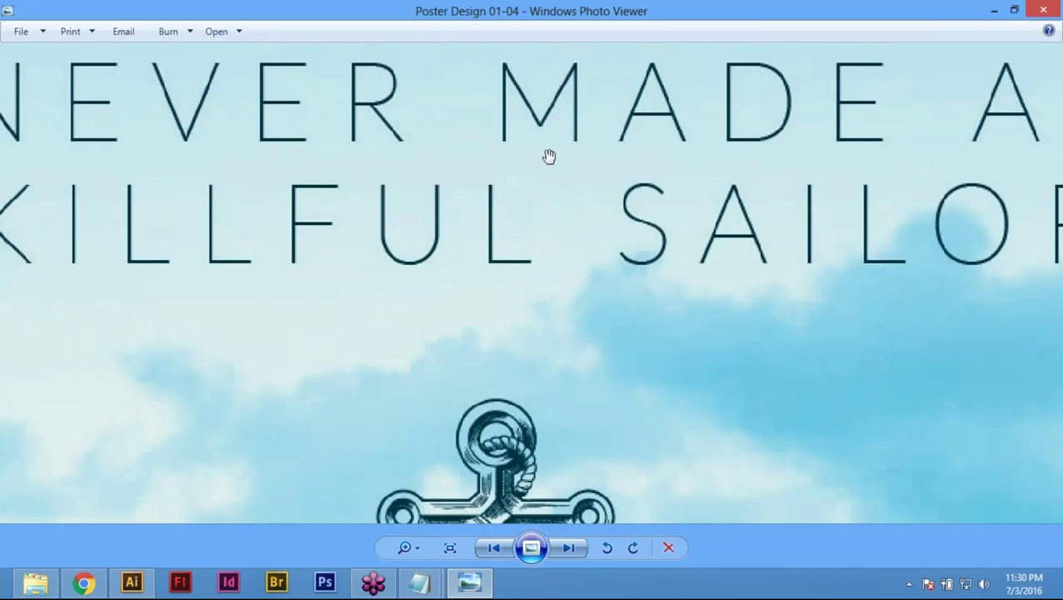
scroll(537, 308, "down", 5)
scroll(525, 375, "up", 1)
Step: Return to Poster-03, zoom and pan to the SKILLFUL SAILOR text, then close Photo Viewer
left_click(493, 548)
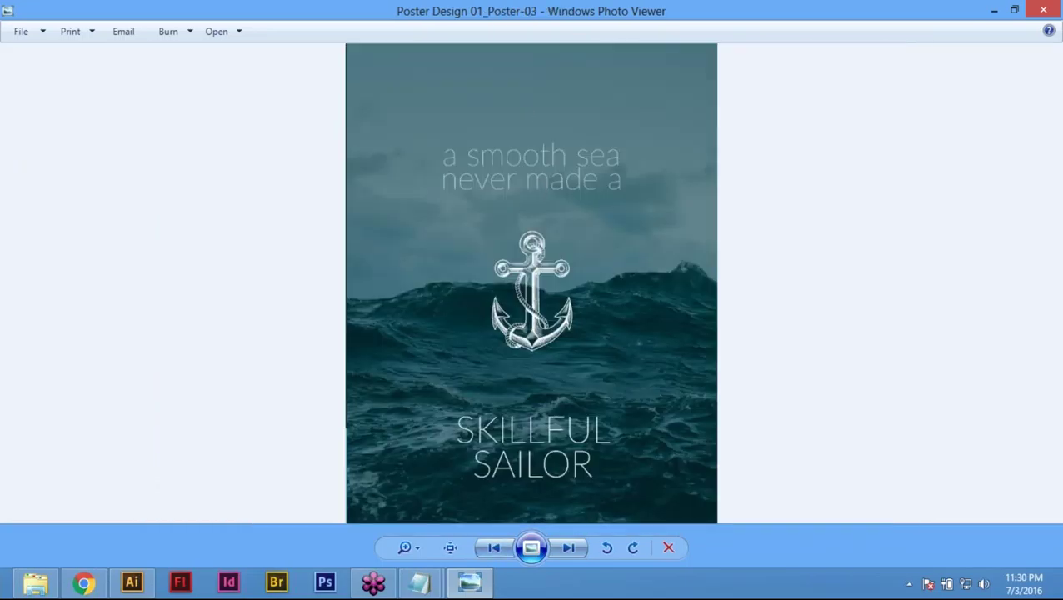
scroll(547, 412, "up", 4)
scroll(547, 412, "down", 3)
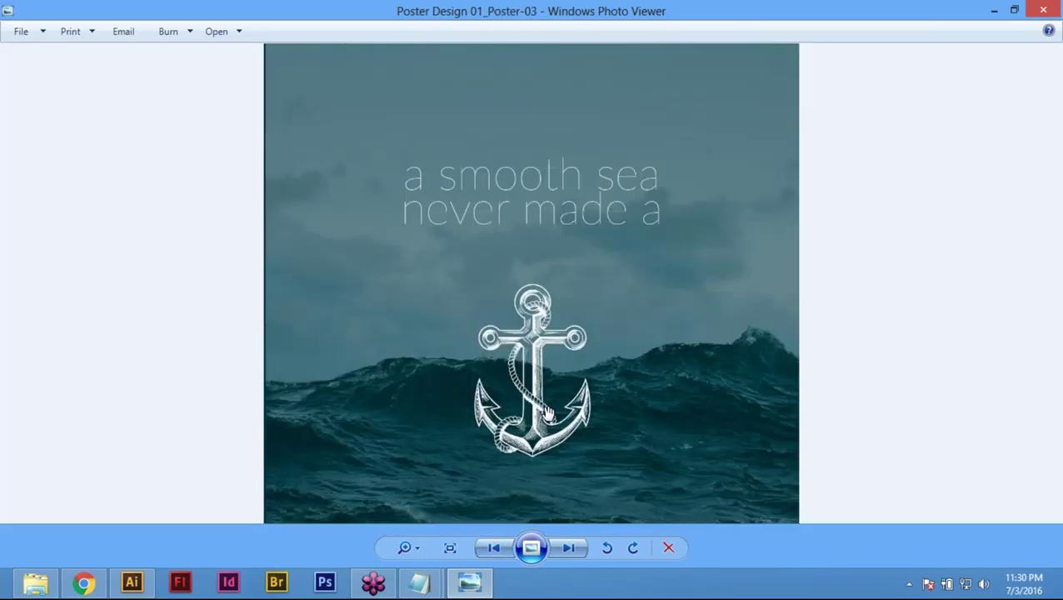
scroll(548, 413, "up", 1)
left_click_drag(550, 508, 557, 350)
scroll(556, 350, "up", 1)
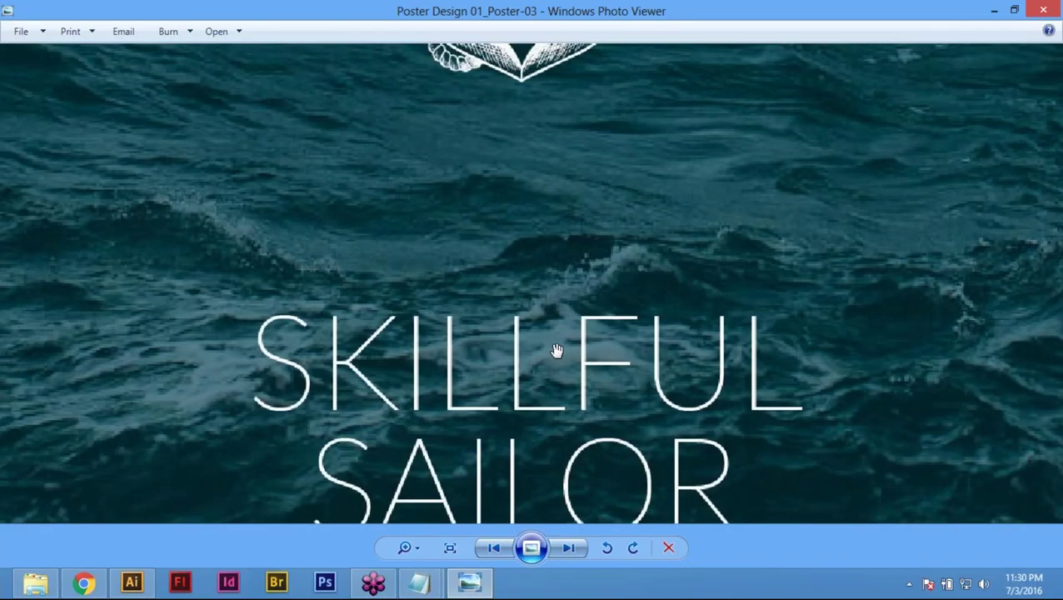
scroll(793, 176, "down", 5)
left_click(1044, 10)
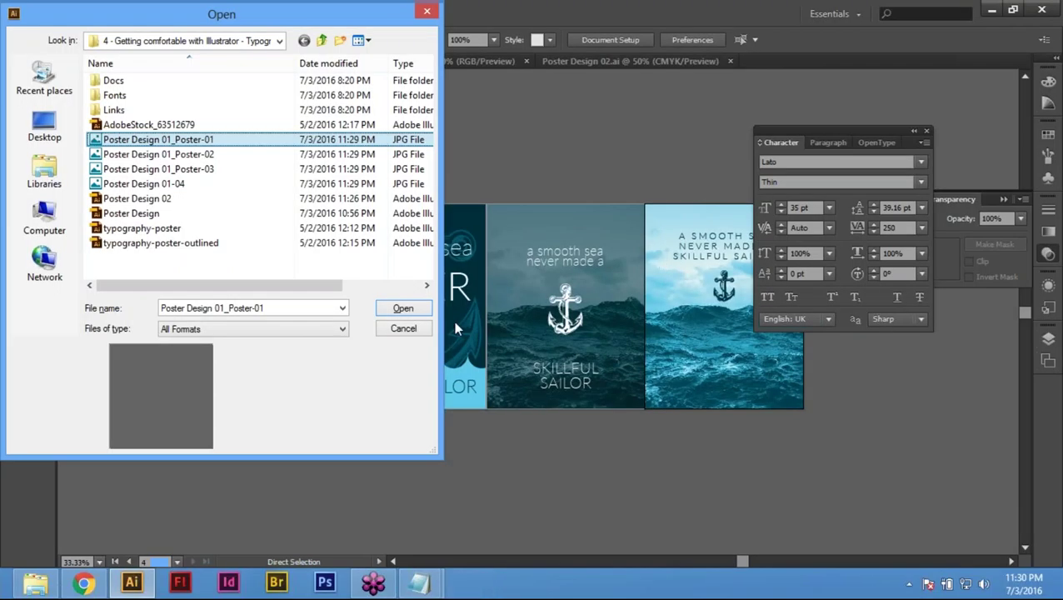
Step: Cancel the Open dialog and switch to the Poster Design 02.ai document
left_click(407, 332)
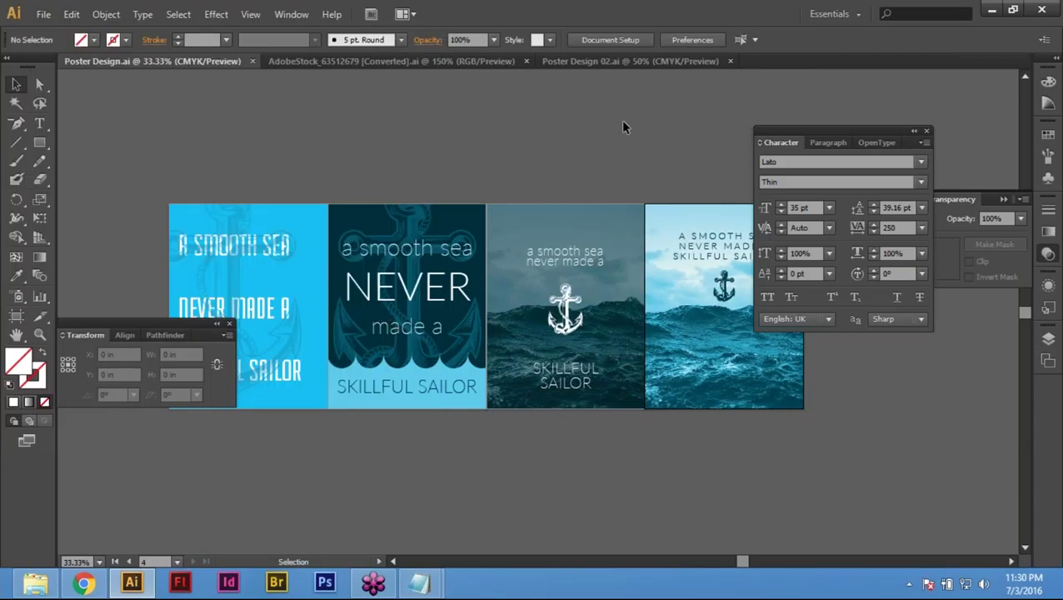
left_click(603, 63)
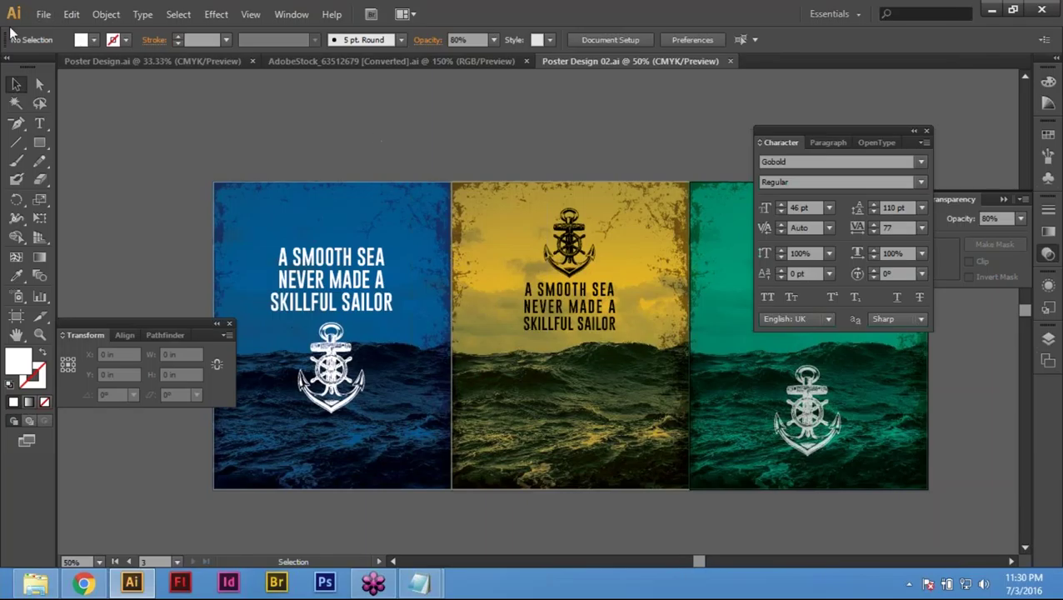
Step: Export Poster Design 02 as per-artboard CMYK JPEGs, keeping High quality at 150 ppi
left_click(44, 15)
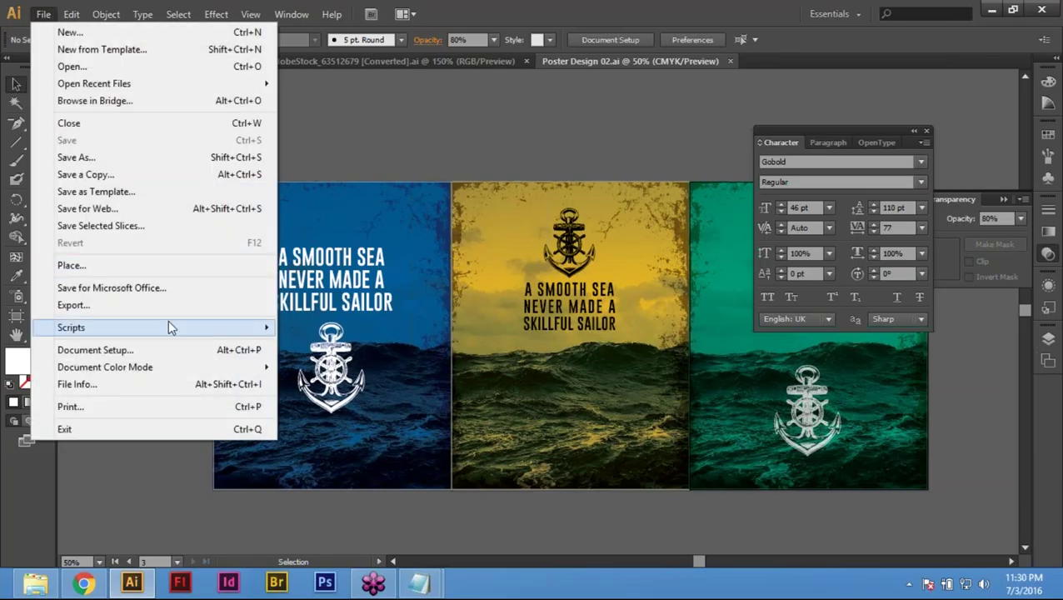
left_click(109, 305)
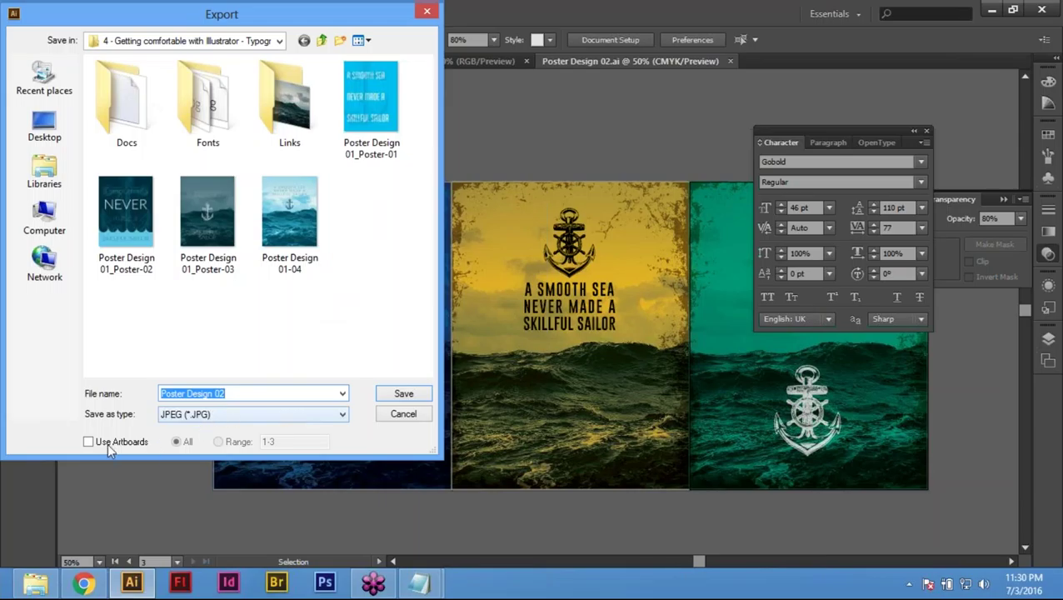
left_click(109, 443)
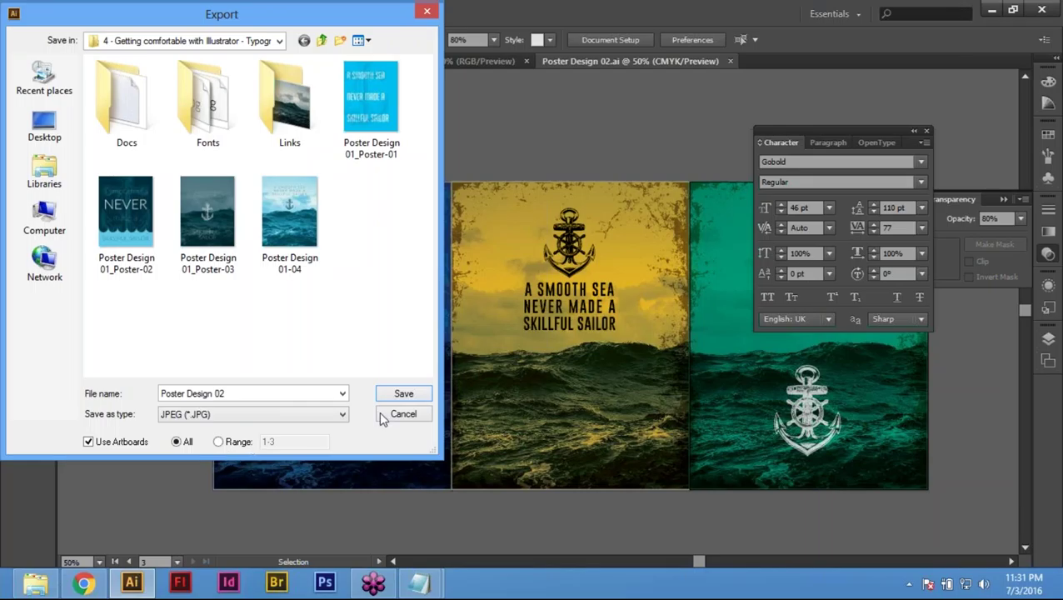
left_click(404, 394)
left_click(404, 394)
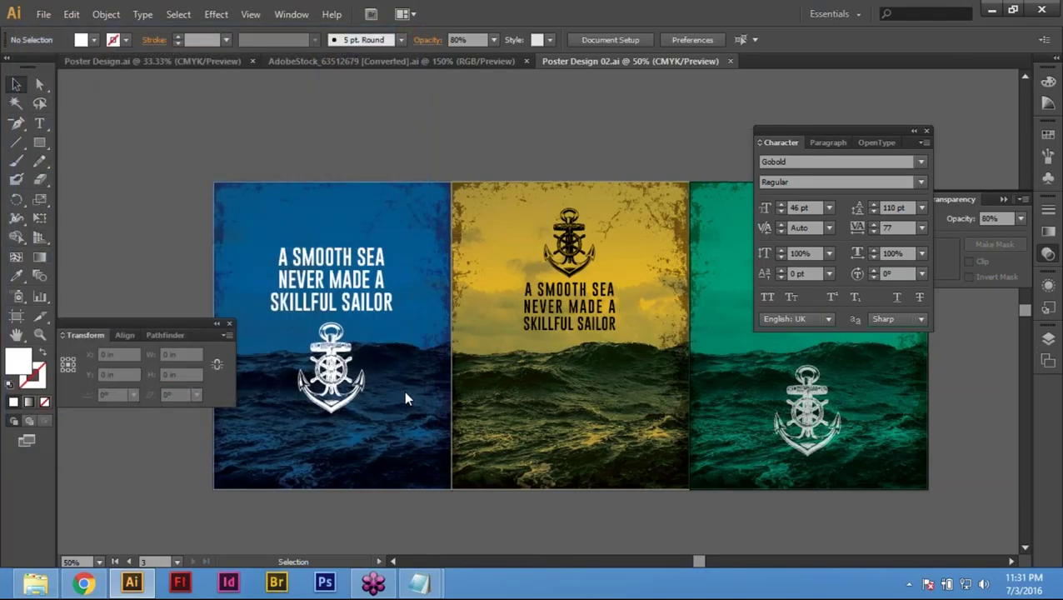
left_click(490, 185)
left_click(484, 215)
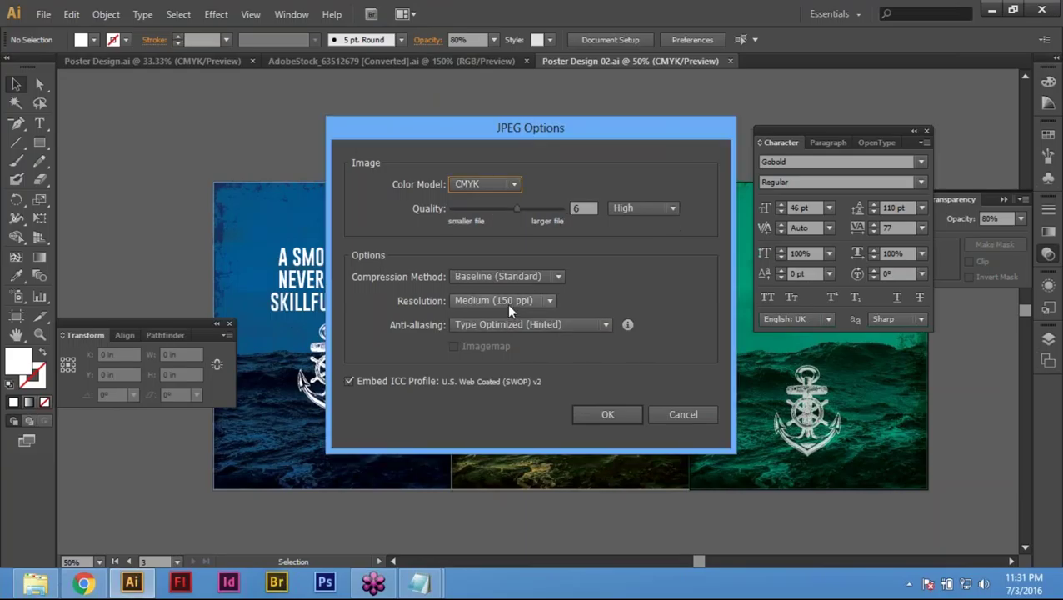
left_click(615, 415)
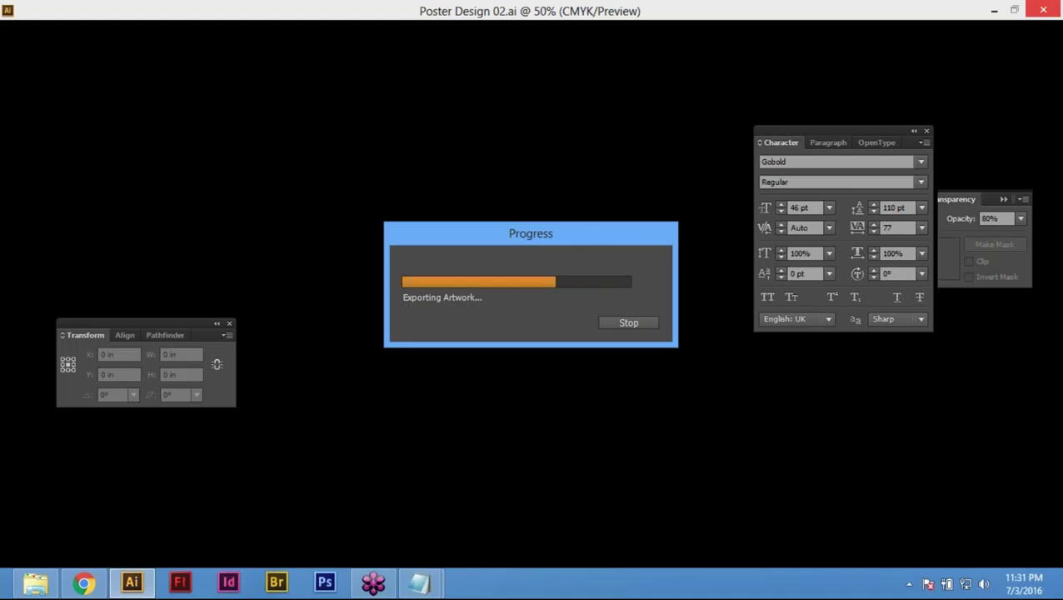
mouse_move(37, 579)
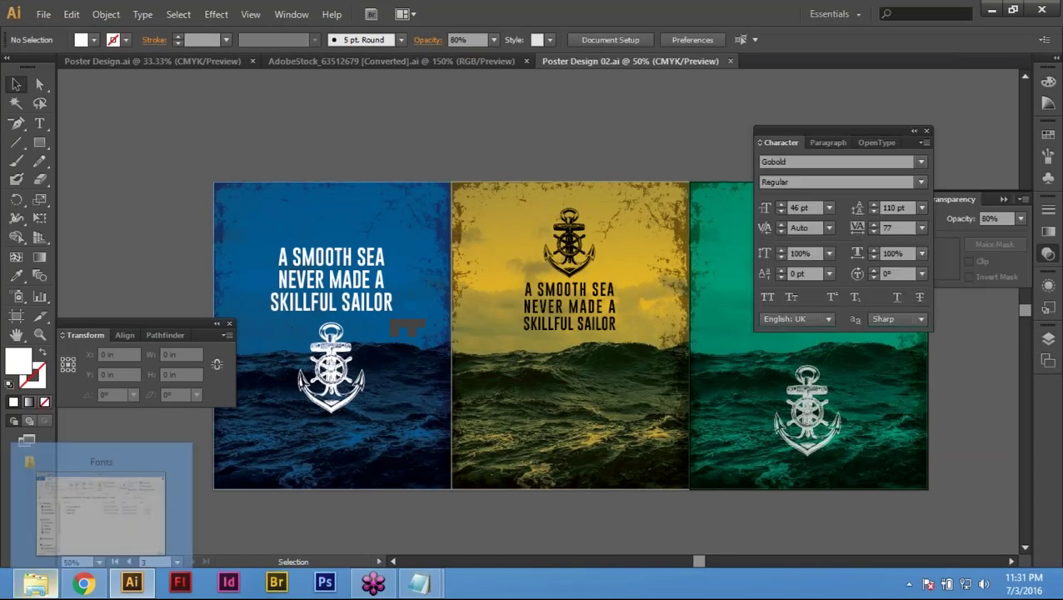
Step: In Explorer, go up to the Typography Poster folder and preview Poster Design 02-01
left_click(83, 516)
left_click(562, 221)
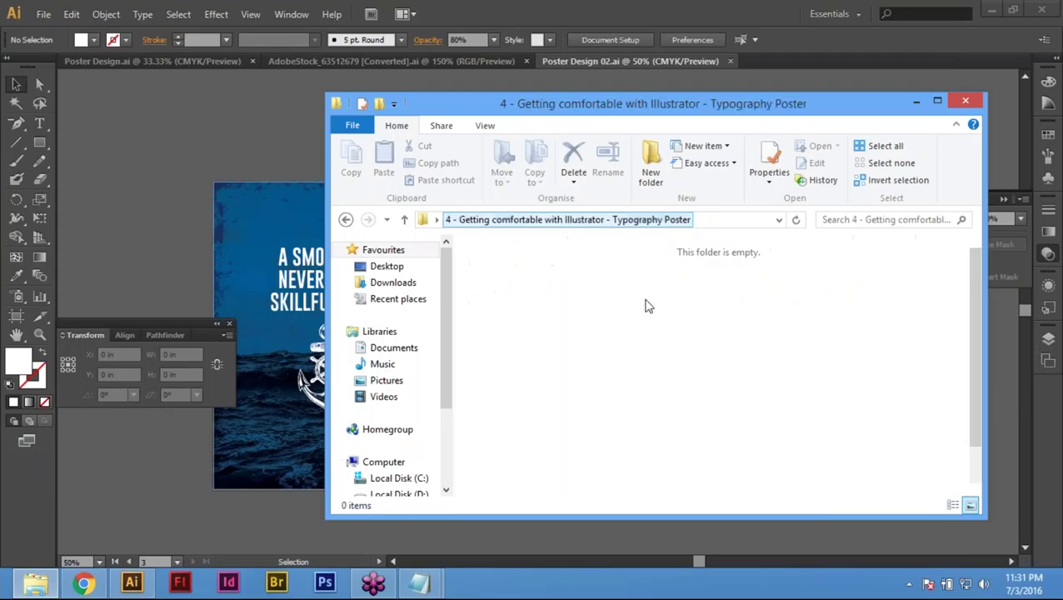
left_click(762, 388)
right_click(763, 387)
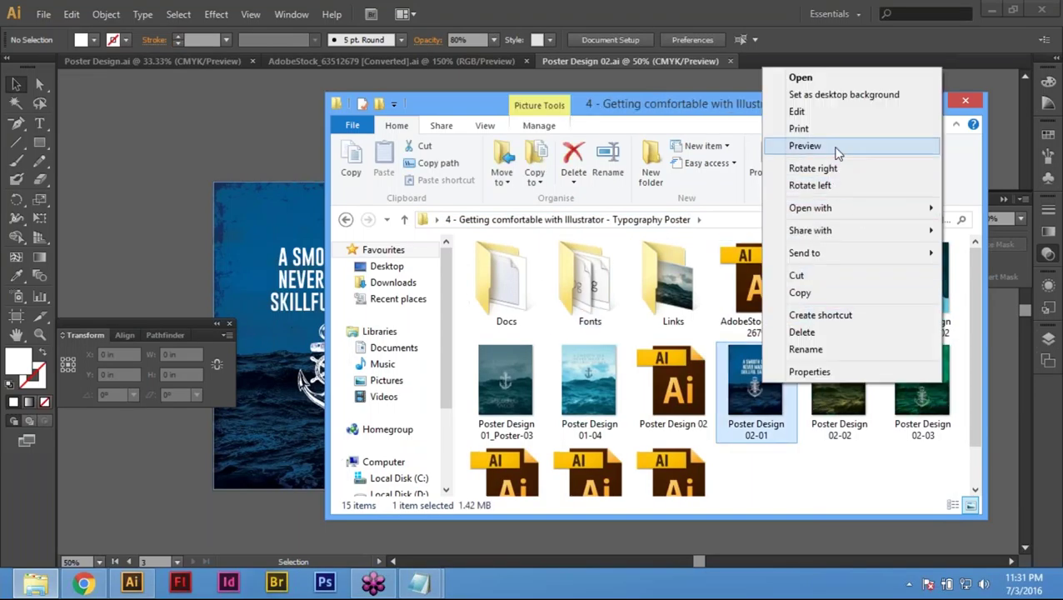
left_click(838, 148)
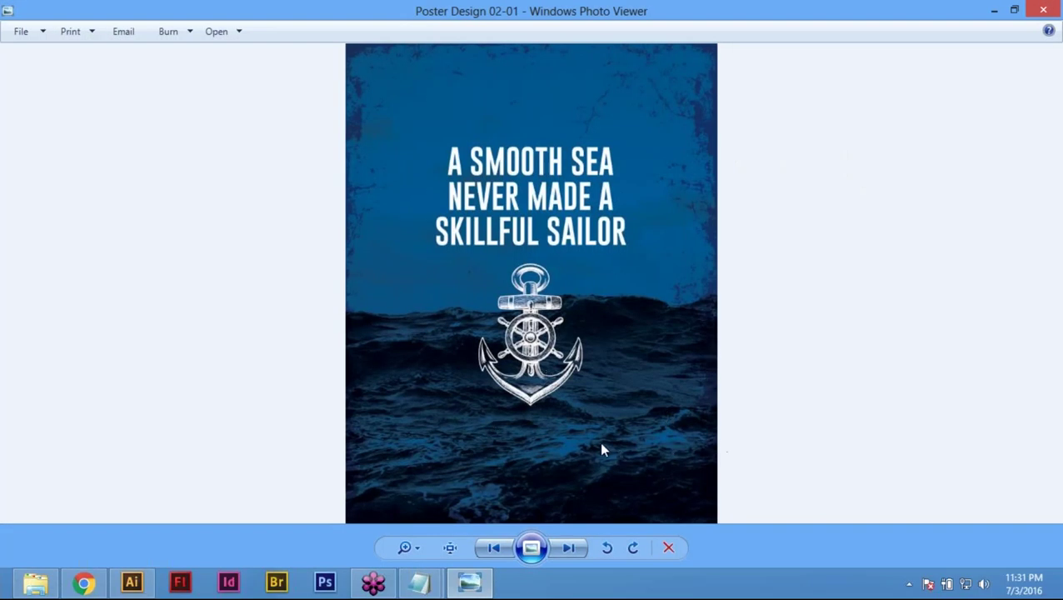
Step: Advance to posters 02-02 and 02-03, zooming in and out on 02-03
left_click(570, 550)
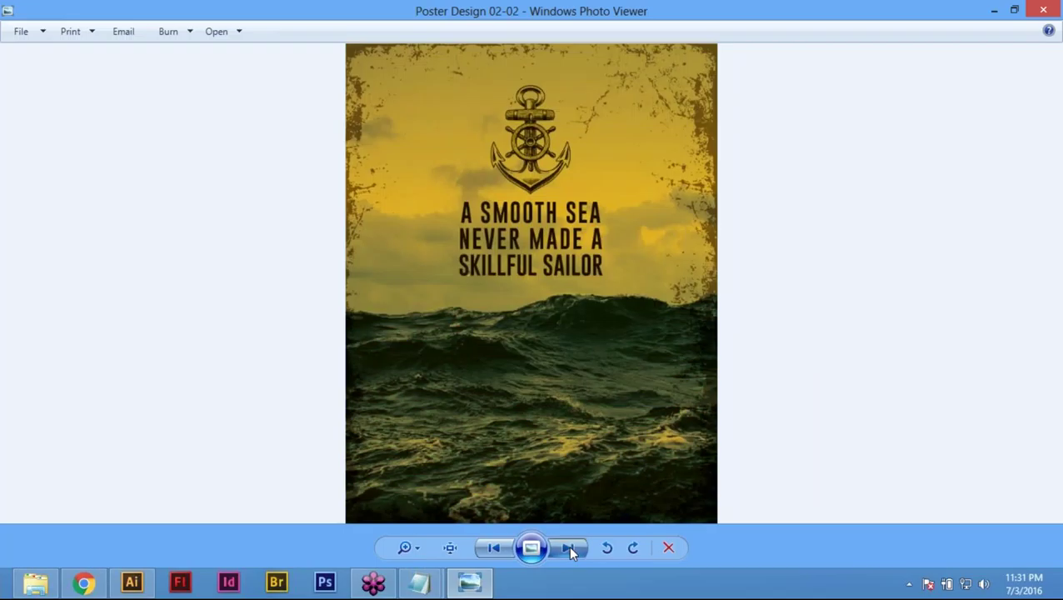
left_click(570, 550)
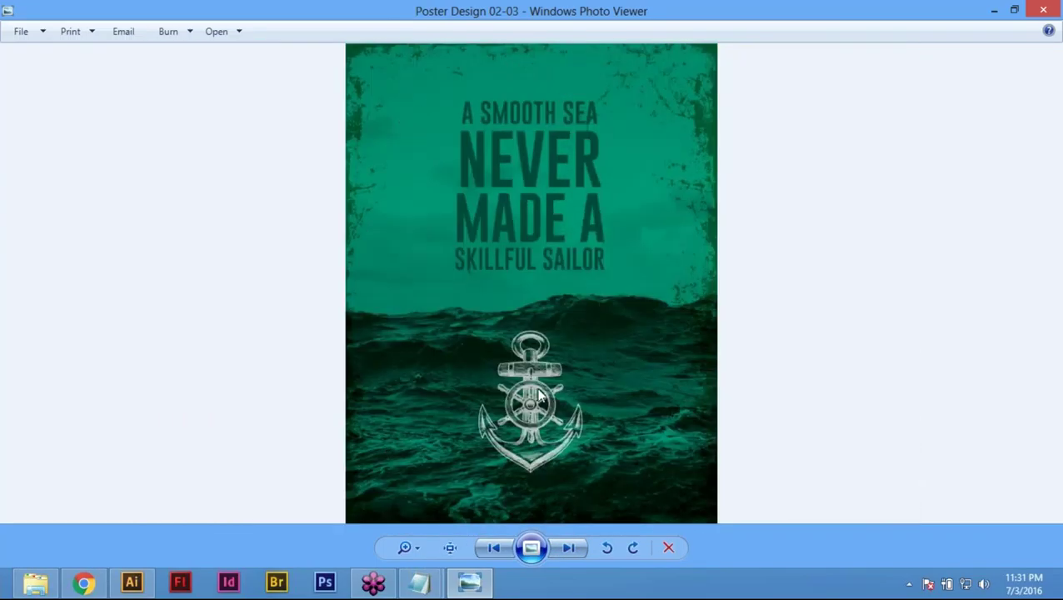
scroll(546, 338, "up", 3)
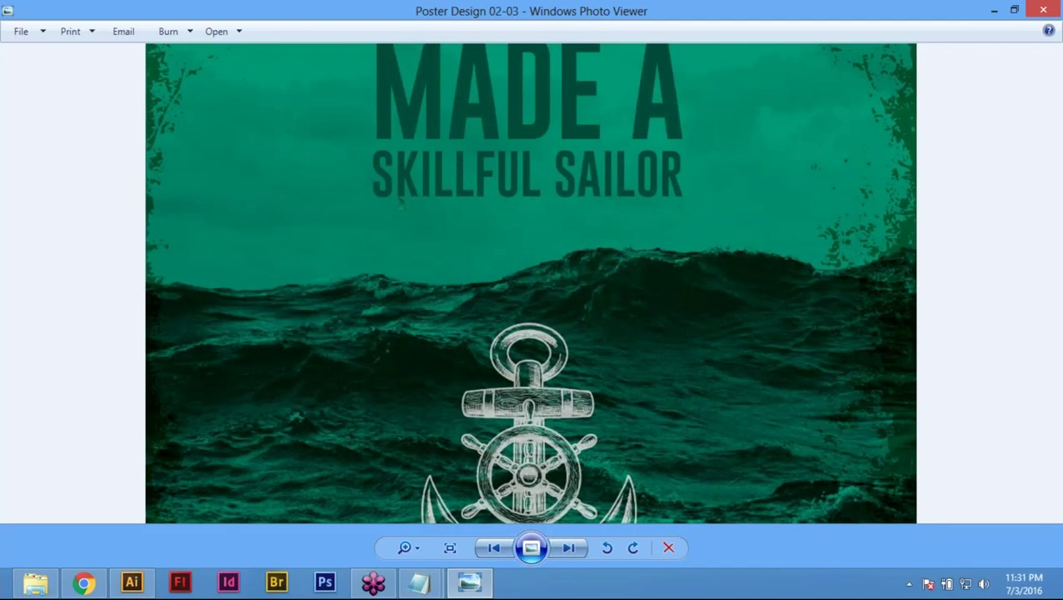
scroll(400, 202, "down", 3)
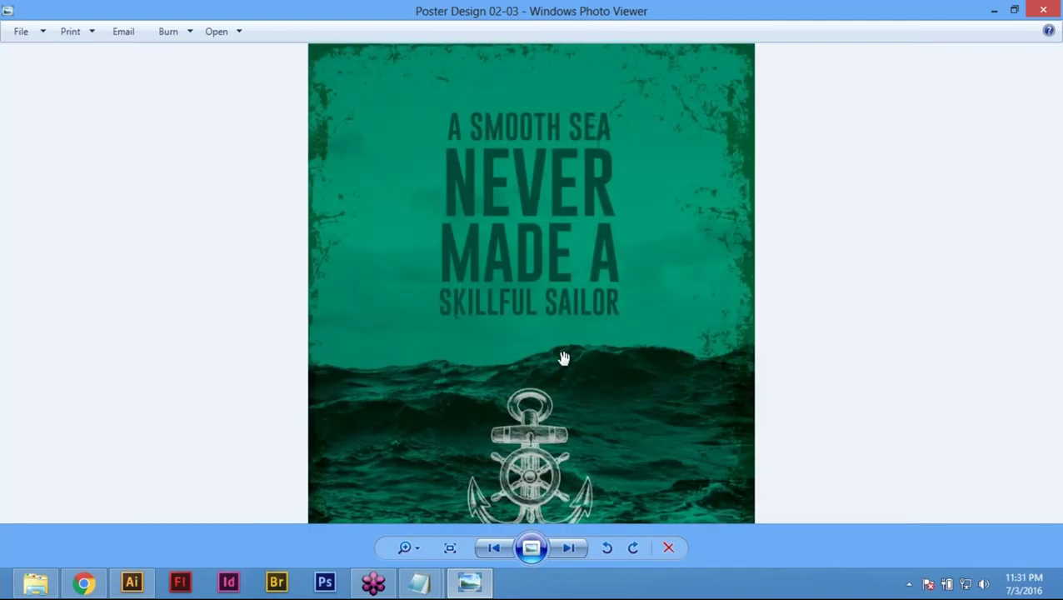
Step: Step back through 02-02 and 02-01 into the Poster Design 01 set
left_click(492, 549)
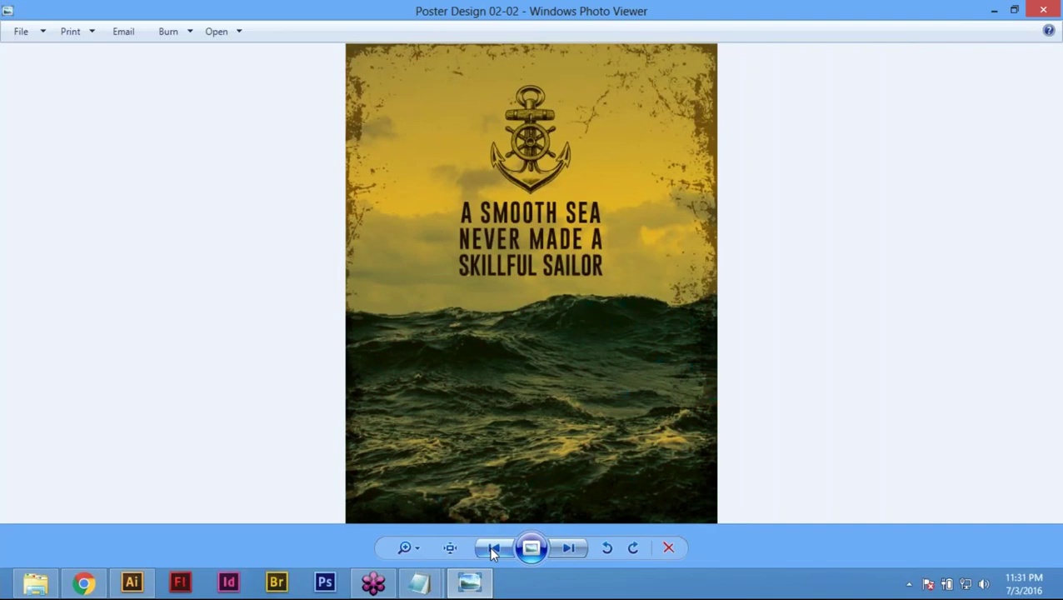
left_click(492, 548)
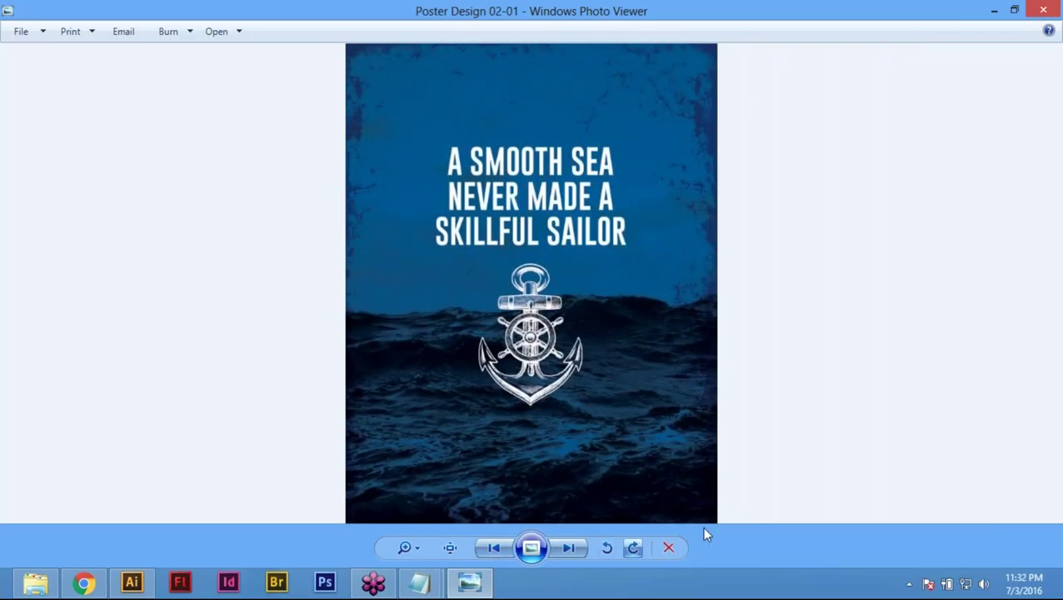
left_click(568, 550)
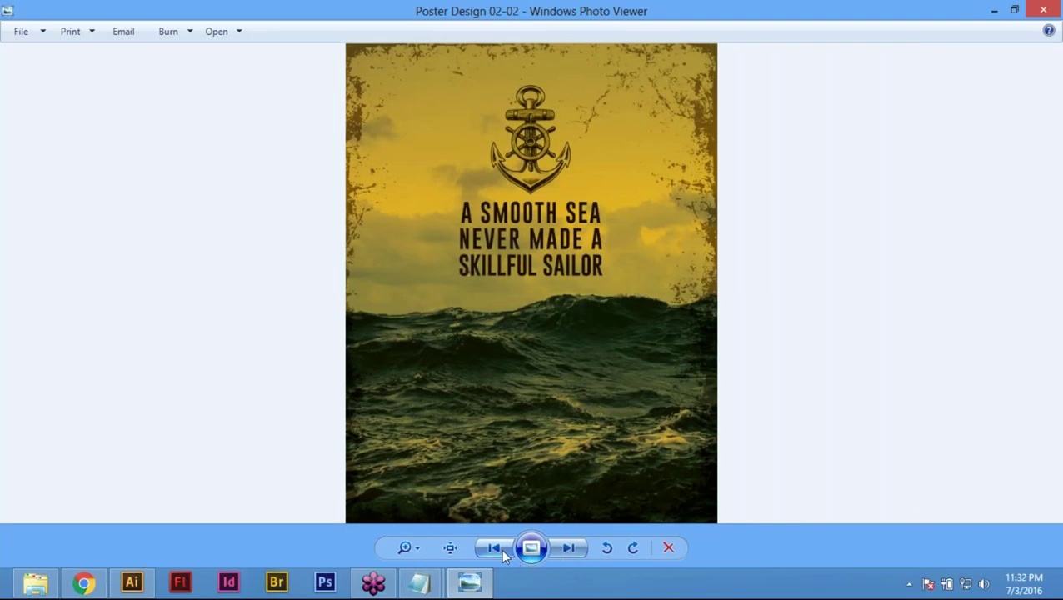
left_click(501, 548)
left_click(500, 547)
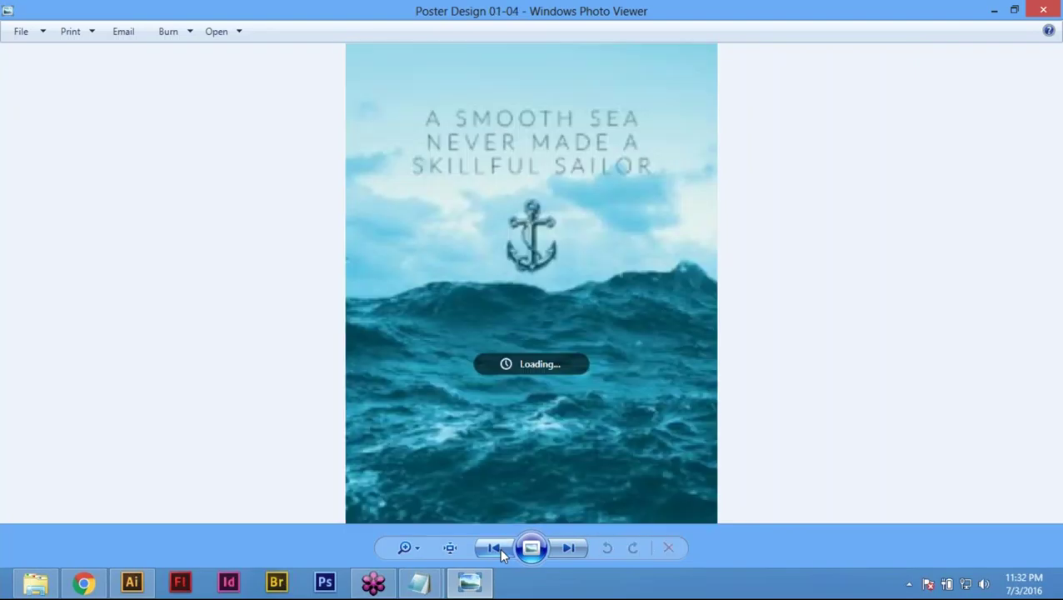
left_click(499, 548)
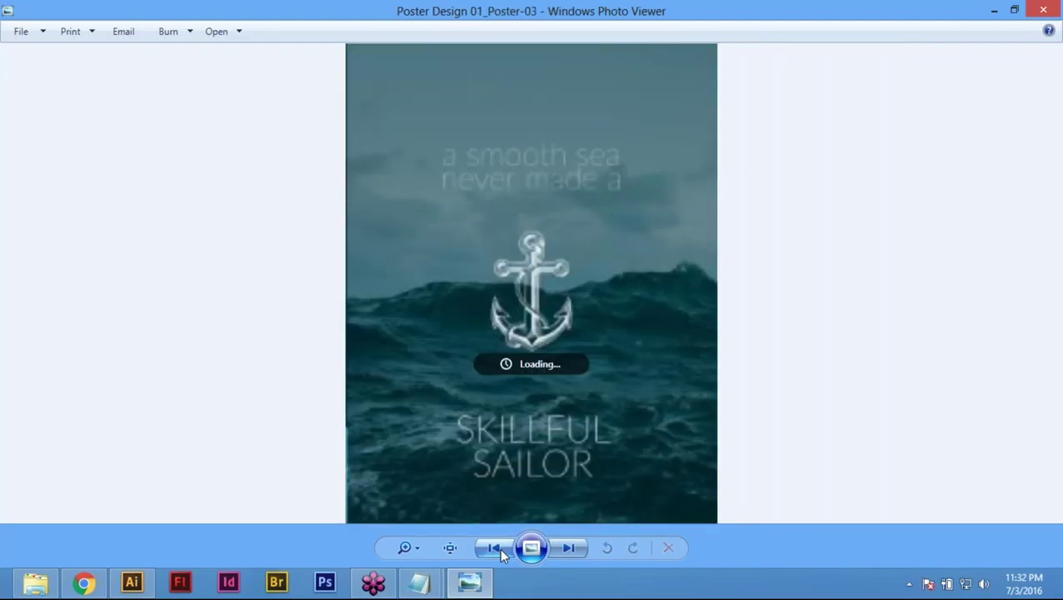
left_click(499, 548)
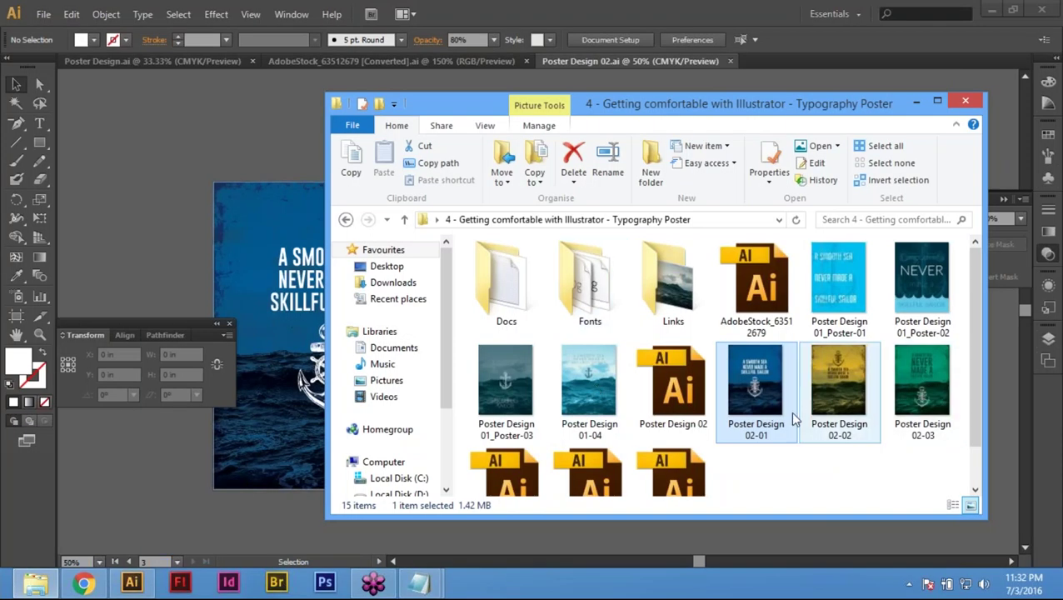
right_click(766, 412)
left_click(748, 420)
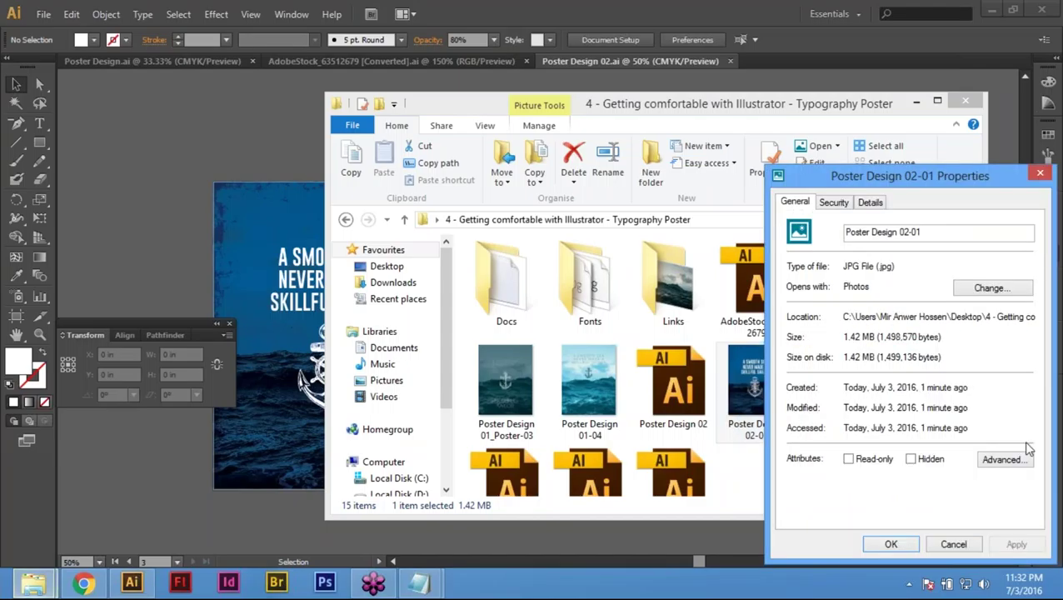
left_click(954, 544)
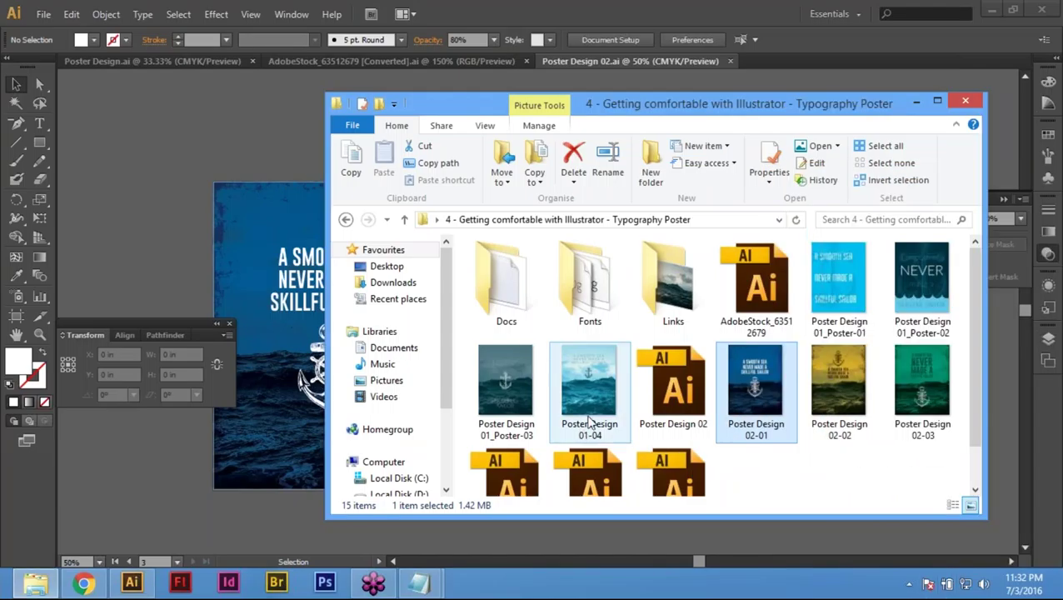
left_click(589, 421)
right_click(589, 414)
left_click(640, 397)
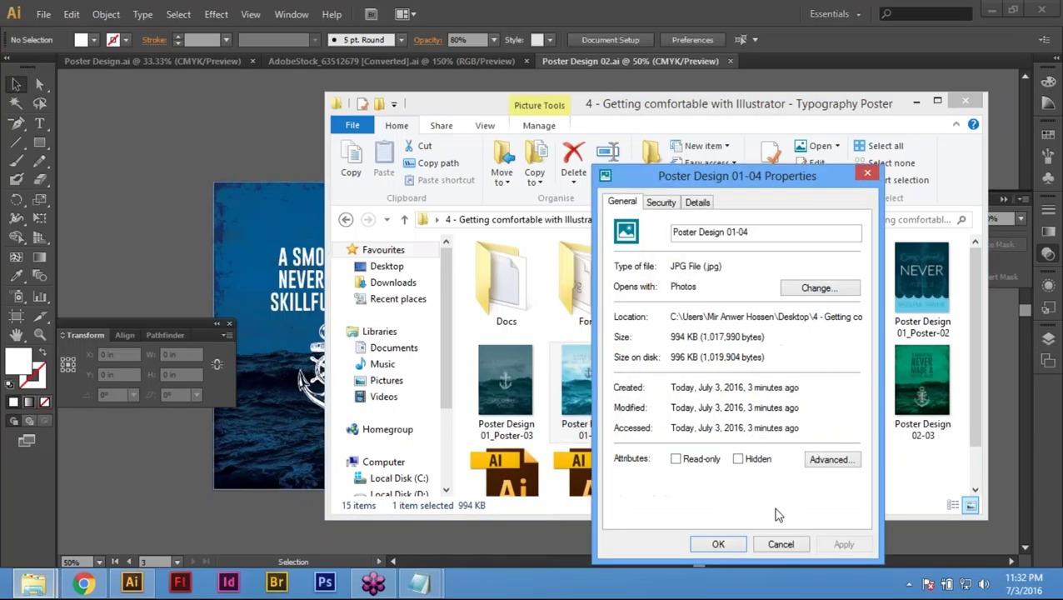
left_click(779, 545)
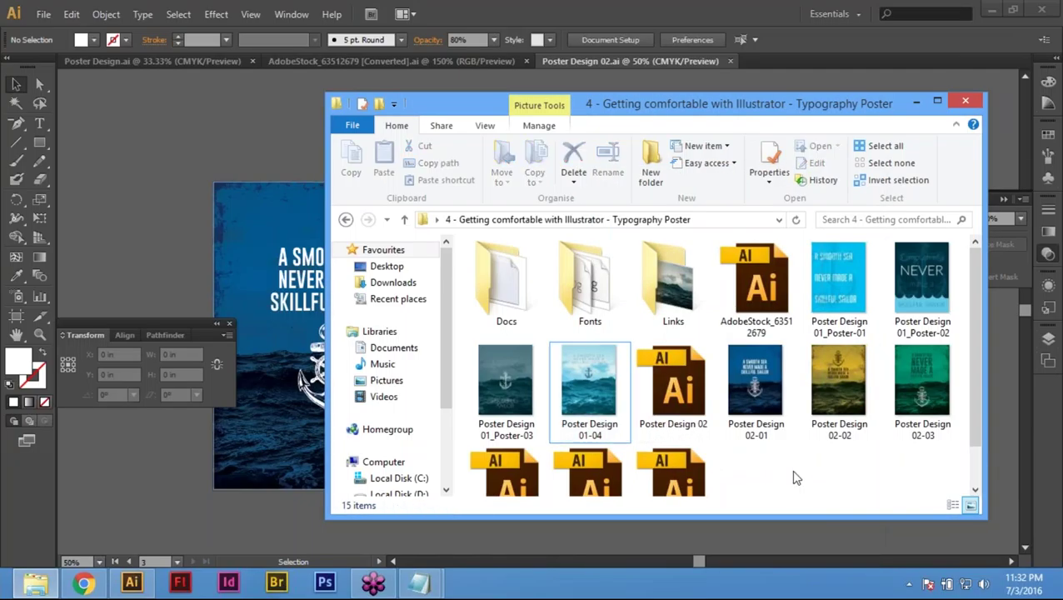
left_click(674, 427)
right_click(677, 404)
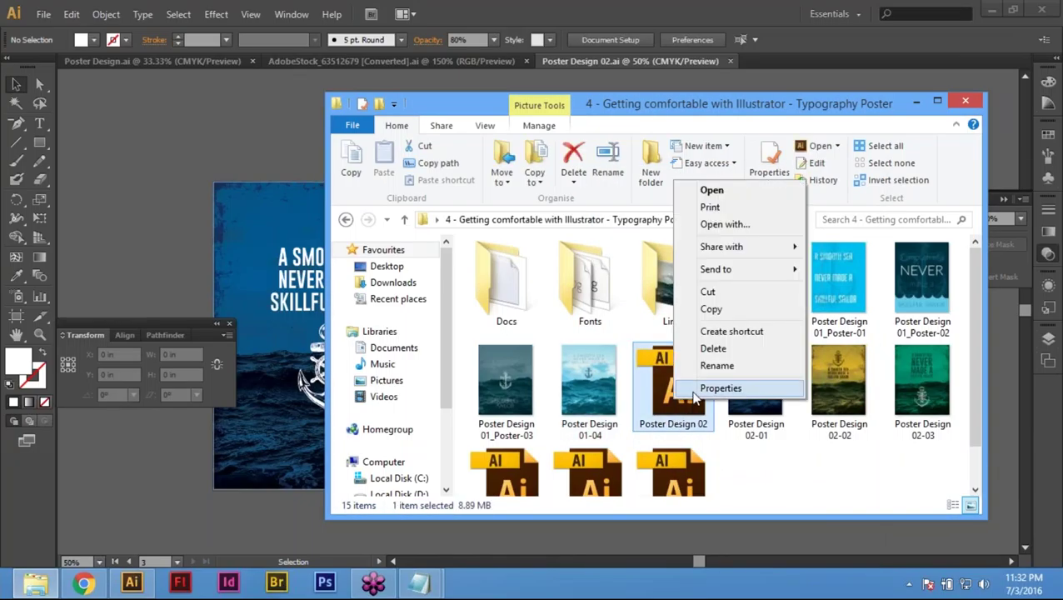
left_click(713, 387)
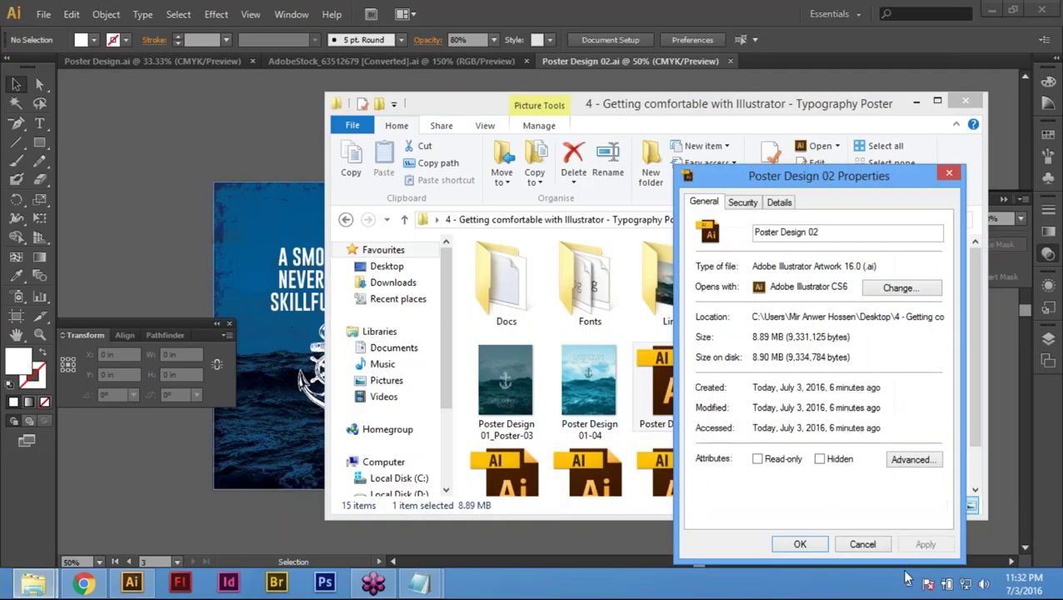
left_click(867, 543)
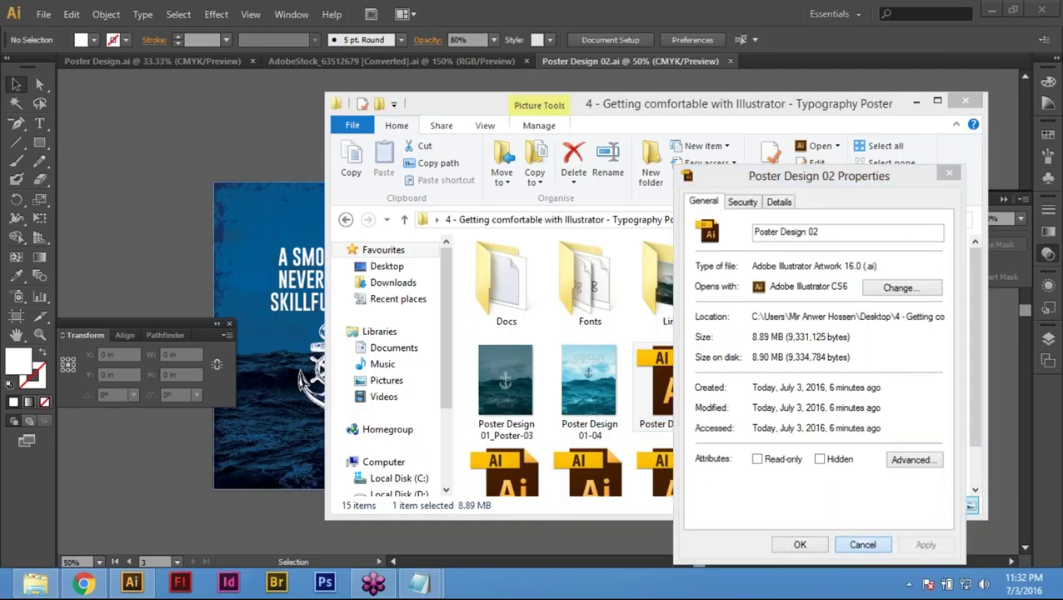
Step: Bring Illustrator forward and hide all panels with Shift+Tab and Tab
left_click(260, 106)
key("shift+Tab")
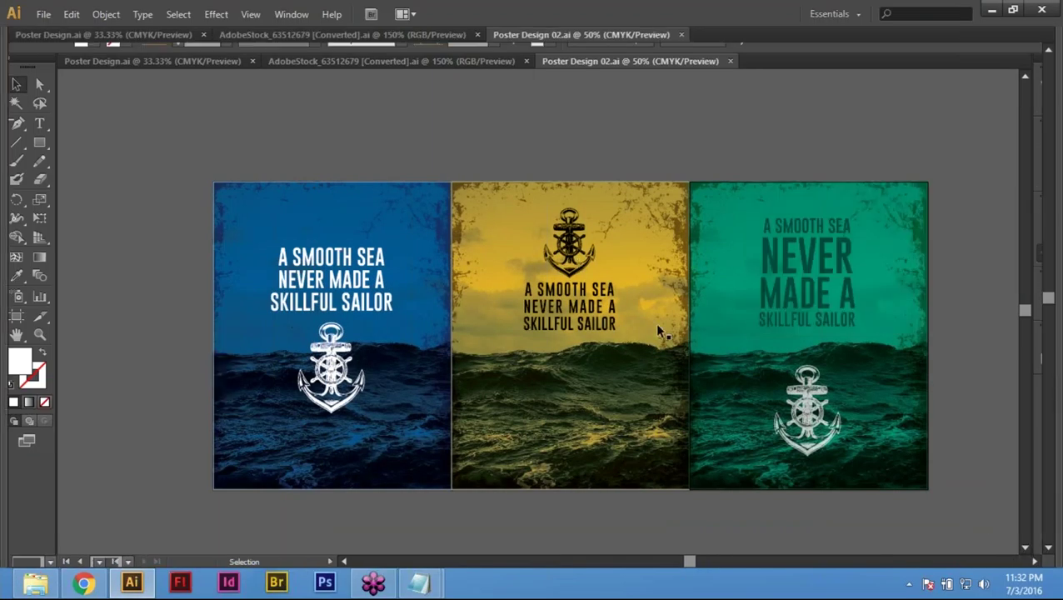
key("Tab")
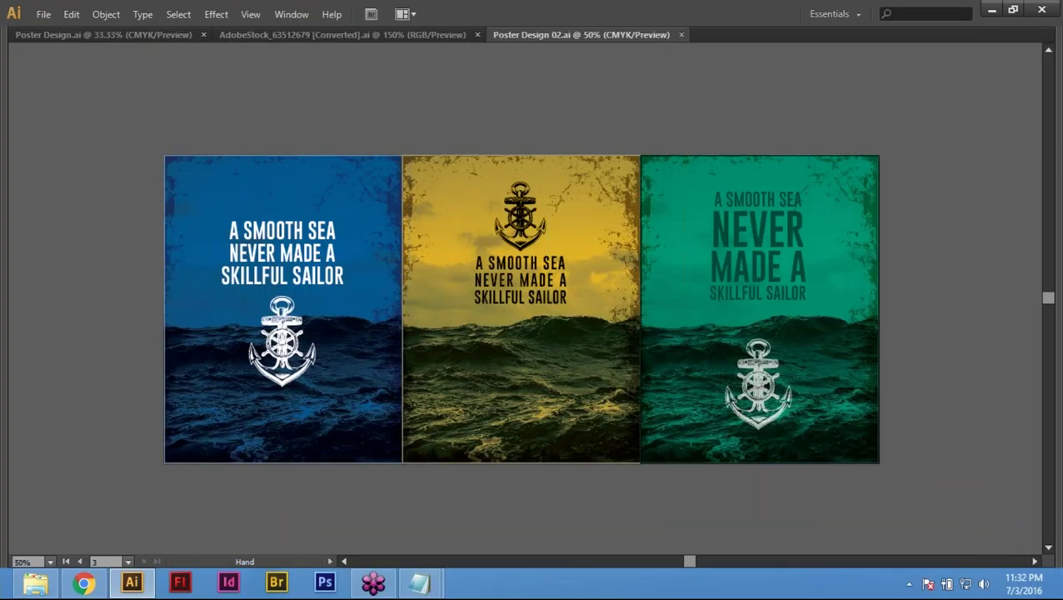
Step: Pan the artboards into view and select the blue poster's headline text
left_click_drag(657, 122, 671, 186)
left_click_drag(536, 406, 547, 381)
left_click(297, 275)
left_click(433, 148)
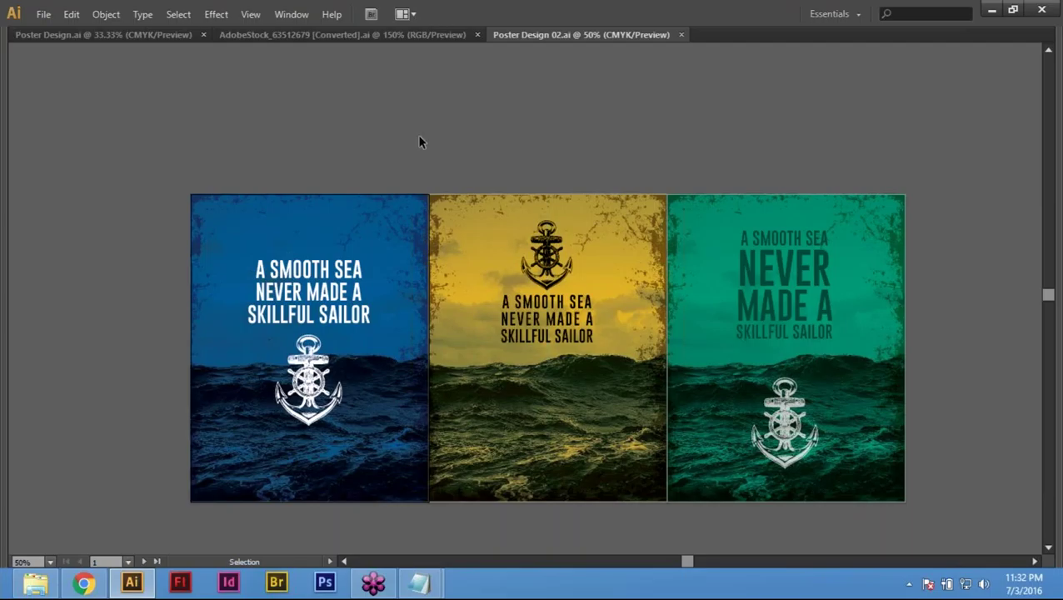
left_click(319, 268)
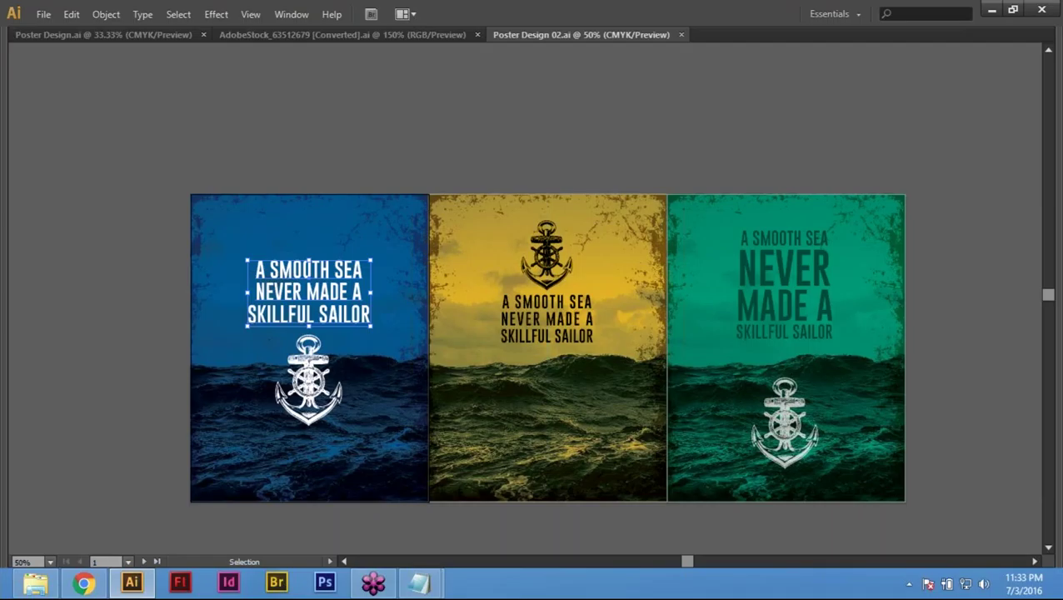
Step: Select the blue poster's headline and convert it to outlines with Type > Create Outlines
left_click(334, 117)
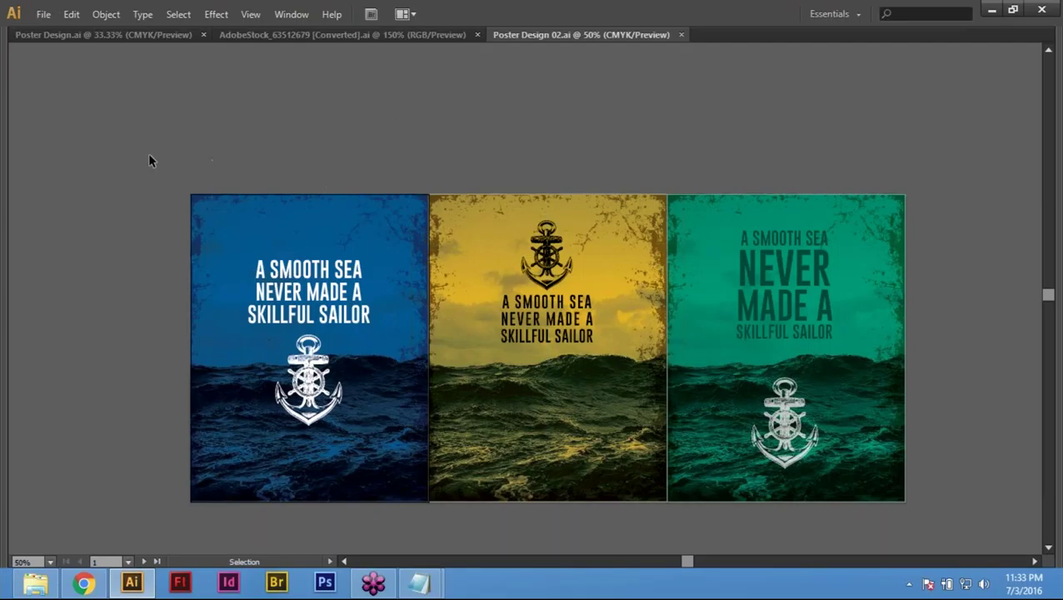
left_click_drag(123, 121, 949, 527)
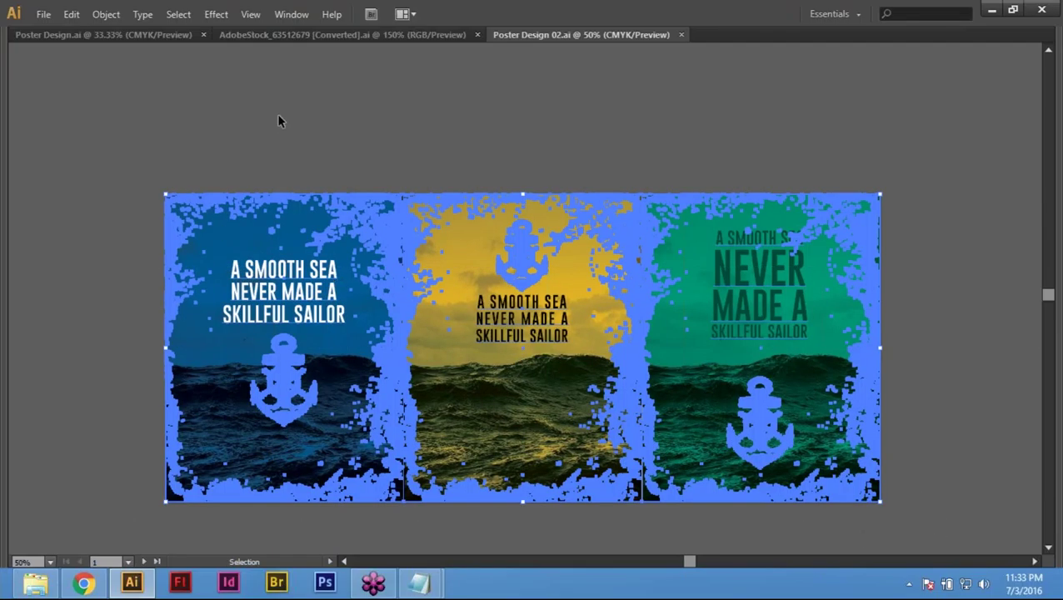
left_click(321, 185)
left_click(282, 295)
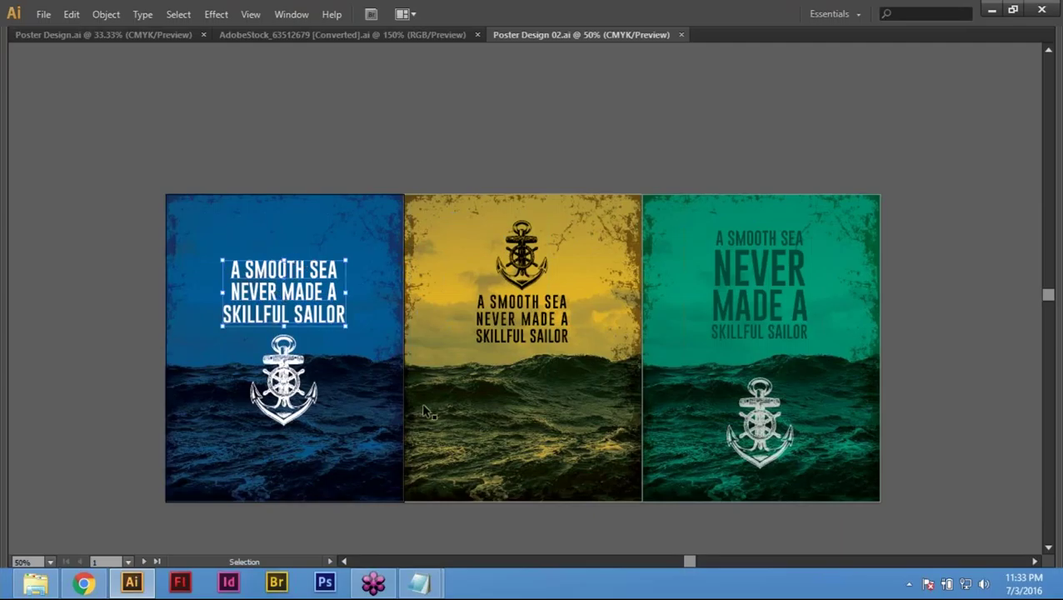
left_click(144, 14)
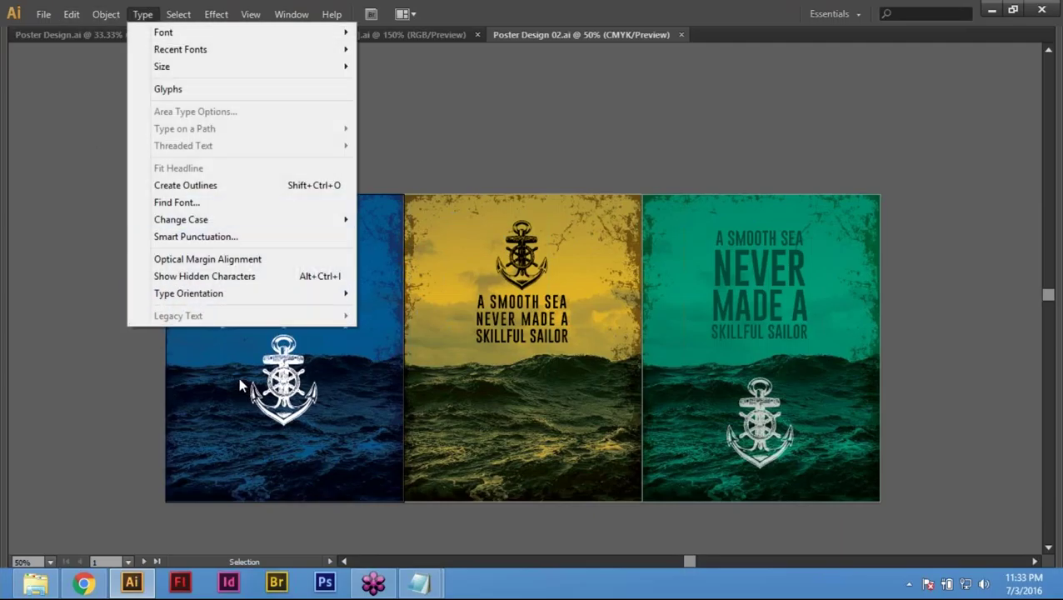
left_click(215, 187)
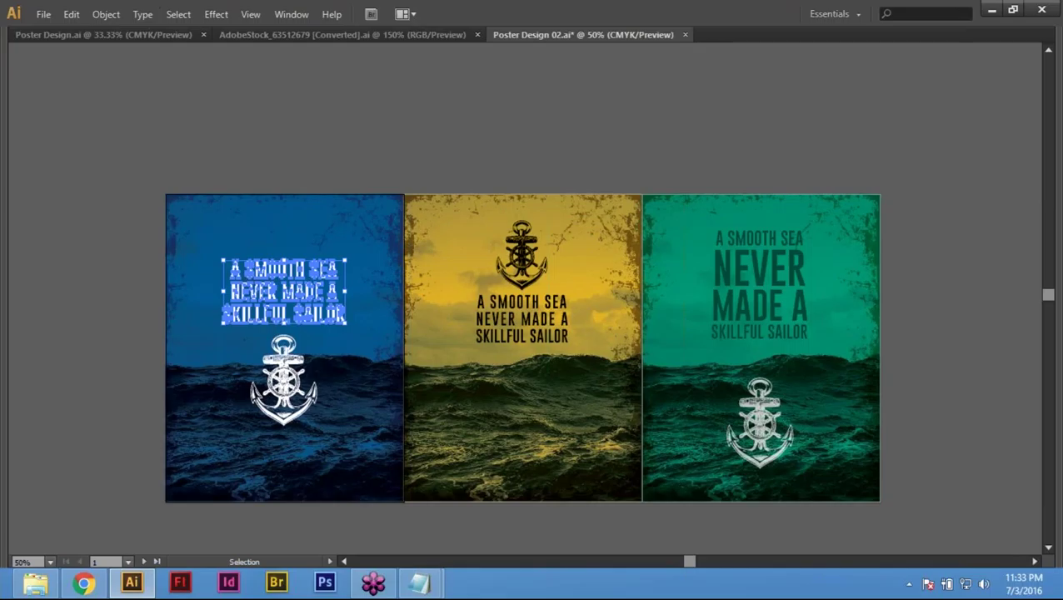
Step: Zoom in on the headline and inspect the M path in SMOOTH
left_click(198, 296)
key("space")
left_click_drag(197, 296, 447, 285)
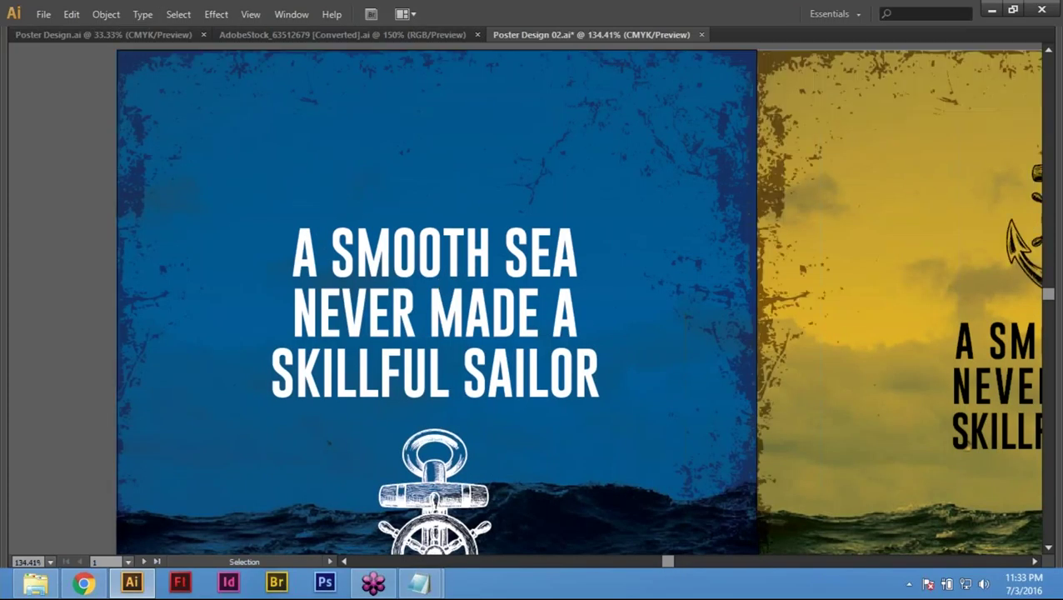
key("a")
left_click(376, 265)
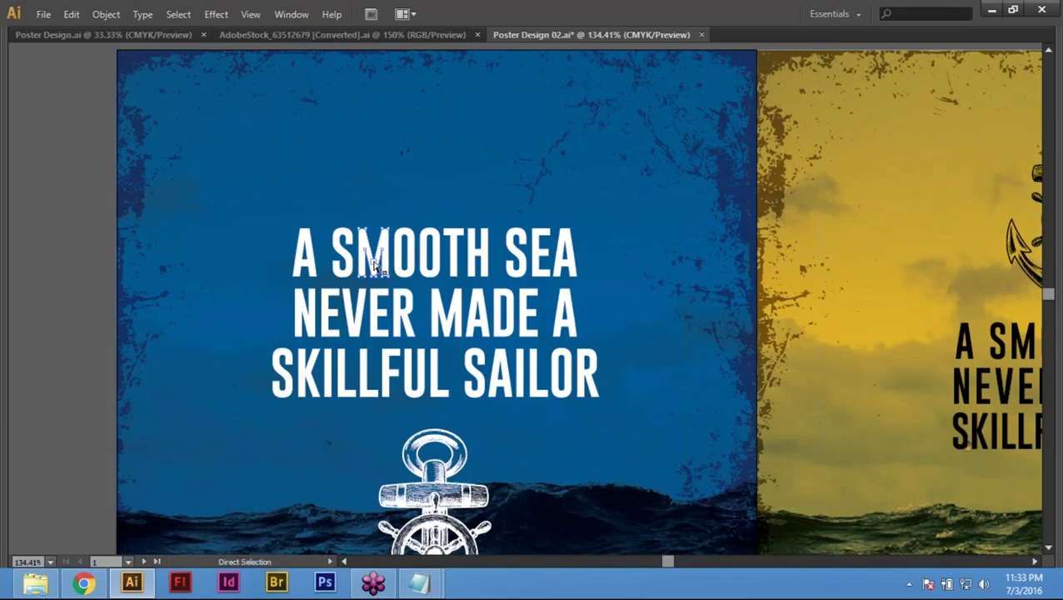
key("v")
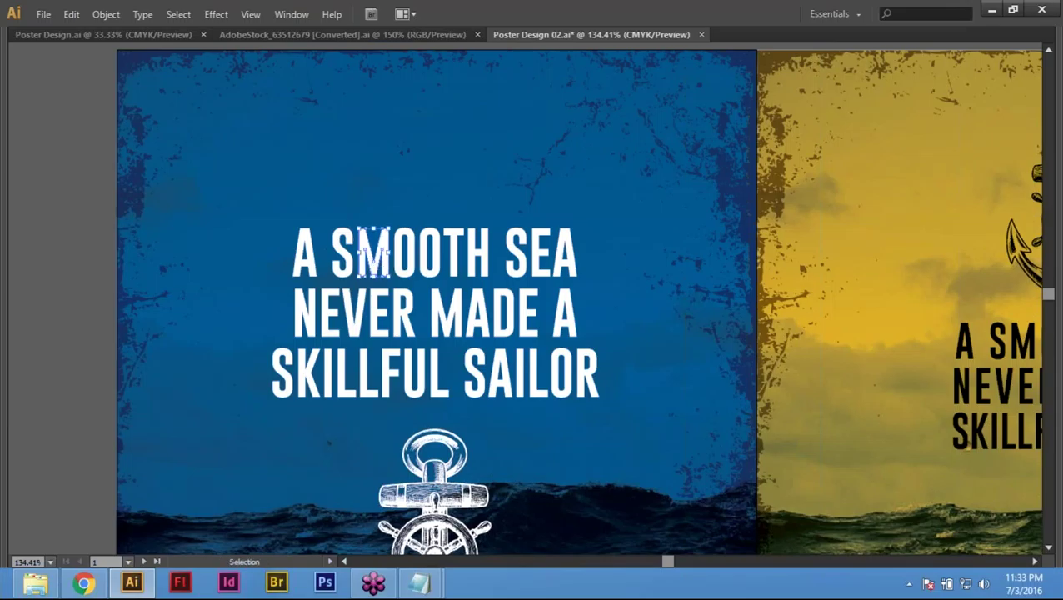
Step: Test-edit the M in SMOOTH by typing 's', then undo the change
double_click(376, 265)
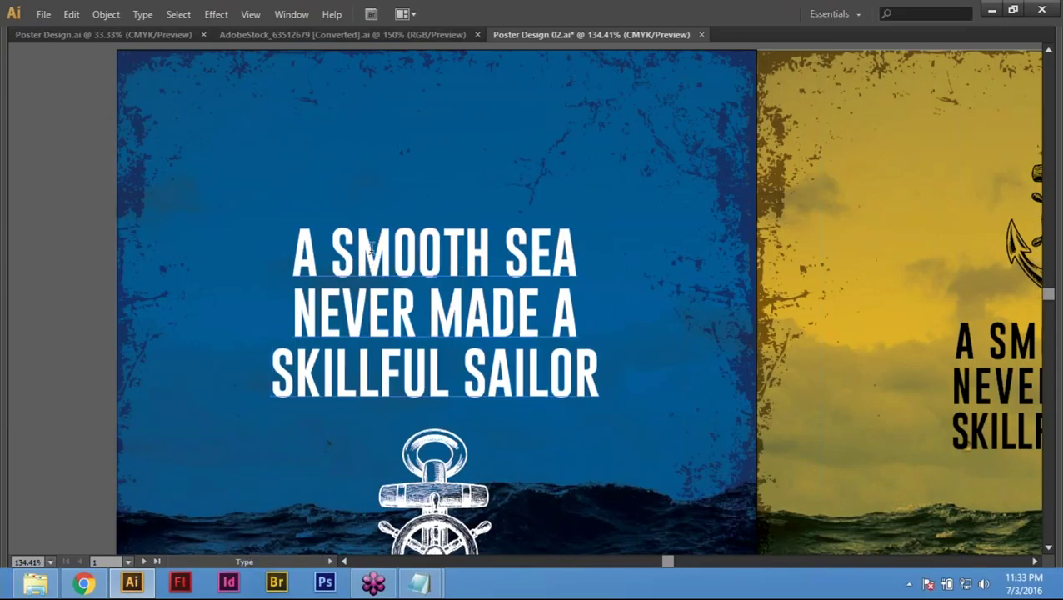
left_click_drag(356, 260, 403, 271)
type("s")
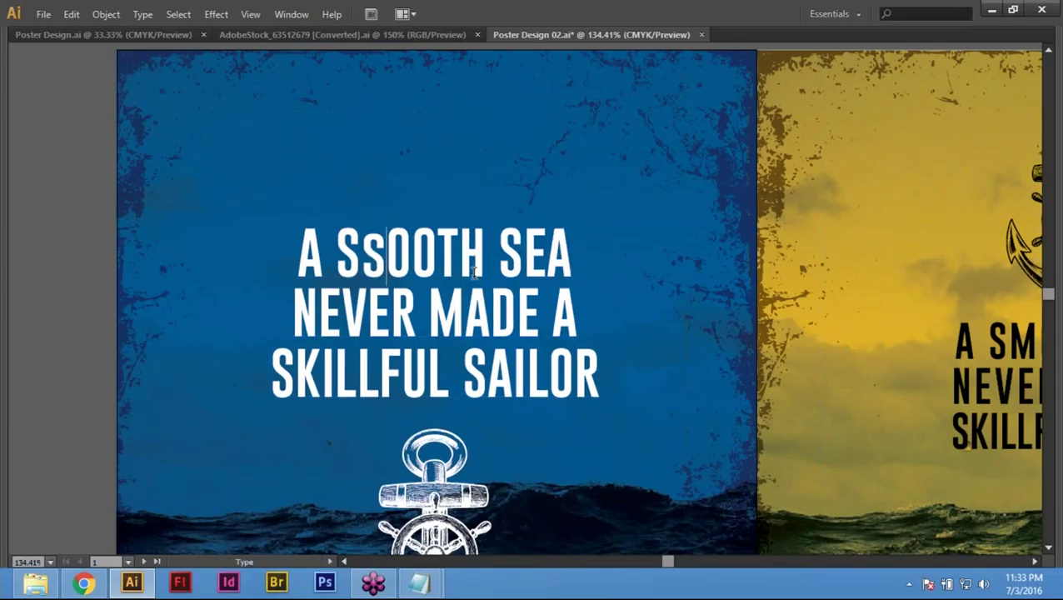
key("ctrl")
key("ctrl+z")
left_click(95, 252, "ctrl")
key("Escape")
Step: Convert the headline text to outlines again and zoom back out to show both posters
left_click(458, 265)
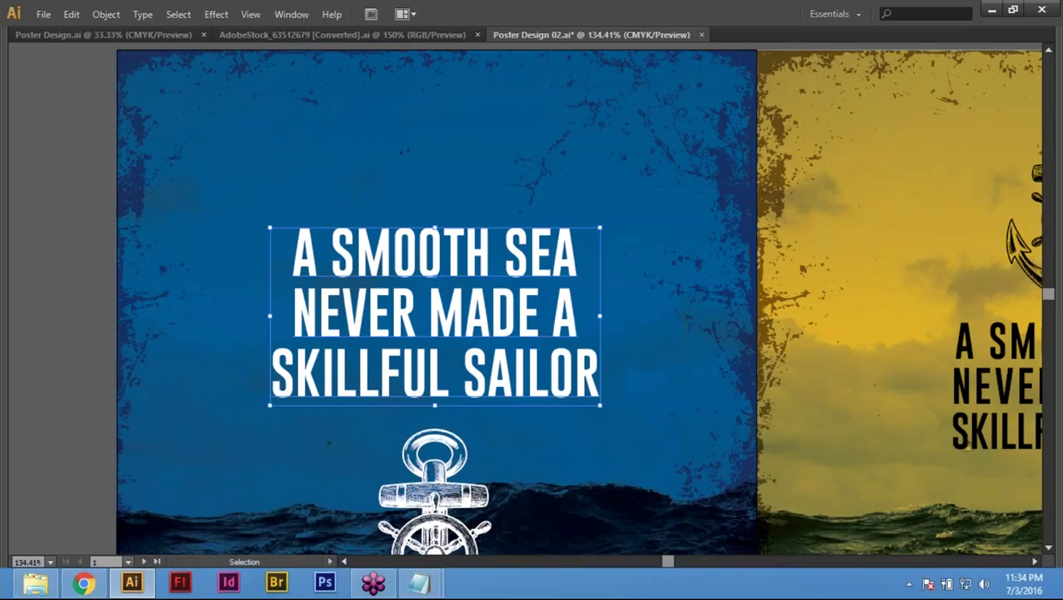
left_click(107, 14)
left_click(142, 15)
left_click(33, 334)
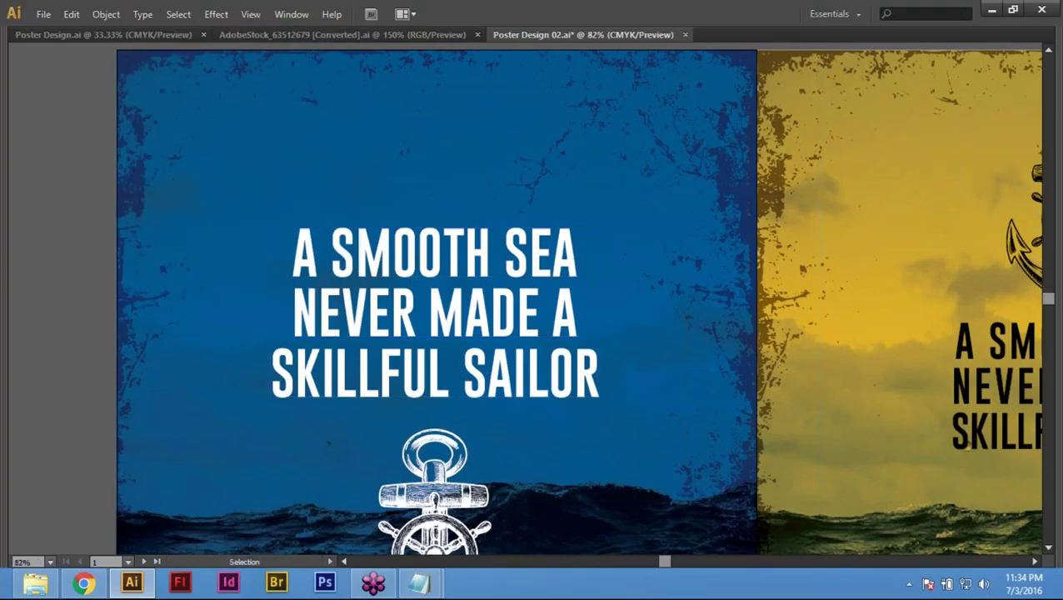
key("ctrl+minus")
key("ctrl+minus")
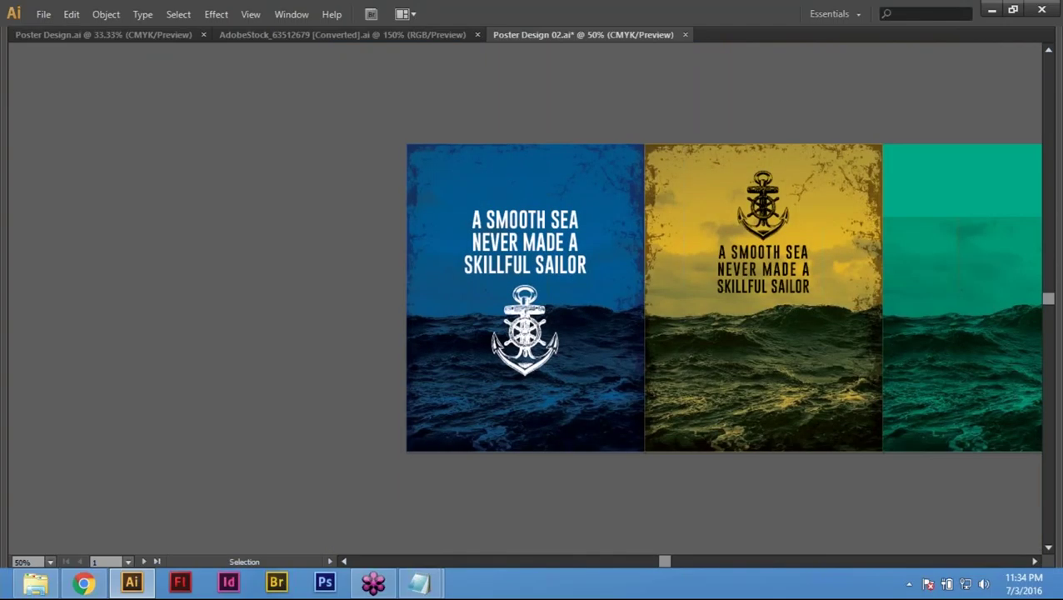
Step: Zoom out to all three posters, restore the panels and close the Character panel
left_click_drag(784, 117, 558, 109)
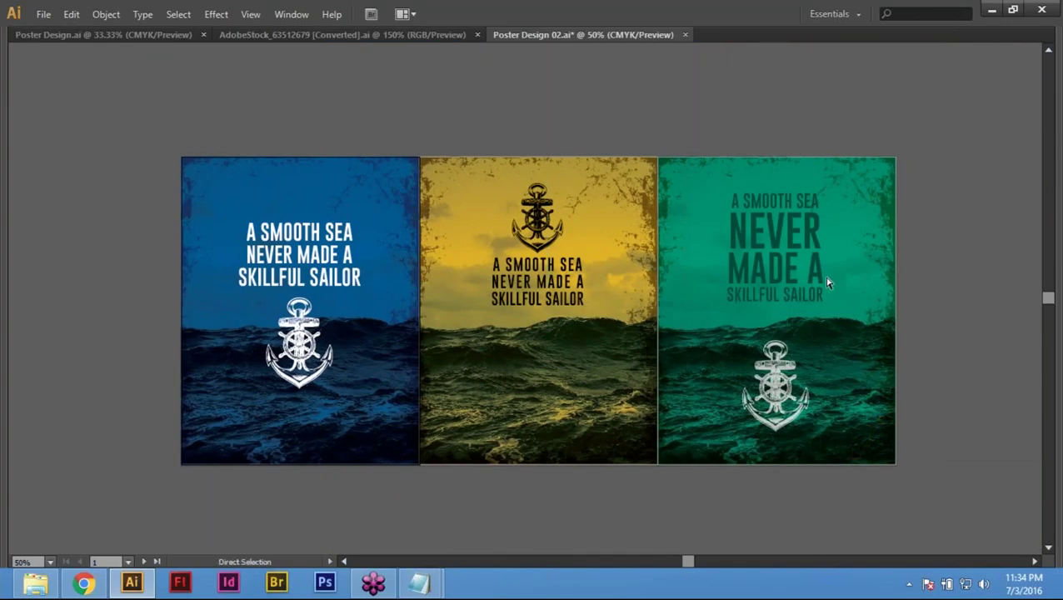
key("v")
key("ctrl+a")
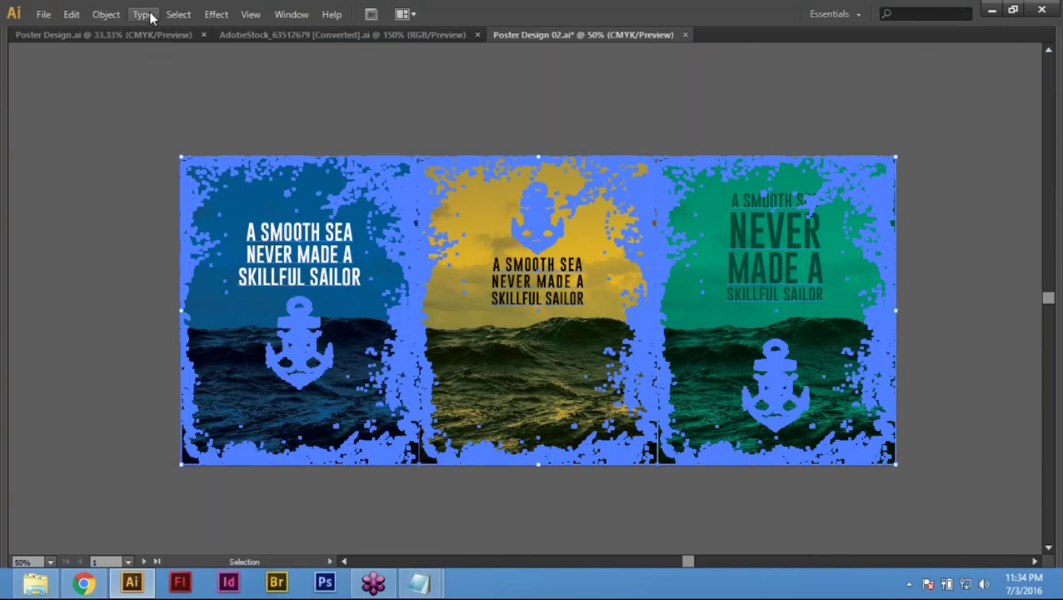
left_click(436, 94)
key("Tab")
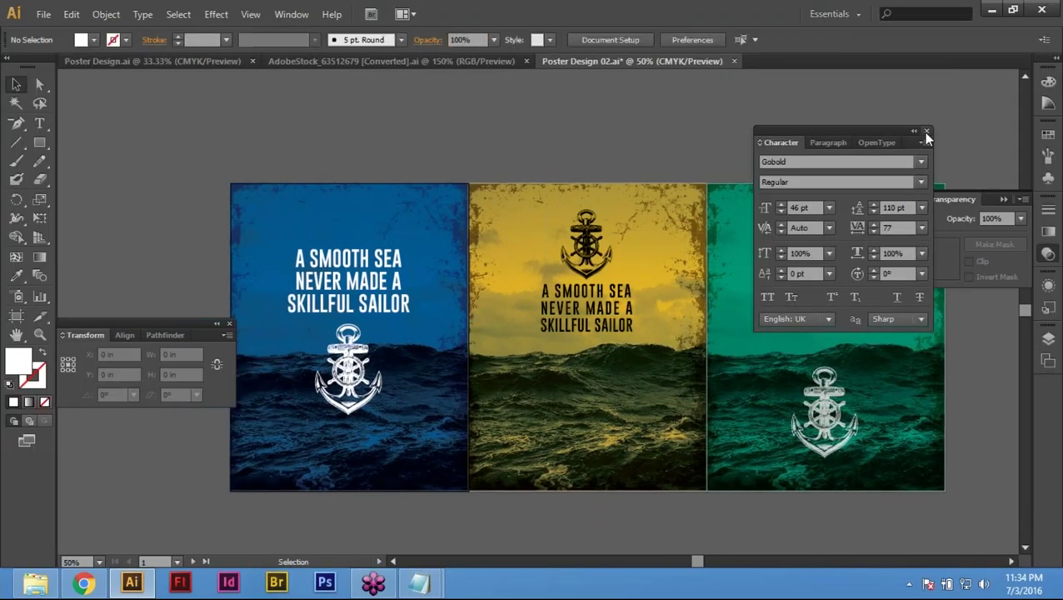
left_click(927, 131)
key("a")
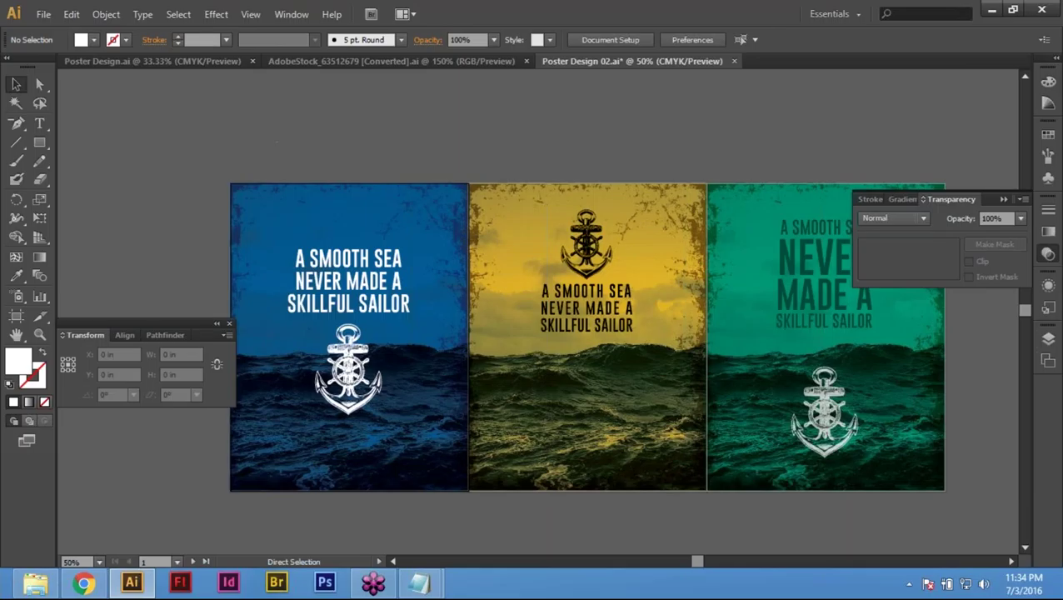
key("ctrl+a")
key("v")
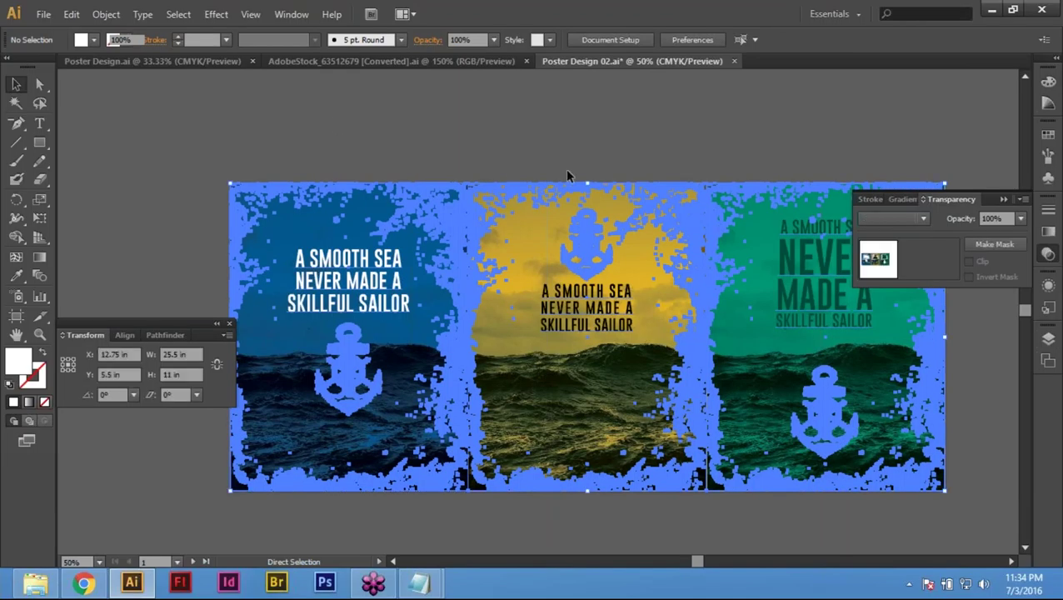
left_click(471, 132)
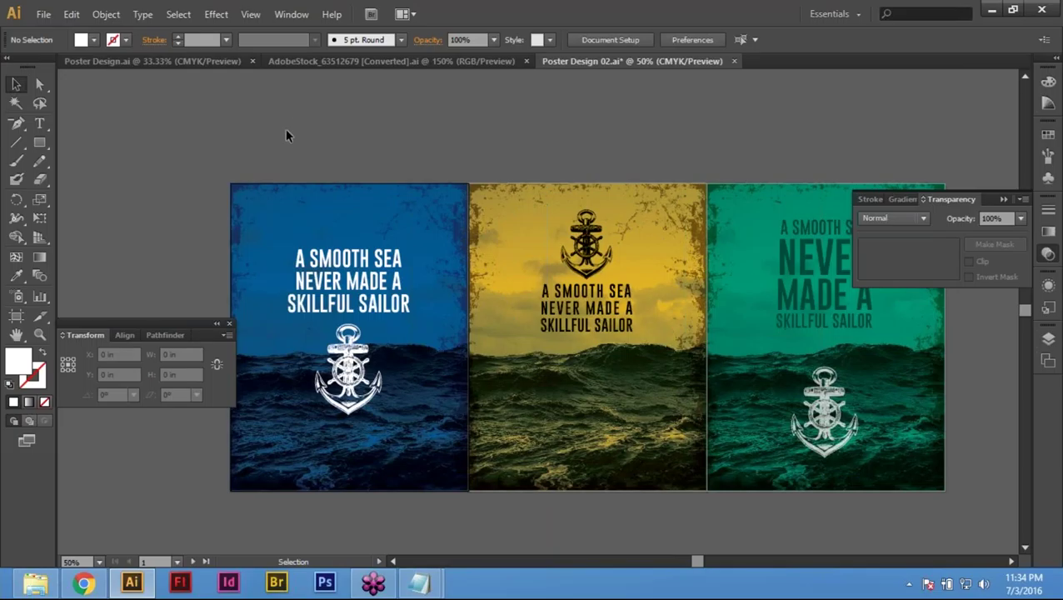
Step: Delete the grunge texture artwork from the blue, yellow and teal posters
key("ctrl")
key("ctrl")
left_click_drag(467, 500, 465, 250)
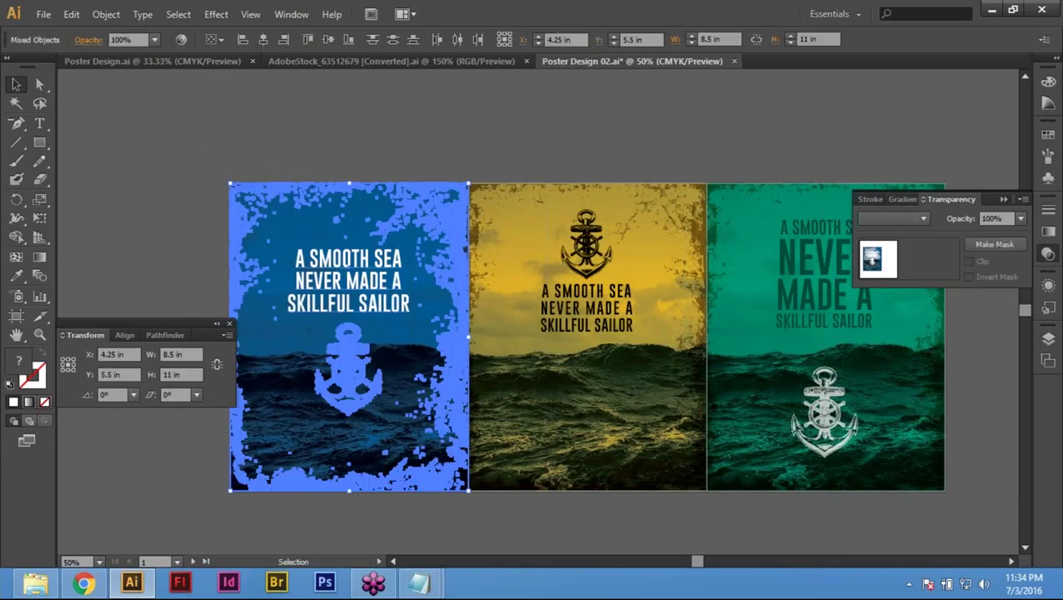
key("Delete")
left_click_drag(427, 123, 691, 478)
key("Delete")
left_click_drag(667, 125, 979, 508)
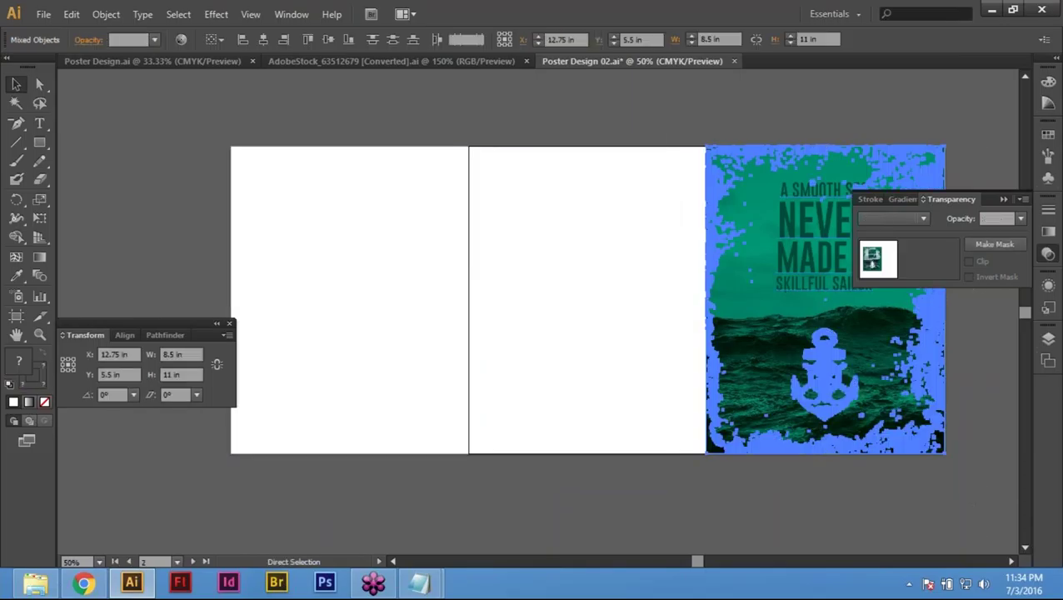
key("Delete")
Step: Fit all three artboards at 50% and select all artwork across them
key("ctrl+minus")
key("ctrl+minus")
key("ctrl+minus")
key("ctrl+minus")
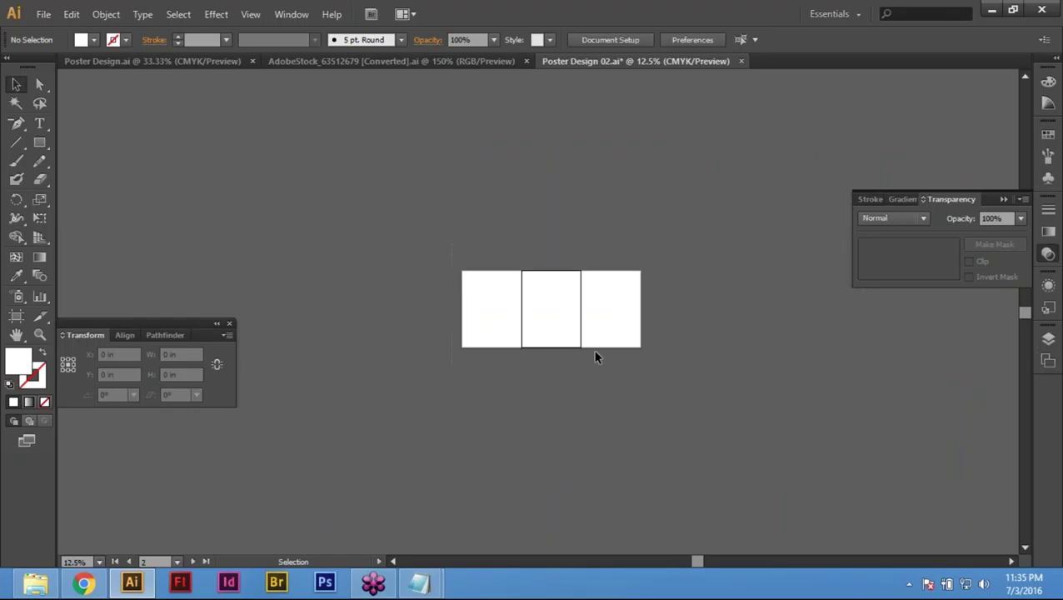
left_click_drag(593, 350, 617, 363)
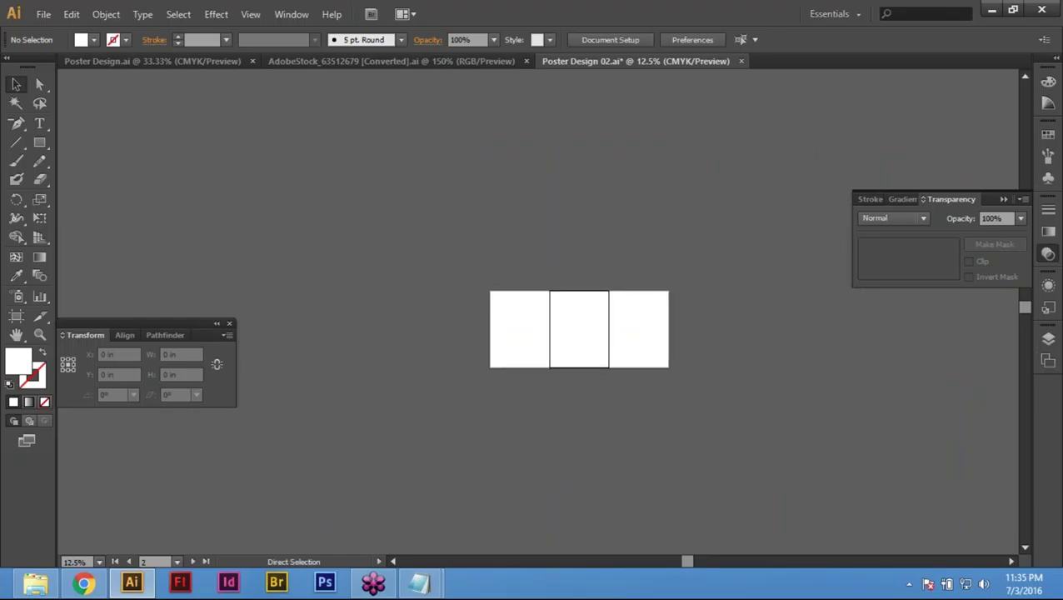
key("ctrl+0")
key("ctrl+minus")
key("ctrl+minus")
key("alt")
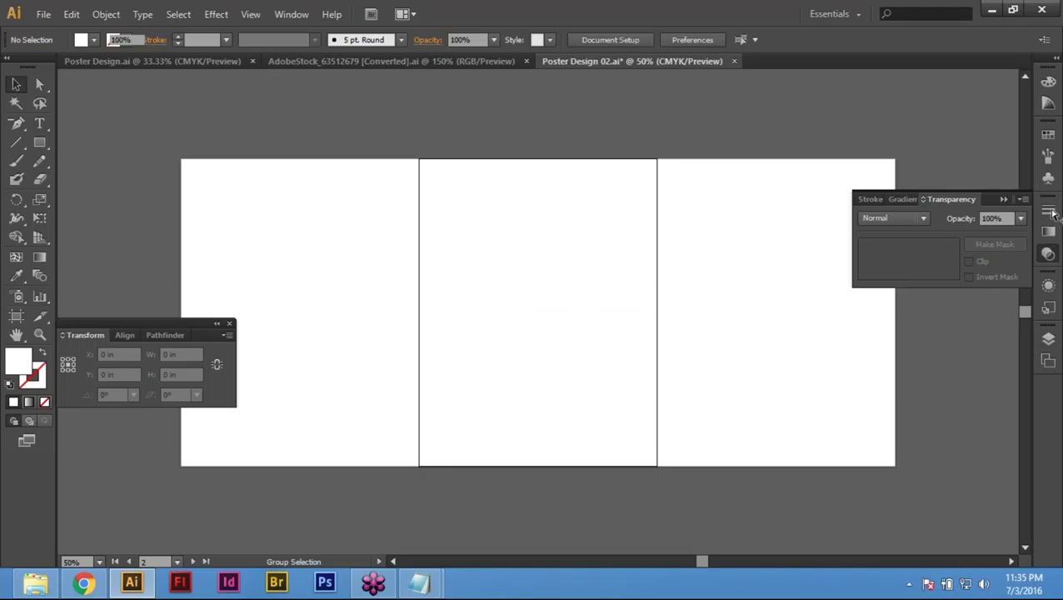
key("ctrl+a")
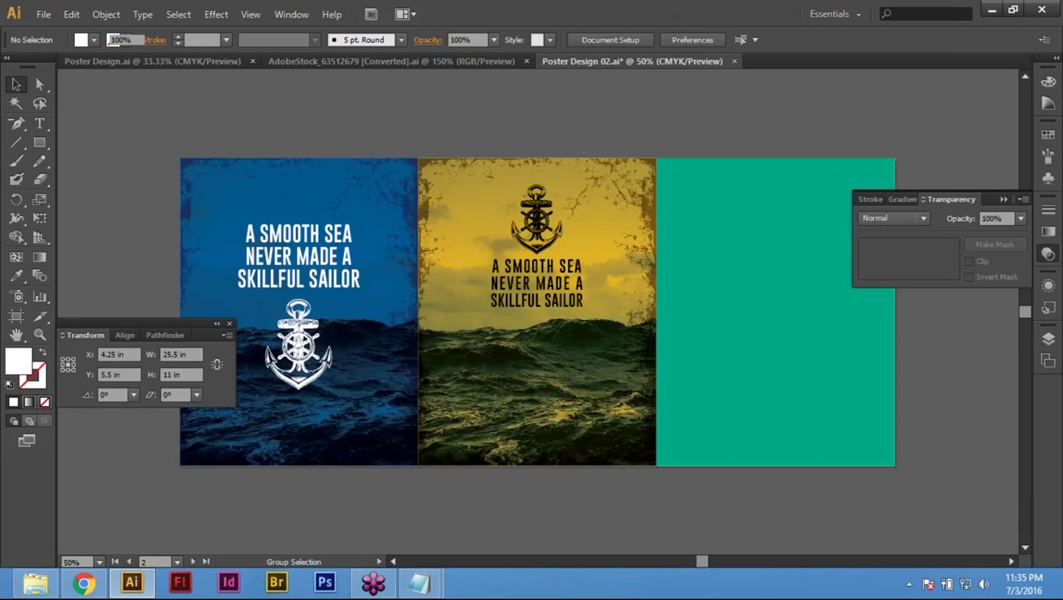
left_click(1052, 213)
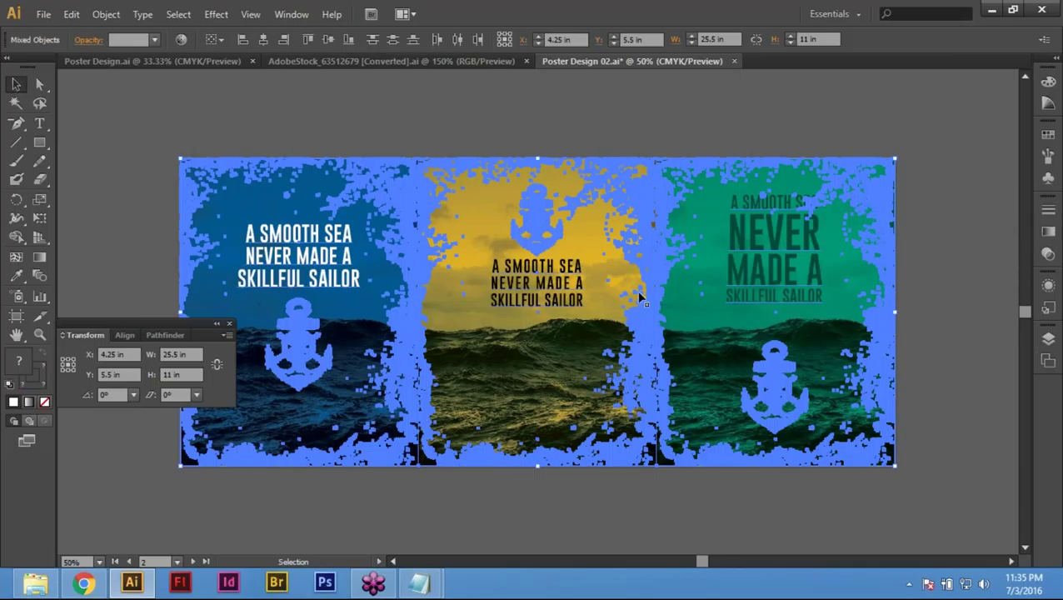
Step: Convert the quote text on all three posters to outlines with Type > Create Outlines
left_click(142, 15)
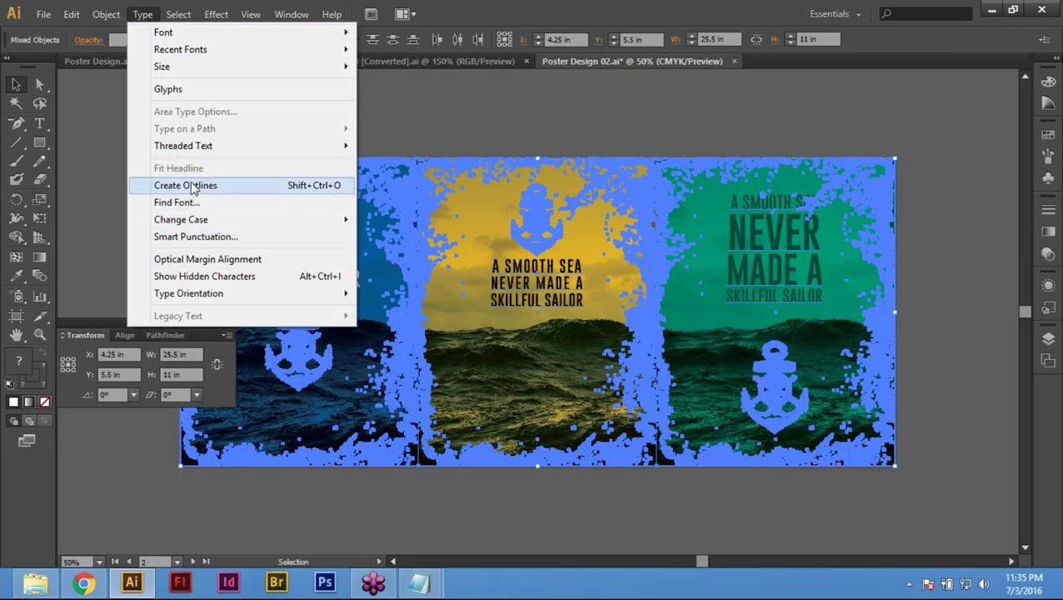
left_click(191, 187)
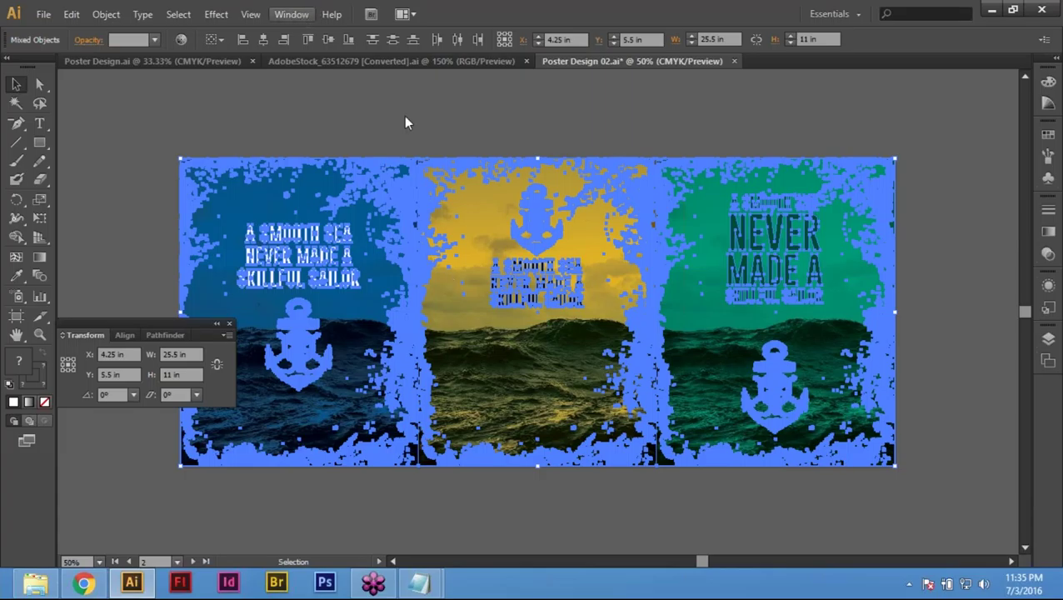
left_click(285, 15)
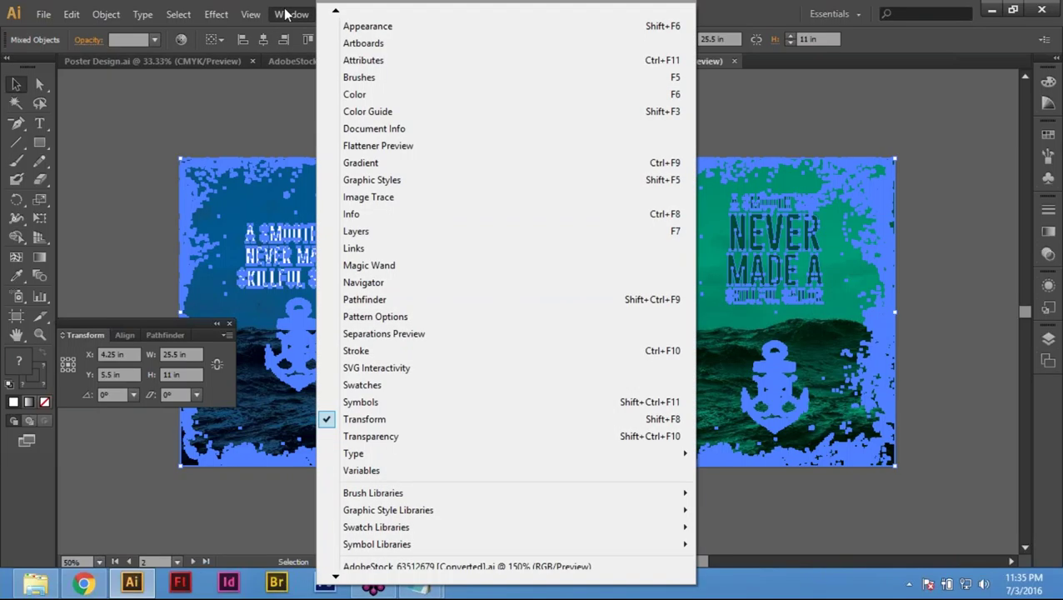
Step: Embed the linked sea.jpg images from the Links panel
left_click(357, 248)
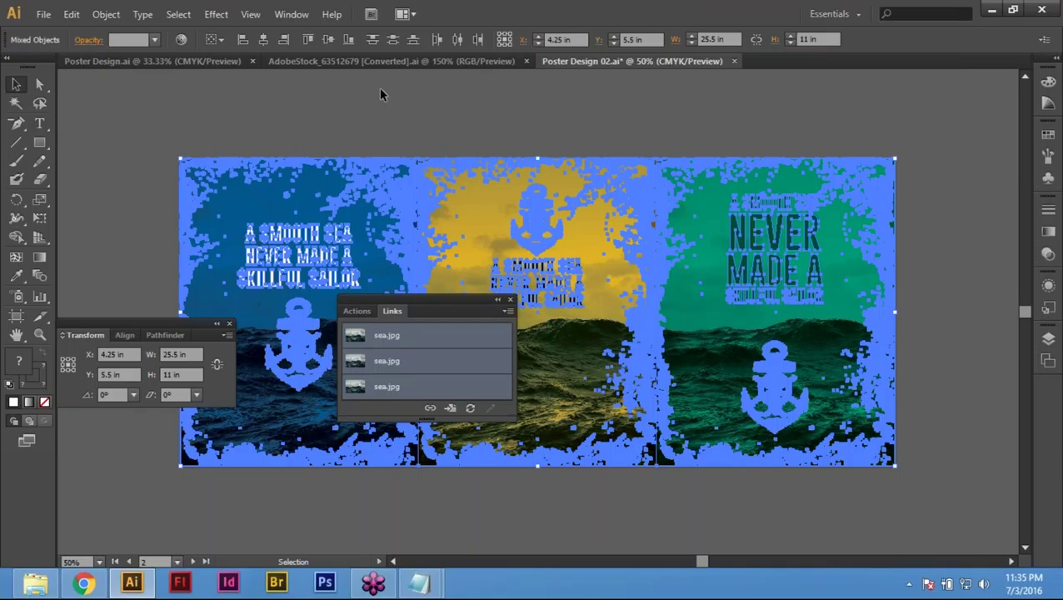
left_click(285, 18)
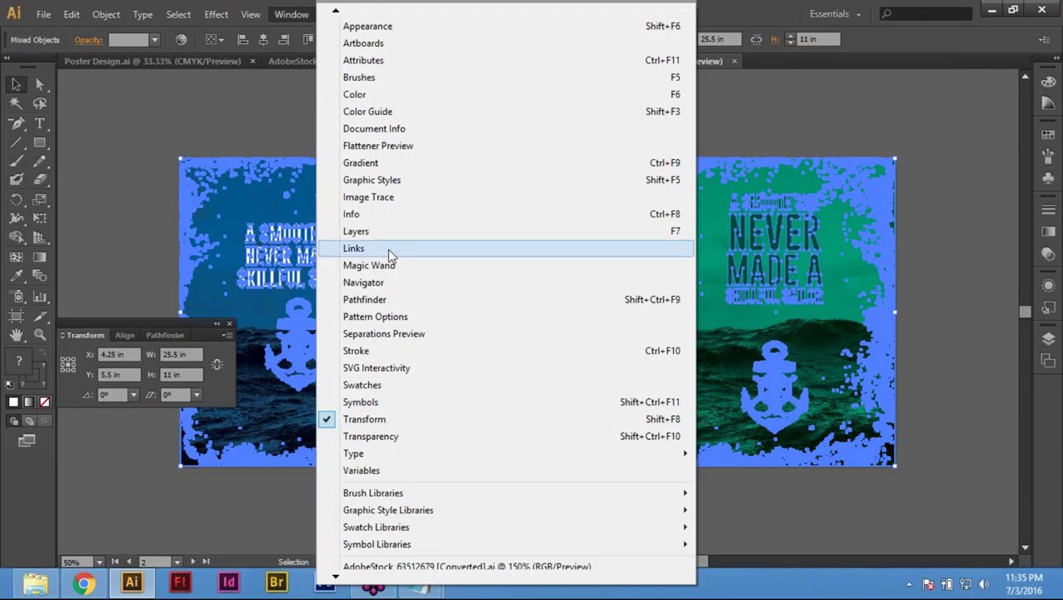
left_click(386, 249)
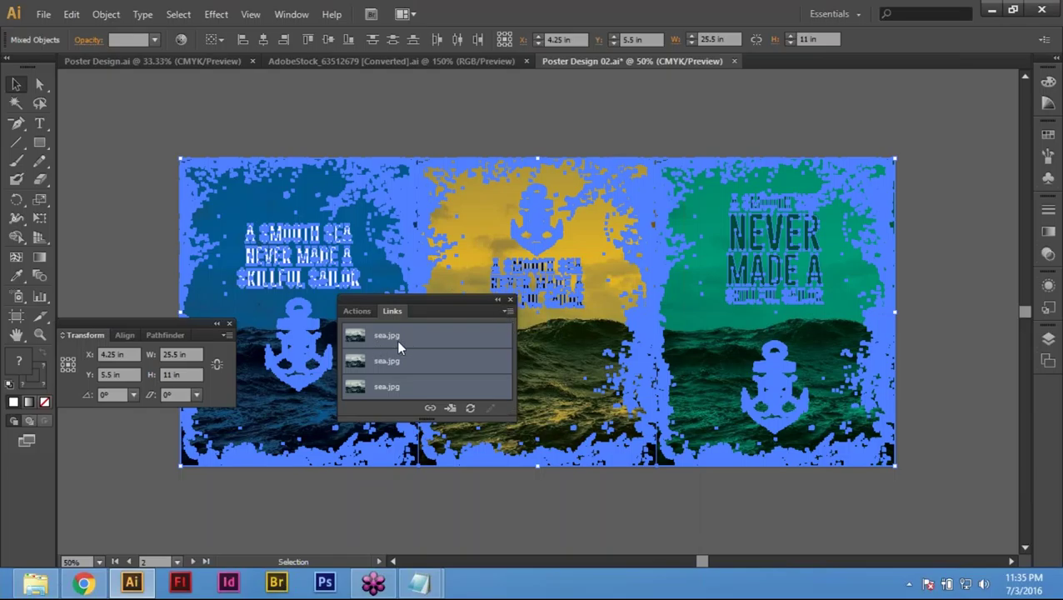
left_click(506, 314)
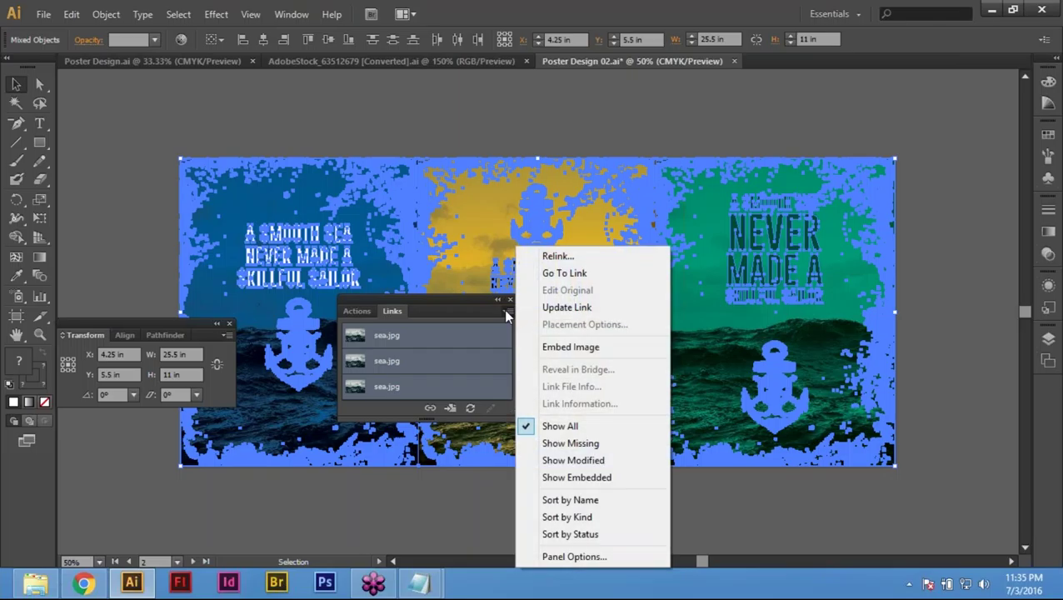
left_click(571, 348)
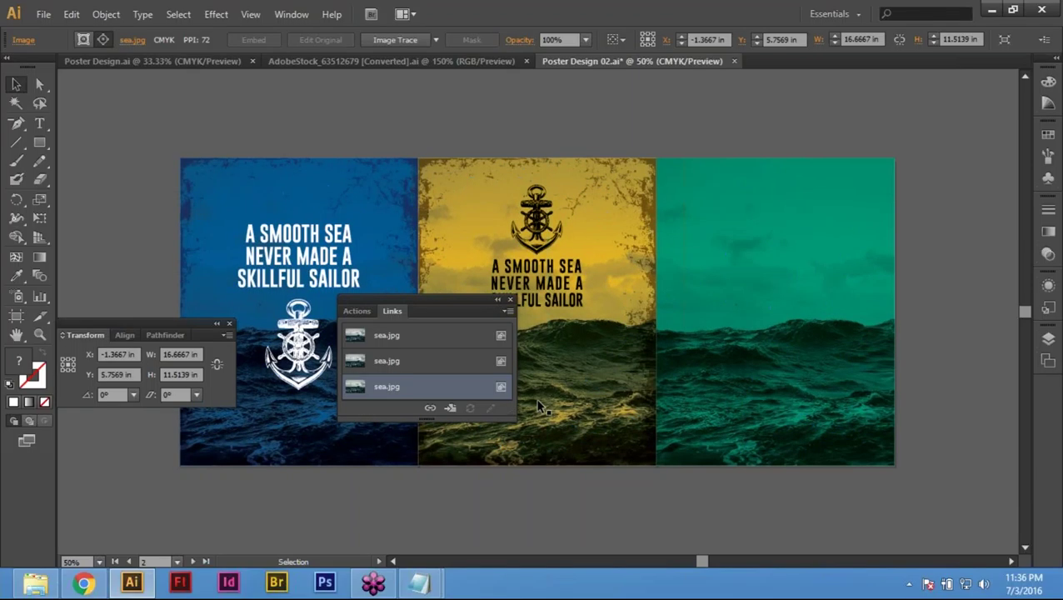
Step: In Outline view, embed the remaining linked sea.jpg image and return to Preview
key("ctrl+shift+a")
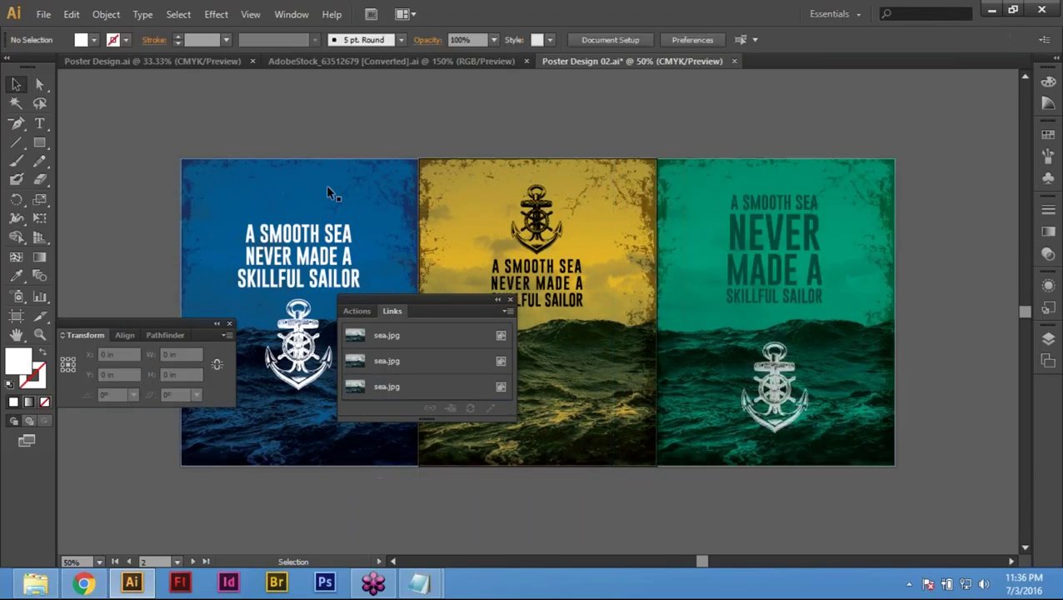
key("ctrl+a")
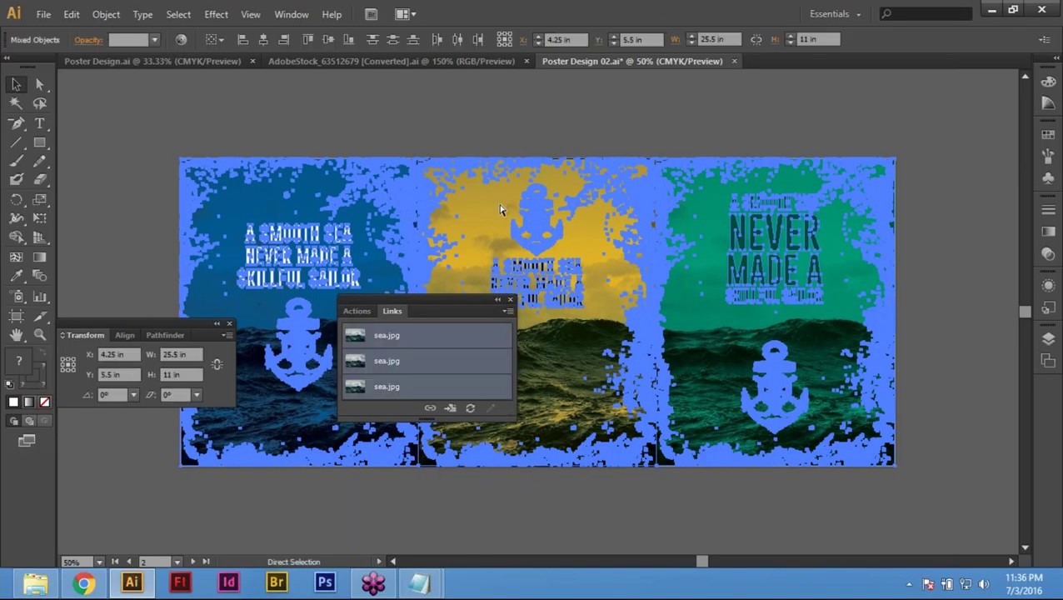
key("ctrl+y")
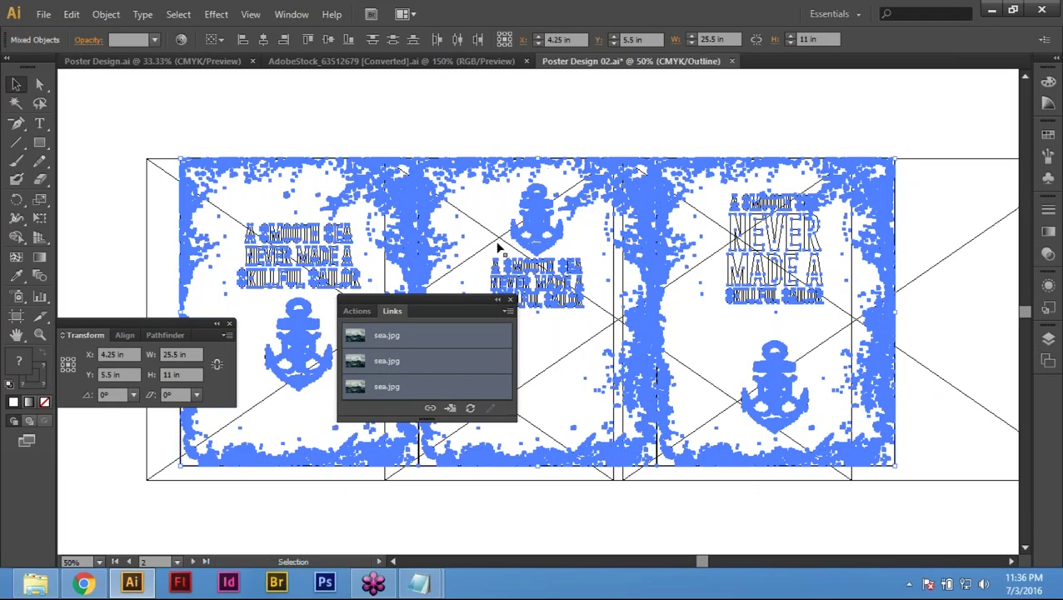
key("space")
left_click_drag(872, 260, 714, 213)
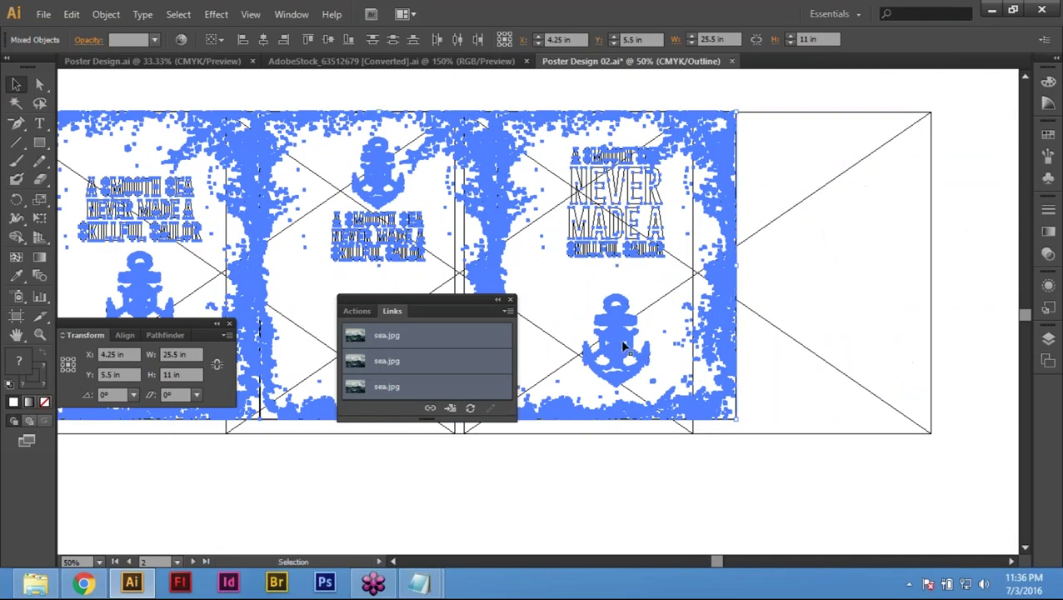
left_click(507, 311)
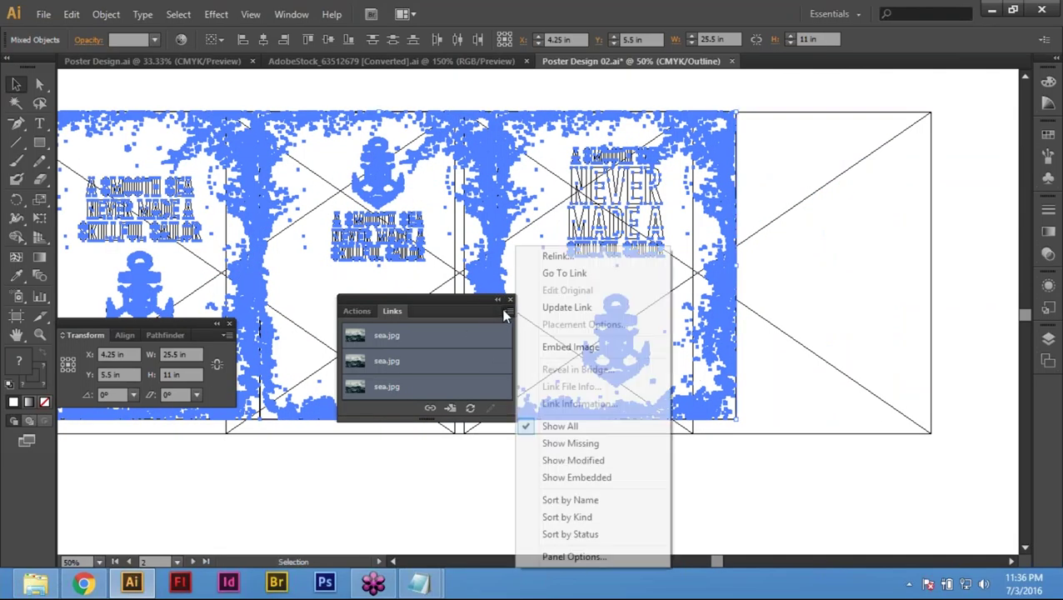
left_click(572, 348)
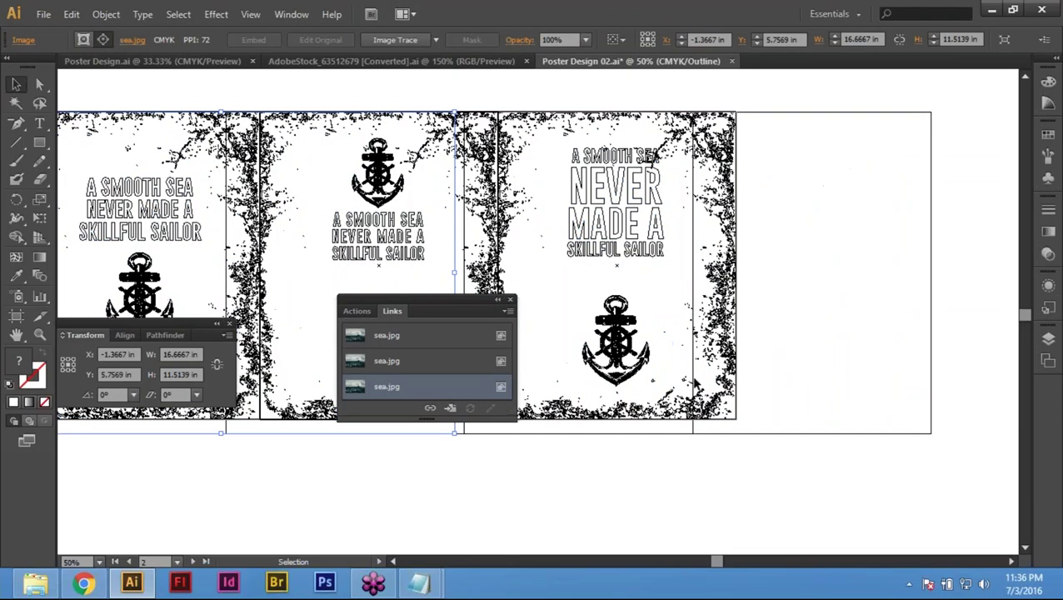
key("ctrl+y")
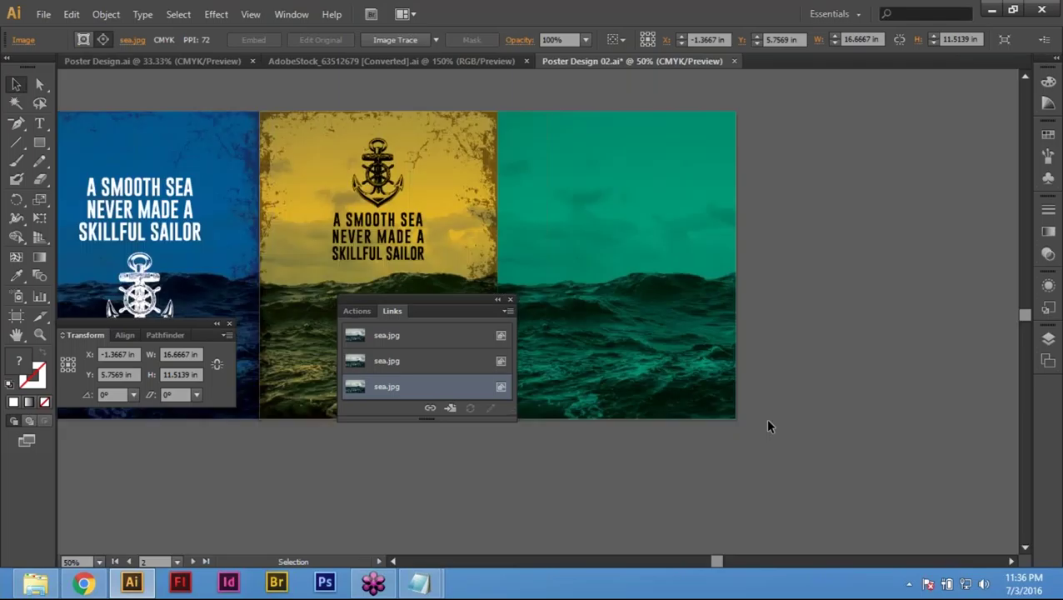
Step: Bring all three poster artboards fully into view and open the File menu
left_click(704, 454)
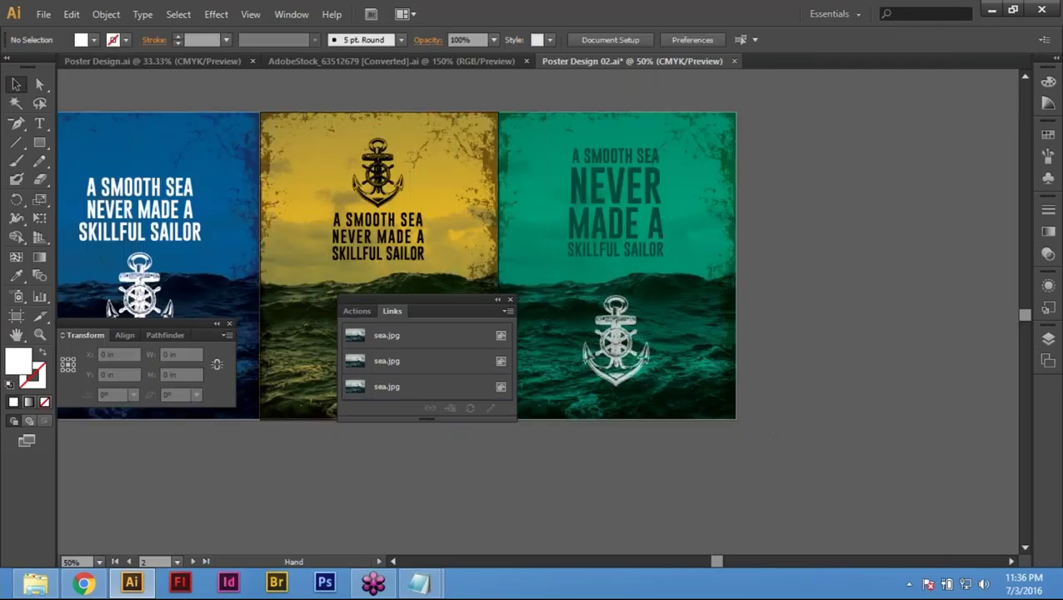
left_click_drag(574, 510, 510, 395)
left_click(44, 14)
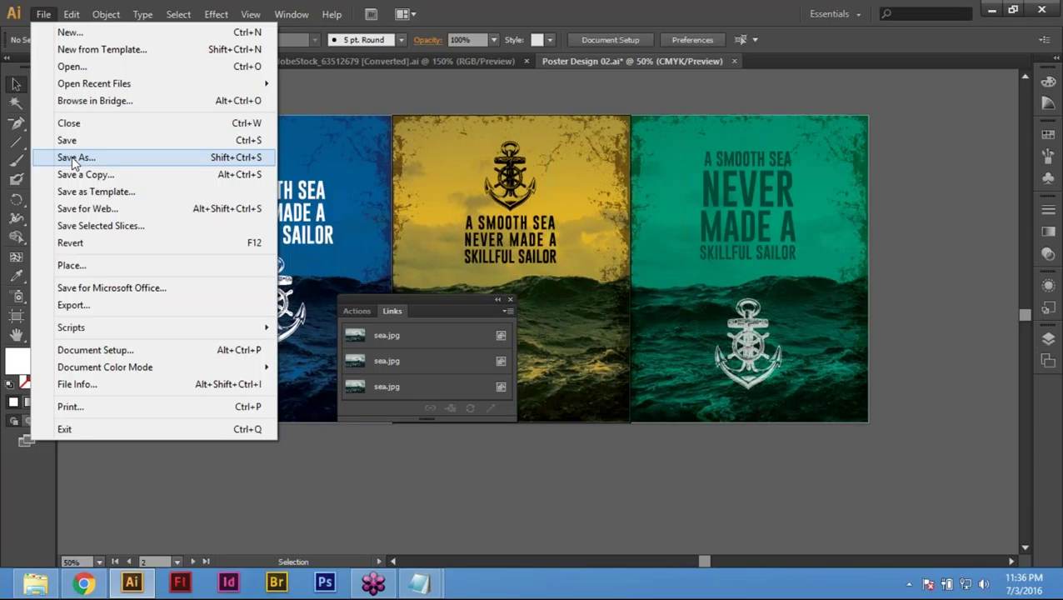
Step: In Save As, create a new Output Poster folder and go into it
left_click(72, 158)
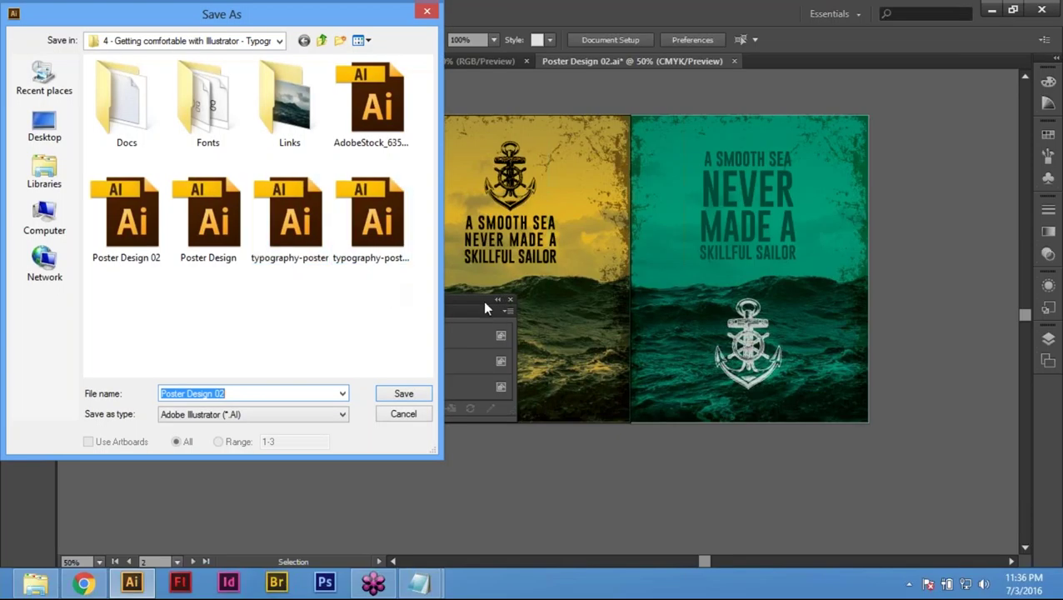
left_click(340, 42)
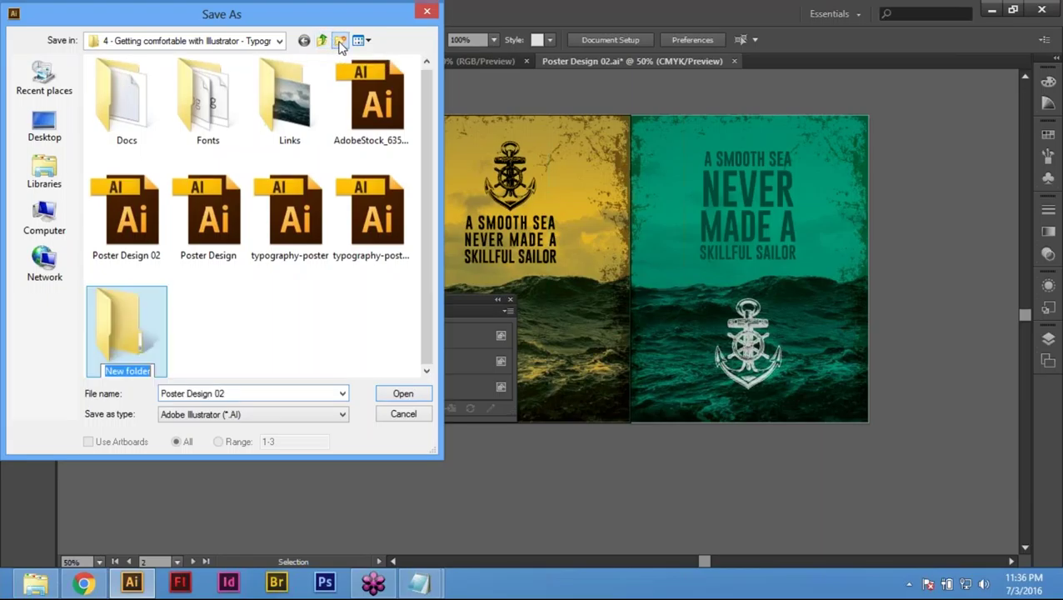
type("Ou")
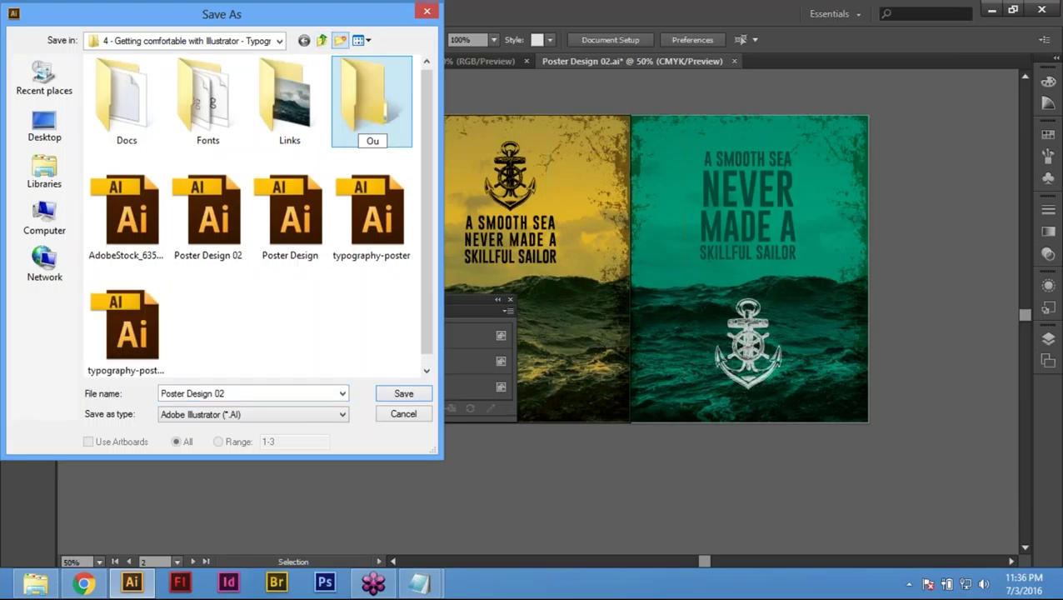
type("tput Poster")
key("Return")
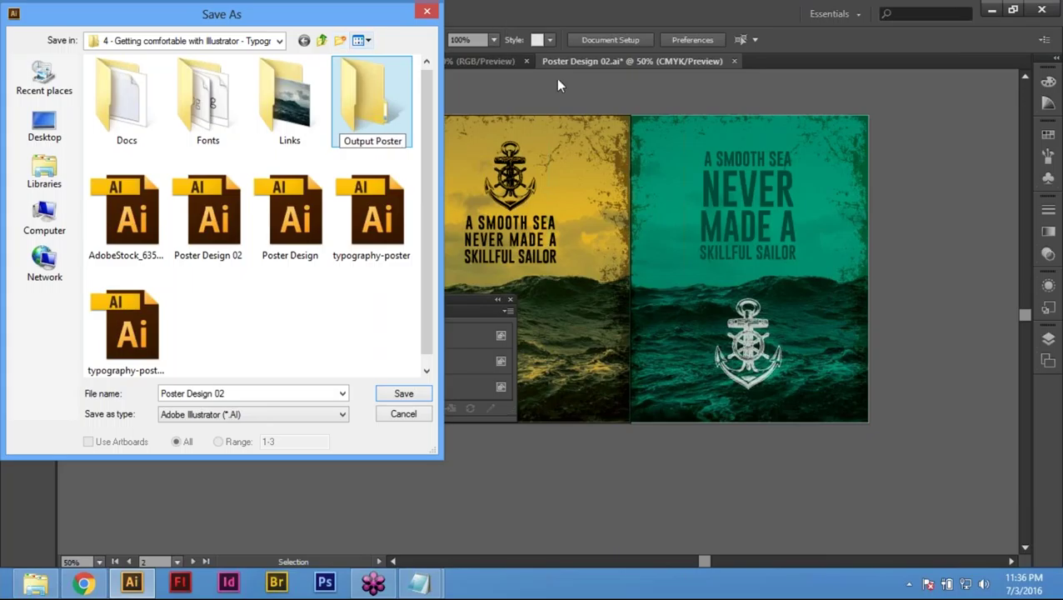
double_click(347, 110)
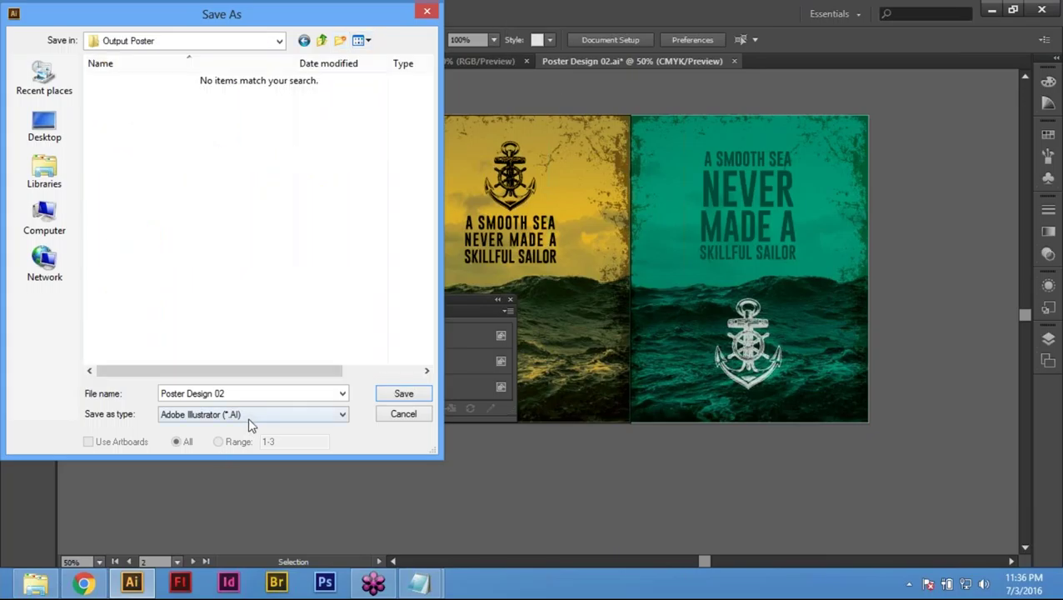
Step: Set the format to Illustrator EPS with Use Artboards checked and confirm the save
left_click(274, 417)
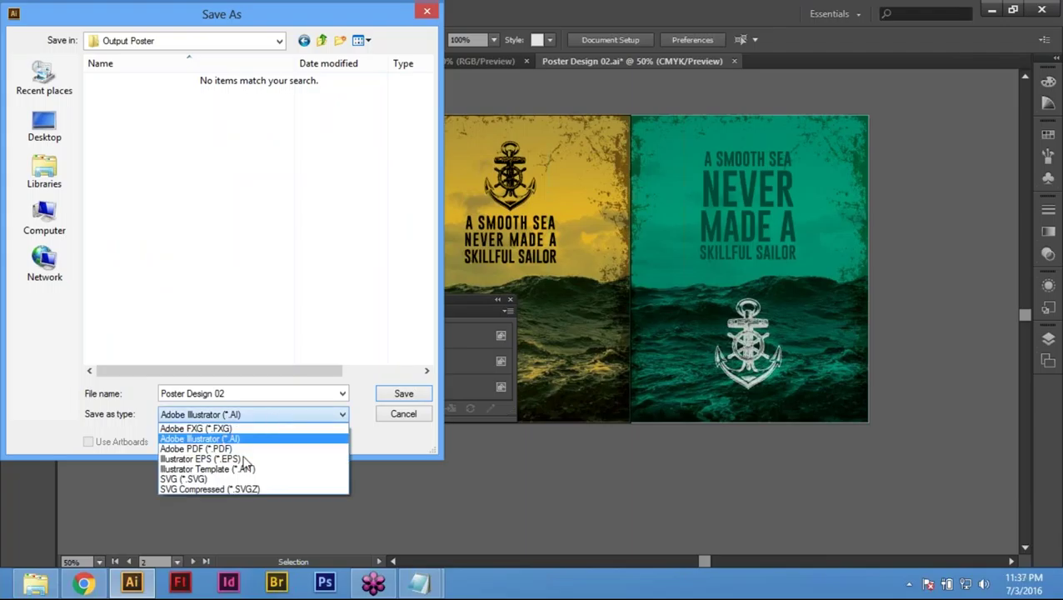
left_click(268, 417)
left_click(271, 415)
left_click(226, 460)
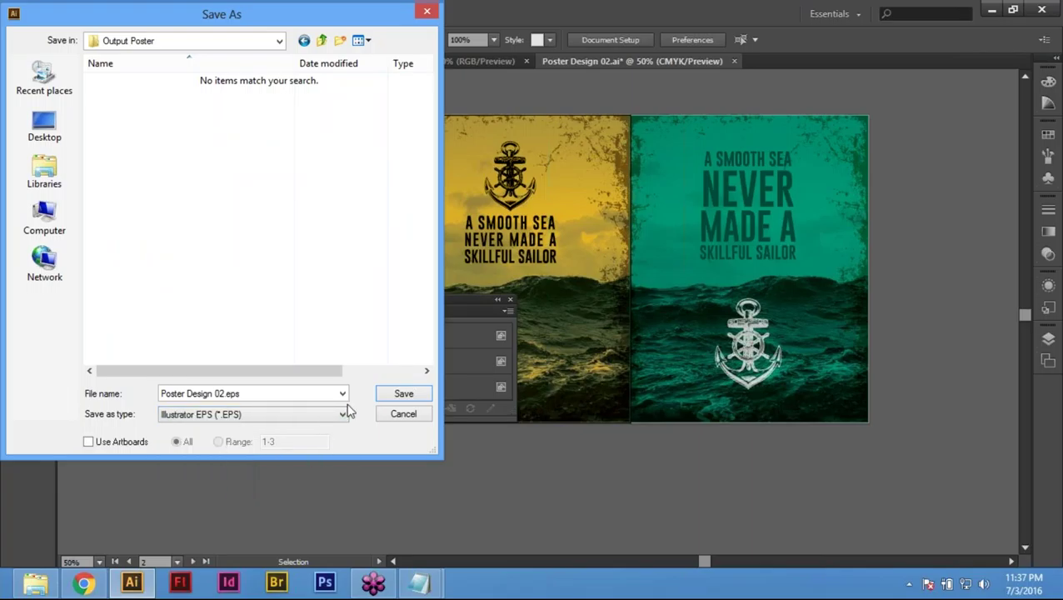
left_click(90, 443)
left_click(408, 398)
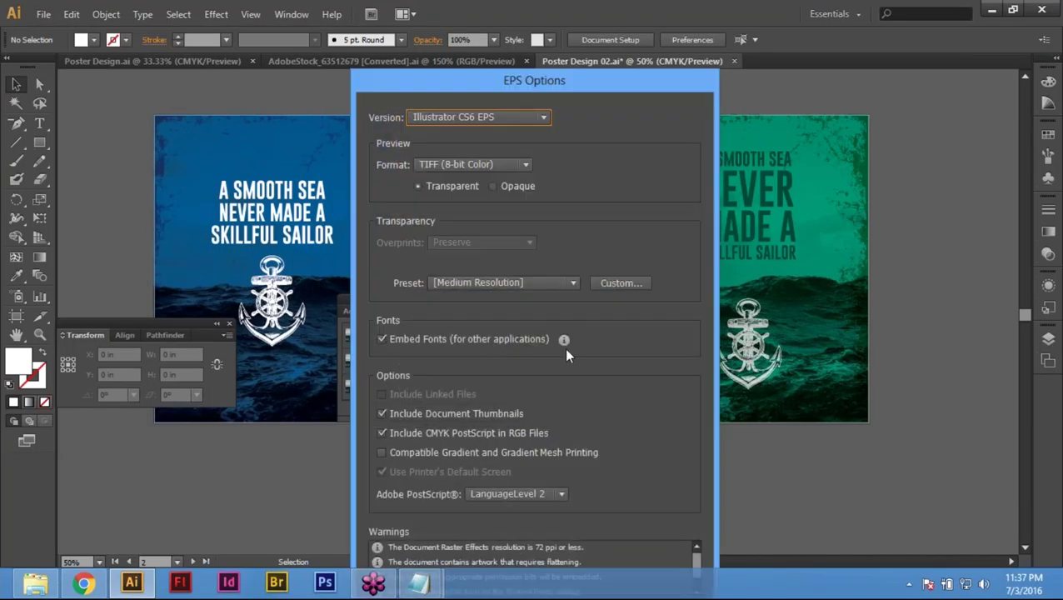
Step: Set EPS version to Illustrator 10 EPS and PostScript to LanguageLevel 3, then accept
left_click(517, 122)
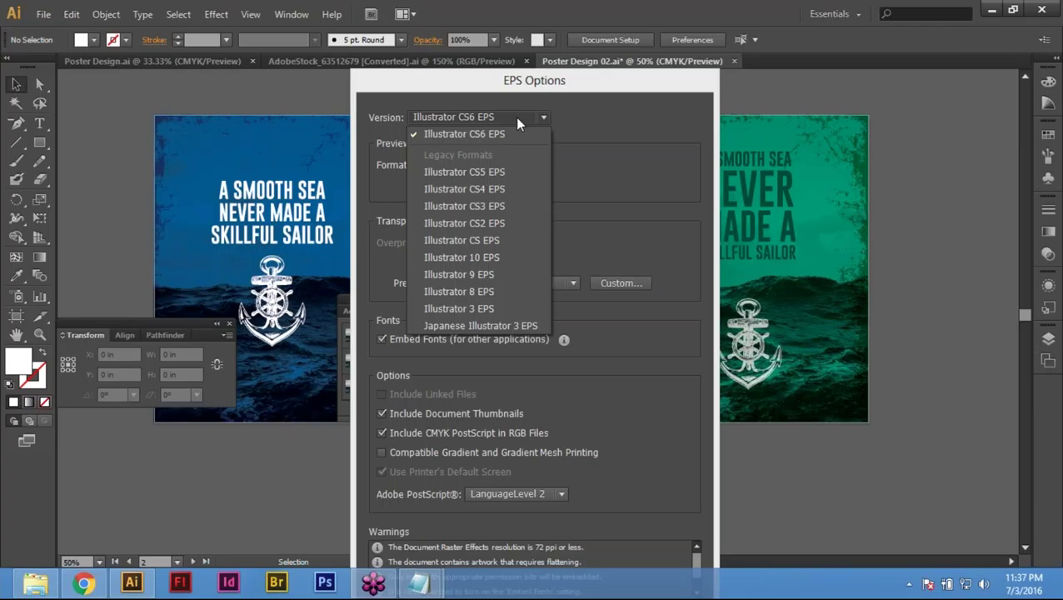
left_click(493, 261)
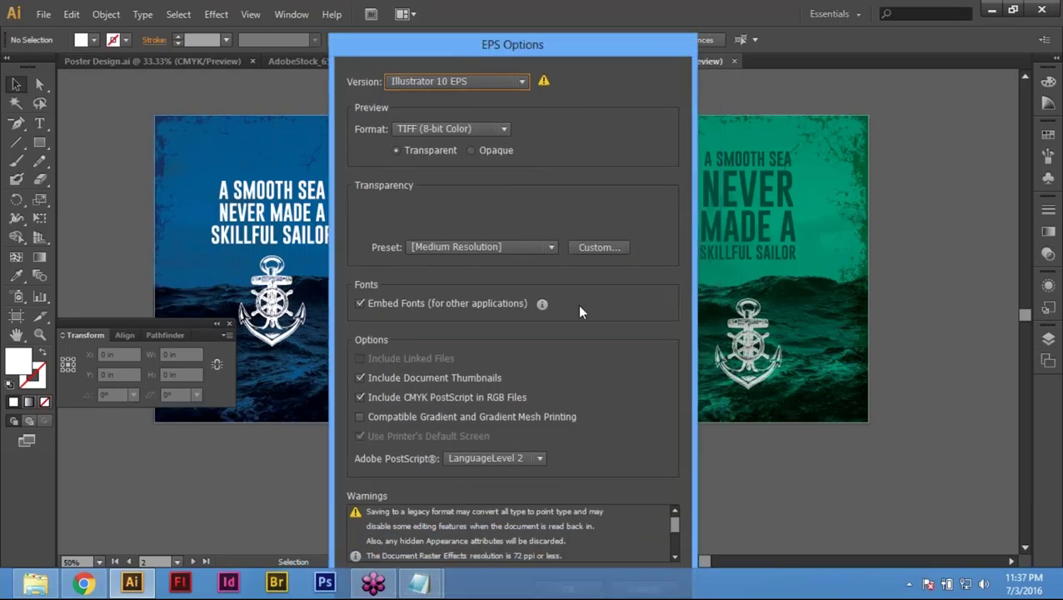
left_click(502, 459)
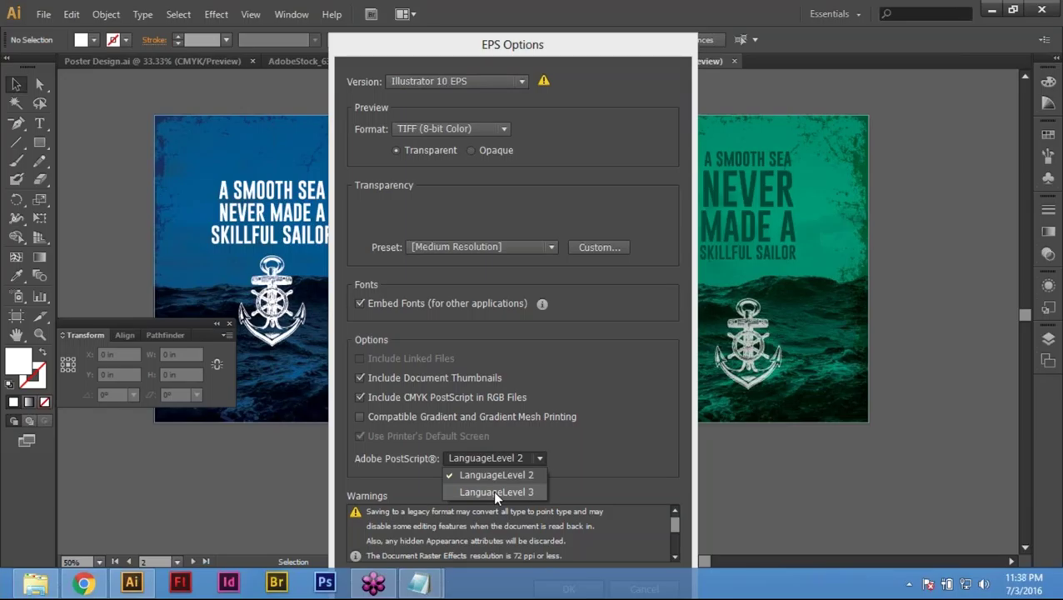
left_click(496, 492)
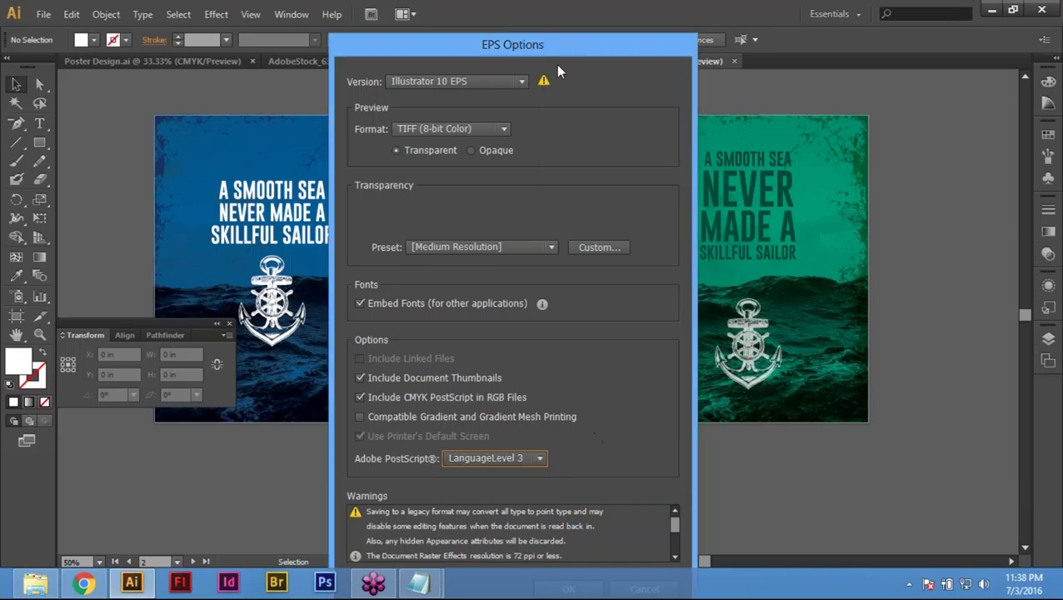
left_click_drag(562, 23, 542, 2)
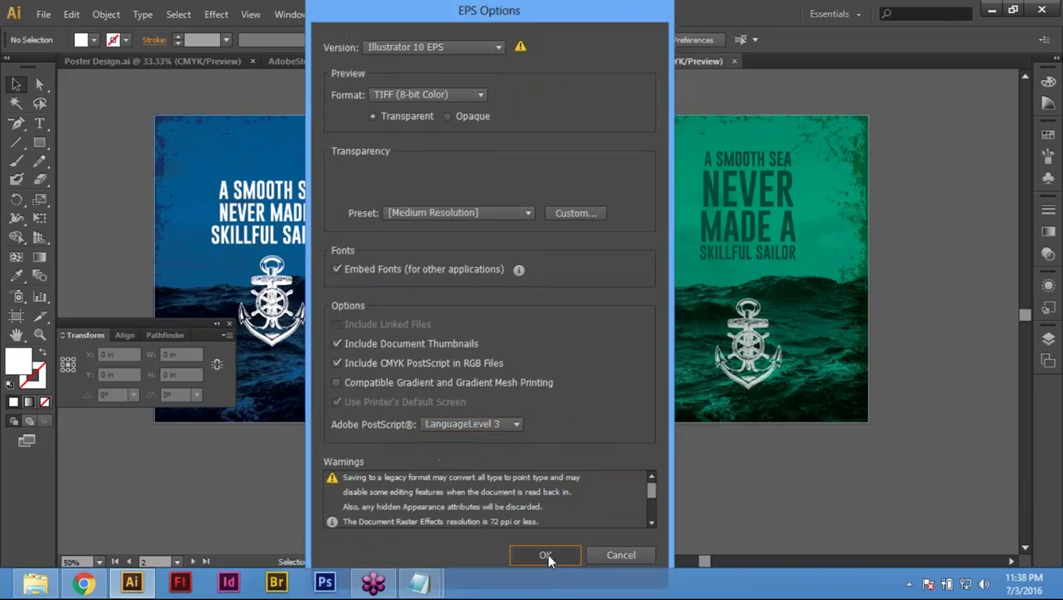
left_click(547, 552)
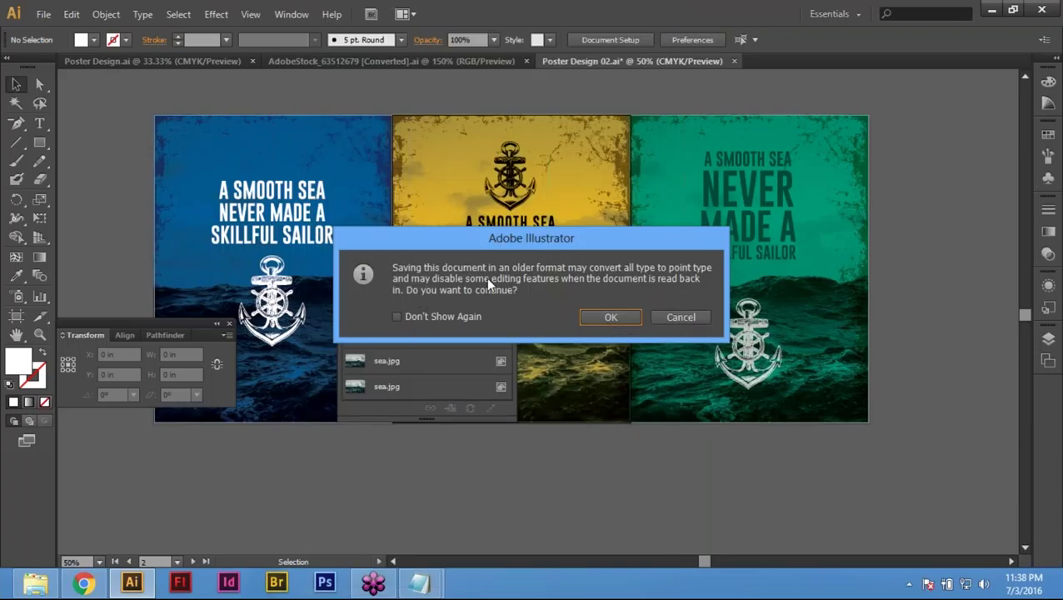
Step: Accept the older-format warning so the EPS files are written
left_click(622, 316)
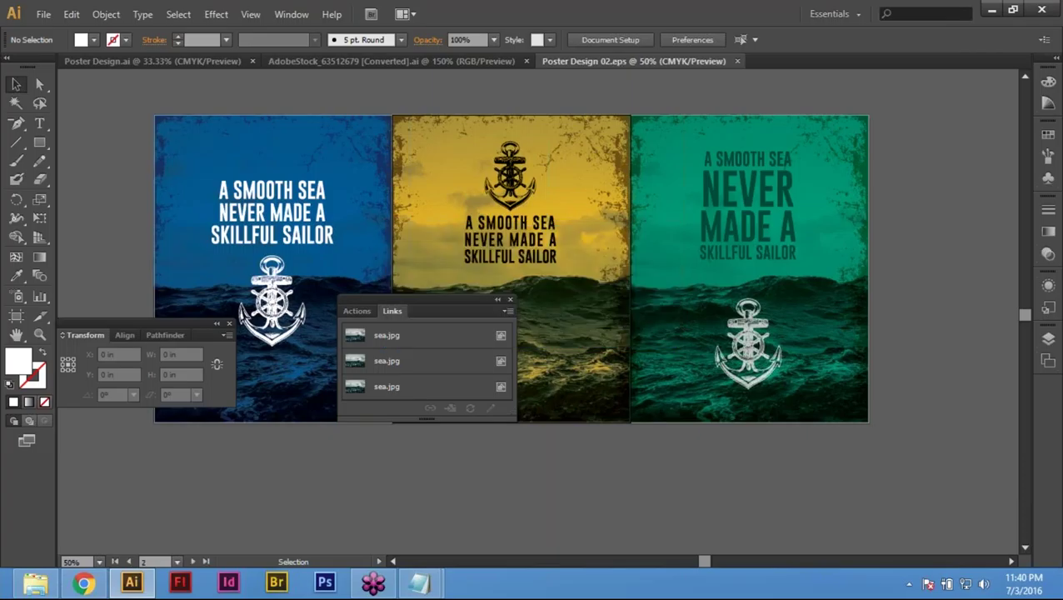
Step: Preview Poster Design 02, 02-01, 02-02 and 02-03 in the Open dialog, then cancel
left_click(37, 81)
key("ctrl+o")
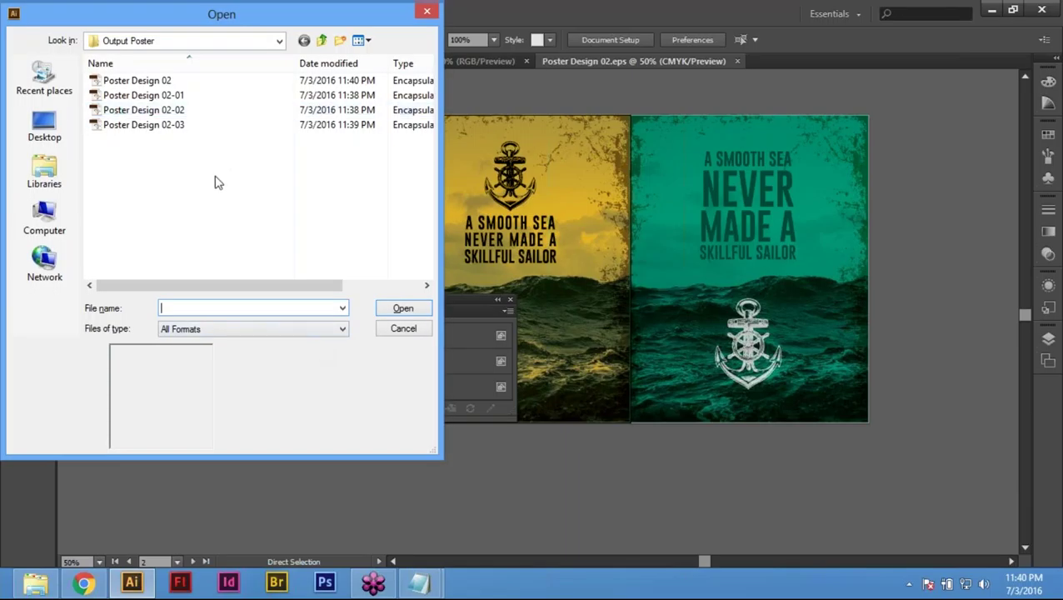
left_click(167, 98)
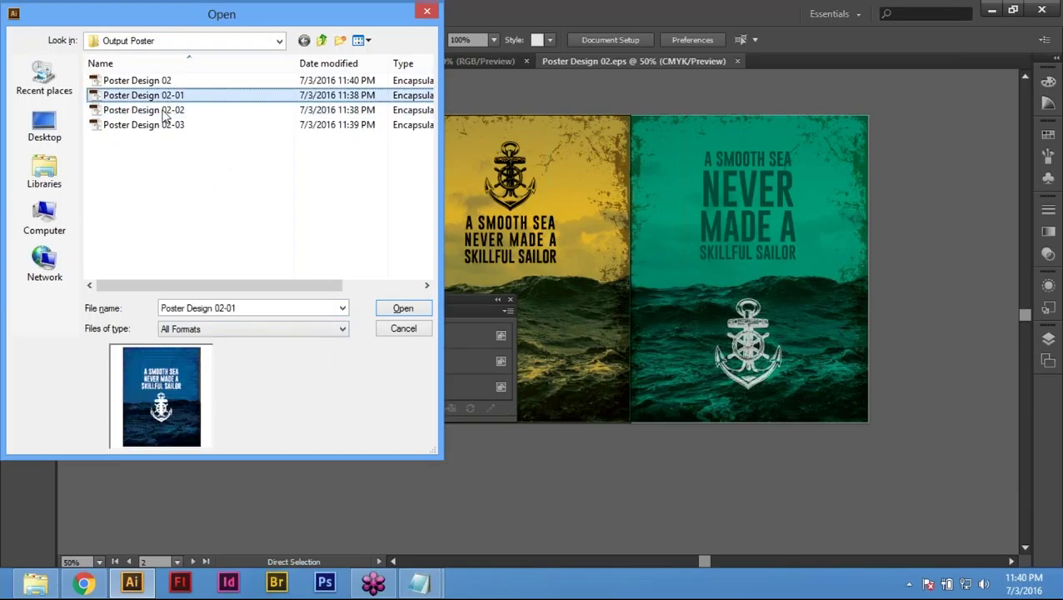
left_click(164, 115)
left_click(164, 125)
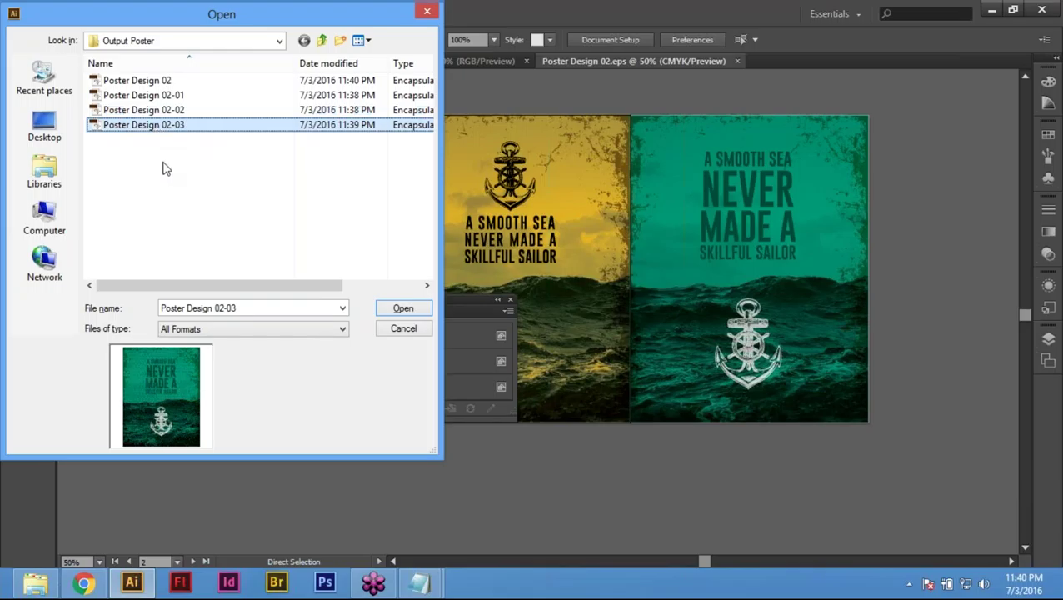
left_click(143, 81)
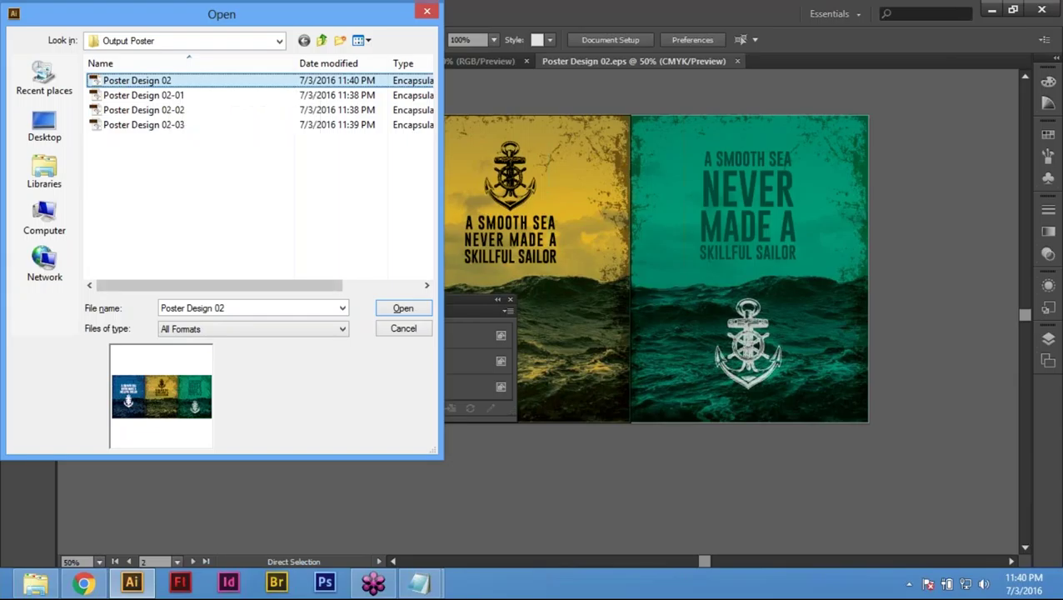
left_click(154, 98)
left_click(150, 110)
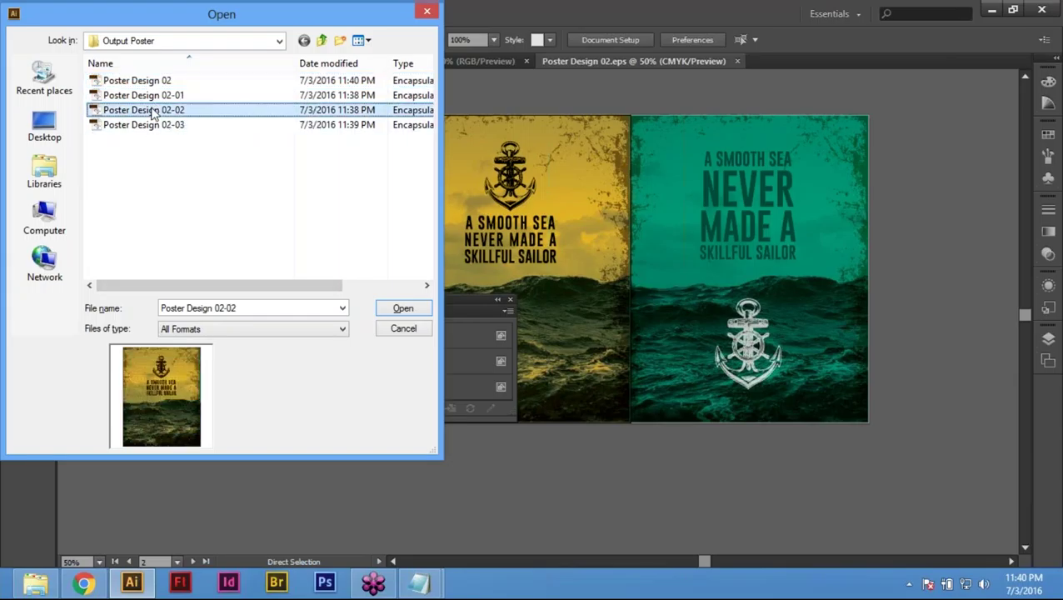
left_click(163, 126)
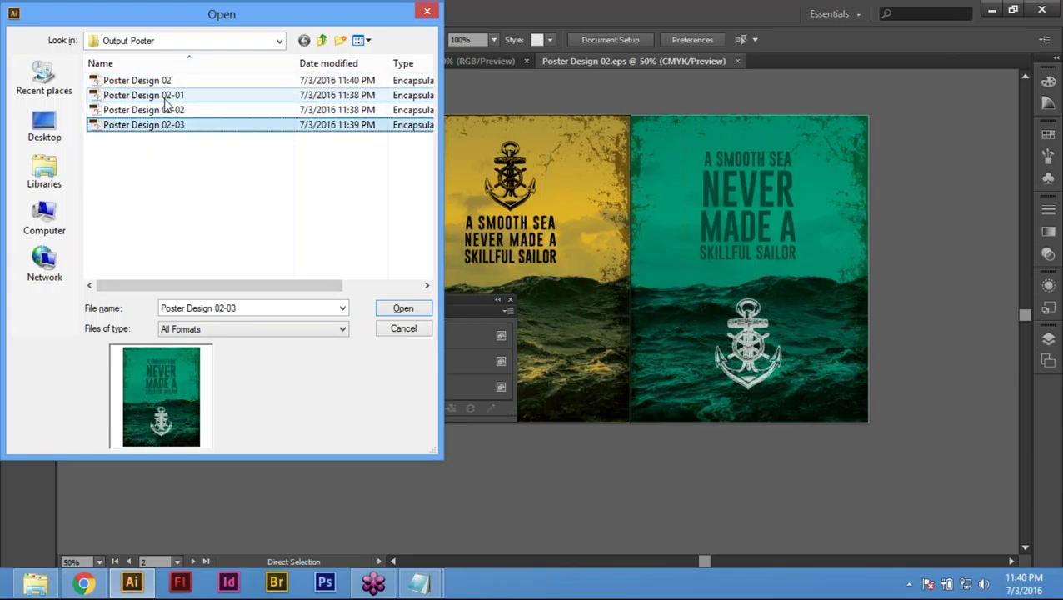
left_click(166, 98)
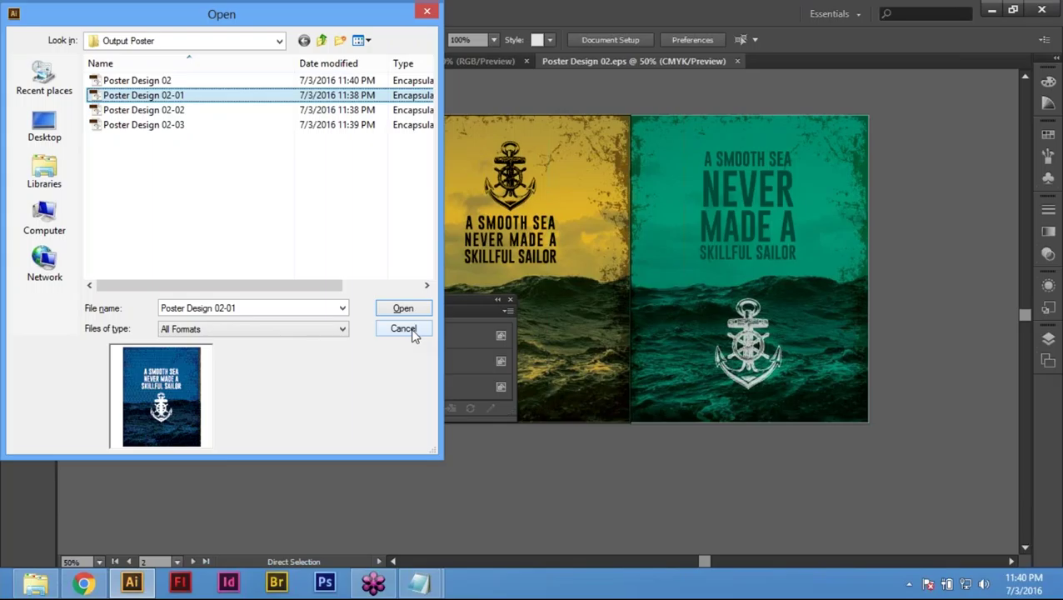
left_click(403, 329)
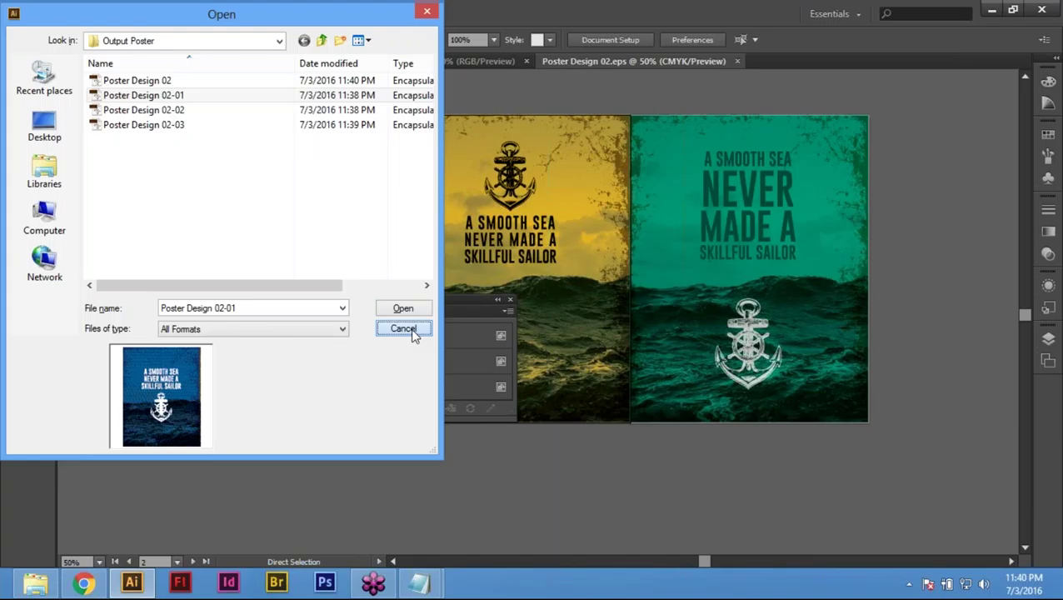
left_click(403, 329)
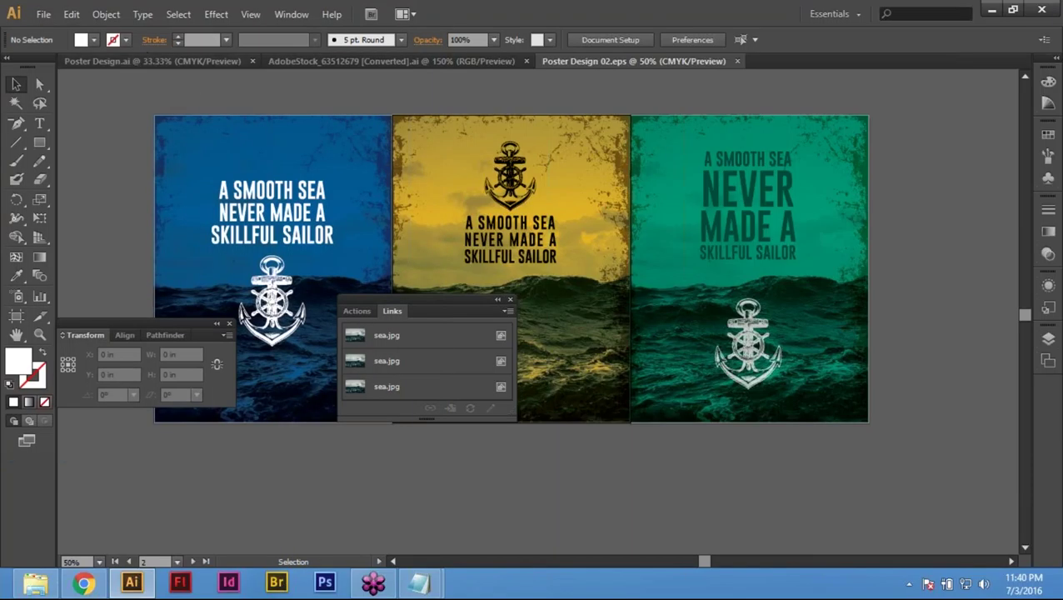
left_click(44, 14)
left_click(619, 93)
left_click(40, 15)
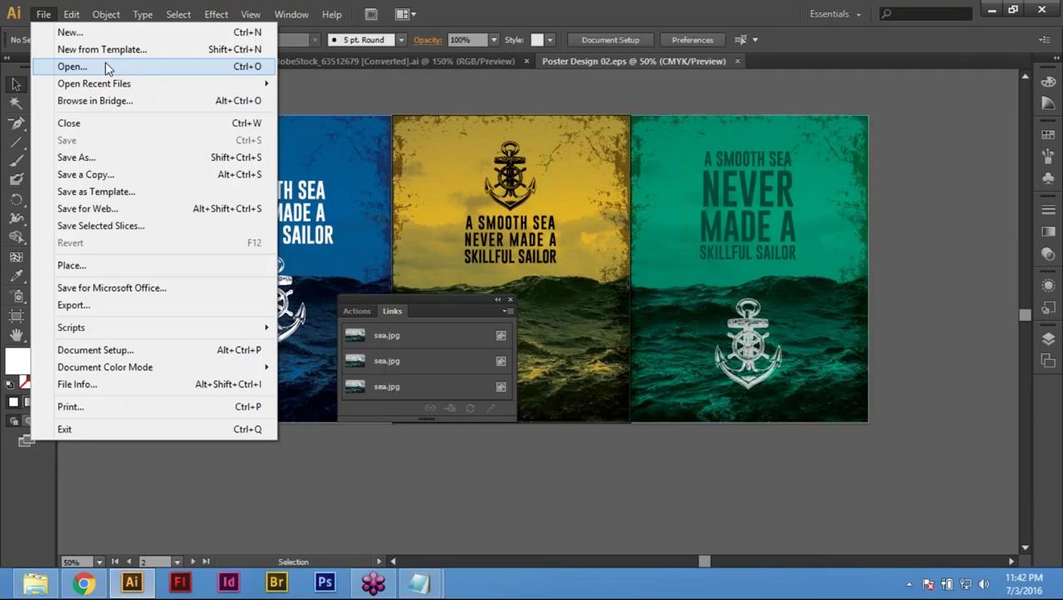
left_click(396, 104)
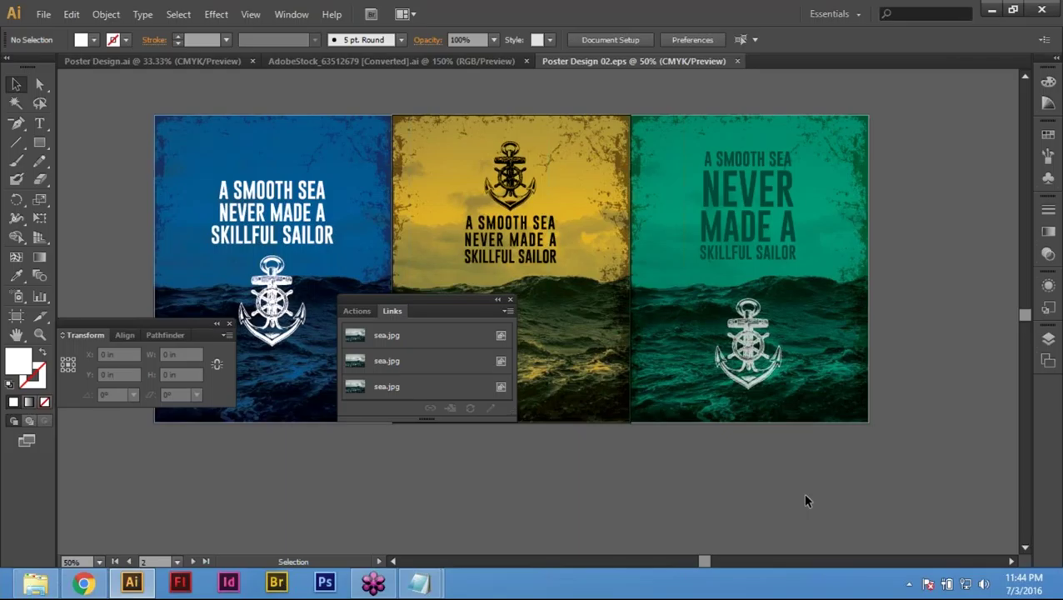
Step: Hide all panels, zoom out to the three posters, and bring up the taskbar date calendar
left_click(510, 298)
key("Tab")
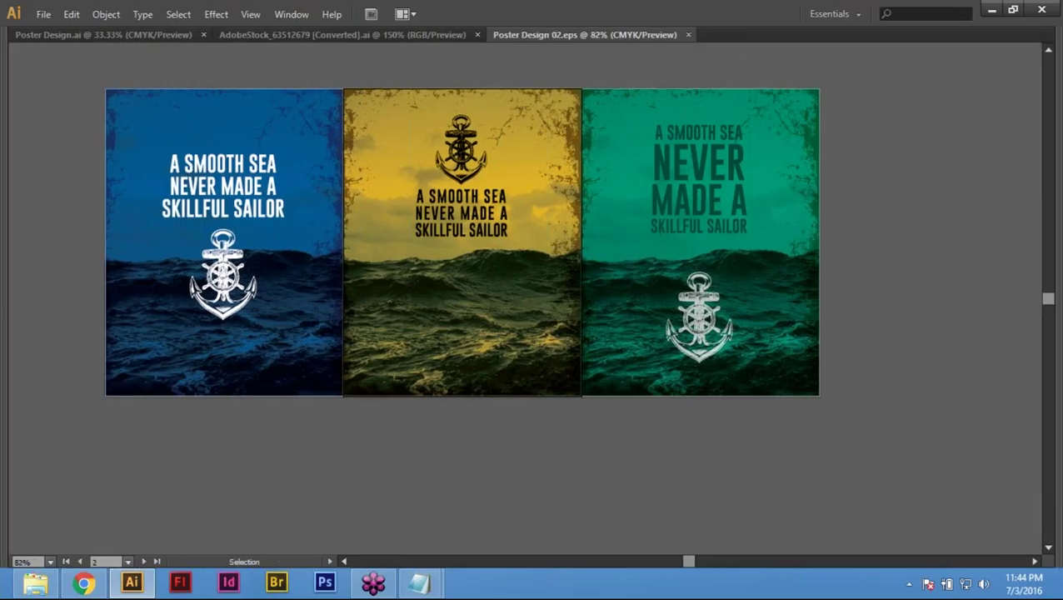
scroll(640, 455, "up", 2)
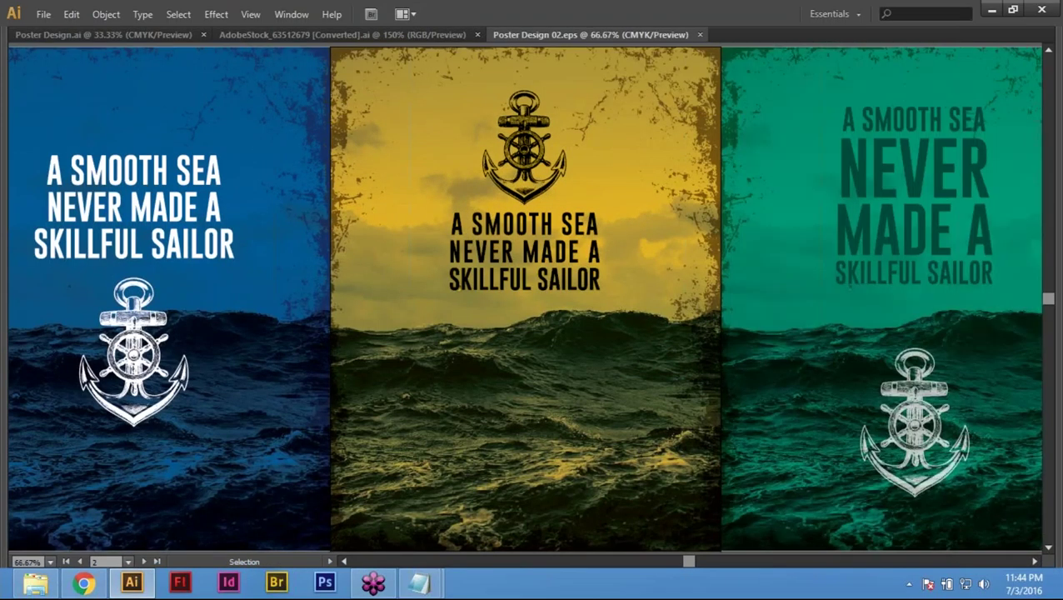
key("ctrl+minus")
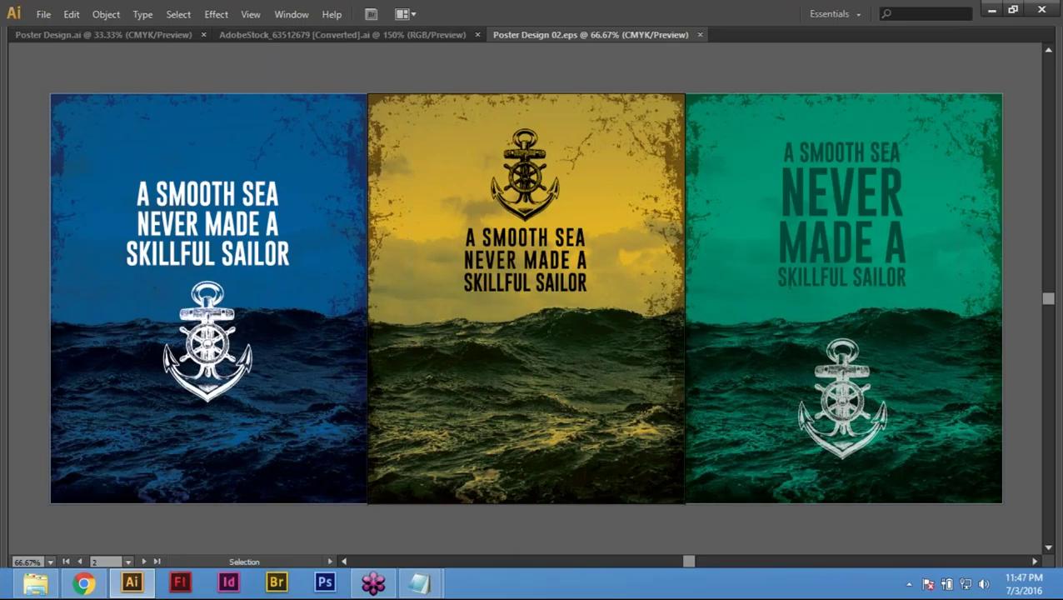
left_click(1022, 589)
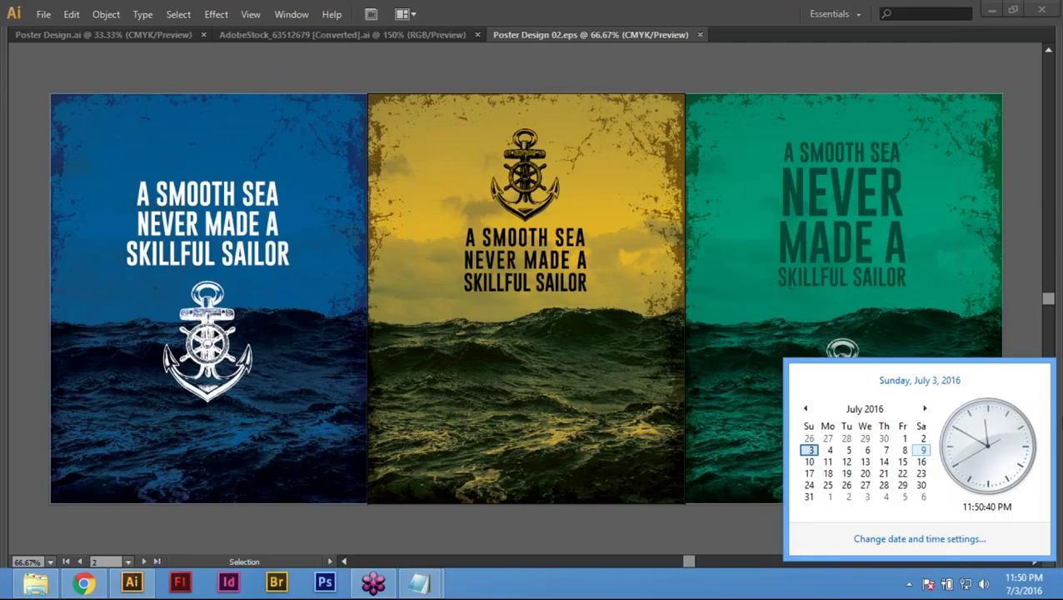
Step: Dismiss the Windows date and time calendar popup
left_click(890, 585)
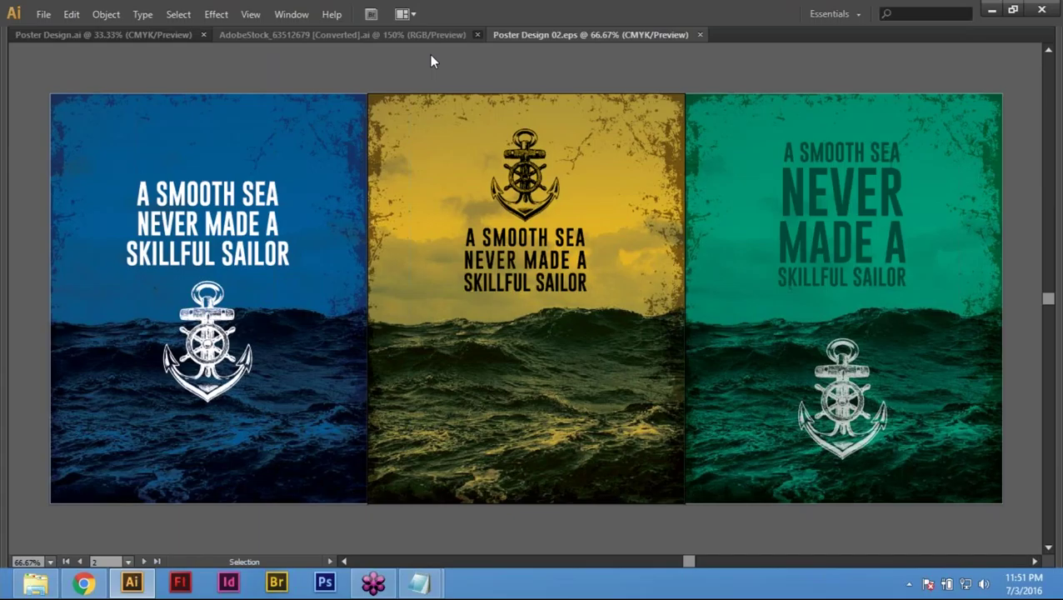
Step: Close the AdobeStock_63512679 [Converted].ai document, then return to Poster Design 02.eps via Poster Design.ai
left_click(478, 34)
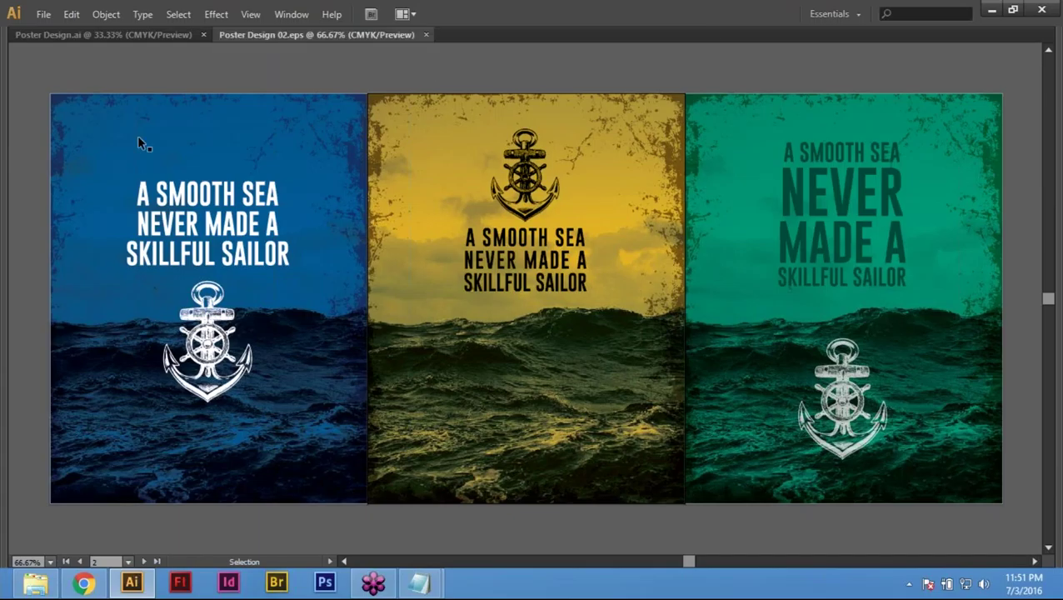
left_click(130, 33)
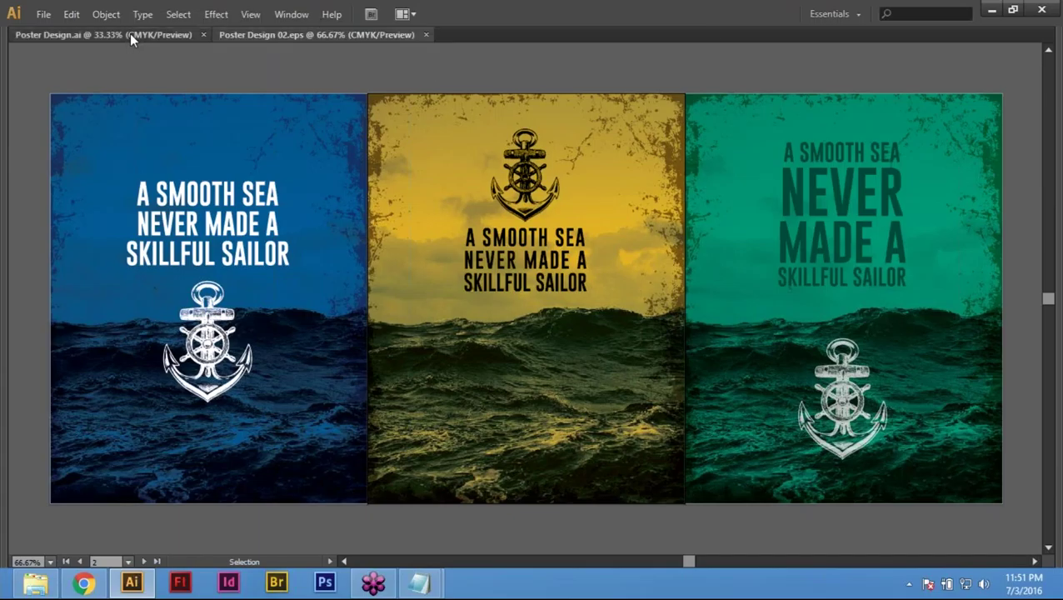
left_click(308, 37)
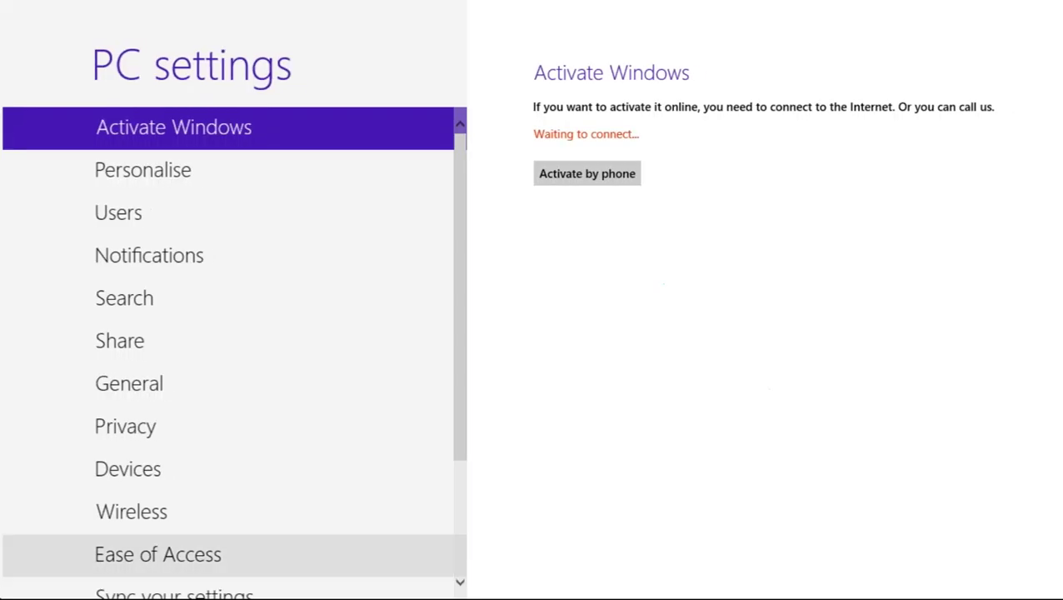
Step: Leave PC settings for Illustrator's Poster Design 02.eps and open the File menu
mouse_move(2, 594)
left_click(62, 551)
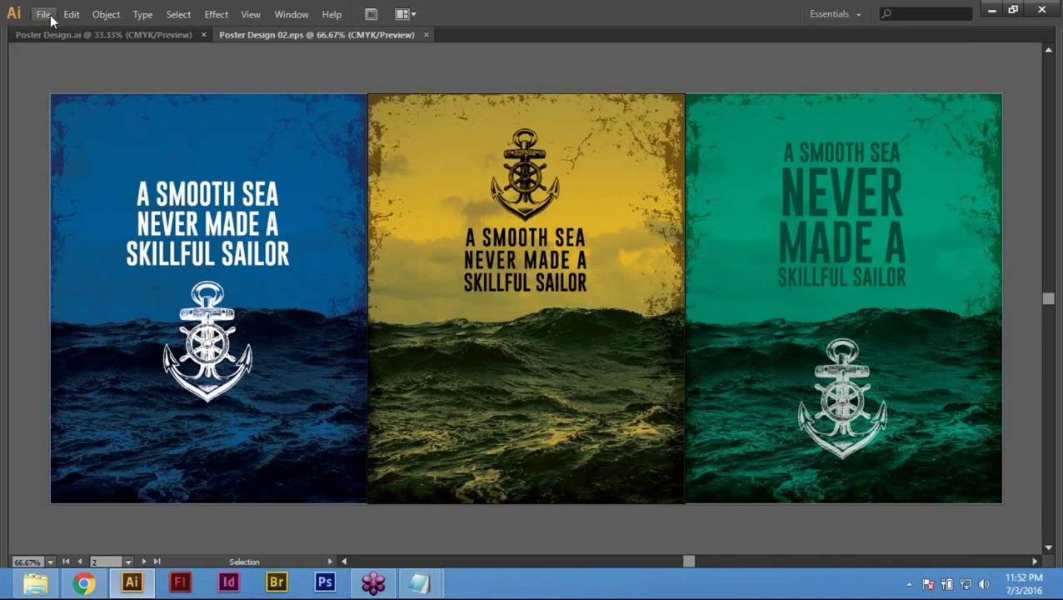
left_click(48, 15)
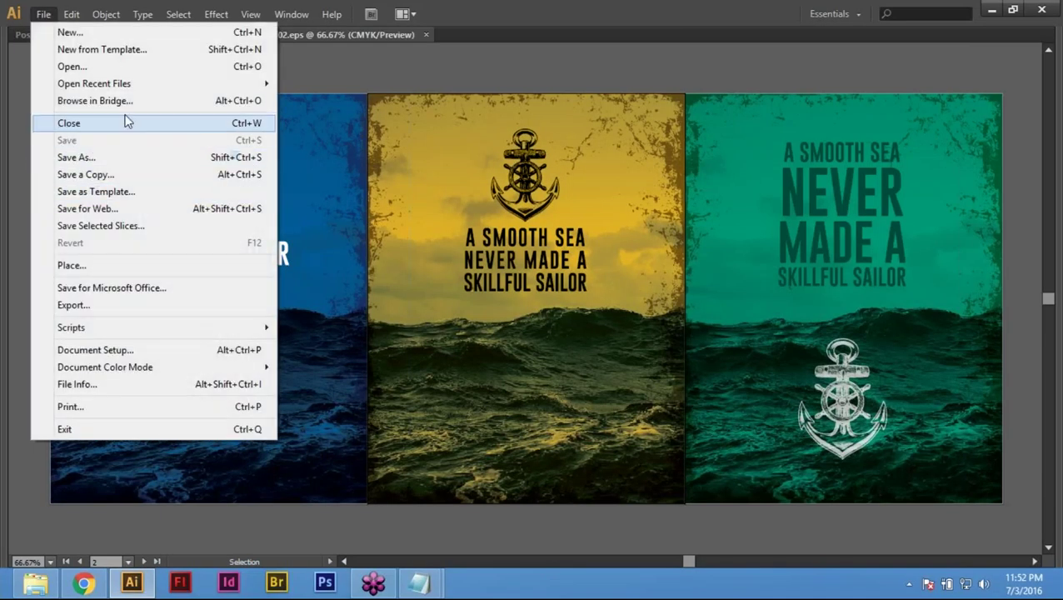